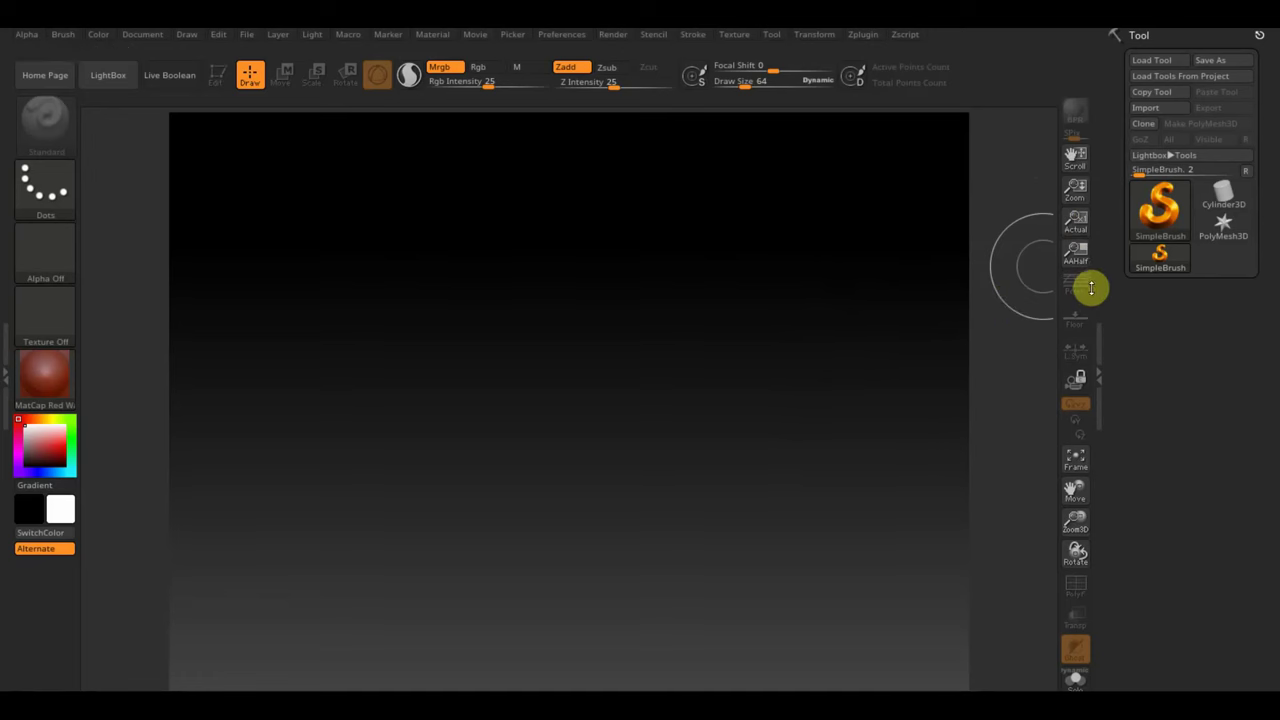
Step: Load the Plane3D primitive from 3D Meshes and draw it at the canvas centre
click(1158, 207)
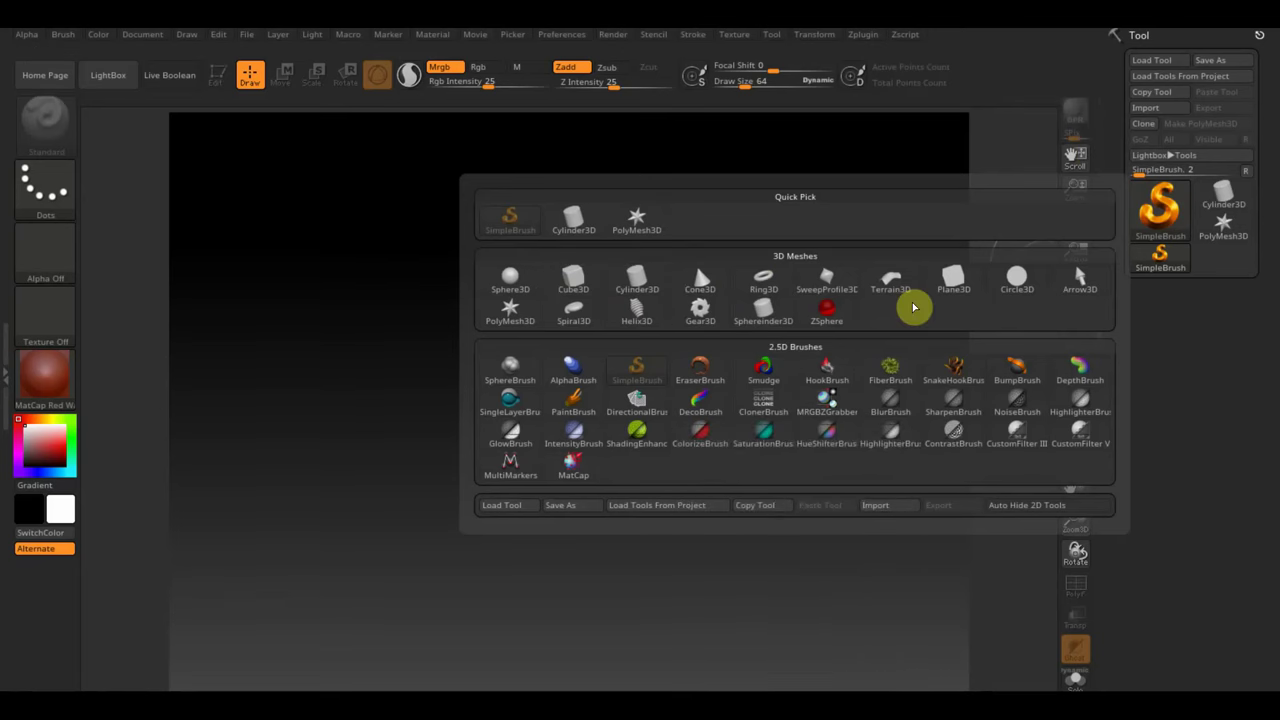
click(945, 295)
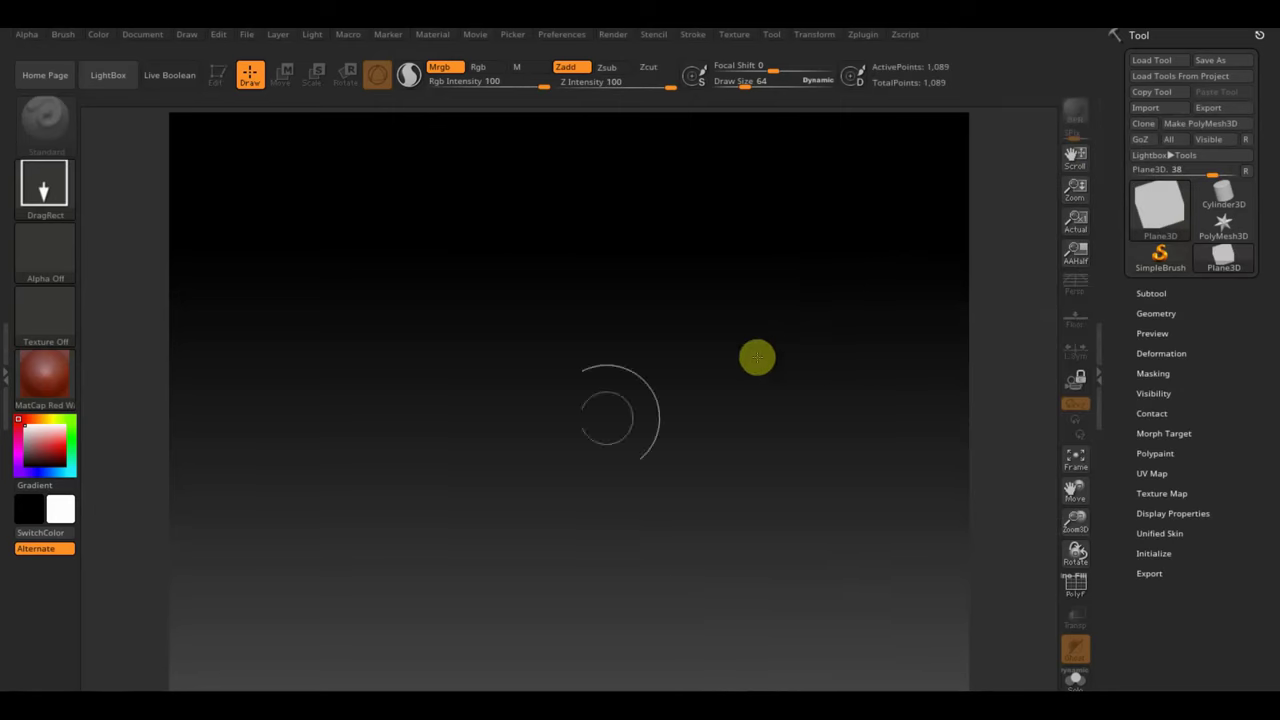
drag(537, 397, 563, 554)
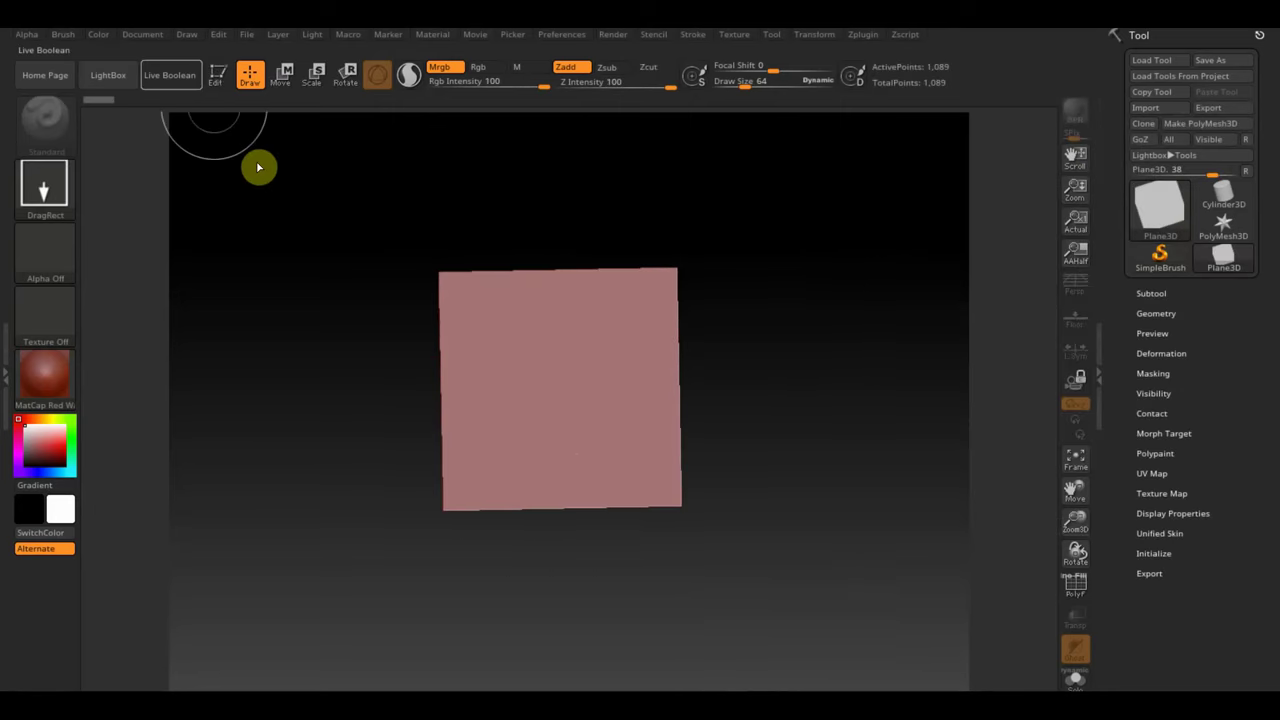
Step: Convert the drawn plane into a PolyMesh3D and turn on the floor grid
click(215, 76)
click(1172, 128)
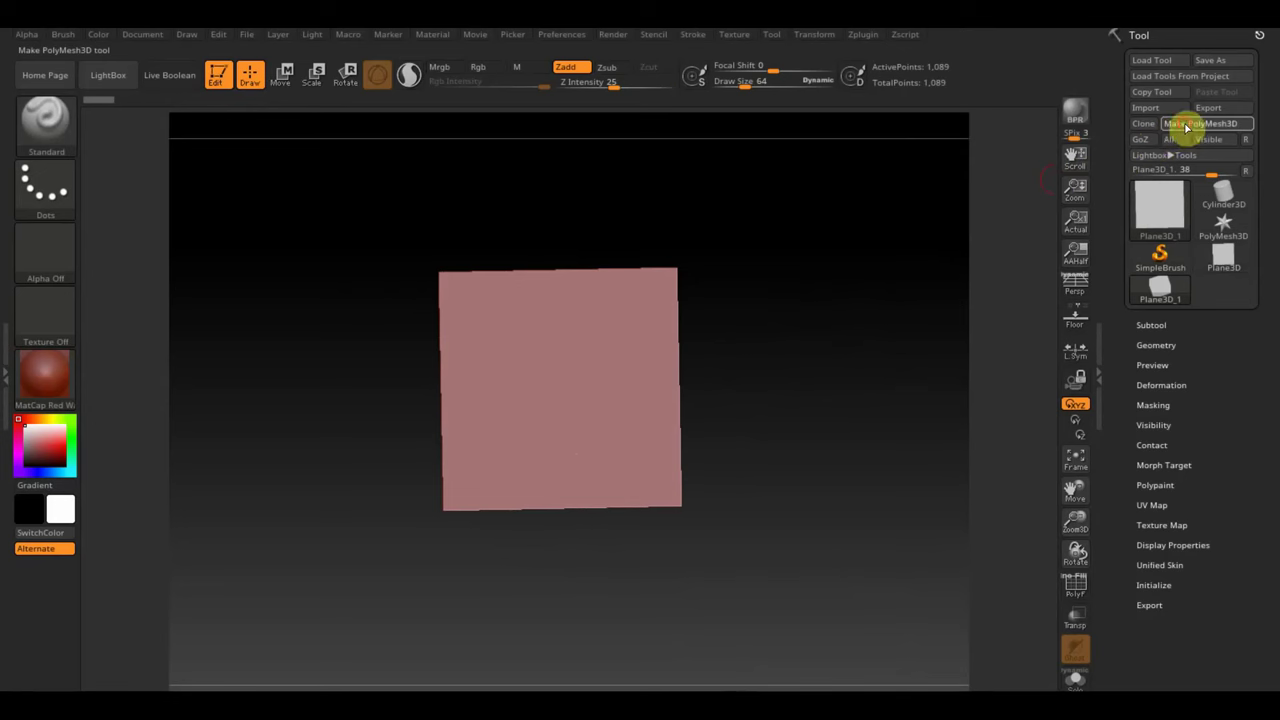
click(1186, 127)
click(1077, 324)
Step: Rotate the plane about 90° to lie flat on the floor and stretch it wide
drag(883, 425, 770, 459)
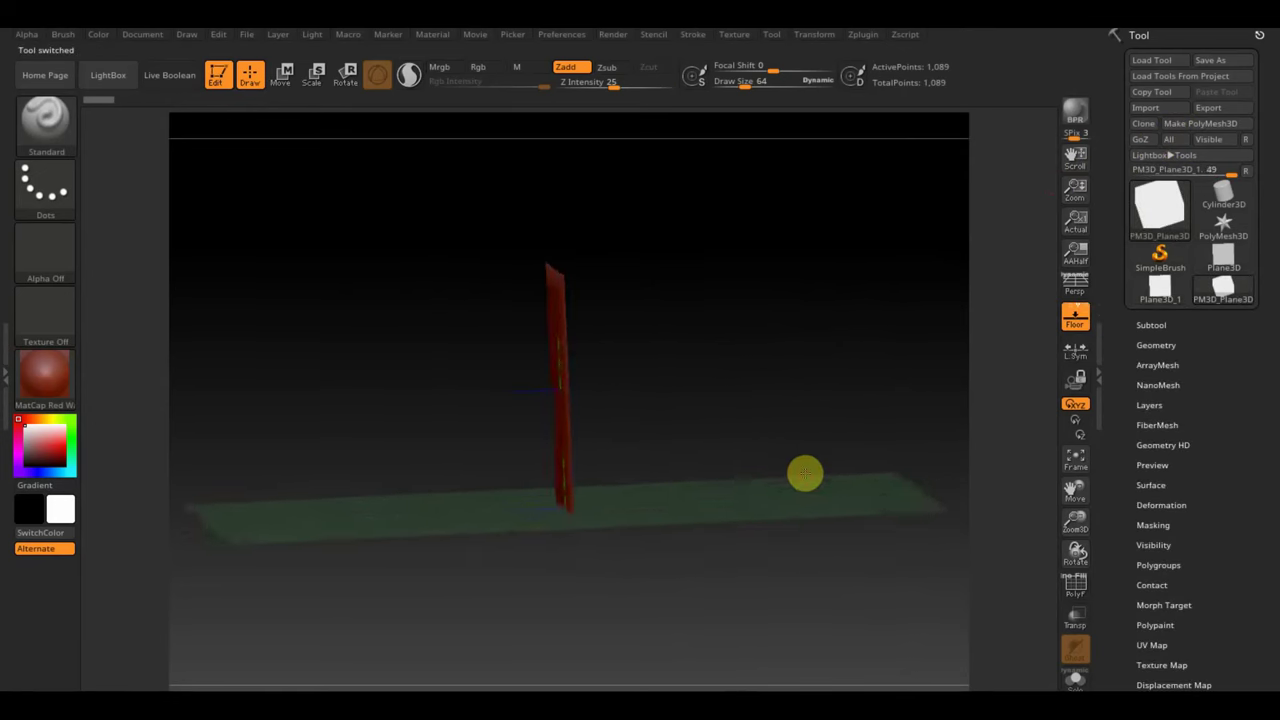
shift+drag(768, 467, 794, 480)
click(285, 75)
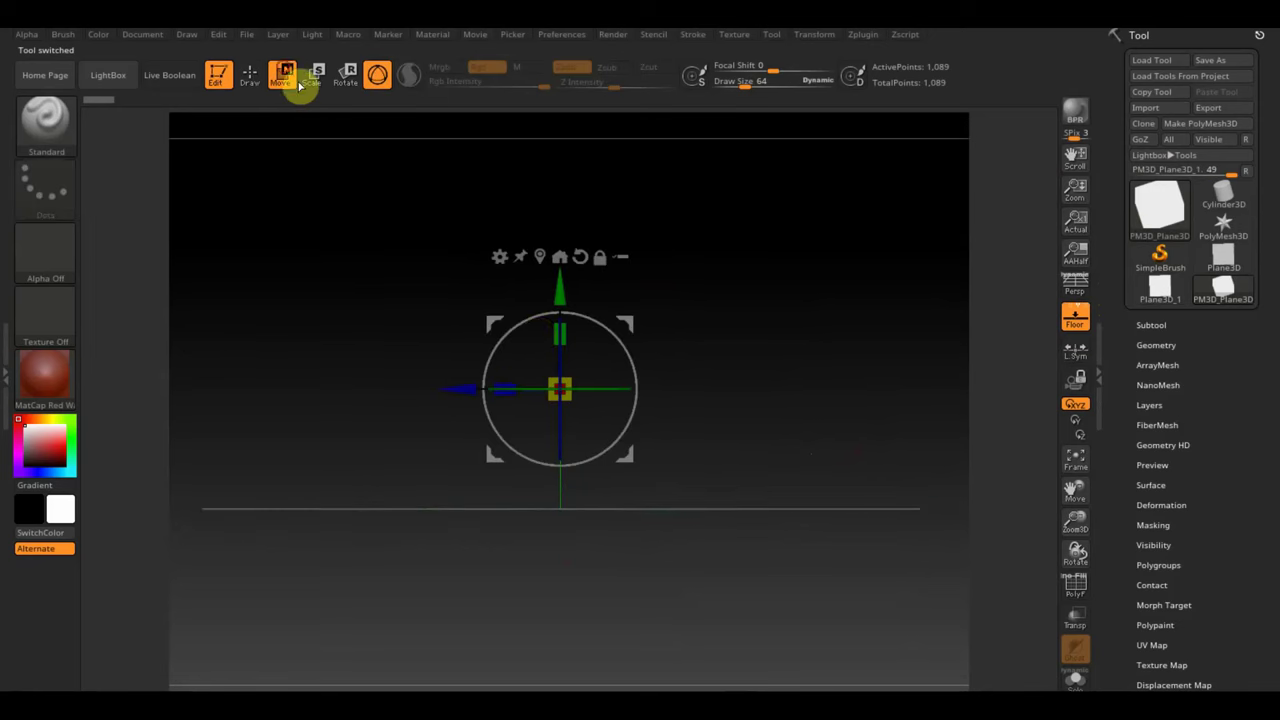
drag(606, 330, 632, 449)
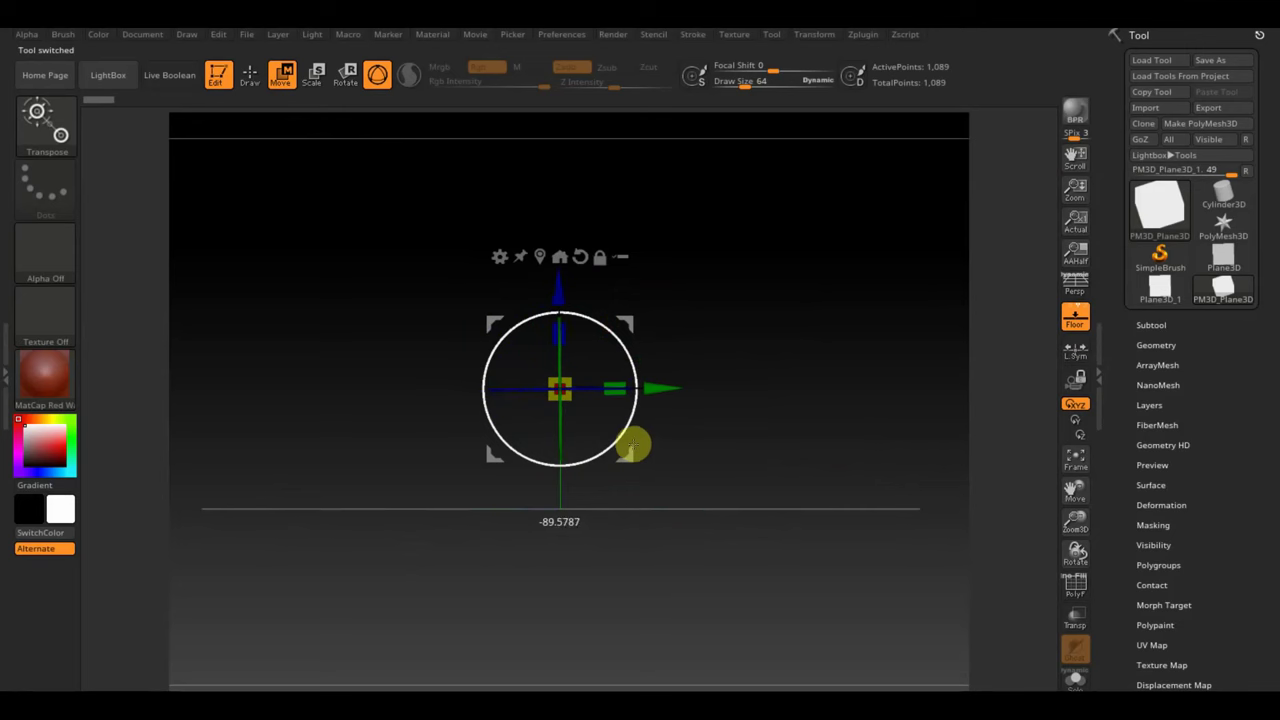
mouse_move(625, 443)
mouse_down()
mouse_move(835, 410)
mouse_move(840, 434)
mouse_up()
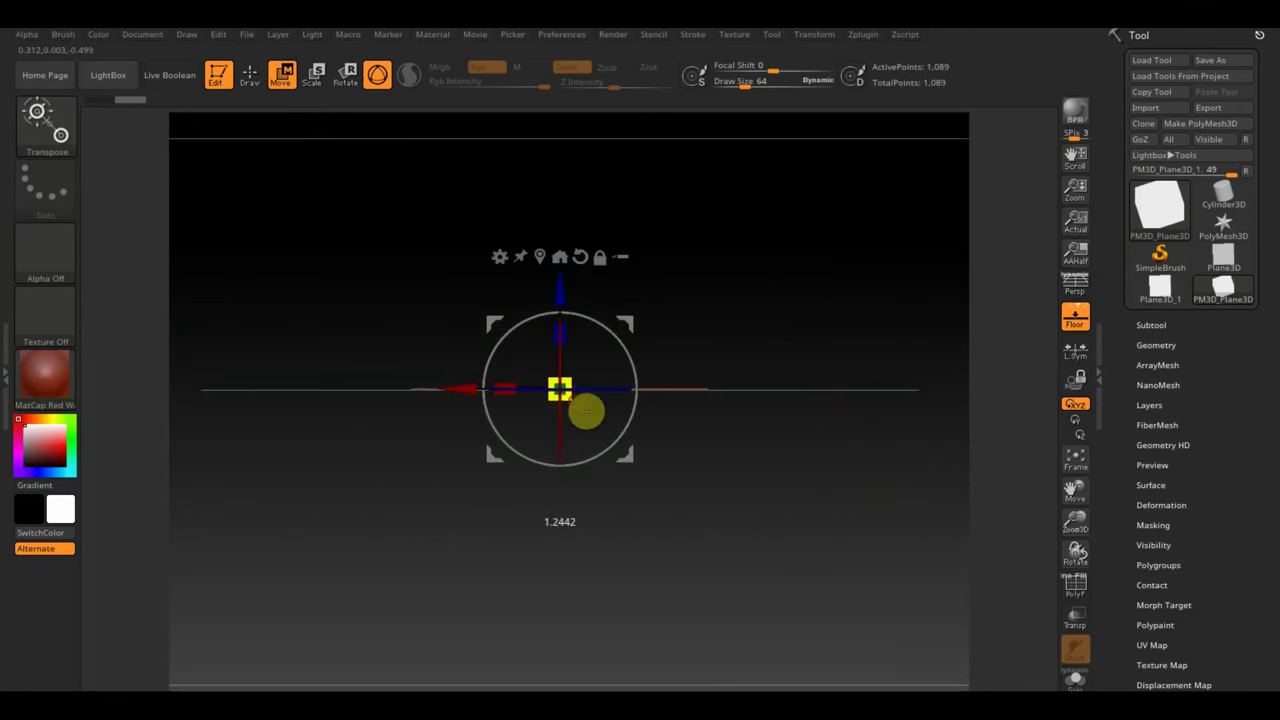
mouse_move(586, 411)
mouse_down()
mouse_move(718, 503)
mouse_move(865, 548)
mouse_move(860, 567)
mouse_up()
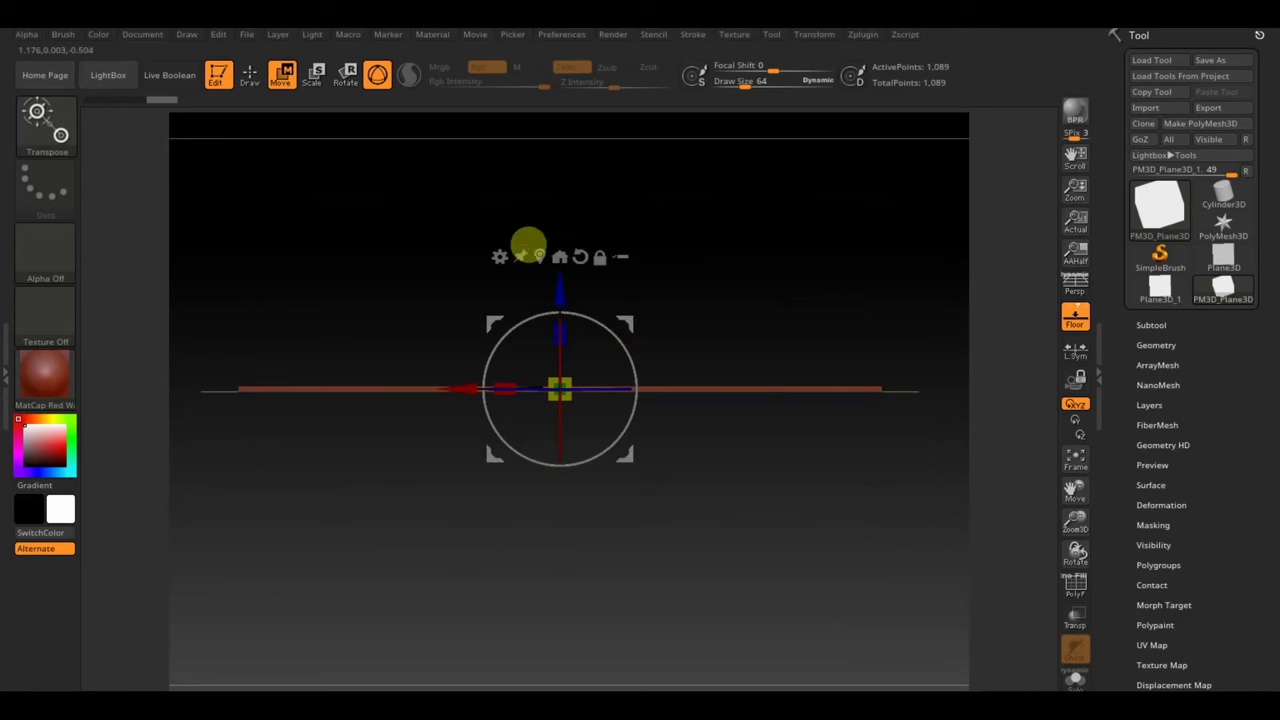
Step: Append a Cube3D subtool to the plane and select it for editing
click(1160, 328)
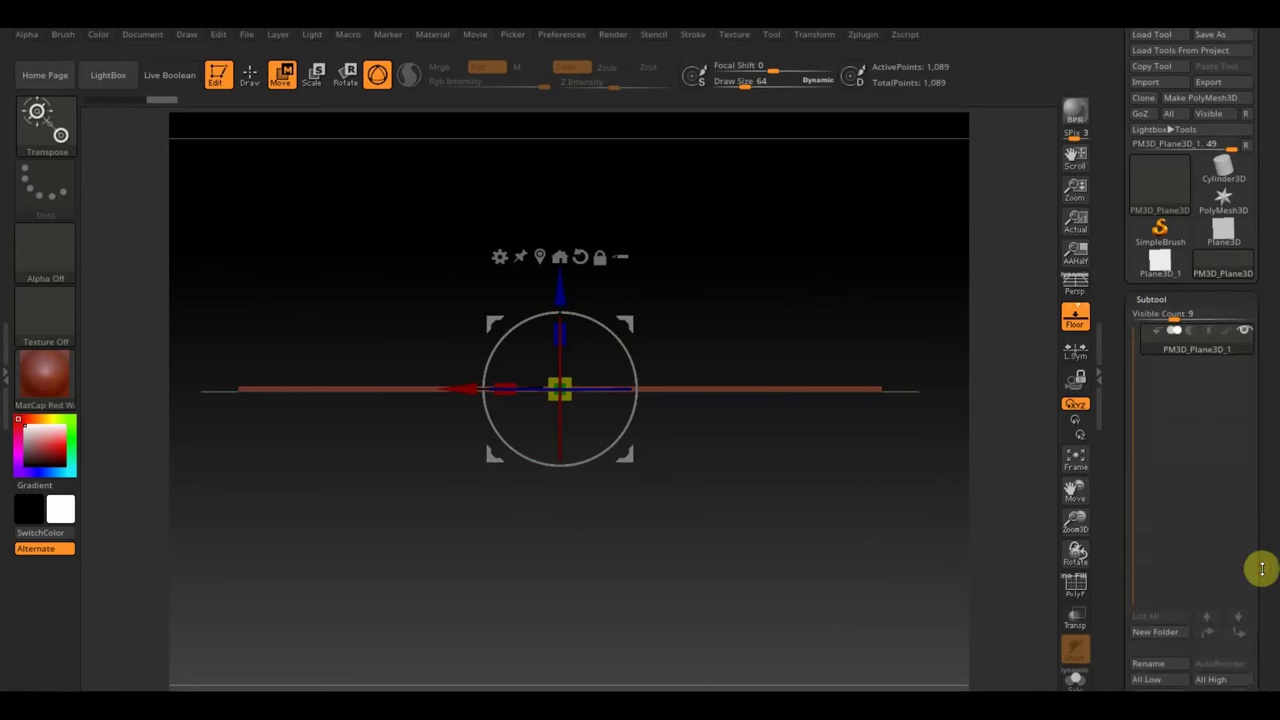
scroll(1260, 566, down, 5)
click(1212, 565)
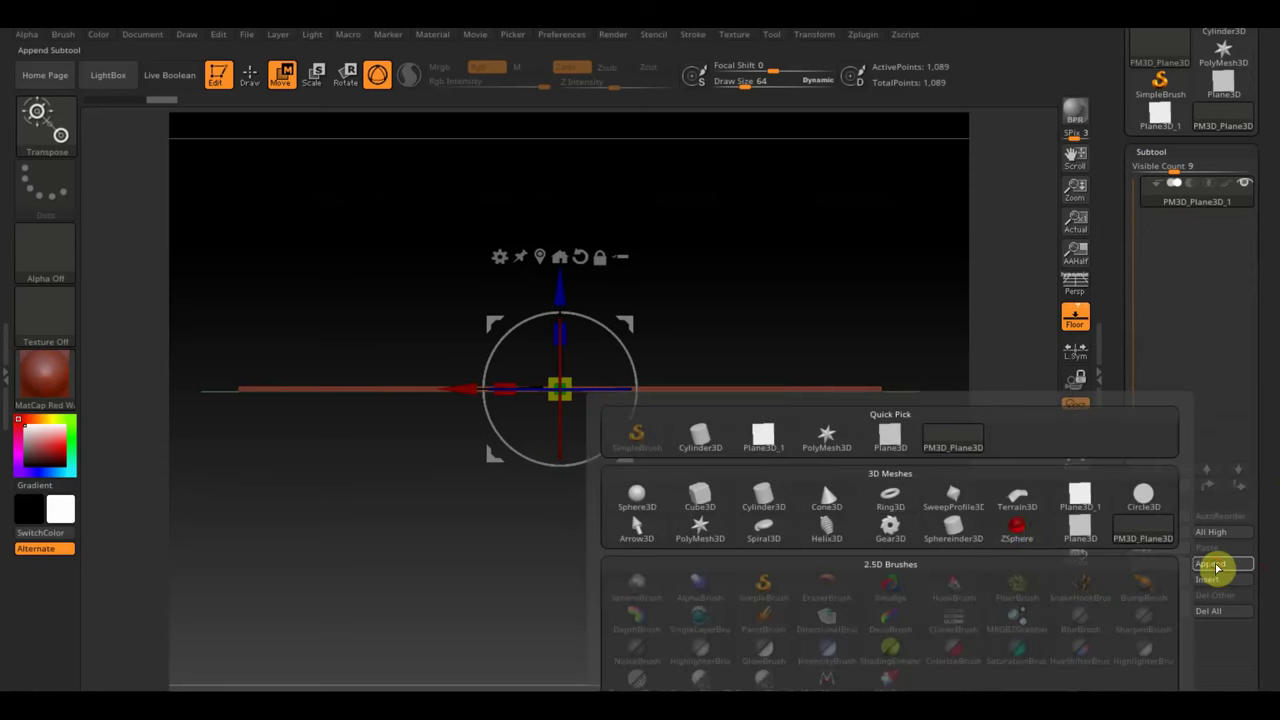
click(700, 494)
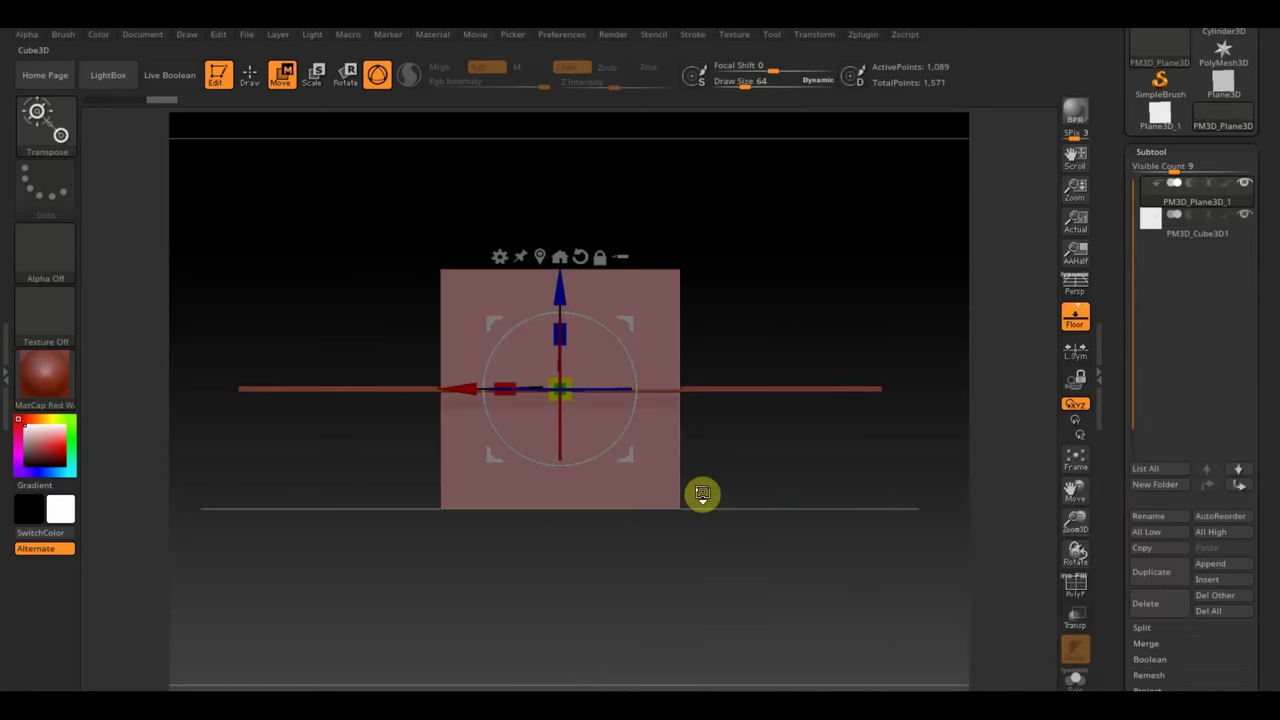
click(1156, 232)
Step: Scale the cube to half size, stretch it into a tall thin post, and raise it above the ground
drag(565, 392, 482, 292)
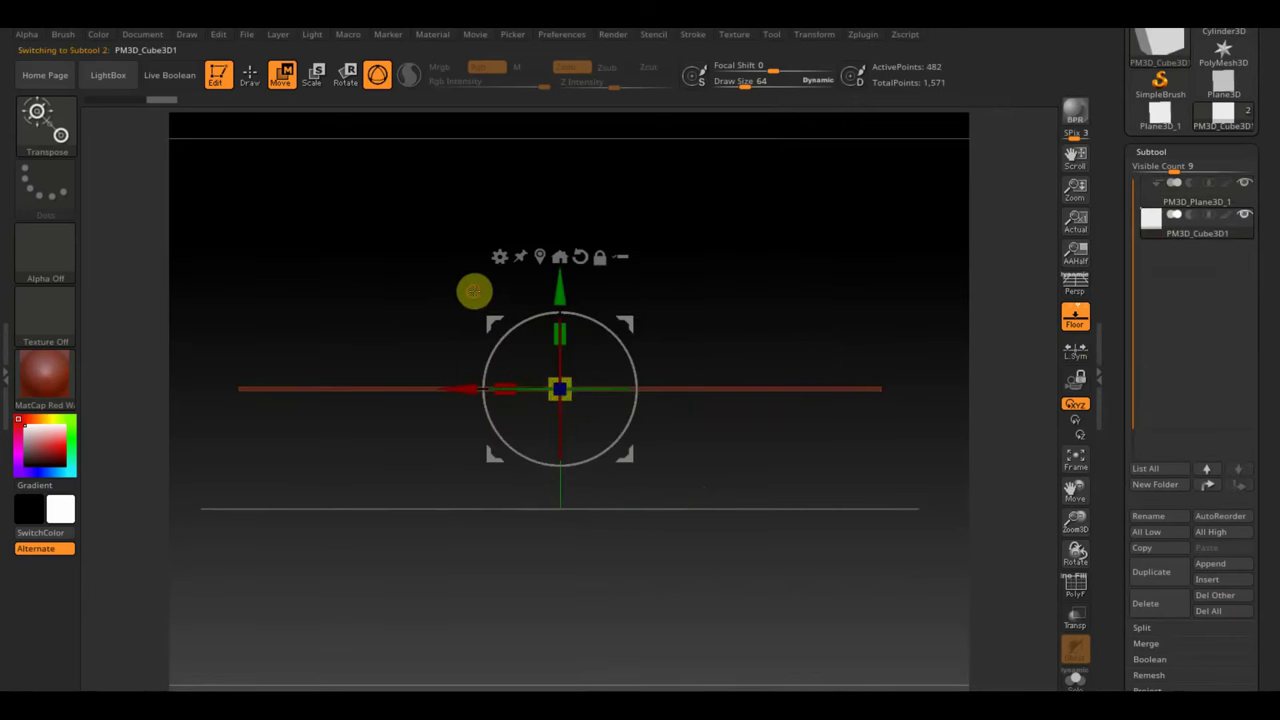
mouse_move(561, 298)
mouse_down()
mouse_move(562, 270)
mouse_move(562, 284)
mouse_up()
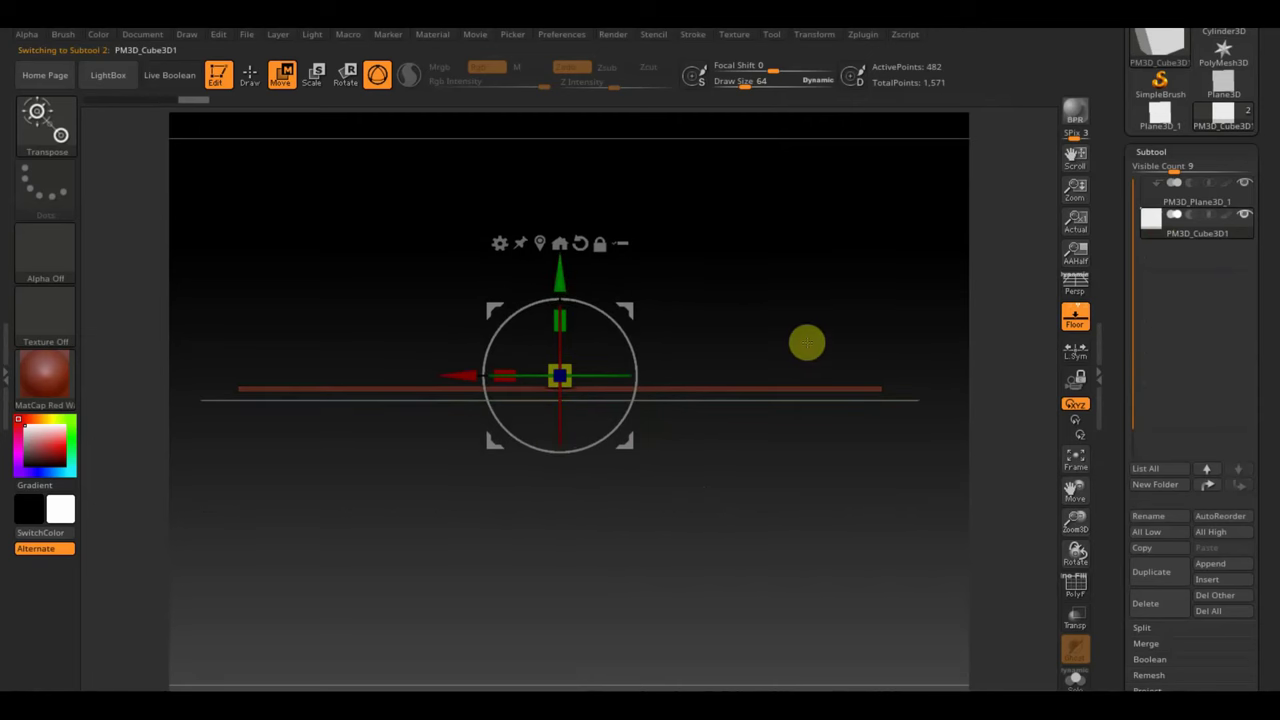
drag(806, 343, 762, 521)
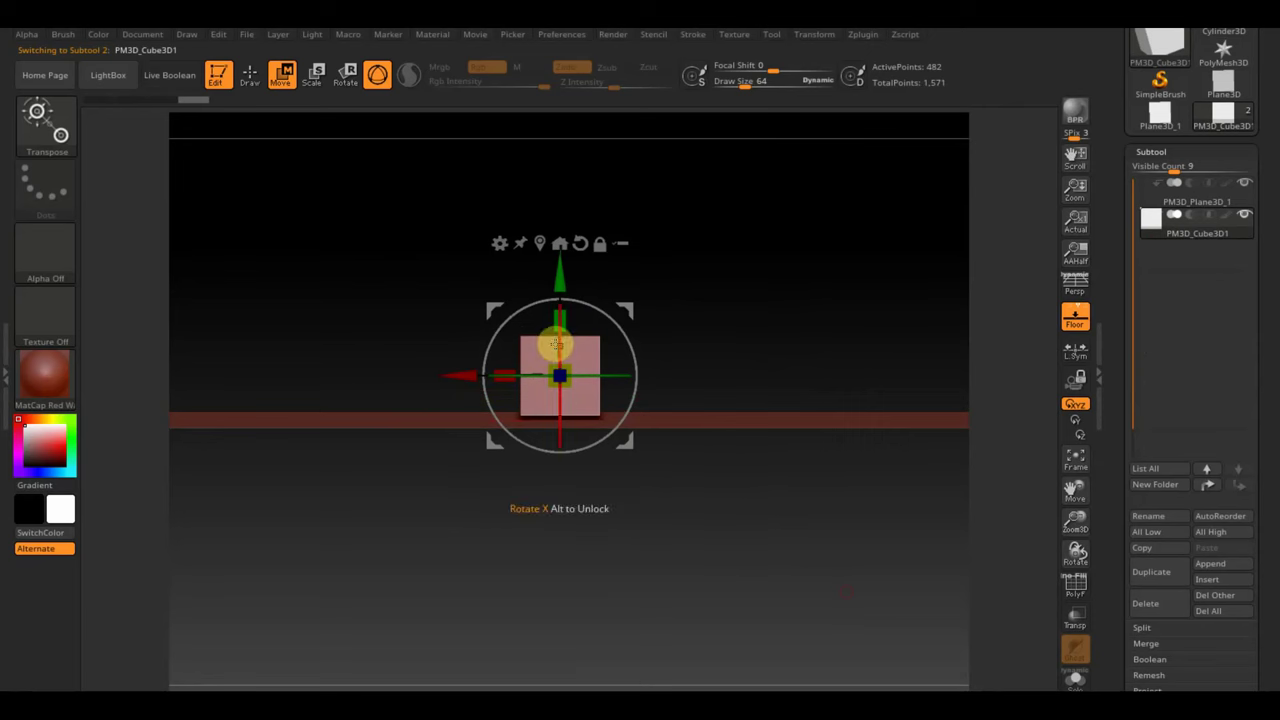
drag(560, 318, 594, 23)
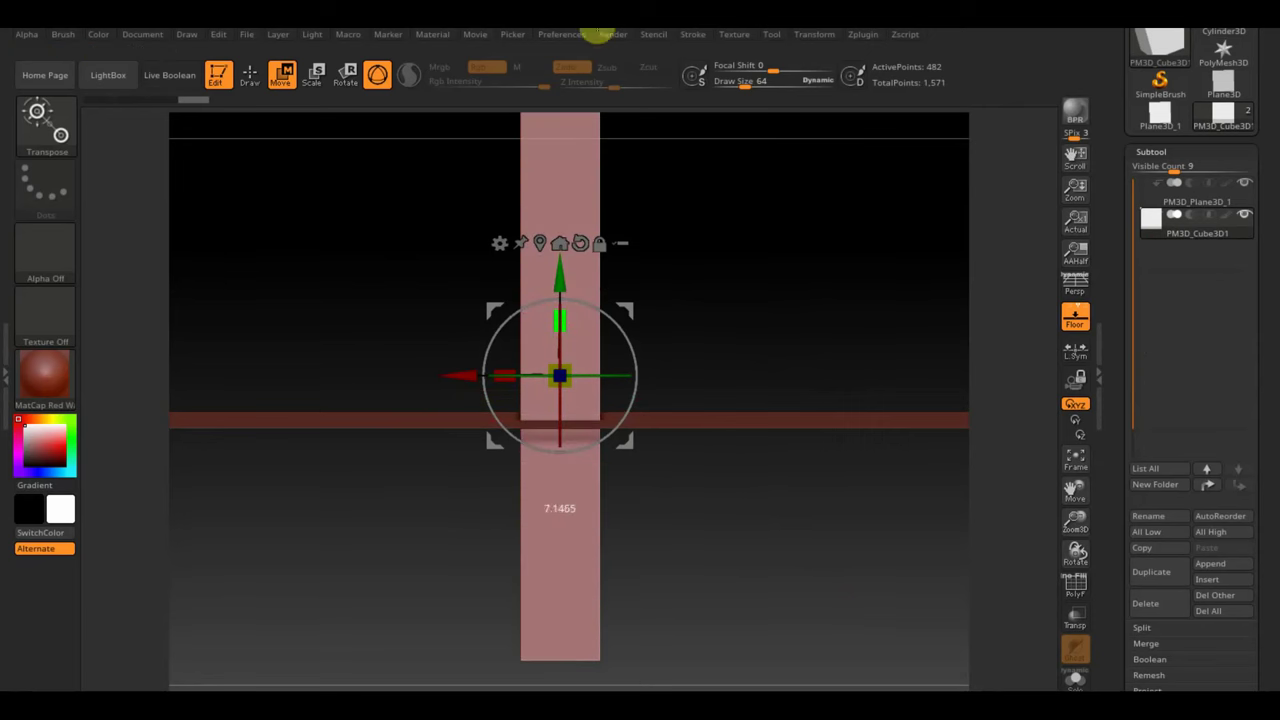
mouse_move(734, 586)
mouse_down()
mouse_move(651, 411)
mouse_move(671, 566)
mouse_up()
mouse_move(566, 464)
mouse_down()
mouse_move(555, 443)
mouse_move(562, 342)
mouse_up()
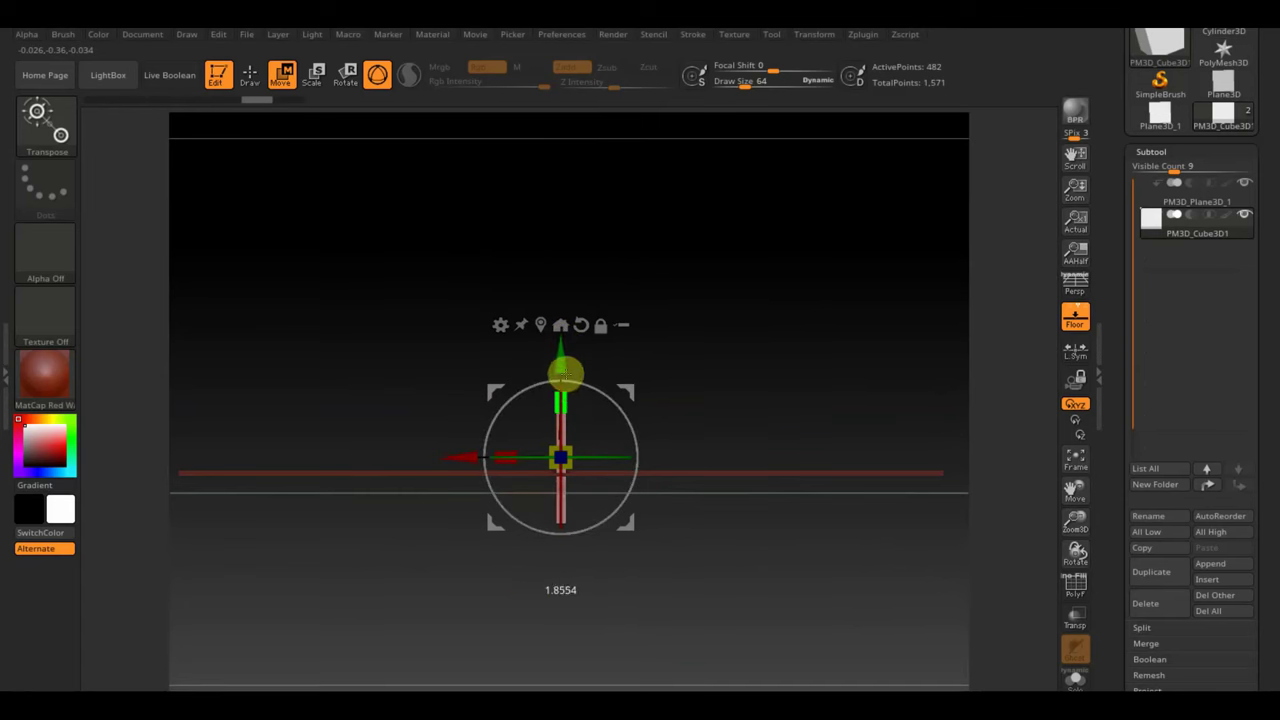
drag(556, 357, 575, 292)
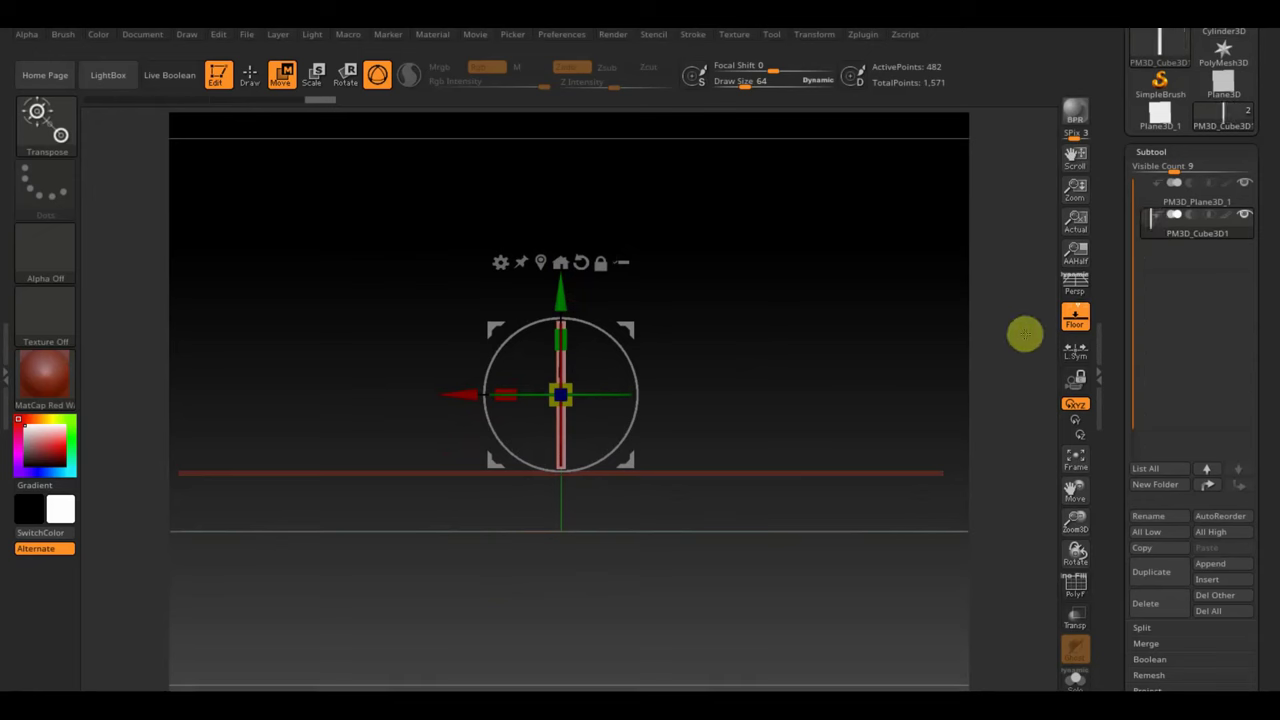
drag(1267, 665, 1272, 549)
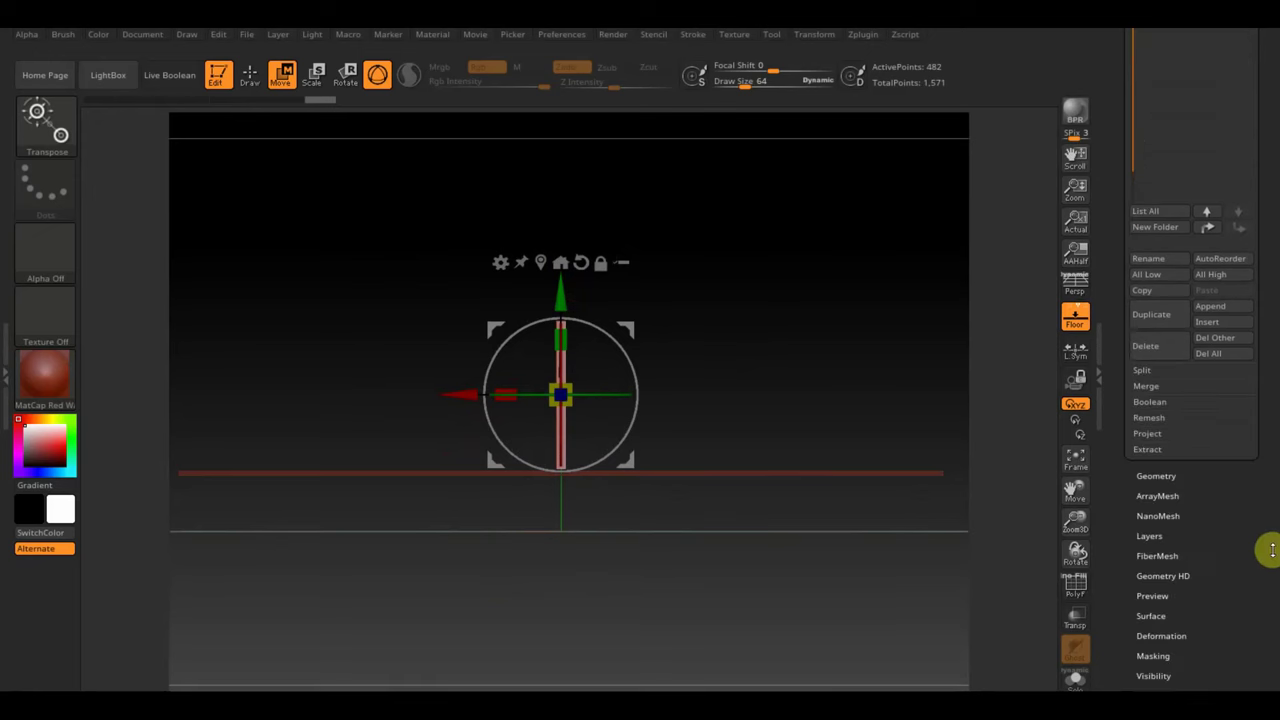
Step: Remesh the post with DynaMesh at resolution 128 (1,372 active points)
click(1163, 476)
click(1165, 136)
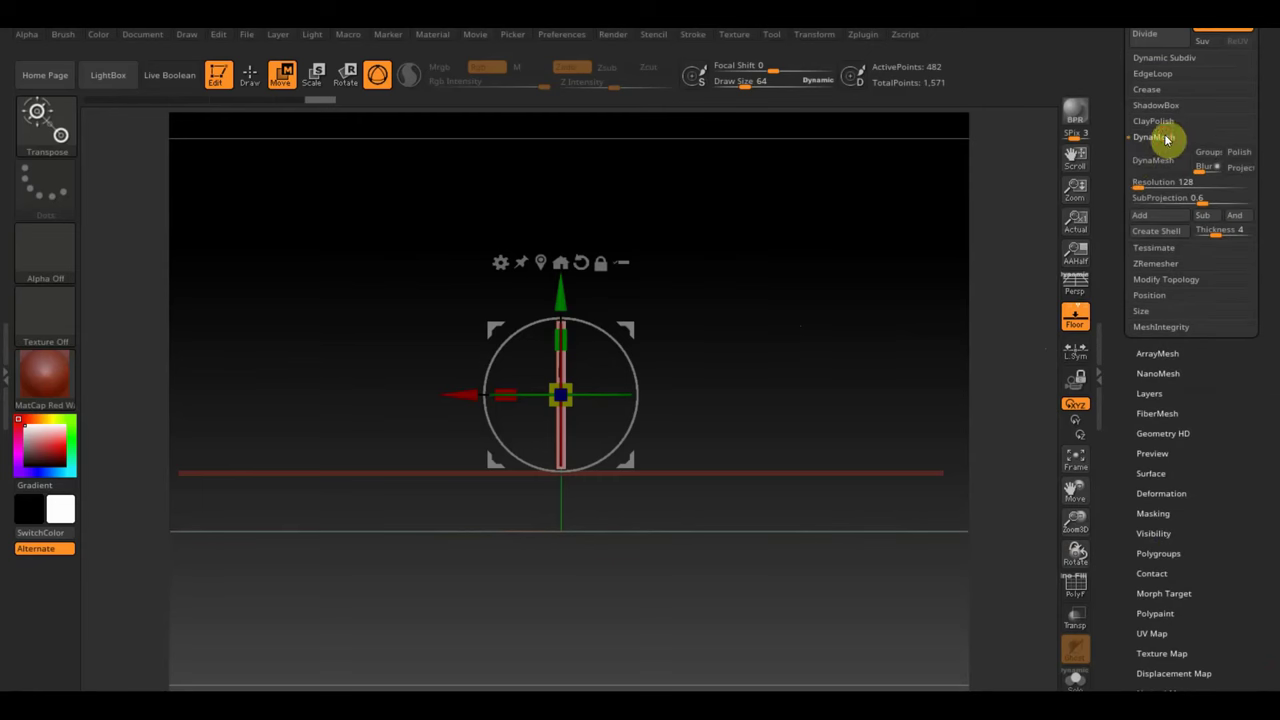
mouse_move(805, 315)
mouse_down()
mouse_move(806, 291)
mouse_move(846, 451)
mouse_move(863, 409)
mouse_move(832, 409)
mouse_up()
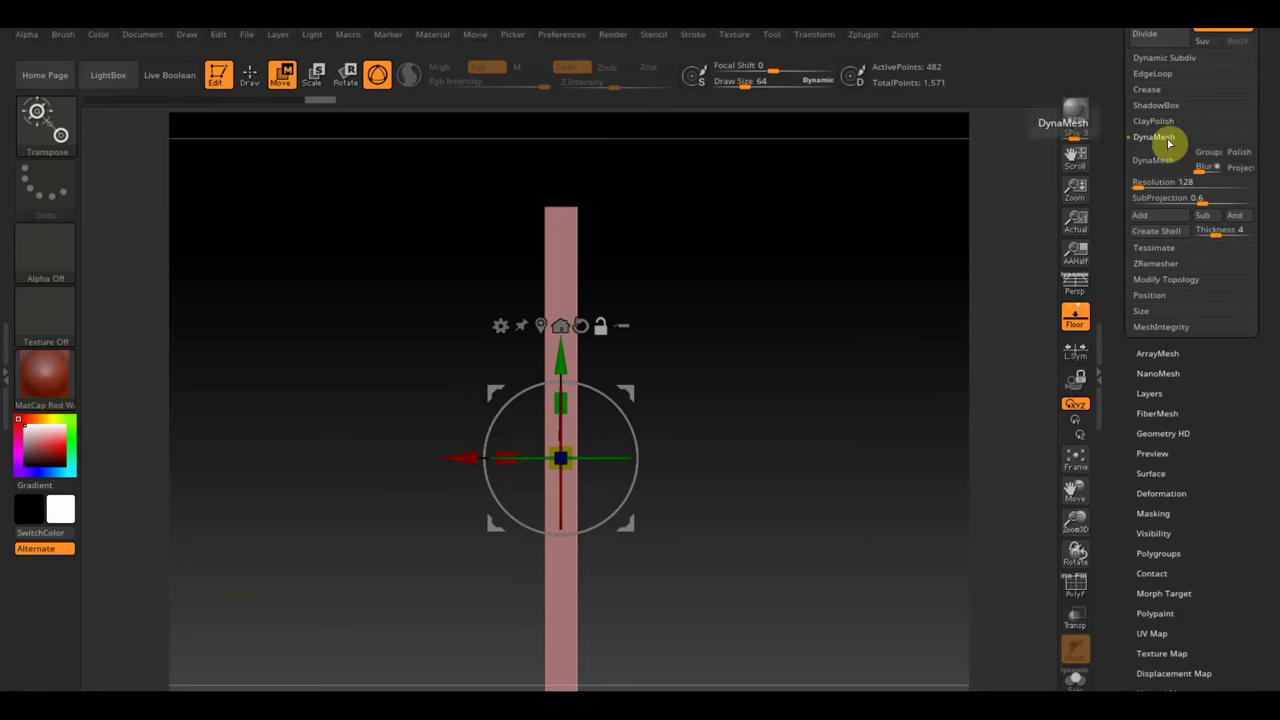
click(1155, 90)
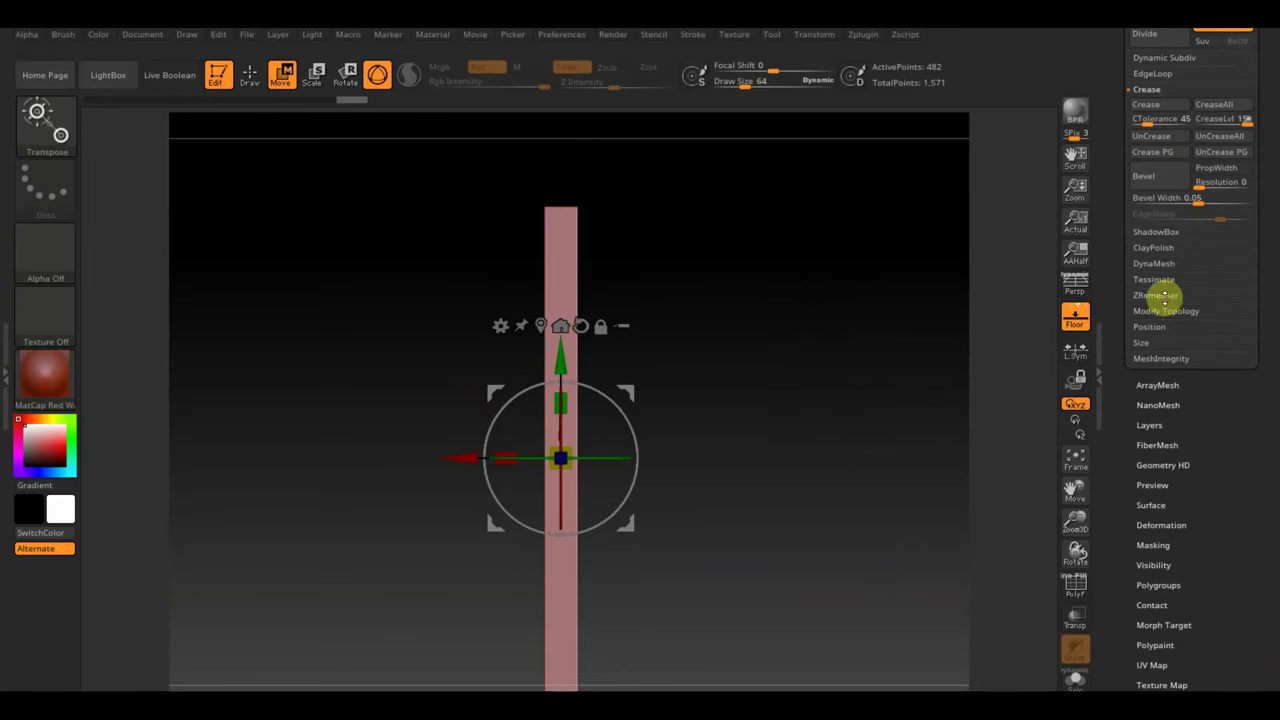
click(1158, 264)
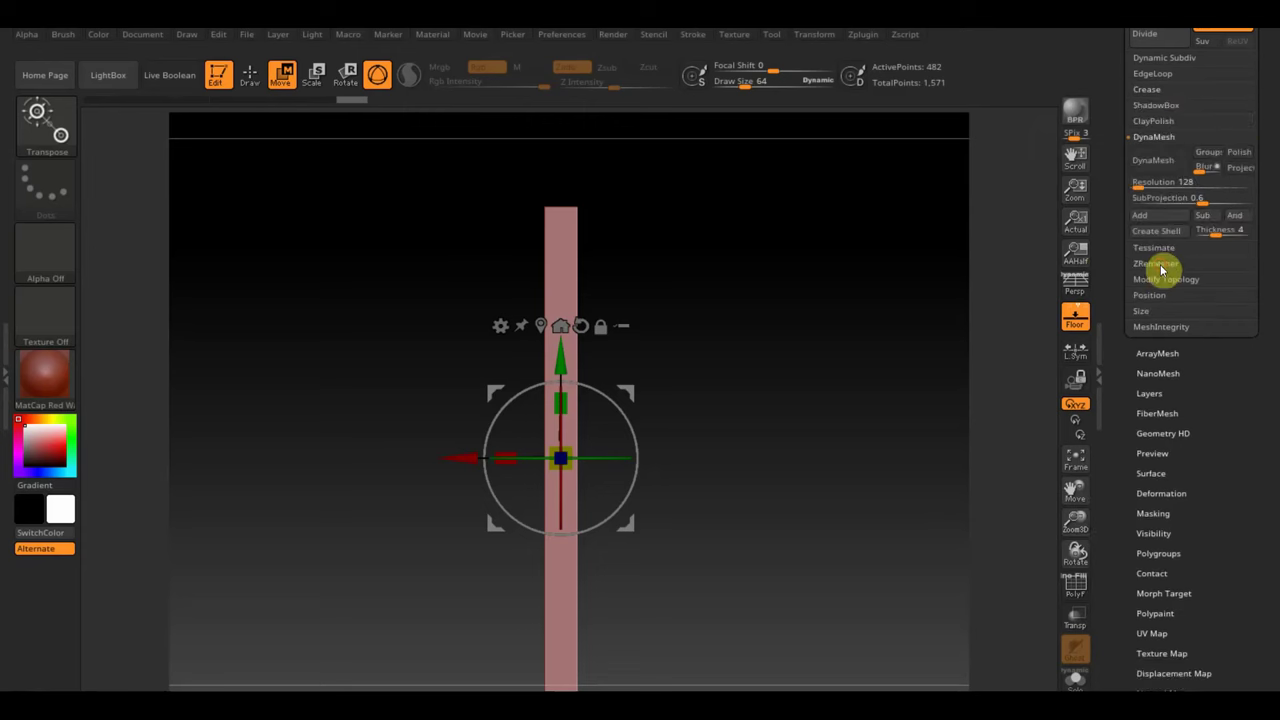
click(1158, 166)
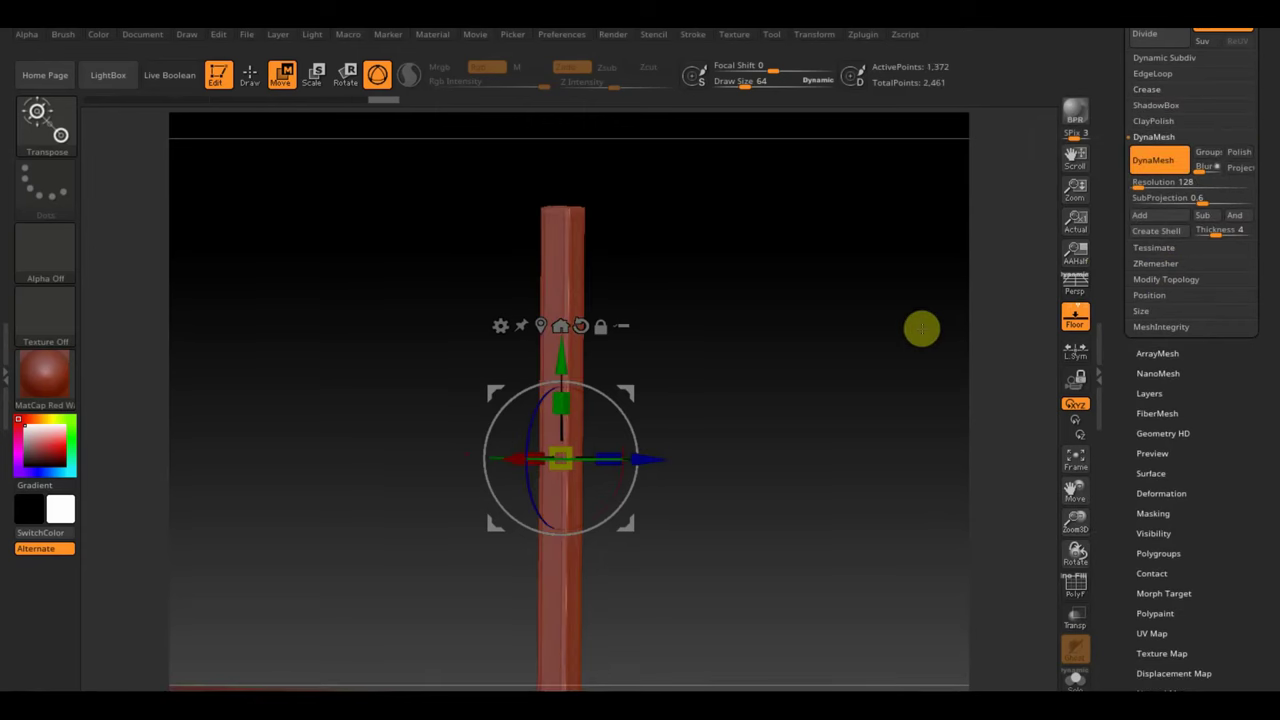
mouse_move(921, 330)
mouse_down()
mouse_move(884, 332)
mouse_move(829, 389)
mouse_move(820, 343)
mouse_move(797, 320)
mouse_up()
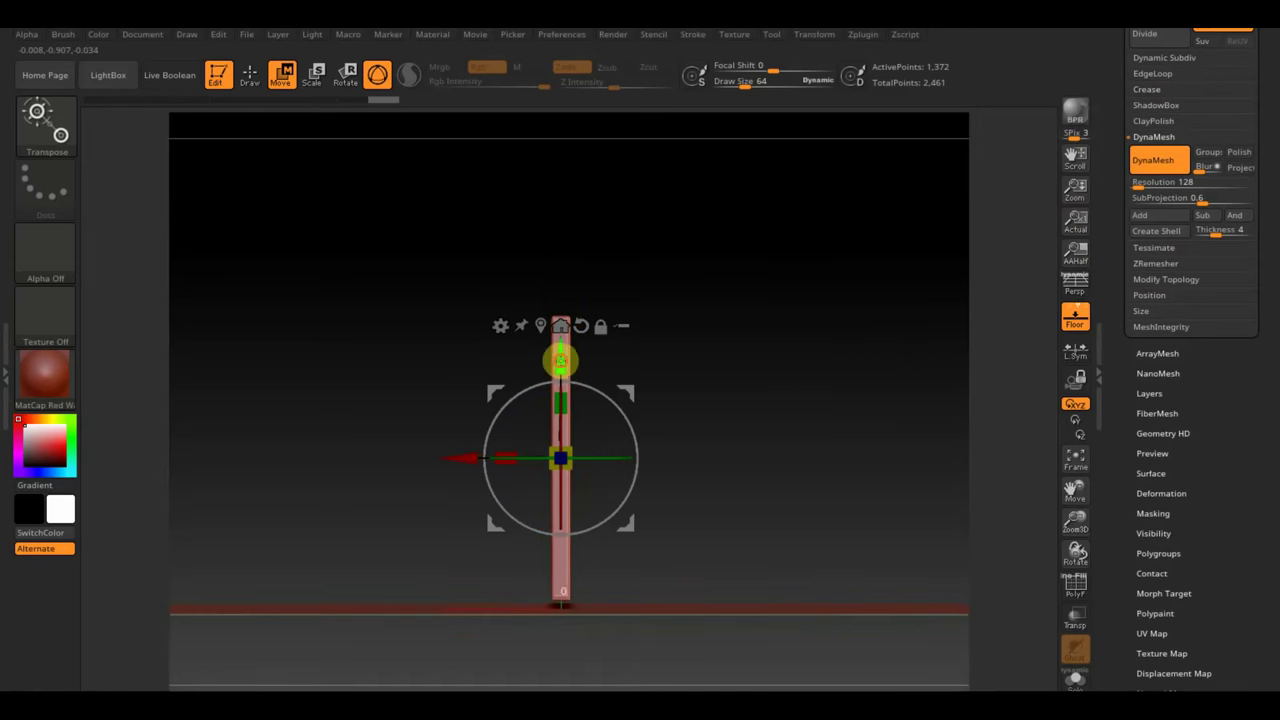
Step: Duplicate the post, tilt the copy about 30° and raise it alongside the post as a branch
drag(560, 358, 562, 366)
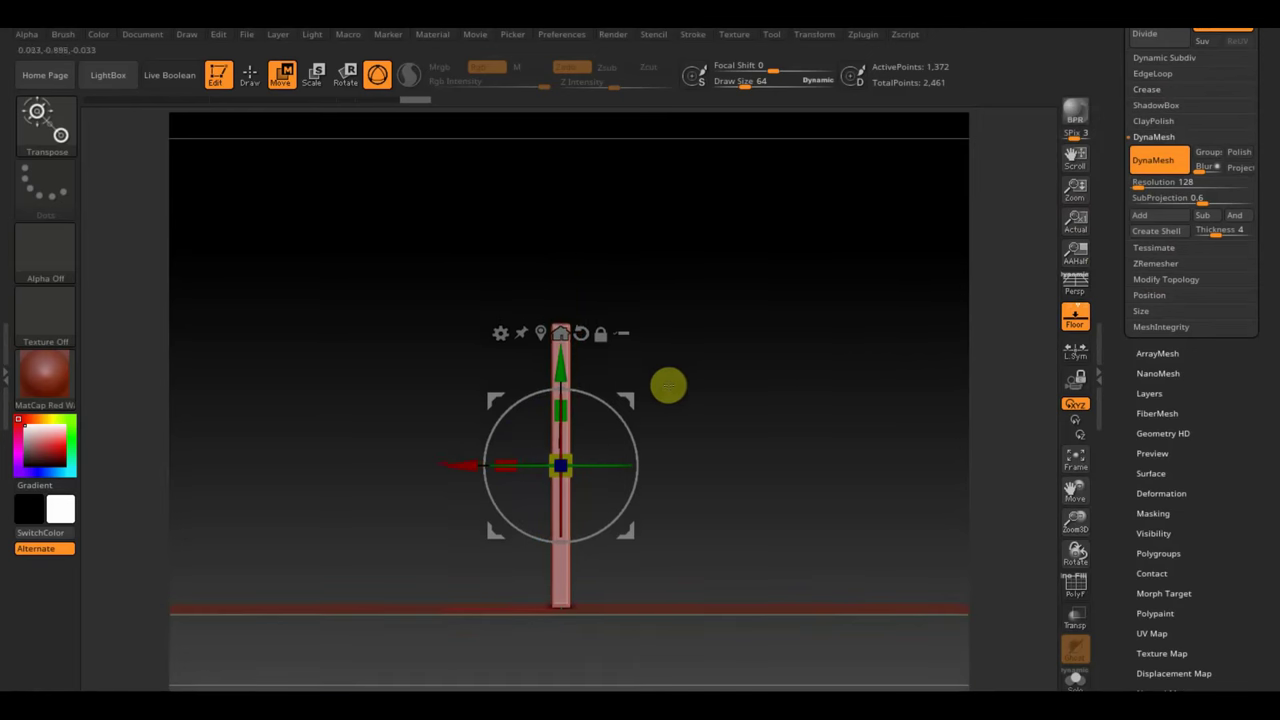
key(ctrl)
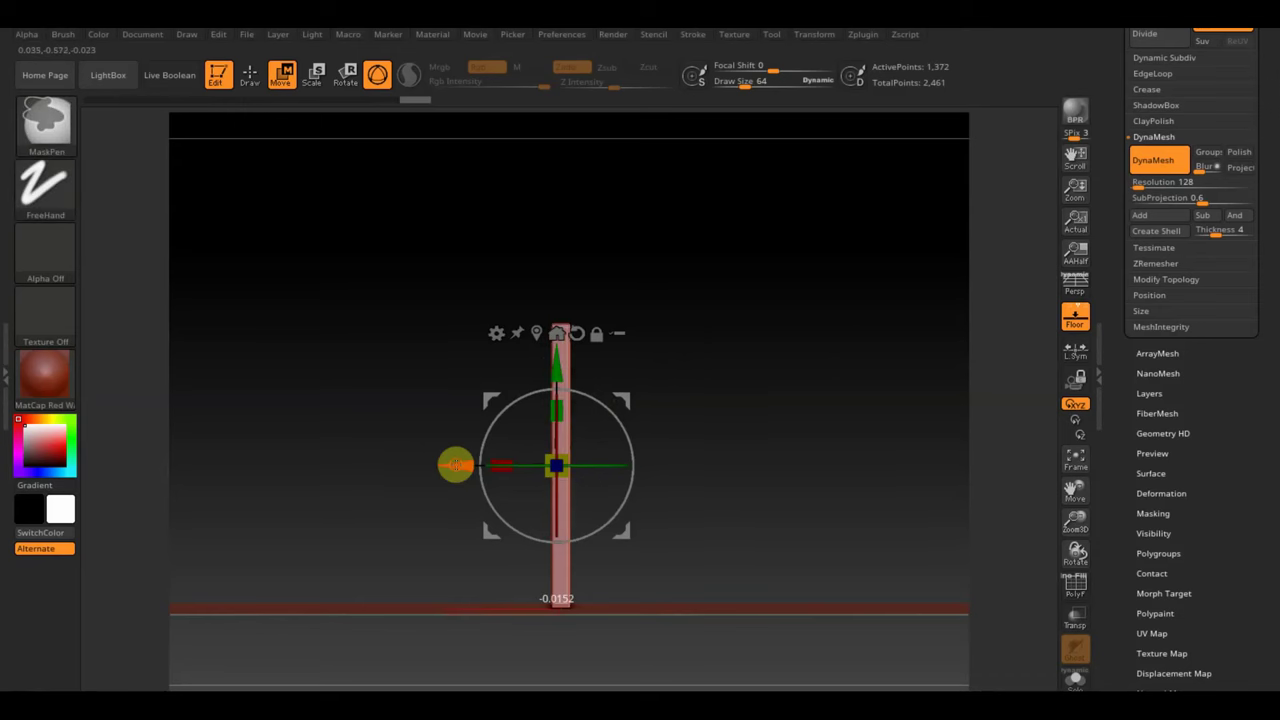
ctrl+drag(451, 465, 423, 463)
drag(594, 461, 609, 417)
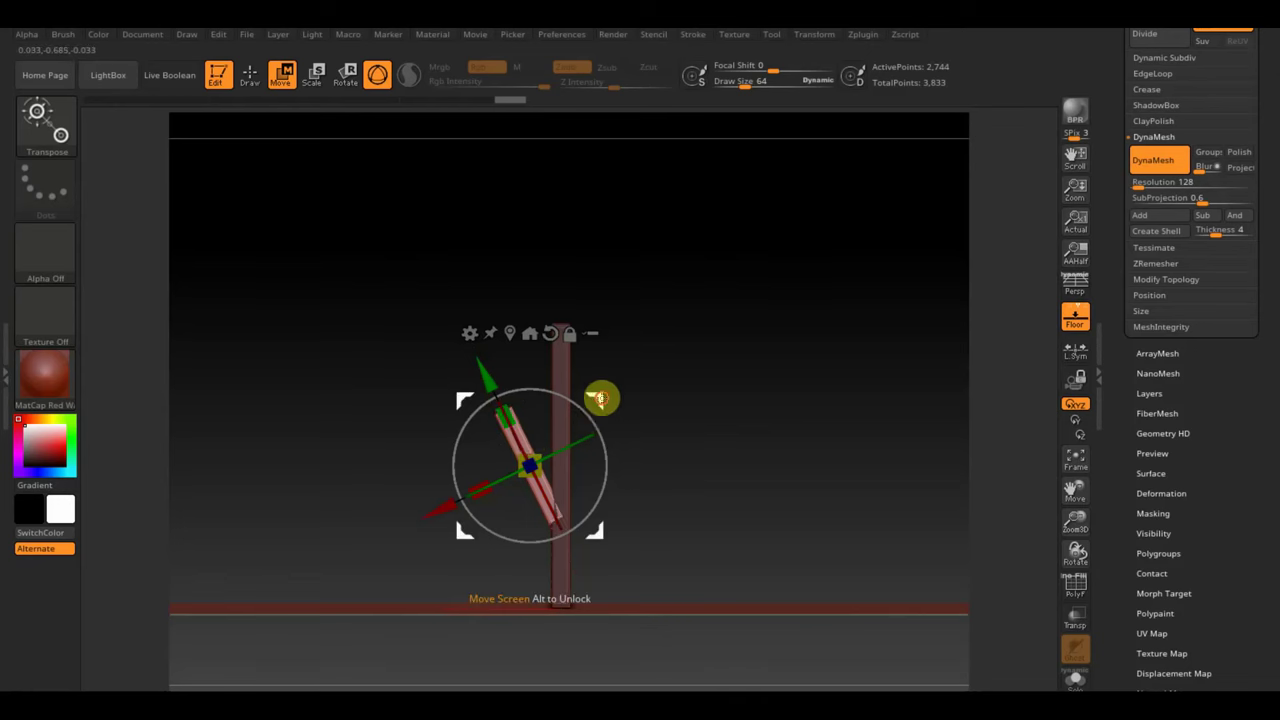
mouse_move(600, 394)
mouse_down()
mouse_move(604, 309)
mouse_move(597, 320)
mouse_move(757, 406)
mouse_move(791, 406)
mouse_move(706, 426)
mouse_move(734, 443)
mouse_up()
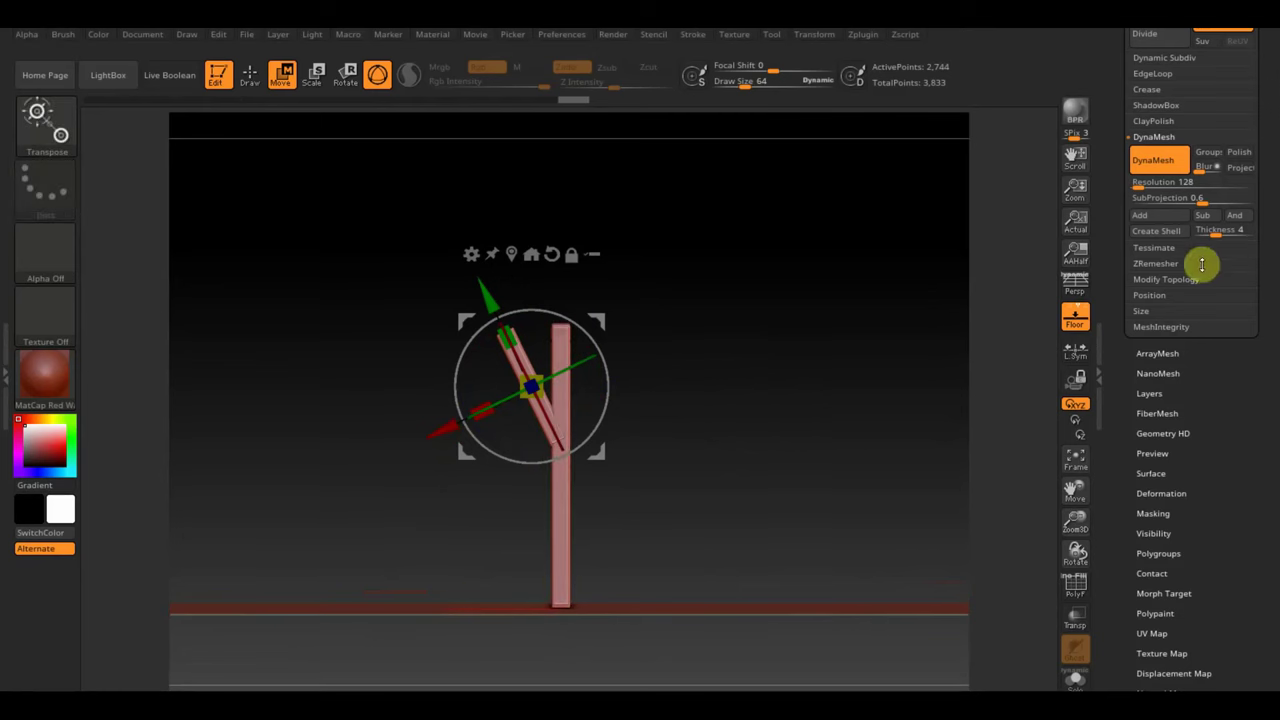
Step: Mirror And Weld the leaning branch into a symmetric Y fork
click(1168, 280)
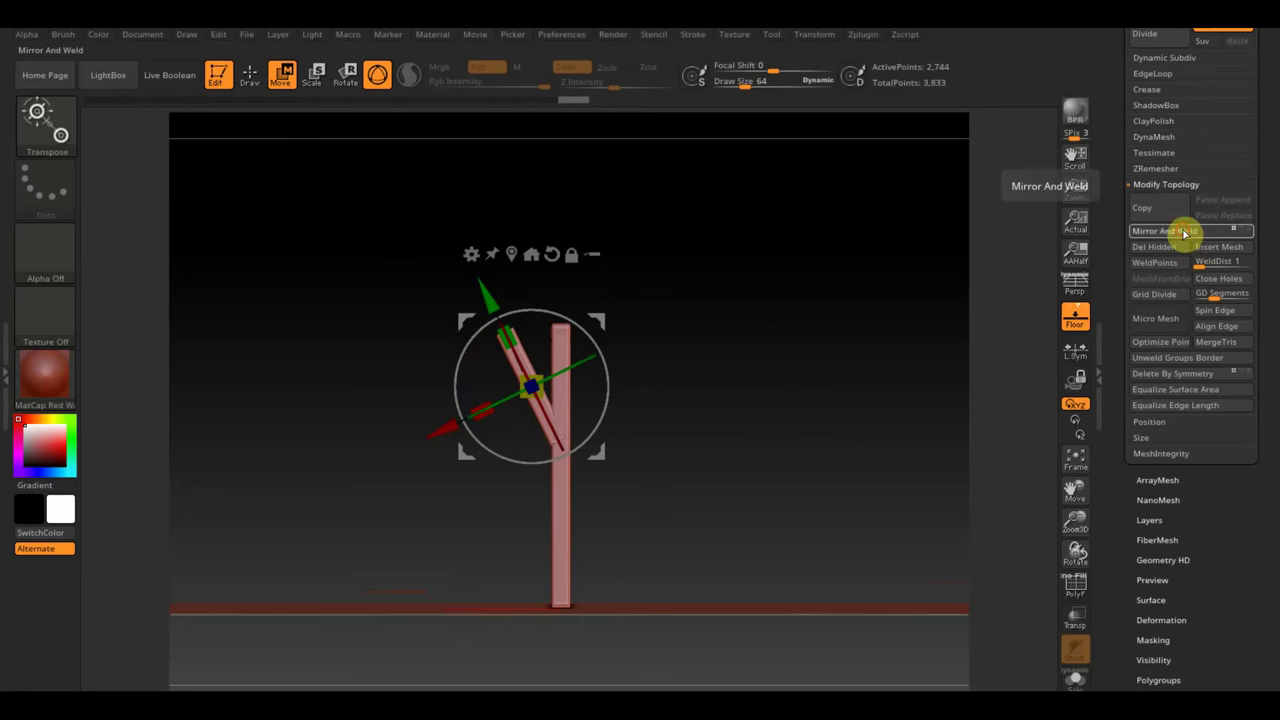
click(1185, 232)
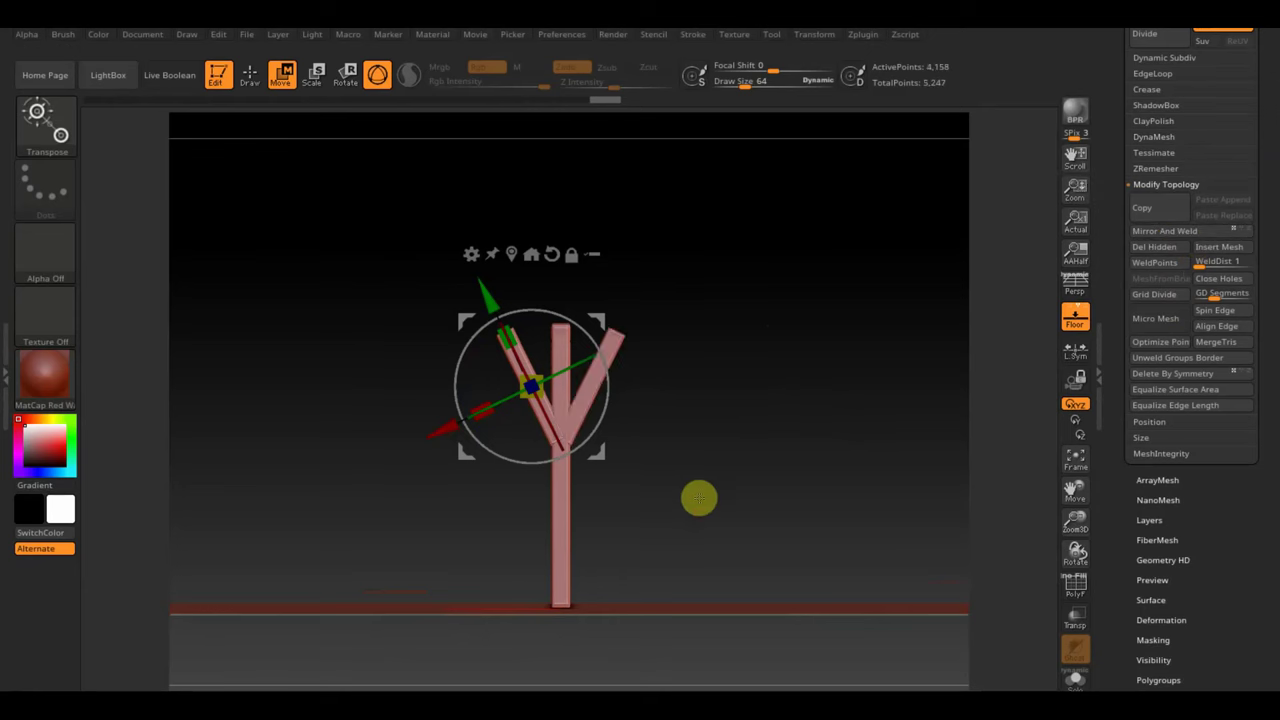
mouse_move(698, 498)
mouse_down()
mouse_move(697, 429)
mouse_move(817, 457)
mouse_move(708, 495)
mouse_up()
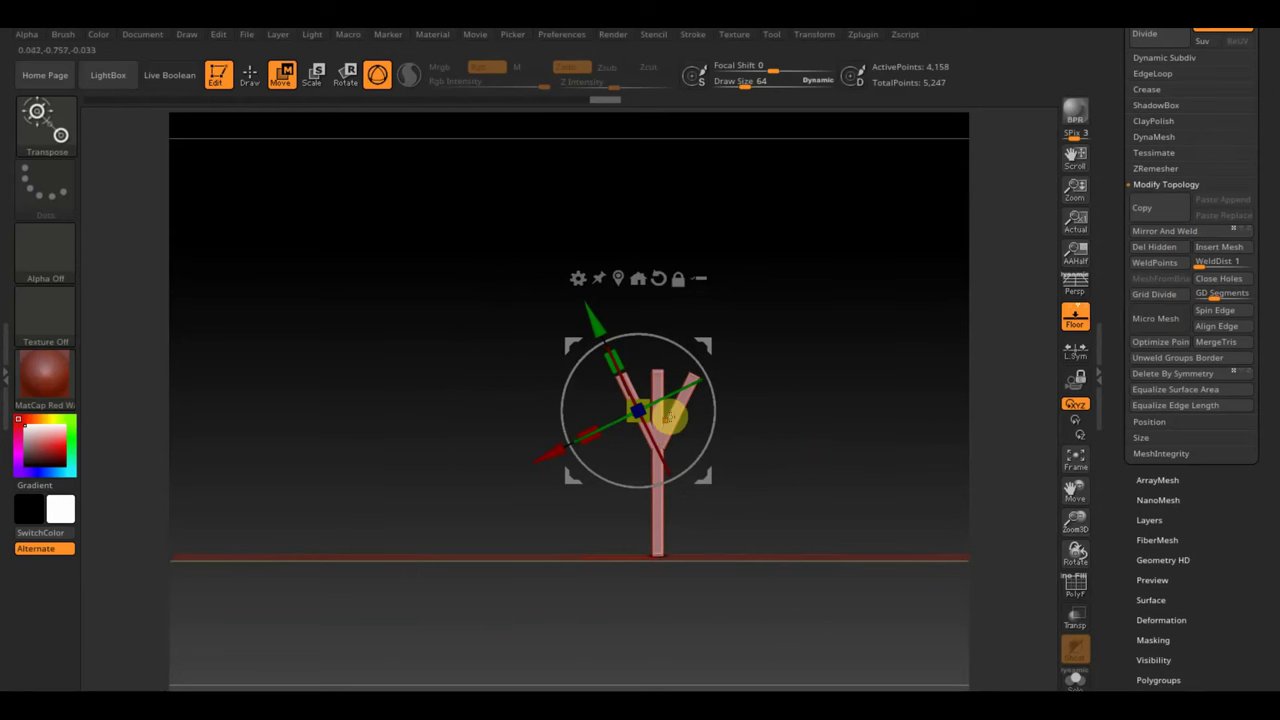
Step: Scale the Y post to about 0.77, rotate it upright and nudge it right
drag(640, 410, 639, 411)
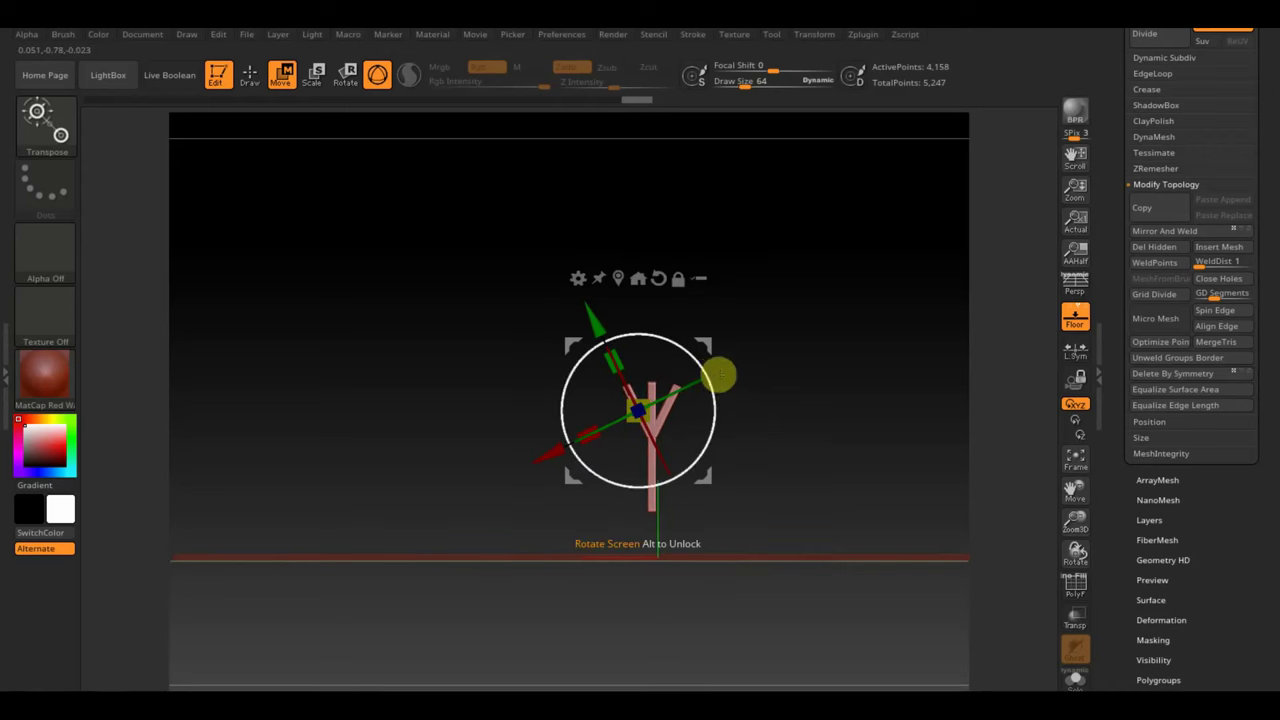
drag(700, 364, 706, 377)
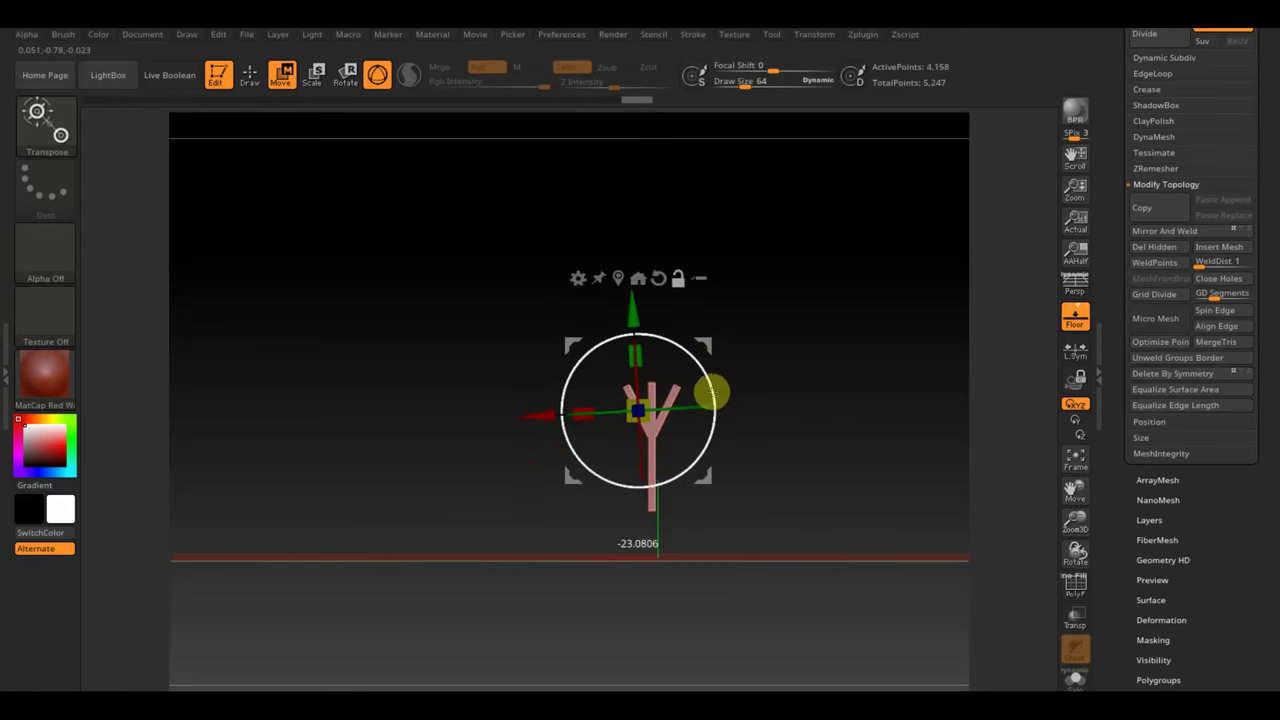
drag(527, 416, 548, 415)
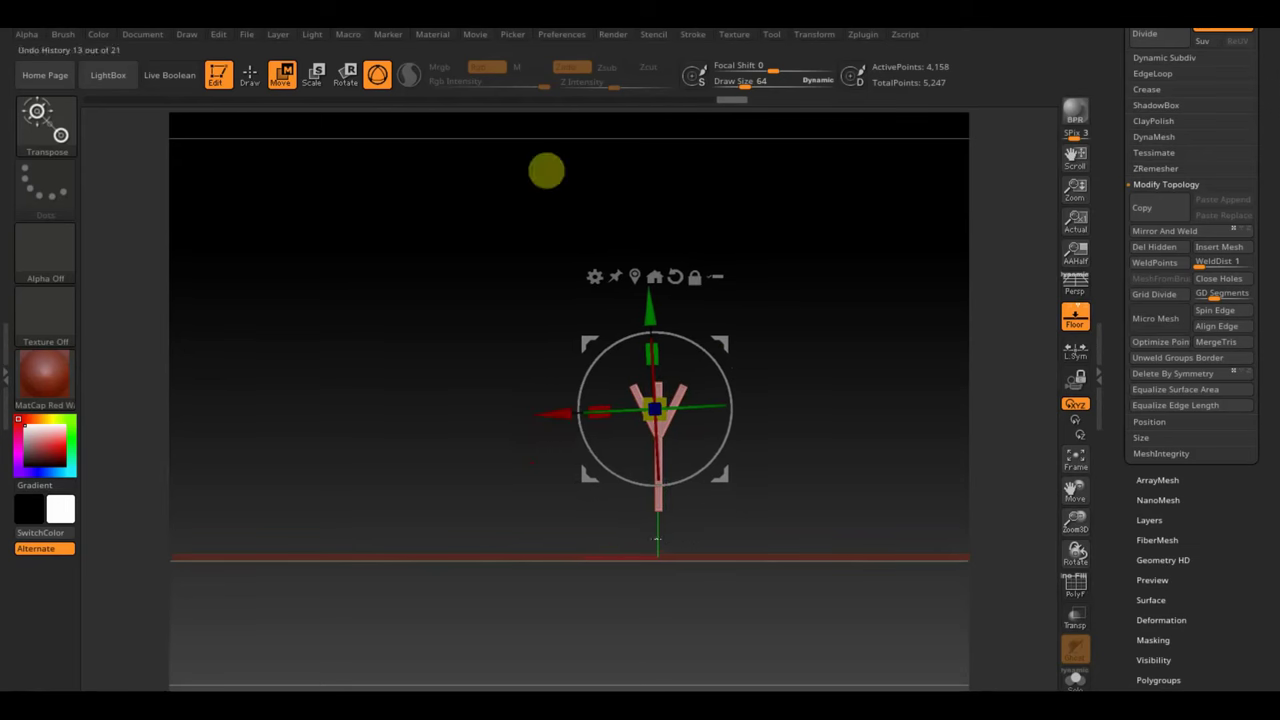
Step: Mask the post, invert the mask and pull the stem down to lengthen it
click(250, 75)
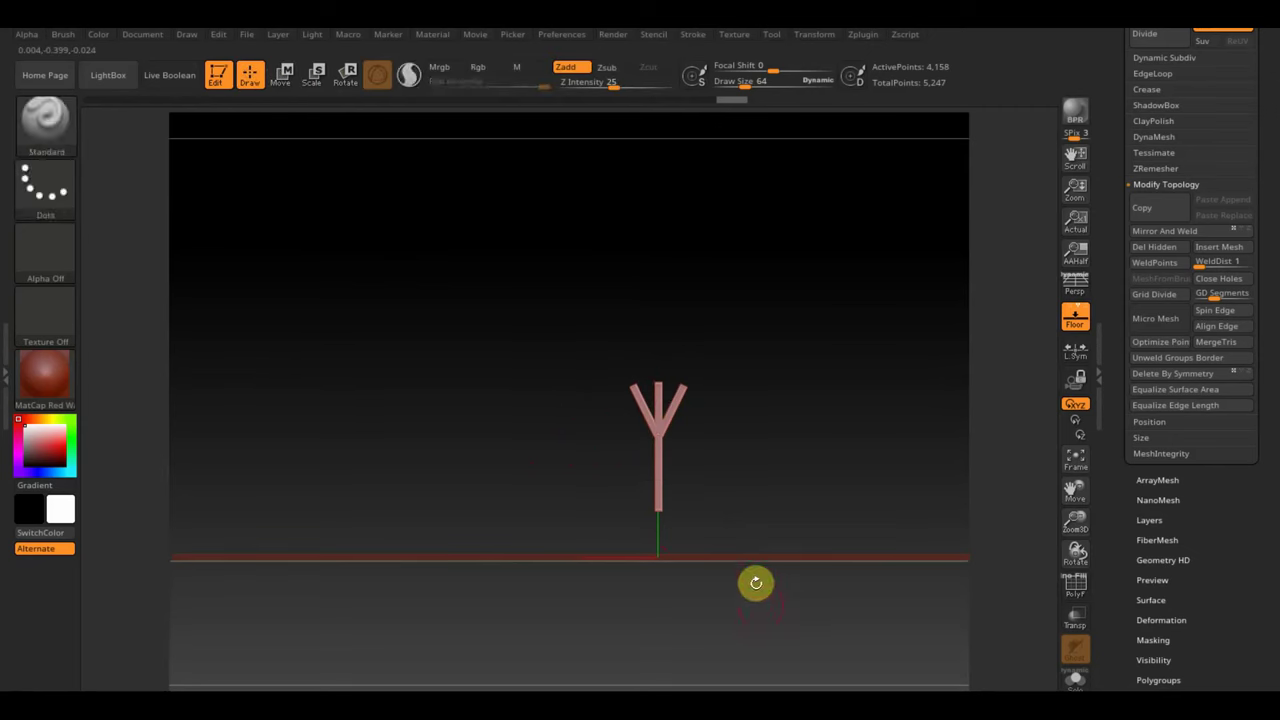
ctrl+drag(754, 620, 615, 493)
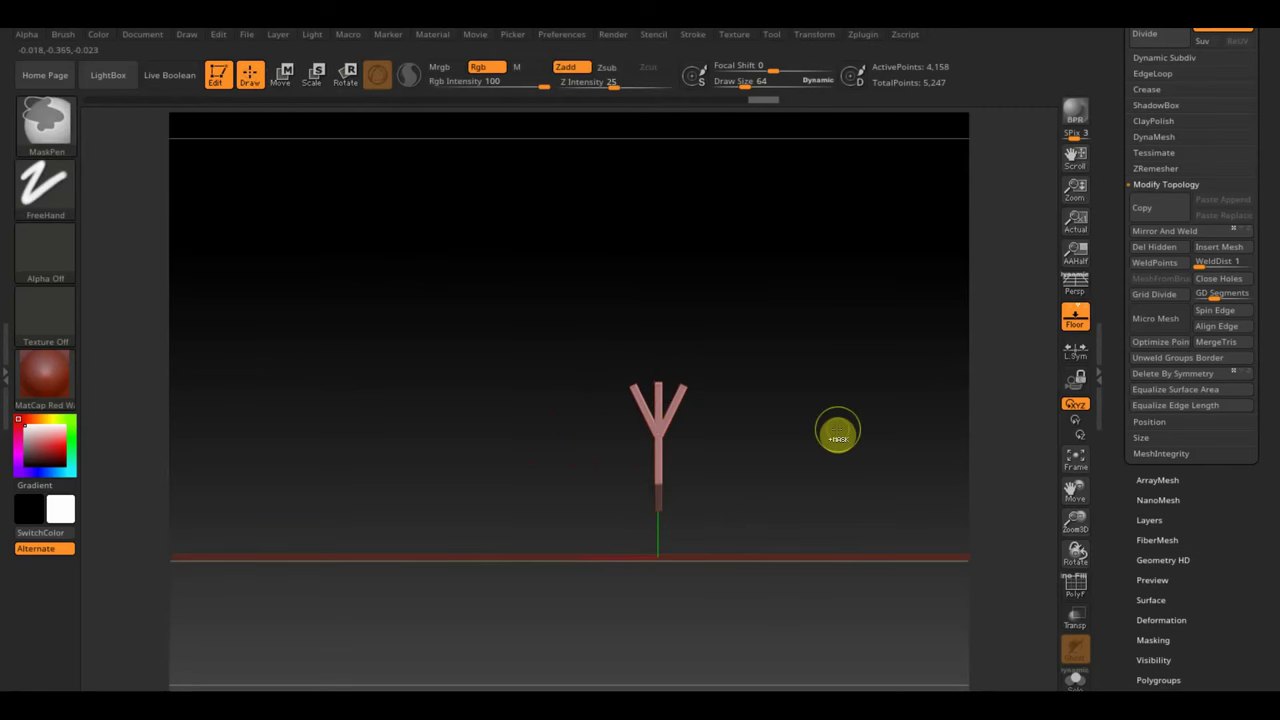
ctrl+click(838, 432)
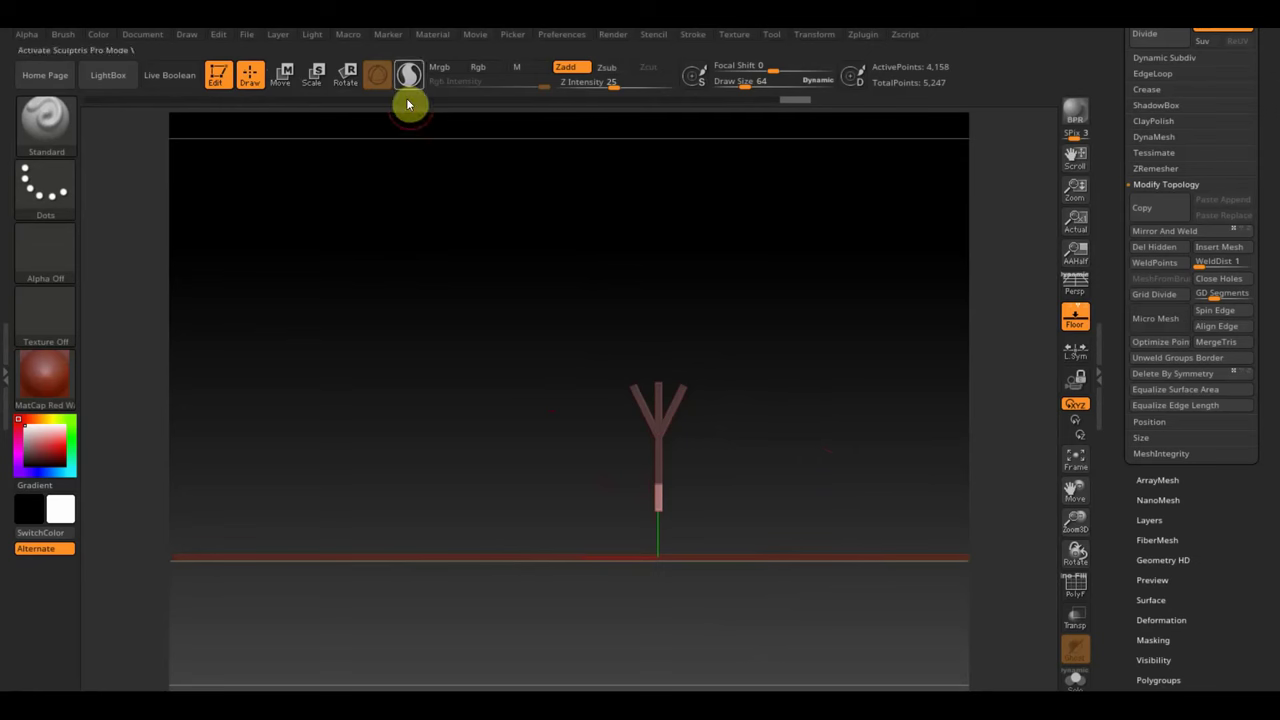
click(283, 74)
drag(651, 297, 657, 343)
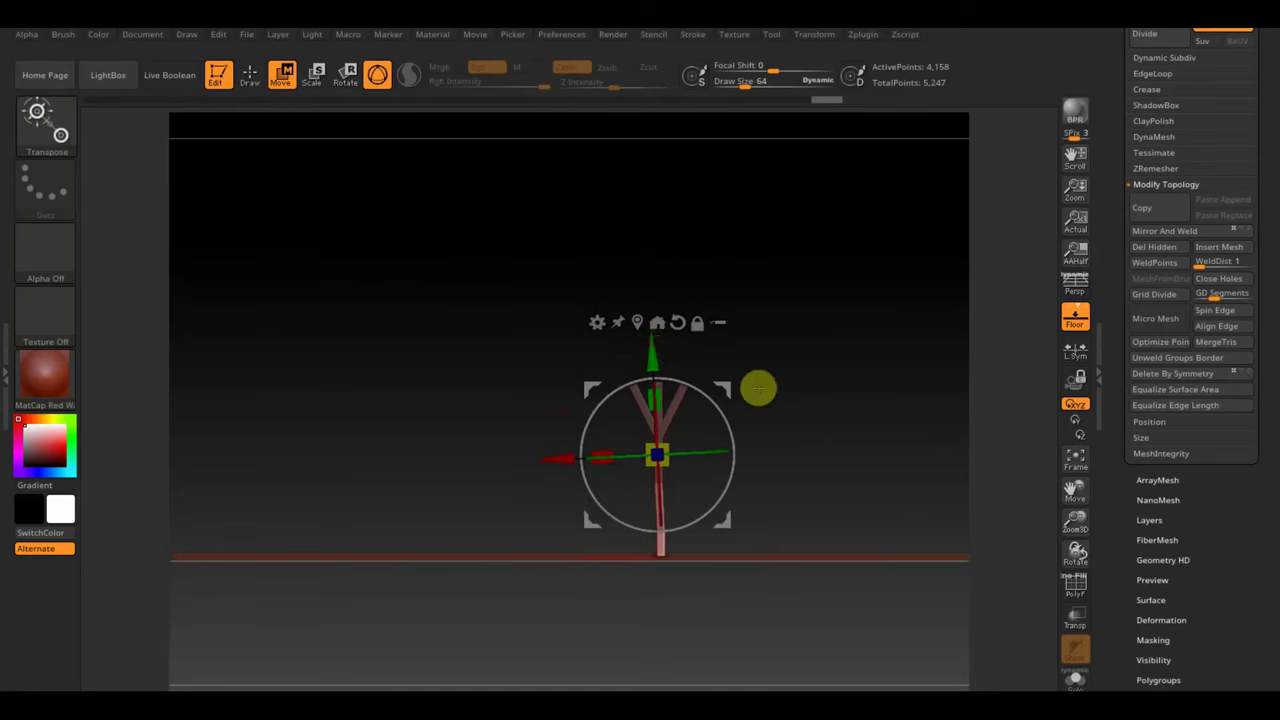
Step: Extend the shaft to the floor, clear the mask and DynaMesh the Y post into one piece
mouse_move(866, 454)
mouse_down()
mouse_move(760, 406)
mouse_move(800, 529)
mouse_up()
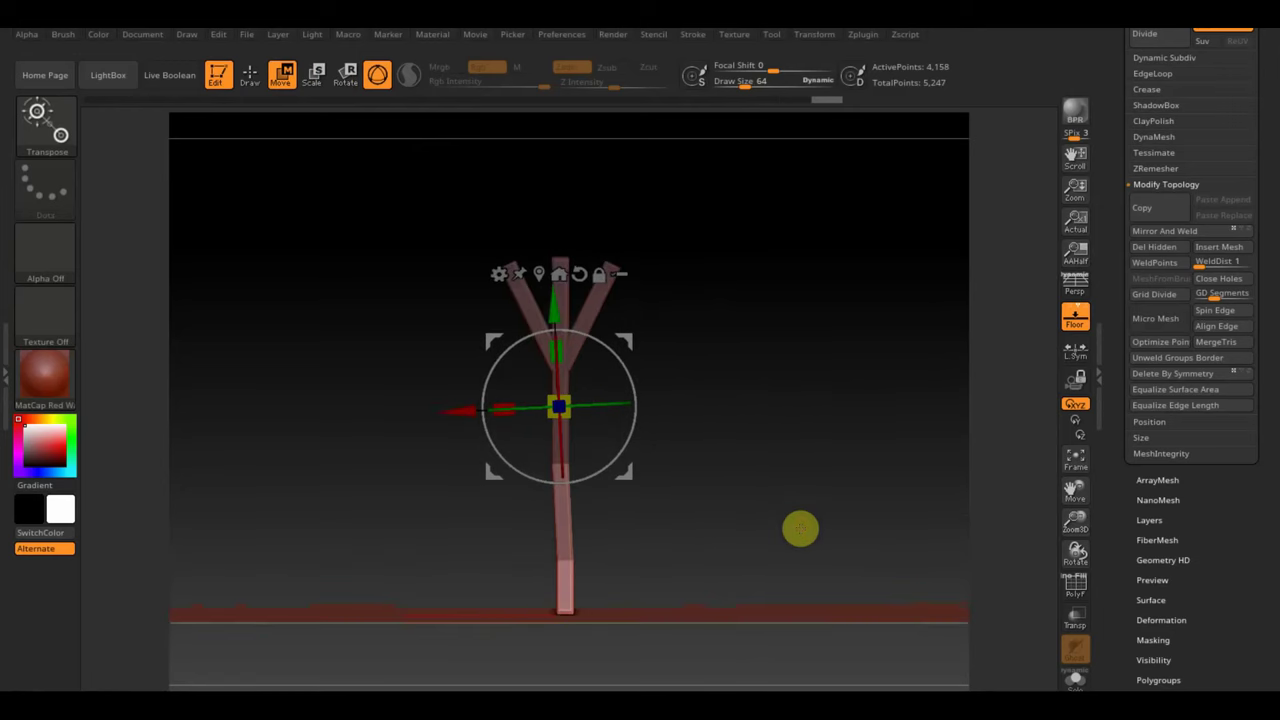
key(ctrl+z)
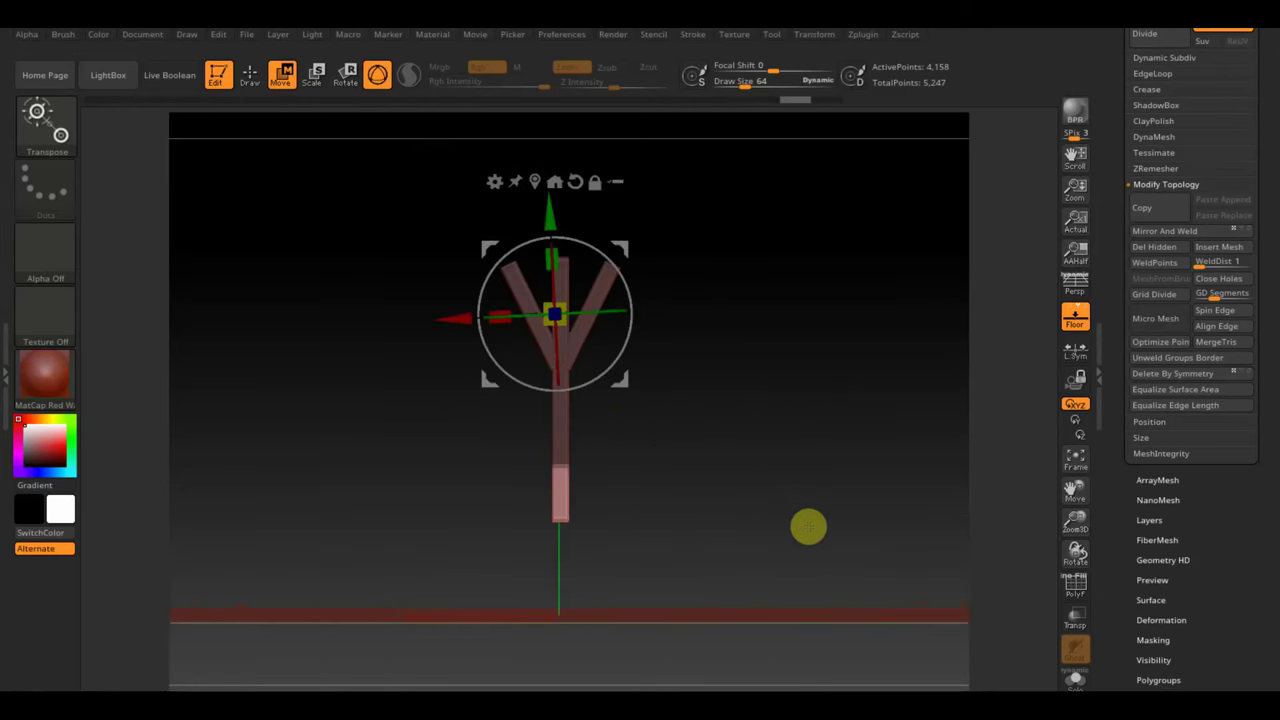
drag(628, 240, 632, 378)
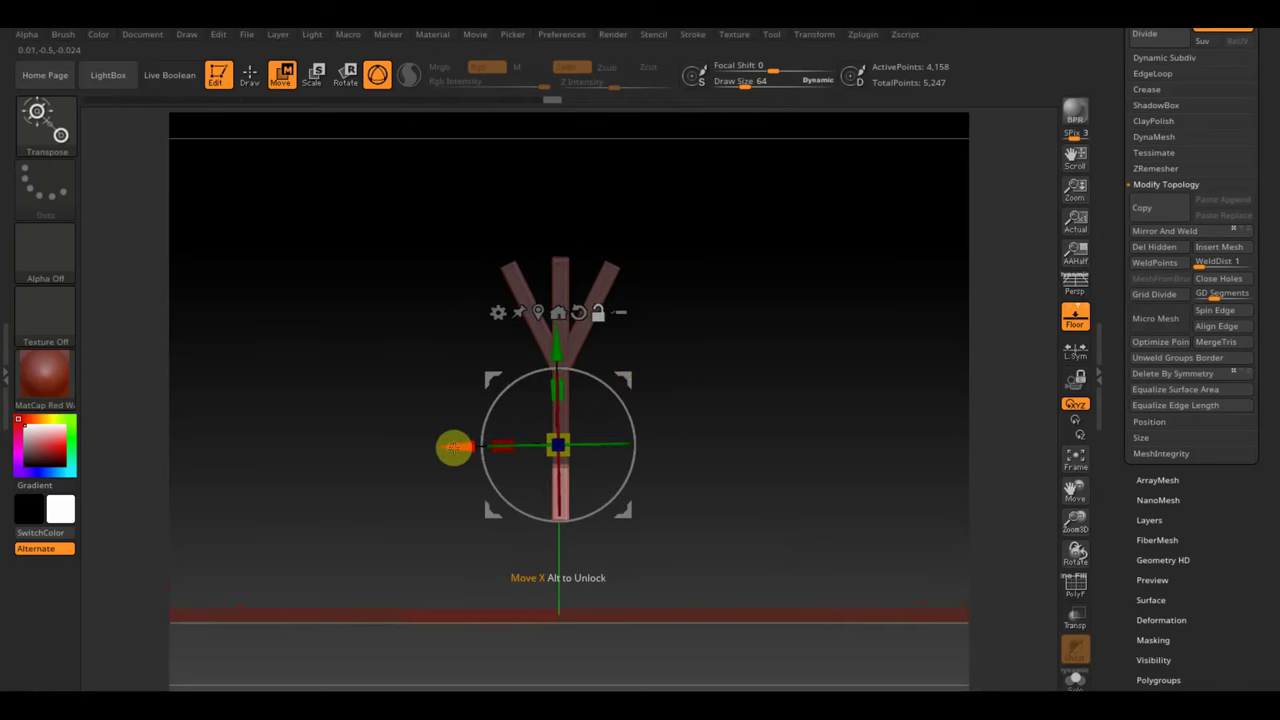
click(450, 447)
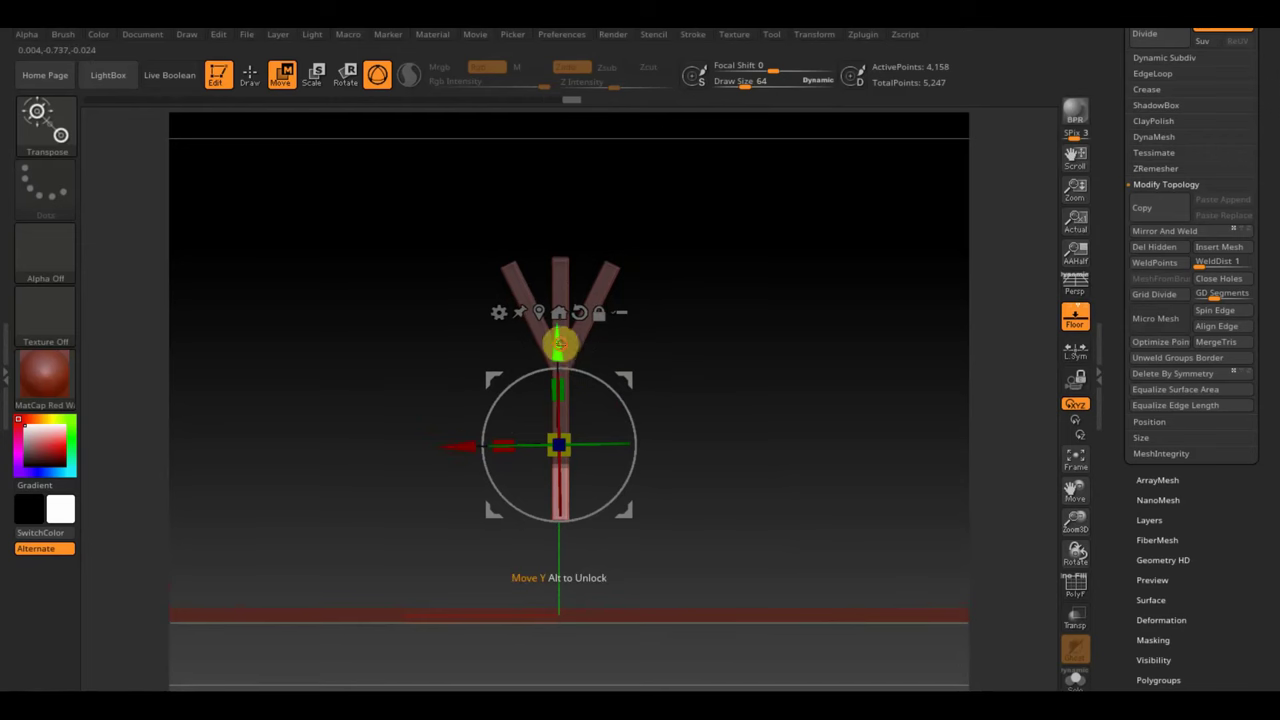
drag(560, 346, 562, 441)
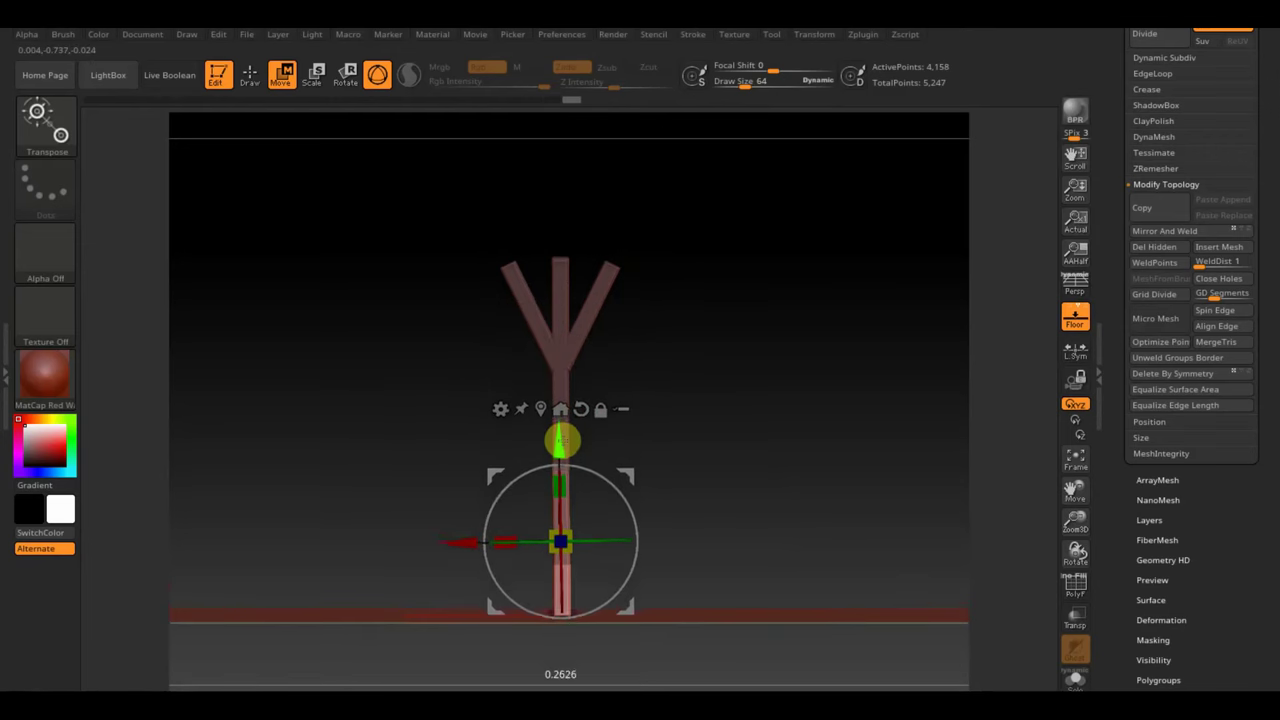
ctrl+drag(757, 452, 755, 405)
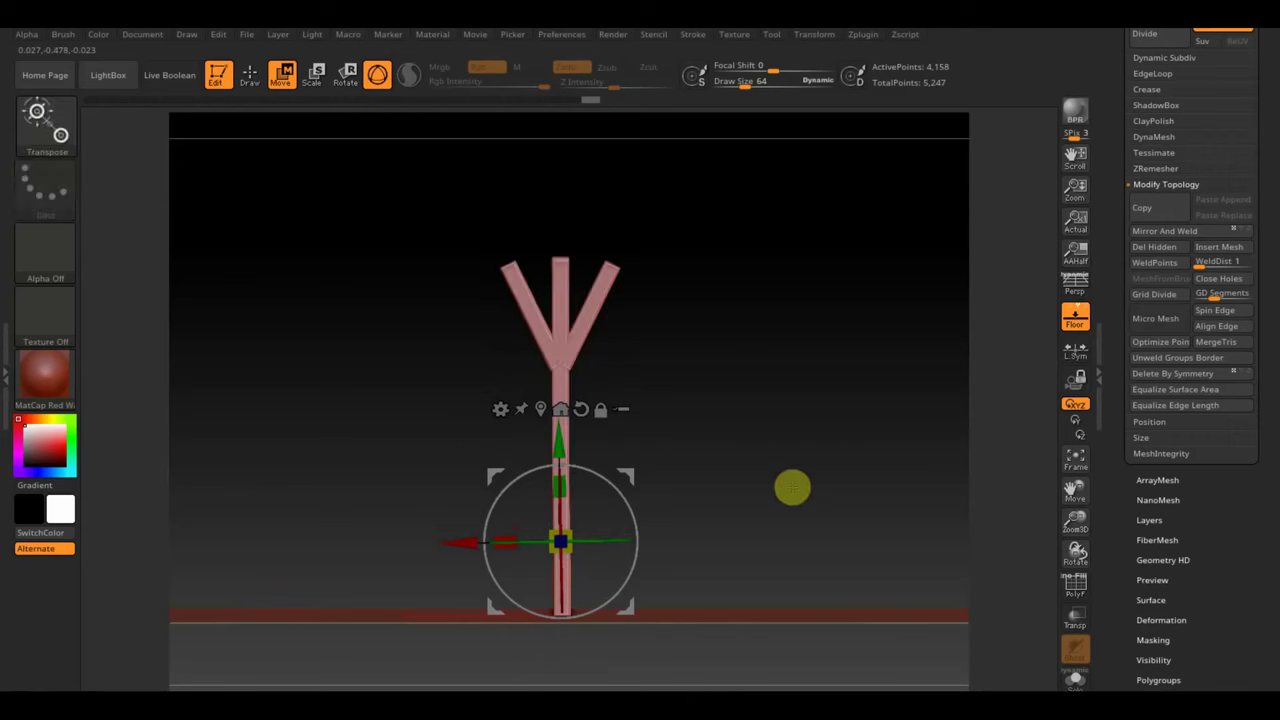
ctrl+drag(758, 352, 806, 472)
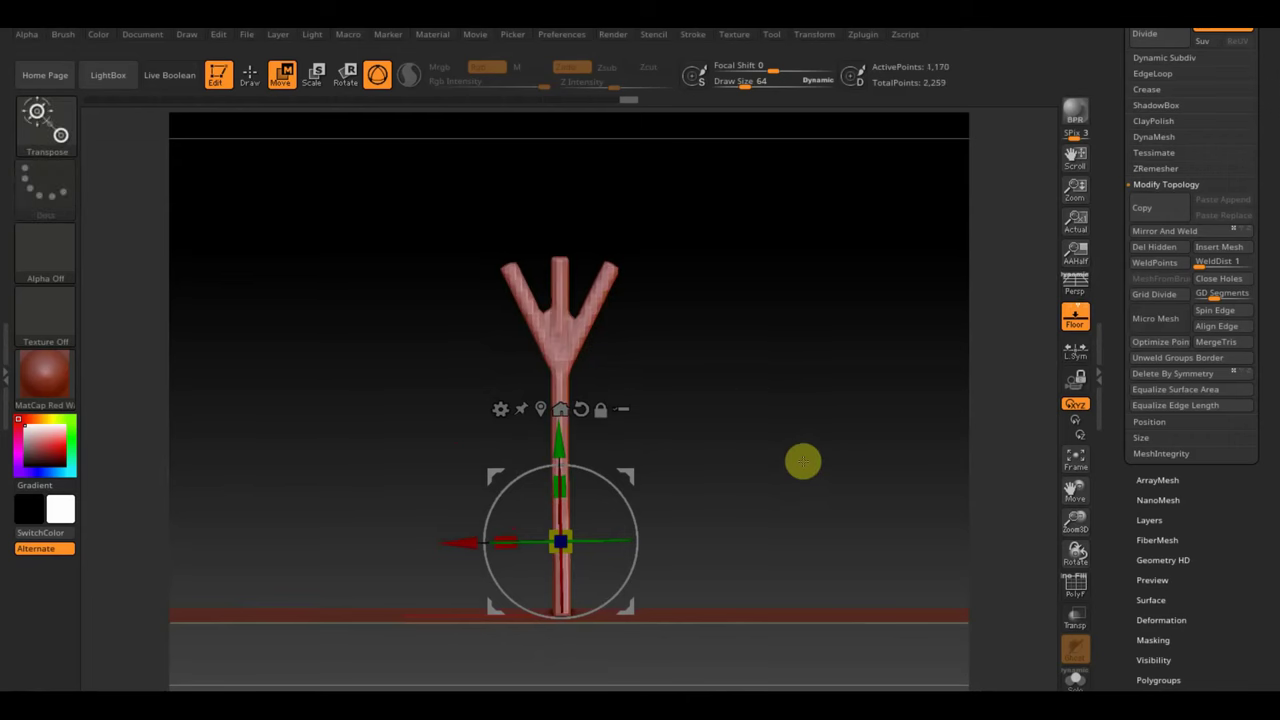
Step: Undo the DynaMesh and slide the Y post left along X on the ground plane
key(ctrl+z)
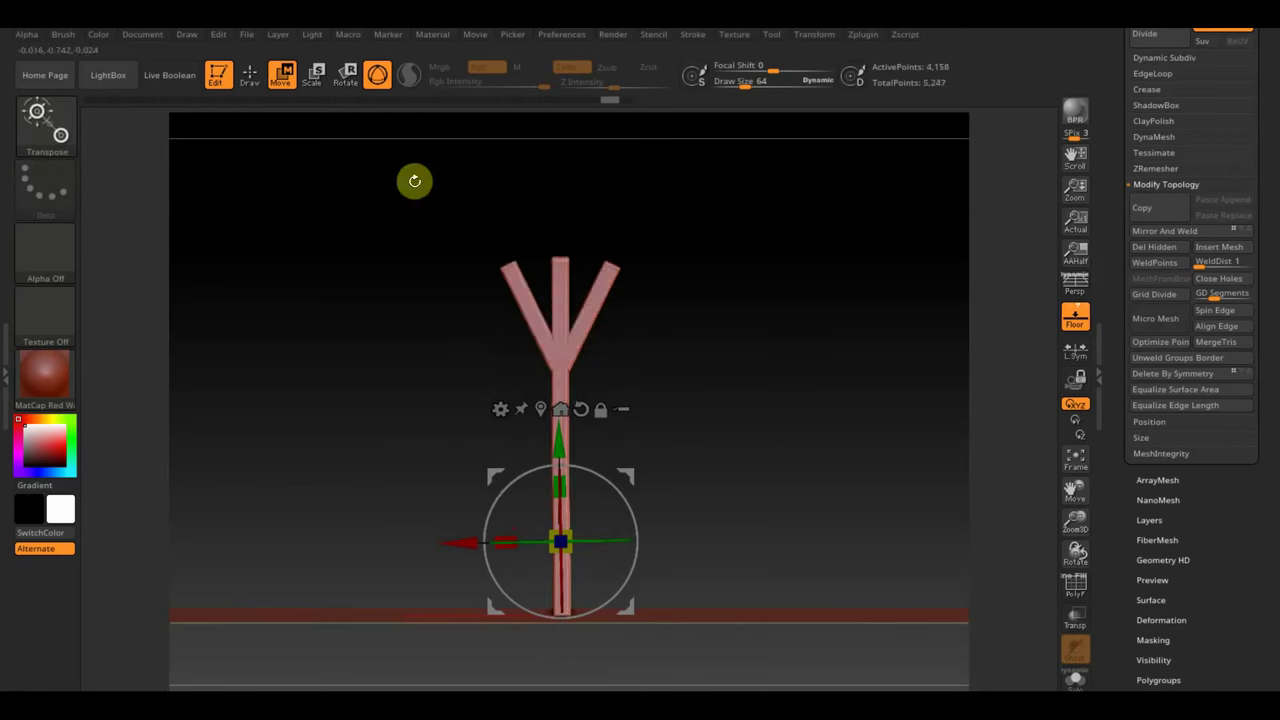
click(251, 75)
alt+drag(733, 472, 818, 388)
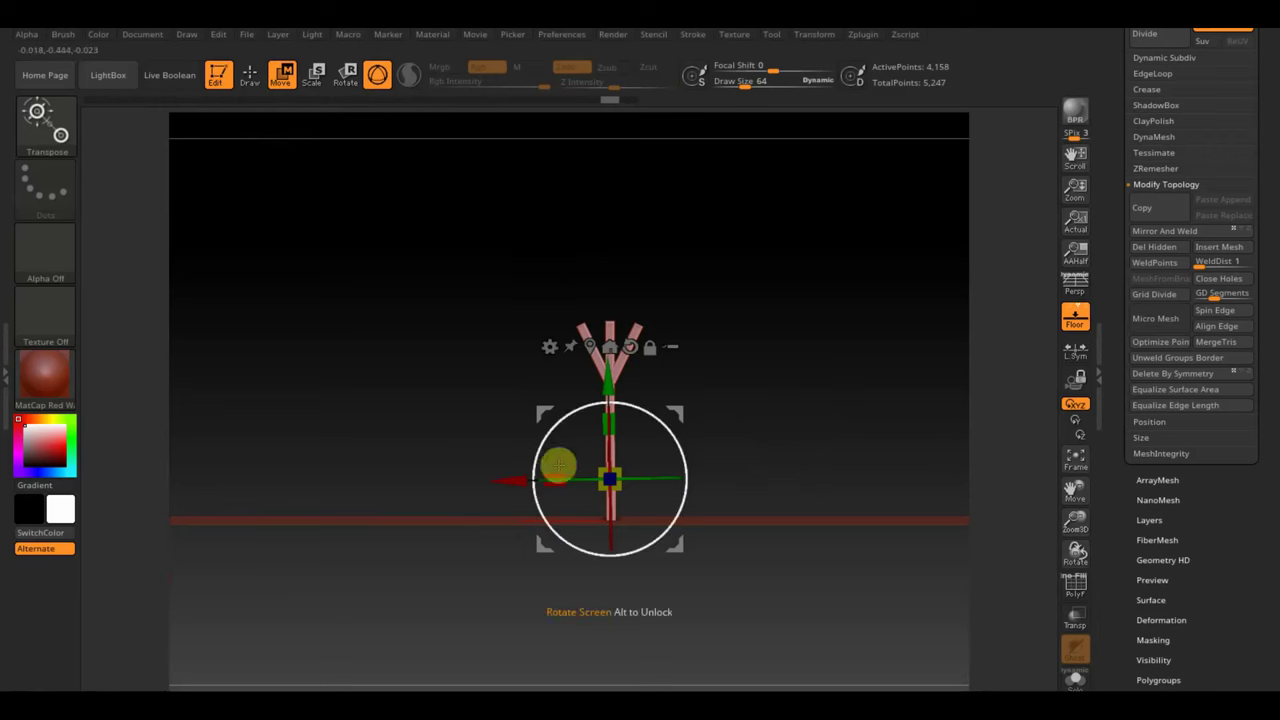
mouse_move(516, 481)
mouse_down()
mouse_move(222, 485)
mouse_move(345, 523)
mouse_move(318, 522)
mouse_up()
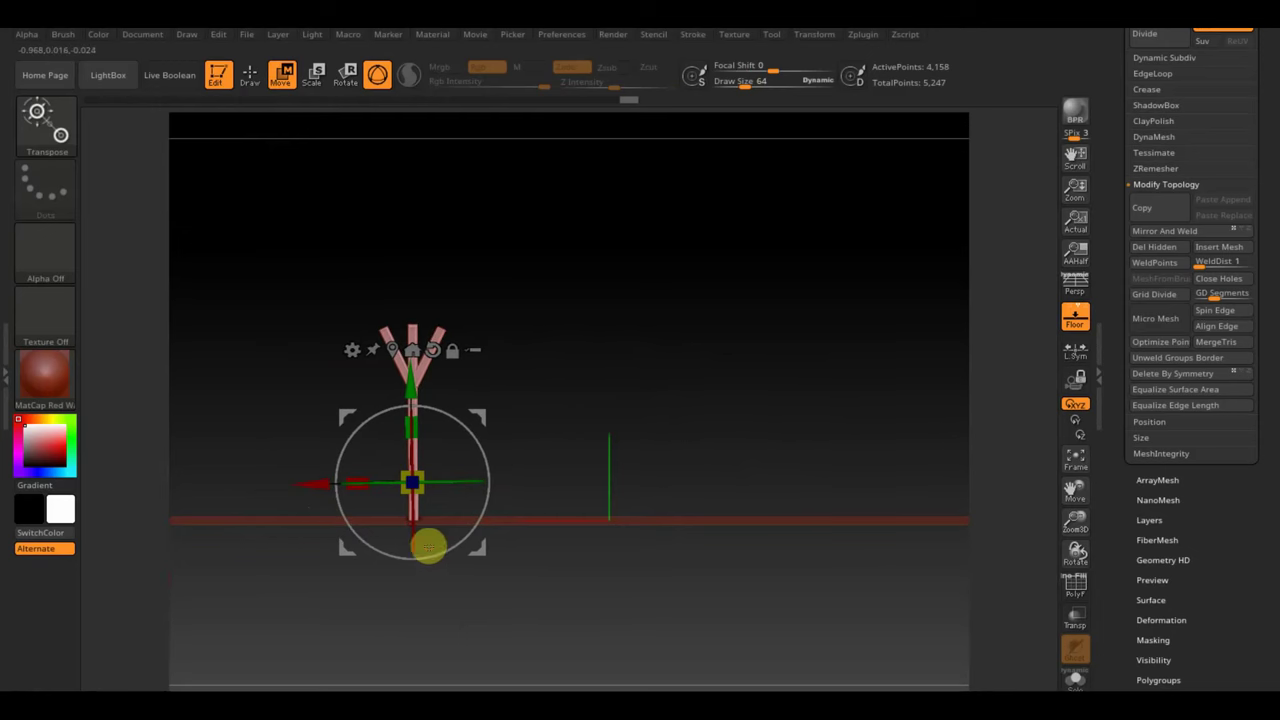
mouse_move(562, 603)
mouse_down()
mouse_move(614, 640)
mouse_move(614, 677)
mouse_up()
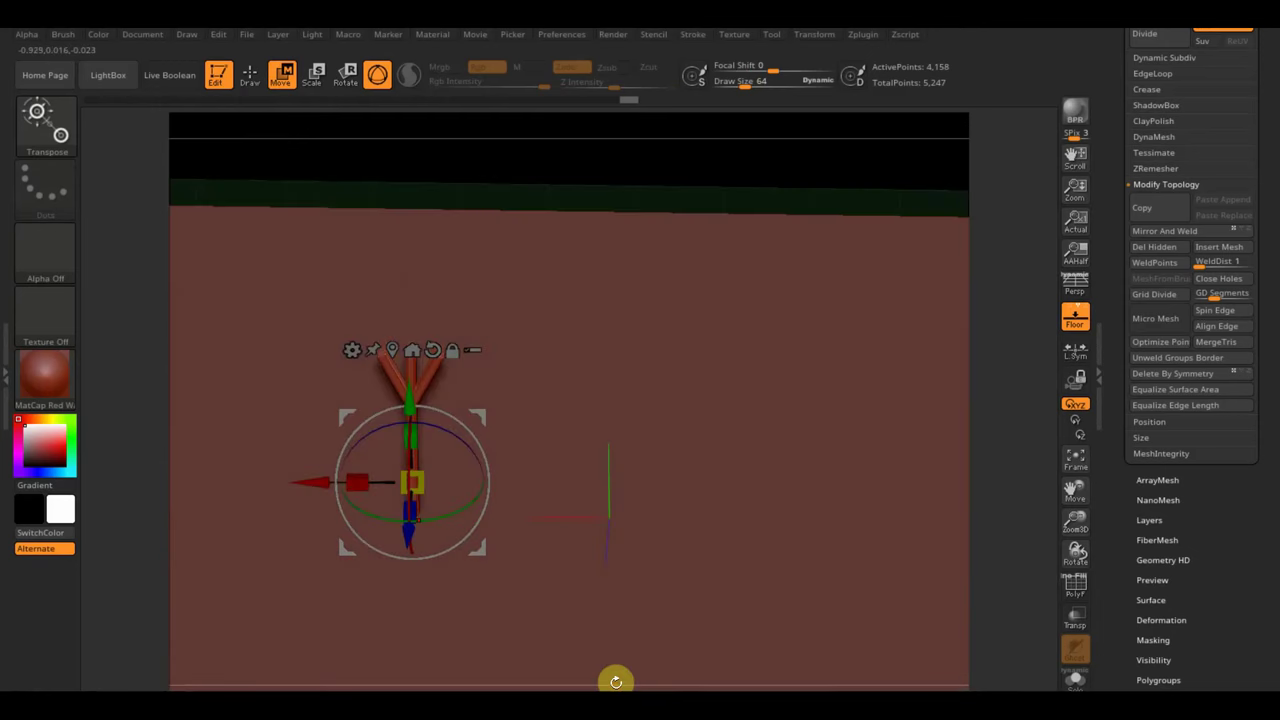
Step: Append a third Cube3D subtool and make it the active part
scroll(1271, 223, up, 3)
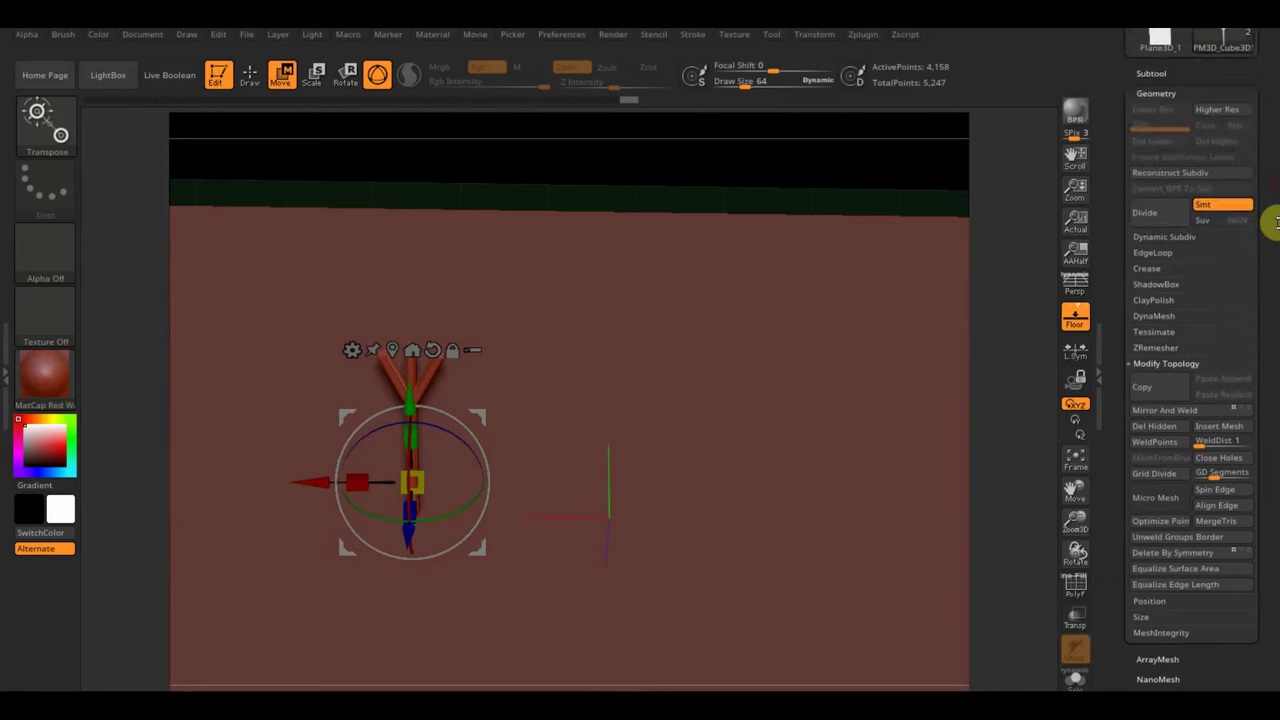
scroll(1271, 223, up, 2)
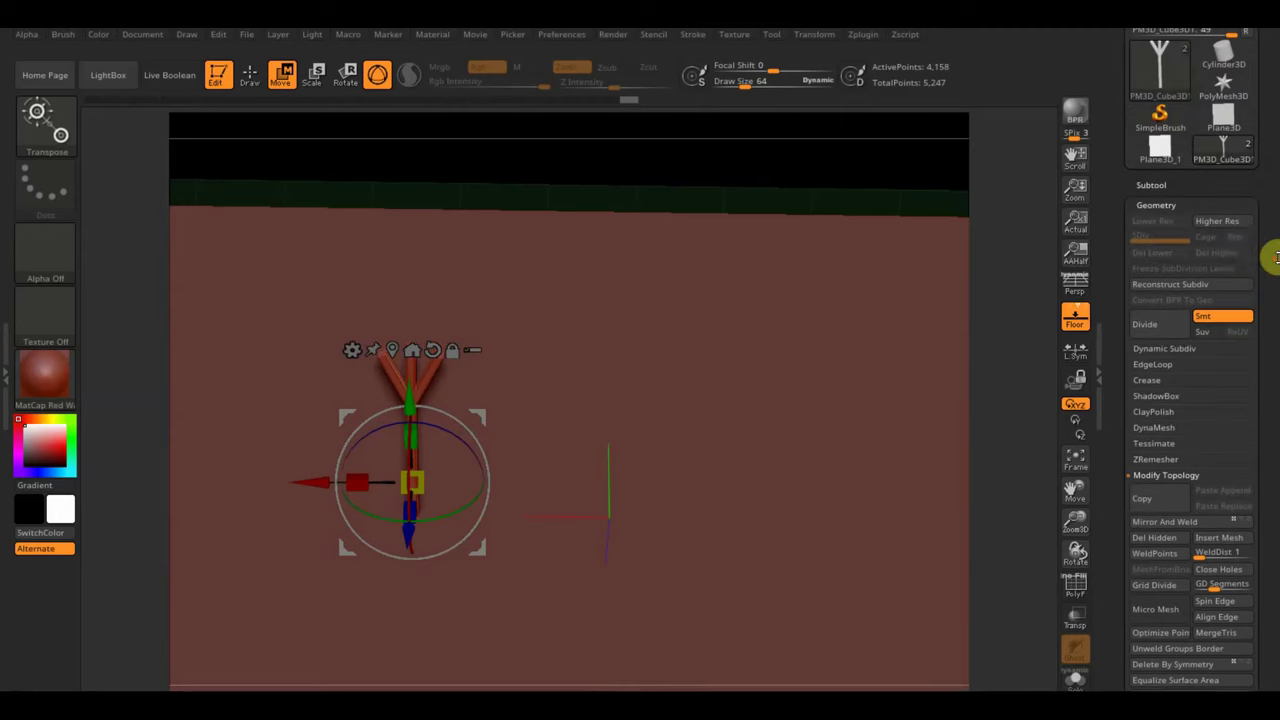
click(1154, 180)
click(1230, 598)
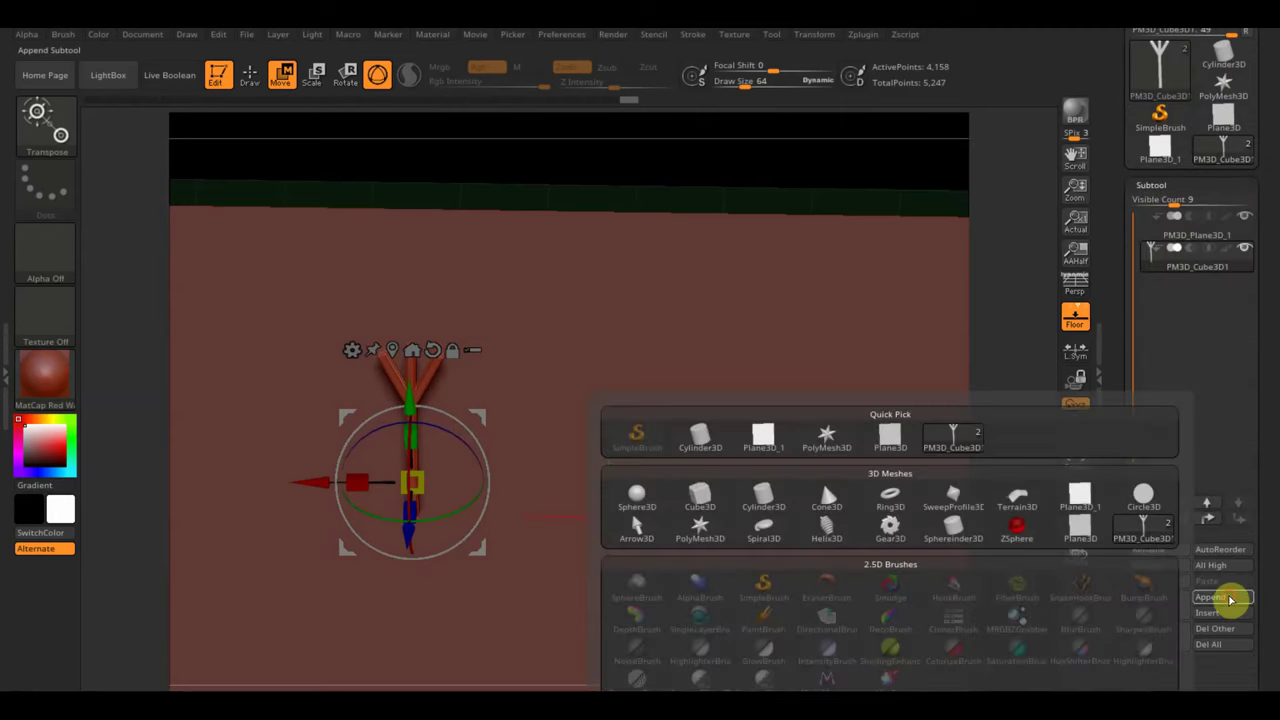
click(700, 497)
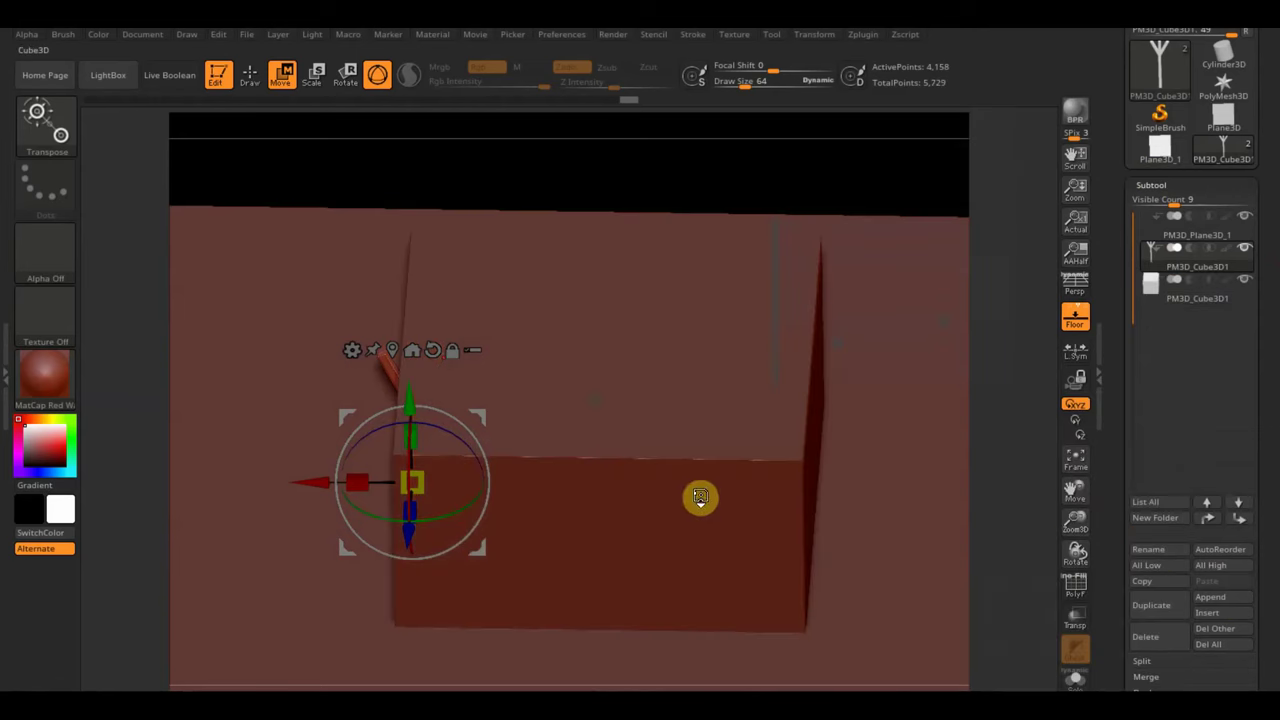
click(1175, 292)
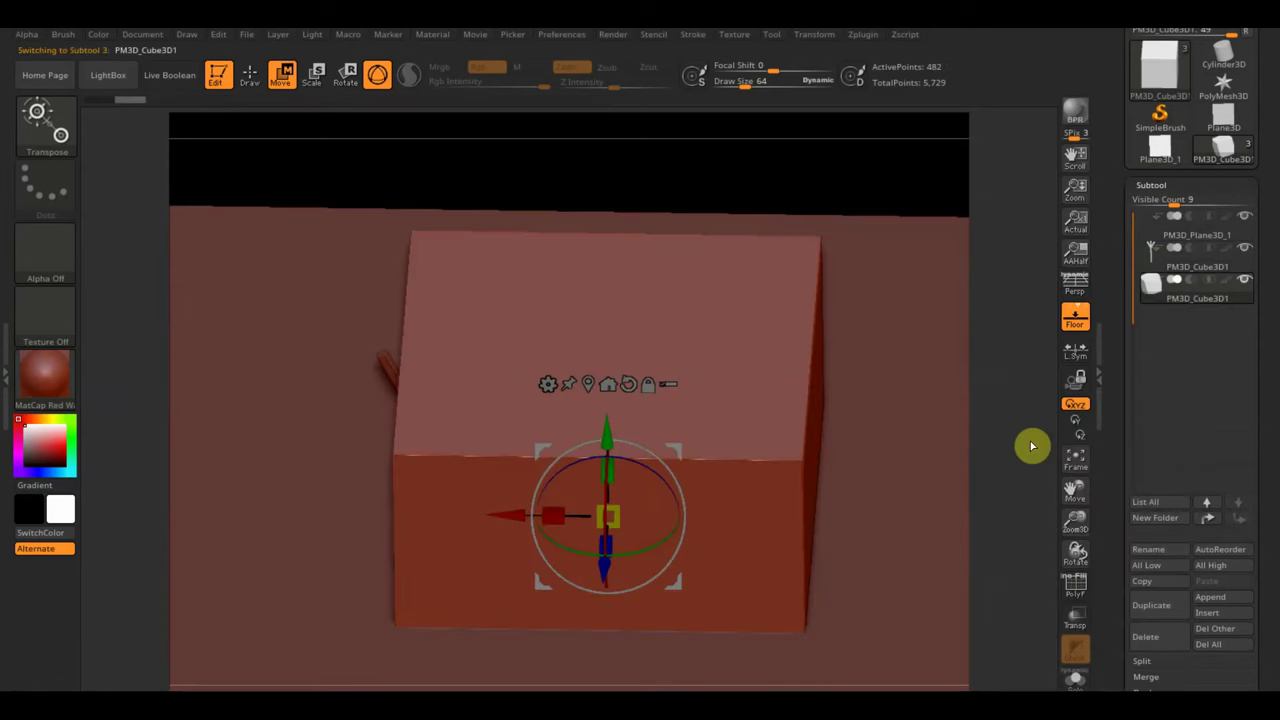
Step: Shrink the new cube and stretch it along Y into a tall thin post
click(1075, 458)
drag(966, 537, 957, 494)
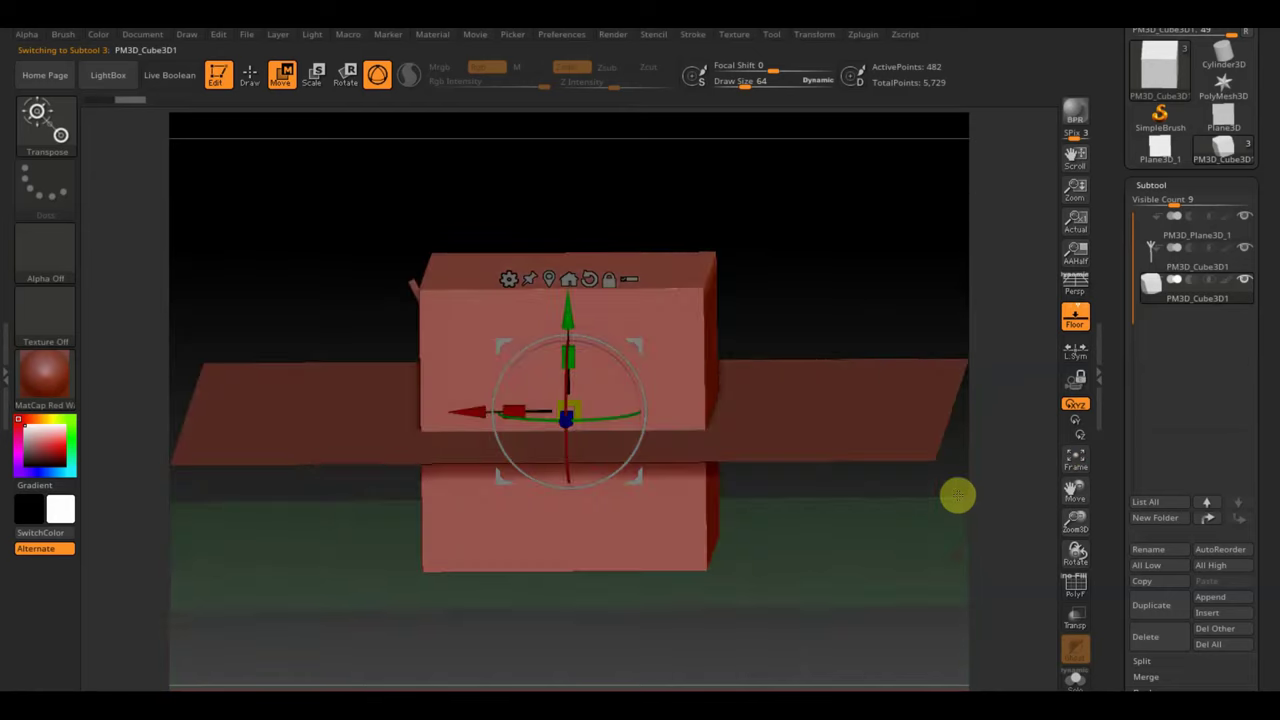
shift+drag(906, 306, 809, 329)
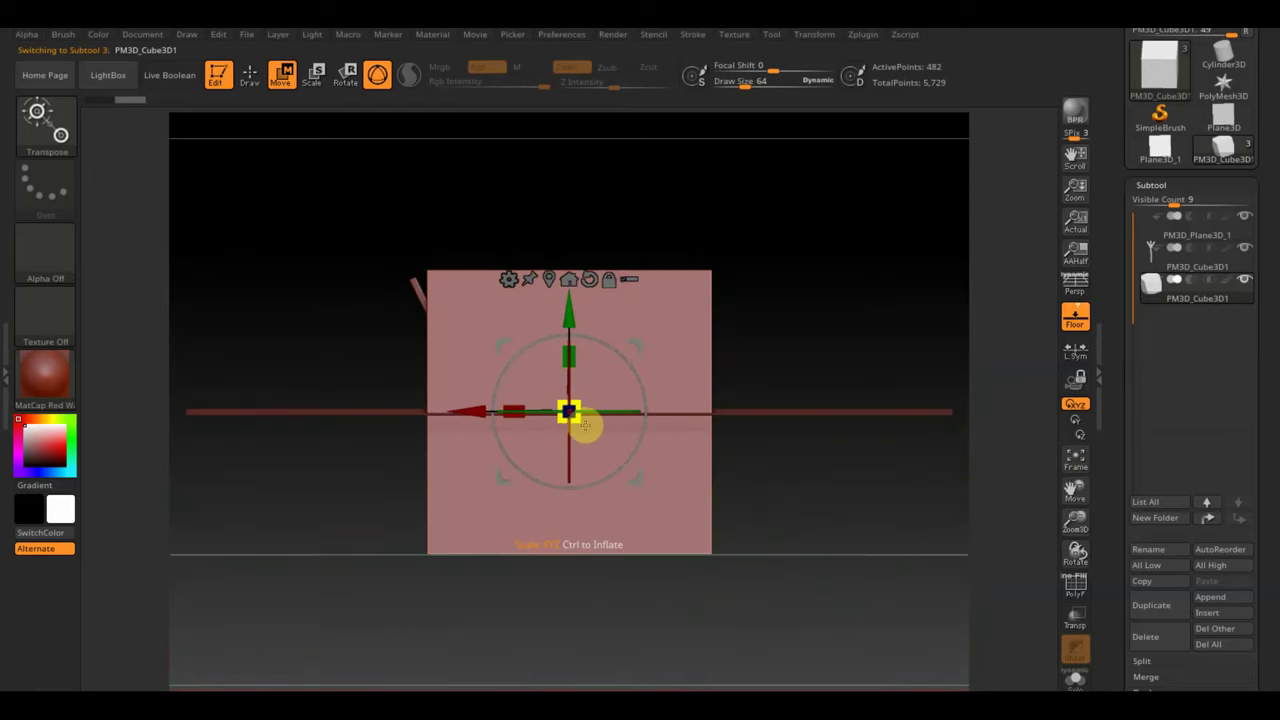
drag(579, 425, 460, 327)
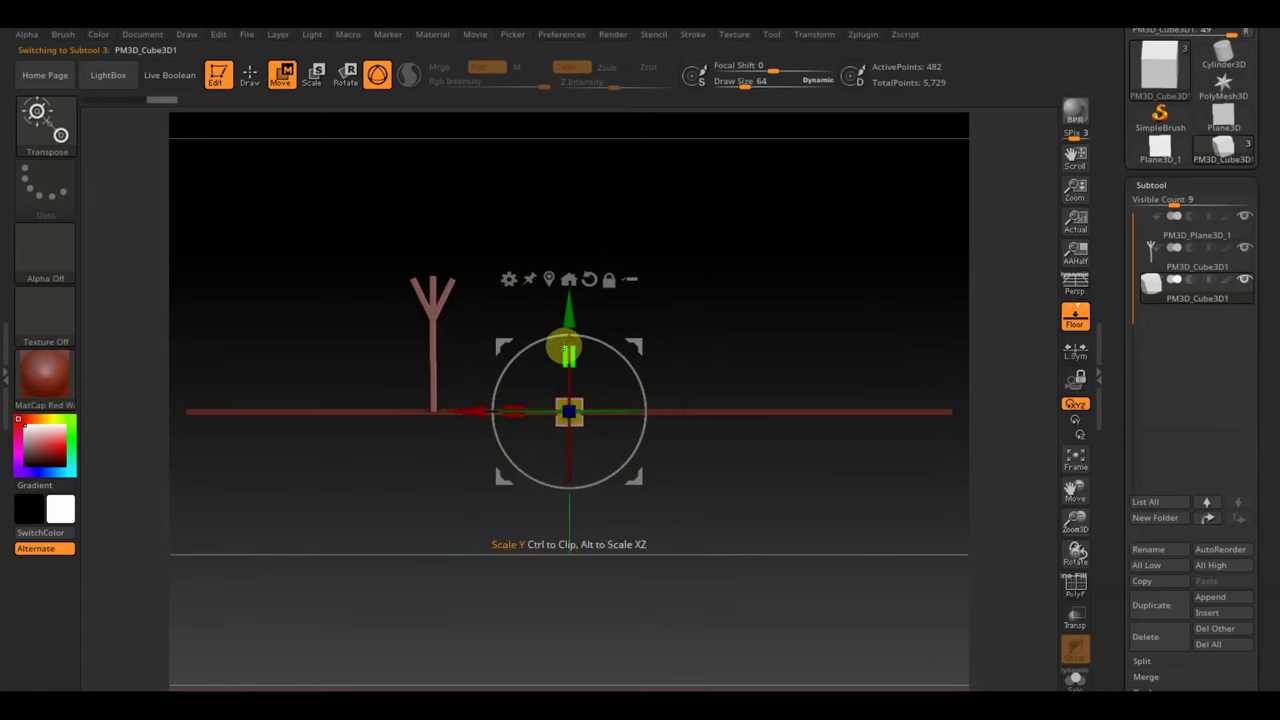
drag(571, 353, 573, 250)
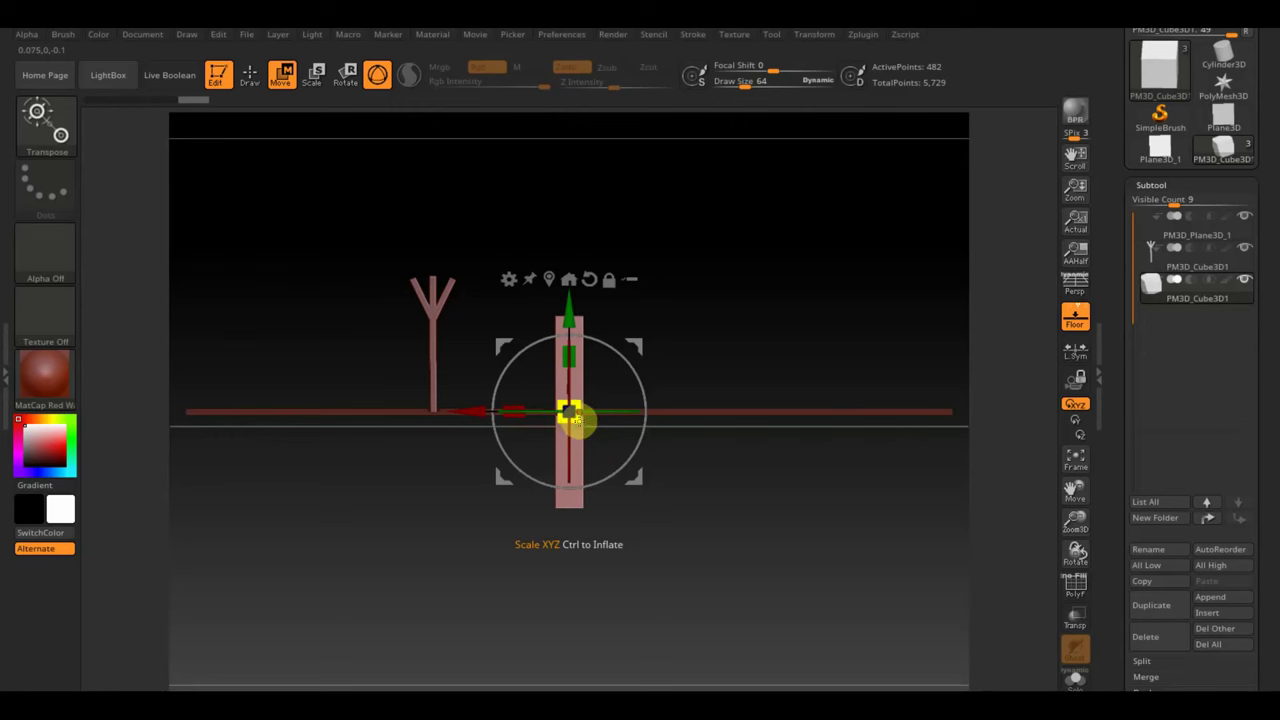
drag(577, 420, 563, 391)
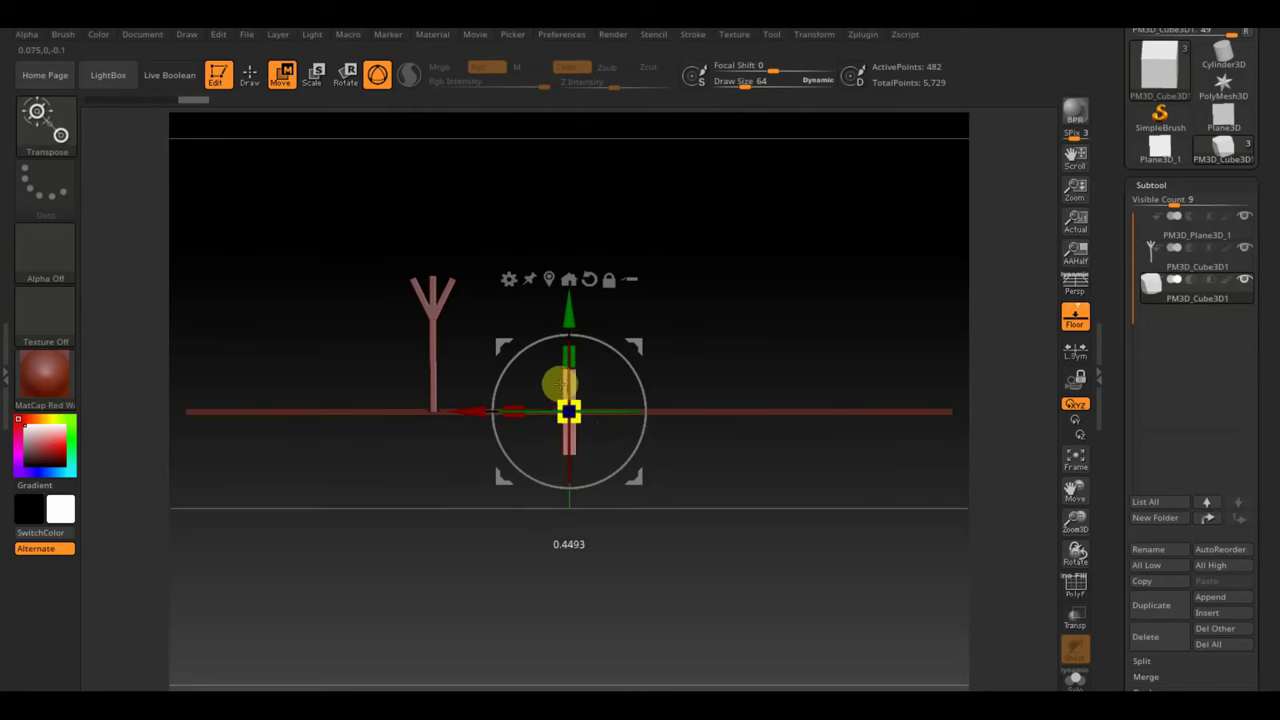
drag(572, 356, 569, 249)
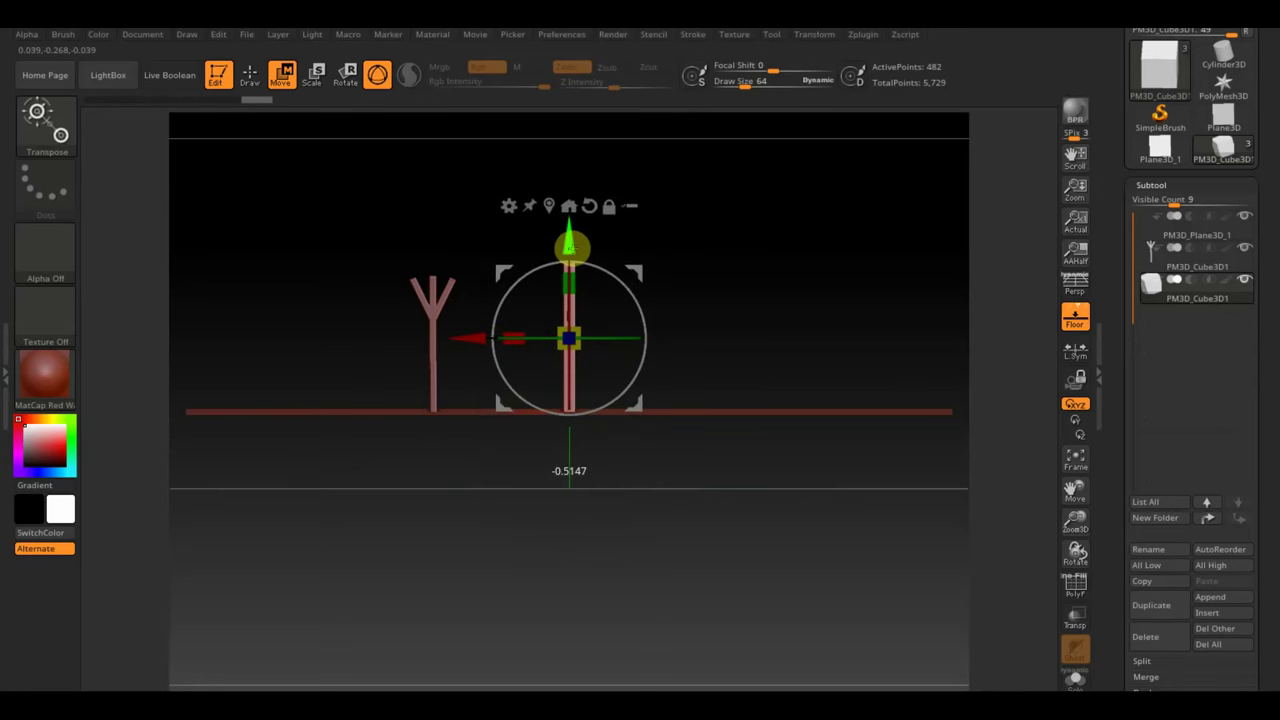
Step: Move the post in depth and along X to stand just right of the Y-forked post
mouse_move(723, 491)
mouse_down()
mouse_move(819, 561)
mouse_move(814, 651)
mouse_up()
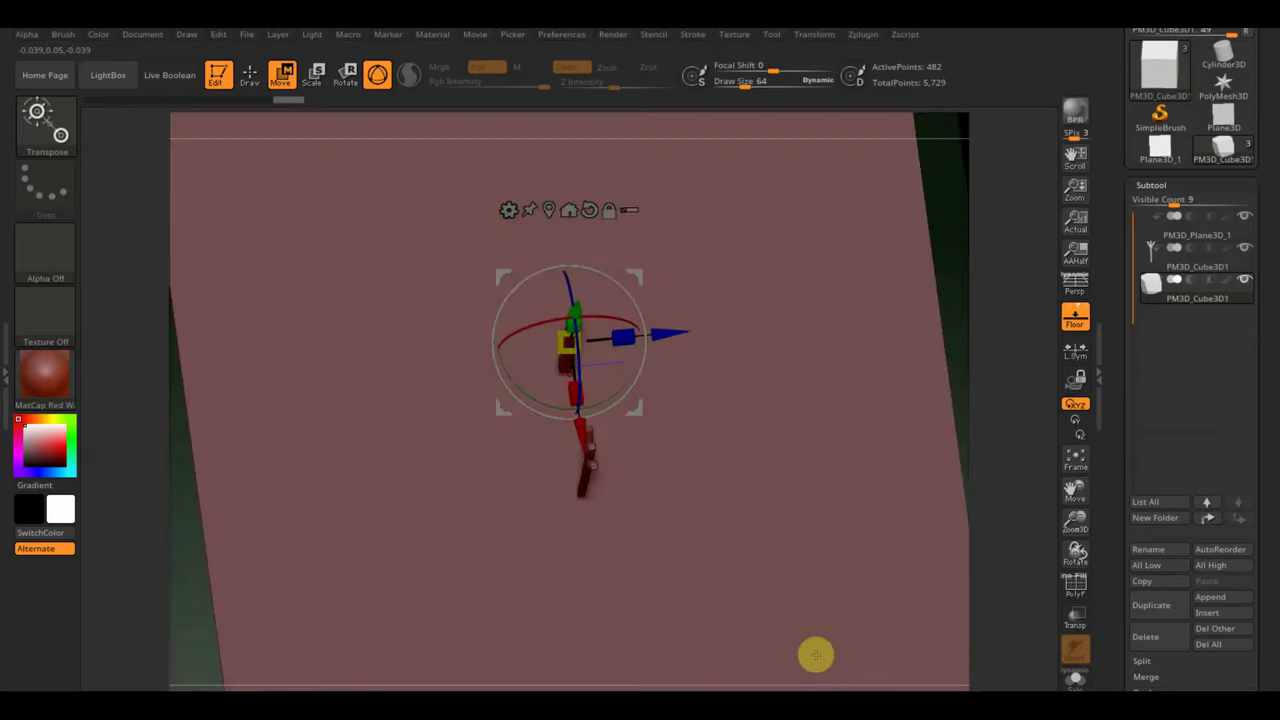
shift+drag(950, 291, 949, 294)
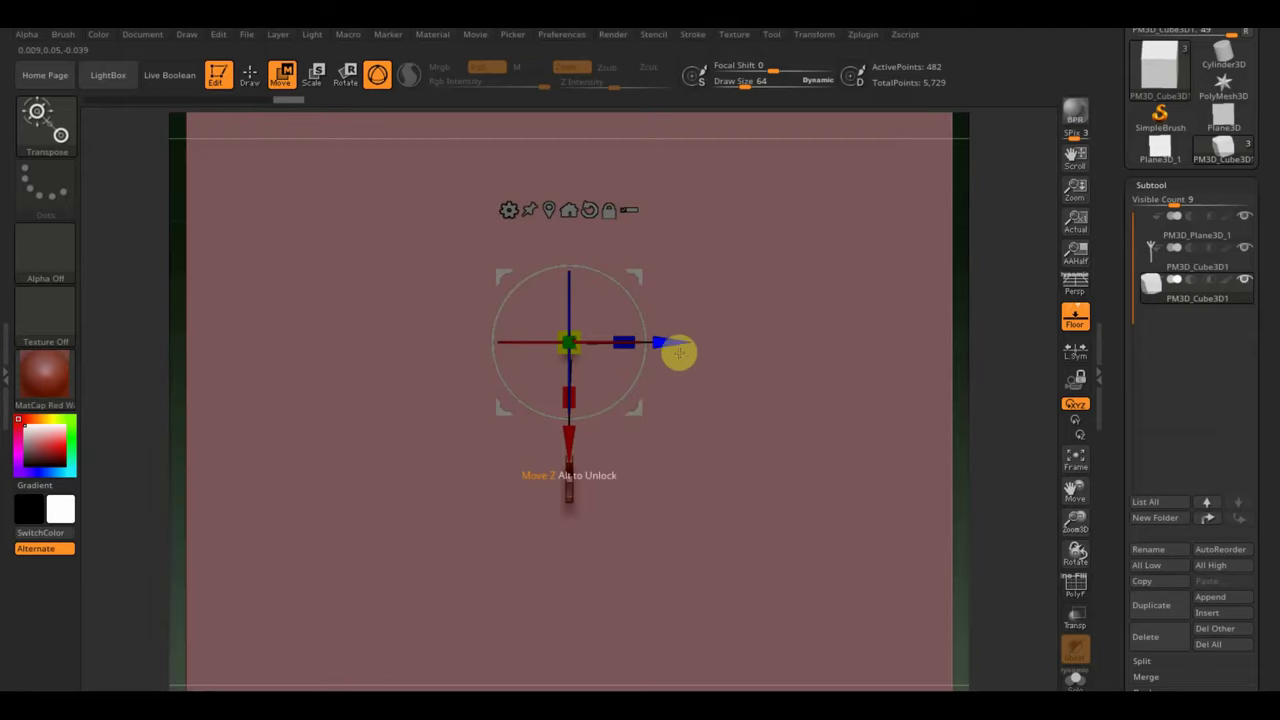
drag(677, 349, 556, 342)
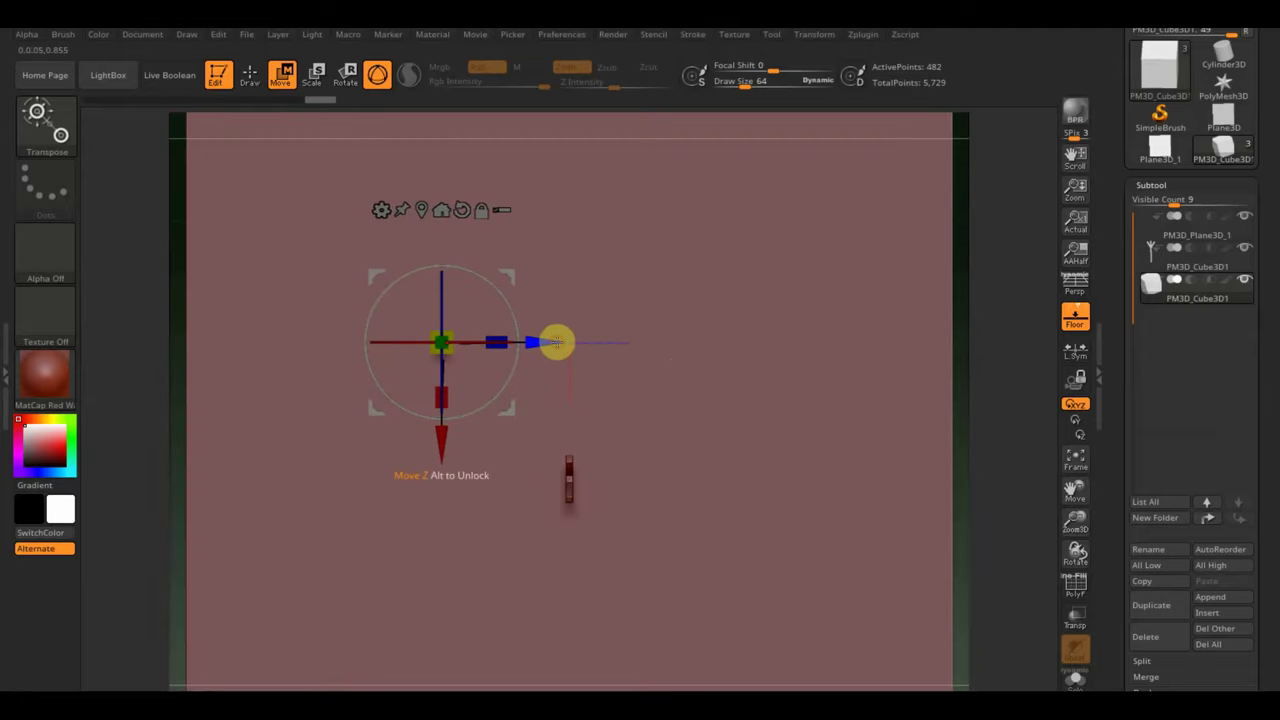
shift+drag(966, 387, 891, 247)
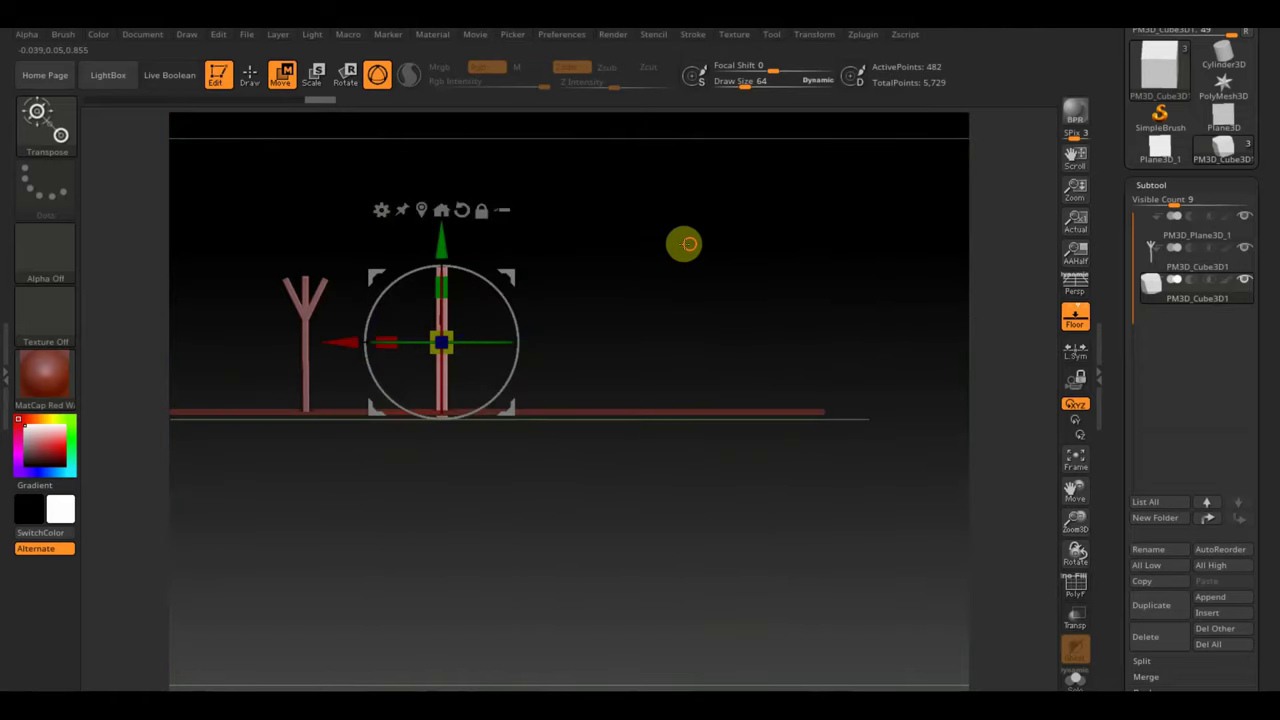
alt+drag(689, 243, 778, 244)
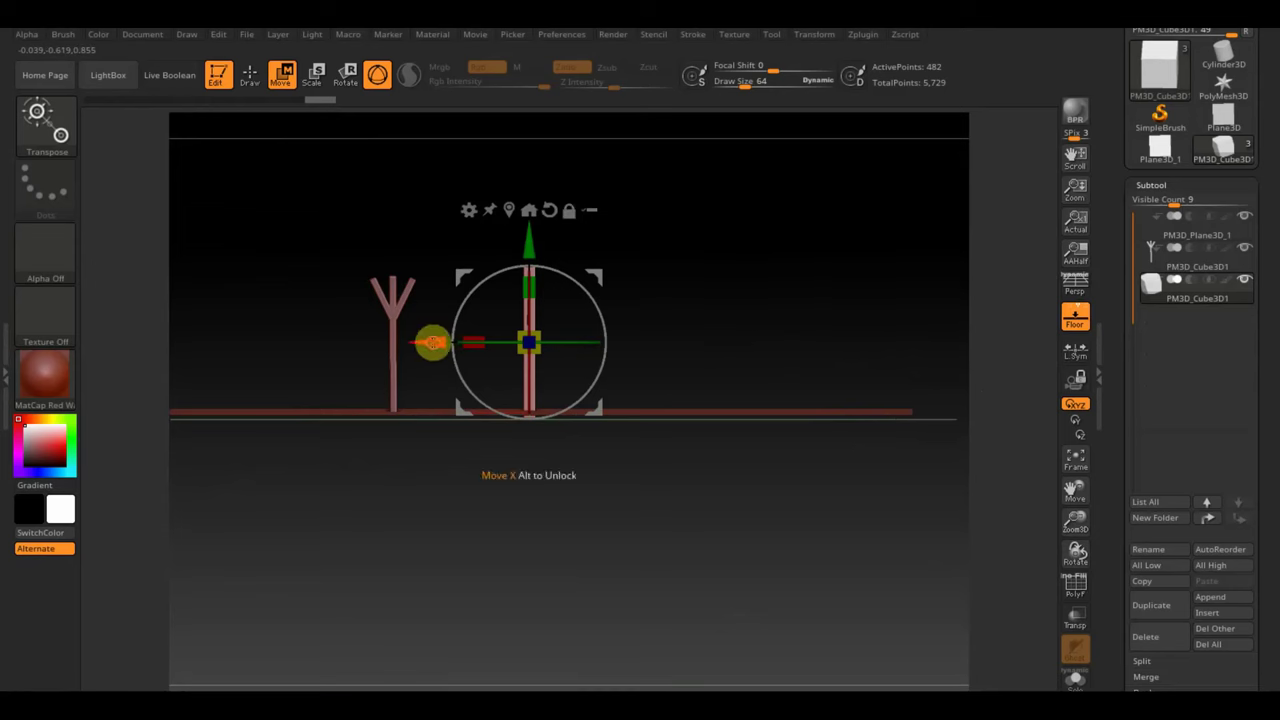
drag(432, 343, 383, 344)
mouse_move(597, 300)
alt+mouse_down()
mouse_move(714, 257)
mouse_move(843, 277)
alt+mouse_up()
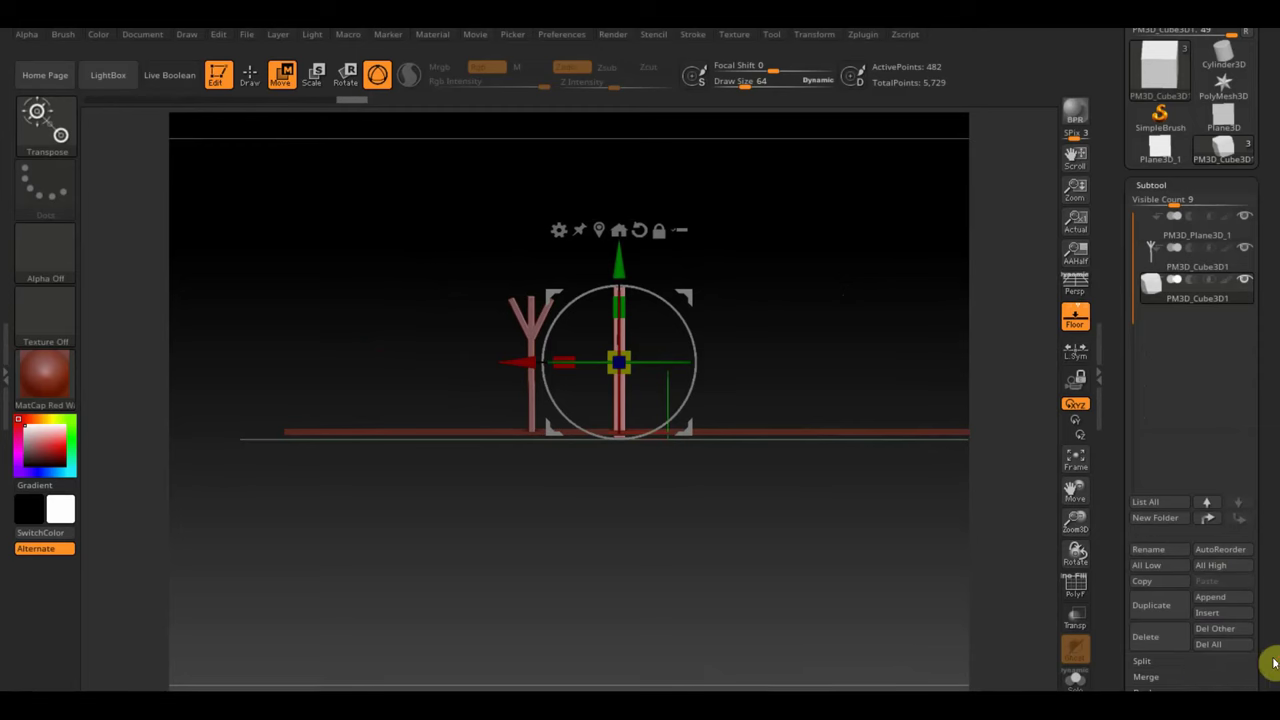
scroll(1266, 560, down, 5)
Step: DynaMesh the straight post at resolution 128, giving it 1,432 active points
click(1160, 330)
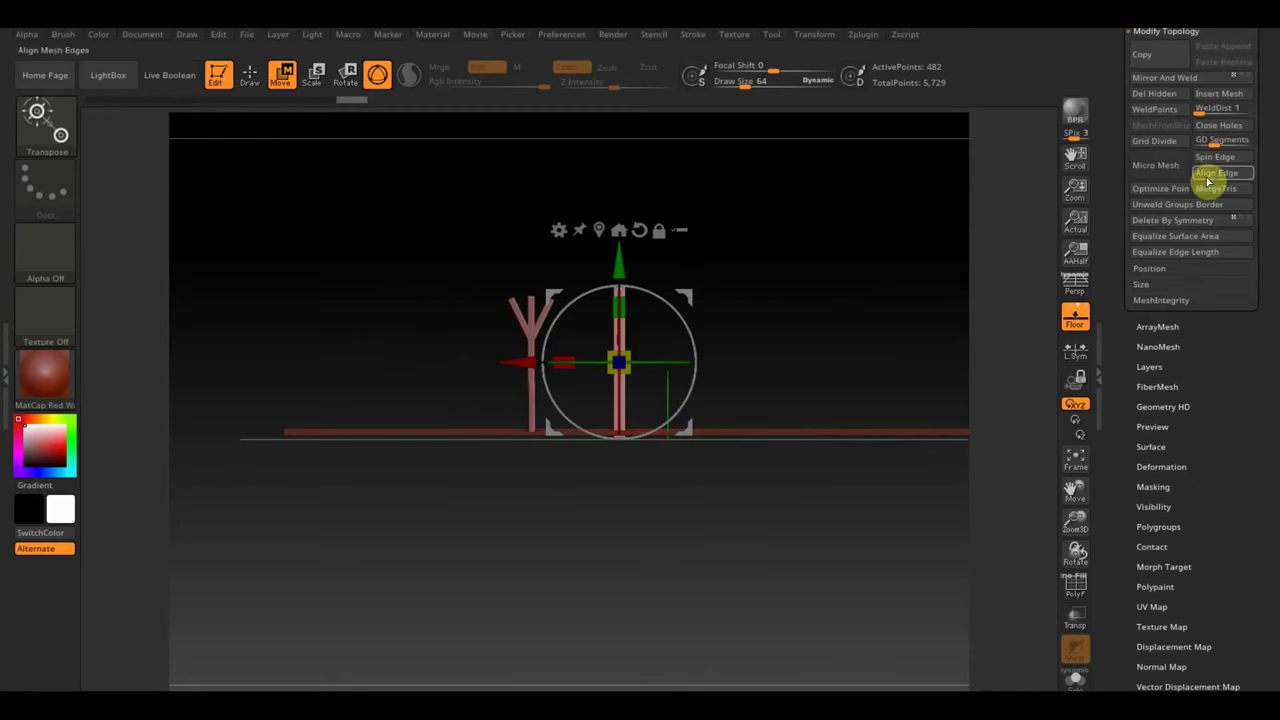
scroll(1262, 230, up, 3)
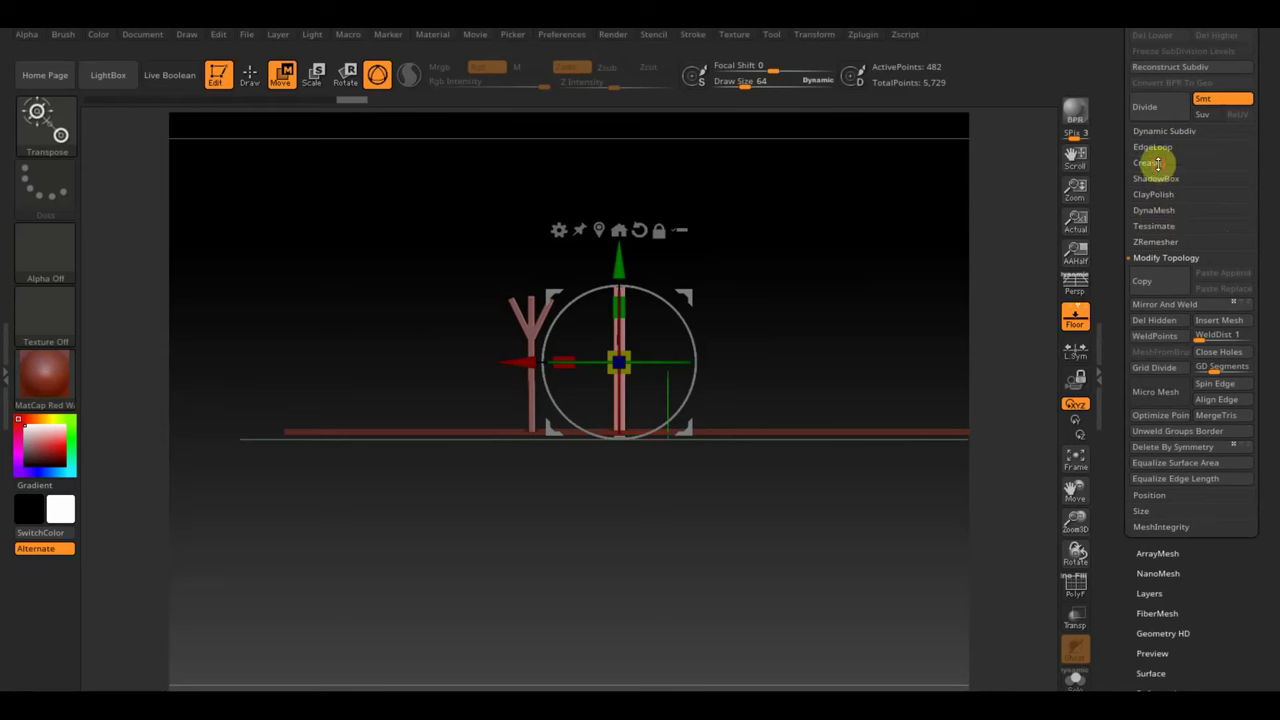
click(1157, 163)
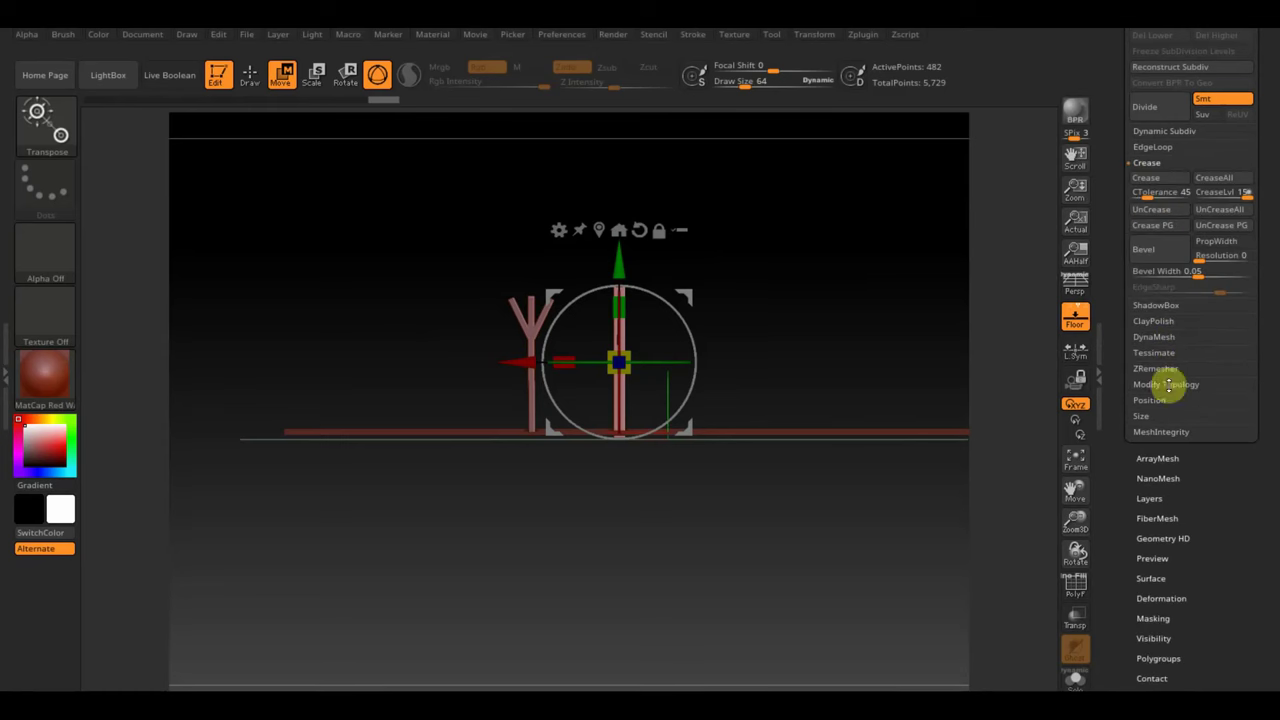
click(1155, 339)
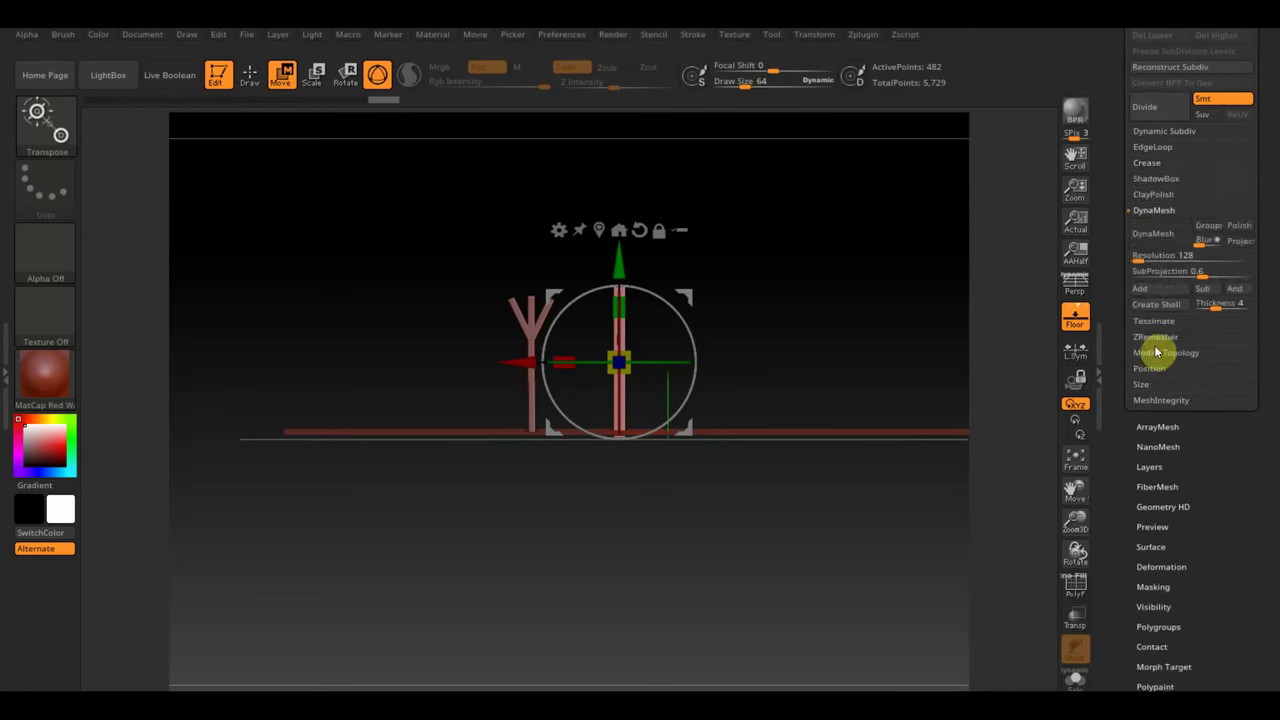
click(1160, 240)
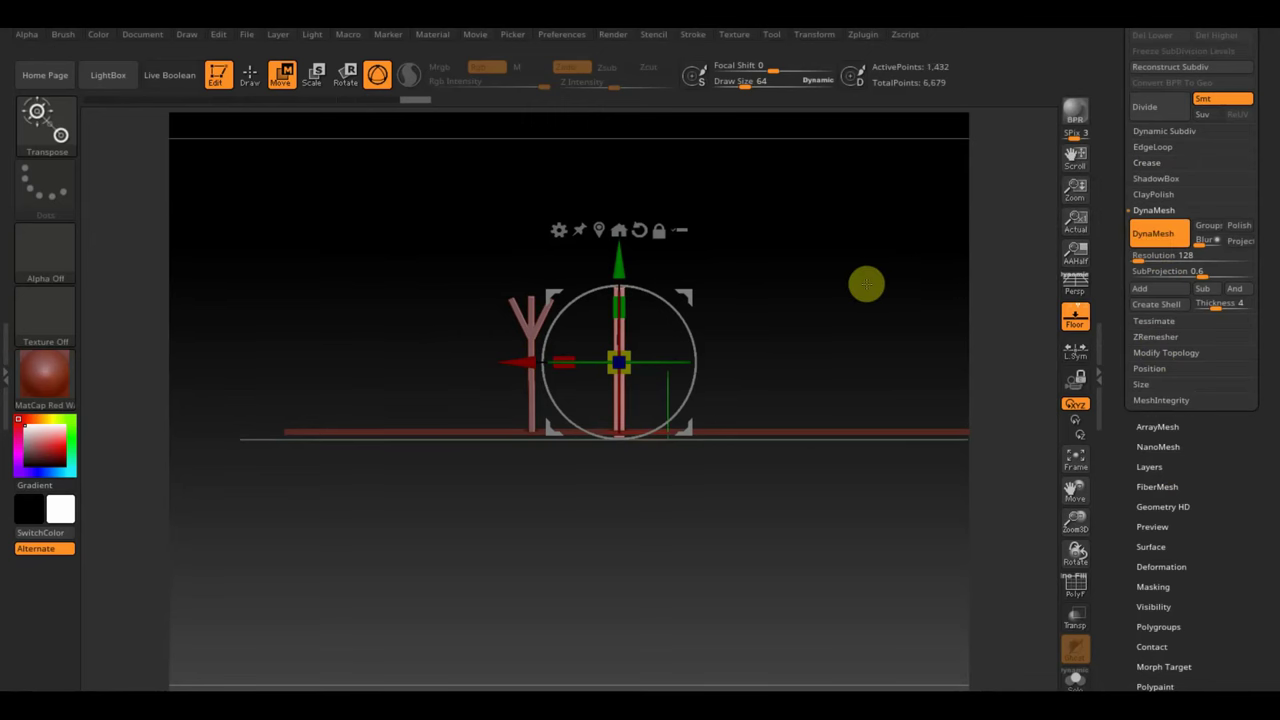
alt+drag(866, 285, 919, 572)
alt+drag(904, 497, 871, 354)
Step: Ctrl-drag copies of the straight post along X into a row of five posts on the beam
key(ctrl)
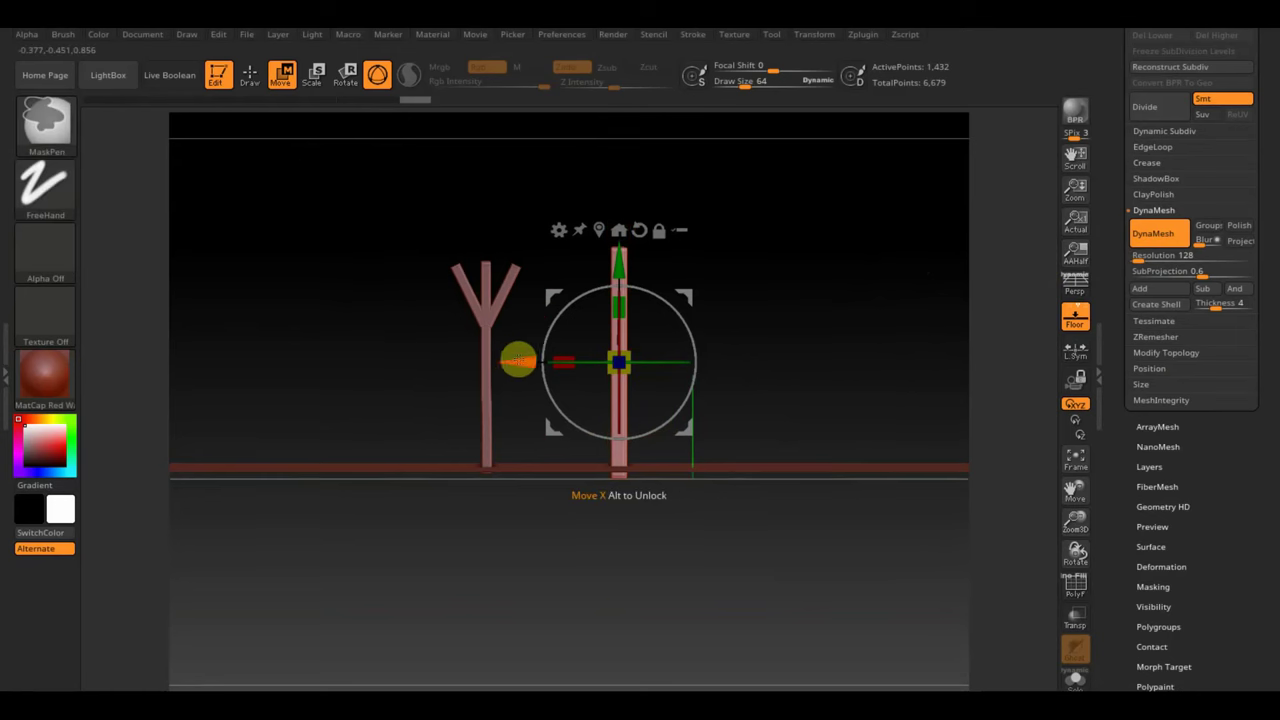
mouse_move(518, 359)
ctrl+mouse_down()
mouse_move(357, 351)
mouse_move(386, 350)
ctrl+mouse_up()
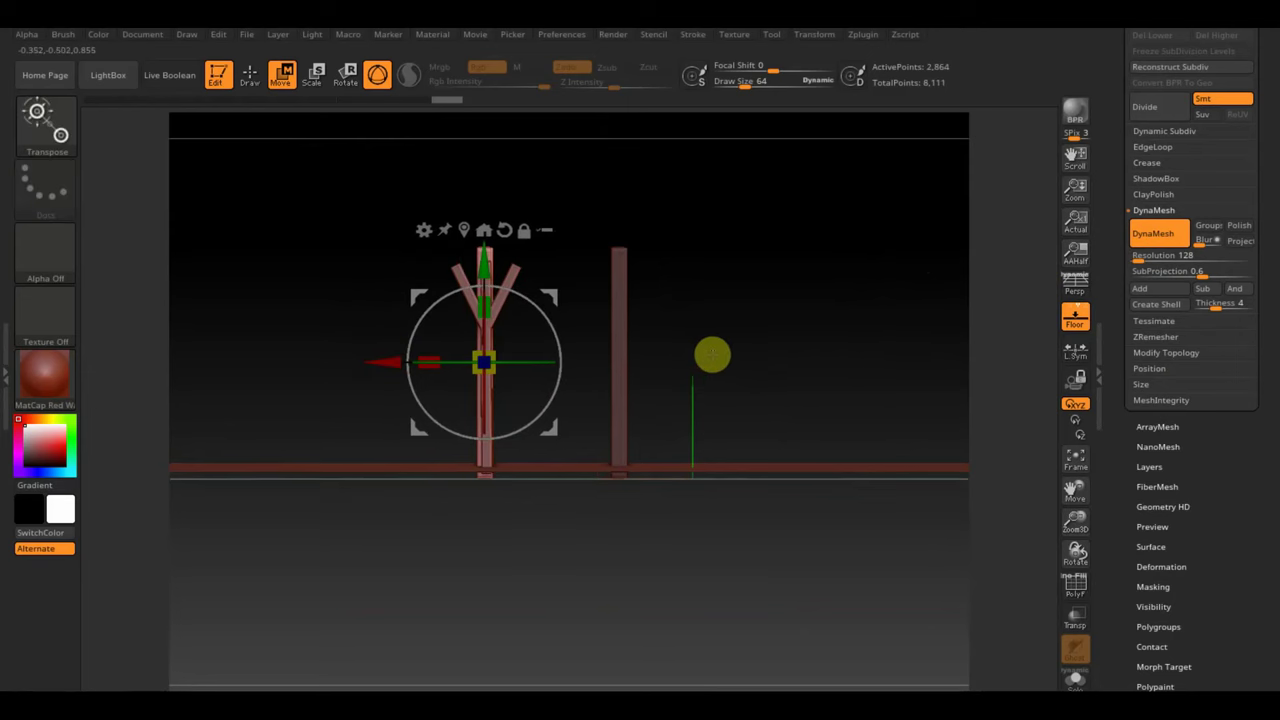
mouse_move(711, 351)
mouse_down()
mouse_move(715, 330)
mouse_move(771, 394)
mouse_up()
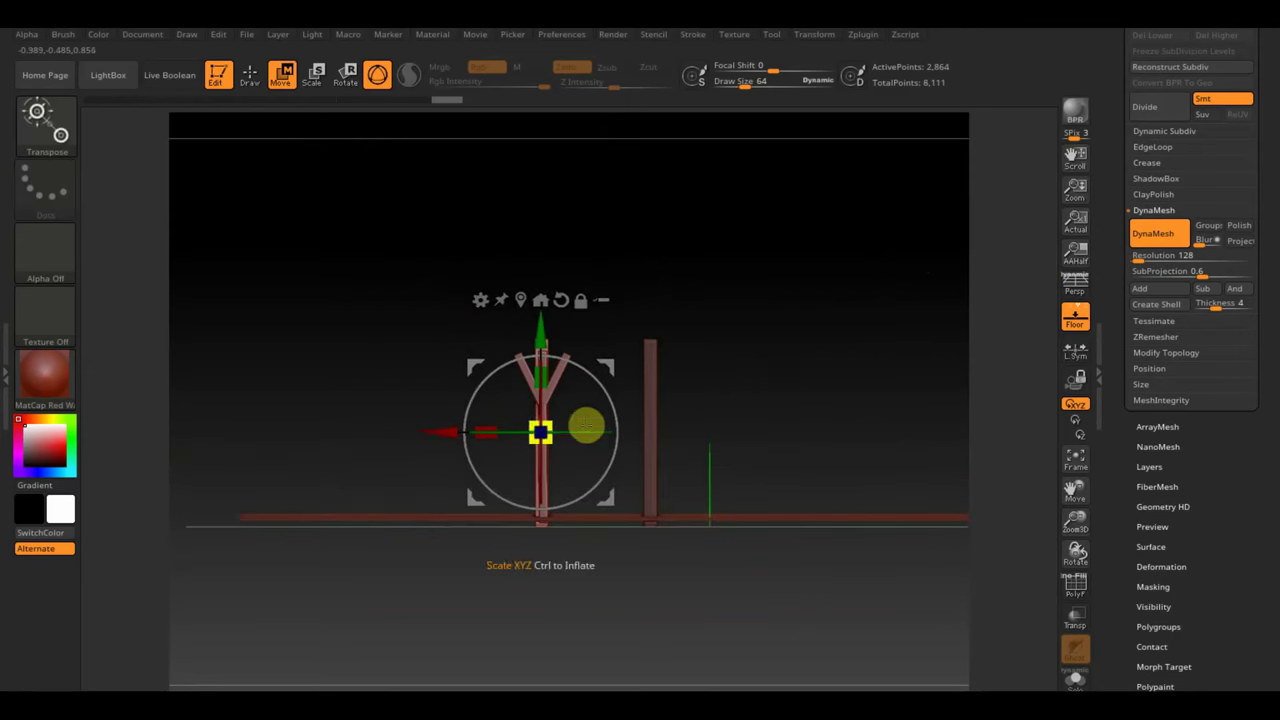
key(ctrl)
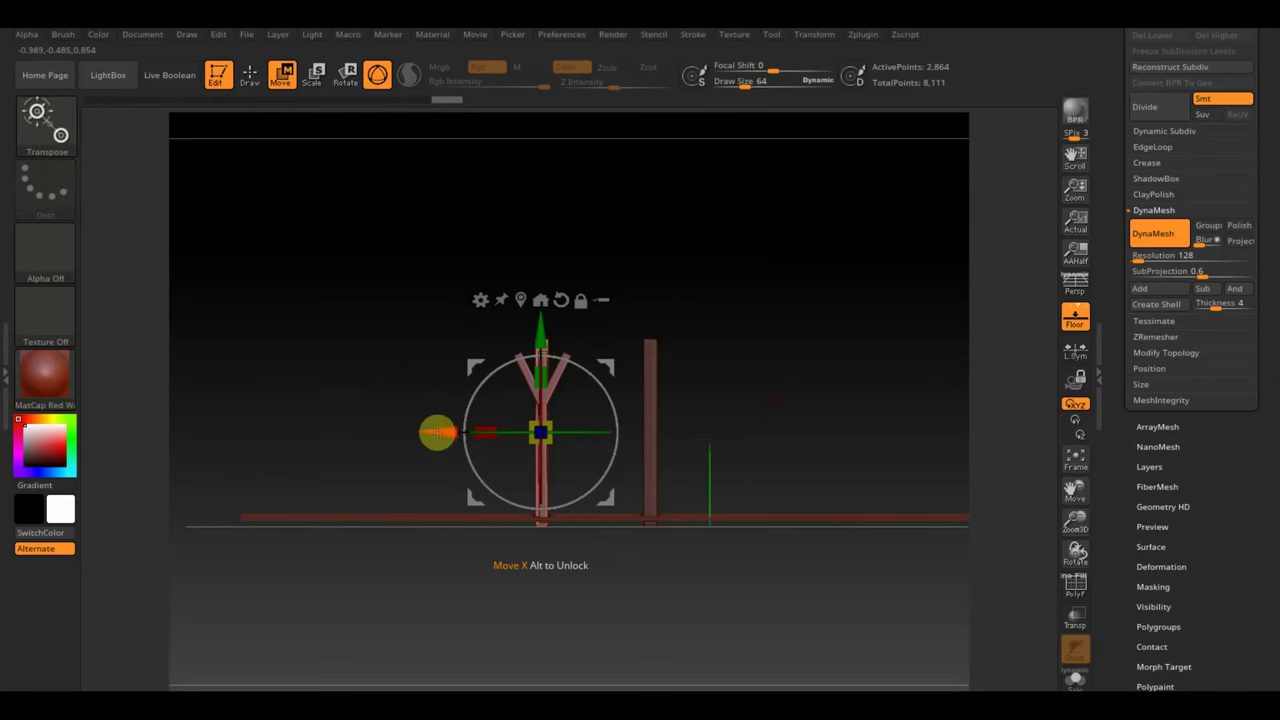
mouse_move(444, 432)
mouse_down()
mouse_move(192, 432)
mouse_move(689, 472)
mouse_up()
mouse_move(731, 640)
alt+mouse_down()
mouse_move(740, 611)
mouse_move(560, 643)
alt+mouse_up()
mouse_move(517, 463)
ctrl+mouse_down()
mouse_move(680, 486)
mouse_move(666, 489)
ctrl+mouse_up()
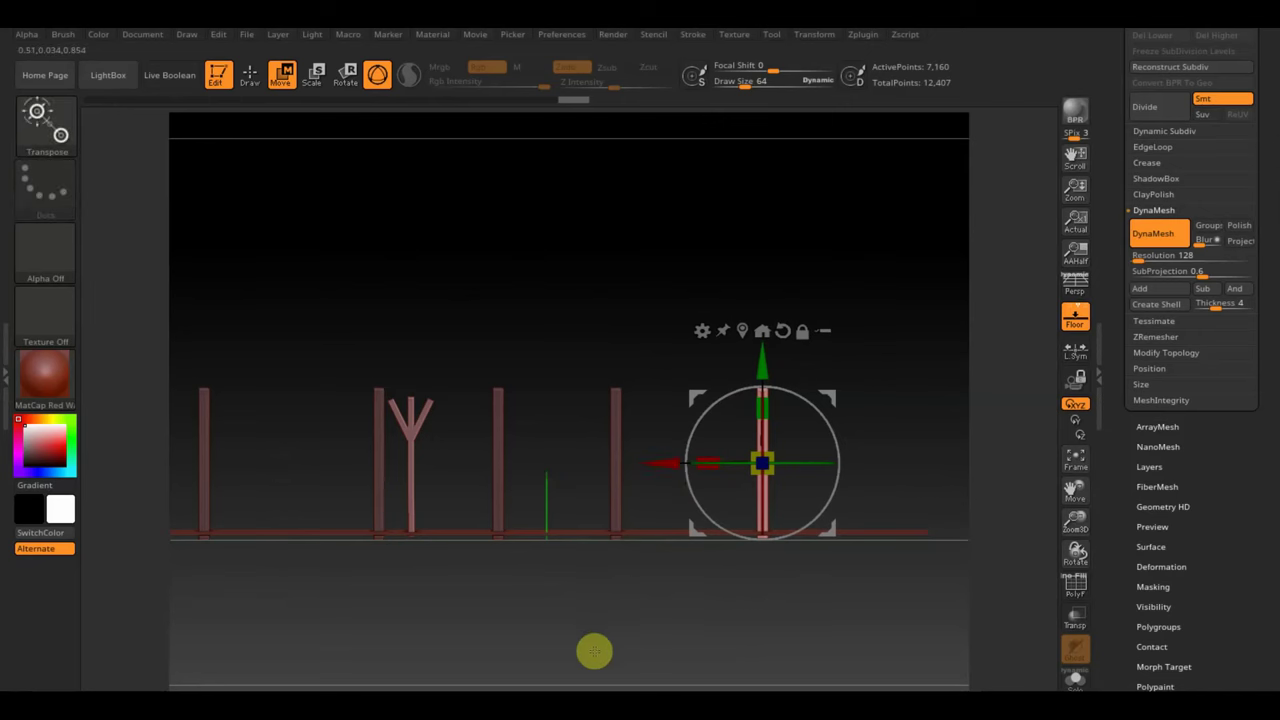
mouse_move(594, 651)
mouse_down()
mouse_move(608, 654)
mouse_move(608, 631)
mouse_move(609, 673)
mouse_move(719, 615)
mouse_move(820, 357)
mouse_move(836, 273)
mouse_up()
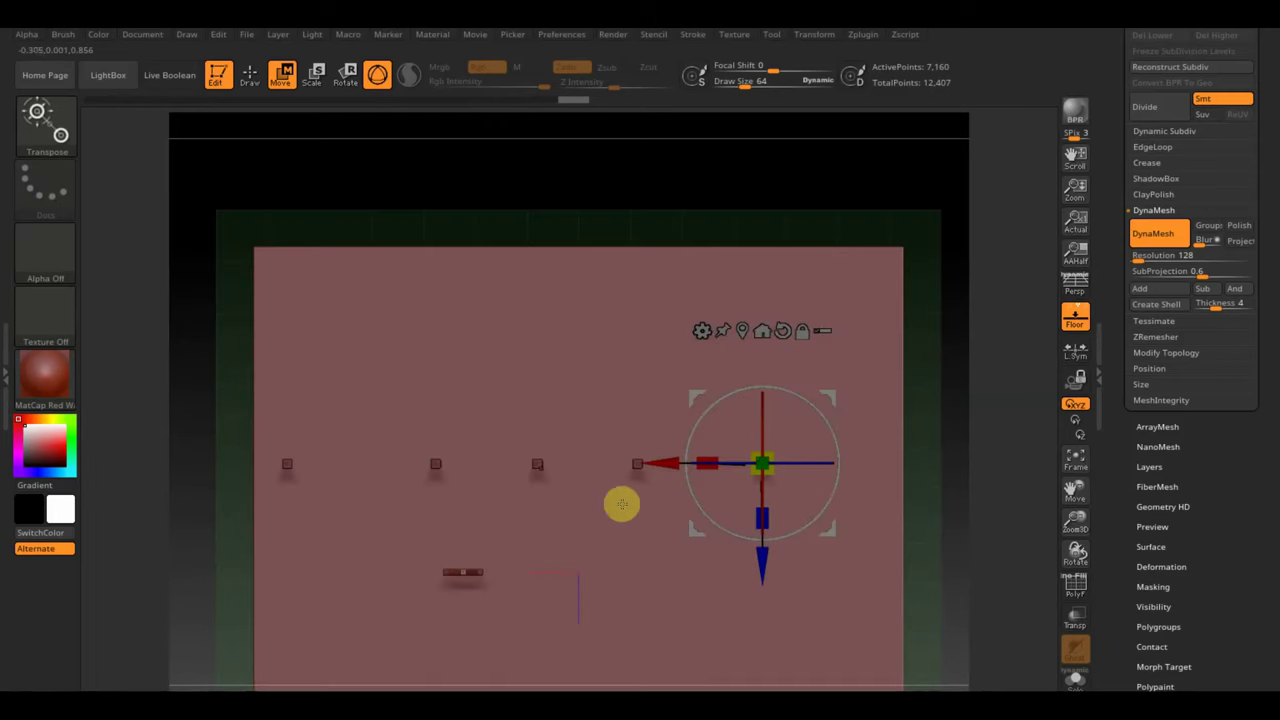
mouse_move(634, 206)
mouse_down()
mouse_move(637, 140)
mouse_move(654, 200)
mouse_move(640, 229)
mouse_up()
Step: Select the Y-forked post, shift it left, and duplicate it twice along the row of posts
click(463, 460)
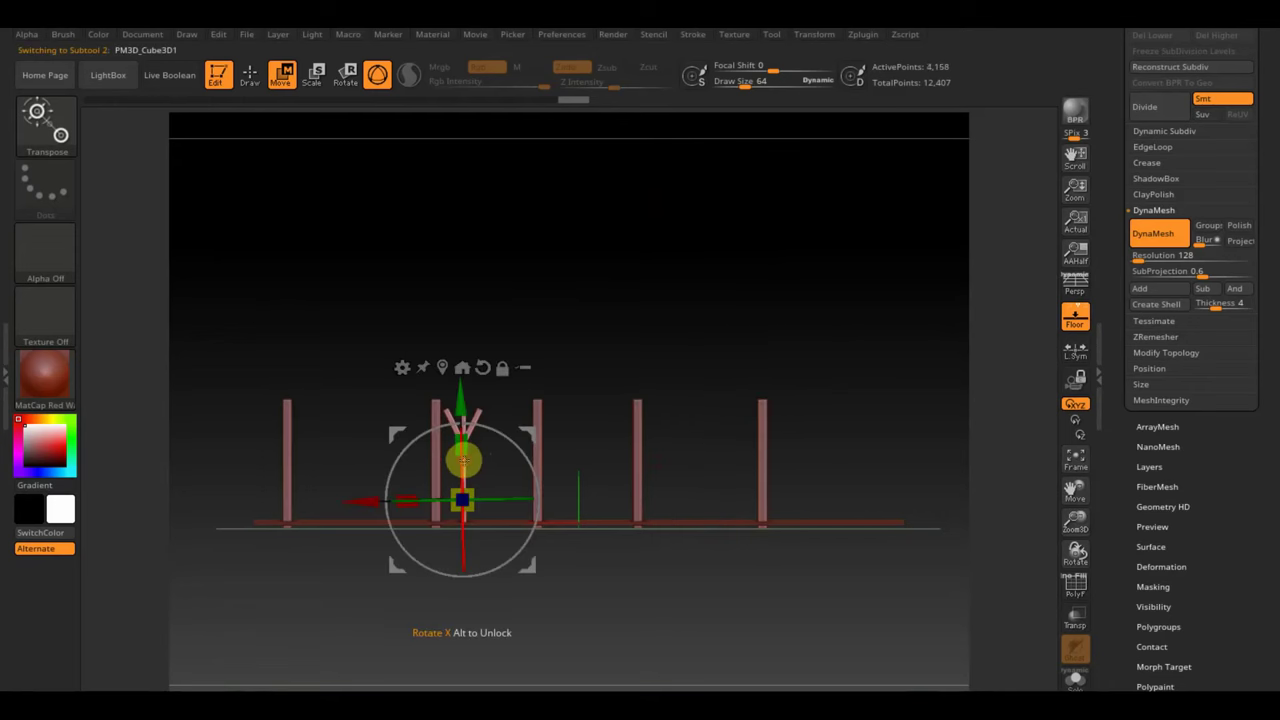
drag(357, 494, 332, 503)
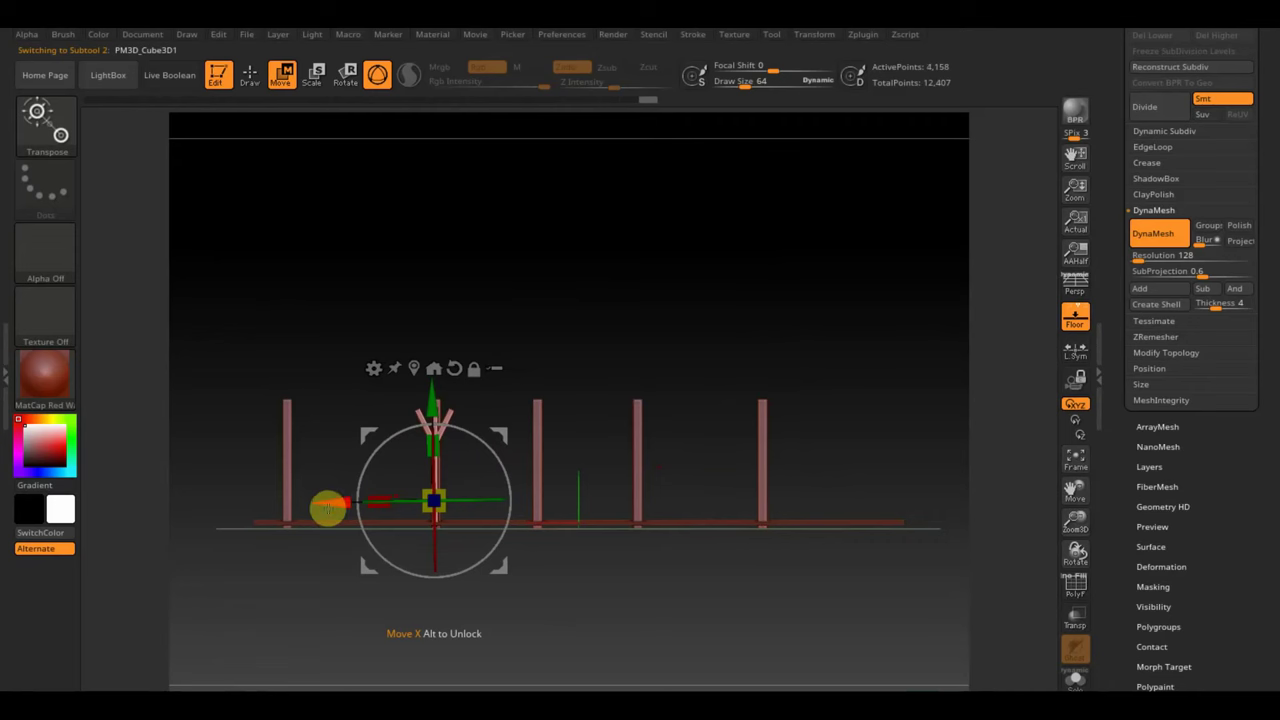
key(ctrl)
mouse_move(325, 498)
ctrl+mouse_down()
mouse_move(431, 520)
mouse_move(594, 511)
mouse_move(650, 527)
ctrl+mouse_up()
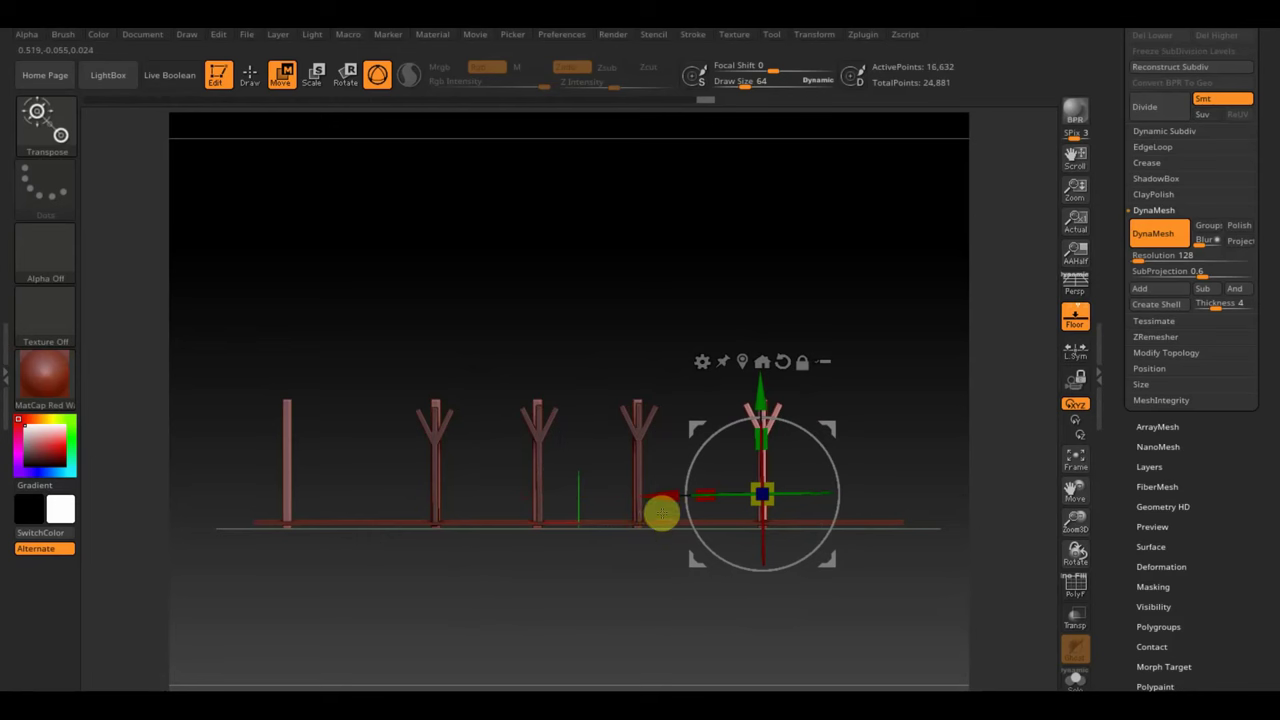
ctrl+drag(654, 500, 186, 495)
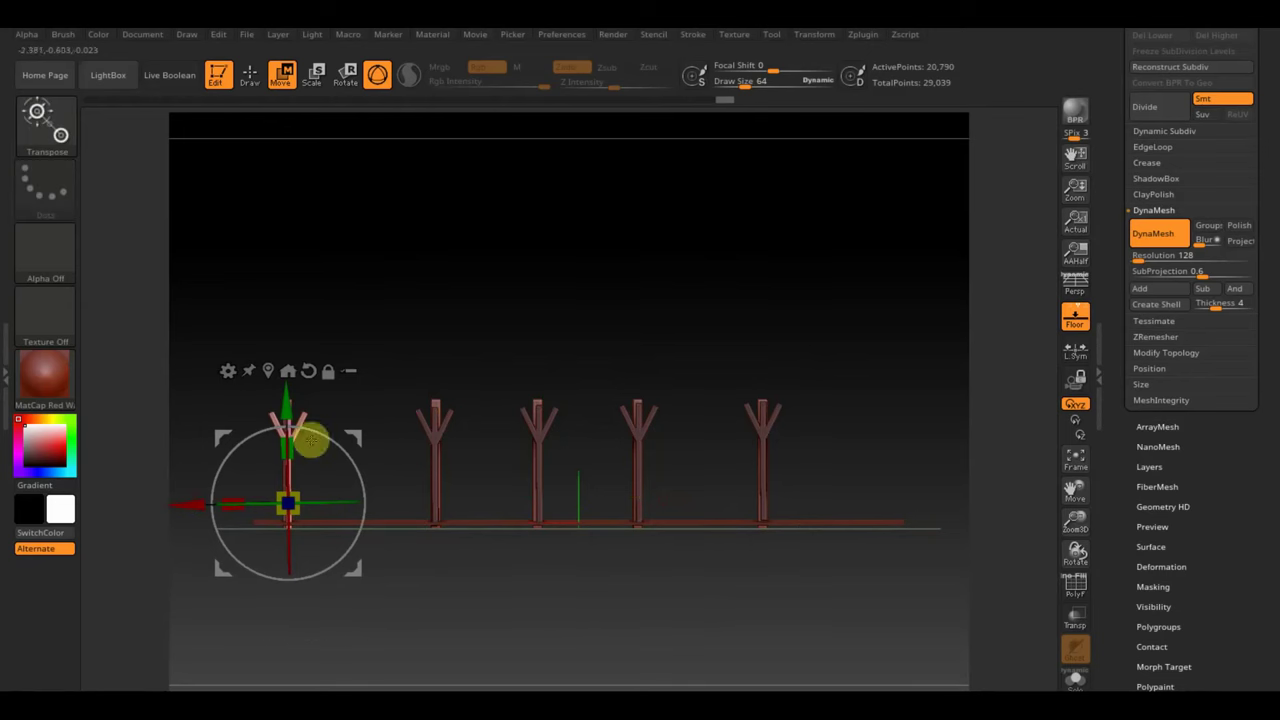
Step: From a top view, duplicate the forked-post row along Z into a second row set behind
mouse_move(503, 300)
mouse_down()
mouse_move(511, 337)
mouse_move(538, 271)
mouse_up()
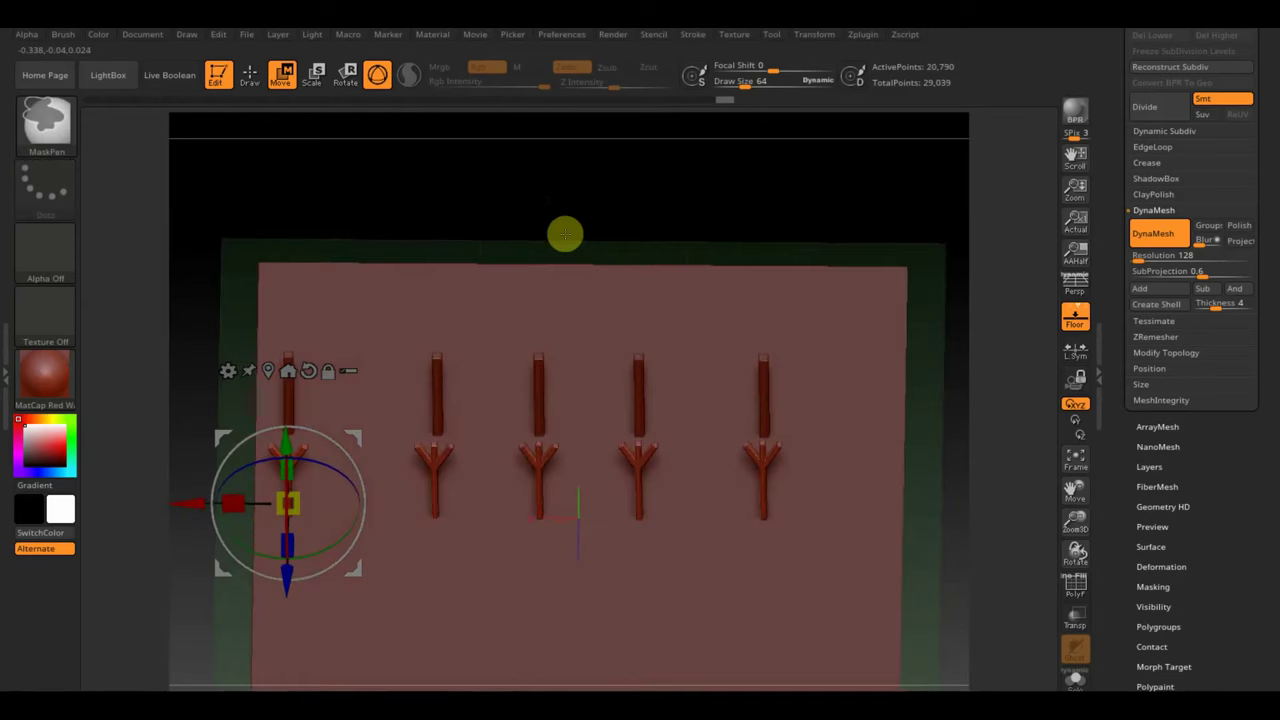
drag(614, 191, 614, 280)
shift+drag(708, 162, 713, 172)
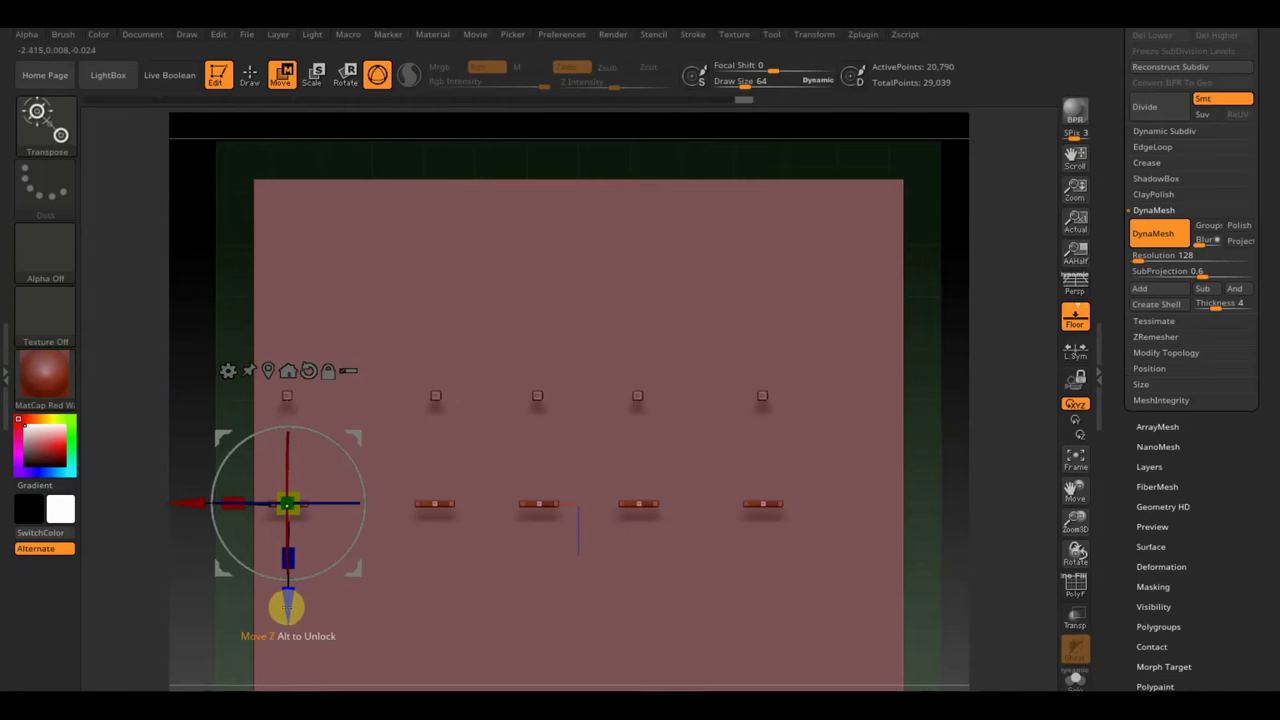
ctrl+drag(287, 606, 287, 715)
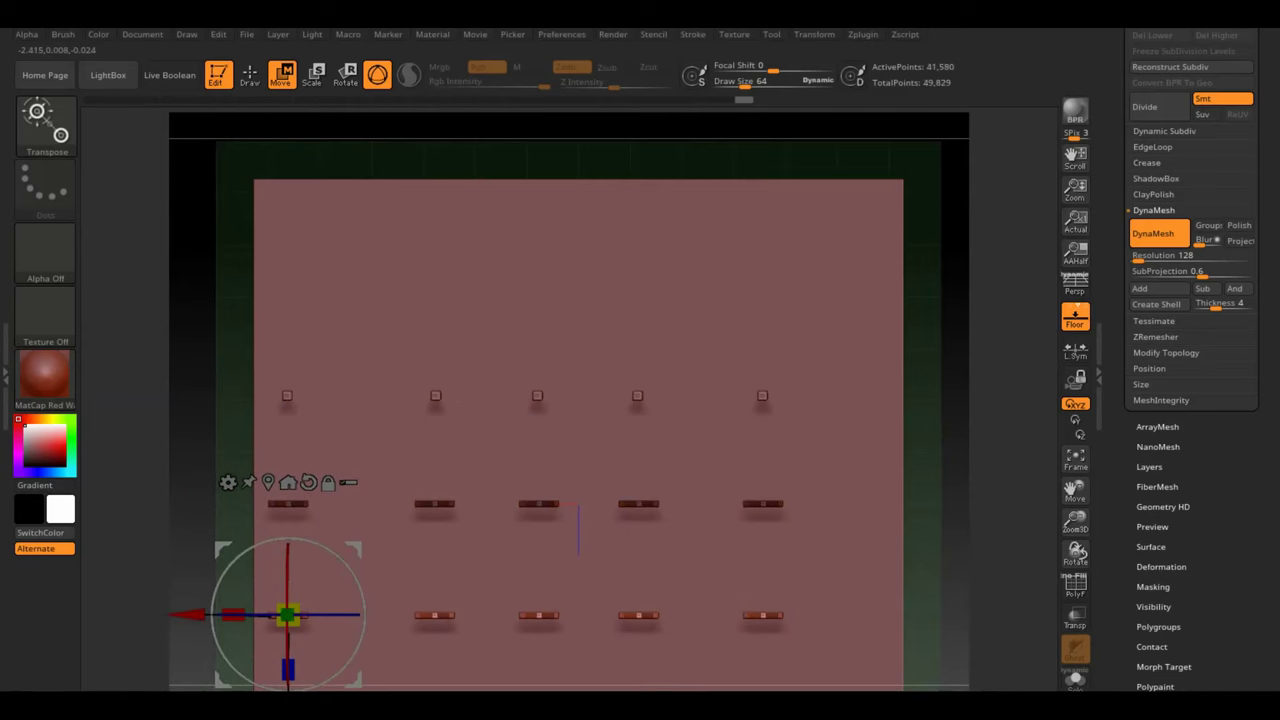
ctrl+drag(287, 715, 287, 717)
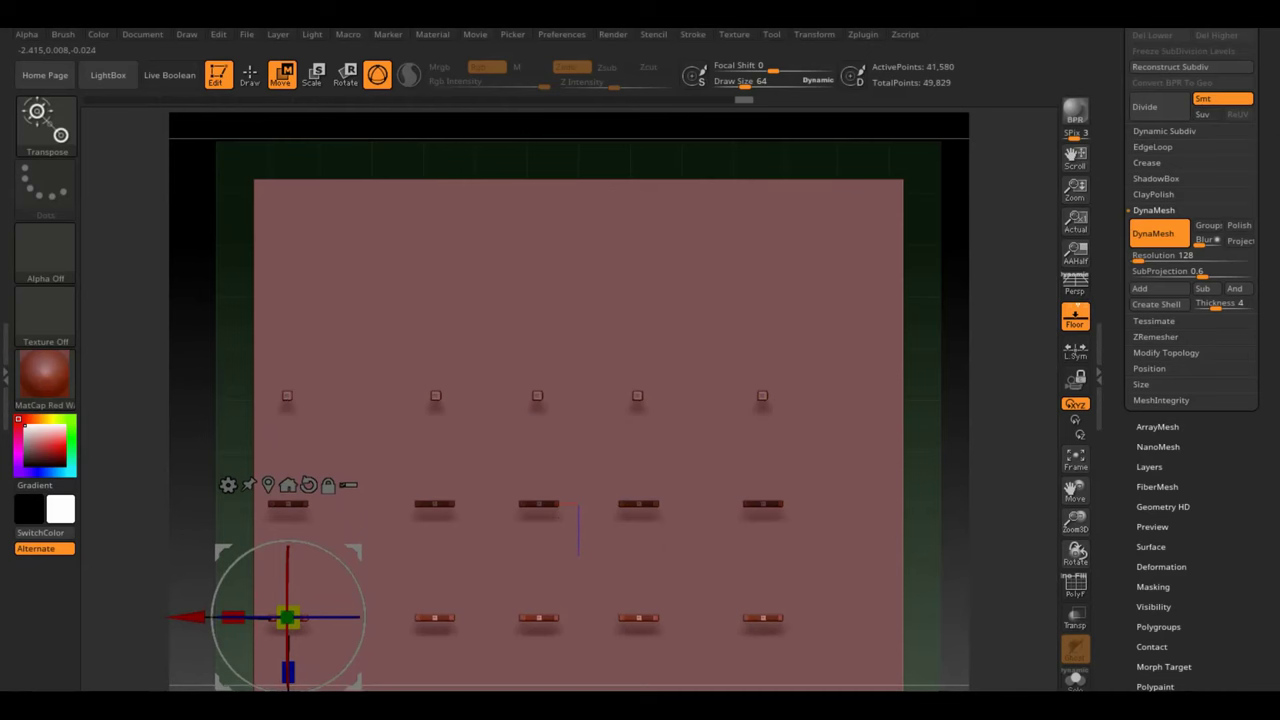
shift+drag(983, 557, 946, 383)
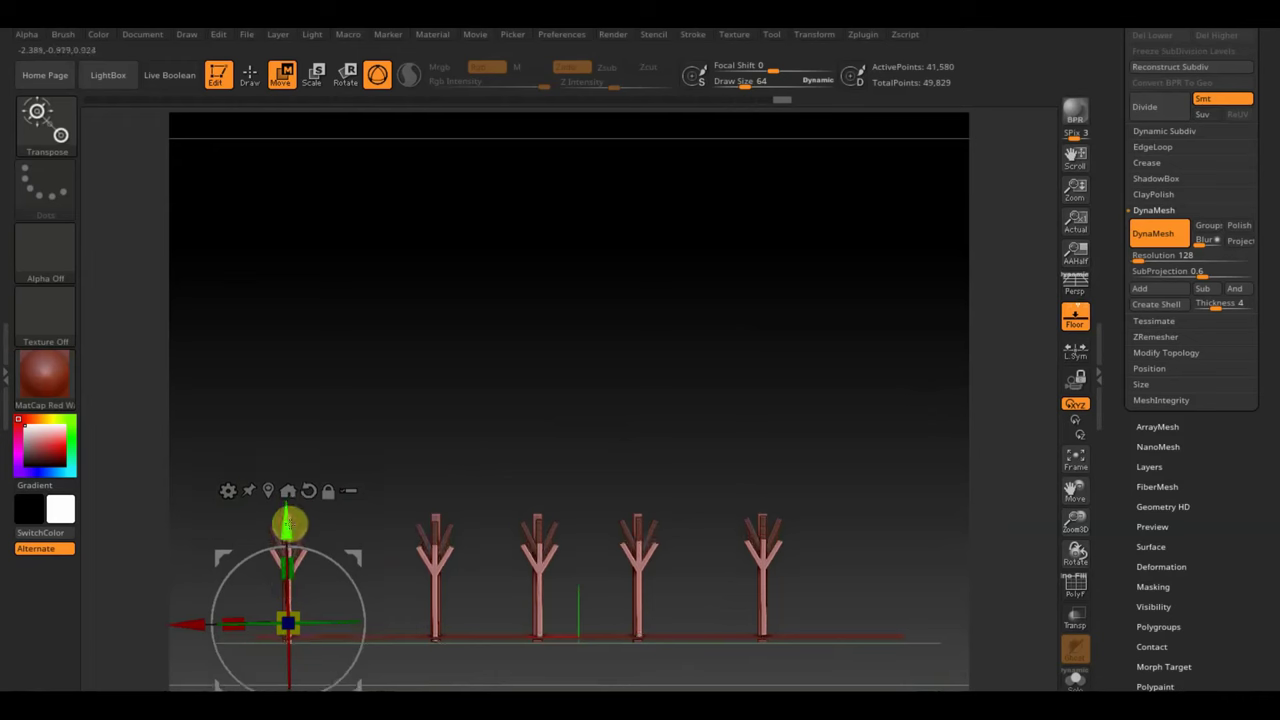
Step: Nudge and slightly rotate the Y-forked posts to straighten them
drag(288, 520, 288, 522)
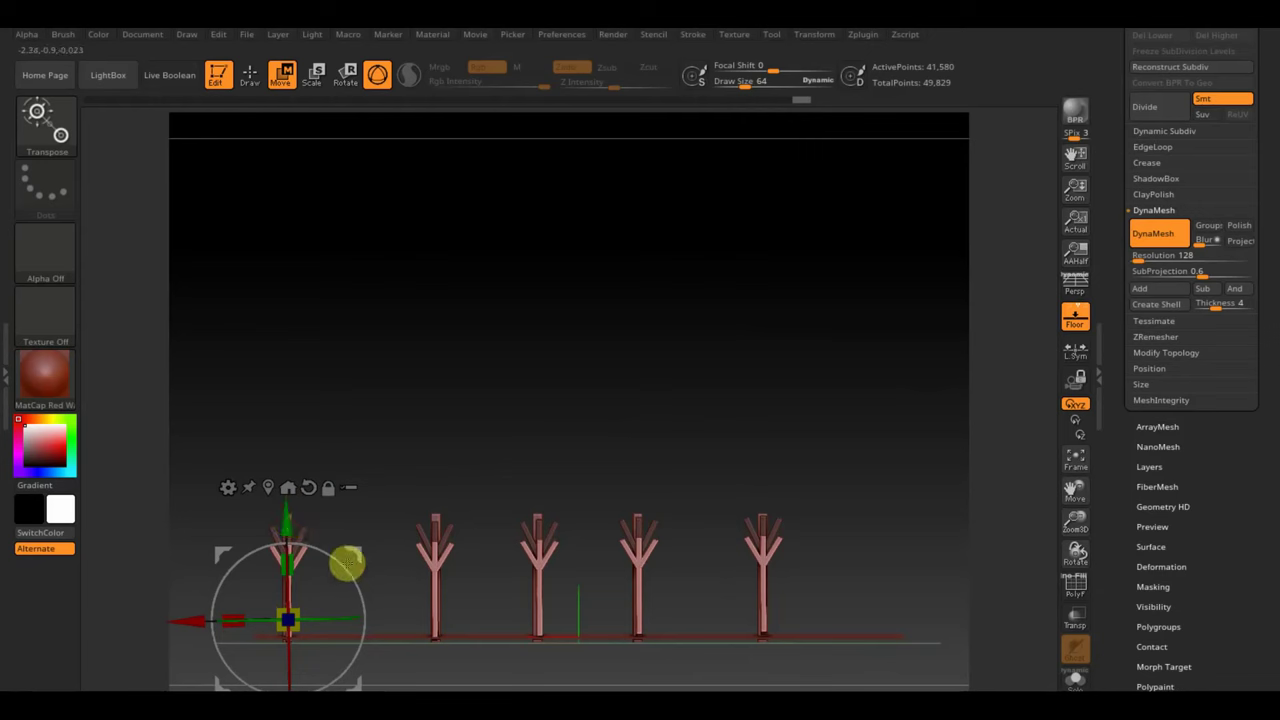
alt+drag(540, 436, 563, 386)
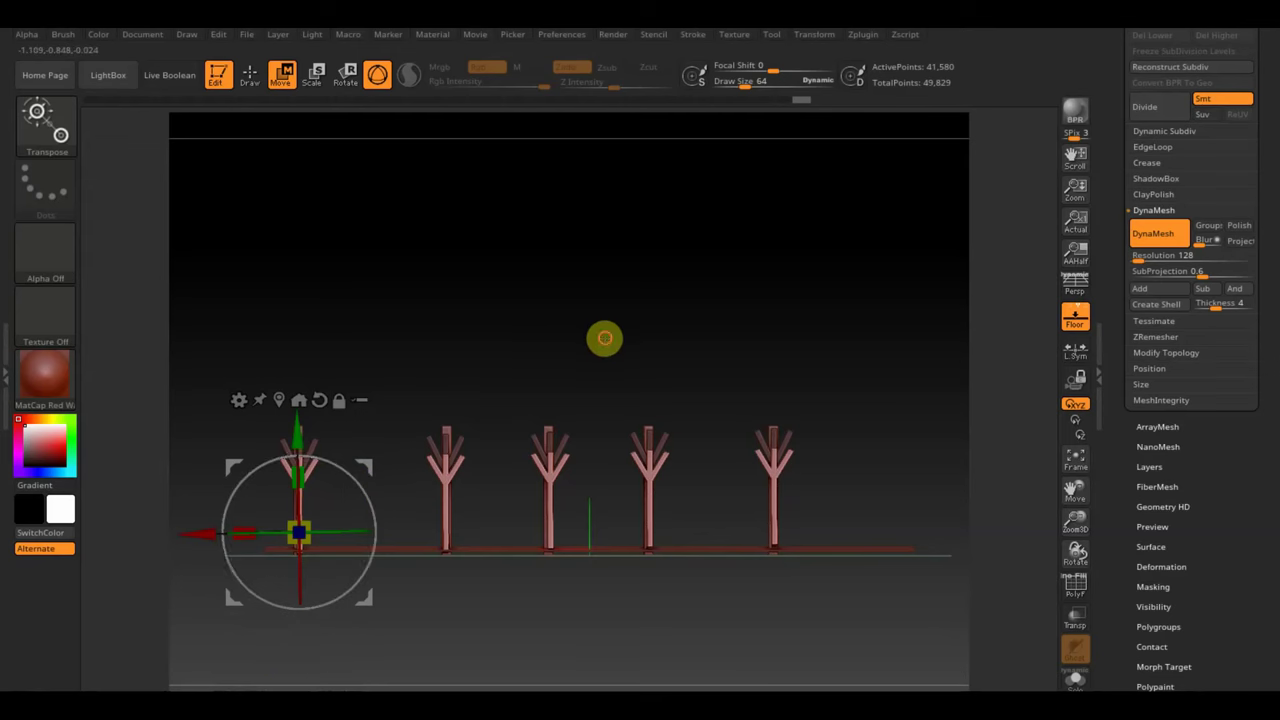
alt+drag(603, 337, 614, 365)
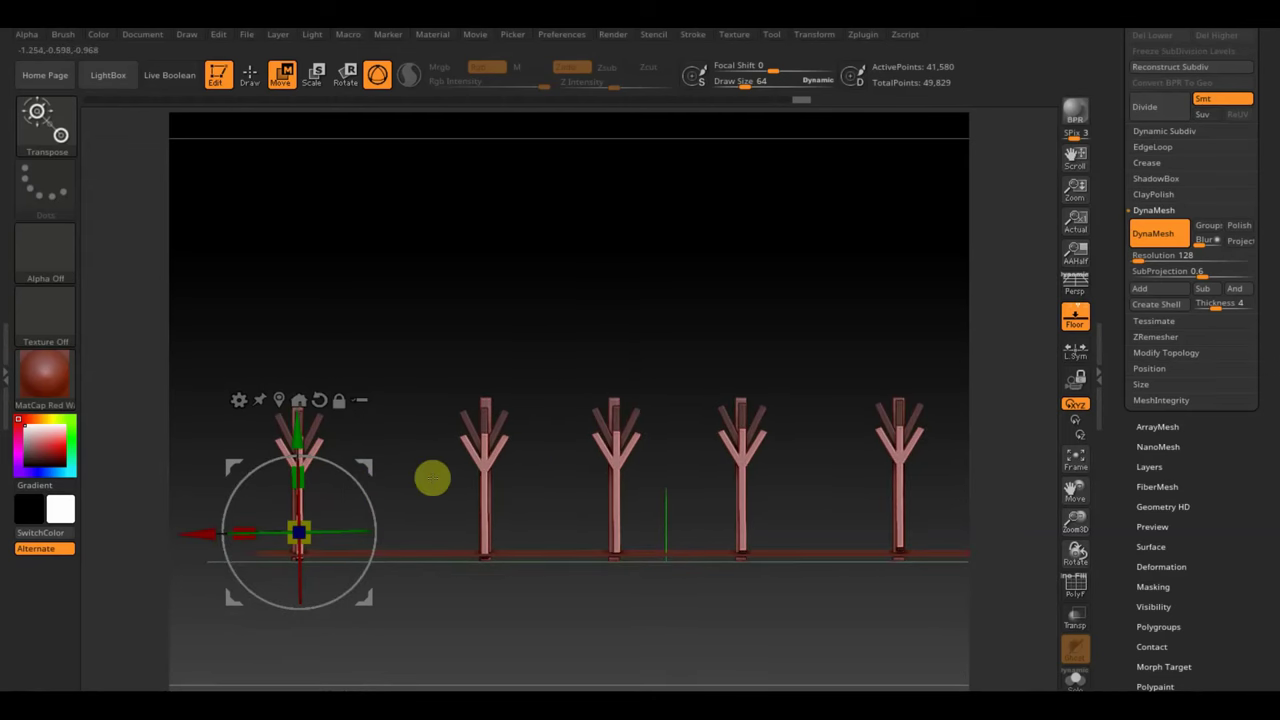
drag(370, 504, 370, 505)
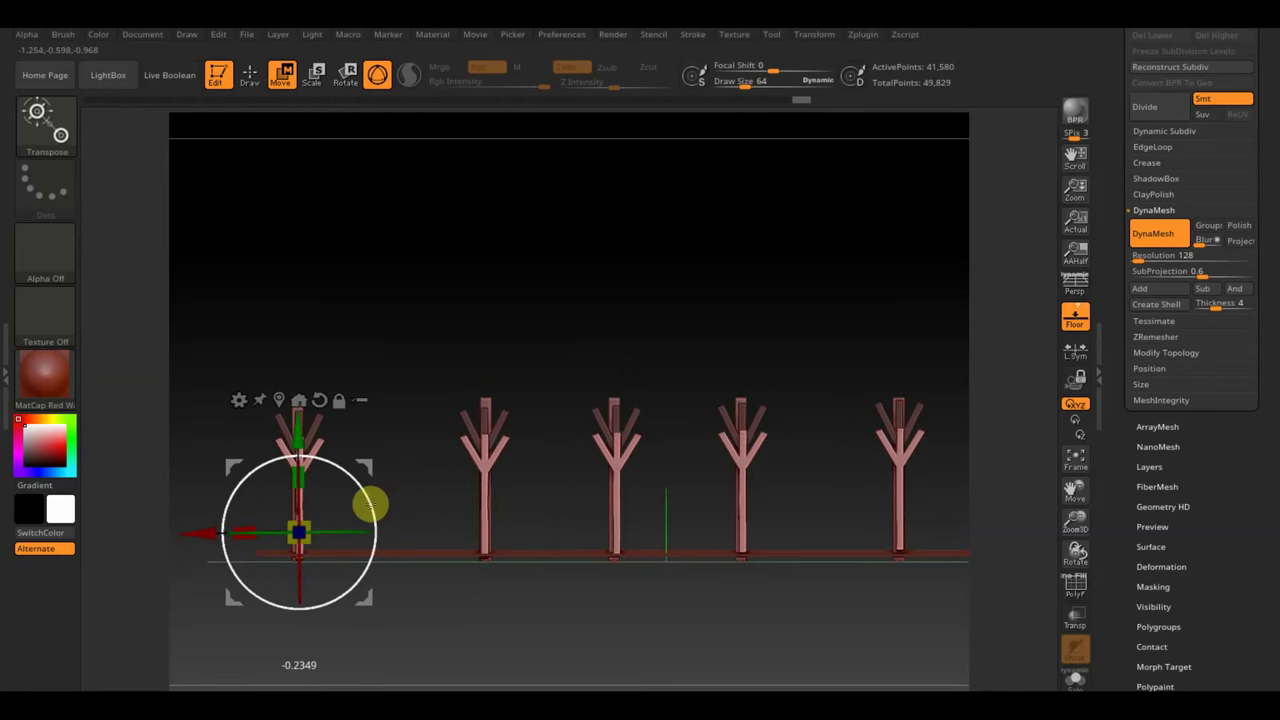
drag(370, 504, 372, 503)
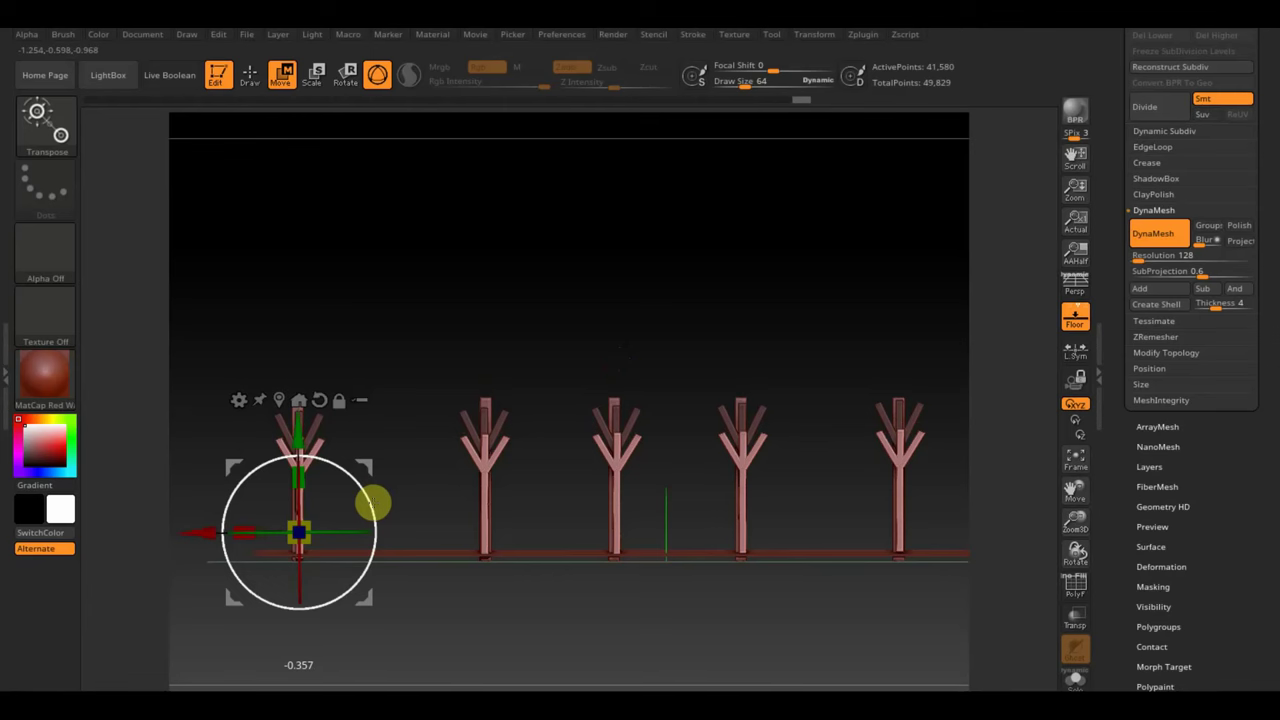
drag(370, 504, 372, 503)
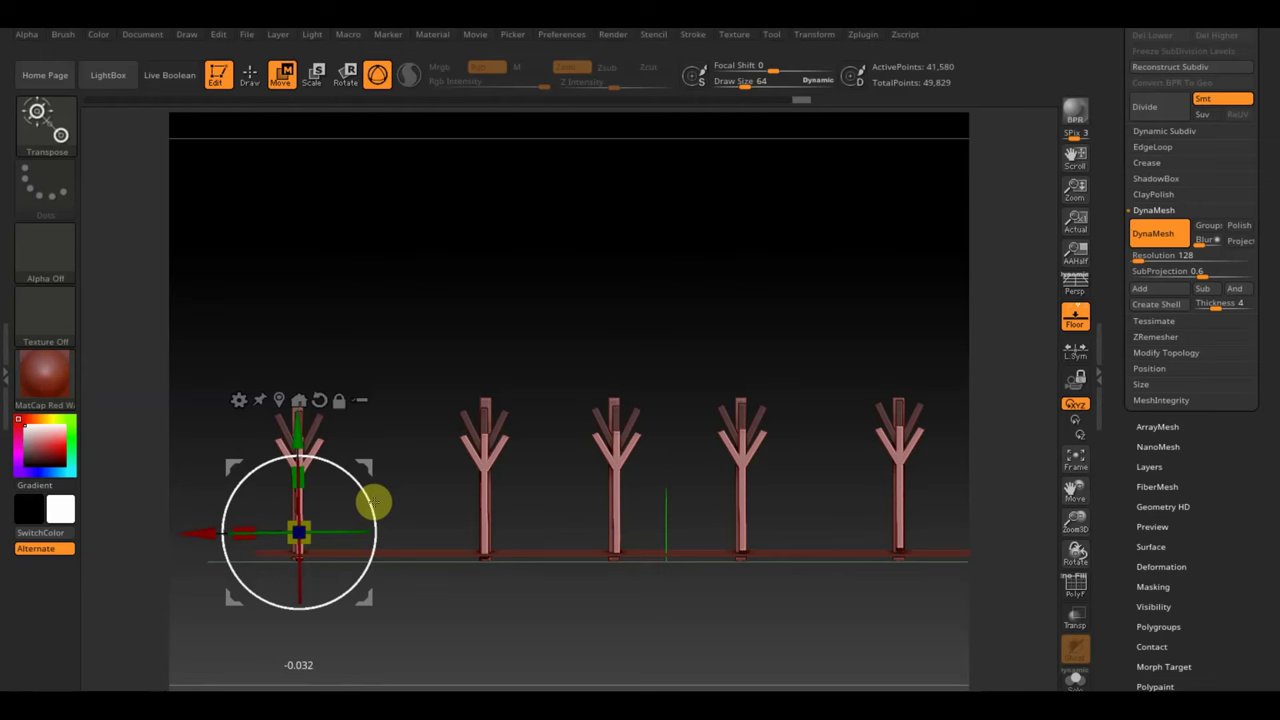
Step: Re-centre the pivot on the middle post and rotate the posts around it until aligned
mouse_move(780, 311)
alt+mouse_down()
mouse_move(670, 308)
mouse_move(765, 271)
alt+mouse_up()
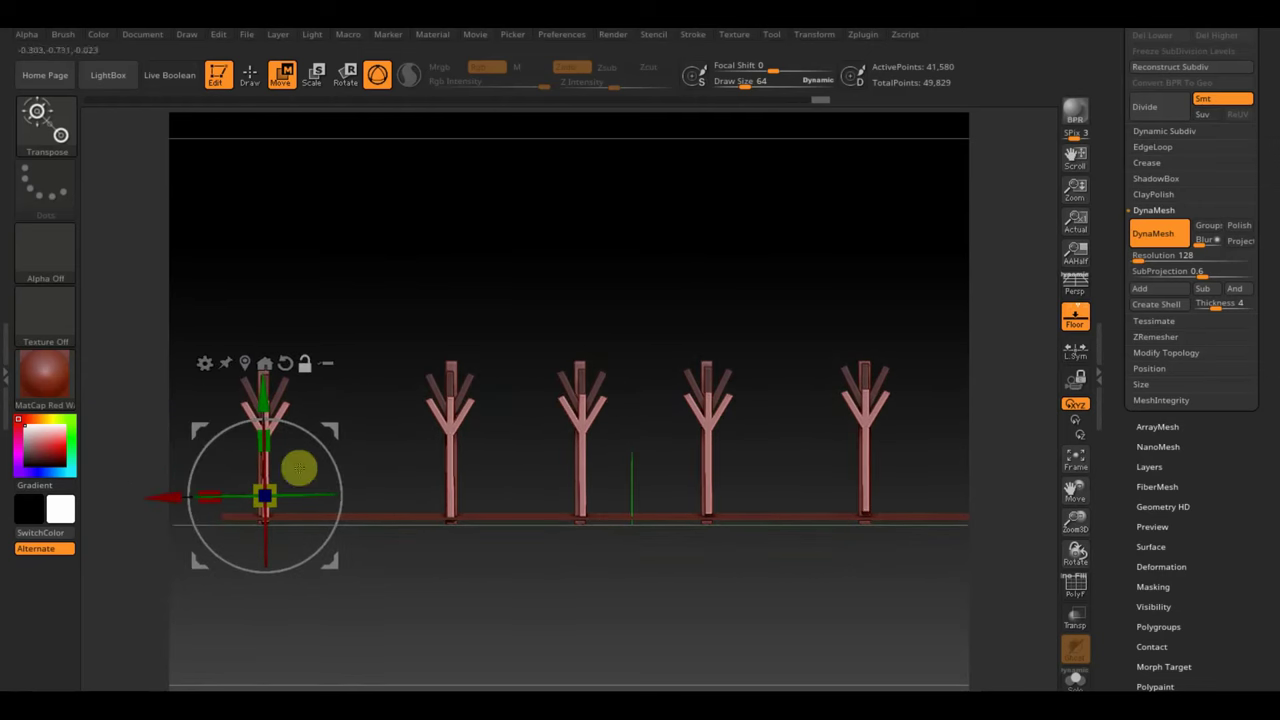
alt+drag(174, 493, 449, 491)
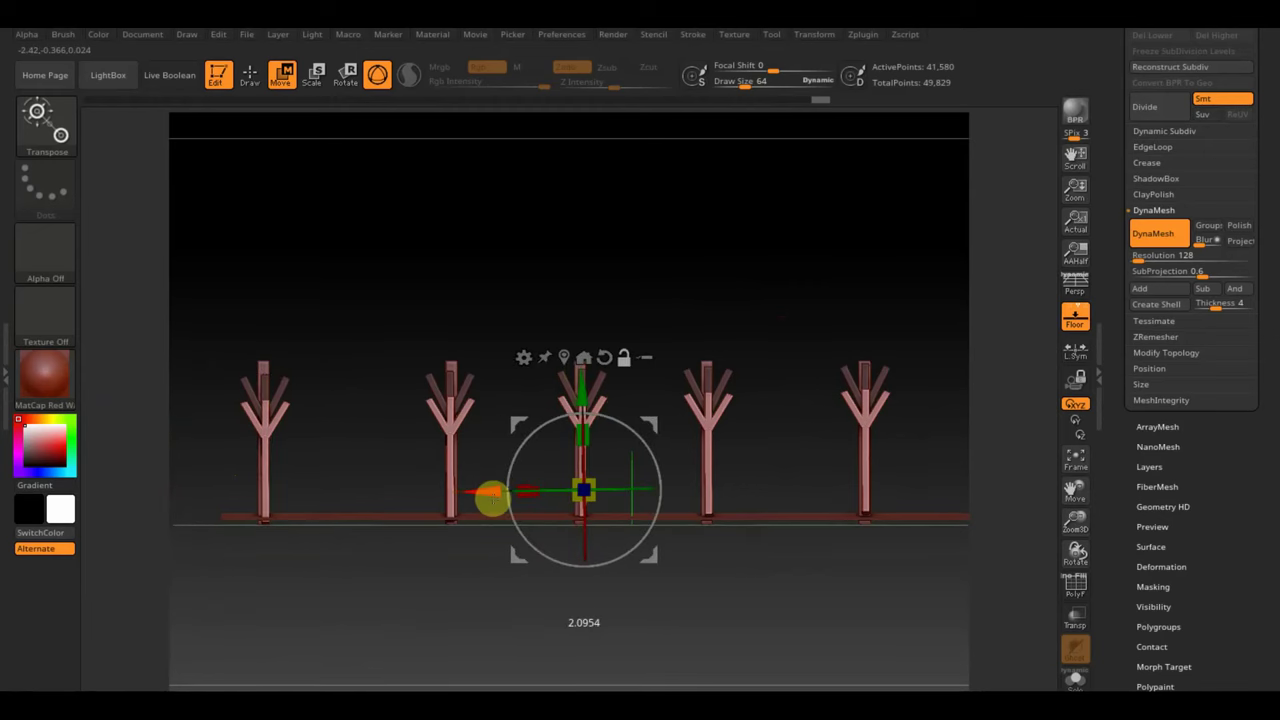
drag(645, 450, 647, 452)
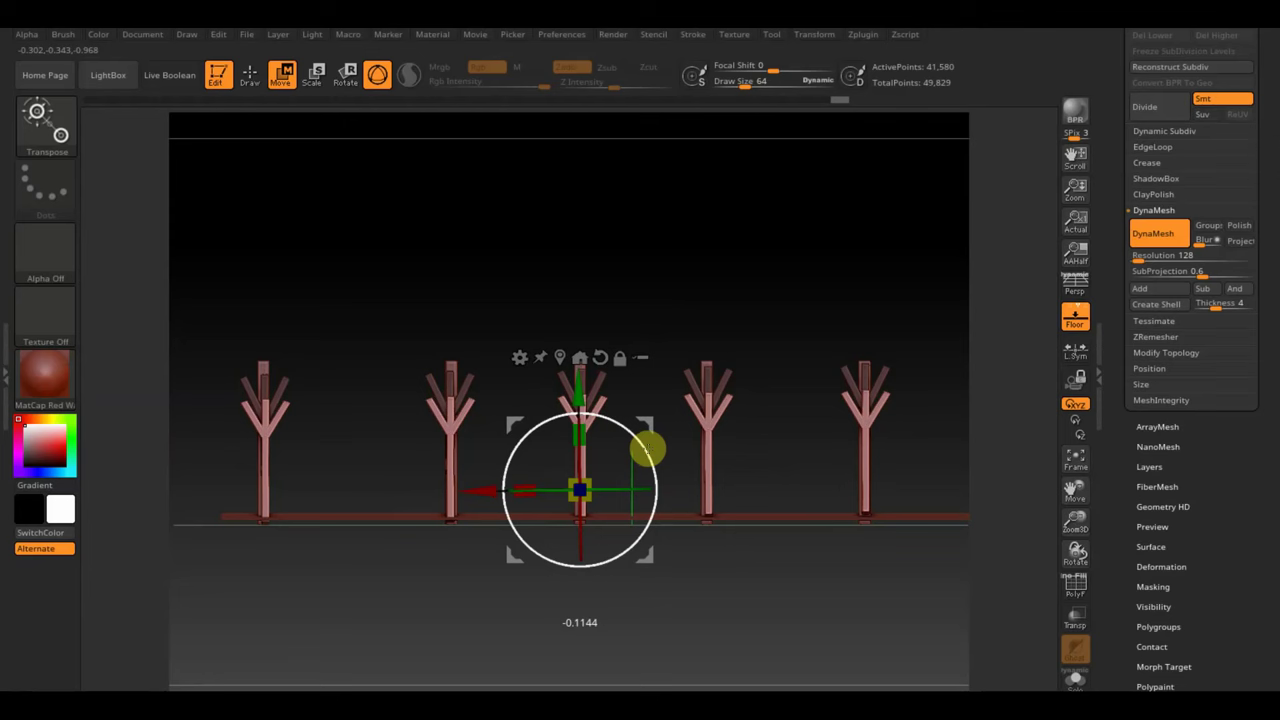
drag(646, 451, 646, 451)
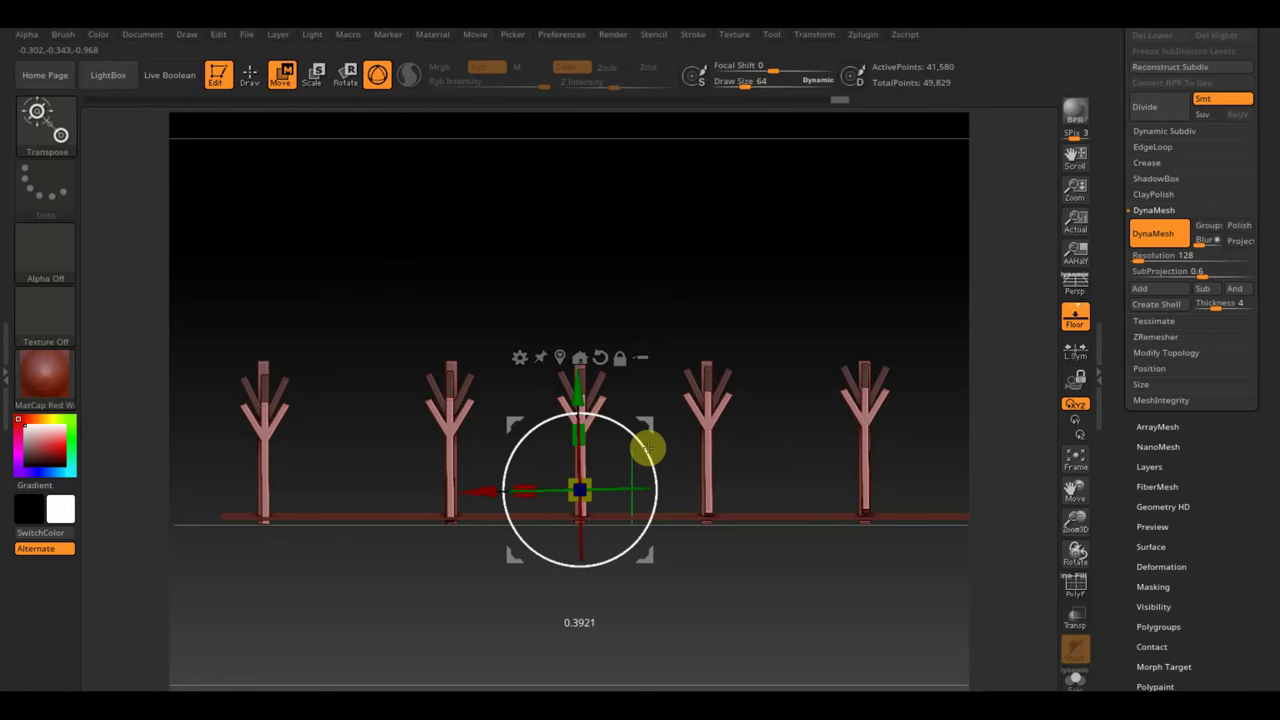
drag(714, 309, 787, 314)
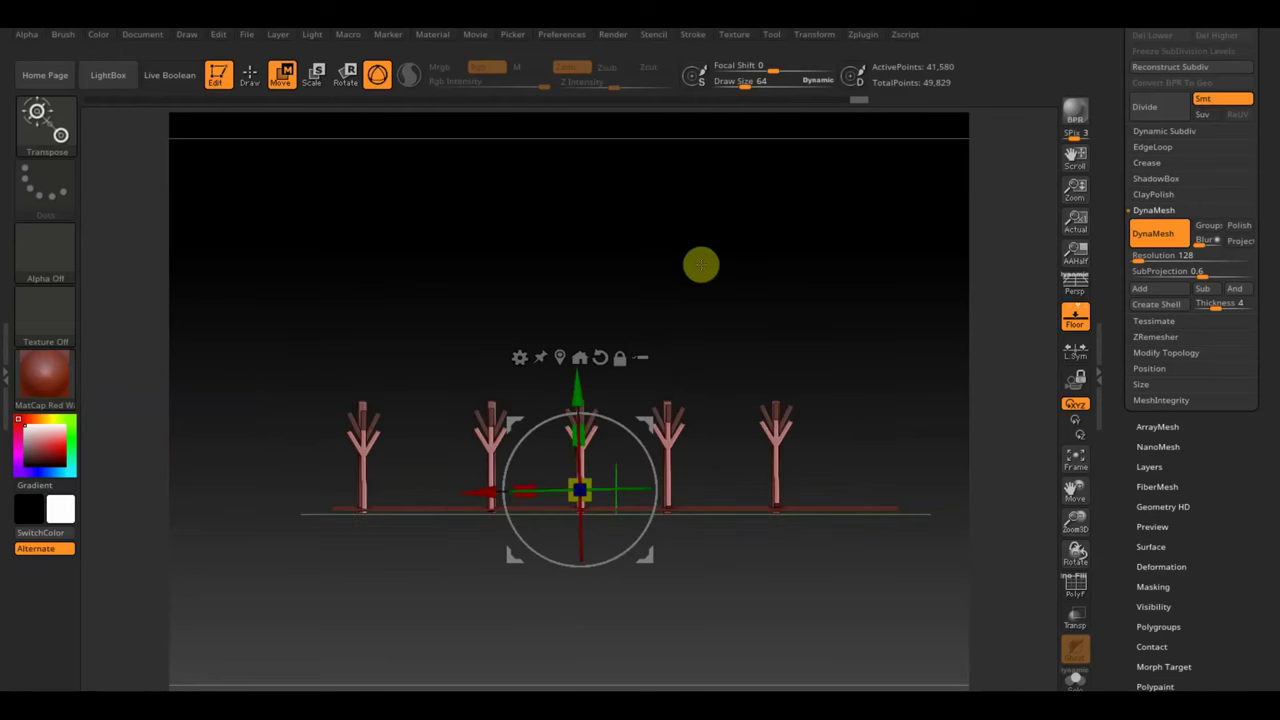
mouse_move(766, 313)
mouse_down()
mouse_move(814, 374)
mouse_move(803, 369)
mouse_move(923, 349)
mouse_move(878, 381)
mouse_move(860, 326)
mouse_up()
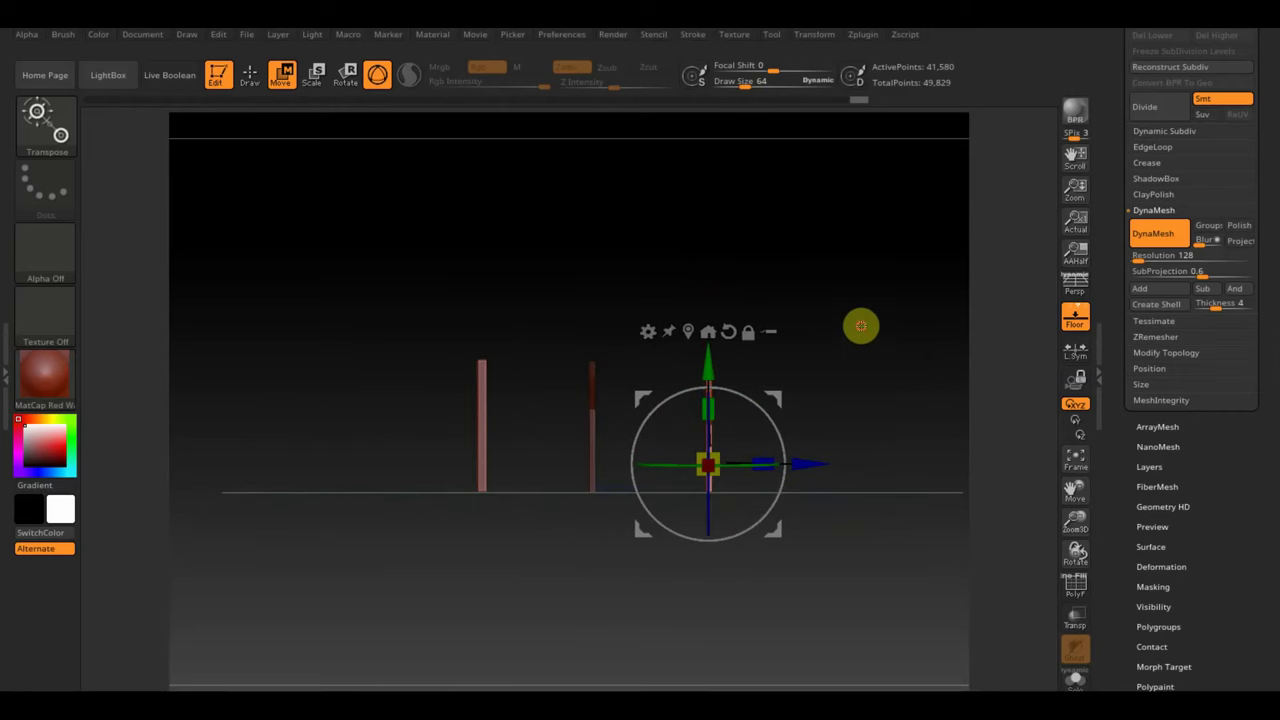
mouse_move(1000, 261)
mouse_down()
mouse_move(934, 294)
mouse_move(900, 286)
mouse_move(921, 230)
mouse_move(891, 240)
mouse_move(949, 241)
mouse_move(894, 294)
mouse_move(903, 280)
mouse_move(877, 277)
mouse_move(823, 294)
mouse_move(835, 334)
mouse_move(789, 337)
mouse_move(851, 280)
mouse_move(853, 253)
mouse_up()
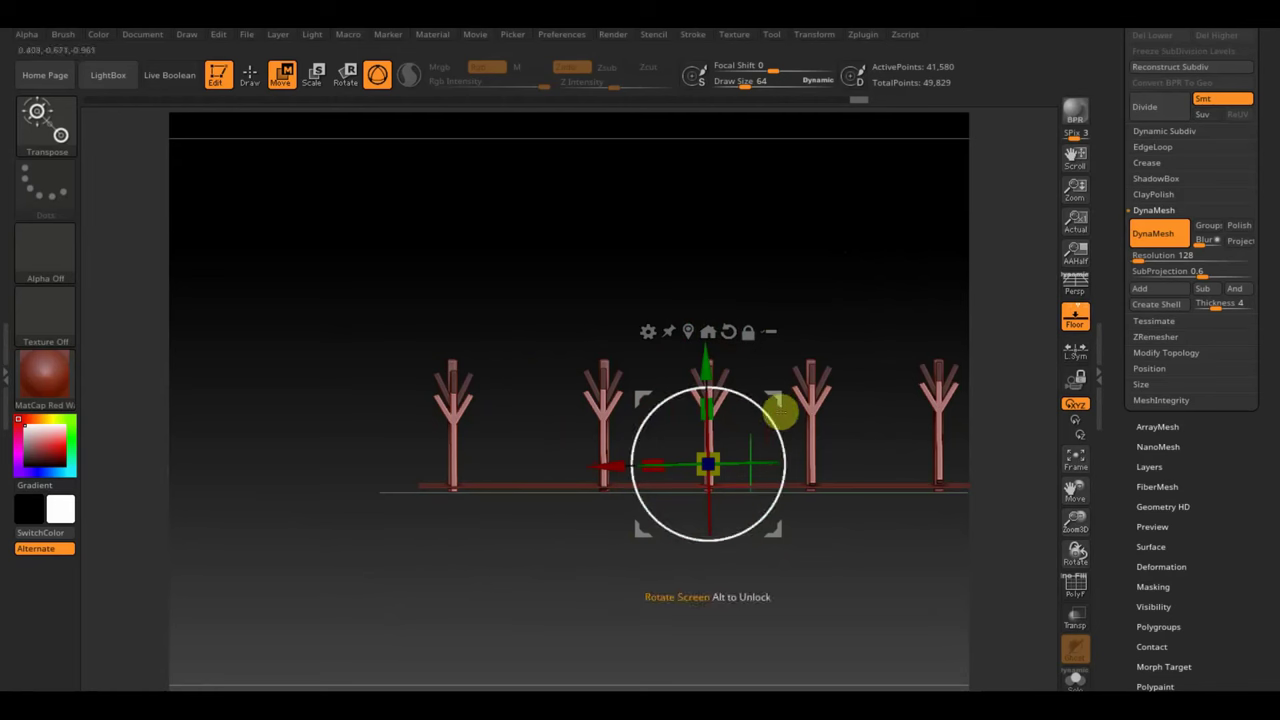
drag(775, 418, 778, 416)
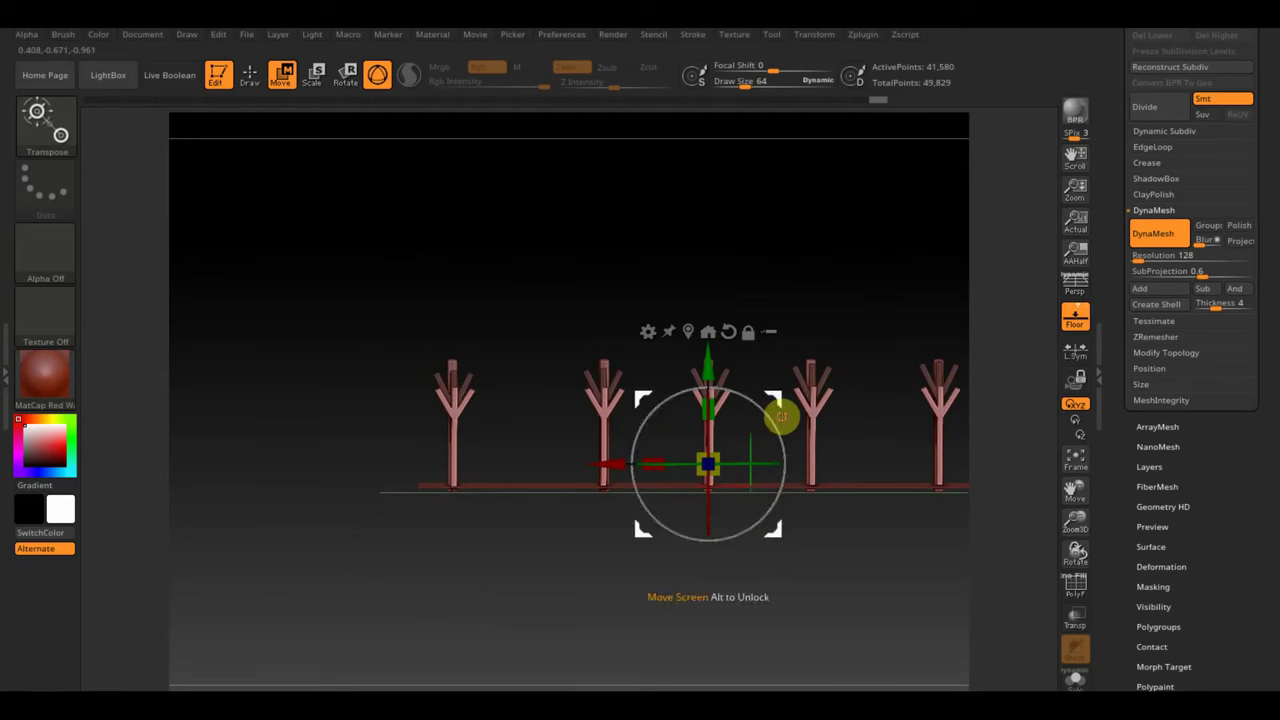
alt+drag(909, 285, 811, 308)
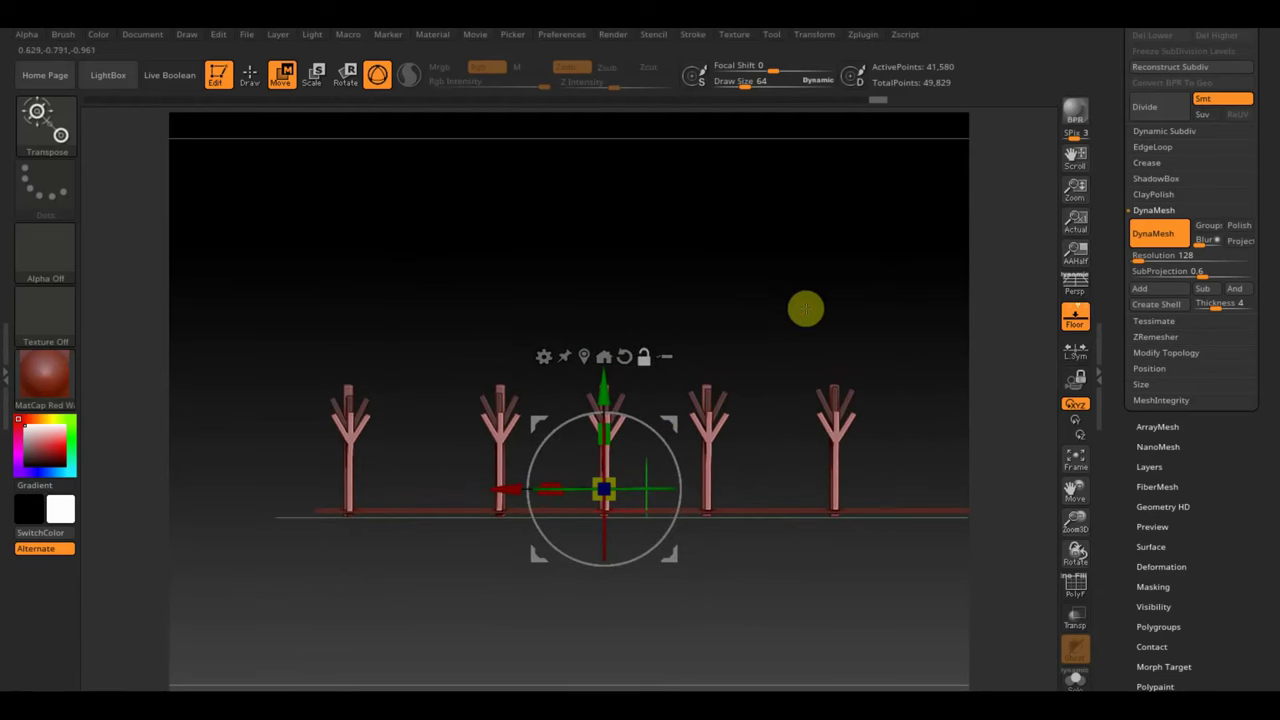
drag(1220, 114, 1196, 193)
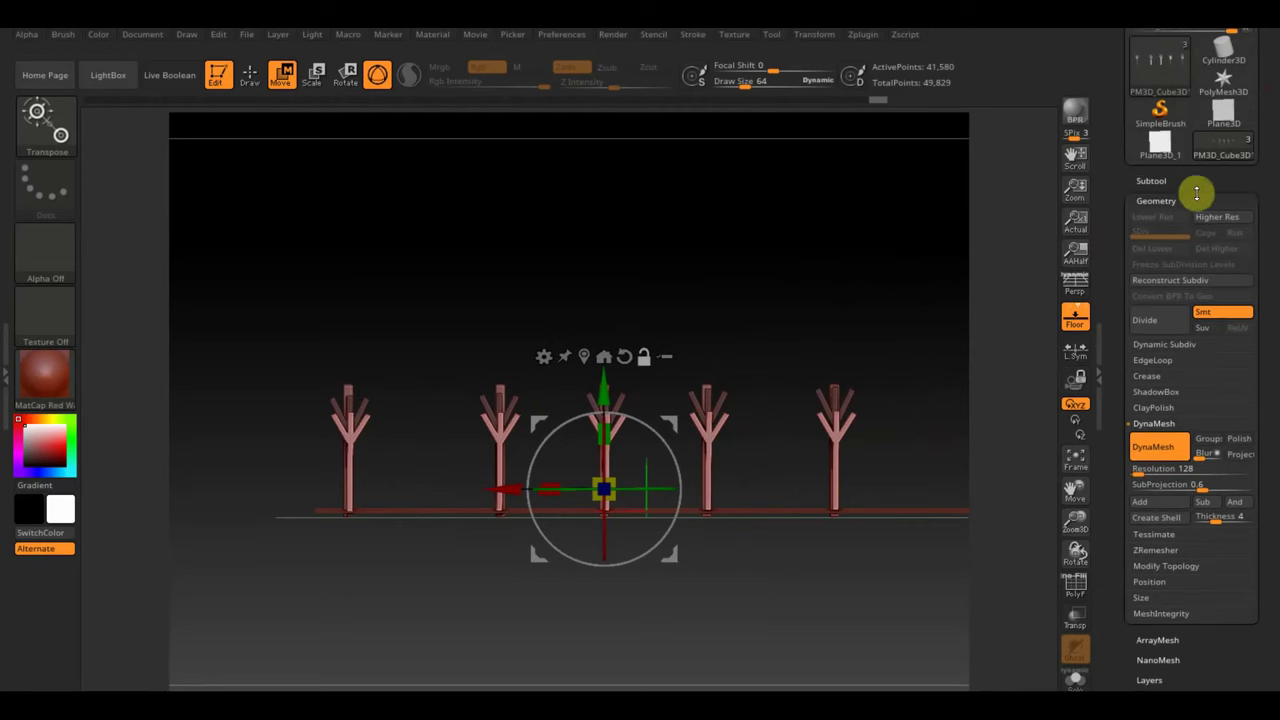
Step: Append a Cube3D subtool, PM3D_Cube3D1_1, and make it the active piece
click(1142, 183)
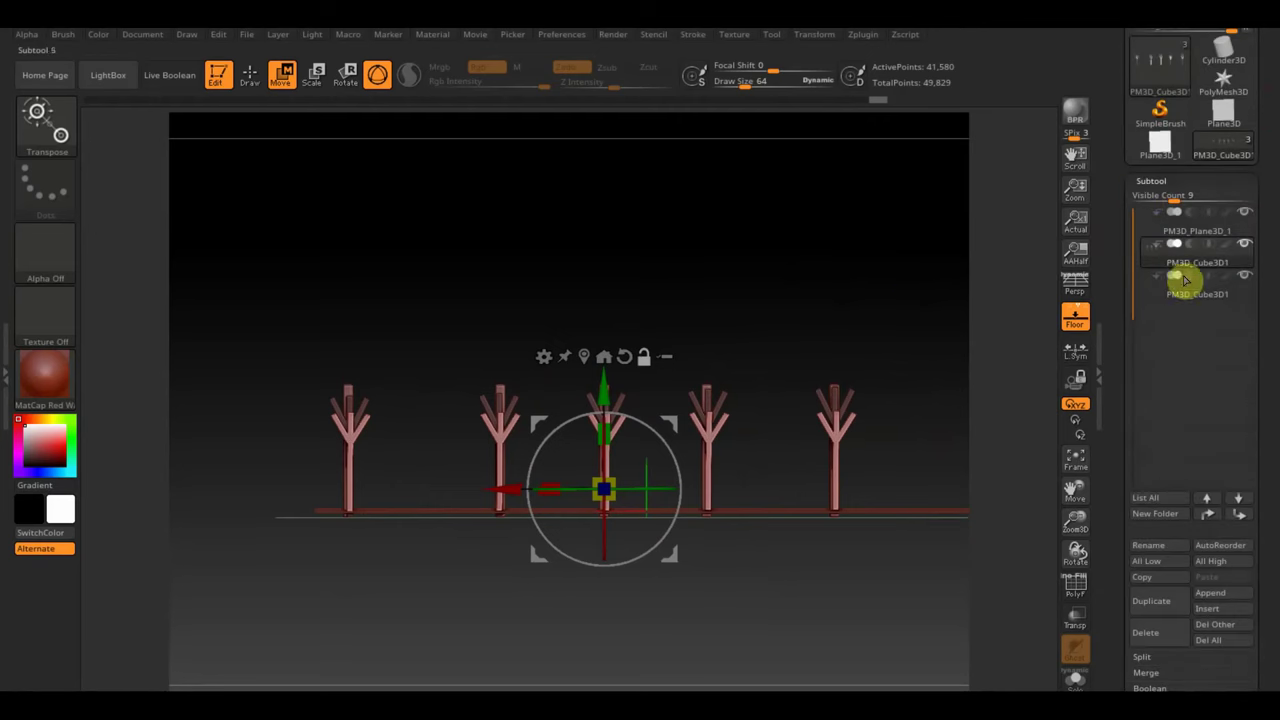
click(1200, 593)
click(703, 500)
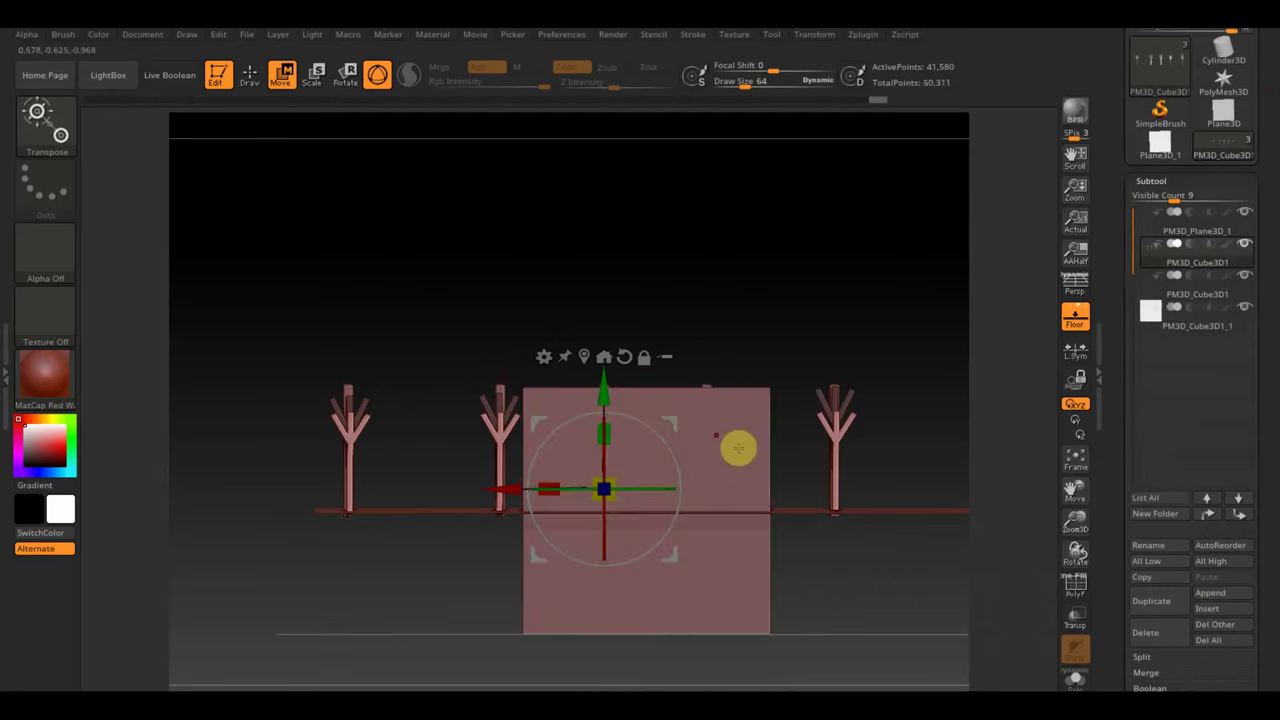
click(1150, 312)
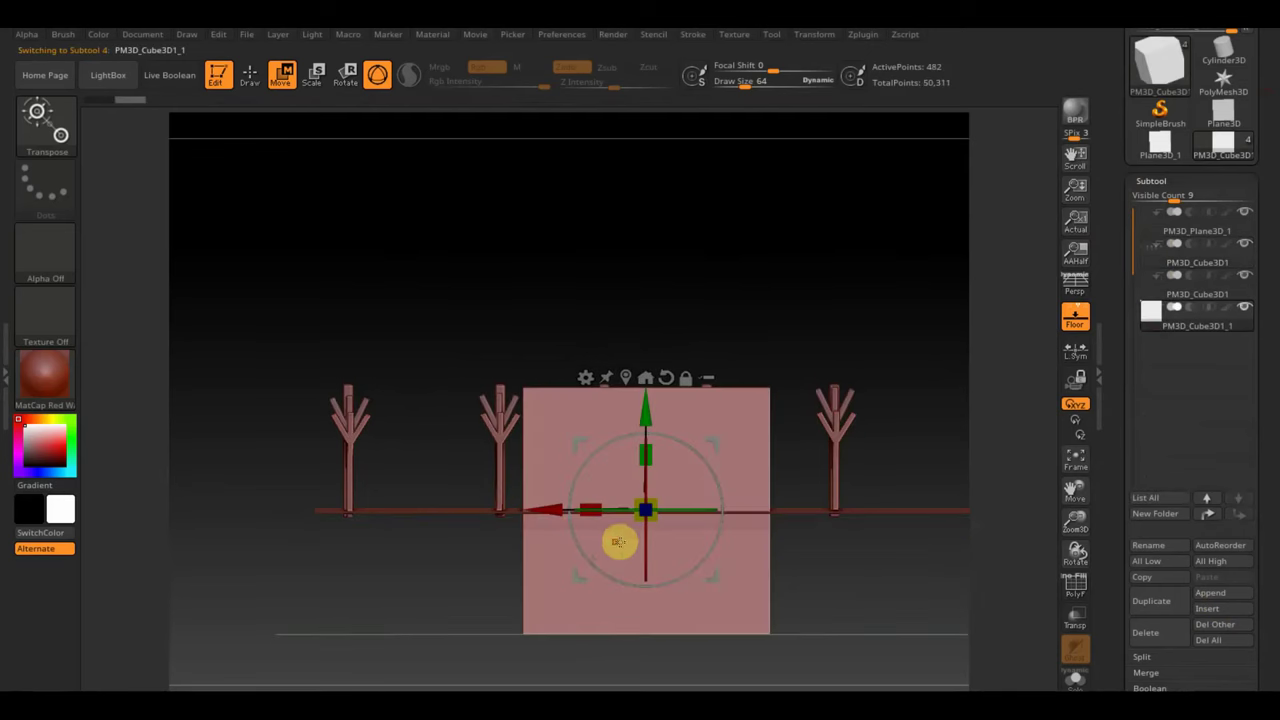
Step: Shrink the new cube and stretch it along Y into a tall thin upright bar
drag(655, 518, 572, 432)
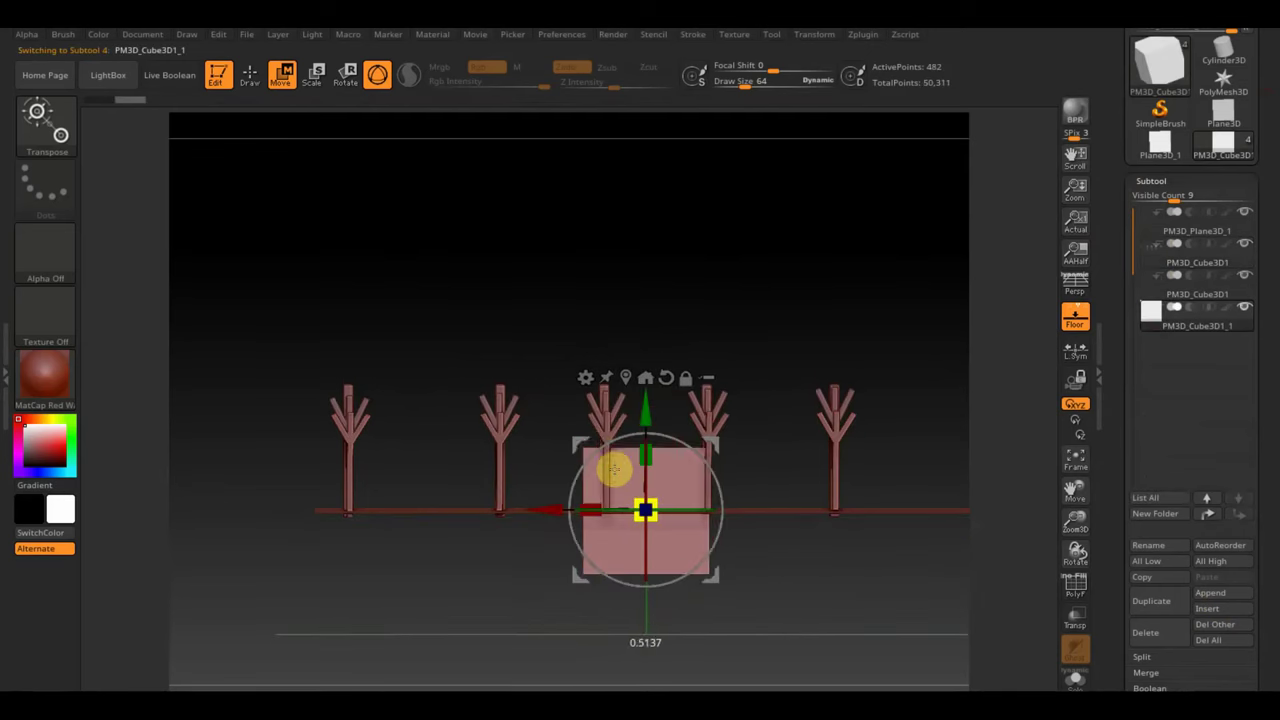
drag(646, 511, 651, 515)
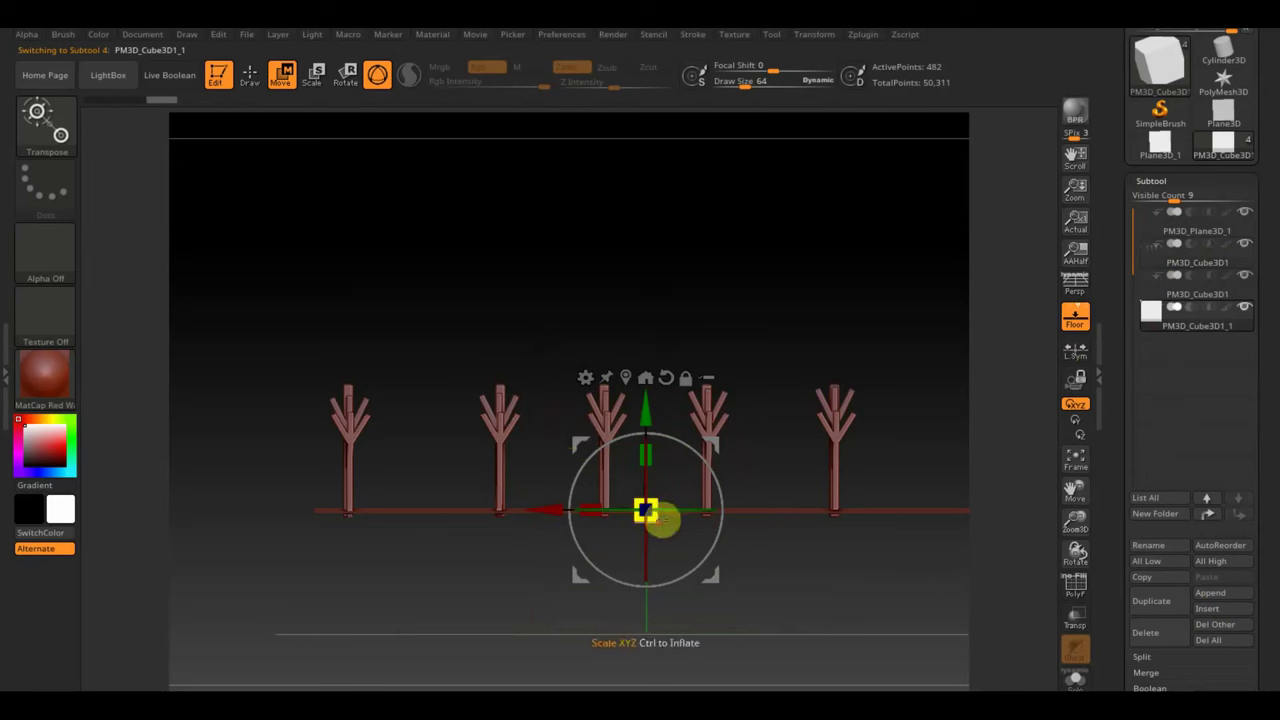
click(647, 455)
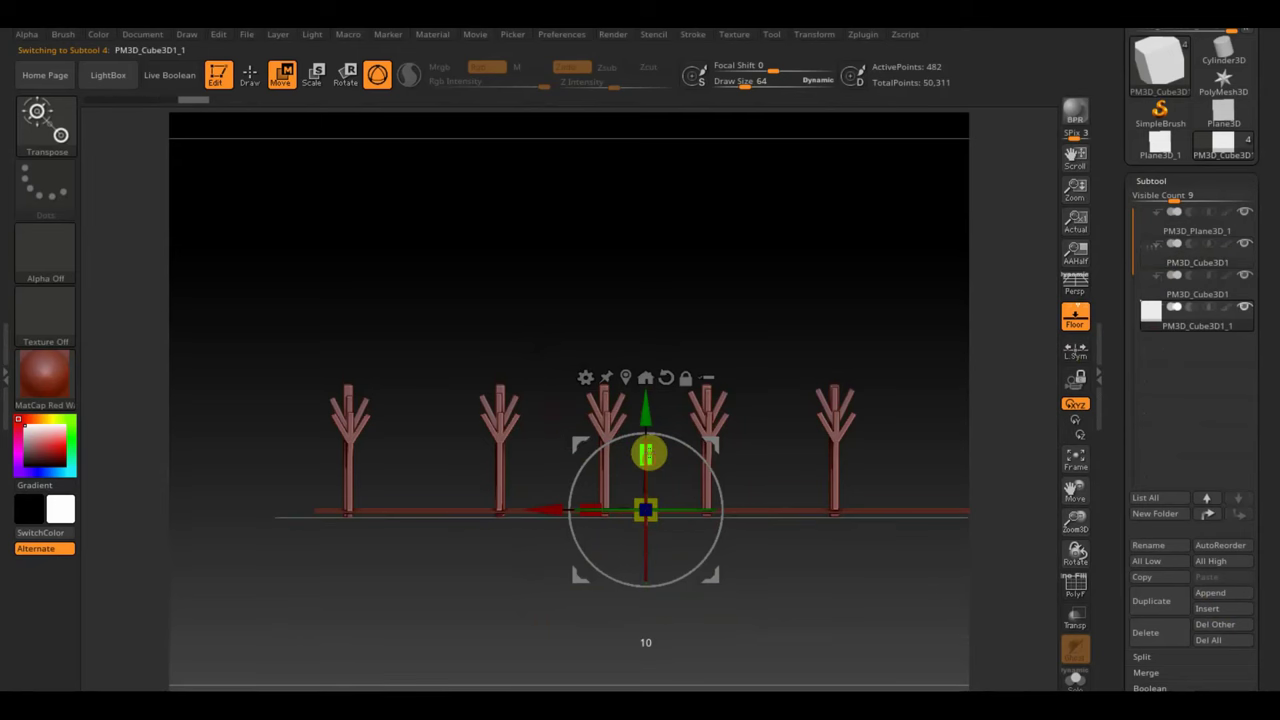
drag(744, 349, 768, 351)
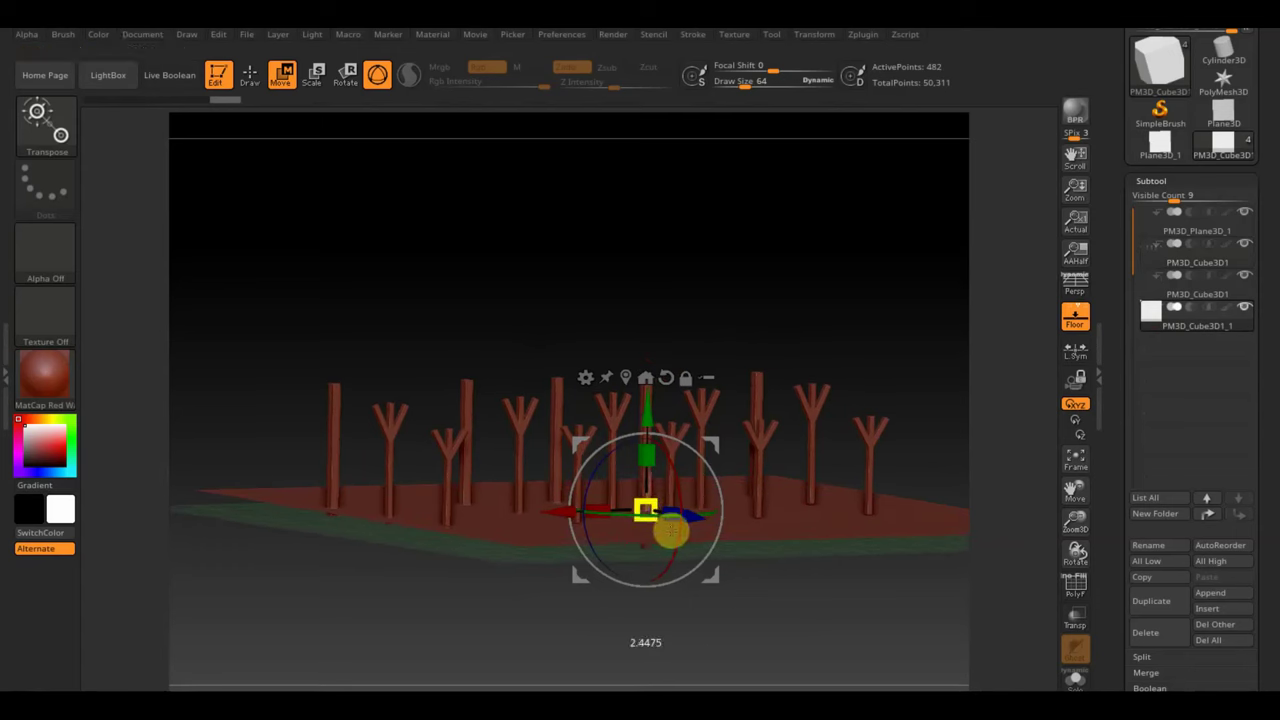
drag(648, 452, 652, 395)
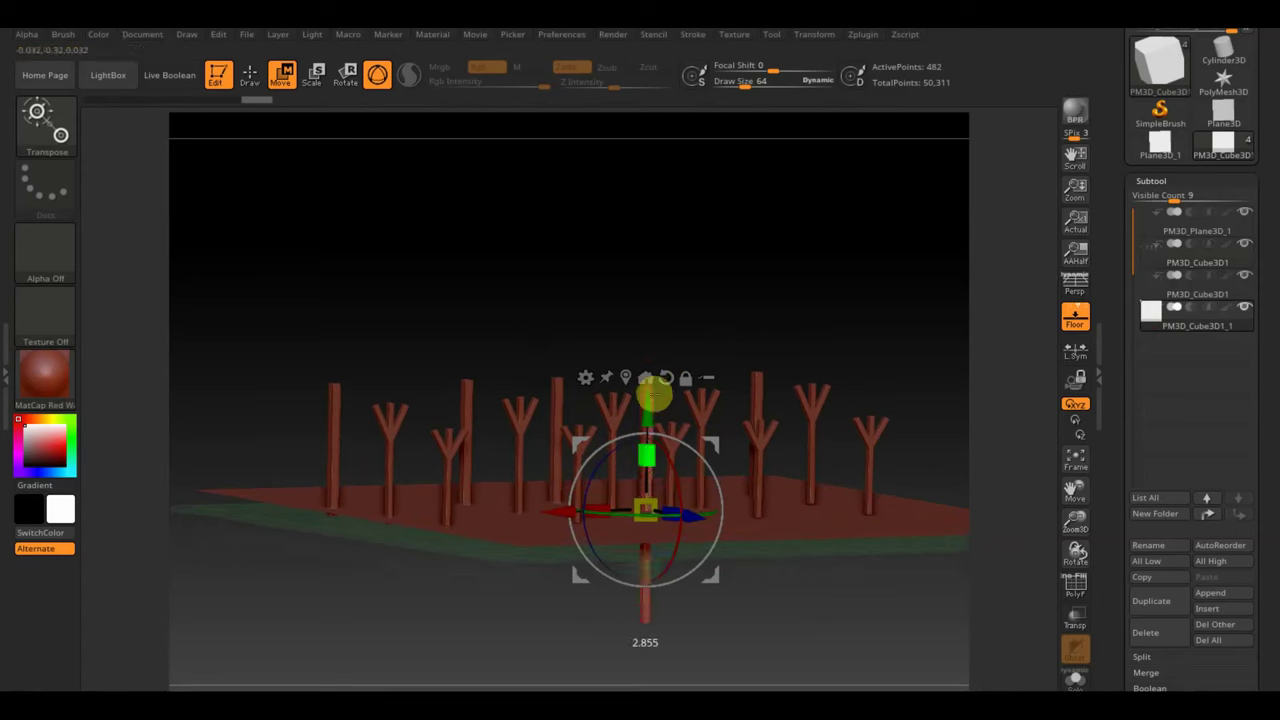
mouse_move(717, 361)
shift+mouse_down()
mouse_move(786, 334)
mouse_move(826, 343)
shift+mouse_up()
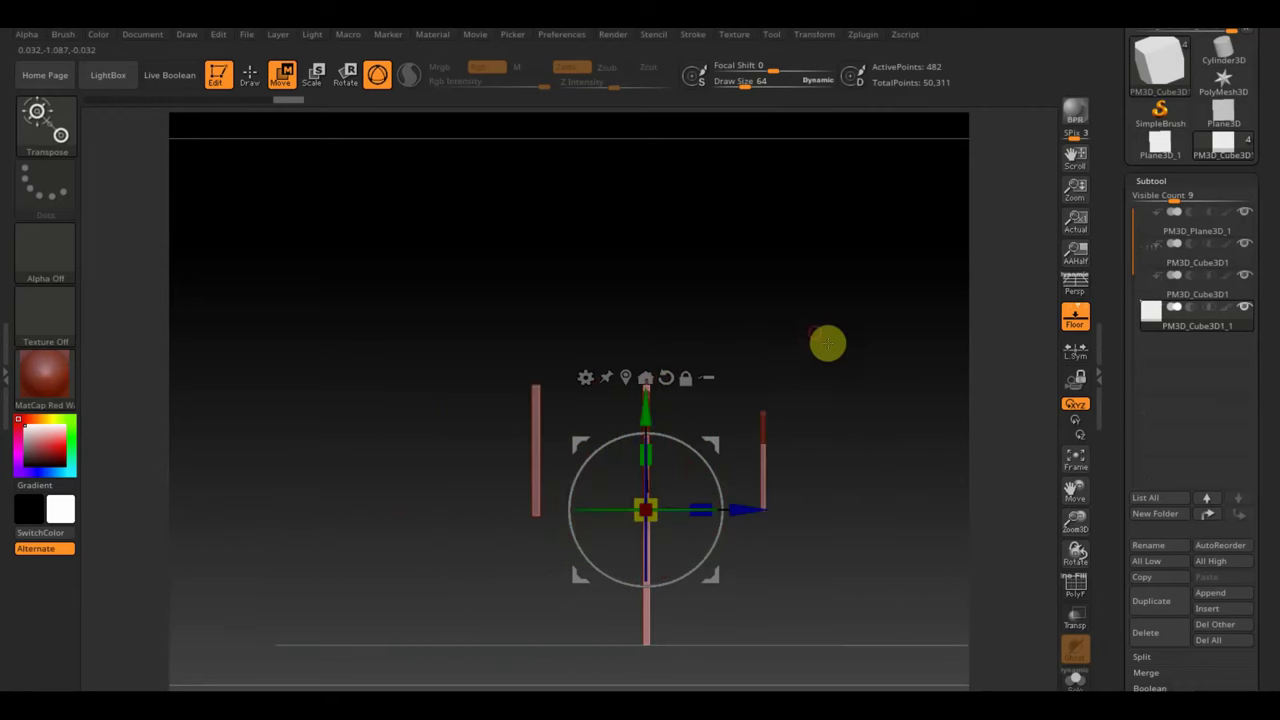
Step: Rotate the Cube3D bar 90 degrees to lie horizontally as a crossbeam between post rows
mouse_move(676, 437)
mouse_down()
mouse_move(714, 466)
mouse_move(728, 557)
mouse_up()
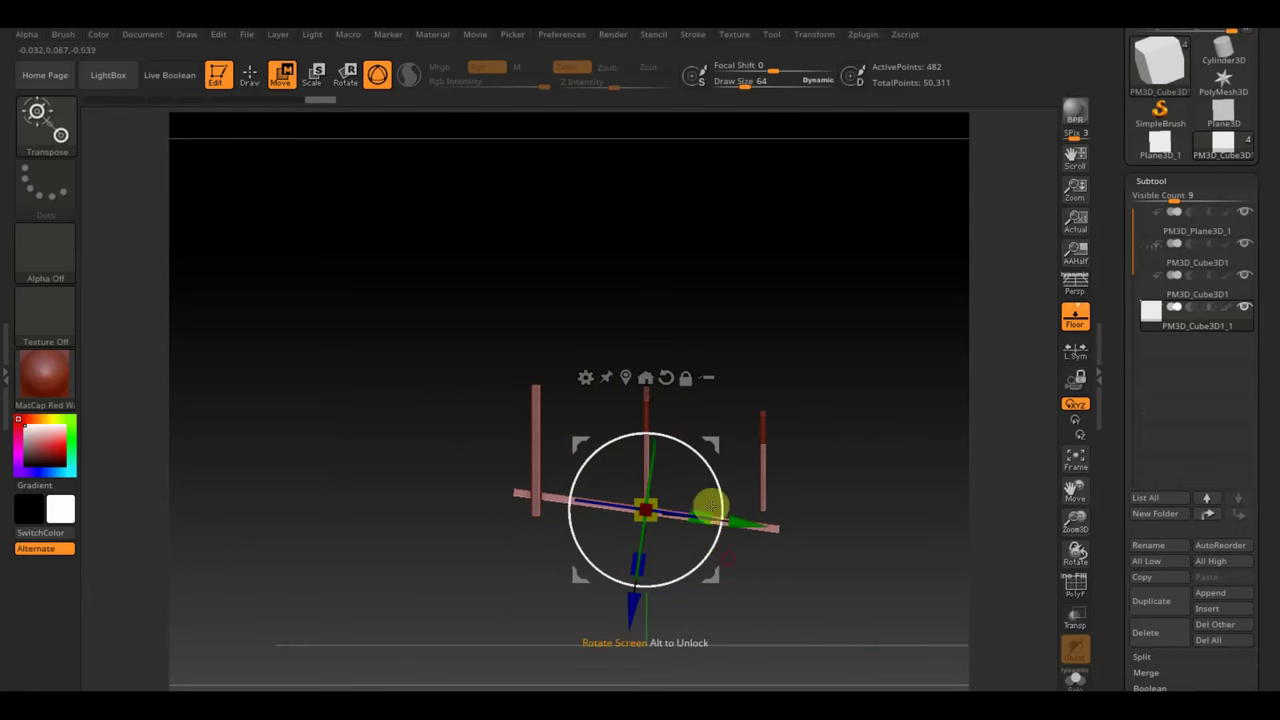
shift+click(729, 572)
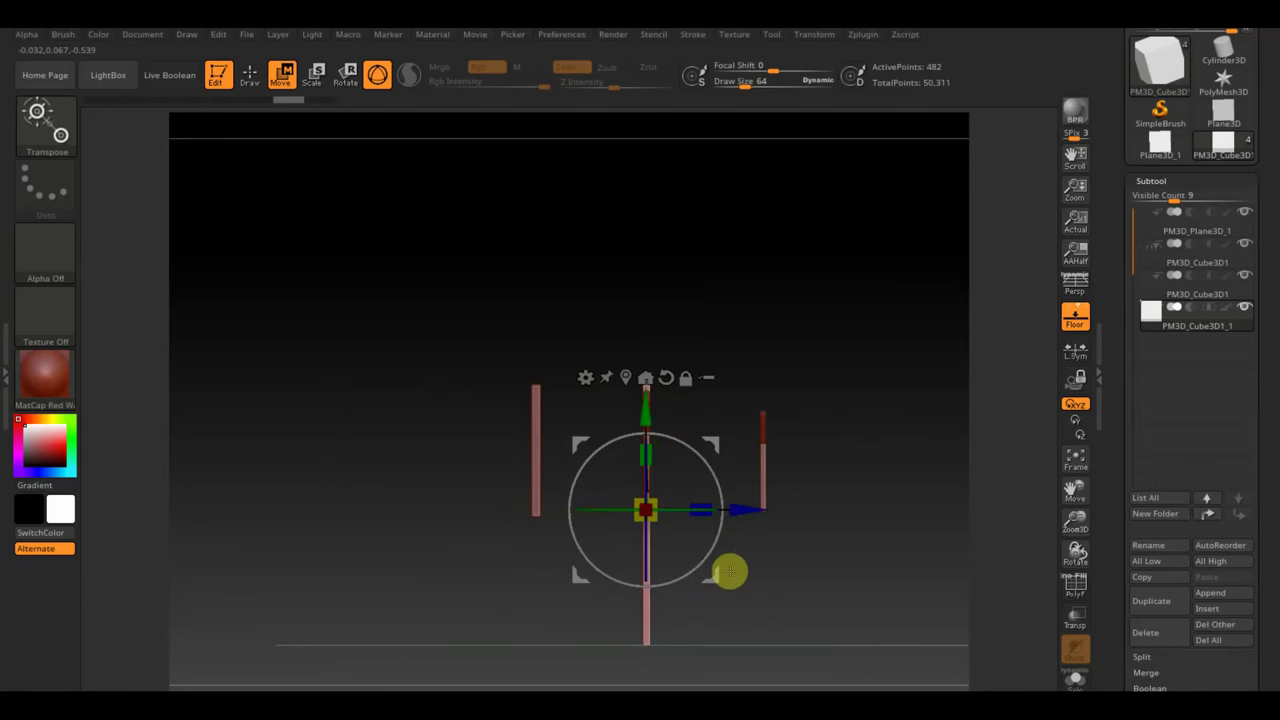
mouse_move(717, 474)
mouse_down()
mouse_move(729, 571)
mouse_move(708, 624)
mouse_move(649, 609)
mouse_move(648, 507)
mouse_up()
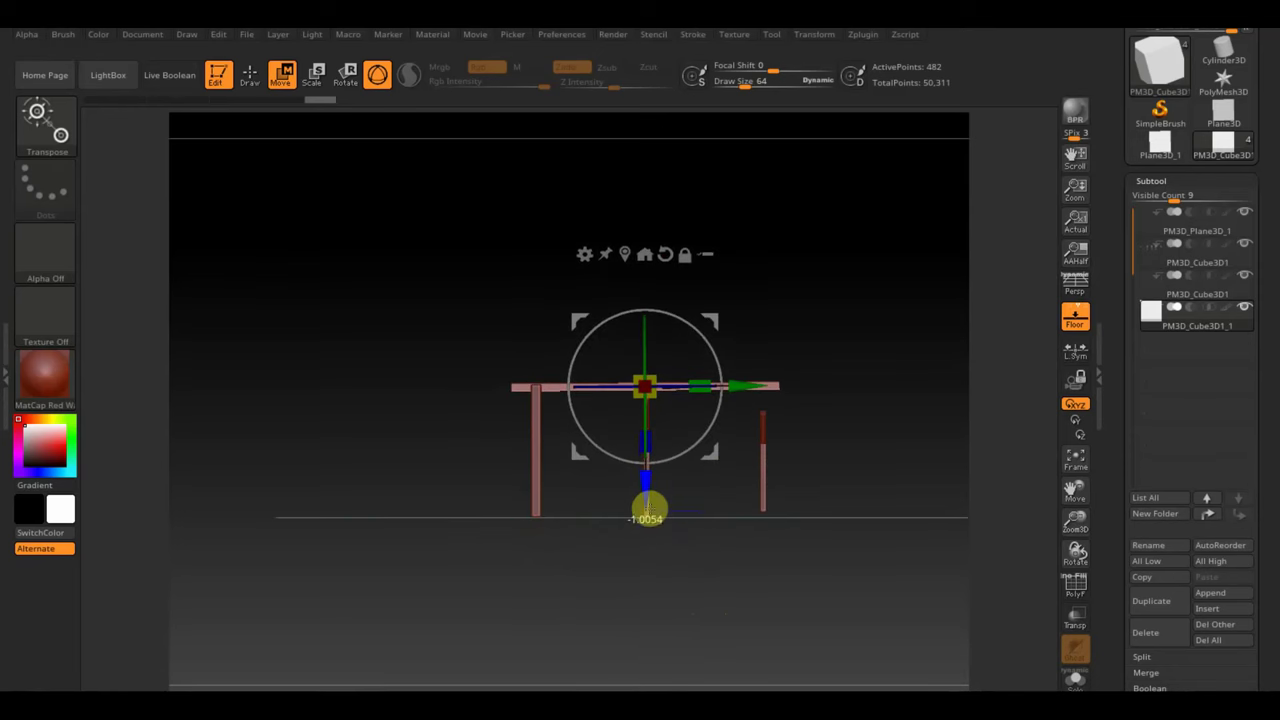
mouse_move(713, 349)
mouse_down()
mouse_move(715, 363)
mouse_move(714, 326)
mouse_move(771, 354)
mouse_move(740, 351)
mouse_move(864, 337)
mouse_up()
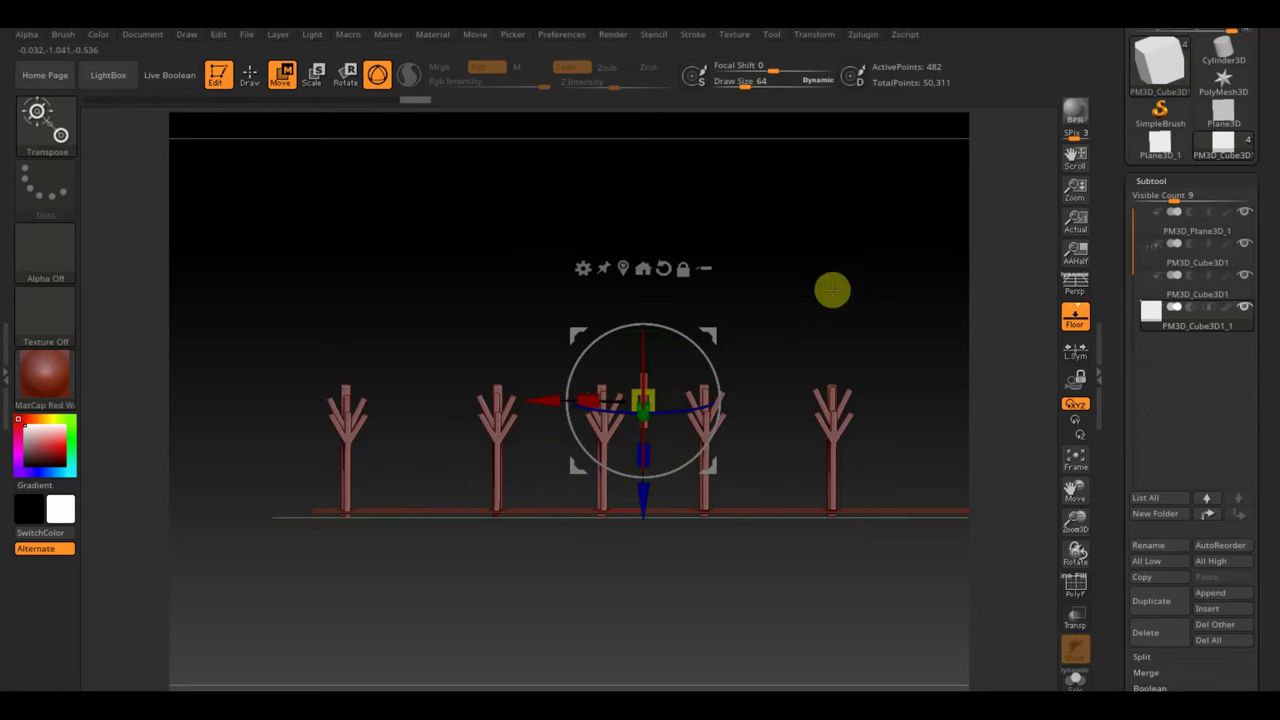
Step: Slide the middle post left along the row and zoom out to check spacing
mouse_move(832, 290)
mouse_down()
mouse_move(857, 337)
mouse_move(800, 394)
mouse_up()
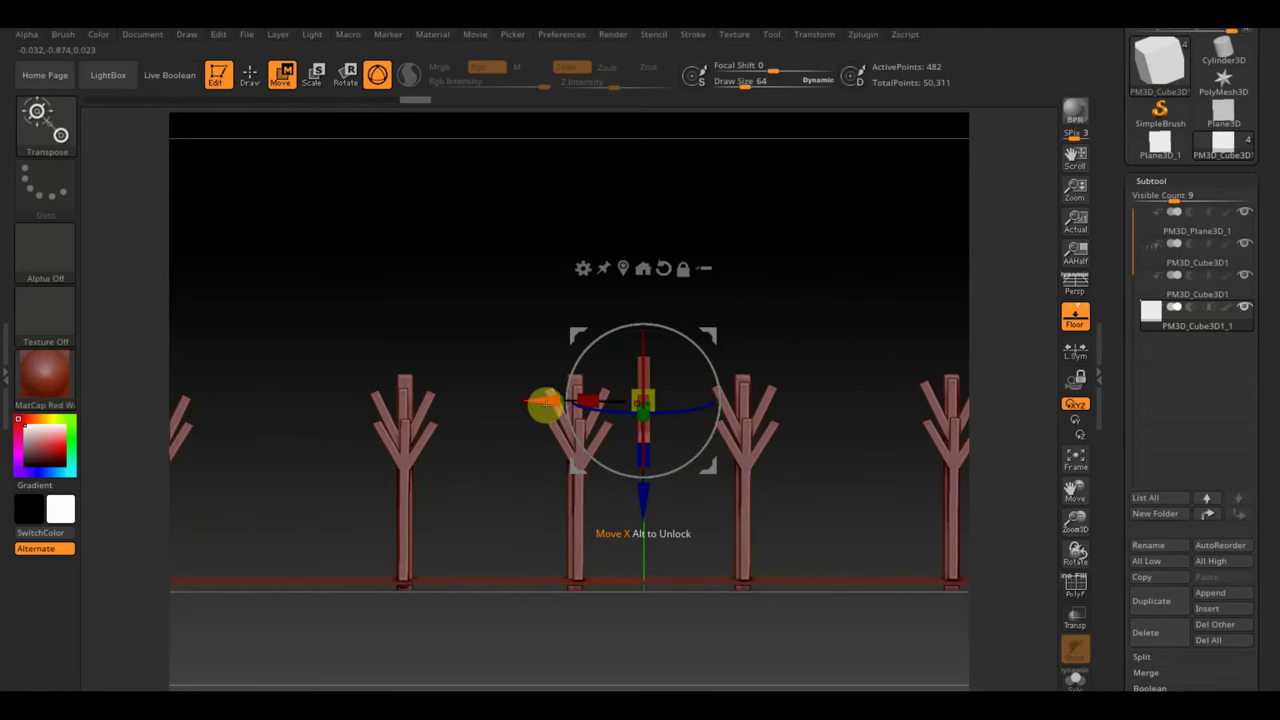
drag(545, 404, 477, 401)
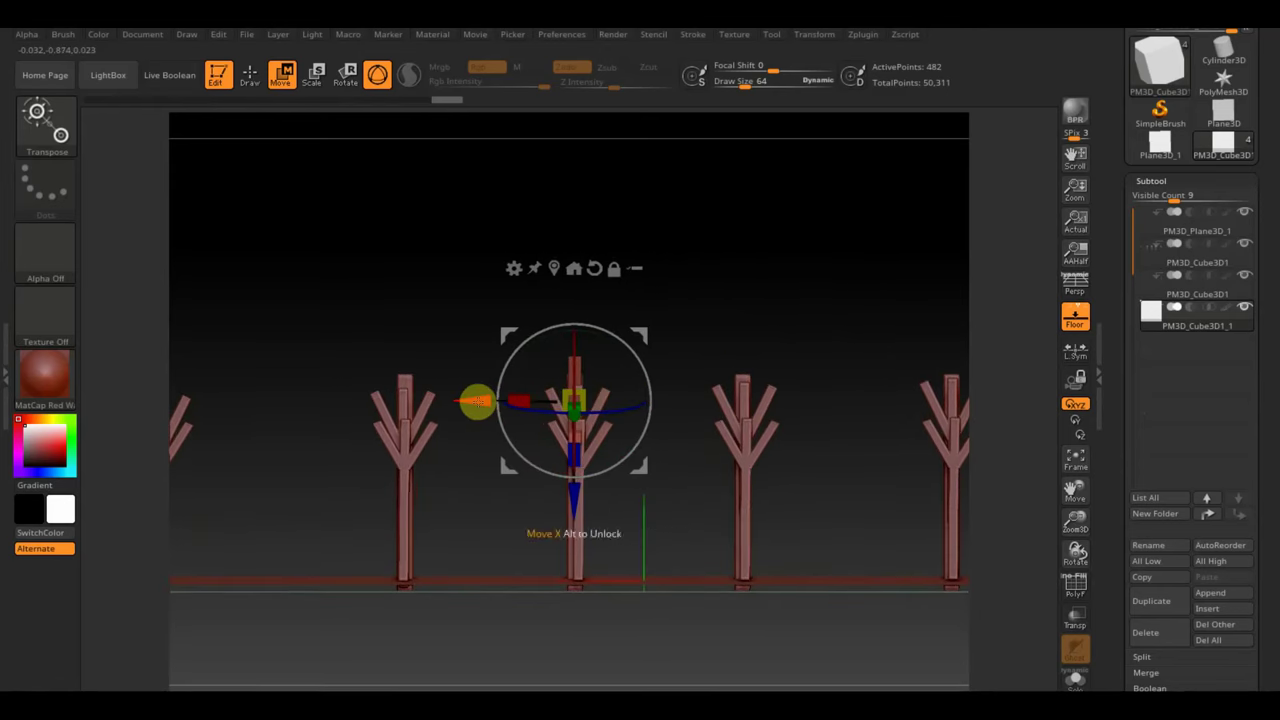
scroll(747, 330, down, 3)
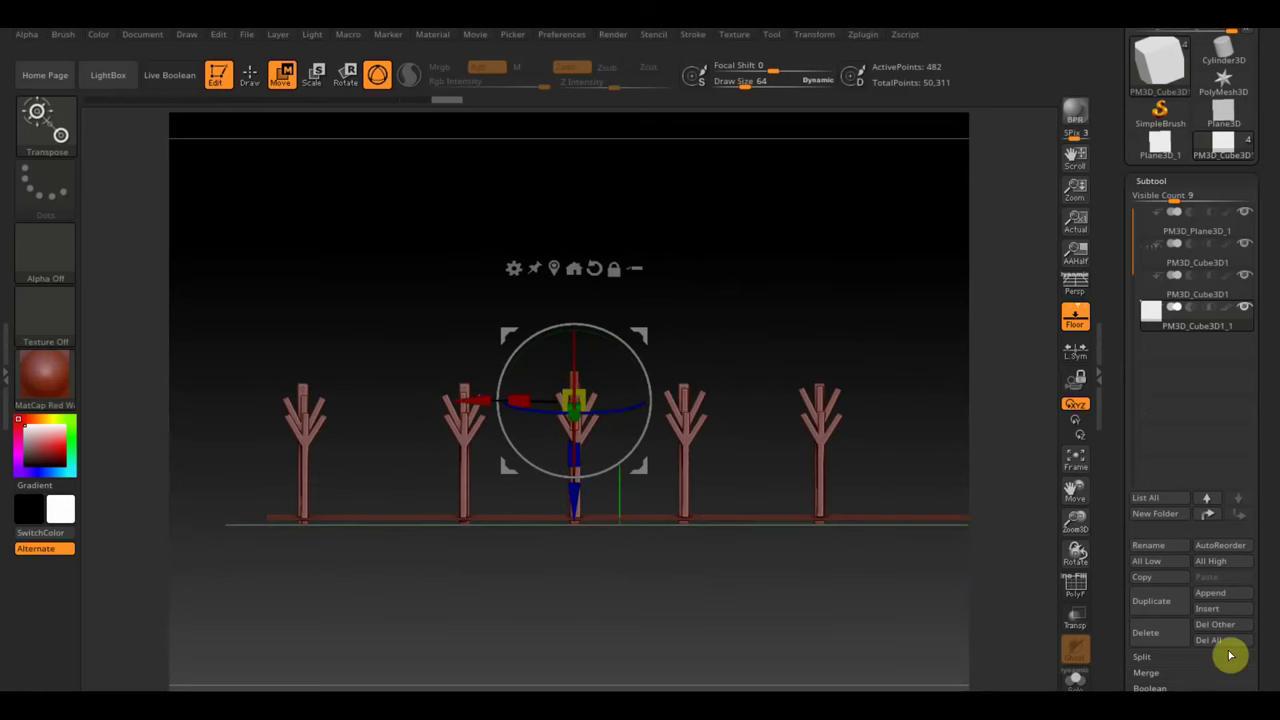
Step: Turn on DynaMesh for the post in Tool > Geometry
drag(1266, 666, 1268, 545)
click(1158, 459)
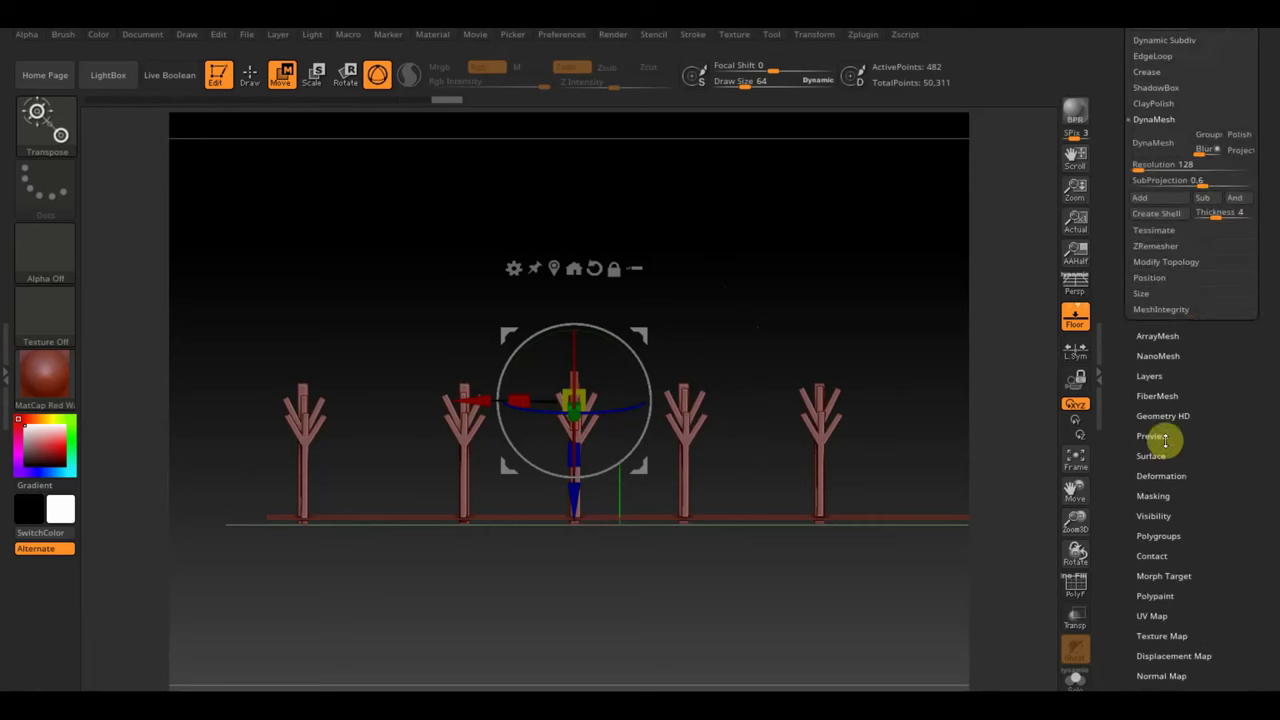
click(1154, 148)
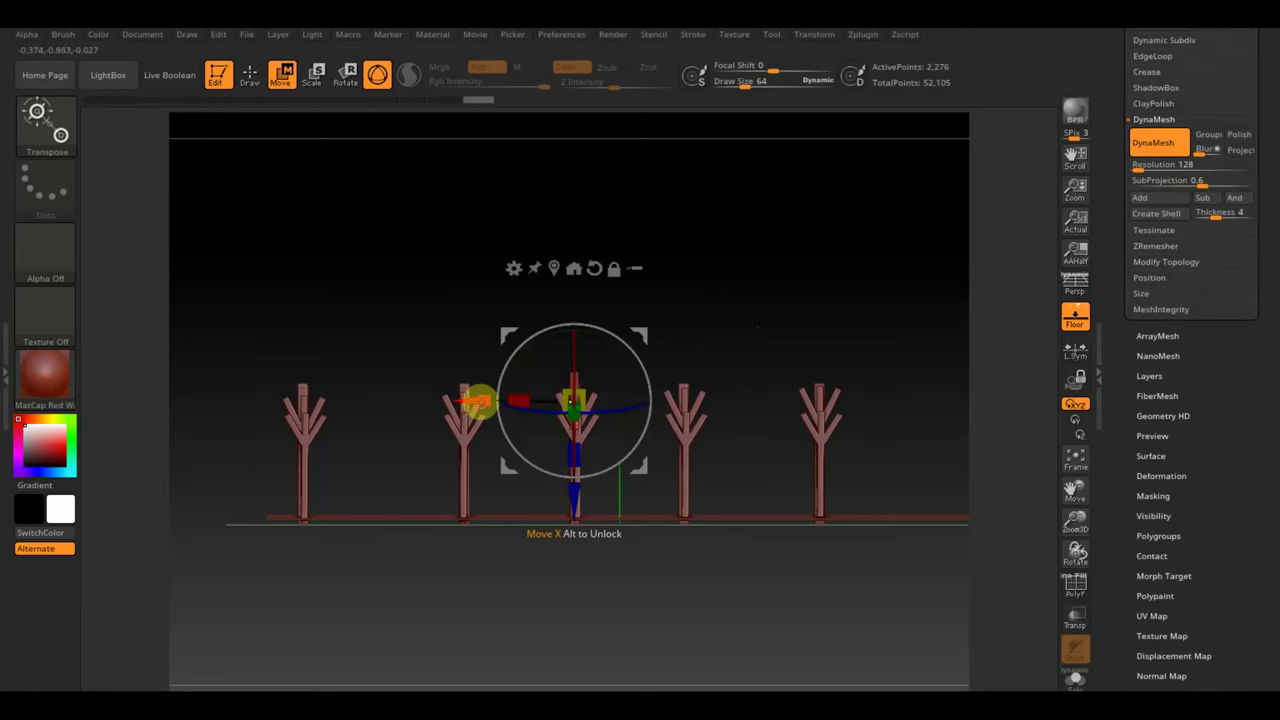
Step: Ctrl-drag four copies along X, completing five crossbeam-and-fork units across the row
ctrl+drag(480, 401, 370, 403)
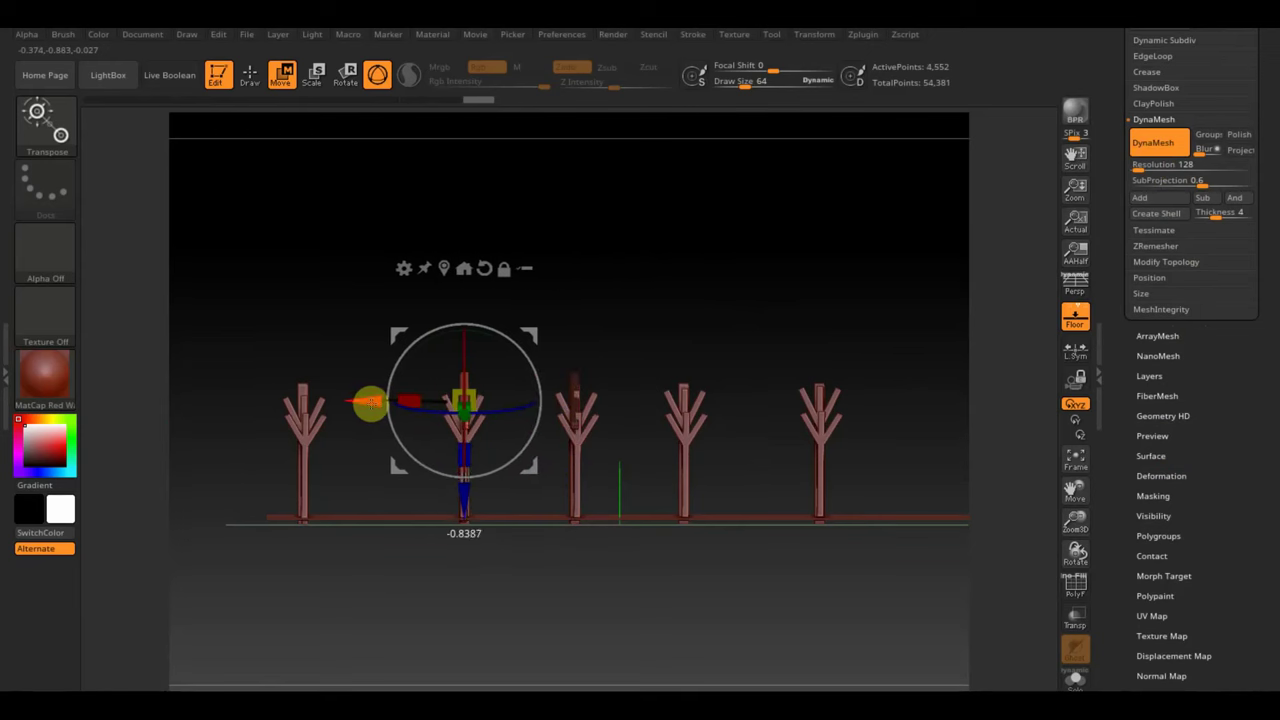
ctrl+drag(370, 403, 207, 402)
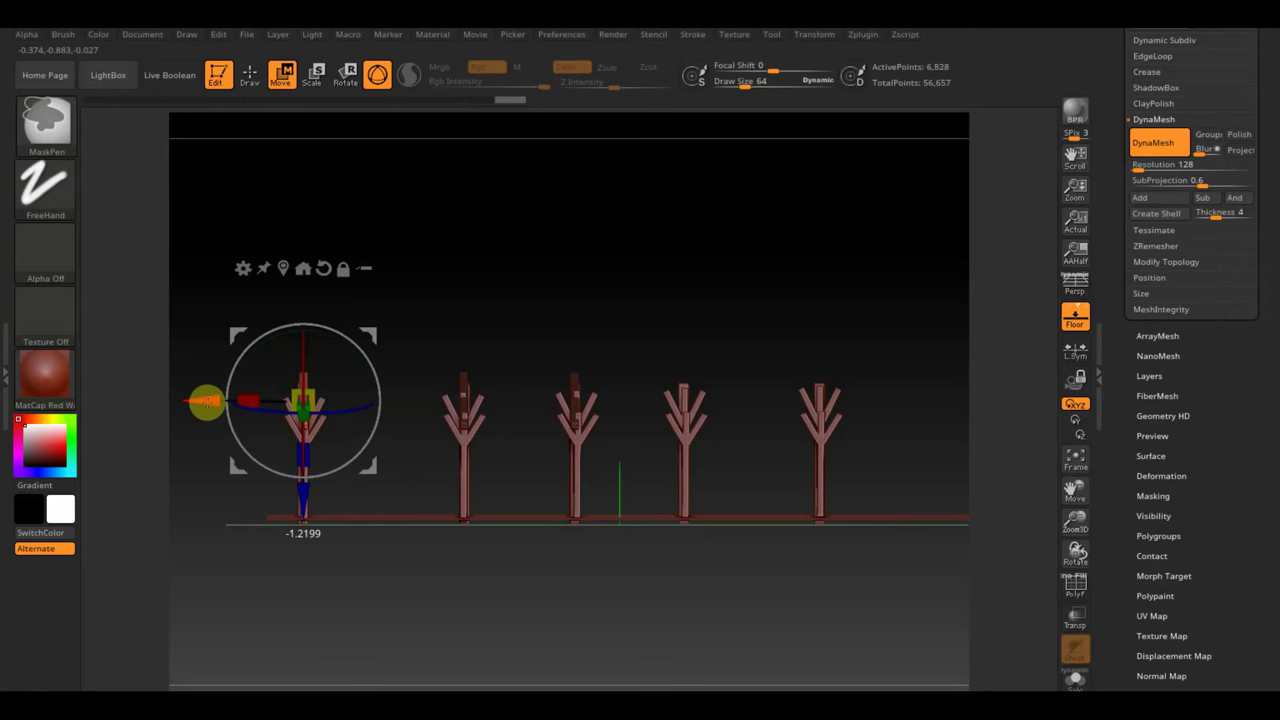
ctrl+drag(207, 402, 587, 485)
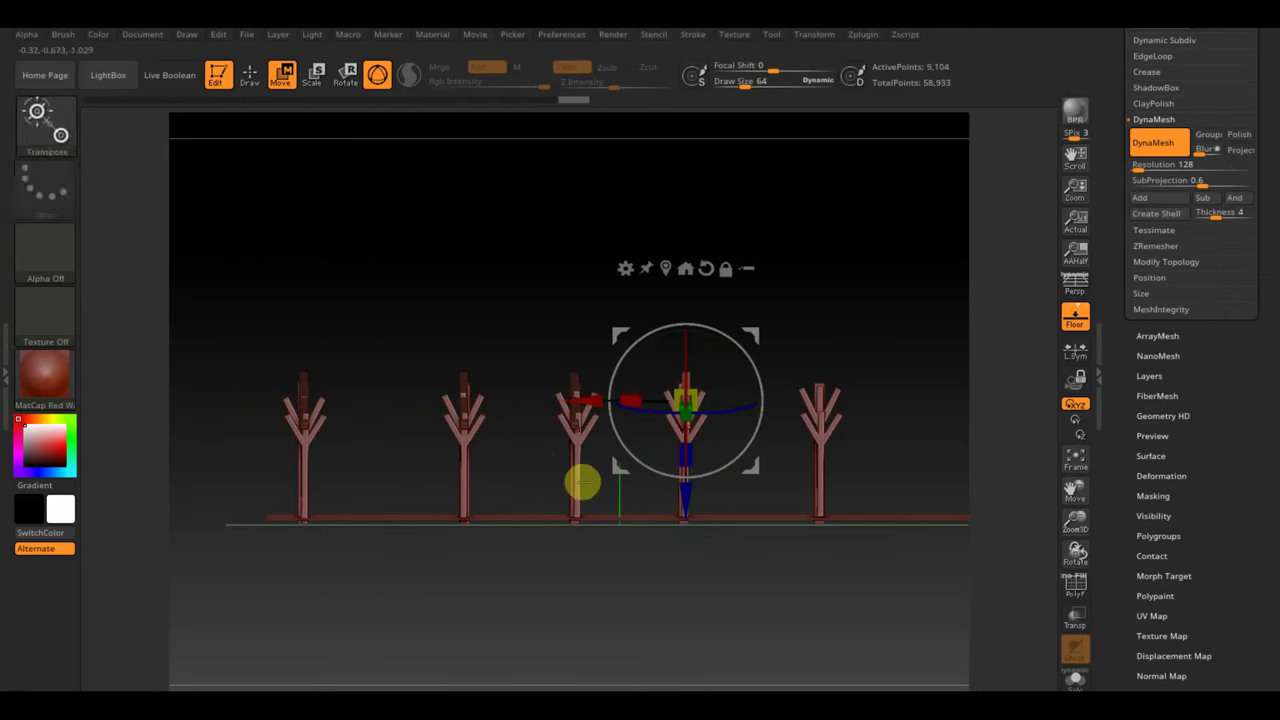
ctrl+drag(586, 400, 718, 426)
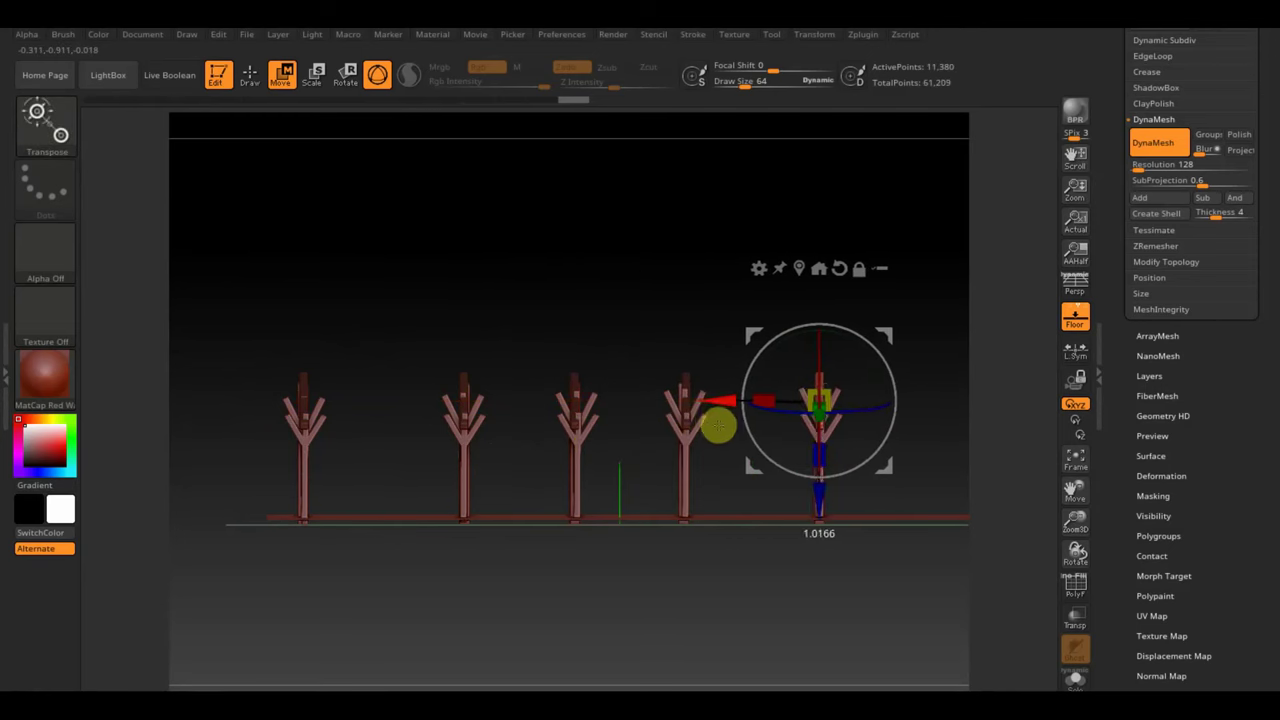
drag(877, 286, 897, 397)
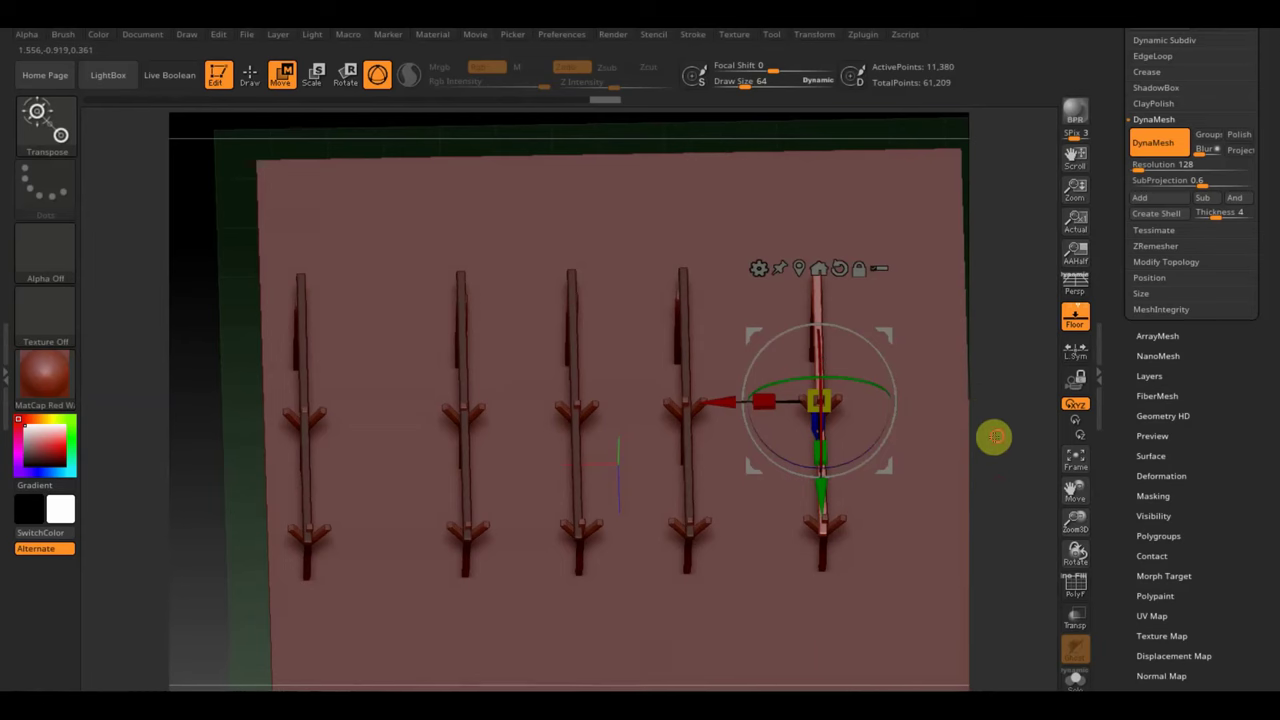
Step: Orbit low and snap to a flat orthographic side view of the shed frame
mouse_move(991, 434)
mouse_down()
mouse_move(998, 322)
mouse_move(1023, 314)
mouse_move(994, 346)
mouse_move(985, 336)
mouse_move(1031, 371)
mouse_move(993, 599)
mouse_move(586, 486)
mouse_move(669, 633)
mouse_move(660, 526)
mouse_move(643, 517)
mouse_move(634, 531)
mouse_move(645, 525)
mouse_up()
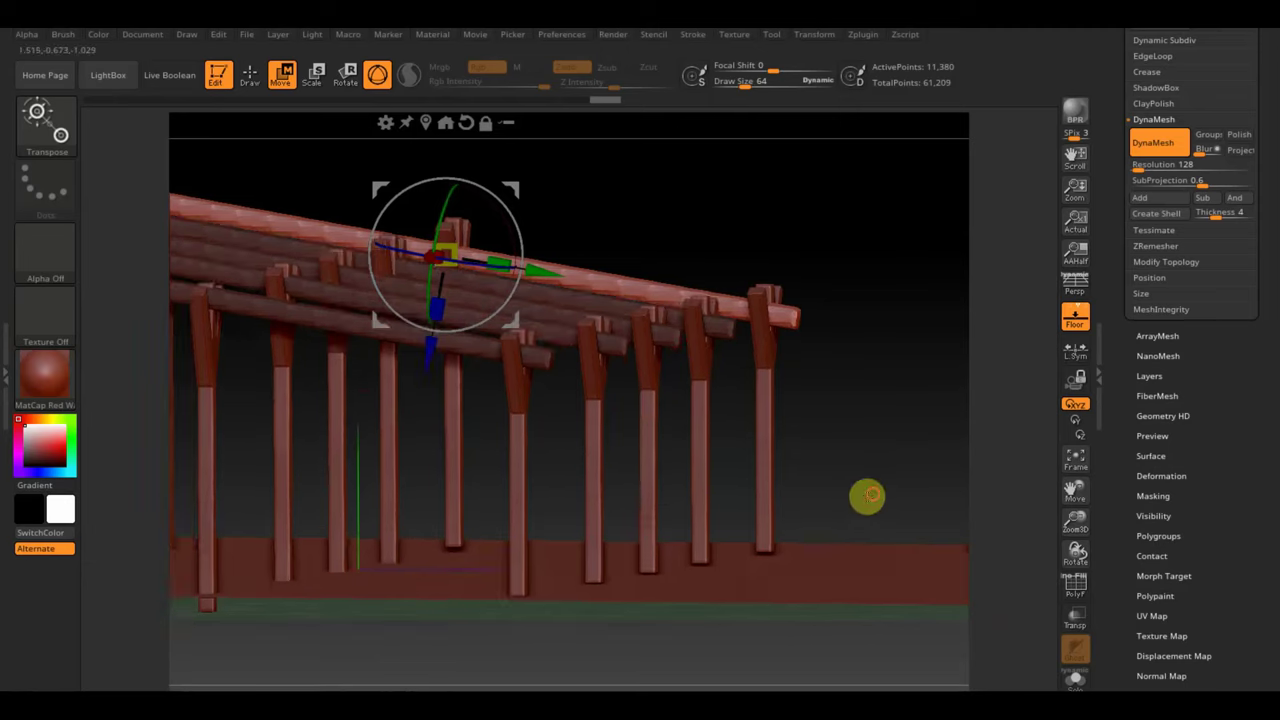
shift+drag(867, 495, 879, 499)
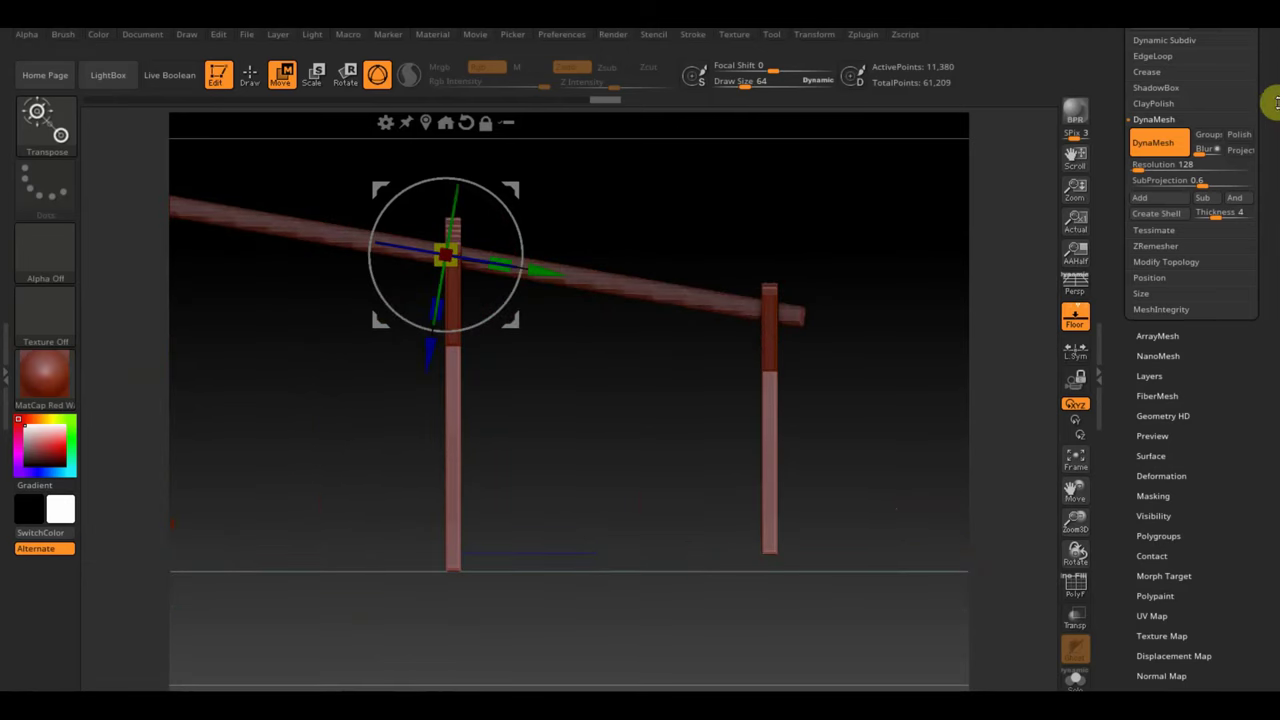
scroll(1277, 140, up, 3)
Step: Select the crossbeam subtool and raise it slightly with the gizmo
drag(1277, 110, 1277, 172)
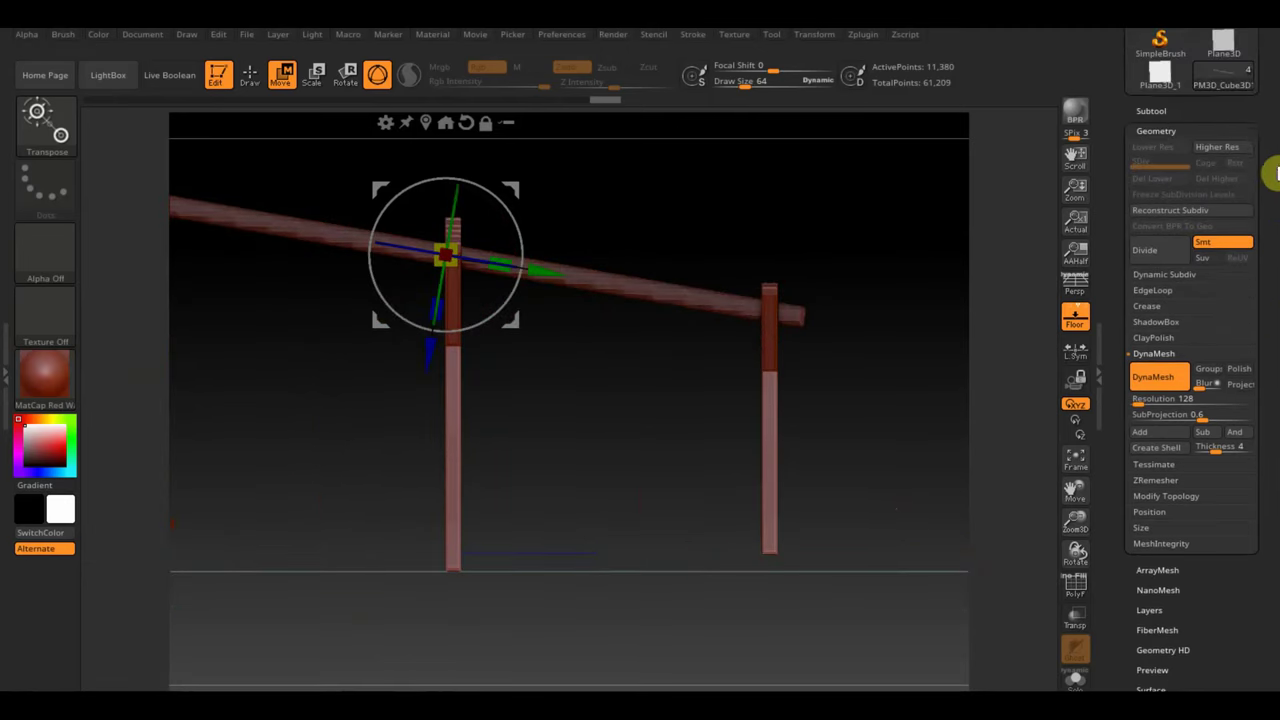
click(1155, 111)
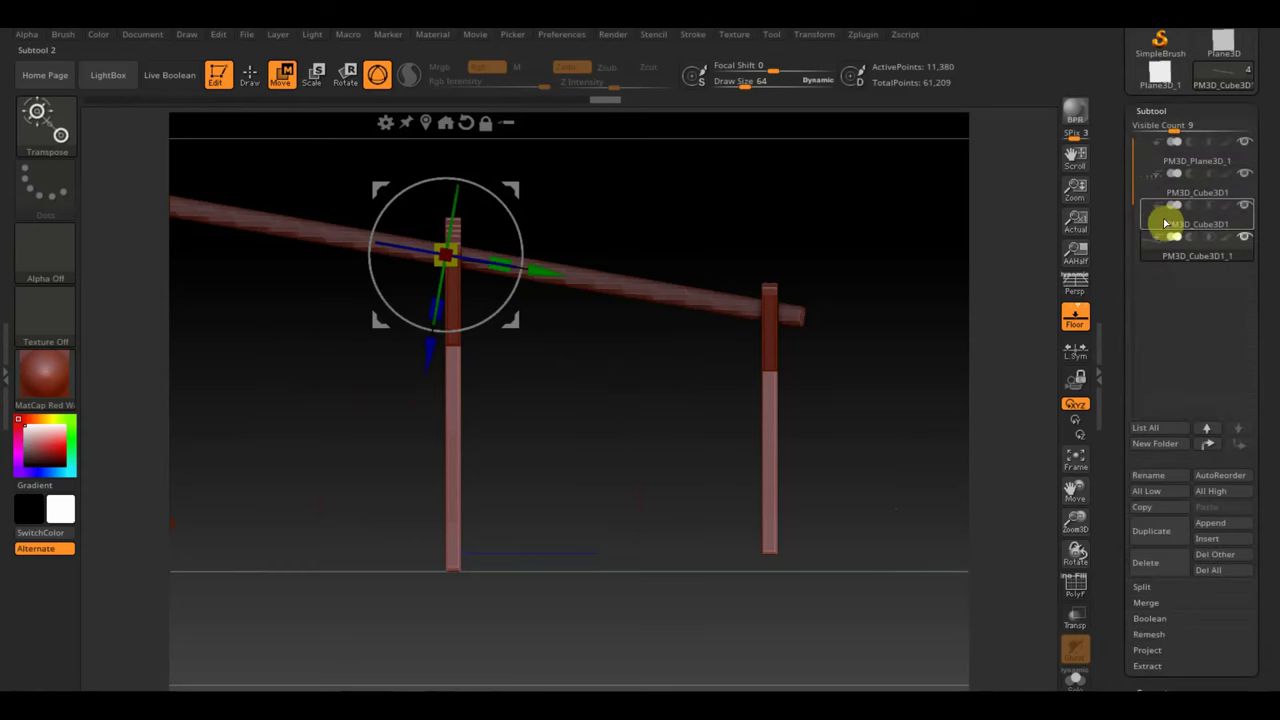
mouse_move(1197, 224)
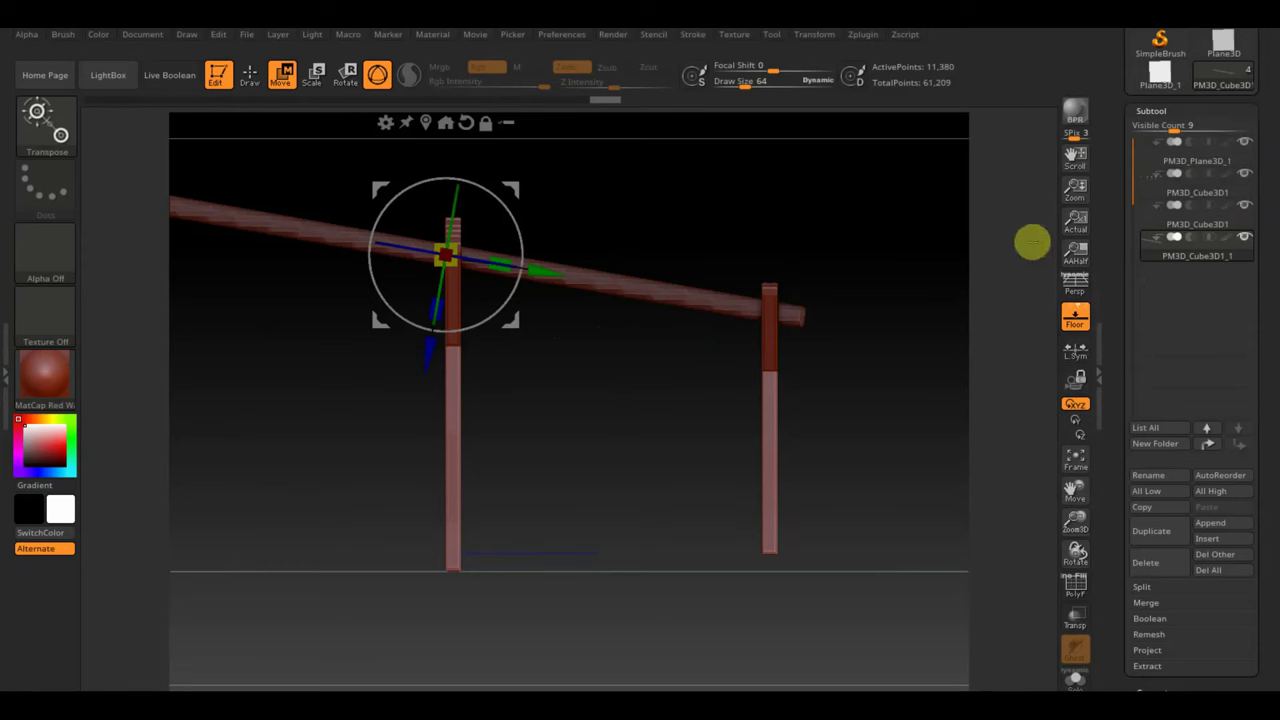
alt+click(730, 300)
drag(410, 363, 423, 336)
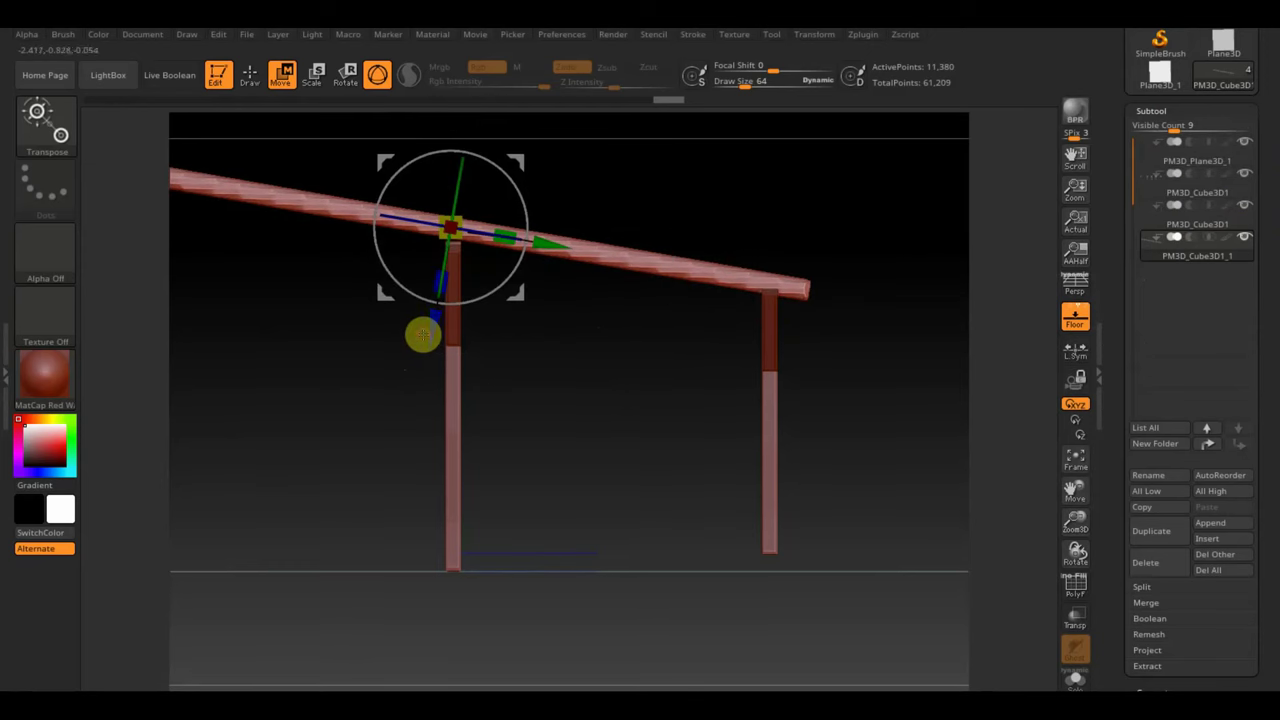
mouse_move(757, 326)
mouse_down()
mouse_move(872, 334)
mouse_move(790, 328)
mouse_up()
drag(350, 224, 350, 222)
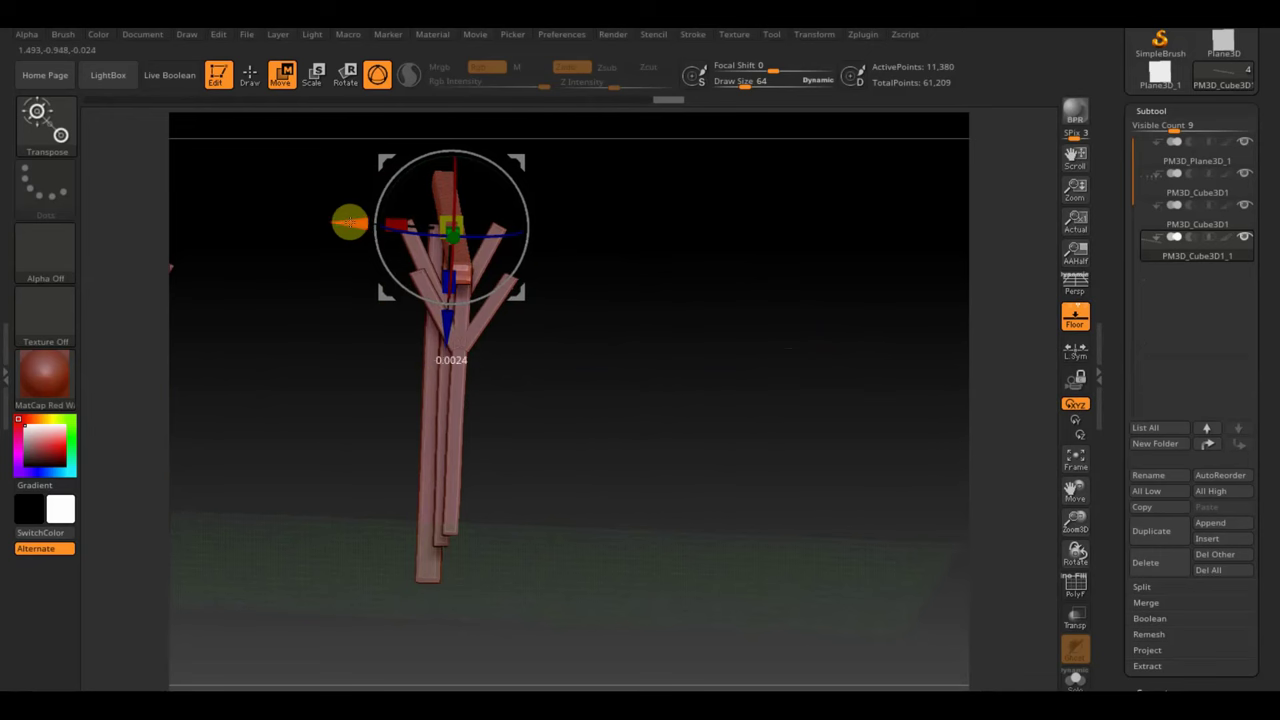
Step: From a front view, mask over the third Y-forked post and invert so only it stays free
shift+drag(823, 283, 813, 311)
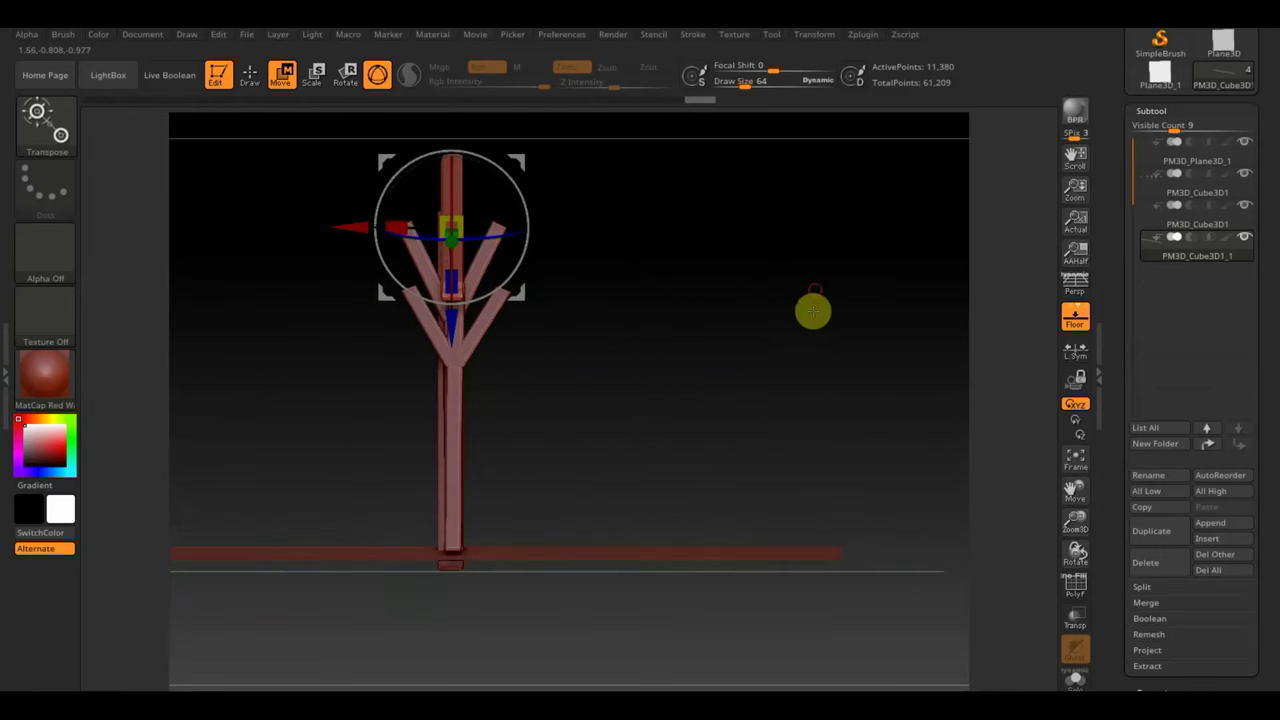
mouse_move(685, 334)
alt+mouse_down()
mouse_move(869, 337)
mouse_move(846, 363)
mouse_move(847, 279)
mouse_move(820, 377)
mouse_move(859, 383)
mouse_move(843, 401)
mouse_move(794, 409)
alt+mouse_up()
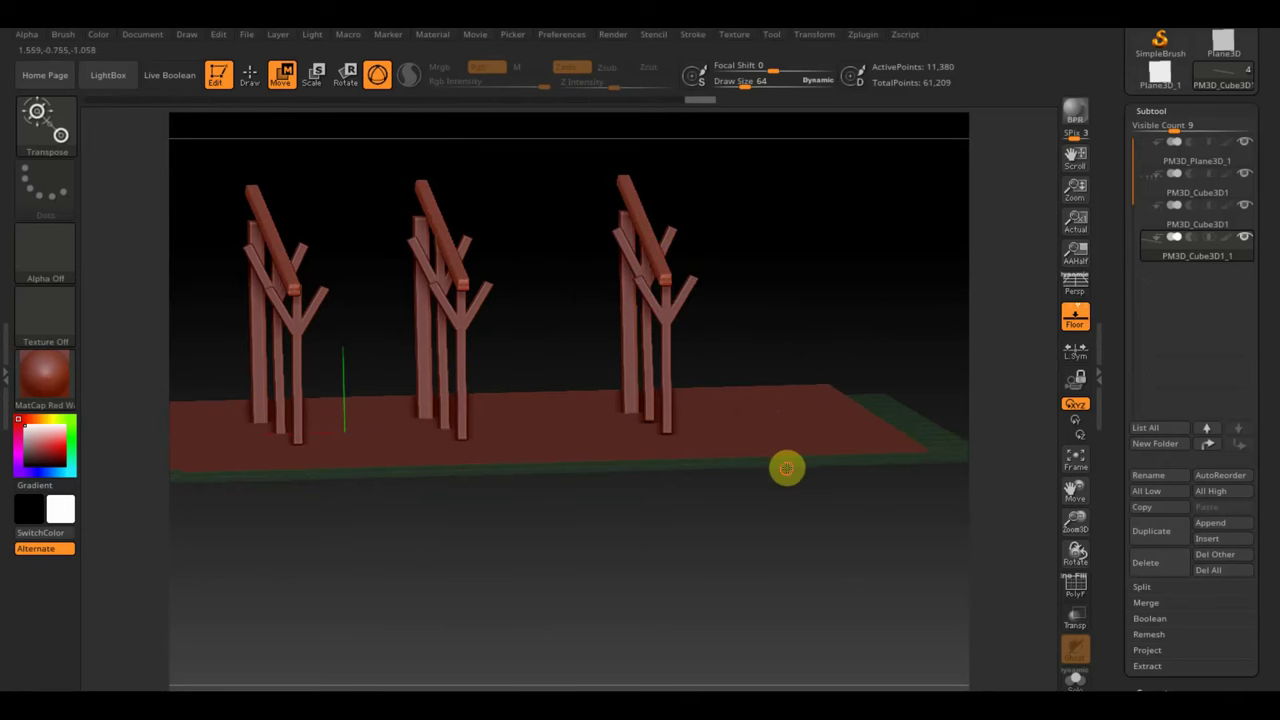
mouse_move(786, 468)
mouse_down()
mouse_move(760, 563)
mouse_move(873, 516)
mouse_up()
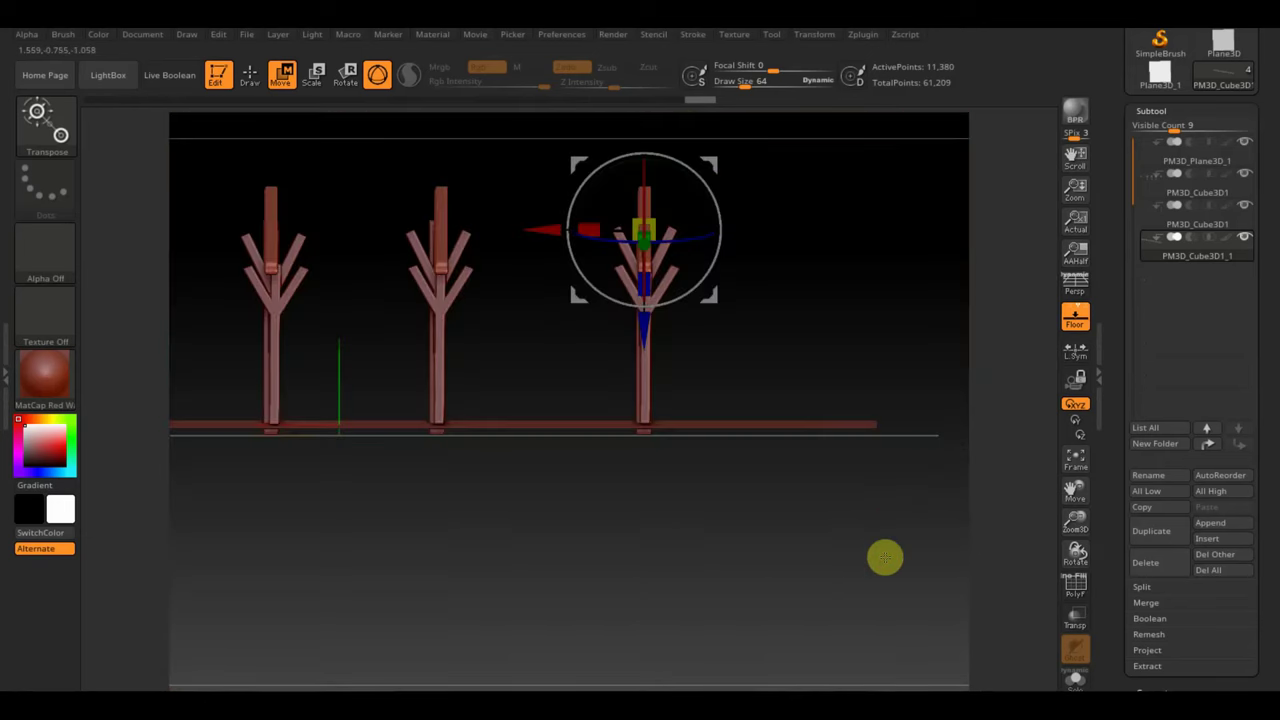
ctrl+drag(811, 556, 609, 114)
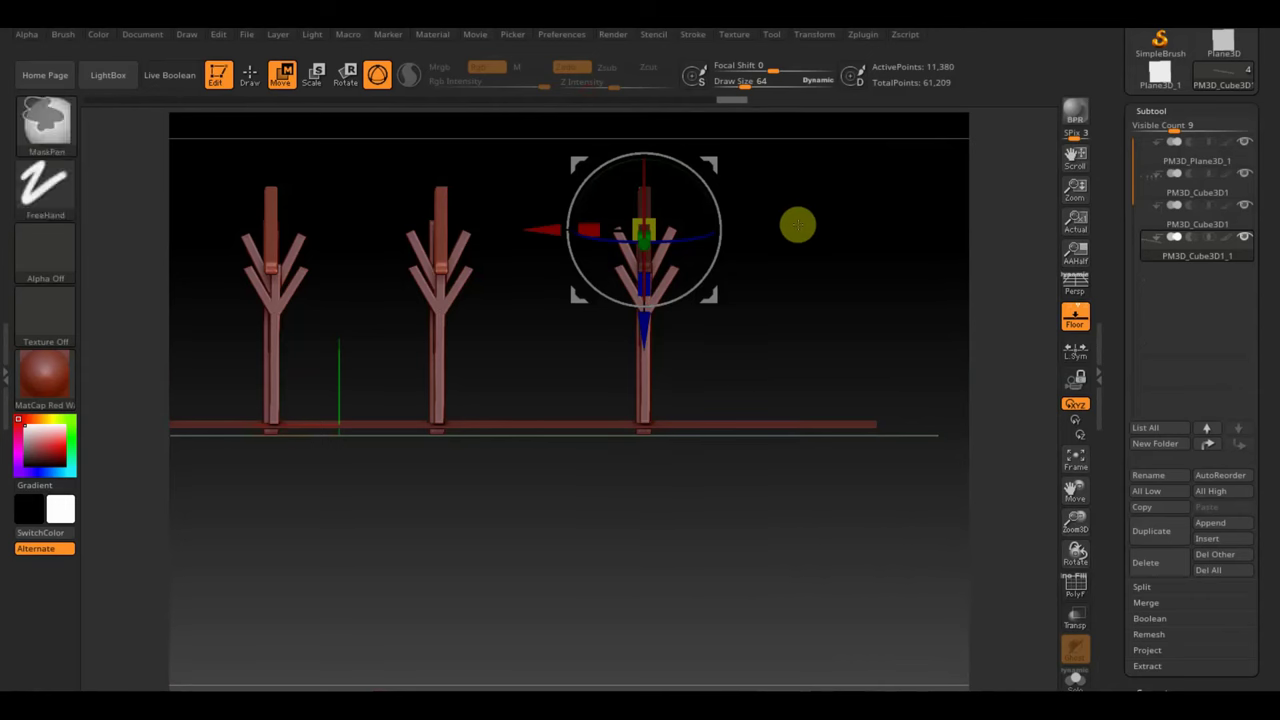
ctrl+click(797, 224)
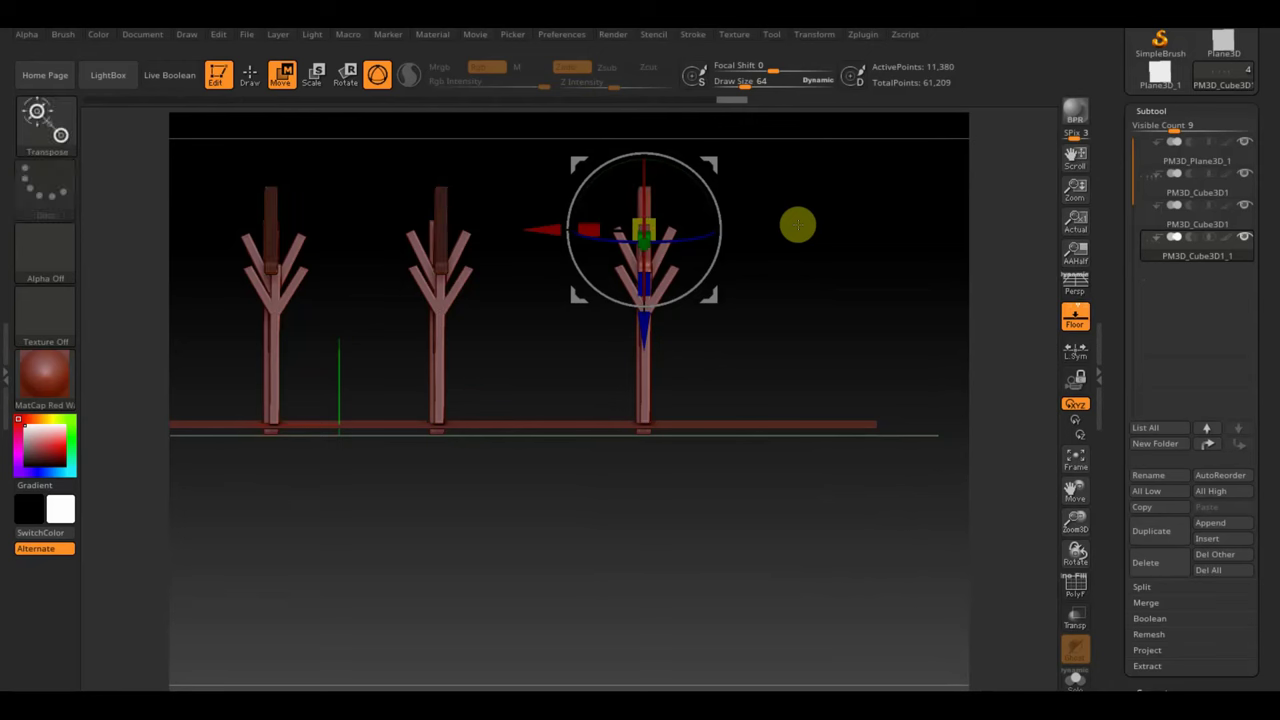
mouse_move(1013, 191)
mouse_down()
mouse_move(820, 309)
mouse_move(814, 411)
mouse_up()
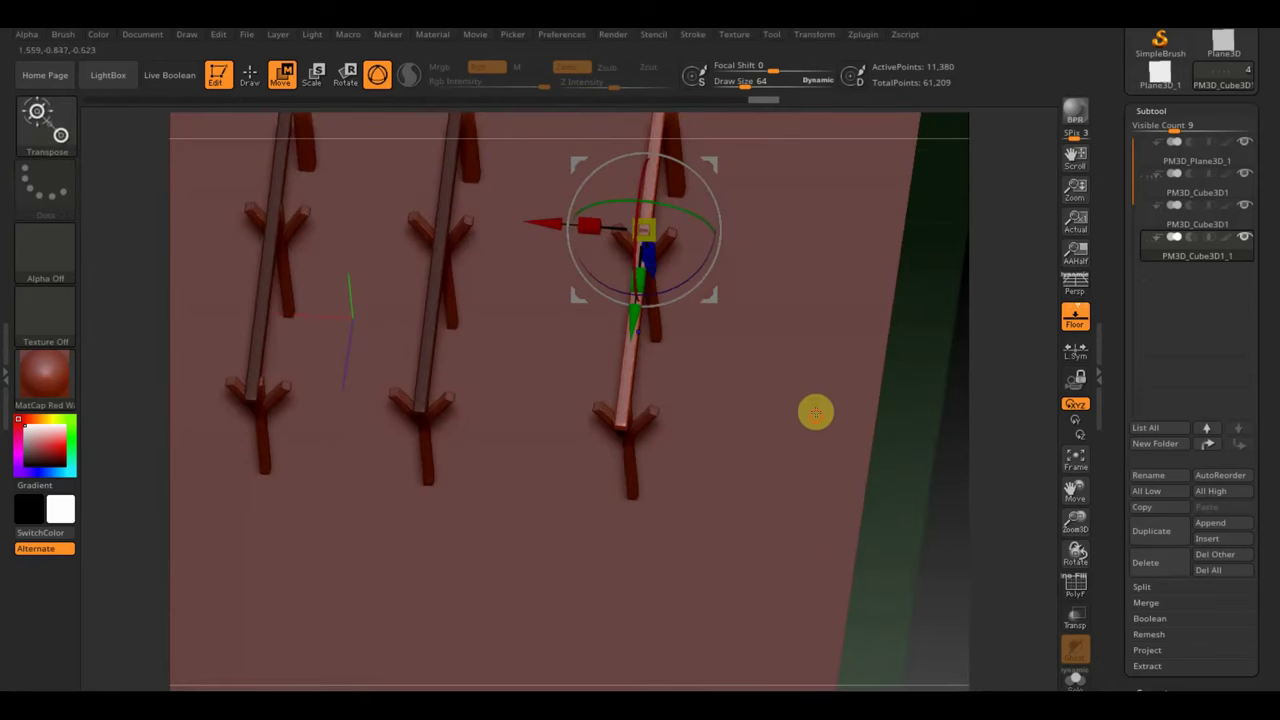
Step: Duplicate the post, turn the copy 90° on its side, and stretch it across all five posts
mouse_move(844, 453)
mouse_down()
mouse_move(909, 499)
mouse_move(866, 403)
mouse_move(937, 443)
mouse_up()
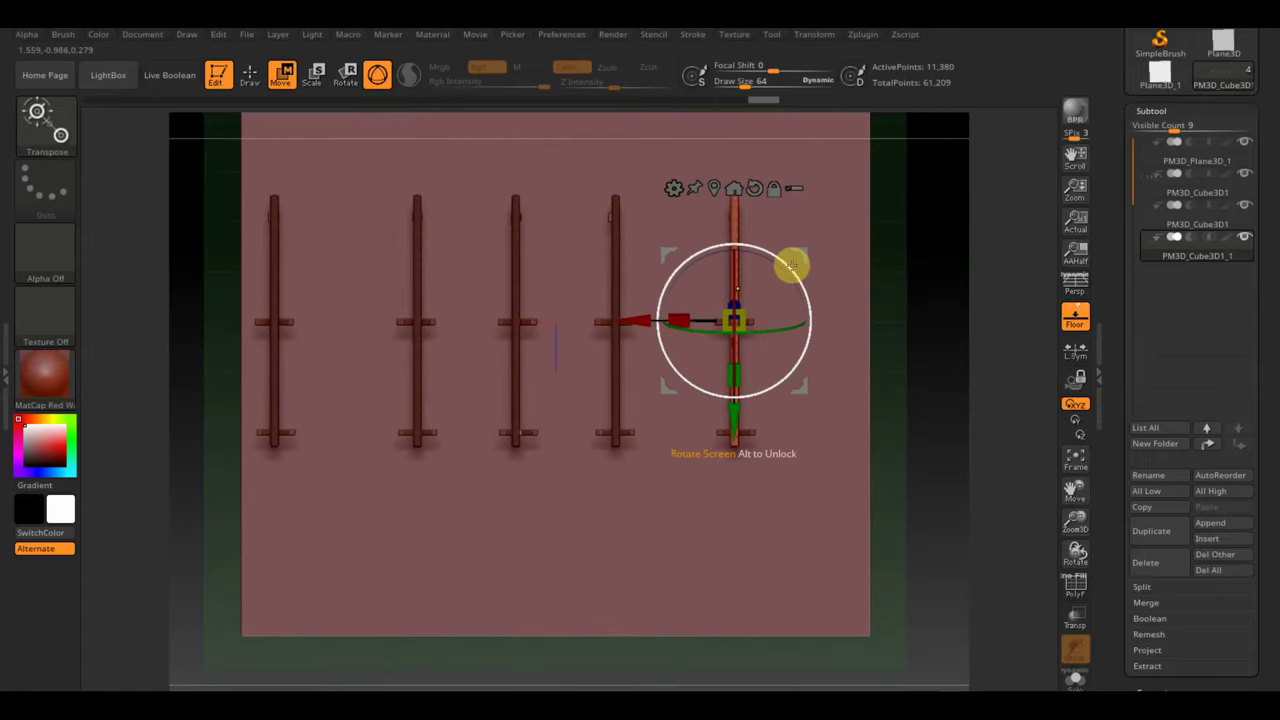
ctrl+drag(634, 320, 617, 314)
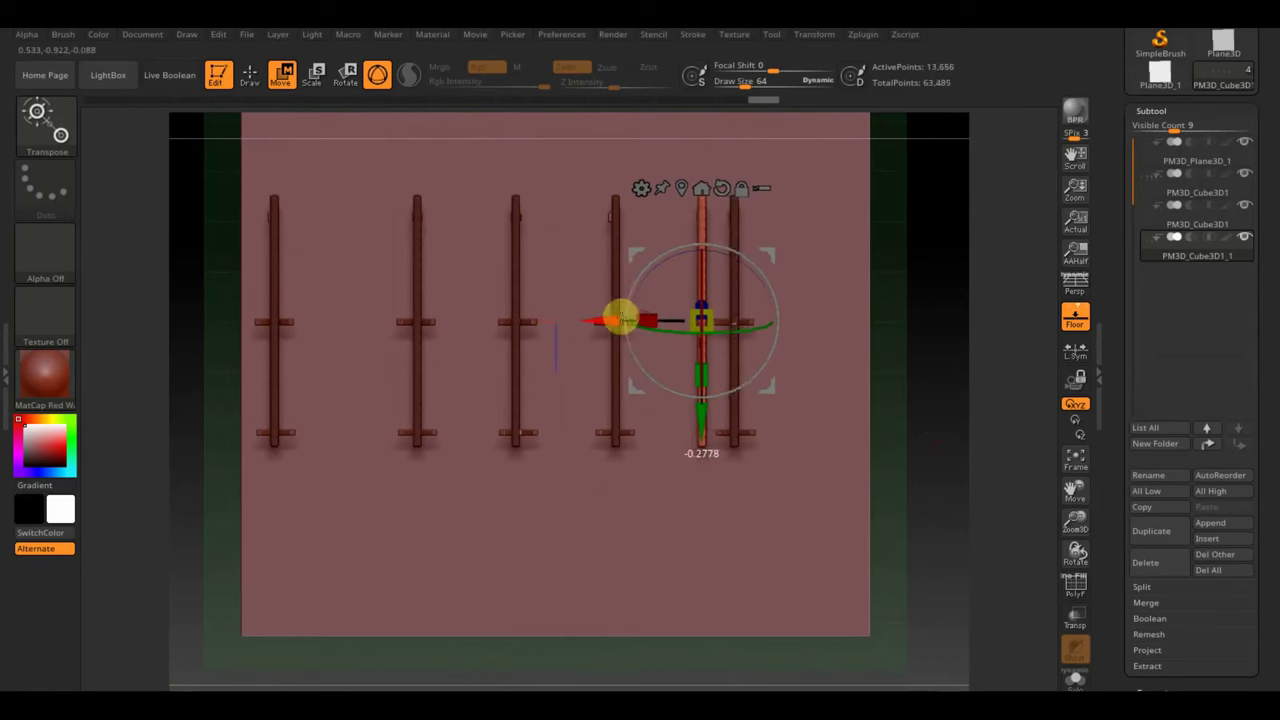
mouse_move(737, 271)
mouse_down()
mouse_move(760, 329)
mouse_move(749, 412)
mouse_up()
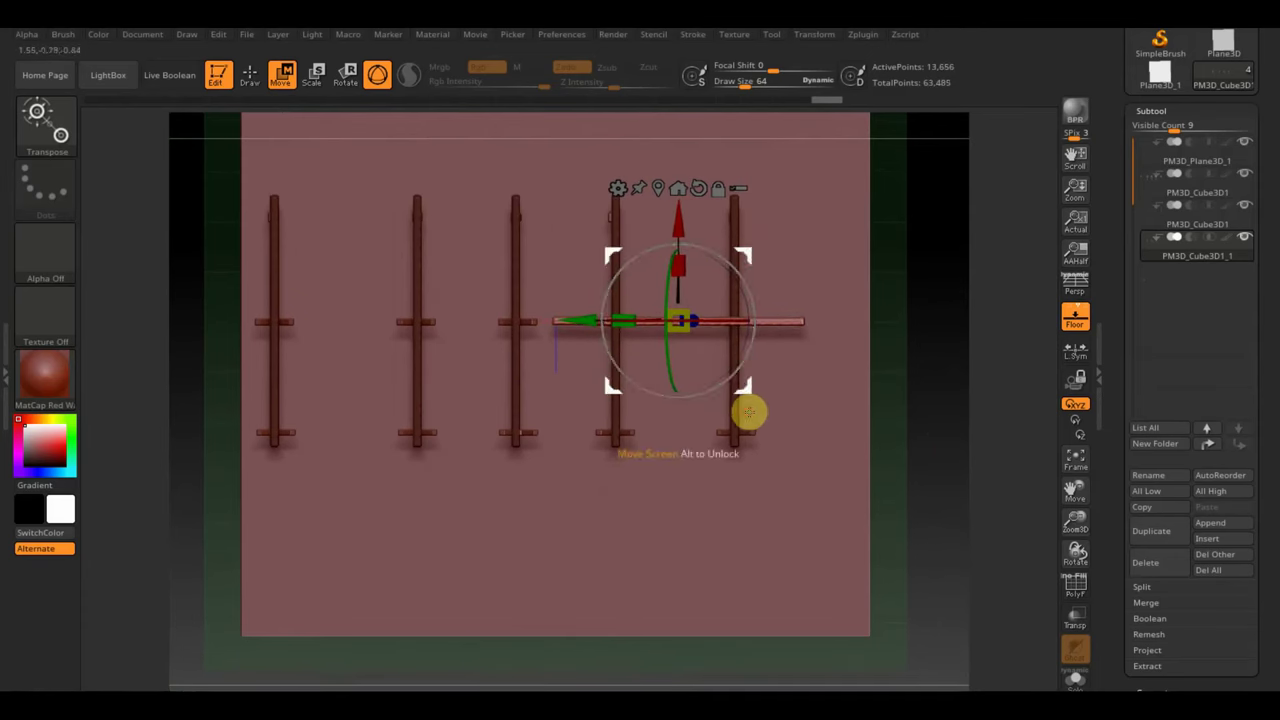
drag(744, 257, 585, 361)
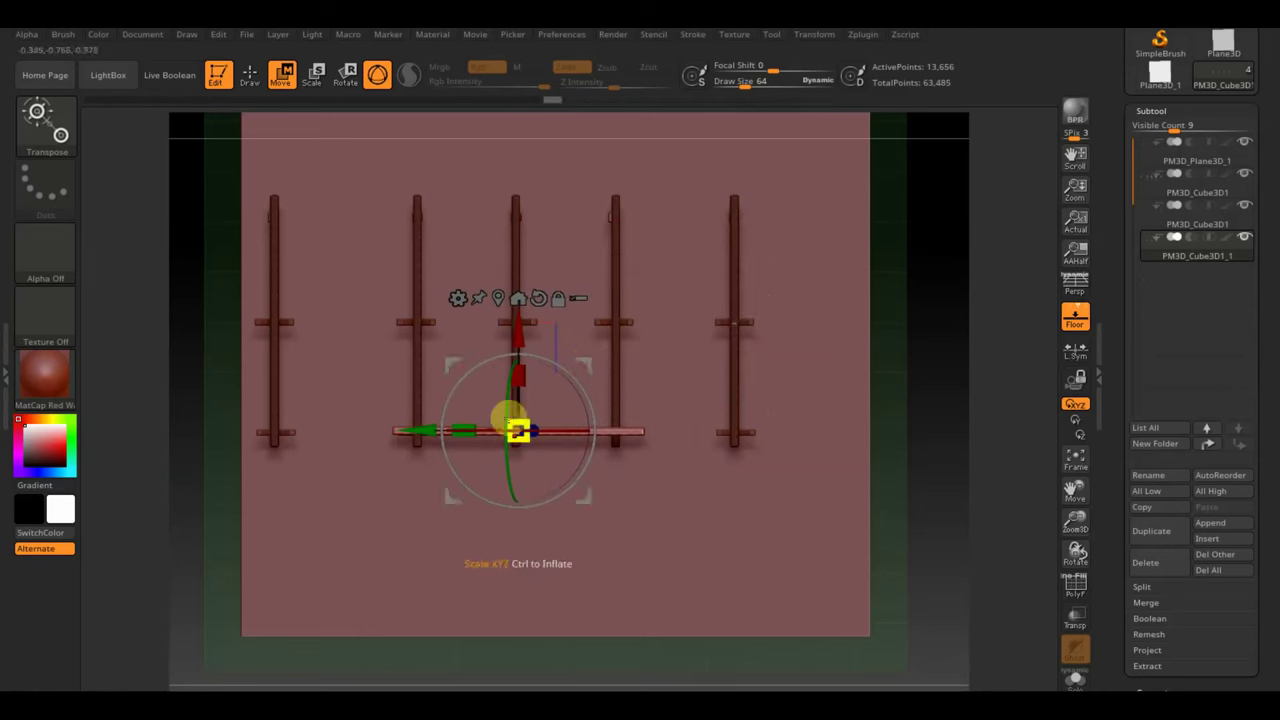
drag(460, 428, 389, 433)
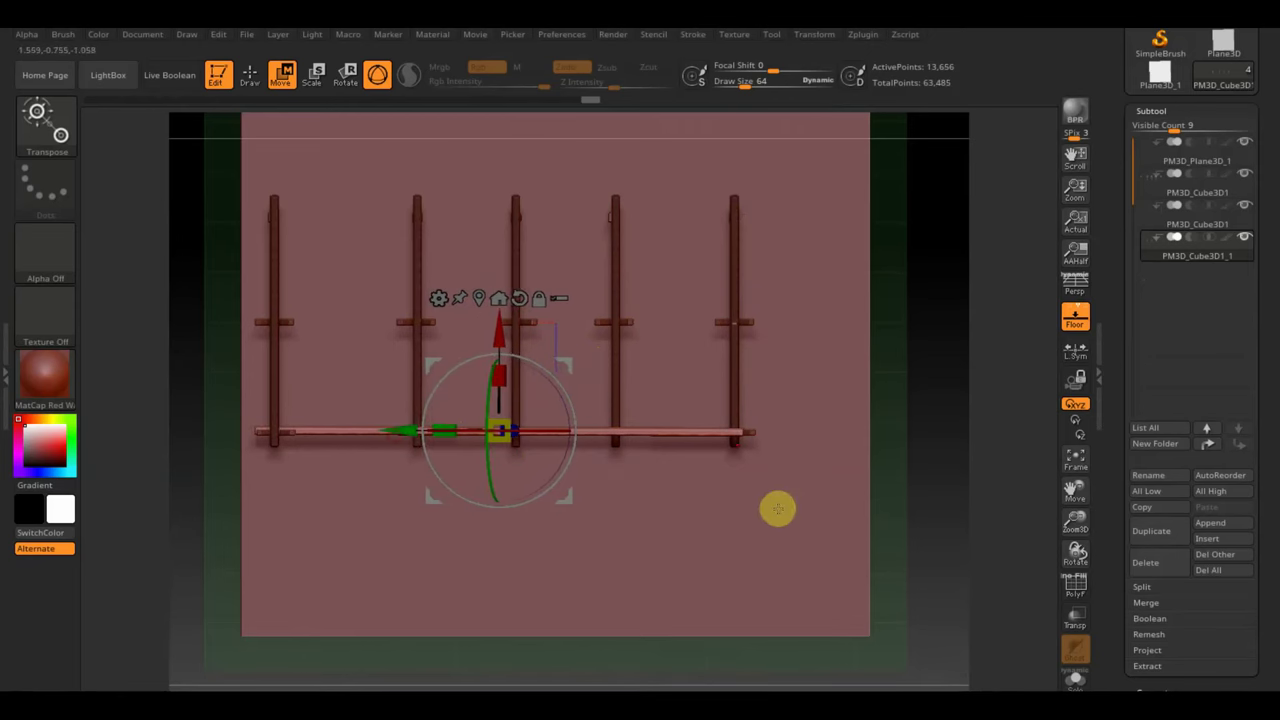
mouse_move(880, 506)
mouse_down()
mouse_move(885, 341)
mouse_move(857, 377)
mouse_up()
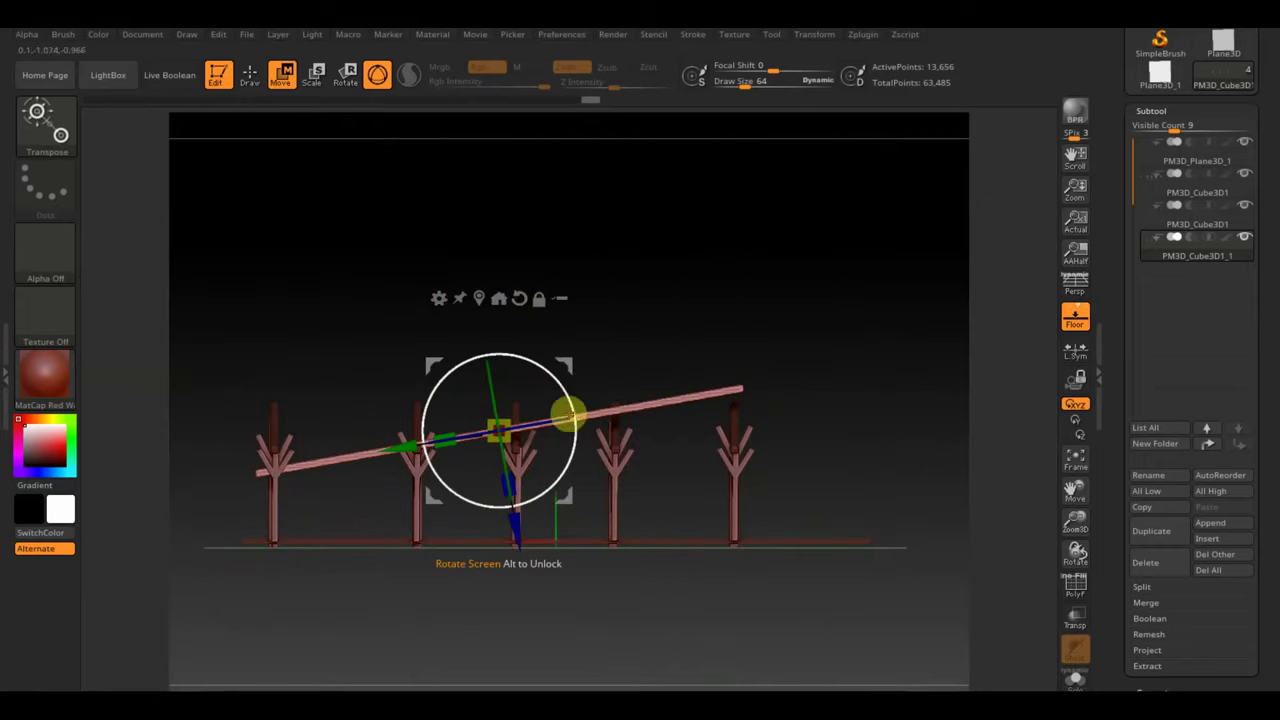
Step: Tilt the beam about 10° into a slope and lower it onto the post tops
drag(569, 409, 592, 408)
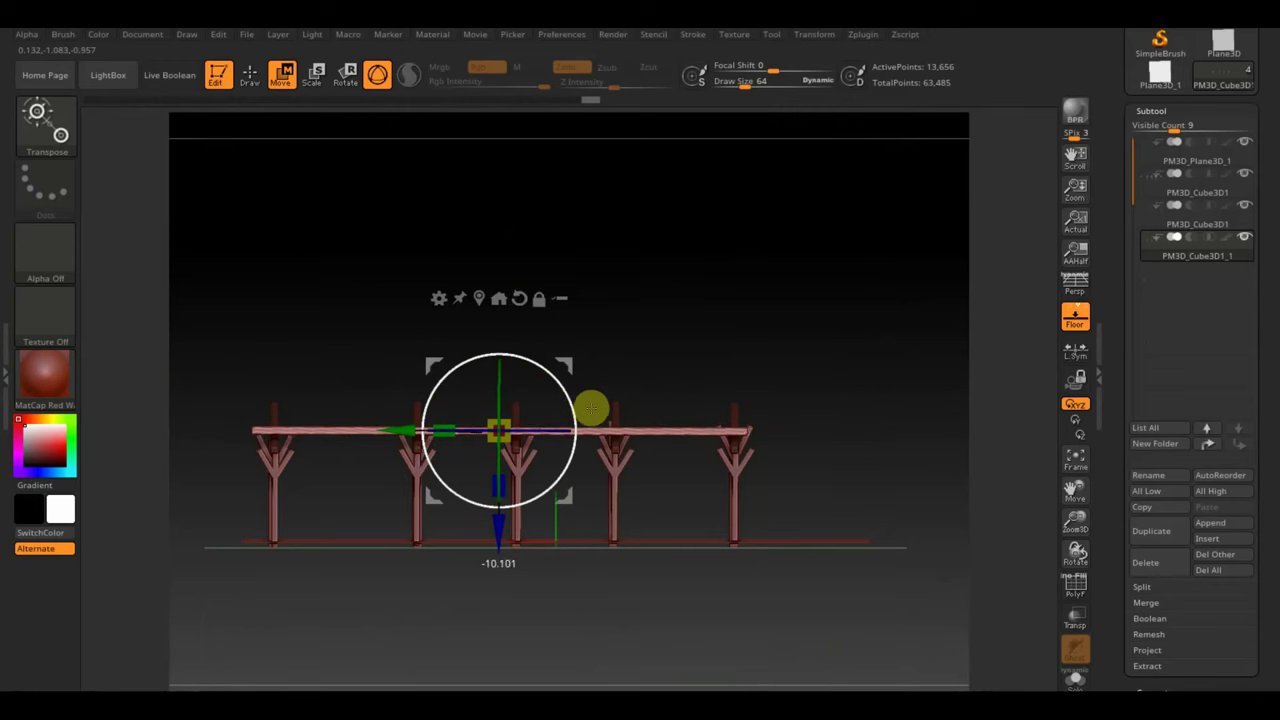
scroll(755, 403, up, 1)
scroll(811, 383, up, 1)
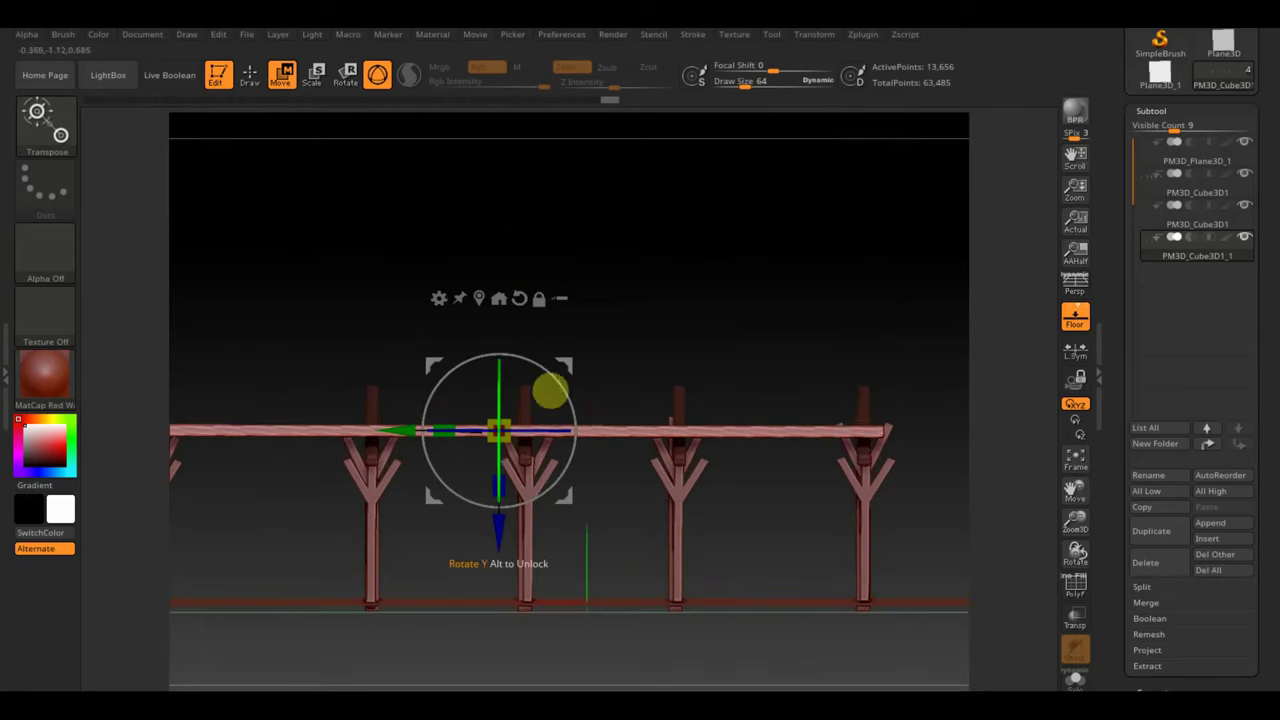
drag(428, 366, 453, 391)
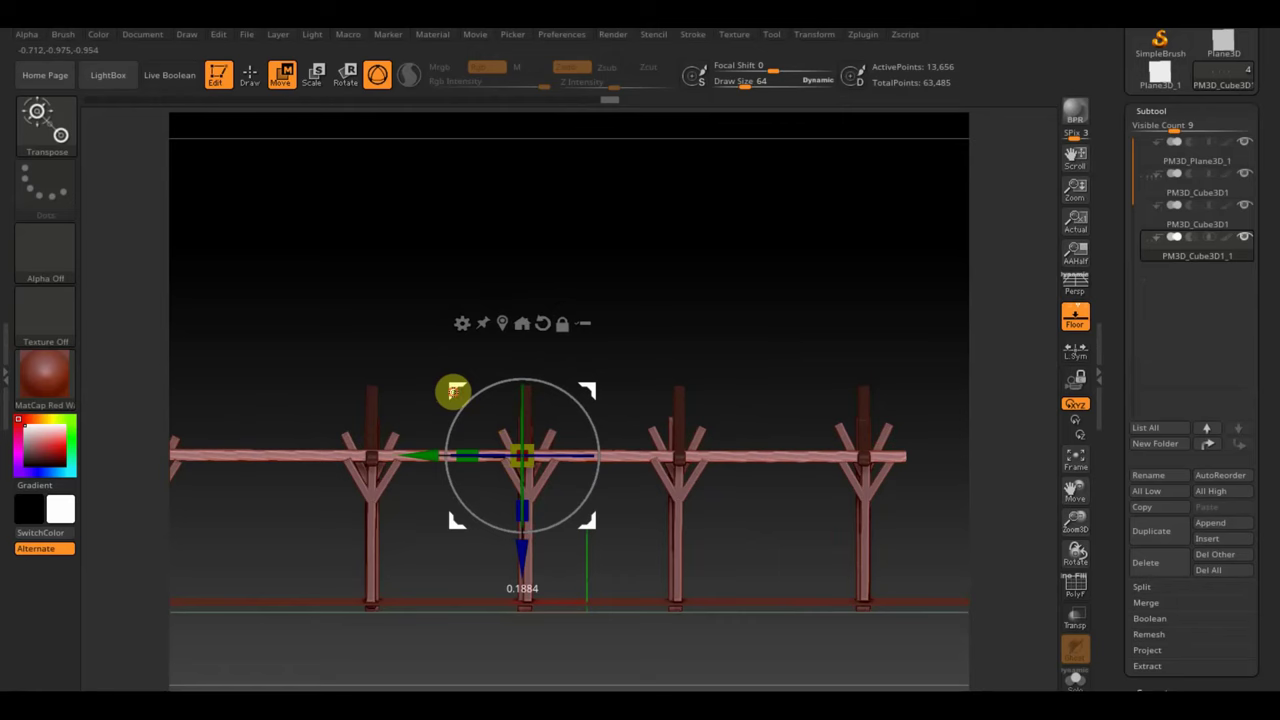
mouse_move(546, 280)
mouse_down()
mouse_move(583, 331)
mouse_move(589, 494)
mouse_up()
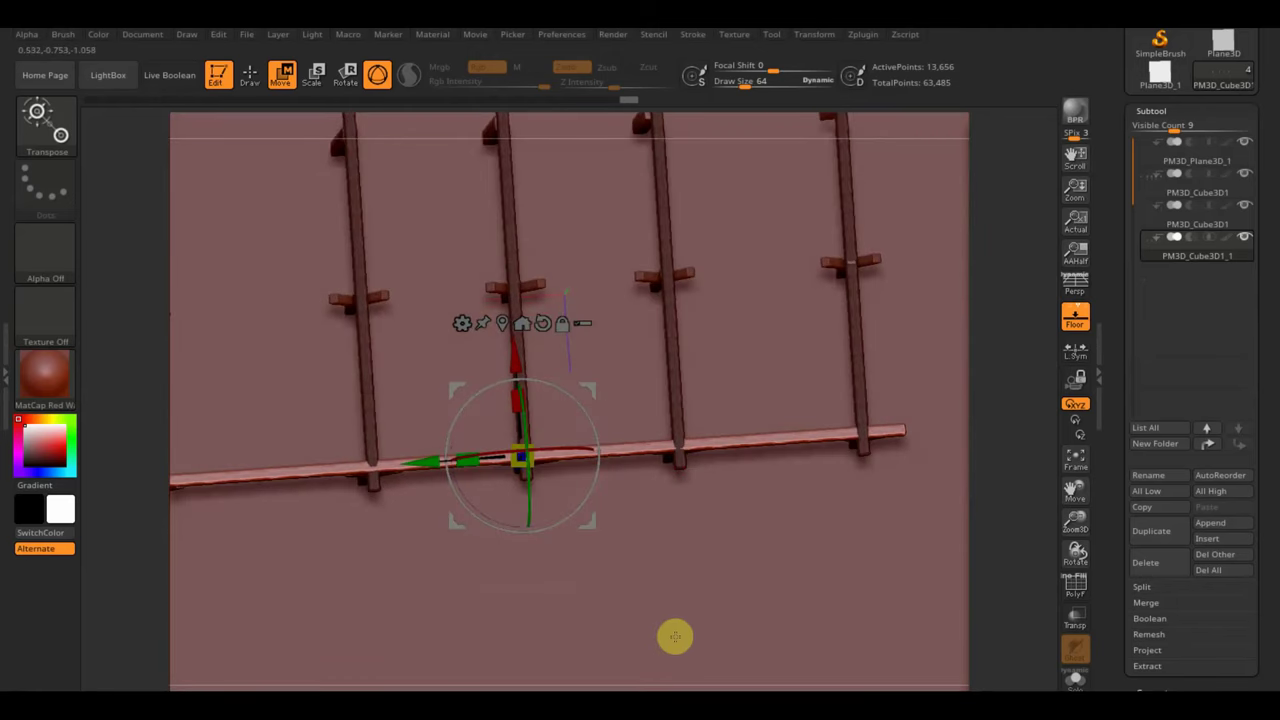
shift+drag(851, 611, 1037, 568)
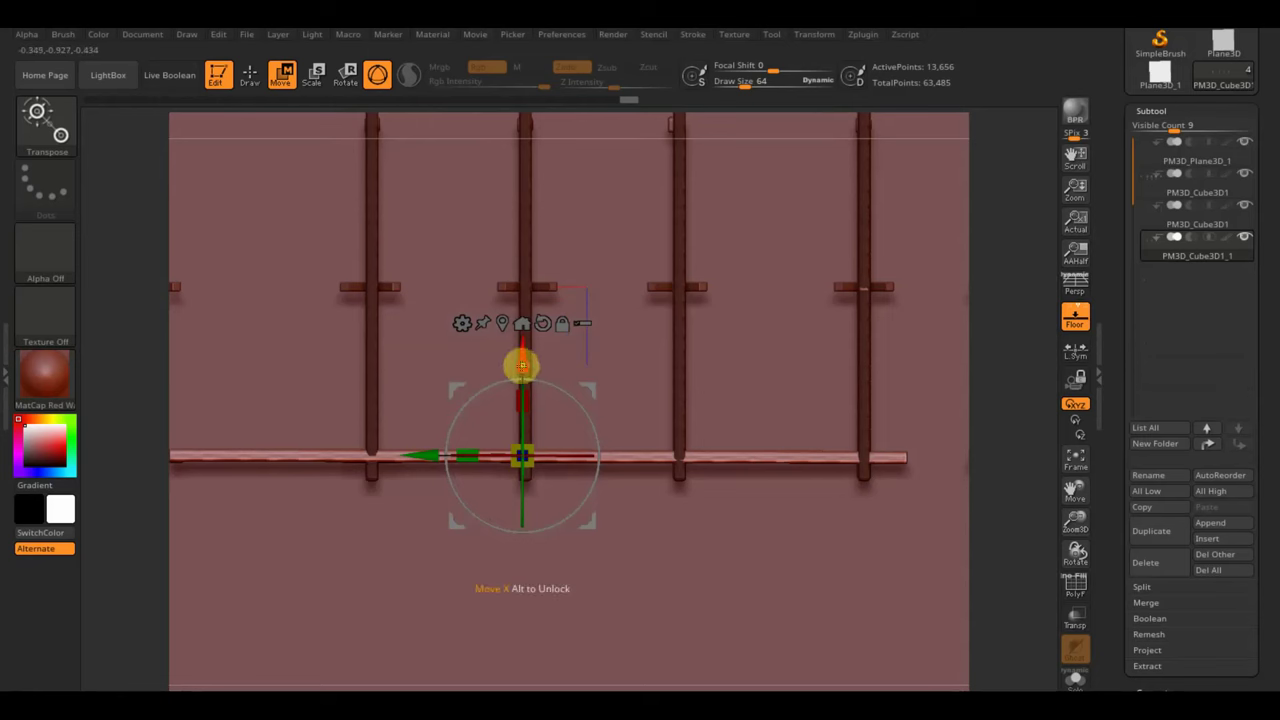
Step: Duplicate the beam and move the copy along the posts as a second, slightly lower rail
ctrl+drag(522, 365, 547, 192)
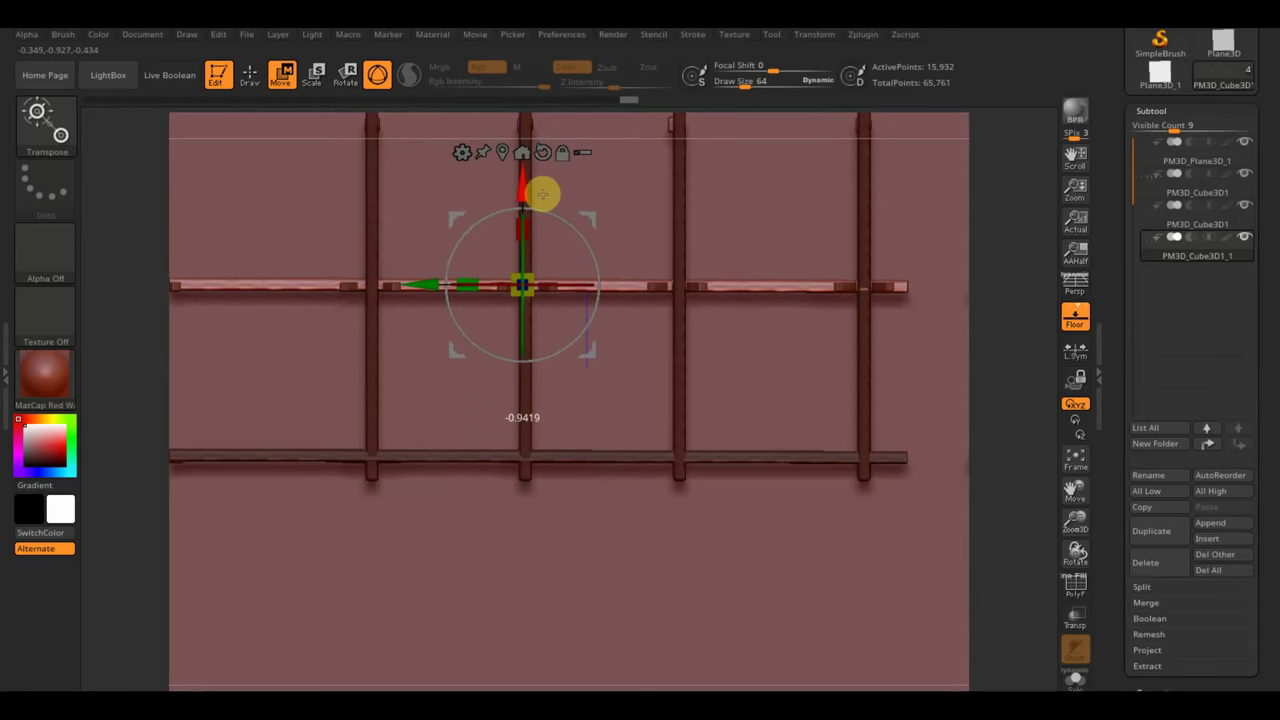
drag(1009, 503, 1006, 334)
drag(515, 401, 522, 352)
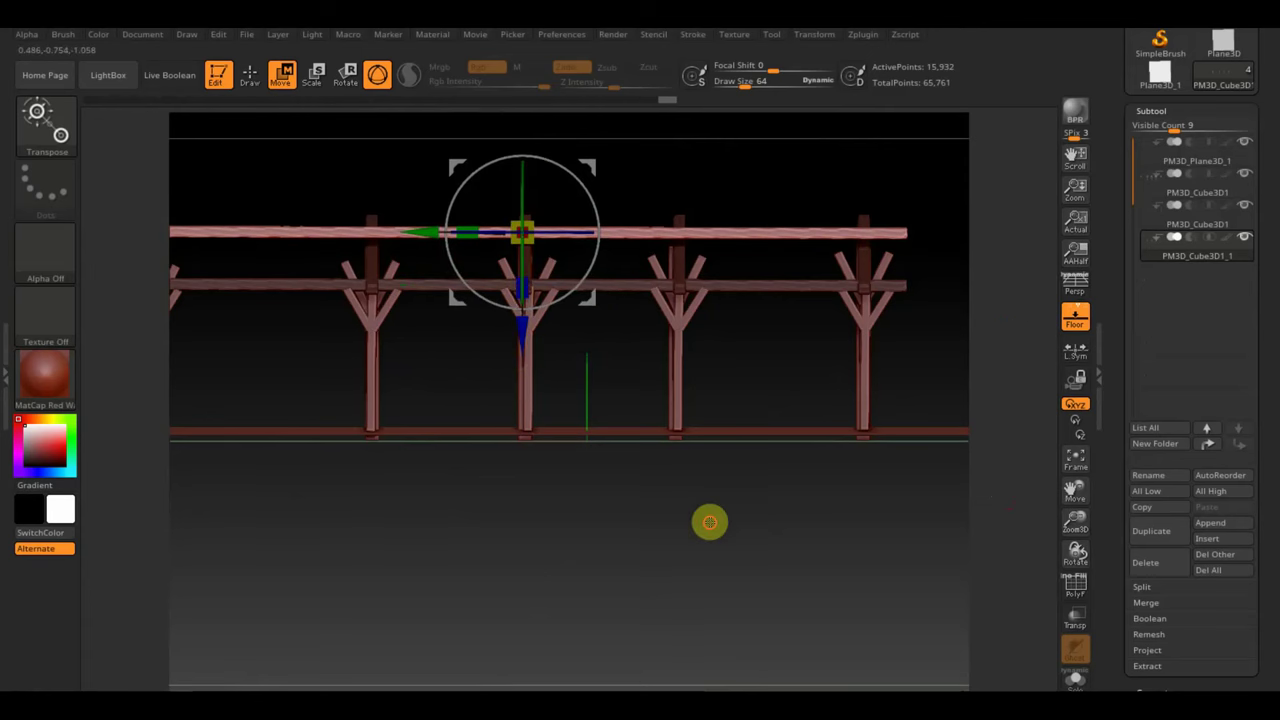
drag(709, 520, 720, 523)
drag(535, 263, 521, 348)
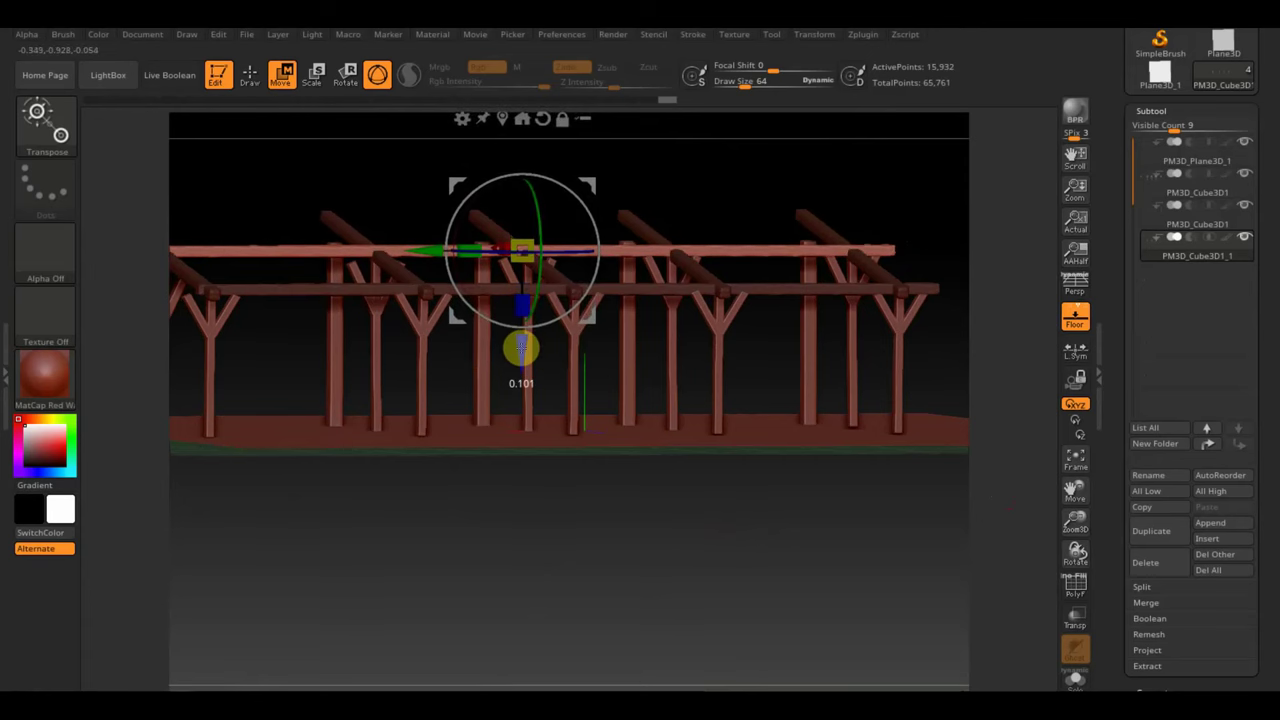
drag(920, 169, 900, 374)
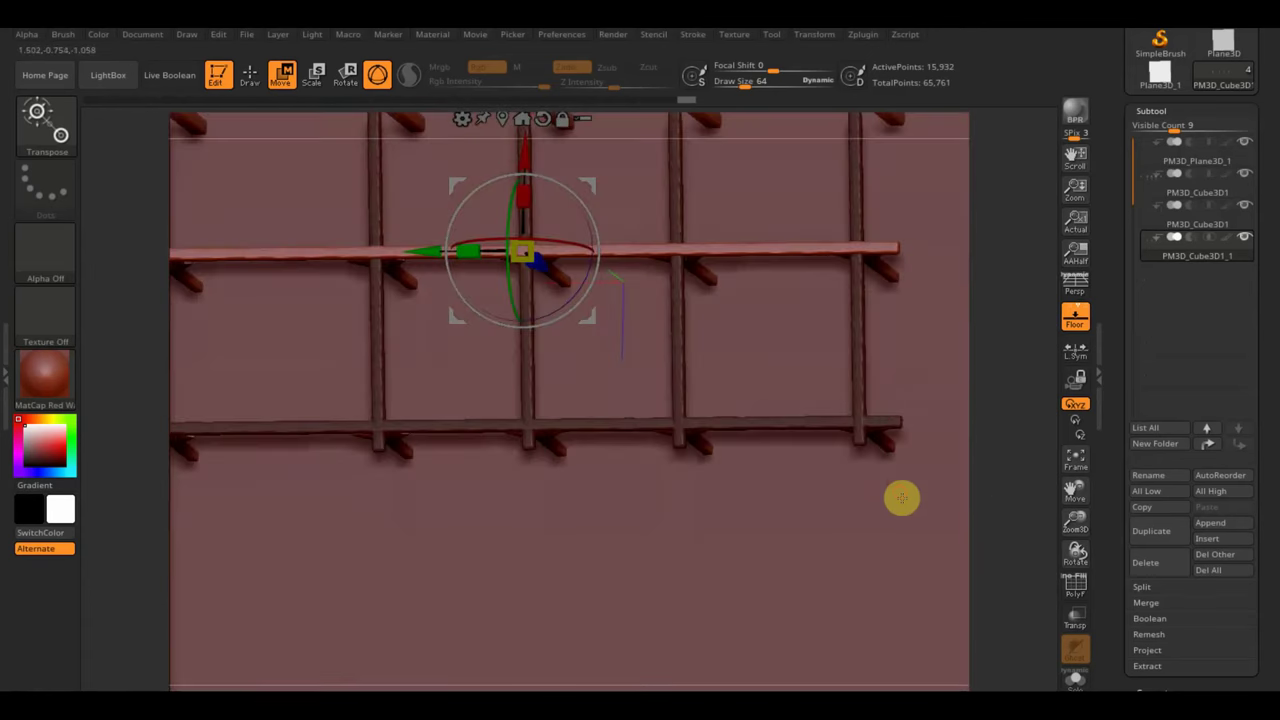
shift+drag(877, 549, 1000, 577)
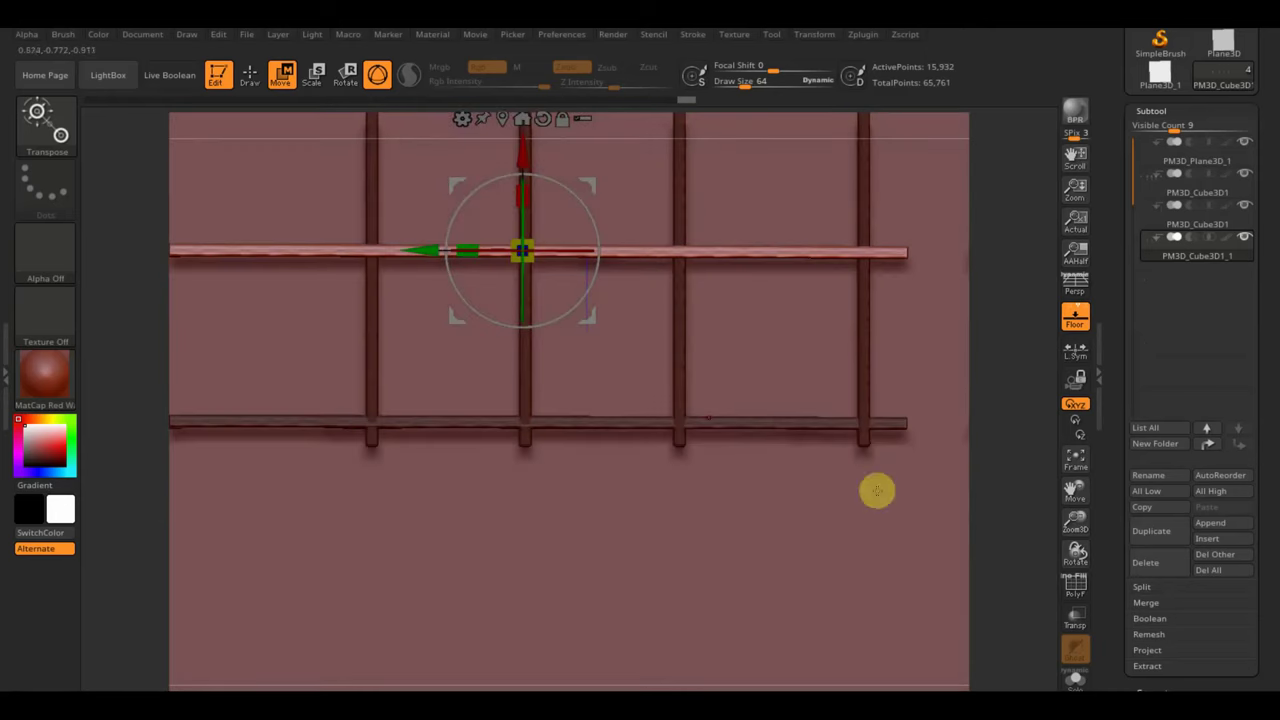
Step: Duplicate the rail again to add a third parallel beam across the posts
drag(734, 532, 727, 542)
key(ctrl+z)
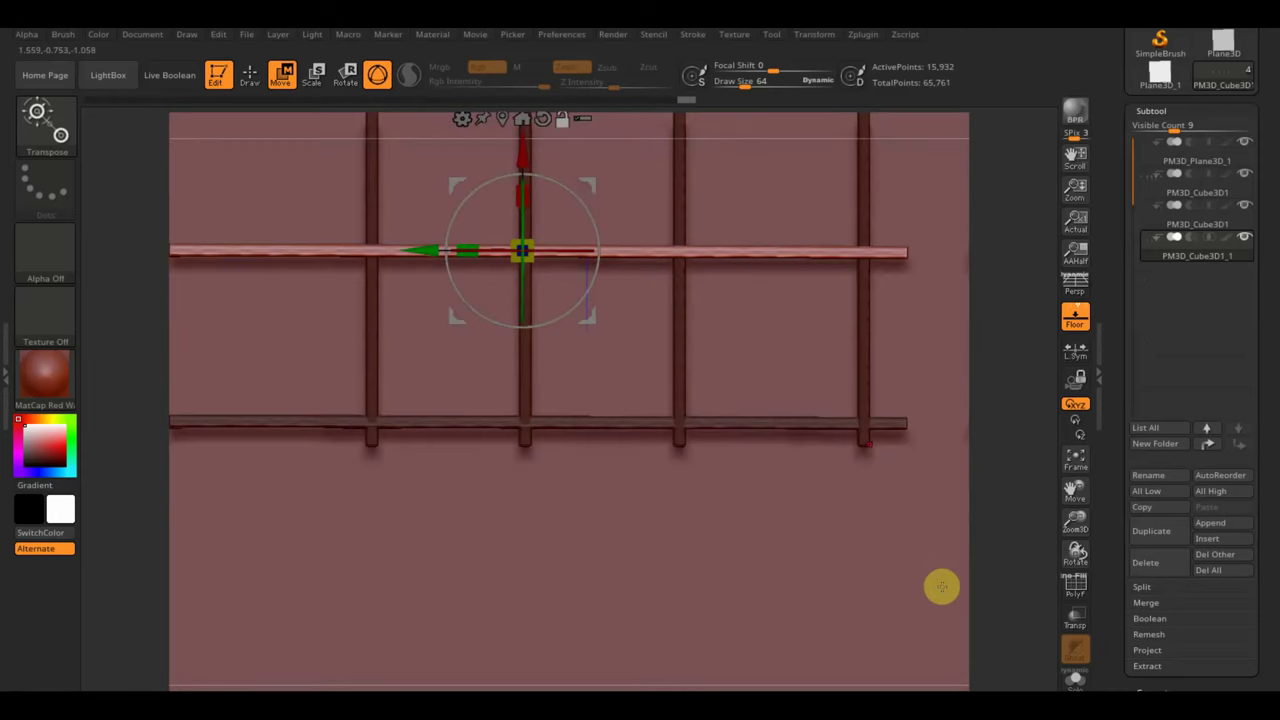
mouse_move(1016, 598)
alt+mouse_down()
mouse_move(980, 529)
mouse_move(983, 580)
alt+mouse_up()
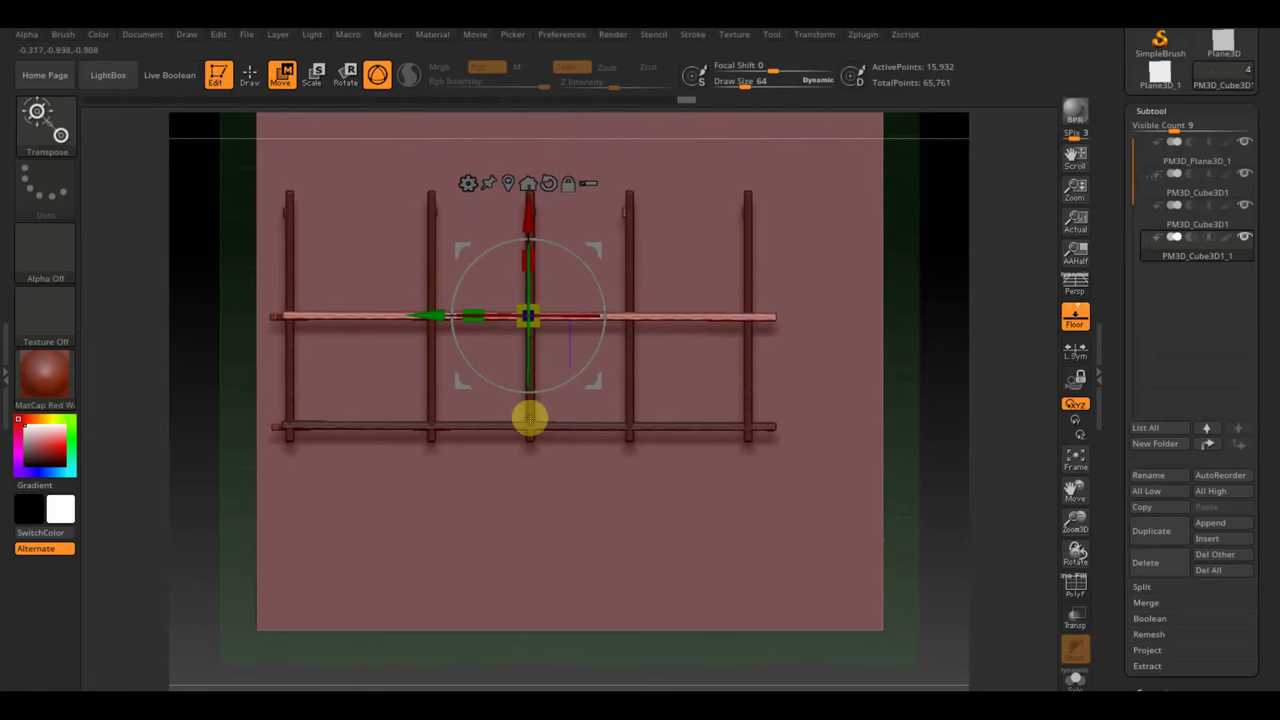
ctrl+drag(534, 237, 528, 102)
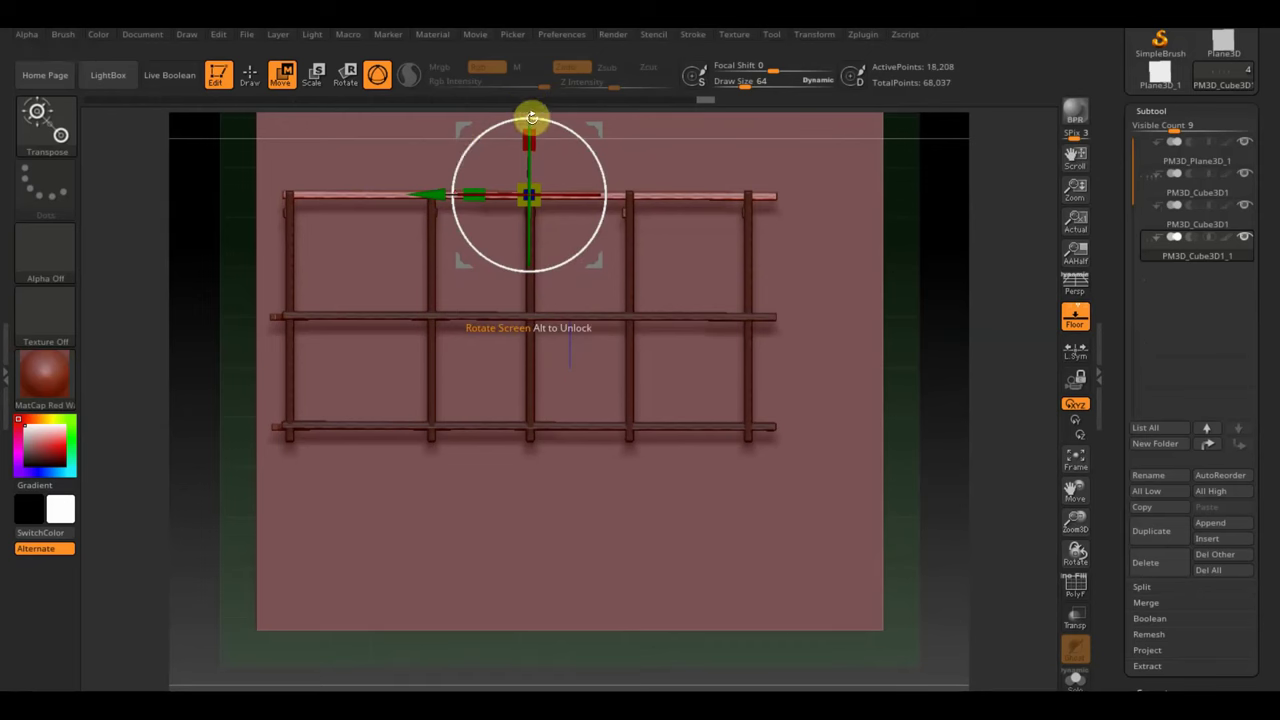
drag(427, 194, 424, 194)
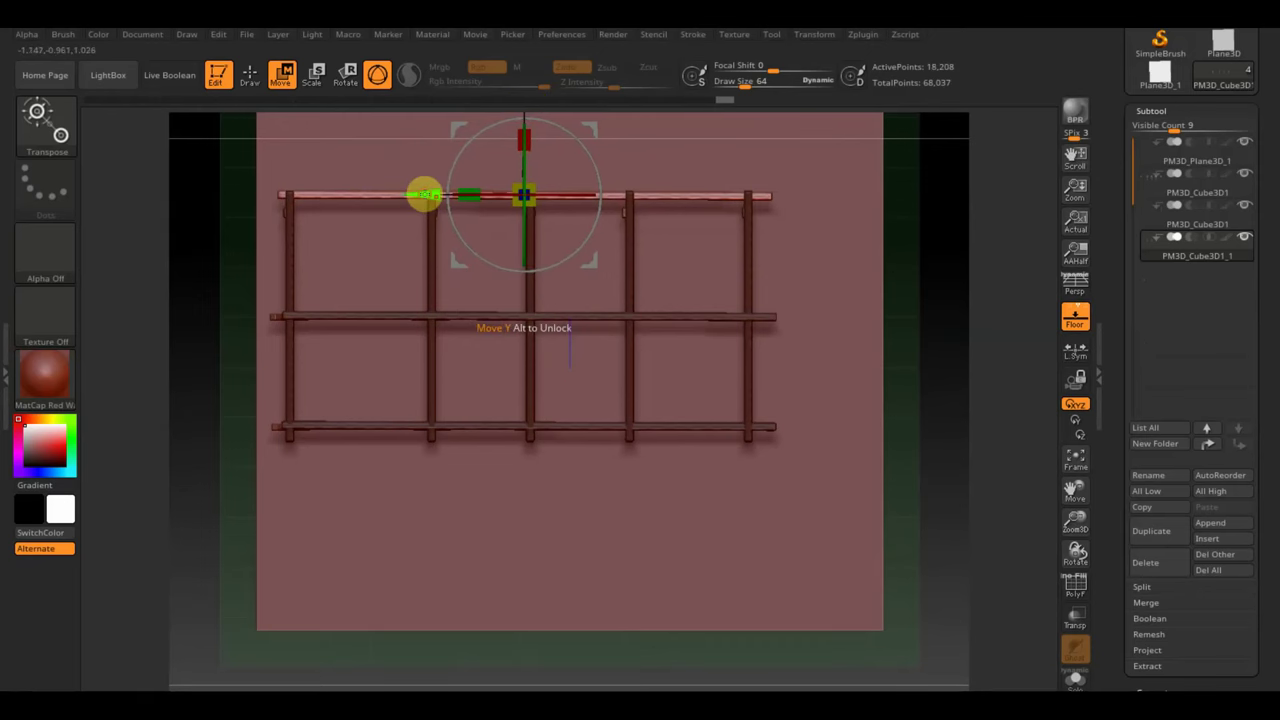
shift+drag(950, 430, 956, 260)
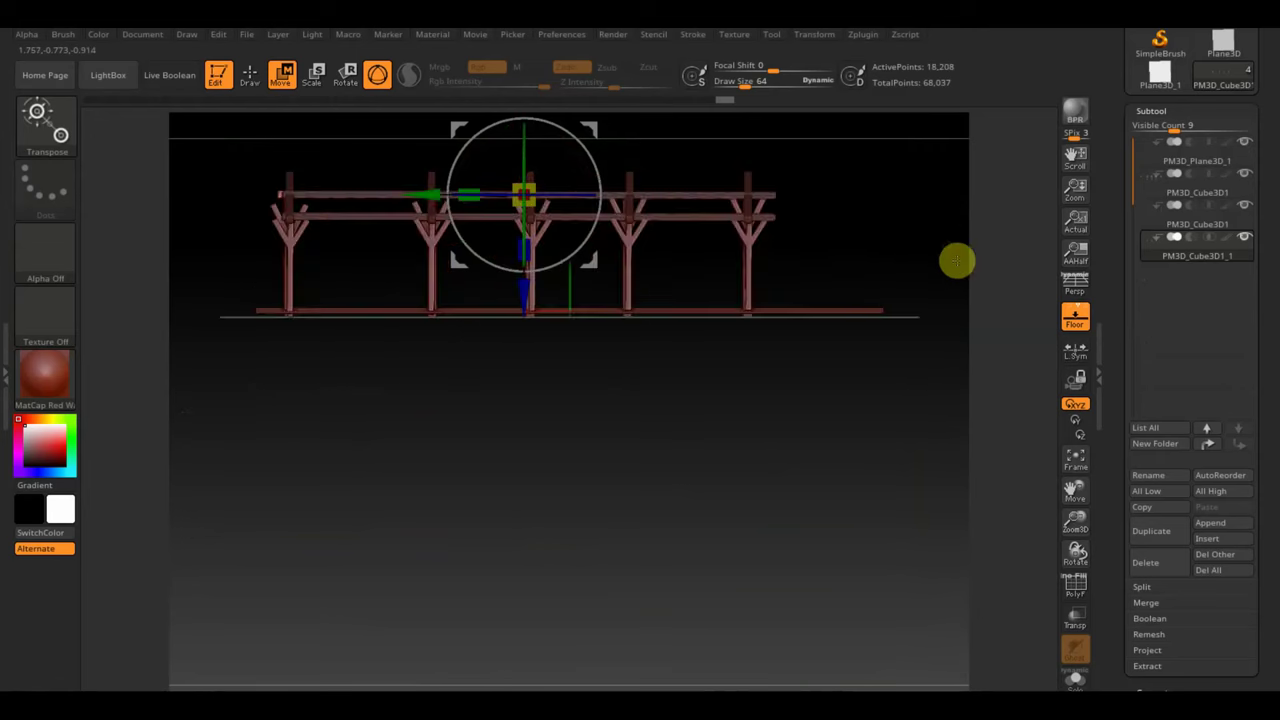
Step: Move the top rail higher along Y with the gizmo
mouse_move(915, 204)
alt+mouse_down()
mouse_move(914, 403)
mouse_move(903, 337)
alt+mouse_up()
mouse_move(617, 317)
alt+mouse_down()
mouse_move(640, 394)
mouse_move(626, 411)
alt+mouse_up()
drag(522, 377, 525, 345)
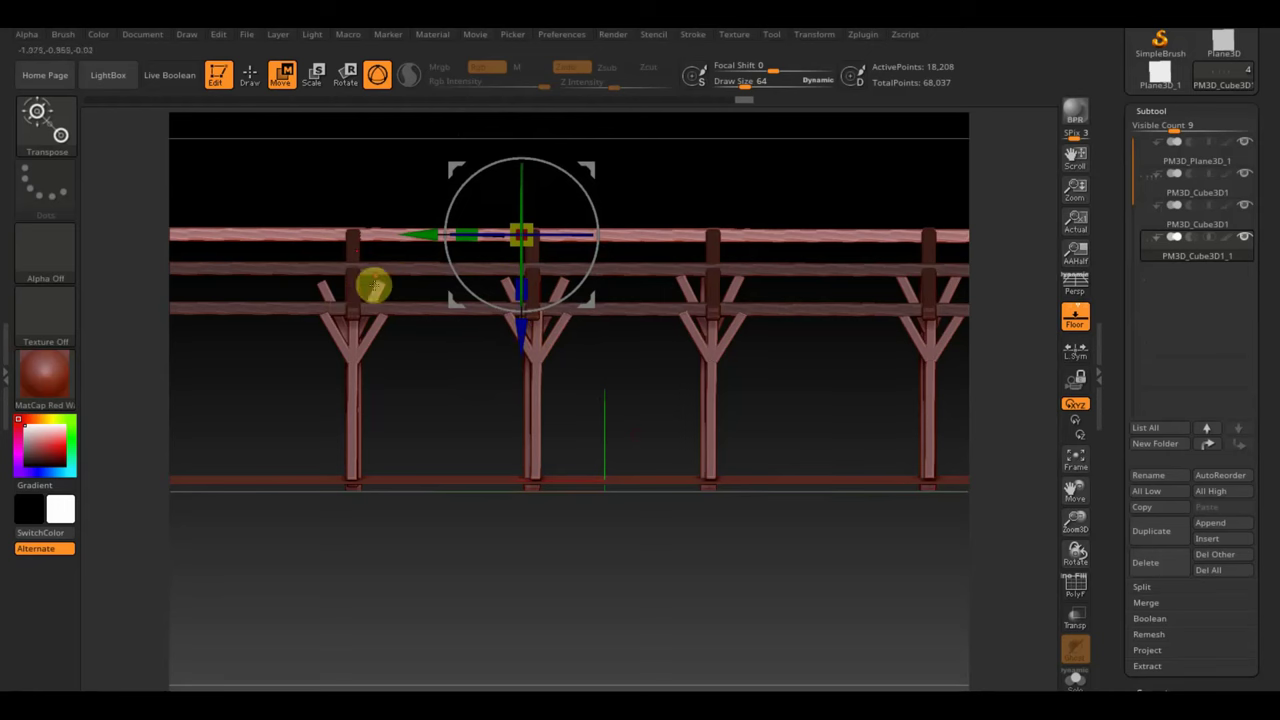
mouse_move(449, 373)
mouse_down()
mouse_move(514, 566)
mouse_move(537, 592)
mouse_up()
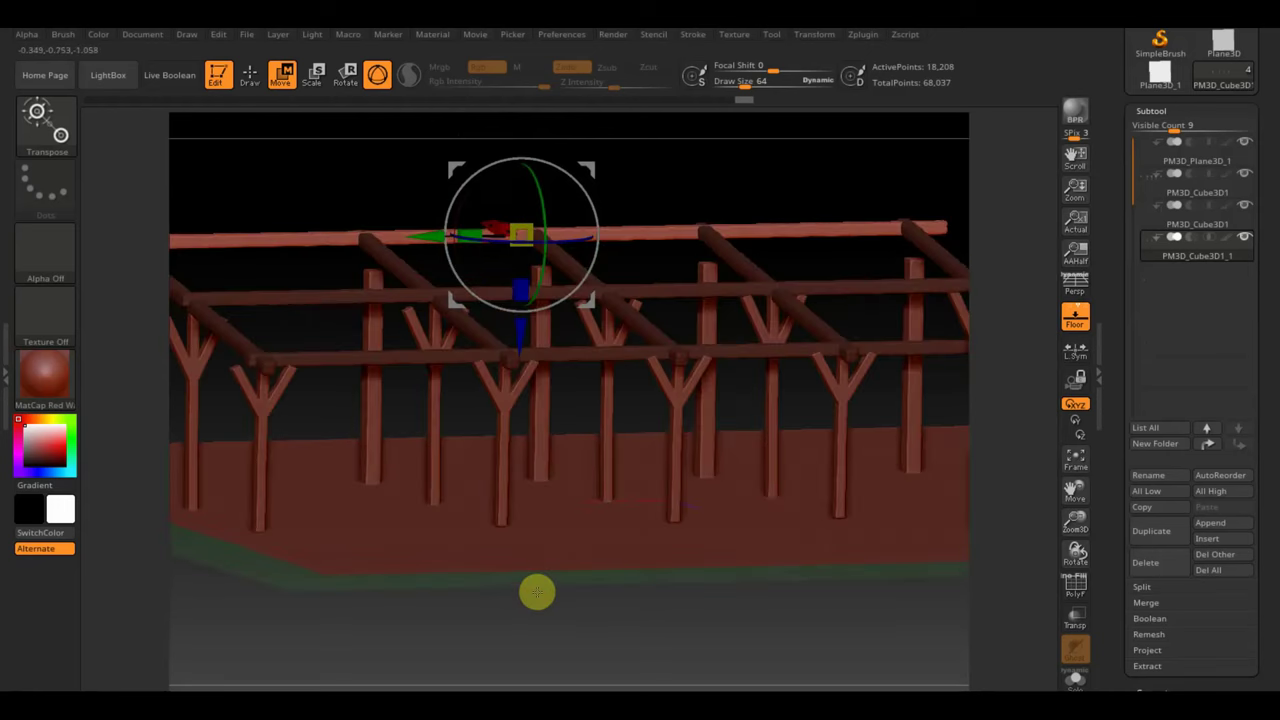
Step: Duplicate a top rail, move the copy down and rotate it about -90° upright
mouse_move(743, 641)
mouse_down()
mouse_move(722, 633)
mouse_move(714, 551)
mouse_move(736, 558)
mouse_move(760, 611)
mouse_move(728, 658)
mouse_move(731, 566)
mouse_move(734, 583)
mouse_up()
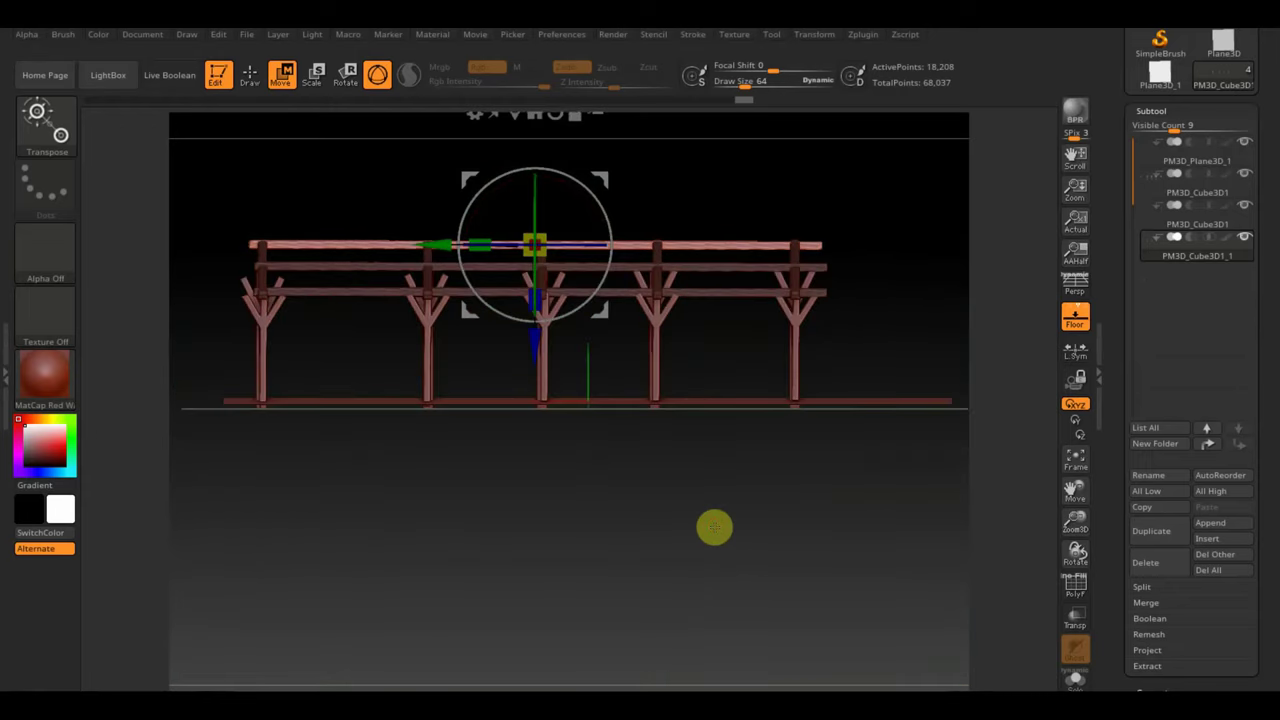
mouse_move(738, 516)
mouse_down()
mouse_move(754, 544)
mouse_move(757, 524)
mouse_up()
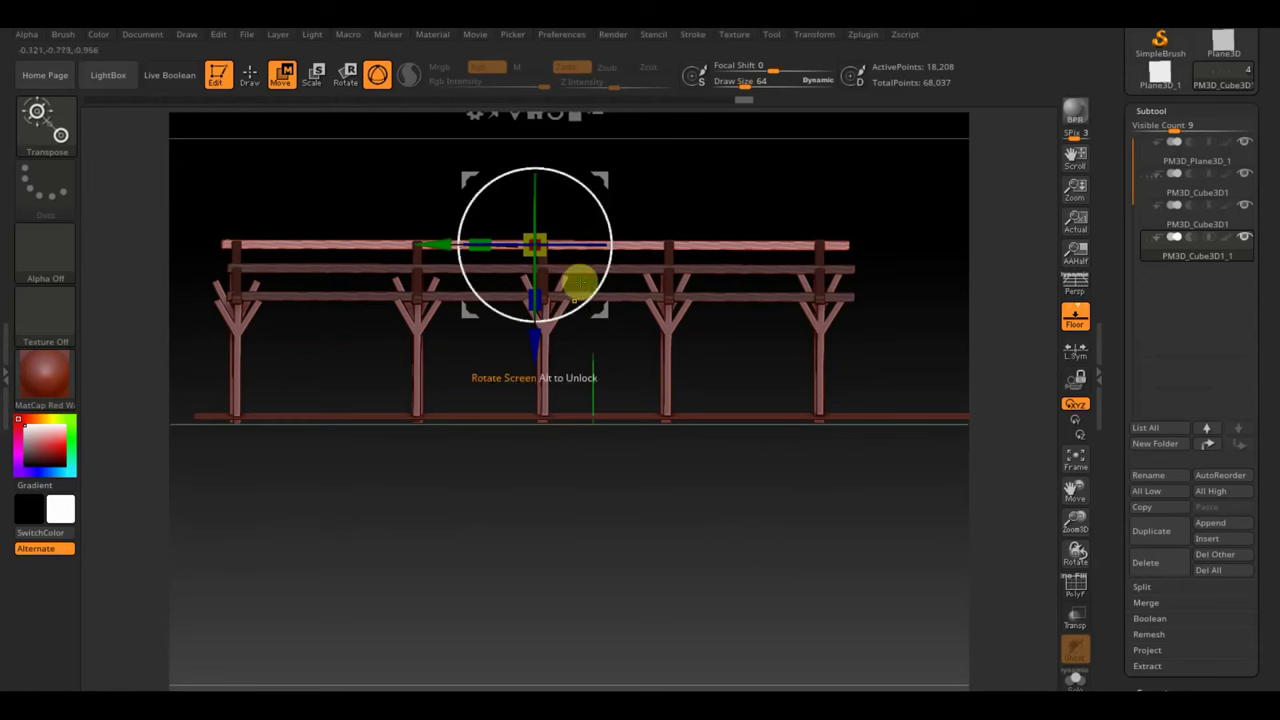
ctrl+drag(533, 341, 534, 428)
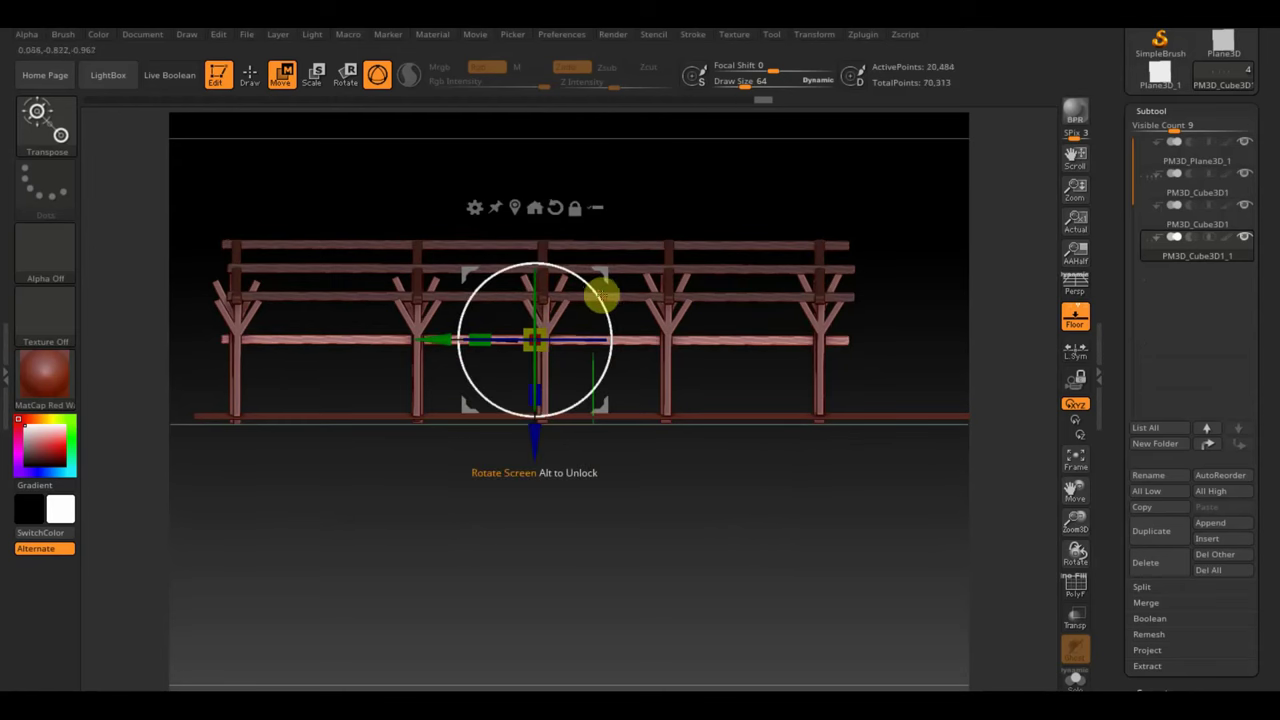
drag(600, 291, 571, 386)
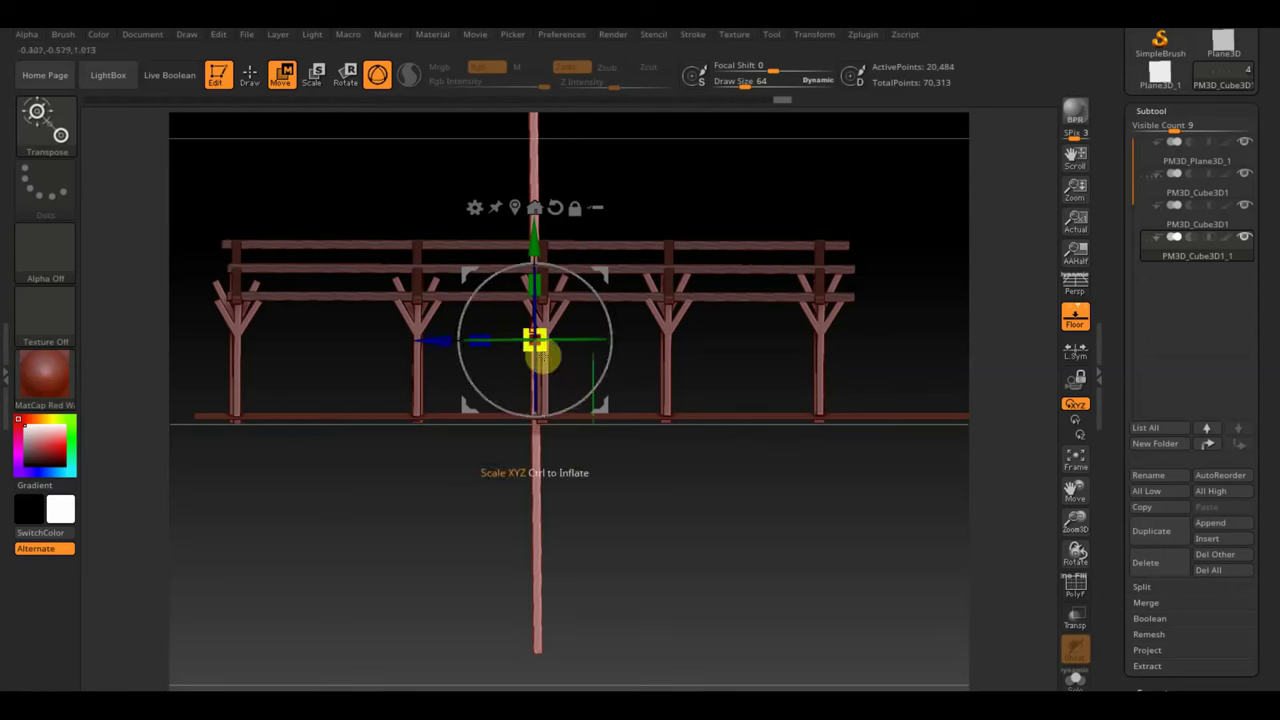
Step: Shorten the upright rail with Scale Y and lower it
drag(537, 287, 541, 384)
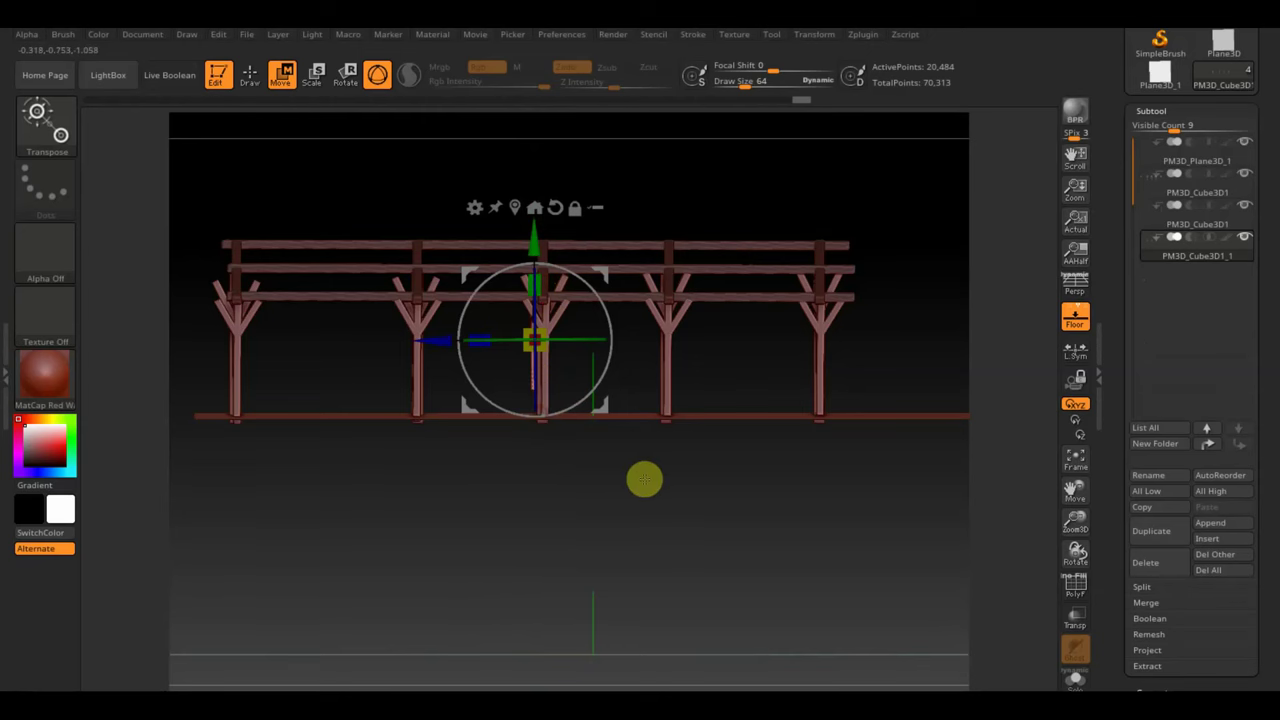
alt+drag(646, 471, 646, 566)
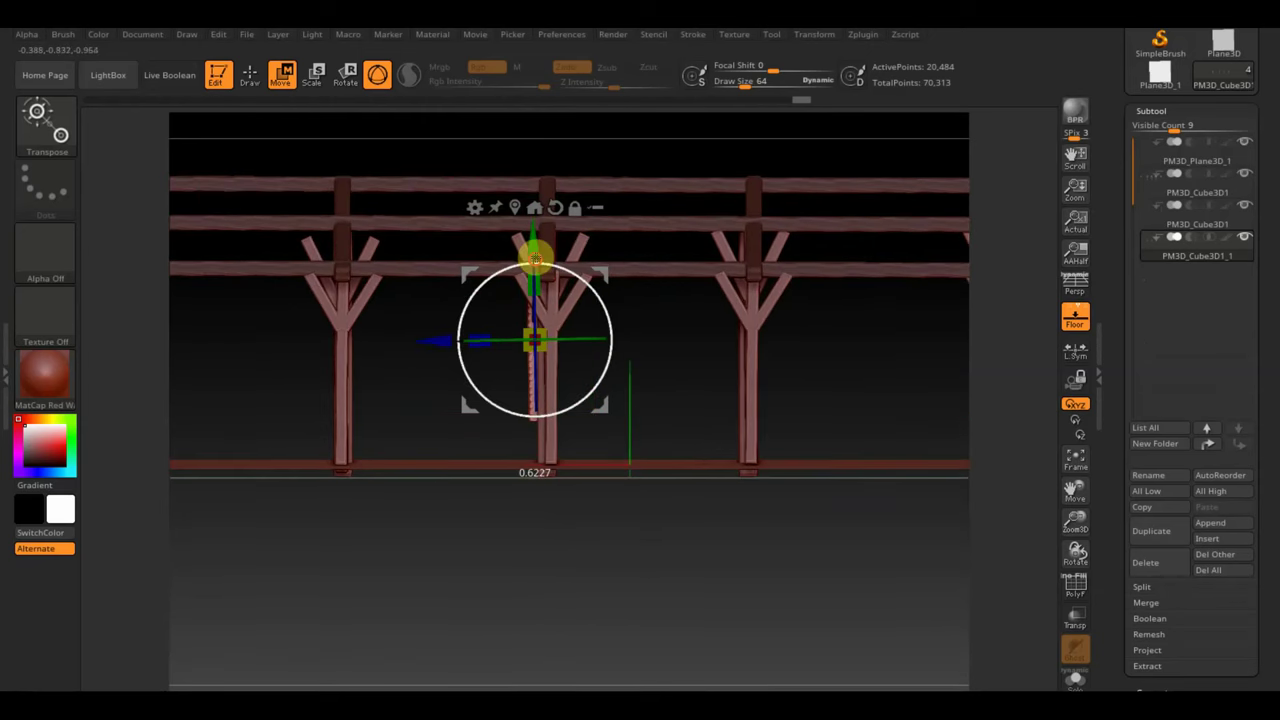
drag(534, 249, 540, 300)
key(ctrl+z)
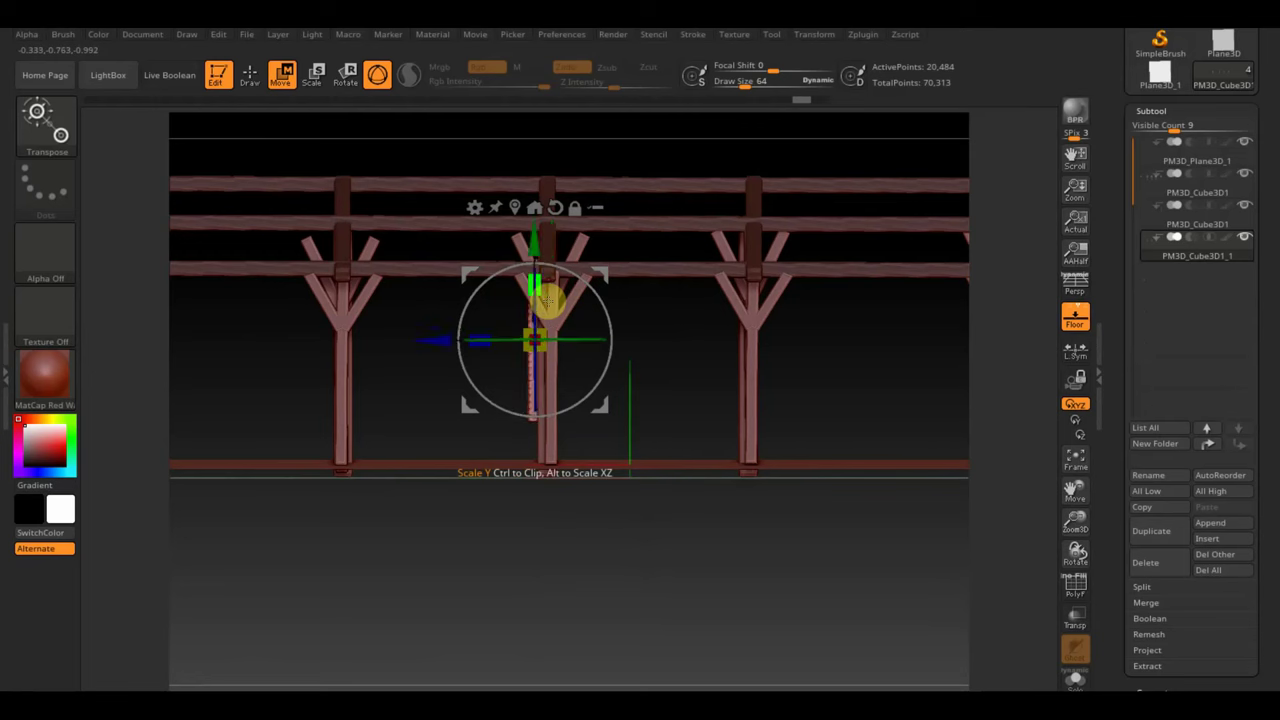
drag(531, 243, 532, 289)
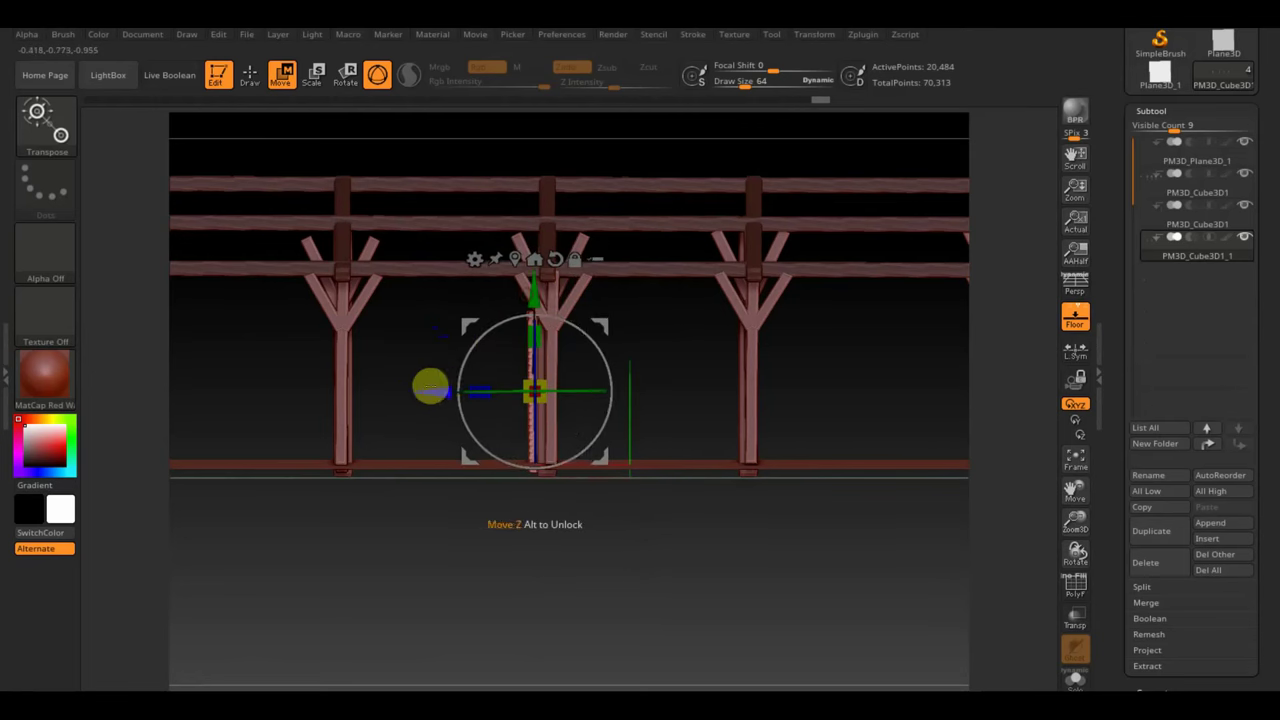
Step: Place the short stud on the ground by the first post and duplicate it beside the next post
drag(429, 383, 314, 420)
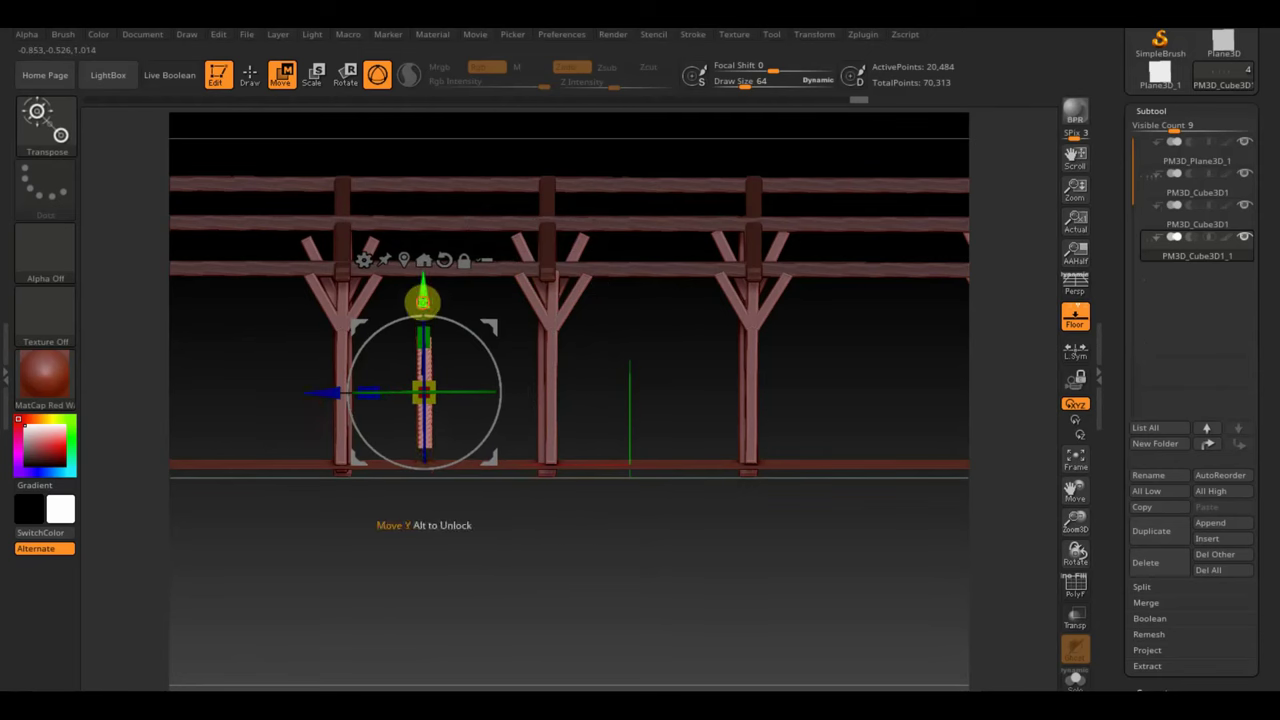
drag(423, 294, 420, 314)
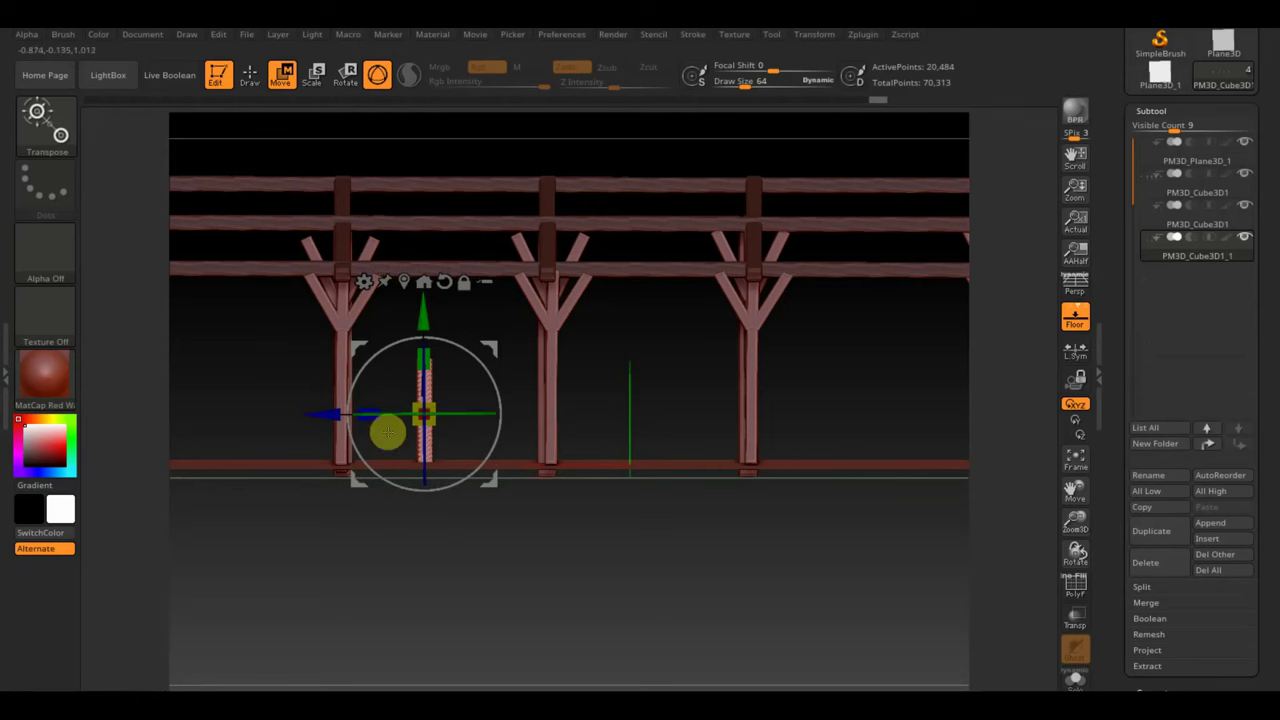
ctrl+drag(320, 411, 526, 454)
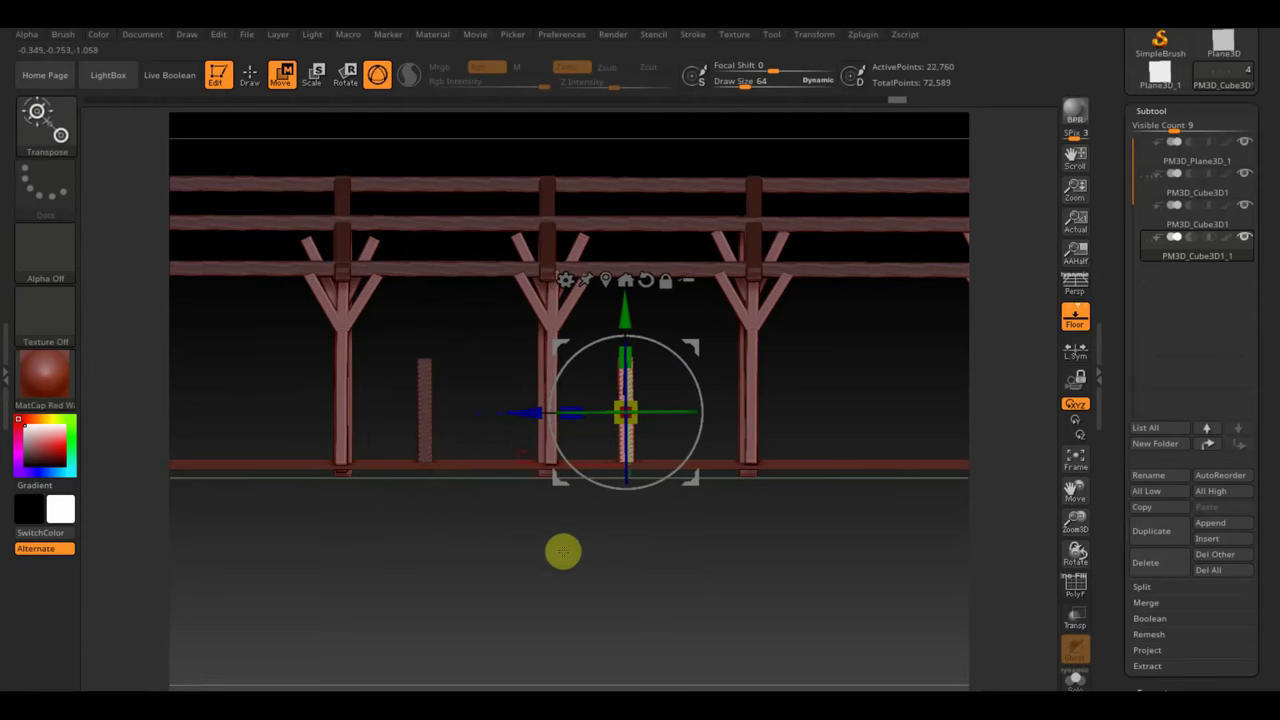
mouse_move(641, 627)
alt+mouse_down()
mouse_move(620, 566)
mouse_move(543, 603)
mouse_move(498, 524)
alt+mouse_up()
mouse_move(429, 429)
ctrl+mouse_down()
mouse_move(531, 446)
mouse_move(646, 554)
mouse_move(641, 700)
mouse_move(651, 666)
ctrl+mouse_up()
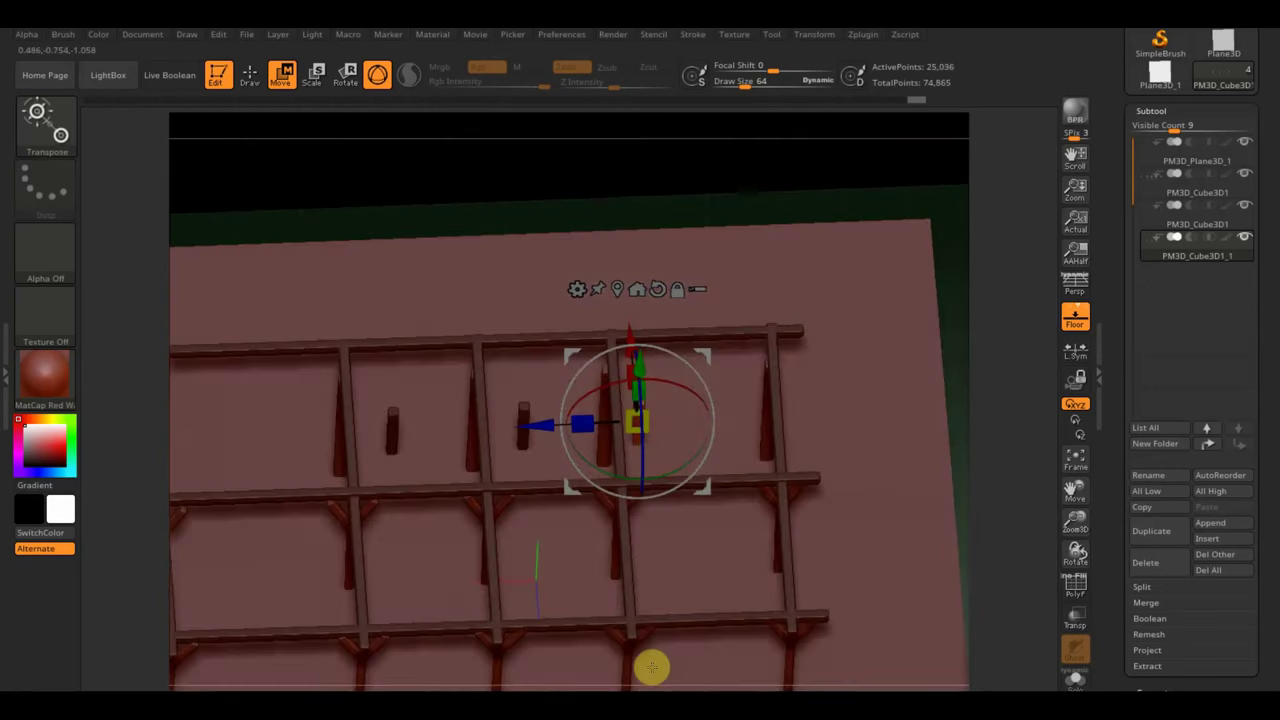
Step: Undo the duplicated stud and lower the short post onto the ground
key(ctrl+z)
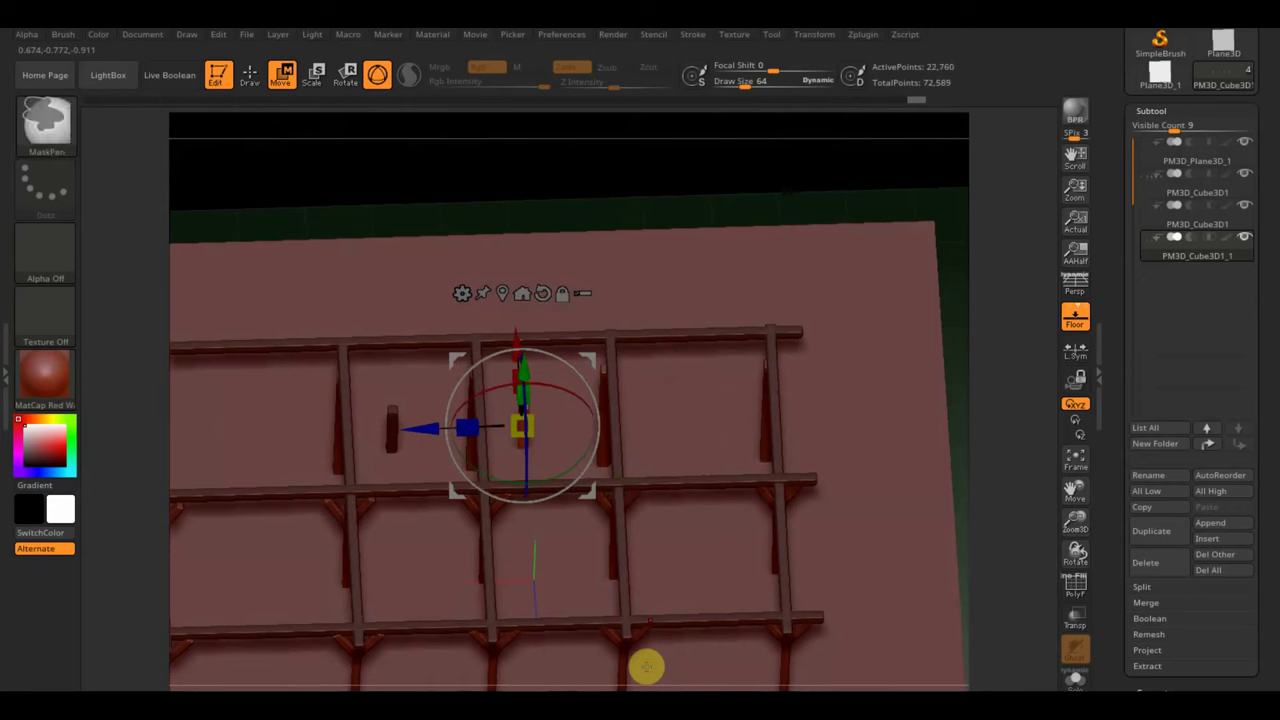
key(ctrl+z)
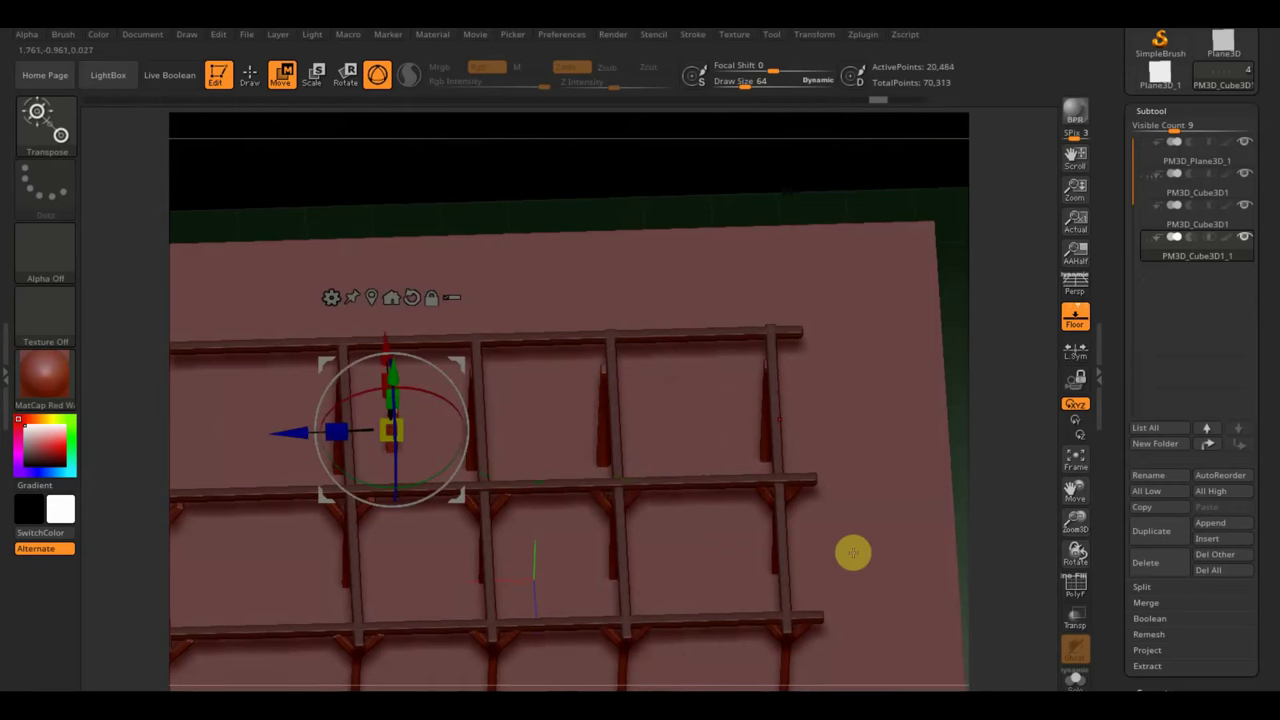
shift+drag(1000, 436, 1000, 451)
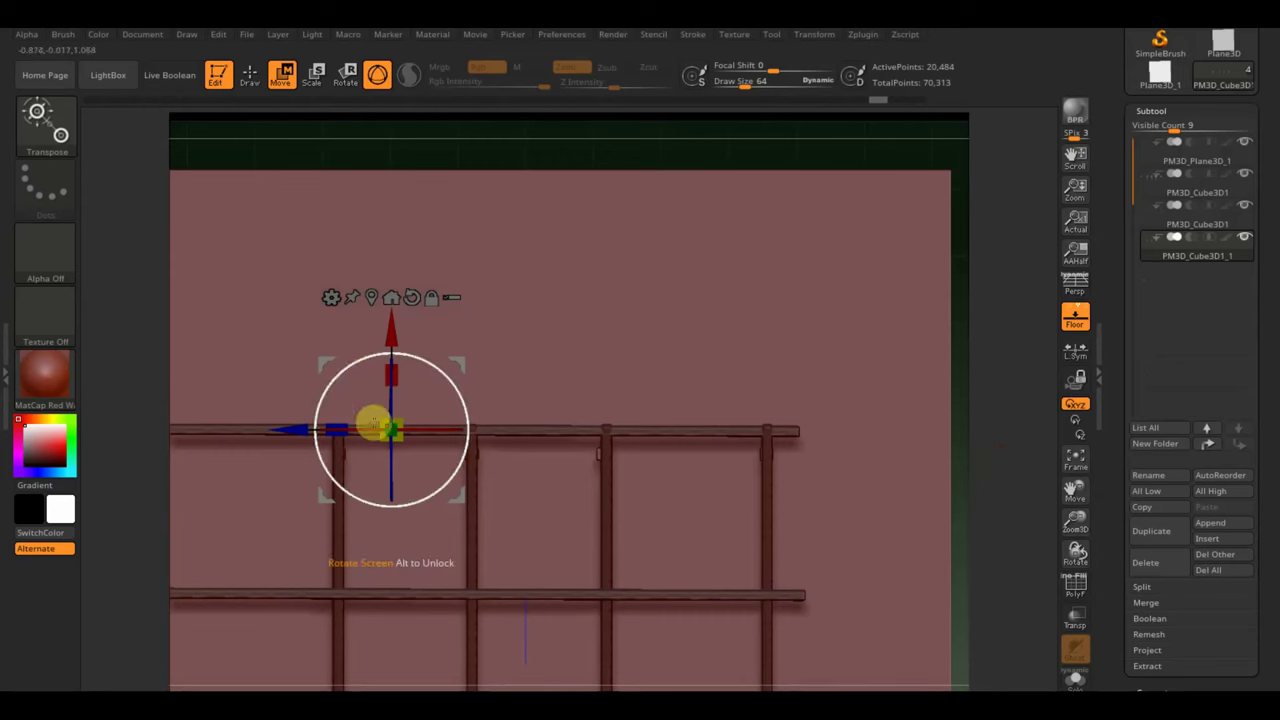
mouse_move(386, 329)
mouse_down()
mouse_move(394, 474)
mouse_move(374, 494)
mouse_up()
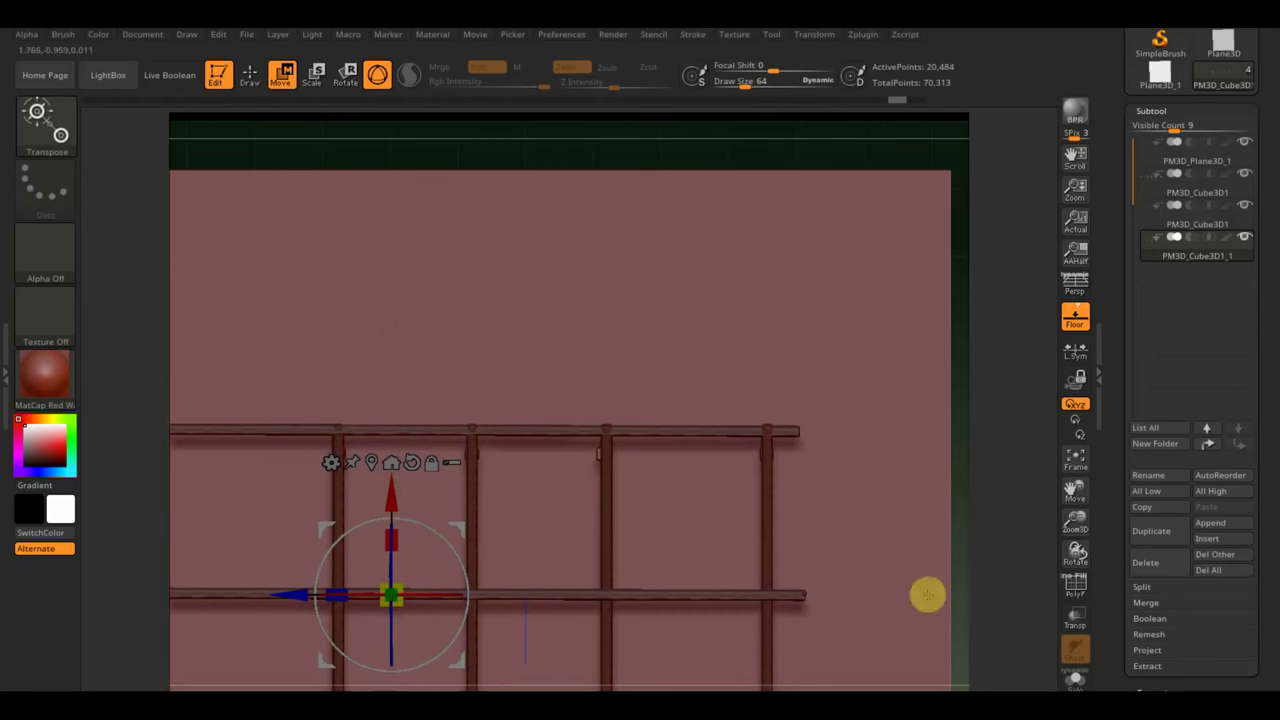
drag(970, 537, 965, 342)
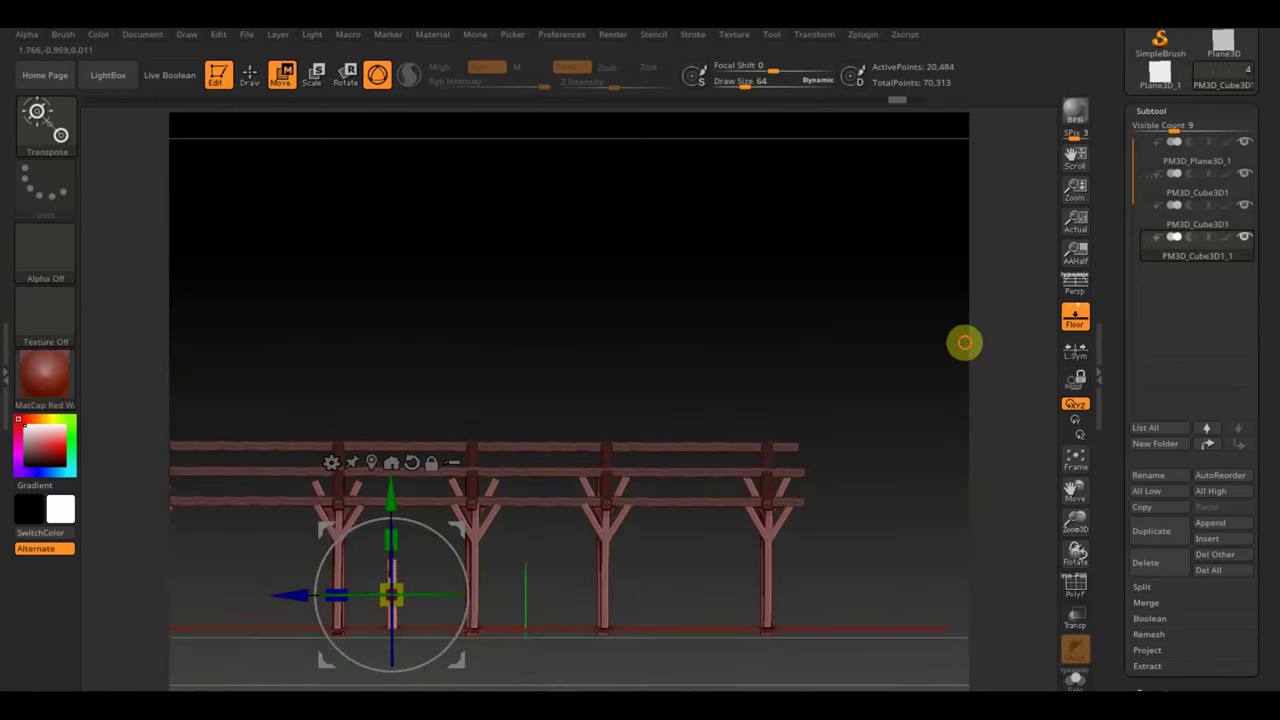
drag(396, 482, 396, 493)
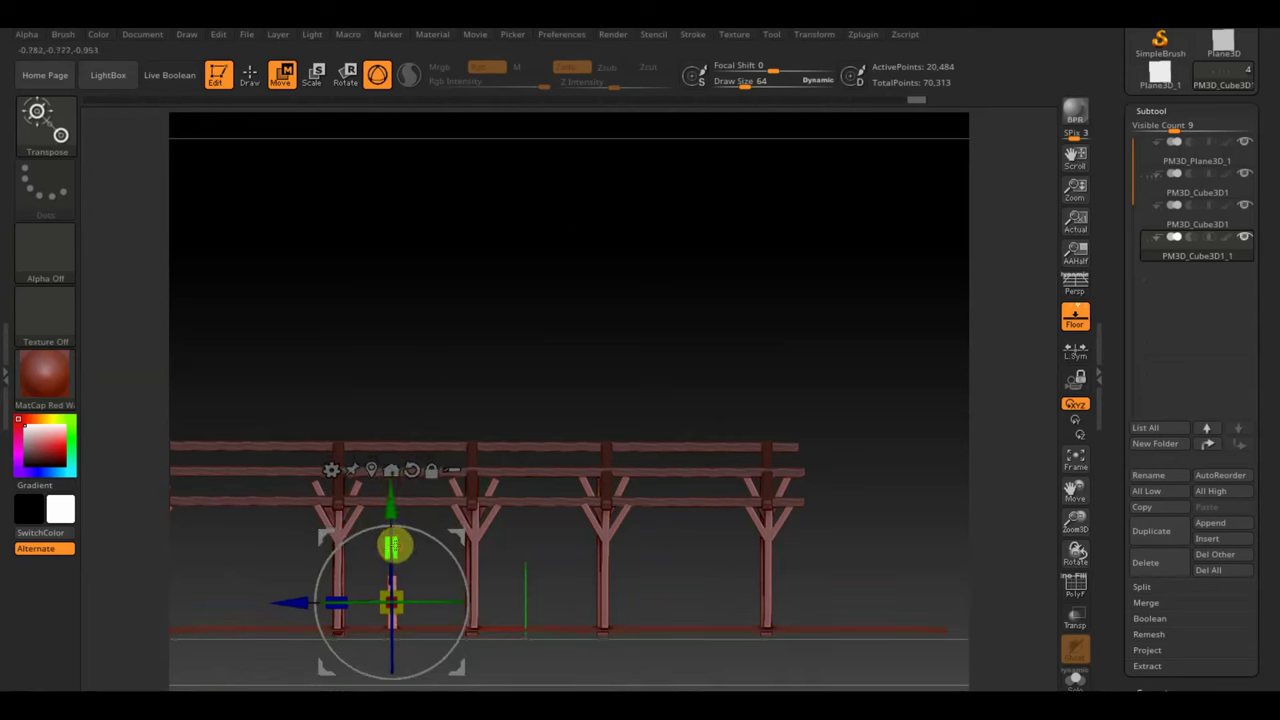
drag(392, 507, 393, 510)
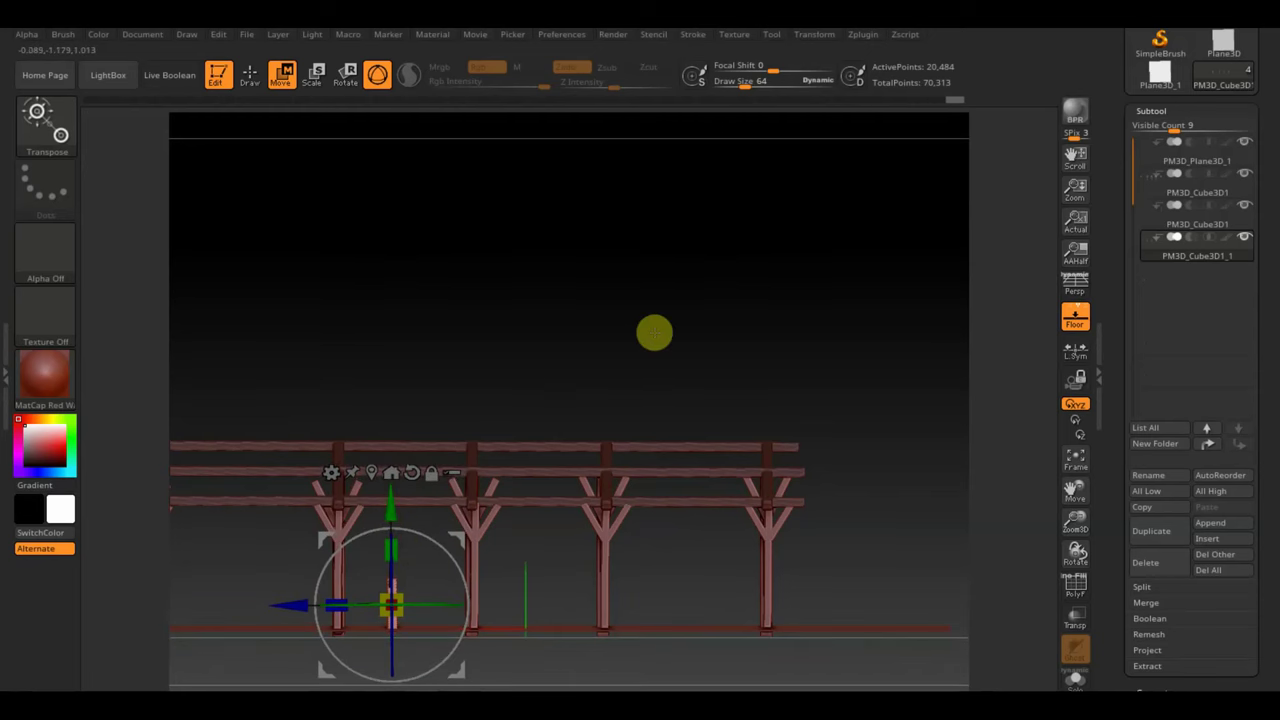
Step: Slide the short post along X between the forked posts and check it from several angles
drag(654, 332, 651, 434)
shift+drag(946, 454, 922, 278)
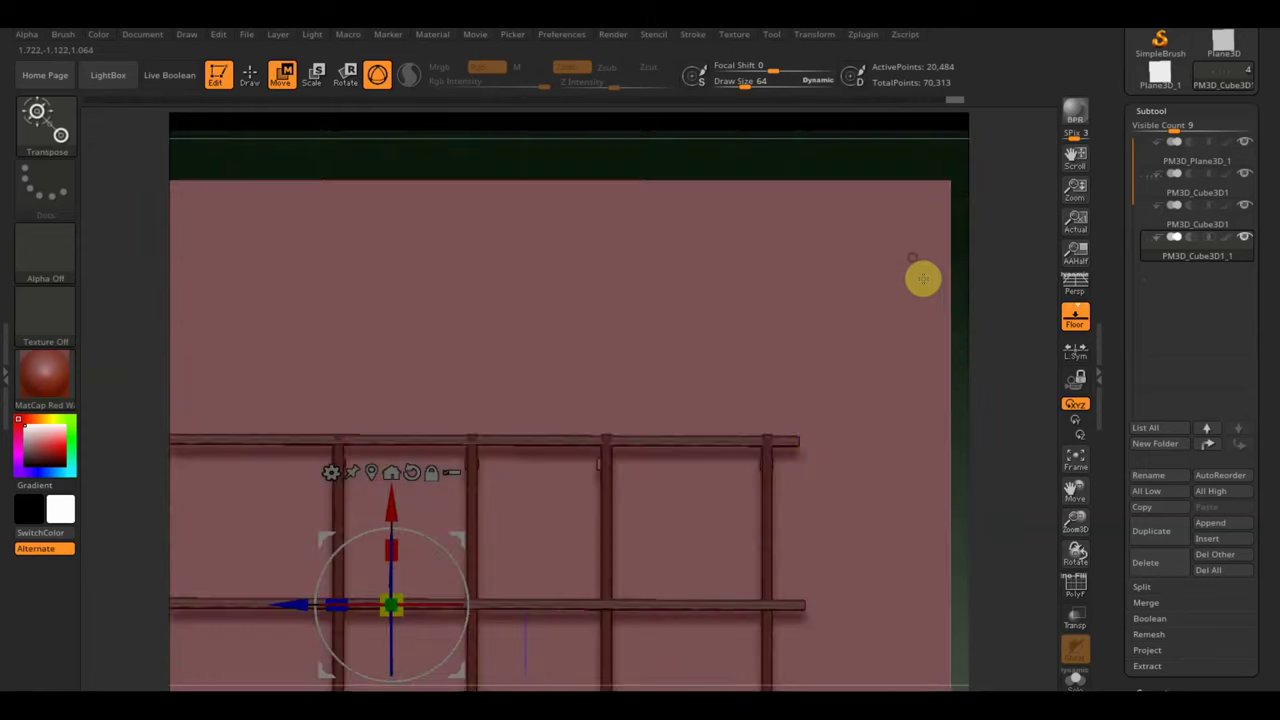
alt+drag(964, 584, 911, 389)
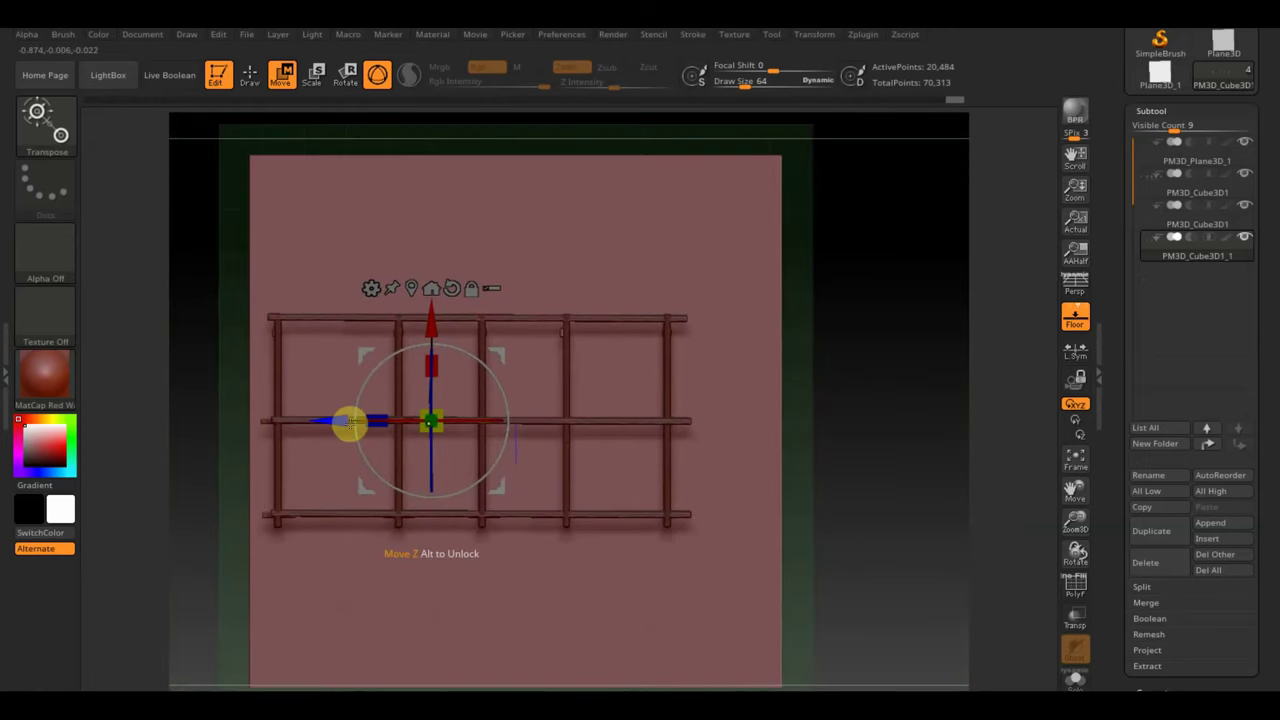
drag(338, 421, 500, 451)
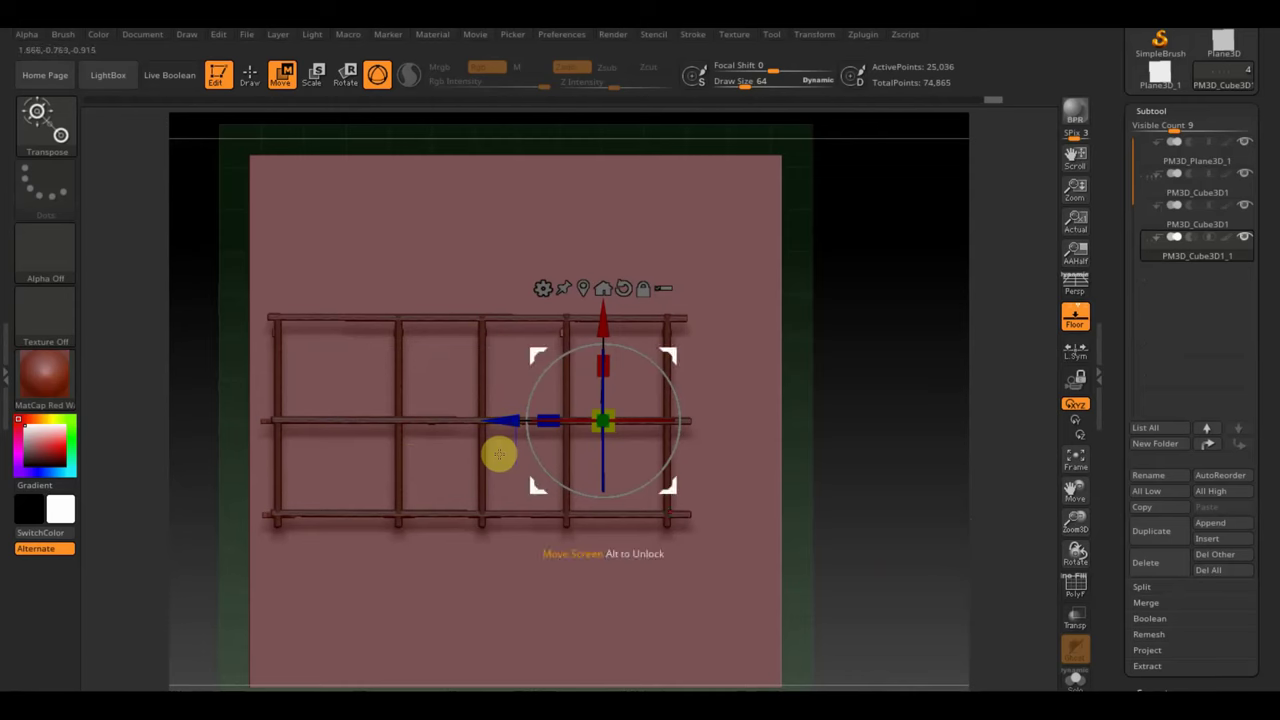
mouse_move(889, 525)
mouse_down()
mouse_move(880, 400)
mouse_move(863, 563)
mouse_move(846, 517)
mouse_move(862, 566)
mouse_up()
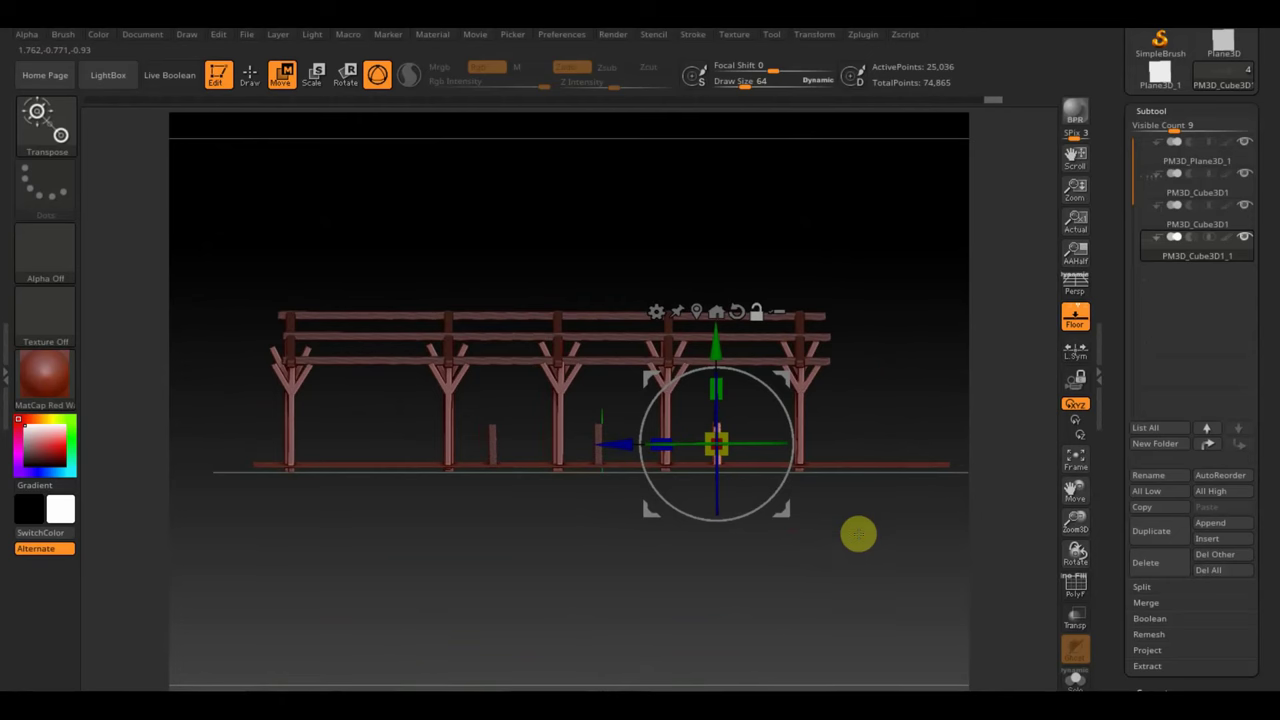
mouse_move(865, 540)
alt+mouse_down()
mouse_move(866, 569)
mouse_move(820, 577)
mouse_move(817, 560)
mouse_move(831, 574)
alt+mouse_up()
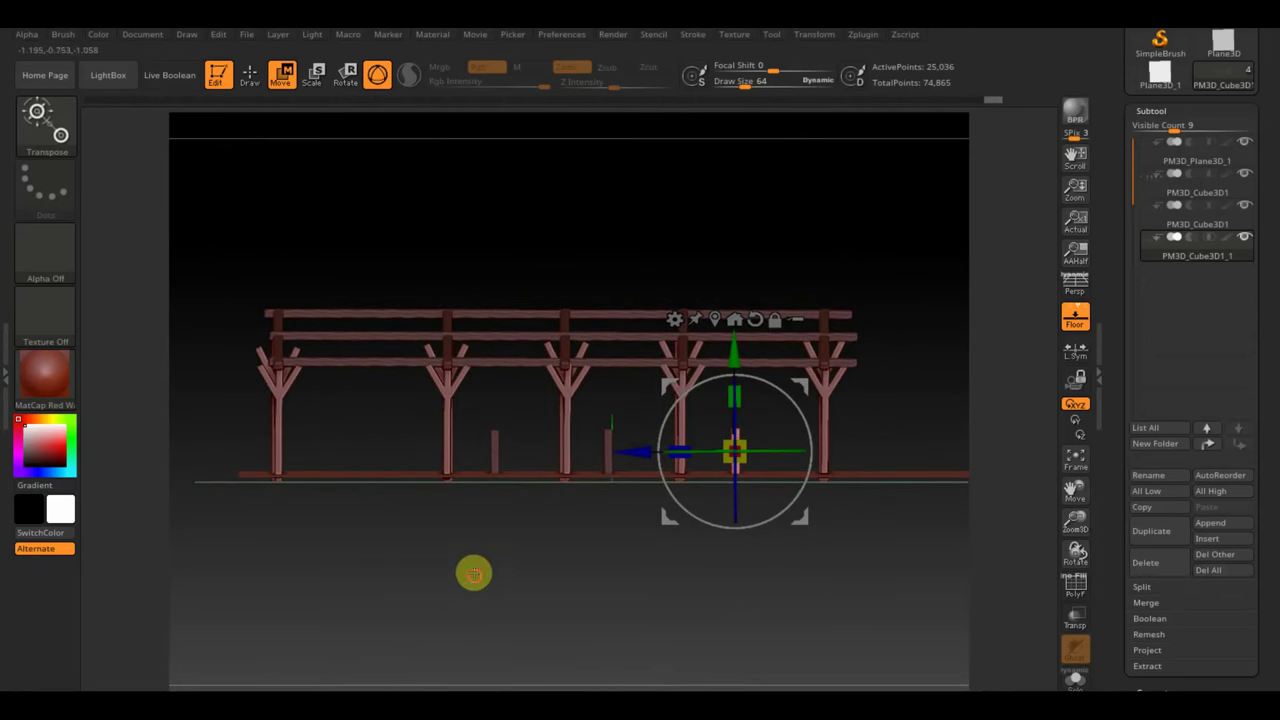
mouse_move(474, 571)
mouse_down()
mouse_move(484, 600)
mouse_move(463, 597)
mouse_move(471, 575)
mouse_move(506, 599)
mouse_up()
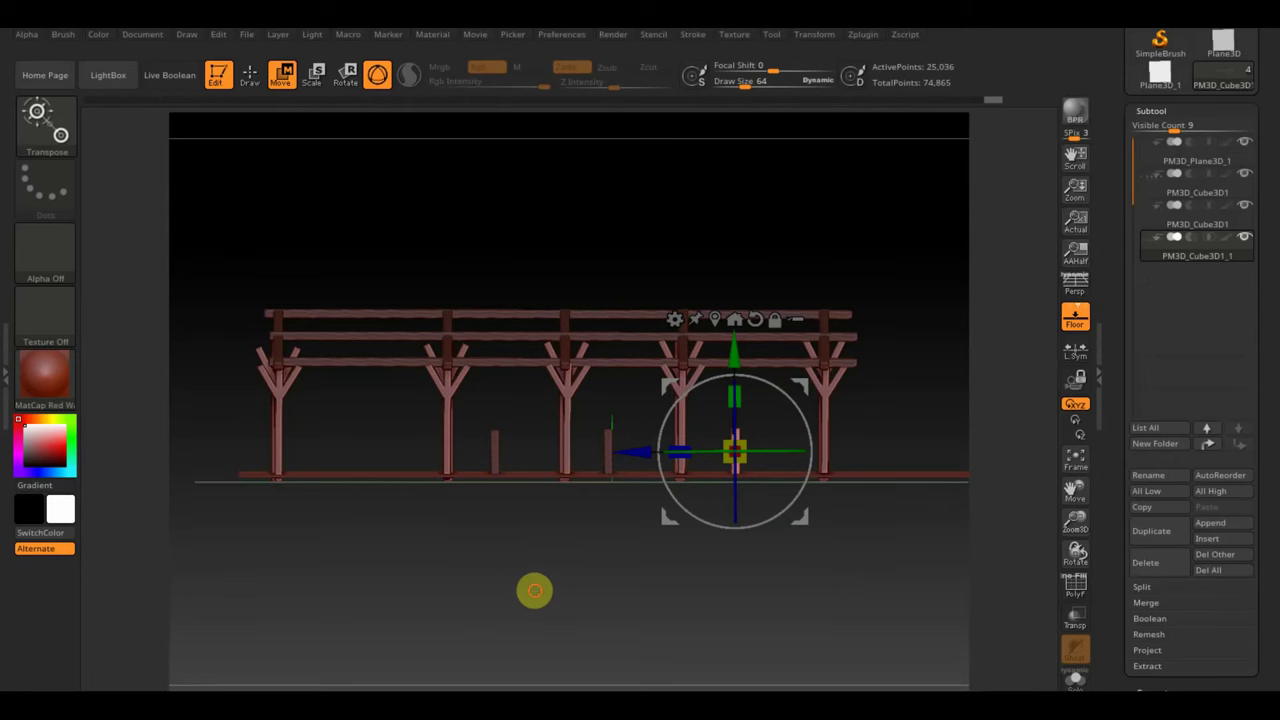
mouse_move(535, 590)
mouse_down()
mouse_move(528, 609)
mouse_move(540, 612)
mouse_up()
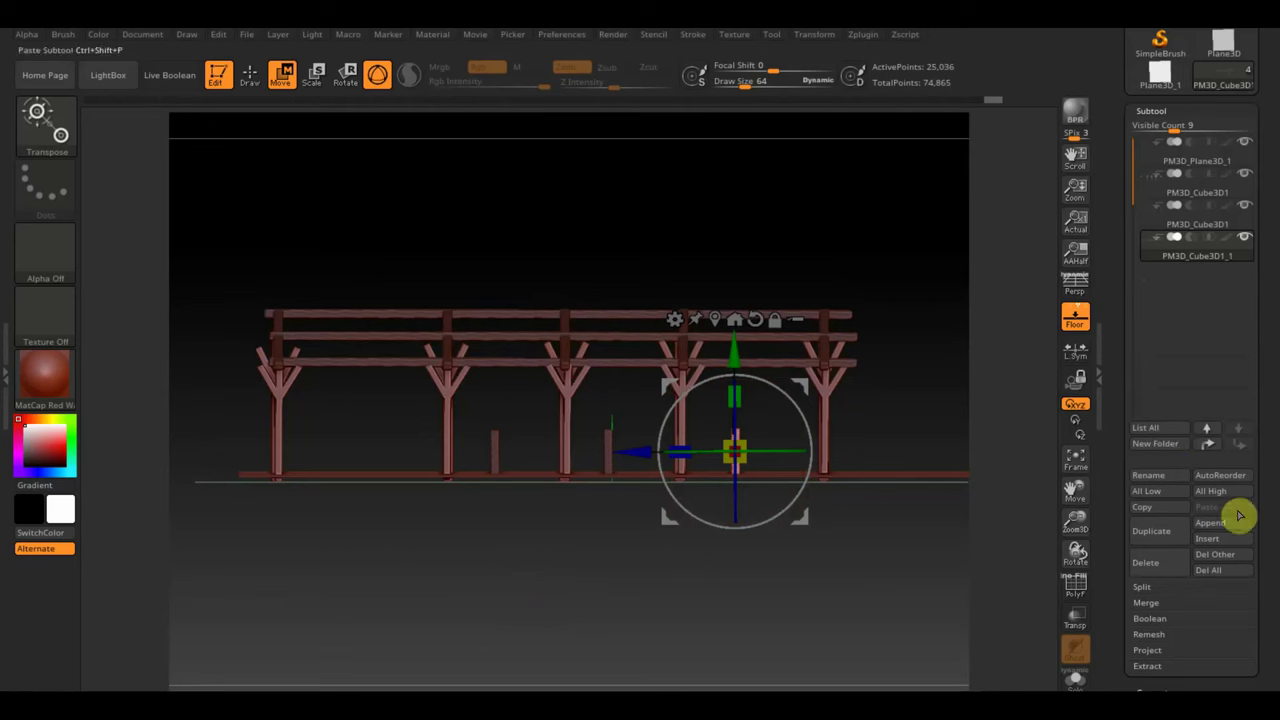
Step: Append a Cube3D subtool, shrink it uniformly, and stretch it taller along Y
click(1210, 522)
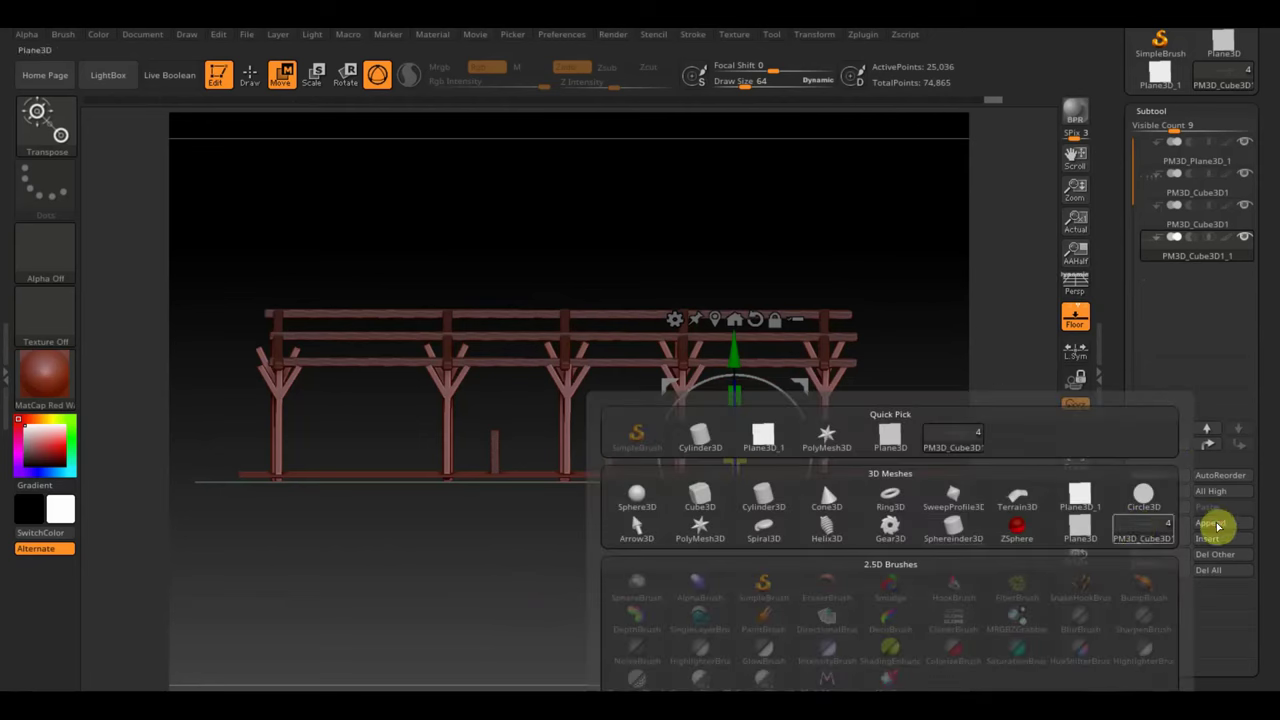
click(714, 507)
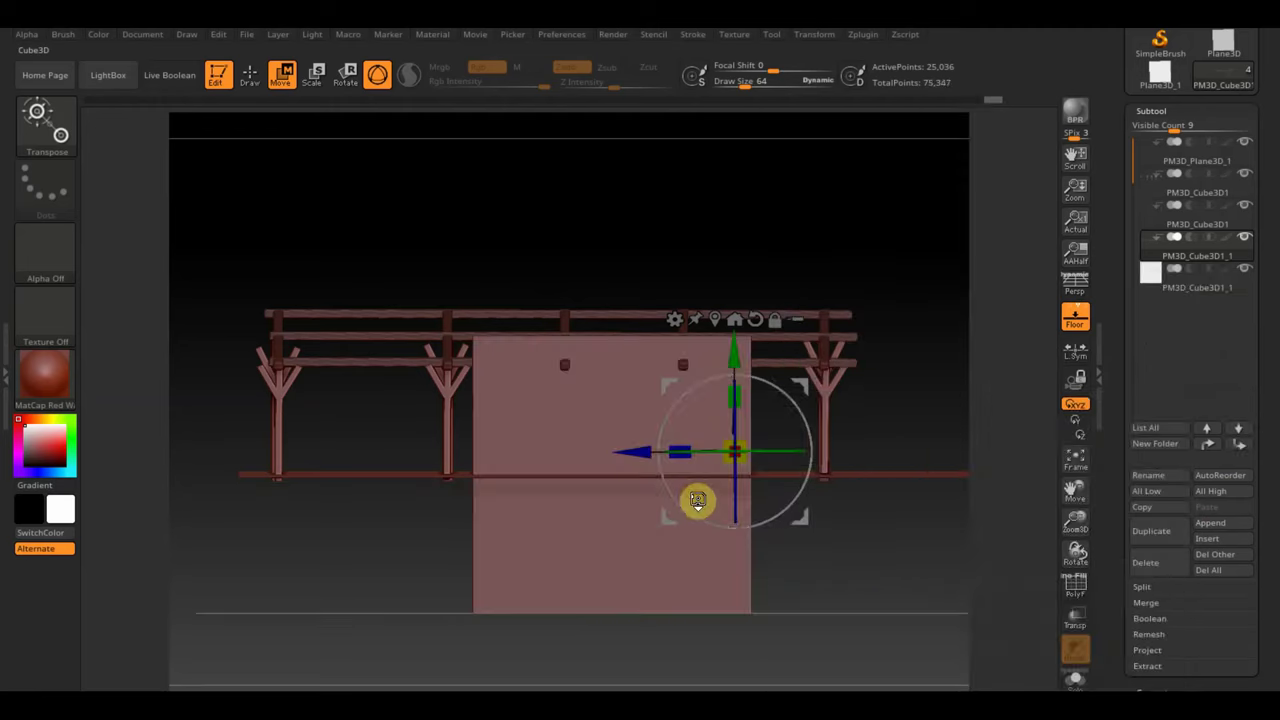
click(555, 540)
mouse_move(632, 485)
mouse_down()
mouse_move(583, 403)
mouse_move(627, 305)
mouse_up()
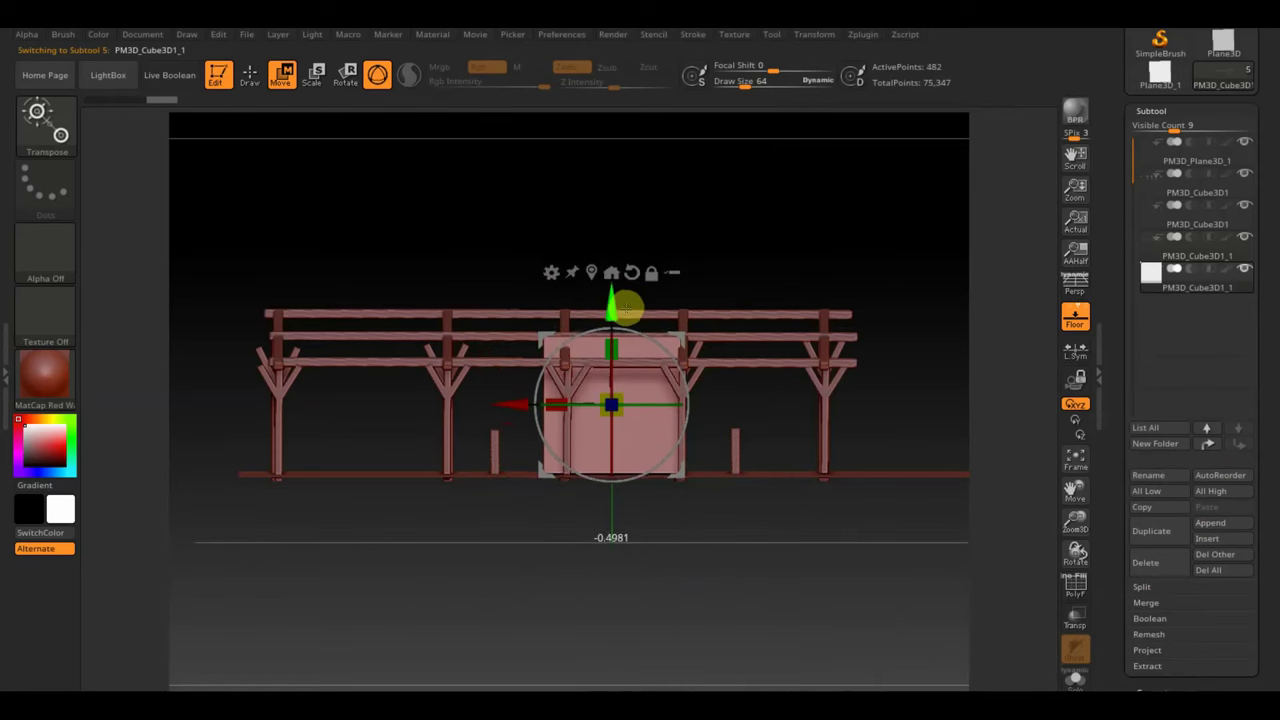
drag(611, 352, 611, 300)
Step: Flatten the cube along X into a thin panel and slide it between the central posts
mouse_move(716, 253)
mouse_down()
mouse_move(731, 251)
mouse_move(826, 354)
mouse_move(866, 551)
mouse_up()
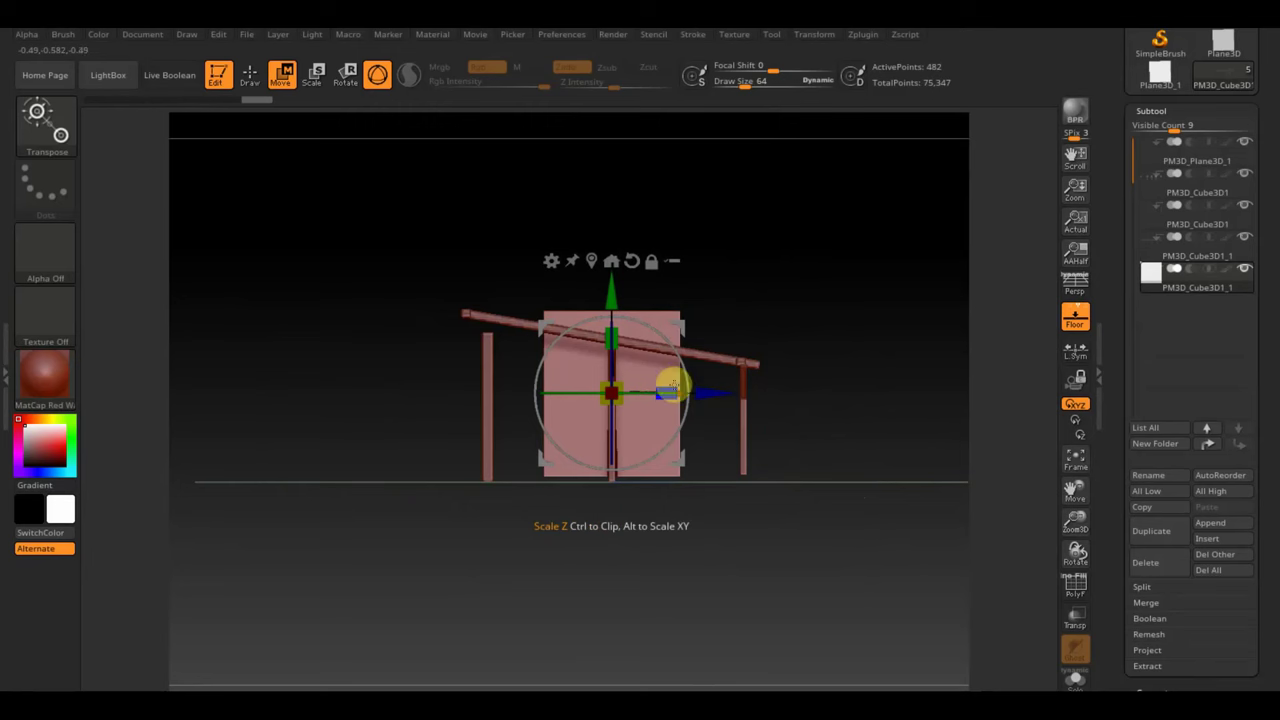
drag(670, 387, 590, 387)
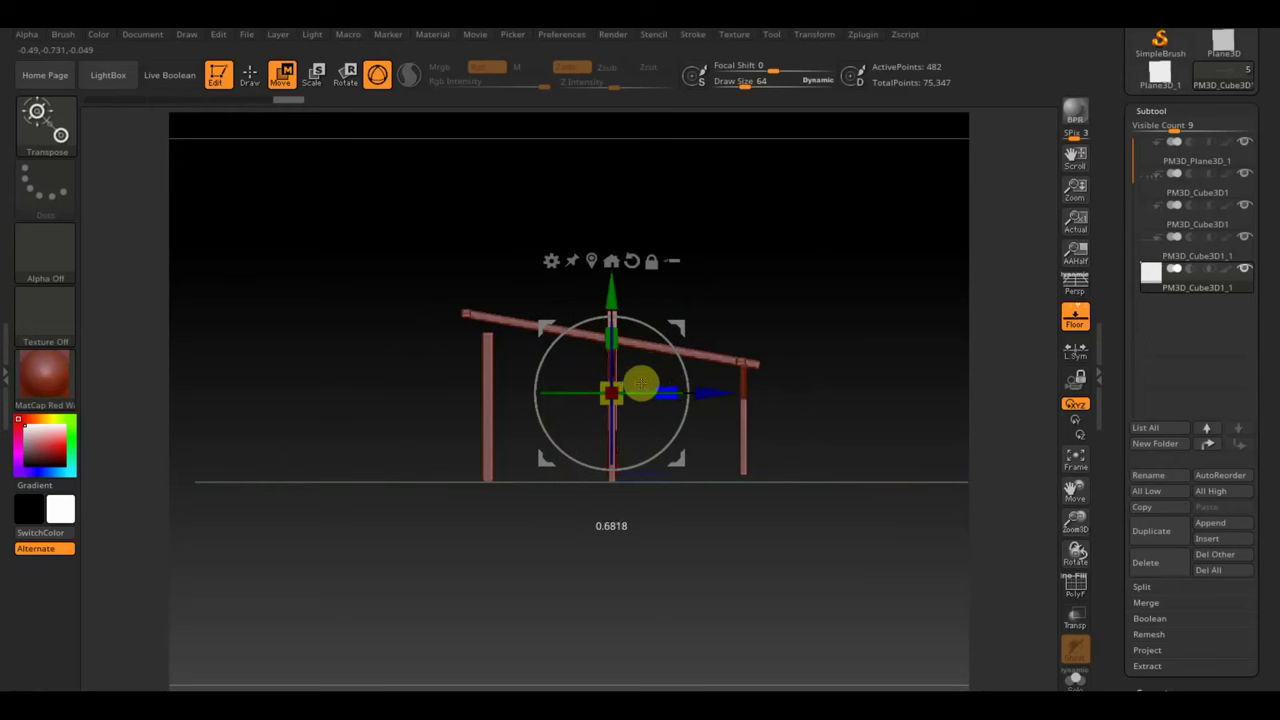
drag(706, 388, 592, 396)
mouse_move(653, 541)
mouse_down()
mouse_move(689, 597)
mouse_move(766, 600)
mouse_up()
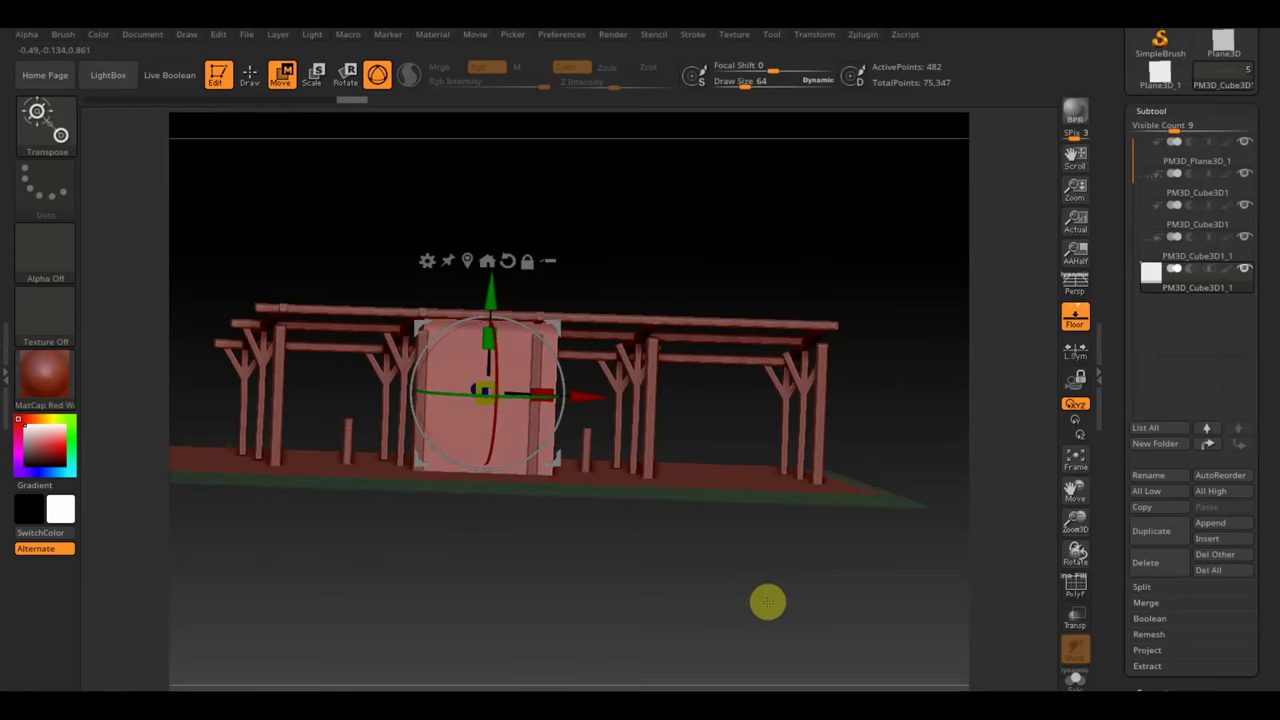
shift+drag(854, 497, 843, 586)
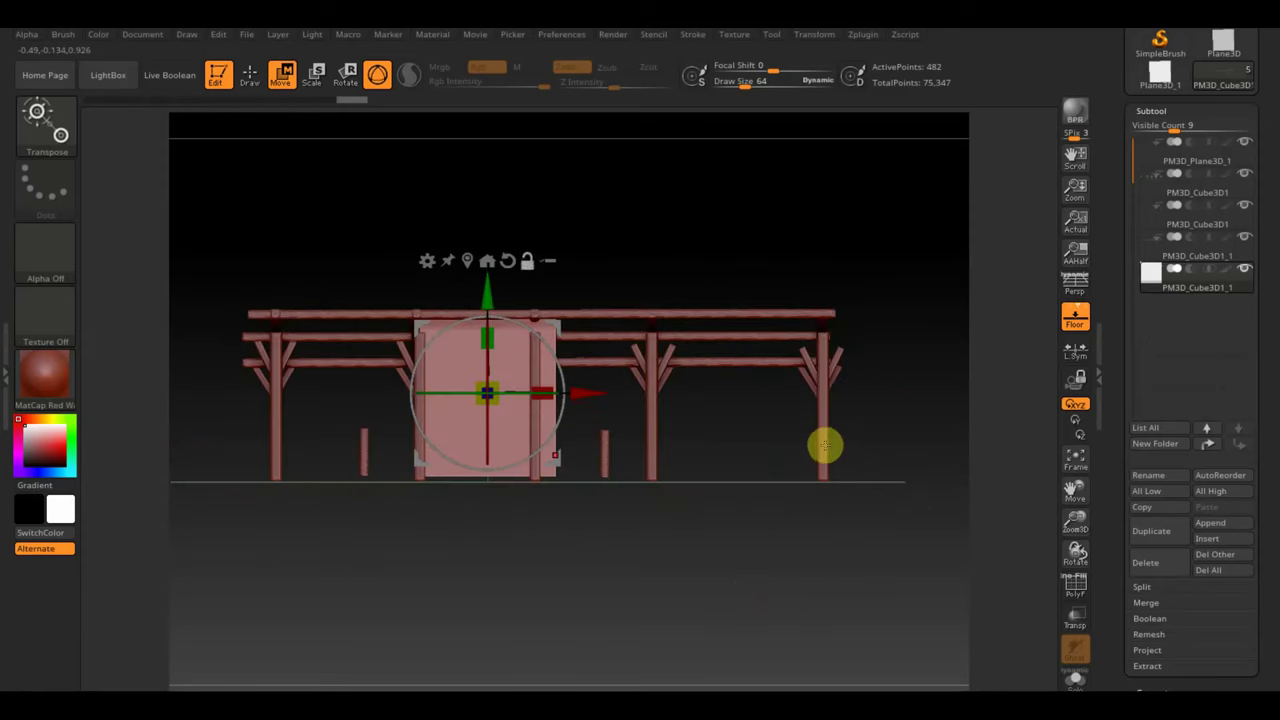
alt+click(825, 446)
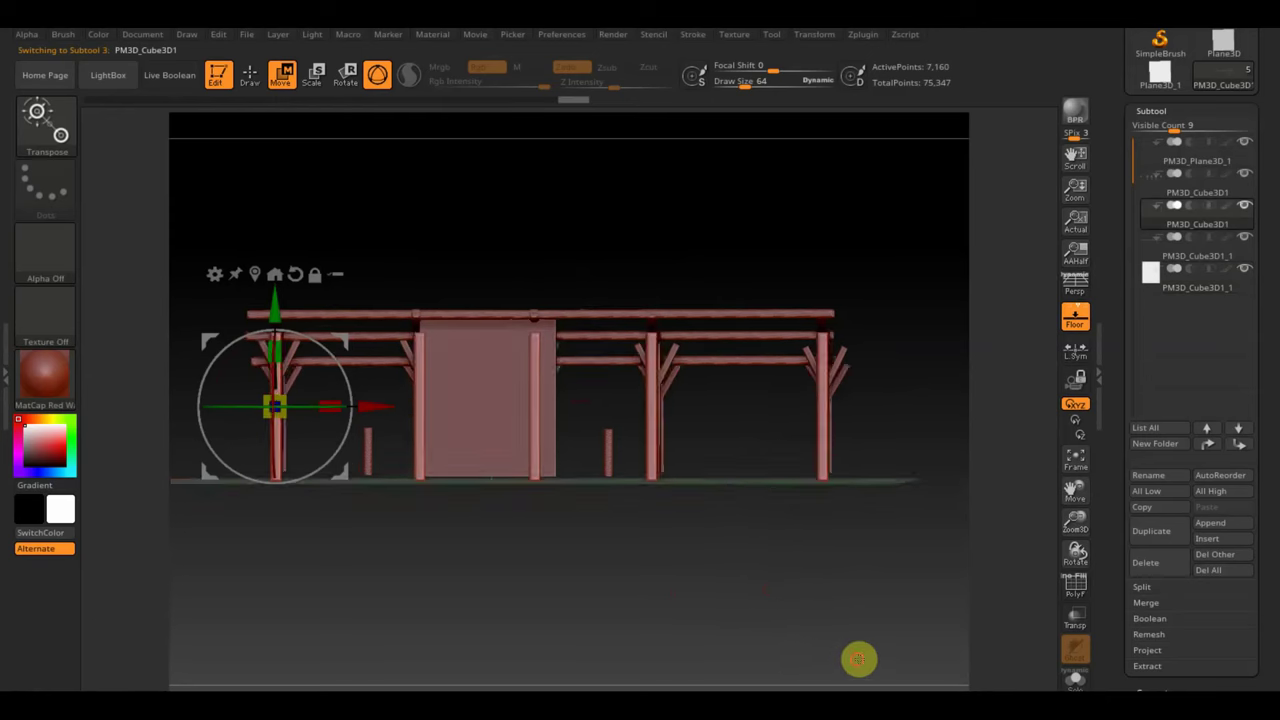
Step: In side view, stretch the left front post about 1.09× along Y to reach the ground line
drag(857, 657, 770, 665)
alt+drag(616, 600, 803, 583)
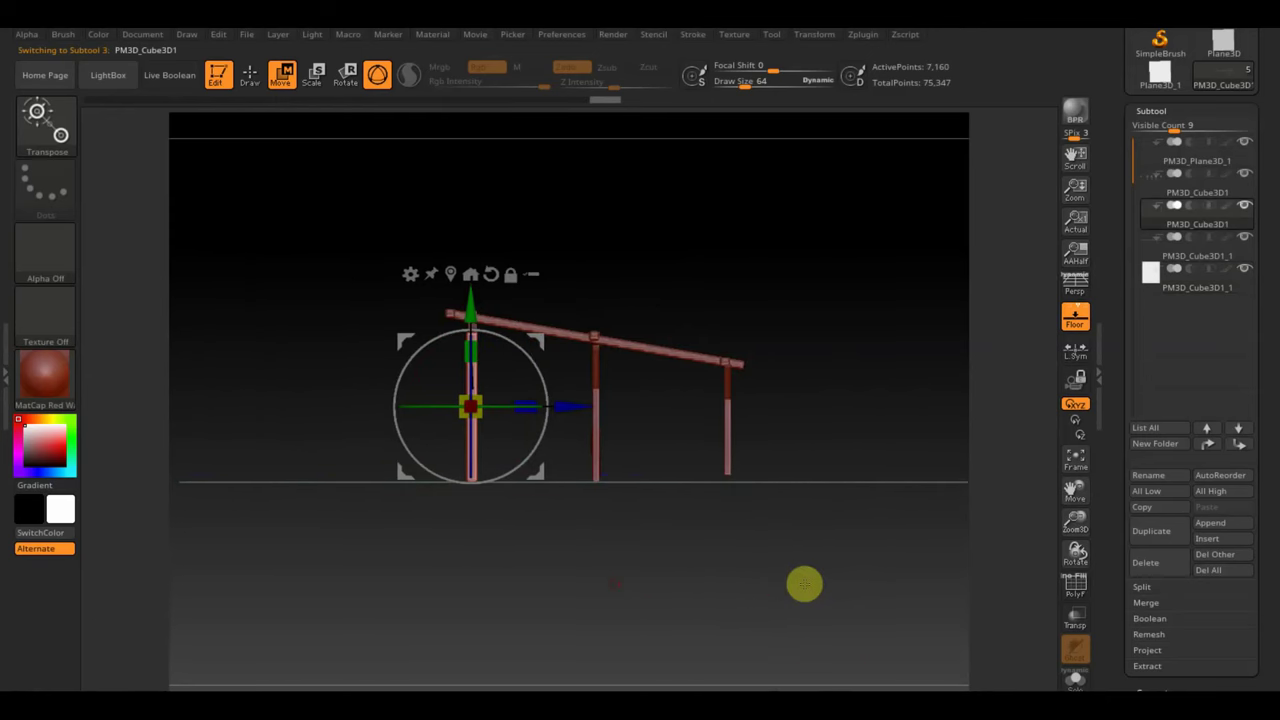
ctrl+drag(395, 208, 486, 554)
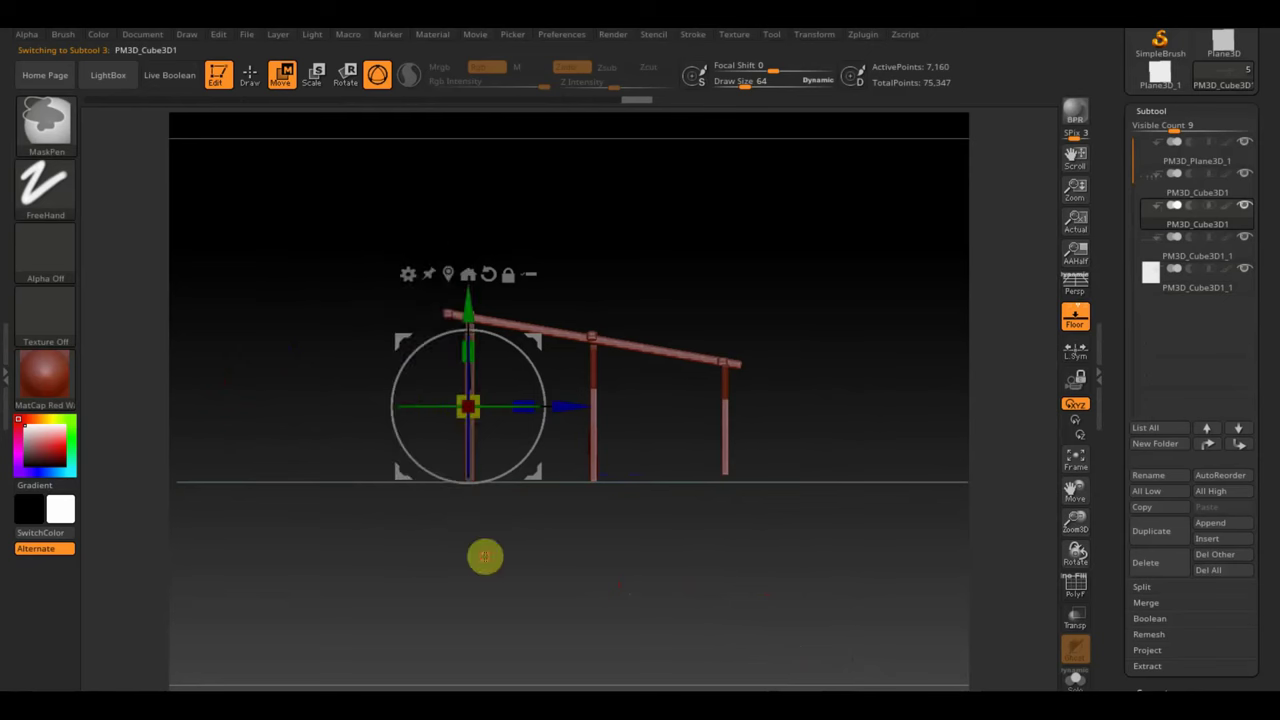
key(ctrl)
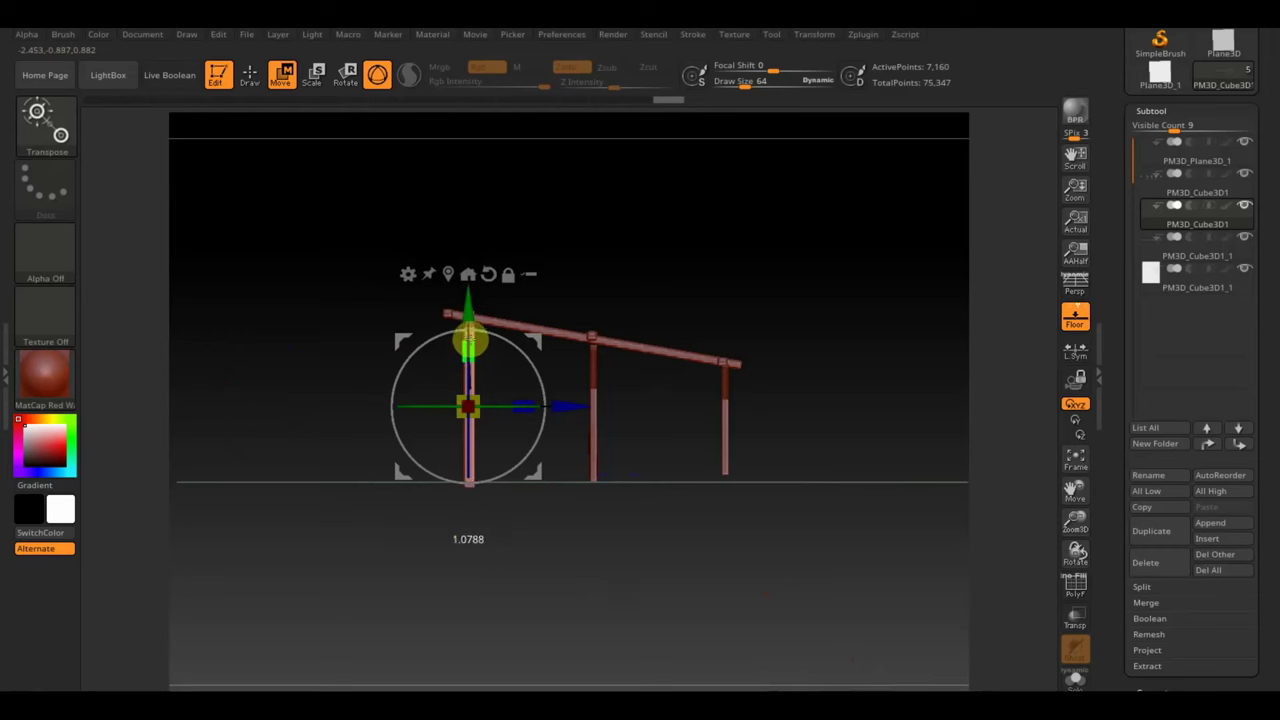
mouse_move(468, 338)
mouse_down()
mouse_move(468, 312)
mouse_move(475, 345)
mouse_up()
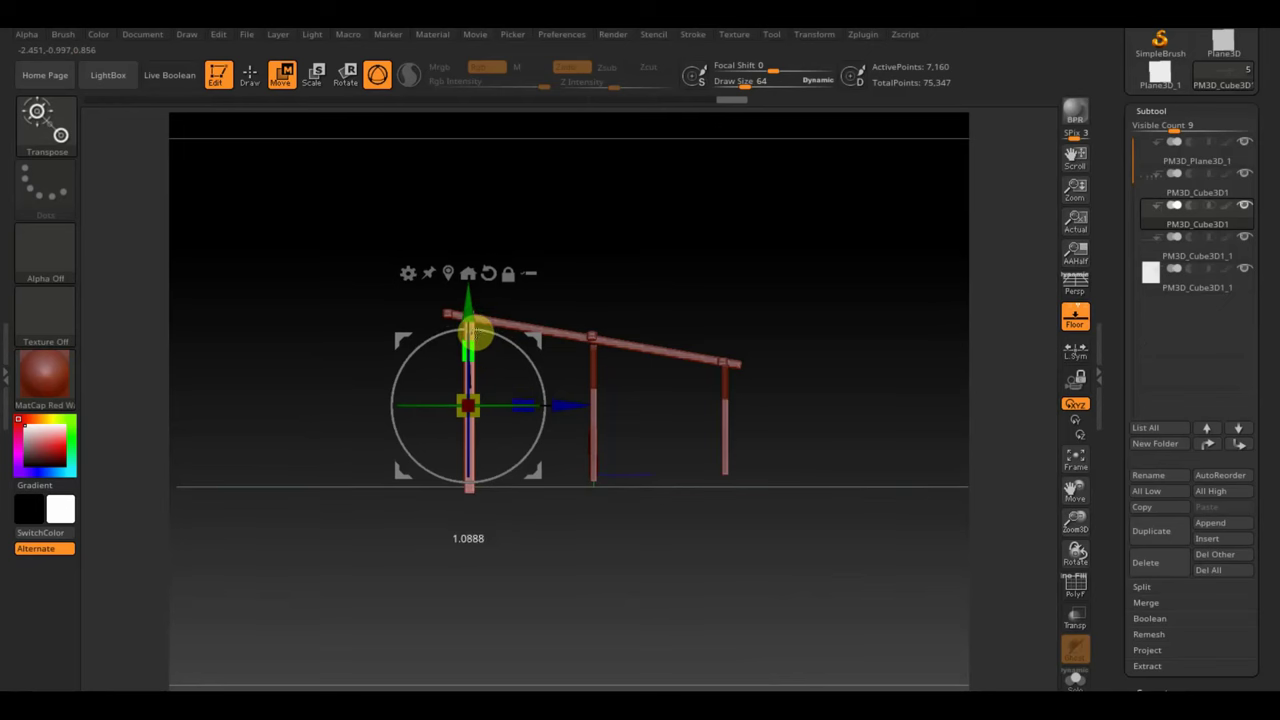
mouse_move(603, 269)
mouse_down()
mouse_move(640, 257)
mouse_move(677, 270)
mouse_move(751, 235)
mouse_up()
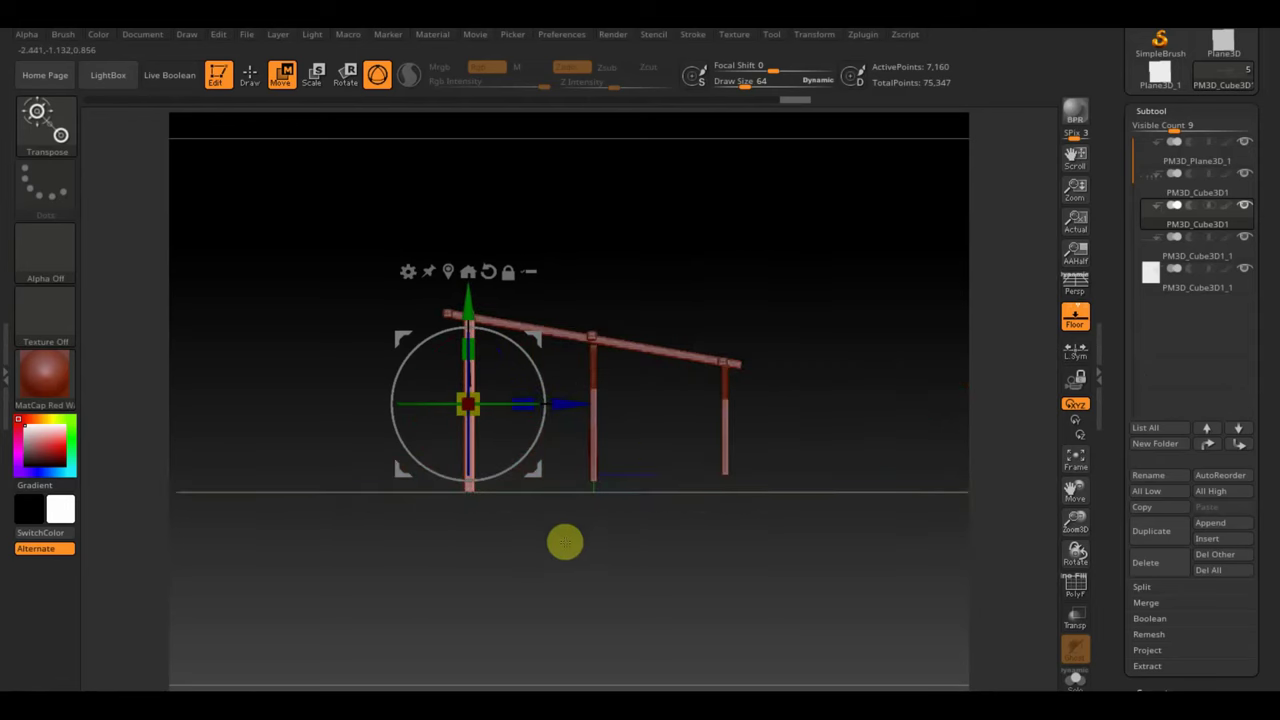
Step: Trim the left post flush at the ground line with a TrimRect stroke
click(250, 78)
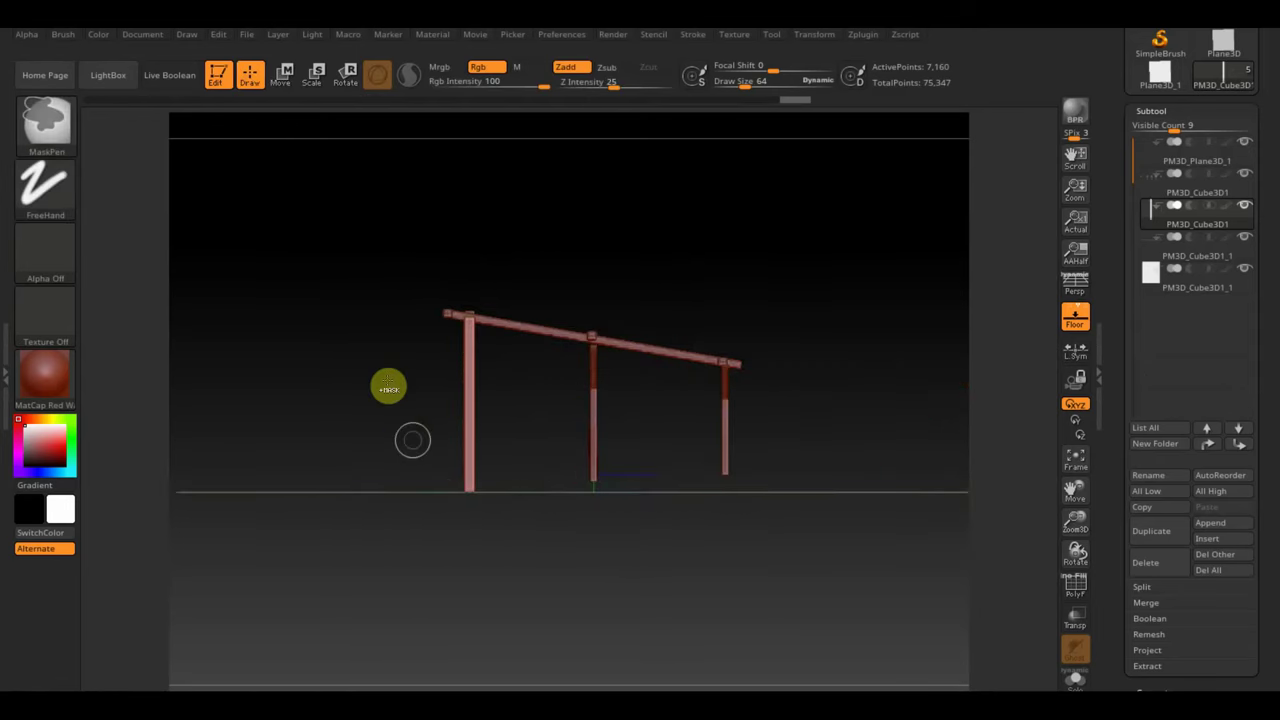
ctrl+shift+click(50, 122)
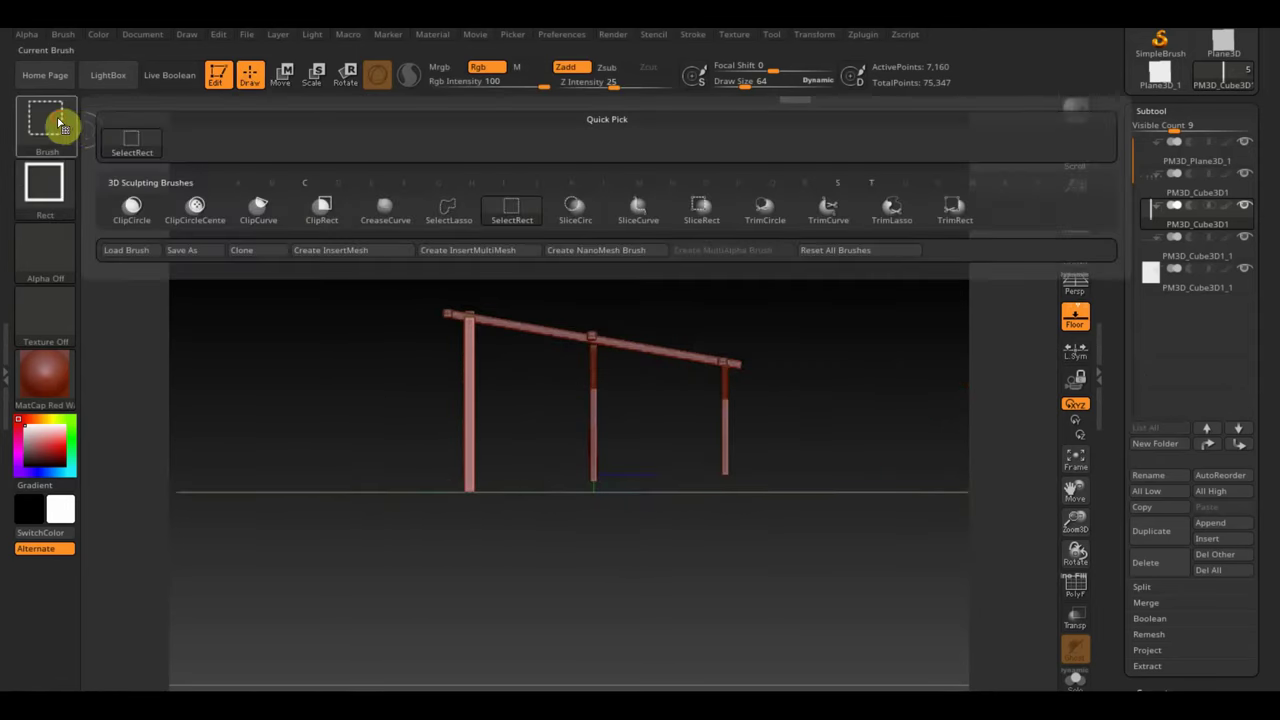
click(955, 205)
ctrl+shift+drag(863, 637, 331, 483)
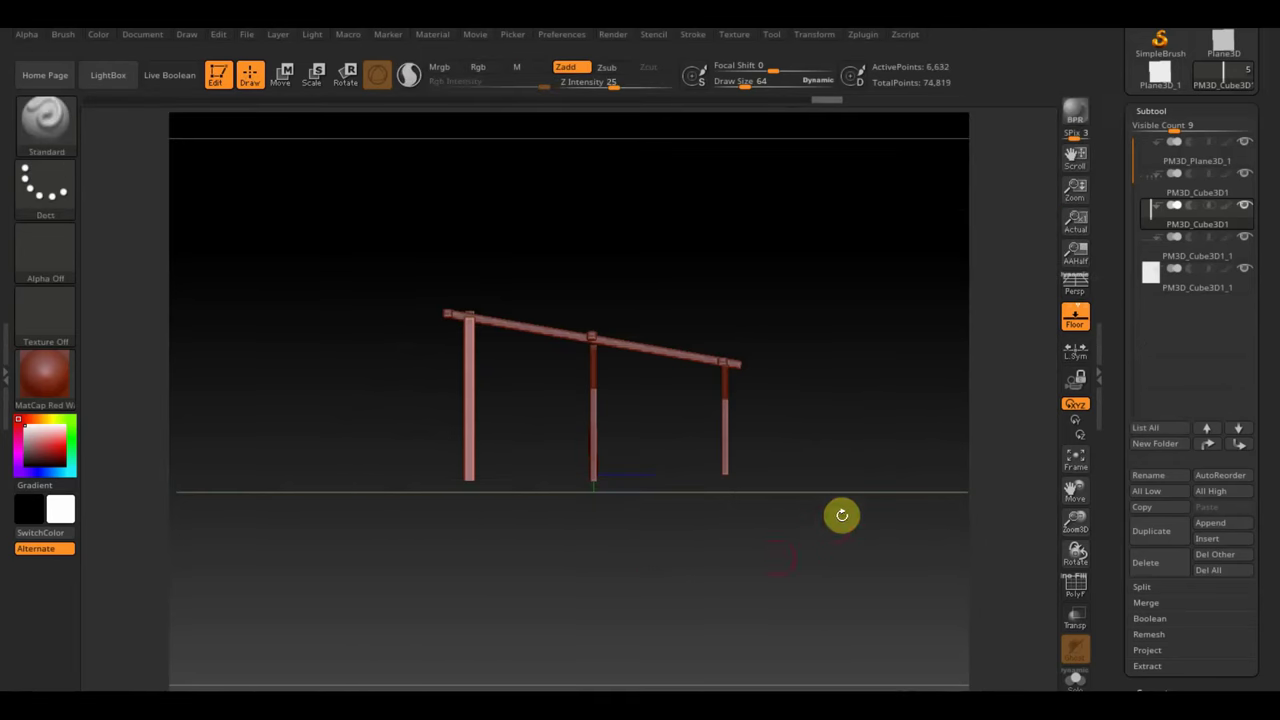
ctrl+shift+click(840, 515)
Step: Snap to a straight front view and select the wall panel subtool
shift+drag(798, 565, 820, 583)
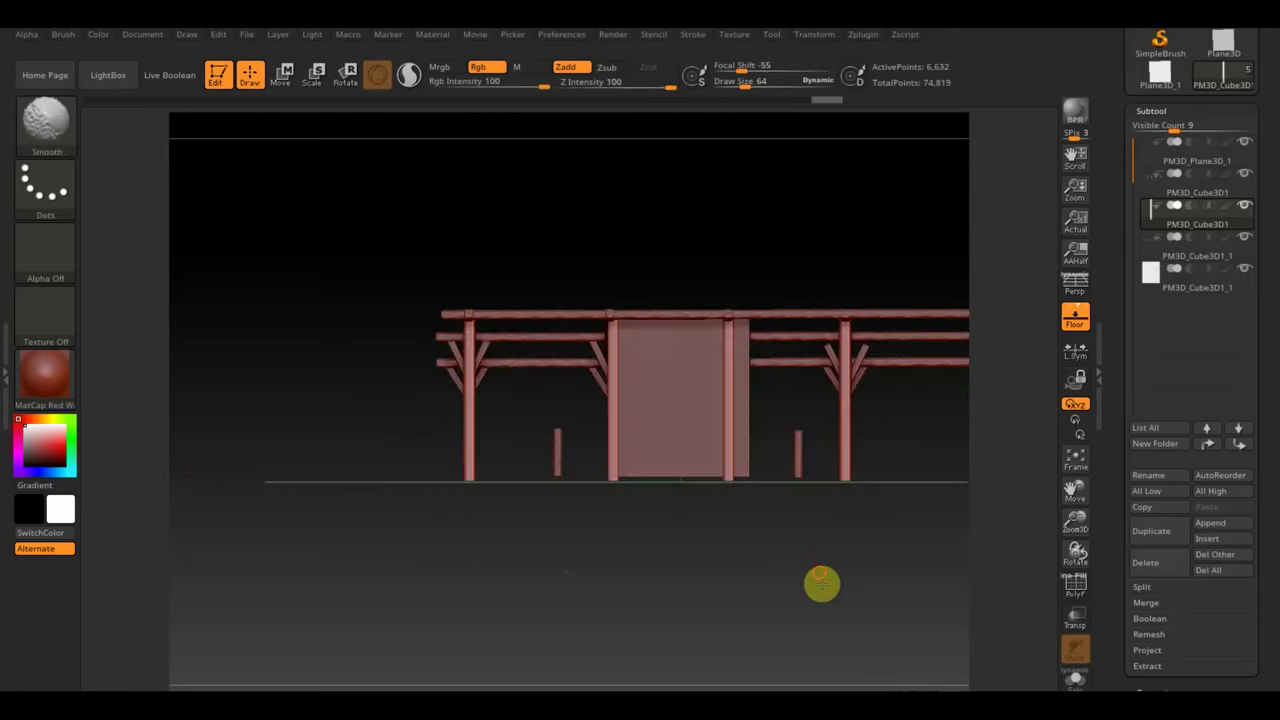
alt+click(688, 417)
shift+drag(746, 624, 788, 684)
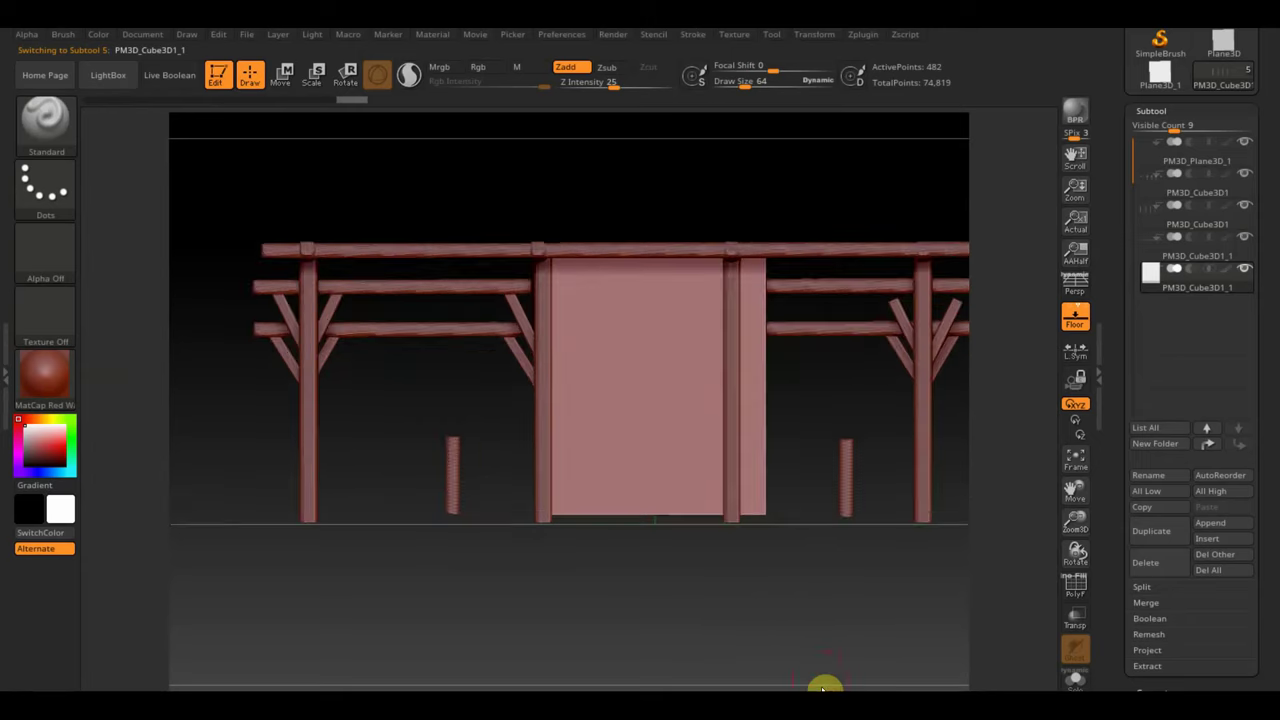
Step: Narrow the wall panel along X with the Move gizmo and lower it slightly along Y
click(634, 438)
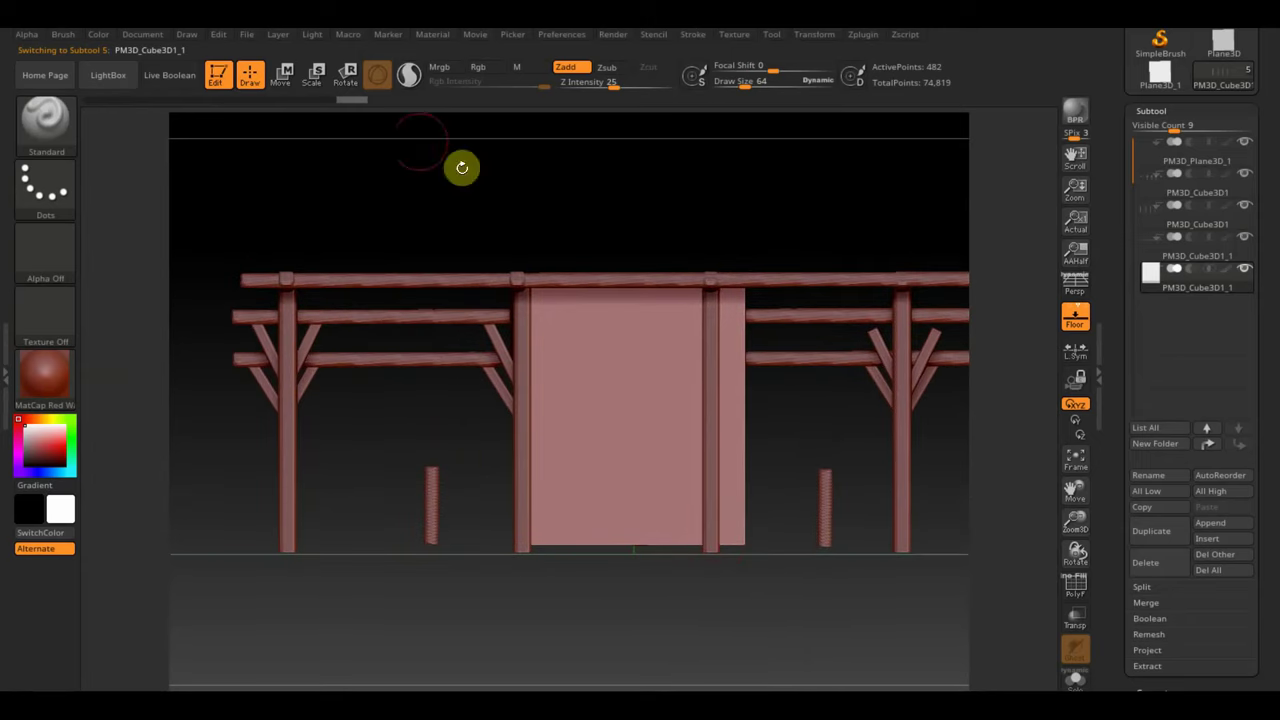
click(282, 74)
mouse_move(688, 405)
mouse_down()
mouse_move(675, 407)
mouse_move(737, 401)
mouse_move(722, 407)
mouse_up()
drag(621, 299, 619, 309)
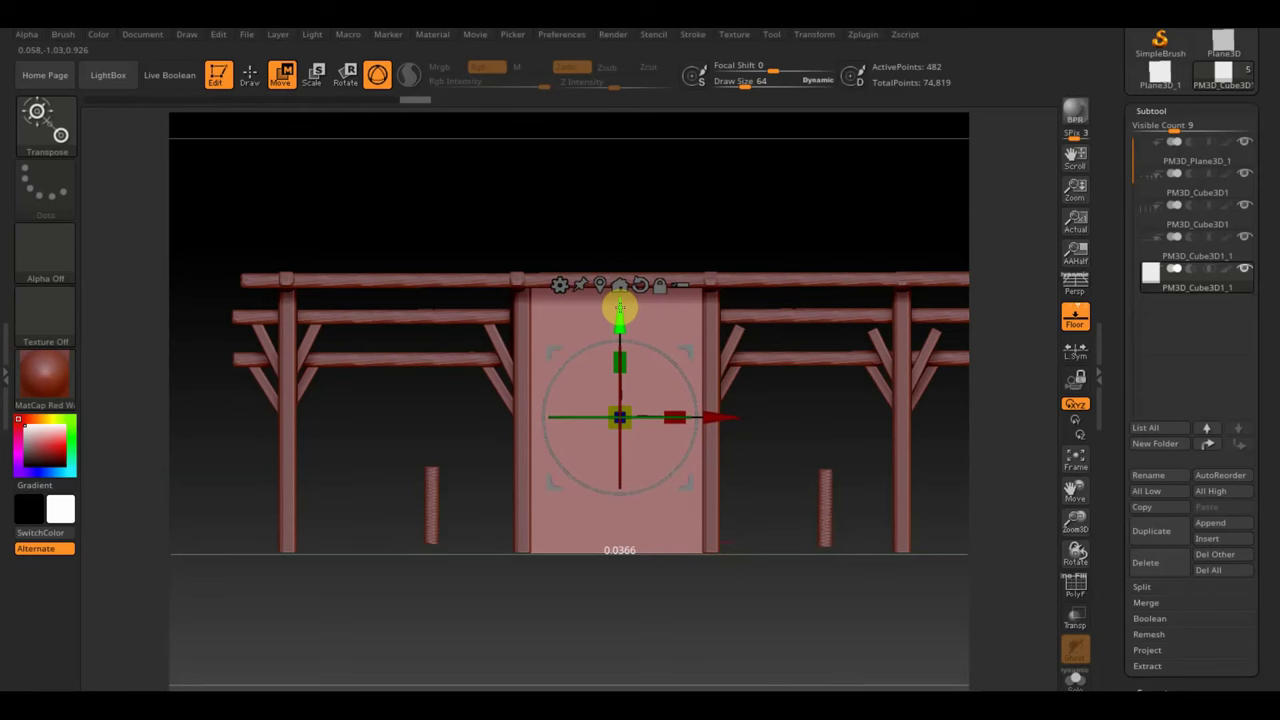
mouse_move(726, 631)
alt+mouse_down()
mouse_move(726, 643)
mouse_move(717, 609)
mouse_move(678, 631)
alt+mouse_up()
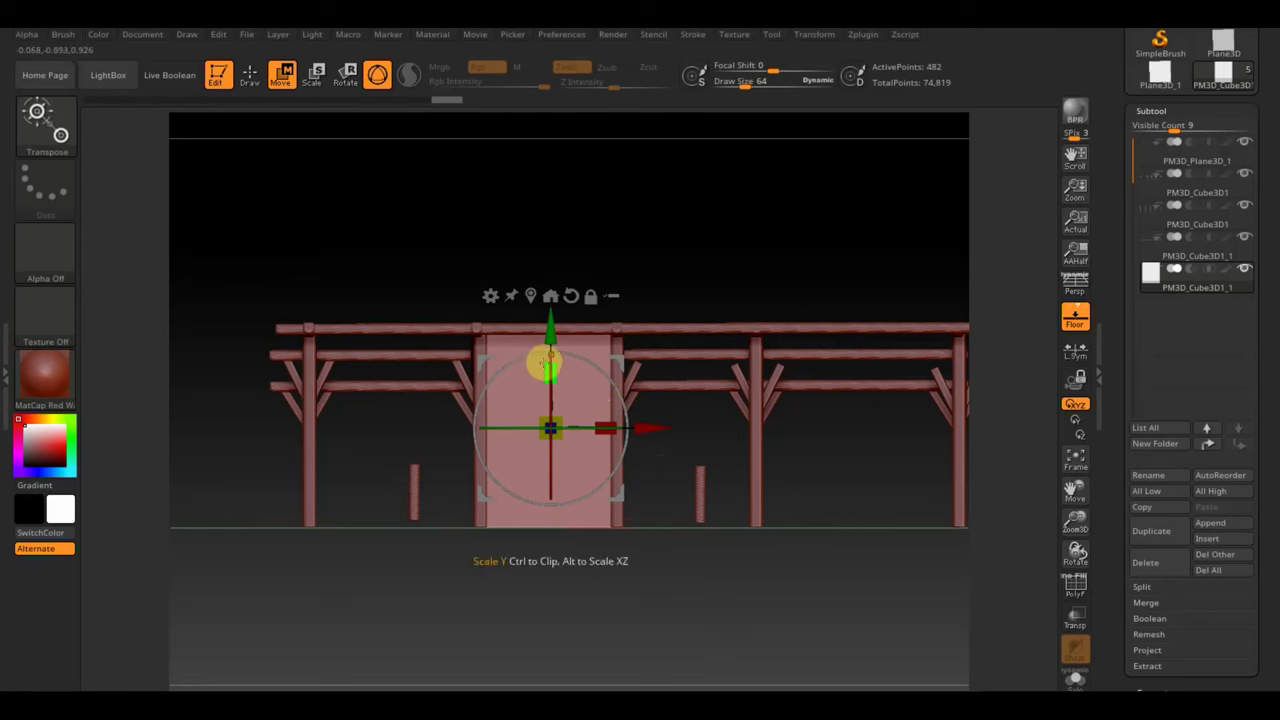
key(ctrl)
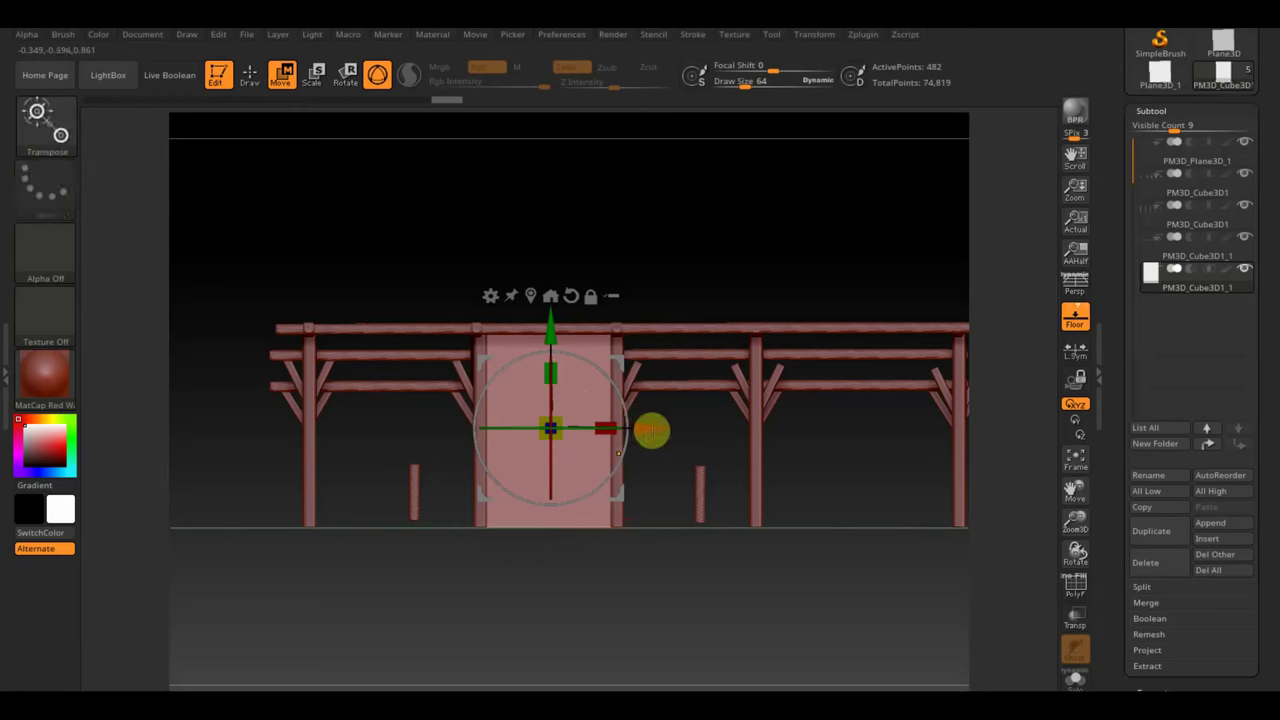
scroll(1275, 552, down, 3)
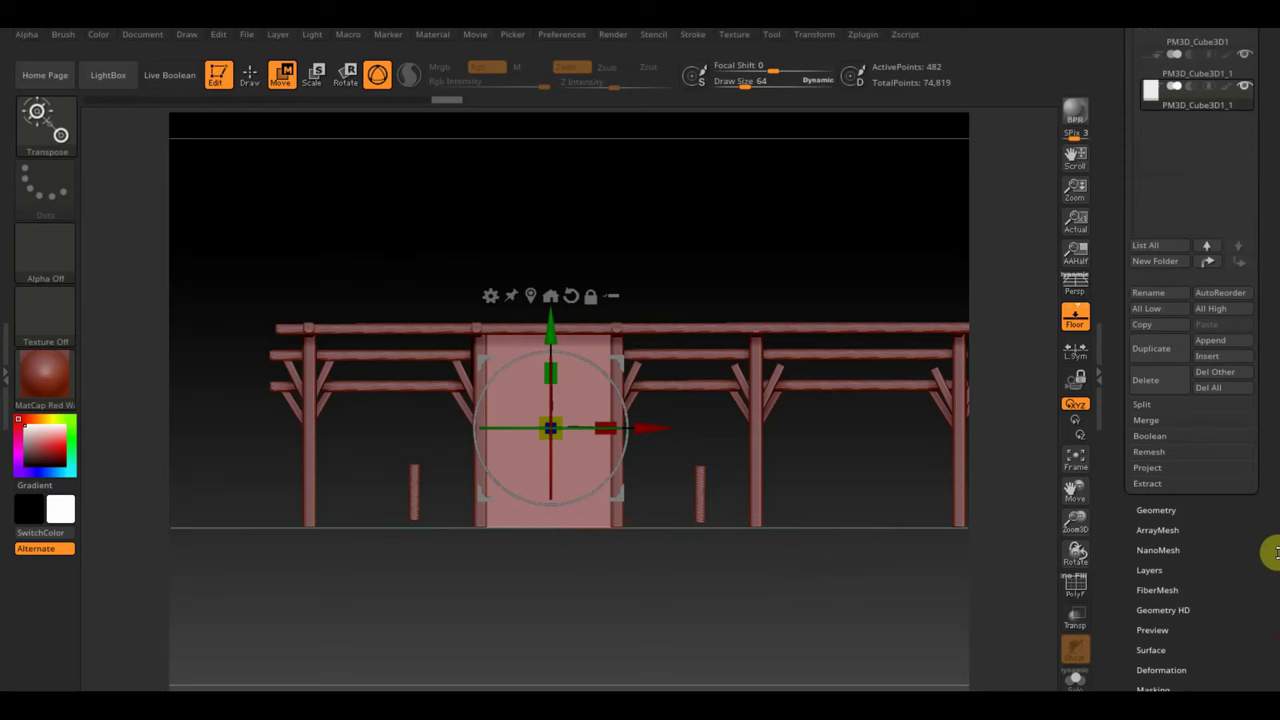
Step: DynaMesh the wall panel at resolution 312 and place a copy to its left
click(1166, 510)
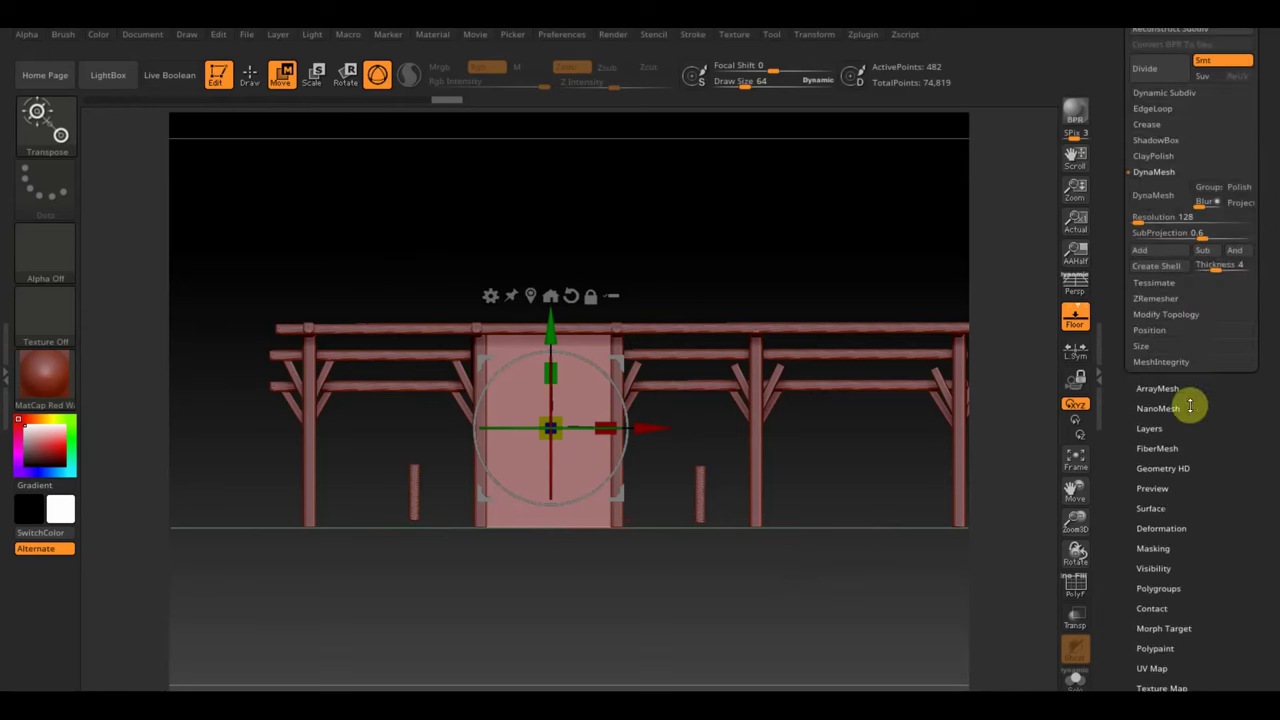
click(1153, 197)
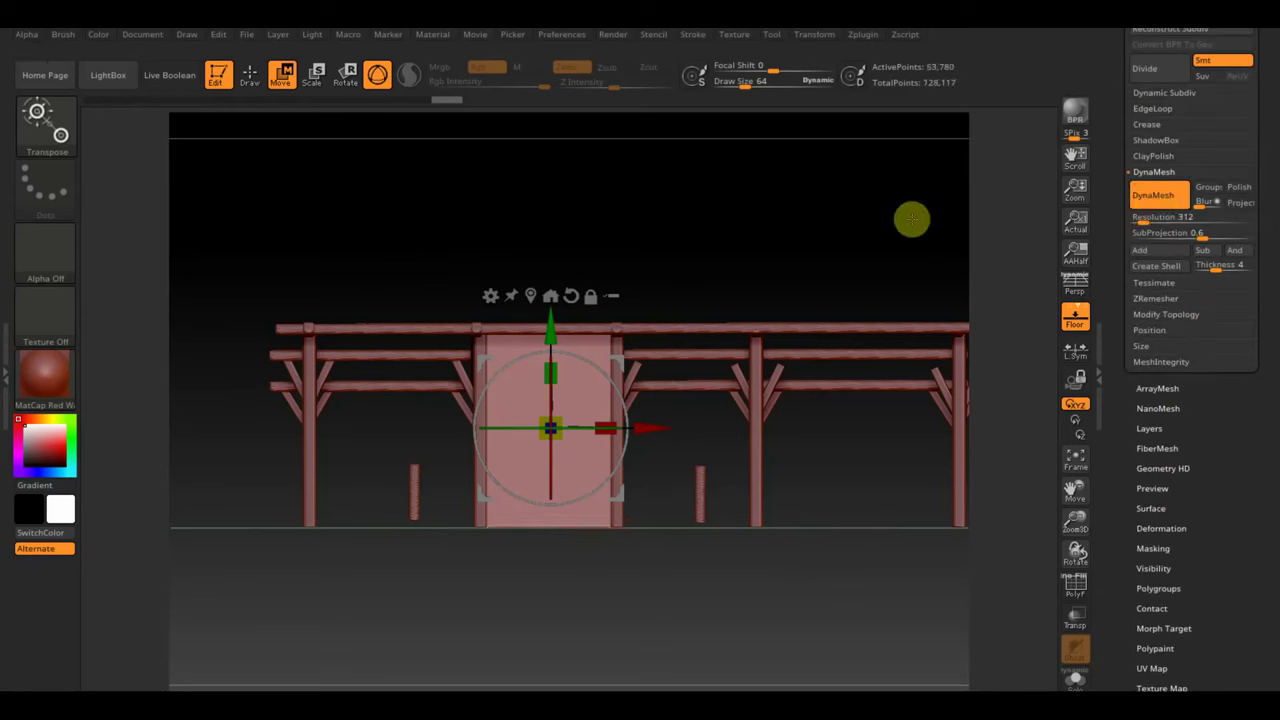
key(ctrl)
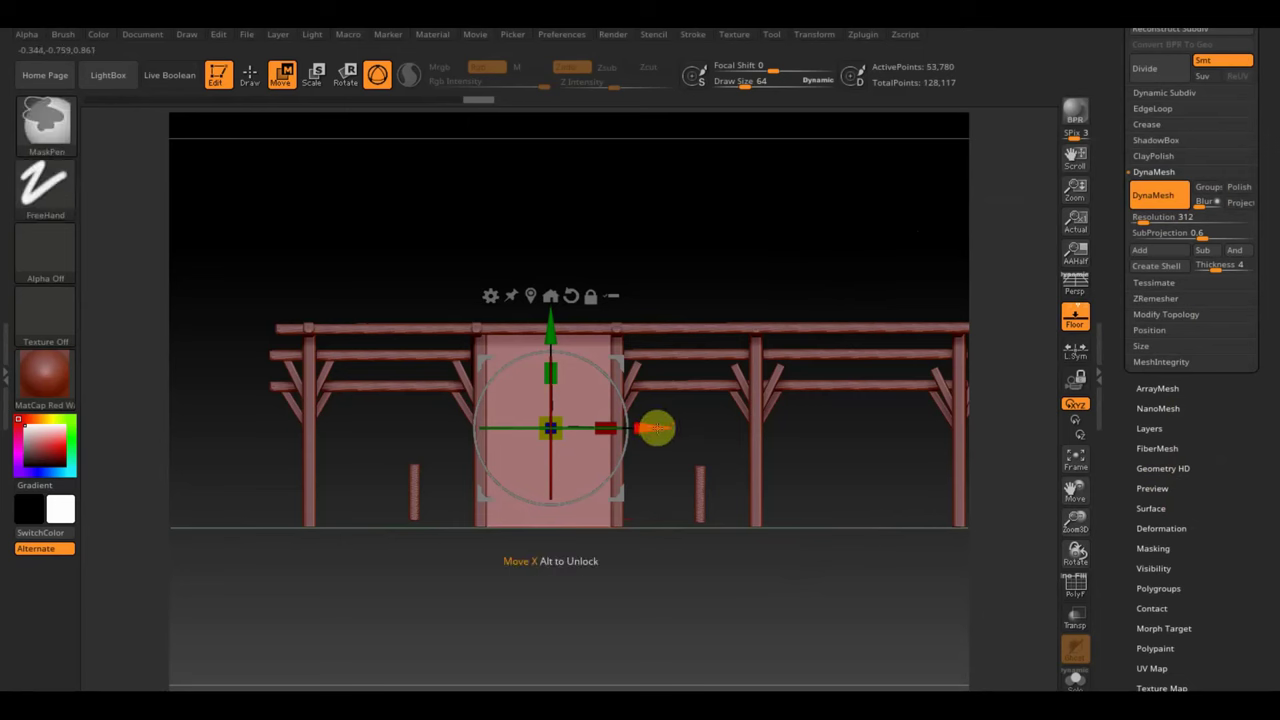
ctrl+drag(661, 427, 520, 428)
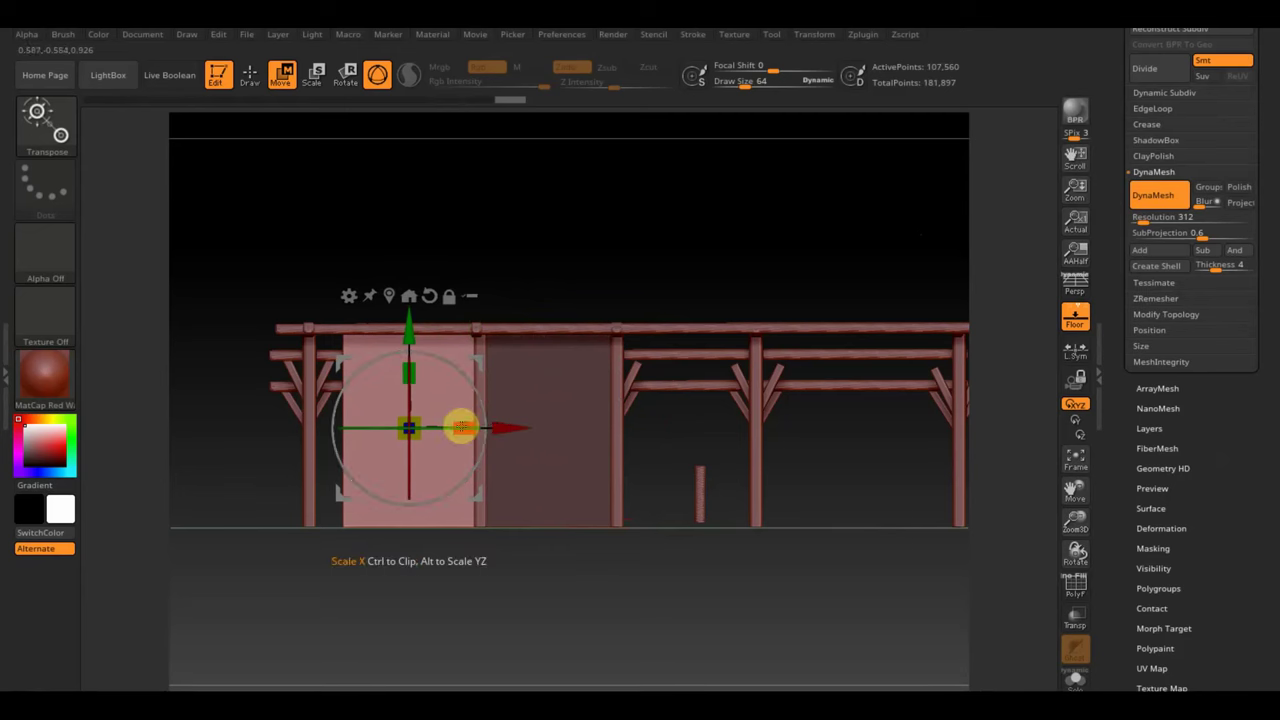
Step: Resize the panels along X to fill each bay between the posts, then clear the mask
drag(463, 422, 797, 482)
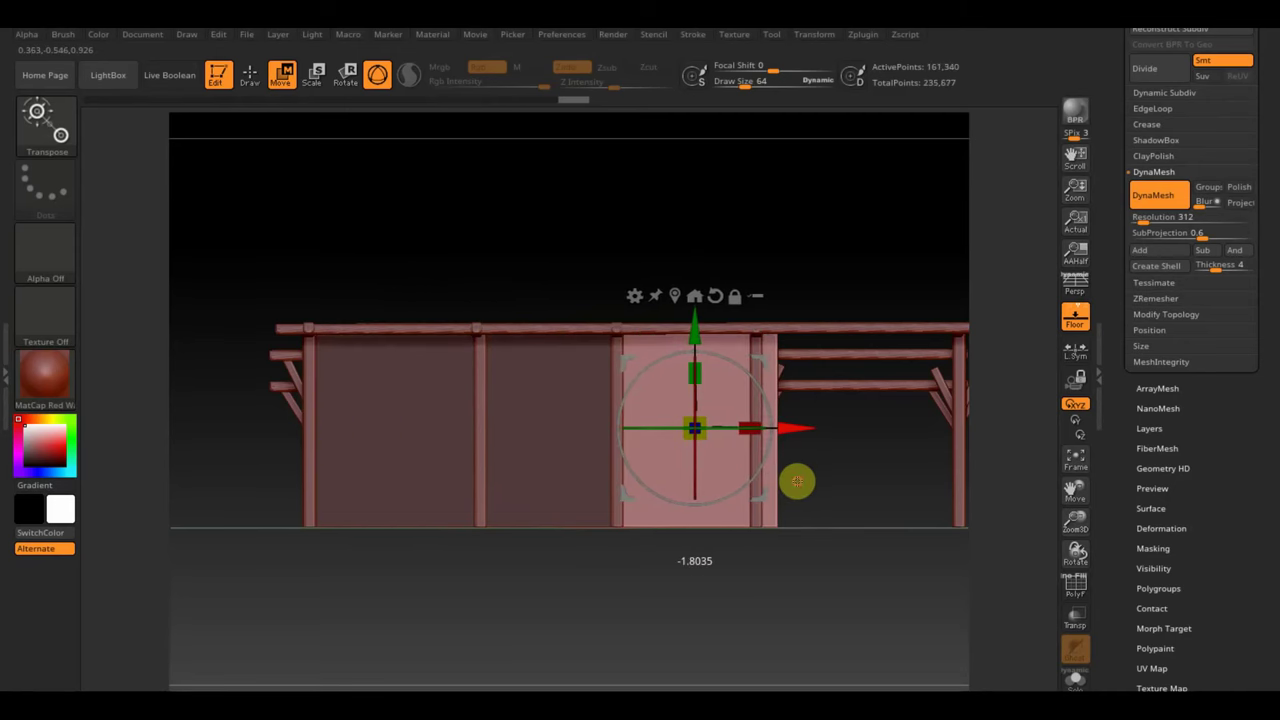
mouse_move(756, 427)
mouse_down()
mouse_move(740, 424)
mouse_move(917, 460)
mouse_up()
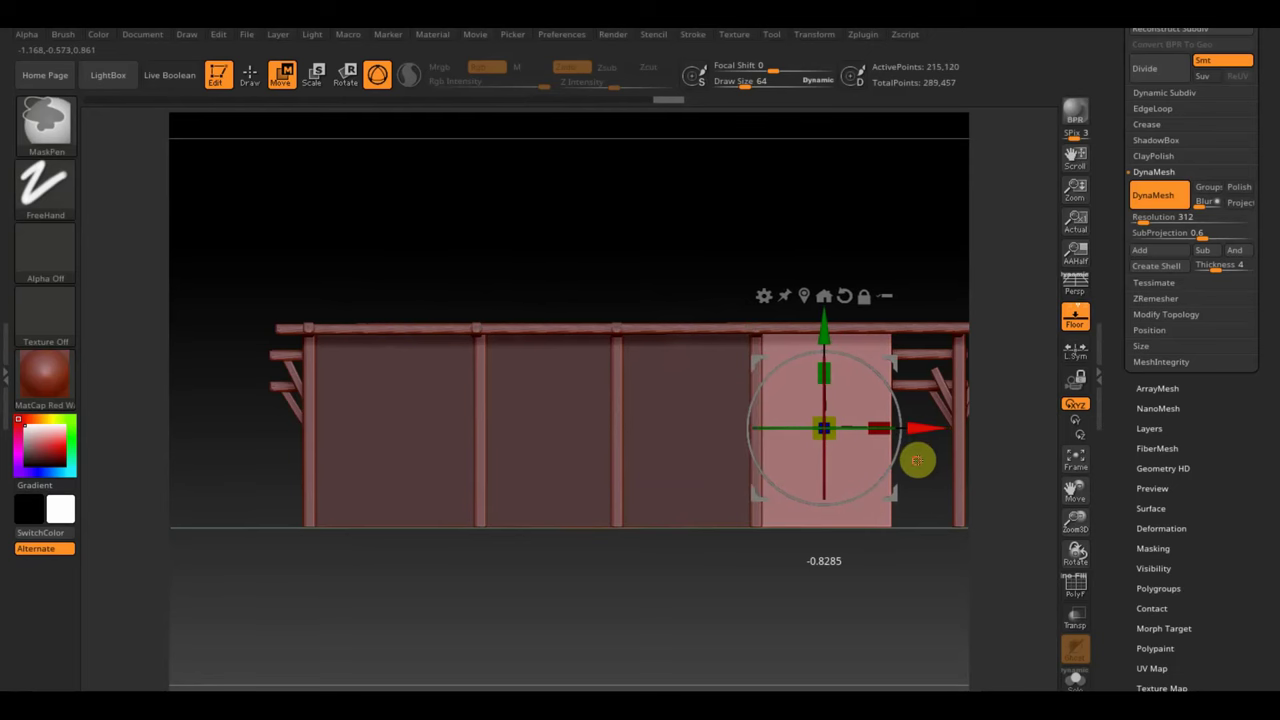
drag(886, 428, 968, 440)
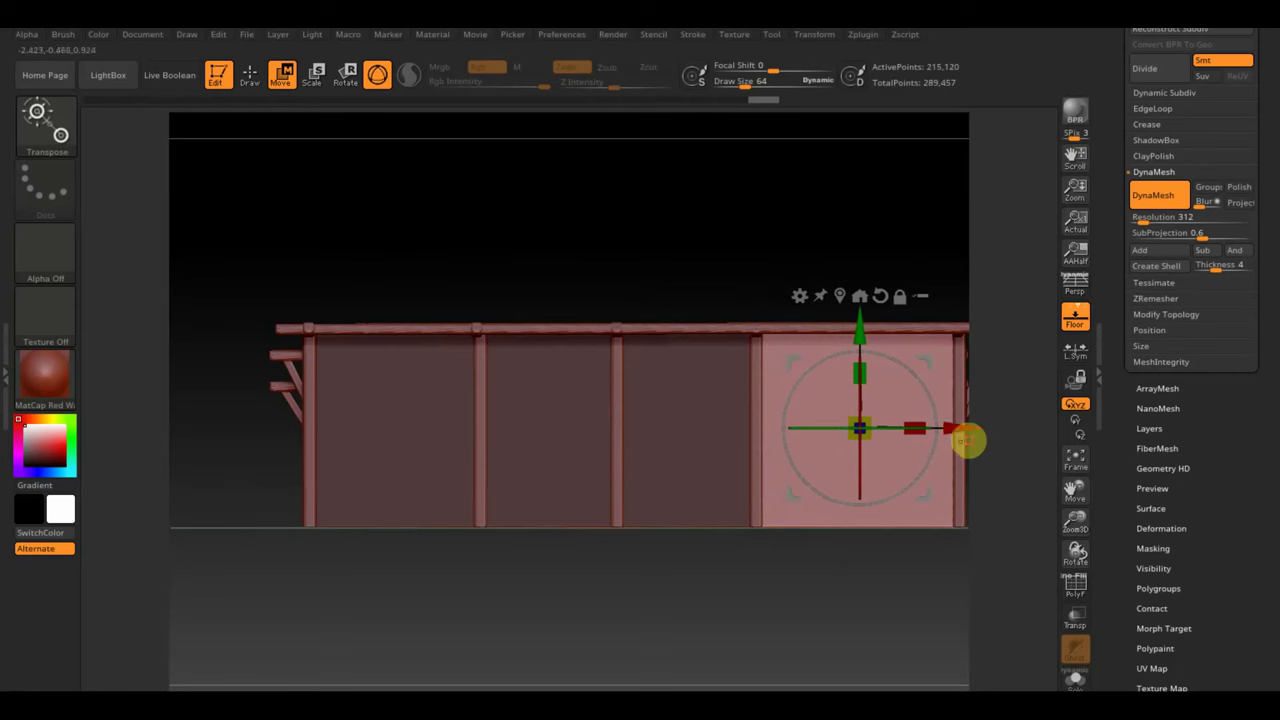
mouse_move(826, 611)
mouse_down()
mouse_move(637, 608)
mouse_move(354, 551)
mouse_move(229, 543)
mouse_up()
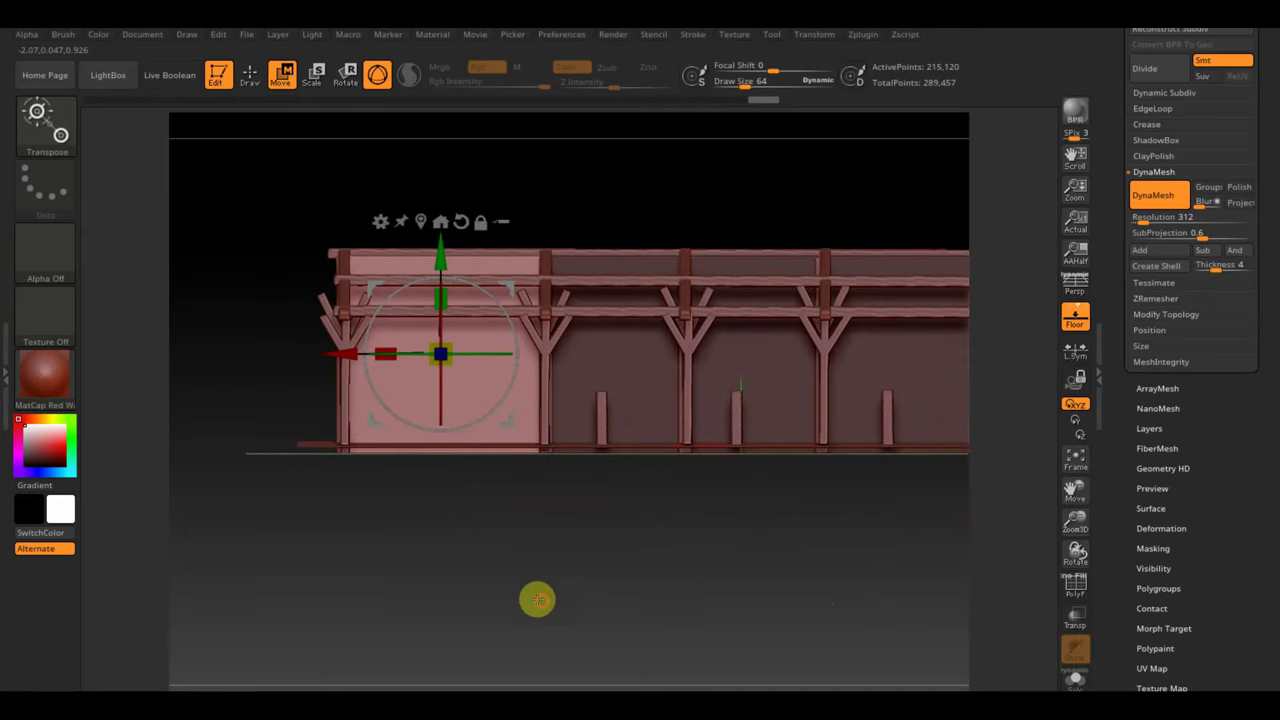
mouse_move(534, 597)
alt+mouse_down()
mouse_move(523, 549)
mouse_move(566, 591)
mouse_move(617, 573)
alt+mouse_up()
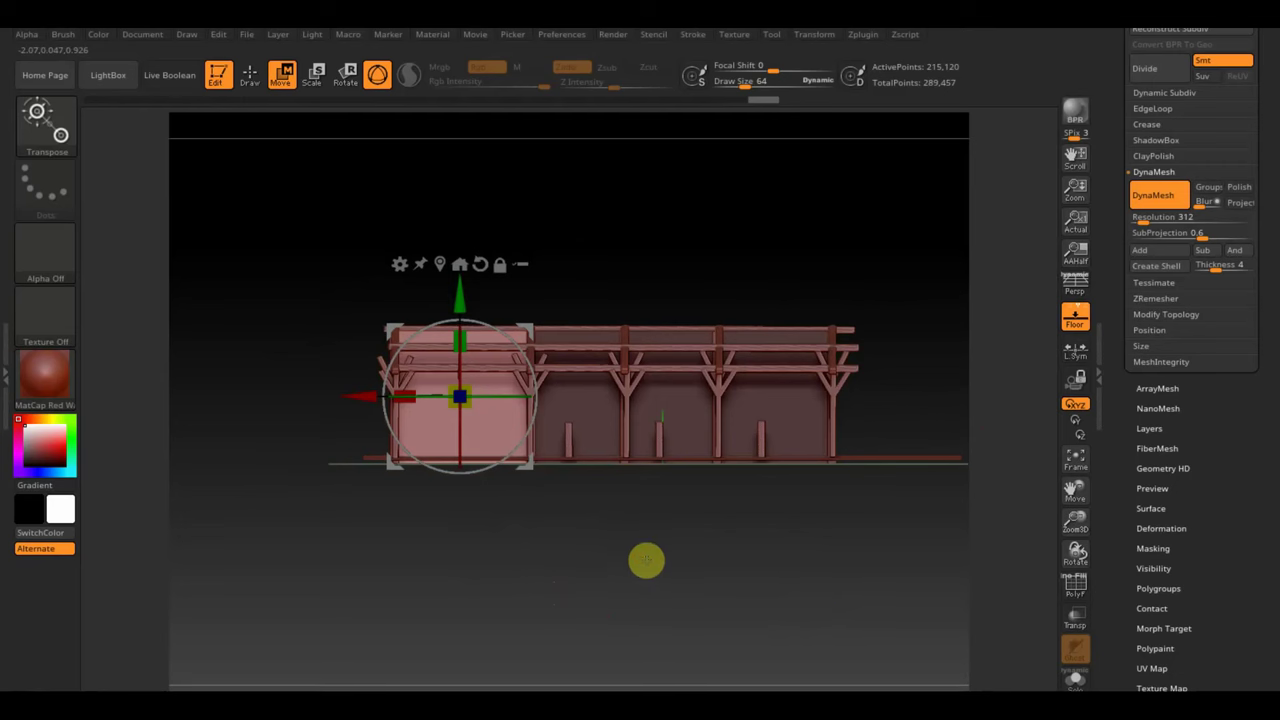
key(ctrl)
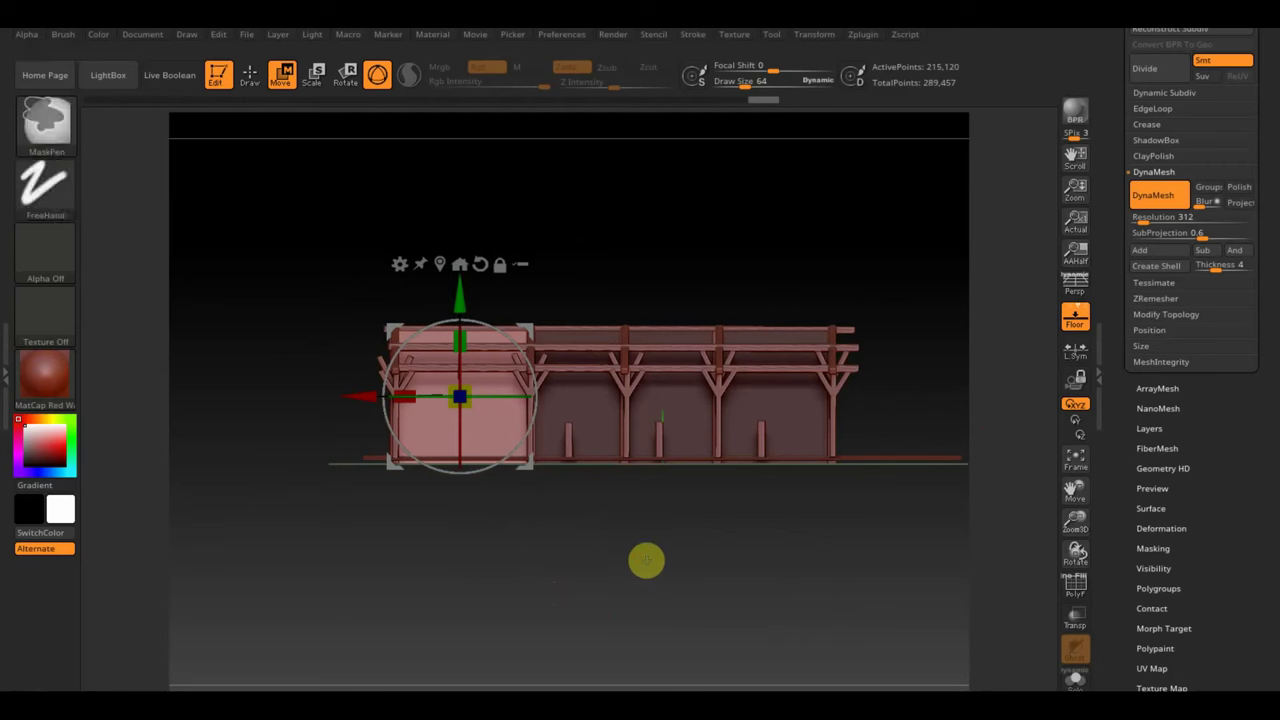
ctrl+click(646, 560)
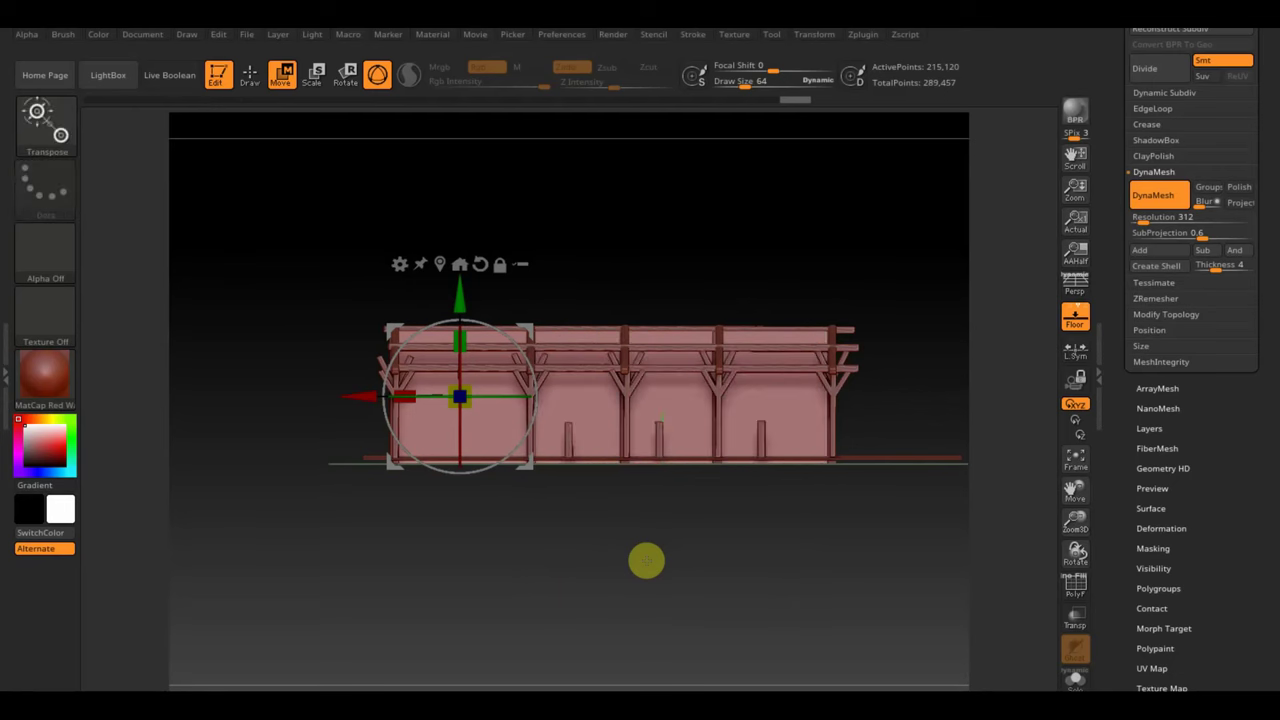
Step: Duplicate the wall panel subtool, creating PM3D_Cube3D1_2
drag(1275, 176, 1266, 271)
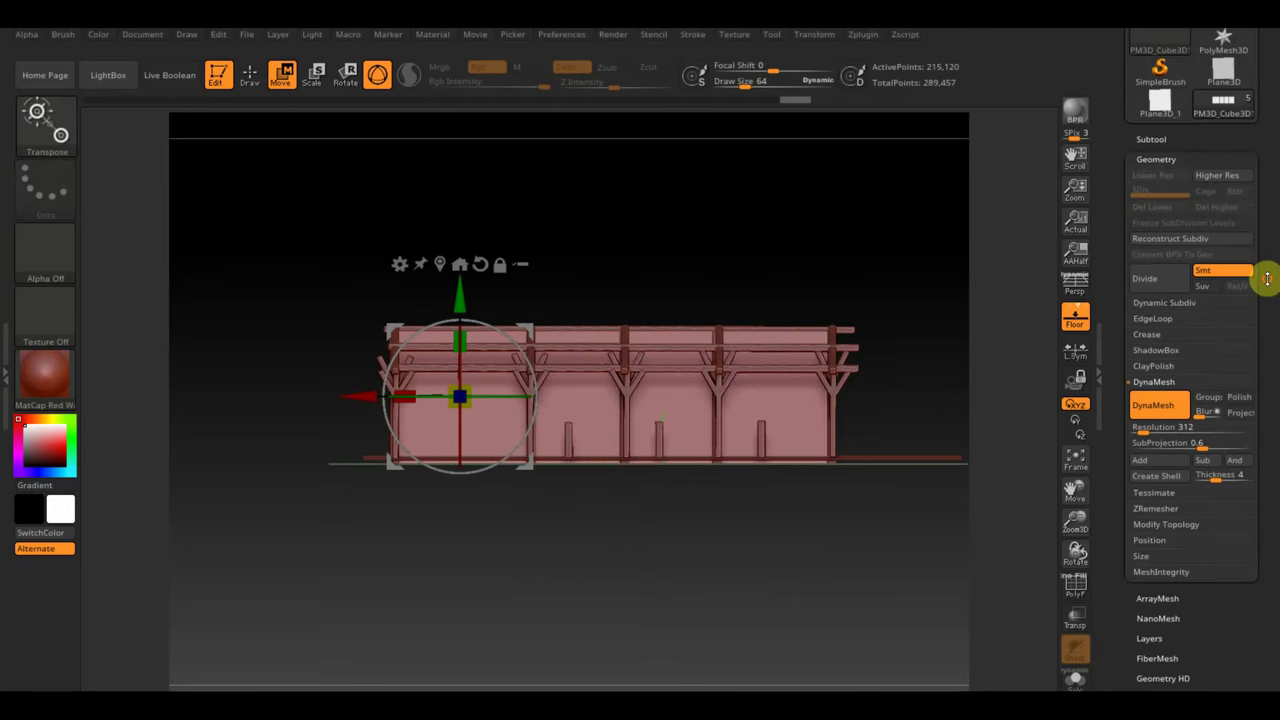
click(1157, 143)
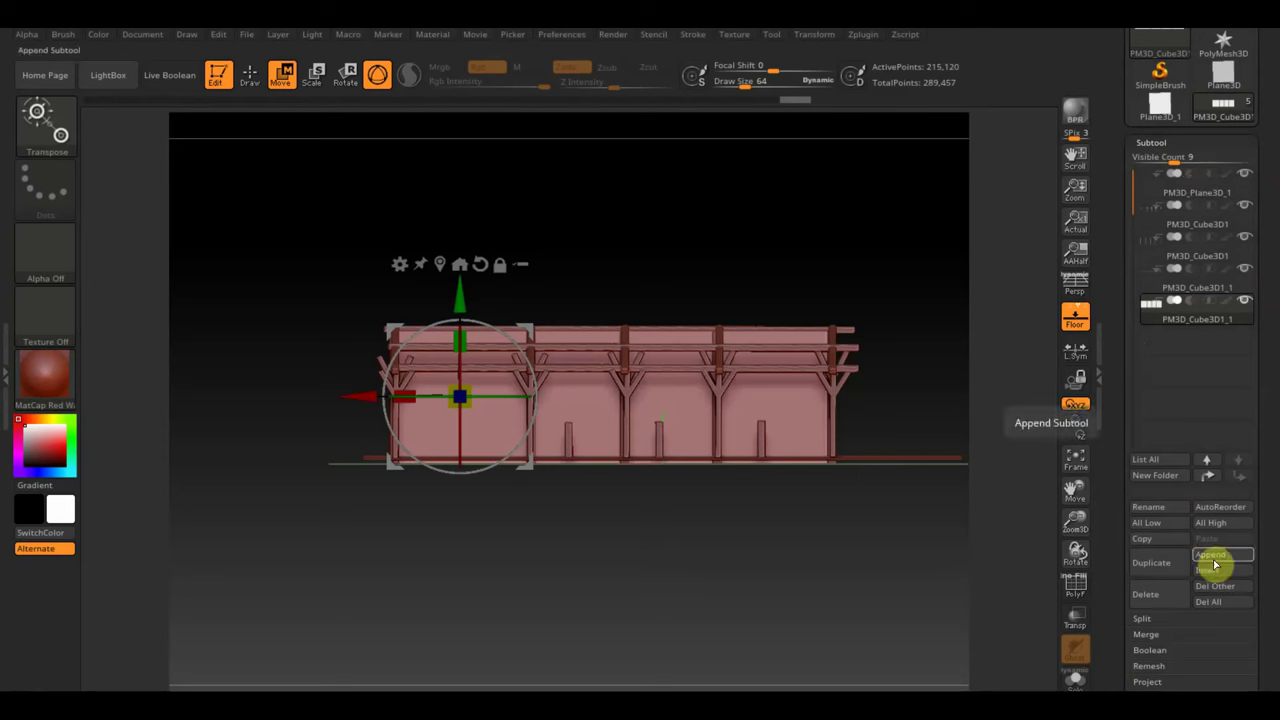
click(1155, 562)
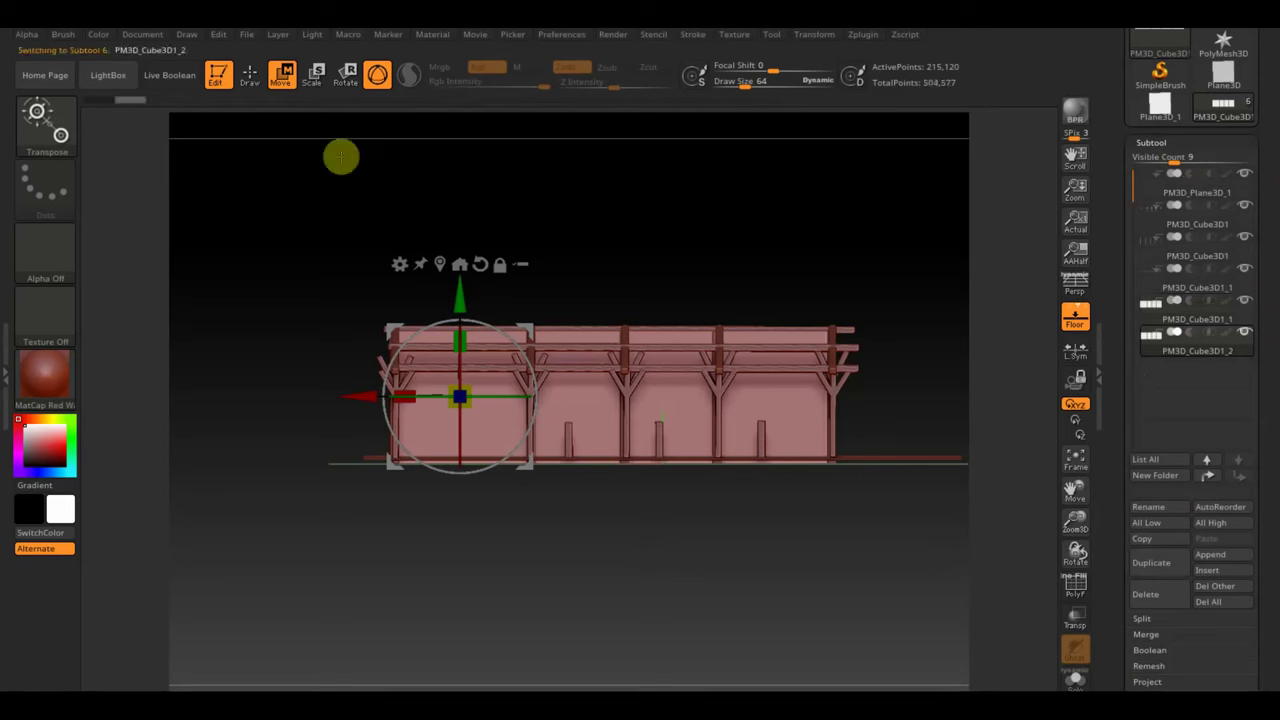
click(249, 76)
ctrl+shift+click(468, 408)
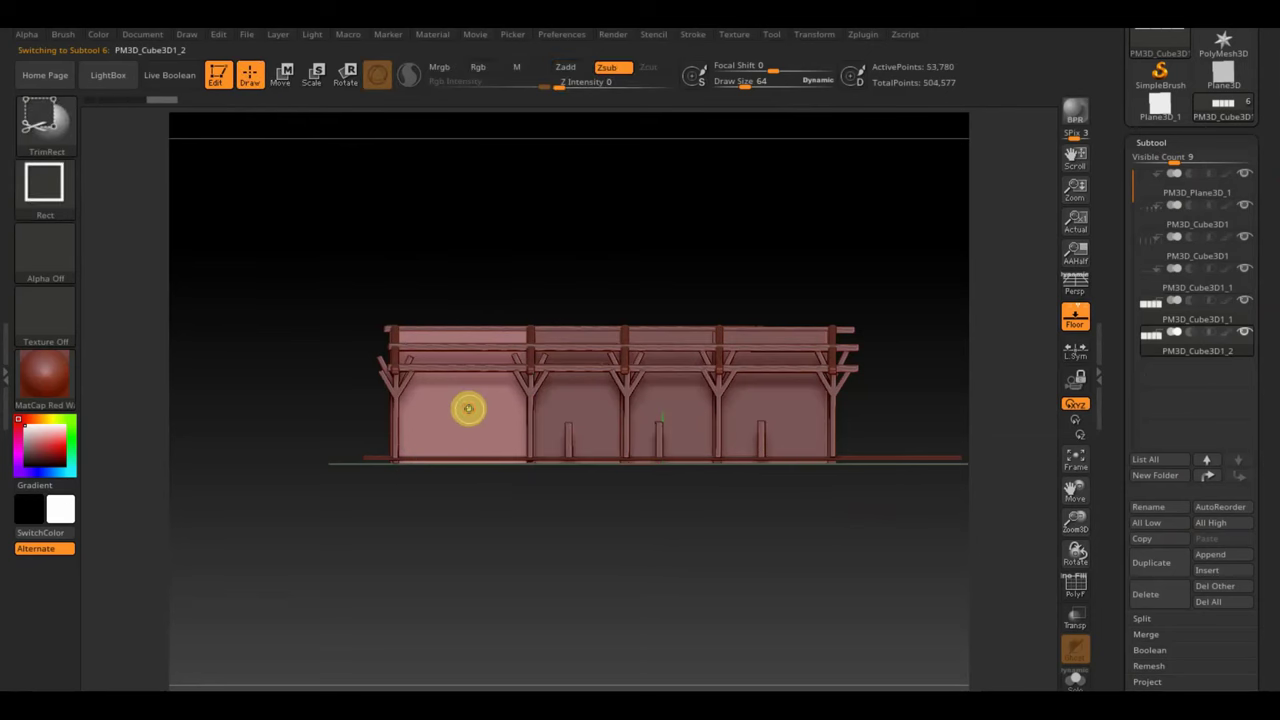
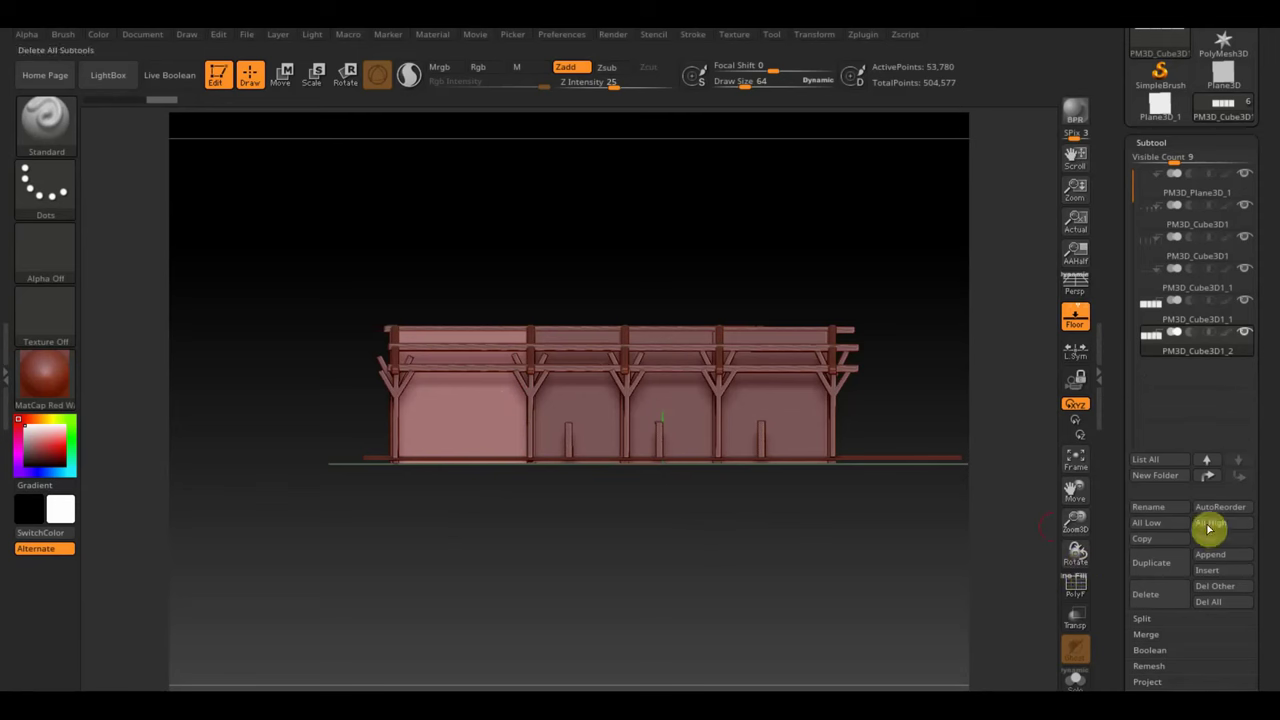
Step: Delete the hidden geometry from the current piece with Modify Topology > Del Hidden
drag(1271, 614, 1270, 493)
click(1156, 459)
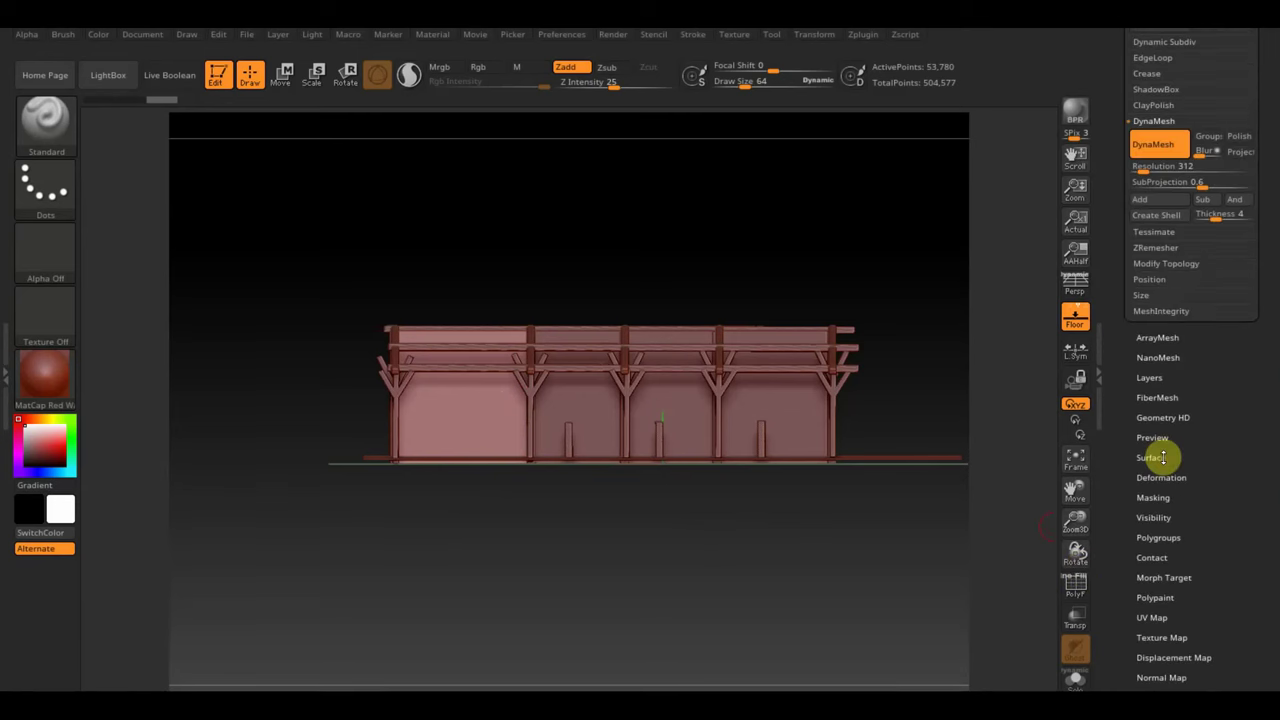
click(1166, 265)
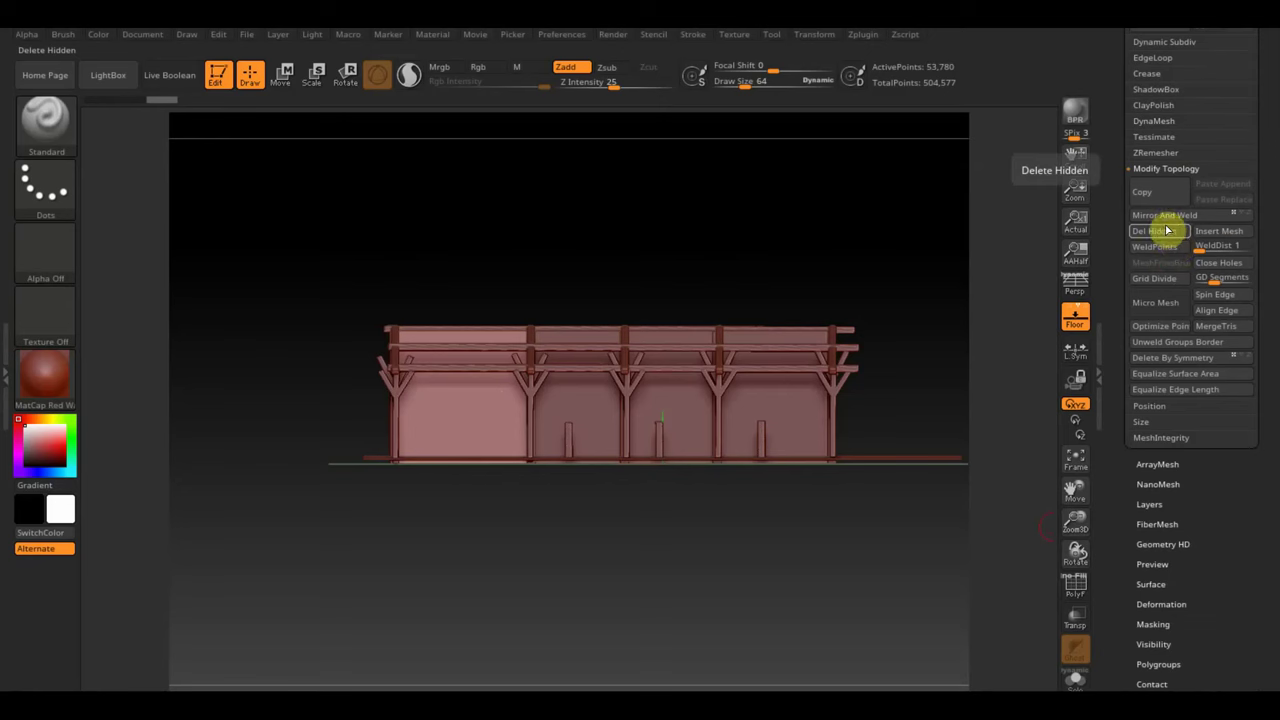
click(1155, 231)
Step: Turn the block two quarter turns with the Transpose gizmo and move it toward the shed's left end
mouse_move(684, 235)
mouse_down()
mouse_move(700, 380)
mouse_move(654, 226)
mouse_up()
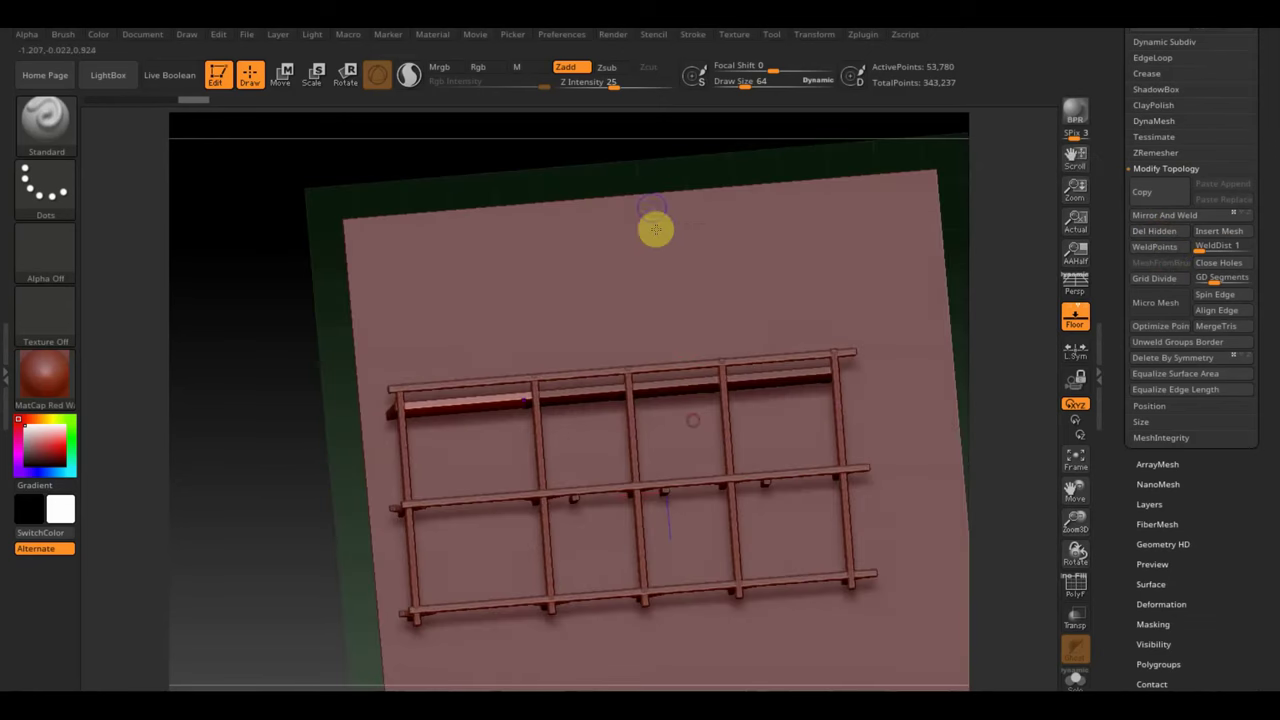
shift+drag(731, 181, 646, 177)
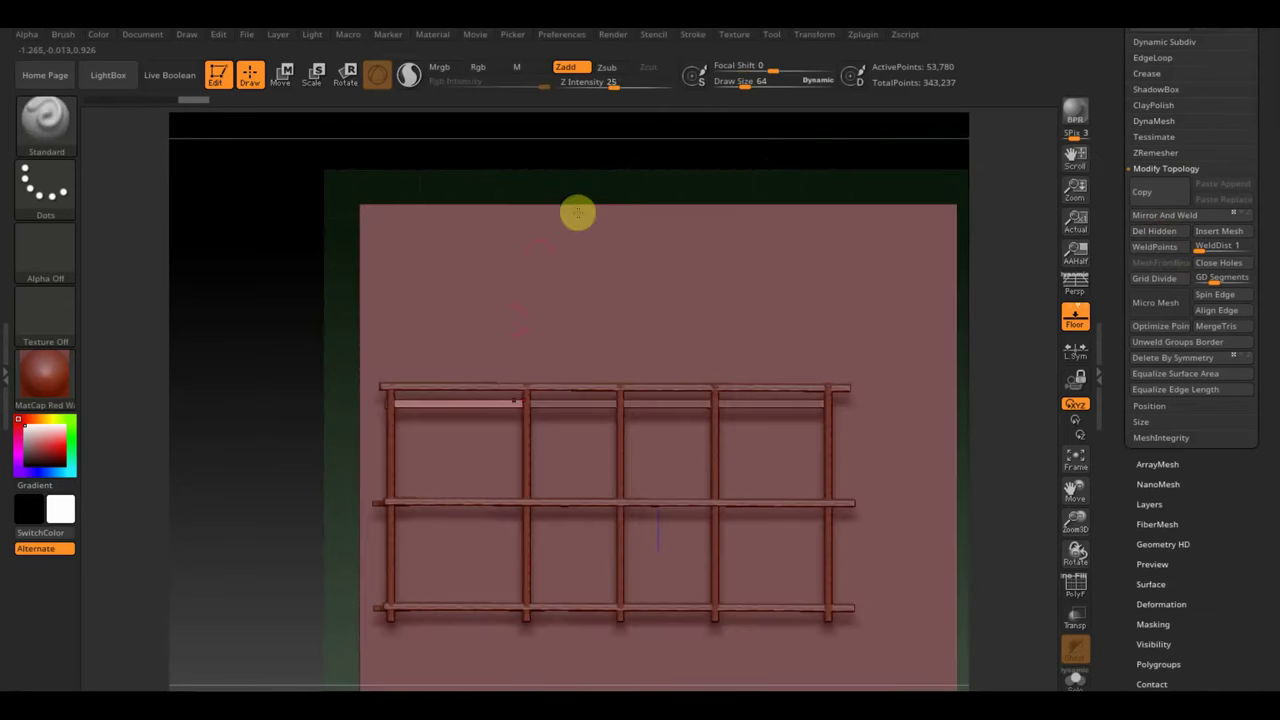
click(282, 78)
mouse_move(520, 373)
mouse_down()
mouse_move(494, 271)
mouse_move(400, 200)
mouse_move(375, 200)
mouse_up()
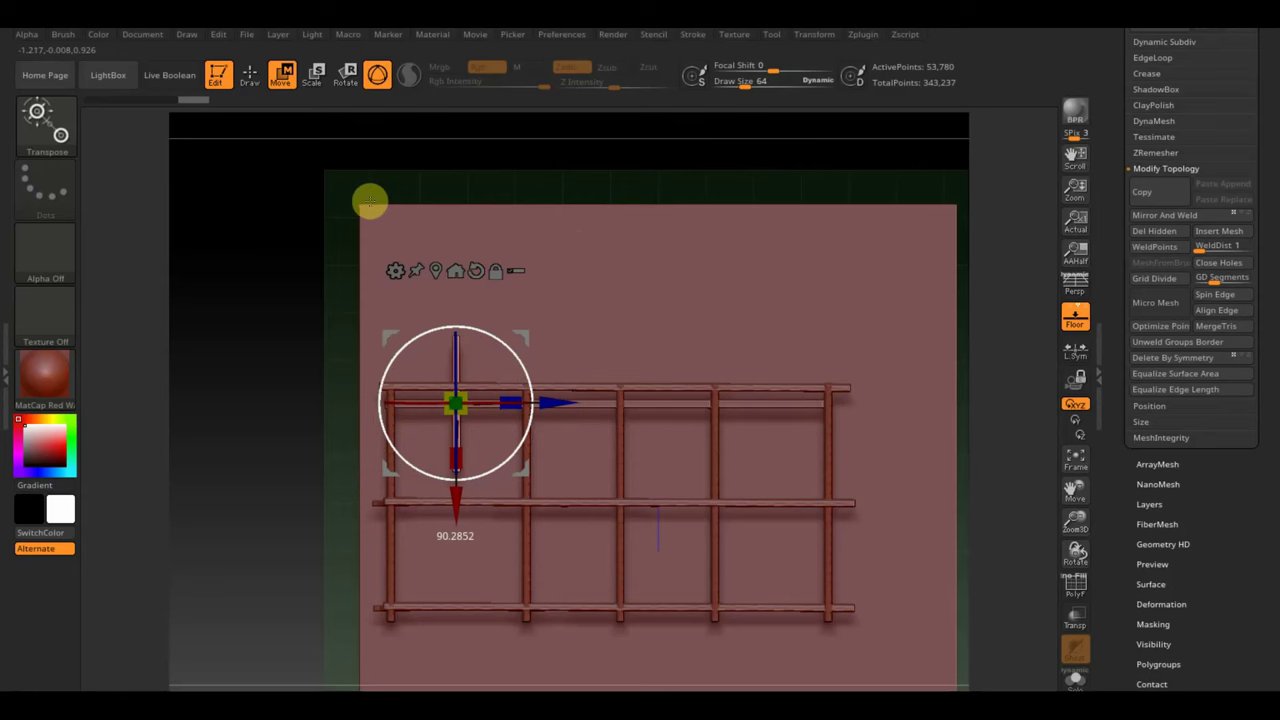
drag(520, 334, 455, 408)
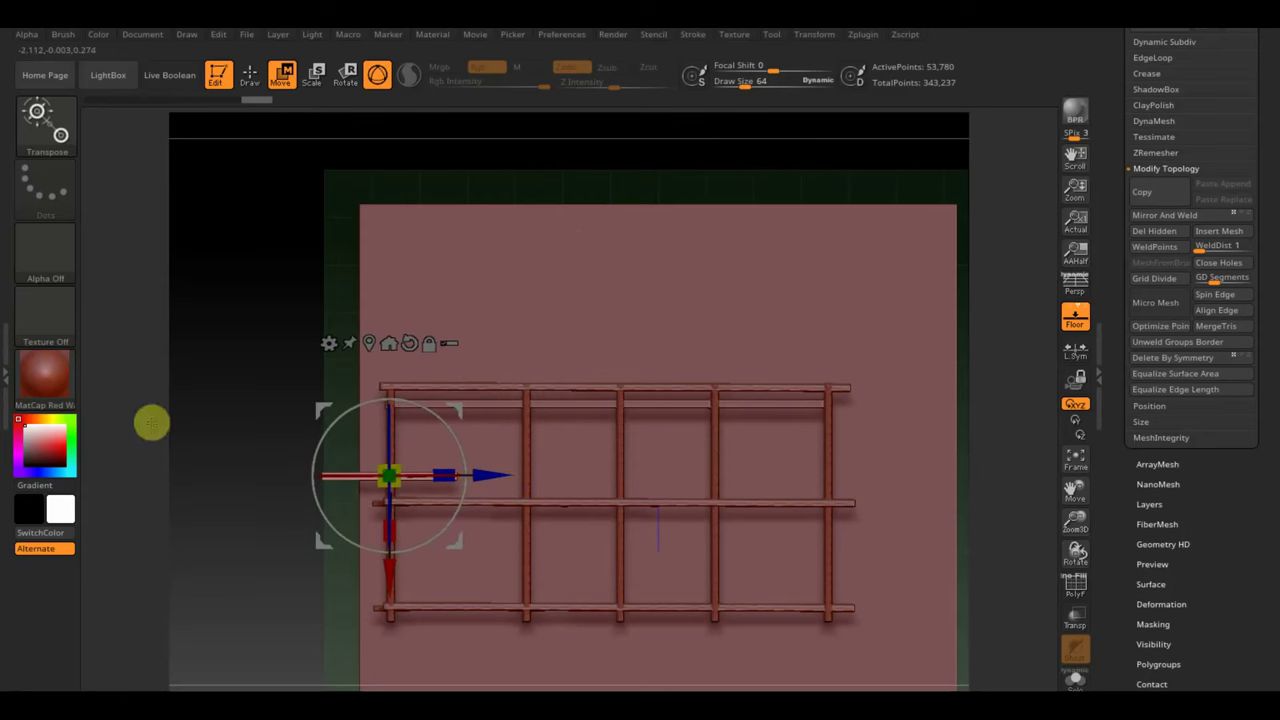
mouse_move(151, 423)
mouse_down()
mouse_move(243, 366)
mouse_move(243, 271)
mouse_move(260, 309)
mouse_move(328, 332)
mouse_move(686, 271)
mouse_move(677, 454)
mouse_move(783, 473)
mouse_up()
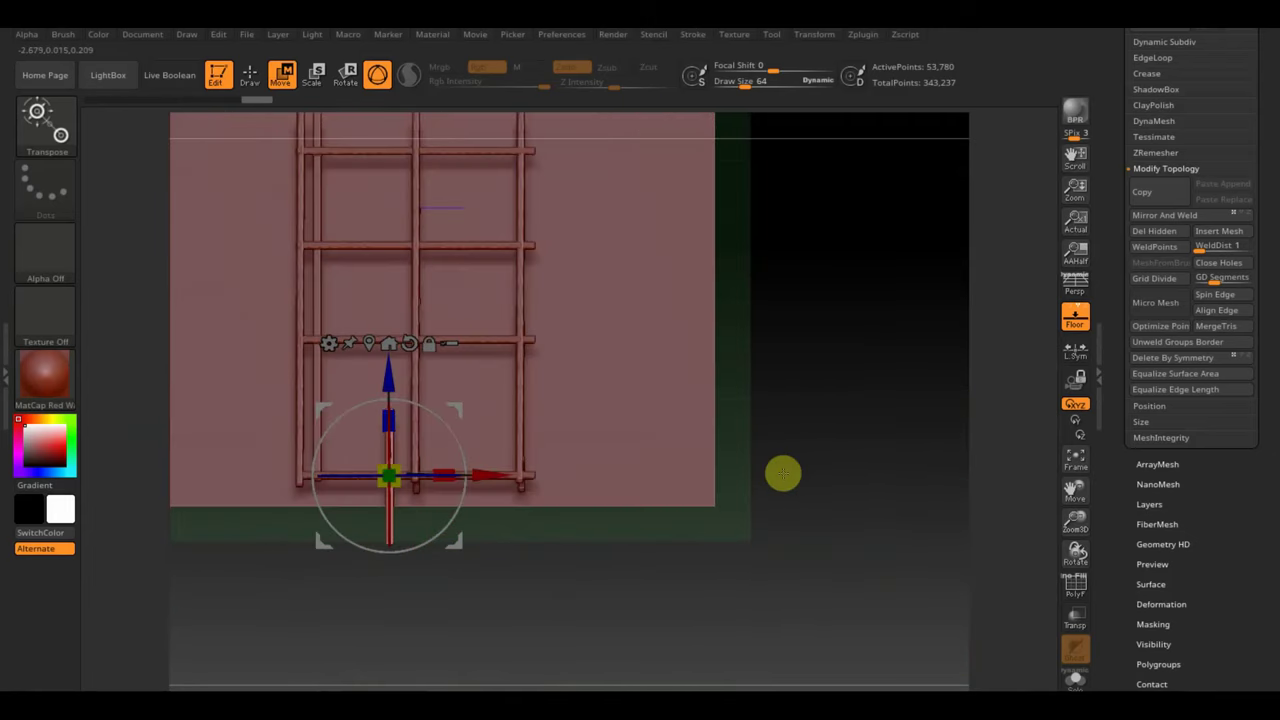
mouse_move(477, 457)
mouse_down()
mouse_move(463, 414)
mouse_move(350, 295)
mouse_up()
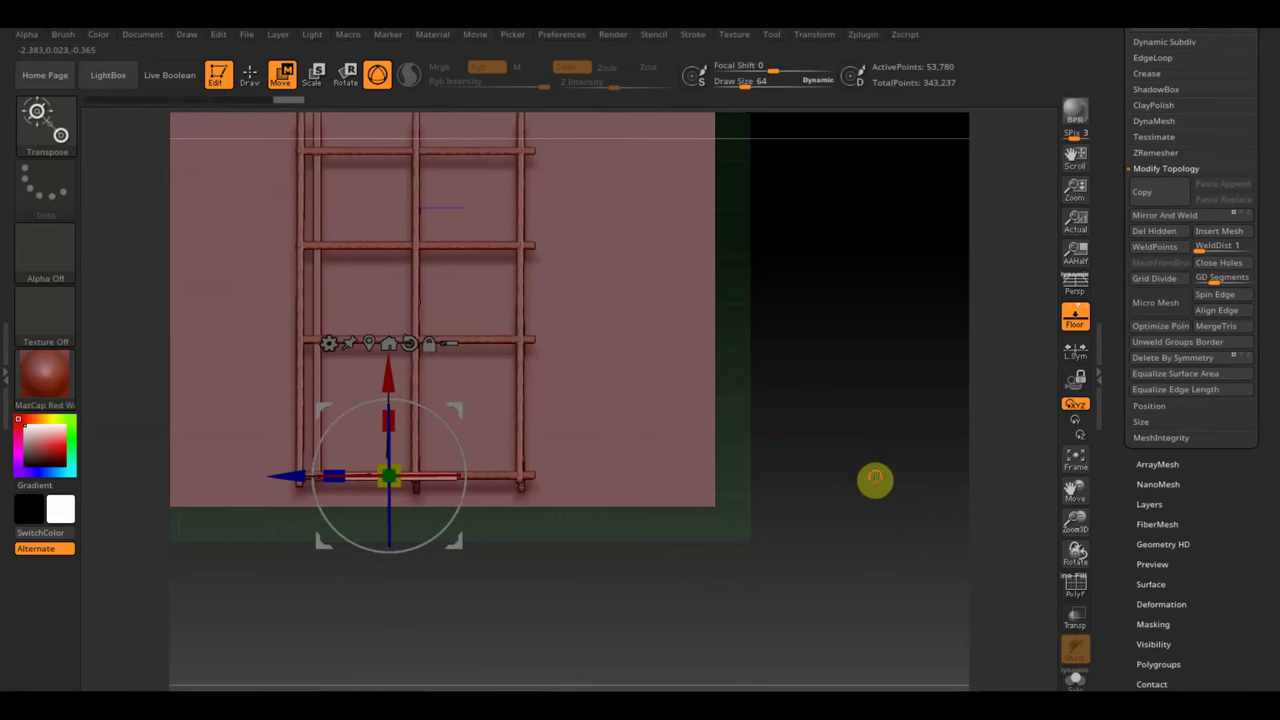
mouse_move(874, 477)
mouse_down()
mouse_move(874, 329)
mouse_move(767, 351)
mouse_up()
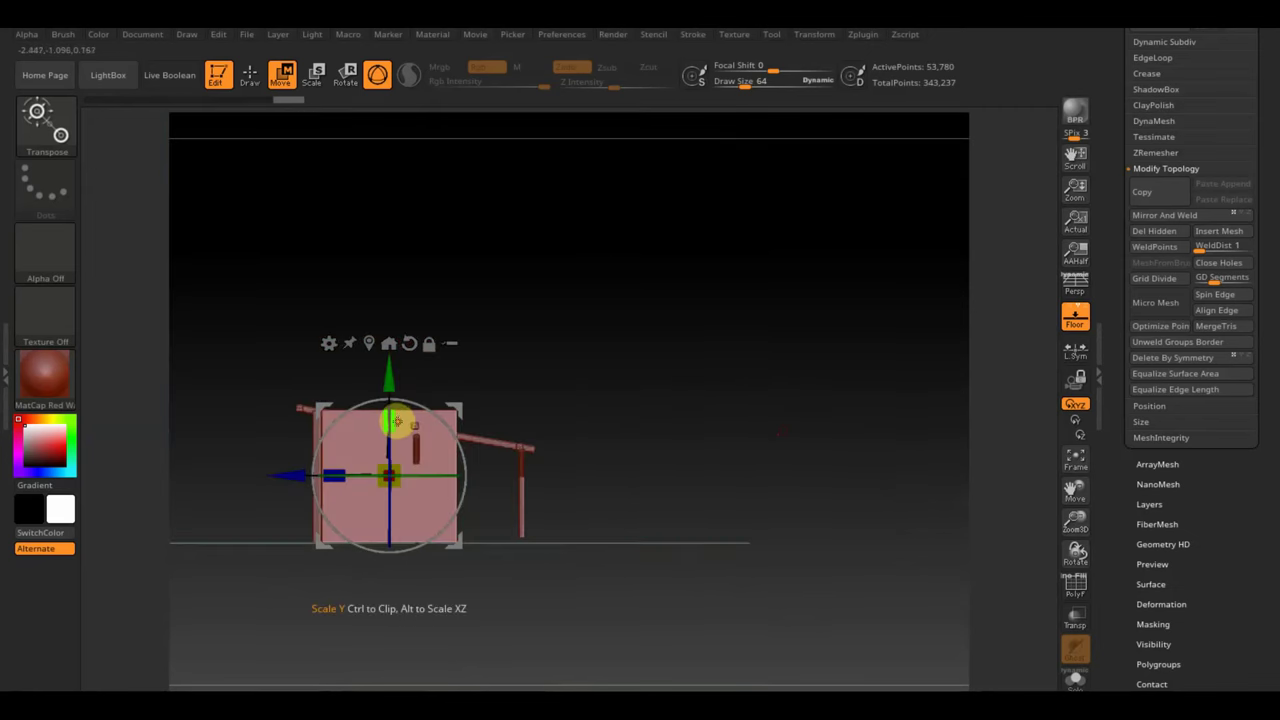
Step: Flatten the block to about a third of its height and lower it toward the floor
drag(397, 419, 390, 453)
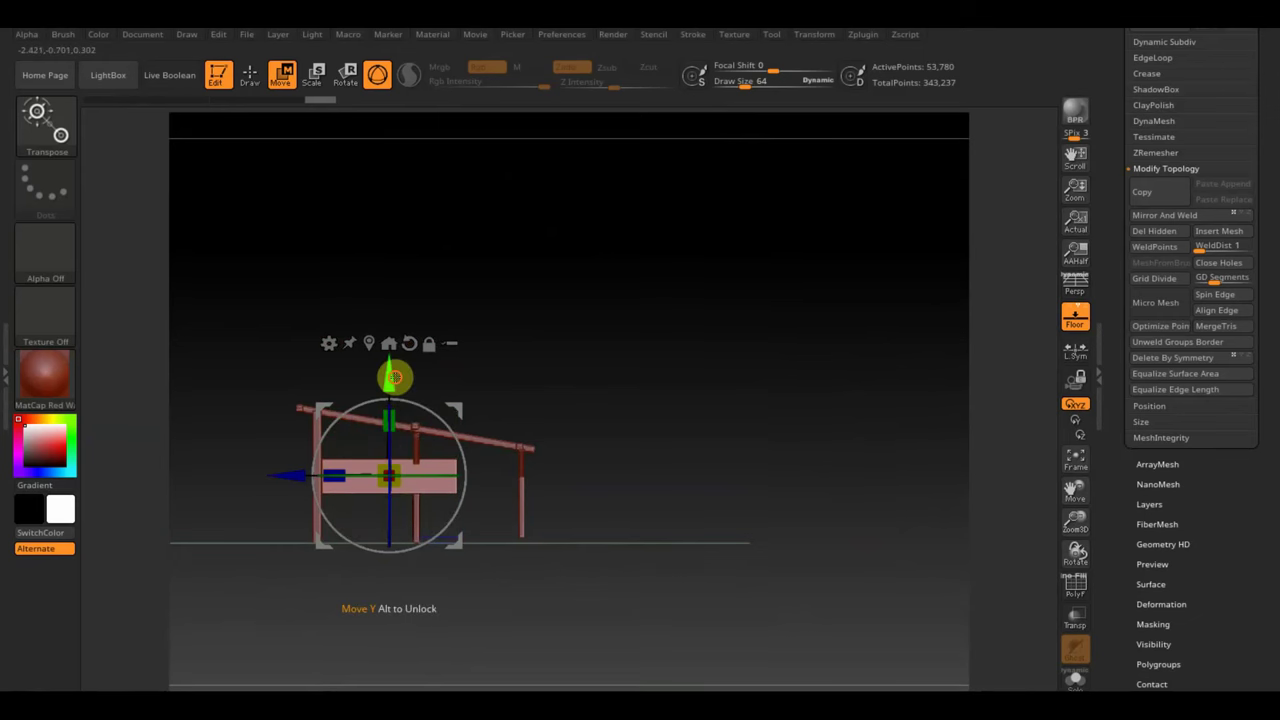
drag(394, 377, 386, 428)
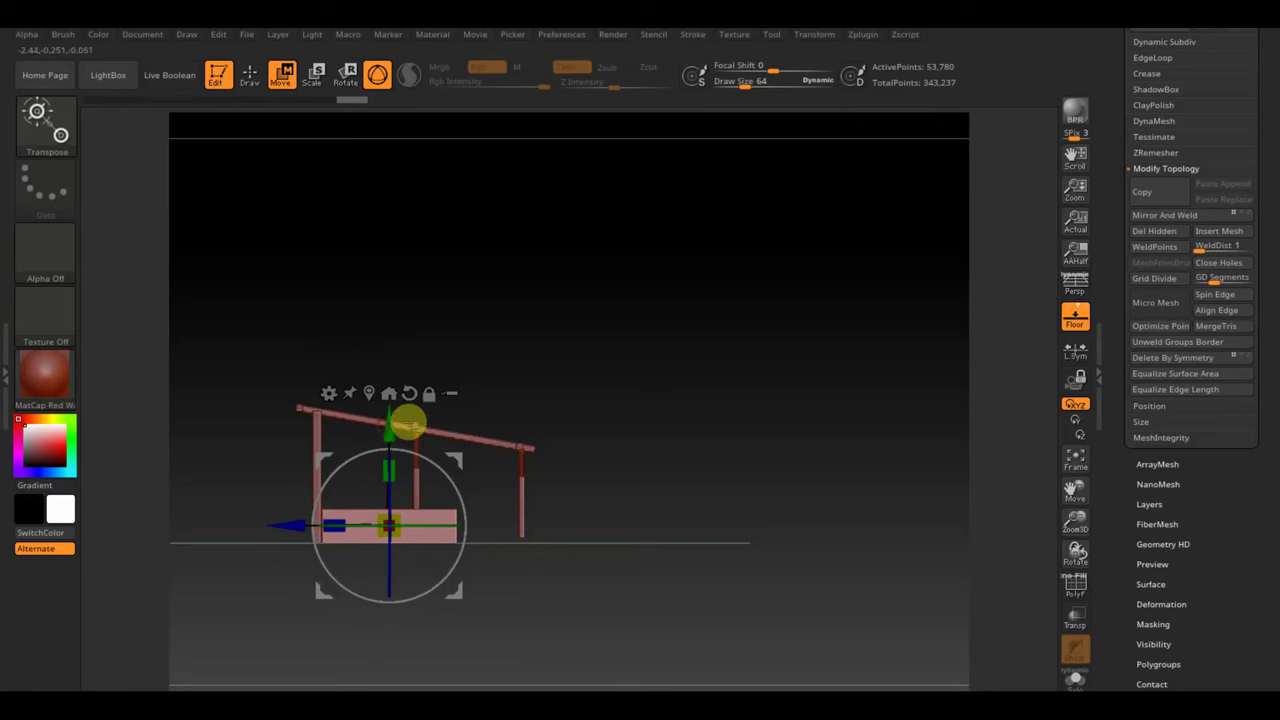
alt+drag(671, 408, 644, 512)
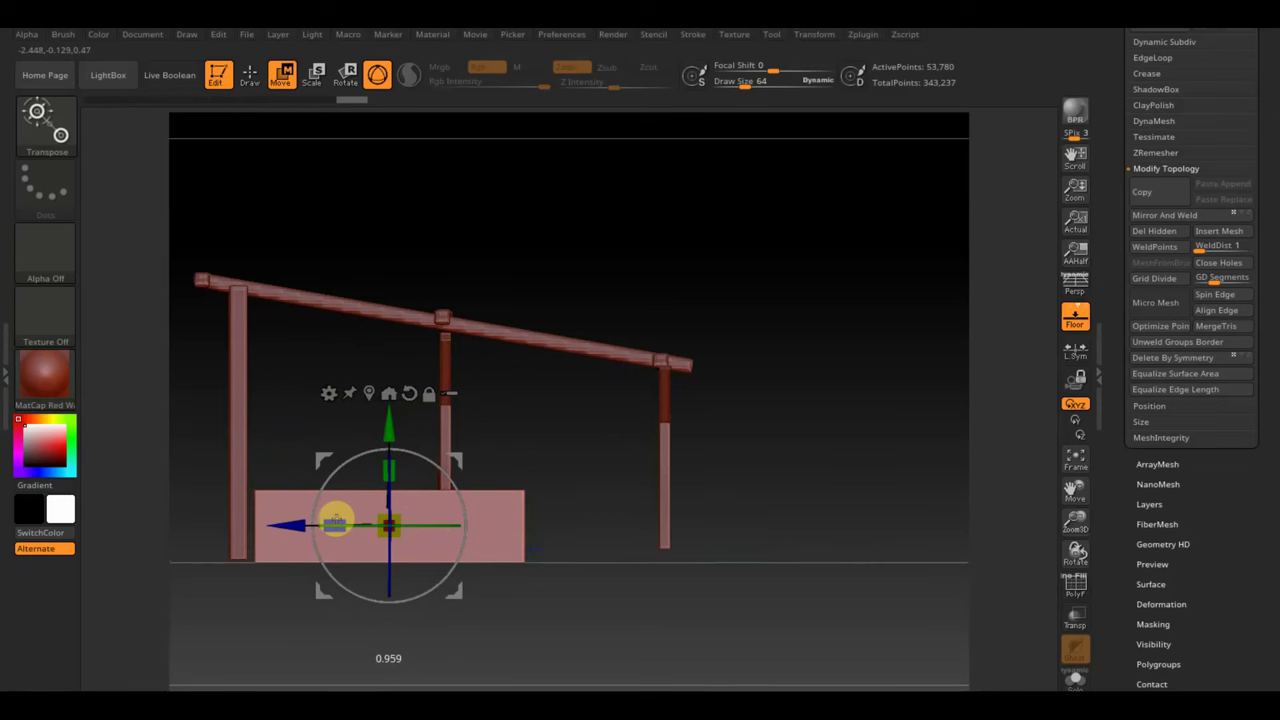
mouse_move(871, 409)
mouse_down()
mouse_move(734, 426)
mouse_move(777, 429)
mouse_up()
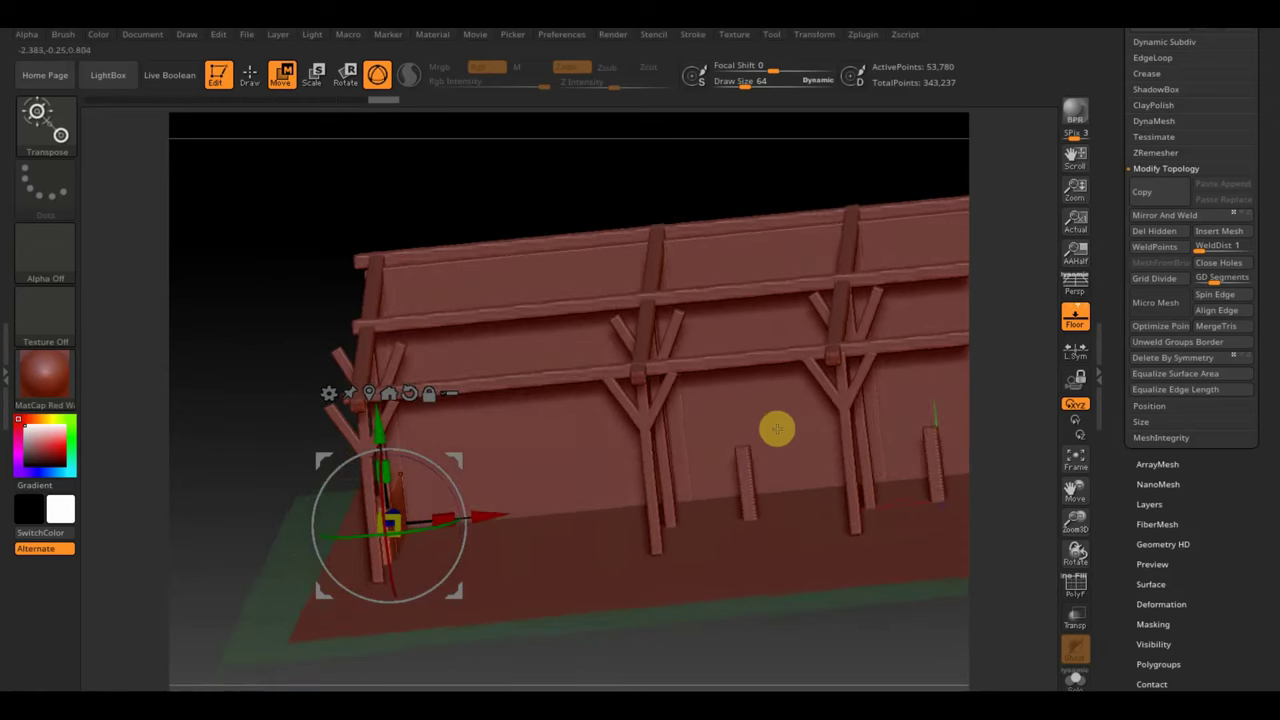
mouse_move(642, 153)
mouse_down()
mouse_move(654, 249)
mouse_move(691, 241)
mouse_move(723, 157)
mouse_move(751, 200)
mouse_up()
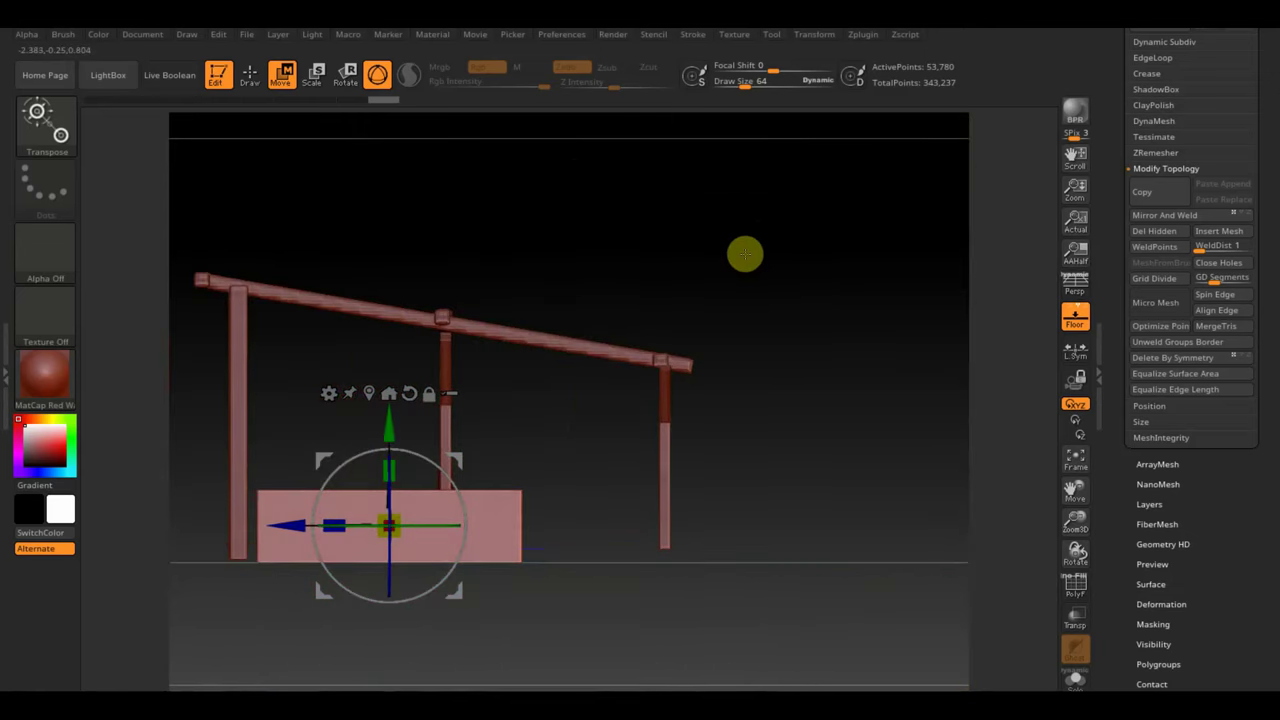
Step: Duplicate the plank, turn the copy 90° and slide it along onto the shed frame
ctrl+drag(271, 520, 463, 567)
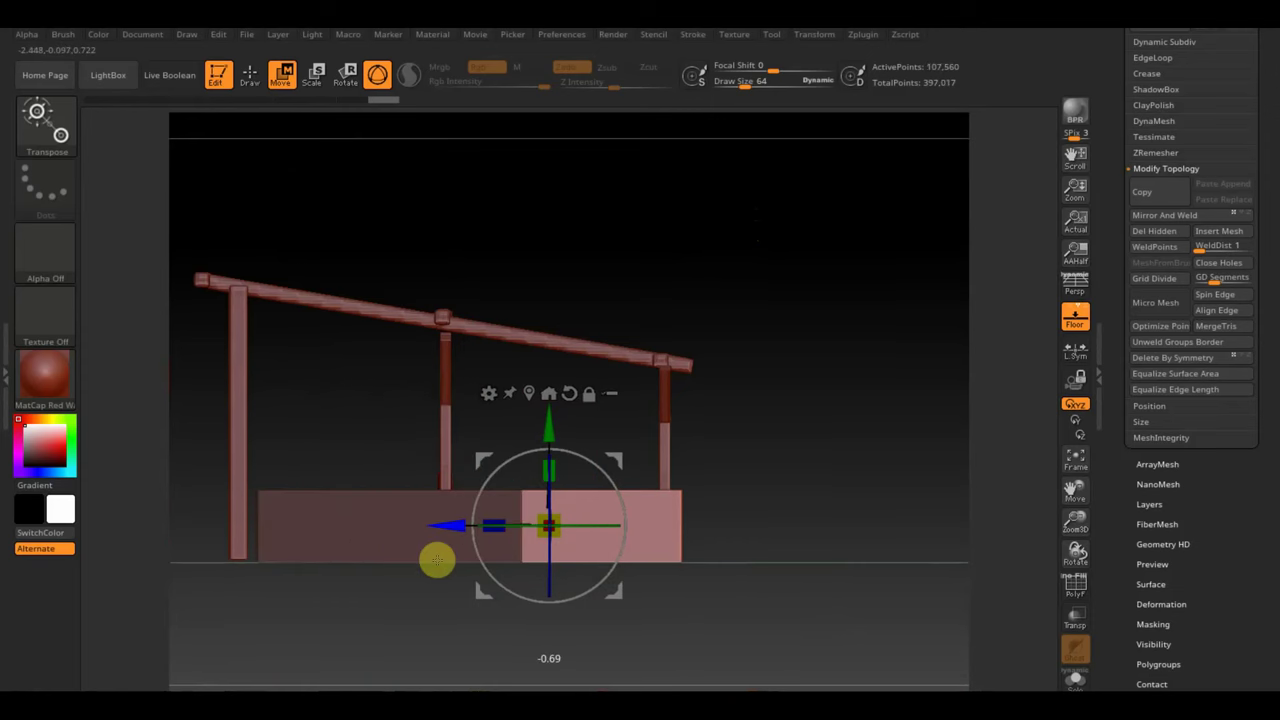
drag(926, 434, 907, 560)
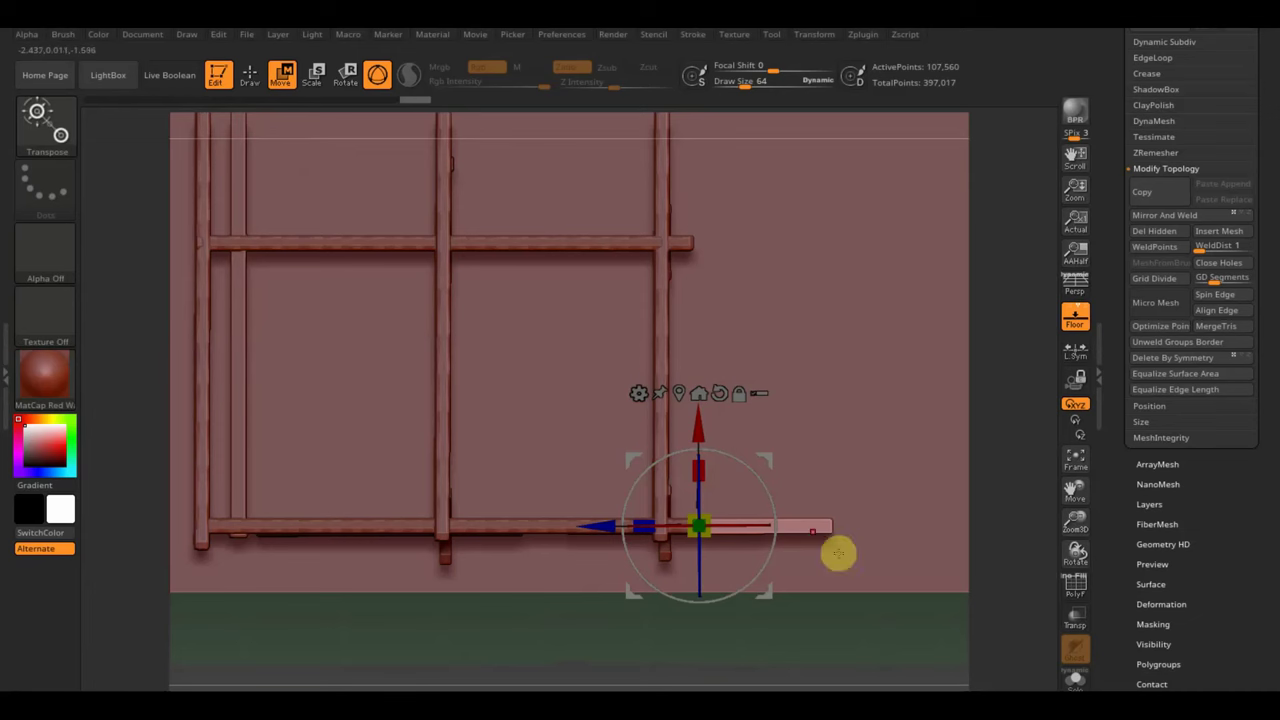
drag(771, 503, 625, 329)
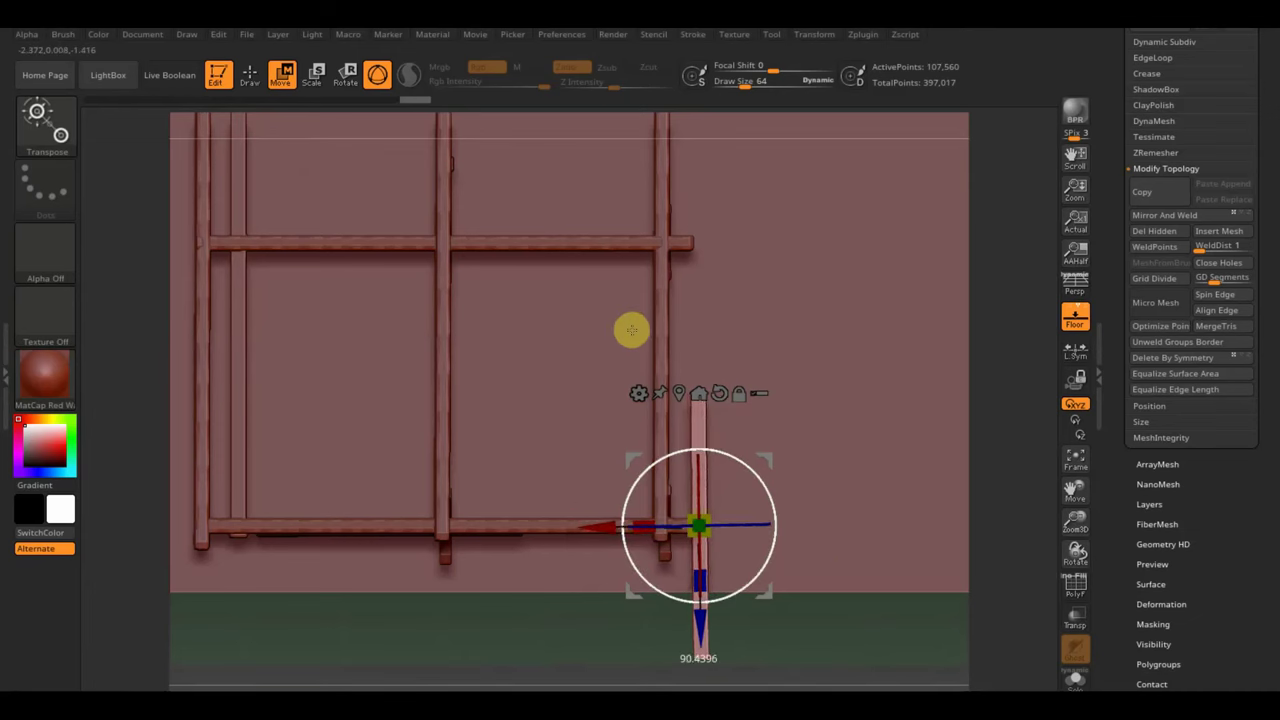
drag(699, 612, 698, 480)
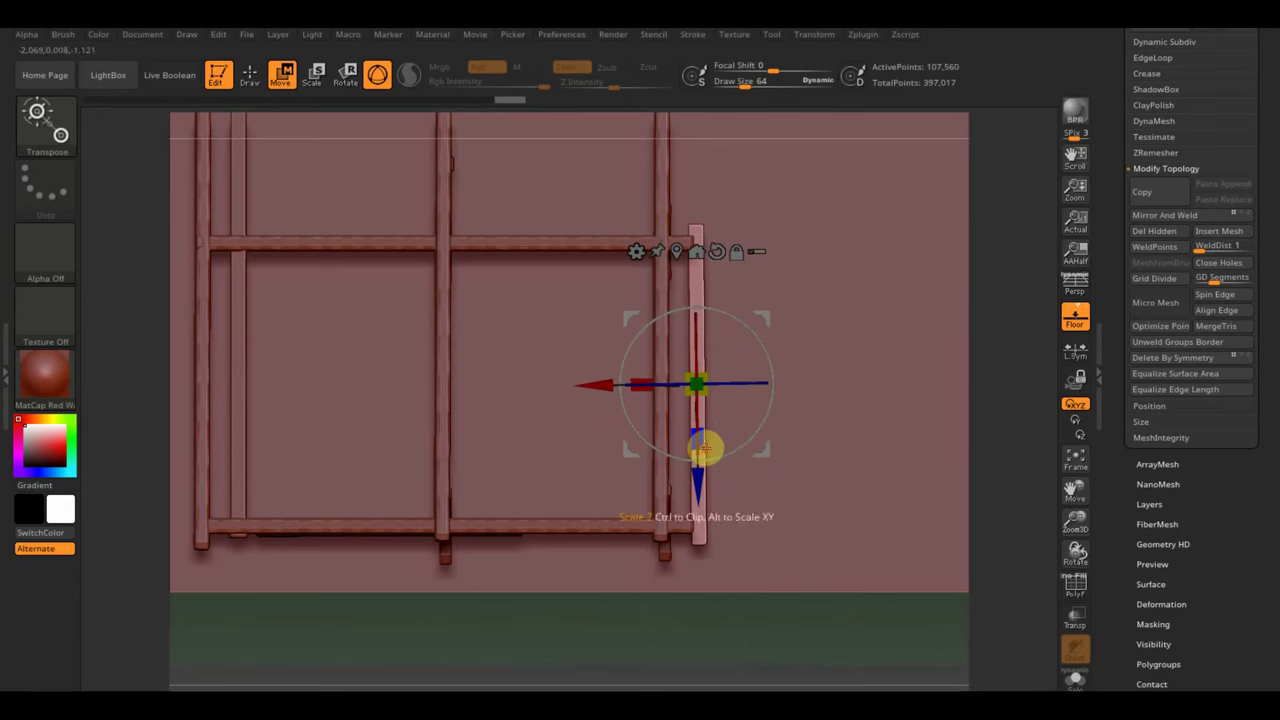
drag(600, 388, 566, 390)
Step: Reduce the rail plank's height and lower it along the lower front wall
mouse_move(718, 649)
mouse_down()
mouse_move(709, 583)
mouse_move(723, 517)
mouse_move(663, 571)
mouse_move(703, 587)
mouse_up()
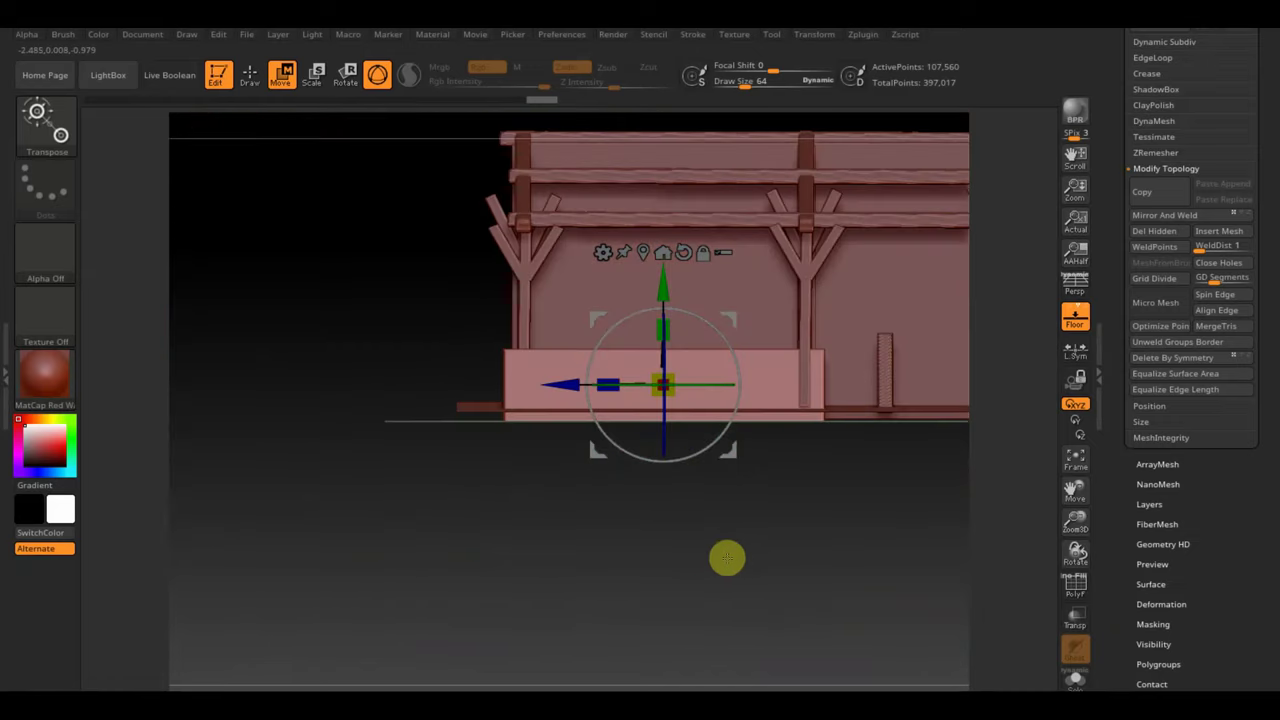
mouse_move(821, 570)
mouse_down()
mouse_move(640, 580)
mouse_move(694, 600)
mouse_move(717, 583)
mouse_up()
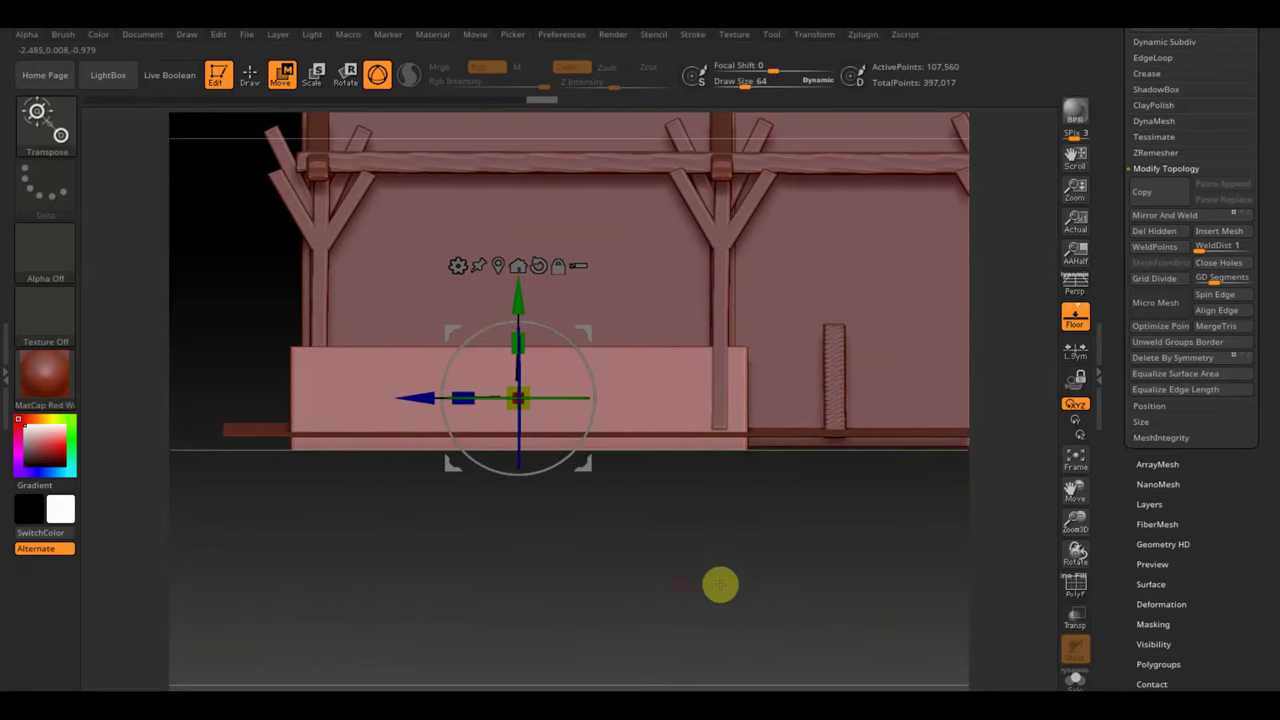
drag(521, 340, 533, 428)
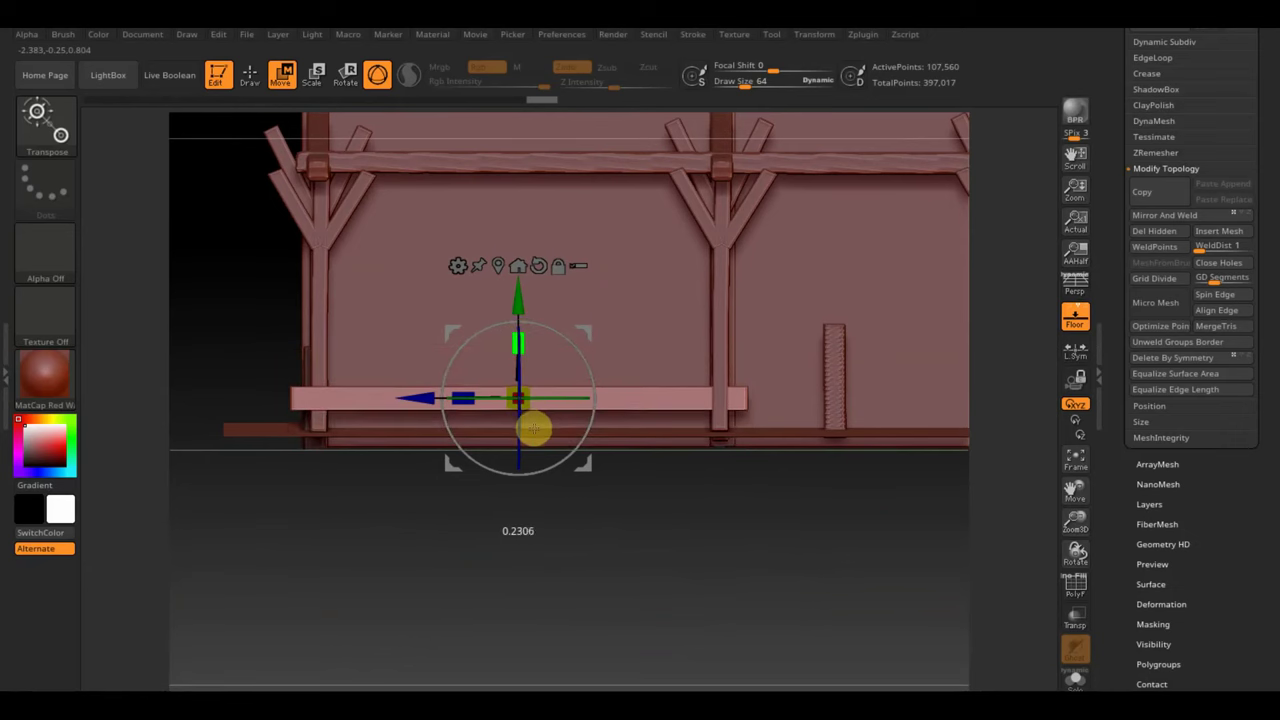
mouse_move(534, 343)
mouse_down()
mouse_move(523, 314)
mouse_move(528, 326)
mouse_up()
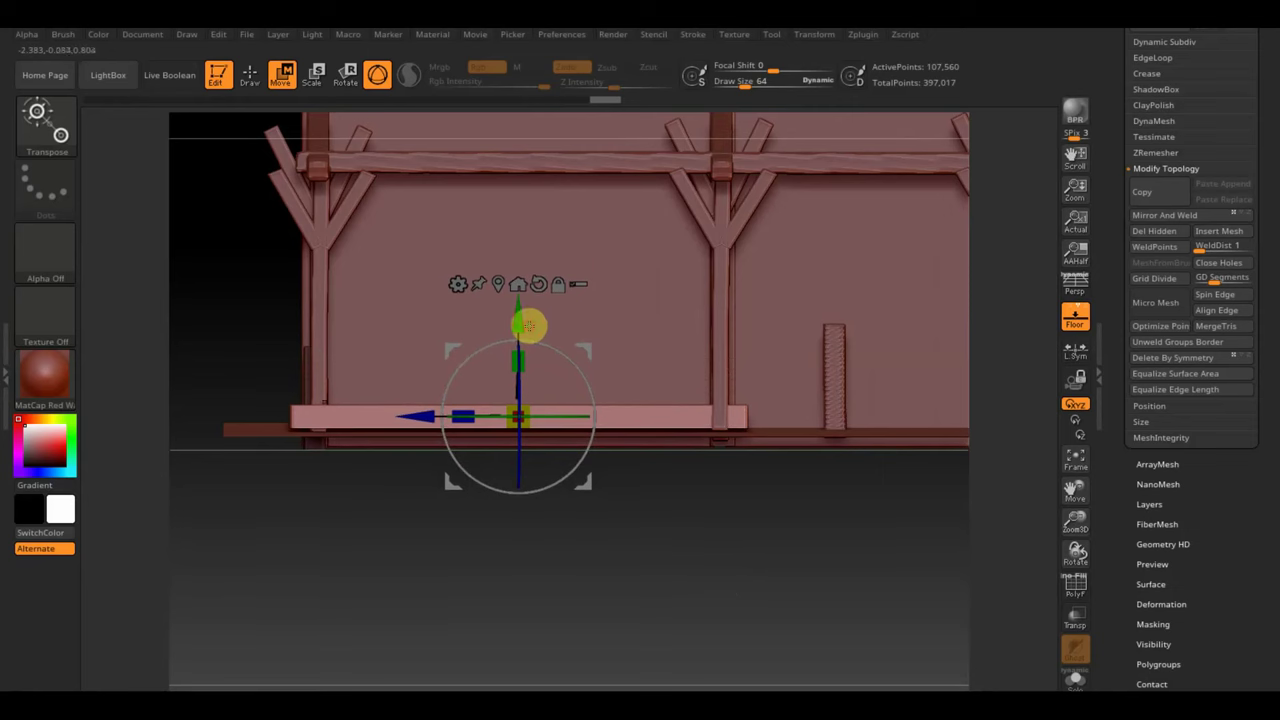
drag(666, 569, 740, 612)
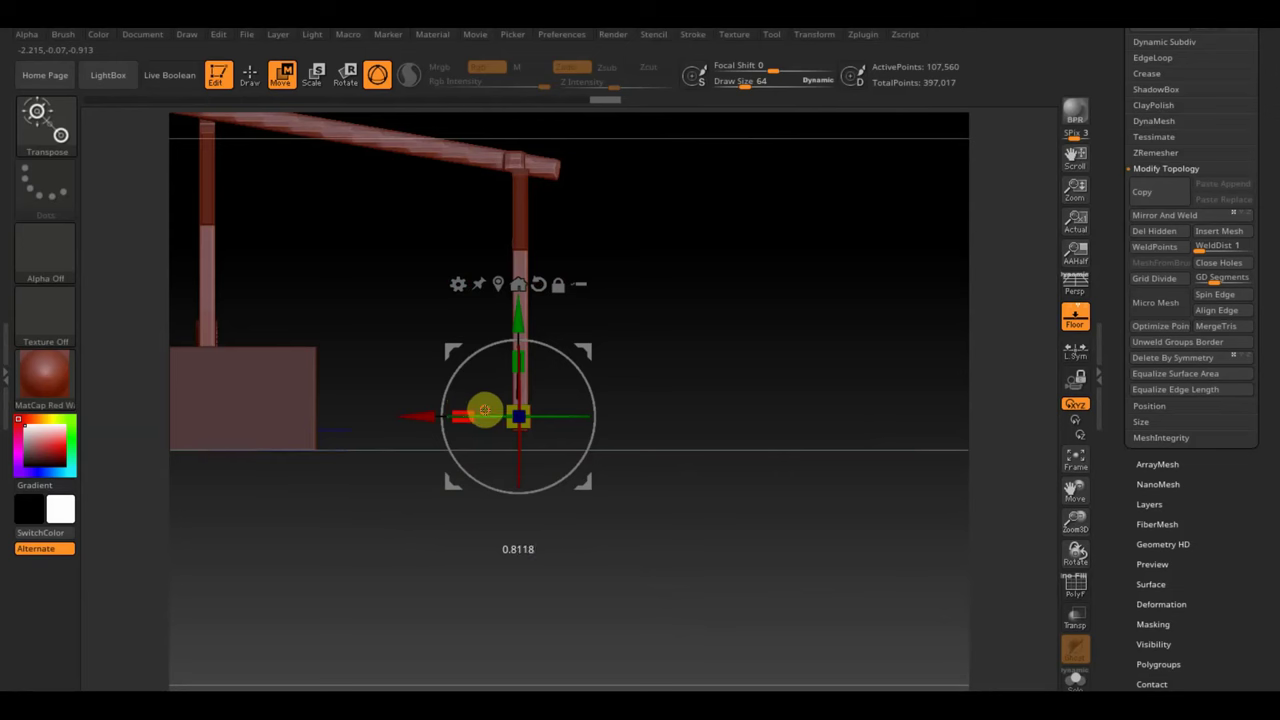
Step: Narrow the small block, slide it left against the post, and make the board thinner
drag(430, 413, 431, 415)
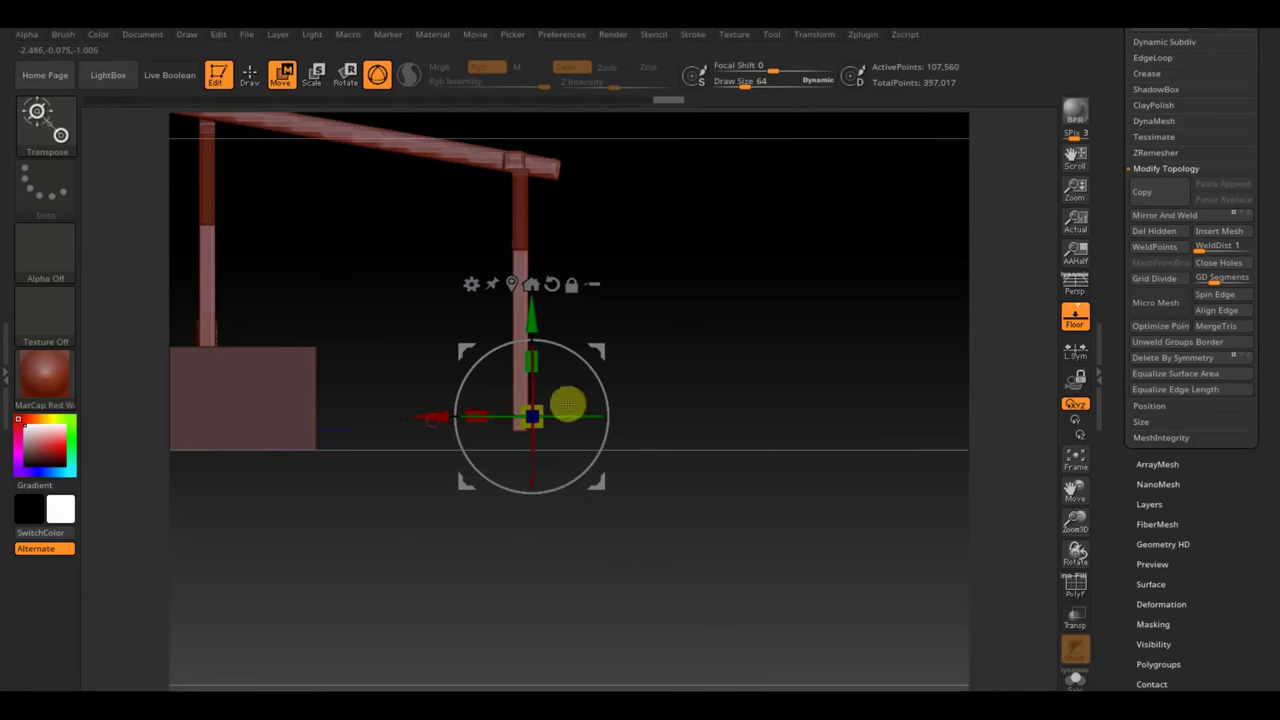
drag(728, 313, 825, 580)
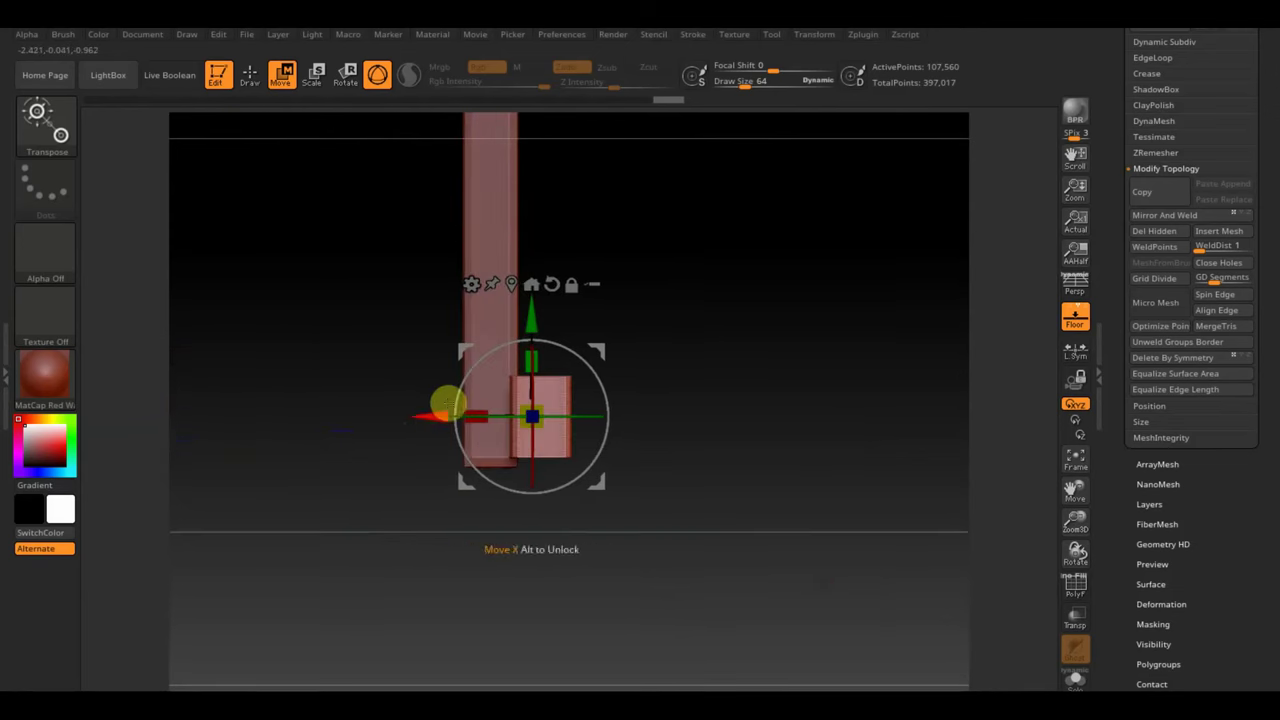
drag(548, 427, 668, 453)
drag(430, 413, 408, 414)
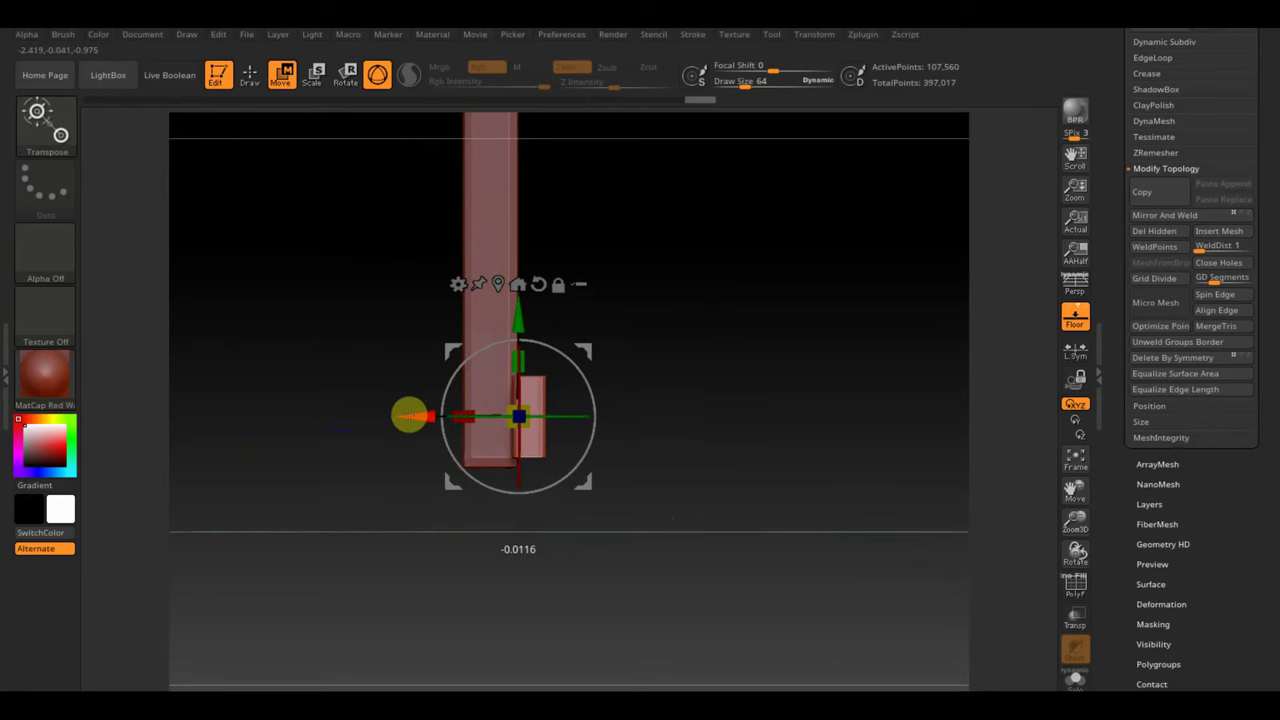
mouse_move(751, 389)
mouse_down()
mouse_move(731, 474)
mouse_move(751, 417)
mouse_up()
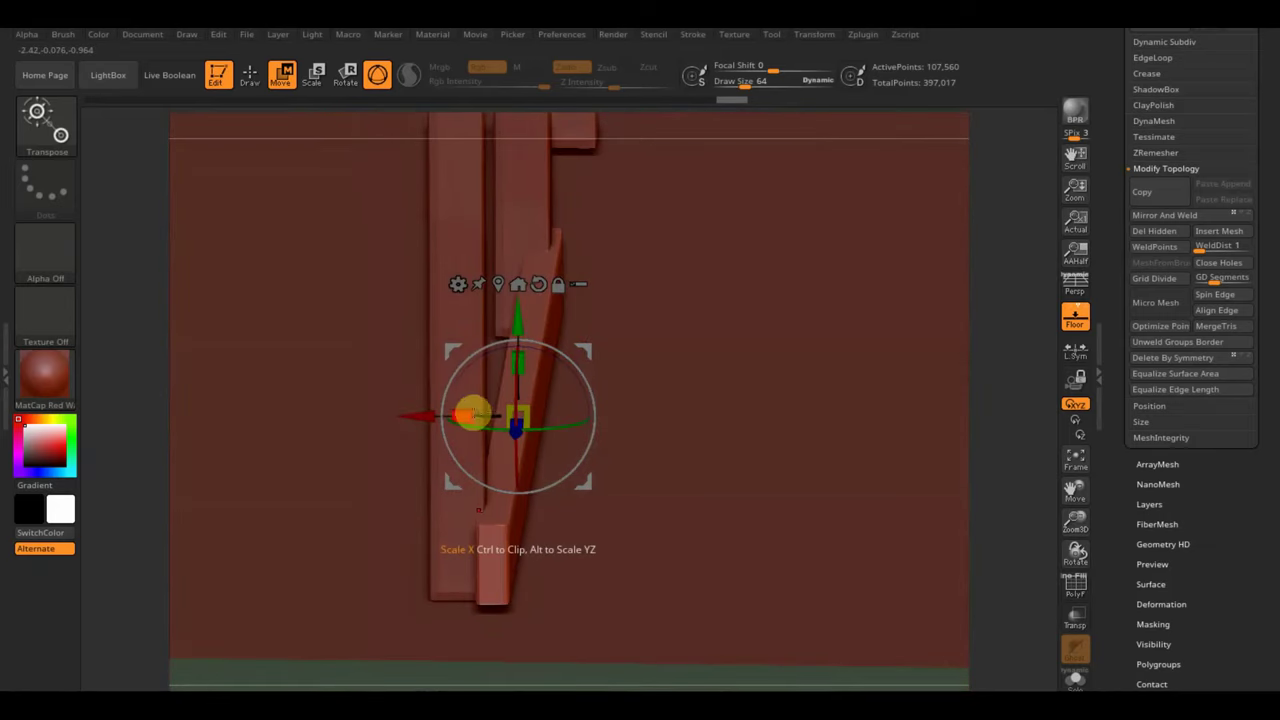
mouse_move(491, 413)
mouse_down()
mouse_move(632, 446)
mouse_move(781, 458)
mouse_up()
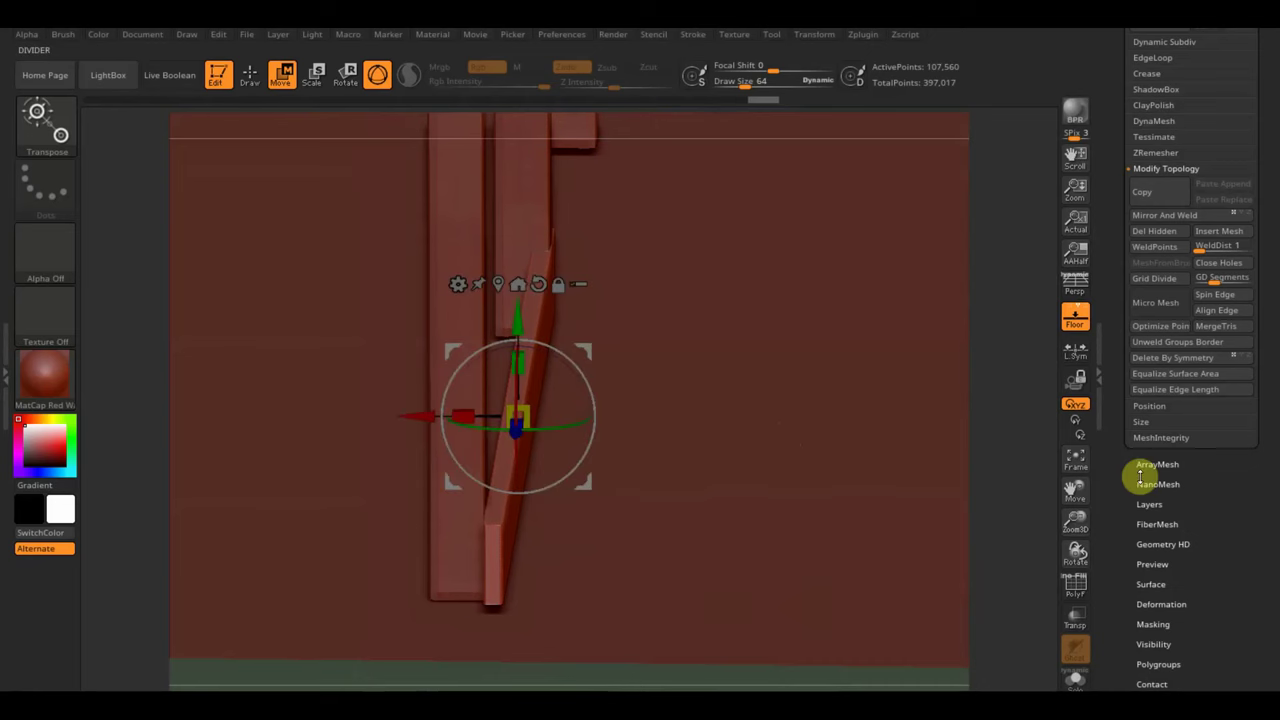
click(1077, 461)
Step: Make the small dark board active, then shorten and slide it along its depth
mouse_move(803, 566)
mouse_down()
mouse_move(757, 594)
mouse_move(769, 600)
mouse_move(686, 611)
mouse_move(723, 617)
mouse_move(700, 608)
mouse_up()
click(640, 318)
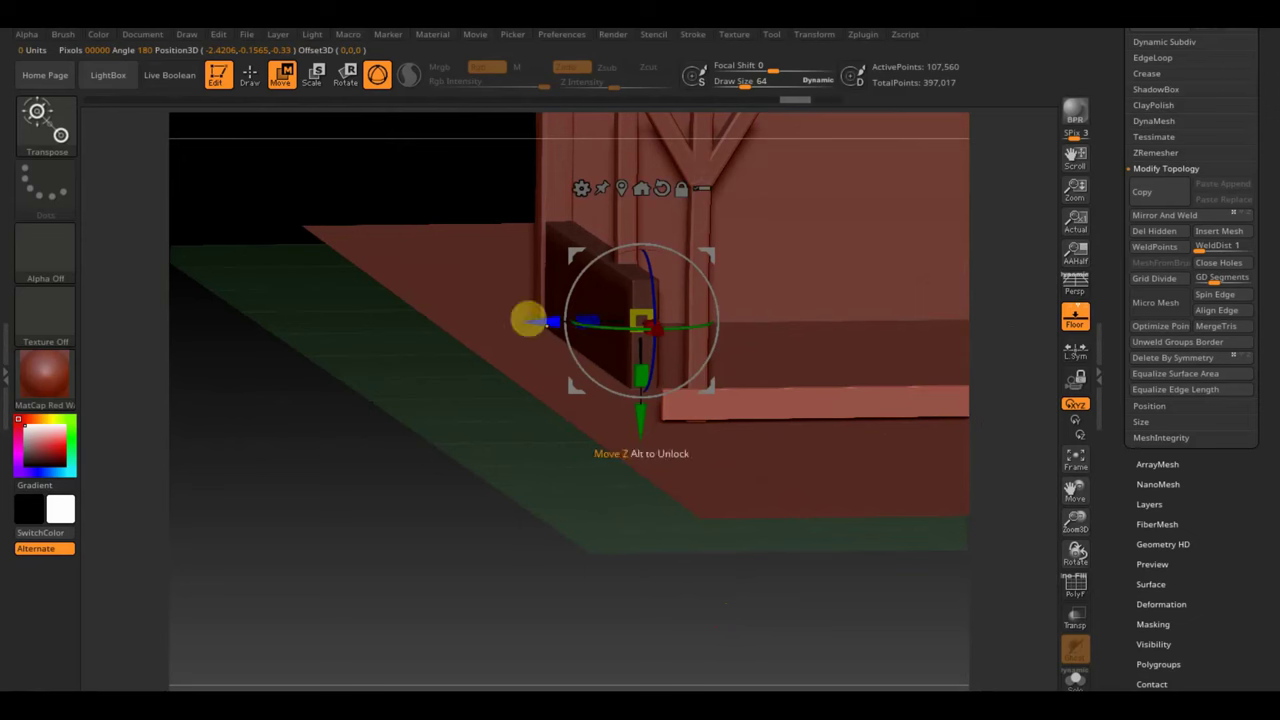
alt+click(548, 321)
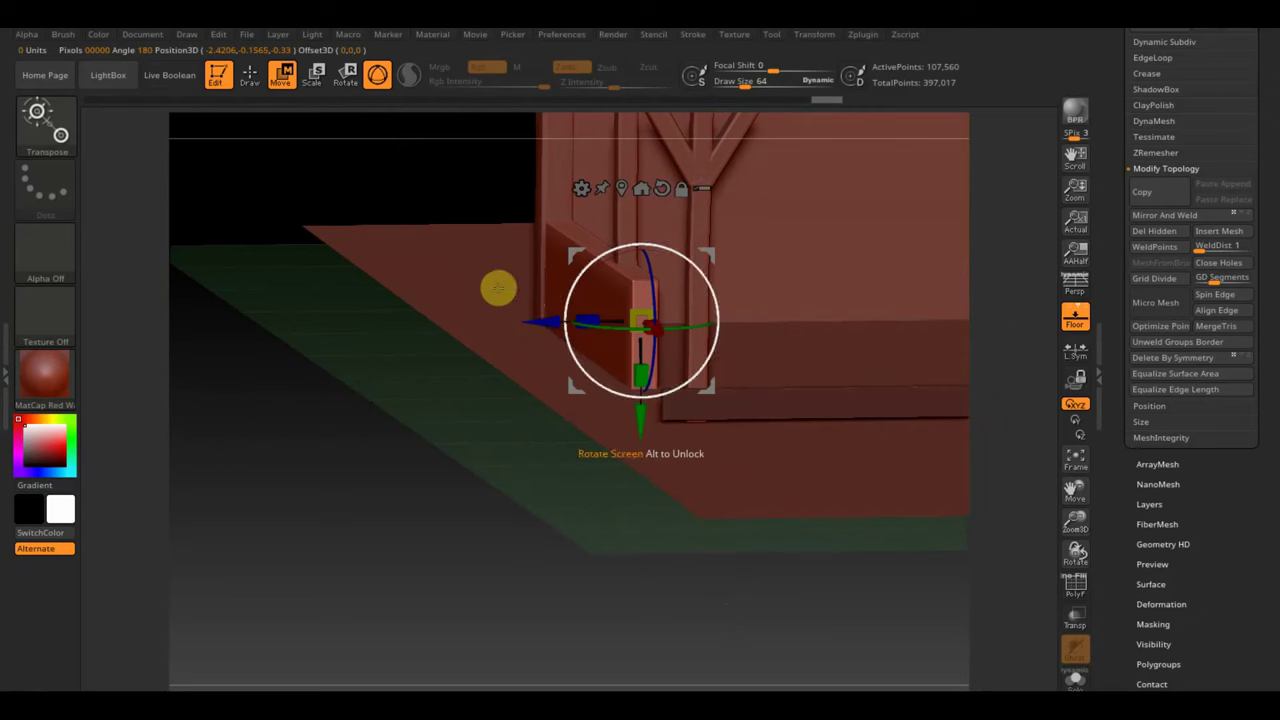
drag(581, 319, 640, 309)
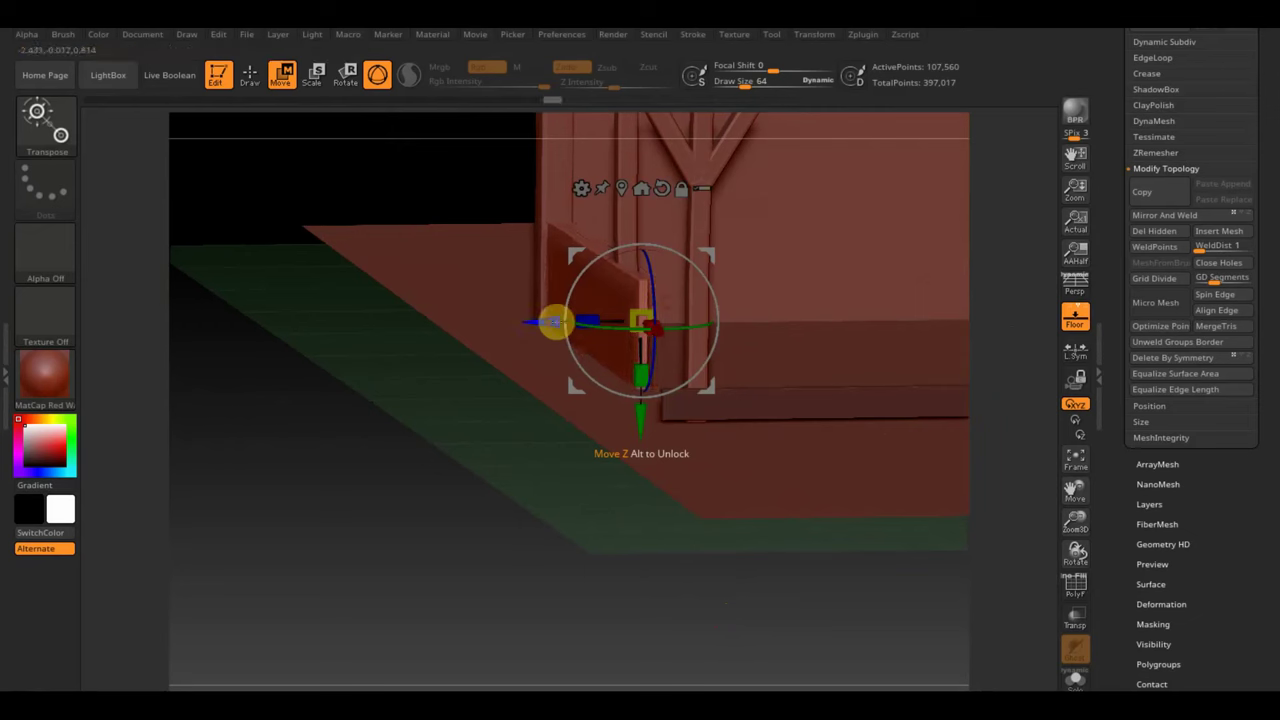
drag(557, 320, 531, 322)
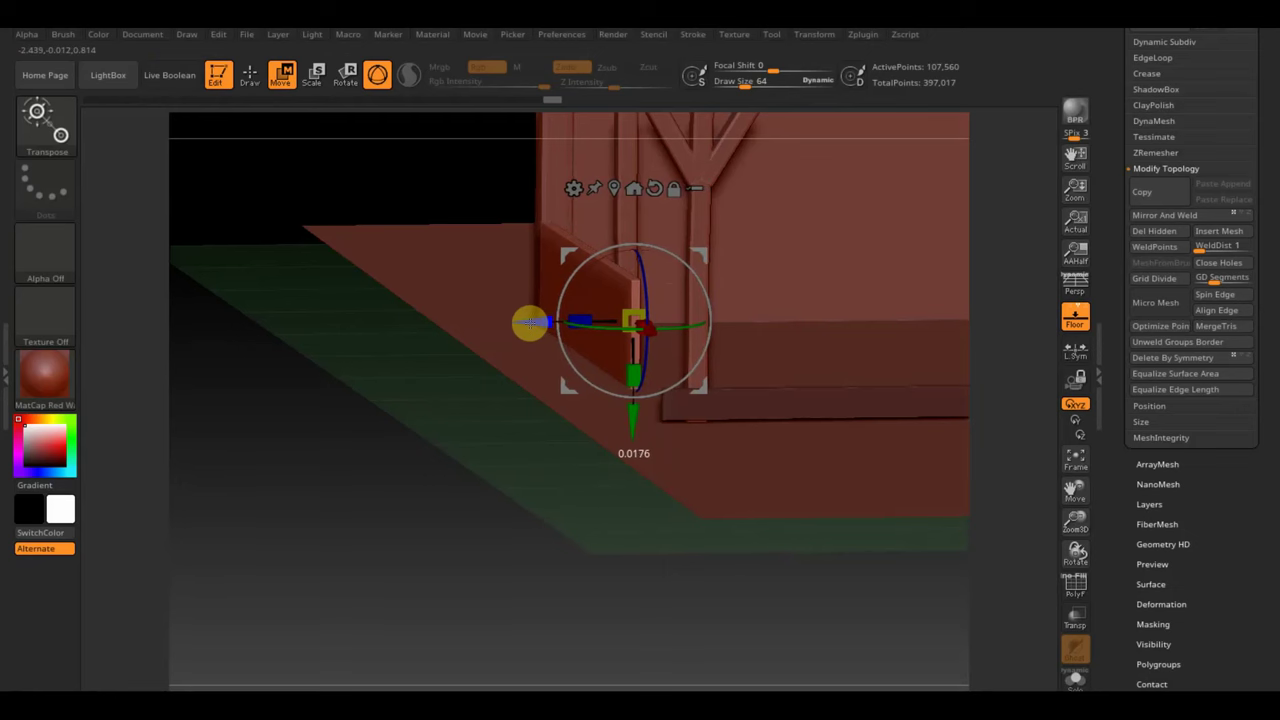
Step: Nudge the long flat board along X in front view and check its end
mouse_move(364, 392)
mouse_down()
mouse_move(337, 503)
mouse_move(369, 489)
mouse_move(373, 545)
mouse_up()
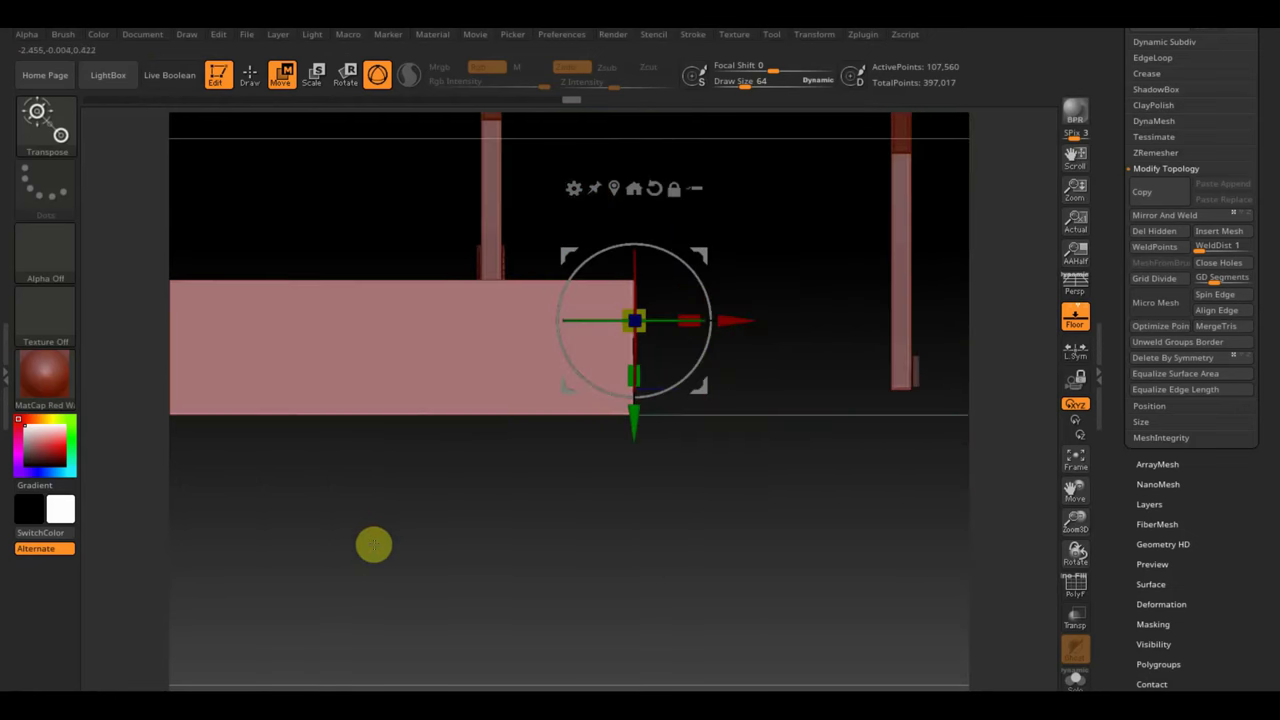
mouse_move(539, 562)
alt+mouse_down()
mouse_move(549, 506)
mouse_move(657, 480)
alt+mouse_up()
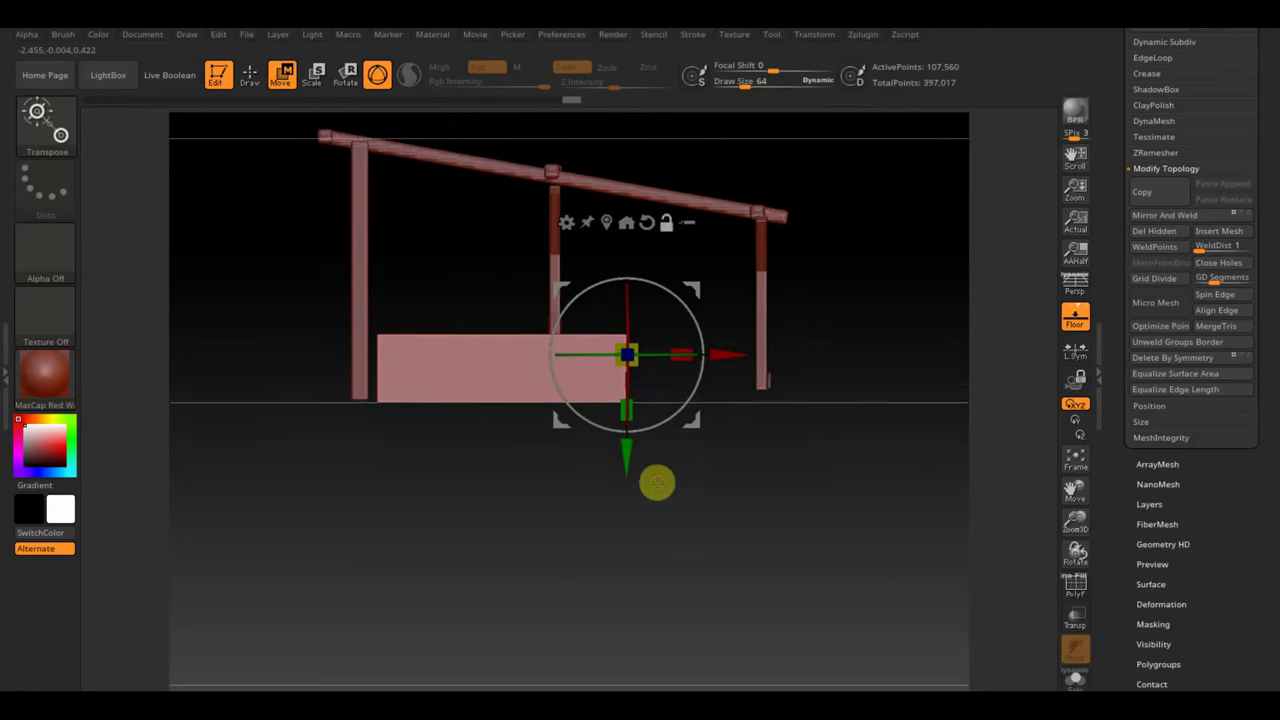
drag(728, 351, 708, 353)
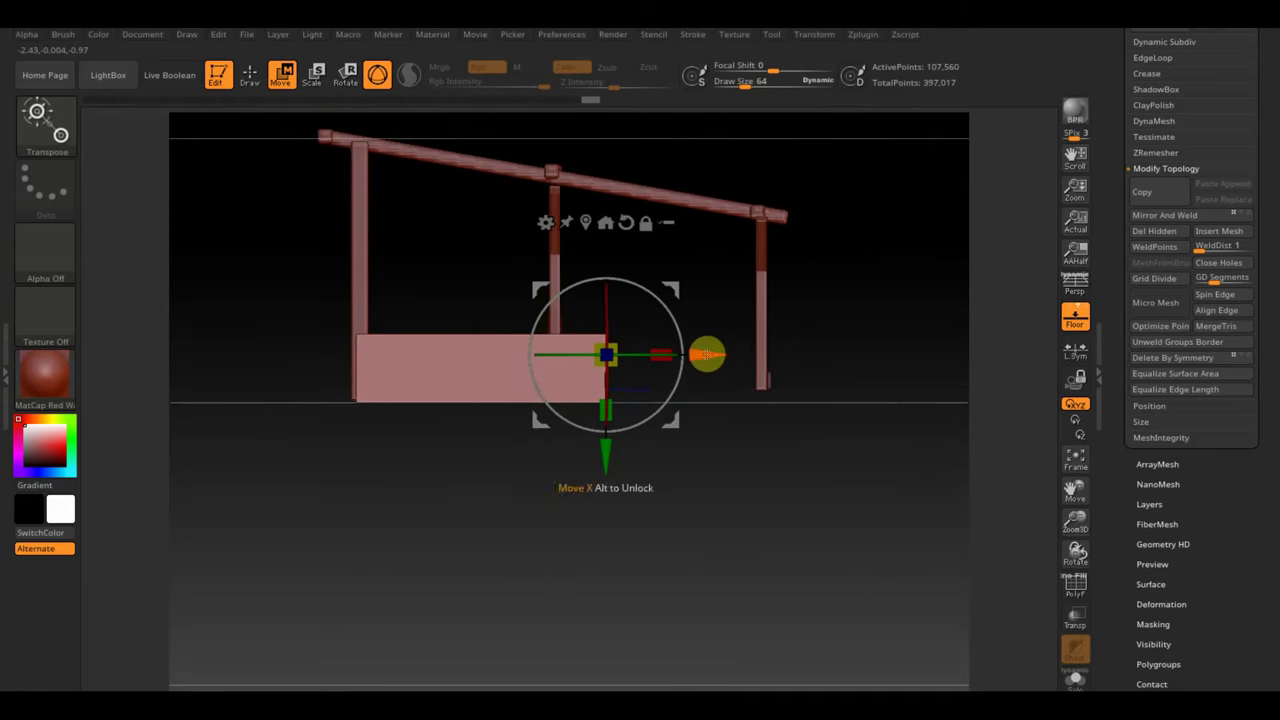
mouse_move(836, 453)
mouse_down()
mouse_move(914, 554)
mouse_move(851, 554)
mouse_move(854, 570)
mouse_move(606, 574)
mouse_move(529, 543)
mouse_up()
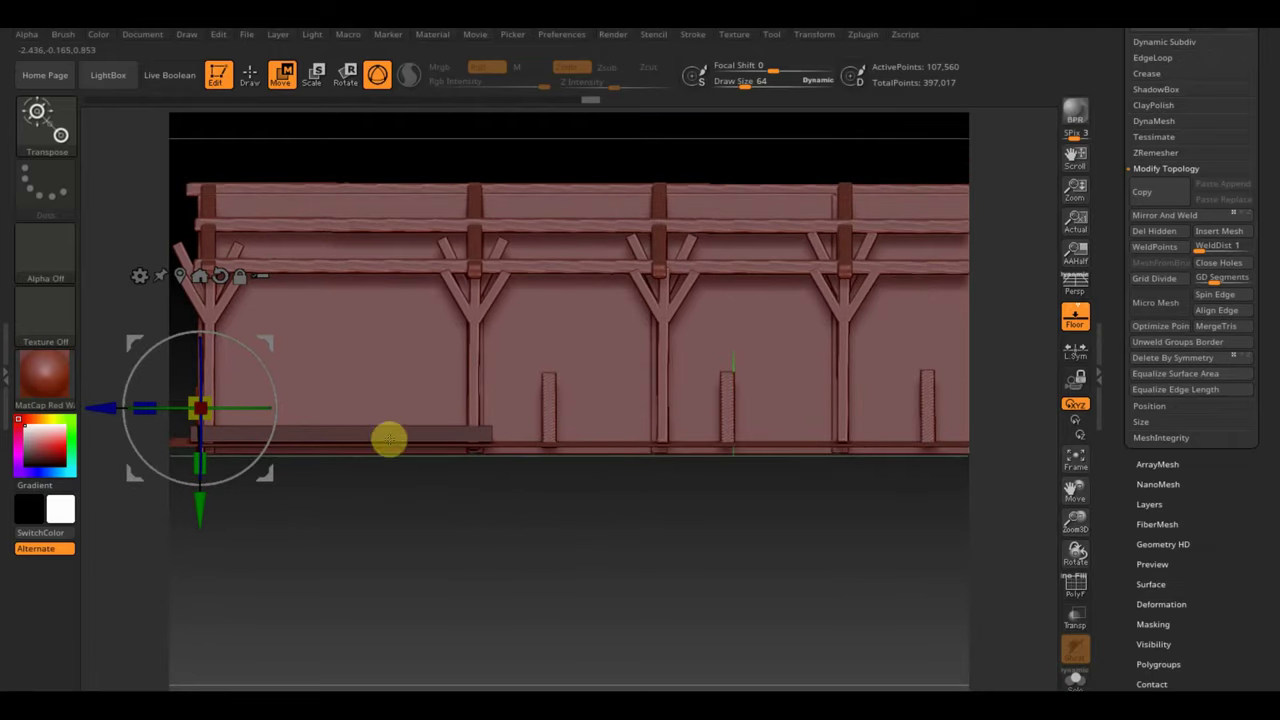
alt+drag(463, 484, 531, 543)
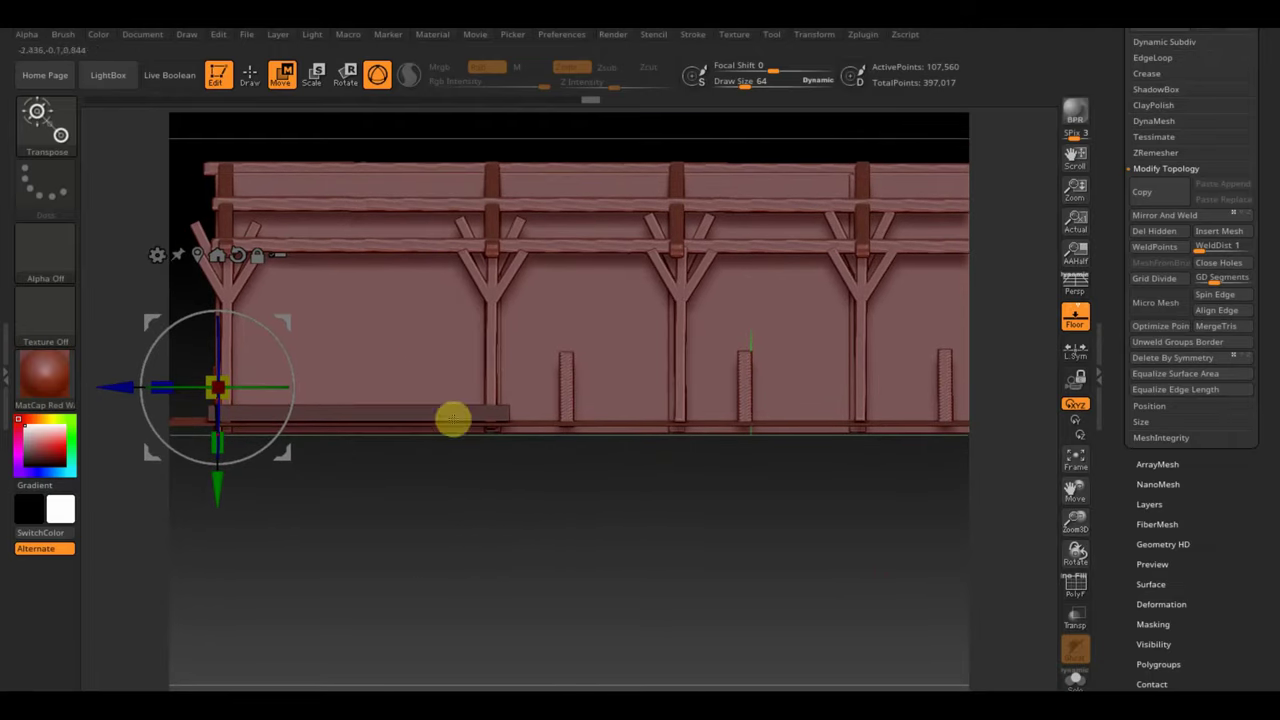
mouse_move(805, 516)
alt+mouse_down()
mouse_move(674, 516)
mouse_move(776, 537)
mouse_move(737, 531)
mouse_move(728, 545)
alt+mouse_up()
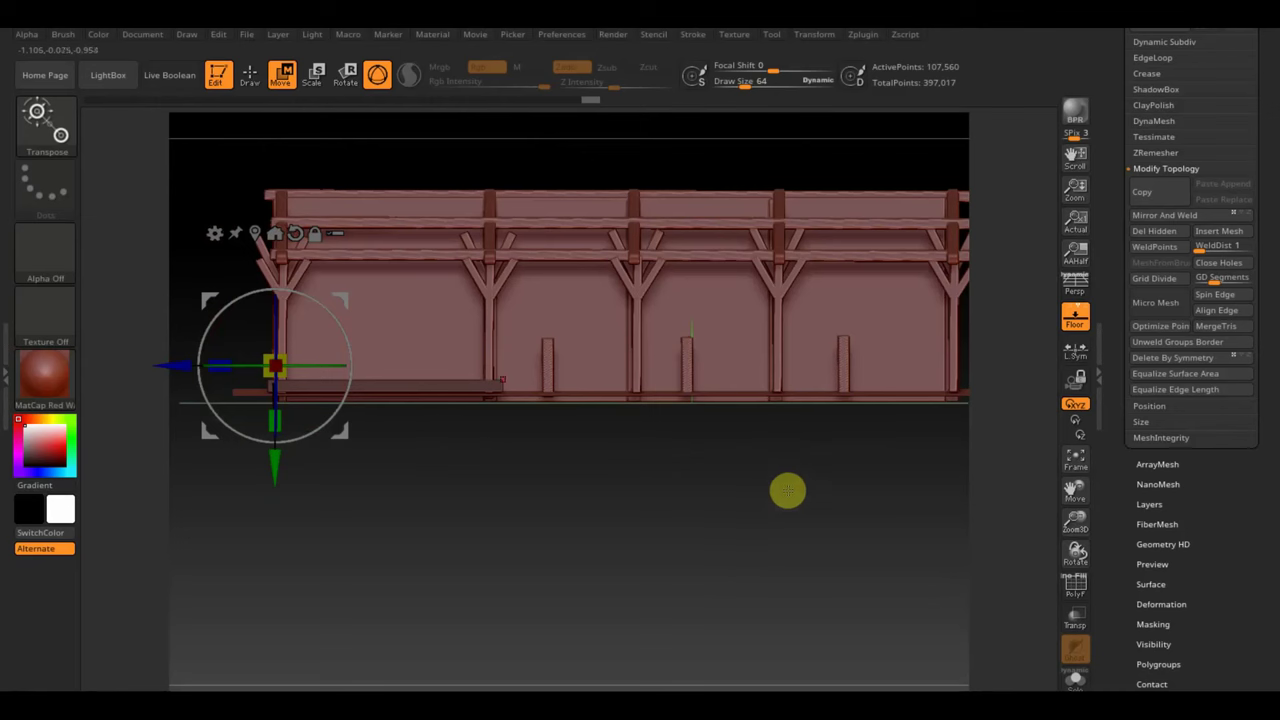
Step: Import the wood plank screenshot from Локация в конюшне сеновал > картинки as a texture
click(735, 35)
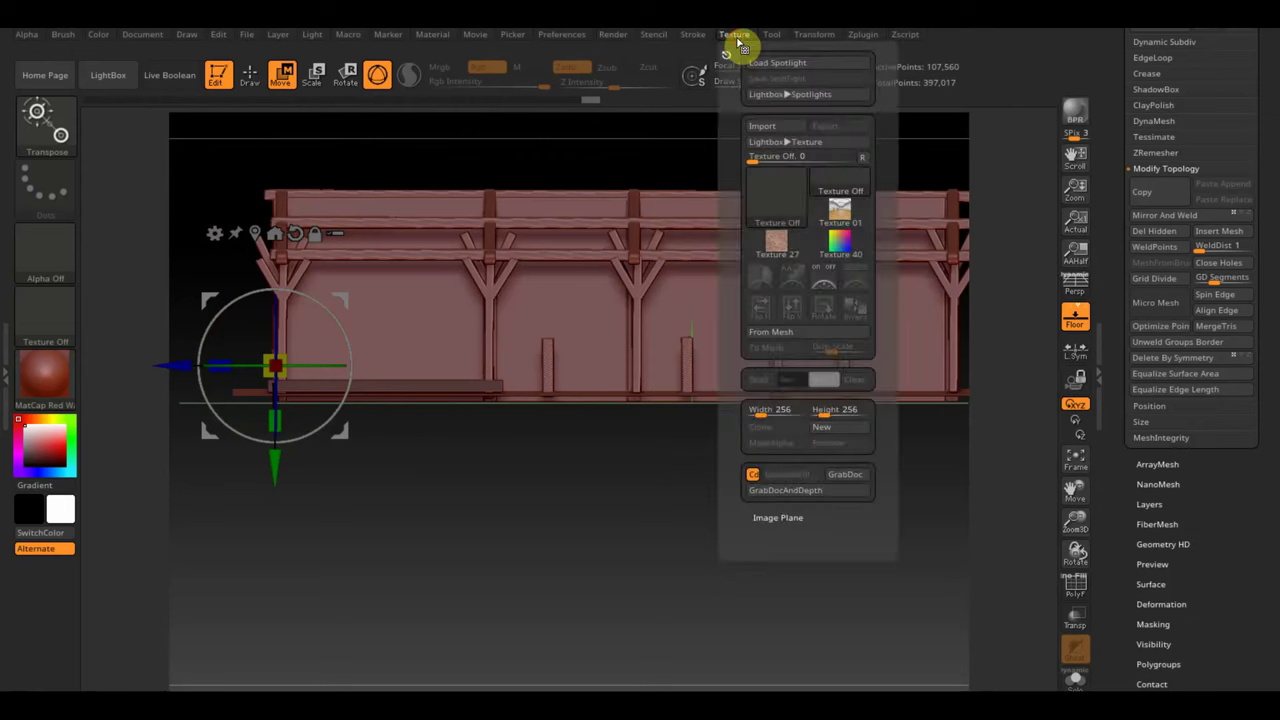
click(765, 128)
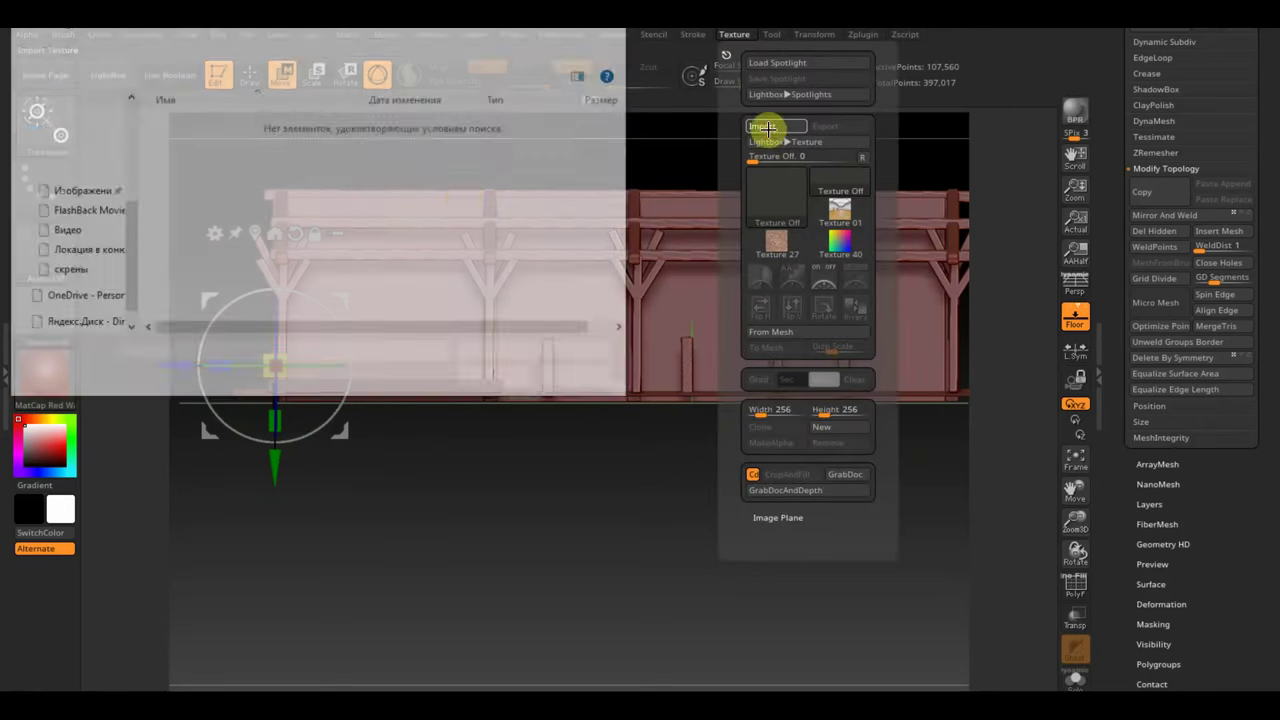
click(82, 271)
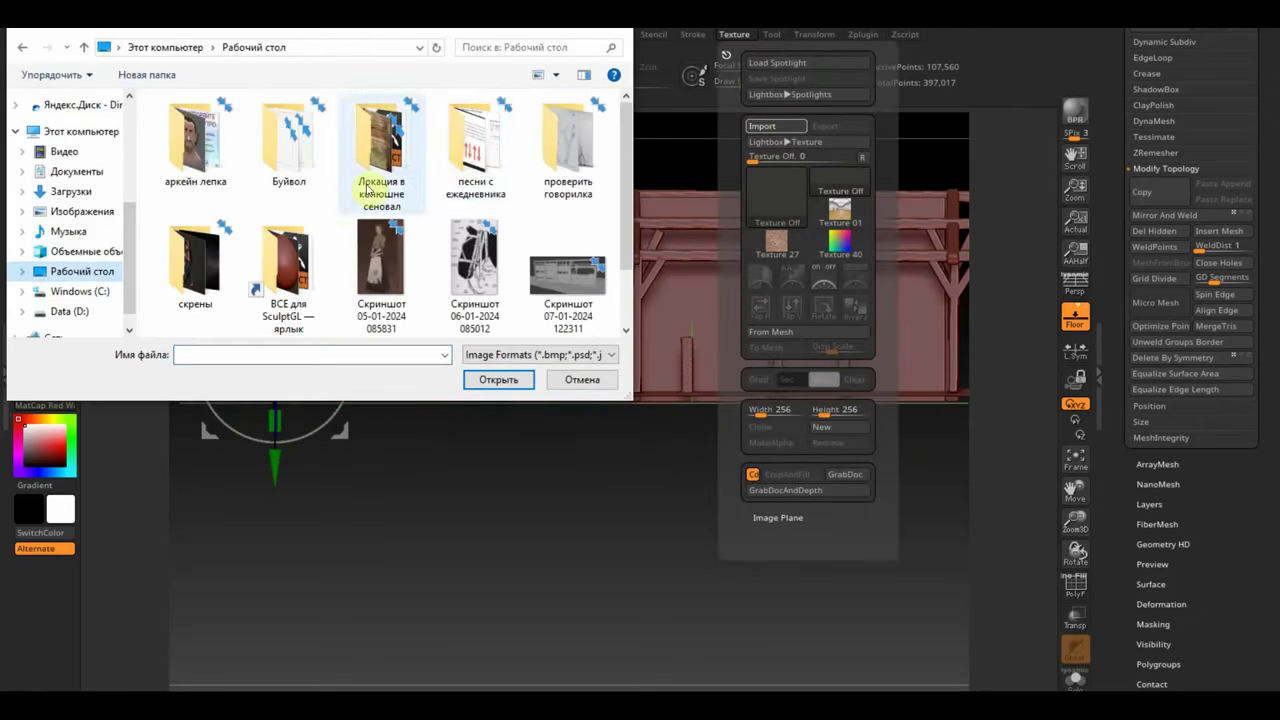
double_click(383, 162)
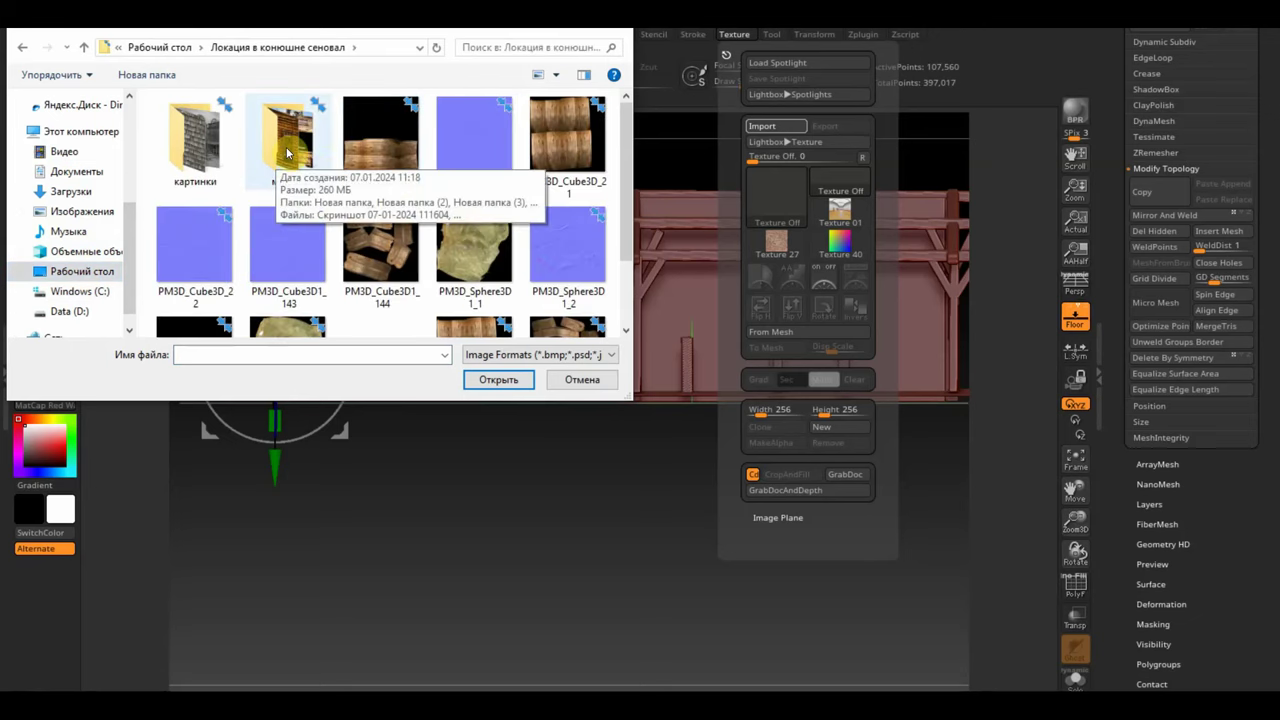
double_click(205, 158)
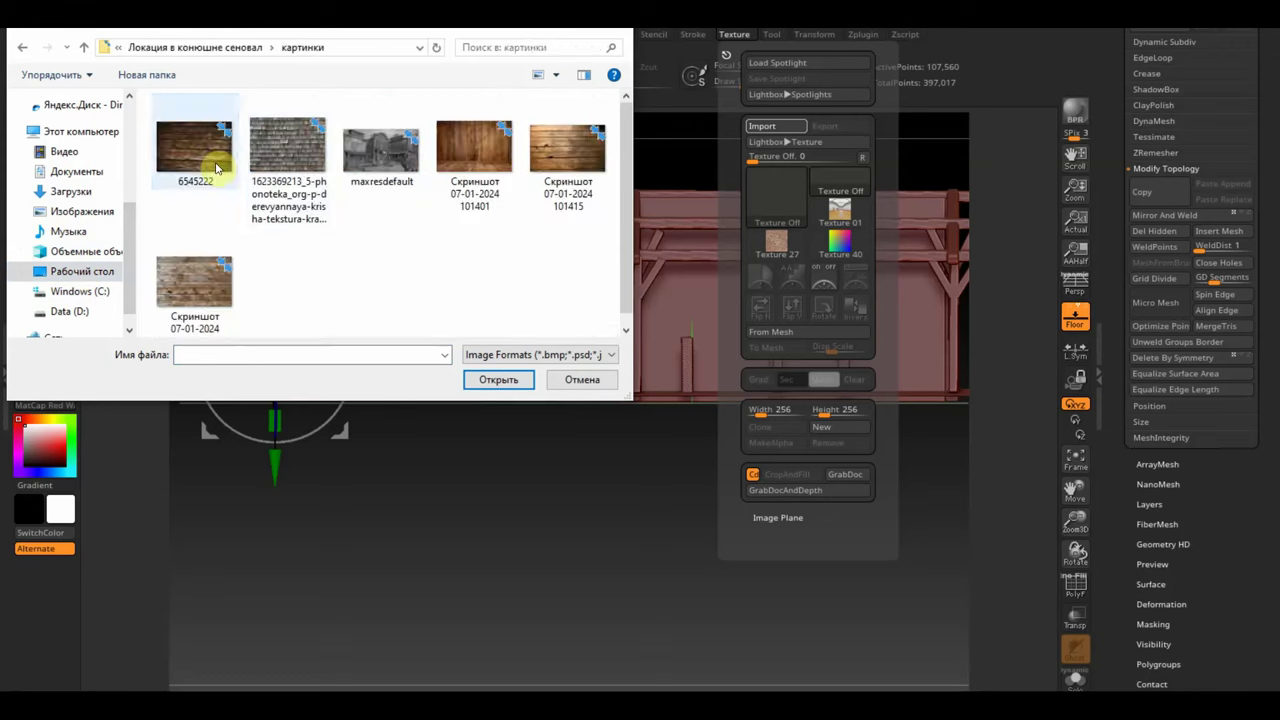
mouse_move(474, 150)
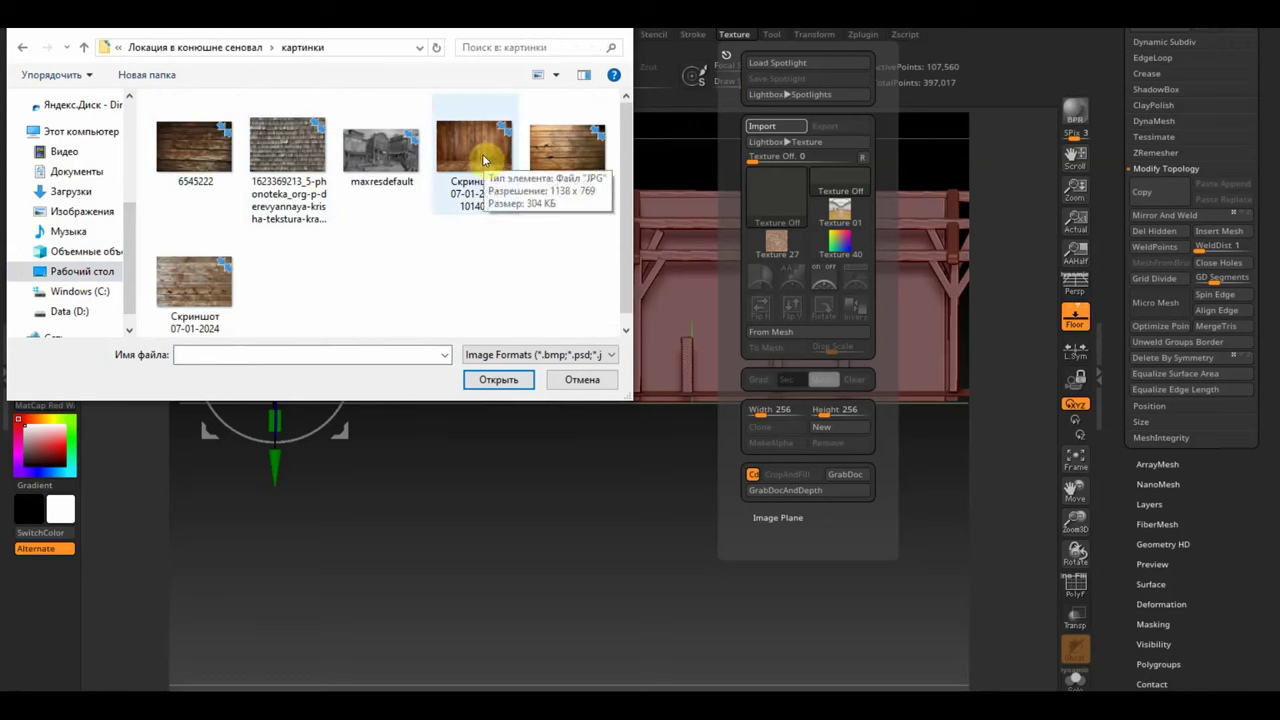
double_click(483, 160)
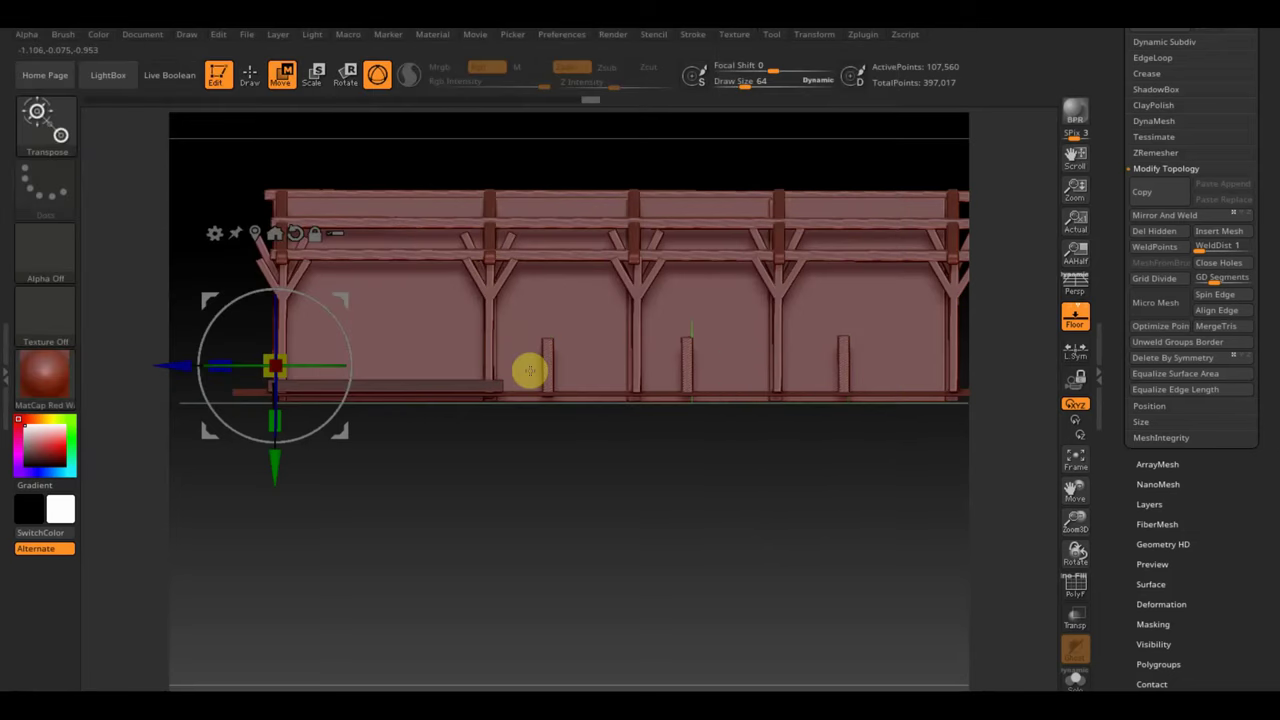
Step: Add the imported wood photo to Spotlight, made semi-transparent and scaled down
click(733, 38)
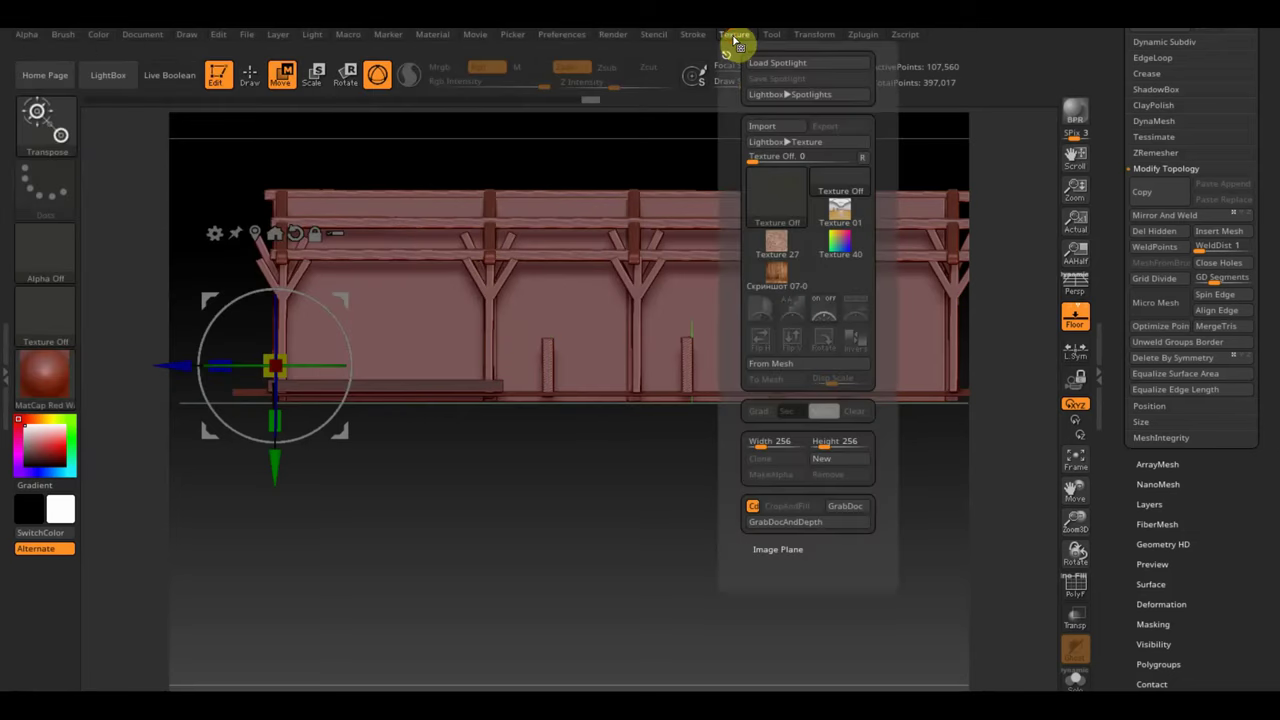
click(775, 272)
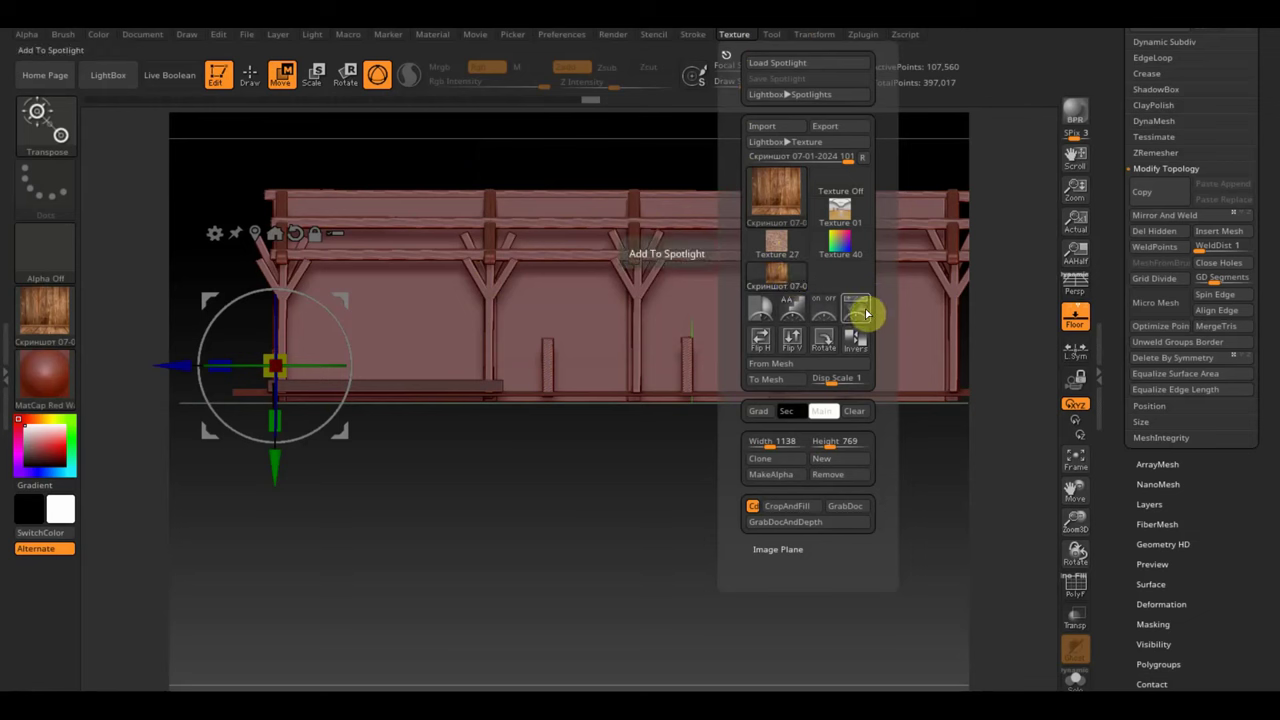
click(862, 312)
mouse_move(651, 323)
mouse_down()
mouse_move(607, 258)
mouse_move(569, 234)
mouse_up()
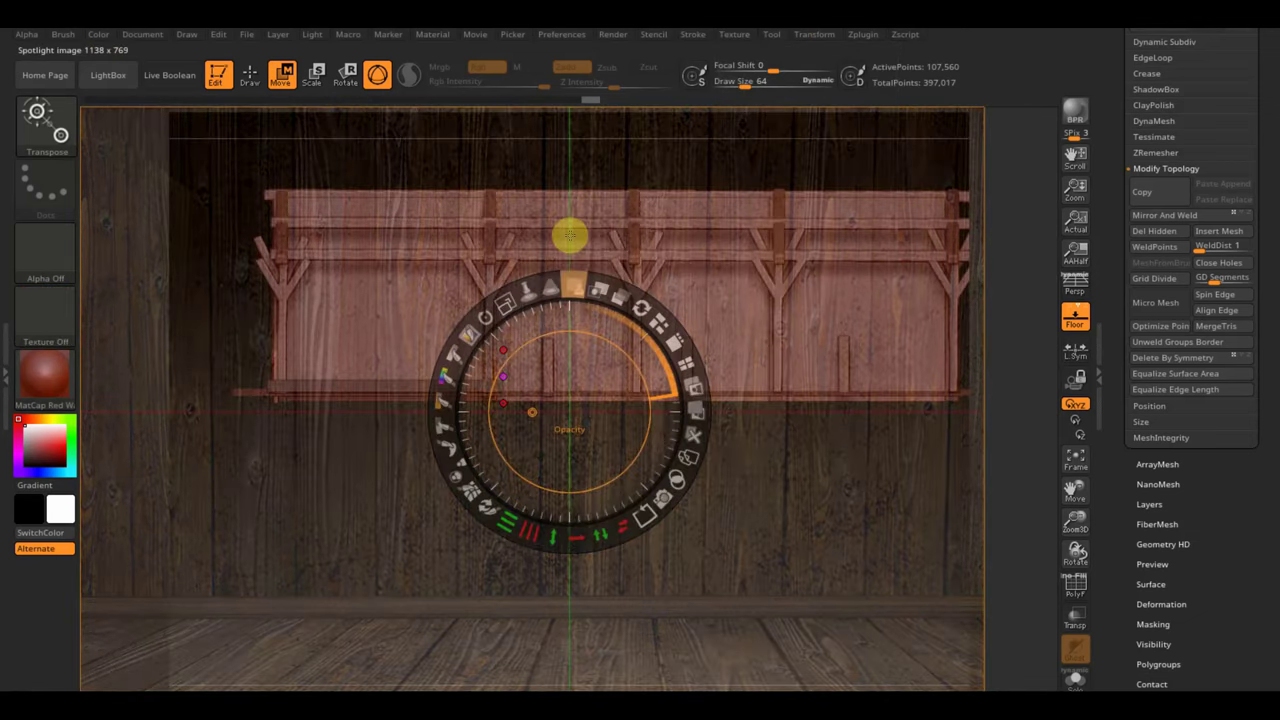
mouse_move(609, 294)
mouse_down()
mouse_move(469, 244)
mouse_move(715, 373)
mouse_up()
Step: Shrink, move and rotate the wood image over one wall bay, then hide the Spotlight dial
click(807, 467)
drag(817, 466, 703, 424)
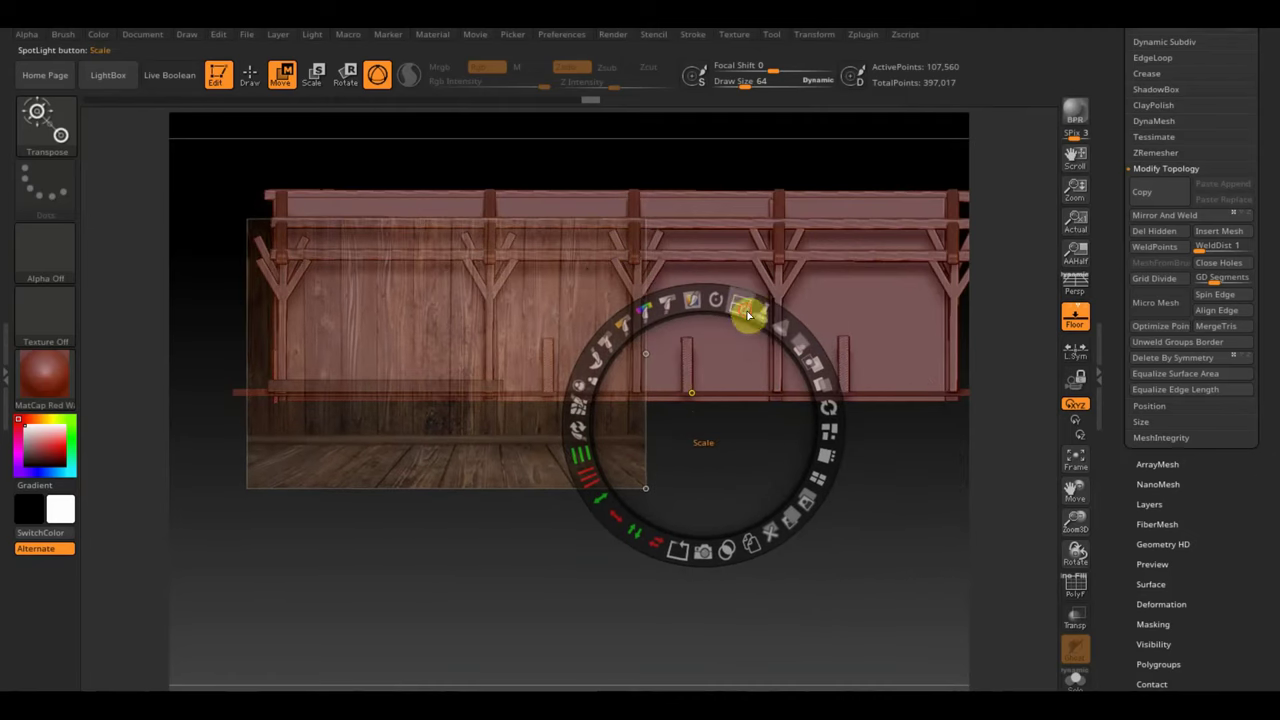
mouse_move(748, 309)
mouse_down()
mouse_move(689, 274)
mouse_move(722, 290)
mouse_move(658, 278)
mouse_move(506, 329)
mouse_move(680, 280)
mouse_move(563, 312)
mouse_move(541, 402)
mouse_up()
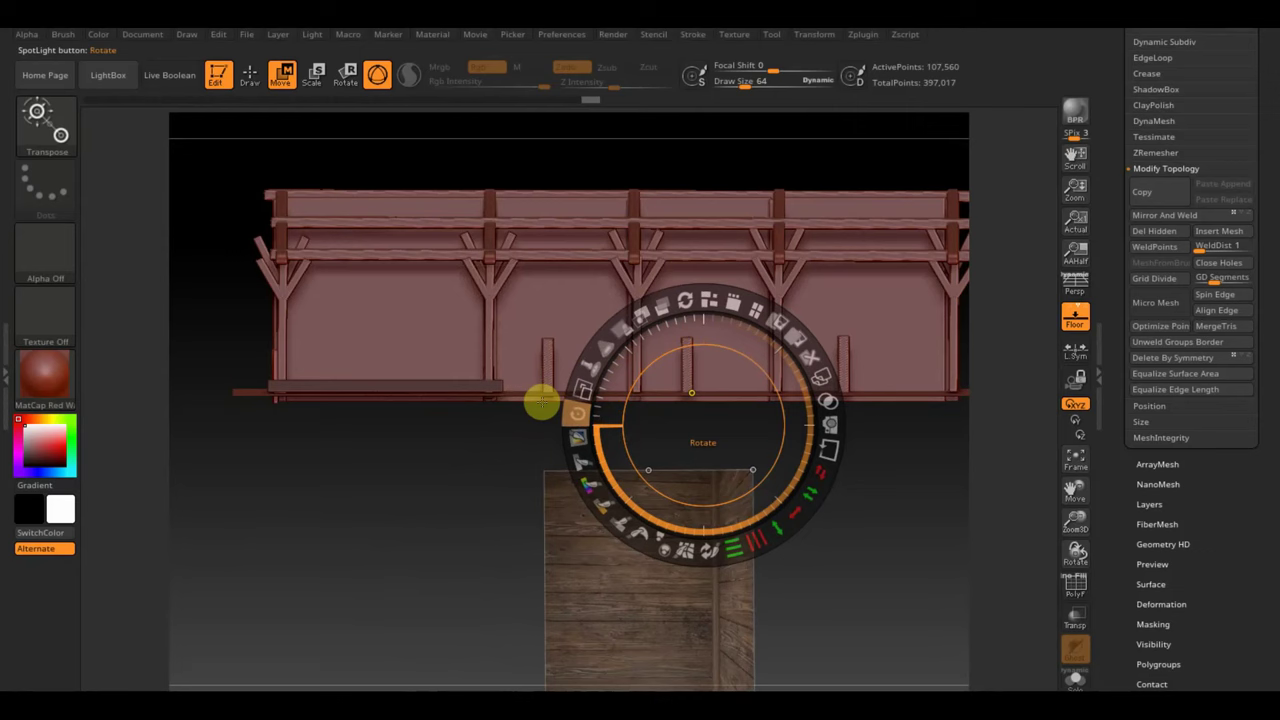
mouse_move(771, 506)
mouse_down()
mouse_move(709, 357)
mouse_move(722, 270)
mouse_up()
mouse_move(787, 427)
mouse_down()
mouse_move(834, 531)
mouse_move(848, 514)
mouse_up()
click(575, 363)
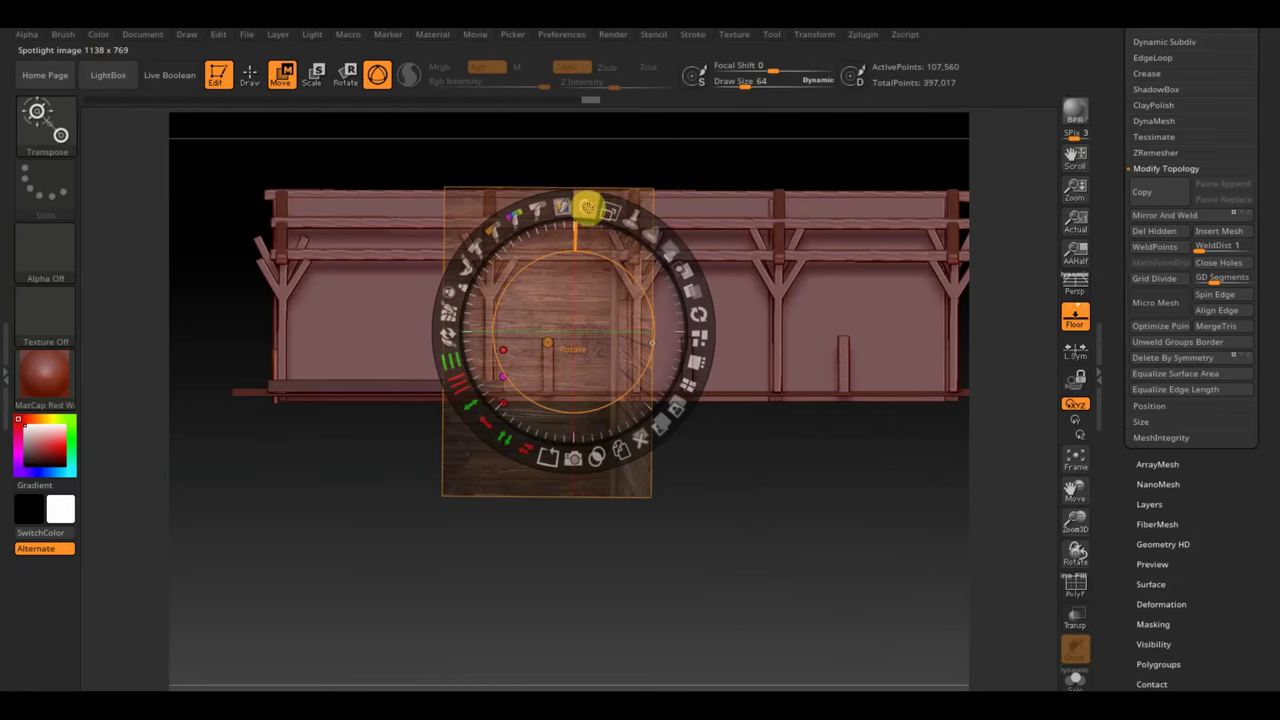
drag(587, 207, 587, 207)
click(820, 511)
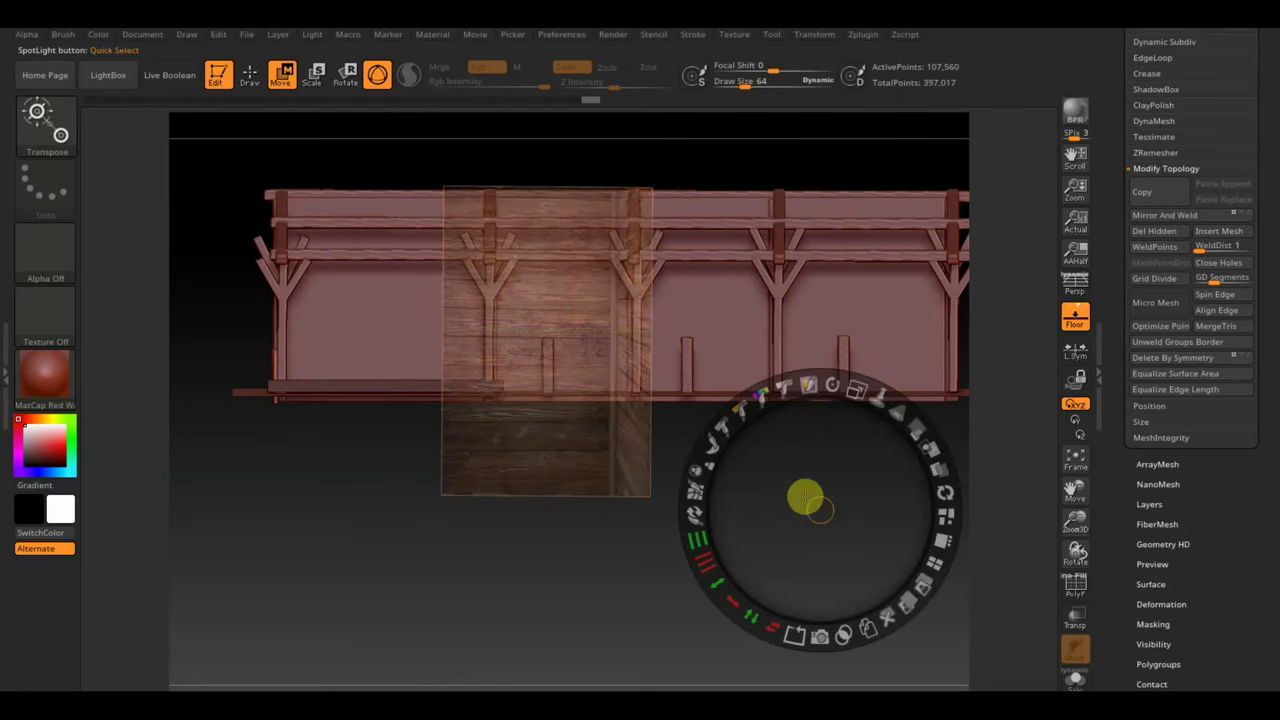
key(z)
mouse_move(794, 503)
ctrl+right_down()
mouse_move(820, 551)
mouse_move(869, 514)
ctrl+right_up()
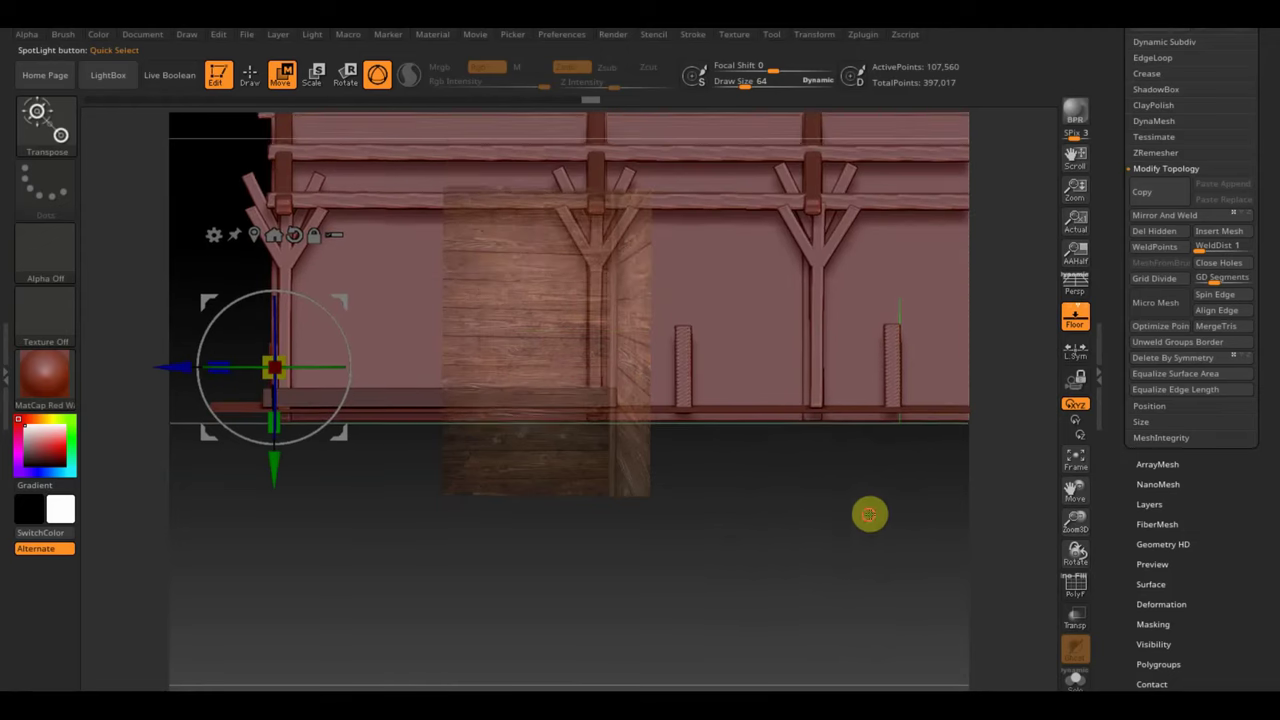
Step: On wall subtool PM3D_Cube3D1_1, use SketchShaded material, Rgb on, Zadd off, Draw Size 157
mouse_move(869, 514)
mouse_down()
mouse_move(874, 614)
mouse_move(706, 597)
mouse_up()
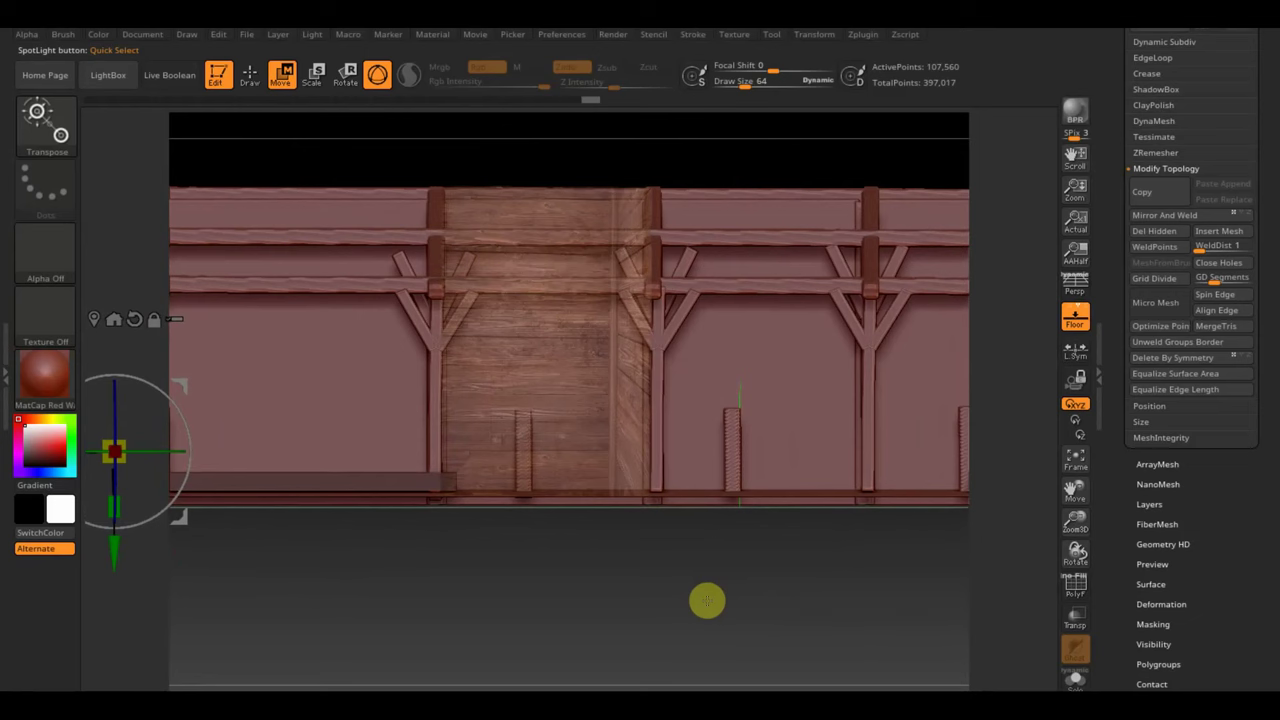
key(q)
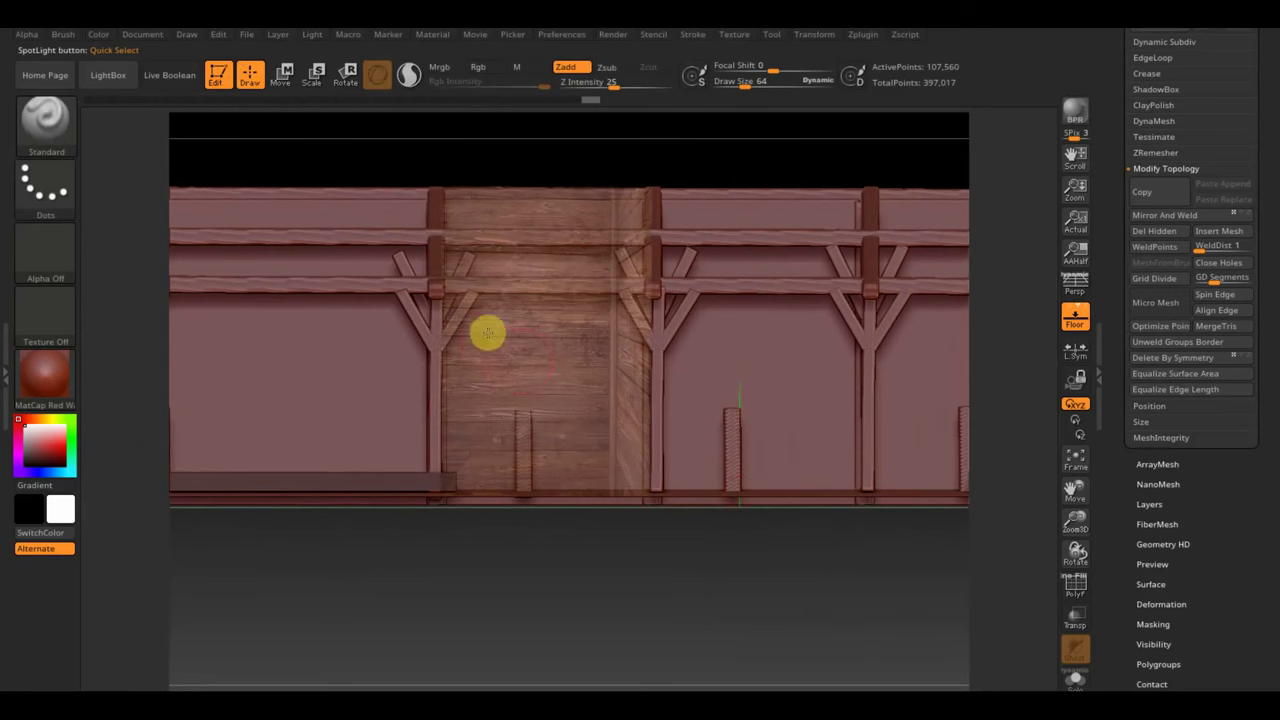
alt+click(536, 390)
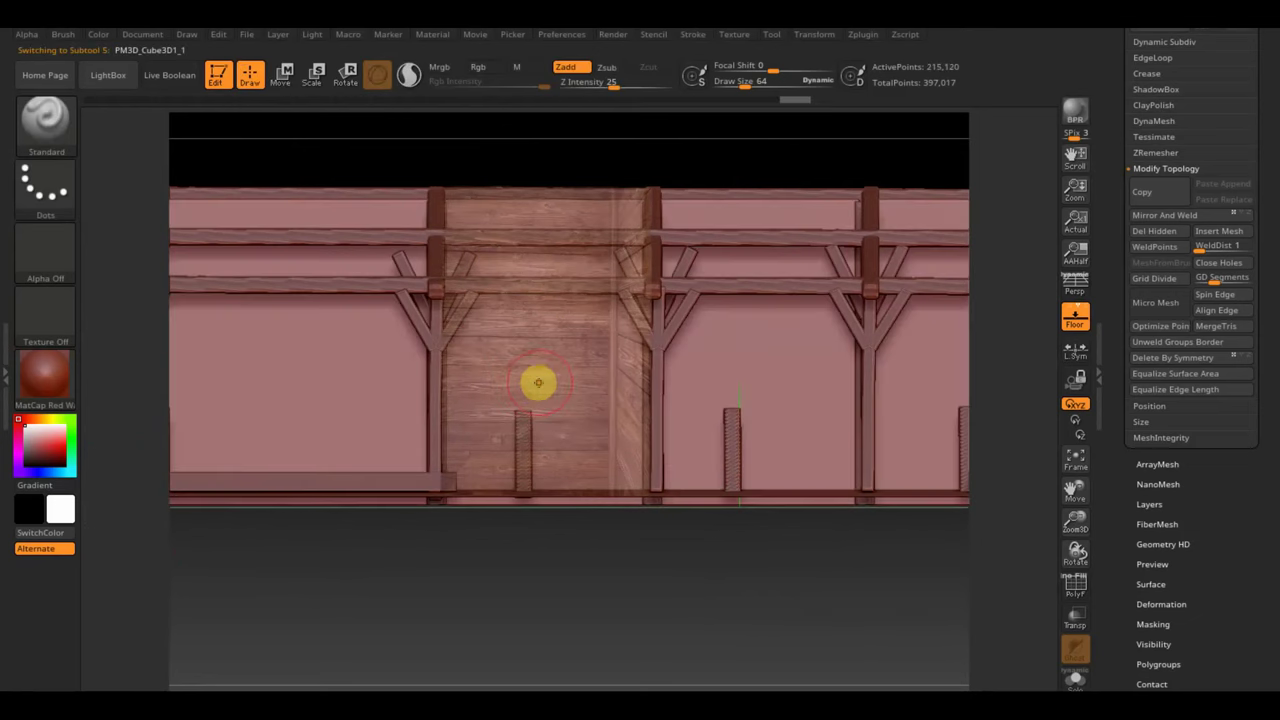
click(57, 373)
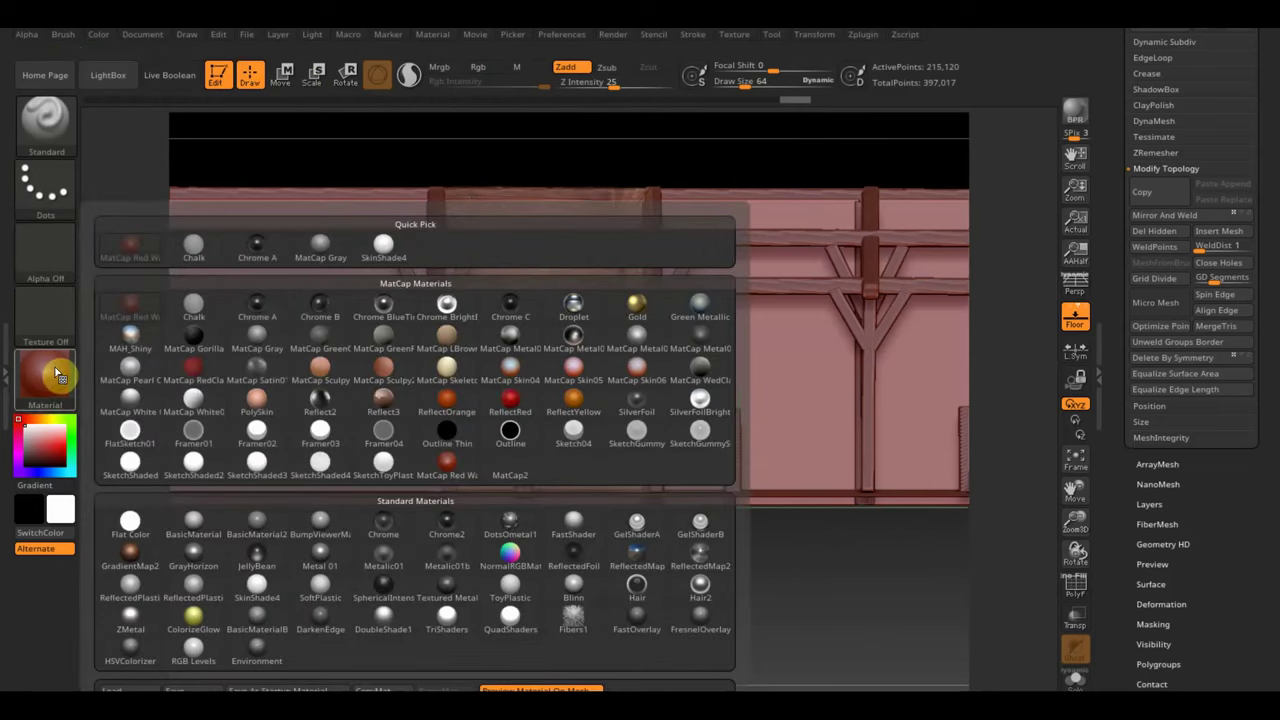
click(133, 465)
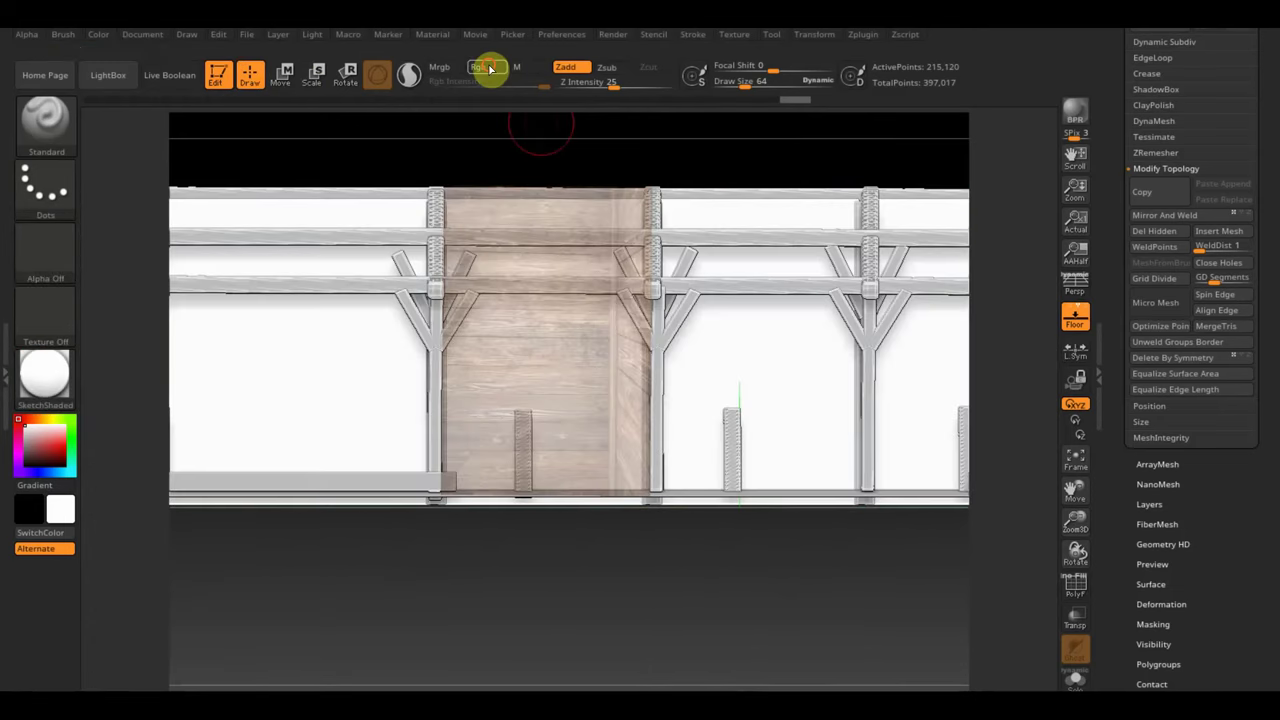
click(490, 68)
drag(745, 82, 763, 82)
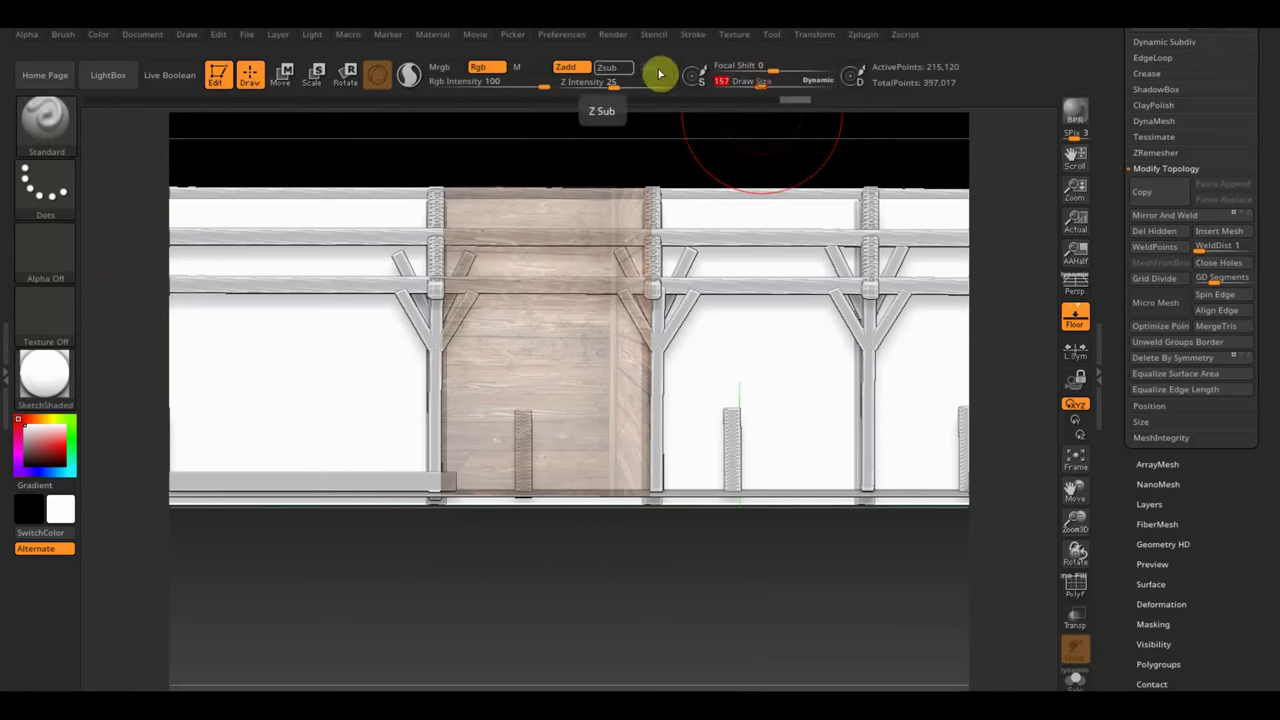
click(566, 67)
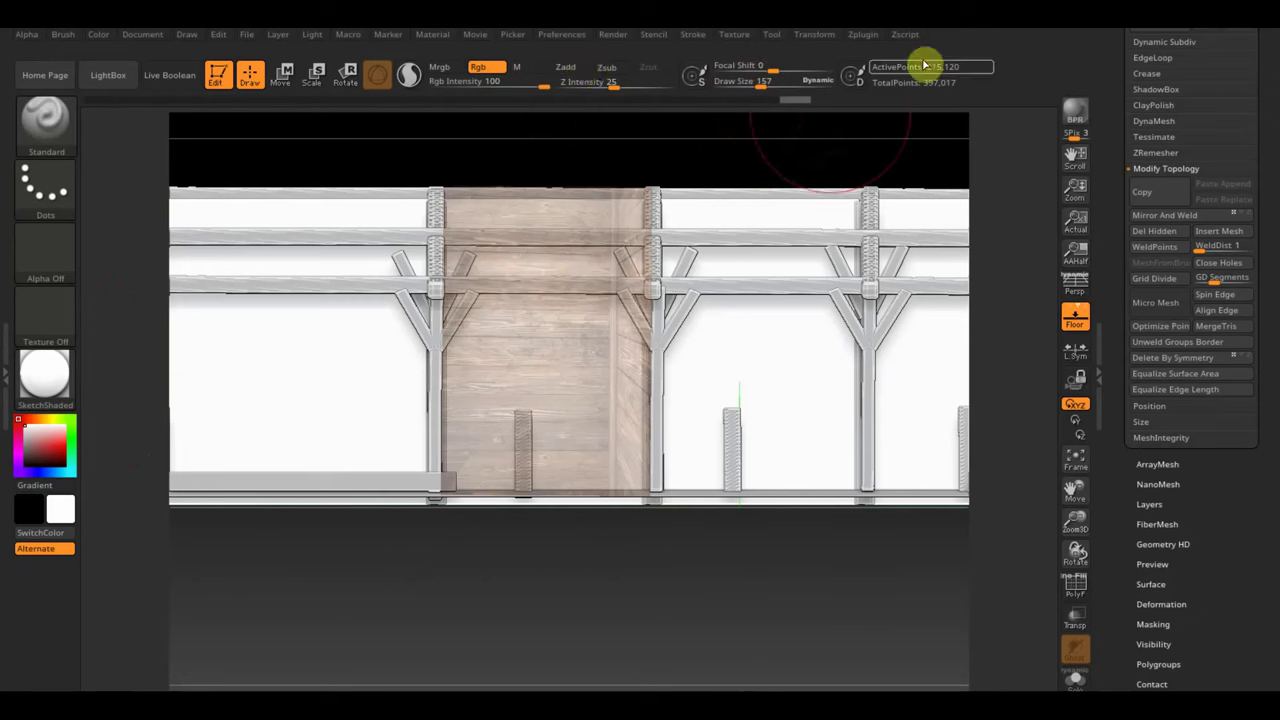
Step: Paint the wood photo onto the wall bay through Spotlight, then restore the Spotlight dial
mouse_move(691, 200)
mouse_down()
mouse_move(586, 220)
mouse_move(603, 183)
mouse_move(530, 255)
mouse_move(477, 514)
mouse_move(645, 488)
mouse_up()
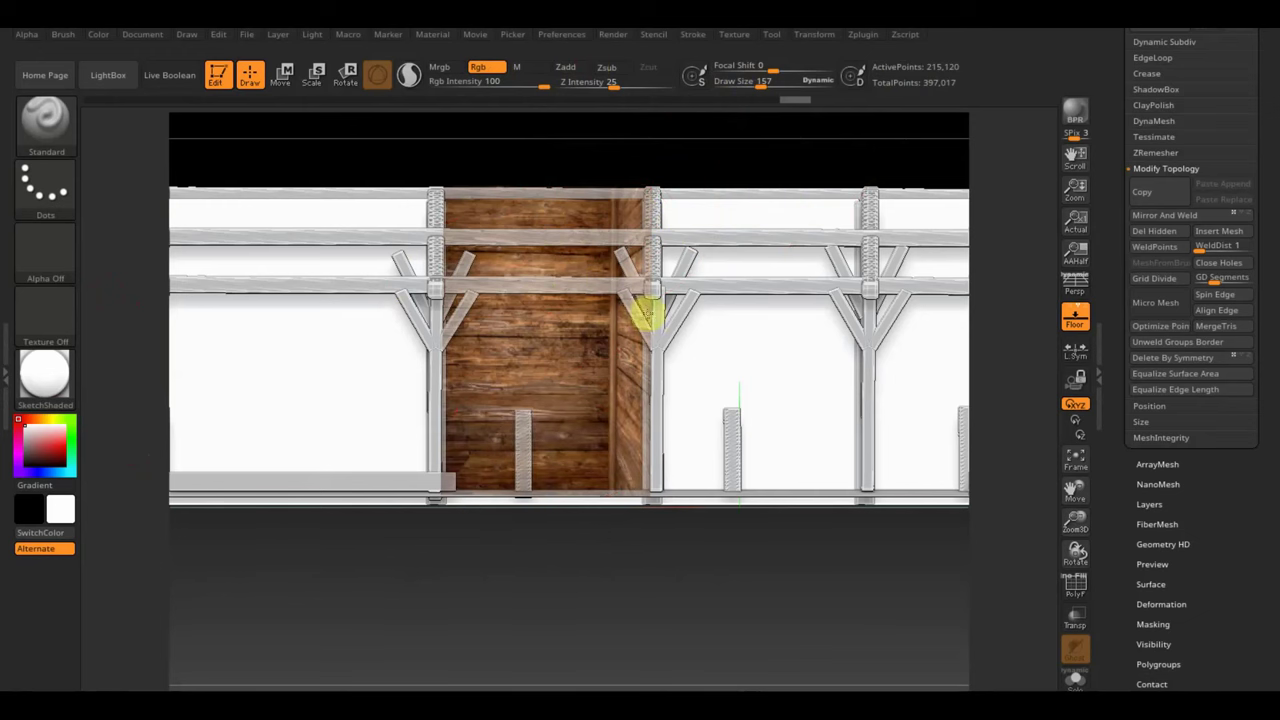
mouse_move(645, 610)
mouse_down()
mouse_move(660, 634)
mouse_move(640, 666)
mouse_up()
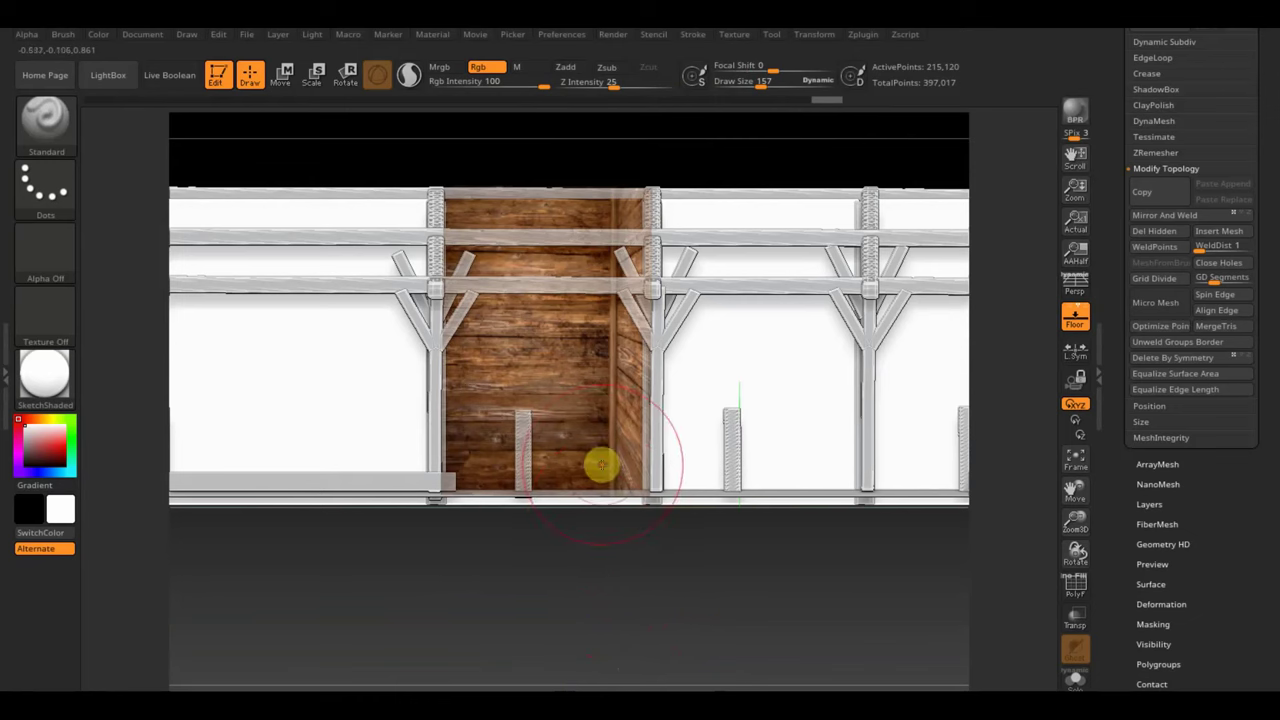
key(shift+z)
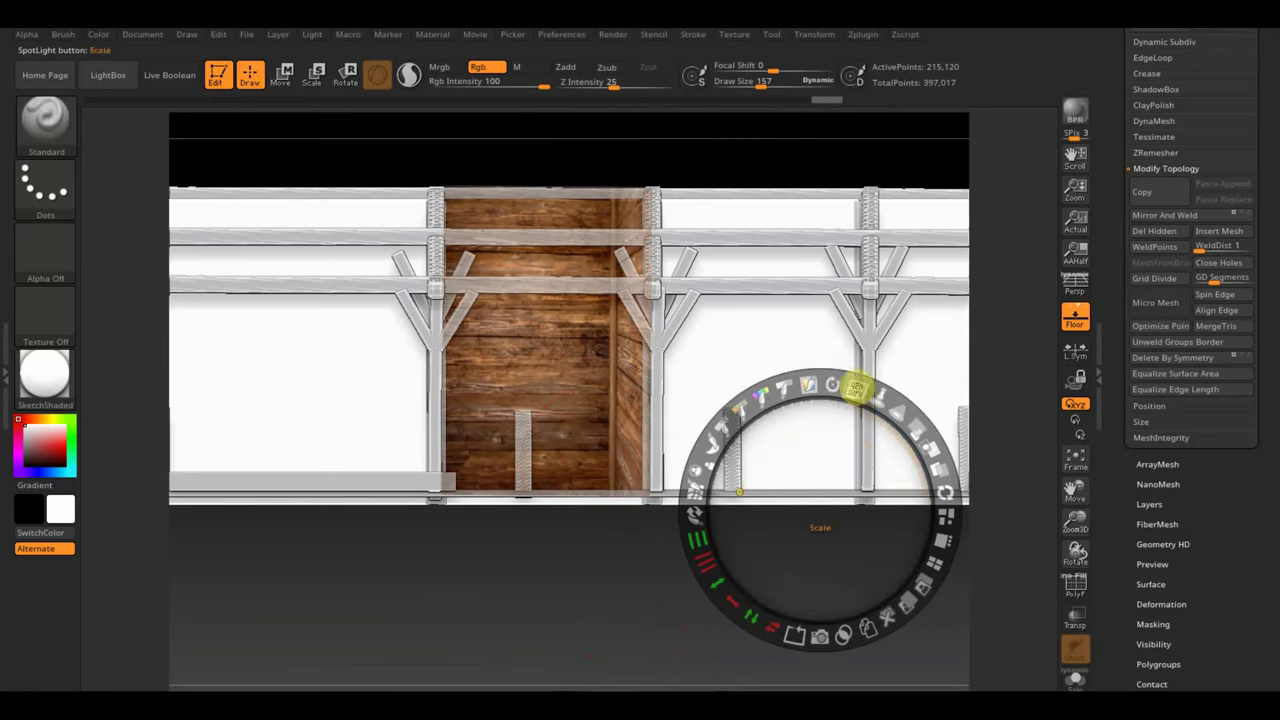
Step: Scale the wood Spotlight image larger, nudge it right, and hide the dial
drag(856, 390, 857, 382)
drag(817, 434, 860, 442)
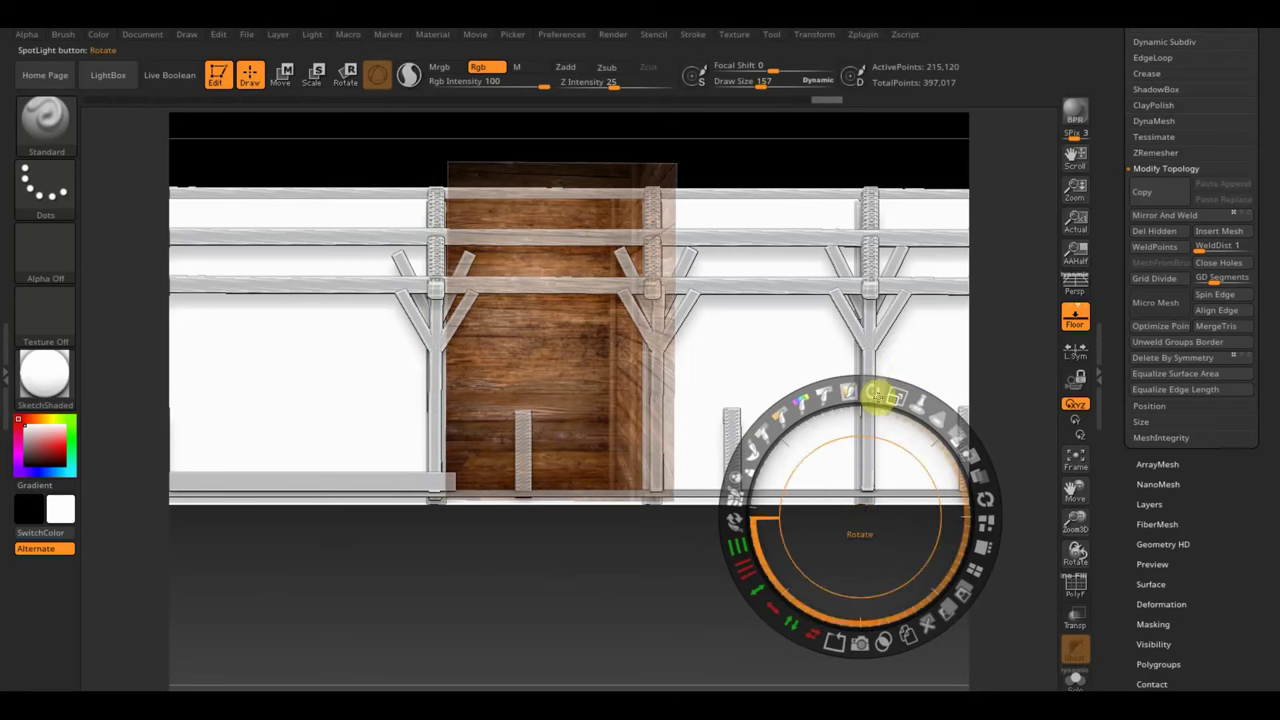
drag(866, 503, 861, 495)
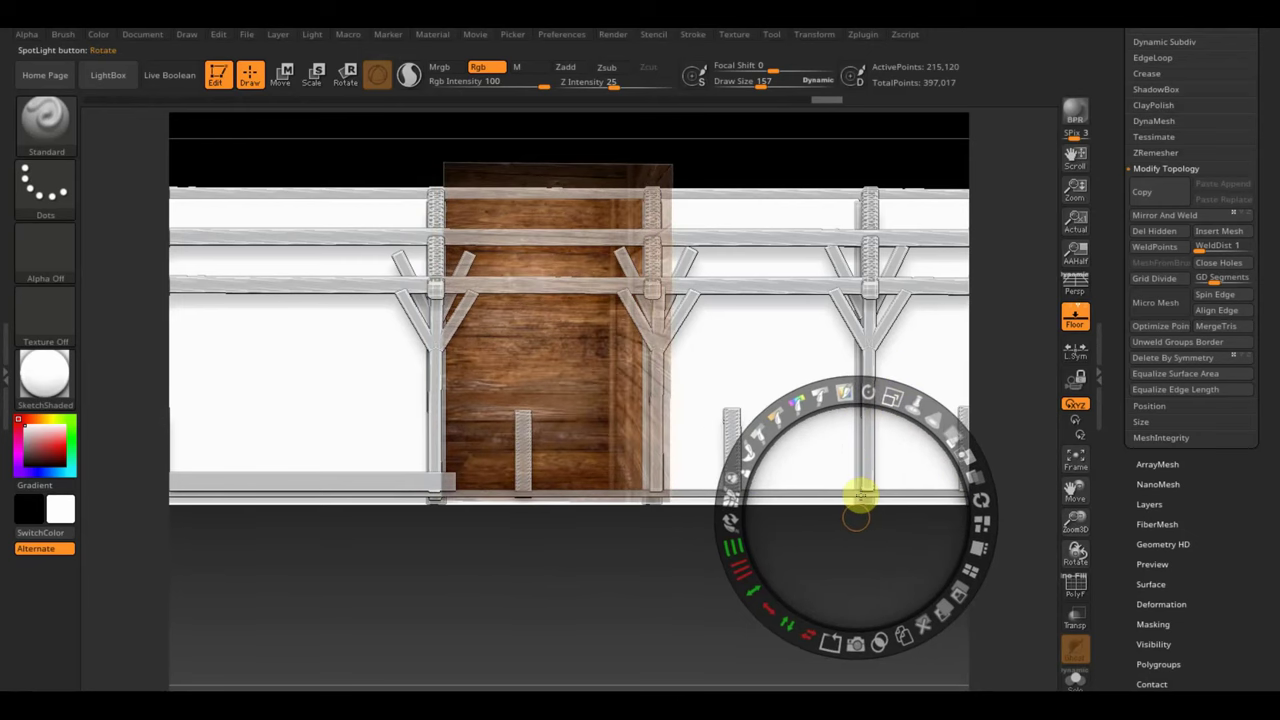
key(z)
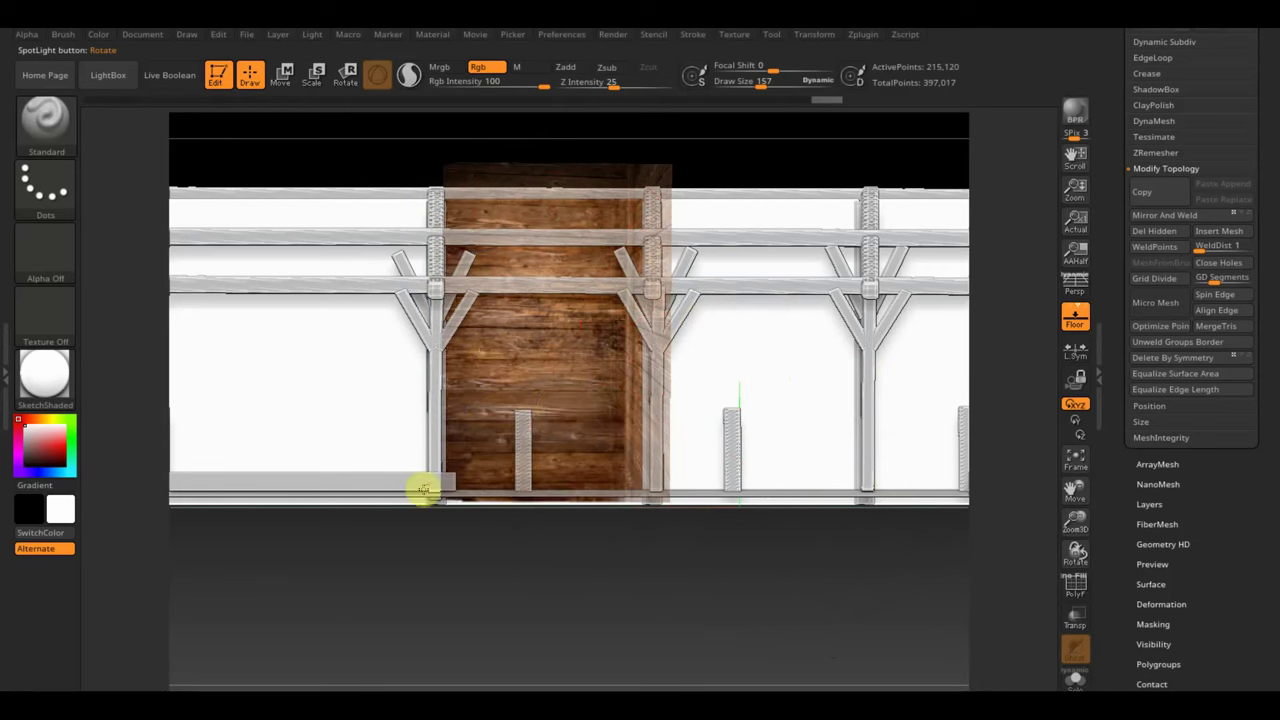
Step: Paint wood texture onto the middle and right-of-centre pale wall panels, orbiting between strokes
mouse_move(742, 636)
mouse_down()
mouse_move(496, 636)
mouse_move(545, 637)
mouse_up()
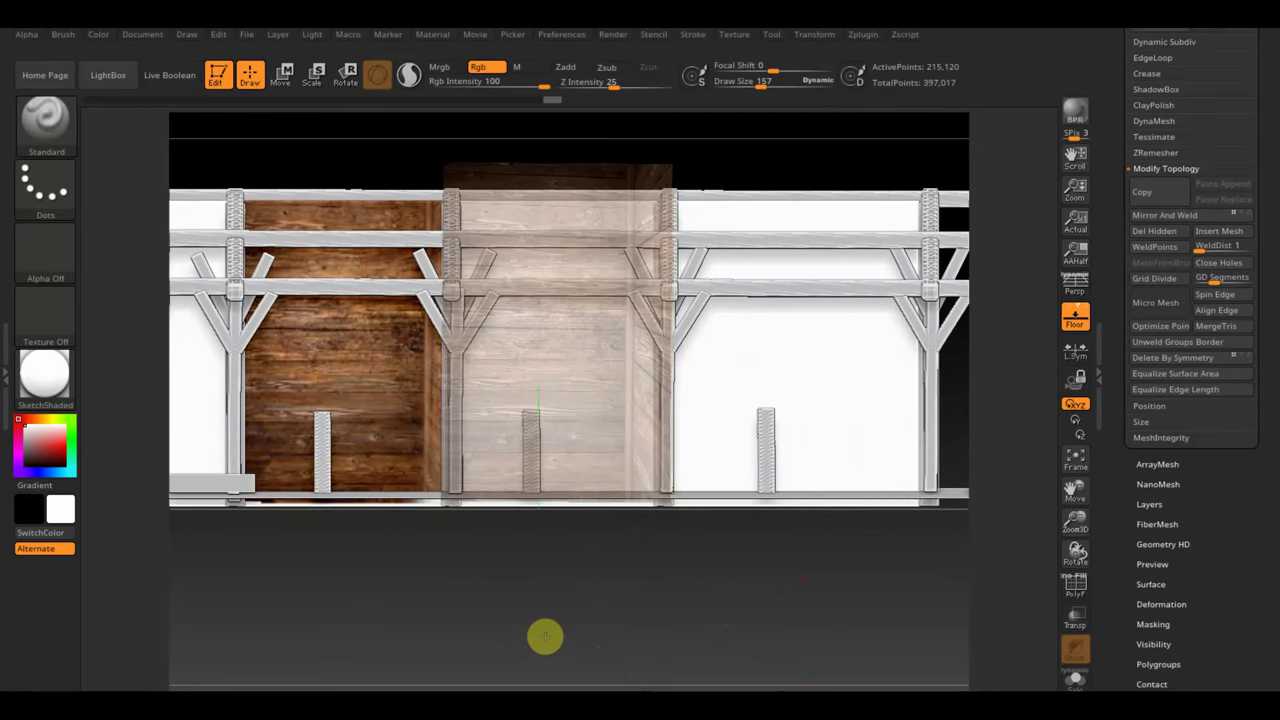
mouse_move(651, 480)
mouse_down()
mouse_move(628, 451)
mouse_move(543, 471)
mouse_move(475, 372)
mouse_move(521, 250)
mouse_up()
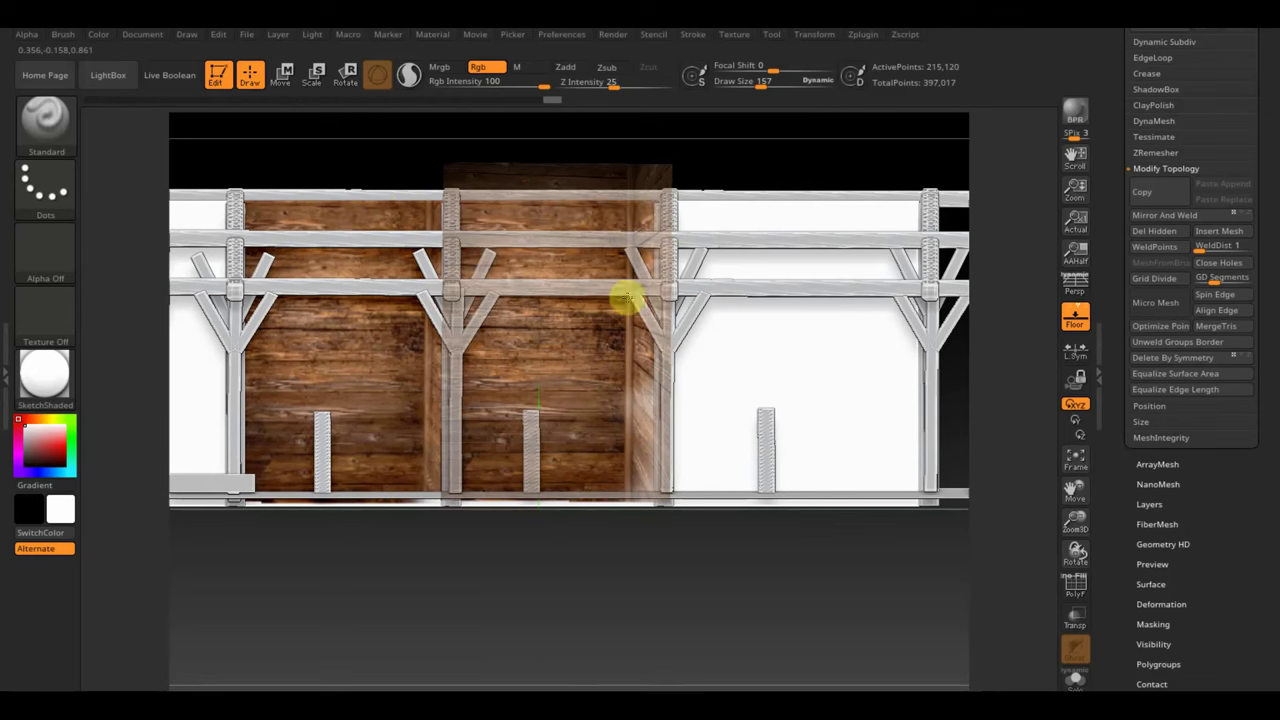
mouse_move(672, 586)
mouse_down()
mouse_move(466, 598)
mouse_move(496, 598)
mouse_up()
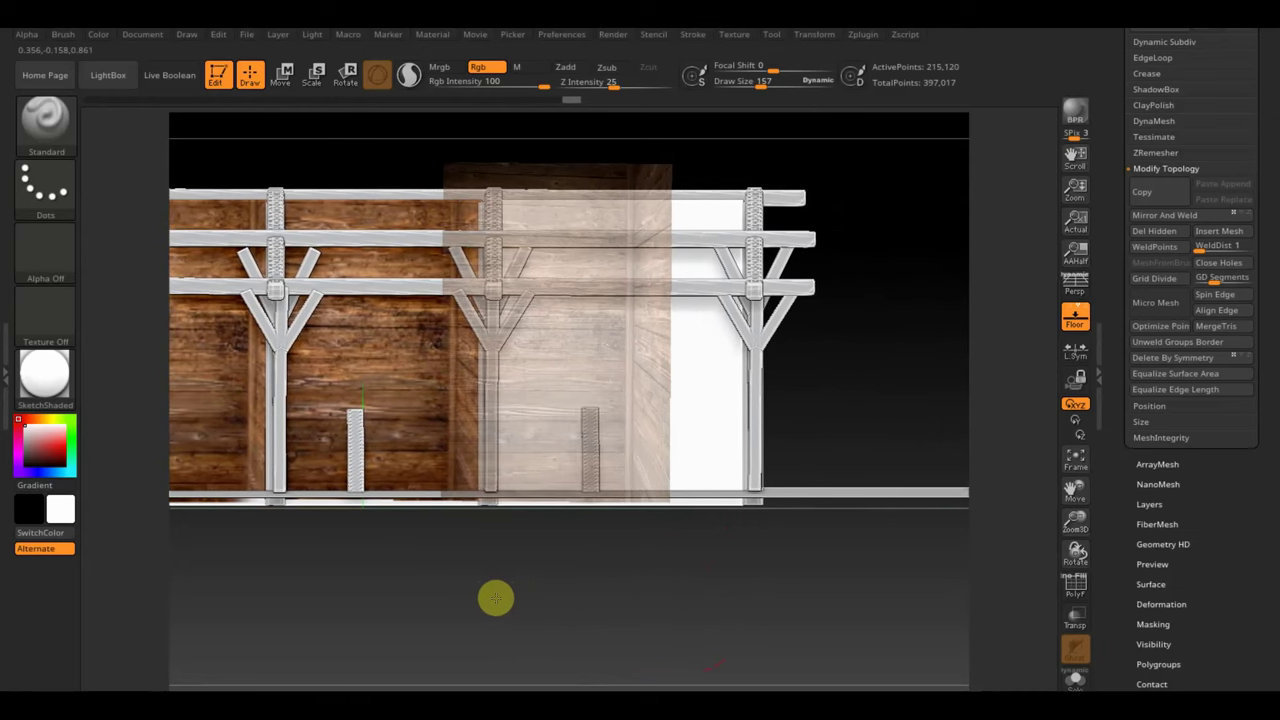
mouse_move(611, 487)
mouse_down()
mouse_move(580, 434)
mouse_move(571, 177)
mouse_move(480, 406)
mouse_move(554, 396)
mouse_move(583, 440)
mouse_up()
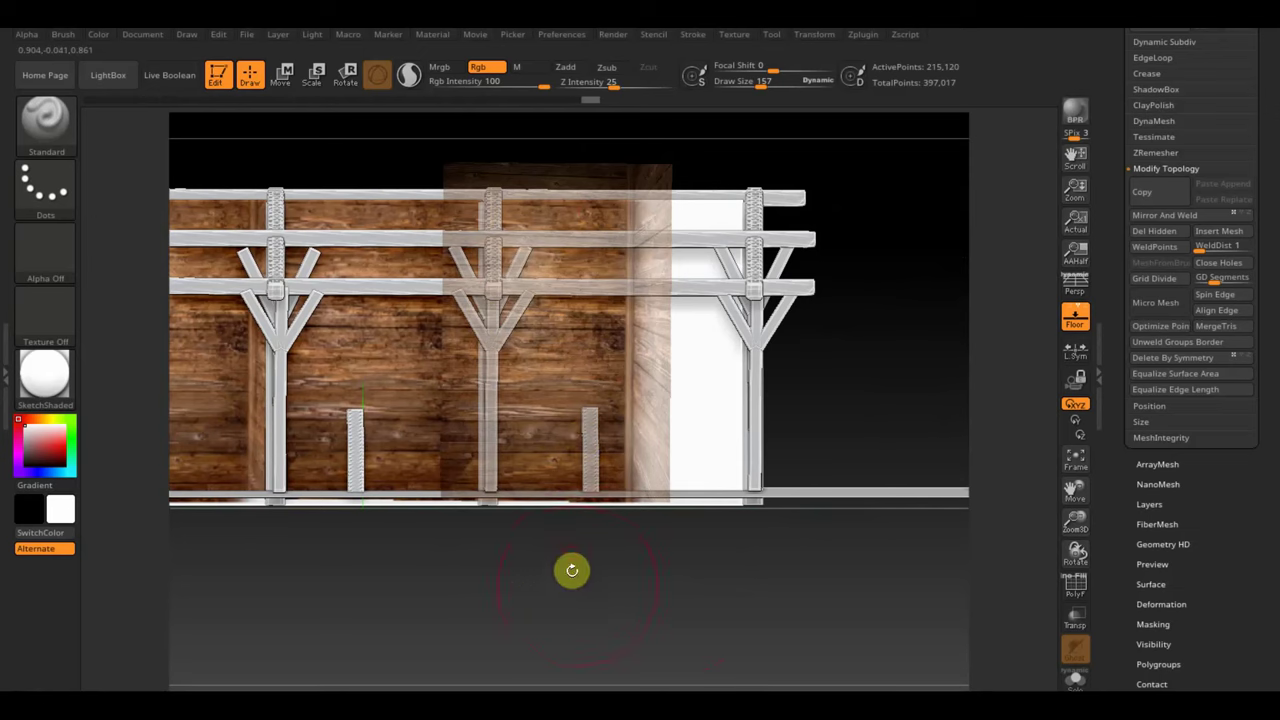
drag(610, 610, 524, 618)
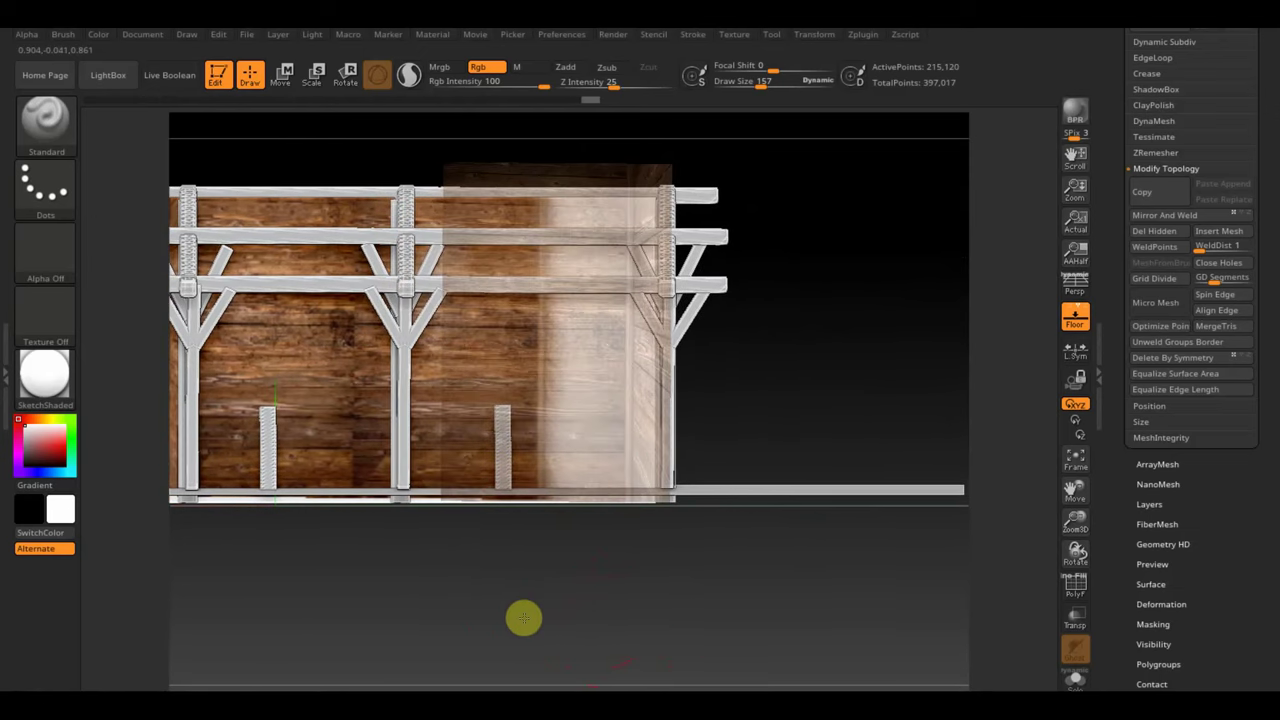
mouse_move(586, 229)
mouse_down()
mouse_move(560, 294)
mouse_move(571, 460)
mouse_move(577, 131)
mouse_move(589, 554)
mouse_move(608, 116)
mouse_up()
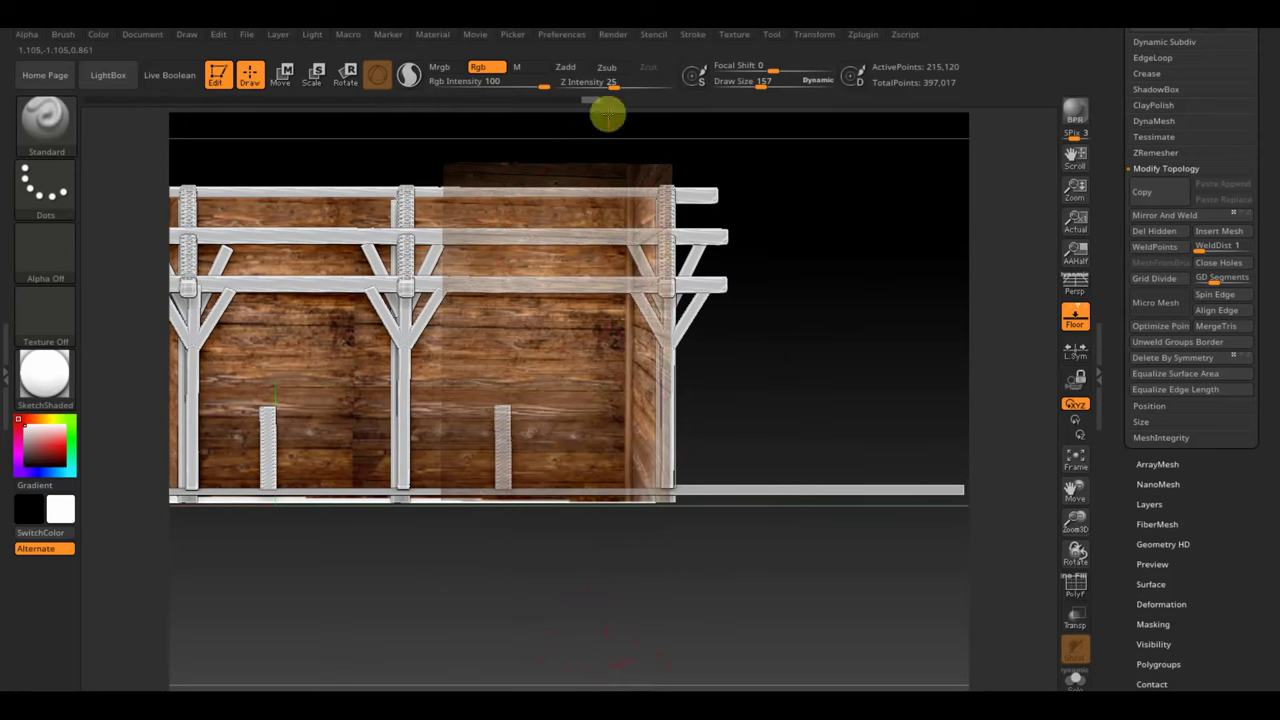
mouse_move(724, 442)
mouse_down()
mouse_move(749, 571)
mouse_move(729, 626)
mouse_move(691, 597)
mouse_move(840, 420)
mouse_move(841, 431)
mouse_up()
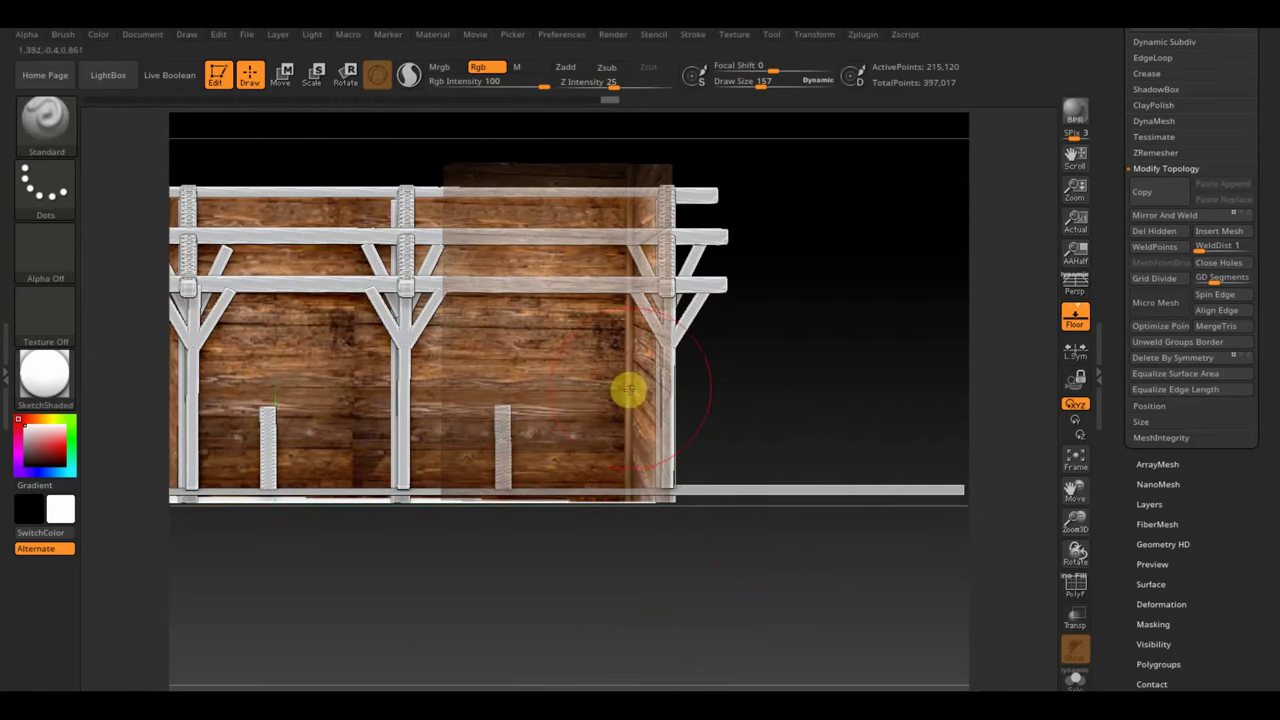
Step: Move the wood Spotlight image and its controls, leaving the image shown over the model
key(shift+z)
key(z)
key(z)
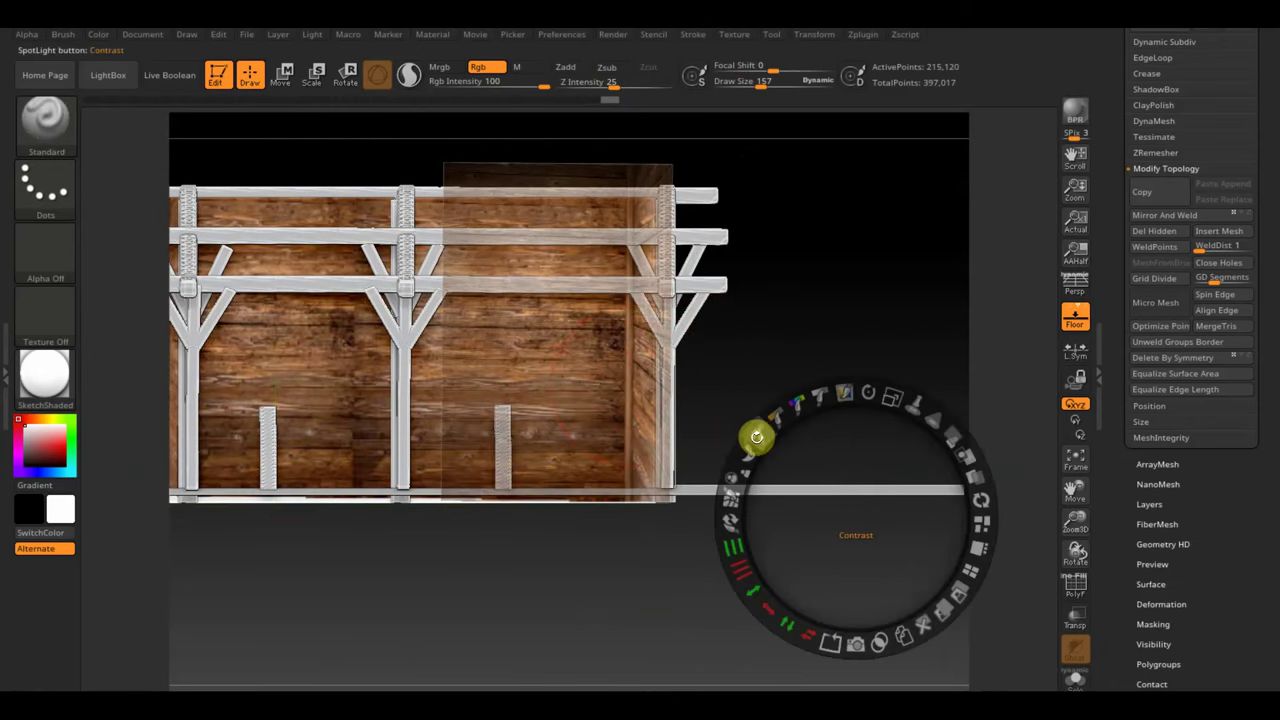
drag(768, 516, 873, 520)
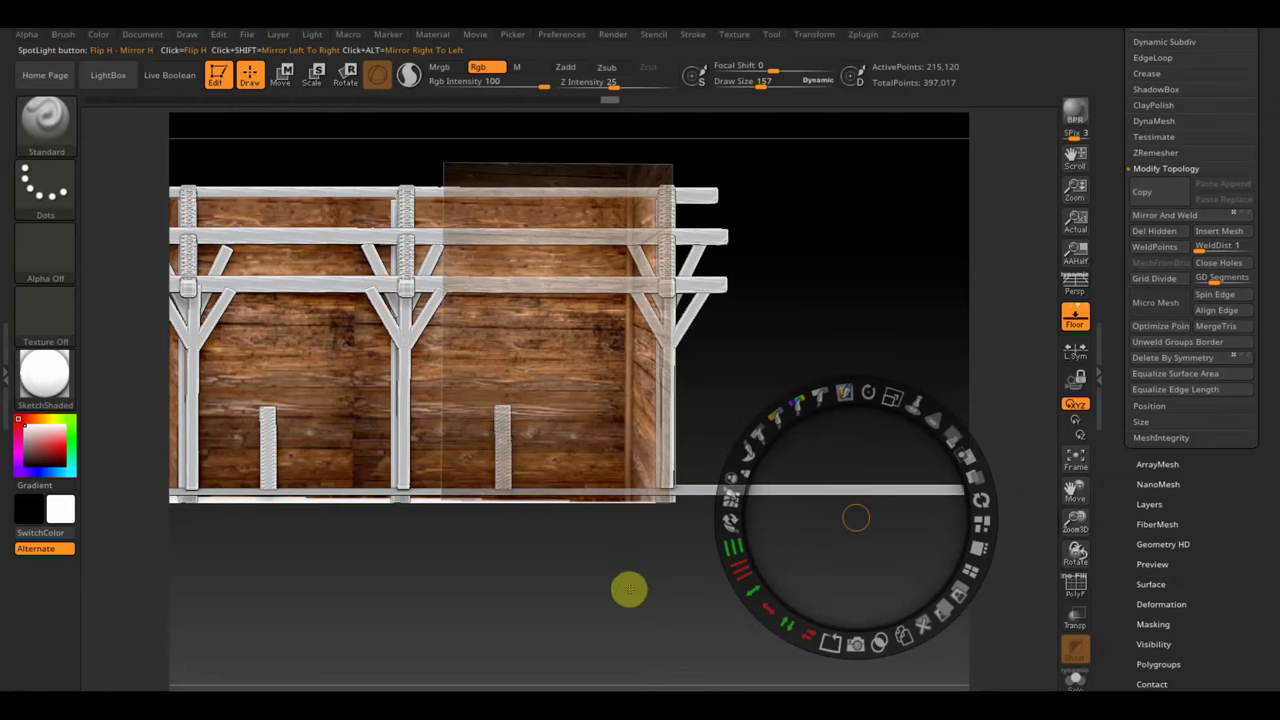
key(shift+z)
key(shift+z)
drag(723, 571, 660, 610)
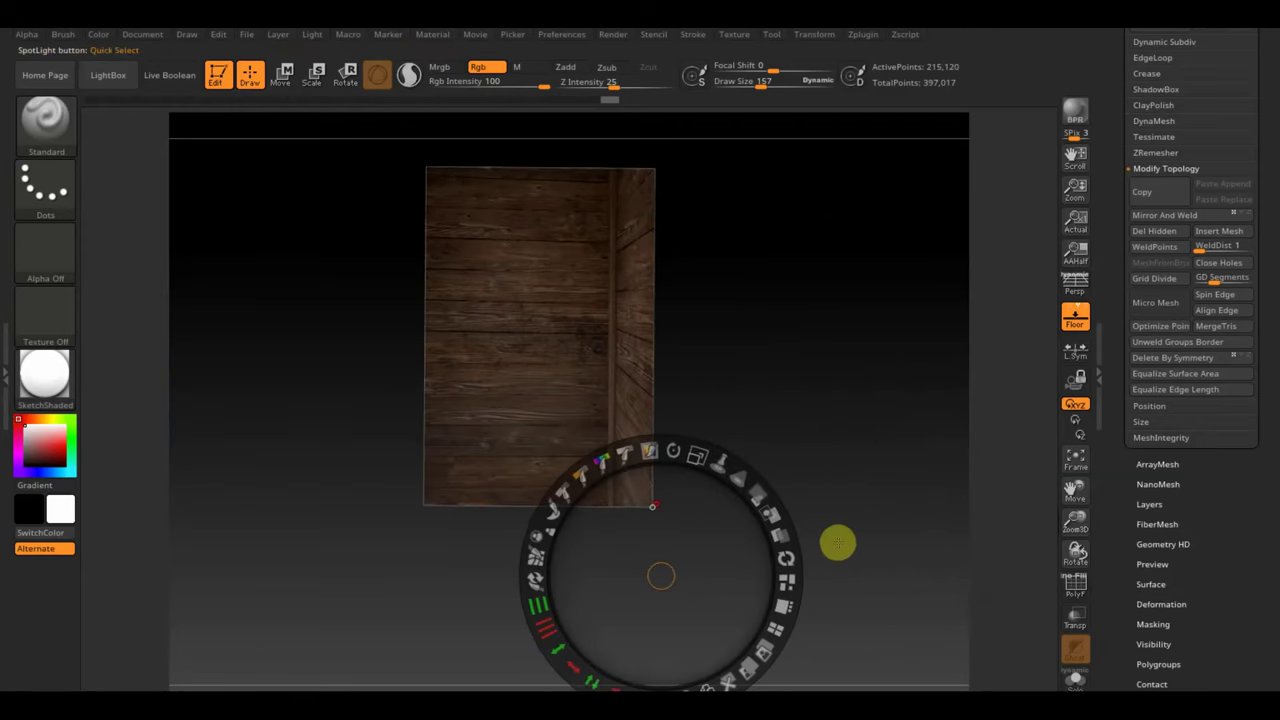
key(shift+z)
key(shift+z)
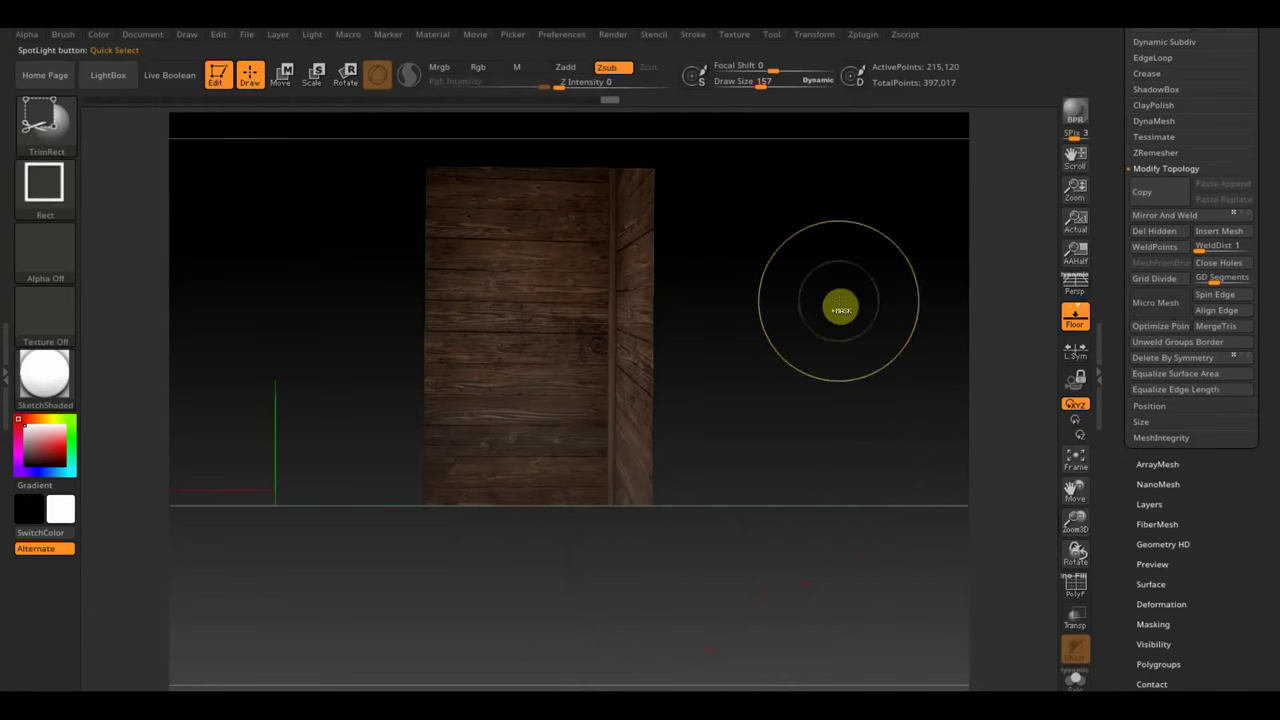
key(z)
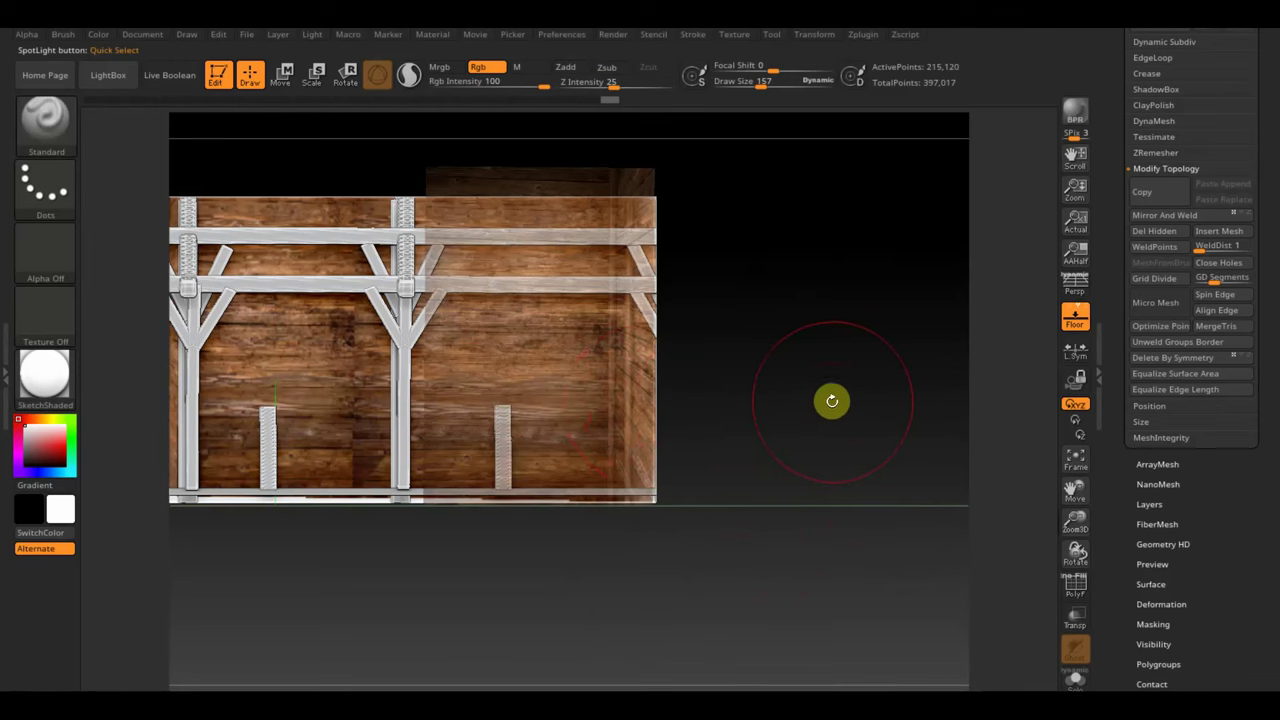
Step: Orbit, pan and zoom out until the white left end bay is in view
mouse_move(832, 401)
mouse_down()
mouse_move(774, 397)
mouse_move(751, 411)
mouse_move(788, 384)
mouse_move(694, 383)
mouse_move(500, 400)
mouse_up()
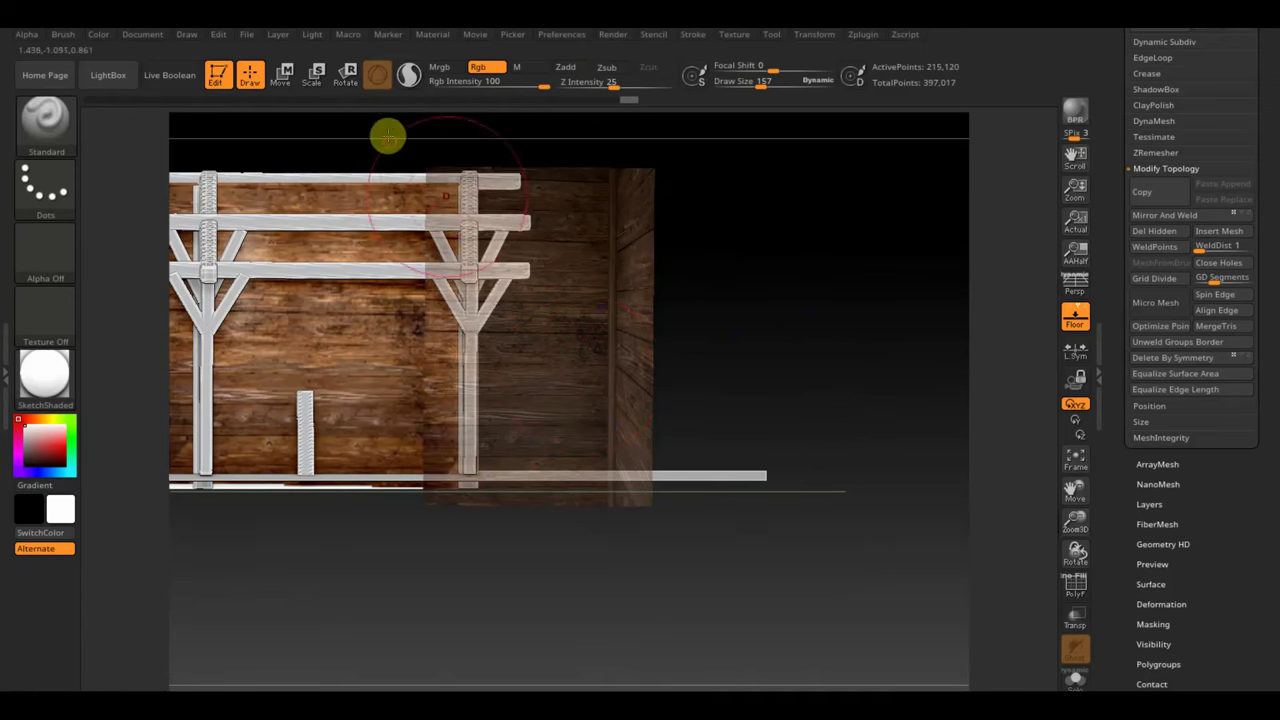
alt+drag(811, 340, 868, 340)
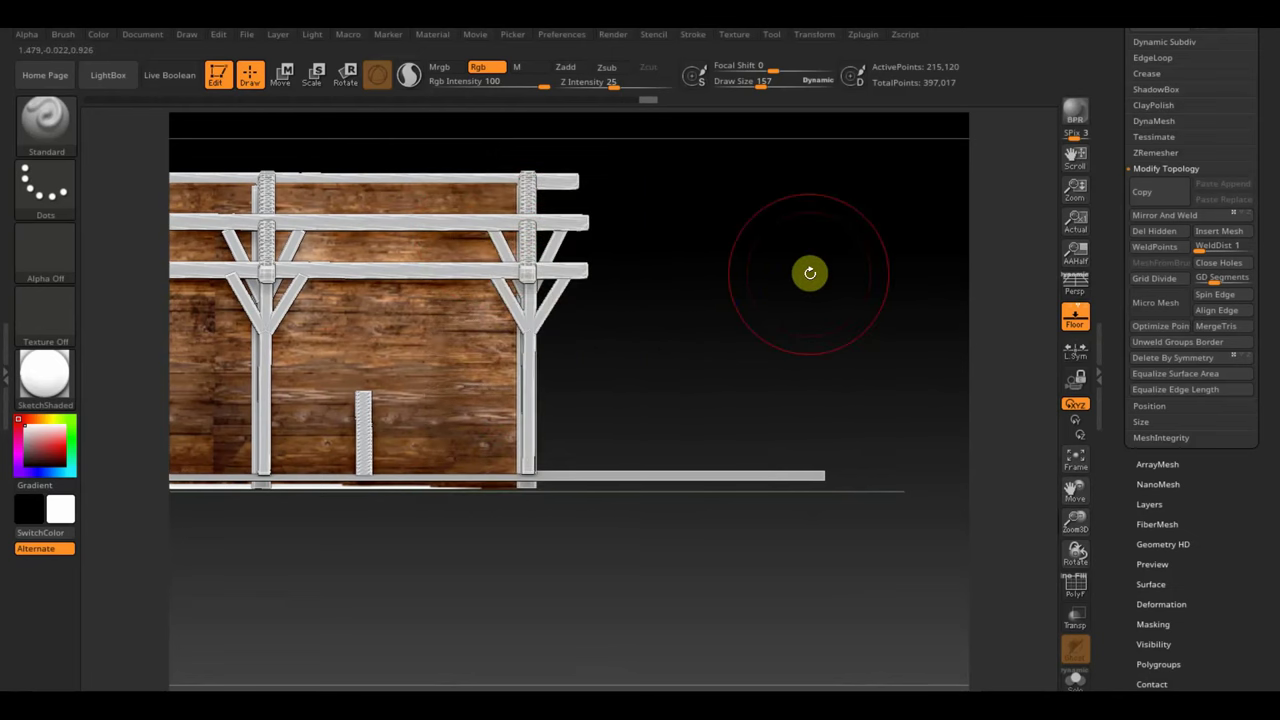
mouse_move(782, 306)
mouse_down()
mouse_move(746, 340)
mouse_move(723, 266)
mouse_move(963, 329)
mouse_move(843, 443)
mouse_move(797, 543)
mouse_move(746, 600)
mouse_move(633, 618)
mouse_move(734, 597)
mouse_move(720, 583)
mouse_move(837, 586)
mouse_move(766, 583)
mouse_up()
Step: Move and rotate the wood image upright over the left panel and paint it
key(shift+z)
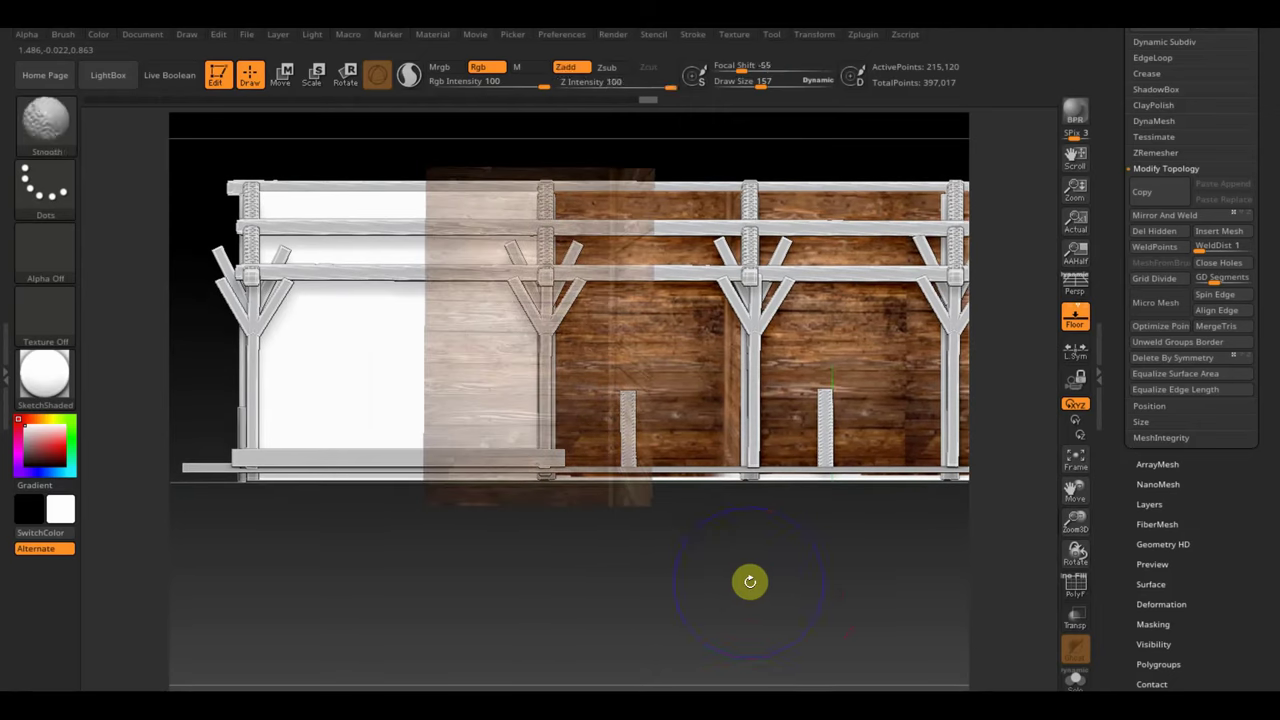
drag(691, 511, 500, 509)
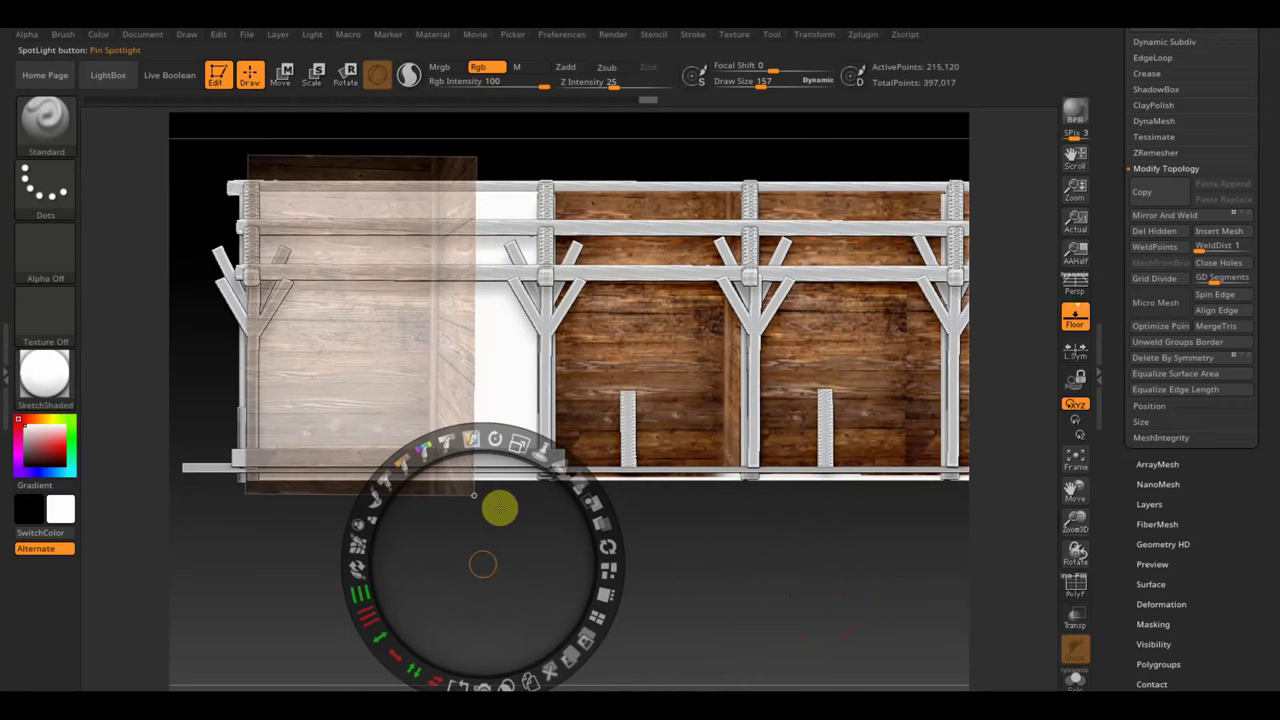
mouse_move(494, 438)
mouse_down()
mouse_move(528, 443)
mouse_move(506, 583)
mouse_move(463, 583)
mouse_move(491, 589)
mouse_move(480, 597)
mouse_move(529, 551)
mouse_move(369, 208)
mouse_move(257, 109)
mouse_move(244, 104)
mouse_move(238, 123)
mouse_up()
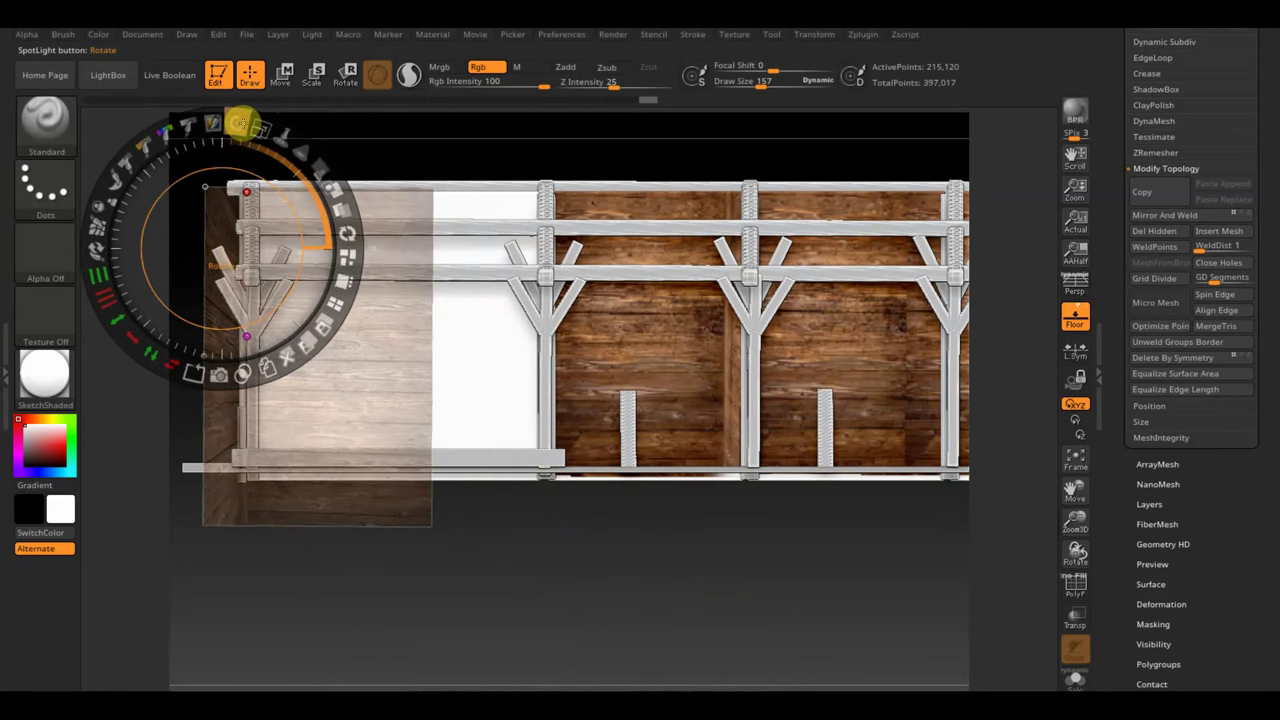
drag(277, 220, 260, 207)
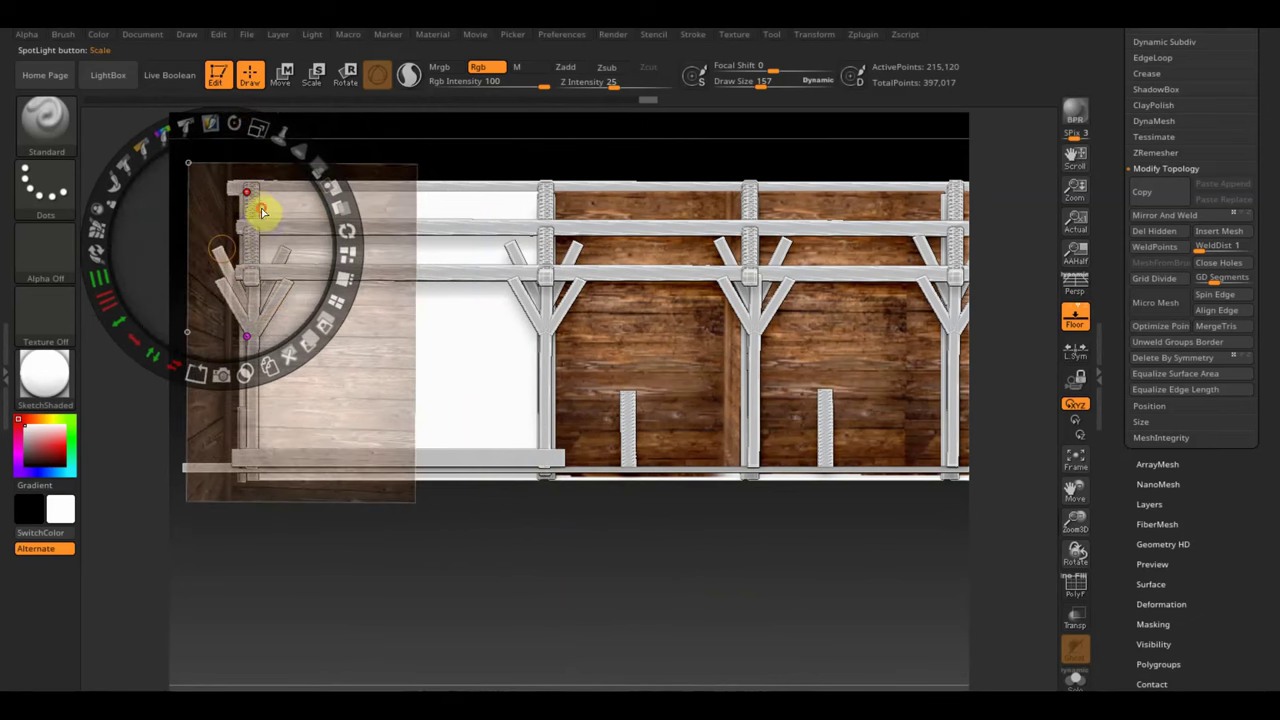
key(z)
mouse_move(372, 233)
mouse_down()
mouse_move(306, 200)
mouse_move(397, 214)
mouse_move(374, 471)
mouse_move(346, 407)
mouse_up()
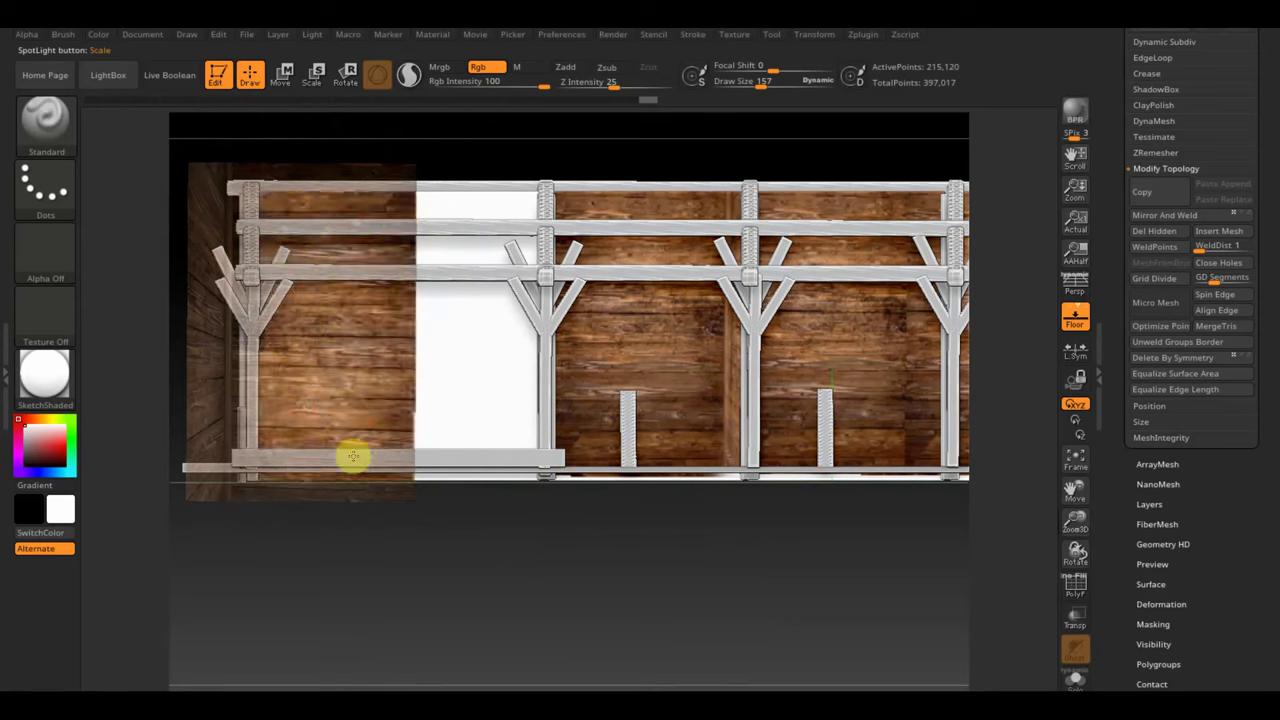
Step: Shift the wood image right and paint the last pale strip of the wall
key(z)
drag(229, 320, 360, 300)
key(z)
mouse_move(414, 249)
mouse_down()
mouse_move(449, 194)
mouse_move(463, 449)
mouse_move(466, 271)
mouse_move(437, 223)
mouse_move(517, 234)
mouse_move(518, 381)
mouse_up()
key(shift+z)
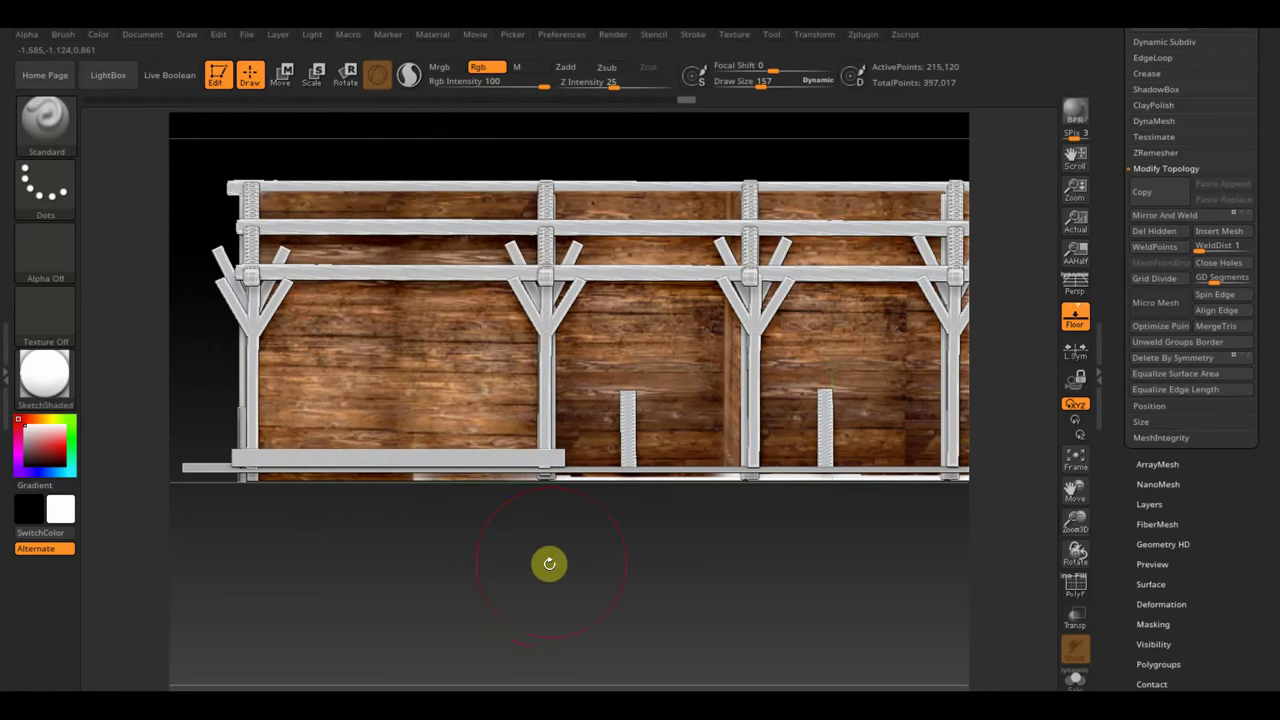
key(shift+z)
Step: Shift the wood image left, set Rgb Intensity to 8, and frame the shed in the canvas
key(z)
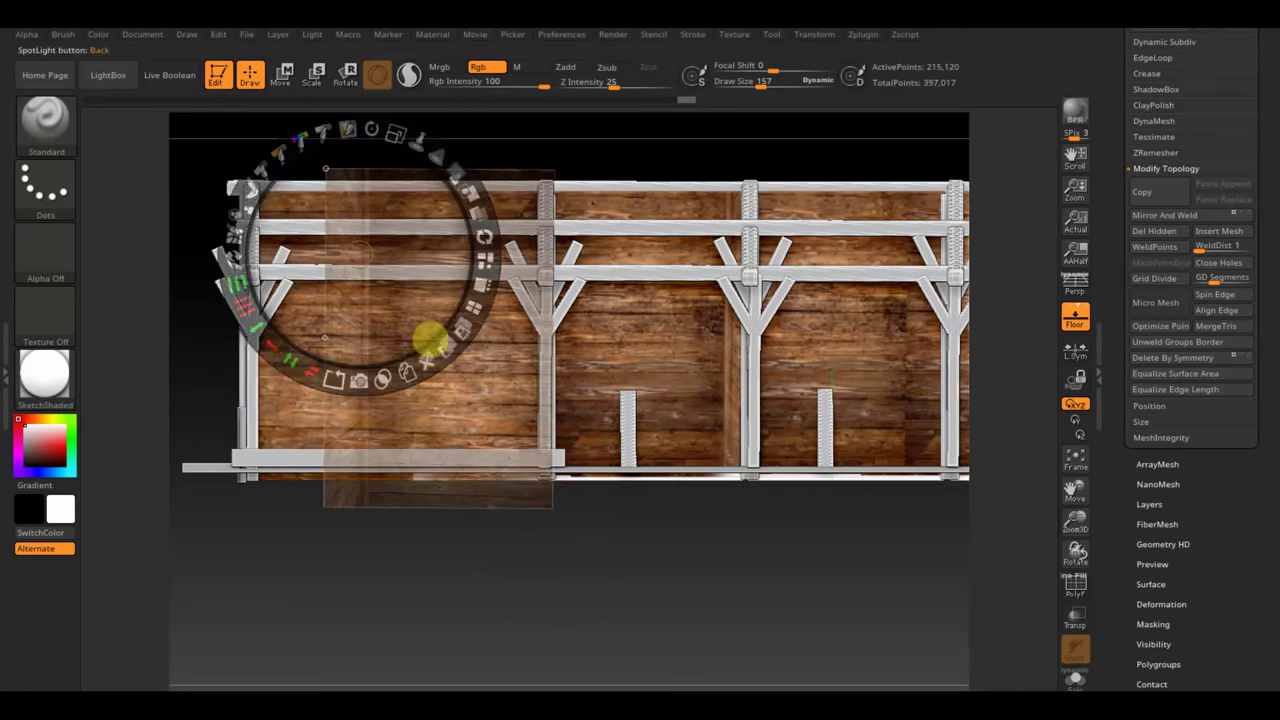
drag(429, 337, 344, 307)
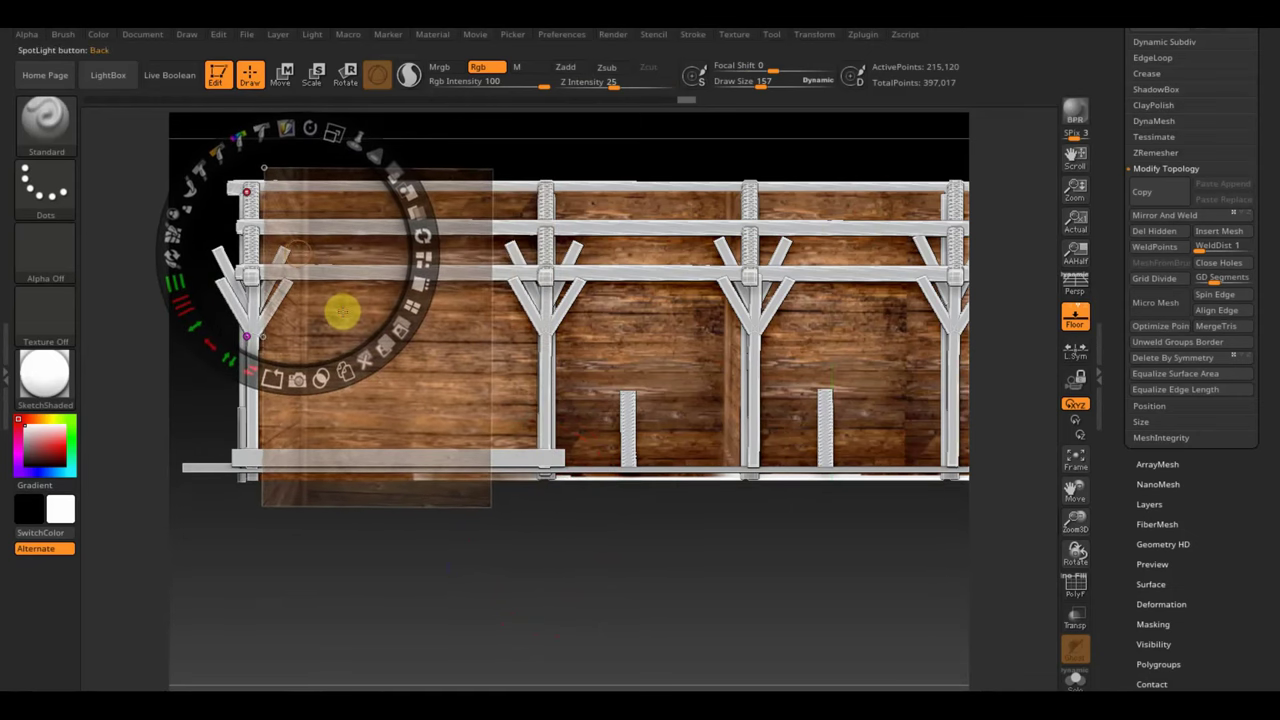
key(z)
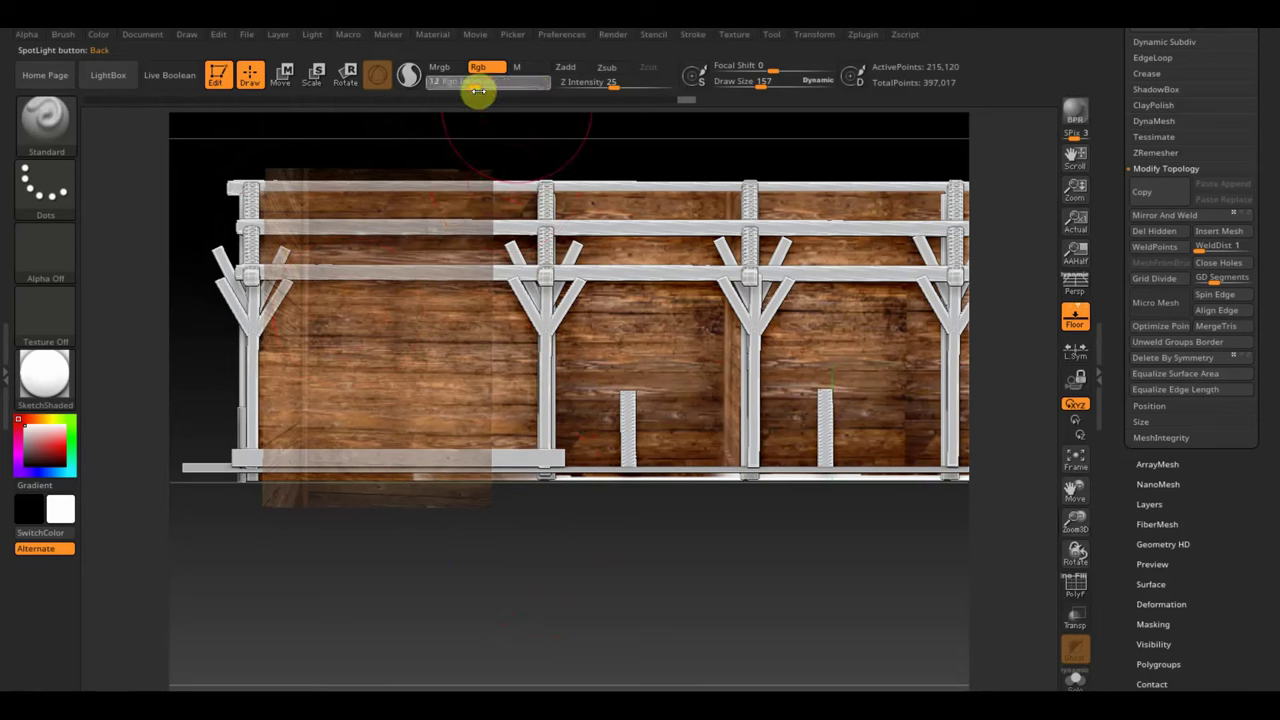
drag(478, 91, 422, 190)
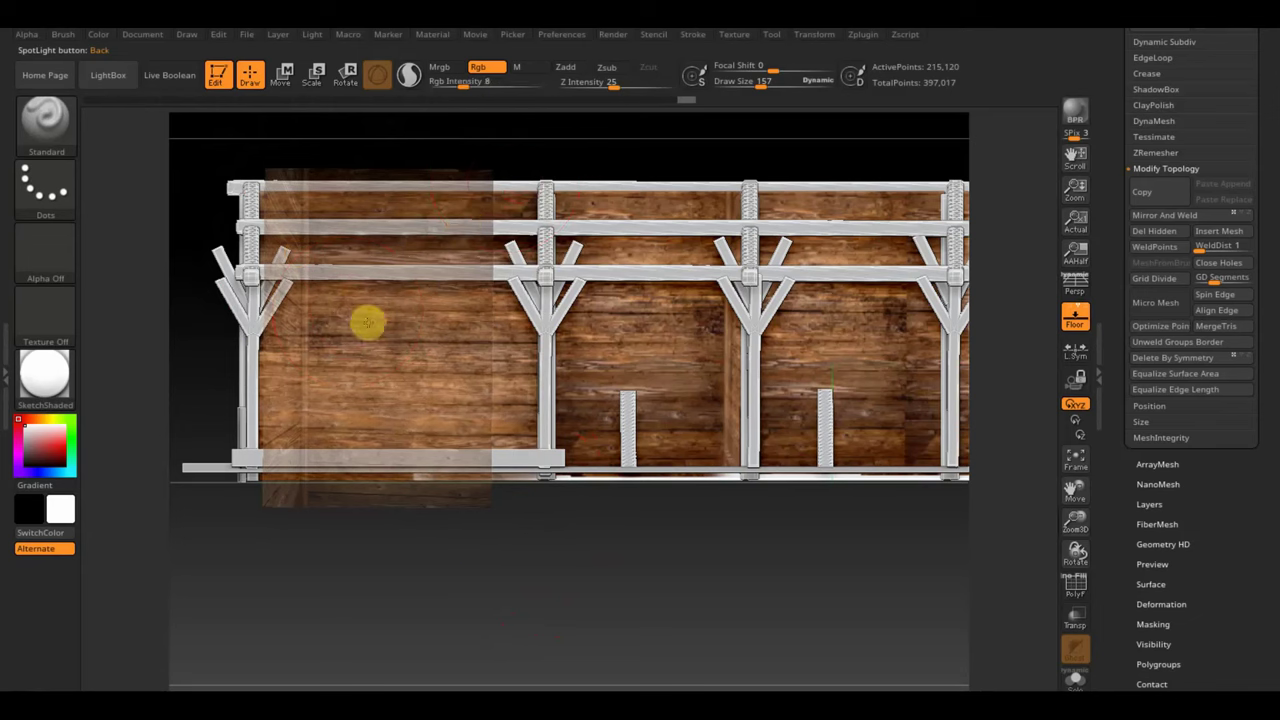
key(shift+z)
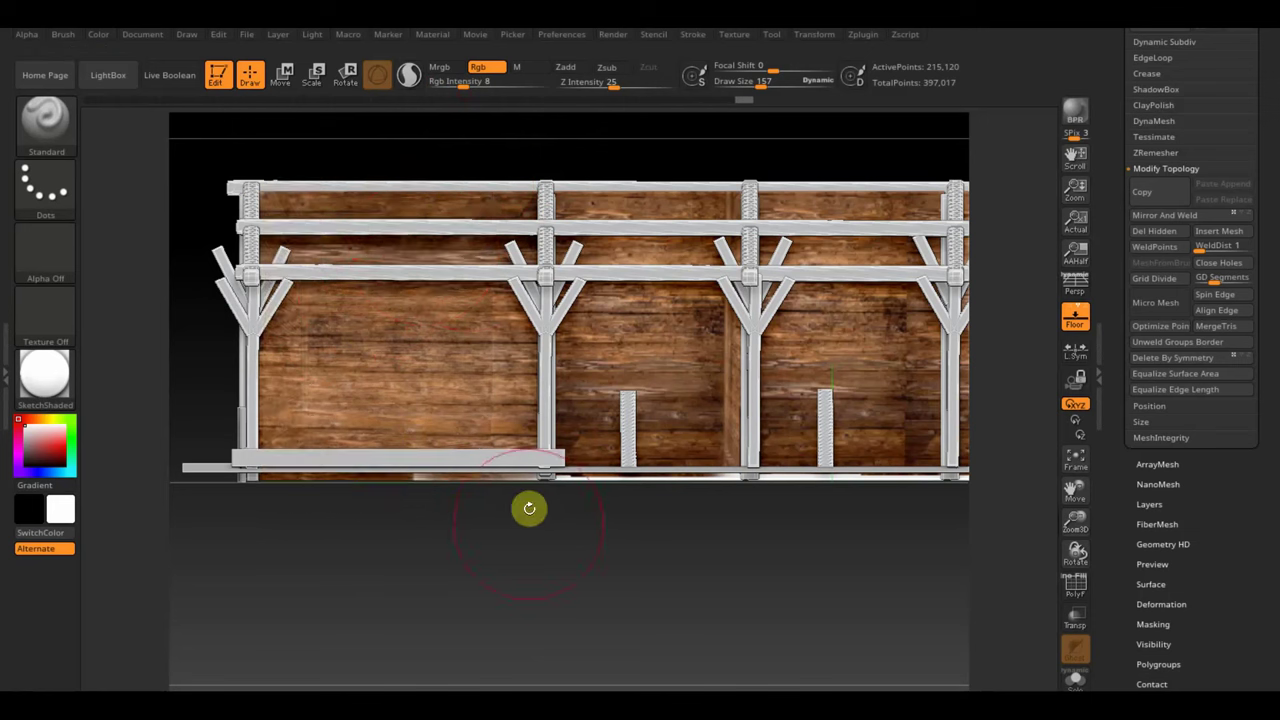
mouse_move(630, 604)
mouse_down()
mouse_move(623, 551)
mouse_move(737, 529)
mouse_move(637, 546)
mouse_move(728, 551)
mouse_move(723, 574)
mouse_up()
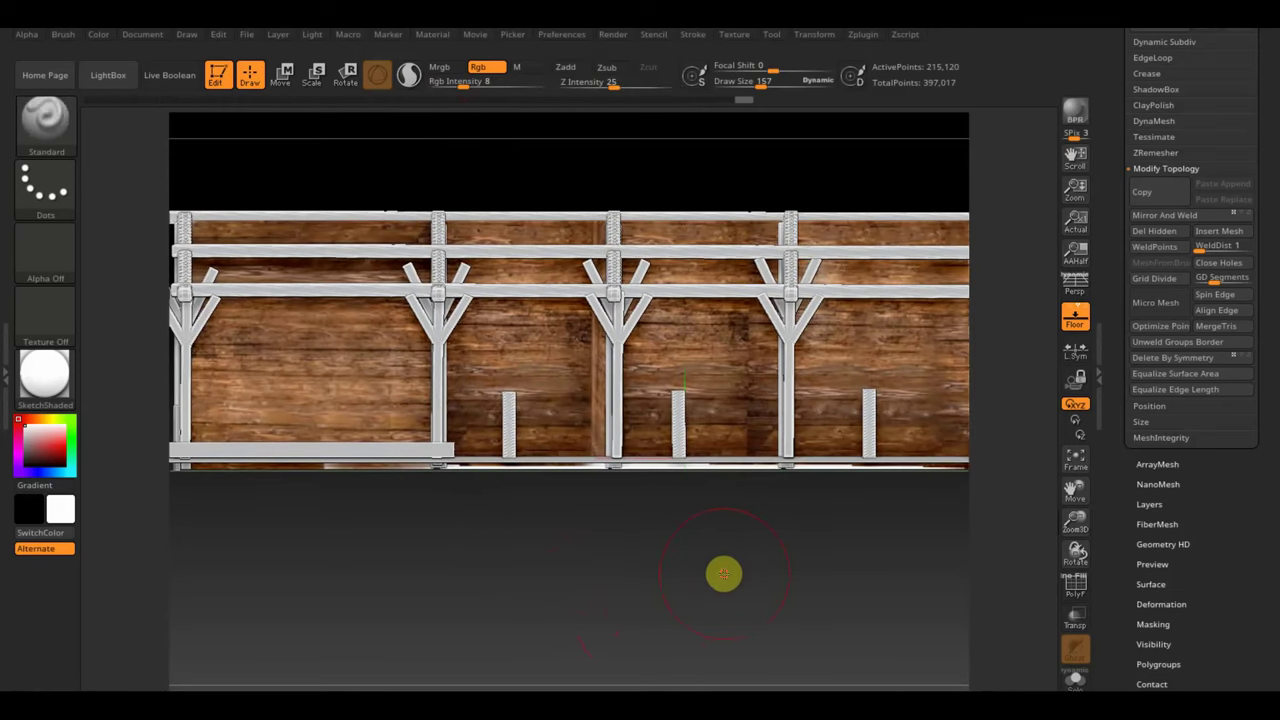
key(shift+z)
Step: Centre the wood Spotlight image over the wall, hide its dial and zoom into the middle bays
key(z)
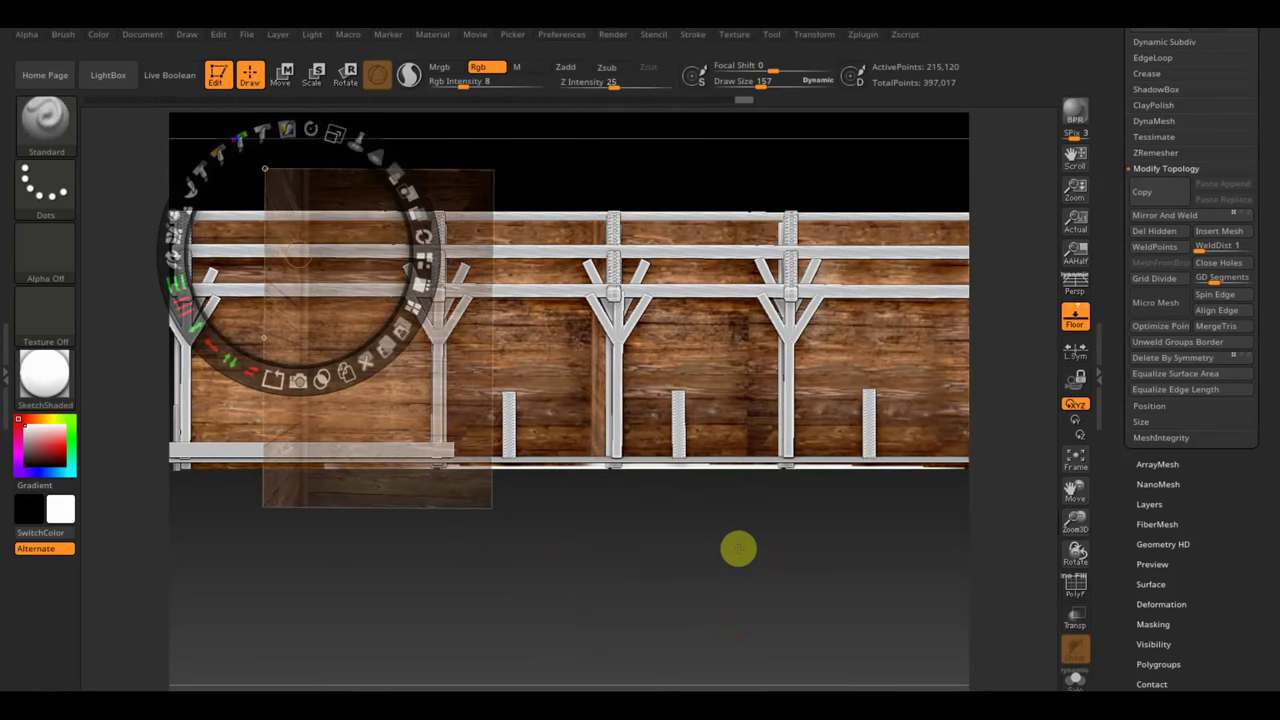
click(597, 543)
click(914, 571)
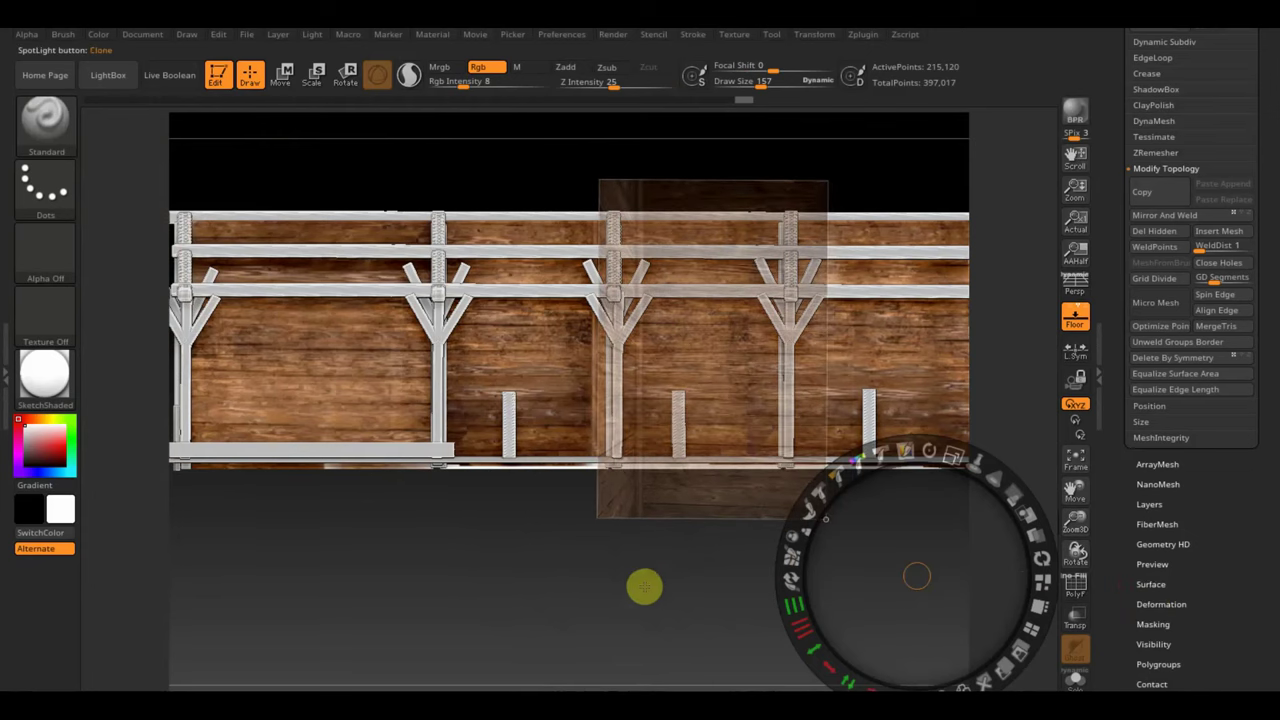
key(z)
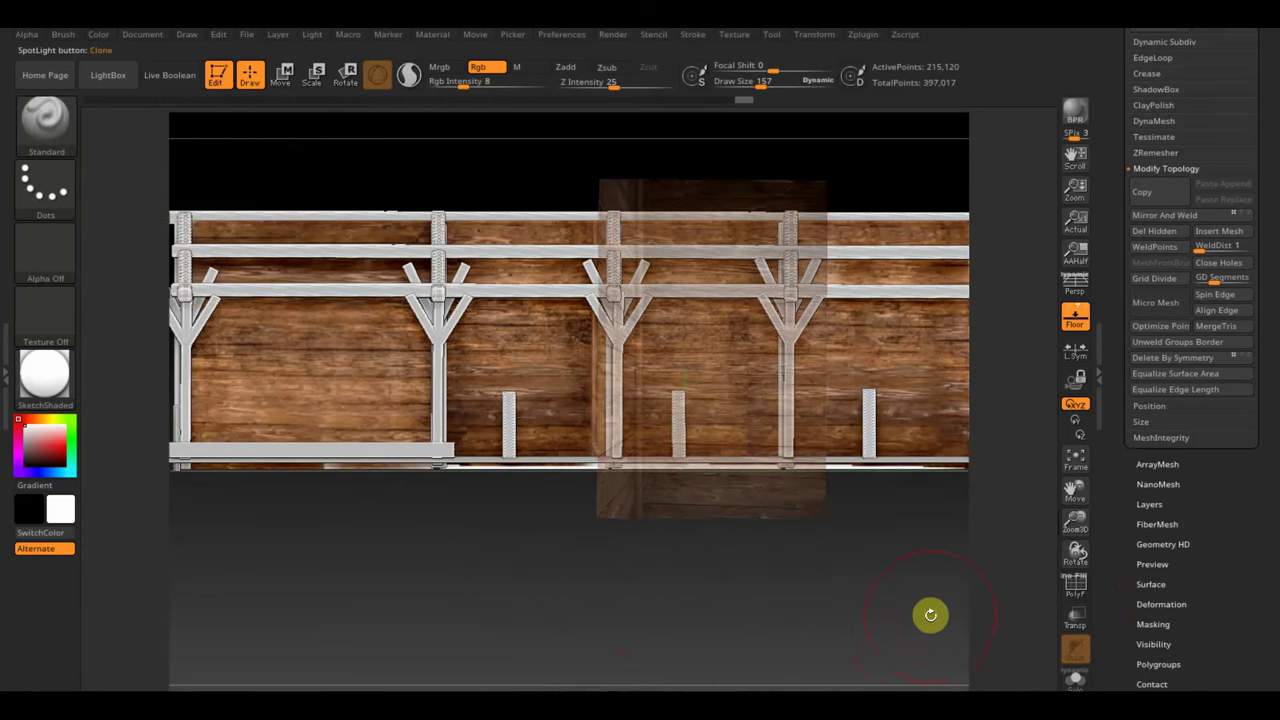
ctrl+right_drag(930, 614, 809, 649)
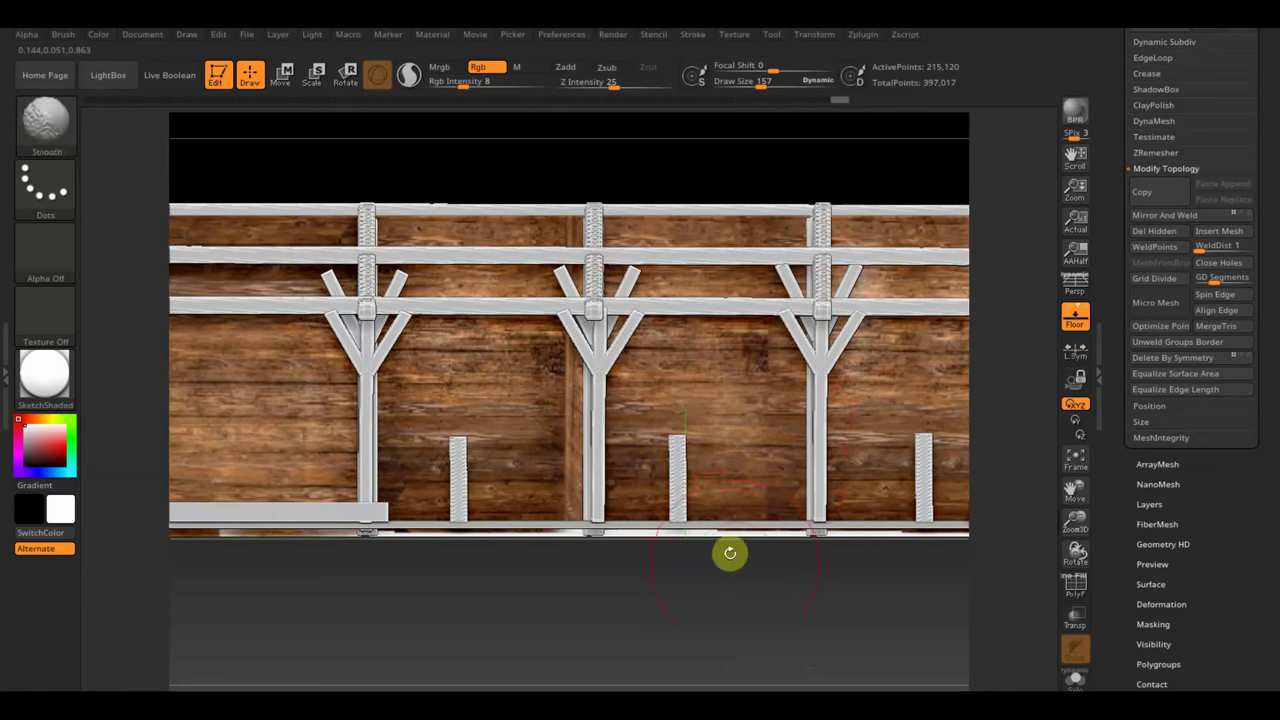
Step: Snap to a front view and slide the wood Spotlight photo over the middle post
mouse_move(726, 637)
mouse_down()
mouse_move(737, 642)
mouse_move(711, 648)
mouse_up()
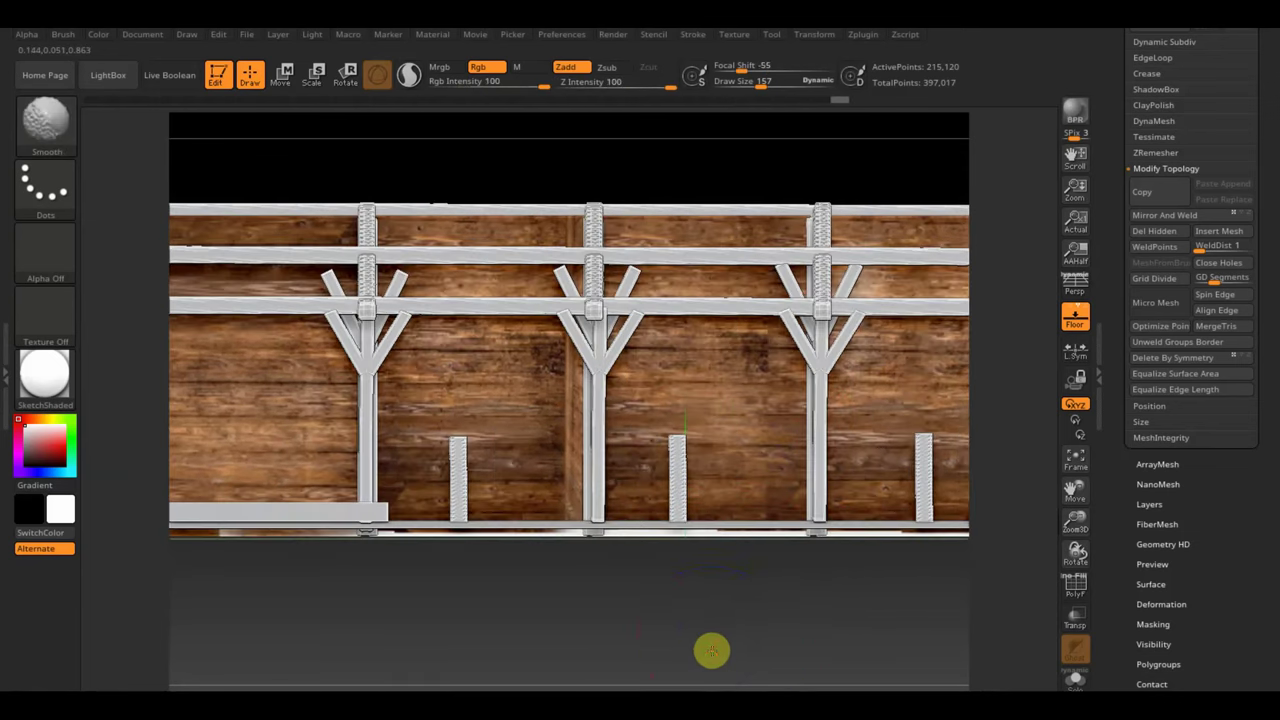
key(shift+z)
key(z)
drag(753, 515, 668, 547)
key(z)
Step: Faintly paint the middle post from the photo at Rgb Intensity 8, then hide it and angle the view
drag(632, 494, 573, 285)
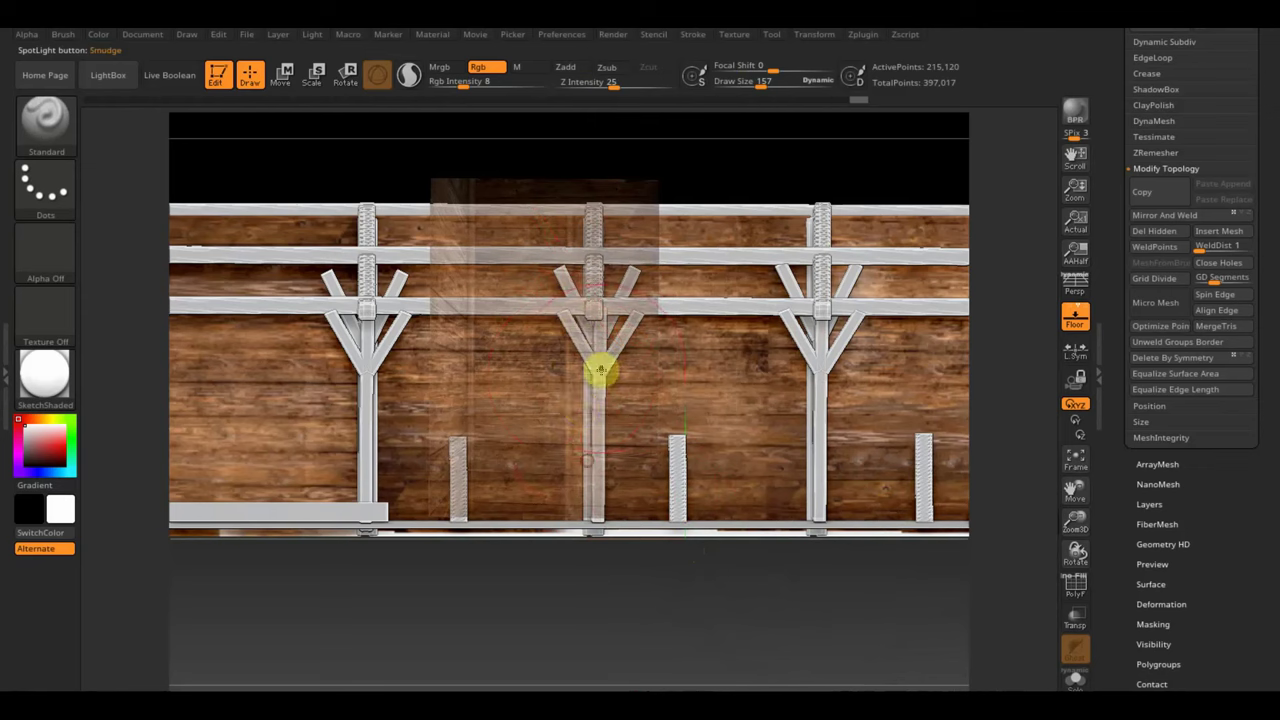
drag(592, 490, 585, 263)
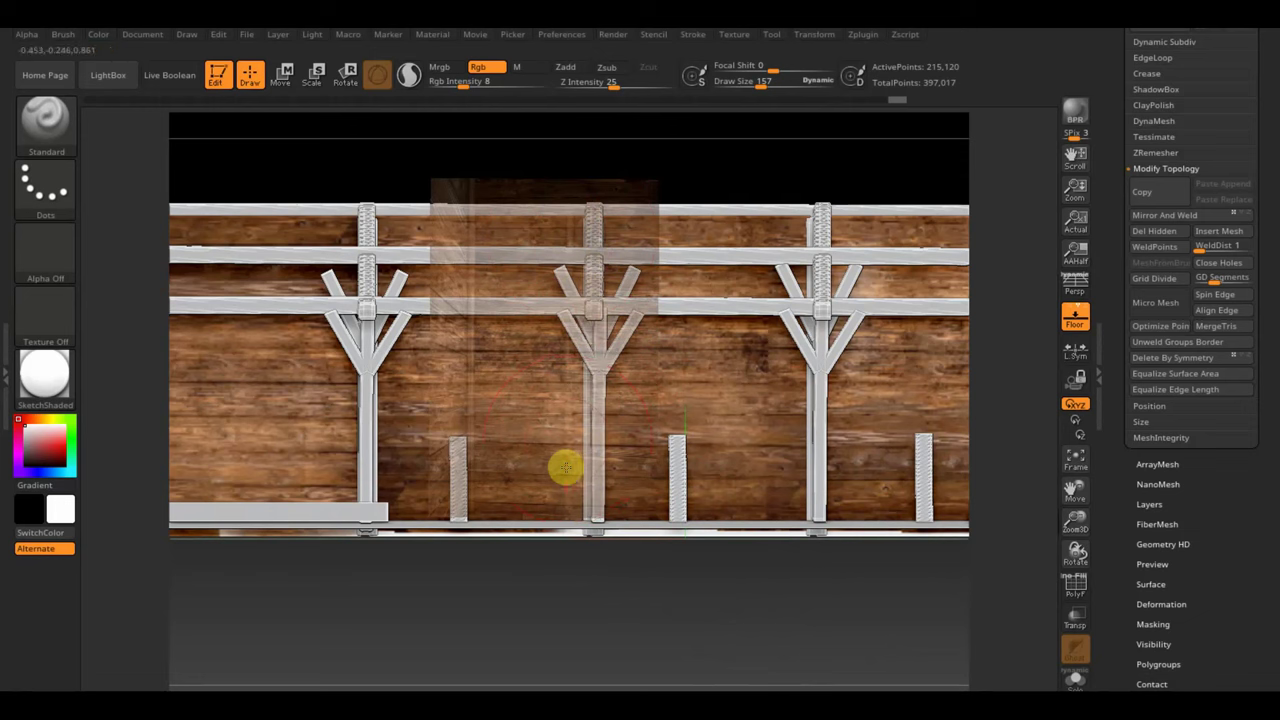
drag(592, 380, 597, 508)
key(shift+z)
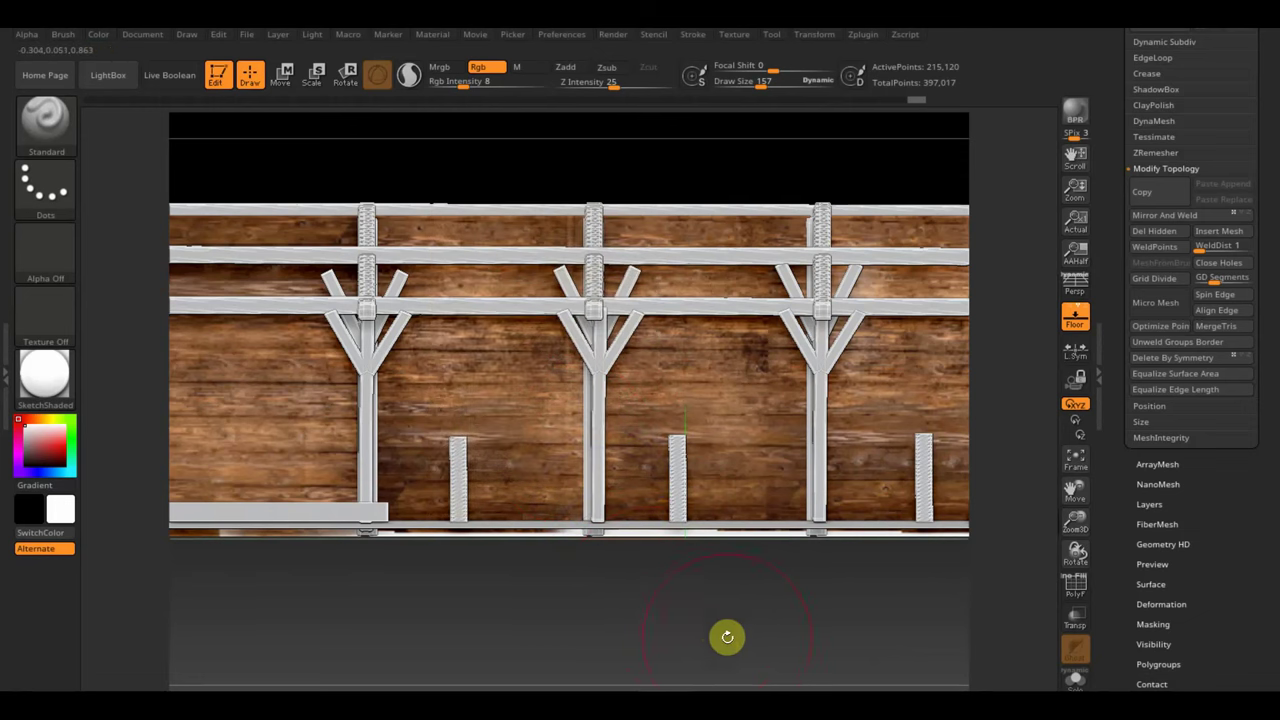
mouse_move(727, 637)
mouse_down()
mouse_move(728, 651)
mouse_move(703, 586)
mouse_move(689, 620)
mouse_move(690, 608)
mouse_move(726, 617)
mouse_move(820, 671)
mouse_move(674, 623)
mouse_move(823, 171)
mouse_move(863, 191)
mouse_move(849, 169)
mouse_move(883, 163)
mouse_up()
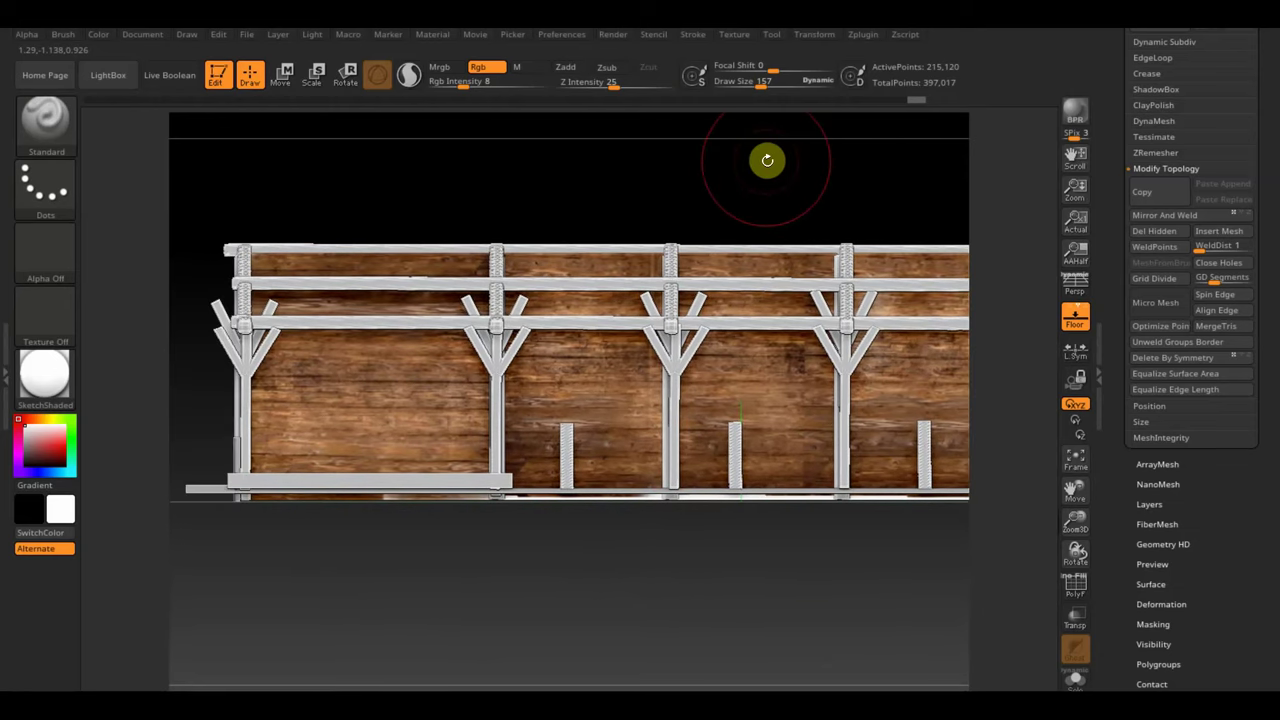
Step: Bring back the wood Spotlight photo and rotate it upright
key(shift+z)
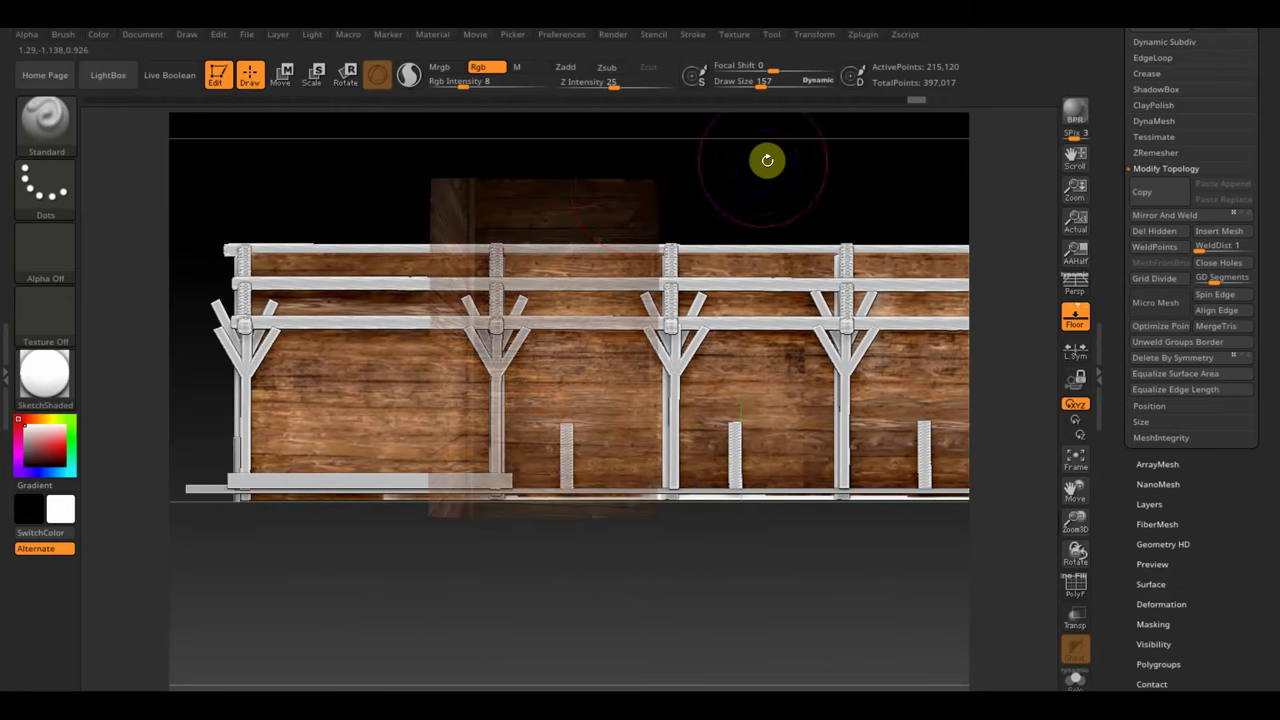
key(z)
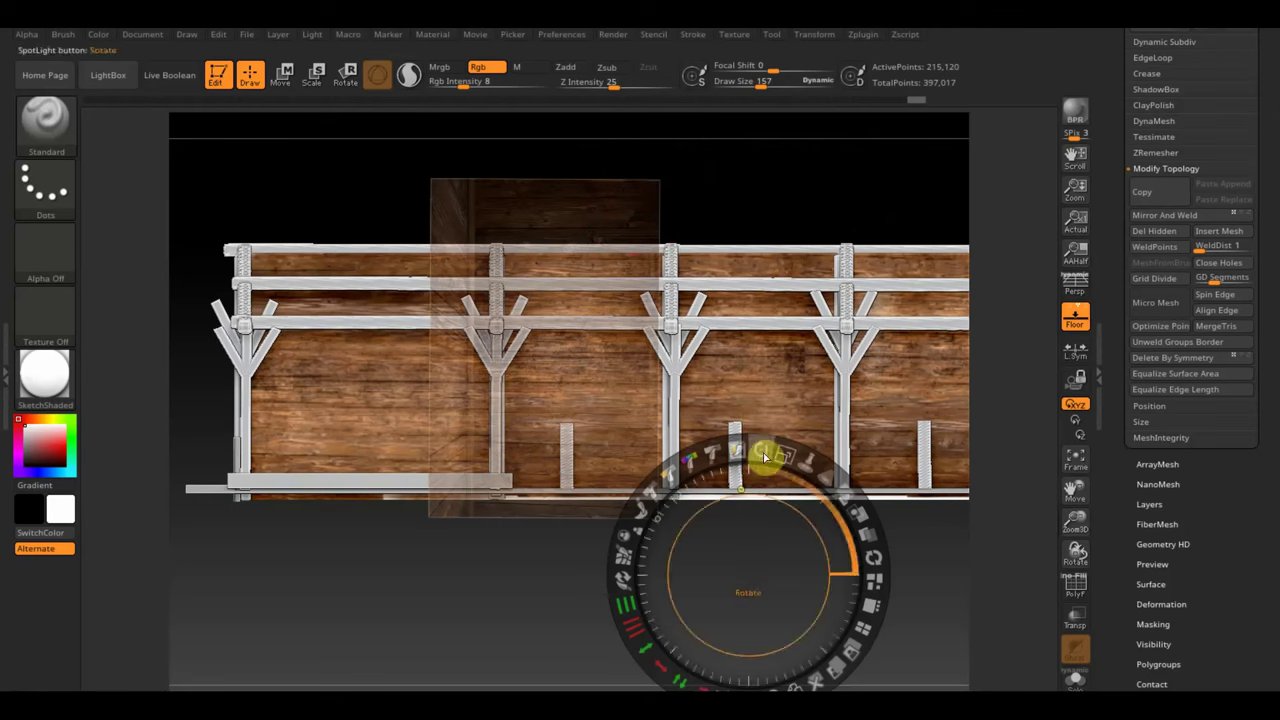
mouse_move(785, 462)
mouse_down()
mouse_move(820, 503)
mouse_move(790, 452)
mouse_move(814, 500)
mouse_move(823, 597)
mouse_move(820, 580)
mouse_up()
click(943, 377)
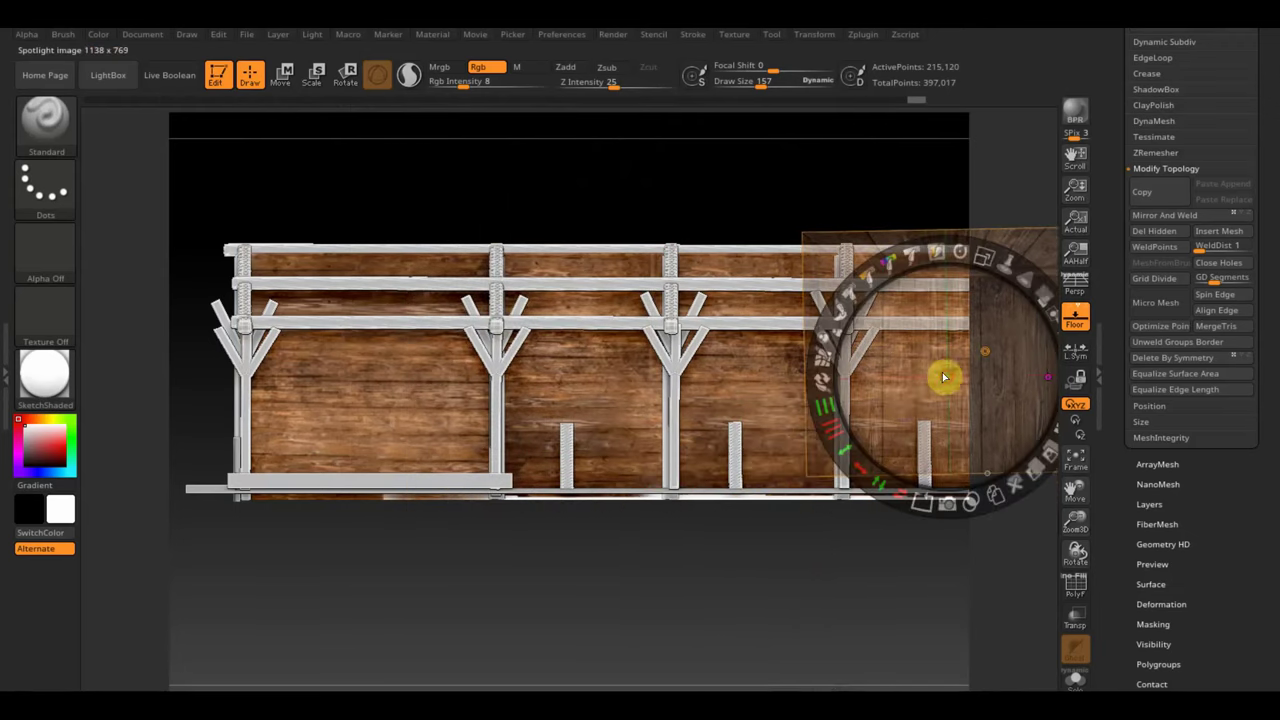
Step: Enlarge the photo, place it over the wall's left end and select the PM3D_Cube3D1 subtool
mouse_move(940, 390)
mouse_down()
mouse_move(709, 369)
mouse_move(583, 388)
mouse_up()
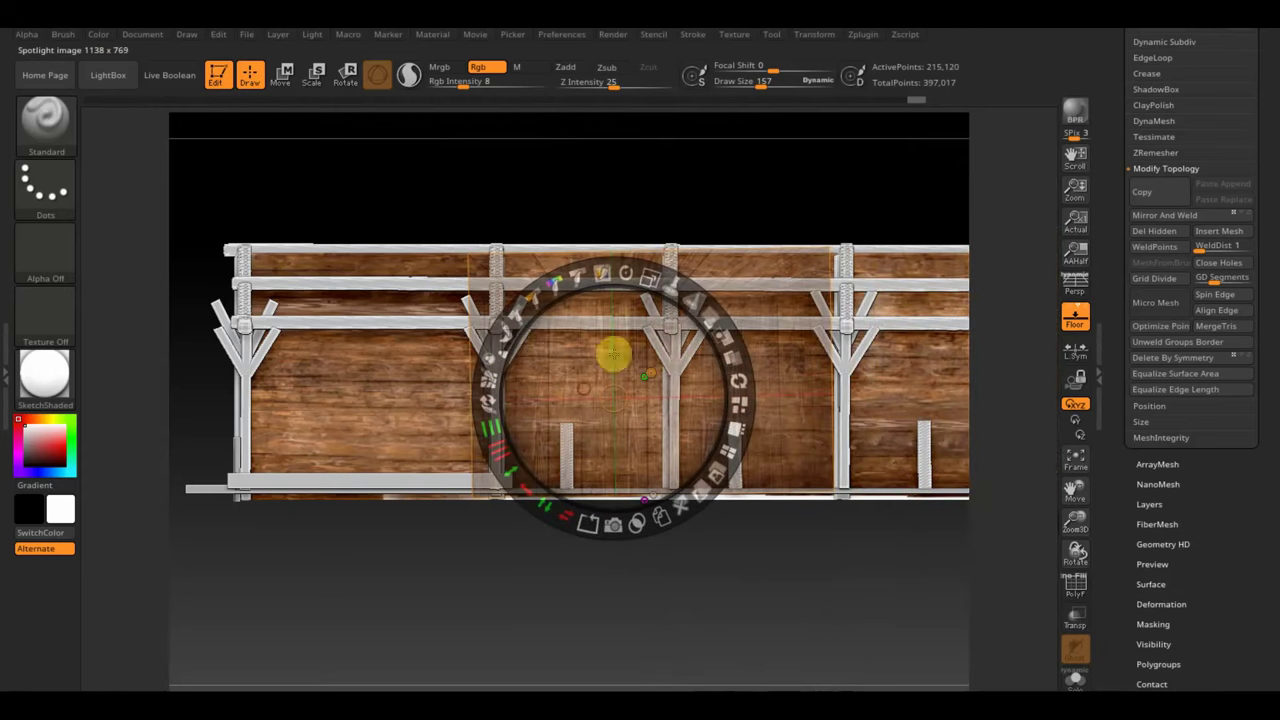
mouse_move(649, 283)
mouse_down()
mouse_move(690, 287)
mouse_move(630, 272)
mouse_up()
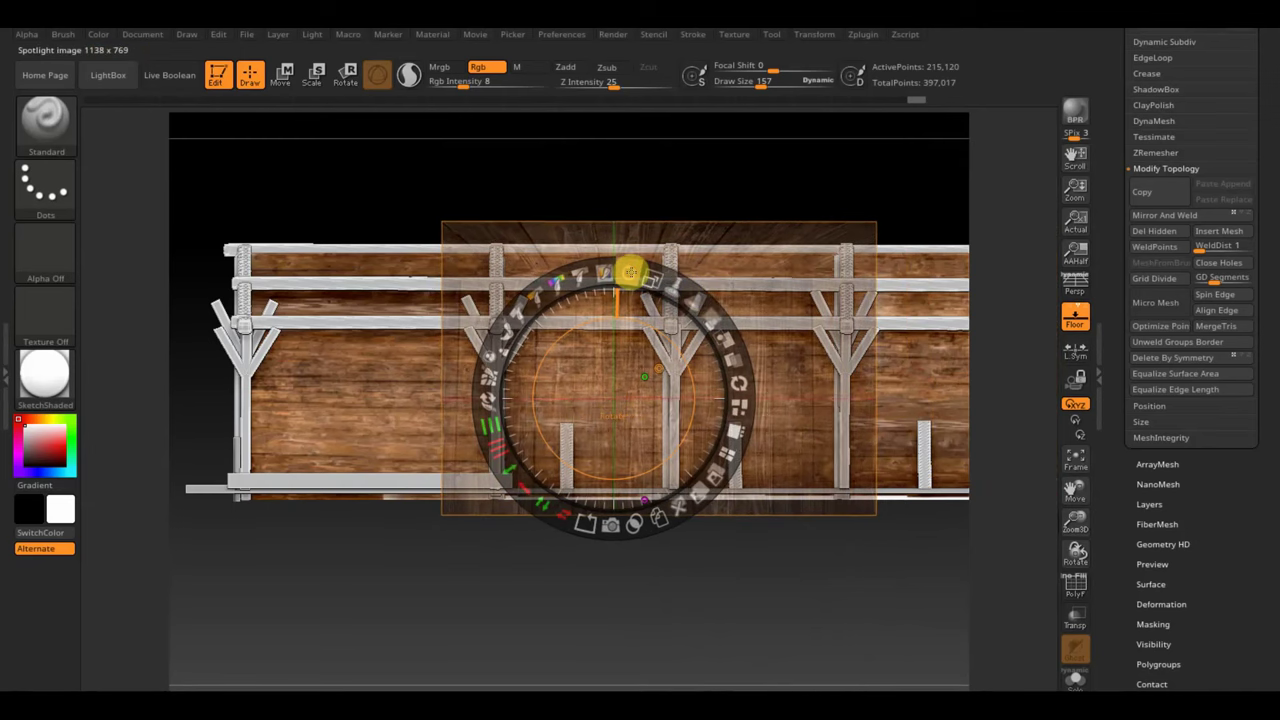
mouse_move(631, 386)
mouse_down()
mouse_move(566, 403)
mouse_move(394, 409)
mouse_up()
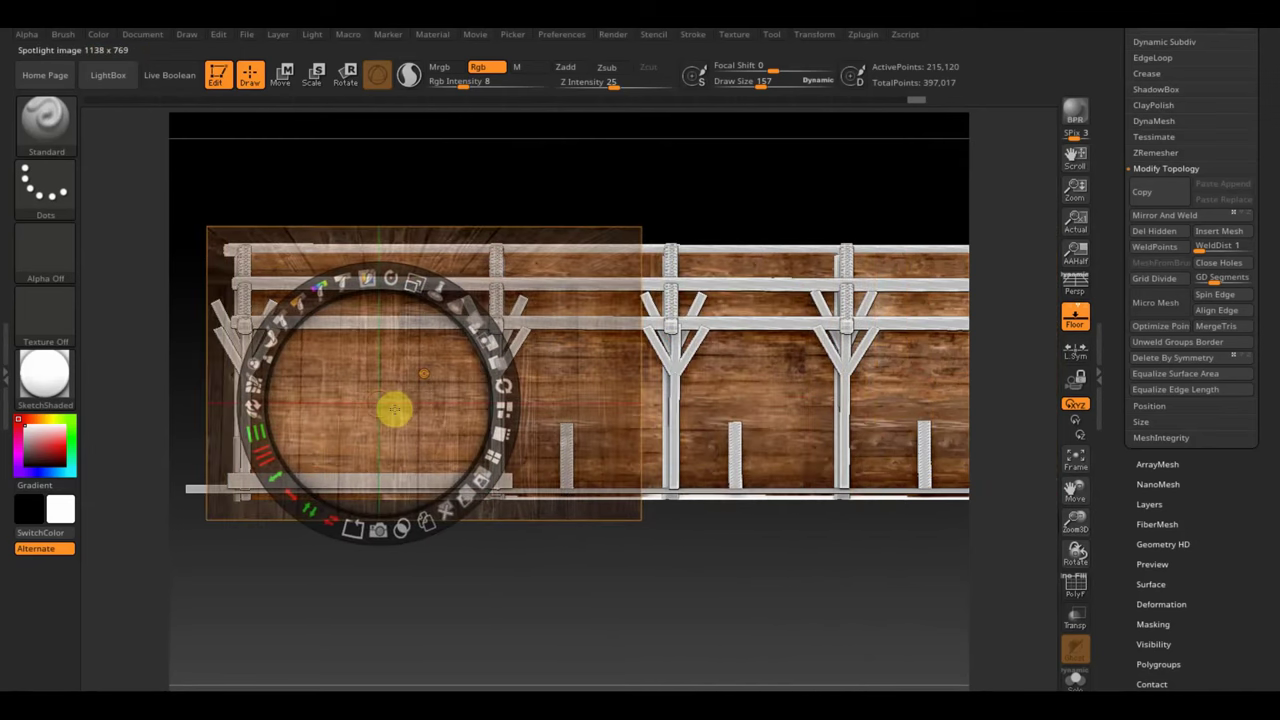
key(z)
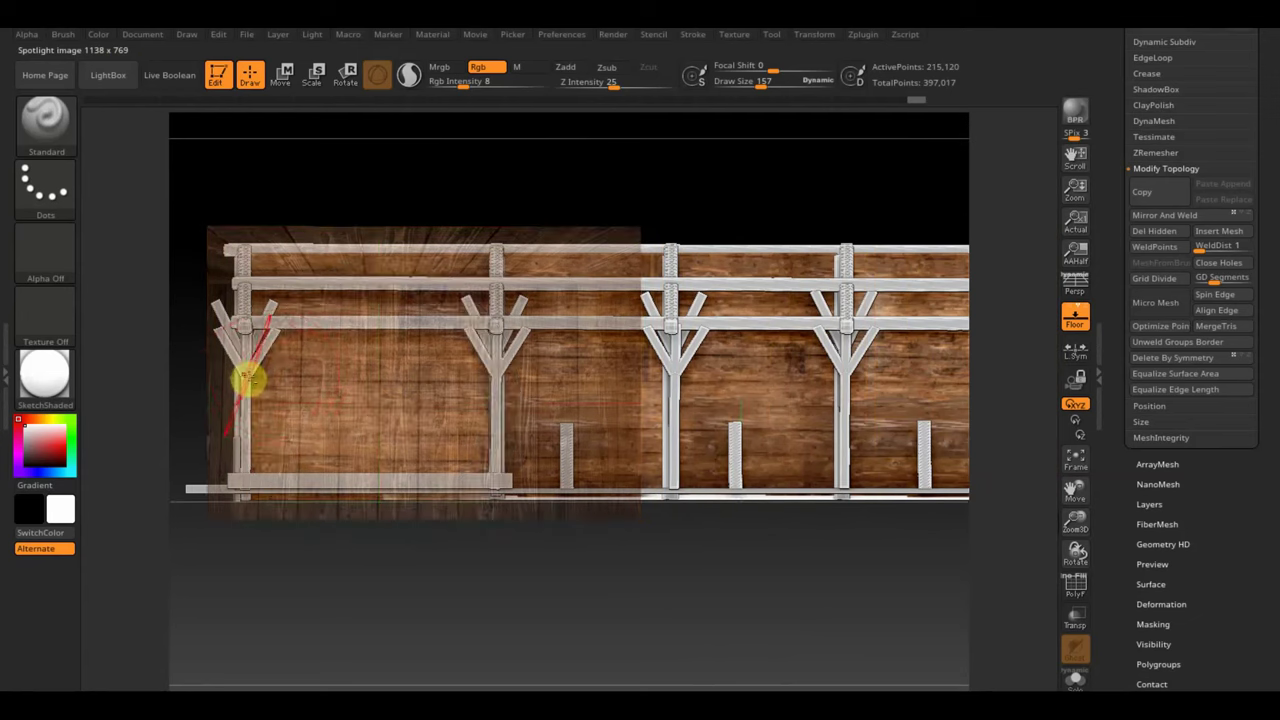
alt+click(246, 375)
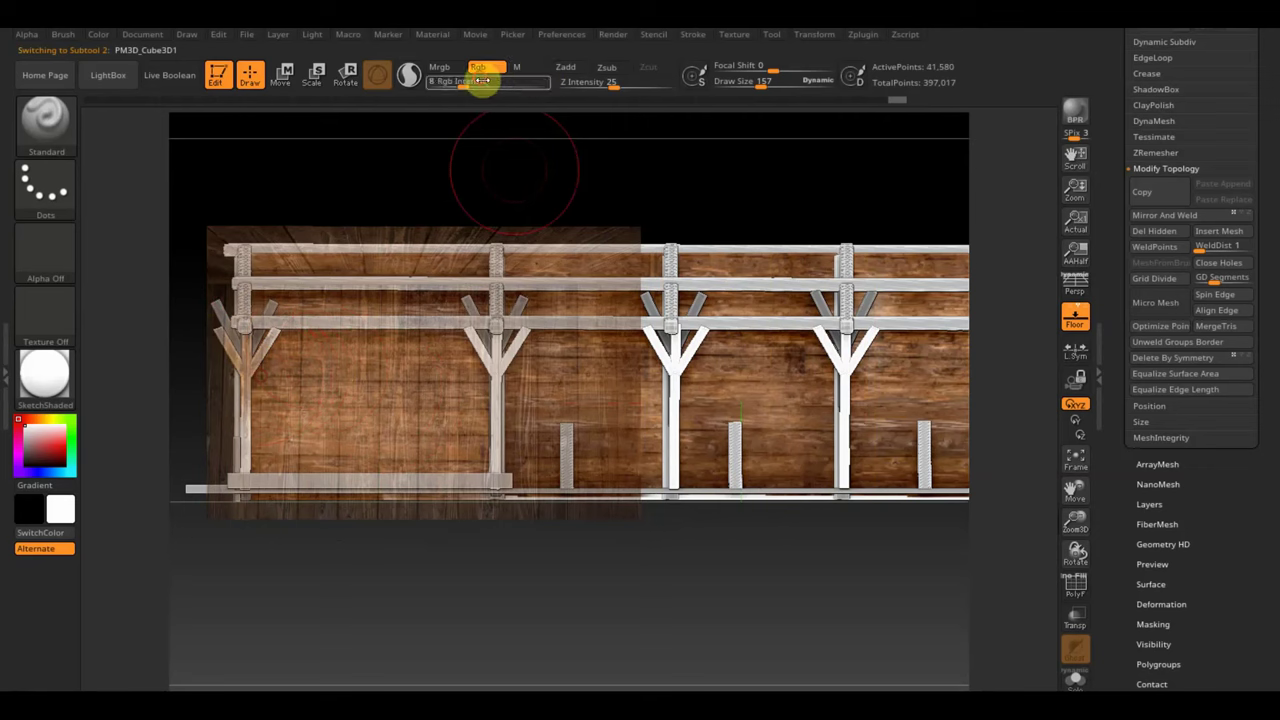
text(16)
Step: Set Rgb Intensity to 100 and paint the middle post dark wood brown
drag(481, 81, 548, 82)
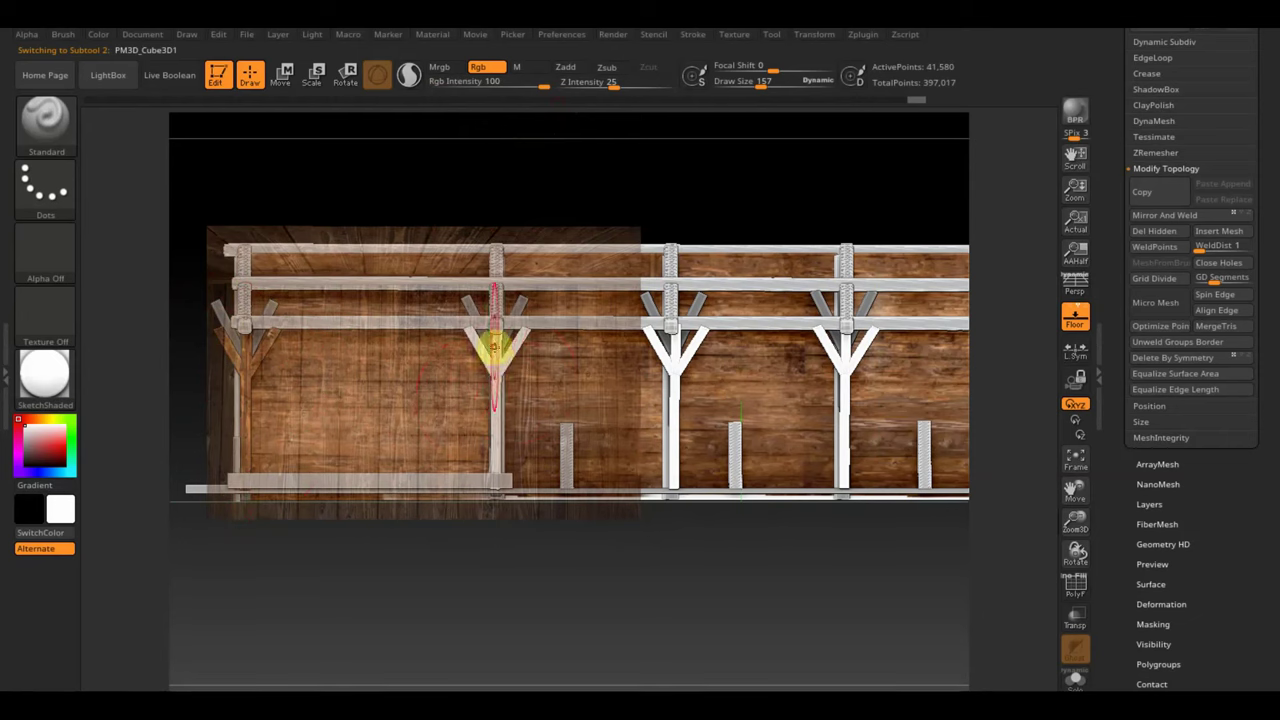
drag(493, 345, 523, 329)
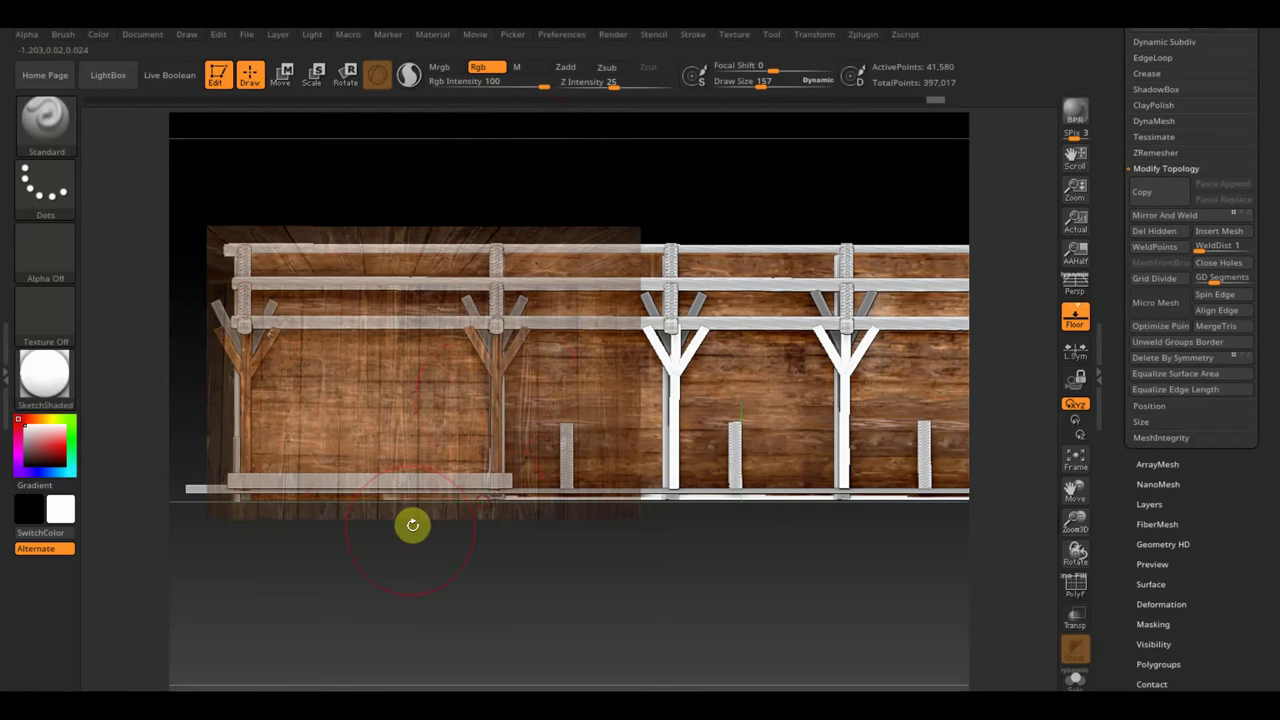
alt+drag(410, 526, 428, 583)
drag(450, 584, 243, 569)
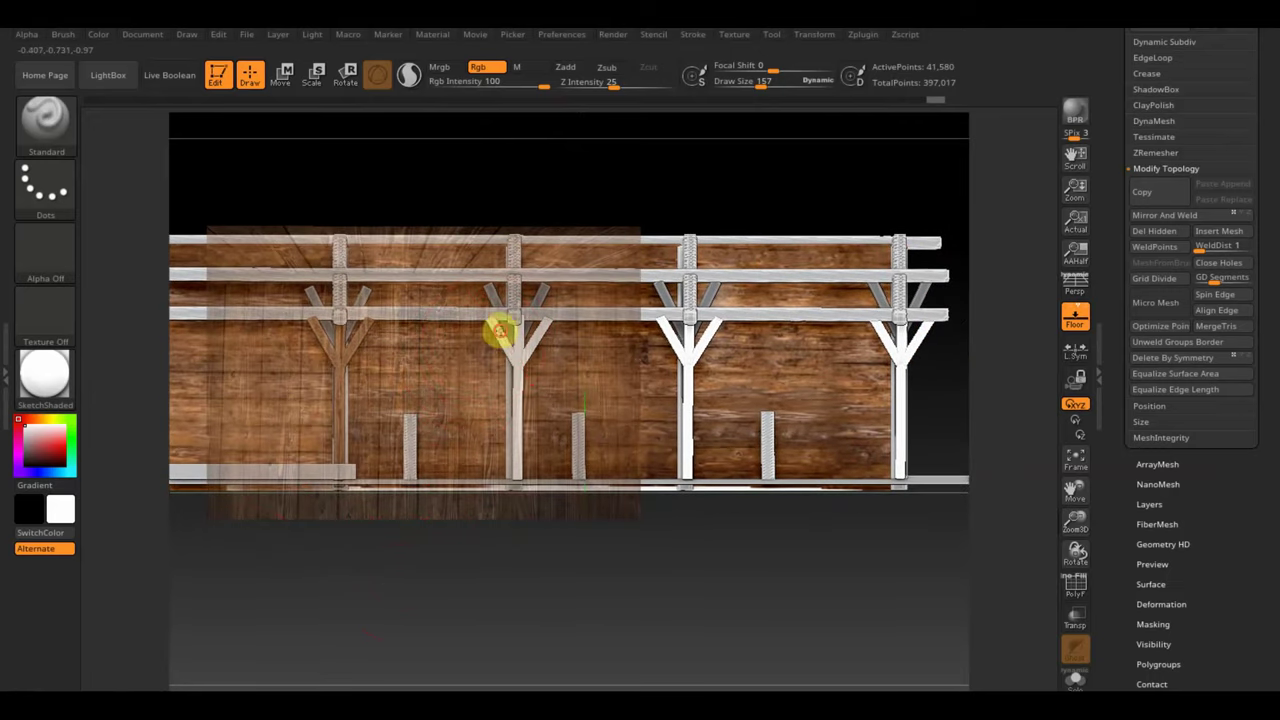
mouse_move(500, 330)
mouse_down()
mouse_move(537, 277)
mouse_move(523, 483)
mouse_up()
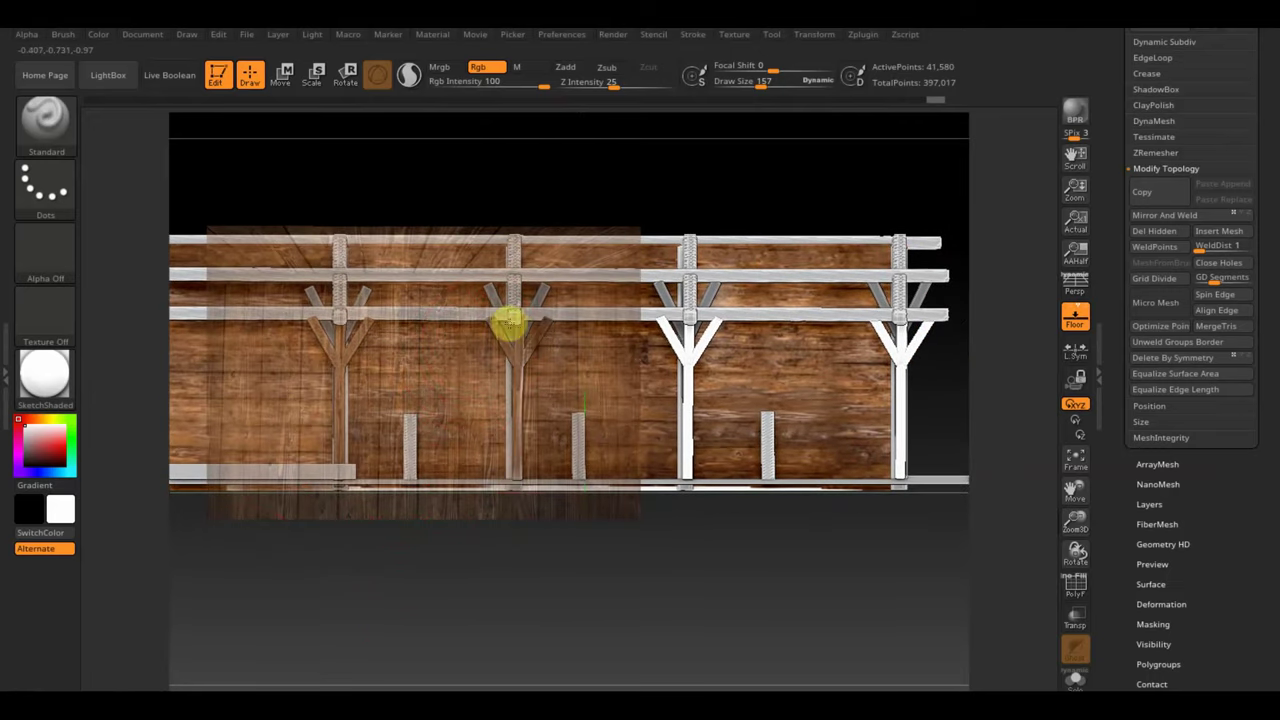
Step: Paint the middle post's braces brown, then rotate the wall back to a frontal view
mouse_move(524, 571)
mouse_down()
mouse_move(511, 597)
mouse_move(460, 580)
mouse_move(294, 589)
mouse_up()
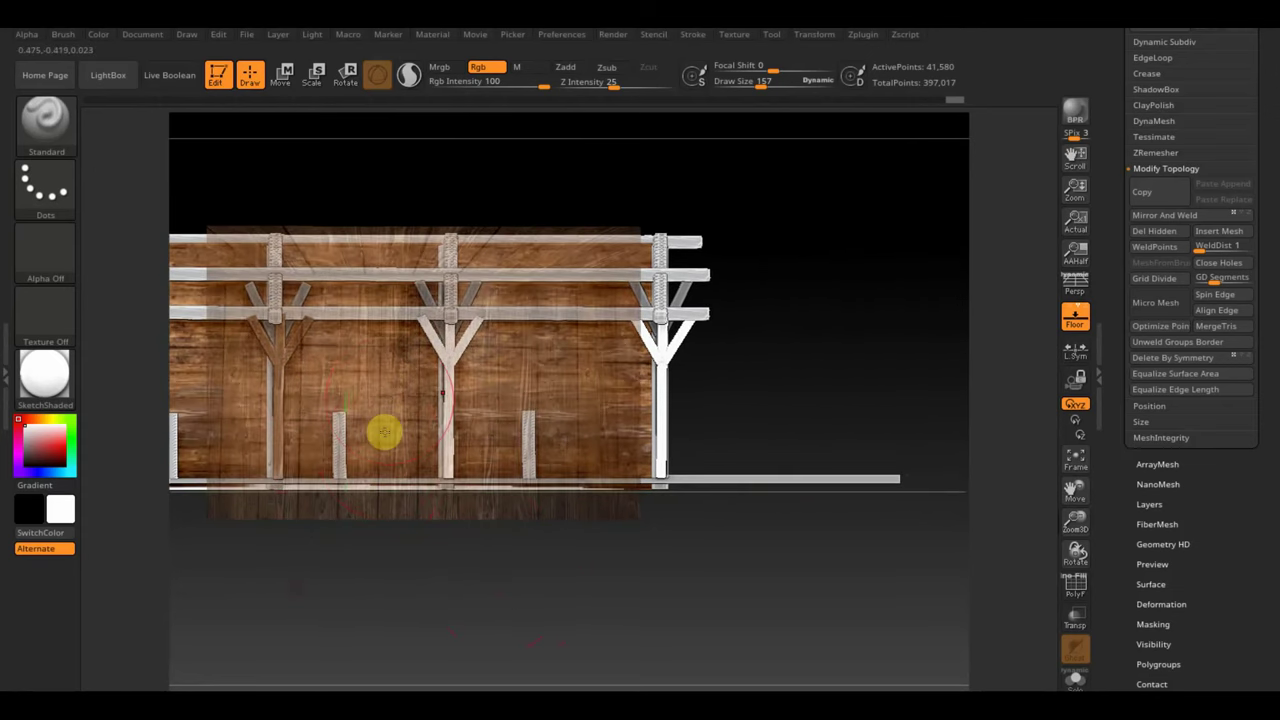
mouse_move(424, 377)
mouse_down()
mouse_move(462, 364)
mouse_move(451, 476)
mouse_up()
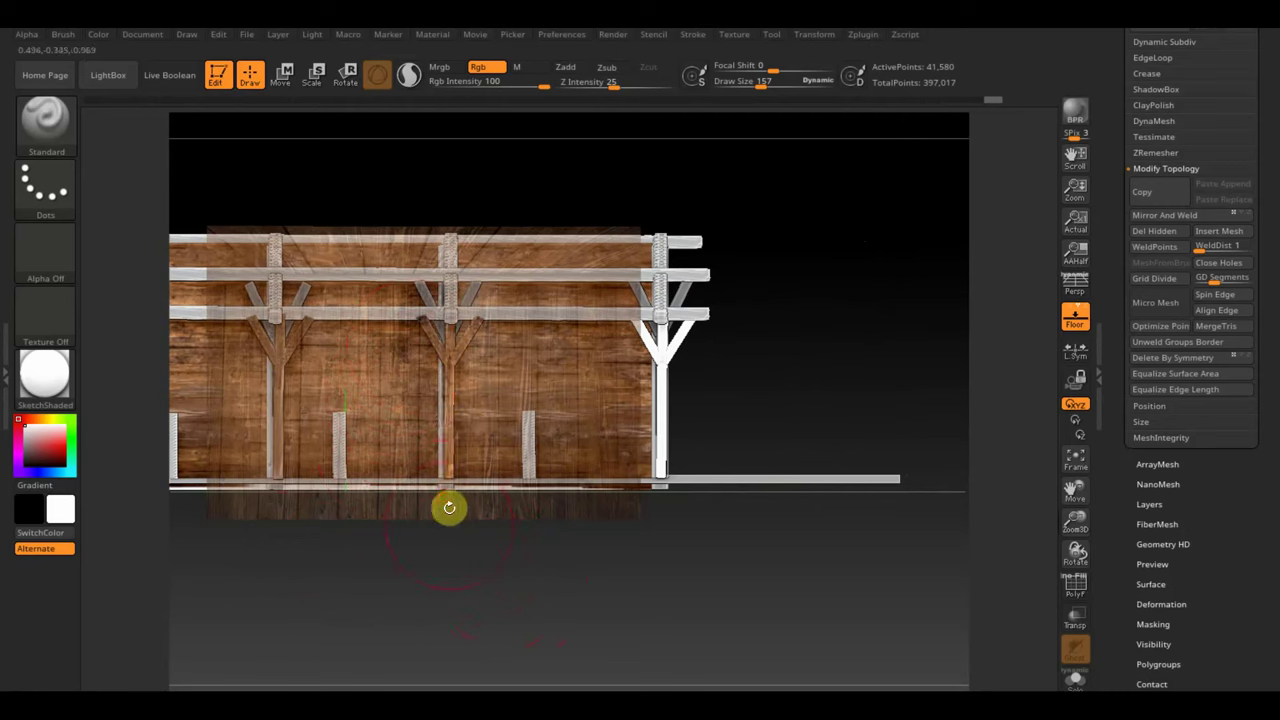
drag(500, 565, 477, 591)
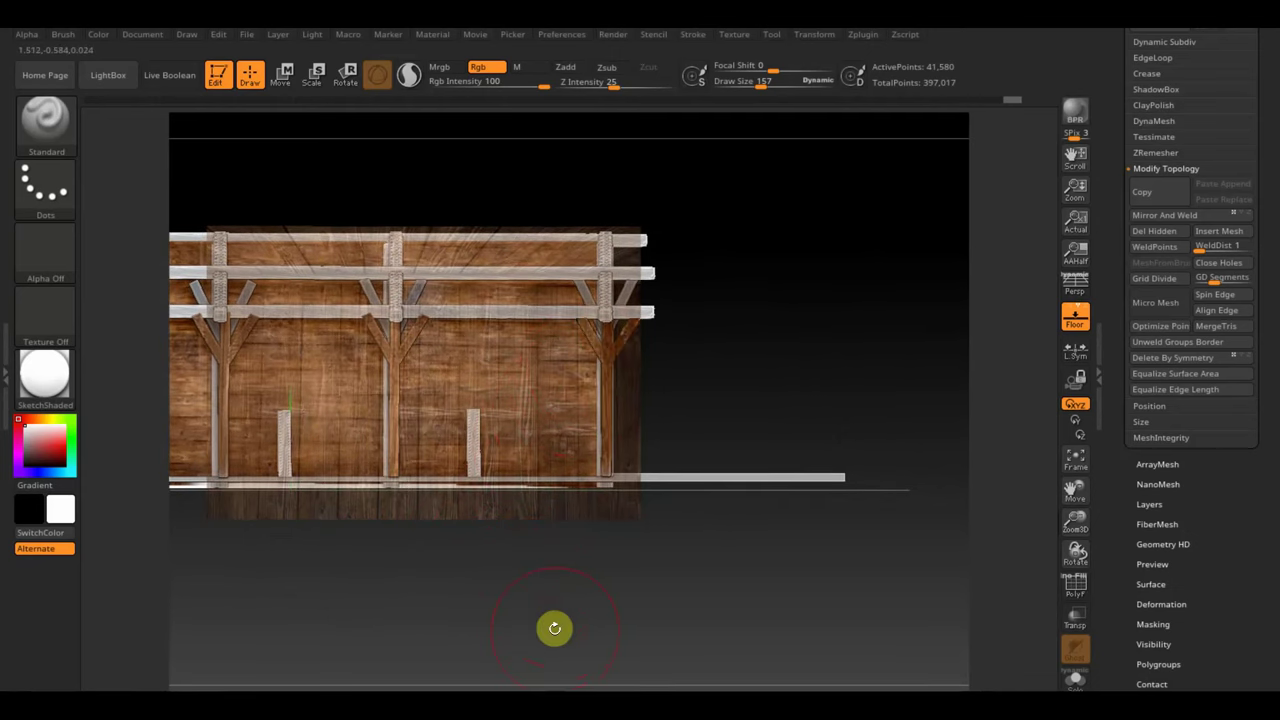
mouse_move(554, 626)
mouse_down()
mouse_move(846, 671)
mouse_move(877, 660)
mouse_move(794, 627)
mouse_move(677, 639)
mouse_move(674, 626)
mouse_move(706, 643)
mouse_move(720, 626)
mouse_up()
Step: Paint the left post and its braces brown along their length from the wood photo
mouse_move(312, 341)
mouse_down()
mouse_move(266, 354)
mouse_move(312, 297)
mouse_up()
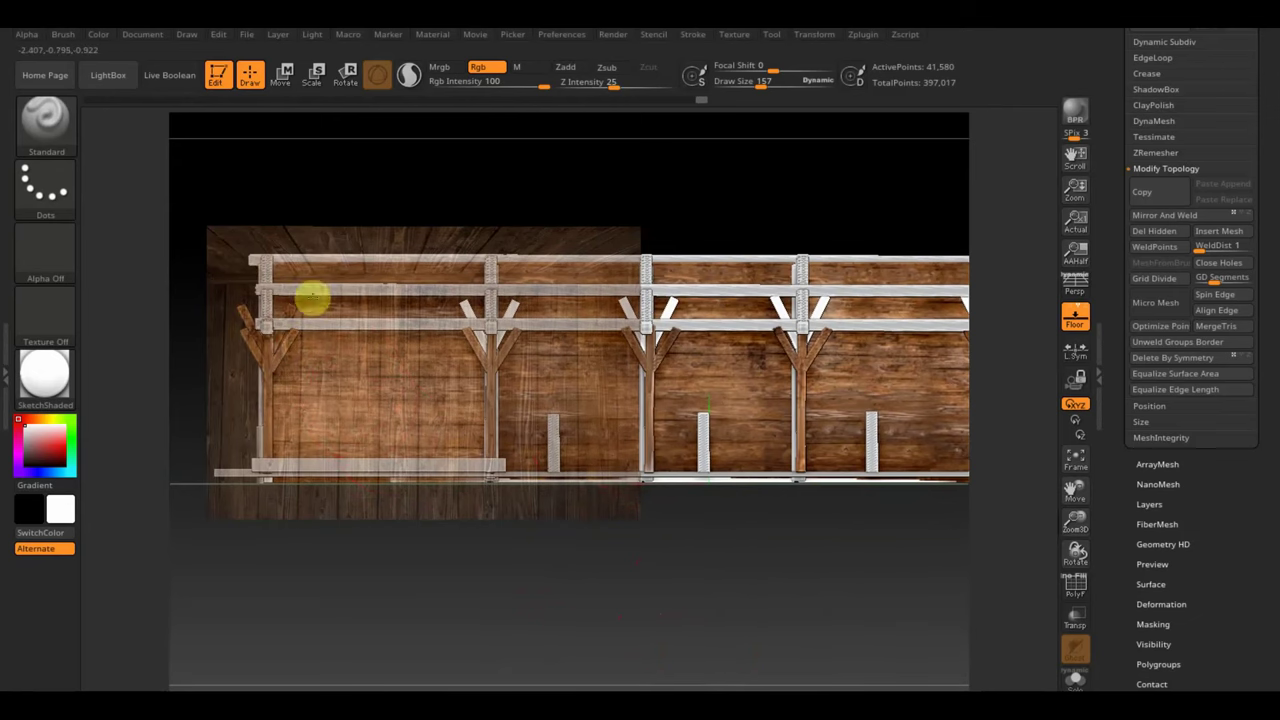
drag(580, 600, 480, 577)
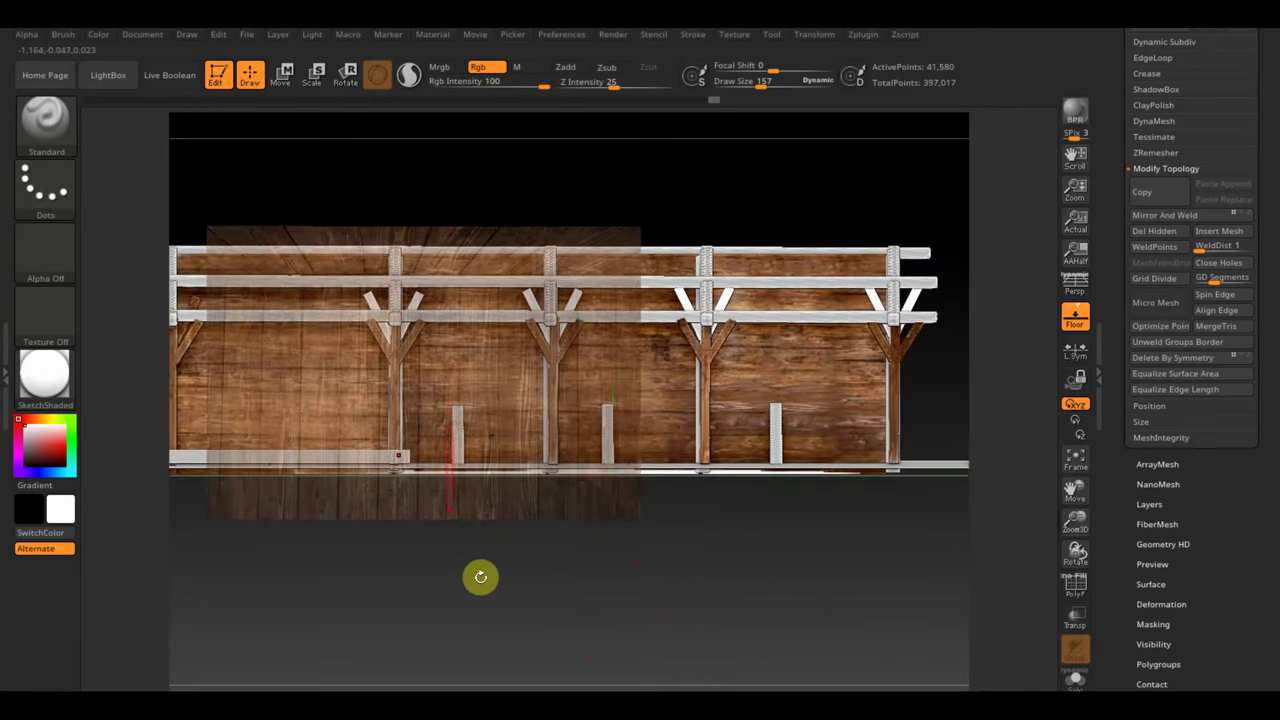
drag(392, 312, 354, 362)
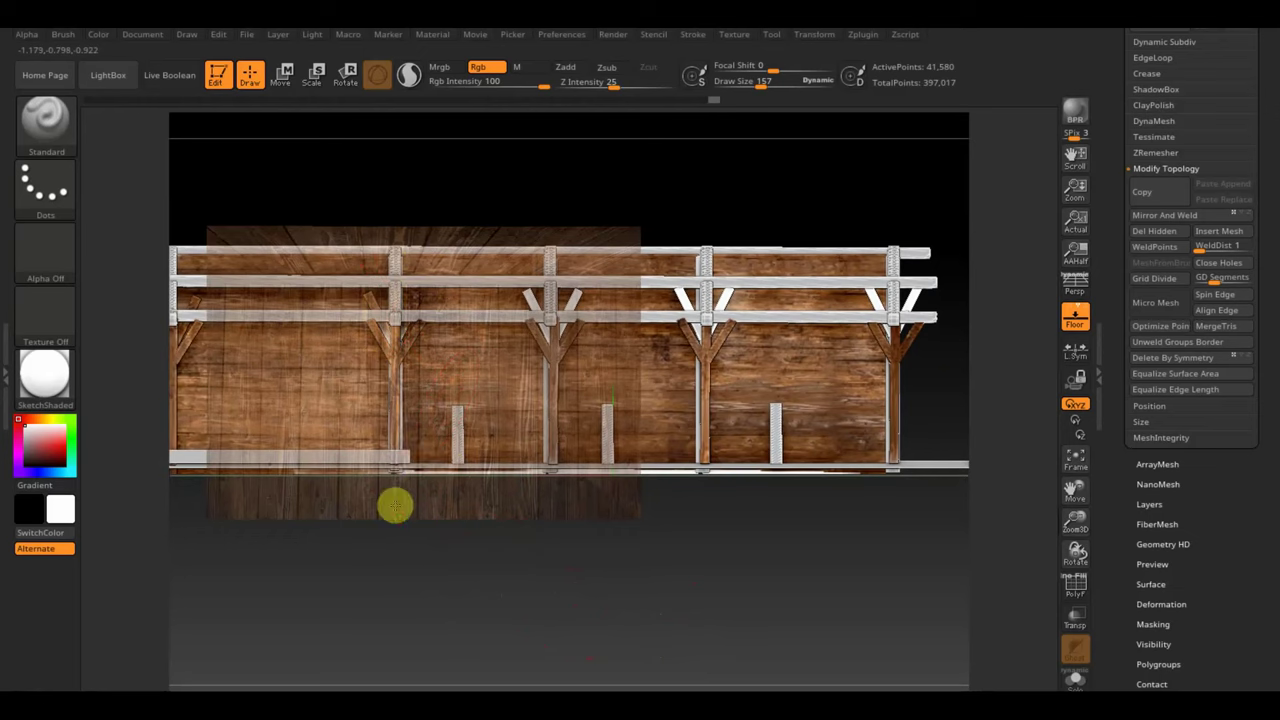
mouse_move(395, 506)
mouse_down()
mouse_move(491, 577)
mouse_move(451, 571)
mouse_move(347, 346)
mouse_up()
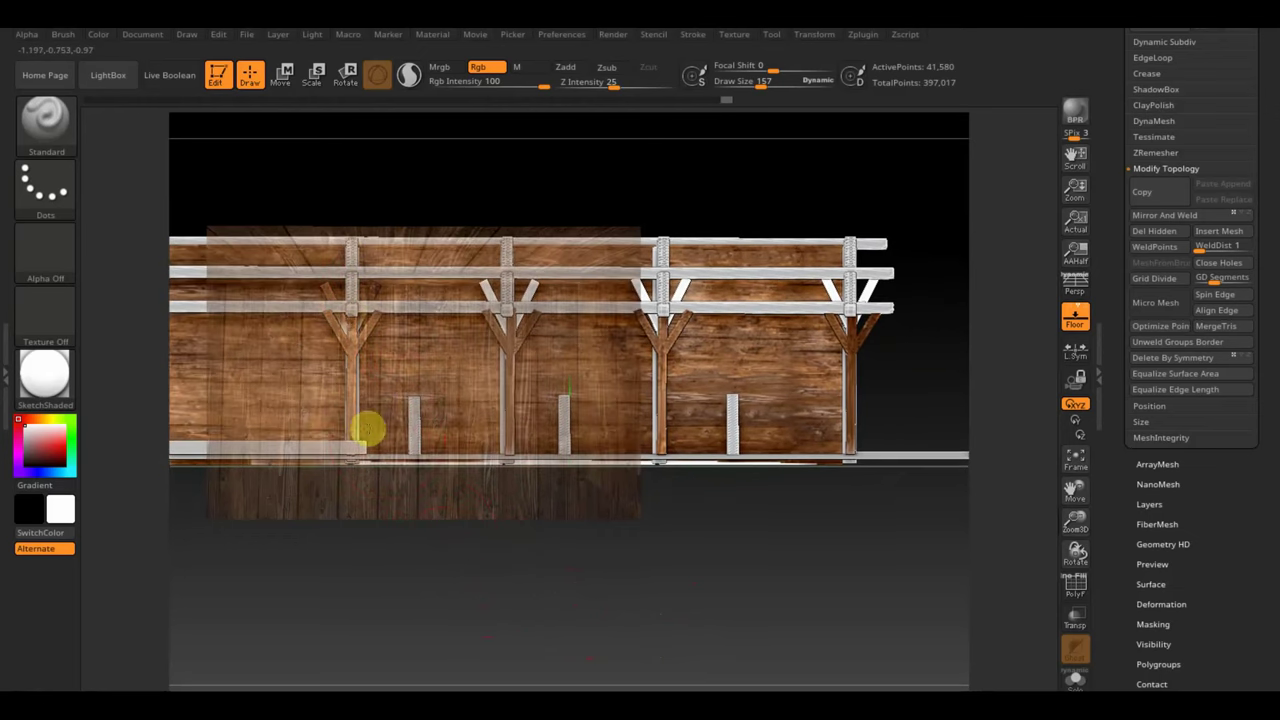
drag(362, 440, 354, 268)
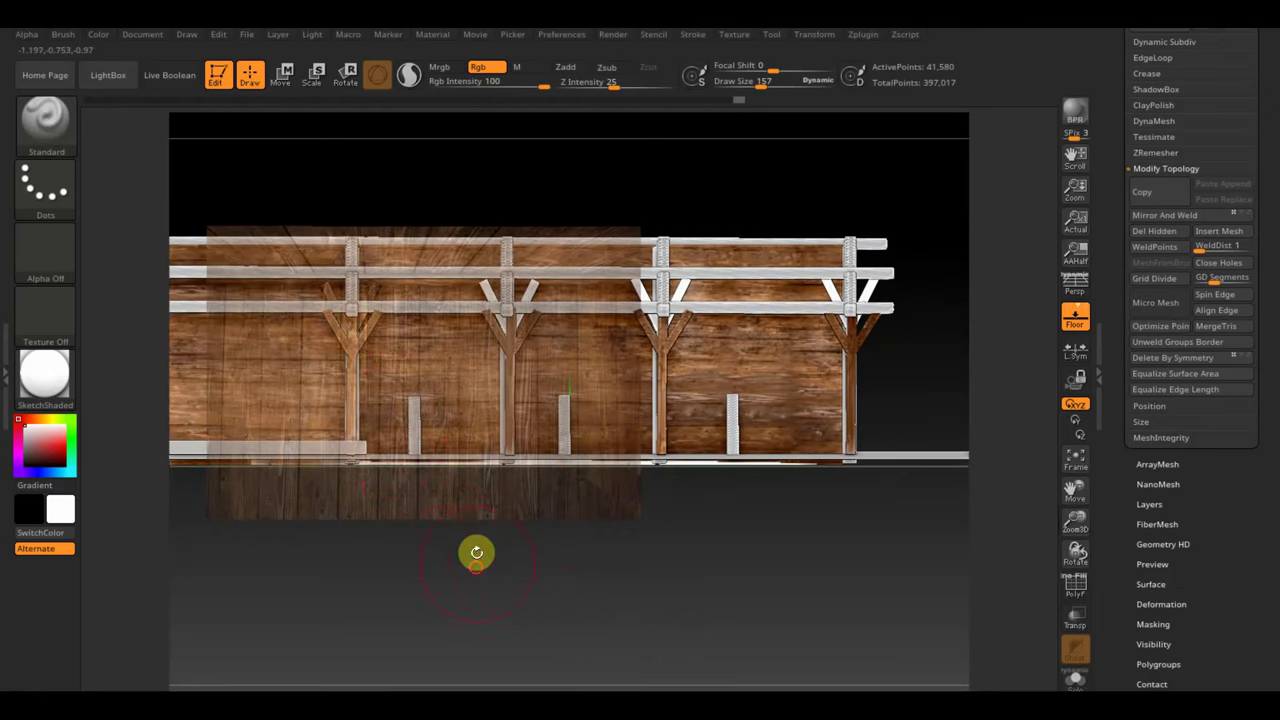
Step: Orbit around the wall to check the painted posts, ending in a straight-on front view
mouse_move(477, 552)
mouse_down()
mouse_move(426, 569)
mouse_move(600, 577)
mouse_move(521, 628)
mouse_move(534, 583)
mouse_up()
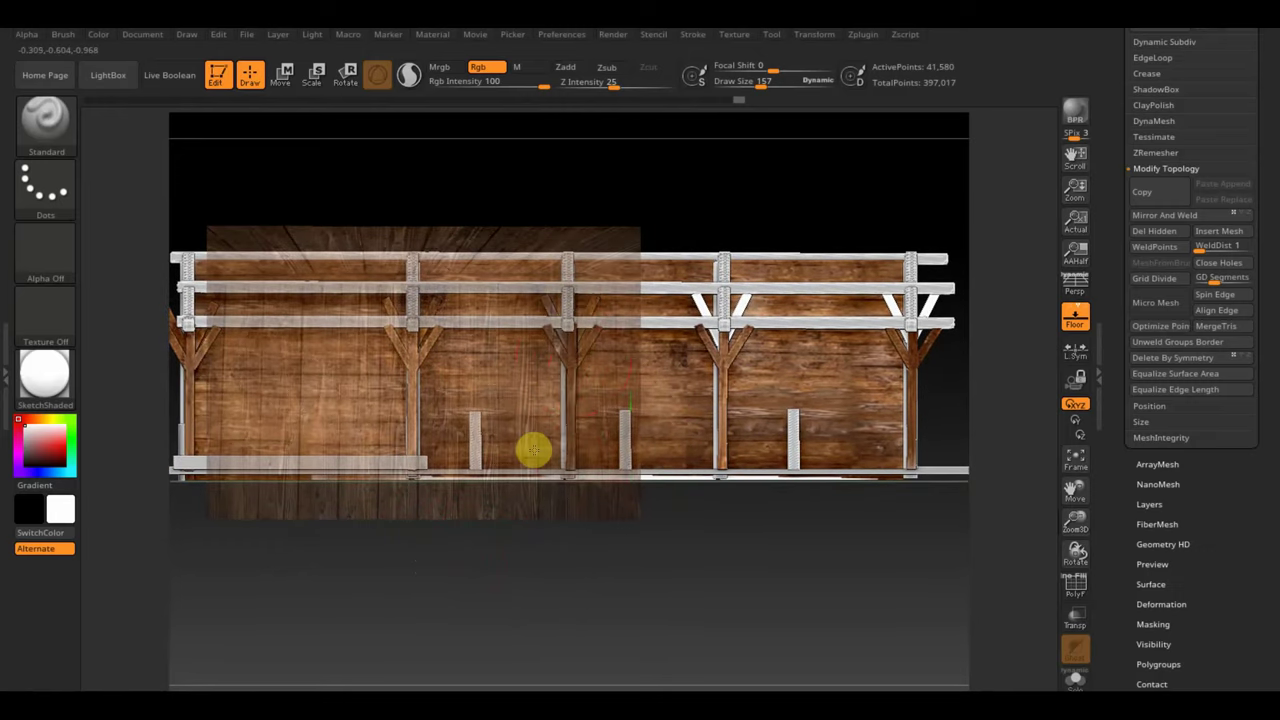
mouse_move(576, 499)
mouse_down()
mouse_move(614, 589)
mouse_move(469, 577)
mouse_move(503, 589)
mouse_move(552, 449)
mouse_up()
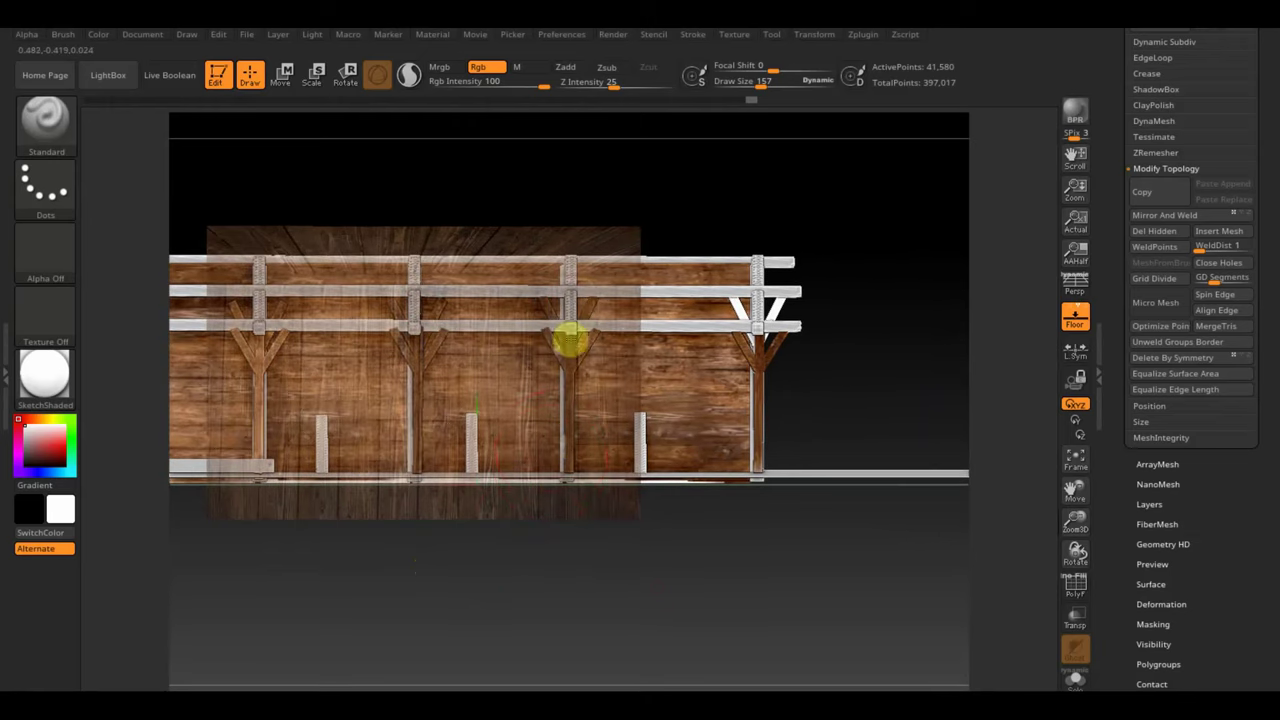
mouse_move(639, 520)
mouse_down()
mouse_move(563, 583)
mouse_move(511, 580)
mouse_move(600, 456)
mouse_up()
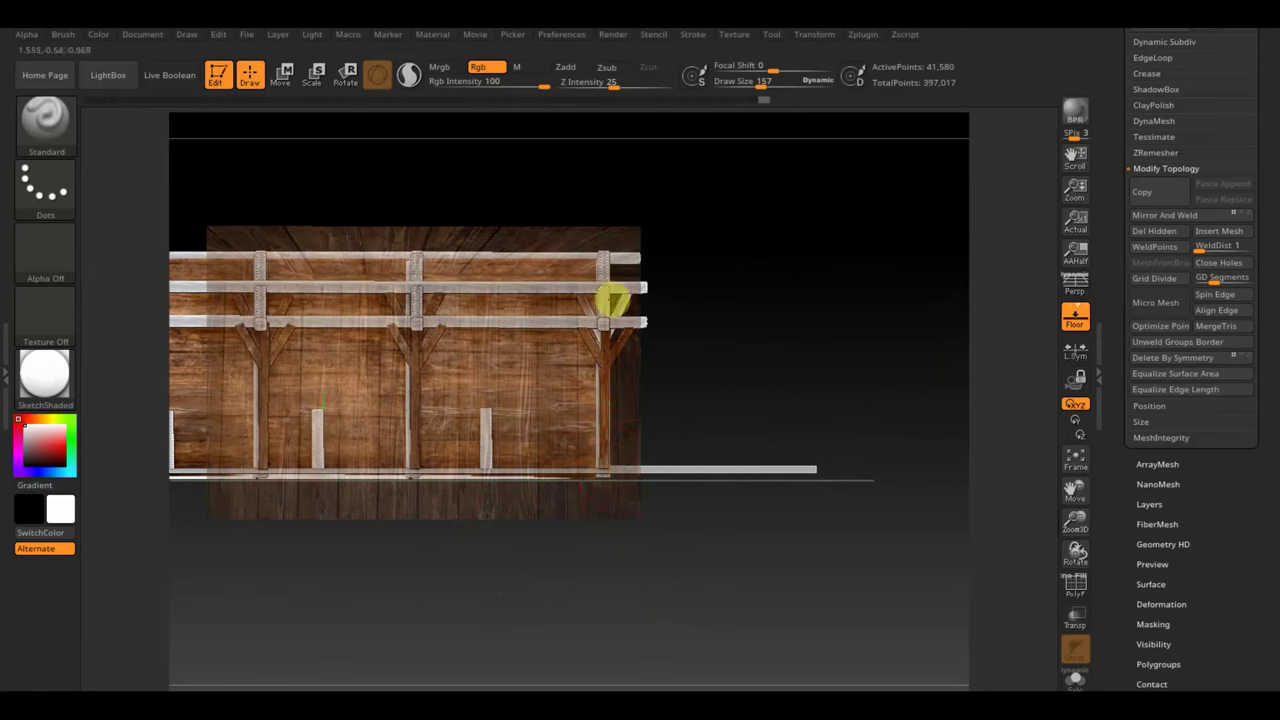
drag(769, 411, 590, 323)
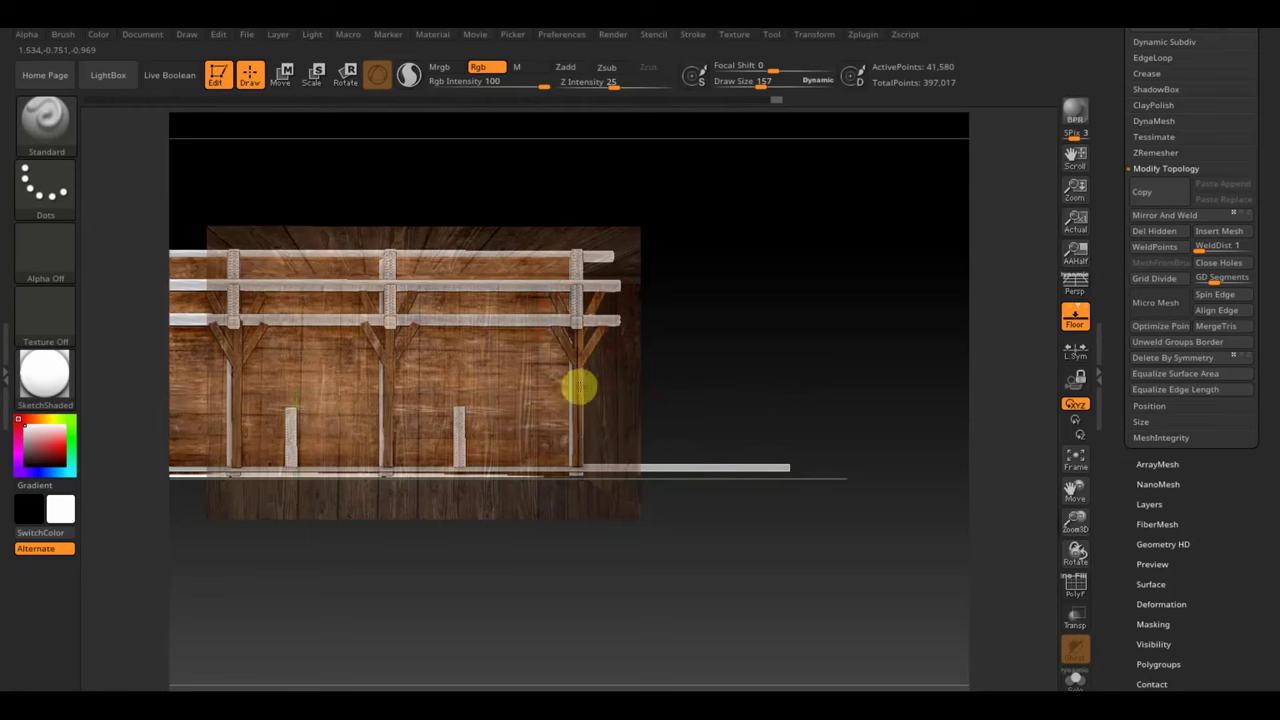
mouse_move(690, 400)
mouse_down()
mouse_move(757, 374)
mouse_move(777, 403)
mouse_move(757, 387)
mouse_up()
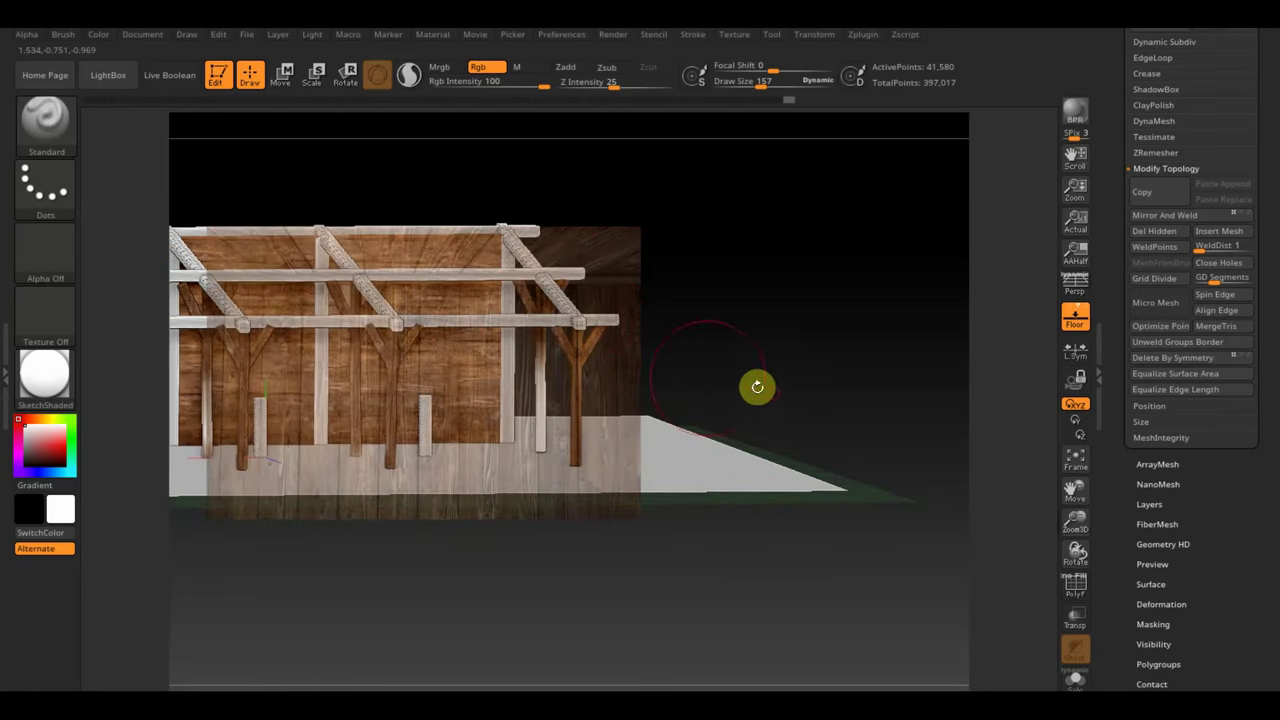
mouse_move(671, 357)
mouse_down()
mouse_move(749, 374)
mouse_move(759, 393)
mouse_move(869, 380)
mouse_move(780, 408)
mouse_up()
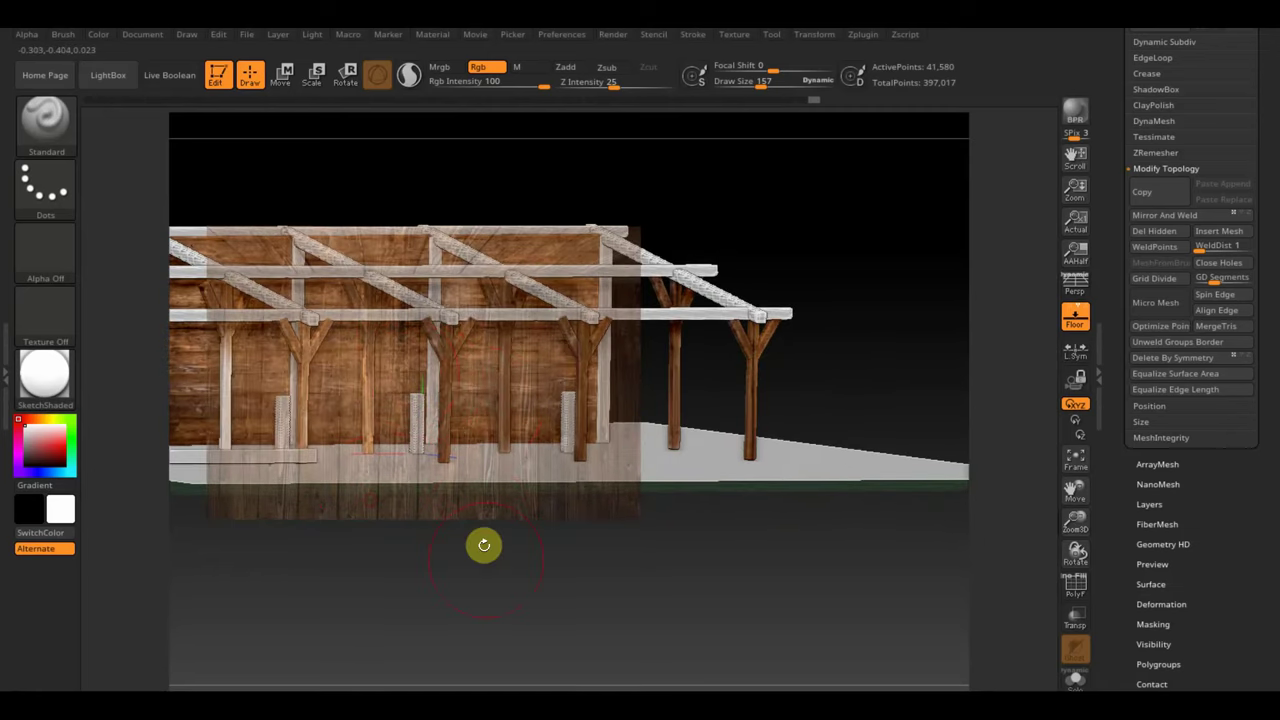
mouse_move(484, 544)
mouse_down()
mouse_move(629, 560)
mouse_move(643, 549)
mouse_move(557, 563)
mouse_move(530, 499)
mouse_up()
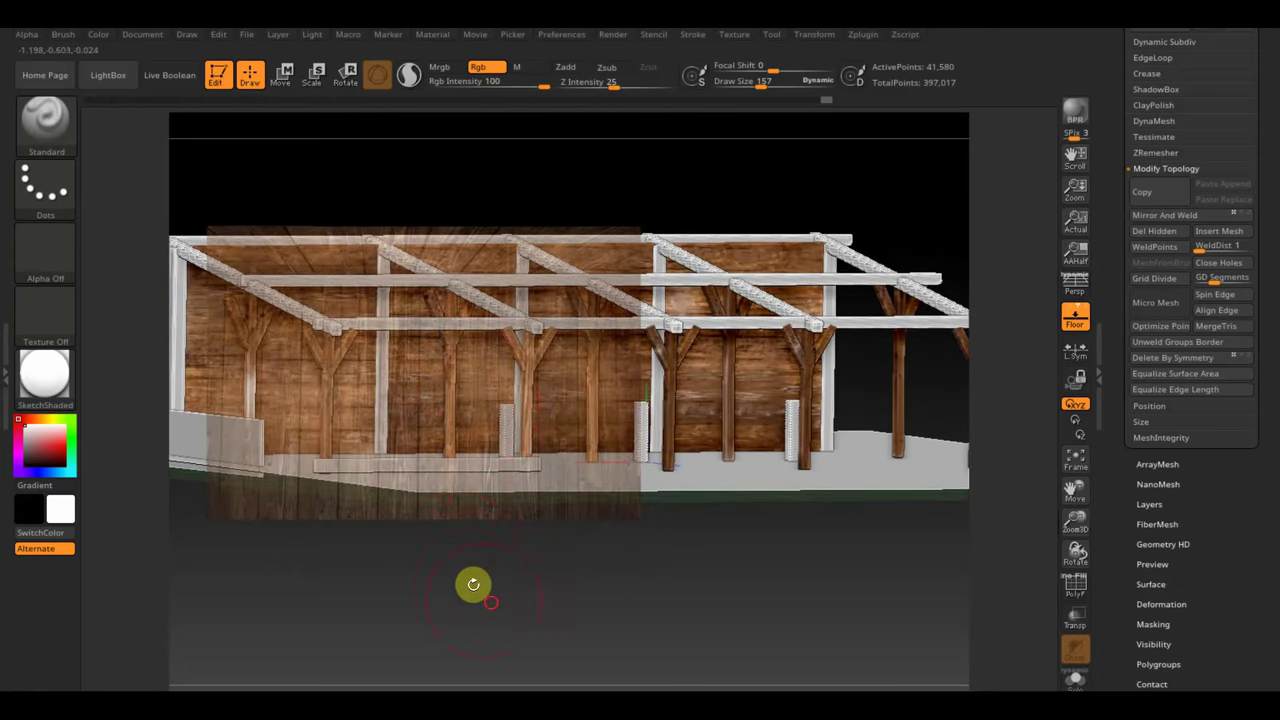
mouse_move(473, 584)
mouse_down()
mouse_move(620, 591)
mouse_move(569, 533)
mouse_up()
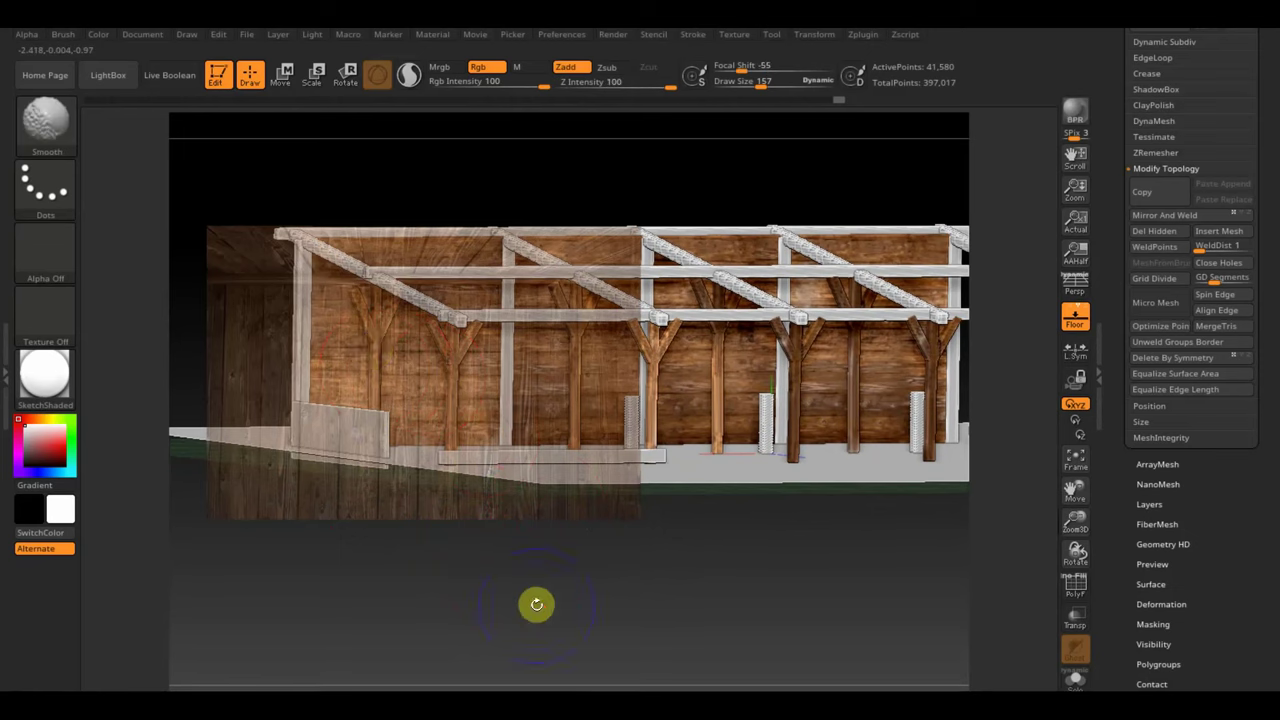
shift+drag(534, 603, 520, 634)
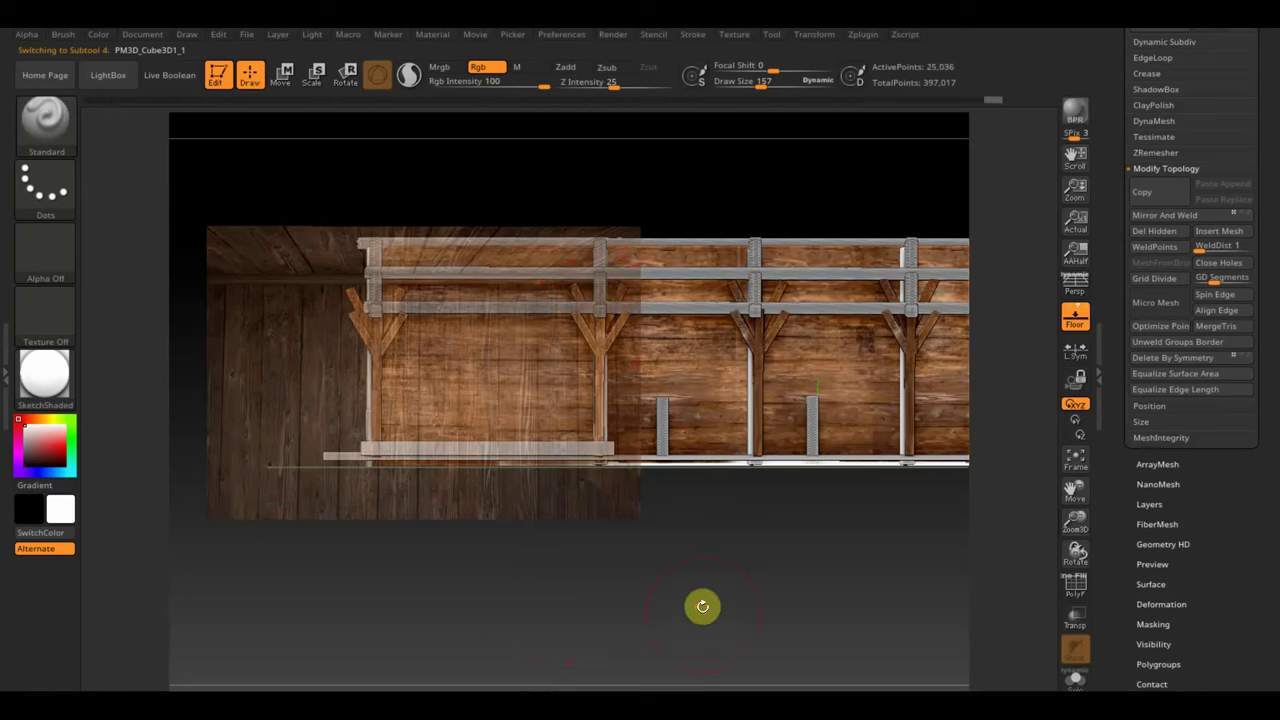
Step: Tilt the wood photo over the rail's left end and paint grain onto its bars
mouse_move(700, 606)
mouse_down()
mouse_move(521, 621)
mouse_move(486, 608)
mouse_move(662, 624)
mouse_up()
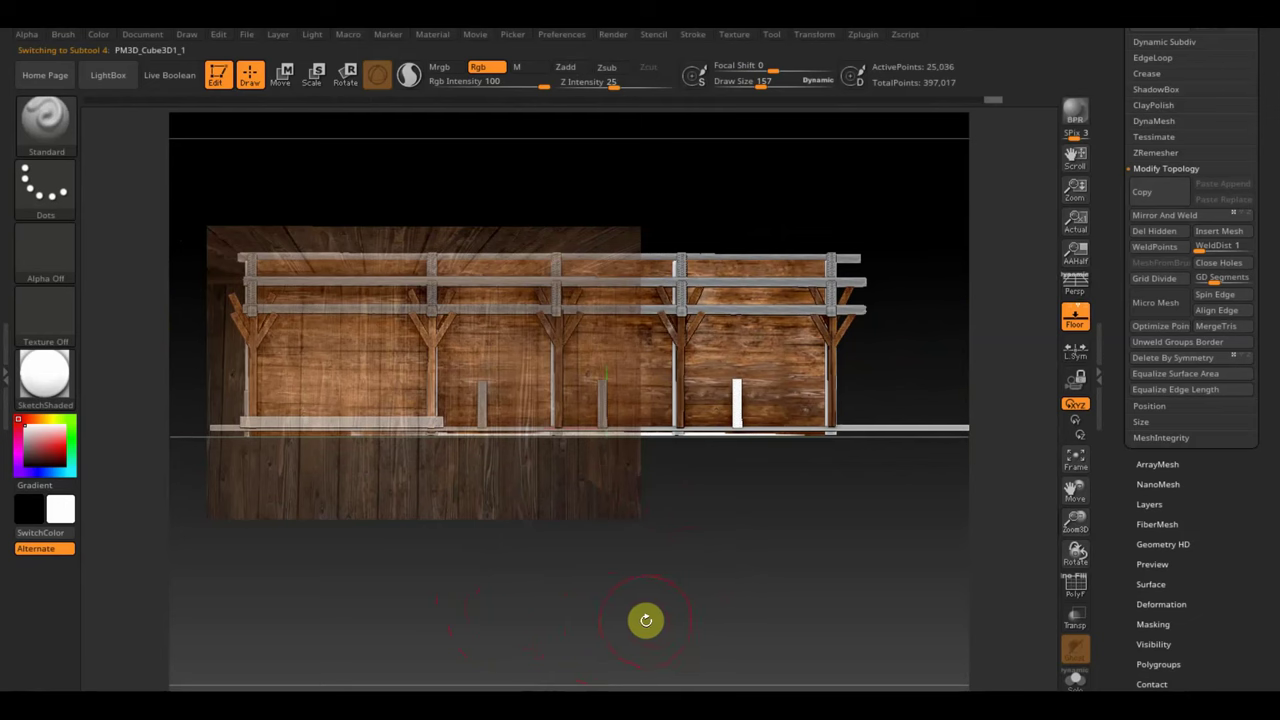
shift+drag(680, 591, 703, 634)
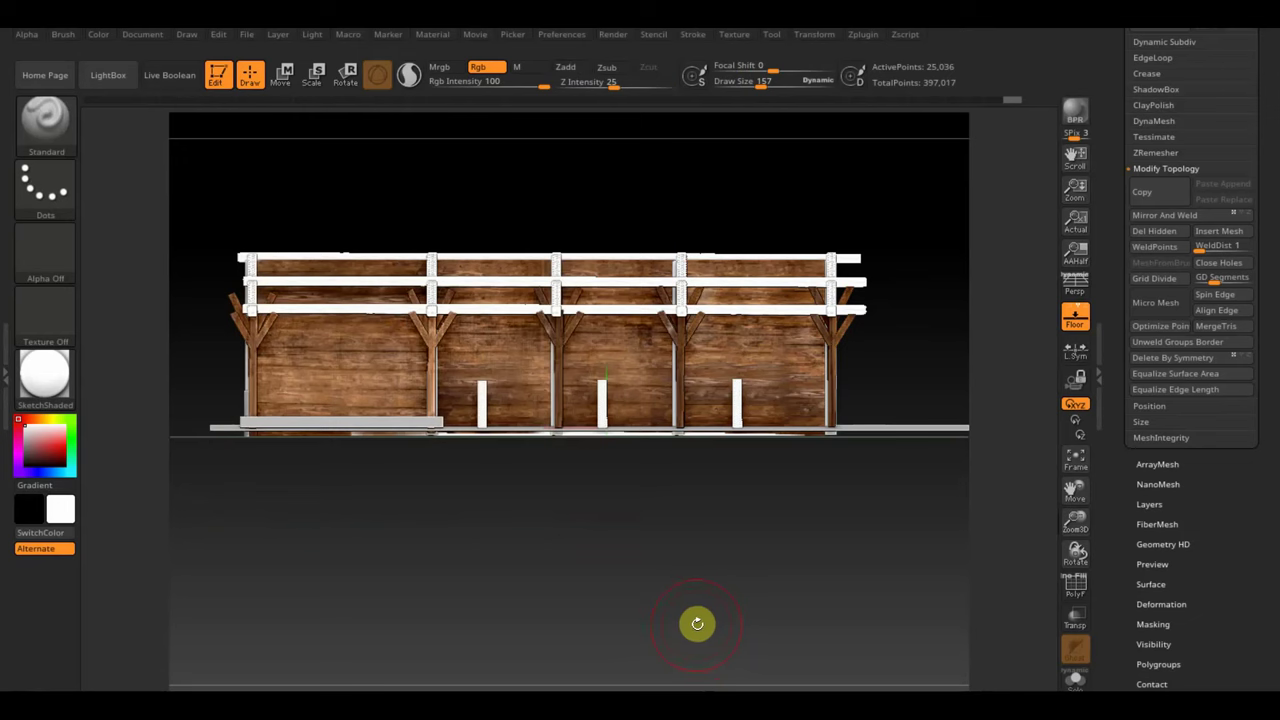
key(shift+z)
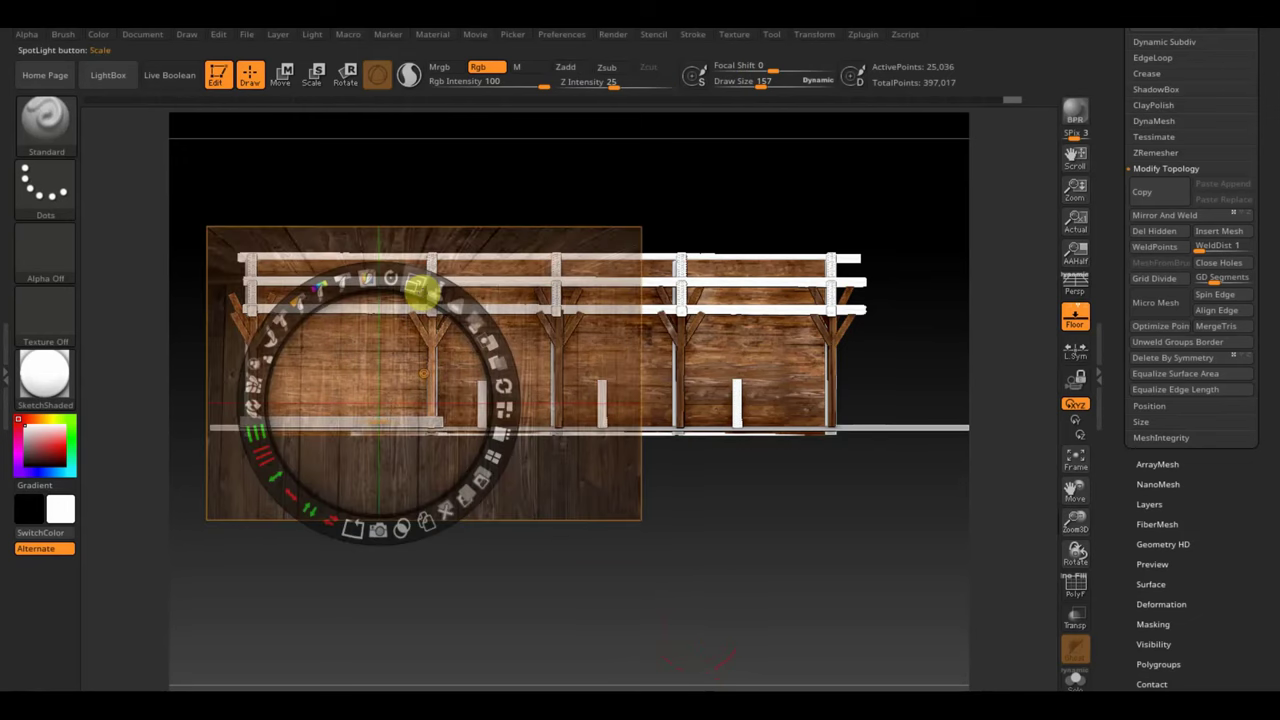
drag(408, 277, 486, 409)
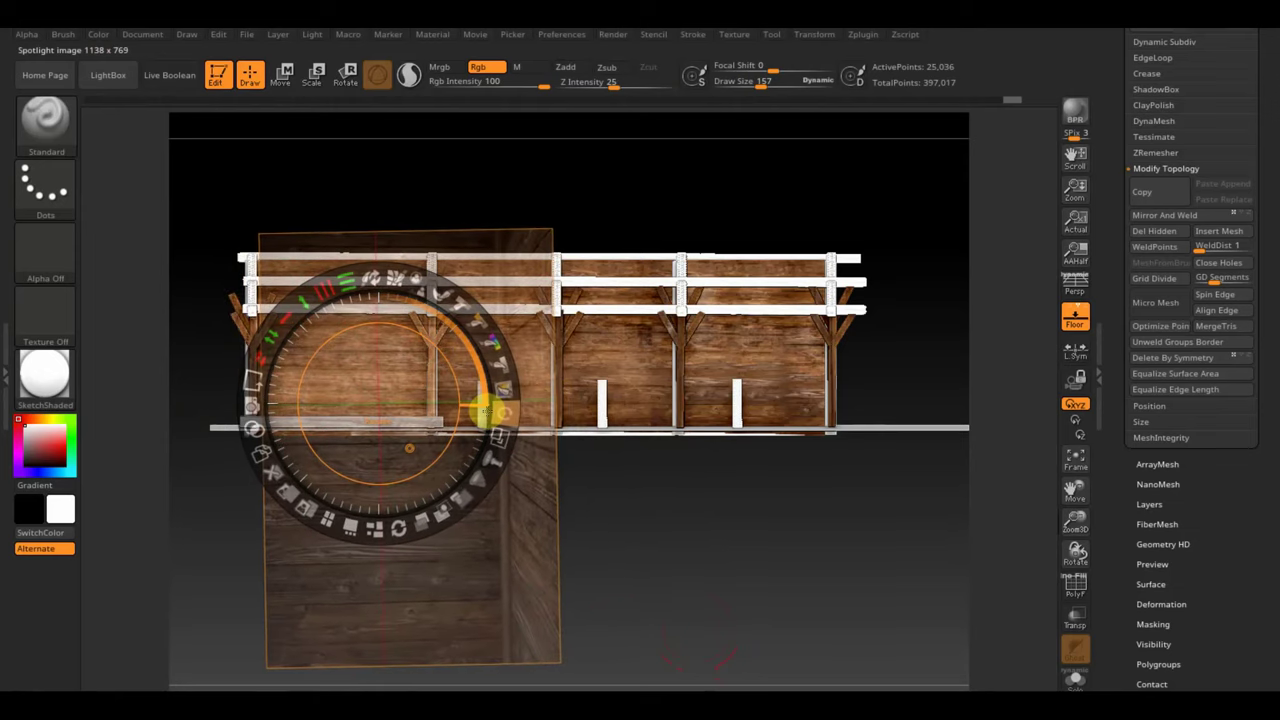
drag(483, 523, 446, 517)
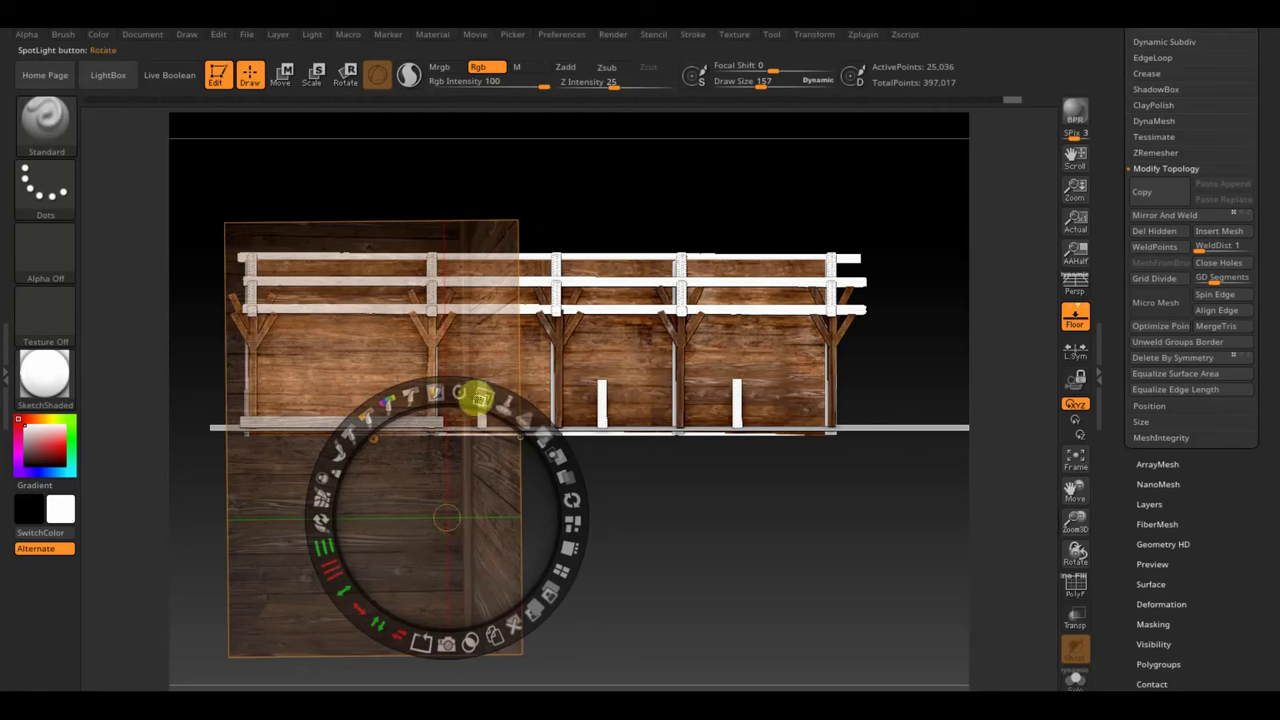
key(z)
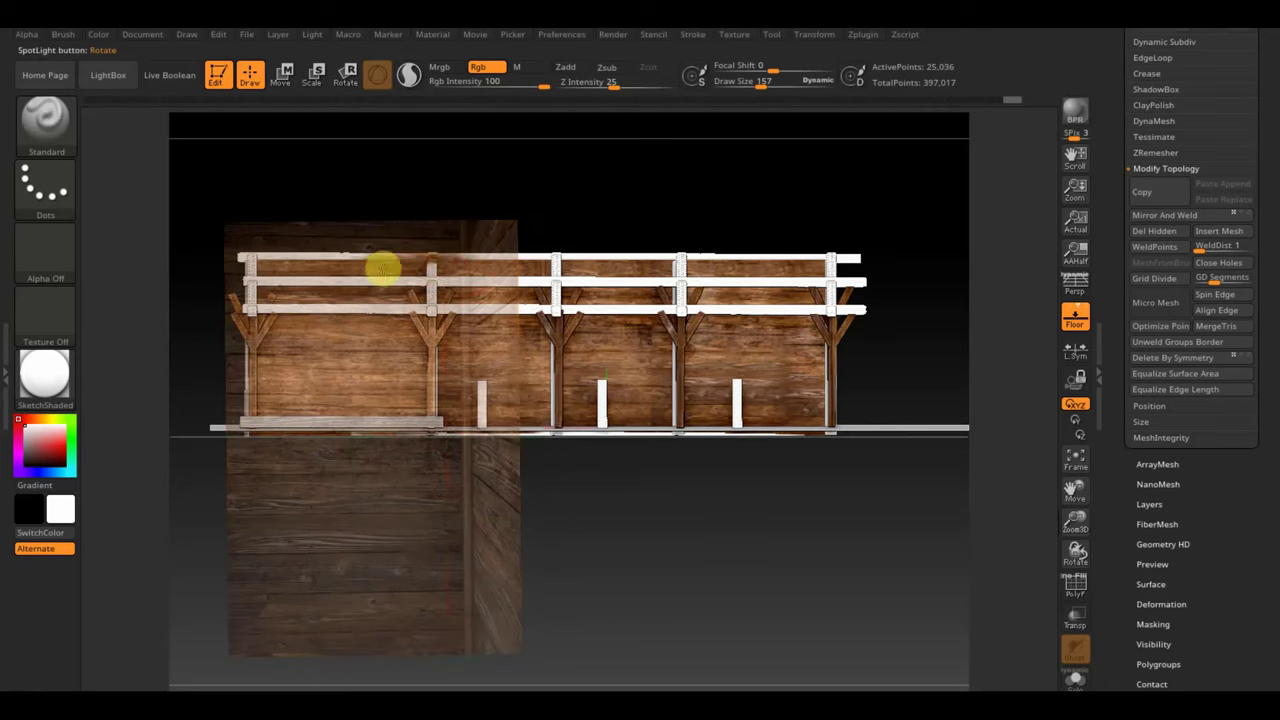
mouse_move(290, 263)
mouse_down()
mouse_move(414, 303)
mouse_move(374, 291)
mouse_move(398, 314)
mouse_up()
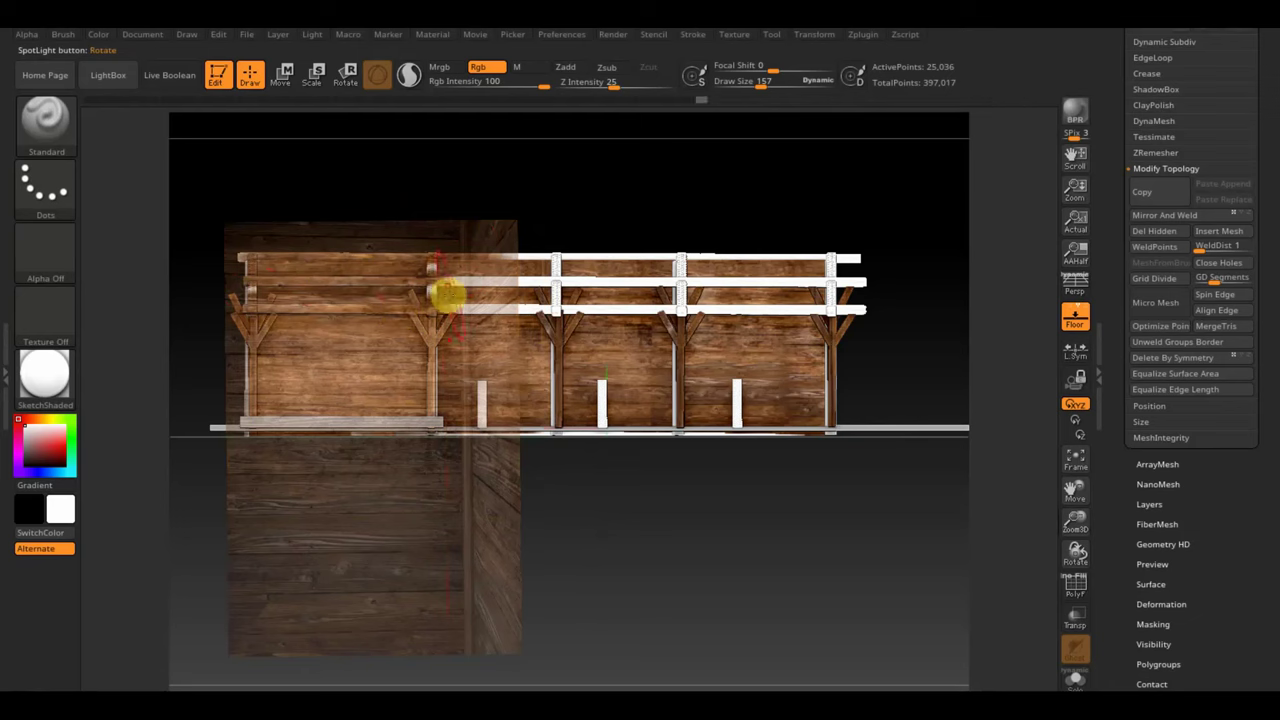
Step: Subdivide the rail twice with Ctrl+D, raising it from 25,036 to 404,646 active points
key(ctrl)
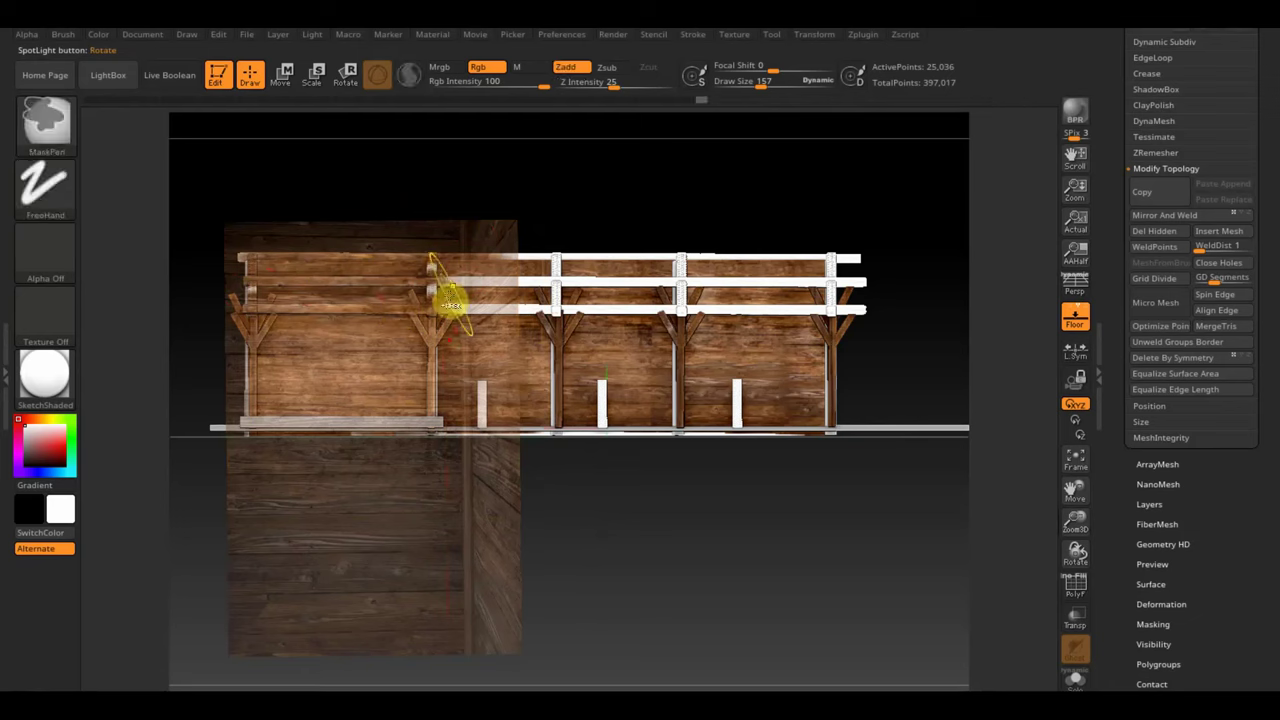
key(ctrl+d)
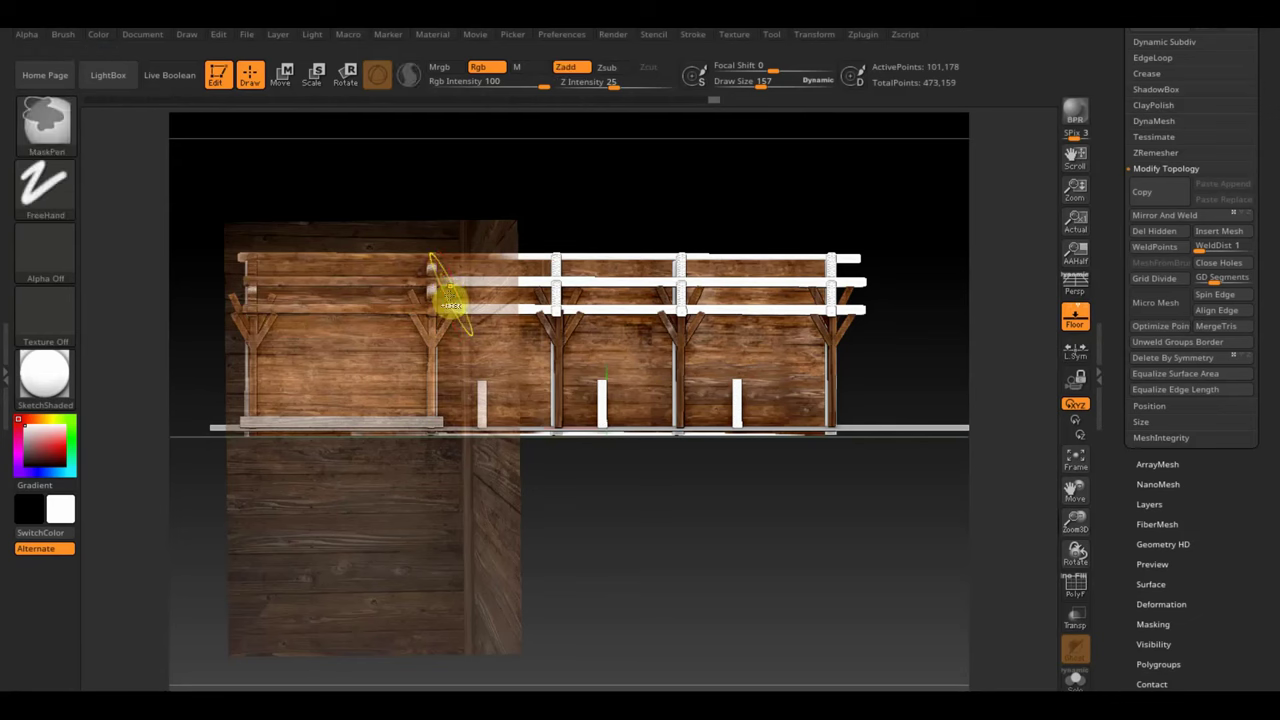
key(ctrl+d)
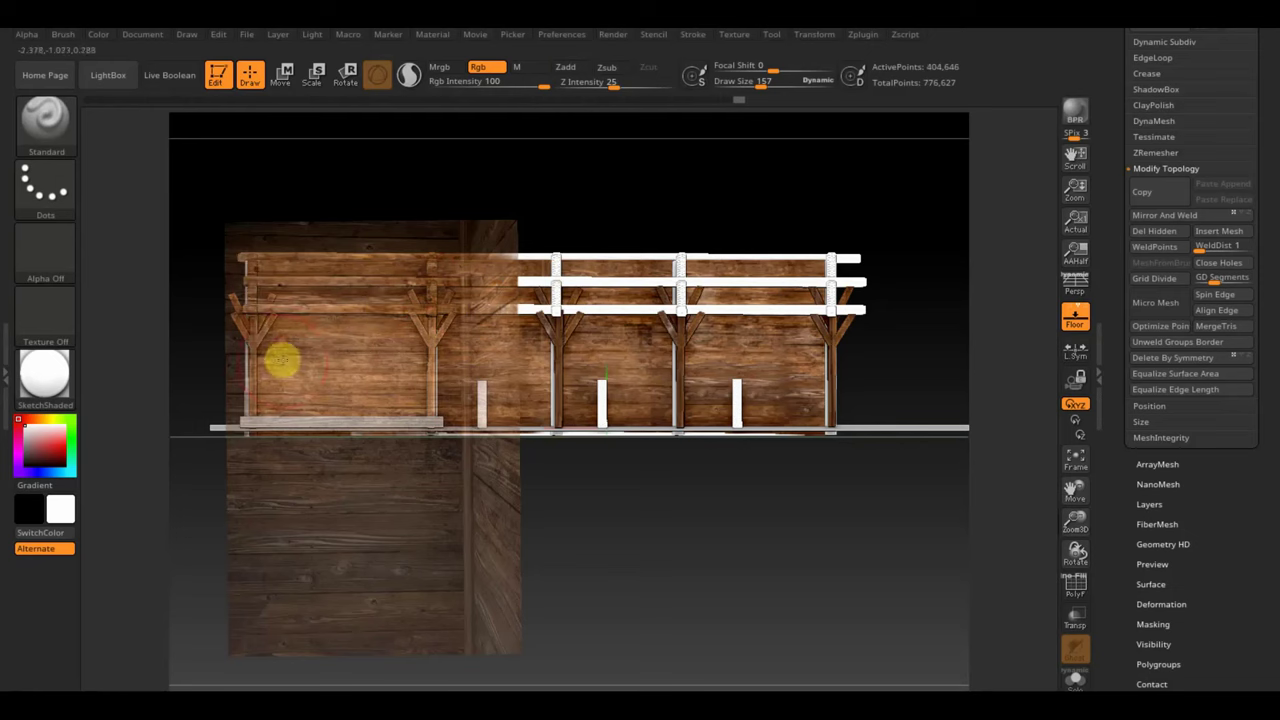
Step: Slide the wood photo rightward in two moves, painting the middle and right-hand rail bars and post
key(z)
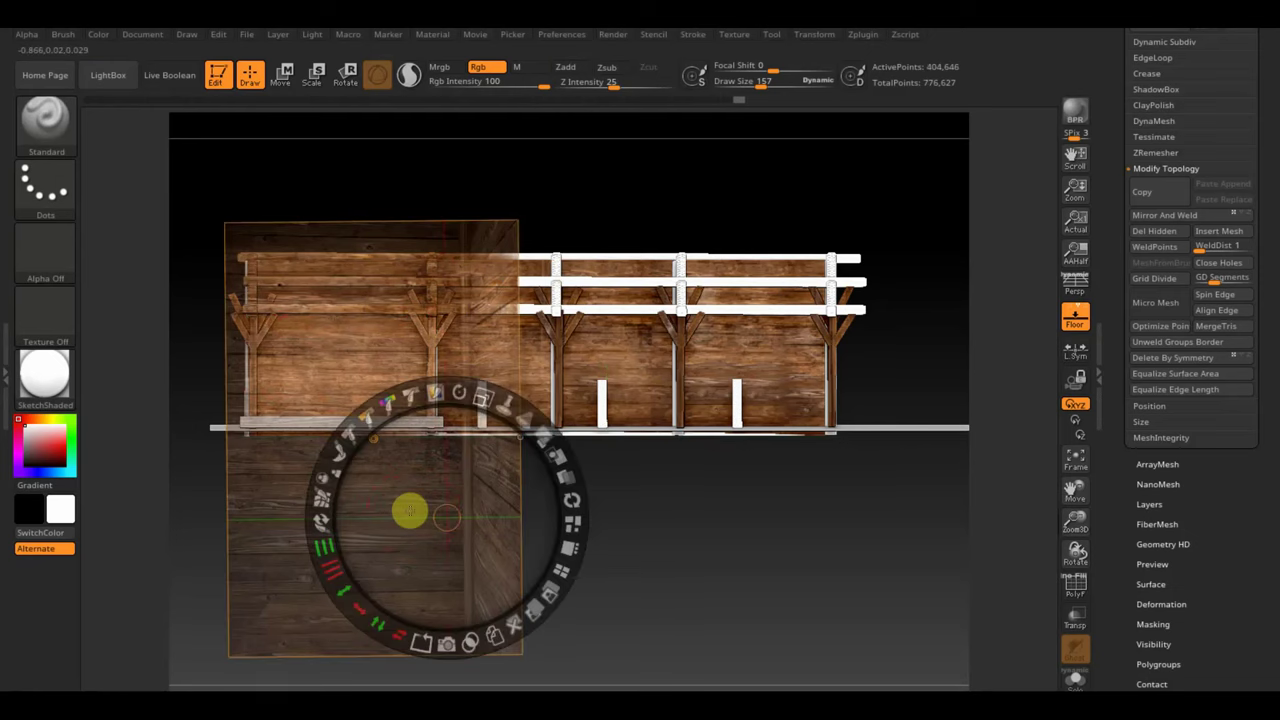
drag(409, 509, 646, 531)
key(z)
mouse_move(682, 370)
mouse_down()
mouse_move(608, 309)
mouse_move(543, 280)
mouse_move(489, 278)
mouse_move(645, 290)
mouse_up()
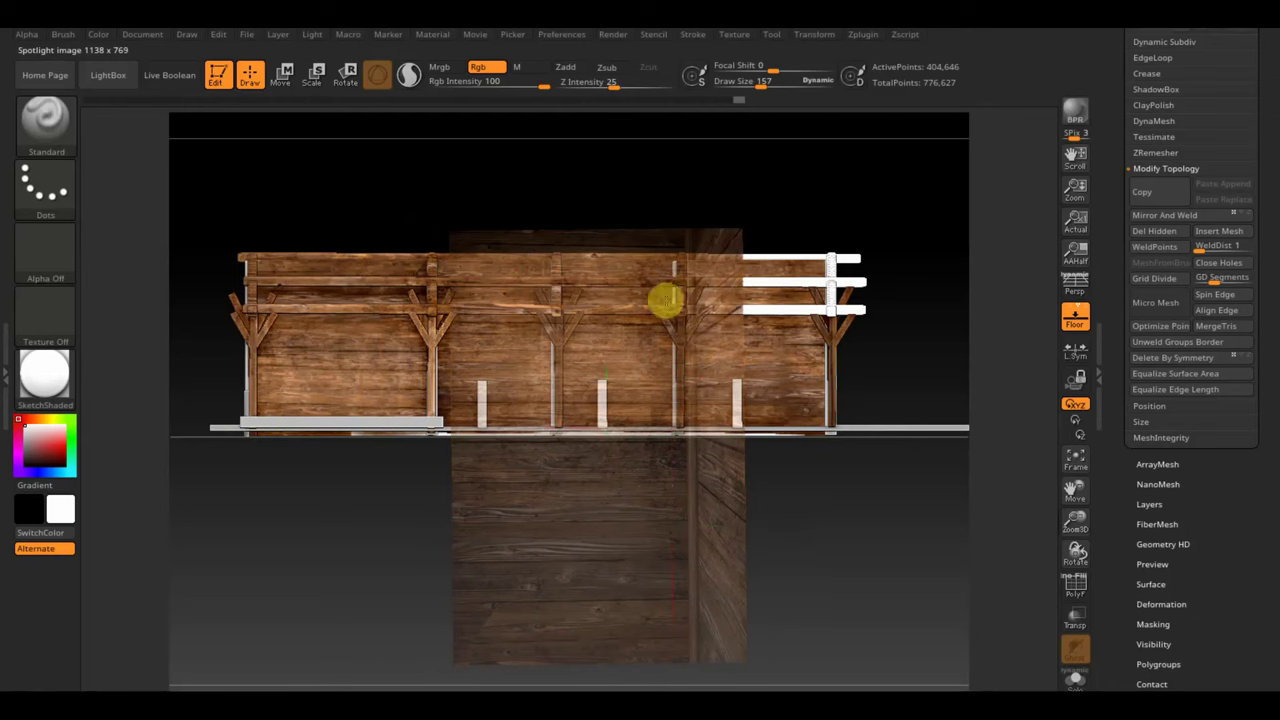
key(z)
drag(655, 508, 803, 509)
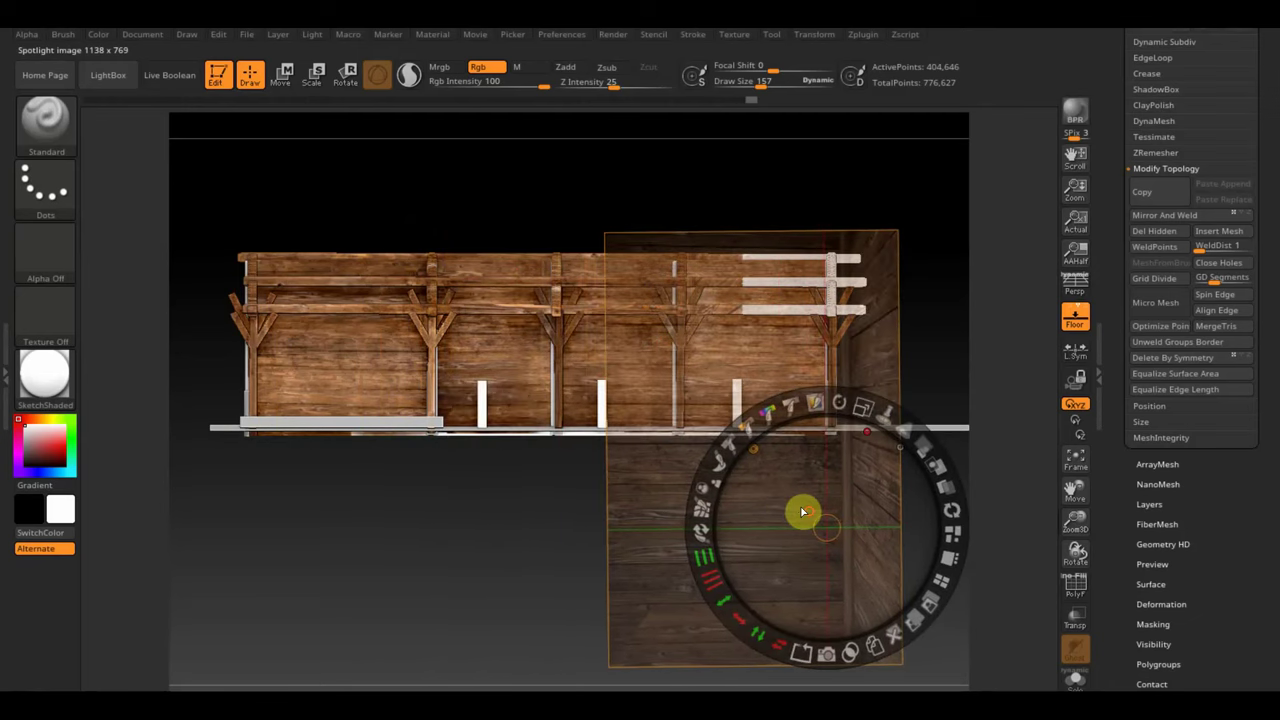
key(z)
mouse_move(782, 306)
mouse_down()
mouse_move(736, 268)
mouse_move(831, 294)
mouse_move(711, 317)
mouse_up()
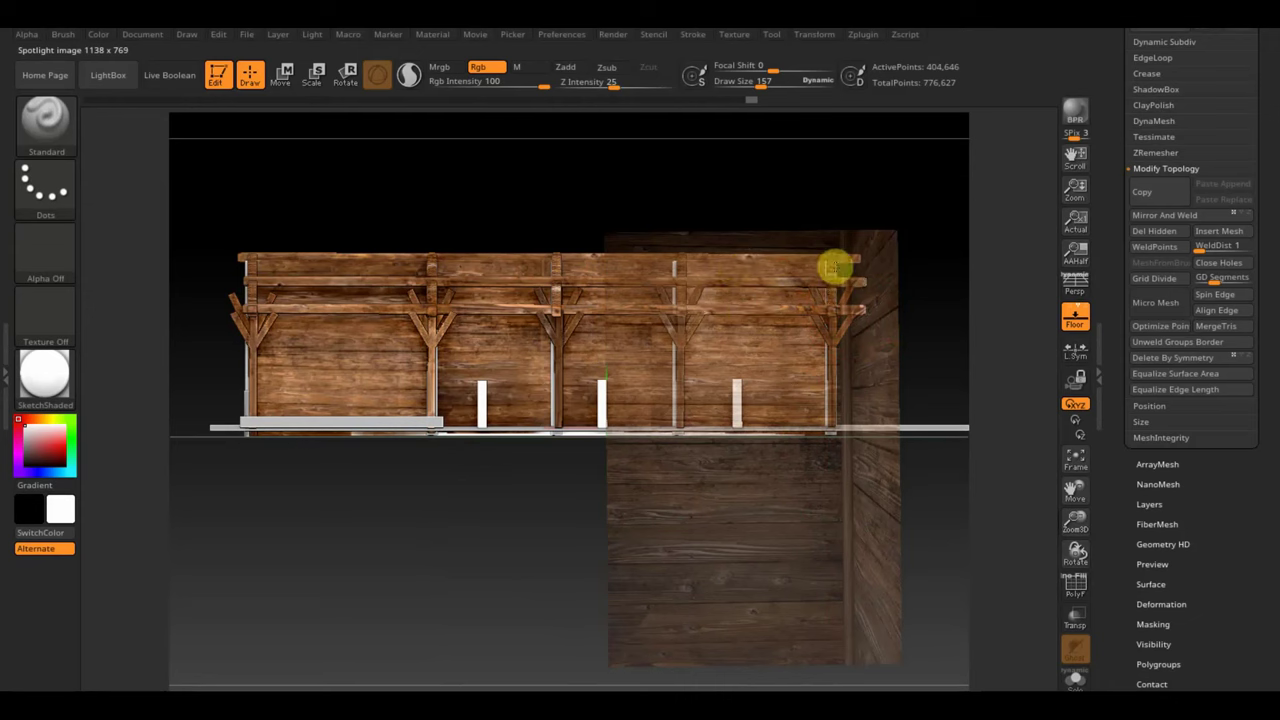
Step: Set the small wood photo upright near the lower posts, then zoom and pan in on the wall
key(z)
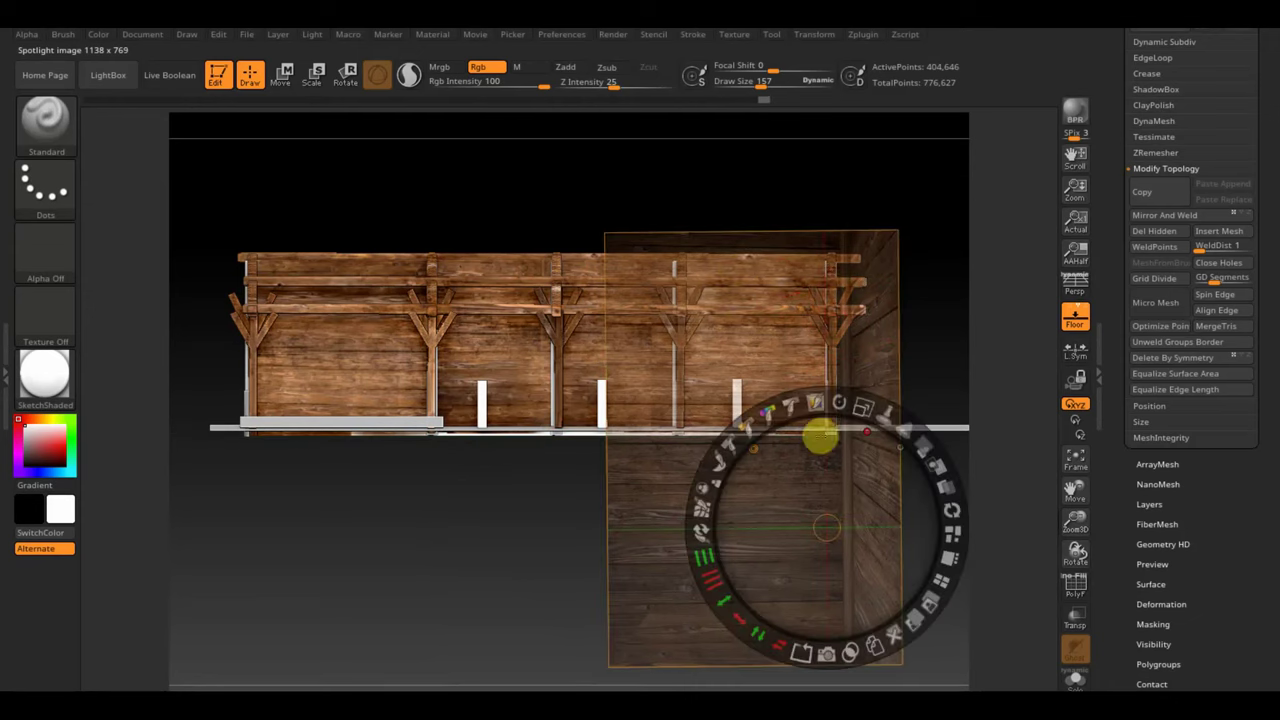
mouse_move(823, 434)
mouse_down()
mouse_move(817, 517)
mouse_move(713, 575)
mouse_up()
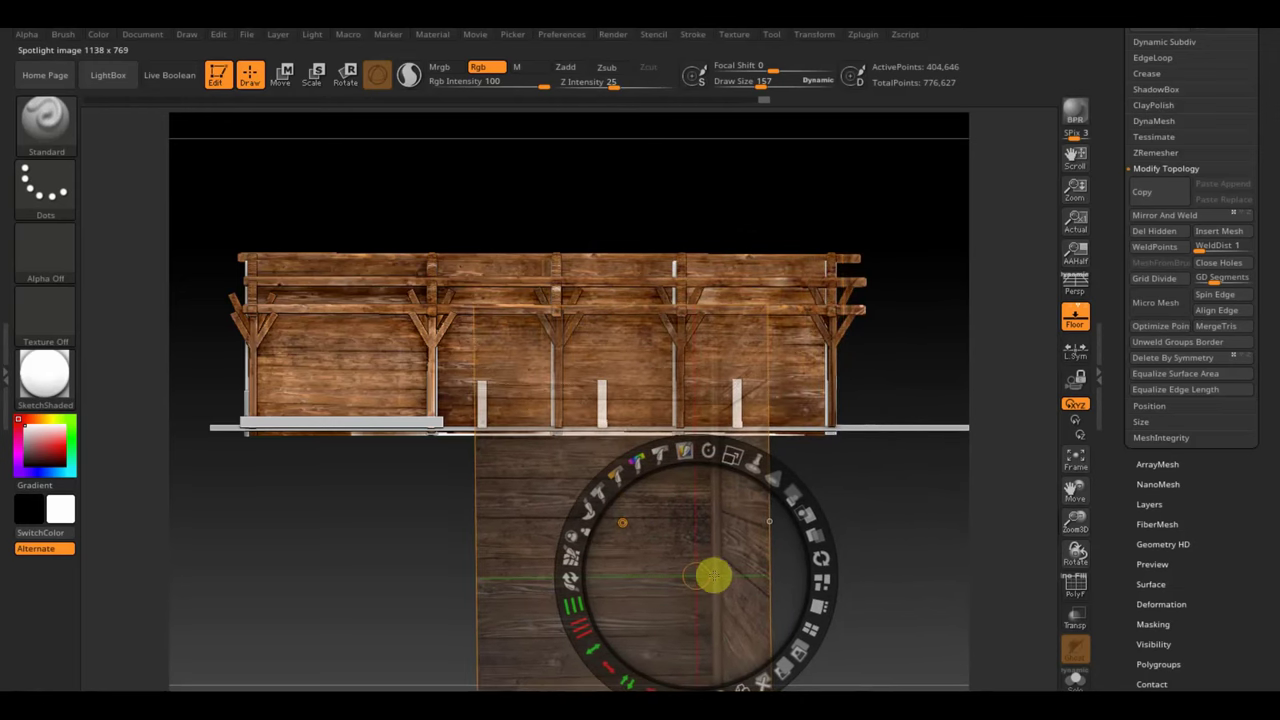
key(z)
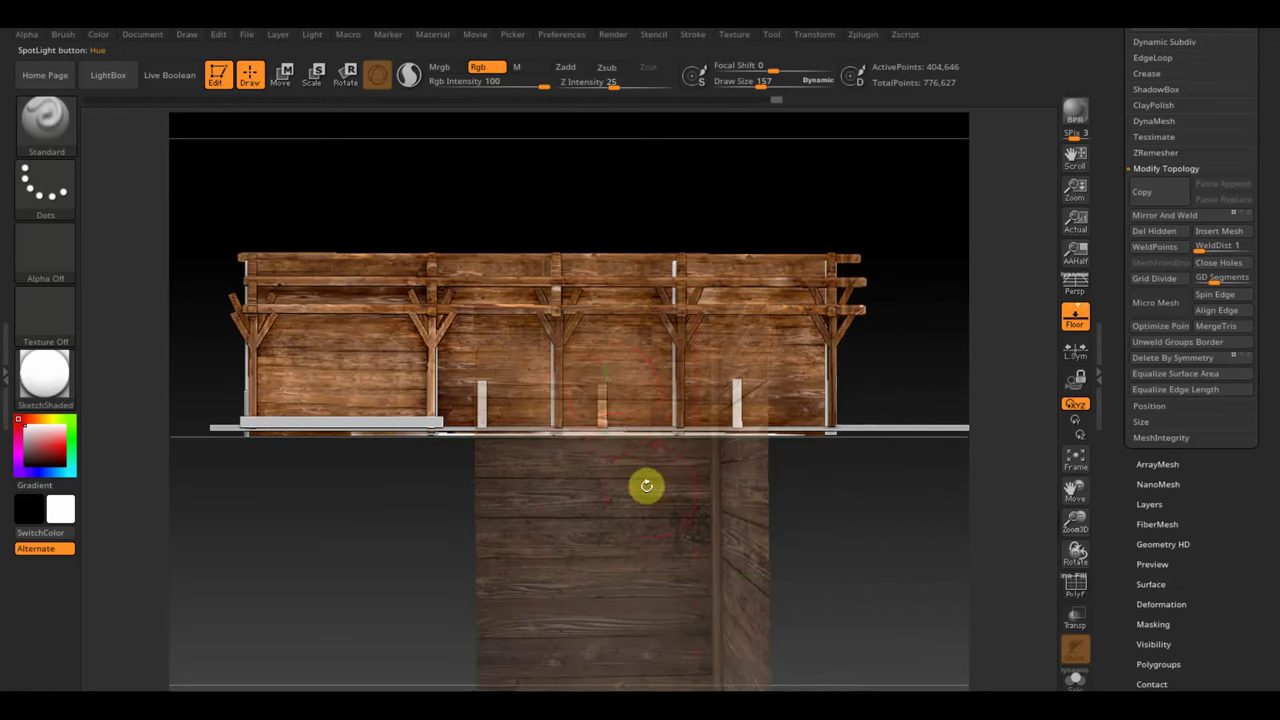
key(z)
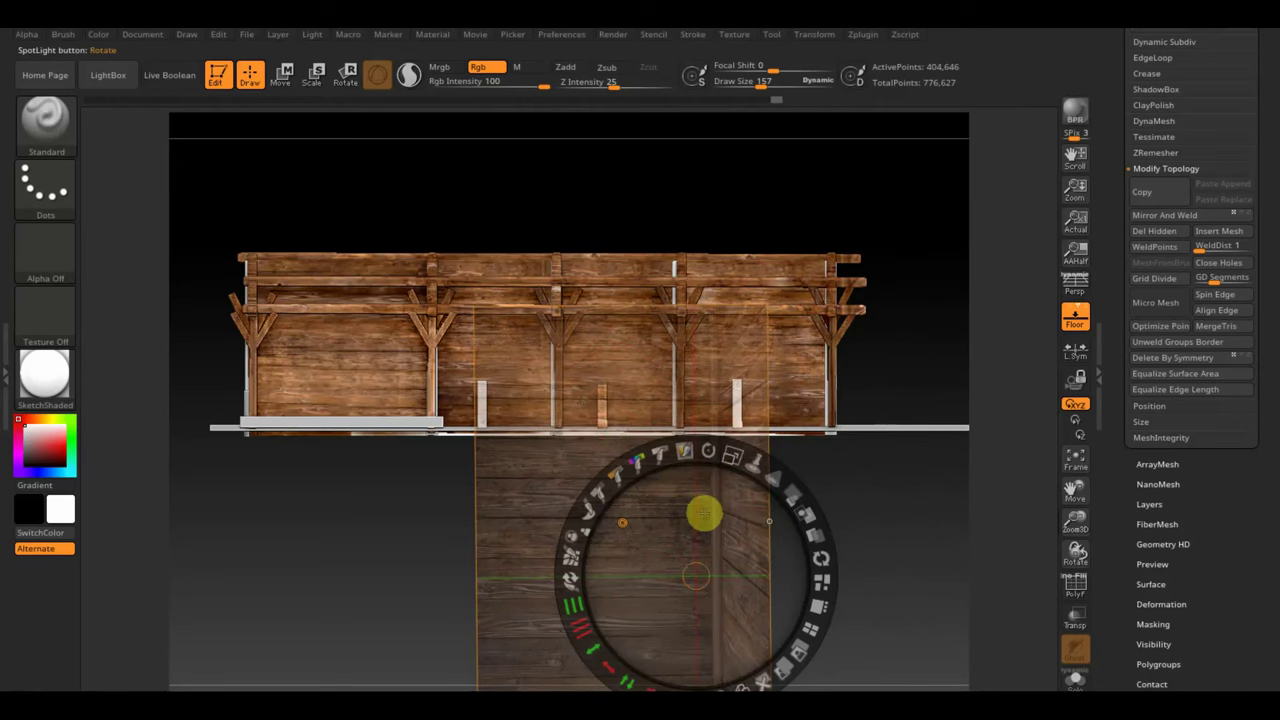
drag(714, 551, 686, 543)
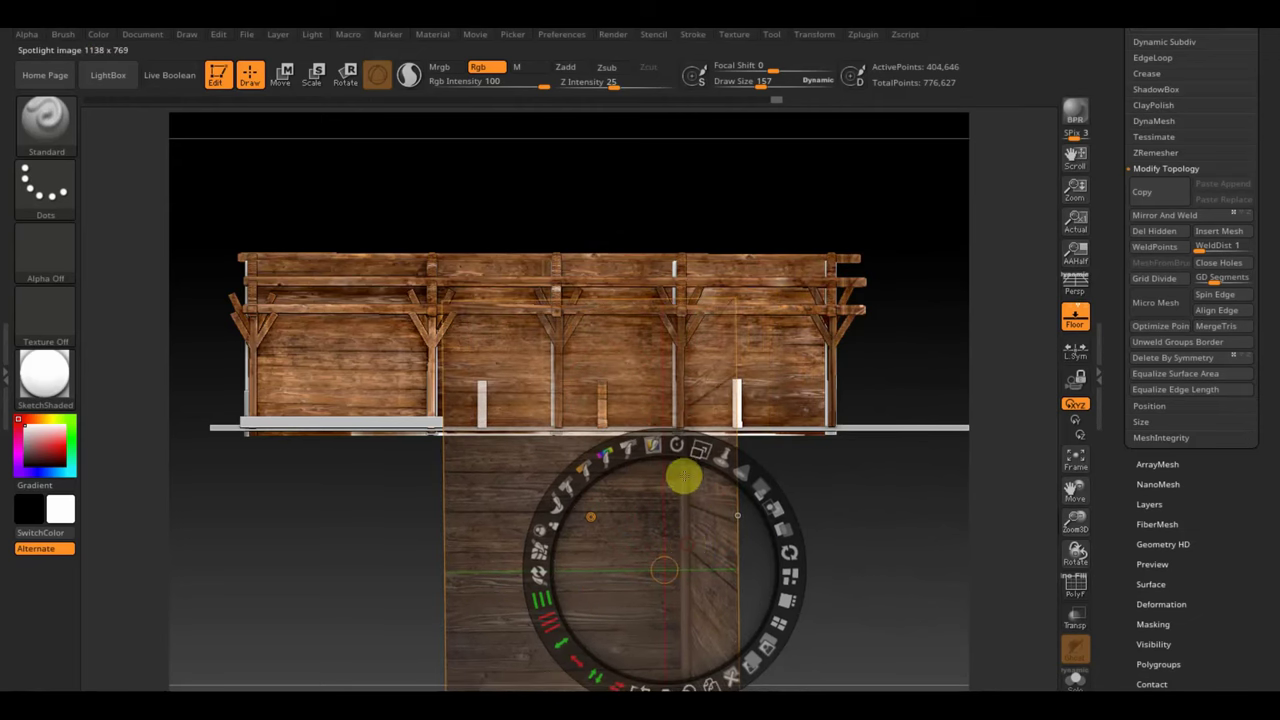
mouse_move(677, 445)
mouse_down()
mouse_move(785, 578)
mouse_move(690, 449)
mouse_move(551, 380)
mouse_up()
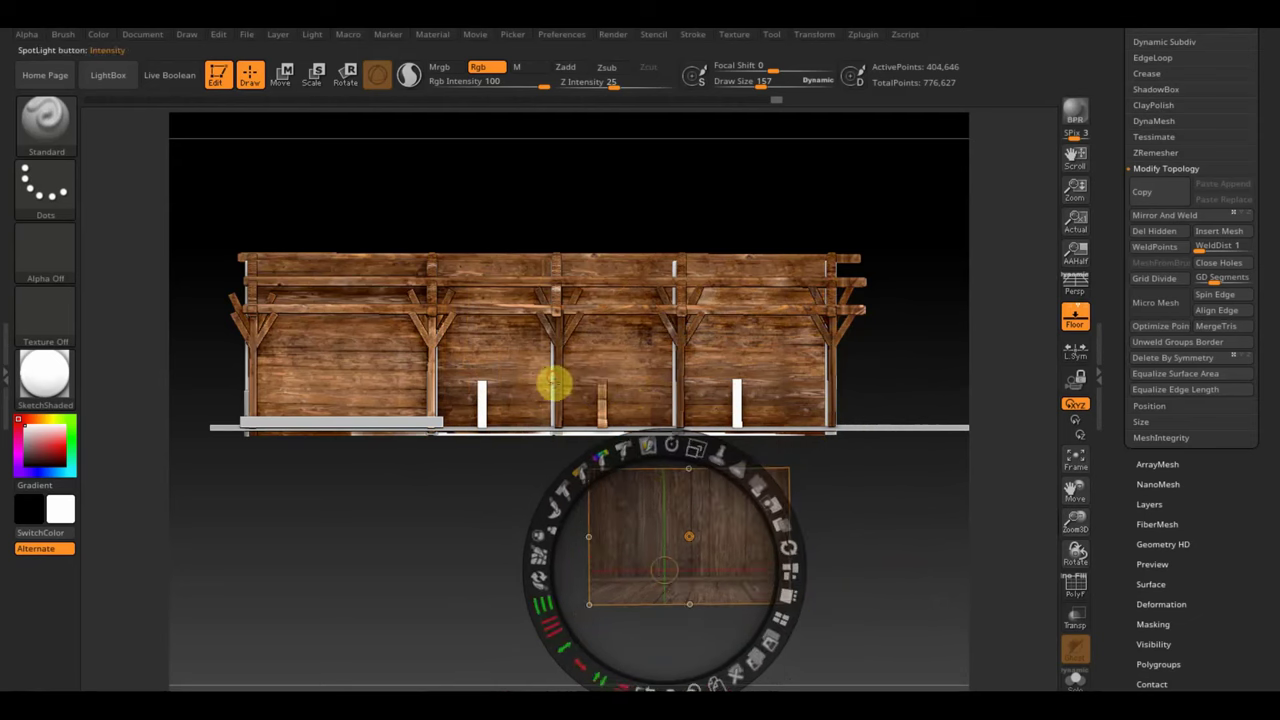
drag(678, 505, 660, 403)
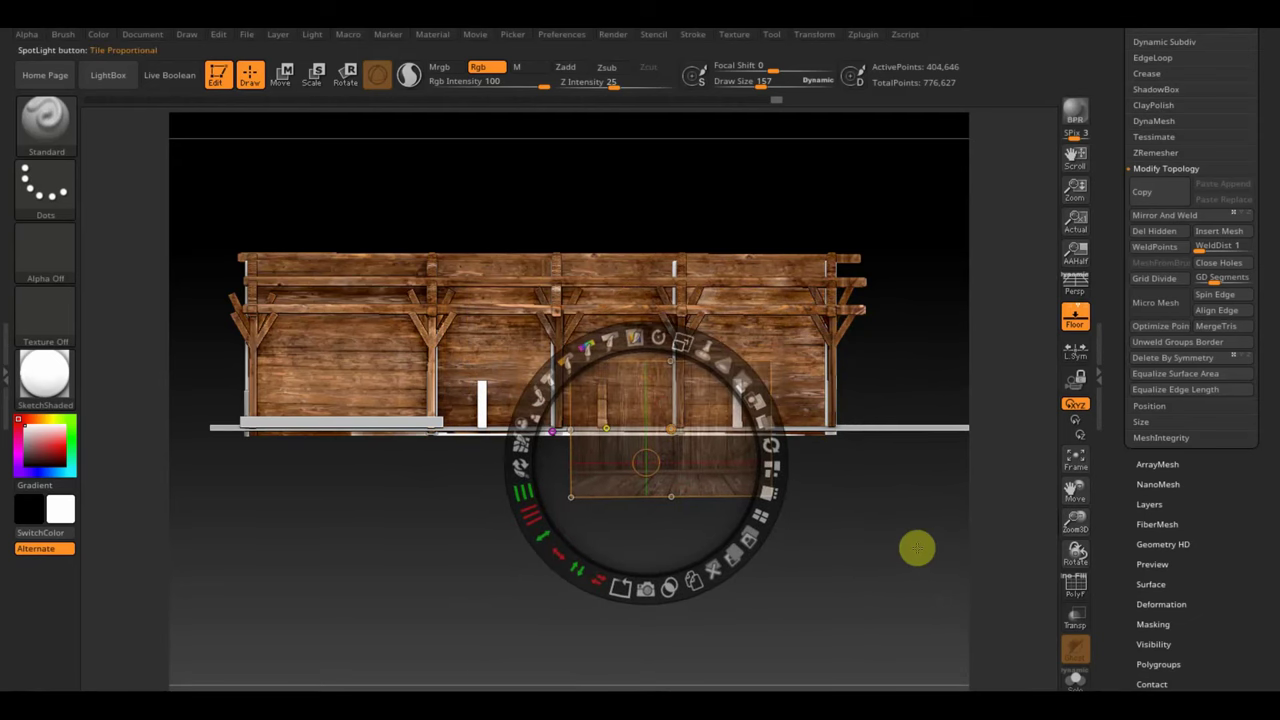
key(z)
alt+drag(851, 540, 913, 643)
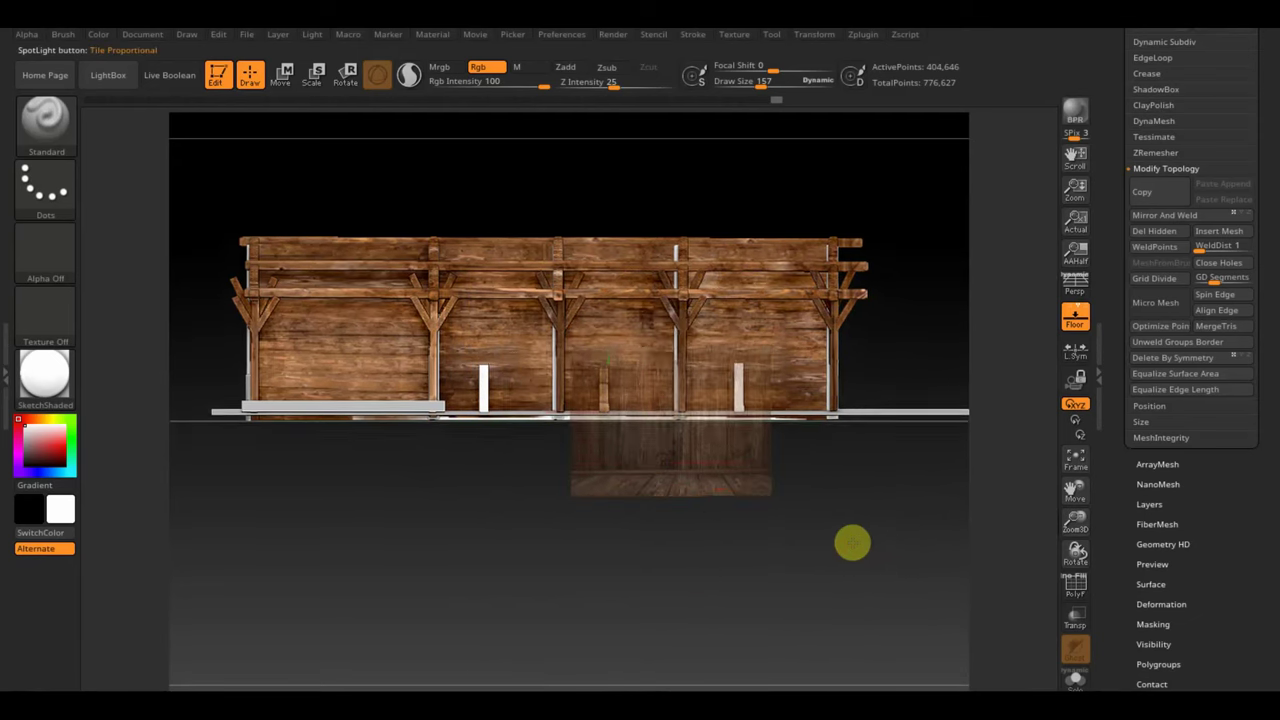
alt+drag(800, 688, 798, 546)
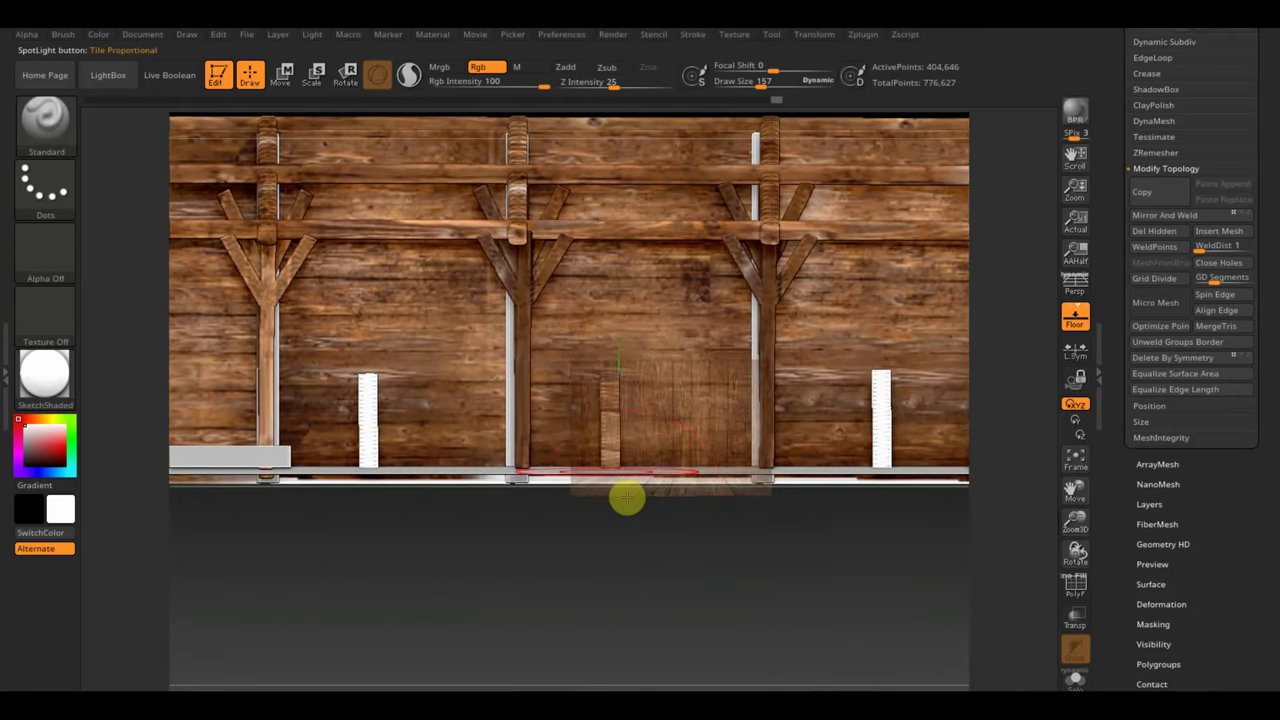
Step: Orbit around the painted rail from side and angled views, returning to a straight front view
drag(752, 638, 989, 639)
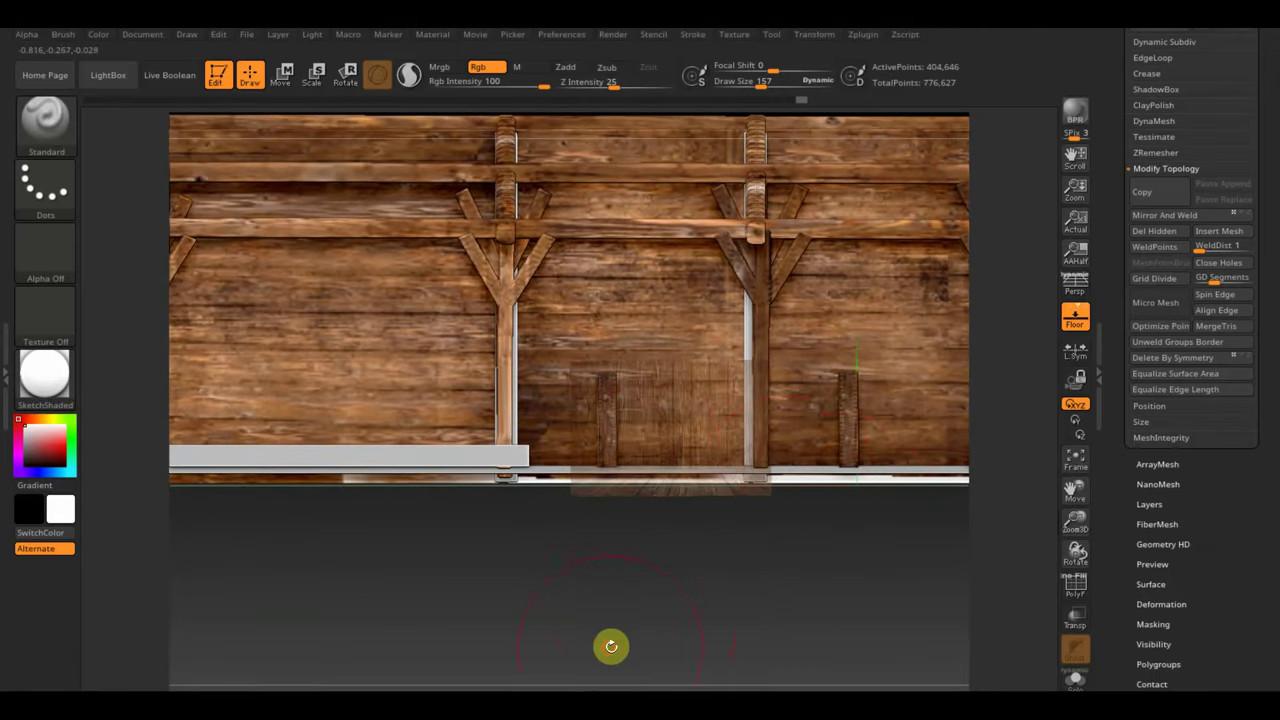
mouse_move(611, 646)
mouse_down()
mouse_move(954, 663)
mouse_move(500, 637)
mouse_move(163, 654)
mouse_move(191, 666)
mouse_move(123, 686)
mouse_move(90, 658)
mouse_move(145, 655)
mouse_up()
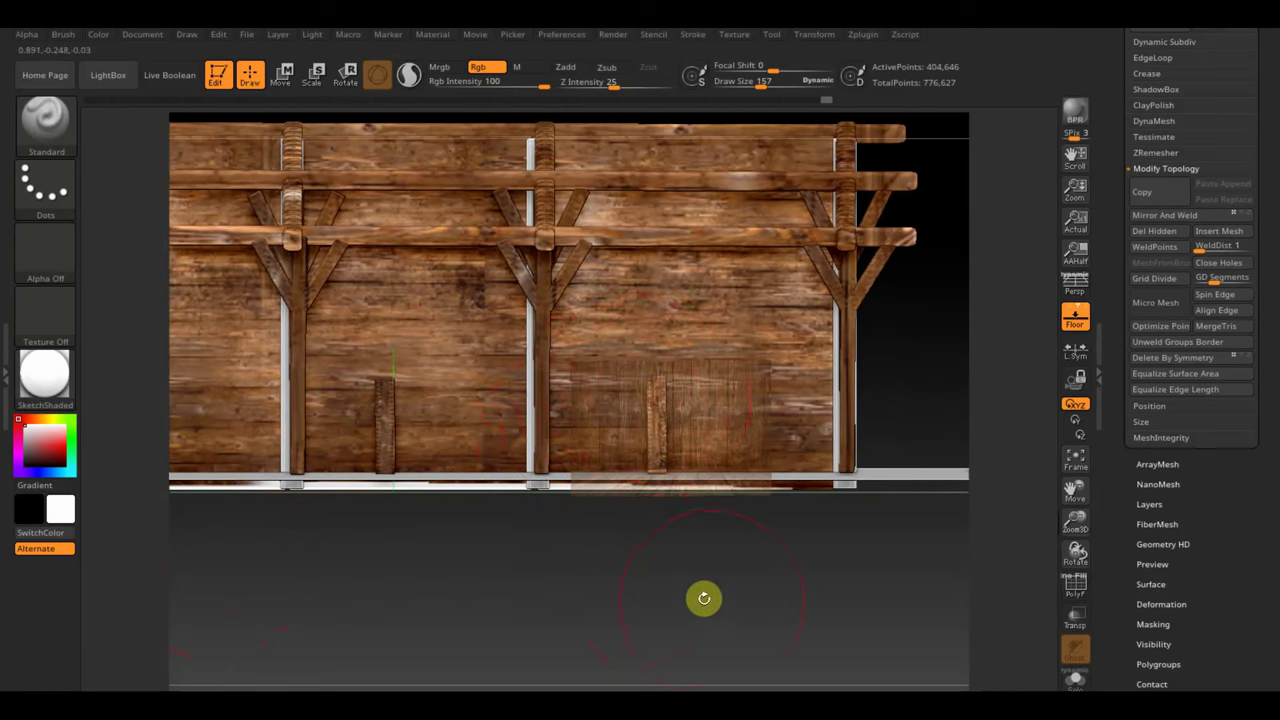
mouse_move(748, 600)
mouse_down()
mouse_move(766, 606)
mouse_move(786, 560)
mouse_move(760, 688)
mouse_up()
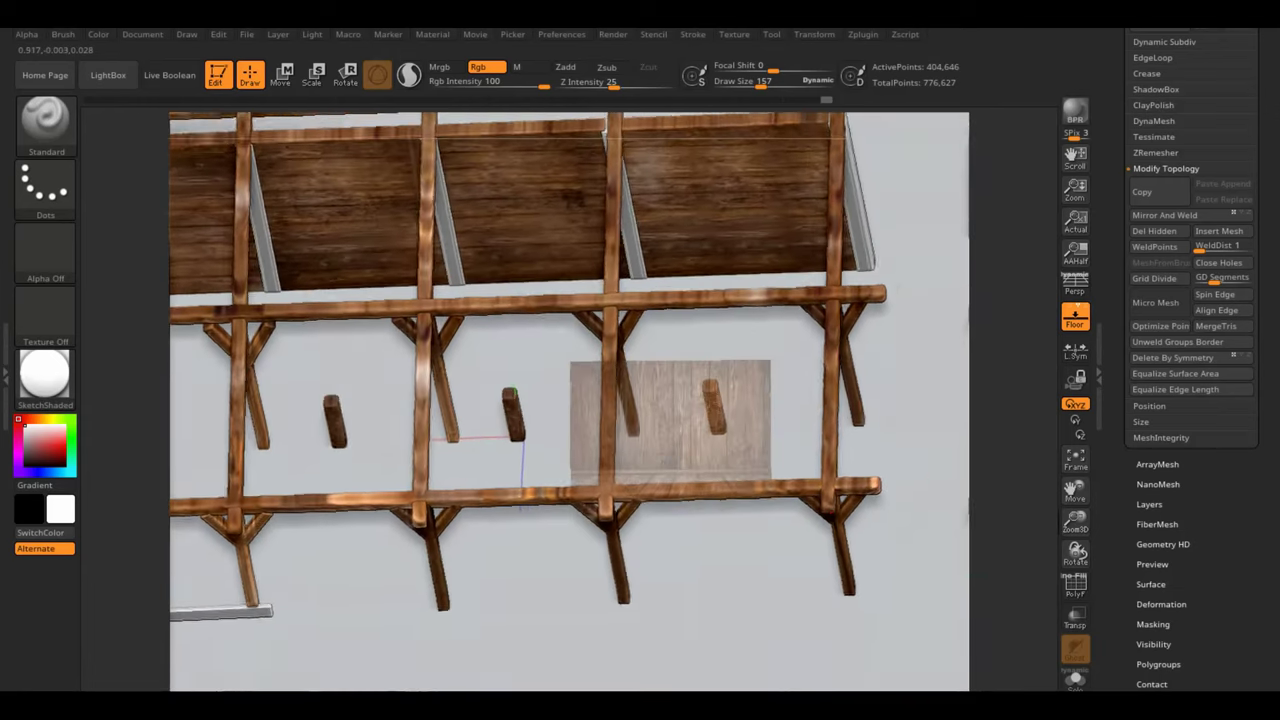
mouse_move(980, 508)
shift+mouse_down()
mouse_move(1006, 534)
mouse_move(995, 508)
mouse_move(959, 541)
shift+mouse_up()
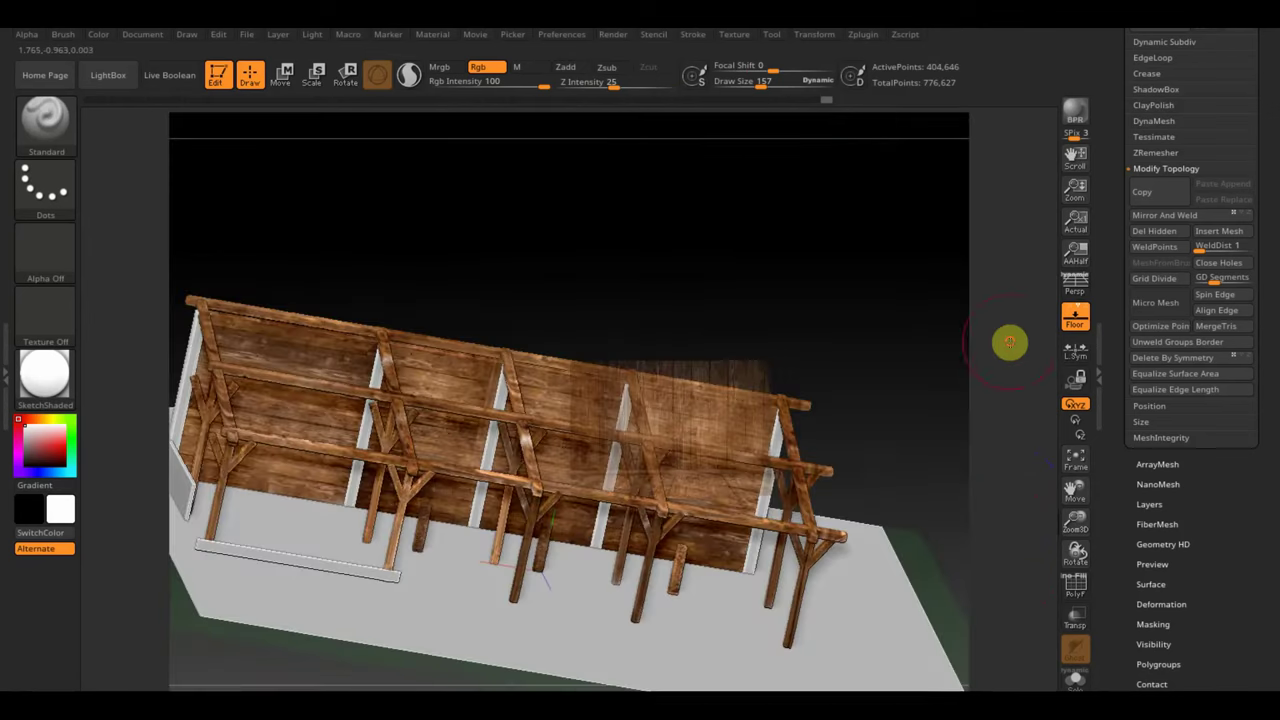
mouse_move(968, 387)
mouse_down()
mouse_move(971, 351)
mouse_move(880, 309)
mouse_move(934, 309)
mouse_move(894, 346)
mouse_move(911, 363)
mouse_move(876, 267)
mouse_up()
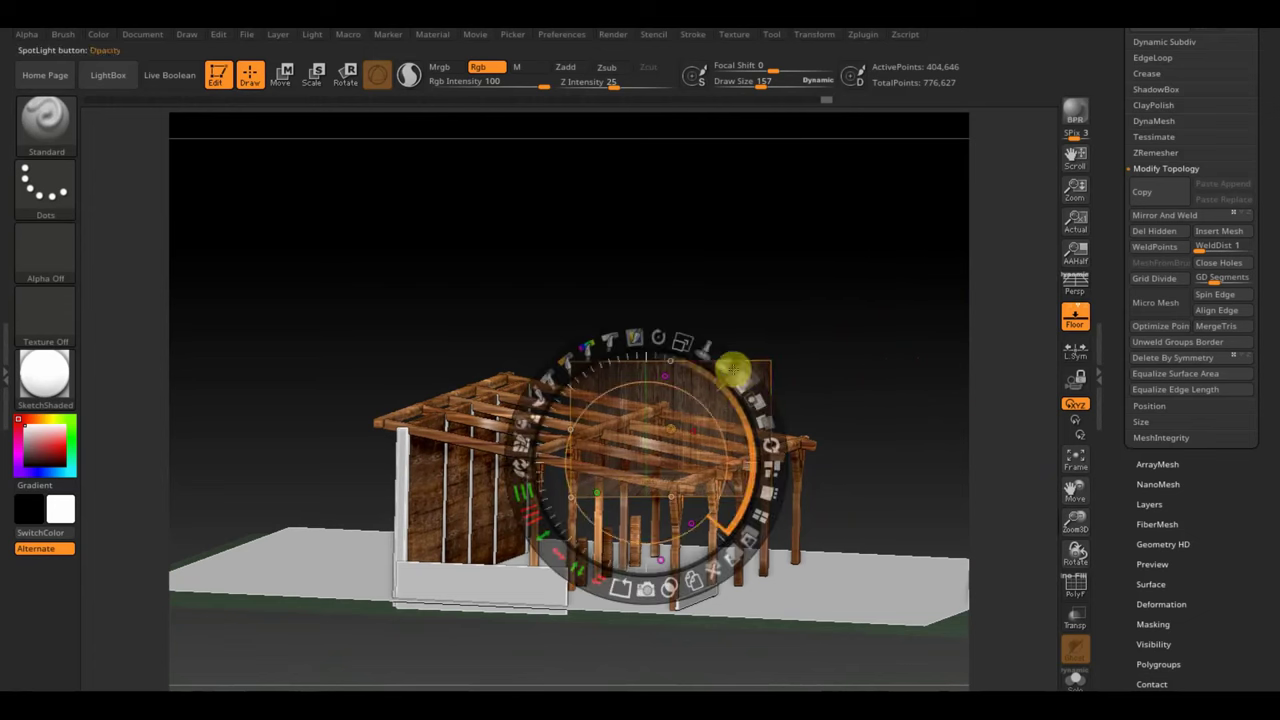
Step: Rotate, enlarge and shift the wood photo over the shed, then hide the Spotlight image
mouse_move(740, 447)
mouse_down()
mouse_move(751, 500)
mouse_move(737, 429)
mouse_up()
mouse_move(683, 343)
mouse_down()
mouse_move(605, 437)
mouse_move(413, 390)
mouse_up()
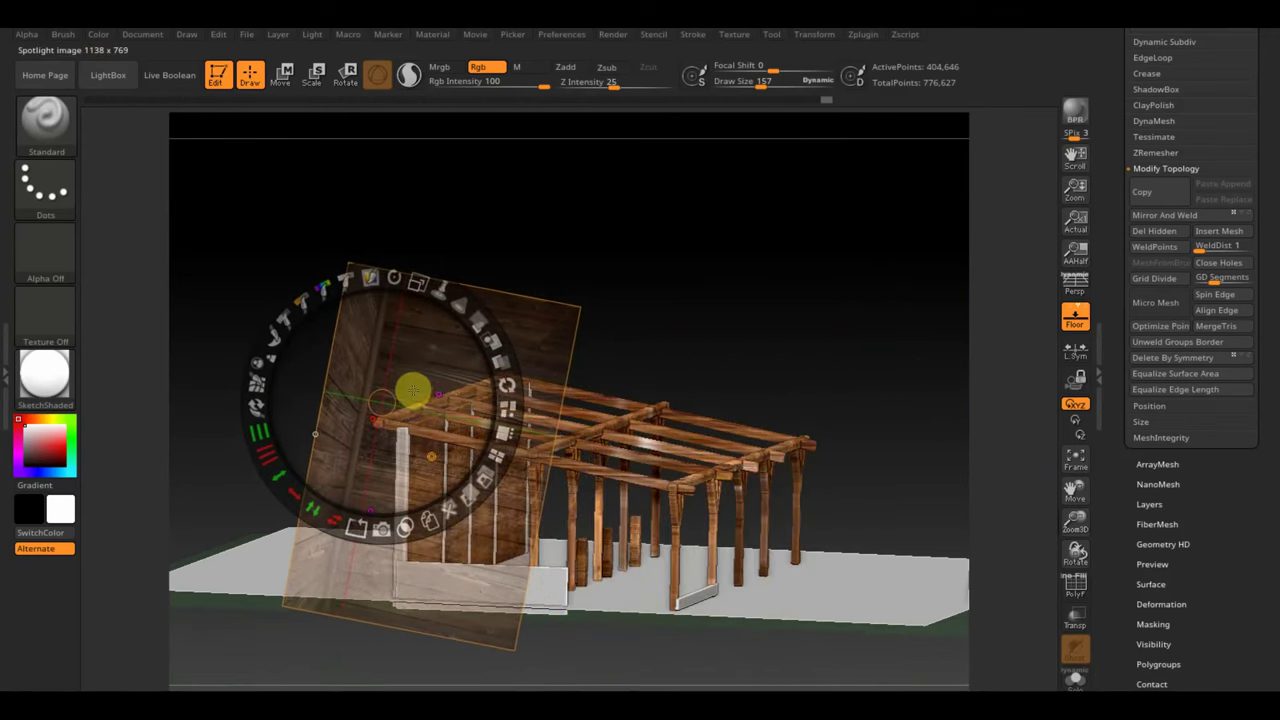
key(z)
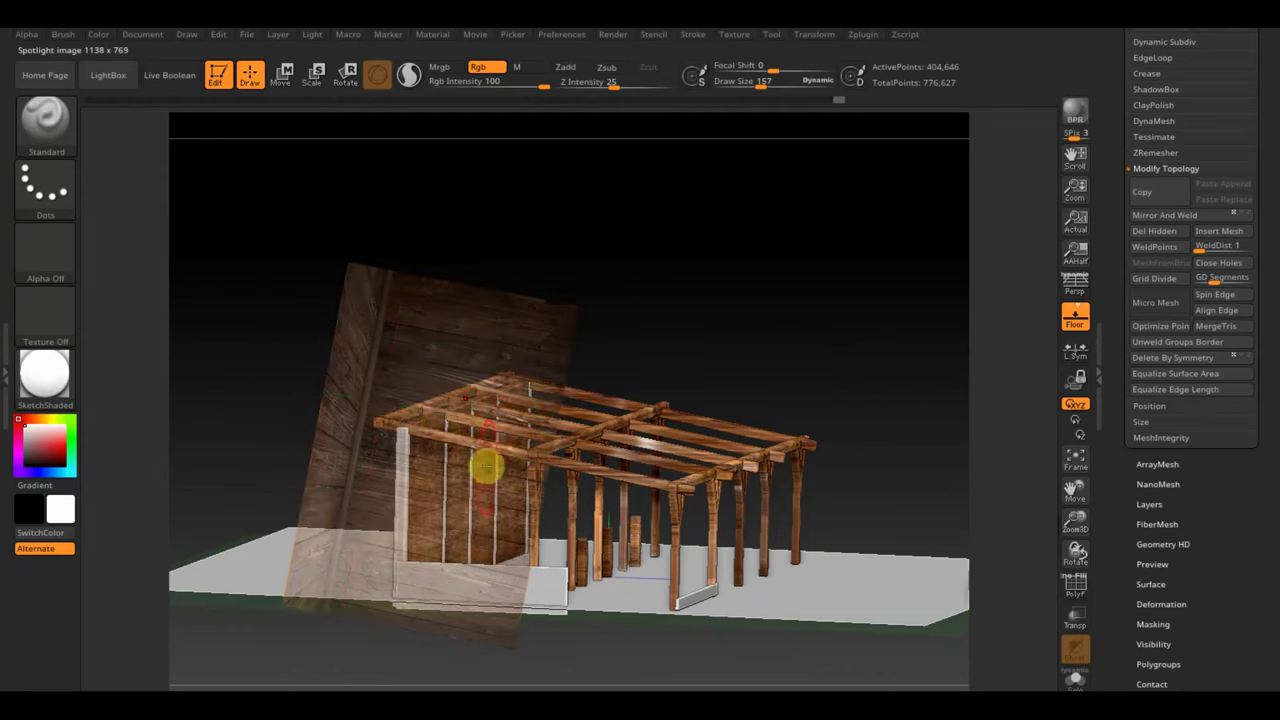
key(z)
drag(551, 413, 583, 417)
key(z)
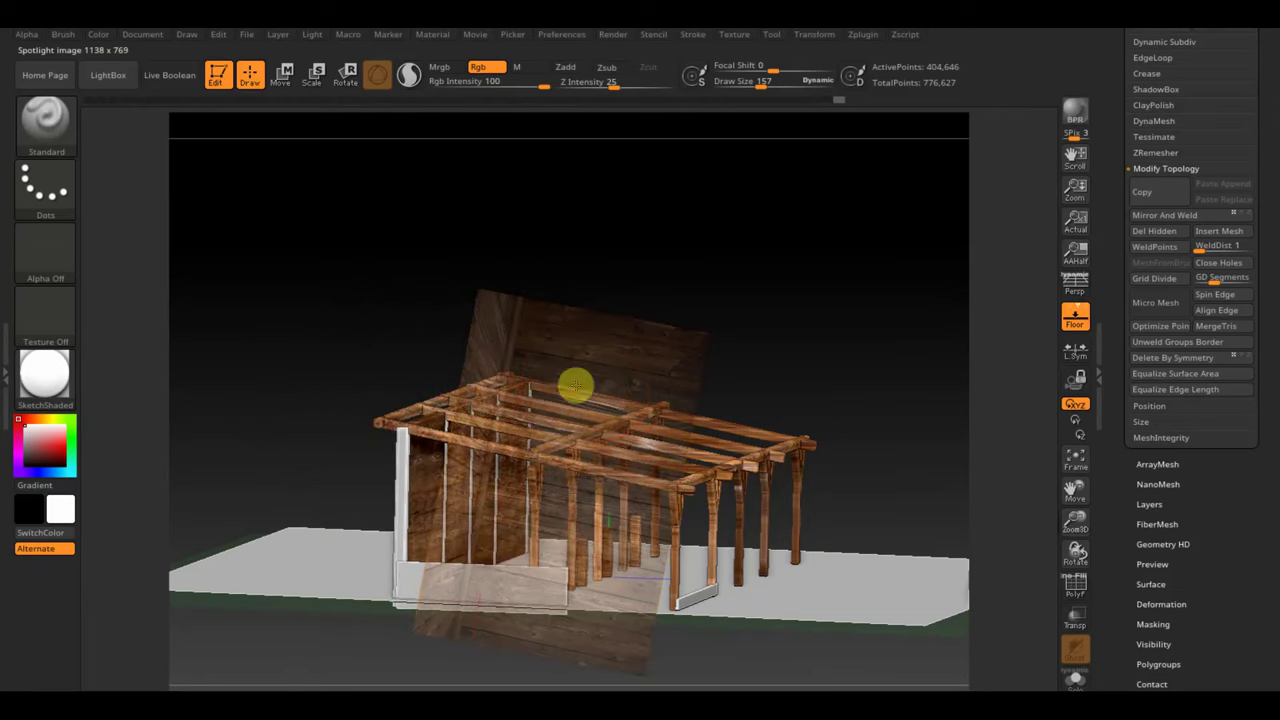
key(z)
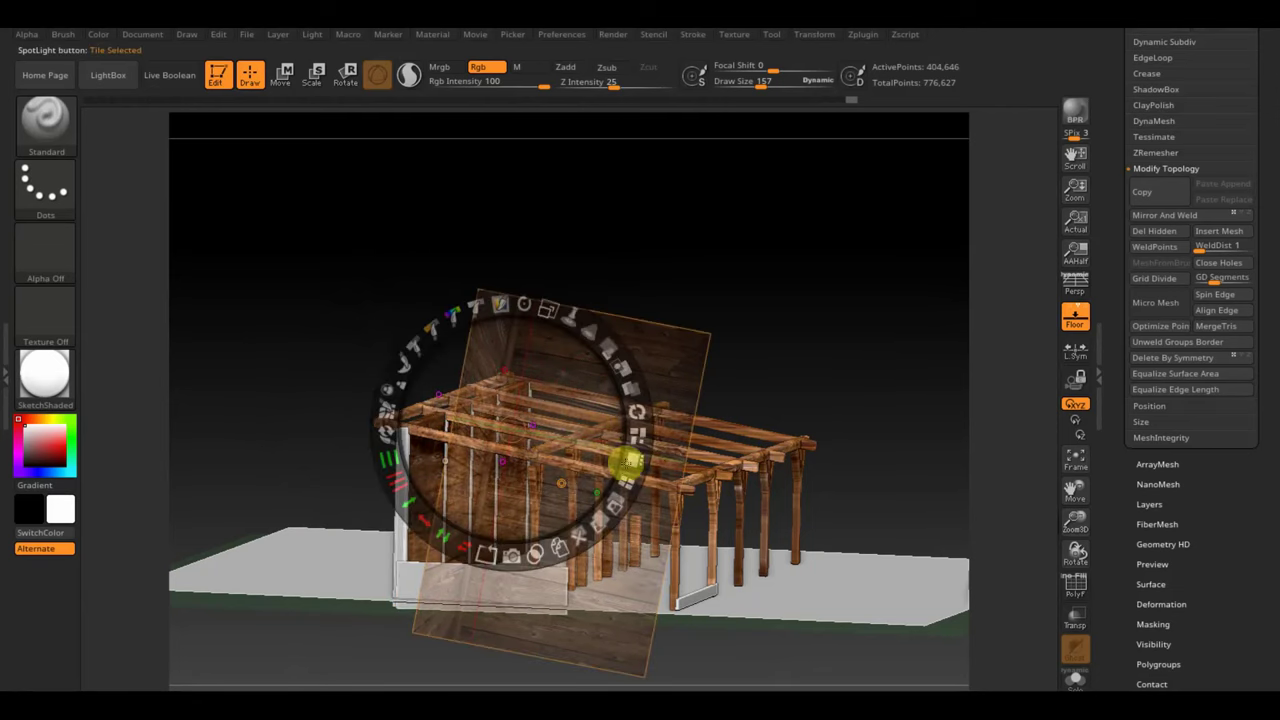
drag(629, 457, 718, 440)
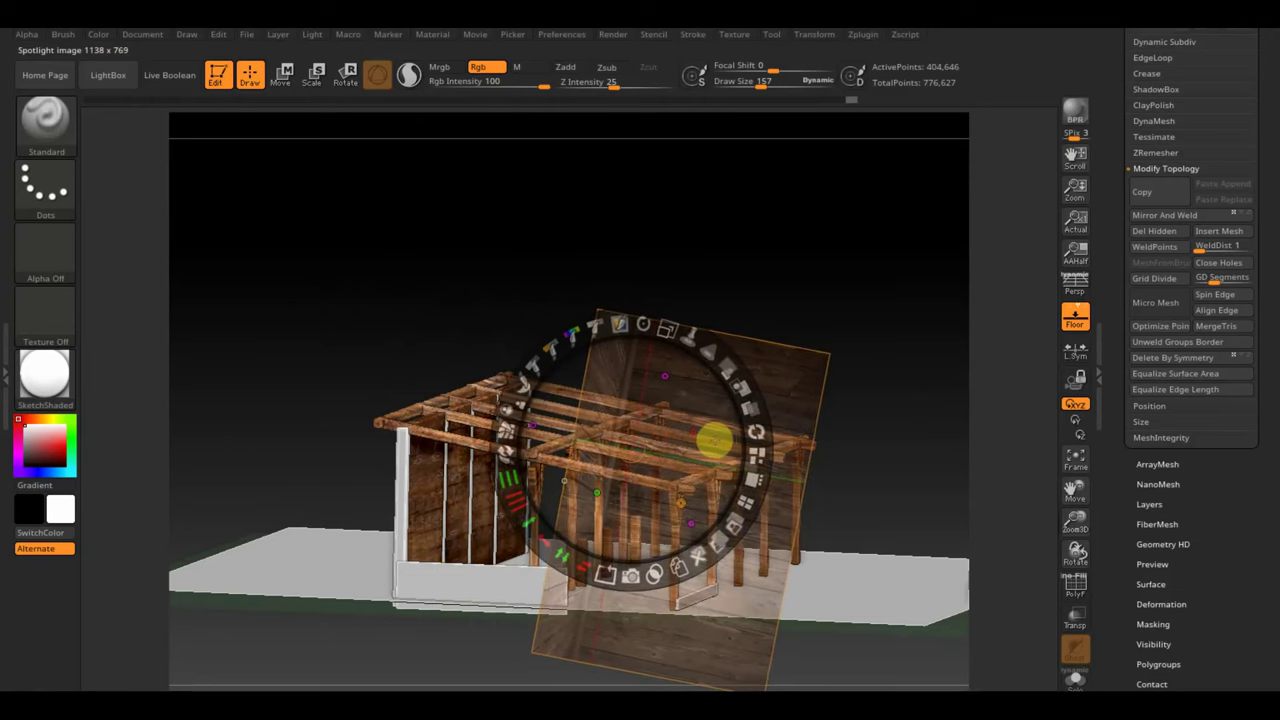
key(z)
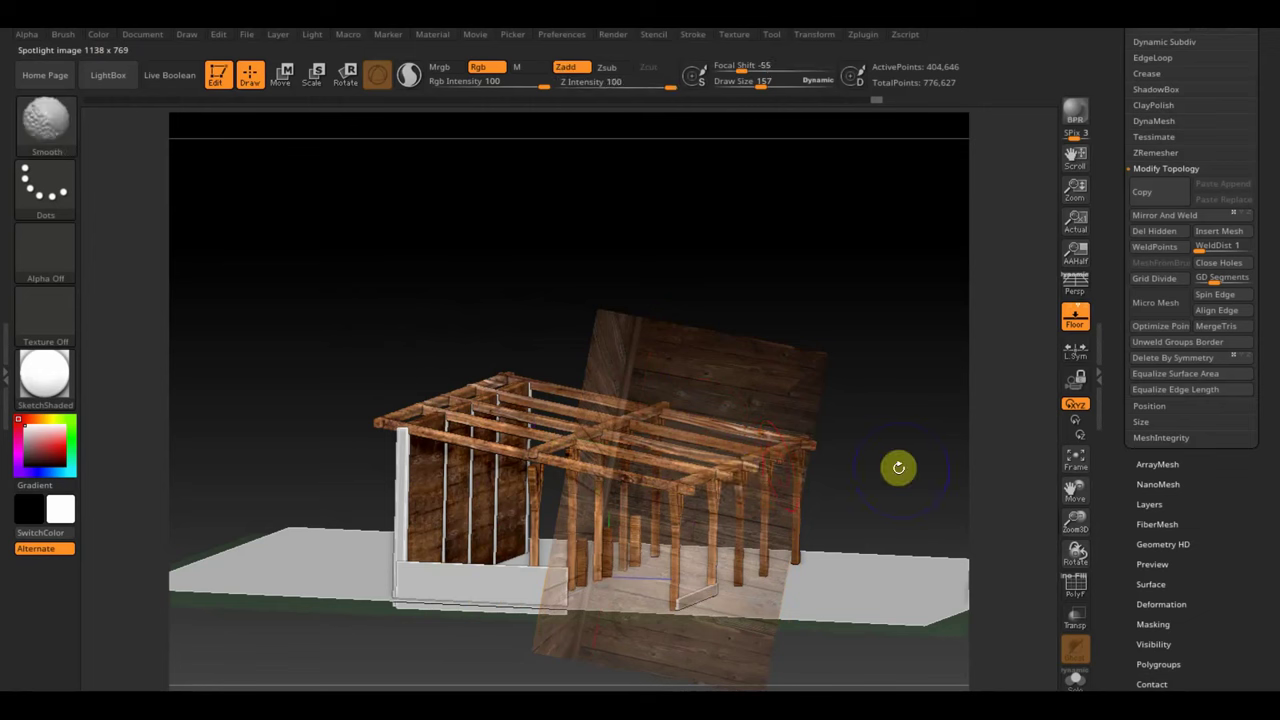
key(shift+z)
Step: Snap to a side view and select the white posts subtool in the Subtool list
mouse_move(909, 460)
shift+mouse_down()
mouse_move(928, 449)
mouse_move(846, 451)
shift+mouse_up()
drag(838, 315, 802, 385)
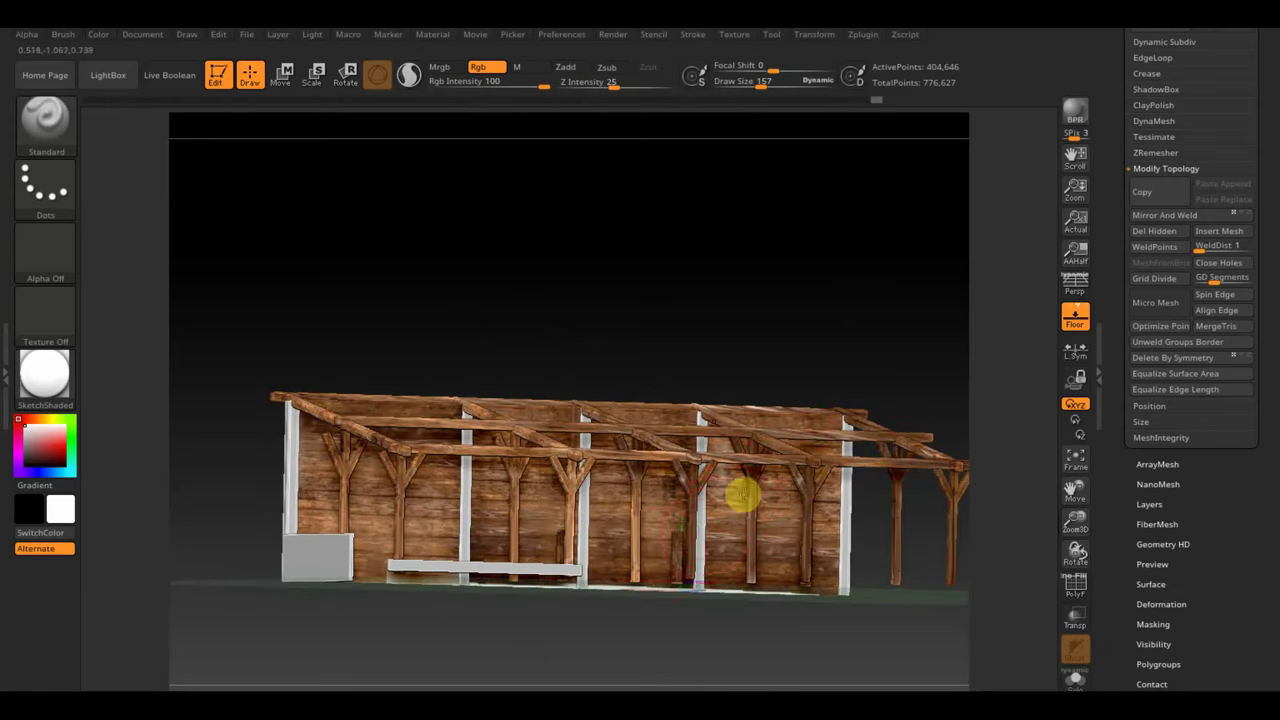
alt+click(698, 540)
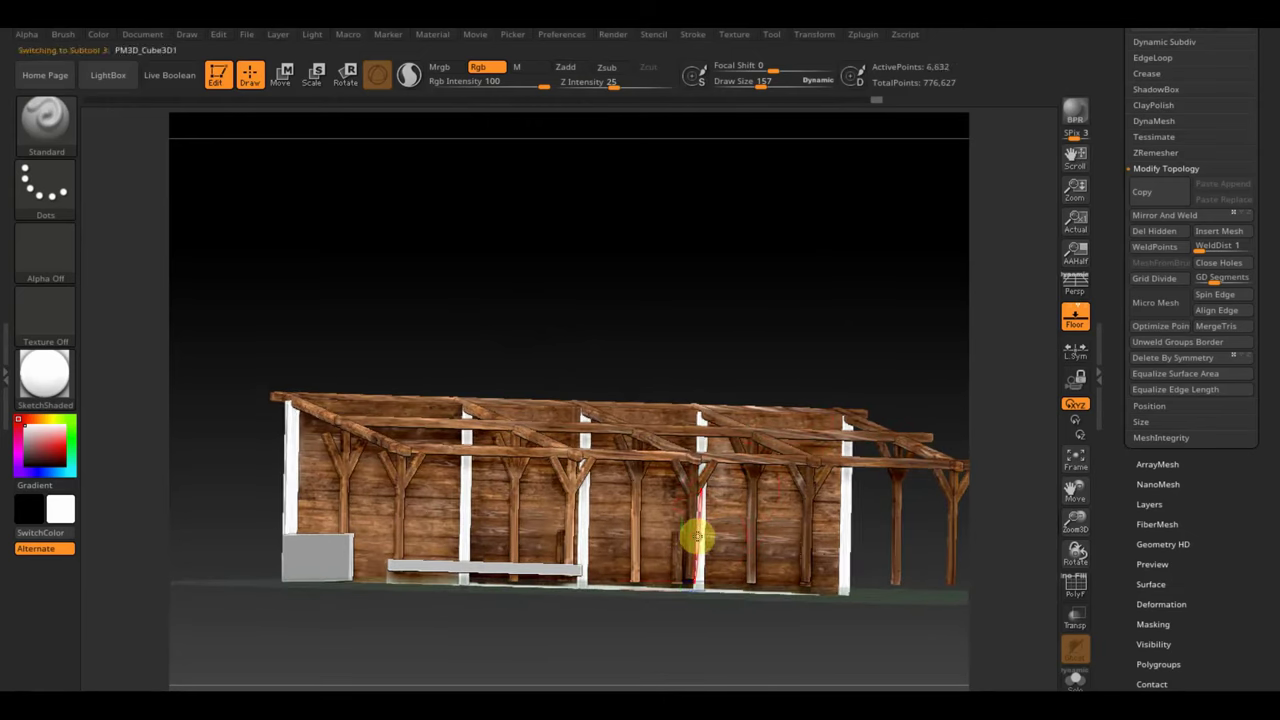
shift+drag(808, 321, 780, 326)
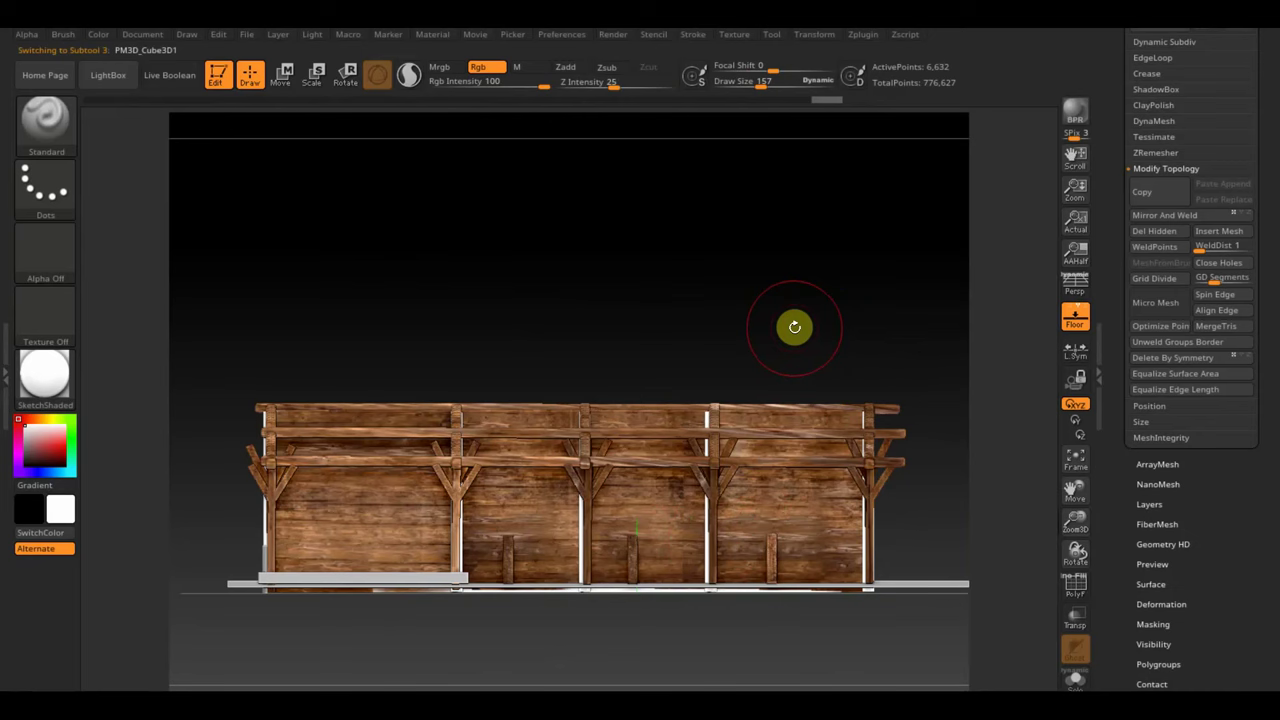
scroll(1226, 186, up, 5)
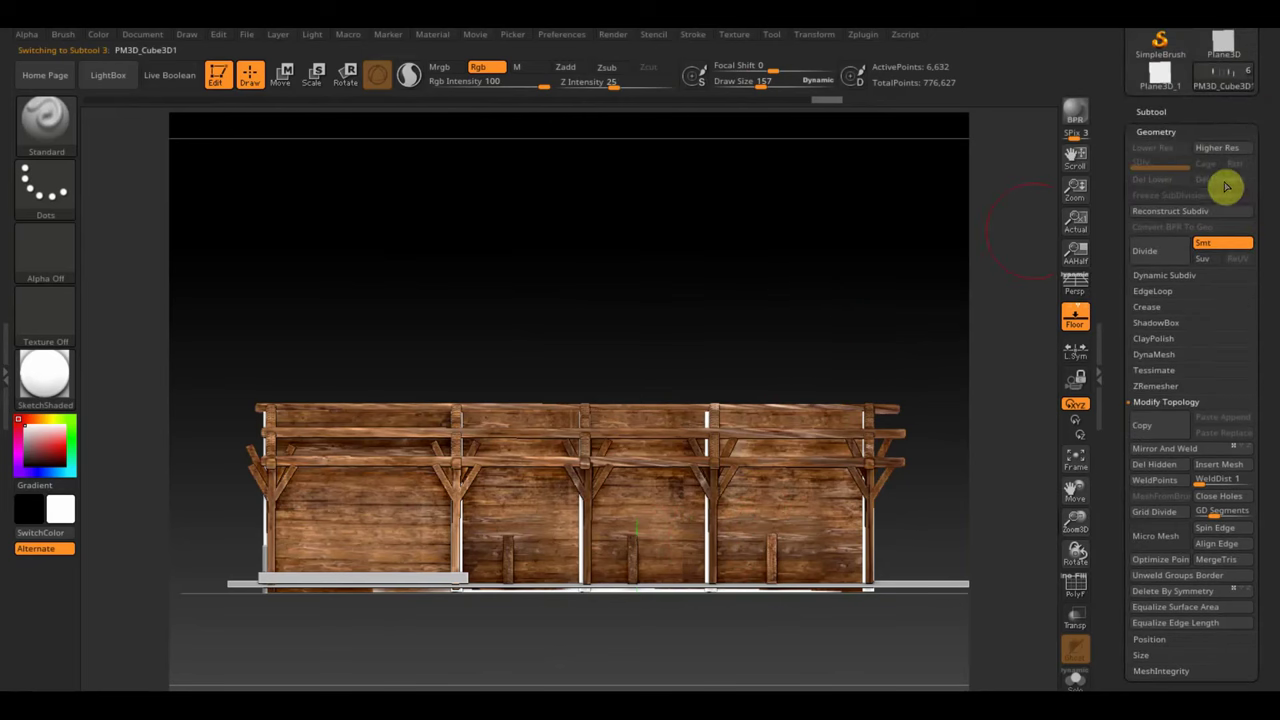
click(1160, 114)
Step: Solo the posts subtool, then turn the wood photo upright and move it over the posts
shift+click(1245, 212)
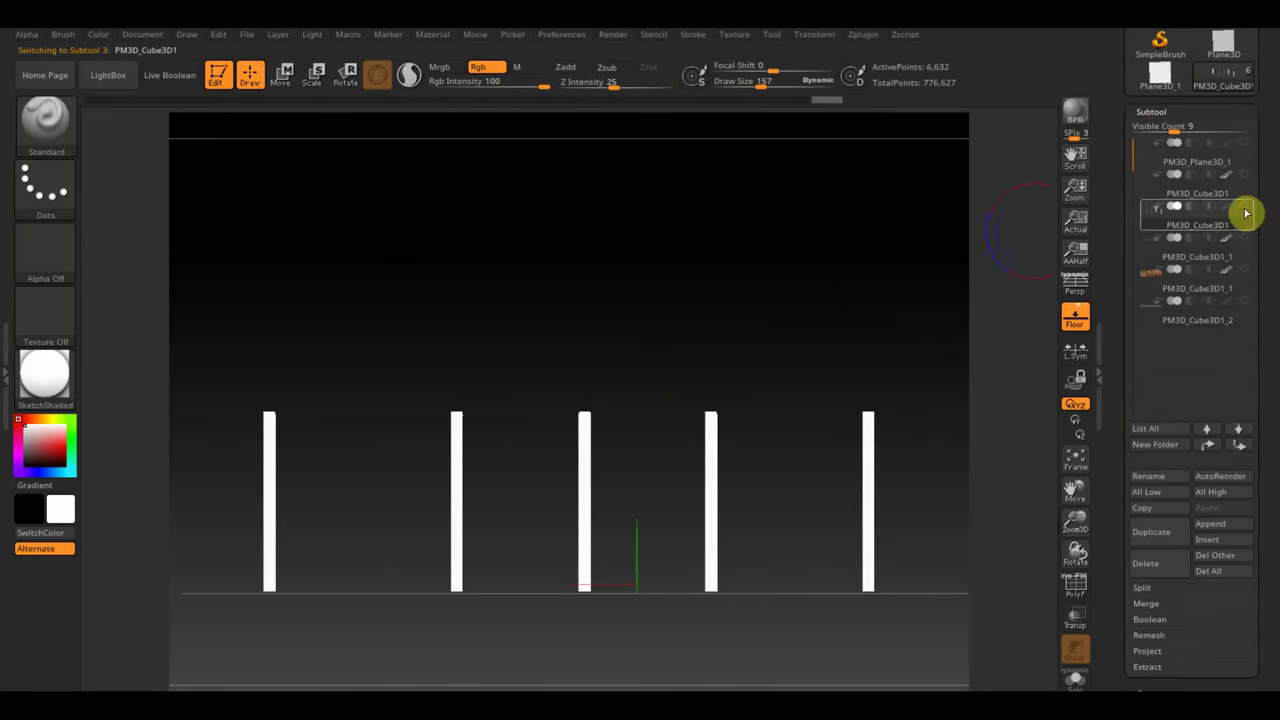
alt+drag(874, 246, 835, 217)
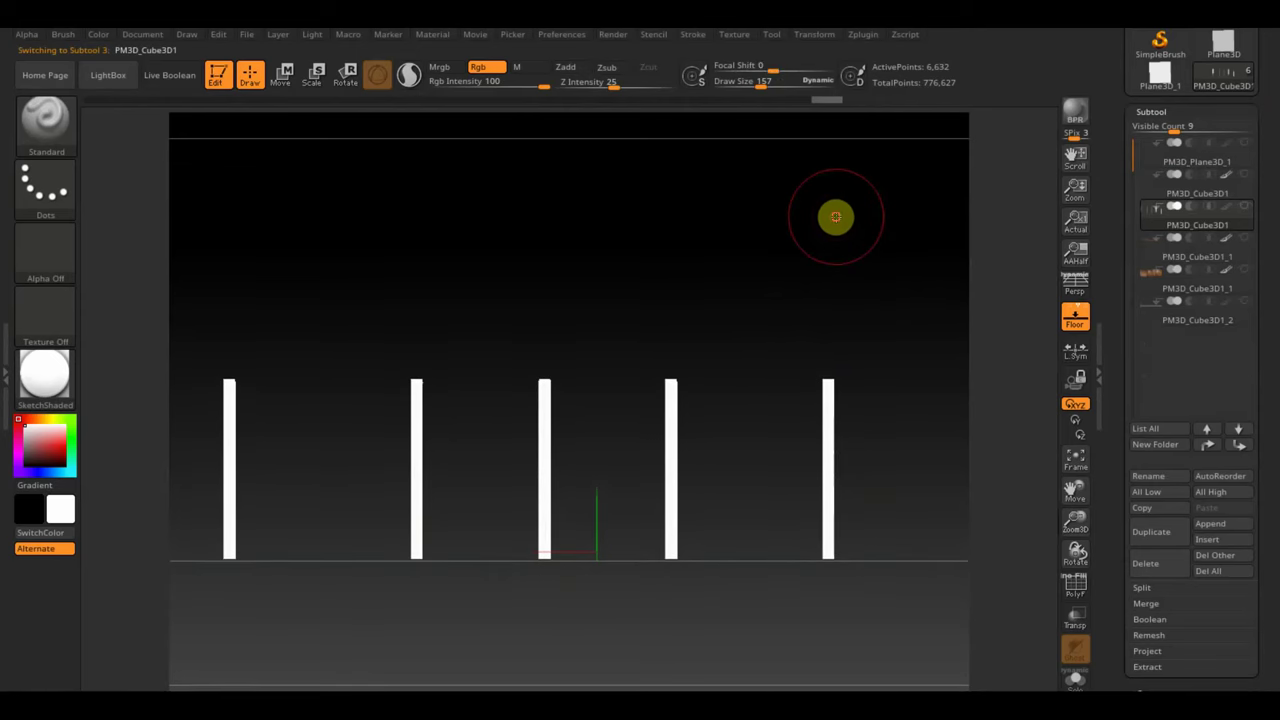
key(shift+z)
key(z)
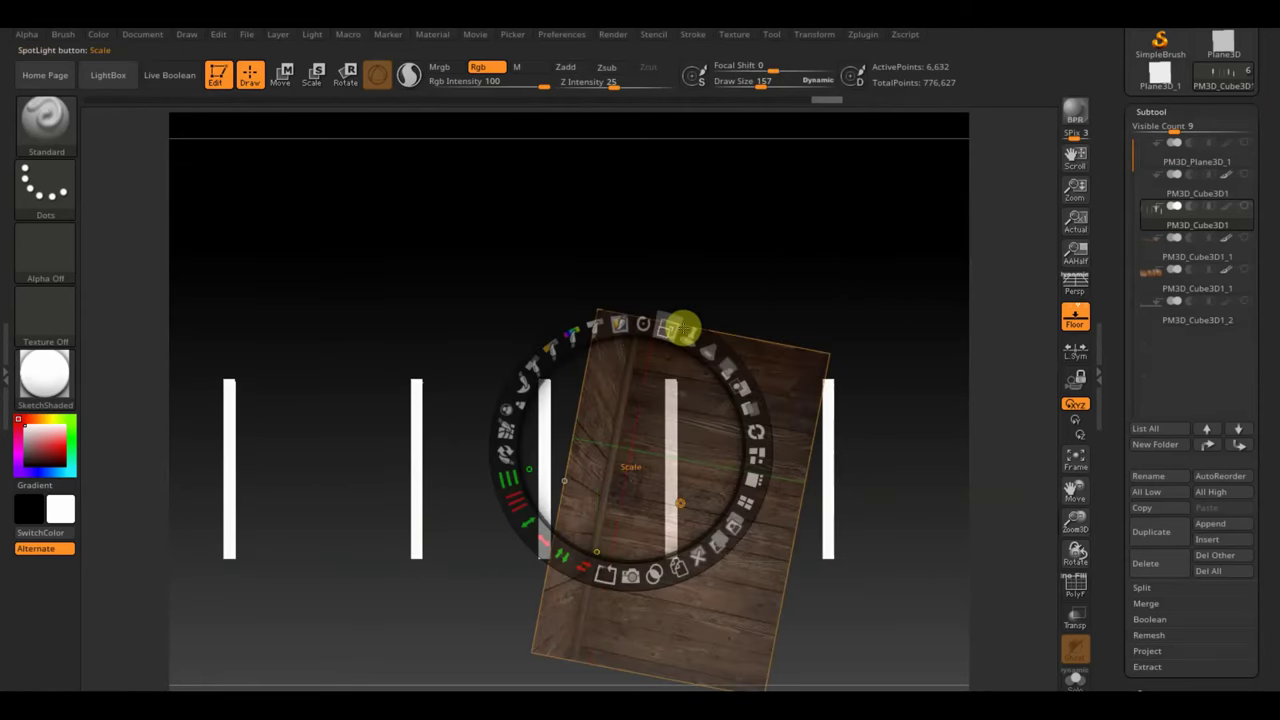
drag(645, 323, 762, 440)
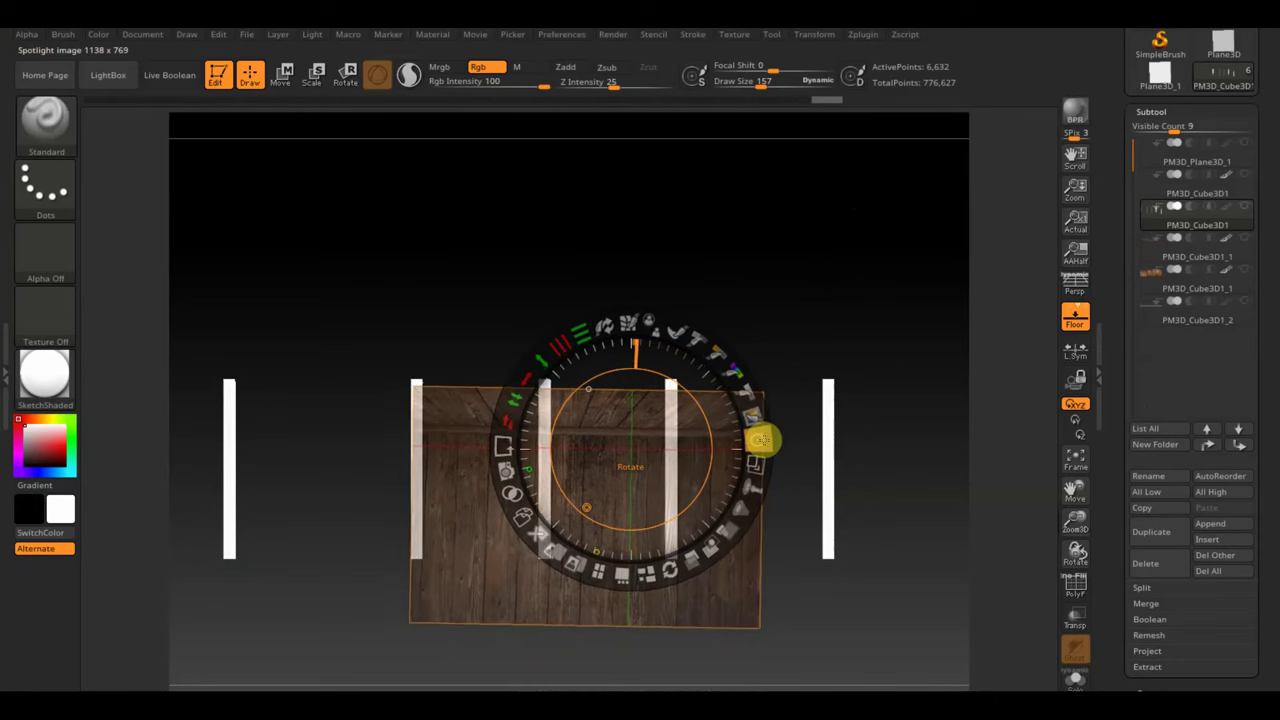
mouse_move(762, 440)
mouse_down()
mouse_move(673, 346)
mouse_move(706, 351)
mouse_move(689, 349)
mouse_up()
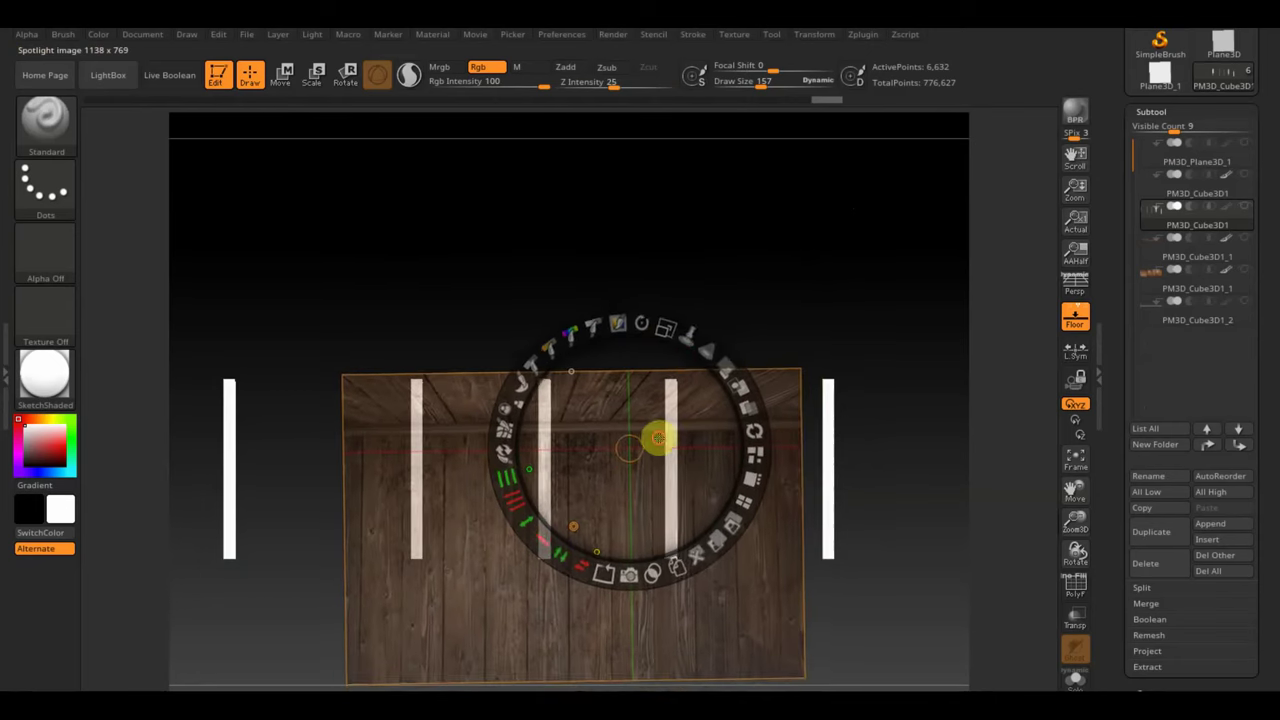
mouse_move(657, 438)
mouse_down()
mouse_move(640, 389)
mouse_move(652, 347)
mouse_up()
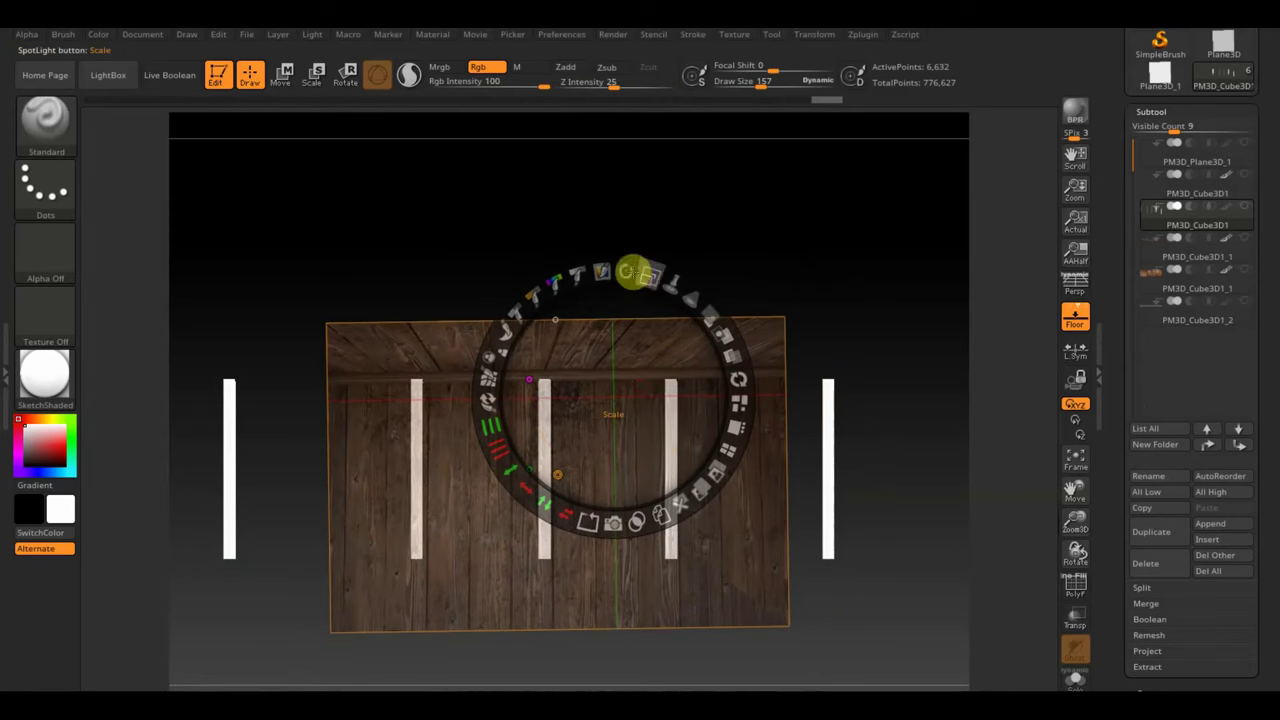
mouse_move(634, 269)
mouse_down()
mouse_move(646, 274)
mouse_move(614, 263)
mouse_up()
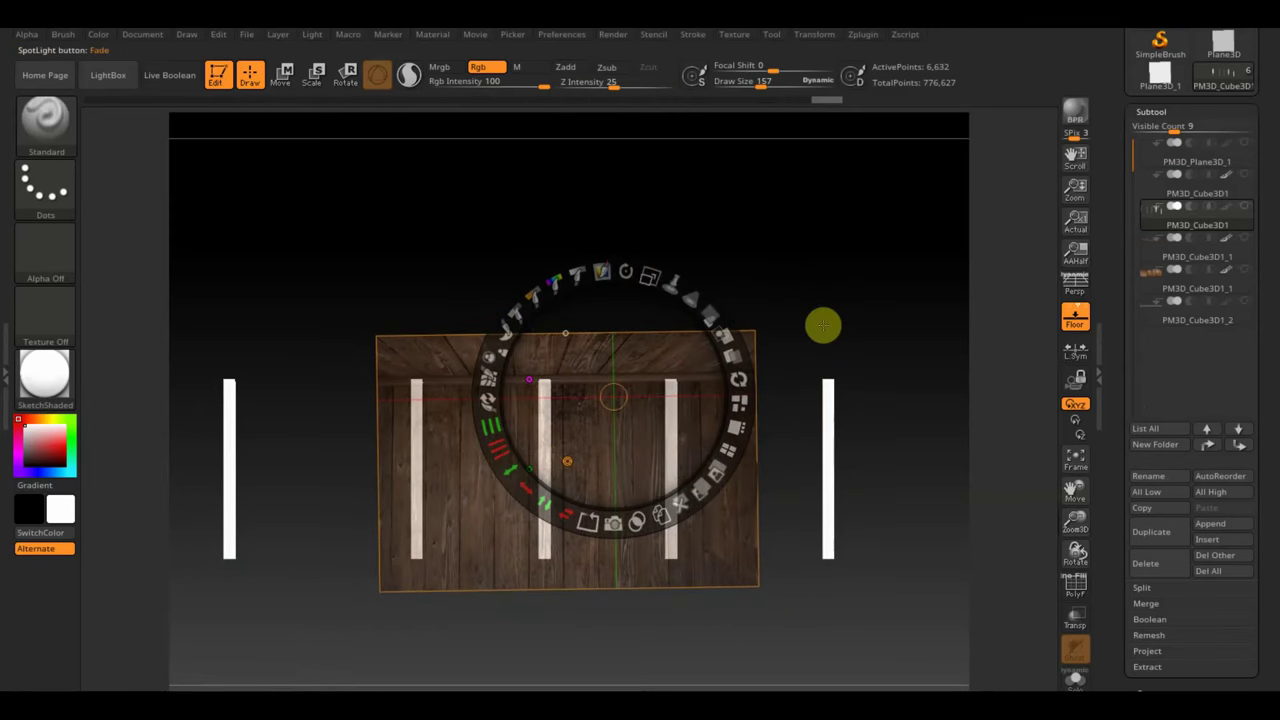
key(z)
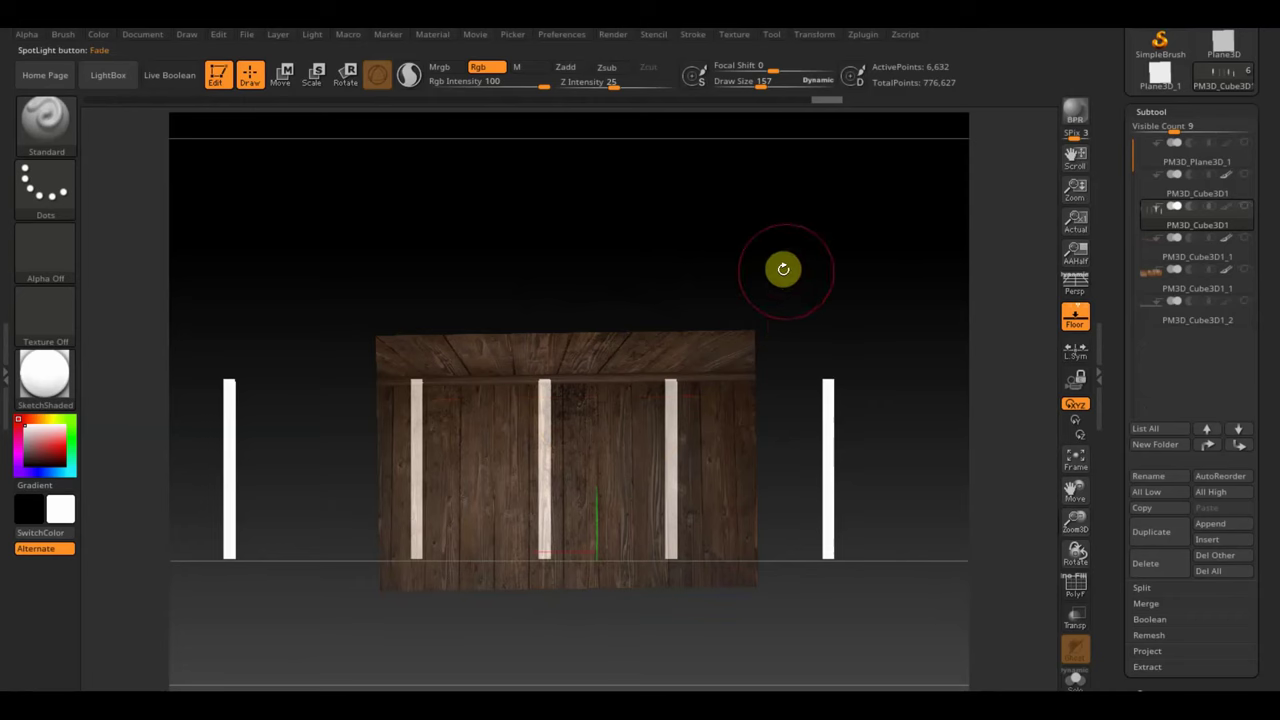
Step: Reframe the posts and enlarge the wood photo so it covers all three
mouse_move(783, 269)
mouse_down()
mouse_move(816, 338)
mouse_move(717, 203)
mouse_move(746, 186)
mouse_up()
key(z)
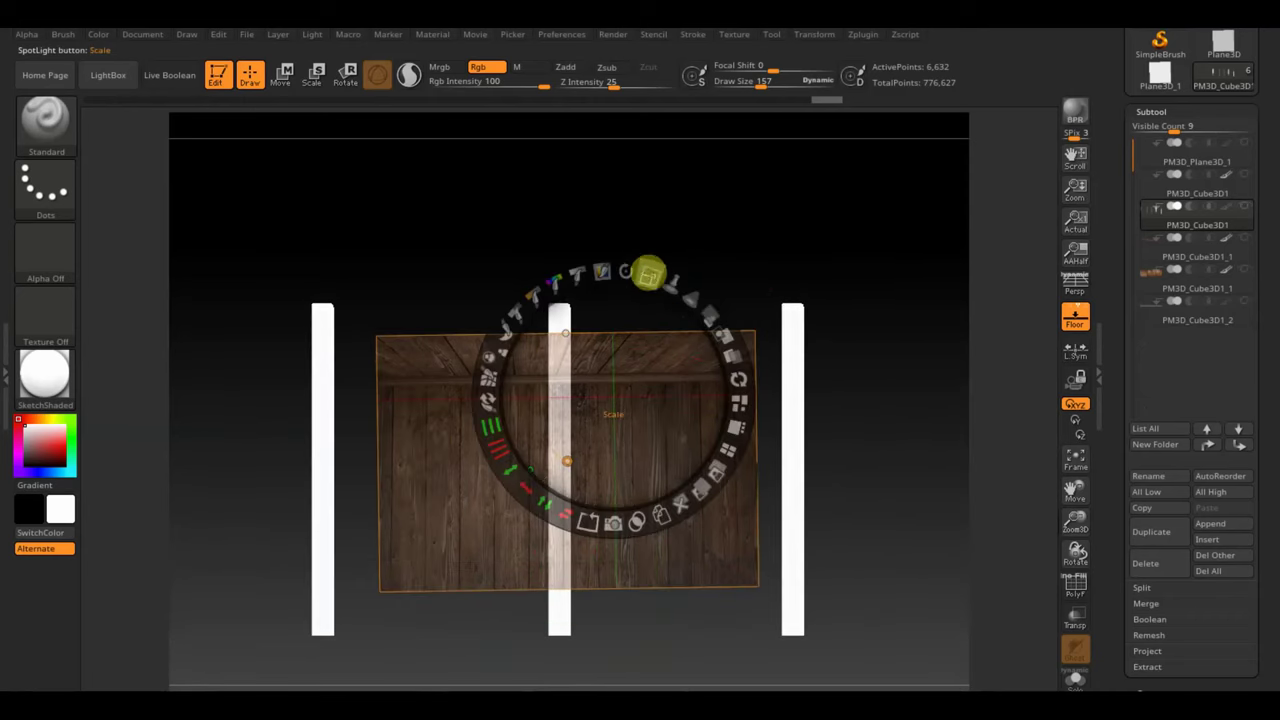
drag(651, 271, 686, 303)
key(z)
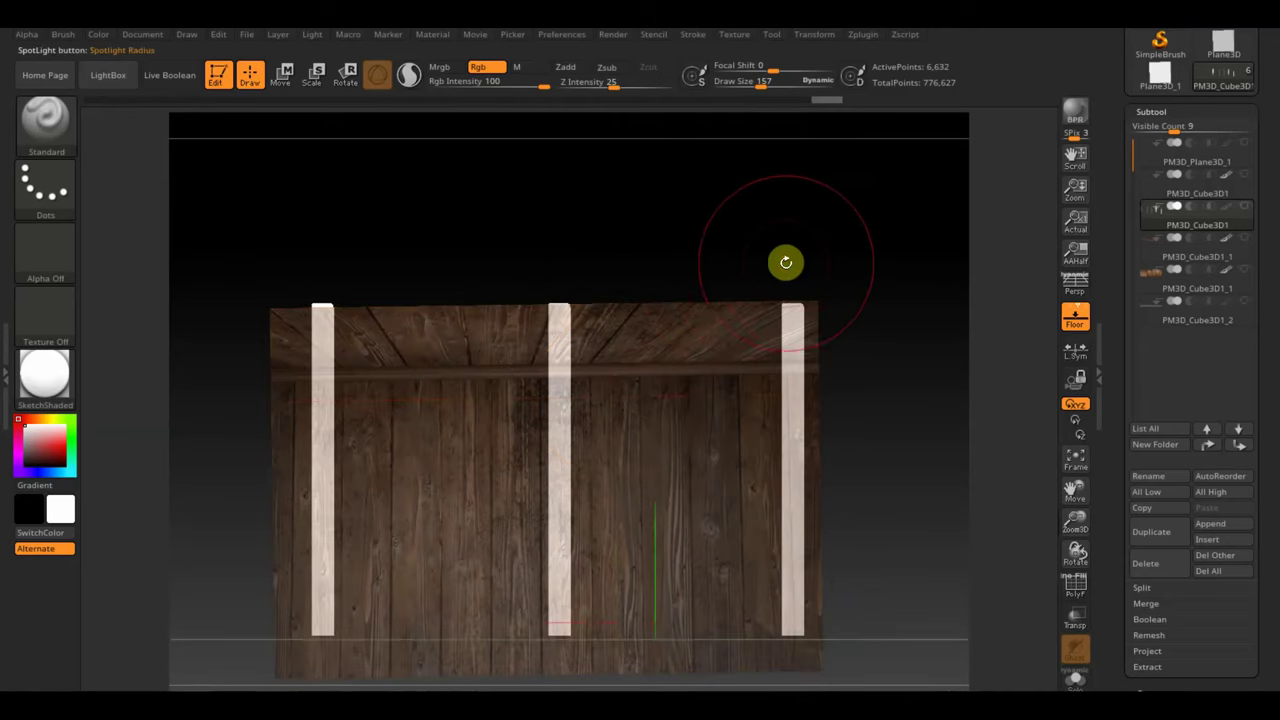
mouse_move(786, 262)
mouse_down()
mouse_move(770, 210)
mouse_move(732, 237)
mouse_move(763, 231)
mouse_move(763, 268)
mouse_up()
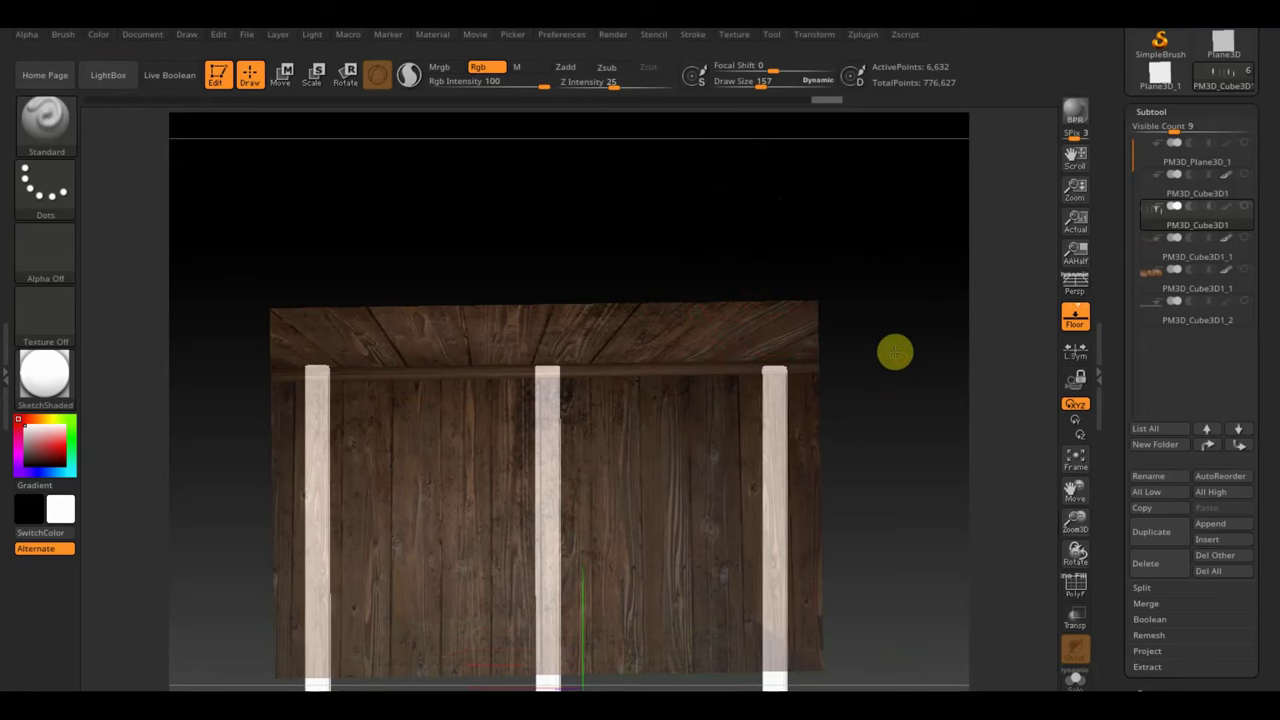
Step: Paint the middle post with the Spotlight wood texture from a straight front view
drag(895, 352, 903, 363)
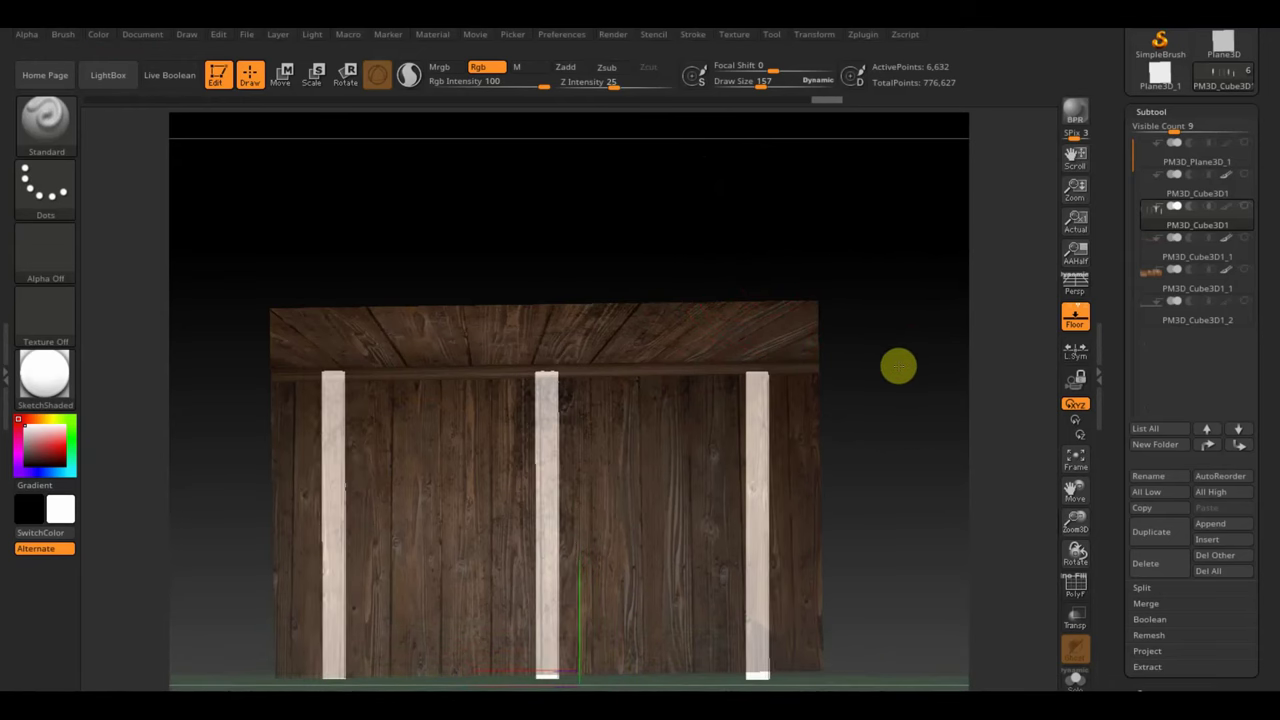
mouse_move(552, 390)
mouse_down()
mouse_move(565, 672)
mouse_move(613, 640)
mouse_up()
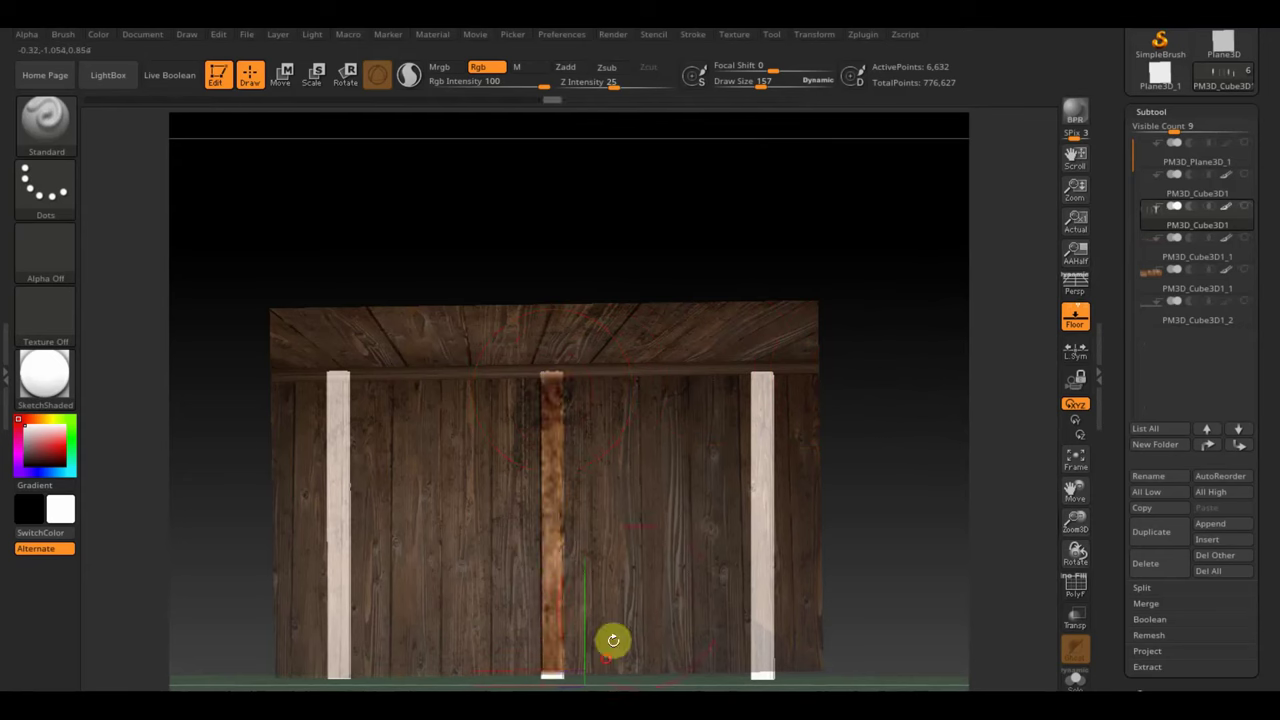
drag(905, 503, 894, 507)
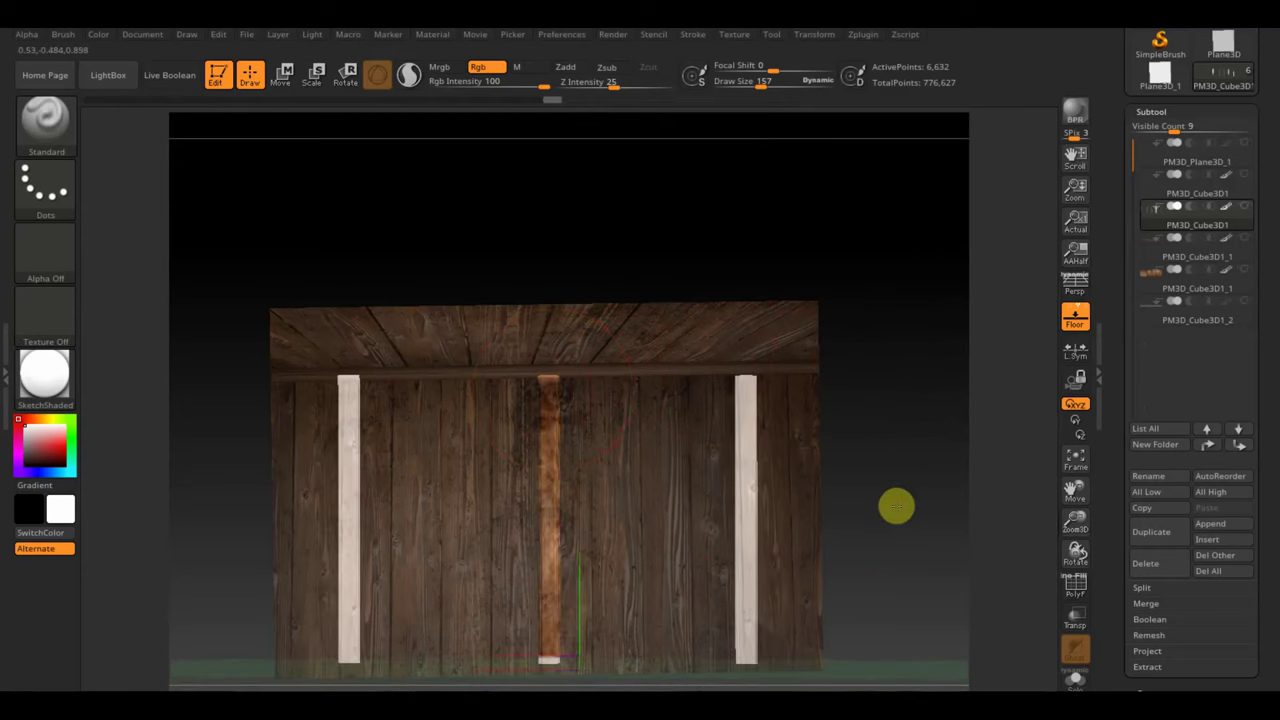
mouse_move(745, 536)
mouse_down()
mouse_move(620, 620)
mouse_move(945, 466)
mouse_up()
click(547, 632)
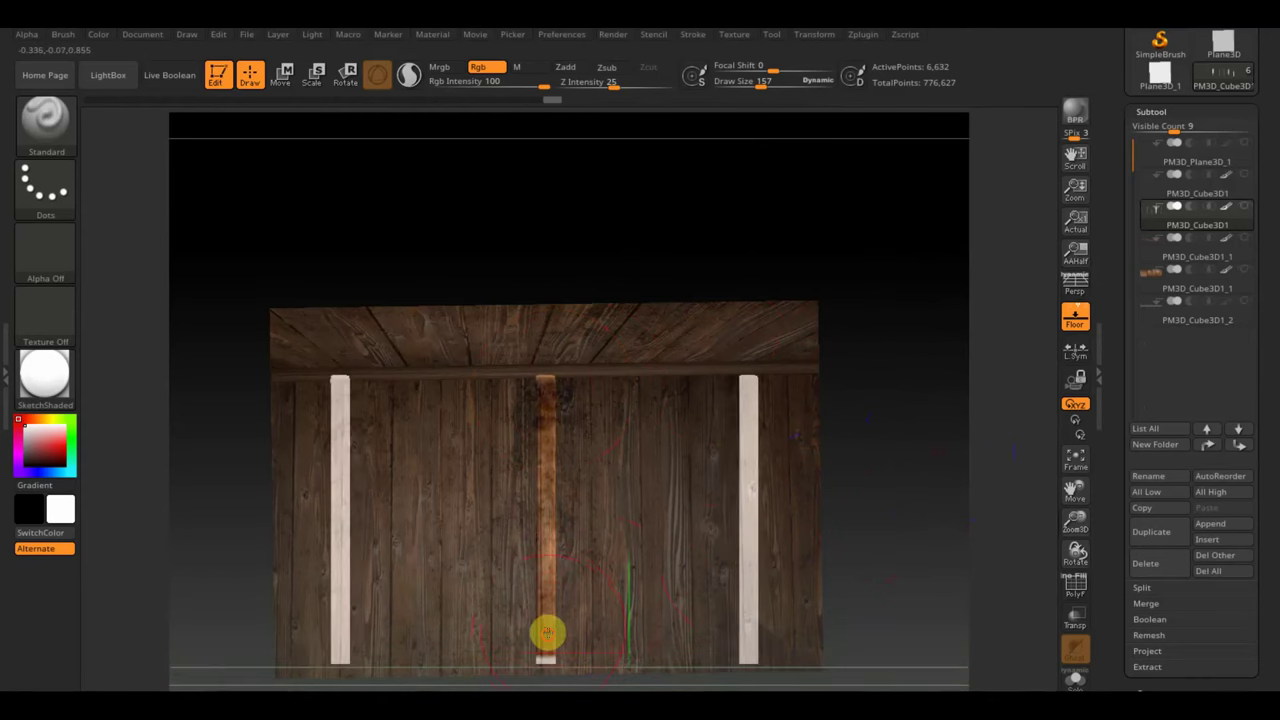
drag(547, 660, 567, 452)
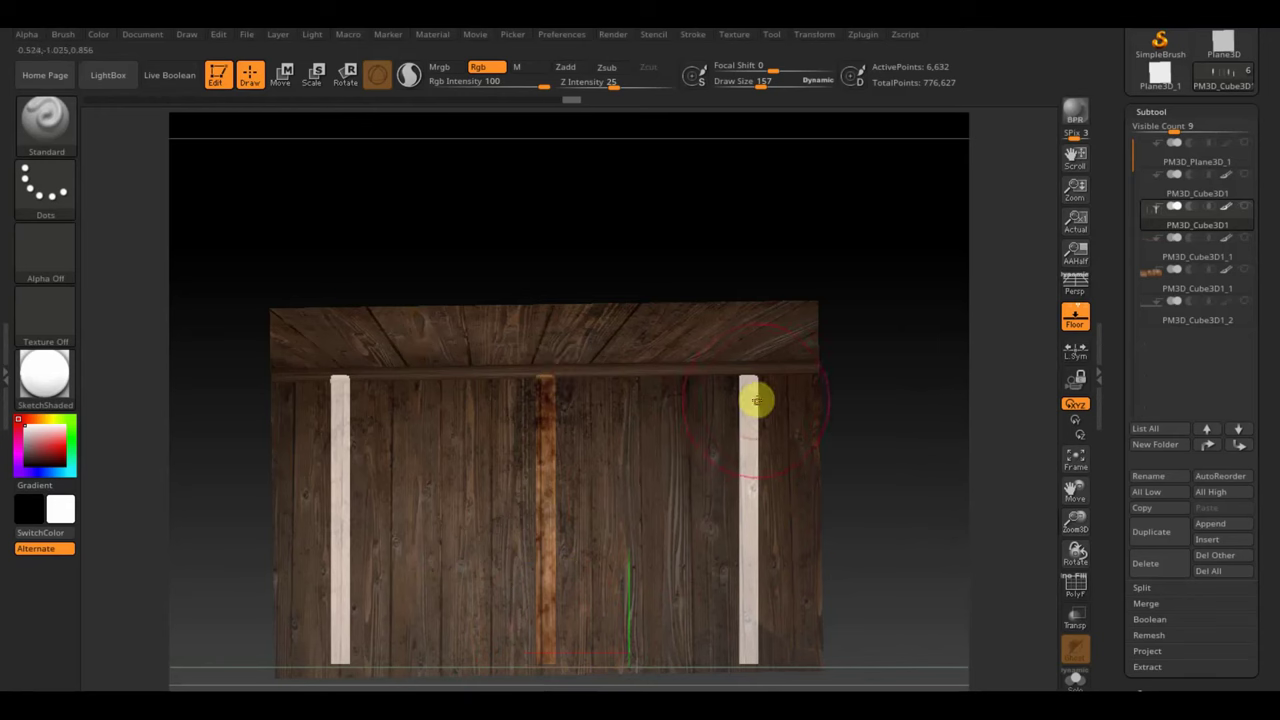
Step: Paint the next two white posts with wood grain, orbiting between strokes
drag(352, 229, 562, 240)
drag(539, 387, 529, 594)
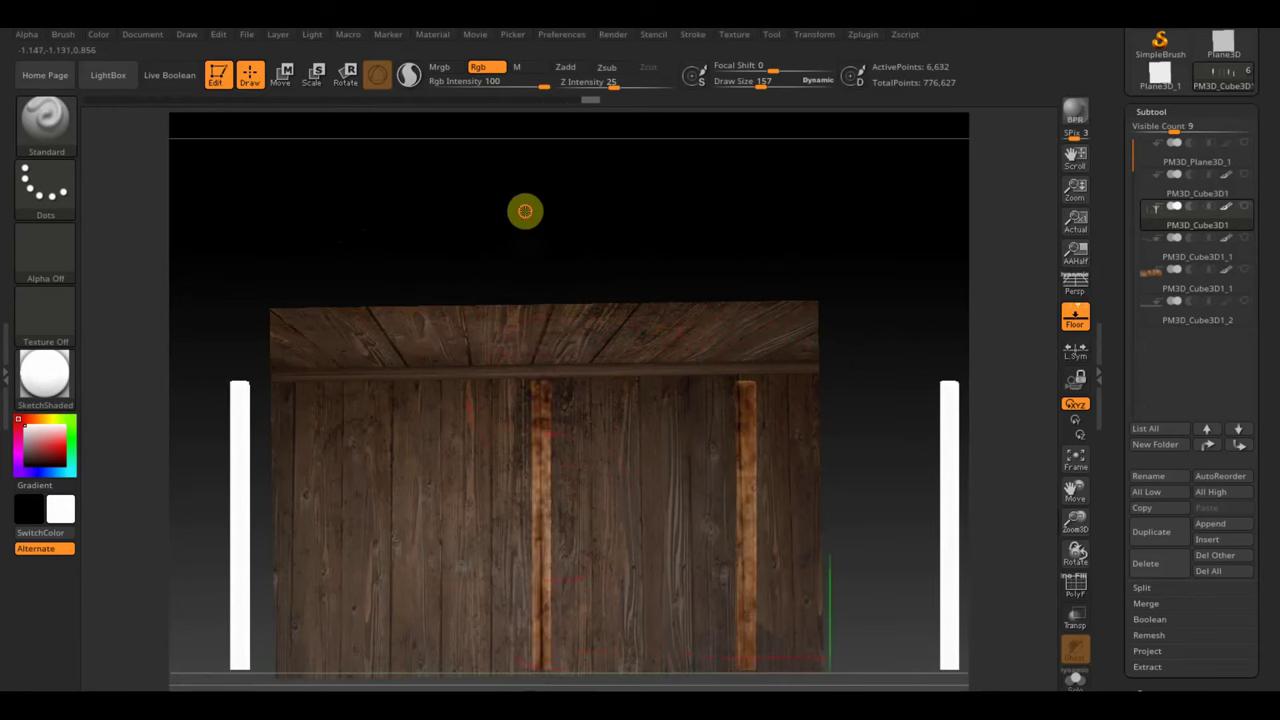
mouse_move(525, 210)
mouse_down()
mouse_move(520, 234)
mouse_move(538, 208)
mouse_up()
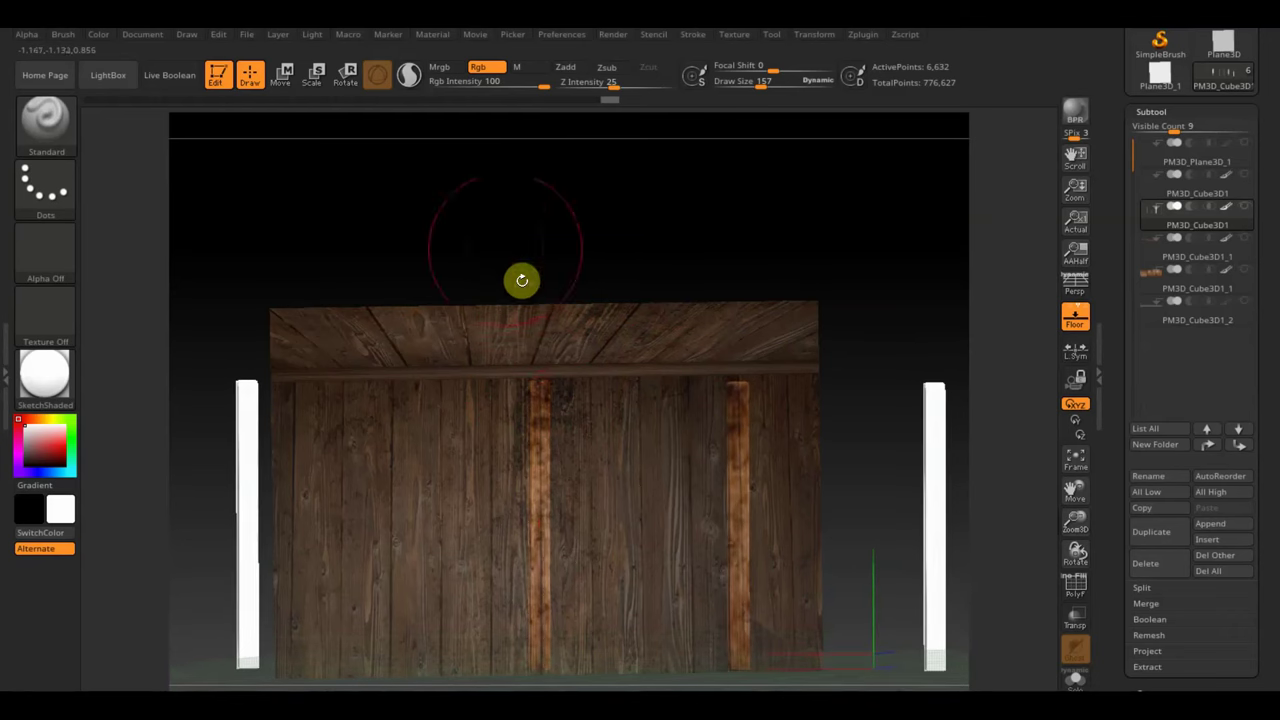
mouse_move(520, 280)
mouse_down()
mouse_move(543, 231)
mouse_move(794, 231)
mouse_up()
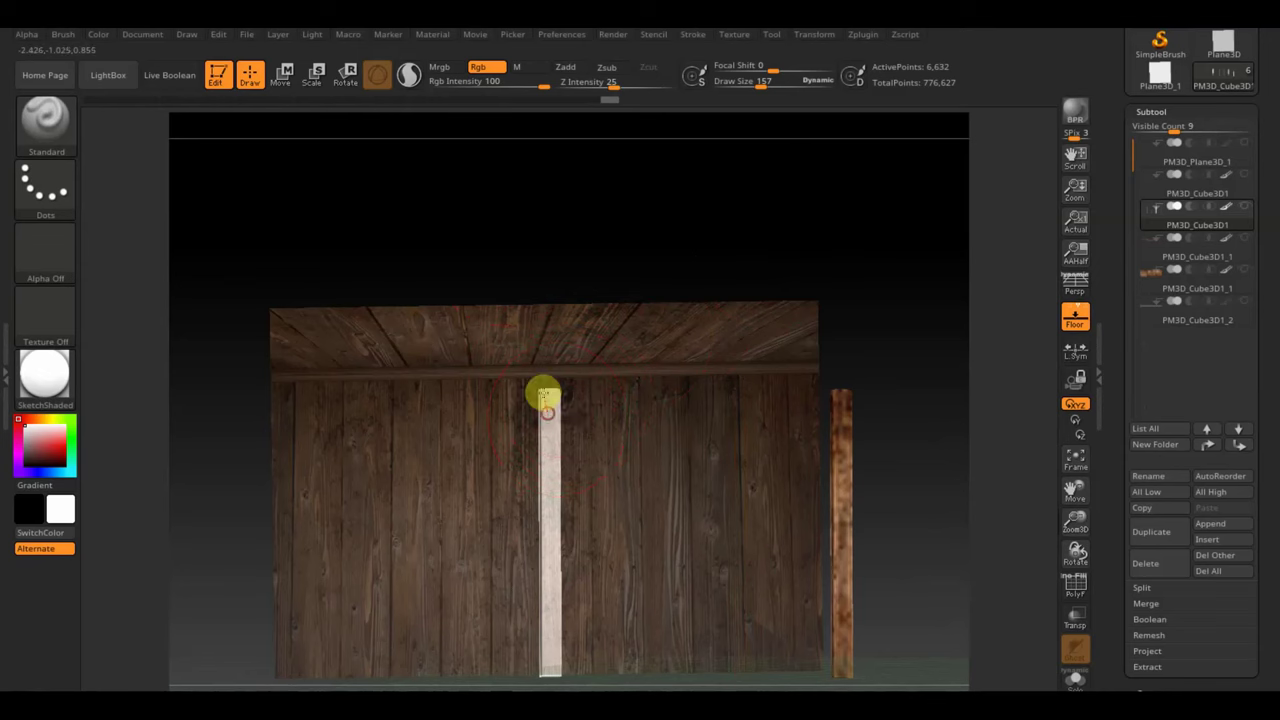
drag(543, 398, 537, 673)
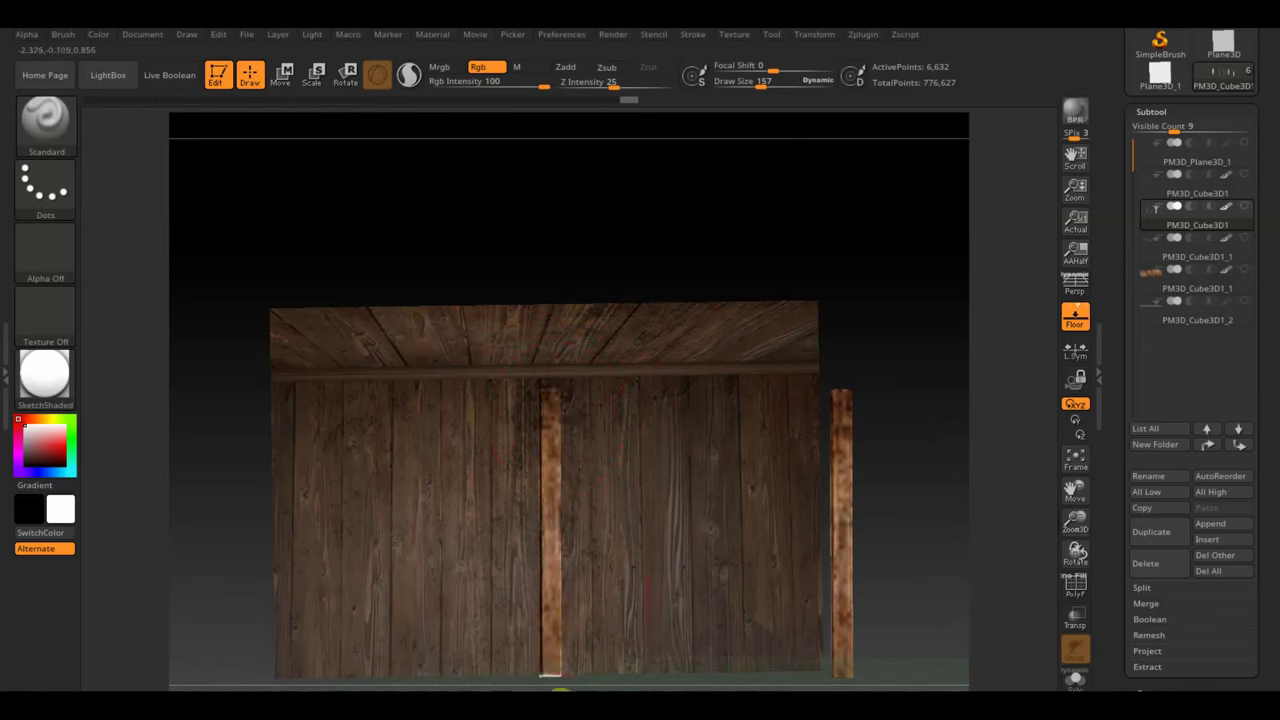
Step: Raise the posts' subdivision level and paint wood texture onto the first white post
key(ctrl)
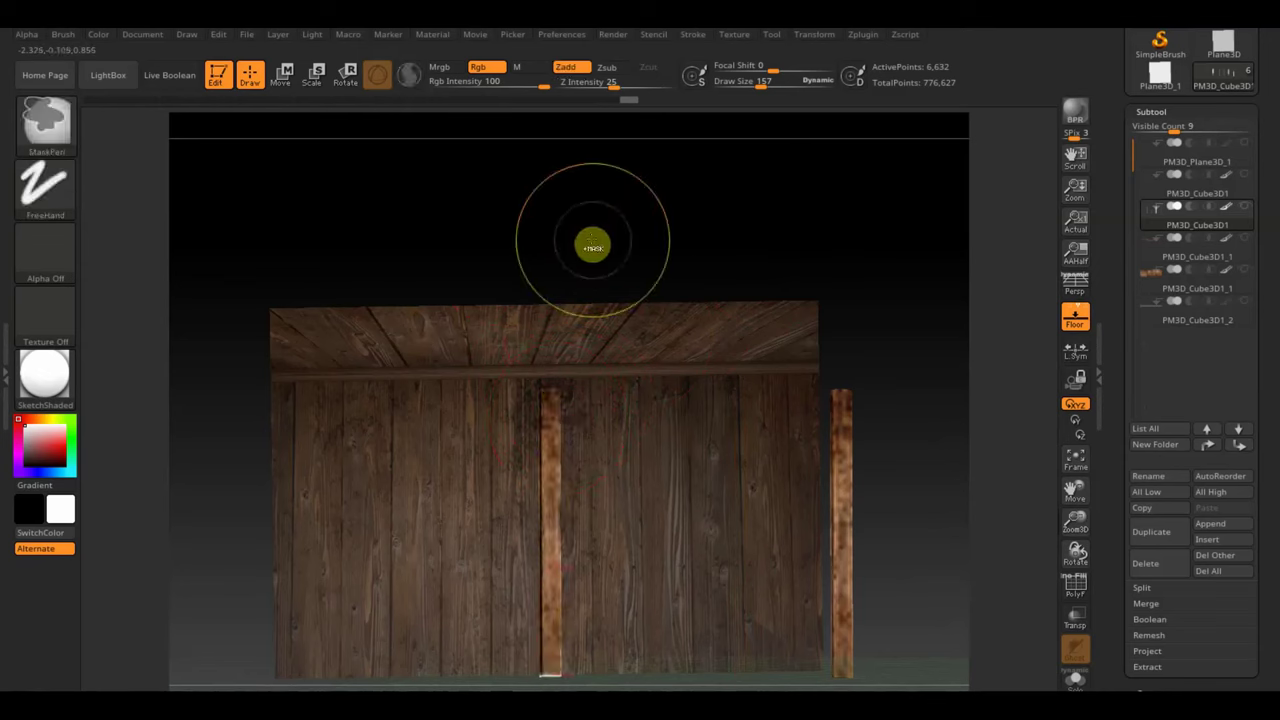
key(d)
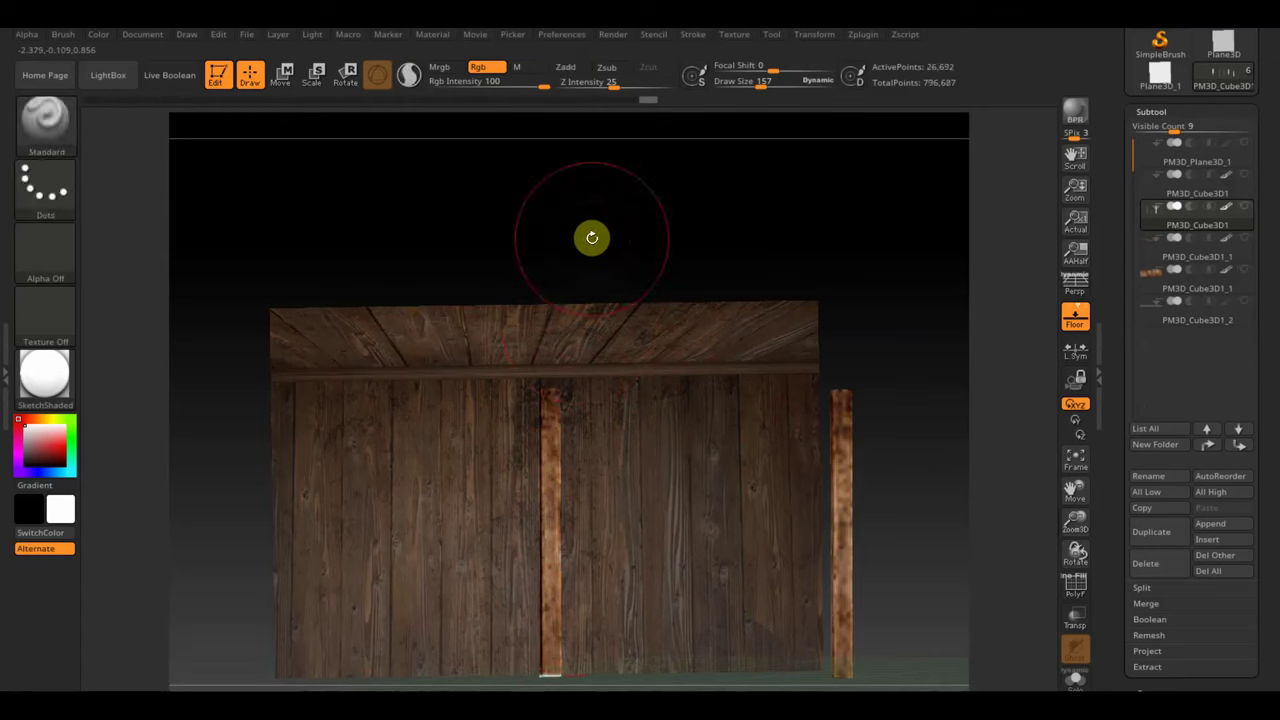
key(ctrl)
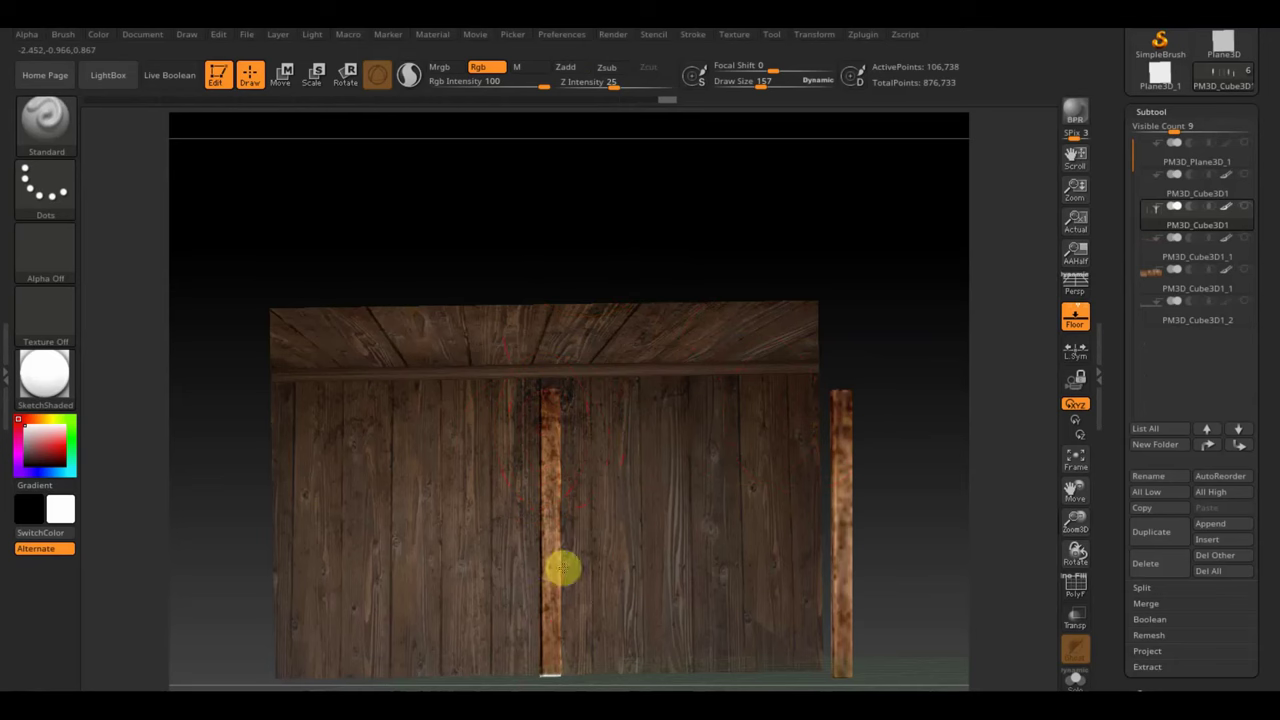
key(space)
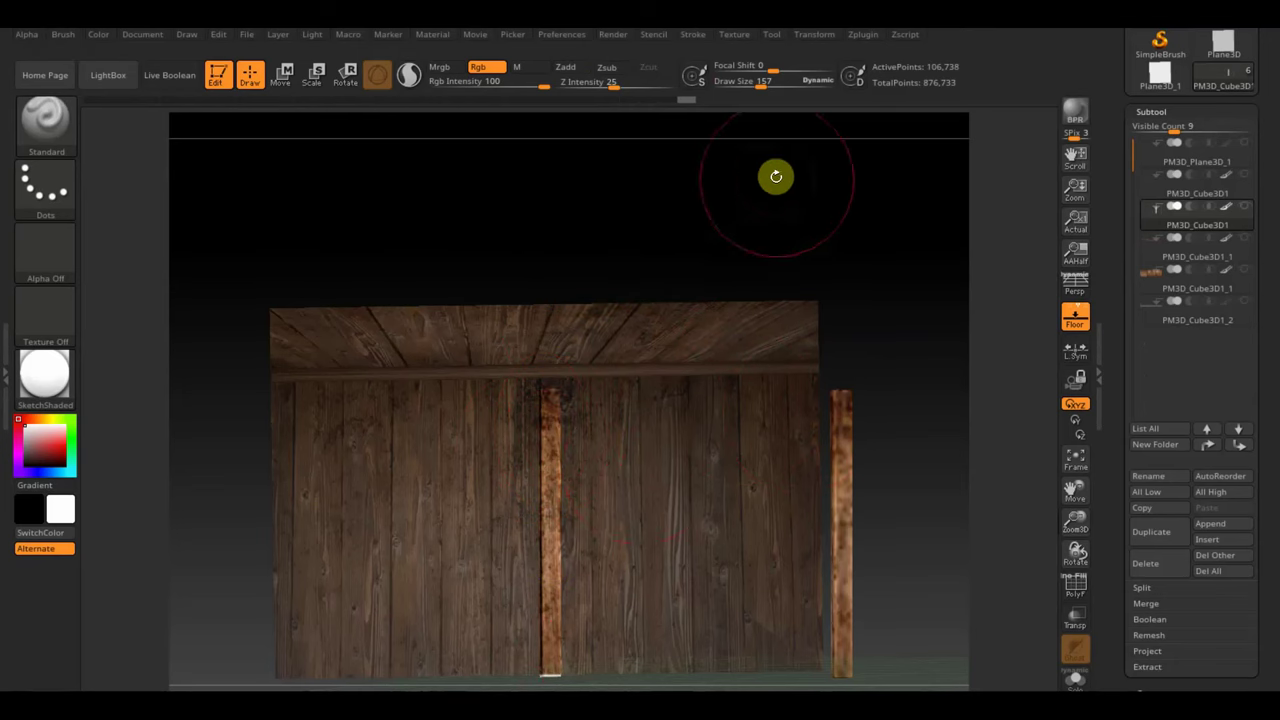
mouse_move(820, 225)
mouse_down()
mouse_move(523, 225)
mouse_move(548, 226)
mouse_up()
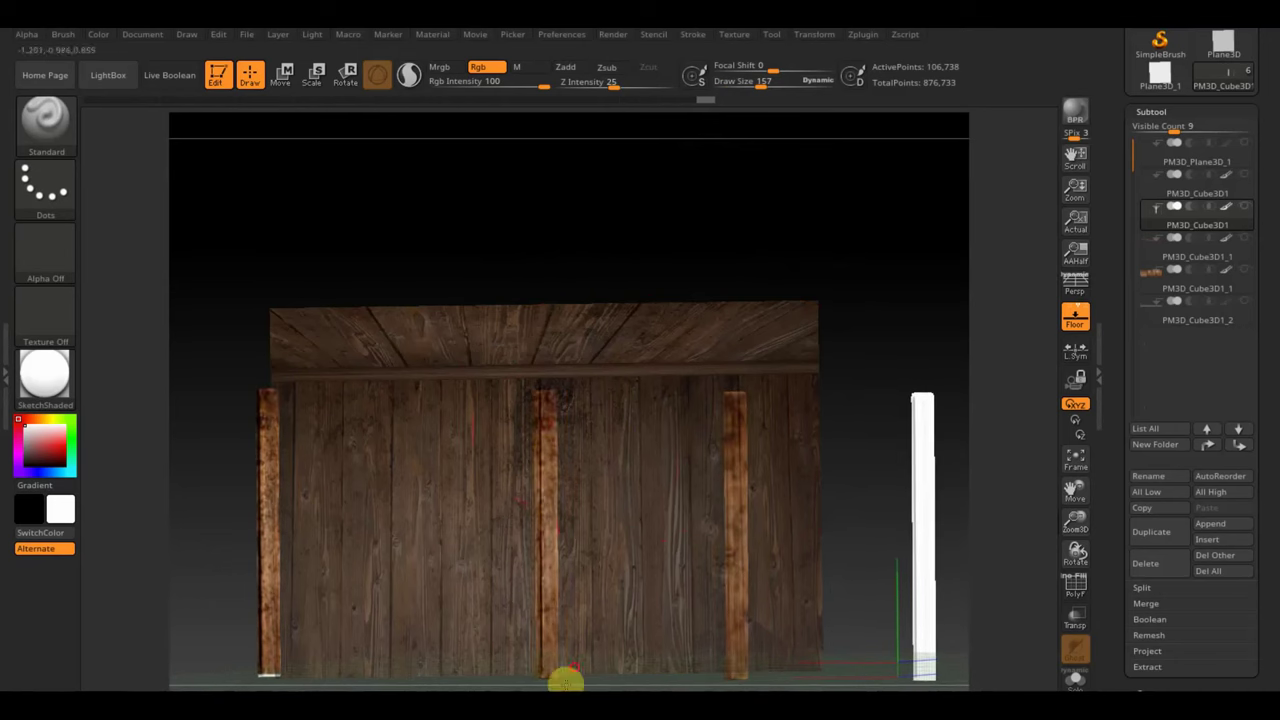
mouse_move(726, 254)
mouse_down()
mouse_move(580, 269)
mouse_move(535, 250)
mouse_up()
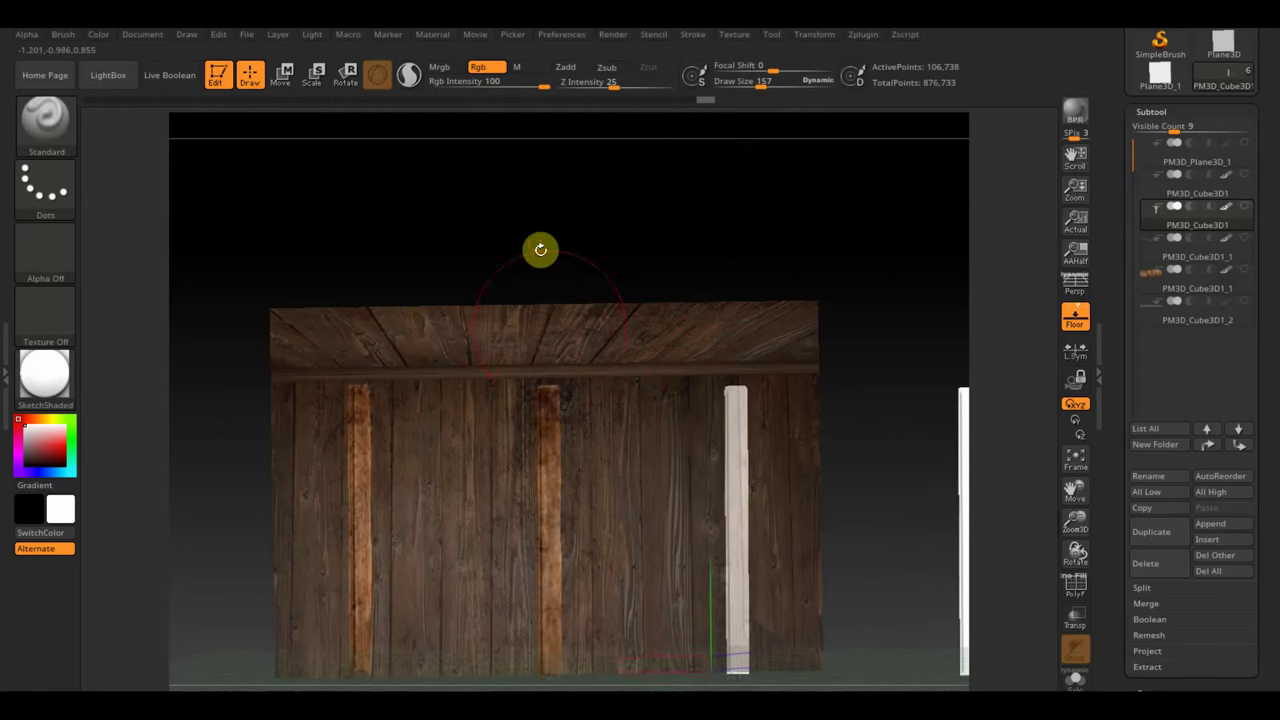
mouse_move(767, 229)
mouse_down()
mouse_move(674, 231)
mouse_move(724, 221)
mouse_up()
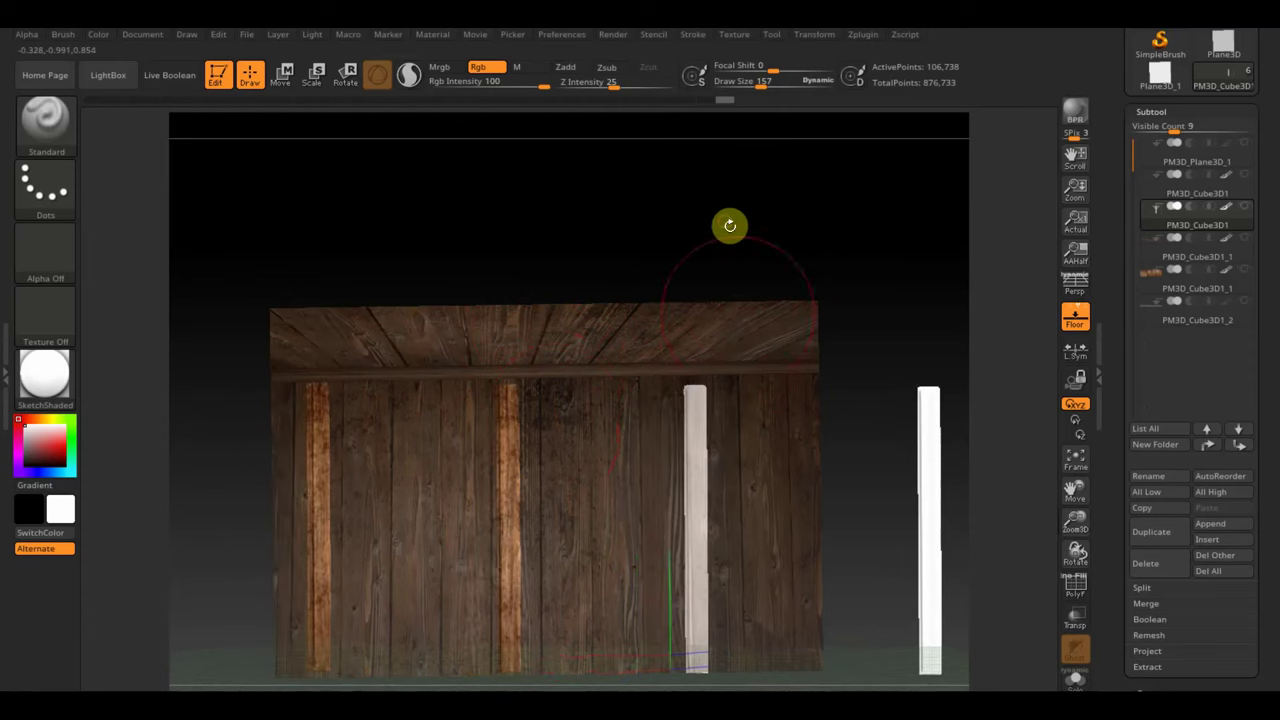
drag(696, 406, 668, 688)
Step: Paint the second white post and repaint the left post with redder wood
mouse_move(921, 283)
mouse_down()
mouse_move(889, 266)
mouse_move(729, 272)
mouse_up()
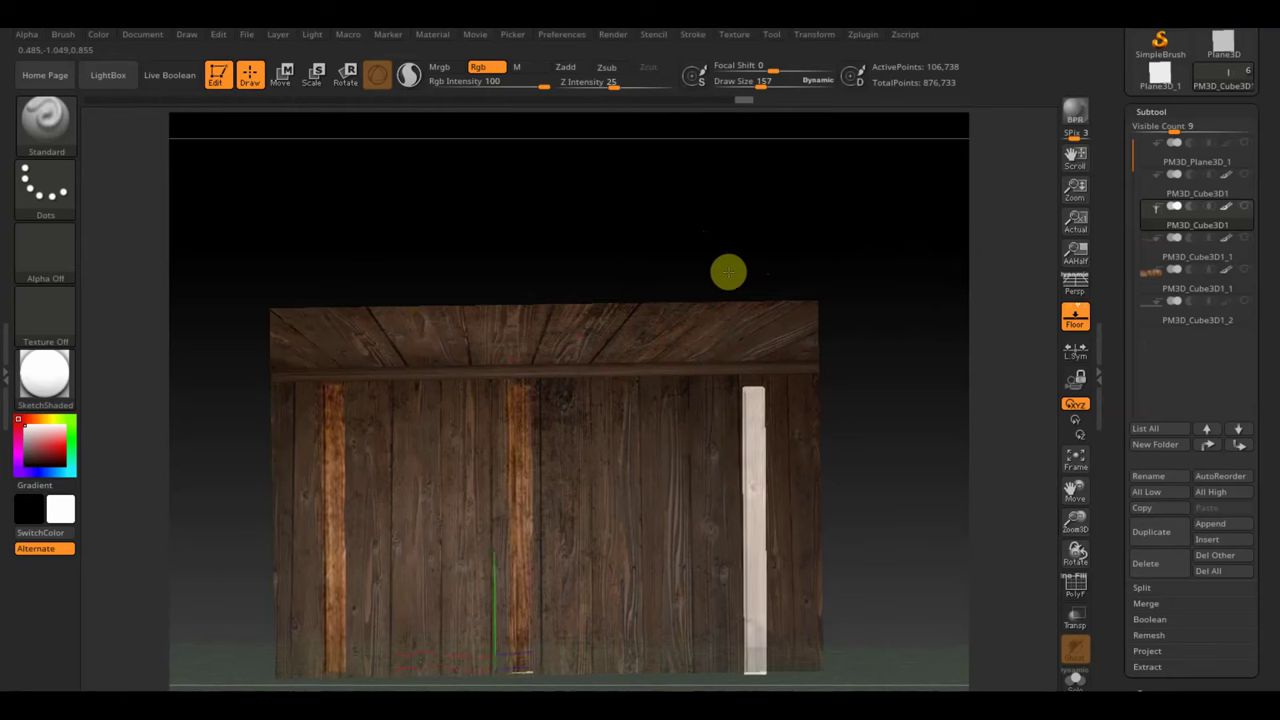
mouse_move(745, 395)
mouse_down()
mouse_move(751, 500)
mouse_move(760, 471)
mouse_move(762, 690)
mouse_up()
mouse_move(569, 229)
mouse_down()
mouse_move(1075, 247)
mouse_move(1060, 240)
mouse_up()
drag(349, 423, 355, 627)
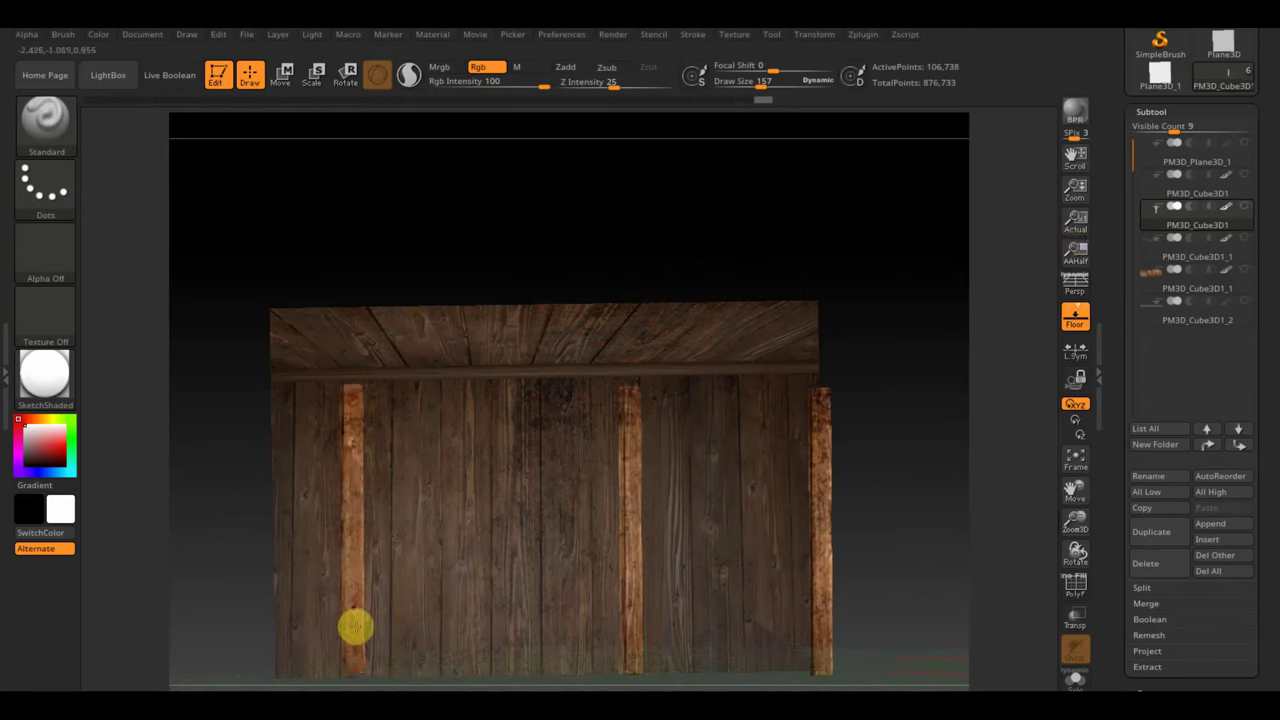
Step: Inspect the painted posts from several angles and turn the floor grid off
mouse_move(281, 522)
mouse_down()
mouse_move(280, 303)
mouse_move(491, 317)
mouse_move(217, 291)
mouse_move(133, 309)
mouse_up()
mouse_move(334, 283)
mouse_down()
mouse_move(574, 257)
mouse_move(491, 246)
mouse_move(550, 315)
mouse_up()
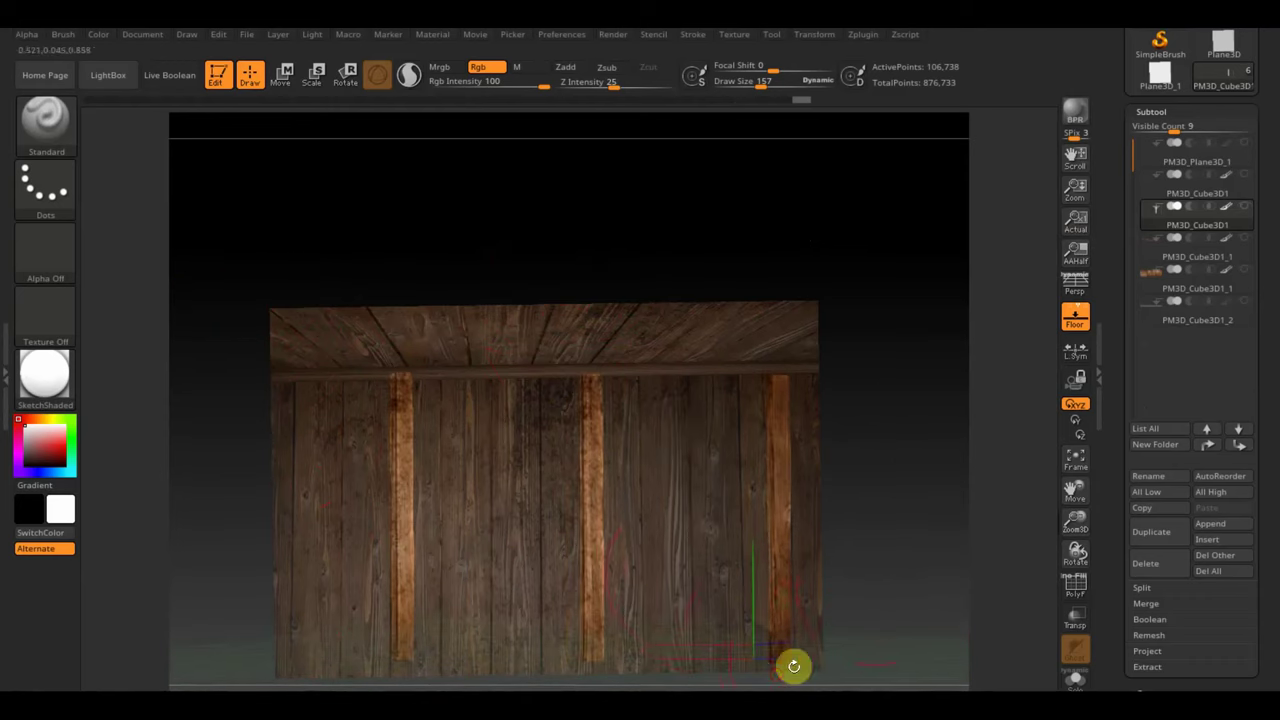
mouse_move(876, 487)
mouse_down()
mouse_move(871, 467)
mouse_move(894, 586)
mouse_move(851, 434)
mouse_move(873, 441)
mouse_move(1060, 360)
mouse_up()
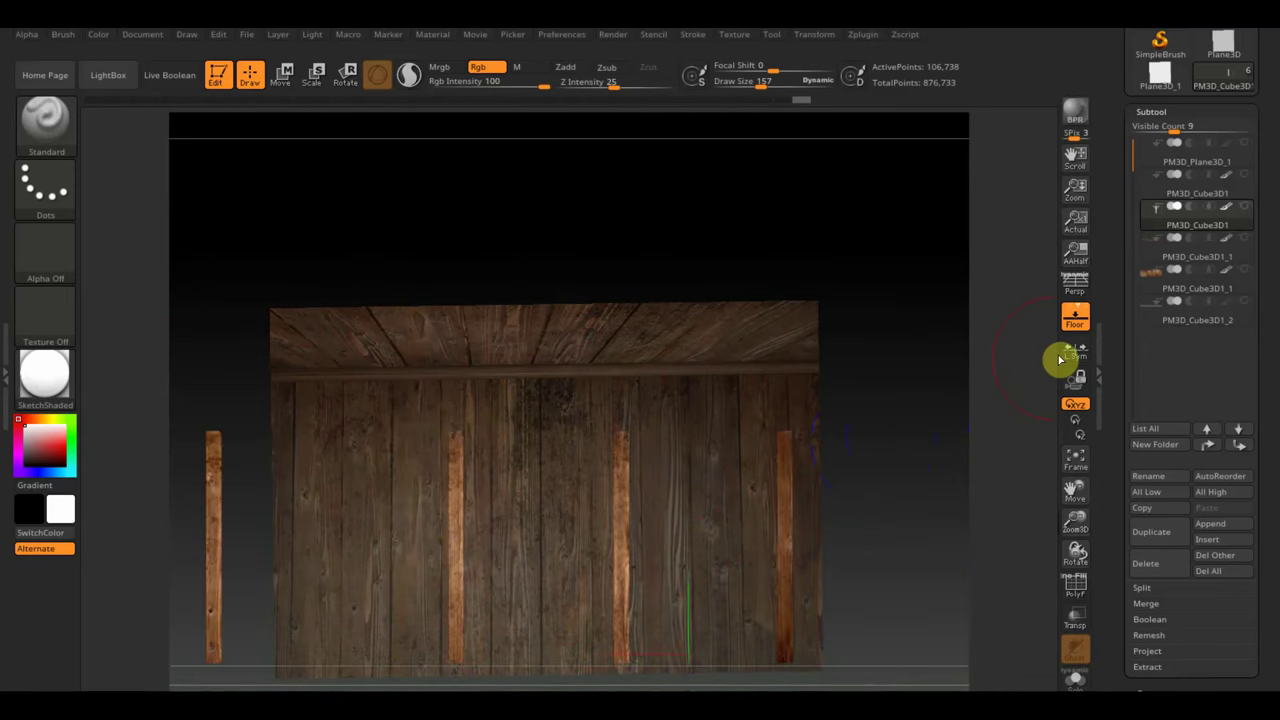
click(1075, 326)
mouse_move(889, 458)
mouse_down()
mouse_move(877, 369)
mouse_move(923, 434)
mouse_move(863, 406)
mouse_move(804, 321)
mouse_up()
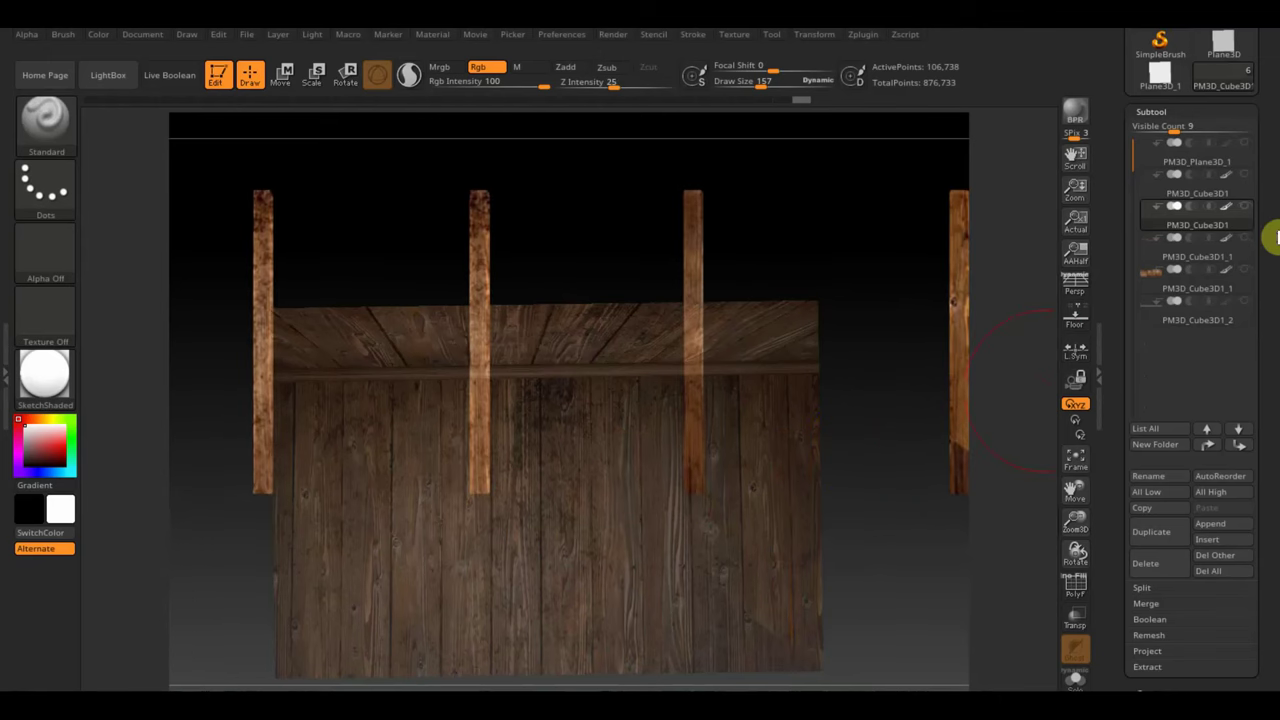
Step: Unhide the timber-framed wall subtool and snap to a straight-on front view of it
click(1244, 206)
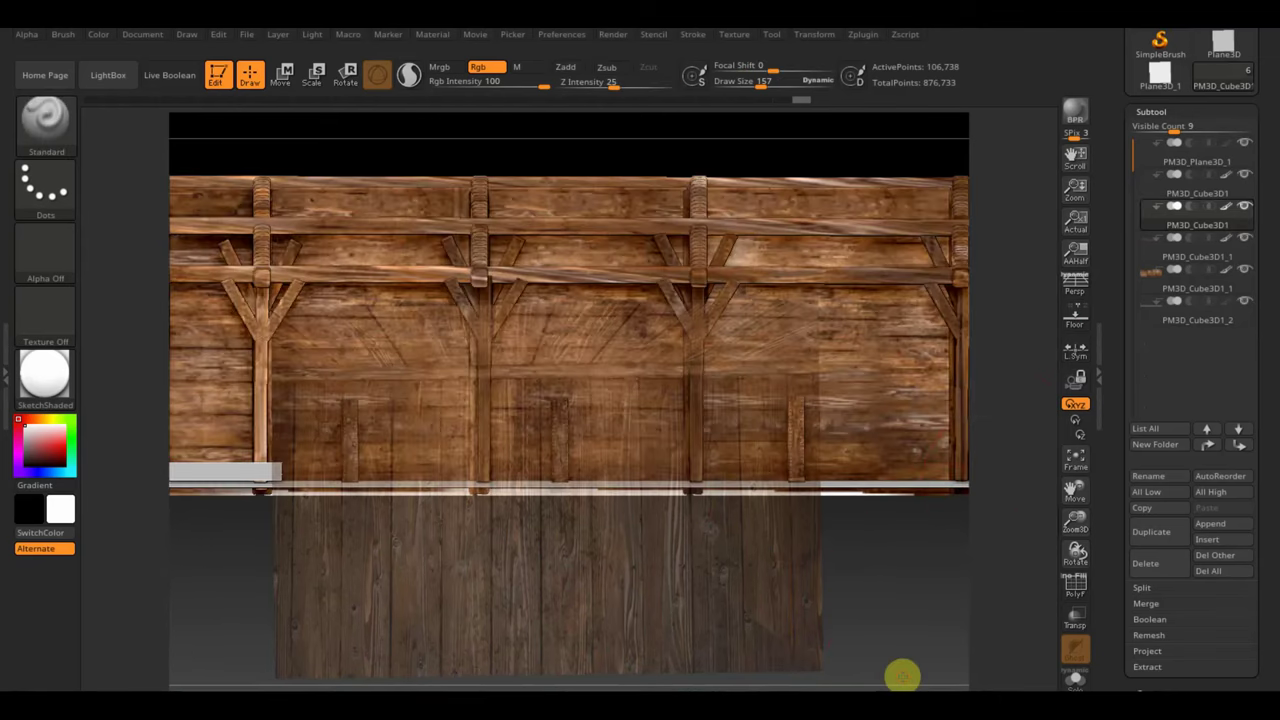
mouse_move(902, 677)
mouse_down()
mouse_move(877, 594)
mouse_move(869, 649)
mouse_move(929, 600)
mouse_move(737, 514)
mouse_move(786, 594)
mouse_move(866, 549)
mouse_move(843, 514)
mouse_move(727, 543)
mouse_up()
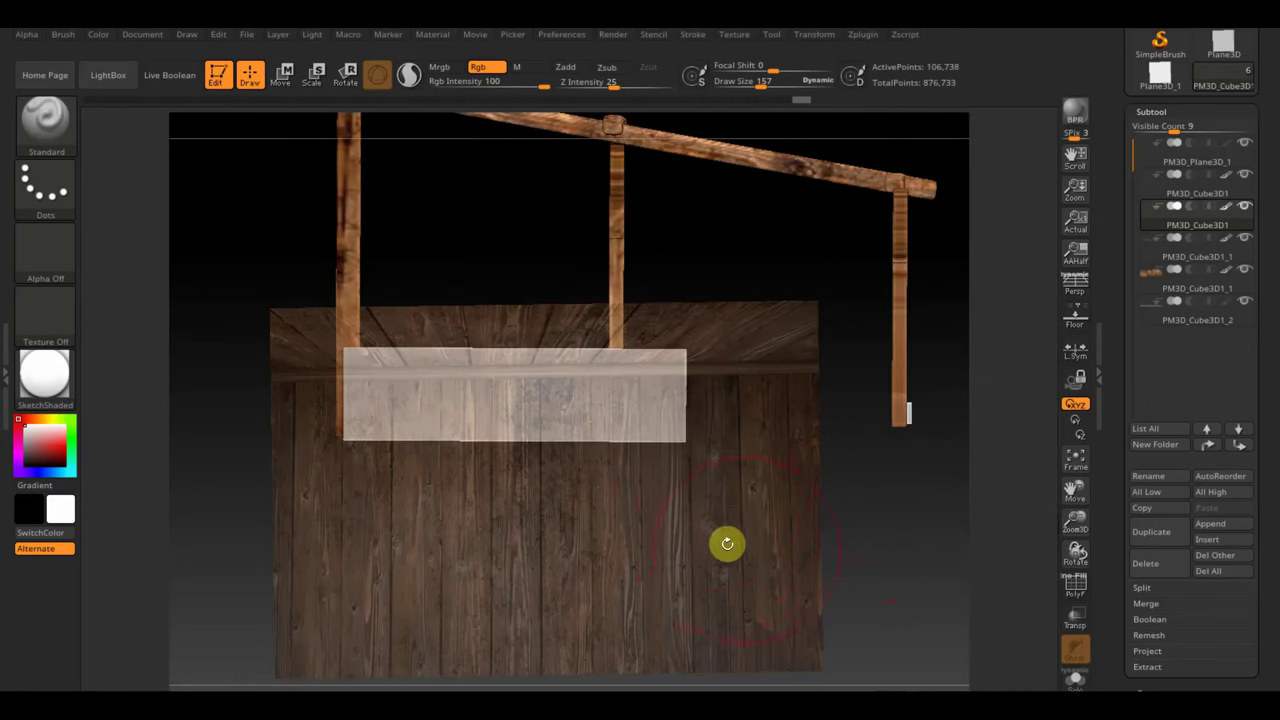
mouse_move(691, 440)
shift+mouse_down()
mouse_move(700, 460)
mouse_move(677, 454)
mouse_move(635, 484)
shift+mouse_up()
mouse_move(469, 531)
mouse_down()
mouse_move(923, 563)
mouse_move(483, 569)
mouse_move(594, 566)
mouse_move(569, 566)
mouse_move(542, 484)
mouse_up()
mouse_move(480, 443)
mouse_down()
mouse_move(549, 589)
mouse_move(697, 633)
mouse_up()
ctrl+shift+drag(480, 269, 794, 554)
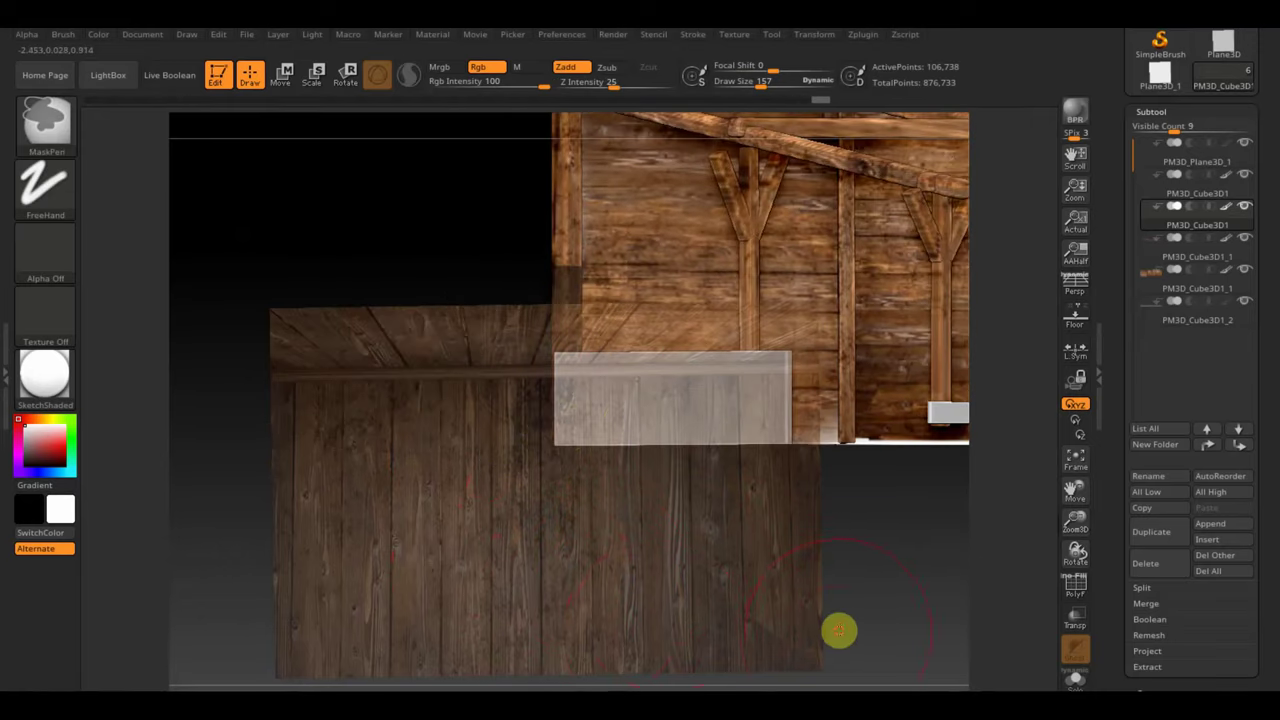
shift+drag(908, 628, 886, 626)
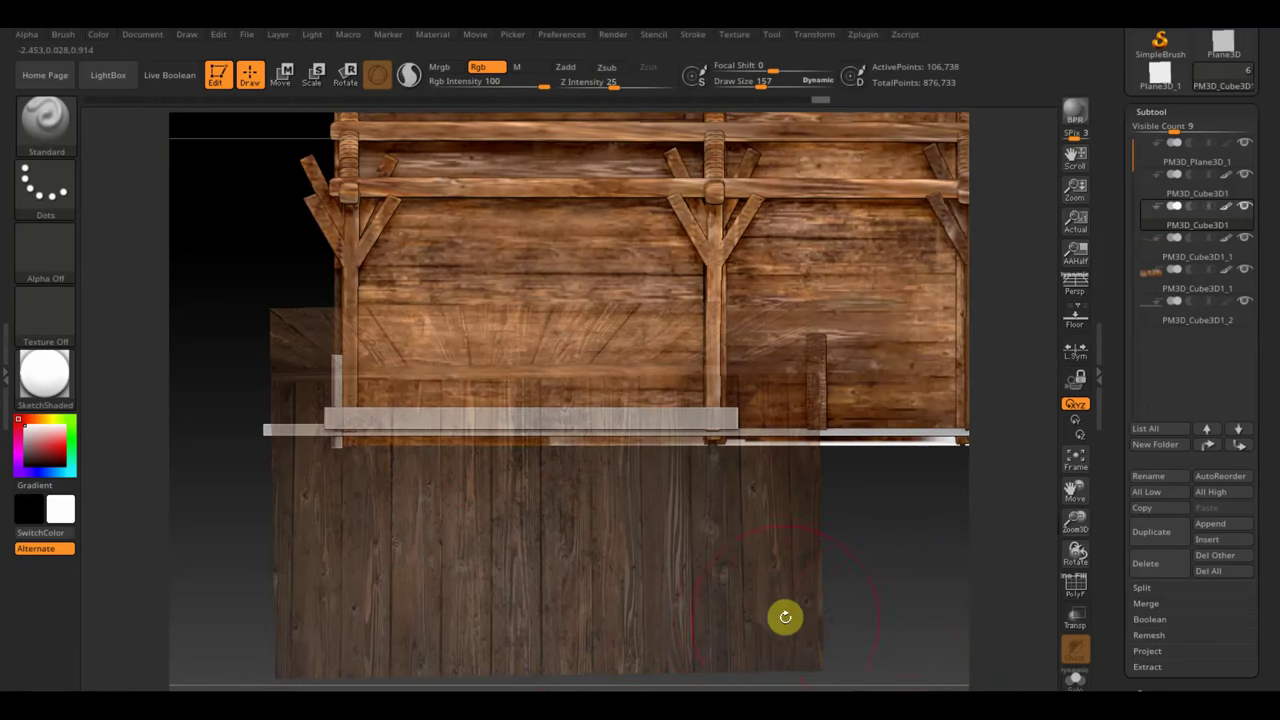
Step: Rotate the Spotlight wood image upright, narrow it and move it upward
key(shift+z)
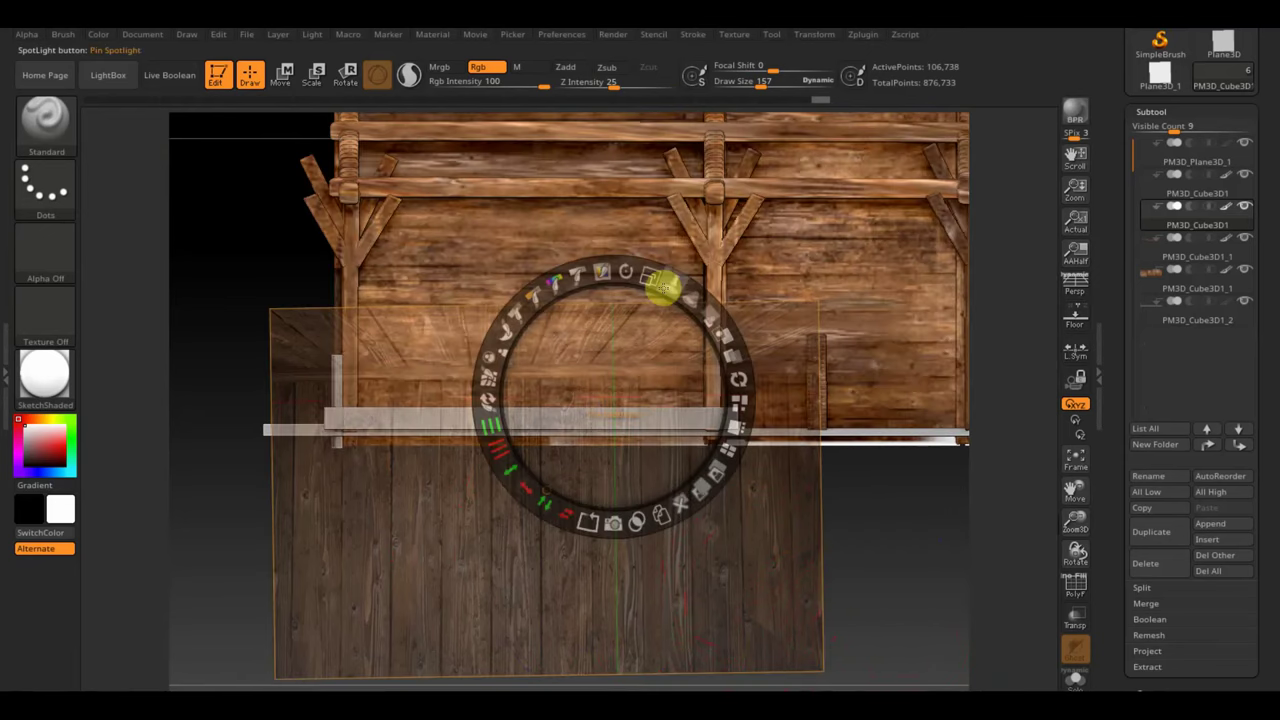
mouse_move(631, 277)
mouse_down()
mouse_move(660, 283)
mouse_move(705, 405)
mouse_up()
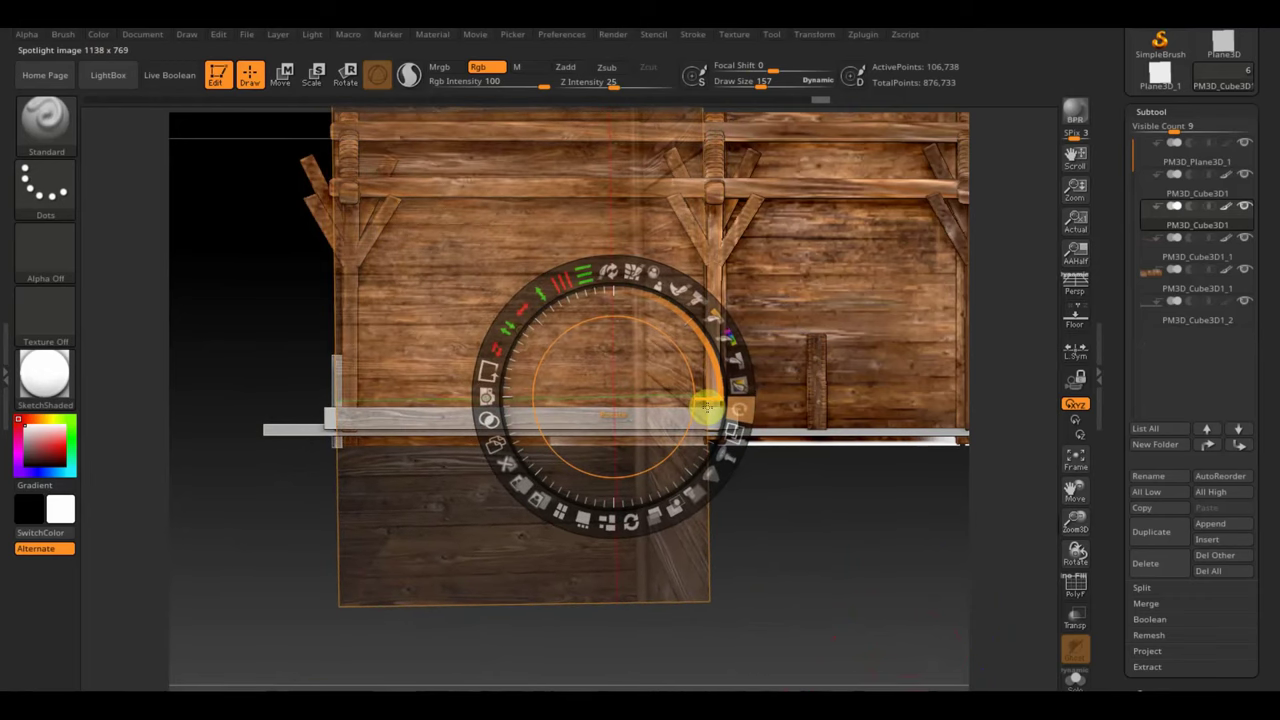
drag(705, 405, 712, 390)
drag(651, 281, 674, 291)
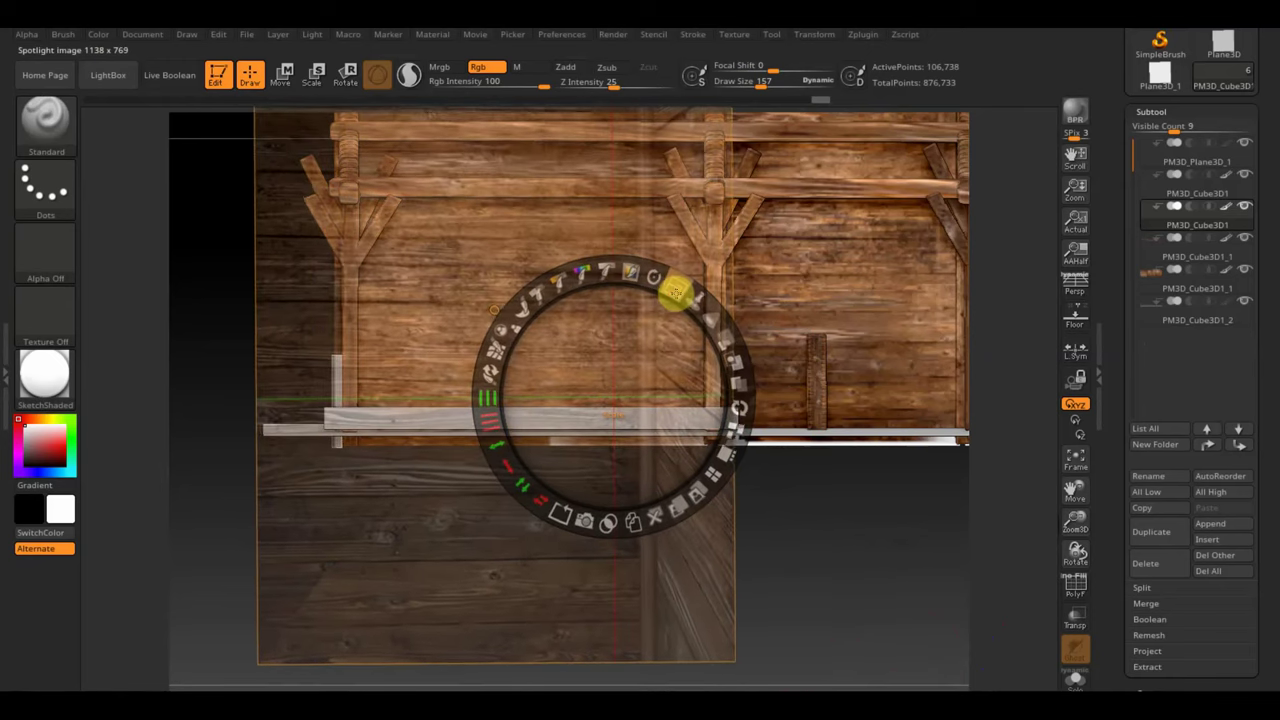
mouse_move(651, 341)
mouse_down()
mouse_move(623, 363)
mouse_move(630, 327)
mouse_up()
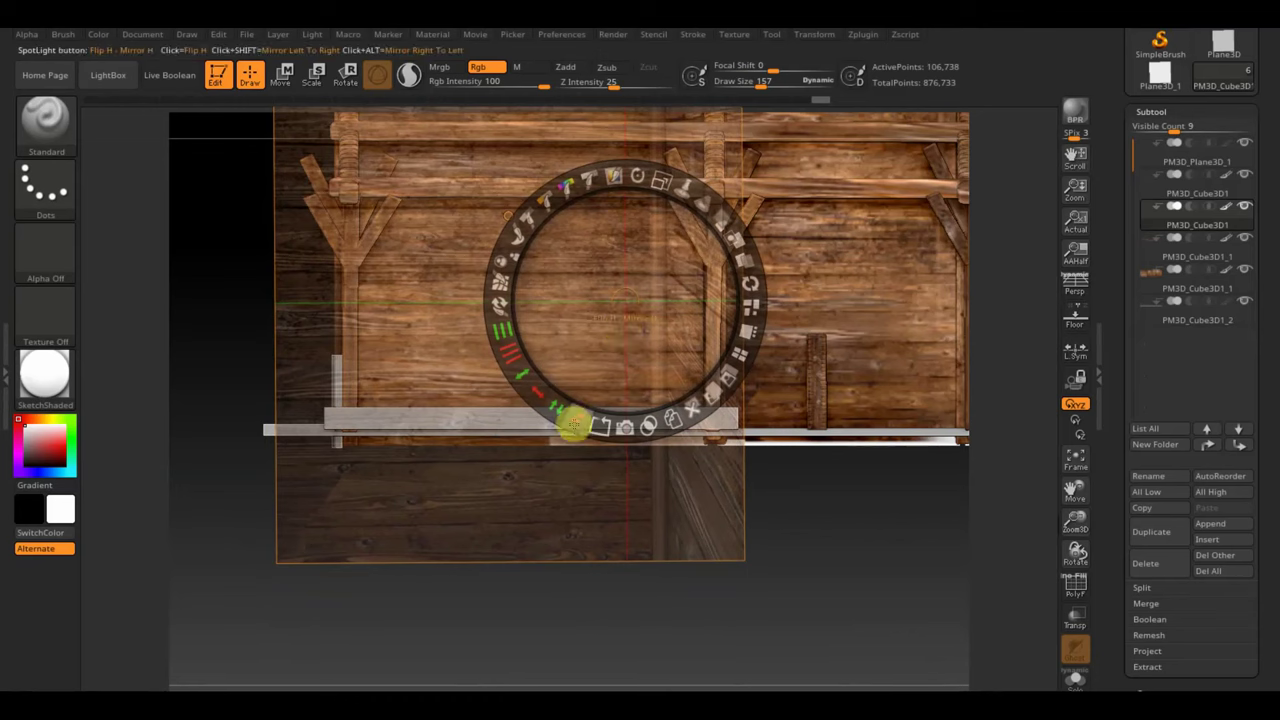
key(ctrl)
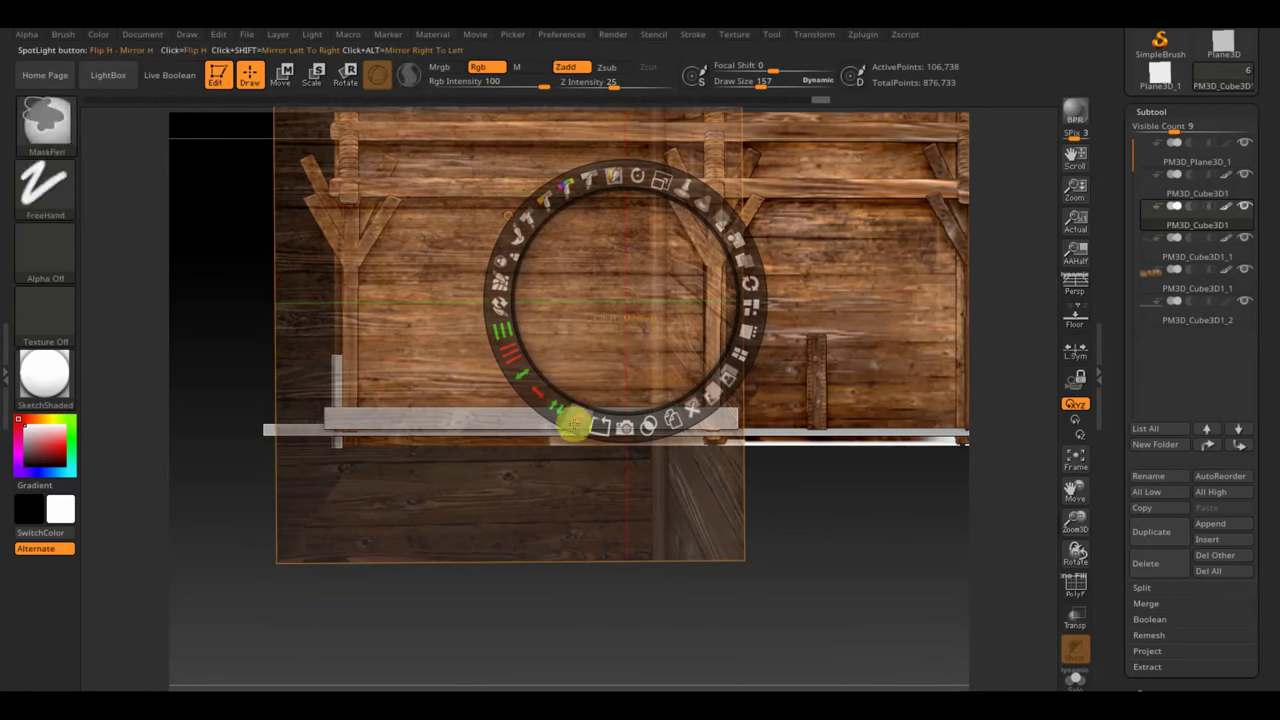
key(z)
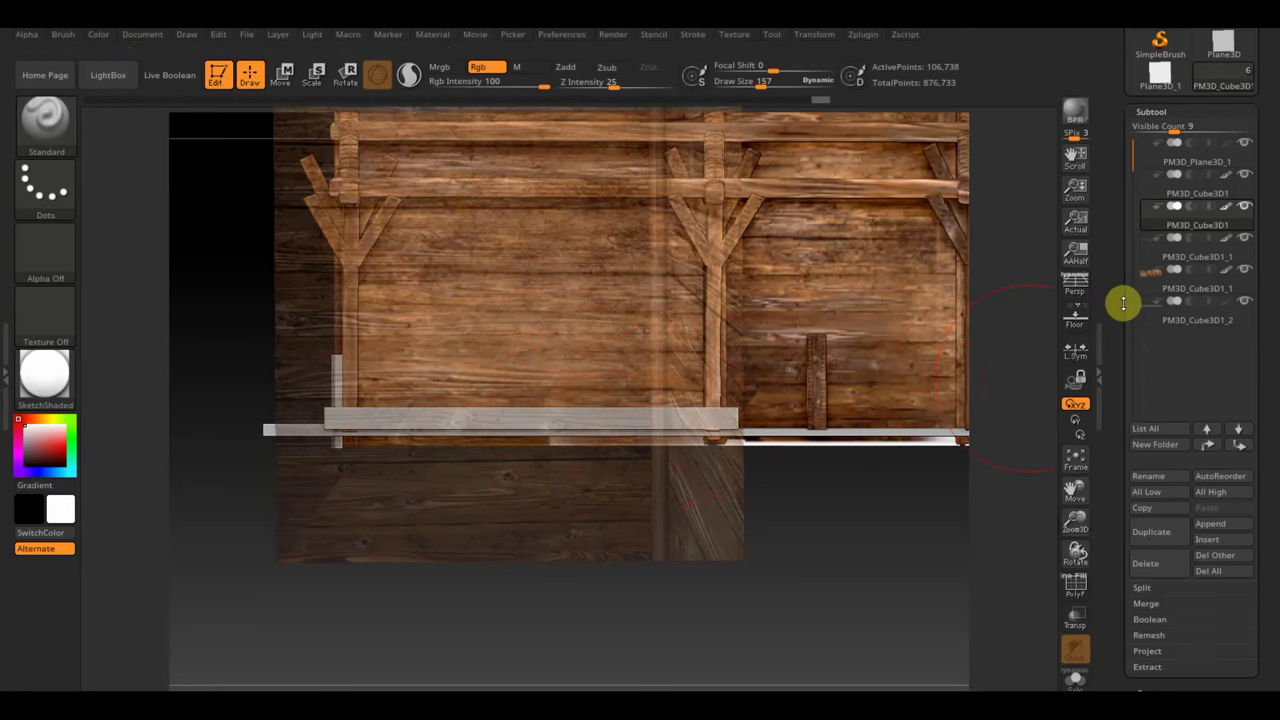
Step: Select the plank rail subtool PM3D_Cube3D1_2, invert the mask and paint it with wood texture
click(1152, 315)
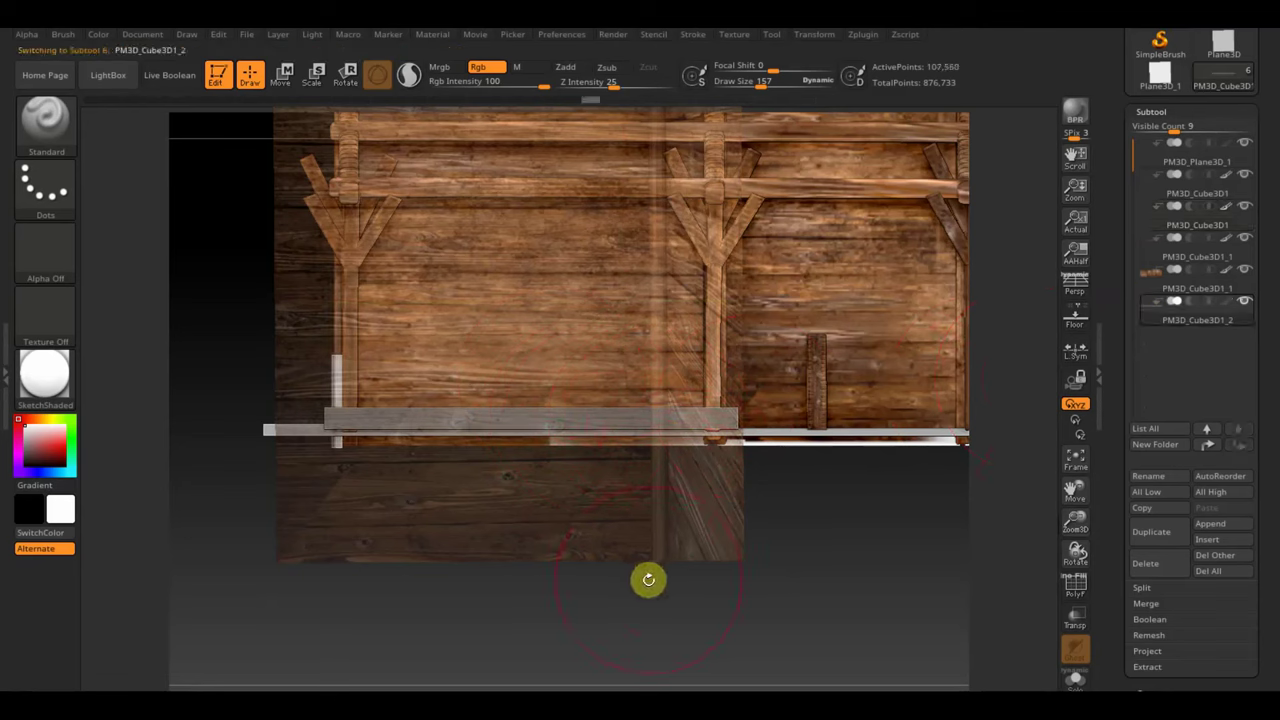
key(ctrl)
ctrl+click(649, 588)
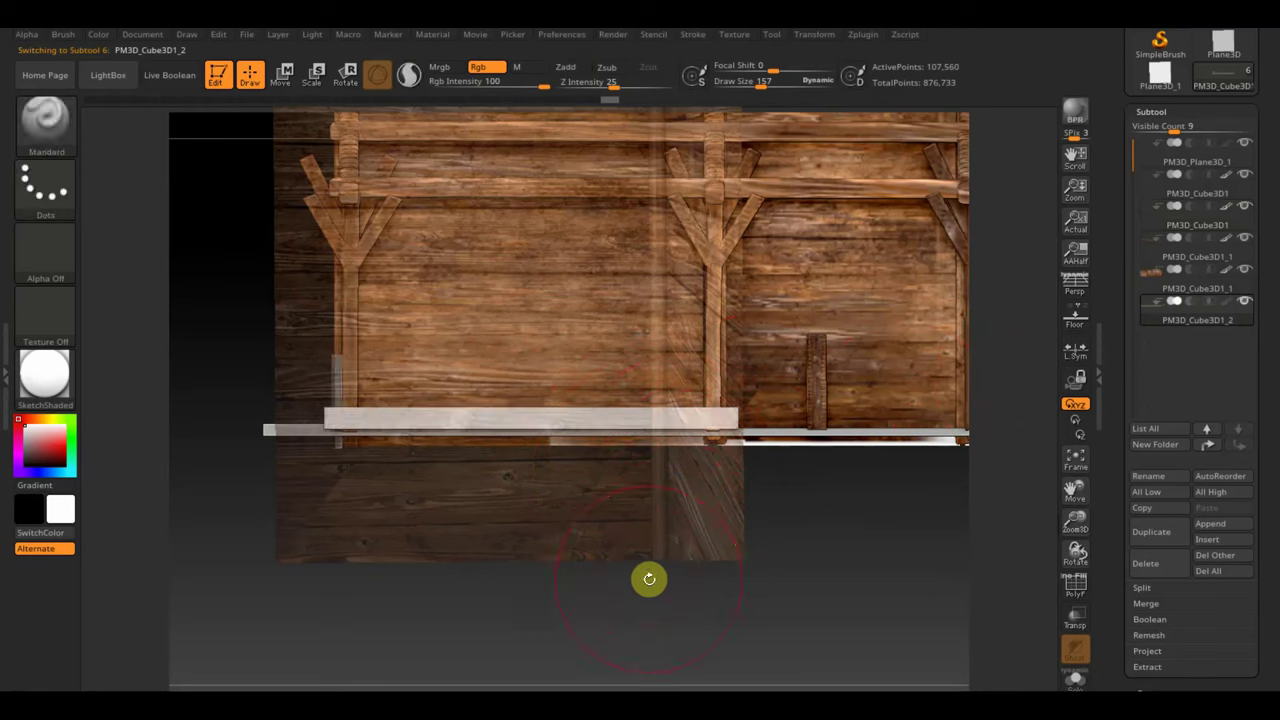
ctrl+drag(751, 438, 595, 436)
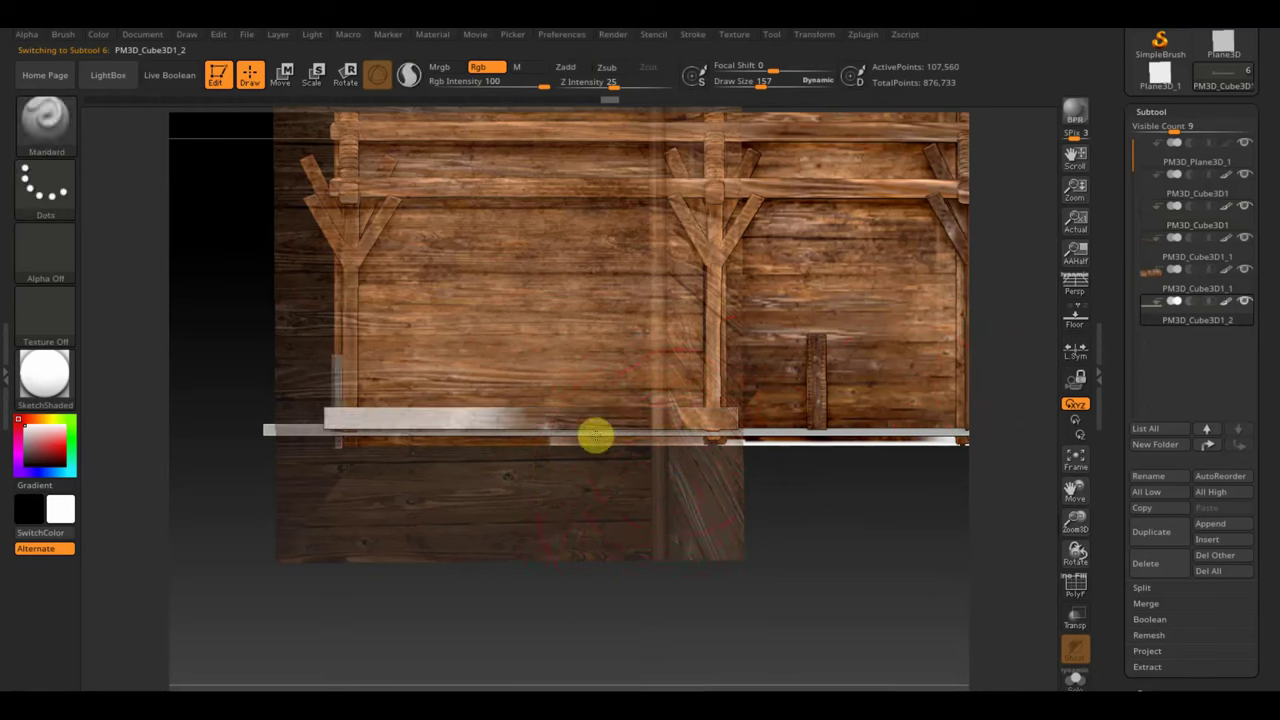
ctrl+drag(172, 417, 268, 408)
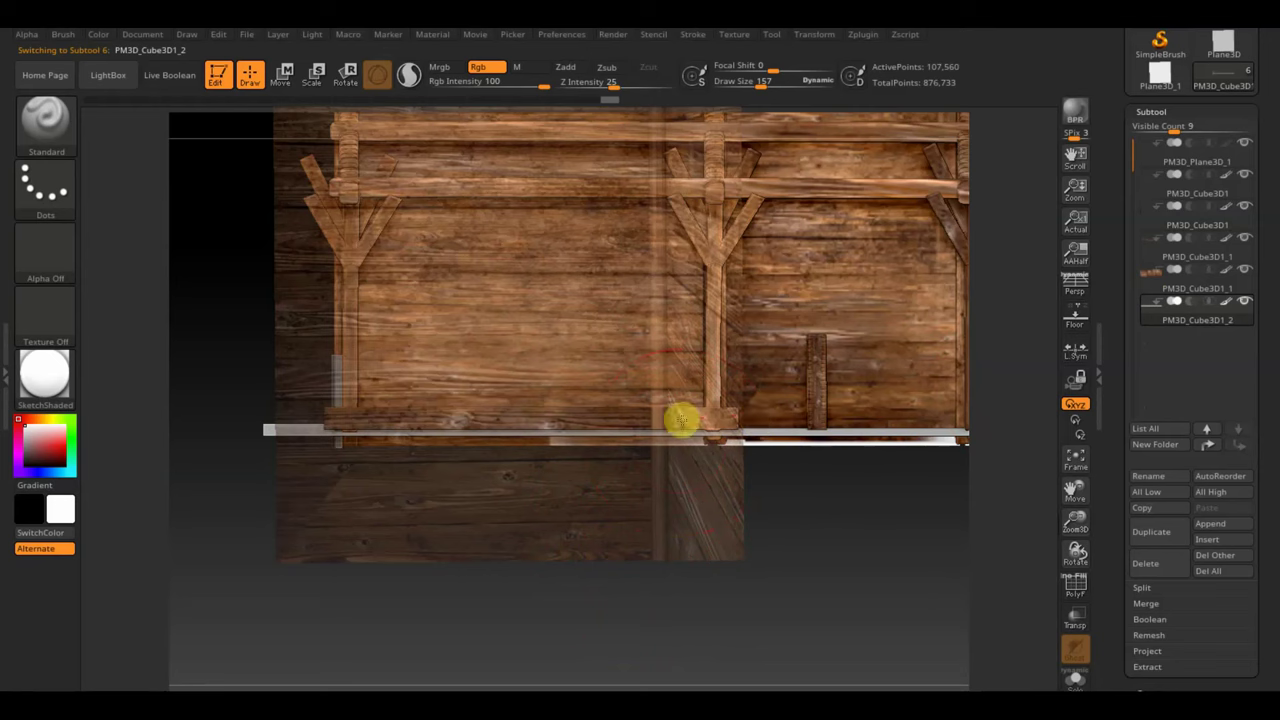
Step: Shift and enlarge the wood image, then toggle the overlay to compare the plank
key(z)
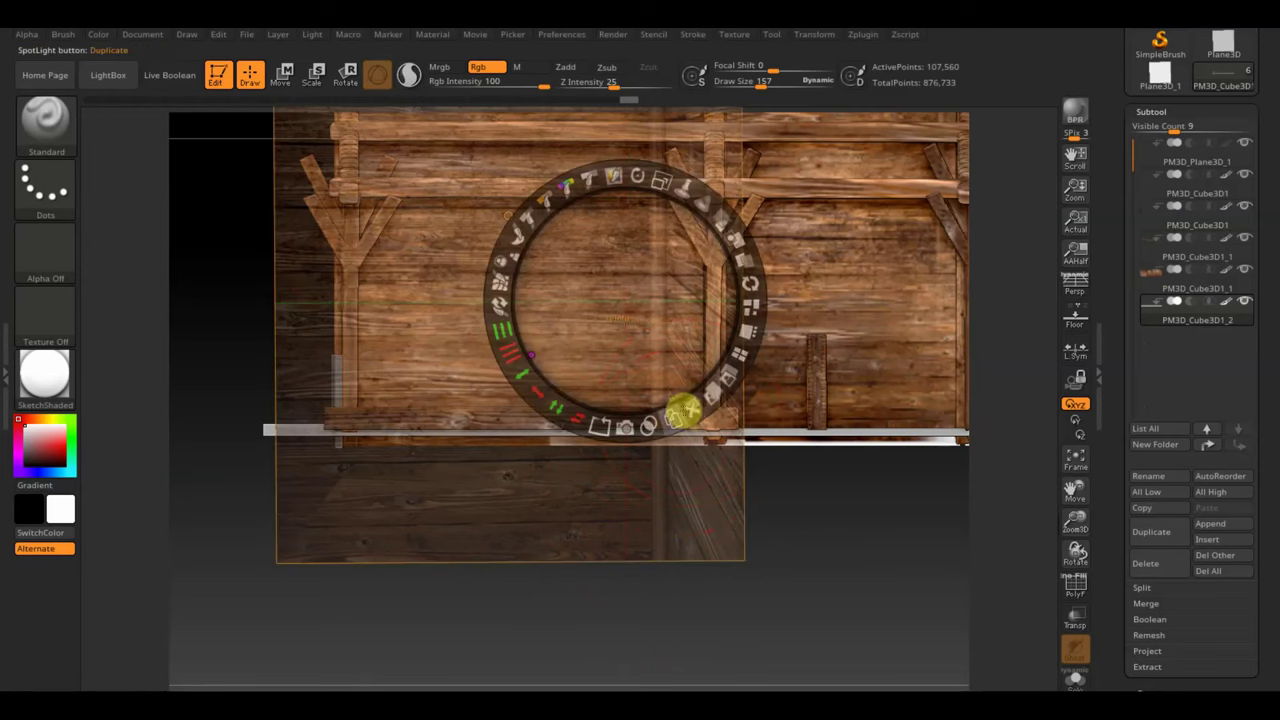
drag(600, 343, 691, 348)
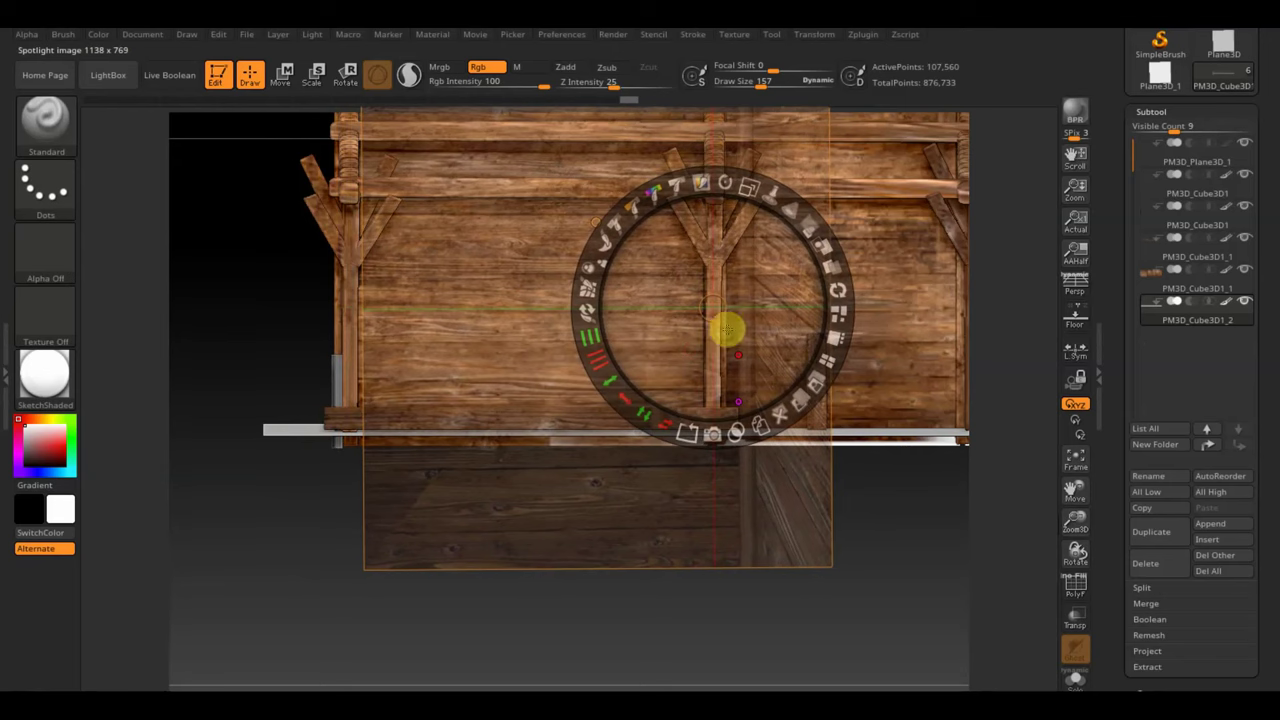
mouse_move(743, 189)
mouse_down()
mouse_move(760, 191)
mouse_move(723, 276)
mouse_up()
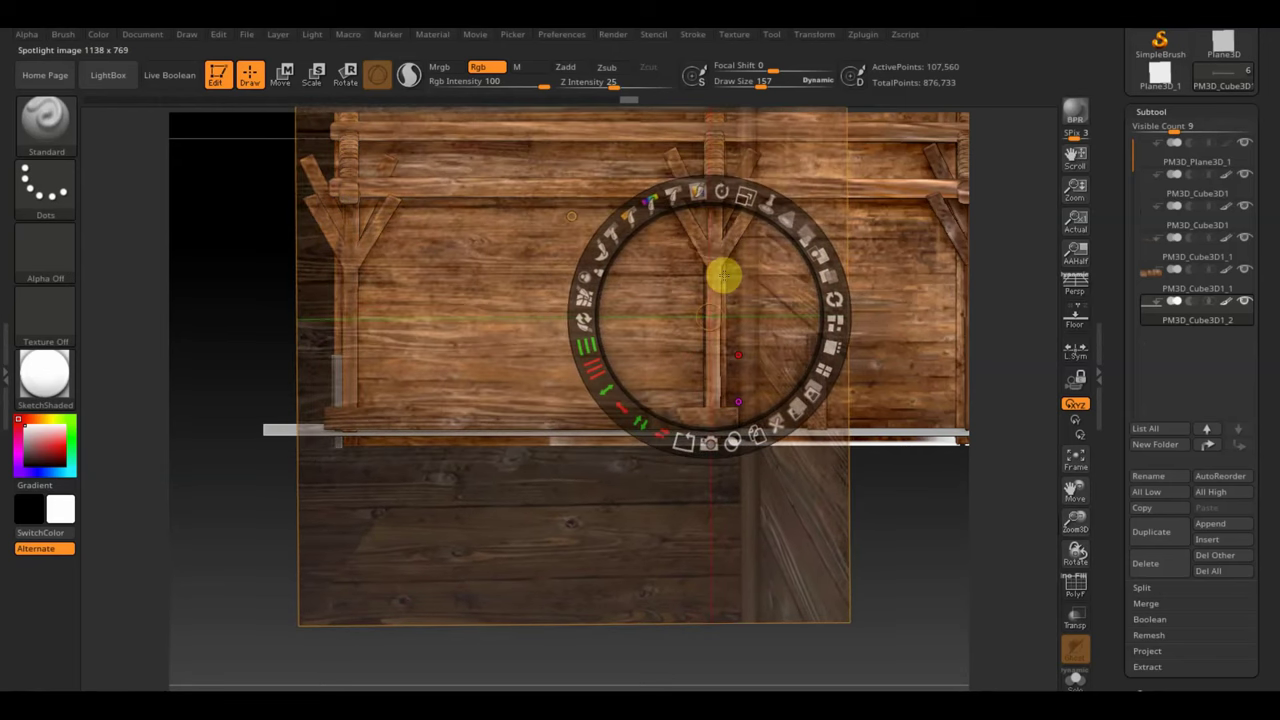
key(z)
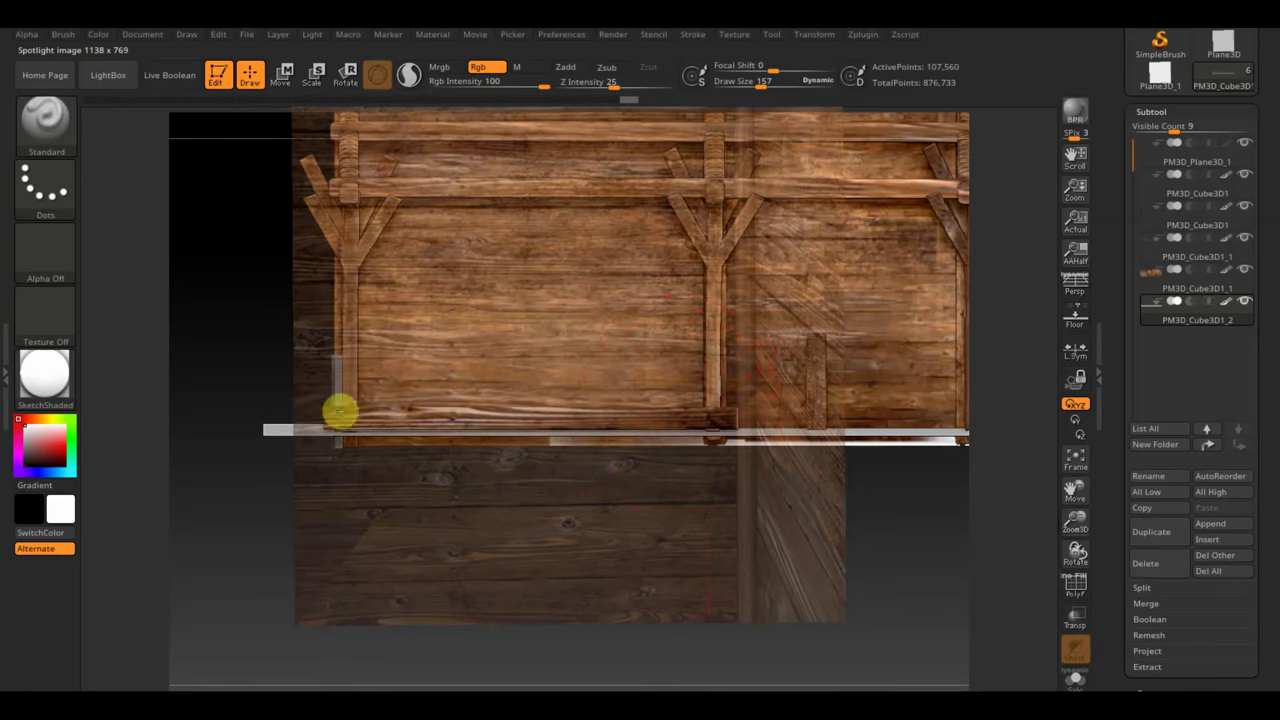
key(shift+z)
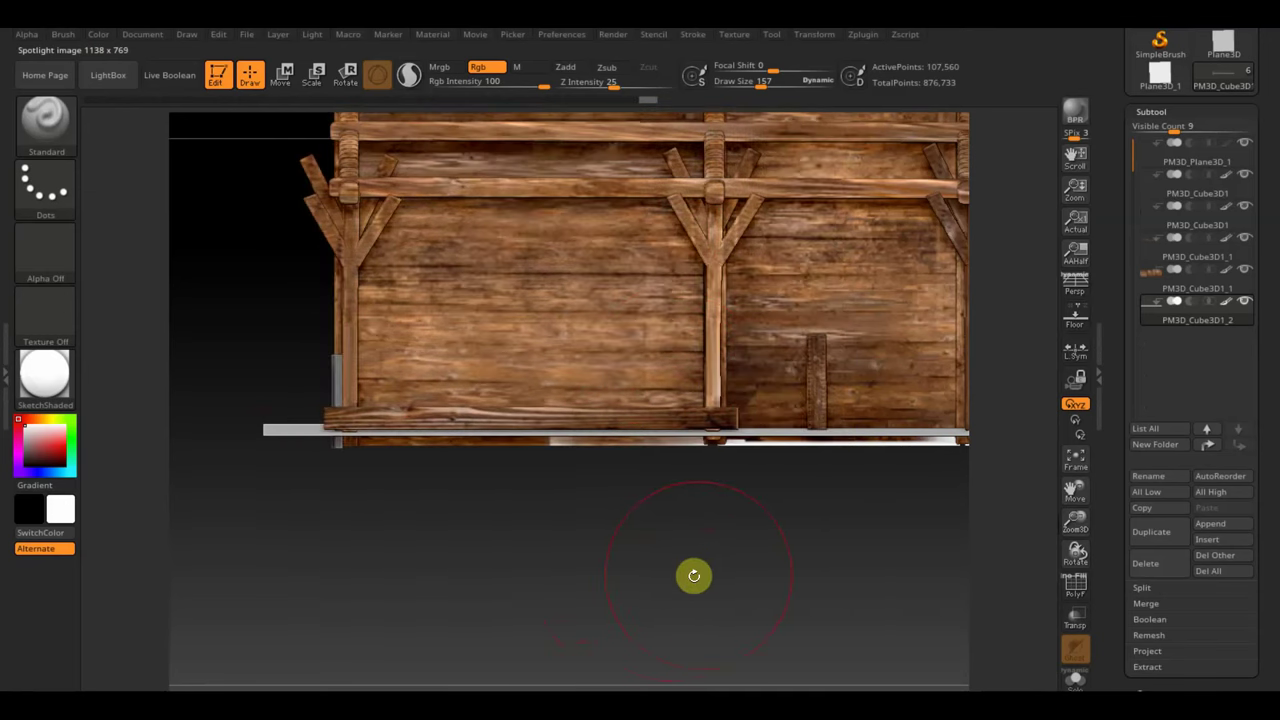
key(shift+z)
key(shift+z)
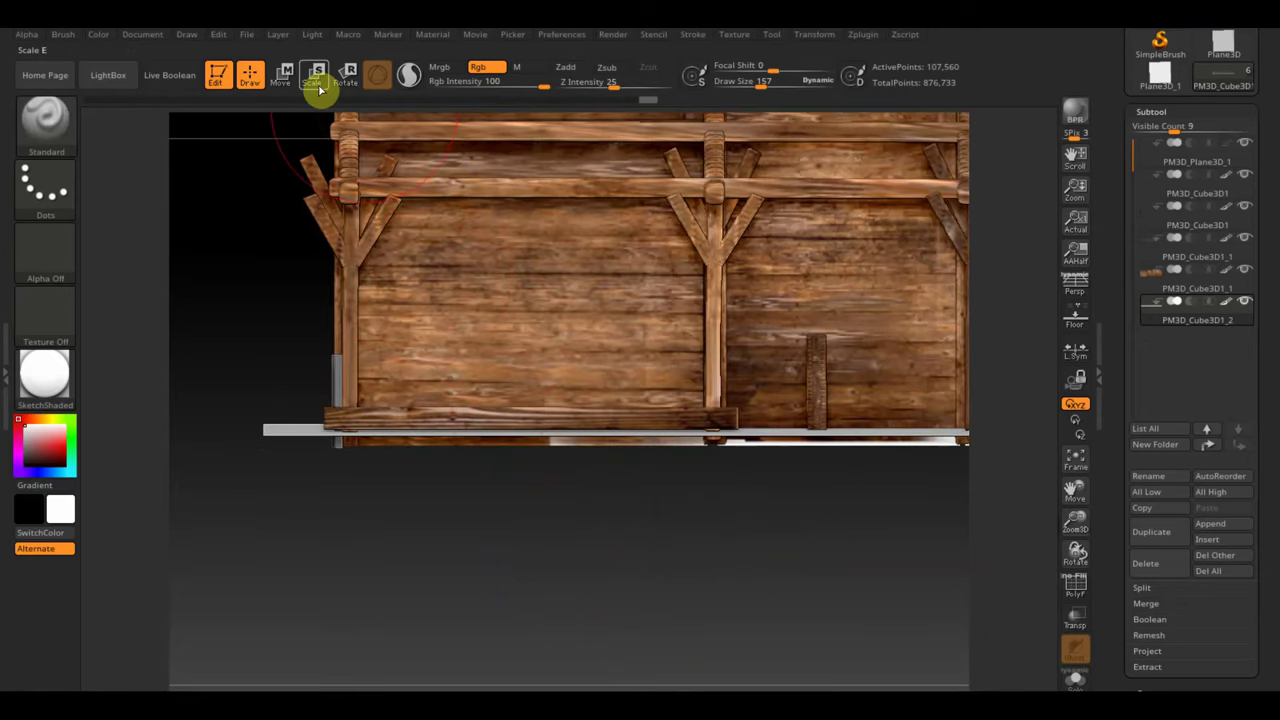
Step: Duplicate a plank upward with the Transpose gizmo and move the wood photo down over the wall
click(281, 73)
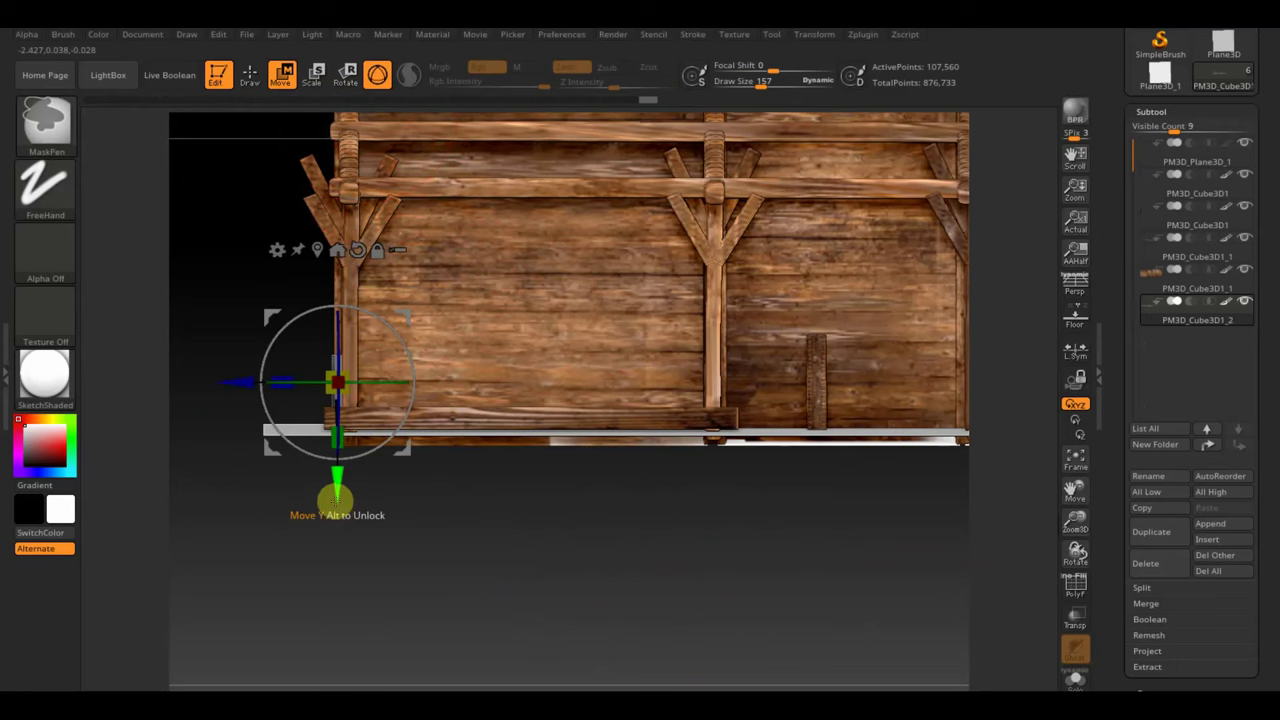
ctrl+drag(336, 500, 337, 466)
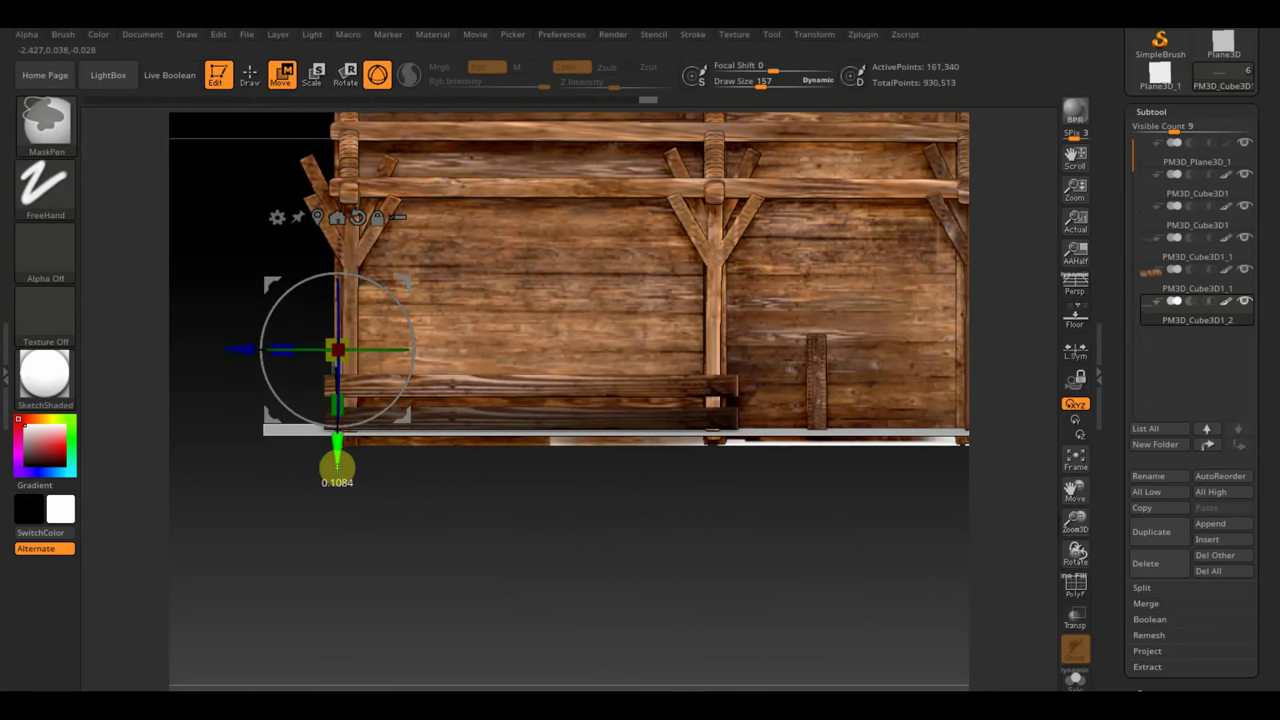
ctrl+drag(337, 466, 337, 460)
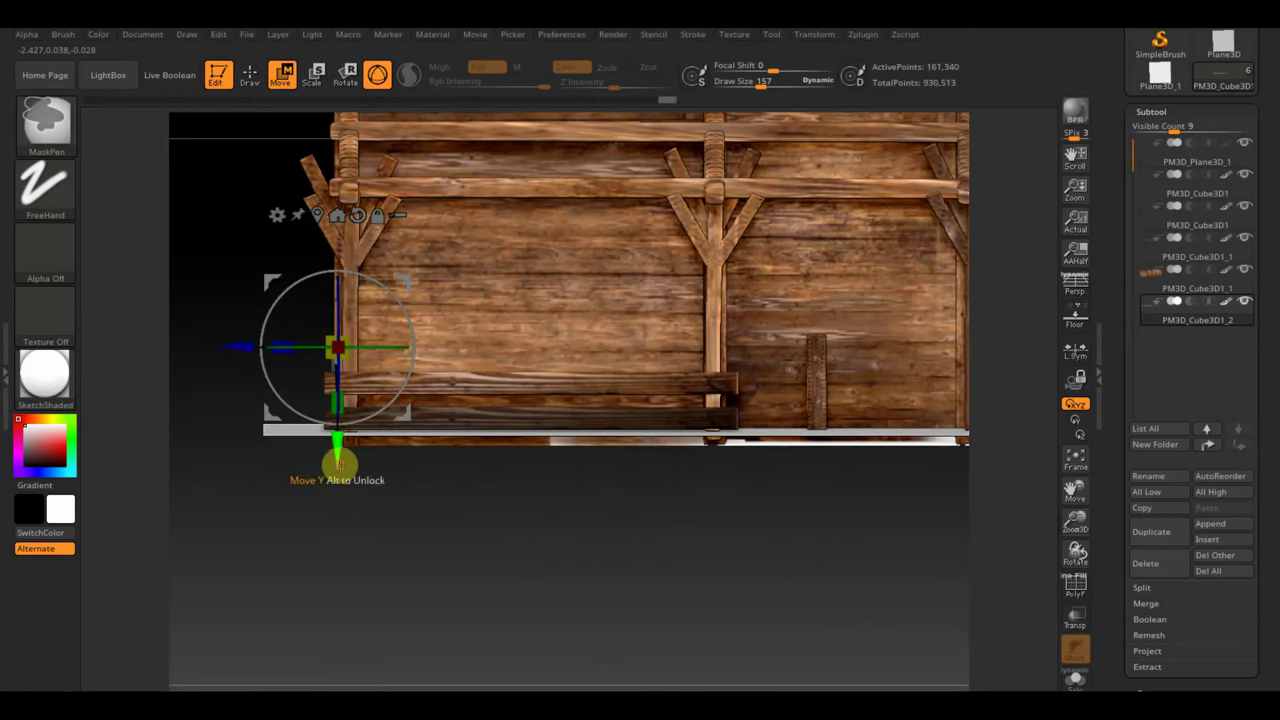
key(shift+z)
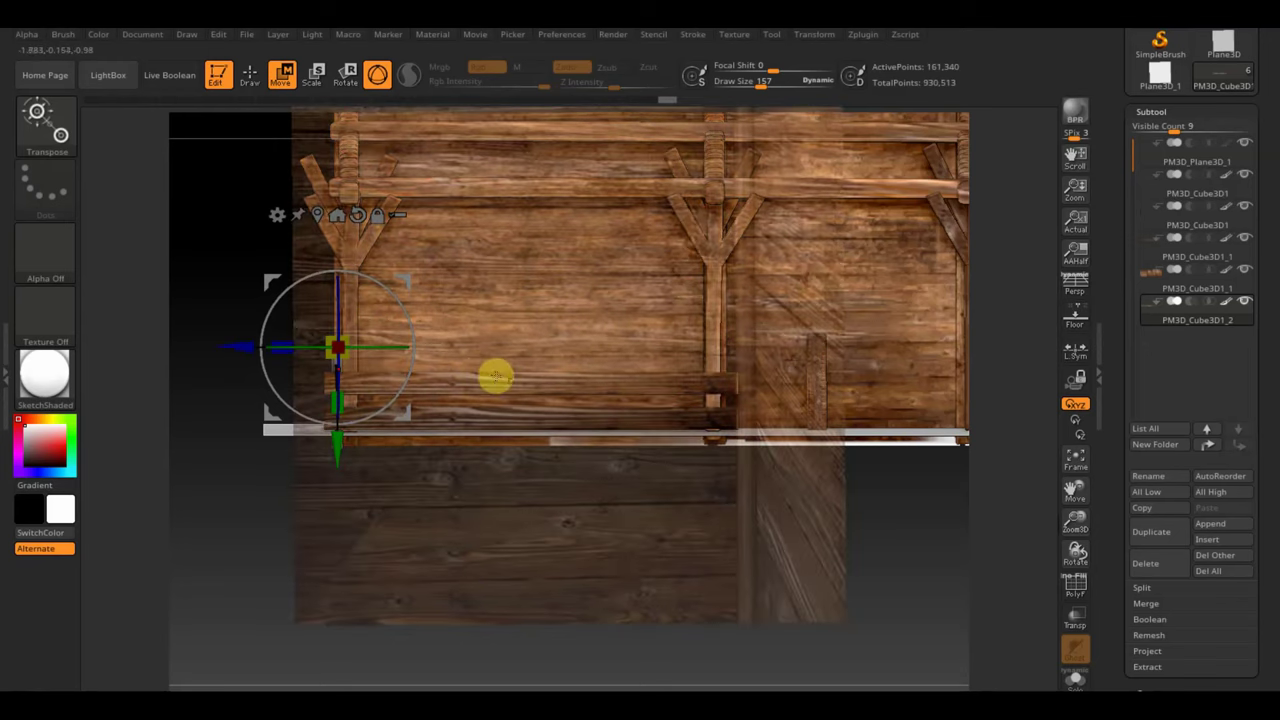
key(z)
drag(691, 311, 677, 406)
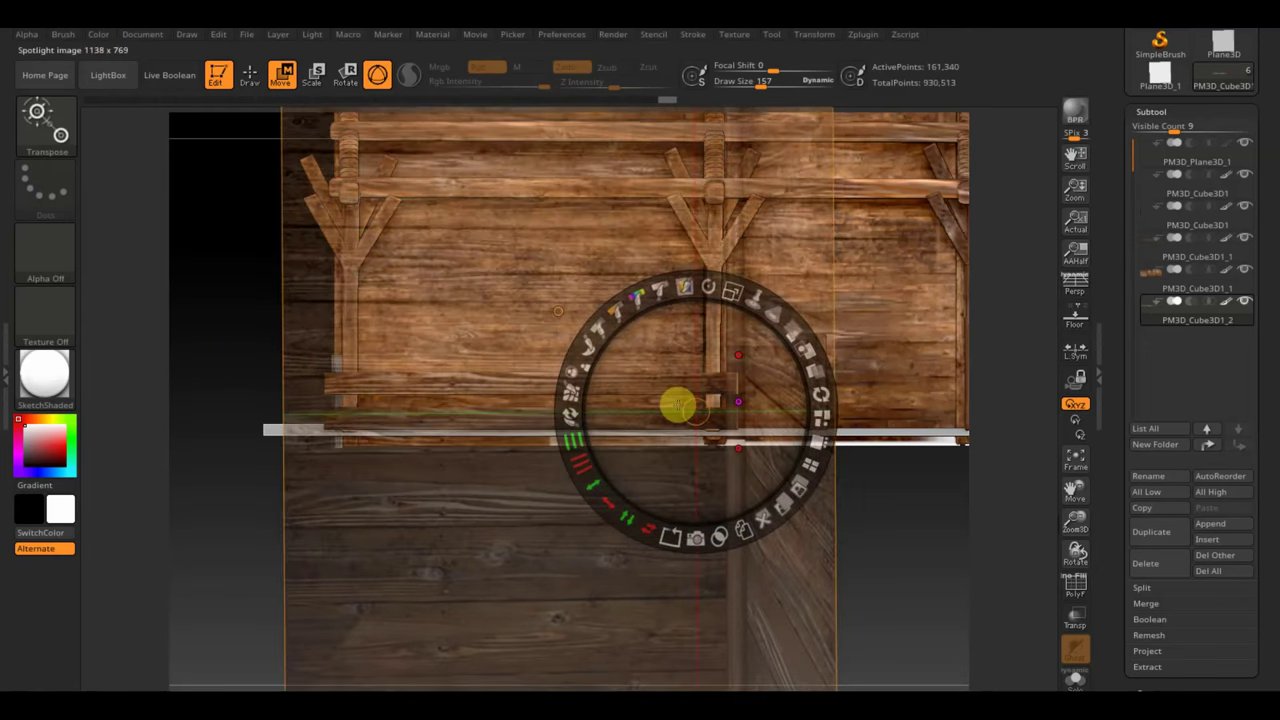
key(z)
key(z)
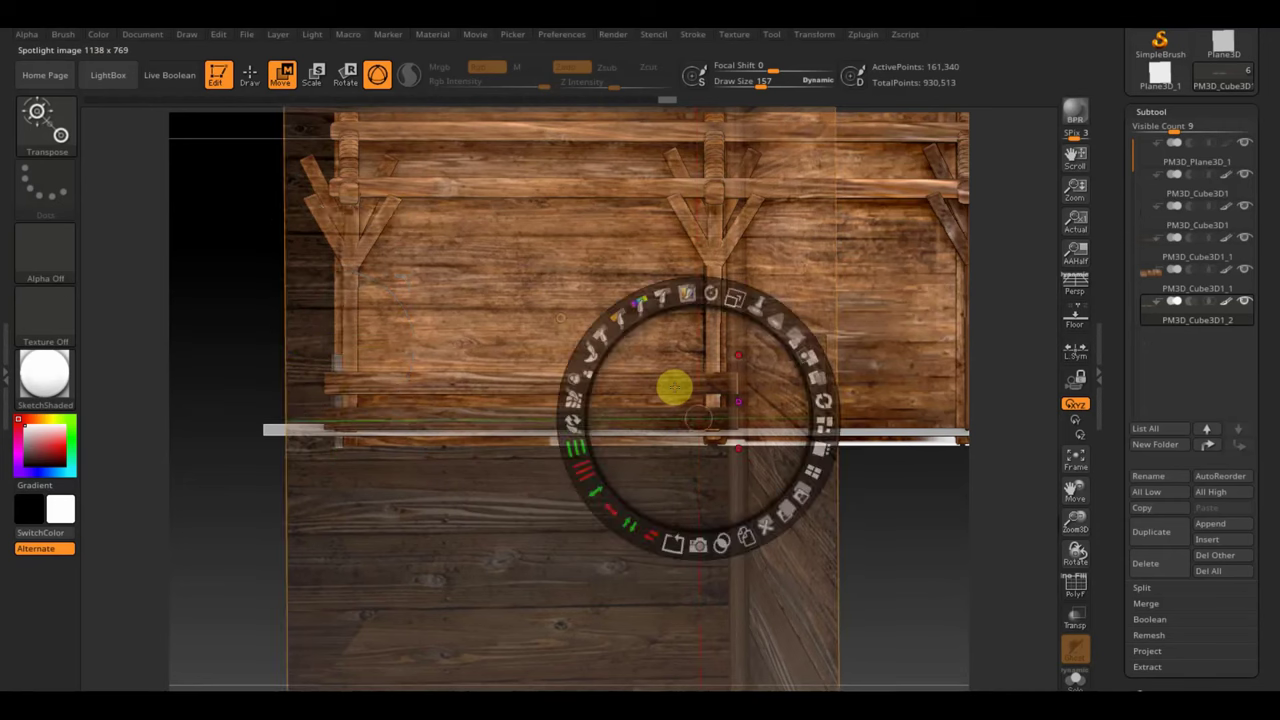
key(z)
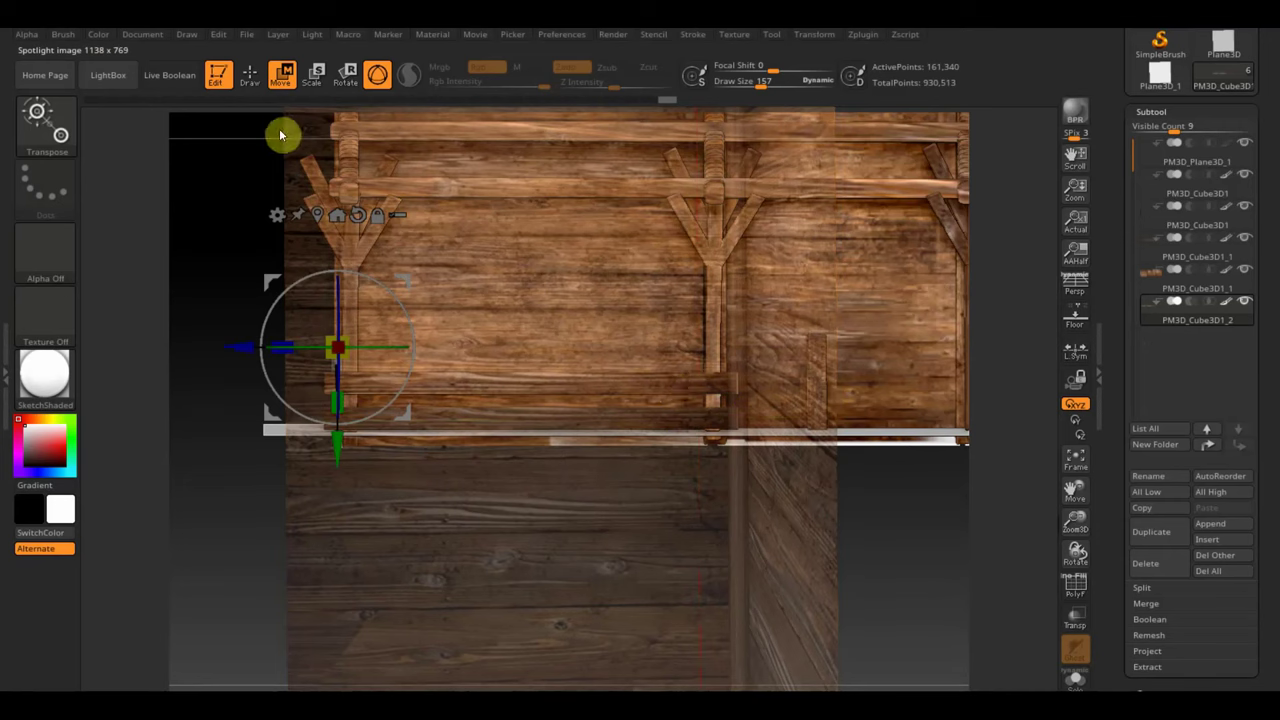
Step: Paint the wood texture along the lower plank, nudging the photo and checking the result
click(251, 75)
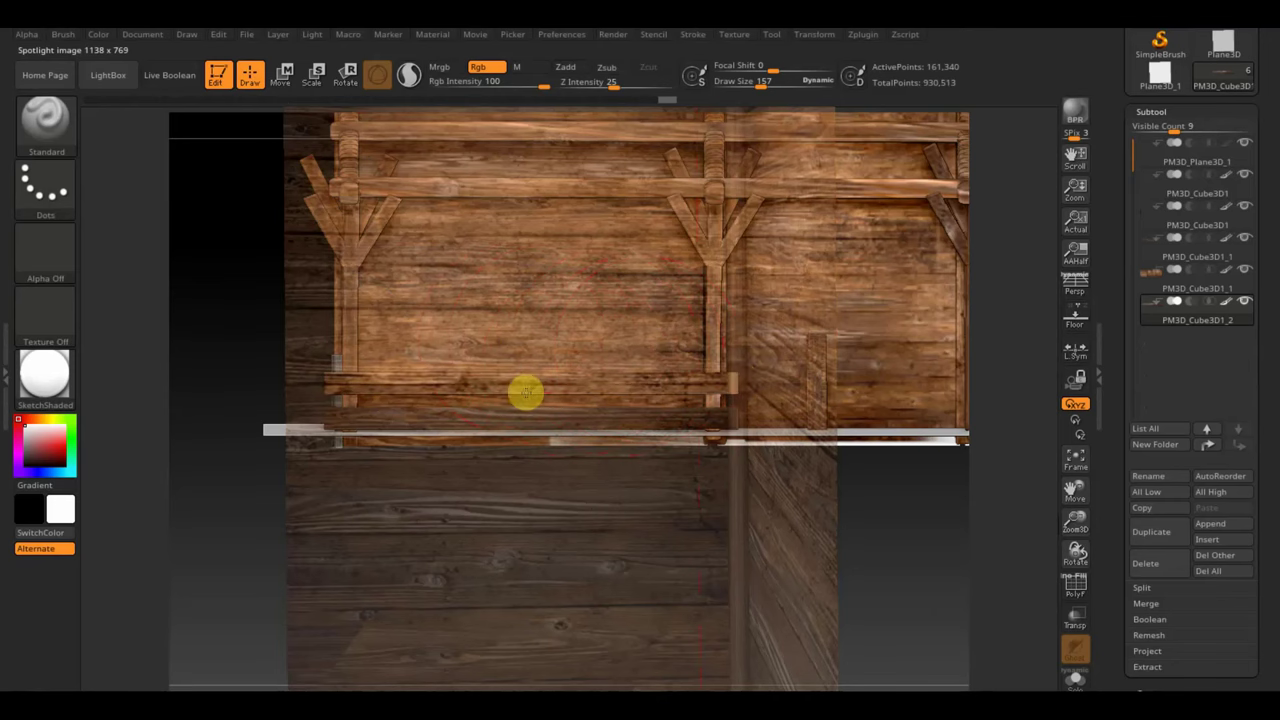
drag(525, 393, 314, 377)
key(shift+z)
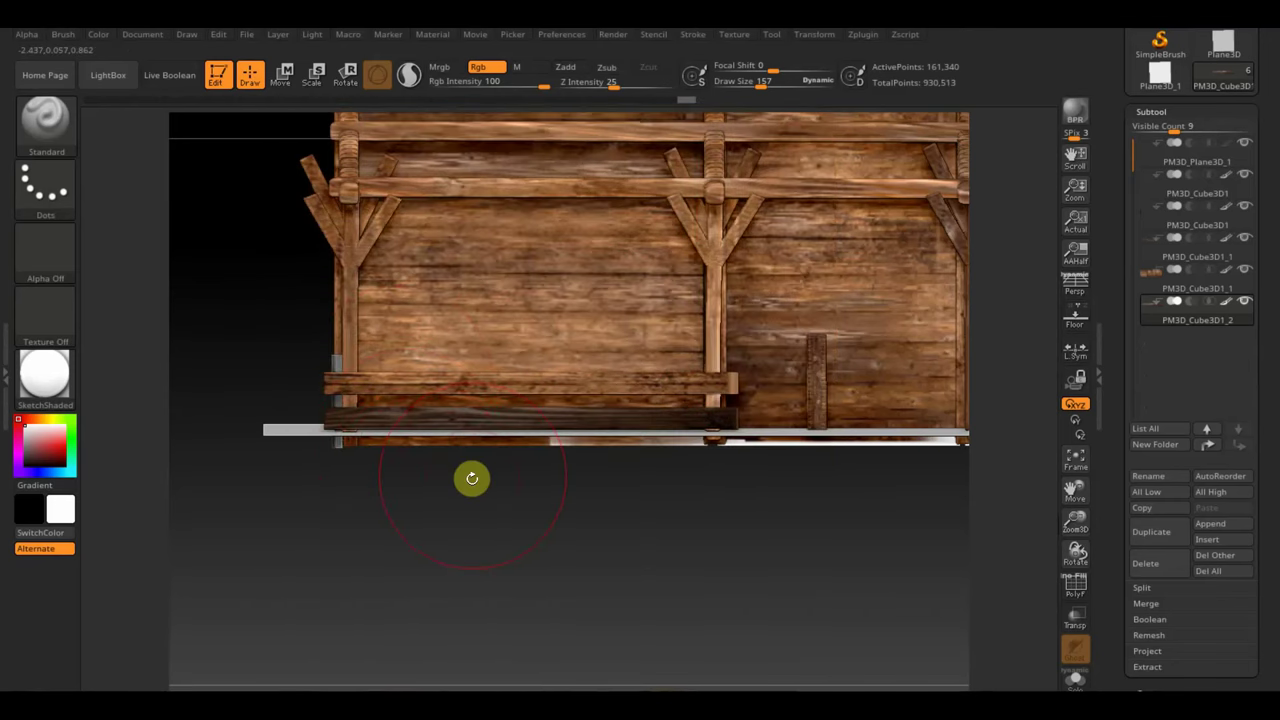
key(shift+z)
key(z)
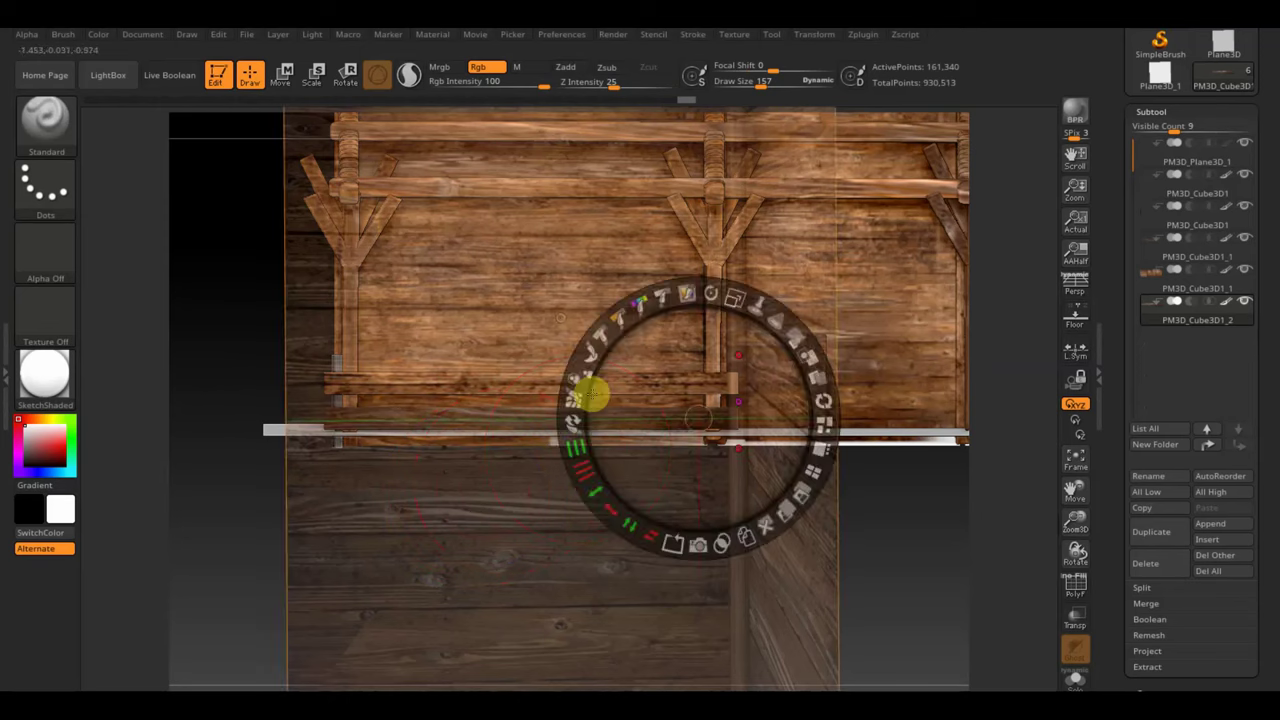
drag(623, 400, 640, 400)
key(z)
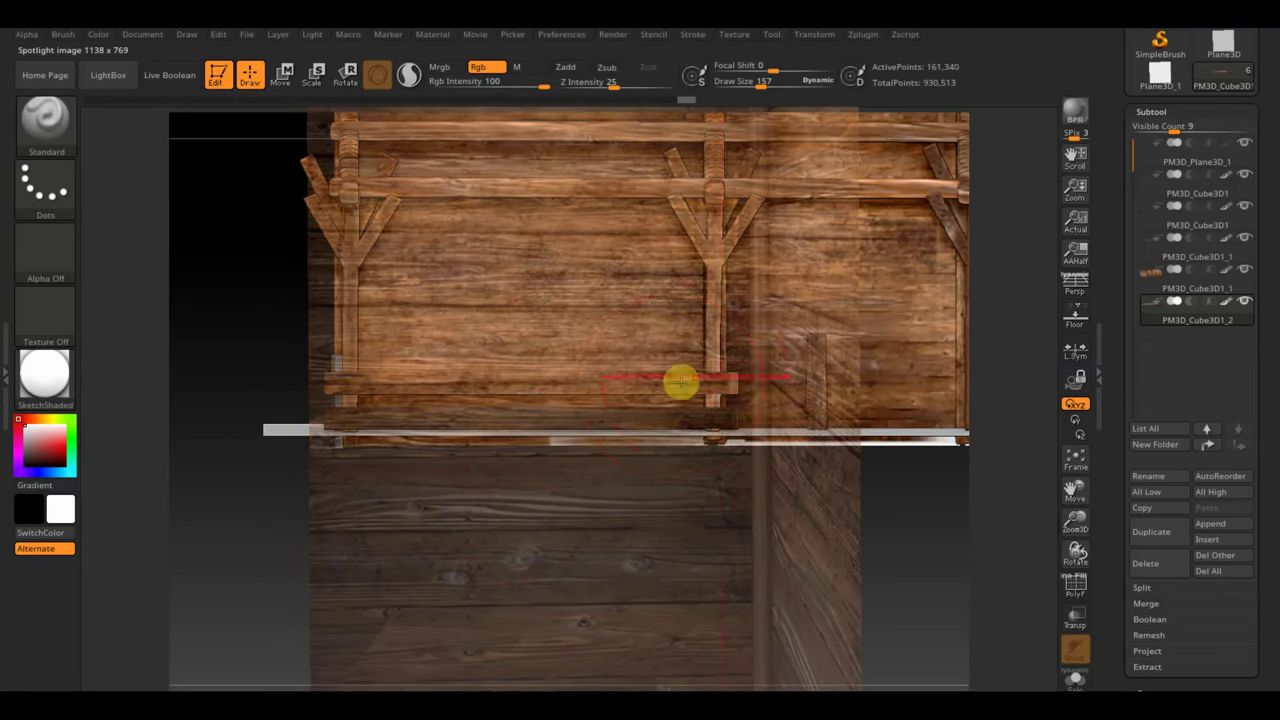
drag(713, 384, 349, 382)
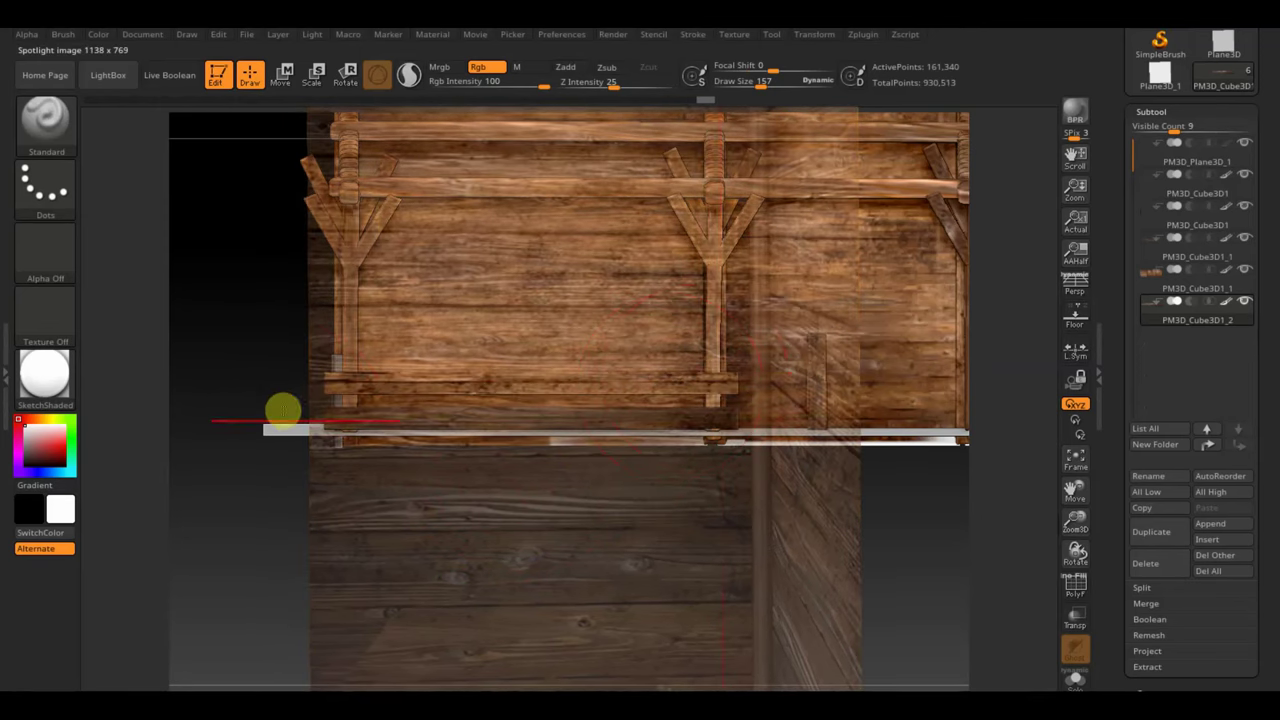
key(shift+z)
Step: Duplicate another plank above the rail and nudge it into place
key(ctrl)
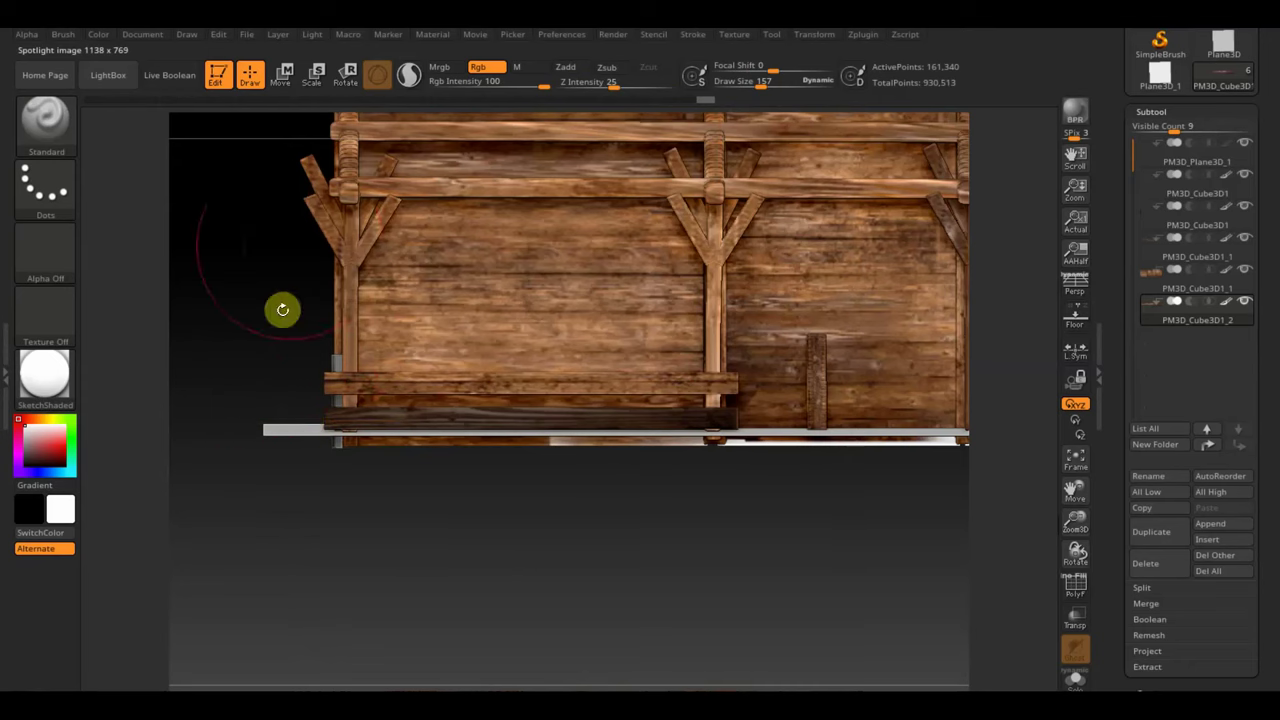
click(280, 74)
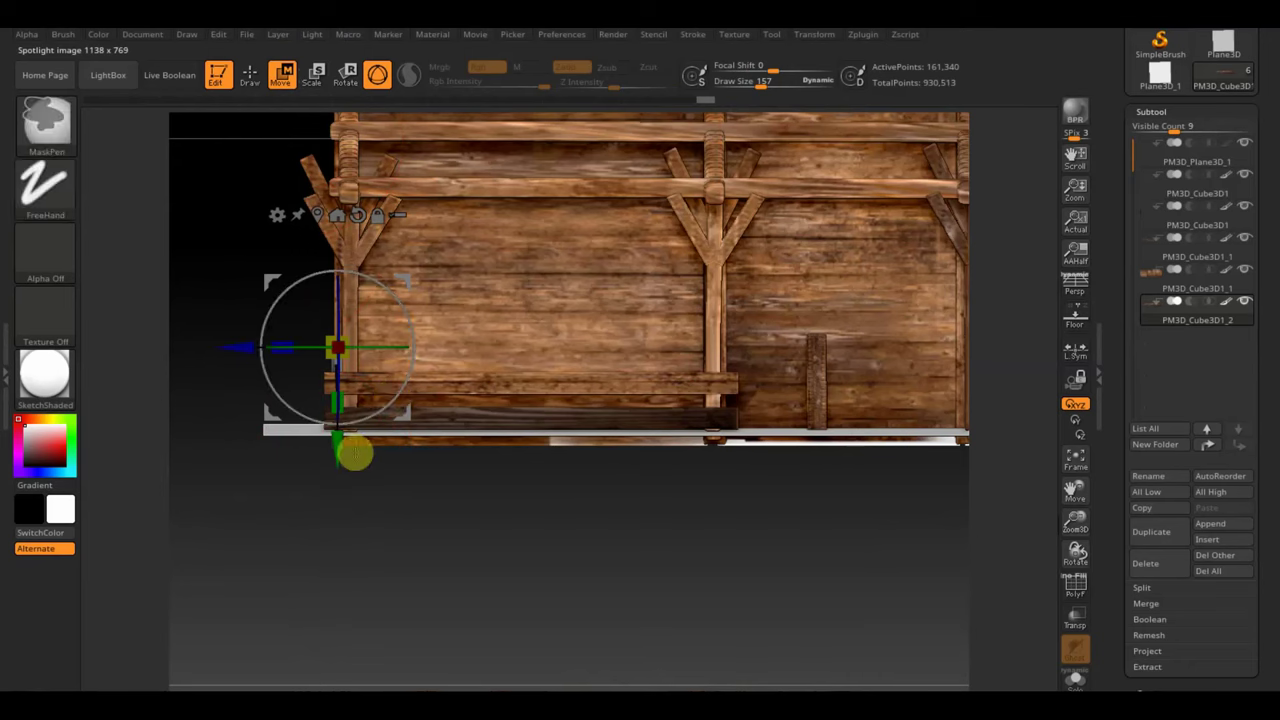
drag(337, 455, 337, 420)
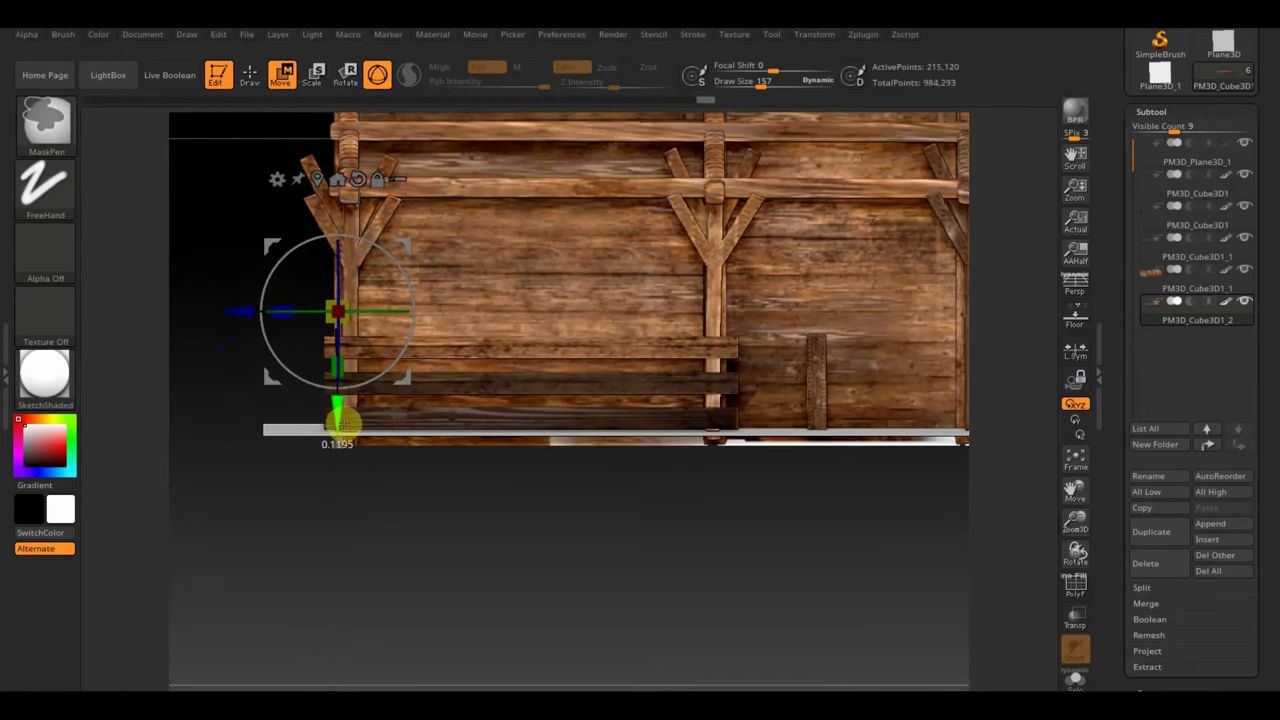
drag(337, 420, 337, 423)
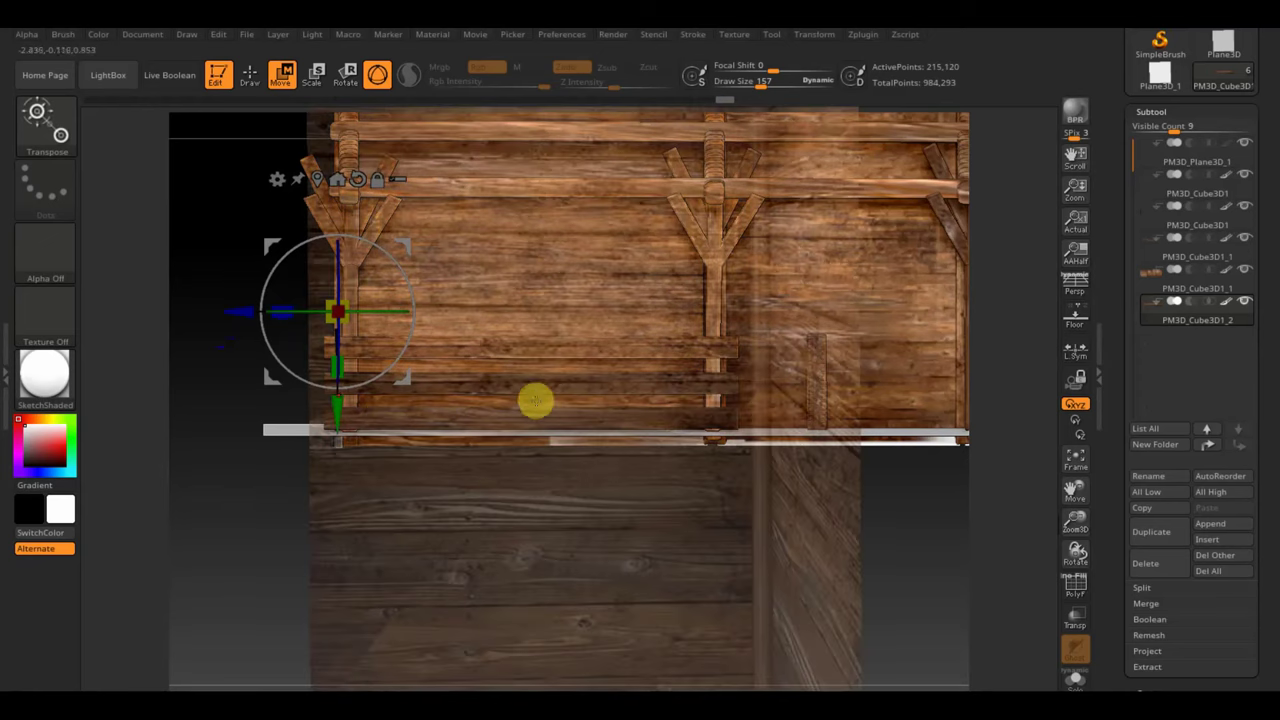
Step: Position the wood photo over the new plank and paint it with wood texture
click(253, 77)
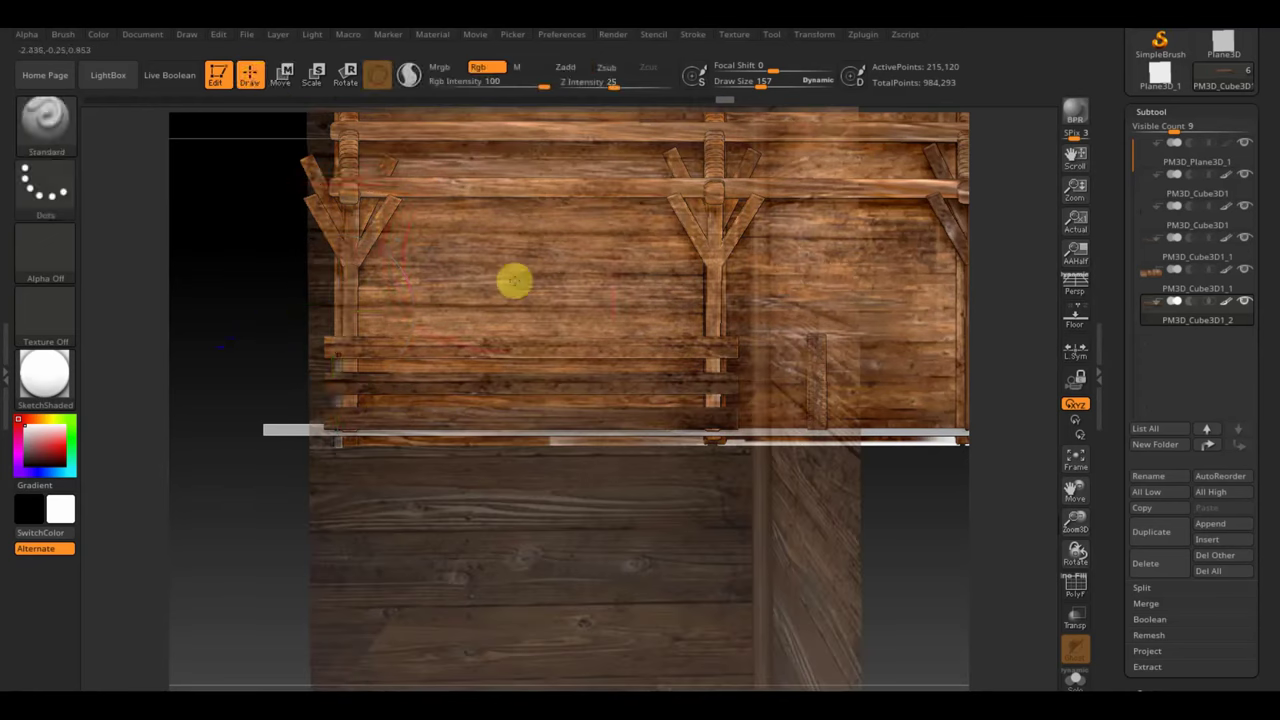
key(shift+z)
drag(623, 337, 679, 443)
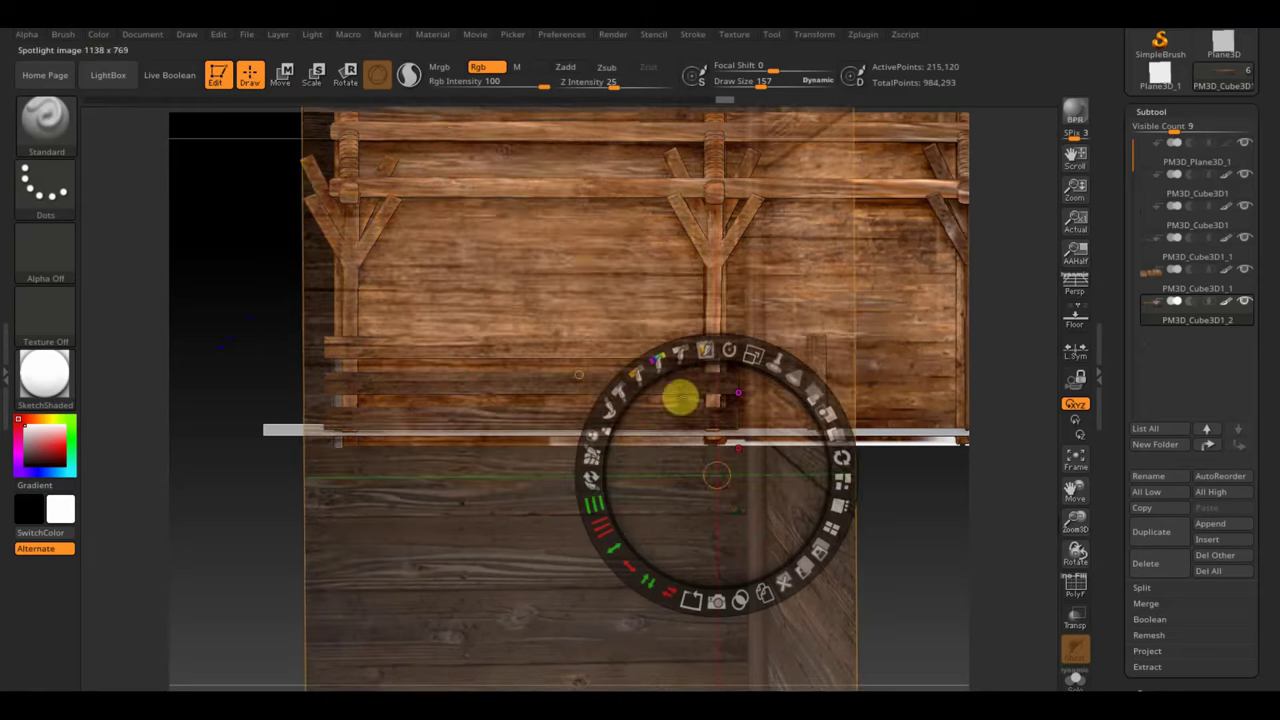
key(z)
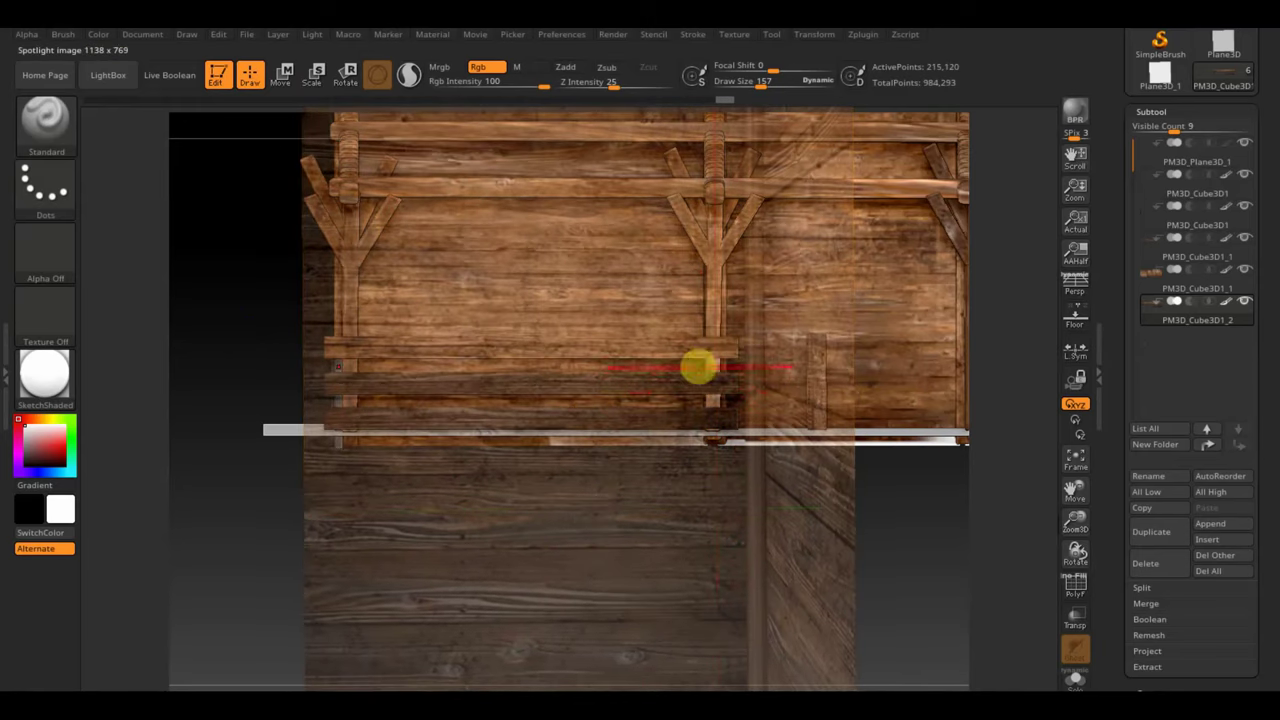
drag(705, 355, 286, 373)
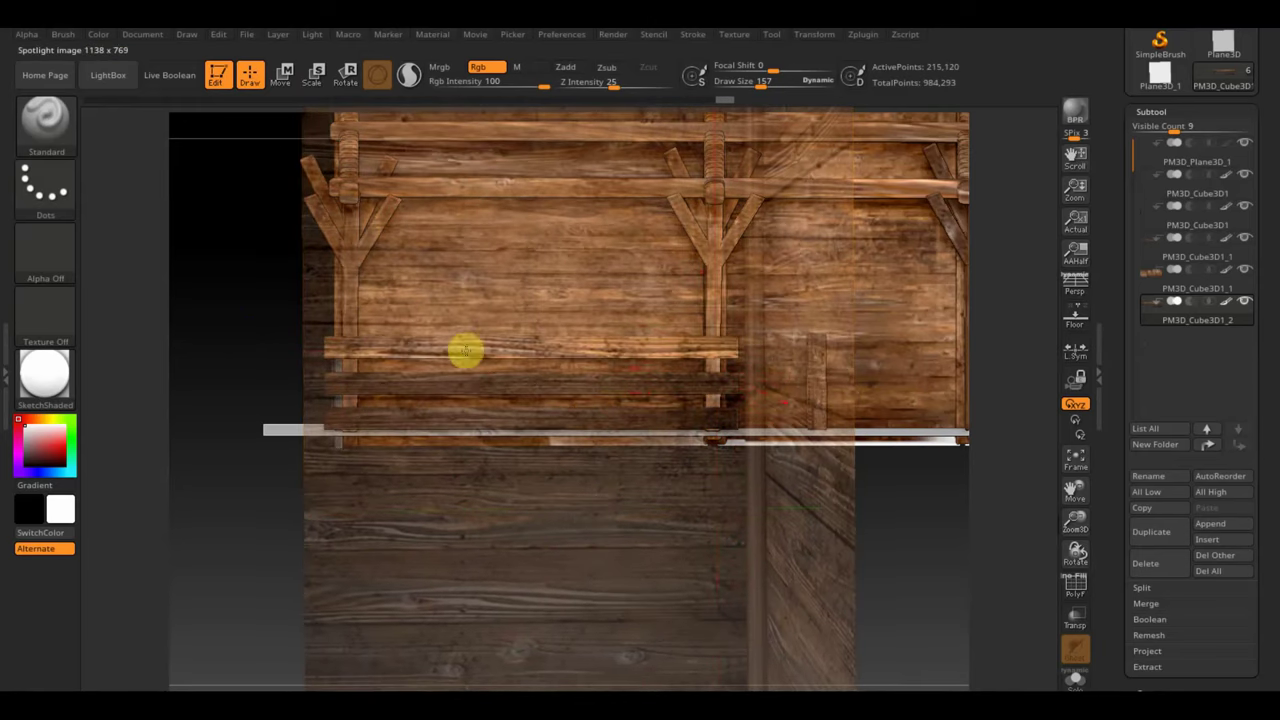
key(shift+z)
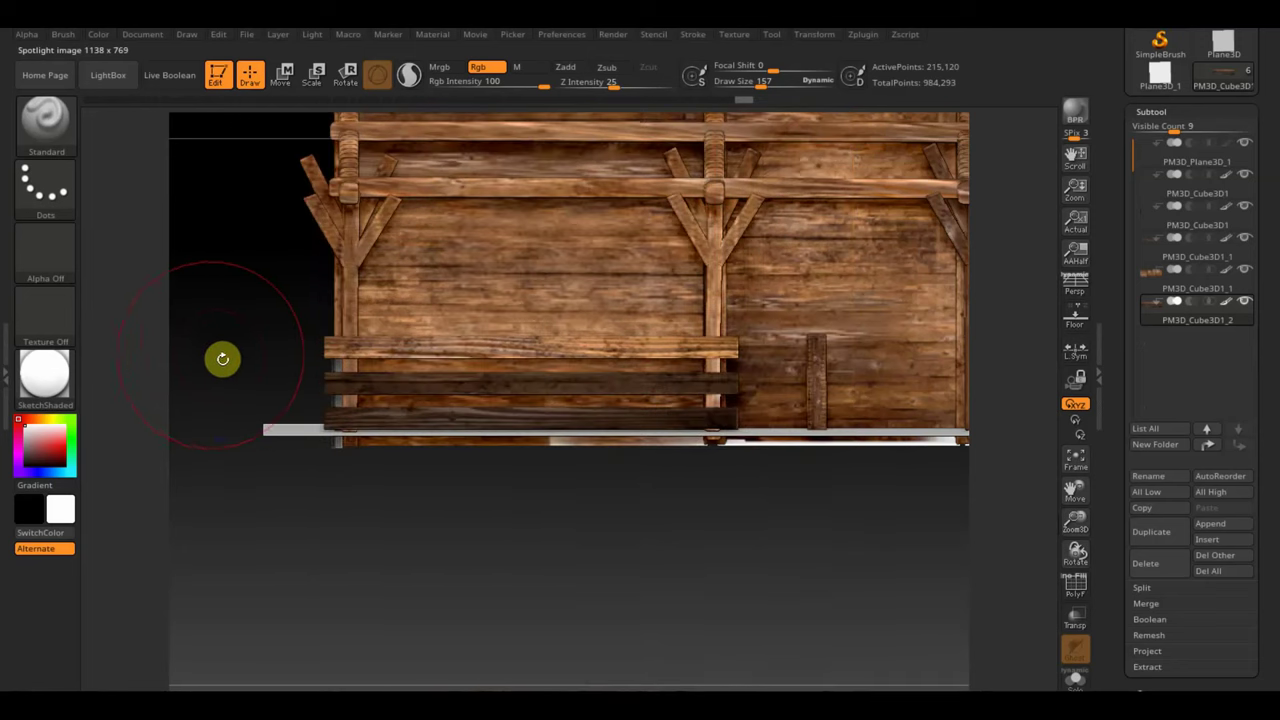
key(ctrl+z)
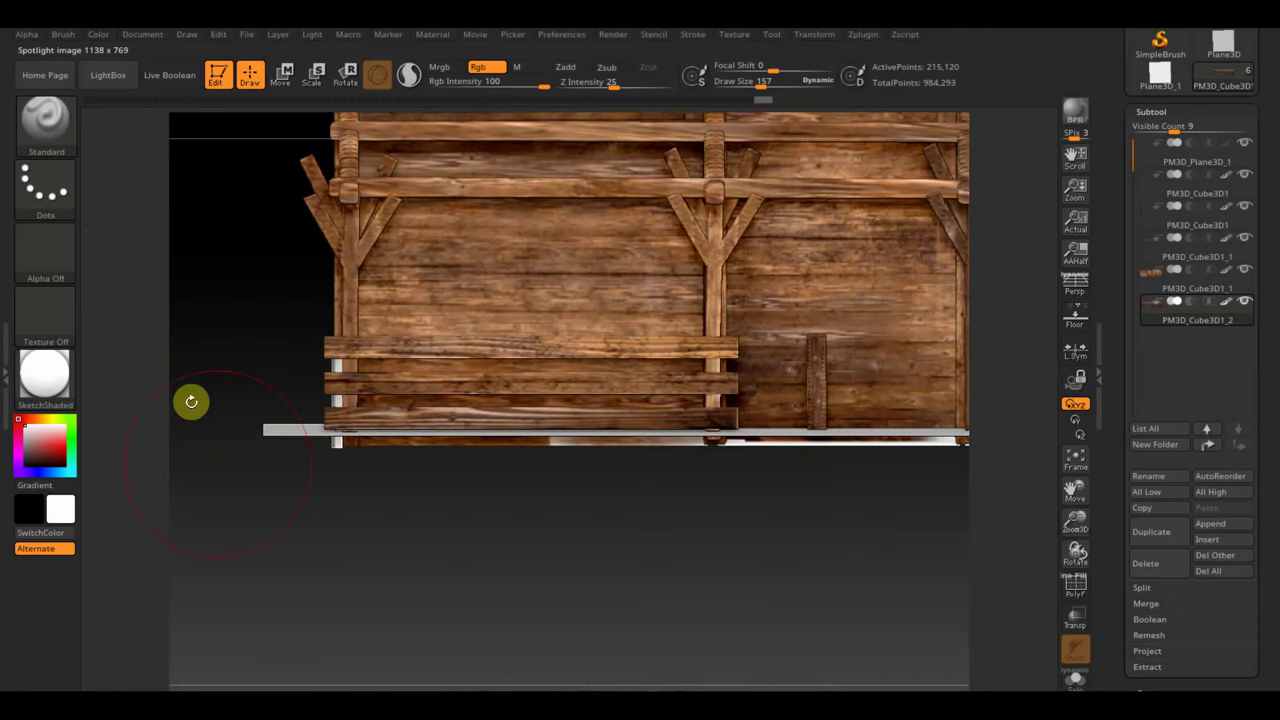
drag(311, 538, 506, 600)
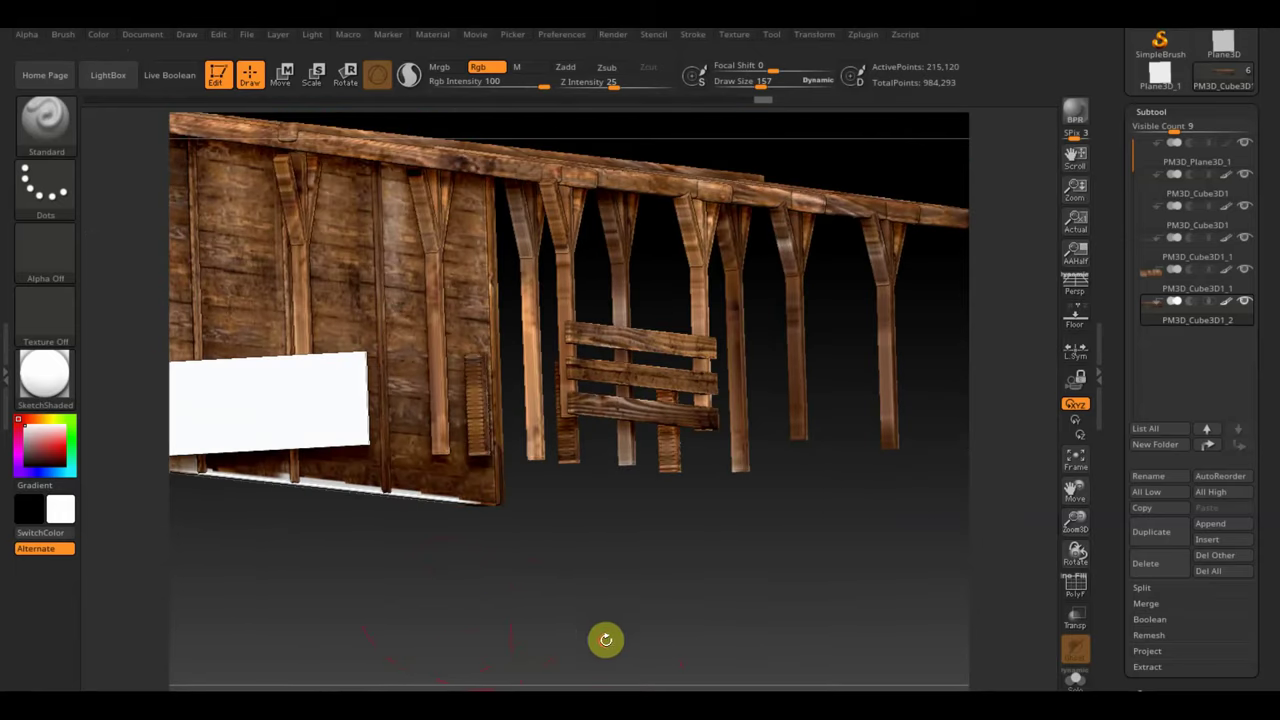
Step: Orbit to a flat side view of the sign panel and clear its mask
mouse_move(605, 639)
mouse_down()
mouse_move(577, 574)
mouse_move(617, 603)
mouse_up()
drag(769, 509, 748, 534)
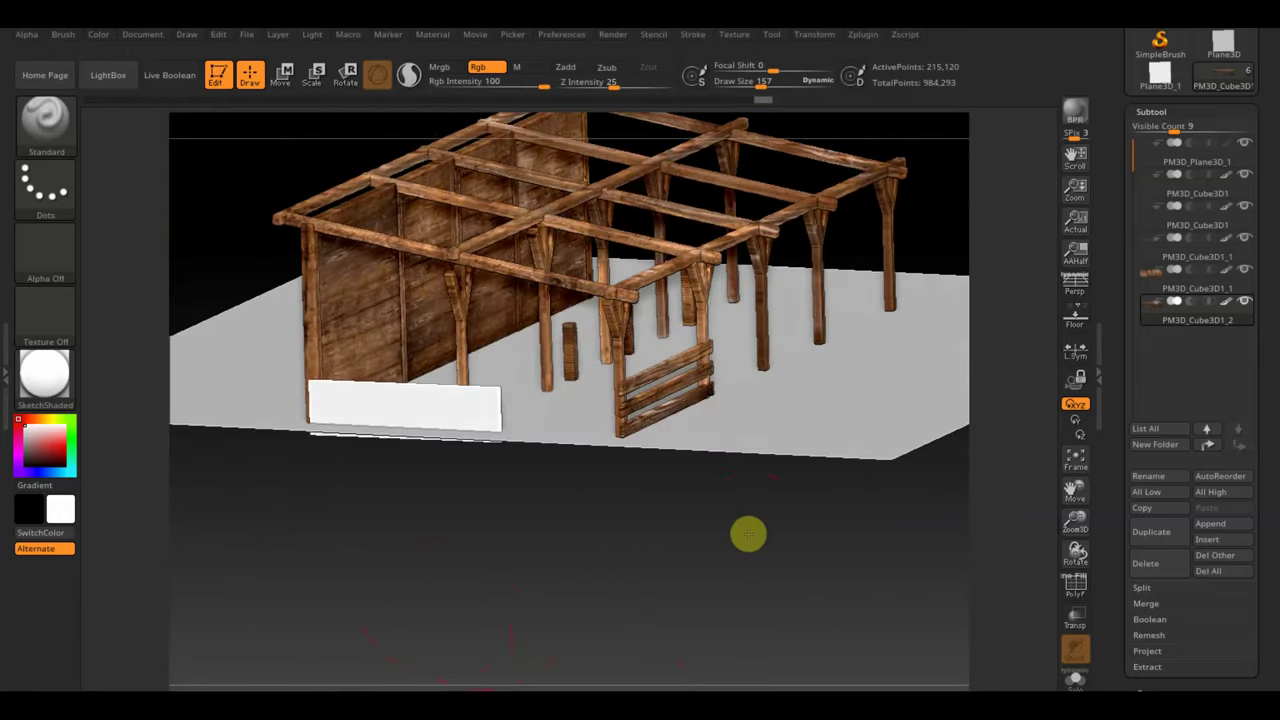
drag(663, 543, 683, 550)
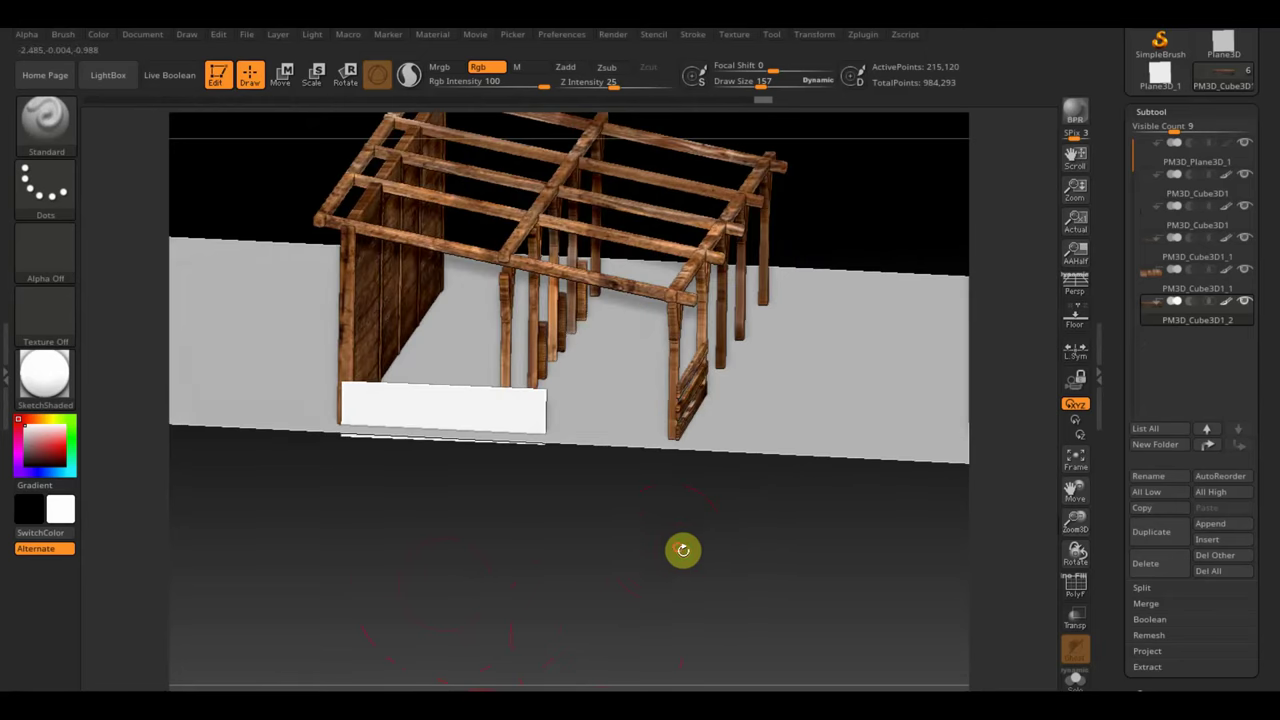
mouse_move(610, 526)
shift+mouse_down()
mouse_move(626, 540)
mouse_move(311, 323)
shift+mouse_up()
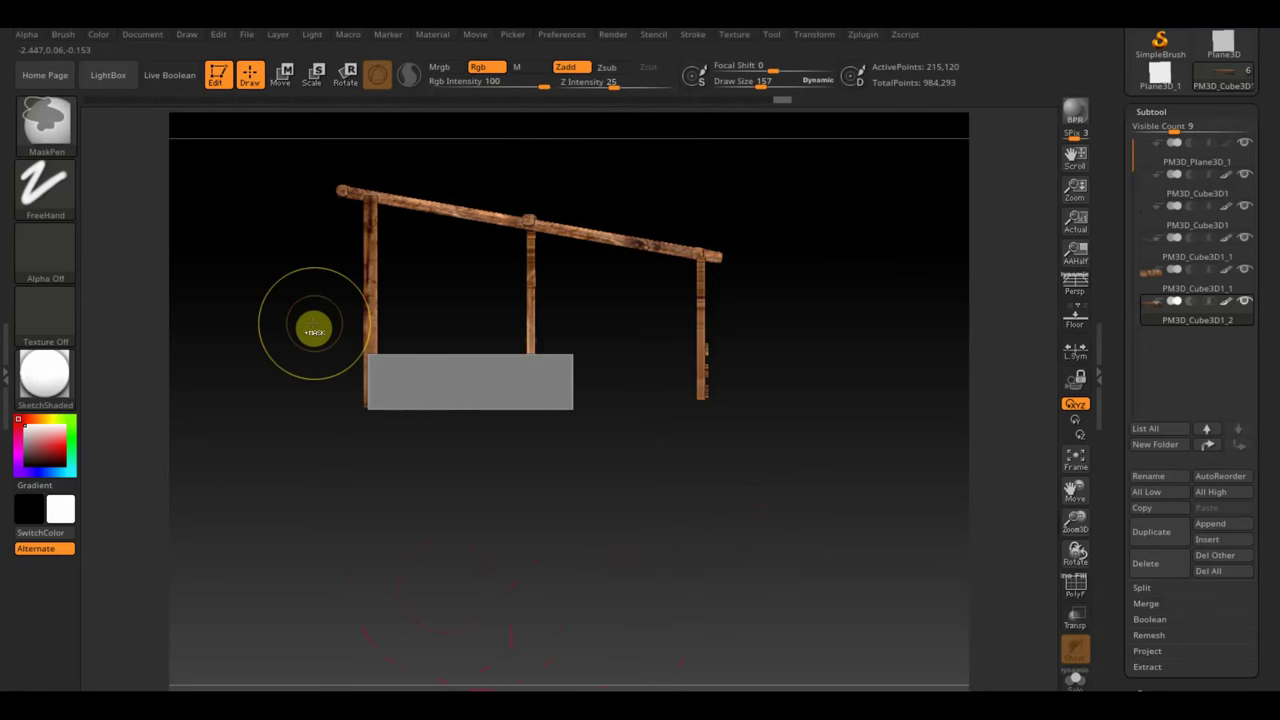
ctrl+click(313, 330)
Step: Trim away the white sign panel with TrimRect and run Del Hidden
key(ctrl+shift)
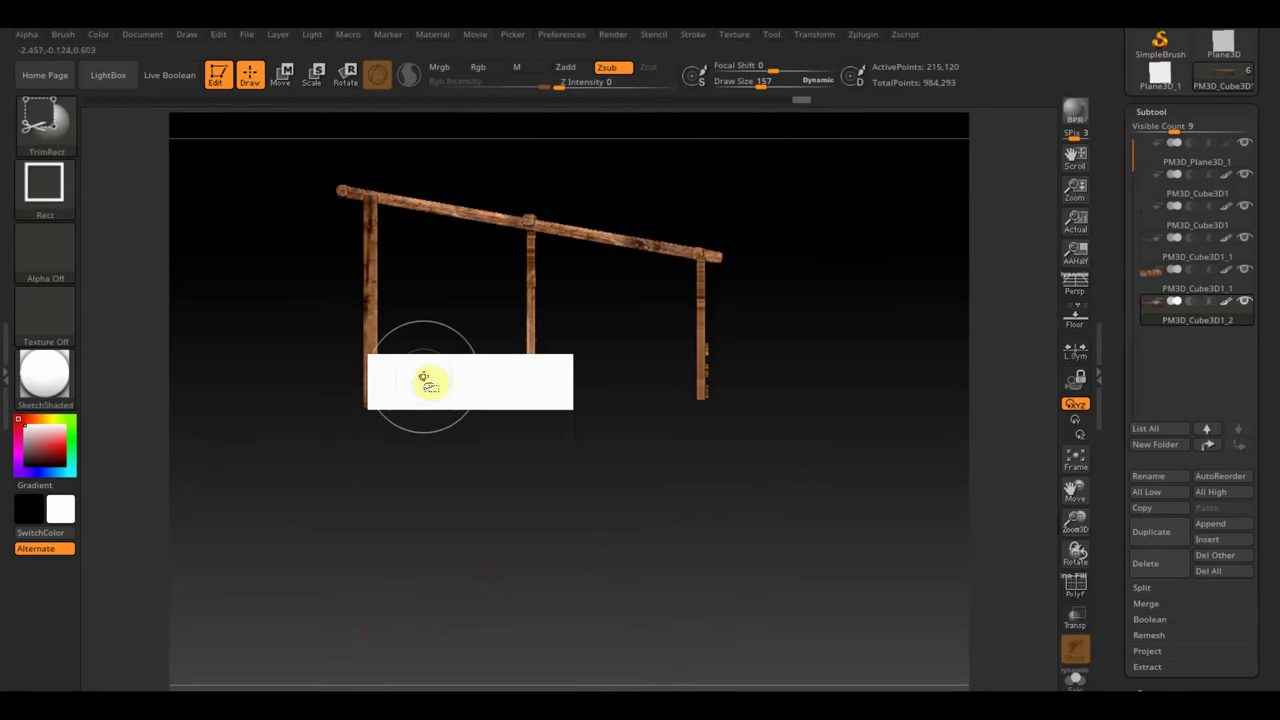
ctrl+shift+drag(425, 380, 428, 375)
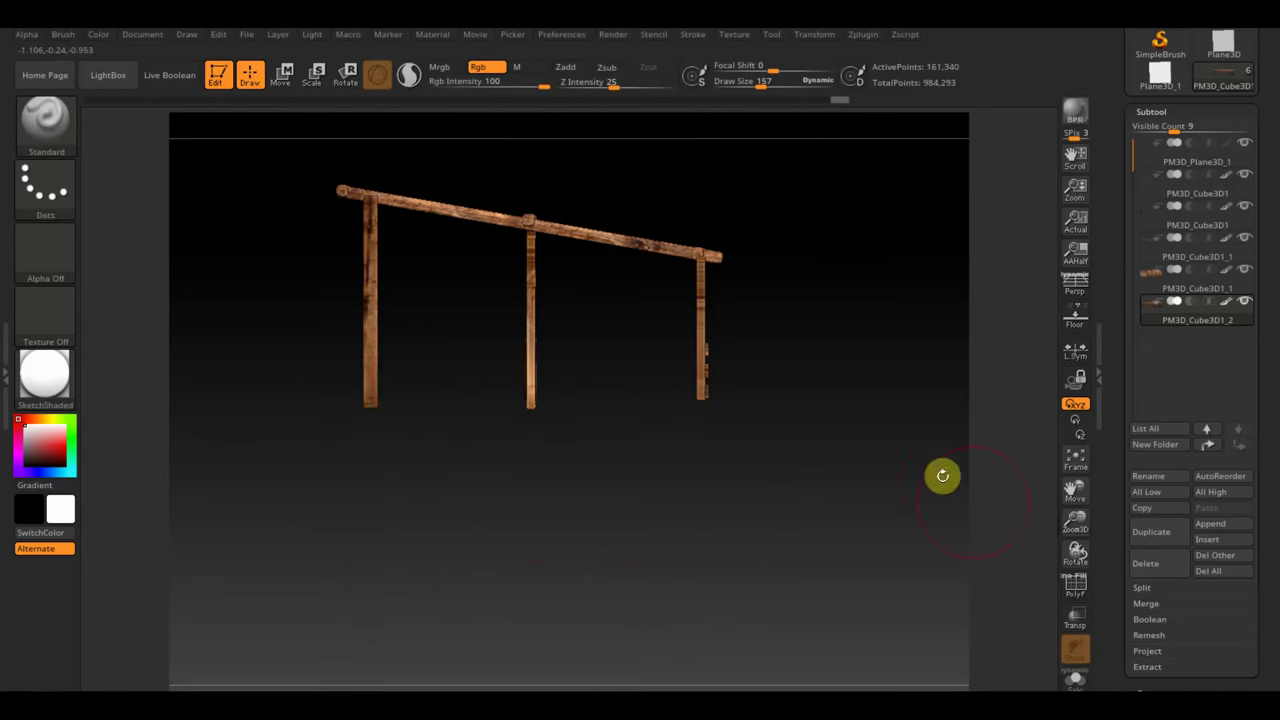
click(1160, 690)
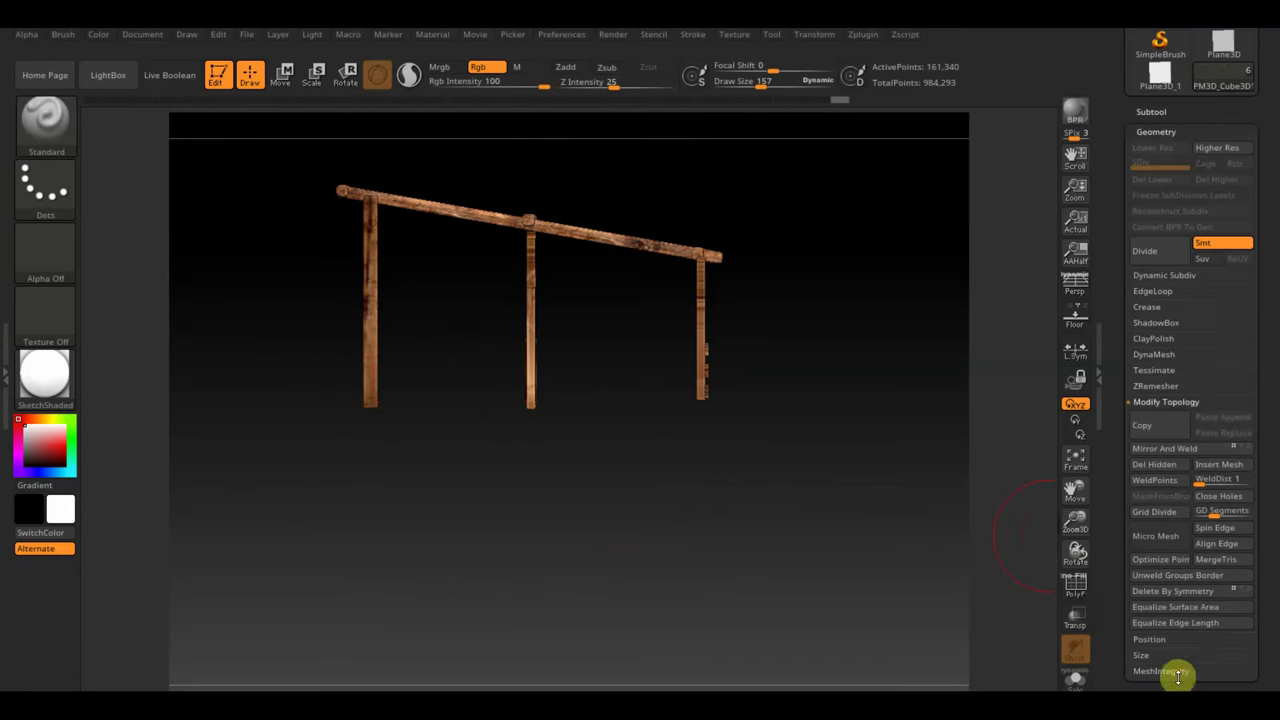
click(1155, 464)
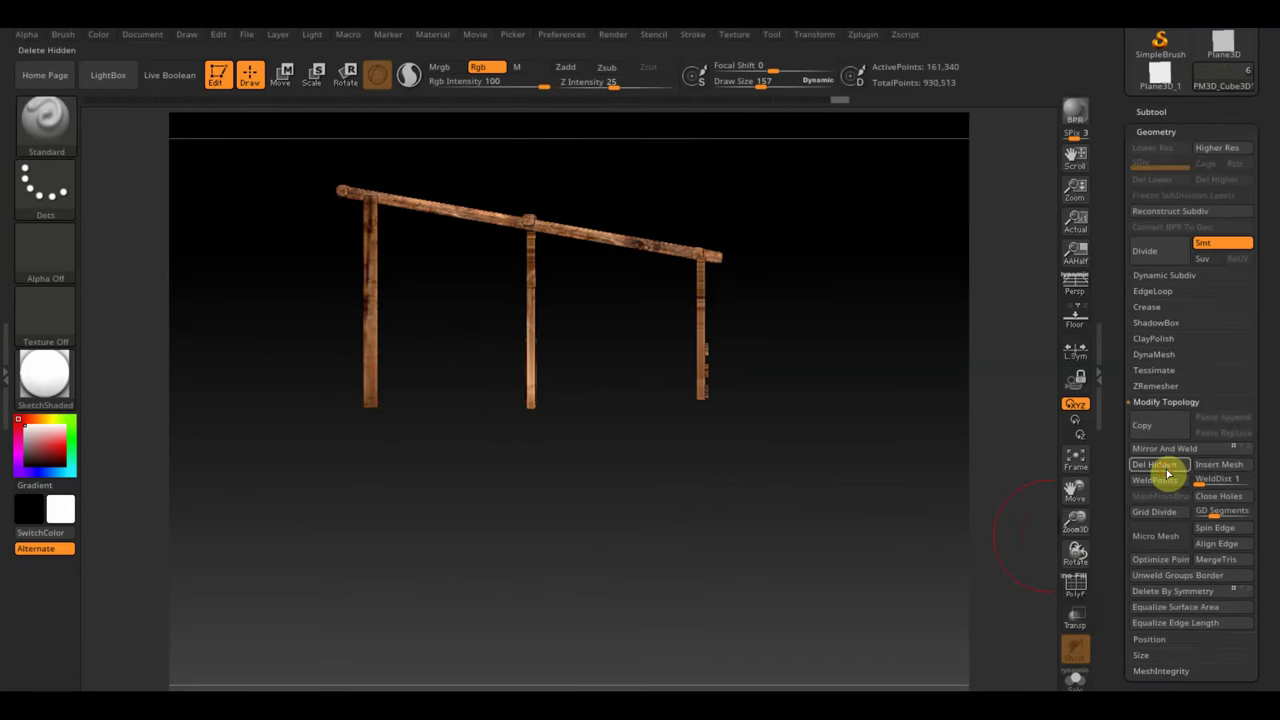
mouse_move(780, 403)
mouse_down()
mouse_move(764, 471)
mouse_move(841, 393)
mouse_up()
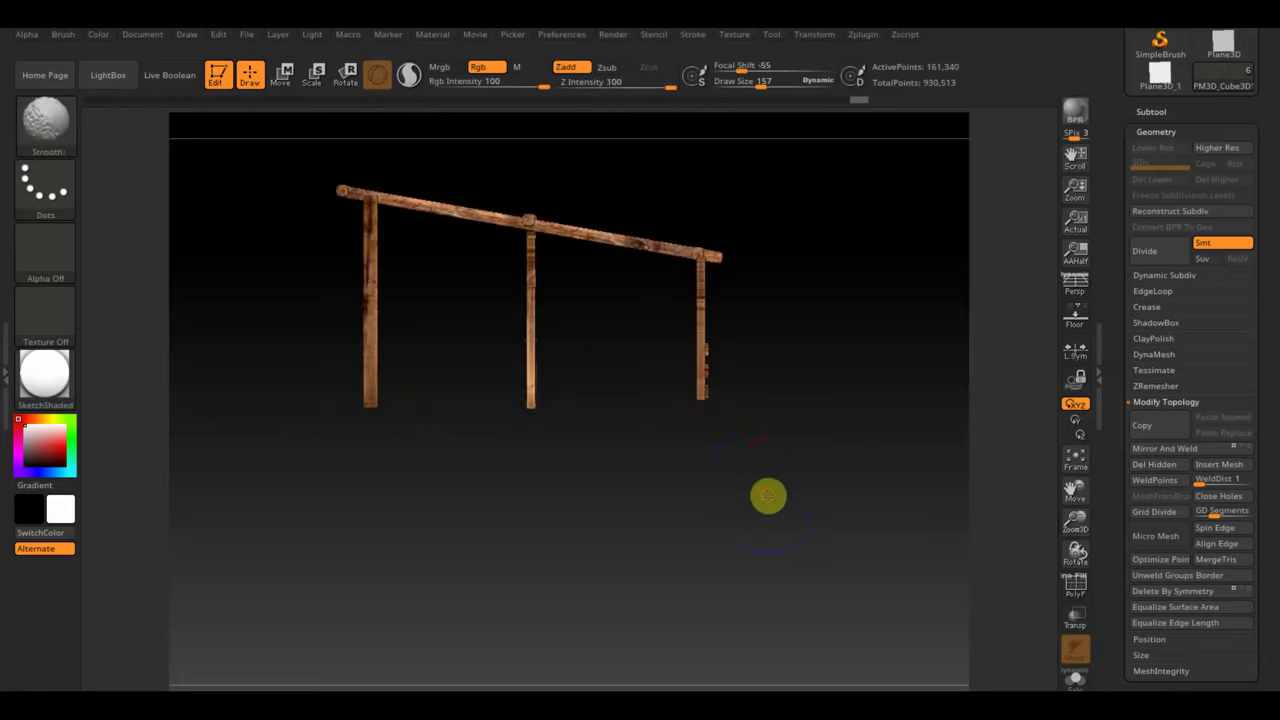
Step: Duplicate the fence bar and lay the copy horizontally along the frame's bottom edge
click(283, 74)
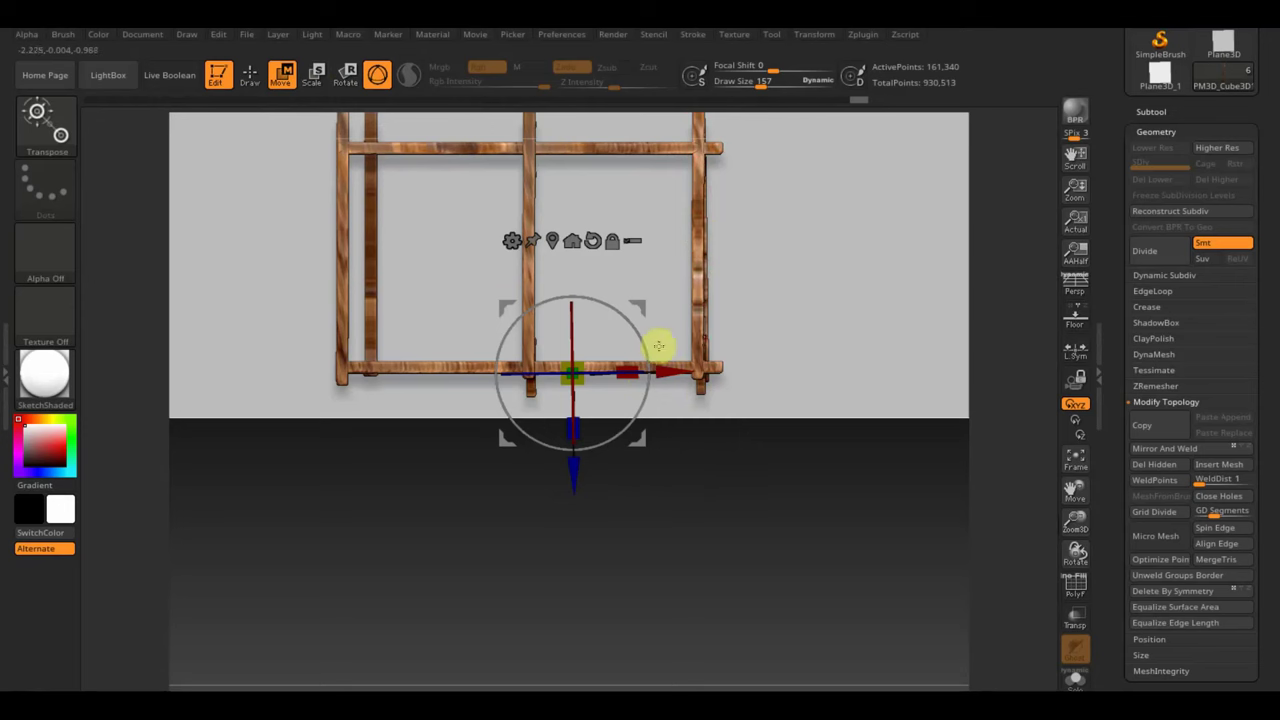
key(ctrl)
ctrl+drag(580, 470, 571, 509)
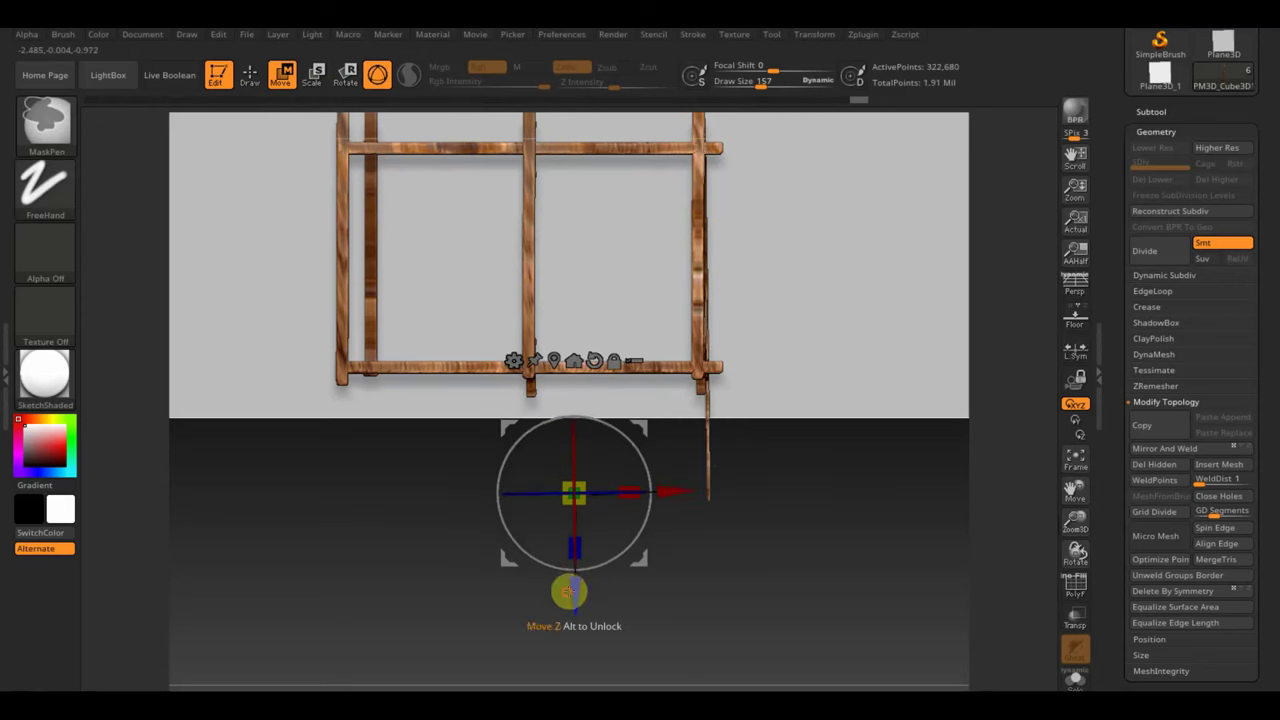
drag(634, 440, 665, 591)
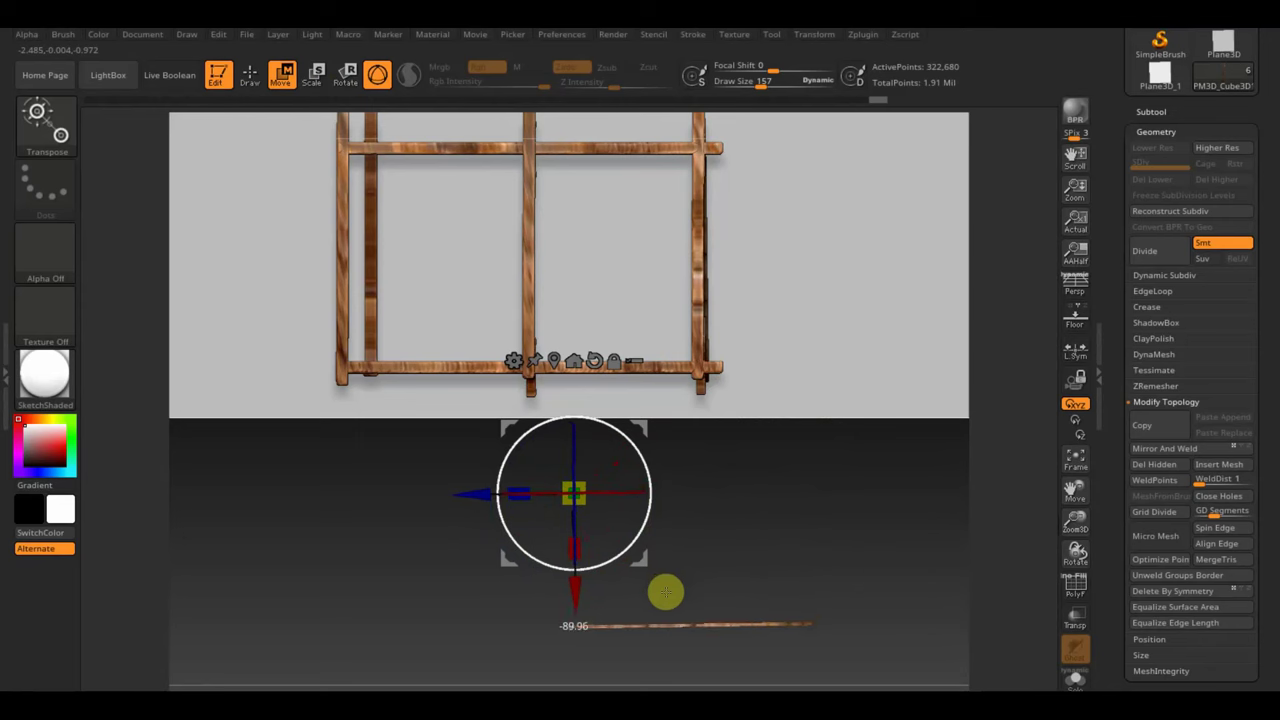
drag(646, 429, 540, 197)
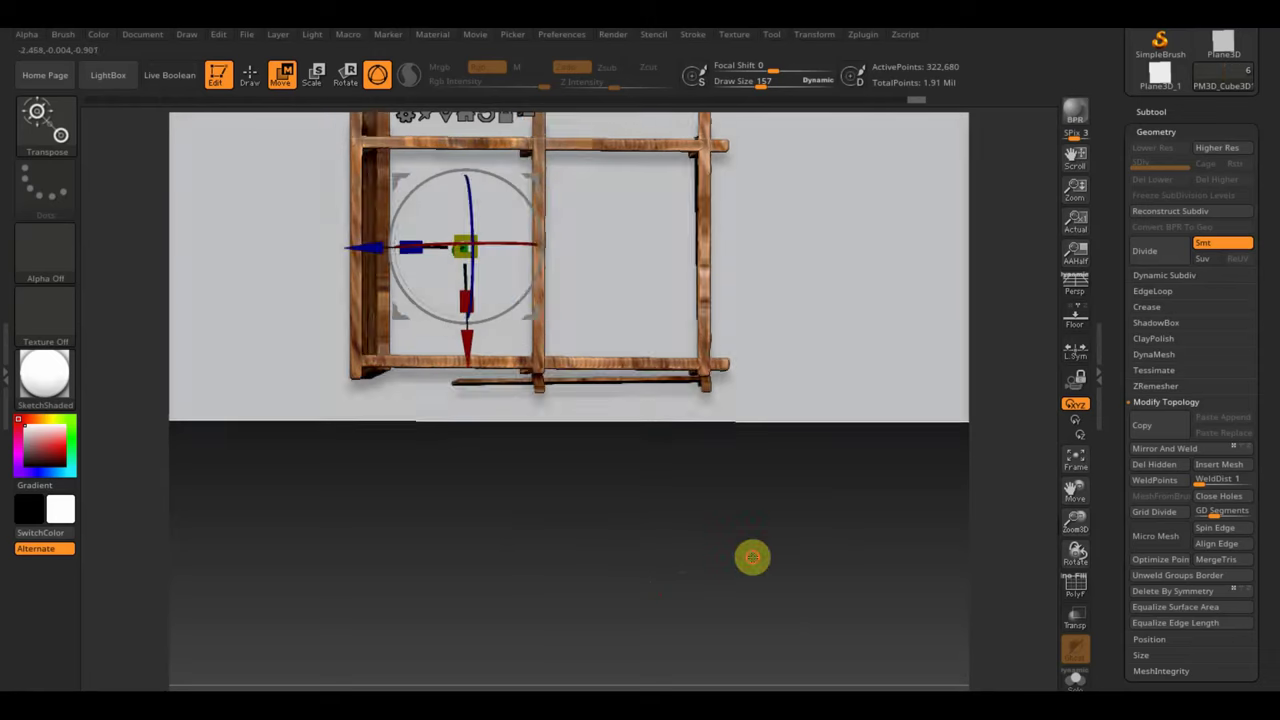
Step: Stretch the planks further right along X and bring up the Subtool list
mouse_move(752, 557)
mouse_down()
mouse_move(745, 383)
mouse_move(763, 423)
mouse_move(691, 414)
mouse_move(719, 427)
mouse_up()
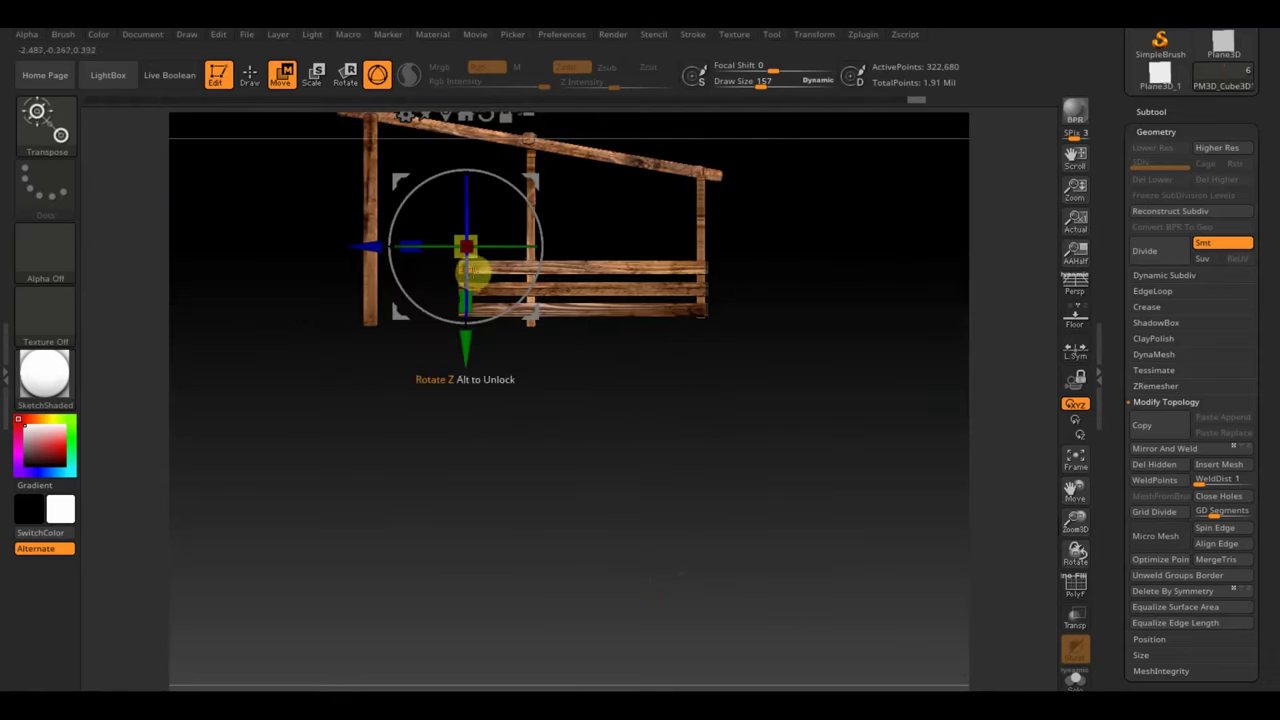
mouse_move(420, 244)
mouse_down()
mouse_move(240, 245)
mouse_move(286, 229)
mouse_move(249, 251)
mouse_move(259, 256)
mouse_up()
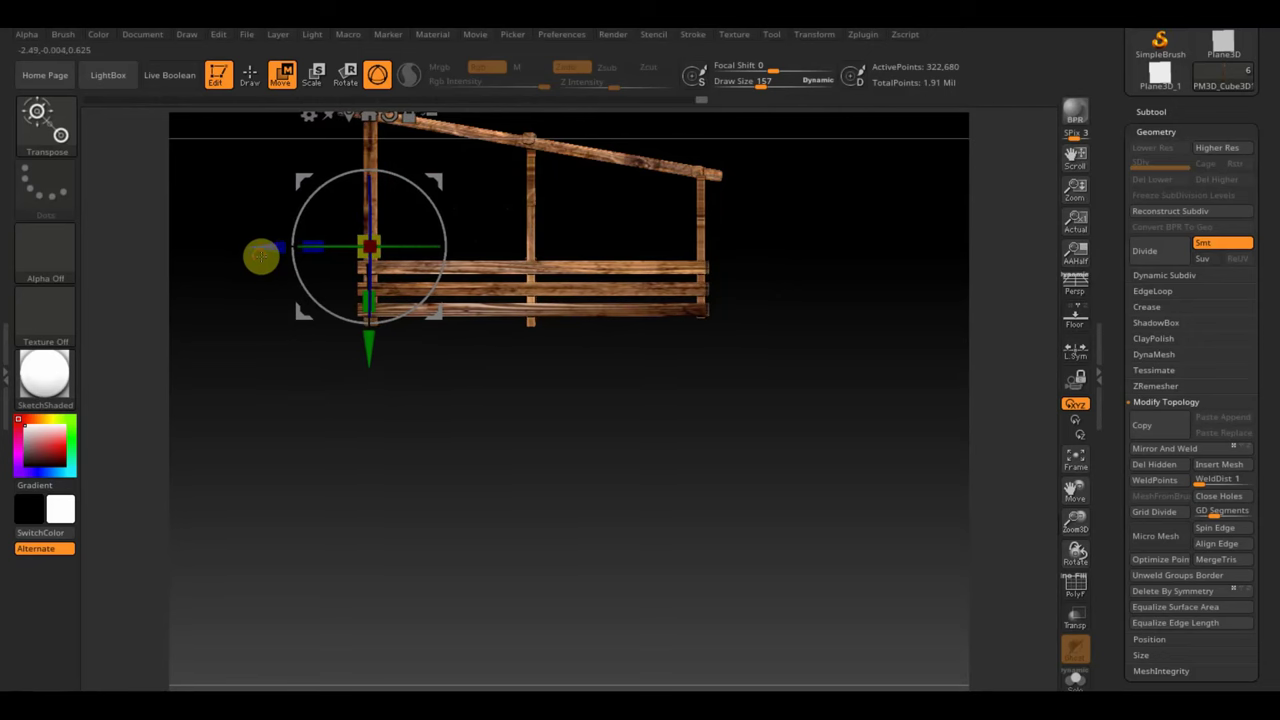
mouse_move(755, 402)
mouse_down()
mouse_move(697, 408)
mouse_move(683, 491)
mouse_move(667, 501)
mouse_move(660, 583)
mouse_move(730, 580)
mouse_up()
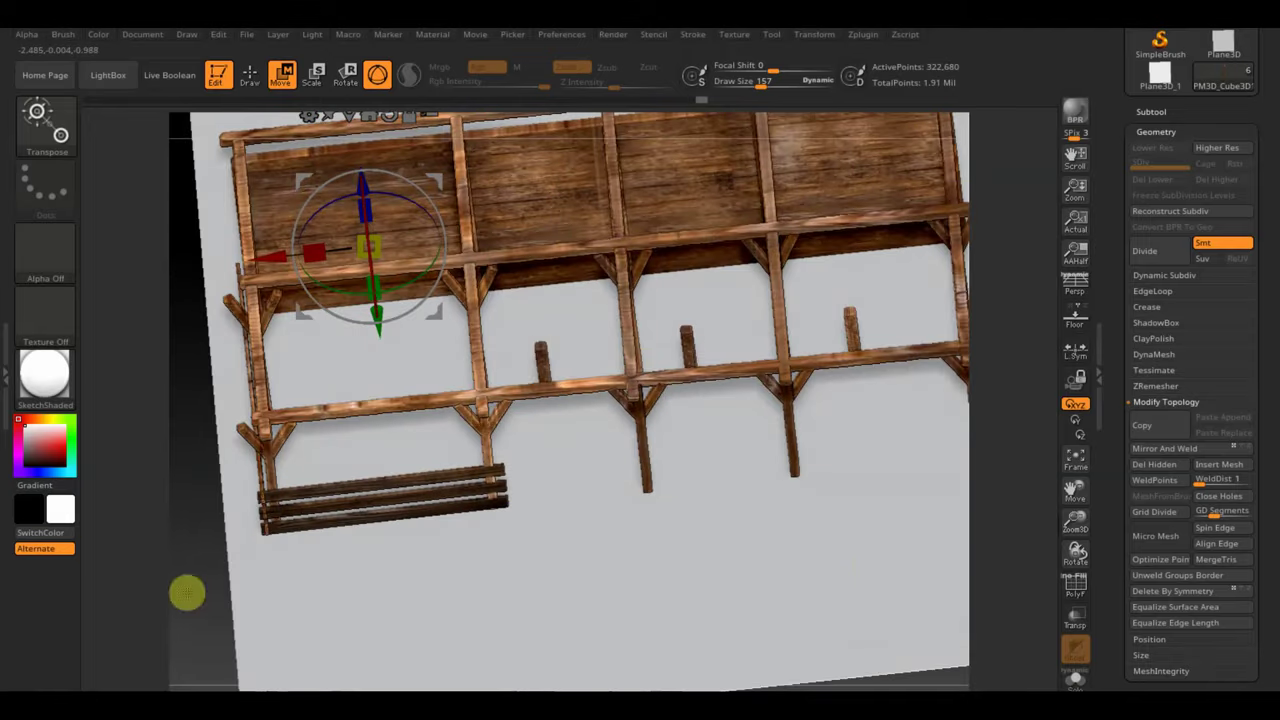
click(1152, 111)
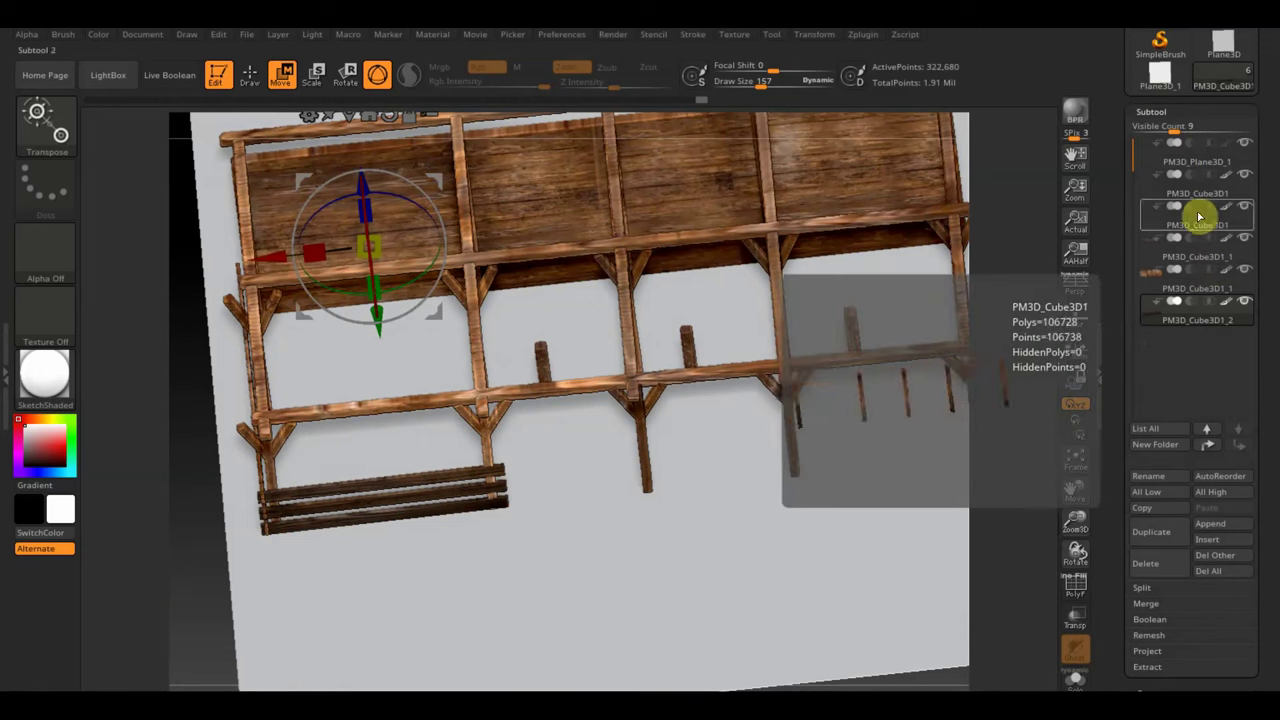
Step: Select the Plane subtool and hide the white ground plane
click(1208, 157)
click(1244, 142)
mouse_move(794, 526)
mouse_down()
mouse_move(771, 529)
mouse_move(781, 469)
mouse_move(583, 349)
mouse_move(714, 443)
mouse_move(706, 477)
mouse_move(721, 532)
mouse_up()
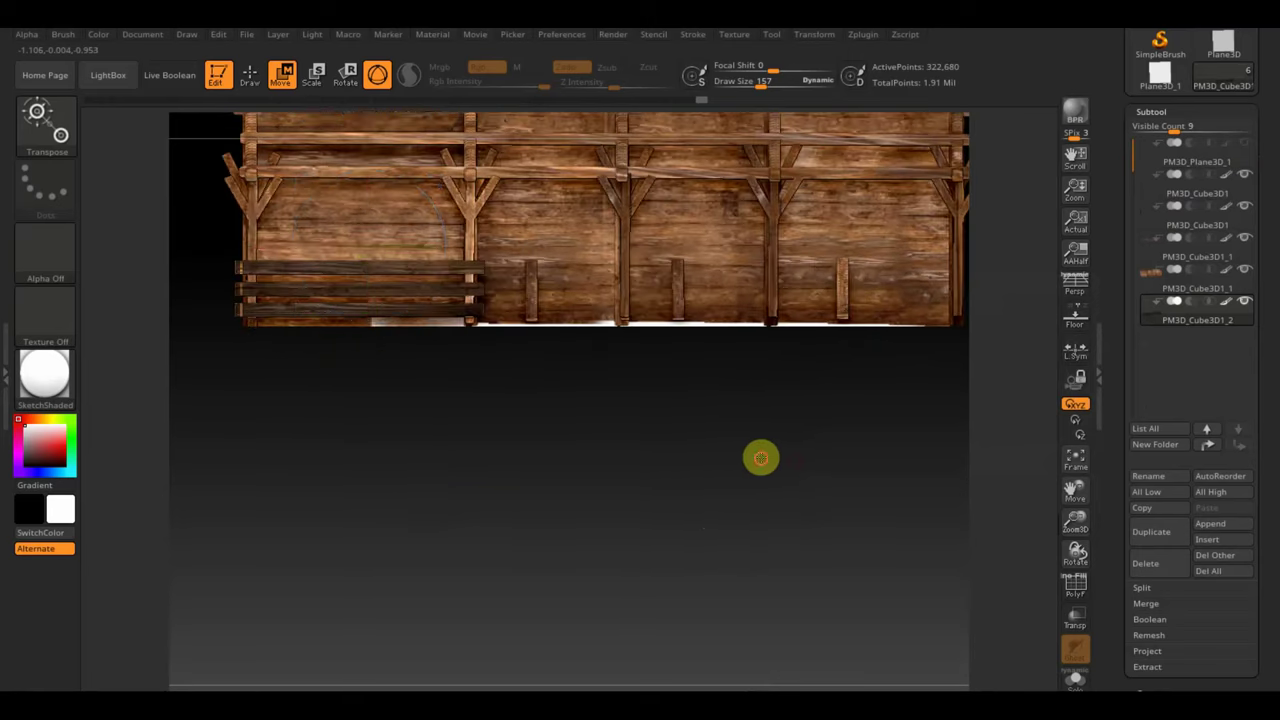
mouse_move(760, 458)
mouse_down()
mouse_move(760, 515)
mouse_move(797, 525)
mouse_move(760, 526)
mouse_move(754, 549)
mouse_move(753, 521)
mouse_move(750, 595)
mouse_up()
Step: Duplicate the left vertical post and slide the copy further right along the fence
mouse_move(262, 250)
ctrl+mouse_down()
mouse_move(266, 240)
mouse_move(482, 288)
ctrl+mouse_up()
mouse_move(607, 631)
mouse_down()
mouse_move(629, 551)
mouse_move(626, 494)
mouse_move(642, 601)
mouse_up()
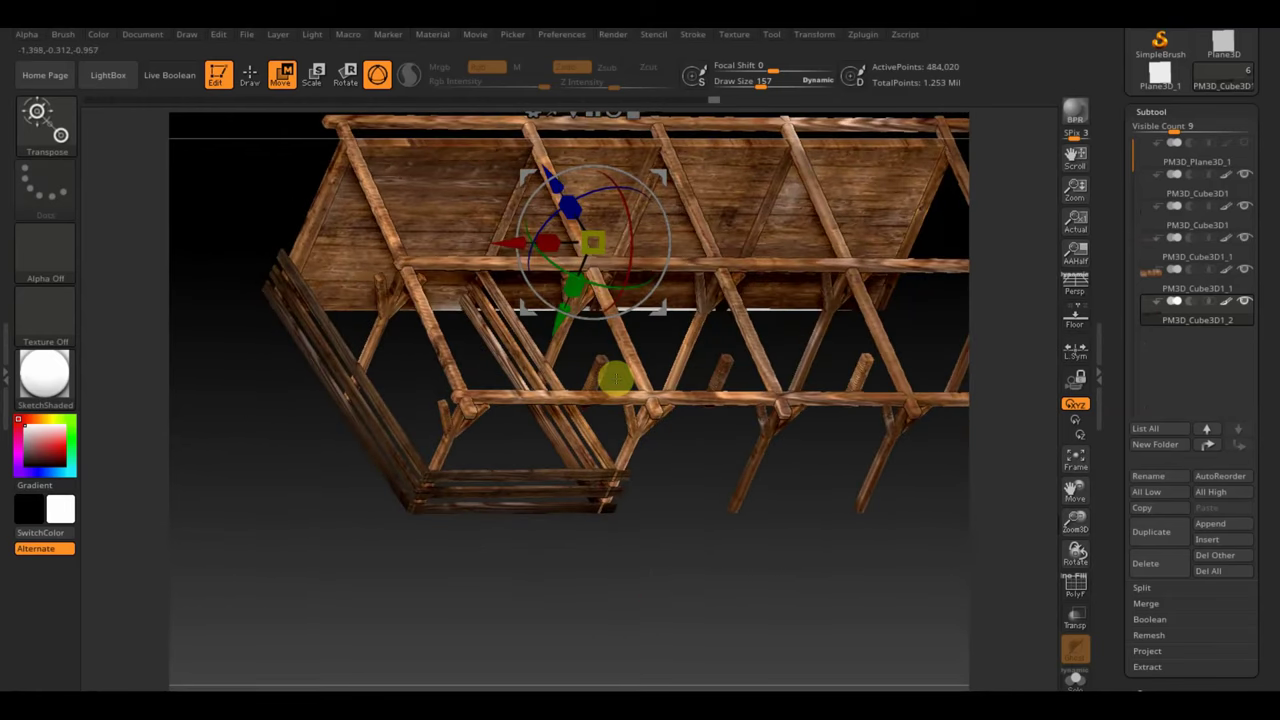
drag(593, 243, 593, 243)
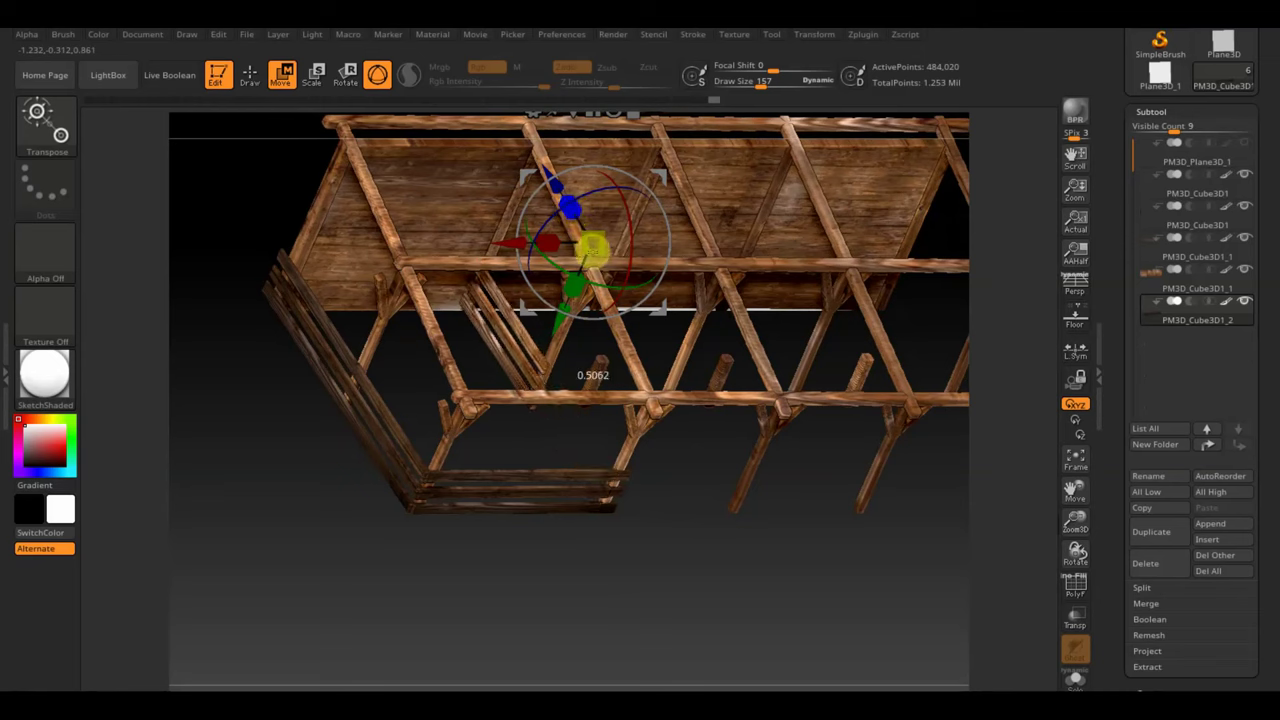
drag(715, 519, 701, 608)
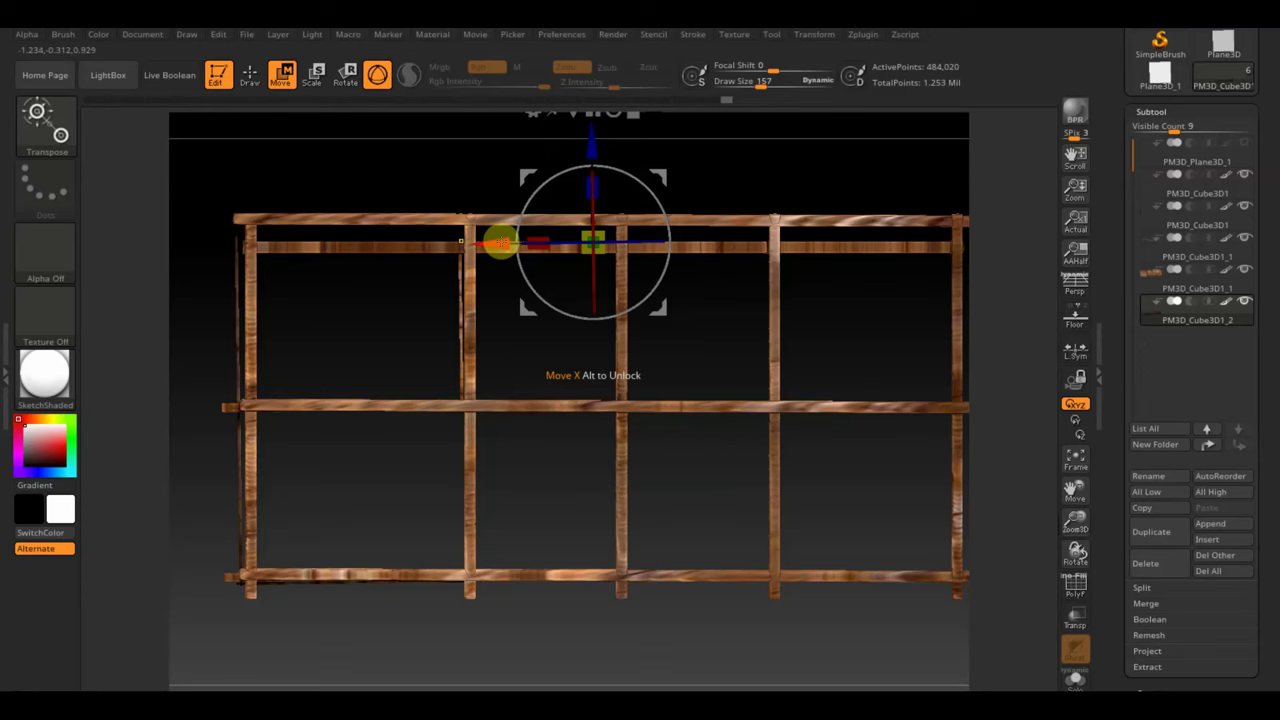
Step: Slide the post copy further right and nudge it slightly along X
drag(500, 243, 667, 264)
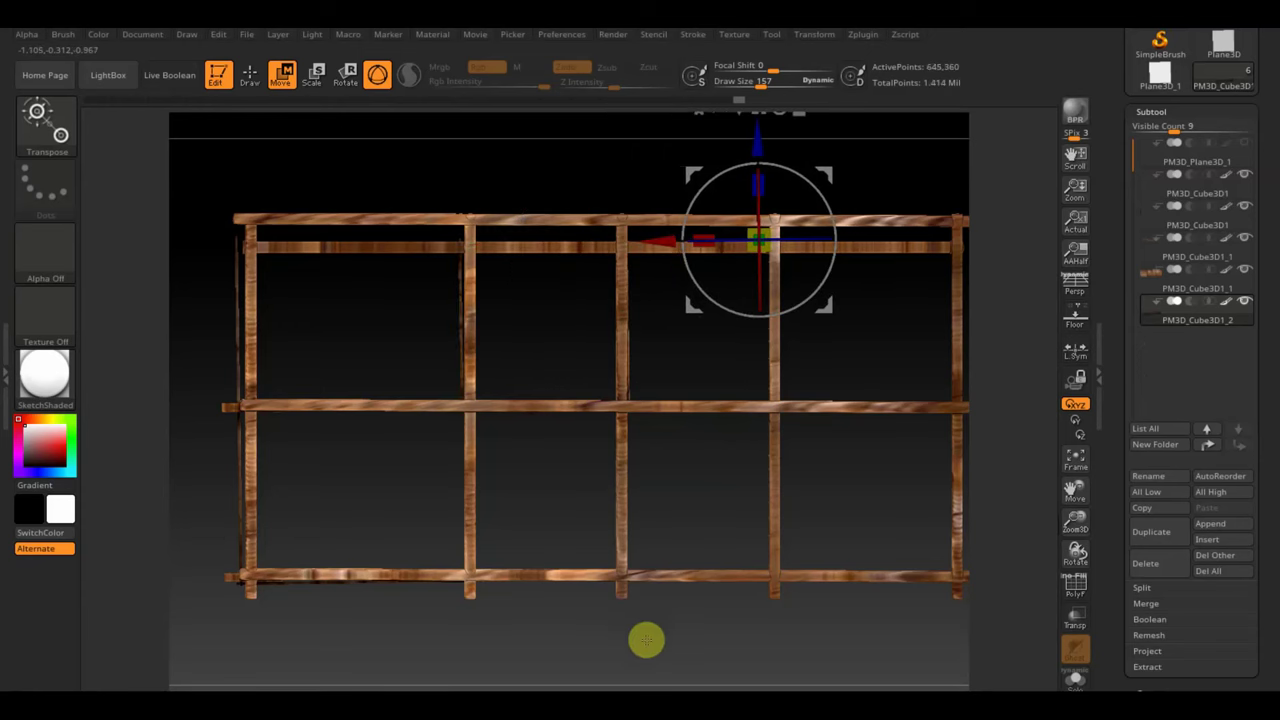
mouse_move(646, 640)
mouse_down()
mouse_move(646, 560)
mouse_move(646, 574)
mouse_move(677, 496)
mouse_up()
mouse_move(673, 617)
mouse_down()
mouse_move(654, 594)
mouse_move(677, 516)
mouse_move(673, 552)
mouse_move(706, 636)
mouse_up()
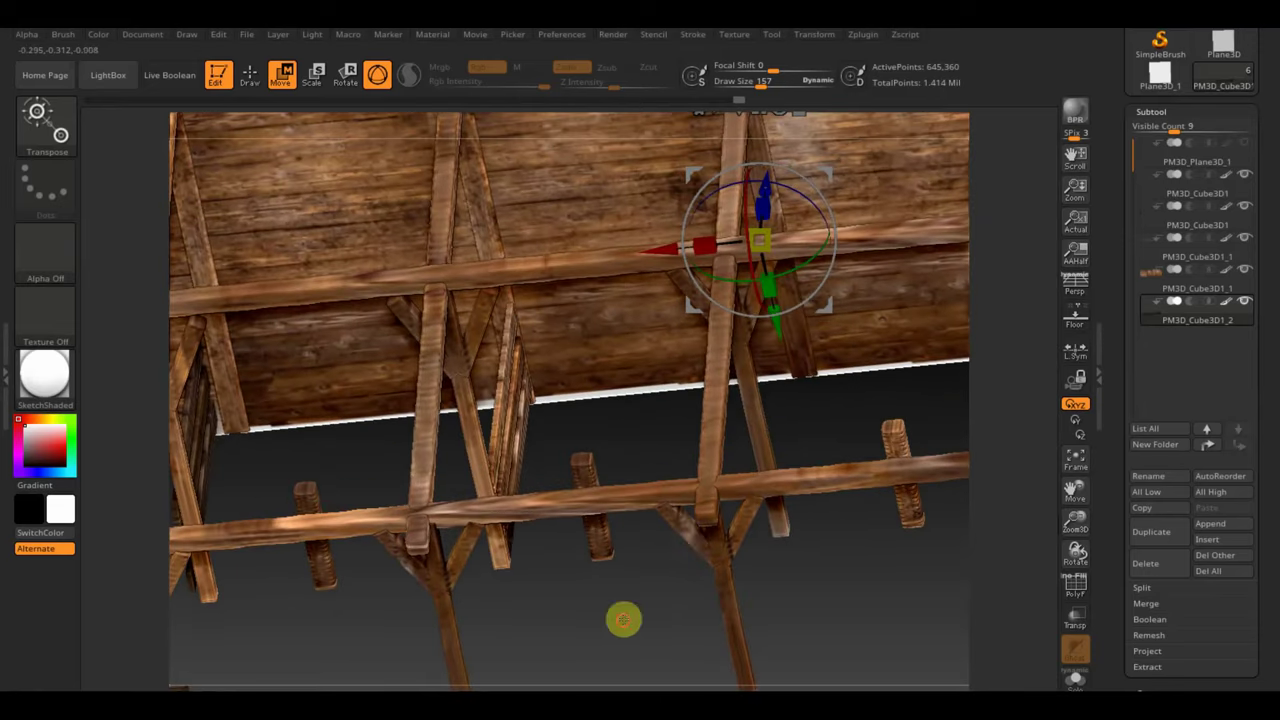
mouse_move(623, 620)
mouse_down()
mouse_move(620, 646)
mouse_move(661, 559)
mouse_up()
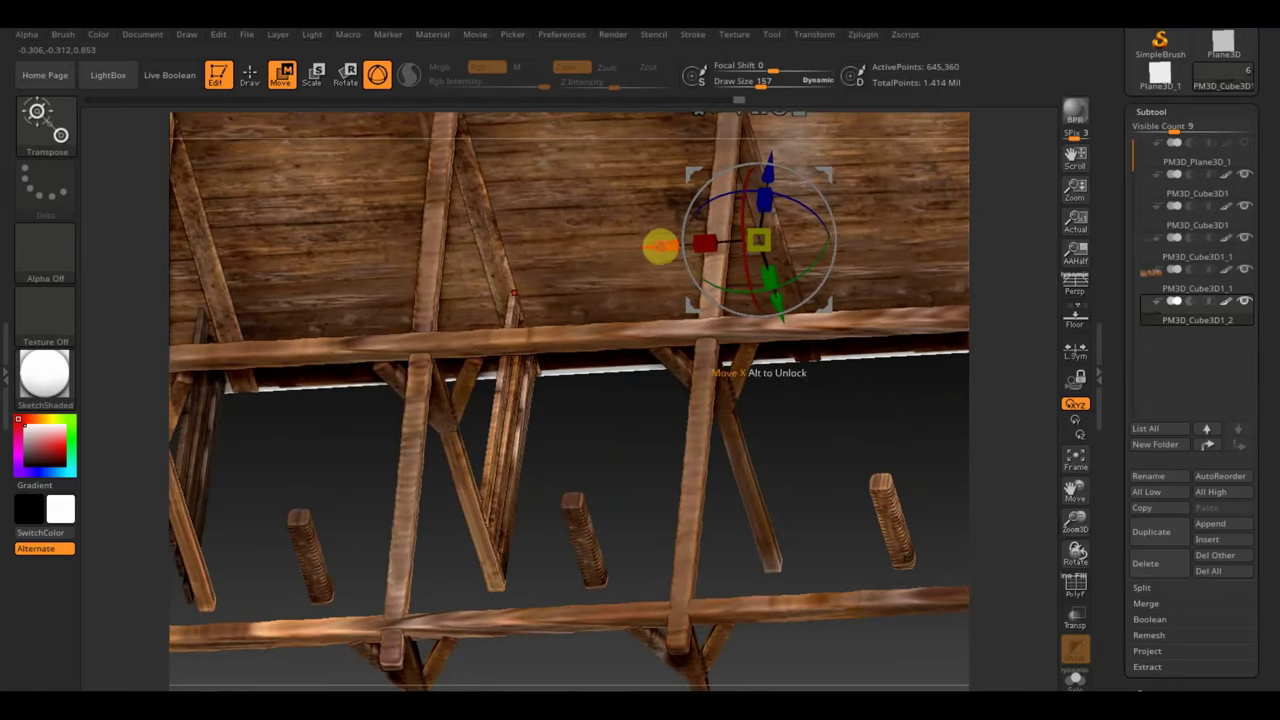
drag(660, 245, 664, 245)
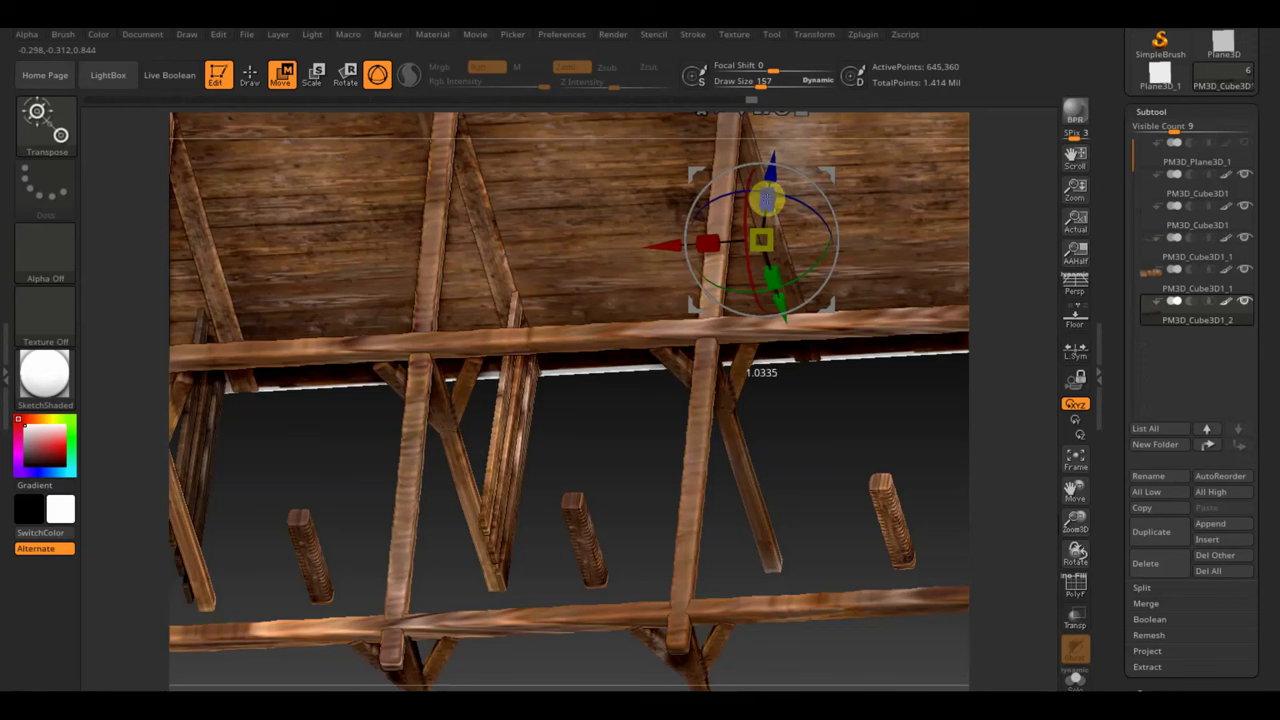
mouse_move(587, 463)
mouse_down()
mouse_move(605, 540)
mouse_move(668, 550)
mouse_up()
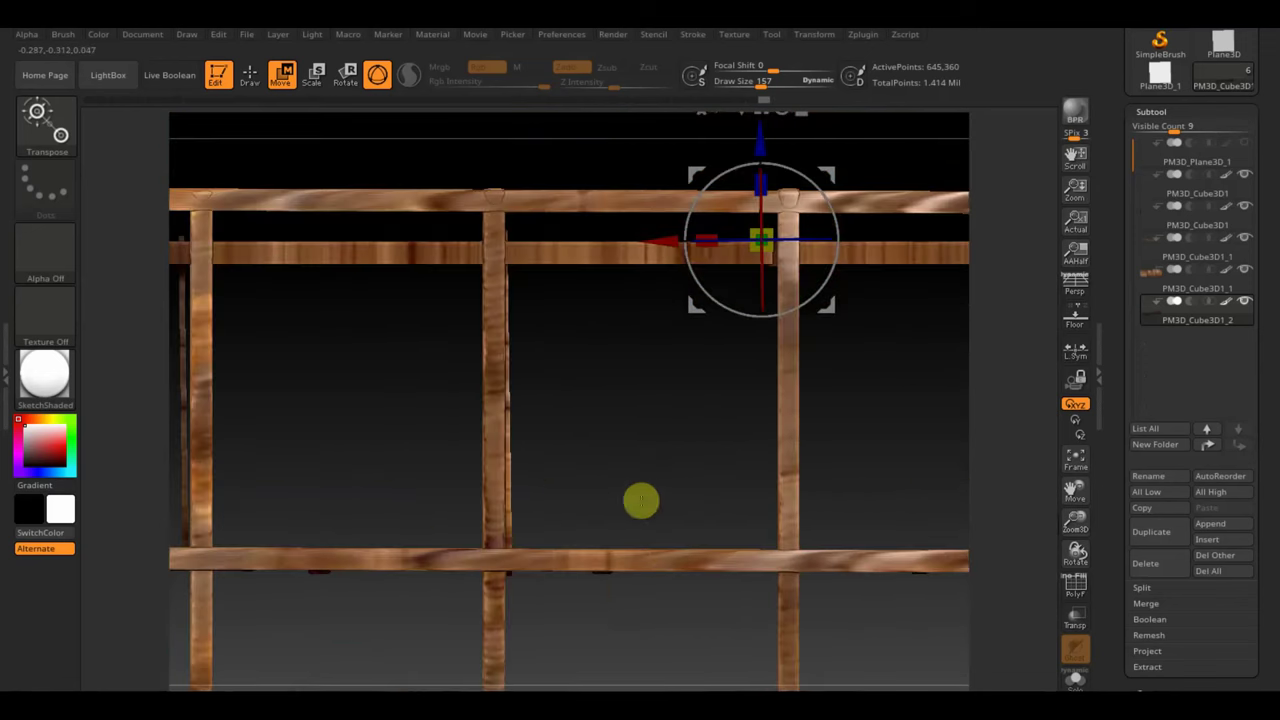
drag(688, 438, 634, 337)
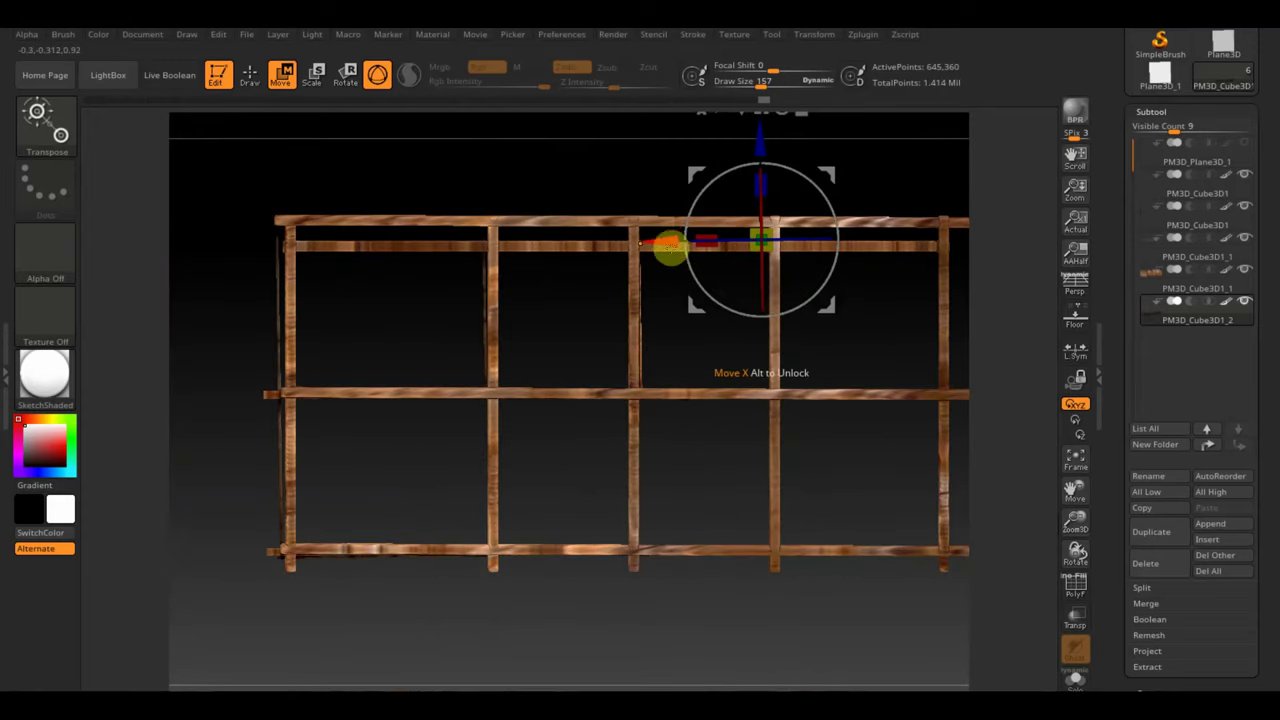
Step: Add two more post copies to the right, shifting one slightly left into position
drag(670, 240, 812, 265)
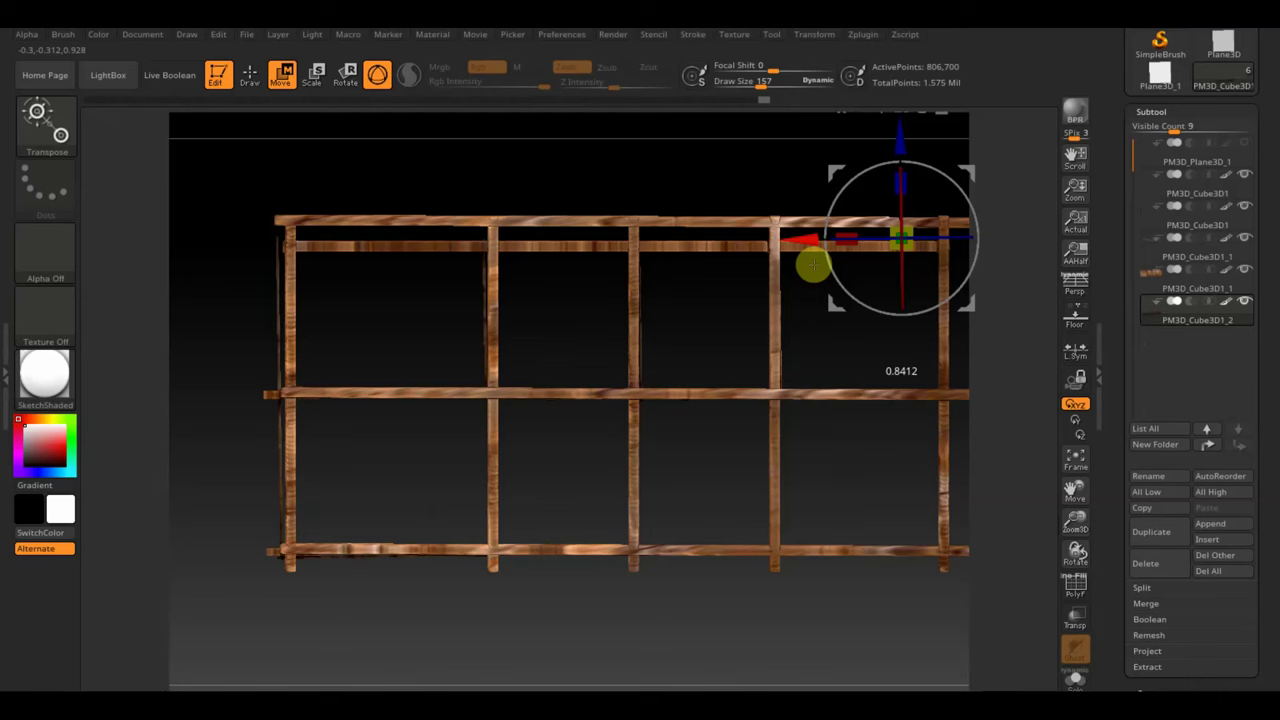
alt+drag(757, 160, 539, 180)
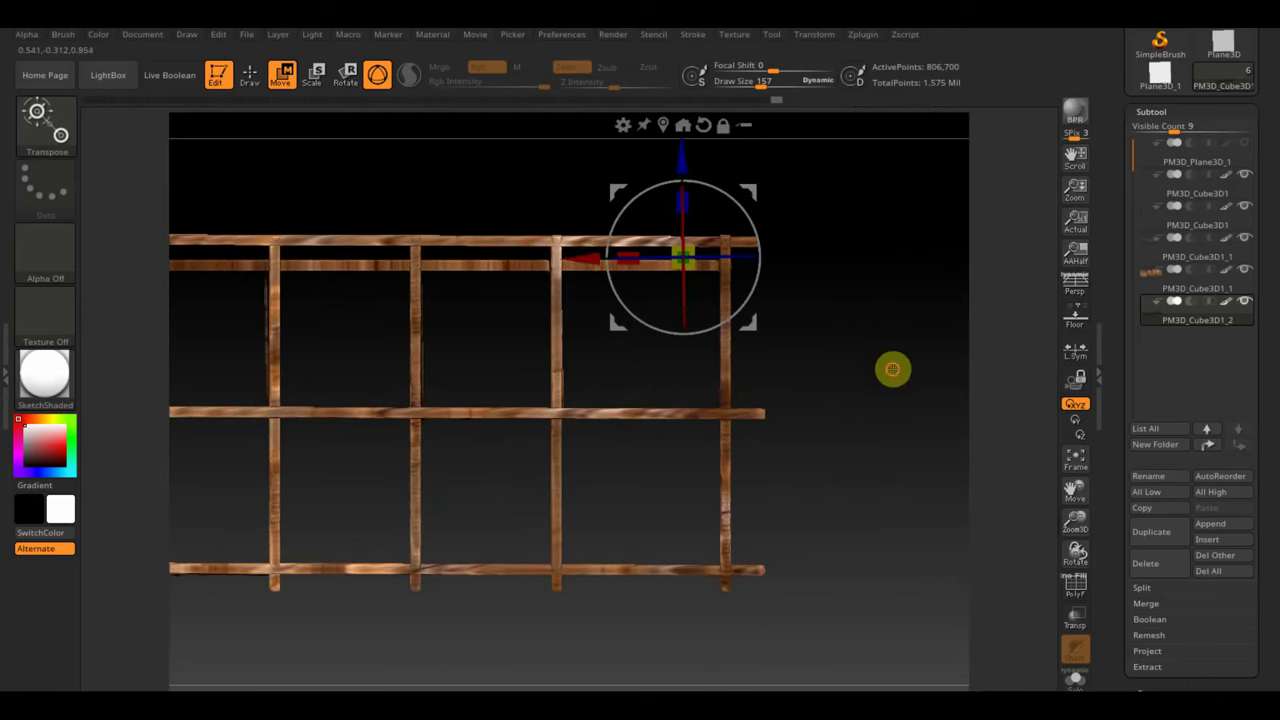
mouse_move(893, 370)
mouse_down()
mouse_move(866, 329)
mouse_move(944, 482)
mouse_move(961, 463)
mouse_up()
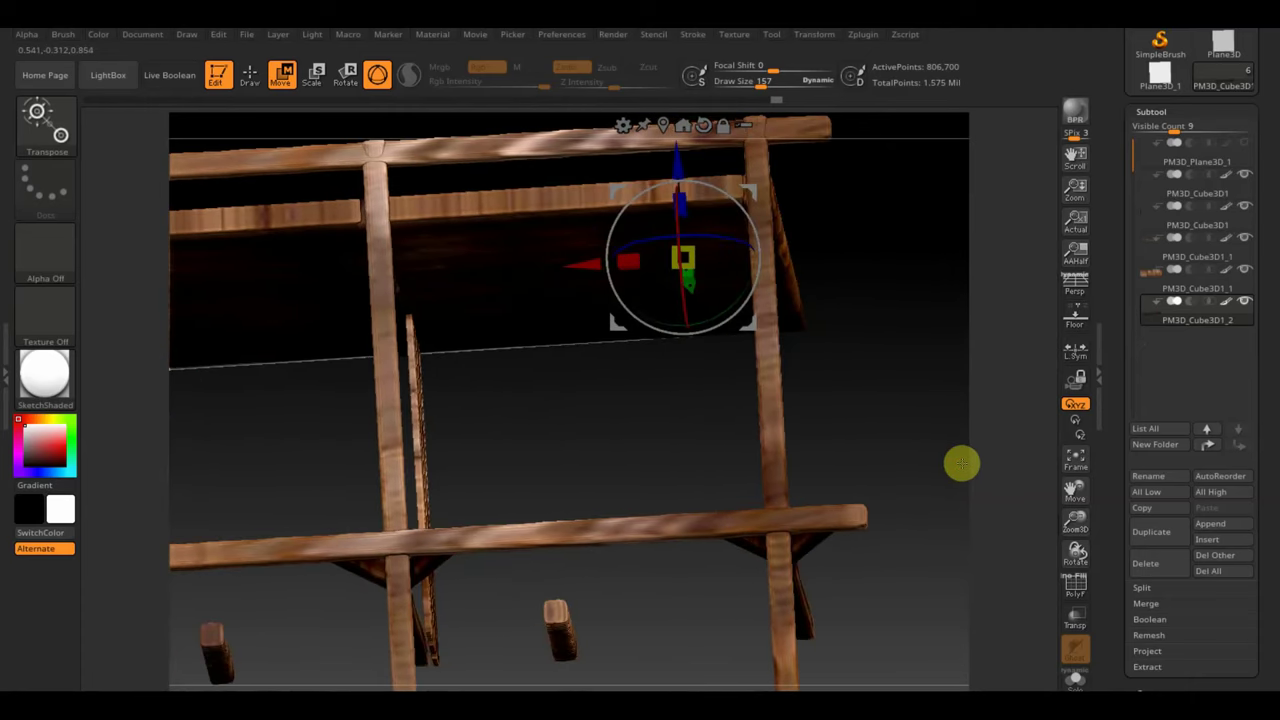
drag(623, 266, 583, 268)
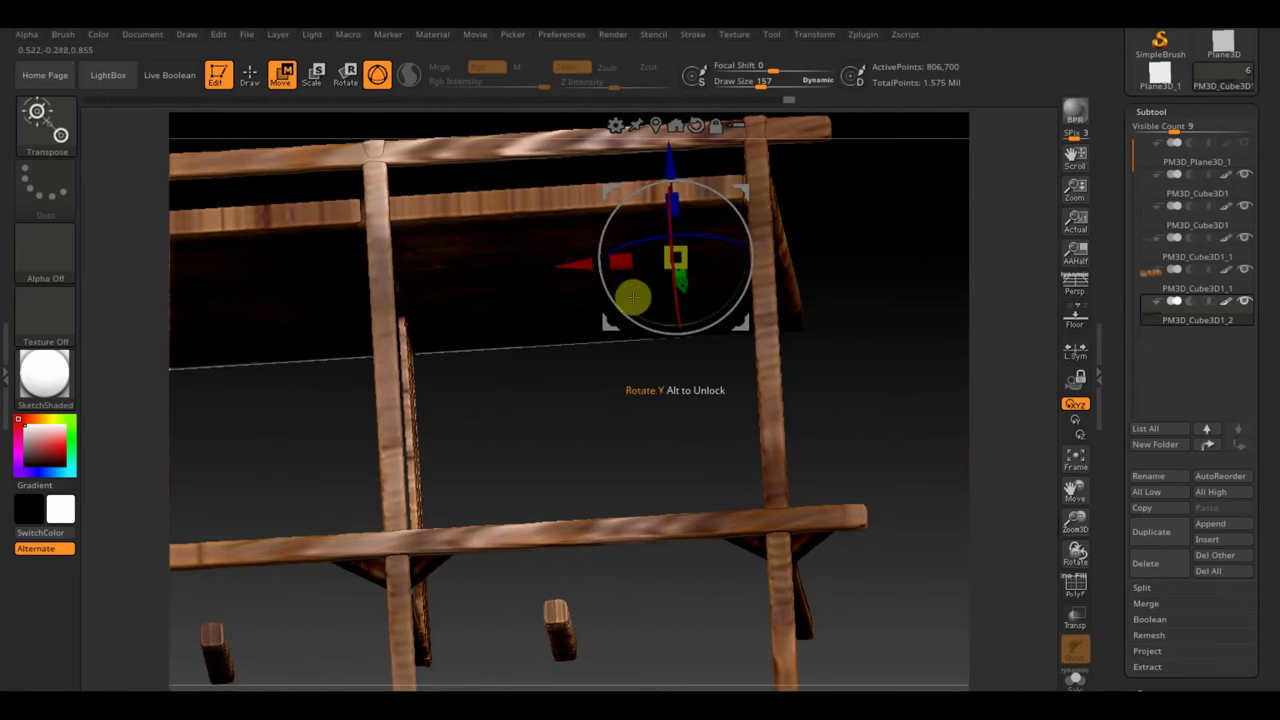
mouse_move(830, 450)
mouse_down()
mouse_move(820, 403)
mouse_move(846, 463)
mouse_move(914, 443)
mouse_up()
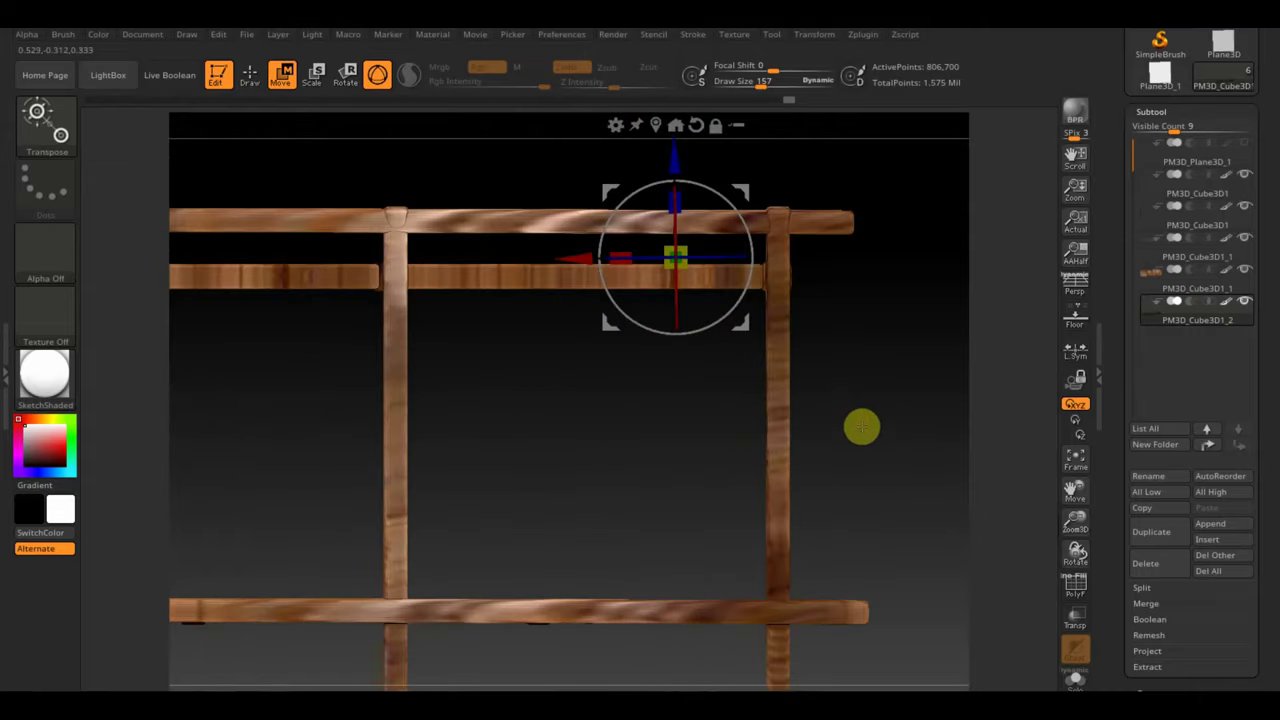
ctrl+drag(574, 258, 966, 321)
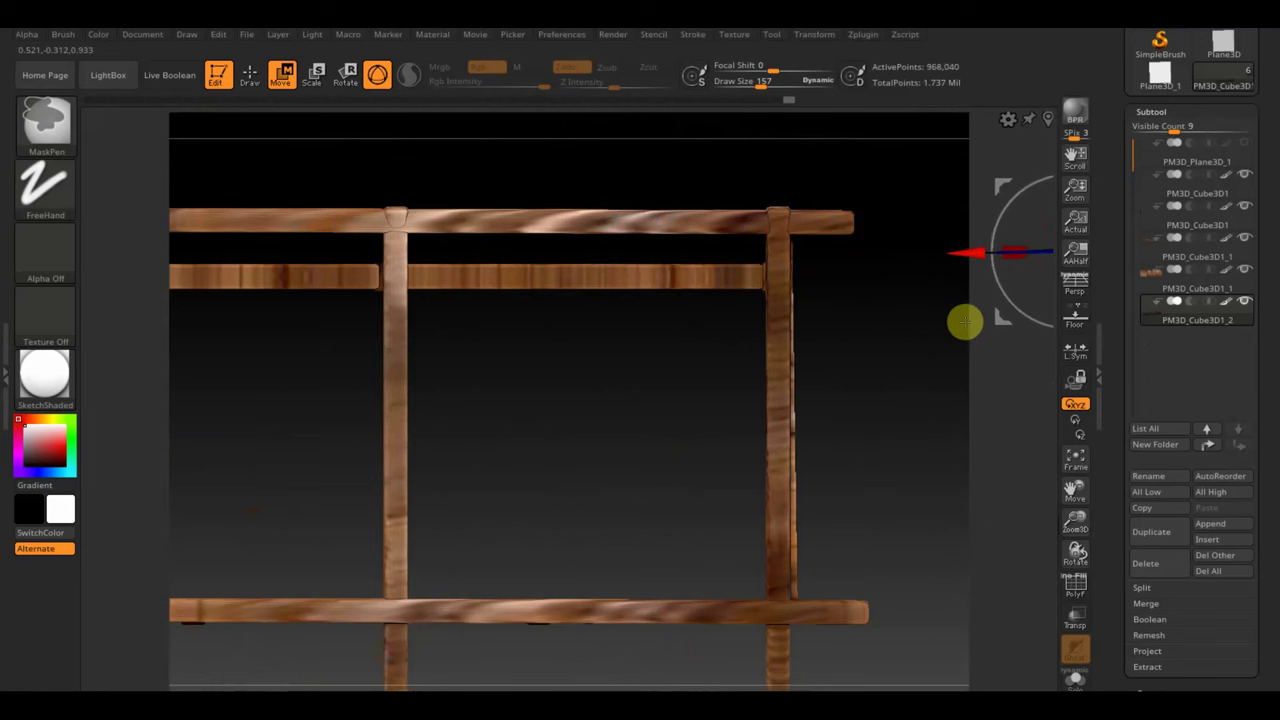
Step: Slide the selected rail piece slightly left
mouse_move(886, 480)
mouse_down()
mouse_move(726, 457)
mouse_move(690, 477)
mouse_move(666, 346)
mouse_move(729, 477)
mouse_move(706, 494)
mouse_move(795, 531)
mouse_up()
mouse_move(637, 513)
mouse_down()
mouse_move(431, 523)
mouse_move(394, 380)
mouse_move(489, 143)
mouse_move(388, 318)
mouse_move(337, 234)
mouse_move(340, 380)
mouse_move(411, 371)
mouse_move(498, 319)
mouse_move(498, 288)
mouse_move(501, 321)
mouse_up()
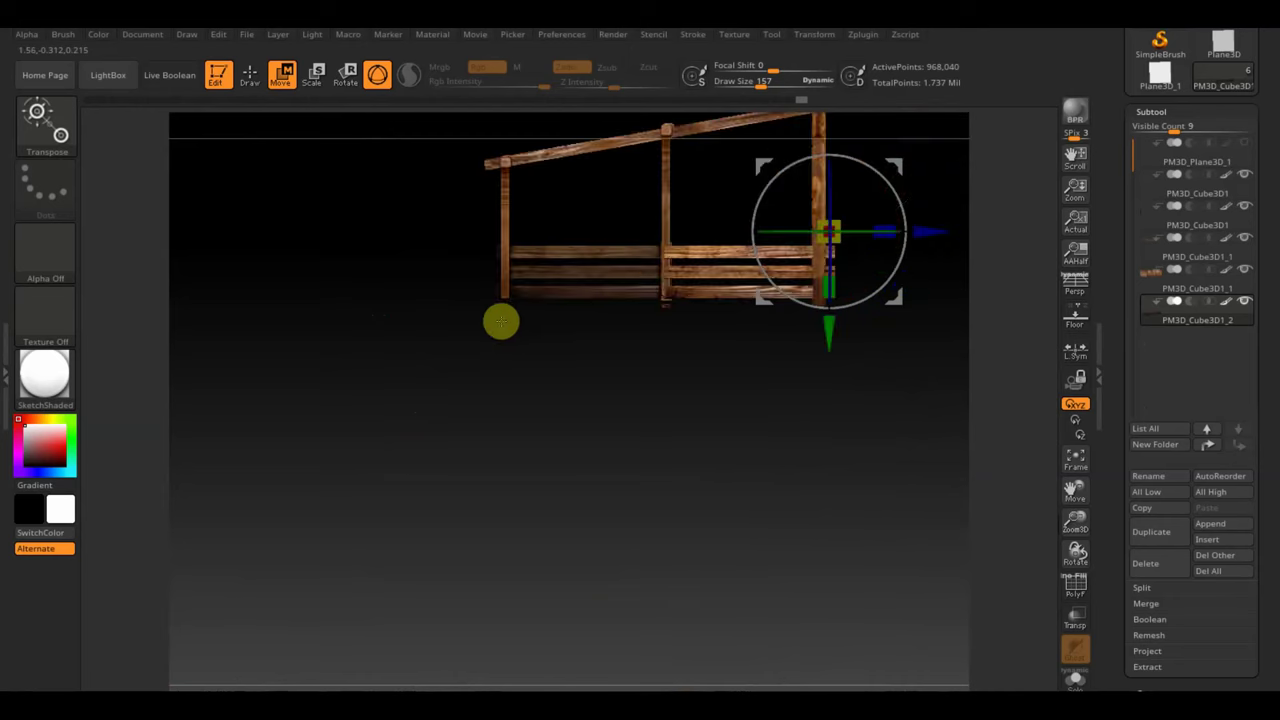
mouse_move(633, 408)
alt+mouse_down()
mouse_move(363, 483)
mouse_move(786, 477)
mouse_move(811, 589)
mouse_move(787, 503)
mouse_move(1080, 523)
alt+mouse_up()
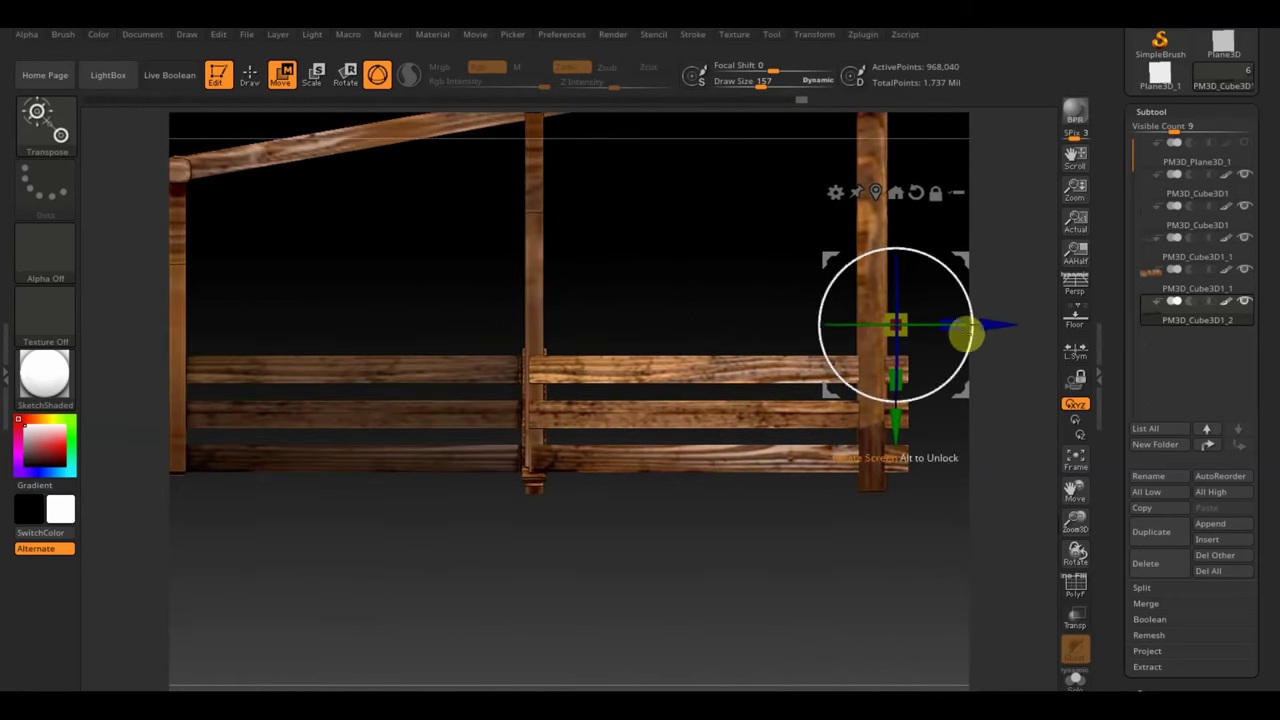
drag(868, 547, 891, 456)
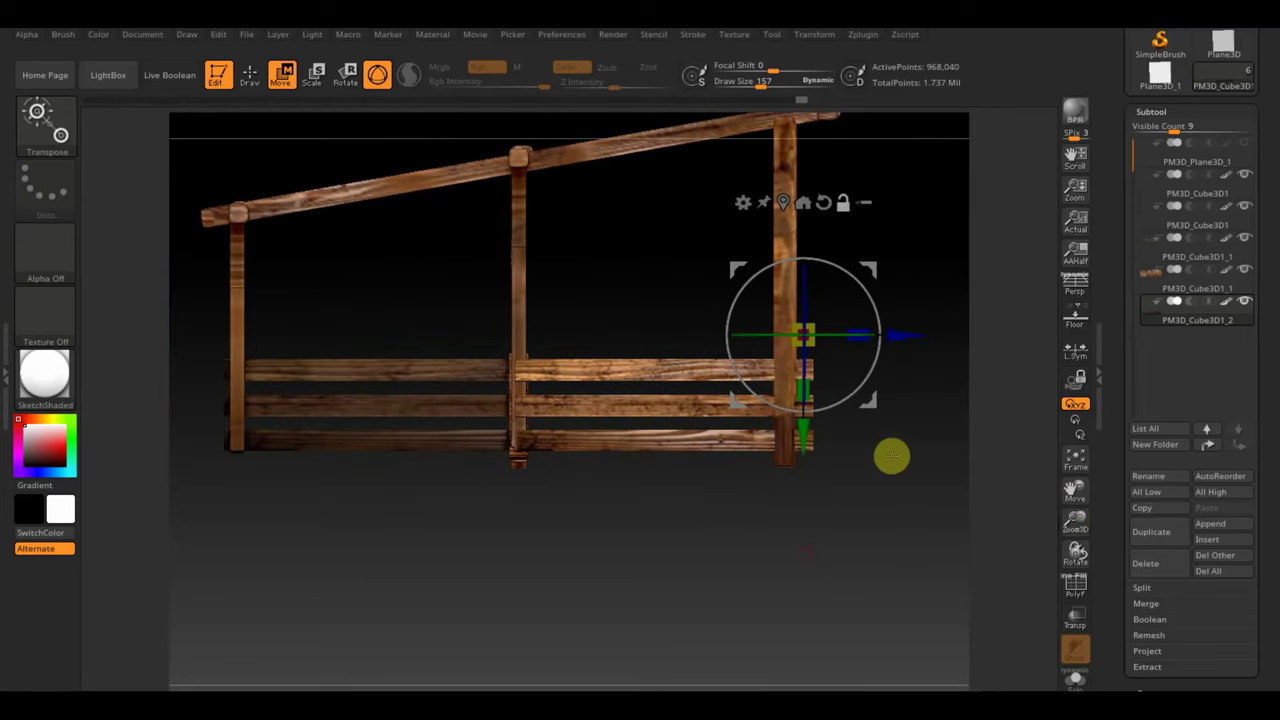
drag(908, 338, 886, 340)
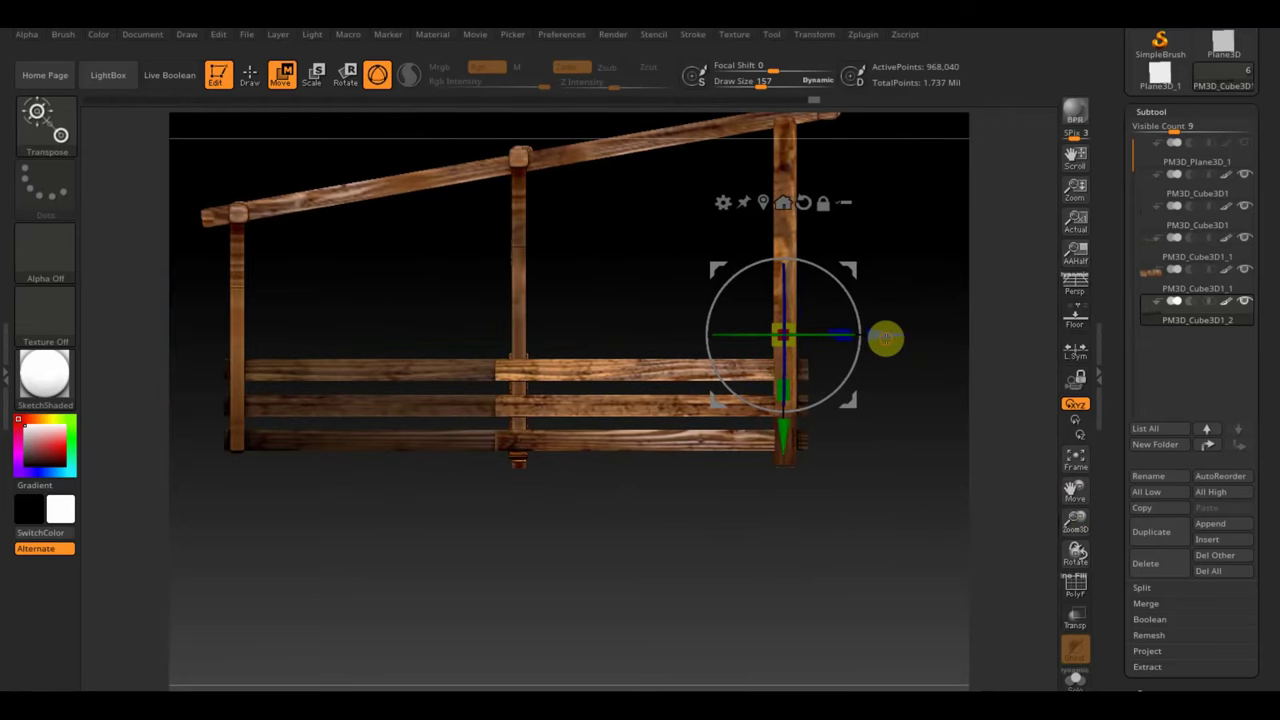
Step: Raise the rail along Y into line with the others and stretch the rails longer
mouse_move(863, 471)
mouse_down()
mouse_move(866, 586)
mouse_move(891, 463)
mouse_move(898, 602)
mouse_move(929, 543)
mouse_move(929, 577)
mouse_move(934, 519)
mouse_up()
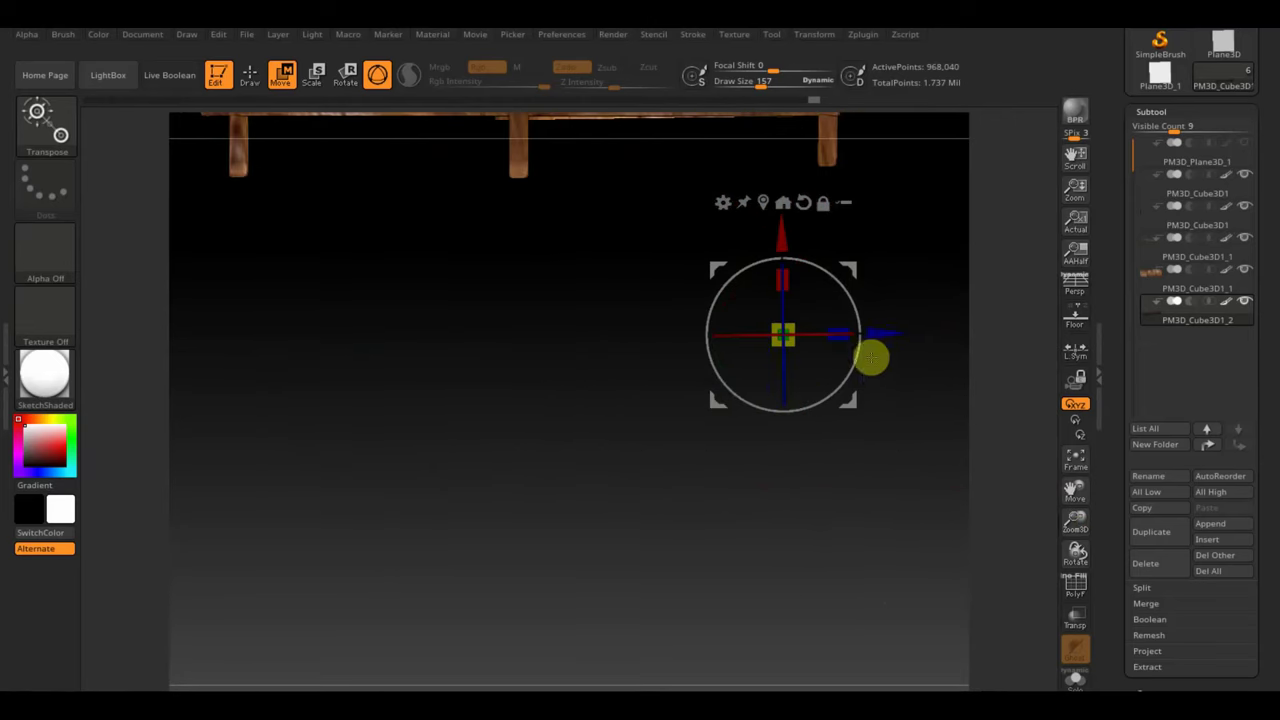
mouse_move(871, 357)
mouse_down()
mouse_move(891, 506)
mouse_move(849, 569)
mouse_up()
drag(760, 420, 747, 203)
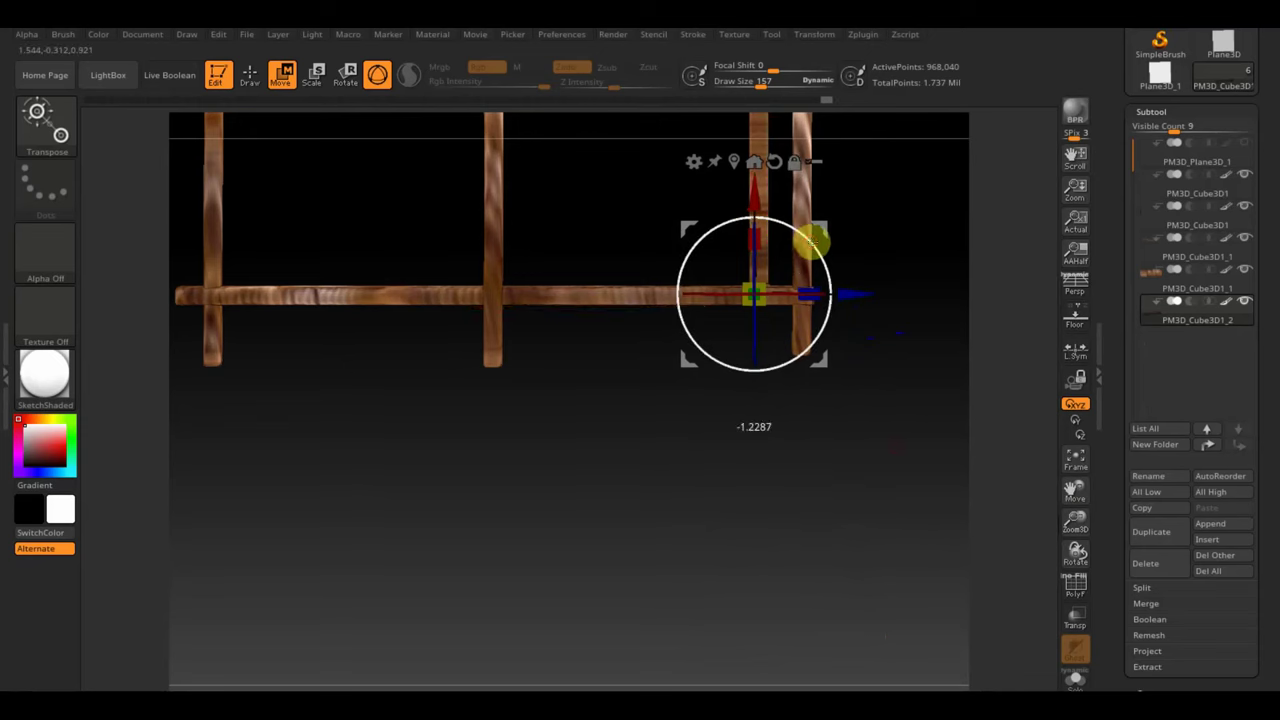
drag(757, 194, 761, 205)
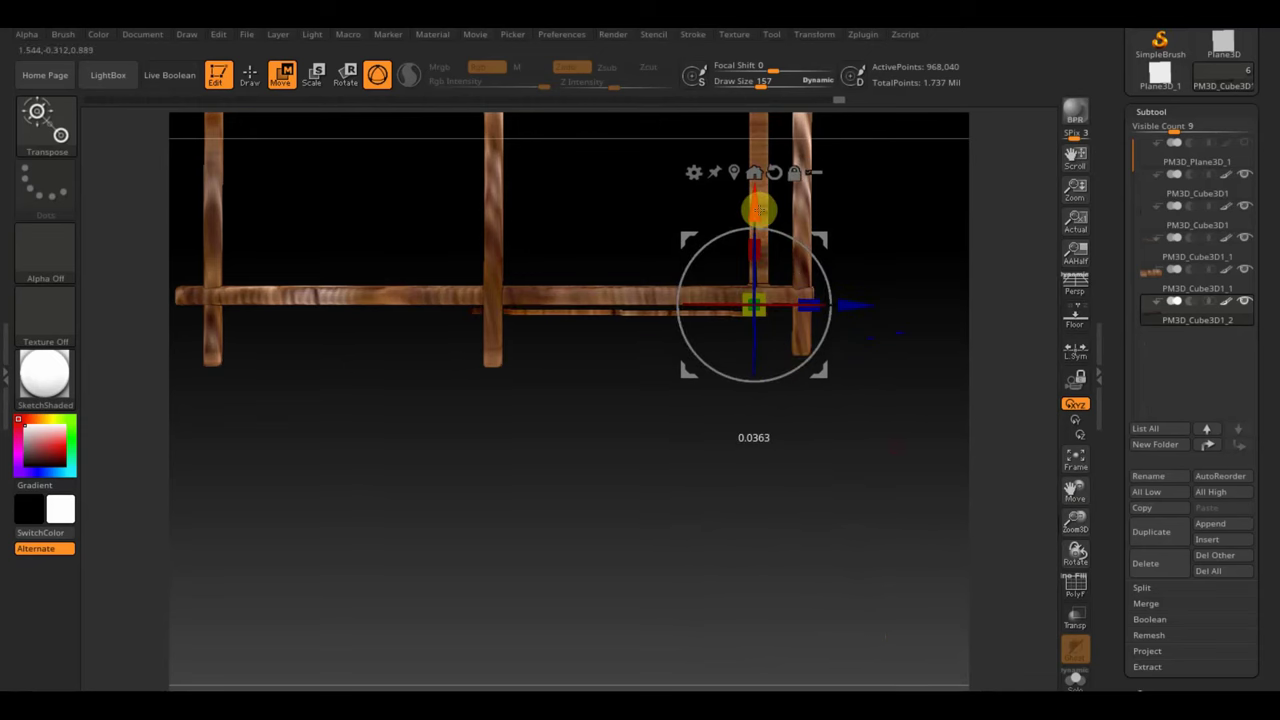
drag(910, 516, 912, 346)
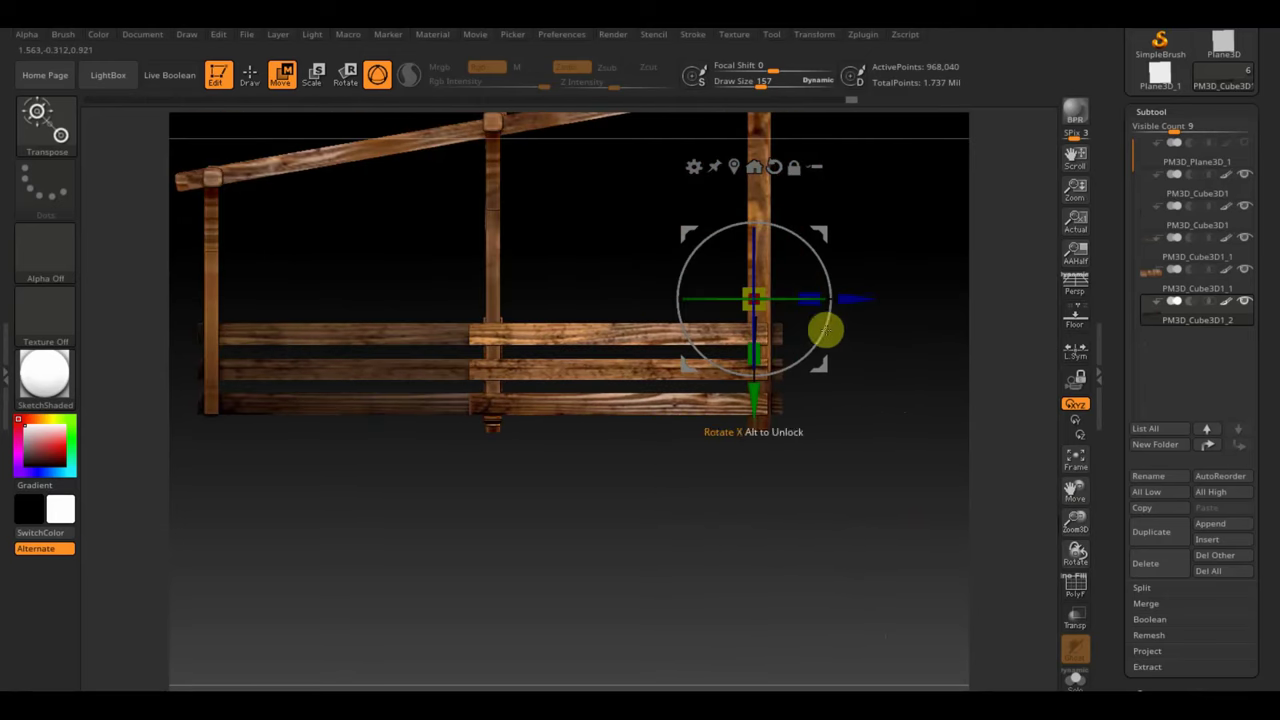
mouse_move(812, 296)
mouse_down()
mouse_move(900, 308)
mouse_move(974, 523)
mouse_move(1009, 534)
mouse_move(1028, 493)
mouse_move(1005, 526)
mouse_up()
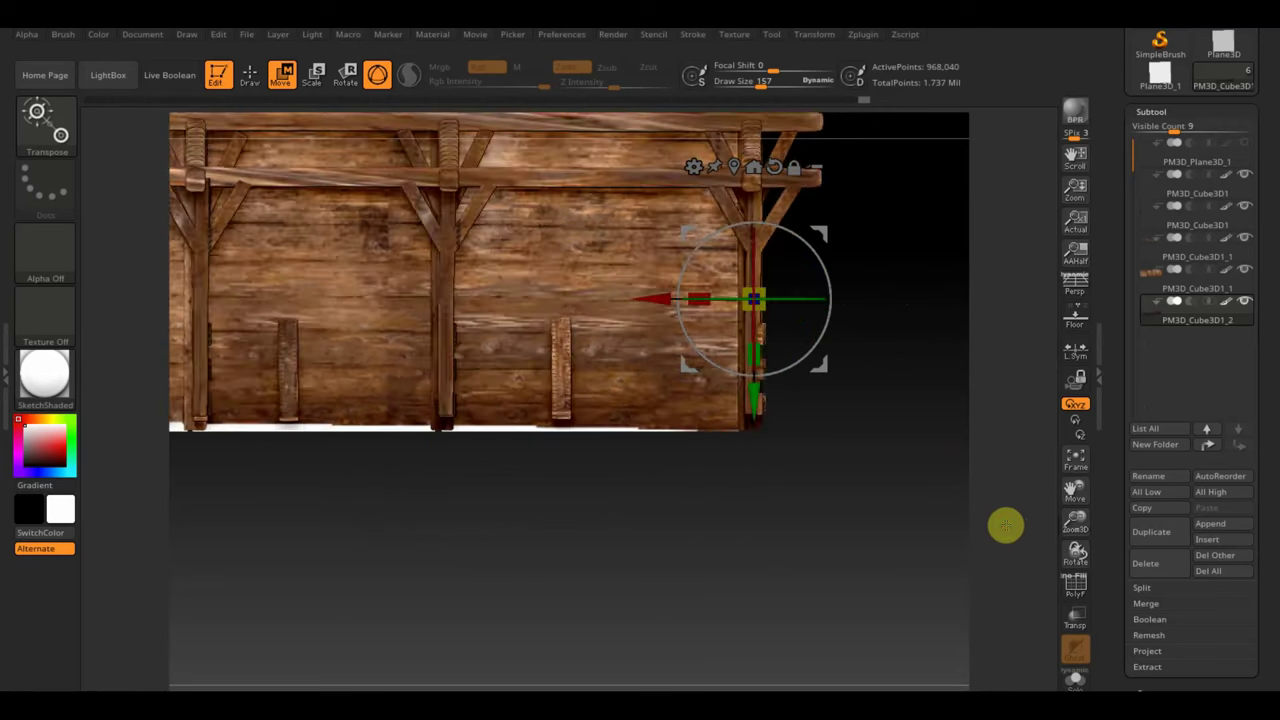
Step: Rotate the thin upright plank straight and slide it left along X against the right corner post
mouse_move(949, 474)
alt+mouse_down()
mouse_move(980, 506)
mouse_move(987, 541)
mouse_move(754, 514)
mouse_move(762, 524)
alt+mouse_up()
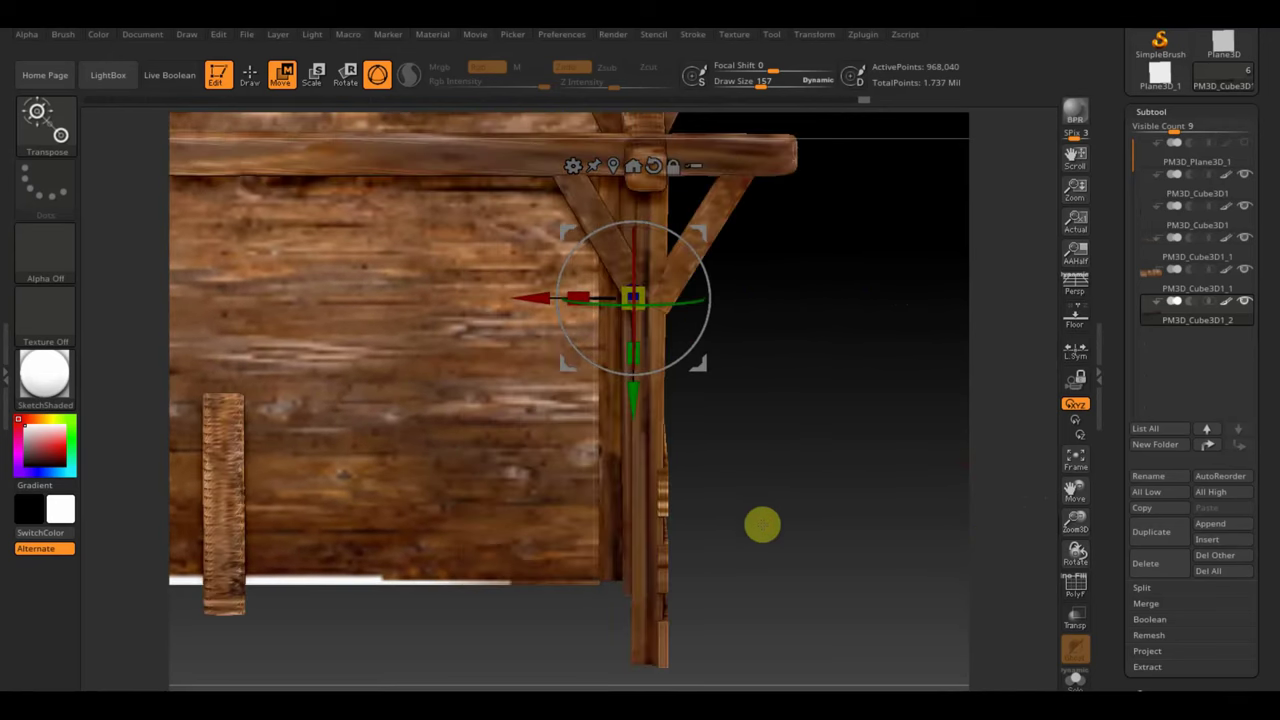
drag(571, 300, 536, 299)
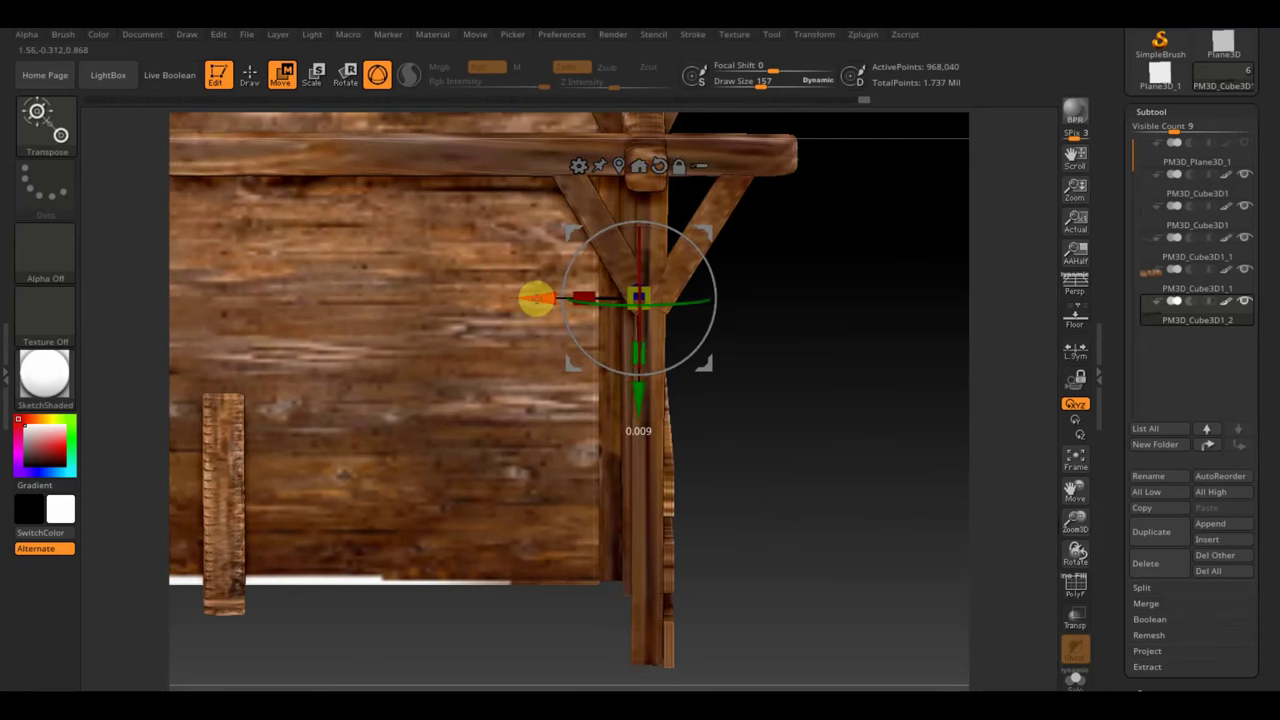
mouse_move(915, 429)
mouse_down()
mouse_move(903, 437)
mouse_move(911, 531)
mouse_move(916, 515)
mouse_move(892, 488)
mouse_up()
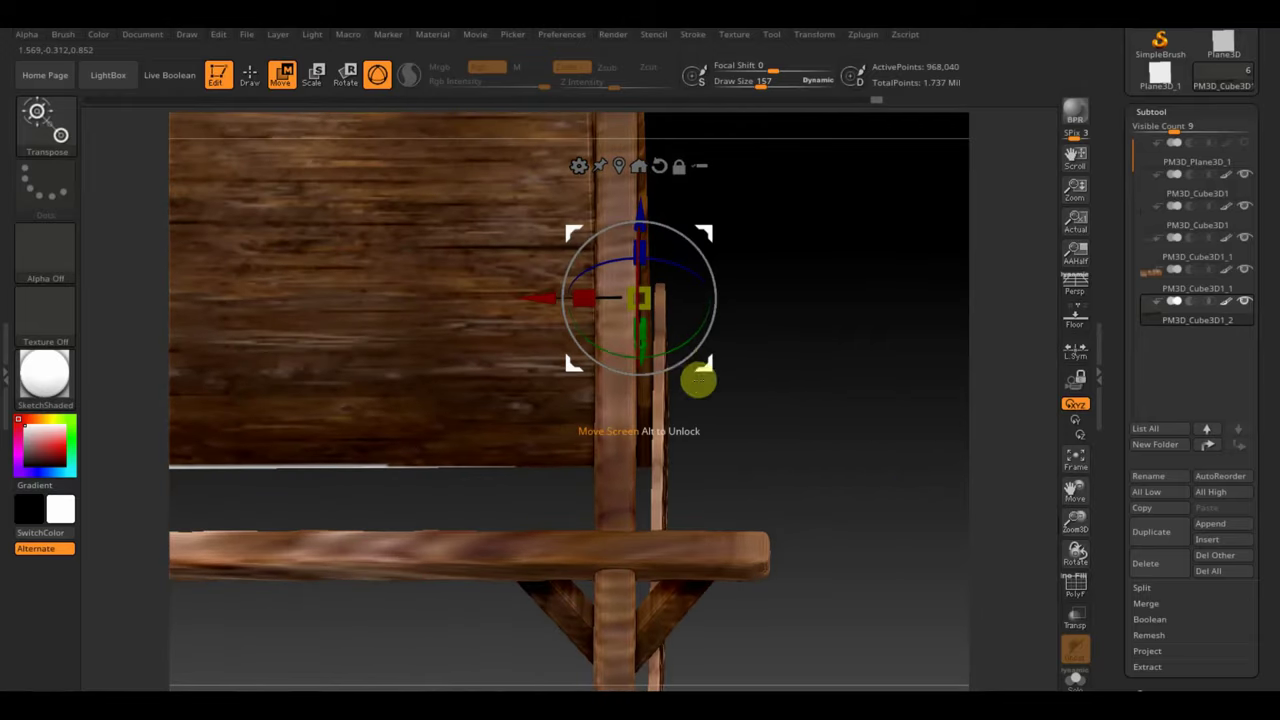
drag(714, 294, 780, 331)
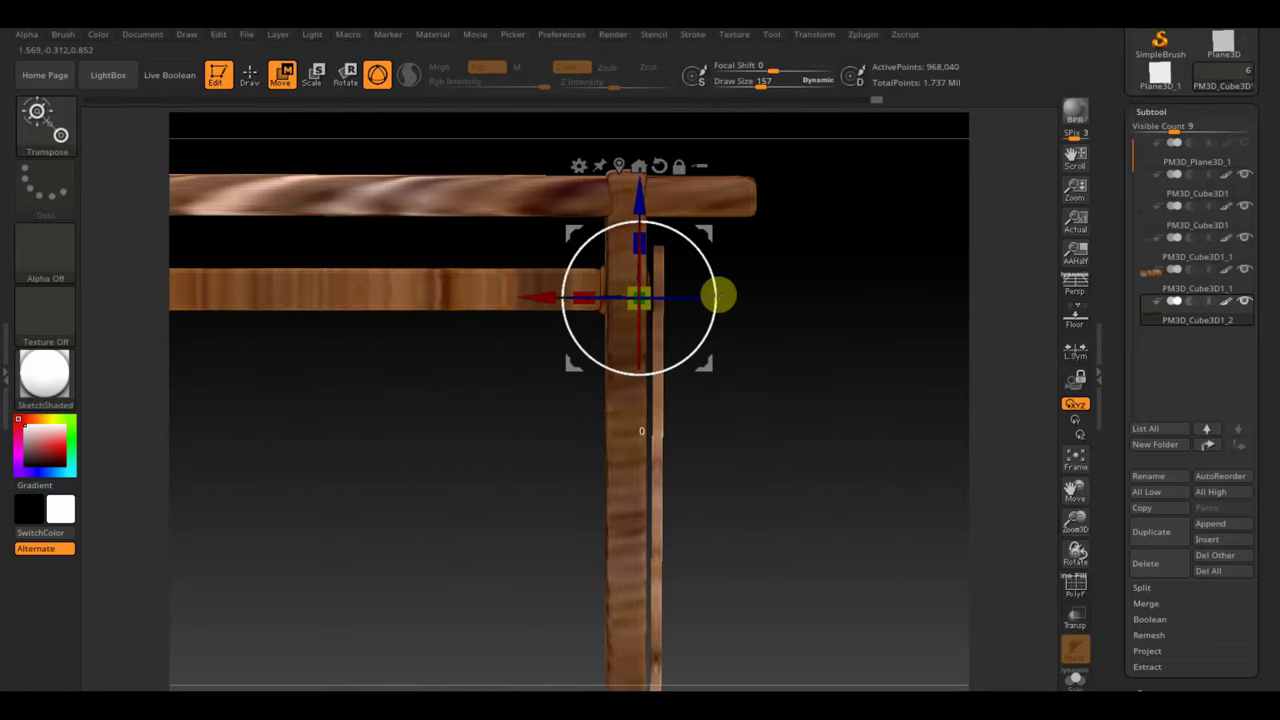
drag(718, 296, 718, 295)
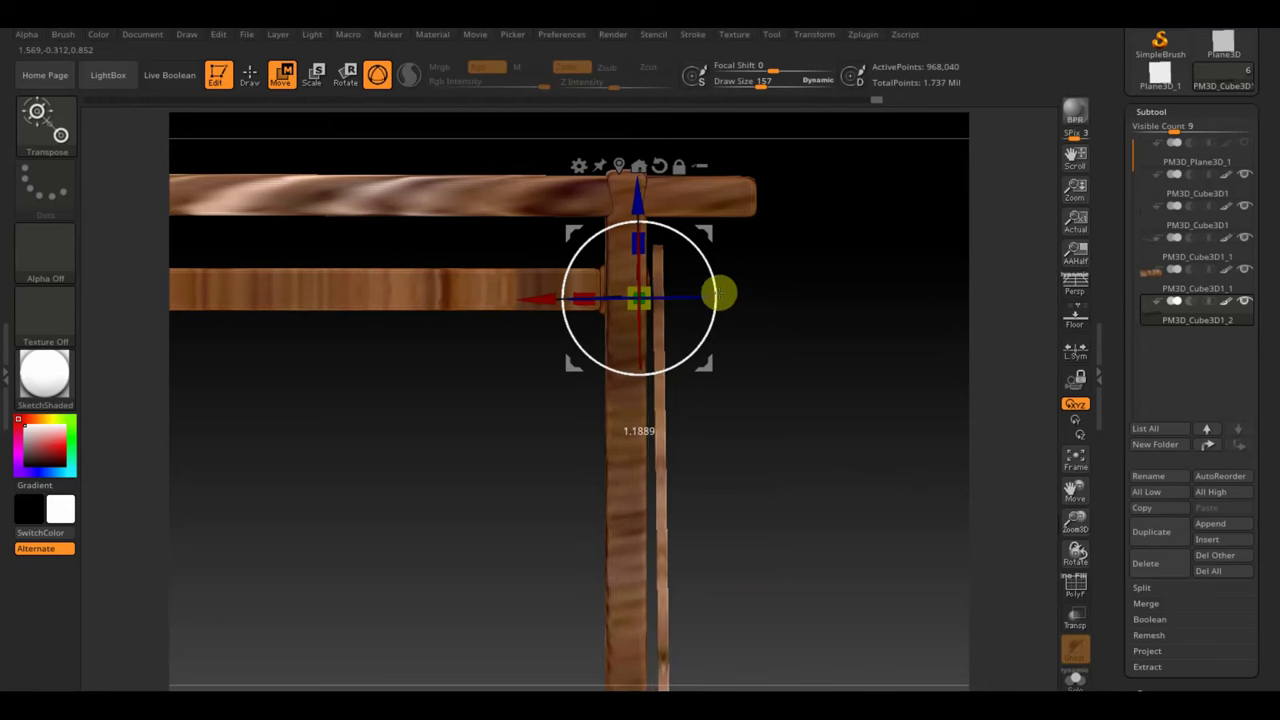
drag(577, 297, 527, 303)
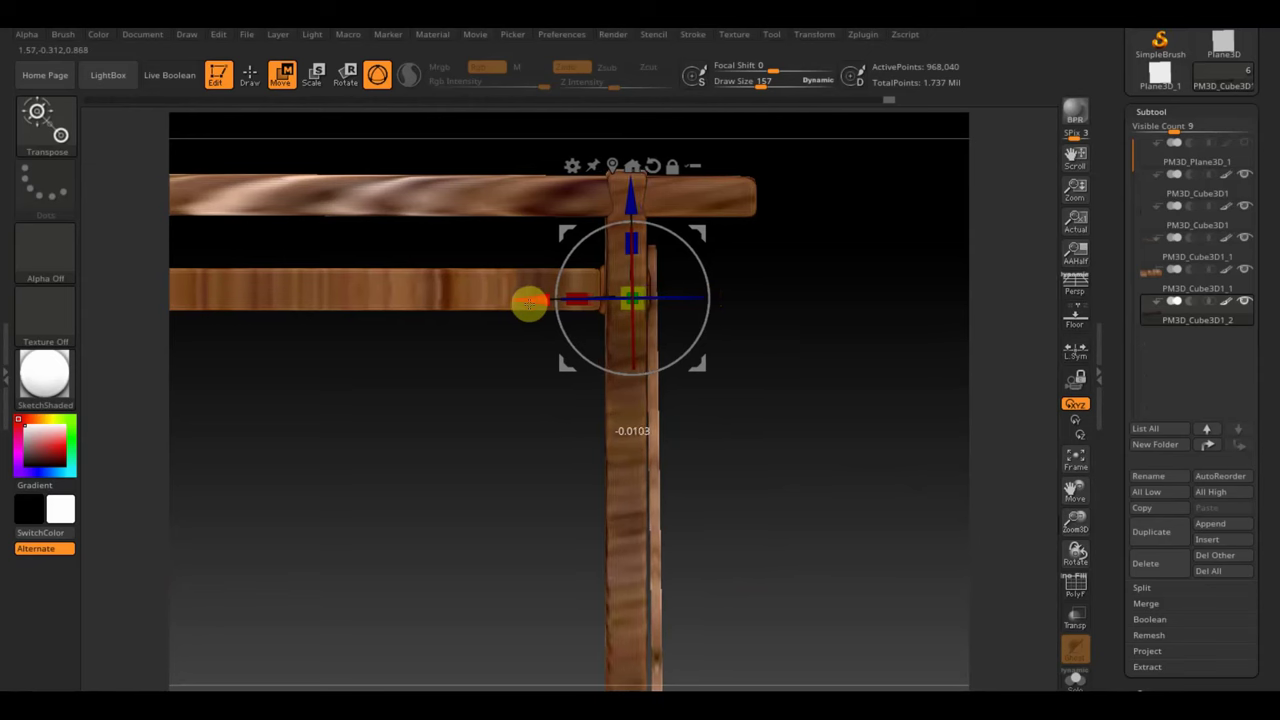
alt+click(714, 280)
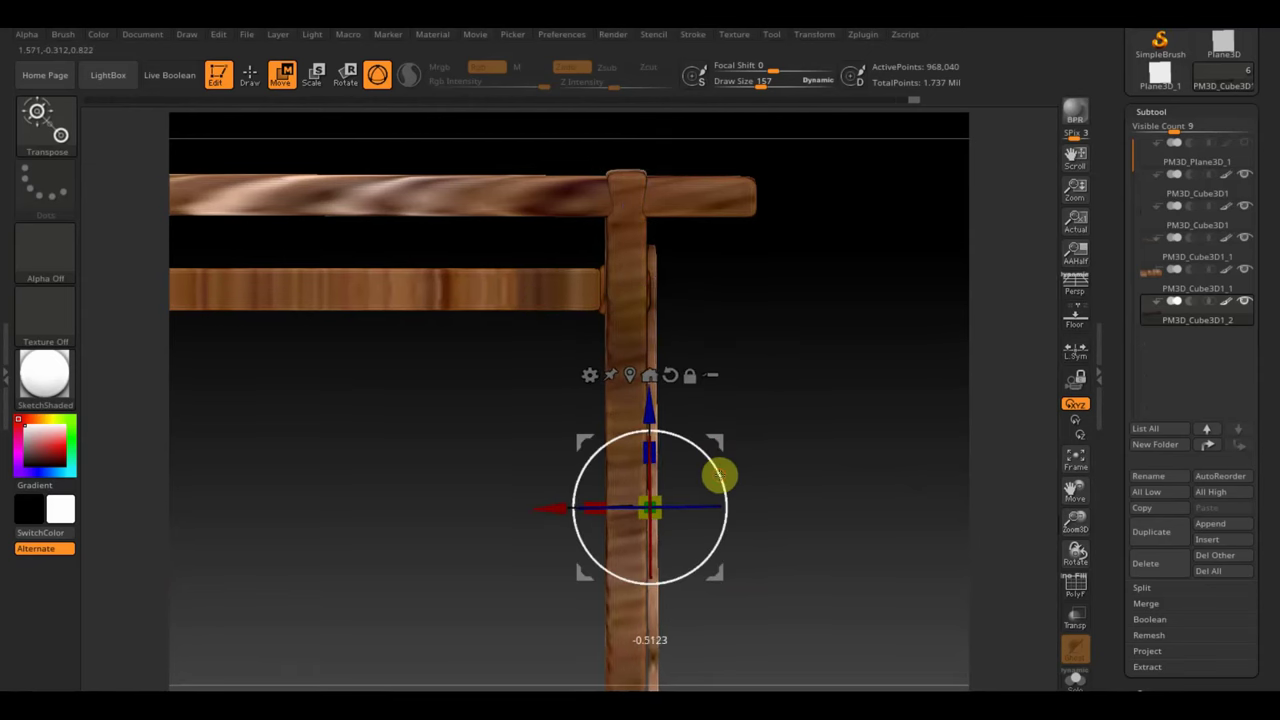
mouse_move(865, 549)
mouse_down()
mouse_move(840, 294)
mouse_move(840, 431)
mouse_move(808, 413)
mouse_move(803, 466)
mouse_move(843, 543)
mouse_move(843, 443)
mouse_move(814, 391)
mouse_move(889, 411)
mouse_up()
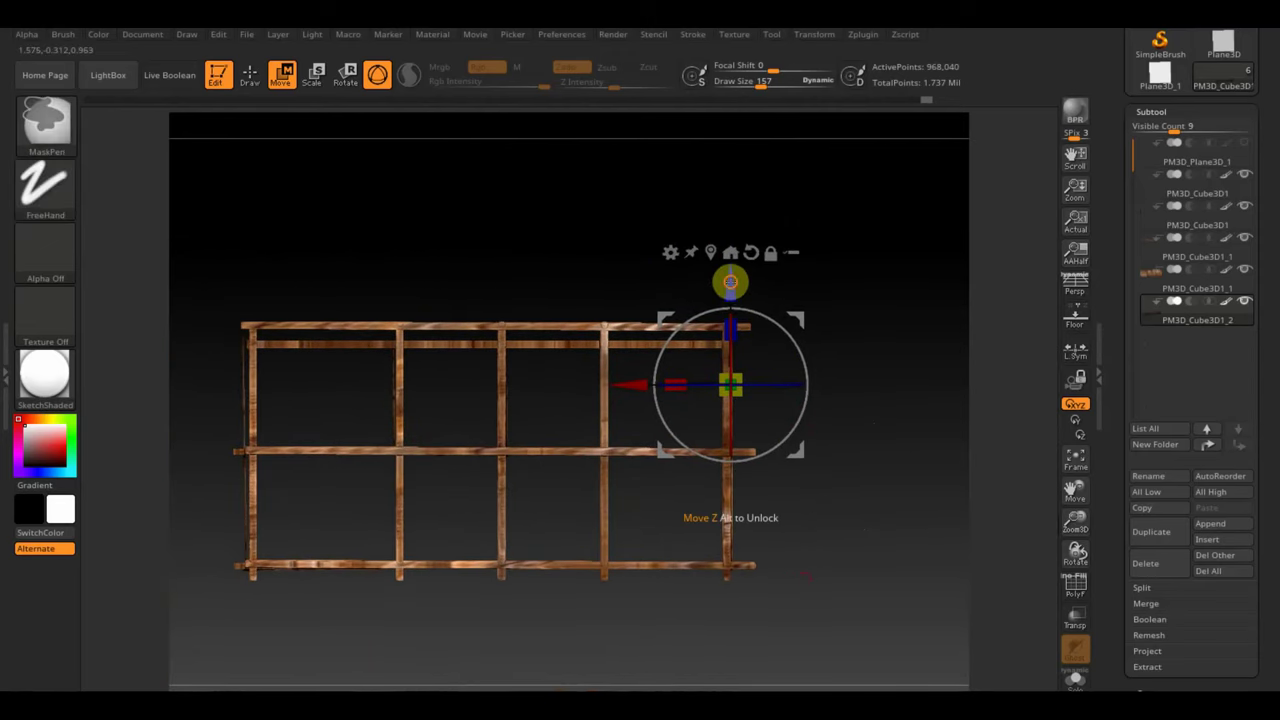
Step: Duplicate the bench section, slide the copy along the wall, and shorten it along Z
mouse_move(731, 283)
ctrl+mouse_down()
mouse_move(745, 370)
mouse_move(829, 525)
ctrl+mouse_up()
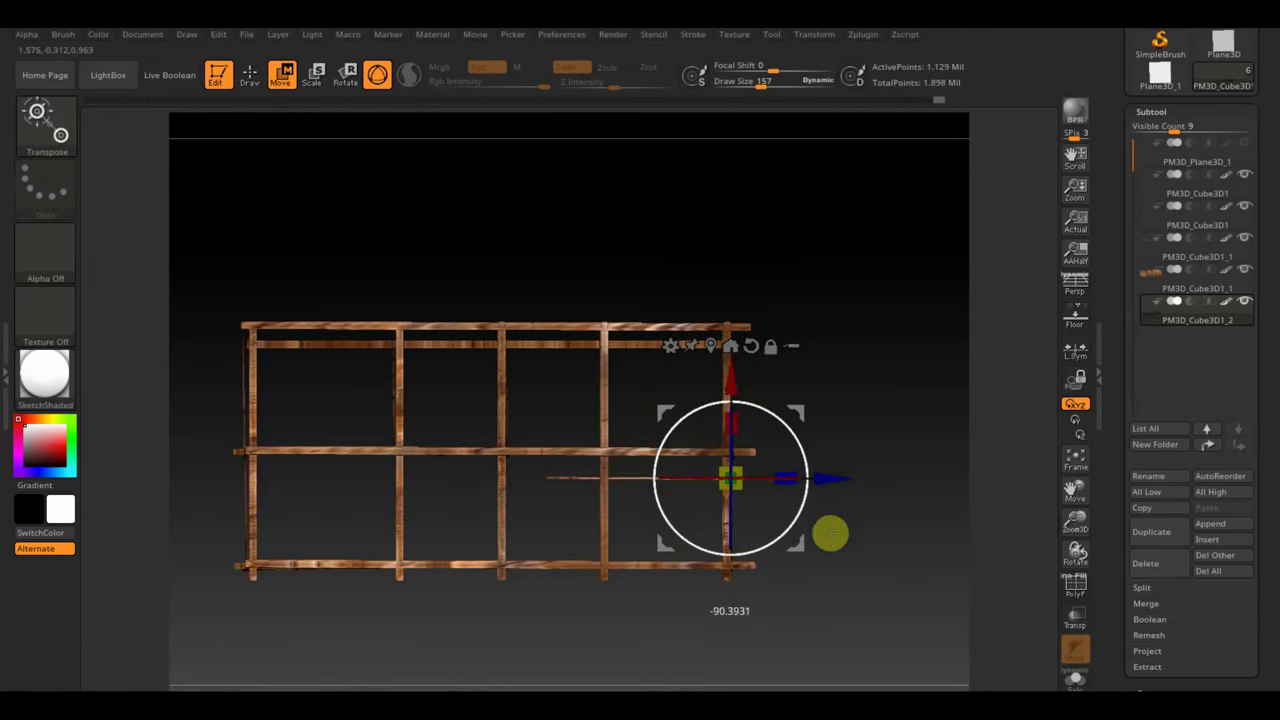
drag(846, 480, 769, 477)
drag(651, 395, 647, 369)
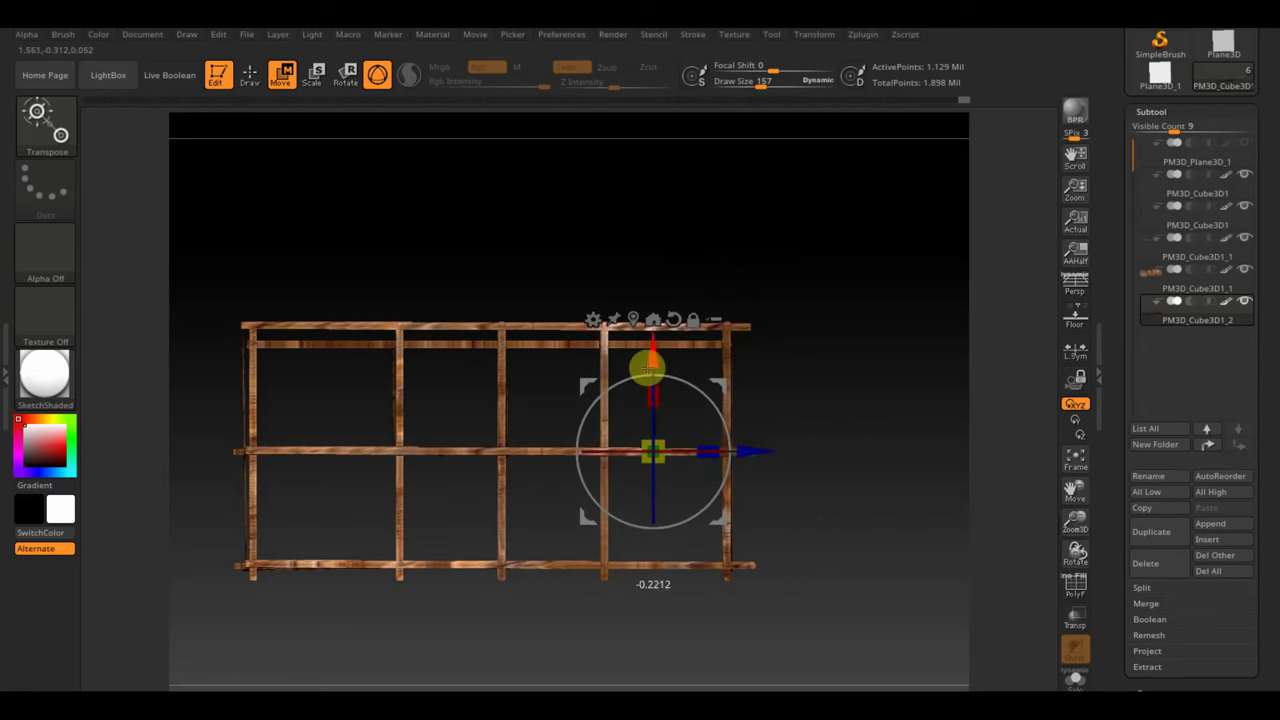
mouse_move(763, 418)
mouse_down()
mouse_move(866, 389)
mouse_move(877, 330)
mouse_up()
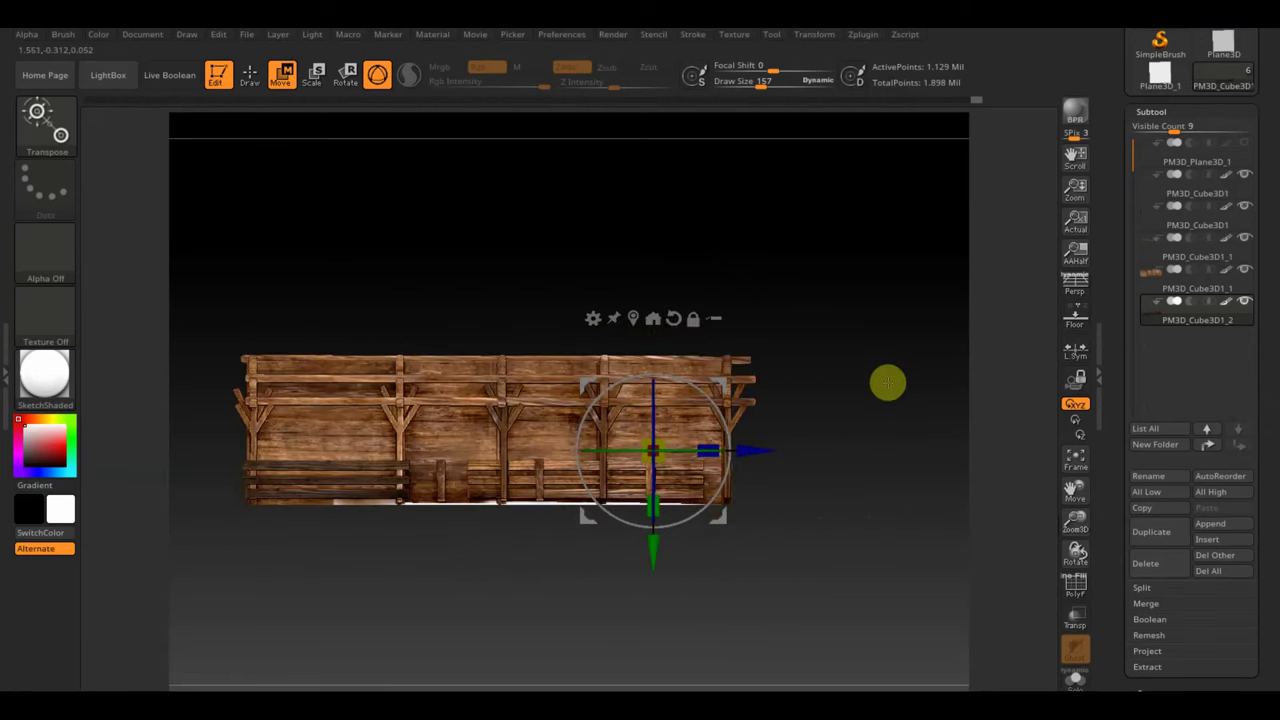
mouse_move(888, 382)
alt+mouse_down()
mouse_move(966, 537)
mouse_move(954, 565)
alt+mouse_up()
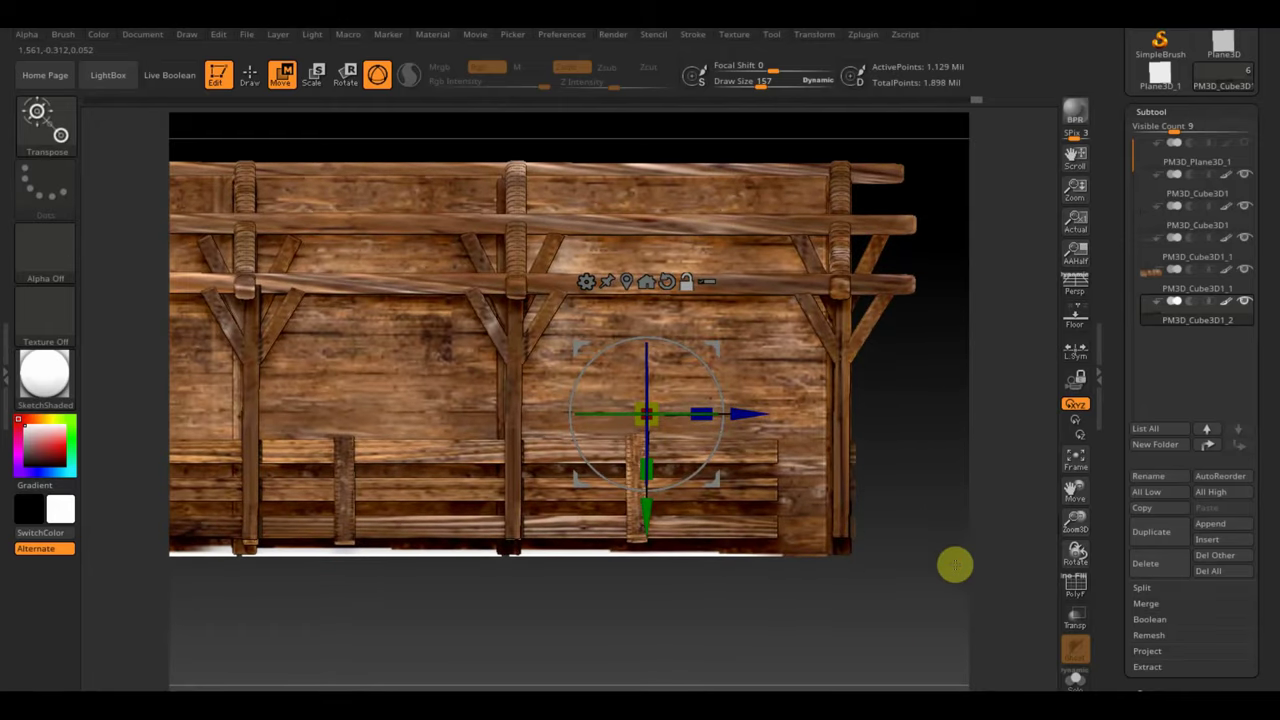
mouse_move(903, 617)
alt+mouse_down()
mouse_move(894, 563)
mouse_move(871, 586)
mouse_move(886, 606)
alt+mouse_up()
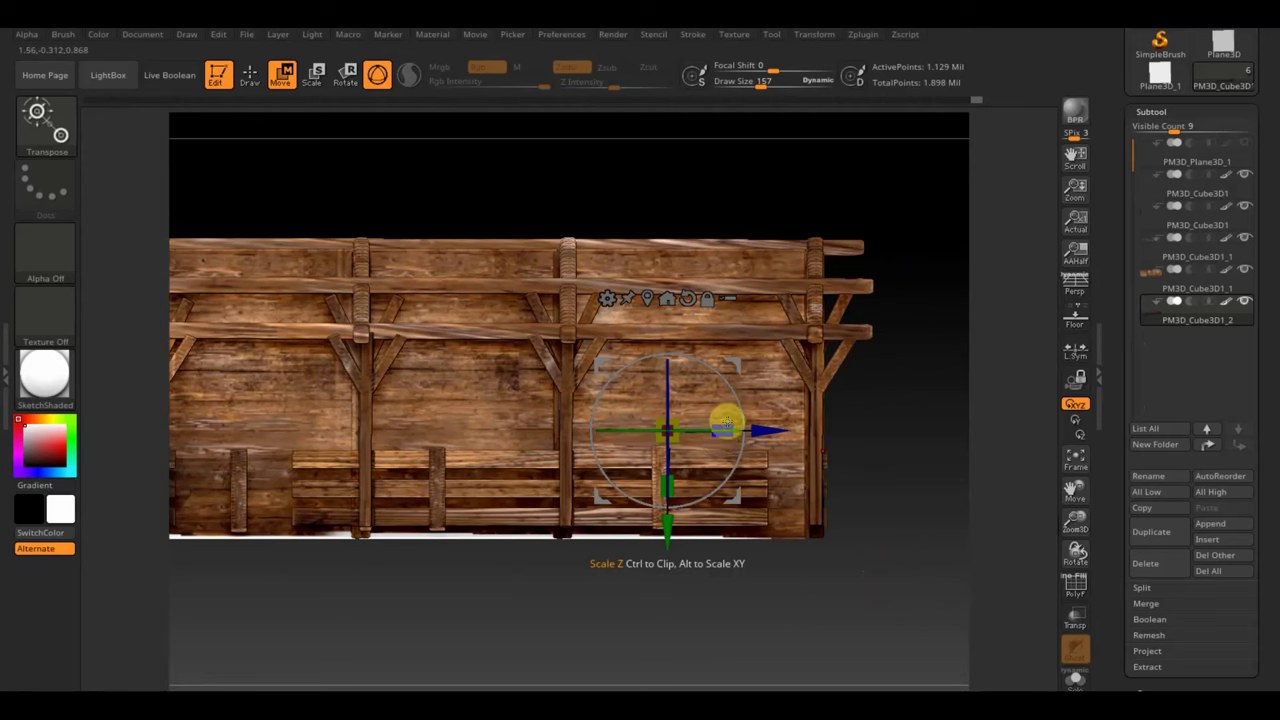
drag(724, 424, 653, 422)
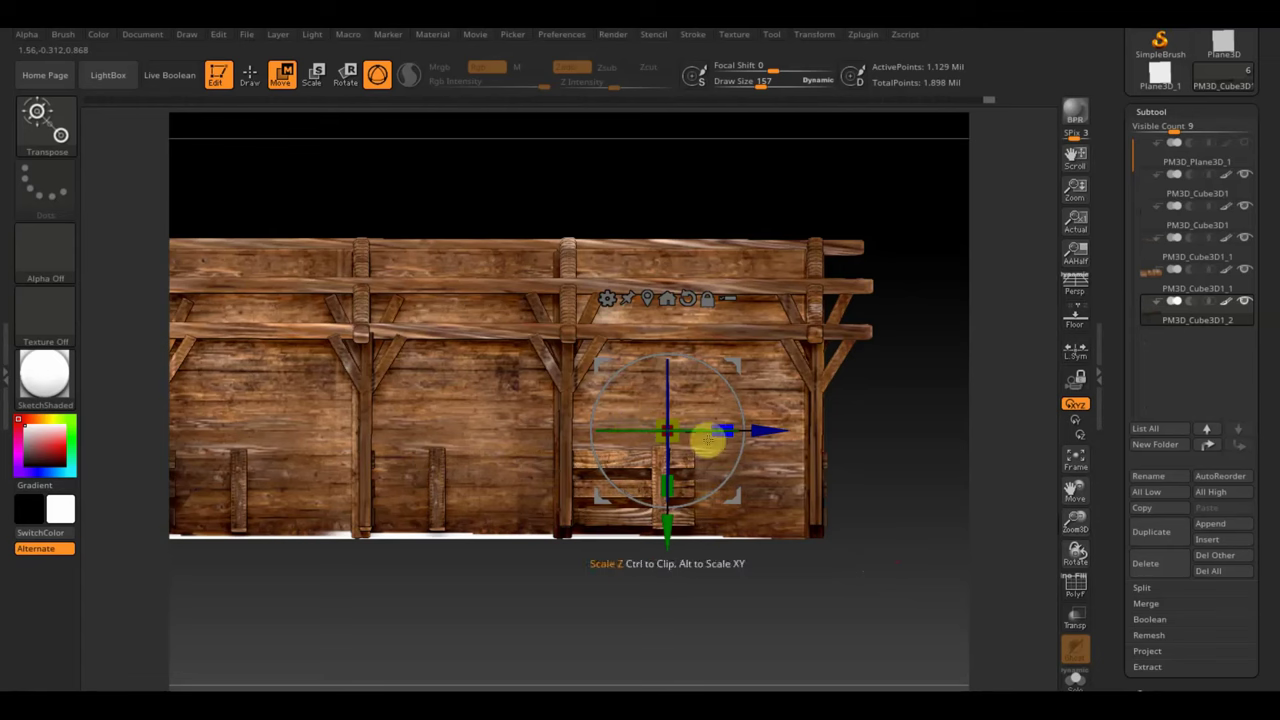
Step: Slide the short bench between the posts, lower it to the ground, and align the post
drag(777, 430, 756, 446)
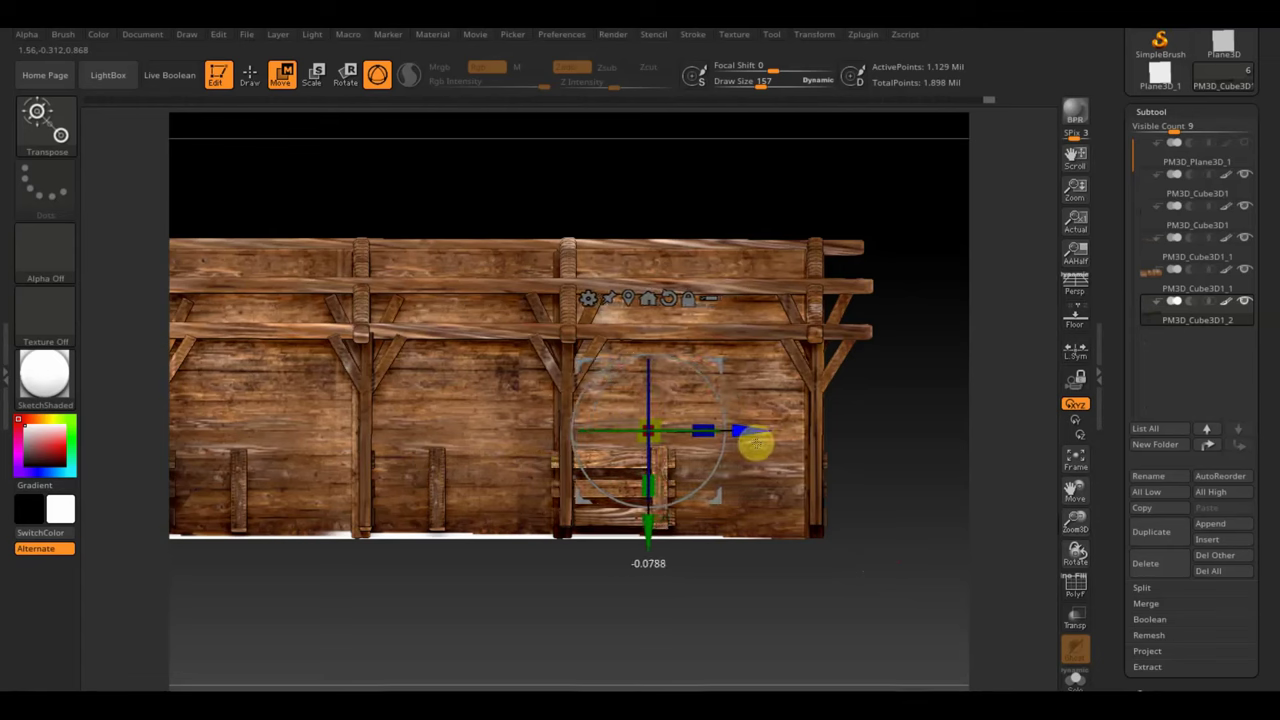
mouse_move(881, 521)
mouse_down()
mouse_move(903, 580)
mouse_move(903, 660)
mouse_move(883, 643)
mouse_up()
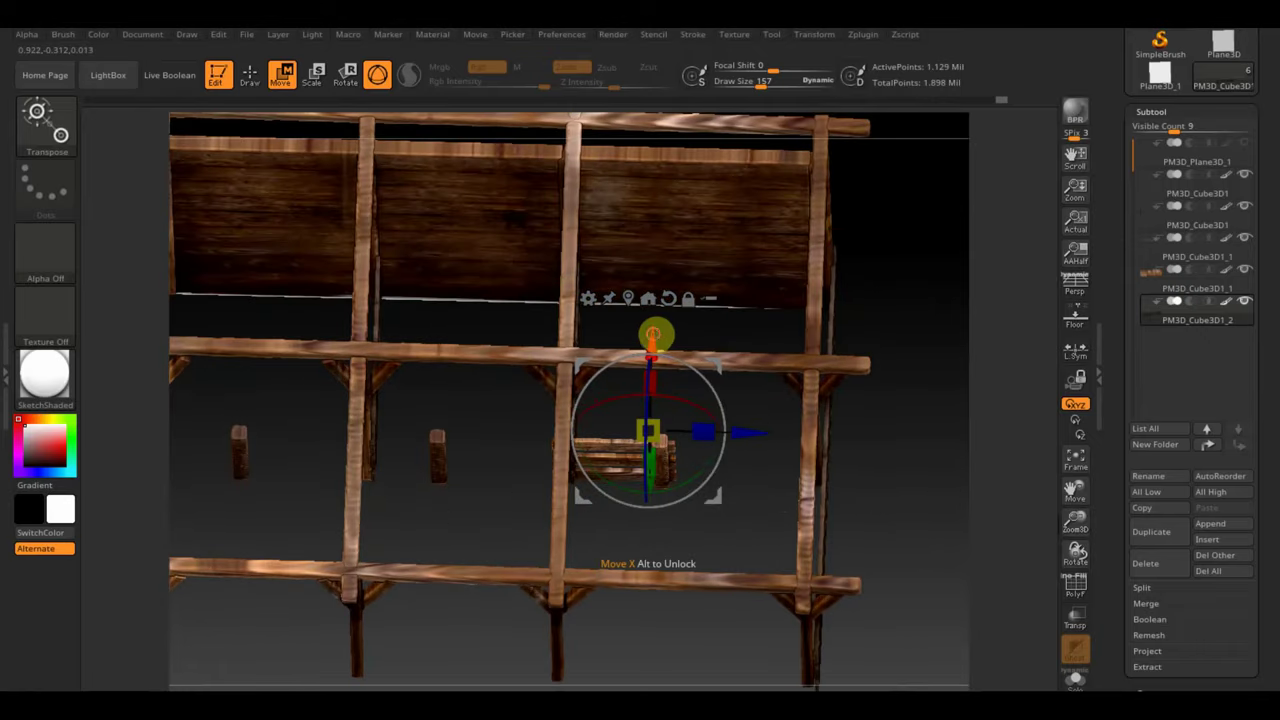
drag(651, 337, 650, 352)
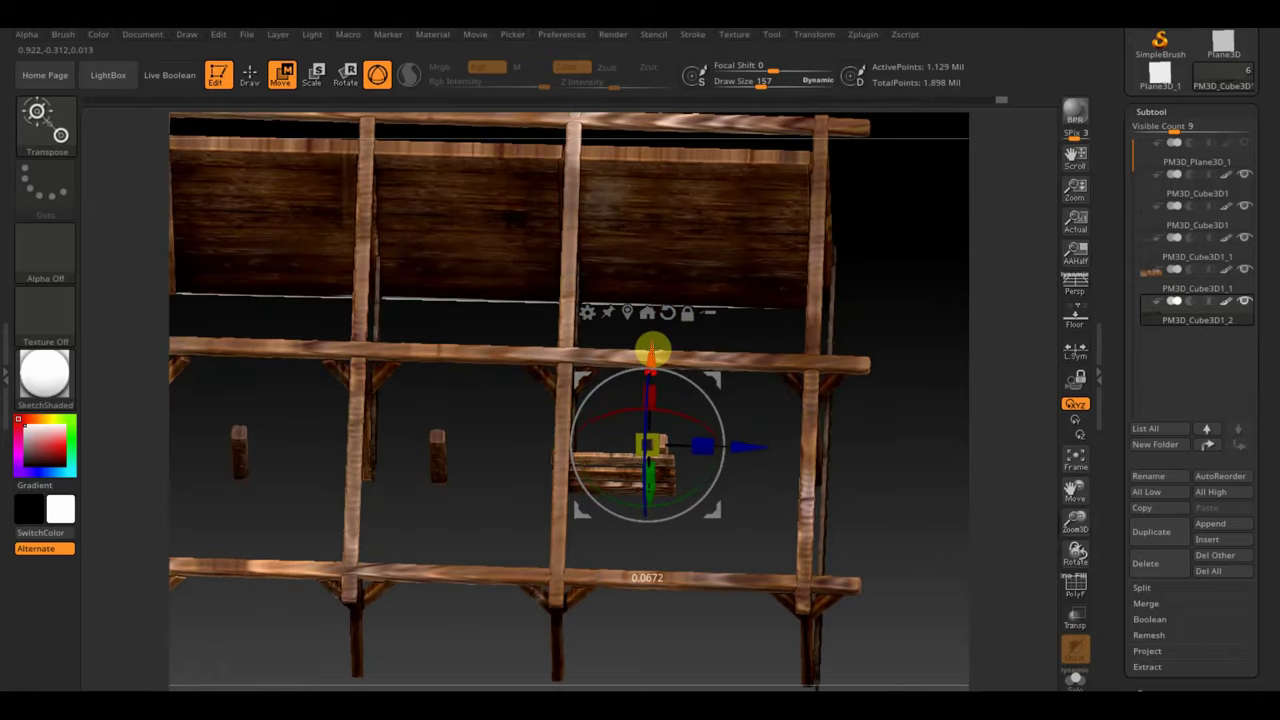
mouse_move(946, 540)
mouse_down()
mouse_move(946, 403)
mouse_move(941, 610)
mouse_move(971, 603)
mouse_move(946, 603)
mouse_move(957, 597)
mouse_move(910, 571)
mouse_up()
mouse_move(752, 507)
mouse_down()
mouse_move(914, 574)
mouse_move(980, 686)
mouse_move(820, 440)
mouse_up()
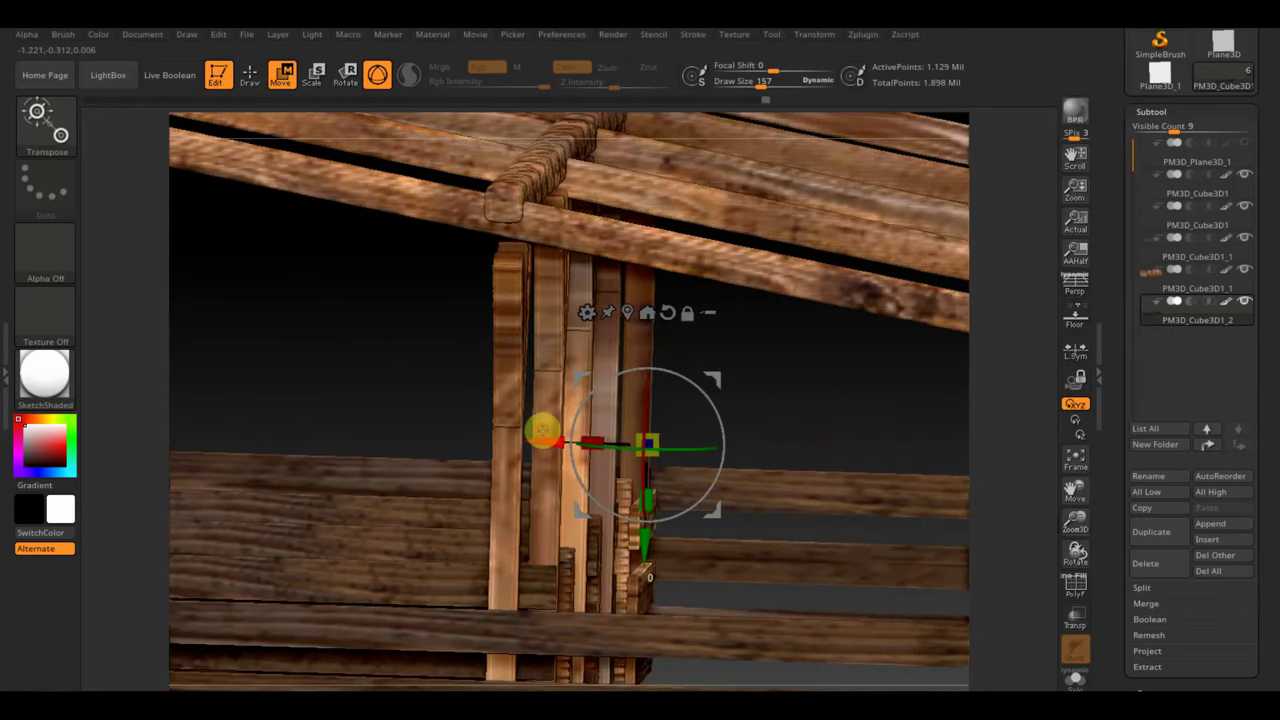
drag(649, 578, 633, 577)
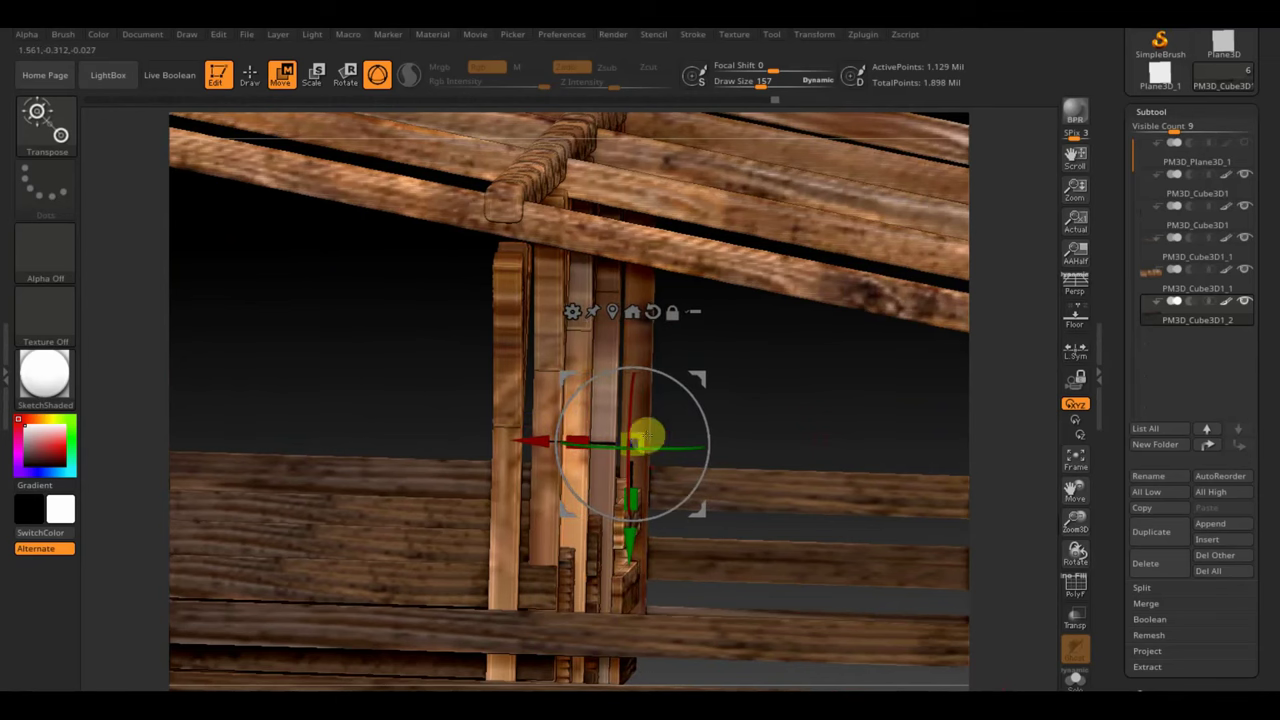
Step: Duplicate the short bench further left between the middle posts of the wall
mouse_move(776, 436)
mouse_down()
mouse_move(789, 431)
mouse_move(776, 440)
mouse_move(734, 420)
mouse_move(741, 430)
mouse_up()
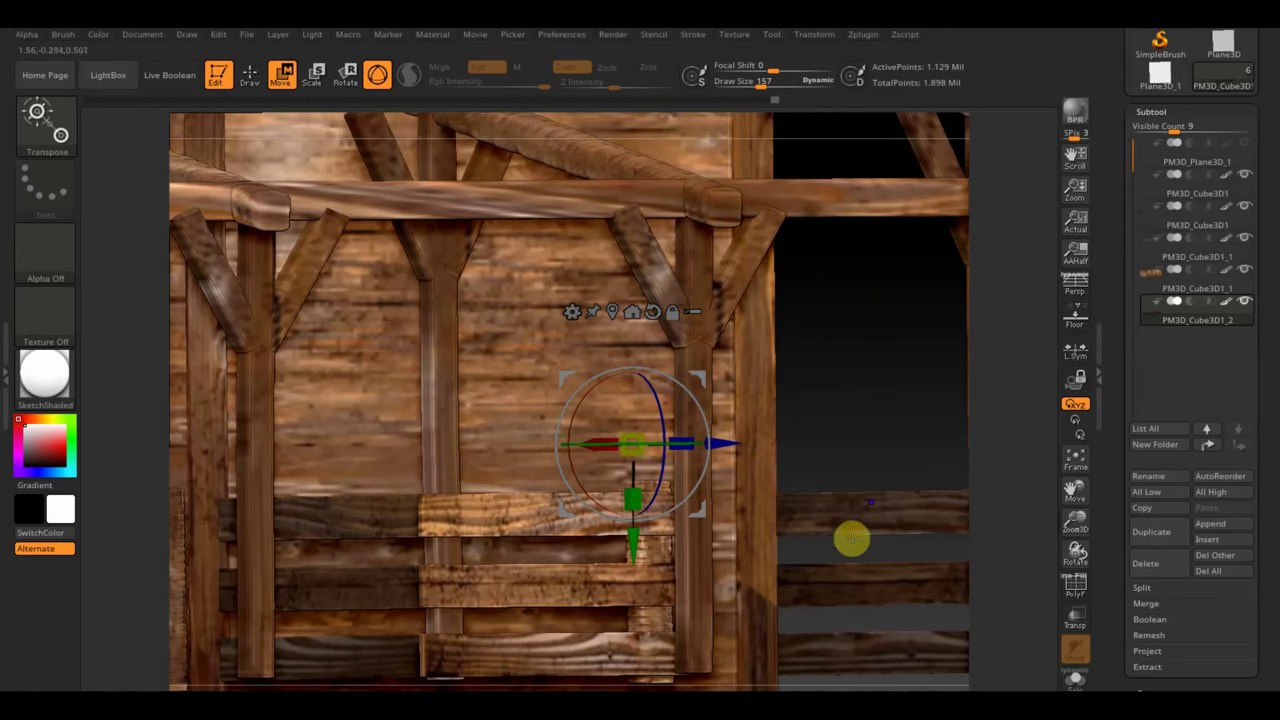
drag(851, 540, 862, 448)
mouse_move(998, 457)
alt+mouse_down()
mouse_move(983, 366)
mouse_move(909, 423)
mouse_move(836, 611)
alt+mouse_up()
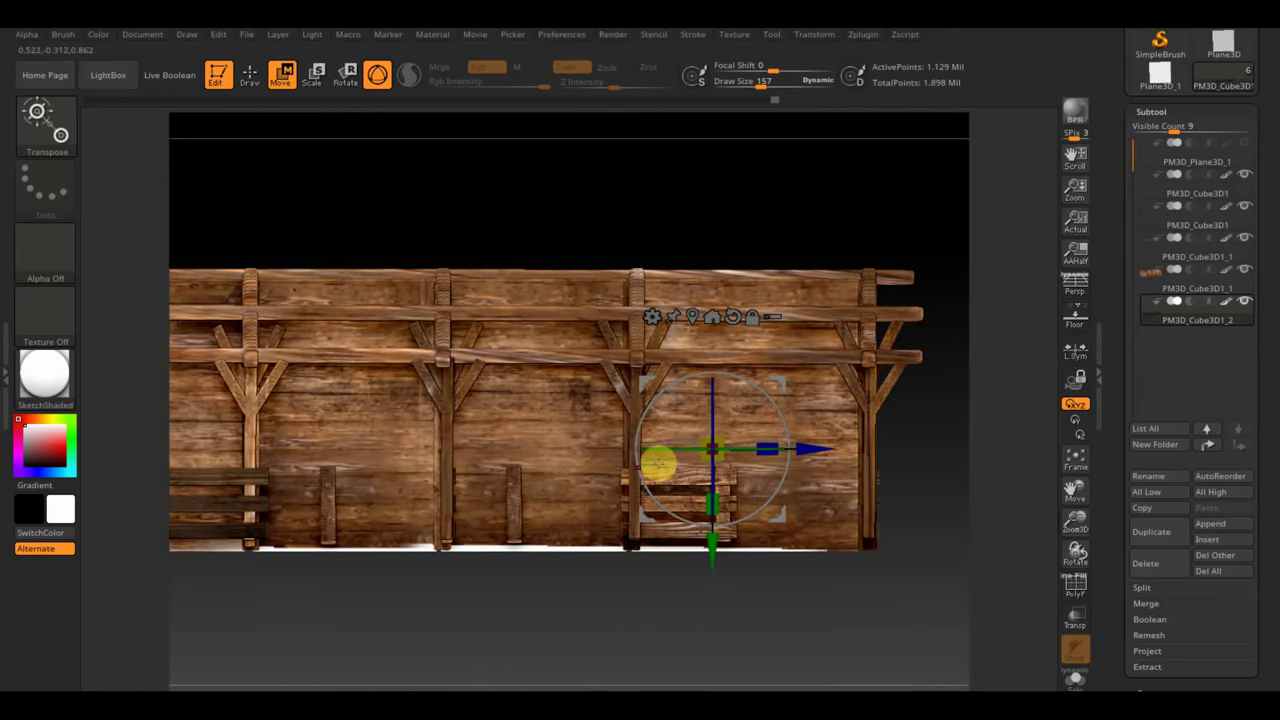
mouse_move(838, 460)
mouse_down()
mouse_move(562, 444)
mouse_move(619, 446)
mouse_up()
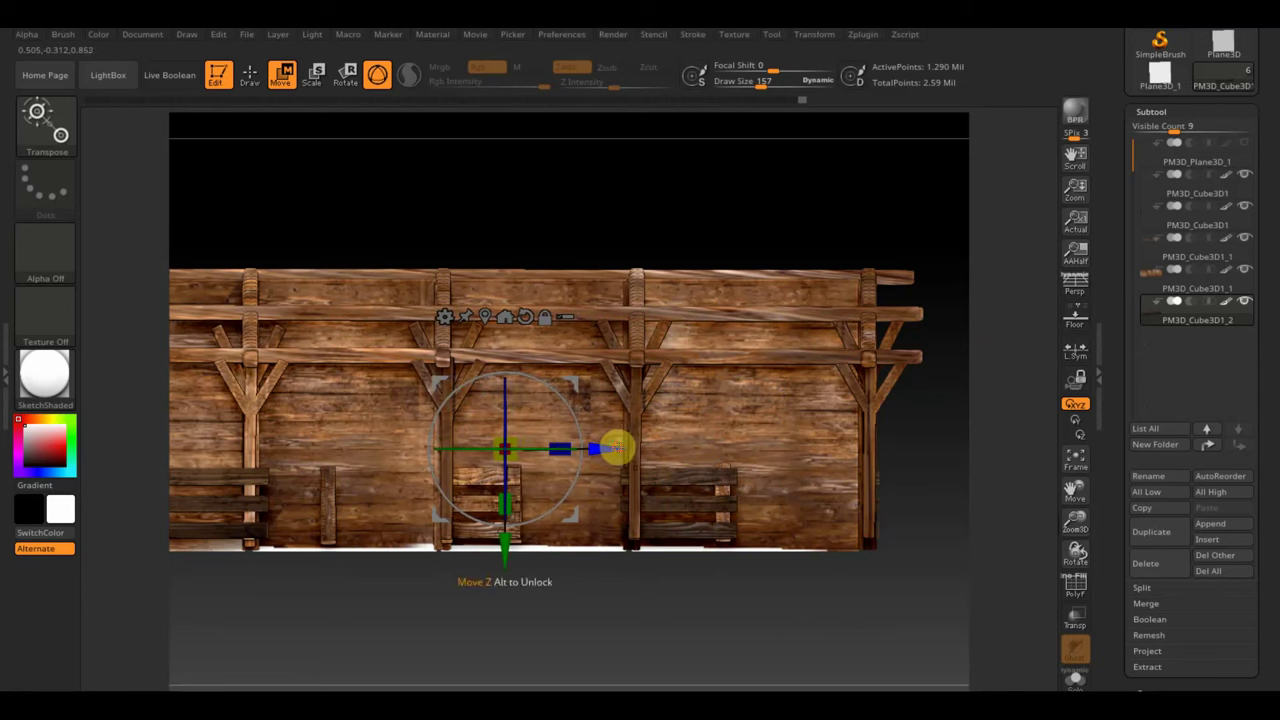
mouse_move(760, 220)
mouse_down()
mouse_move(803, 237)
mouse_move(817, 305)
mouse_move(794, 360)
mouse_move(789, 460)
mouse_move(863, 566)
mouse_move(777, 557)
mouse_move(775, 577)
mouse_move(743, 531)
mouse_move(716, 404)
mouse_move(735, 470)
mouse_up()
Step: Slide a bench piece left along the wall and stretch it wider
click(1068, 470)
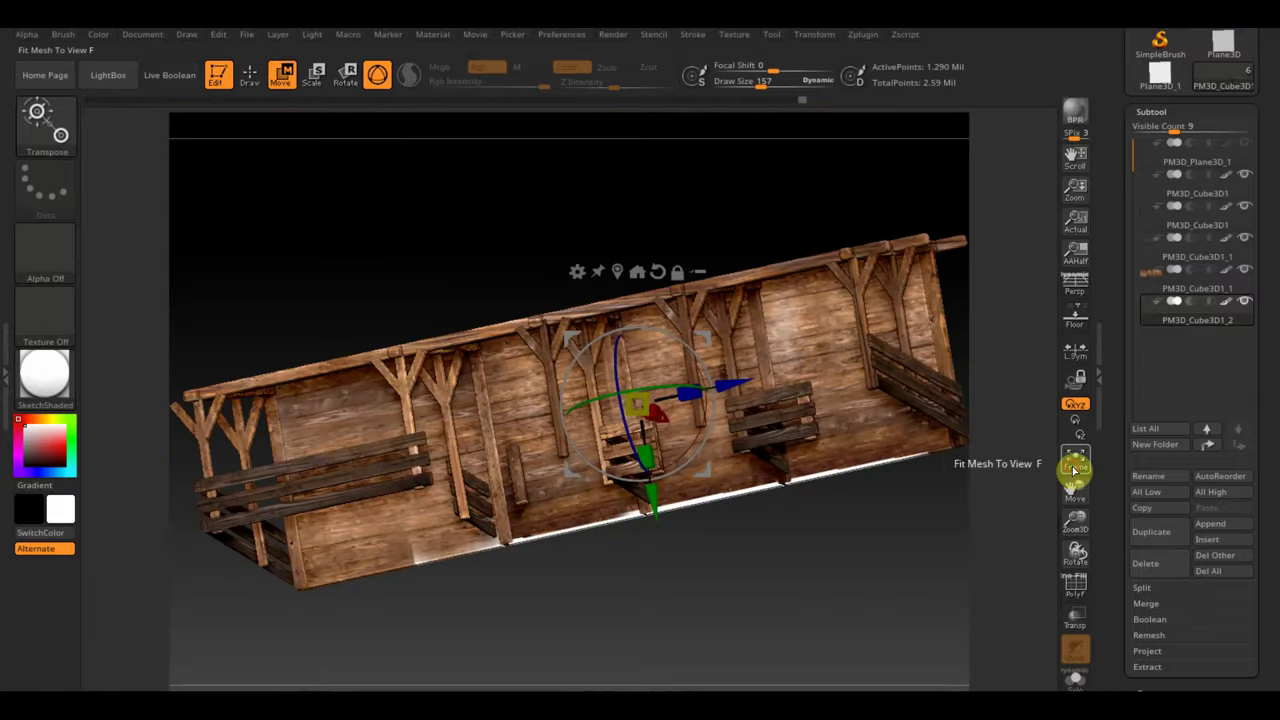
shift+drag(857, 531, 846, 577)
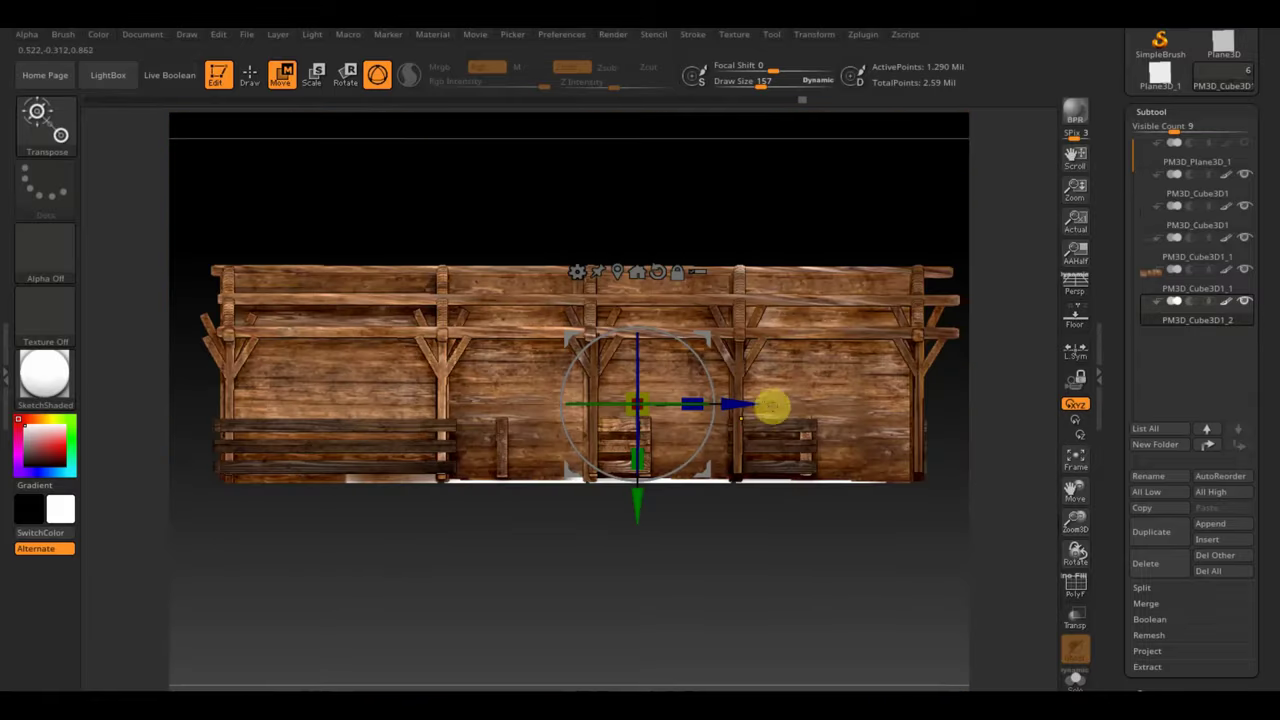
drag(772, 405, 605, 410)
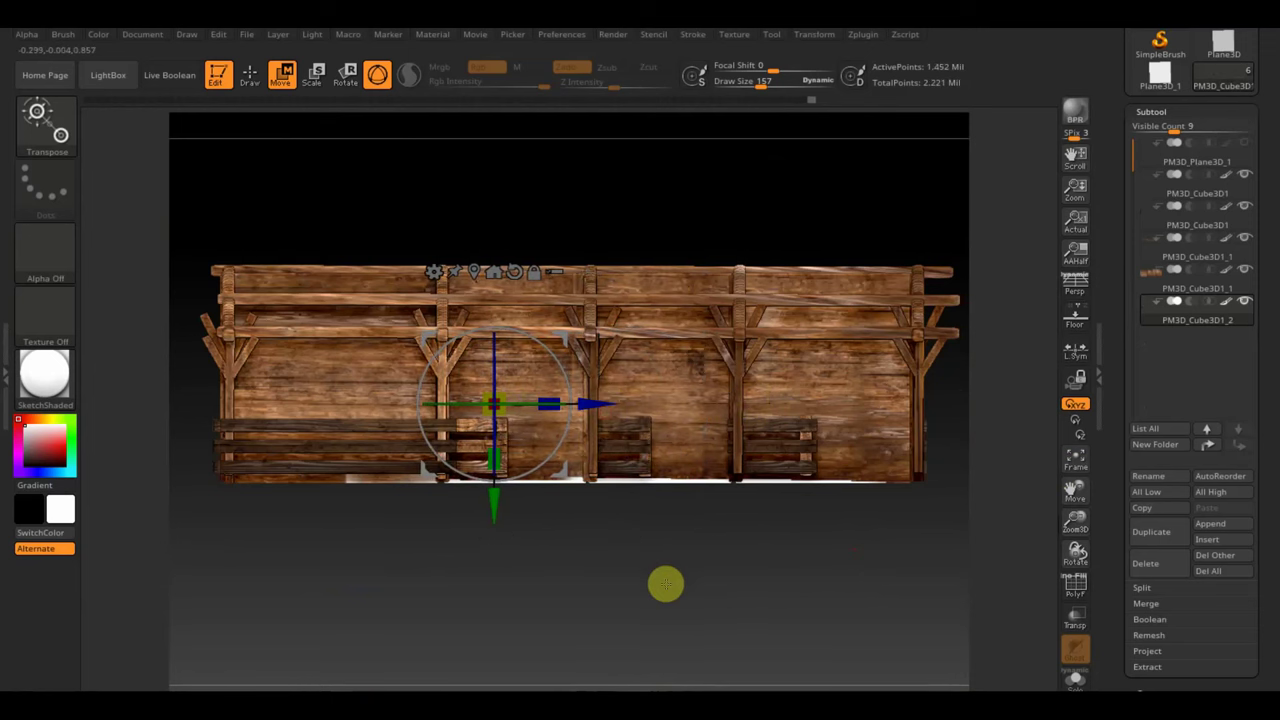
mouse_move(666, 584)
mouse_down()
mouse_move(655, 700)
mouse_move(644, 604)
mouse_up()
drag(548, 404, 550, 404)
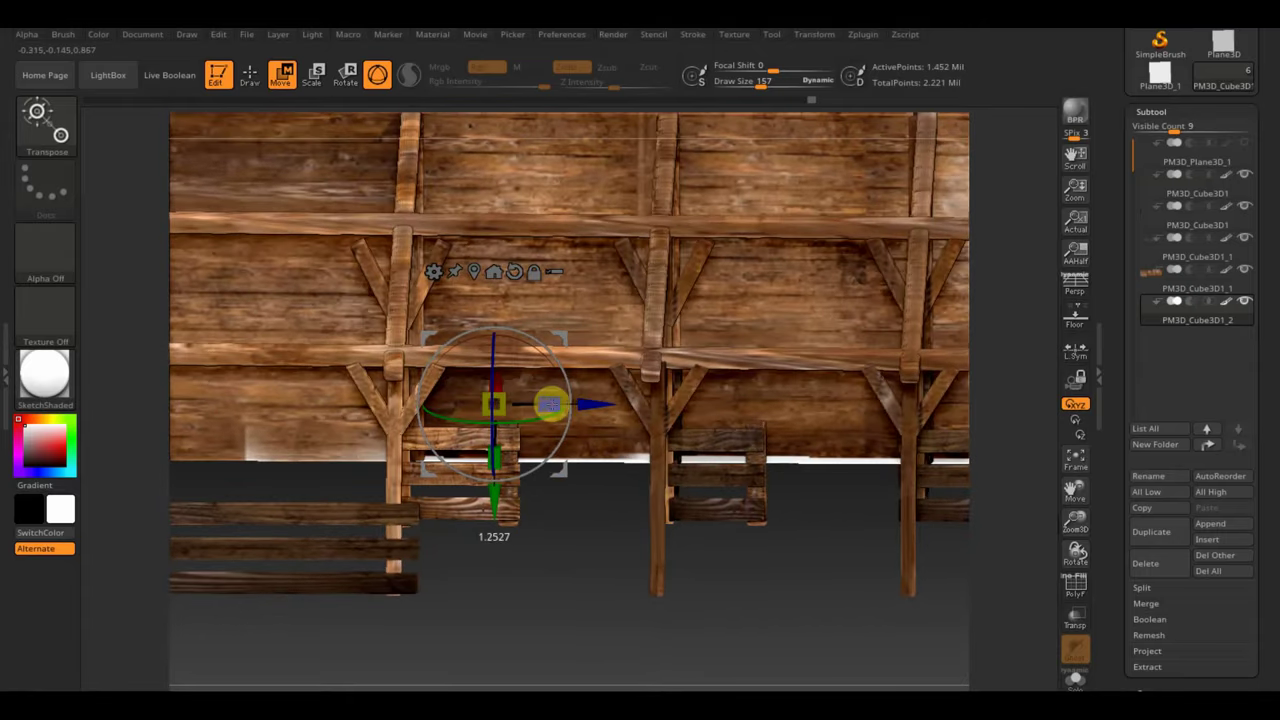
Step: Show the semi-transparent wooden plank wall reference image behind the model
mouse_move(584, 470)
mouse_down()
mouse_move(600, 660)
mouse_move(604, 622)
mouse_move(656, 600)
mouse_move(705, 534)
mouse_up()
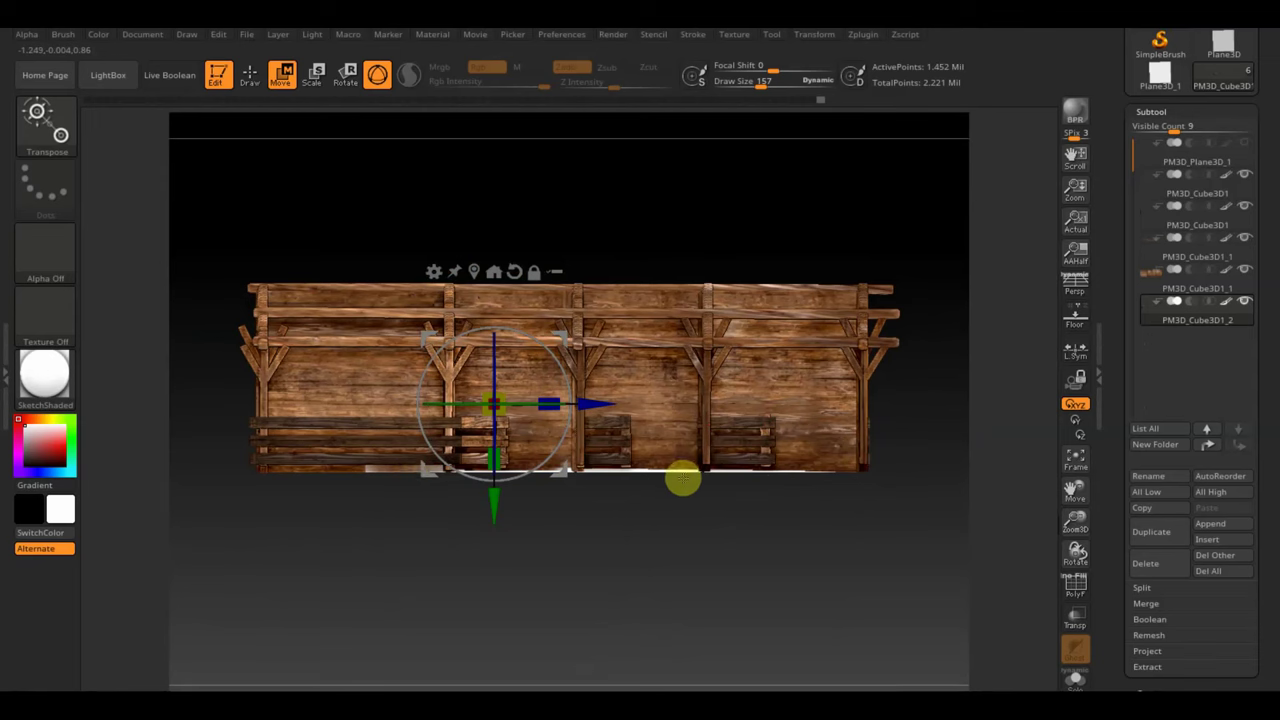
mouse_move(751, 505)
mouse_down()
mouse_move(760, 517)
mouse_move(740, 534)
mouse_move(739, 515)
mouse_move(746, 534)
mouse_up()
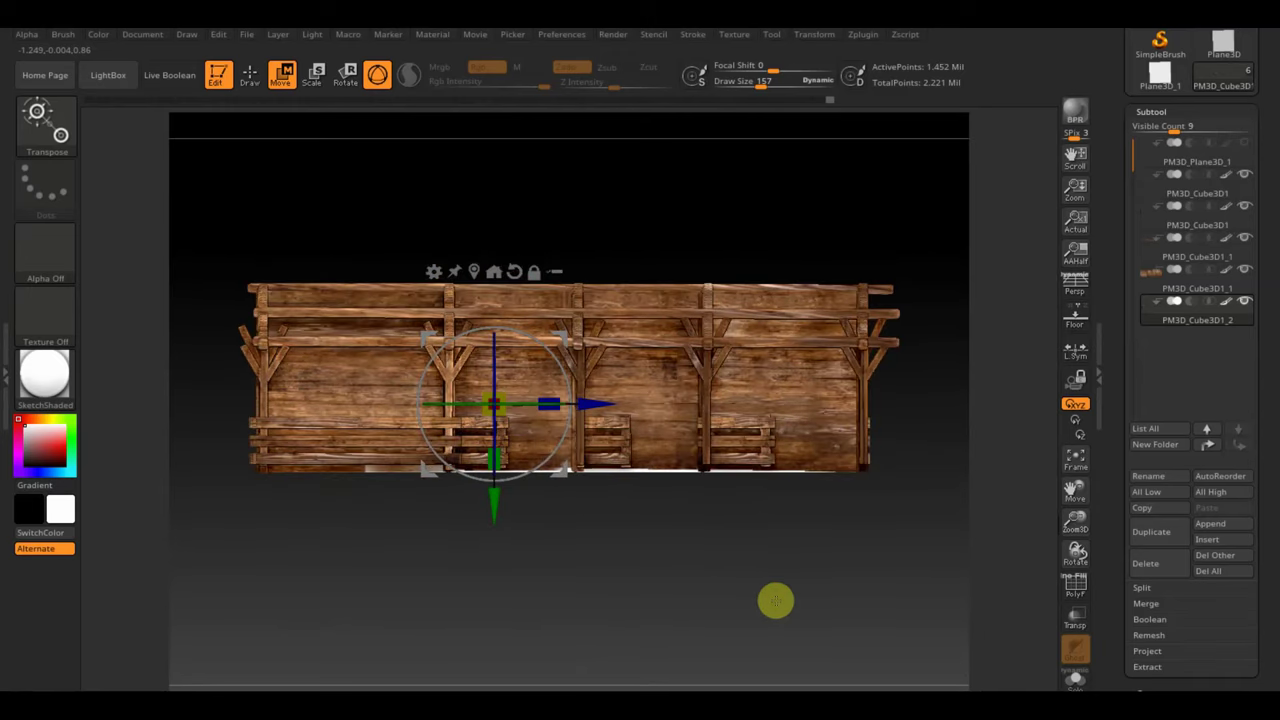
drag(733, 528, 697, 488)
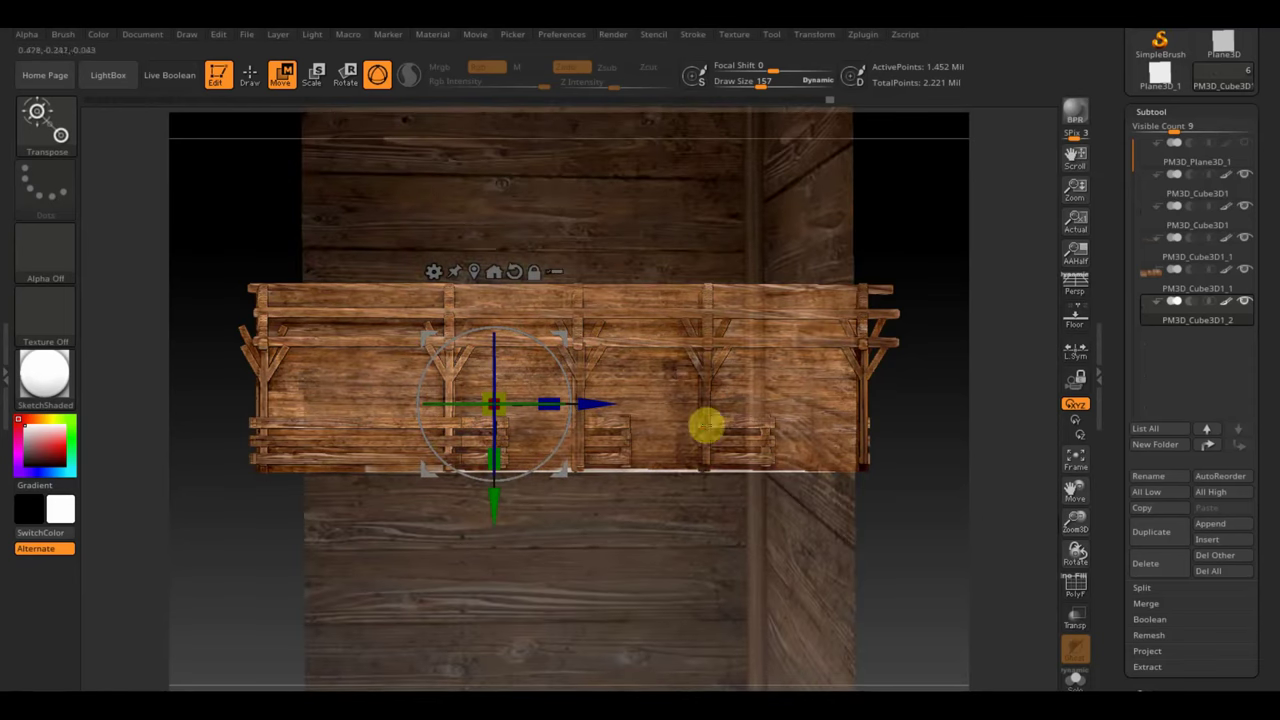
Step: Select subtool 5 (PM3D_Cube3D1_1), switch to Draw and lower Draw Size to 77
click(1155, 282)
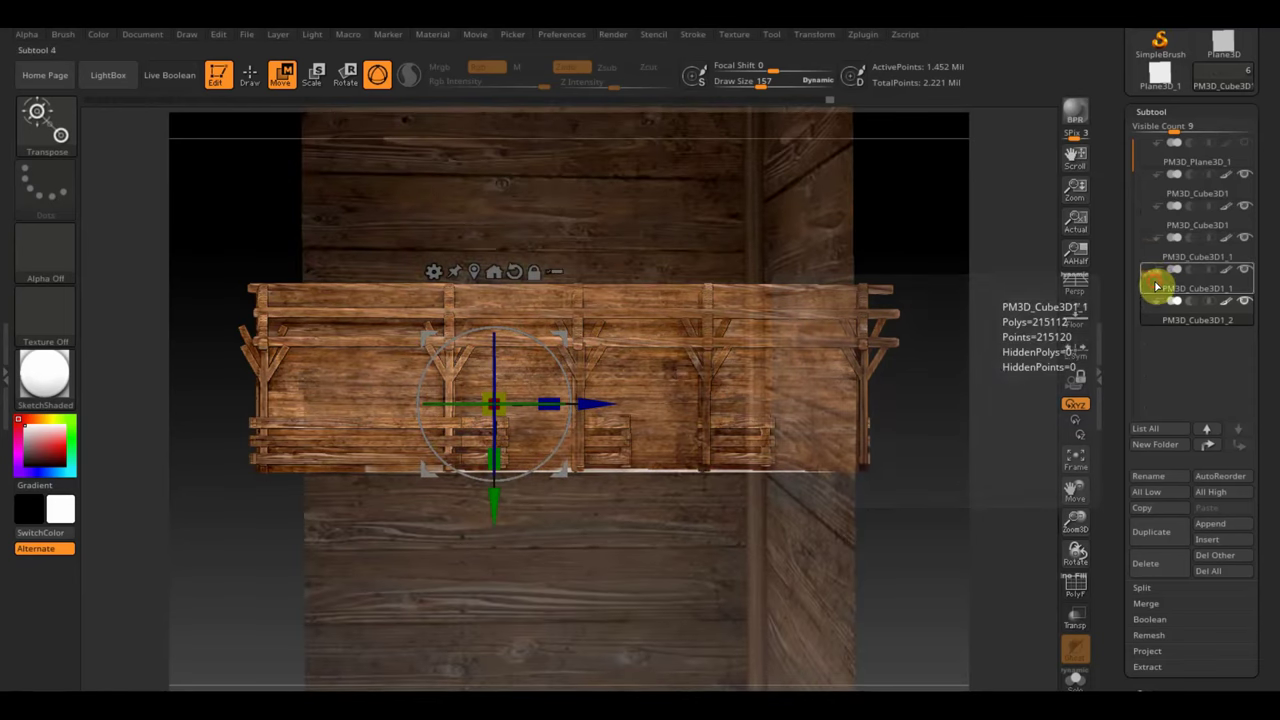
click(838, 322)
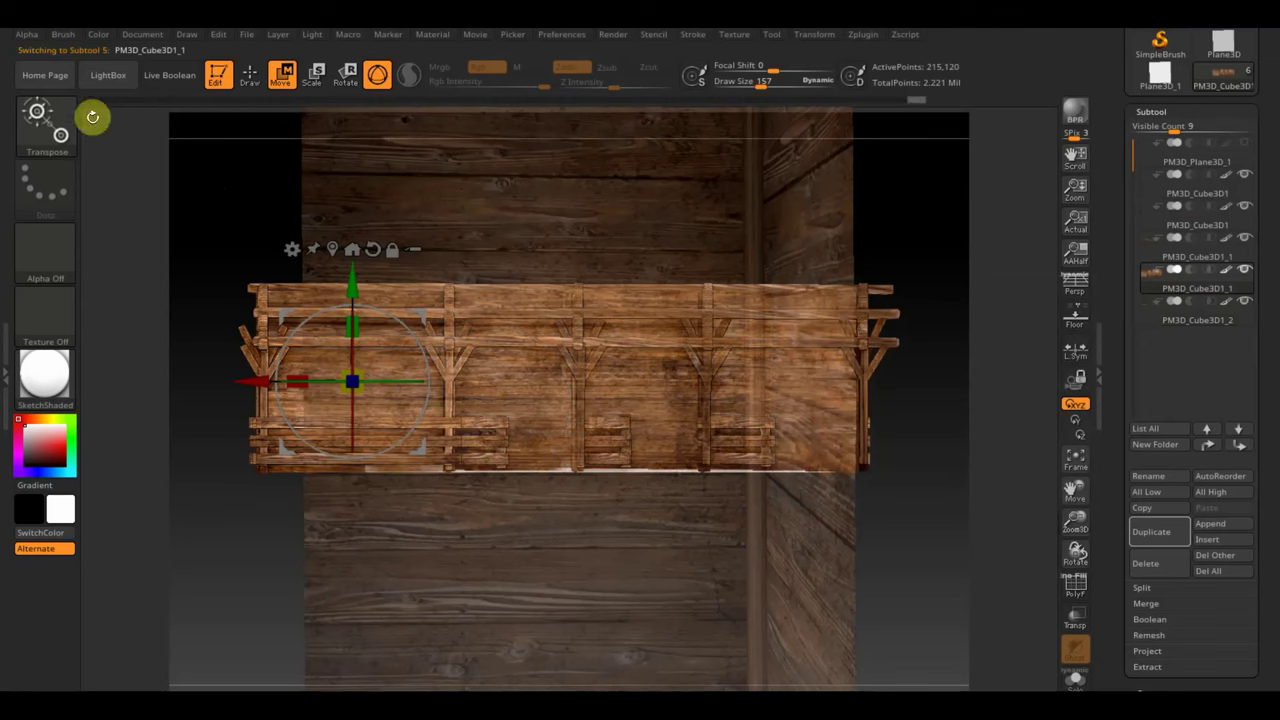
click(244, 80)
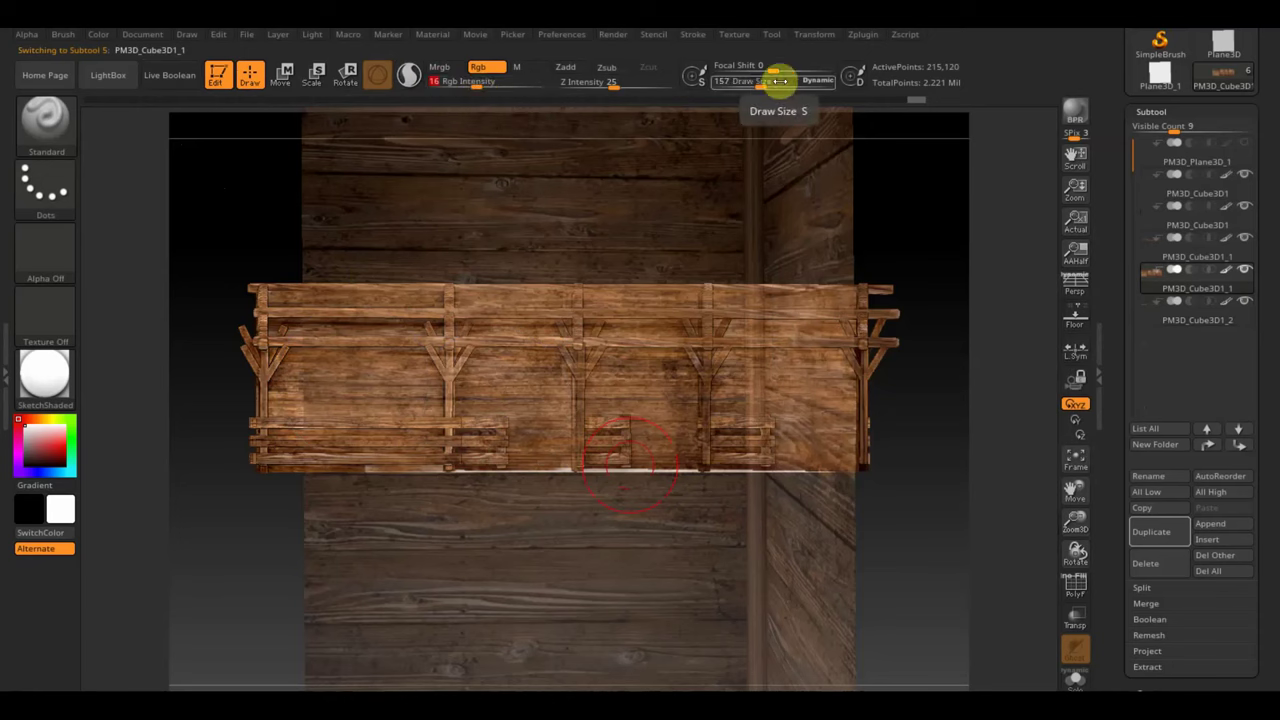
drag(775, 80, 761, 83)
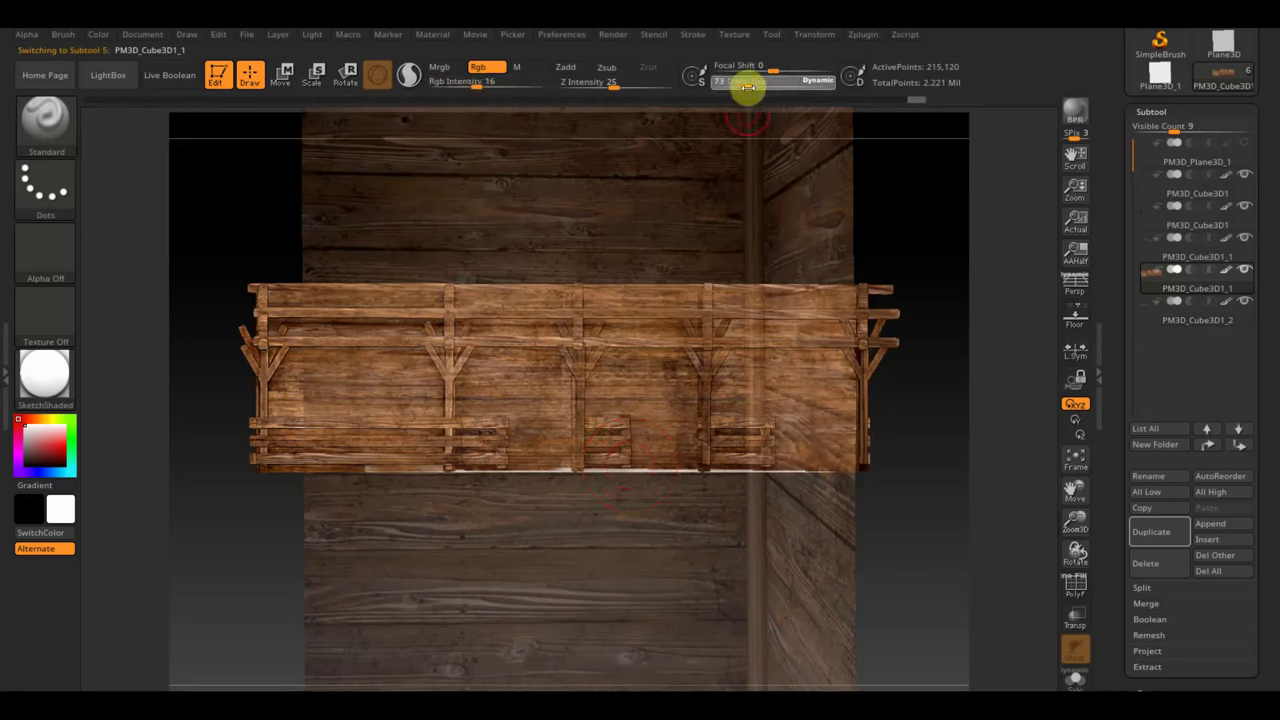
Step: Toggle the wooden reference wall with Shift+Z while inspecting the shelf, leaving it hidden
mouse_move(817, 484)
mouse_down()
mouse_move(726, 474)
mouse_move(818, 470)
mouse_move(923, 551)
mouse_move(760, 498)
mouse_up()
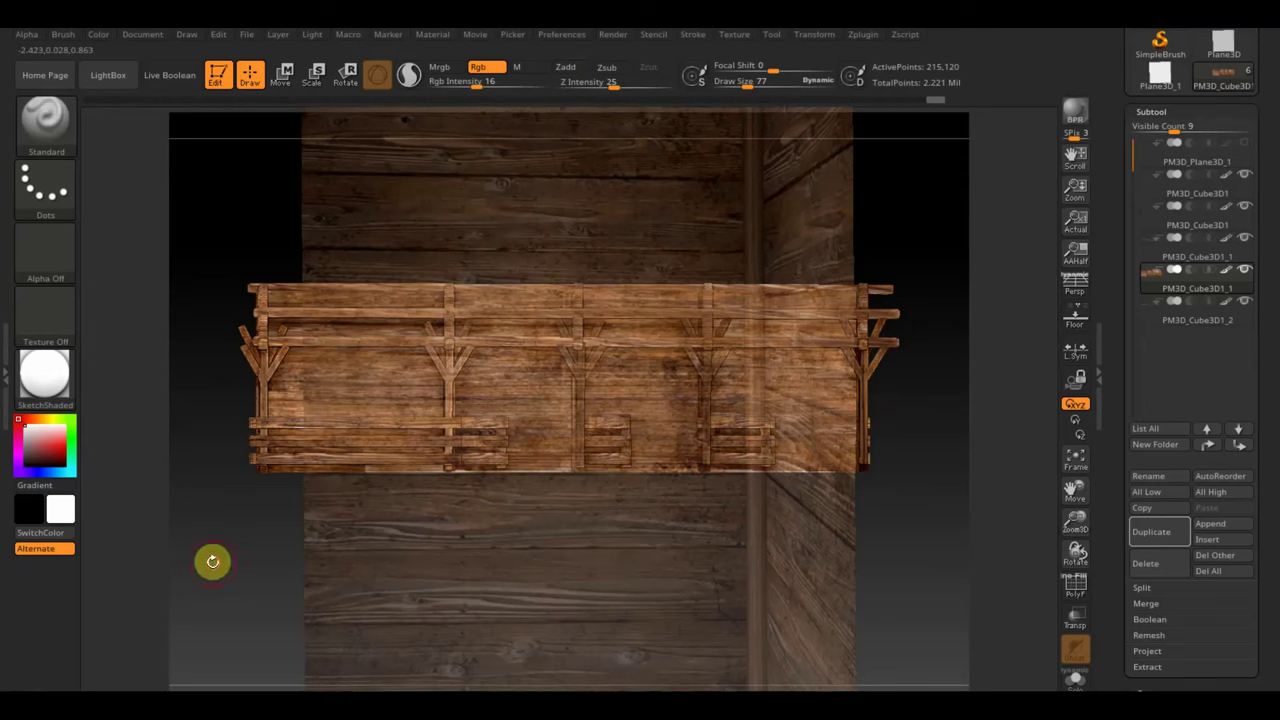
drag(212, 561, 290, 577)
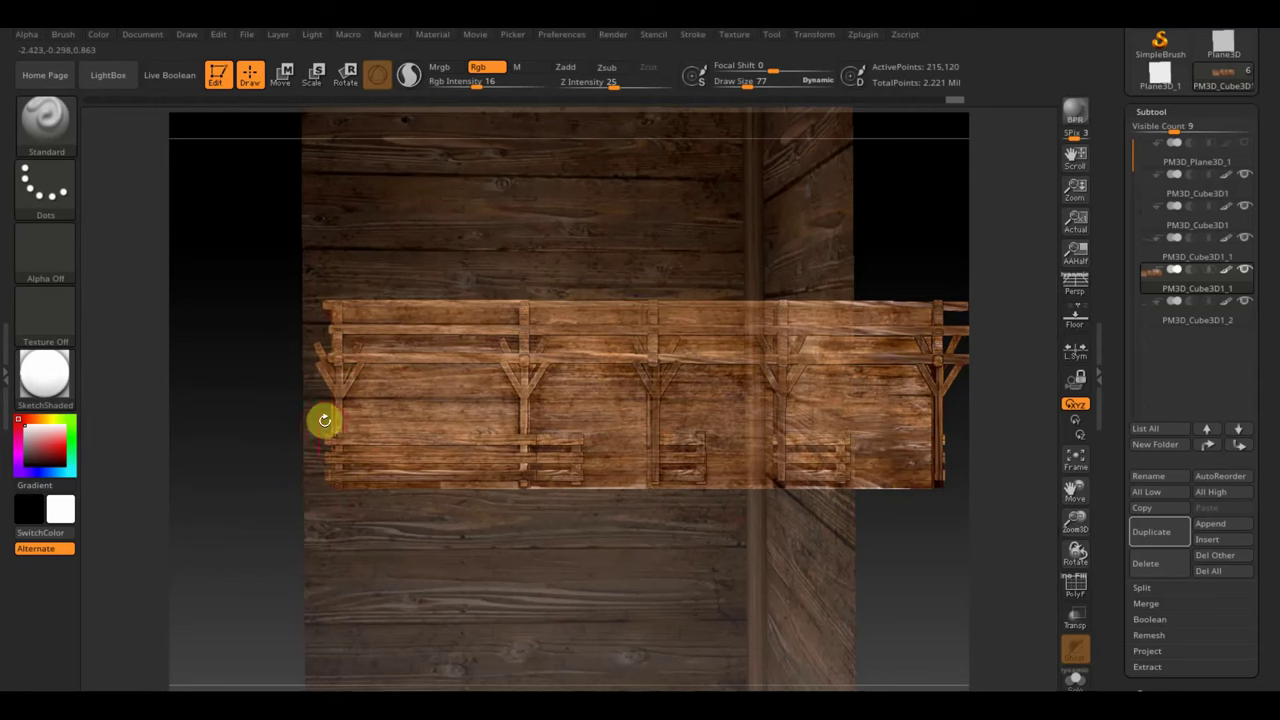
drag(323, 420, 333, 340)
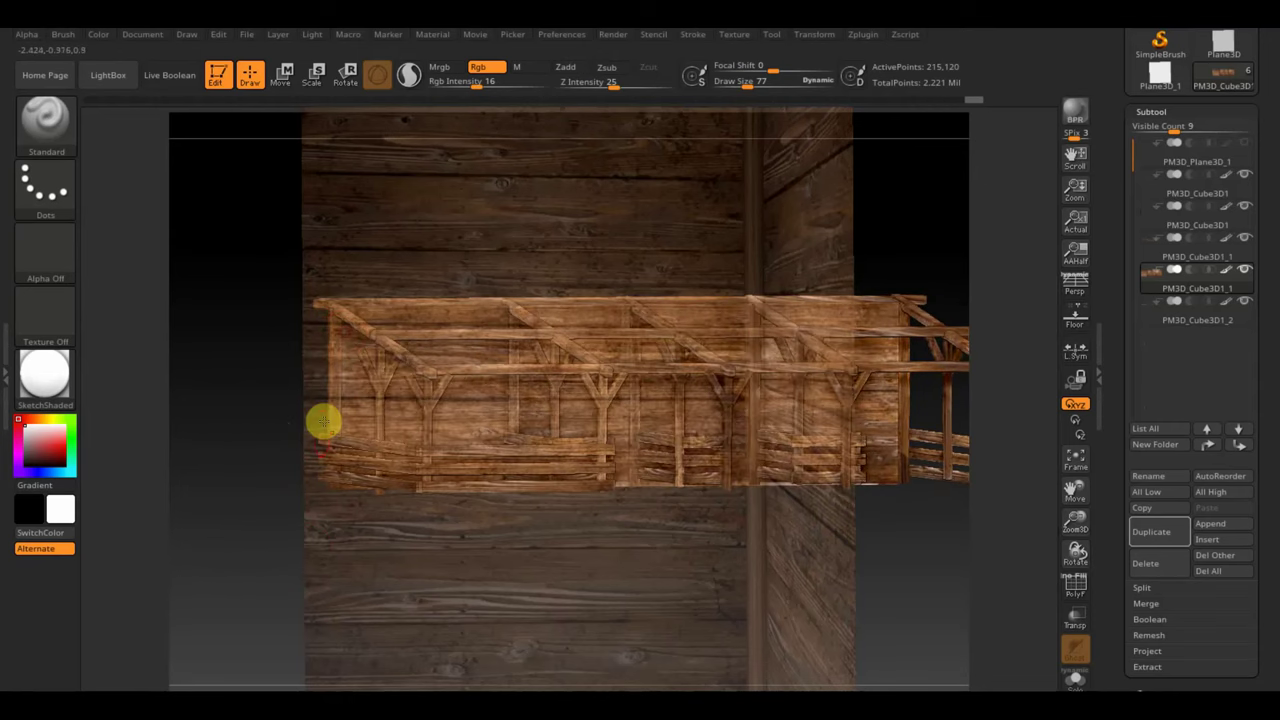
key(shift+z)
drag(589, 629, 566, 638)
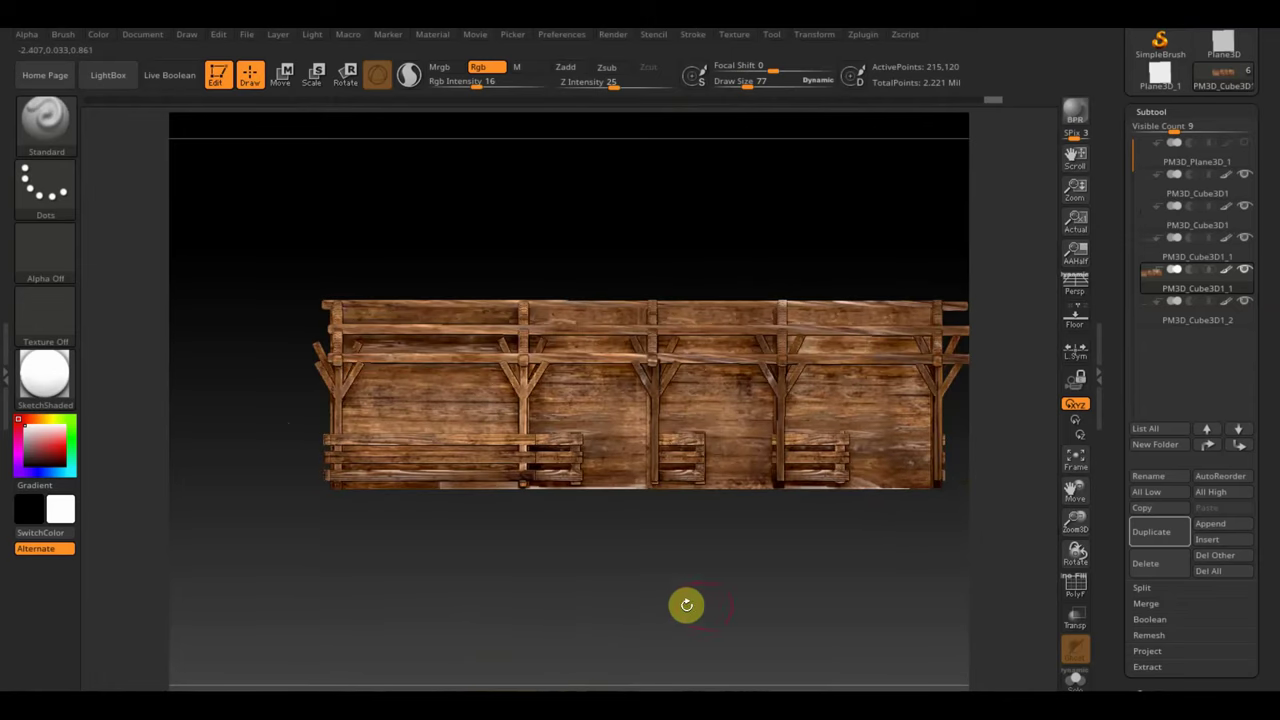
key(shift+z)
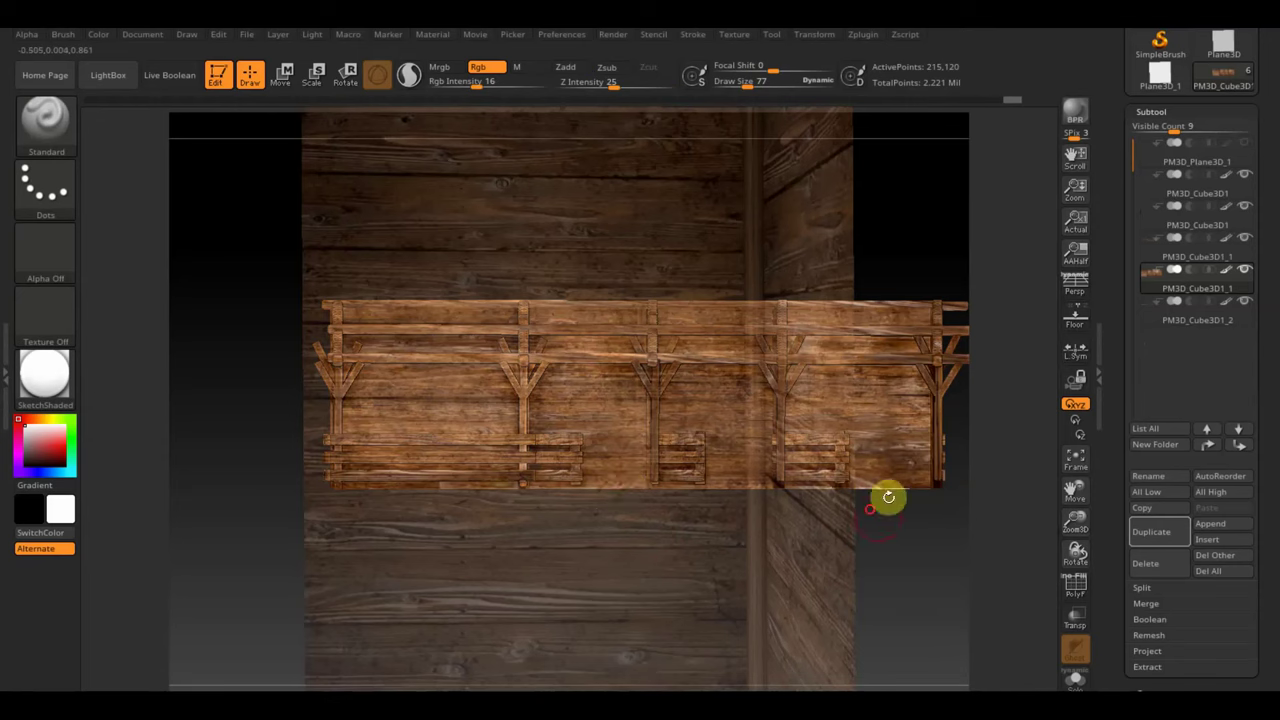
mouse_move(911, 551)
alt+mouse_down()
mouse_move(695, 541)
mouse_move(677, 500)
alt+mouse_up()
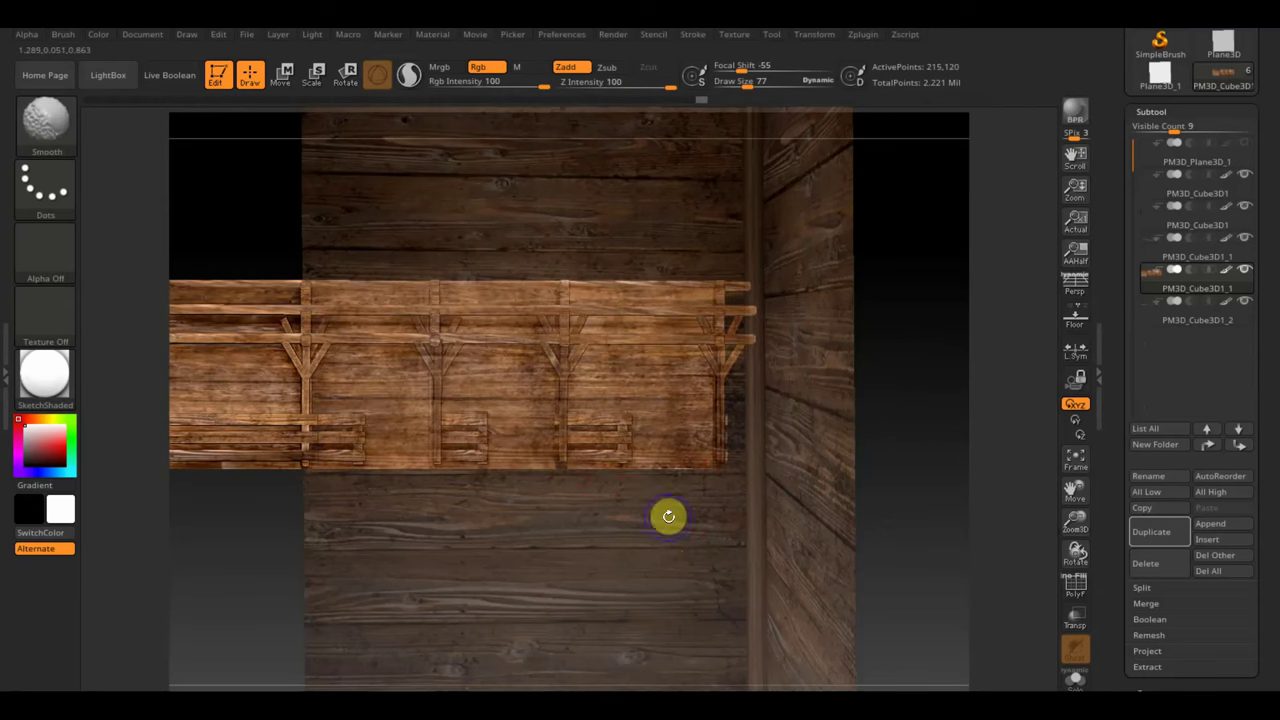
key(shift+z)
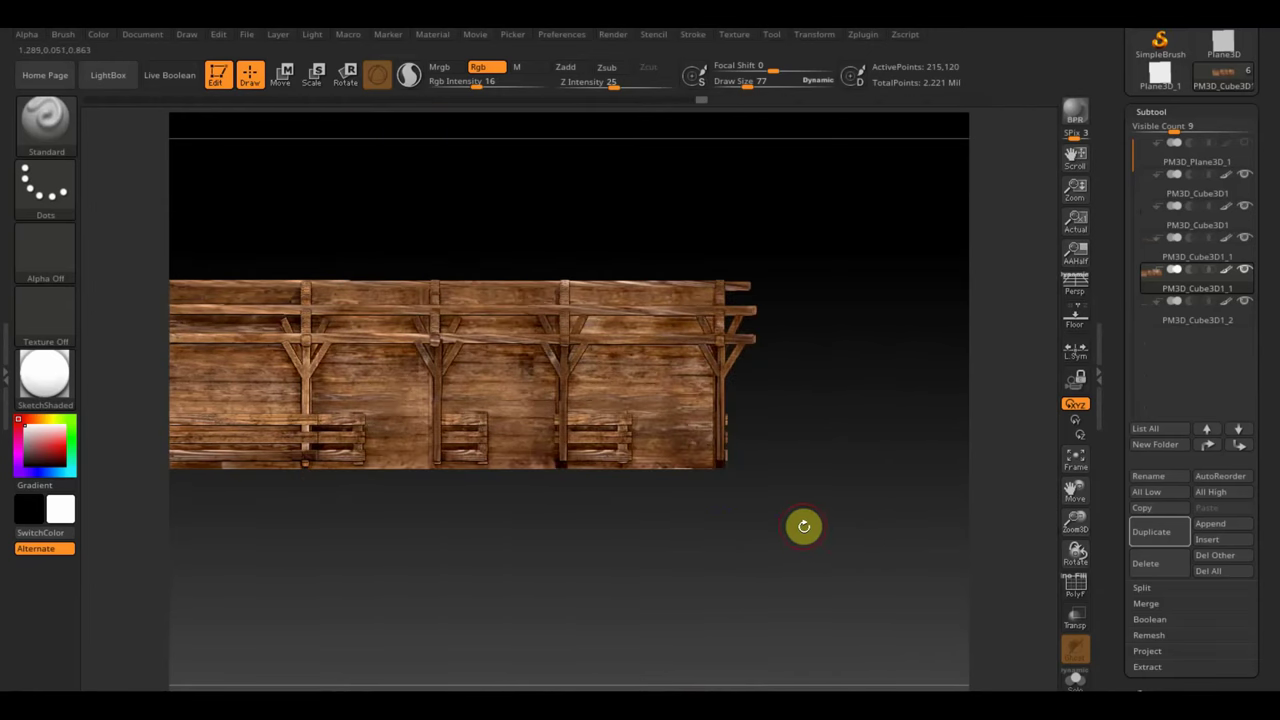
mouse_move(808, 520)
mouse_down()
mouse_move(880, 543)
mouse_move(817, 546)
mouse_move(880, 560)
mouse_move(892, 576)
mouse_move(877, 577)
mouse_up()
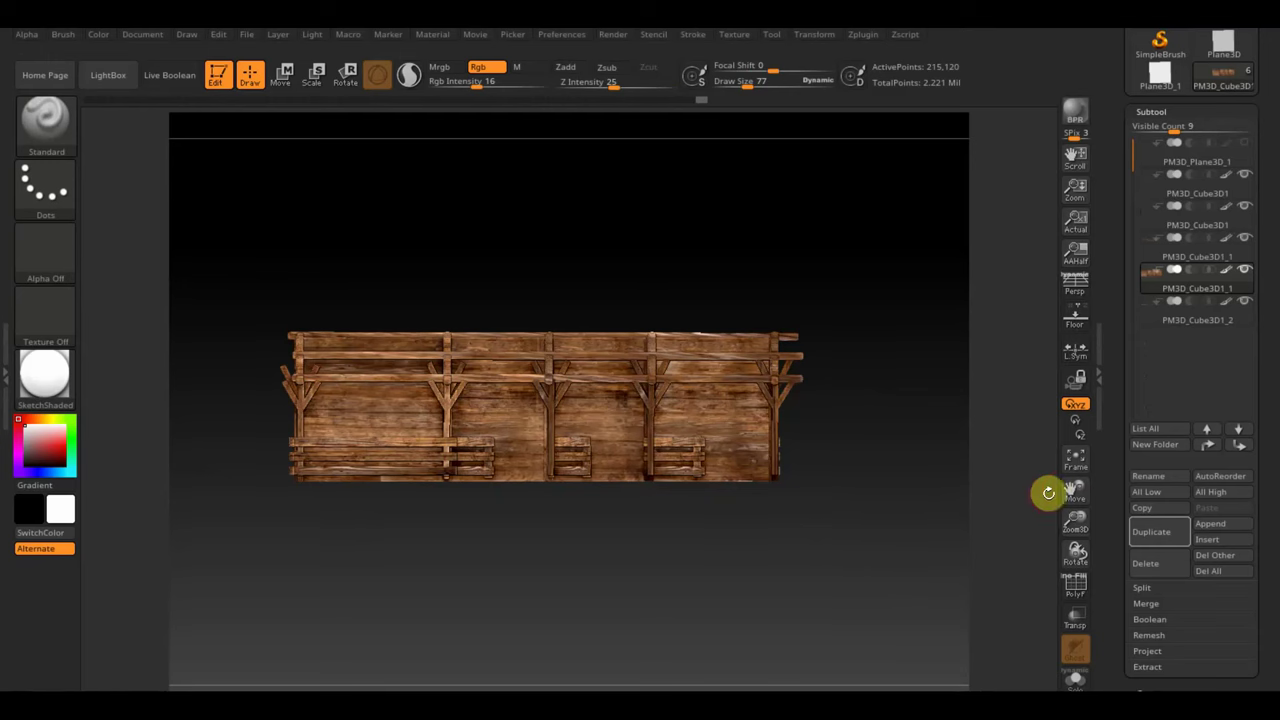
Step: Append a Plane3D subtool and select it
click(1218, 533)
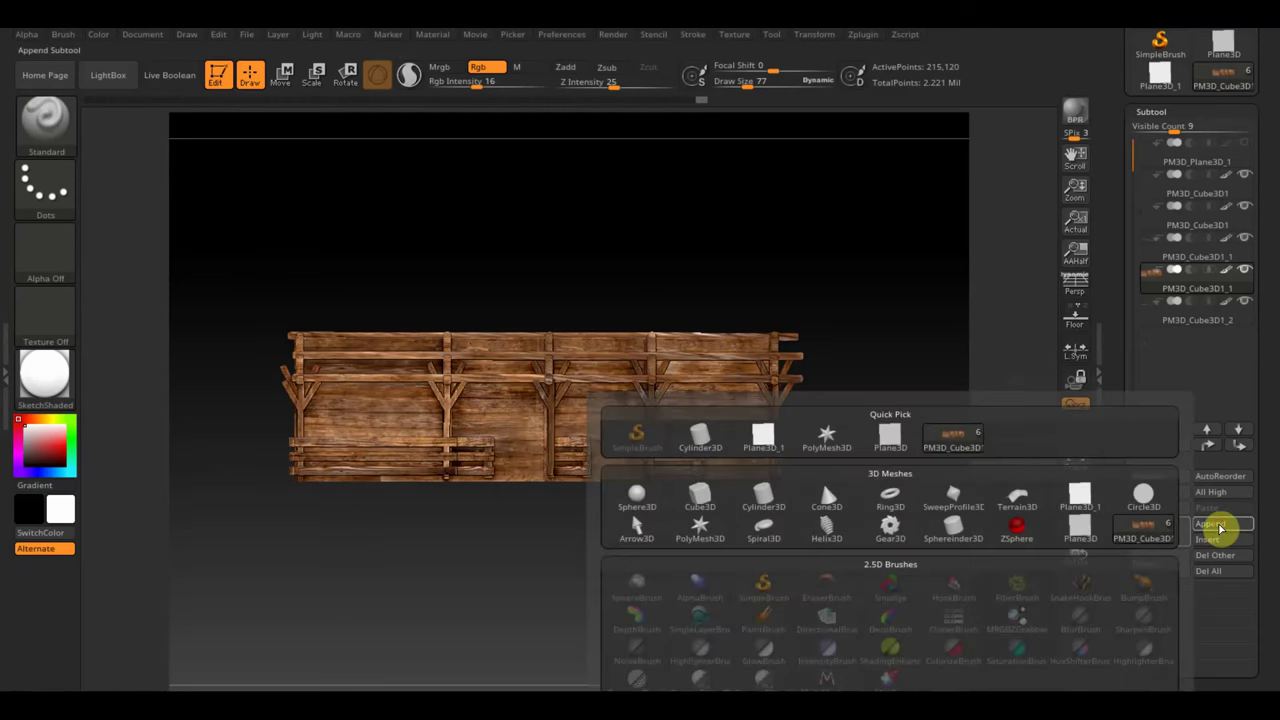
click(703, 499)
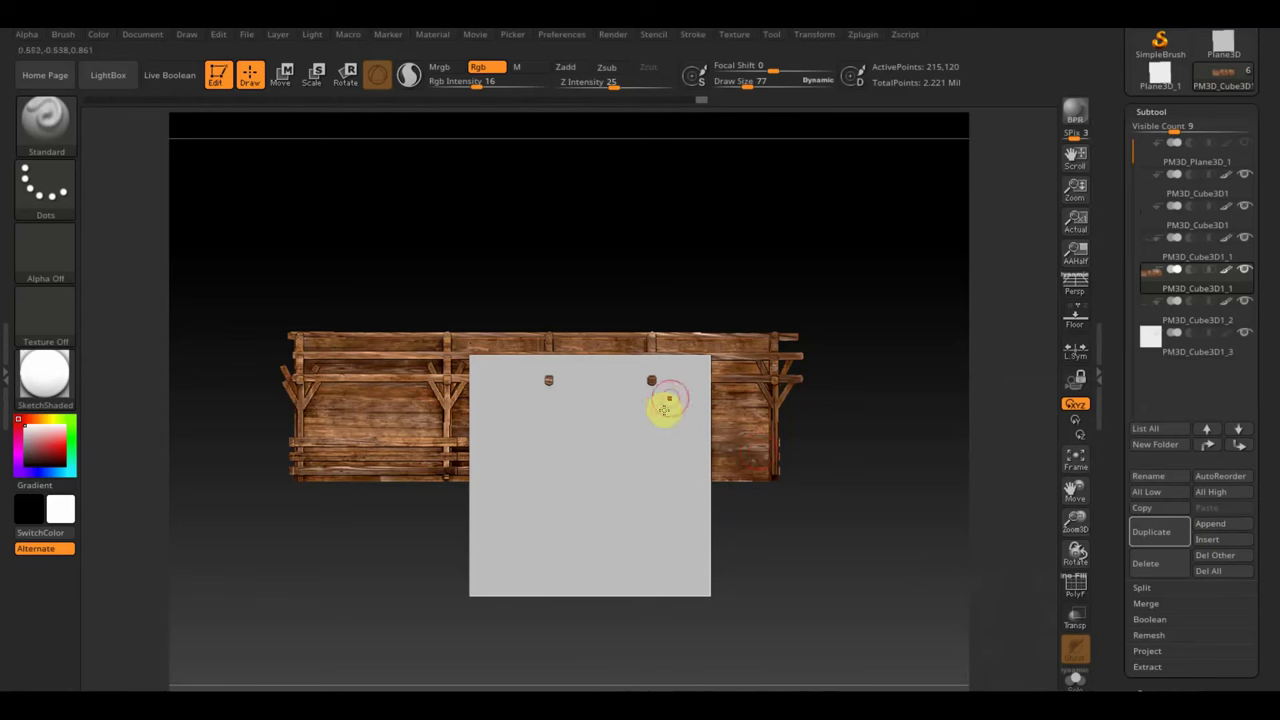
click(1153, 362)
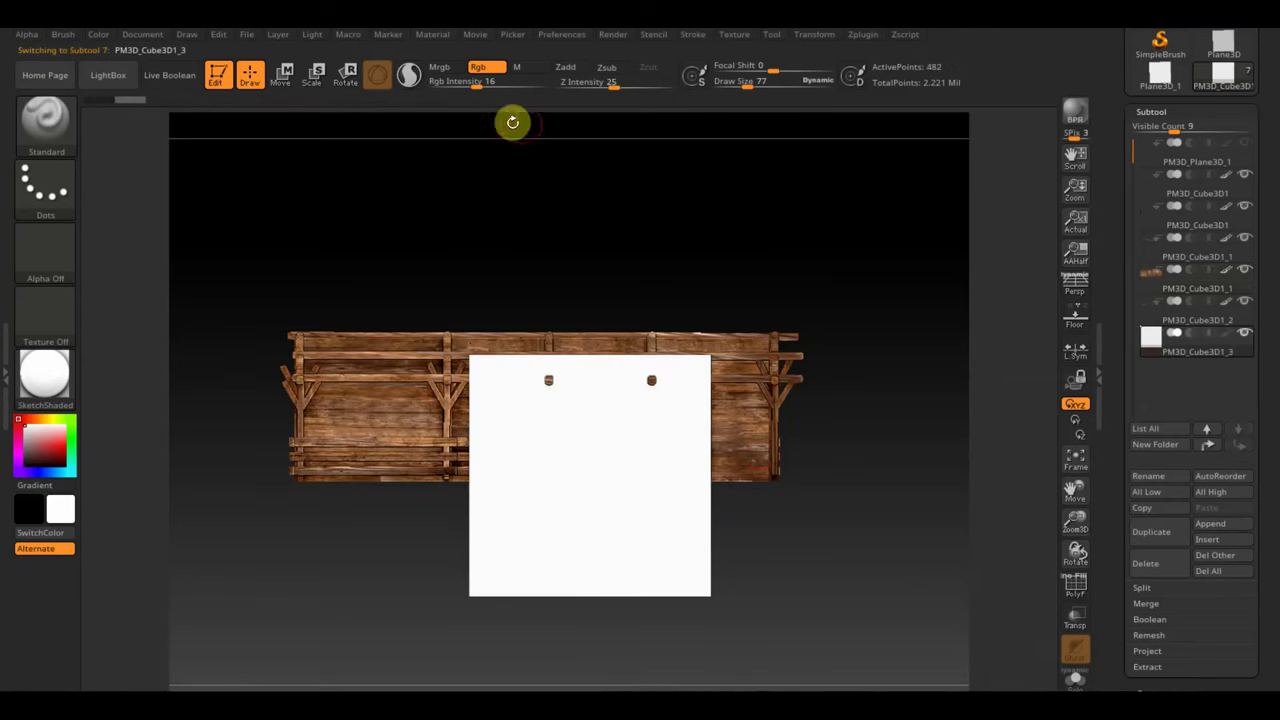
Step: Flatten the plane to a 0.1 Y strip, raise it to the top rafter, and tilt it to match the slope
click(281, 75)
drag(597, 413, 608, 572)
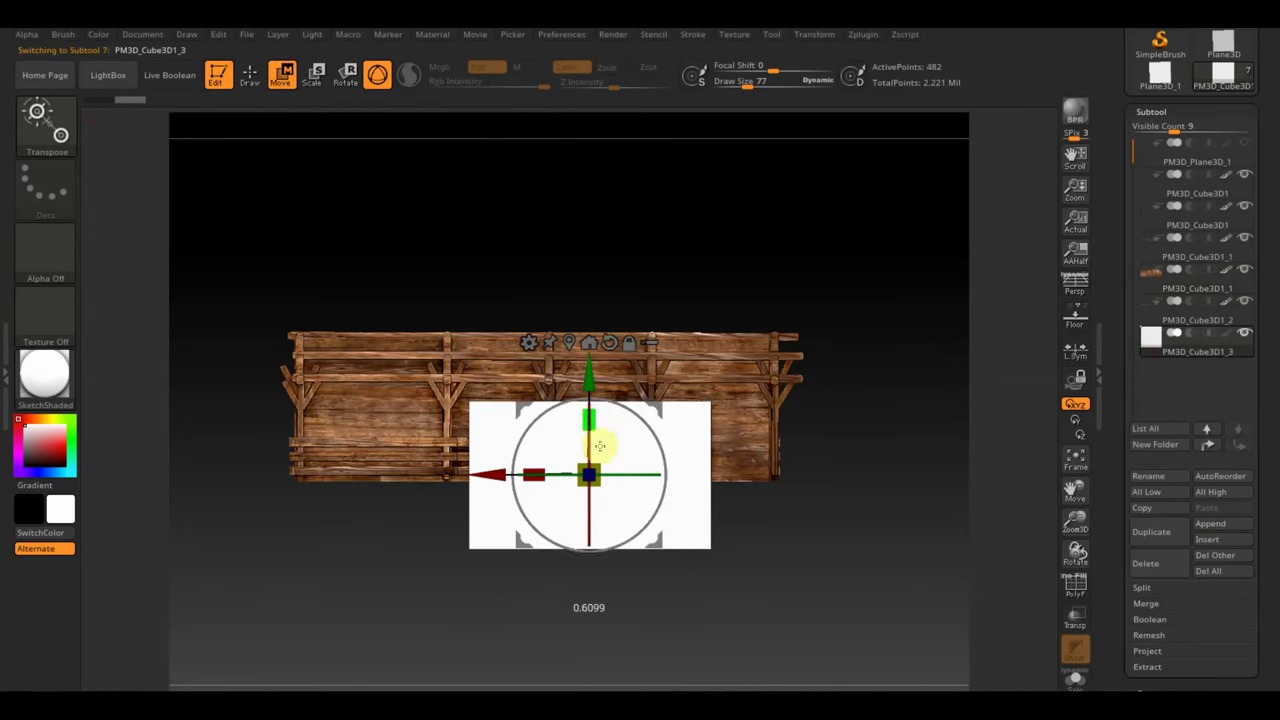
key(f)
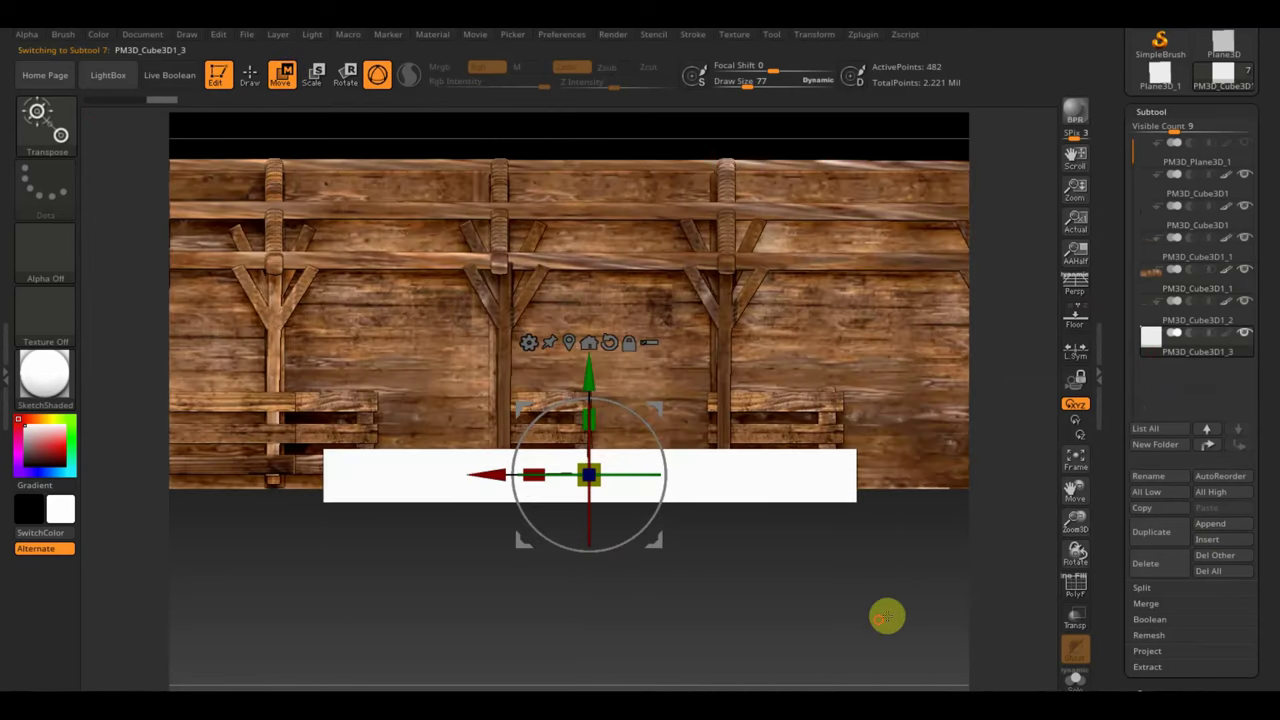
drag(593, 413, 618, 627)
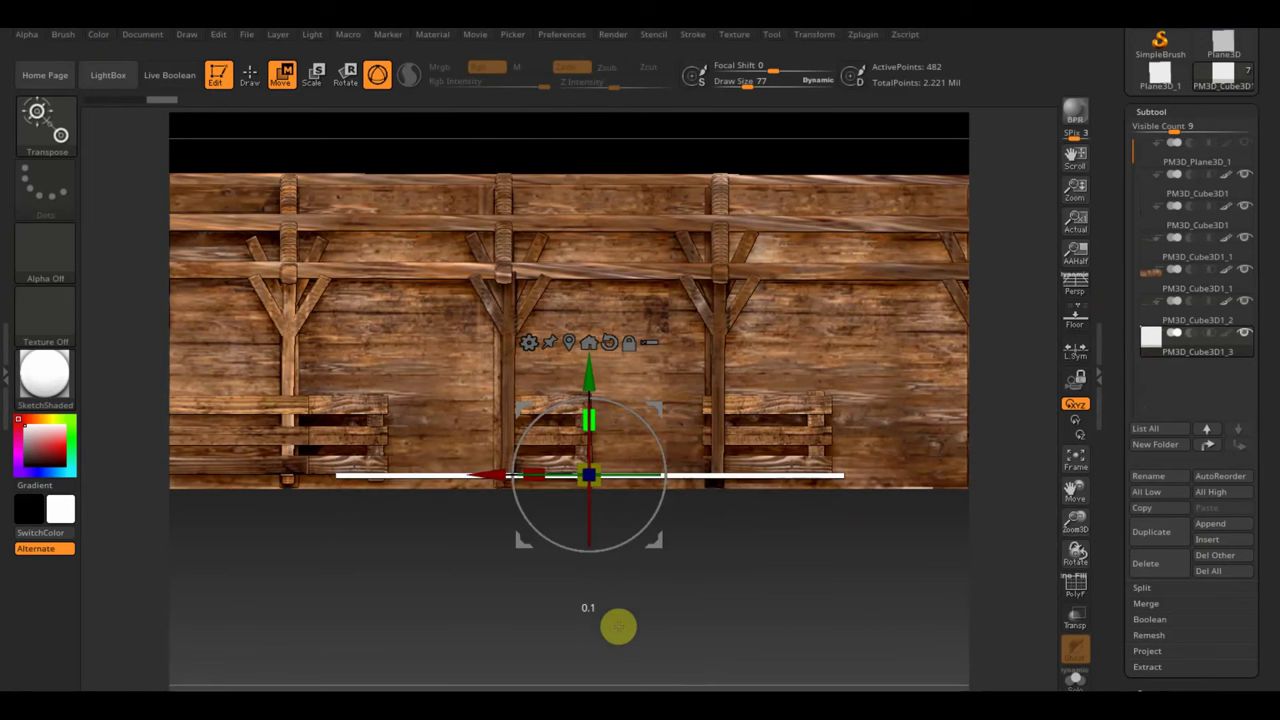
mouse_move(789, 586)
mouse_down()
mouse_move(745, 645)
mouse_move(691, 571)
mouse_up()
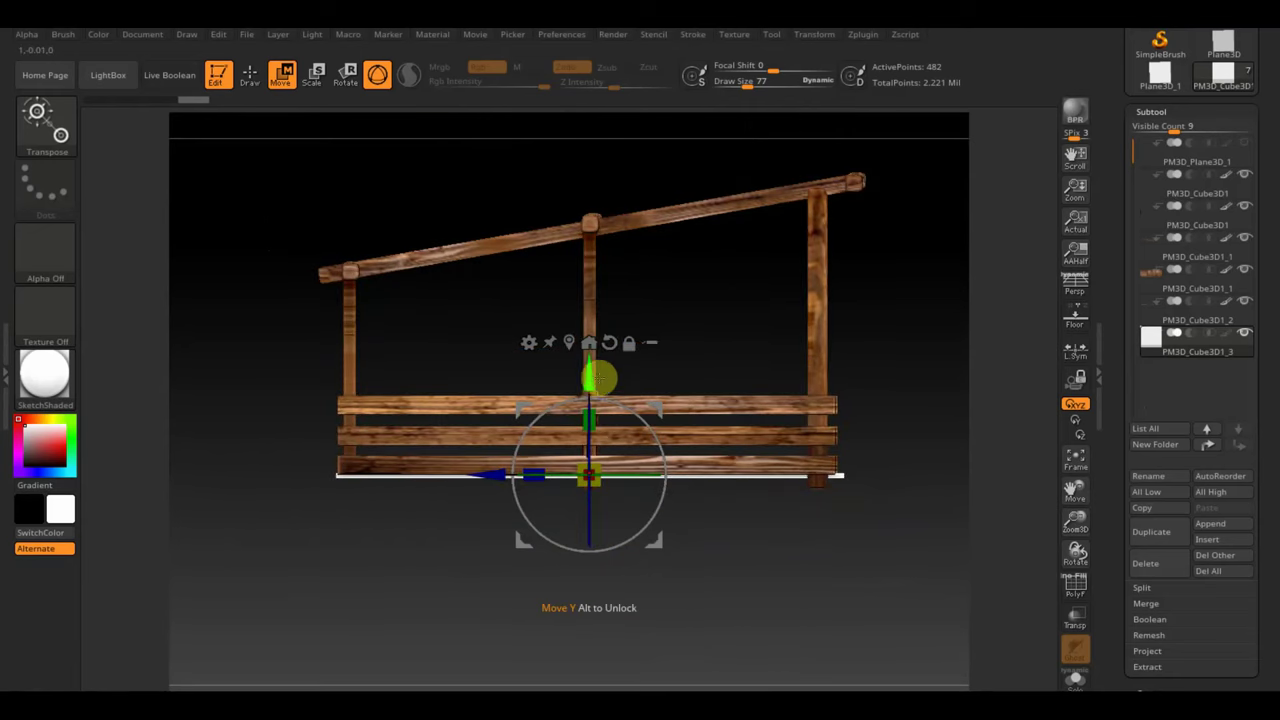
drag(598, 378, 617, 117)
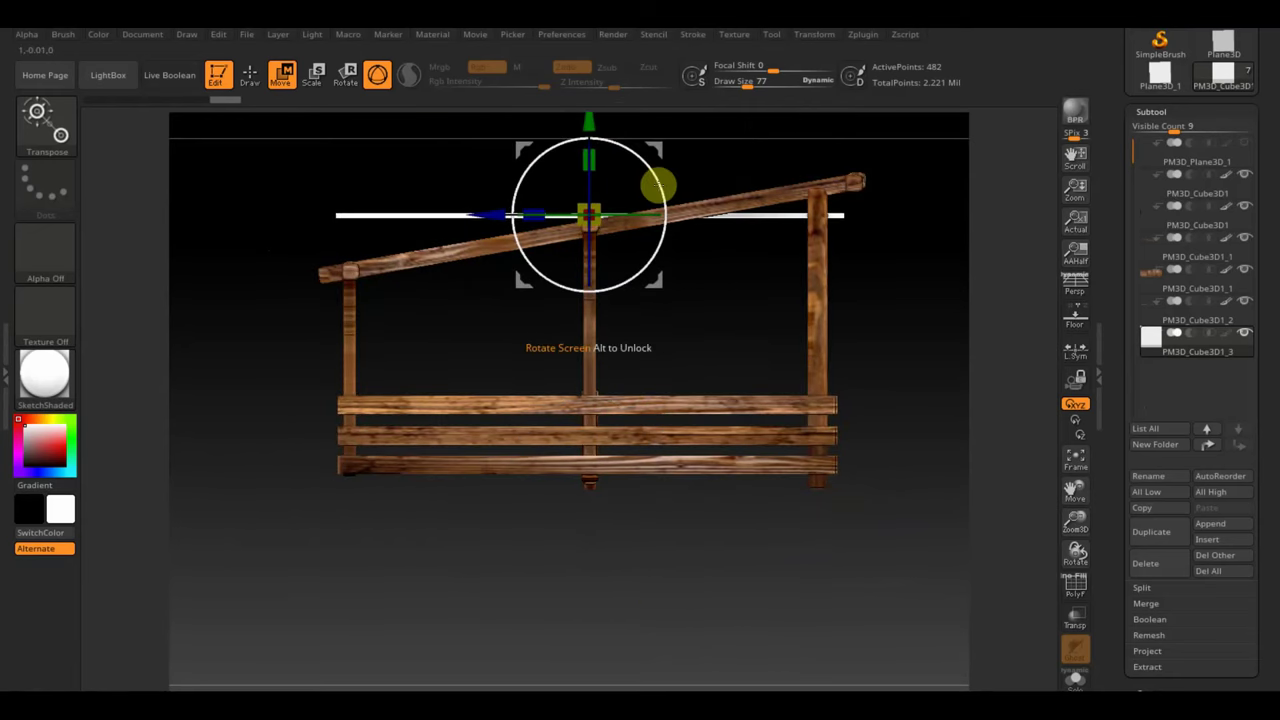
drag(656, 185, 668, 174)
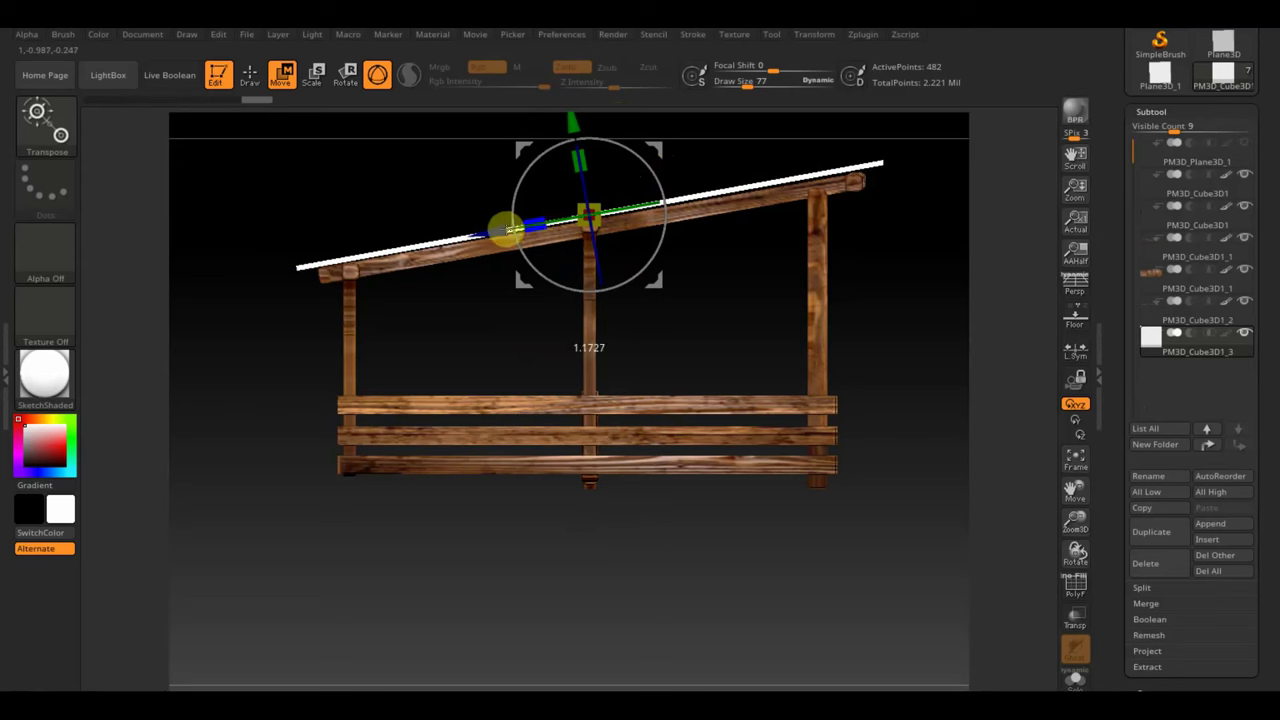
Step: Lower the roof plane onto the rafter, widen it and slide it left along the stall
drag(572, 124, 573, 128)
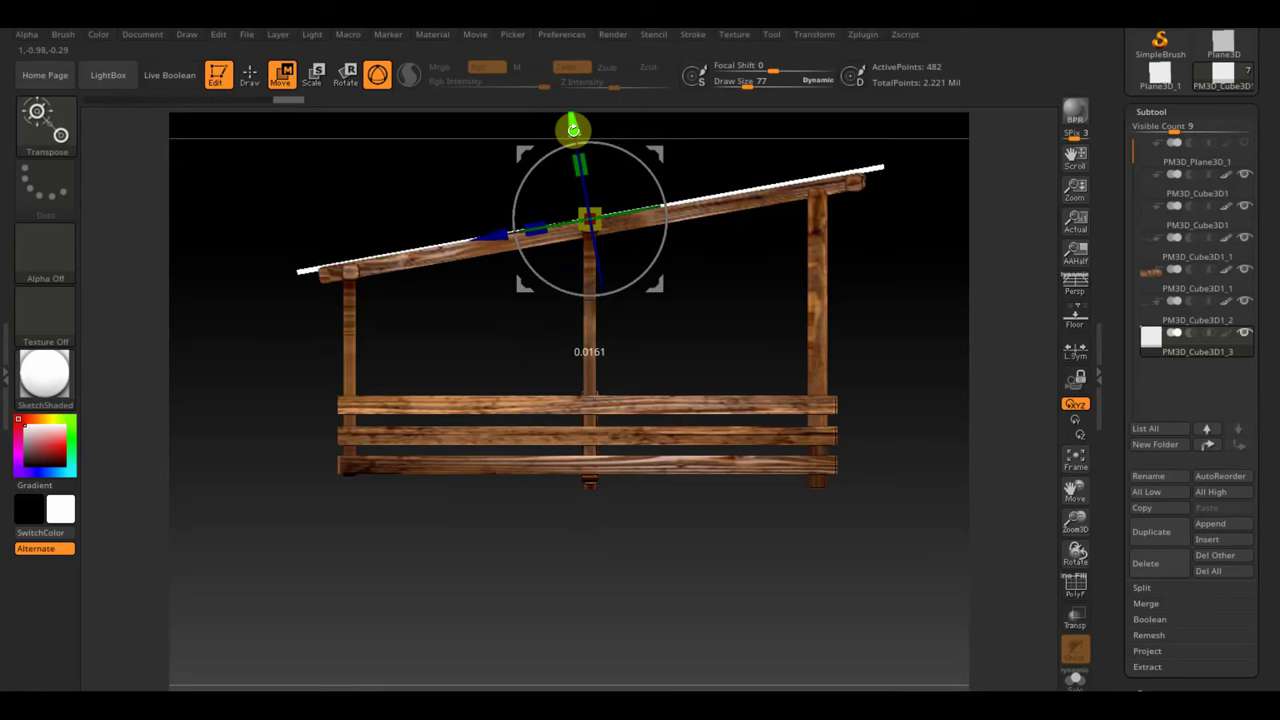
mouse_move(907, 293)
mouse_down()
mouse_move(911, 323)
mouse_move(949, 286)
mouse_move(749, 446)
mouse_up()
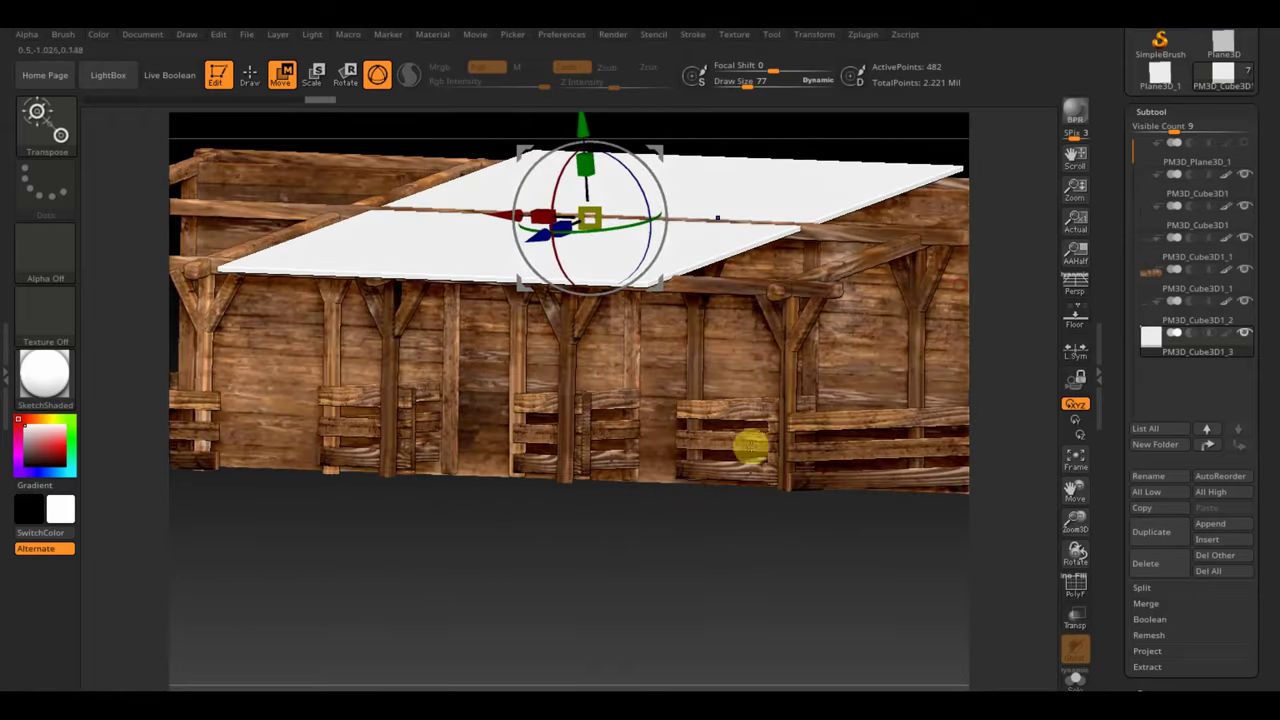
mouse_move(750, 494)
shift+mouse_down()
mouse_move(734, 574)
mouse_move(740, 506)
mouse_move(743, 597)
mouse_move(774, 529)
mouse_move(774, 560)
shift+mouse_up()
drag(530, 218, 383, 217)
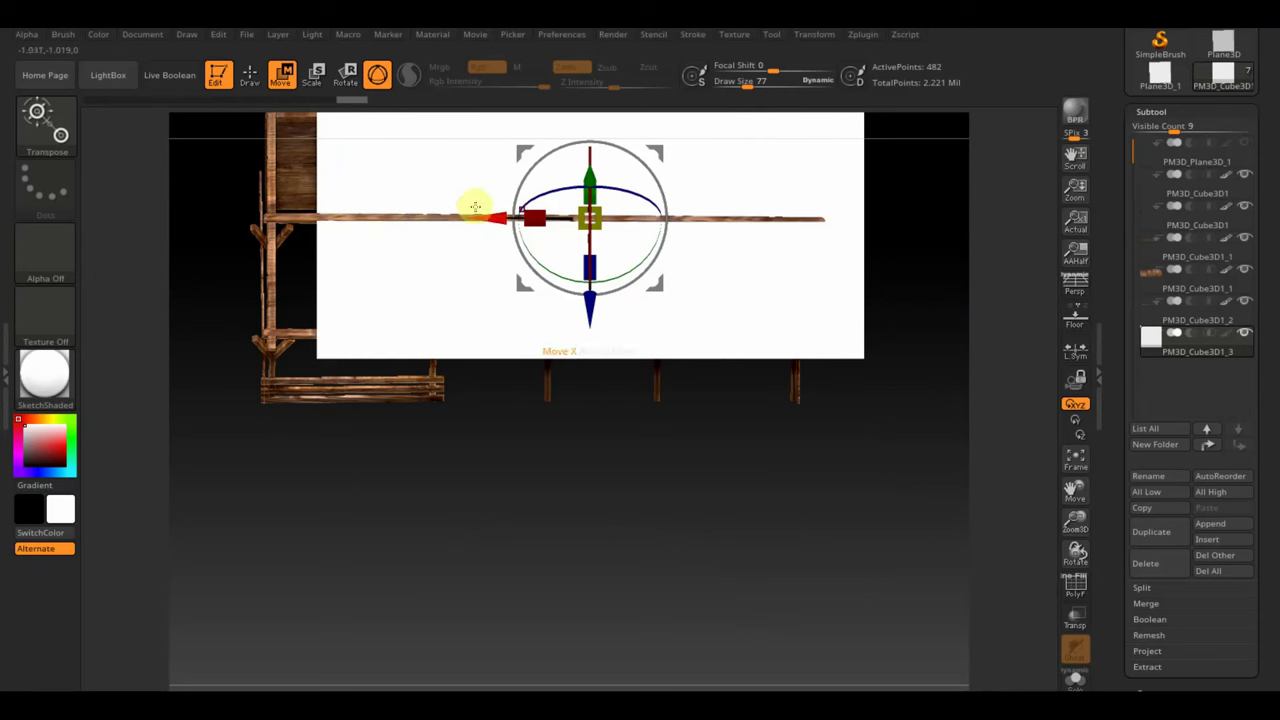
drag(492, 213, 437, 214)
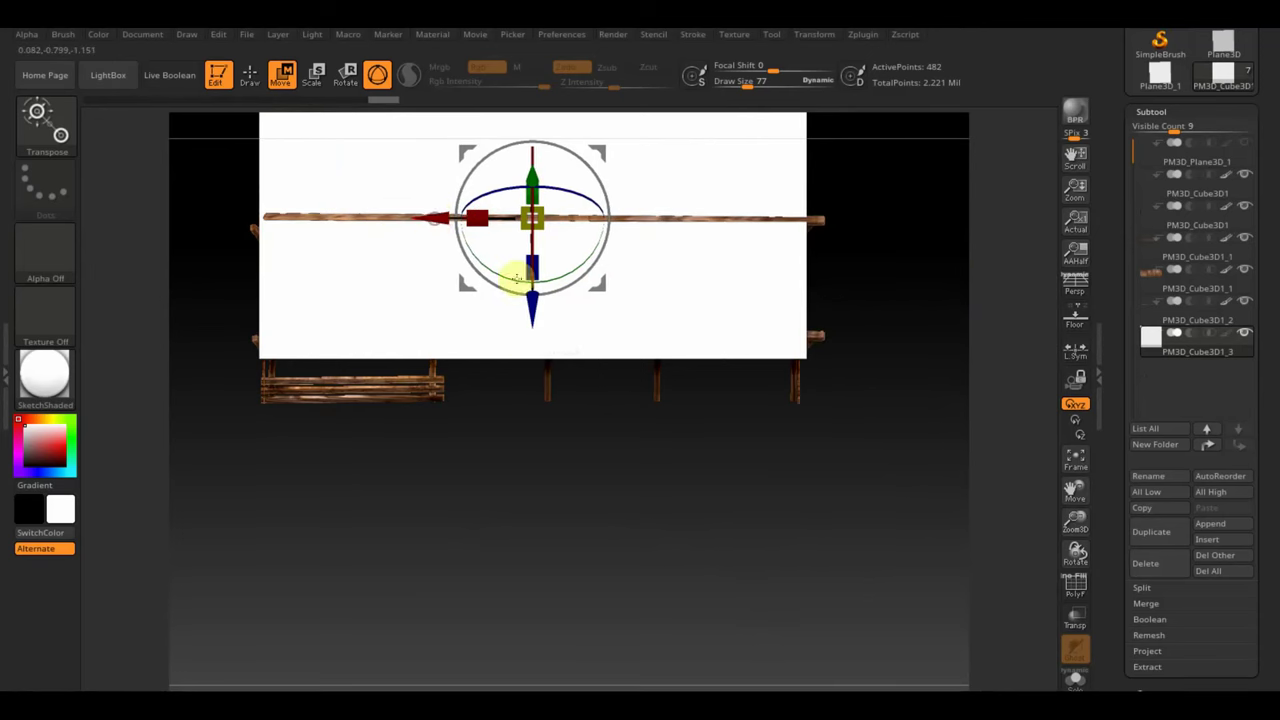
mouse_move(680, 598)
mouse_down()
mouse_move(669, 491)
mouse_move(679, 520)
mouse_move(663, 529)
mouse_move(714, 537)
mouse_move(749, 534)
mouse_move(747, 497)
mouse_move(771, 497)
mouse_up()
mouse_move(815, 458)
alt+mouse_down()
mouse_move(826, 423)
mouse_move(854, 540)
alt+mouse_up()
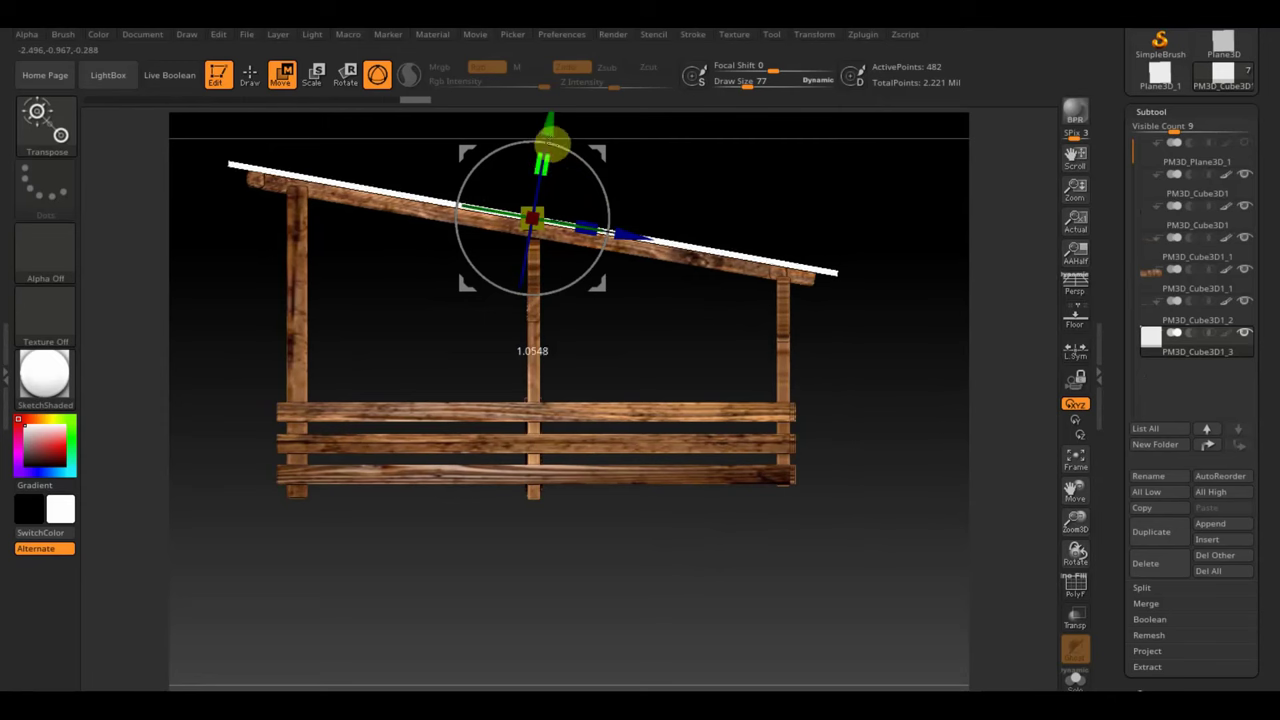
Step: Adjust the roof plane's tilt and height, then stretch it wider along X to span the stall
drag(550, 140, 590, 158)
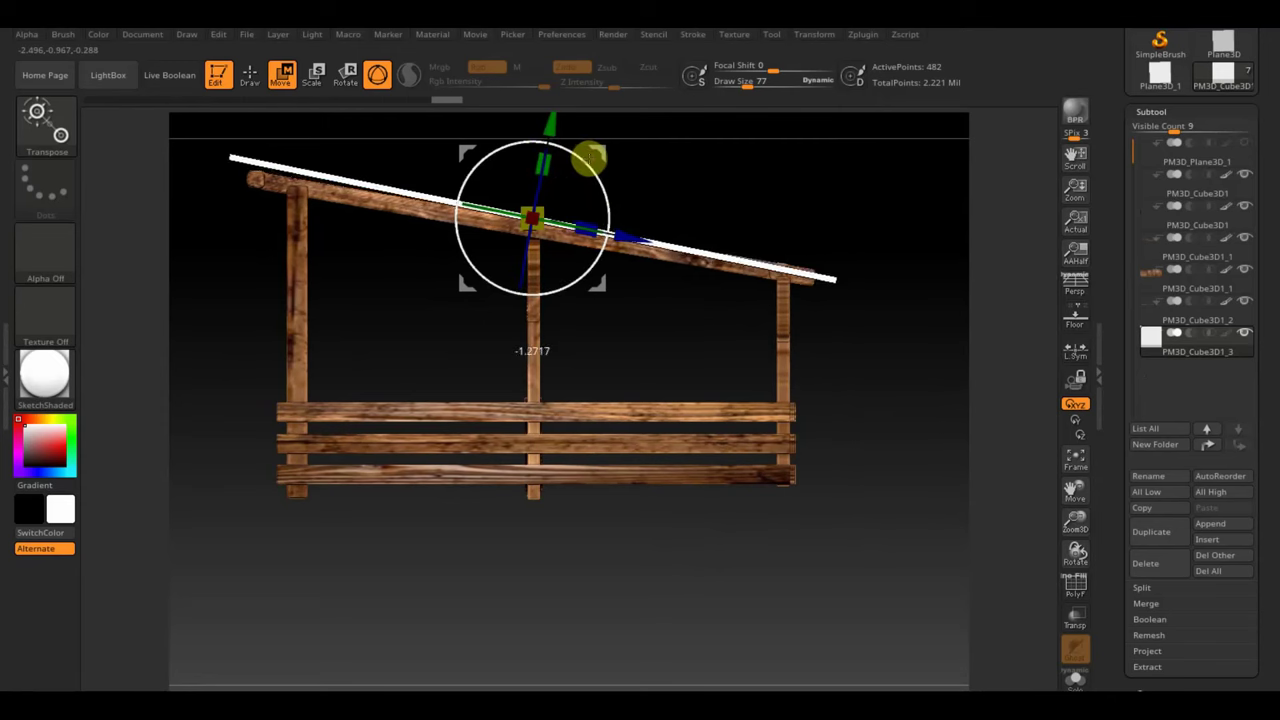
drag(831, 213, 884, 250)
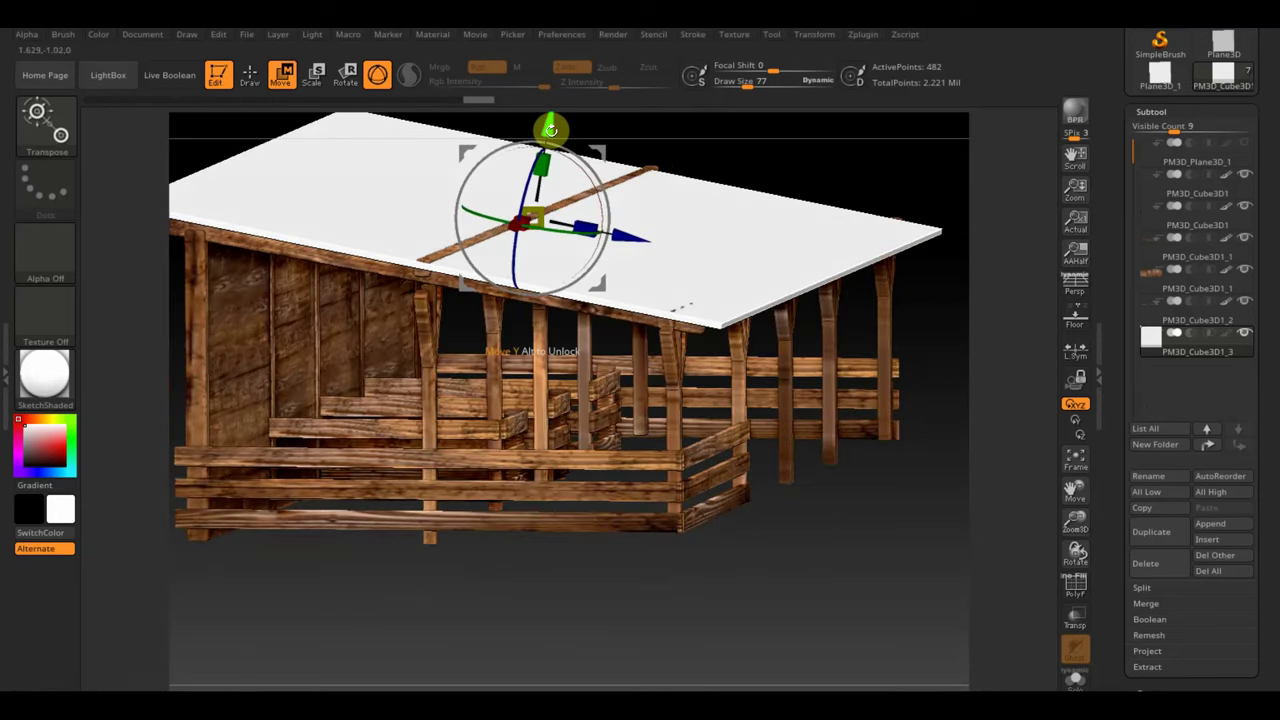
drag(550, 128, 545, 126)
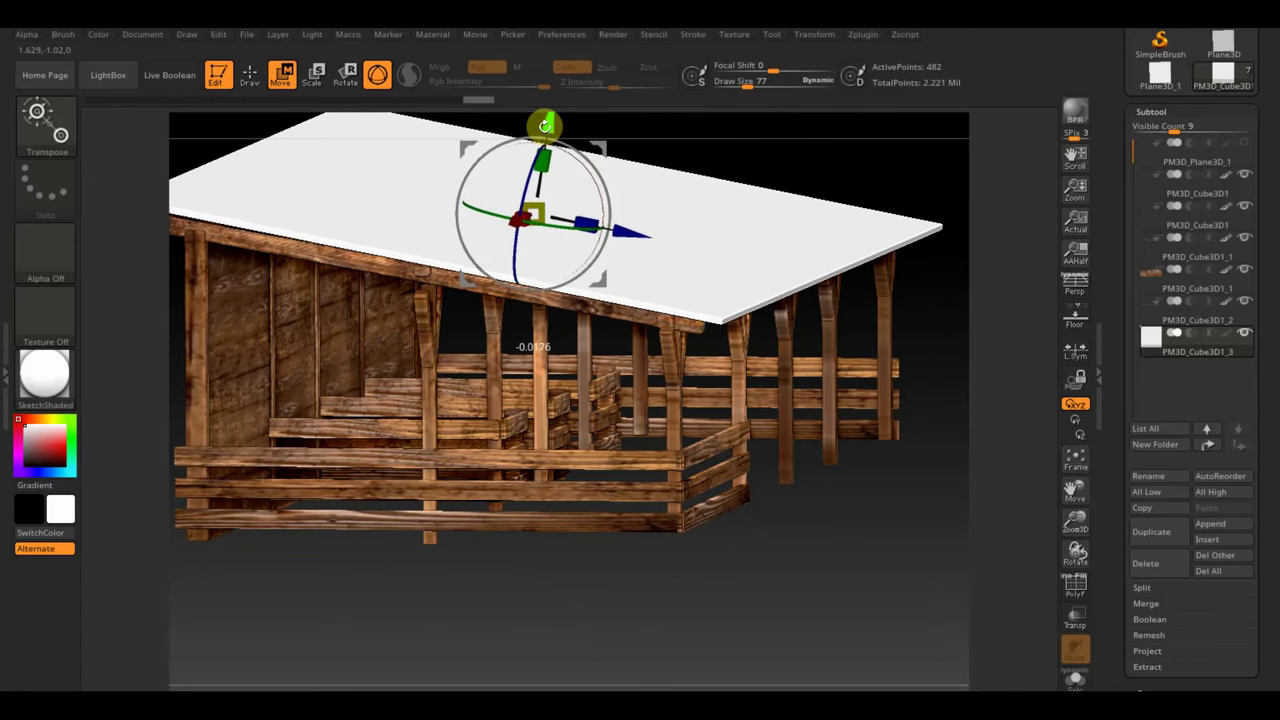
mouse_move(870, 450)
mouse_down()
mouse_move(903, 528)
mouse_move(909, 509)
mouse_move(935, 534)
mouse_up()
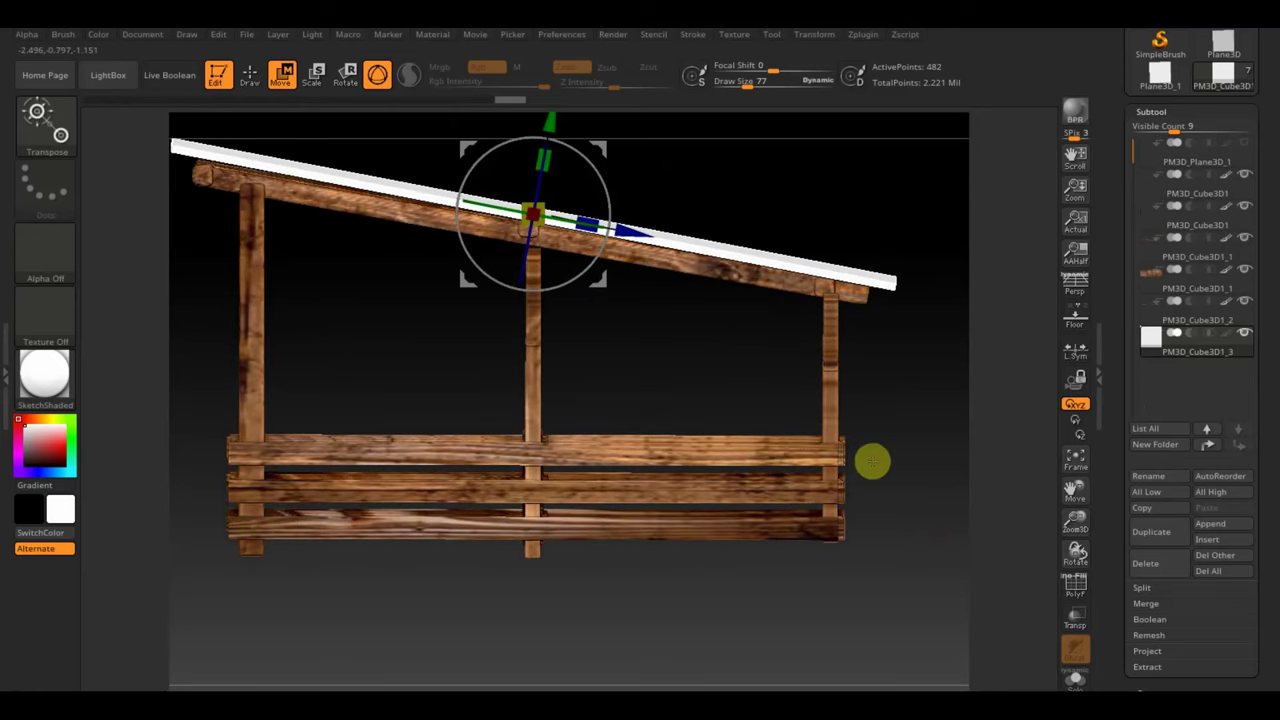
mouse_move(930, 510)
mouse_down()
mouse_move(886, 548)
mouse_move(871, 614)
mouse_move(777, 508)
mouse_move(783, 591)
mouse_move(851, 569)
mouse_move(851, 491)
mouse_move(882, 530)
mouse_up()
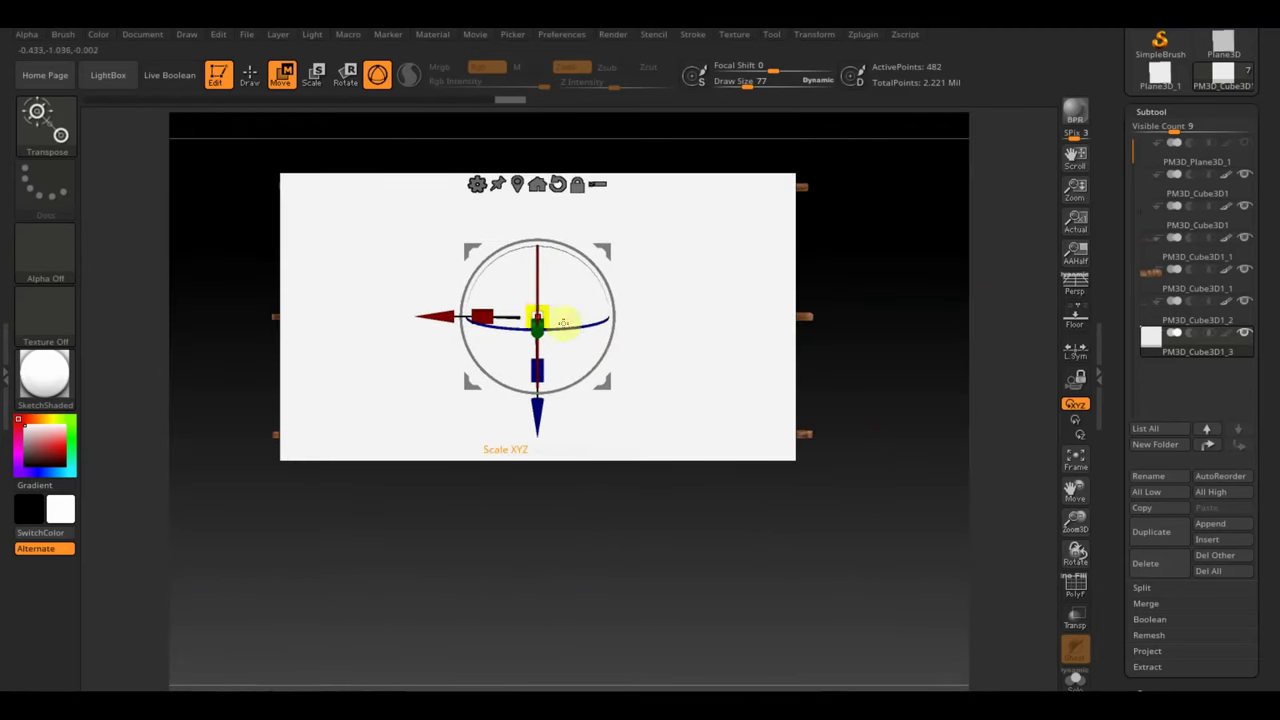
drag(494, 304, 466, 316)
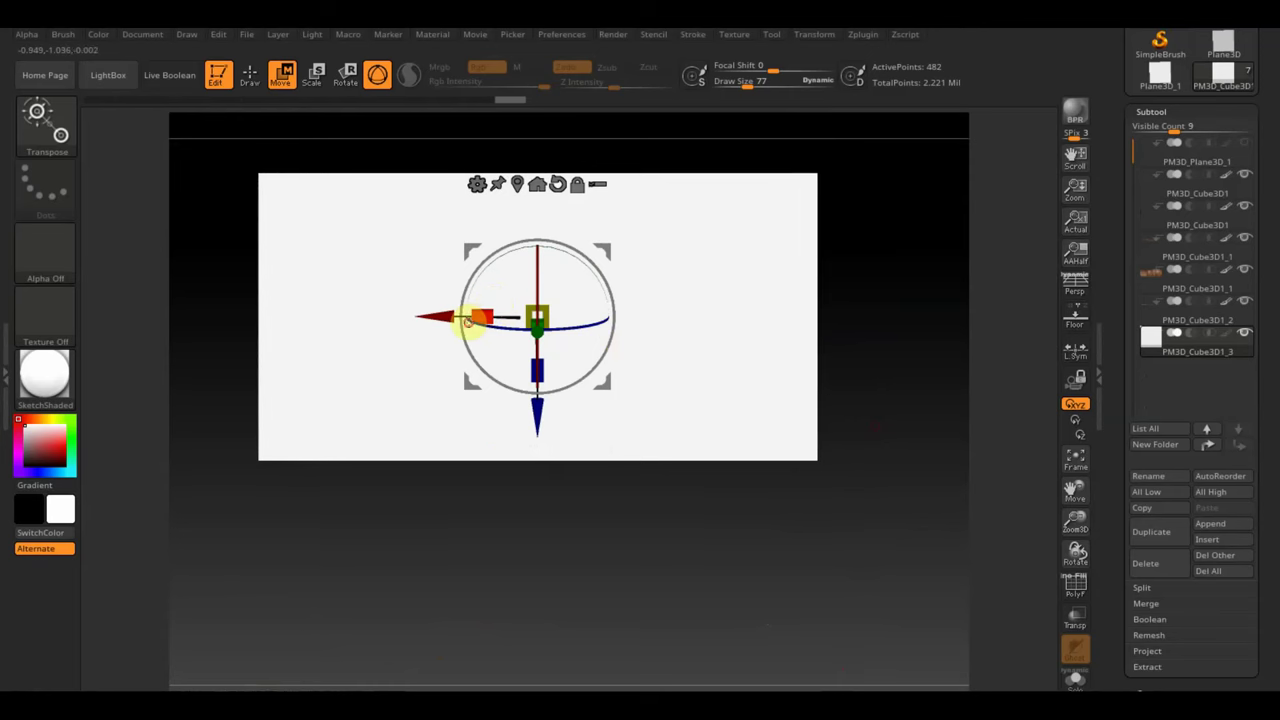
mouse_move(843, 627)
mouse_down()
mouse_move(831, 486)
mouse_move(846, 429)
mouse_up()
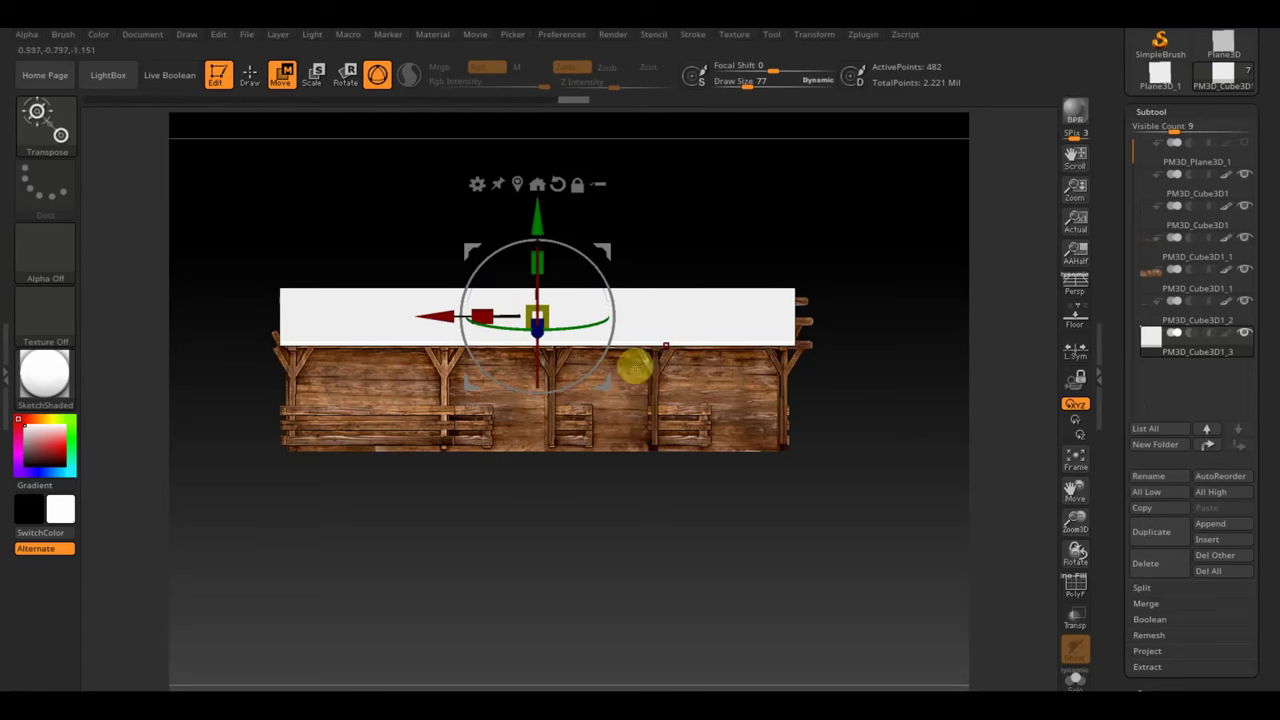
click(810, 345)
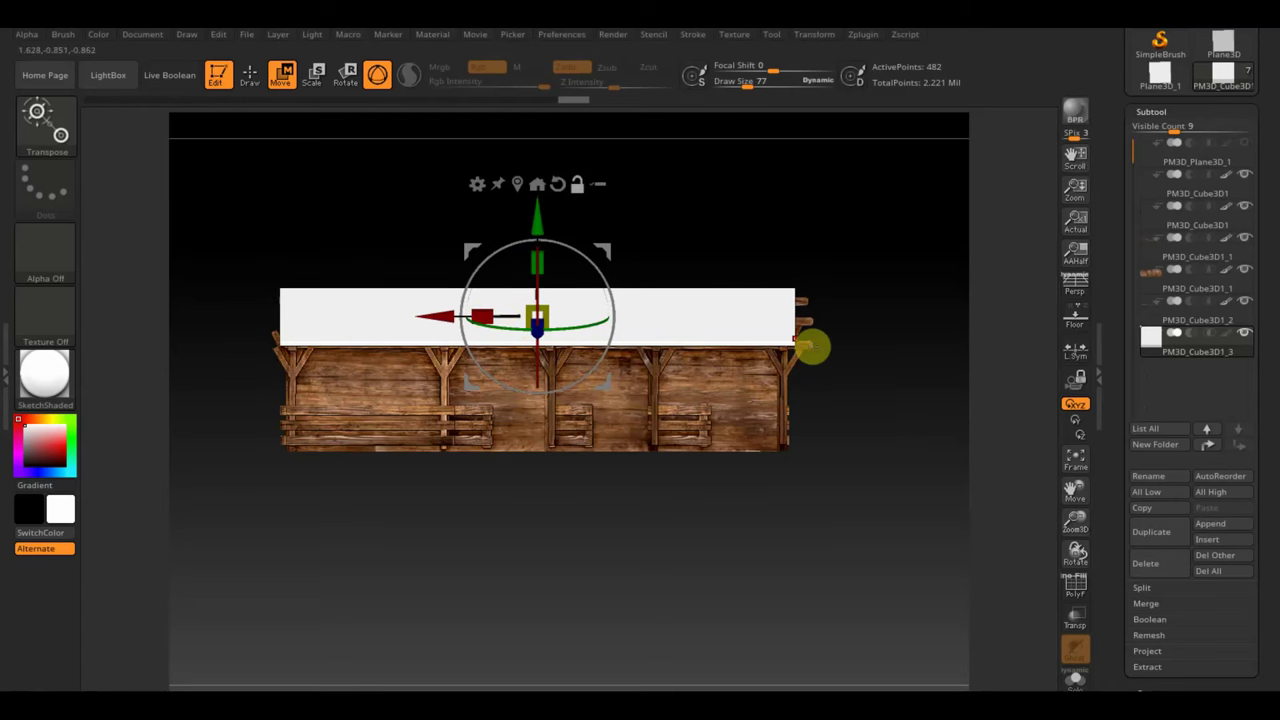
Step: Select the PM3D_Cube3D1_1 beam and delete its lower subdivision levels
key(q)
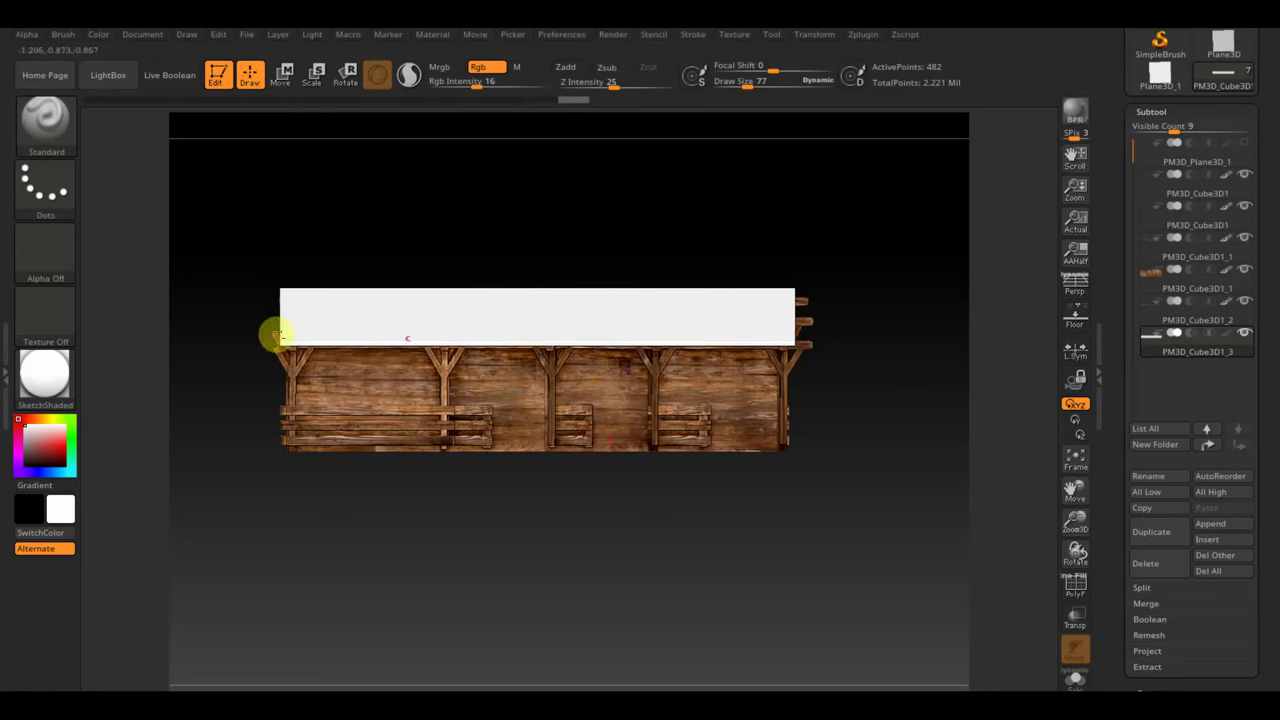
alt+click(806, 345)
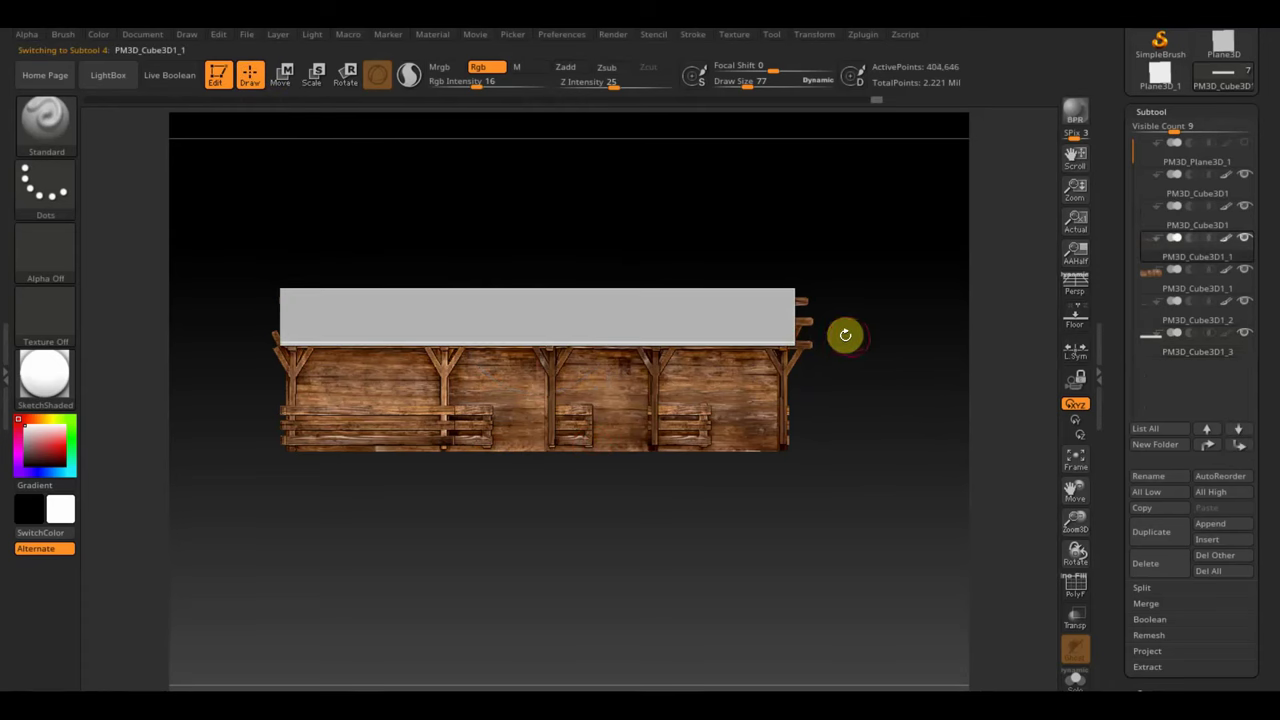
key(ctrl+shift)
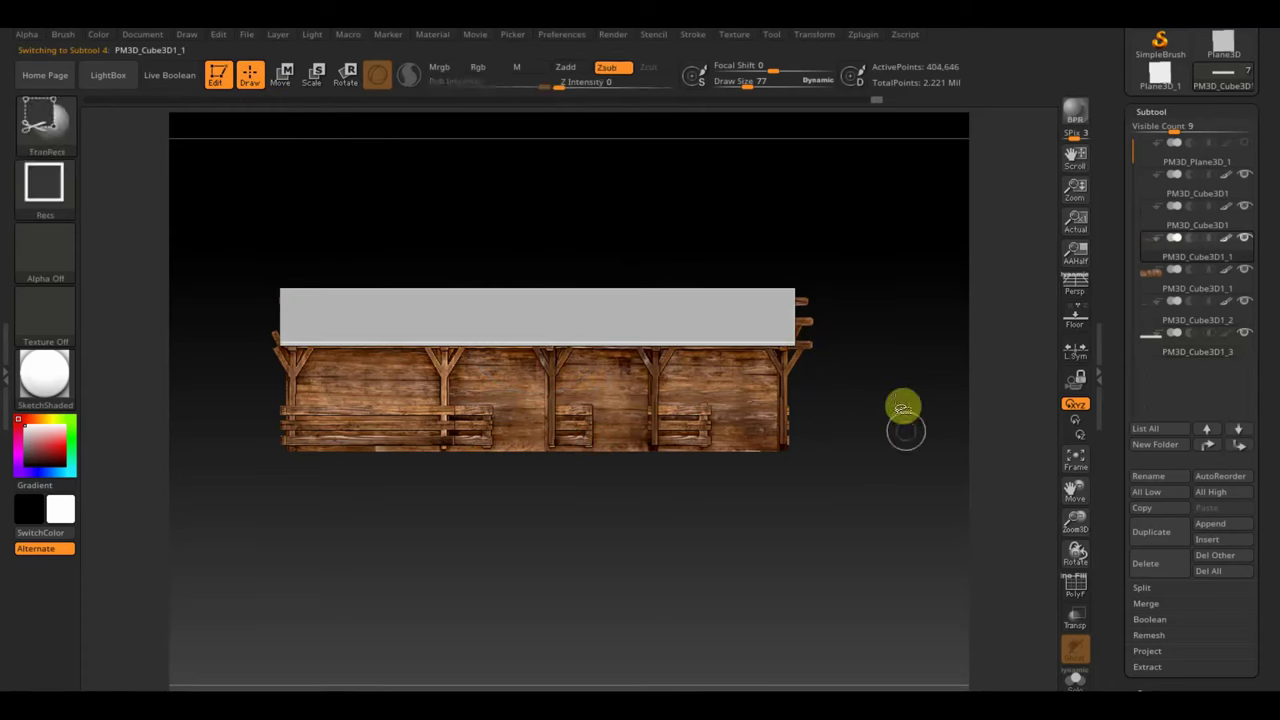
drag(899, 388, 799, 231)
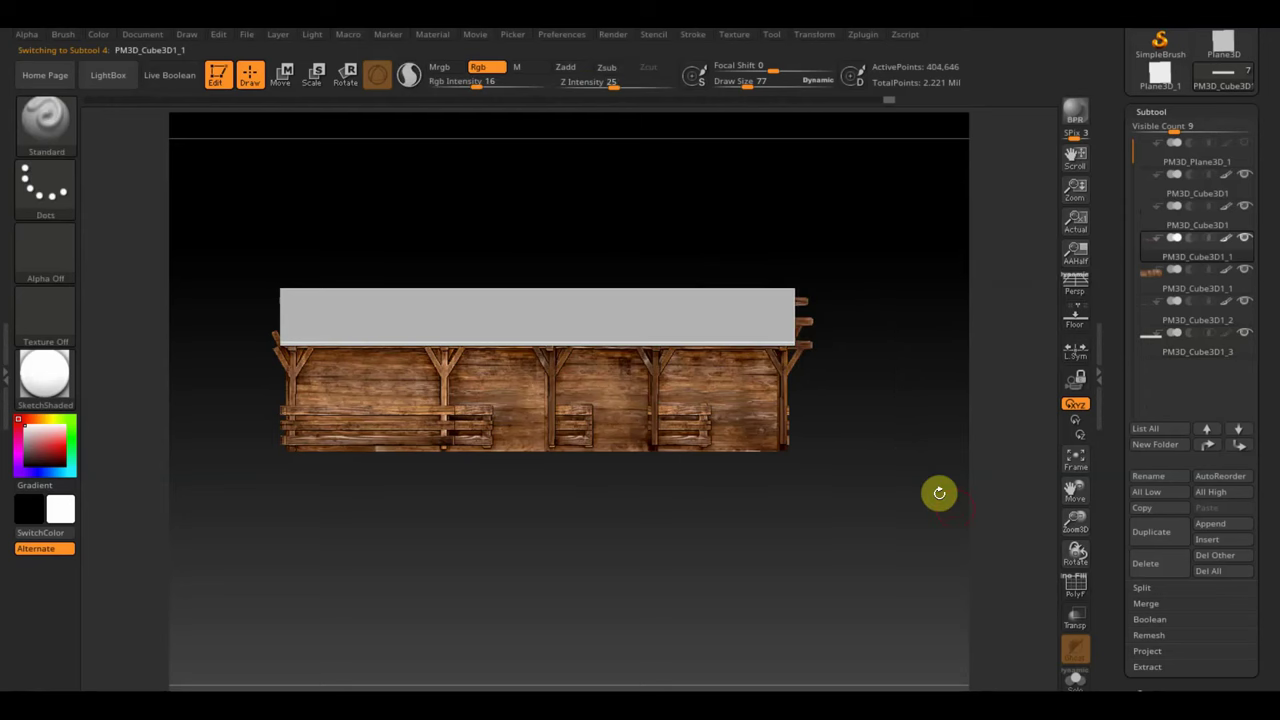
click(1160, 690)
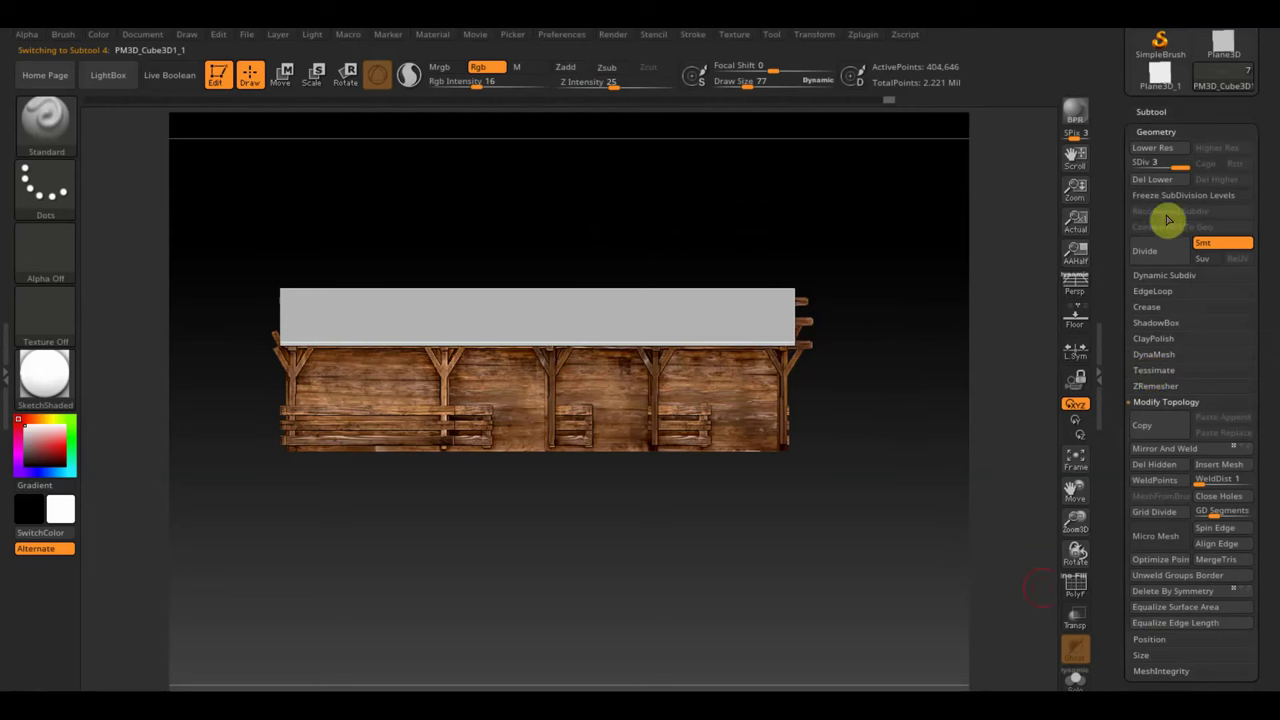
click(1170, 181)
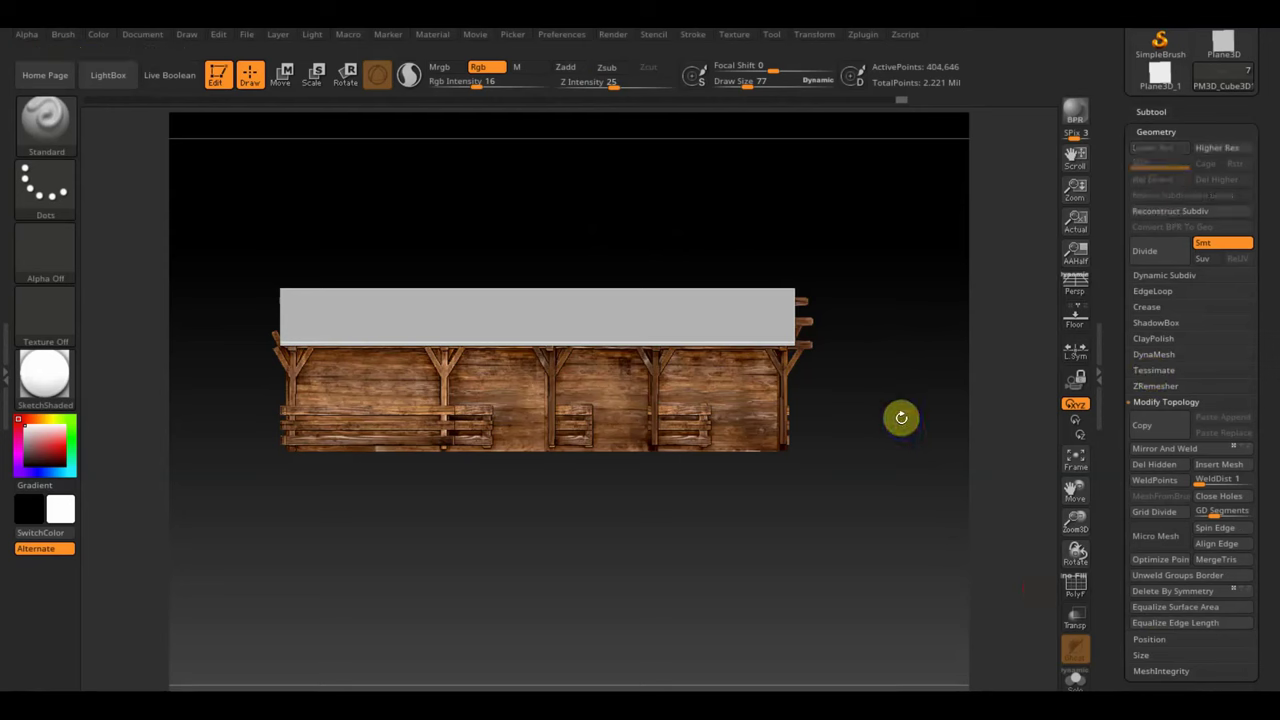
Step: Trim away the beam ends overhanging the roof on both sides with TrimRect
ctrl+shift+drag(906, 437, 802, 251)
mouse_move(222, 249)
ctrl+shift+mouse_down()
mouse_move(258, 369)
mouse_move(237, 330)
ctrl+shift+mouse_up()
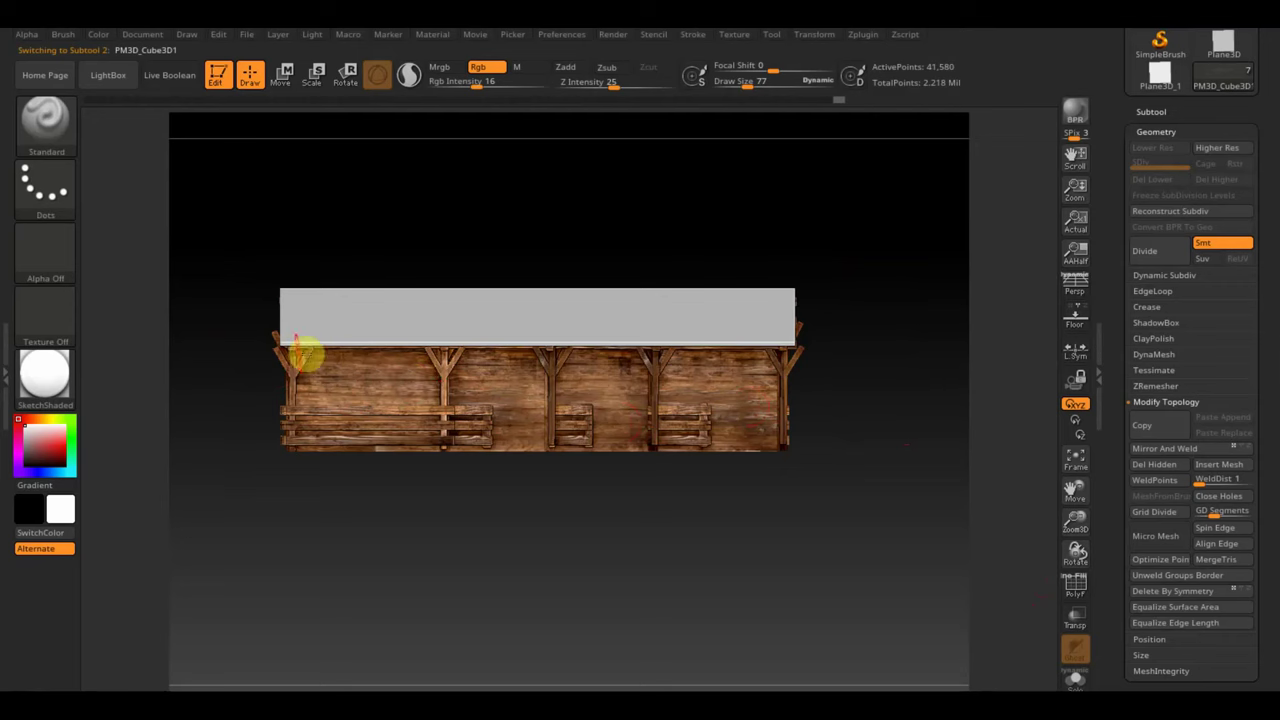
ctrl+shift+drag(224, 225, 286, 374)
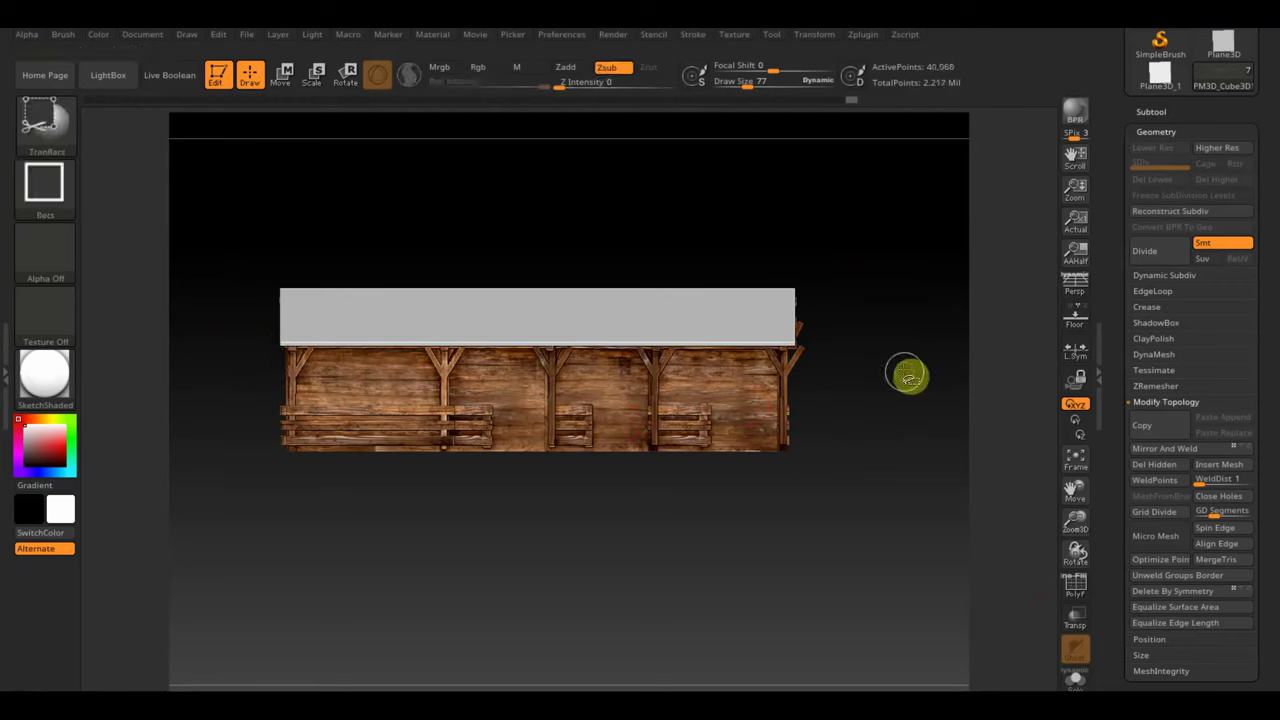
ctrl+shift+drag(866, 380, 789, 293)
mouse_move(846, 331)
mouse_down()
mouse_move(858, 355)
mouse_move(814, 343)
mouse_up()
mouse_move(911, 257)
mouse_down()
mouse_move(954, 286)
mouse_move(860, 314)
mouse_move(853, 336)
mouse_up()
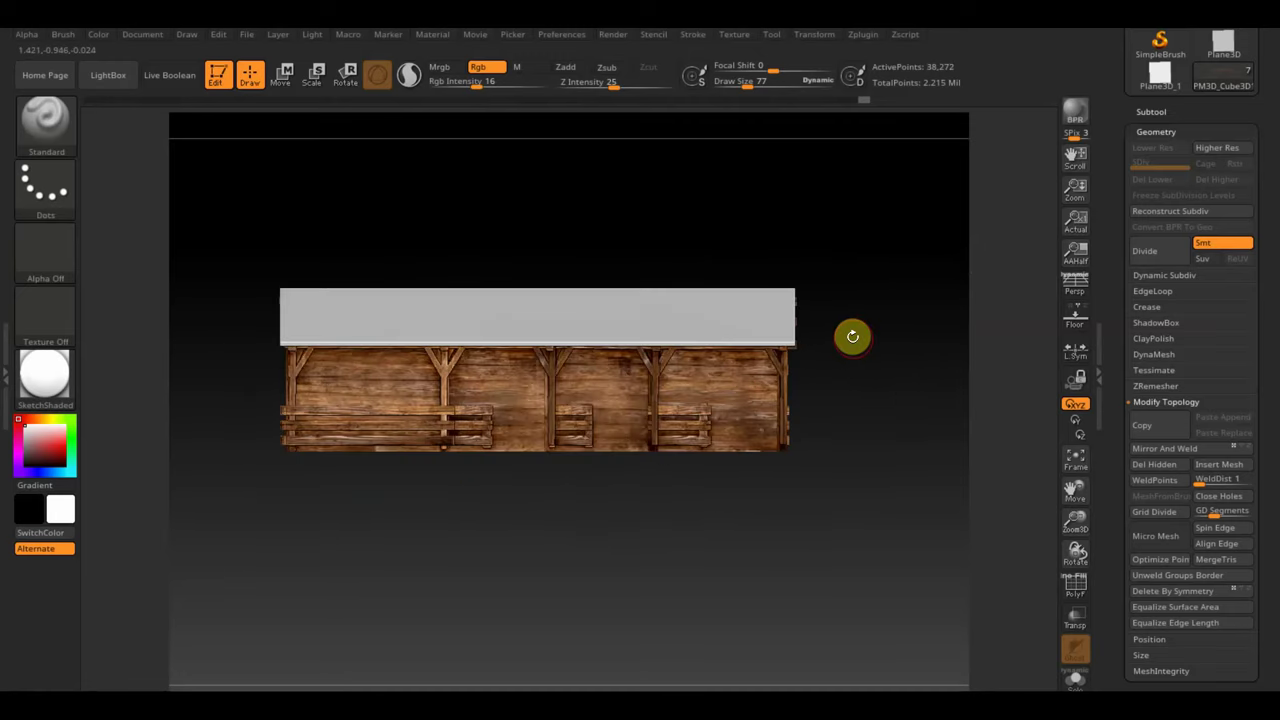
mouse_move(897, 380)
mouse_down()
mouse_move(897, 486)
mouse_move(923, 503)
mouse_up()
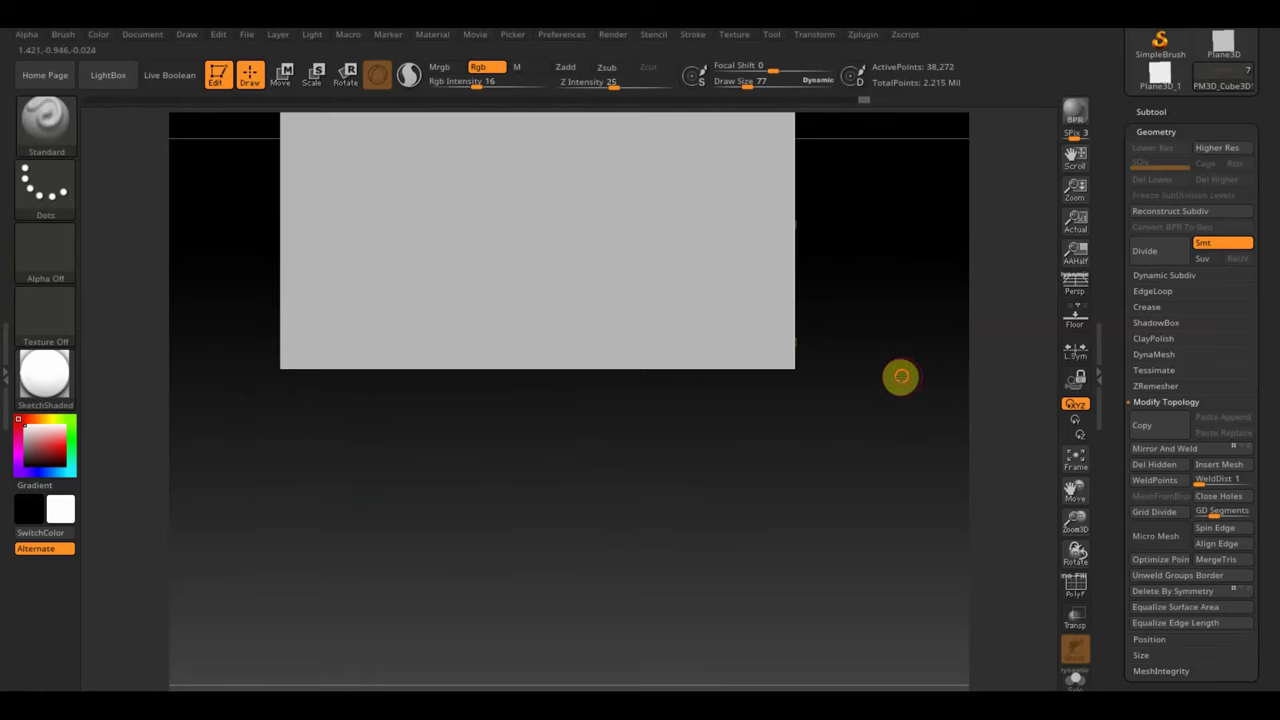
alt+drag(900, 376, 865, 488)
alt+click(733, 390)
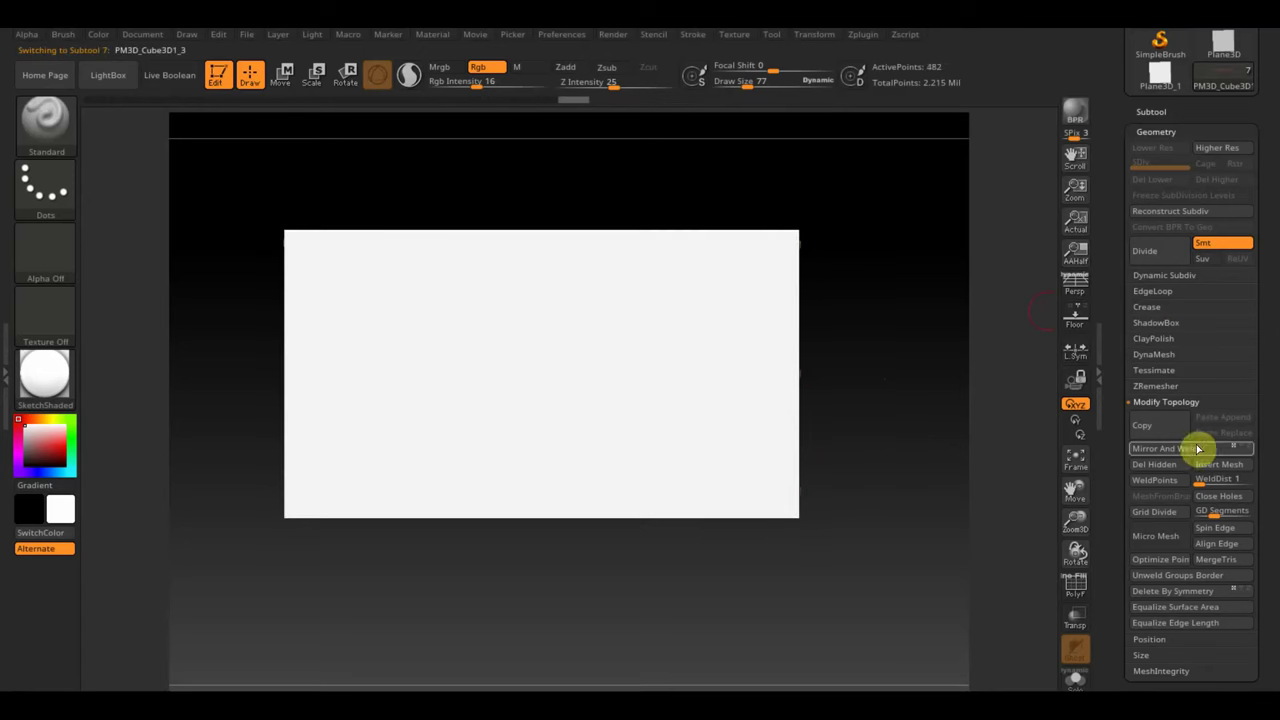
Step: DynaMesh the roof plane at resolution 128, giving 78,855 points
click(1155, 354)
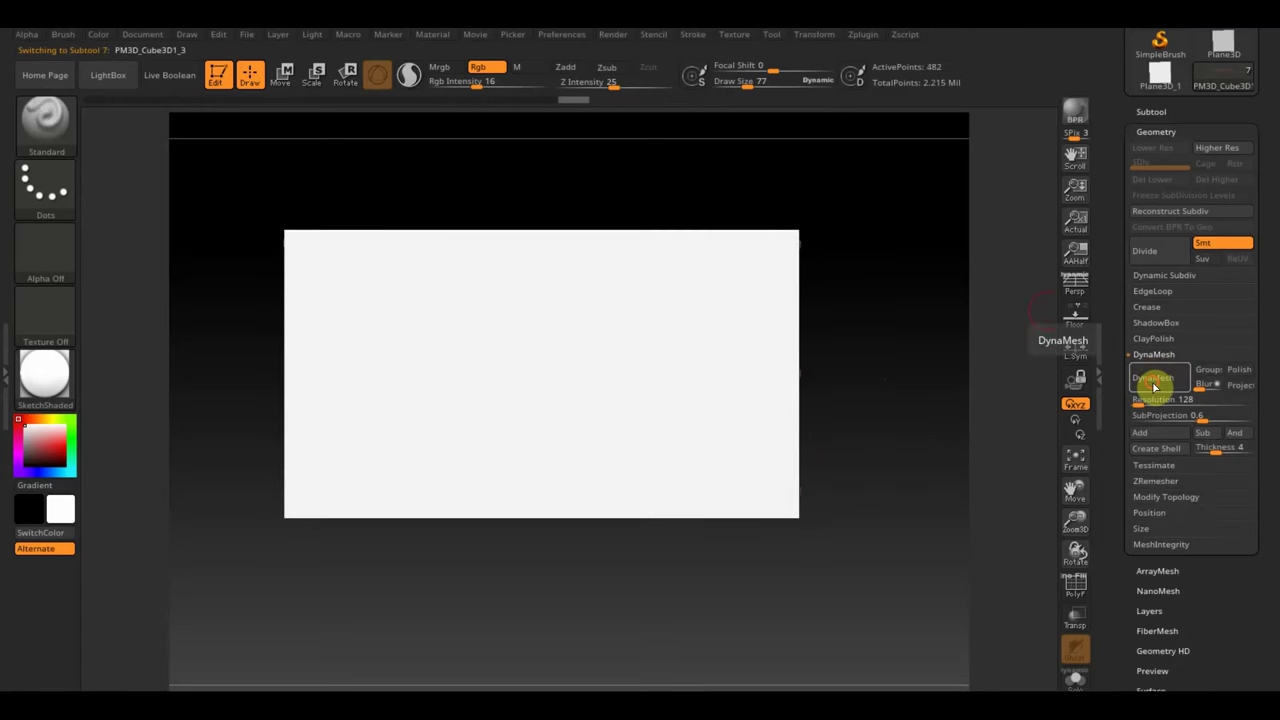
click(1155, 385)
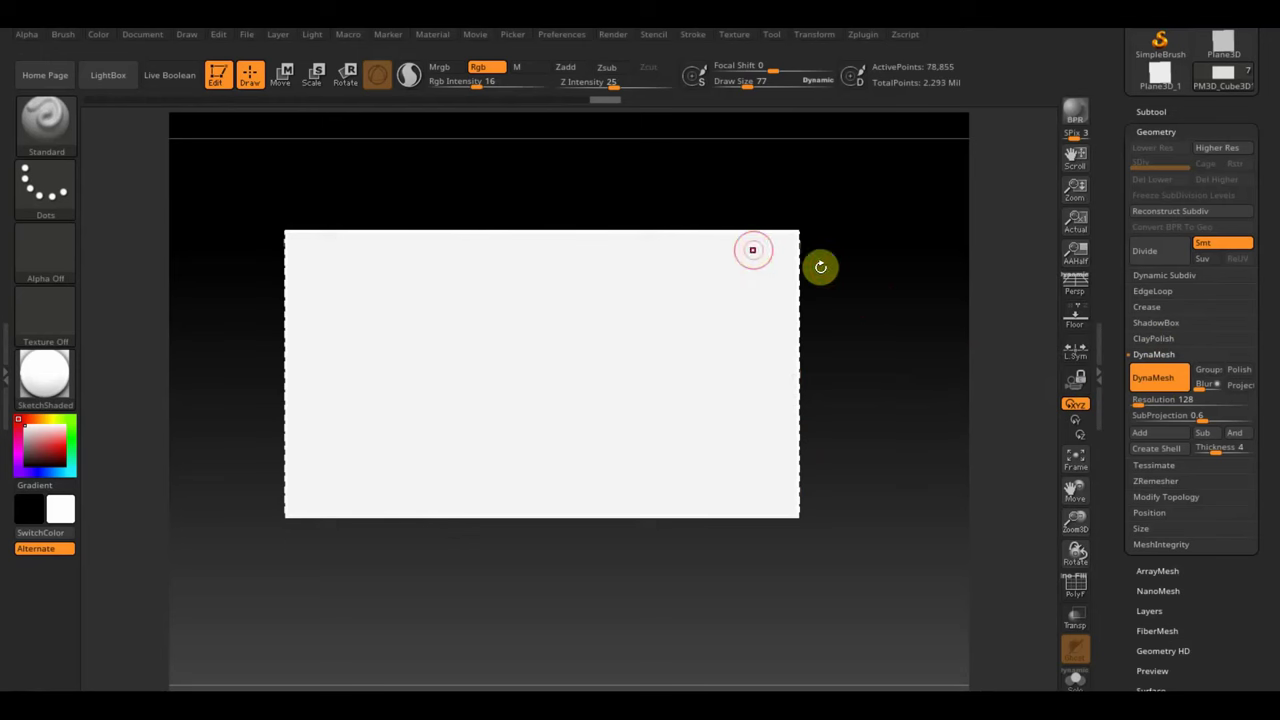
click(745, 38)
Step: Import the wooden shingle image into Spotlight and size it over the roof
click(765, 127)
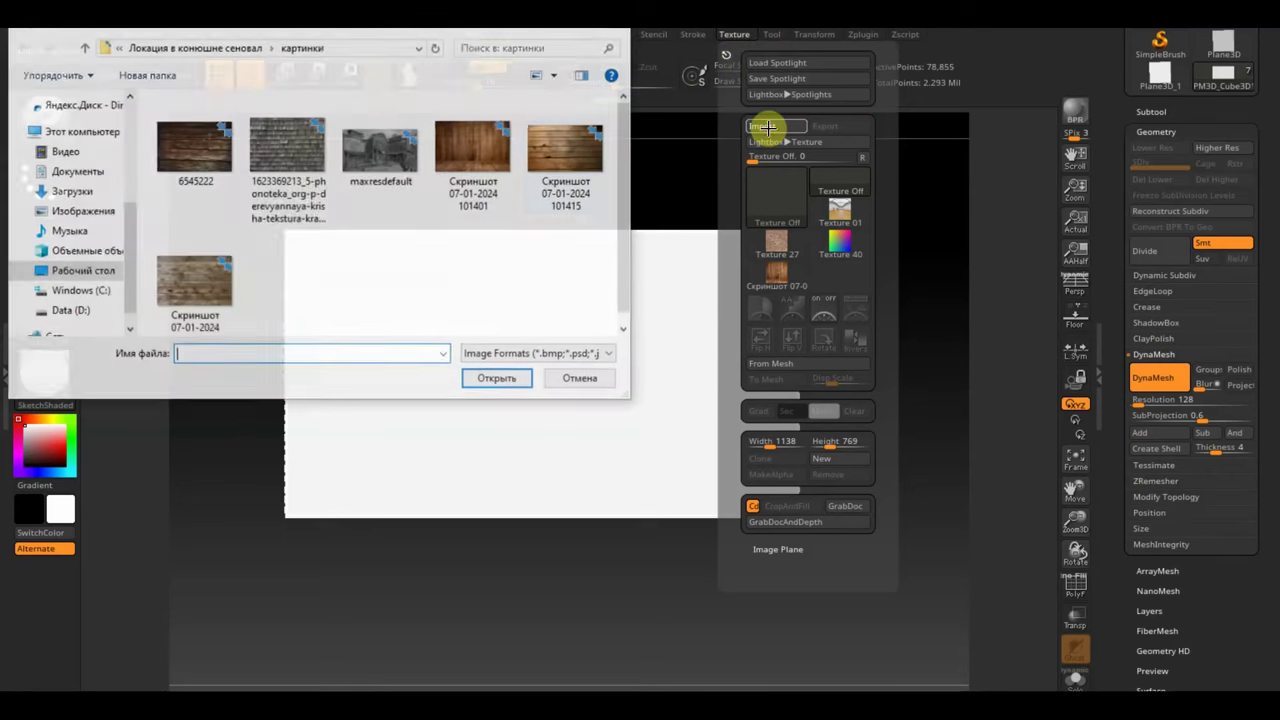
double_click(295, 148)
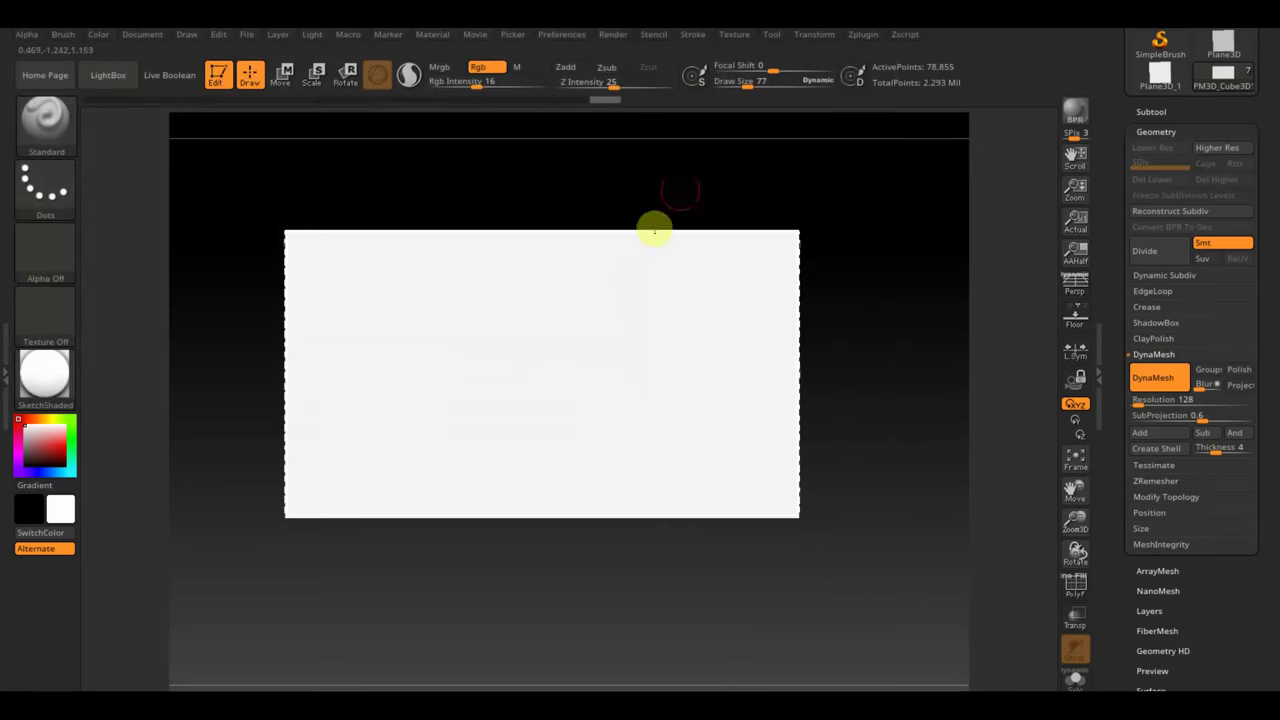
click(737, 36)
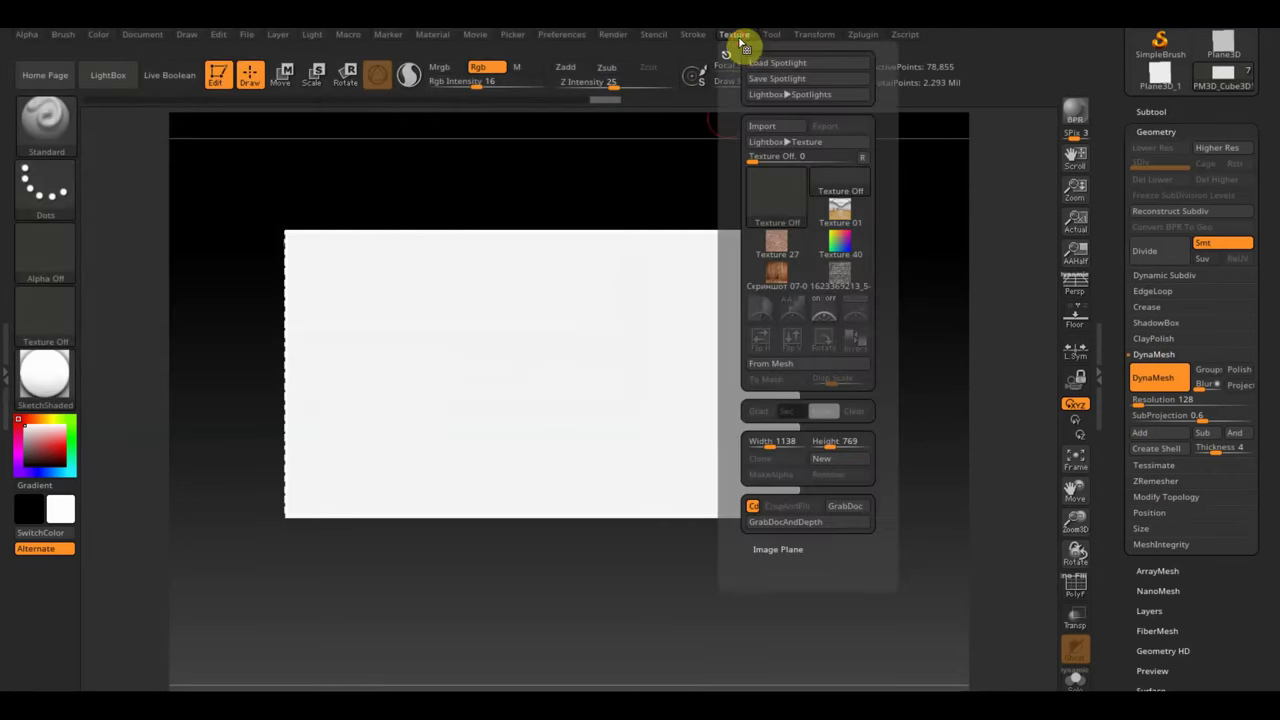
click(795, 285)
click(857, 309)
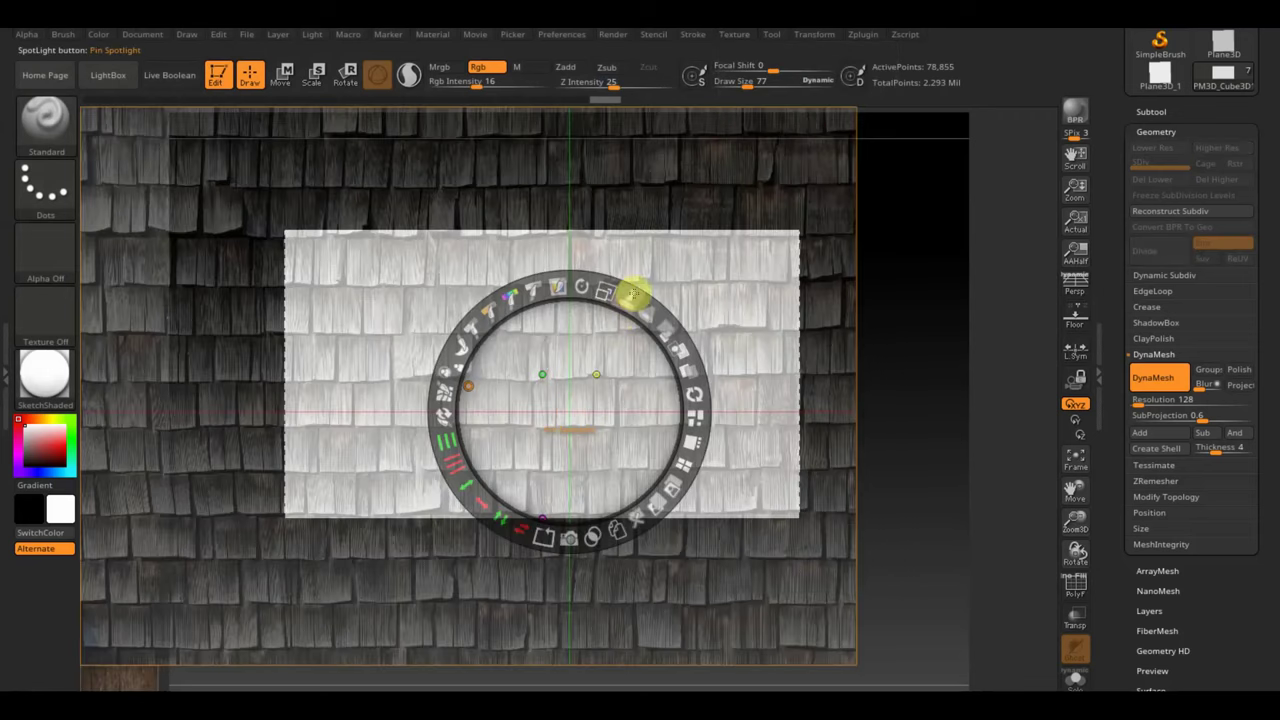
mouse_move(605, 289)
mouse_down()
mouse_move(493, 257)
mouse_move(537, 314)
mouse_up()
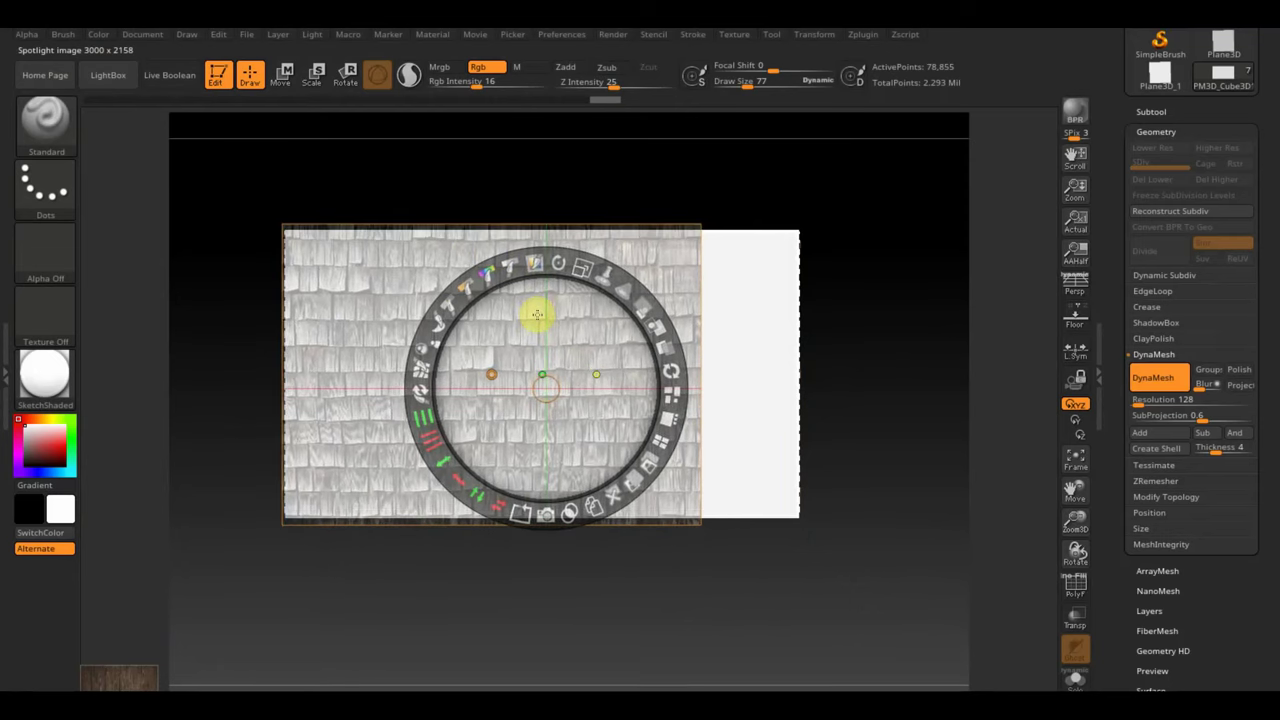
drag(536, 313, 533, 318)
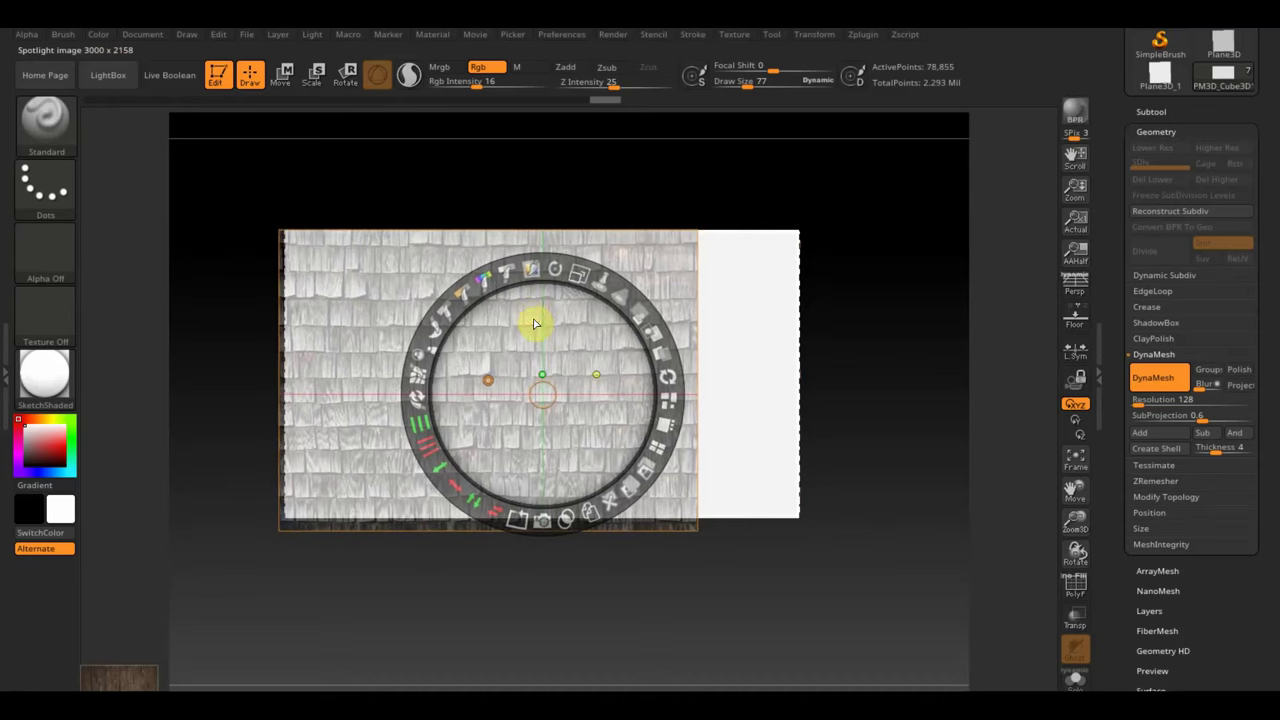
Step: Paint shingles onto the roof with a ~412 brush, then move the image over the white strip
key(z)
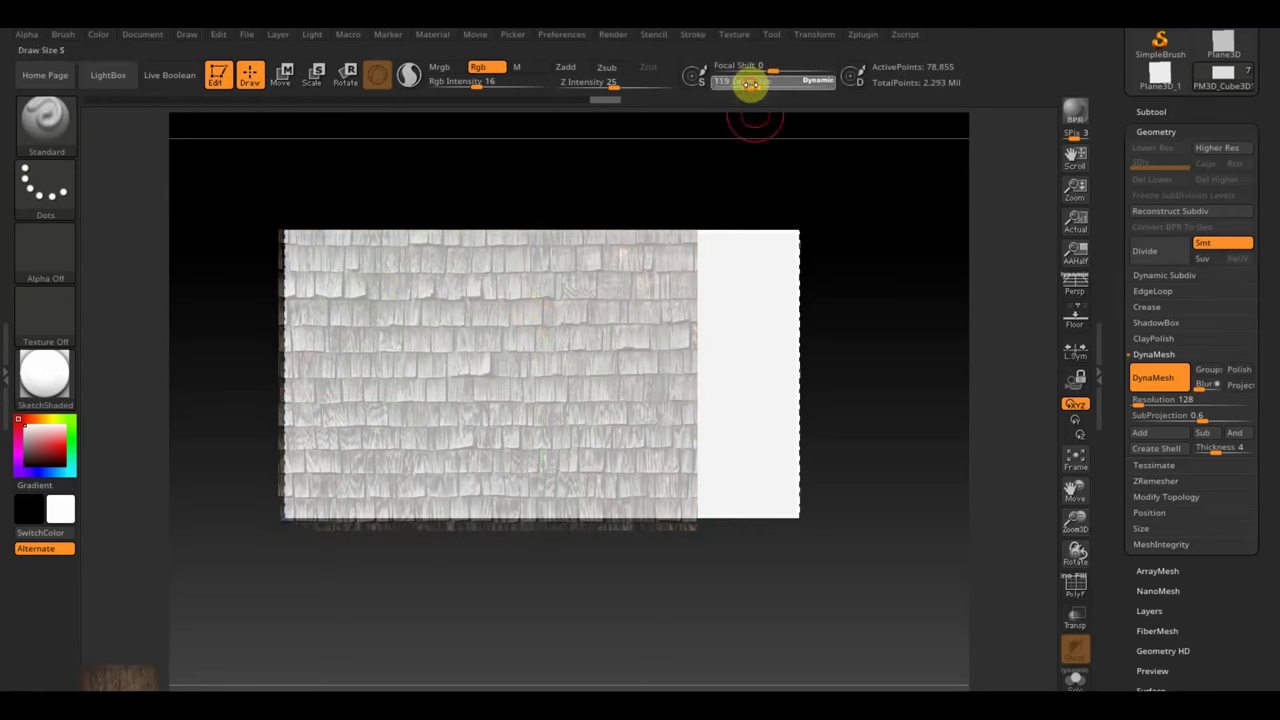
drag(749, 84, 789, 84)
mouse_move(623, 286)
mouse_down()
mouse_move(641, 286)
mouse_move(437, 306)
mouse_move(330, 430)
mouse_up()
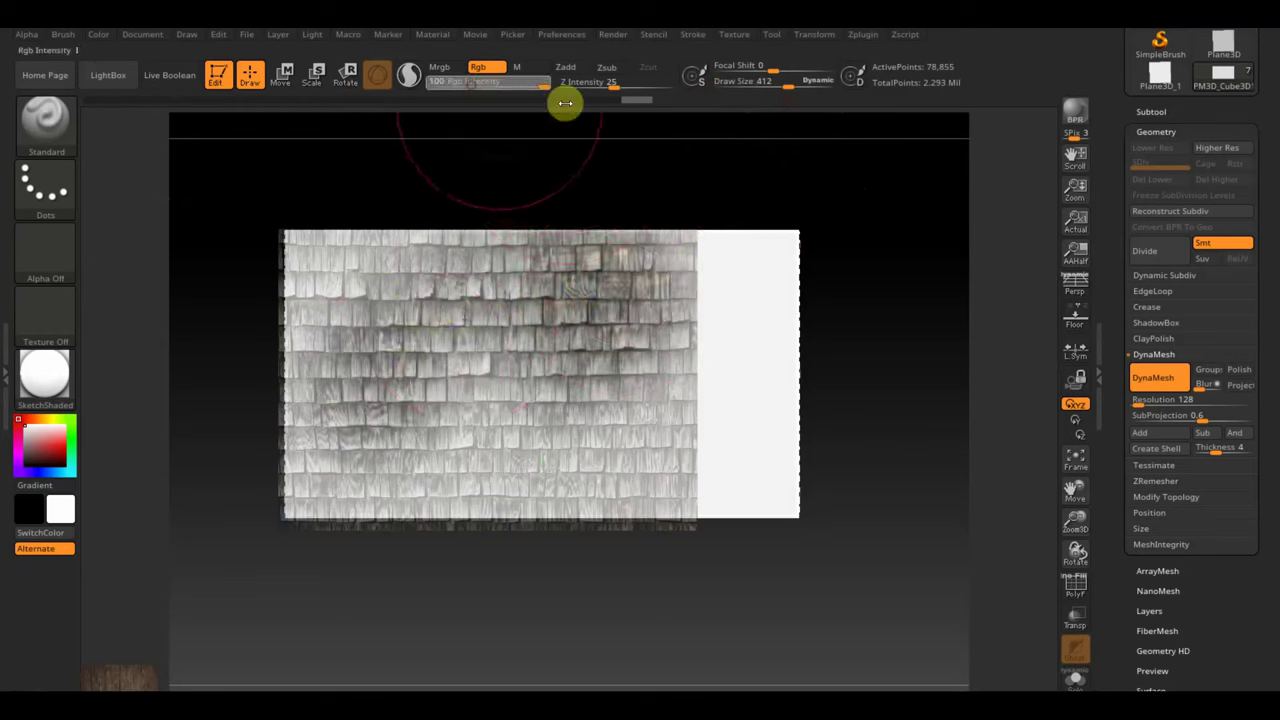
mouse_move(606, 314)
mouse_down()
mouse_move(306, 271)
mouse_move(335, 512)
mouse_move(603, 374)
mouse_move(475, 459)
mouse_up()
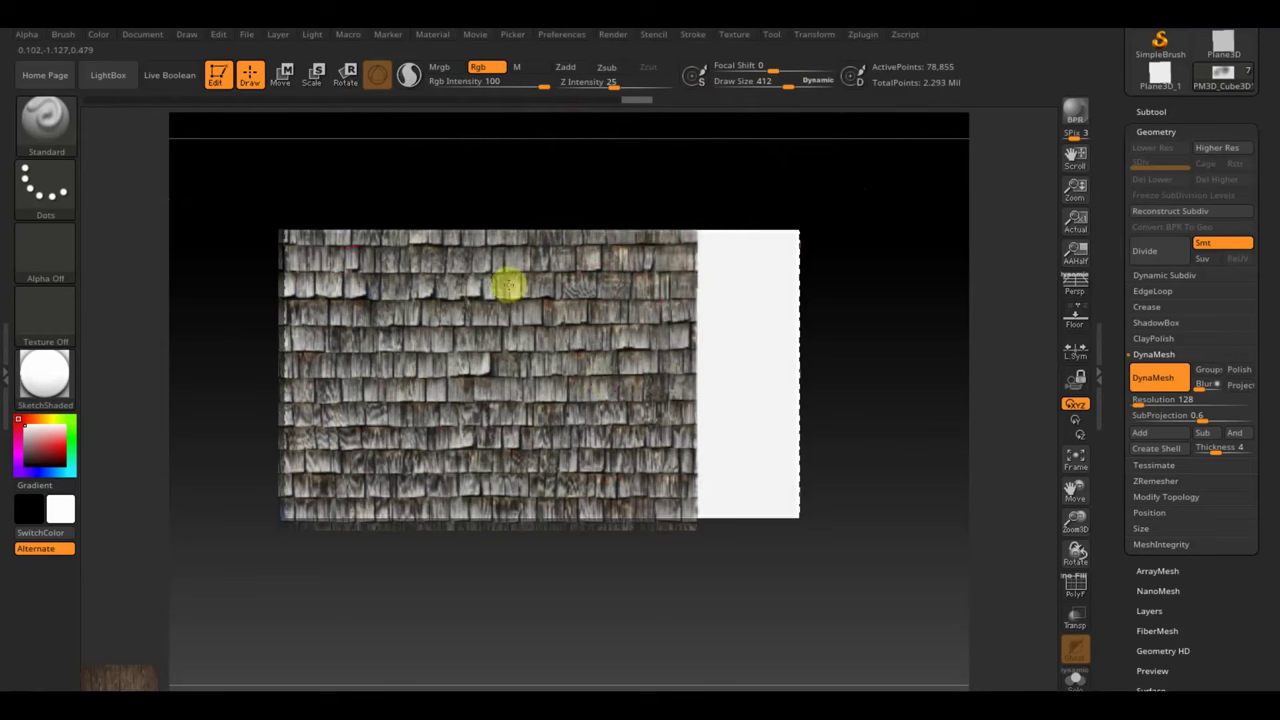
mouse_move(508, 287)
mouse_down()
mouse_move(294, 371)
mouse_move(363, 388)
mouse_up()
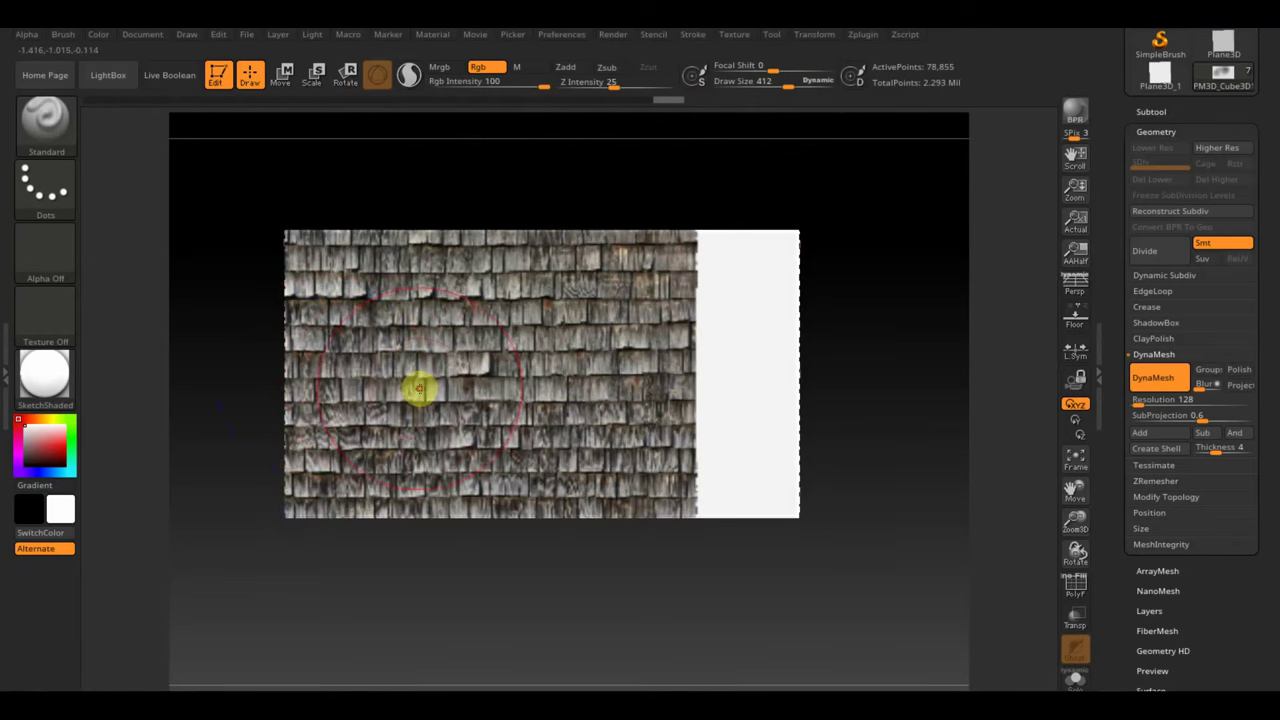
key(w)
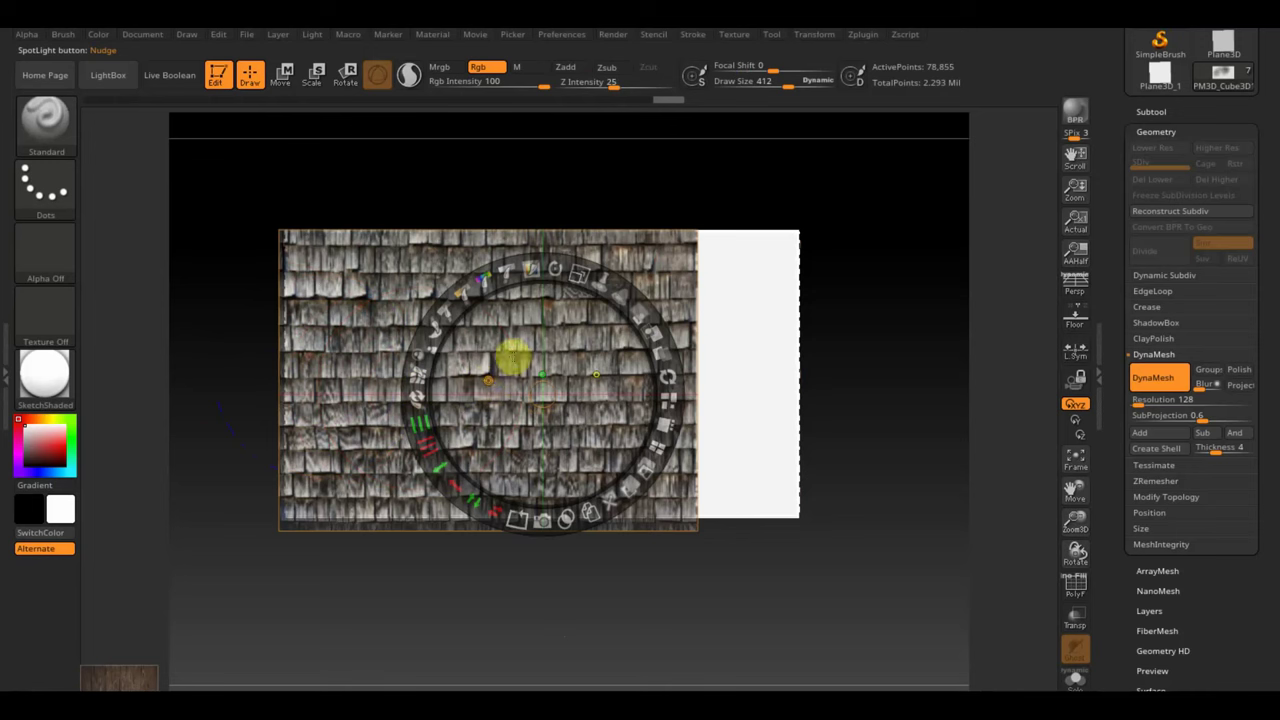
mouse_move(512, 356)
mouse_down()
mouse_move(929, 357)
mouse_move(895, 354)
mouse_up()
Step: Save with Ctrl+S, dismiss Spotlight and paint shingles over the remaining bright band
key(ctrl+s)
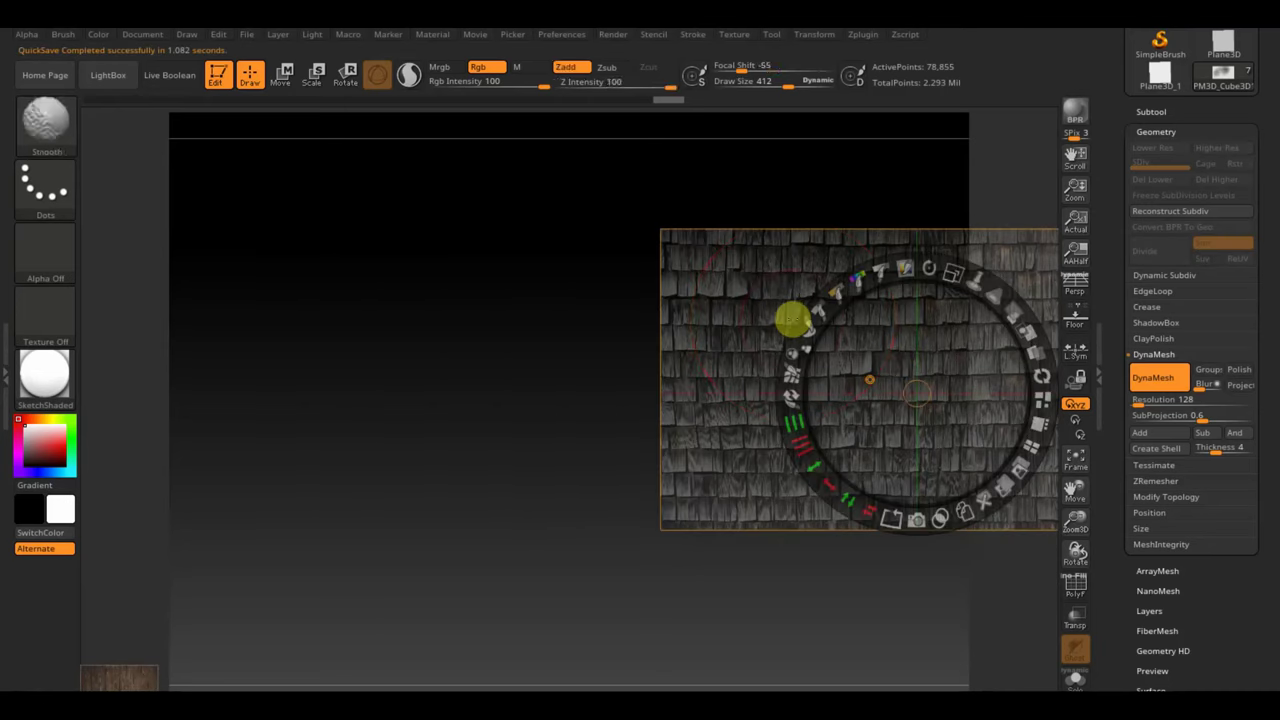
key(shift+z)
key(shift+z)
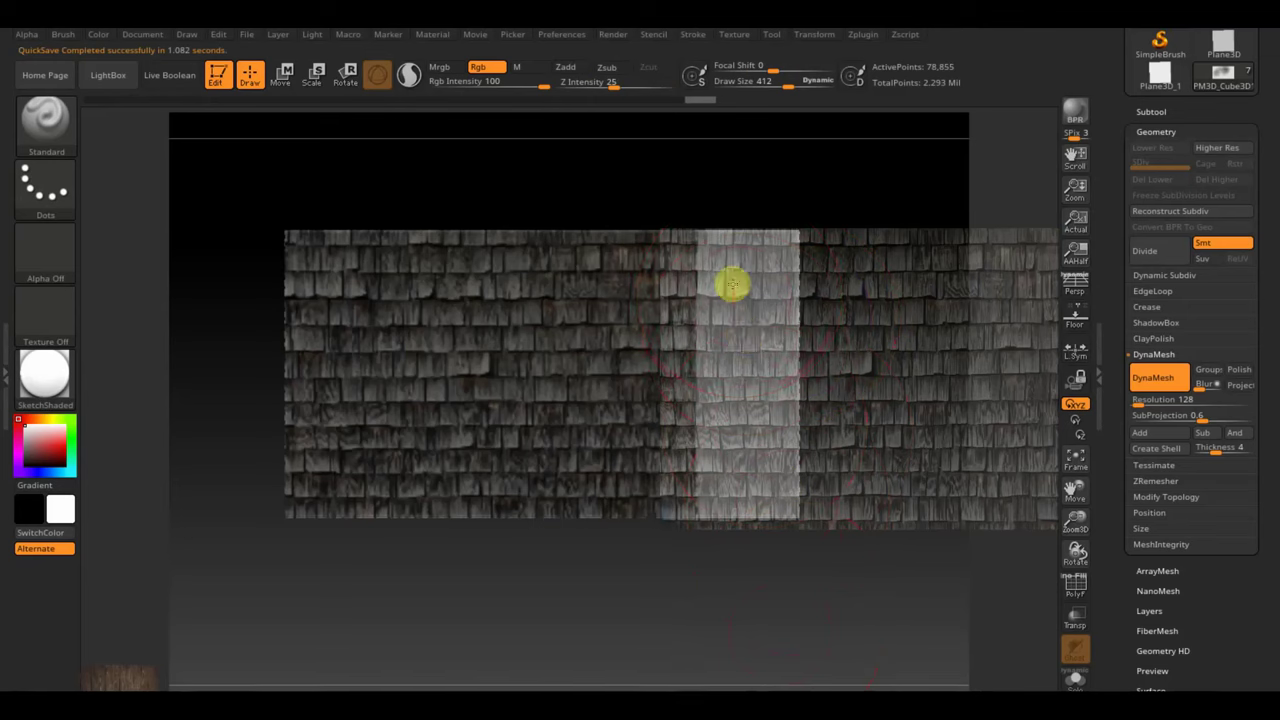
drag(817, 209, 757, 251)
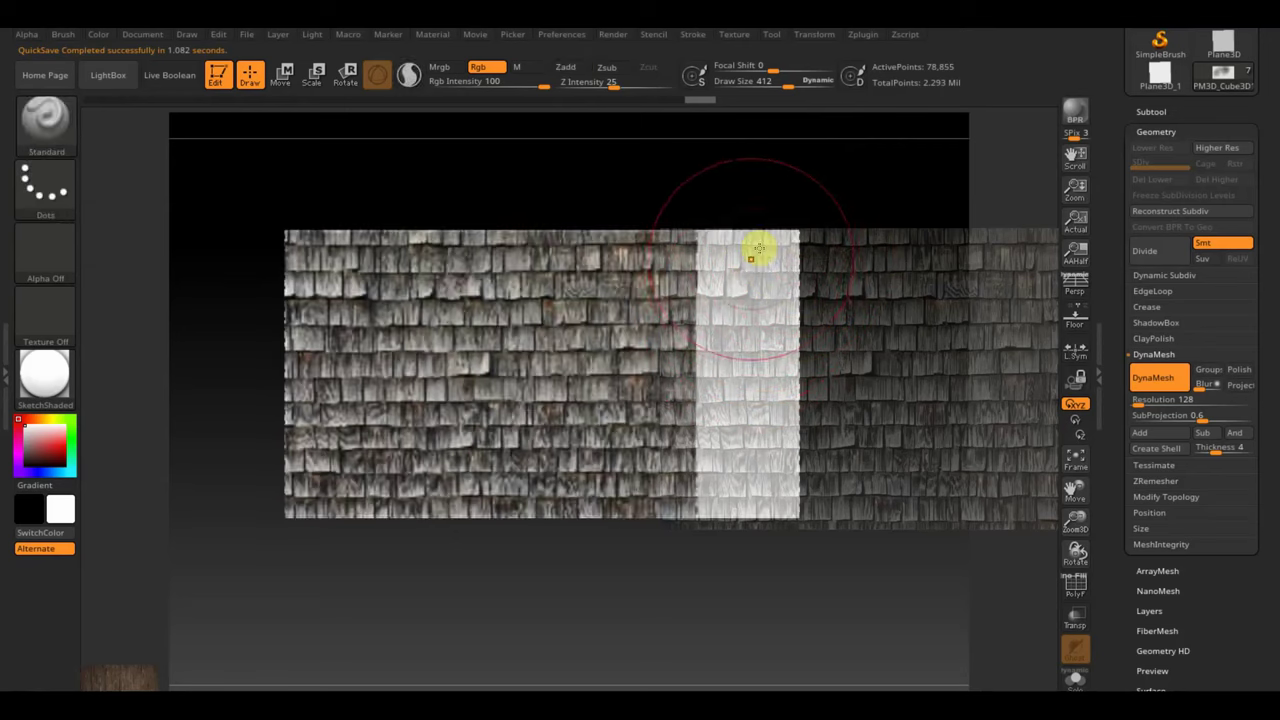
mouse_move(743, 322)
mouse_down()
mouse_move(728, 248)
mouse_move(761, 563)
mouse_up()
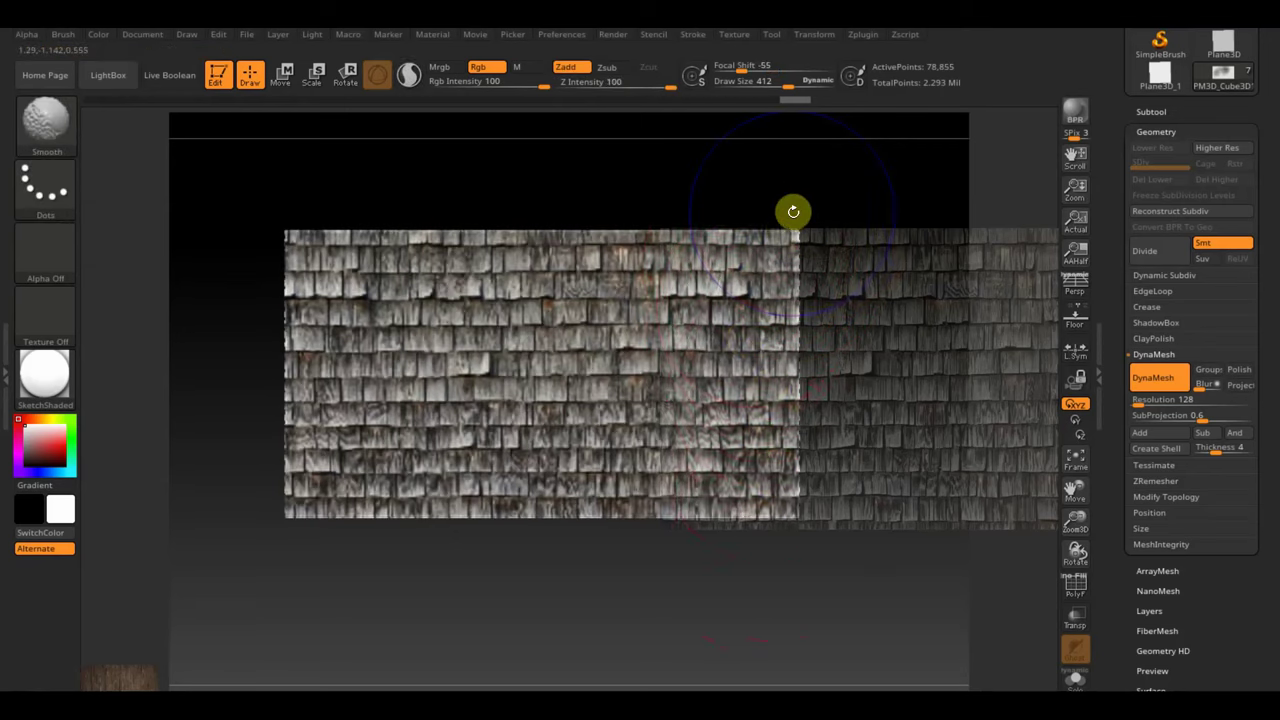
mouse_move(857, 645)
mouse_down()
mouse_move(851, 577)
mouse_move(873, 407)
mouse_move(829, 494)
mouse_move(860, 437)
mouse_move(849, 291)
mouse_move(852, 537)
mouse_move(889, 544)
mouse_move(829, 574)
mouse_move(851, 563)
mouse_move(871, 583)
mouse_move(856, 607)
mouse_up()
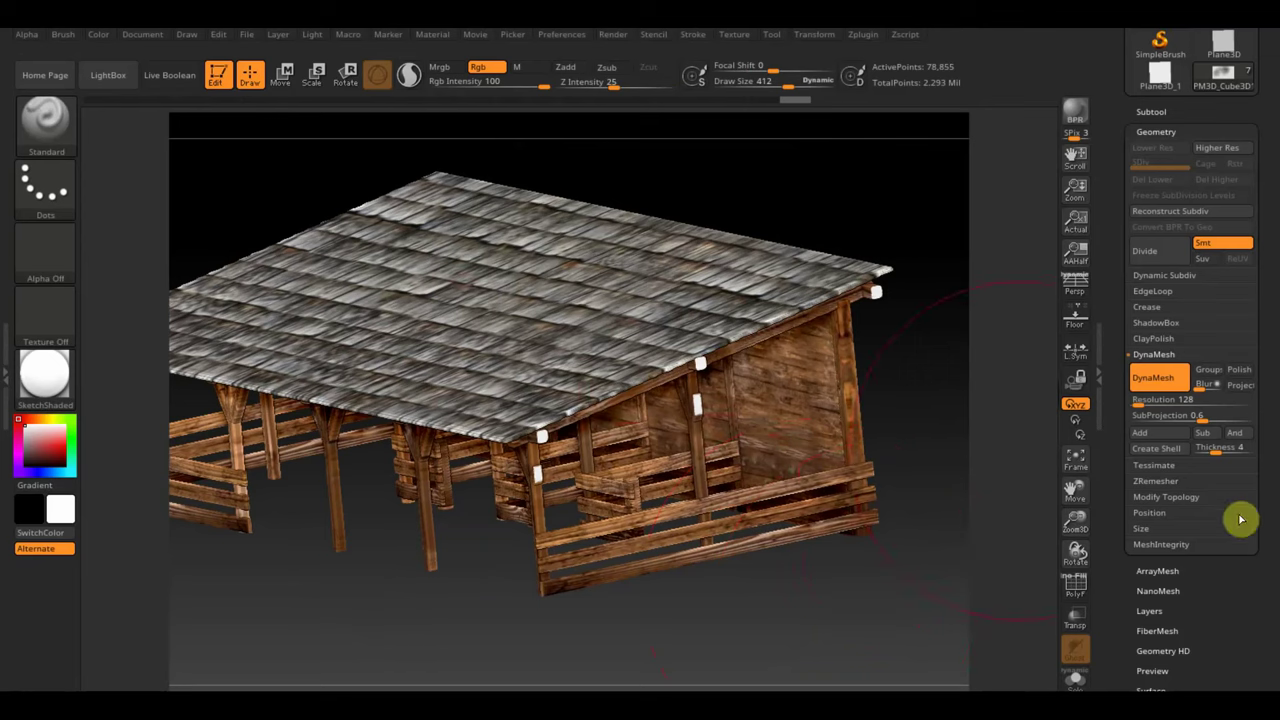
Step: Mask the roof by texture intensity and scale the unmasked shingle surface upward with the gizmo
drag(1216, 600, 1225, 504)
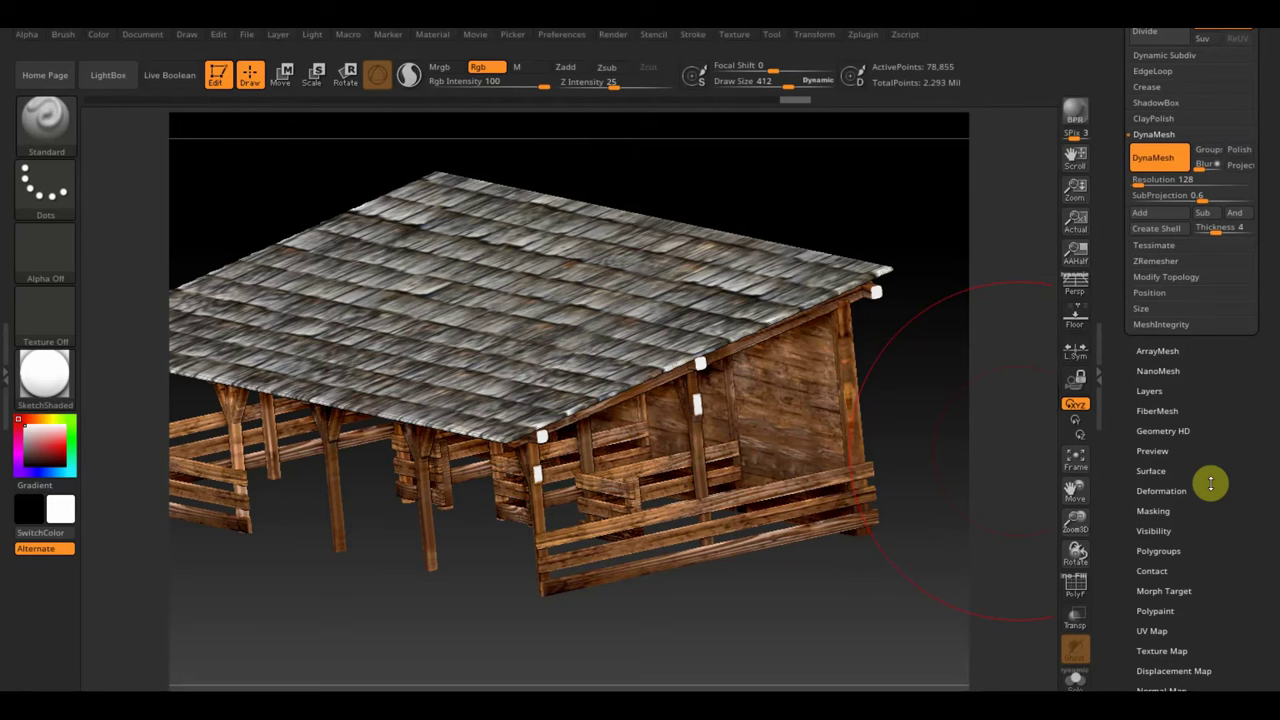
click(1152, 511)
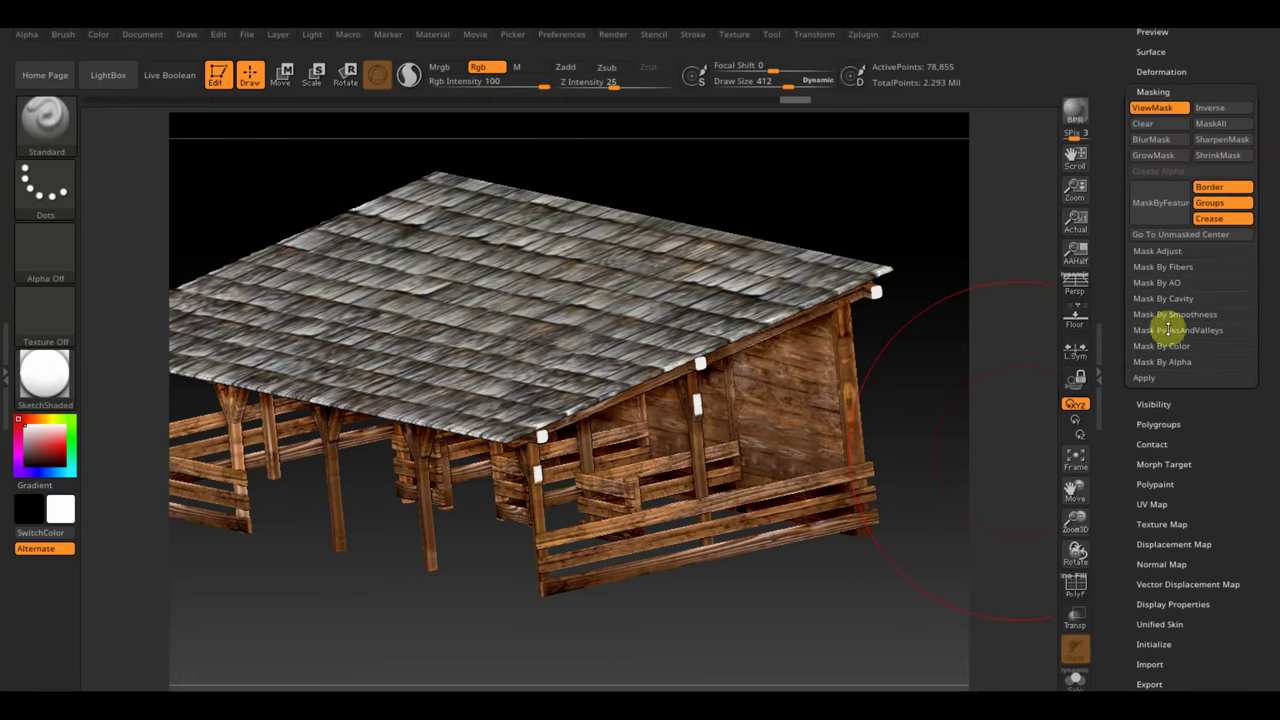
click(1185, 346)
click(1200, 360)
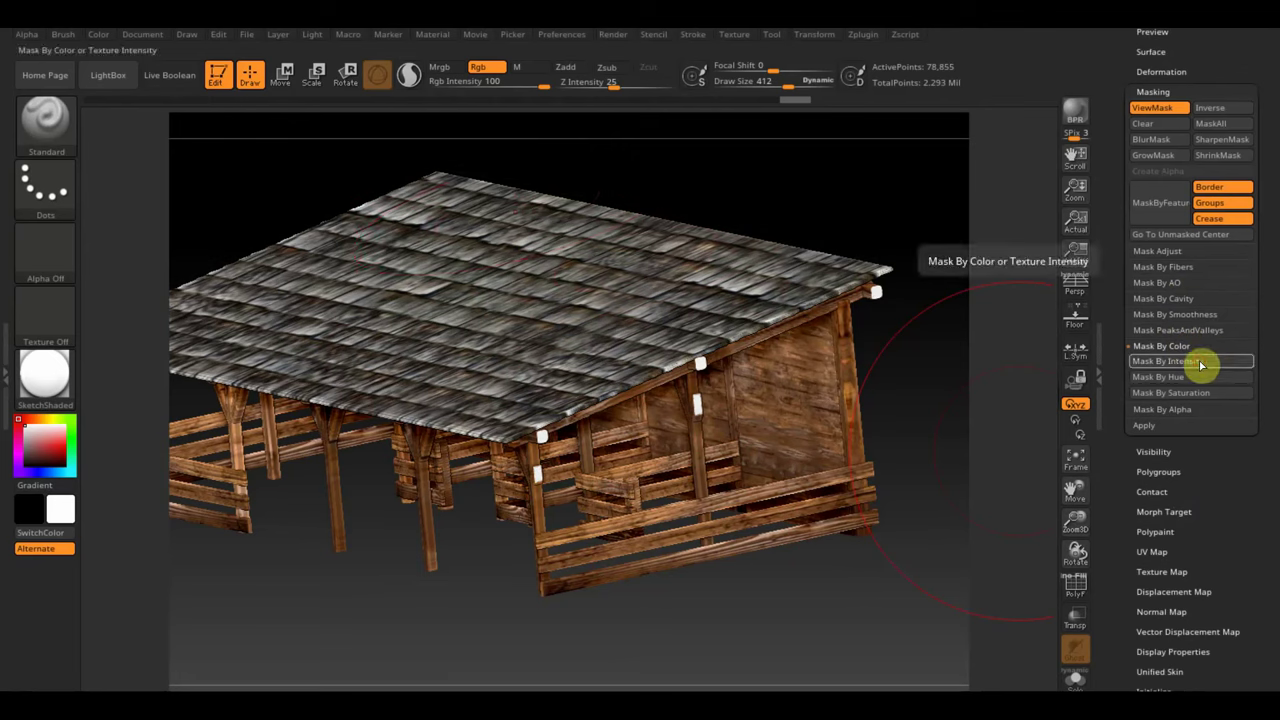
click(283, 86)
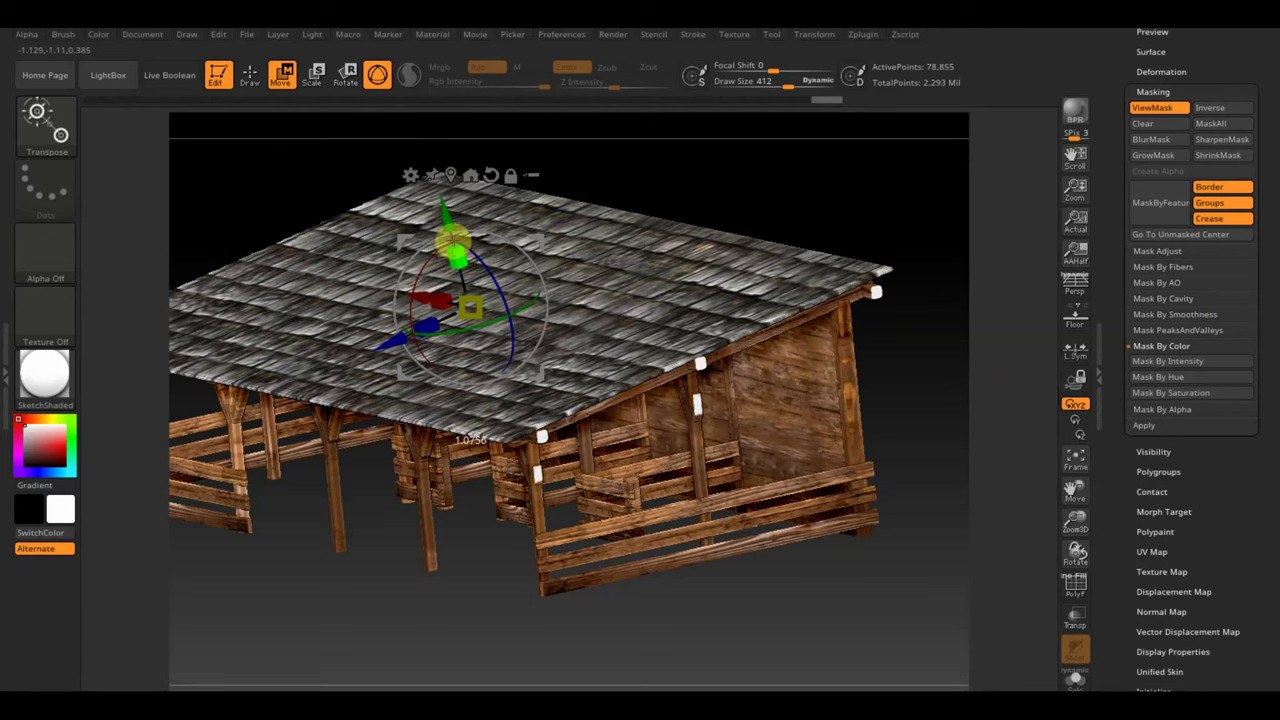
drag(450, 230, 452, 107)
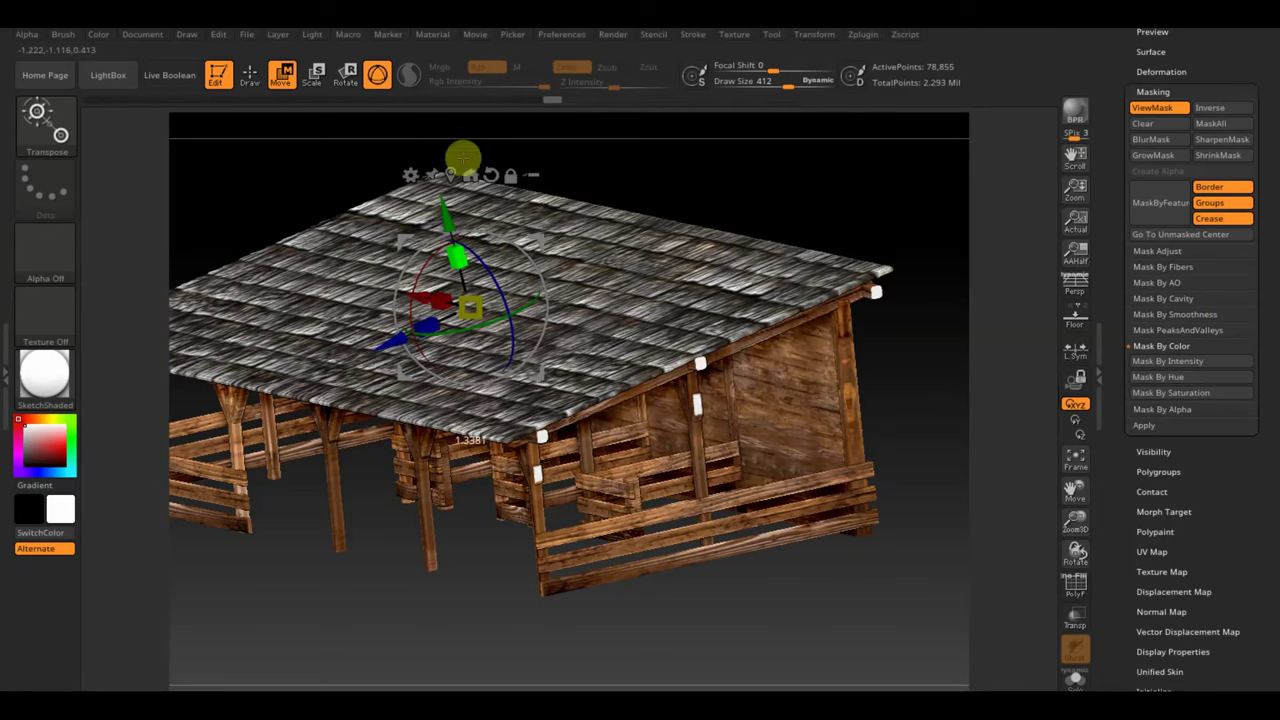
mouse_move(506, 563)
mouse_down()
mouse_move(454, 583)
mouse_move(483, 563)
mouse_move(509, 579)
mouse_up()
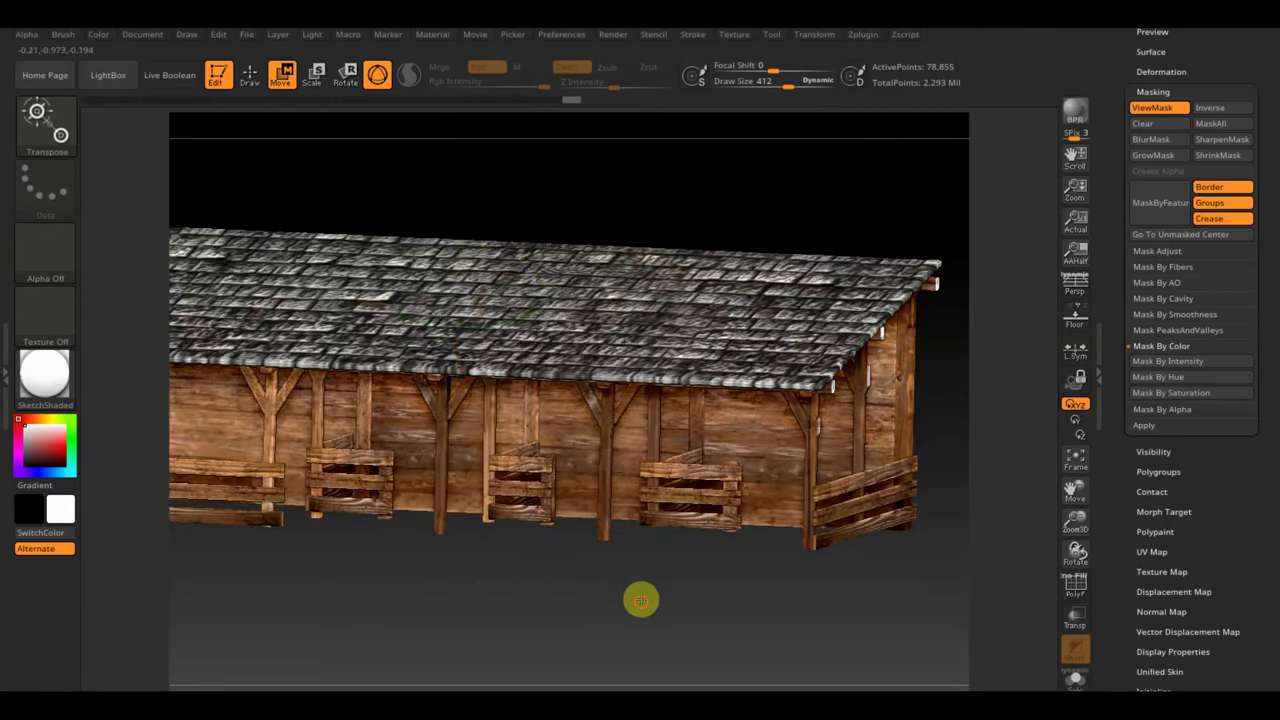
mouse_move(614, 590)
alt+mouse_down()
mouse_move(659, 616)
mouse_move(673, 681)
mouse_move(693, 673)
alt+mouse_up()
Step: Check the roof texture by toggling its colour, then enlarge the roof slightly
scroll(1238, 110, up, 5)
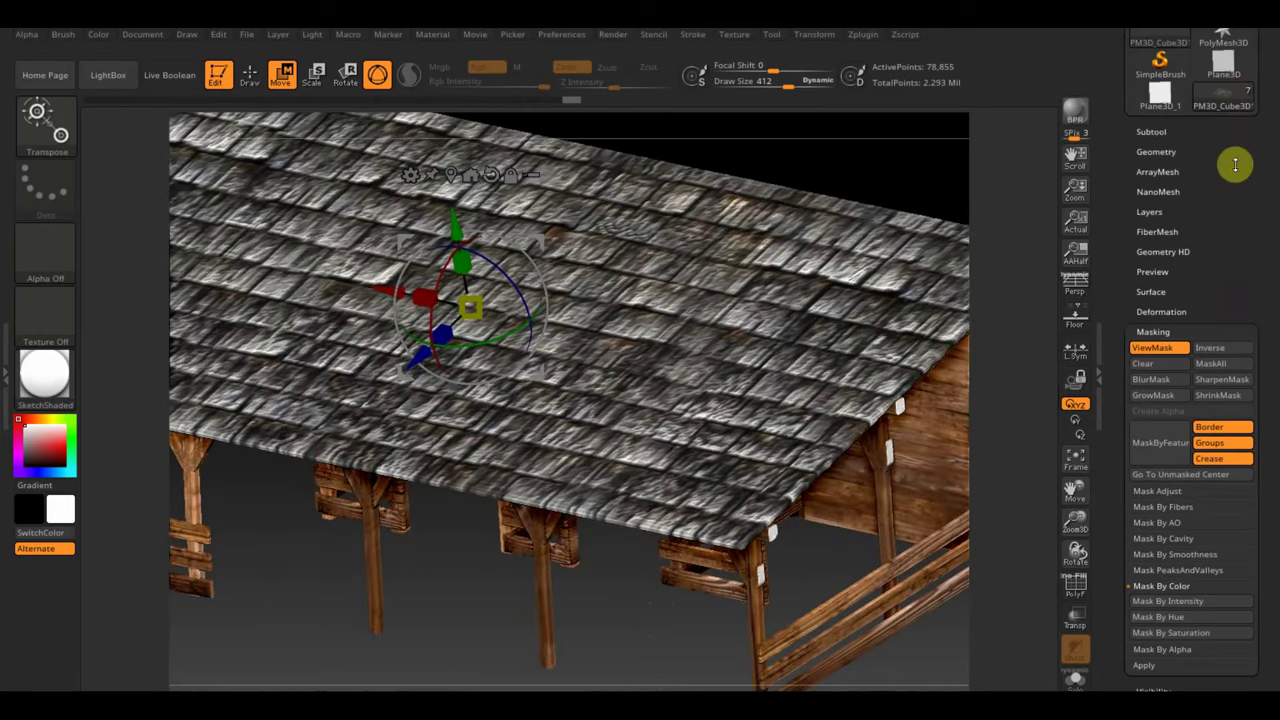
click(1155, 131)
mouse_move(1197, 293)
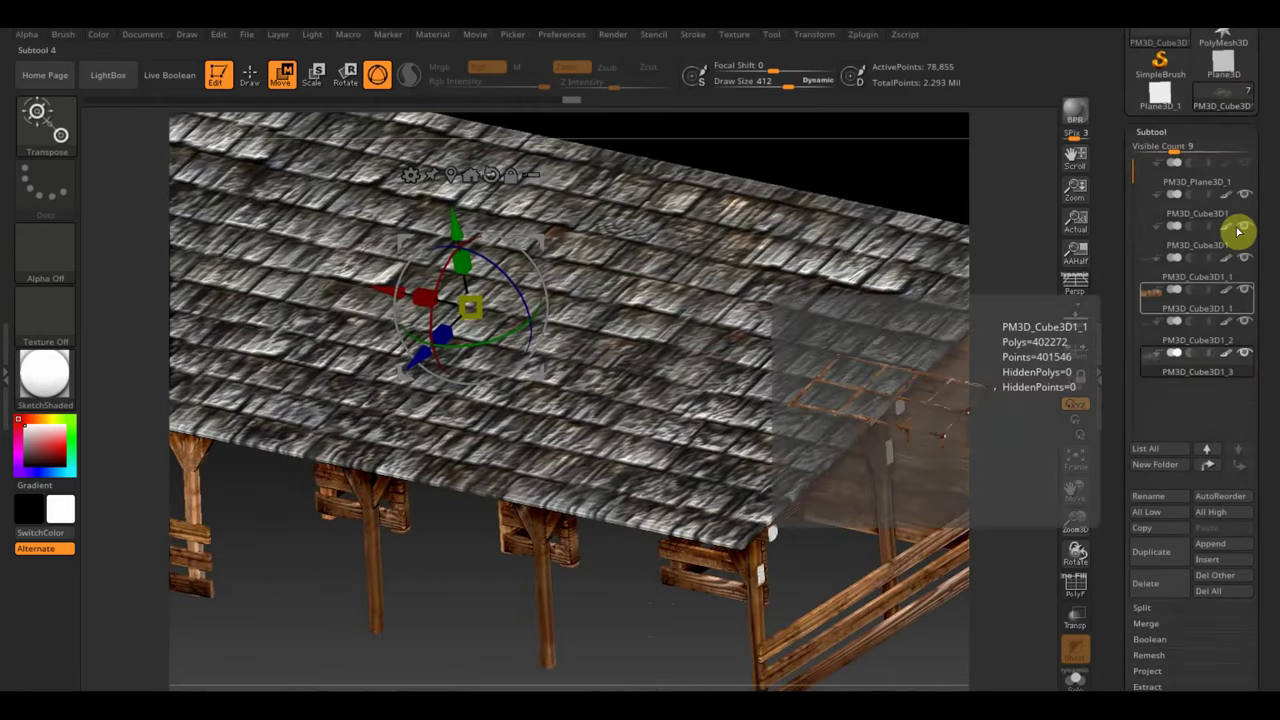
click(1230, 357)
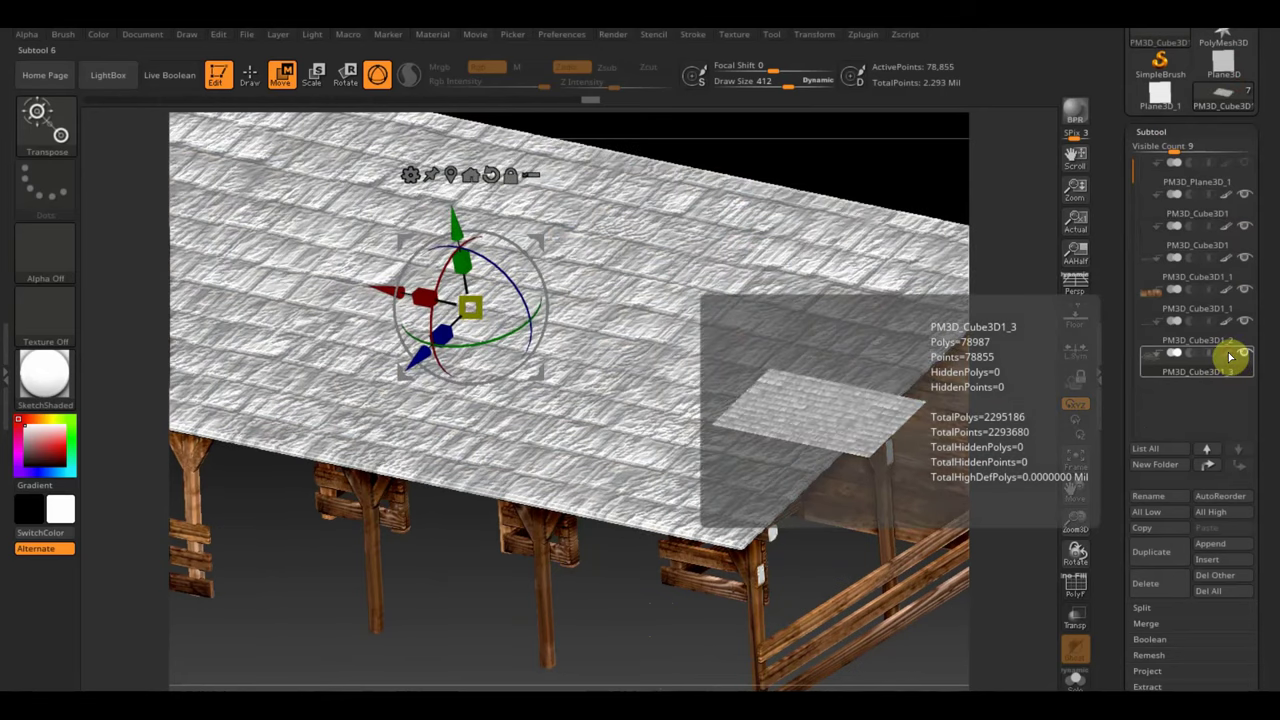
click(1230, 357)
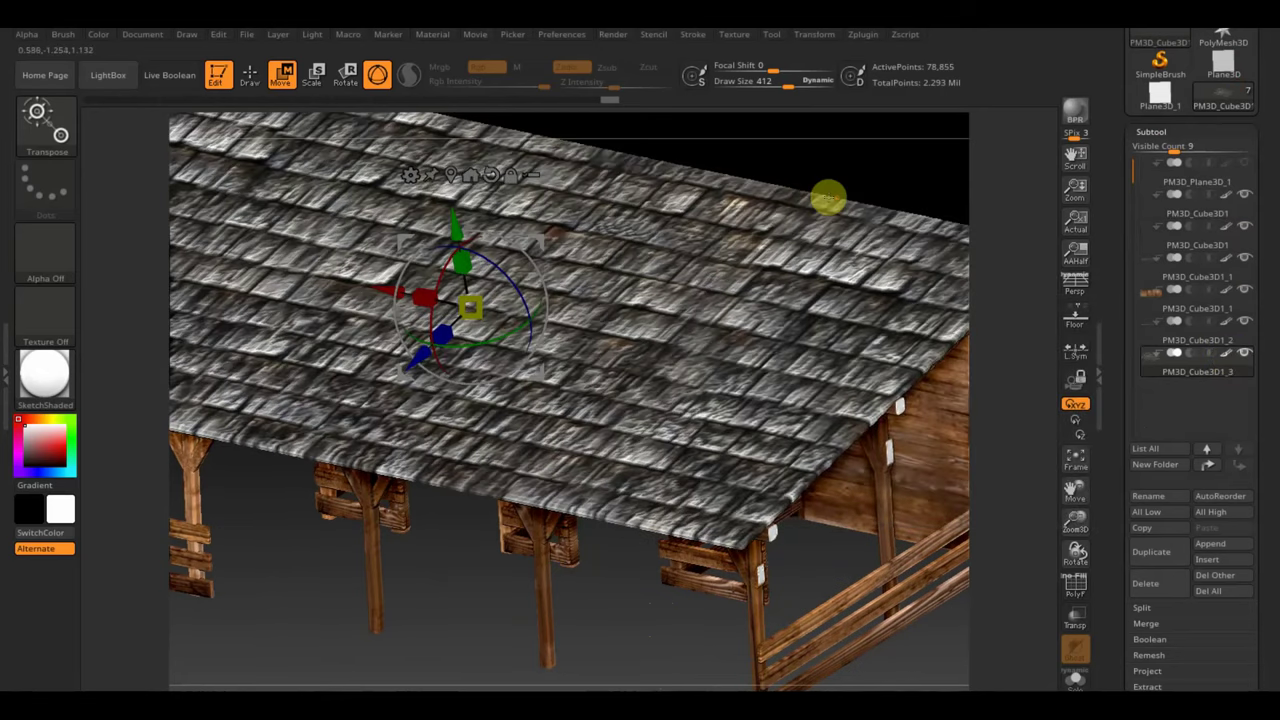
drag(841, 180, 831, 139)
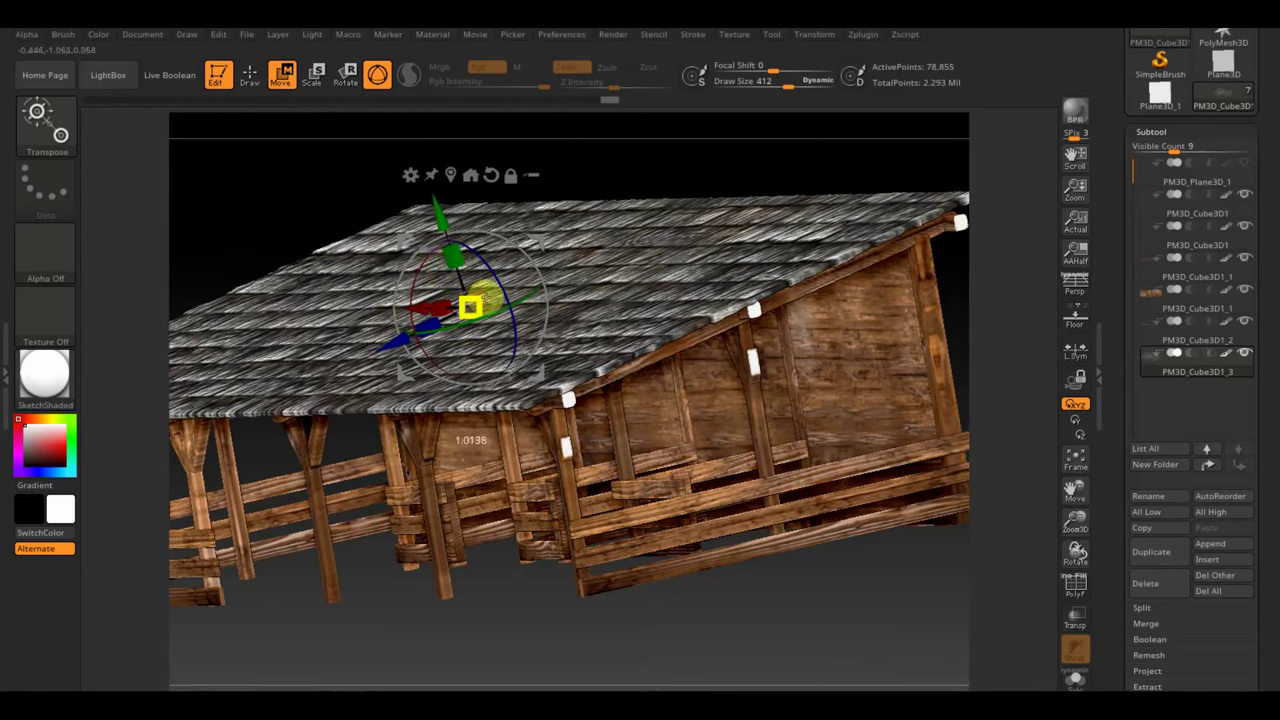
drag(470, 307, 470, 307)
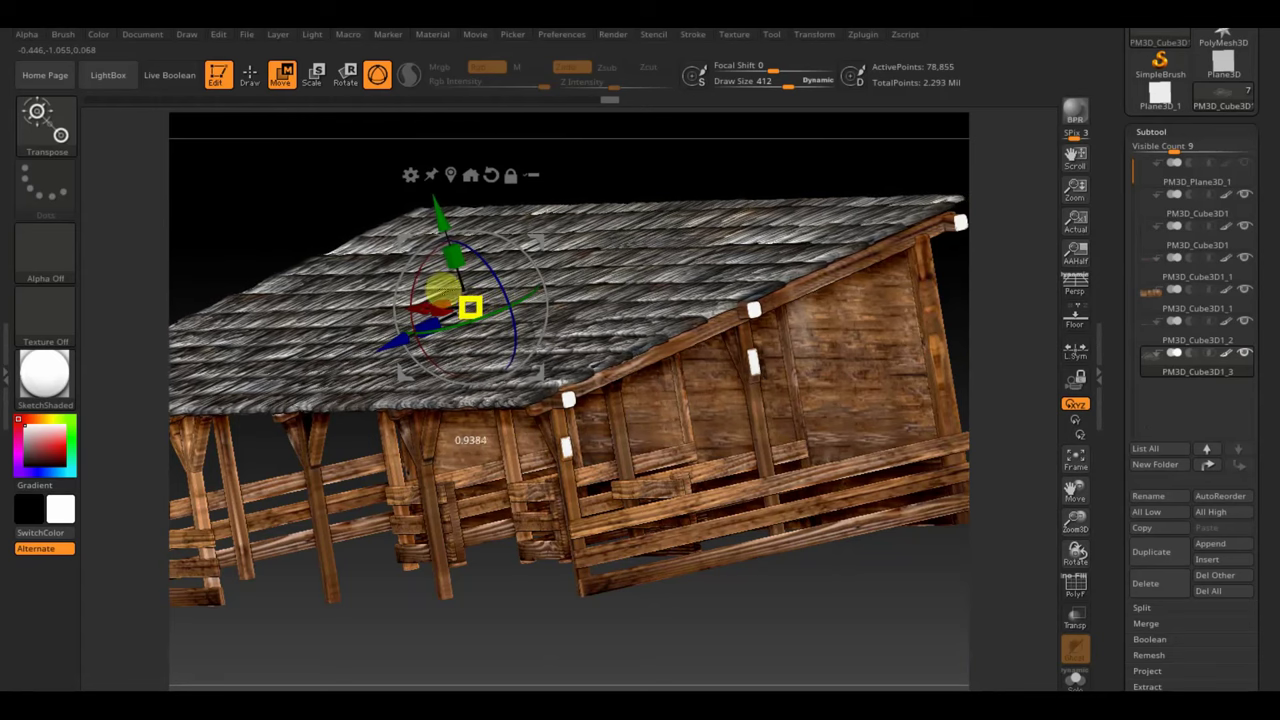
mouse_move(470, 307)
mouse_down()
mouse_move(526, 314)
mouse_move(549, 330)
mouse_move(533, 337)
mouse_up()
mouse_move(509, 638)
mouse_down()
mouse_move(531, 677)
mouse_move(569, 620)
mouse_move(613, 671)
mouse_move(606, 617)
mouse_move(700, 625)
mouse_move(761, 655)
mouse_move(750, 712)
mouse_move(683, 643)
mouse_move(751, 597)
mouse_move(769, 634)
mouse_move(746, 574)
mouse_move(771, 571)
mouse_move(780, 592)
mouse_move(791, 577)
mouse_move(797, 596)
mouse_move(754, 600)
mouse_move(783, 600)
mouse_up()
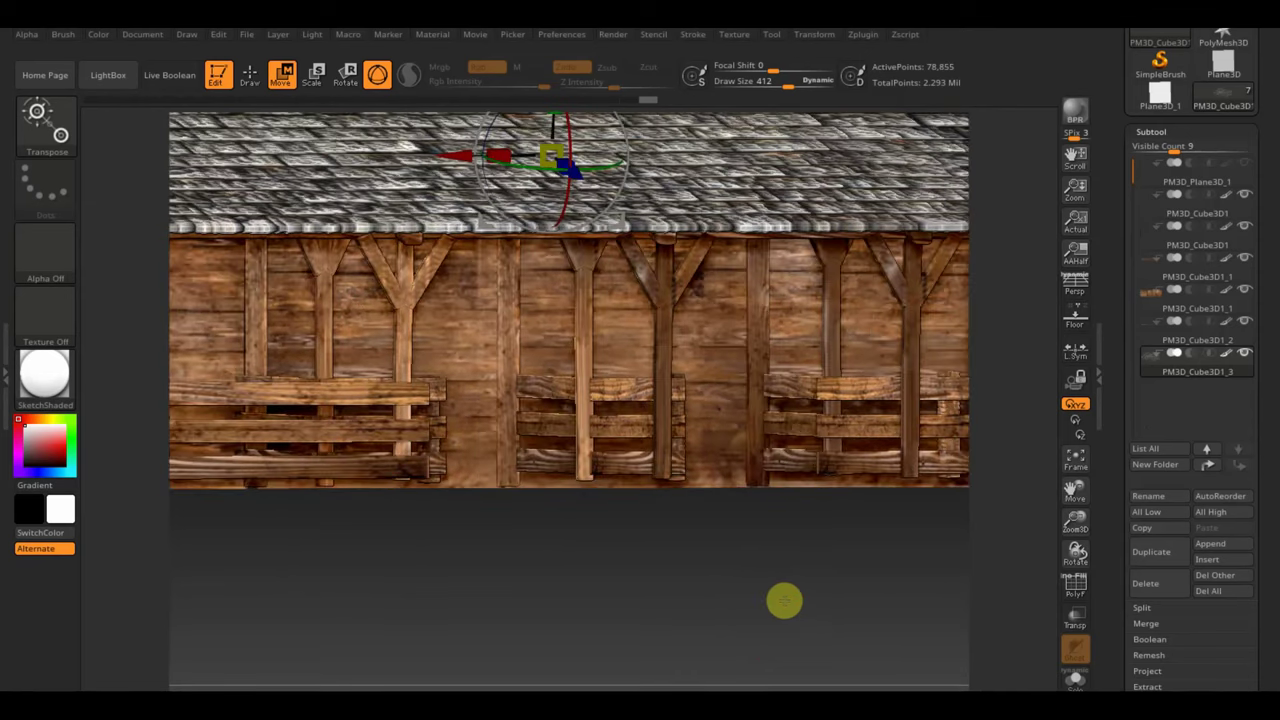
drag(656, 601, 689, 603)
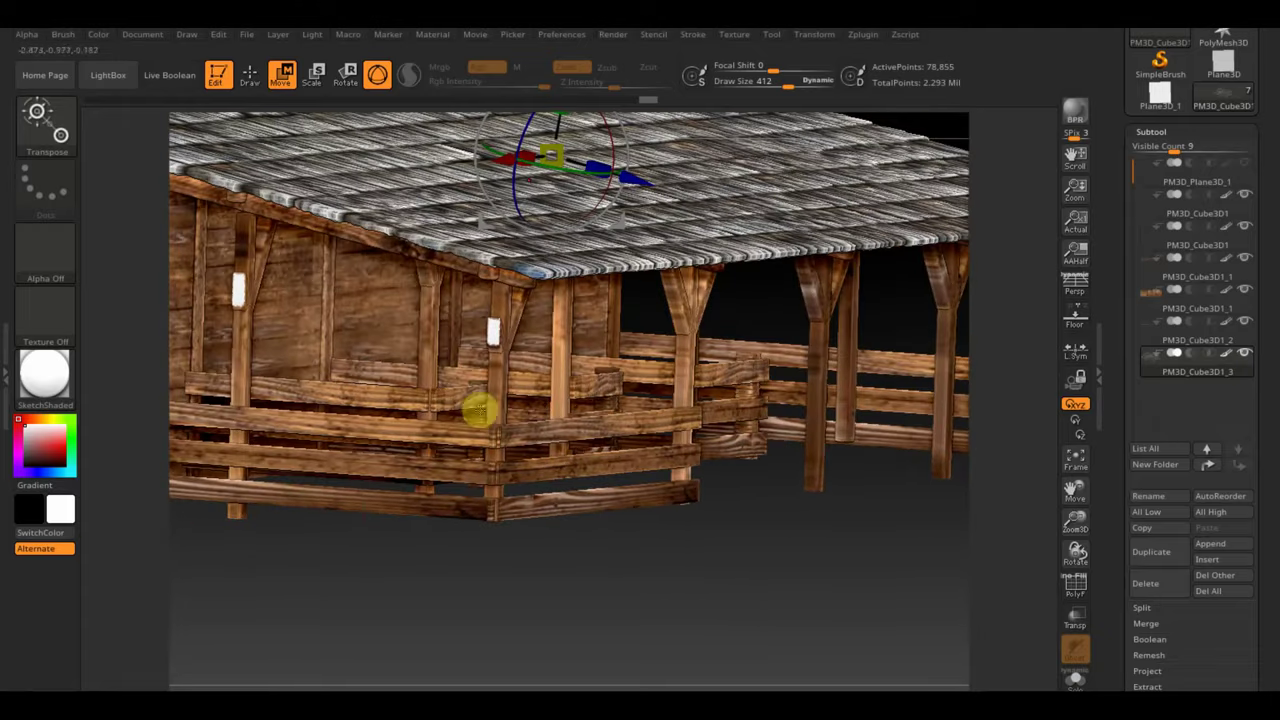
Step: Activate the post structure and return to Draw with a smaller brush and lower colour strength
alt+click(500, 390)
click(250, 75)
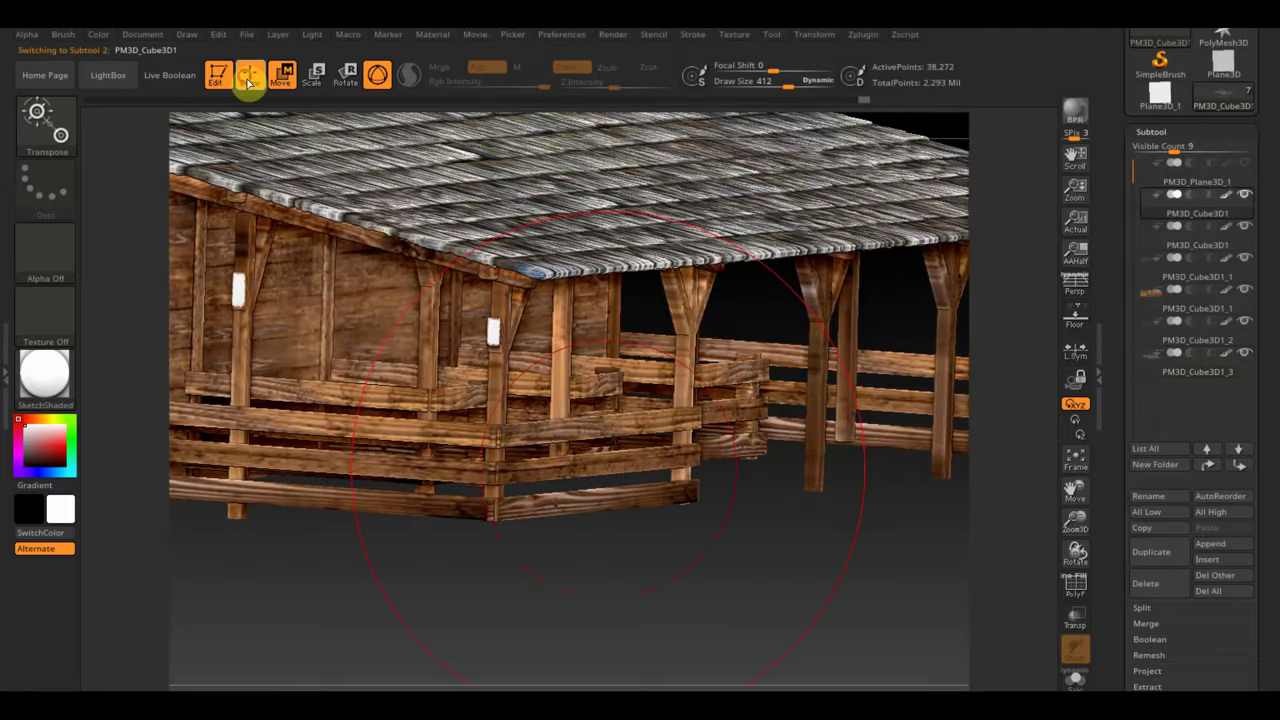
mouse_move(771, 89)
mouse_down()
mouse_move(789, 83)
mouse_move(749, 87)
mouse_up()
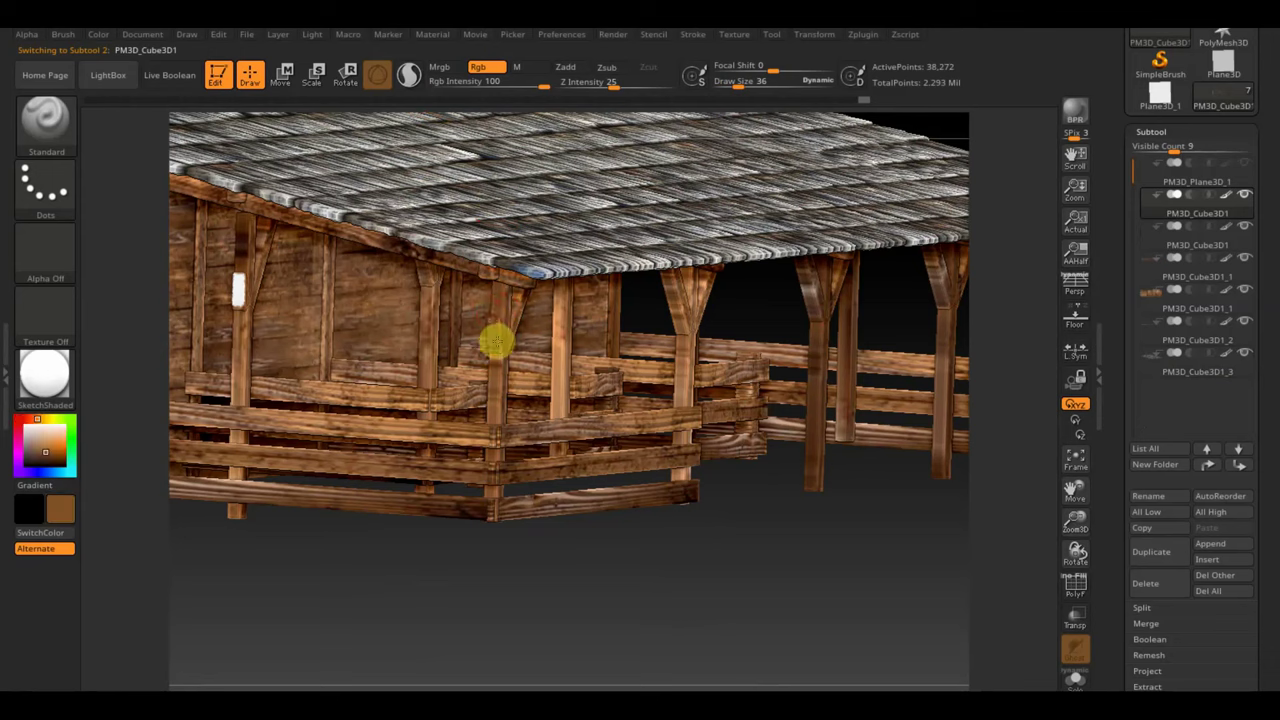
drag(549, 81, 468, 84)
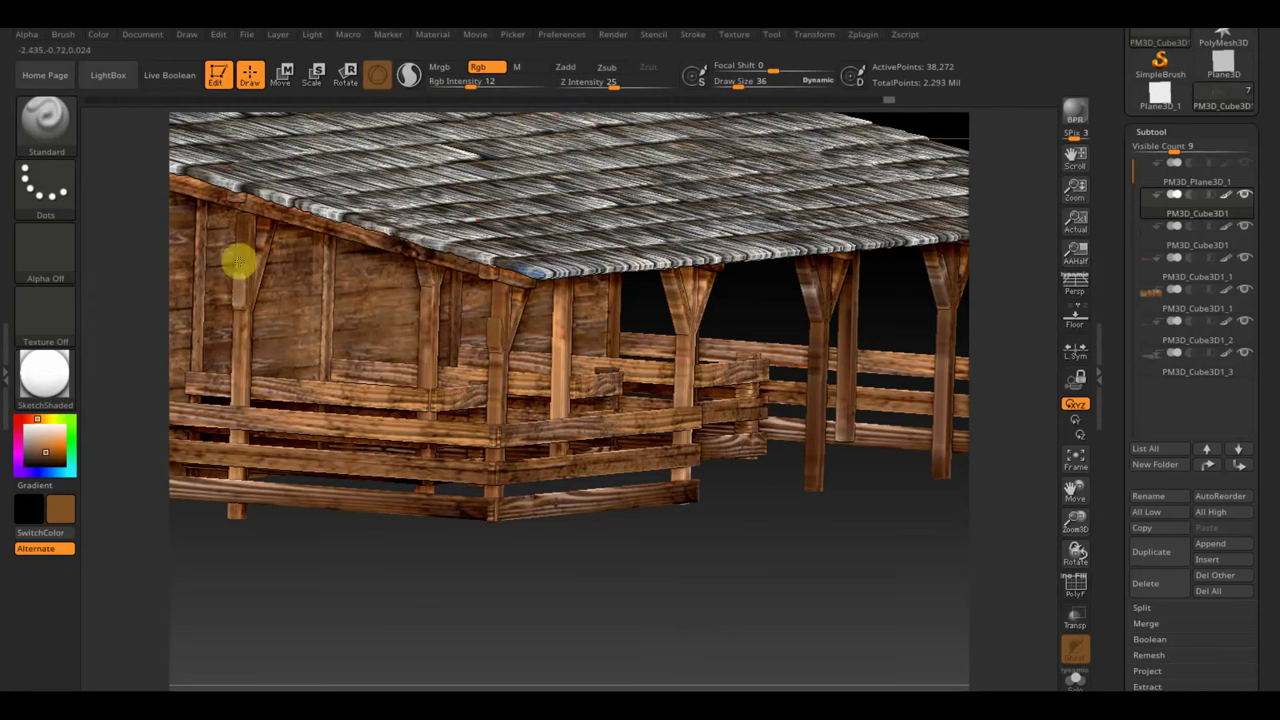
Step: Select the neighbouring wooden piece and zoom in on the barn's lower wall and fence
drag(708, 577, 592, 580)
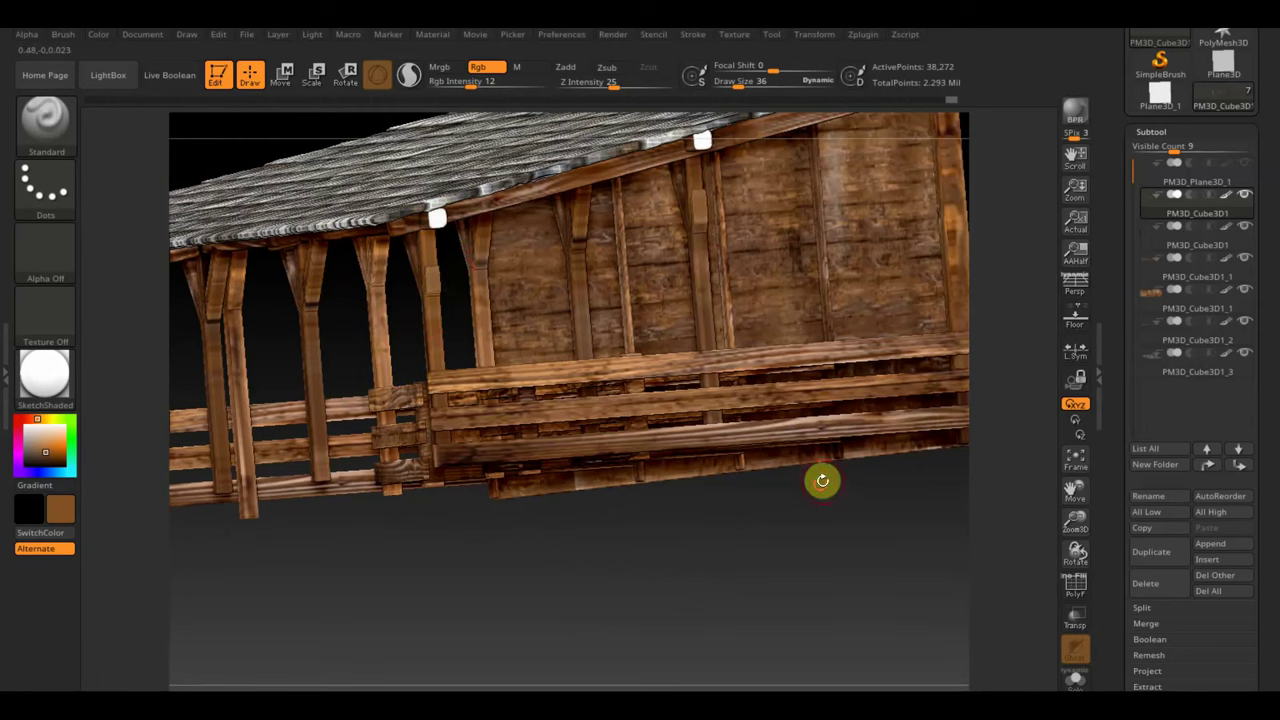
mouse_move(822, 480)
mouse_down()
mouse_move(820, 506)
mouse_move(623, 583)
mouse_move(610, 570)
mouse_up()
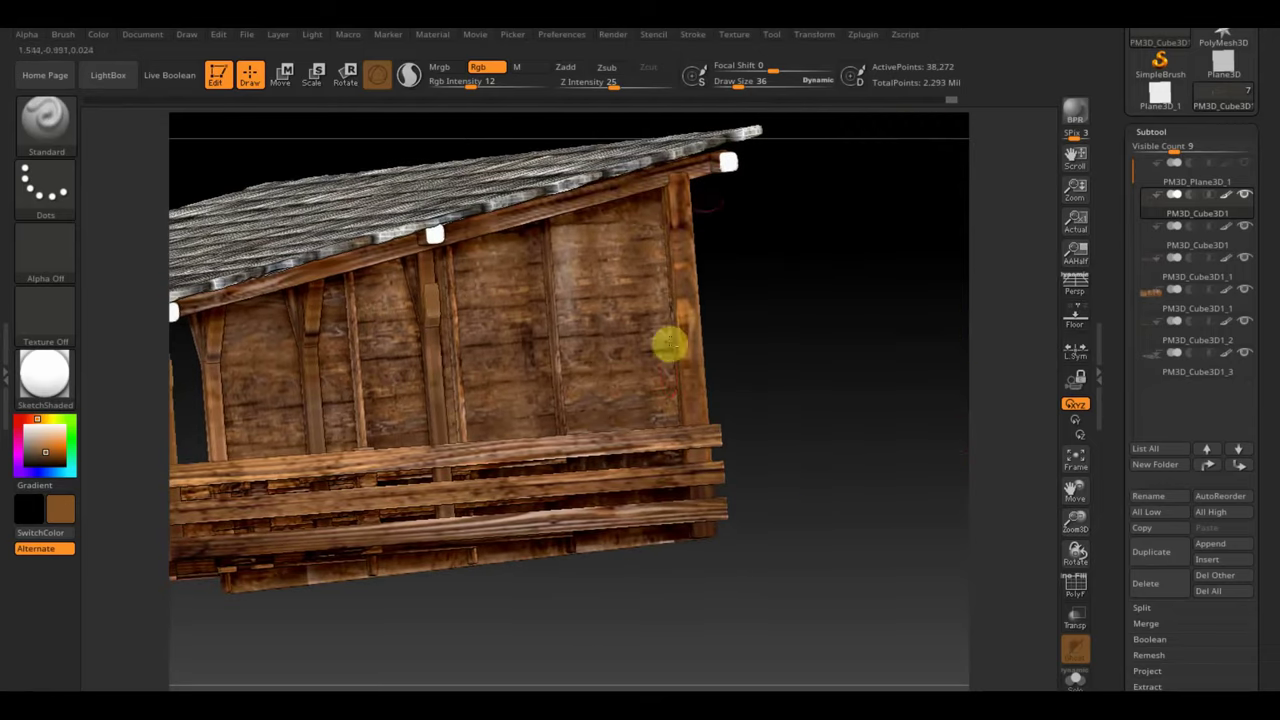
alt+click(732, 160)
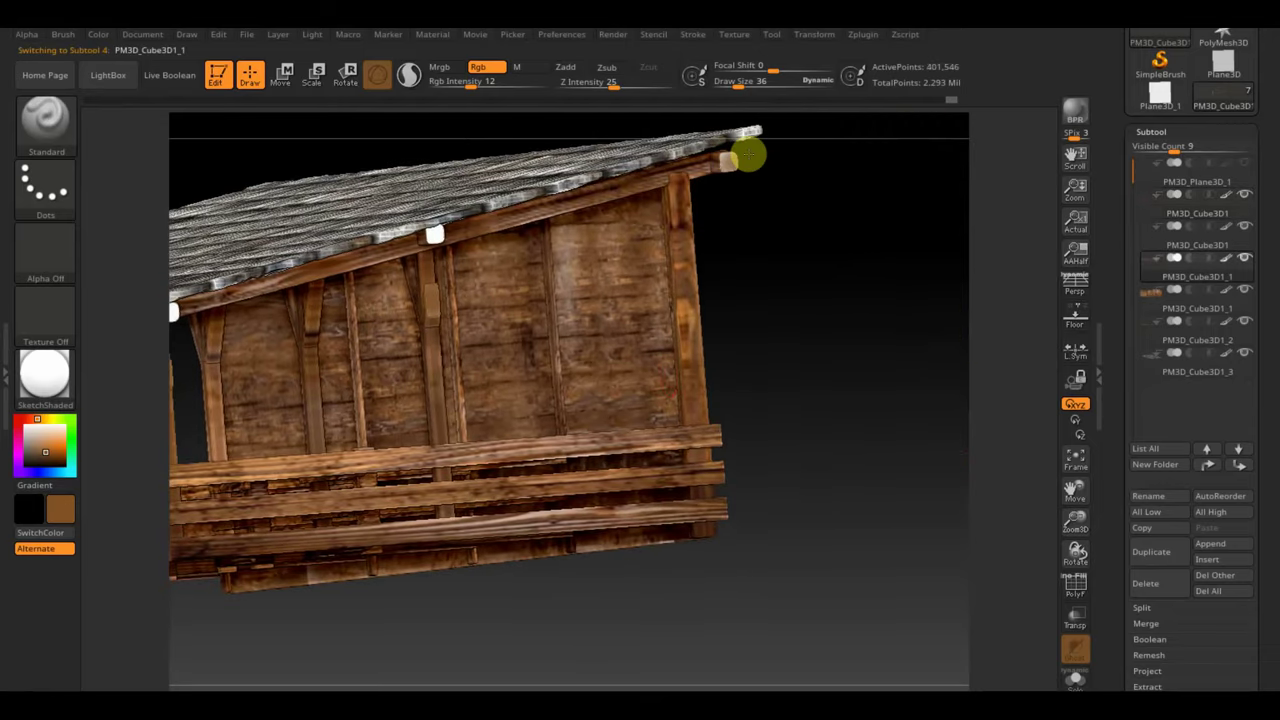
drag(763, 246, 910, 215)
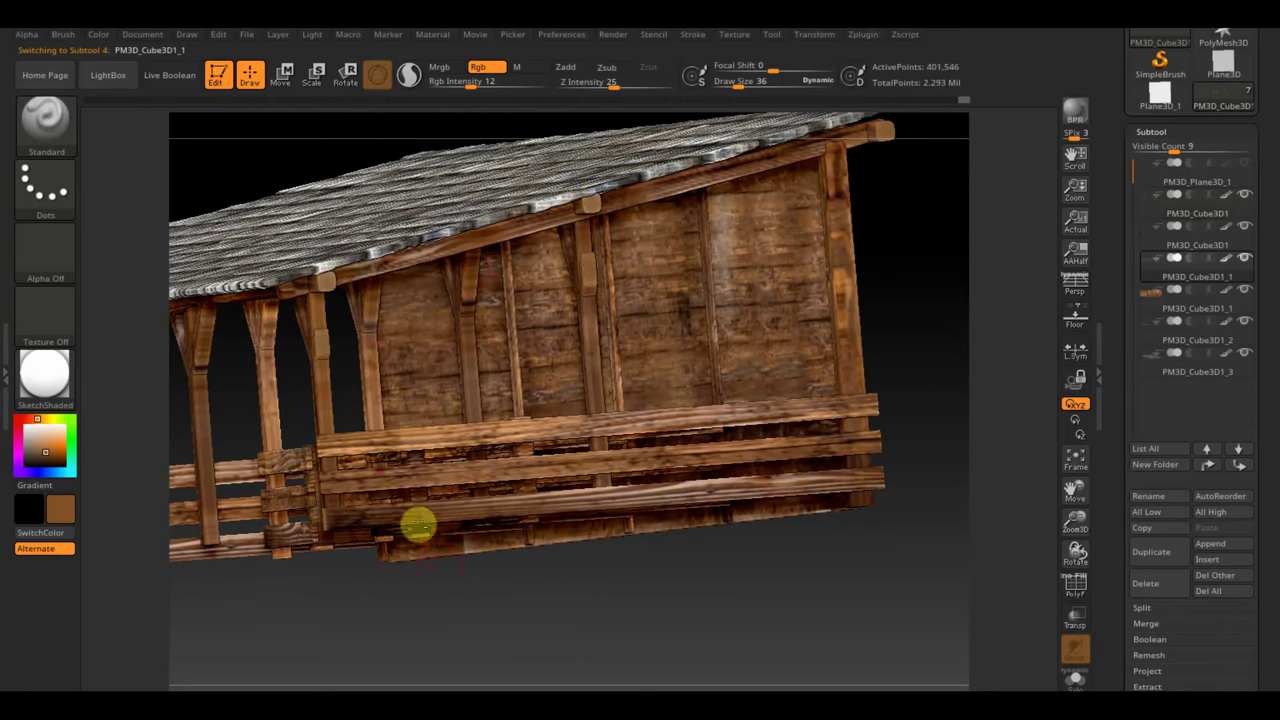
mouse_move(480, 597)
mouse_down()
mouse_move(709, 557)
mouse_move(618, 609)
mouse_move(726, 589)
mouse_move(933, 595)
mouse_move(906, 561)
mouse_up()
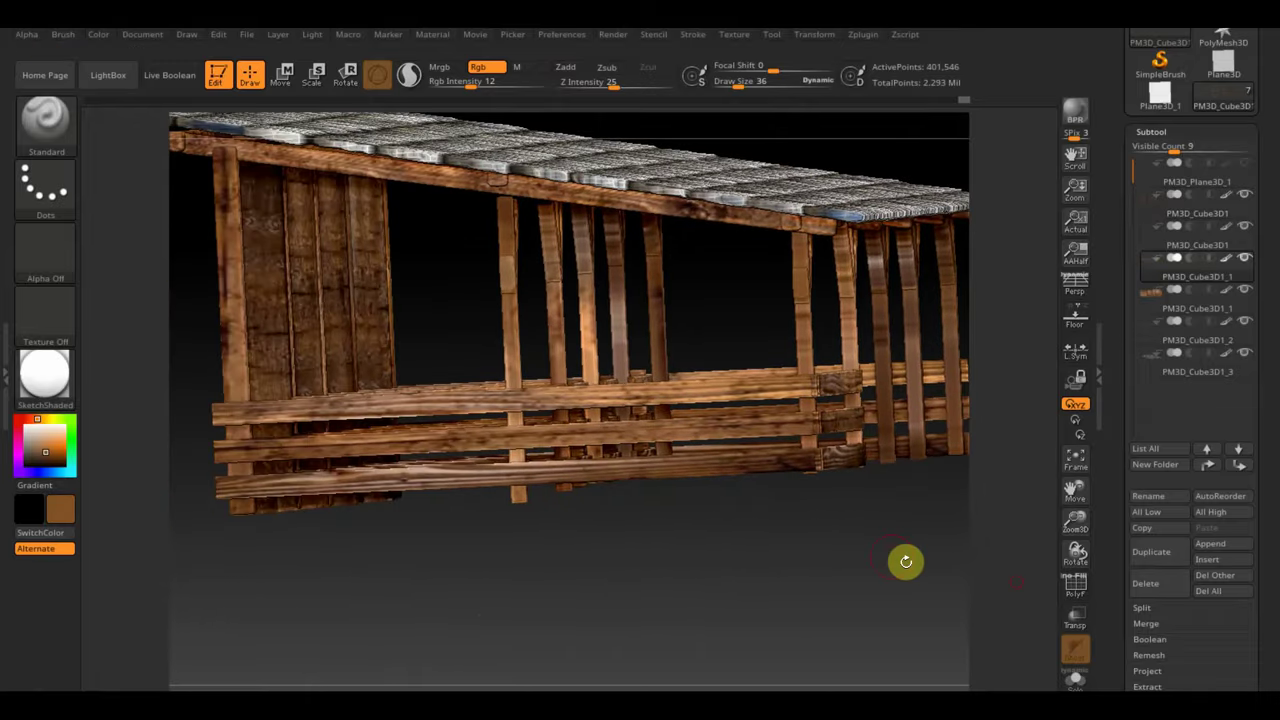
mouse_move(838, 618)
mouse_down()
mouse_move(826, 611)
mouse_move(869, 506)
mouse_move(786, 577)
mouse_move(814, 577)
mouse_up()
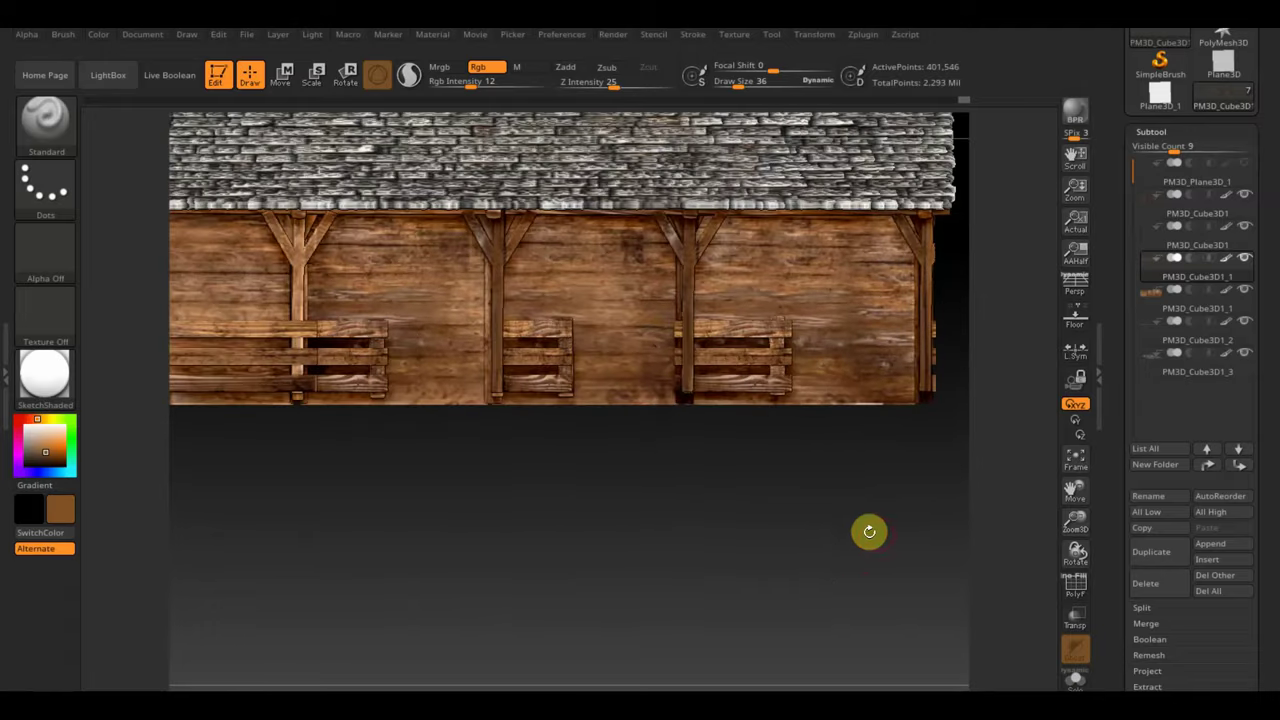
mouse_move(869, 531)
mouse_down()
mouse_move(817, 585)
mouse_move(817, 563)
mouse_move(833, 614)
mouse_up()
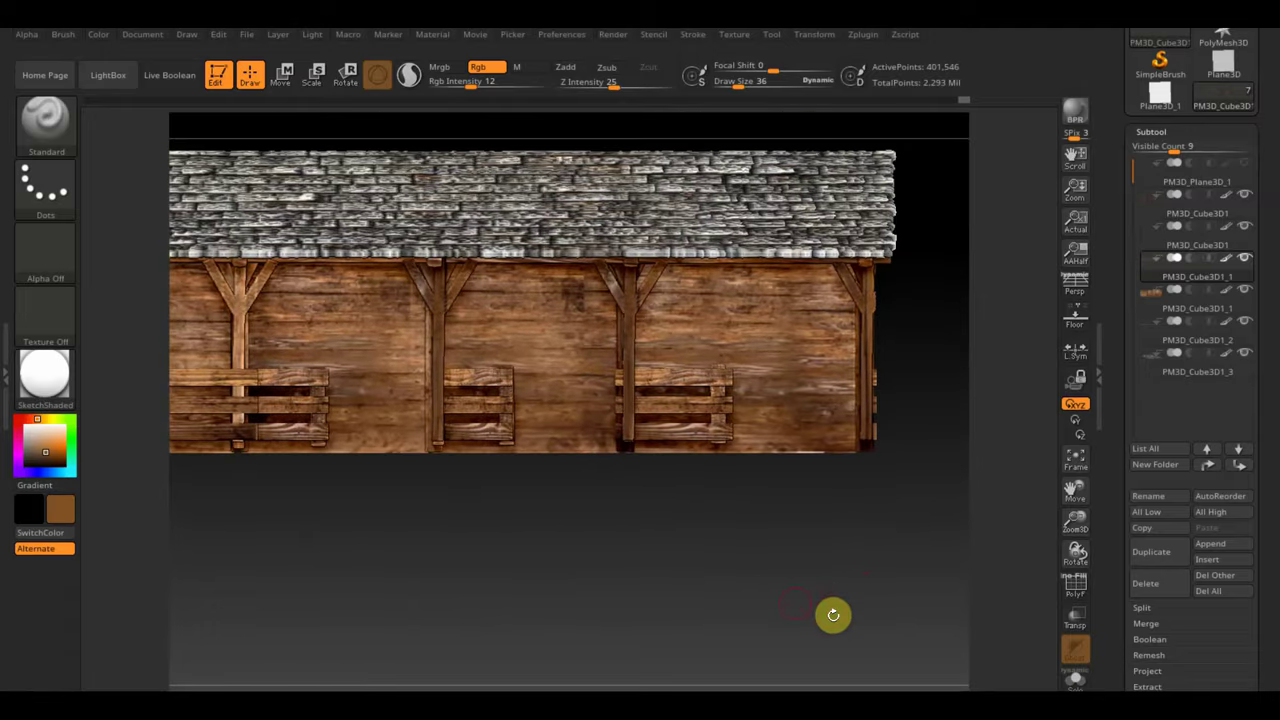
mouse_move(746, 596)
mouse_down()
mouse_move(737, 554)
mouse_move(674, 514)
mouse_move(731, 551)
mouse_up()
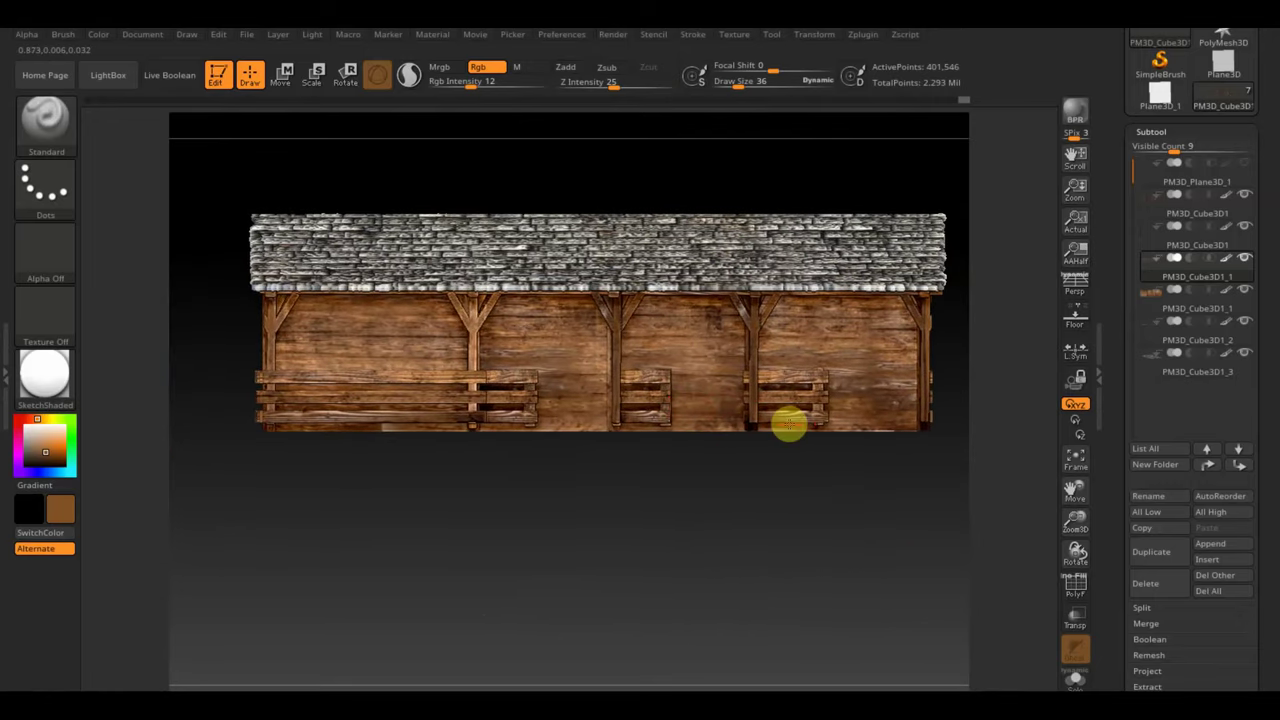
mouse_move(868, 477)
mouse_down()
mouse_move(720, 526)
mouse_move(740, 563)
mouse_up()
Step: Solo the PM3D_Cube3D1_2 fence subtool, clear its mask and duplicate it as PM3D_Cube3D1_4
alt+click(600, 477)
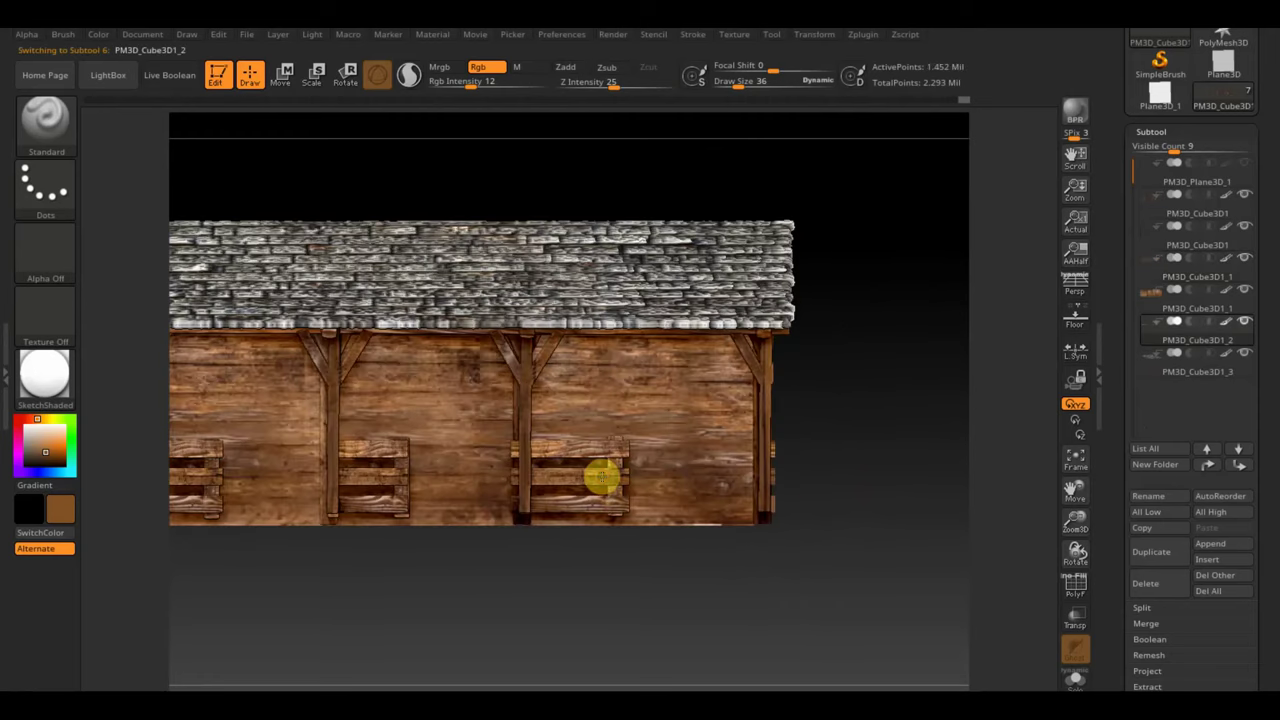
shift+click(1245, 340)
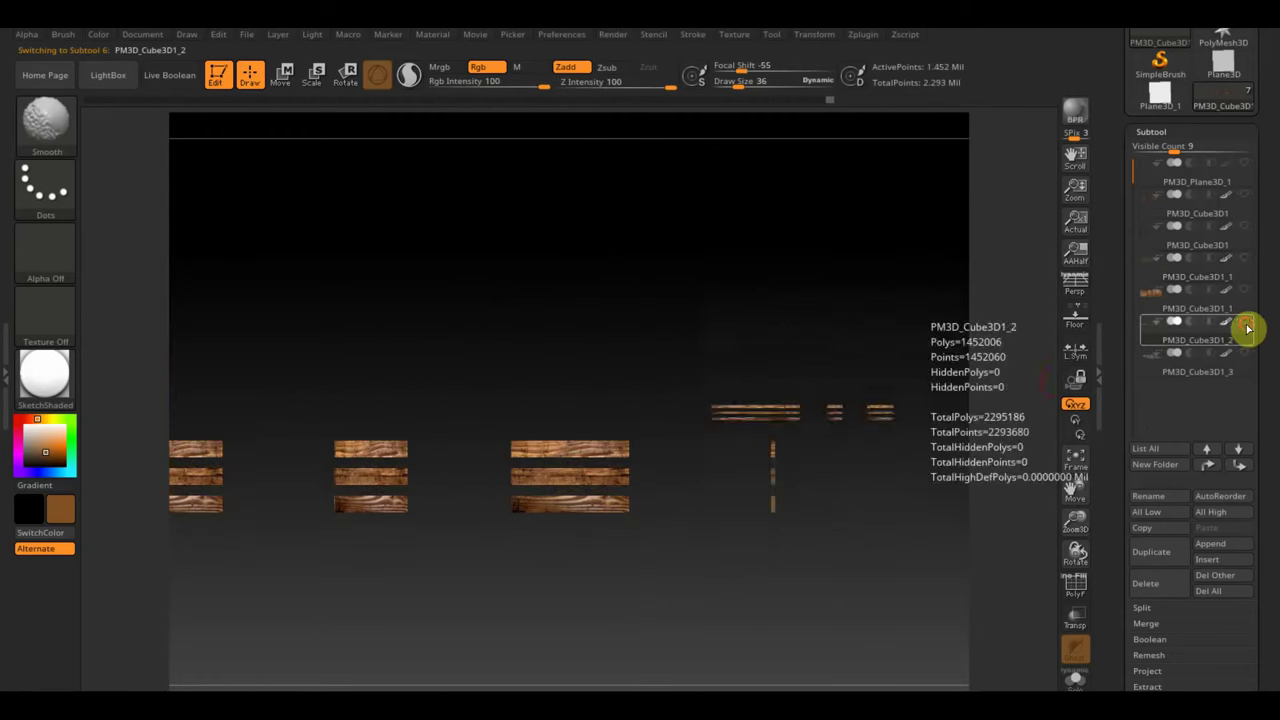
mouse_move(884, 517)
mouse_down()
mouse_move(891, 640)
mouse_move(677, 594)
mouse_move(506, 472)
mouse_up()
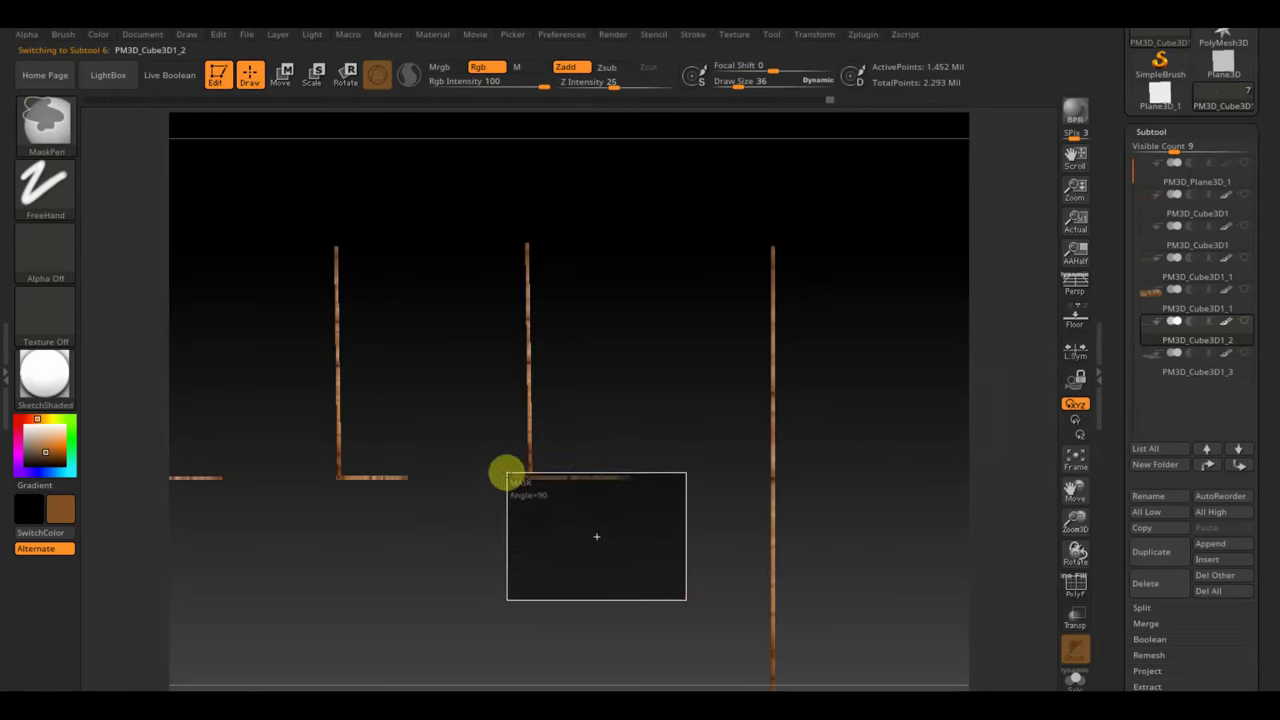
key(ctrl)
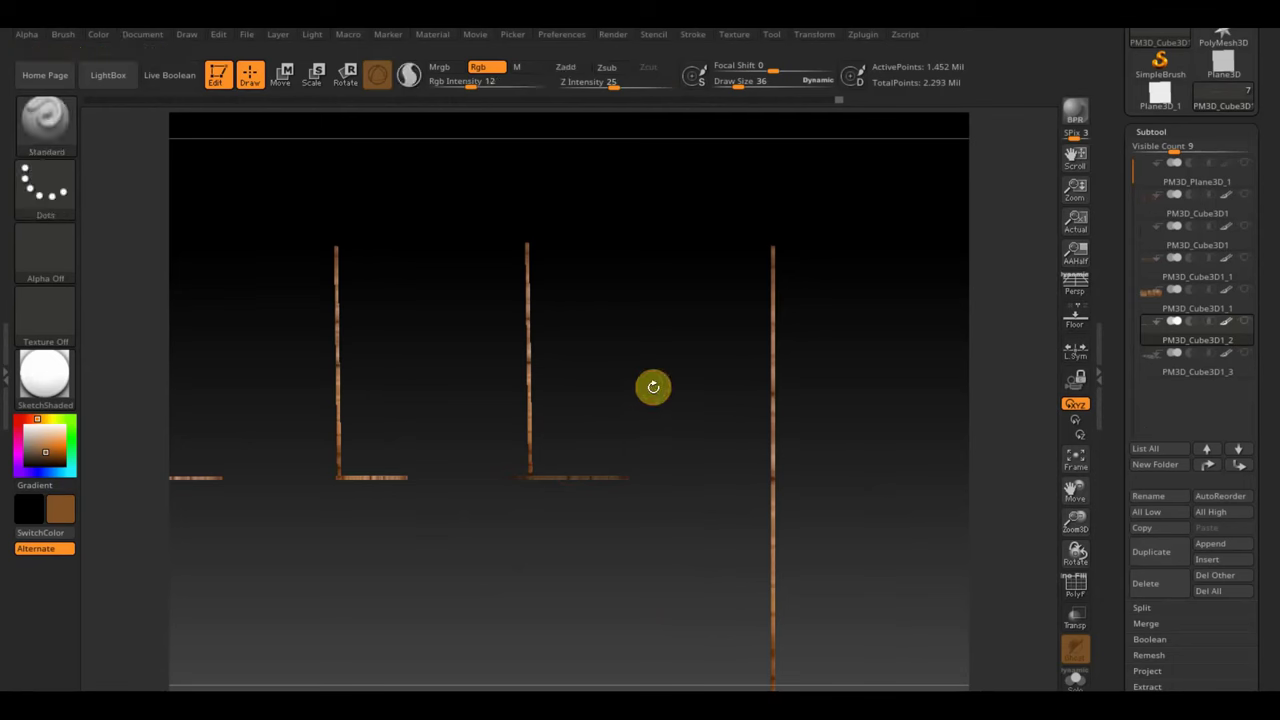
ctrl+drag(668, 557, 671, 571)
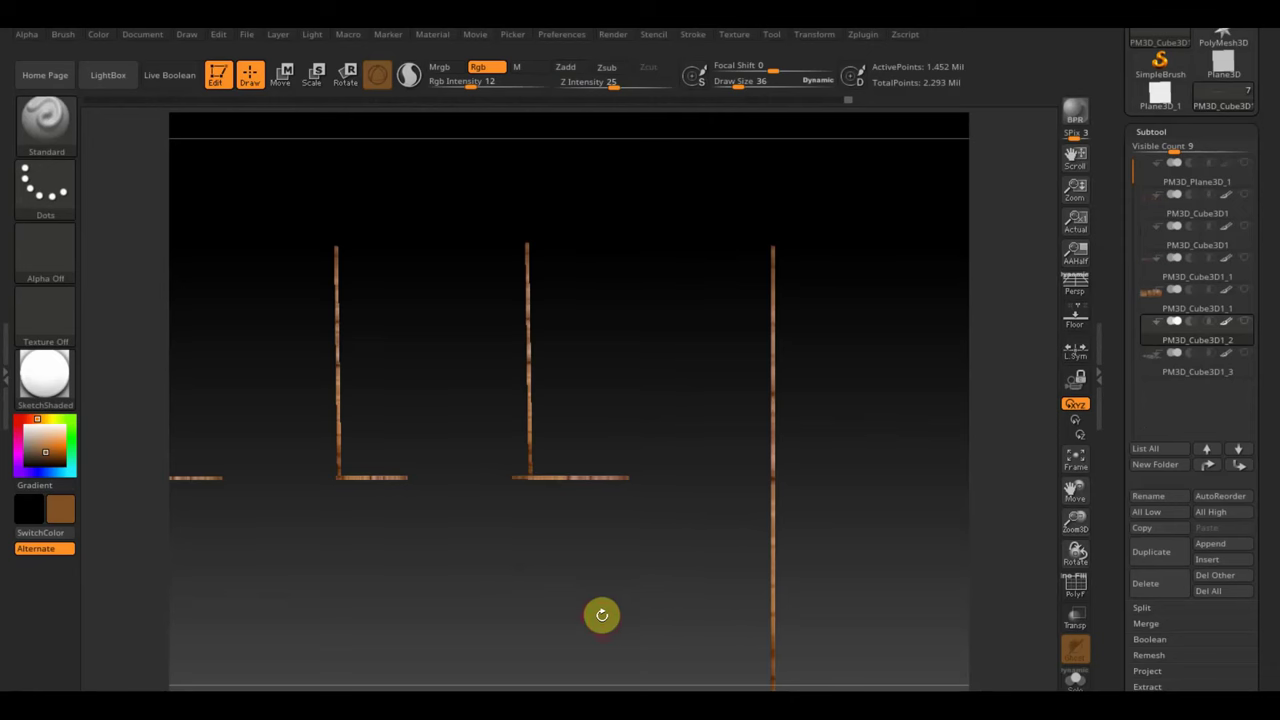
mouse_move(602, 615)
mouse_down()
mouse_move(563, 520)
mouse_move(802, 557)
mouse_up()
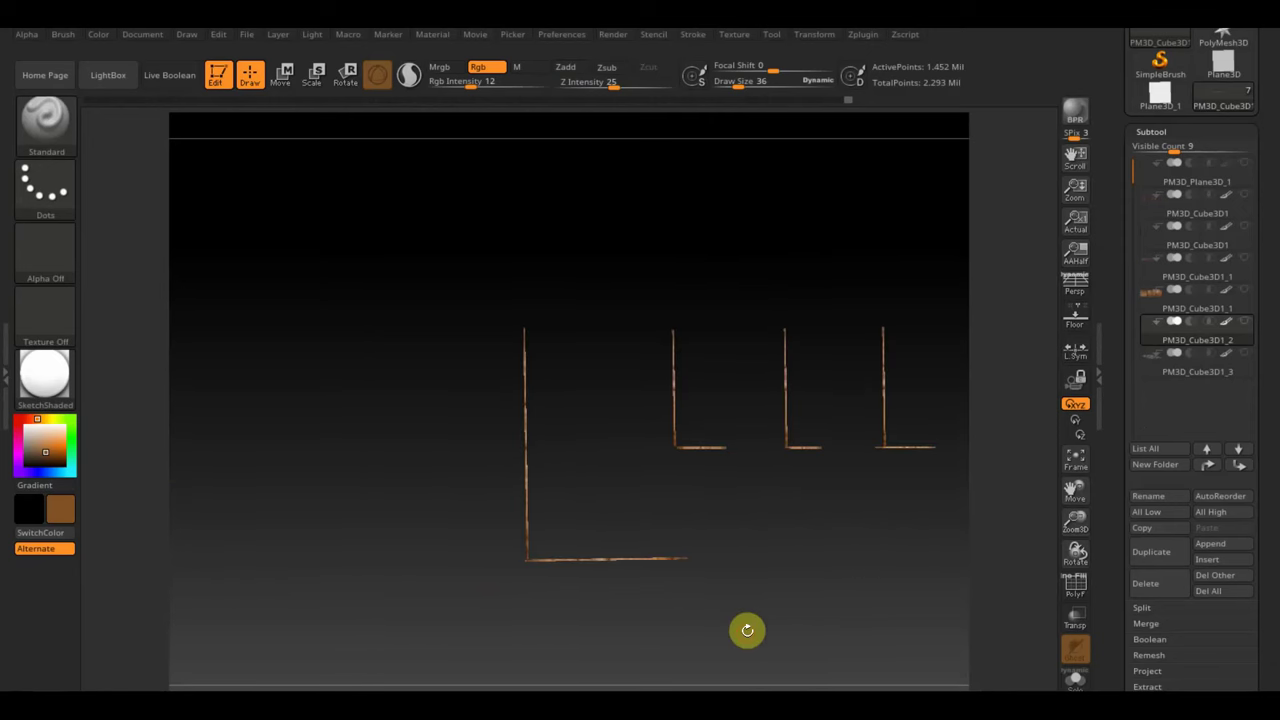
drag(778, 632, 772, 680)
mouse_move(764, 683)
mouse_down()
mouse_move(790, 614)
mouse_move(533, 525)
mouse_up()
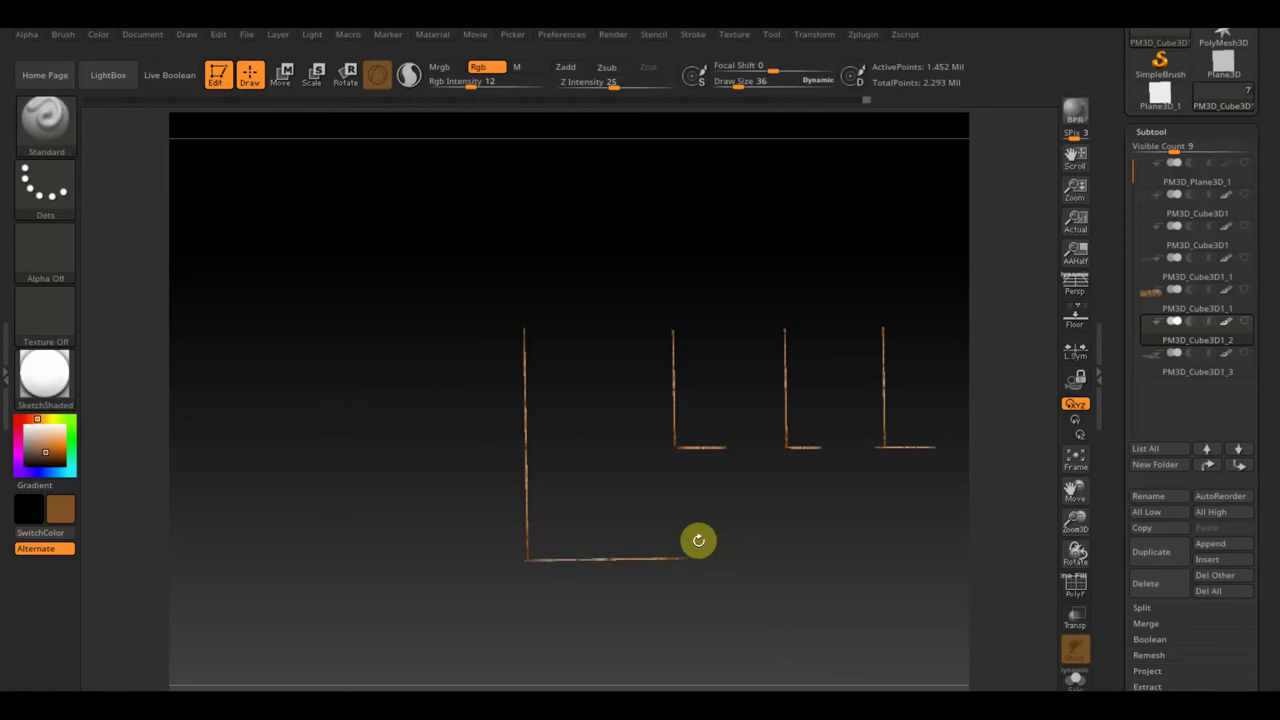
click(1158, 555)
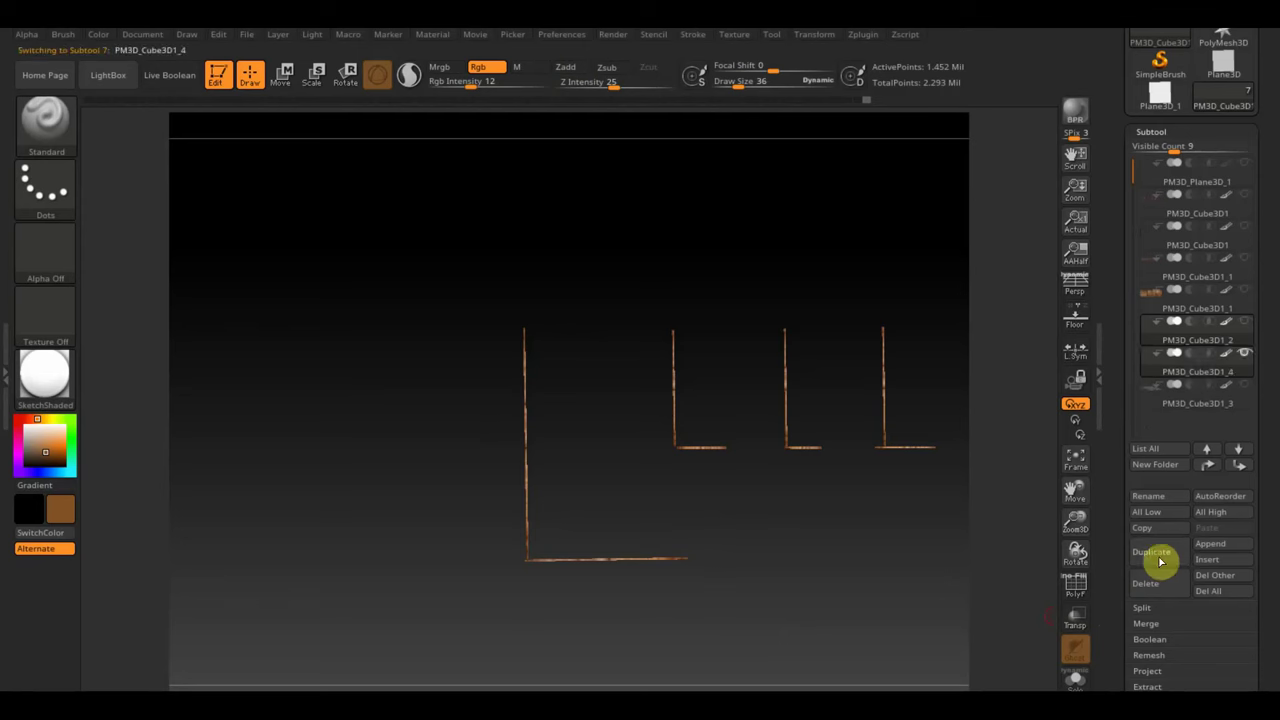
Step: Isolate the long bottom plank and delete the hidden geometry, leaving a 147,924-point rail
ctrl+shift+click(636, 560)
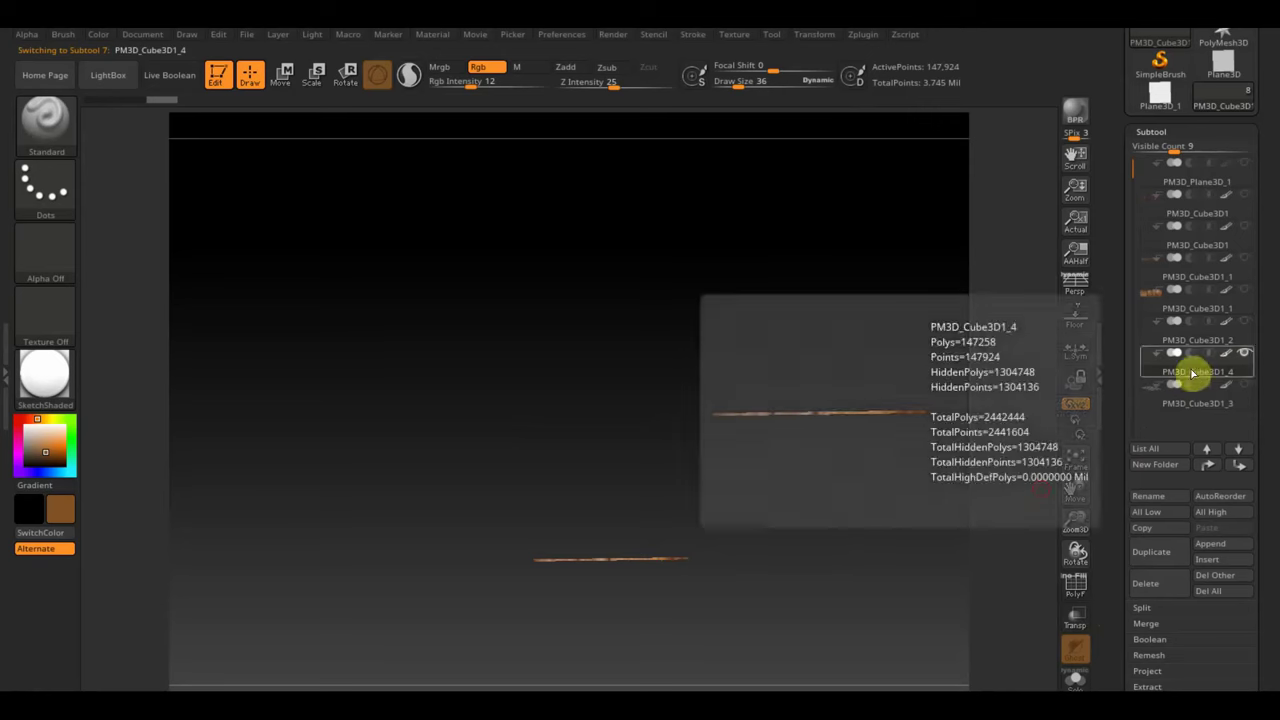
drag(1270, 512, 1262, 453)
click(1158, 546)
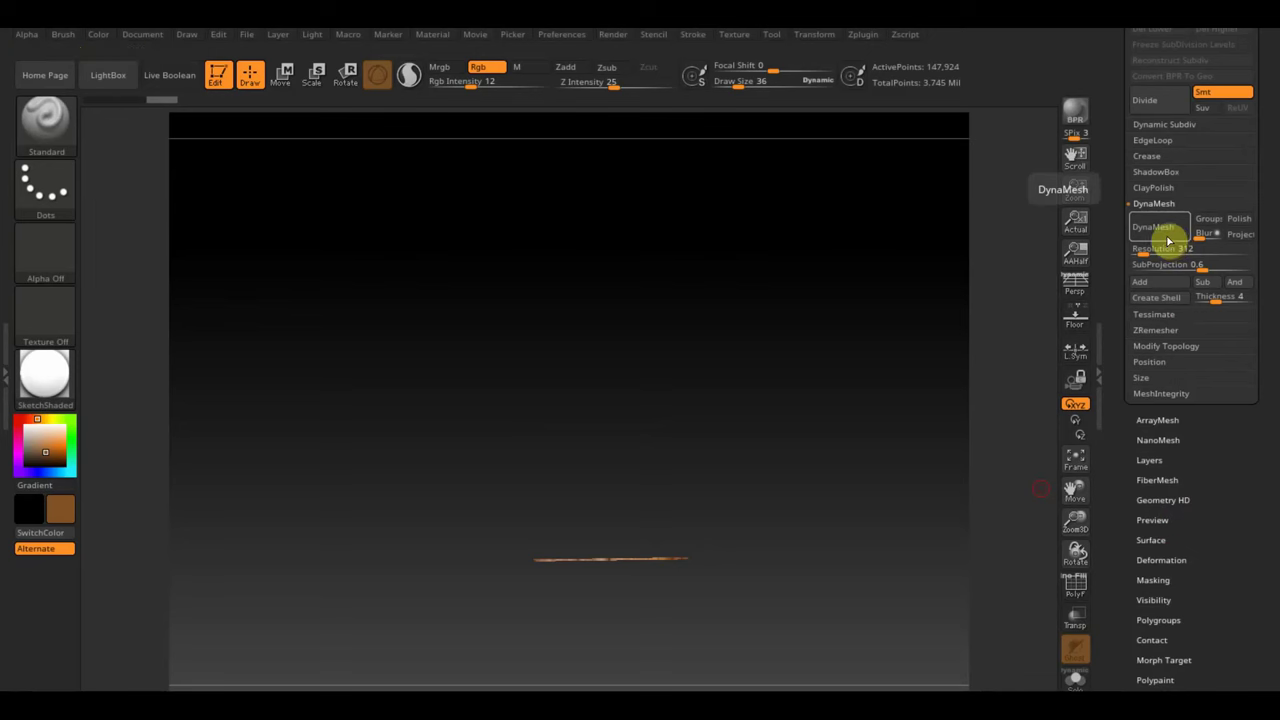
click(1166, 347)
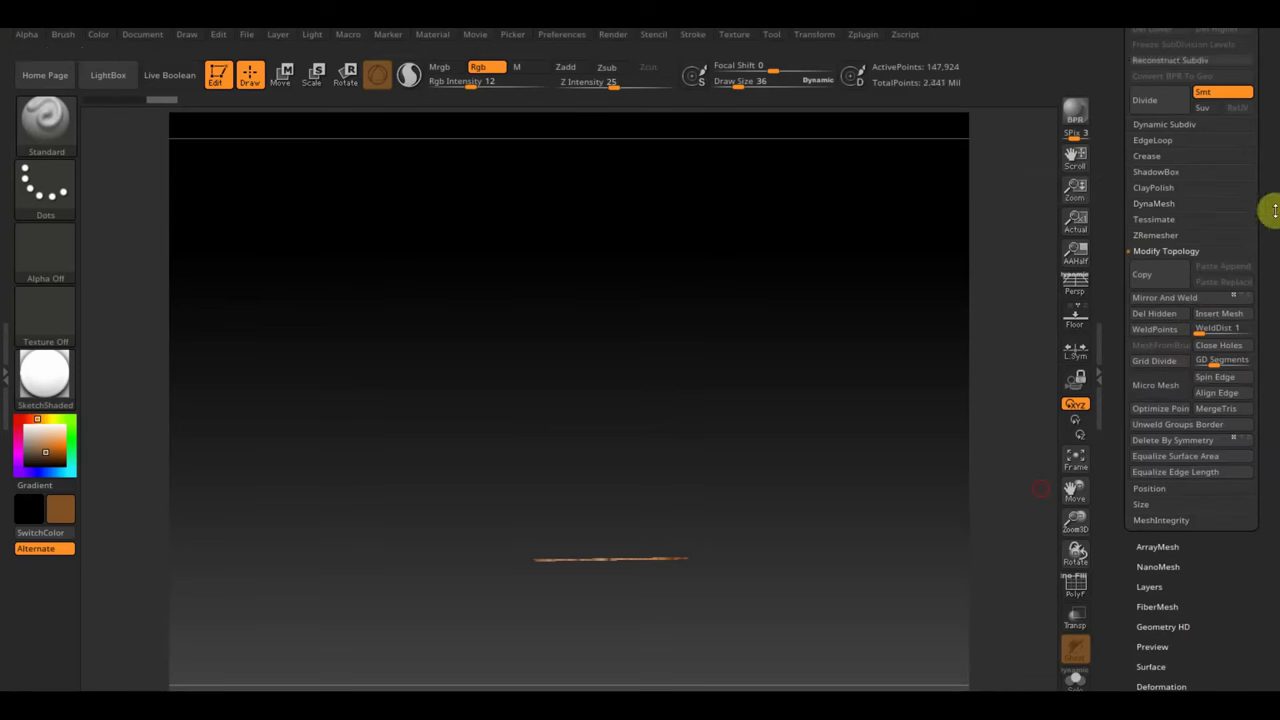
drag(1272, 215, 1273, 261)
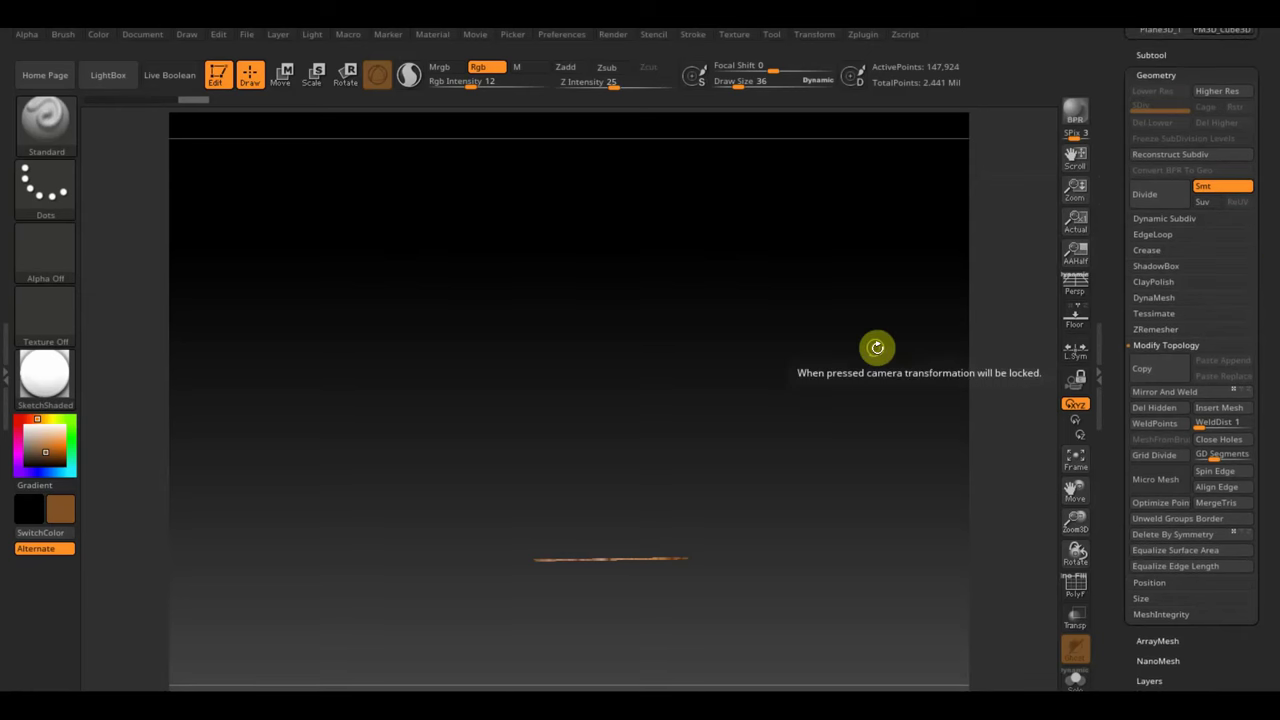
click(1153, 297)
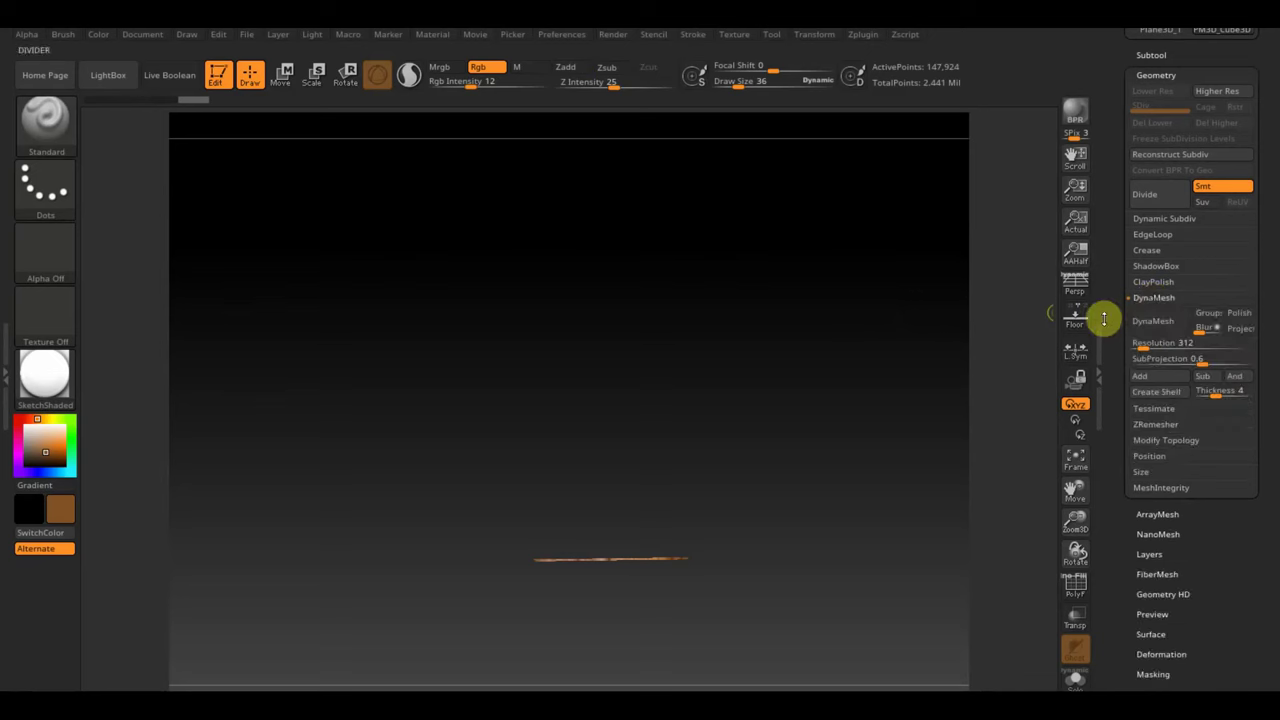
key(ctrl)
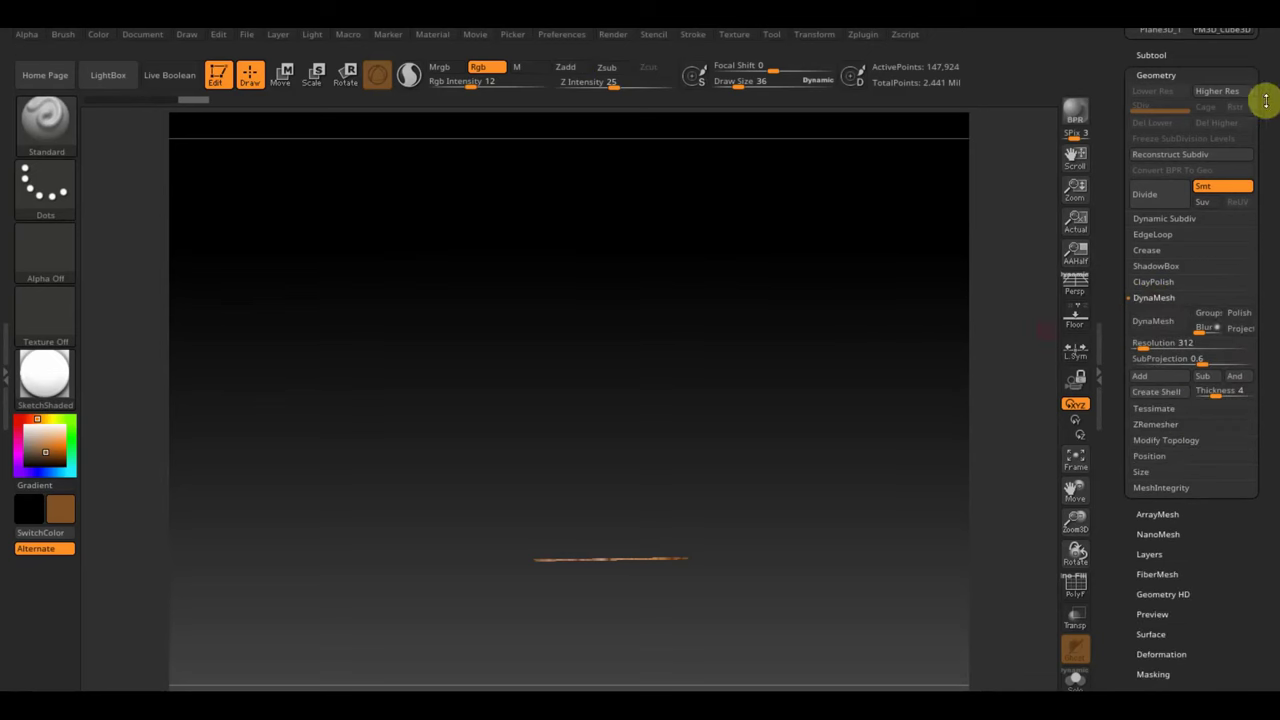
Step: Reselect PM3D_Cube3D1_4 and PM3D_Cube3D1_2 and turn Solo off to show the fence again
click(1153, 54)
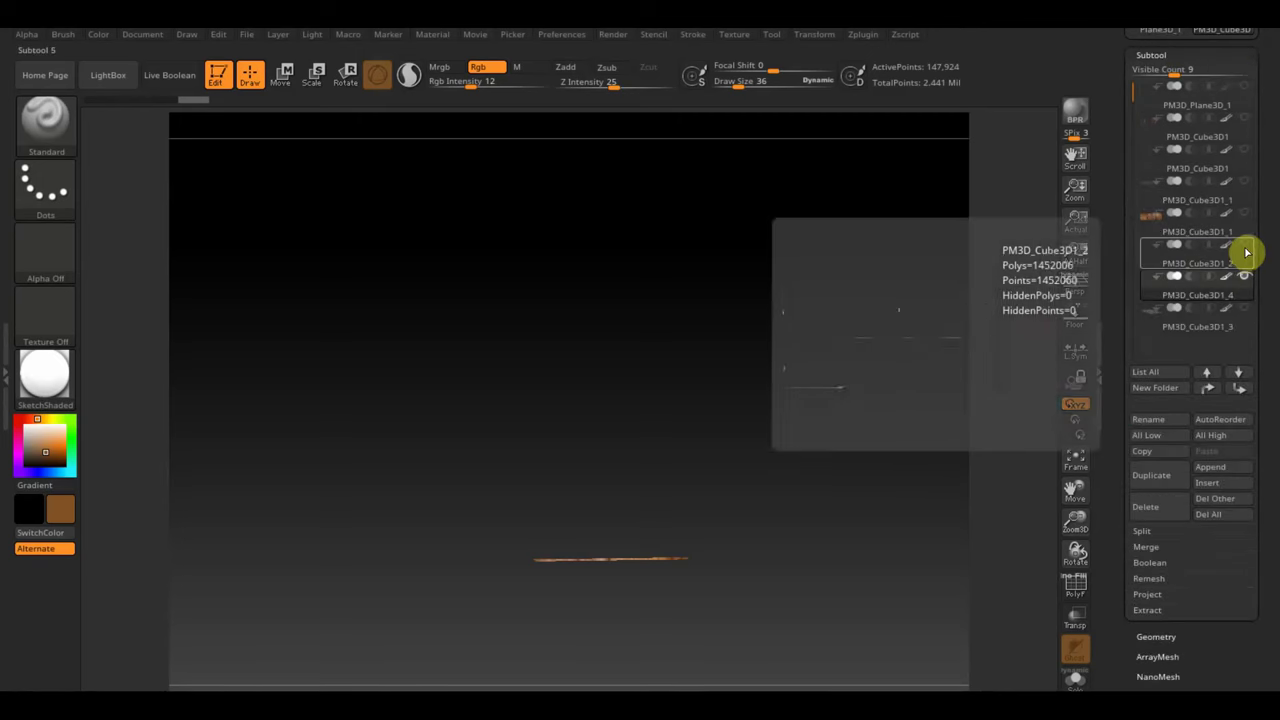
click(1246, 279)
click(1248, 258)
click(1248, 248)
click(1246, 249)
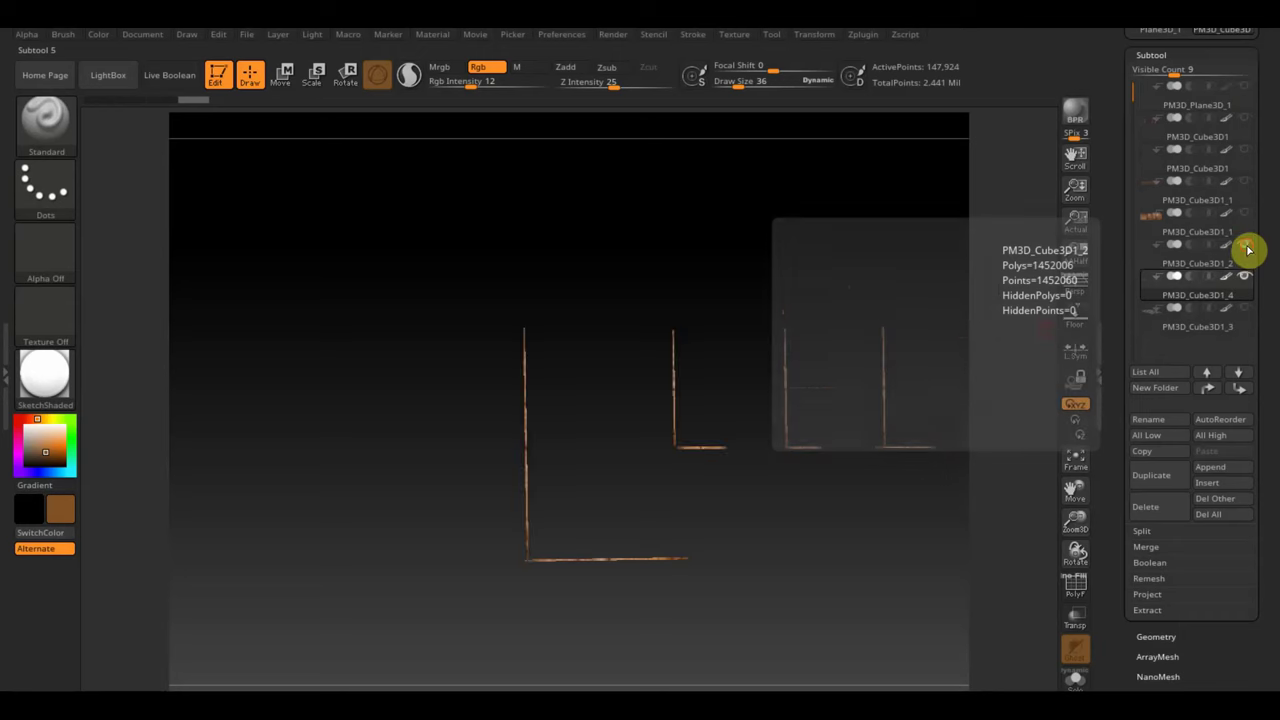
Step: Move the copied plank right and up into line with the fence rails
mouse_move(896, 562)
alt+mouse_down()
mouse_move(717, 580)
mouse_move(679, 568)
alt+mouse_up()
click(282, 75)
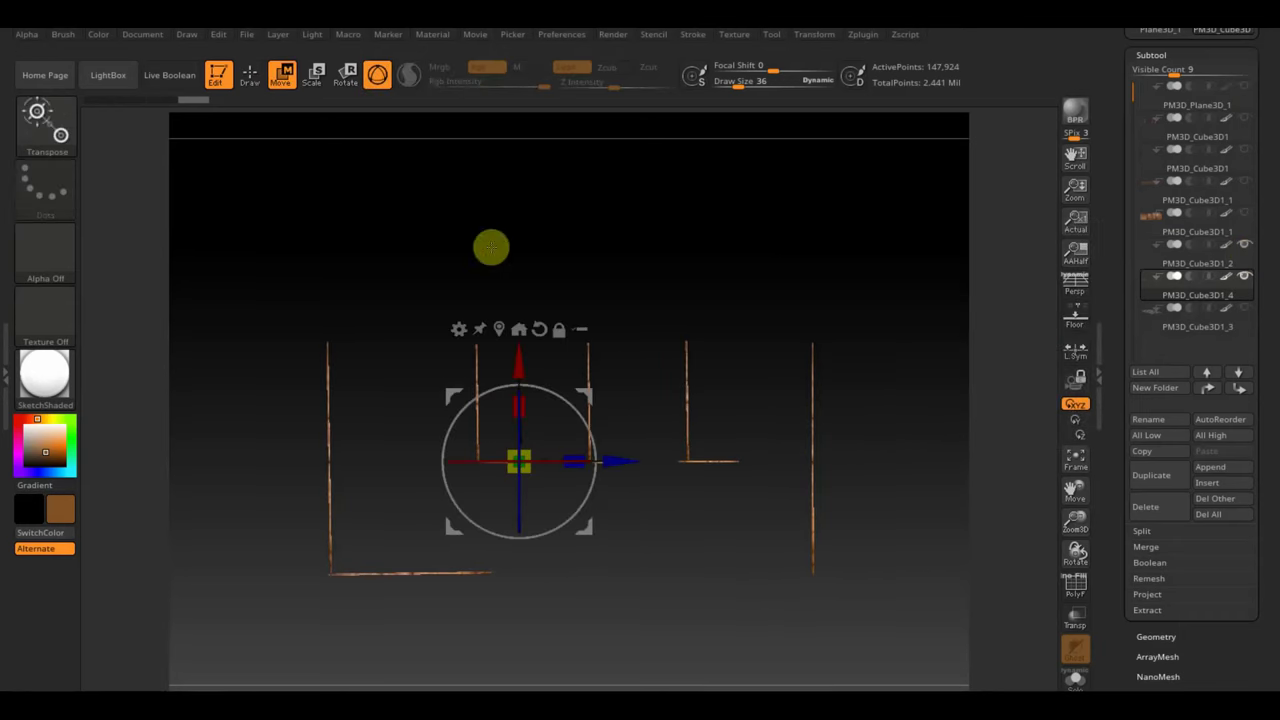
drag(614, 458, 800, 470)
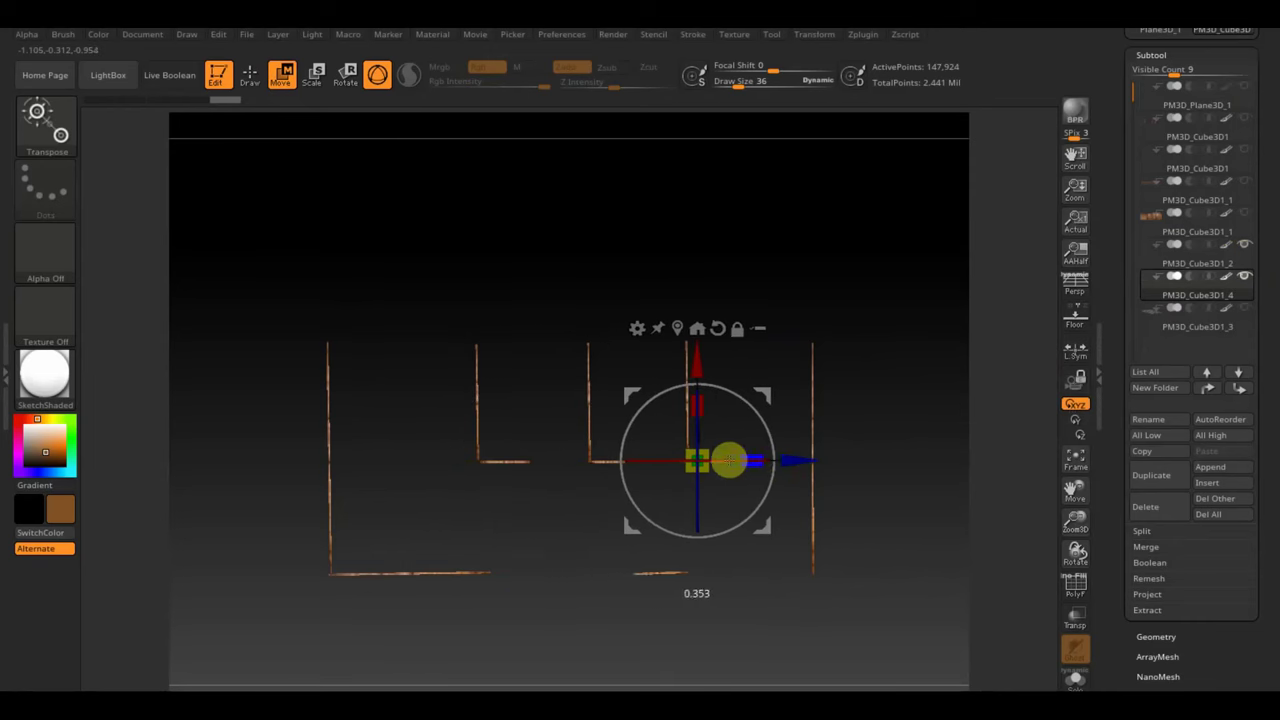
drag(700, 366, 697, 257)
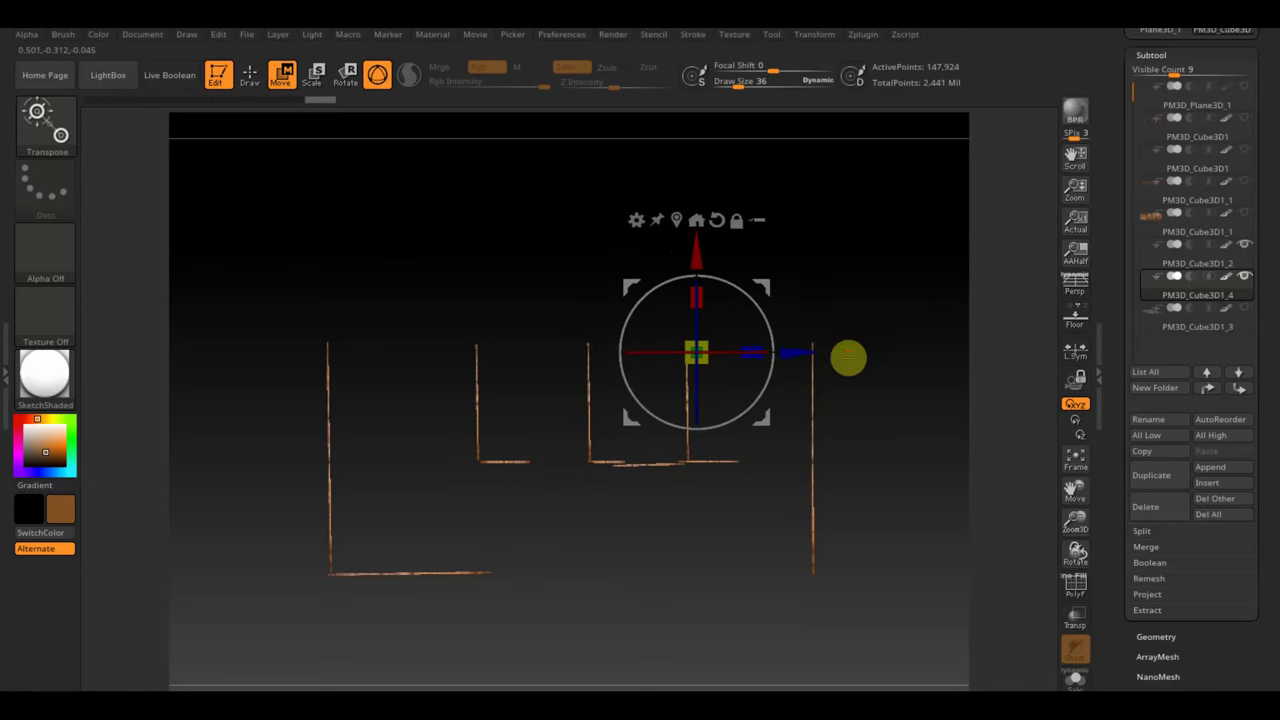
Step: Stretch the plank section lengthwise and slide it left to fill the gap between plank groups
mouse_move(849, 357)
mouse_down()
mouse_move(923, 397)
mouse_move(883, 517)
mouse_move(849, 421)
mouse_move(866, 340)
mouse_move(847, 374)
mouse_up()
mouse_move(841, 530)
mouse_down()
mouse_move(820, 586)
mouse_move(806, 531)
mouse_up()
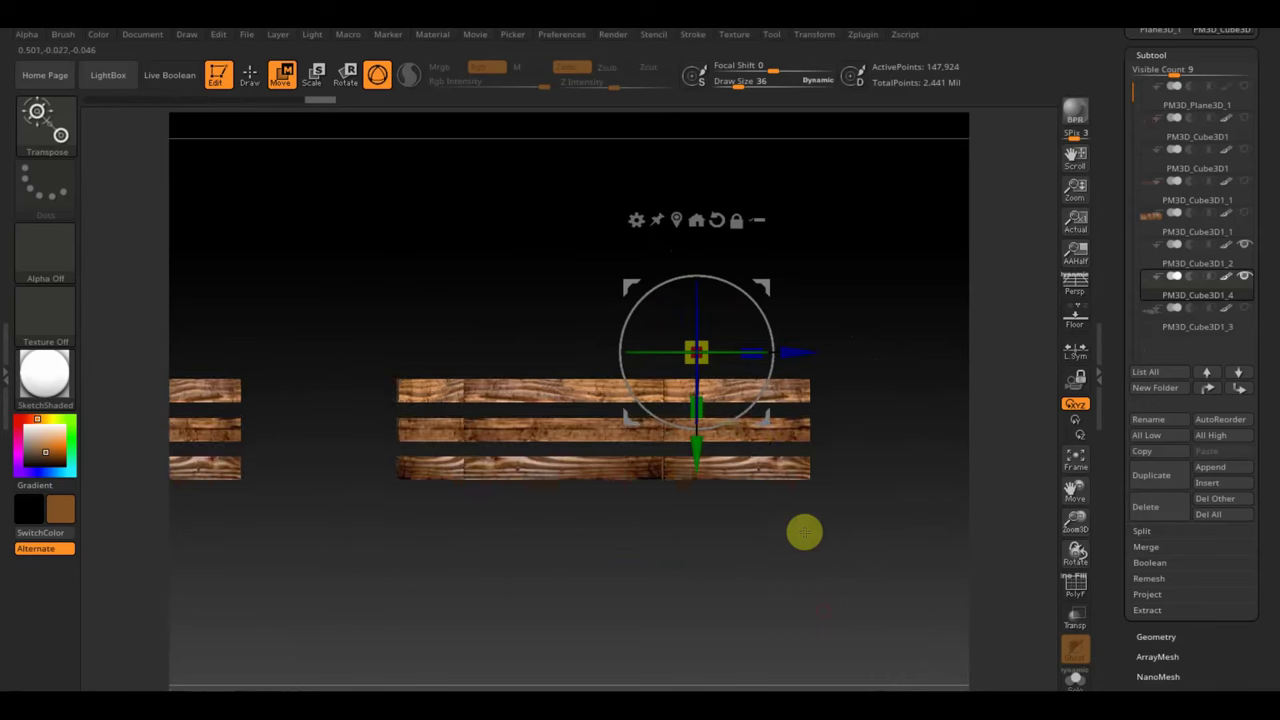
drag(749, 344, 740, 348)
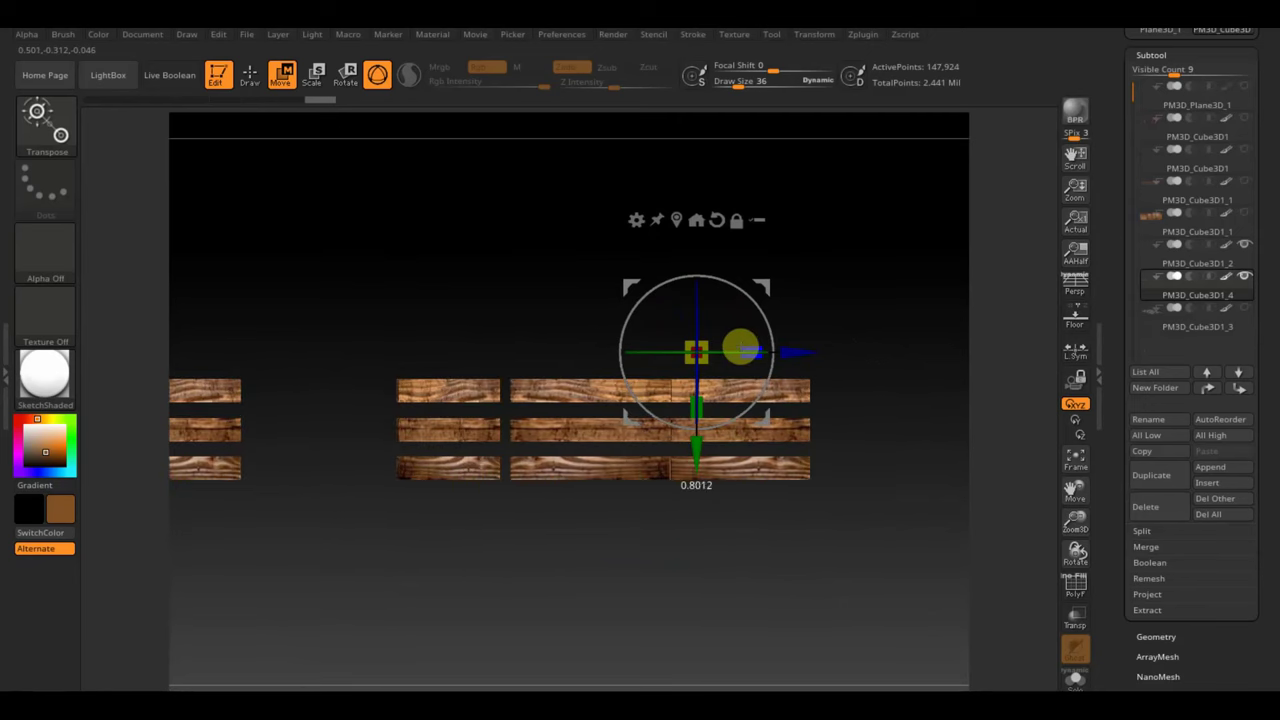
drag(742, 347, 744, 347)
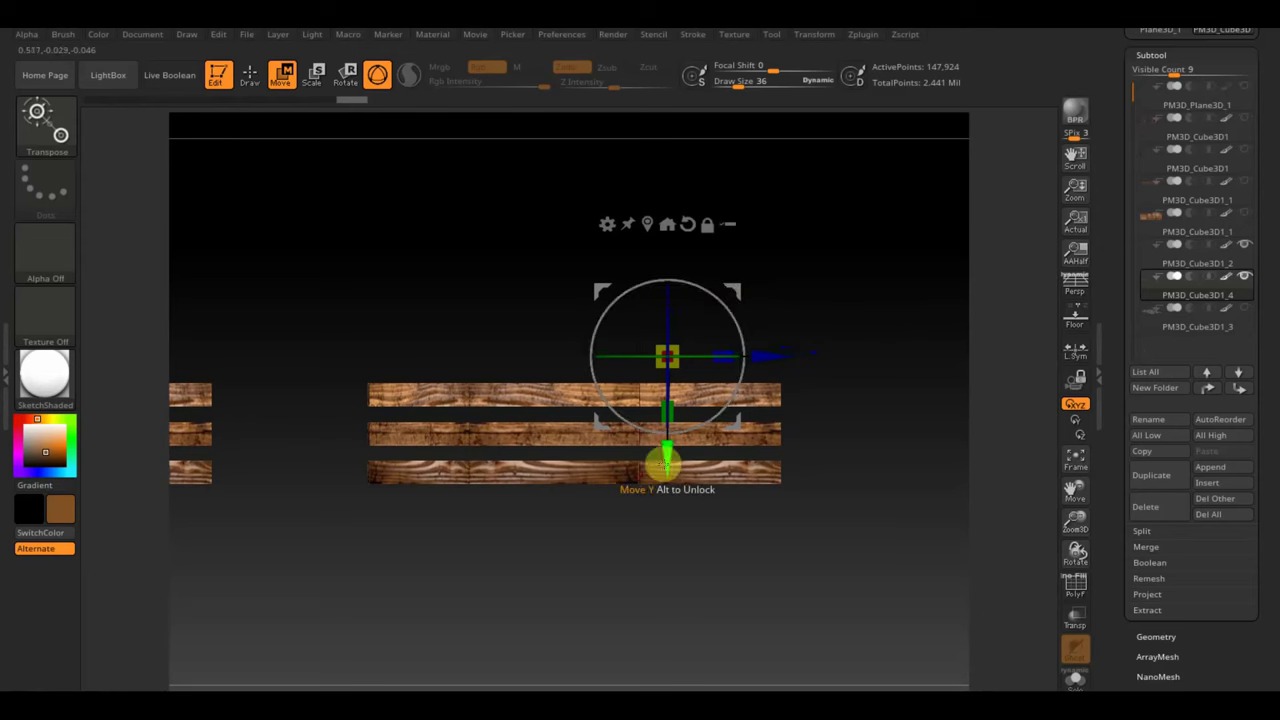
drag(666, 457, 667, 472)
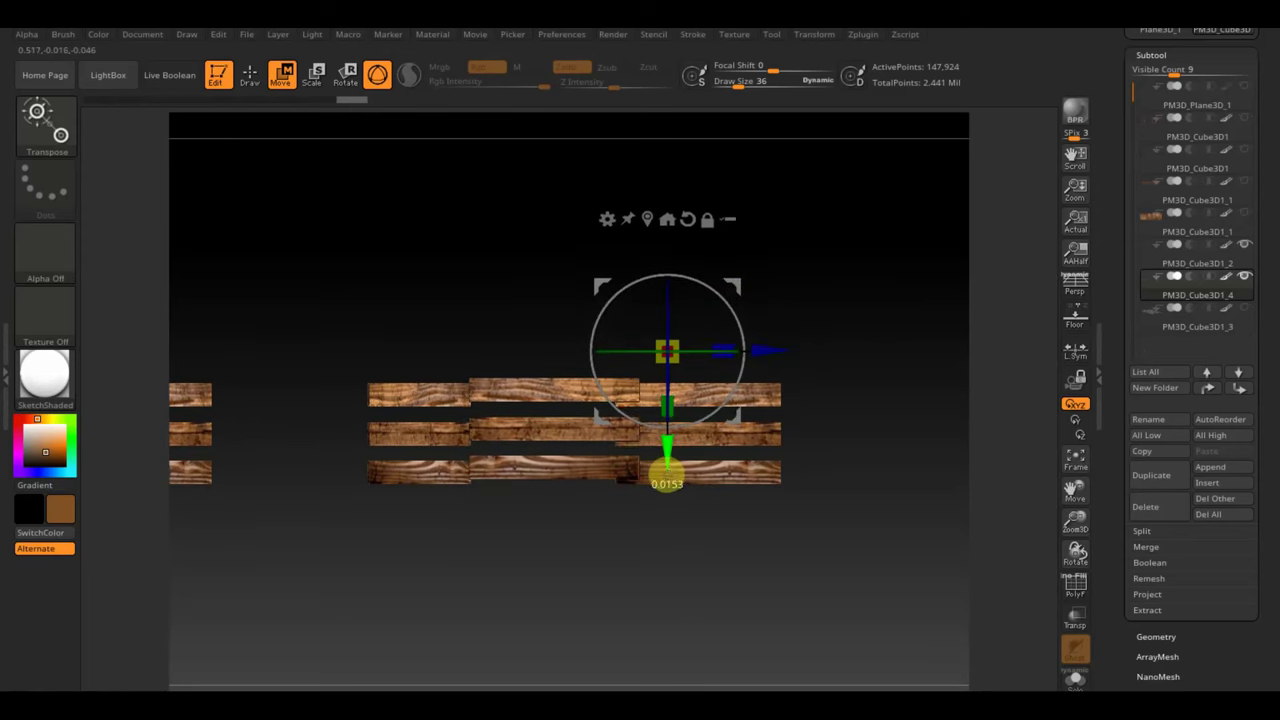
drag(786, 351, 695, 349)
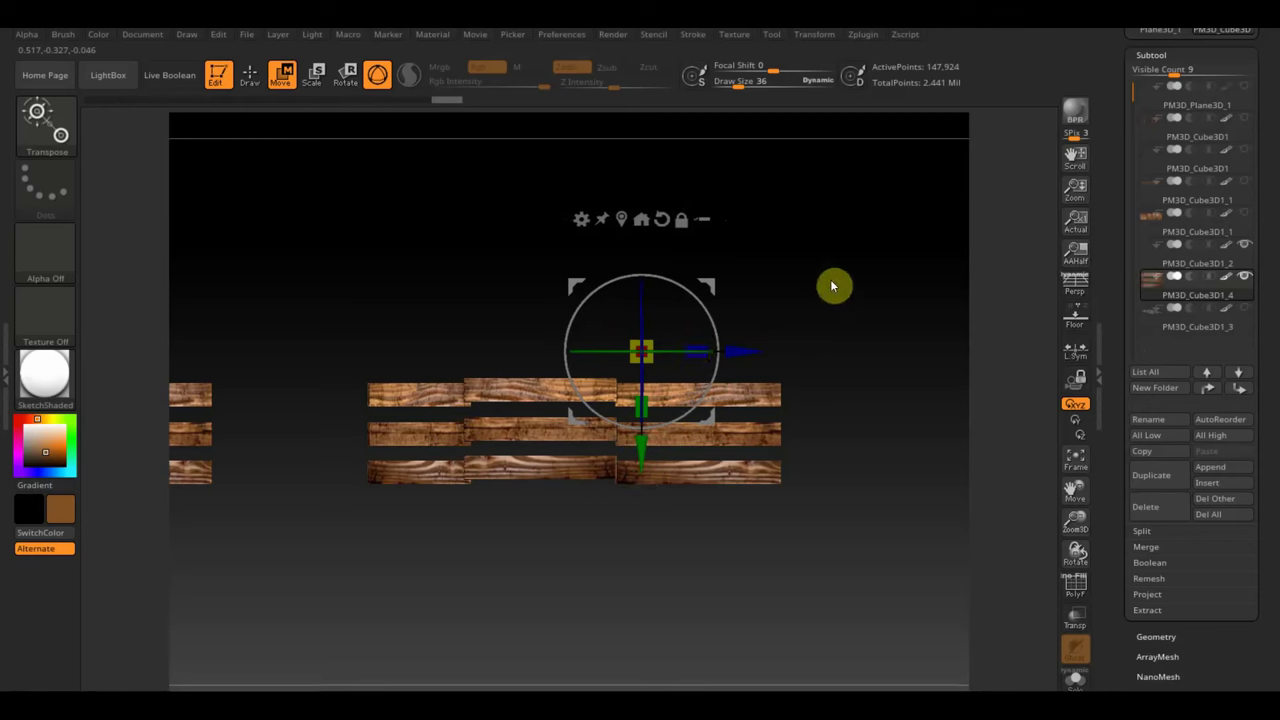
Step: Mask part of the planks, then clear the mask from the middle planks
click(250, 74)
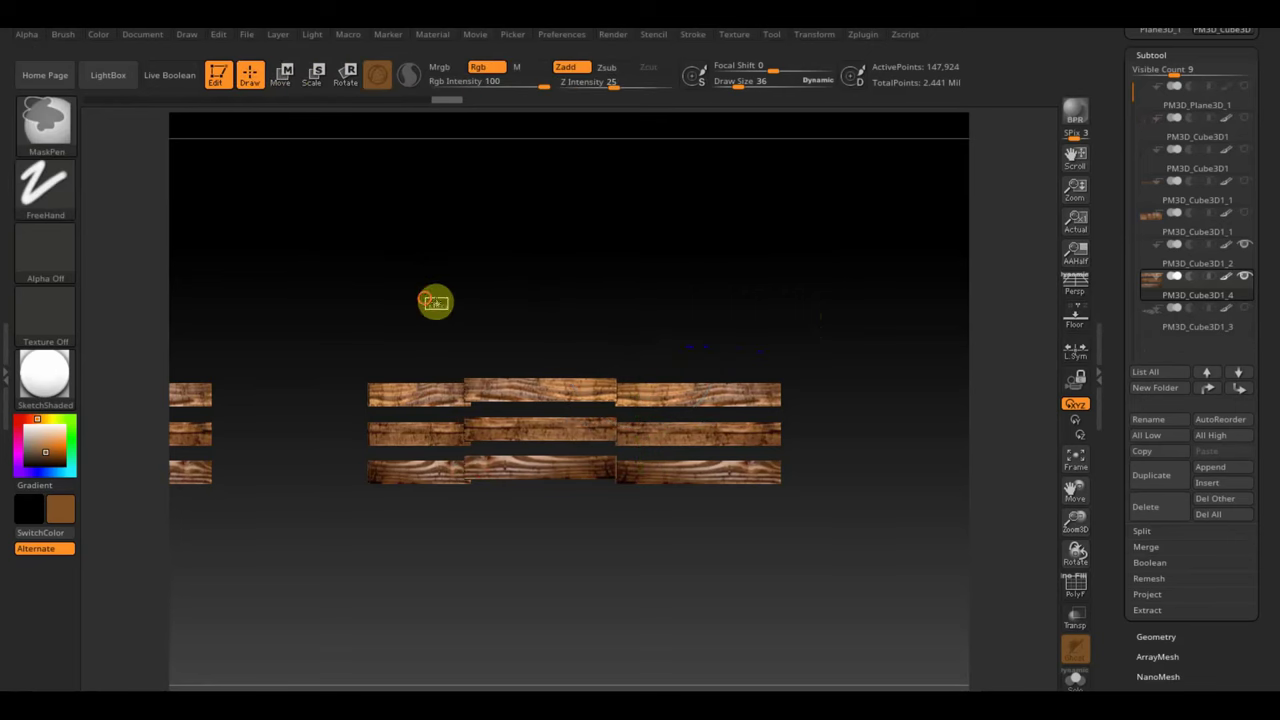
ctrl+drag(426, 298, 655, 410)
key(ctrl)
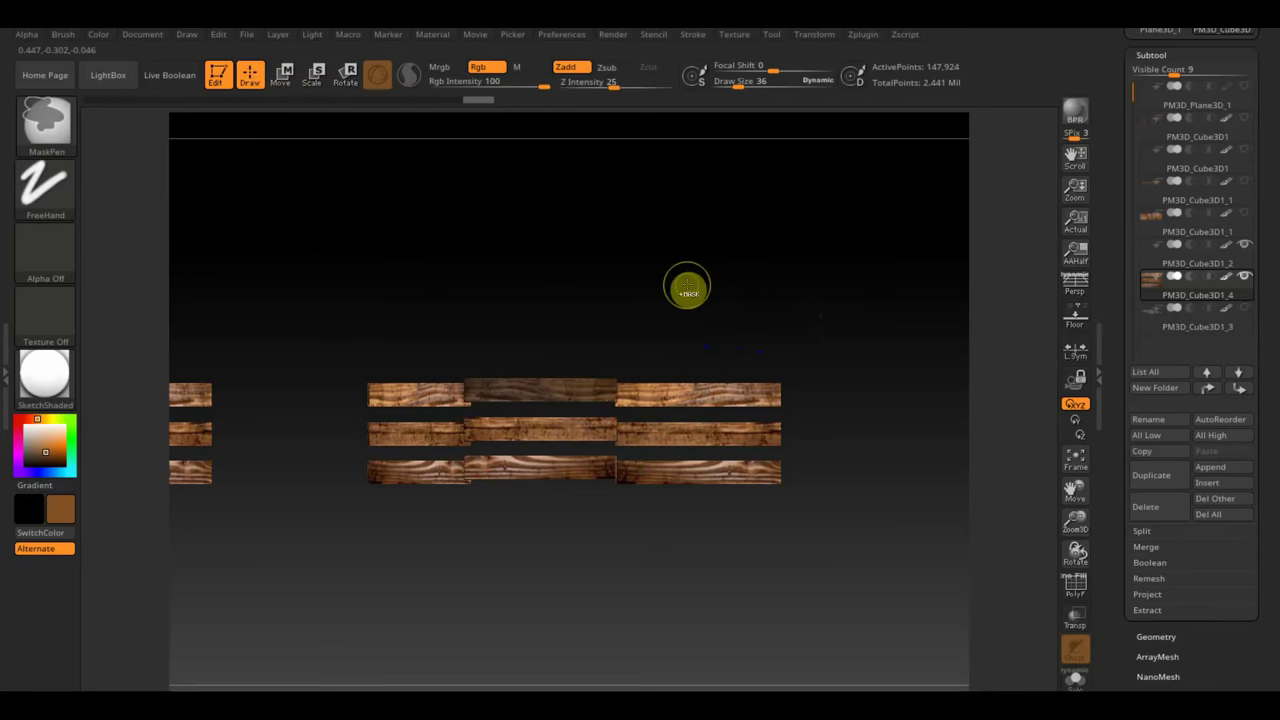
ctrl+drag(688, 288, 688, 283)
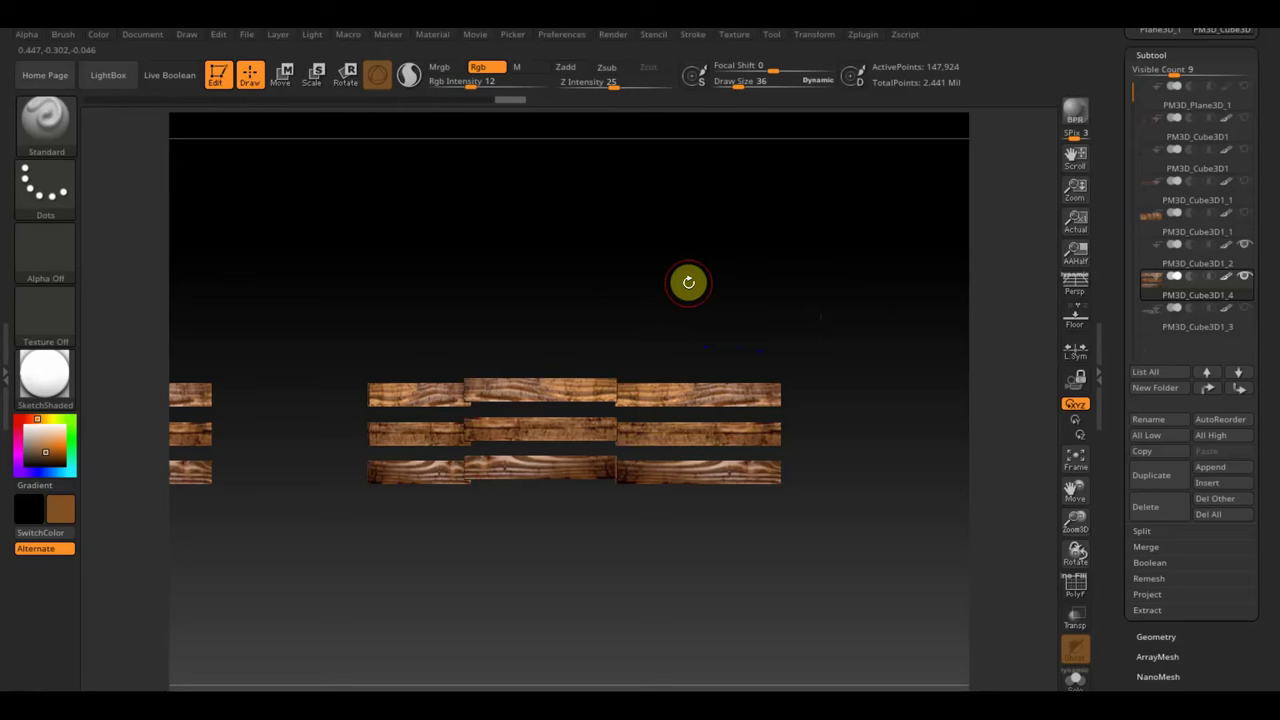
Step: Duplicate the plank subtool and hide the copy's two lower middle planks
click(1158, 480)
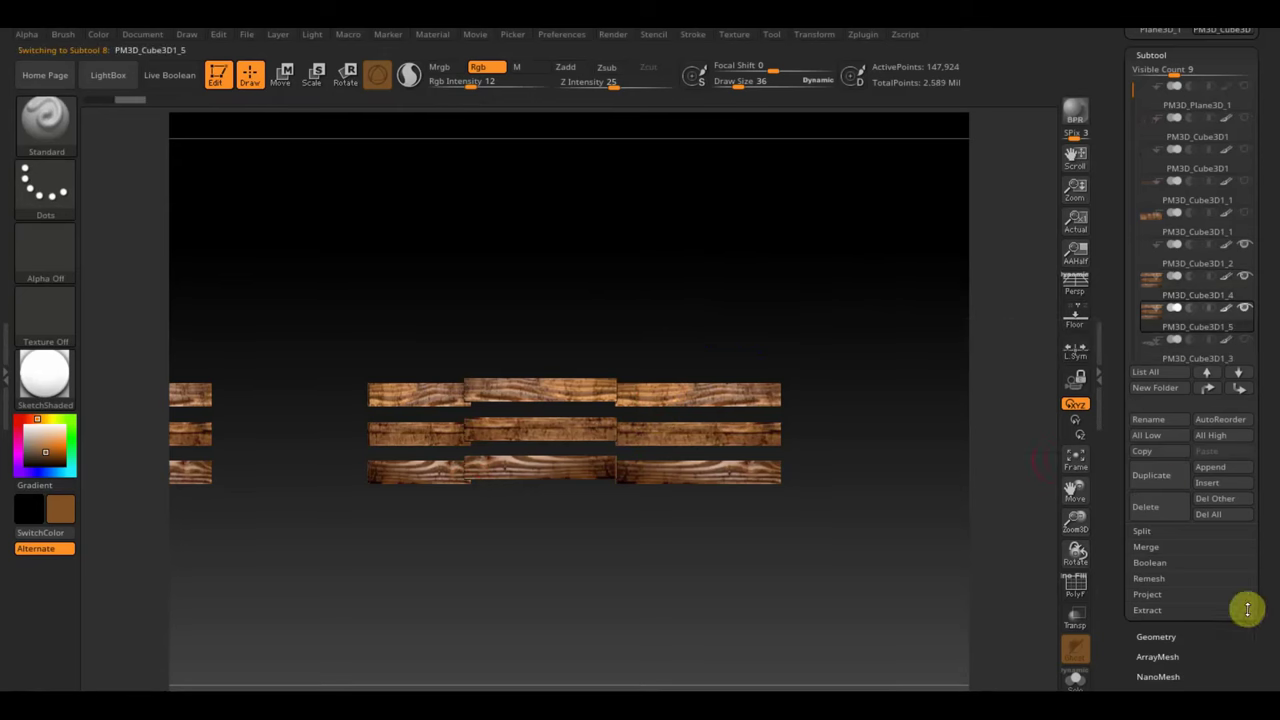
key(ctrl)
key(ctrl+shift)
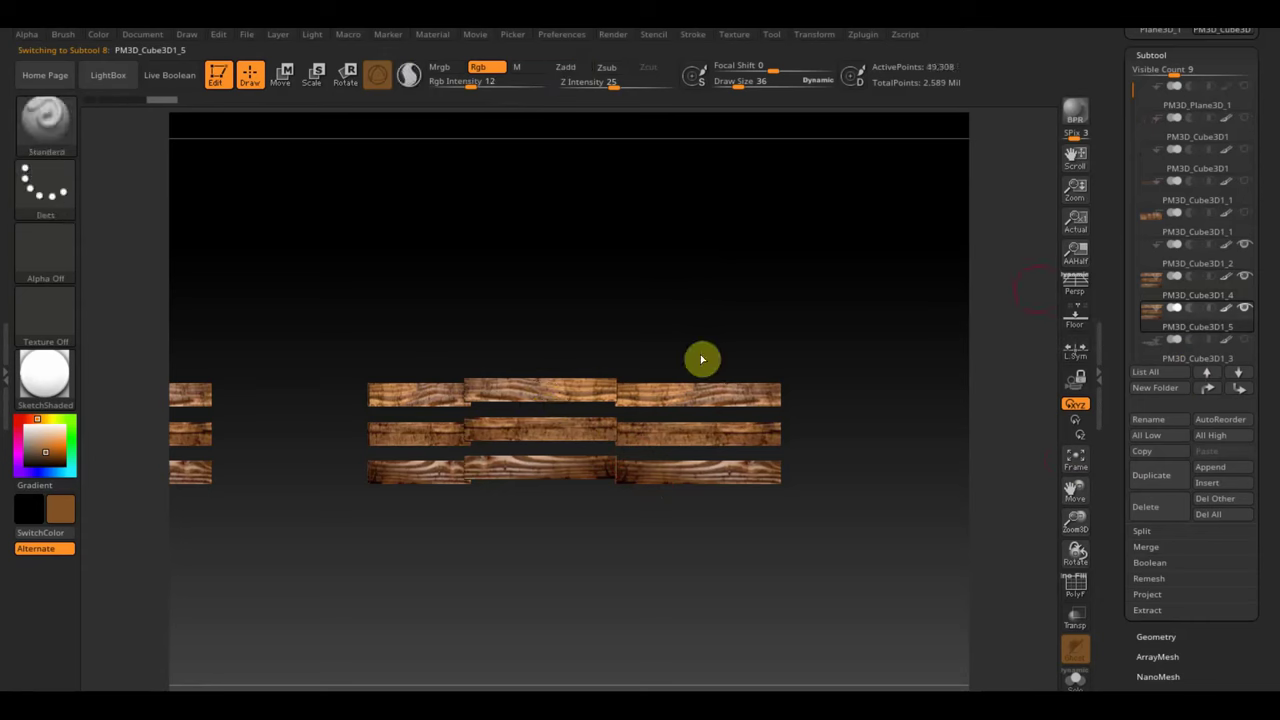
click(1245, 277)
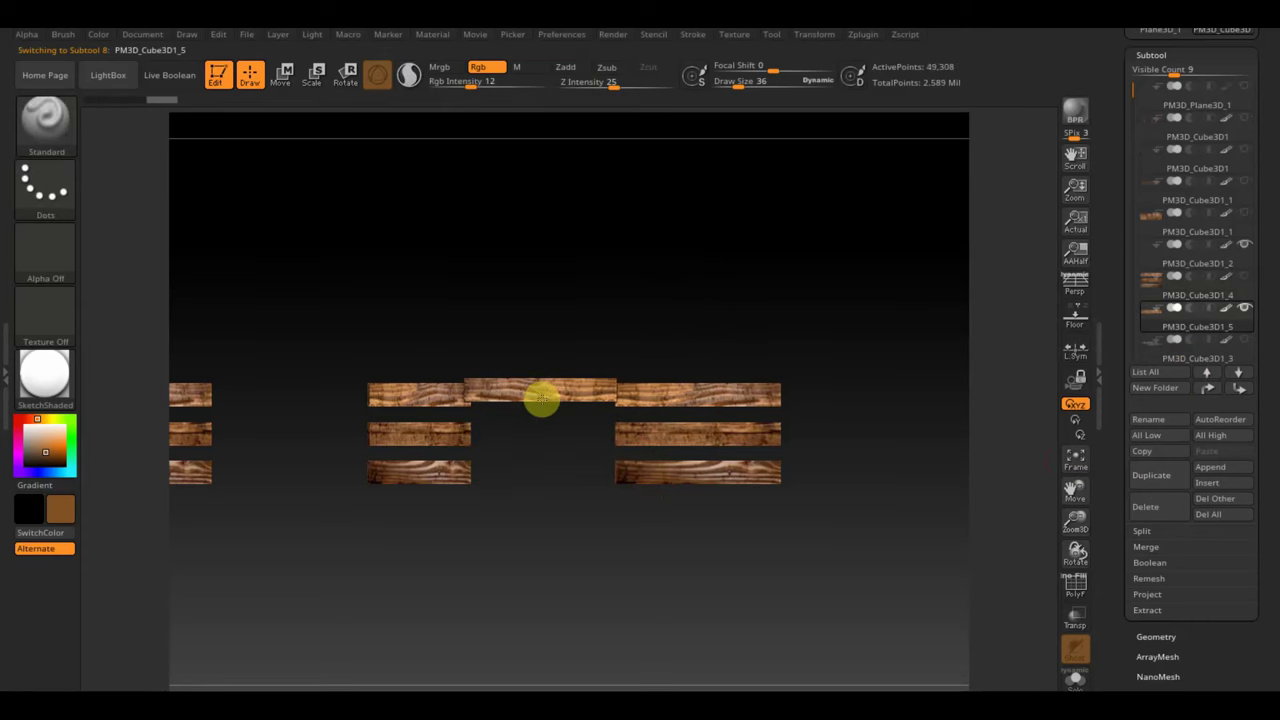
Step: Look through Geometry's topology options, then make the hidden middle planks visible again
click(1157, 636)
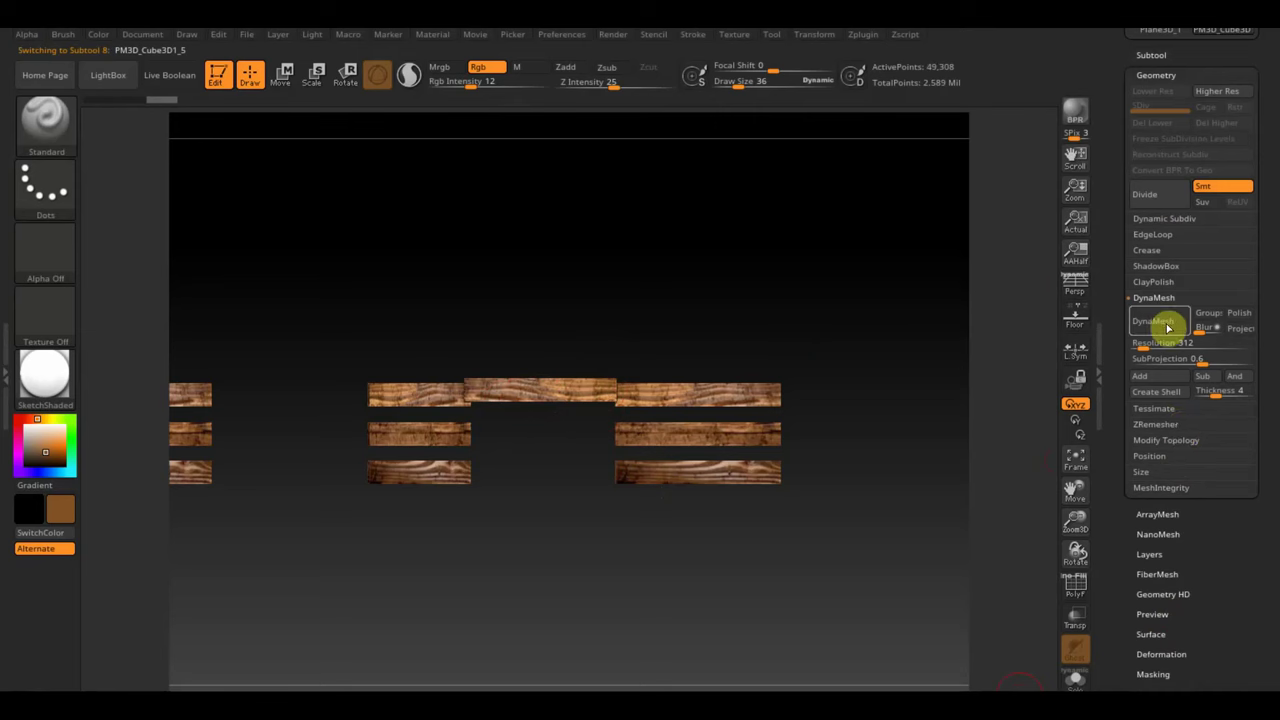
click(1167, 442)
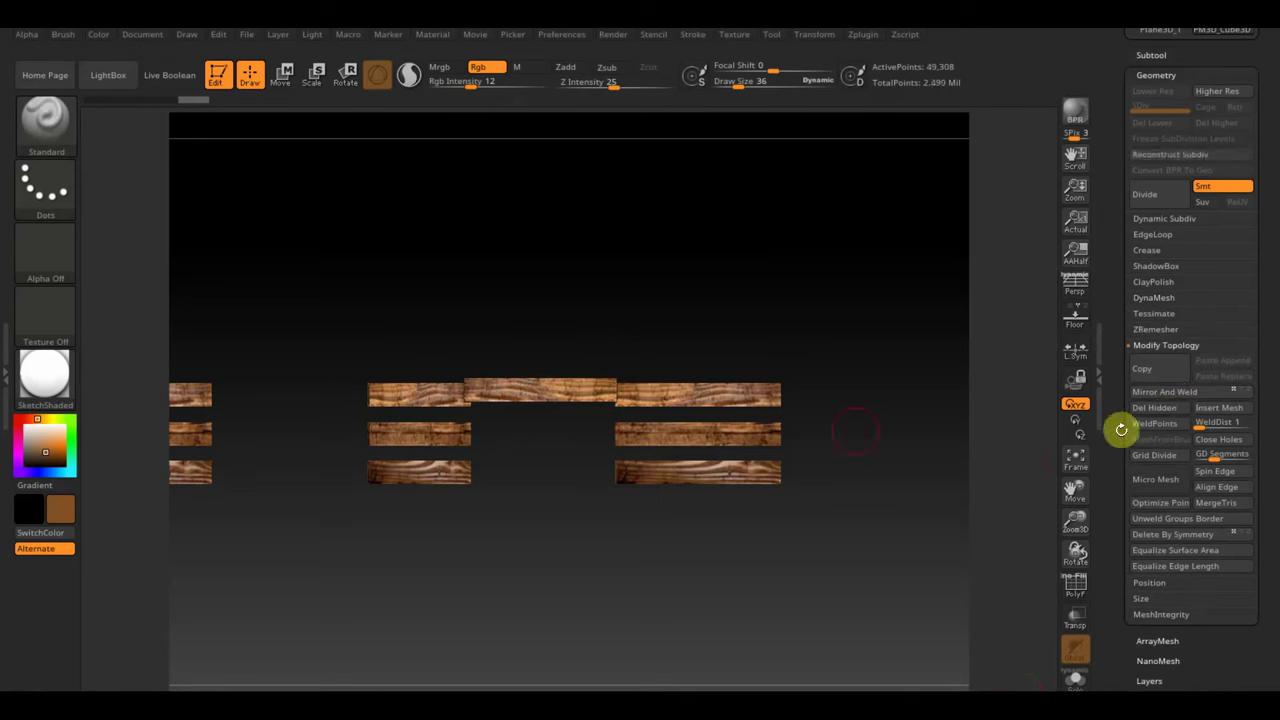
click(1155, 52)
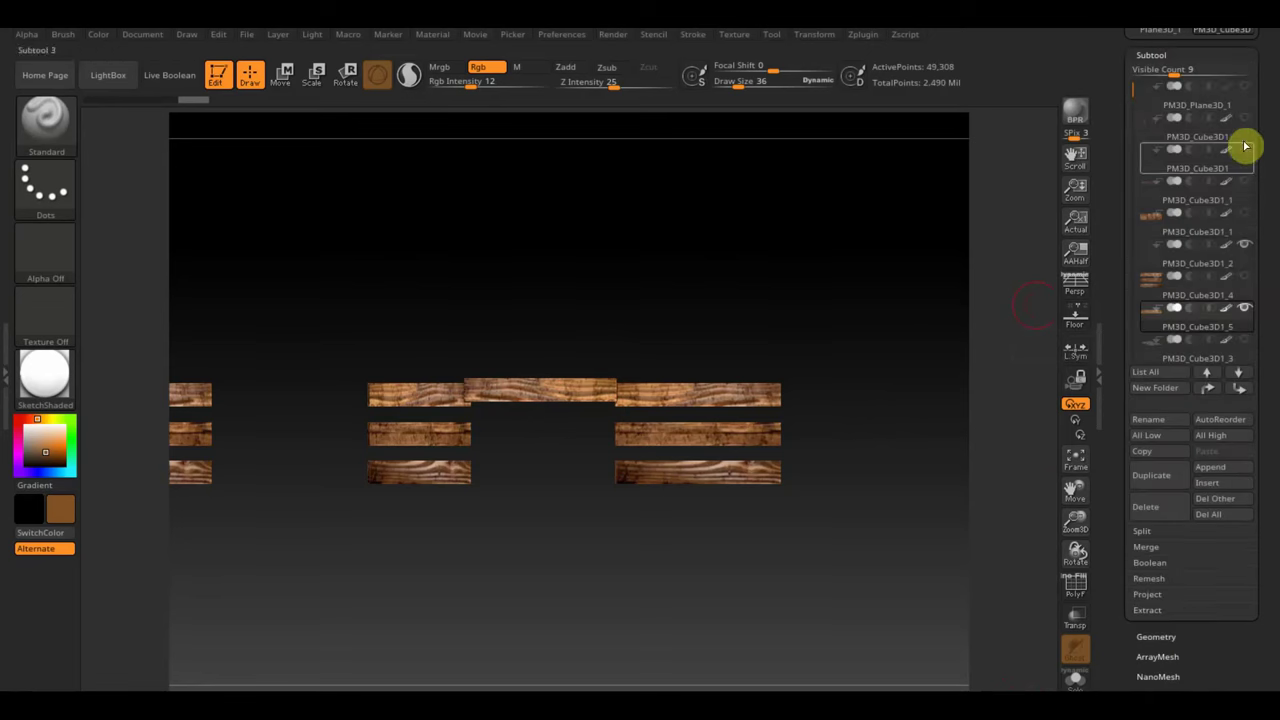
click(1247, 279)
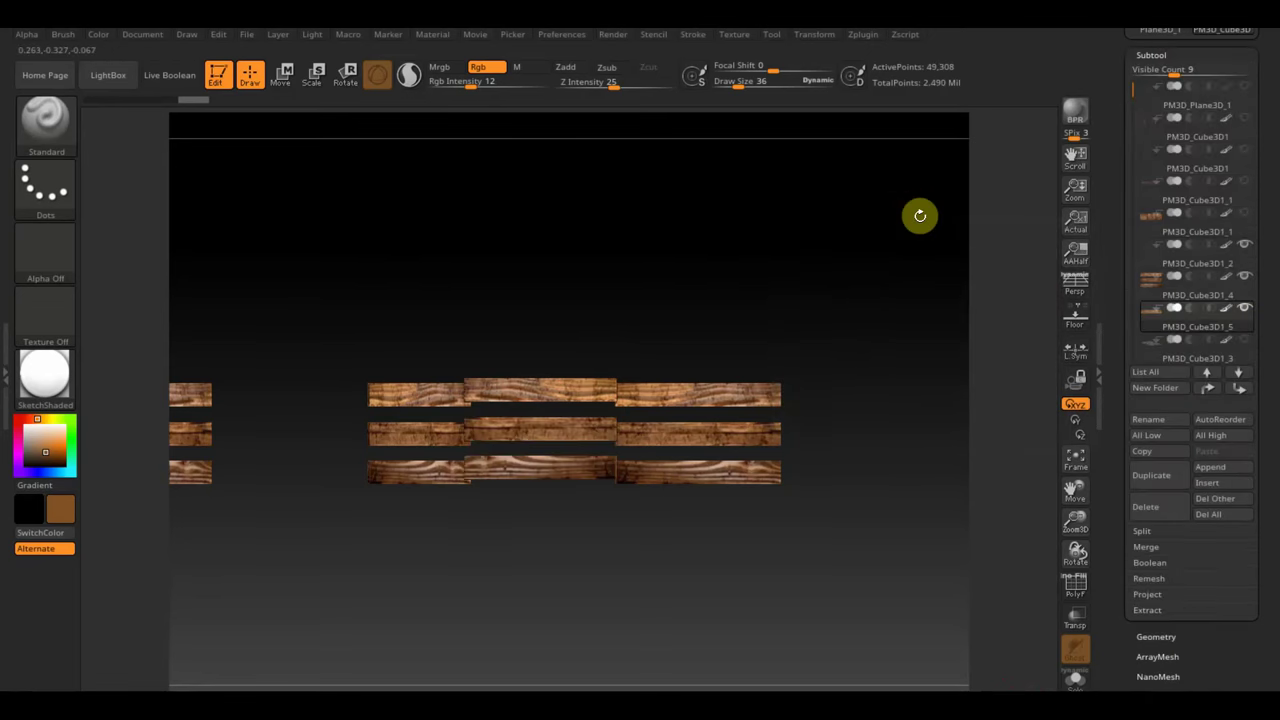
Step: Rotate the plank 90° upright and move it down and to the left
click(282, 72)
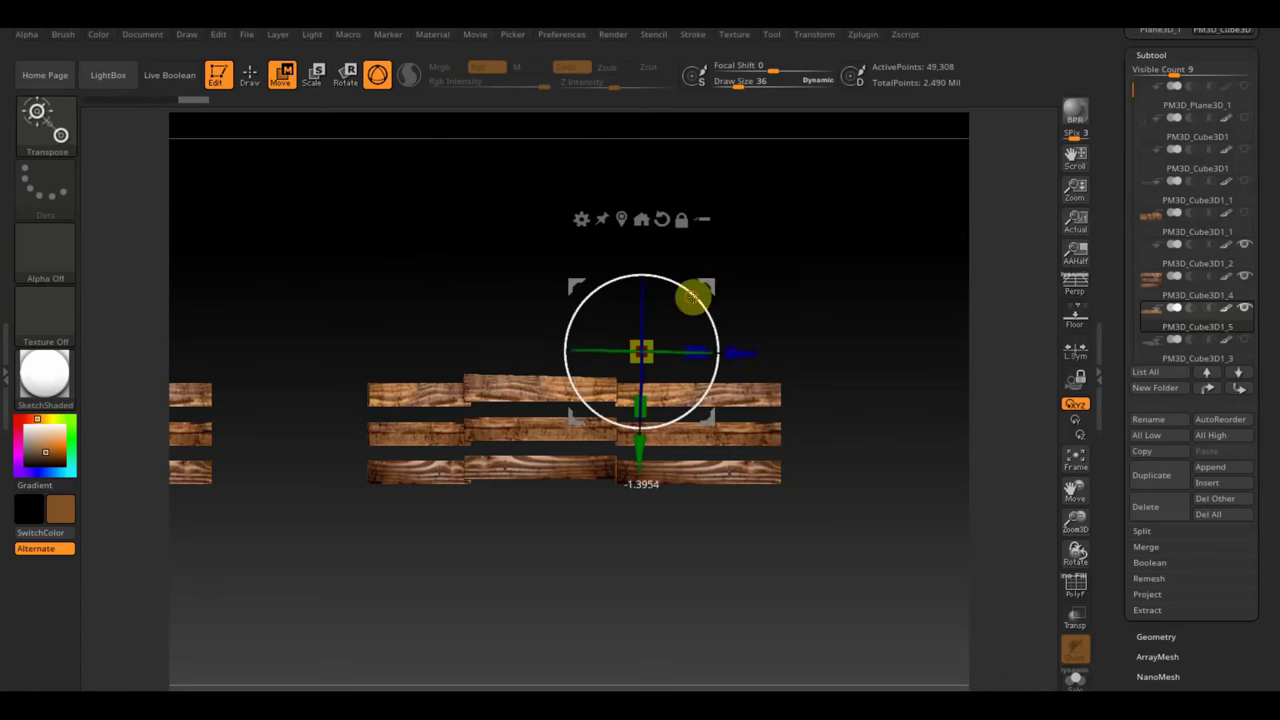
mouse_move(693, 297)
mouse_down()
mouse_move(714, 366)
mouse_move(703, 407)
mouse_up()
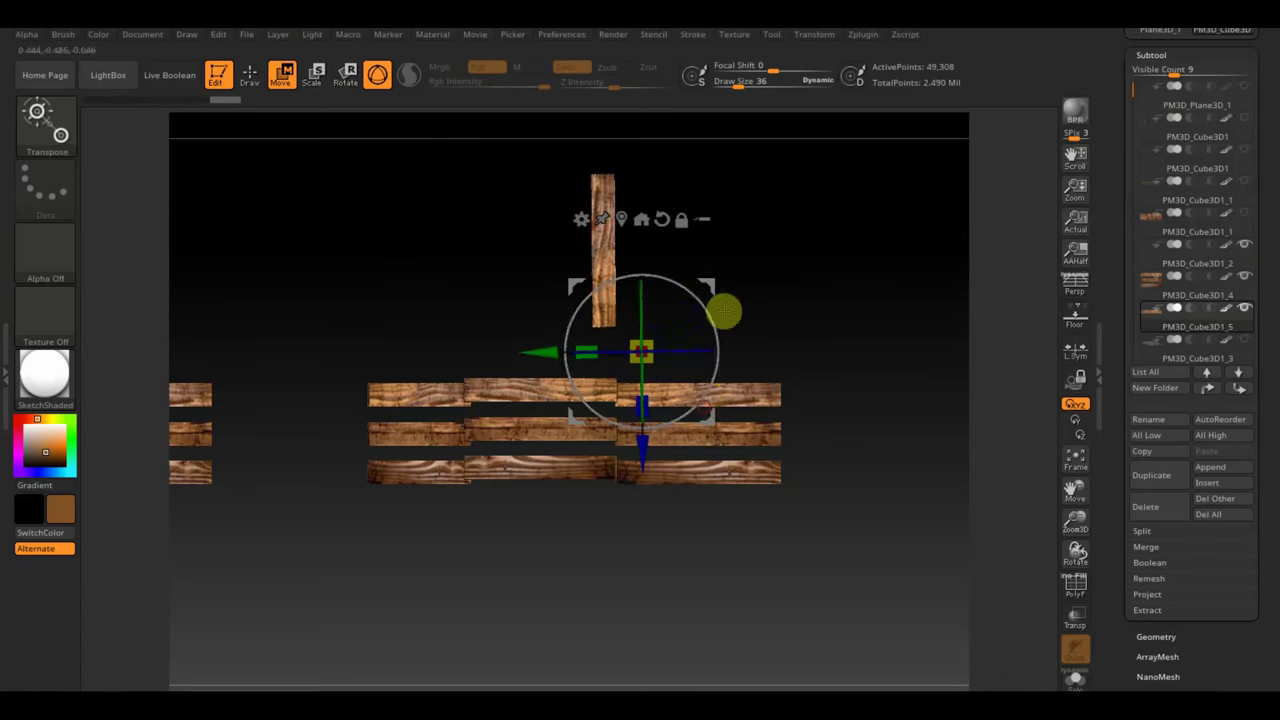
drag(723, 309, 590, 435)
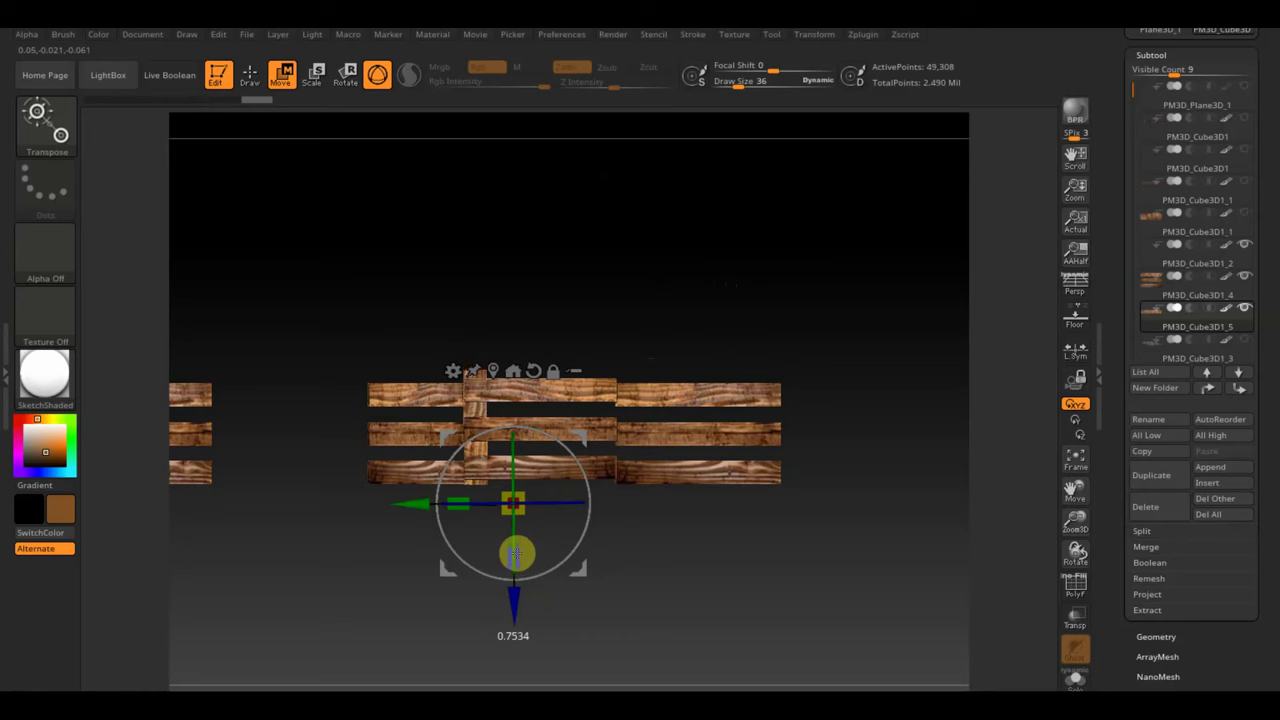
mouse_move(600, 509)
mouse_down()
mouse_move(720, 636)
mouse_move(826, 557)
mouse_move(867, 488)
mouse_up()
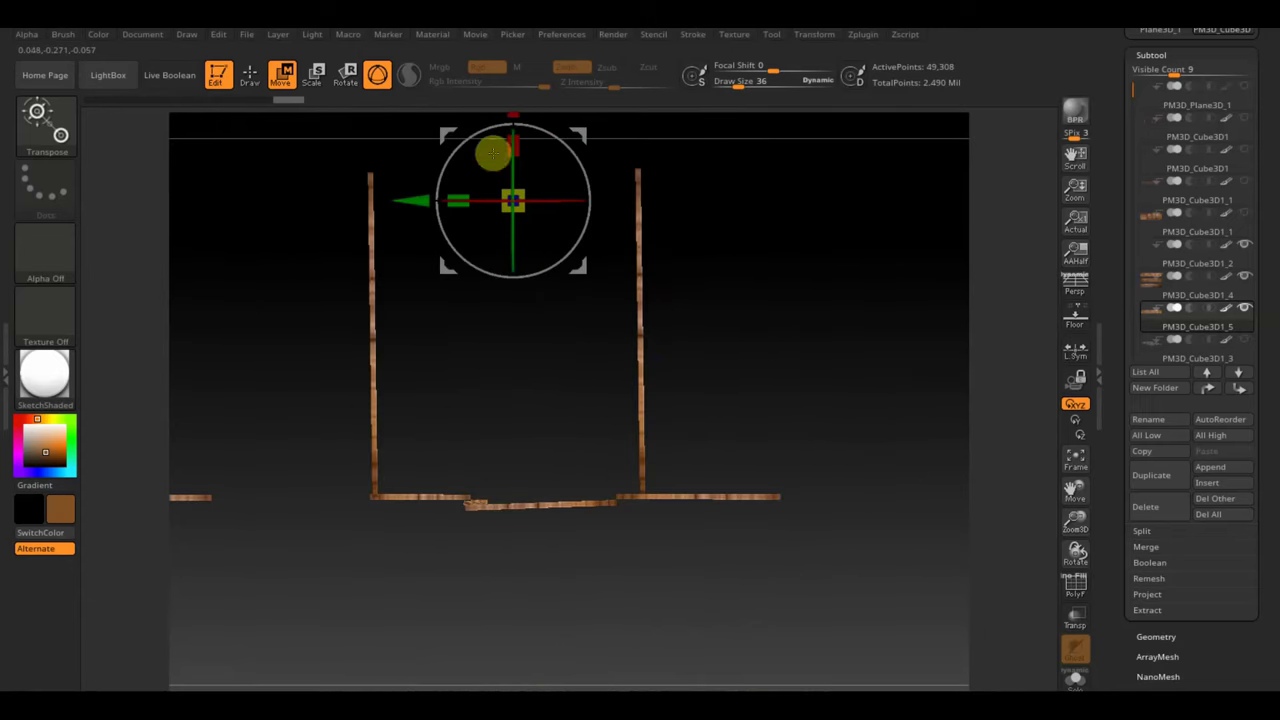
Step: Lower the upright plank to the fence base and select PM3D_Cube3D1_4
drag(577, 131, 548, 400)
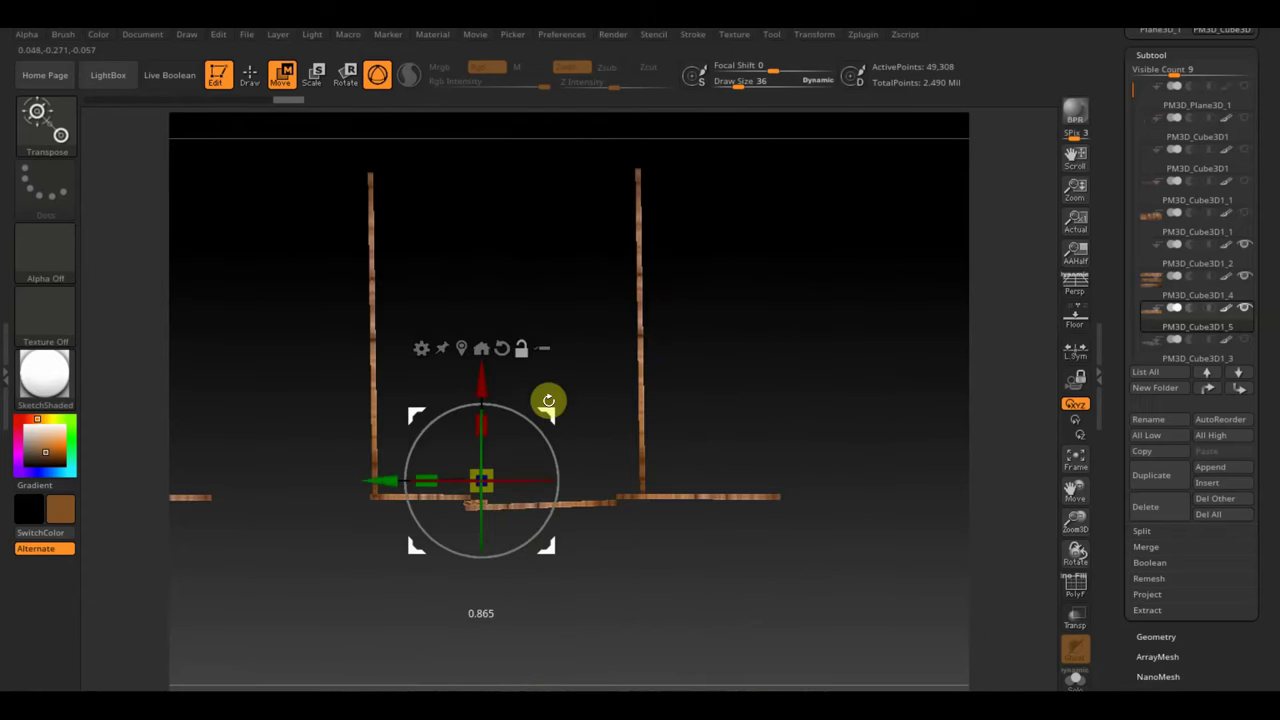
mouse_move(737, 400)
alt+mouse_down()
mouse_move(810, 538)
mouse_move(846, 646)
alt+mouse_up()
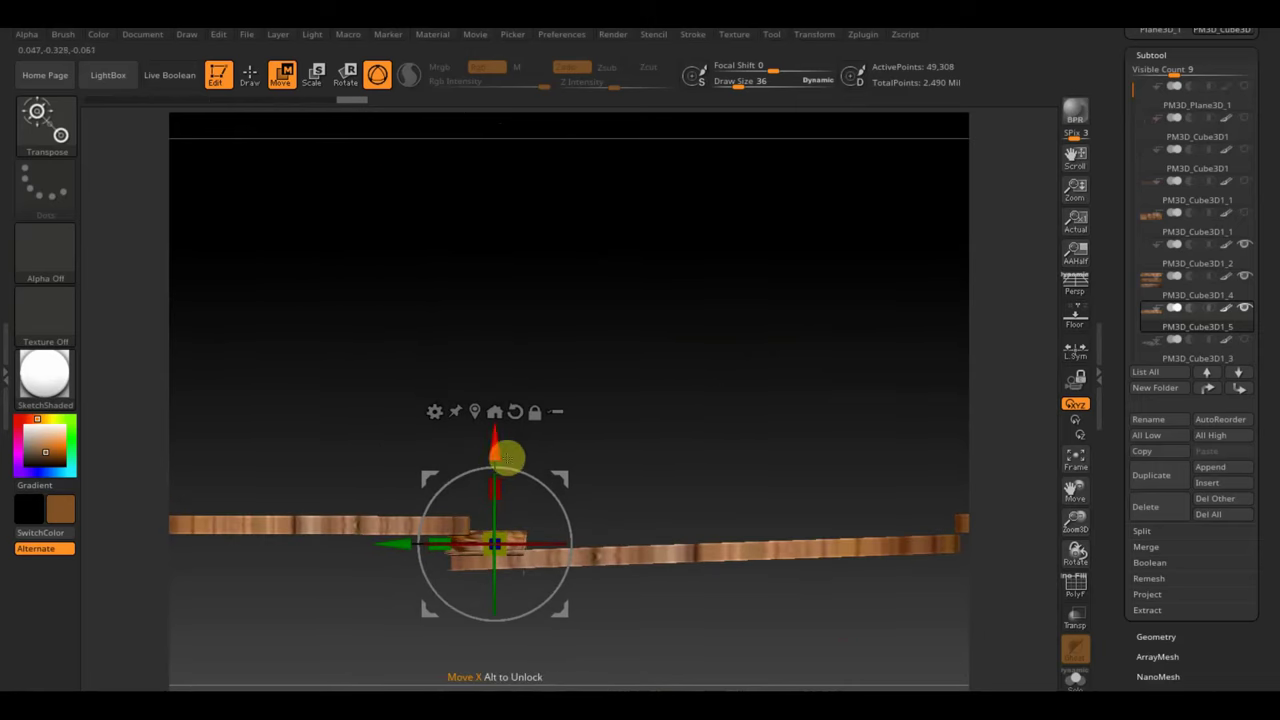
mouse_move(506, 457)
mouse_down()
mouse_move(505, 486)
mouse_move(655, 465)
mouse_up()
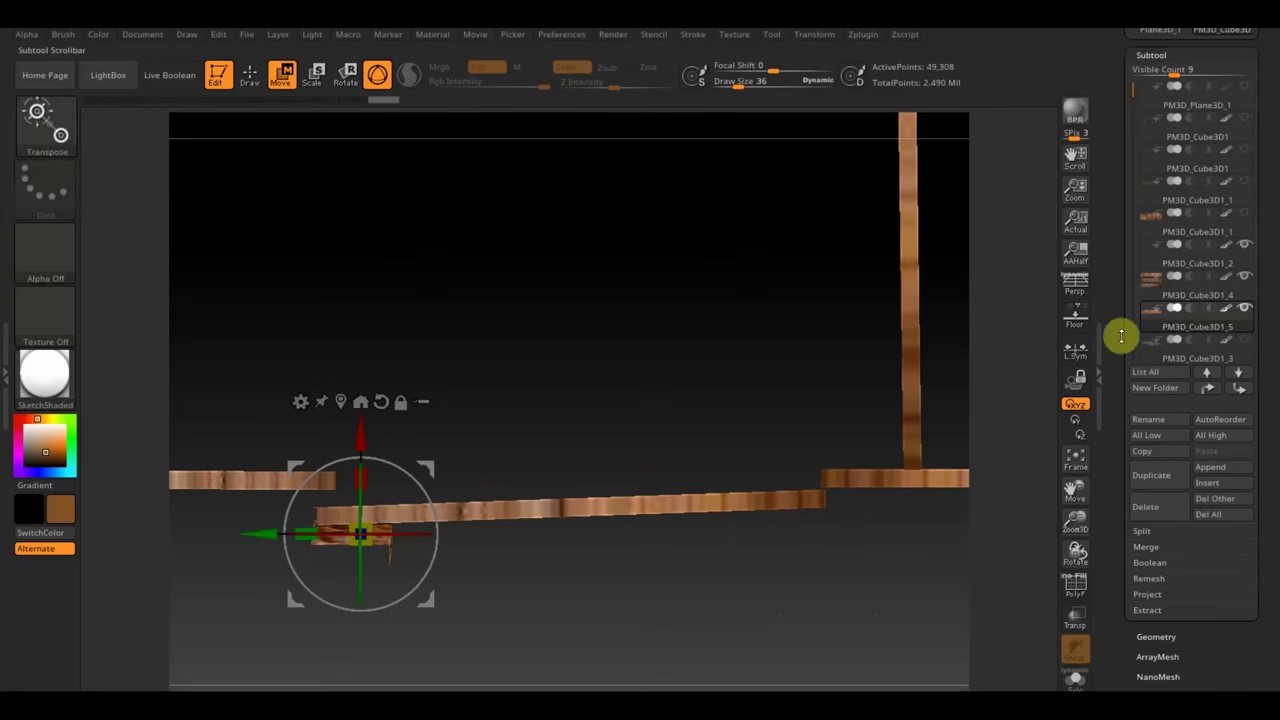
click(1158, 297)
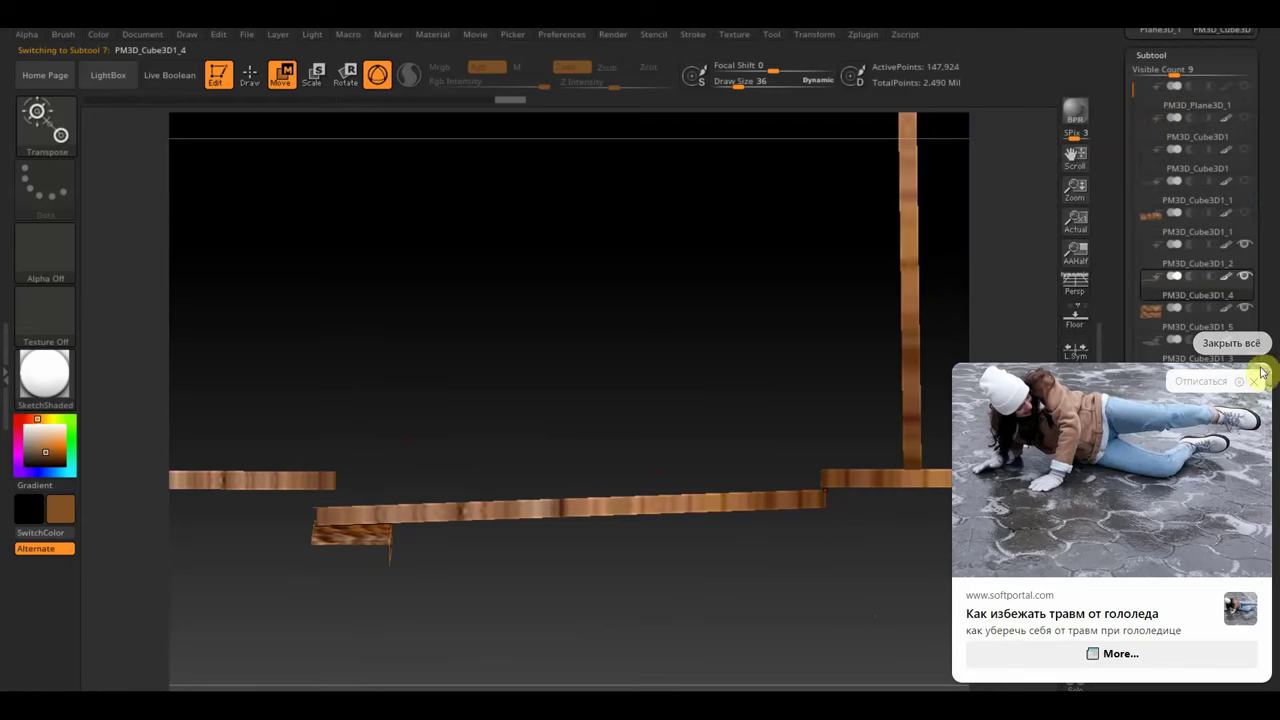
Step: Lay the long plank level and raise the small left plank slightly
click(1255, 379)
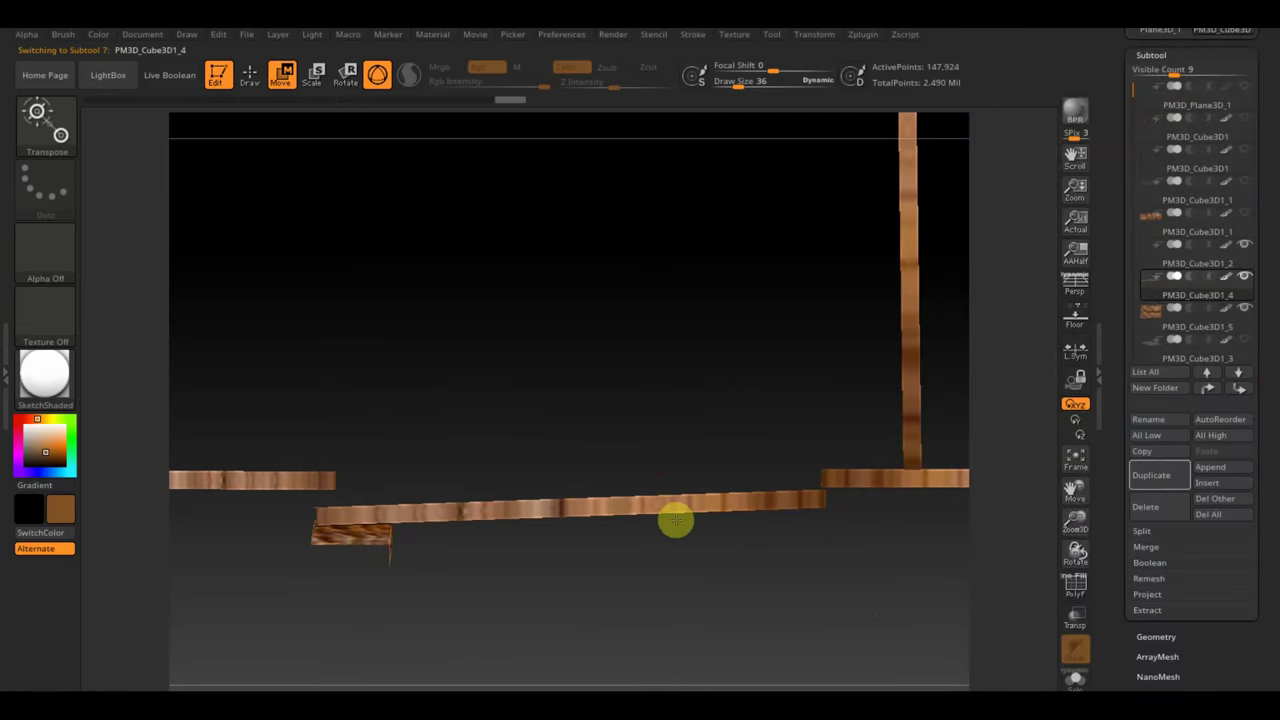
mouse_move(657, 471)
mouse_down()
mouse_move(651, 421)
mouse_move(655, 432)
mouse_up()
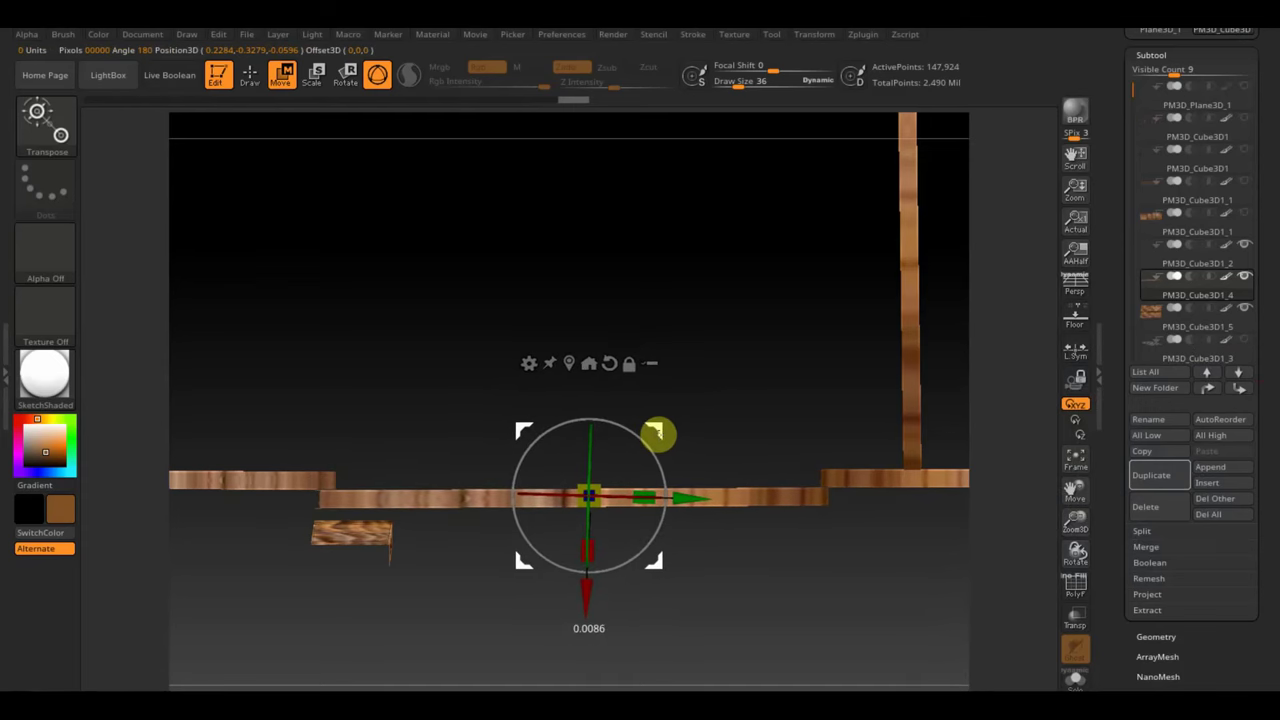
alt+click(355, 531)
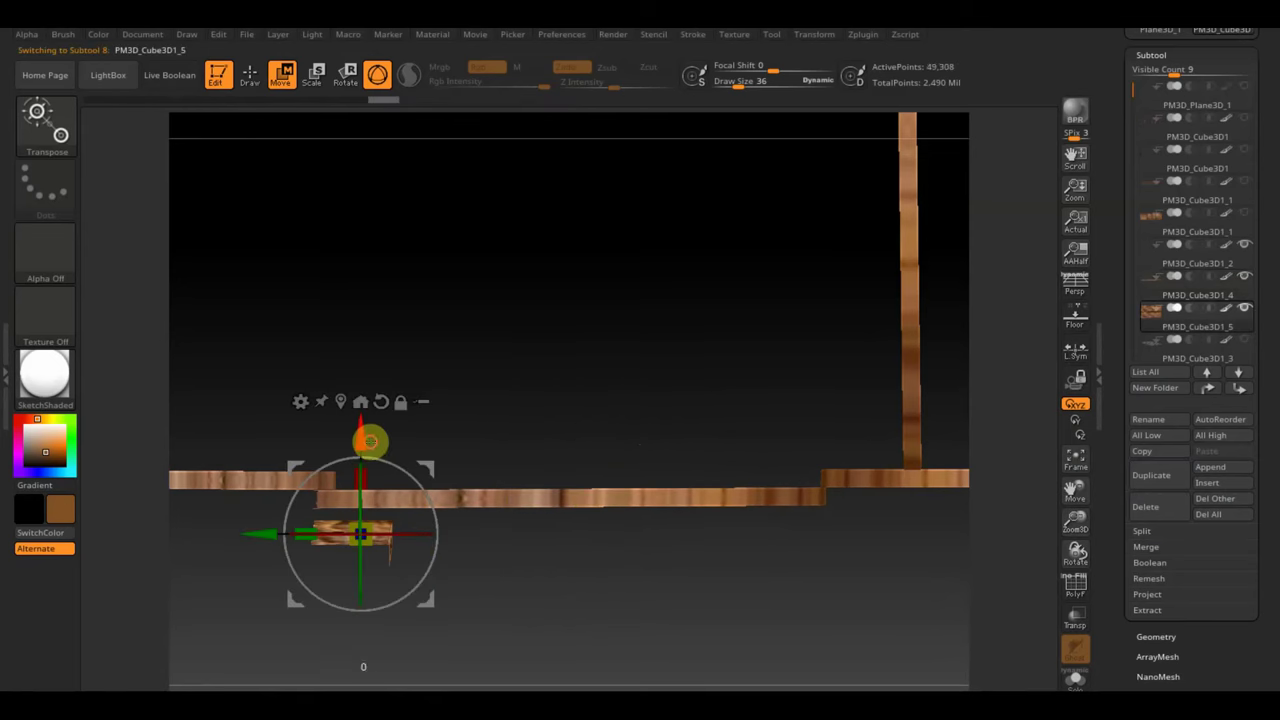
drag(369, 441, 371, 431)
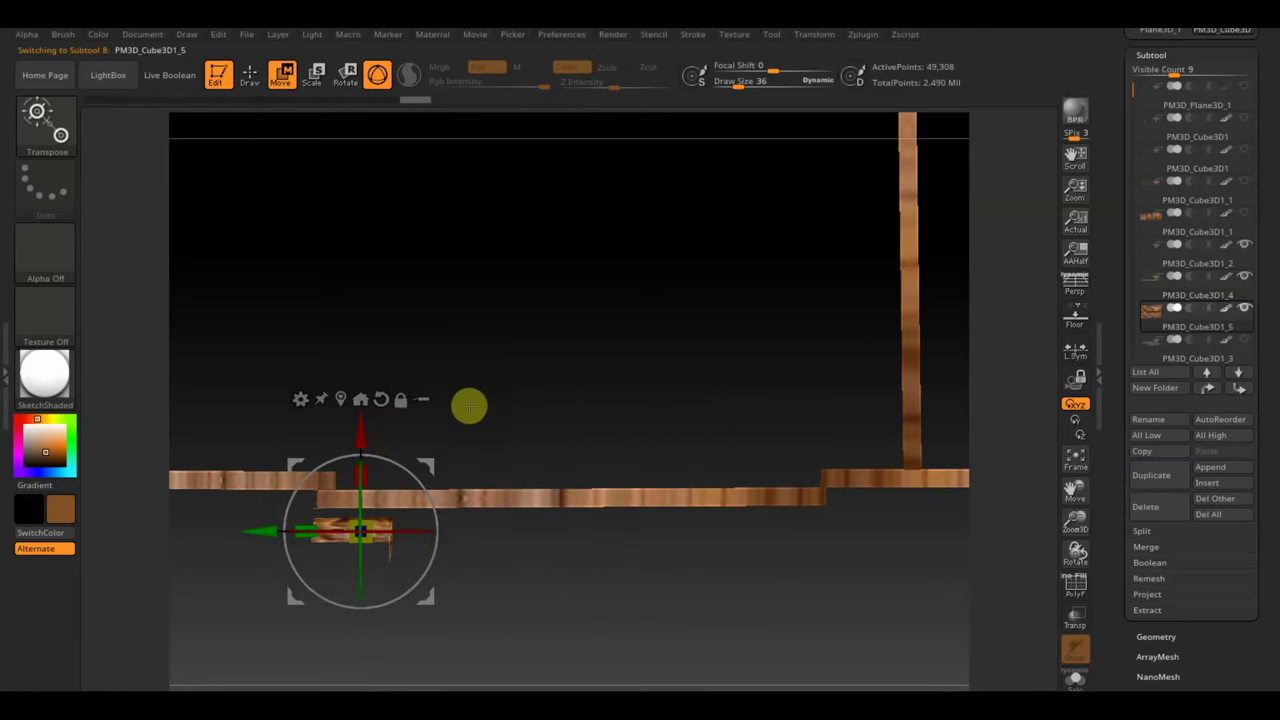
drag(531, 408, 554, 377)
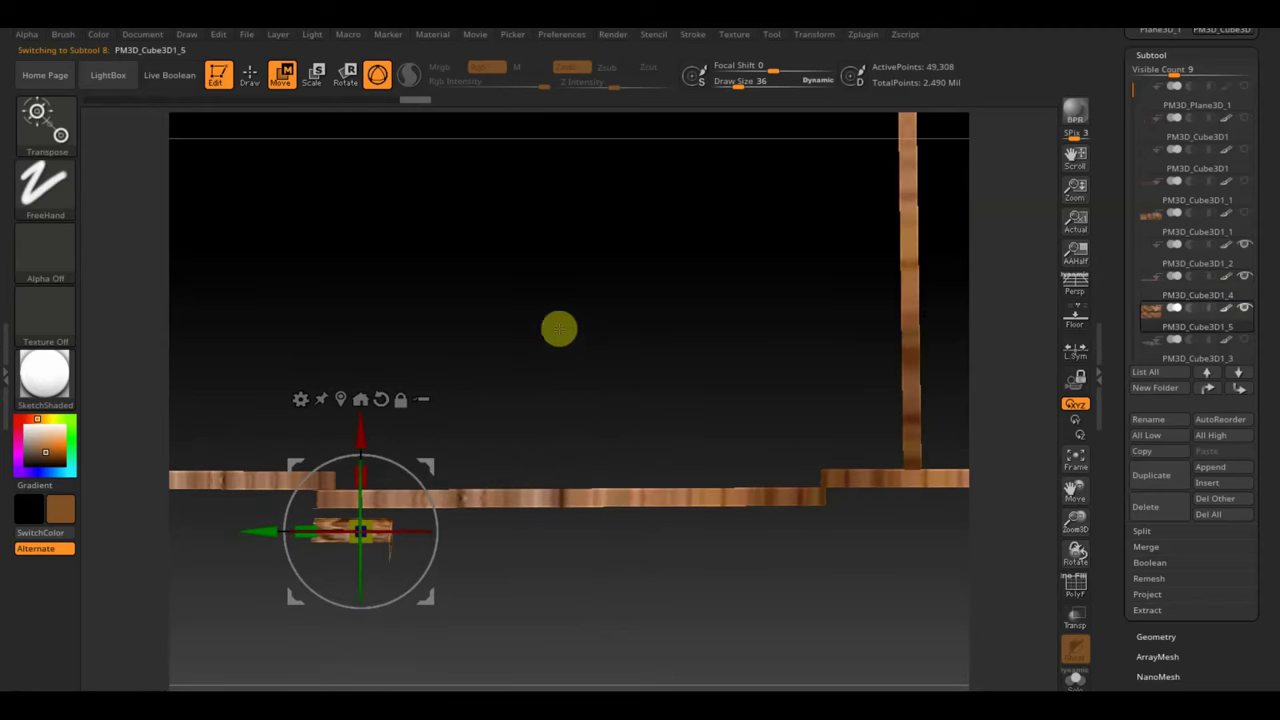
Step: DynaMesh the small plank at resolution 312 into a solid block and move it upward
click(1160, 637)
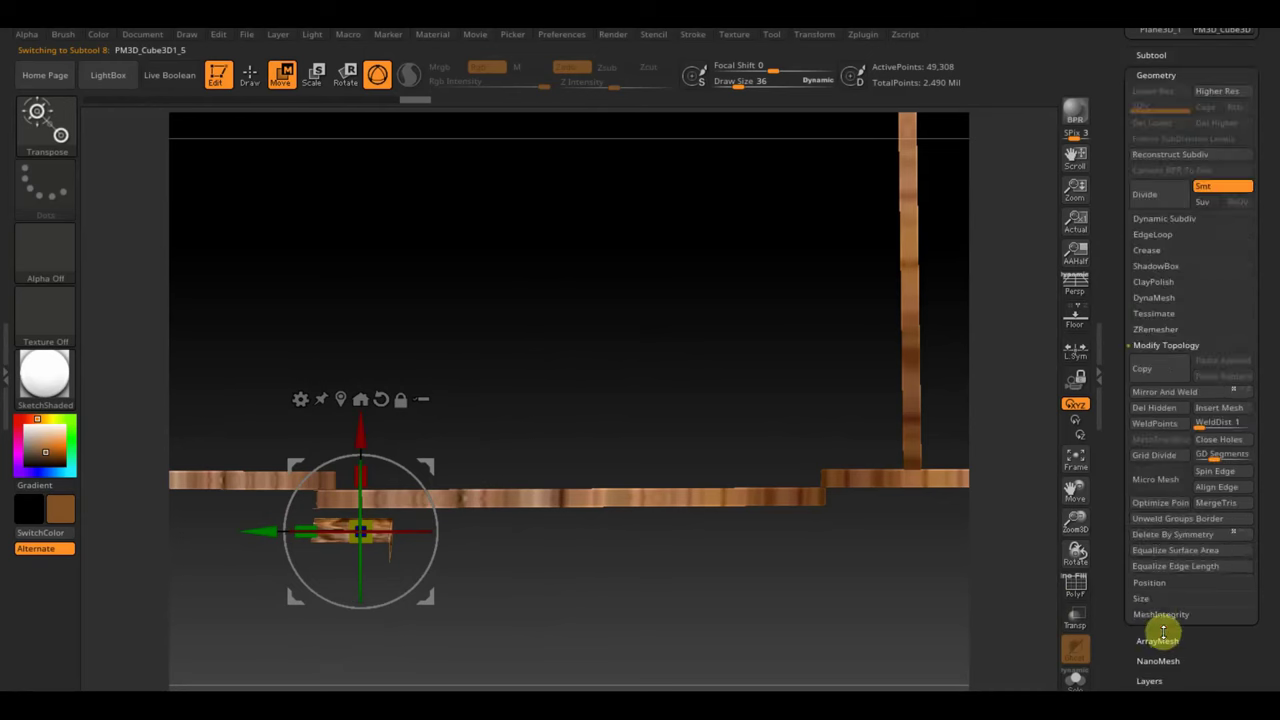
click(1160, 299)
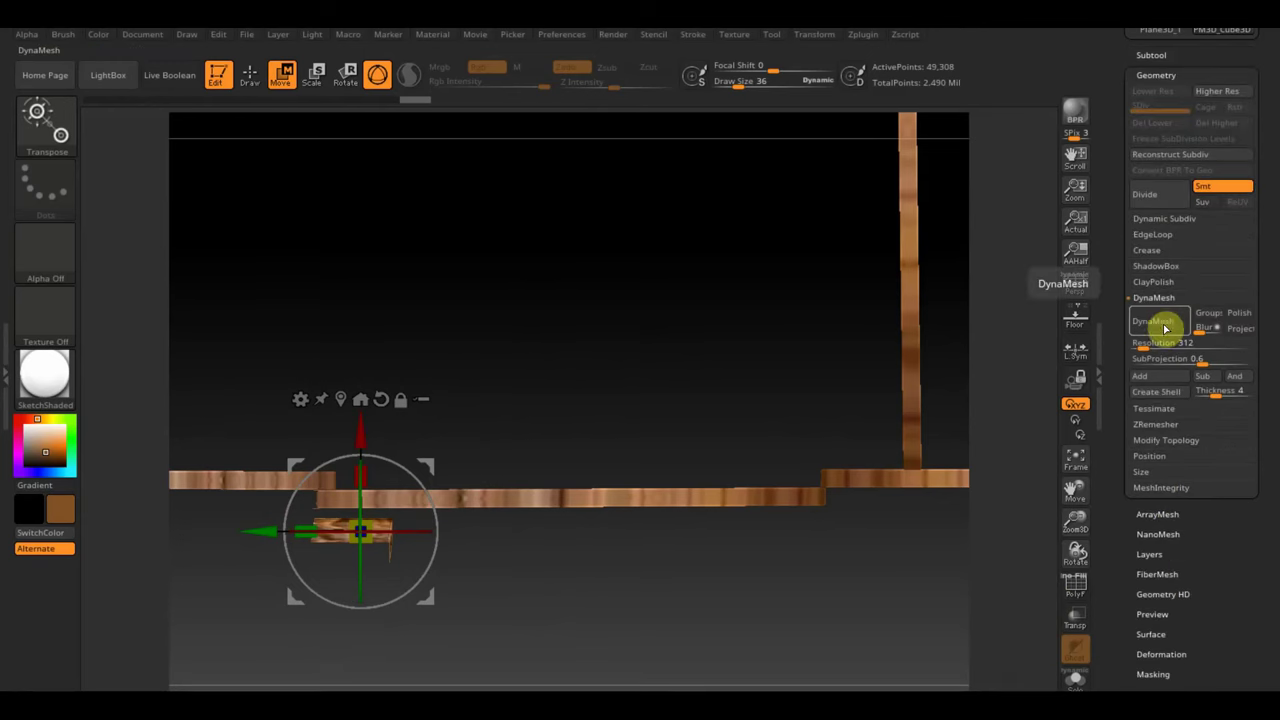
click(1158, 322)
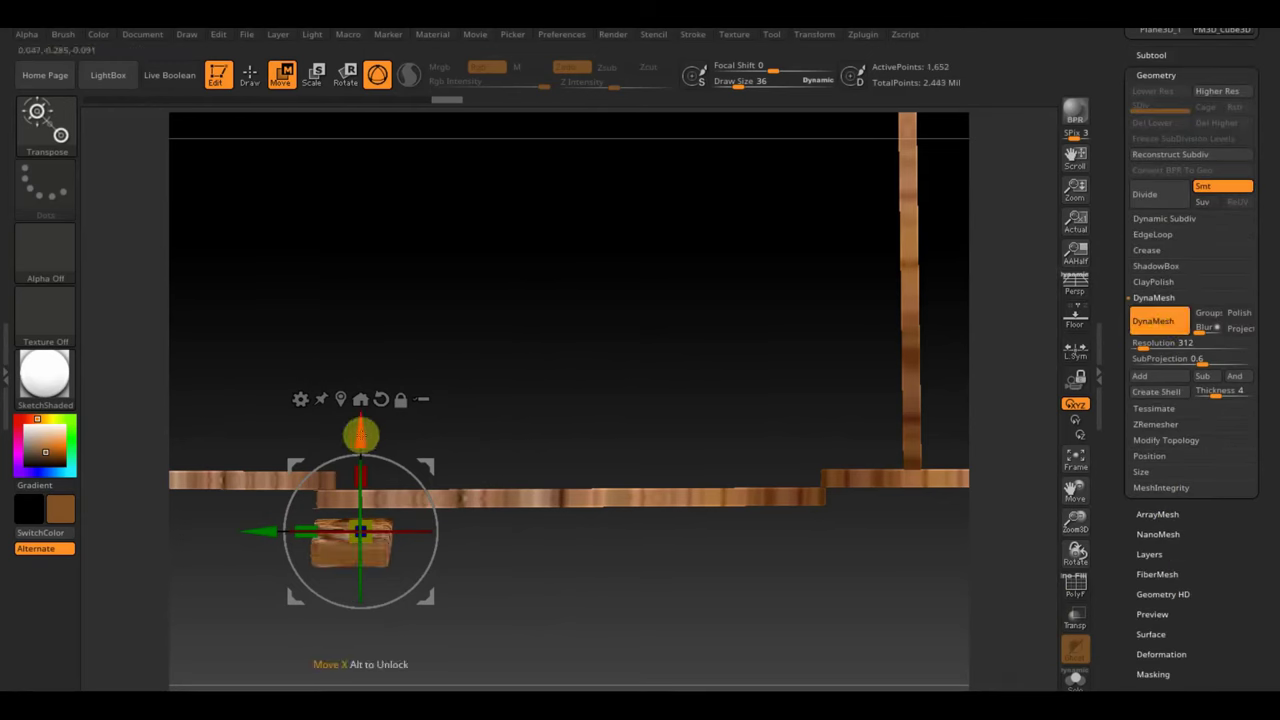
drag(357, 431, 366, 400)
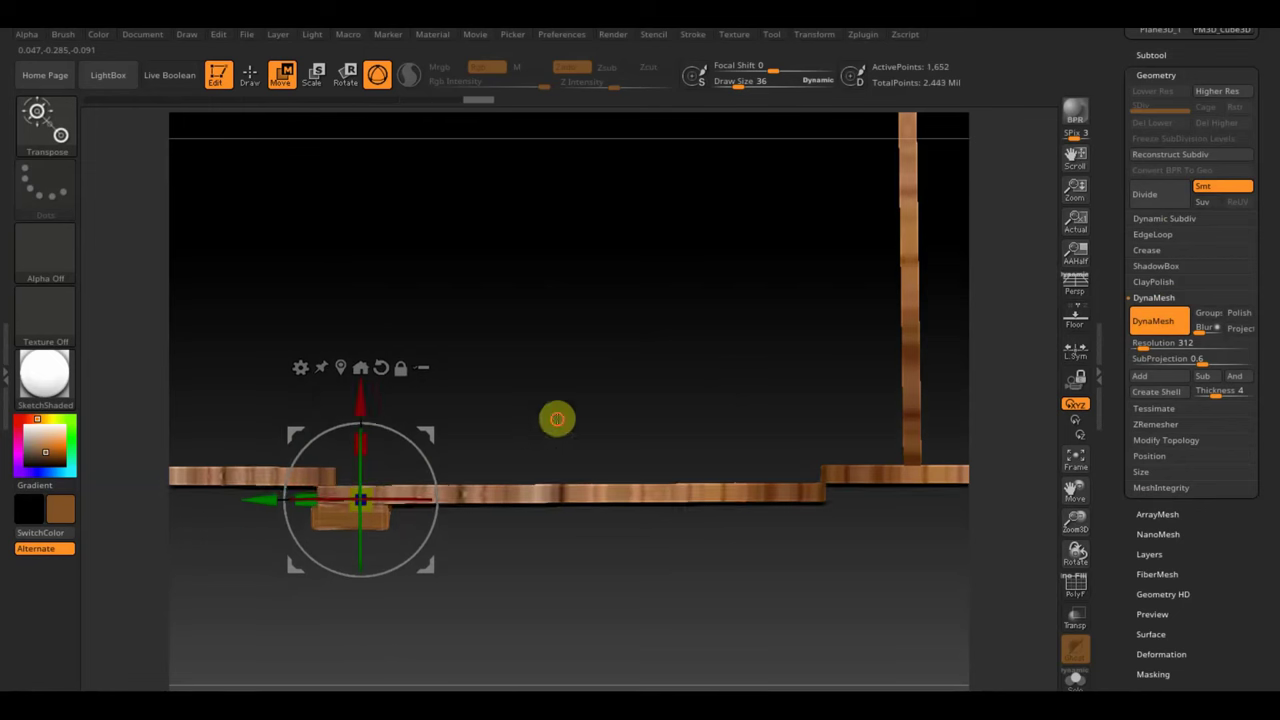
mouse_move(554, 417)
mouse_down()
mouse_move(565, 259)
mouse_move(586, 437)
mouse_move(649, 631)
mouse_move(610, 587)
mouse_up()
Step: Duplicate the fence post to the right, make the copy narrower, and invert the mask
key(ctrl)
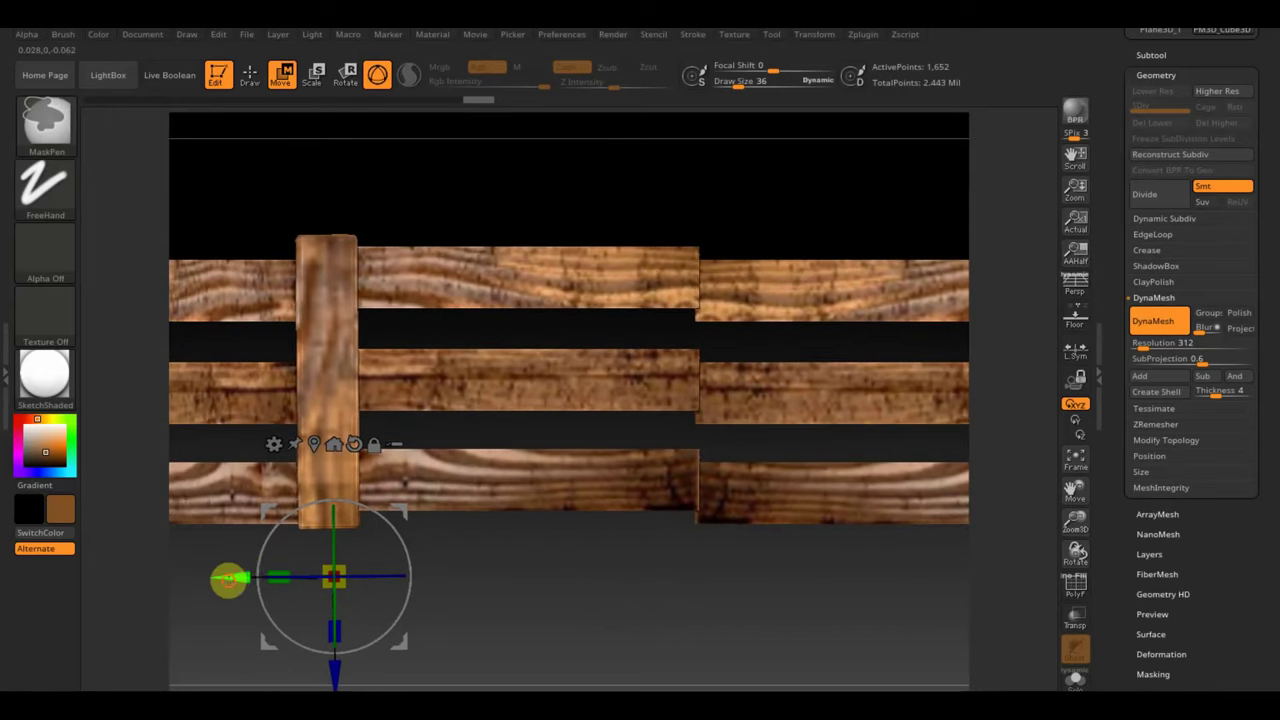
ctrl+drag(228, 580, 577, 604)
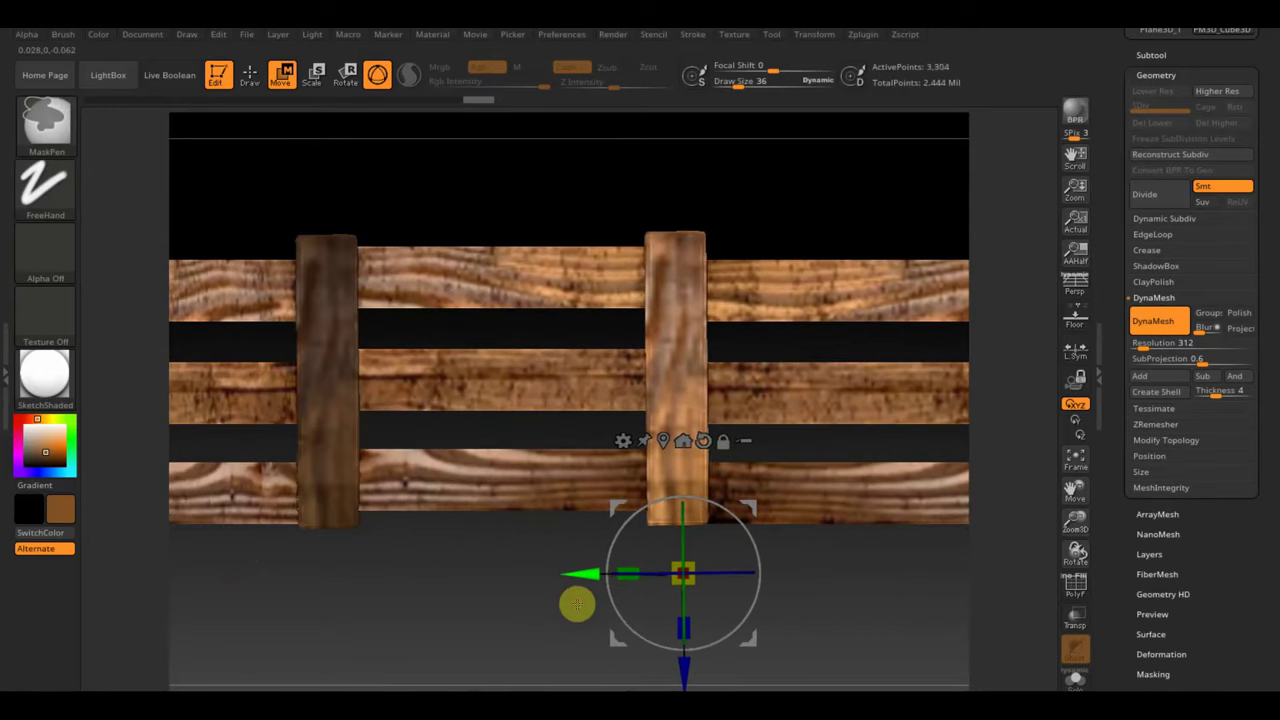
drag(634, 572, 658, 566)
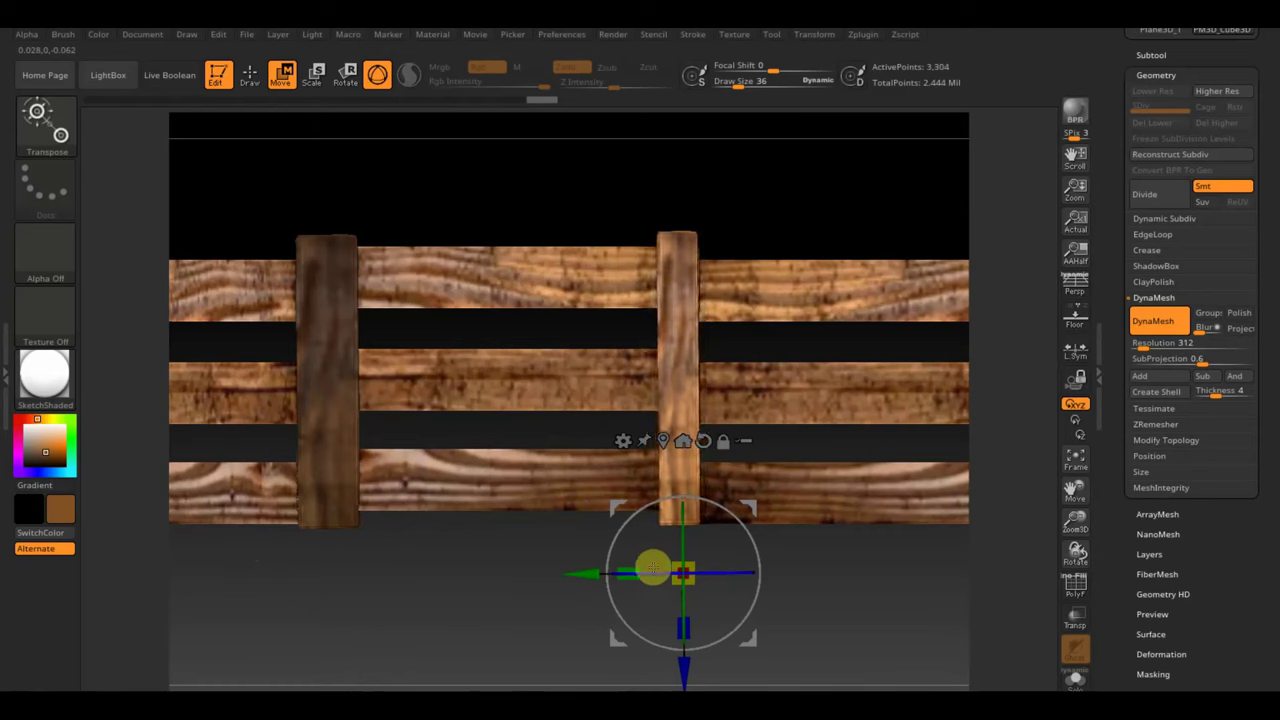
key(ctrl)
ctrl+click(536, 554)
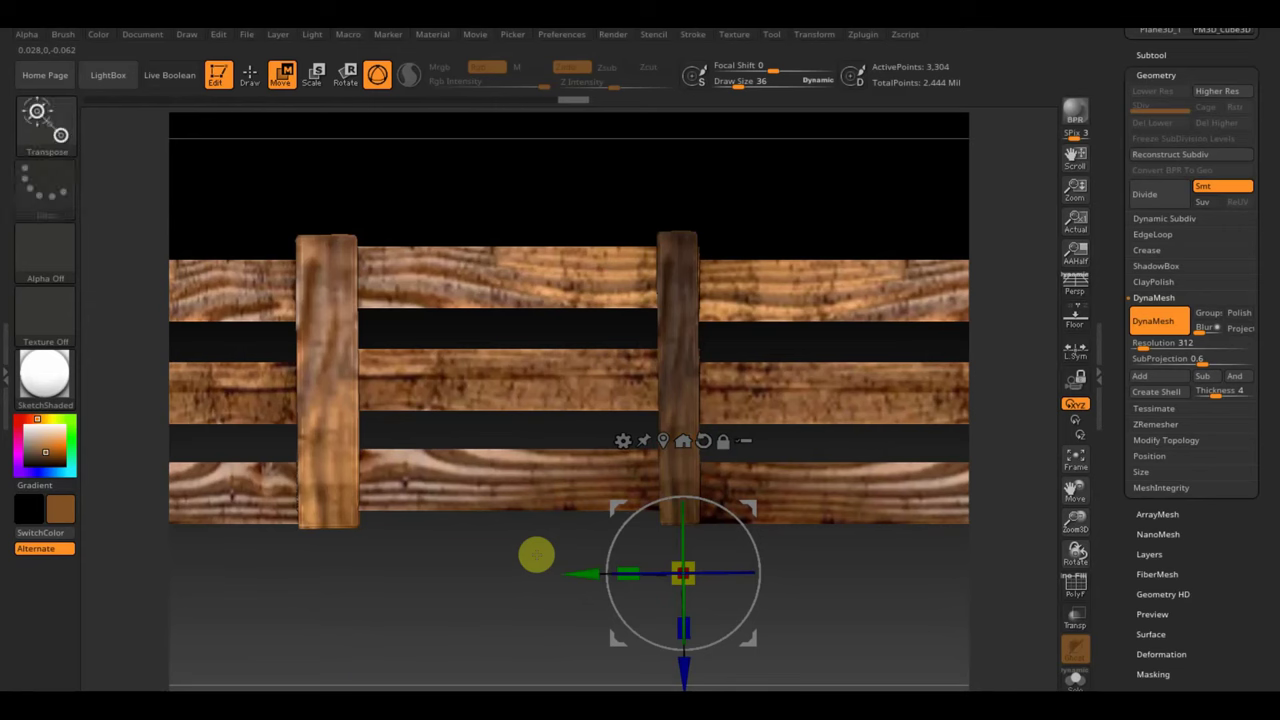
Step: Settle the left post back in place, then copy it and tilt the copy diagonally
mouse_move(640, 572)
mouse_down()
mouse_move(629, 560)
mouse_move(661, 558)
mouse_up()
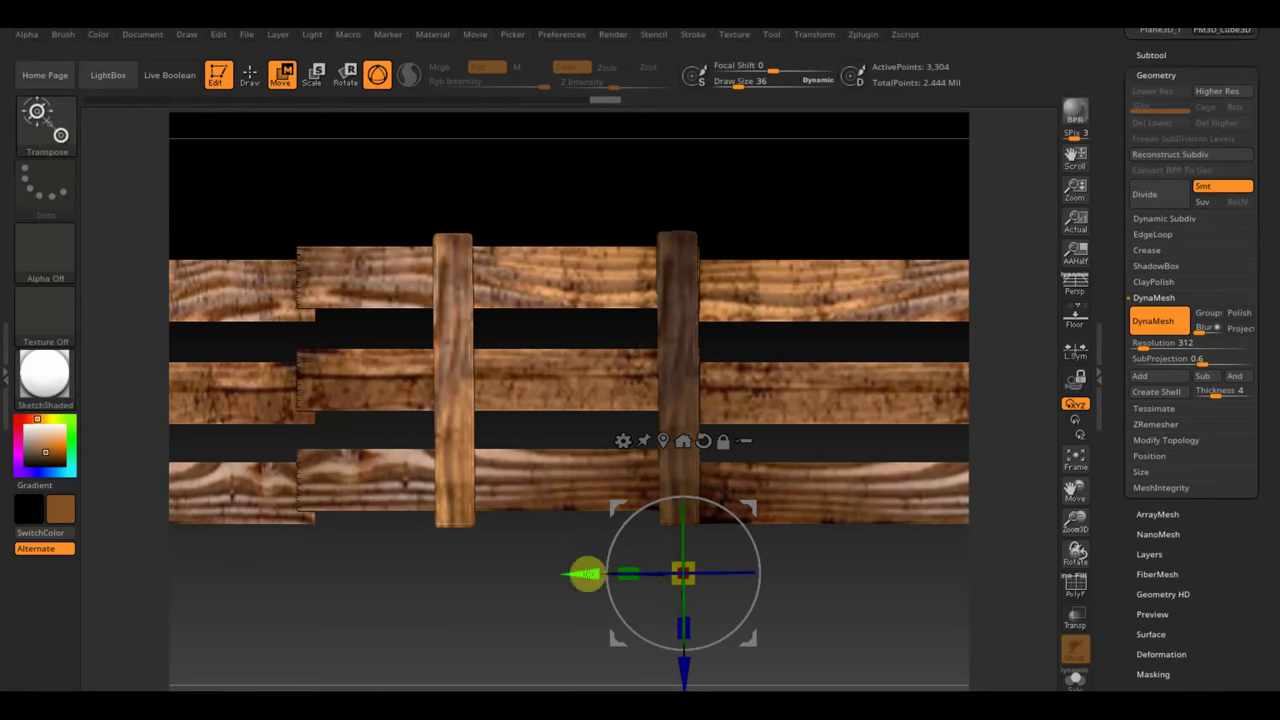
drag(587, 574, 441, 578)
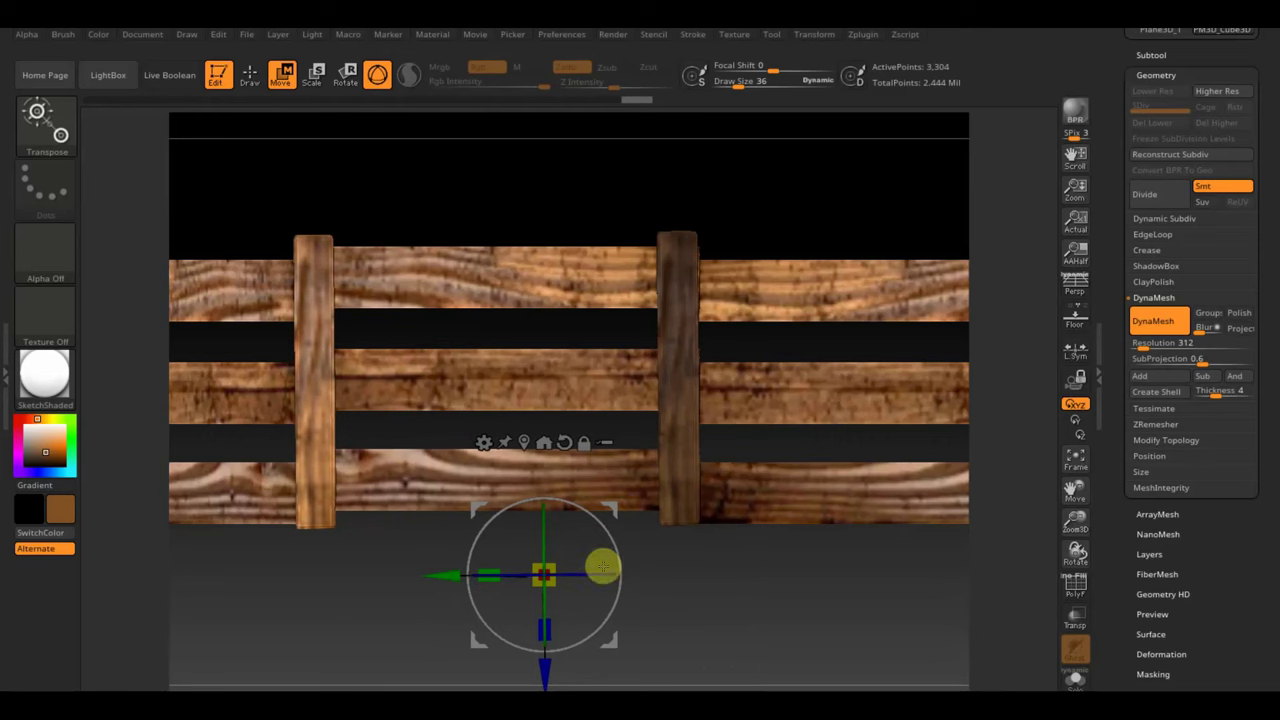
ctrl+drag(449, 579, 572, 580)
mouse_move(766, 534)
mouse_down()
mouse_move(763, 498)
mouse_move(711, 449)
mouse_up()
Step: Swing the diagonal brace up-left across the rails, lengthen it and tilt it slightly
mouse_move(780, 520)
mouse_down()
mouse_move(881, 286)
mouse_move(575, 362)
mouse_up()
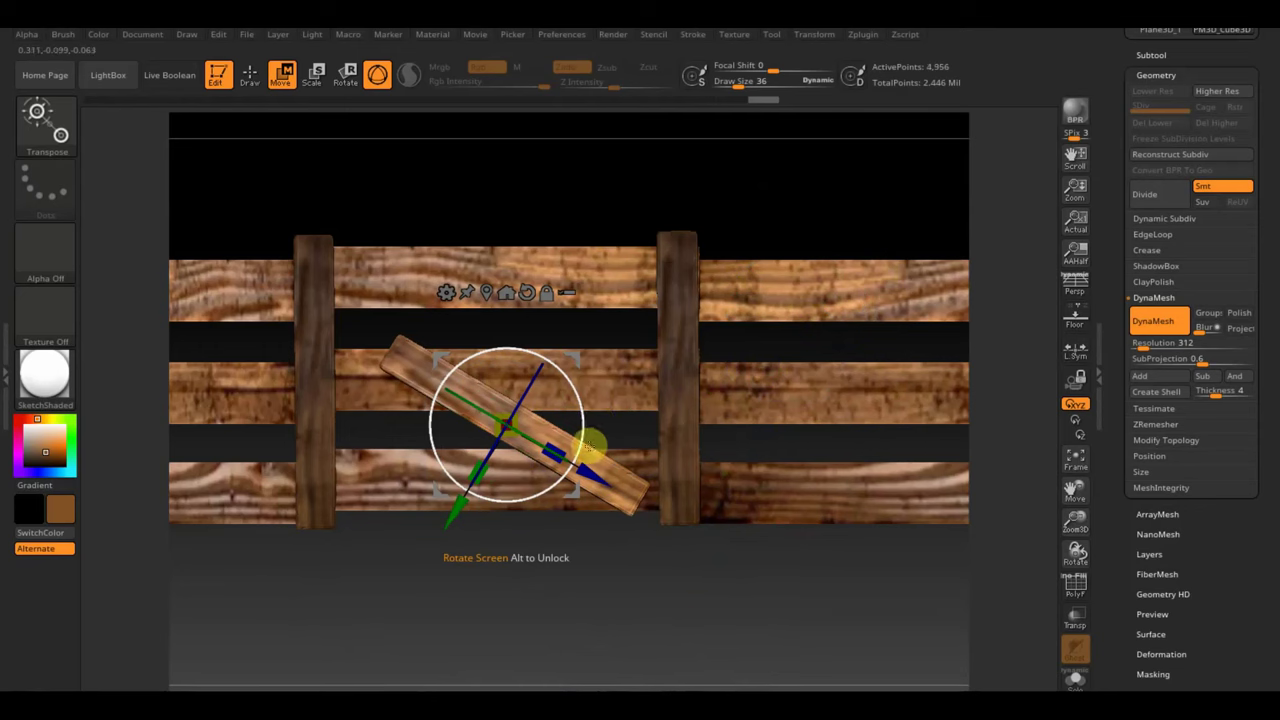
drag(580, 451, 581, 458)
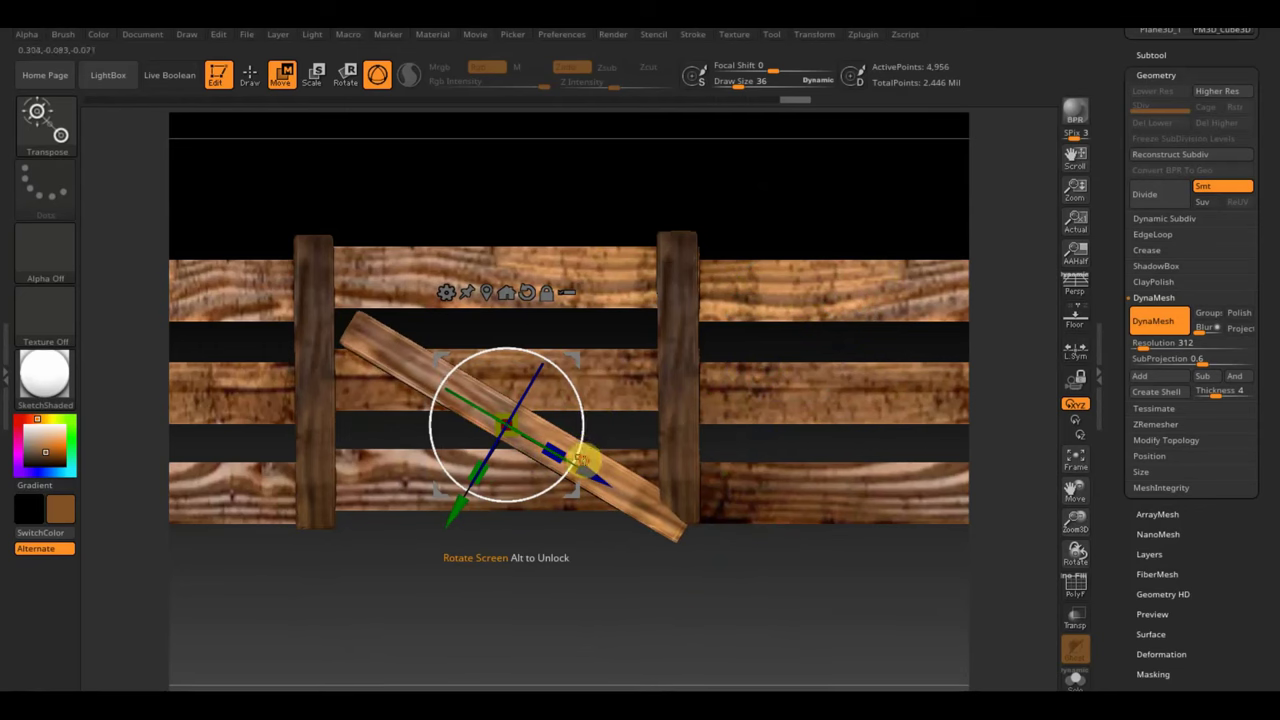
drag(586, 363, 552, 315)
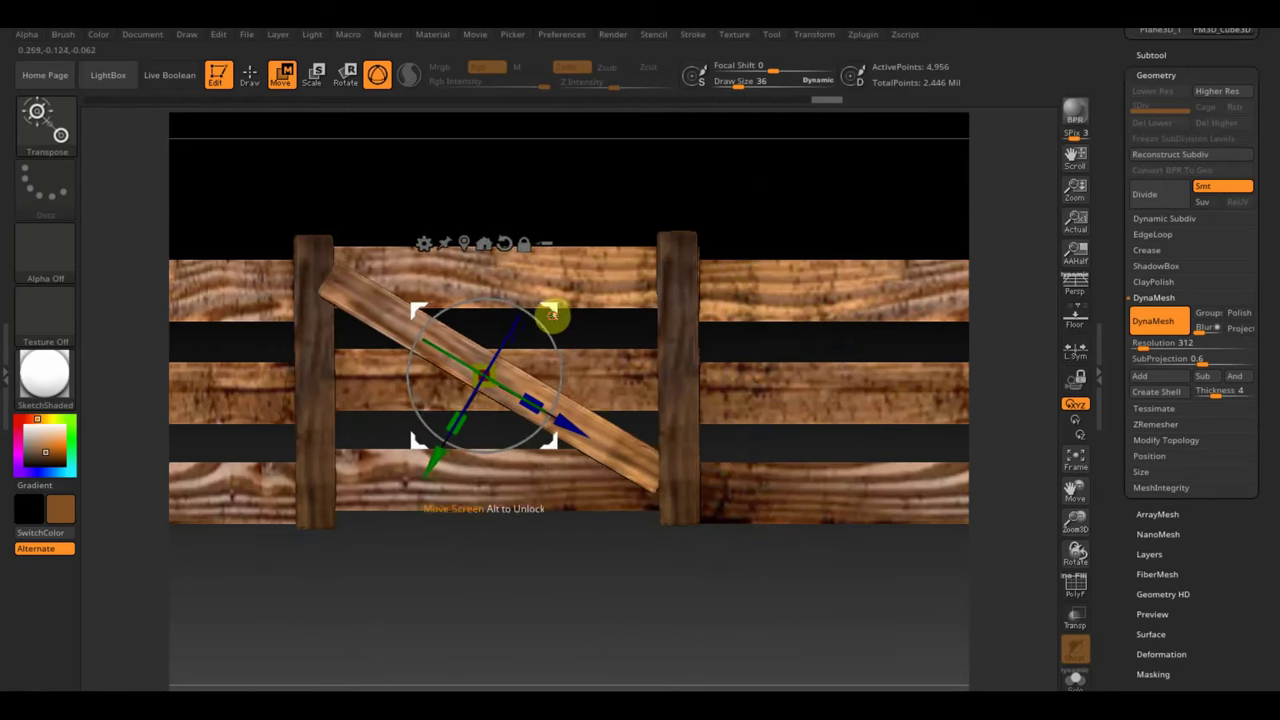
drag(533, 398, 547, 402)
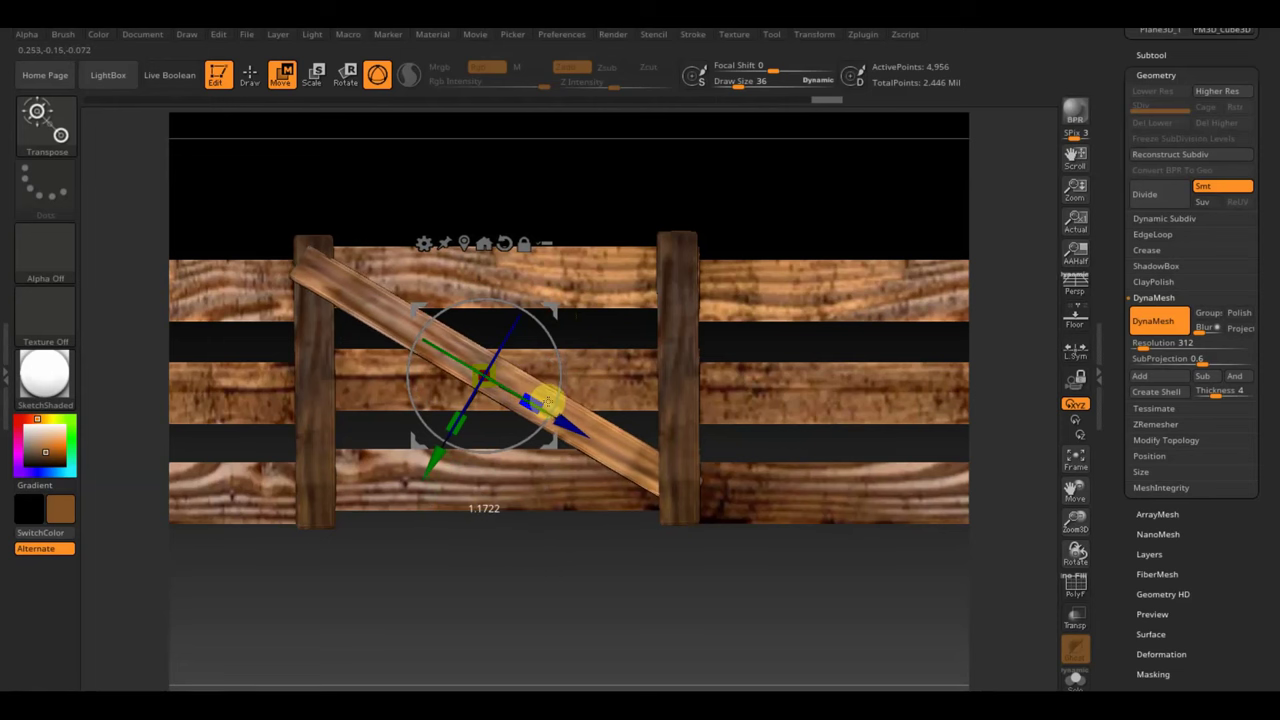
drag(783, 243, 803, 503)
drag(543, 337, 550, 327)
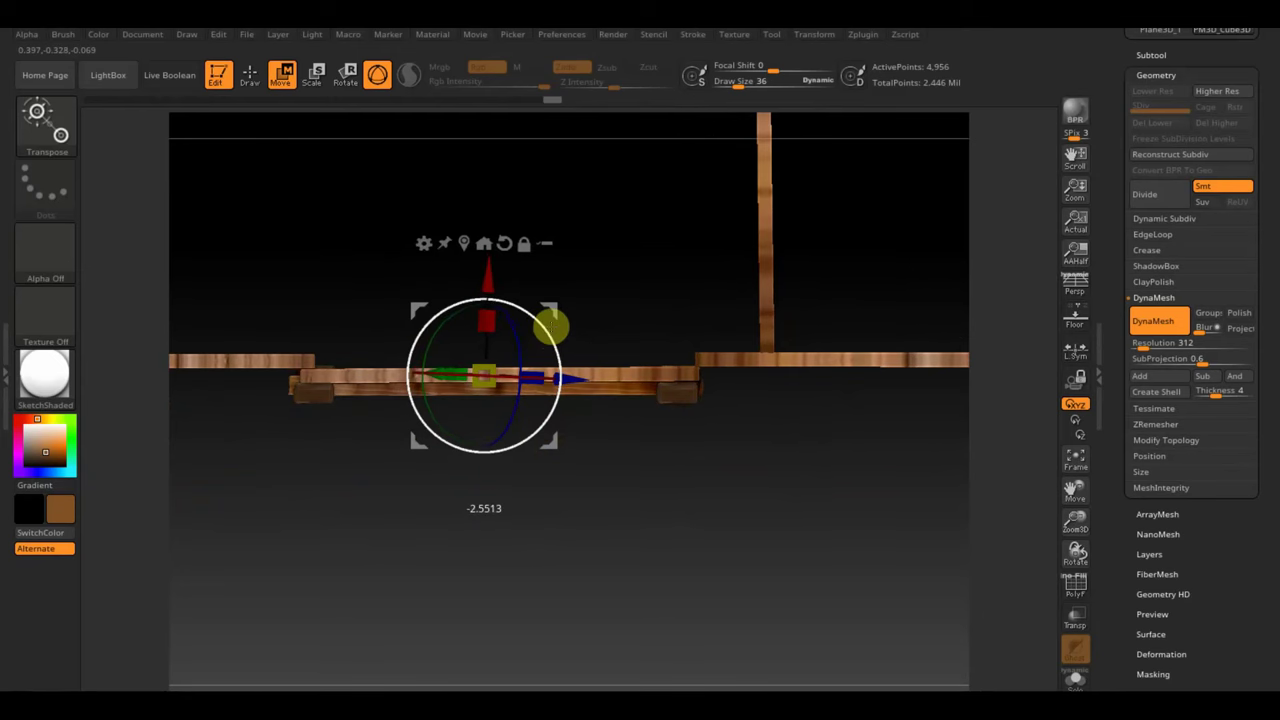
Step: Orbit to check the brace from several angles, then face the fence front-on
drag(703, 540, 716, 286)
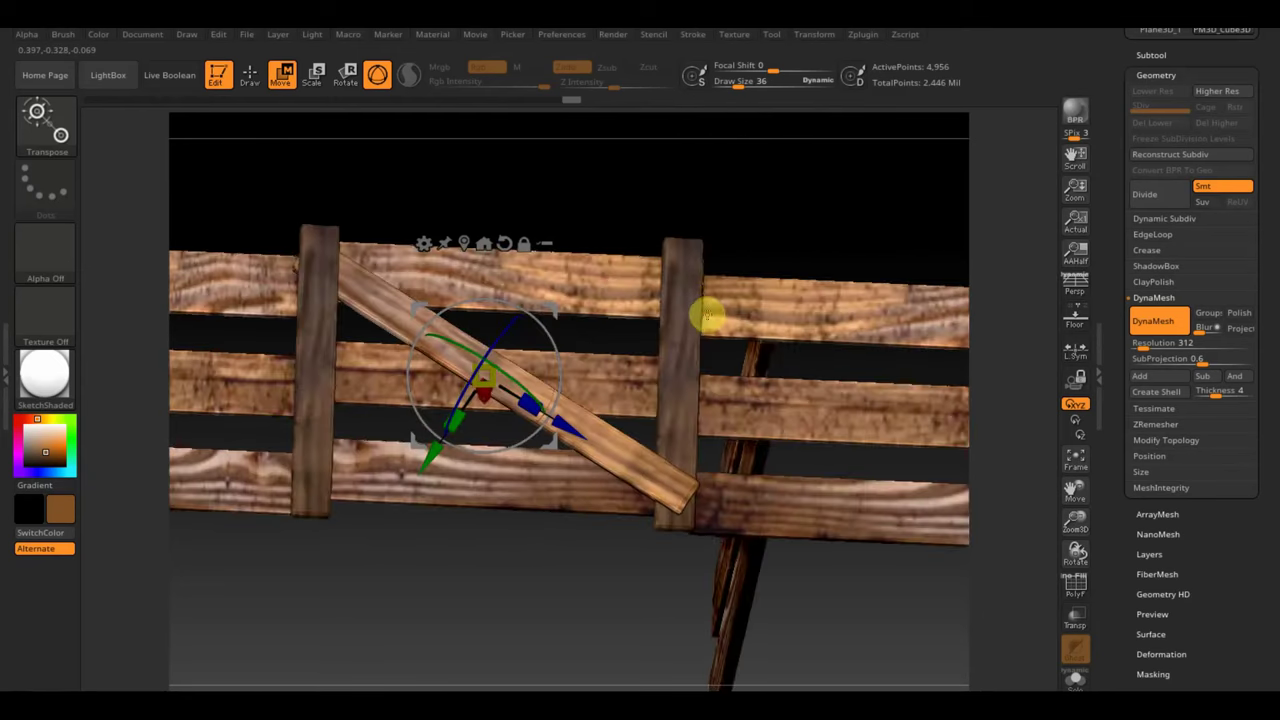
mouse_move(737, 180)
mouse_down()
mouse_move(736, 357)
mouse_move(765, 480)
mouse_up()
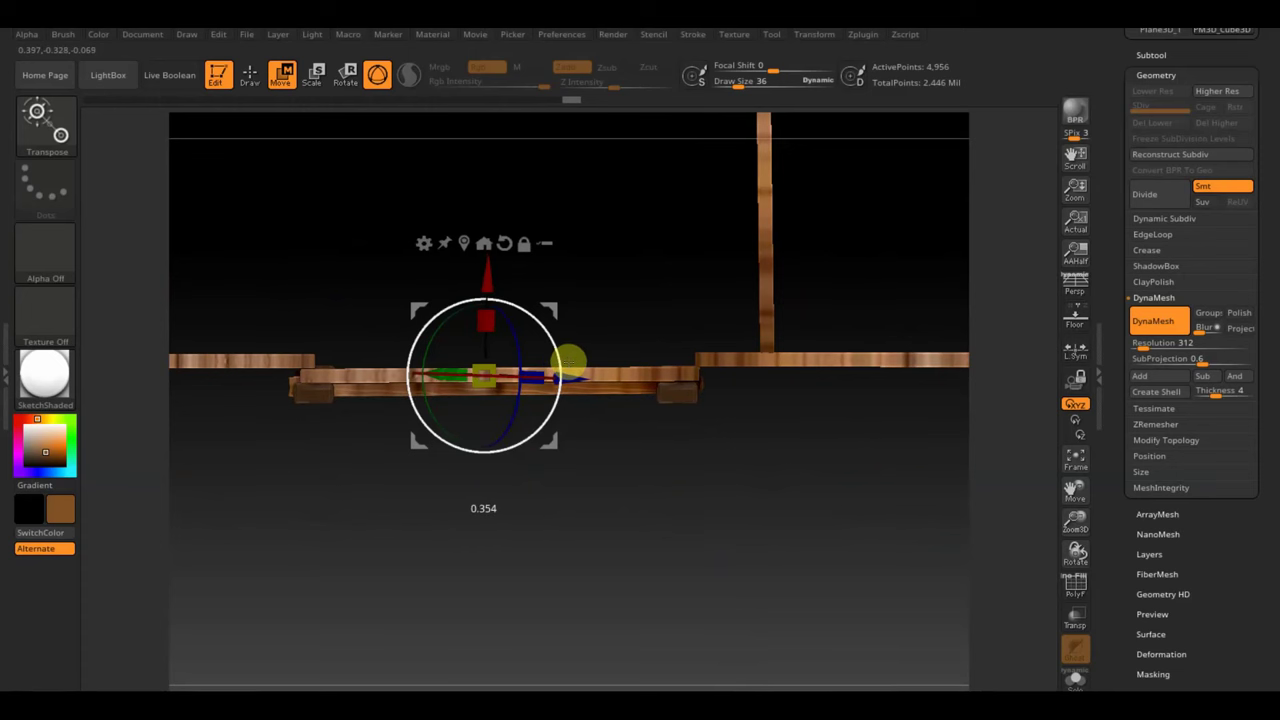
mouse_move(731, 554)
mouse_down()
mouse_move(729, 366)
mouse_move(731, 540)
mouse_move(694, 516)
mouse_up()
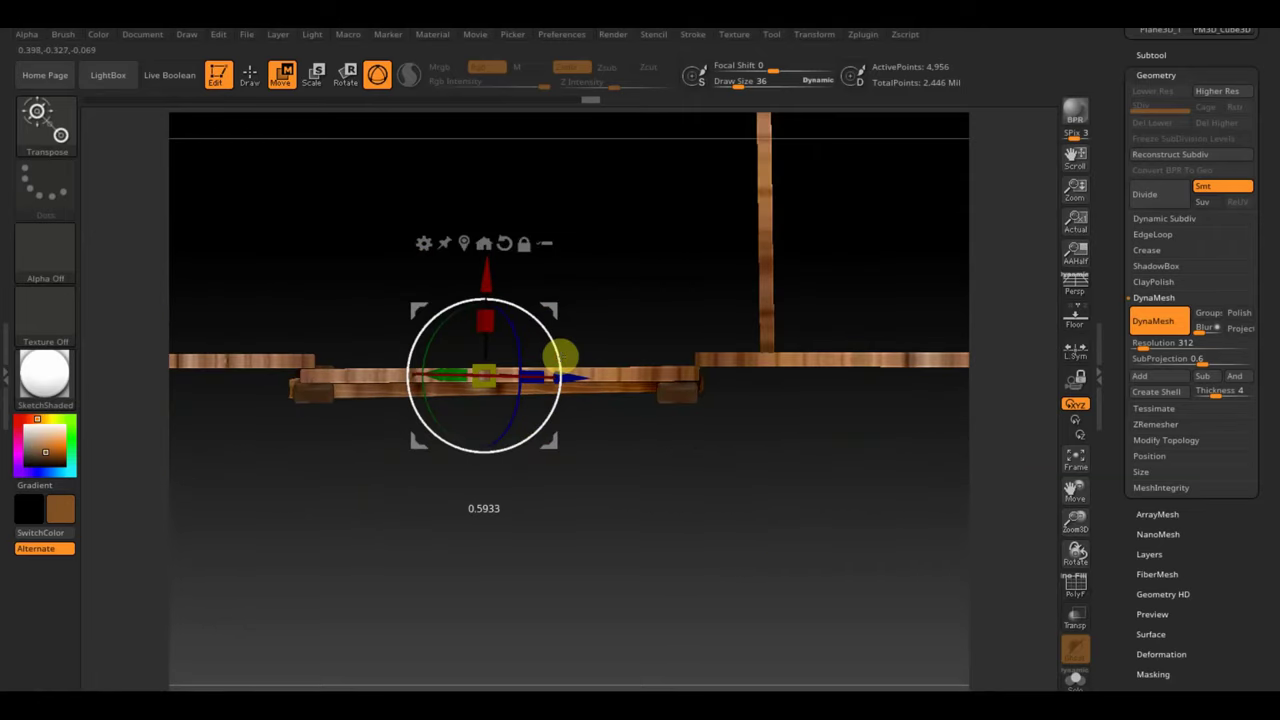
mouse_move(562, 356)
mouse_down()
mouse_move(657, 537)
mouse_move(657, 366)
mouse_up()
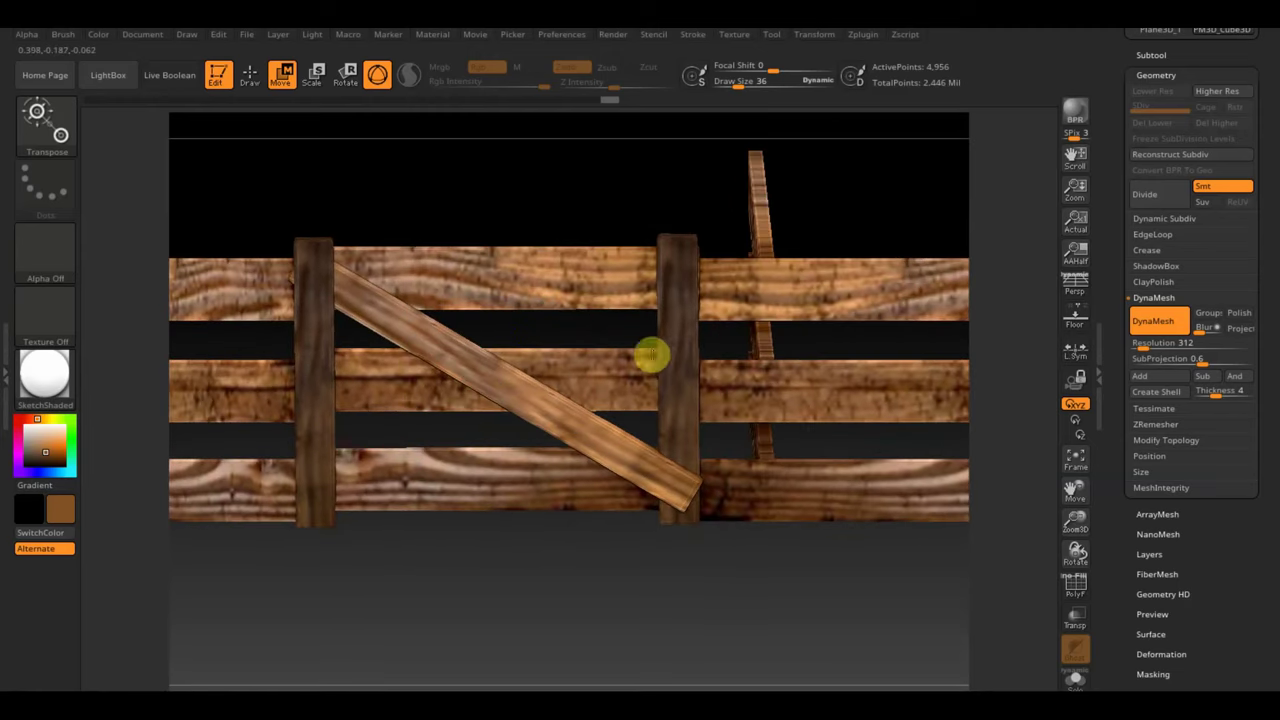
mouse_move(649, 523)
mouse_down()
mouse_move(669, 571)
mouse_move(669, 677)
mouse_move(713, 688)
mouse_move(734, 272)
mouse_up()
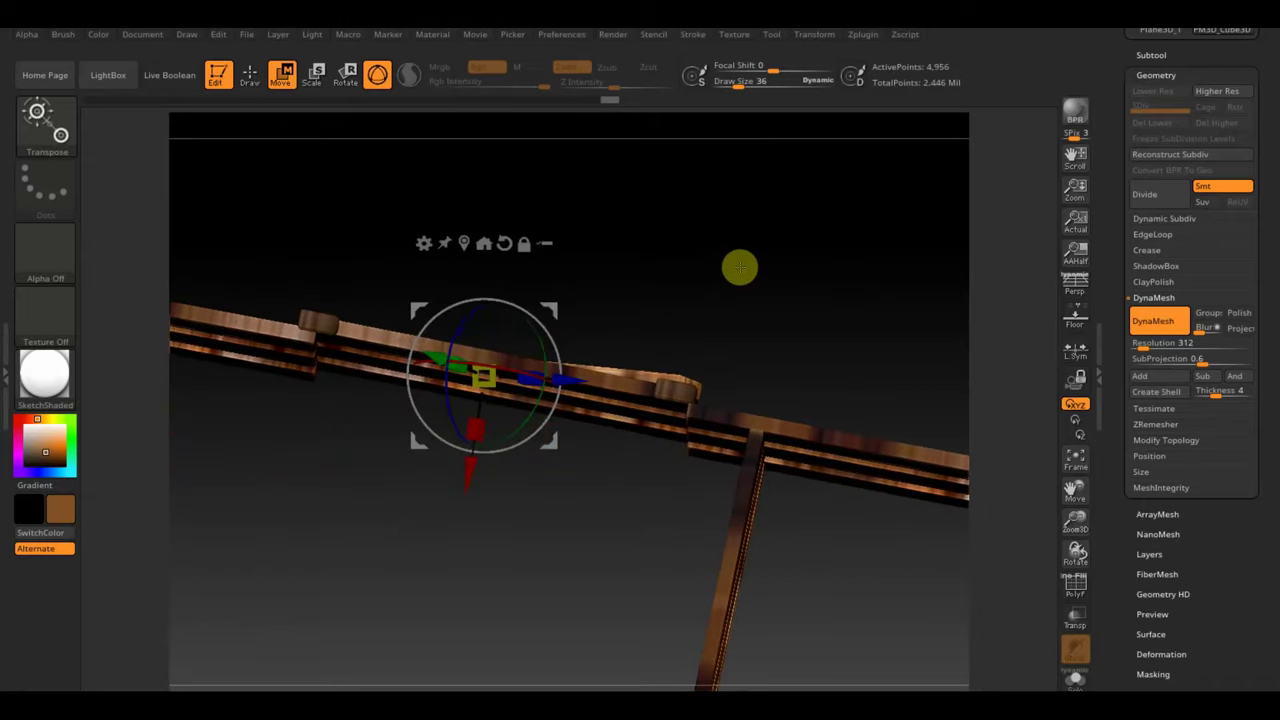
drag(743, 255, 706, 523)
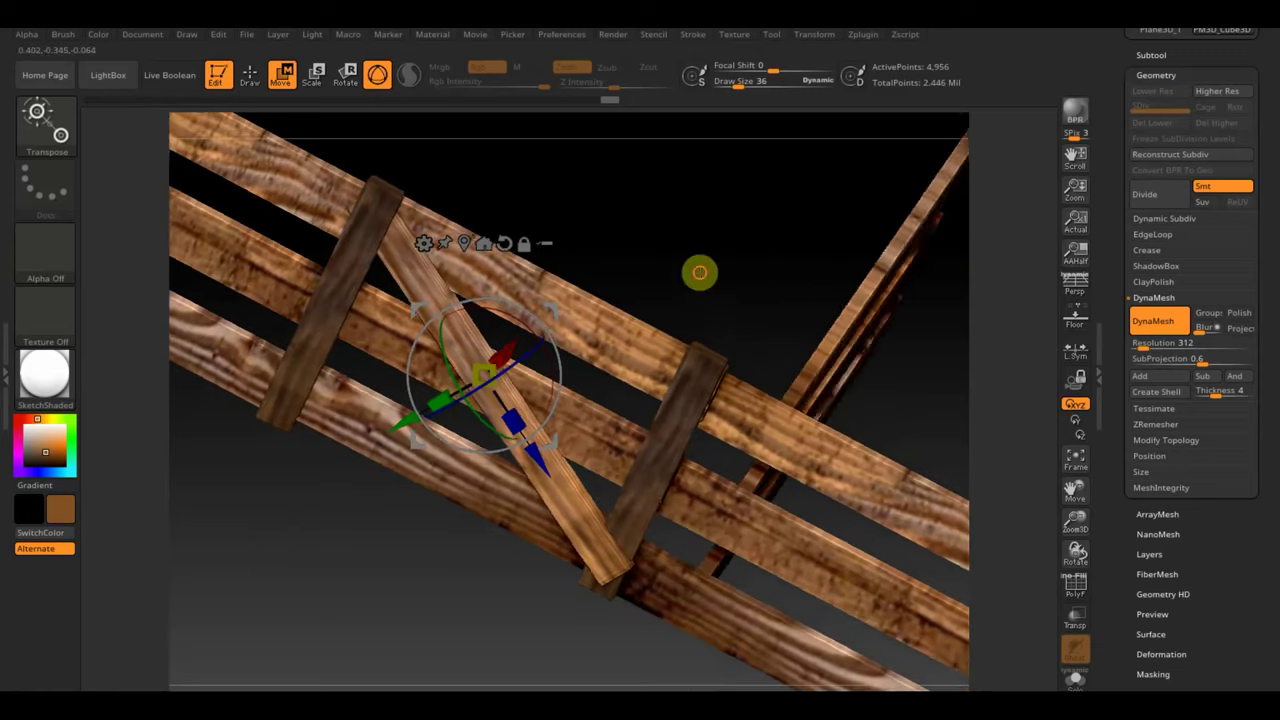
mouse_move(697, 271)
mouse_down()
mouse_move(629, 361)
mouse_move(689, 414)
mouse_move(709, 523)
mouse_move(671, 517)
mouse_move(557, 324)
mouse_up()
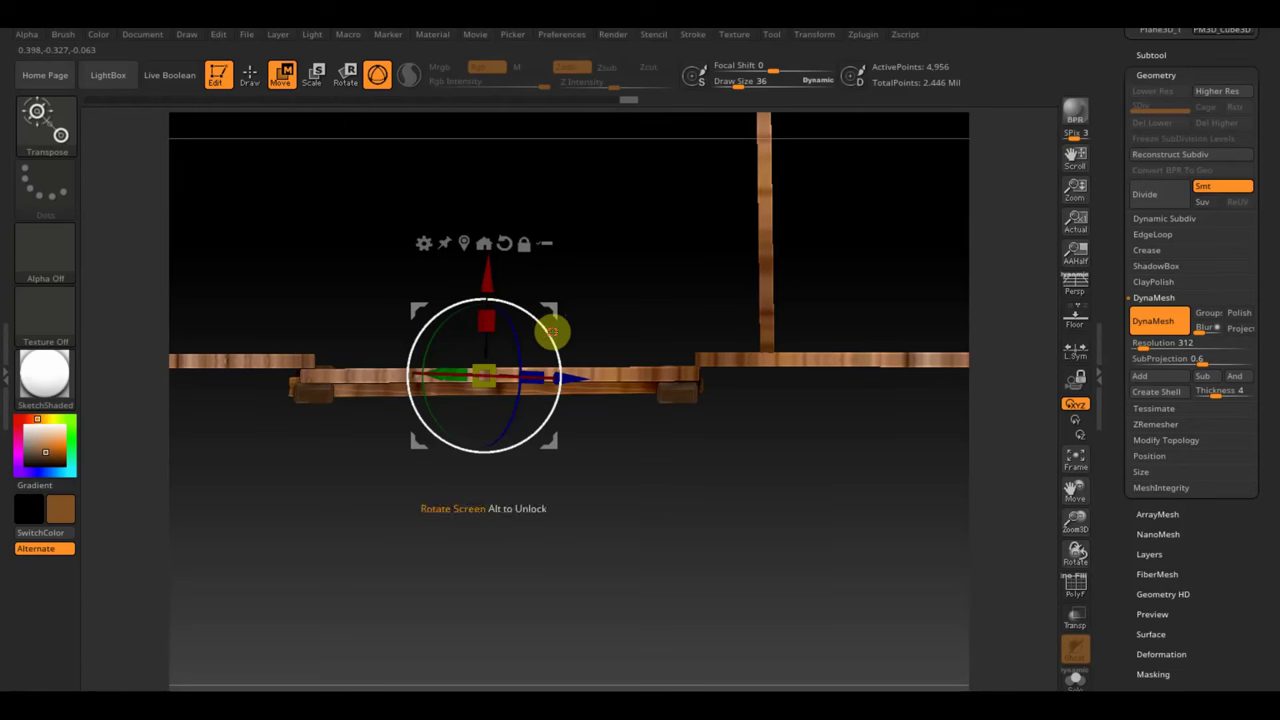
mouse_move(552, 332)
mouse_down()
mouse_move(674, 534)
mouse_move(673, 300)
mouse_up()
shift+drag(687, 168, 687, 166)
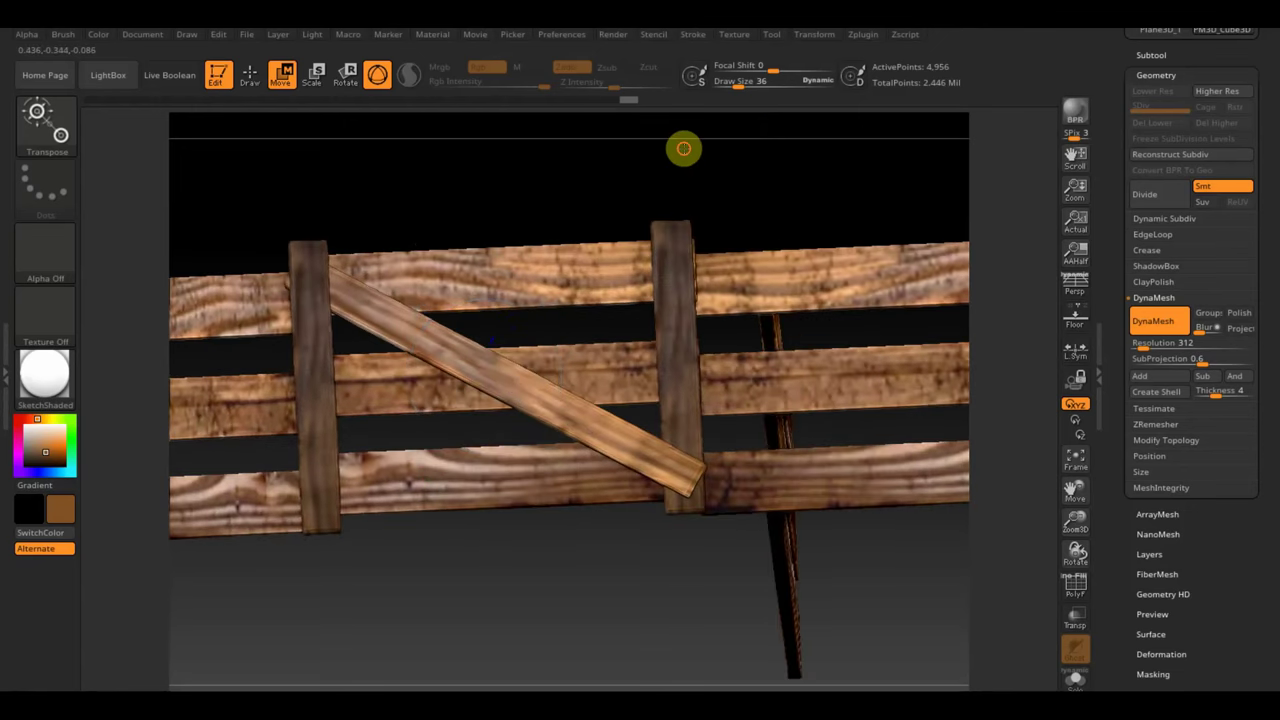
click(245, 82)
Step: Use TrimRect to cut the brace ends beyond the right and left posts, then zoom out
key(ctrl+shift)
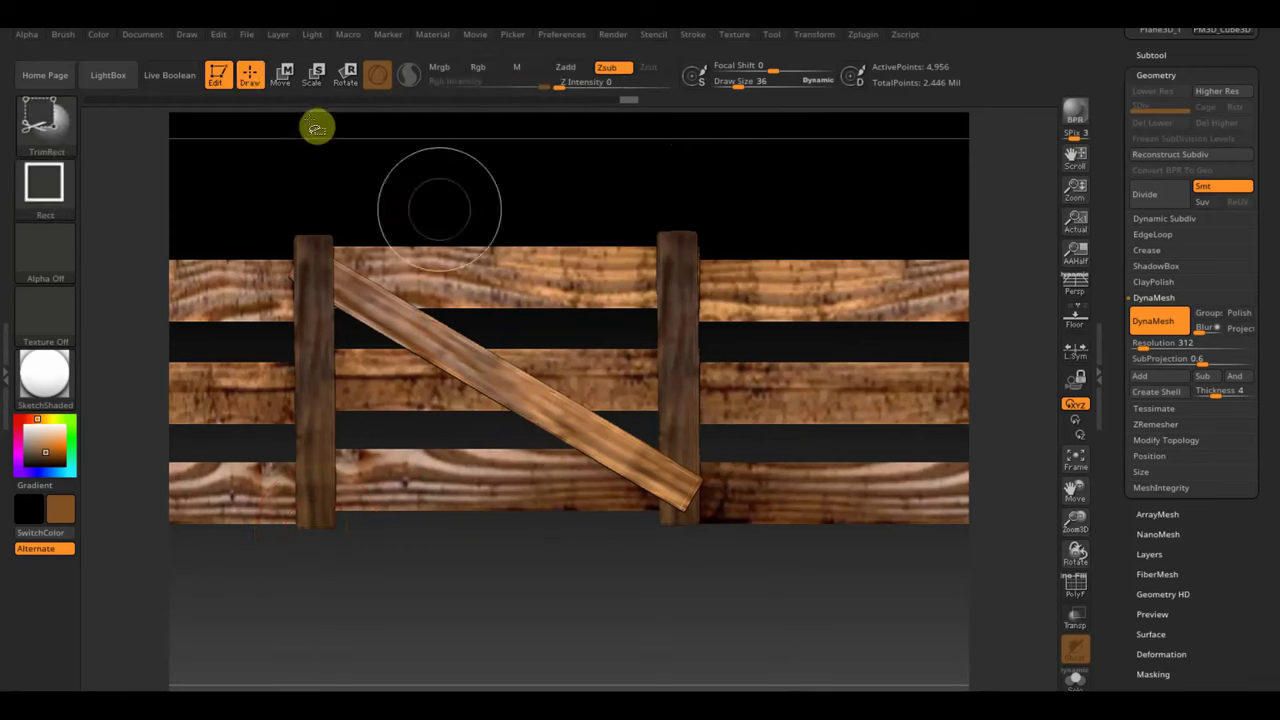
drag(848, 645, 663, 388)
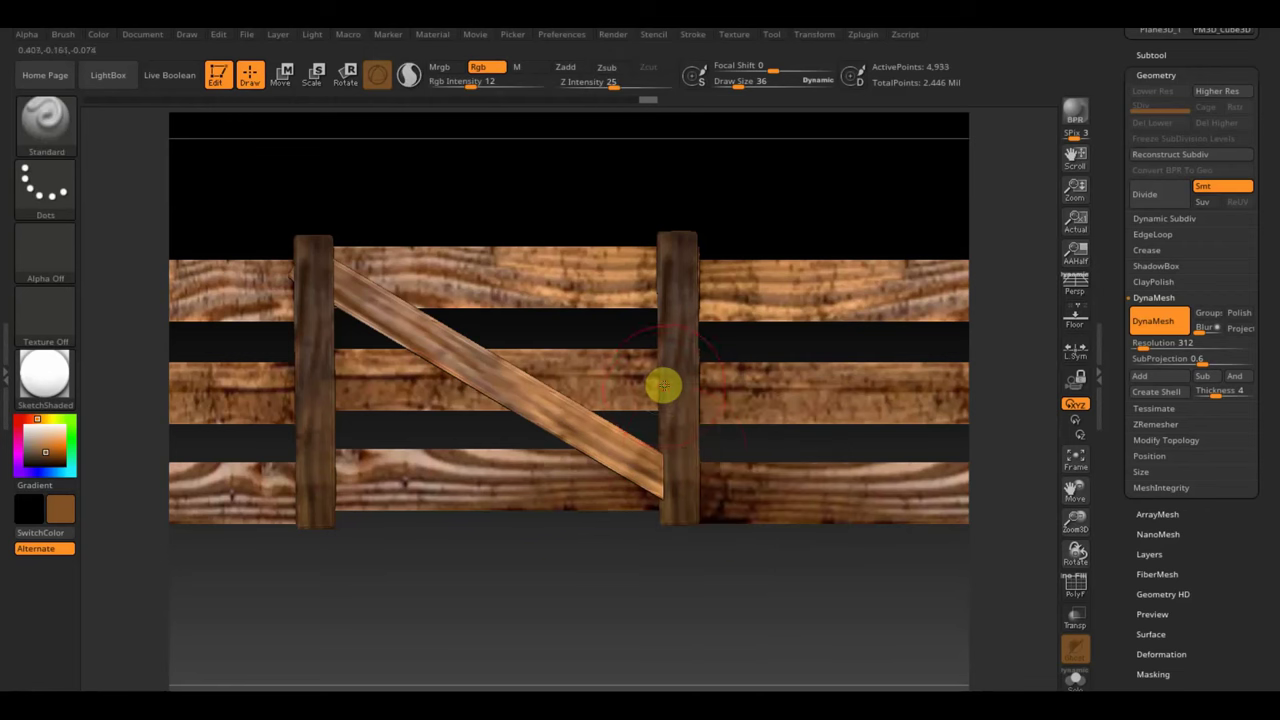
mouse_move(706, 580)
mouse_down()
mouse_move(675, 686)
mouse_move(700, 608)
mouse_up()
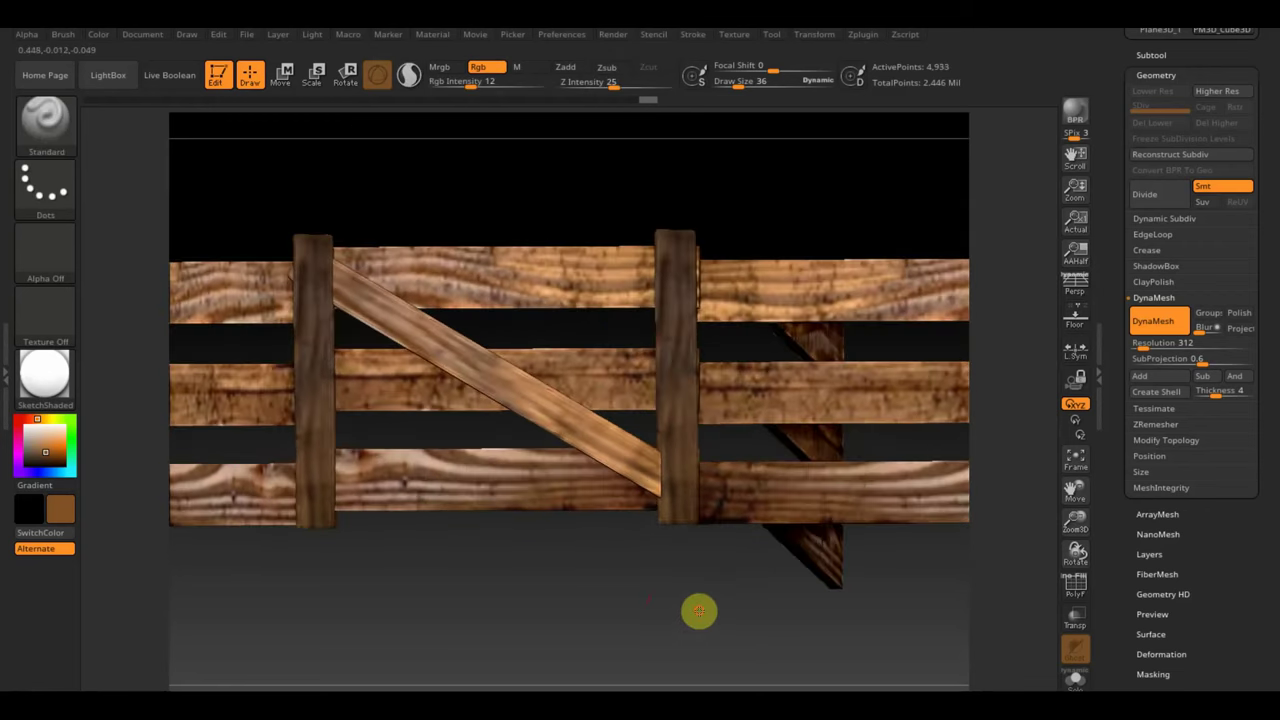
key(ctrl+shift)
drag(238, 165, 337, 409)
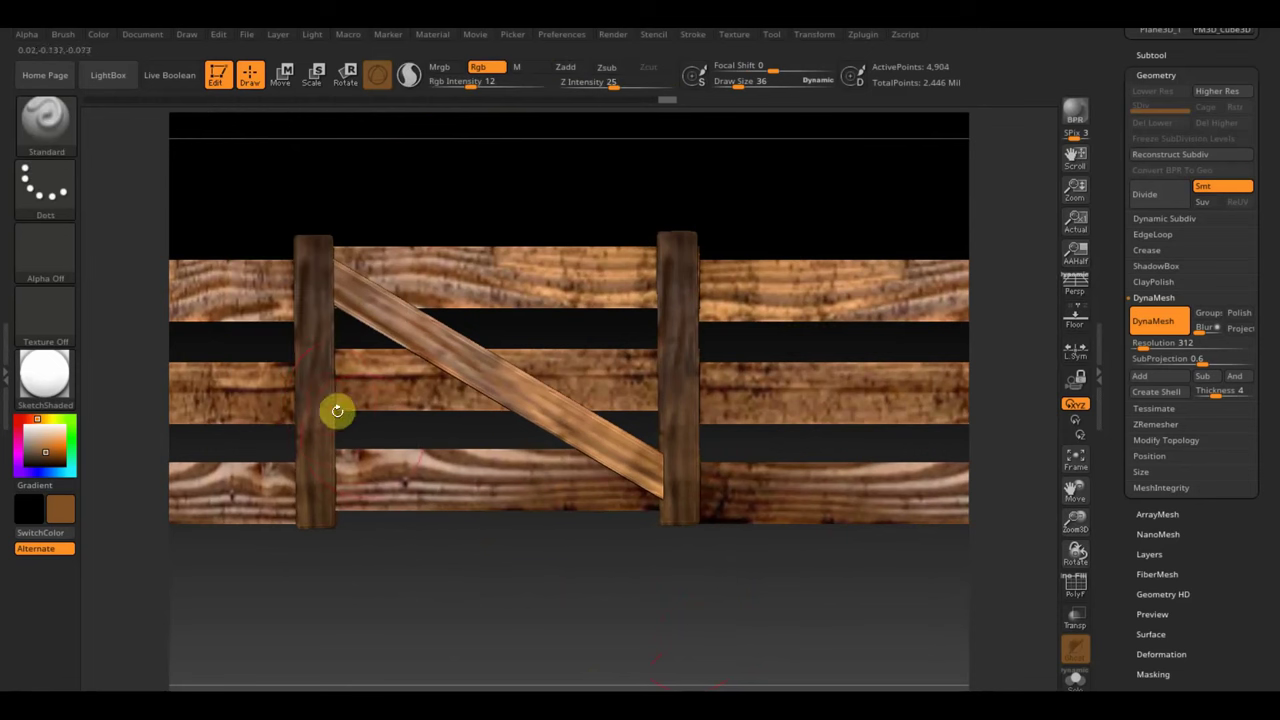
mouse_move(450, 535)
mouse_down()
mouse_move(484, 633)
mouse_move(494, 620)
mouse_up()
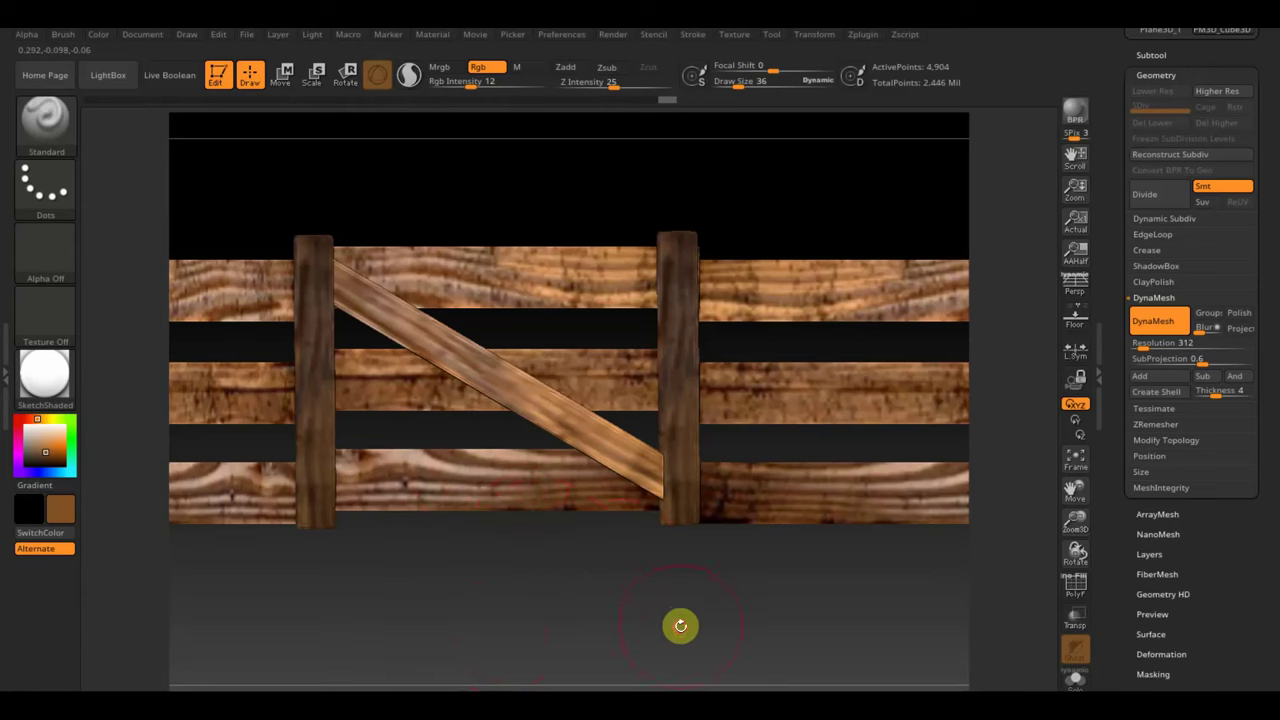
mouse_move(680, 626)
alt+mouse_down()
mouse_move(674, 568)
mouse_move(697, 600)
alt+mouse_up()
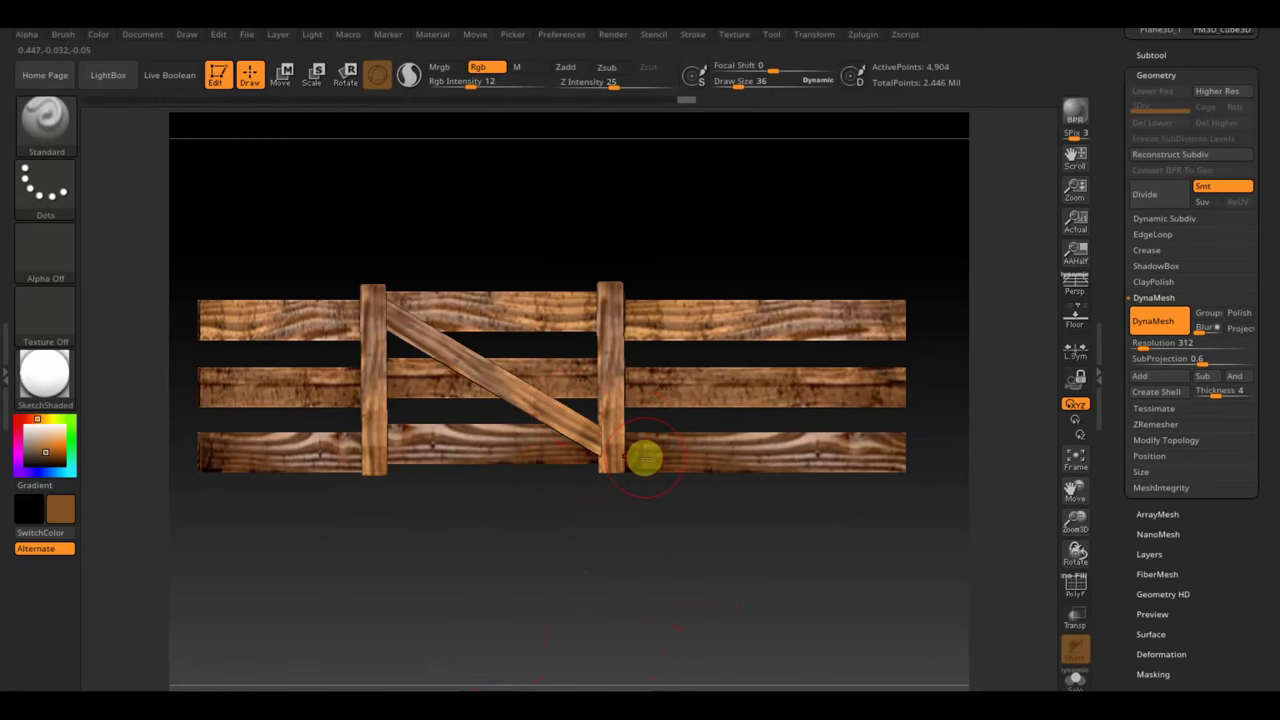
Step: Load the shingle texture in Spotlight, shrink it into the canvas corner, zoom out, and show subtools
key(shift+z)
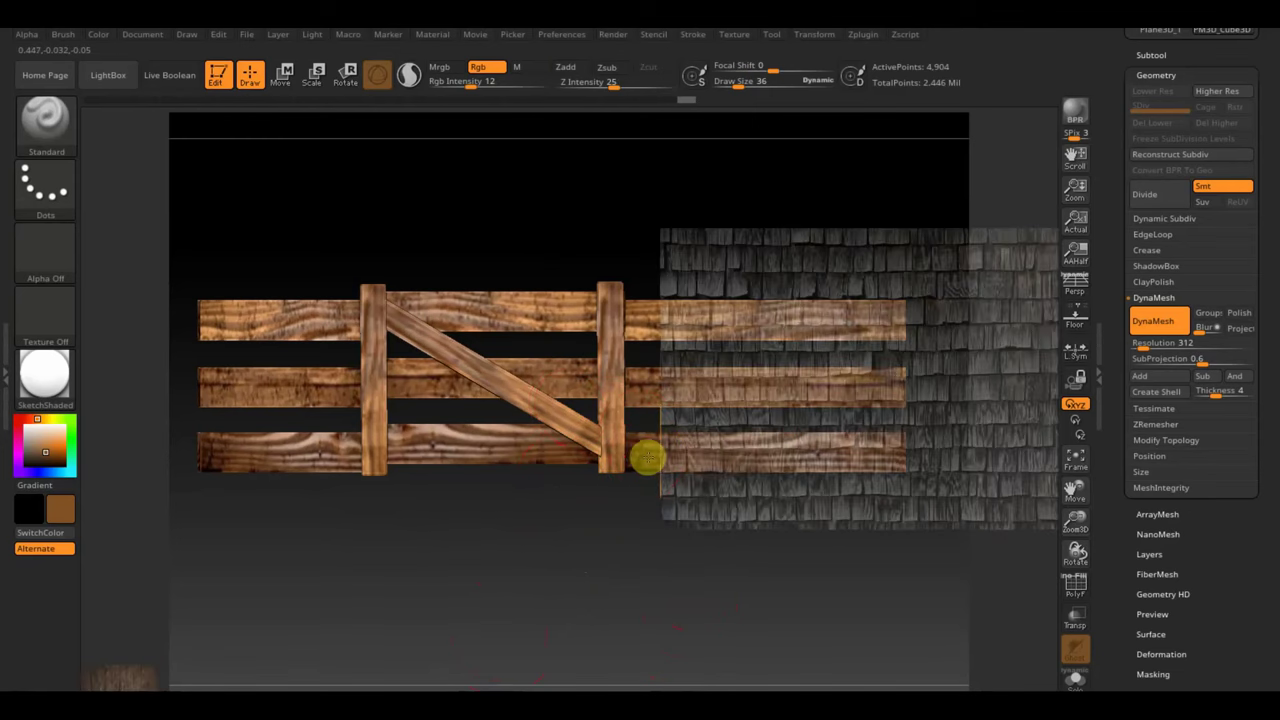
drag(955, 274, 788, 252)
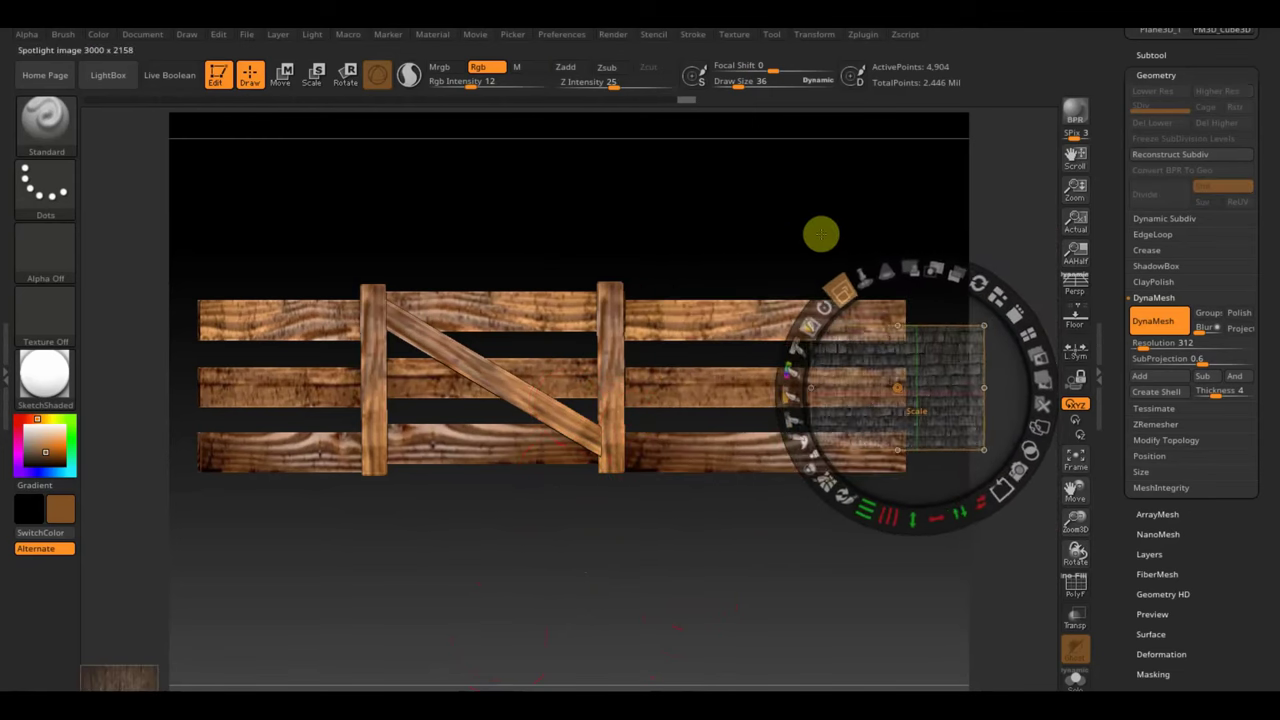
drag(955, 350, 1049, 100)
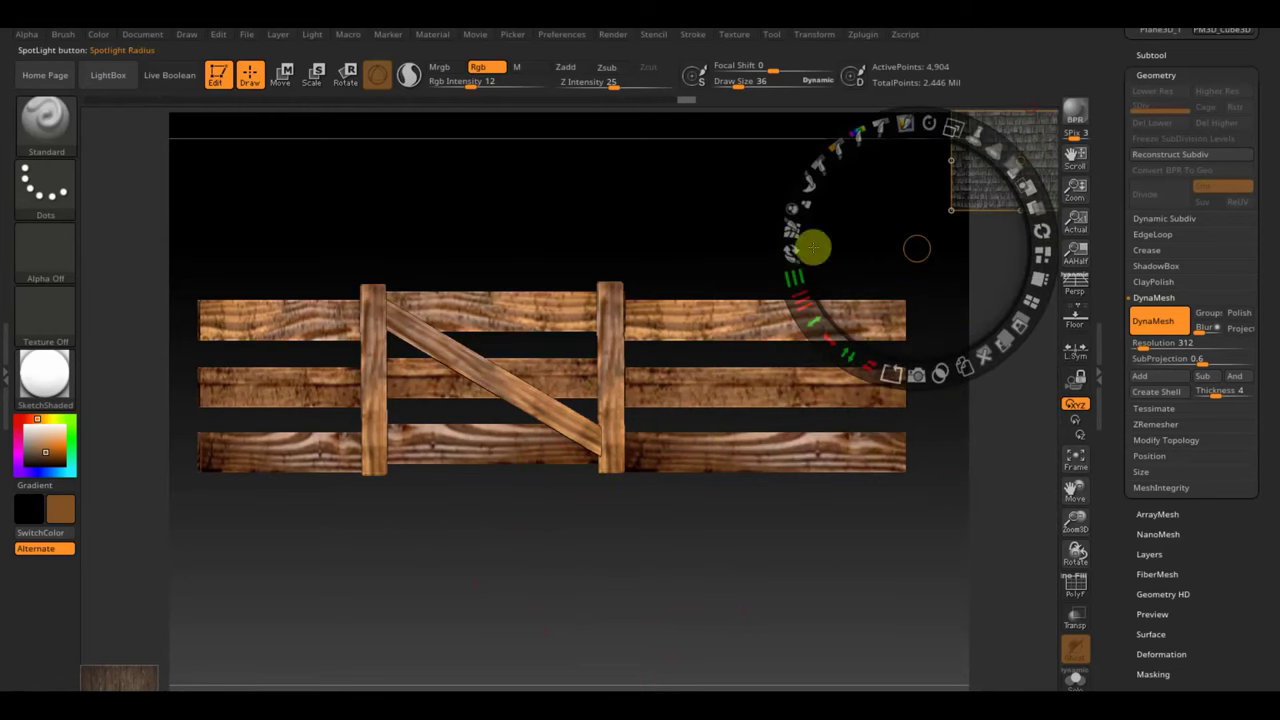
key(z)
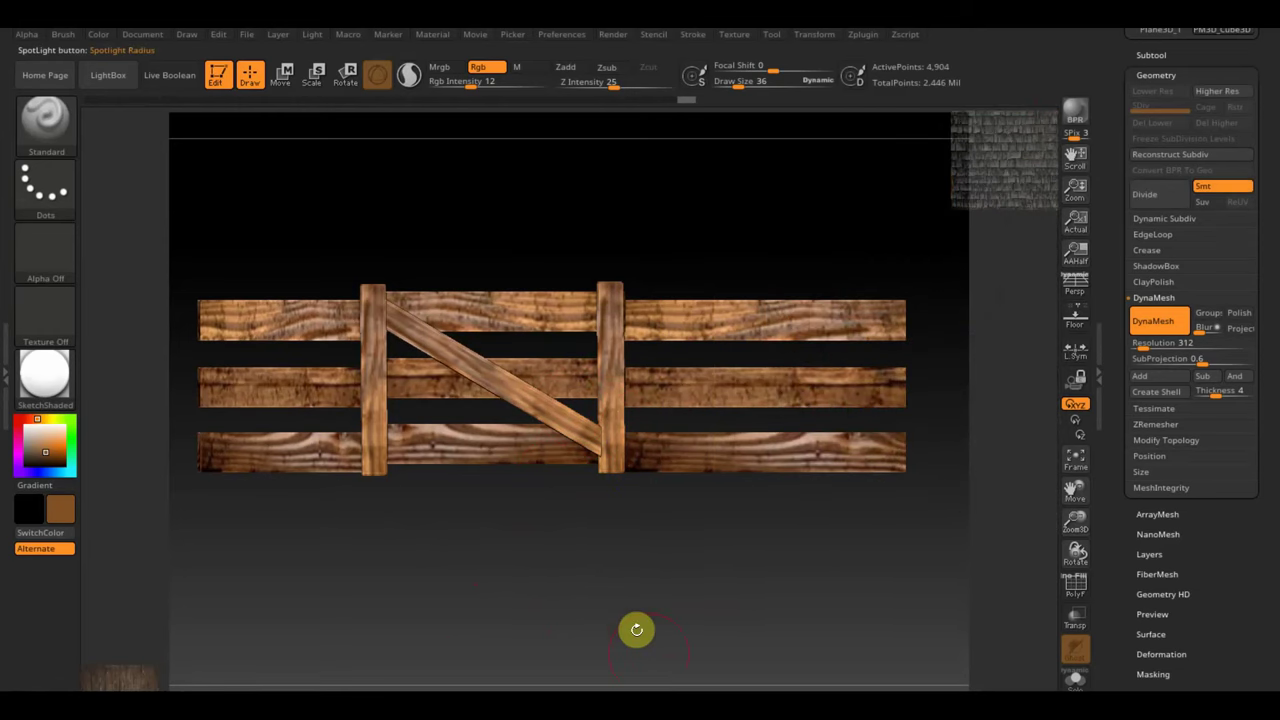
alt+drag(636, 629, 680, 577)
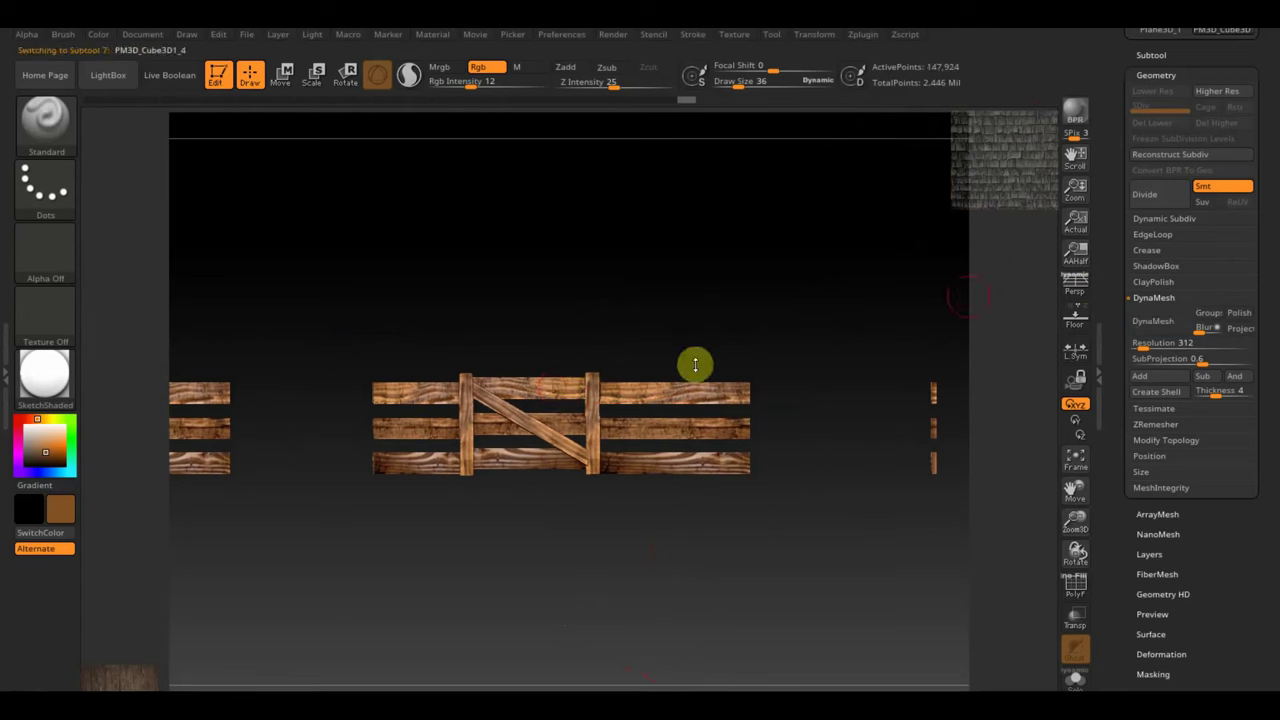
click(1153, 55)
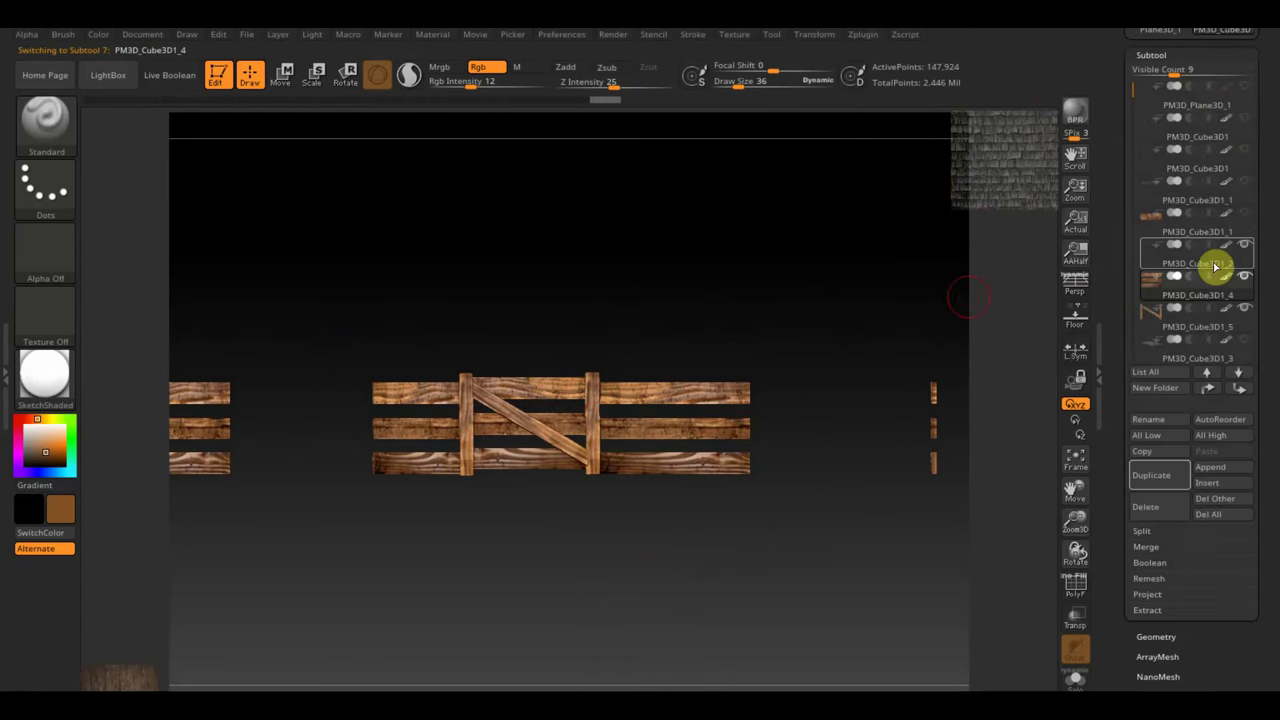
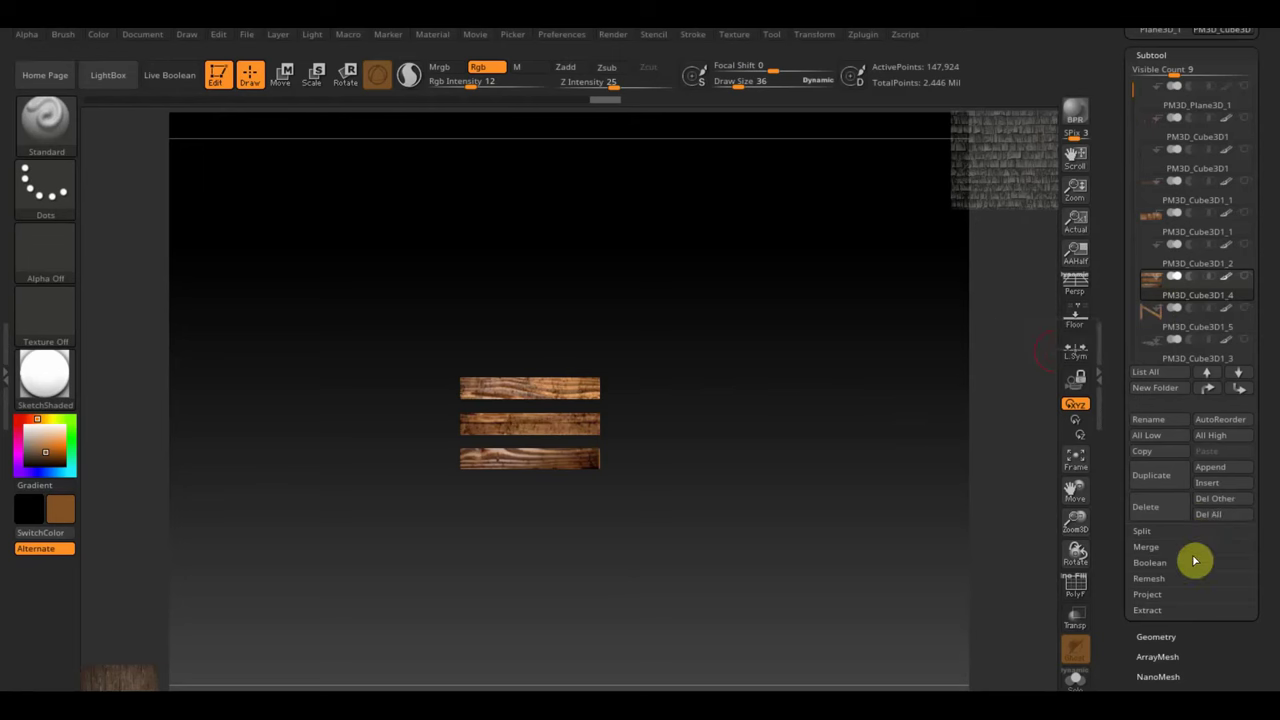
Step: MergeDown the planks into the gate as one 152,269-poly piece and unhide the other subtools
drag(861, 546, 846, 486)
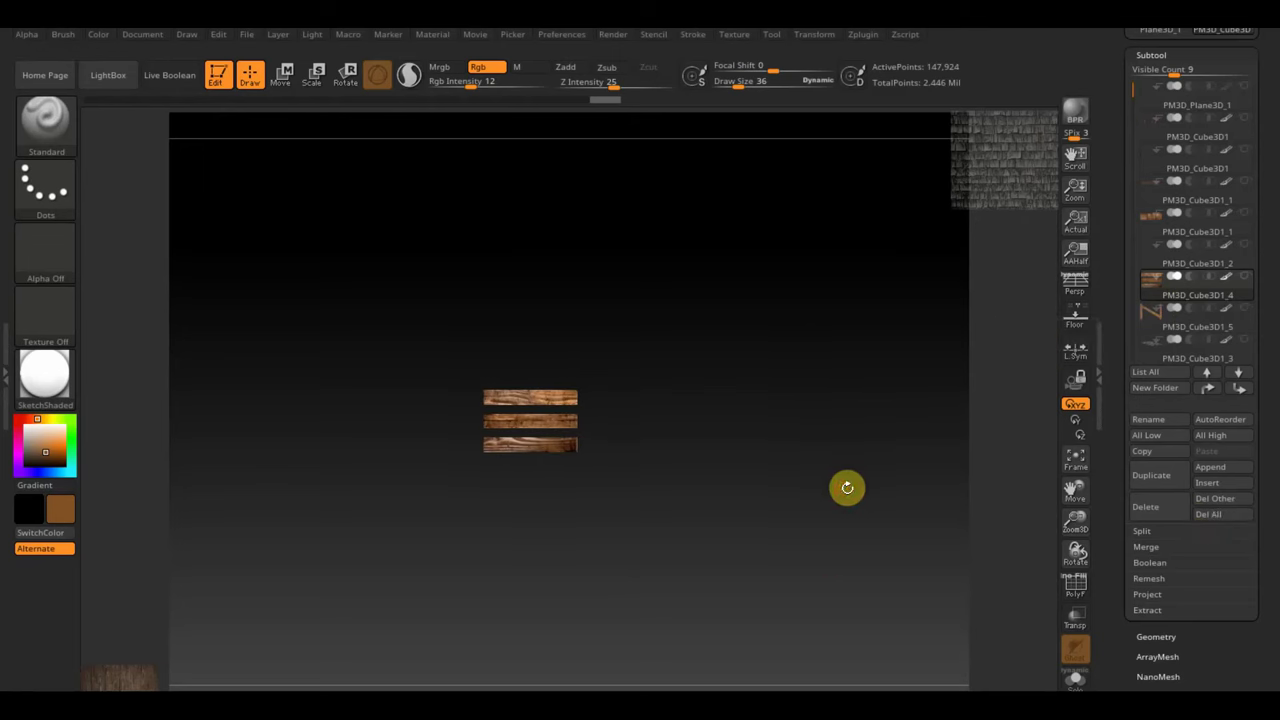
click(1148, 549)
click(1164, 562)
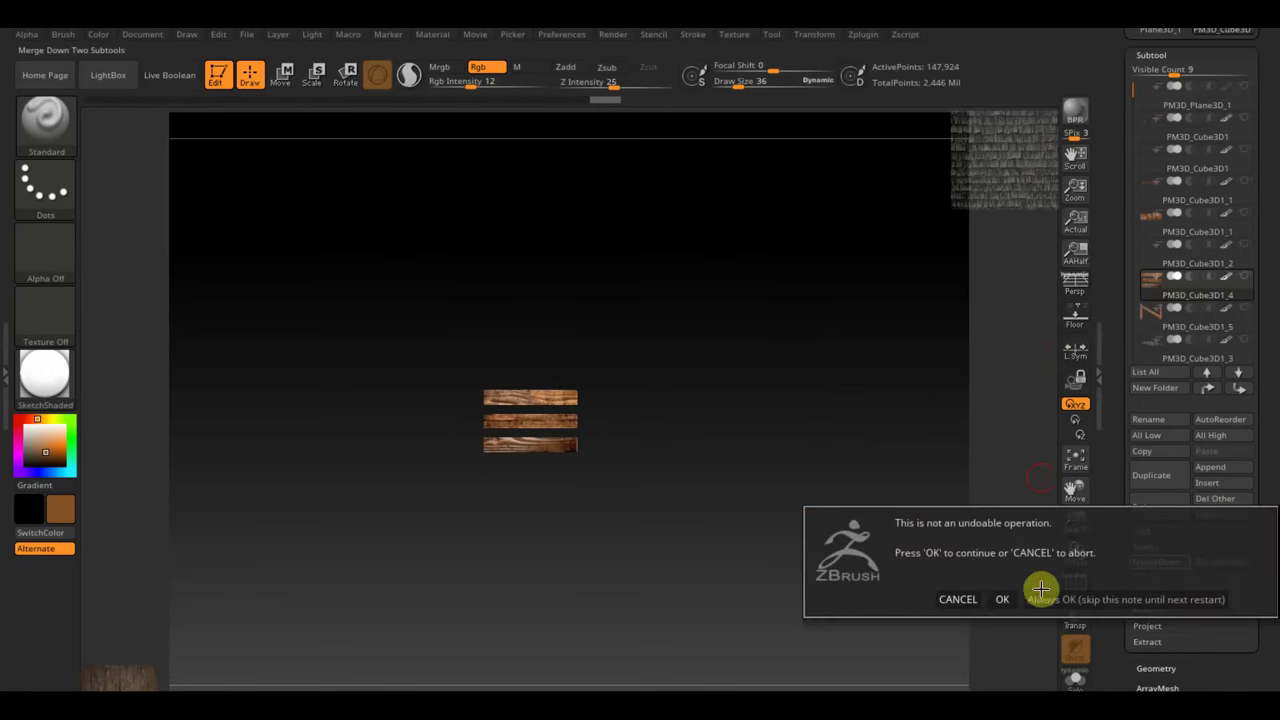
click(1002, 599)
mouse_move(1197, 287)
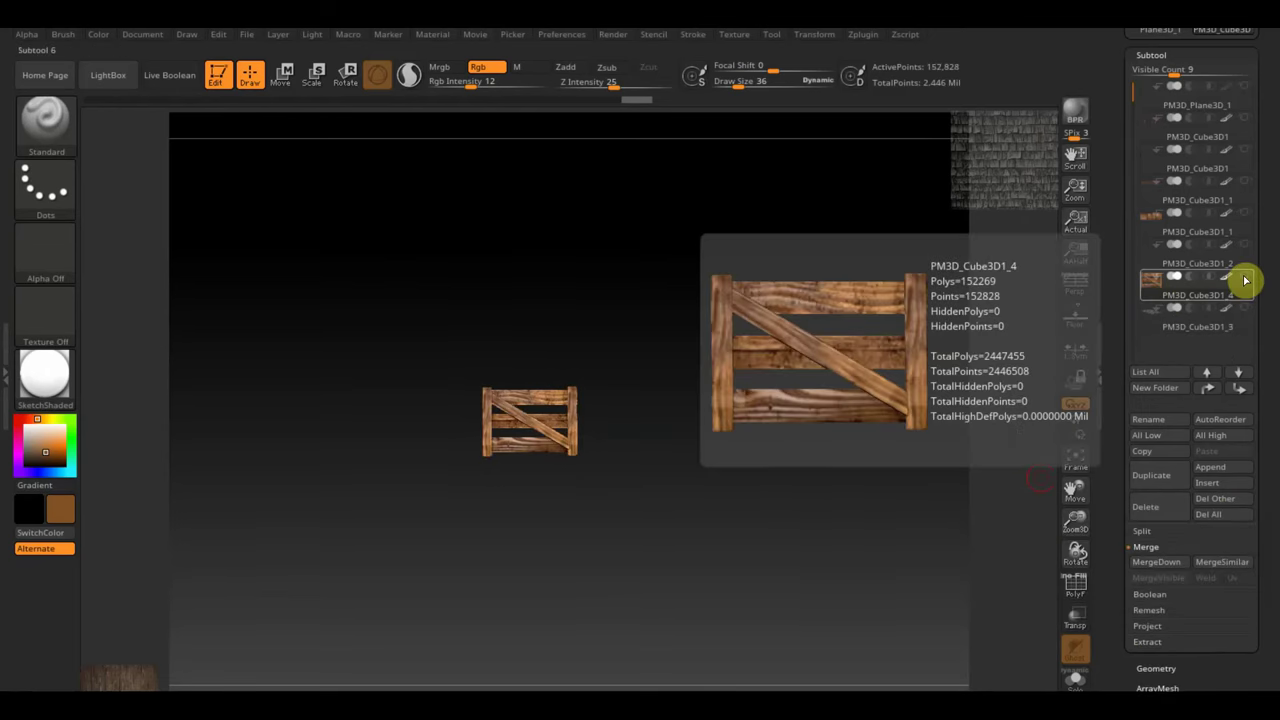
shift+click(1246, 281)
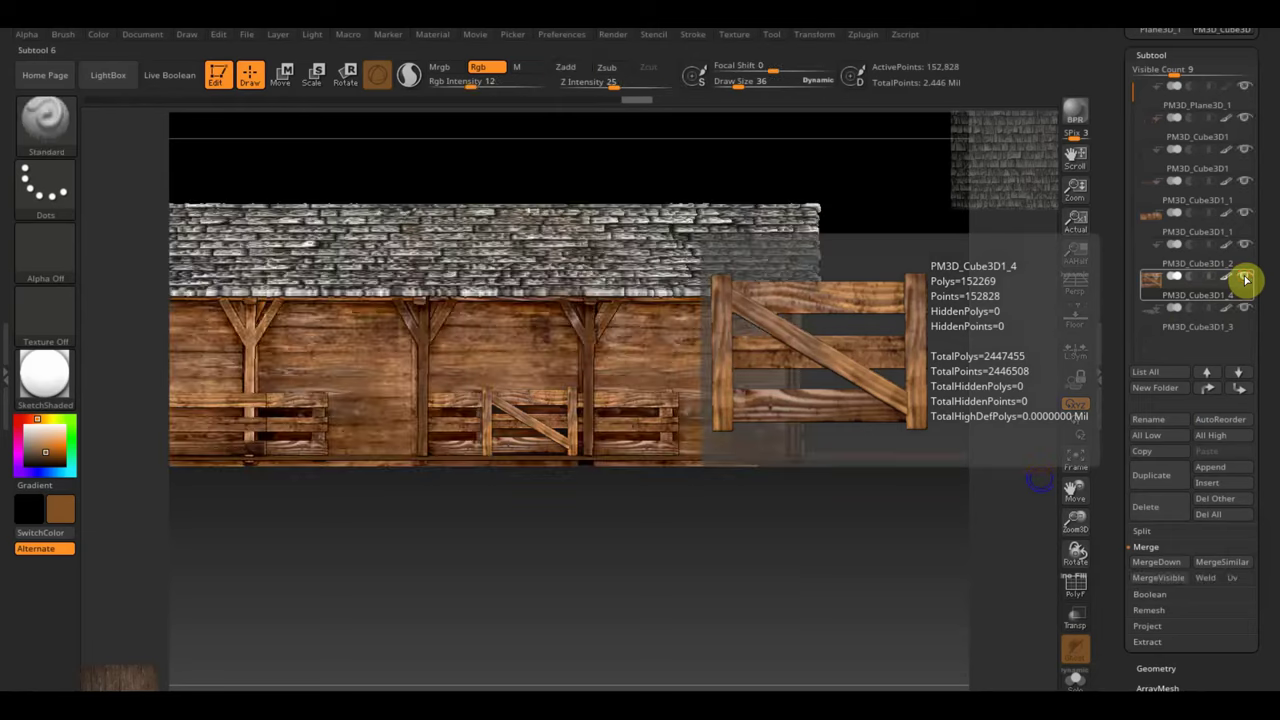
Step: Move the gate sideways along the fence and stretch it taller
click(281, 76)
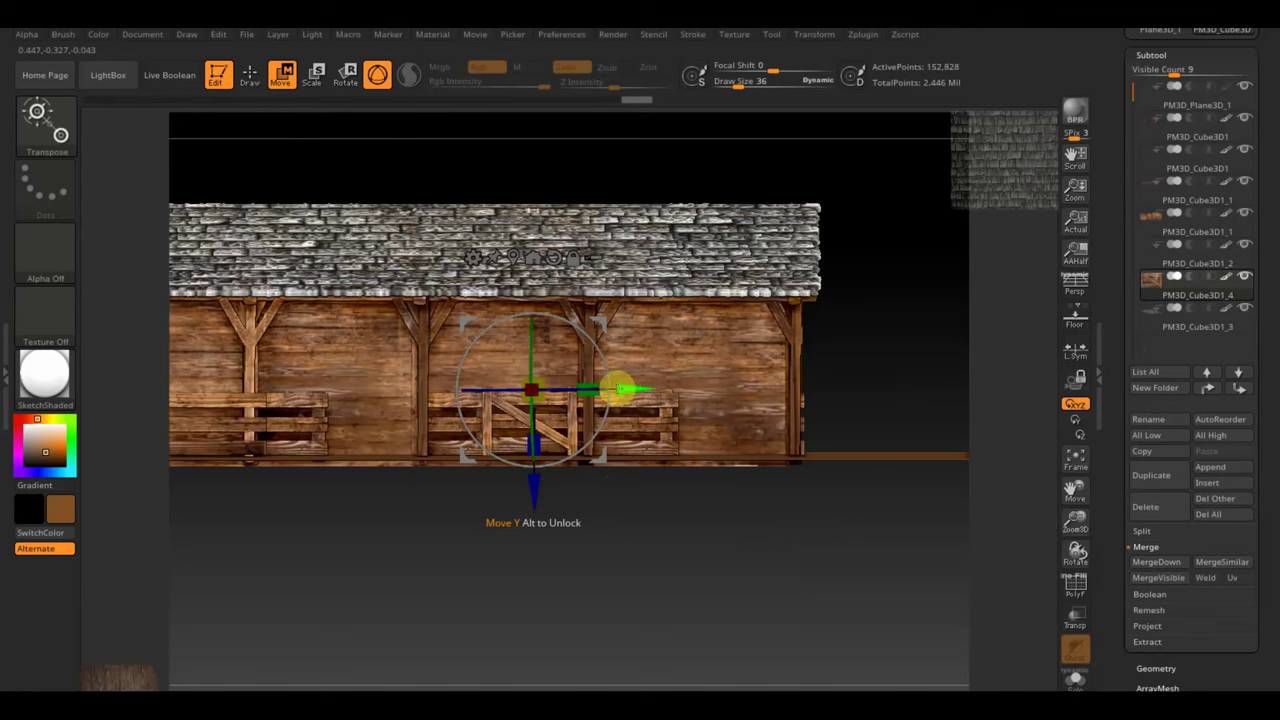
drag(625, 389, 836, 422)
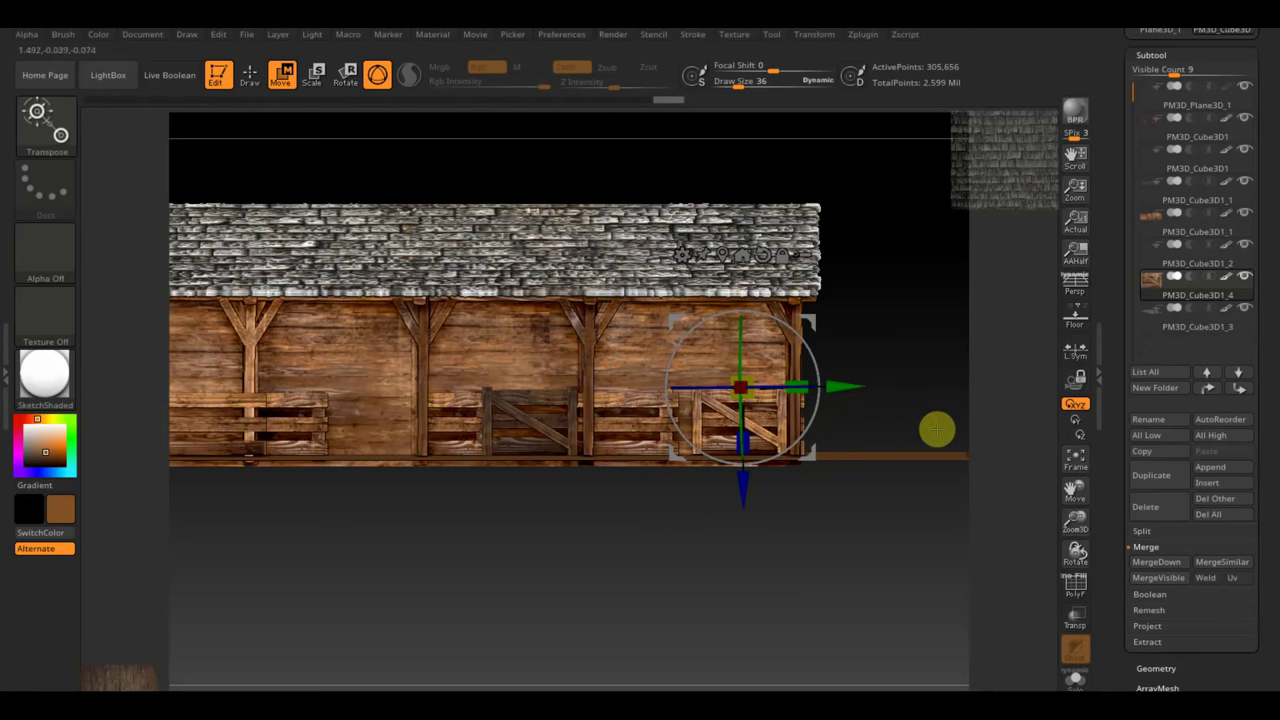
alt+drag(937, 429, 980, 517)
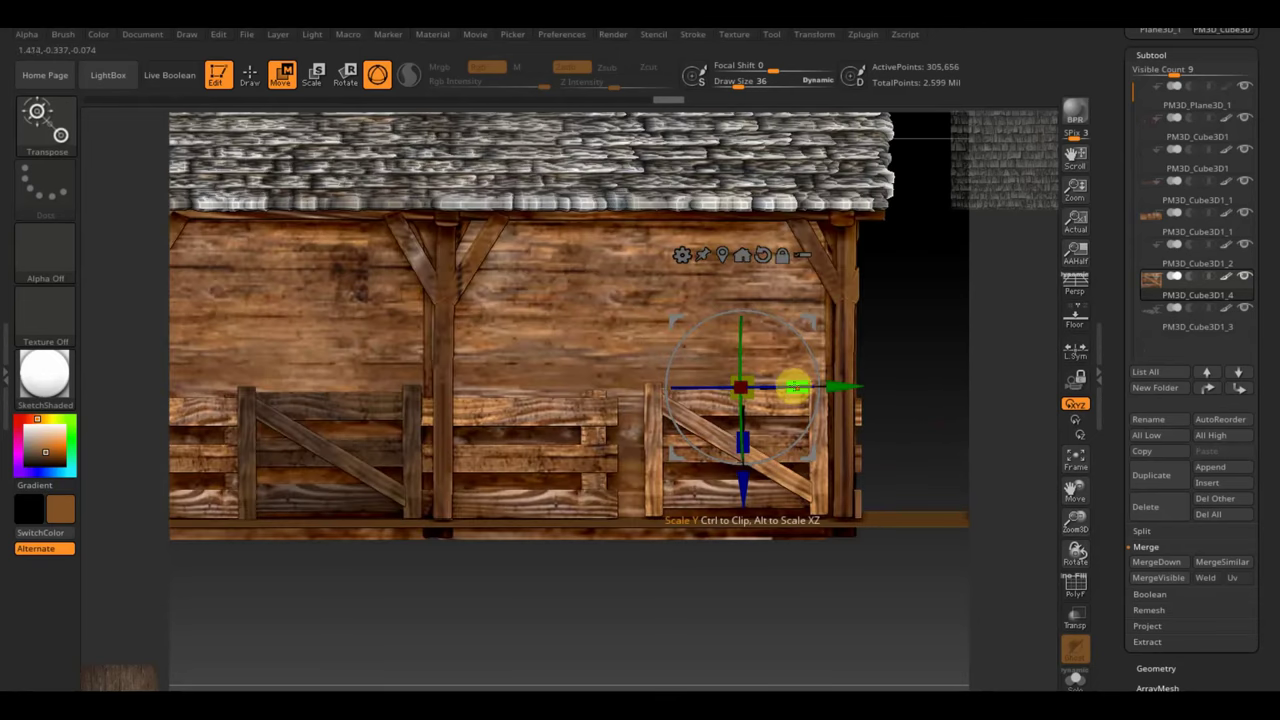
drag(797, 383, 845, 394)
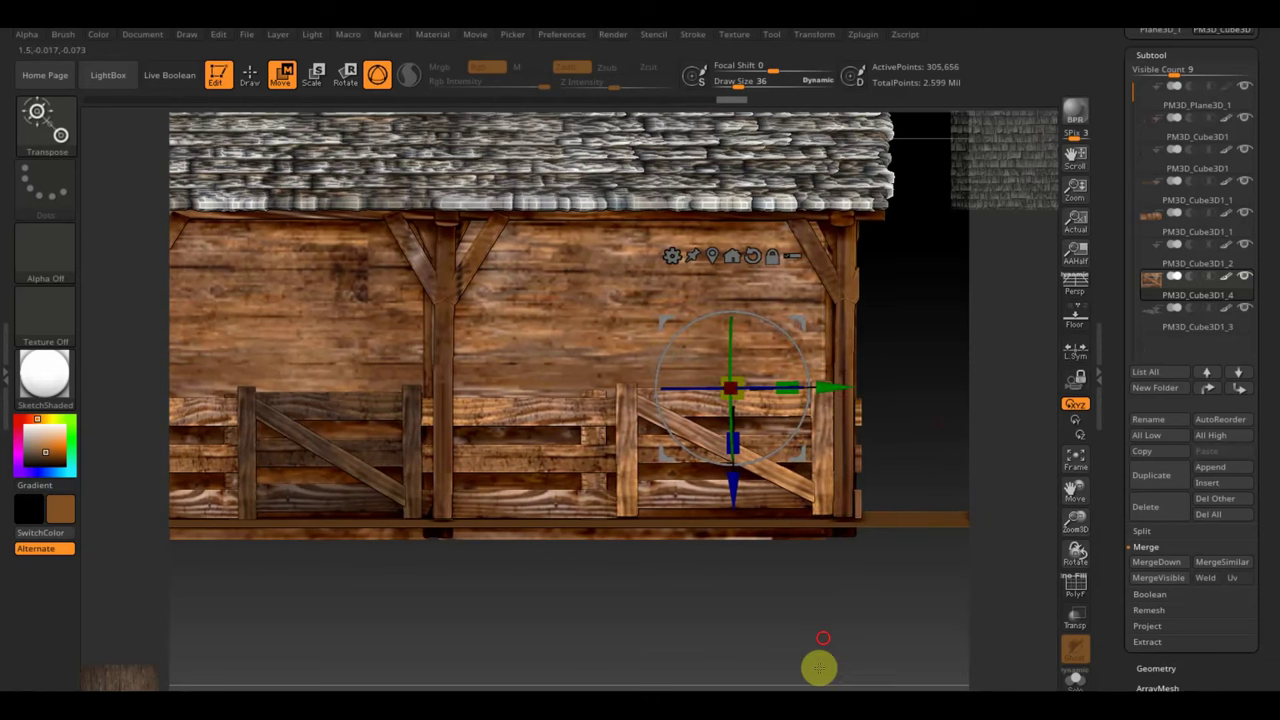
mouse_move(819, 668)
mouse_down()
mouse_move(803, 537)
mouse_move(820, 614)
mouse_move(849, 628)
mouse_up()
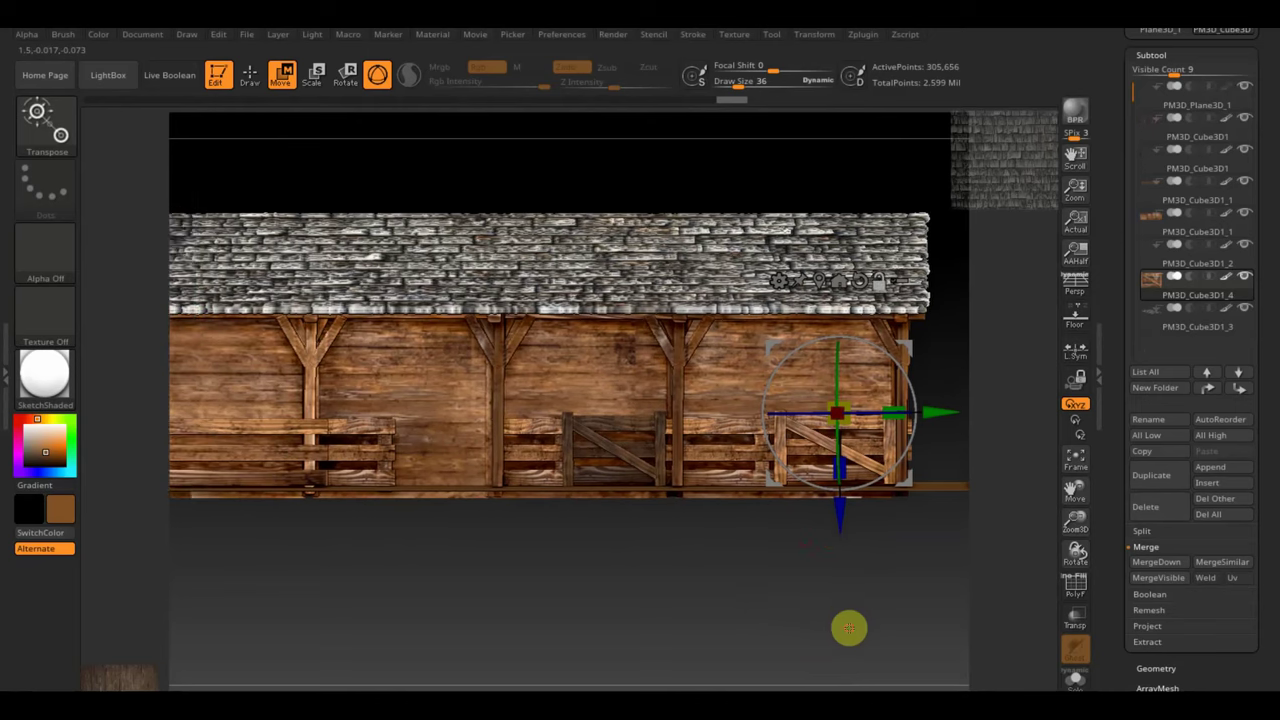
Step: Duplicate the gate further left along the fence and nudge it into place
ctrl+drag(948, 411, 494, 413)
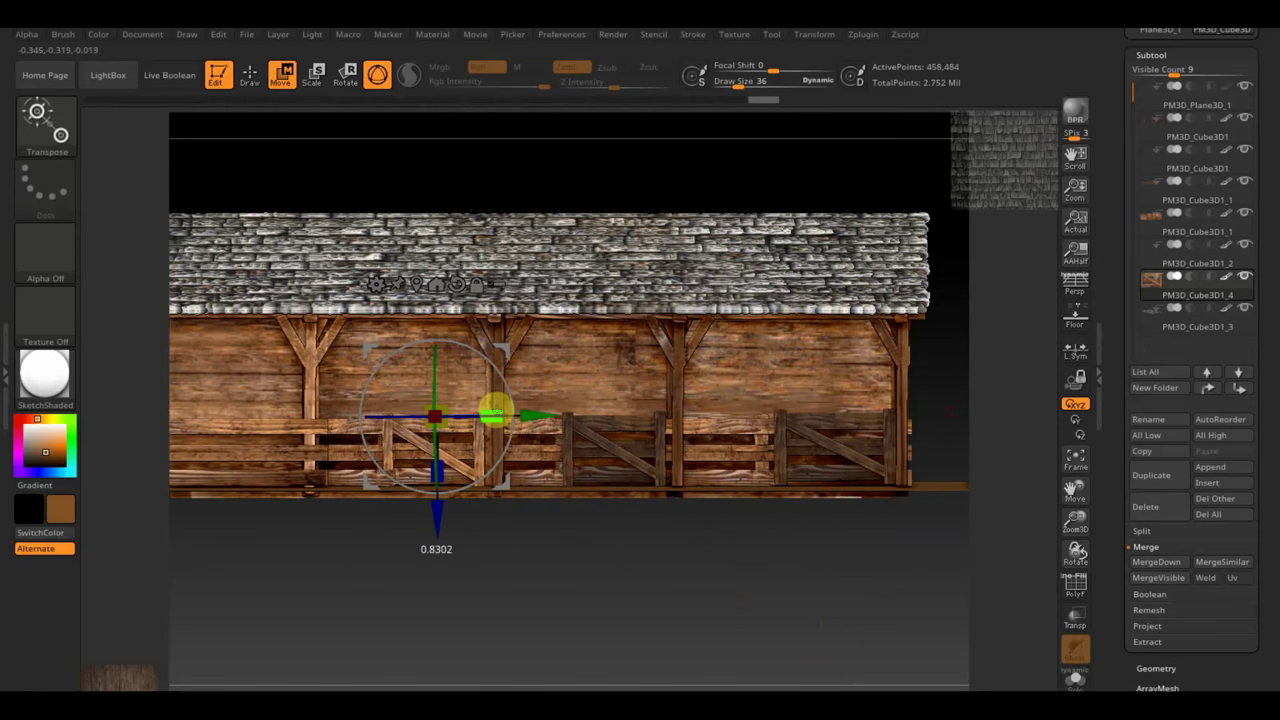
mouse_move(489, 597)
alt+mouse_down()
mouse_move(686, 597)
mouse_move(691, 651)
mouse_move(739, 584)
alt+mouse_up()
drag(737, 428, 757, 426)
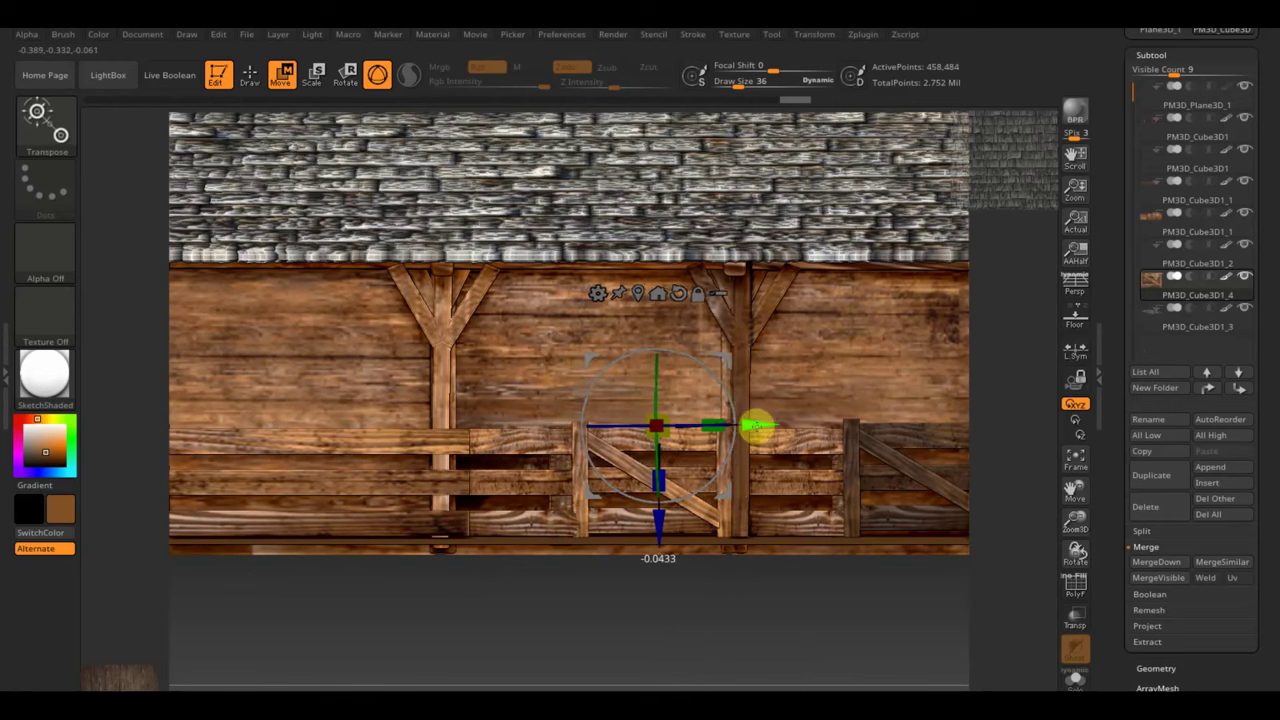
mouse_move(757, 671)
mouse_down()
mouse_move(737, 637)
mouse_move(740, 660)
mouse_move(723, 674)
mouse_move(692, 662)
mouse_move(686, 603)
mouse_up()
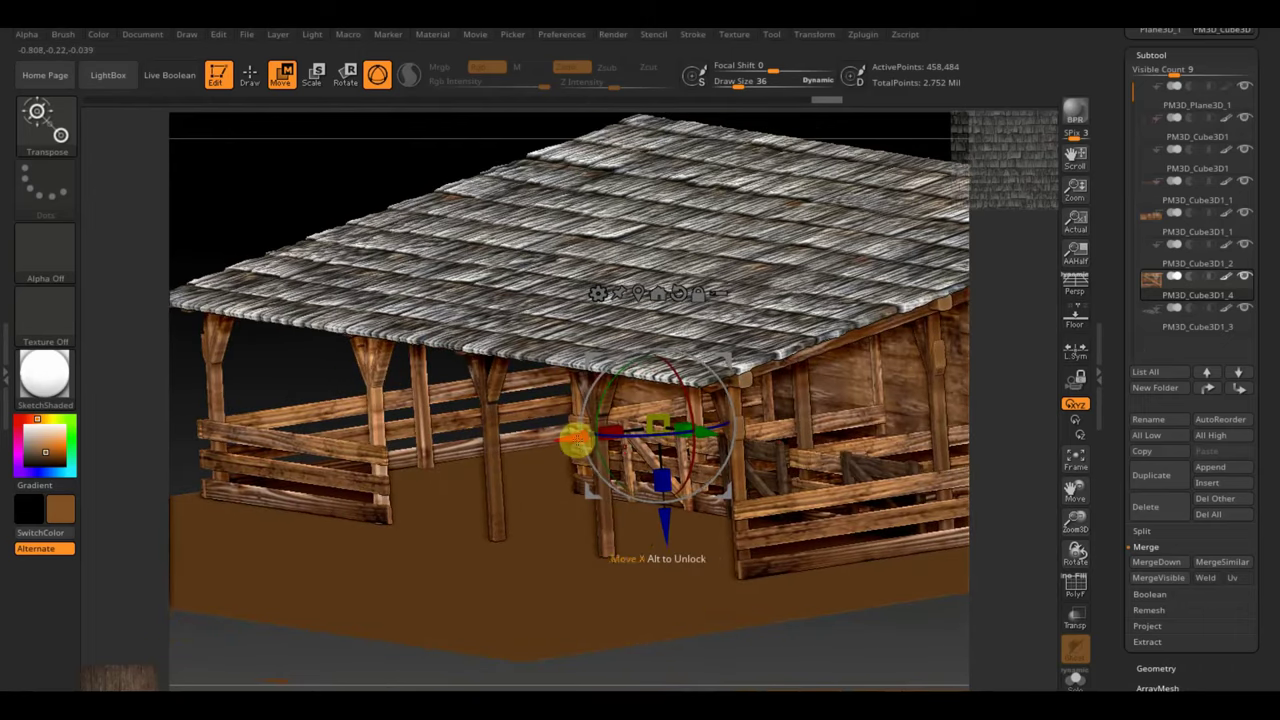
drag(571, 443, 574, 438)
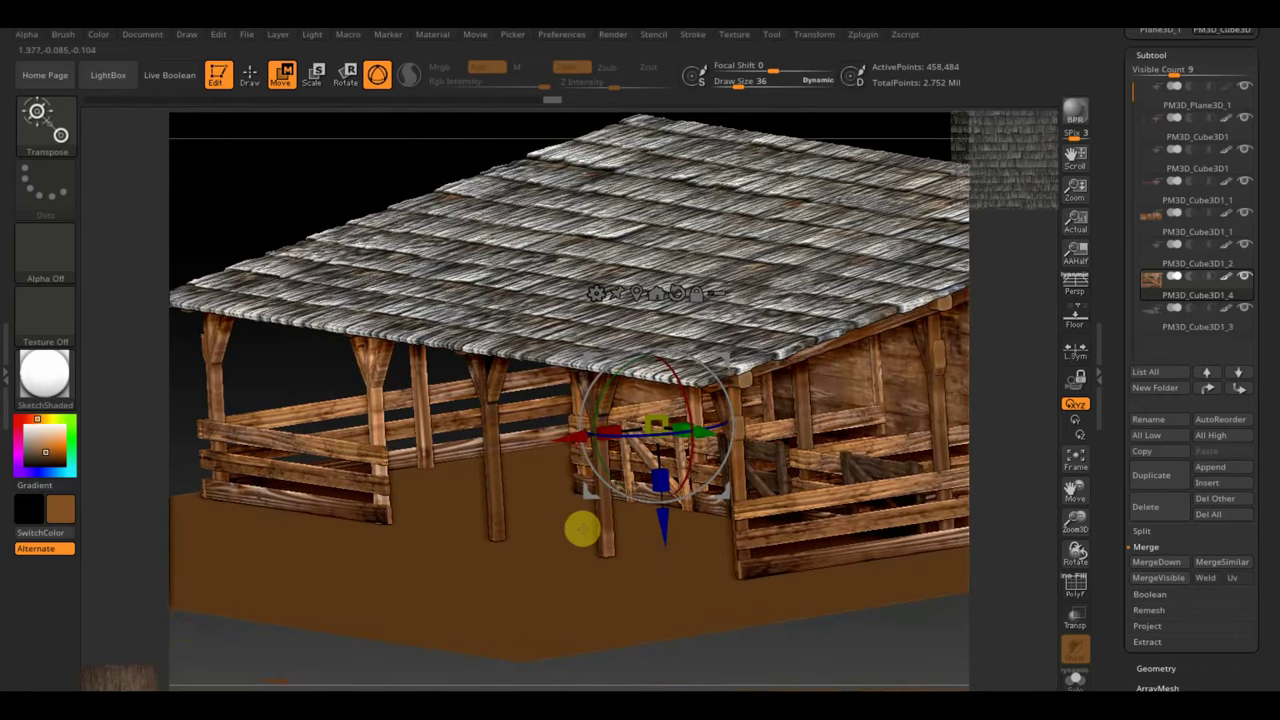
Step: Orbit around the barn to check the gates from the front and above
mouse_move(275, 680)
mouse_down()
mouse_move(480, 666)
mouse_move(485, 686)
mouse_up()
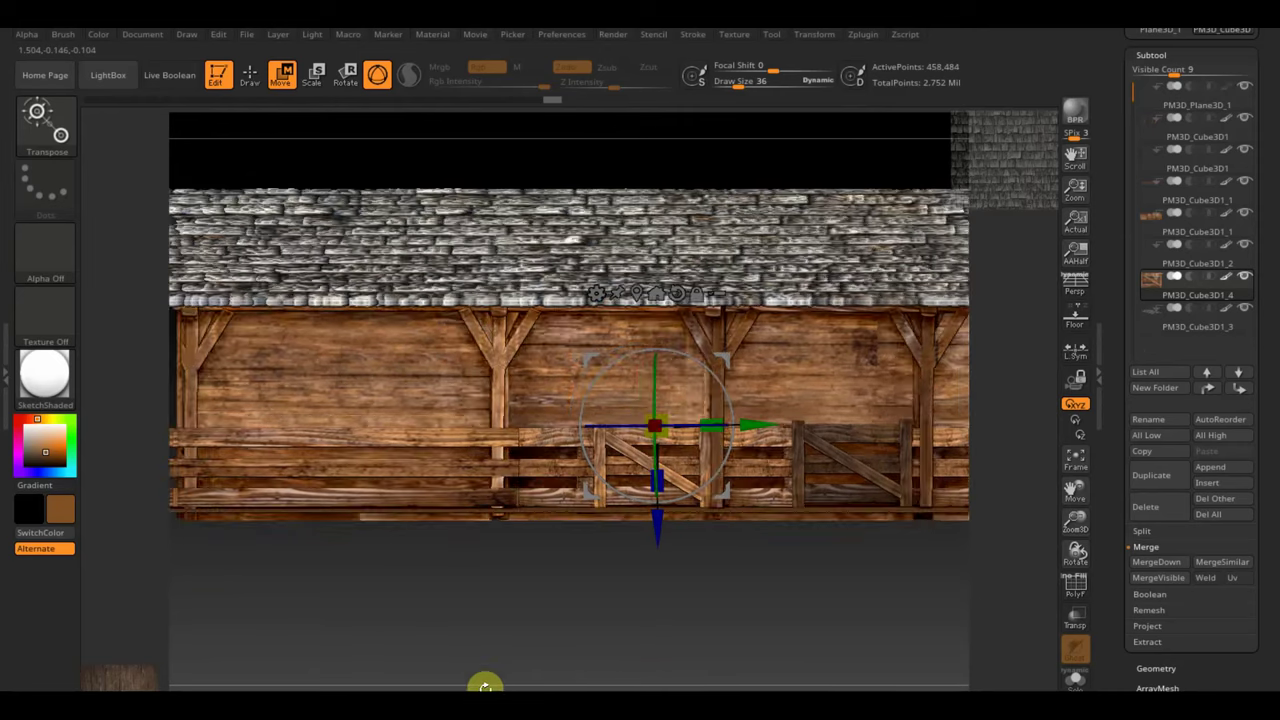
mouse_move(640, 686)
mouse_down()
mouse_move(640, 651)
mouse_move(634, 686)
mouse_move(655, 637)
mouse_up()
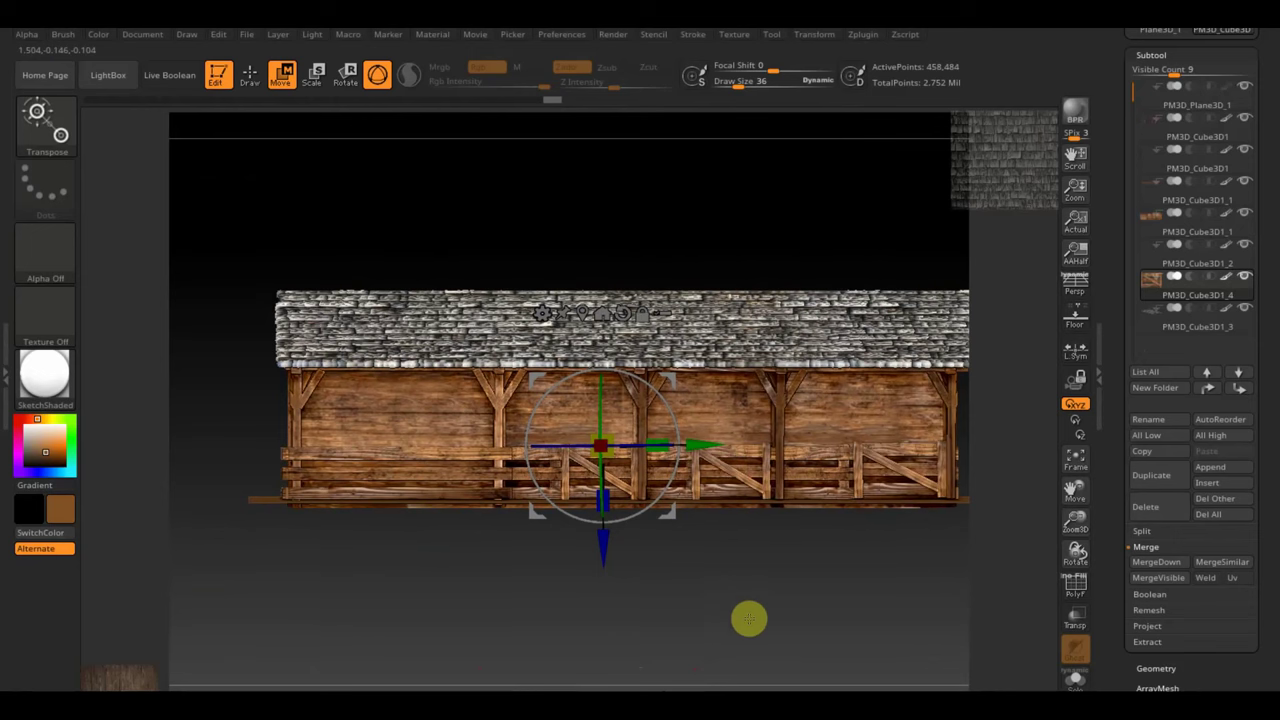
mouse_move(674, 580)
mouse_down()
mouse_move(660, 634)
mouse_move(460, 430)
mouse_up()
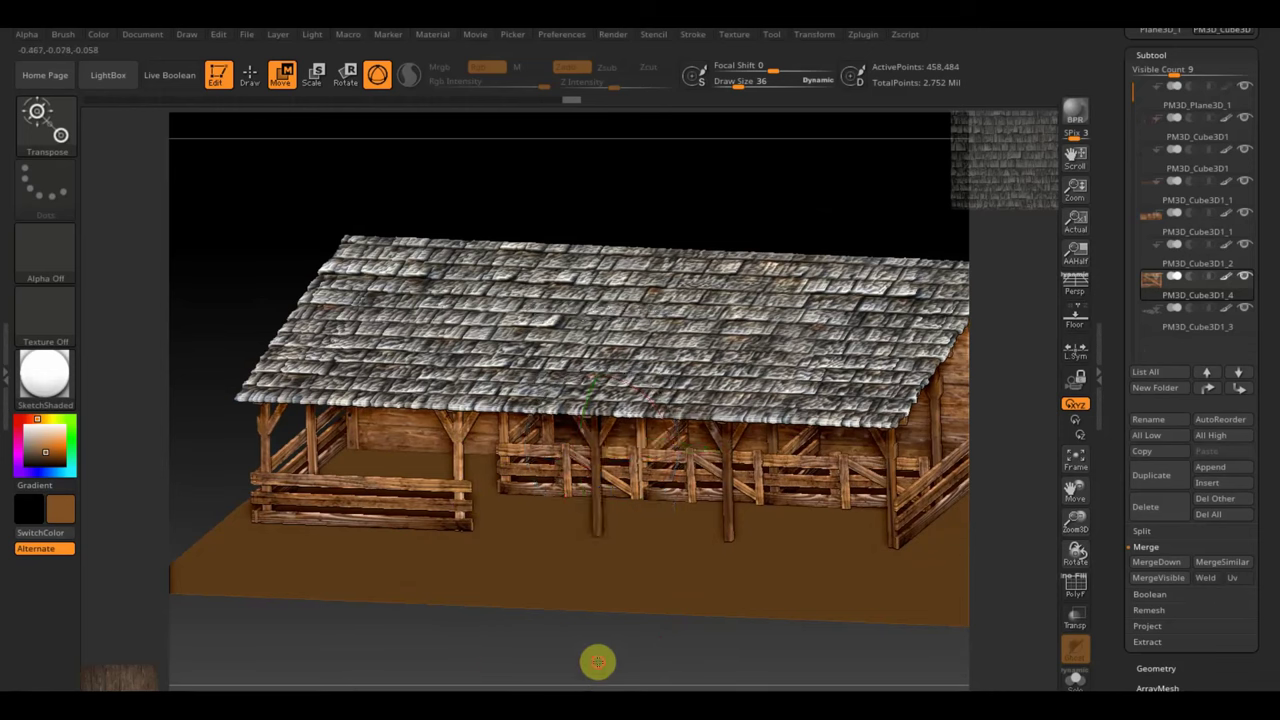
mouse_move(597, 663)
mouse_down()
mouse_move(608, 634)
mouse_move(608, 656)
mouse_up()
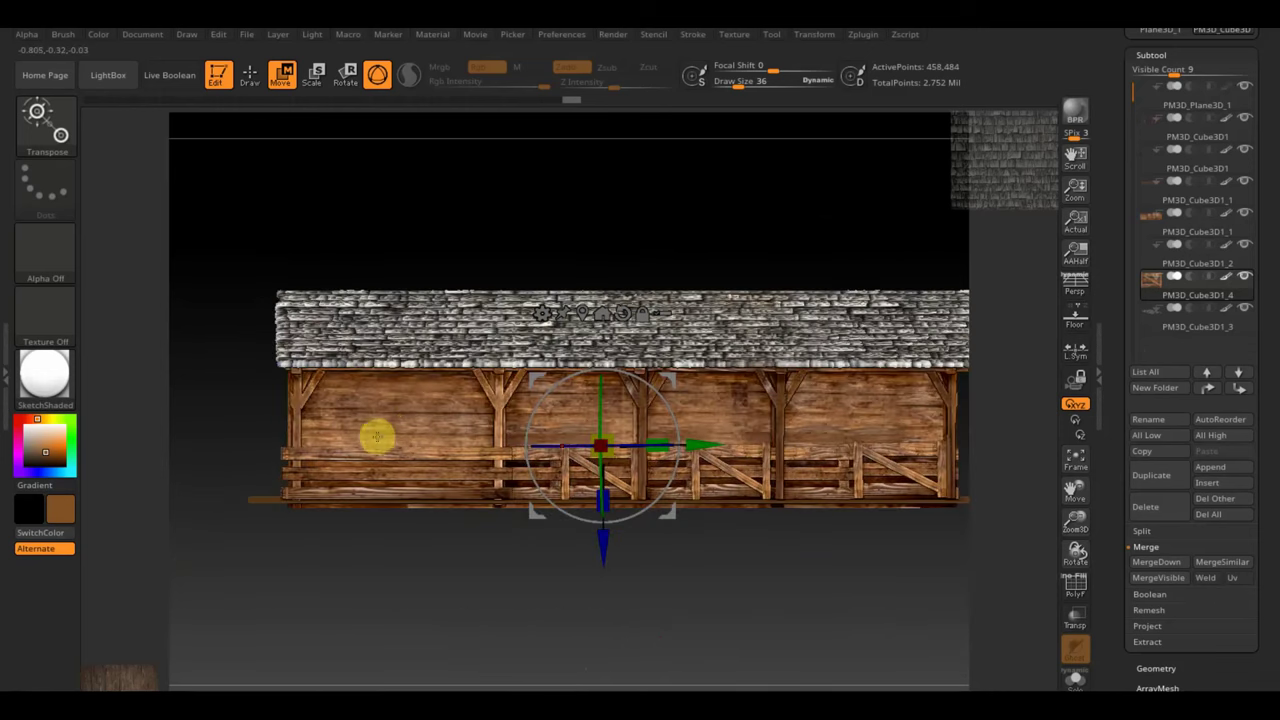
mouse_move(548, 586)
mouse_down()
mouse_move(569, 611)
mouse_move(554, 574)
mouse_move(534, 609)
mouse_move(566, 614)
mouse_move(486, 611)
mouse_move(549, 613)
mouse_up()
Step: Briefly isolate the frame and roof beams, then make the side wall the active subtool
mouse_move(726, 534)
mouse_down()
mouse_move(746, 577)
mouse_move(826, 563)
mouse_move(812, 558)
mouse_up()
ctrl+shift+click(812, 558)
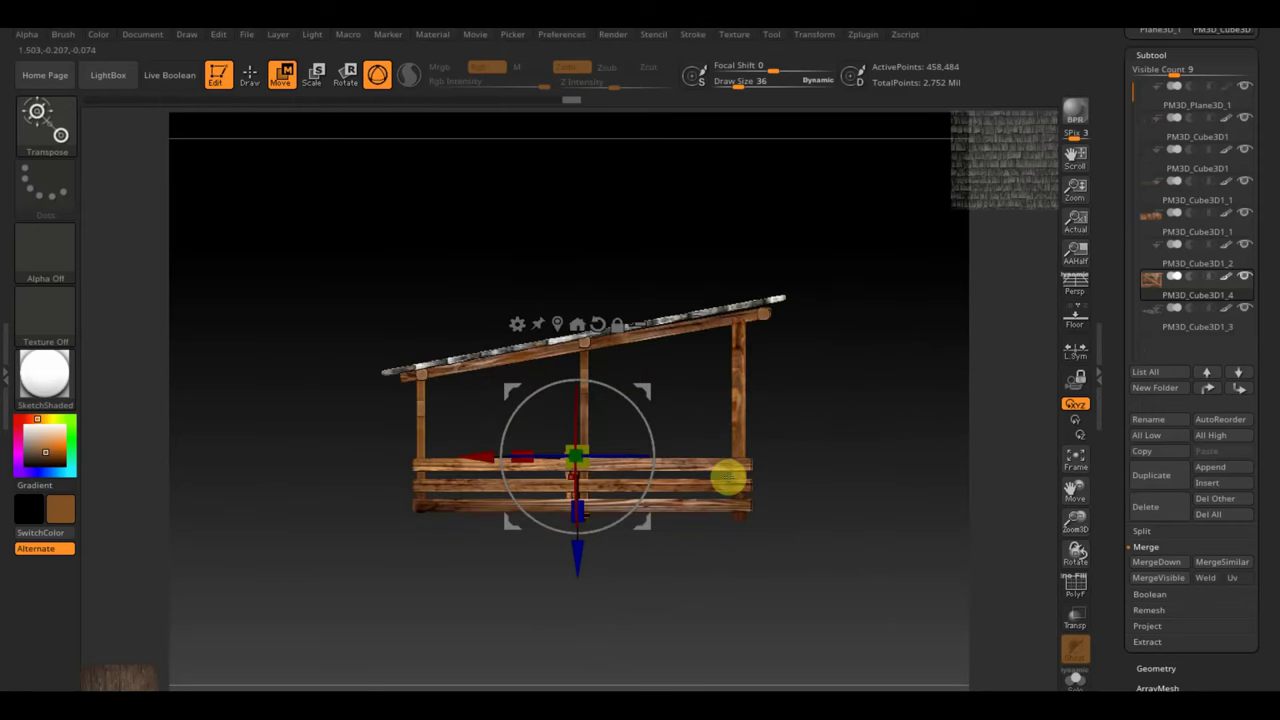
ctrl+shift+click(796, 415)
drag(850, 412, 830, 415)
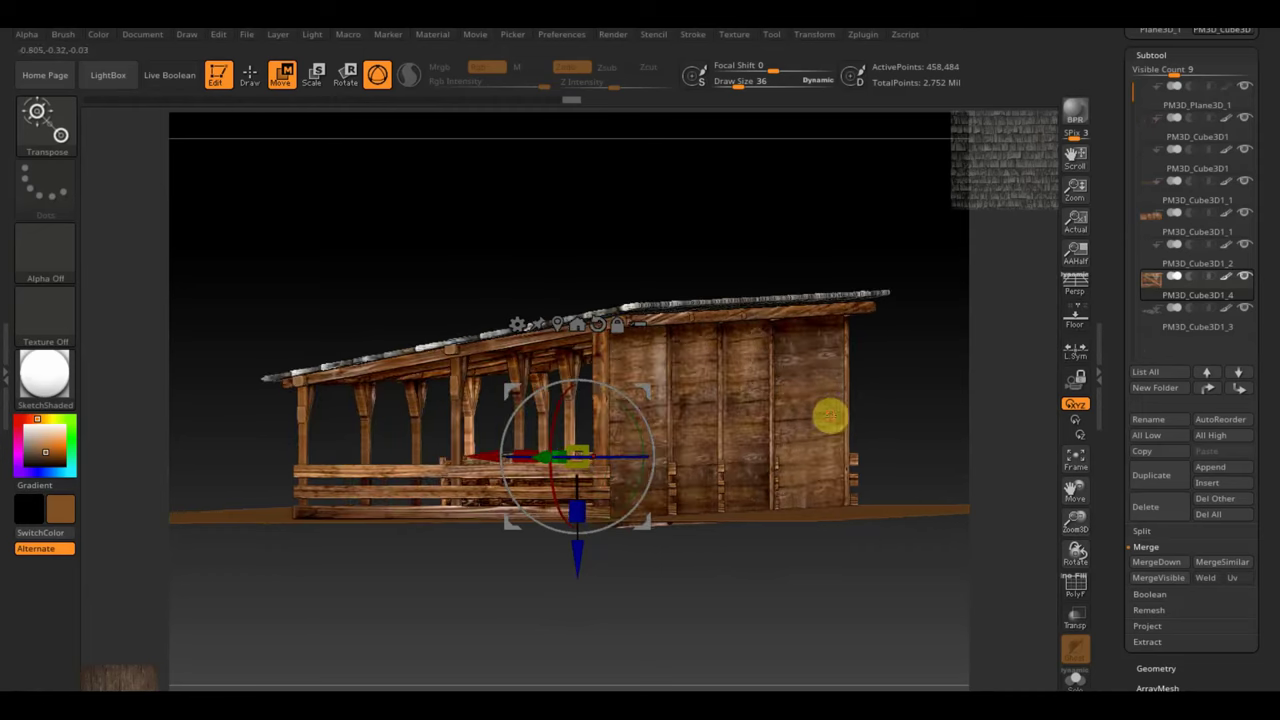
alt+click(752, 417)
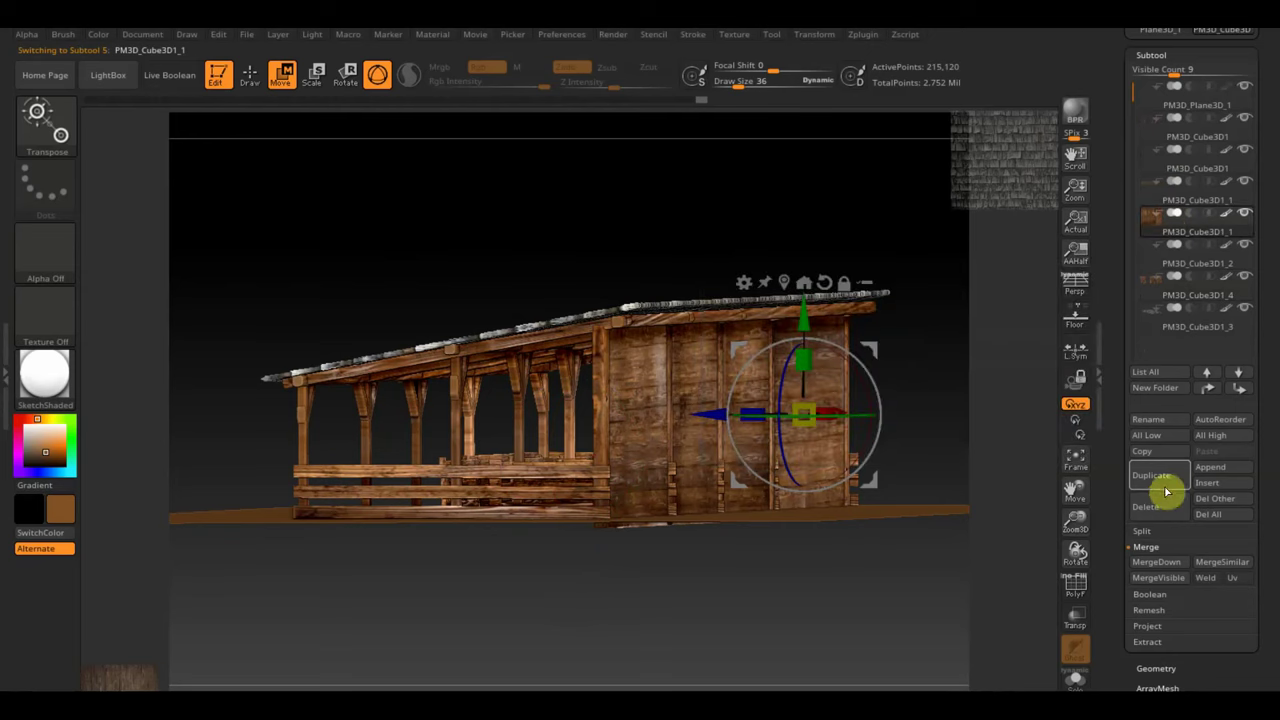
Step: Duplicate the side wall piece, hide the floor plane, and rotate the copy
click(1161, 480)
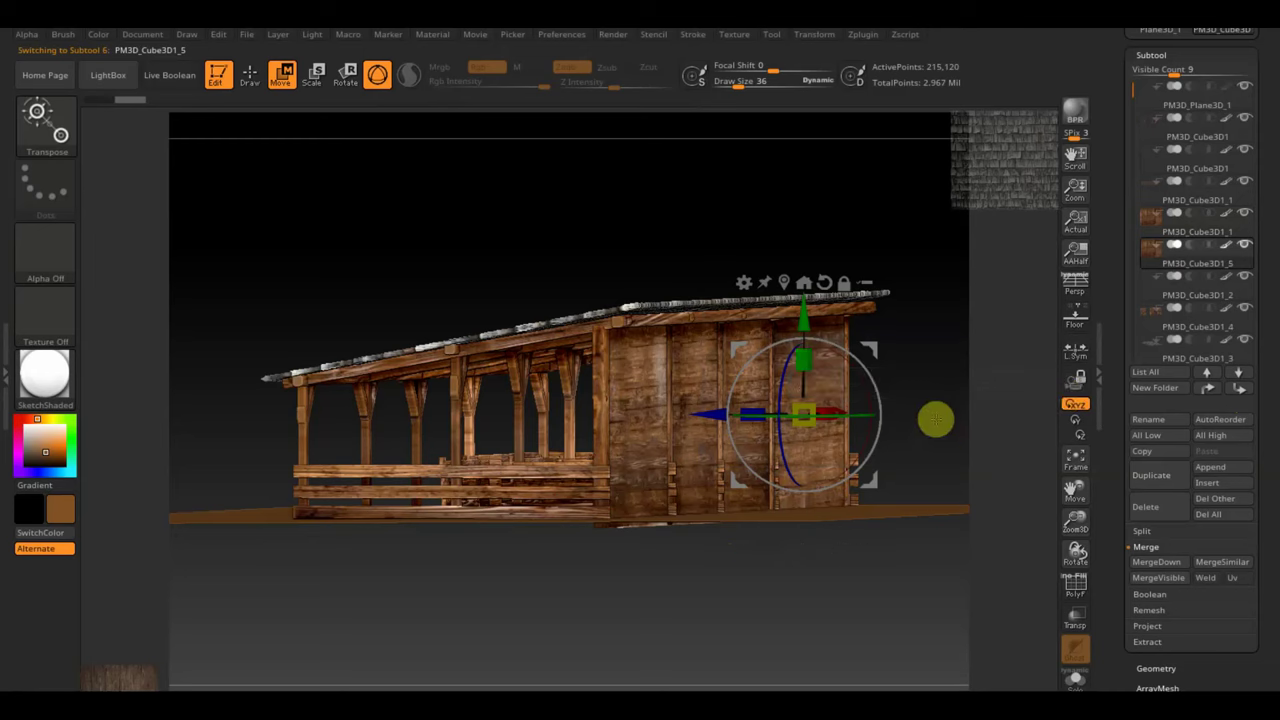
mouse_move(938, 488)
mouse_down()
mouse_move(900, 574)
mouse_move(911, 666)
mouse_up()
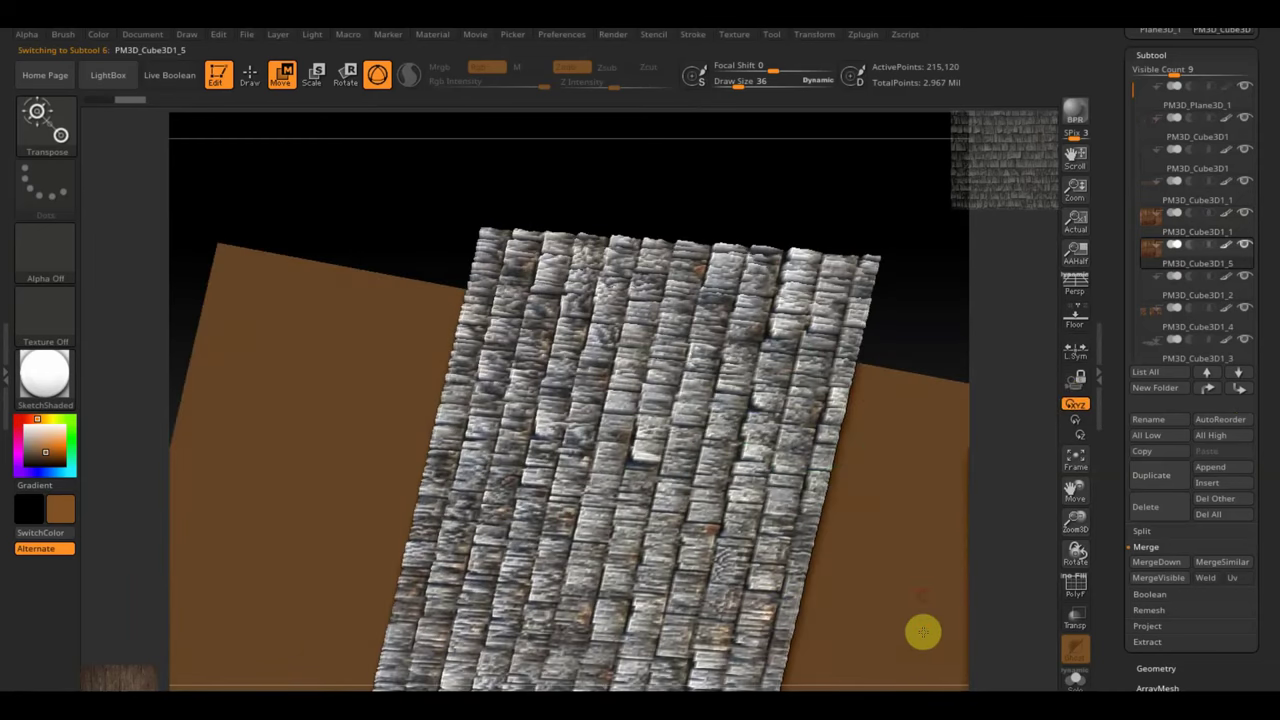
shift+drag(941, 457, 941, 387)
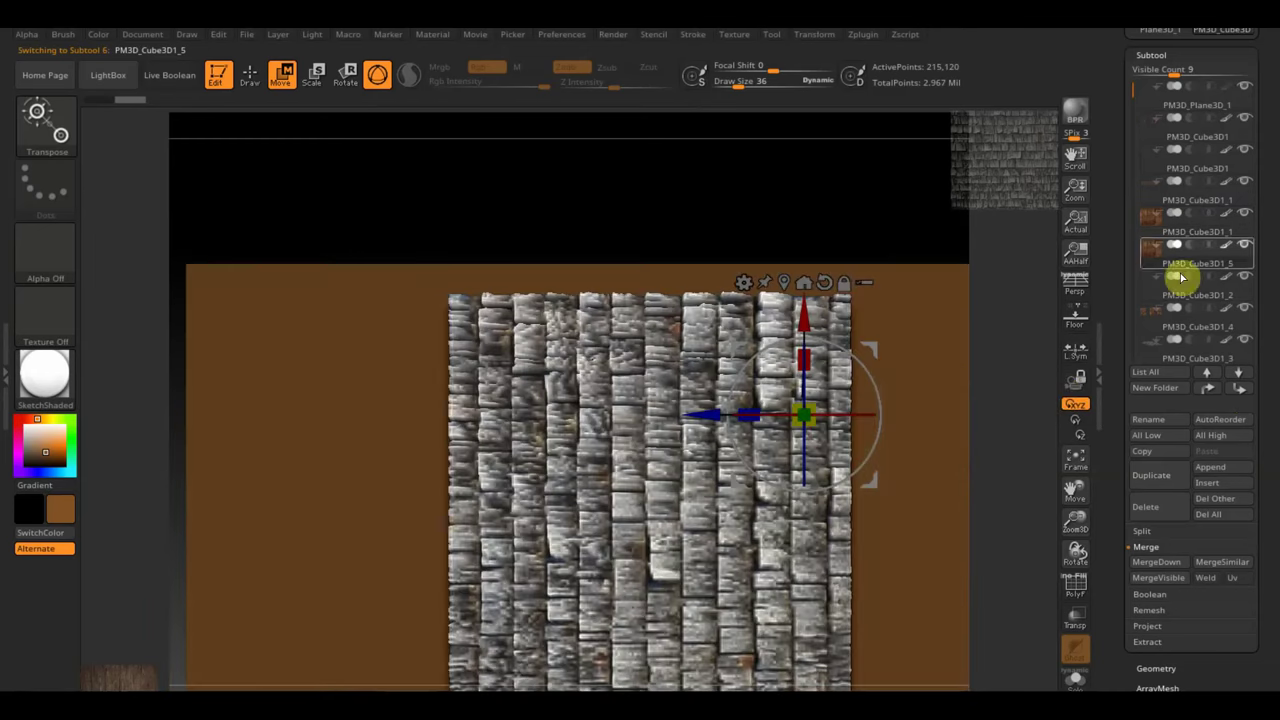
click(1228, 117)
mouse_move(964, 537)
alt+mouse_down()
mouse_move(908, 514)
mouse_move(914, 491)
mouse_move(834, 480)
alt+mouse_up()
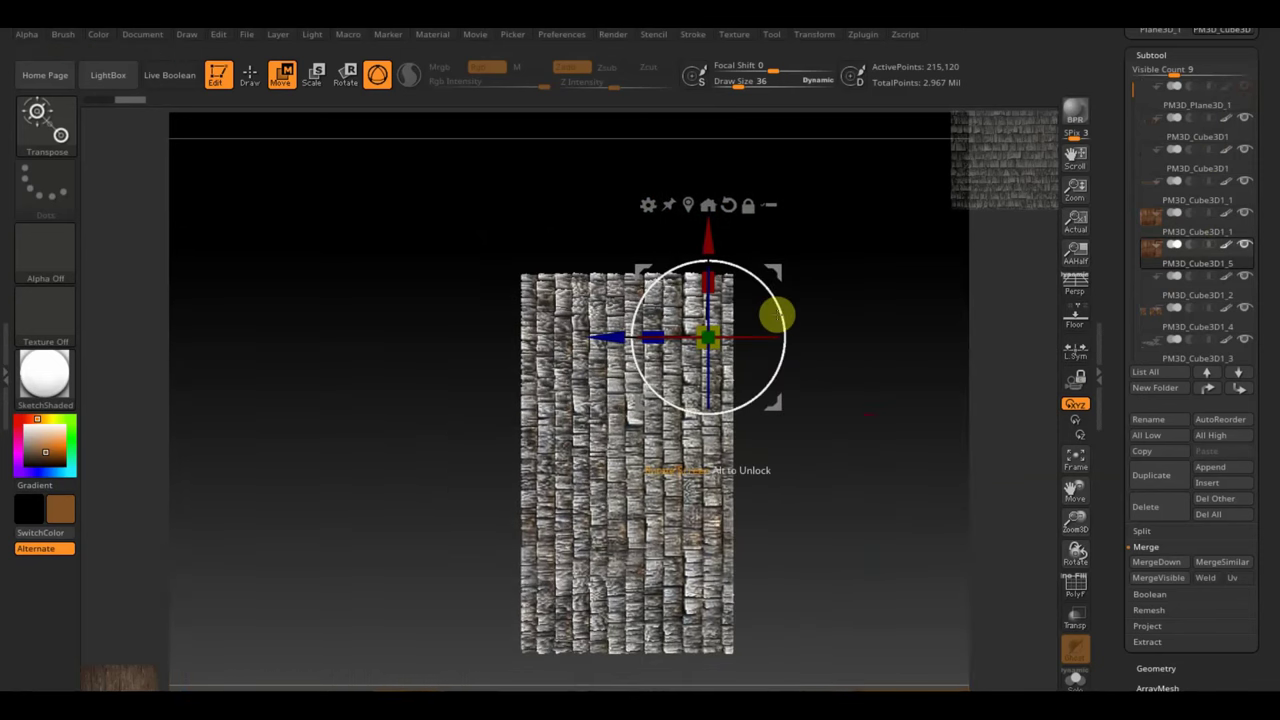
drag(776, 302, 665, 252)
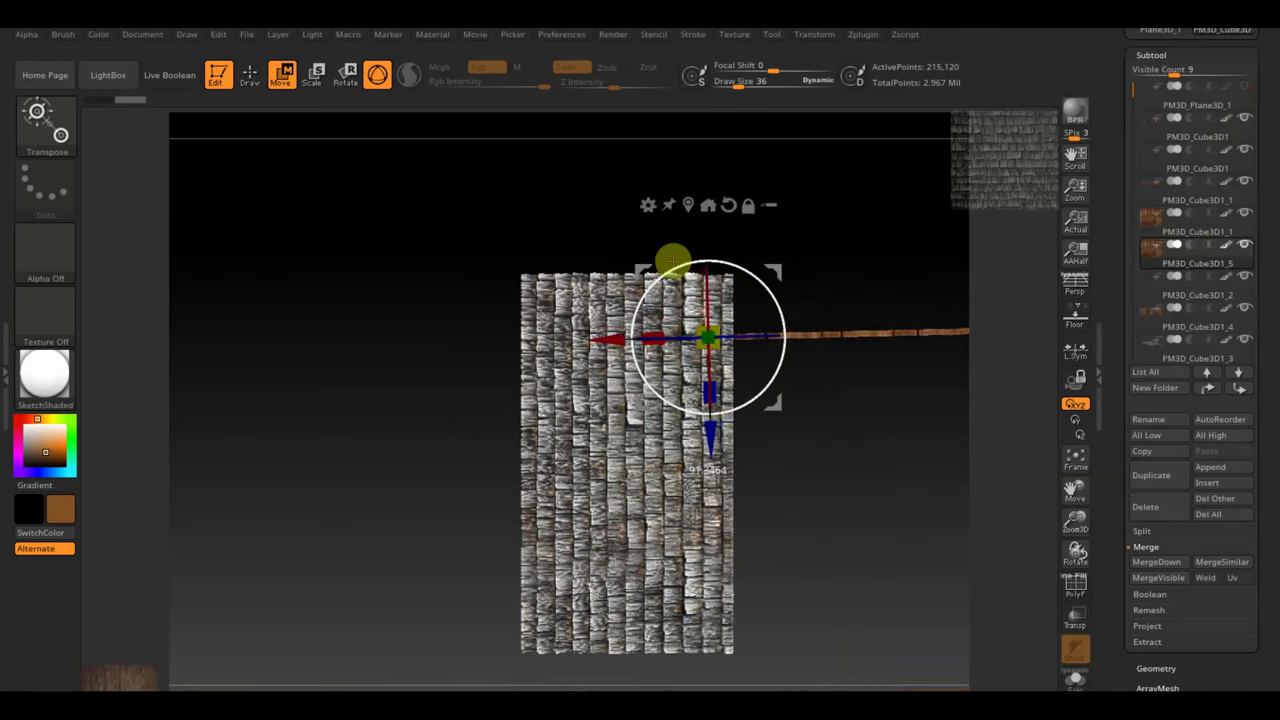
mouse_move(673, 258)
mouse_down()
mouse_move(766, 277)
mouse_move(717, 249)
mouse_move(765, 293)
mouse_up()
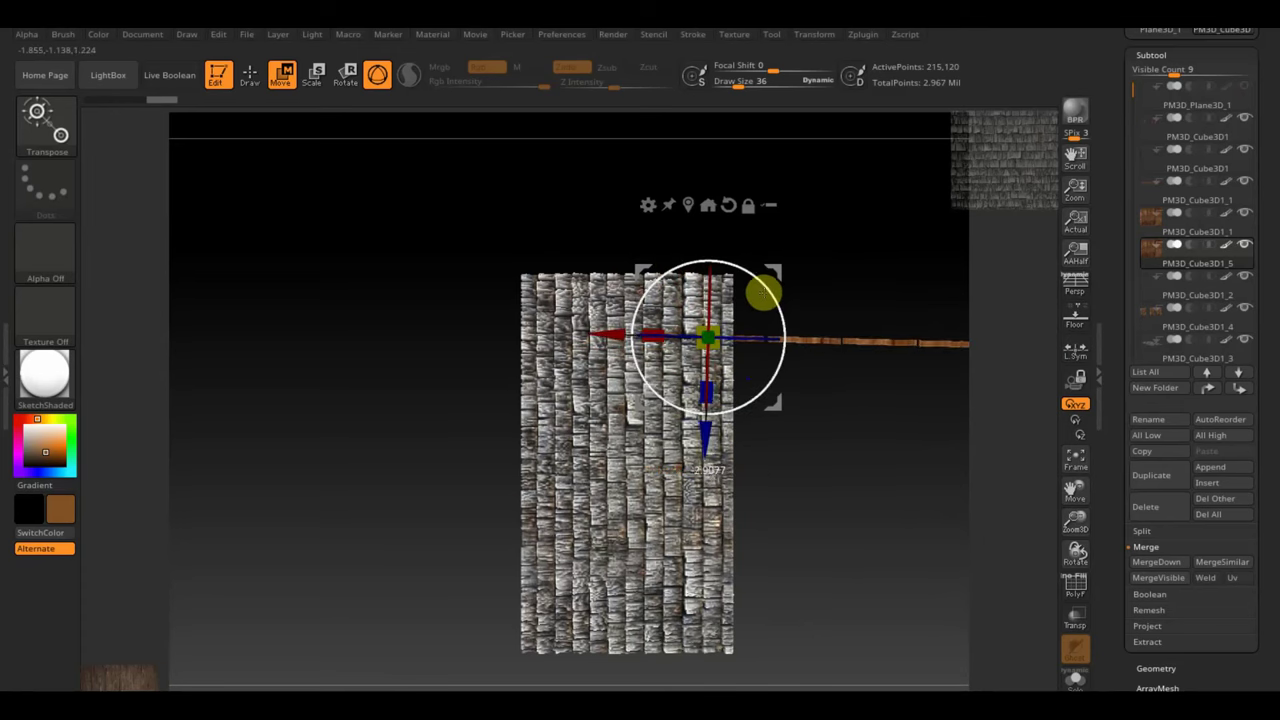
Step: Slide the duplicated wall to extend the side wall, then select the PM3D_Cube3D1_2 fence boards
mouse_move(786, 288)
mouse_down()
mouse_move(757, 251)
mouse_move(689, 220)
mouse_move(837, 320)
mouse_move(900, 437)
mouse_move(924, 447)
mouse_up()
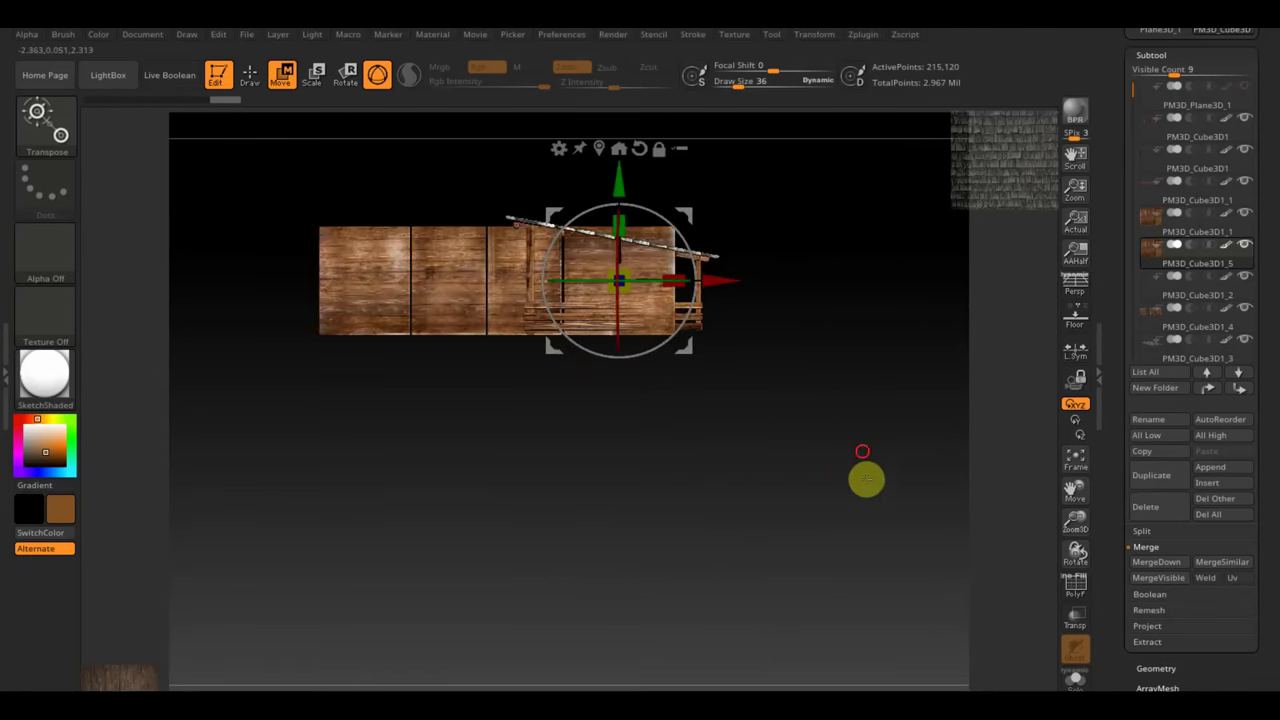
mouse_move(866, 479)
mouse_down()
mouse_move(911, 511)
mouse_move(903, 494)
mouse_move(837, 488)
mouse_move(900, 514)
mouse_up()
mouse_move(734, 286)
mouse_down()
mouse_move(763, 295)
mouse_move(889, 423)
mouse_move(880, 429)
mouse_move(875, 351)
mouse_up()
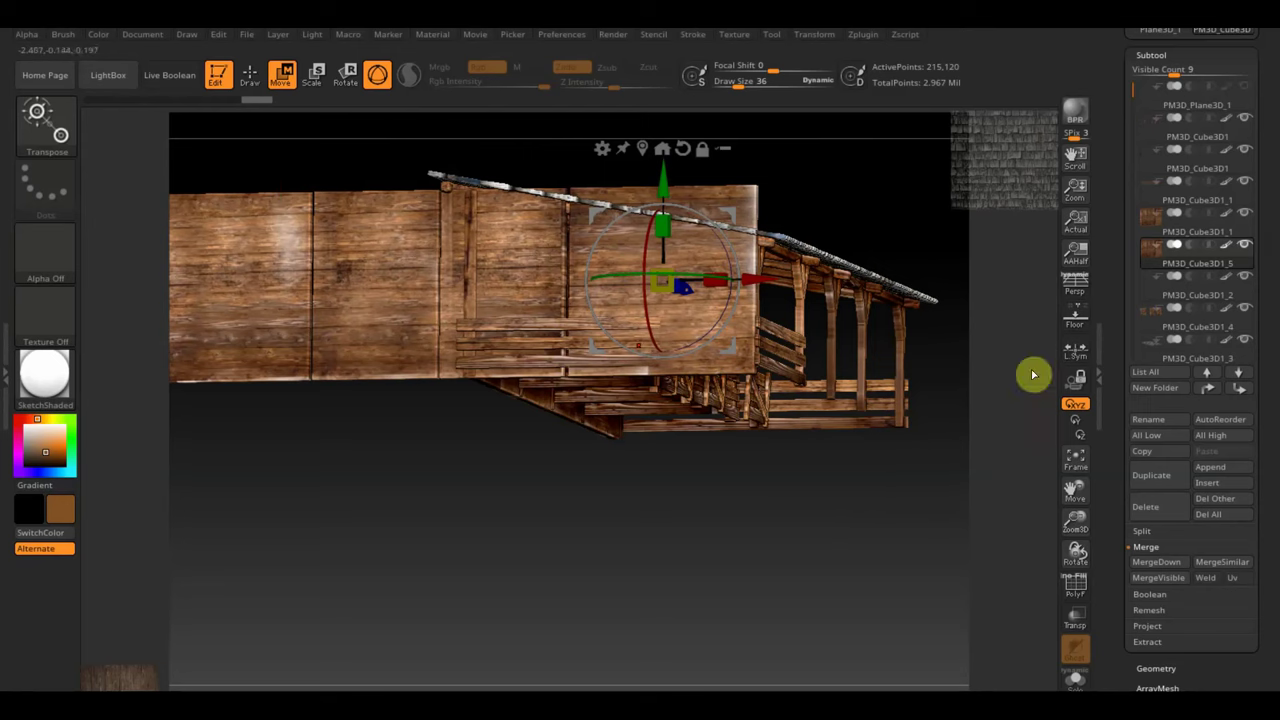
mouse_move(752, 377)
mouse_down()
mouse_move(806, 460)
mouse_move(788, 372)
mouse_up()
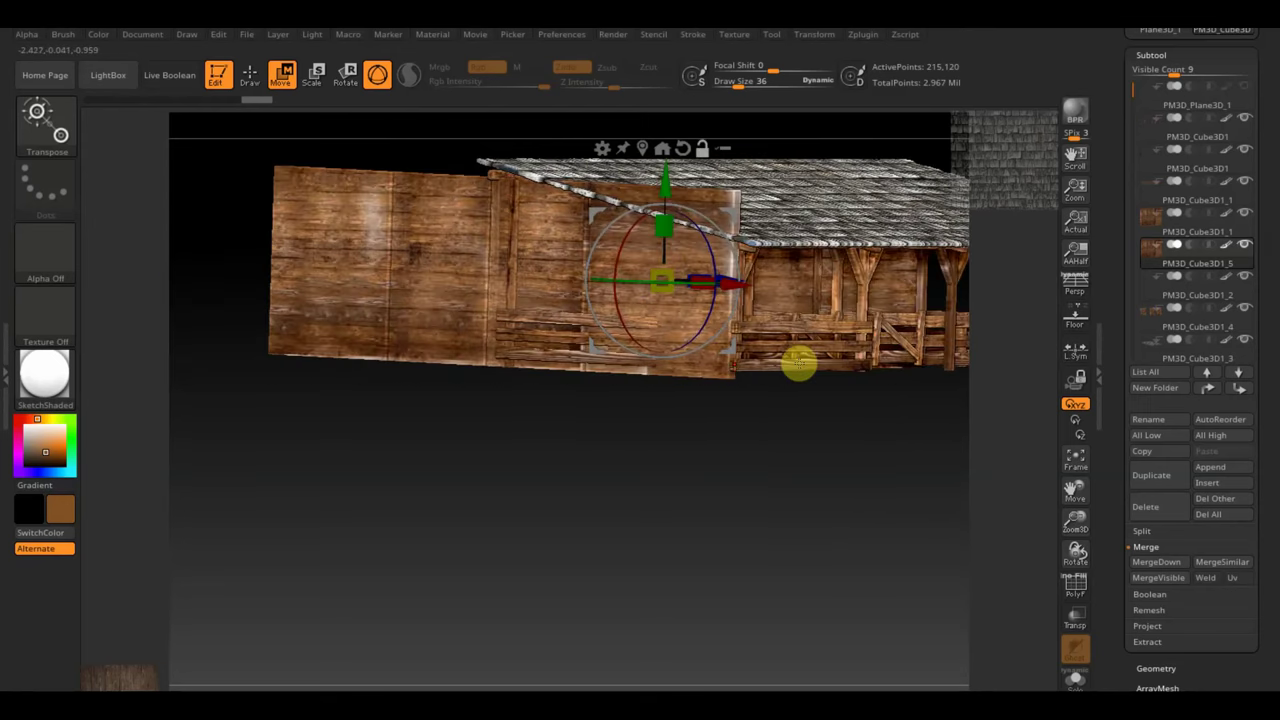
click(798, 363)
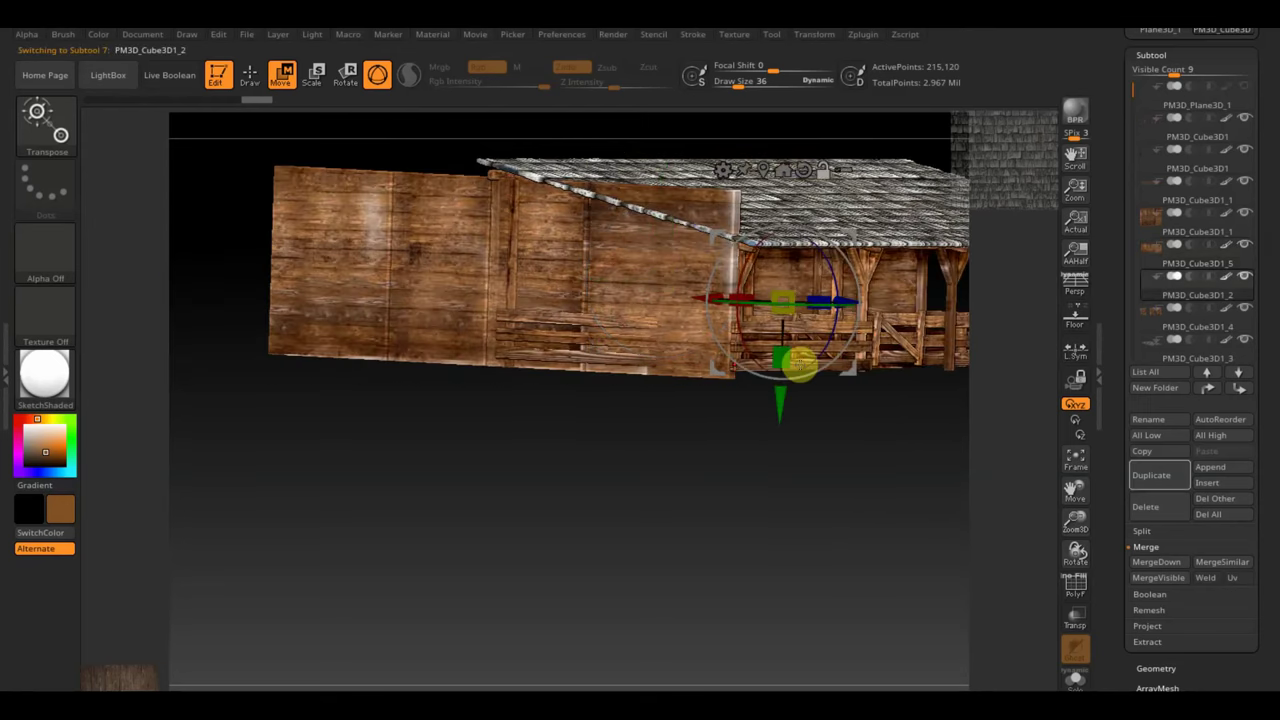
Step: Switch to Draw mode and Solo the fence subtool to inspect it from the side
click(251, 78)
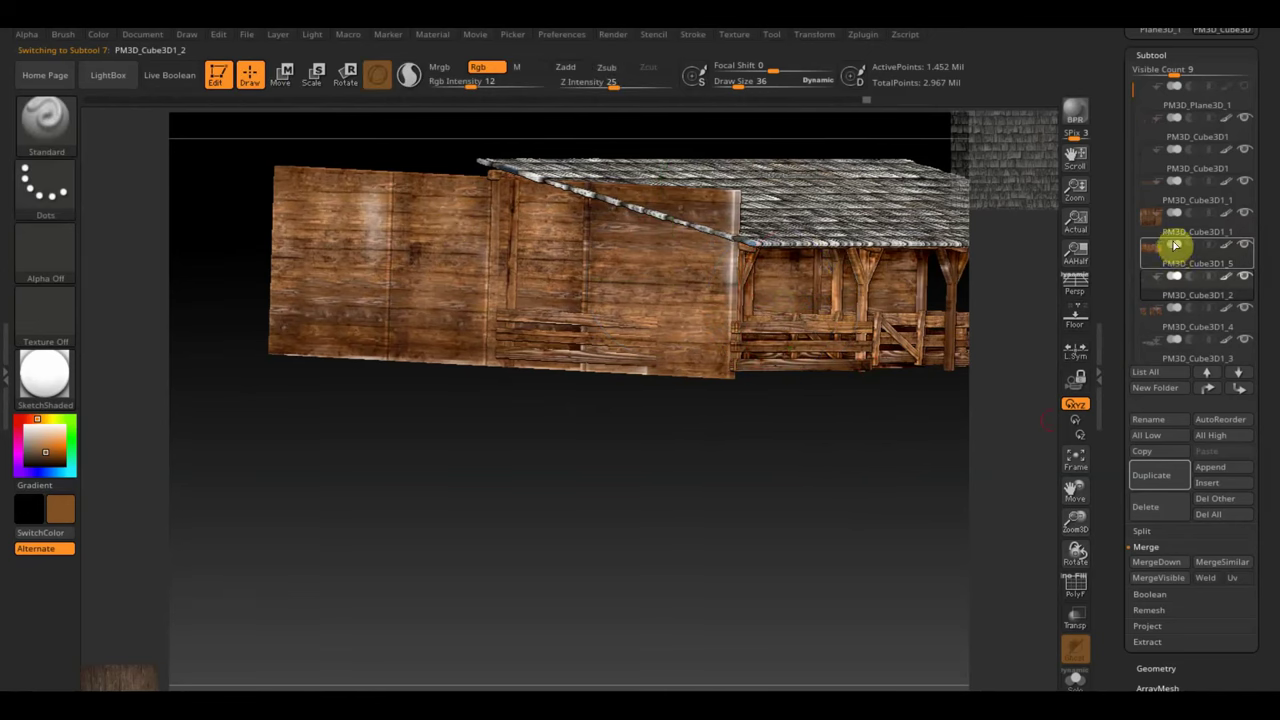
mouse_move(1197, 295)
shift+click(1245, 284)
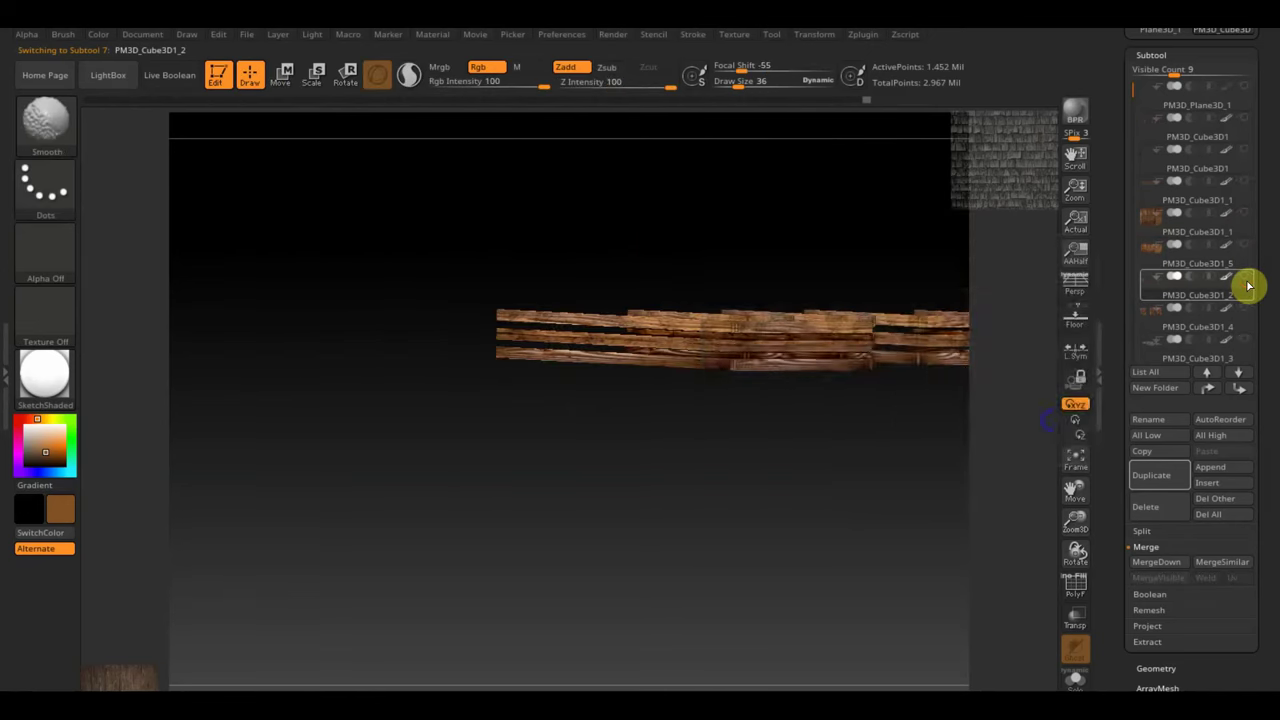
mouse_move(837, 429)
mouse_down()
mouse_move(684, 618)
mouse_move(720, 660)
mouse_up()
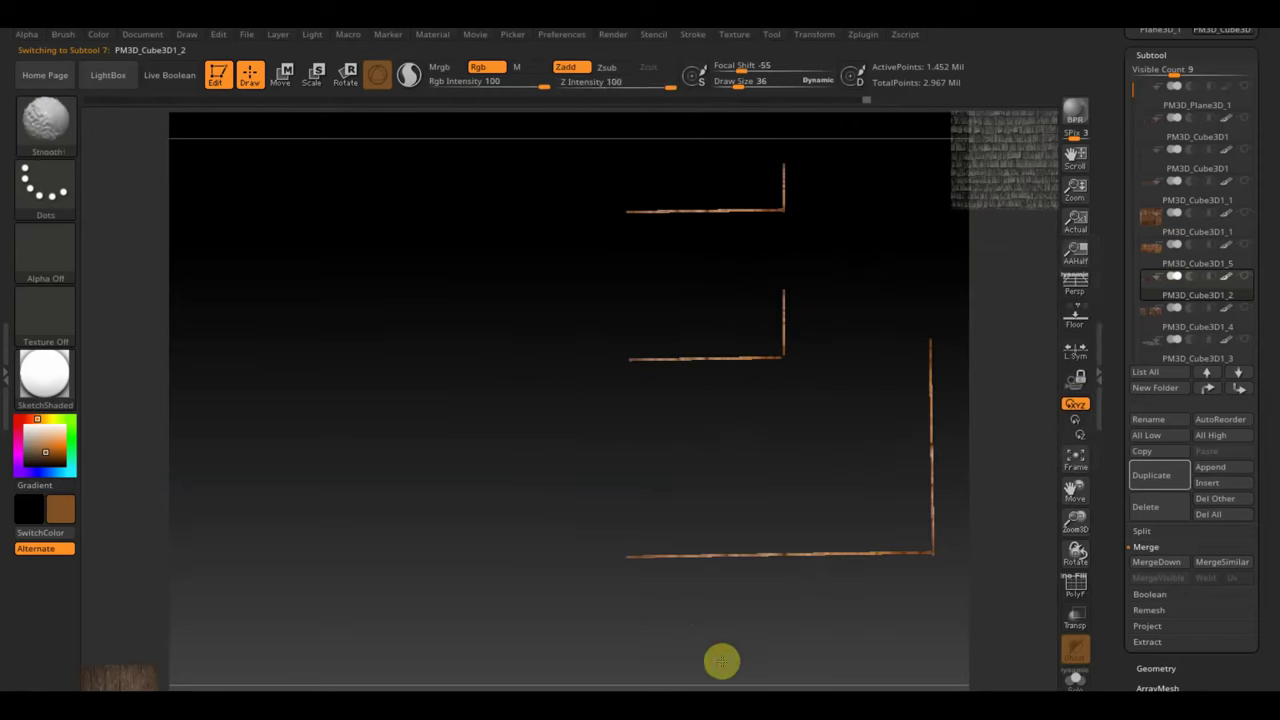
alt+drag(914, 623, 742, 563)
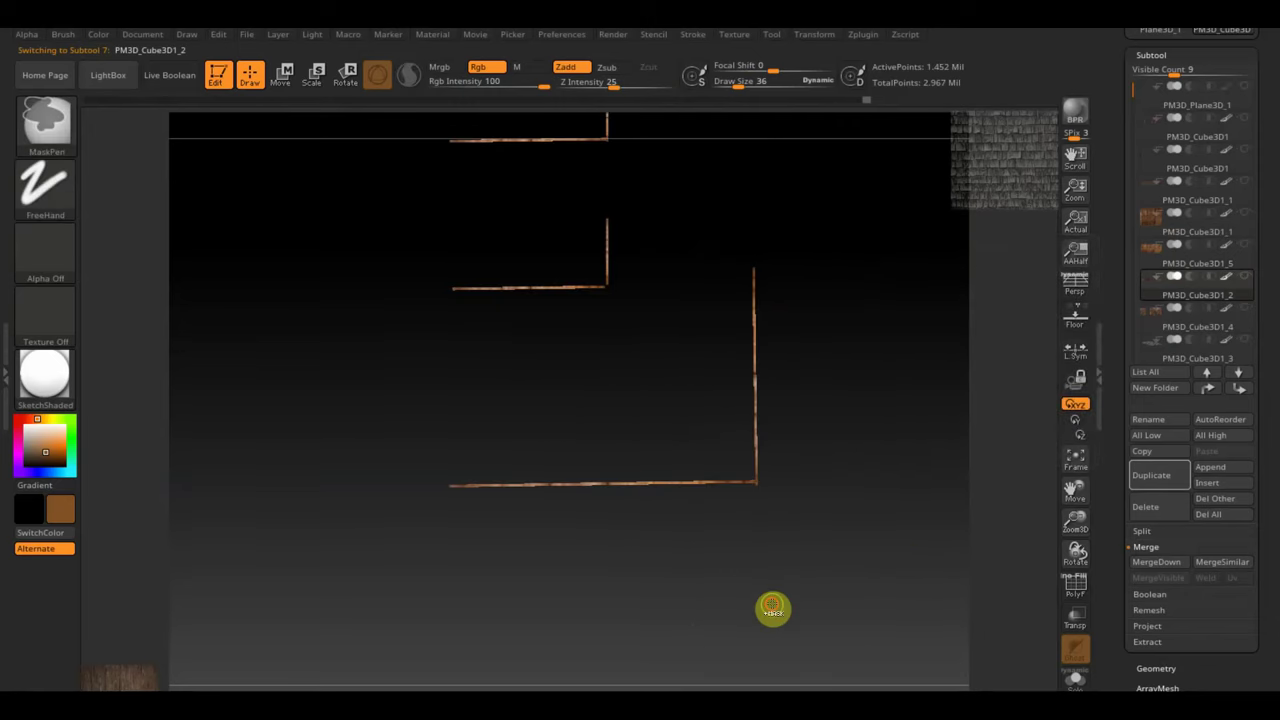
mouse_move(771, 604)
ctrl+mouse_down()
mouse_move(618, 492)
mouse_move(420, 443)
mouse_move(430, 440)
ctrl+mouse_up()
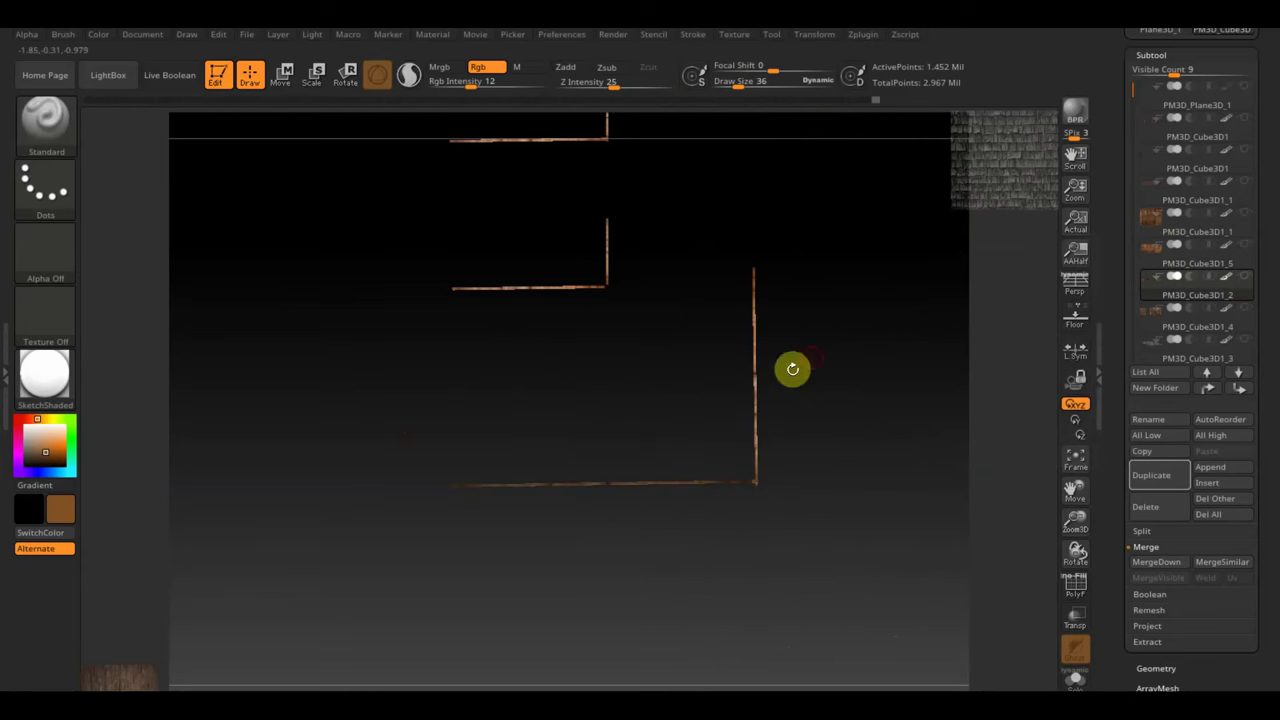
mouse_move(812, 330)
mouse_down()
mouse_move(834, 280)
mouse_move(838, 497)
mouse_move(799, 444)
mouse_up()
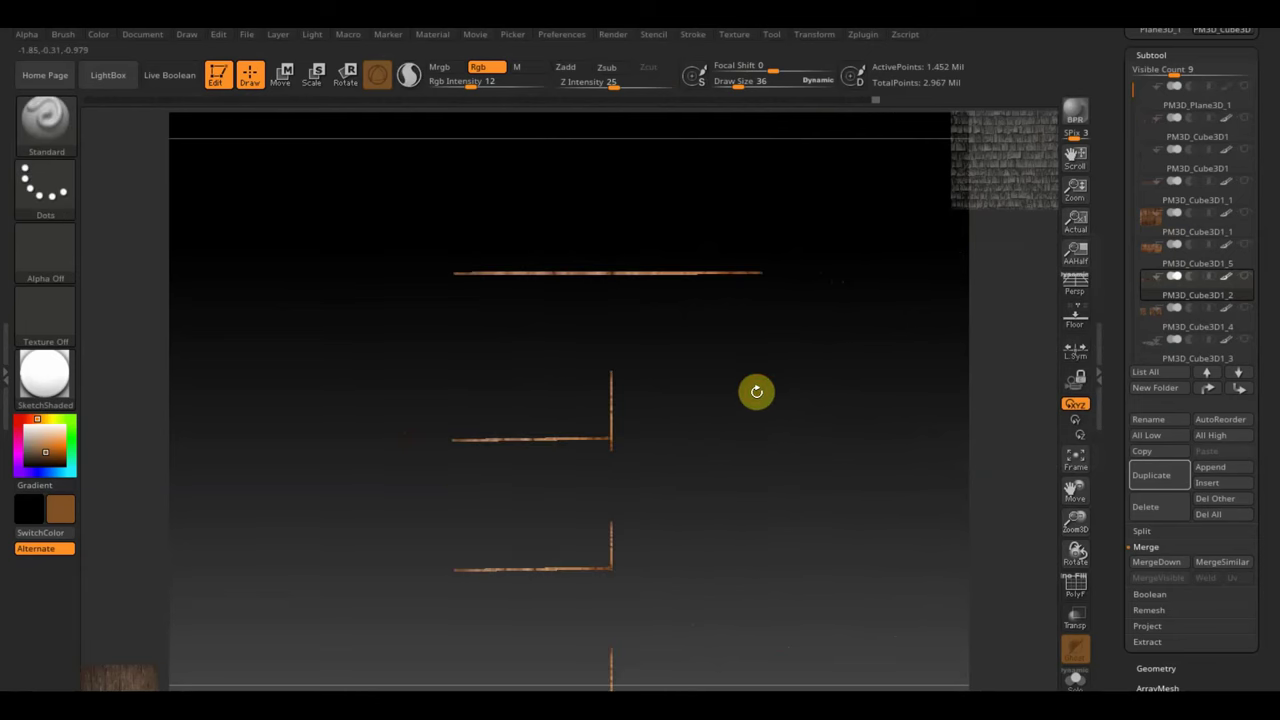
Step: Hide the long top and bottom fence runs with Ctrl+Shift, leaving the short sections
key(ctrl)
ctrl+drag(810, 318, 415, 218)
key(ctrl+shift)
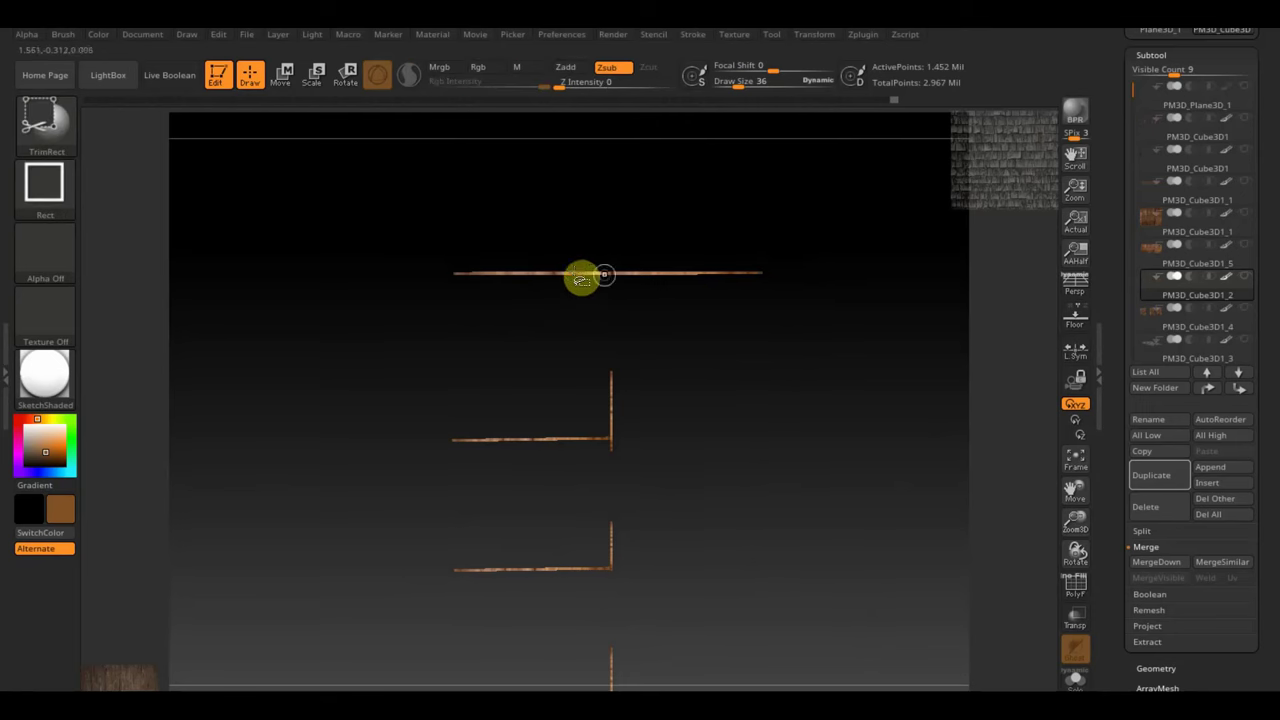
mouse_move(794, 471)
mouse_down()
mouse_move(783, 317)
mouse_move(795, 385)
mouse_up()
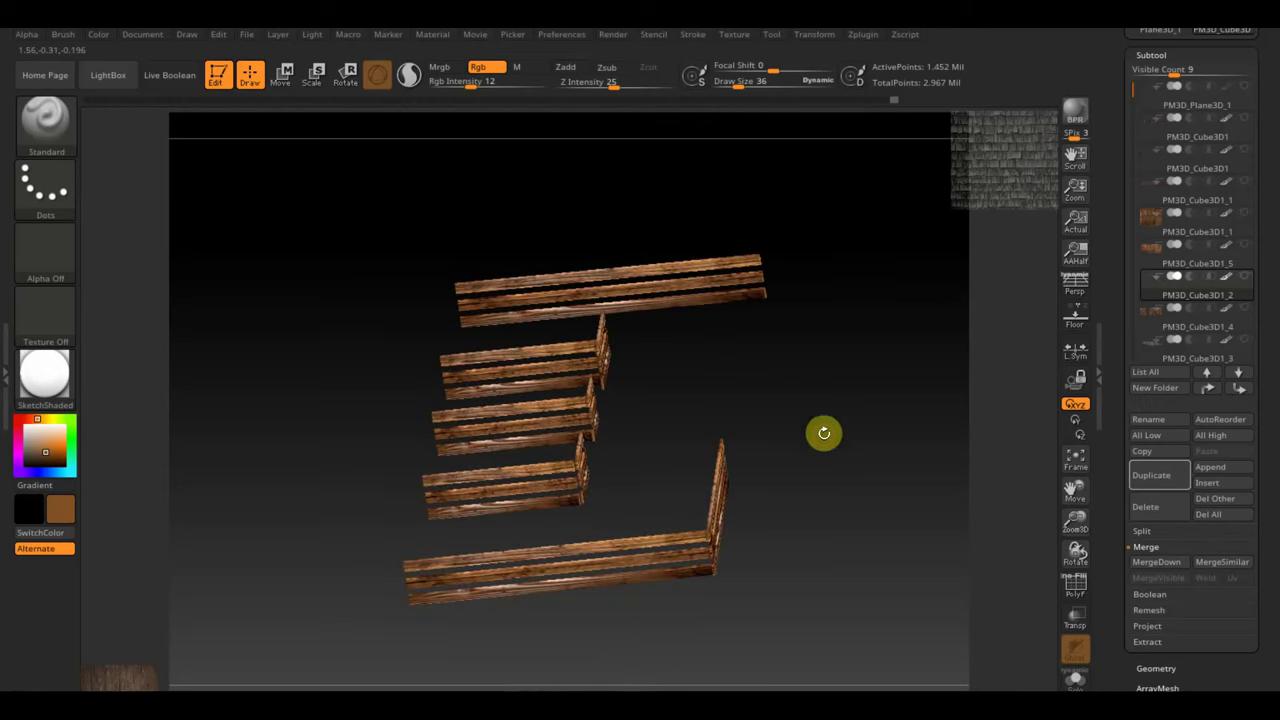
key(ctrl+shift)
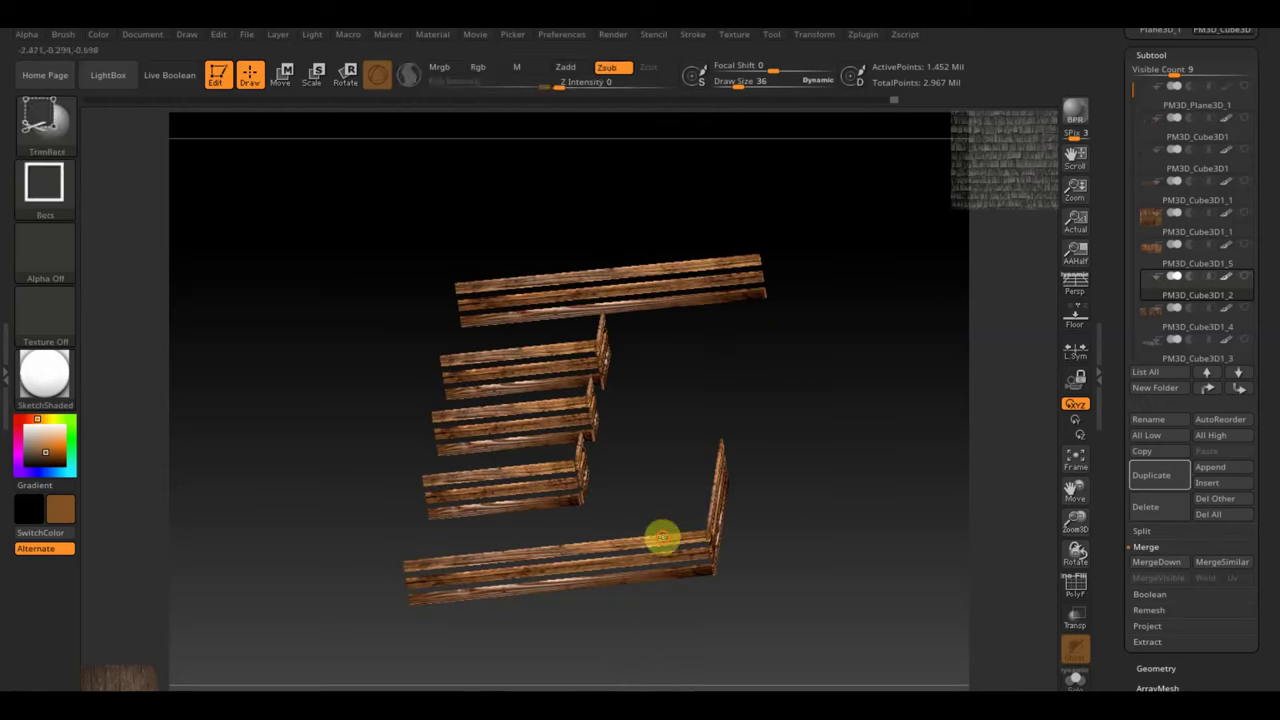
ctrl+shift+click(663, 537)
ctrl+shift+click(660, 546)
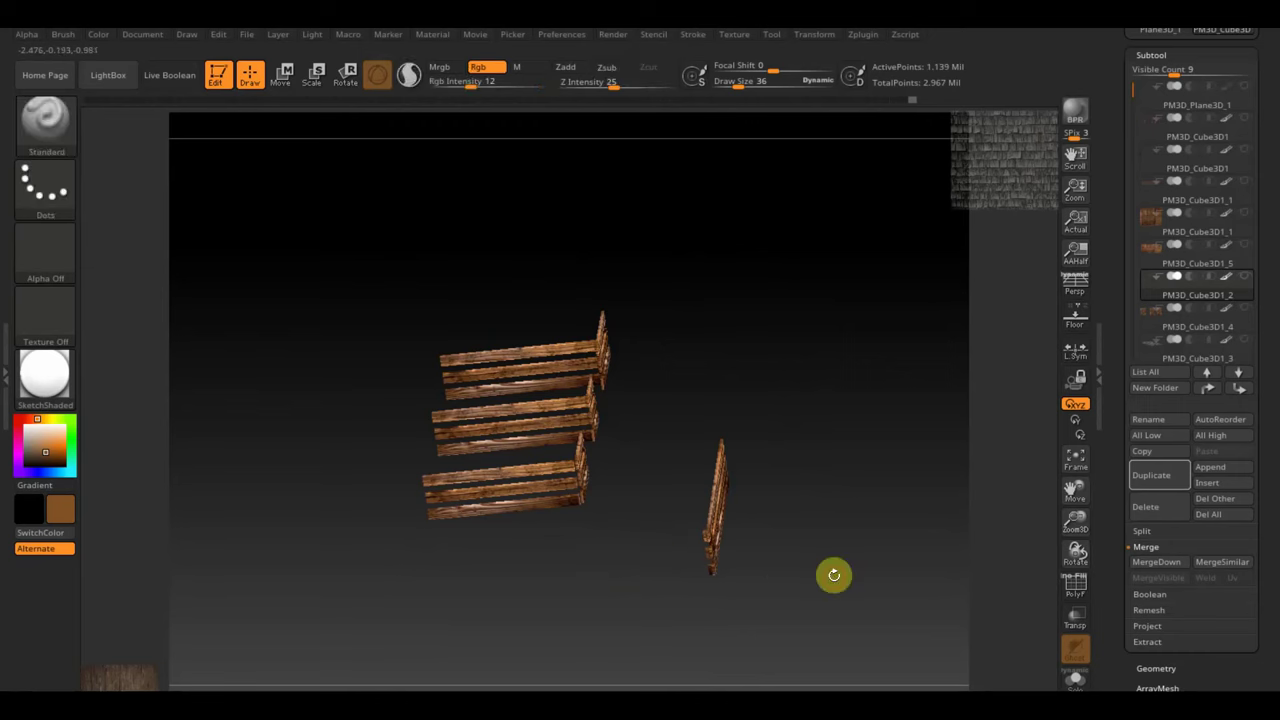
drag(834, 574, 801, 598)
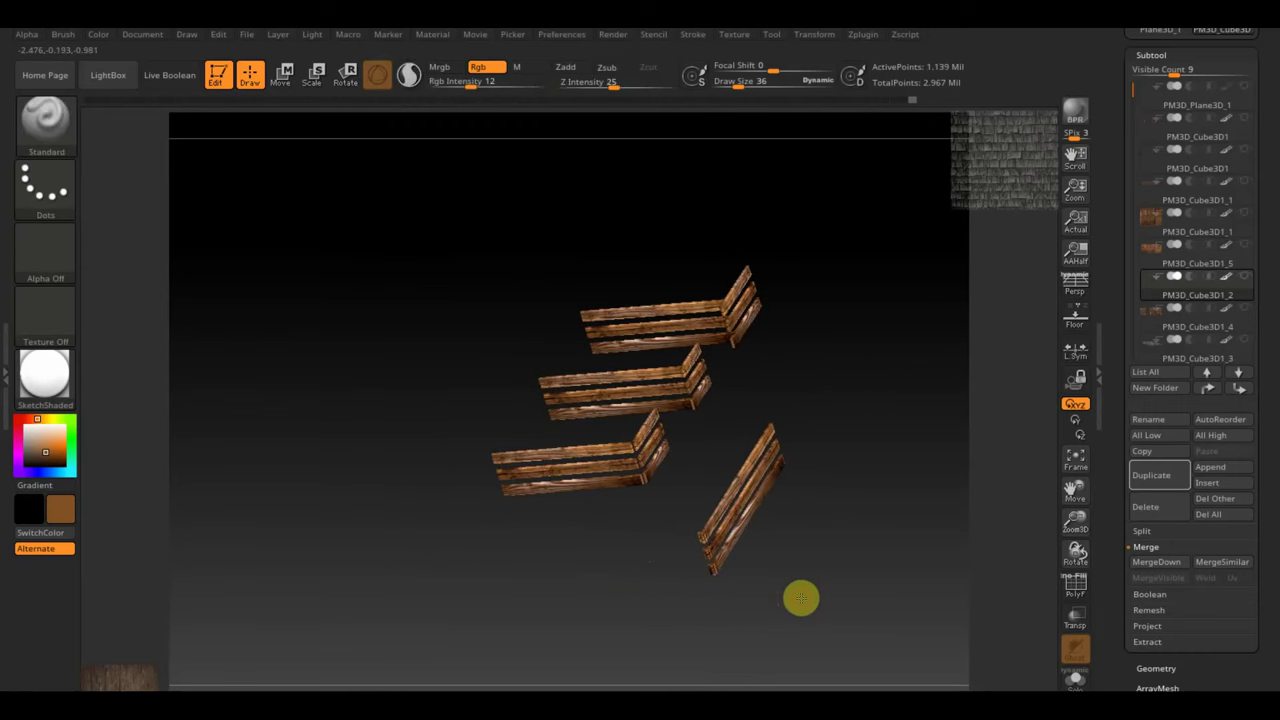
Step: Apply Modify Topology > Del Hidden to the fence, bringing total points to 2.654 Mil
click(1157, 669)
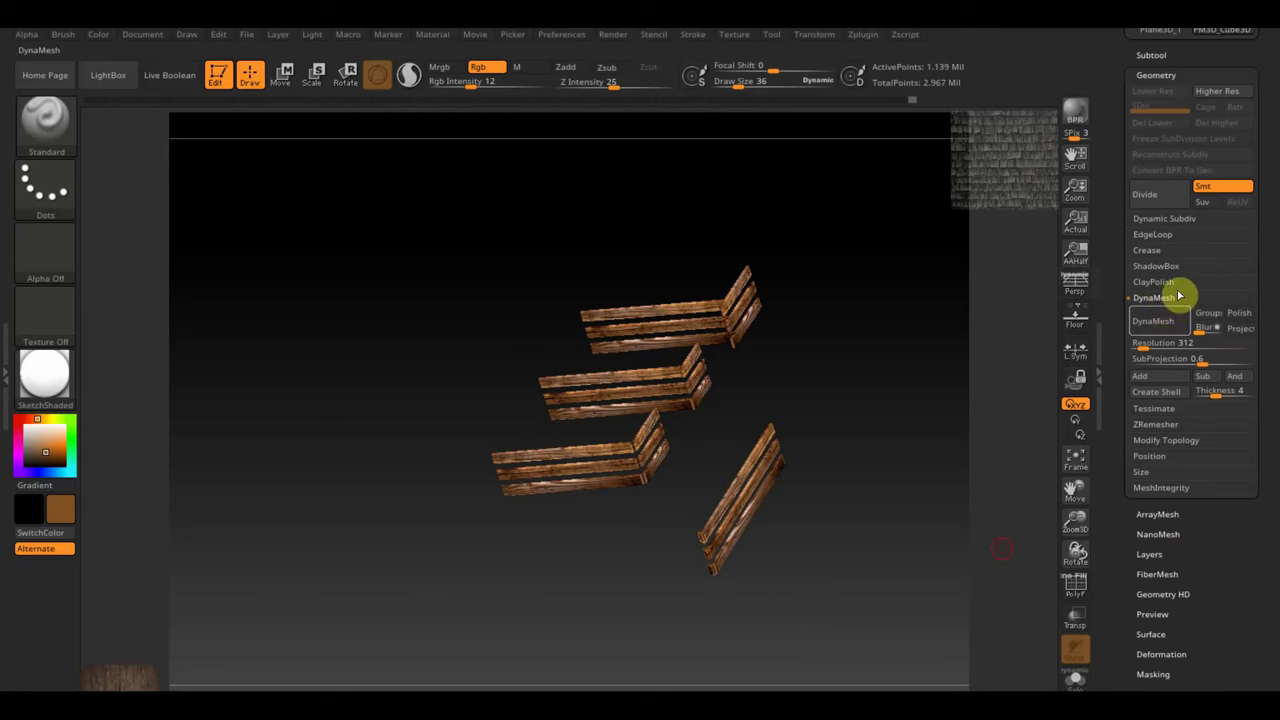
click(1166, 440)
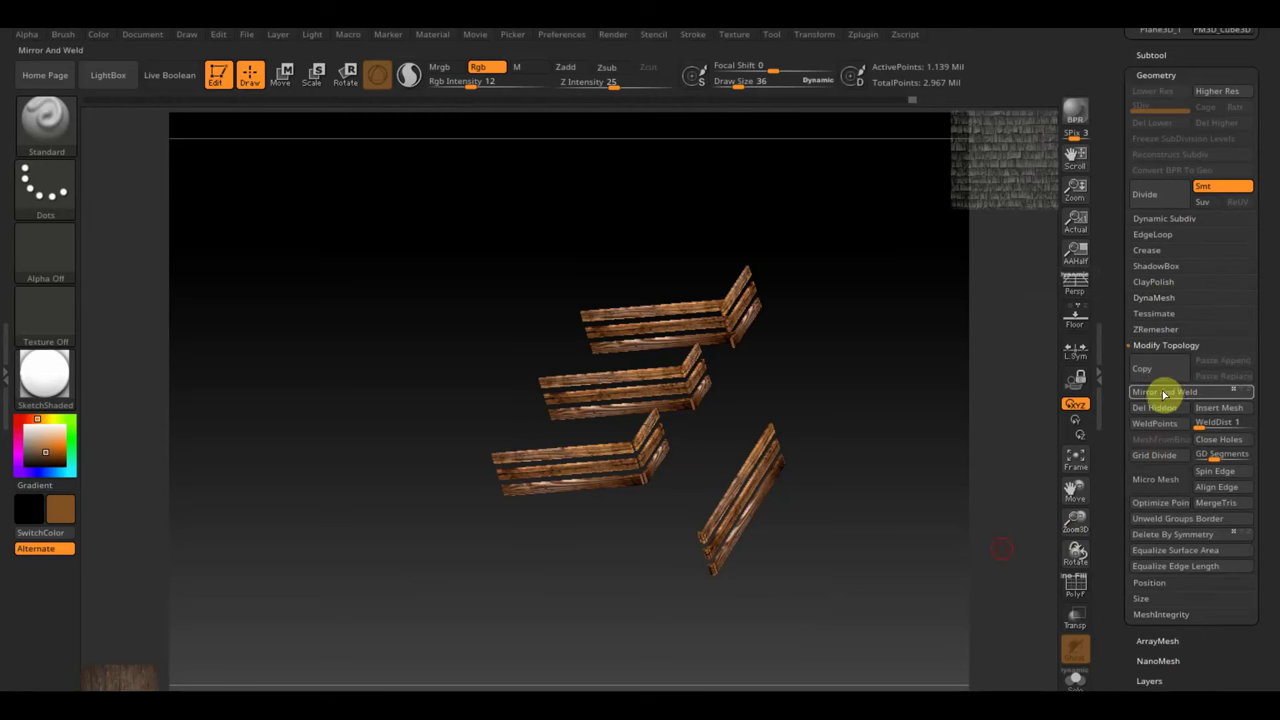
click(1165, 411)
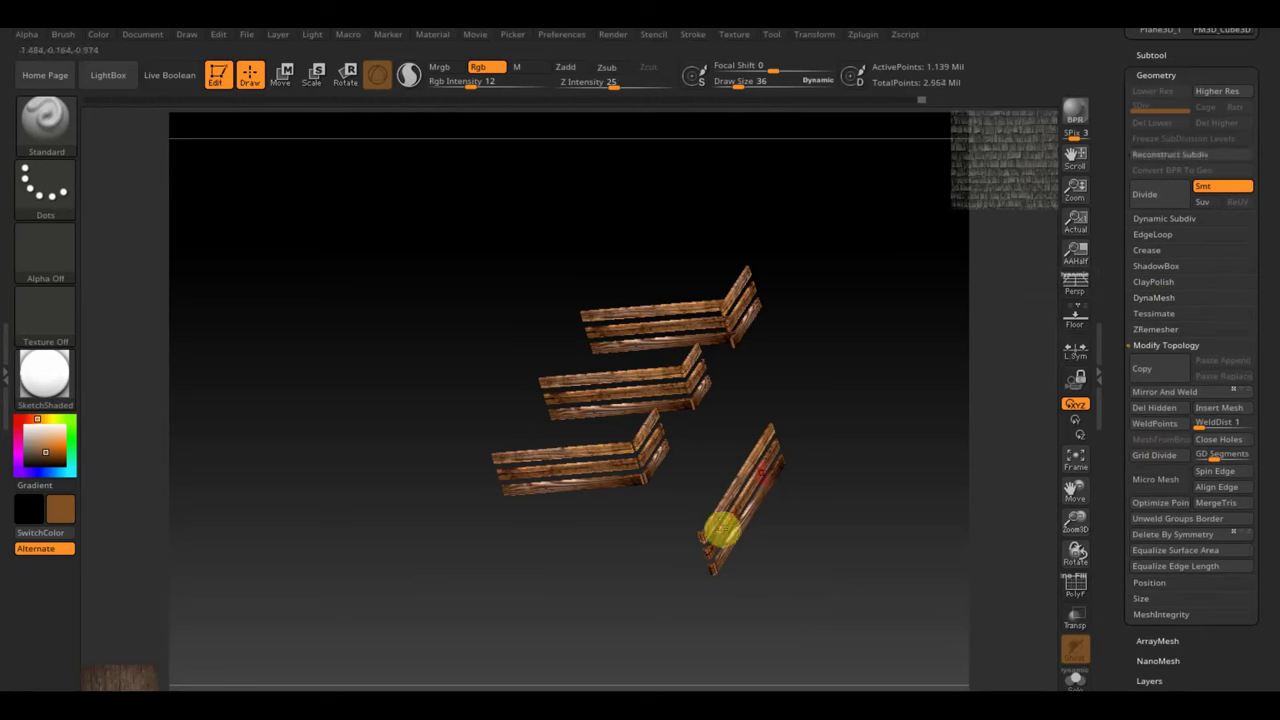
mouse_move(721, 547)
mouse_down()
mouse_move(800, 463)
mouse_move(862, 555)
mouse_move(857, 437)
mouse_up()
Step: Turn Solo off to show all barn subtools and orbit to a side view of the shed
click(1156, 52)
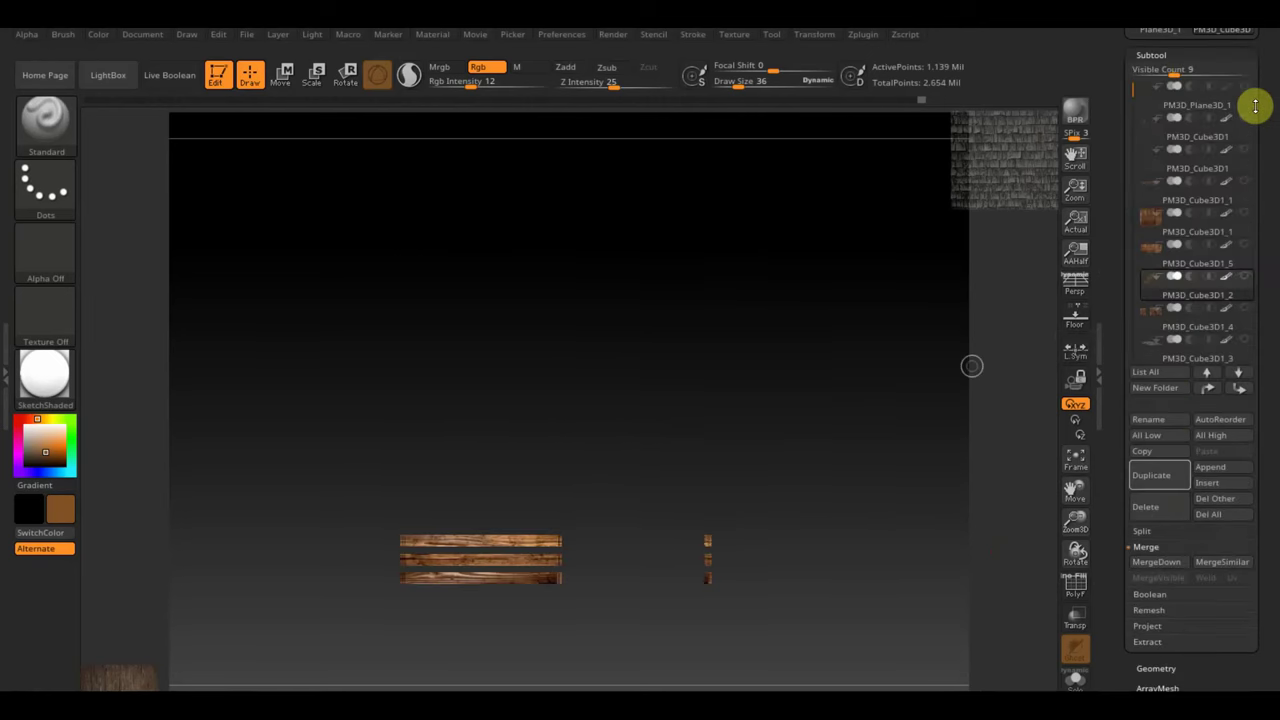
click(1250, 283)
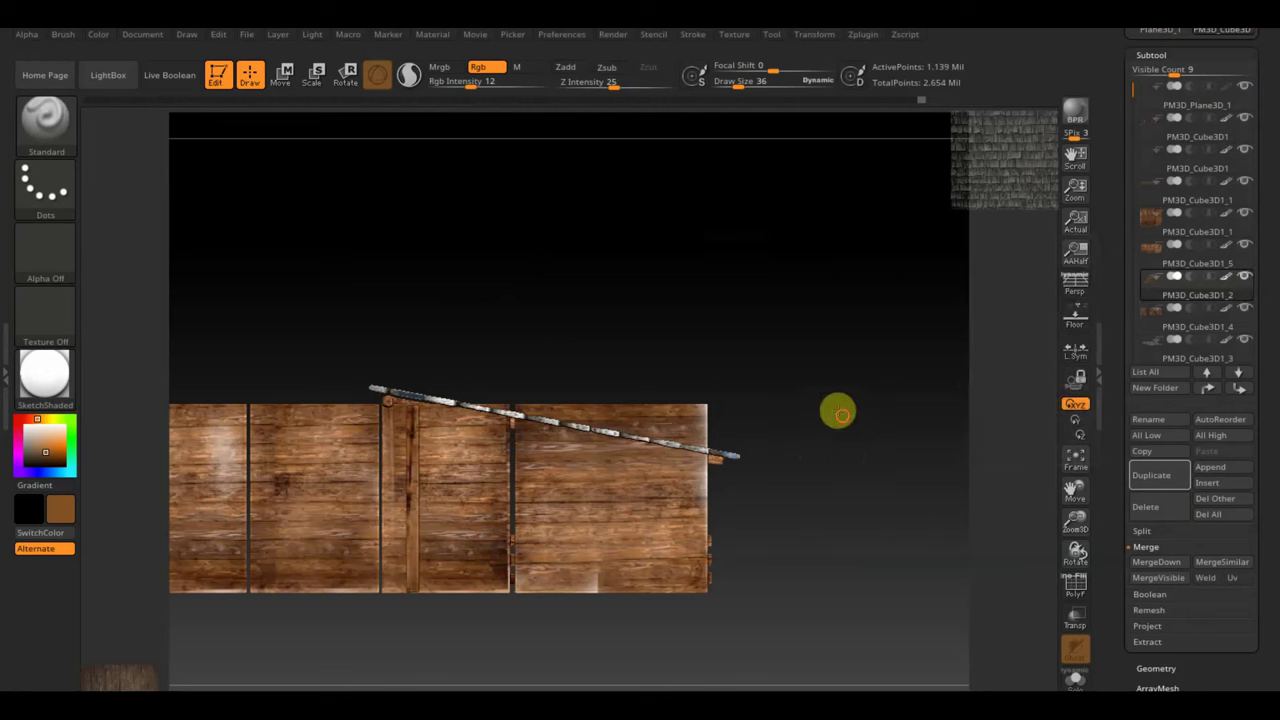
mouse_move(834, 409)
mouse_down()
mouse_move(831, 434)
mouse_move(753, 408)
mouse_move(680, 417)
mouse_move(561, 322)
mouse_move(580, 320)
mouse_up()
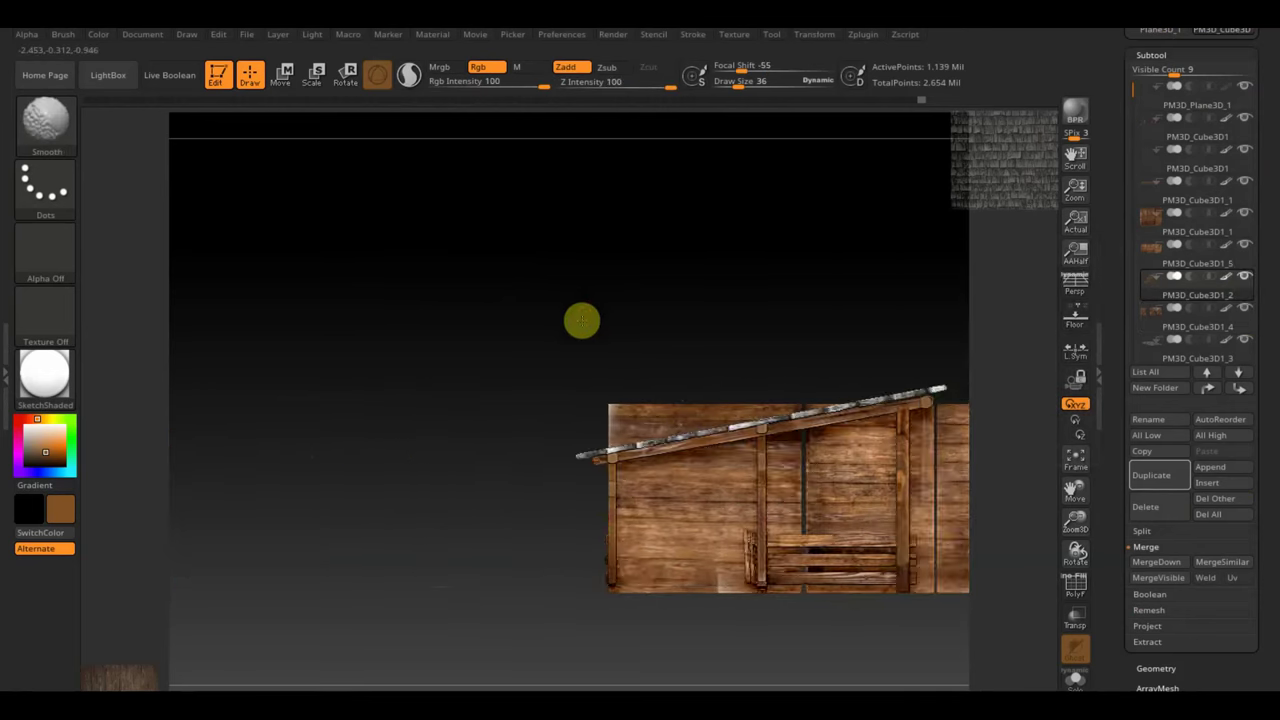
mouse_move(757, 277)
alt+mouse_down()
mouse_move(619, 265)
mouse_move(645, 294)
alt+mouse_up()
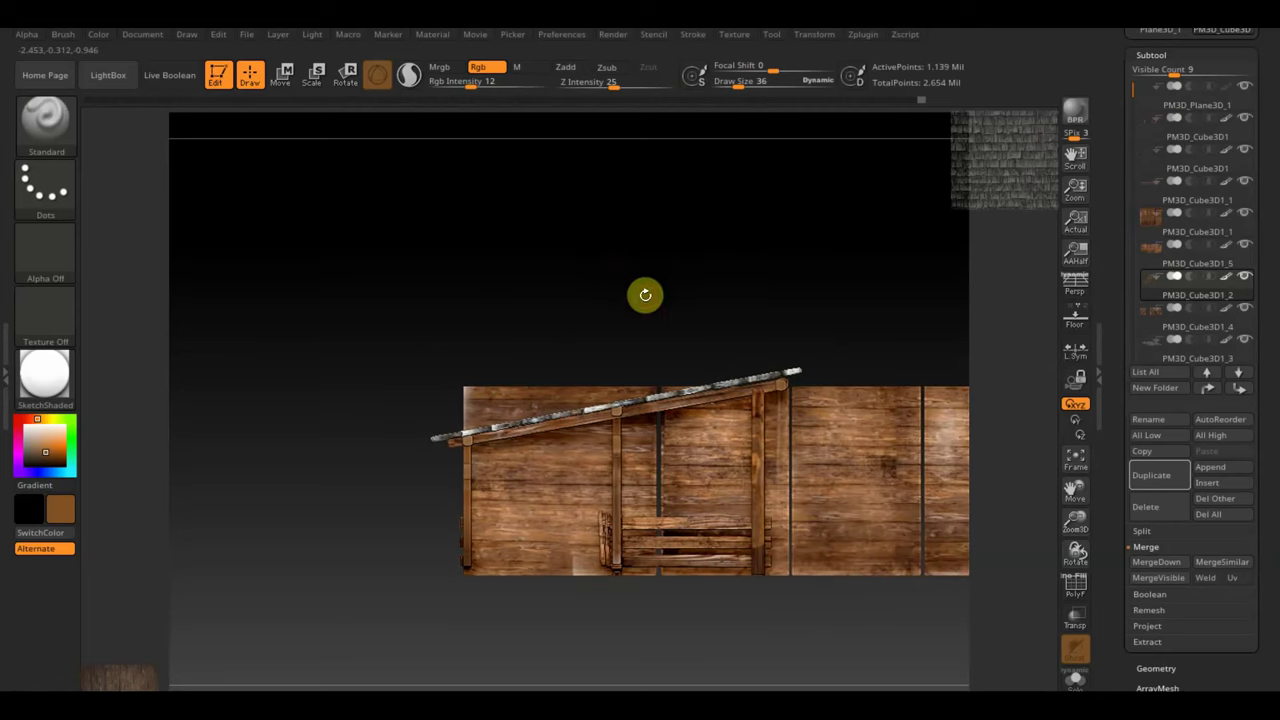
mouse_move(757, 264)
mouse_down()
mouse_move(746, 251)
mouse_move(757, 266)
mouse_move(534, 223)
mouse_move(555, 240)
mouse_up()
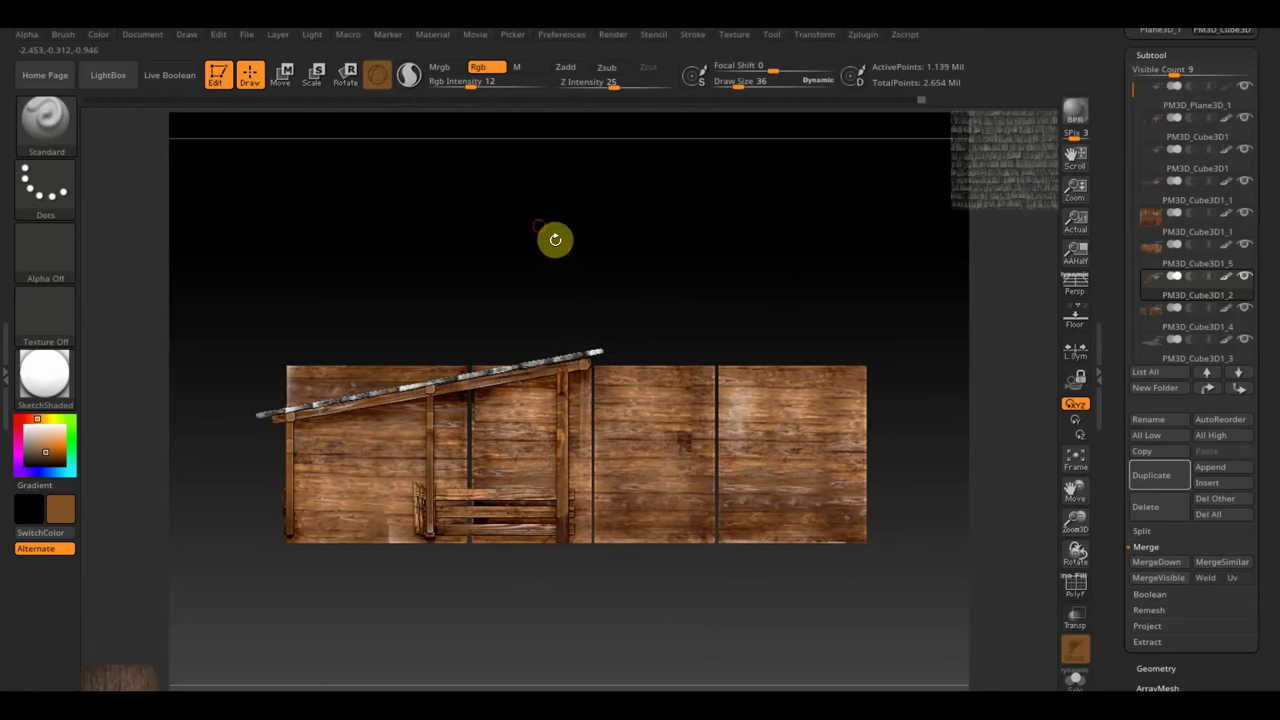
Step: Select the PM3D_Cube3D1_5 shed wall and stretch it wider horizontally
alt+click(806, 470)
click(294, 78)
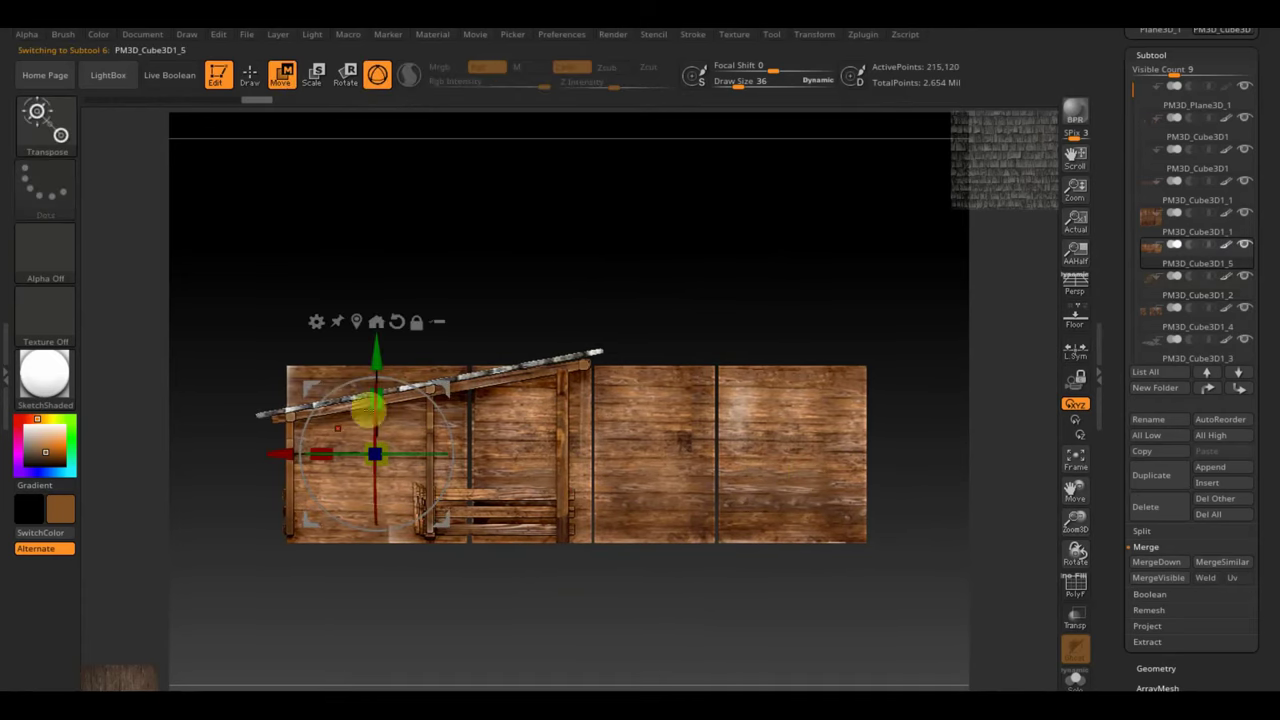
mouse_move(322, 451)
mouse_down()
mouse_move(248, 455)
mouse_move(320, 457)
mouse_move(308, 468)
mouse_up()
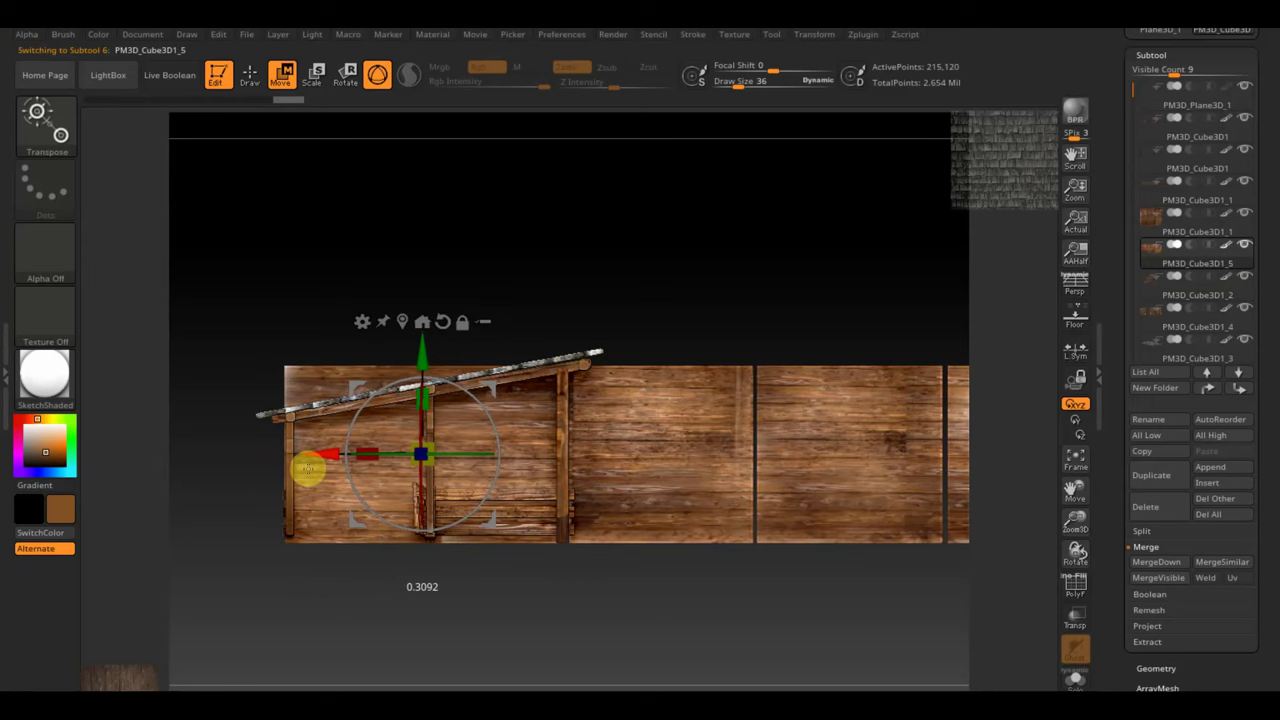
Step: With the curve trim brush, cut off the roof's left end and draw vertical cuts through the shed
click(250, 75)
key(ctrl+shift)
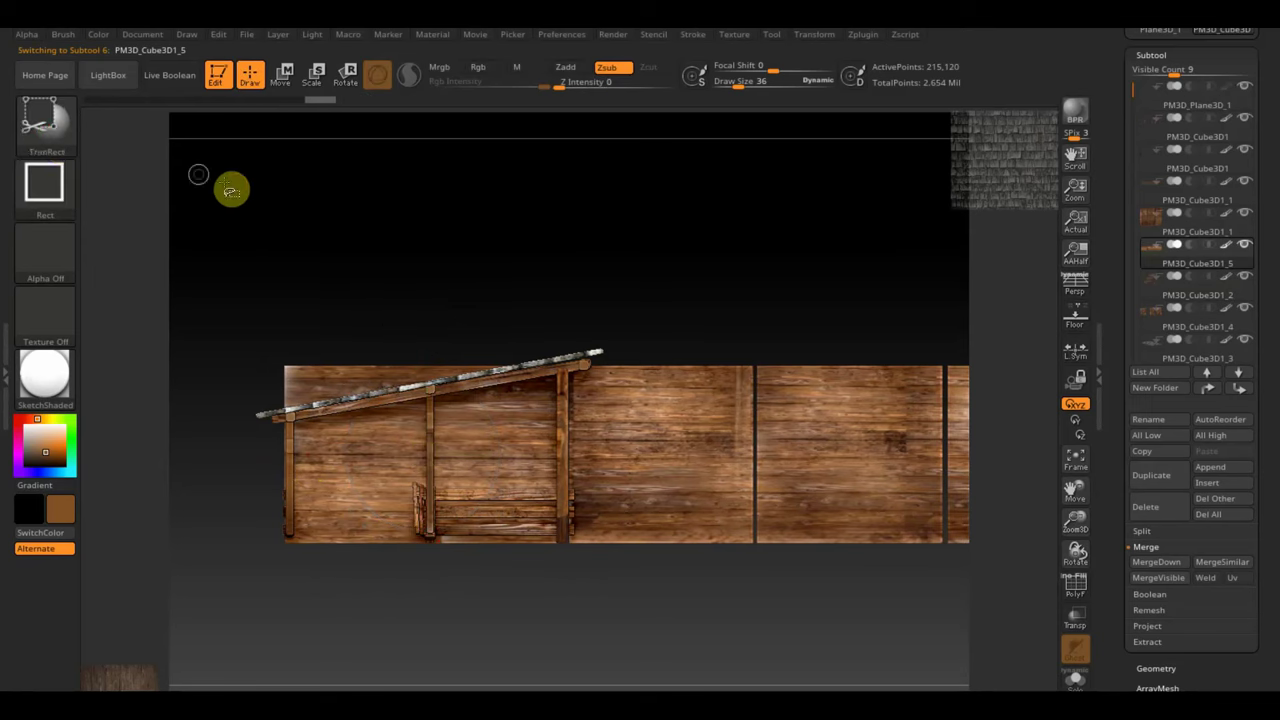
click(47, 137)
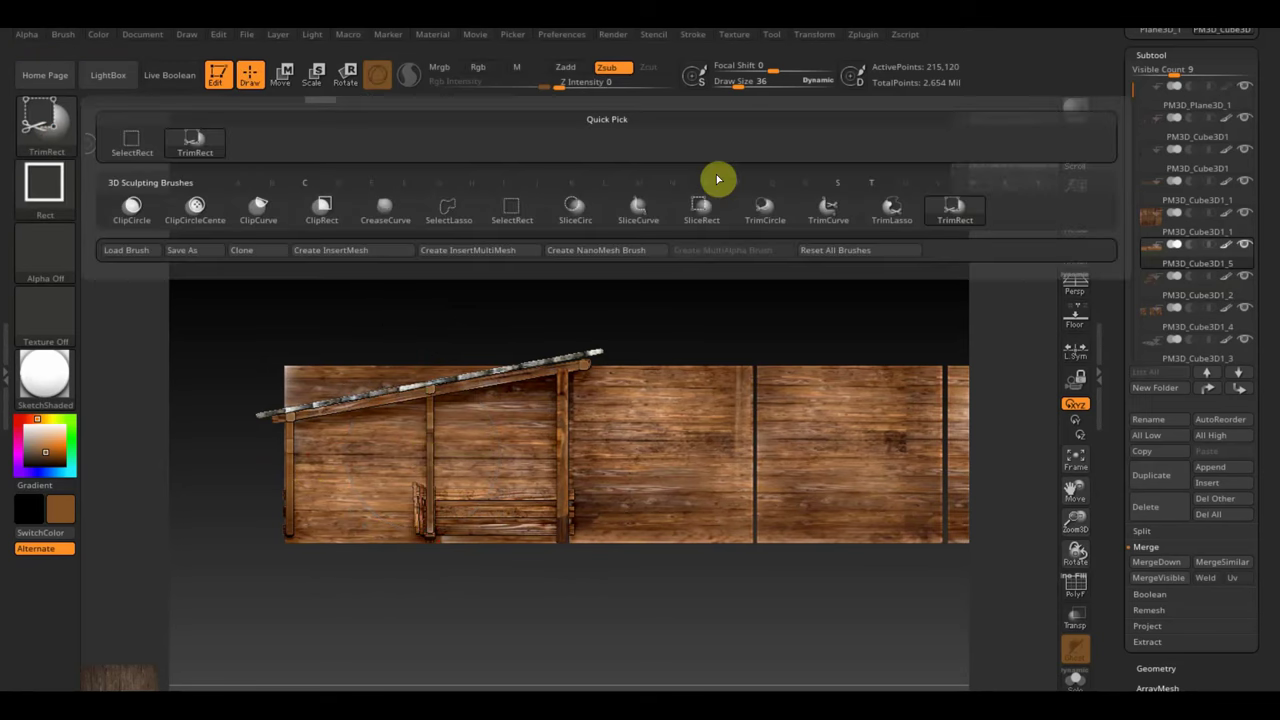
click(824, 211)
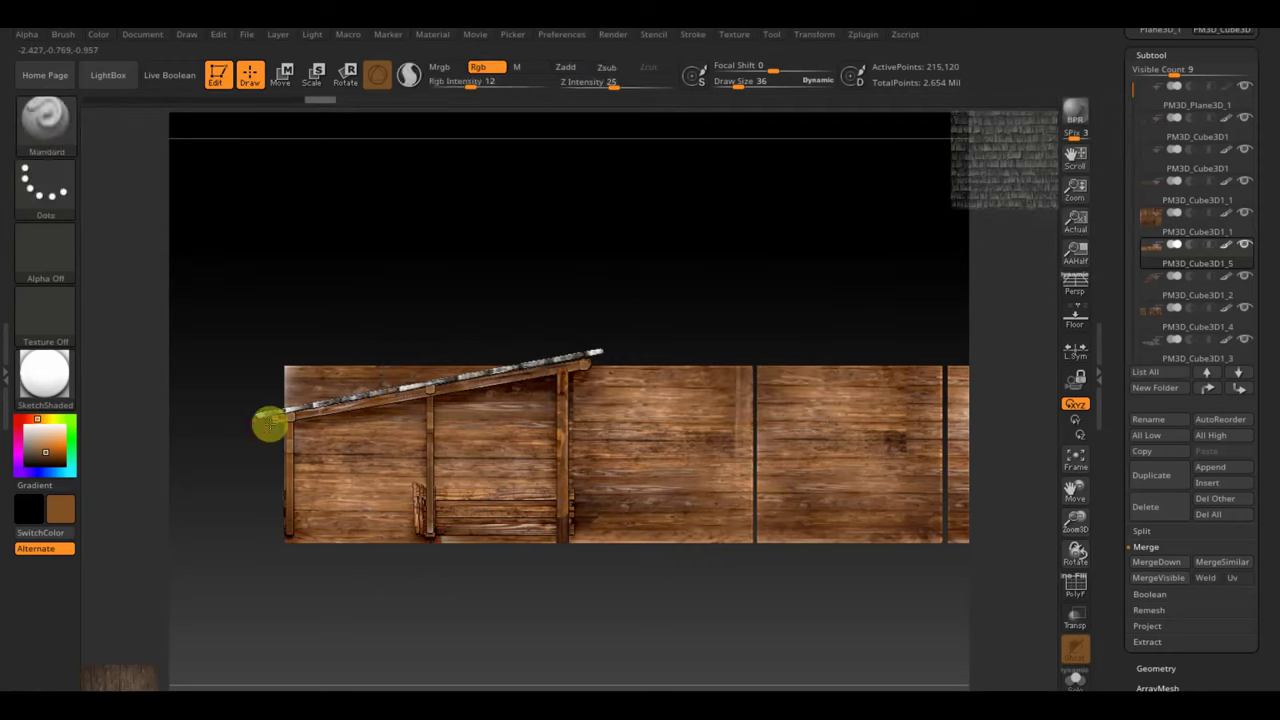
mouse_move(177, 450)
ctrl+shift+mouse_down()
mouse_move(608, 364)
mouse_move(699, 322)
ctrl+shift+mouse_up()
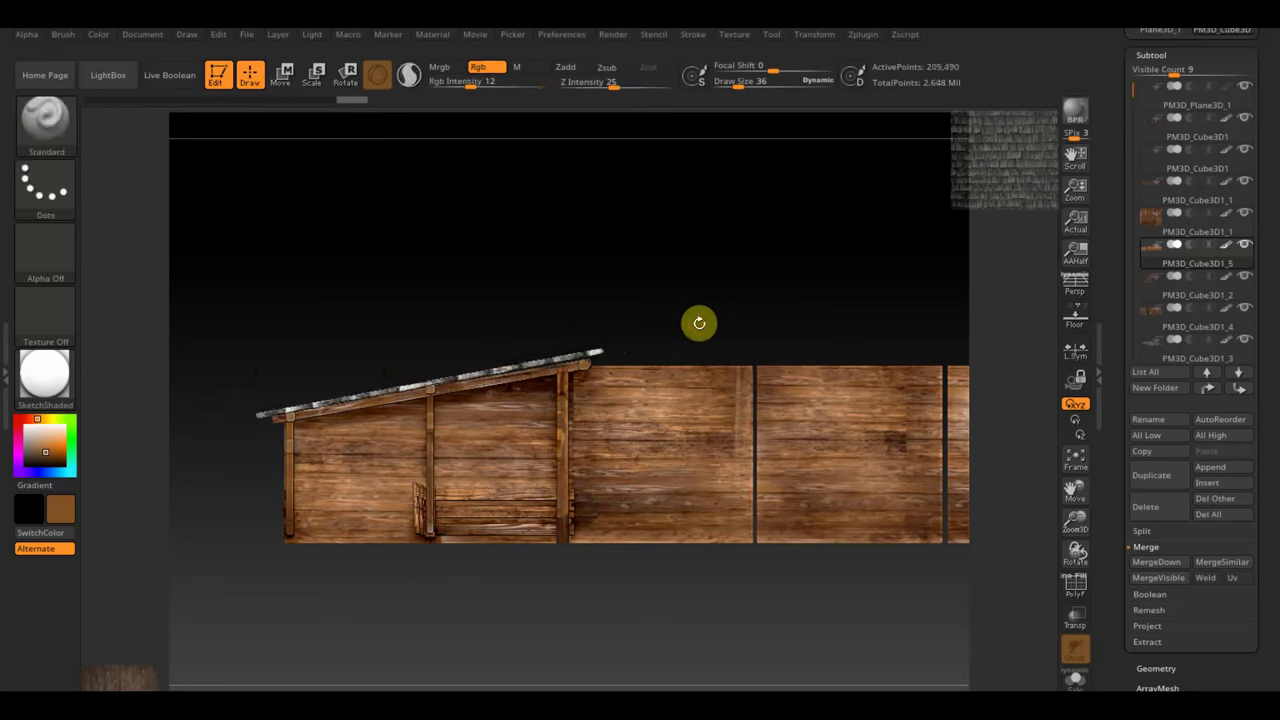
mouse_move(595, 218)
ctrl+shift+mouse_down()
mouse_move(588, 675)
mouse_move(568, 688)
ctrl+shift+mouse_up()
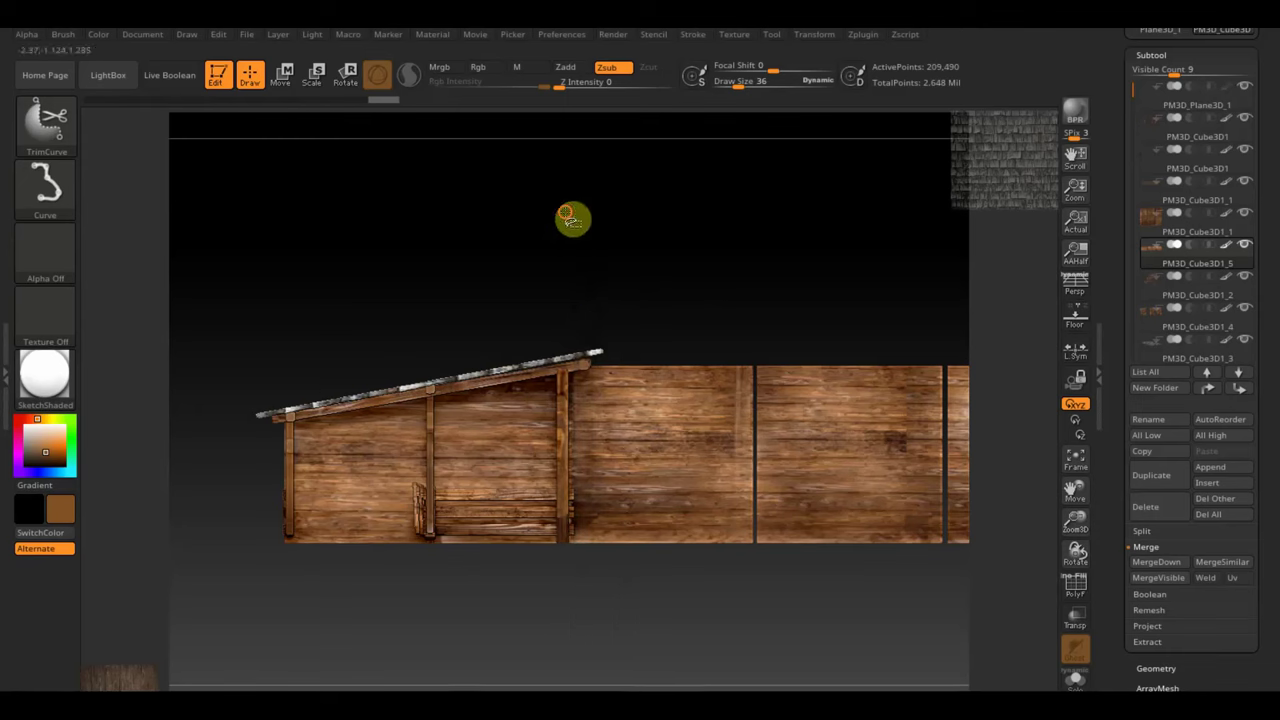
ctrl+shift+drag(568, 216, 568, 646)
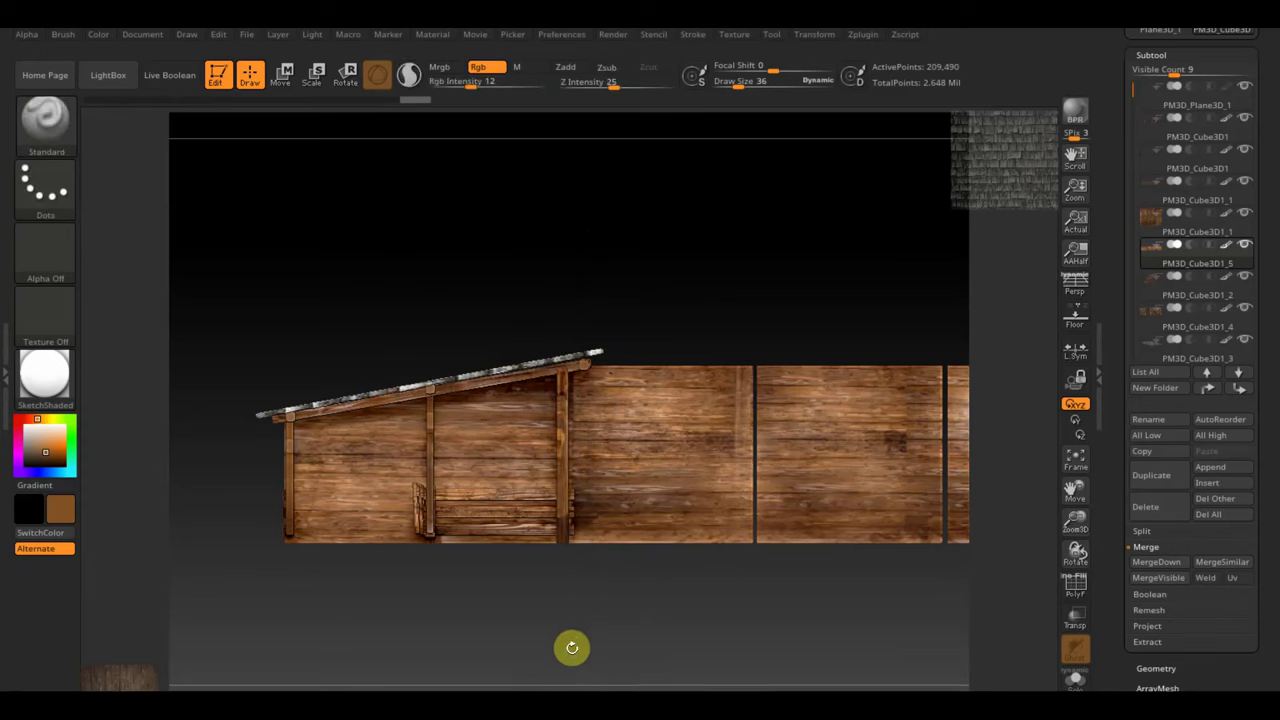
Step: Mask and hide the long plank wall, then invert visibility to keep only the shed
mouse_move(694, 580)
mouse_down()
mouse_move(668, 614)
mouse_move(737, 609)
mouse_move(734, 597)
mouse_up()
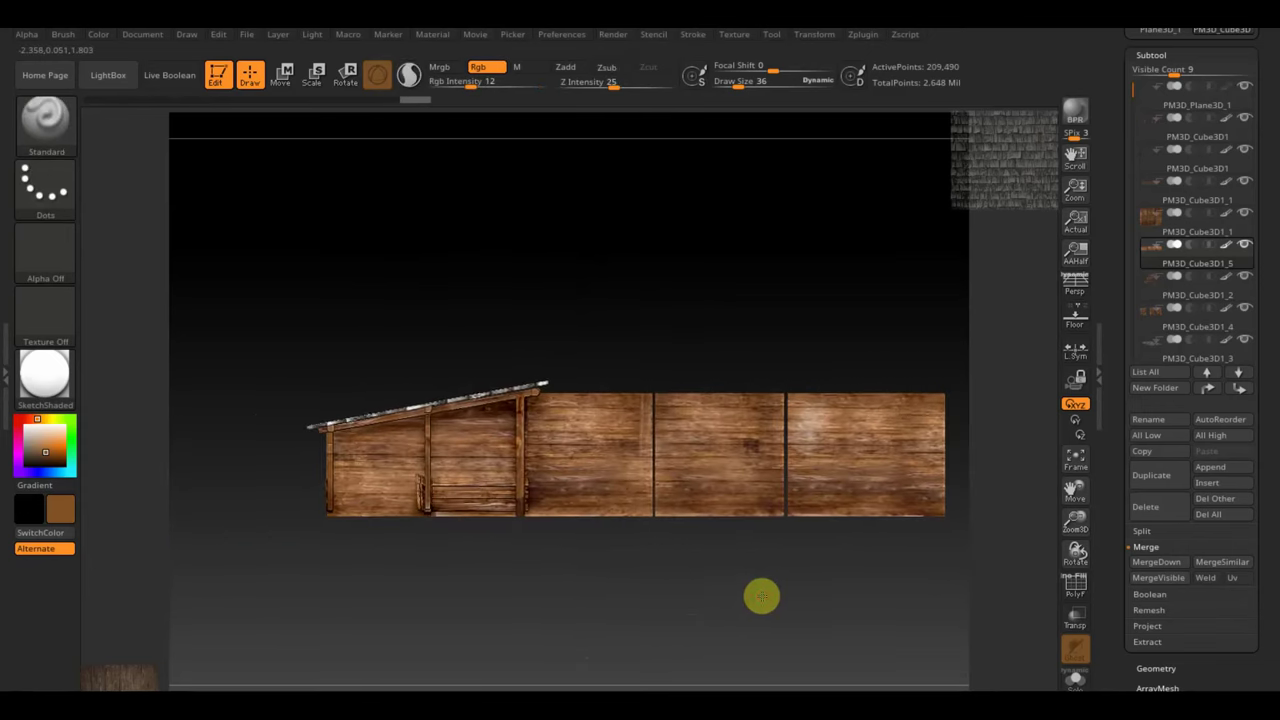
mouse_move(917, 610)
ctrl+mouse_down()
mouse_move(640, 406)
mouse_move(473, 340)
ctrl+mouse_up()
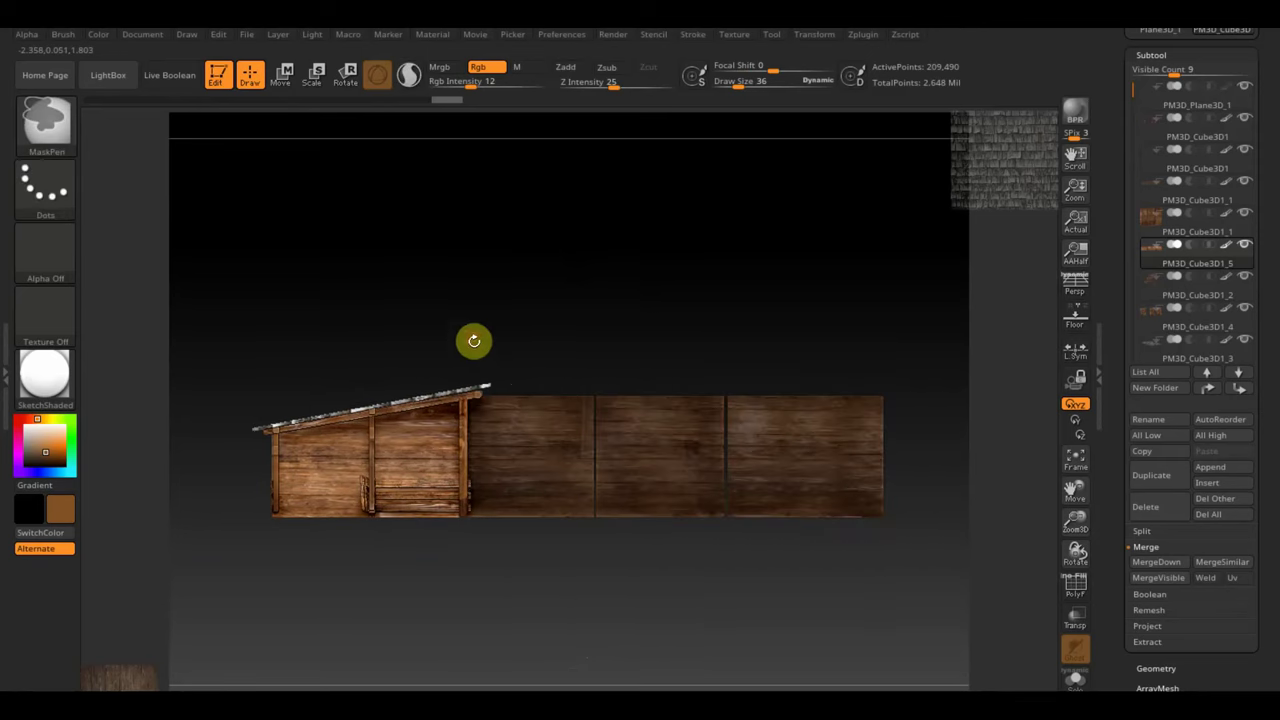
ctrl+click(623, 572)
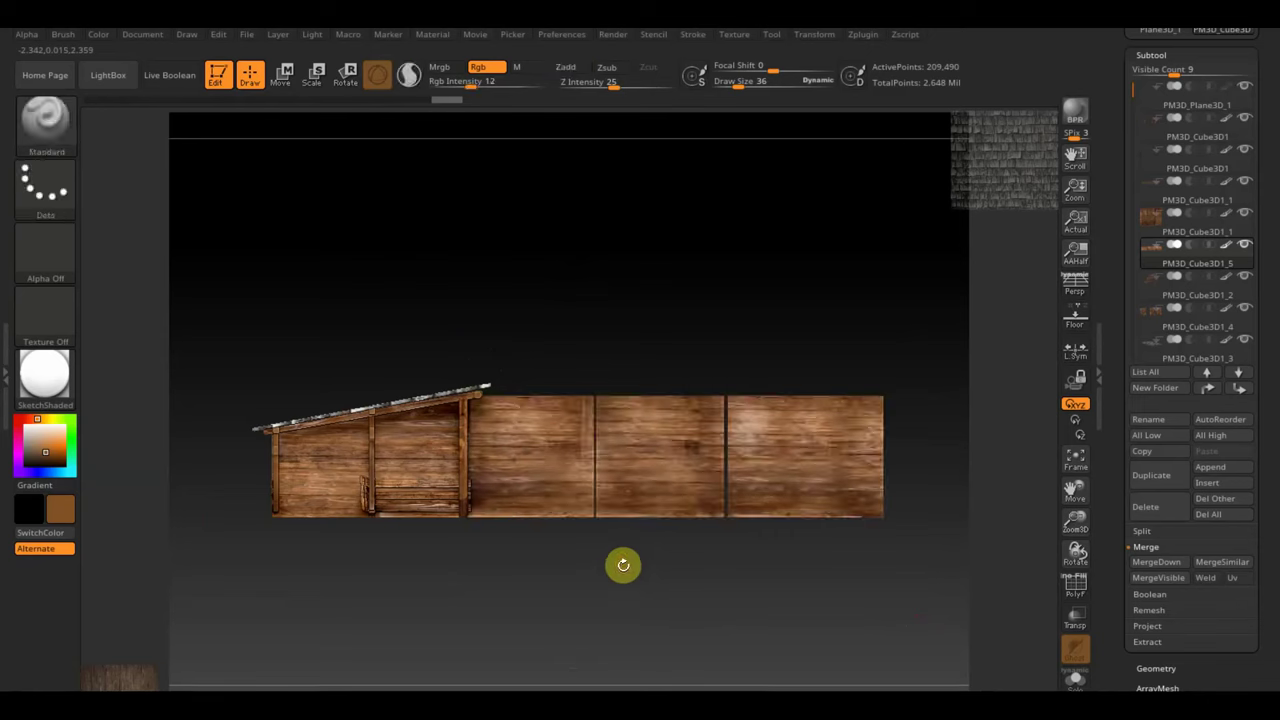
ctrl+shift+click(639, 487)
ctrl+shift+click(646, 494)
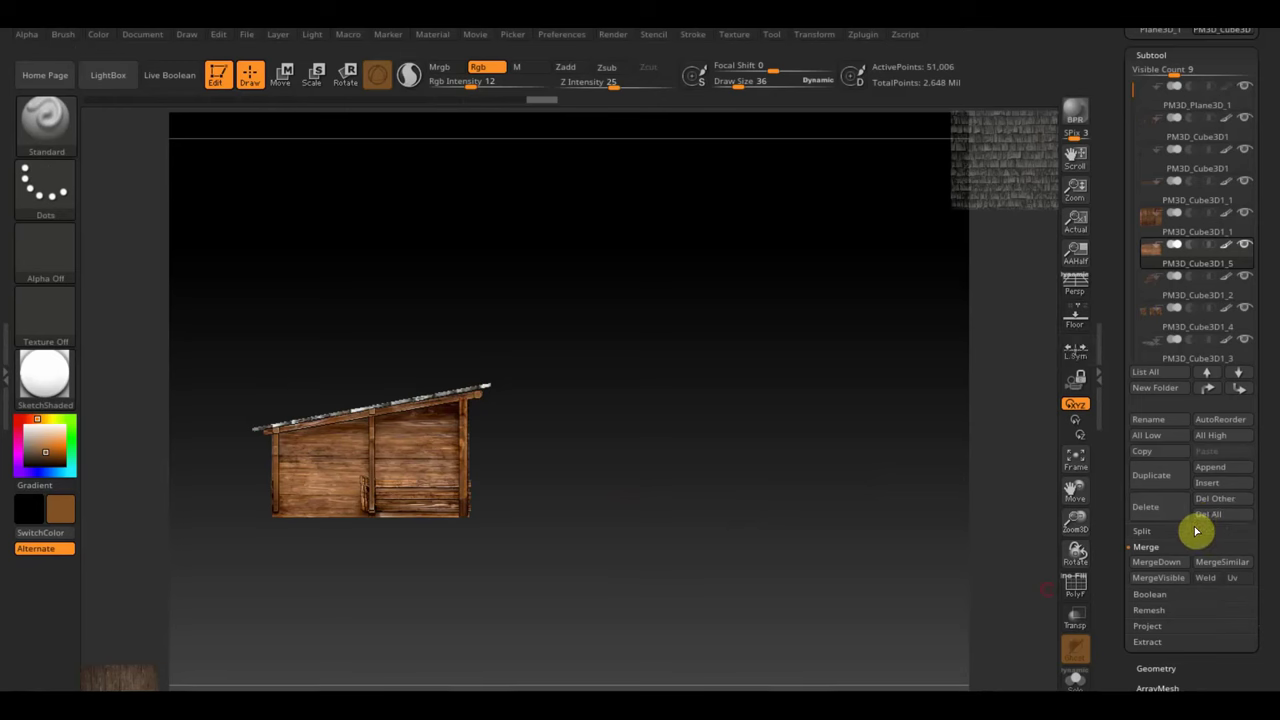
click(1158, 670)
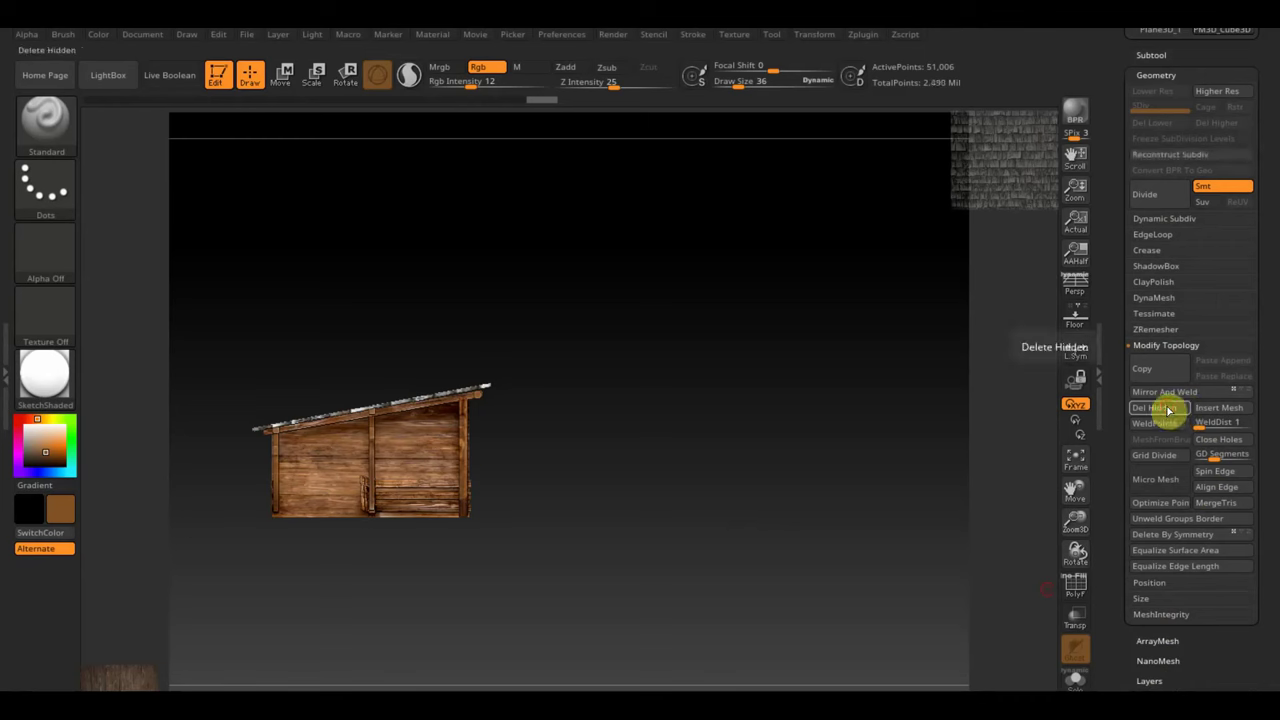
Step: Centre the barn in a front view and DynaMesh the lean-to shed piece
shift+drag(814, 480, 852, 620)
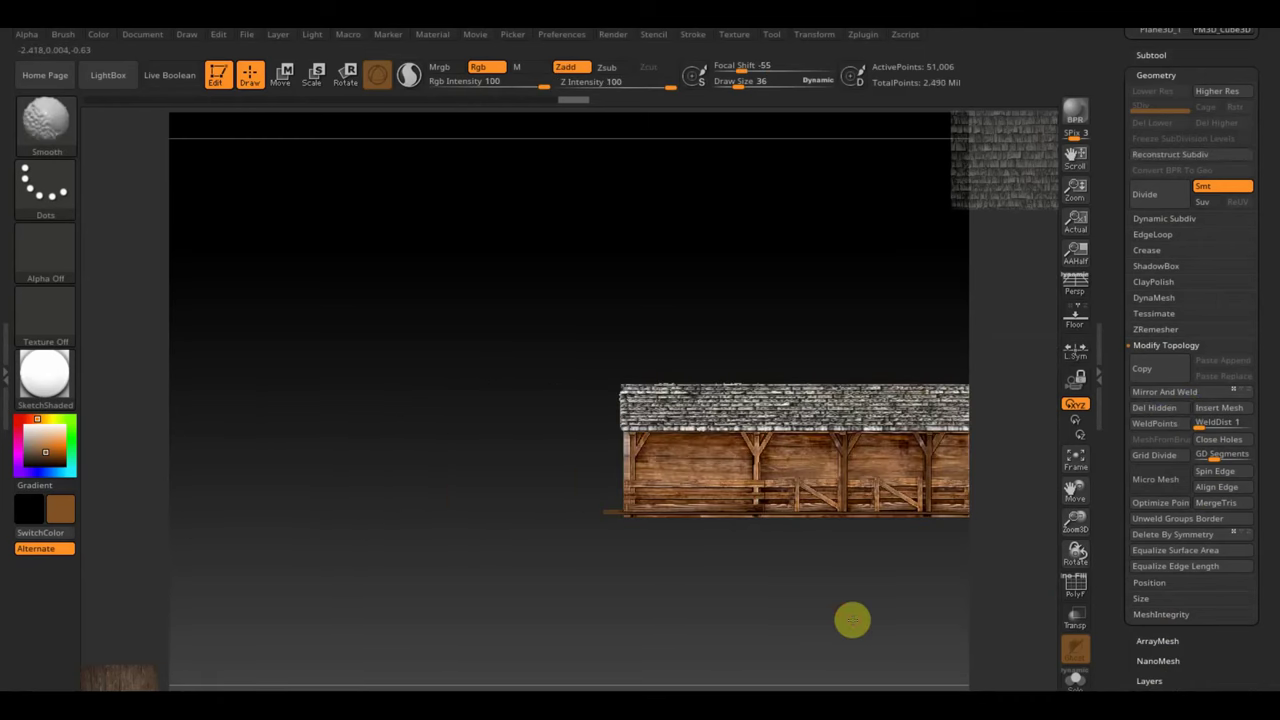
alt+drag(929, 623, 626, 622)
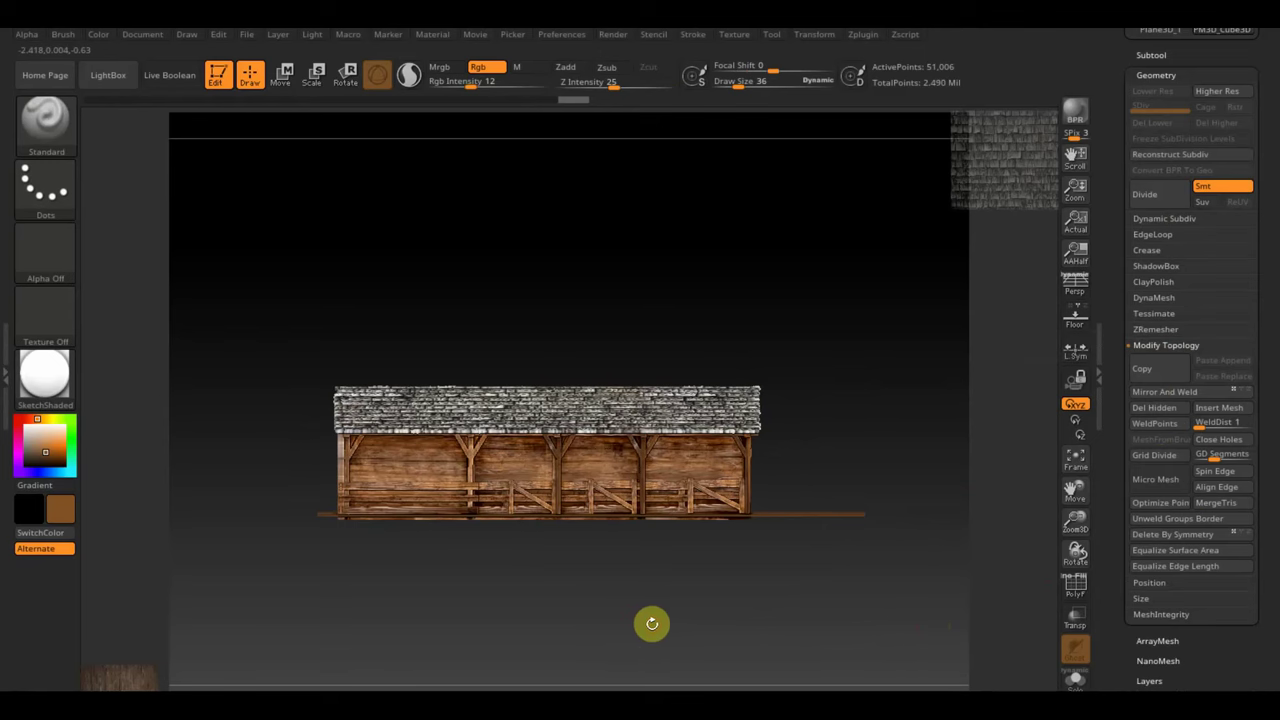
click(281, 74)
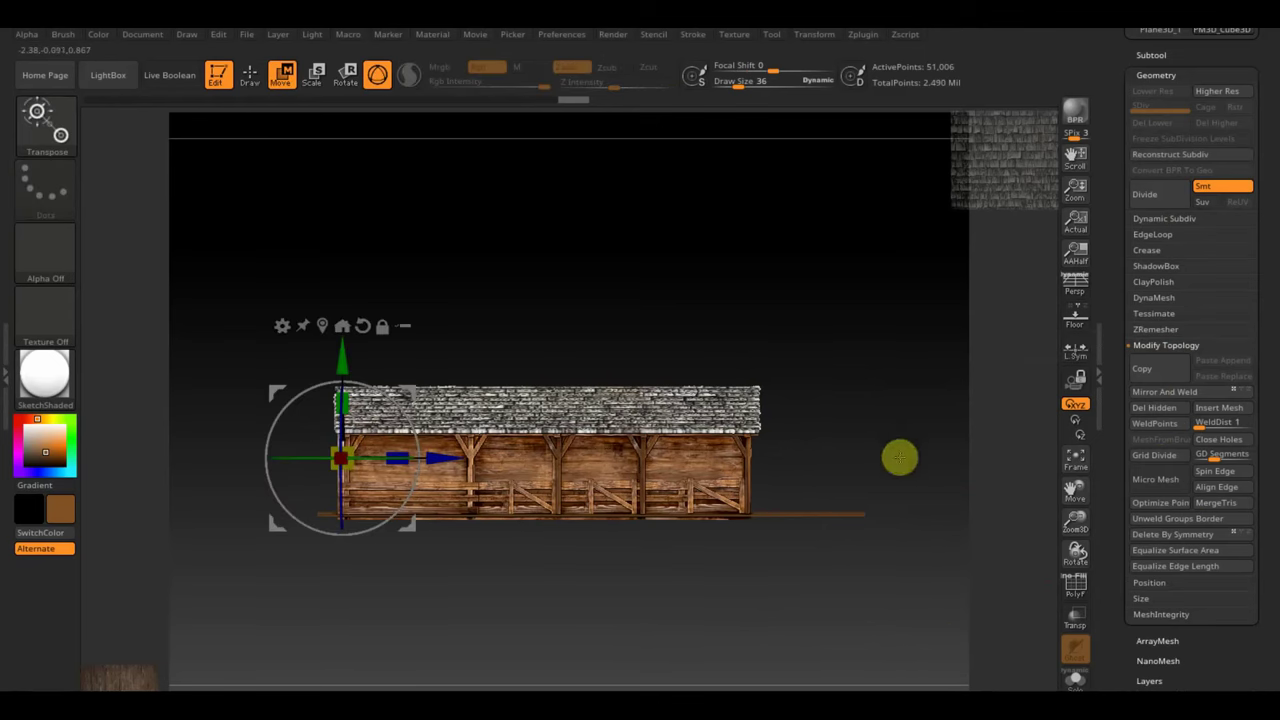
click(1155, 298)
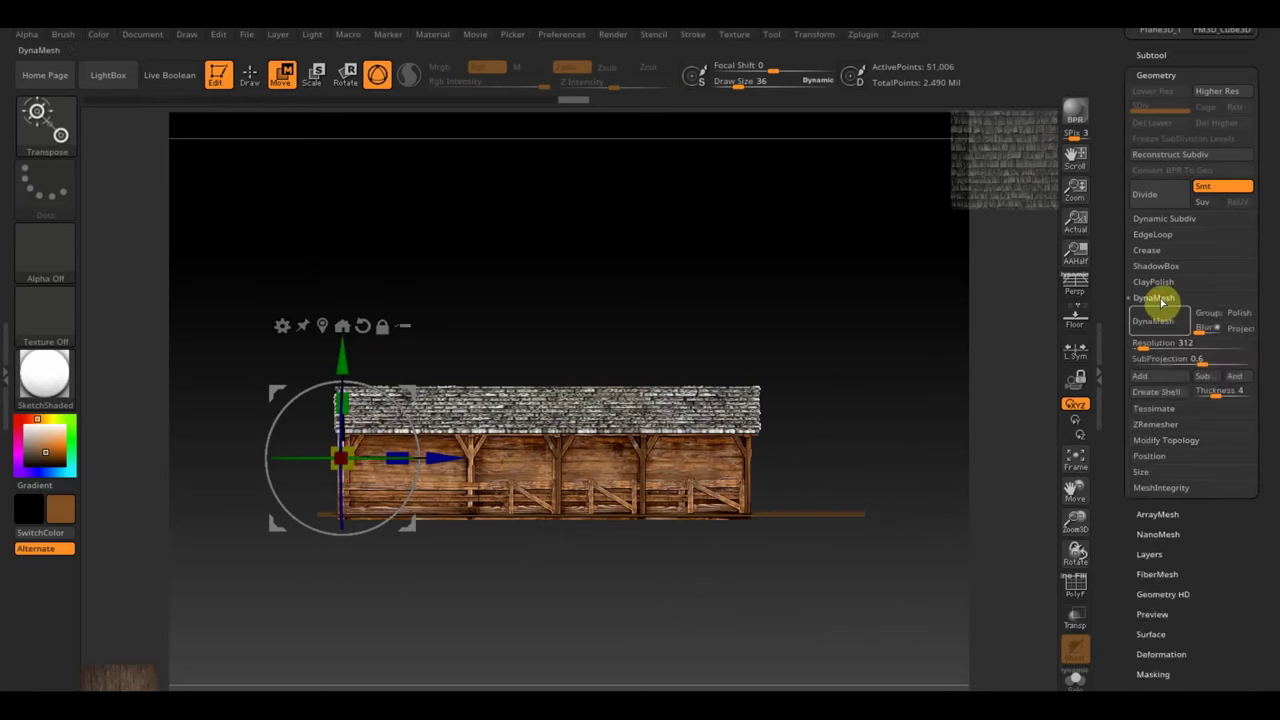
click(1151, 328)
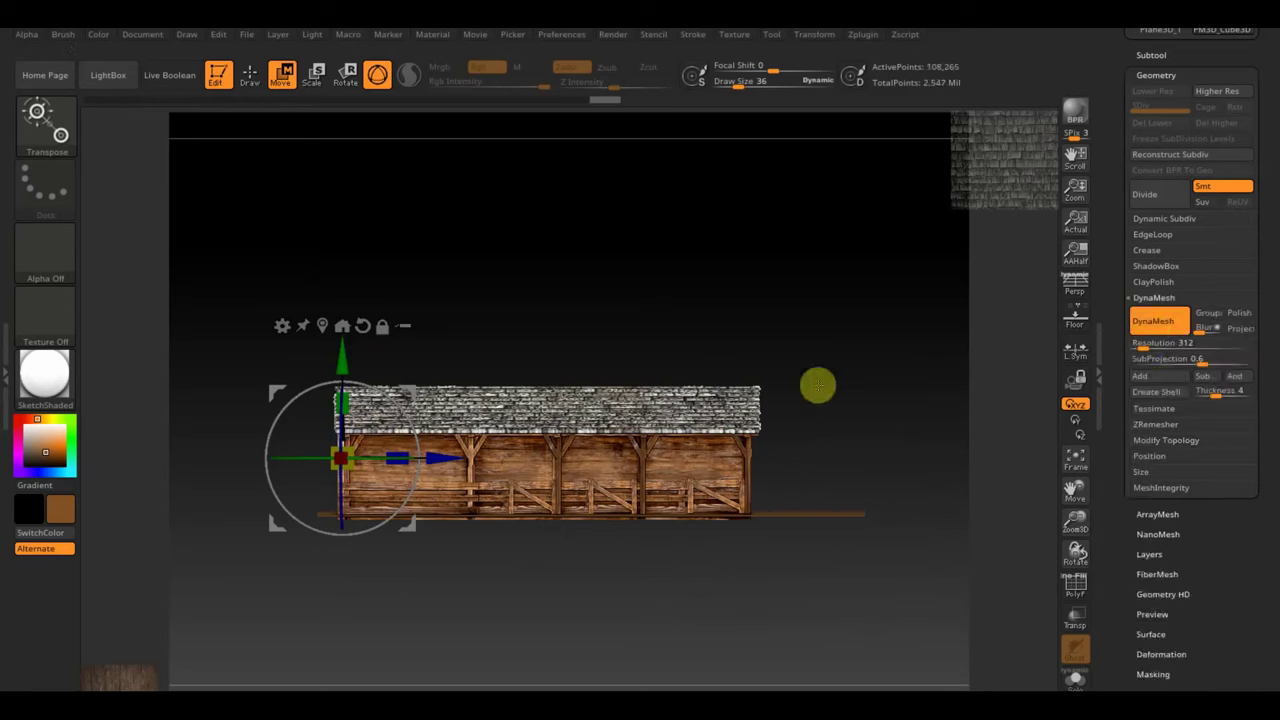
Step: Place a copy of the shed at the far end of the barn, adjusting it along X
ctrl+drag(441, 458, 846, 507)
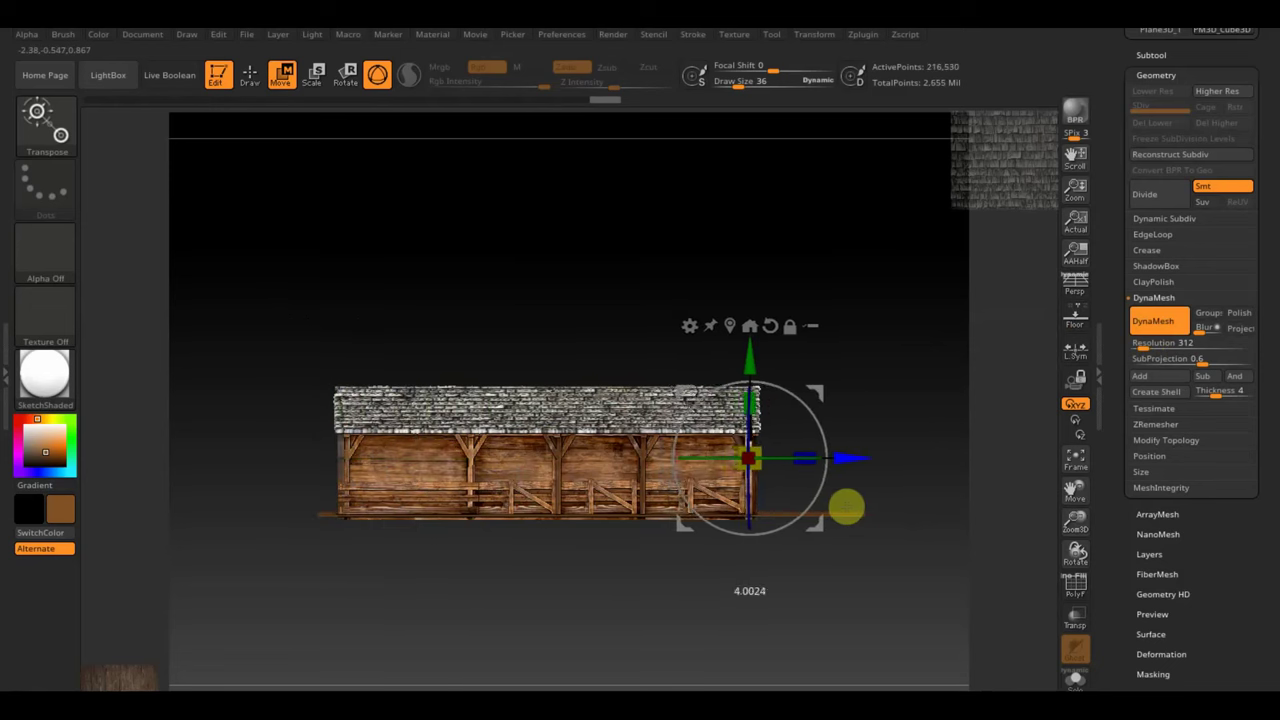
mouse_move(983, 554)
mouse_down()
mouse_move(888, 563)
mouse_move(772, 631)
mouse_up()
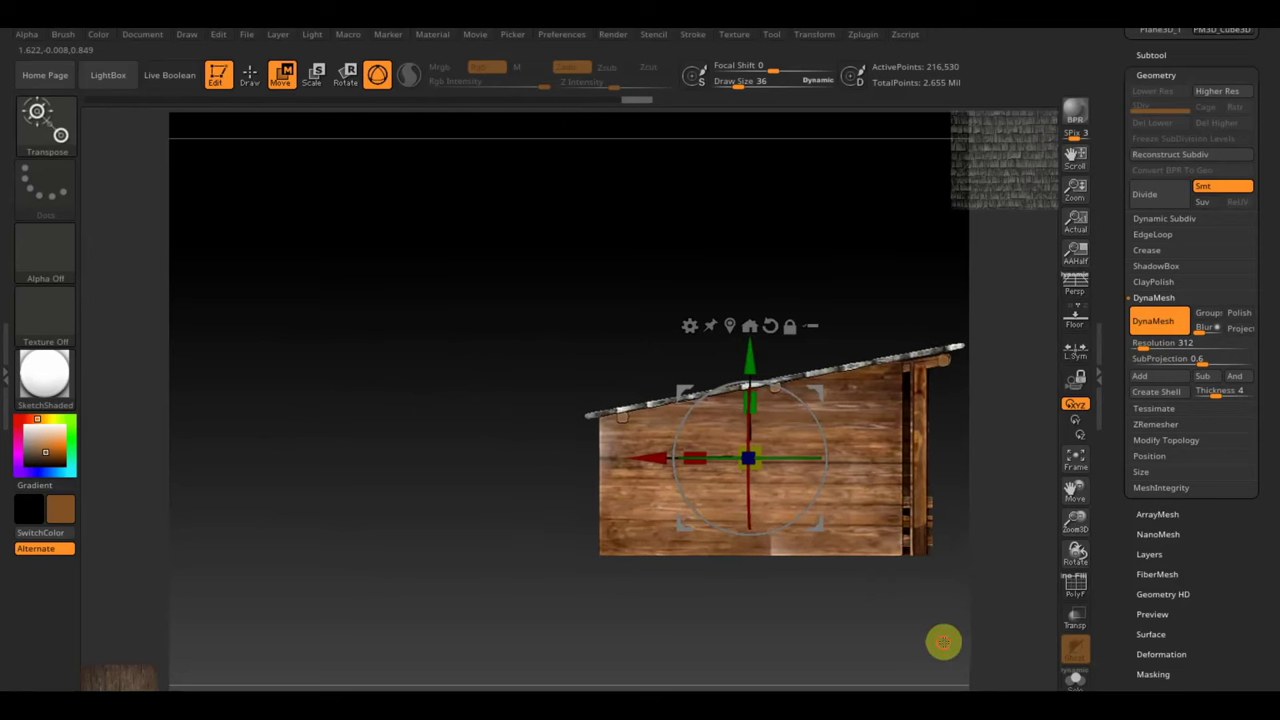
drag(483, 437, 484, 436)
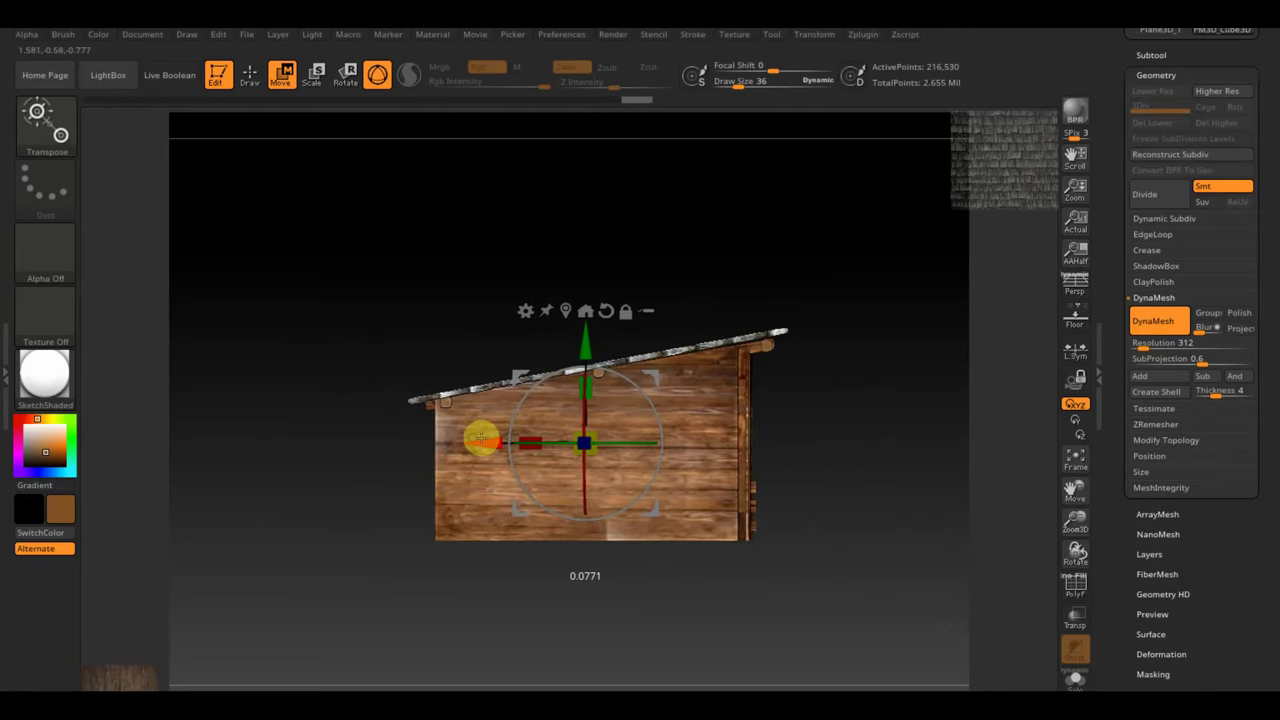
mouse_move(709, 445)
mouse_down()
mouse_move(837, 474)
mouse_move(471, 603)
mouse_up()
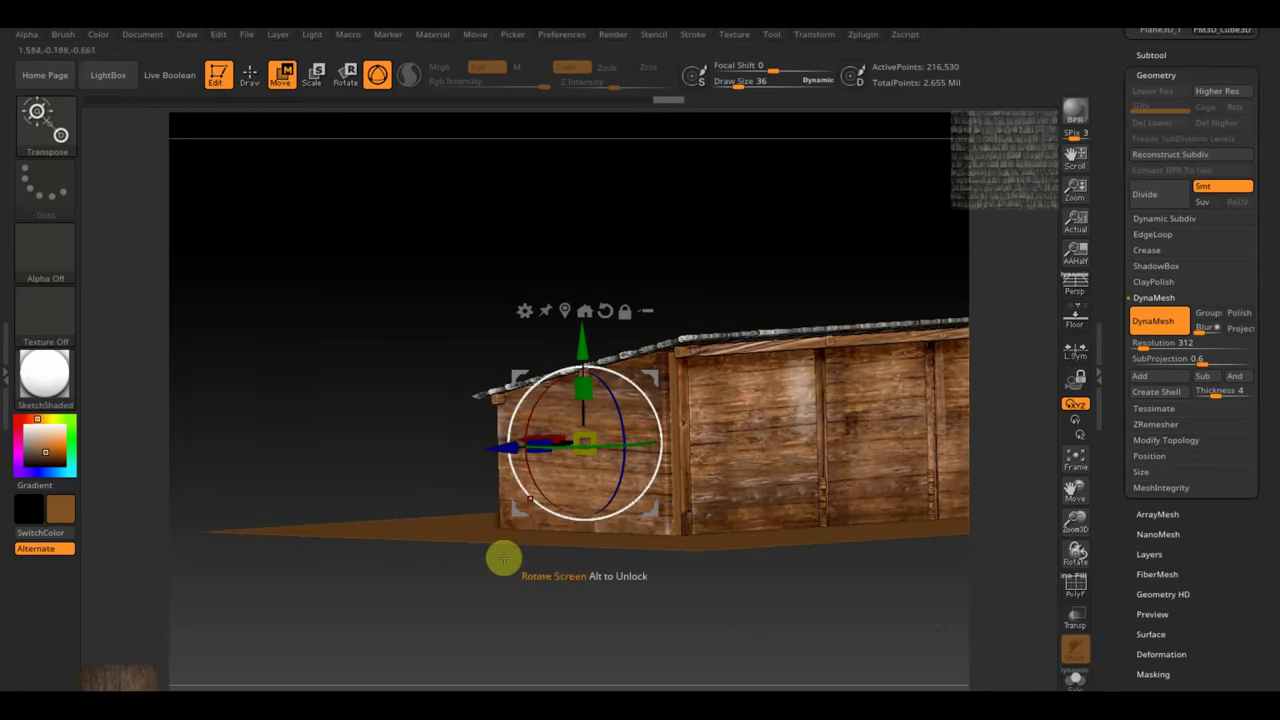
drag(510, 446, 494, 448)
mouse_move(408, 627)
mouse_down()
mouse_move(471, 621)
mouse_move(457, 617)
mouse_move(609, 650)
mouse_up()
Step: Orbit and zoom to inspect the shed wall, shingled roof and posts straight-on
mouse_move(874, 557)
alt+mouse_down()
mouse_move(694, 469)
mouse_move(746, 570)
alt+mouse_up()
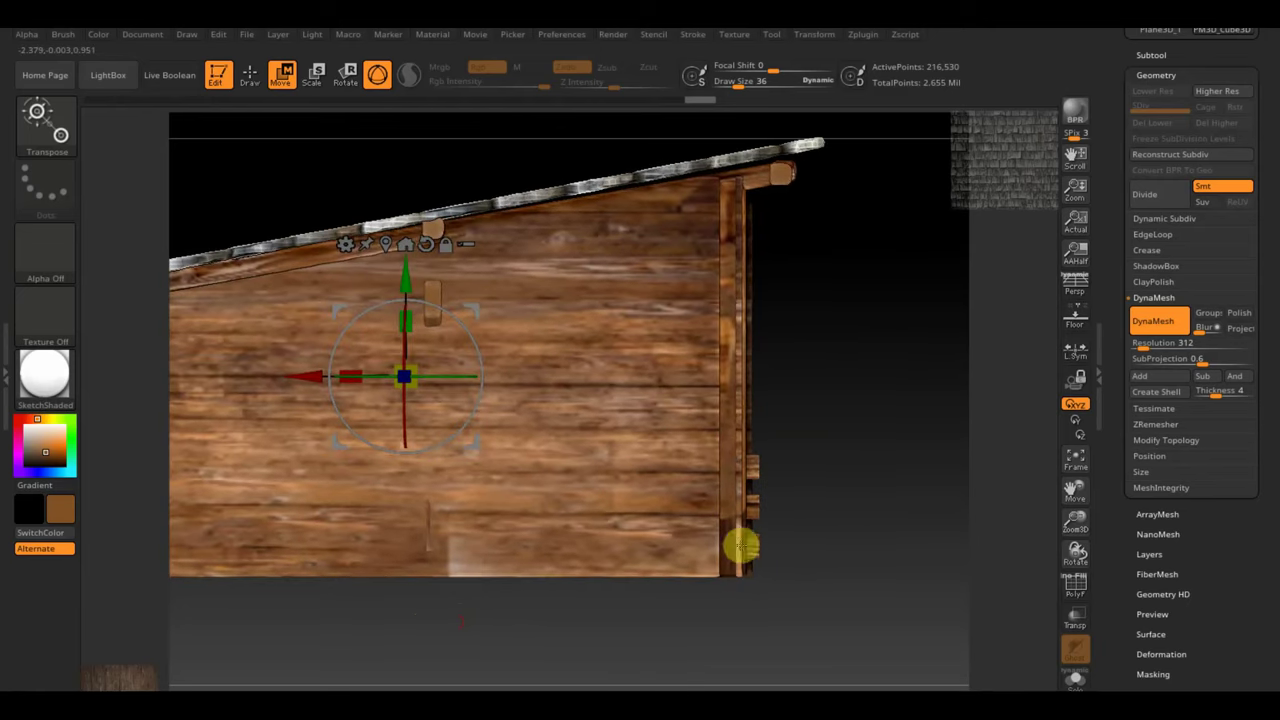
mouse_move(872, 612)
mouse_down()
mouse_move(783, 629)
mouse_move(886, 629)
mouse_move(788, 615)
mouse_up()
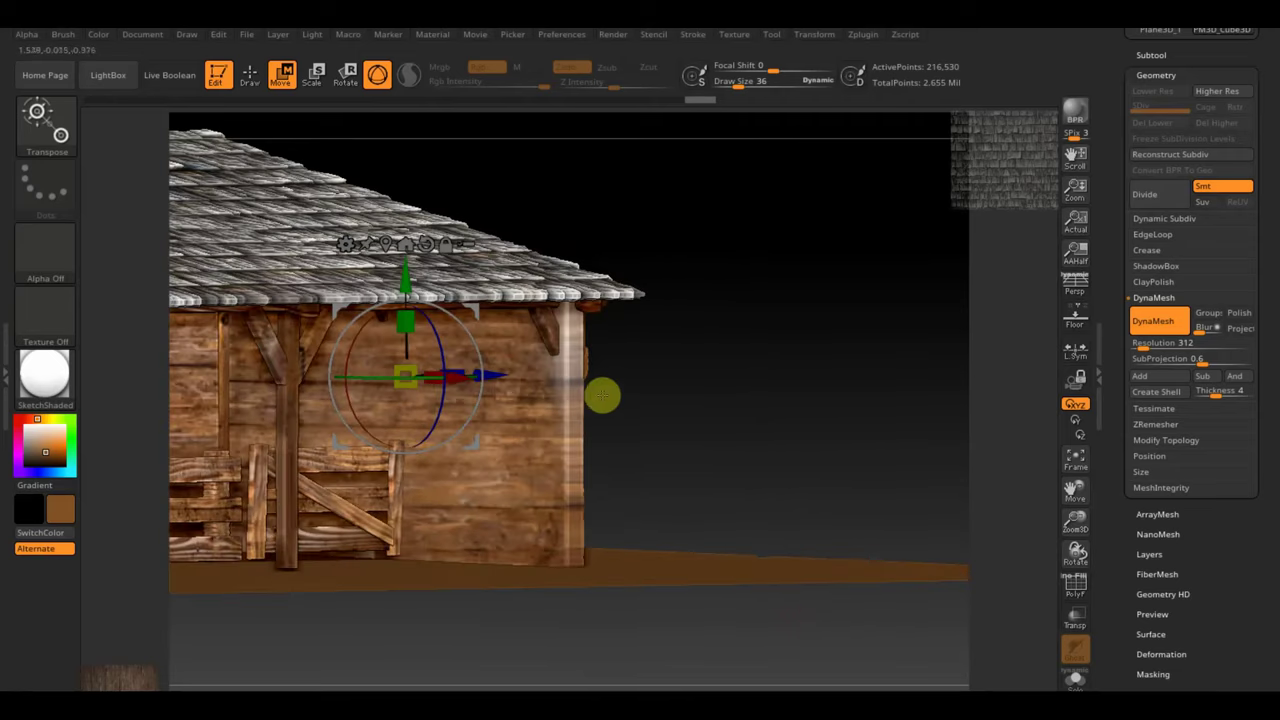
drag(602, 395, 754, 474)
shift+drag(711, 363, 850, 467)
alt+drag(841, 425, 883, 457)
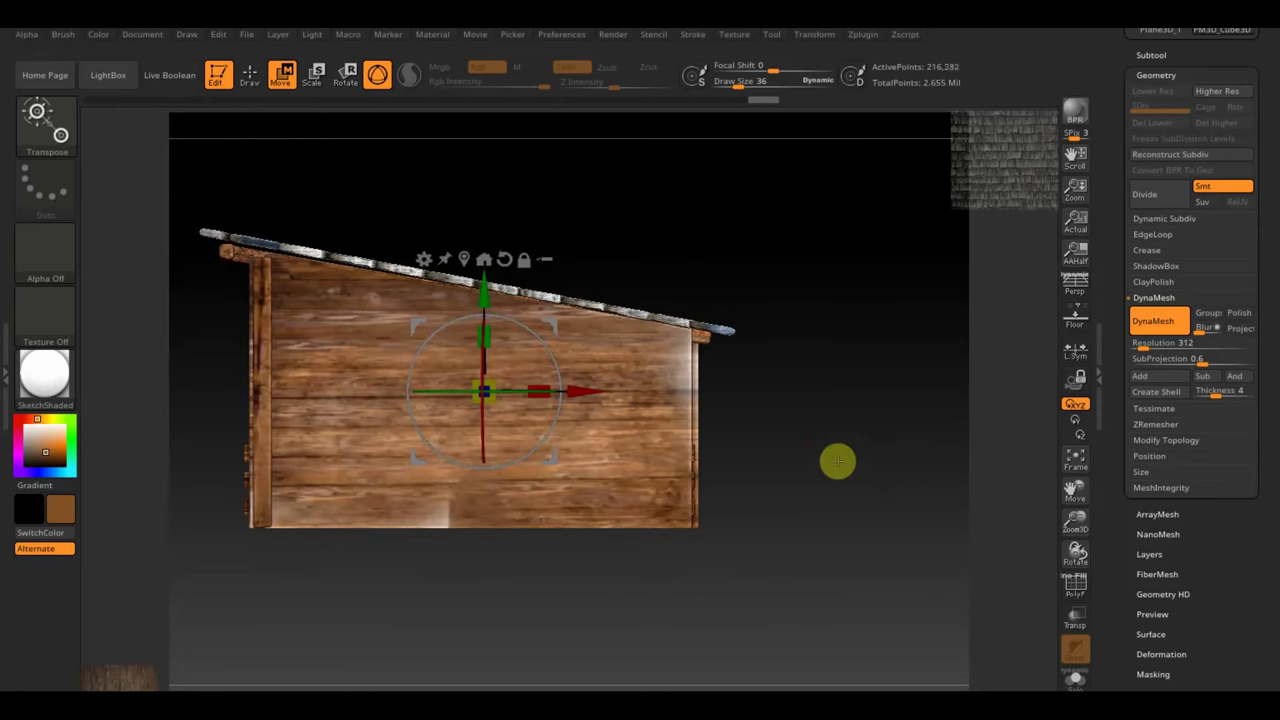
click(1156, 54)
mouse_move(1215, 498)
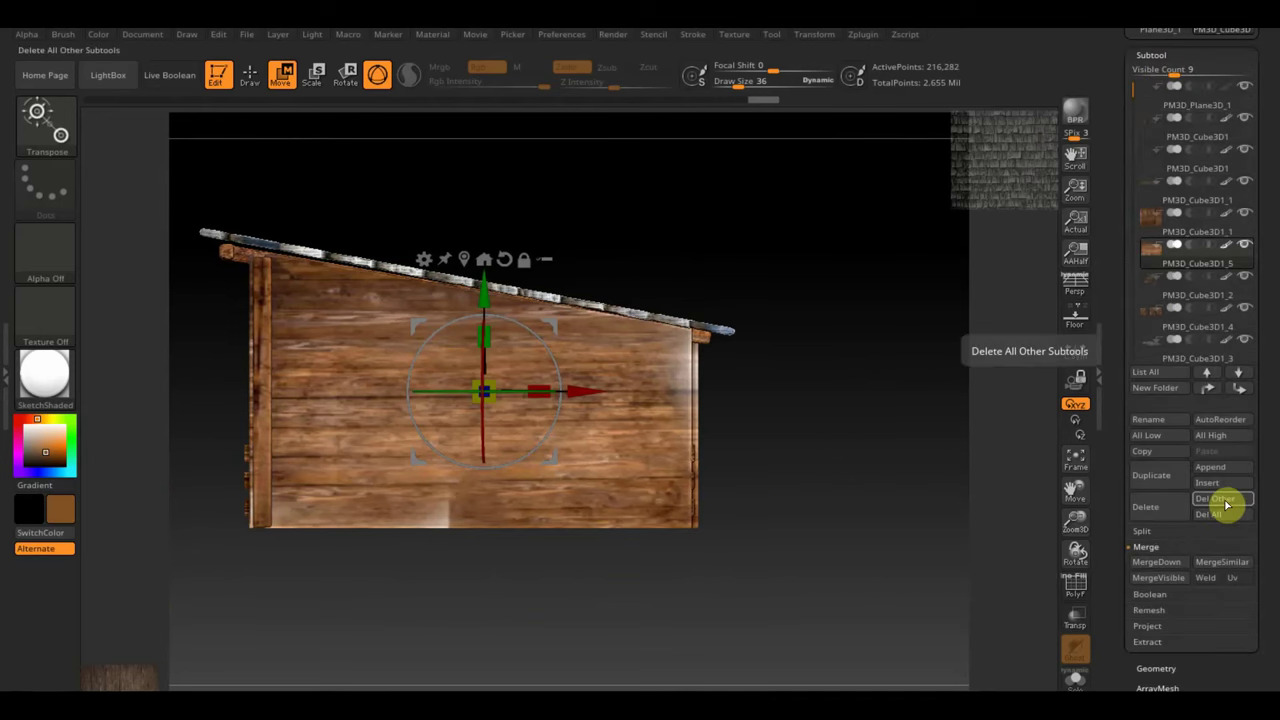
Step: Append a cube as a new brown subtool, raise it and shrink it behind the wall
click(1210, 475)
mouse_move(700, 497)
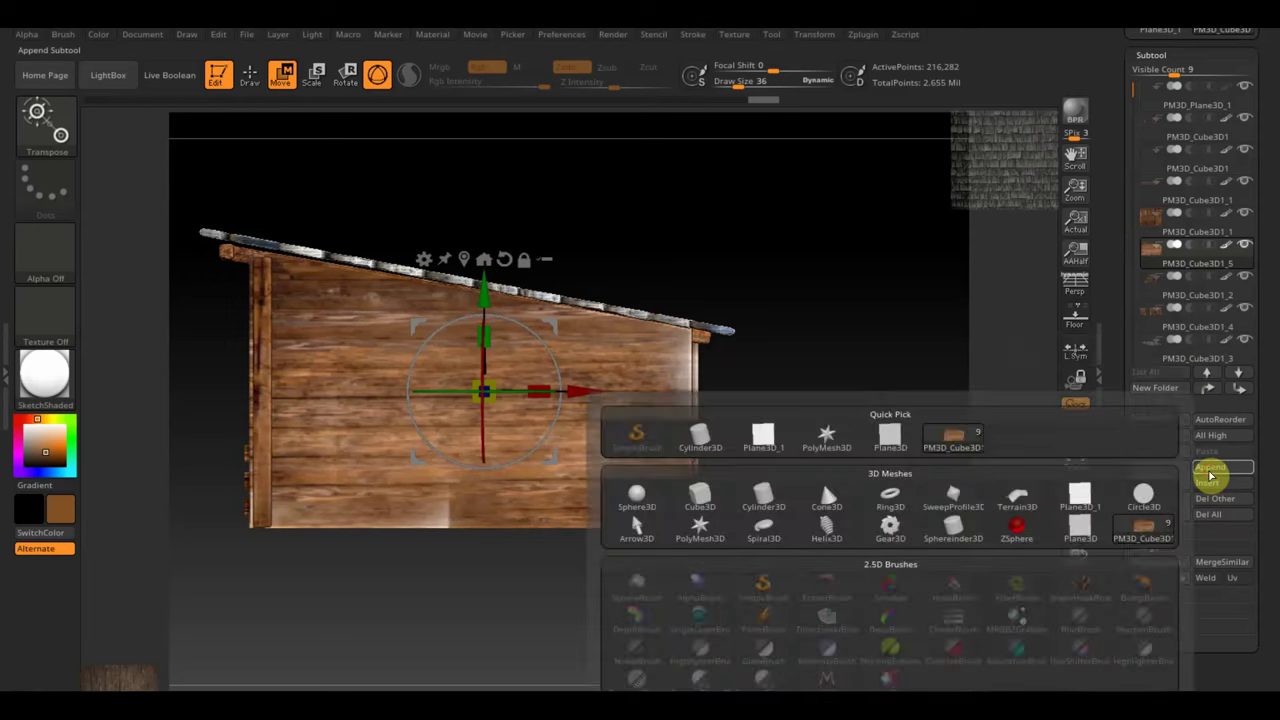
click(702, 492)
click(592, 628)
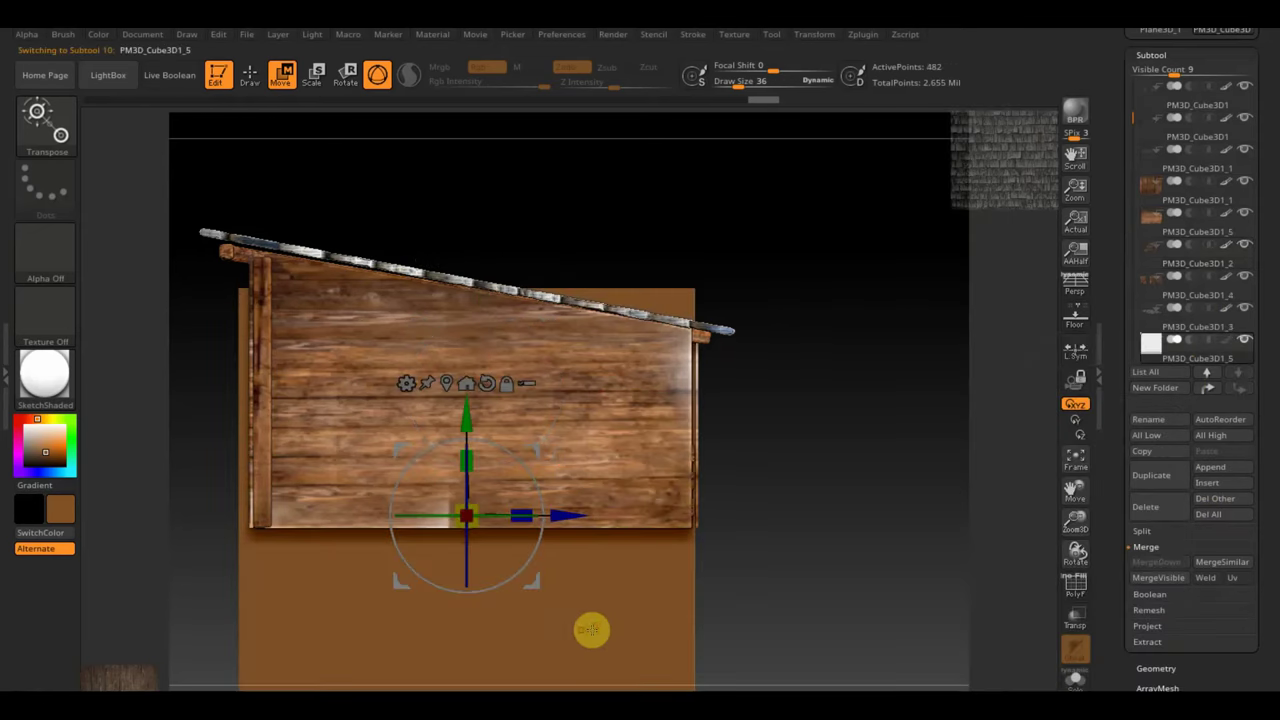
drag(471, 423, 481, 316)
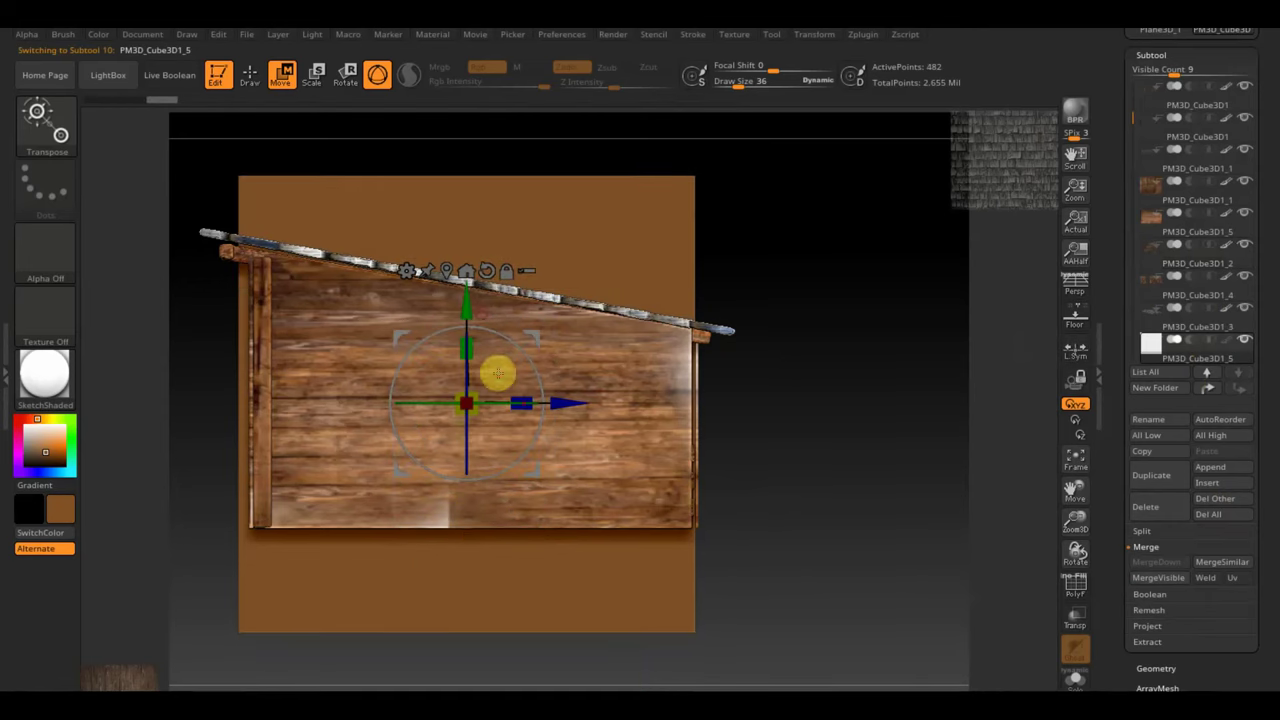
drag(468, 404, 384, 265)
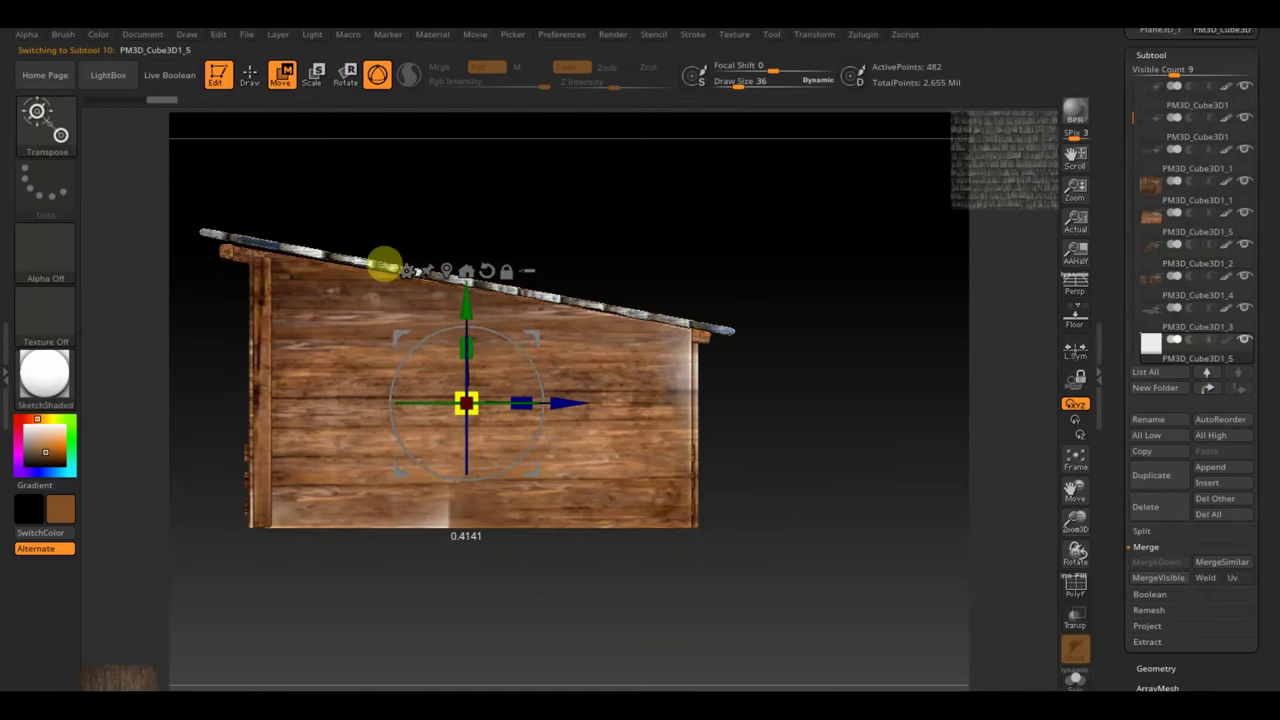
Step: Stretch the new box wide along X from a centred front view
mouse_move(852, 314)
mouse_down()
mouse_move(897, 241)
mouse_move(551, 366)
mouse_move(757, 426)
mouse_move(690, 411)
mouse_up()
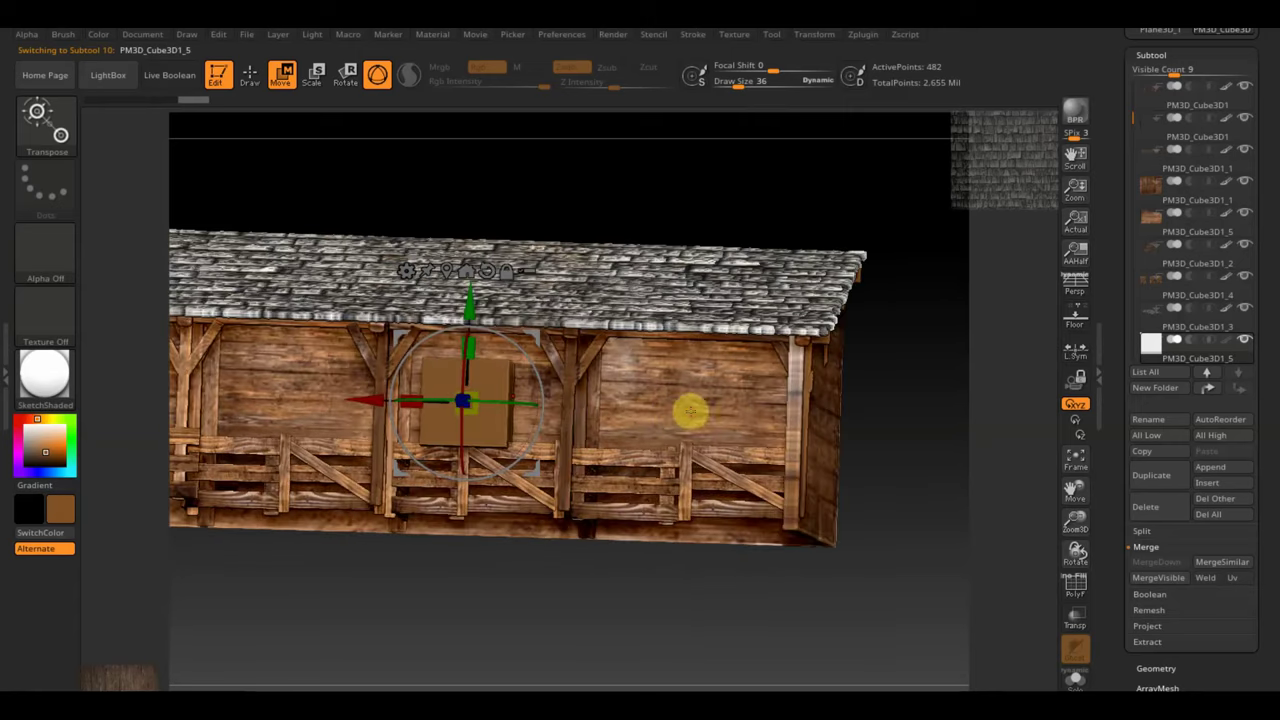
mouse_move(930, 452)
mouse_down()
mouse_move(677, 606)
mouse_move(623, 623)
mouse_move(754, 657)
mouse_move(712, 601)
mouse_up()
drag(585, 435, 189, 411)
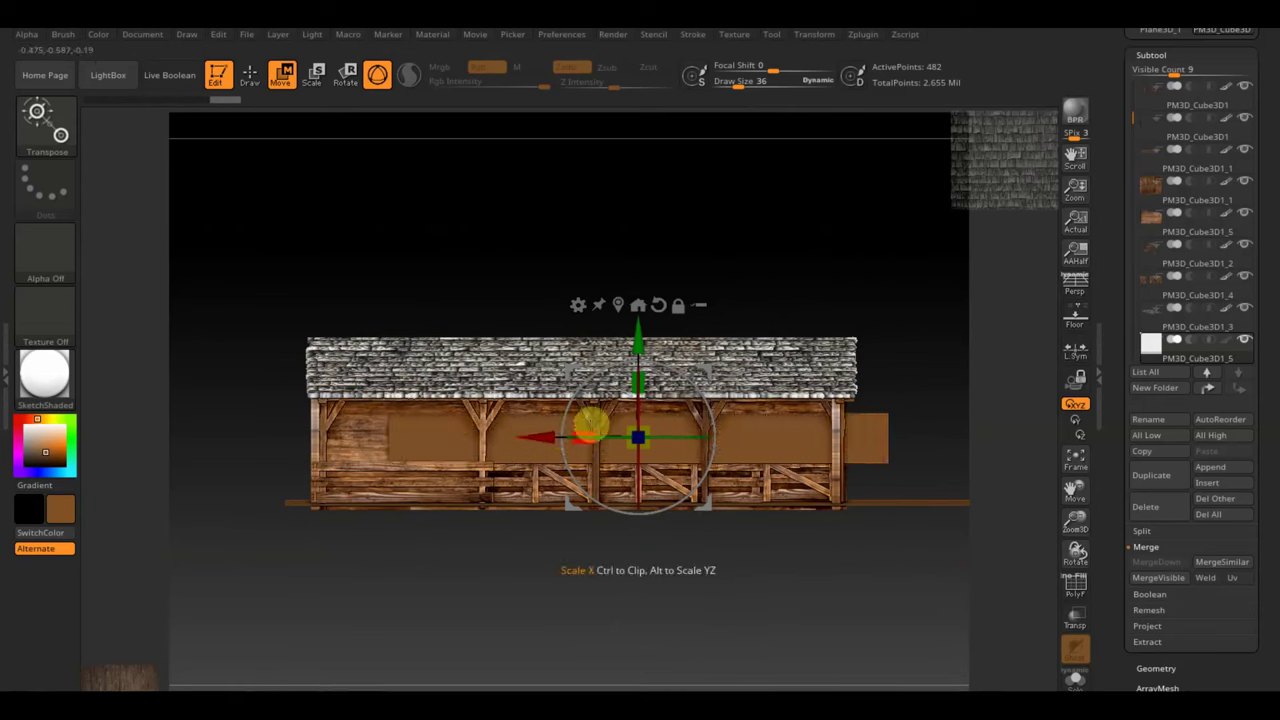
drag(591, 423, 457, 423)
mouse_move(560, 597)
mouse_down()
mouse_move(667, 642)
mouse_move(866, 611)
mouse_move(737, 583)
mouse_move(751, 578)
mouse_up()
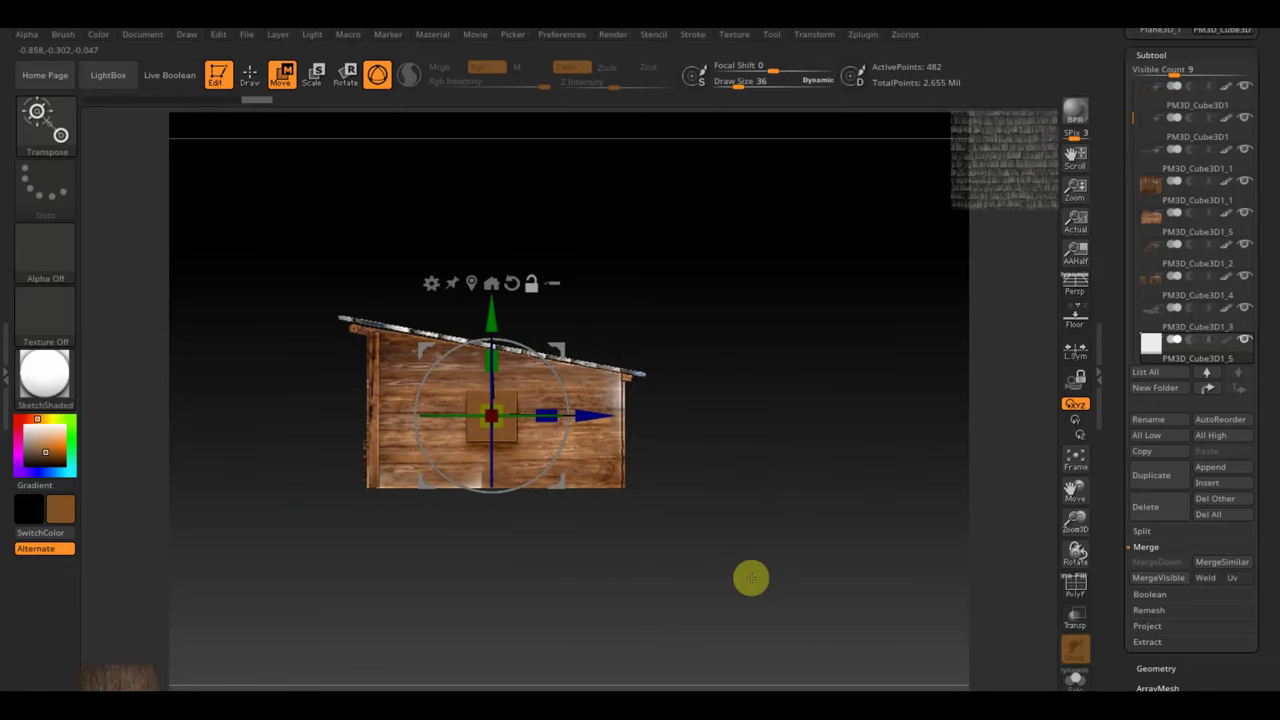
scroll(843, 609, up, 3)
scroll(658, 471, up, 2)
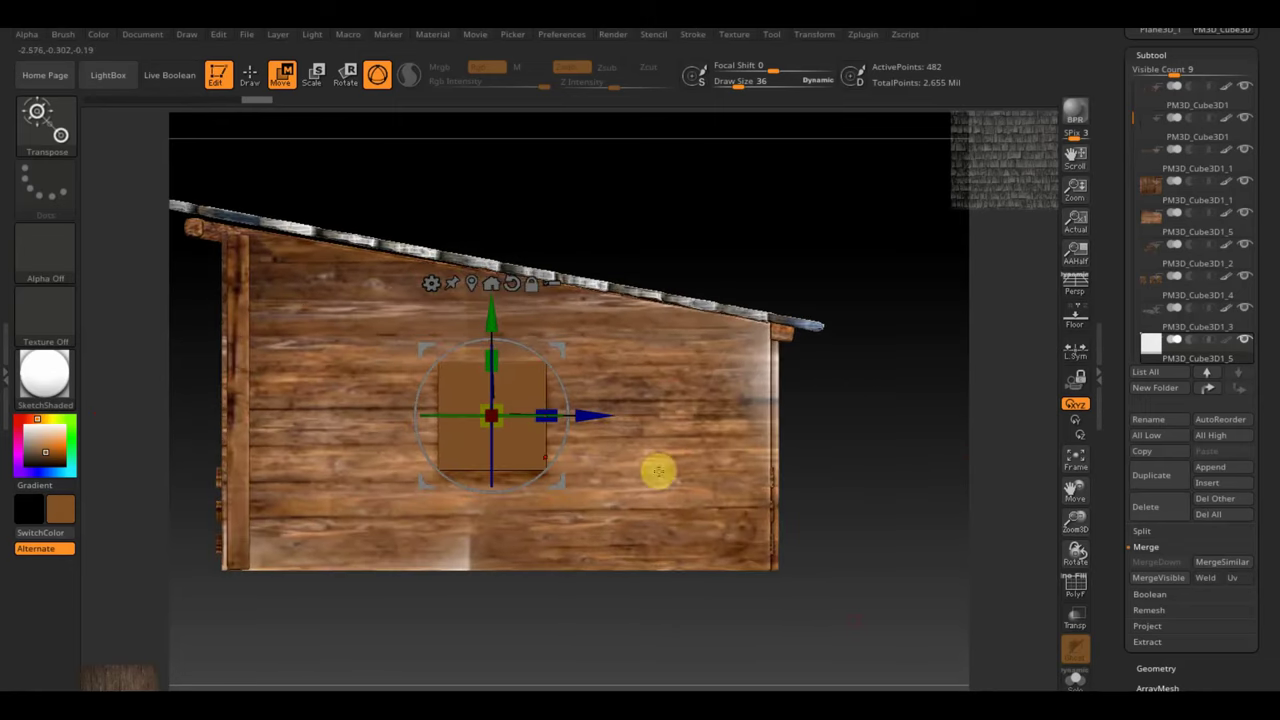
Step: Shift the door panel left and up on the wall and stretch it taller
drag(609, 418, 523, 406)
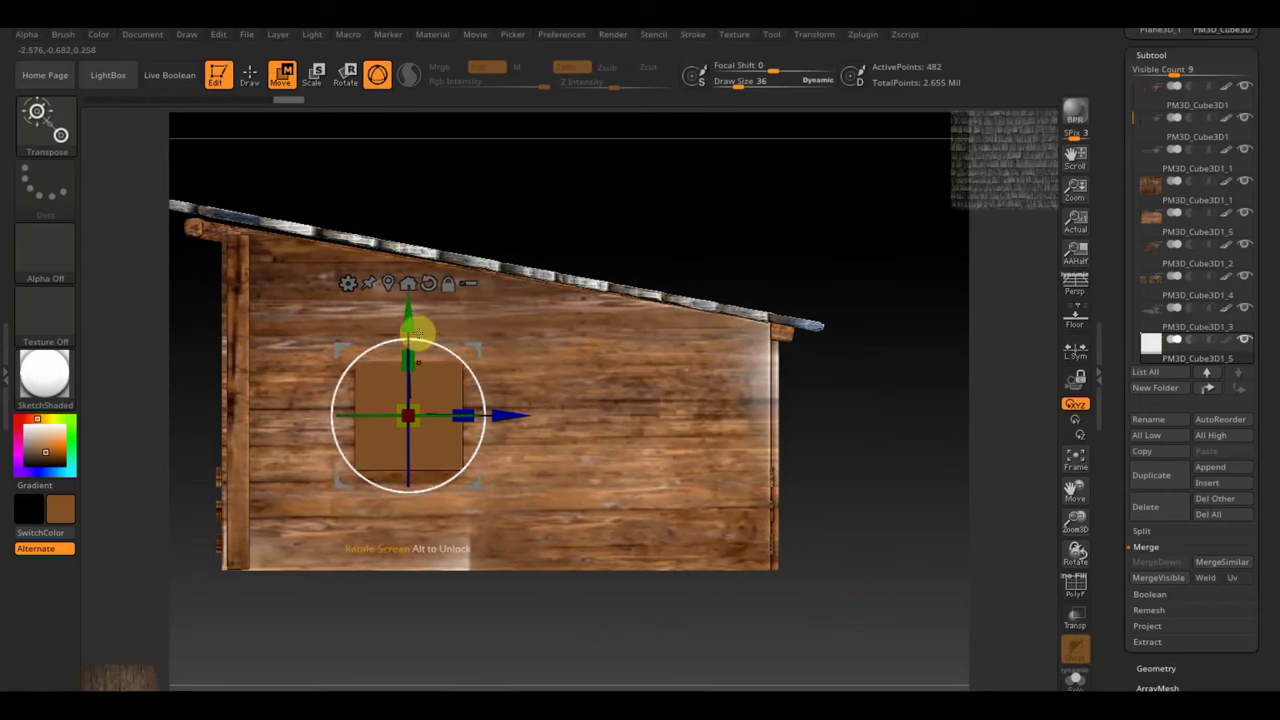
drag(415, 328, 412, 305)
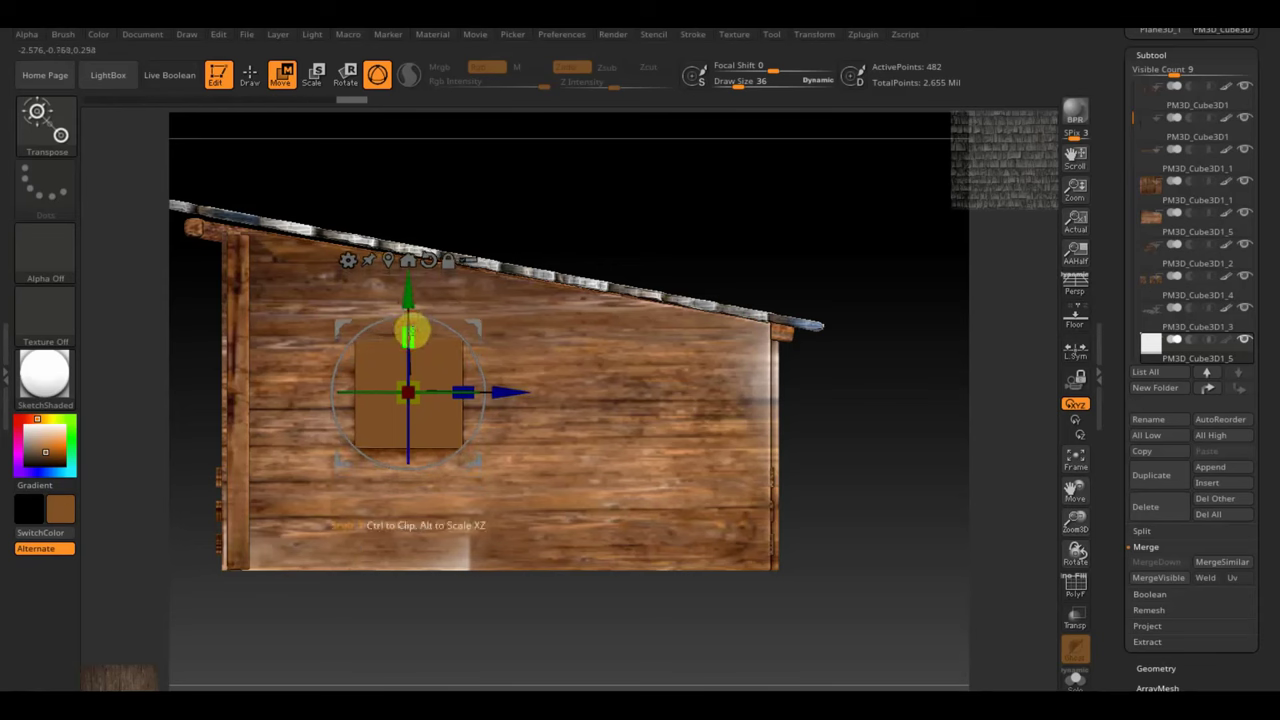
drag(412, 320, 418, 278)
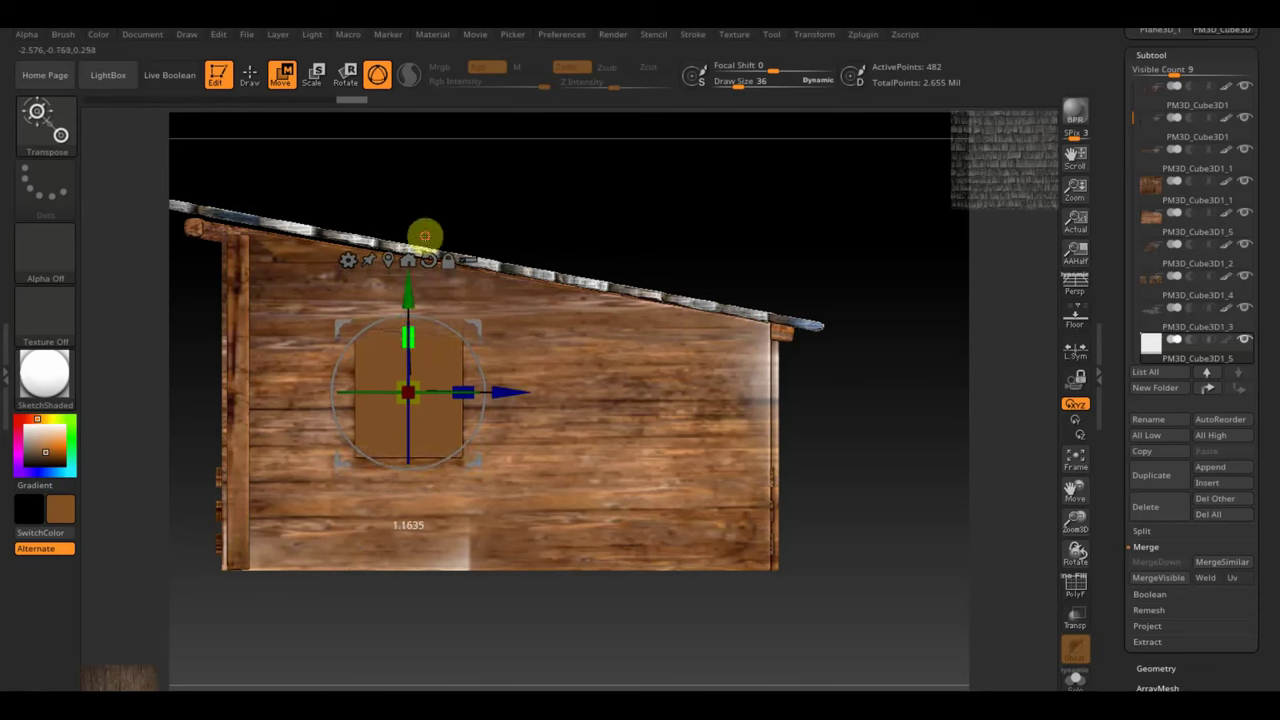
mouse_move(851, 443)
mouse_down()
mouse_move(849, 470)
mouse_move(923, 476)
mouse_move(930, 494)
mouse_up()
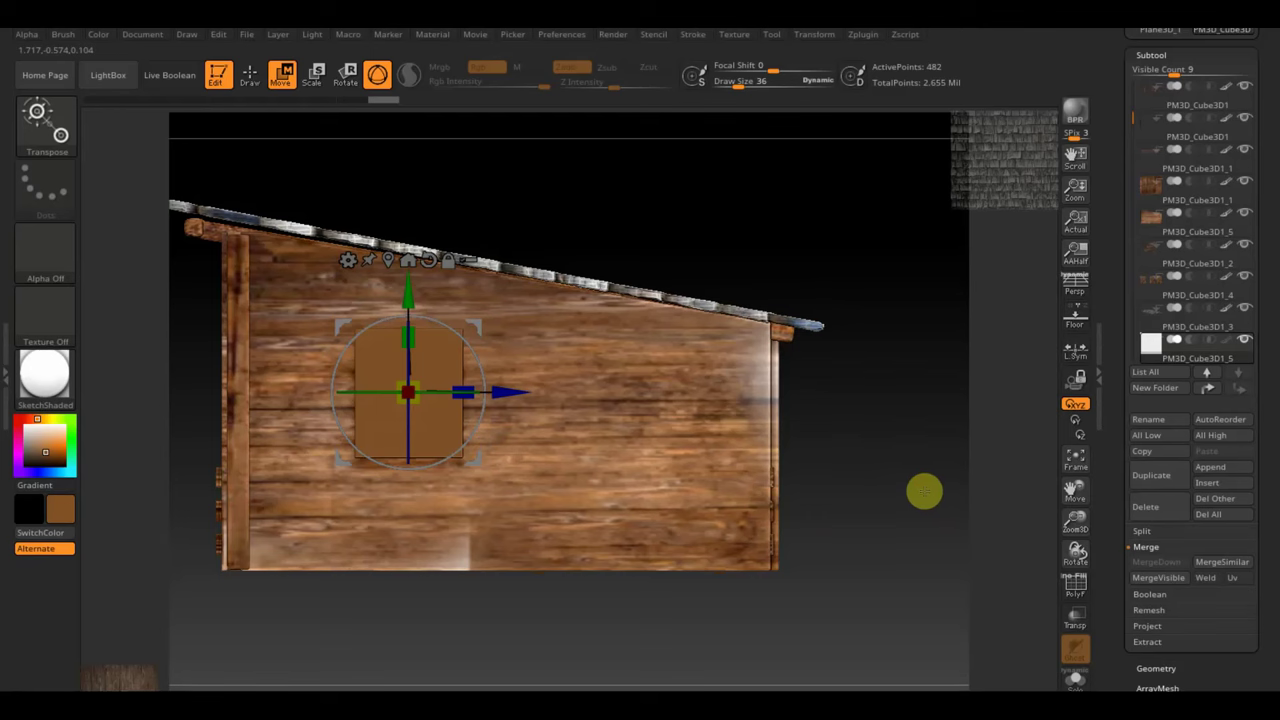
drag(486, 334, 452, 319)
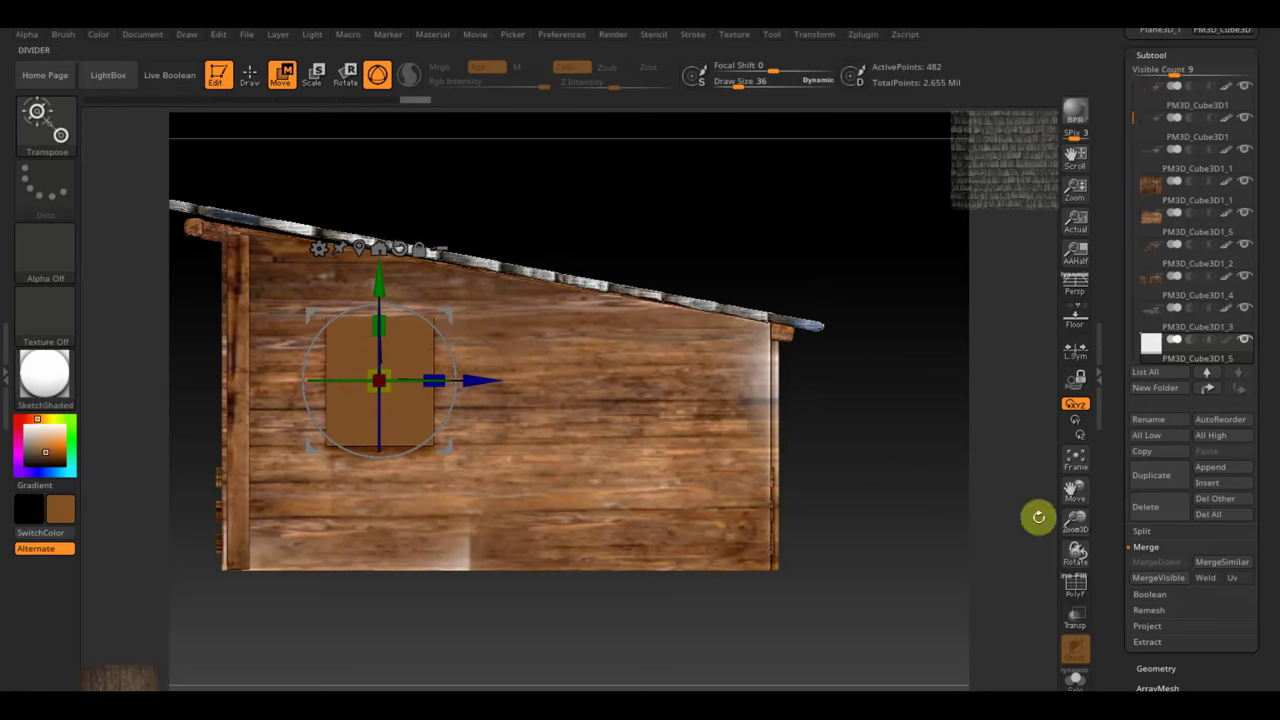
Step: DynaMesh the brown door panel into denser geometry
scroll(1263, 650, down, 3)
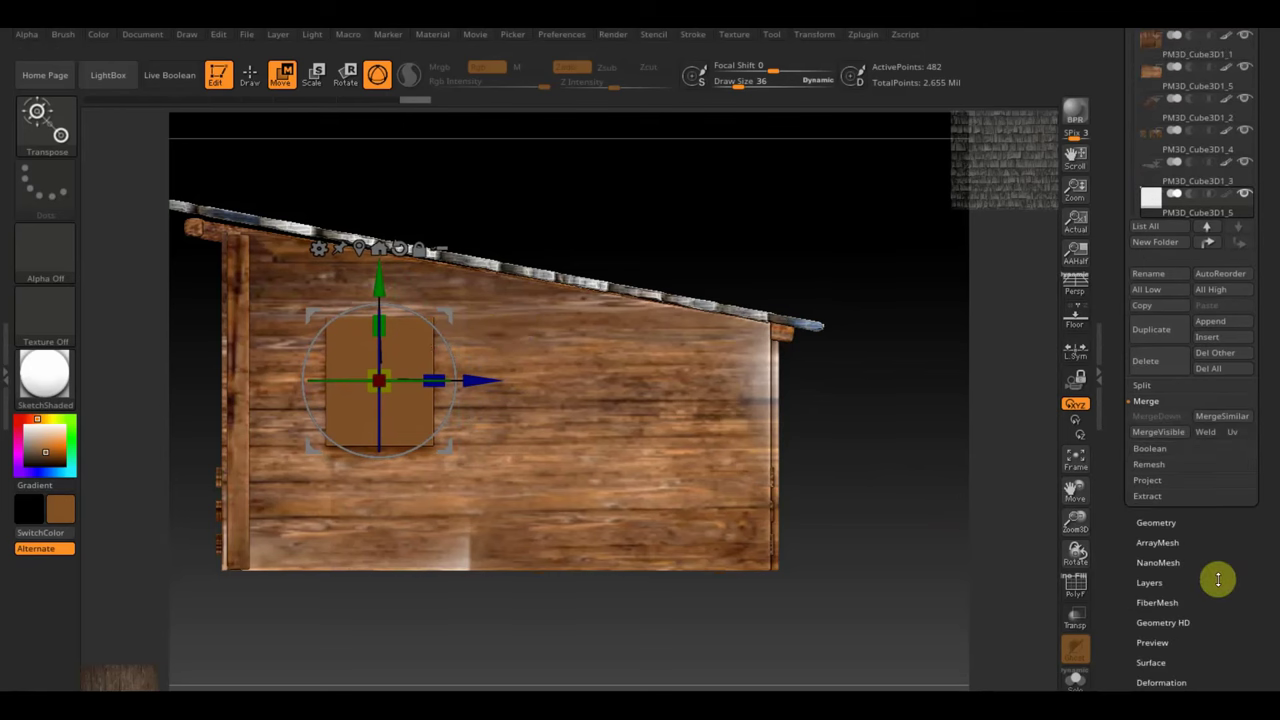
click(1160, 525)
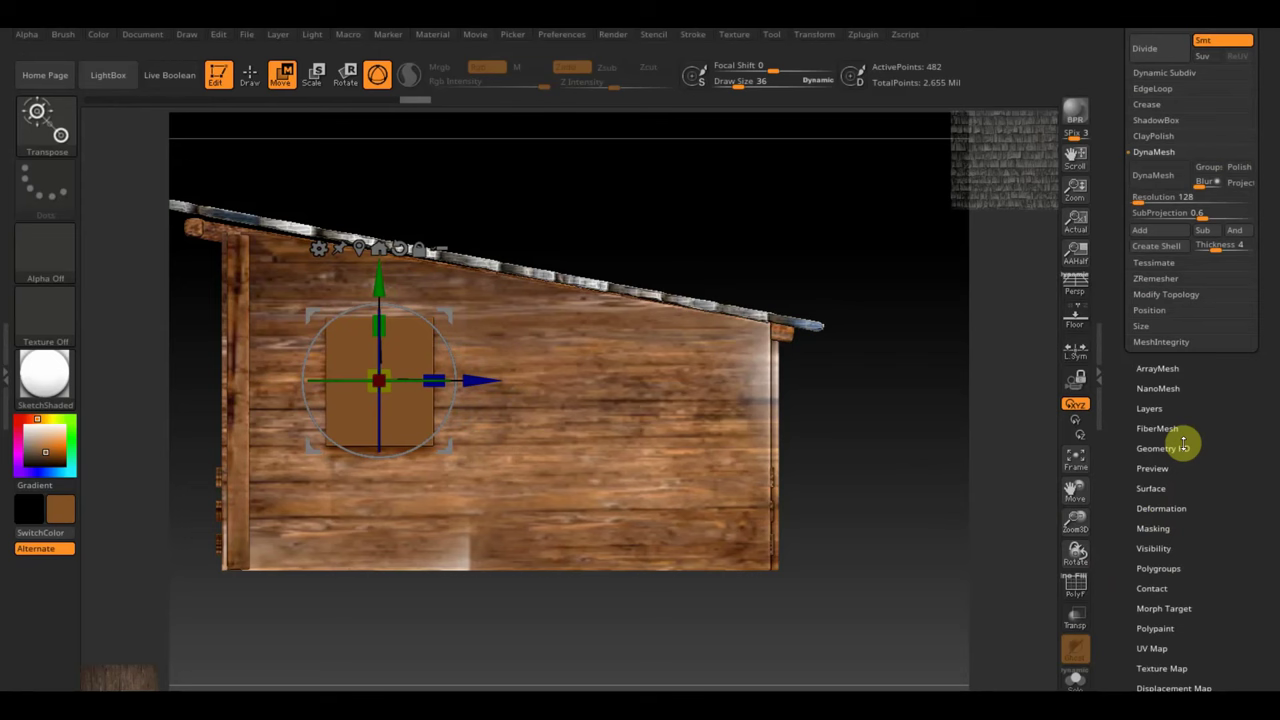
click(1152, 178)
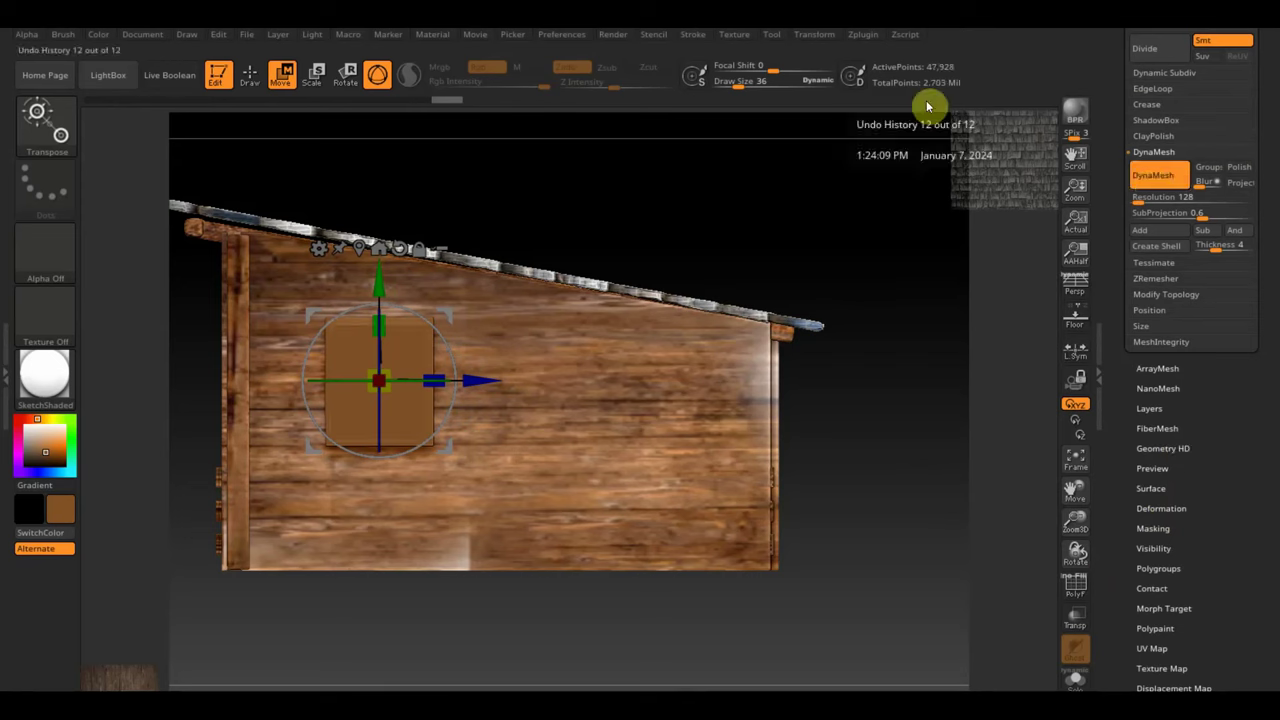
drag(1265, 108, 1276, 232)
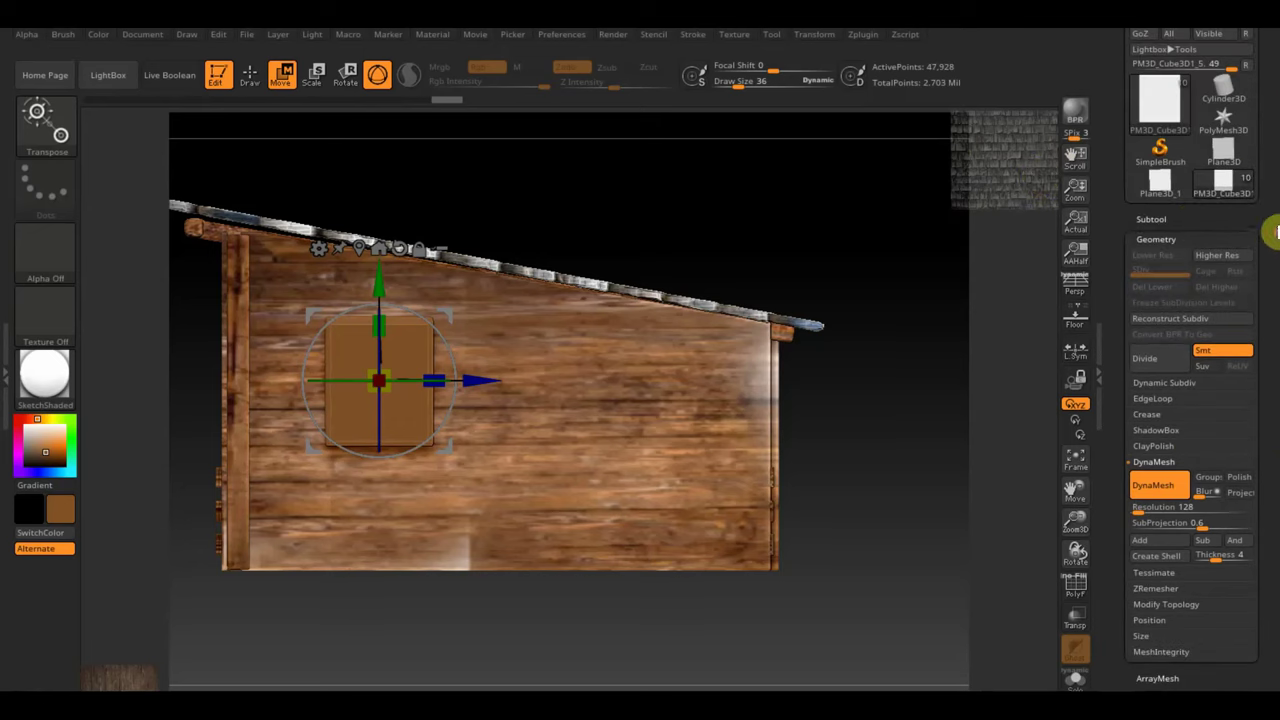
Step: Move PM3D_Cube3D1_5 down three places to sit directly above the door panel
click(1157, 217)
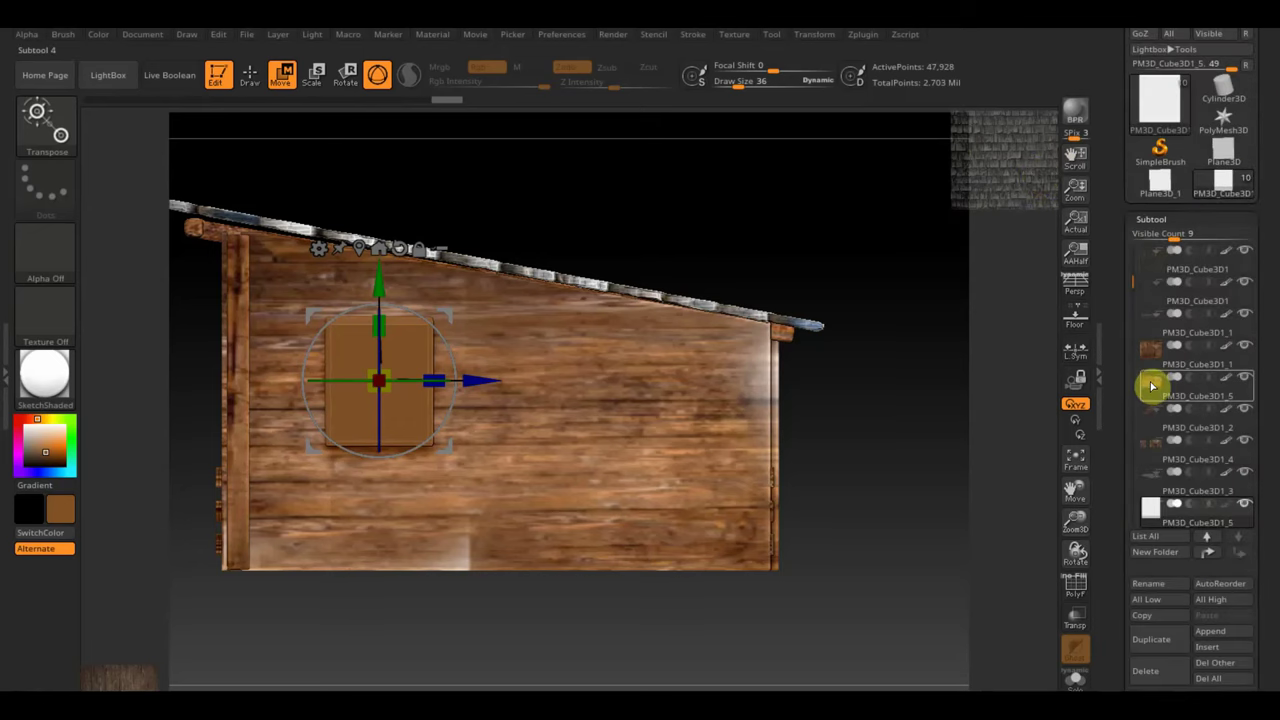
mouse_move(1152, 392)
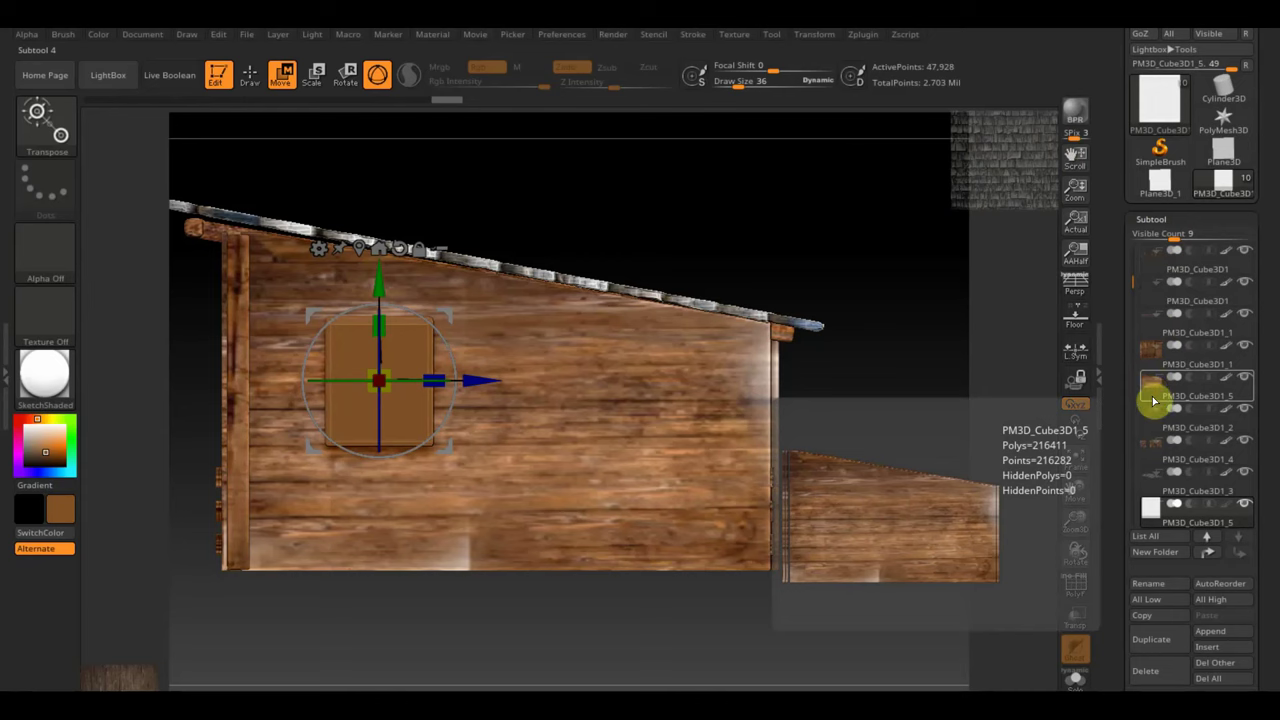
click(1153, 401)
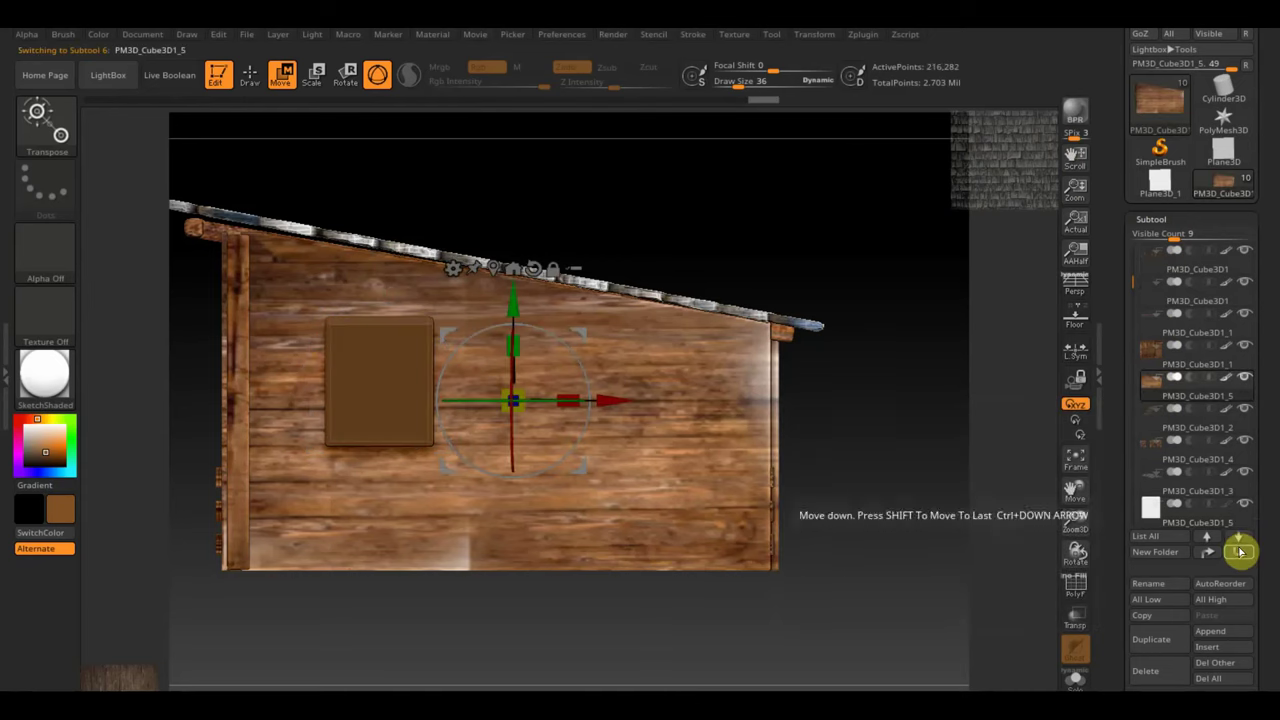
click(1240, 551)
click(1240, 551)
click(1240, 551)
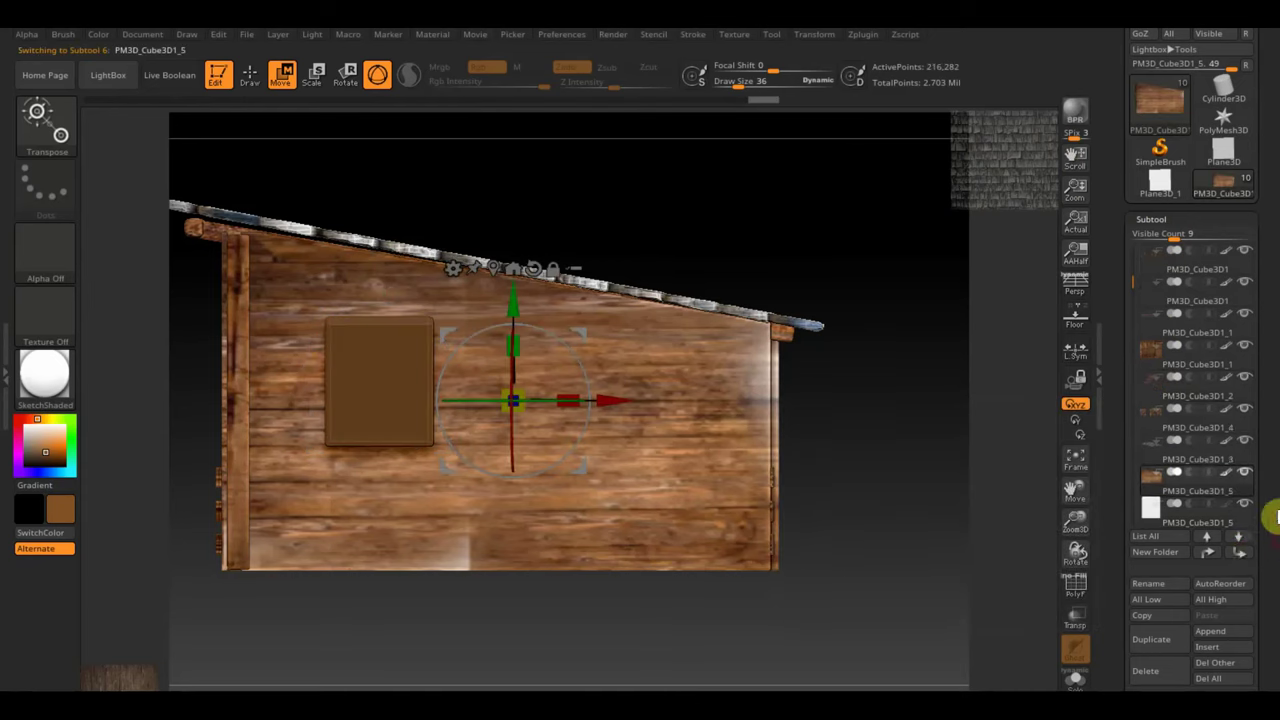
scroll(1275, 438, down, 5)
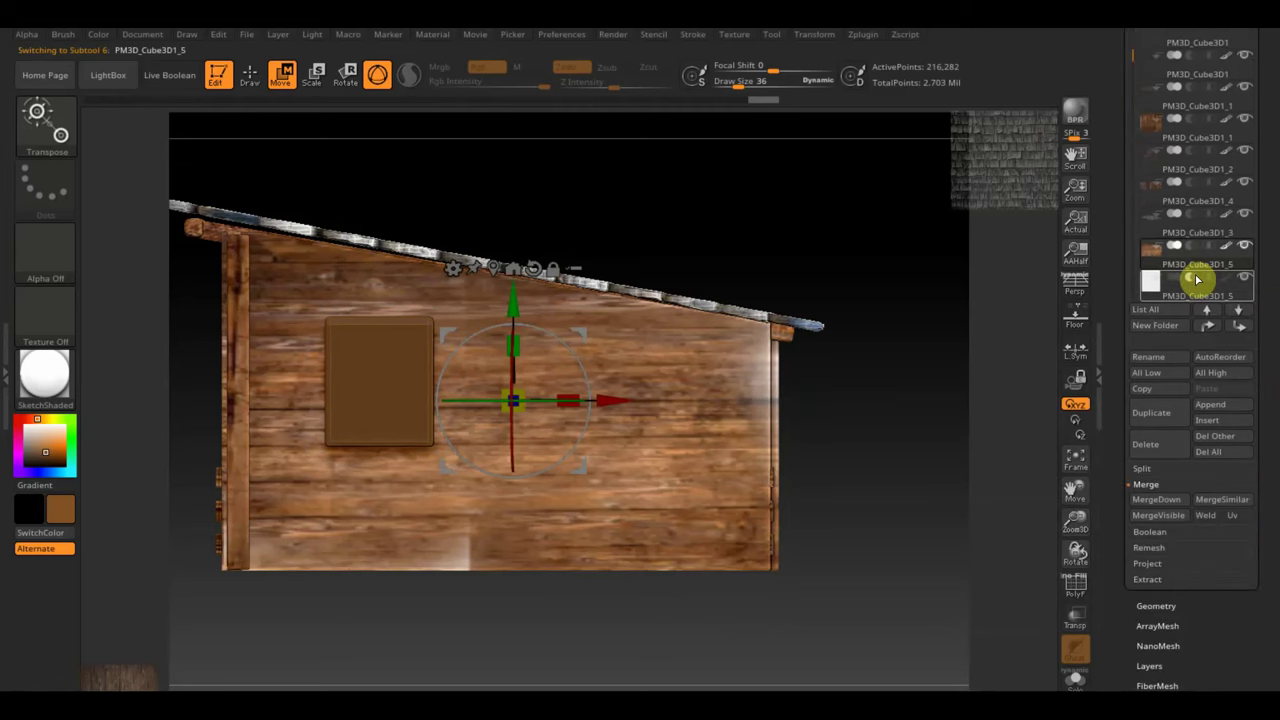
mouse_move(1152, 267)
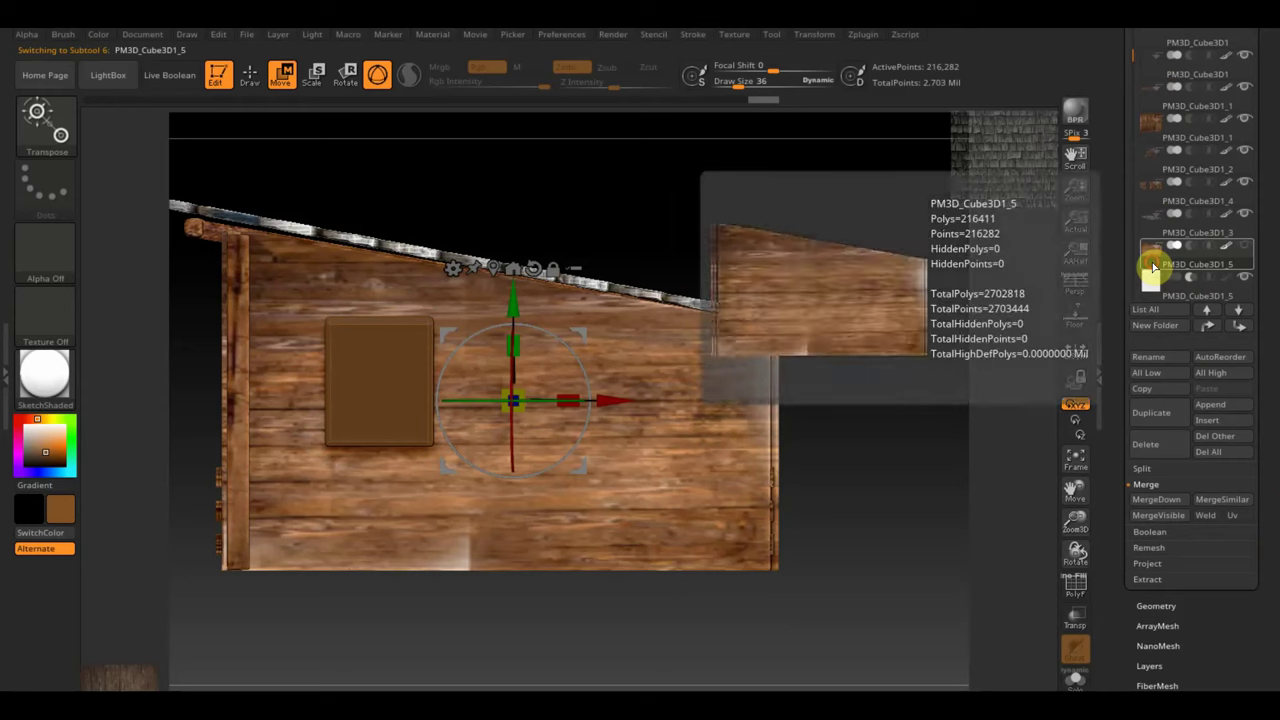
Step: MergeDown the door into the wall piece, mask away the door area, and orbit to check the opening
click(1160, 502)
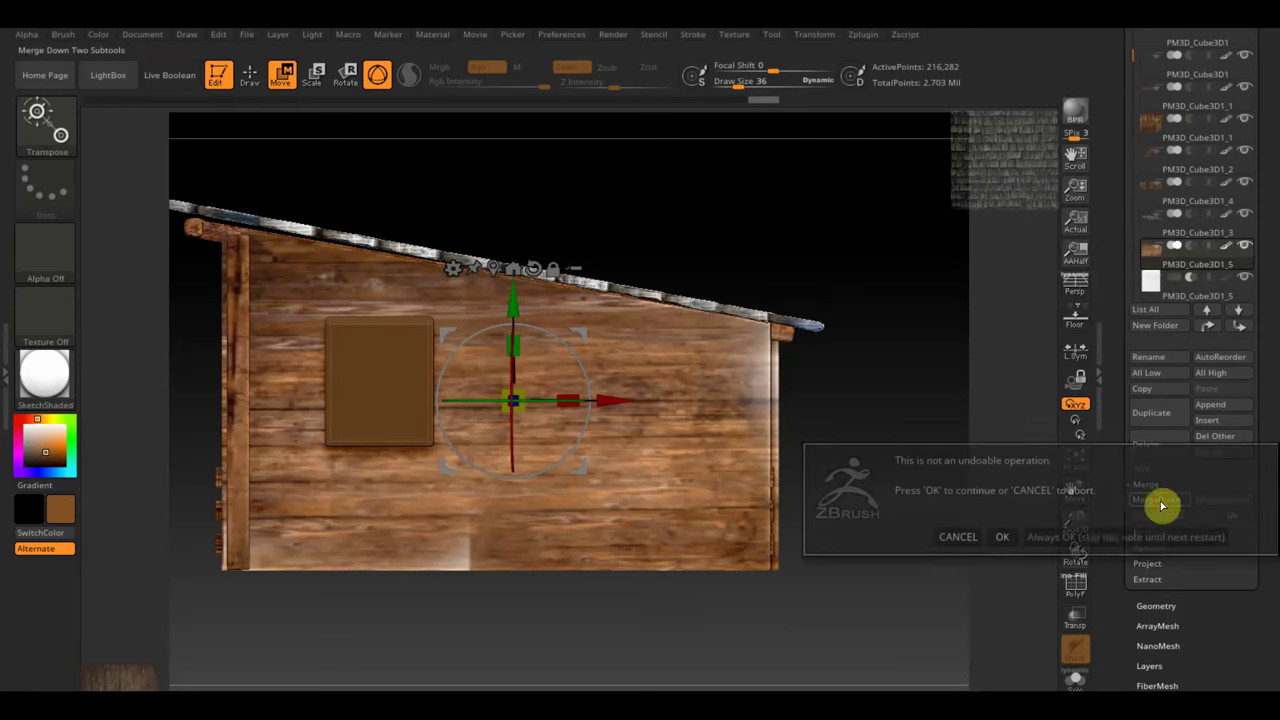
click(1002, 536)
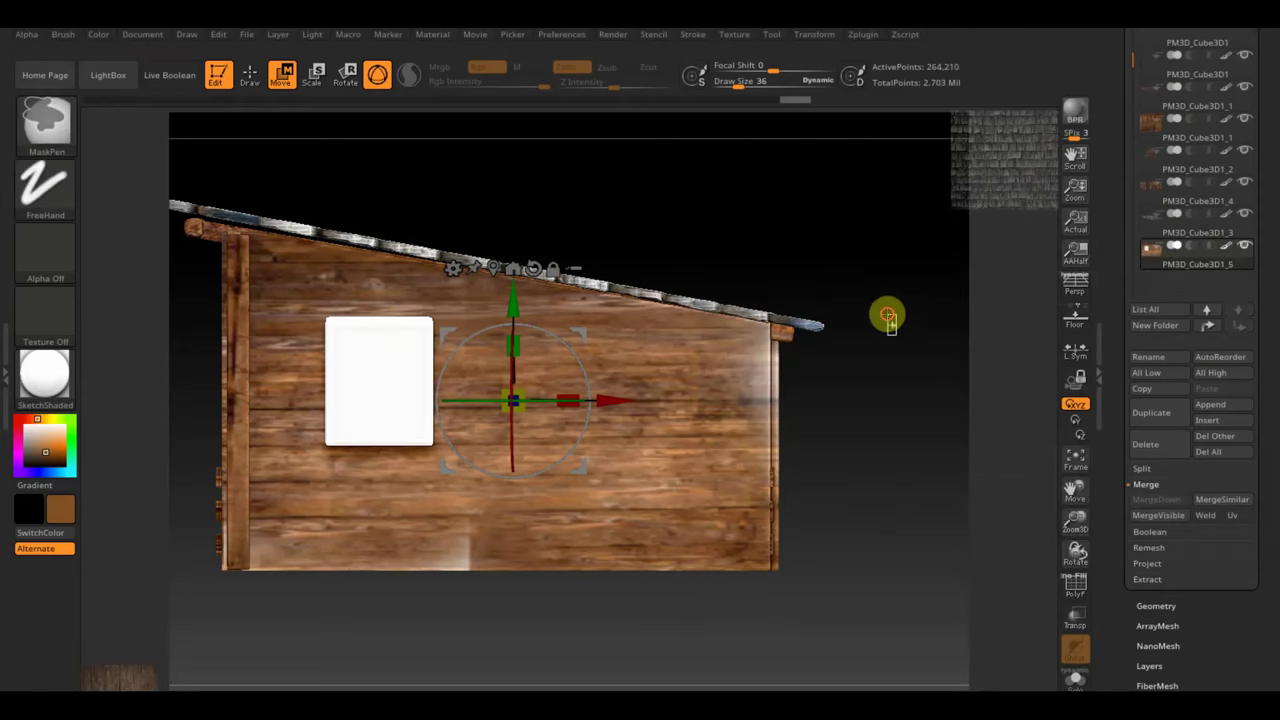
ctrl+drag(888, 316, 924, 463)
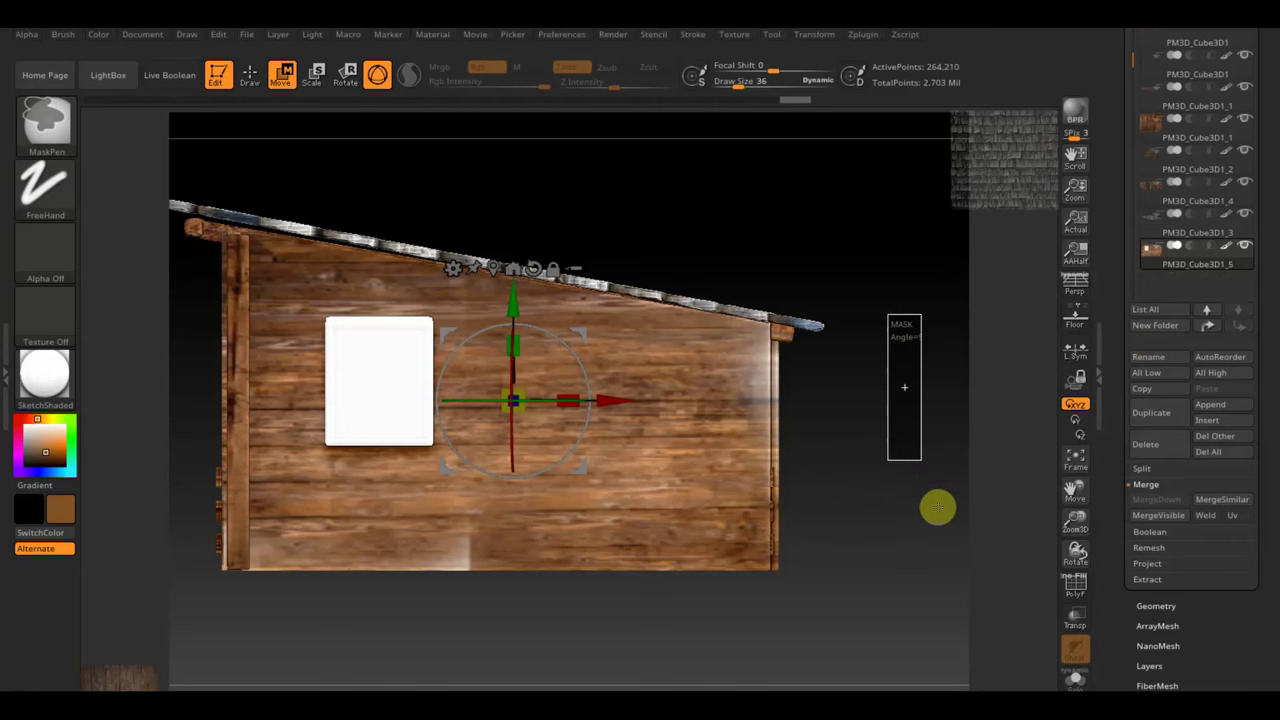
mouse_move(934, 506)
mouse_down()
mouse_move(823, 509)
mouse_move(867, 461)
mouse_up()
mouse_move(798, 499)
mouse_down()
mouse_move(780, 454)
mouse_move(731, 460)
mouse_move(926, 431)
mouse_move(836, 527)
mouse_move(843, 543)
mouse_move(739, 549)
mouse_move(780, 563)
mouse_move(762, 566)
mouse_move(812, 567)
mouse_move(651, 520)
mouse_move(685, 600)
mouse_move(668, 599)
mouse_up()
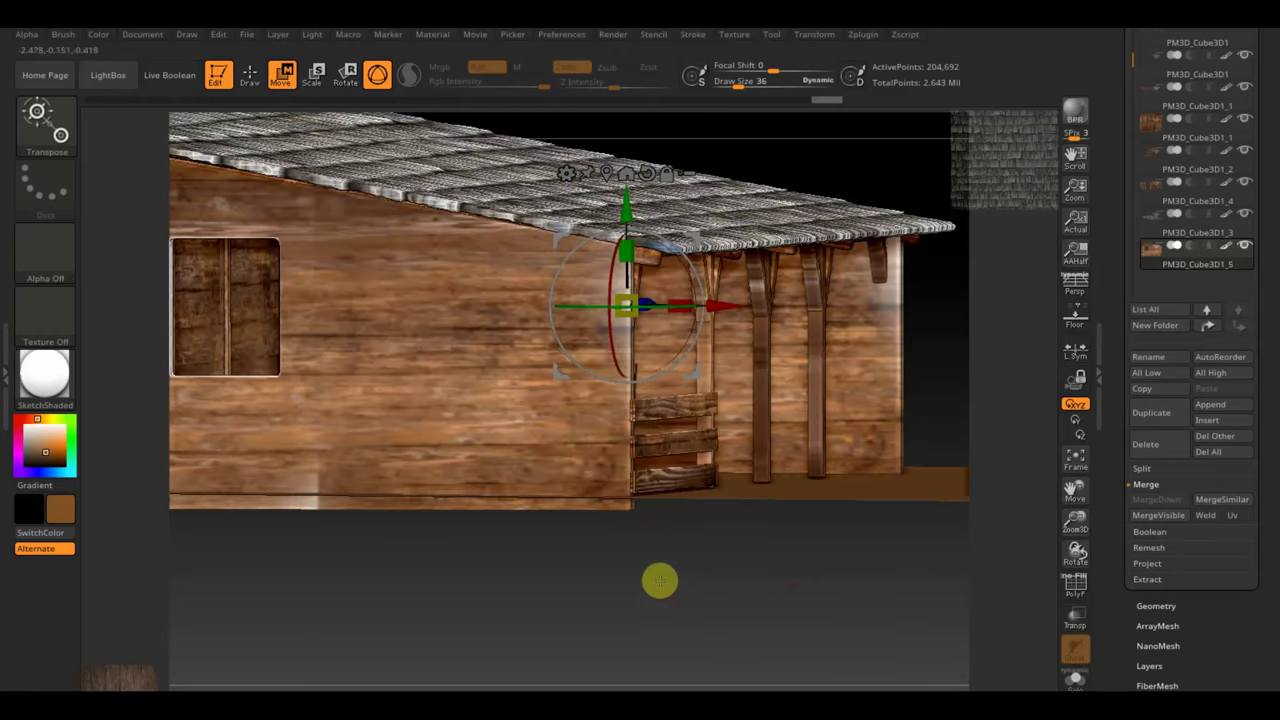
mouse_move(573, 576)
mouse_down()
mouse_move(583, 540)
mouse_move(621, 565)
mouse_up()
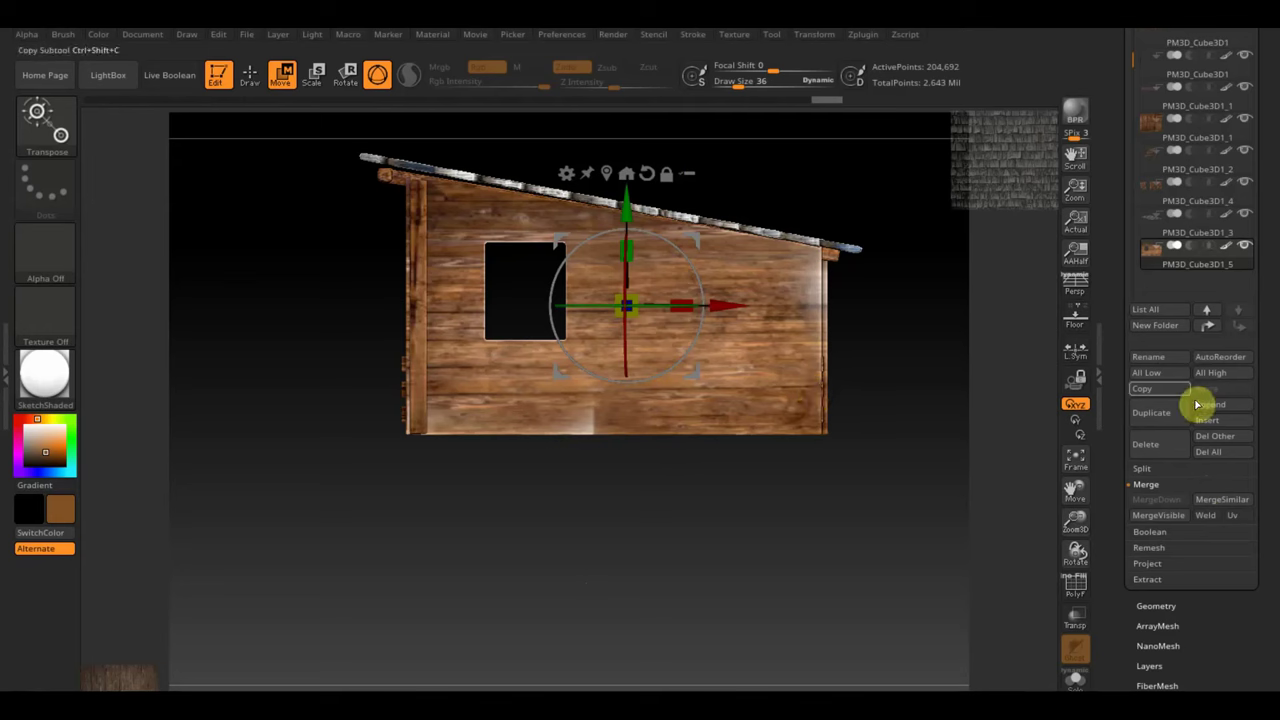
Step: Add a new plane mesh to the barn, shrink it and slide it onto the window opening
click(1232, 405)
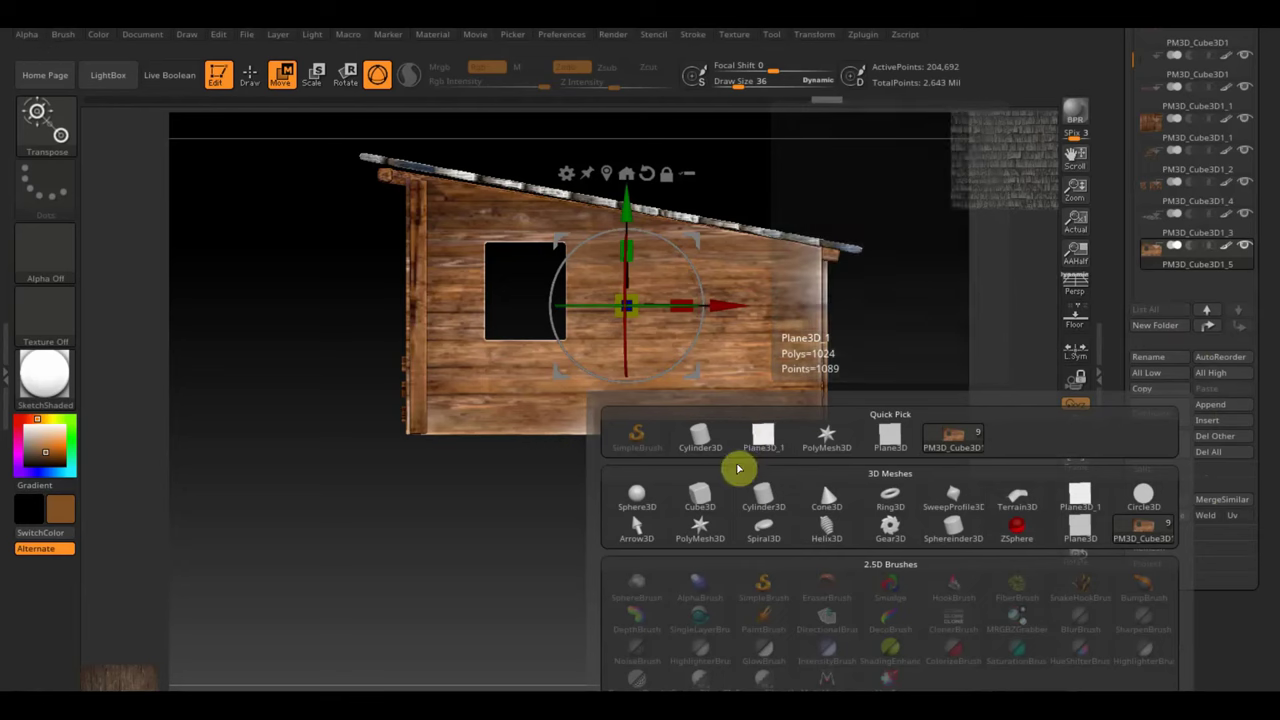
click(700, 493)
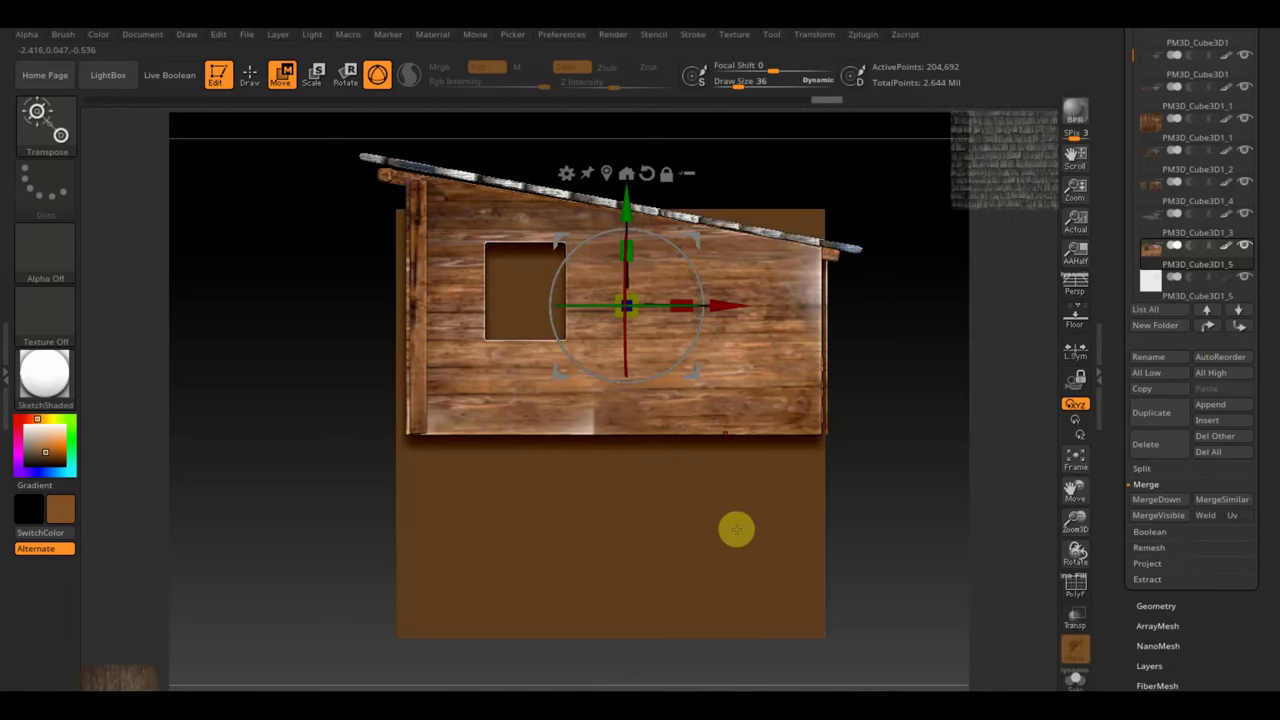
alt+click(736, 538)
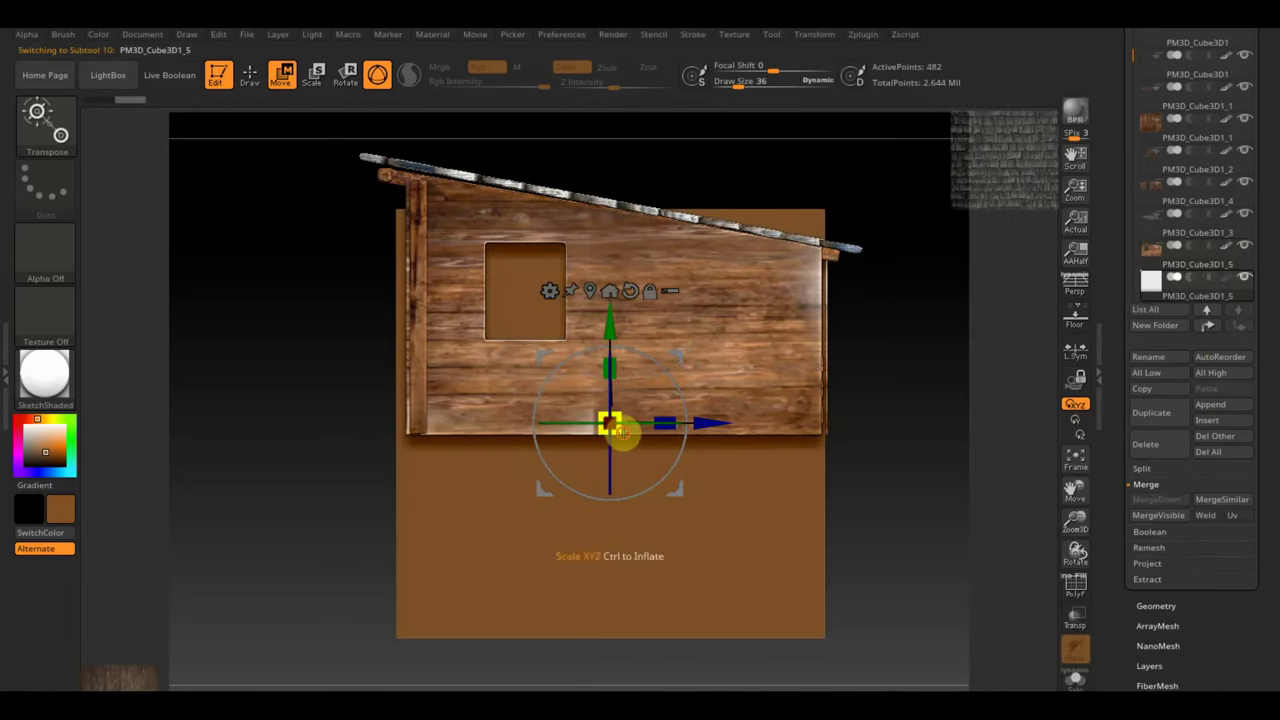
drag(608, 423, 488, 231)
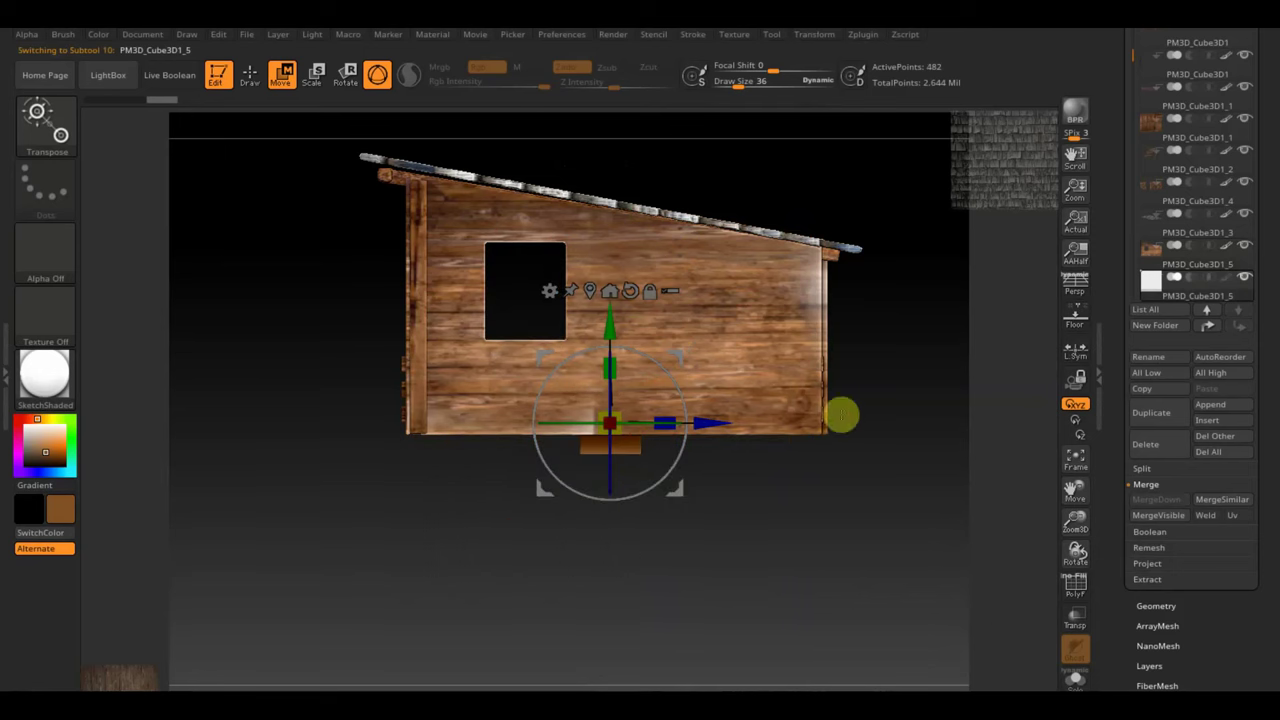
mouse_move(842, 415)
mouse_down()
mouse_move(780, 537)
mouse_move(786, 559)
mouse_up()
mouse_move(705, 535)
mouse_down()
mouse_move(986, 543)
mouse_move(986, 357)
mouse_move(486, 226)
mouse_move(477, 243)
mouse_up()
mouse_move(577, 543)
mouse_down()
mouse_move(903, 594)
mouse_move(863, 583)
mouse_move(884, 608)
mouse_up()
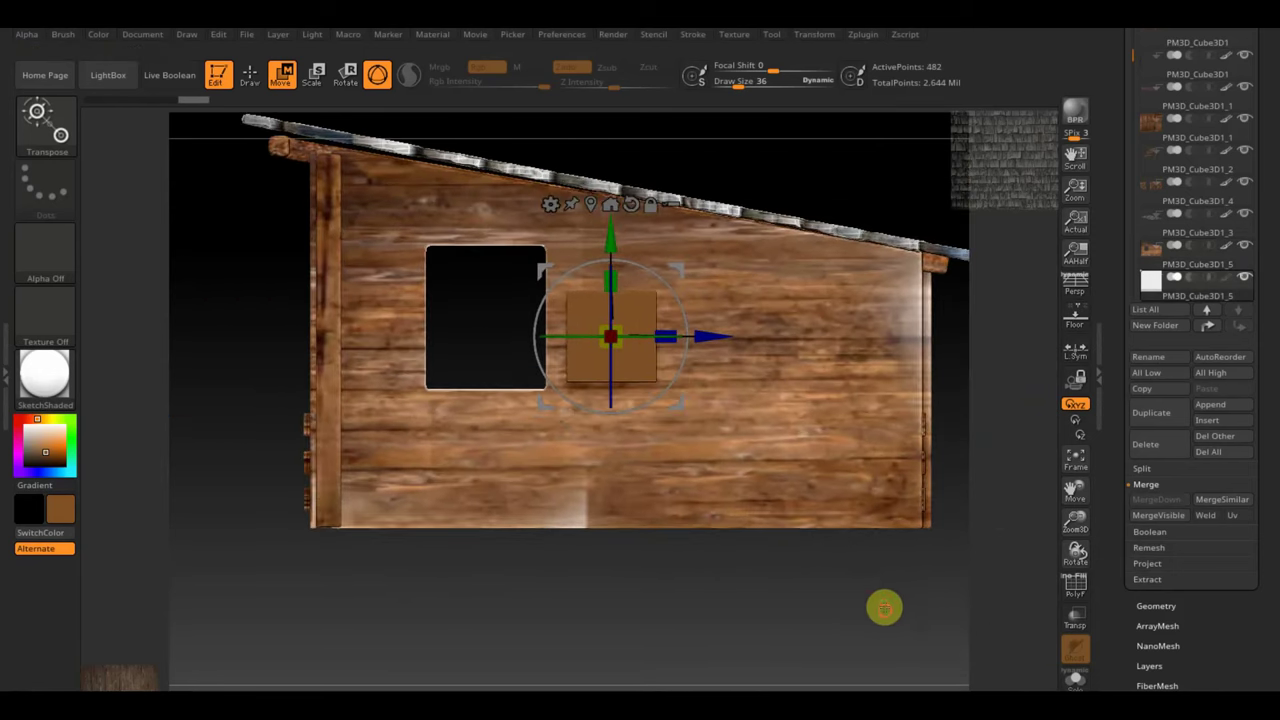
mouse_move(712, 336)
mouse_down()
mouse_move(649, 320)
mouse_move(609, 331)
mouse_up()
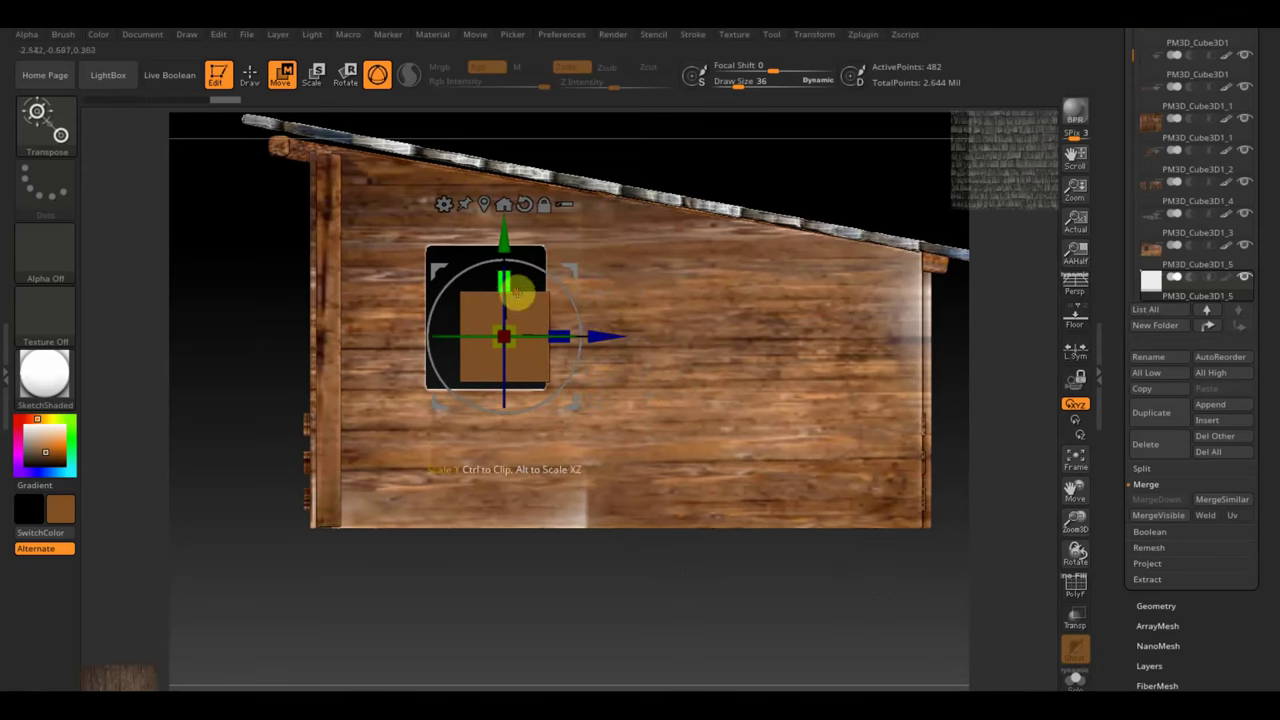
Step: Stretch the brown panel taller and wider over the window and make it thinner
drag(507, 280, 503, 209)
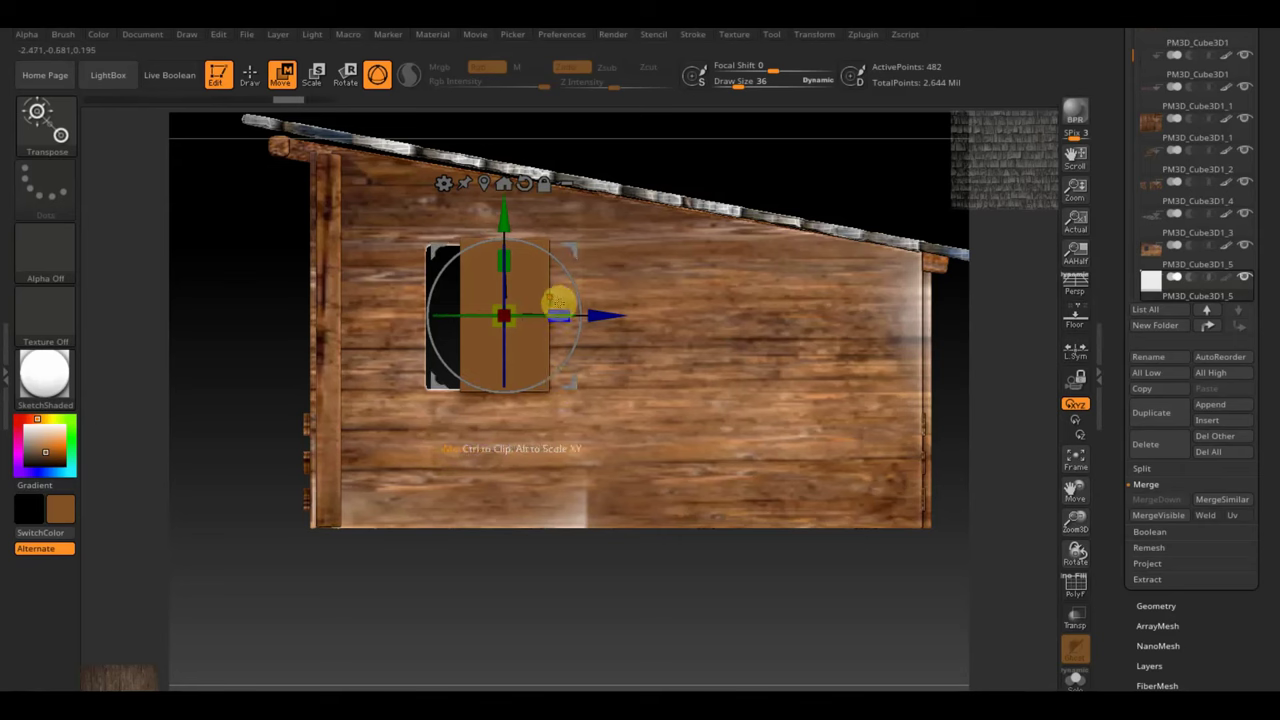
mouse_move(559, 298)
mouse_down()
mouse_move(586, 310)
mouse_move(539, 307)
mouse_move(582, 316)
mouse_up()
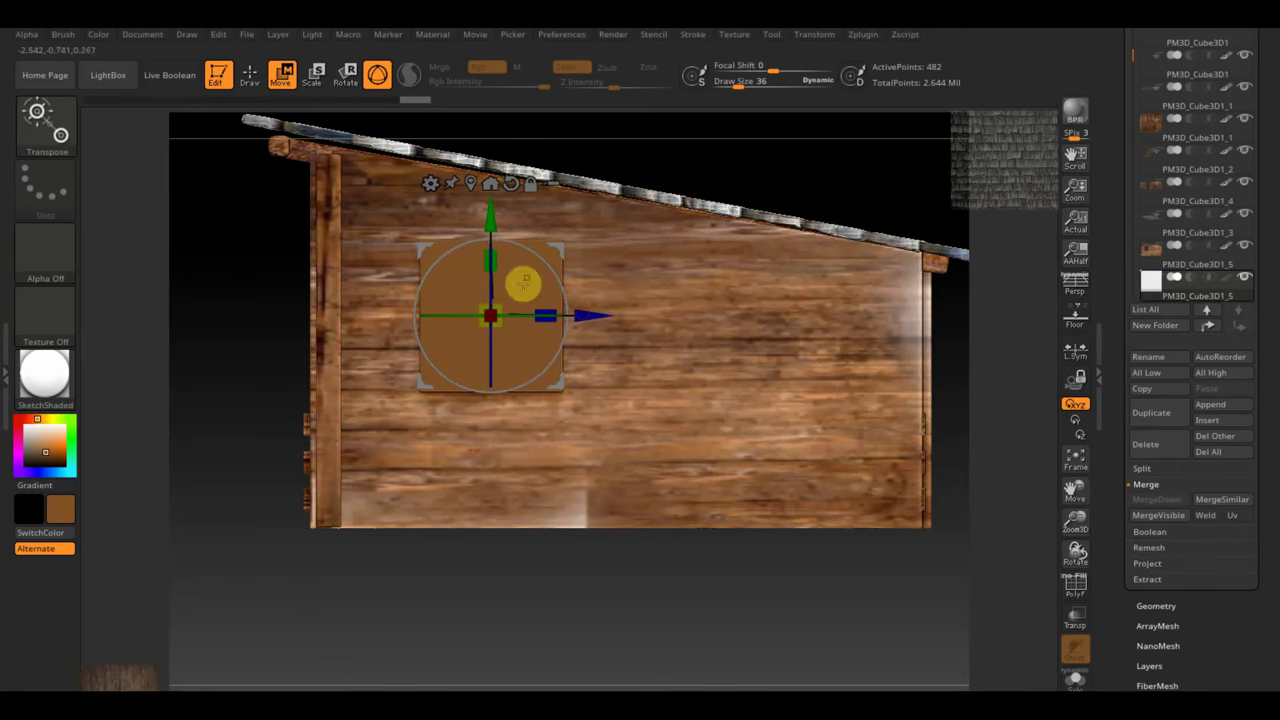
drag(494, 262, 494, 256)
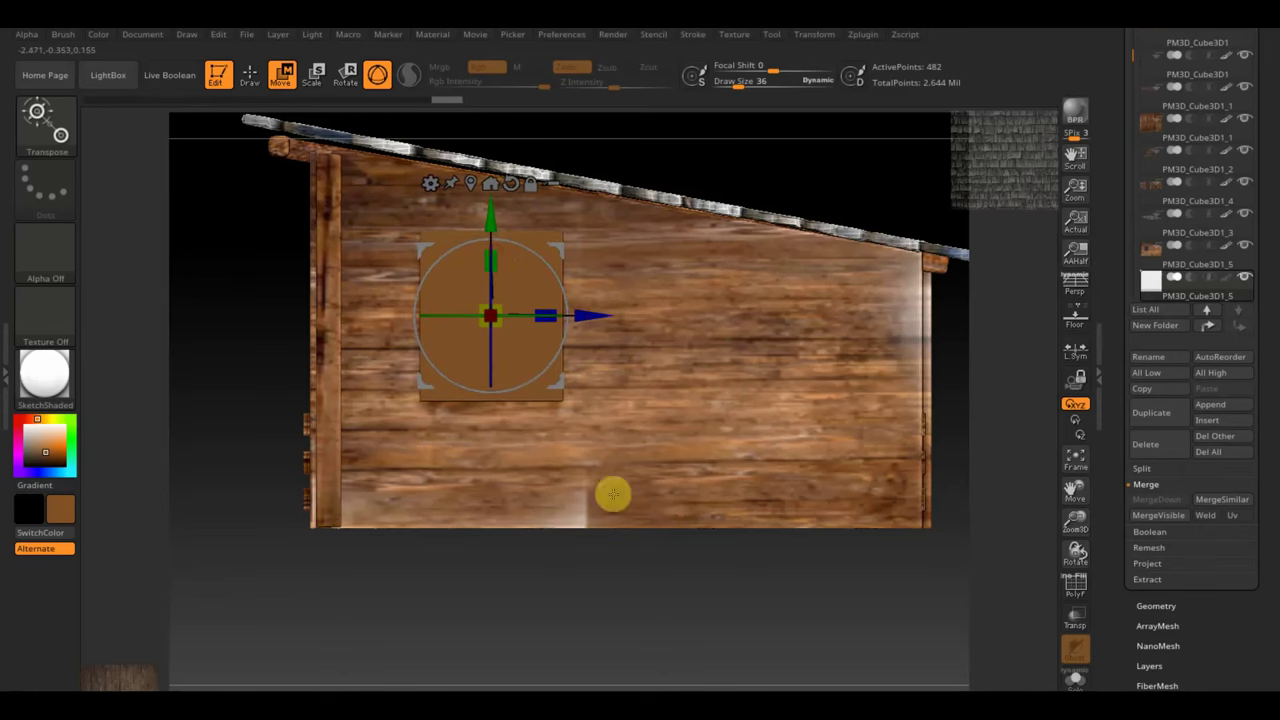
mouse_move(594, 629)
mouse_down()
mouse_move(526, 651)
mouse_move(499, 640)
mouse_up()
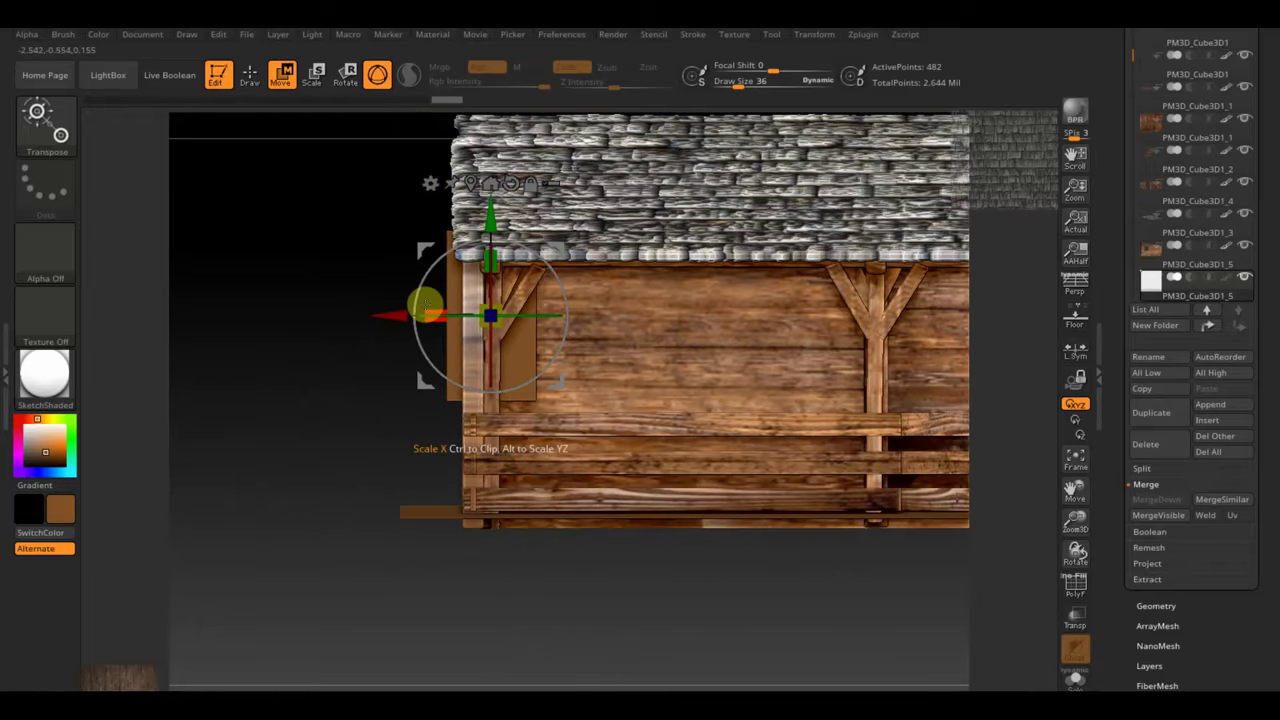
mouse_move(445, 302)
mouse_down()
mouse_move(469, 308)
mouse_move(386, 316)
mouse_up()
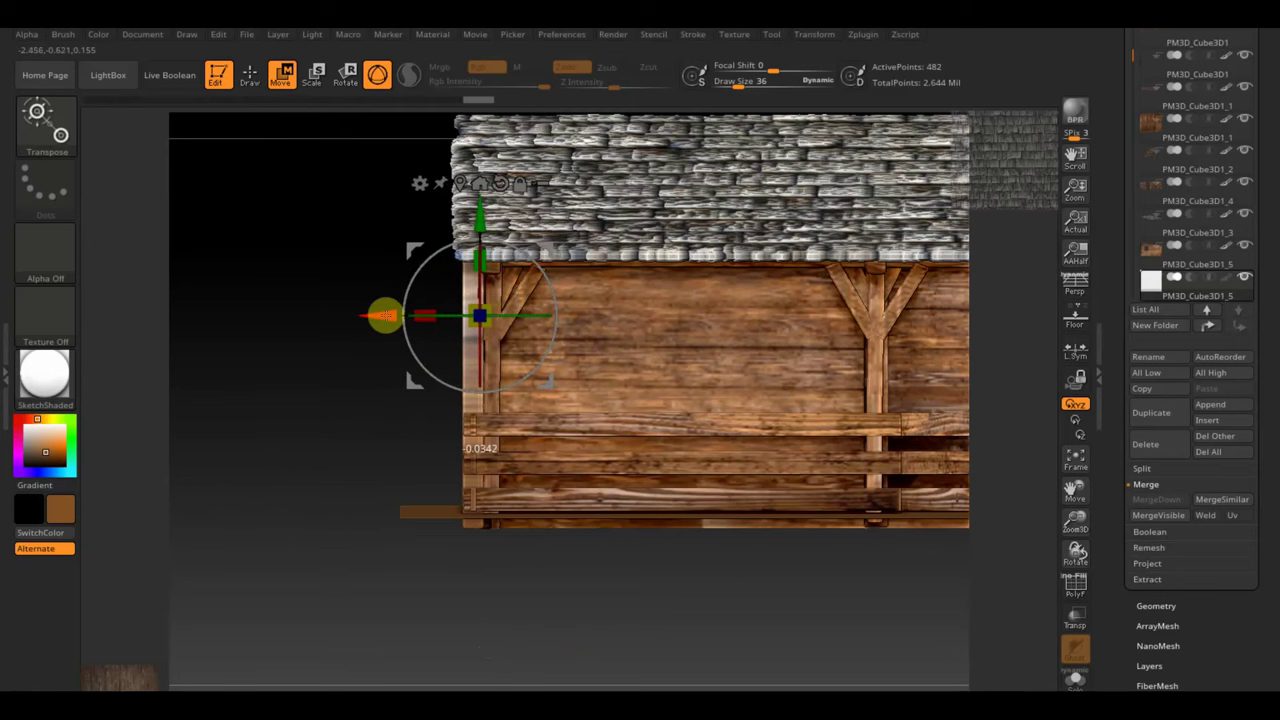
mouse_move(357, 459)
mouse_down()
mouse_move(366, 477)
mouse_move(337, 455)
mouse_move(429, 463)
mouse_move(566, 637)
mouse_move(604, 609)
mouse_up()
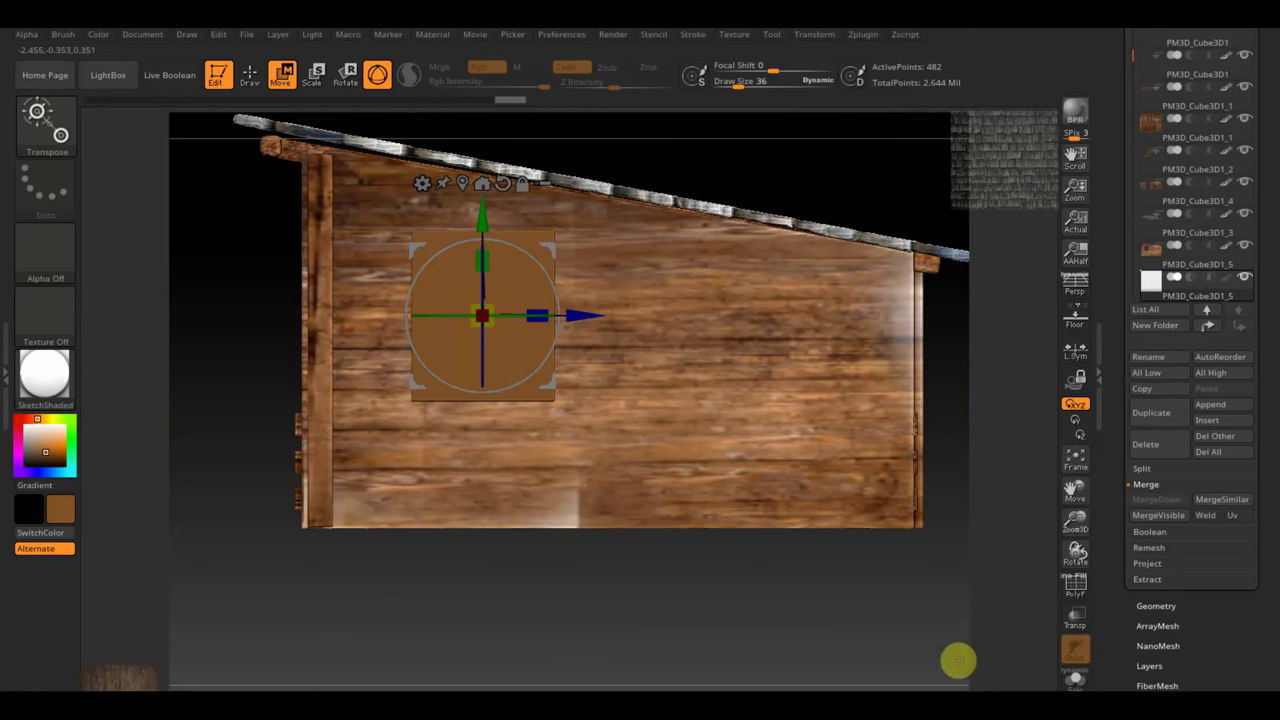
Step: DynaMesh the brown panel to 2,856 points, return to Draw mode and expand the subtool list
click(1076, 620)
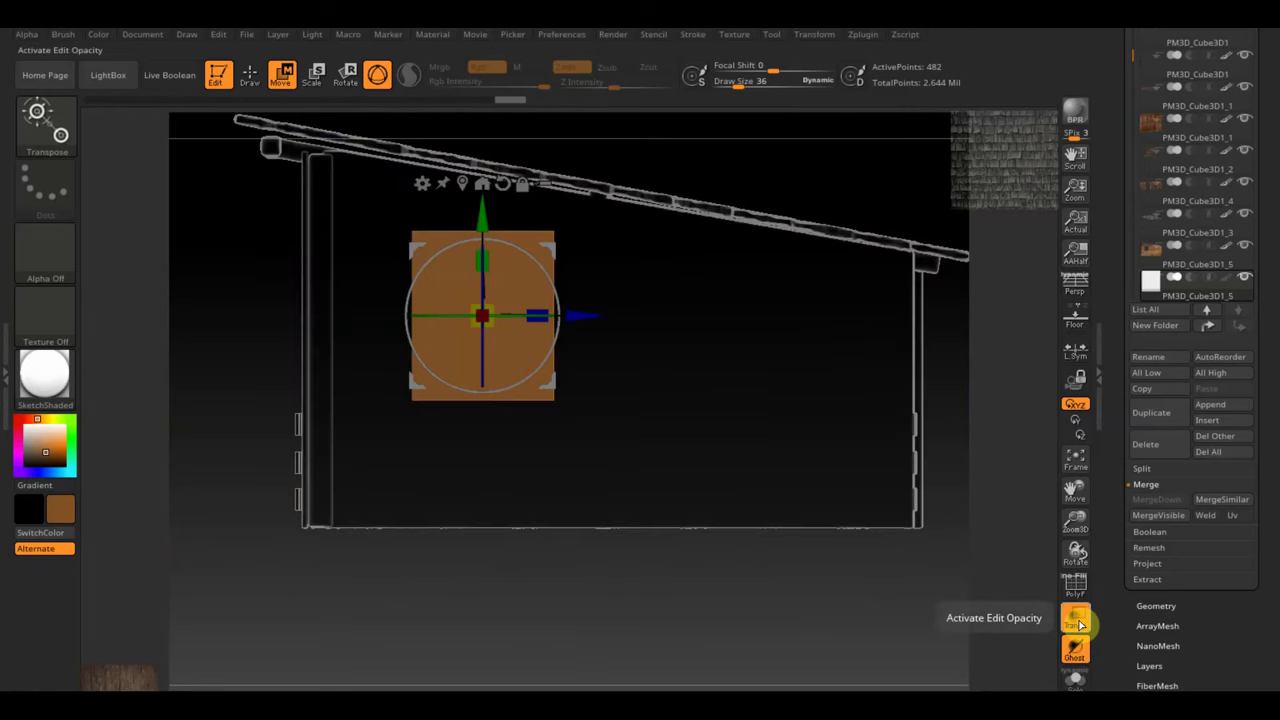
click(1078, 621)
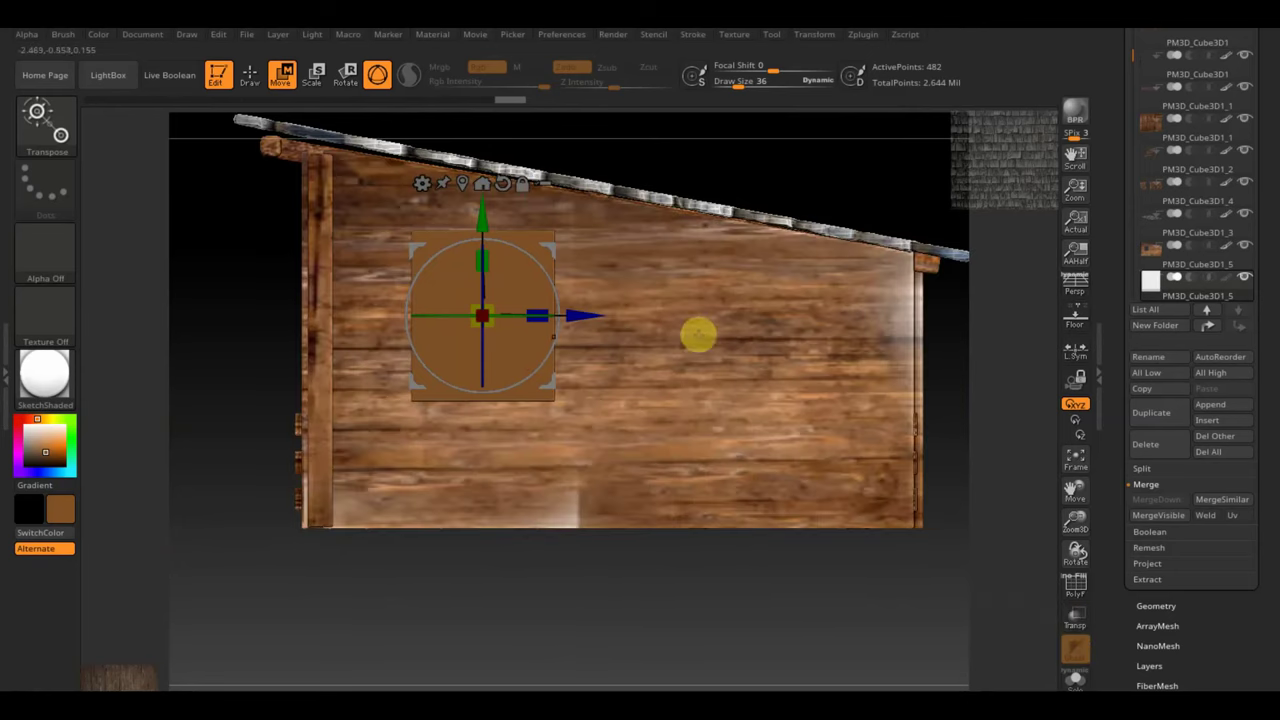
click(1167, 597)
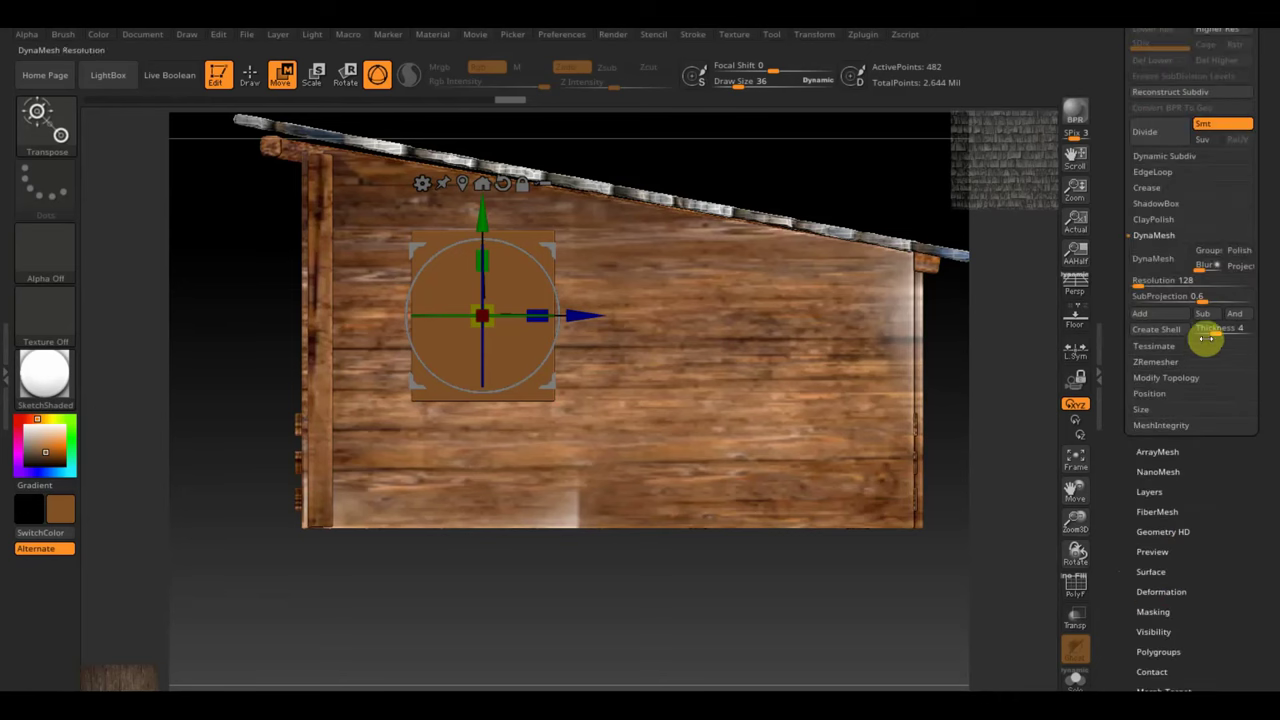
click(1155, 259)
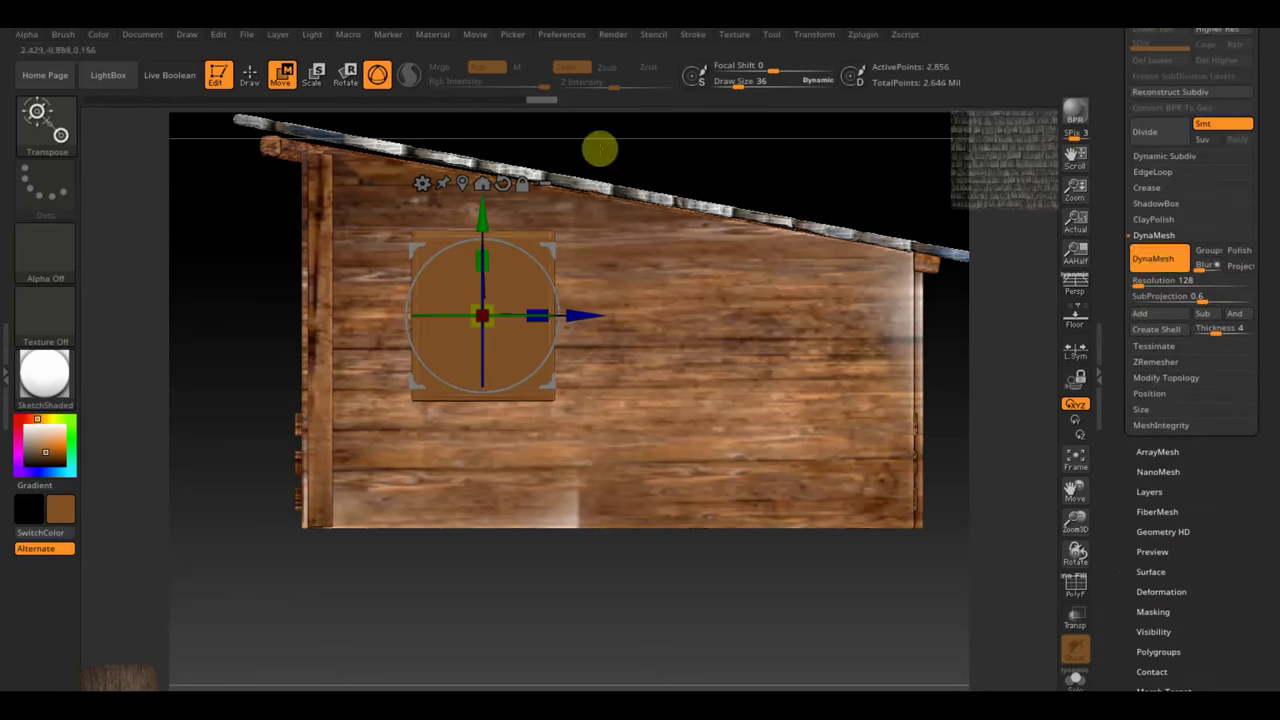
click(250, 78)
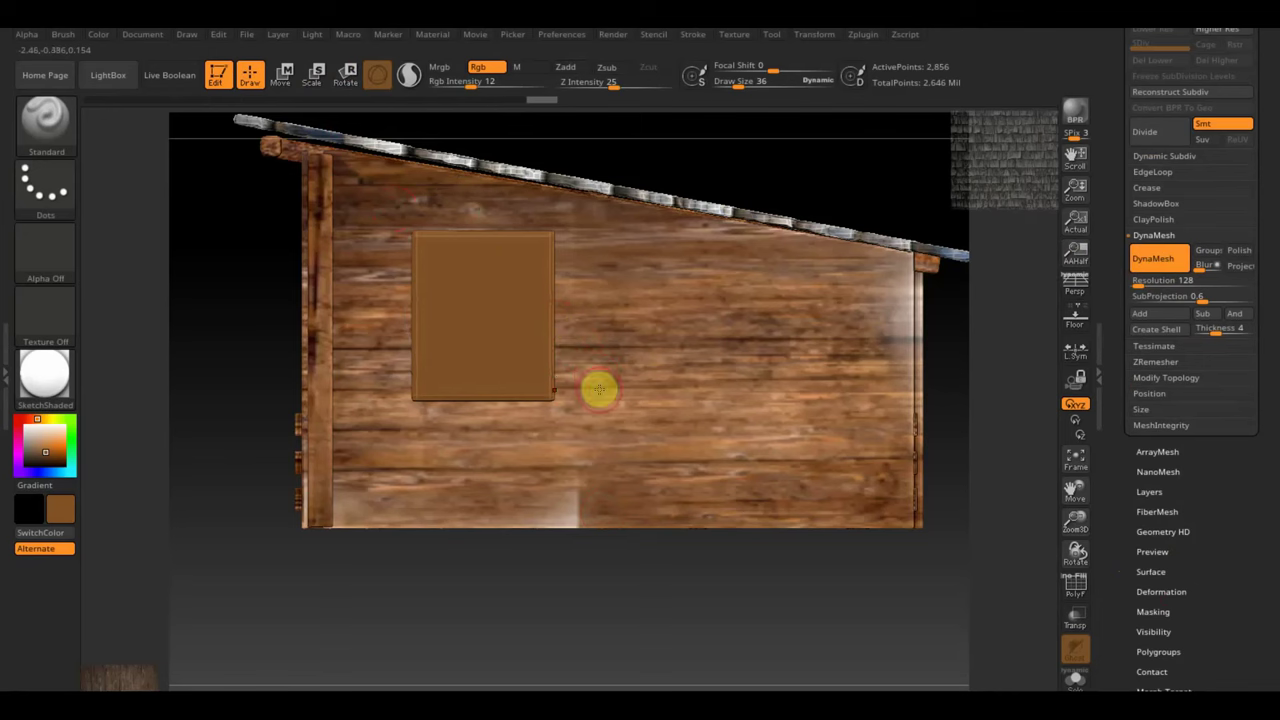
scroll(1272, 130, up, 5)
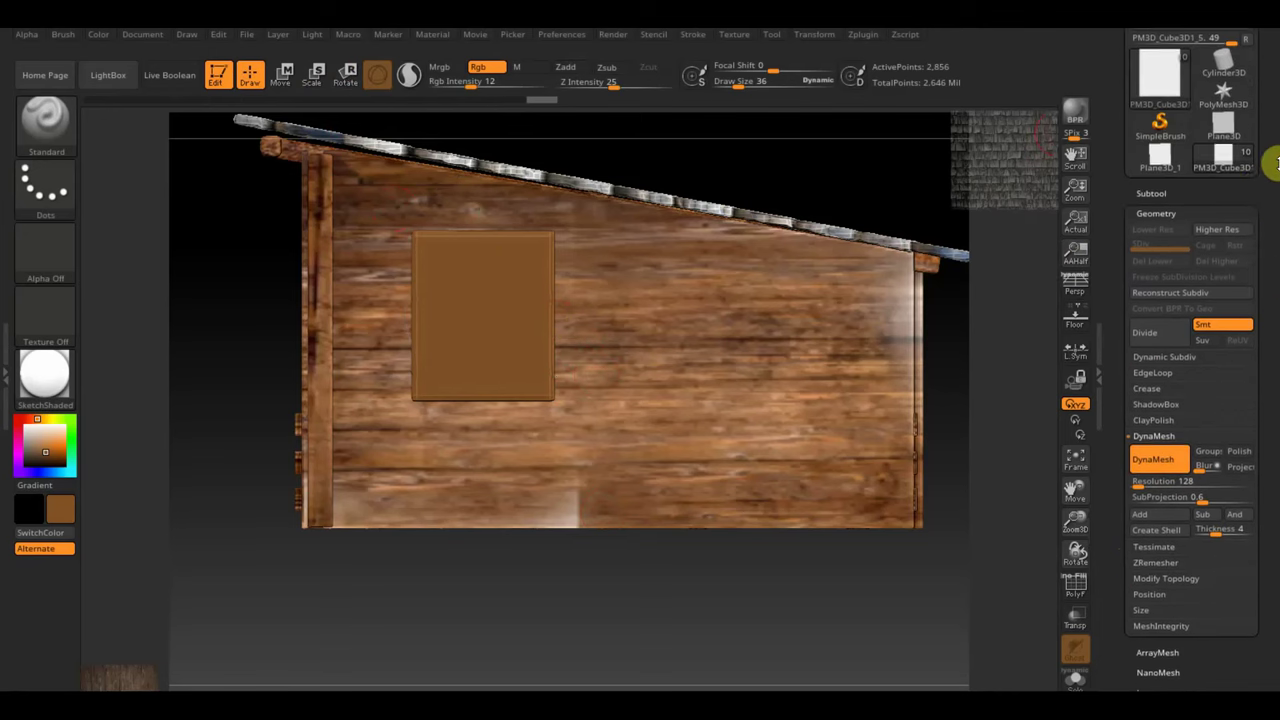
click(1156, 216)
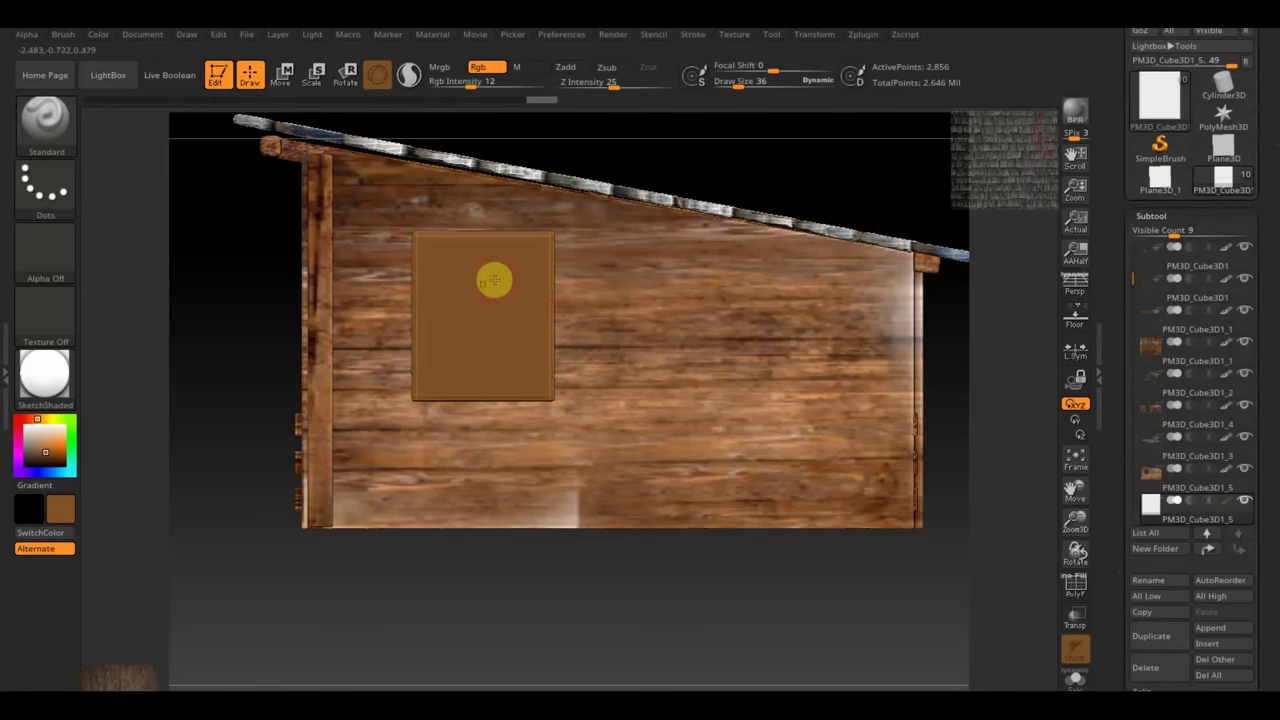
scroll(1266, 500, down, 5)
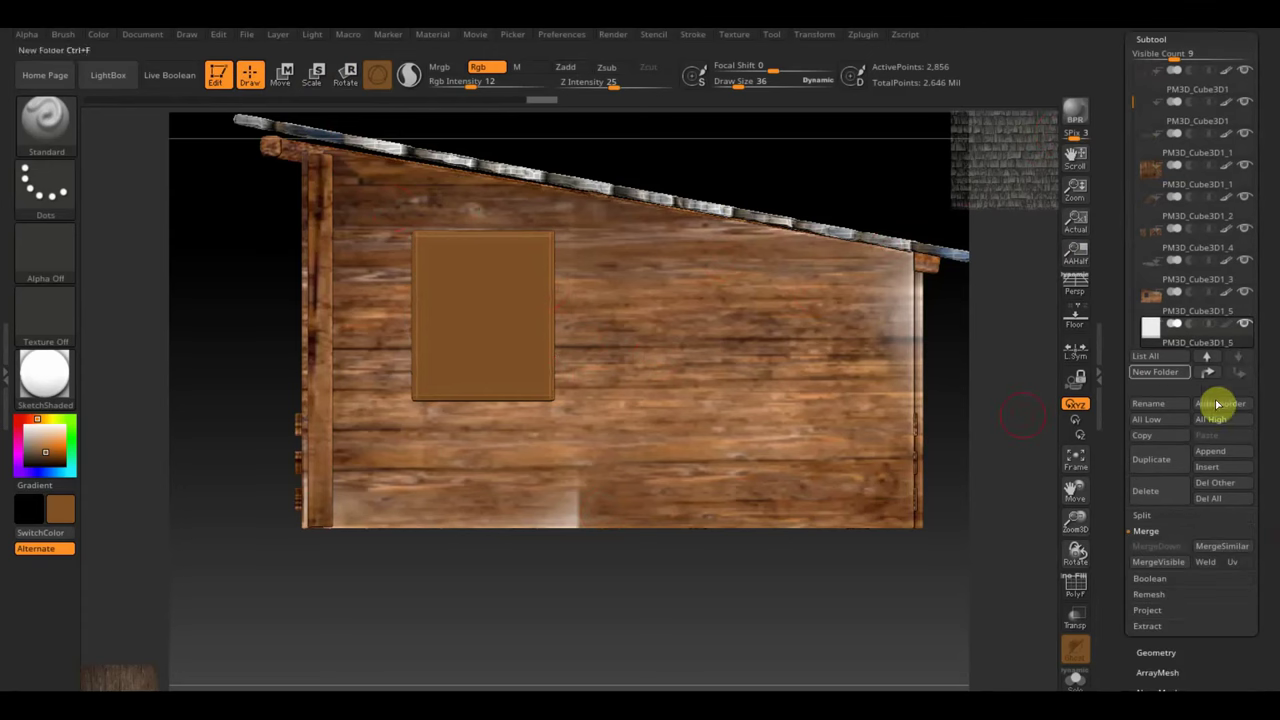
Step: Duplicate the brown panel, shrink the copy and pull it out from the panel surface
click(1157, 466)
click(288, 80)
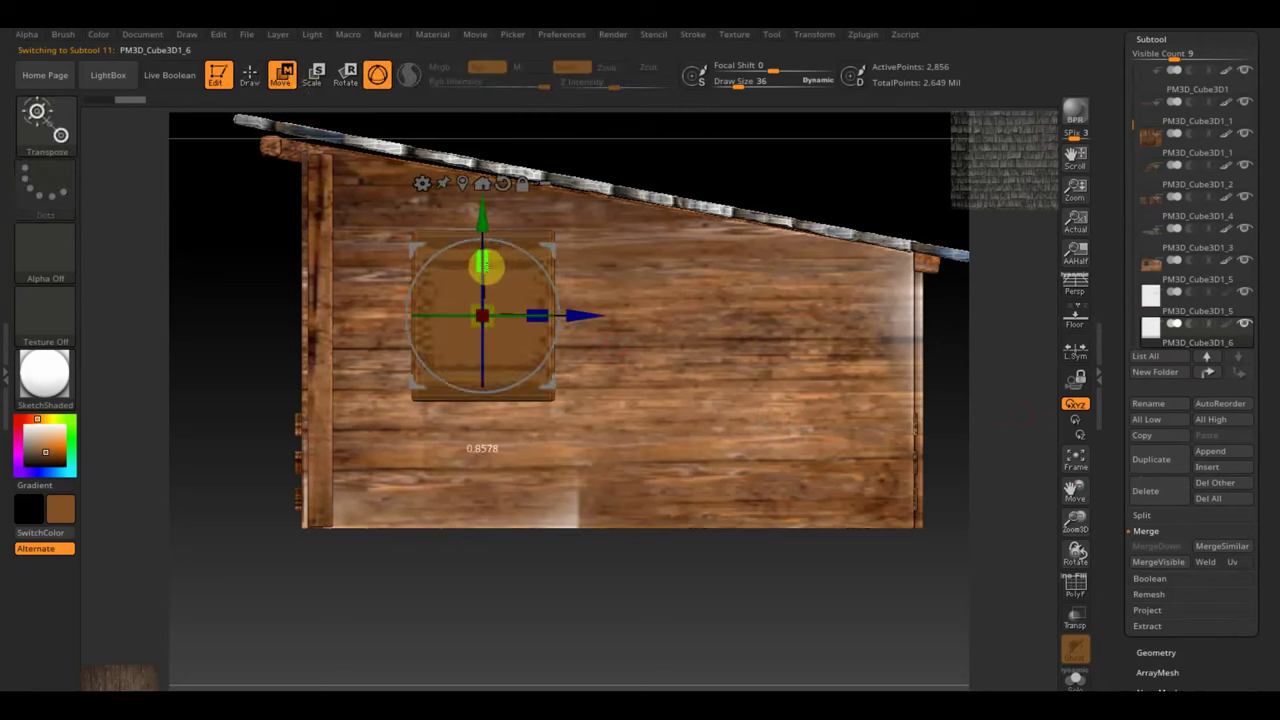
drag(535, 306, 519, 313)
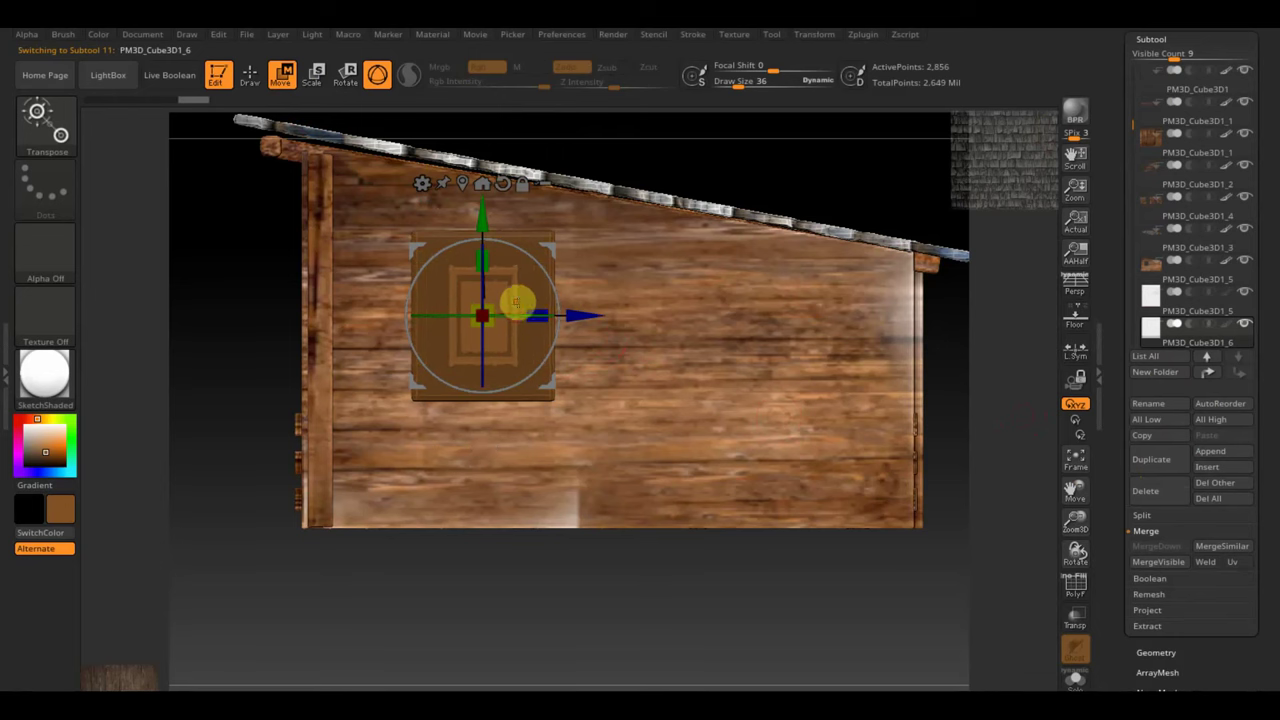
drag(629, 634, 549, 659)
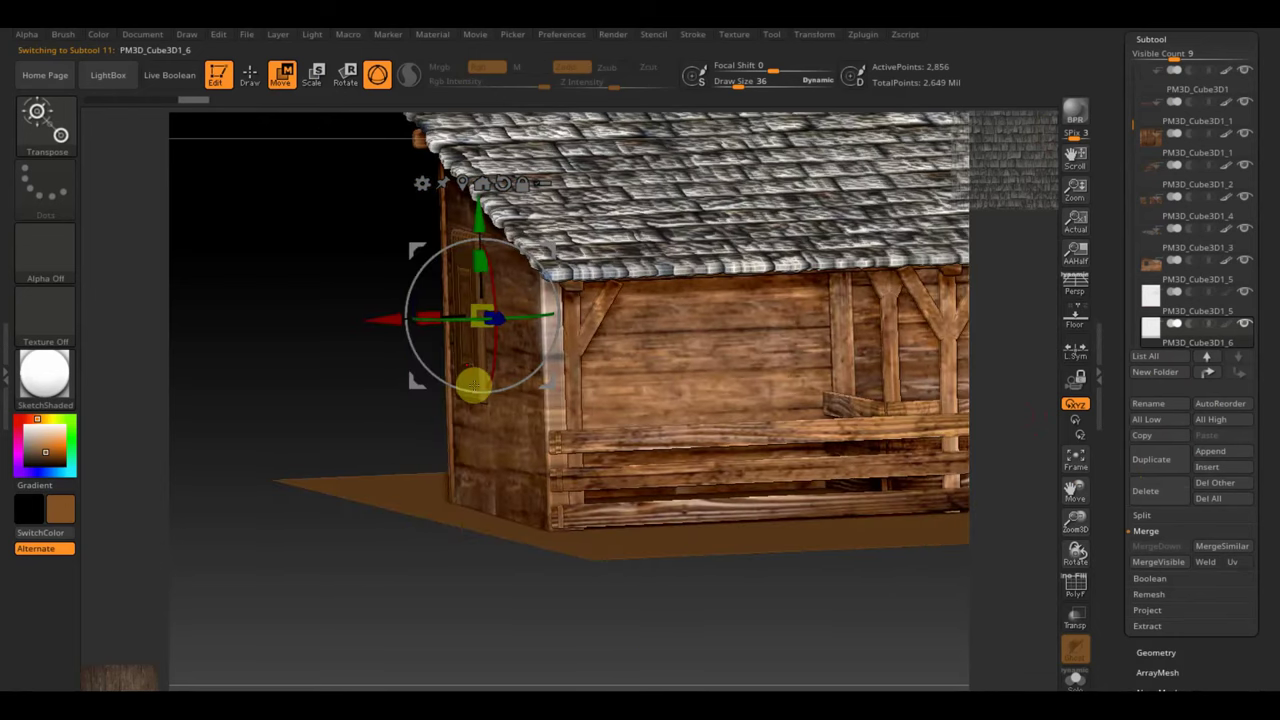
drag(440, 318, 433, 317)
drag(400, 320, 350, 330)
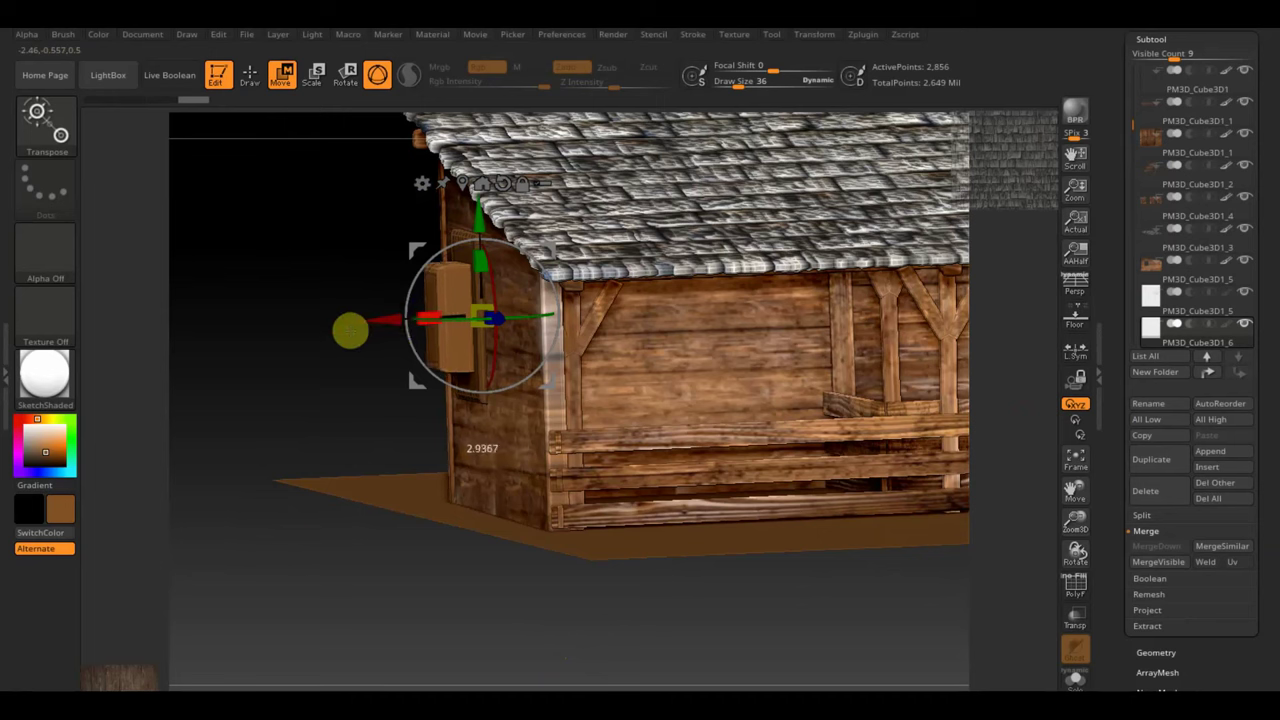
Step: Flatten the copy, move it down and widen it into the wide lower board
mouse_move(434, 557)
mouse_down()
mouse_move(640, 583)
mouse_move(640, 563)
mouse_move(666, 591)
mouse_up()
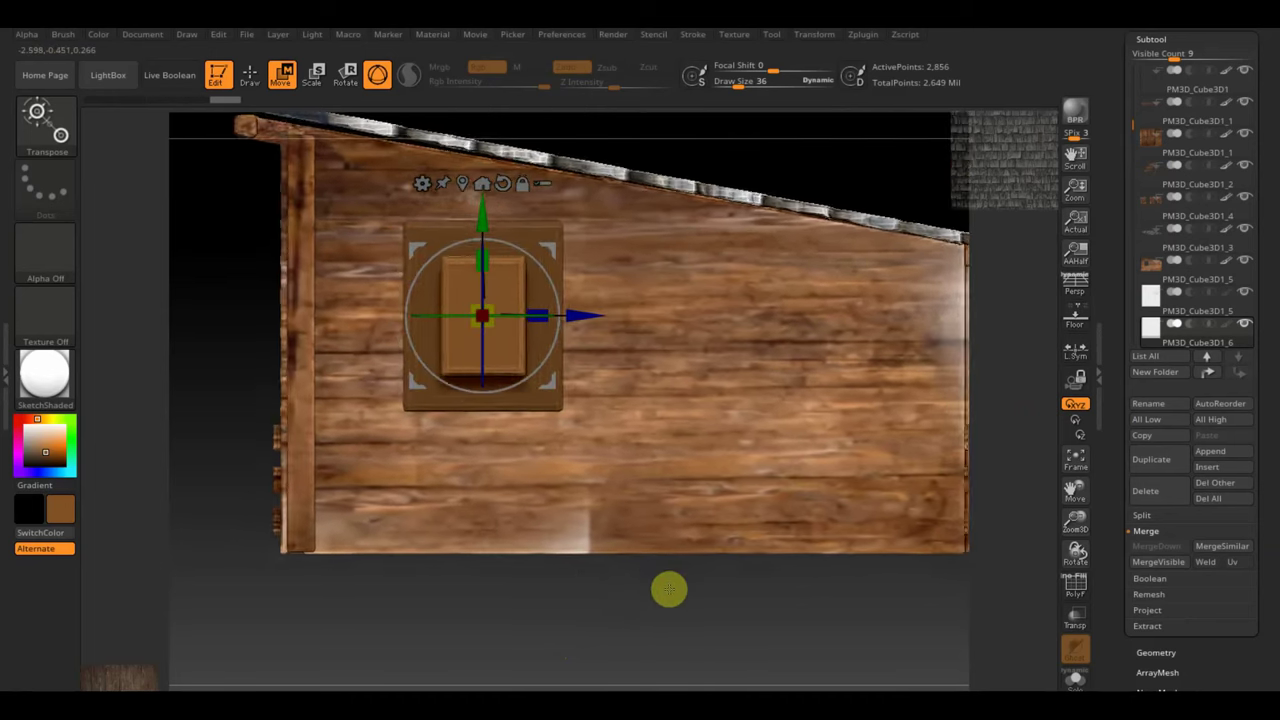
drag(486, 258, 495, 298)
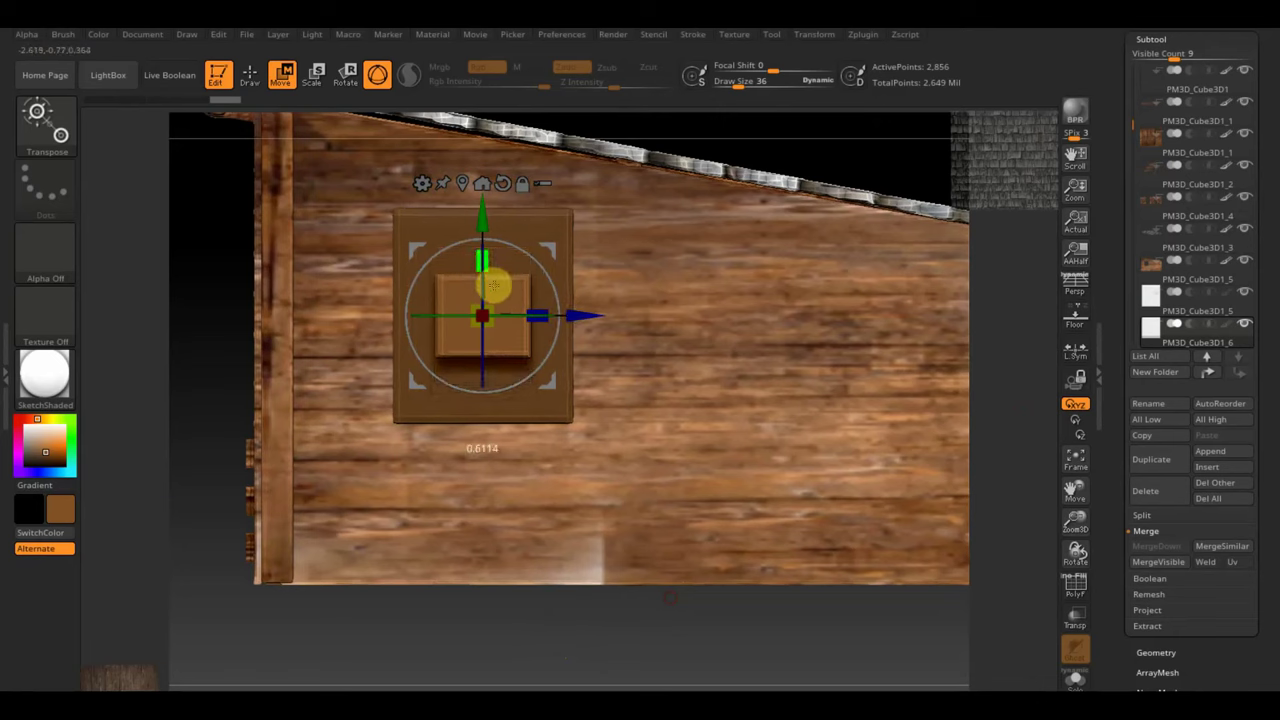
drag(487, 232, 489, 284)
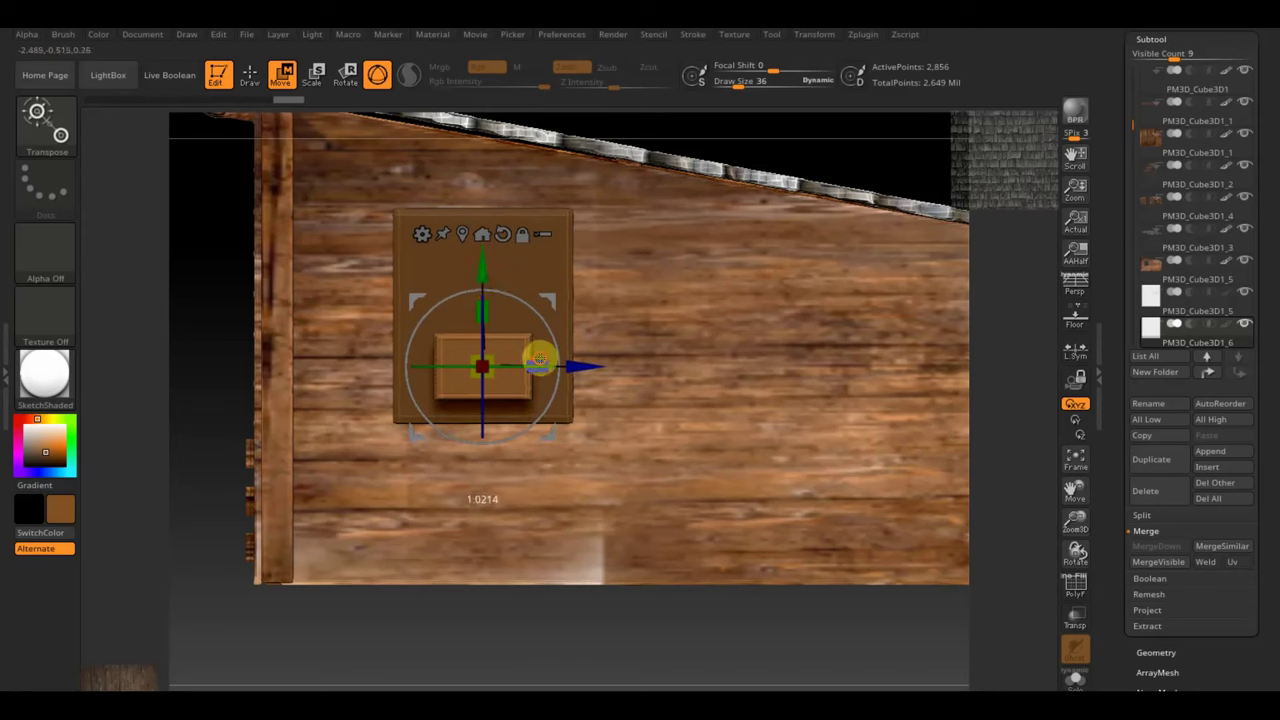
drag(539, 358, 561, 360)
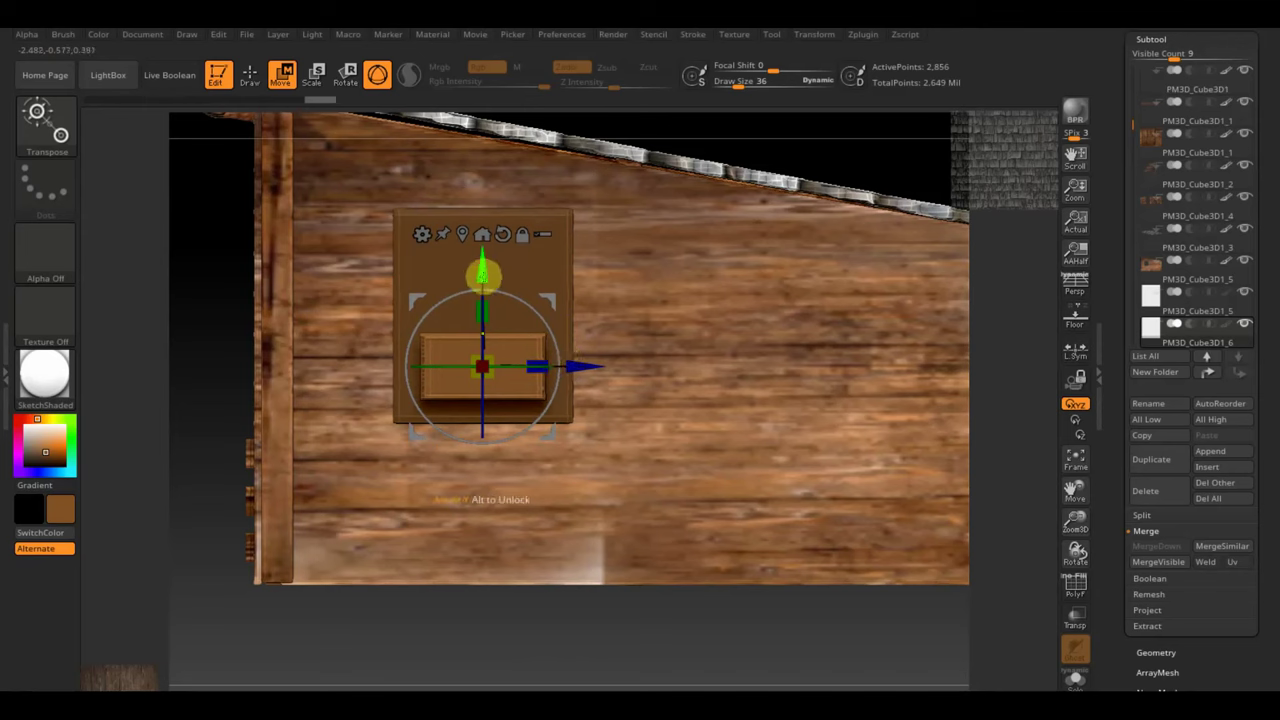
Step: Ctrl-drag a copy of the board upward and narrow and position it as an upright board
drag(481, 277, 490, 178)
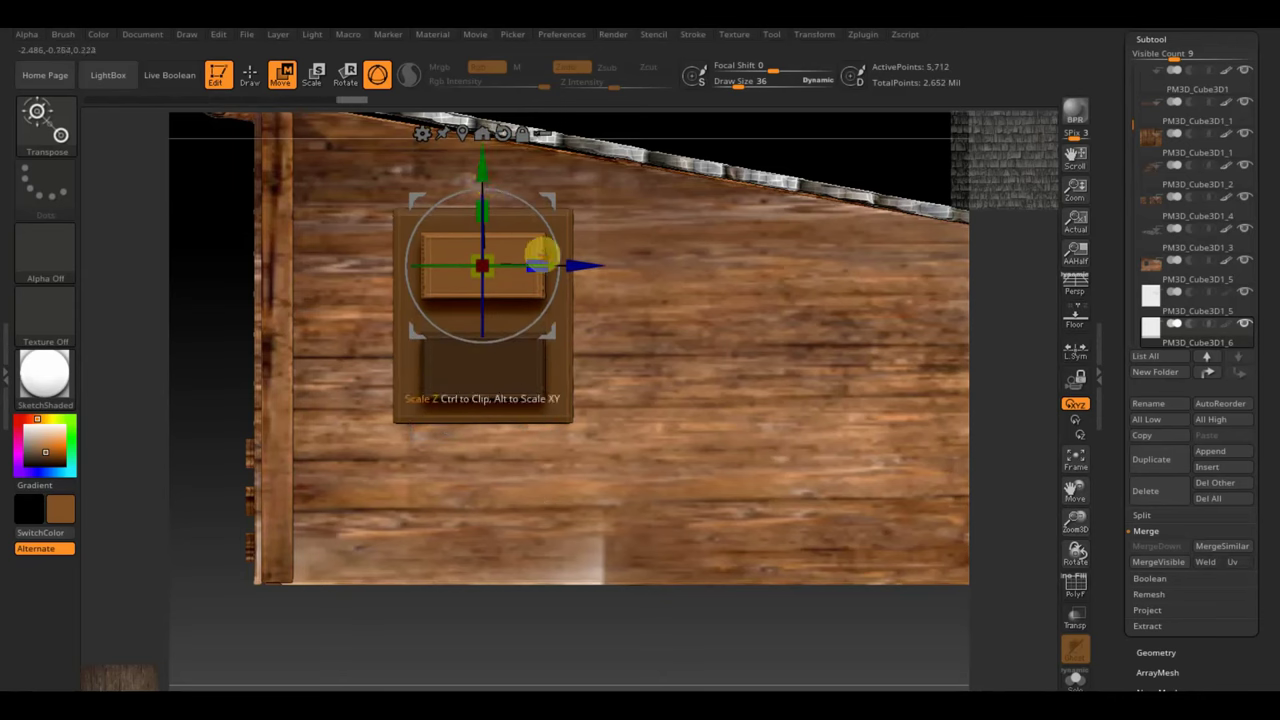
drag(540, 265, 514, 266)
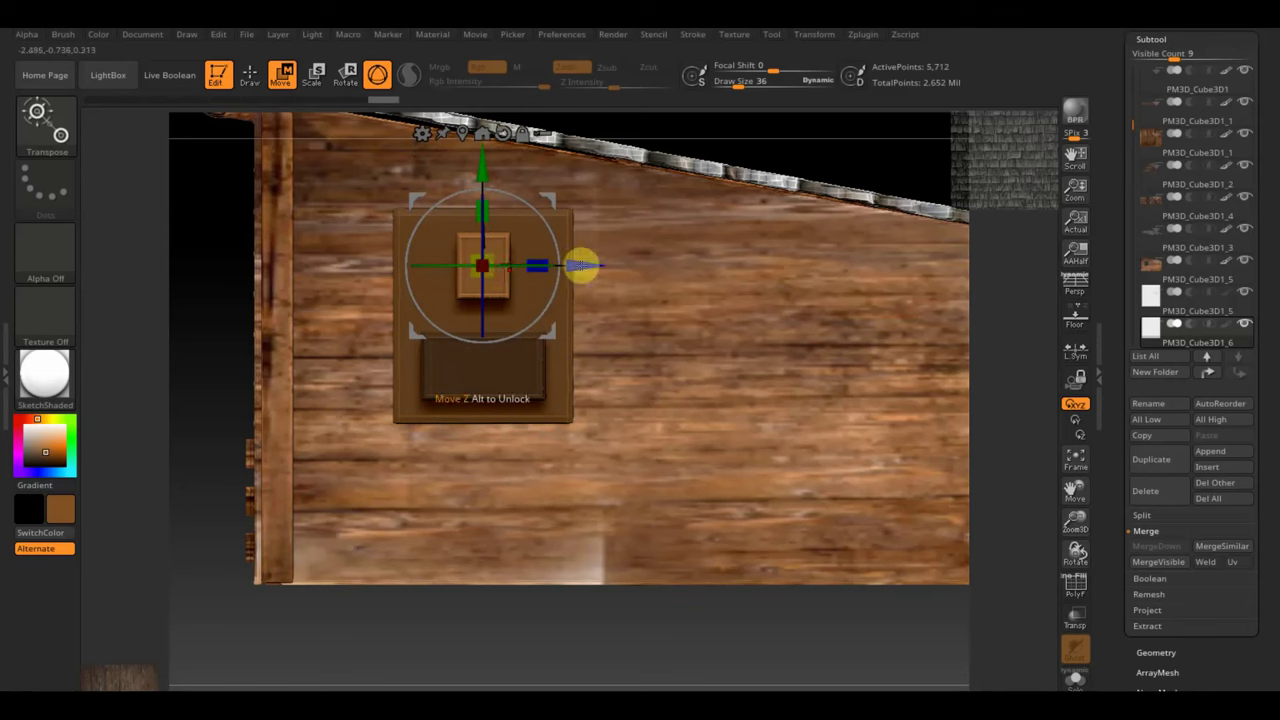
drag(580, 266, 551, 277)
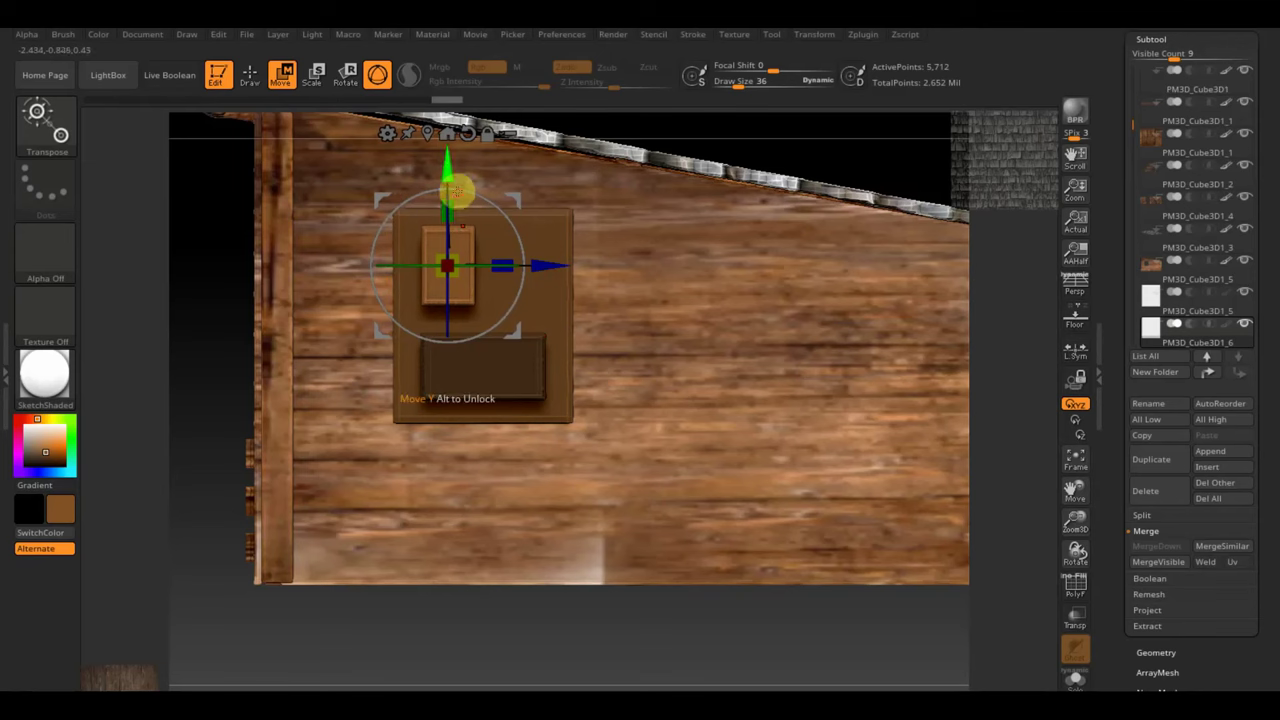
drag(455, 190, 447, 172)
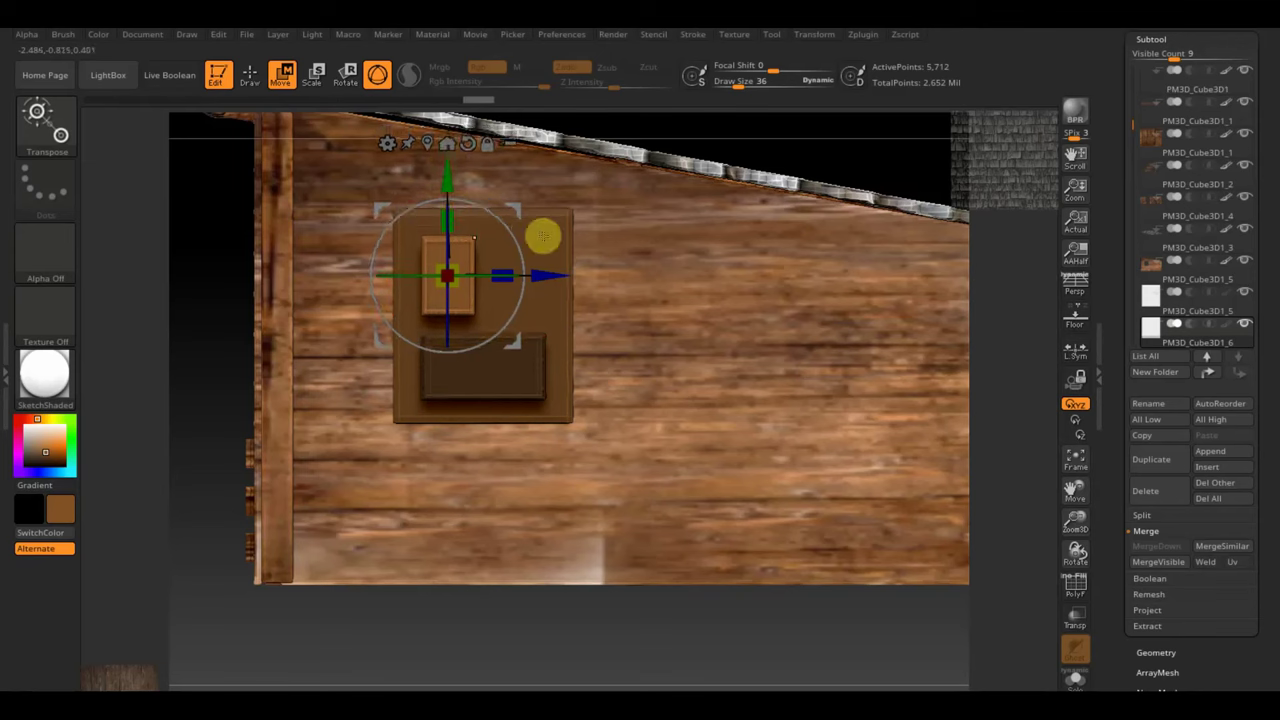
drag(503, 268, 622, 289)
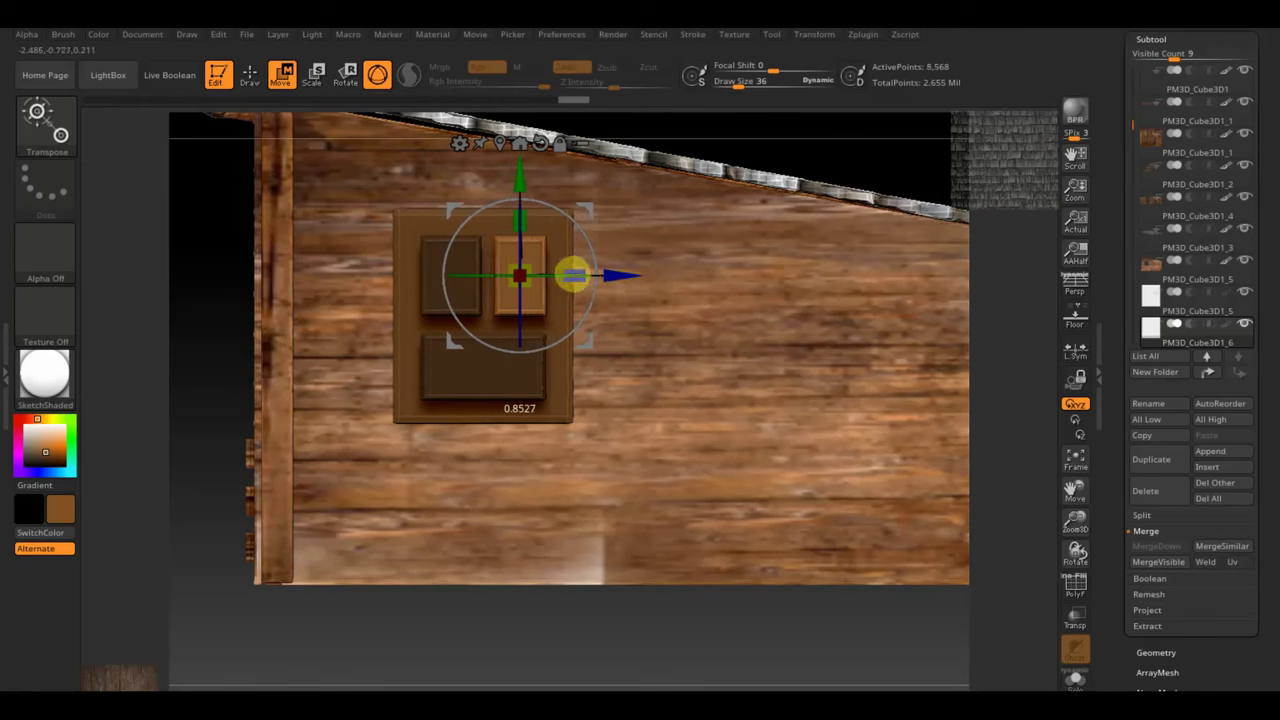
Step: Copy the upright board to its right to form the second upright board
drag(609, 278, 625, 277)
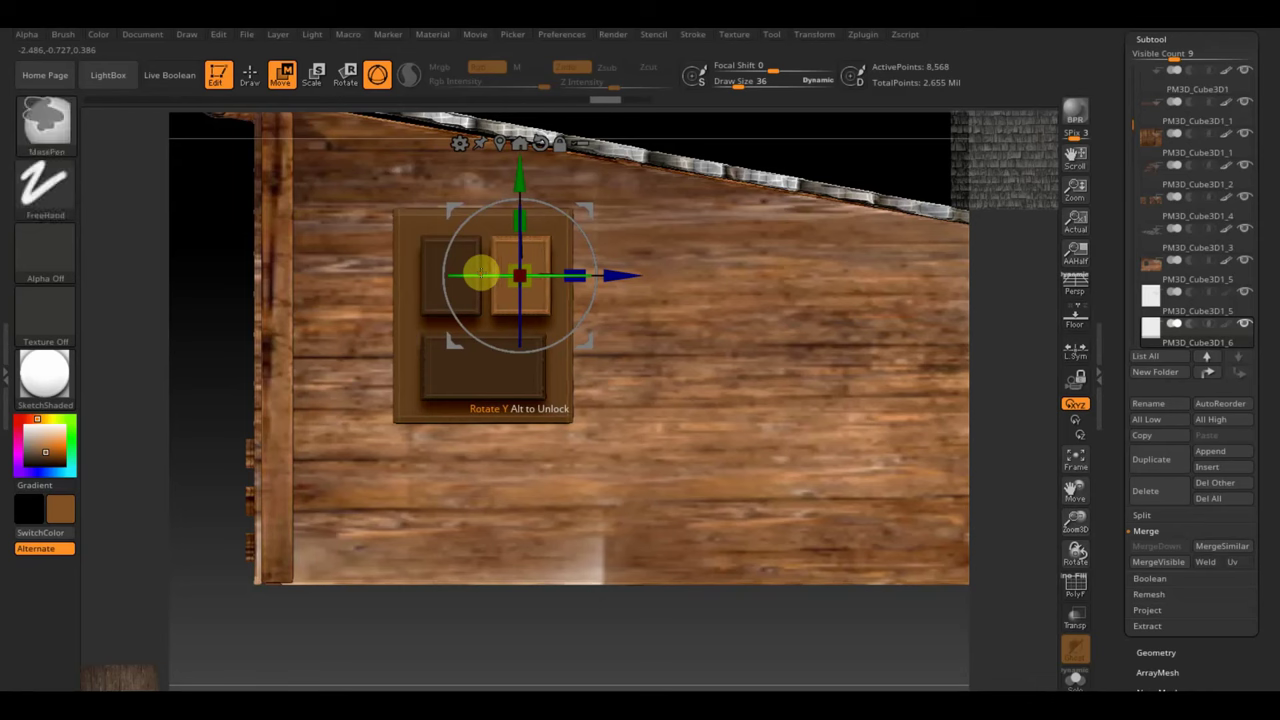
key(ctrl+z)
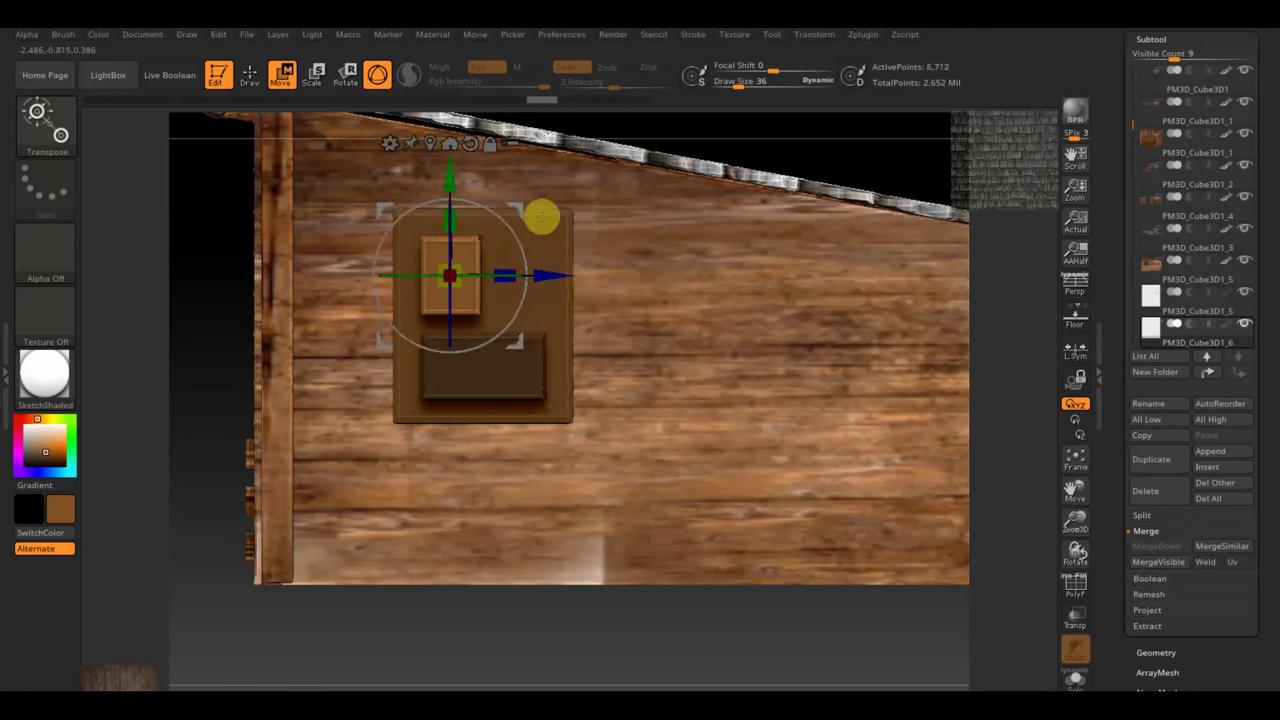
click(510, 268)
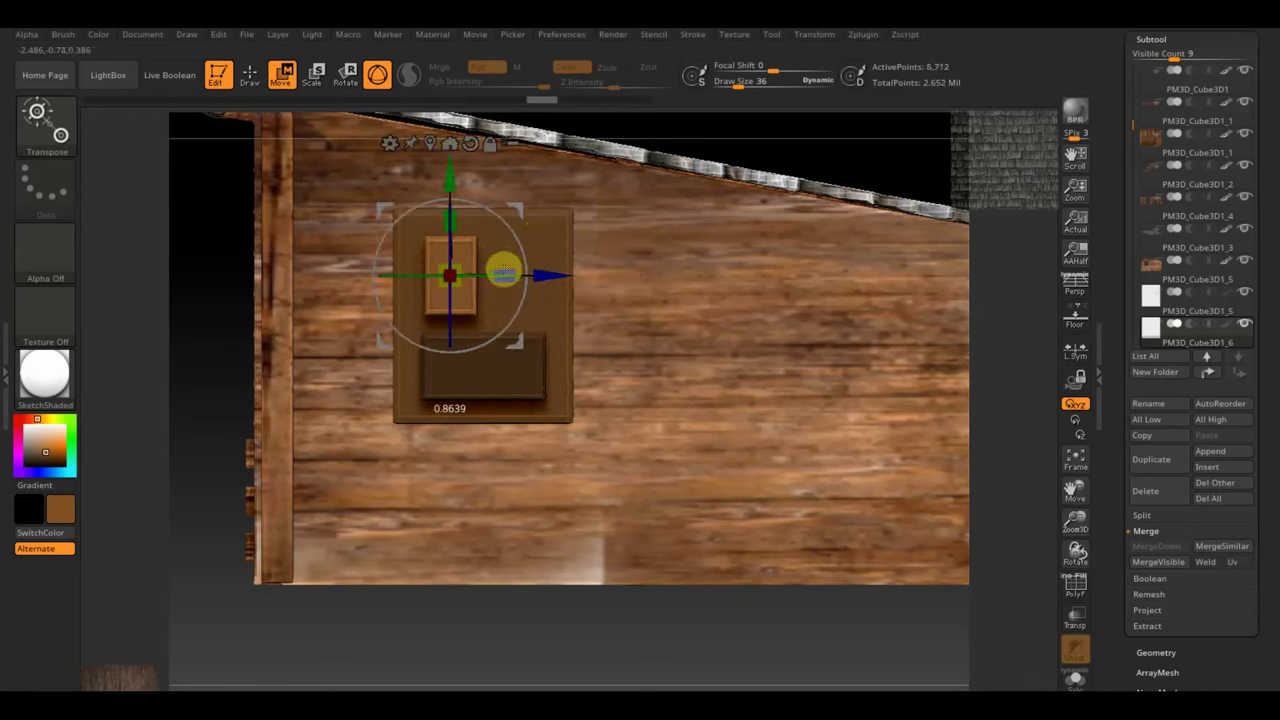
drag(502, 271, 619, 286)
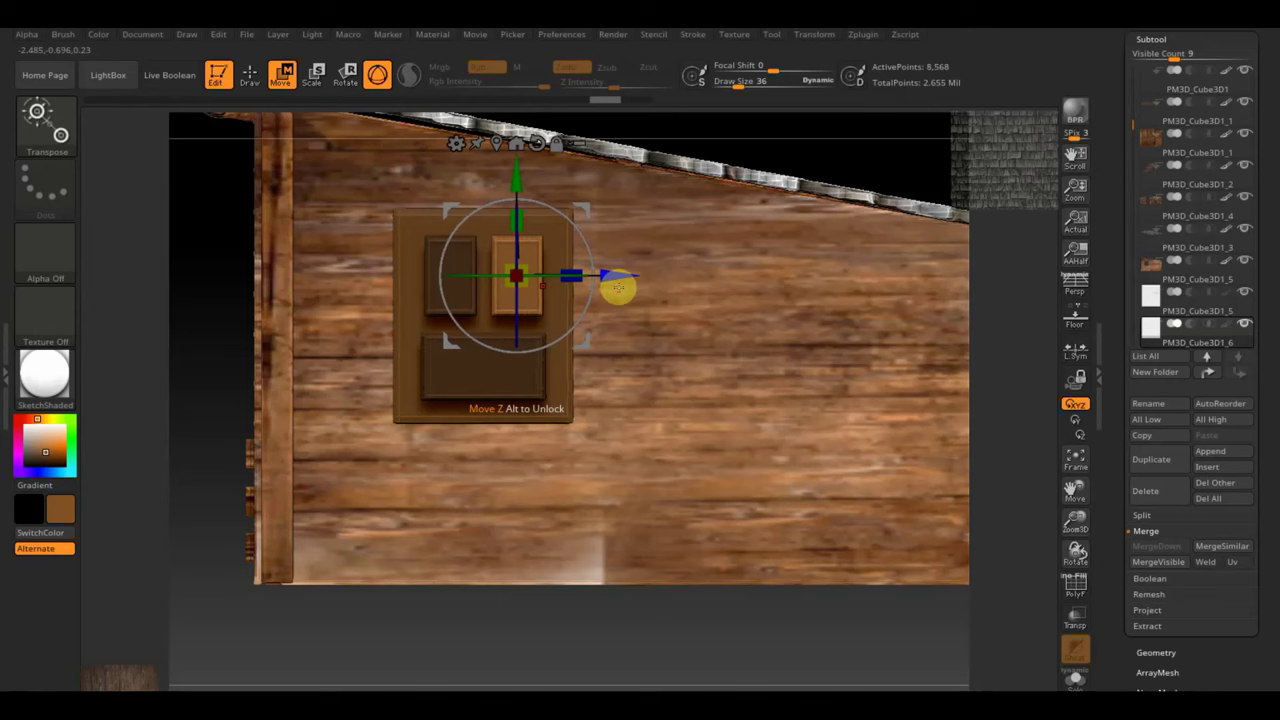
mouse_move(1199, 327)
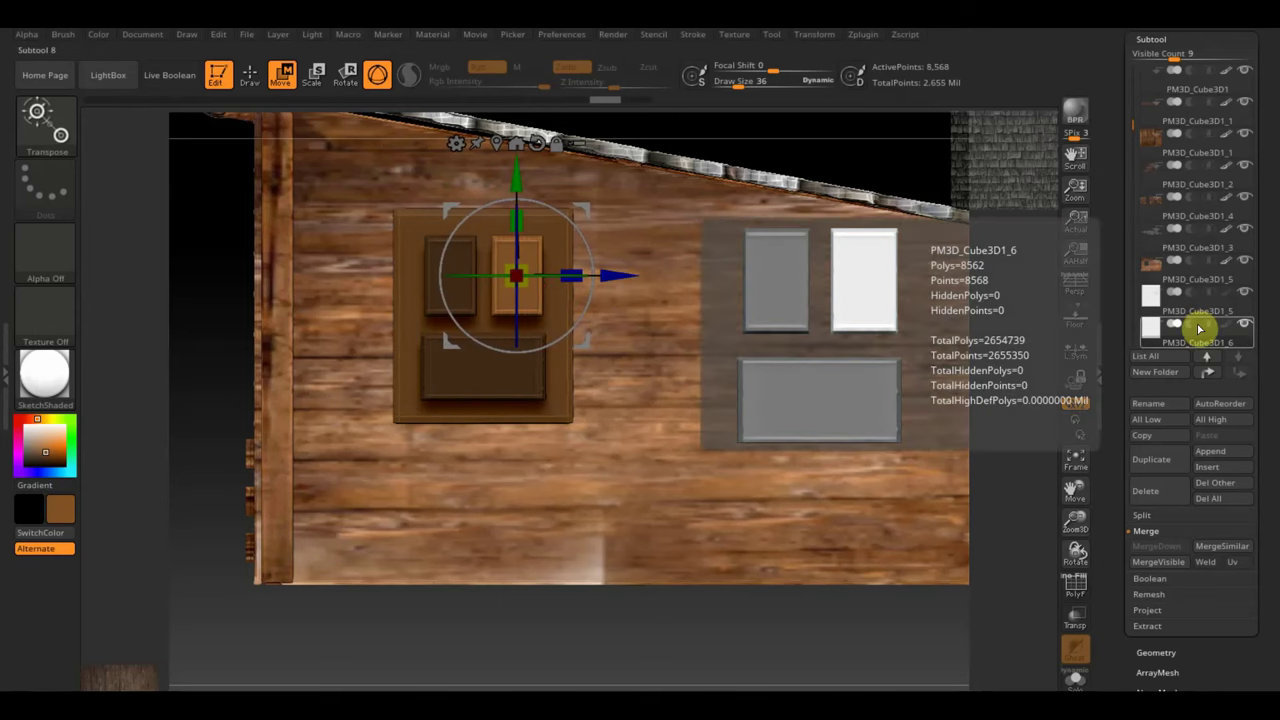
Step: Merge the three boards down into the original brown panel, confirming the irreversible merge
click(1188, 322)
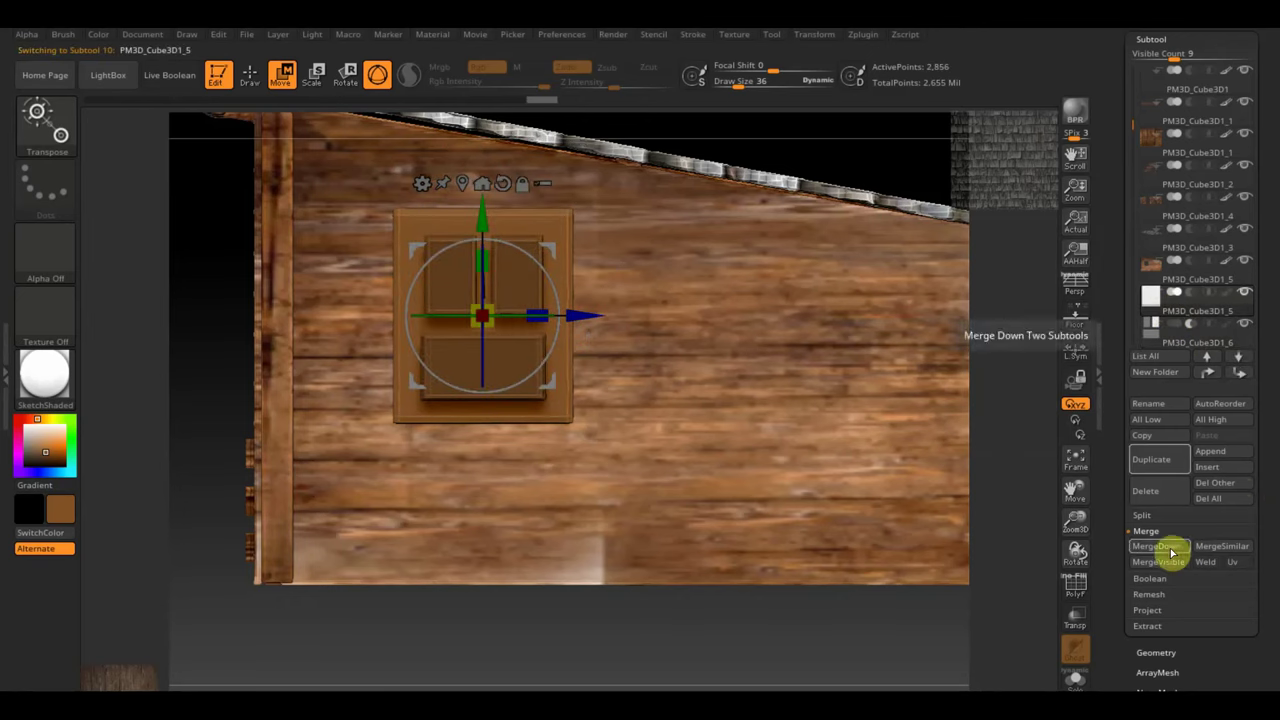
click(1162, 652)
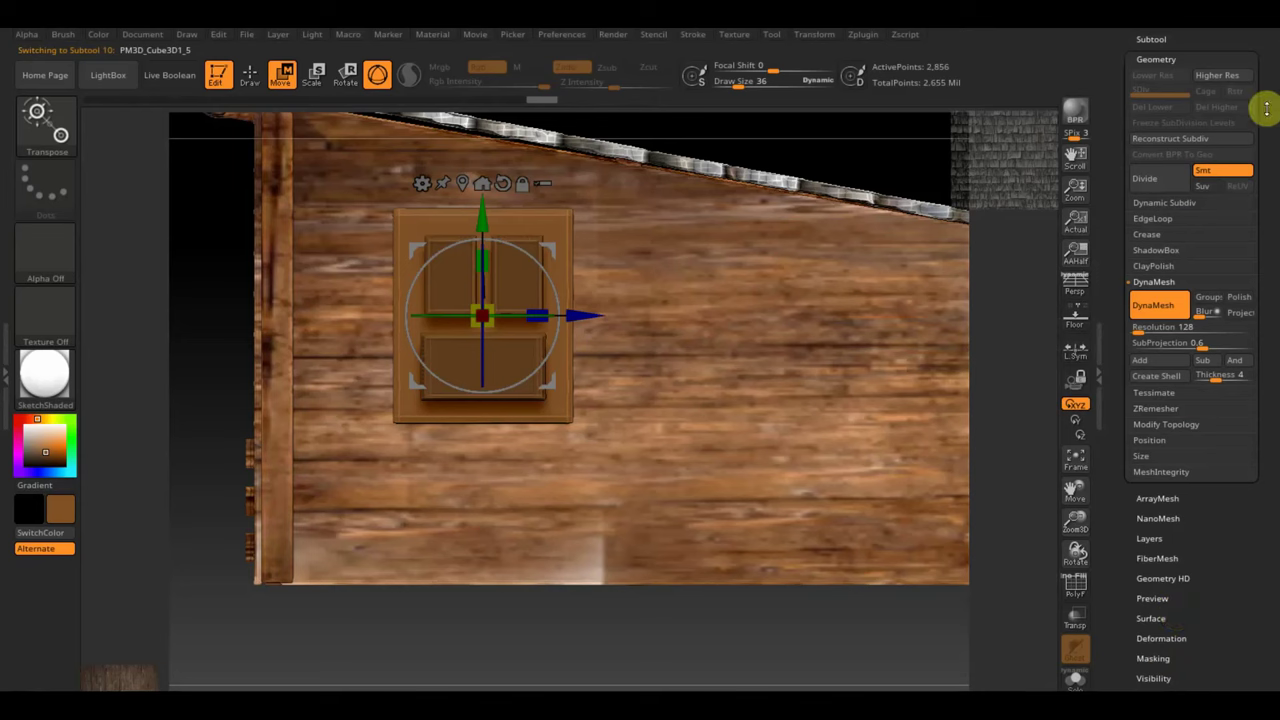
click(1161, 39)
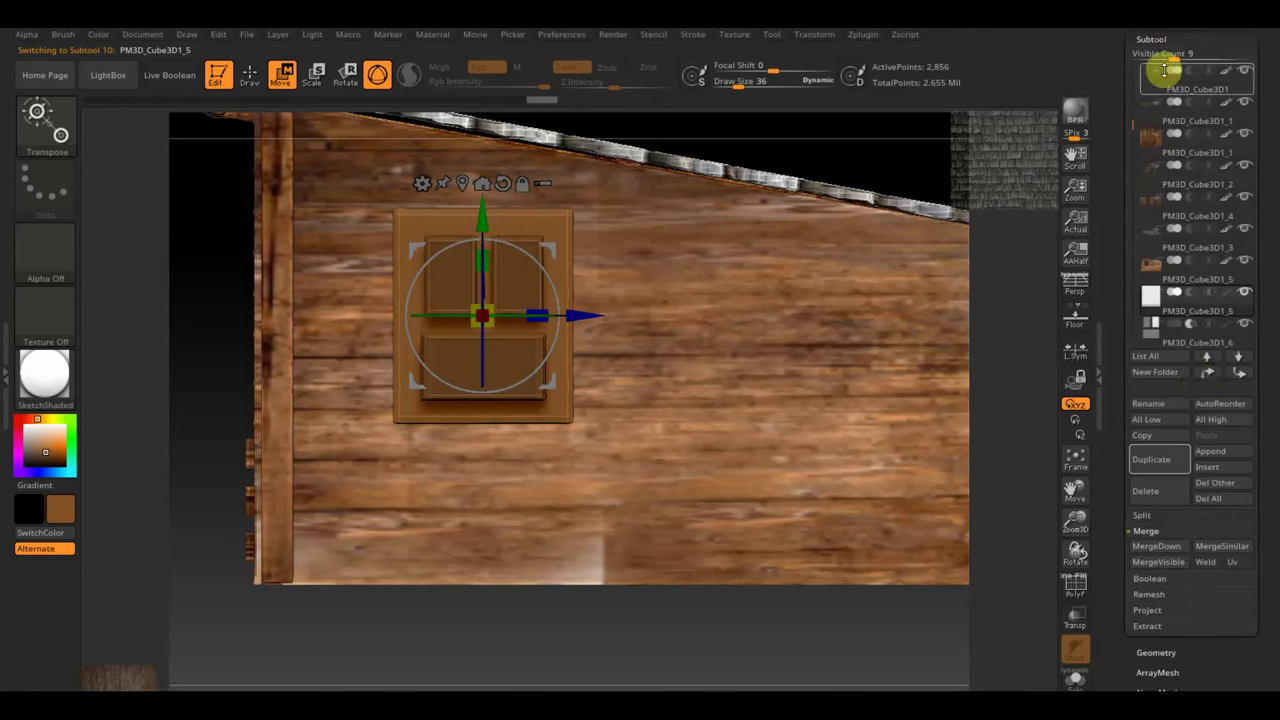
click(1176, 553)
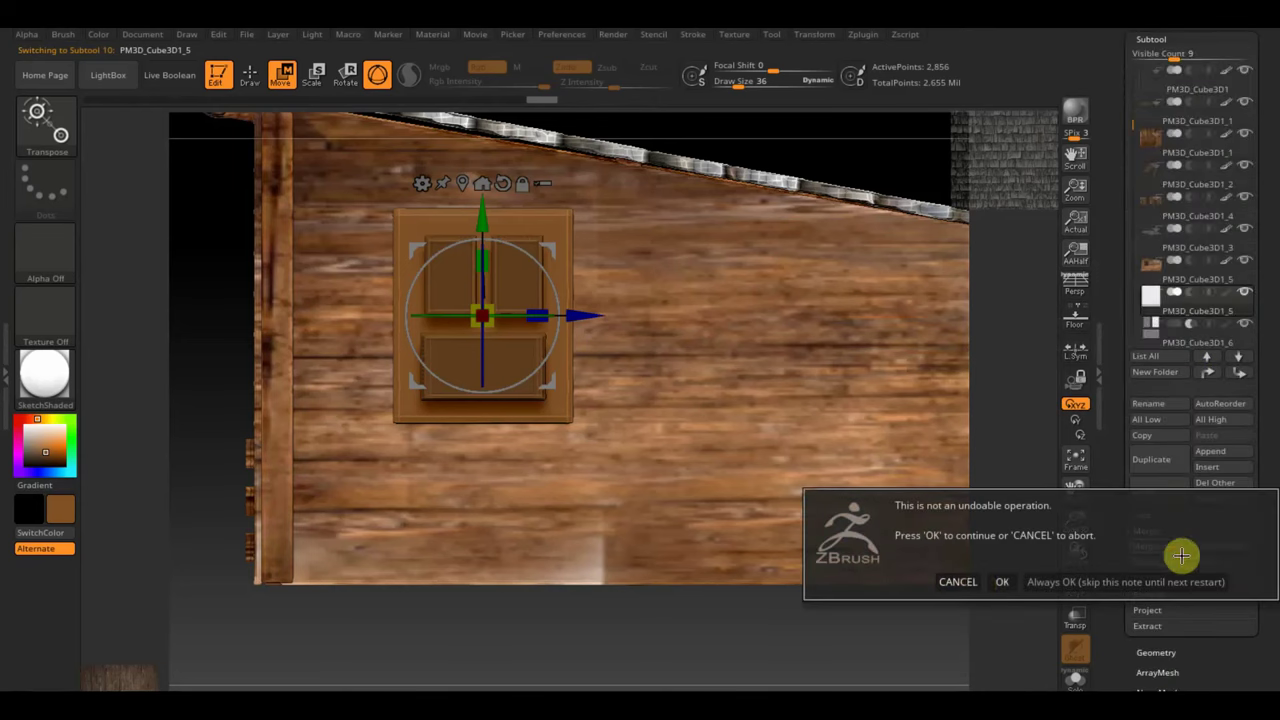
click(1005, 581)
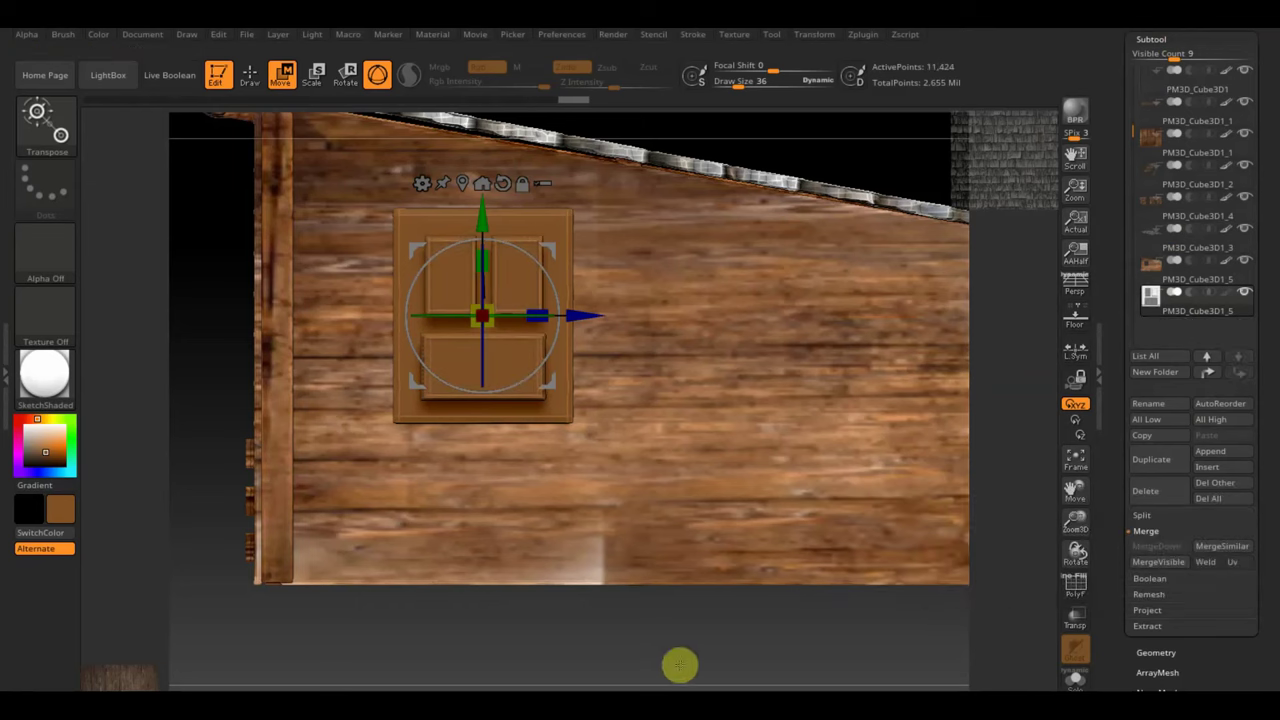
key(ctrl)
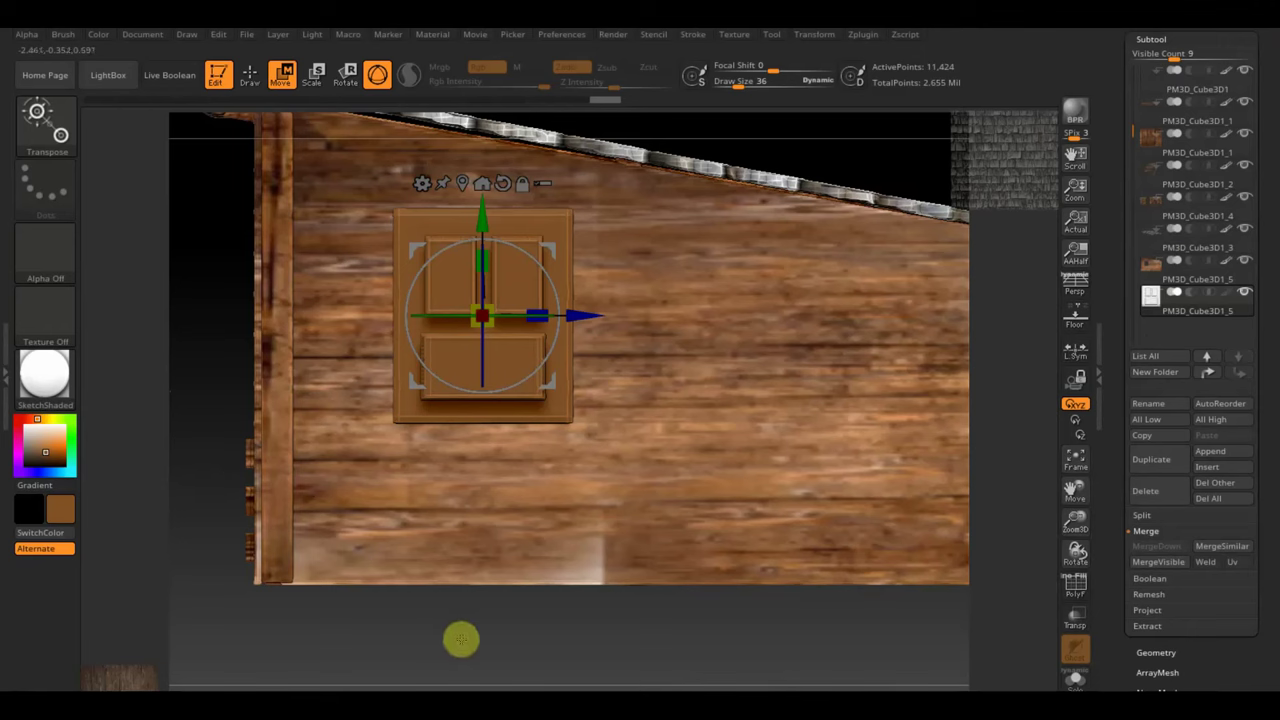
Step: Drop the merged window panel to its lowest subdivision and return to the Transpose tool
mouse_move(462, 638)
mouse_down()
mouse_move(469, 609)
mouse_move(543, 617)
mouse_move(491, 611)
mouse_move(494, 641)
mouse_up()
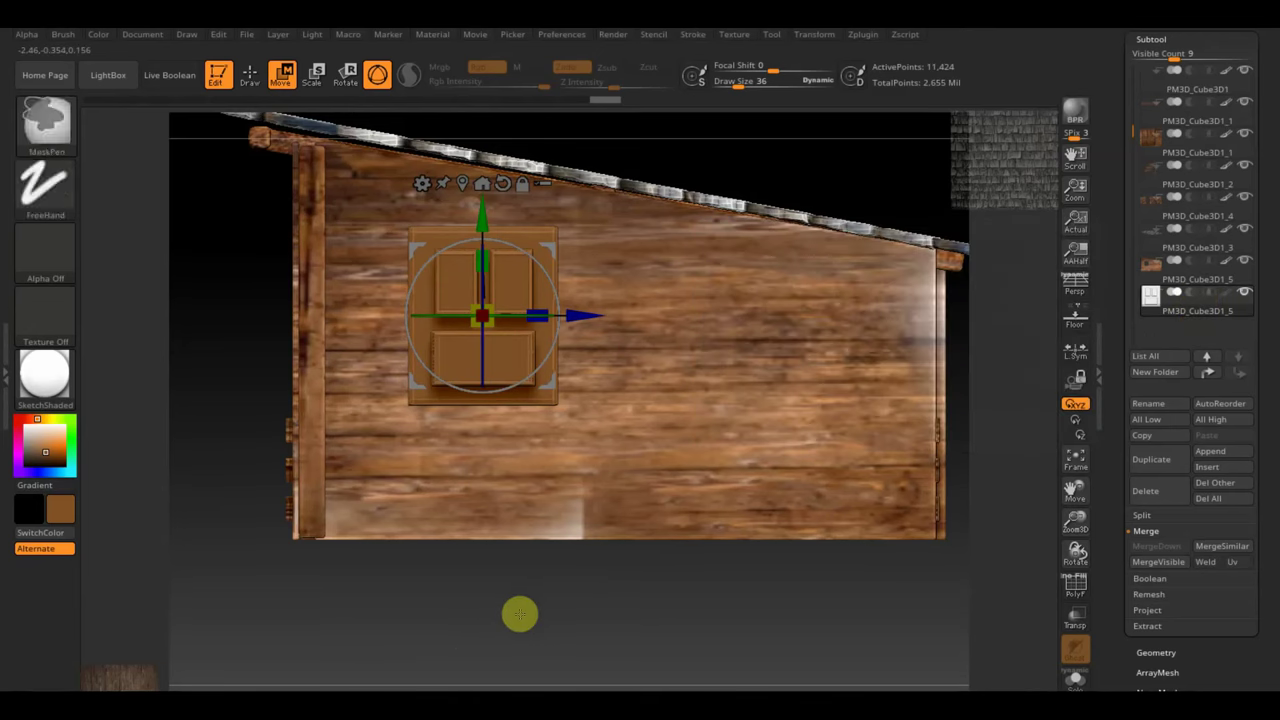
key(shift+d)
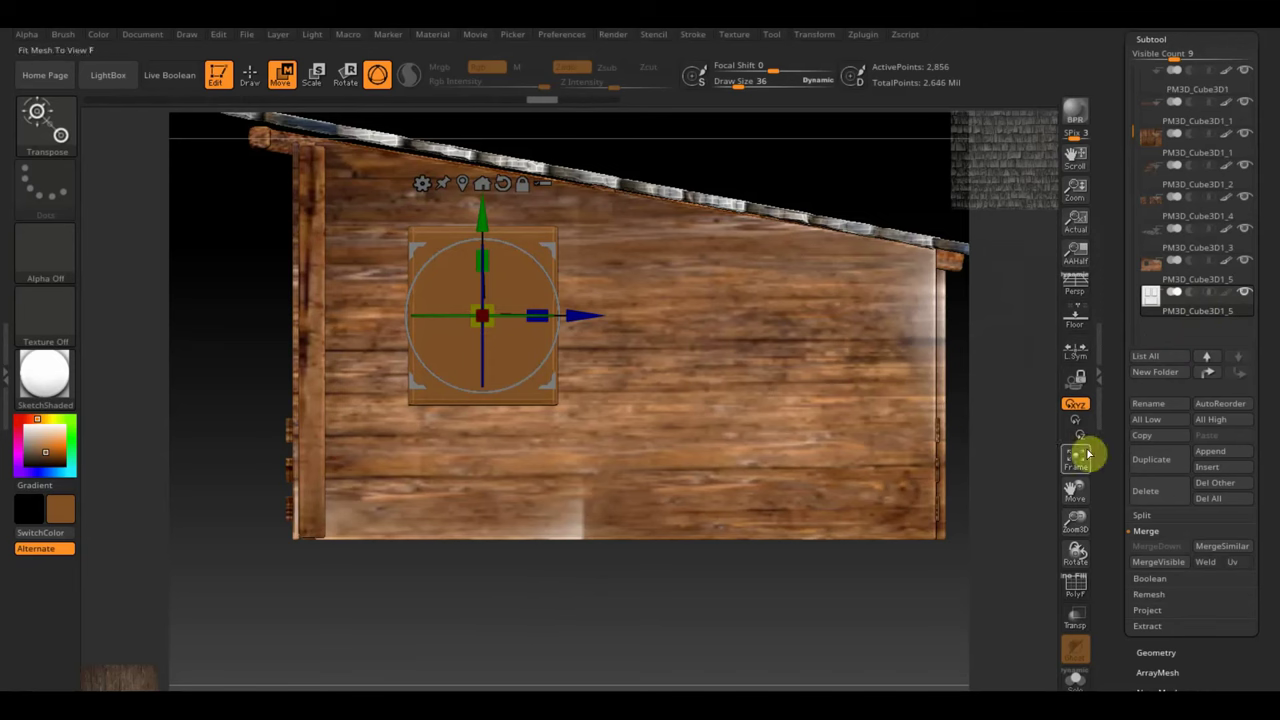
key(ctrl)
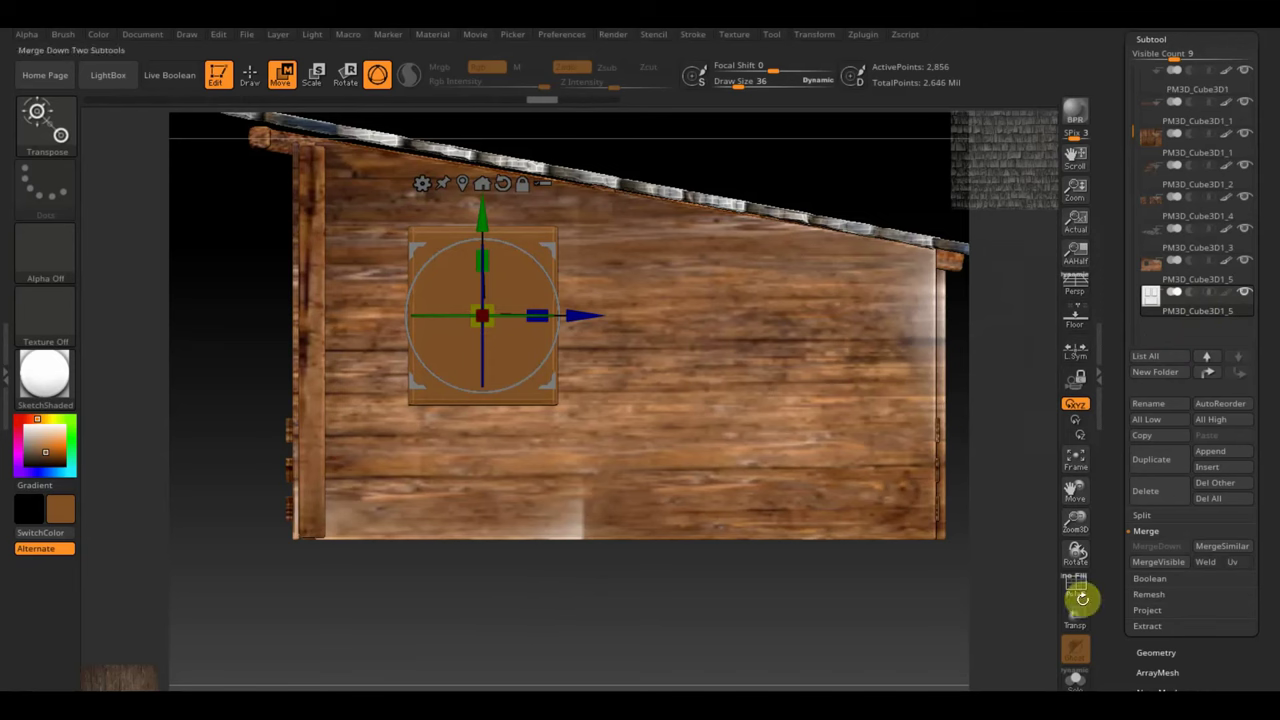
Step: Duplicate the window subtool, scale the copy narrower along X and shift it left
click(1160, 462)
mouse_move(1196, 325)
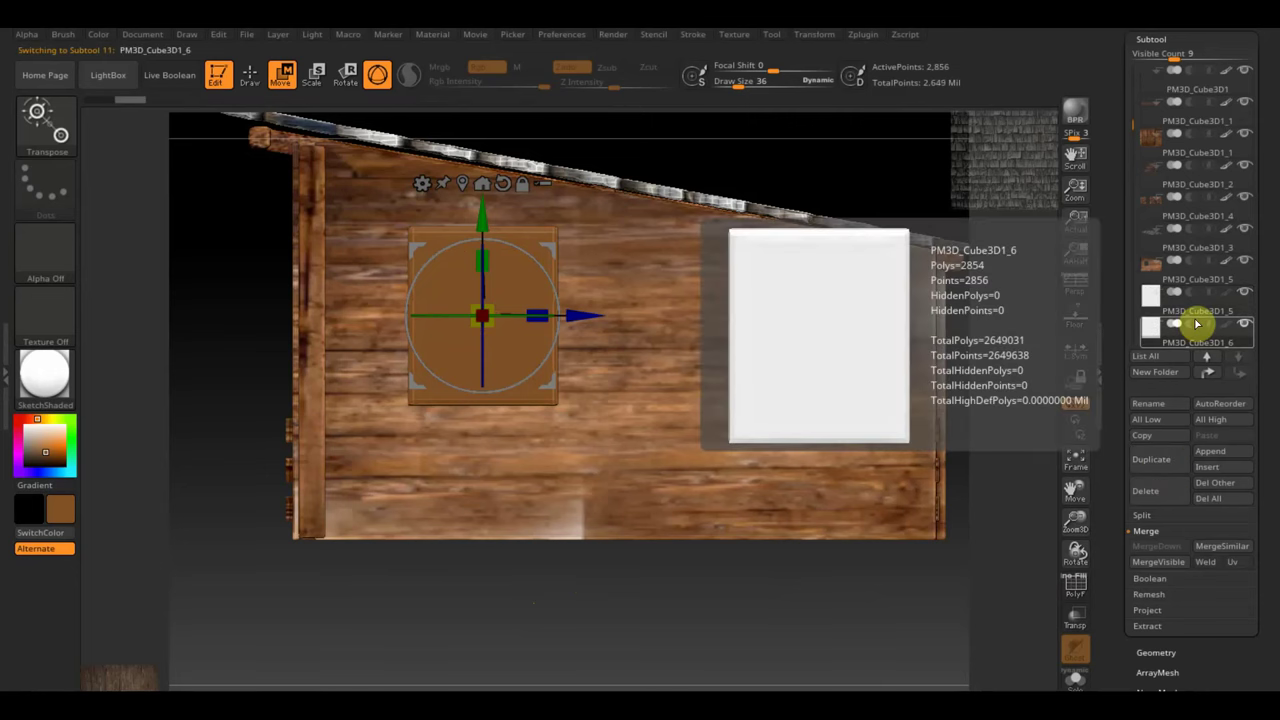
drag(651, 597, 606, 600)
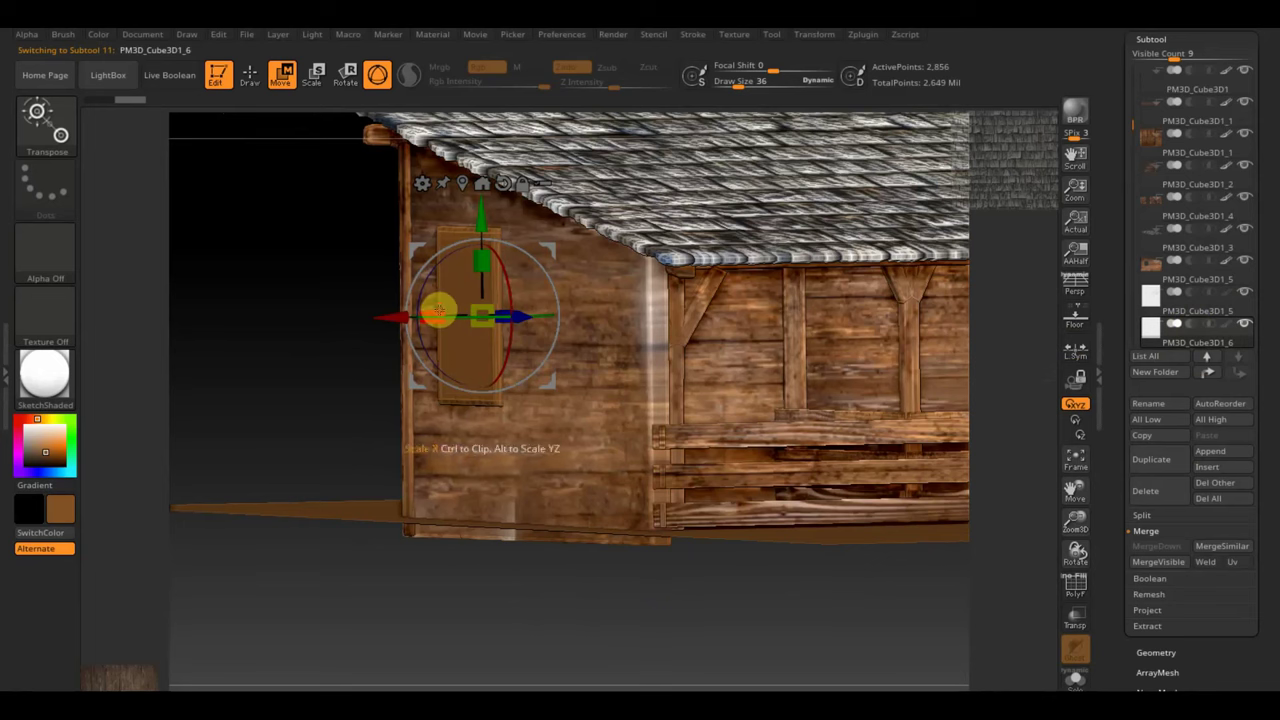
mouse_move(437, 306)
mouse_down()
mouse_move(357, 322)
mouse_move(260, 414)
mouse_move(309, 414)
mouse_move(562, 592)
mouse_move(571, 623)
mouse_up()
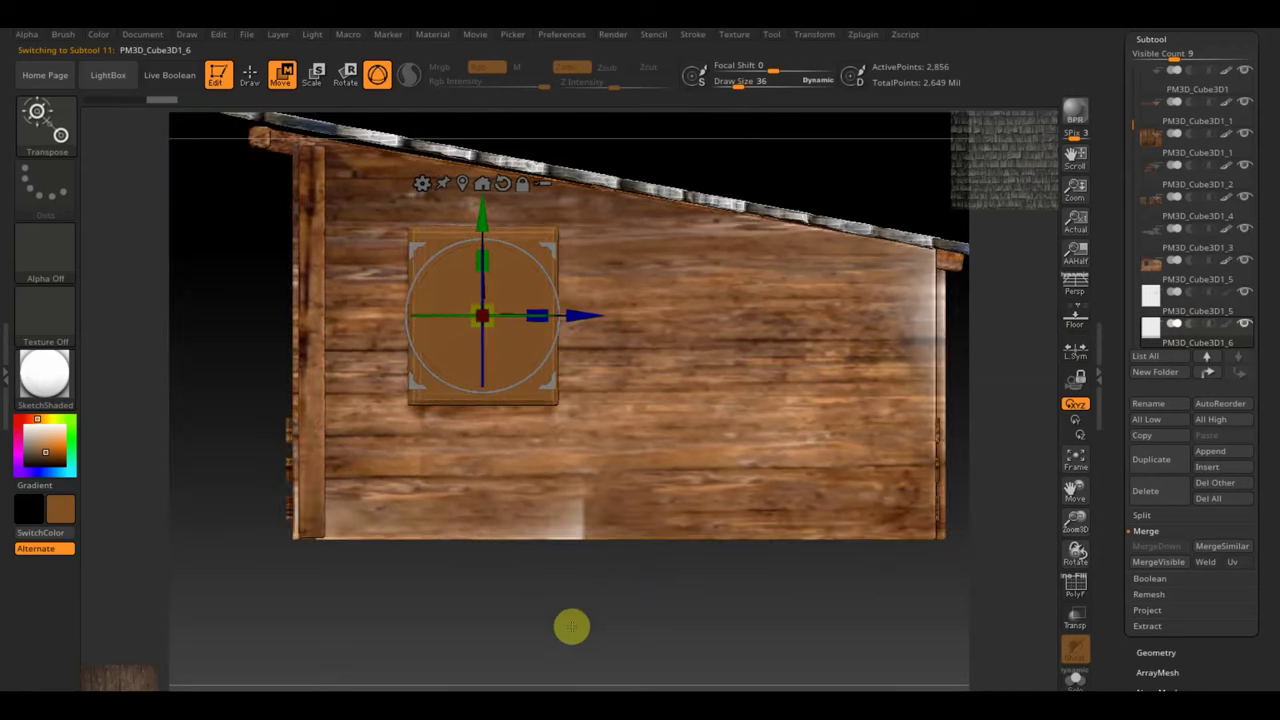
mouse_move(543, 309)
mouse_down()
mouse_move(519, 313)
mouse_move(503, 277)
mouse_move(484, 285)
mouse_move(484, 306)
mouse_move(480, 186)
mouse_move(523, 209)
mouse_move(551, 274)
mouse_move(541, 321)
mouse_up()
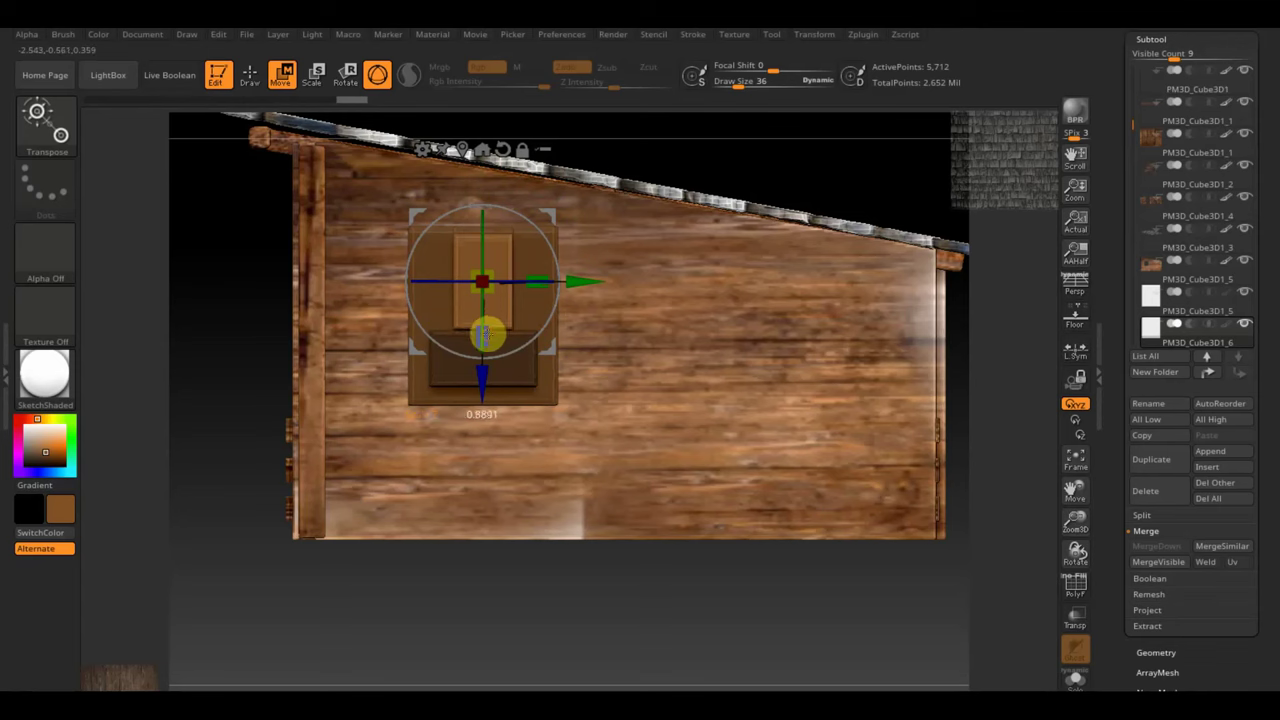
drag(484, 335, 486, 322)
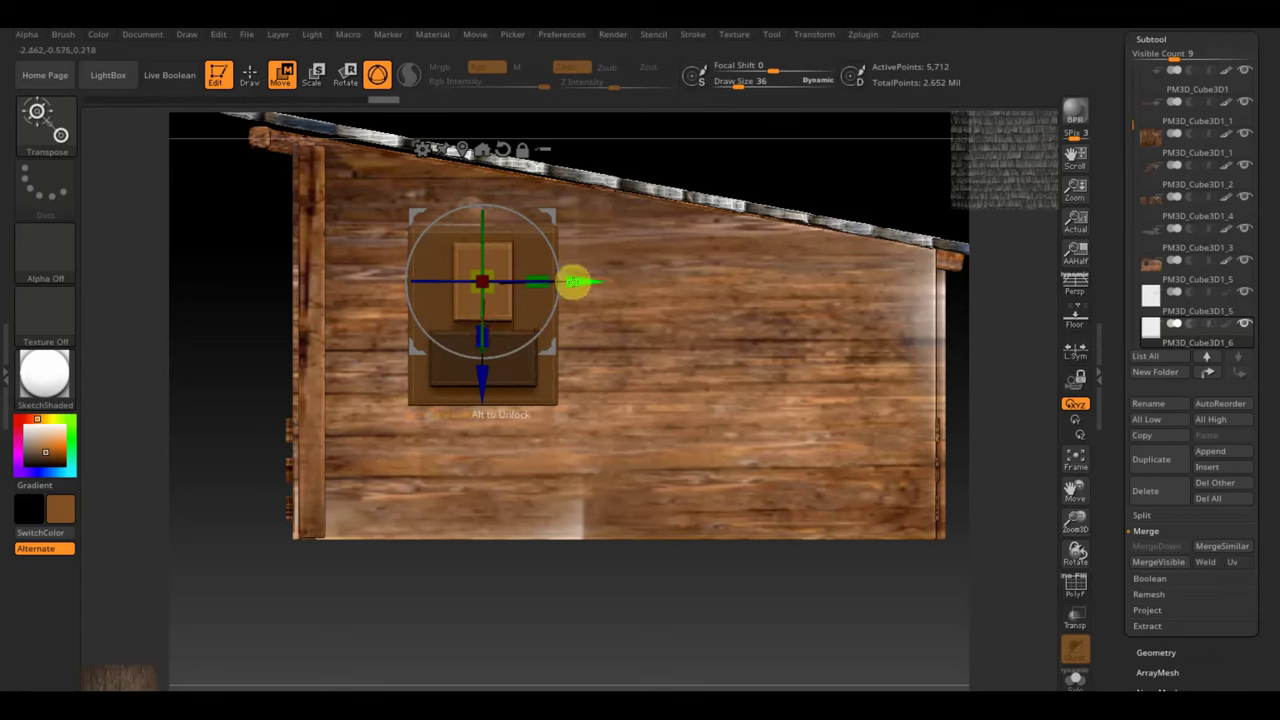
mouse_move(574, 281)
mouse_down()
mouse_move(508, 266)
mouse_move(511, 281)
mouse_move(572, 277)
mouse_move(612, 294)
mouse_up()
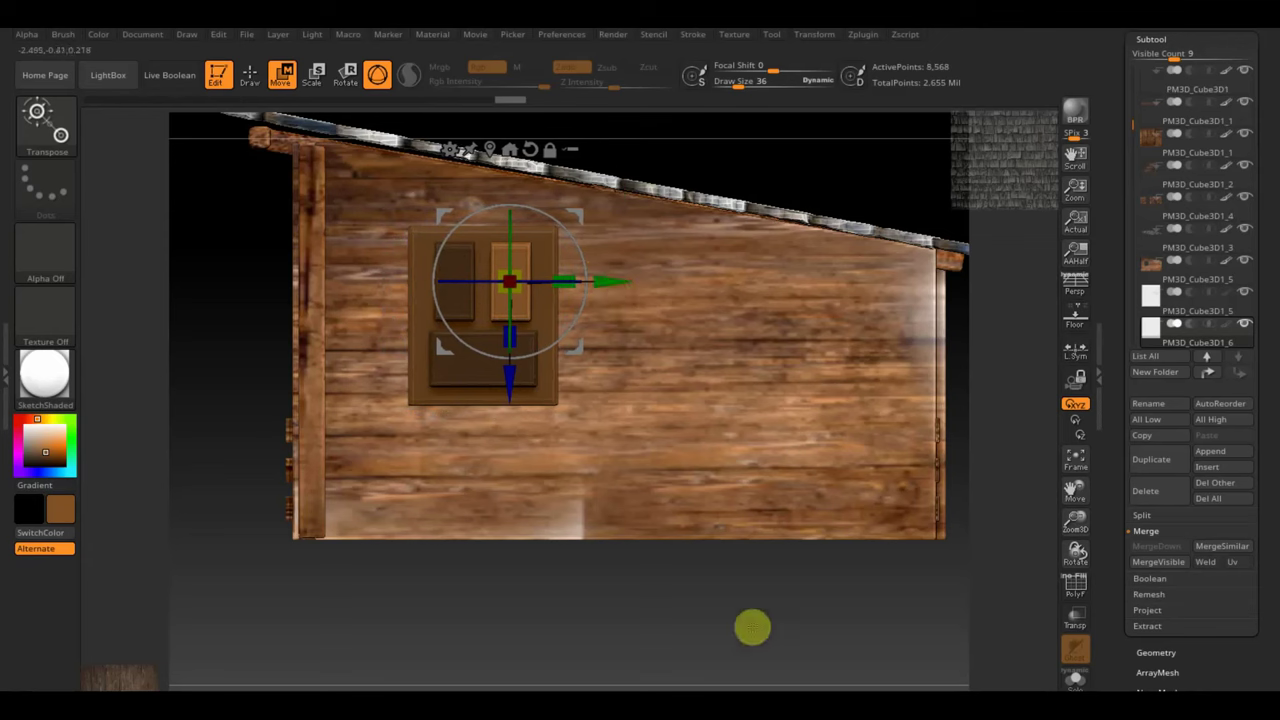
Step: Clear the mask and step PM3D_Cube3D1_5 down to its lowest subdivision level
ctrl+click(770, 656)
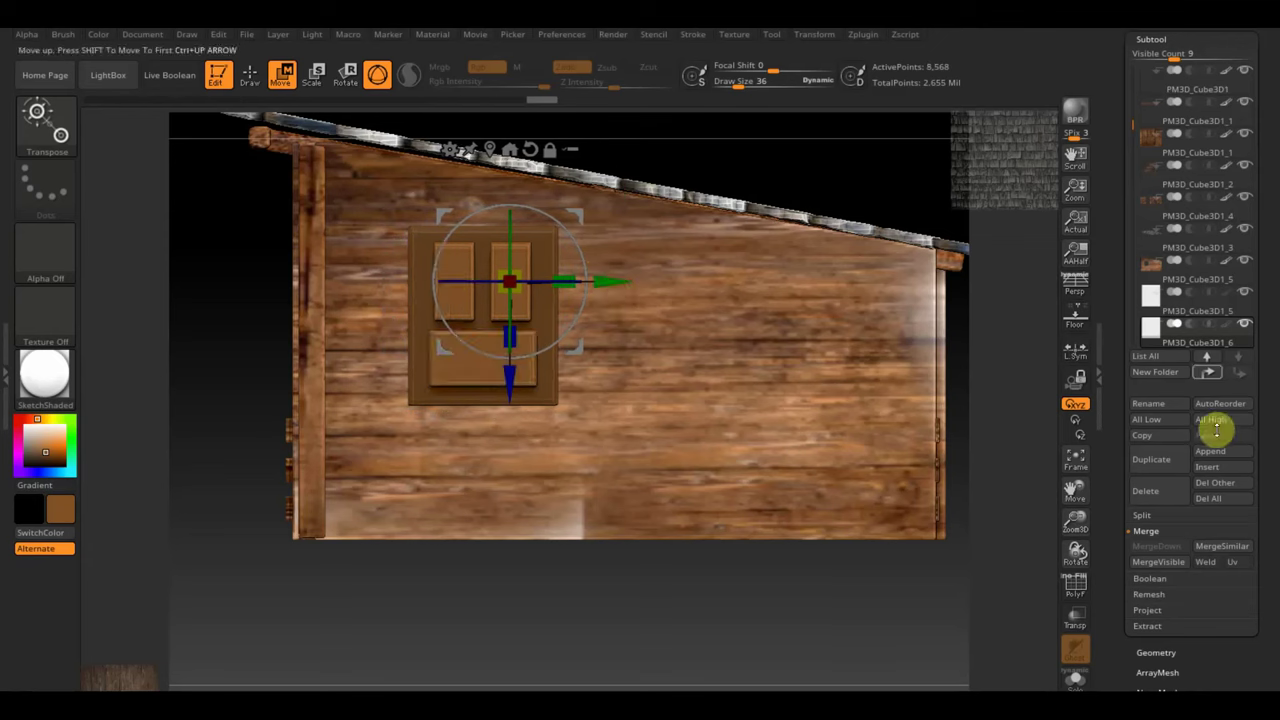
click(1160, 313)
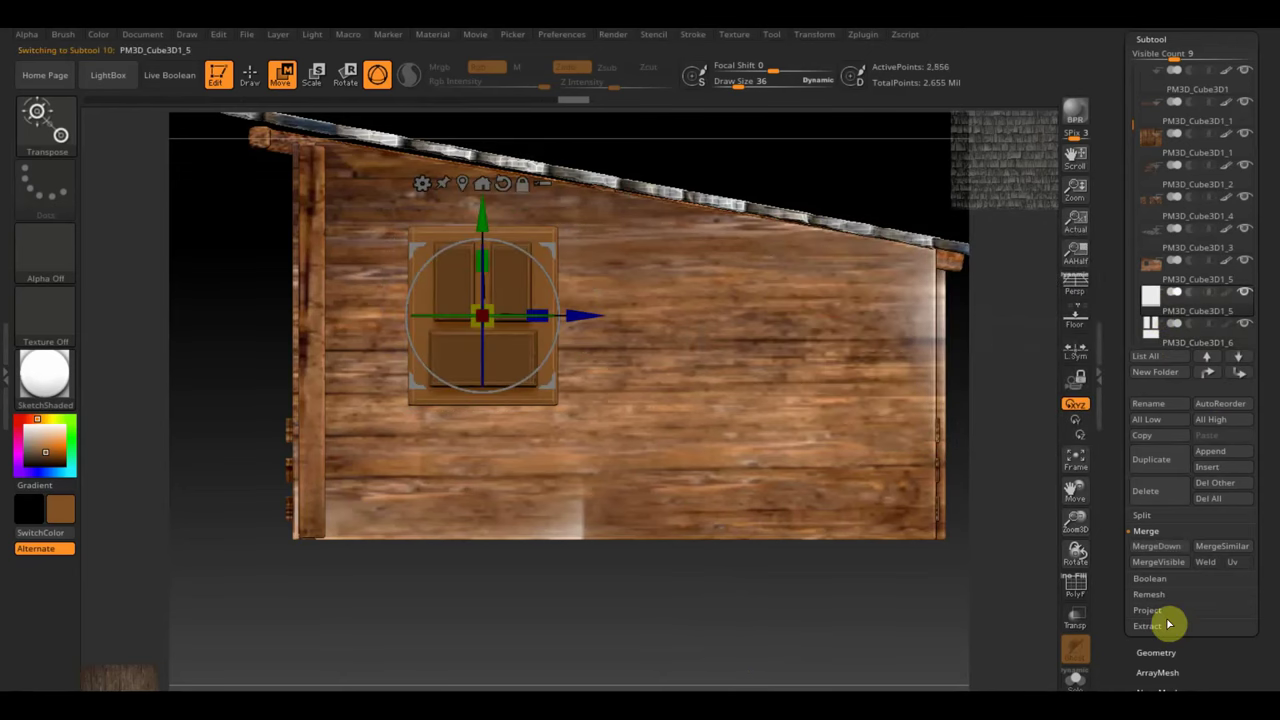
click(1160, 651)
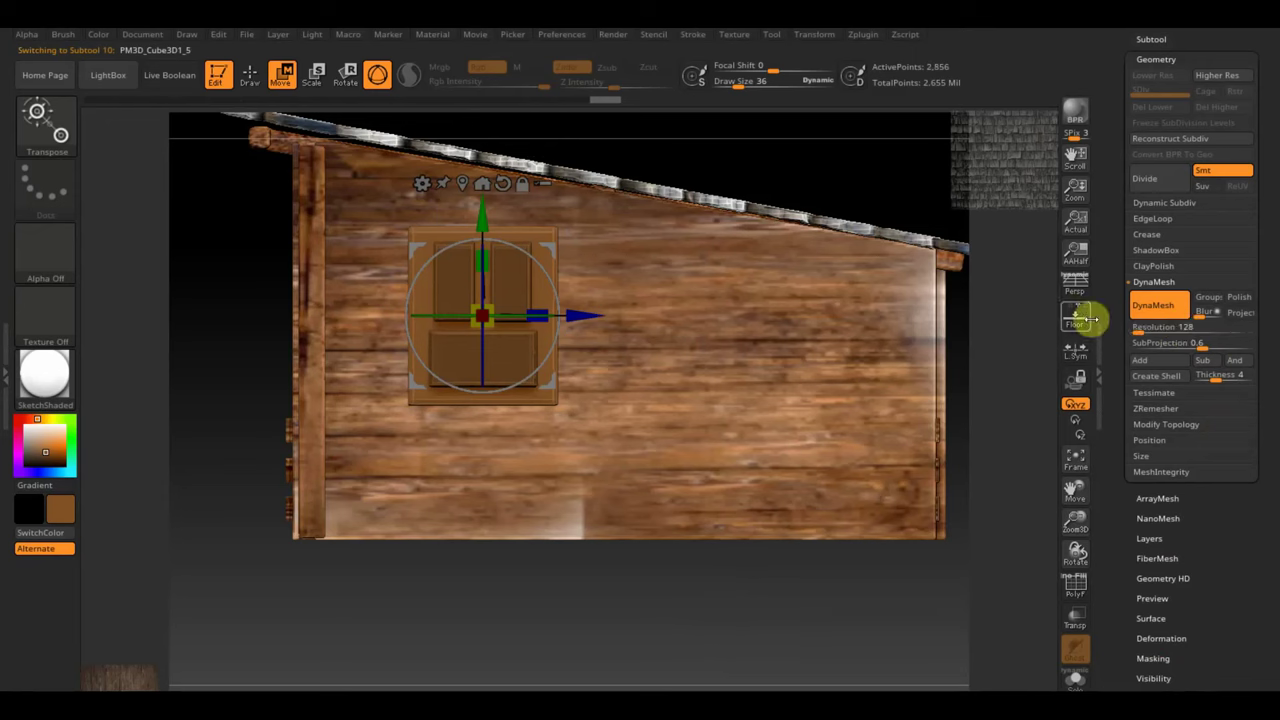
key(ctrl)
key(d)
key(d)
key(d)
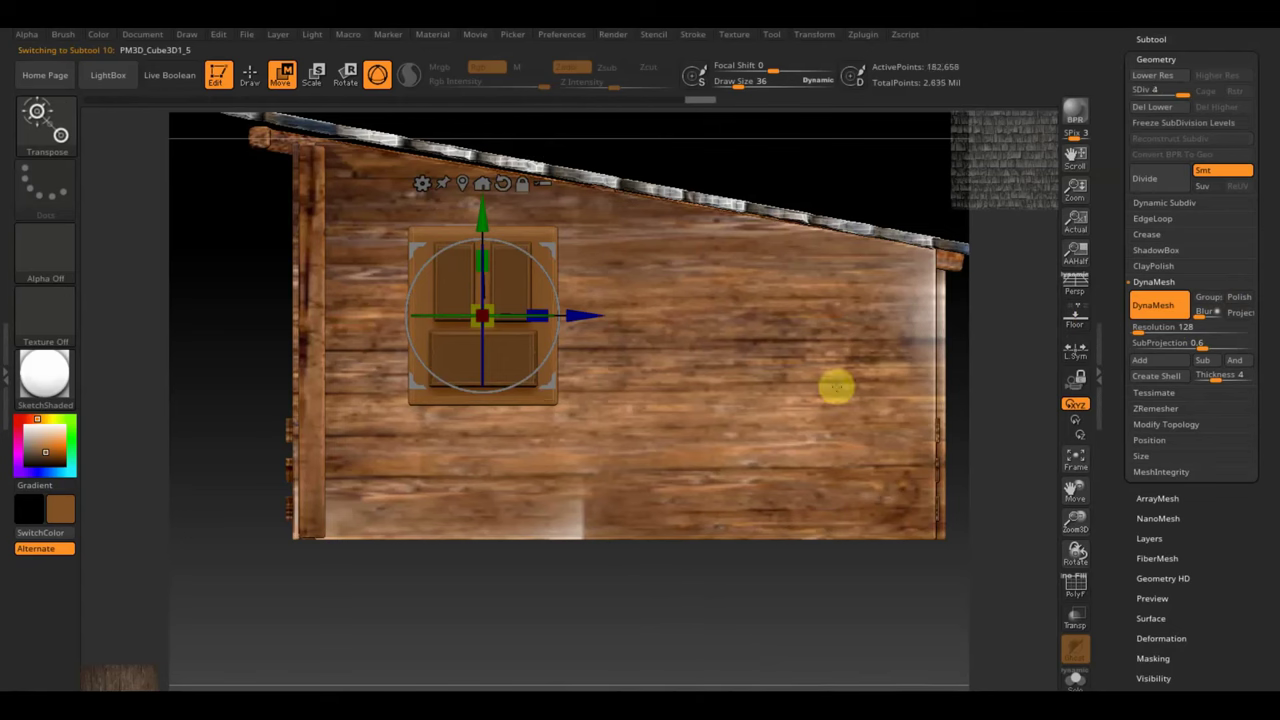
click(1150, 78)
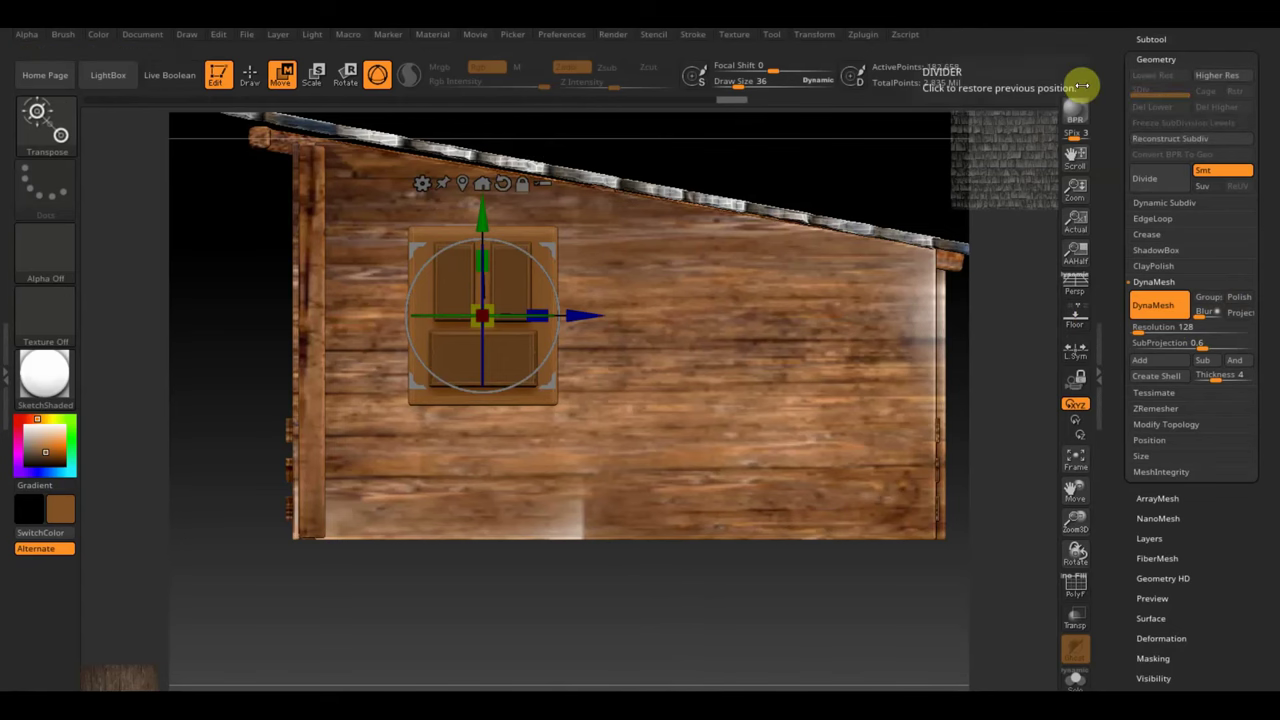
click(1158, 55)
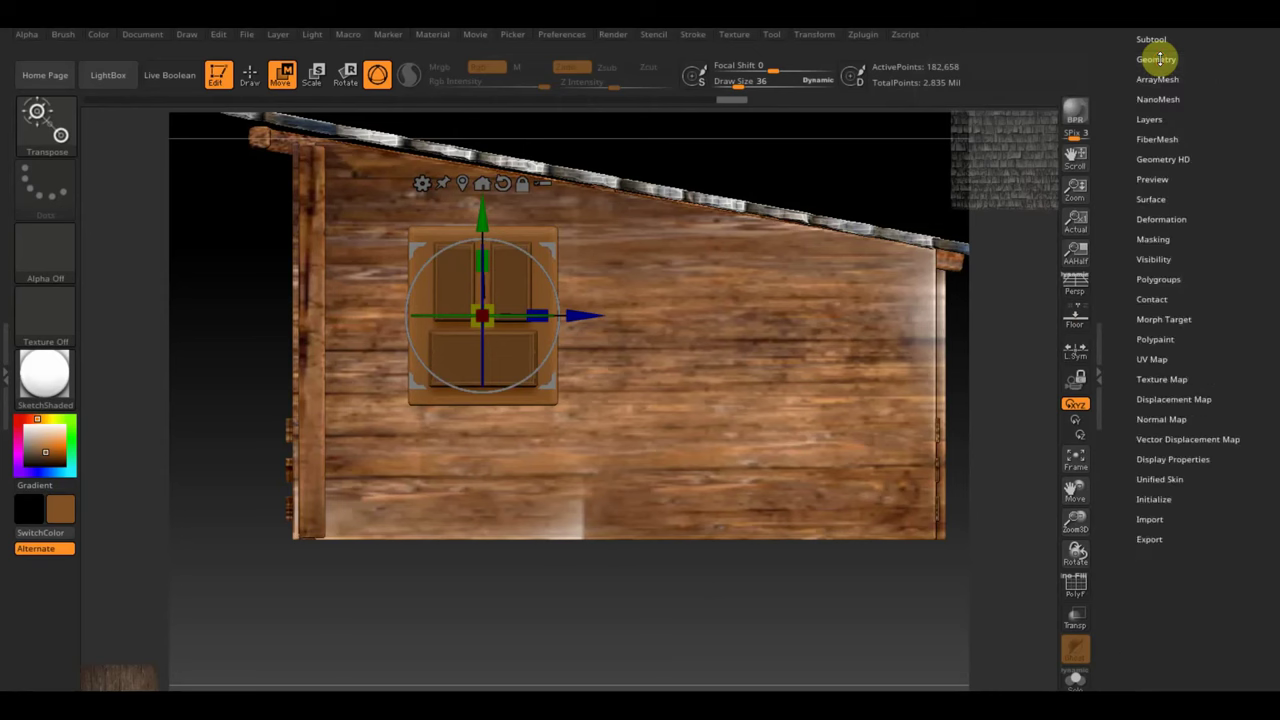
scroll(1215, 120, up, 3)
Step: Re-DynaMesh the copied panel PM3D_Cube3D1_6
click(1151, 185)
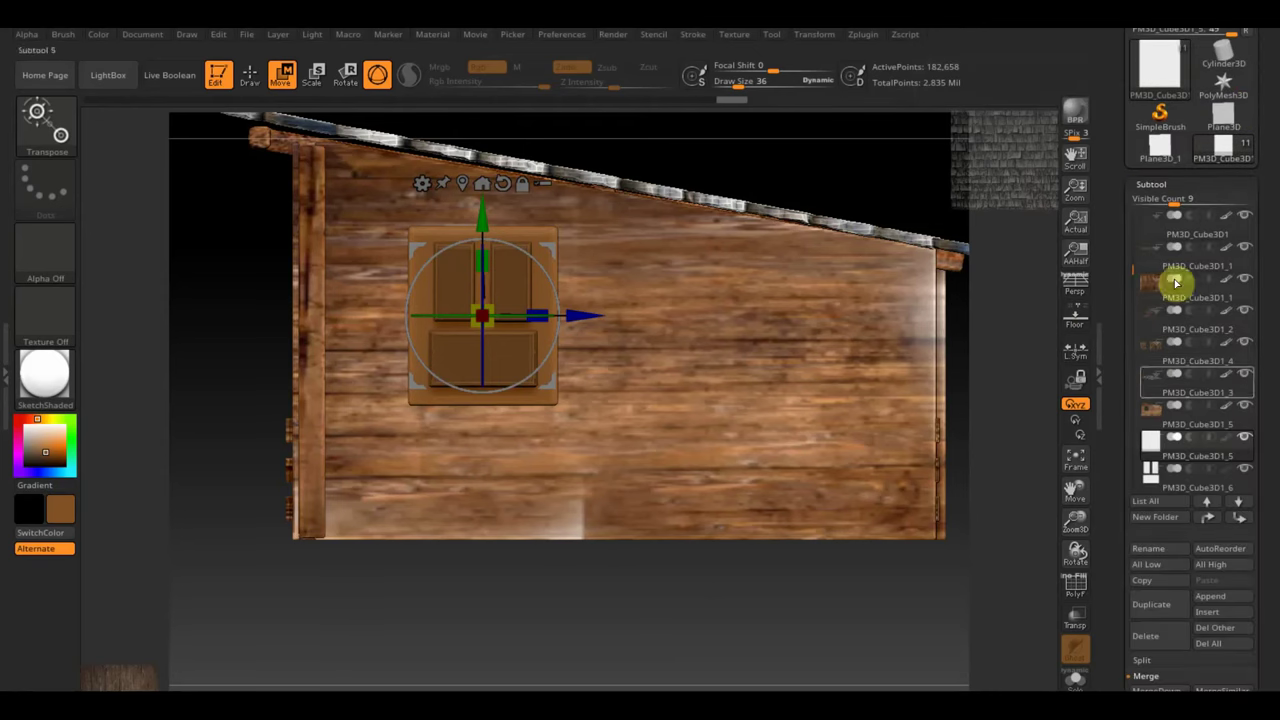
click(1150, 478)
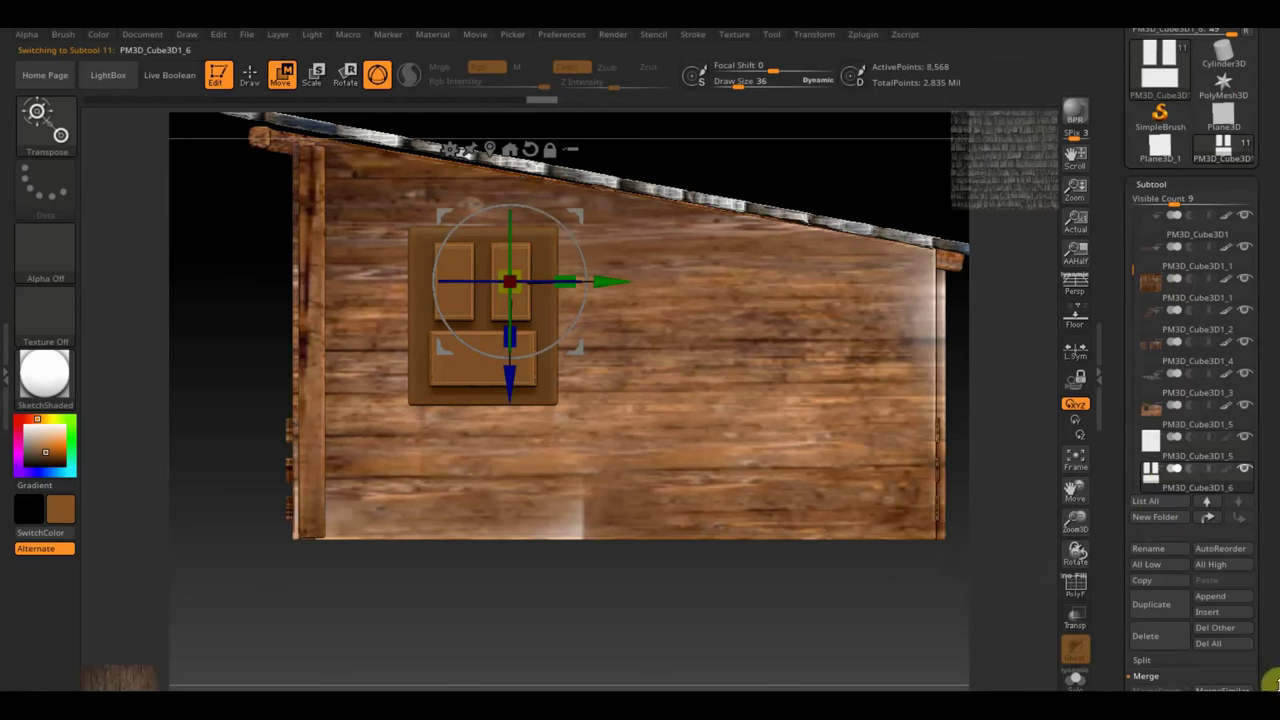
click(1156, 606)
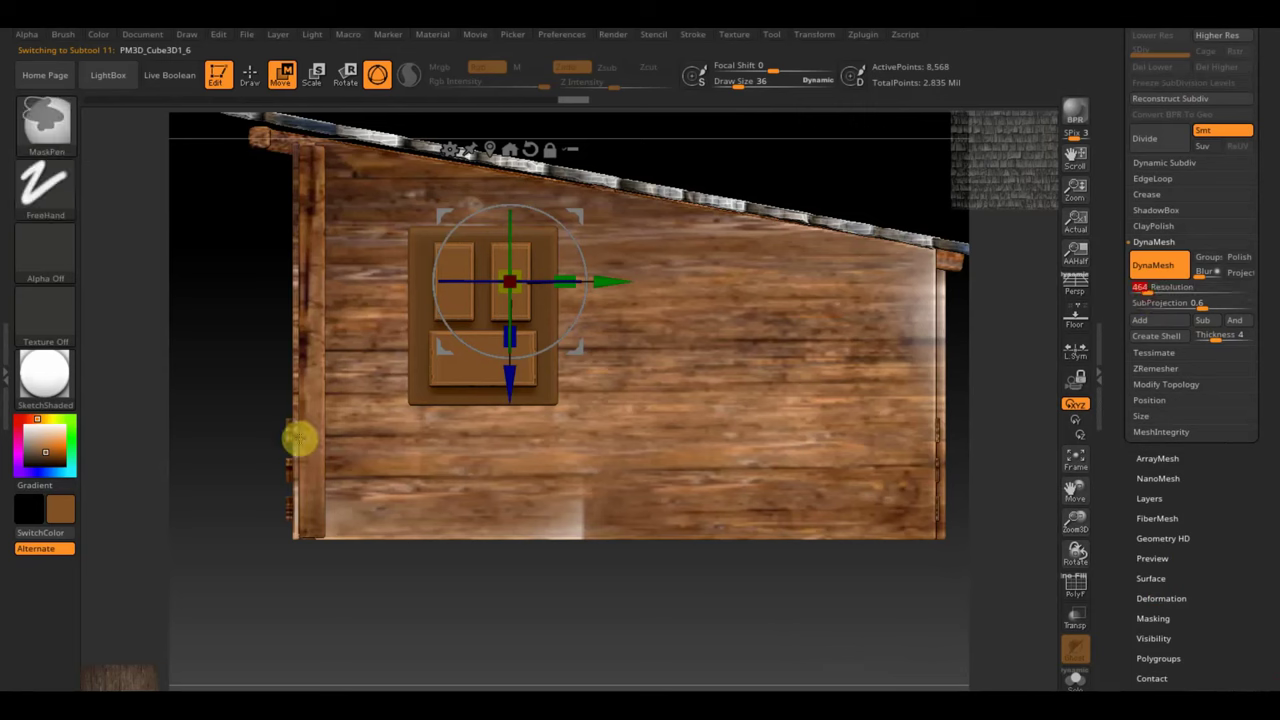
ctrl+drag(226, 363, 260, 464)
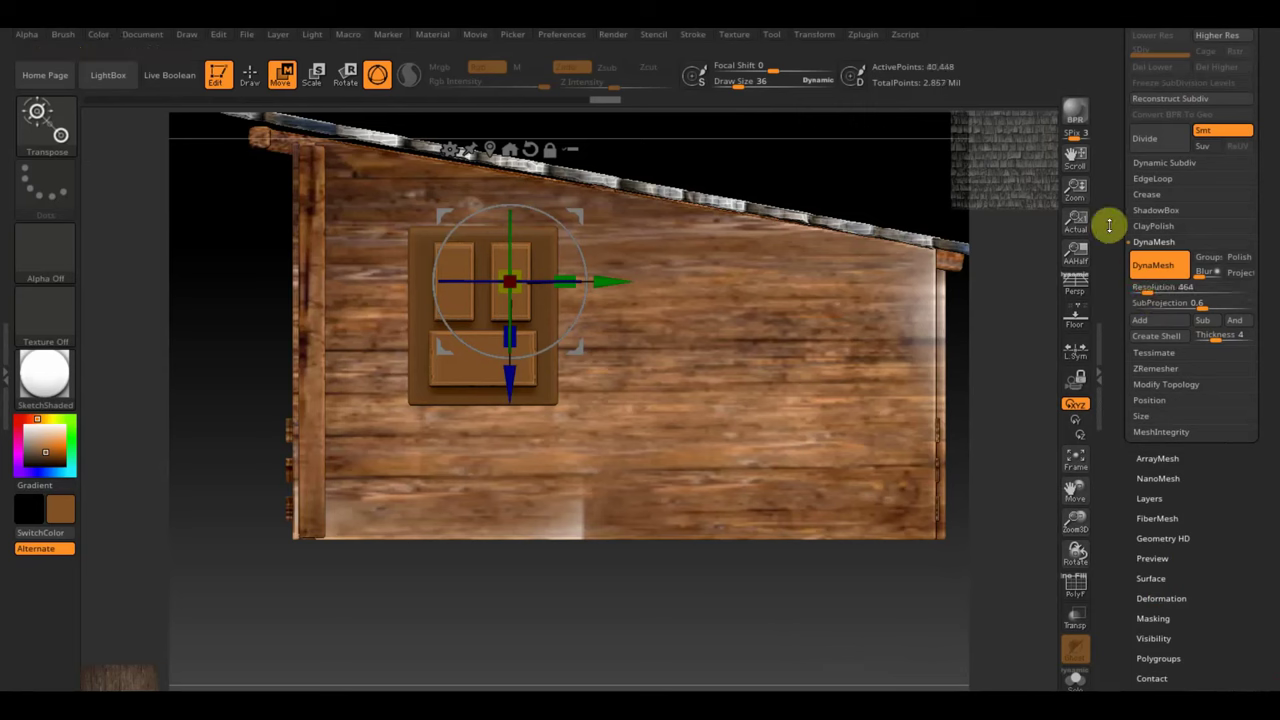
scroll(1262, 130, up, 3)
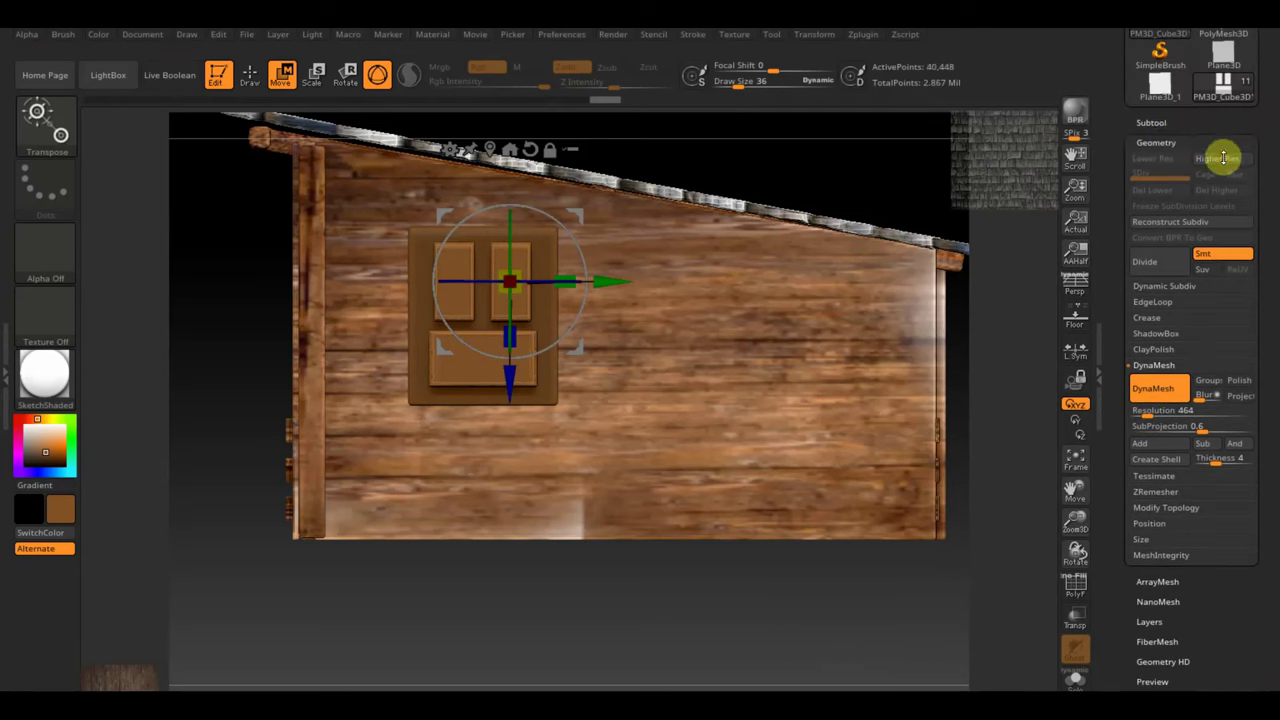
Step: MergeDown PM3D_Cube3D1_6 into PM3D_Cube3D1_5 and hide the shutter panels, leaving window openings
click(1152, 123)
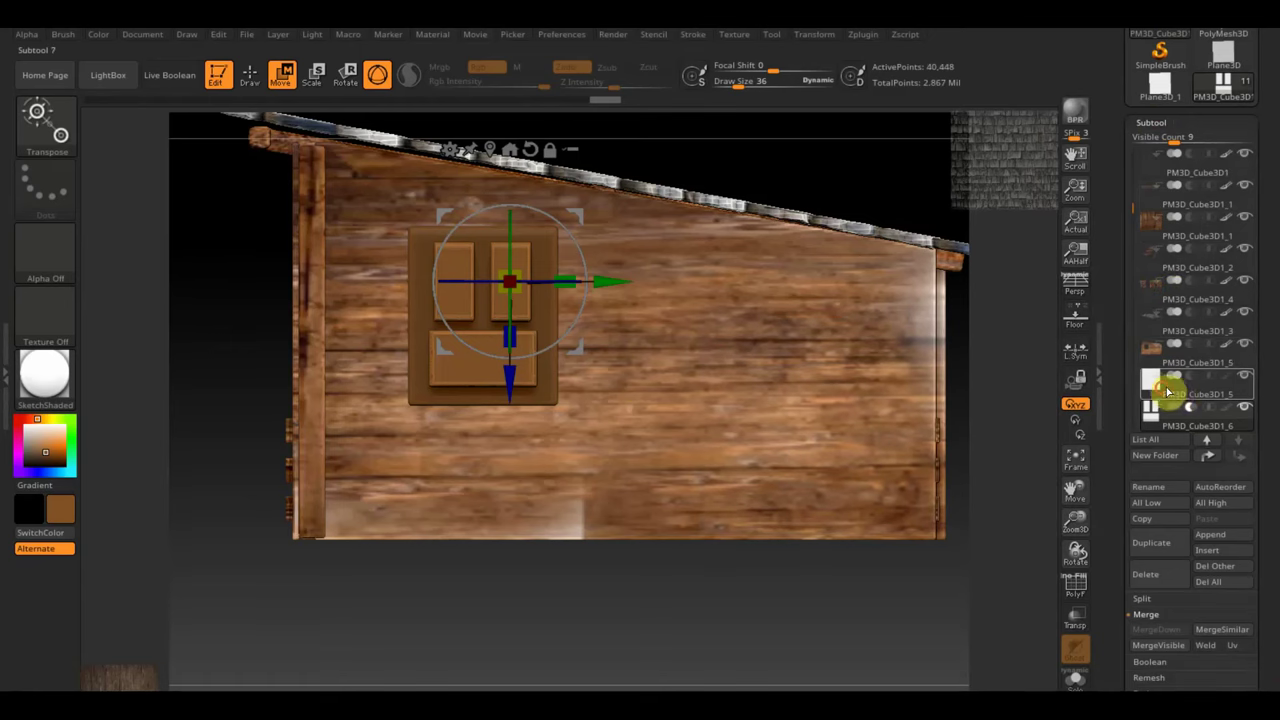
click(1195, 409)
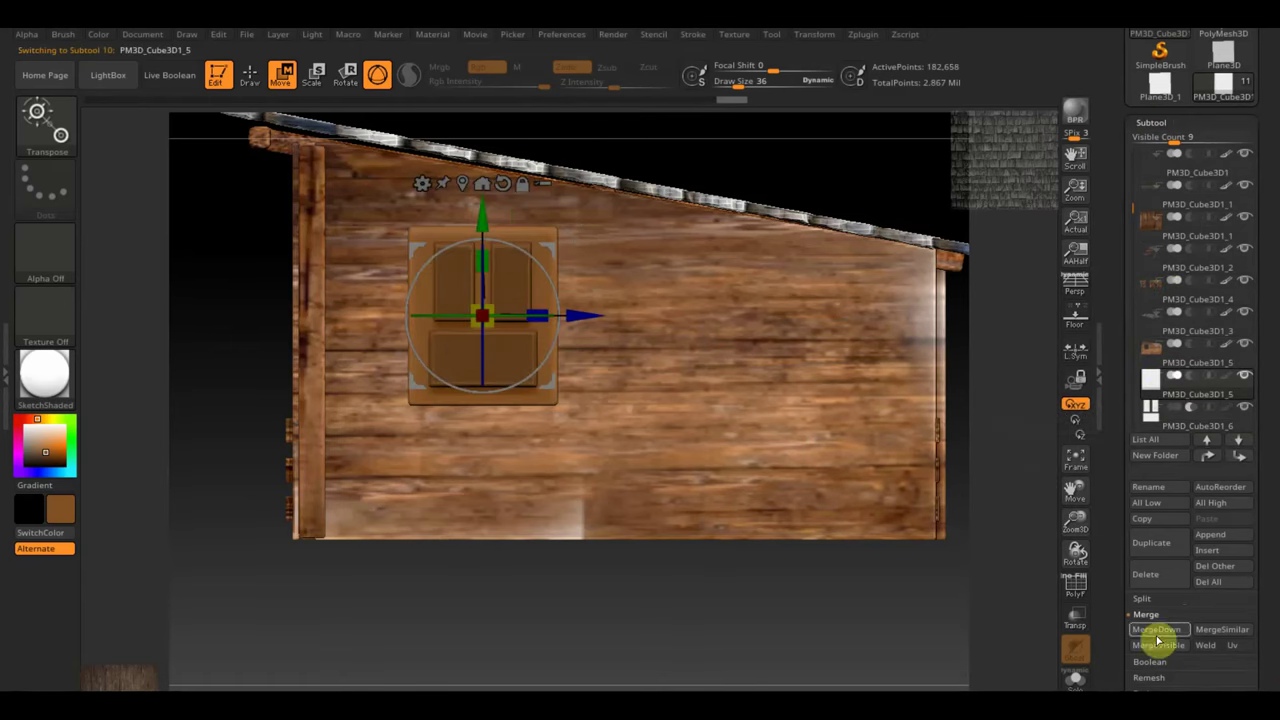
click(1157, 638)
click(998, 672)
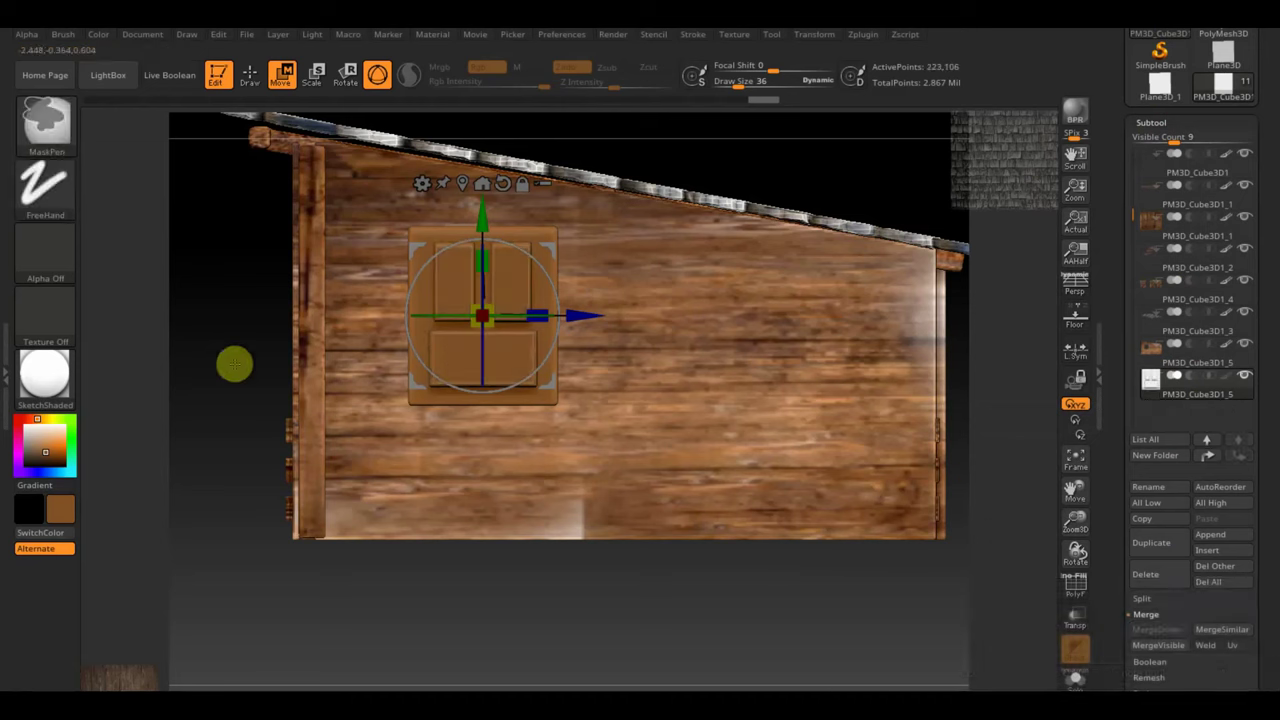
ctrl+shift+drag(196, 278, 249, 456)
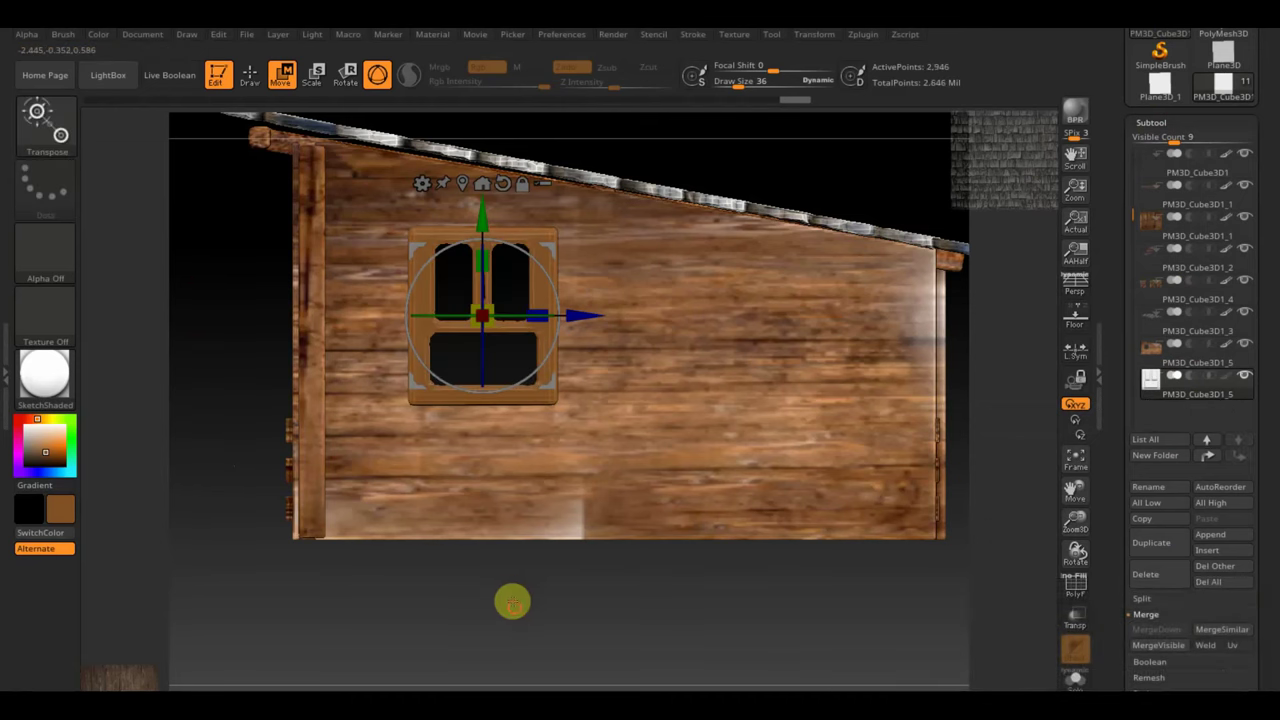
mouse_move(511, 600)
mouse_down()
mouse_move(471, 614)
mouse_move(543, 609)
mouse_move(500, 680)
mouse_move(475, 624)
mouse_move(411, 606)
mouse_move(540, 637)
mouse_move(509, 543)
mouse_move(594, 611)
mouse_up()
Step: Reframe the barn, recentre the gizmo and nudge the window slightly along its axis
mouse_move(760, 580)
alt+mouse_down()
mouse_move(534, 580)
mouse_move(569, 606)
mouse_move(549, 563)
mouse_move(589, 566)
mouse_move(591, 549)
alt+mouse_up()
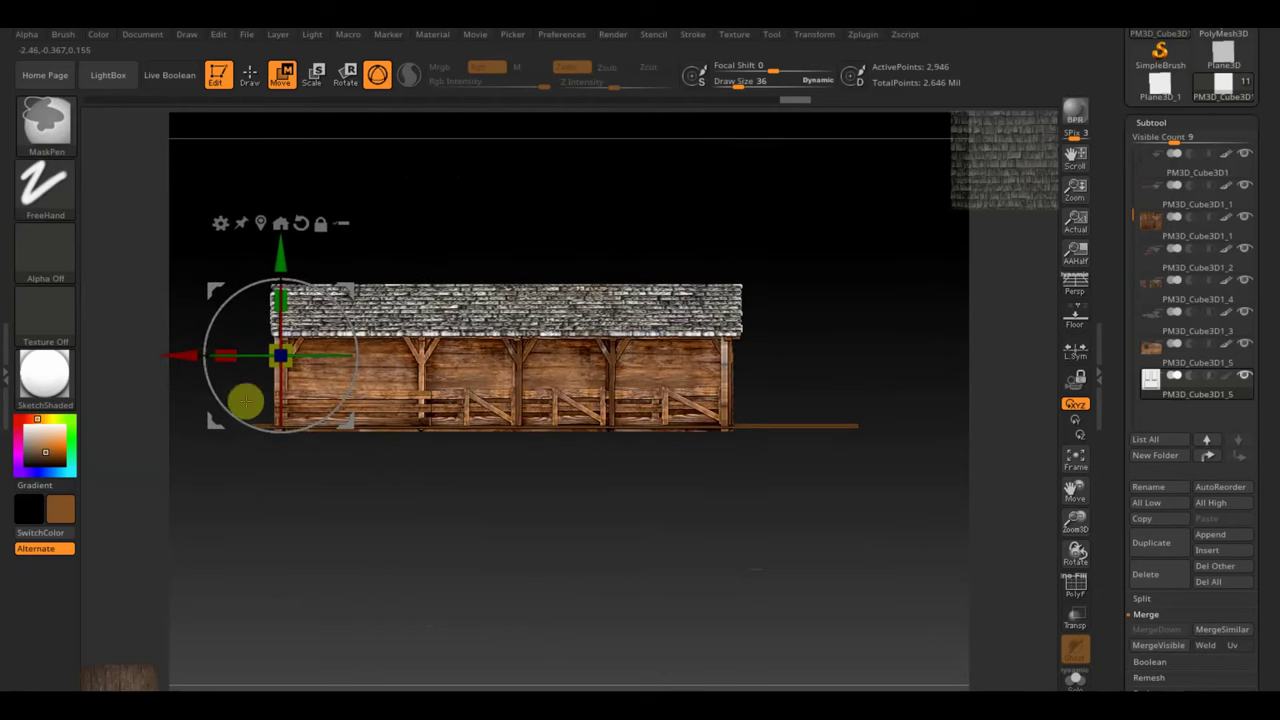
drag(183, 354, 343, 385)
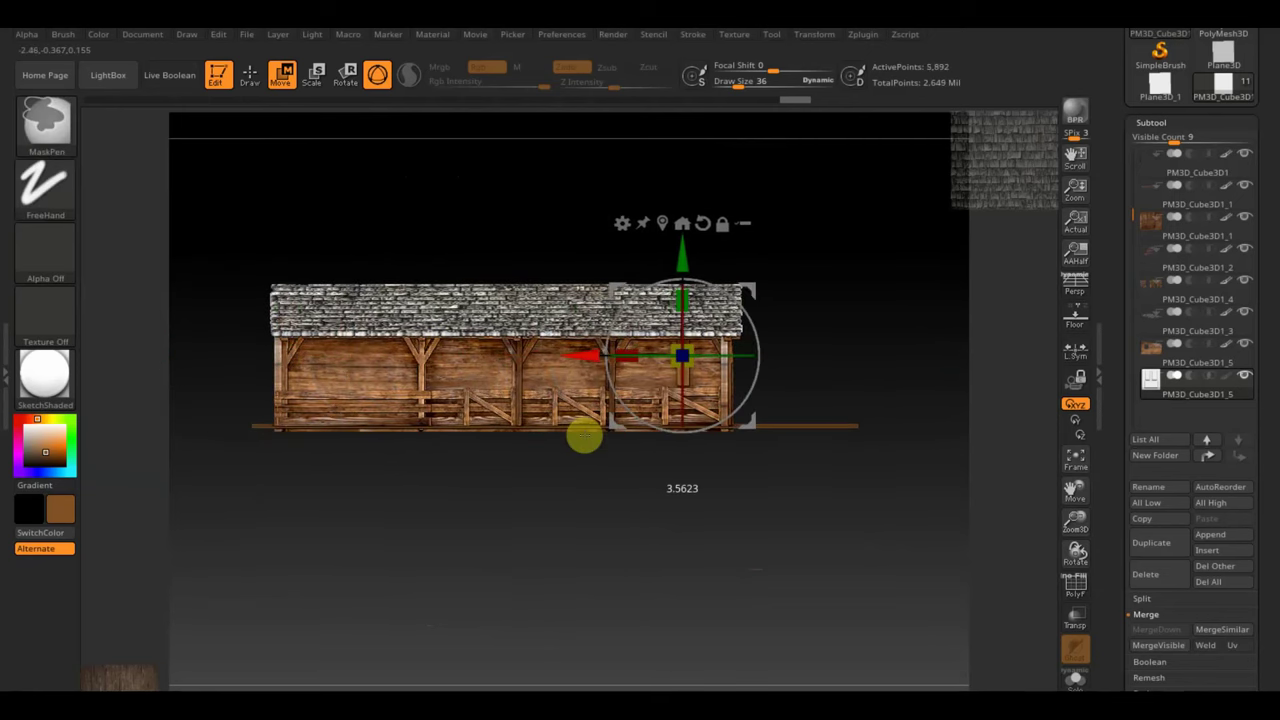
mouse_move(817, 529)
mouse_down()
mouse_move(851, 551)
mouse_move(894, 694)
mouse_move(860, 690)
mouse_up()
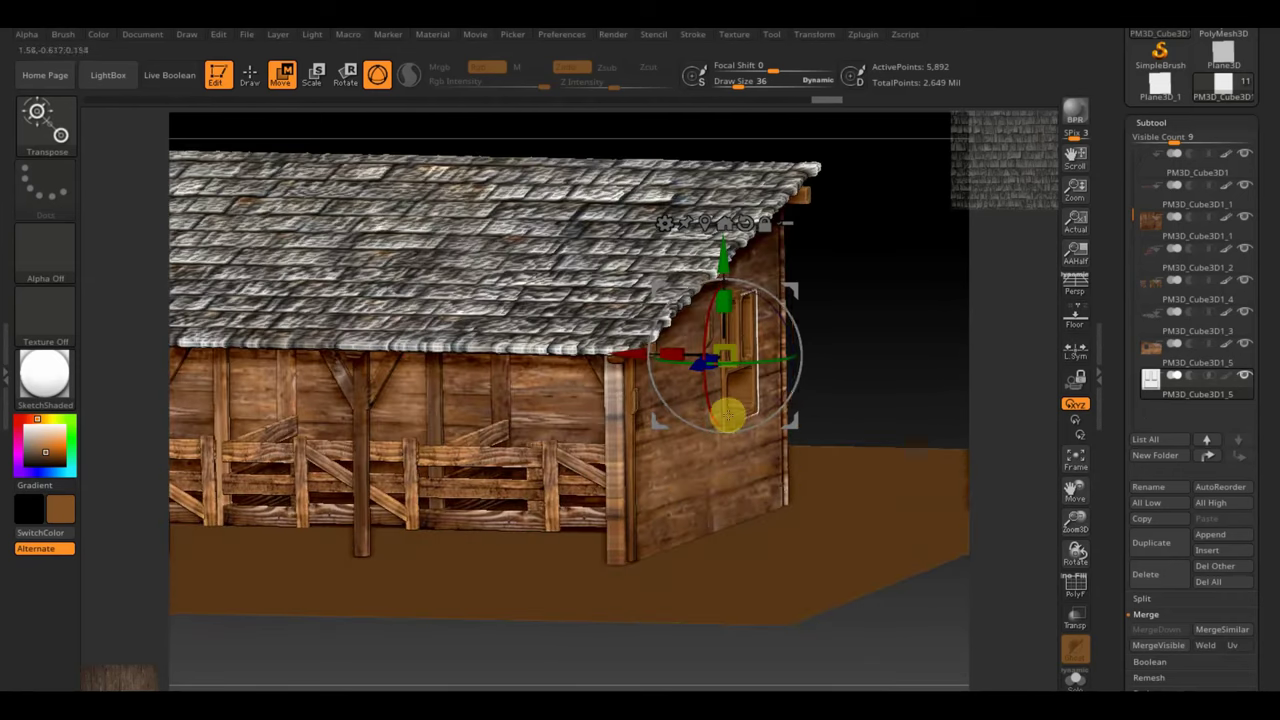
drag(646, 354, 637, 350)
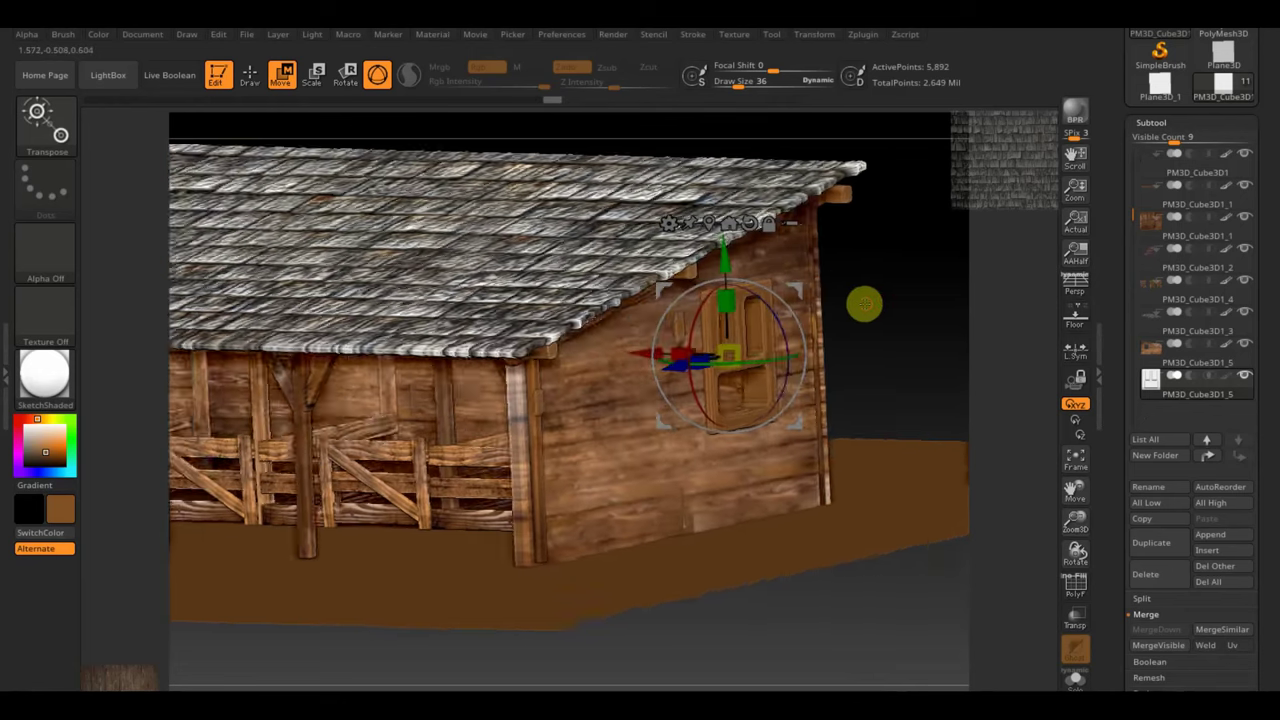
drag(863, 300, 814, 286)
drag(938, 329, 822, 388)
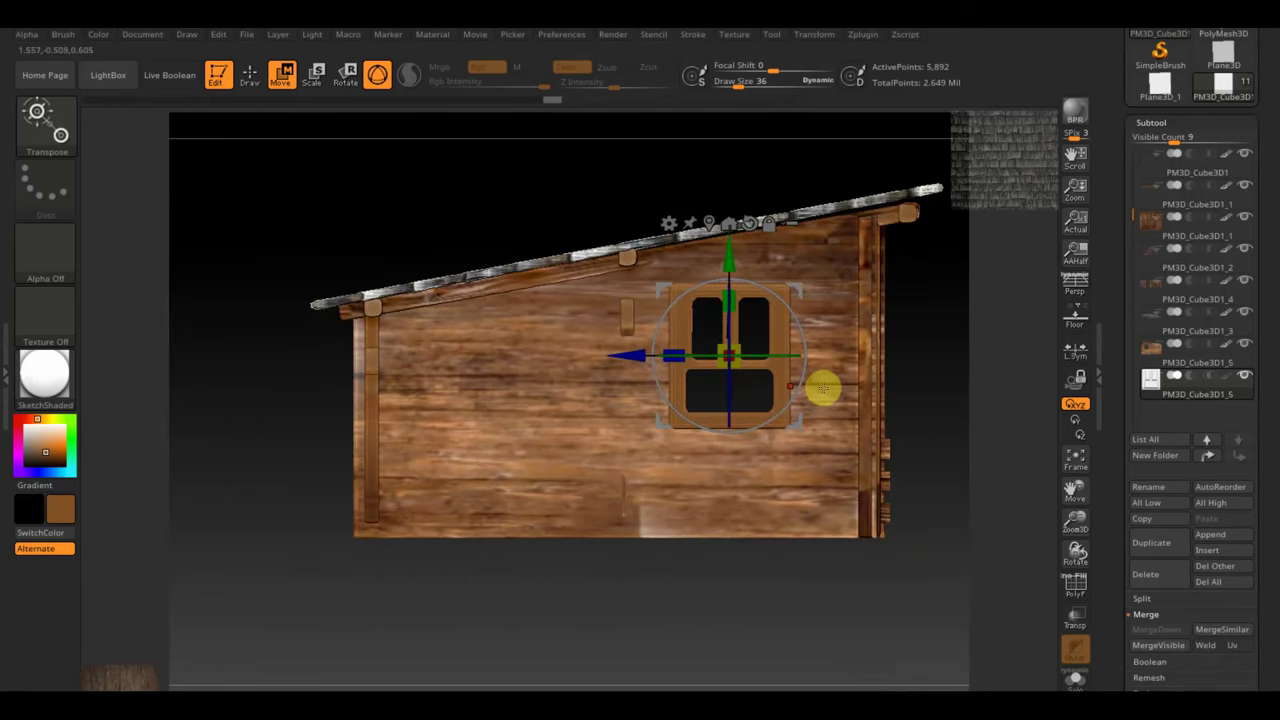
alt+drag(926, 393, 820, 391)
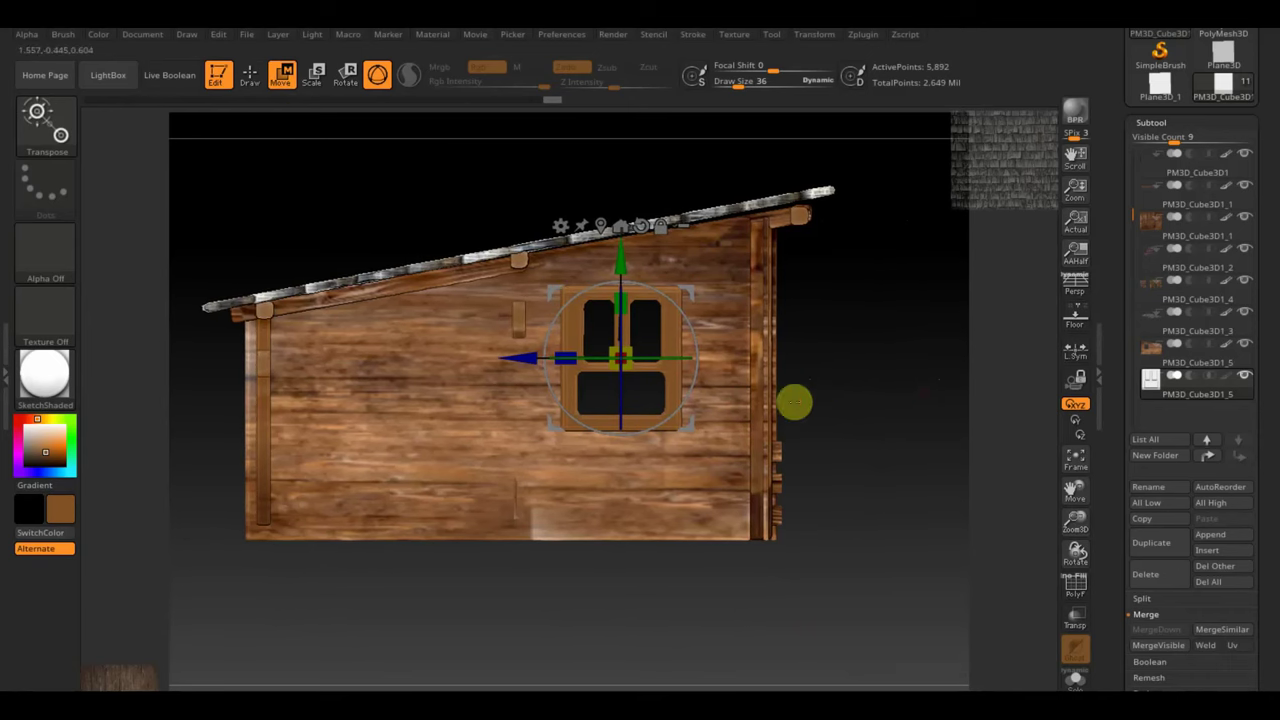
Step: Inspect the barn from several angles and QuickSave the project with Ctrl+S
mouse_move(795, 402)
mouse_down()
mouse_move(937, 426)
mouse_move(917, 437)
mouse_move(819, 365)
mouse_up()
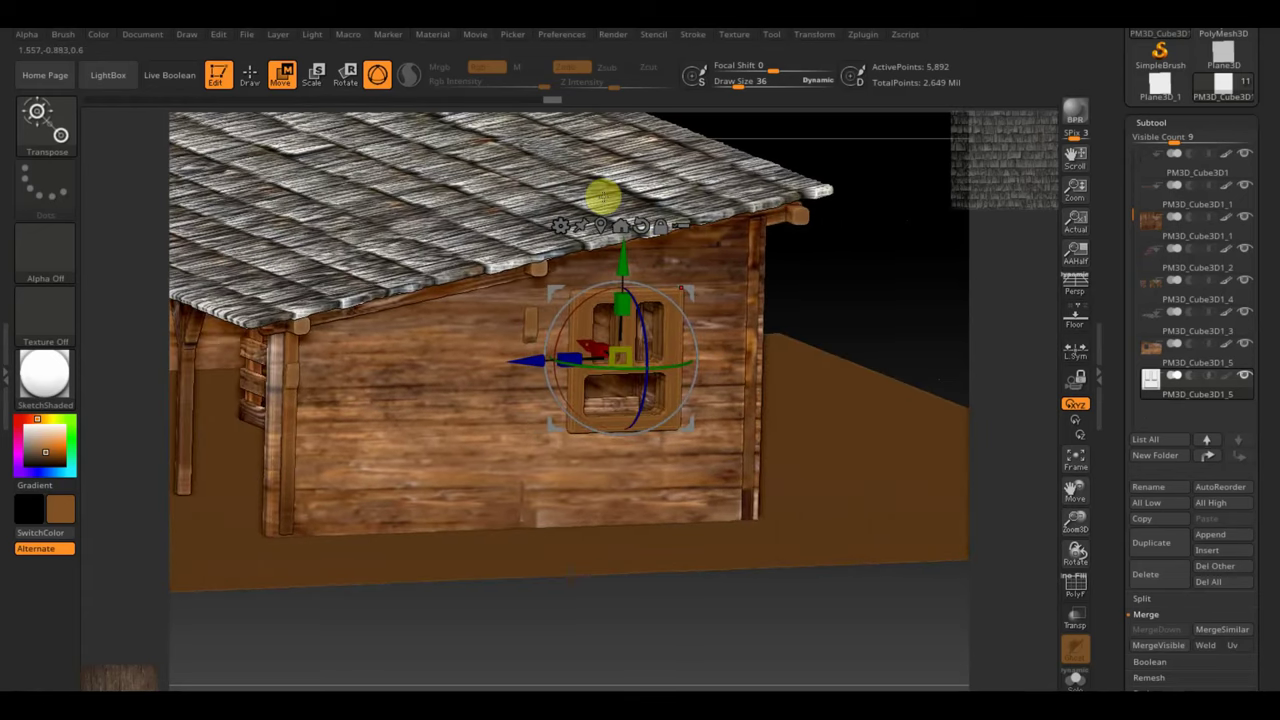
mouse_move(782, 302)
mouse_down()
mouse_move(823, 326)
mouse_move(820, 311)
mouse_move(840, 314)
mouse_up()
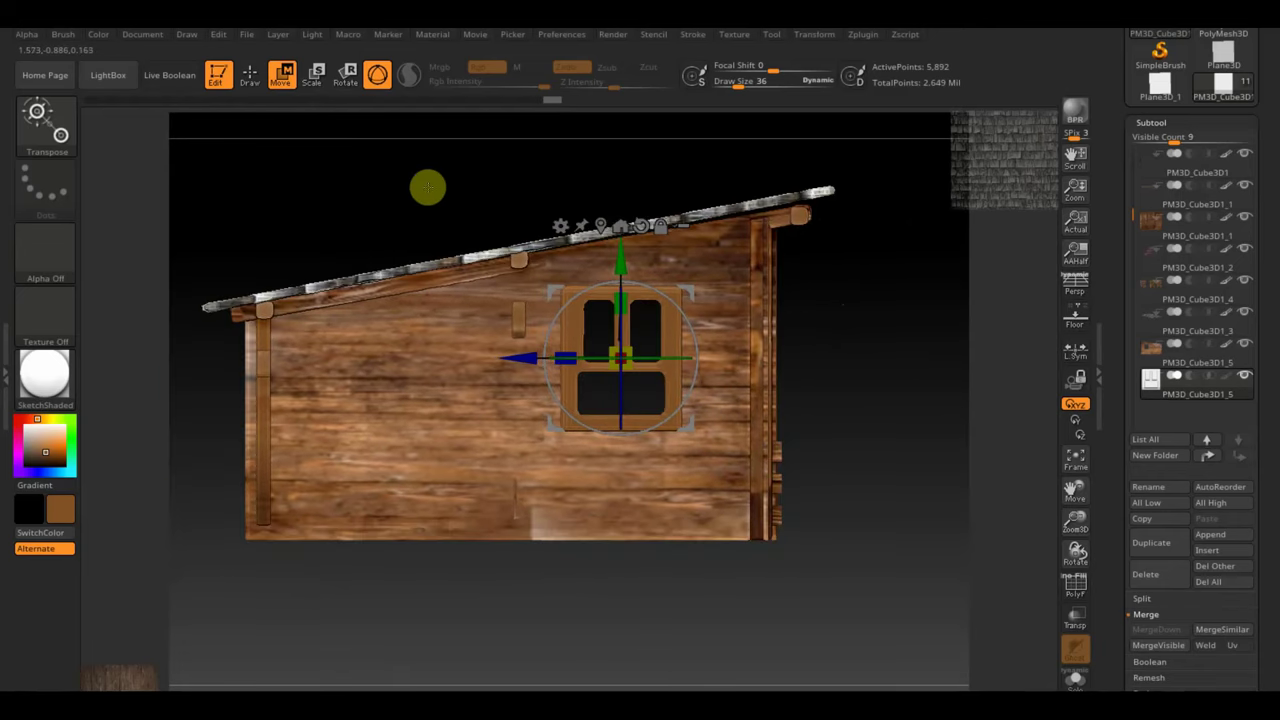
mouse_move(757, 266)
mouse_down()
mouse_move(911, 300)
mouse_move(868, 310)
mouse_move(880, 294)
mouse_move(812, 597)
mouse_move(786, 631)
mouse_move(763, 549)
mouse_move(799, 588)
mouse_move(723, 597)
mouse_move(749, 566)
mouse_up()
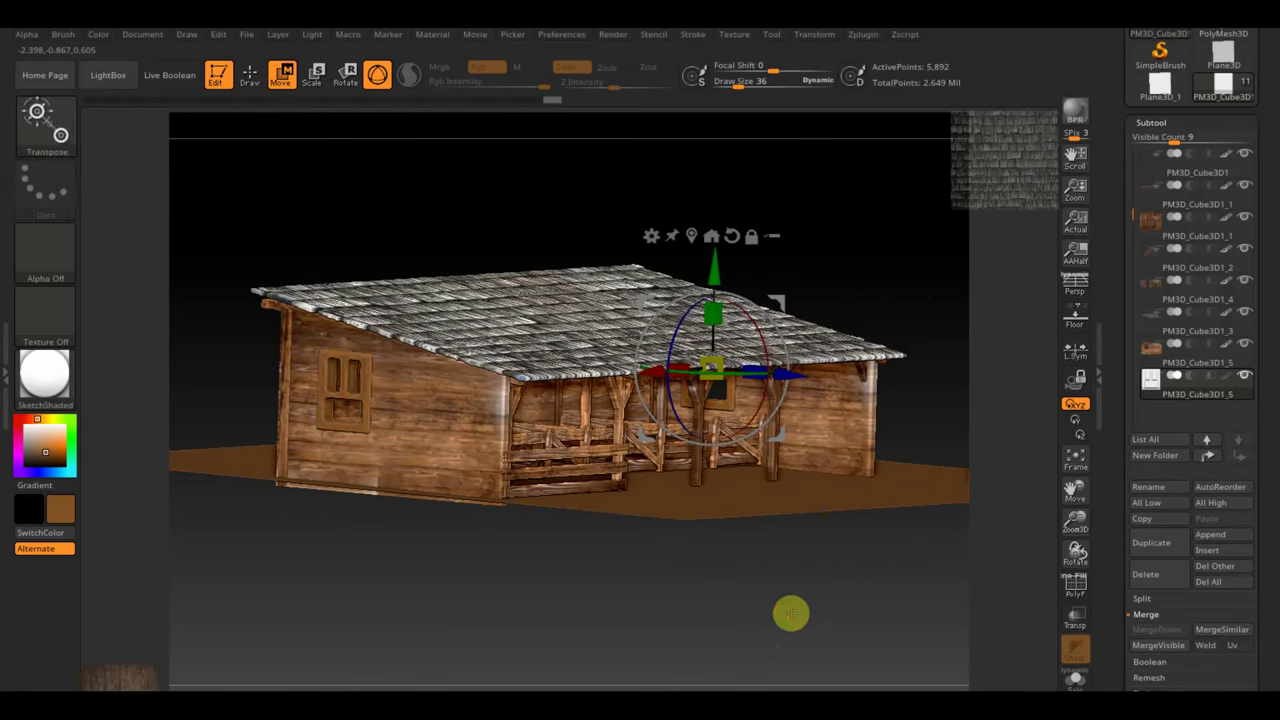
mouse_move(789, 611)
mouse_down()
mouse_move(769, 597)
mouse_move(841, 592)
mouse_up()
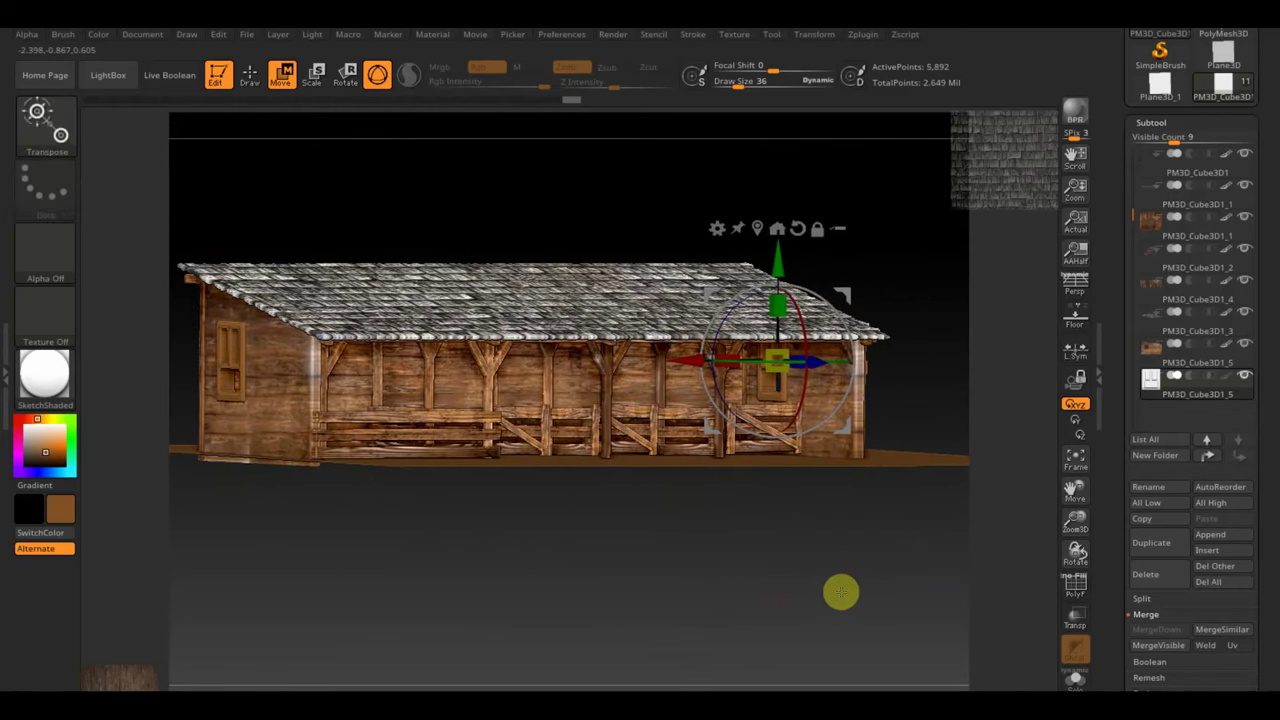
key(ctrl+s)
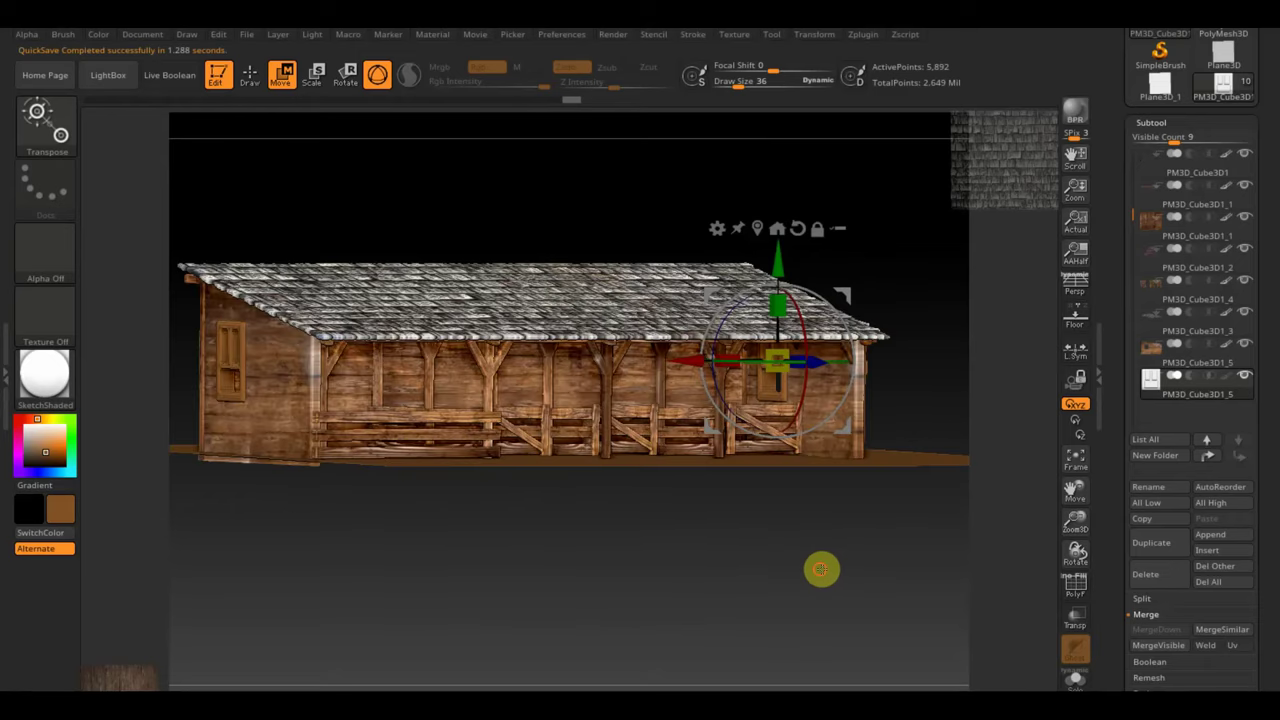
drag(820, 569, 765, 567)
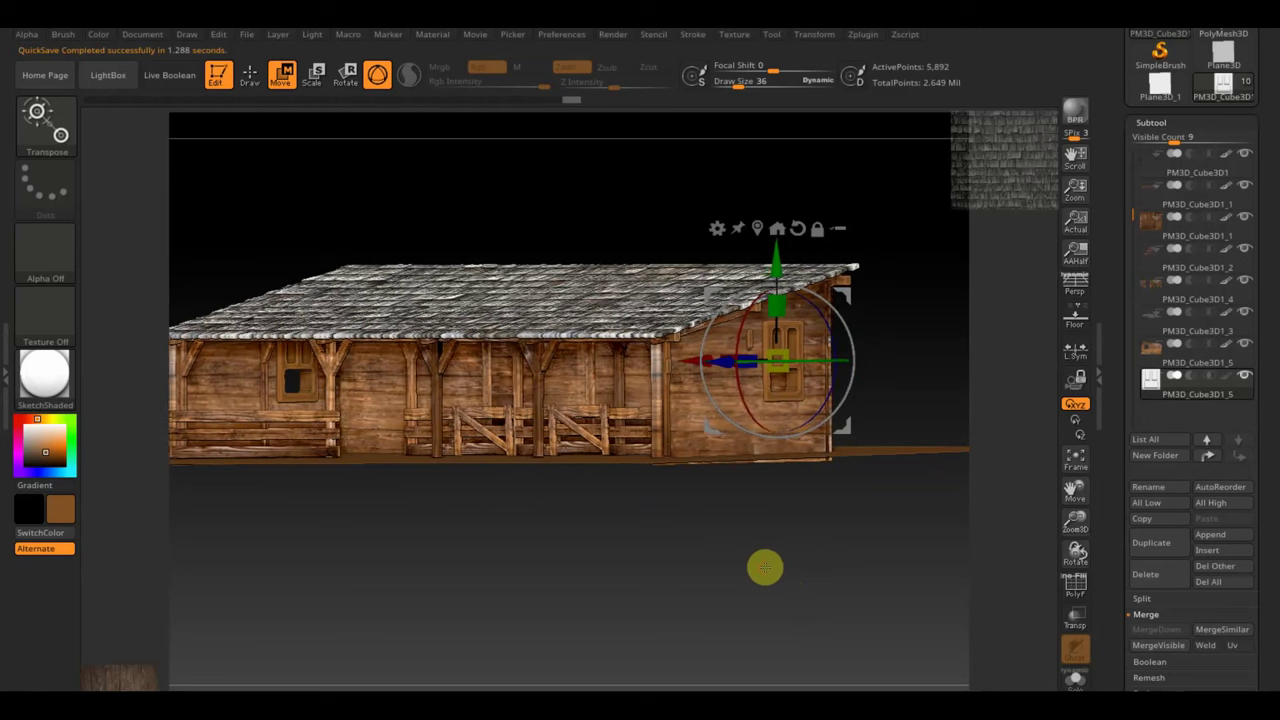
Step: Switch to Draw, bring up Spotlight and enlarge the wood-plank reference image
click(250, 75)
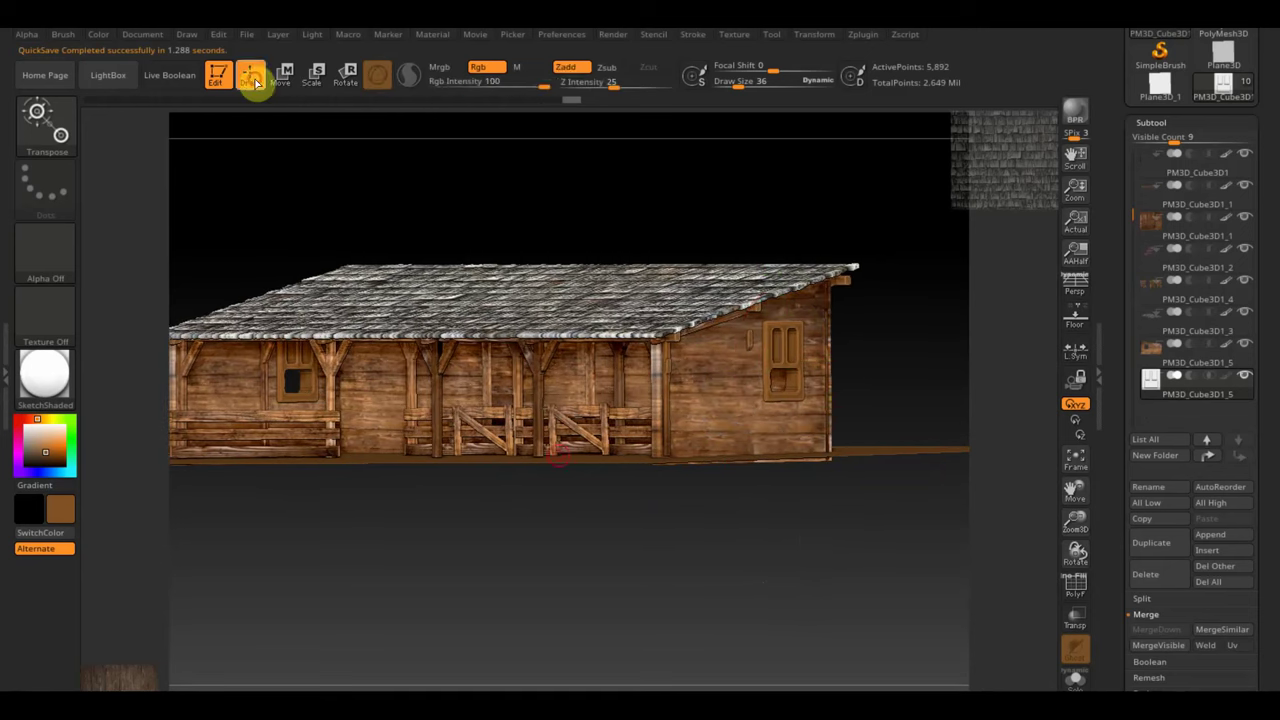
alt+drag(908, 332, 965, 470)
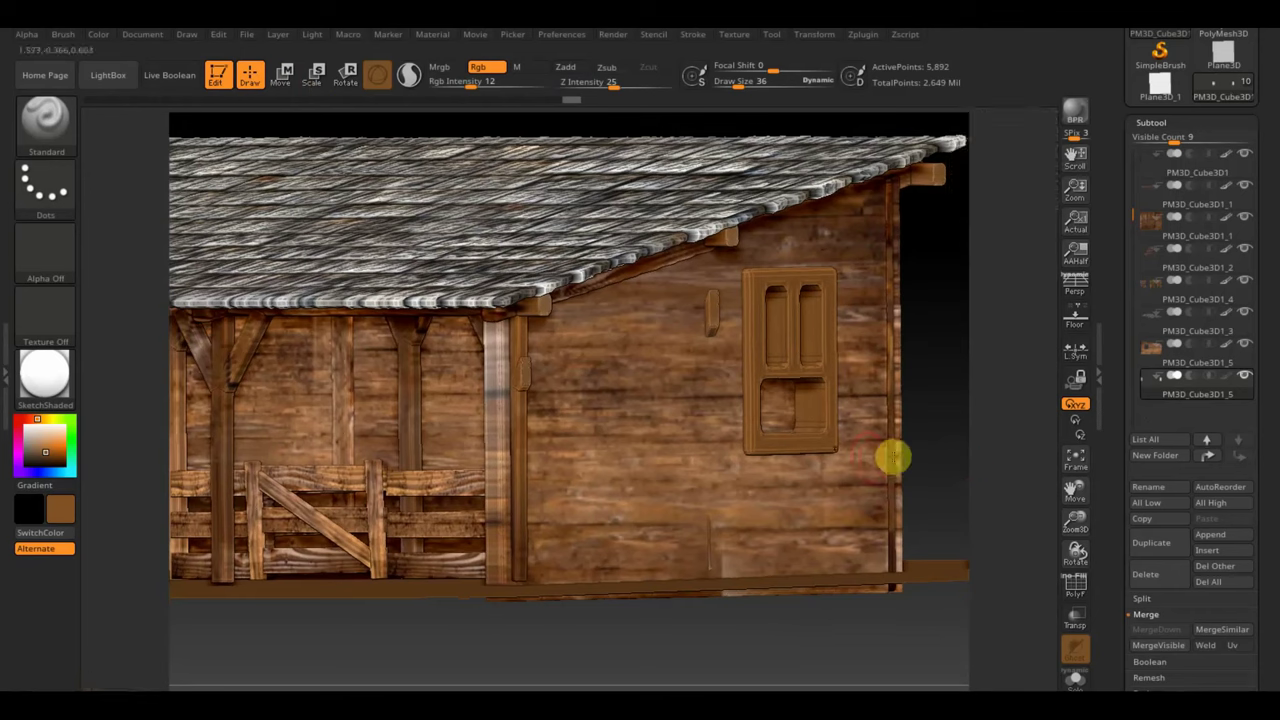
key(shift+z)
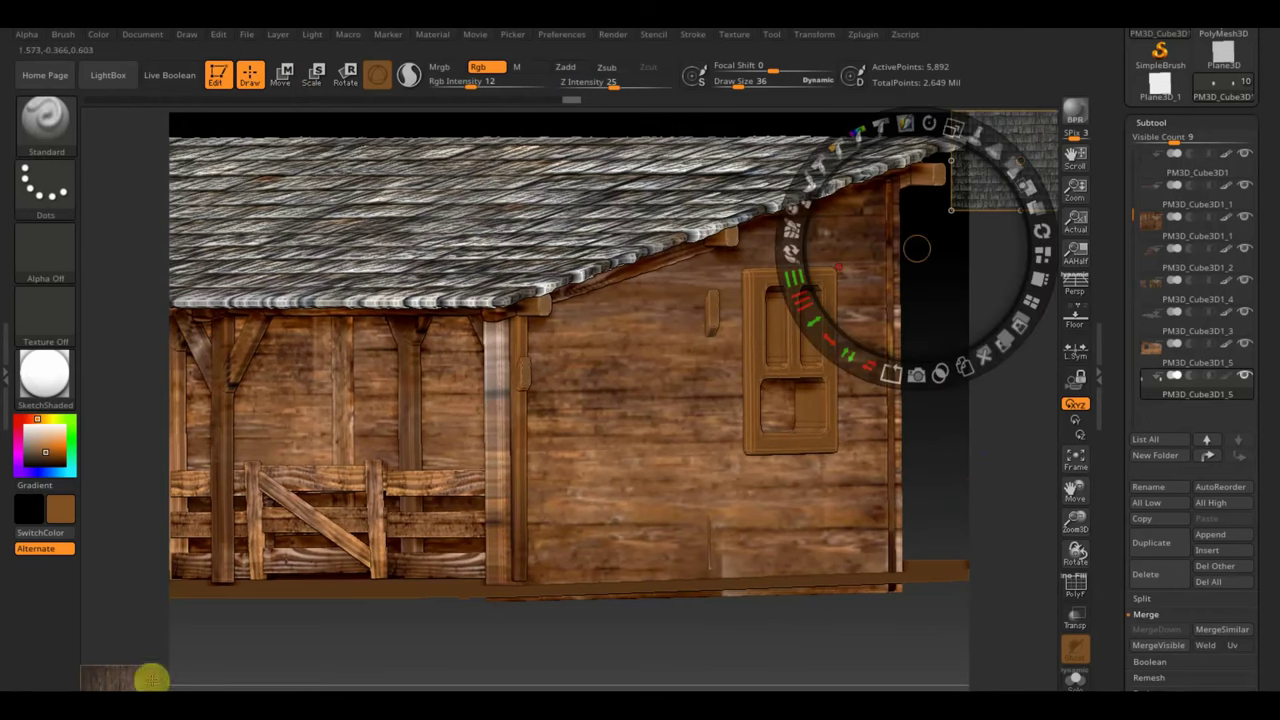
click(152, 679)
click(471, 535)
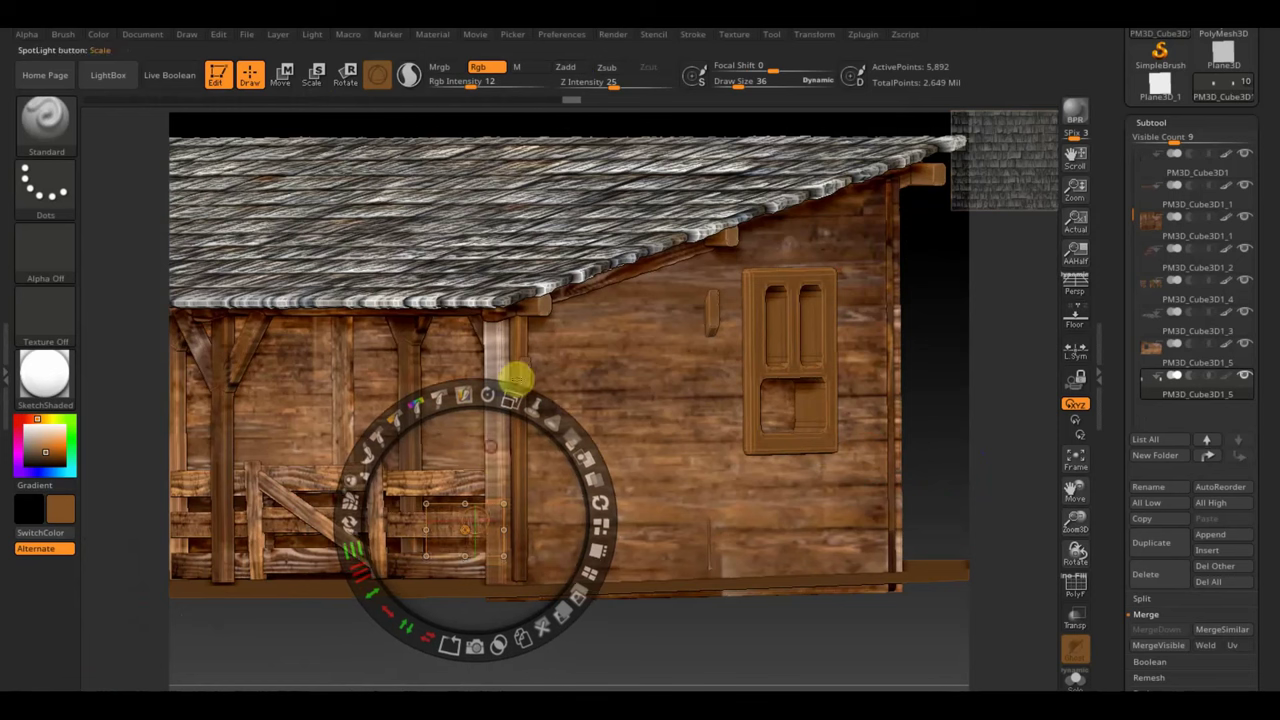
mouse_move(514, 394)
mouse_down()
mouse_move(569, 443)
mouse_move(706, 637)
mouse_move(559, 411)
mouse_move(514, 394)
mouse_move(563, 443)
mouse_move(552, 446)
mouse_up()
Step: Stretch the wood image over the end wall, hide the Spotlight dial and select the window piece
drag(552, 510, 529, 457)
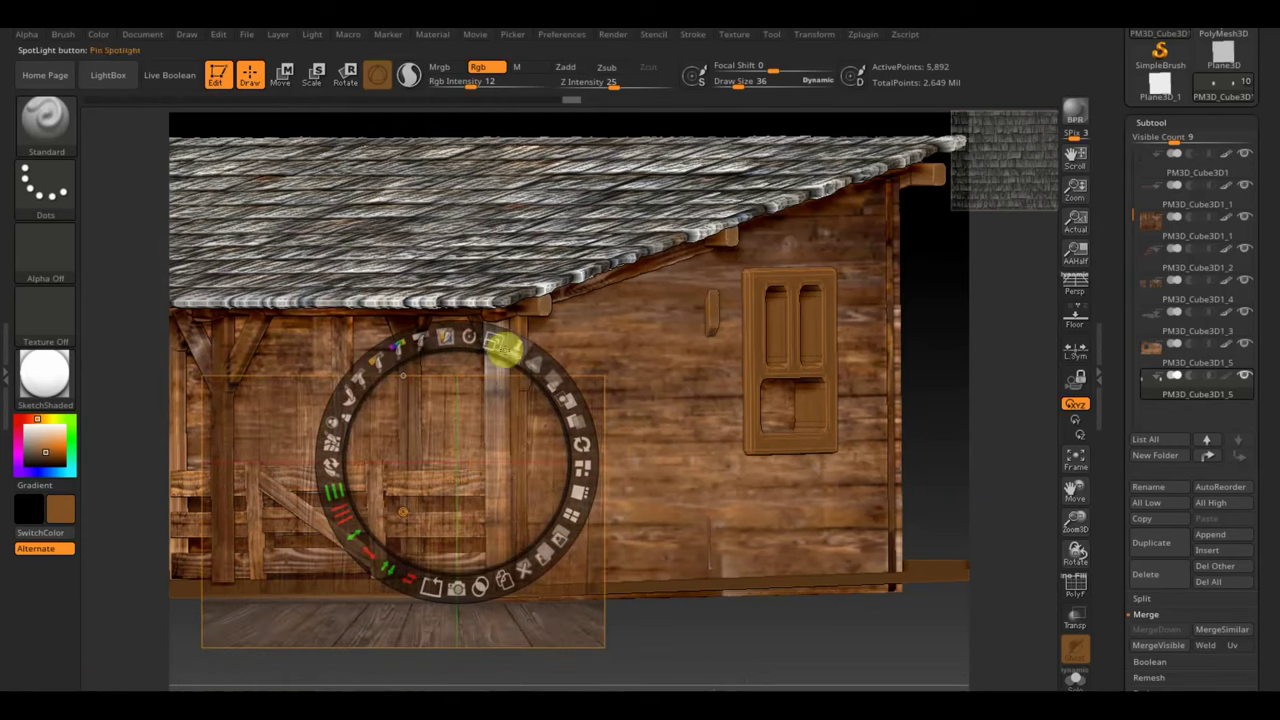
mouse_move(502, 341)
mouse_down()
mouse_move(463, 334)
mouse_move(423, 300)
mouse_move(189, 349)
mouse_move(154, 437)
mouse_up()
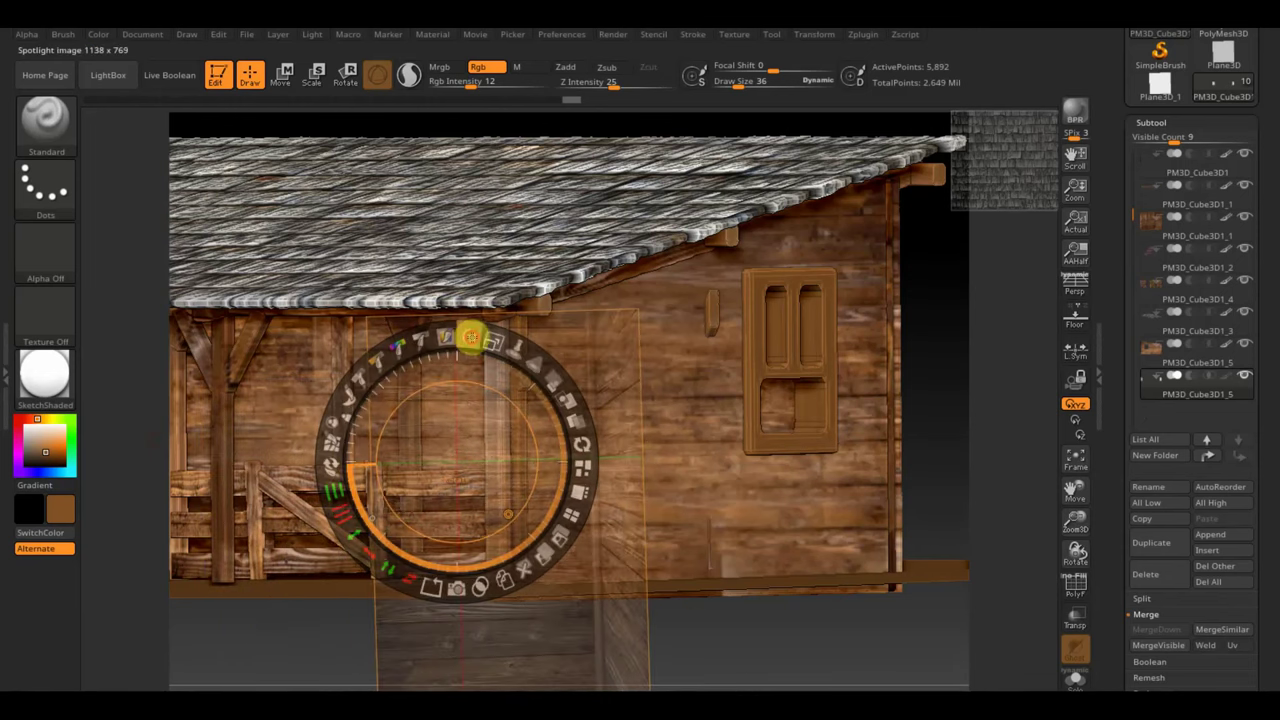
drag(486, 426, 518, 423)
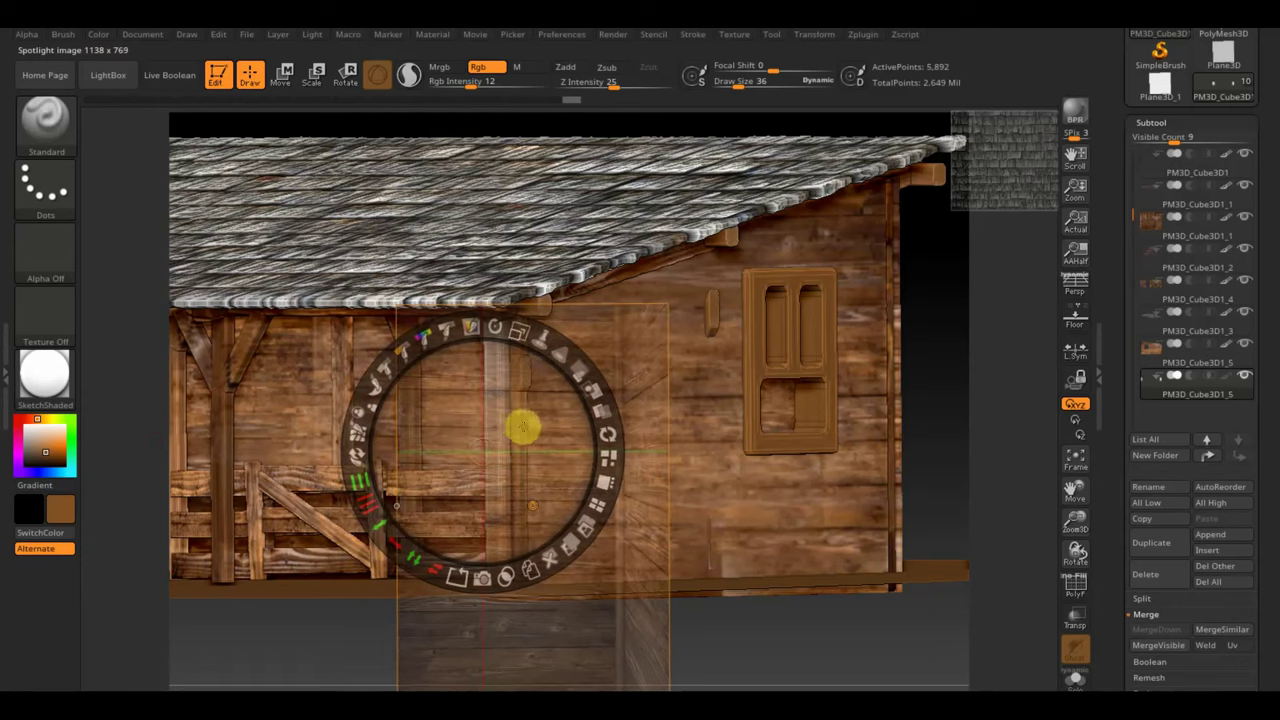
mouse_move(526, 389)
mouse_down()
mouse_move(695, 348)
mouse_move(612, 346)
mouse_up()
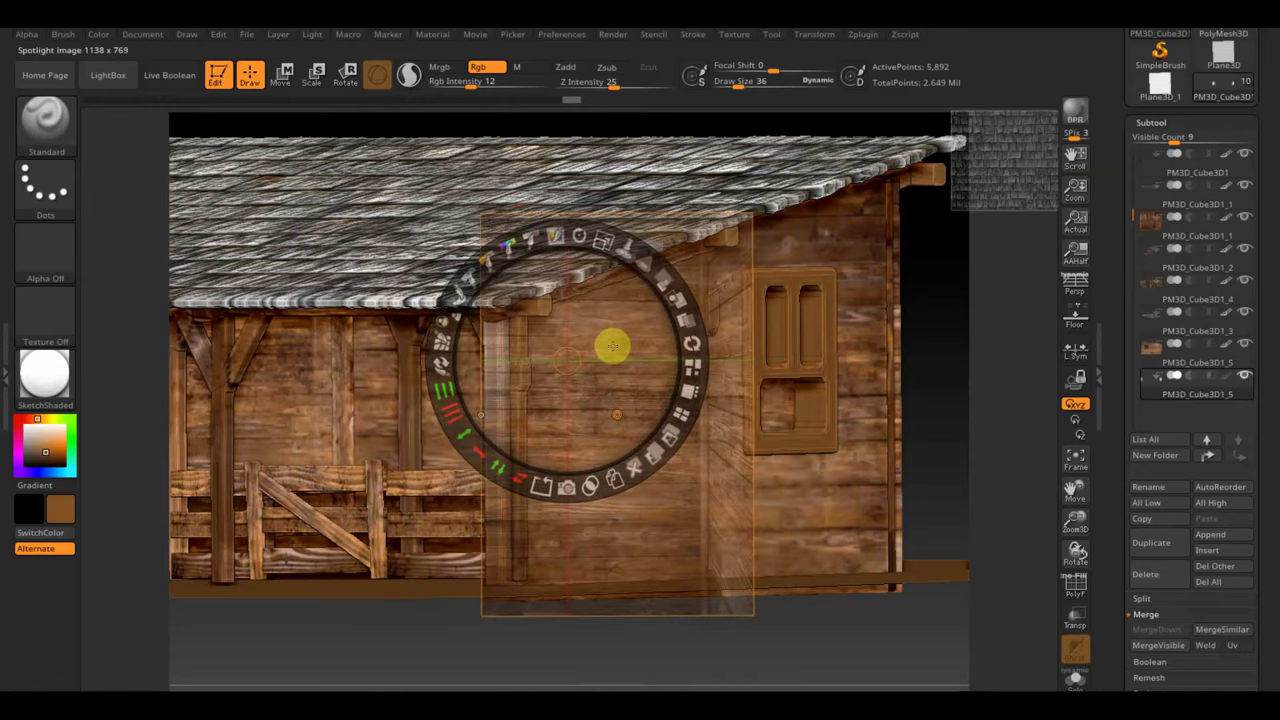
key(z)
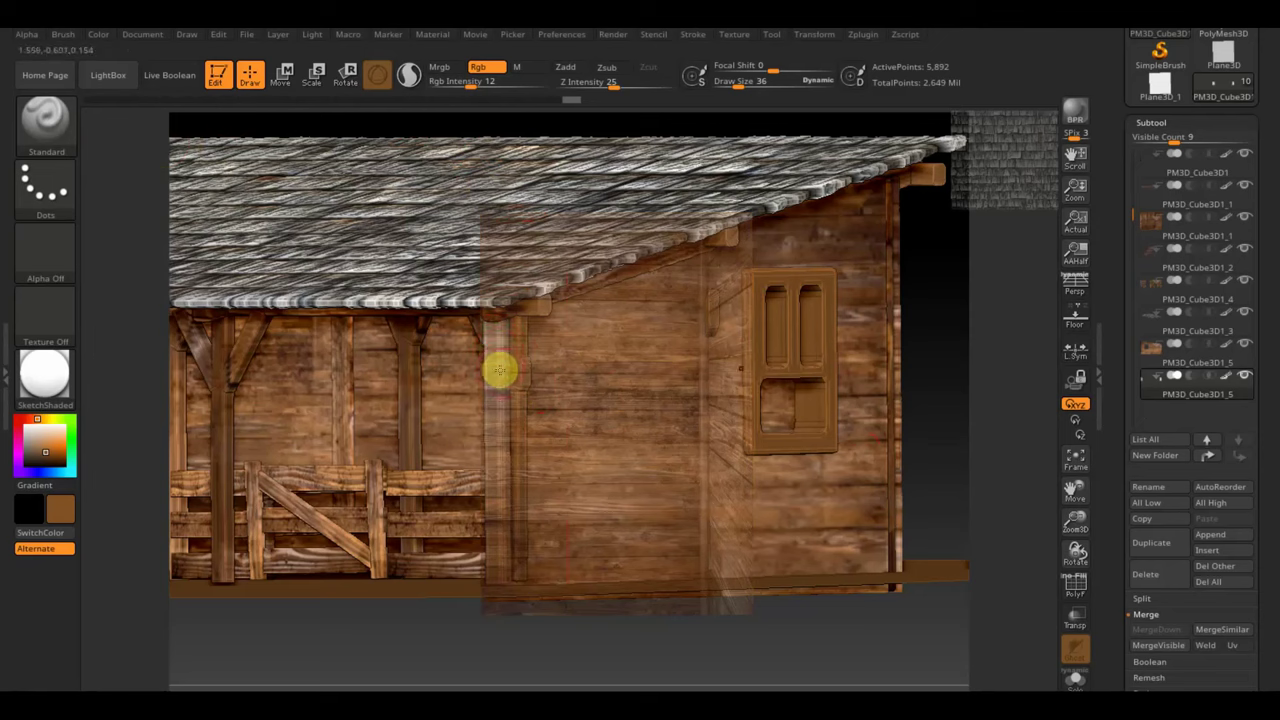
alt+click(590, 384)
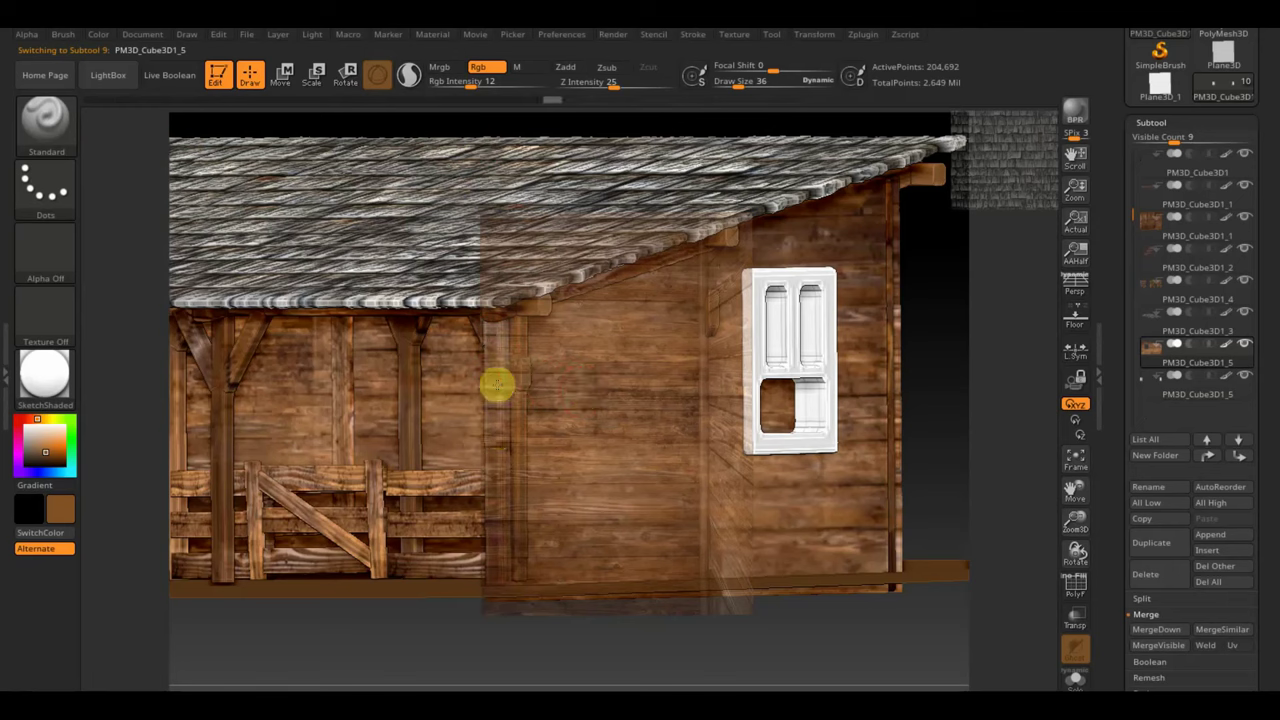
Step: Bring back Spotlight and move the wood-plank image over the white window
drag(548, 589, 504, 582)
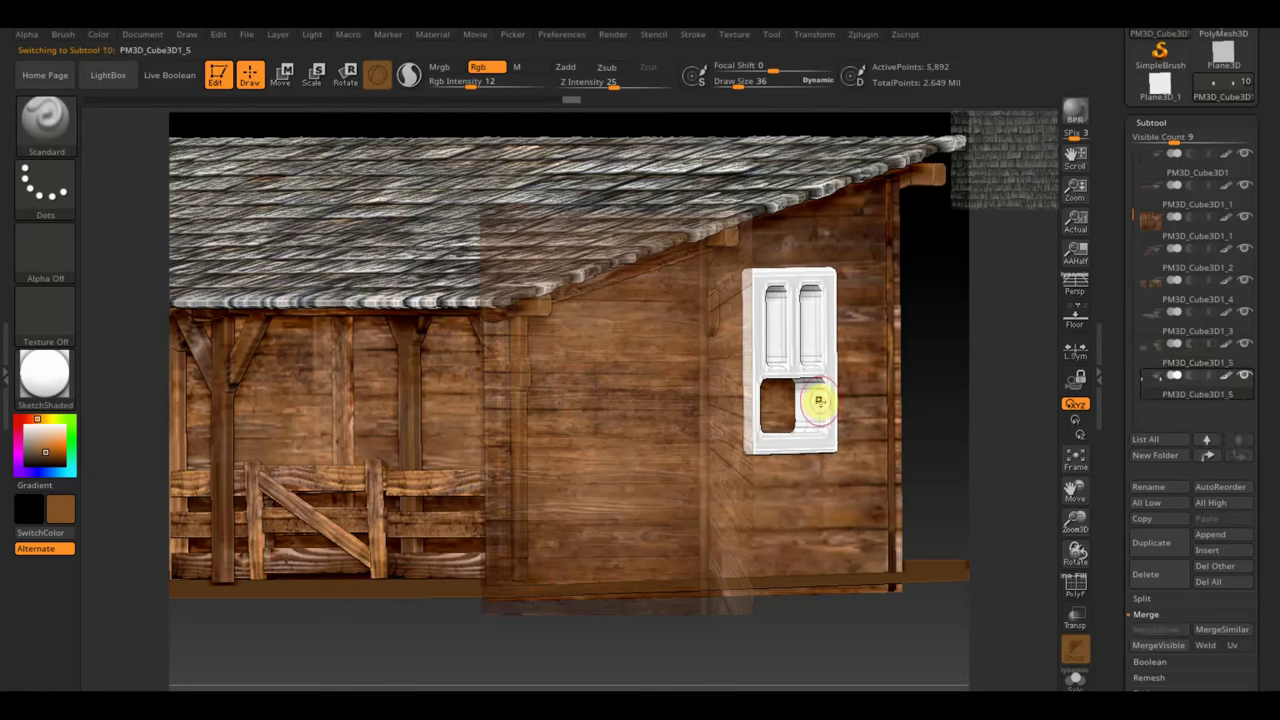
key(shift+z)
mouse_move(682, 420)
mouse_down()
mouse_move(677, 391)
mouse_move(728, 391)
mouse_move(738, 249)
mouse_up()
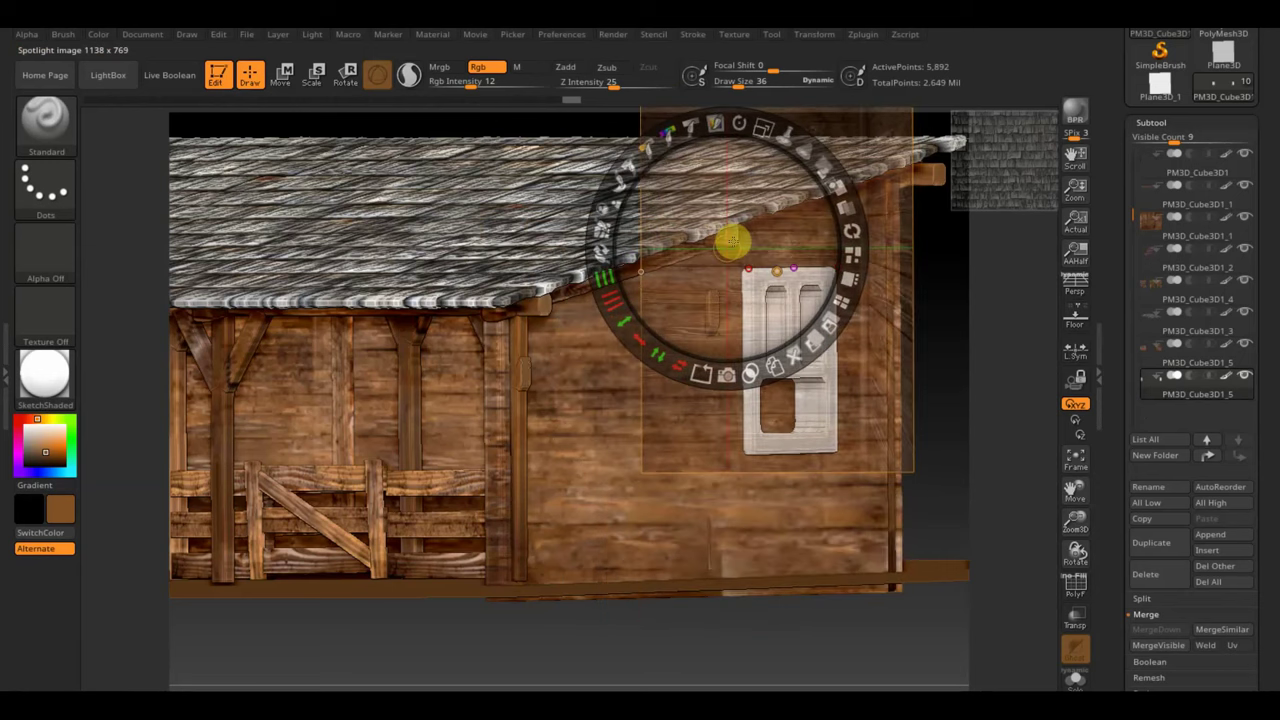
key(z)
text(222)
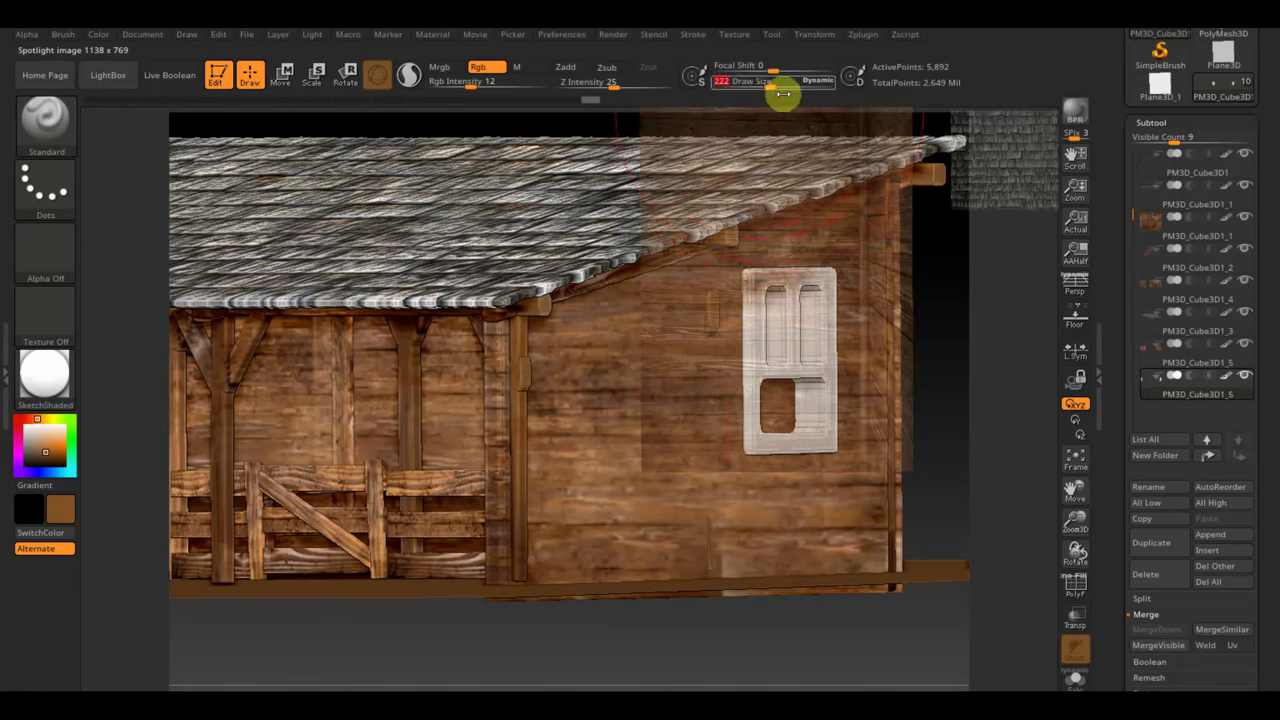
Step: Paint the window with wood texture at Draw Size 135 and Rgb Intensity 100, then remove the overlay
drag(780, 82, 757, 82)
drag(771, 291, 820, 320)
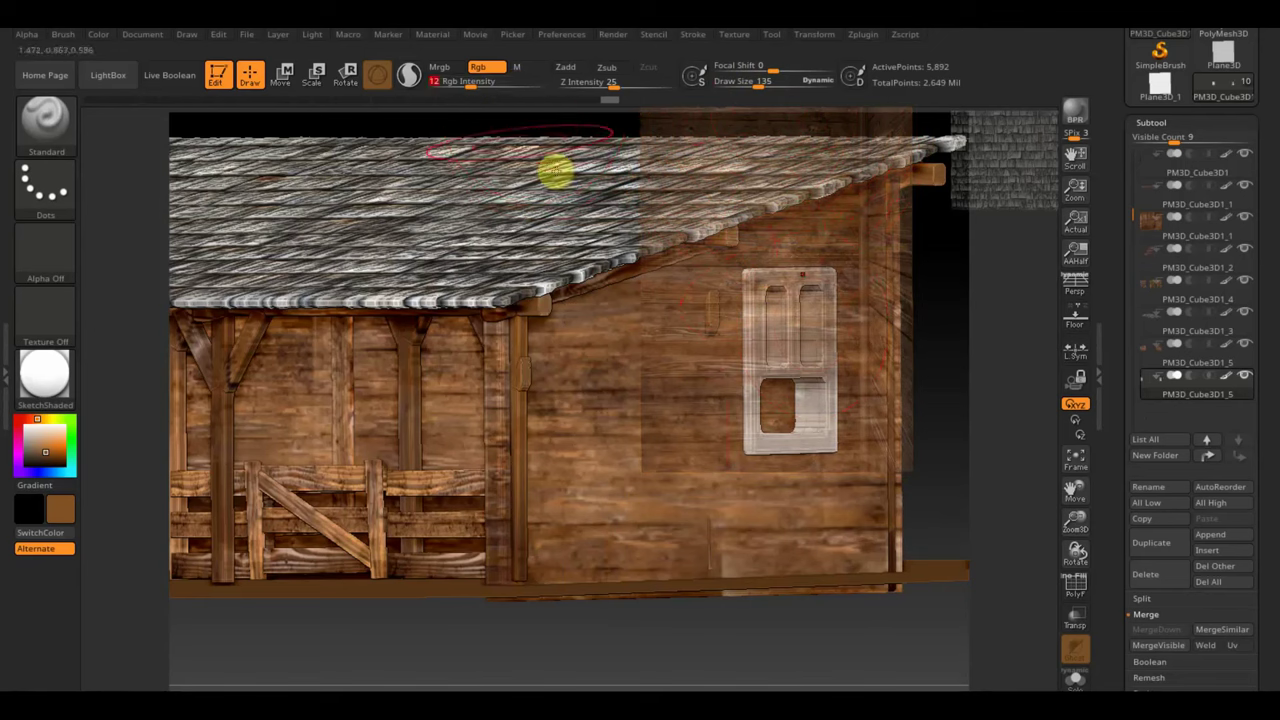
drag(466, 86, 517, 90)
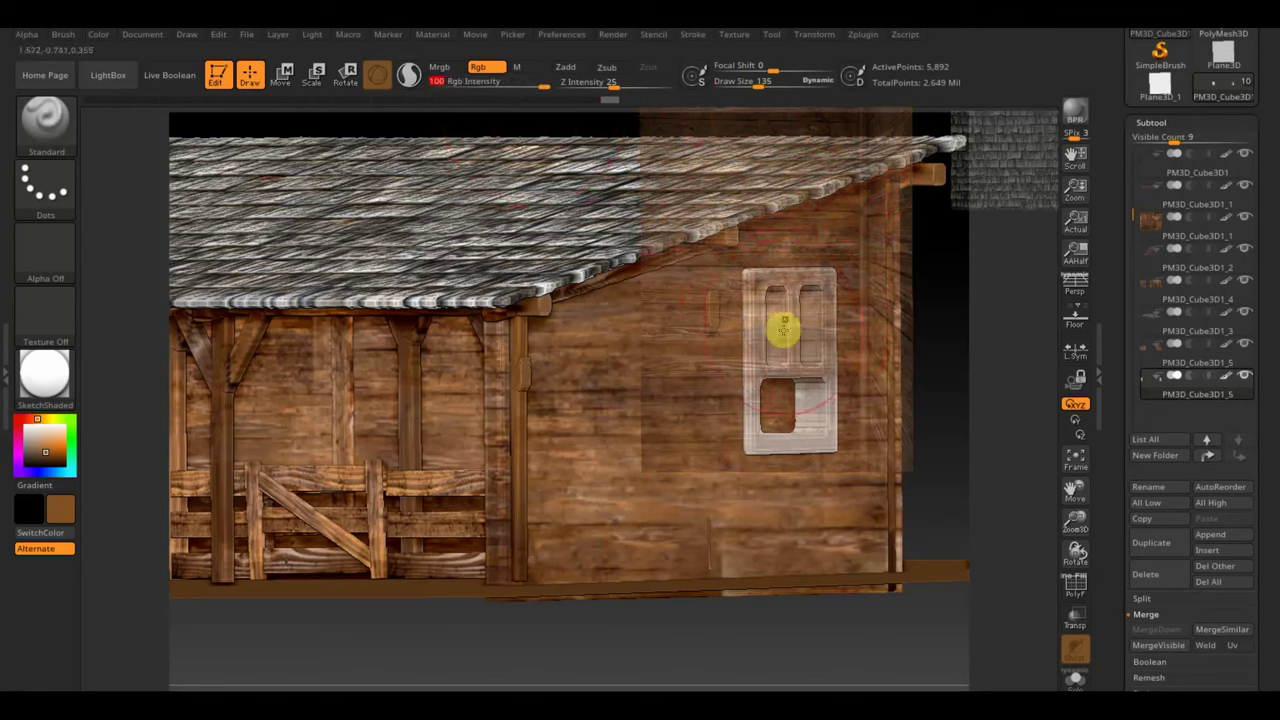
mouse_move(777, 329)
mouse_down()
mouse_move(751, 280)
mouse_move(857, 420)
mouse_move(747, 442)
mouse_up()
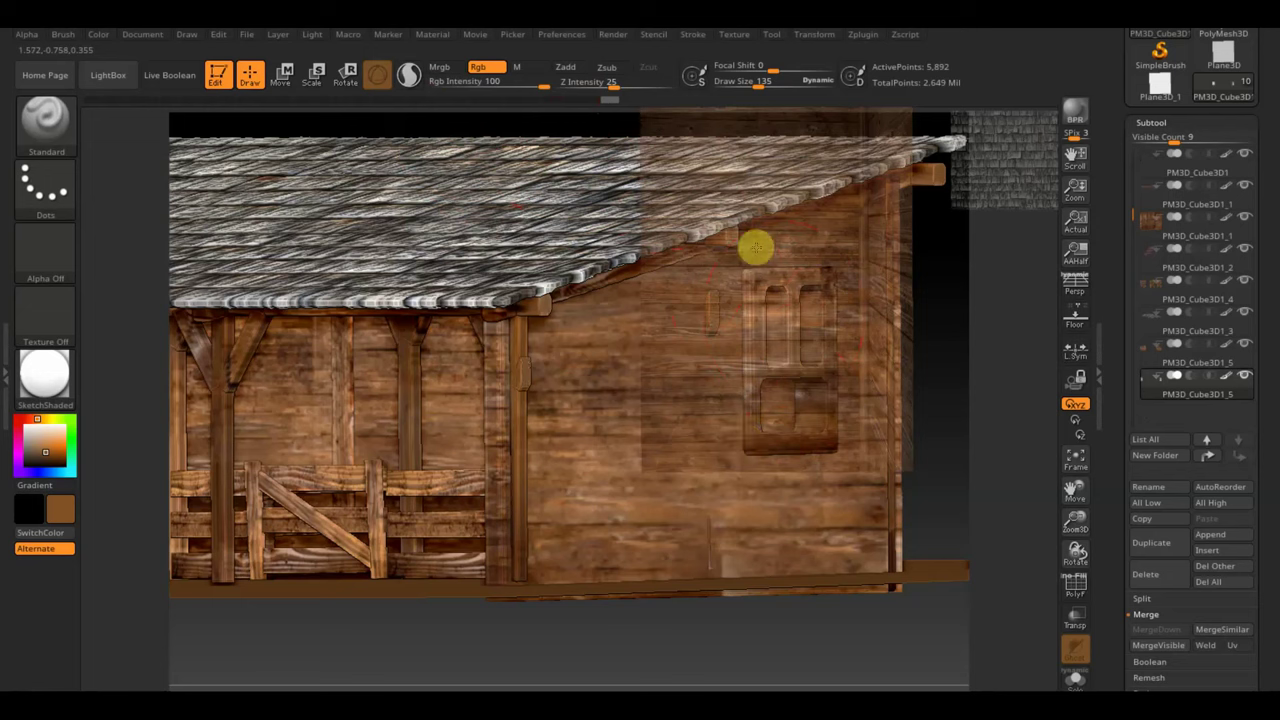
key(shift+z)
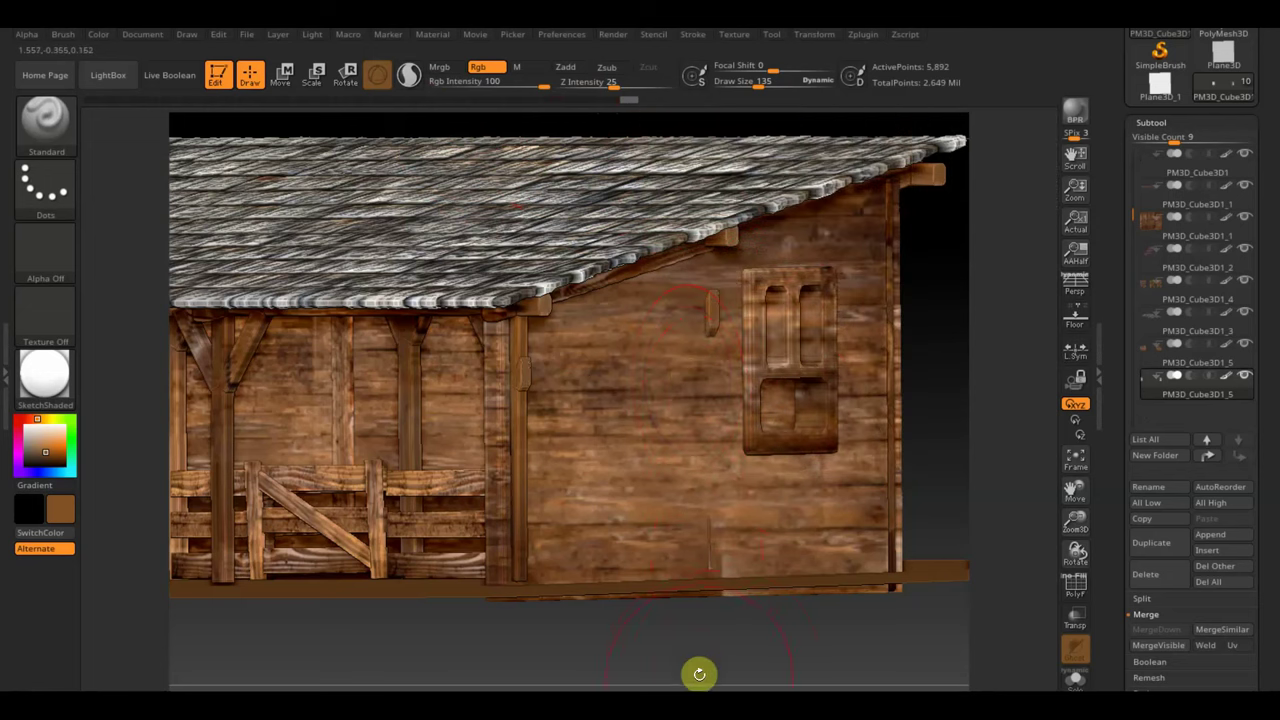
mouse_move(721, 657)
mouse_down()
mouse_move(680, 660)
mouse_move(803, 660)
mouse_move(771, 679)
mouse_up()
mouse_move(682, 659)
mouse_down()
mouse_move(651, 526)
mouse_move(805, 586)
mouse_up()
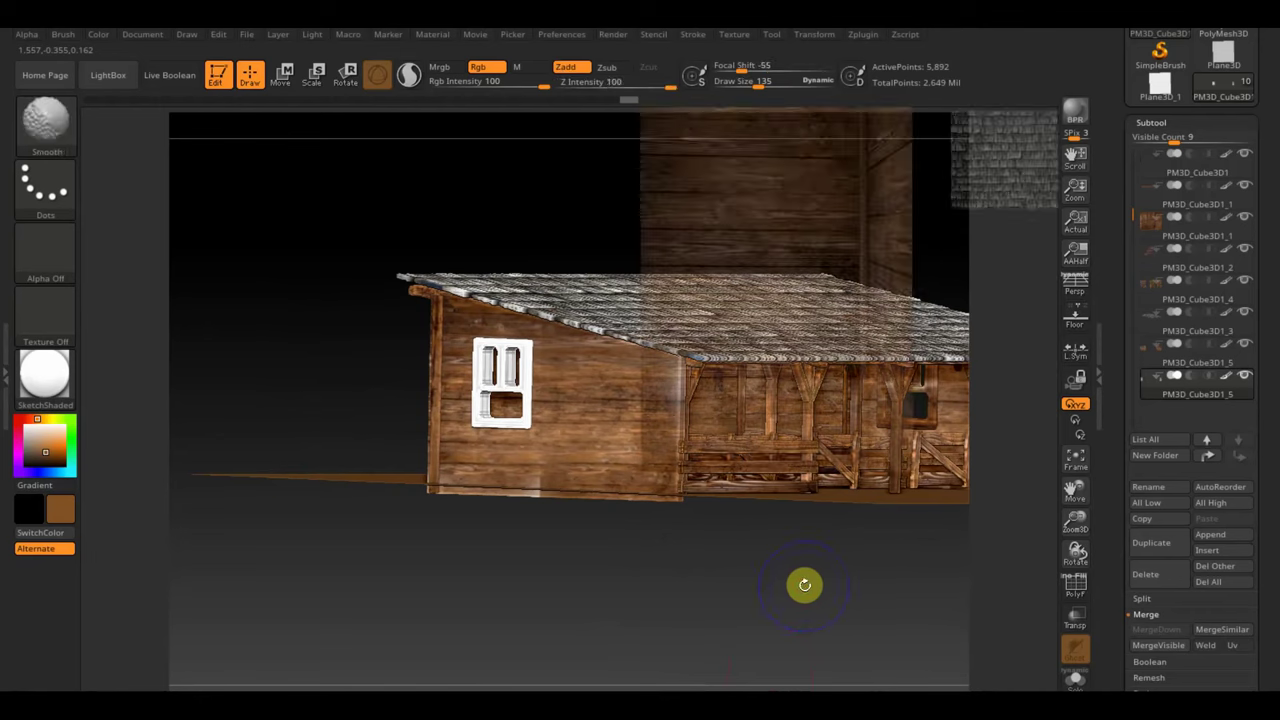
Step: Move the wood image onto the second white window and paint it with the plank texture
key(shift+z)
mouse_move(740, 266)
mouse_down()
mouse_move(565, 255)
mouse_move(537, 240)
mouse_up()
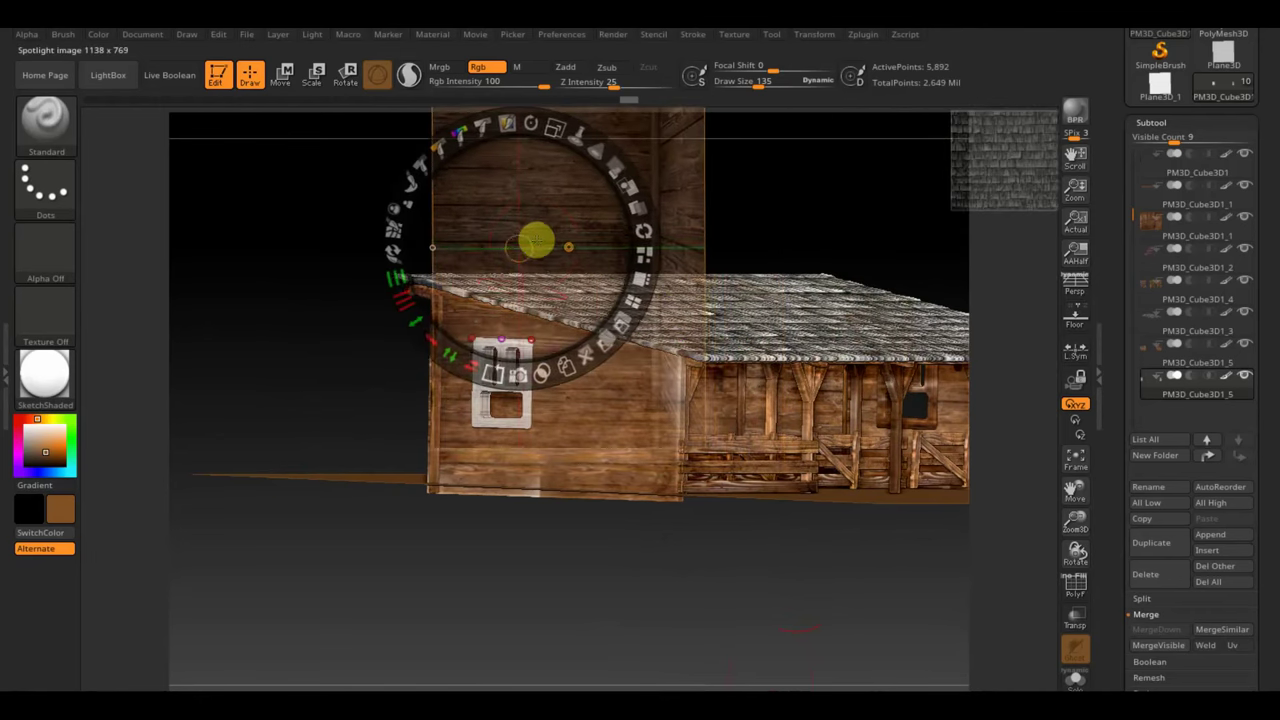
key(z)
drag(500, 371, 521, 337)
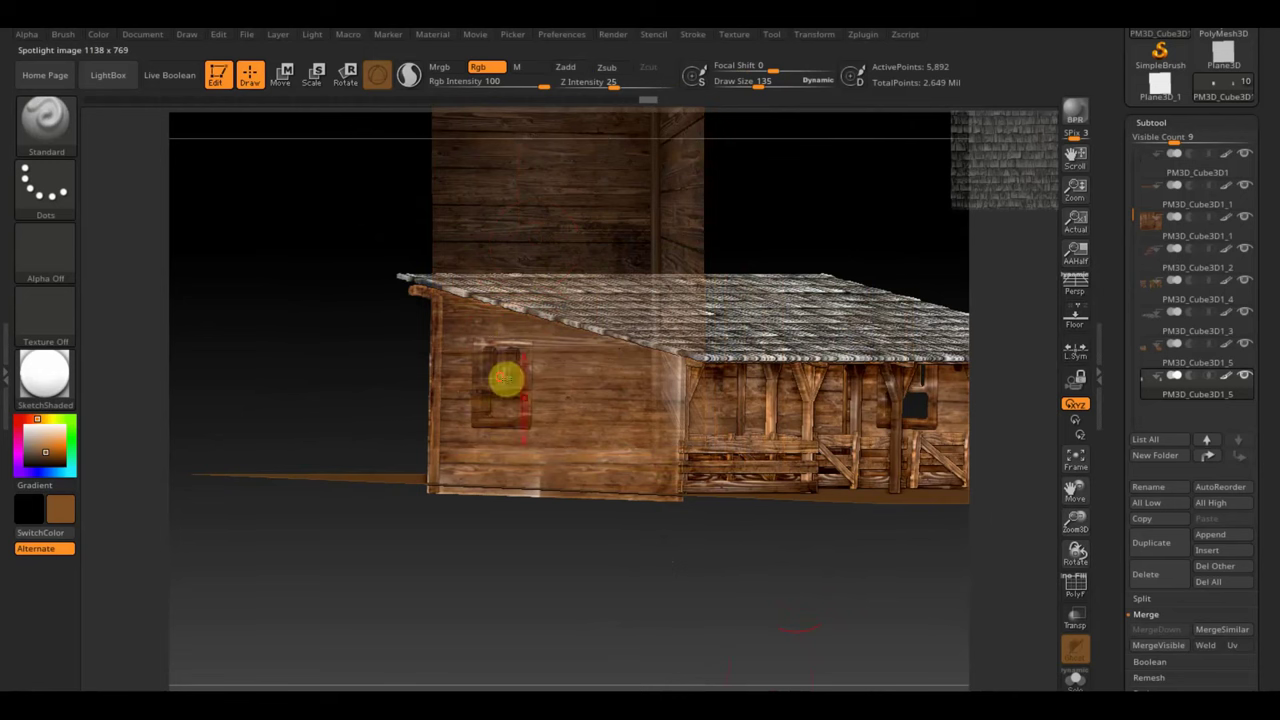
key(shift+z)
mouse_move(591, 606)
mouse_down()
mouse_move(571, 614)
mouse_move(589, 608)
mouse_up()
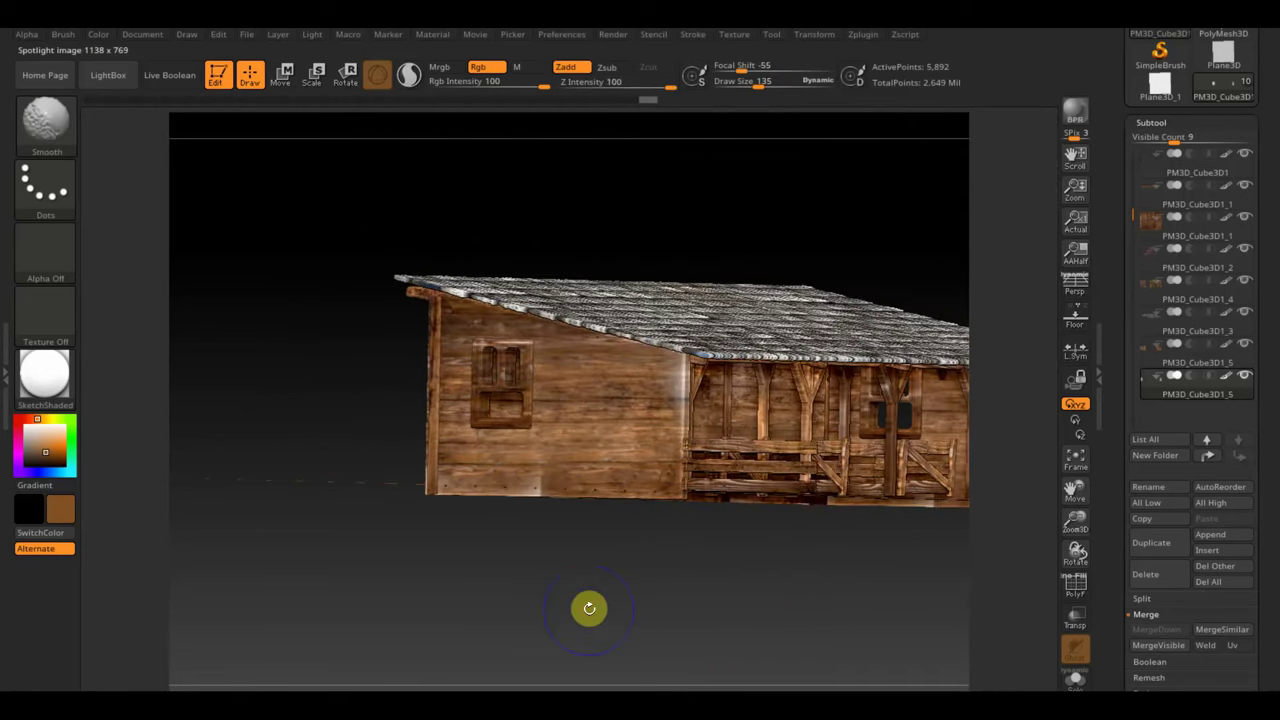
Step: Put away the wood reference image and turn and pan the barn to view its end wall
key(shift+z)
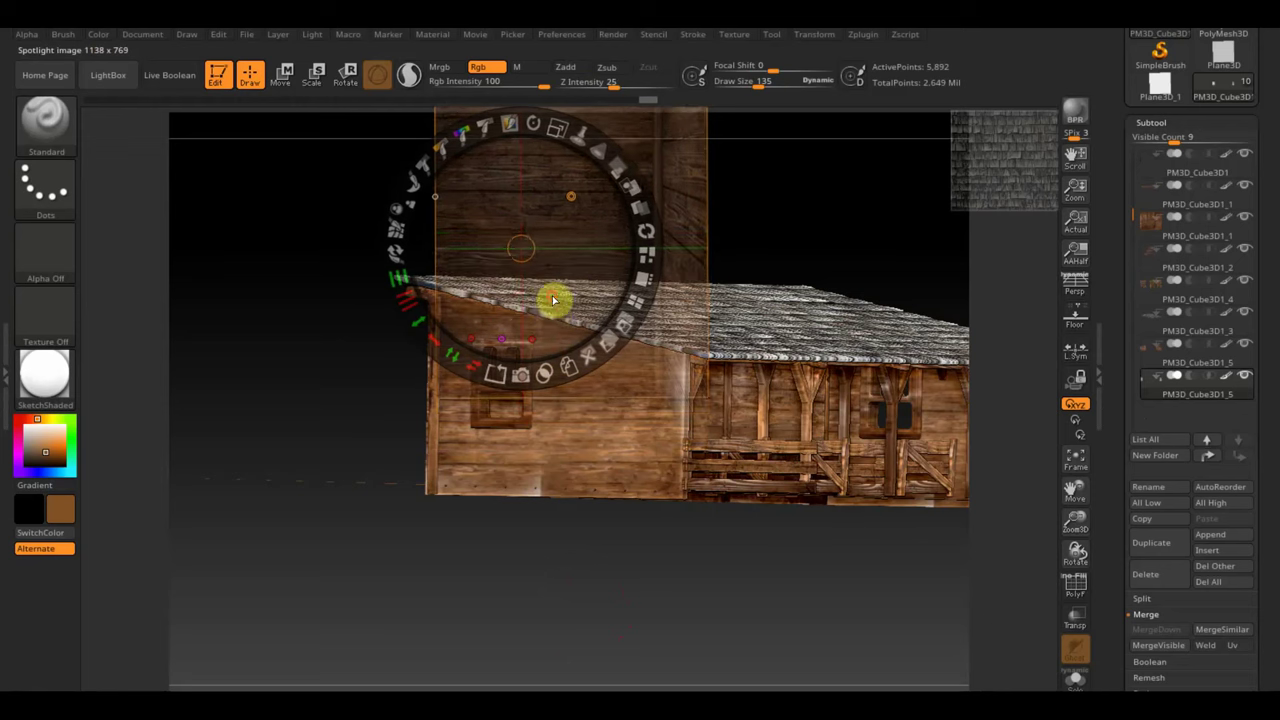
key(z)
key(shift+z)
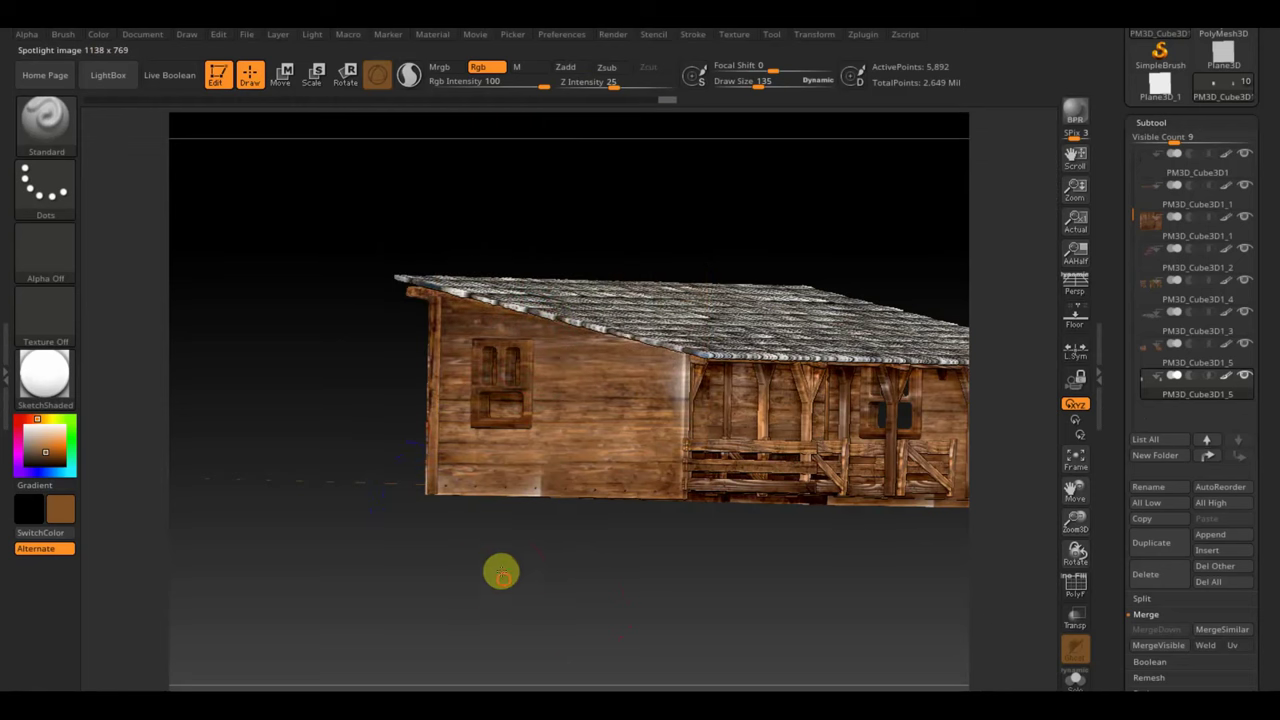
mouse_move(500, 571)
mouse_down()
mouse_move(474, 585)
mouse_move(521, 598)
mouse_move(617, 676)
mouse_up()
drag(328, 553, 240, 343)
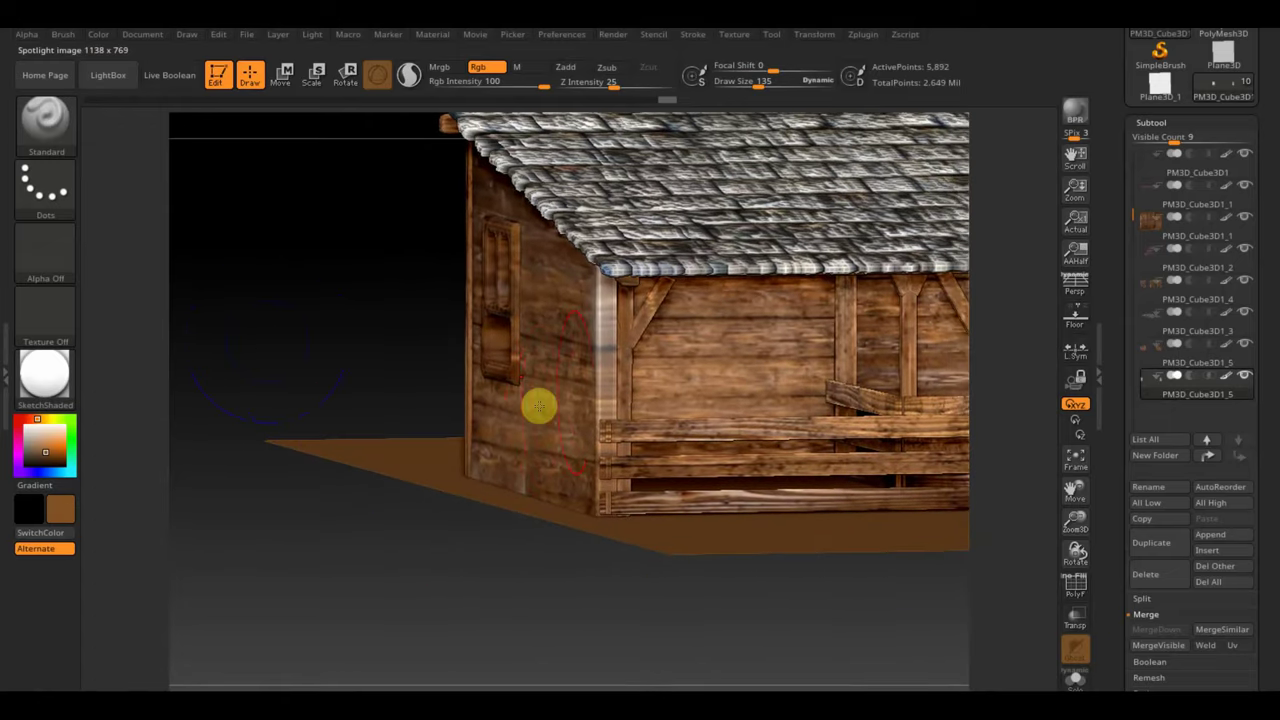
Step: Select the PM3D_Cube3D1_5 wall and place the wood reference image over it with Spotlight
alt+click(578, 397)
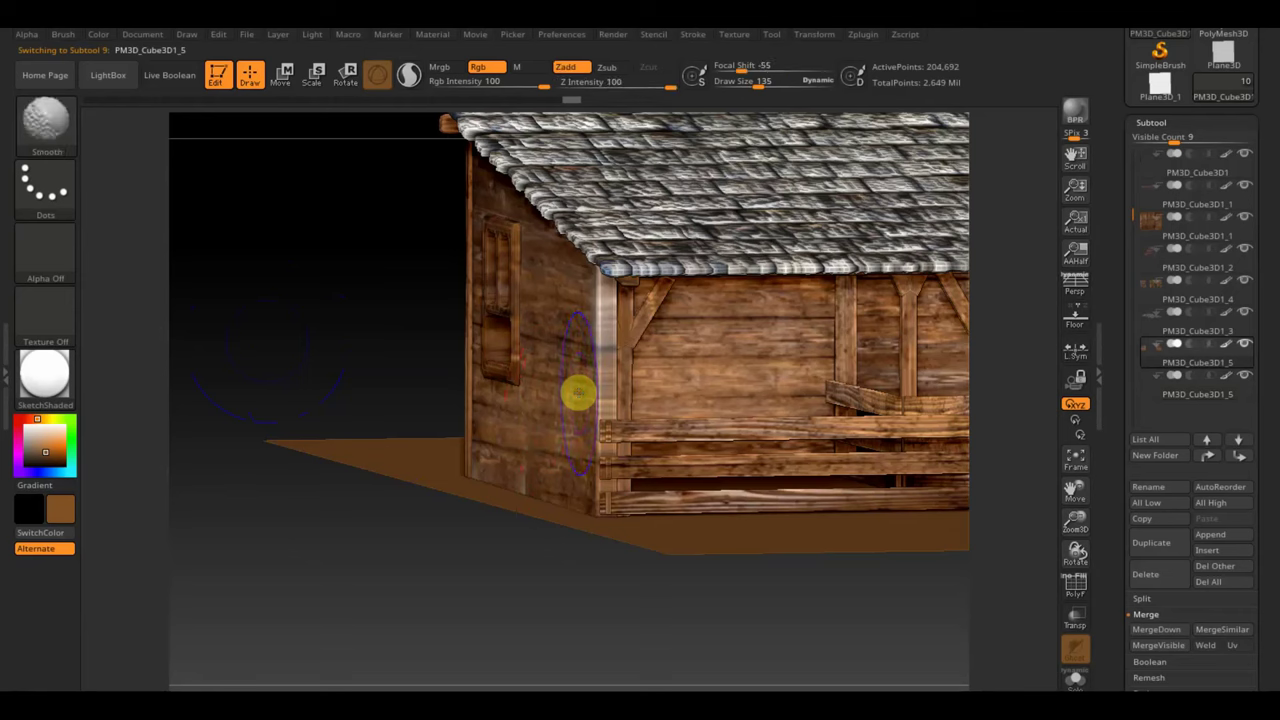
key(shift+z)
drag(551, 291, 543, 406)
key(z)
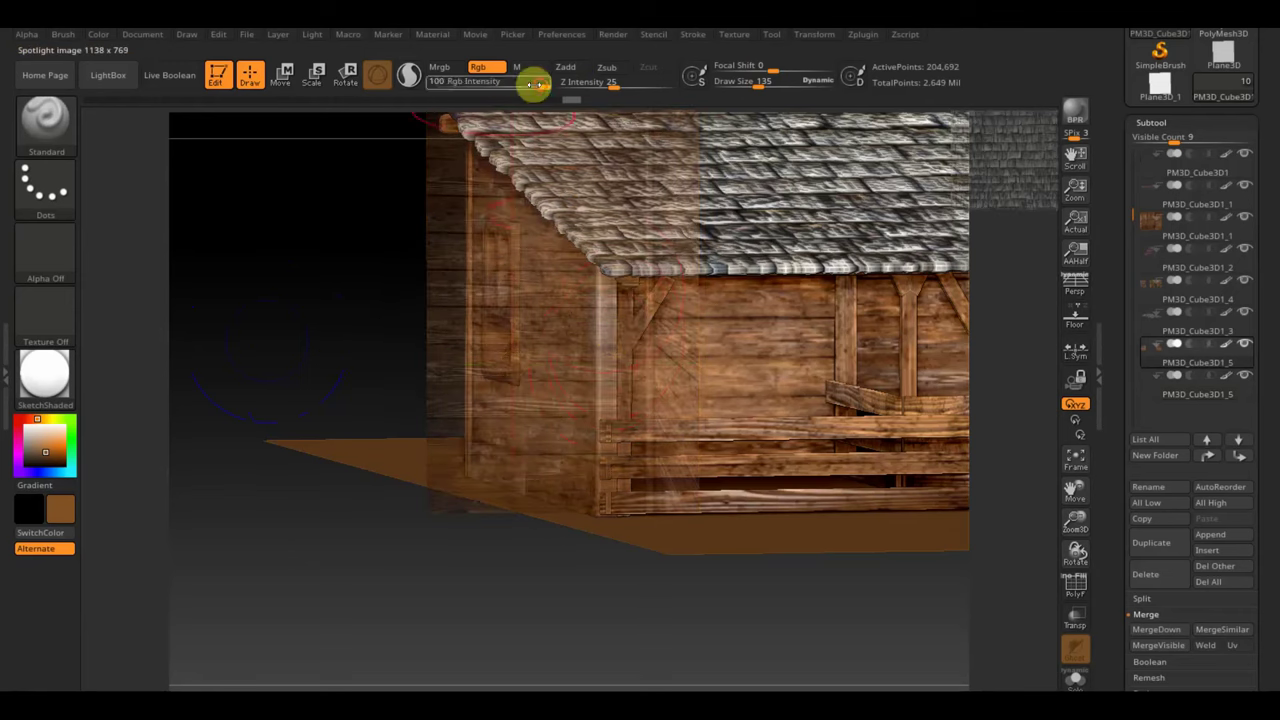
Step: Set Rgb Intensity to 19 and Draw Size to 39, then hide Spotlight for a side view
drag(482, 90, 478, 90)
drag(757, 88, 755, 85)
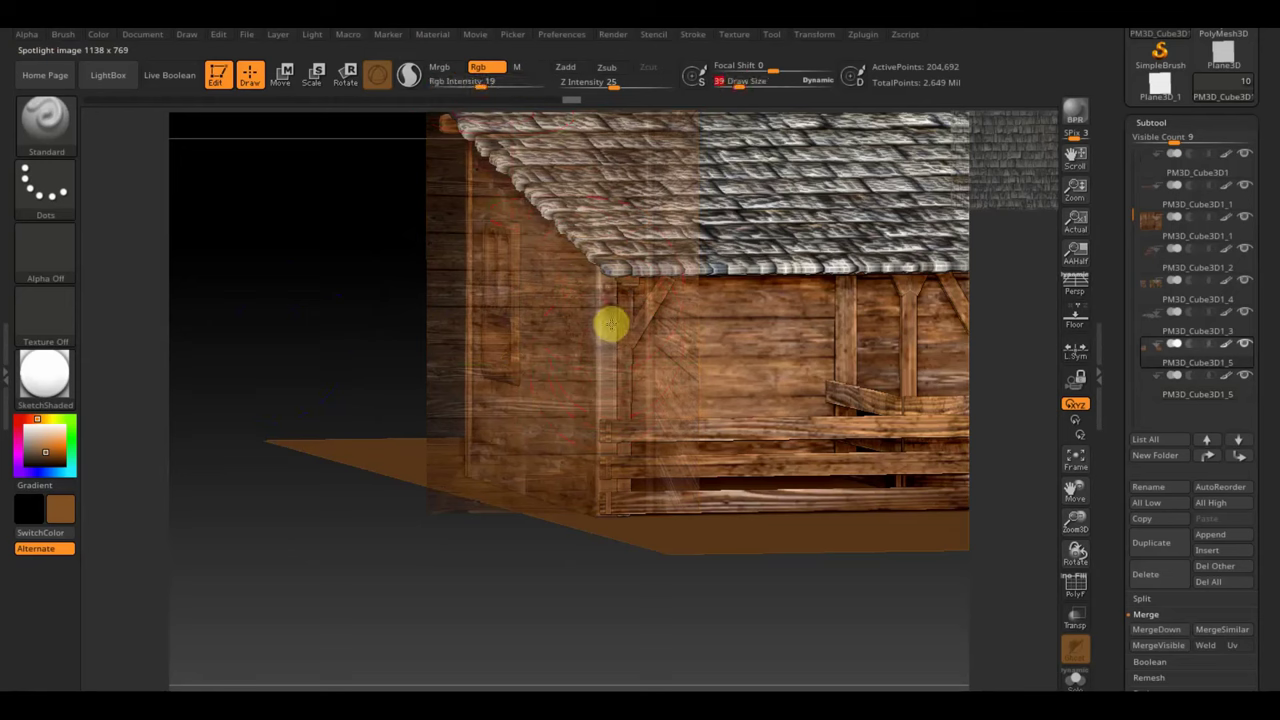
key(shift+z)
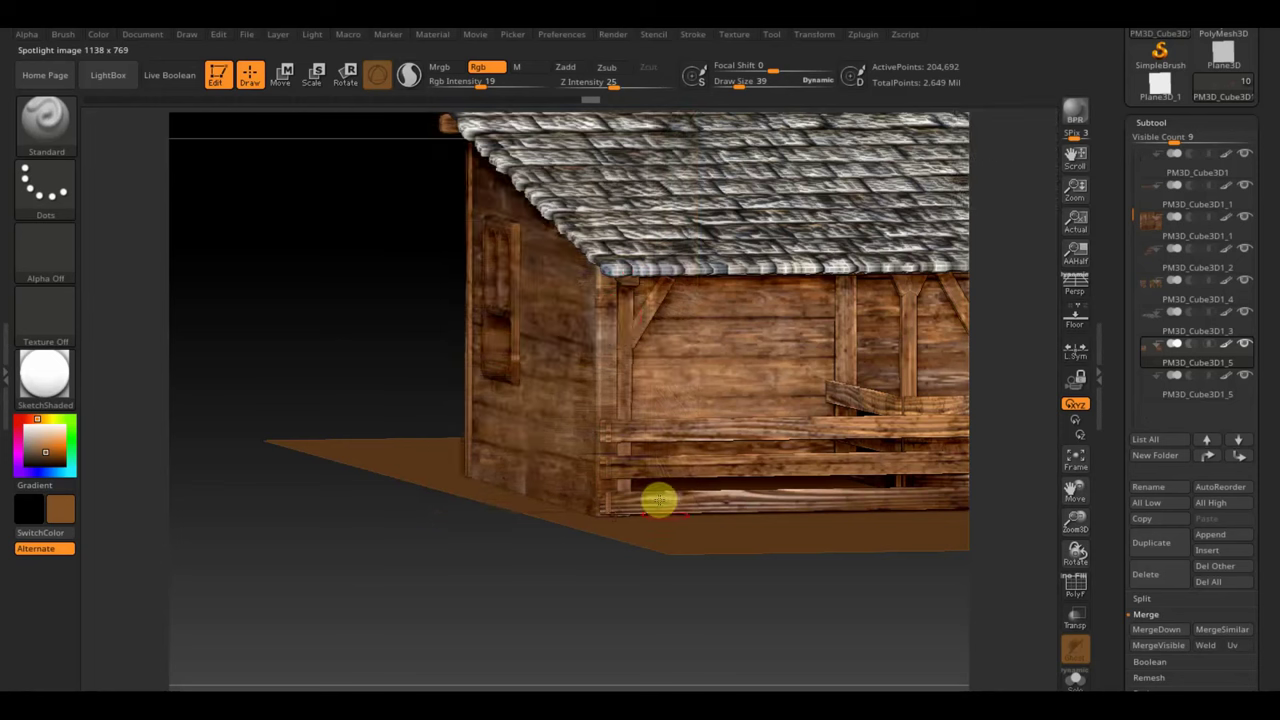
drag(675, 583, 731, 600)
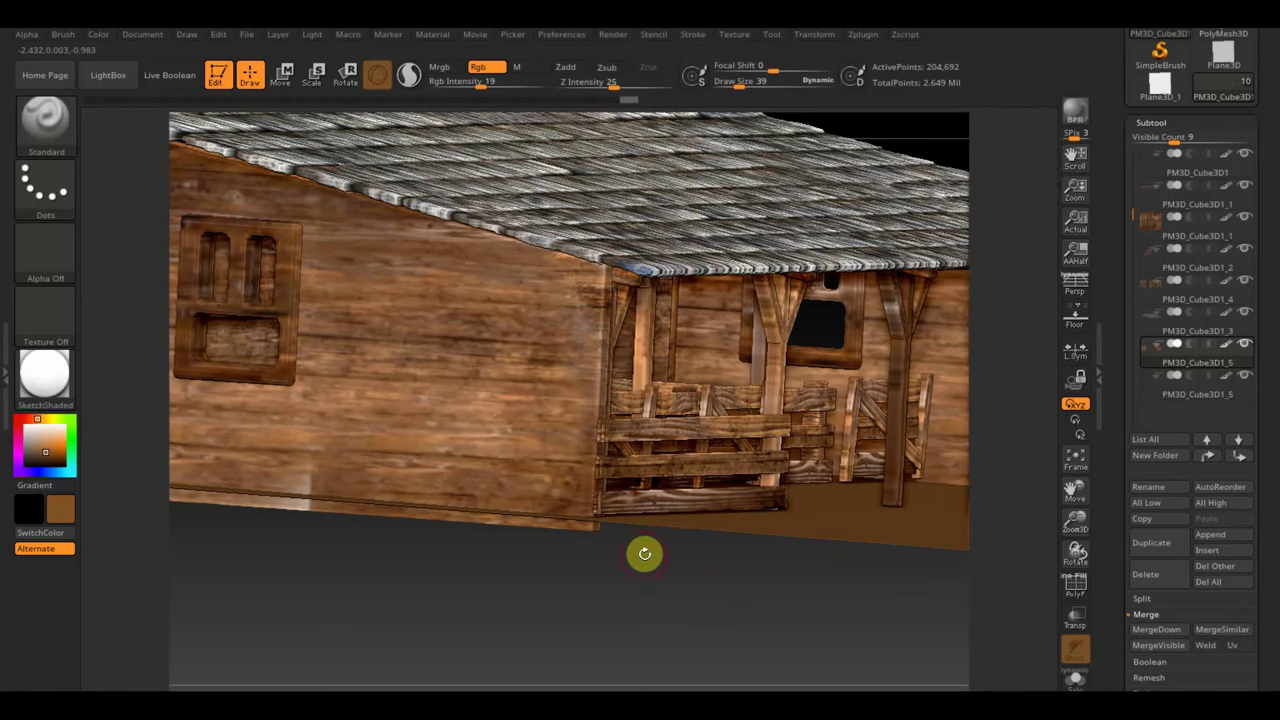
mouse_move(715, 608)
mouse_down()
mouse_move(691, 600)
mouse_move(686, 648)
mouse_up()
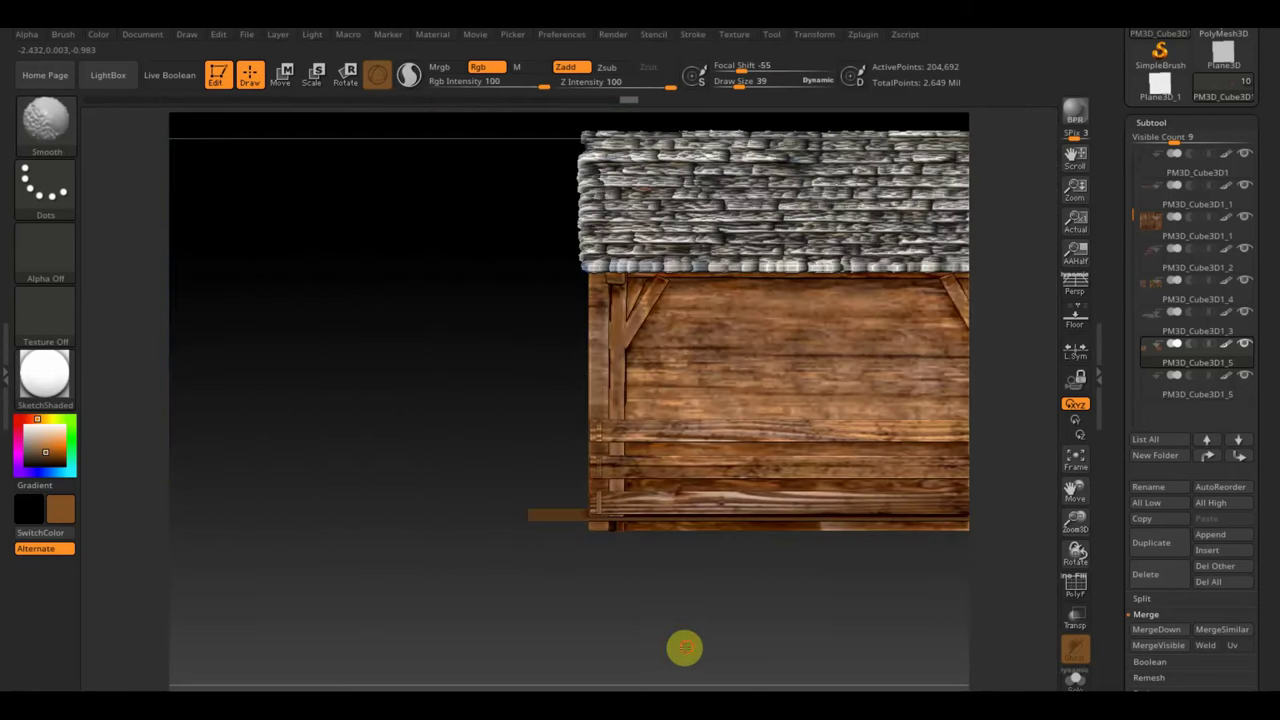
Step: Orbit the textured barn to show its long front and end wall, then open the File menu
drag(869, 636, 460, 592)
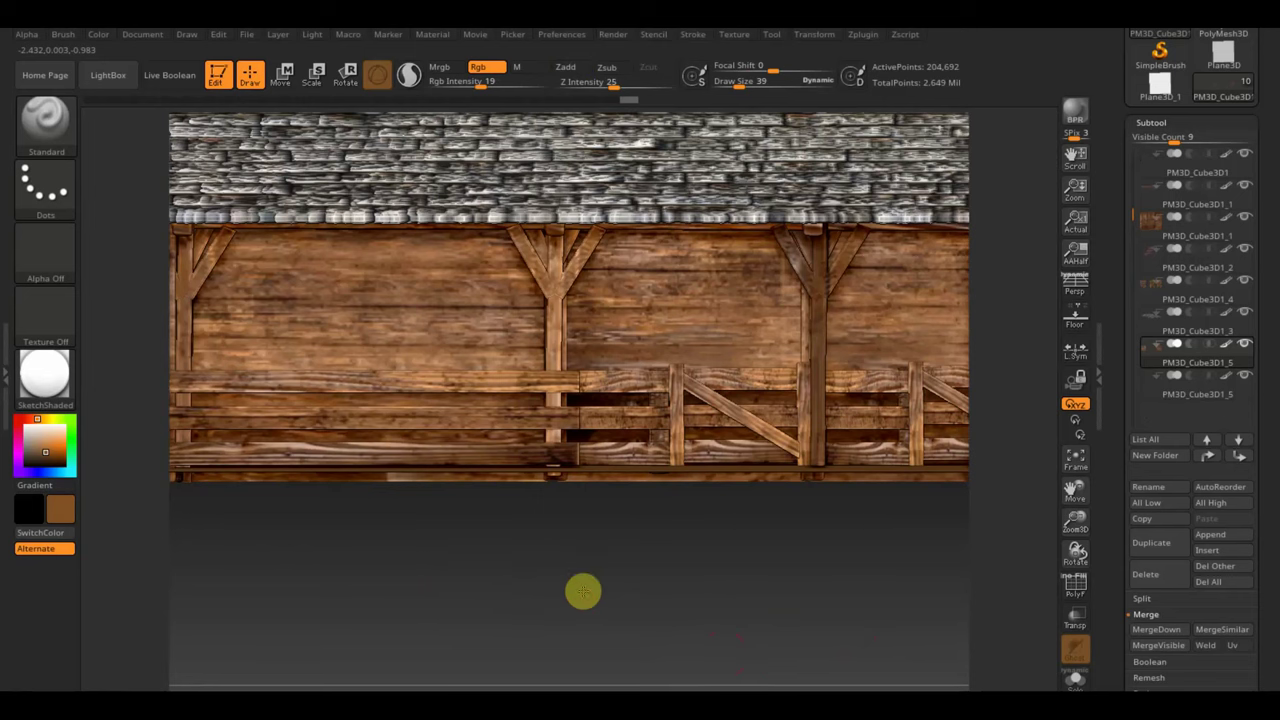
mouse_move(583, 591)
alt+mouse_down()
mouse_move(583, 543)
mouse_move(657, 529)
mouse_move(651, 503)
mouse_move(740, 529)
mouse_move(700, 540)
mouse_move(743, 543)
mouse_move(723, 560)
mouse_move(733, 564)
mouse_move(778, 557)
mouse_move(848, 607)
mouse_move(889, 566)
mouse_move(900, 577)
alt+mouse_up()
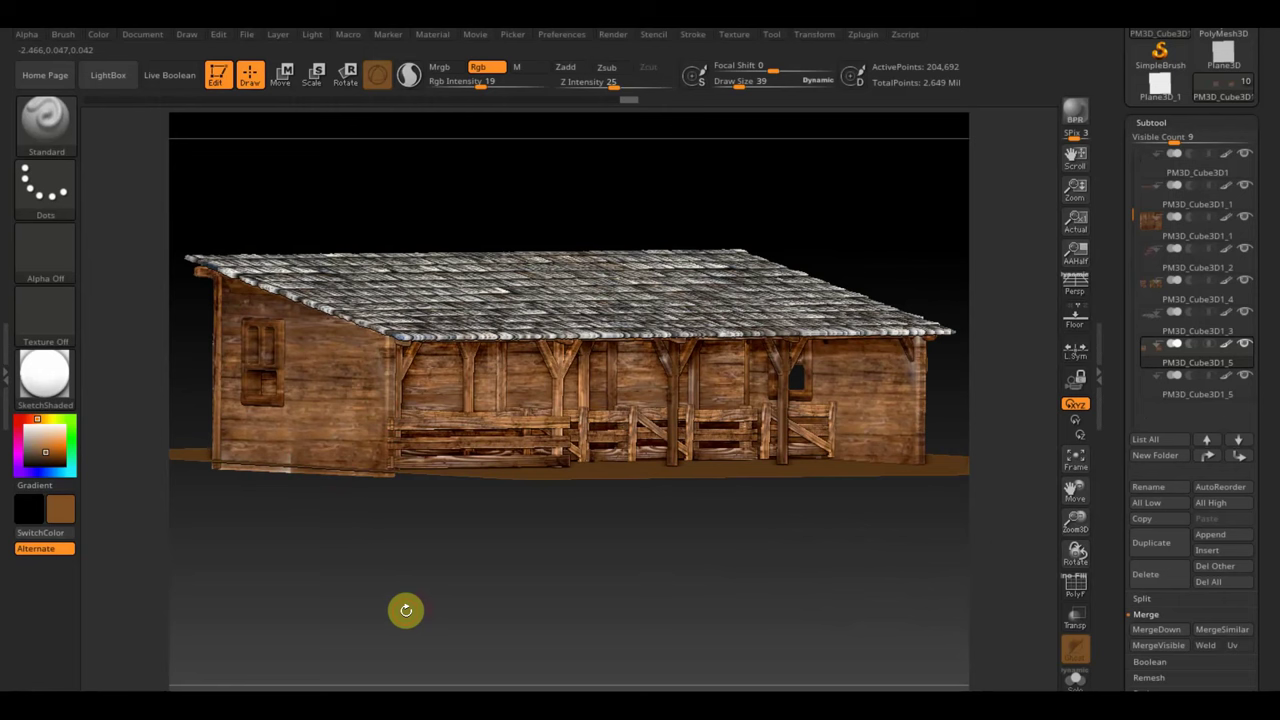
drag(661, 614, 614, 612)
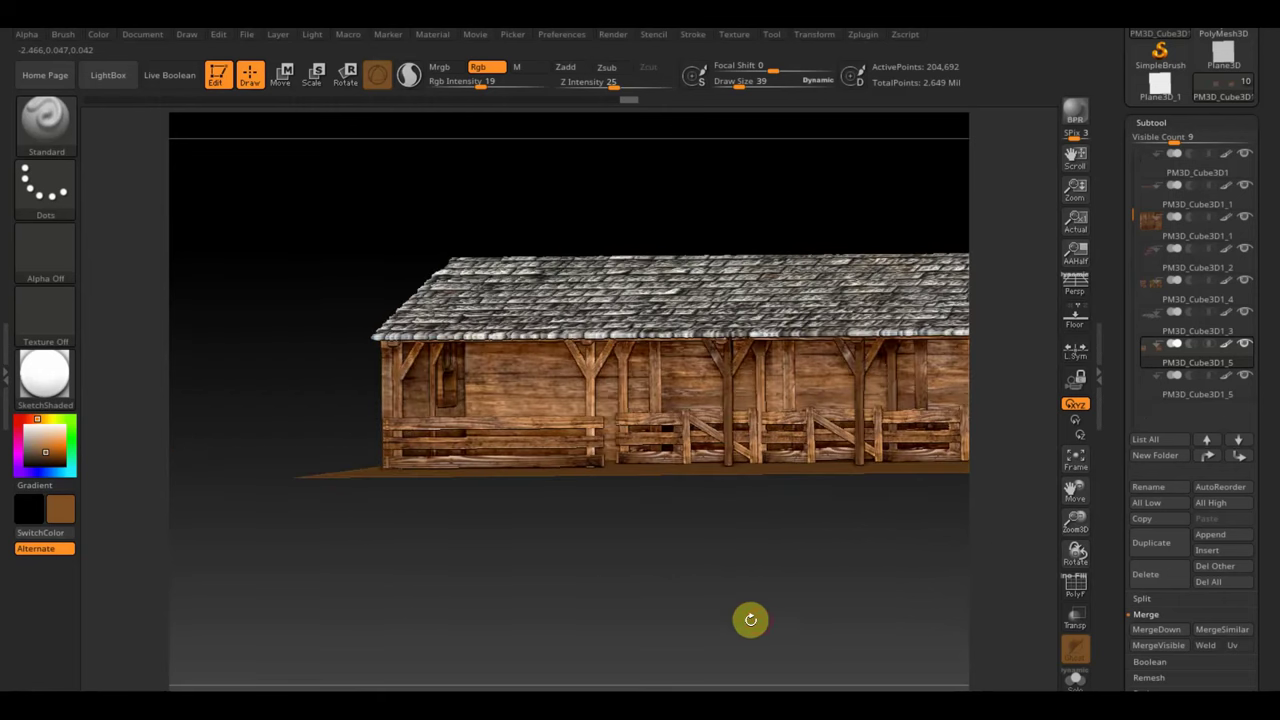
mouse_move(750, 619)
mouse_down()
mouse_move(600, 594)
mouse_move(560, 511)
mouse_up()
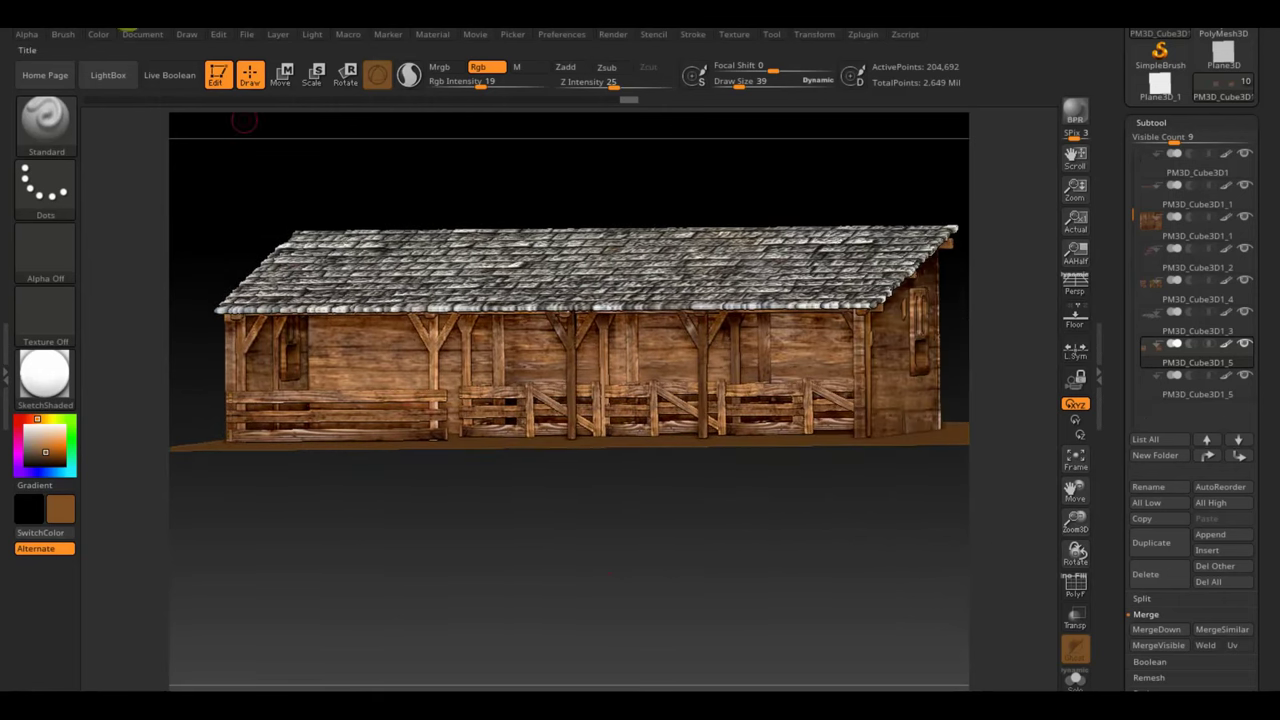
click(246, 36)
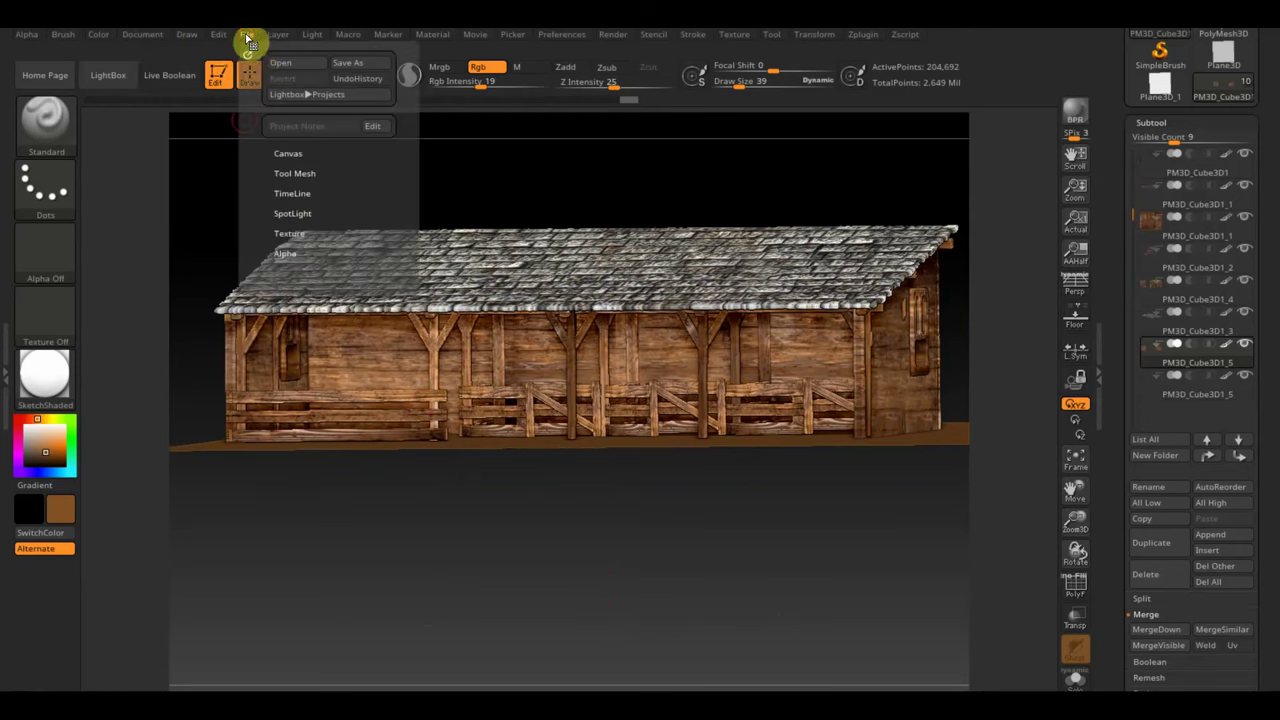
Step: Save the project as 'ZBrushProject конюшня' in the desktop folder Локация в конюшне сеновал
click(351, 66)
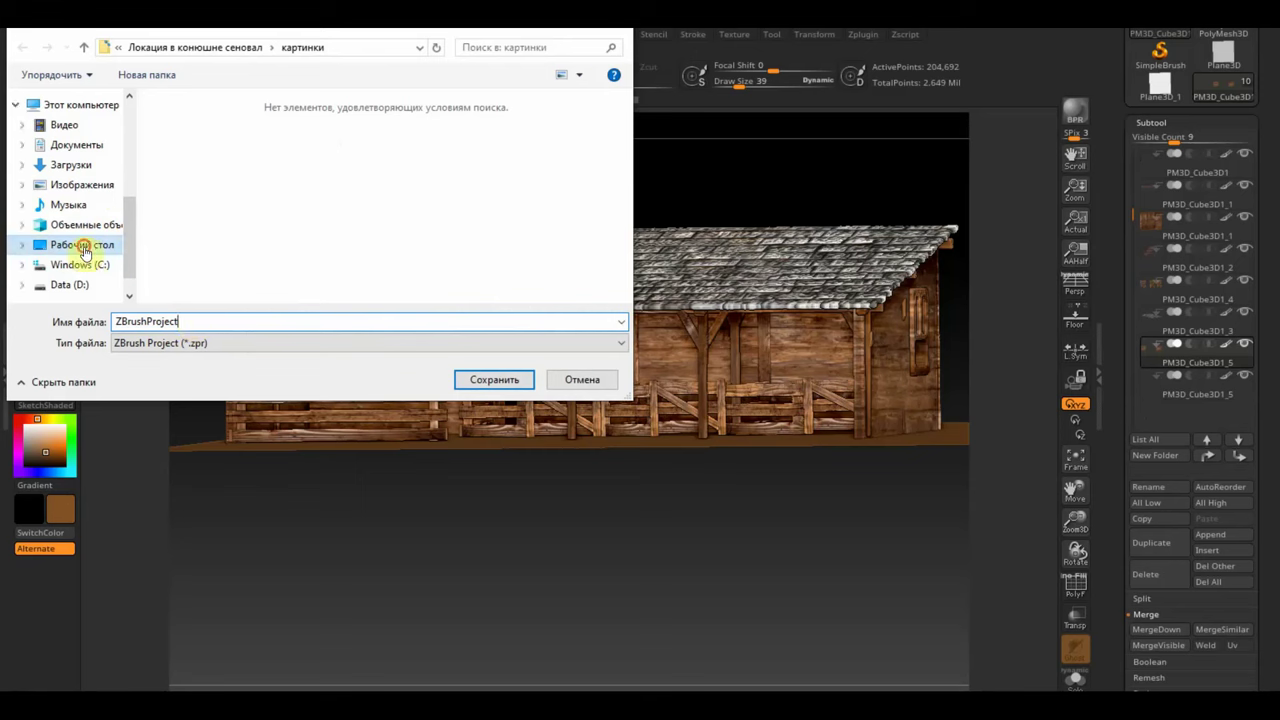
click(85, 246)
double_click(350, 180)
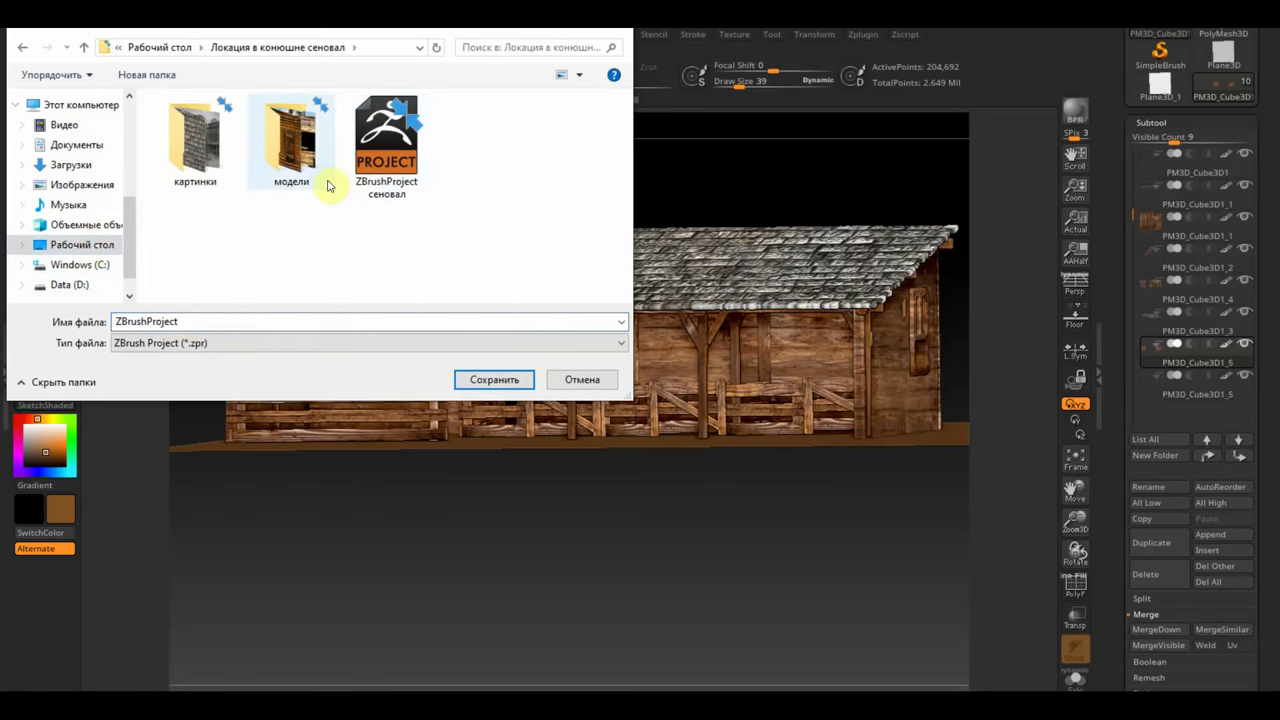
click(380, 184)
click(226, 320)
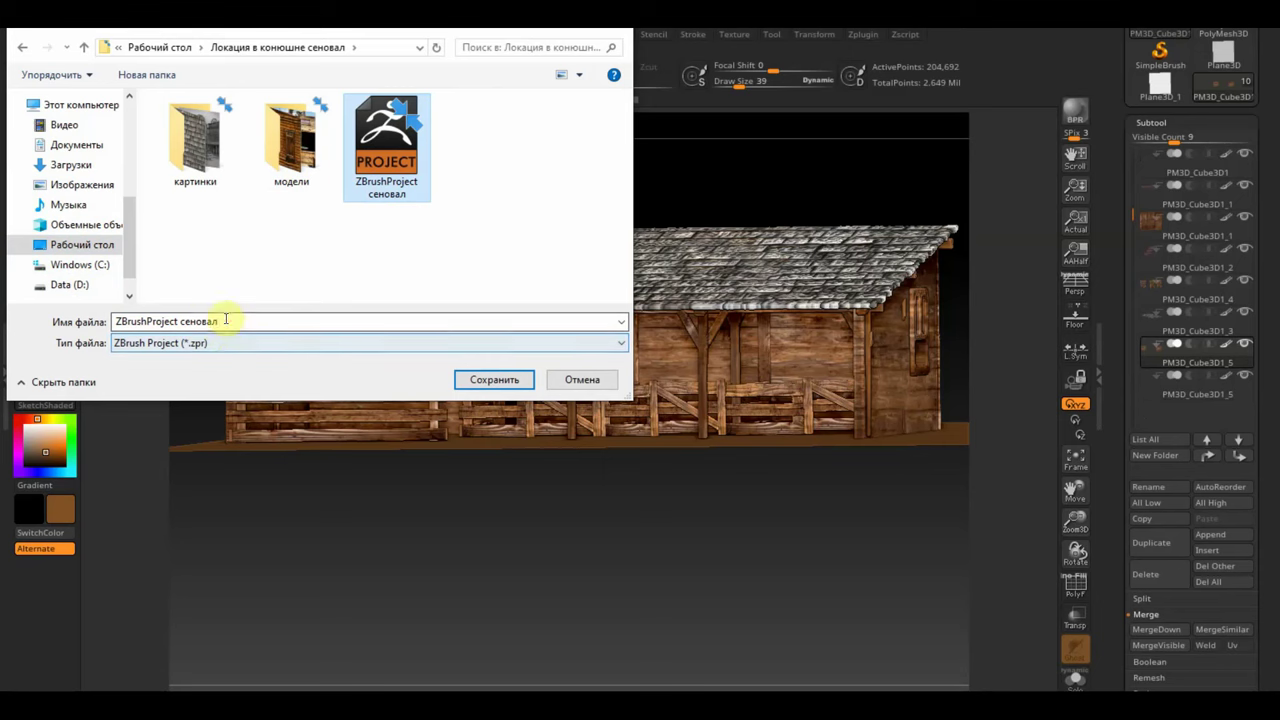
drag(203, 321, 220, 322)
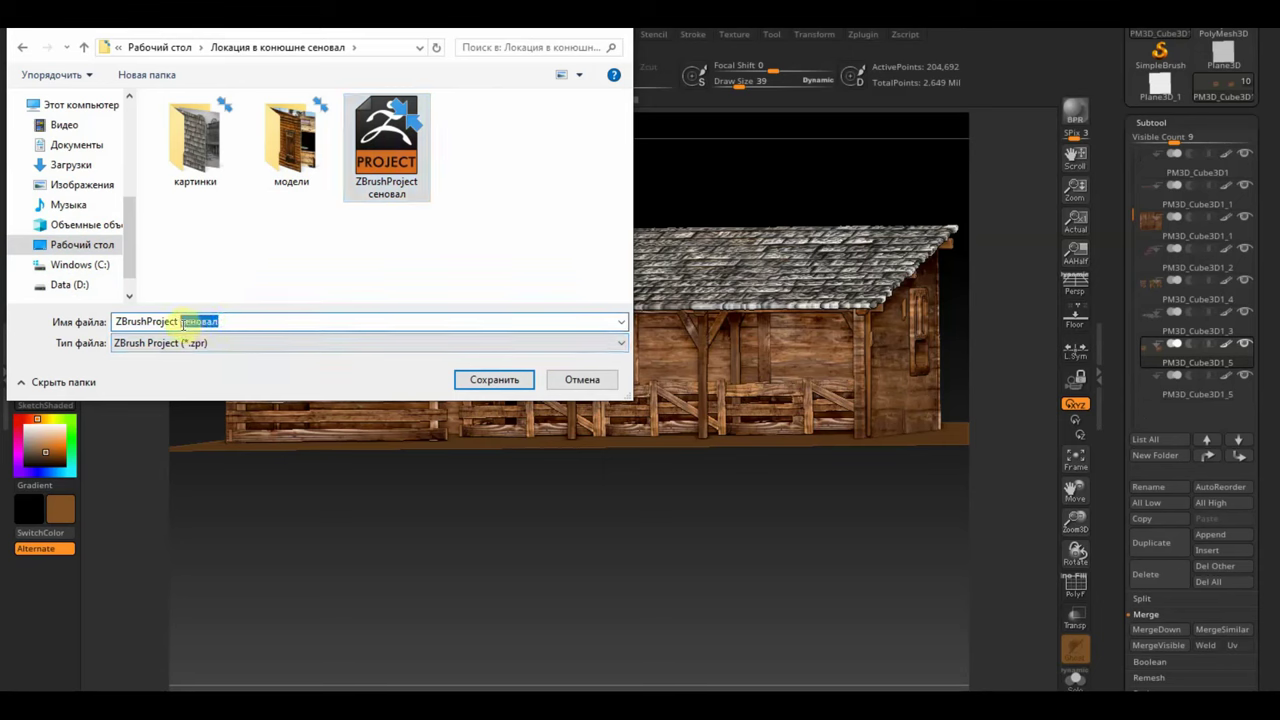
text(конюшня)
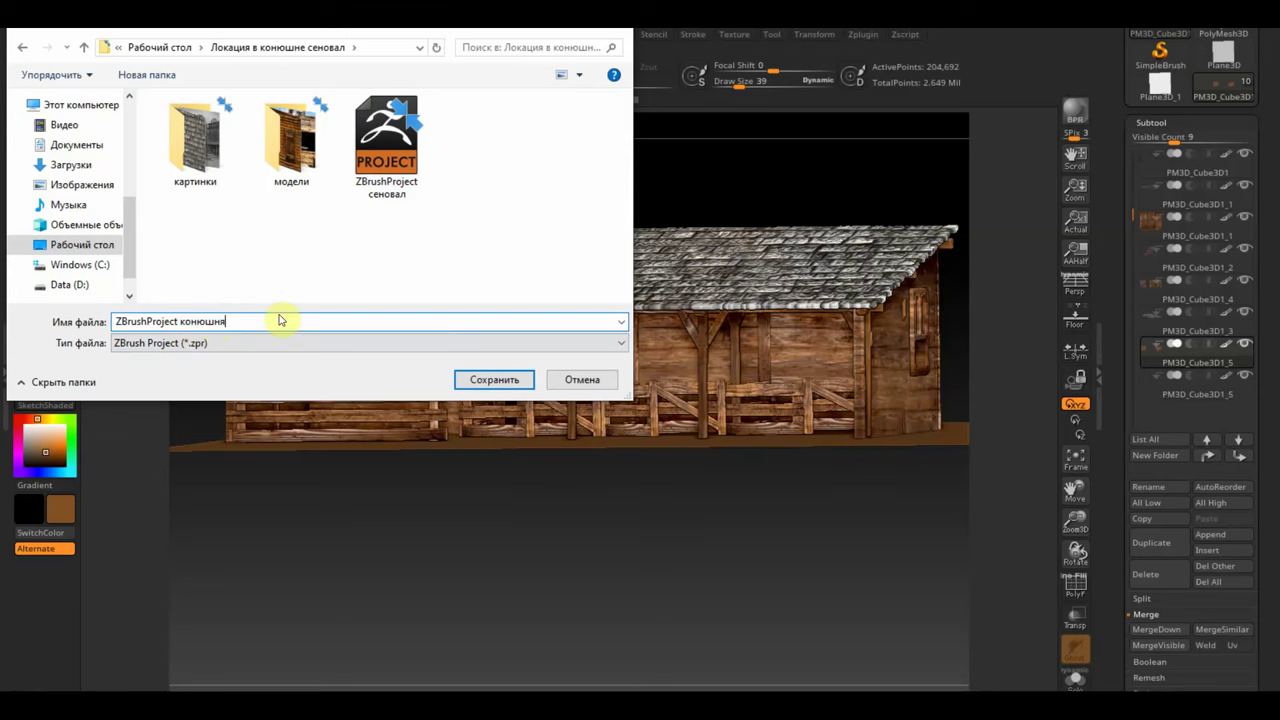
click(479, 378)
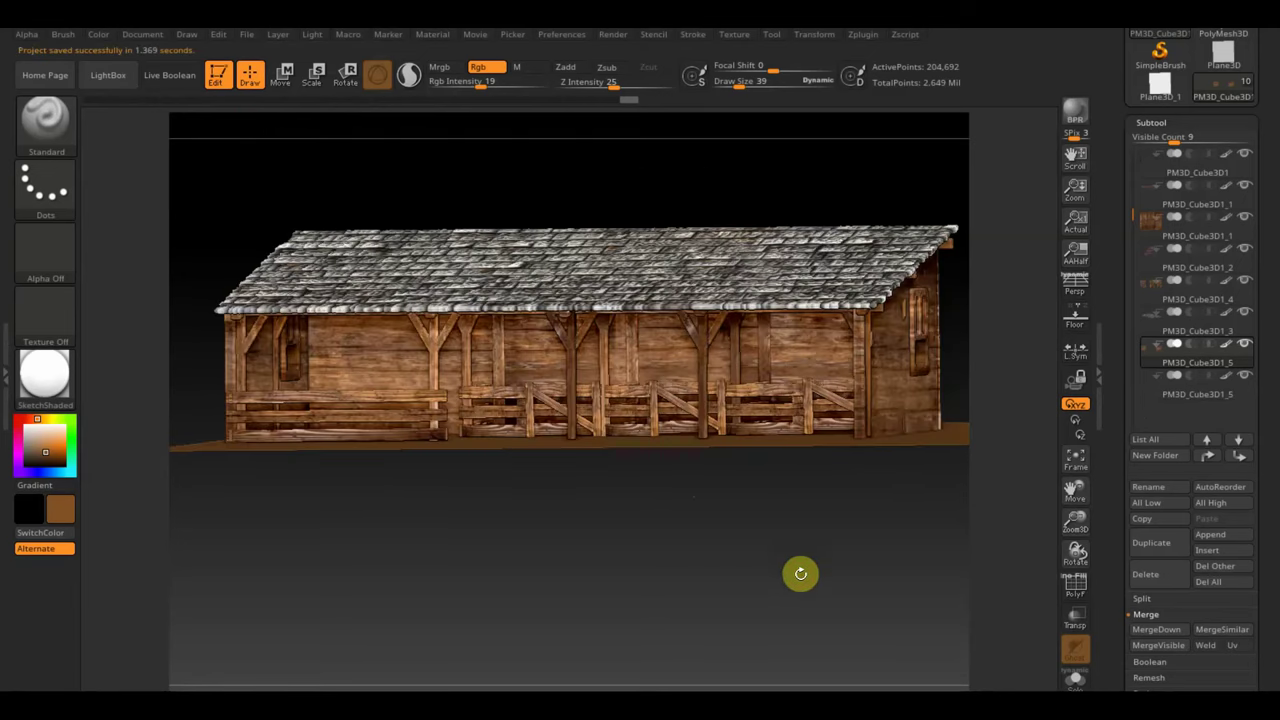
Step: Frame the barn in a front view and turn on PolyF polygroup colours
shift+drag(800, 573, 794, 583)
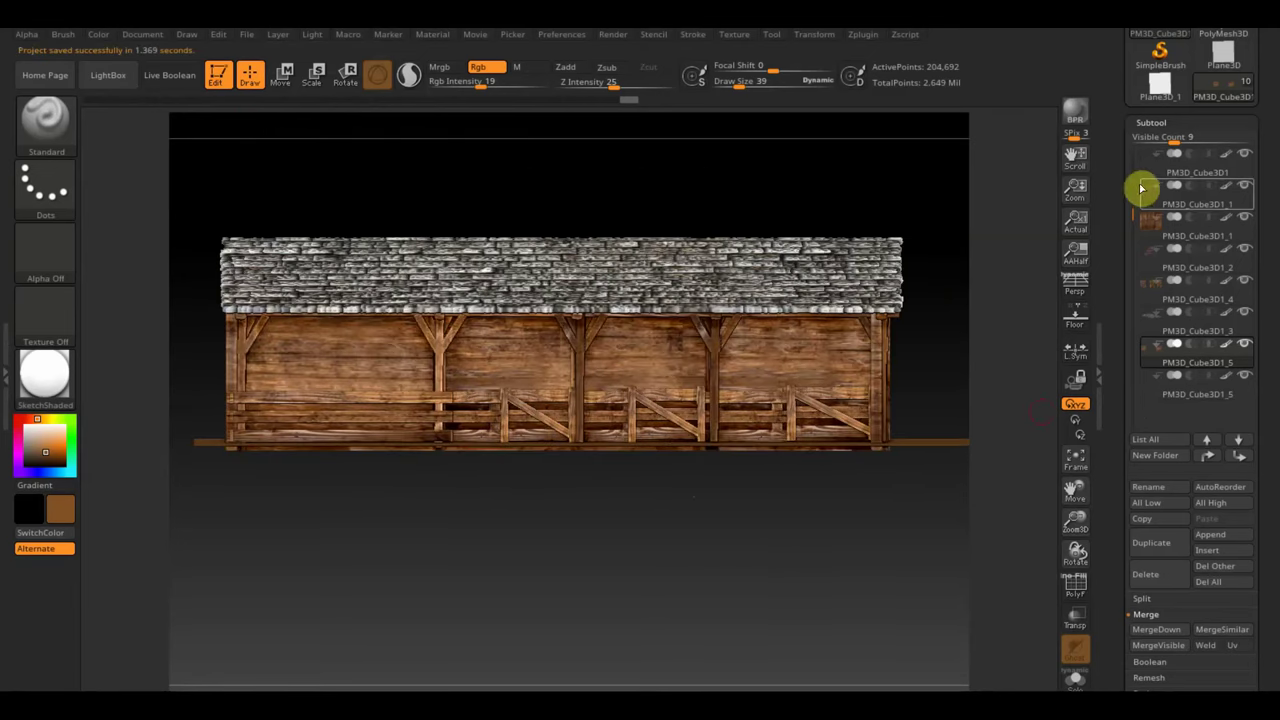
alt+click(828, 399)
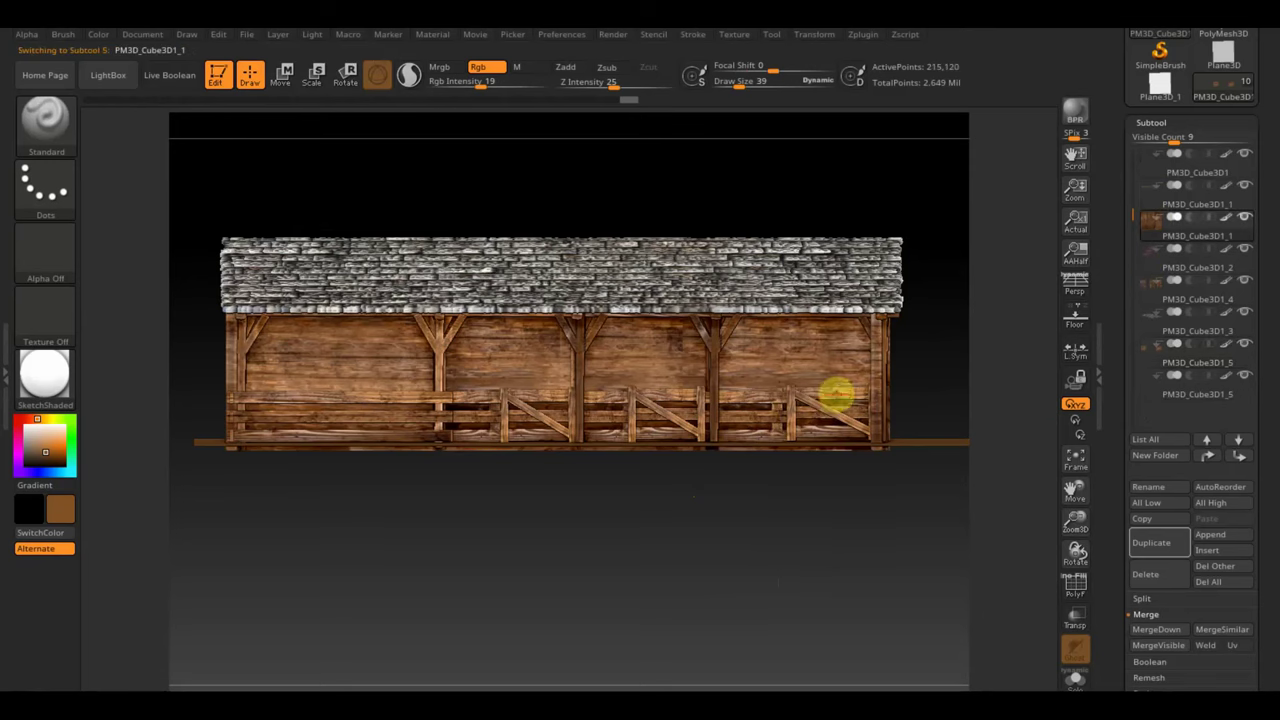
click(1076, 468)
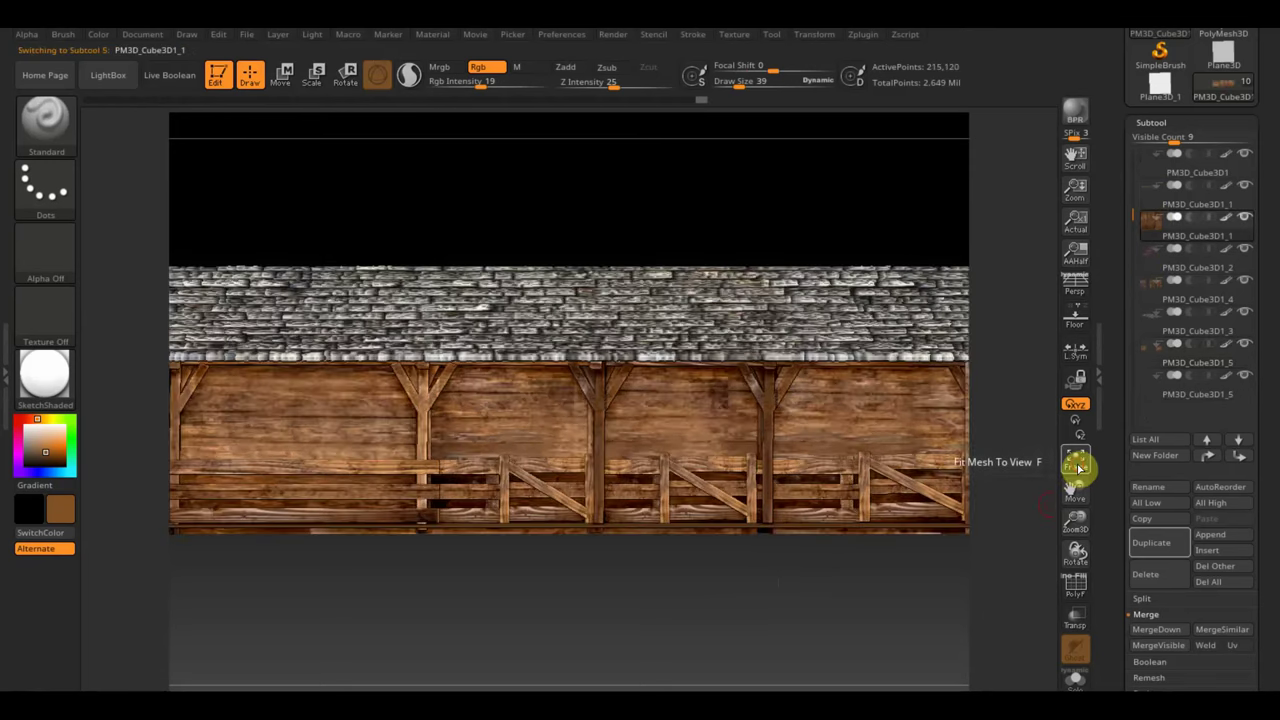
click(1076, 588)
mouse_move(870, 600)
mouse_down()
mouse_move(860, 620)
mouse_move(849, 569)
mouse_move(850, 598)
mouse_up()
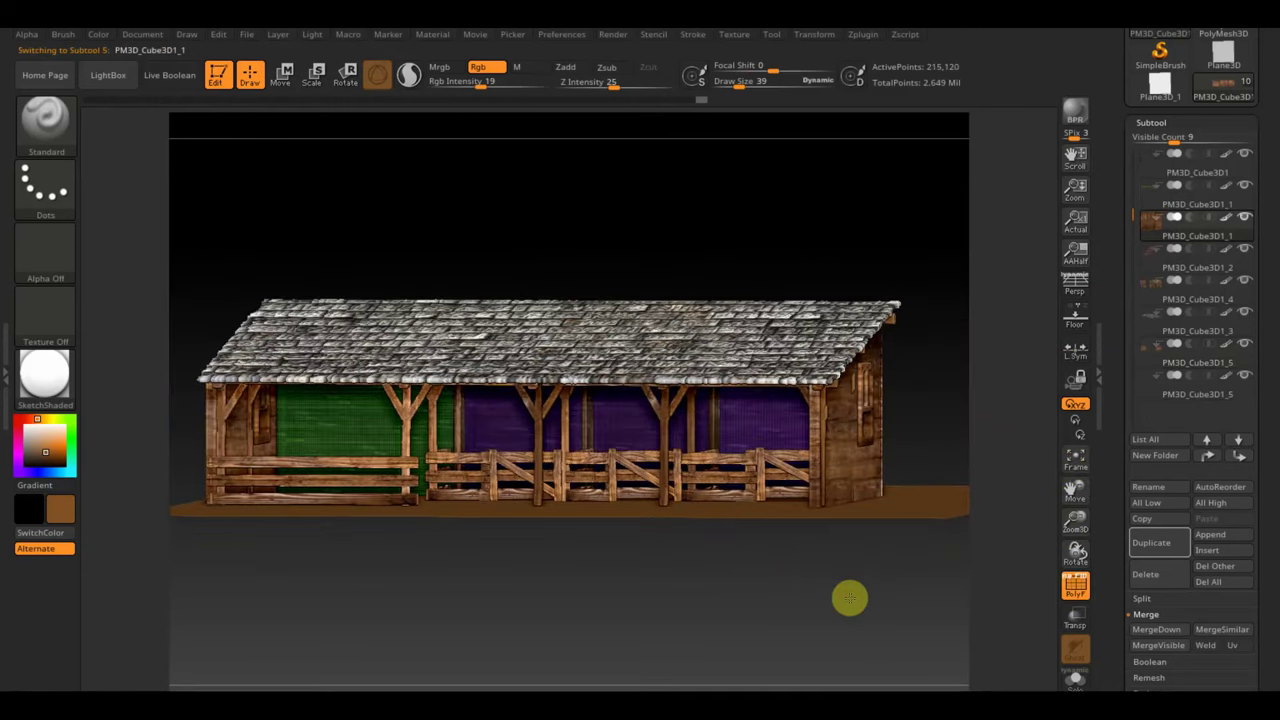
Step: Select gate subtool PM3D_Cube3D1_4, move it to the bottom of the list, and hide it
alt+click(772, 462)
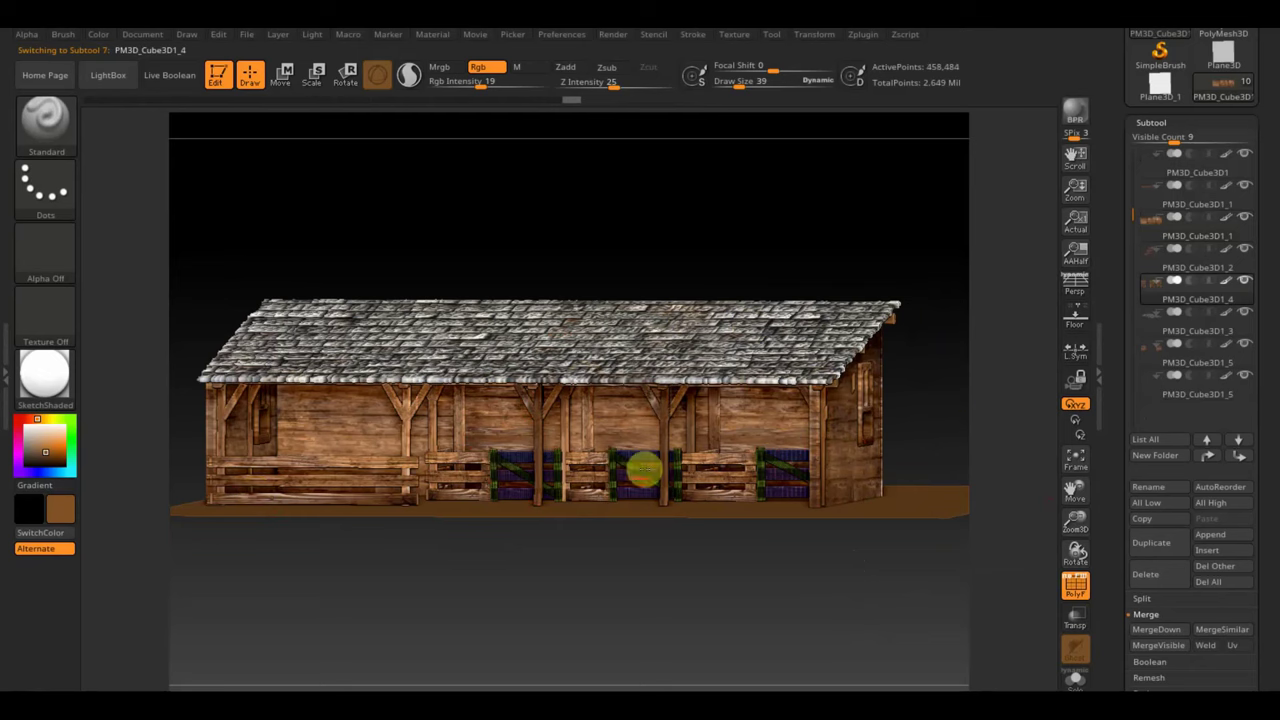
alt+click(729, 463)
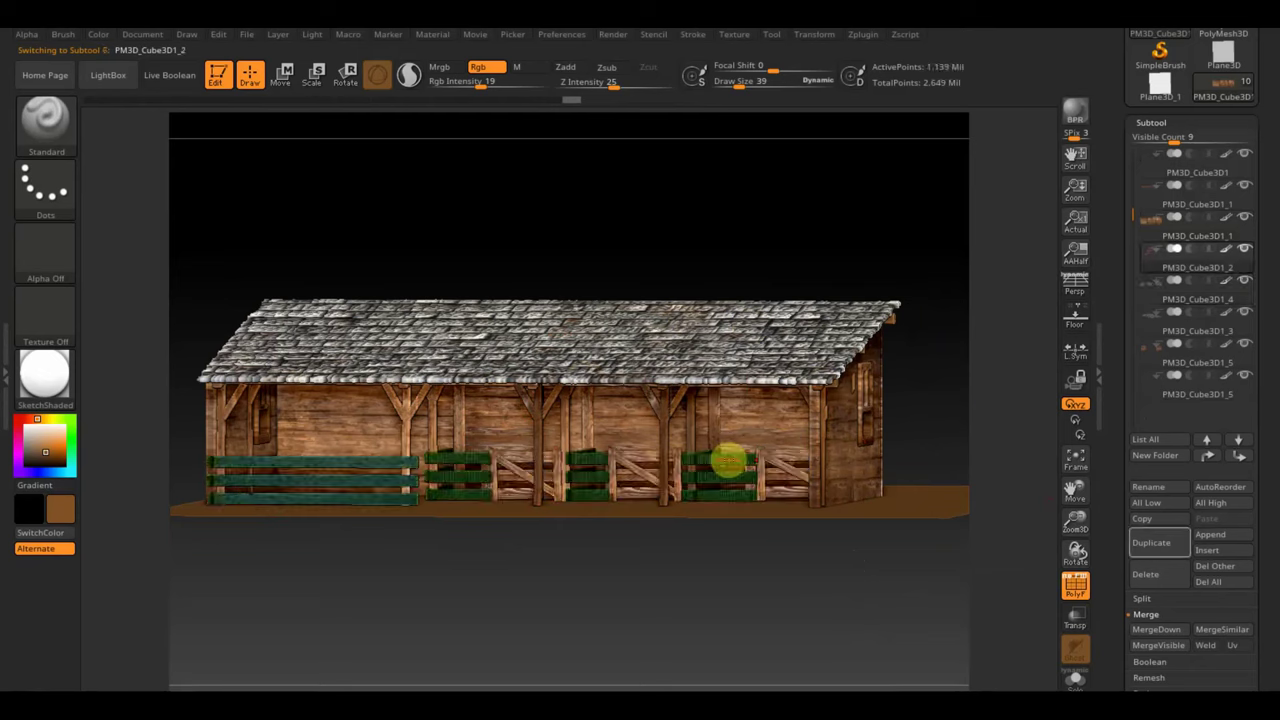
alt+click(780, 469)
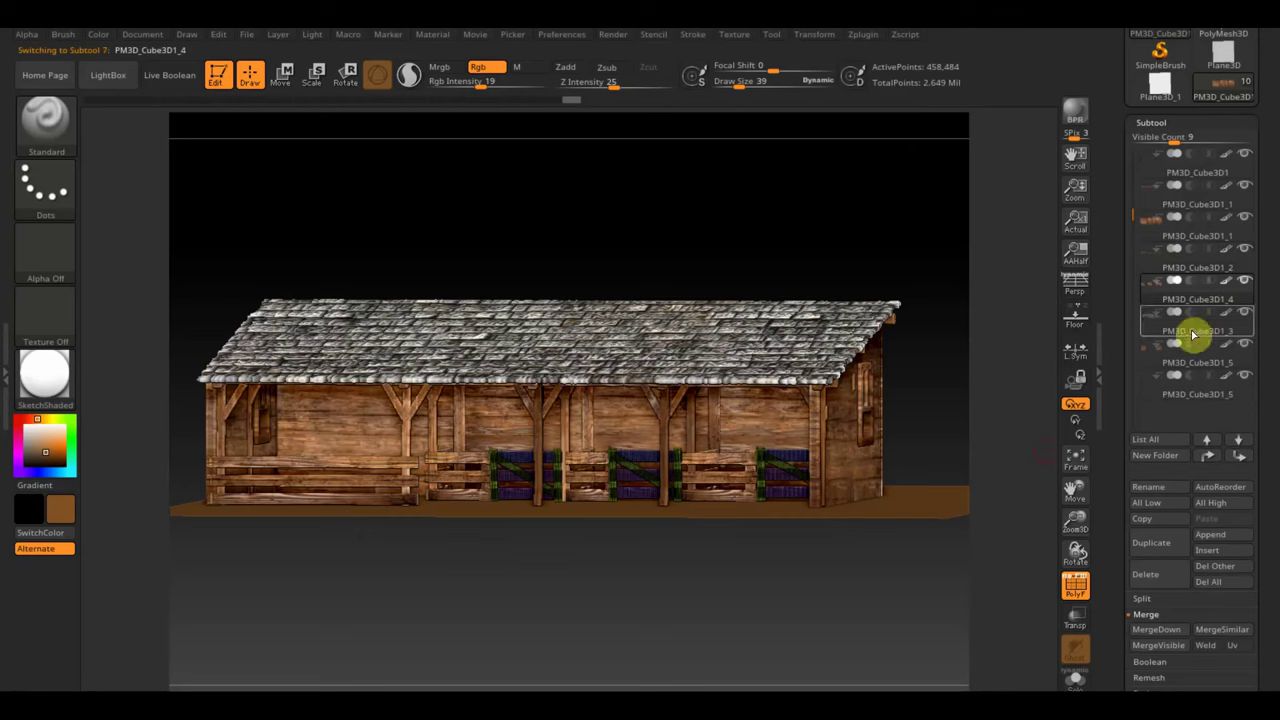
mouse_move(1238, 455)
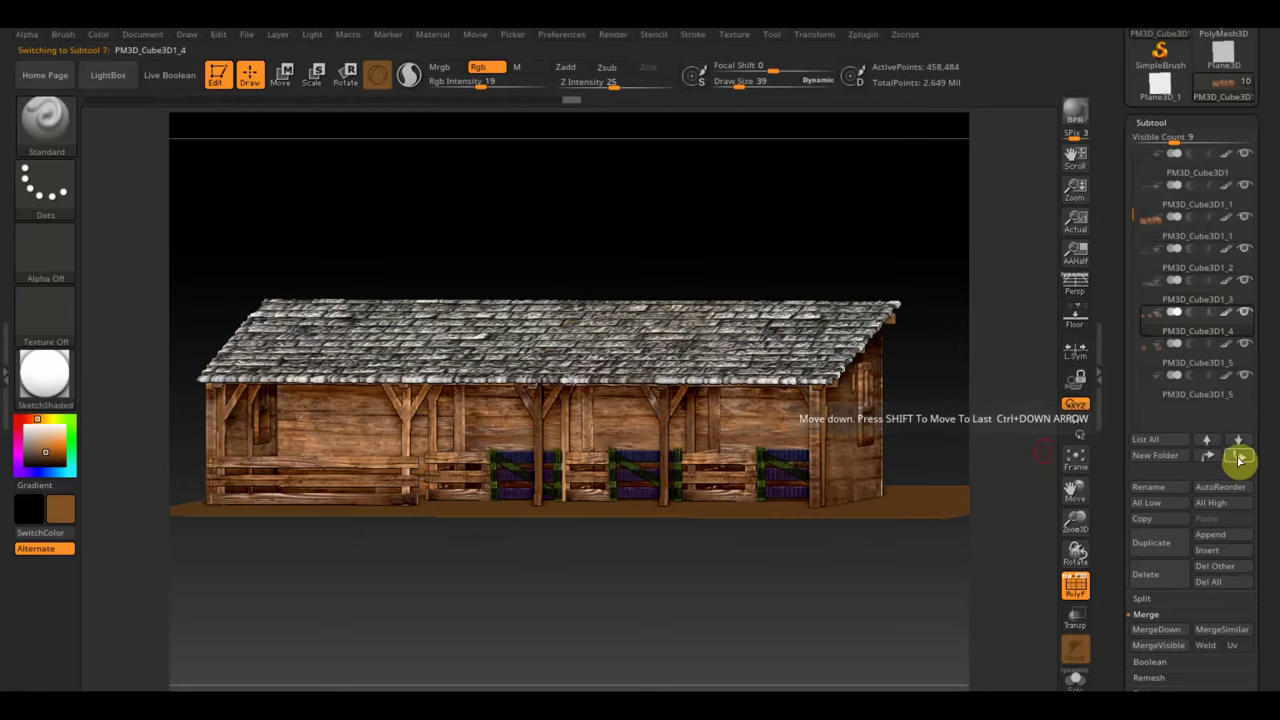
shift+click(1238, 458)
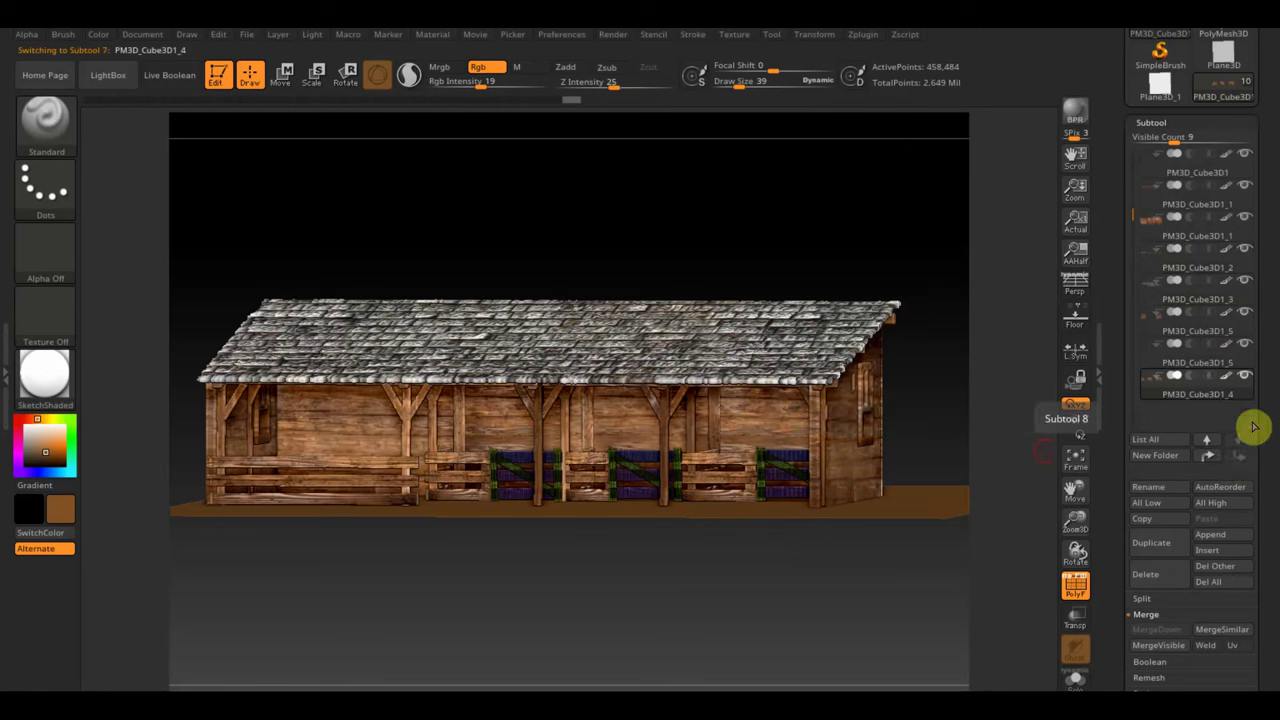
click(1141, 352)
mouse_move(941, 598)
mouse_down()
mouse_move(914, 600)
mouse_move(946, 597)
mouse_move(943, 620)
mouse_up()
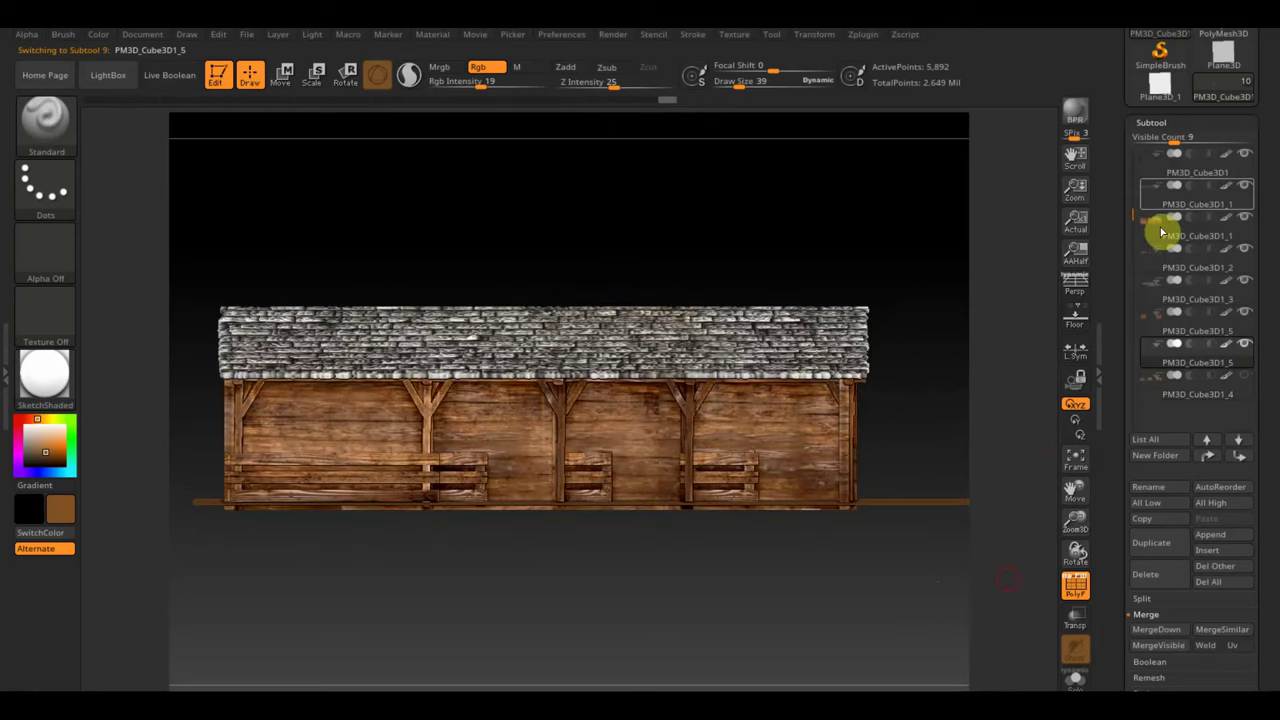
Step: Merge the barn subtools from PM3D_Cube3D1 downward with MergeDown, undoing two extra merges
click(1152, 176)
click(1156, 643)
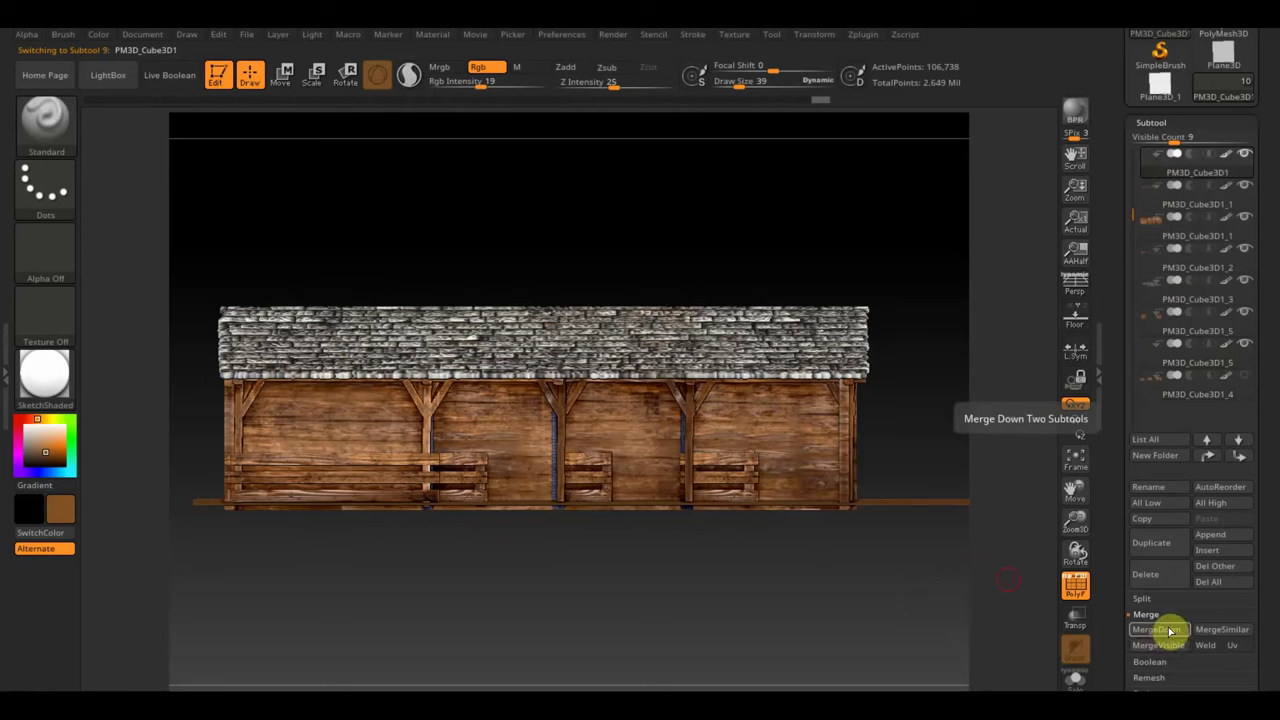
click(1003, 663)
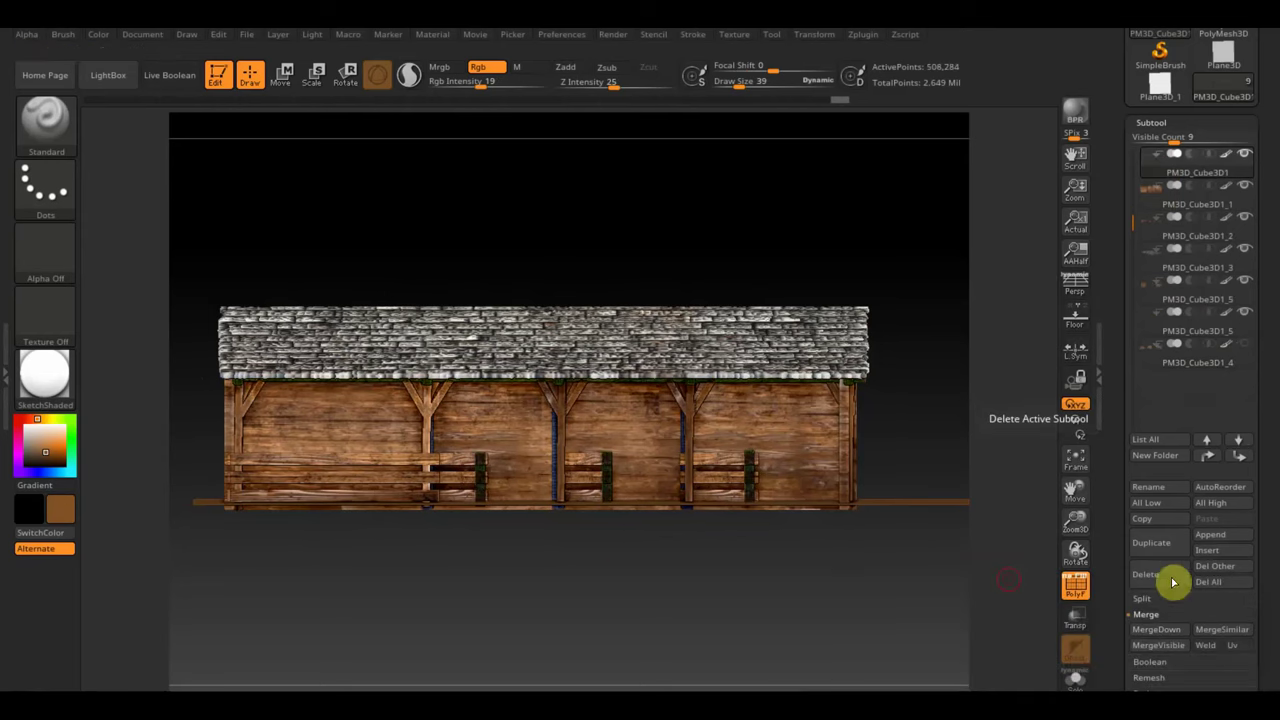
click(1165, 630)
click(1165, 631)
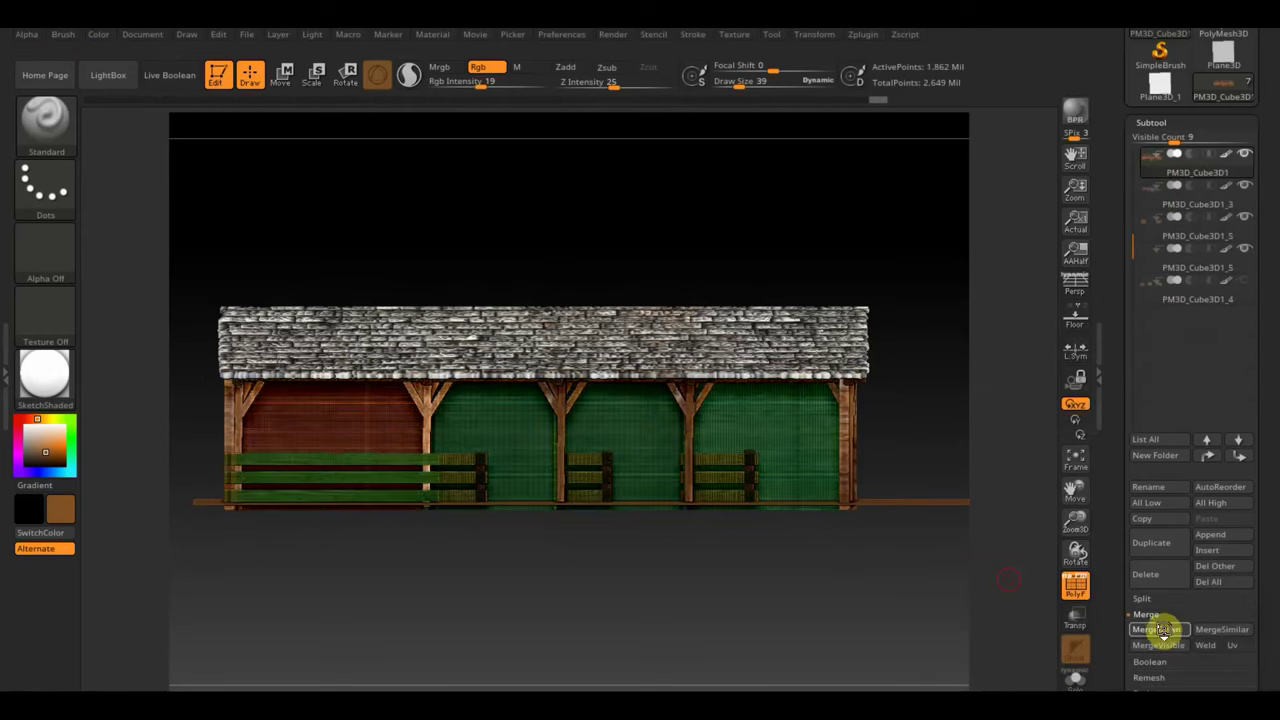
click(1160, 628)
click(1163, 630)
click(1165, 631)
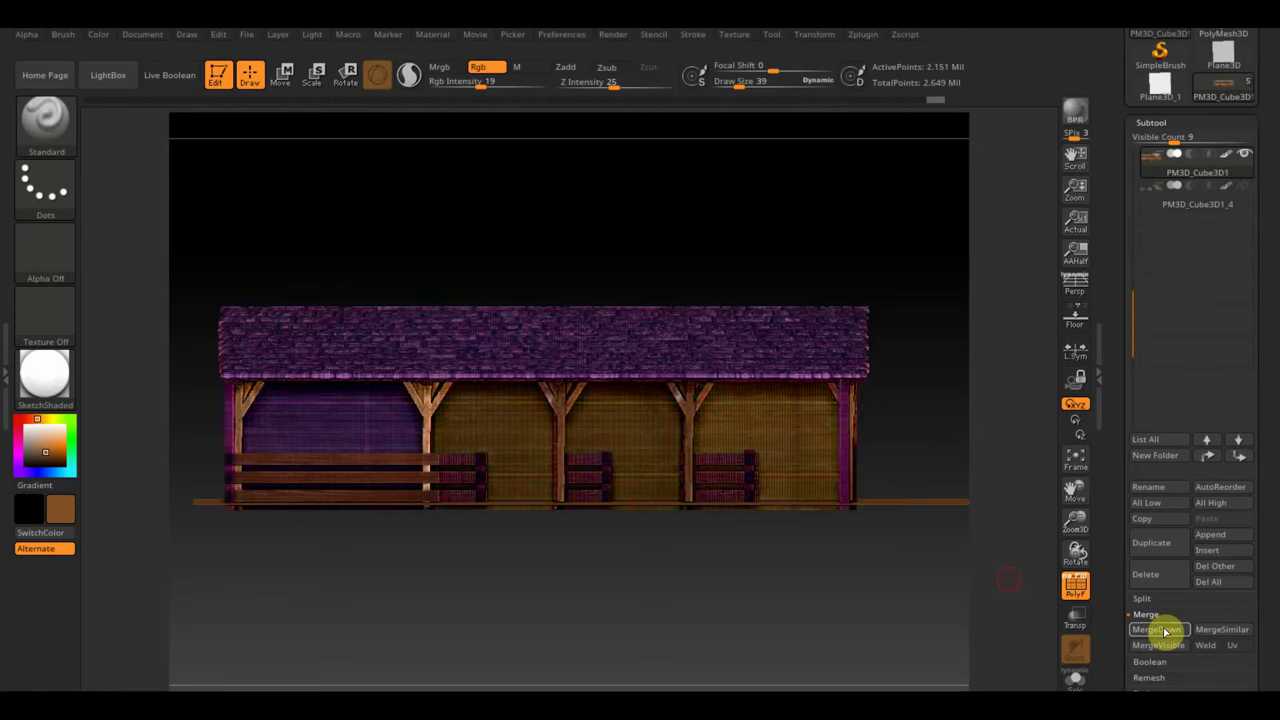
key(ctrl+z)
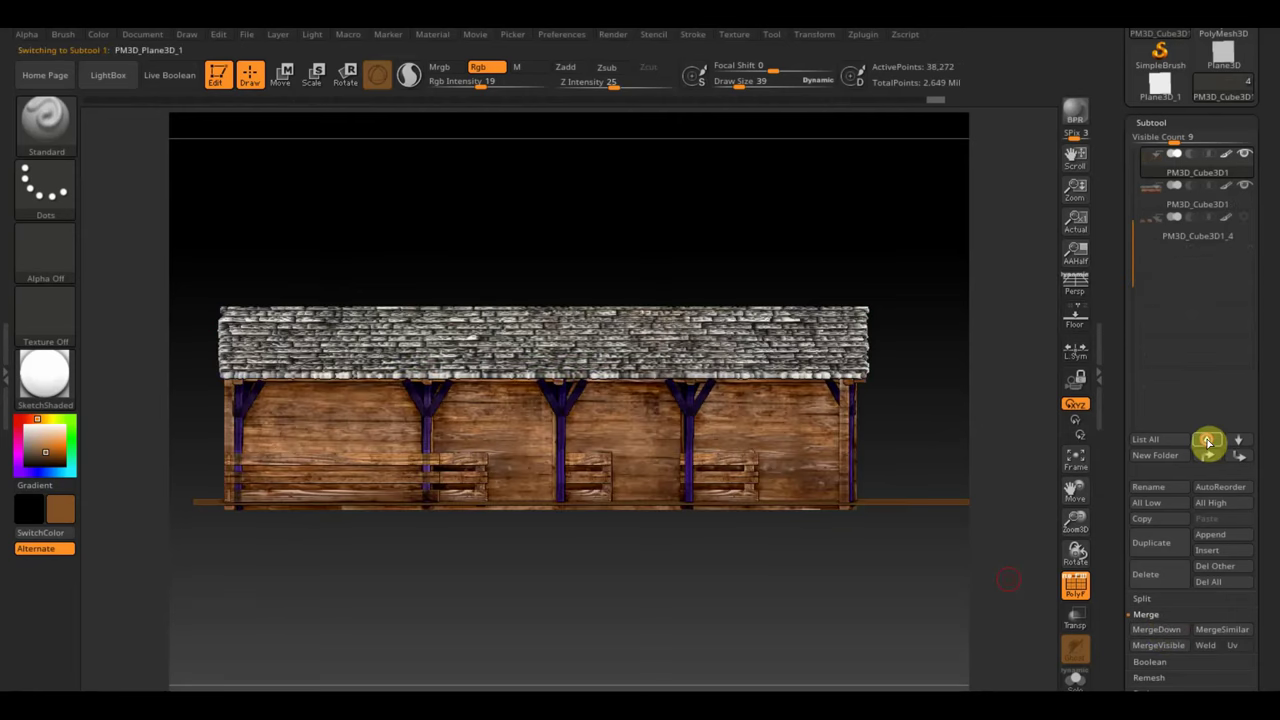
key(ctrl+z)
click(1166, 631)
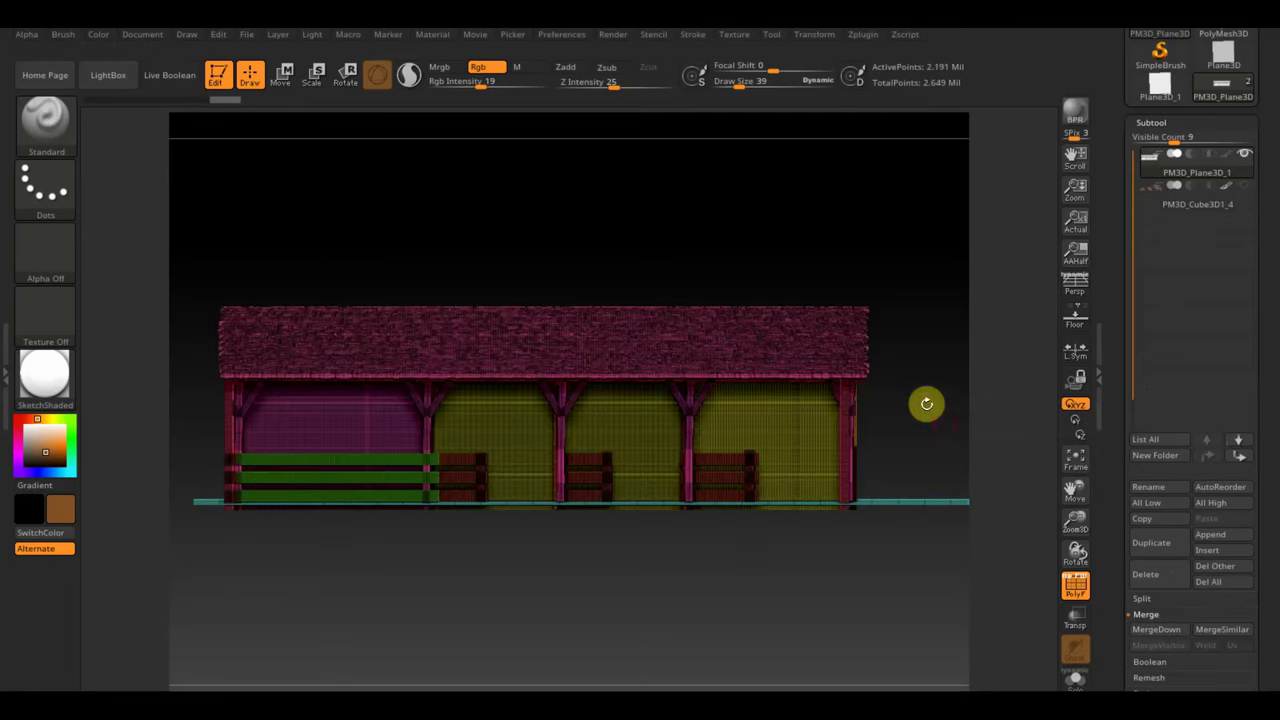
Step: Turn off PolyF and display the merged barn's wood and shingle textures
mouse_move(973, 444)
mouse_down()
mouse_move(954, 420)
mouse_move(962, 533)
mouse_up()
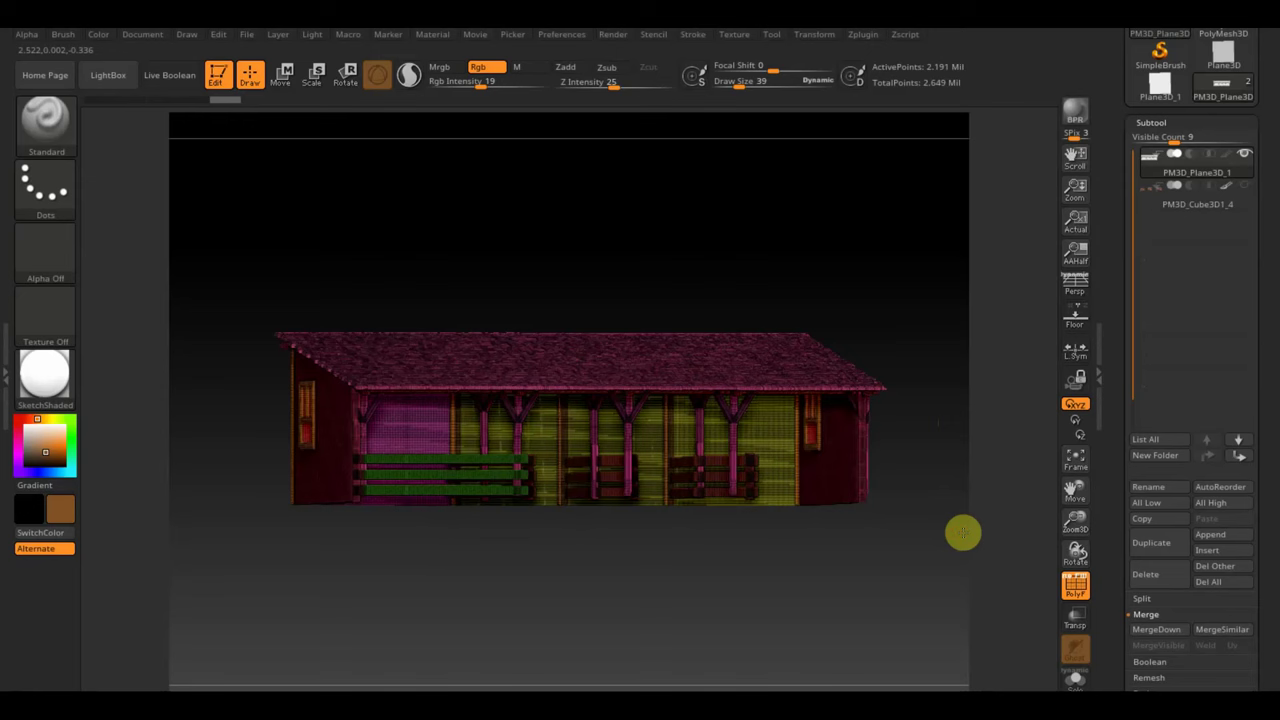
click(1077, 590)
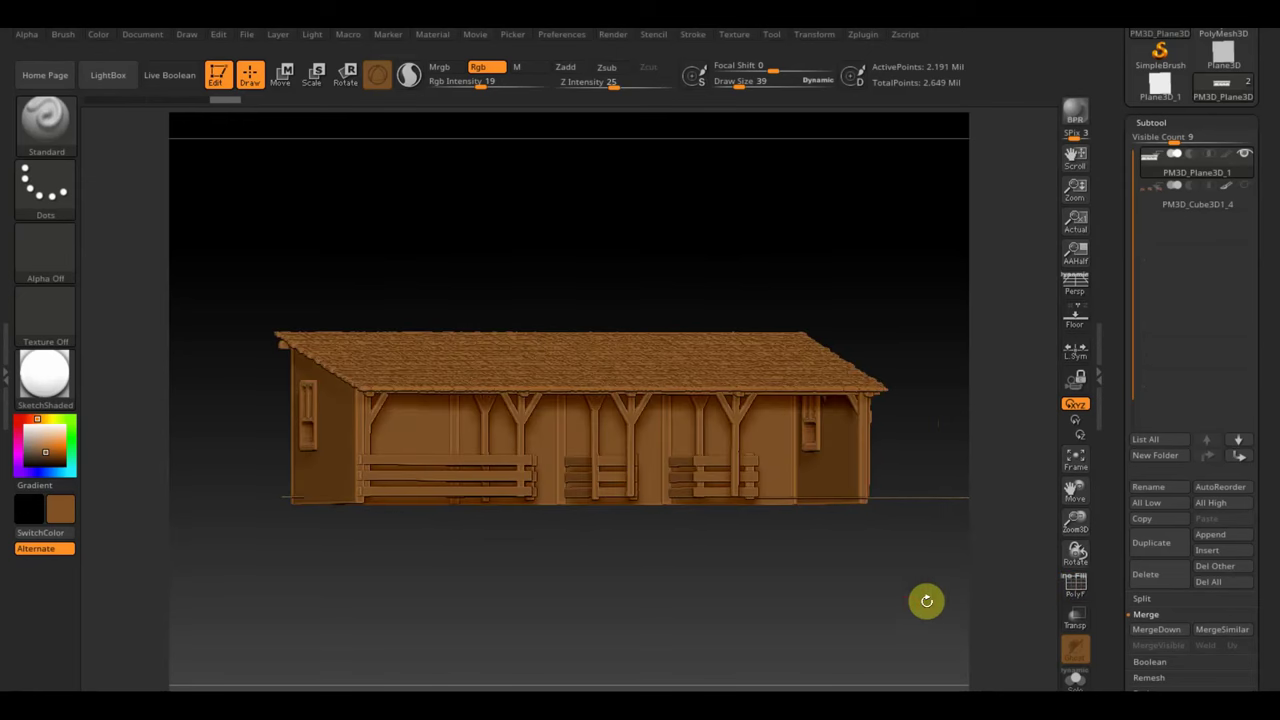
click(1227, 157)
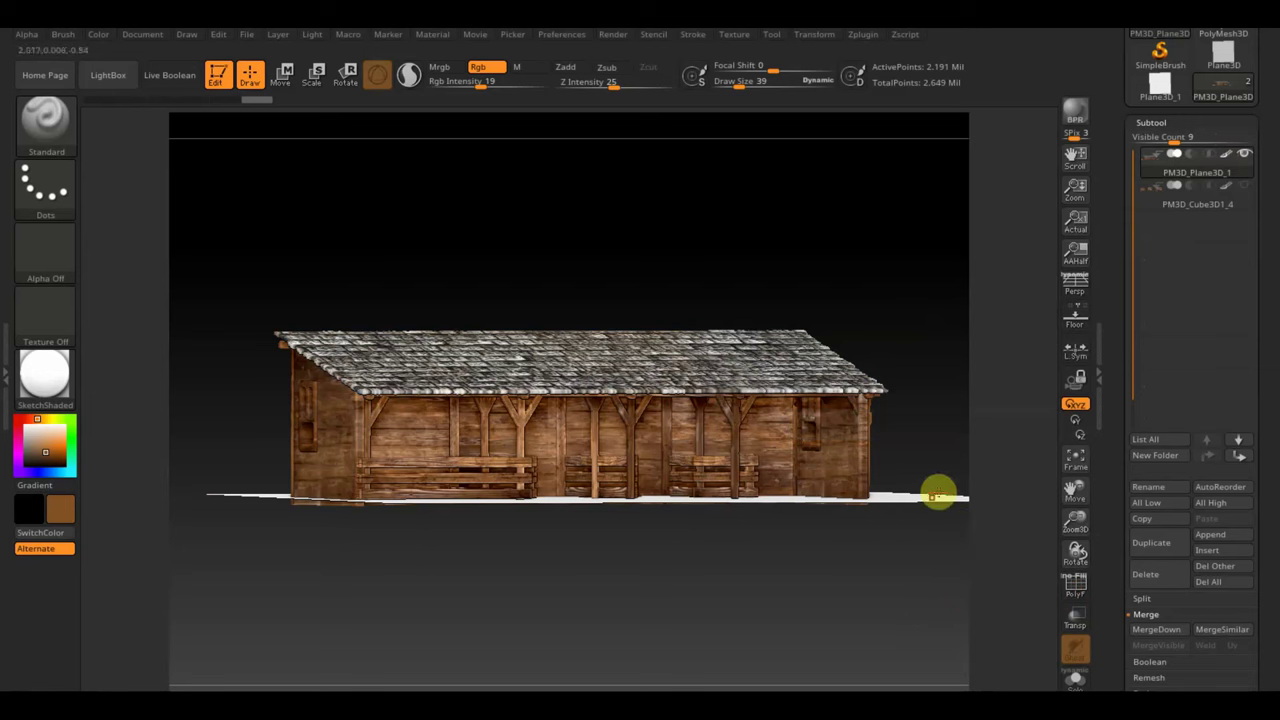
mouse_move(928, 500)
mouse_down()
mouse_move(917, 566)
mouse_move(918, 537)
mouse_up()
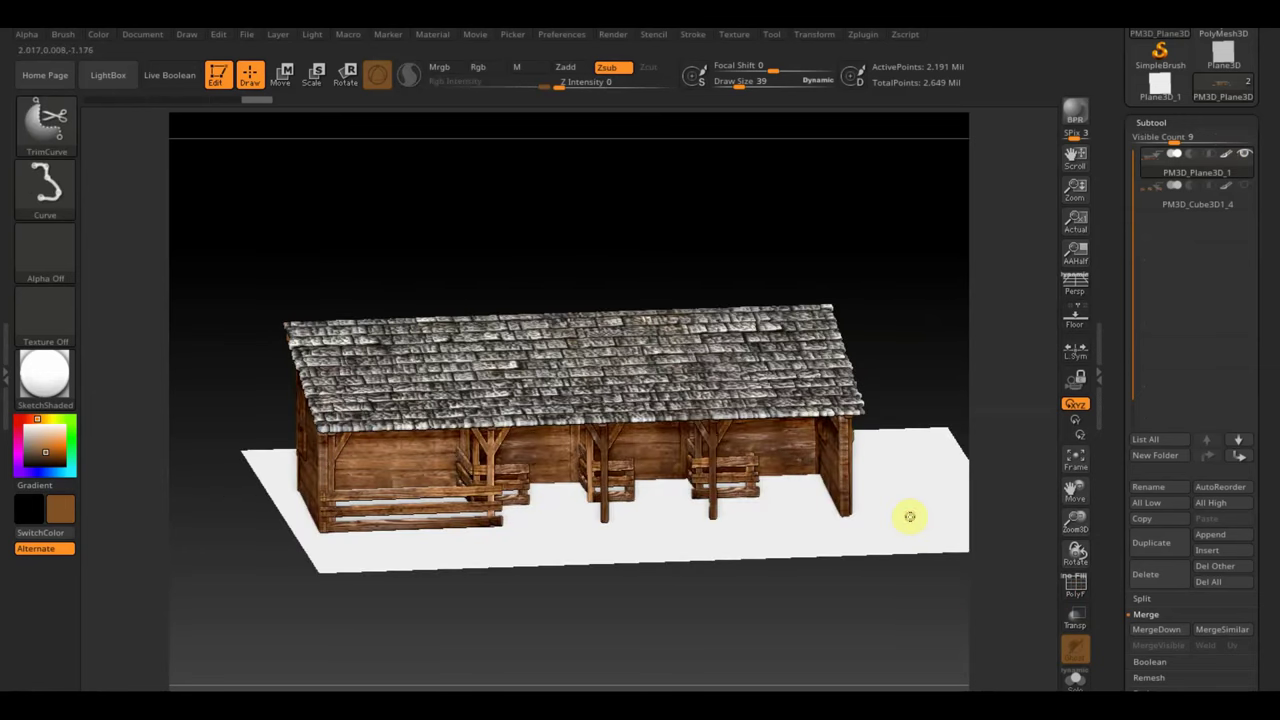
Step: Isolate the white ground plane, hide it, and remove it with Del Hidden
ctrl+shift+click(910, 516)
ctrl+shift+click(910, 516)
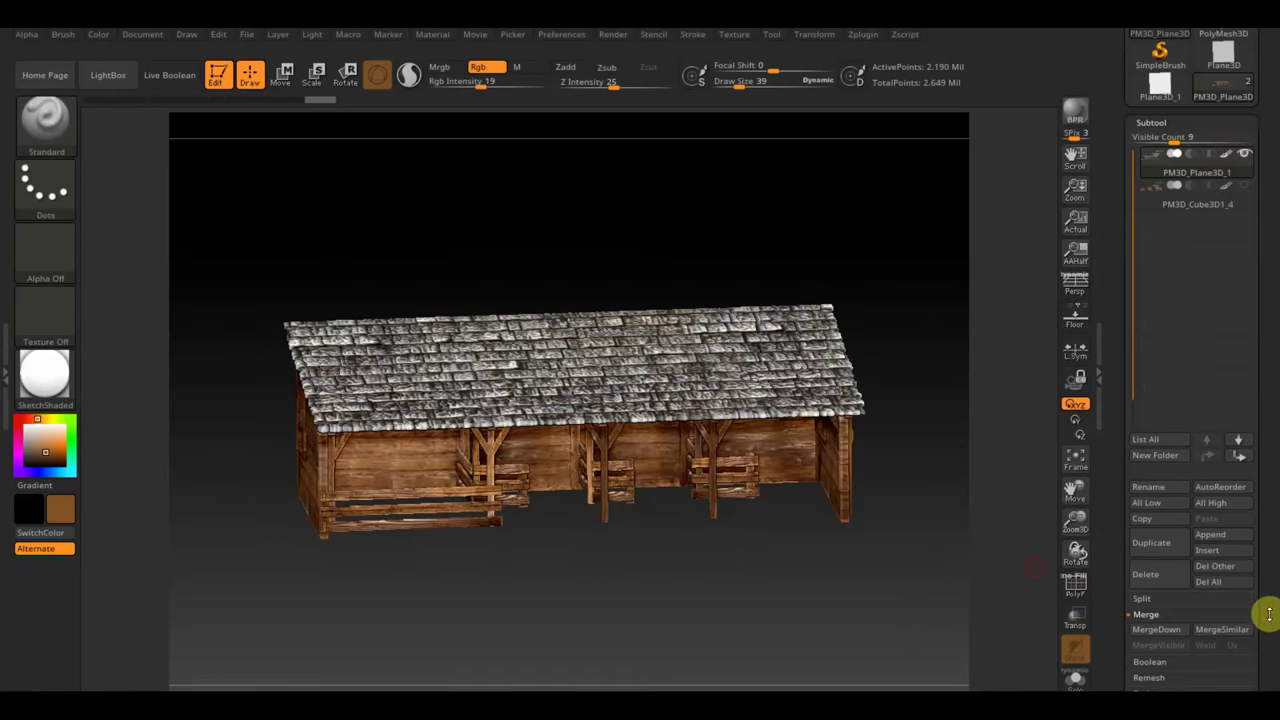
drag(1269, 614, 1274, 514)
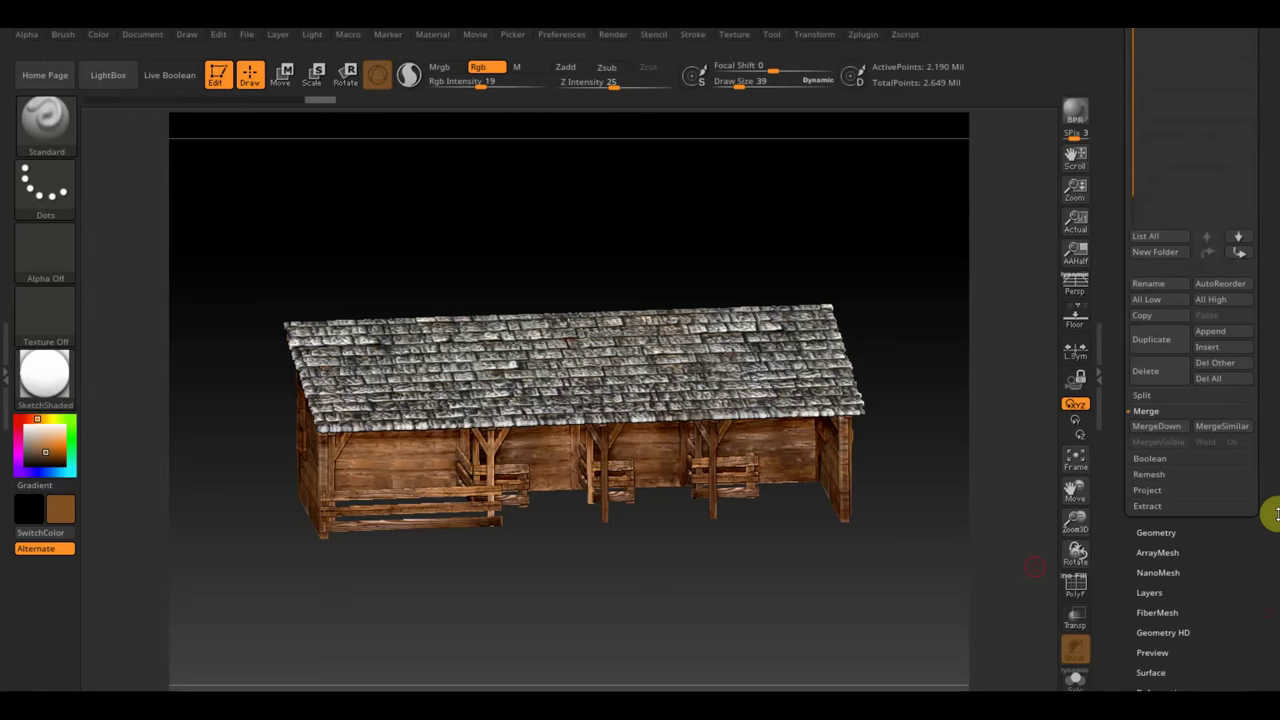
click(1165, 535)
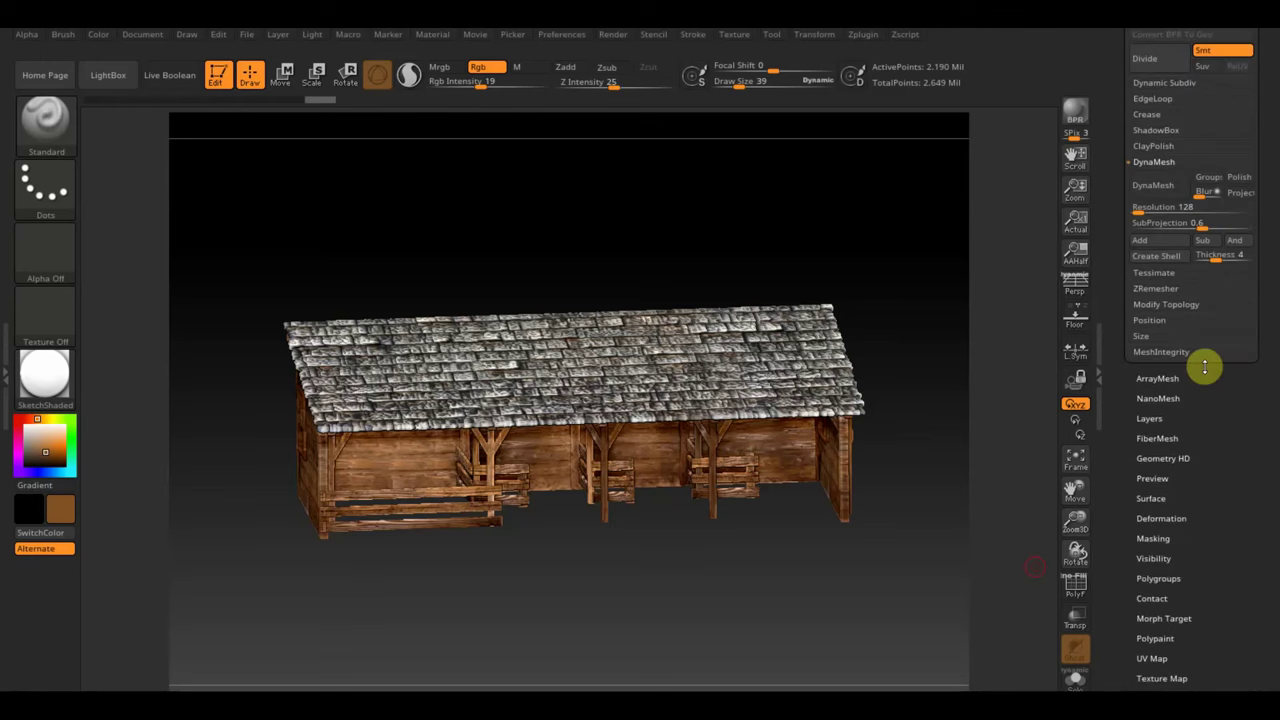
click(1171, 263)
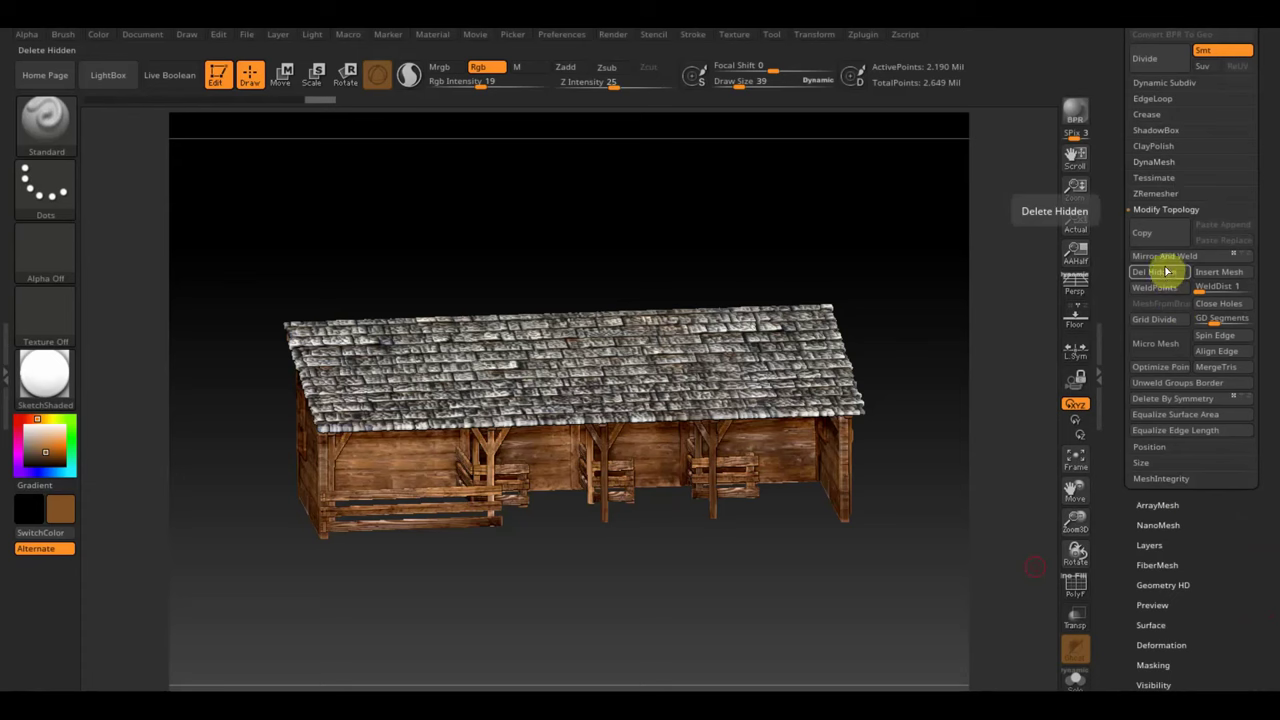
click(1160, 273)
drag(946, 336, 907, 336)
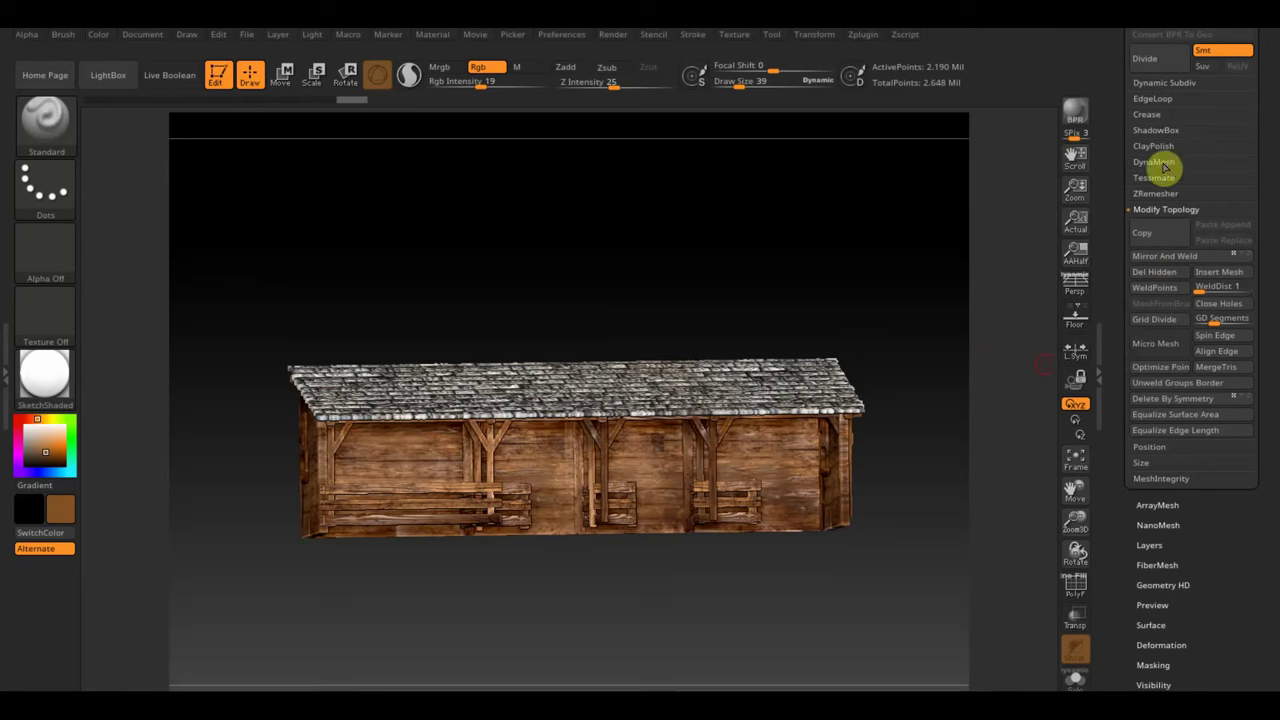
Step: Switch ZRemesher to Legacy (2018), start a remesh, then abort it with Esc
click(1160, 193)
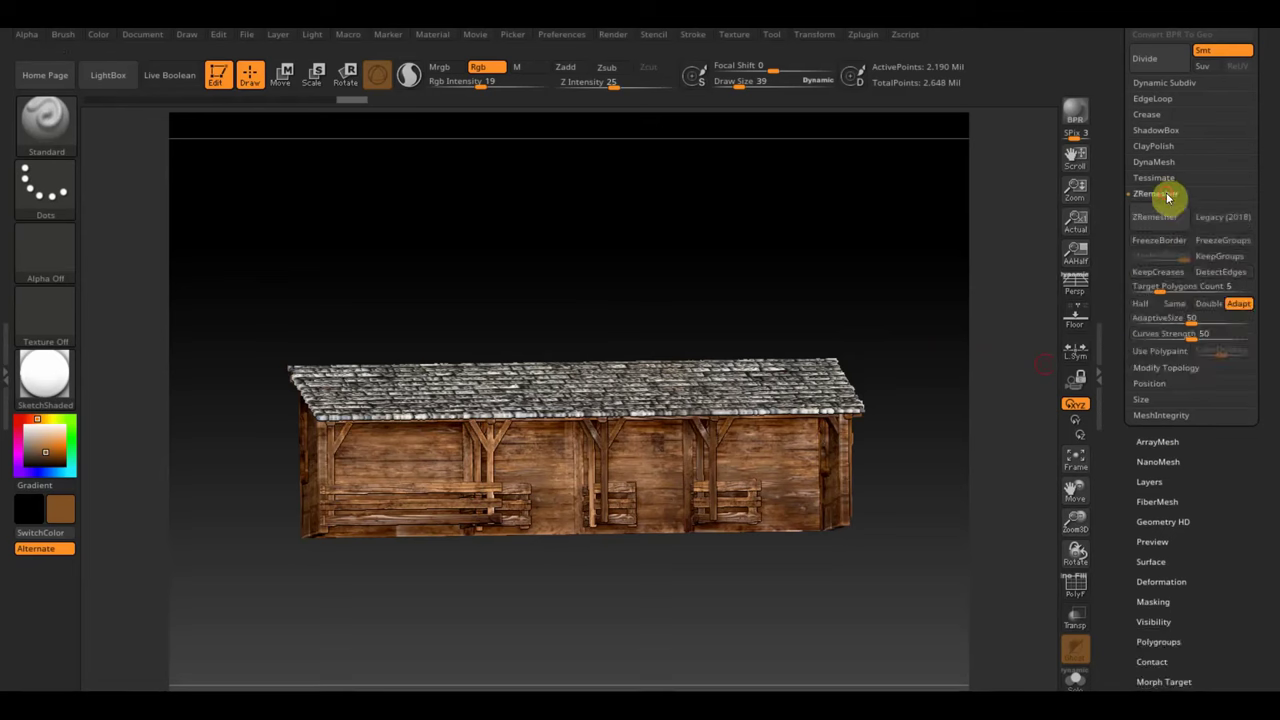
click(1227, 220)
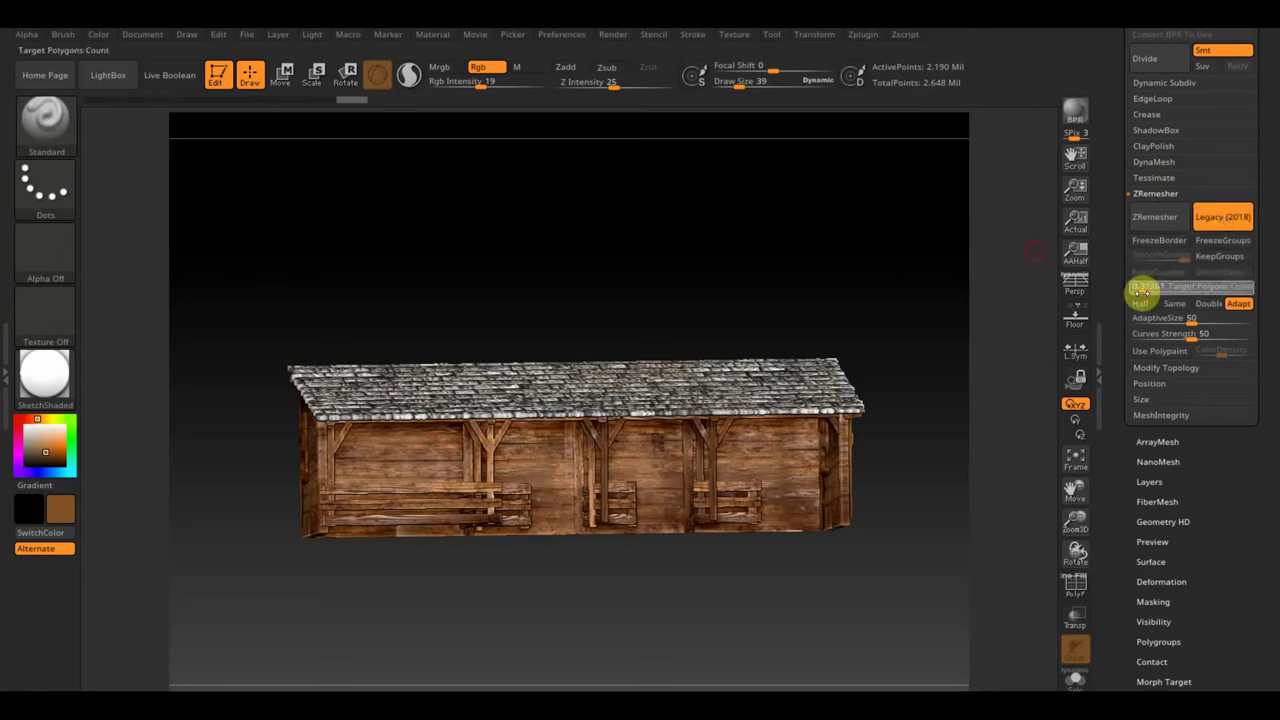
click(1162, 218)
key(Escape)
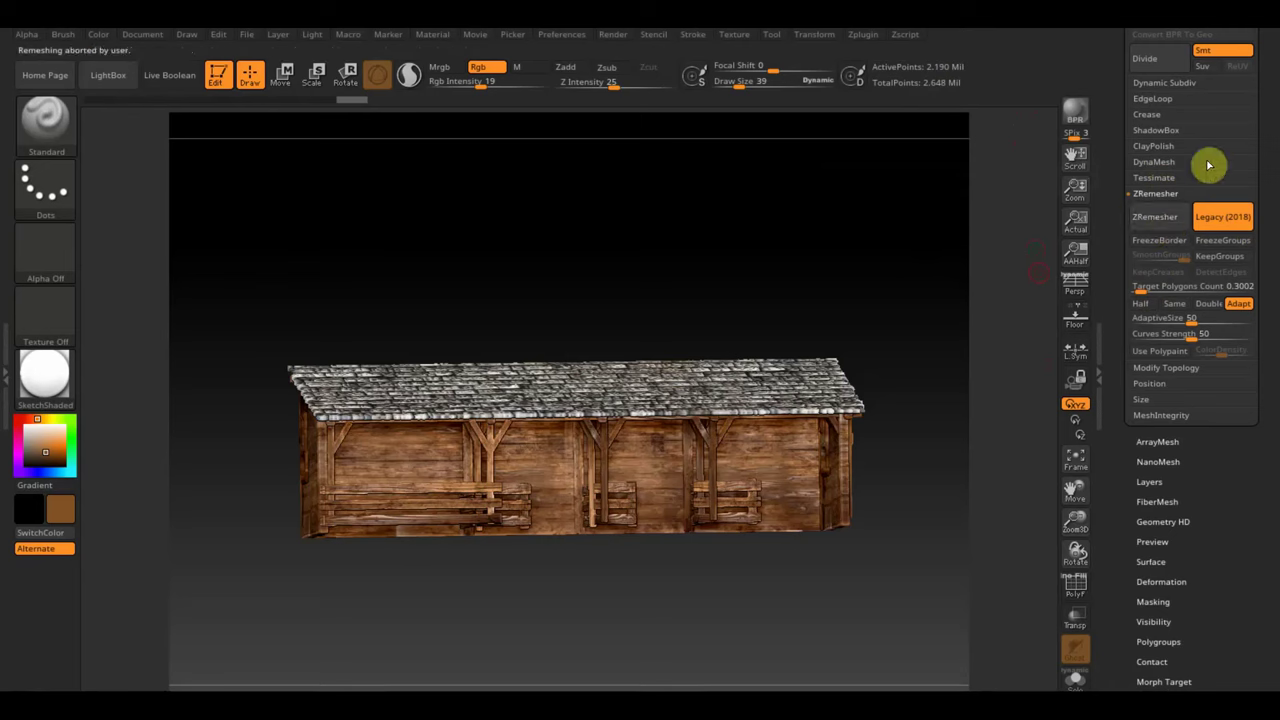
scroll(1274, 120, up, 1)
scroll(1274, 120, up, 2)
click(1160, 50)
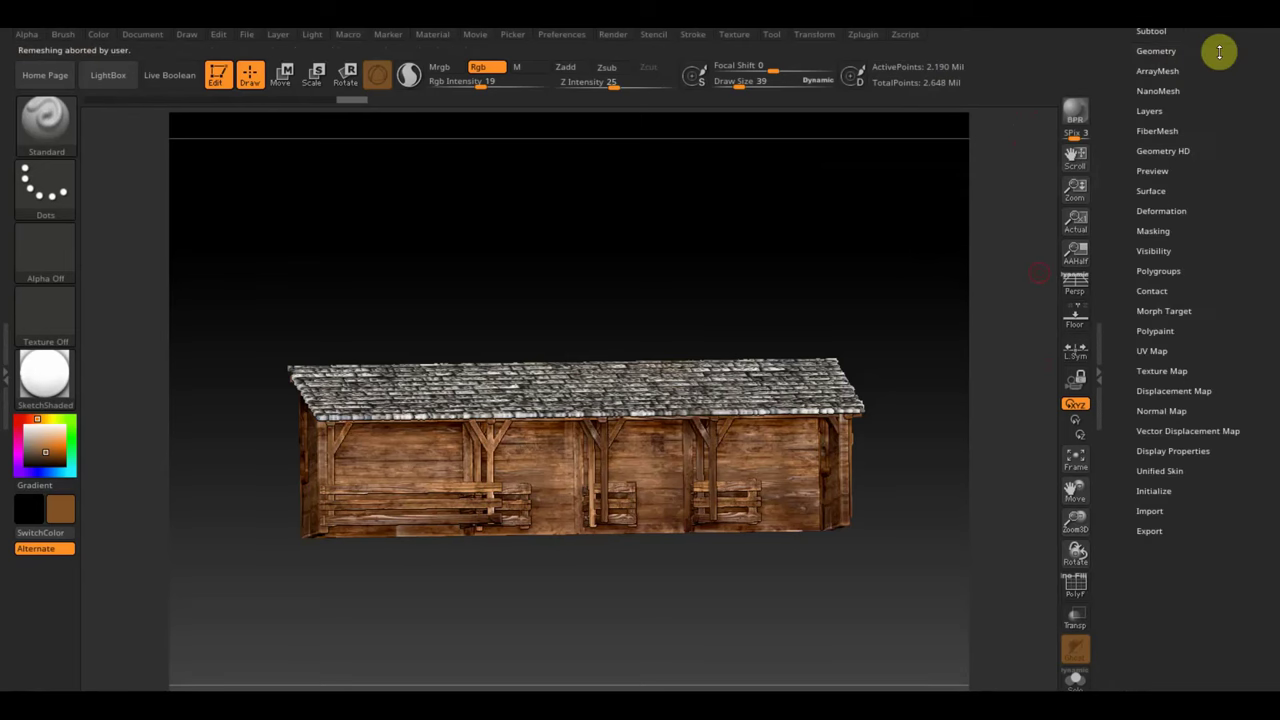
scroll(1277, 143, up, 3)
Step: Duplicate the barn subtool, creating PM3D_Plane3D_2
click(1169, 167)
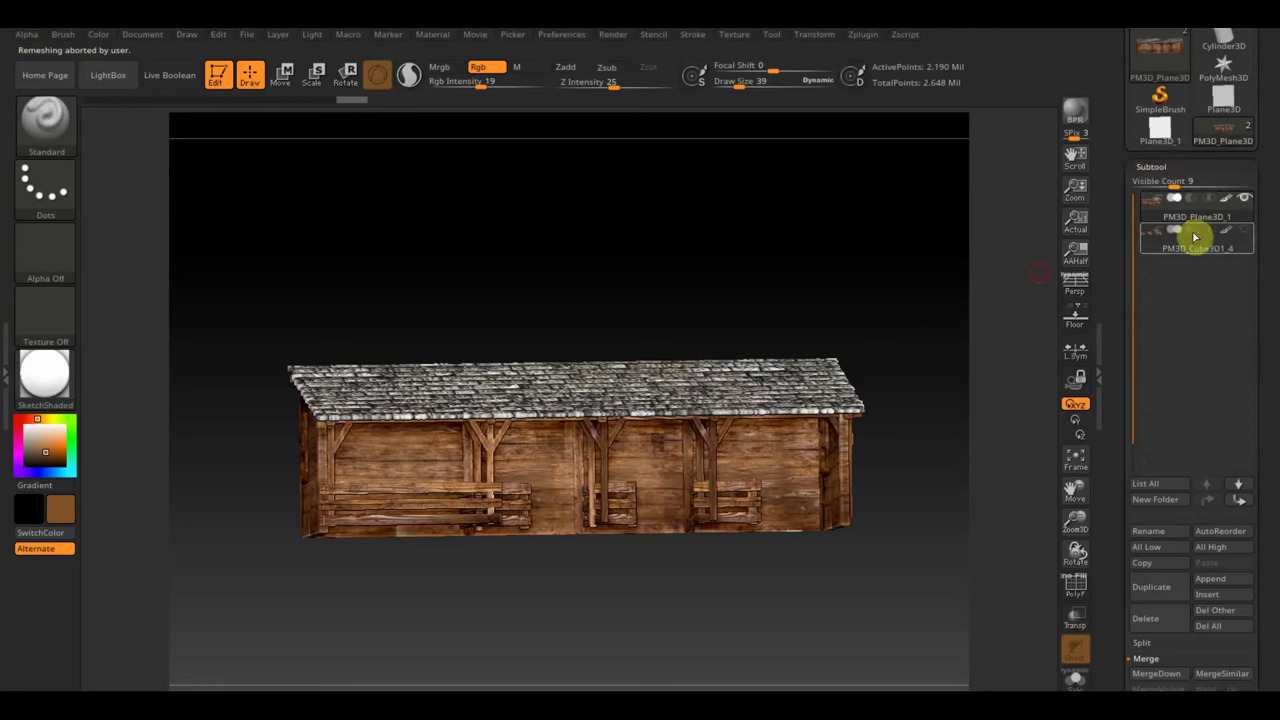
click(1163, 601)
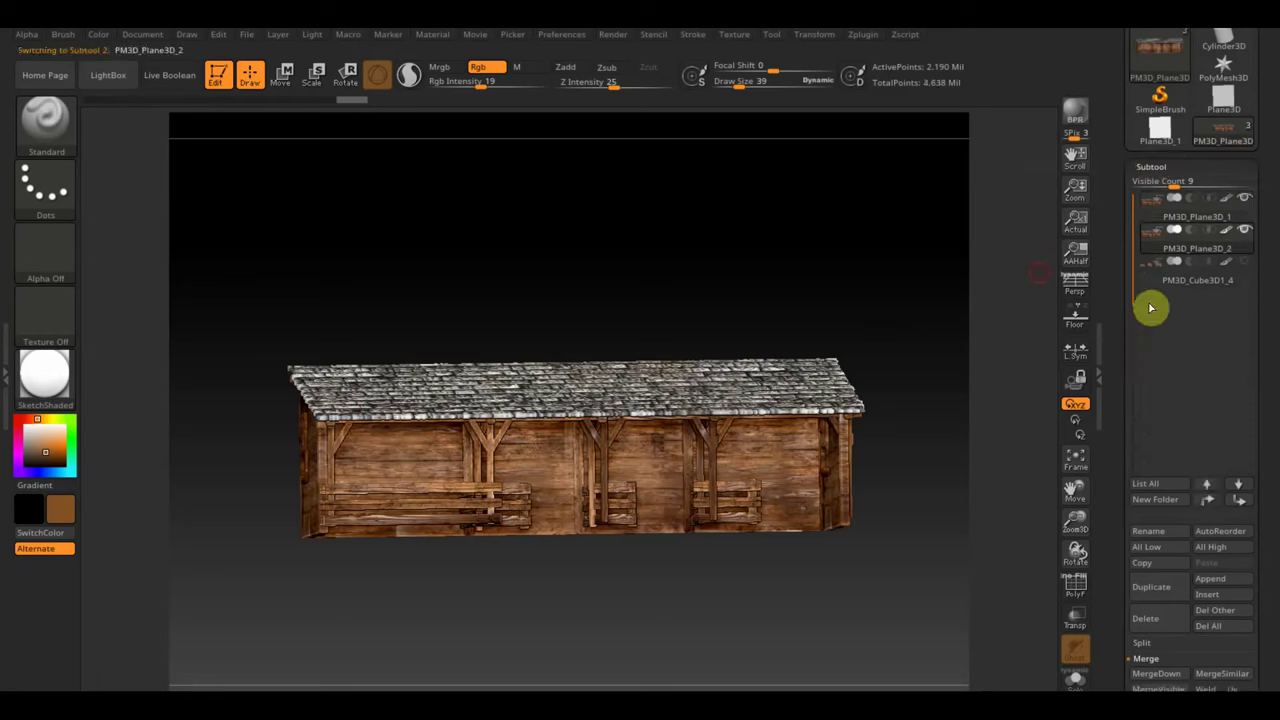
click(1150, 219)
mouse_move(1245, 231)
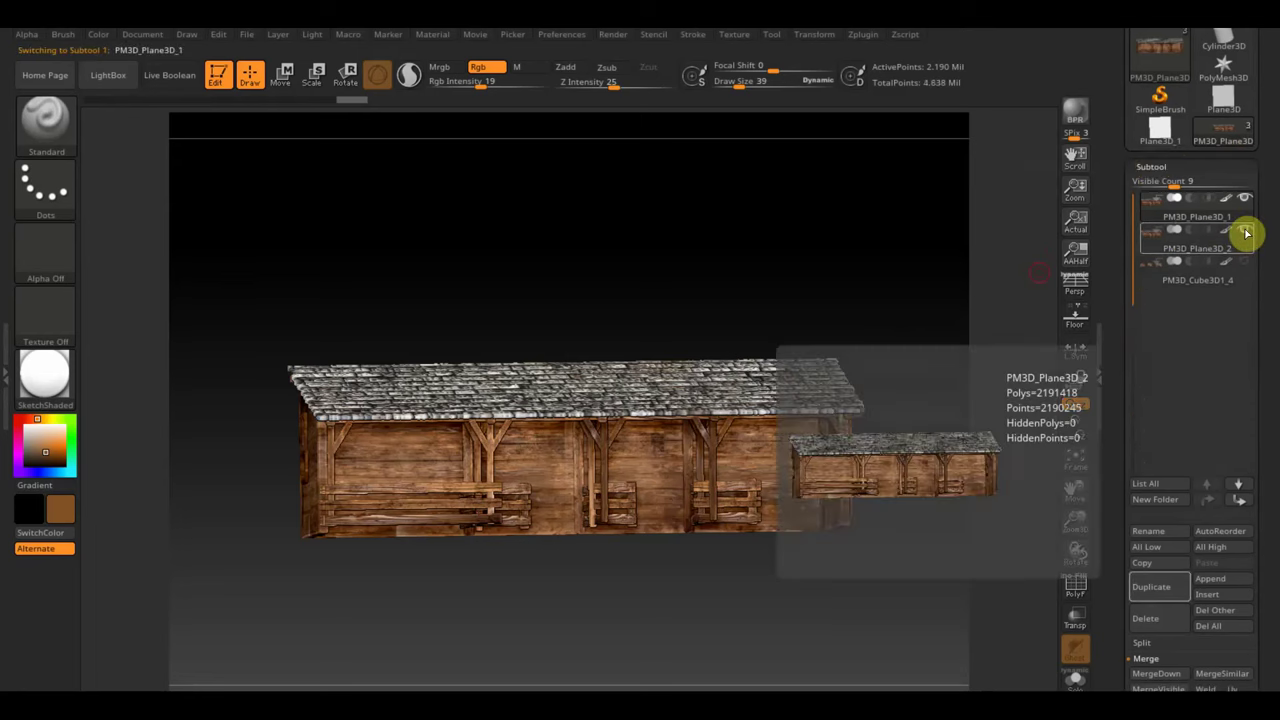
drag(1270, 606, 1270, 470)
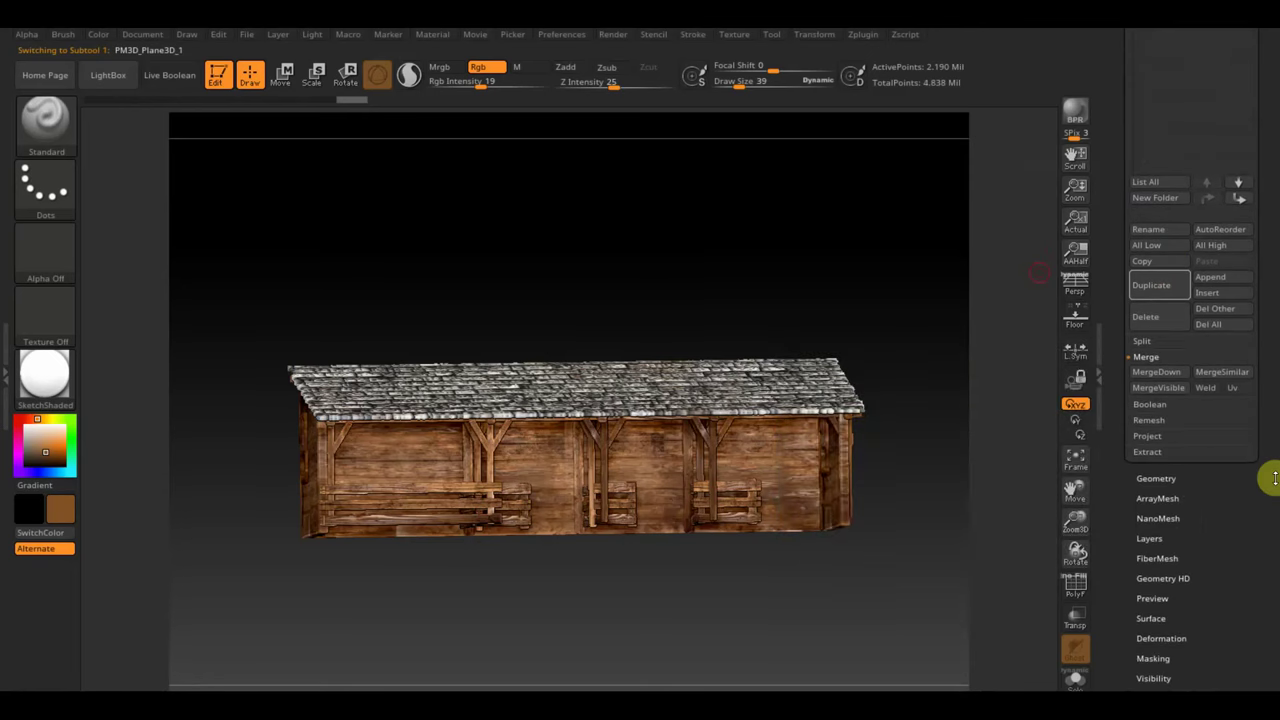
Step: Set ZRemesher Target Polygons Count to 0.9011 and remesh the barn copy
click(1163, 478)
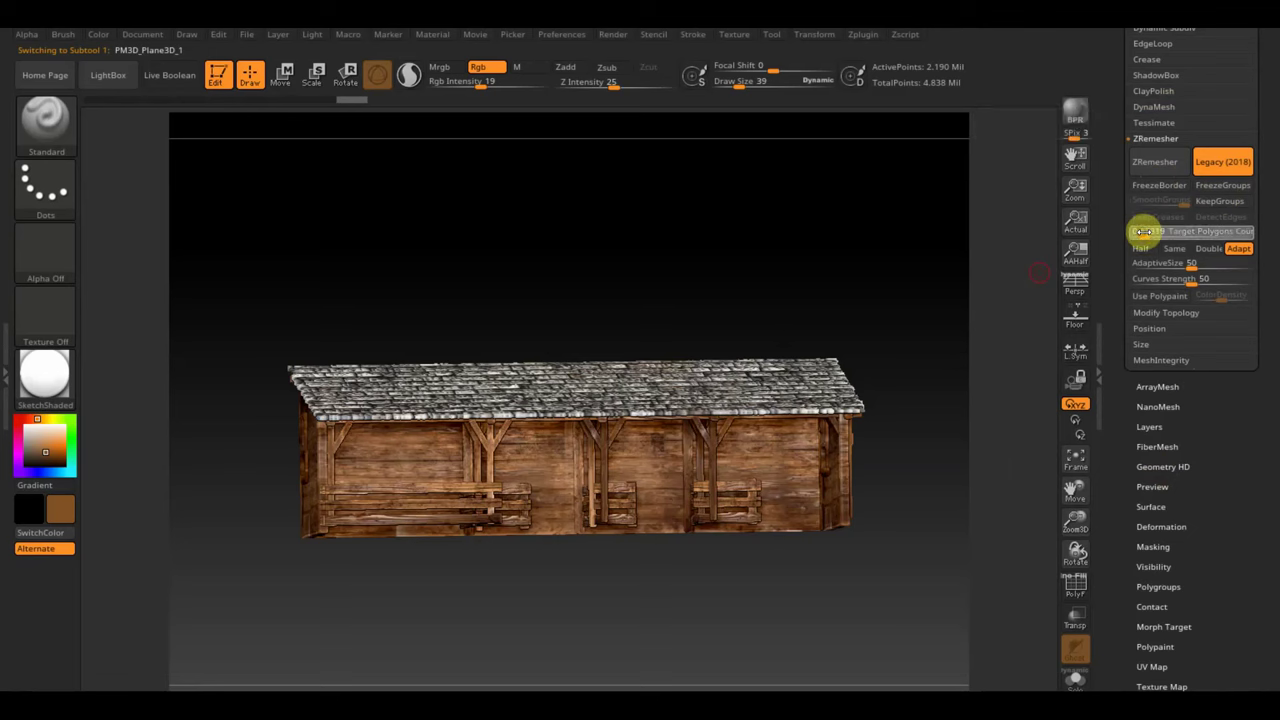
drag(1142, 232, 1148, 230)
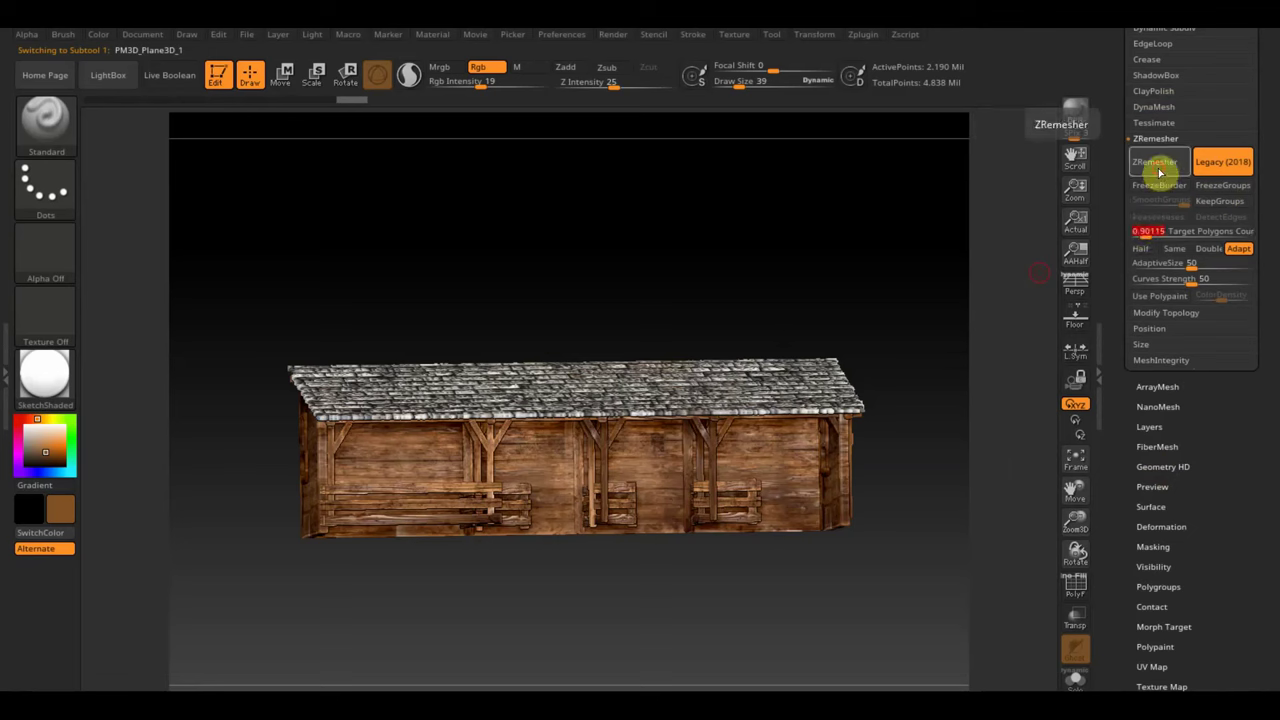
click(1160, 165)
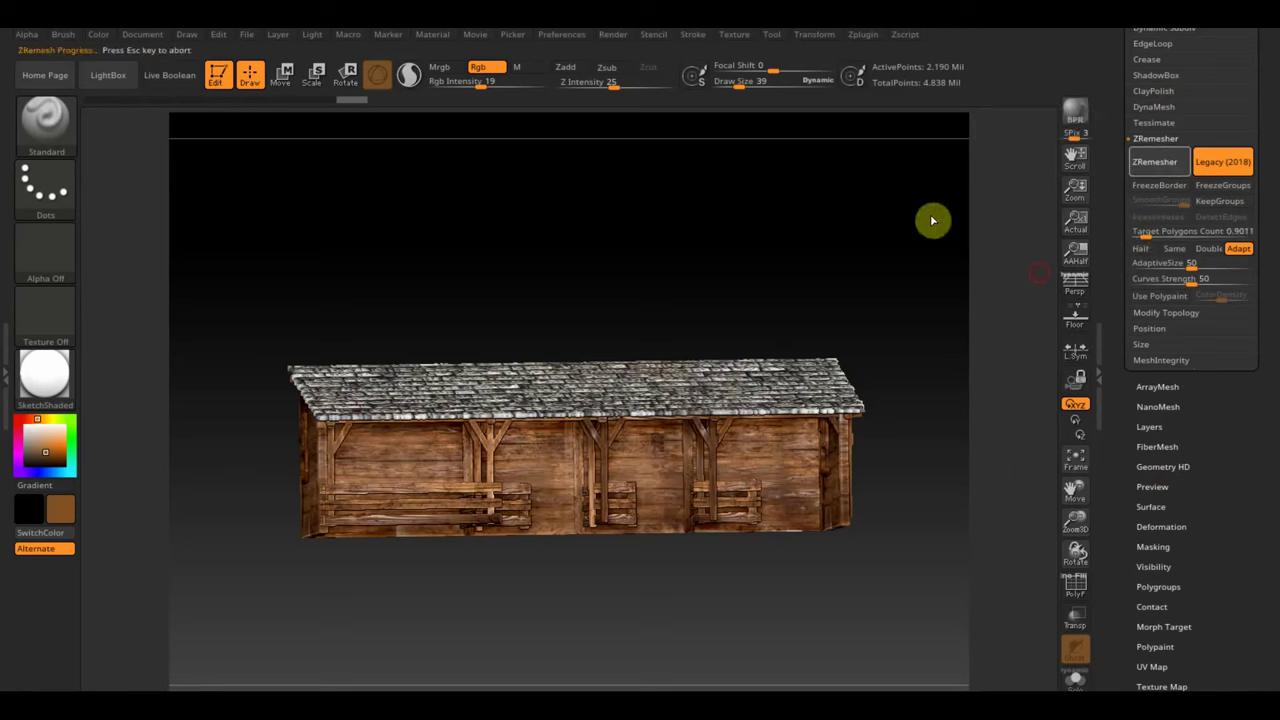
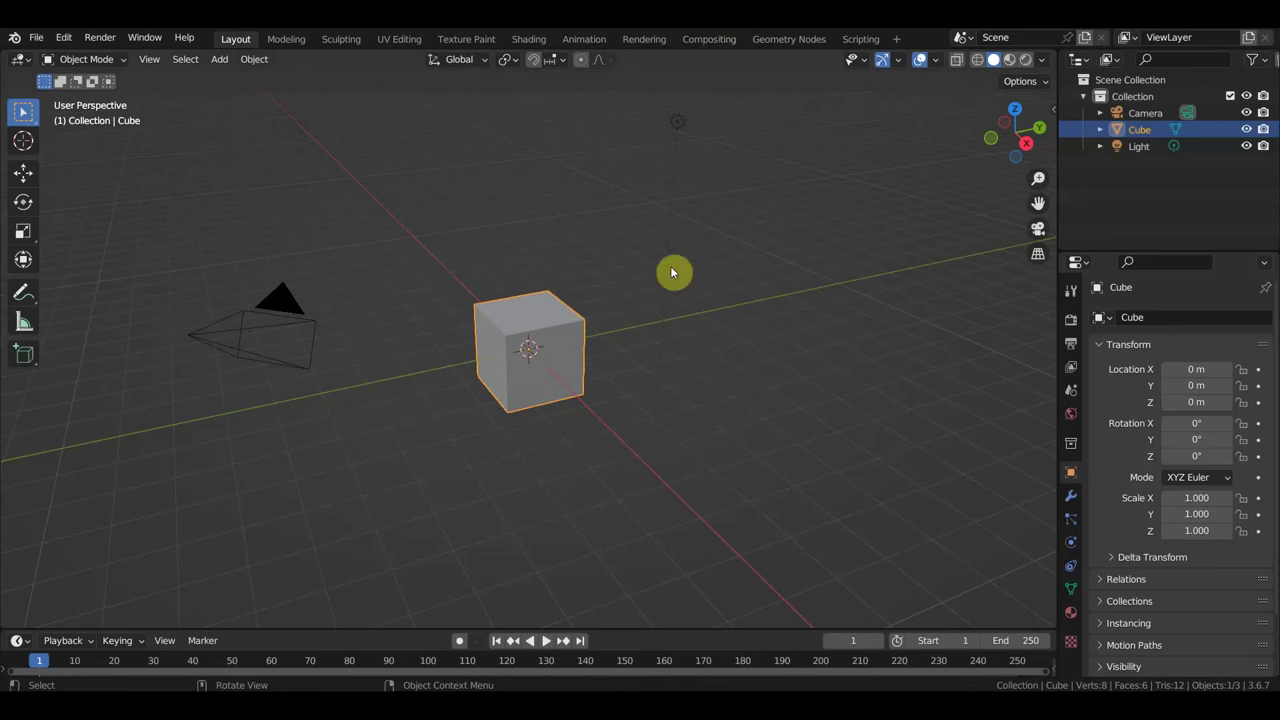
Step: Delete the default cube, camera and light, then import двери.OBJ from the конюшня folder
drag(749, 463, 196, 98)
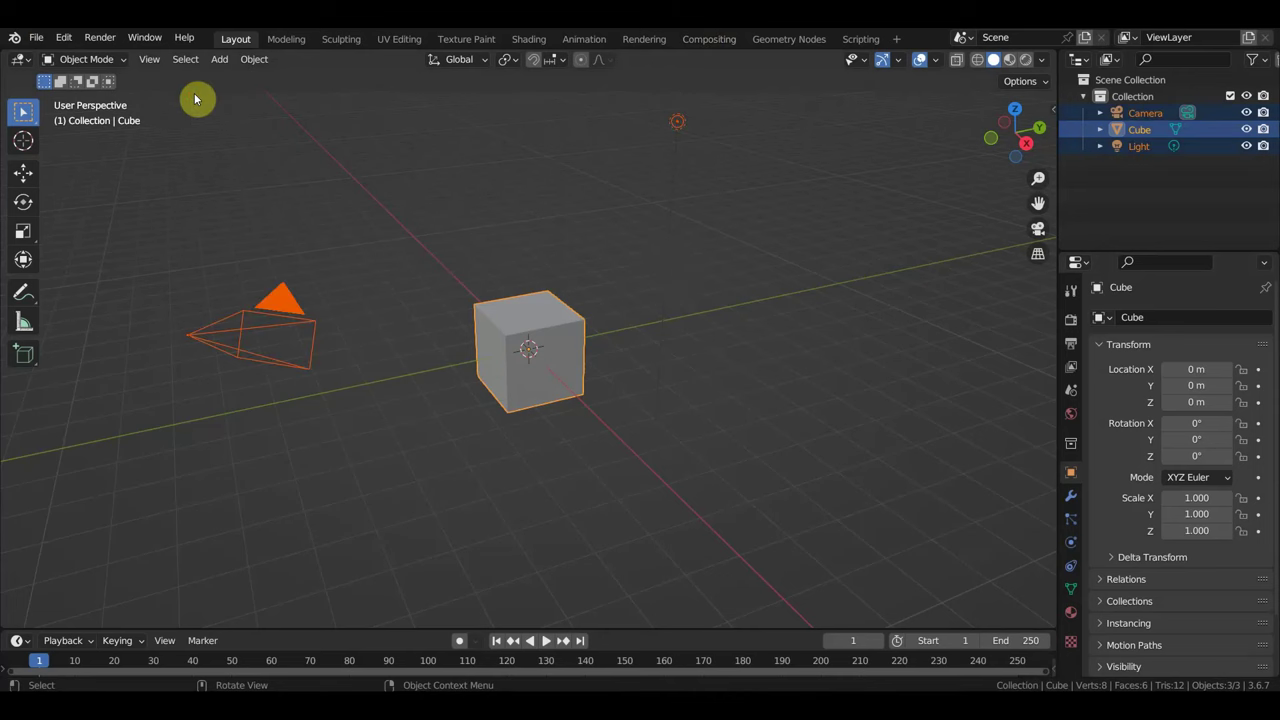
key(Delete)
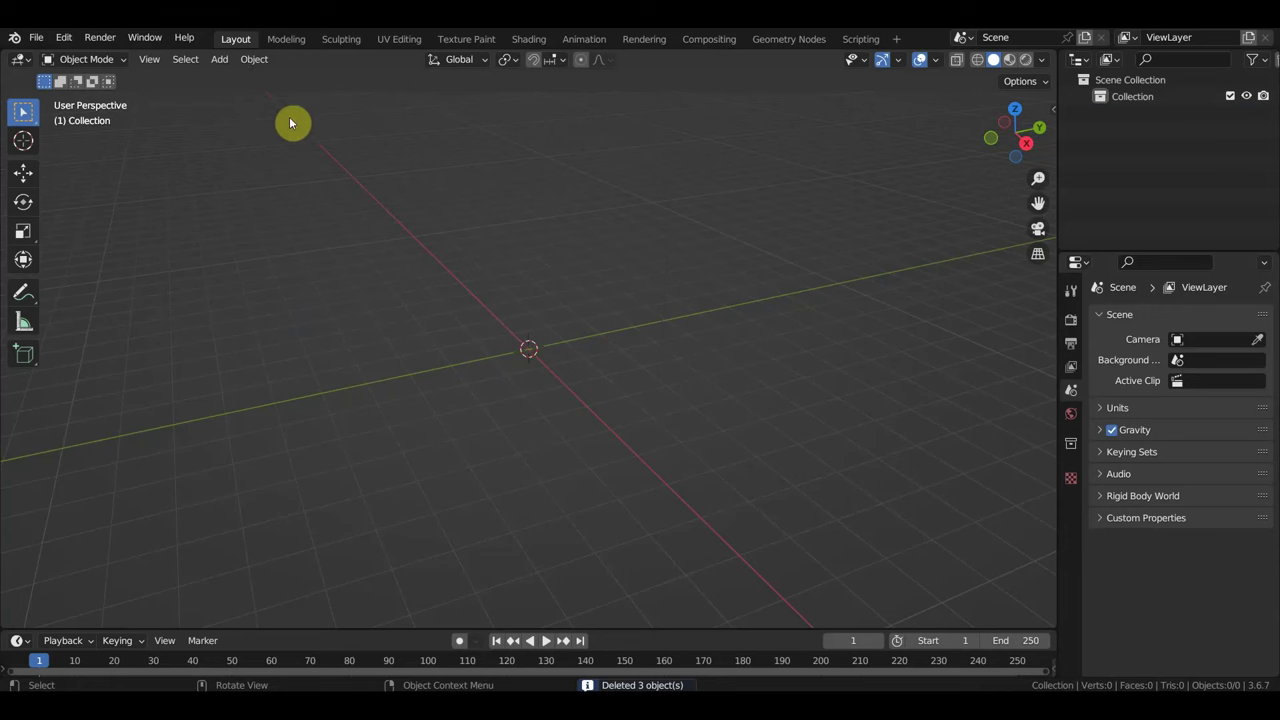
click(36, 38)
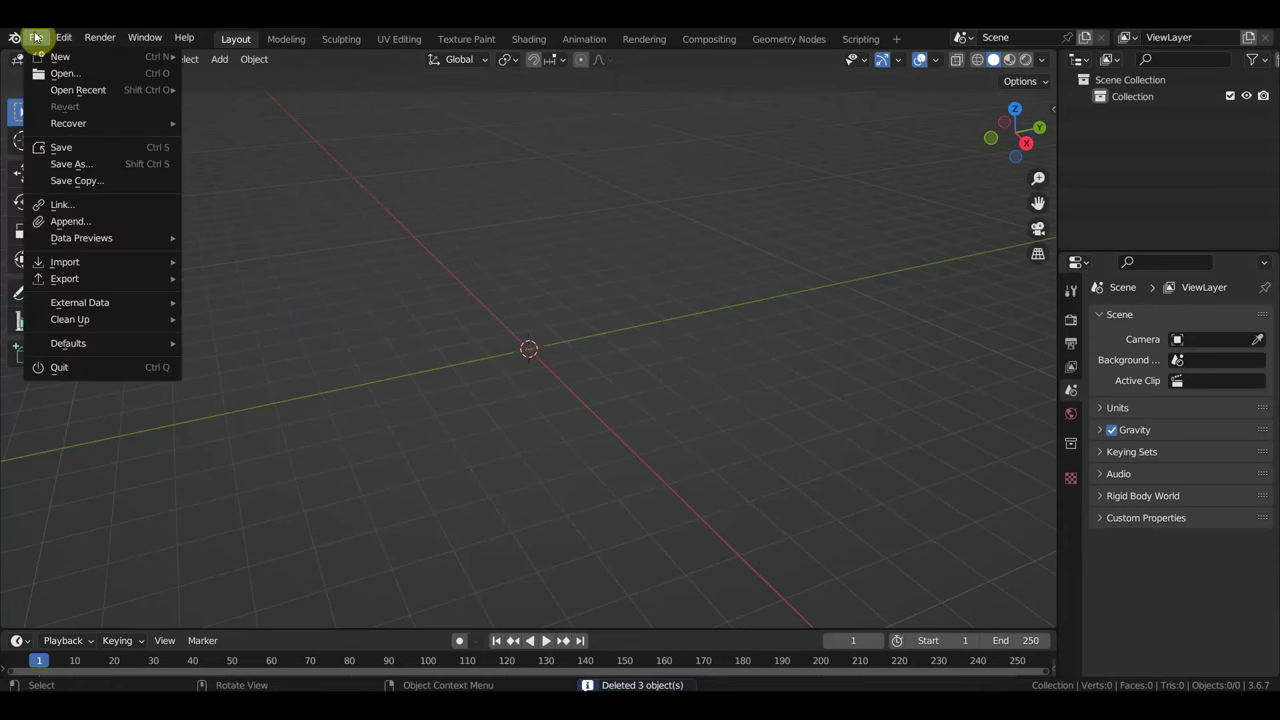
mouse_move(66, 262)
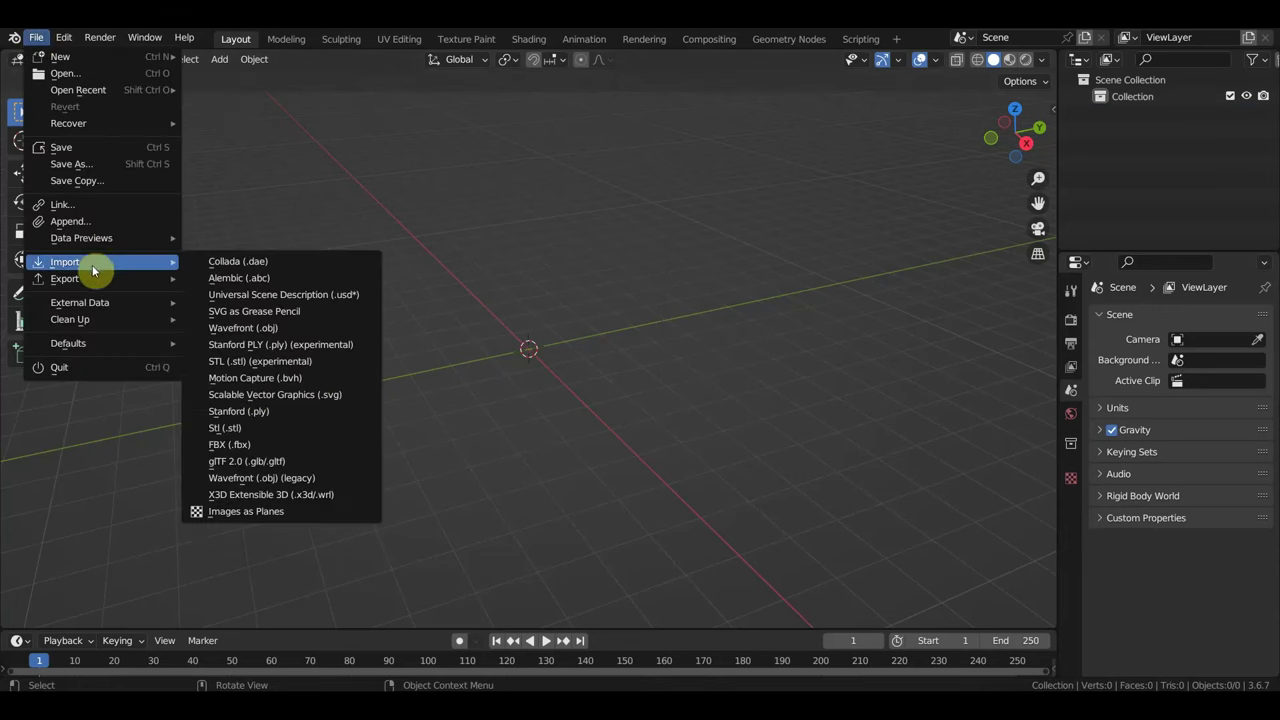
click(306, 477)
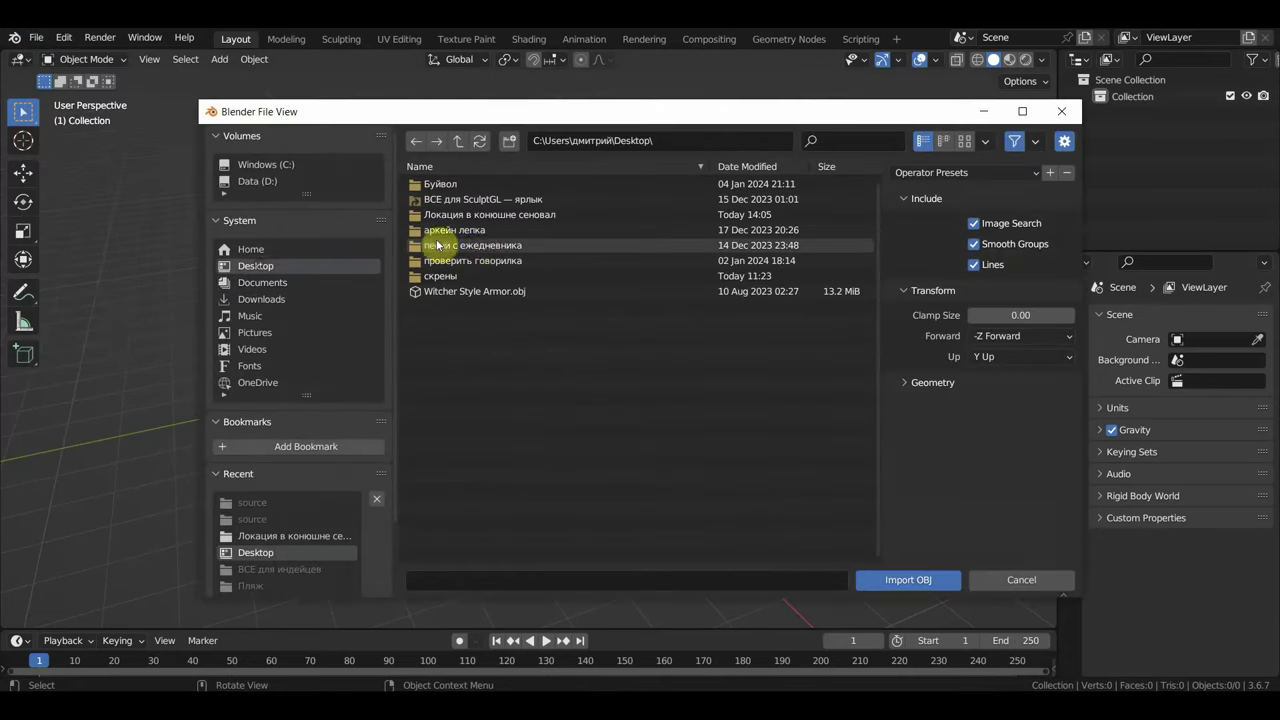
click(467, 217)
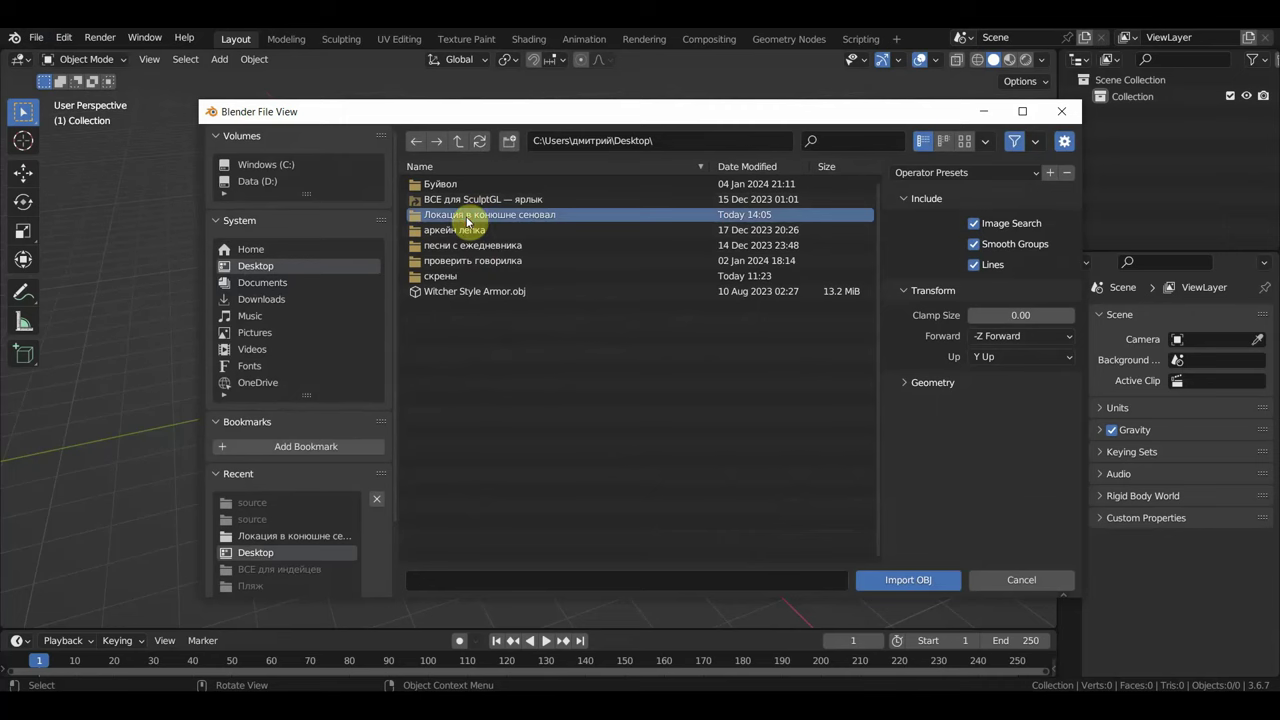
double_click(467, 217)
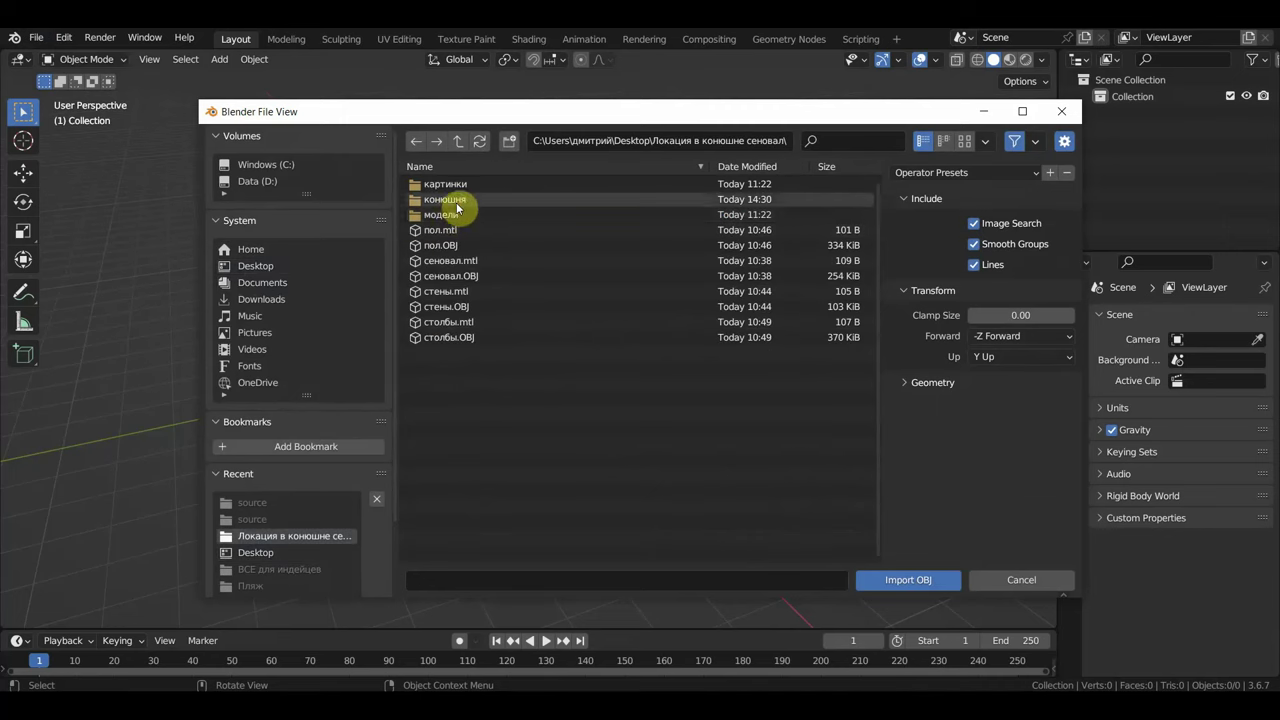
double_click(456, 203)
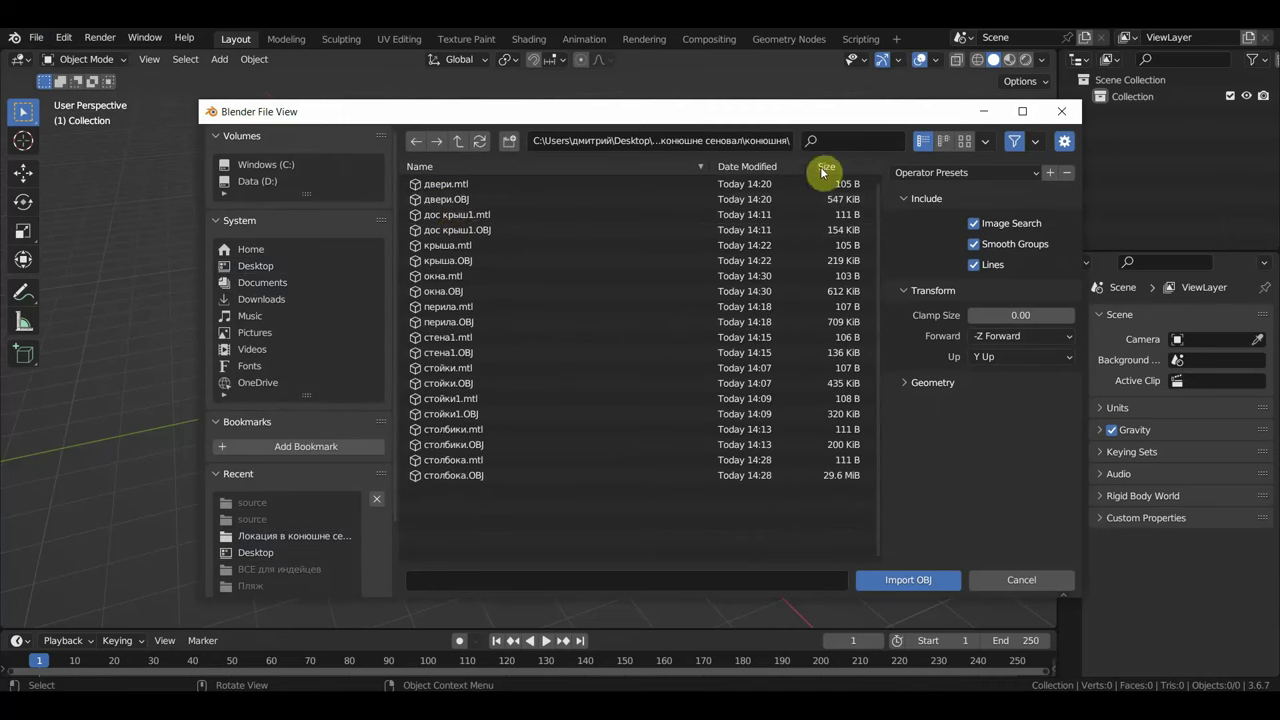
double_click(456, 200)
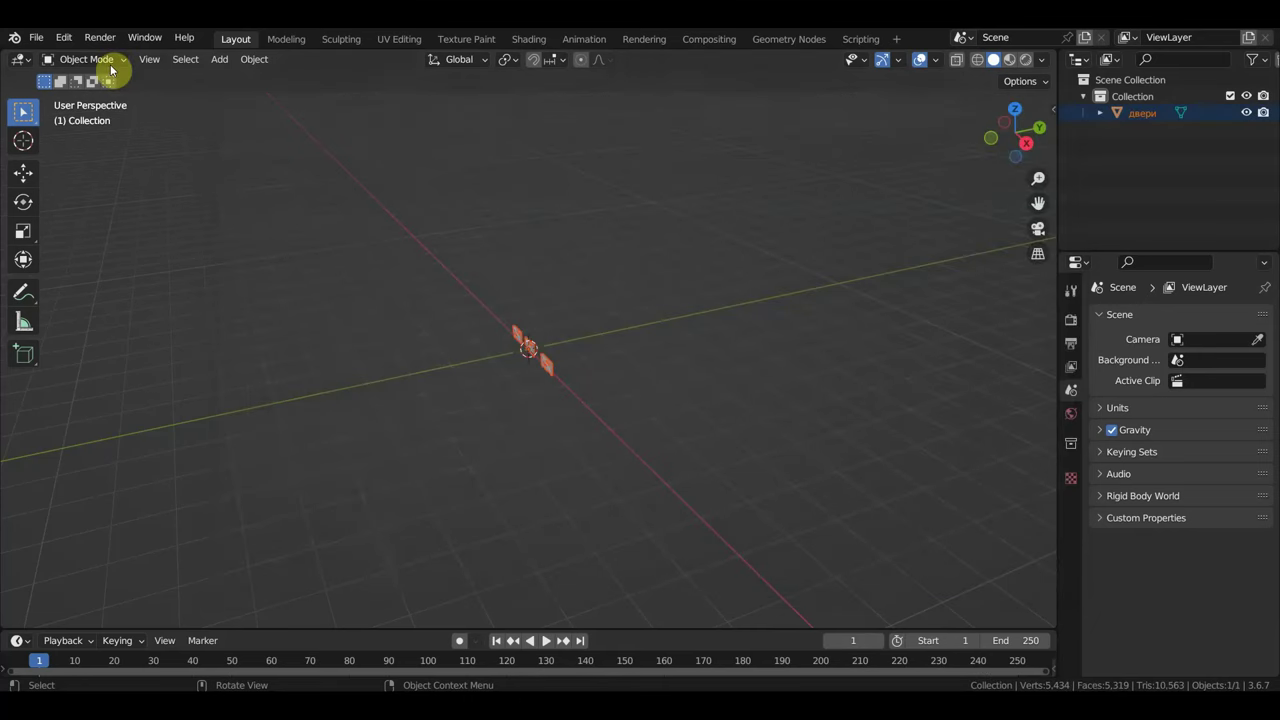
Step: Import the дос крыш1, крыша and окна OBJ models into the scene
click(36, 37)
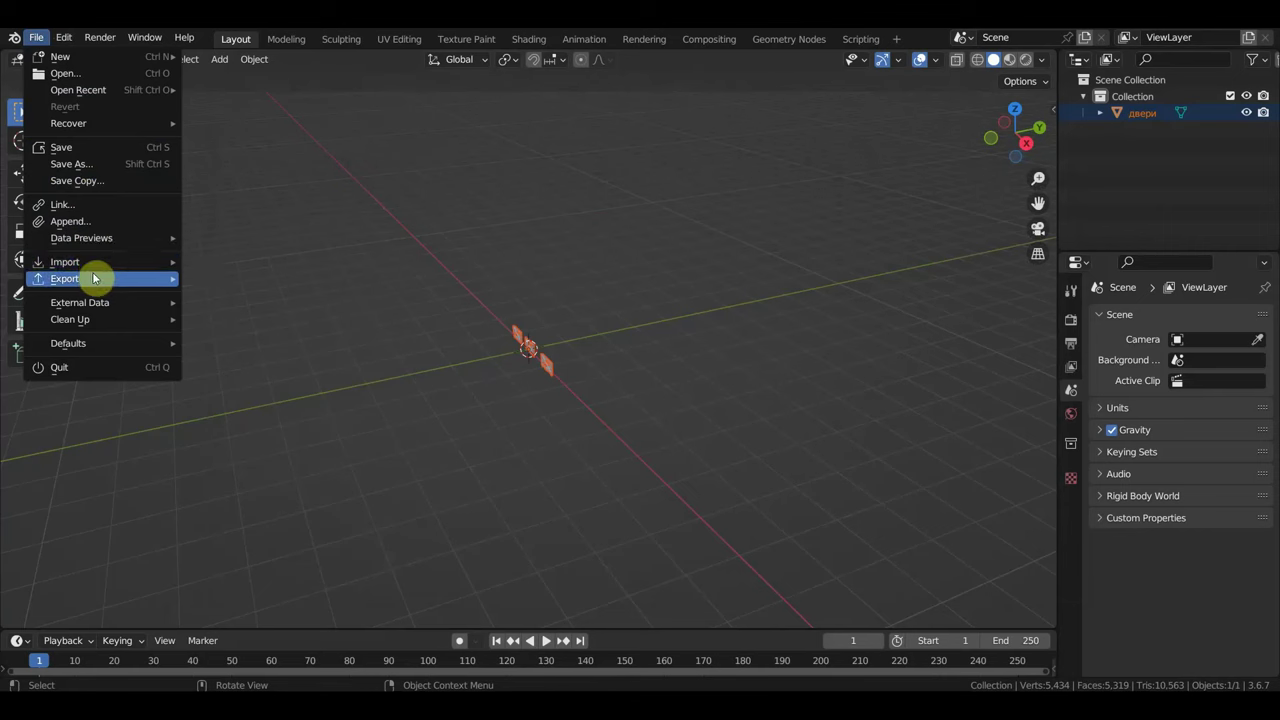
mouse_move(65, 262)
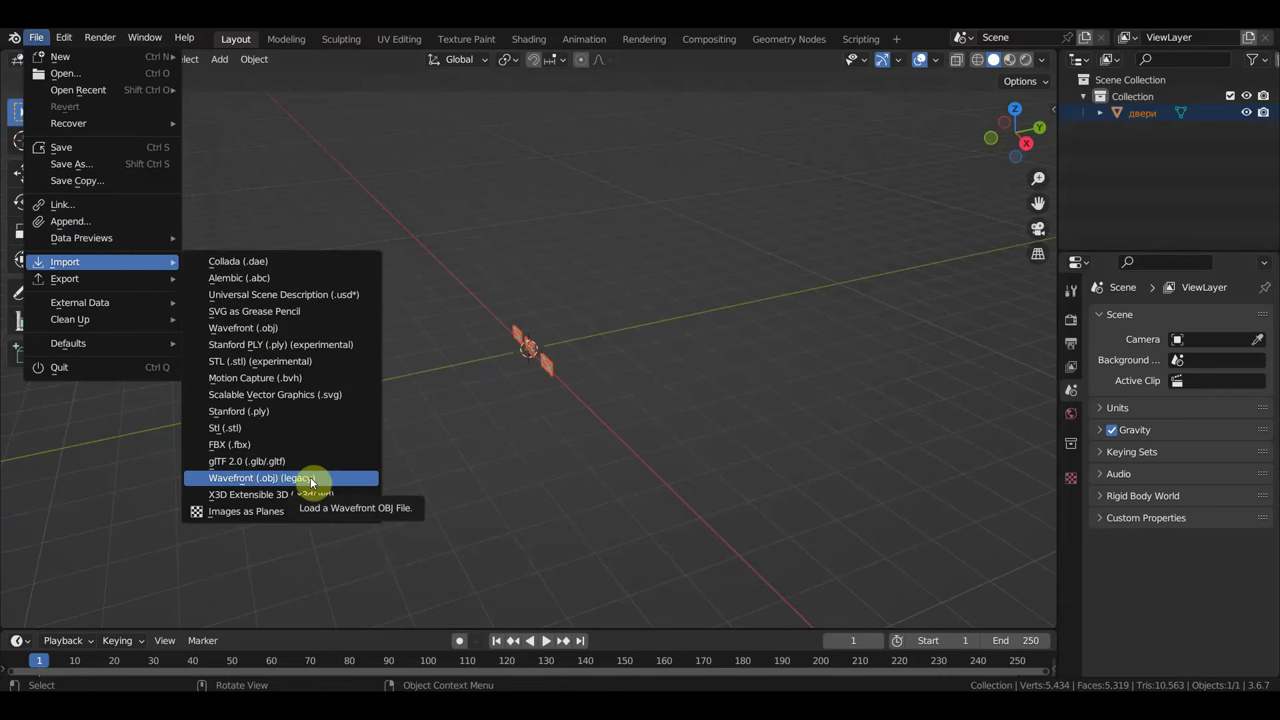
click(311, 481)
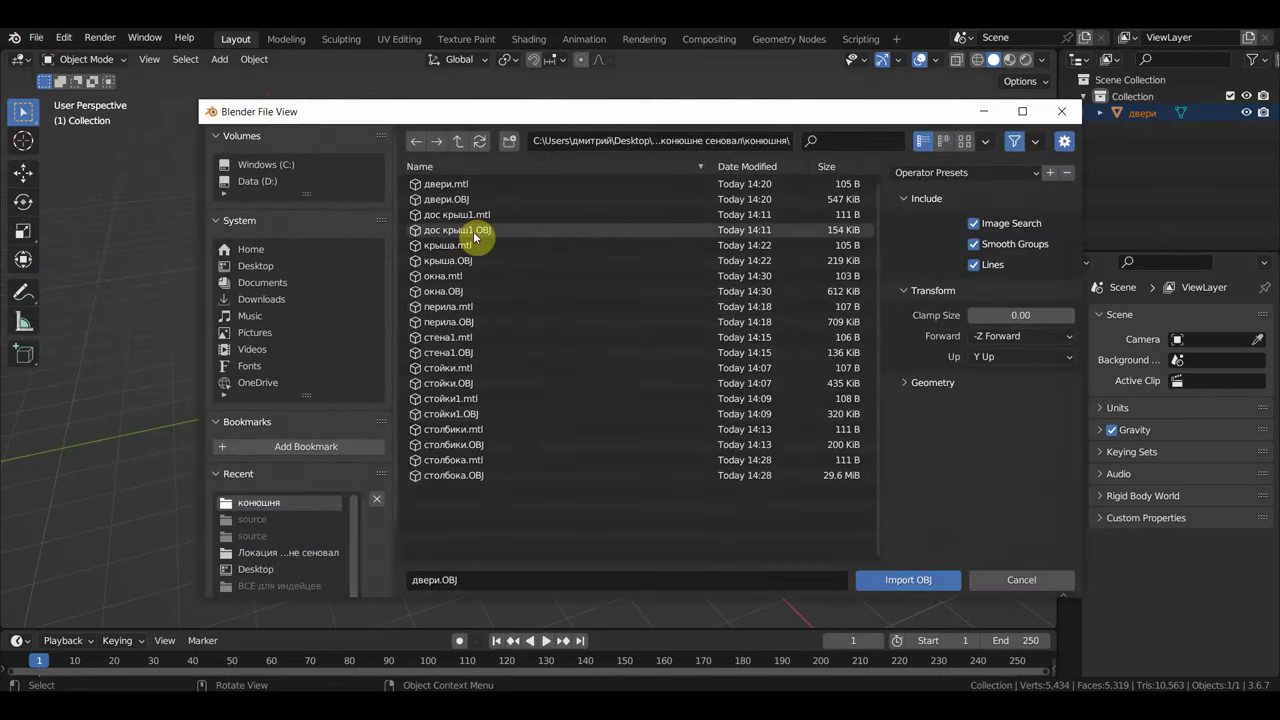
double_click(474, 231)
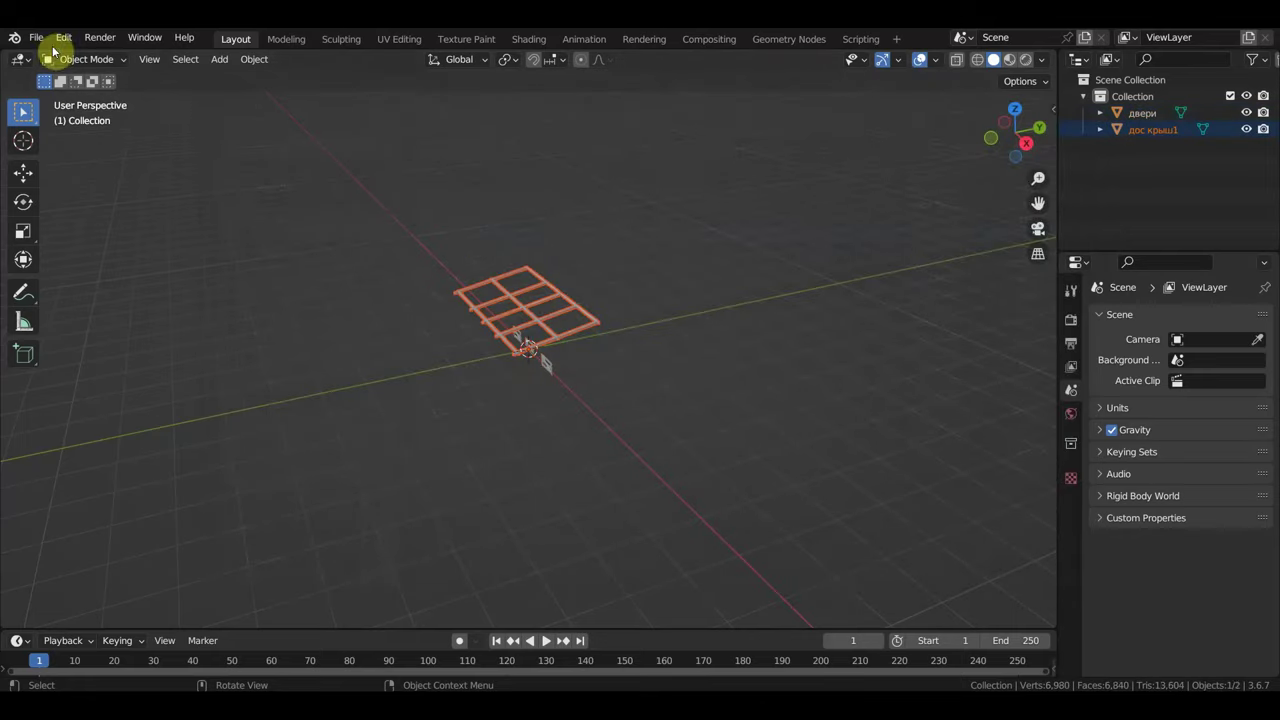
click(38, 40)
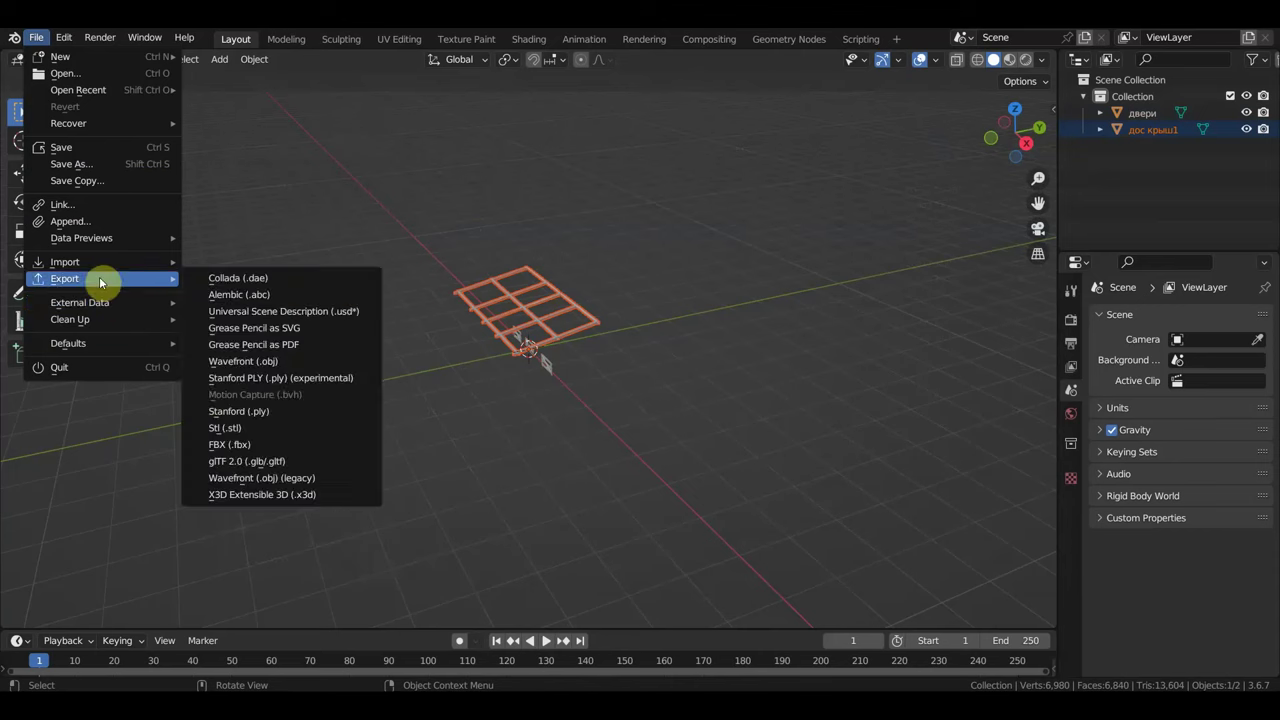
mouse_move(65, 262)
click(287, 477)
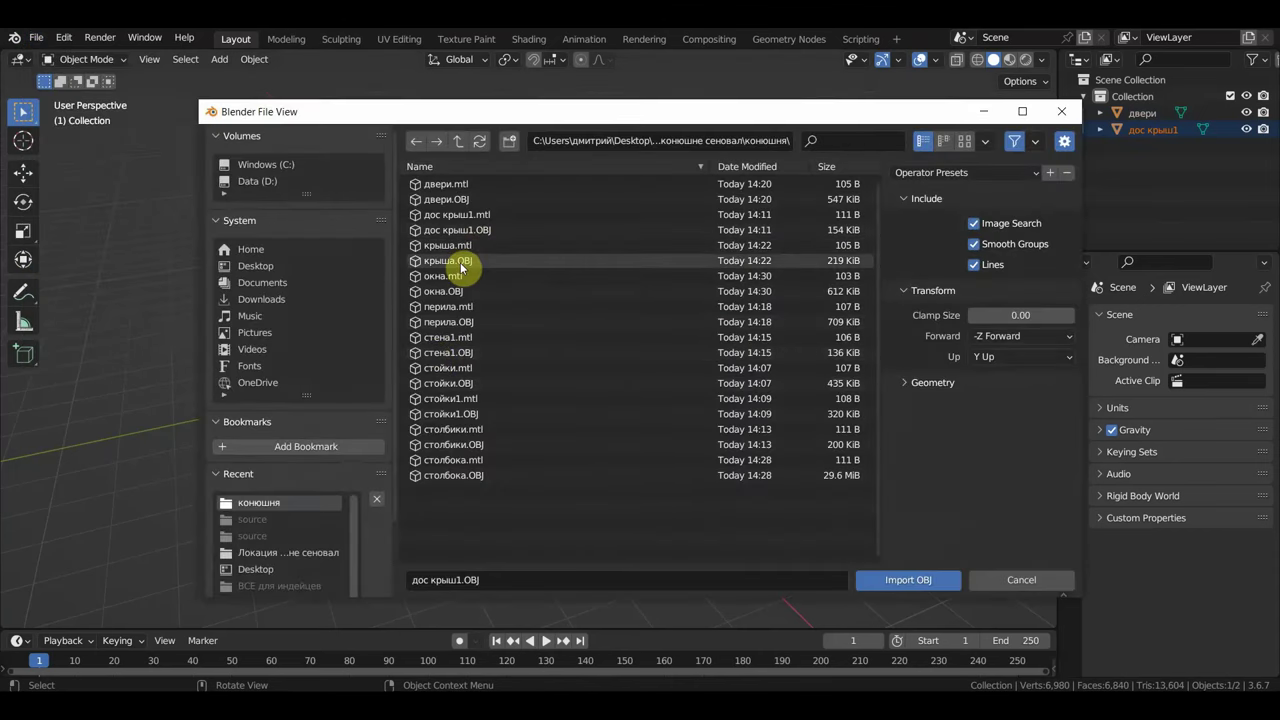
double_click(455, 261)
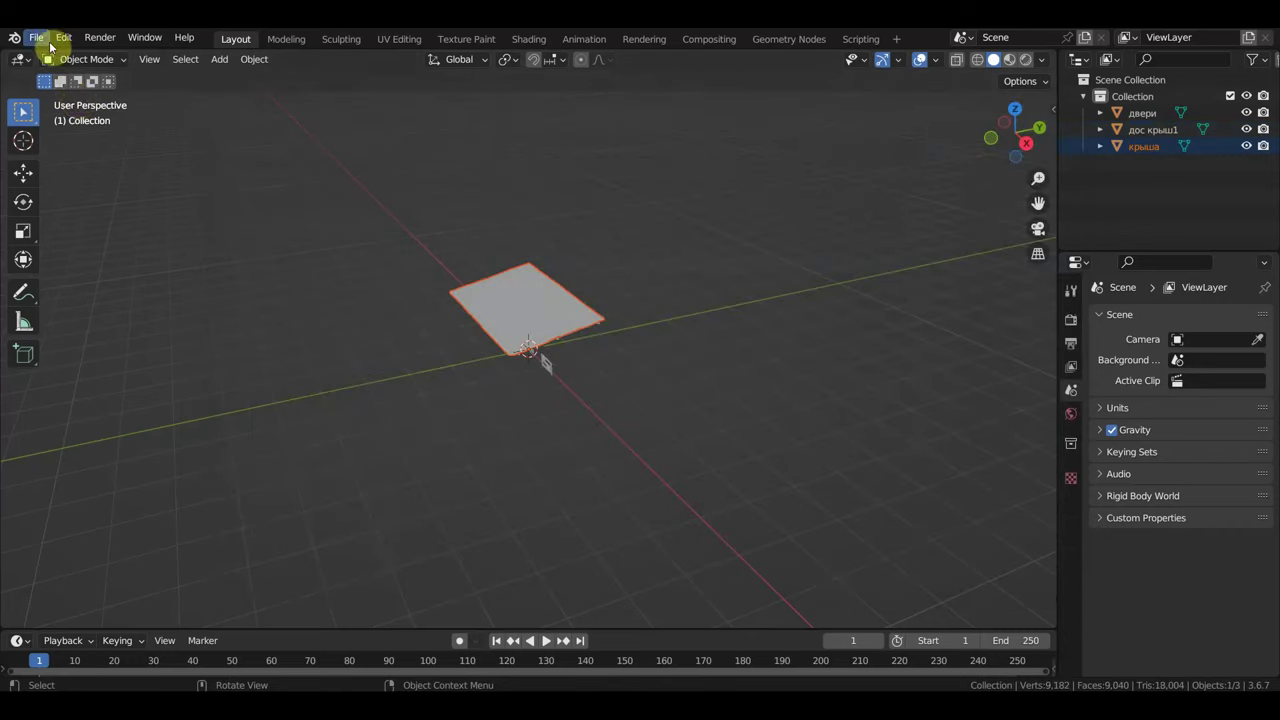
click(35, 37)
mouse_move(65, 262)
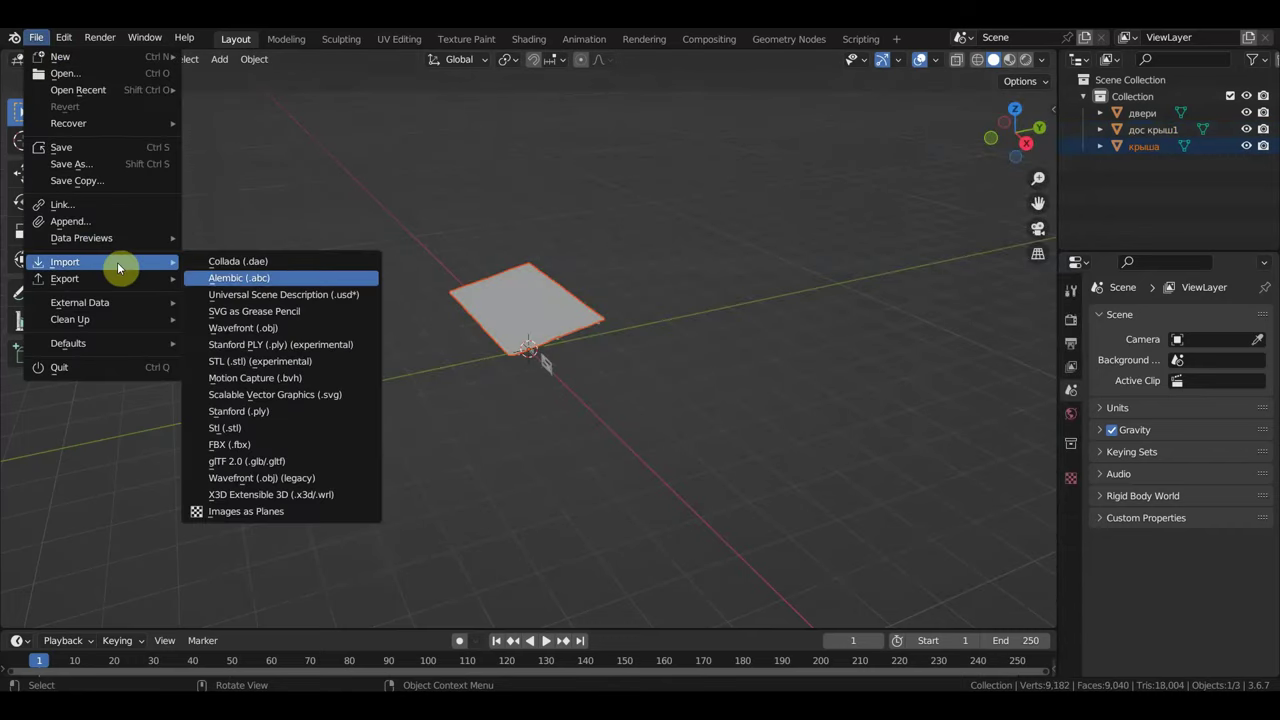
click(334, 475)
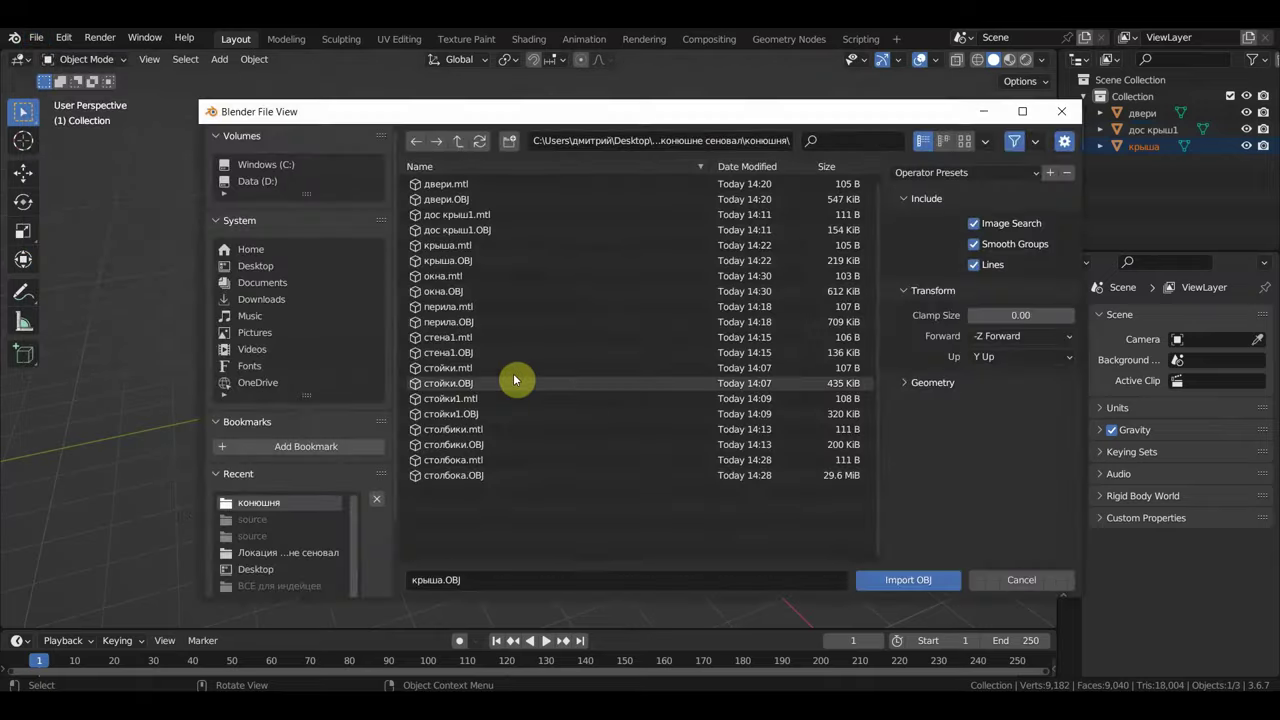
double_click(456, 289)
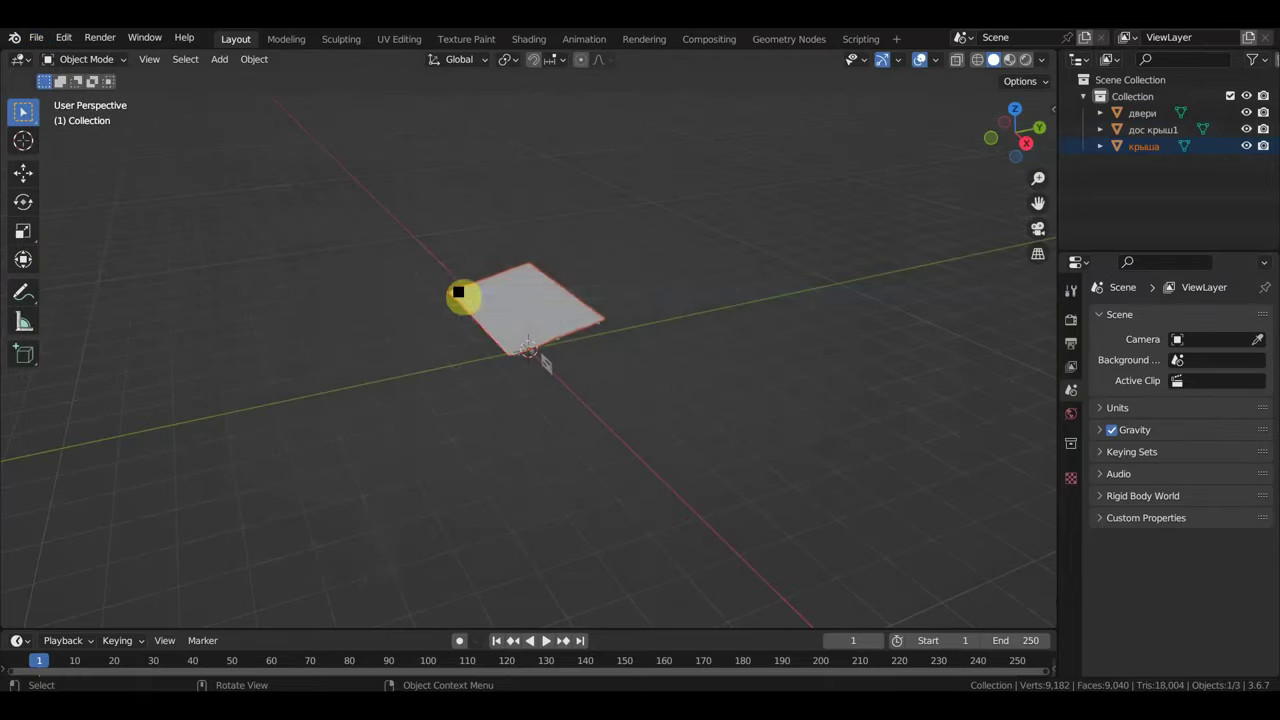
Step: Import the перила, стена1 and стойки OBJ models
click(36, 38)
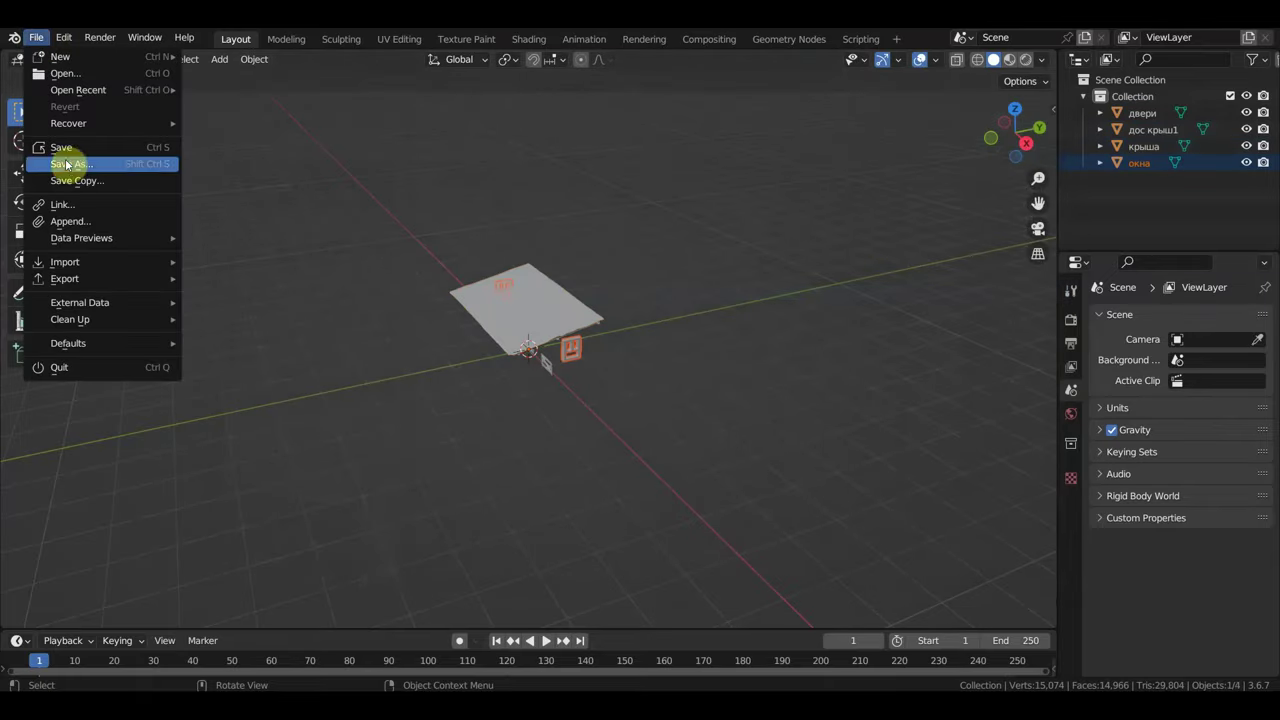
mouse_move(65, 262)
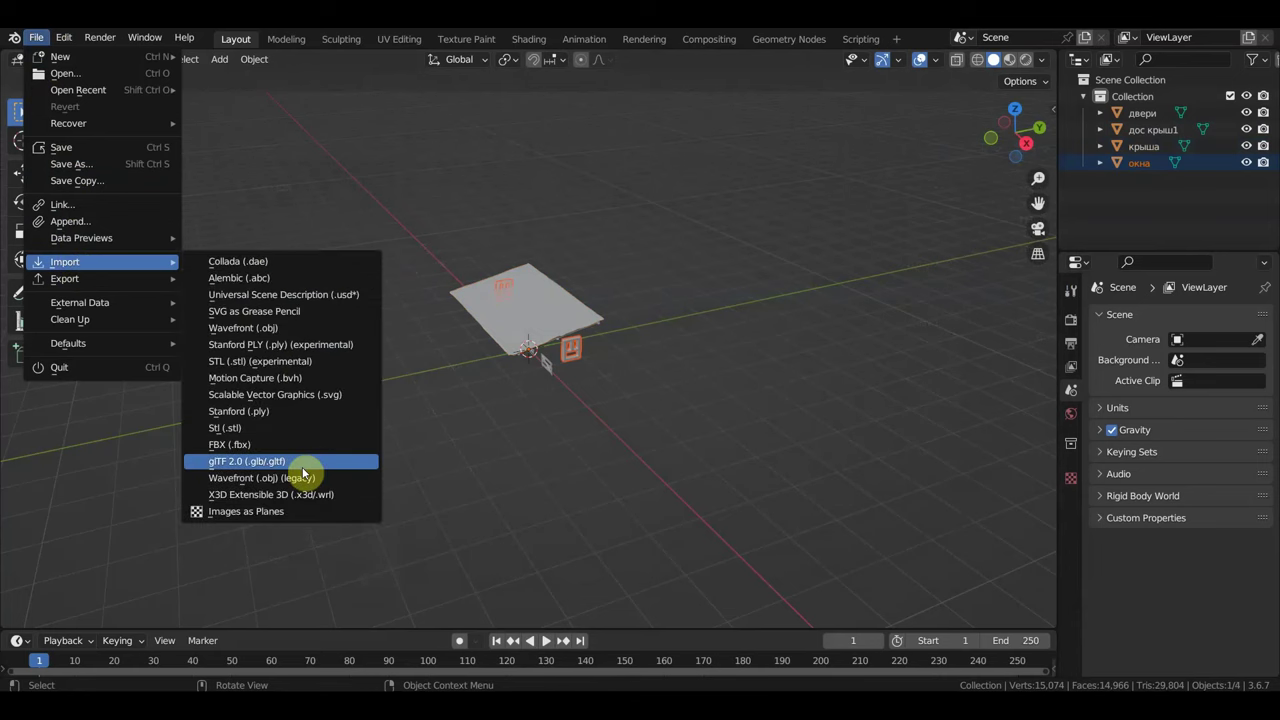
click(299, 478)
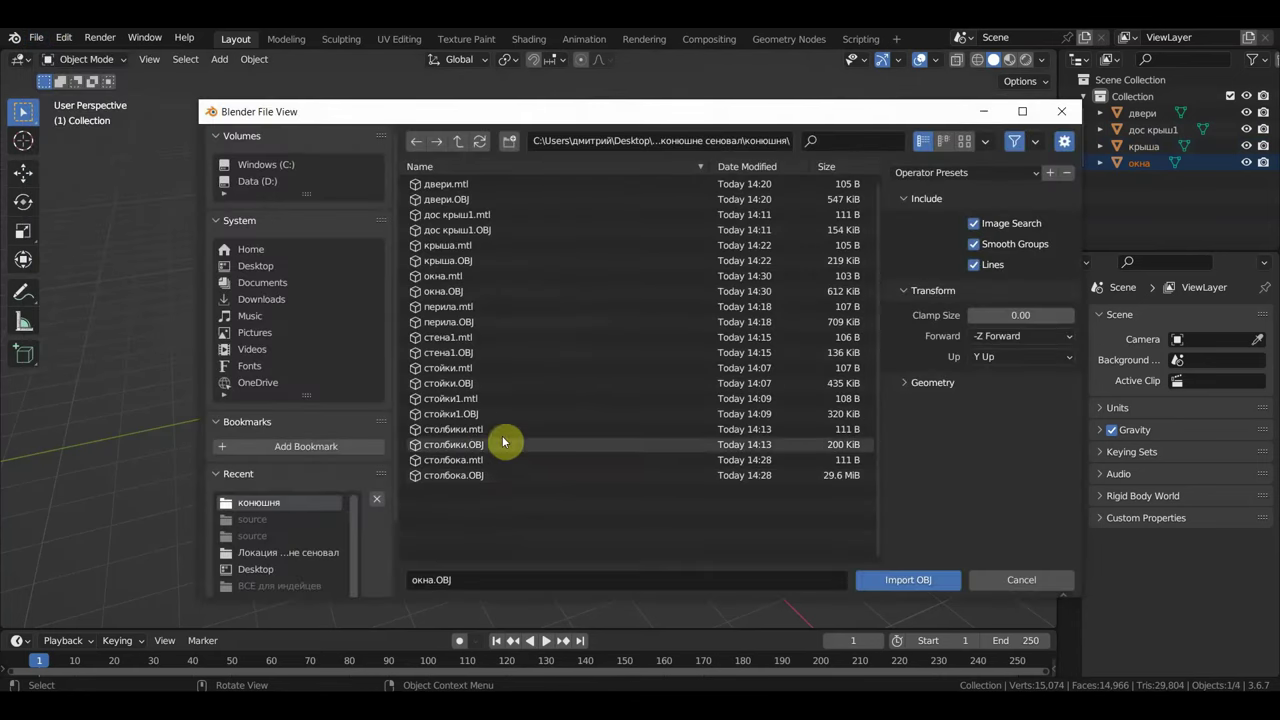
double_click(458, 325)
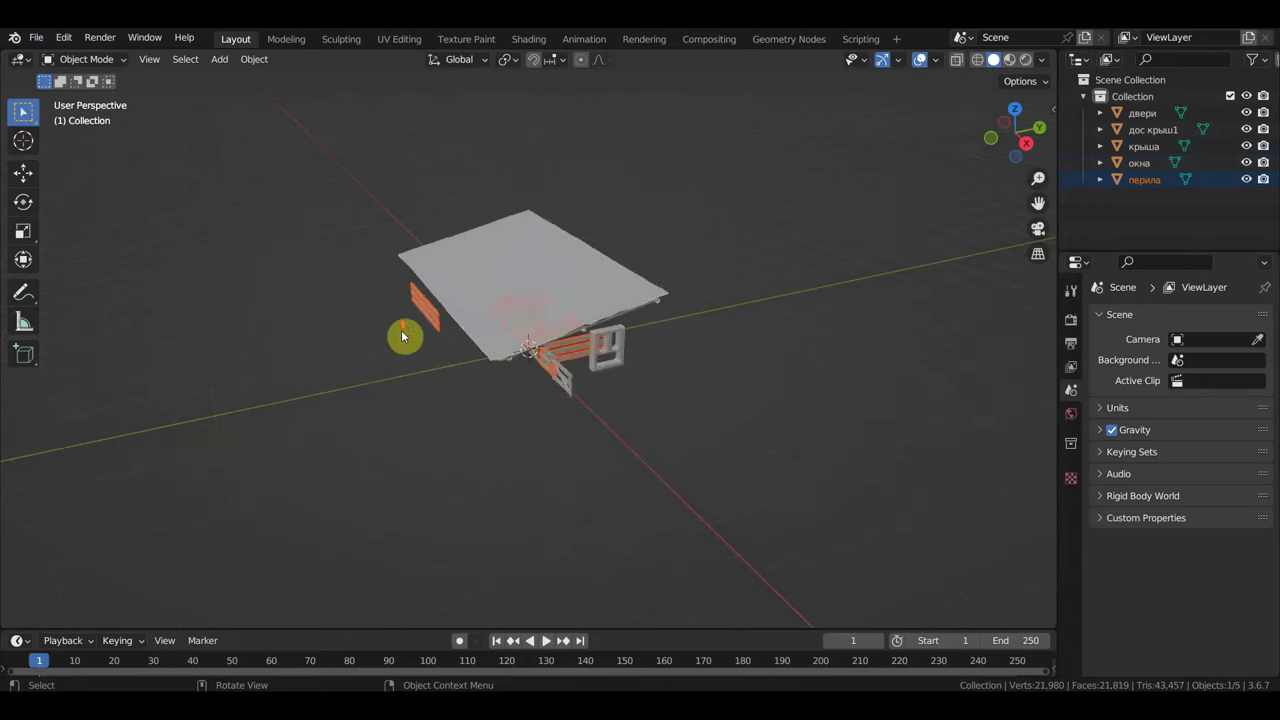
middle_drag(403, 336, 474, 283)
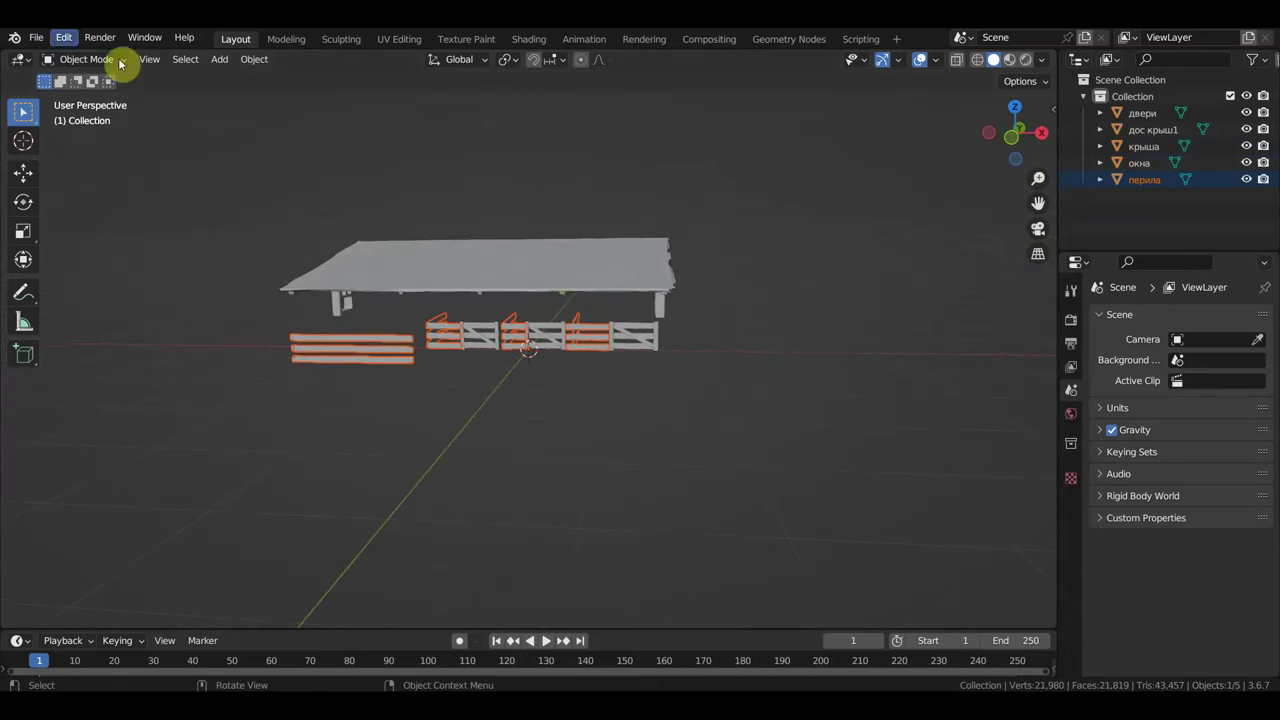
click(35, 37)
mouse_move(65, 262)
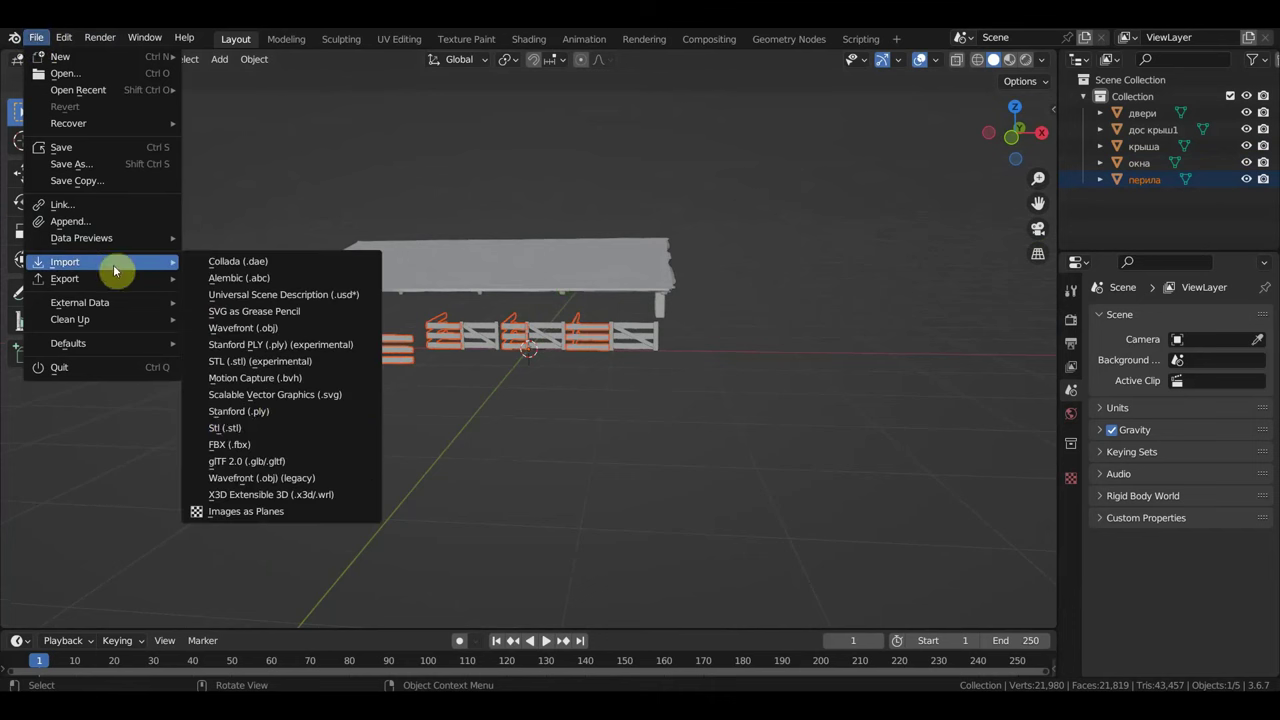
click(290, 477)
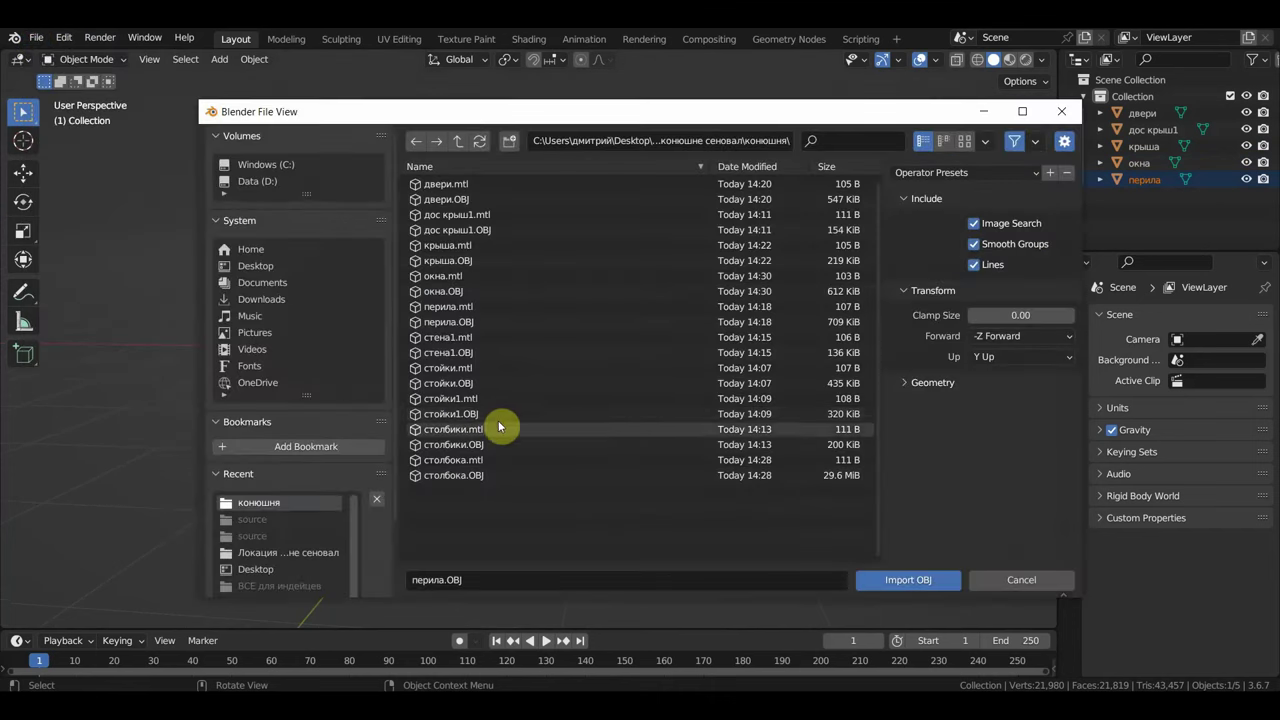
double_click(458, 353)
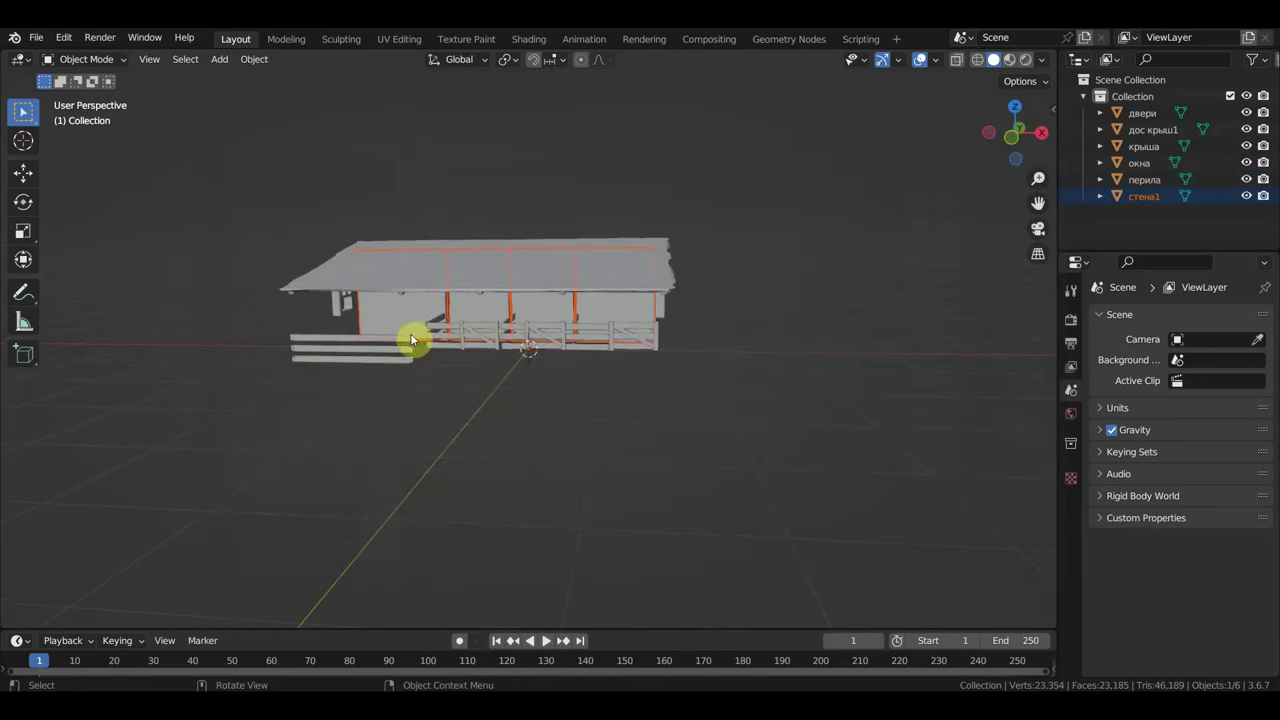
click(36, 38)
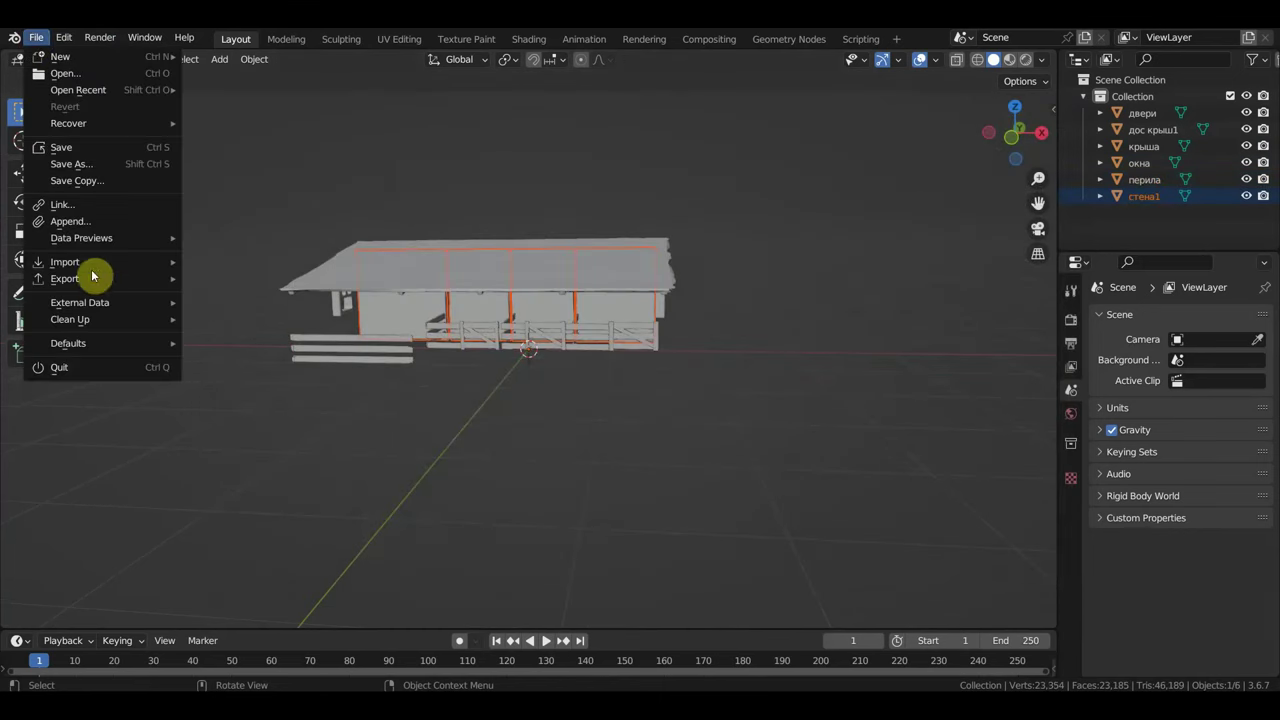
mouse_move(65, 262)
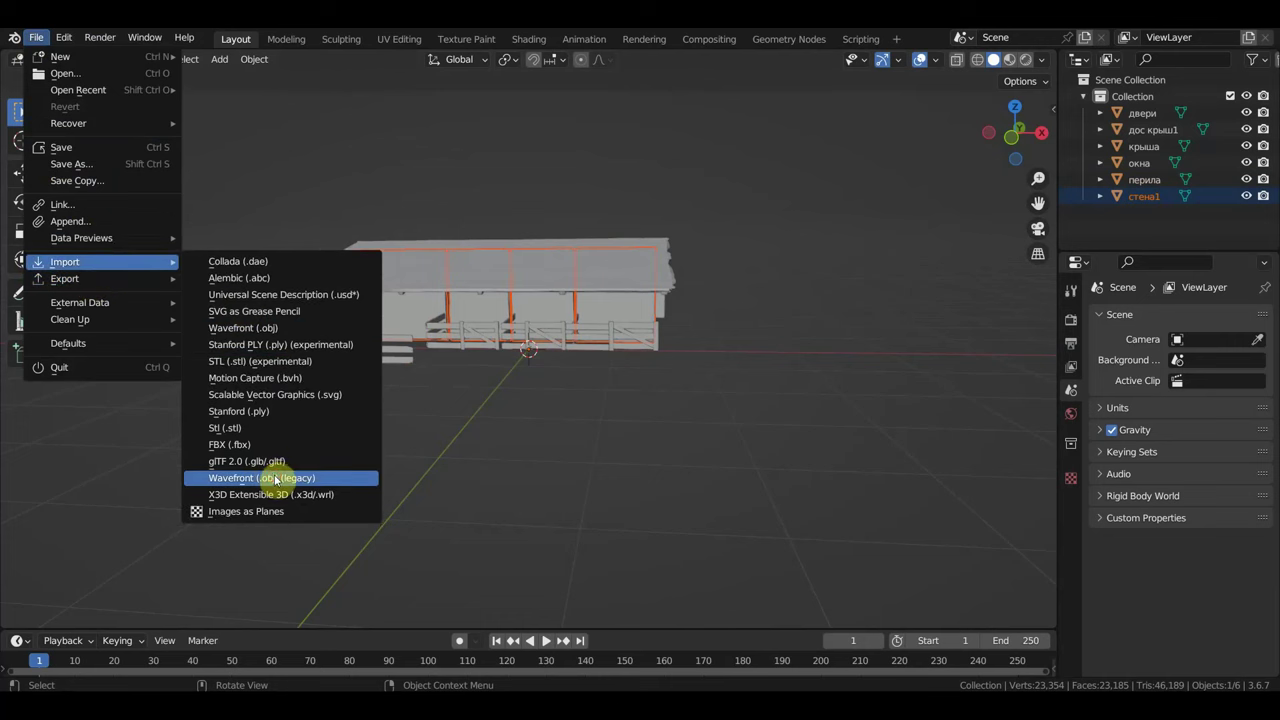
click(274, 478)
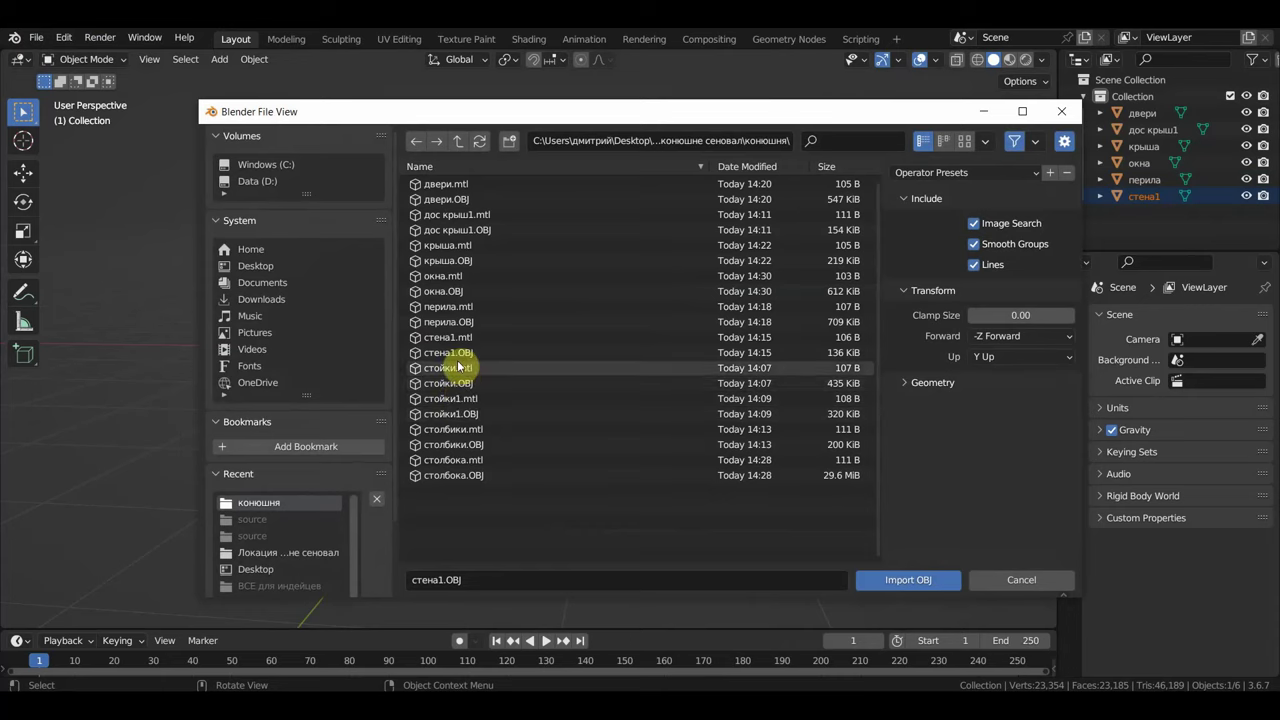
double_click(460, 386)
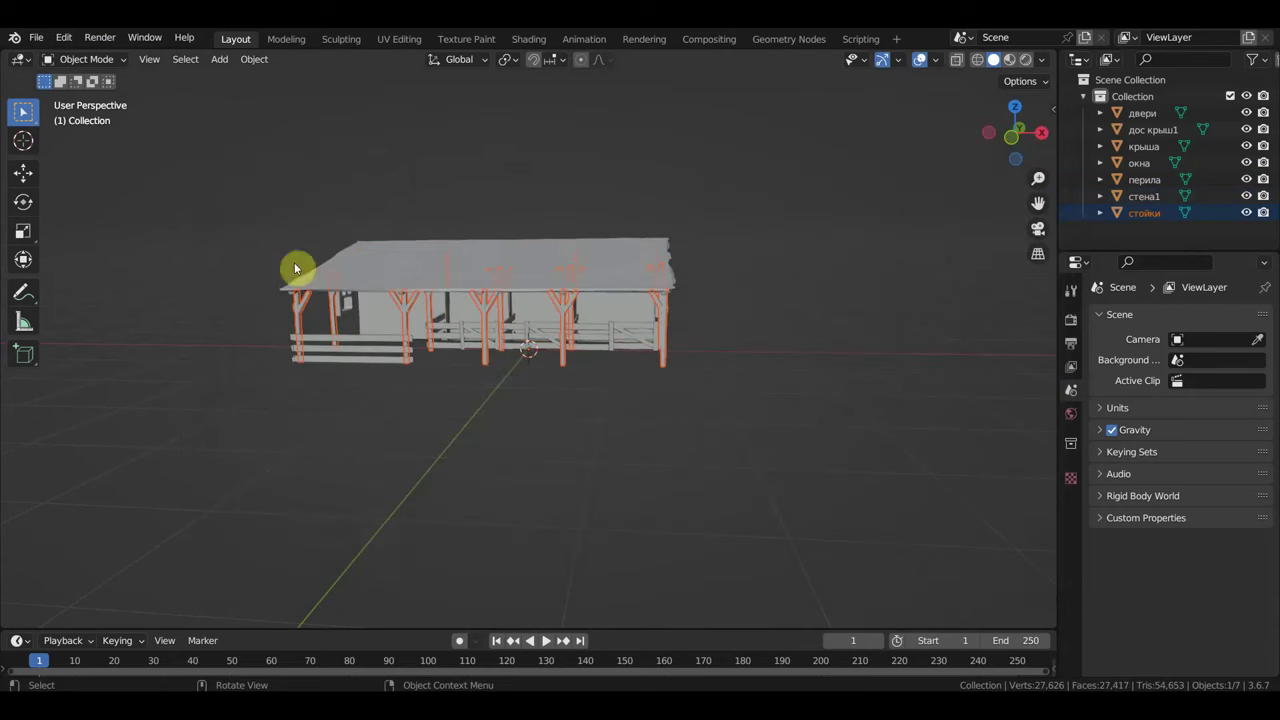
Step: Import the столбики and столбока OBJ models
click(36, 37)
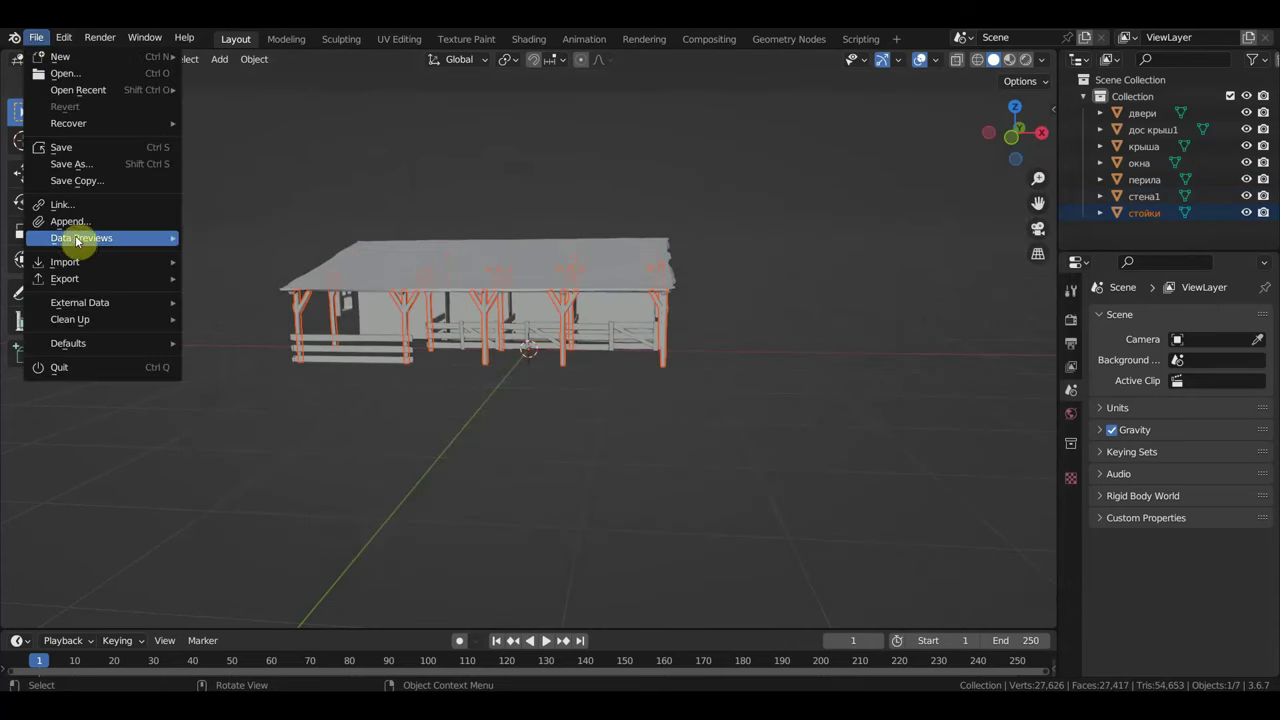
mouse_move(65, 262)
click(294, 479)
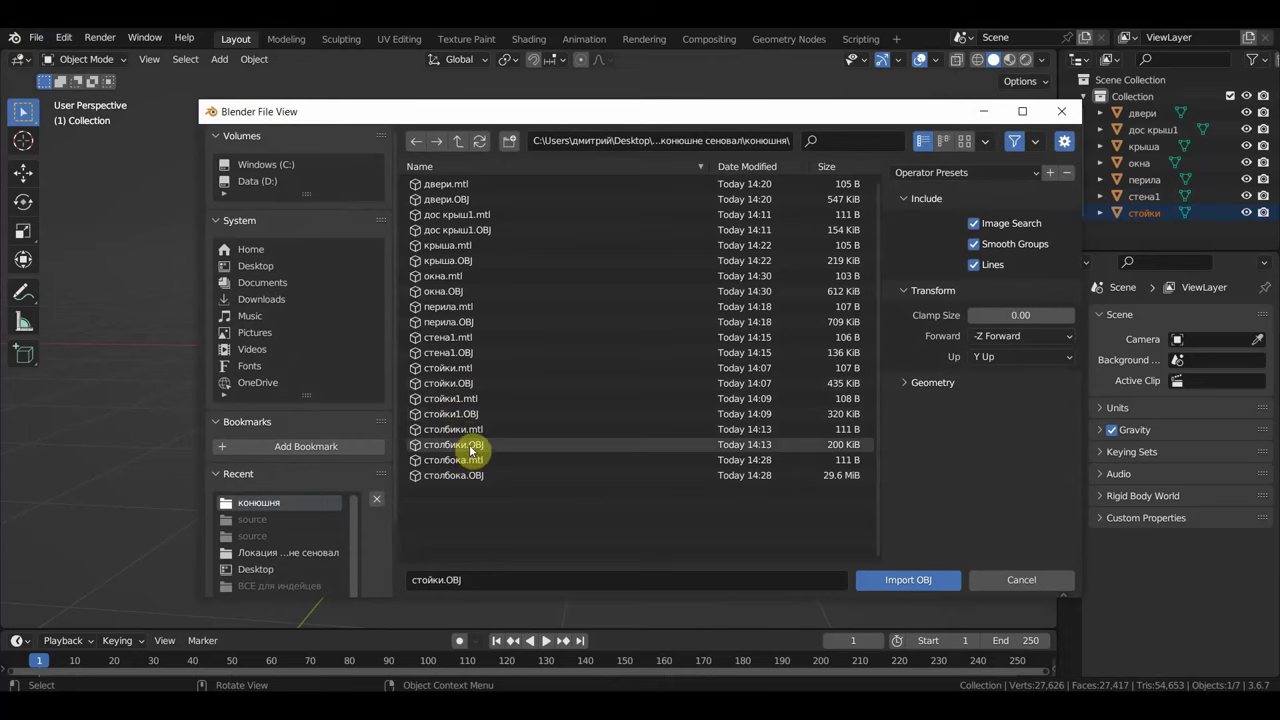
double_click(470, 445)
scroll(509, 404, up, 2)
scroll(509, 405, up, 4)
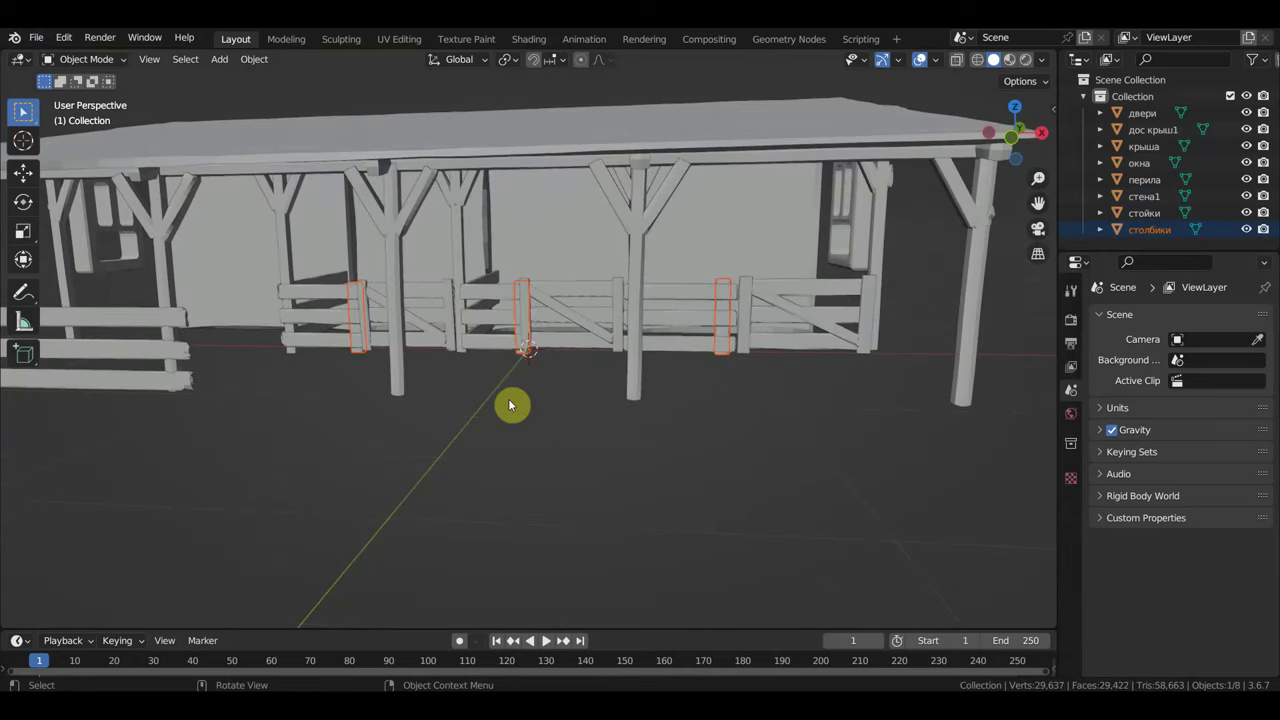
click(35, 37)
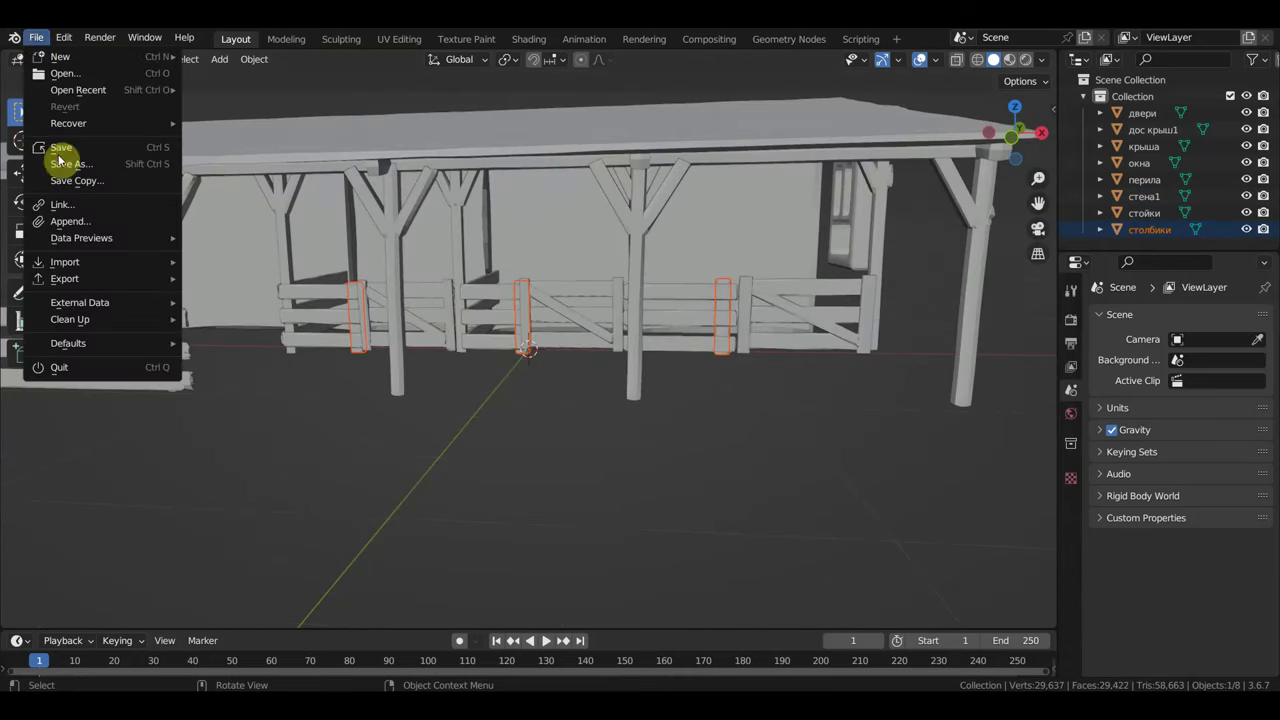
mouse_move(65, 262)
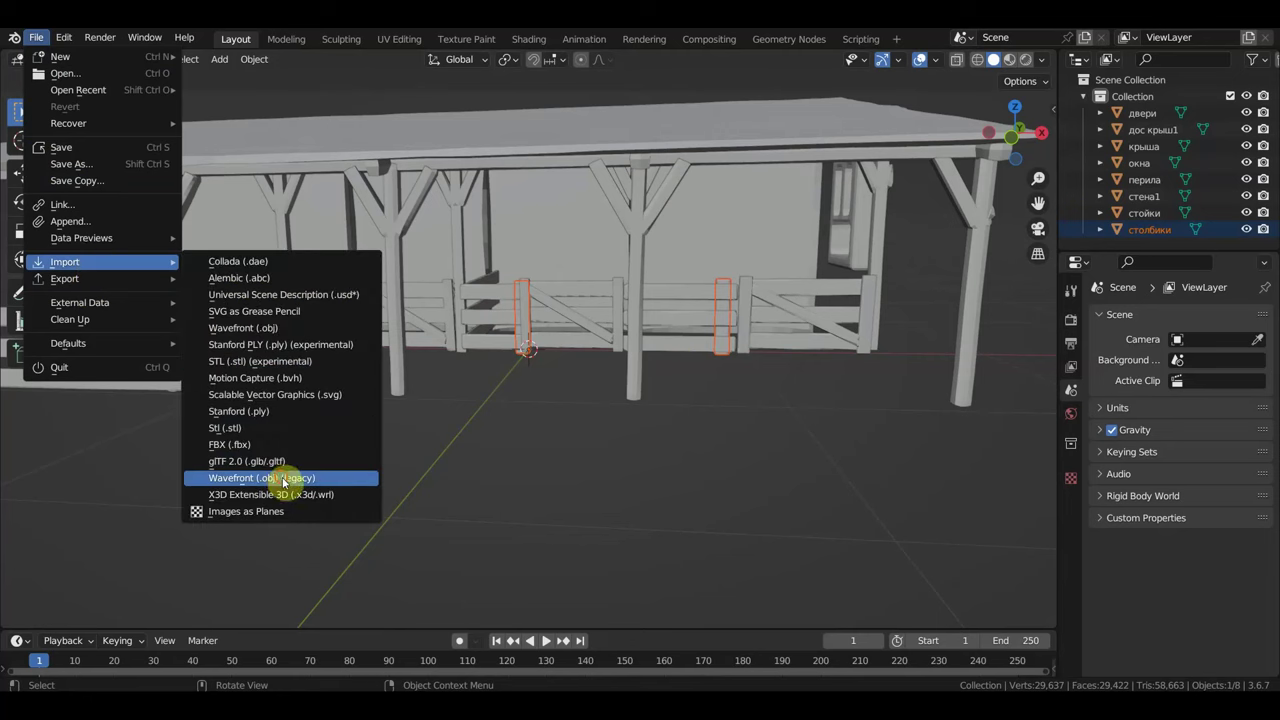
click(283, 479)
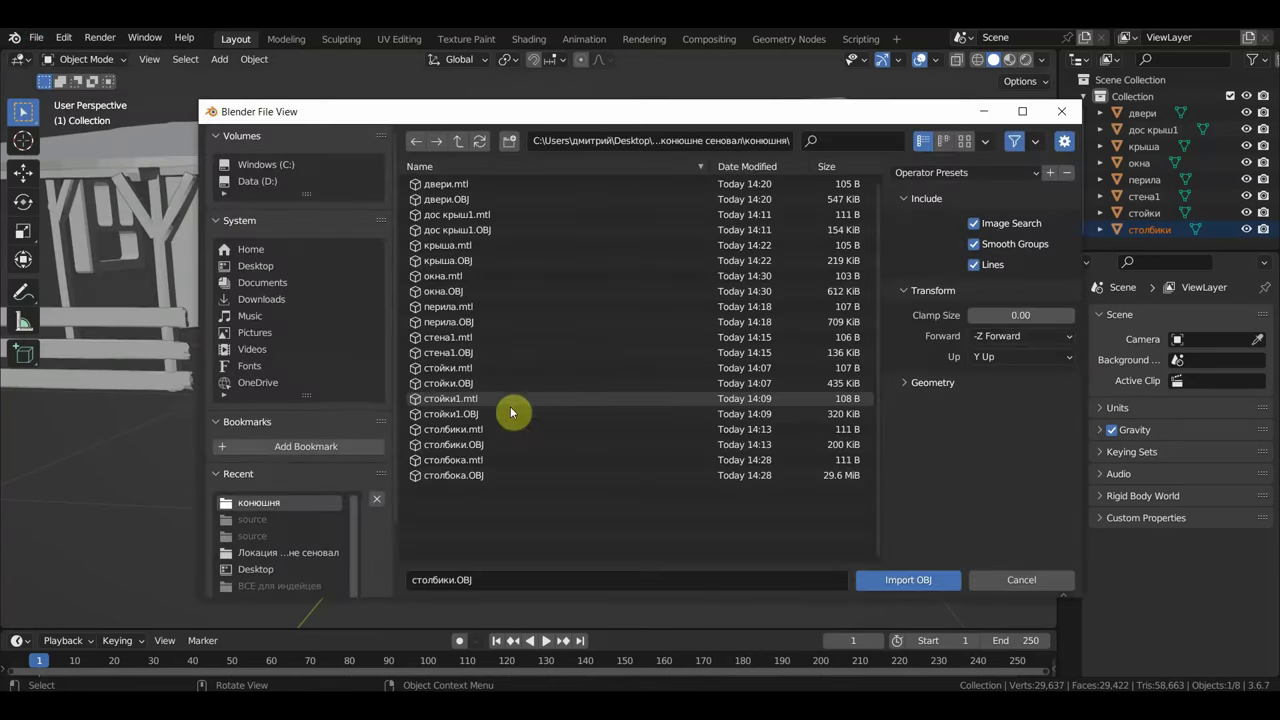
double_click(452, 476)
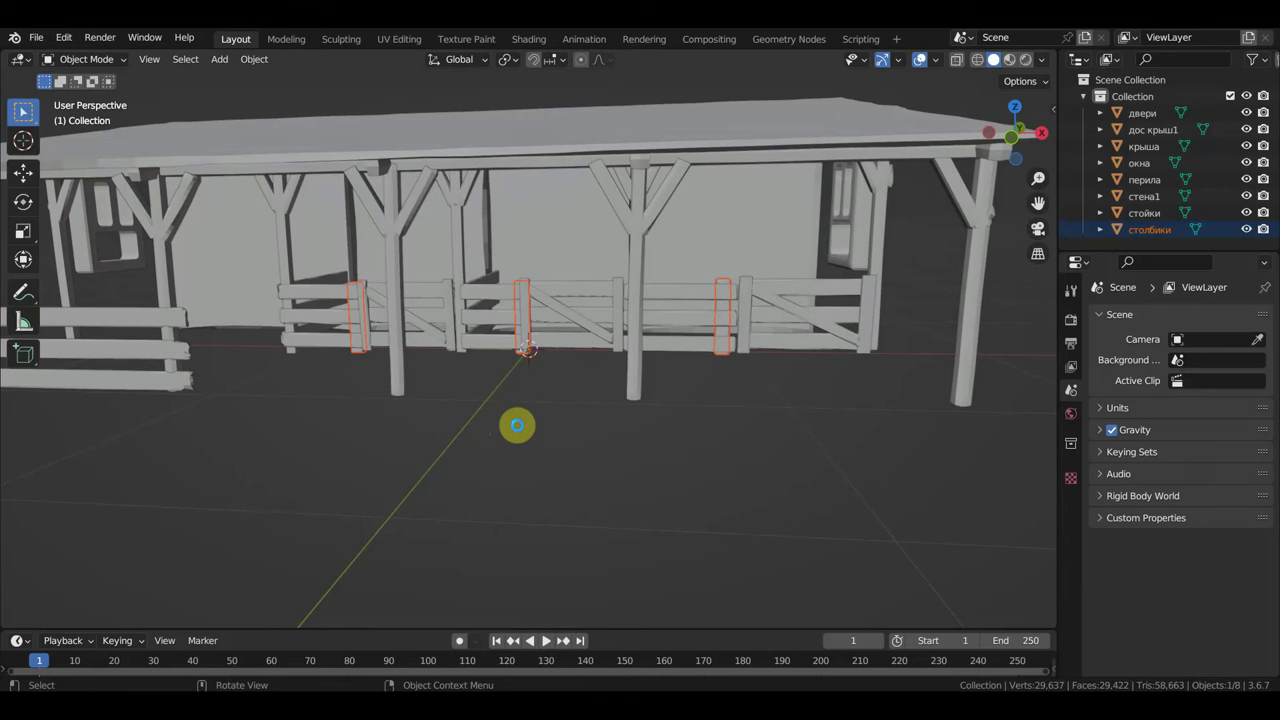
Step: Orbit and zoom around the stall to inspect the new textured walls and interior posts
key(ctrl+v)
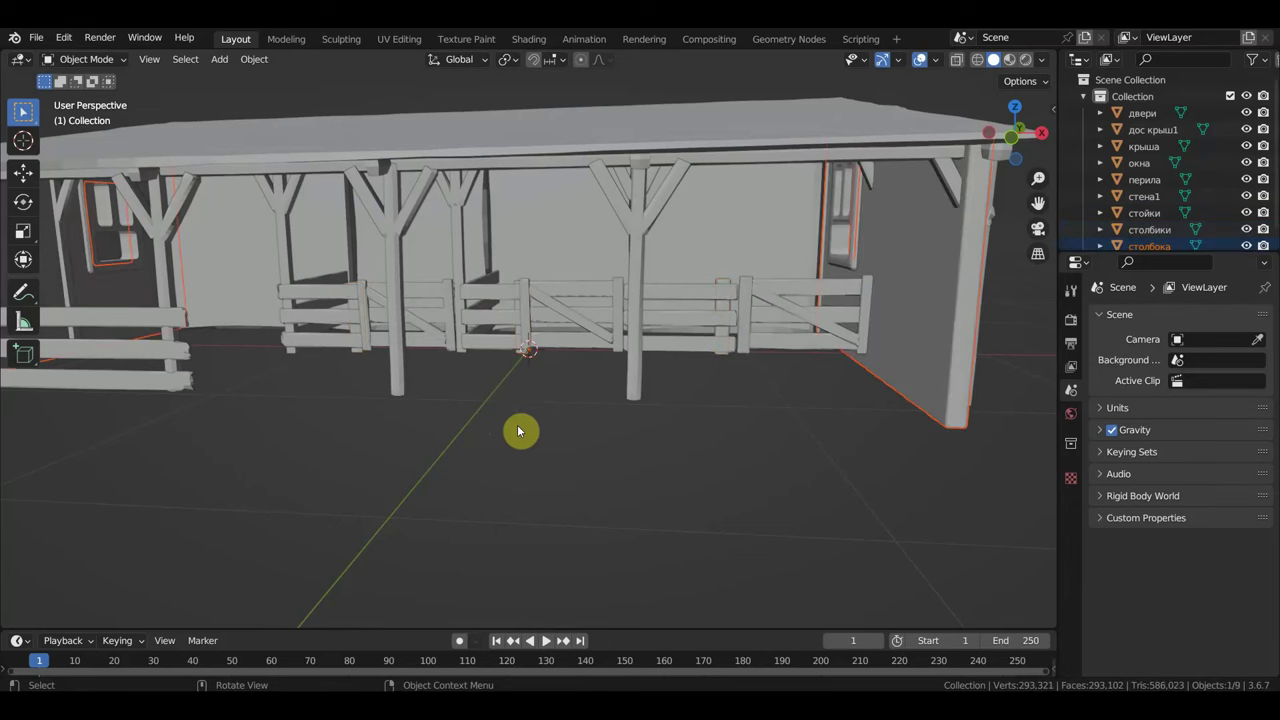
scroll(560, 435, down, 3)
middle_drag(586, 437, 640, 443)
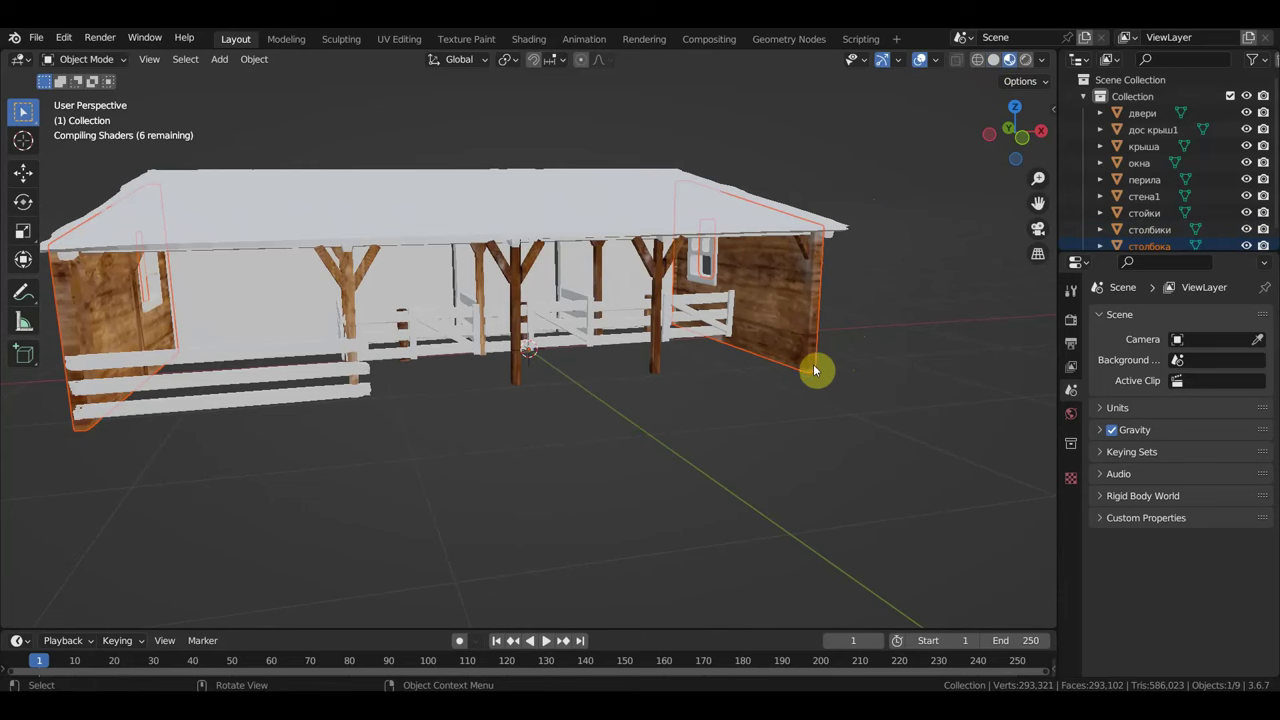
mouse_move(803, 378)
middle_down()
mouse_move(943, 374)
mouse_move(857, 380)
middle_up()
scroll(770, 381, up, 5)
scroll(674, 268, down, 3)
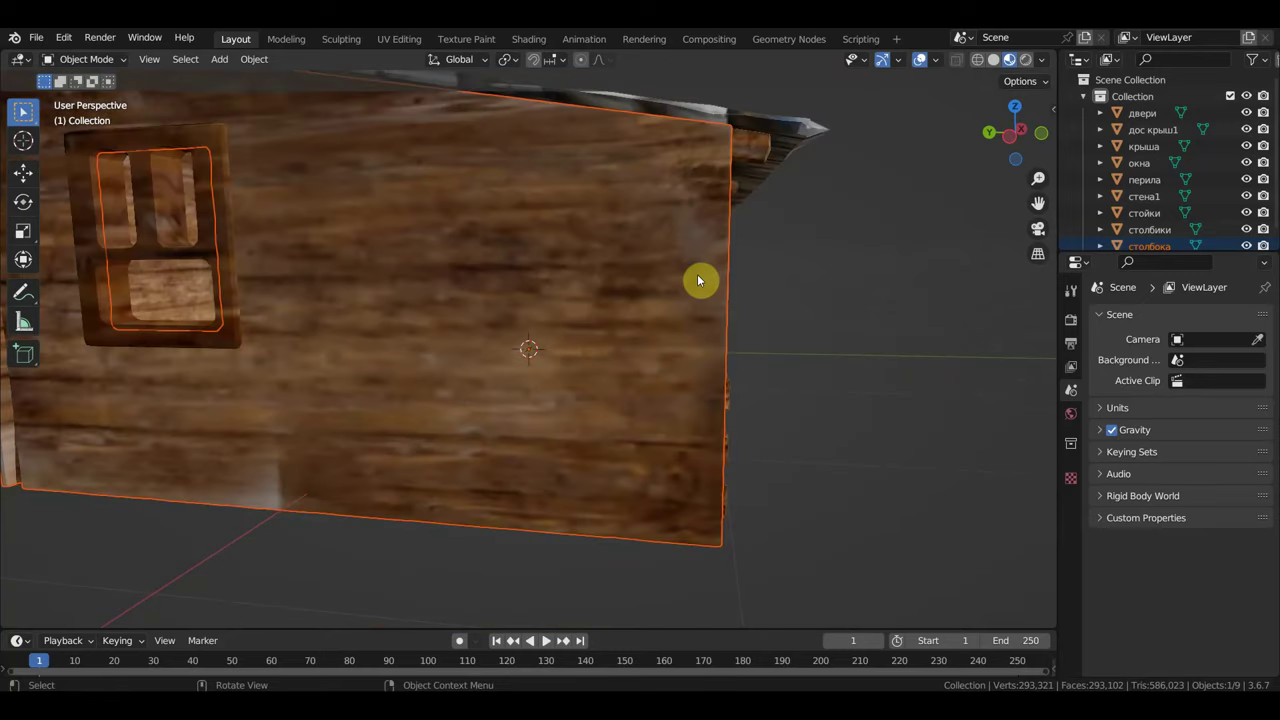
scroll(373, 250, down, 4)
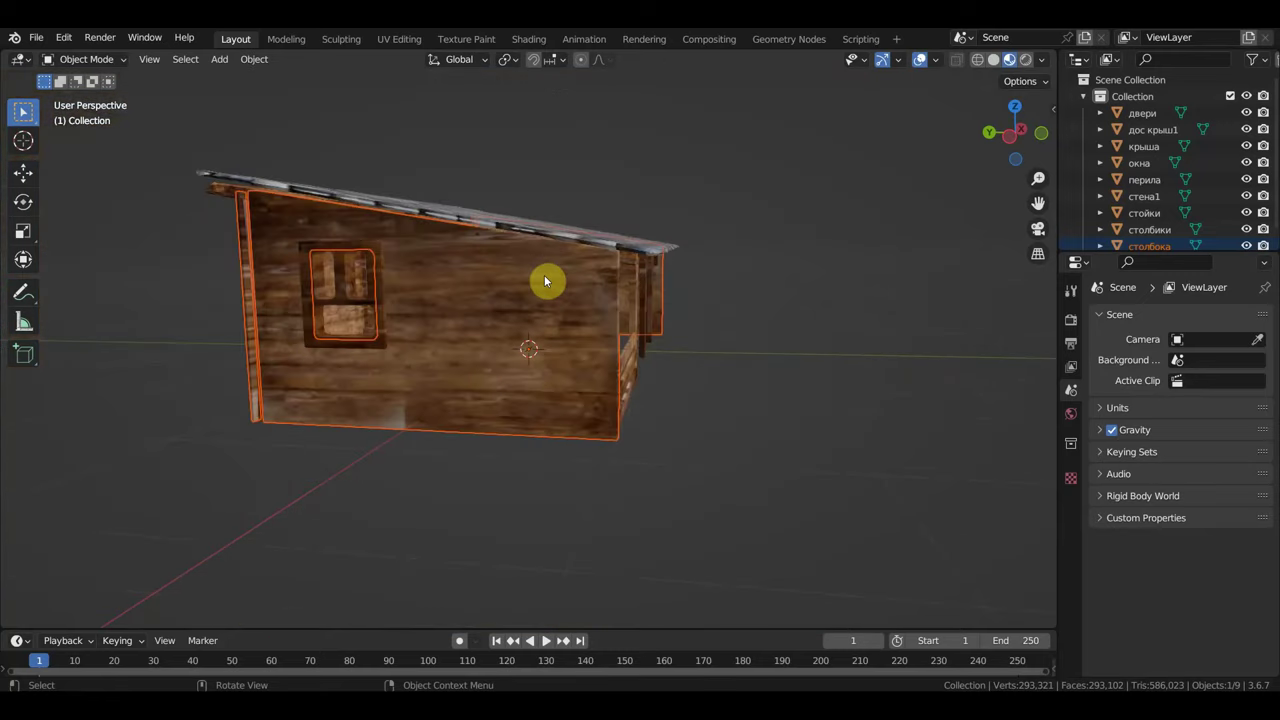
mouse_move(688, 334)
middle_down()
mouse_move(408, 336)
mouse_move(590, 335)
middle_up()
scroll(588, 334, up, 2)
scroll(584, 334, up, 3)
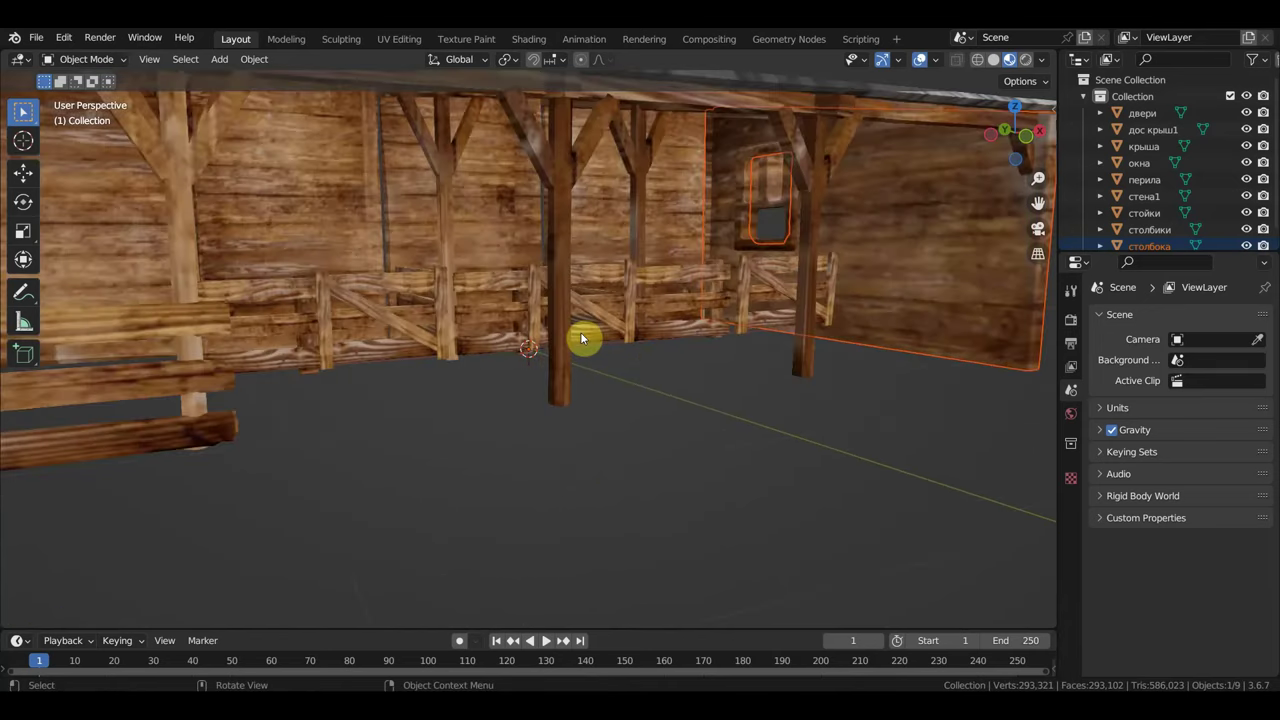
scroll(583, 336, up, 2)
scroll(580, 332, up, 2)
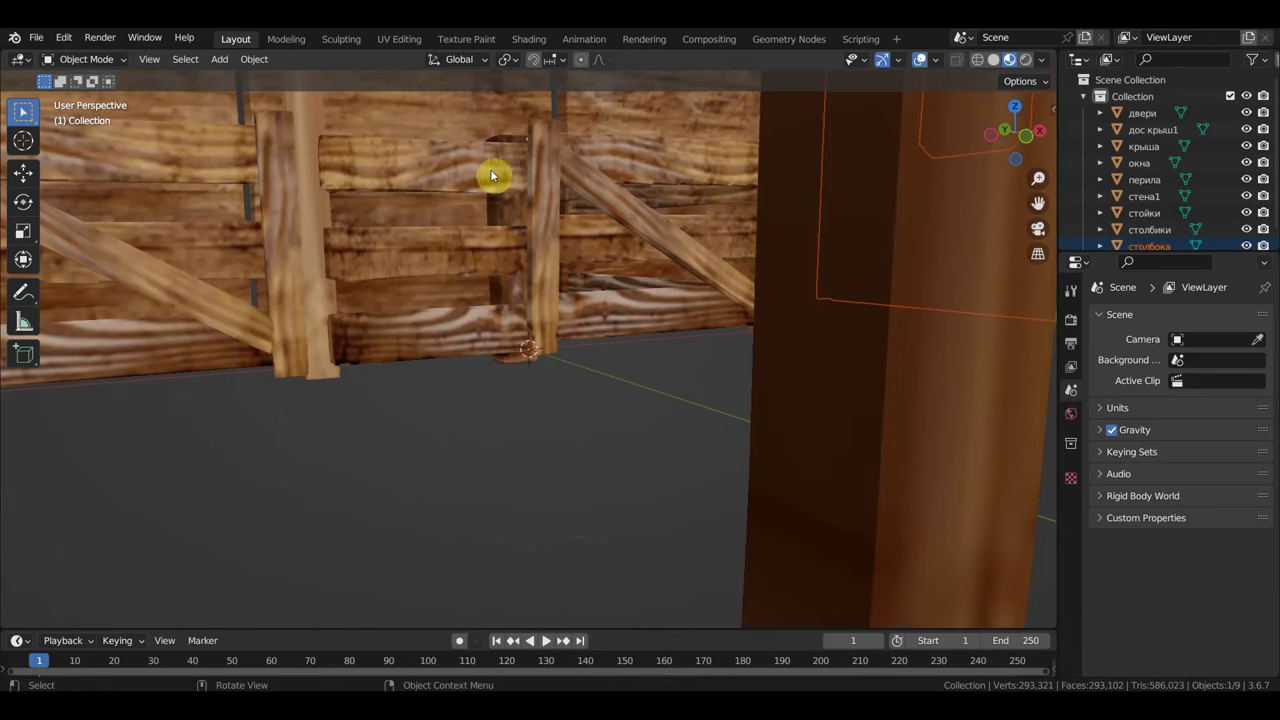
scroll(530, 276, down, 3)
mouse_move(523, 289)
middle_down()
mouse_move(457, 291)
mouse_move(494, 289)
mouse_move(551, 218)
middle_up()
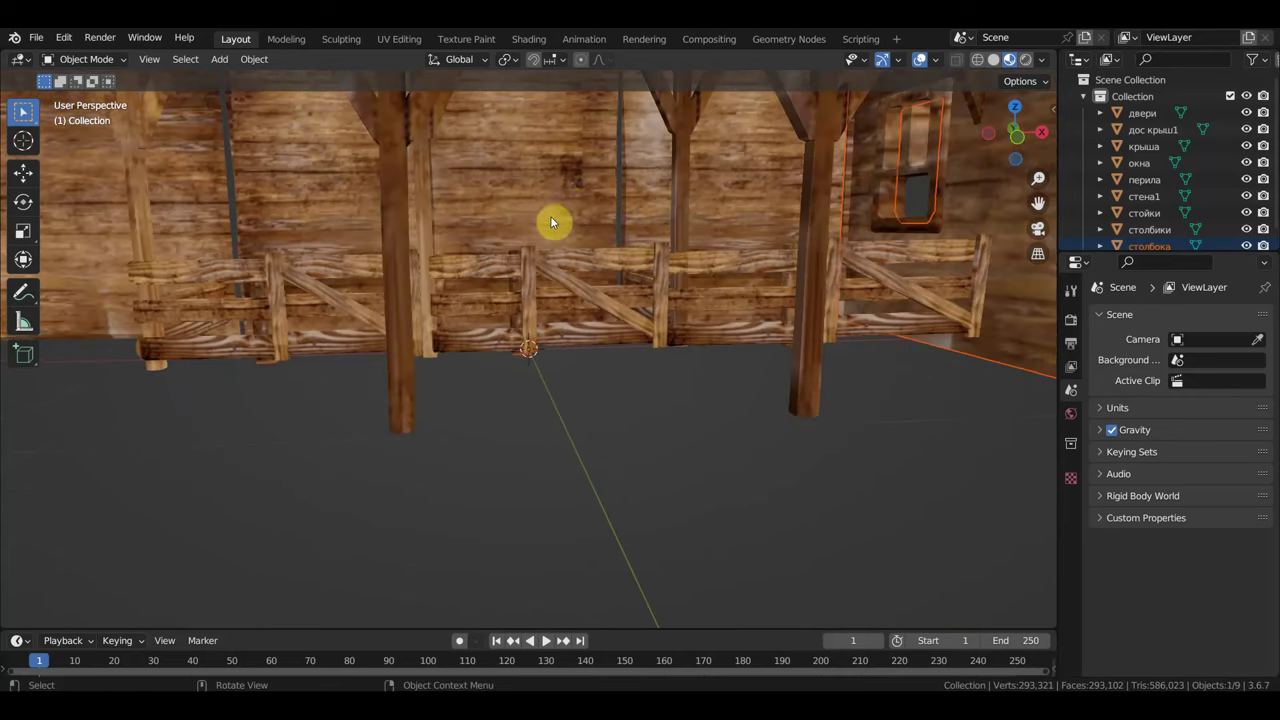
Step: Check the стена1 wall, then switch to Front Orthographic view and centre it
click(558, 193)
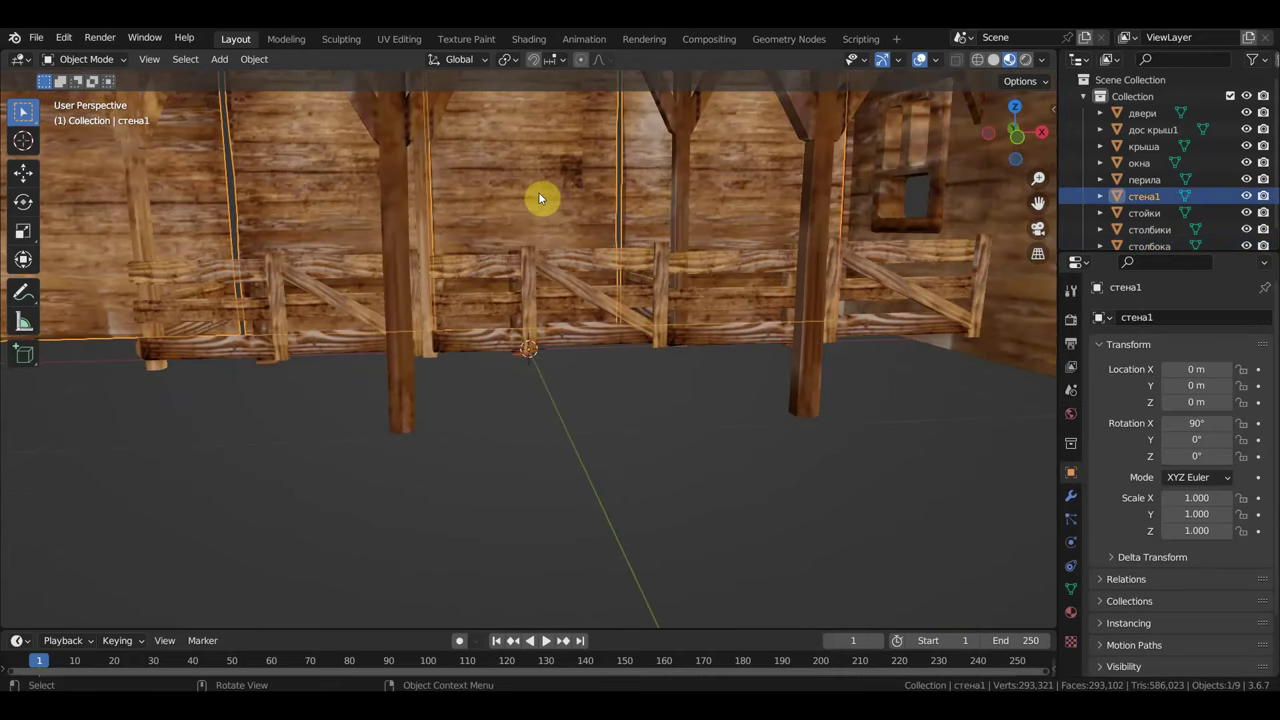
scroll(478, 211, down, 3)
scroll(478, 212, down, 3)
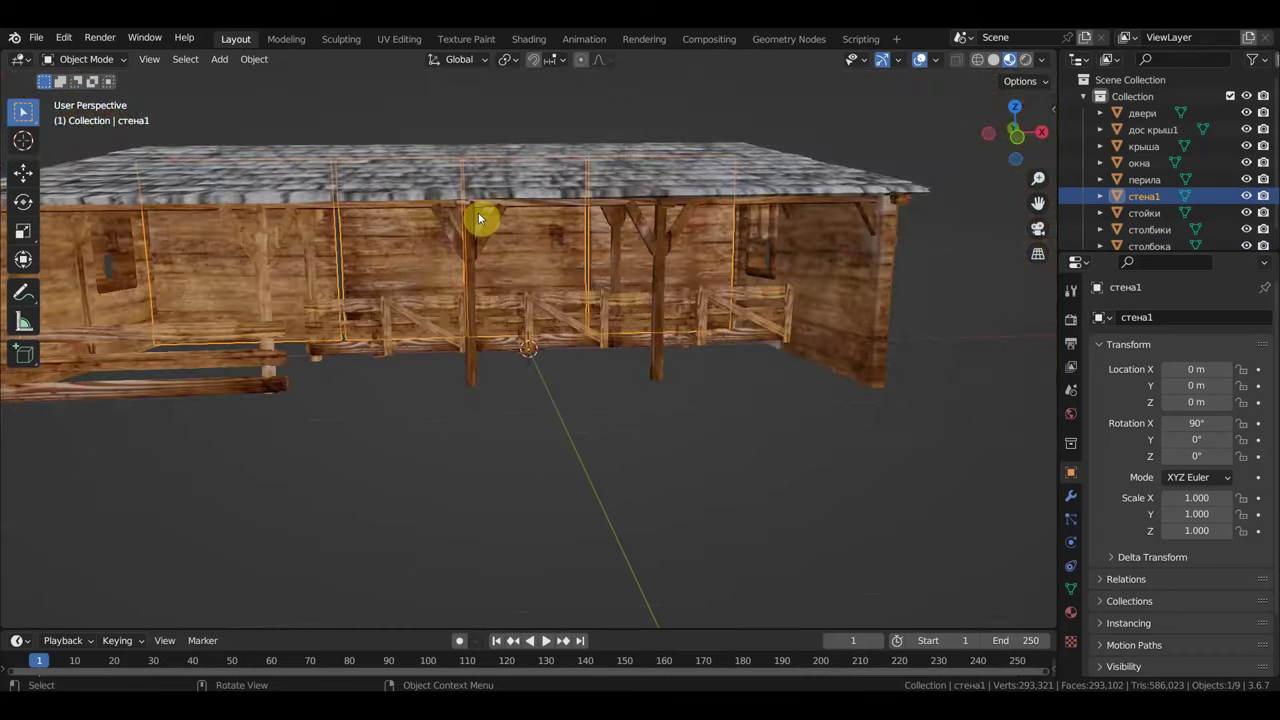
scroll(478, 213, up, 7)
scroll(478, 214, up, 1)
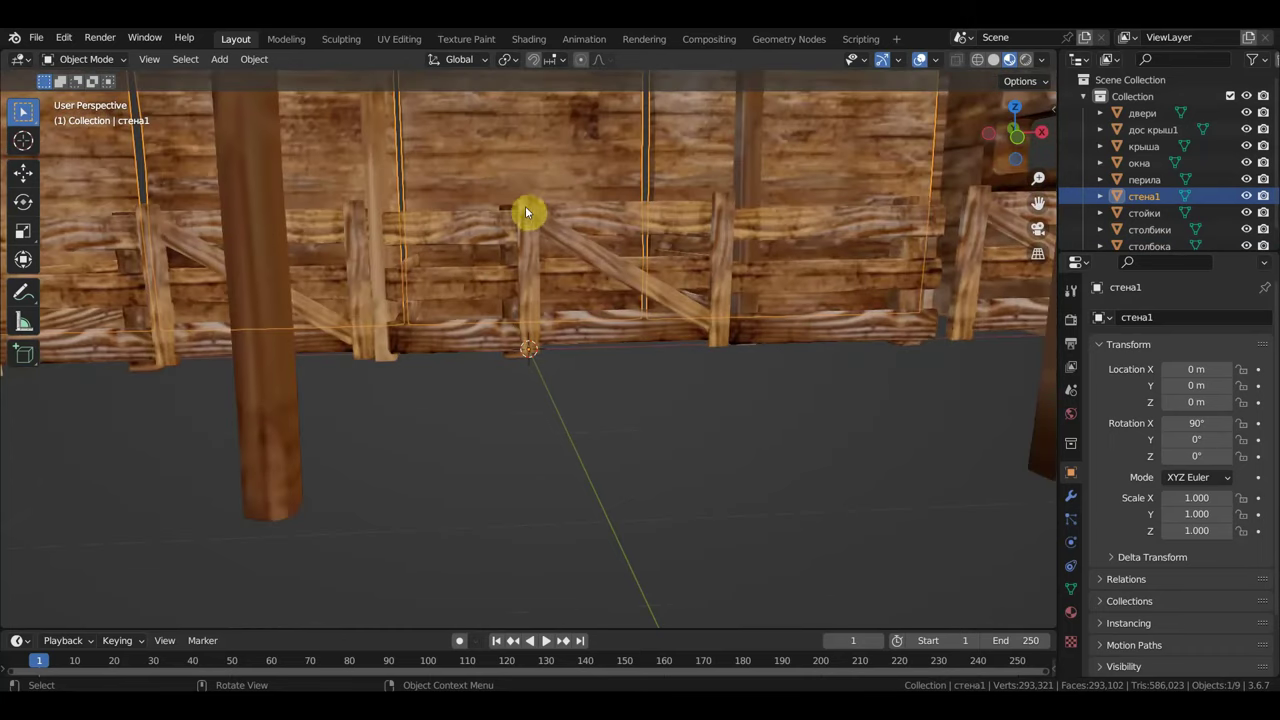
click(601, 450)
middle_drag(576, 437, 617, 412)
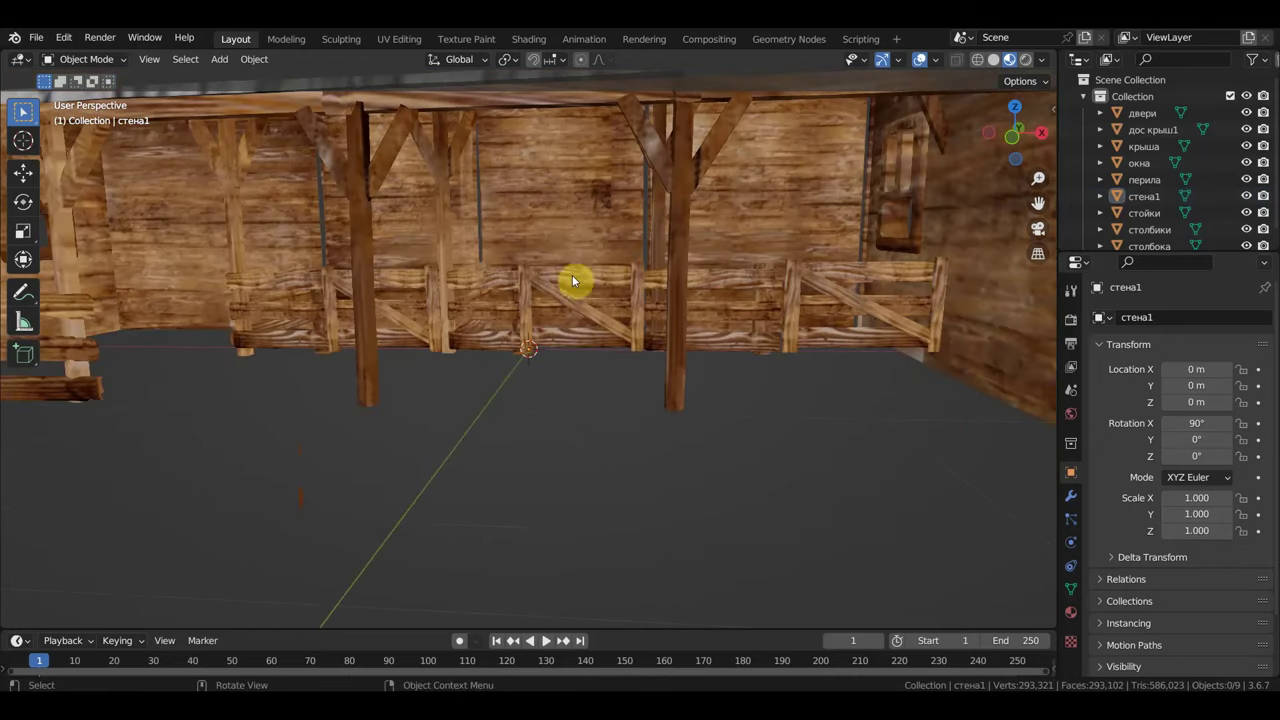
key(KP_1)
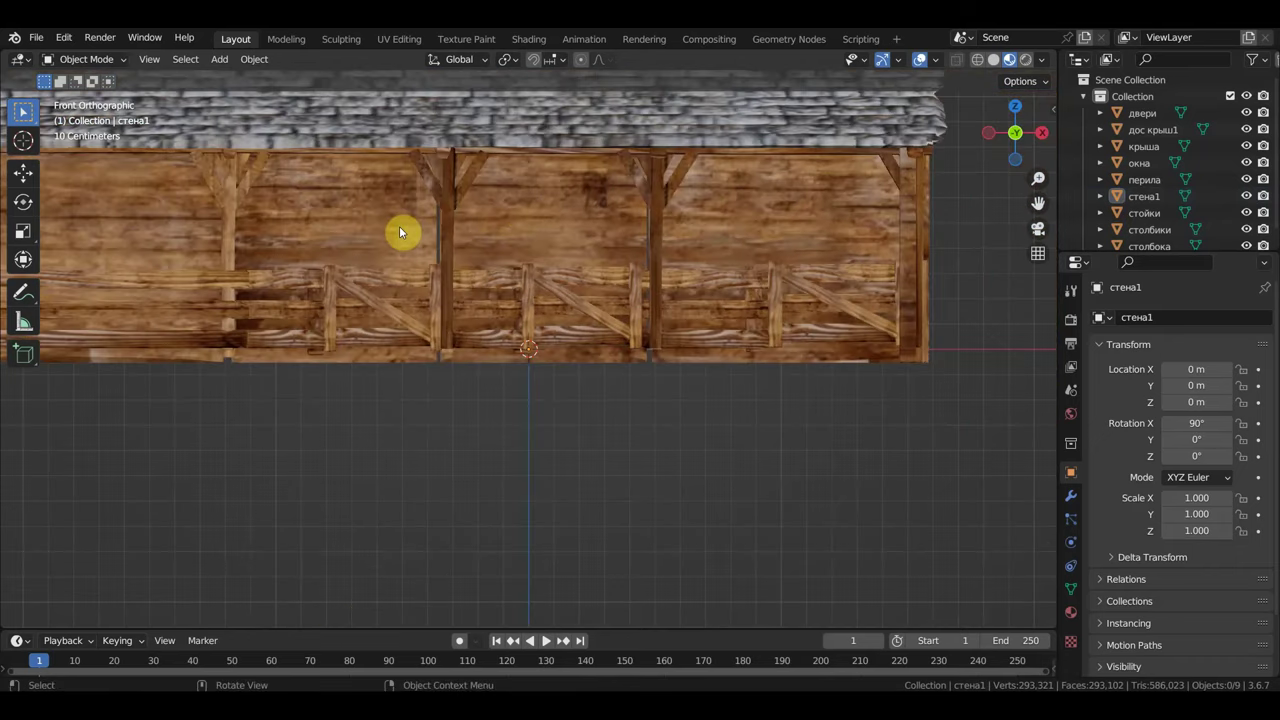
mouse_move(399, 226)
shift+middle_down()
mouse_move(570, 242)
mouse_move(505, 236)
shift+middle_up()
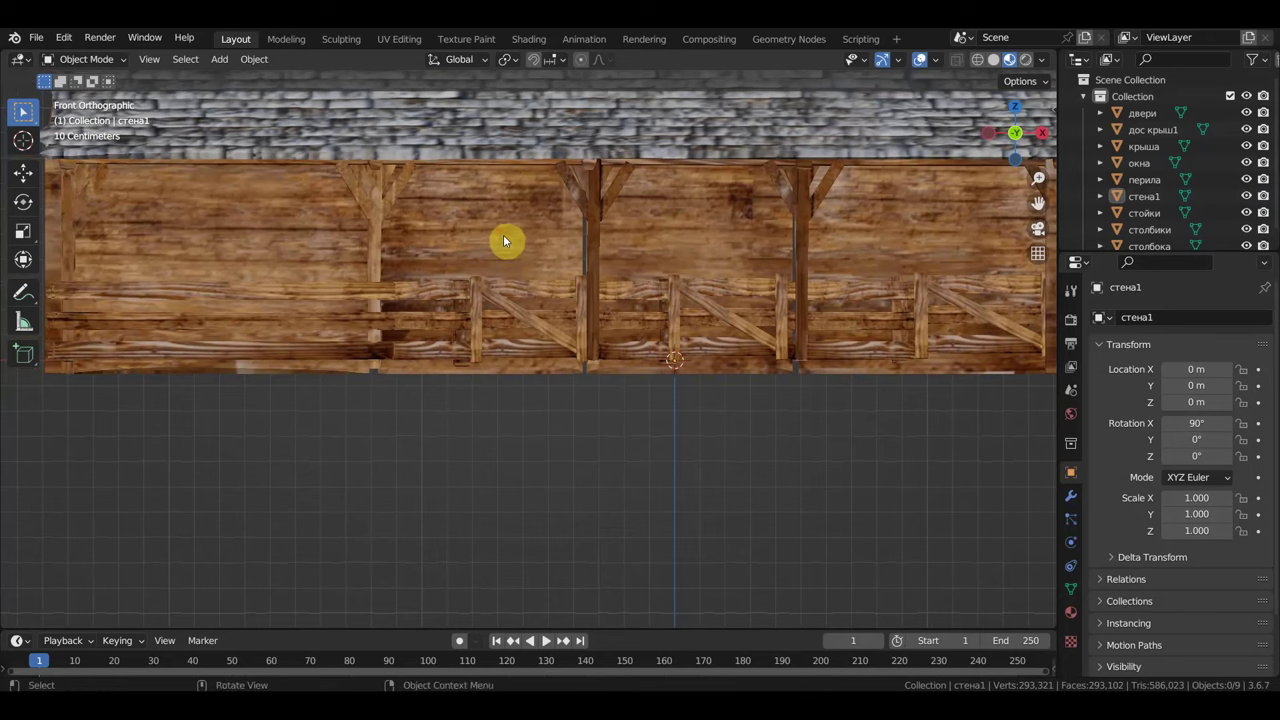
Step: Put стена1 in Edit Mode and stretch one linked plank panel slightly wider along X
click(503, 234)
click(97, 62)
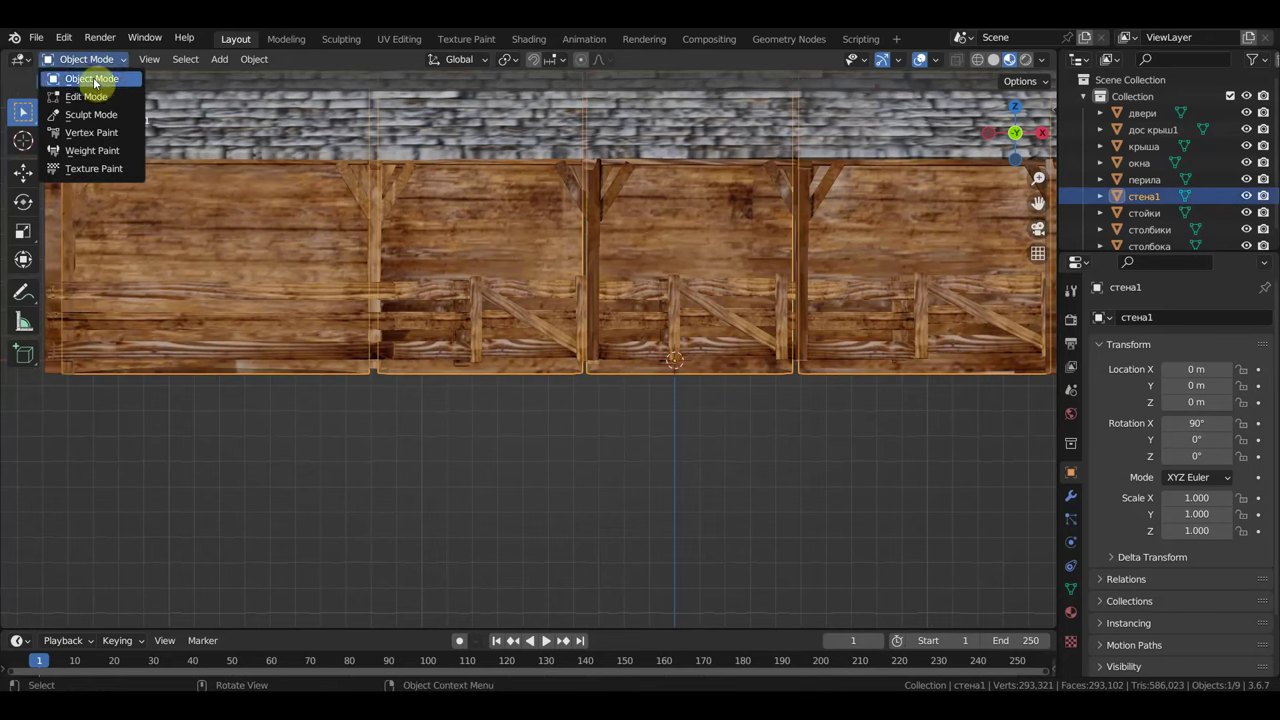
click(91, 94)
scroll(484, 388, down, 2)
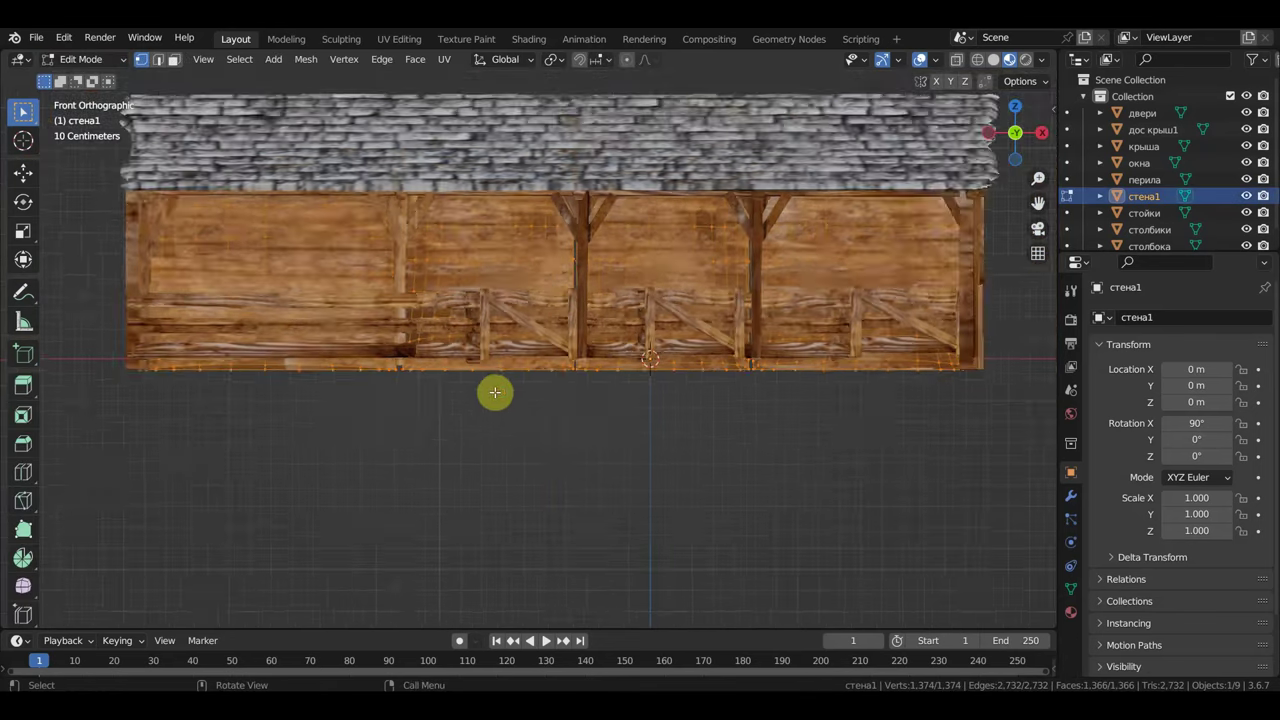
scroll(494, 391, down, 2)
click(505, 294)
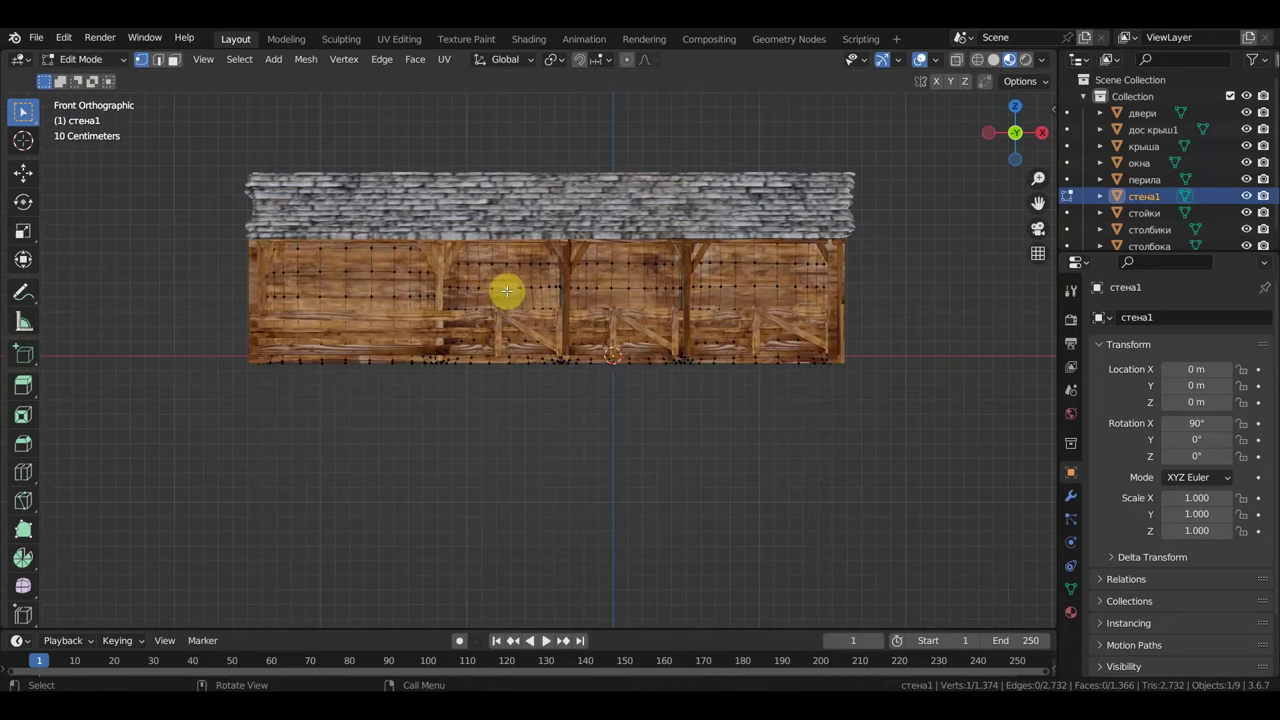
key(ctrl+l)
scroll(520, 310, up, 1)
scroll(520, 310, up, 2)
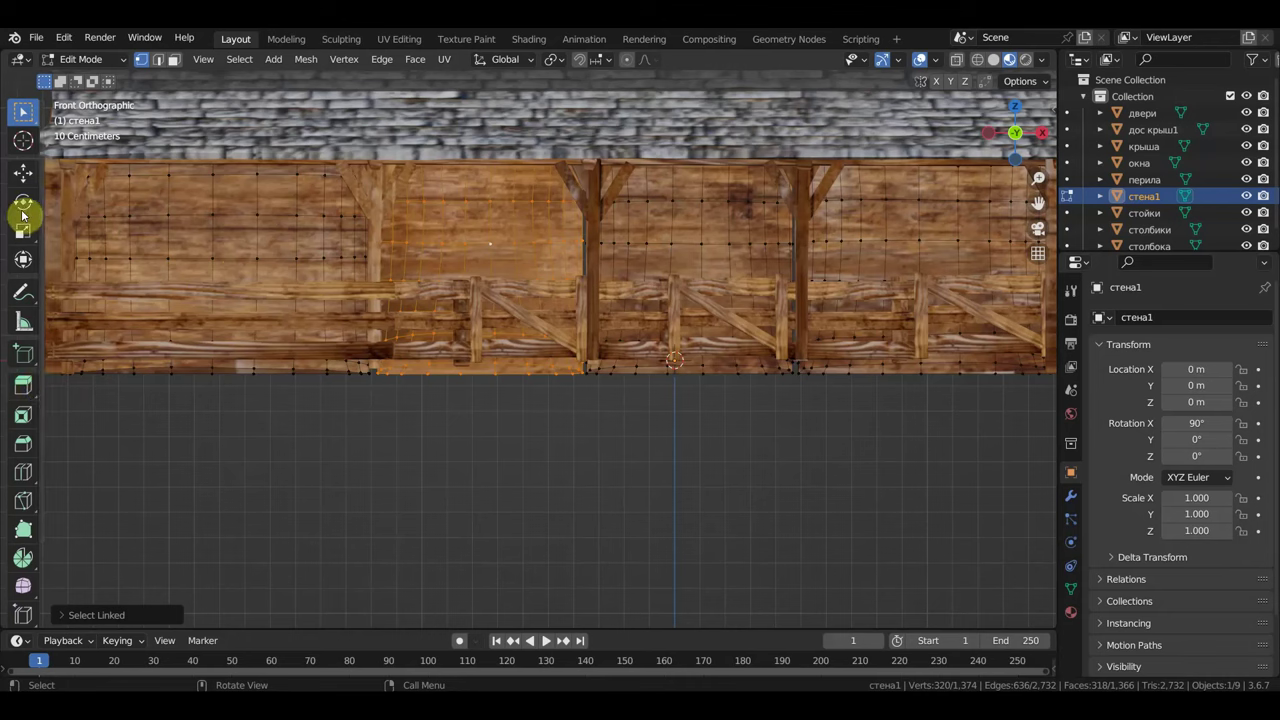
click(23, 259)
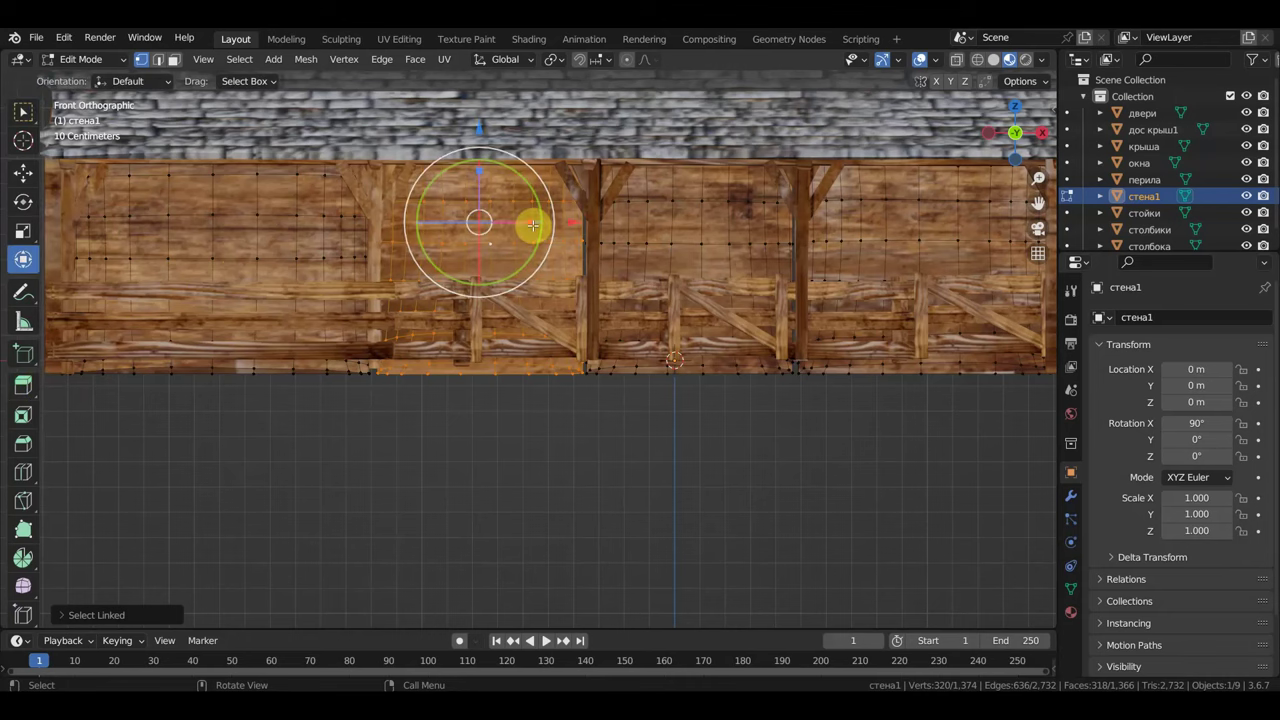
drag(533, 225, 548, 226)
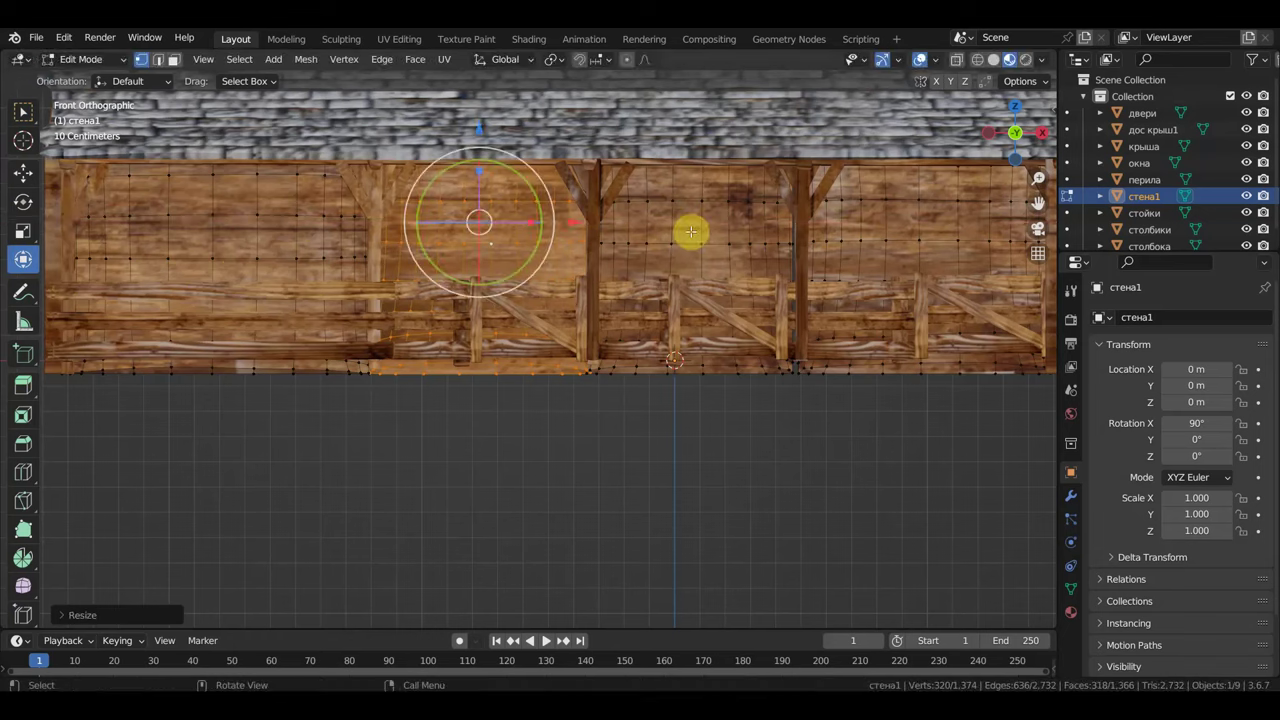
Step: Select linked panels on other wall sections, cancelling a trial scale, while orbiting the interior
click(690, 231)
key(ctrl+shift+KP_Add)
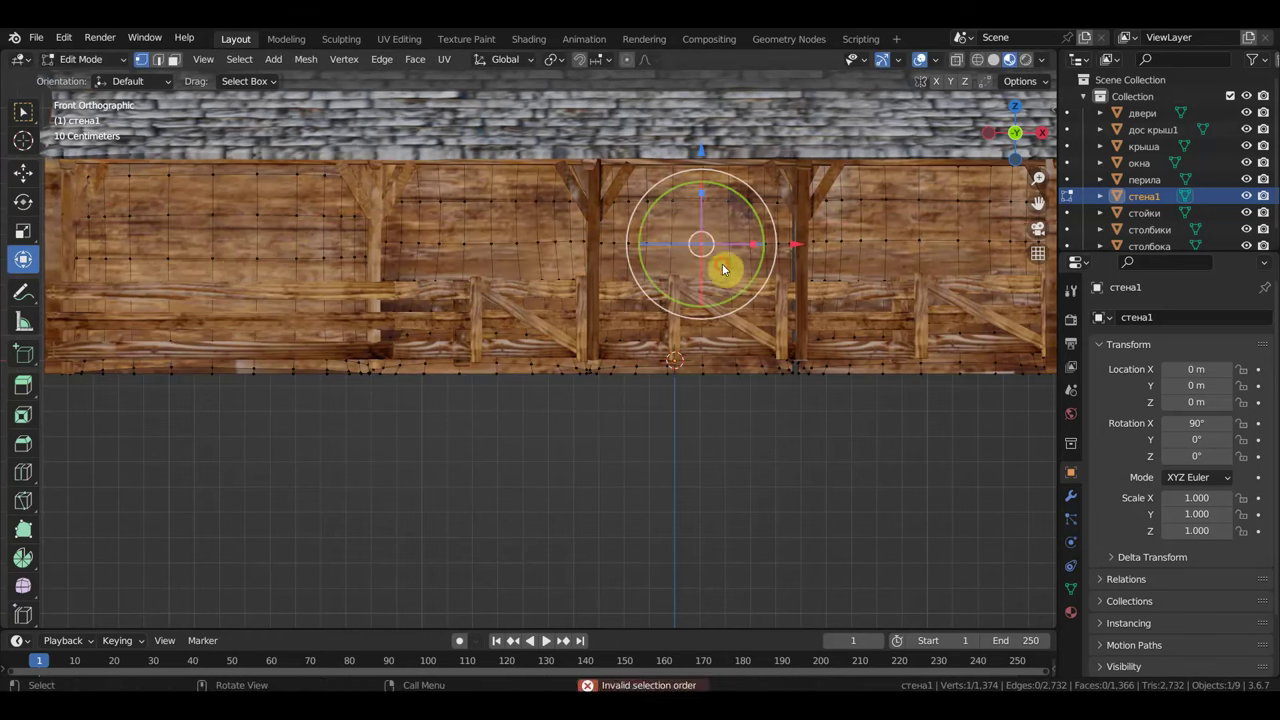
key(ctrl+l)
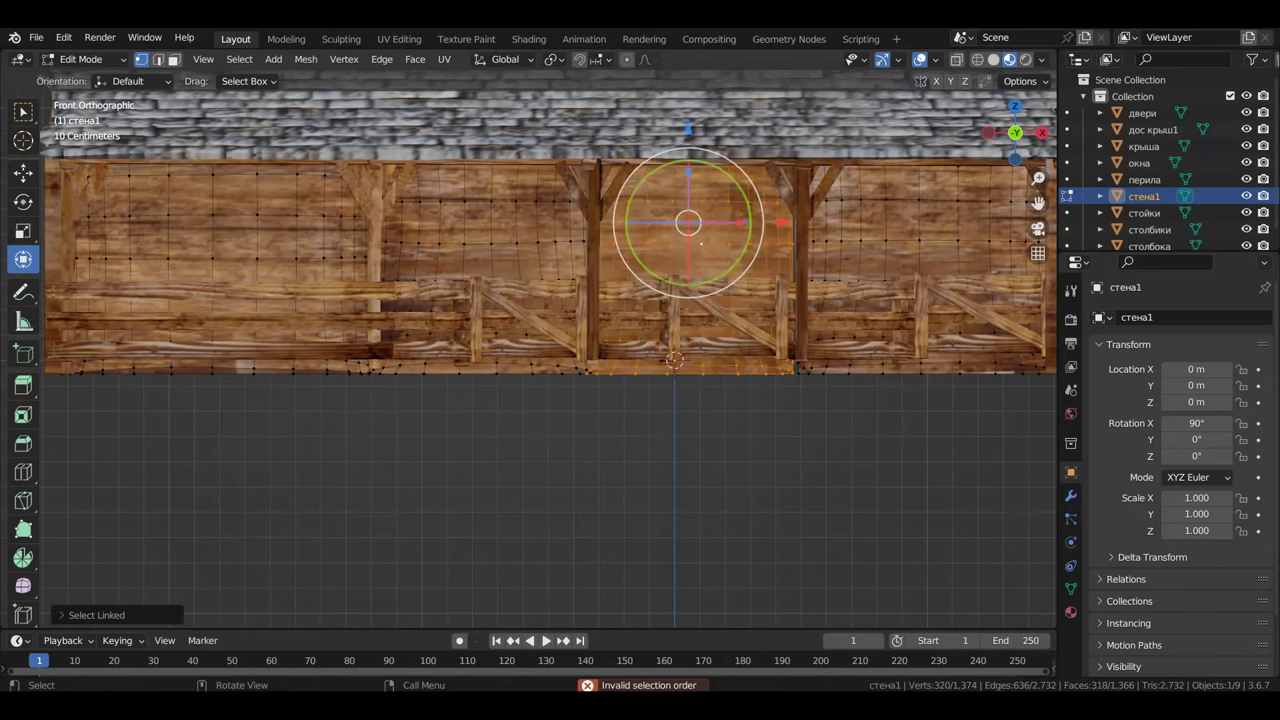
key(s)
key(Escape)
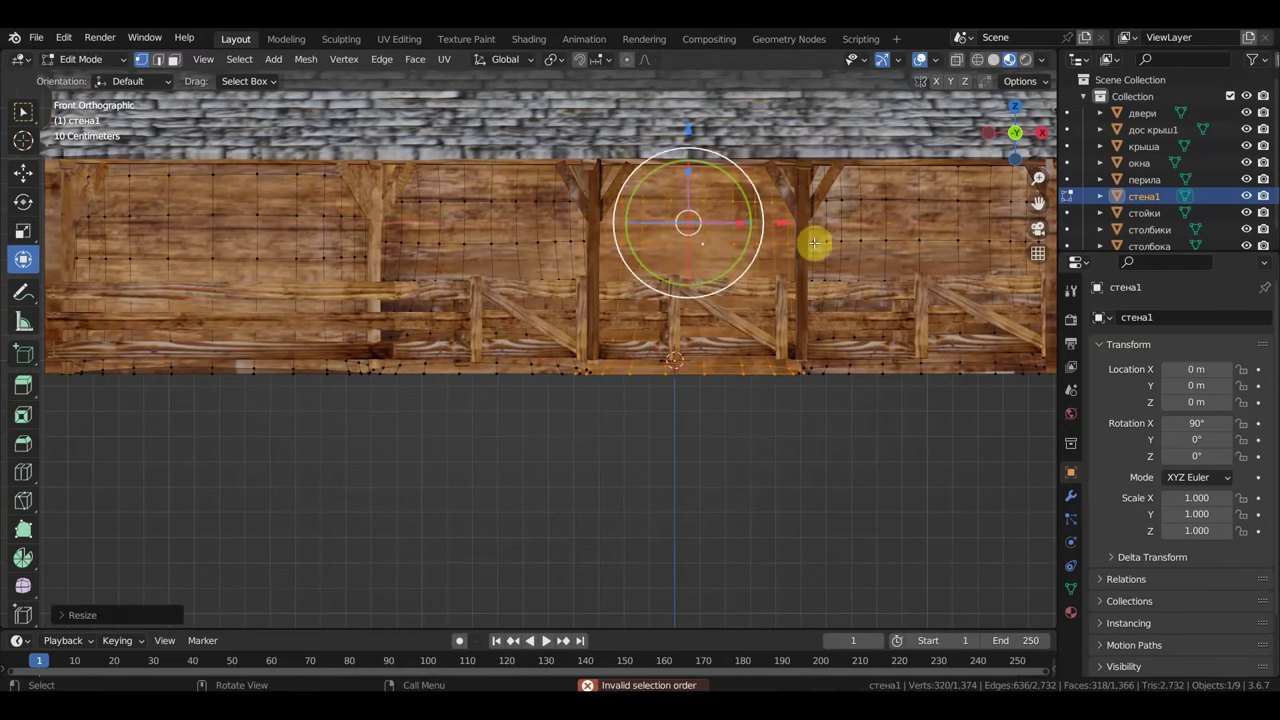
click(885, 240)
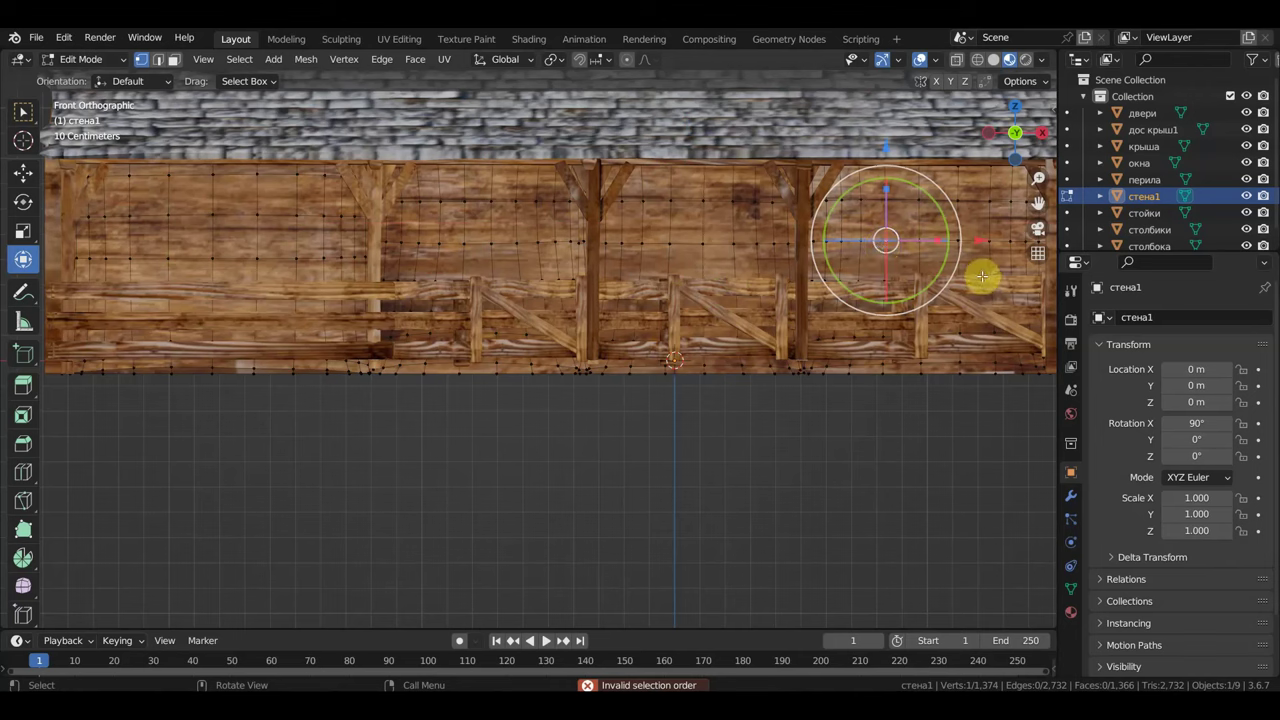
key(l)
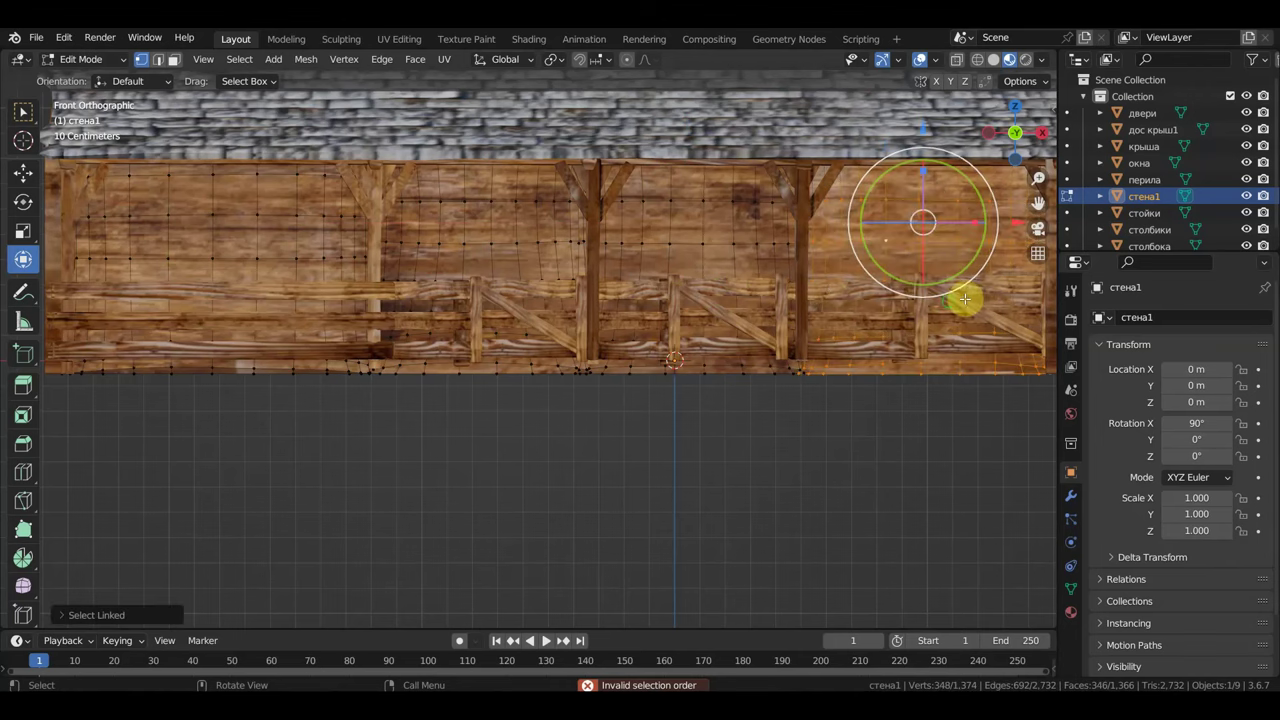
middle_drag(965, 299, 993, 303)
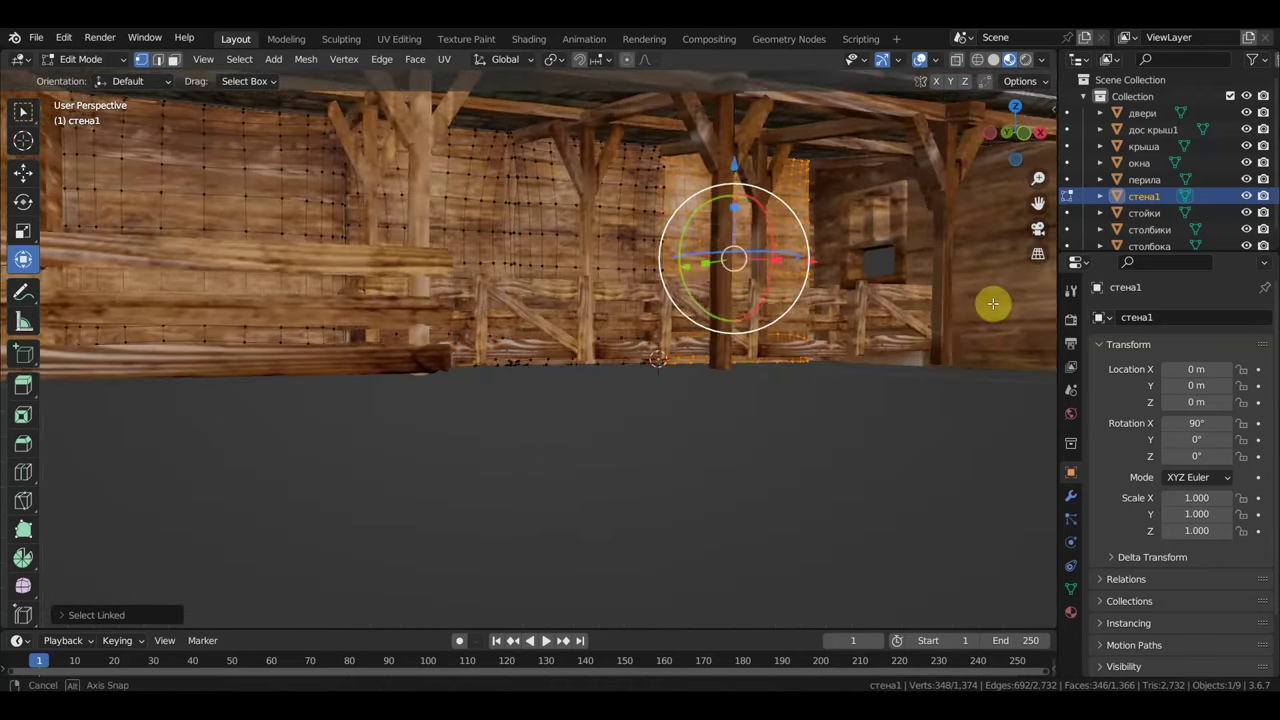
middle_drag(993, 303, 963, 306)
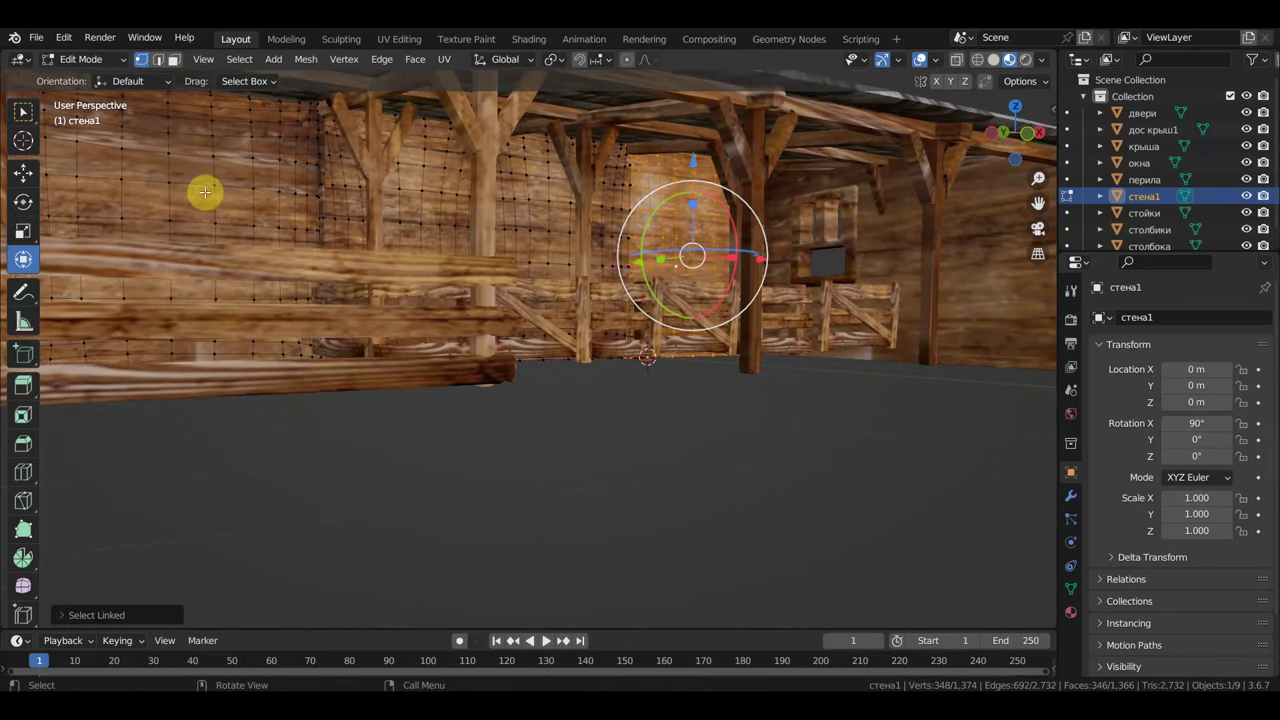
click(204, 192)
middle_drag(217, 200, 220, 222)
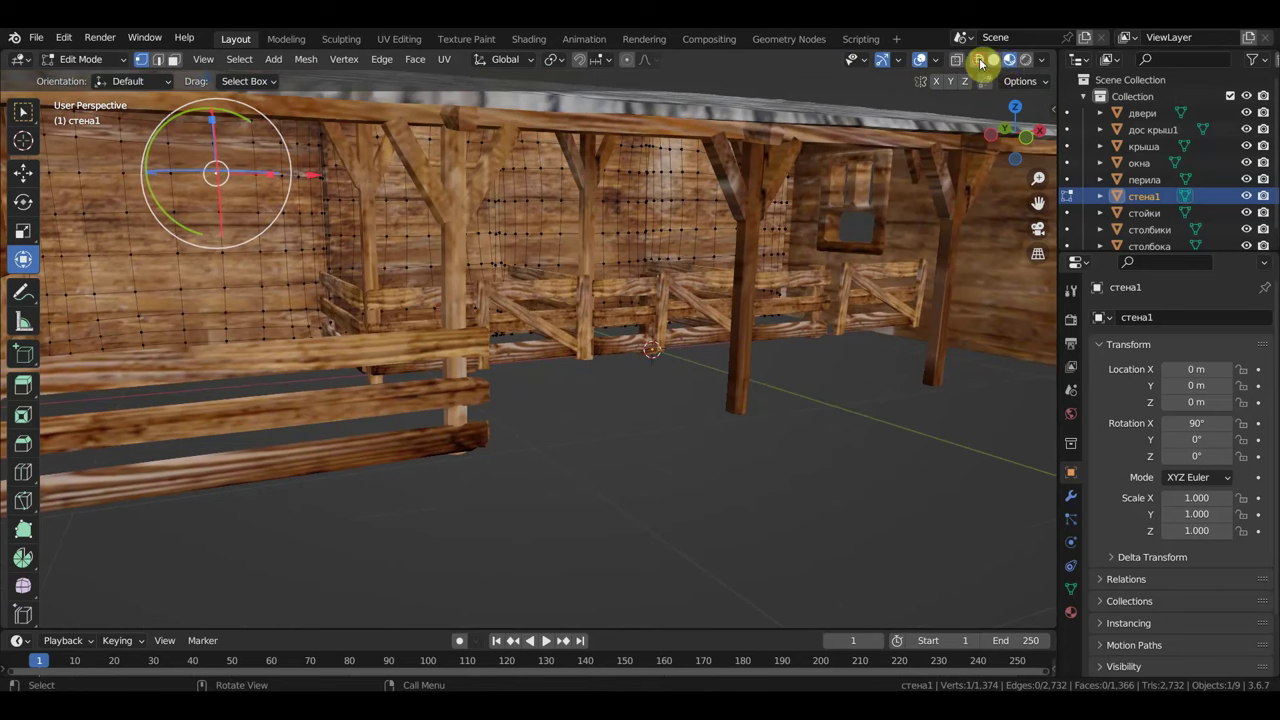
Step: Enlarge the connected left section of стена1 slightly, by a factor of 1.0458
click(979, 60)
click(995, 60)
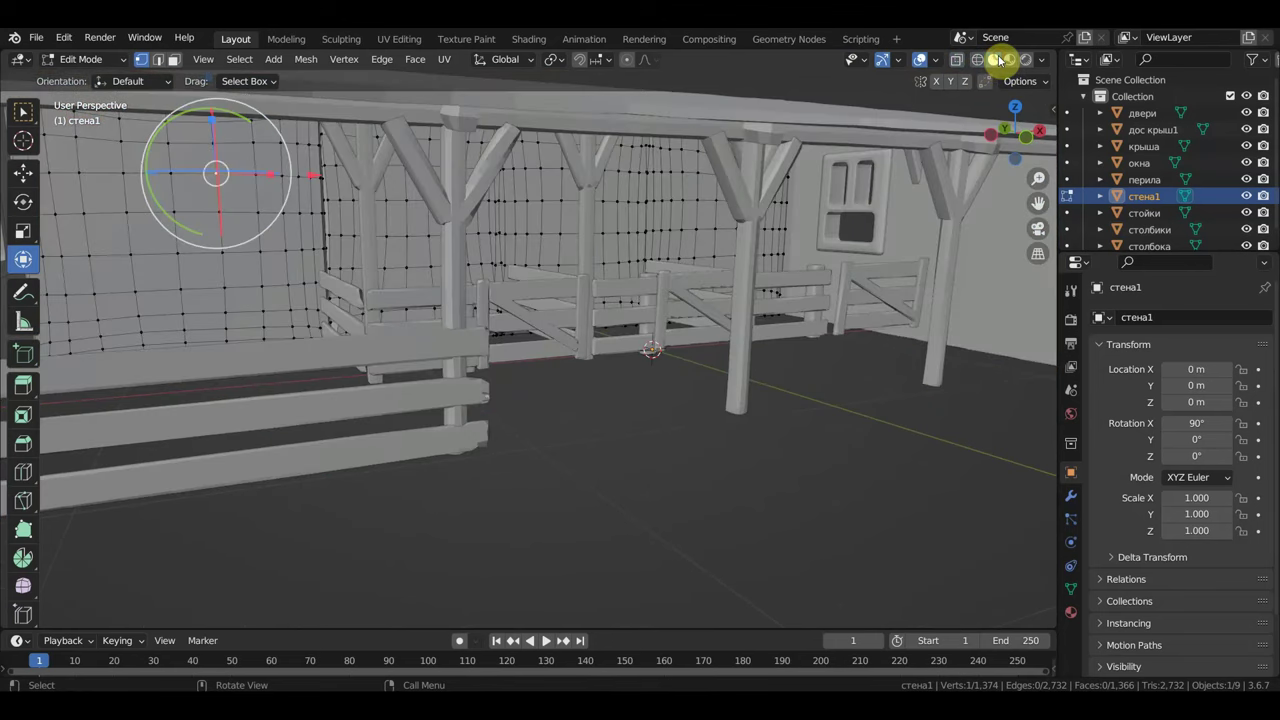
click(257, 263)
key(ctrl+l)
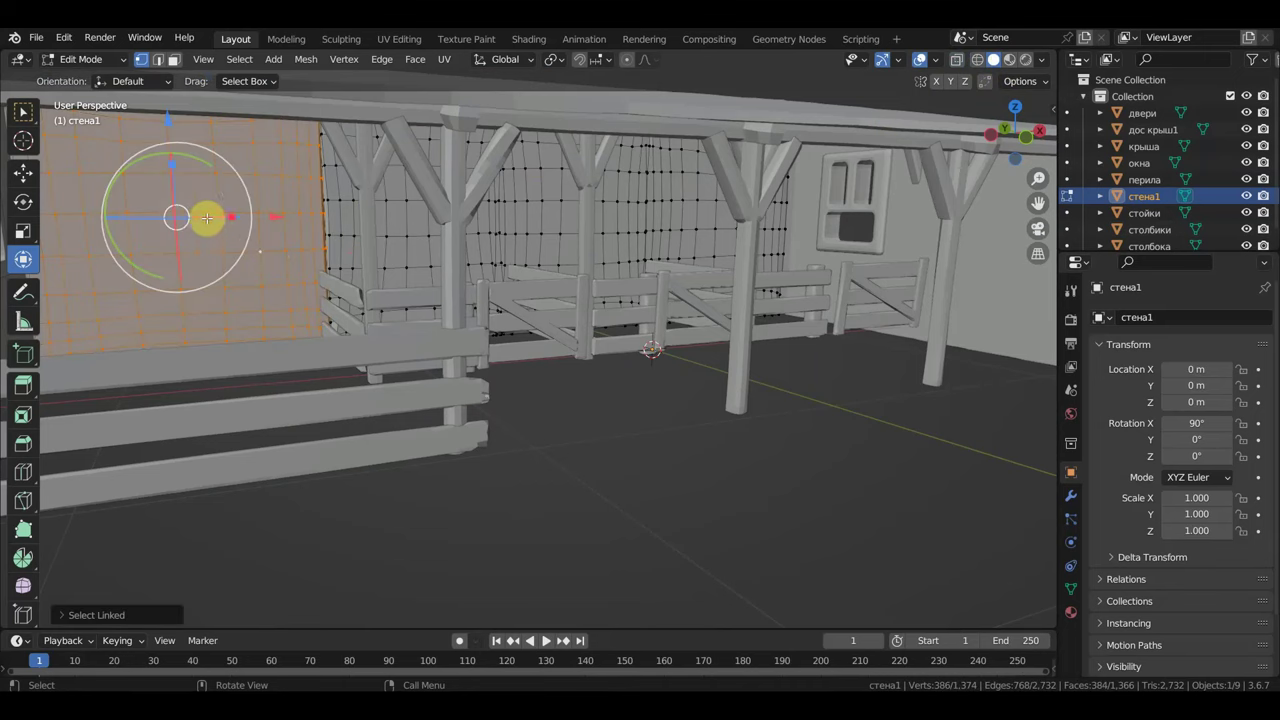
key(s)
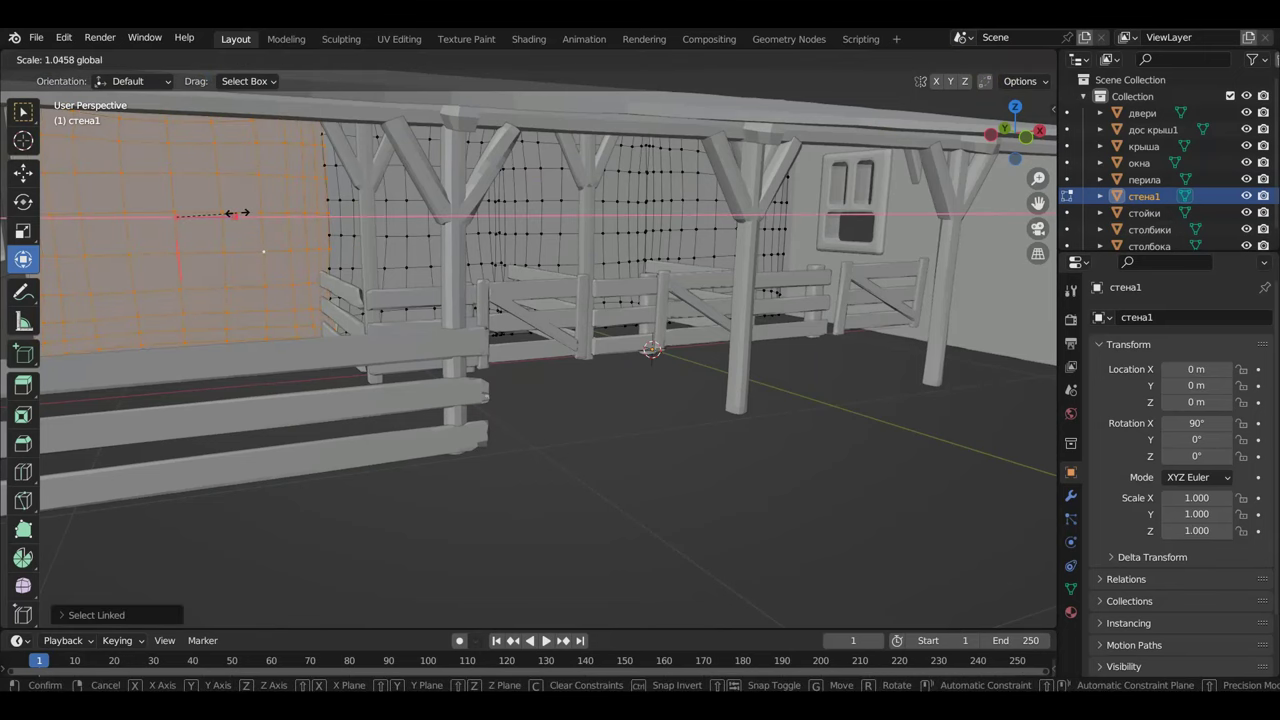
click(236, 213)
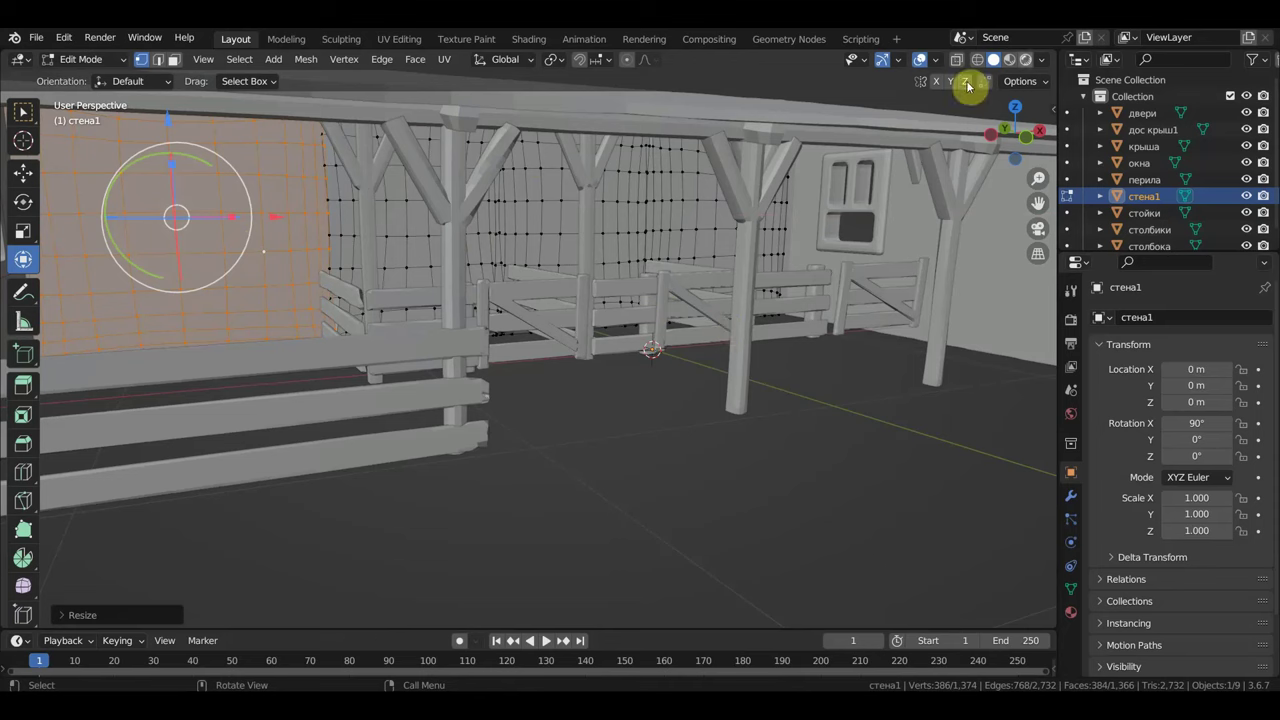
Step: Preview the shed in Rendered then Material Preview shading and return to Object Mode
click(1026, 60)
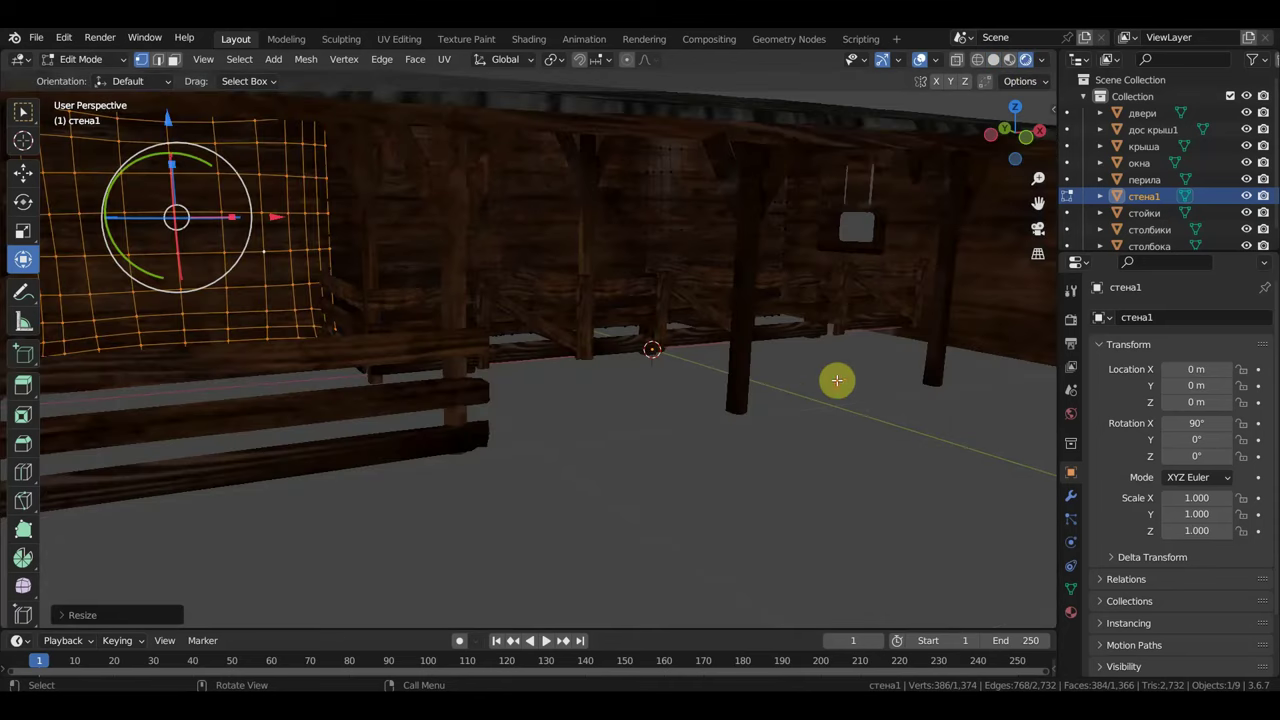
scroll(833, 385, down, 4)
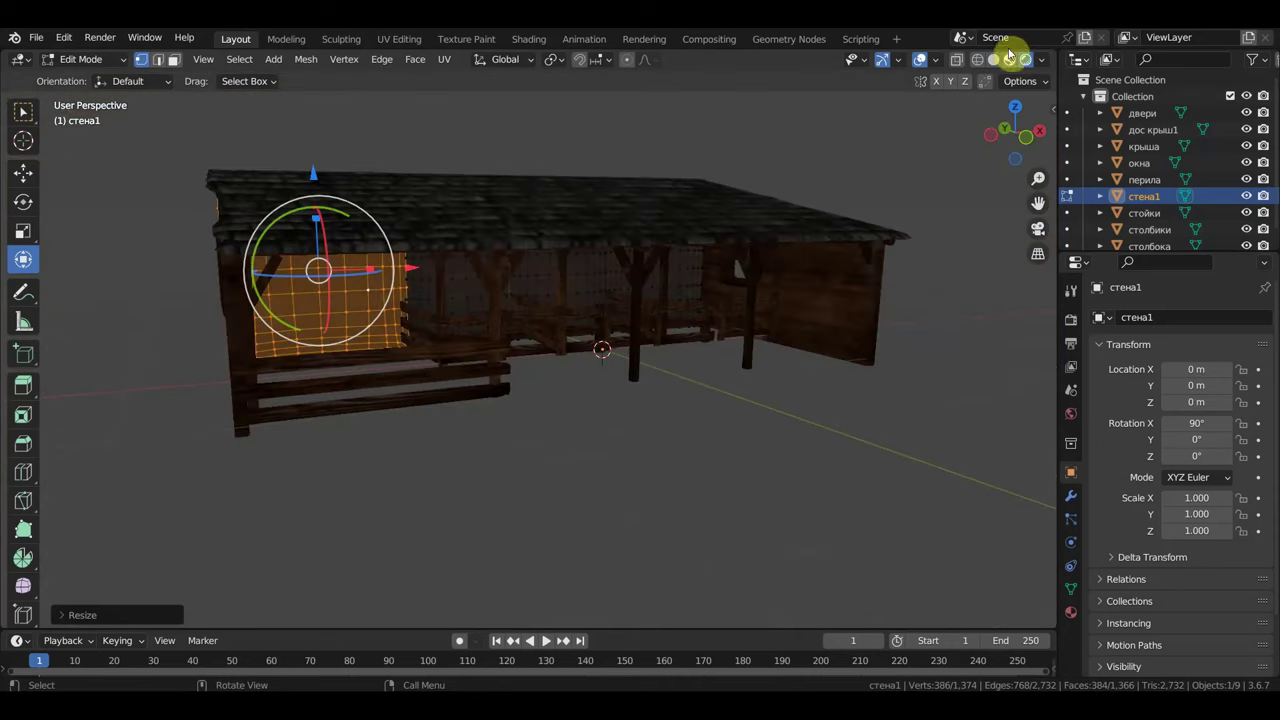
click(1009, 59)
click(72, 59)
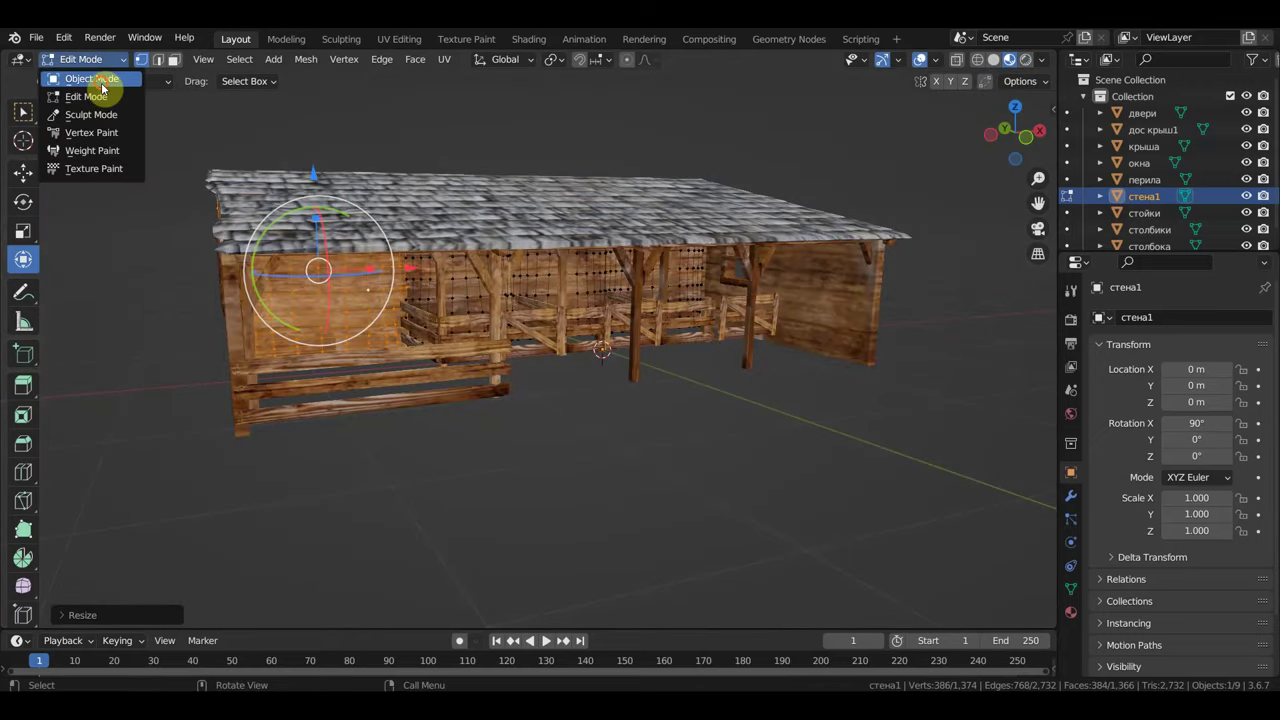
click(92, 78)
click(760, 478)
middle_drag(734, 473, 674, 464)
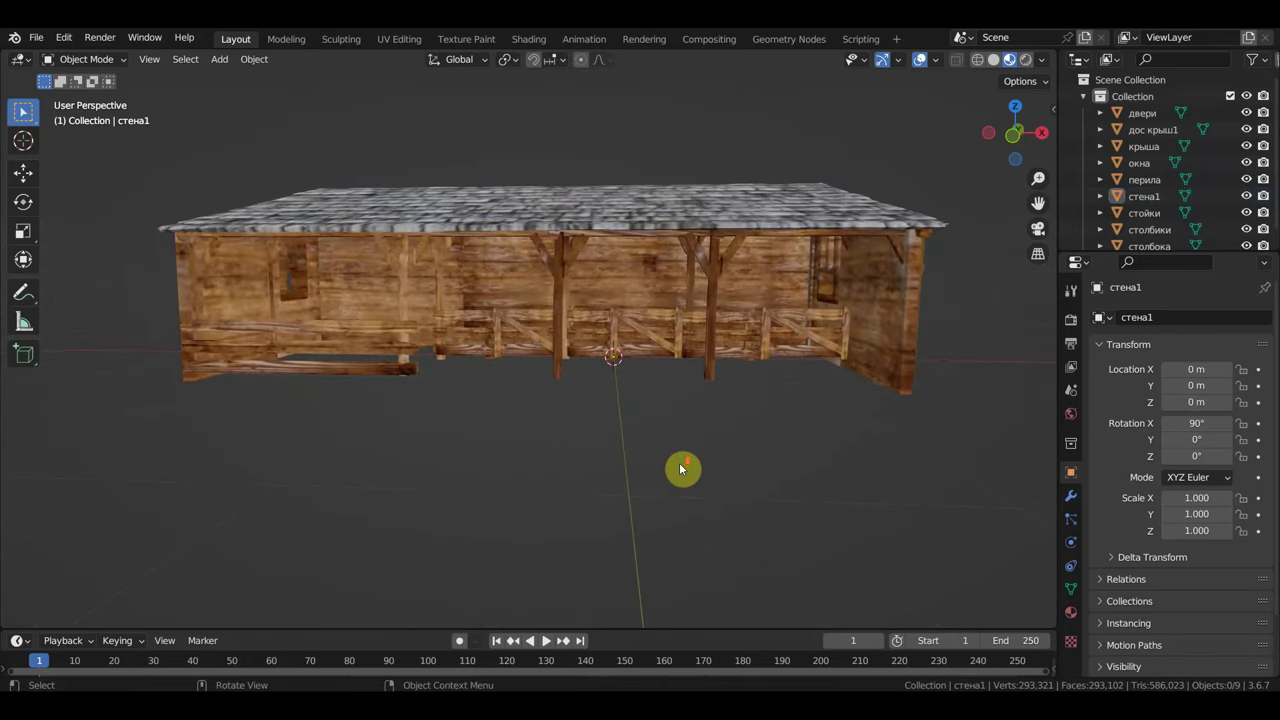
Step: Select the двери gates and orbit to a higher view of the whole shed
scroll(685, 464, up, 4)
scroll(710, 400, up, 2)
click(720, 296)
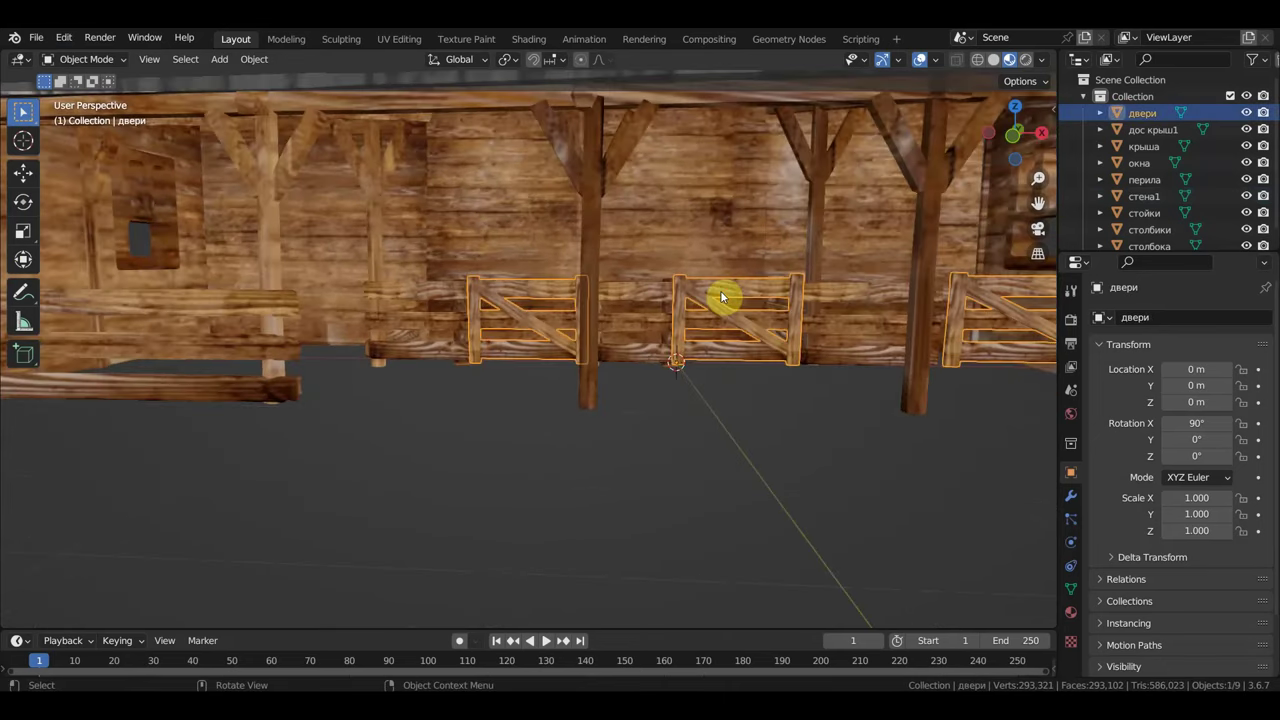
scroll(740, 359, down, 2)
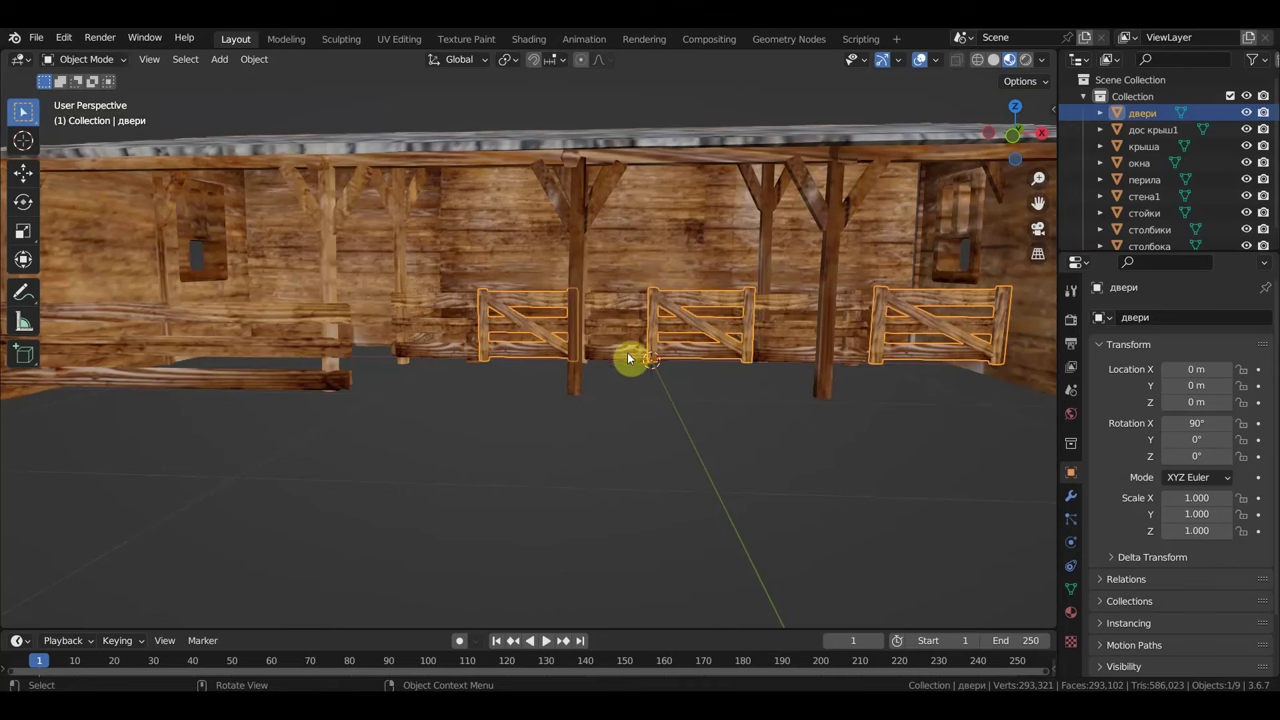
scroll(605, 370, down, 4)
mouse_move(608, 374)
middle_down()
mouse_move(626, 351)
mouse_move(506, 351)
mouse_move(618, 374)
middle_up()
scroll(607, 372, up, 2)
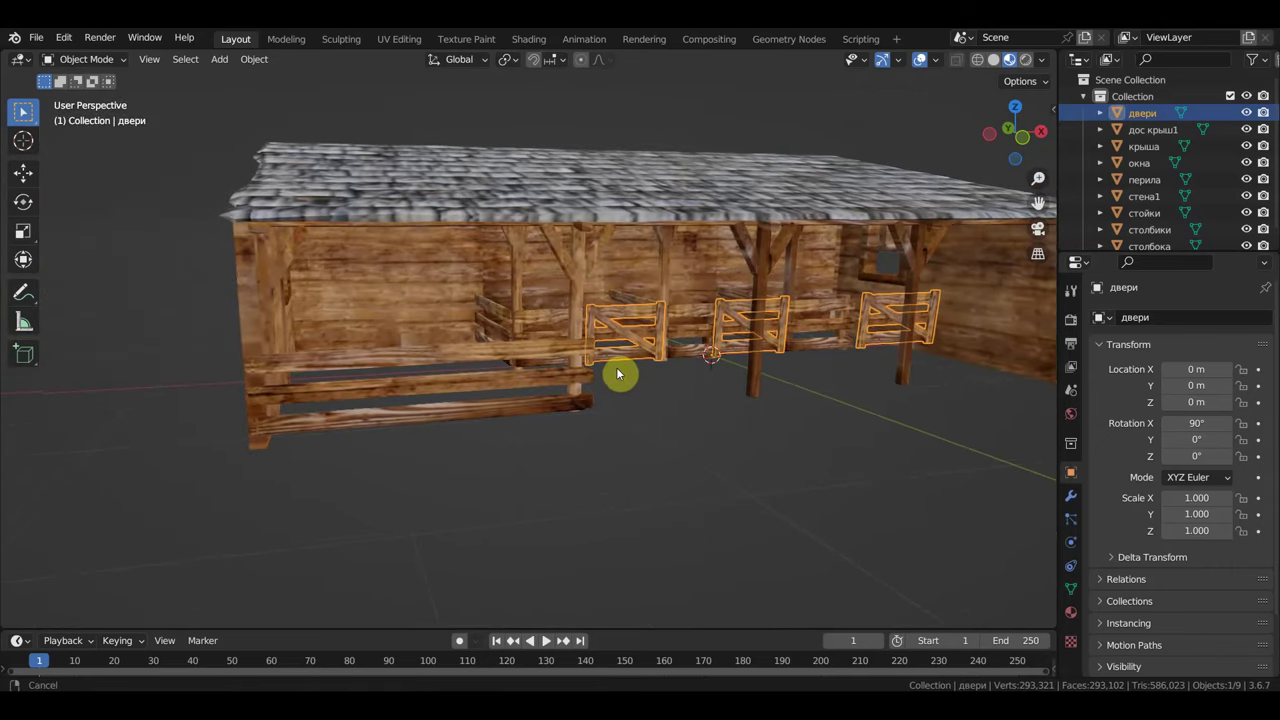
scroll(882, 388, down, 2)
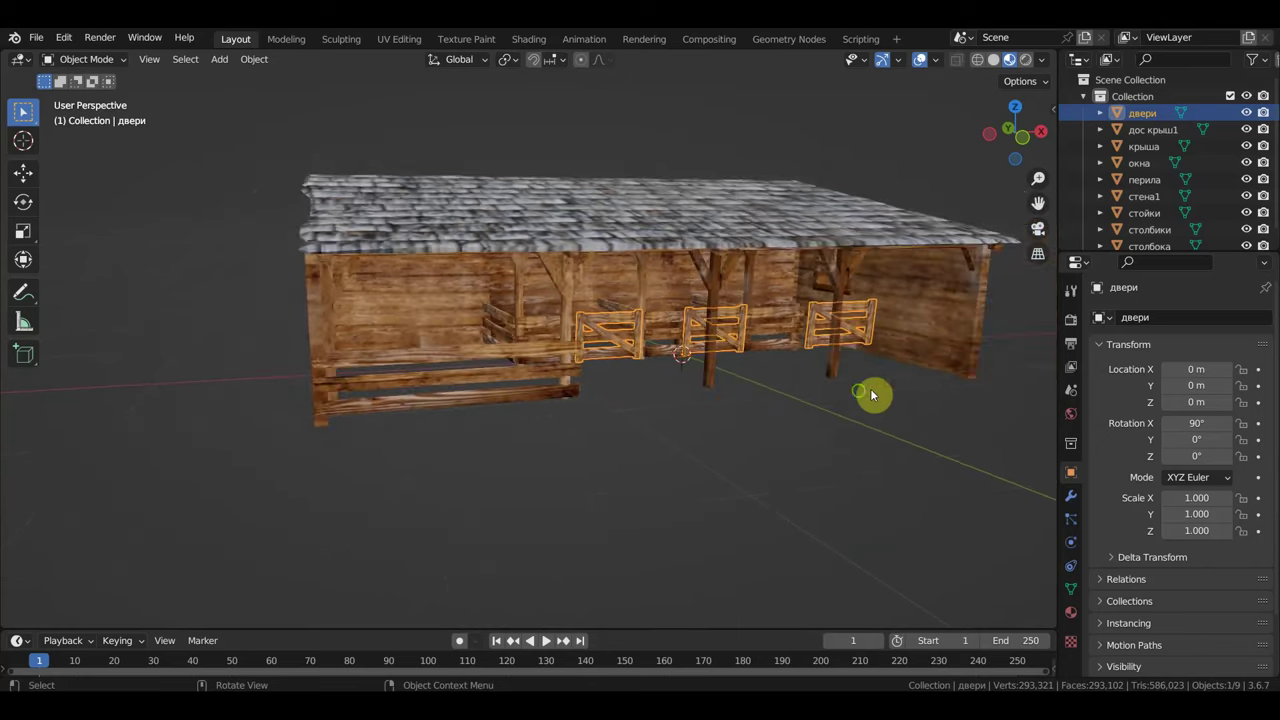
middle_drag(870, 388, 781, 399)
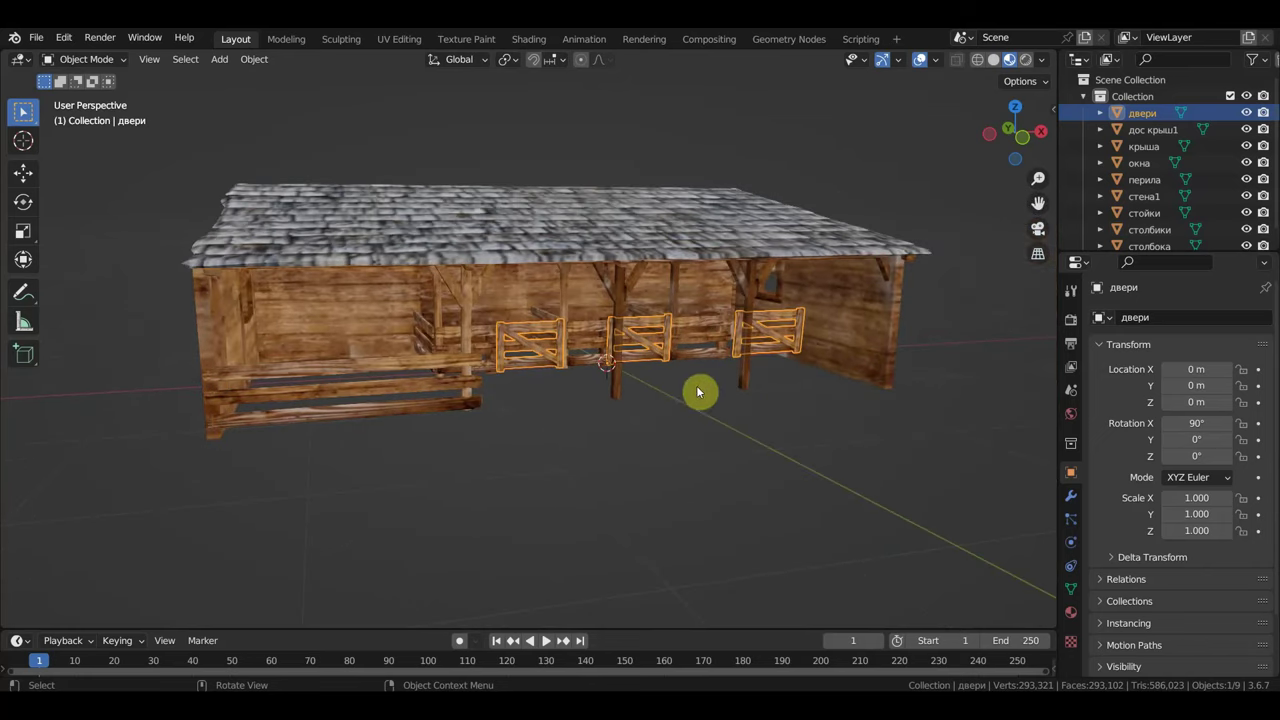
mouse_move(628, 427)
middle_down()
mouse_move(408, 405)
mouse_move(479, 397)
middle_up()
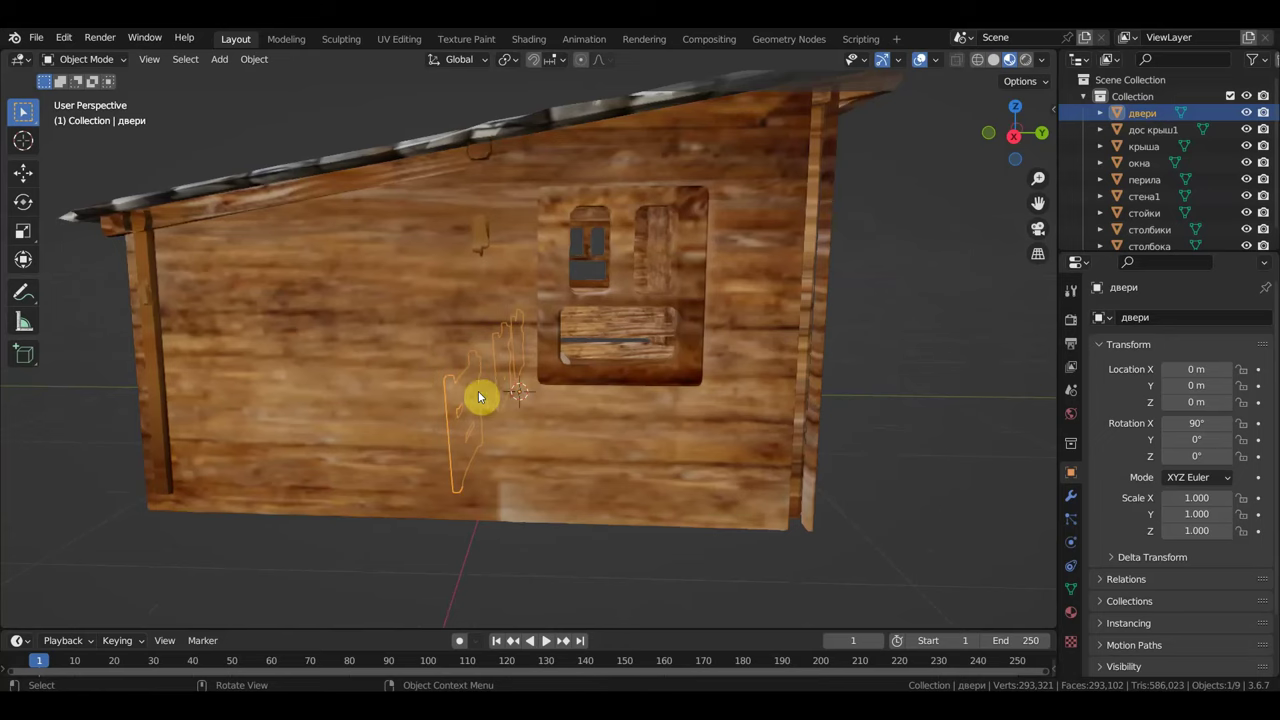
Step: Select the стойки posts and orbit around the end wall
key(KP_4)
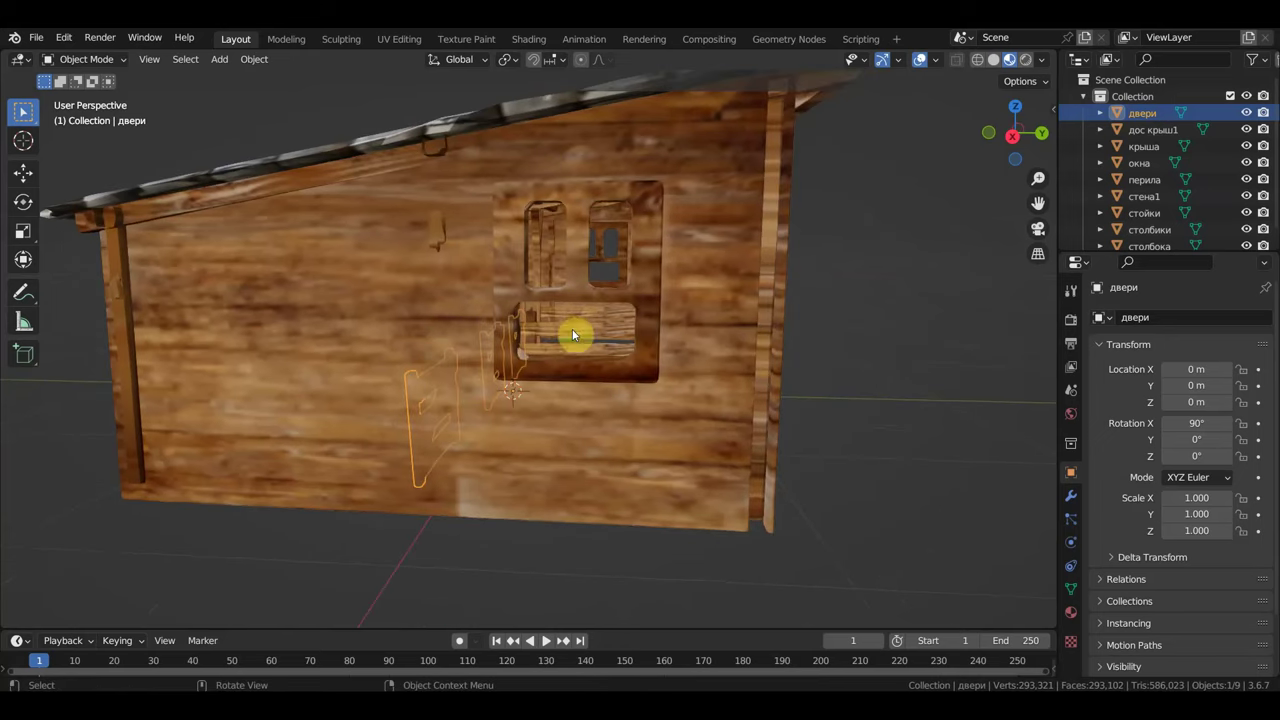
click(438, 242)
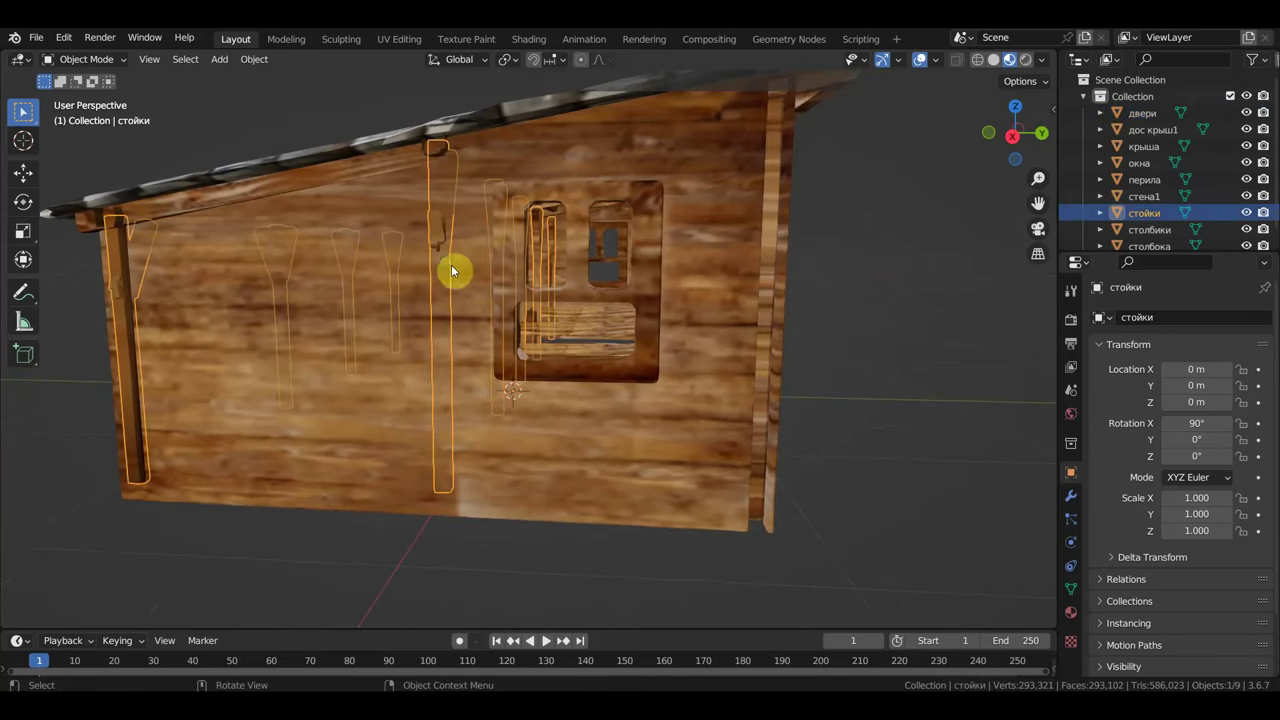
middle_drag(451, 270, 478, 270)
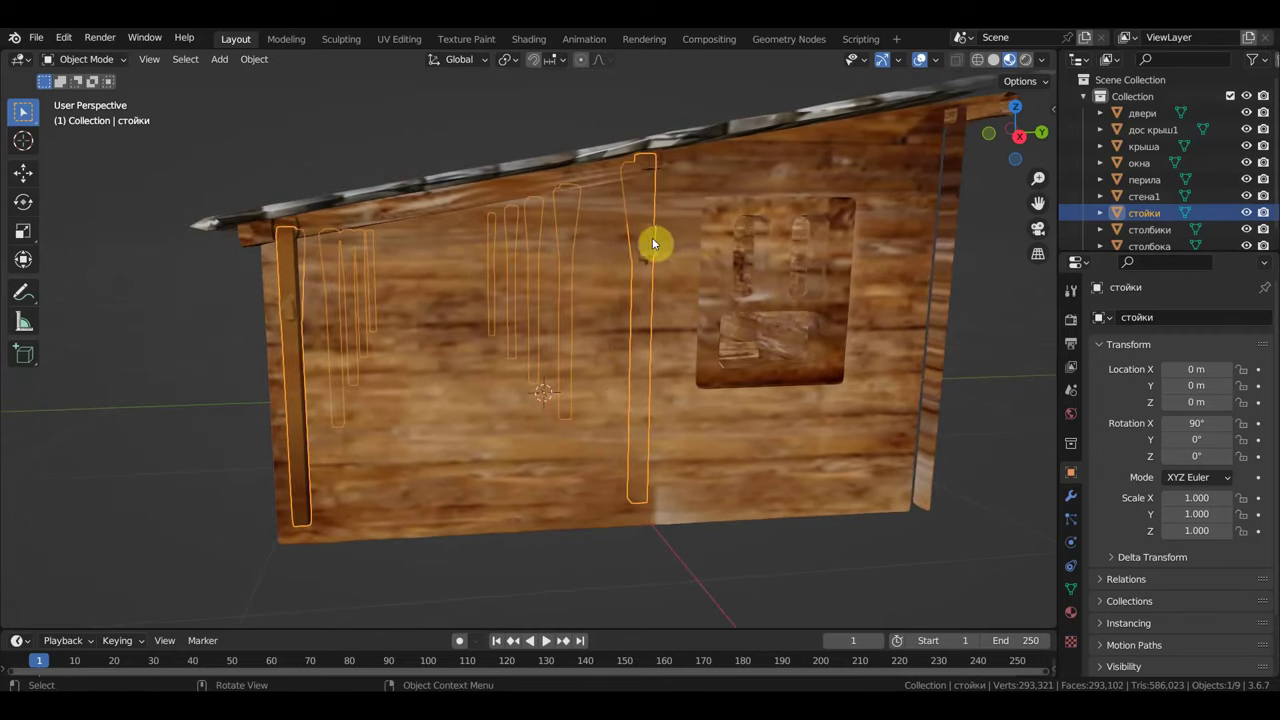
middle_drag(761, 295, 834, 314)
Step: In Right Orthographic Edit Mode, delete the linked vertical post at the столбока wall's edge
click(881, 312)
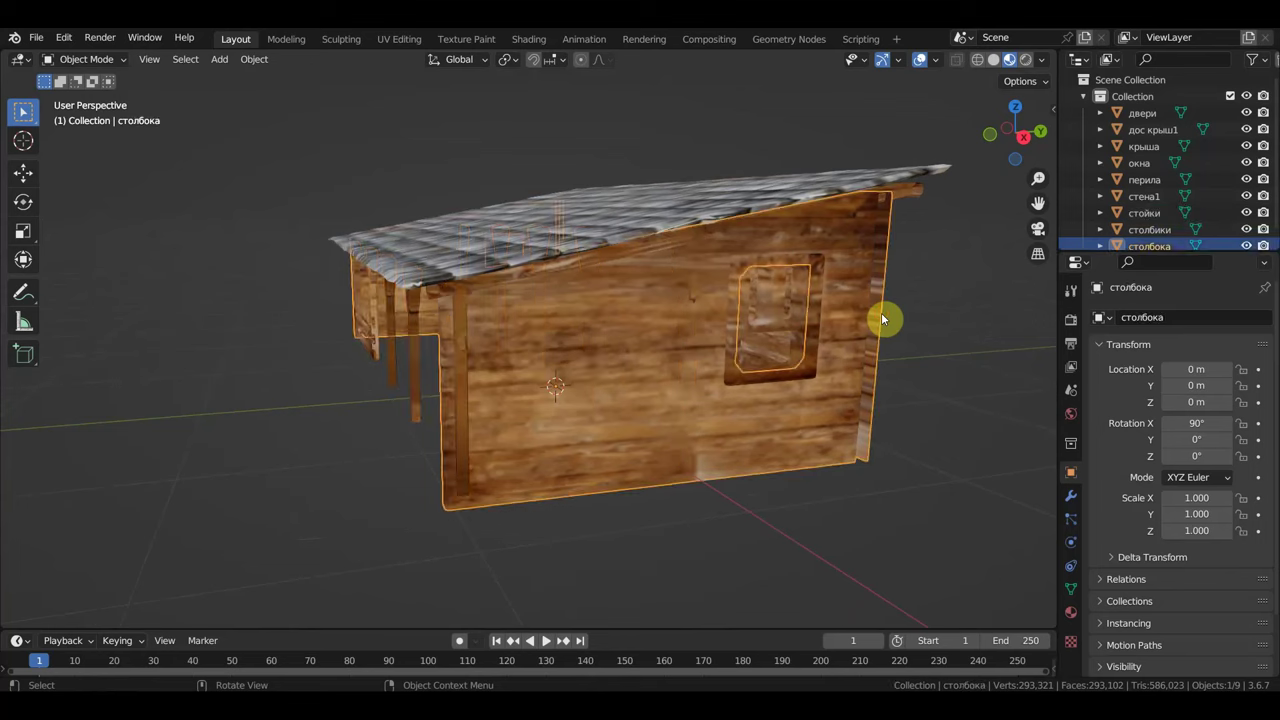
click(88, 59)
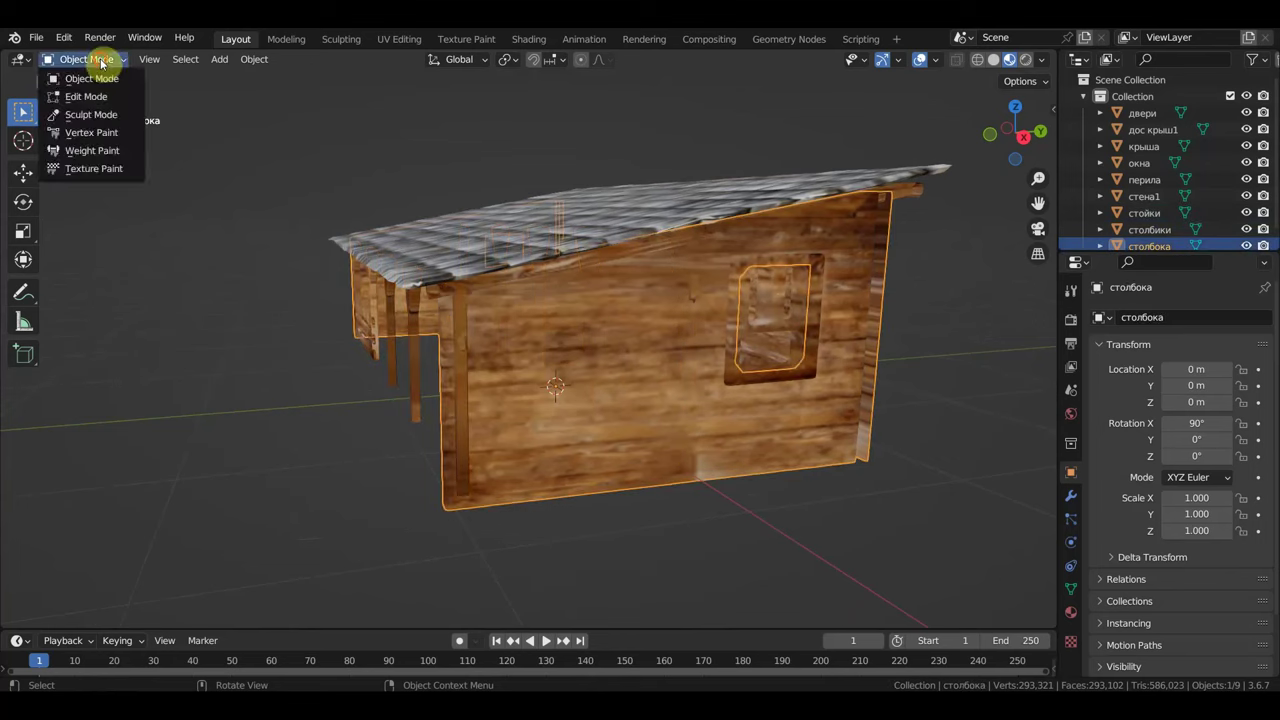
key(Tab)
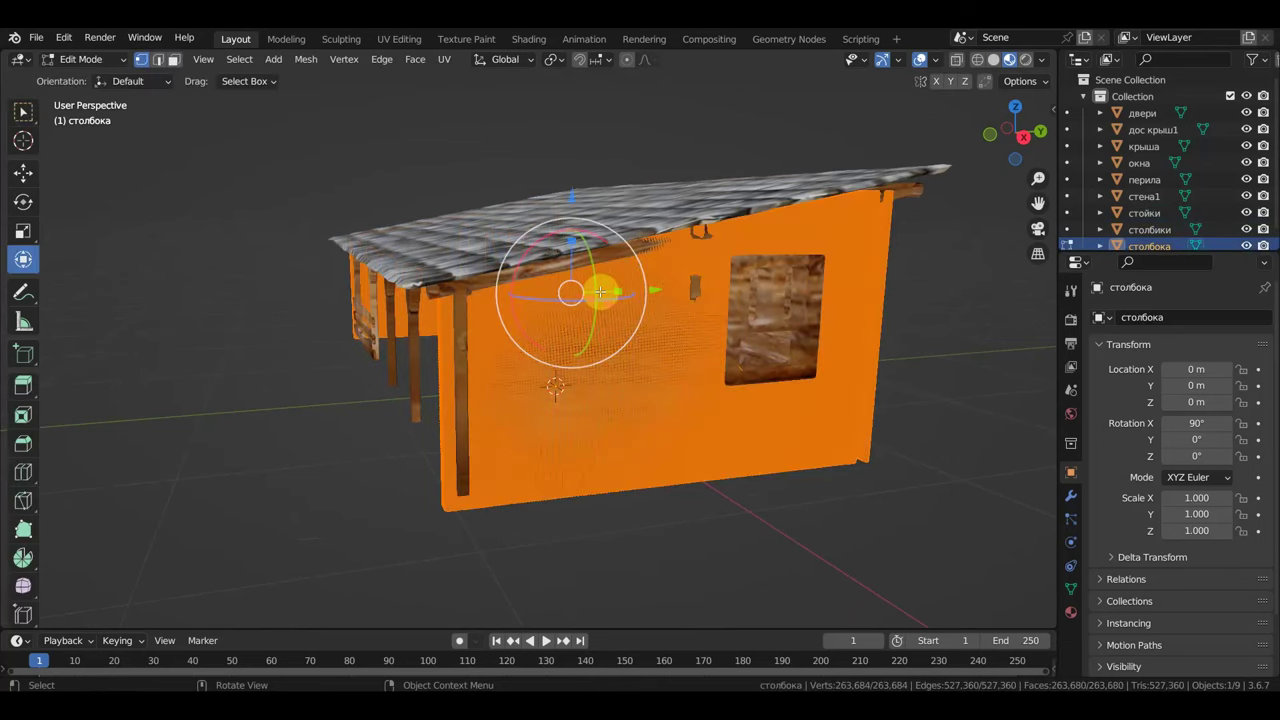
key(KP_3)
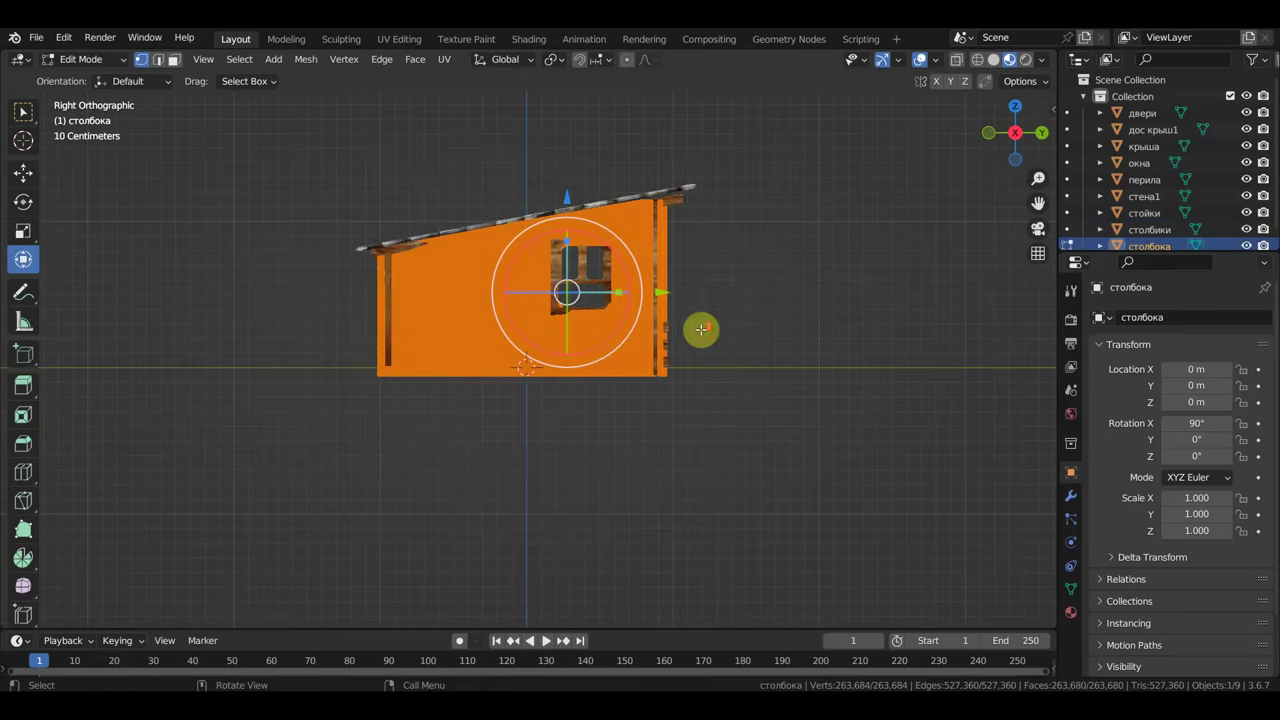
scroll(697, 329, up, 3)
shift+middle_drag(788, 329, 609, 363)
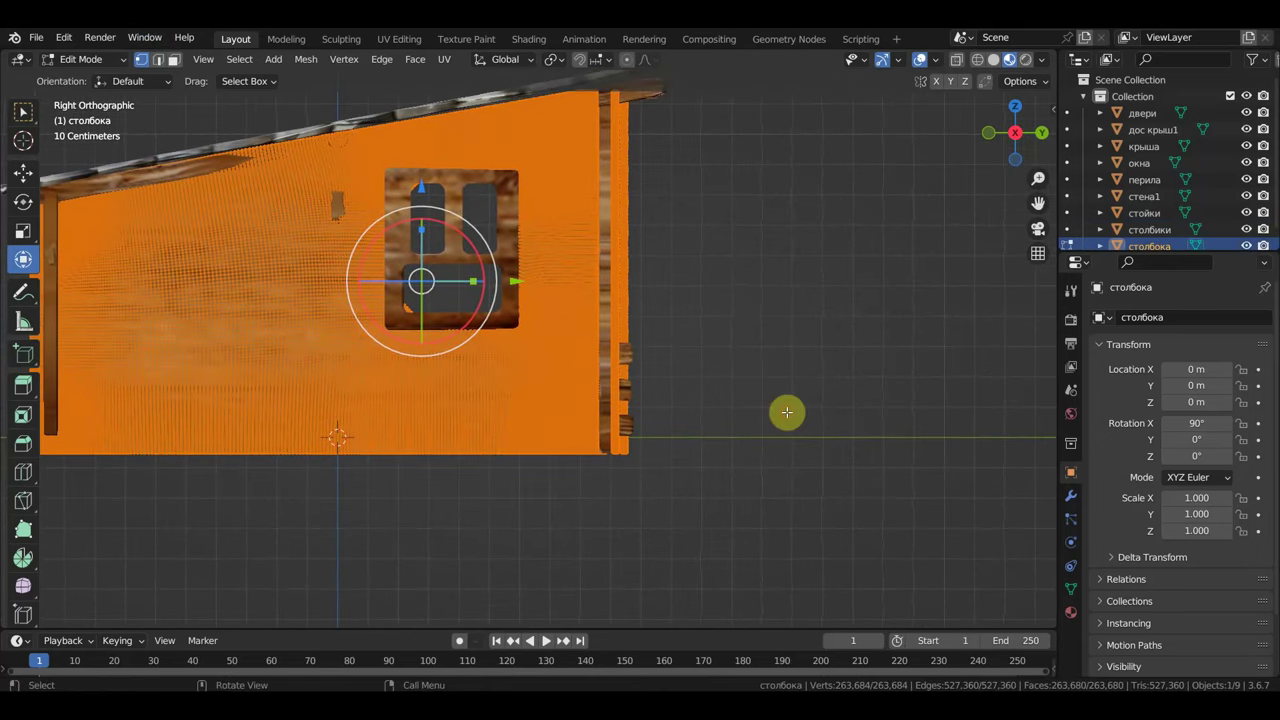
click(719, 399)
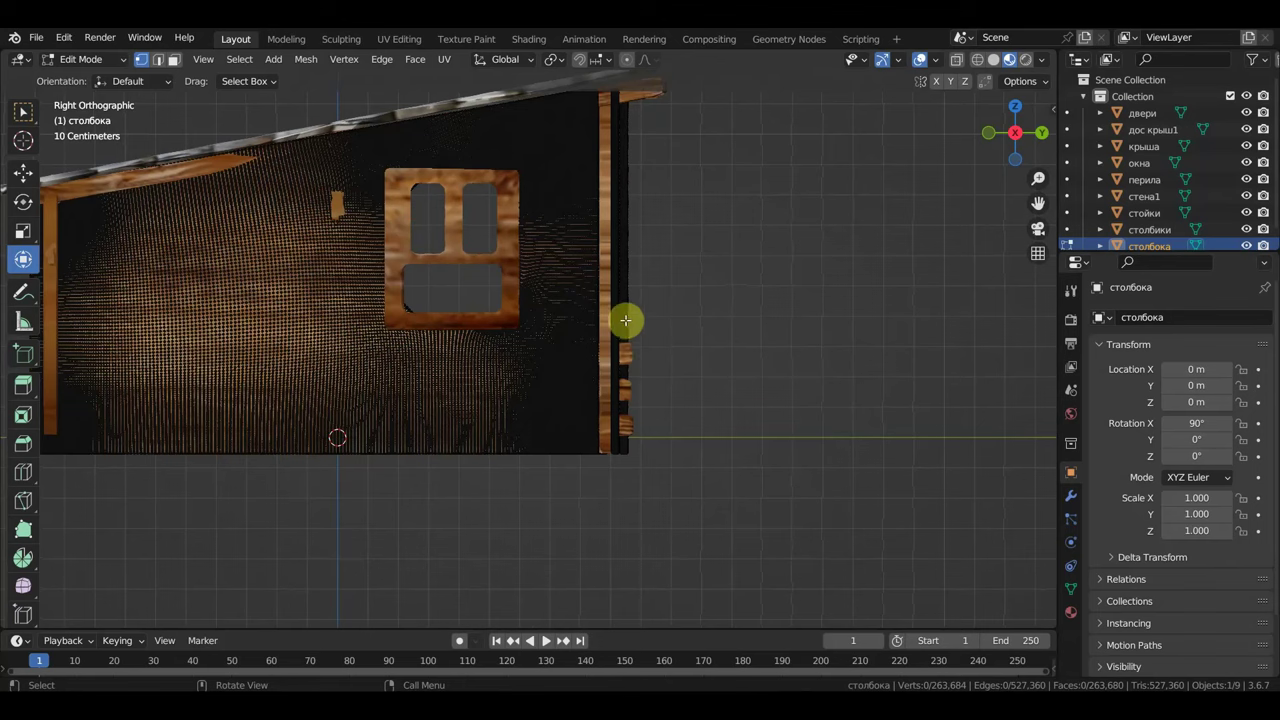
key(l)
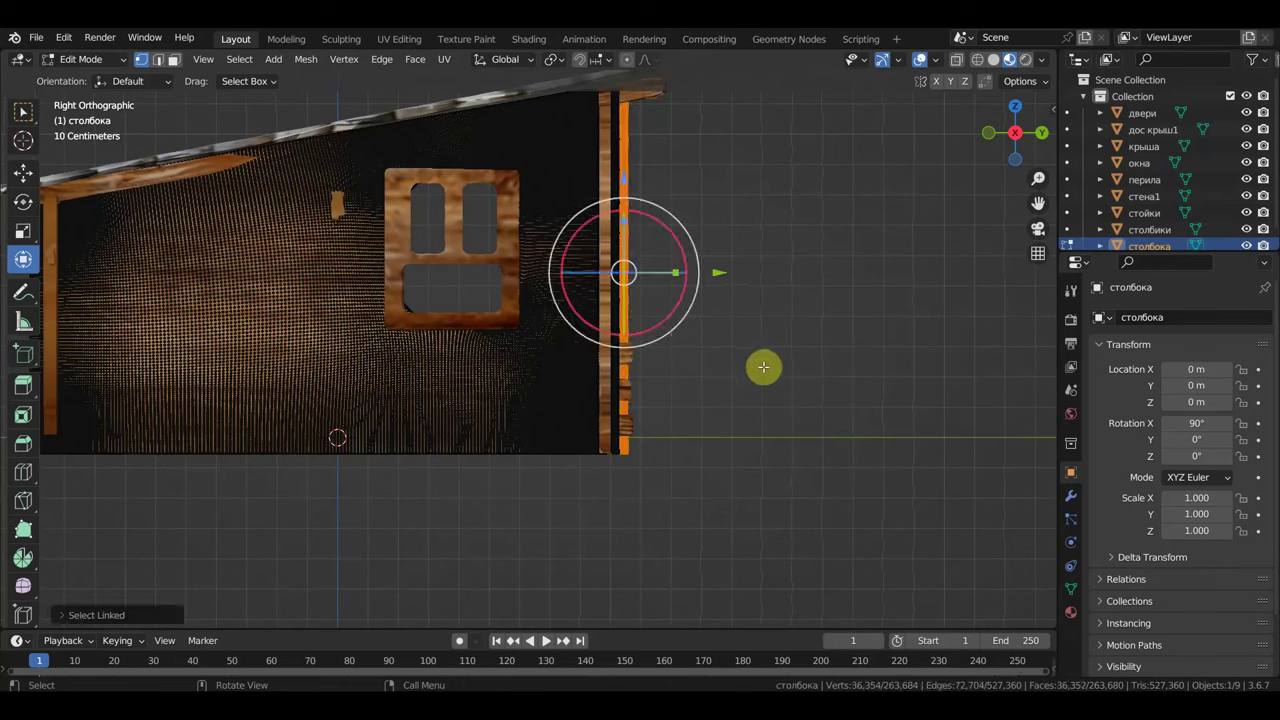
key(x)
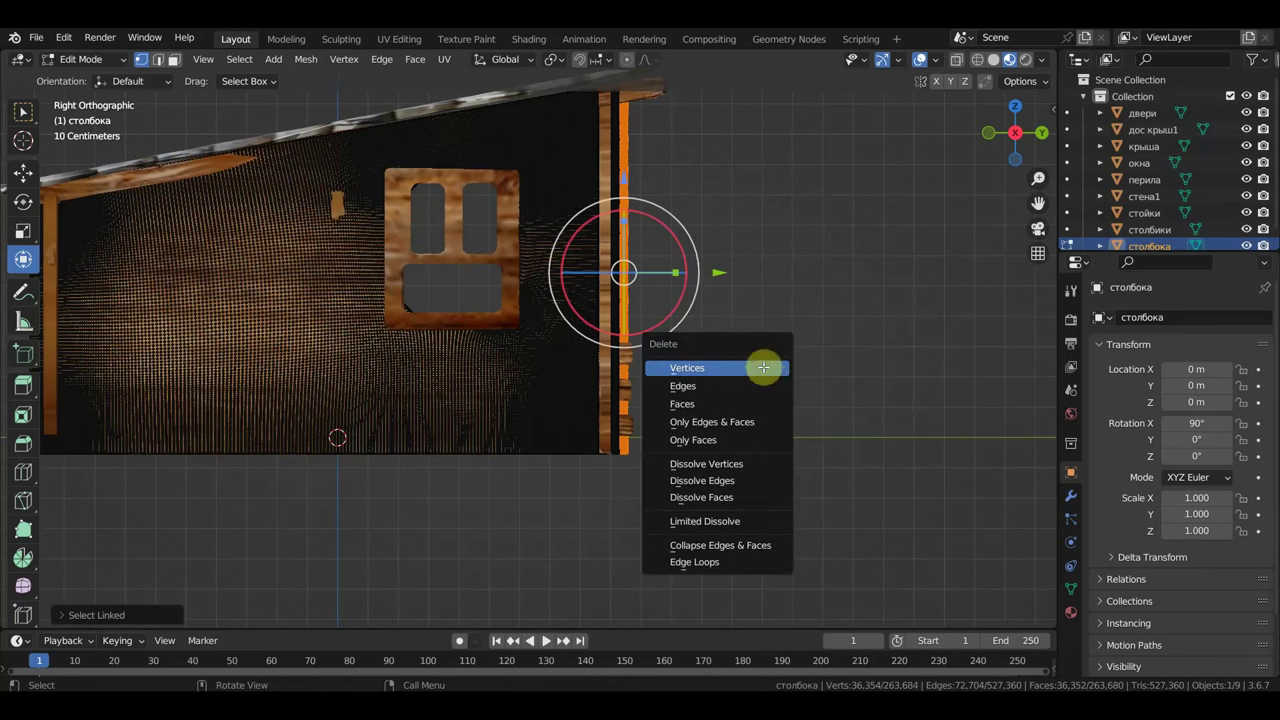
click(763, 368)
mouse_move(763, 369)
middle_down()
mouse_move(523, 414)
mouse_move(516, 395)
mouse_move(550, 397)
mouse_move(503, 417)
middle_up()
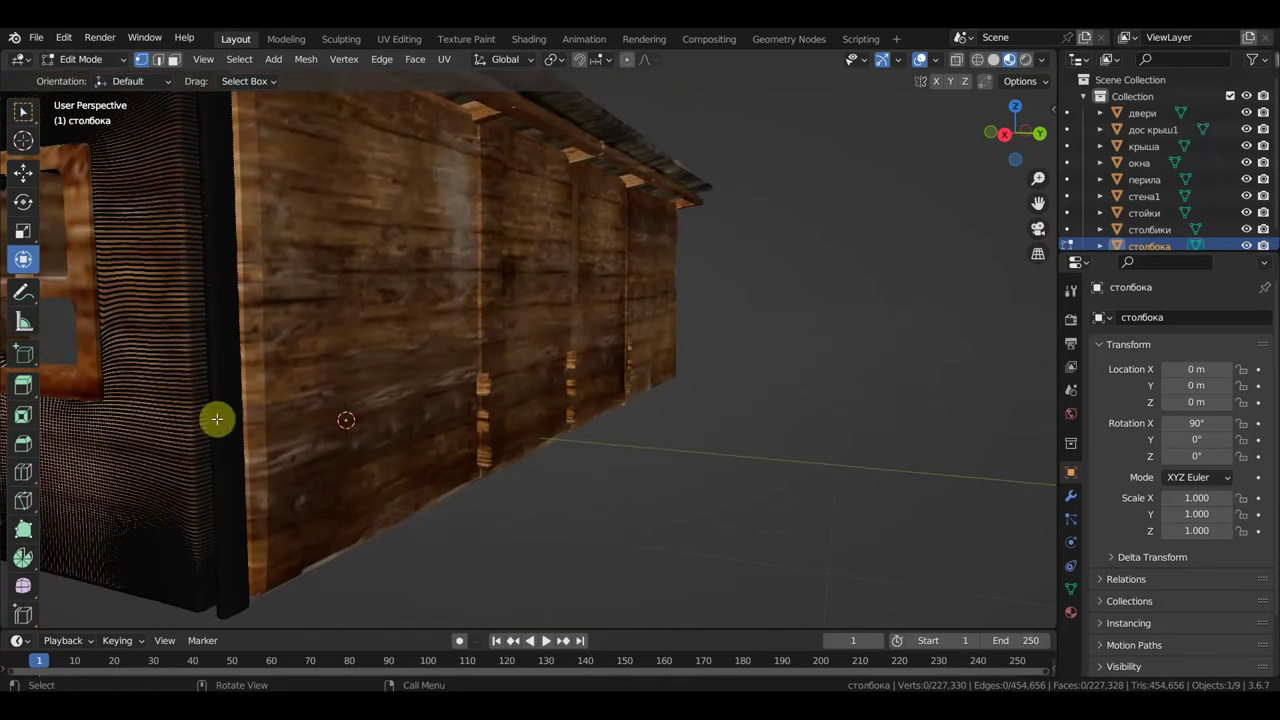
Step: Select the linked dark corner post of столбока, orbiting around the building
middle_drag(271, 423, 286, 430)
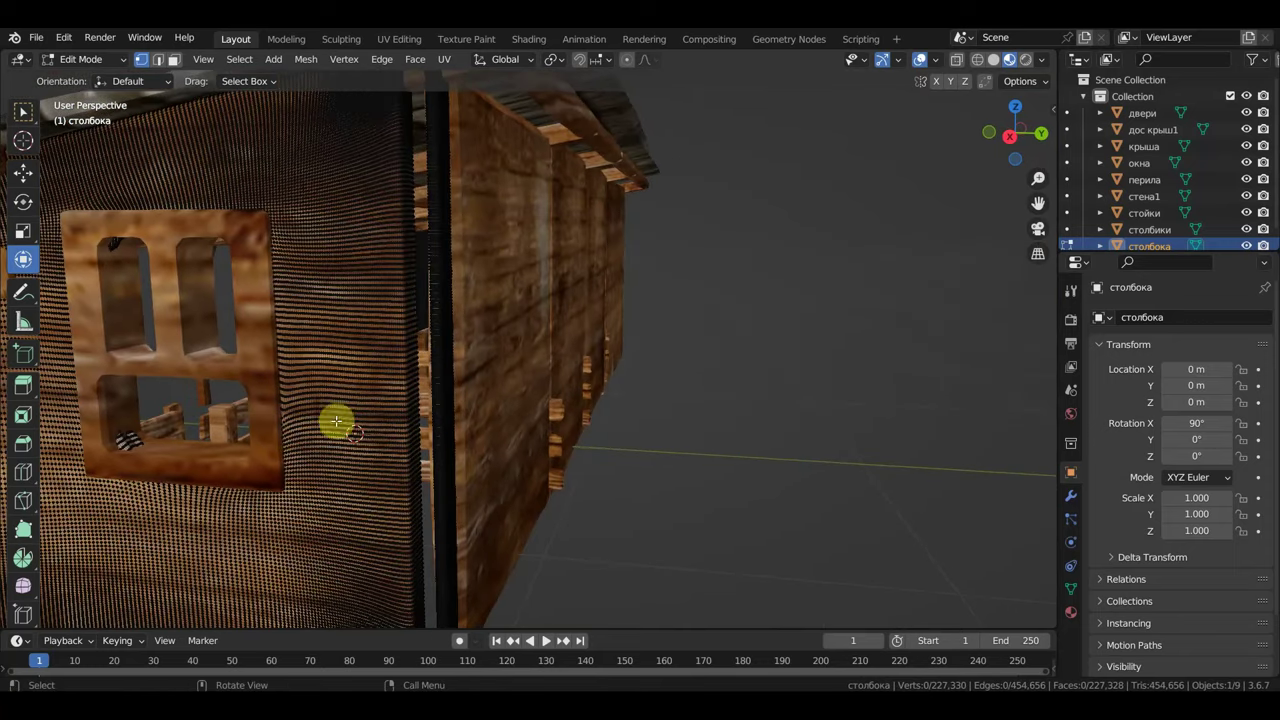
click(439, 375)
mouse_move(462, 398)
middle_down()
mouse_move(465, 414)
mouse_move(483, 401)
middle_up()
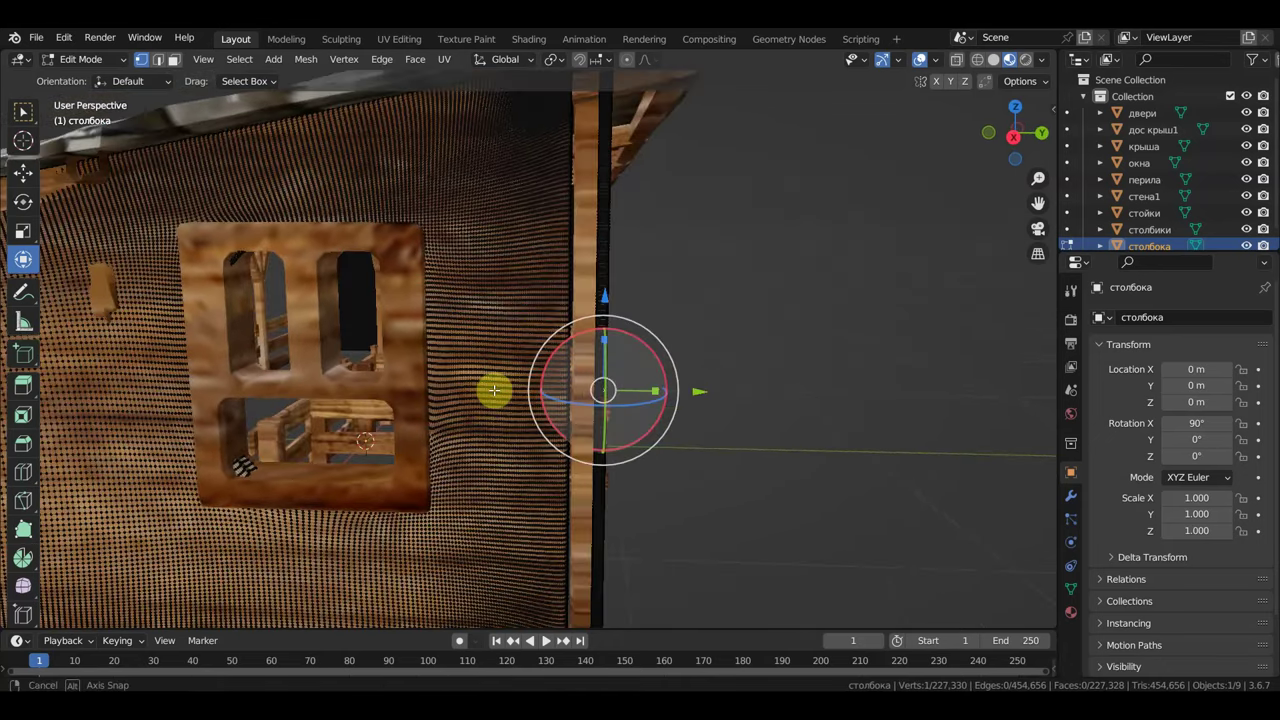
middle_drag(634, 309, 620, 310)
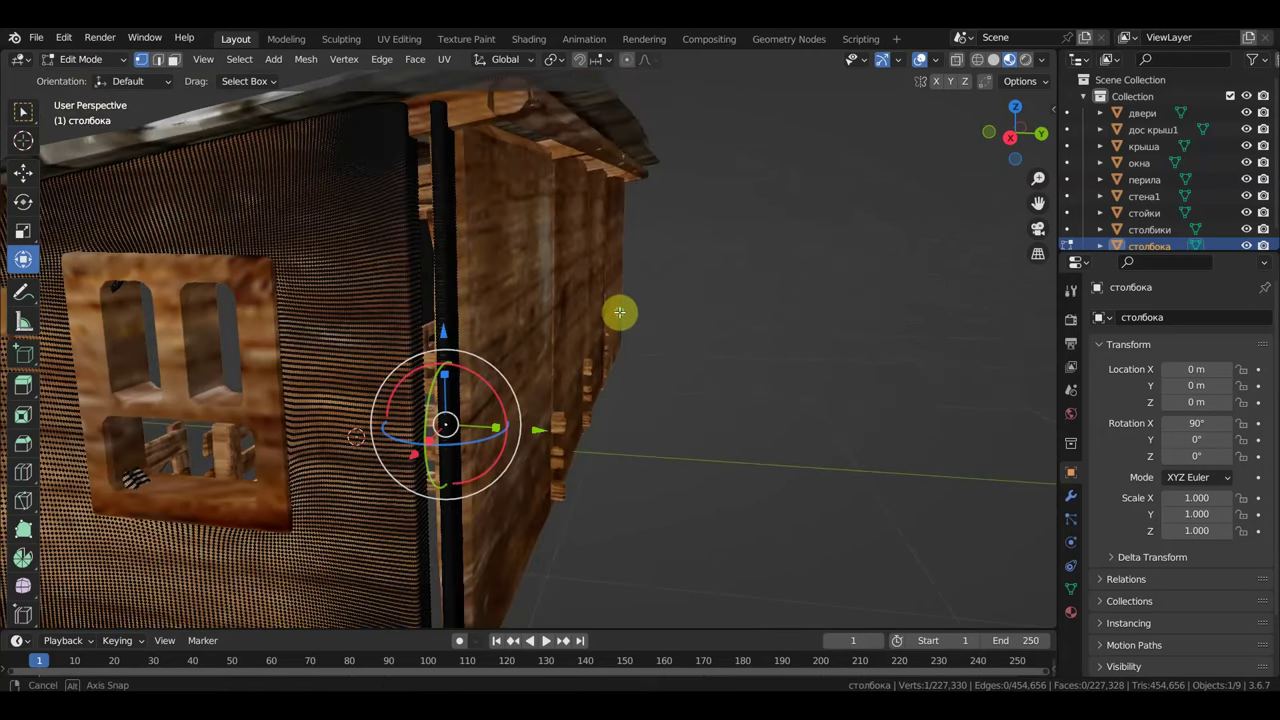
click(441, 244)
key(ctrl+l)
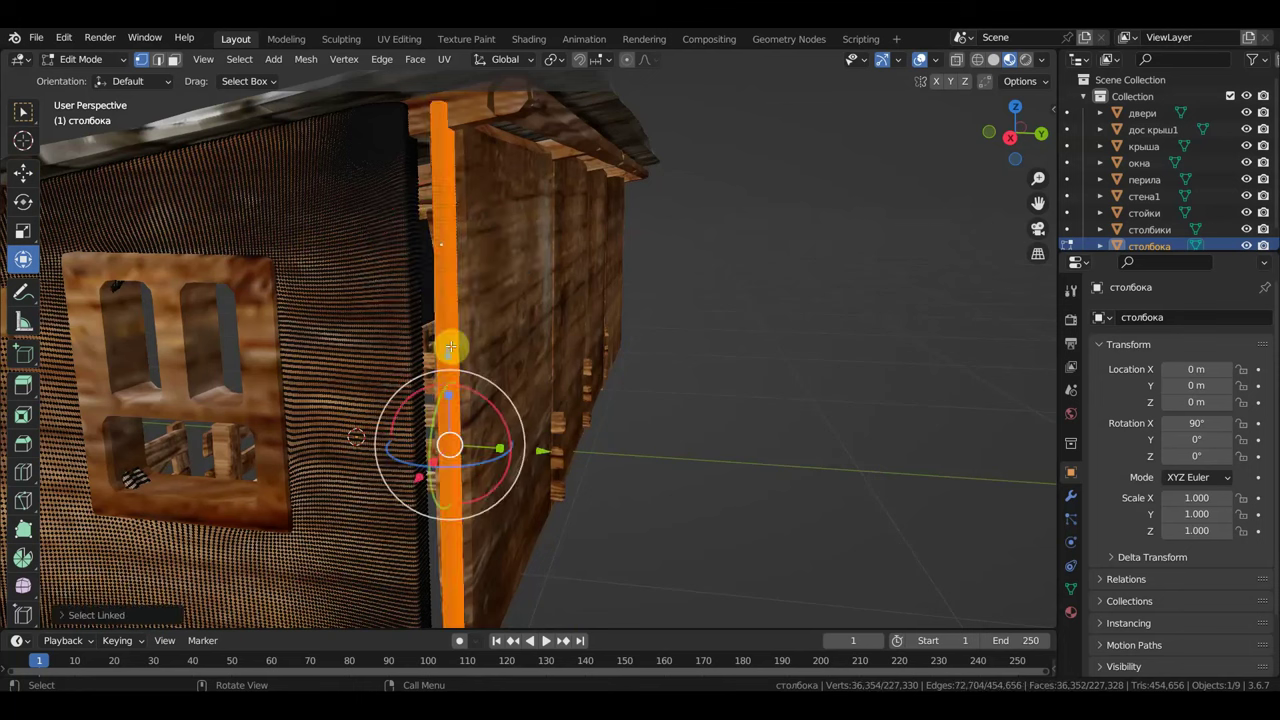
middle_drag(469, 381, 528, 374)
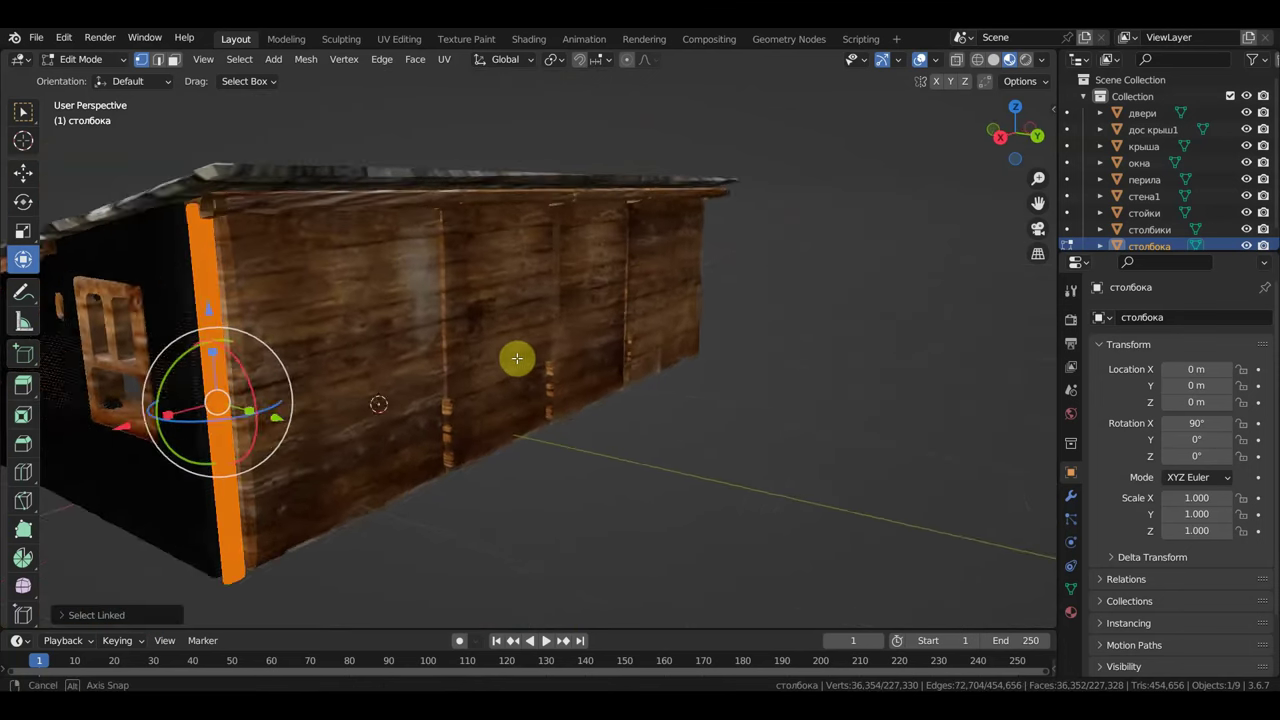
mouse_move(530, 368)
middle_down()
mouse_move(503, 356)
mouse_move(580, 351)
middle_up()
mouse_move(756, 377)
middle_down()
mouse_move(409, 374)
mouse_move(737, 371)
middle_up()
Step: Return столбока to Object Mode and orbit to face the side wall with the window
click(88, 61)
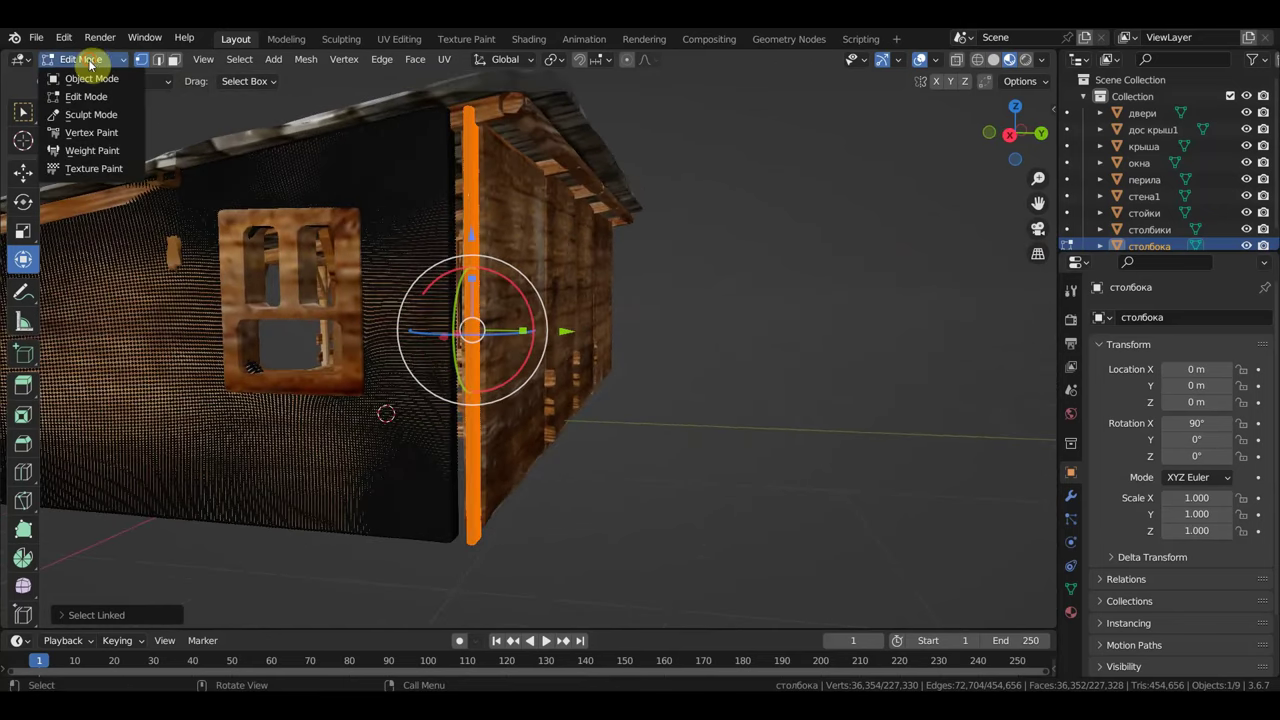
click(89, 78)
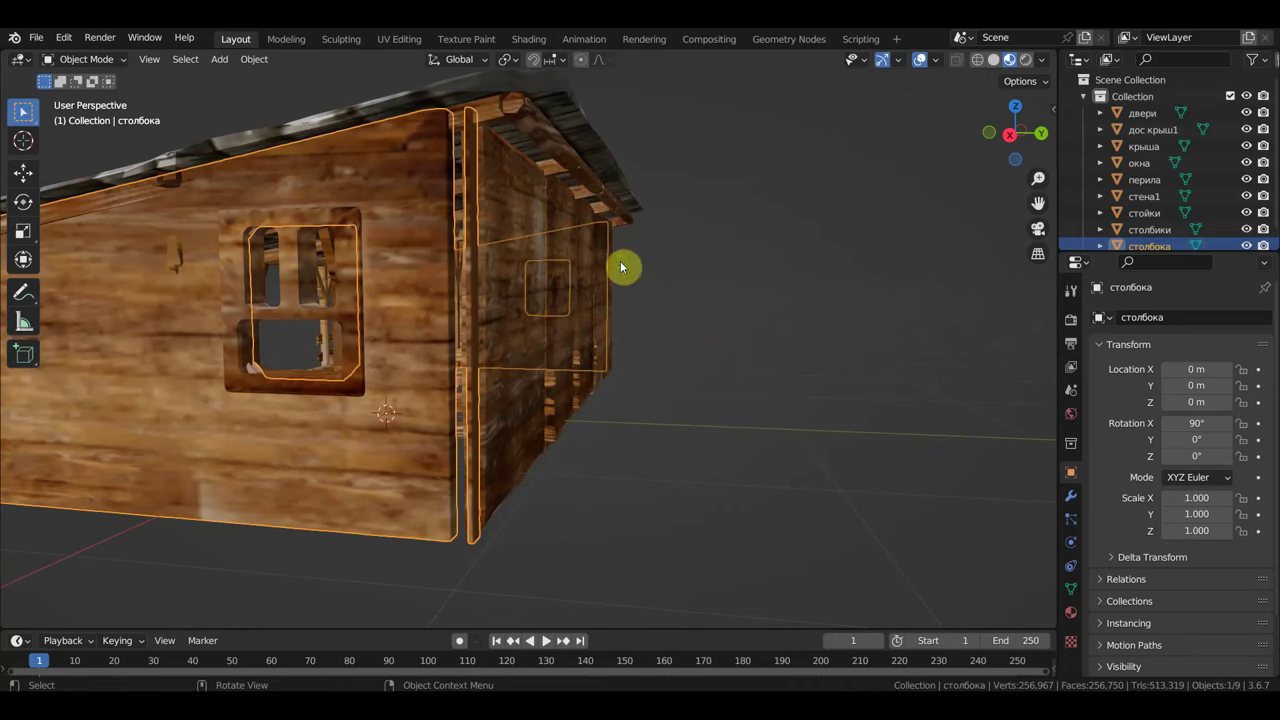
middle_drag(620, 266, 626, 267)
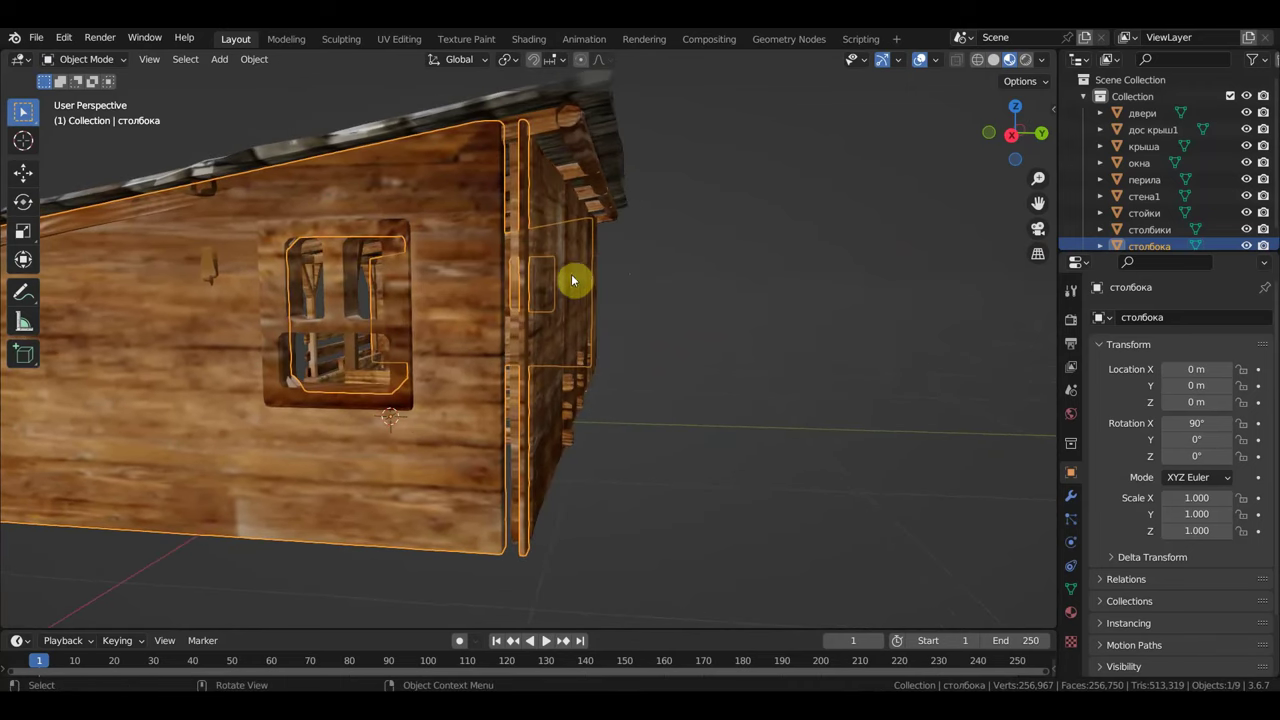
middle_drag(551, 283, 543, 281)
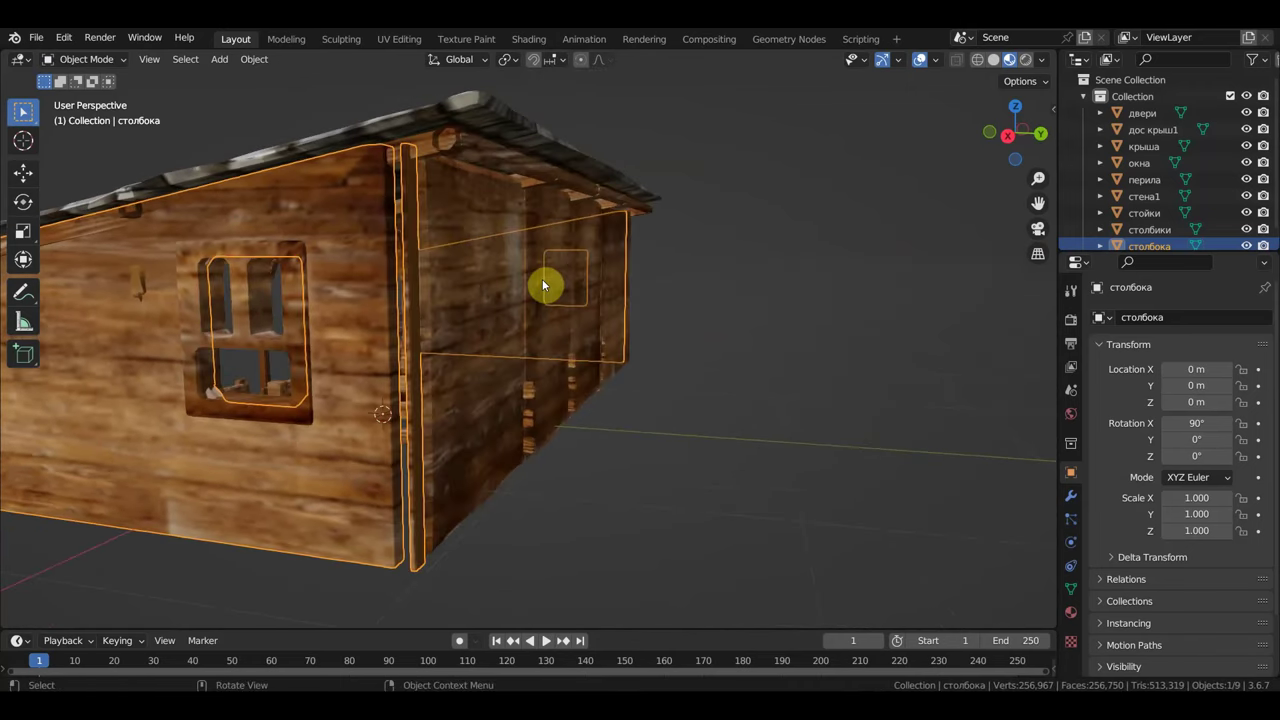
click(84, 59)
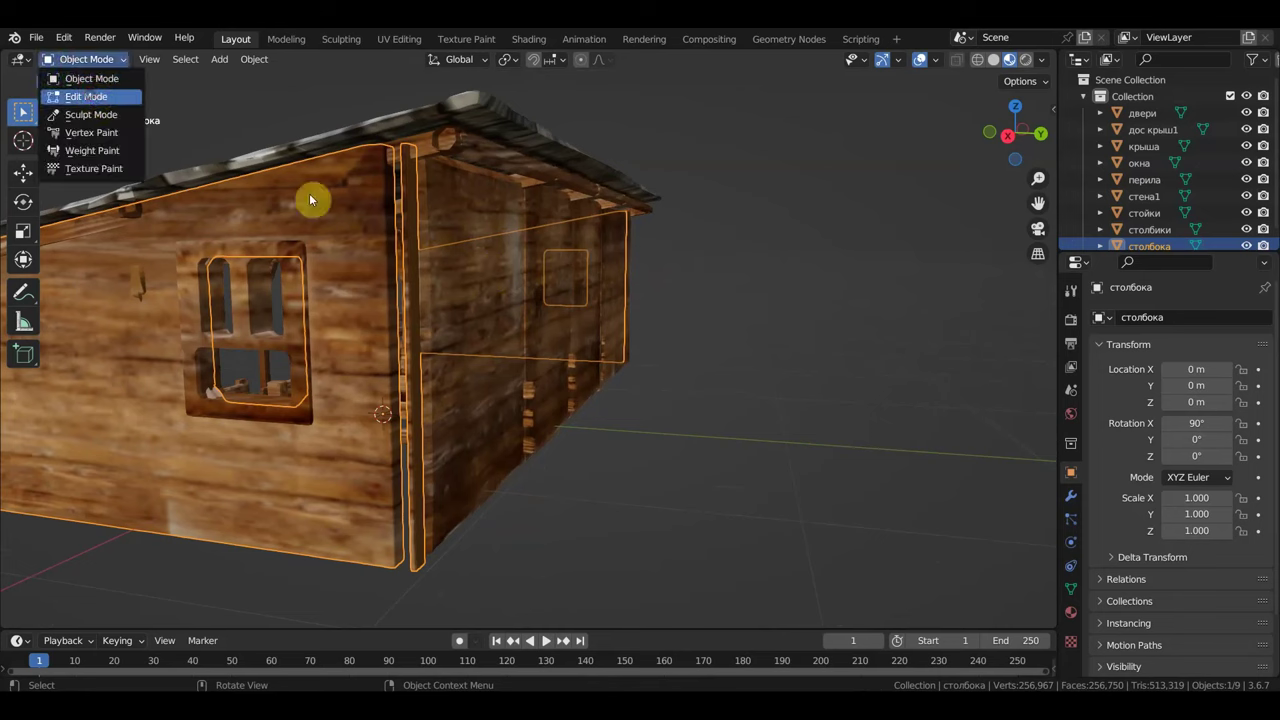
Step: Delete the selected corner post vertices from the столбока mesh in Edit Mode
click(86, 96)
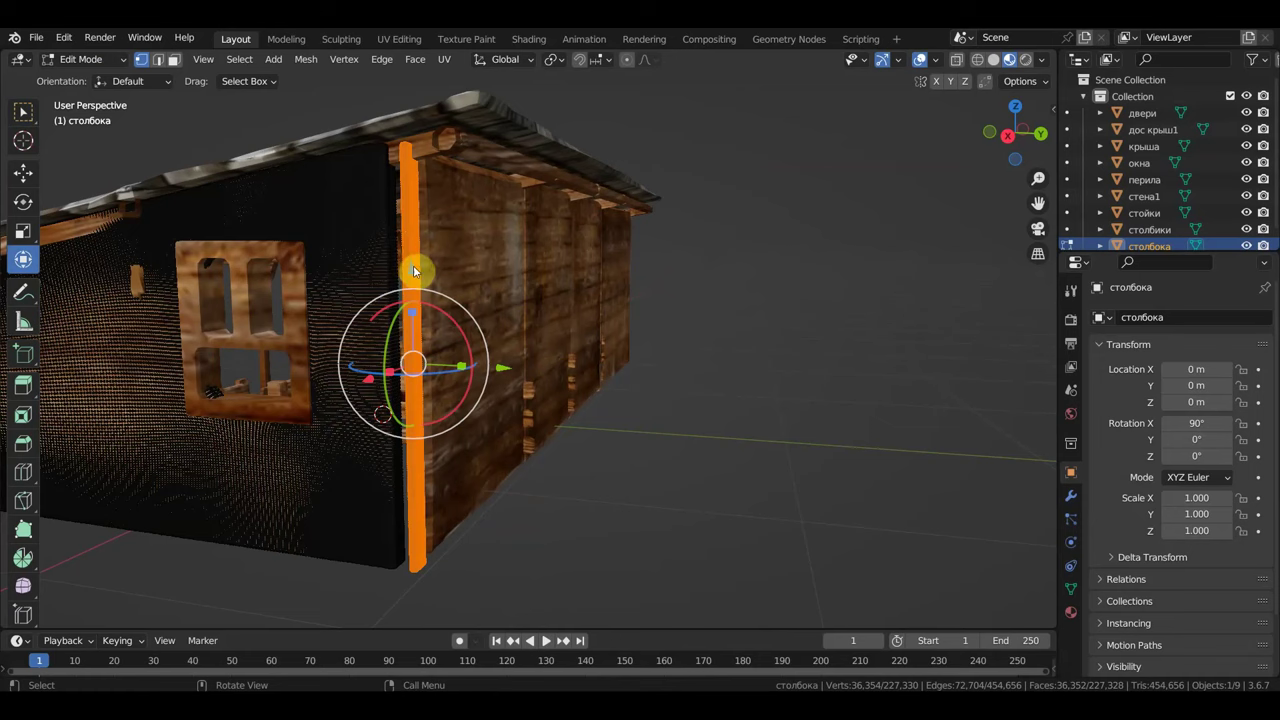
key(x)
click(413, 268)
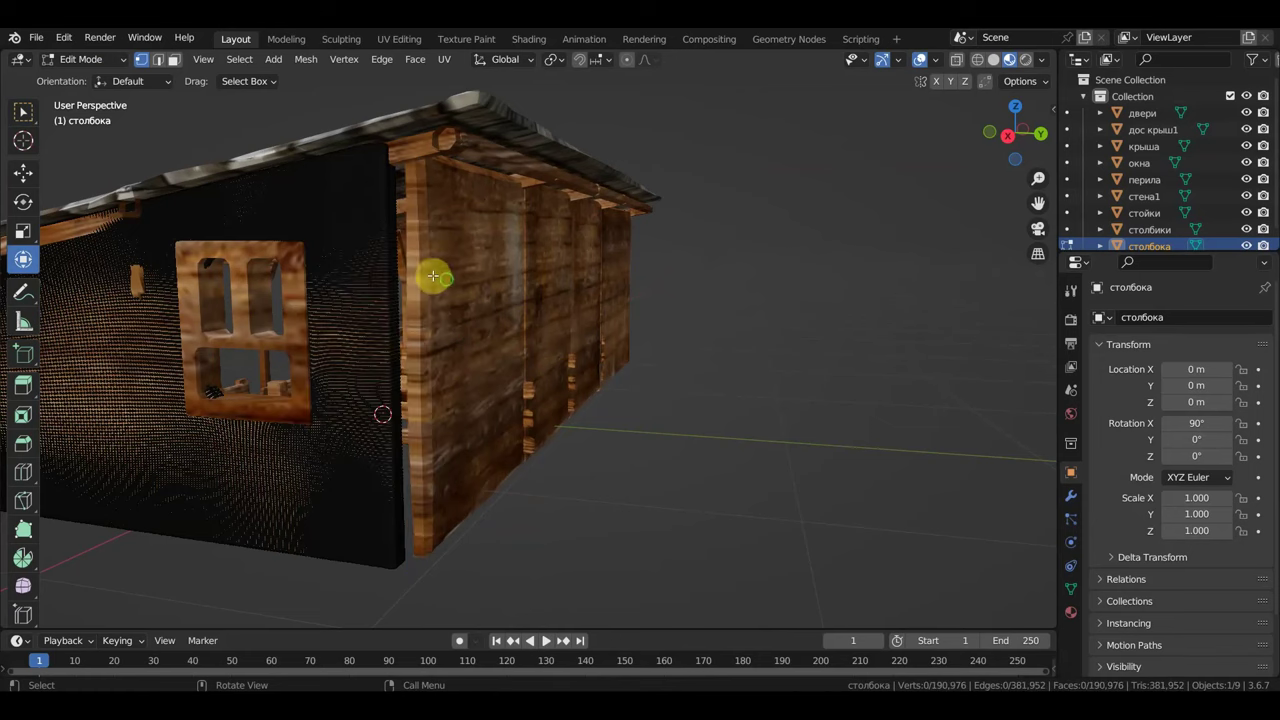
Step: Select the whole linked window wall and shift it slightly along Y
middle_drag(458, 279, 463, 277)
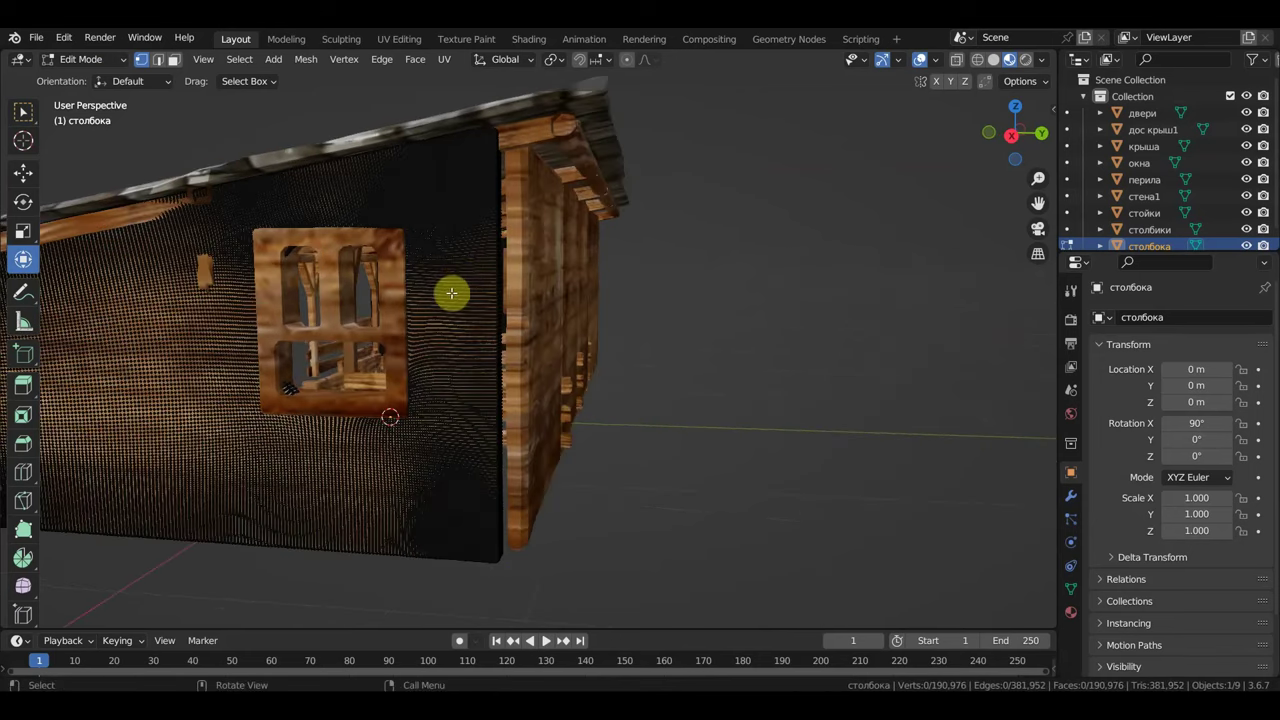
click(427, 218)
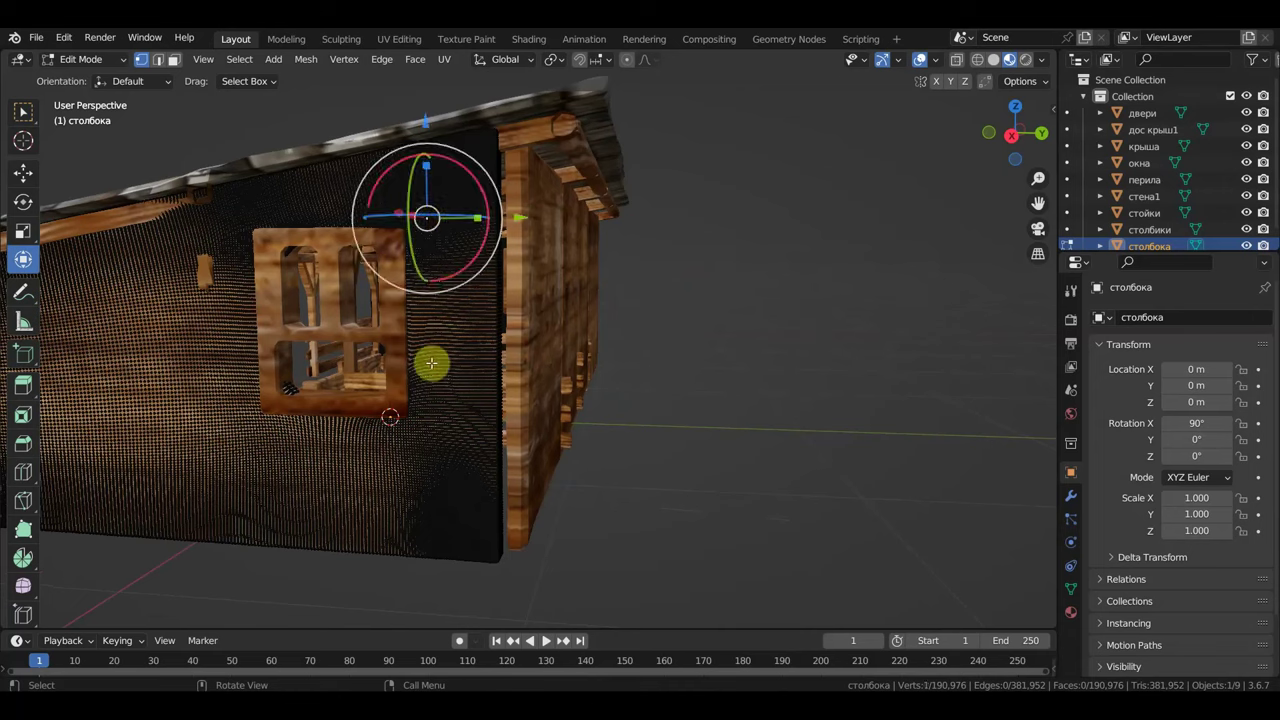
key(ctrl+l)
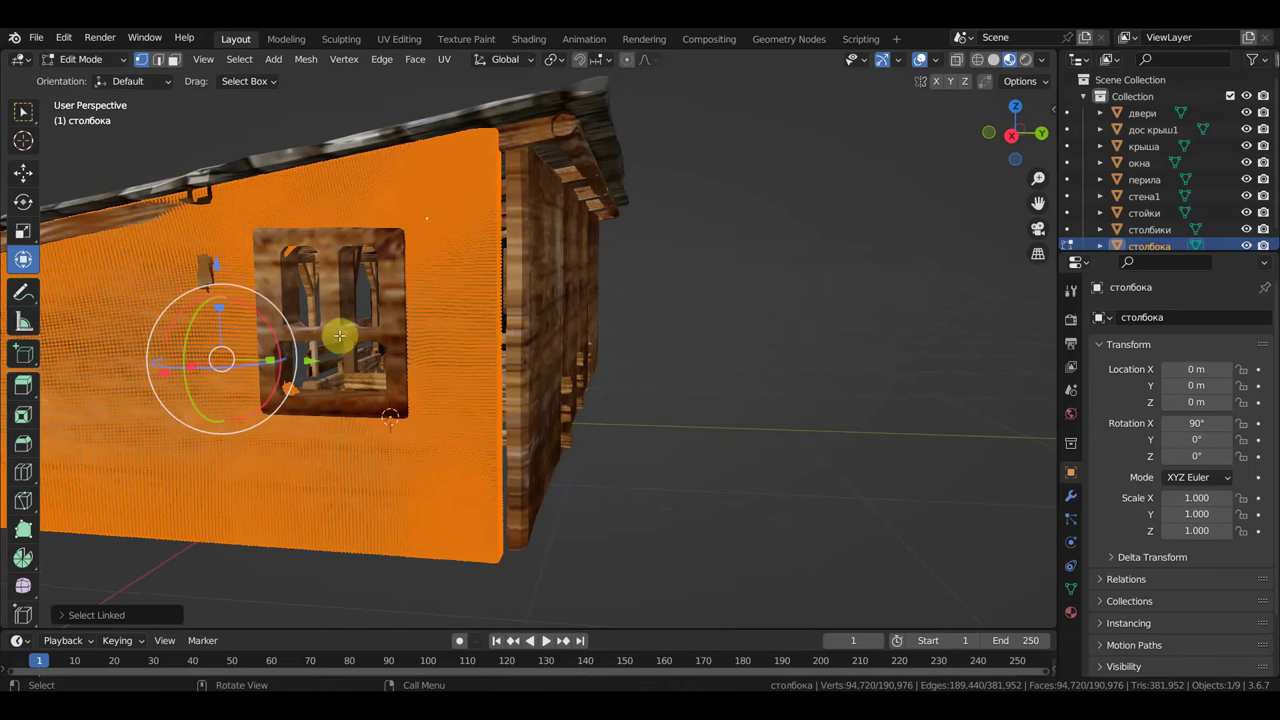
key(g)
key(y)
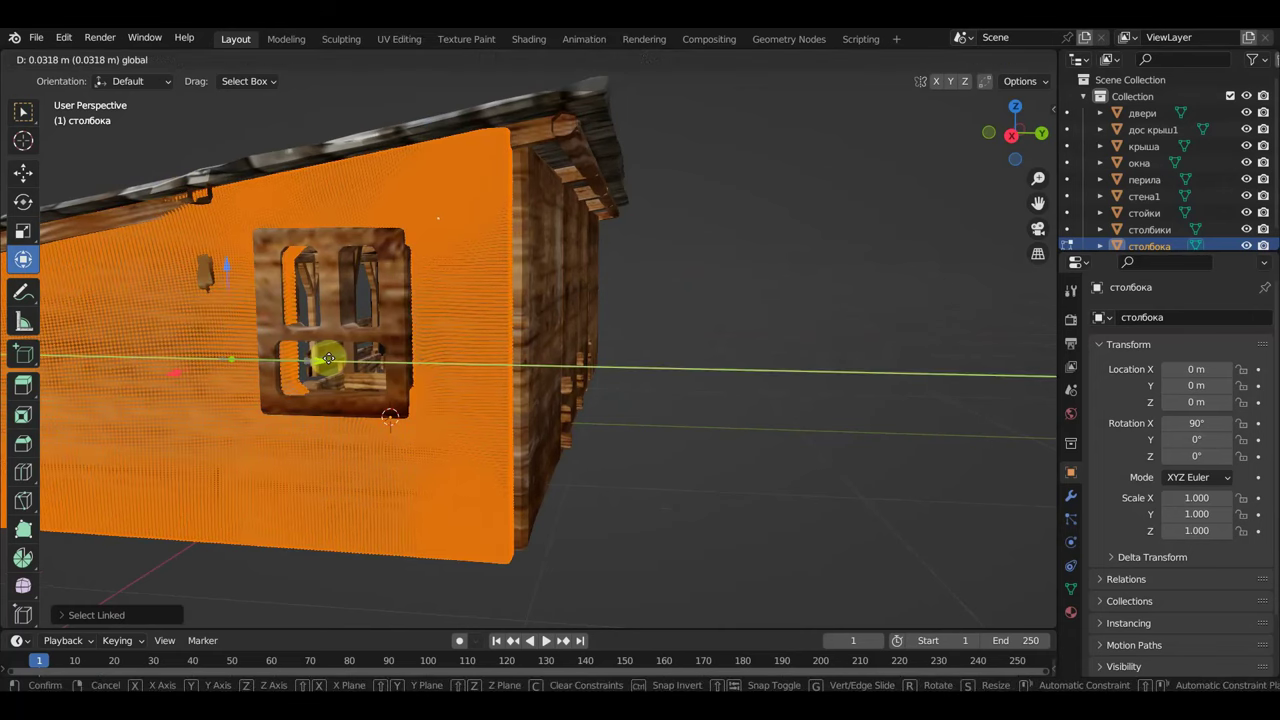
key(Escape)
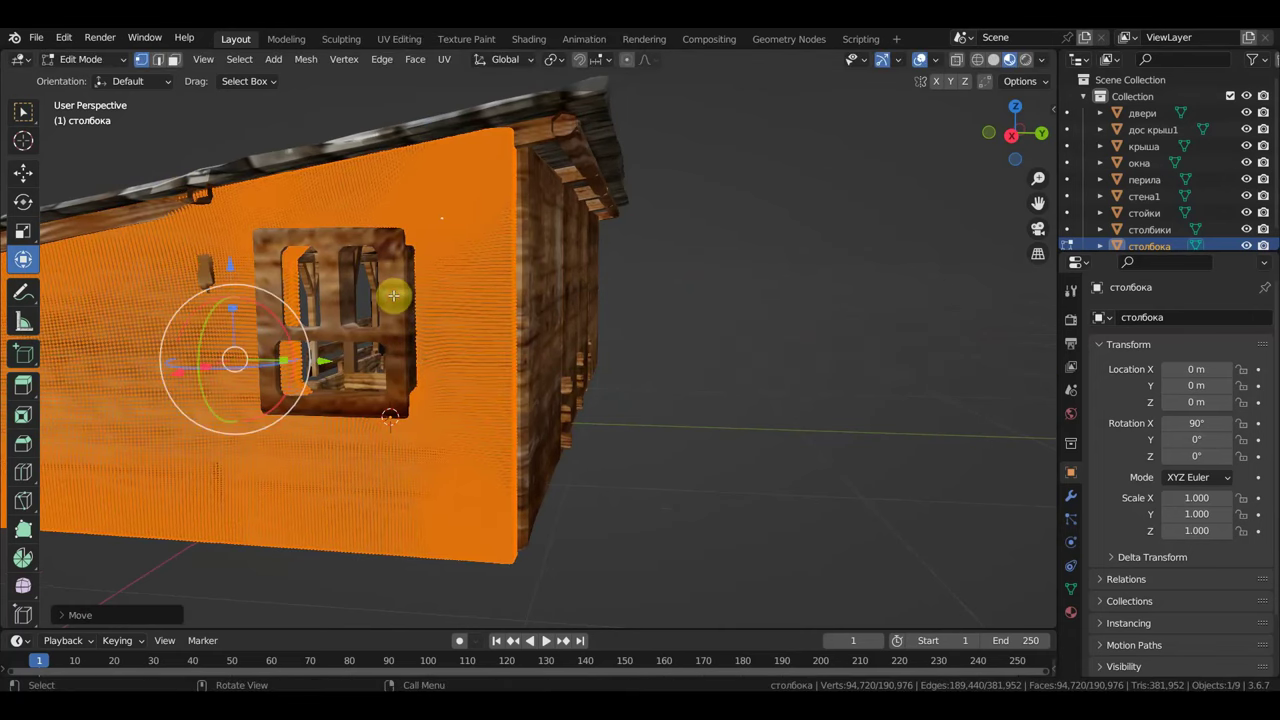
key(ctrl+z)
mouse_move(619, 330)
middle_down()
mouse_move(401, 319)
mouse_move(277, 331)
mouse_move(214, 314)
mouse_move(70, 323)
mouse_move(106, 314)
mouse_move(98, 325)
middle_up()
Step: Back in Object Mode, select the окна window object and enter its Edit Mode
click(90, 60)
click(90, 78)
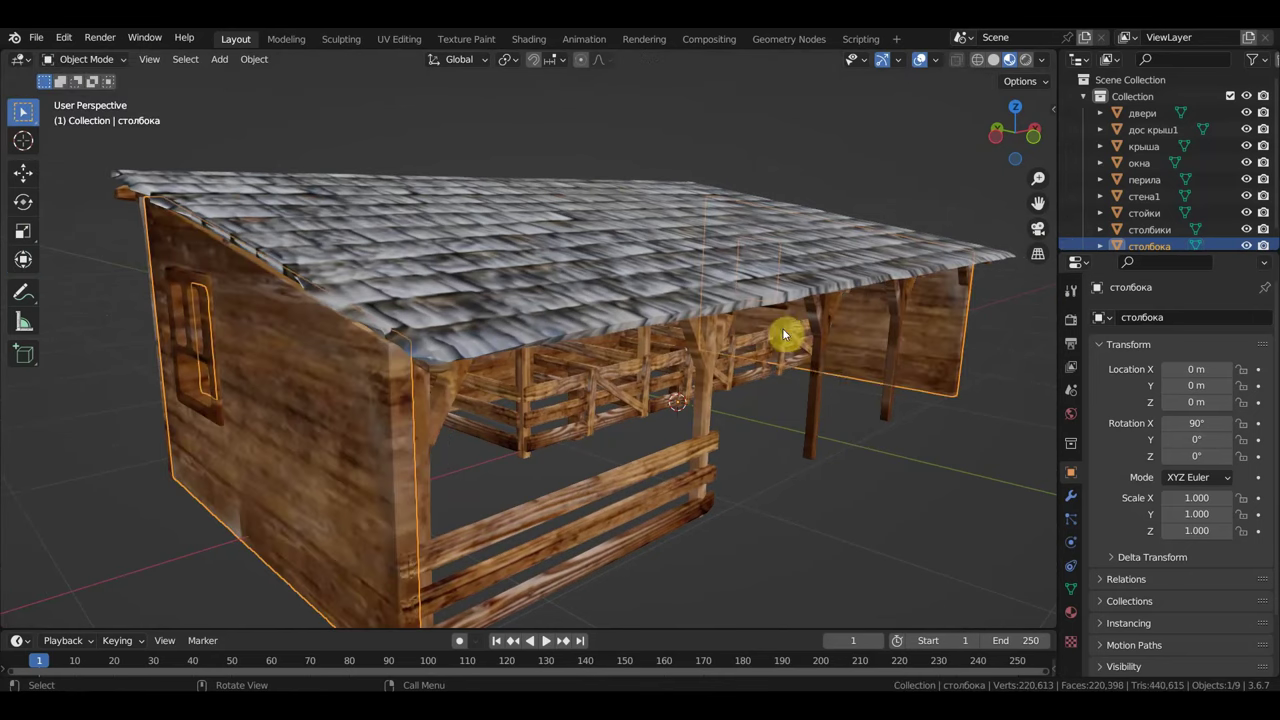
mouse_move(802, 398)
middle_down()
mouse_move(820, 397)
mouse_move(346, 434)
middle_up()
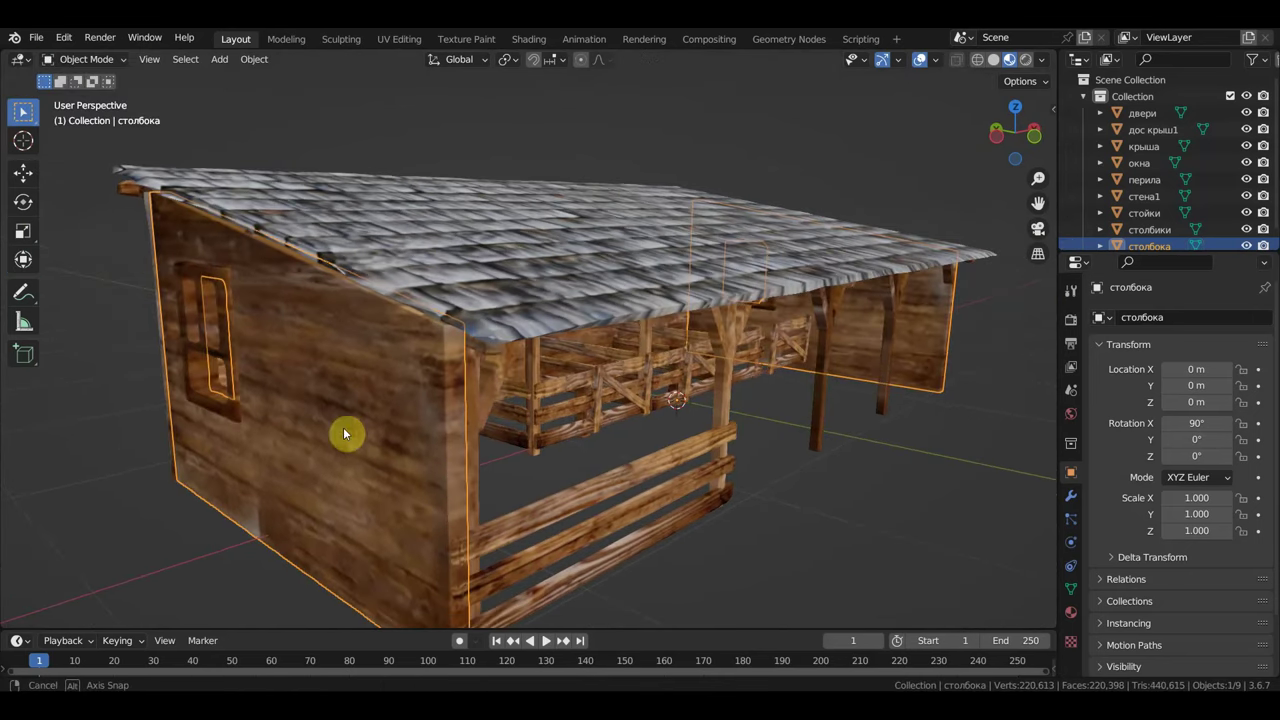
click(229, 414)
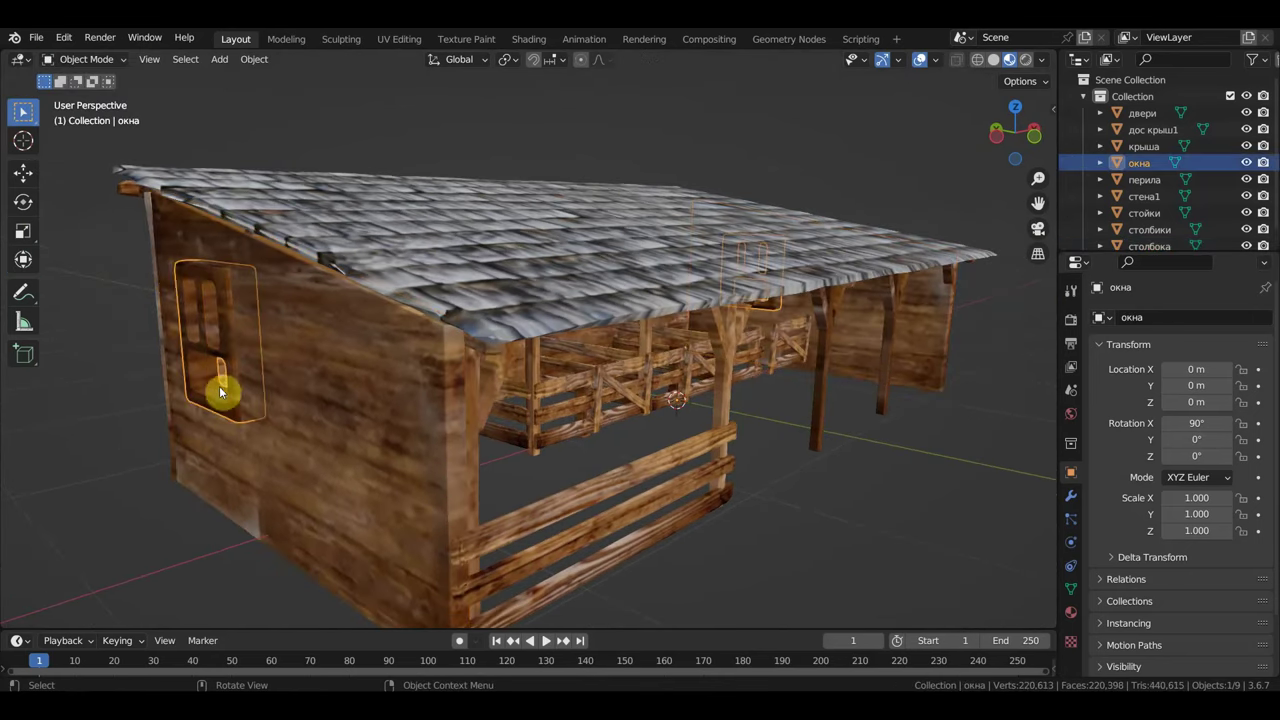
click(96, 61)
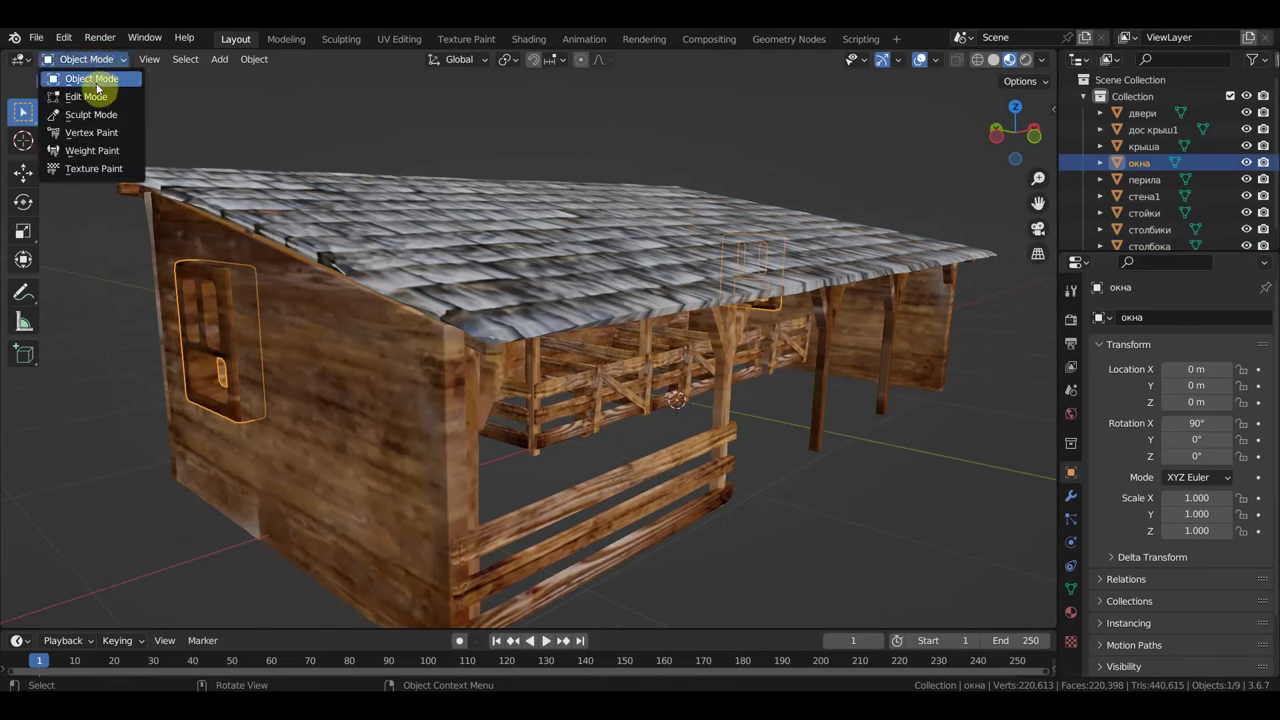
click(88, 96)
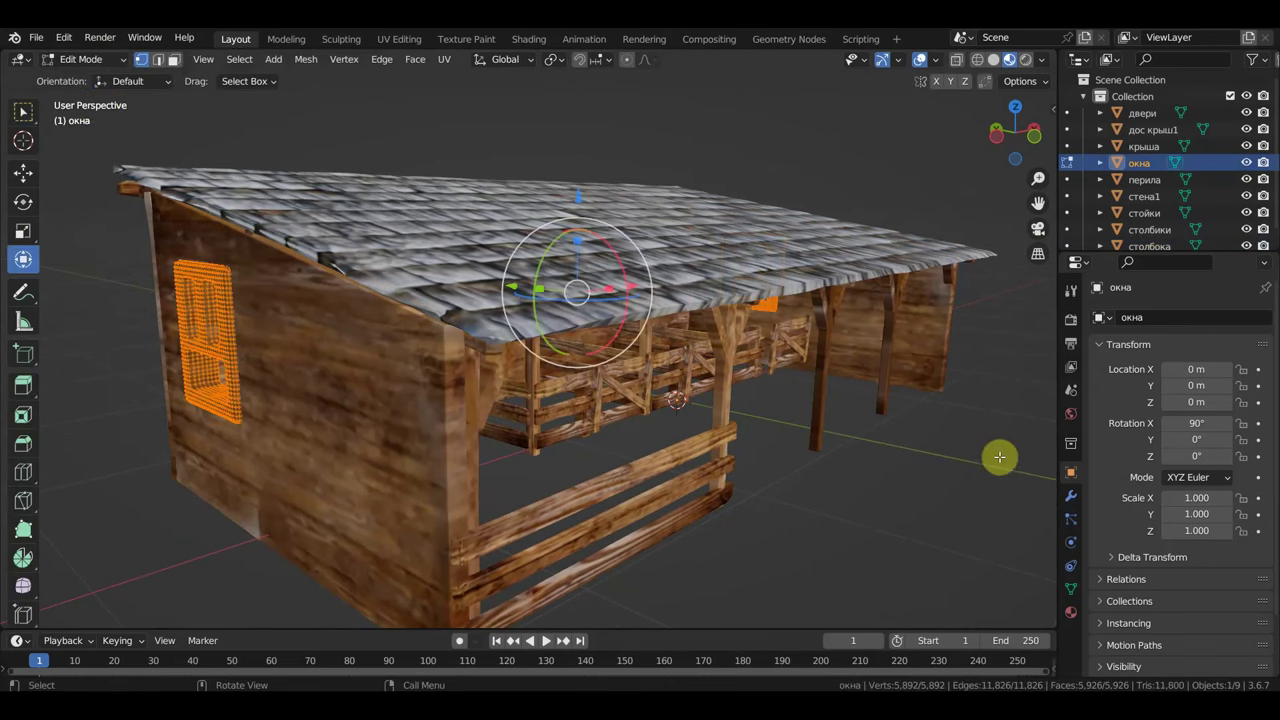
Step: Slide one linked window part about 0.009 m along Y, then return to Object Mode
mouse_move(923, 463)
middle_down()
mouse_move(671, 457)
mouse_move(691, 453)
middle_up()
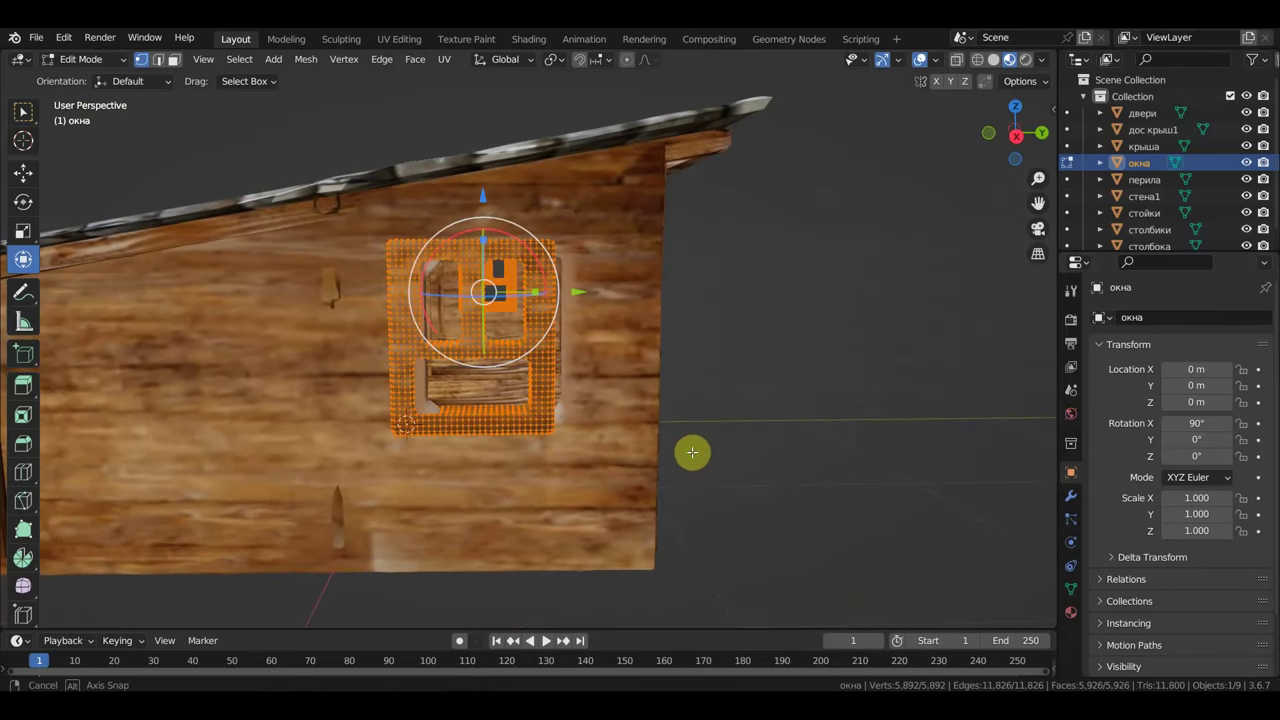
key(alt+a)
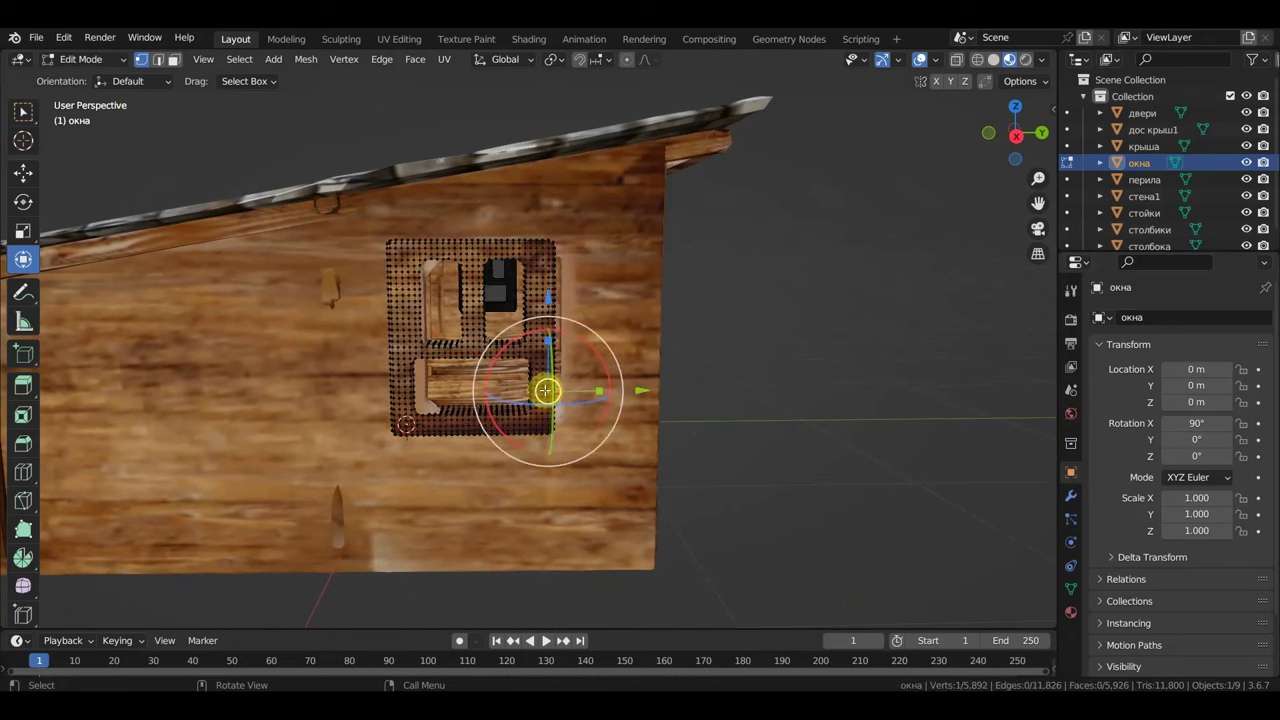
key(l)
drag(567, 340, 588, 338)
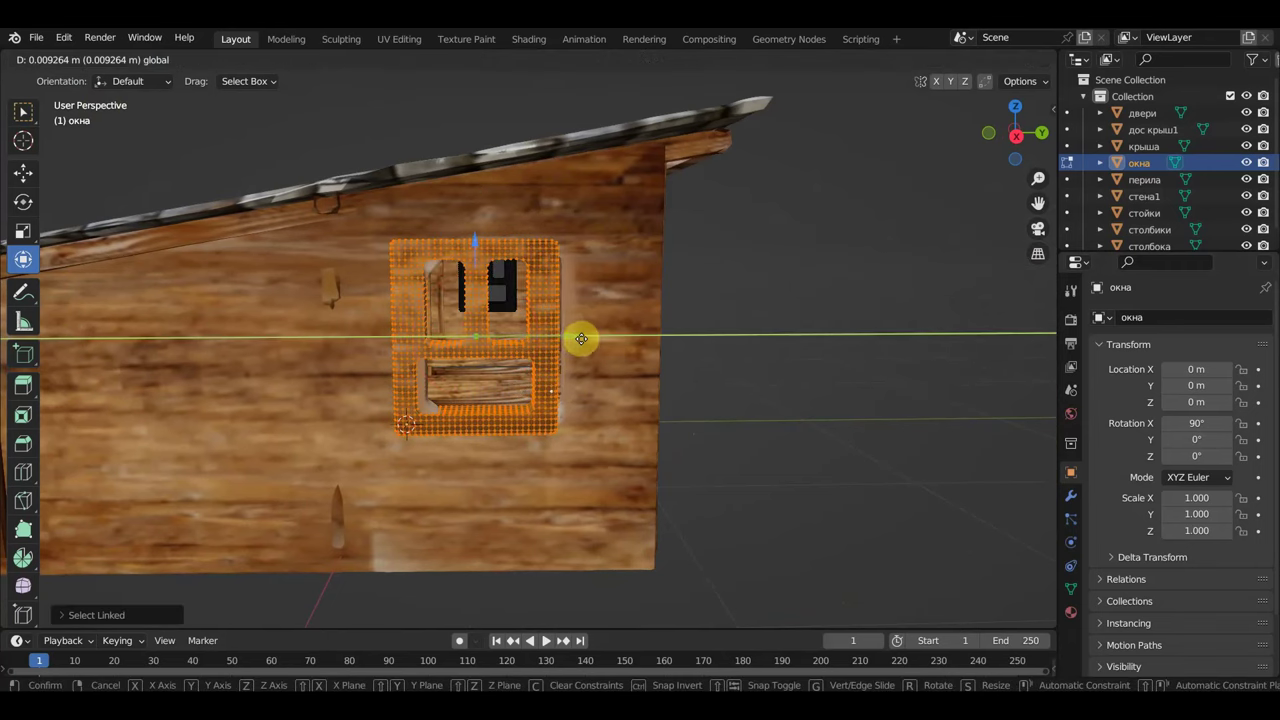
click(600, 345)
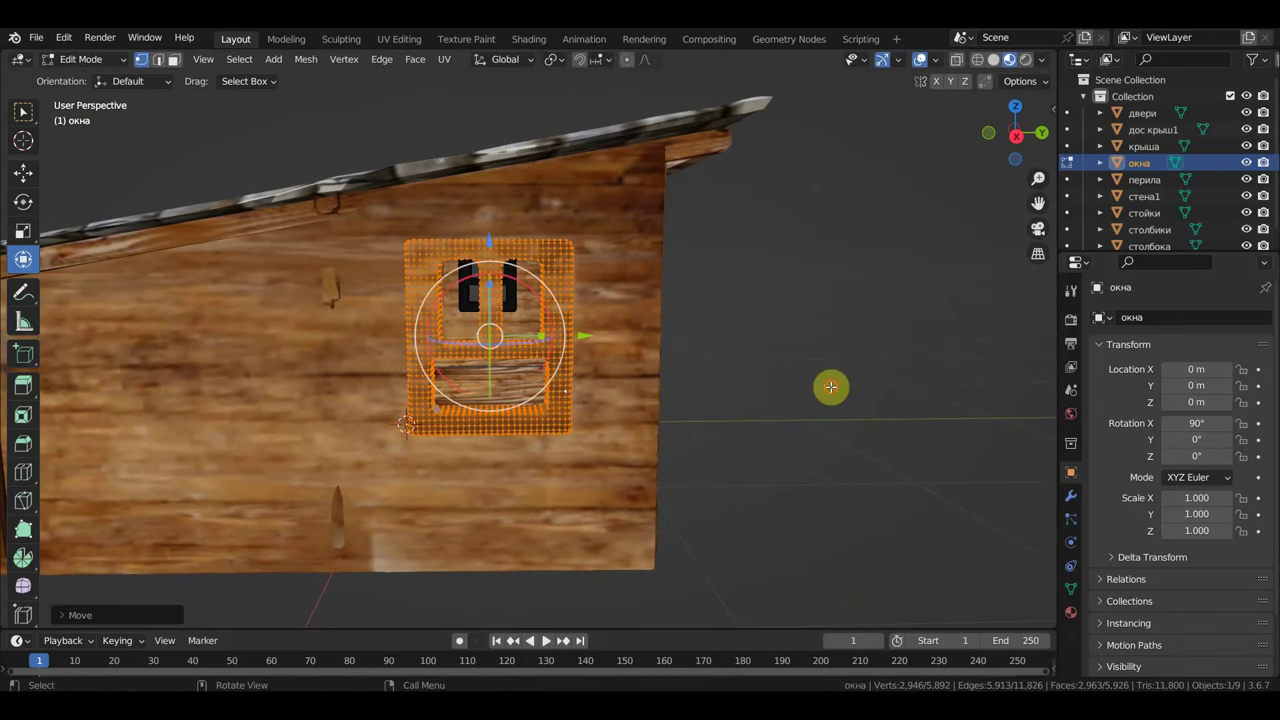
key(alt+a)
click(88, 59)
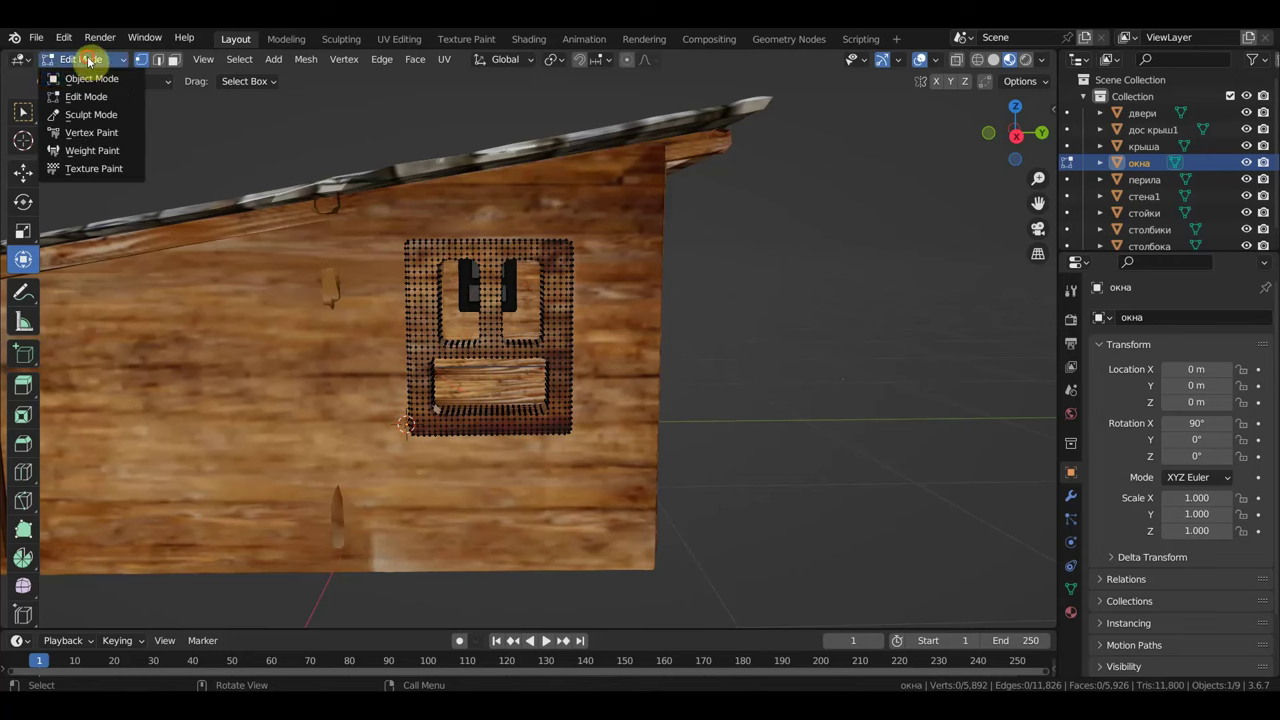
click(86, 78)
Step: Select the двери gates object and enter its Edit Mode
click(726, 356)
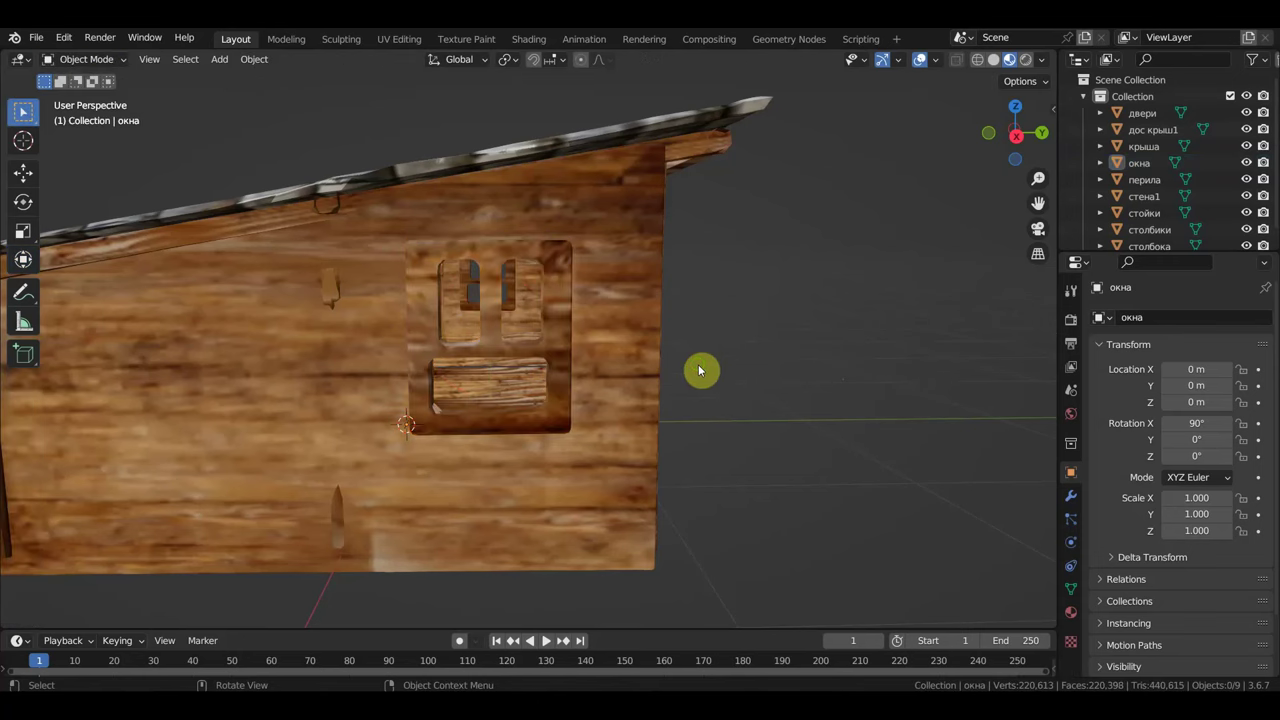
middle_drag(700, 371, 910, 368)
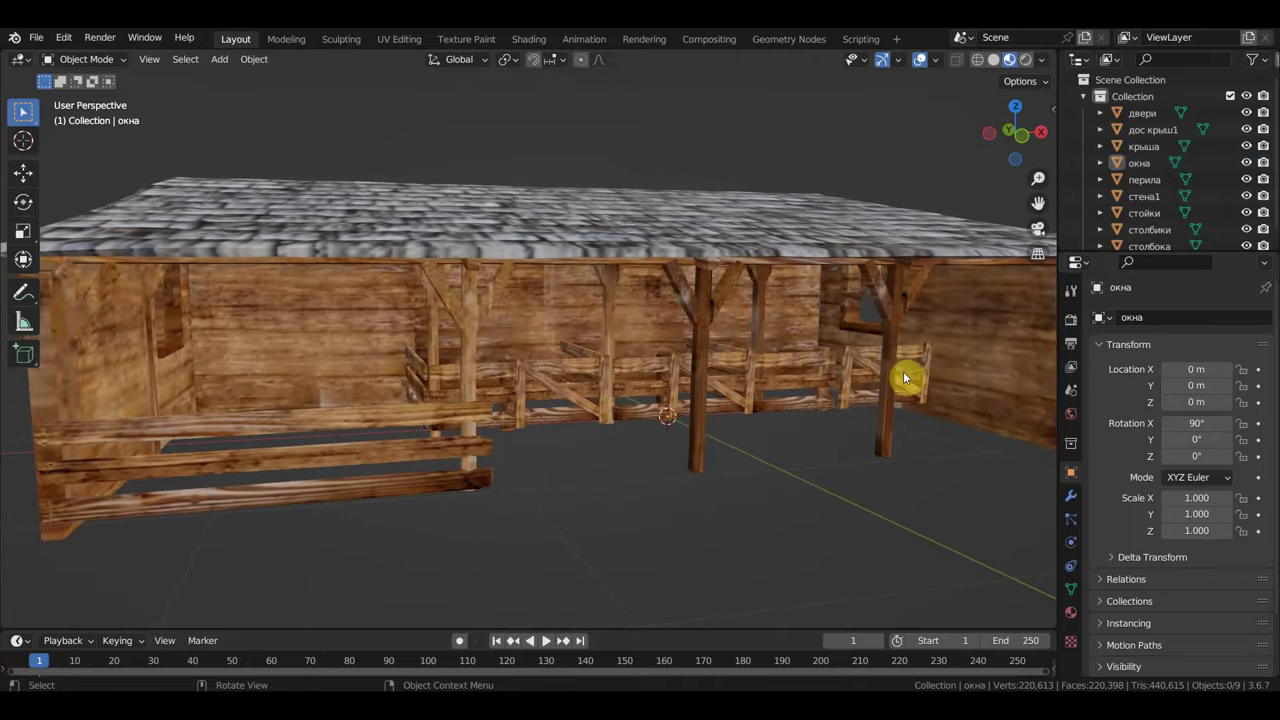
middle_drag(800, 393, 732, 373)
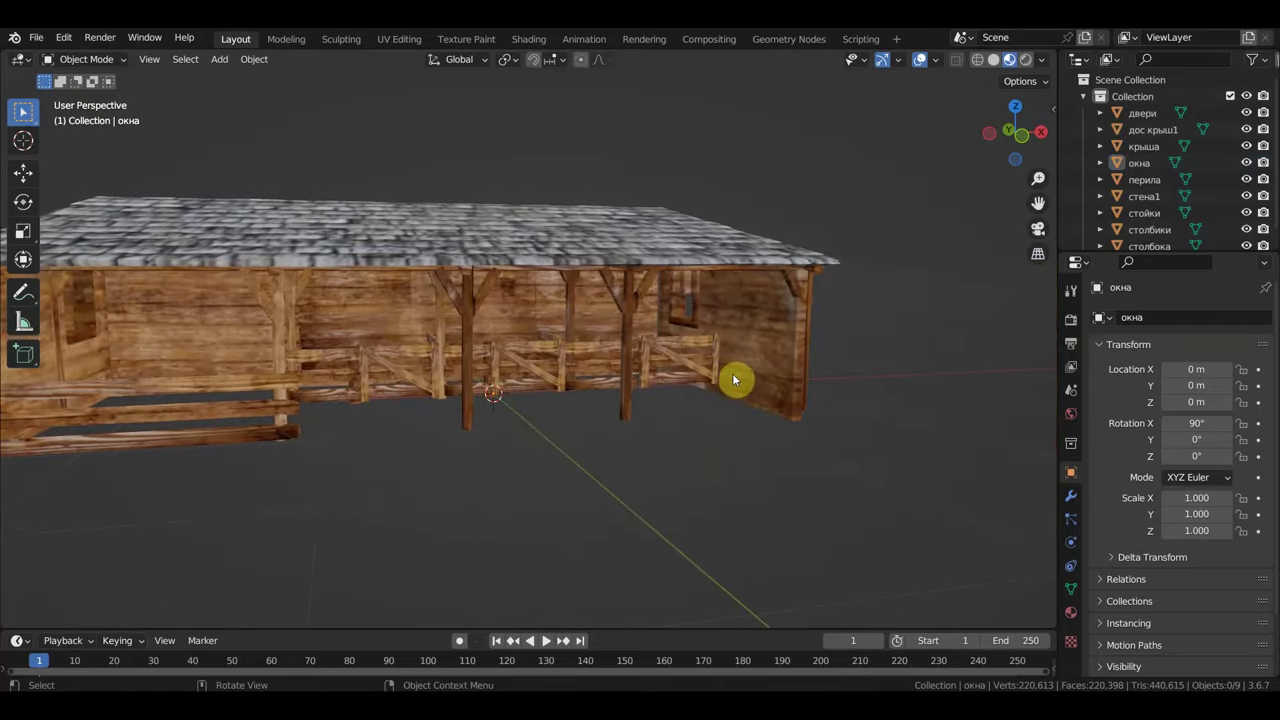
scroll(600, 385, up, 2)
scroll(440, 390, up, 3)
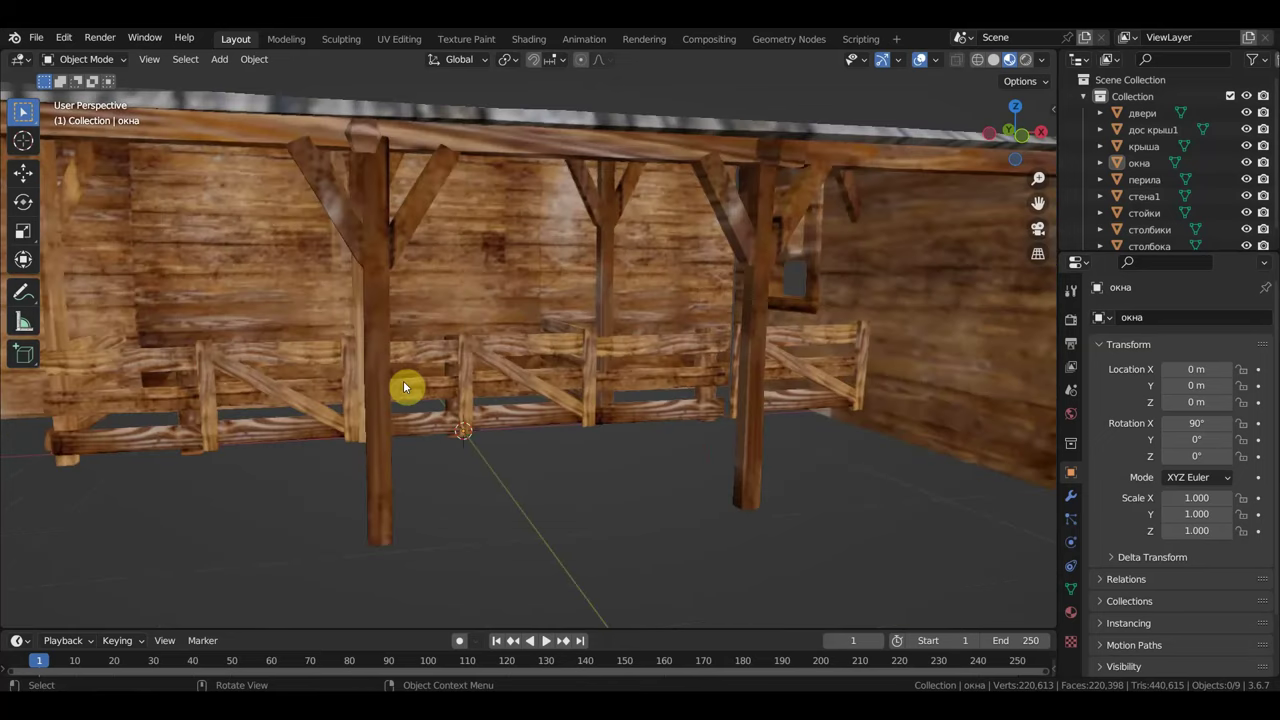
click(308, 351)
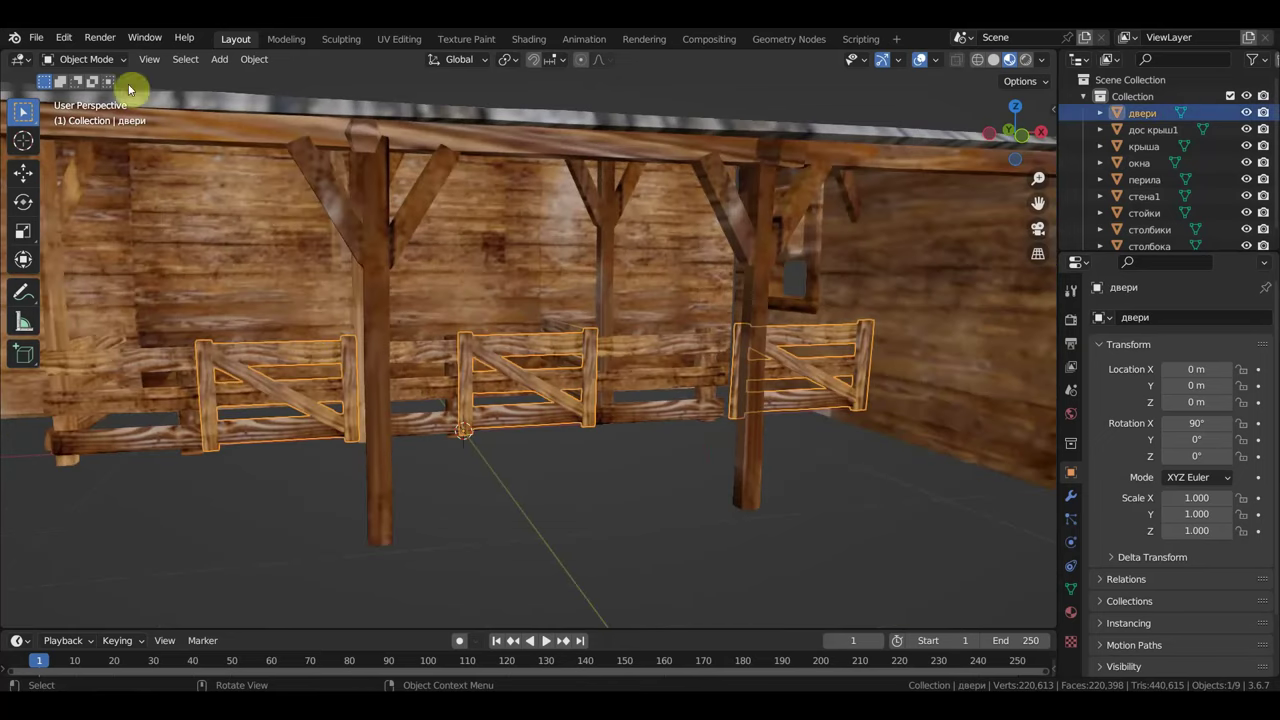
click(92, 59)
click(98, 97)
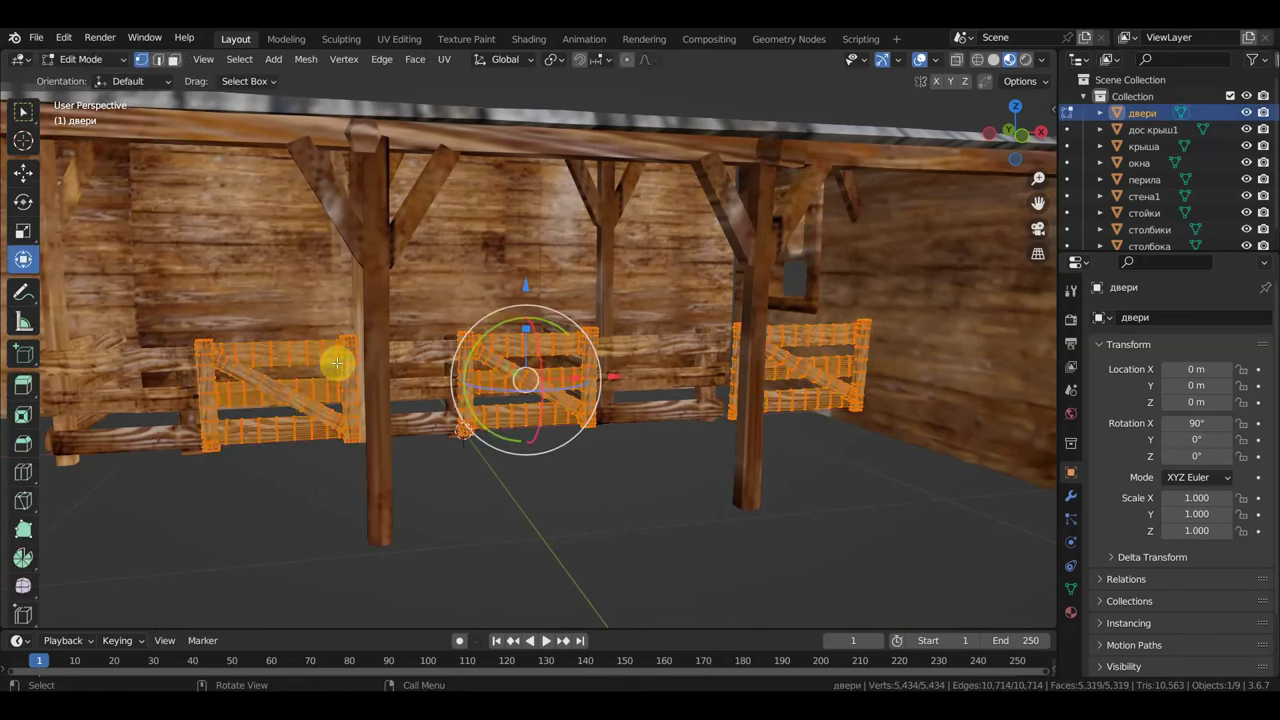
Step: Select the left gate with its posts and separate it as двери.001
click(331, 351)
key(ctrl+l)
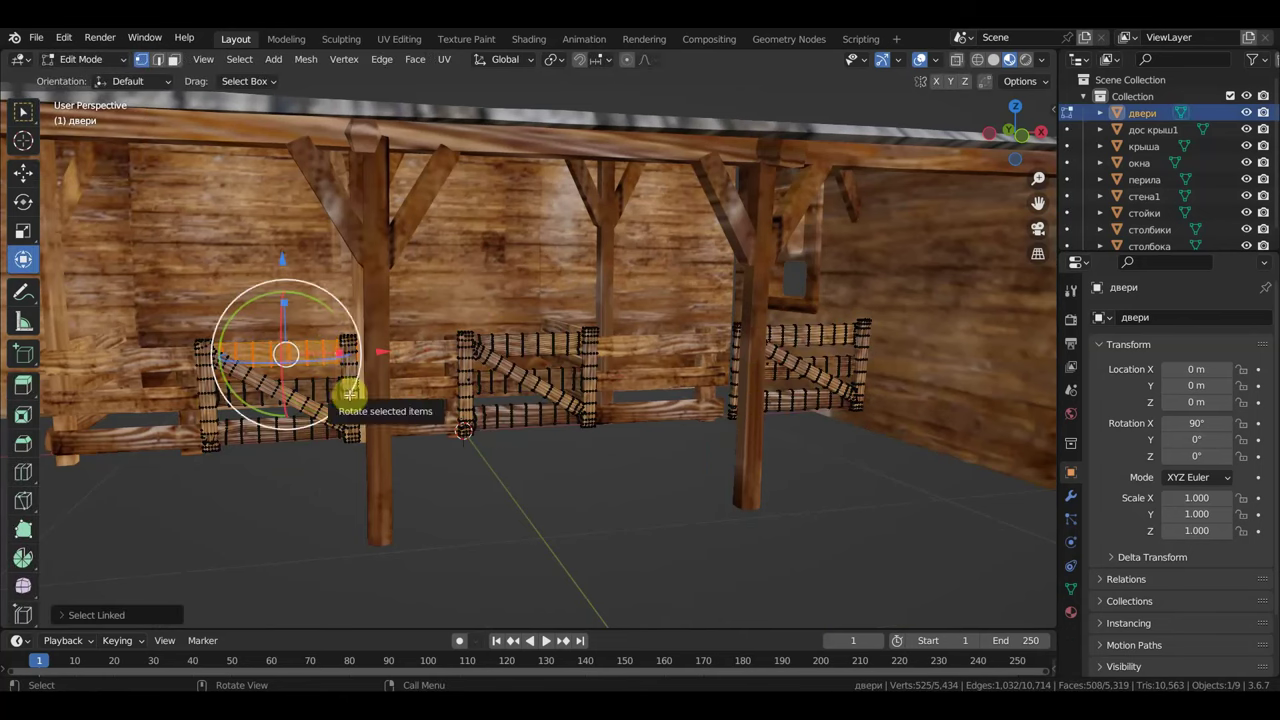
key(l)
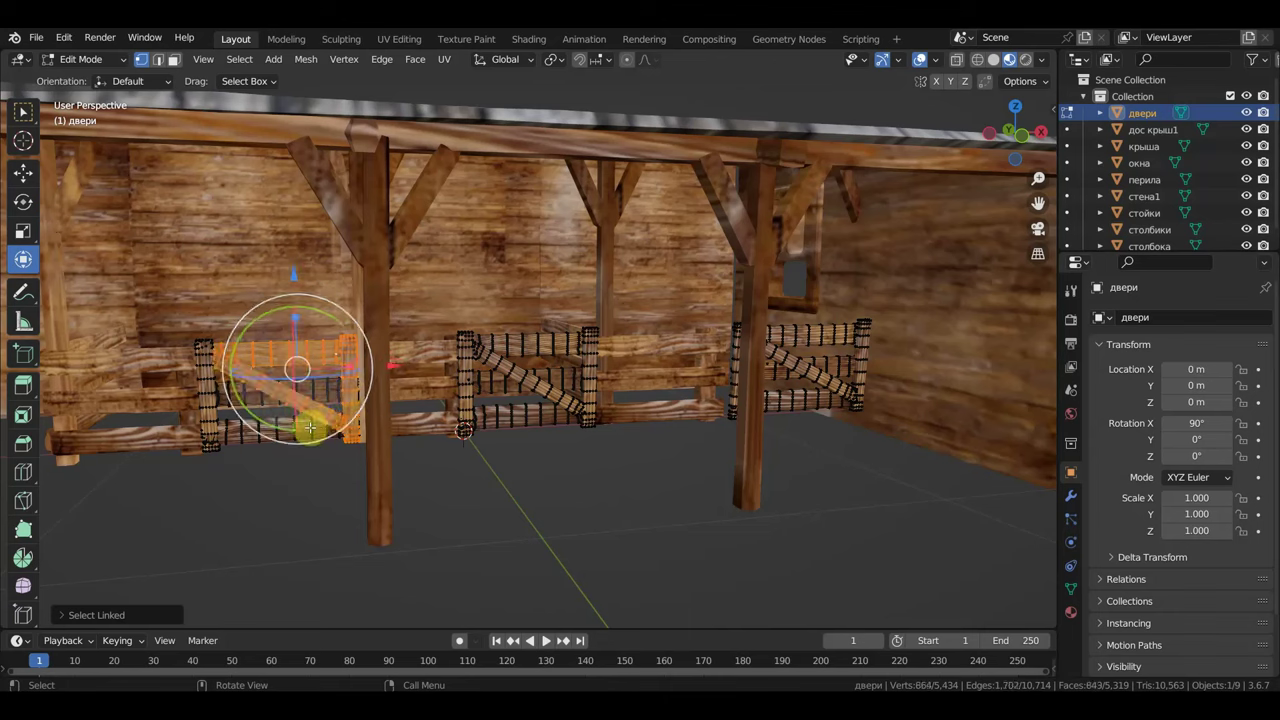
key(l)
key(l)
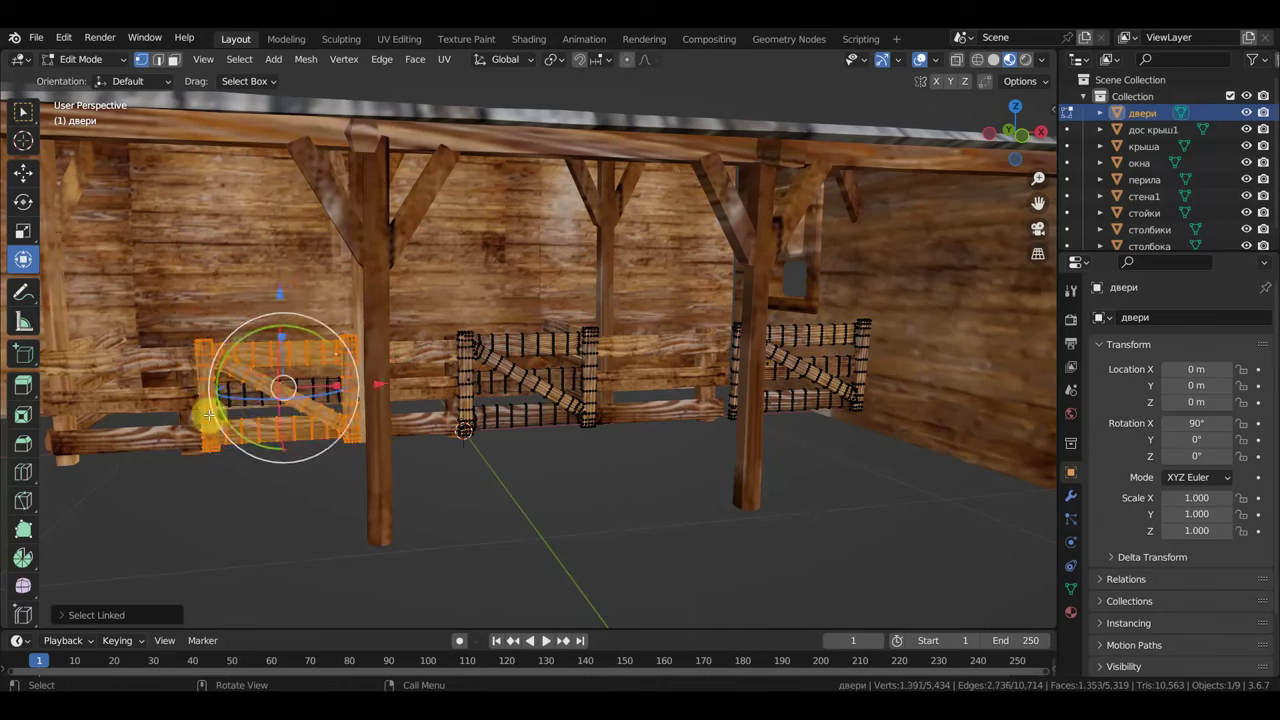
key(p)
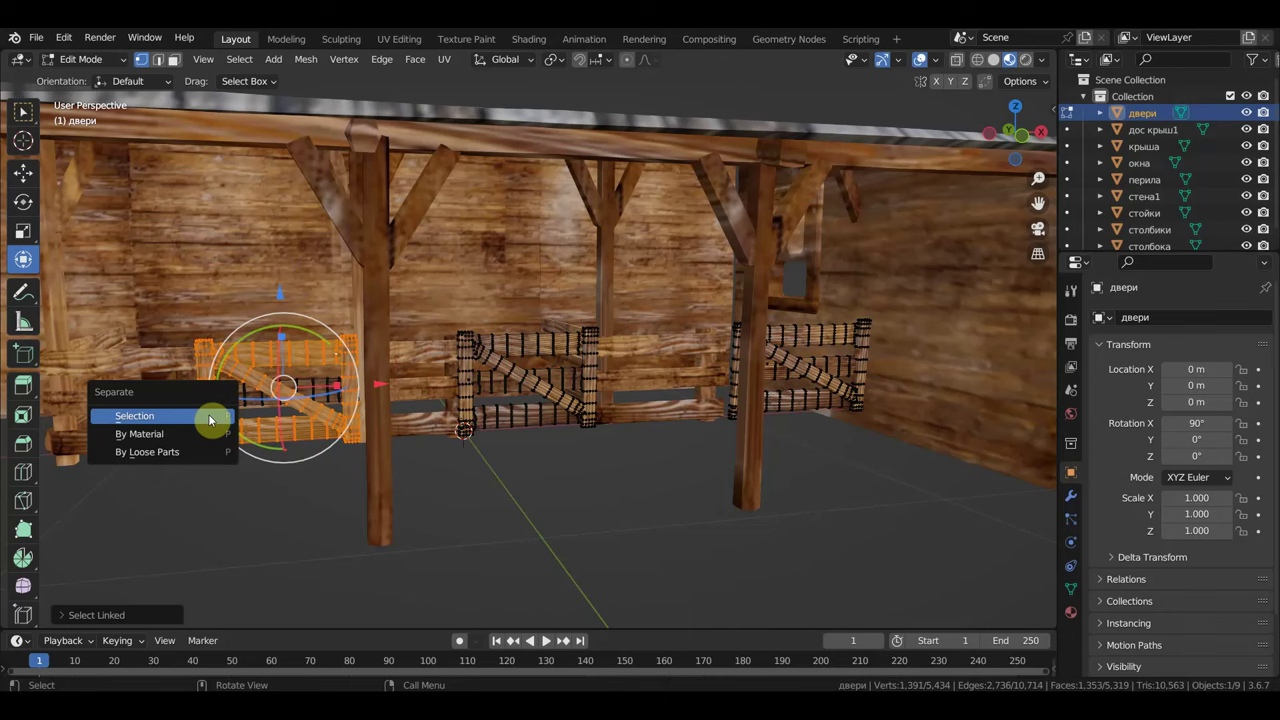
click(208, 415)
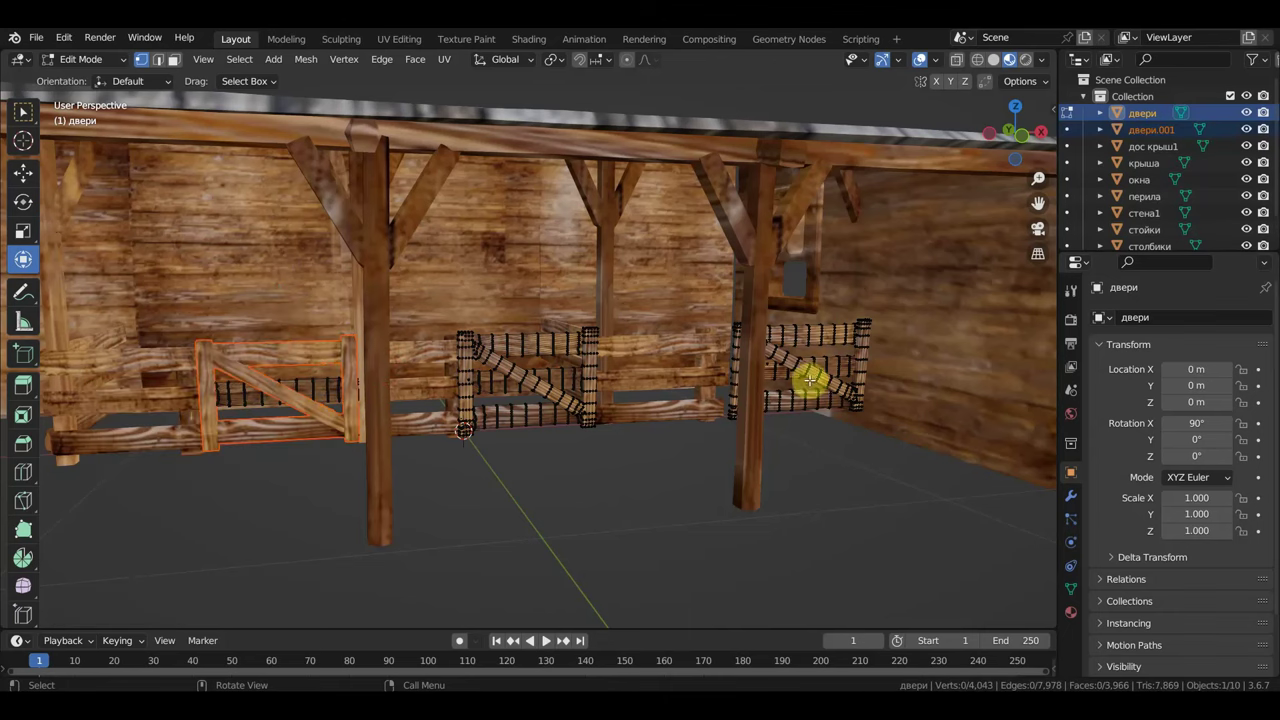
scroll(809, 391, down, 3)
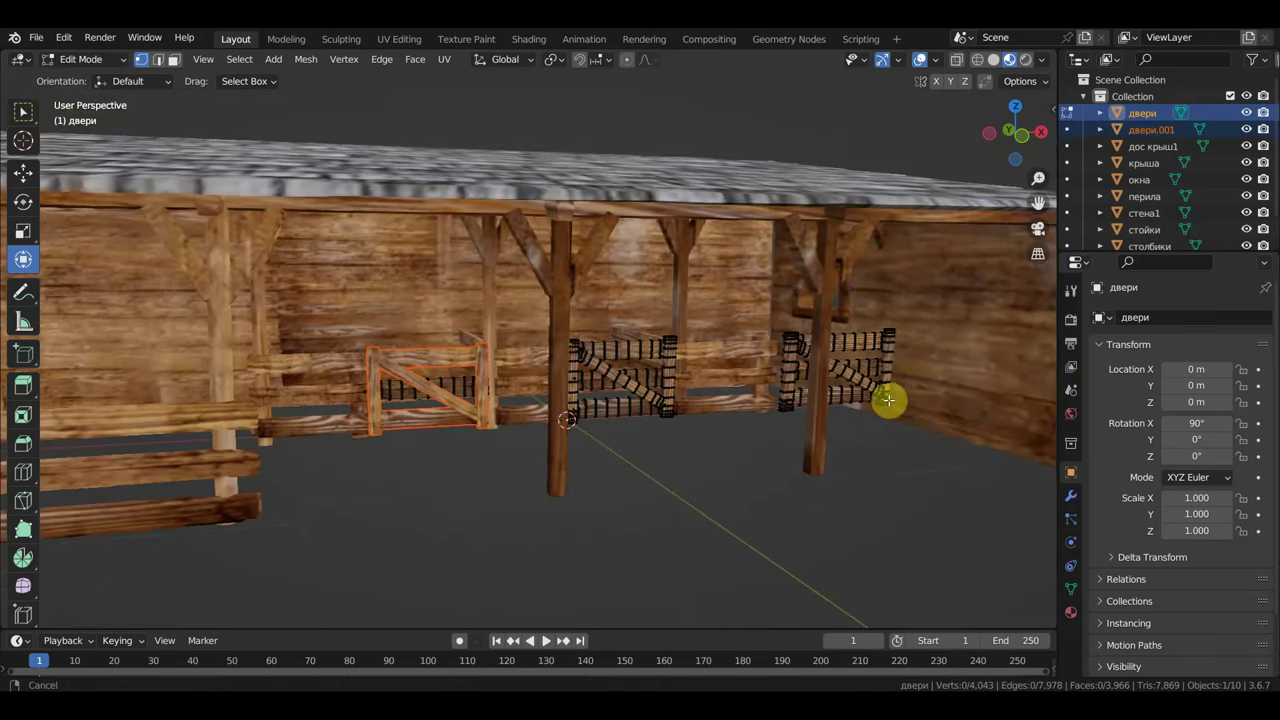
middle_drag(809, 391, 431, 450)
Step: In Object Mode's top view, swing двери.001 open 29.313° around Z
click(88, 62)
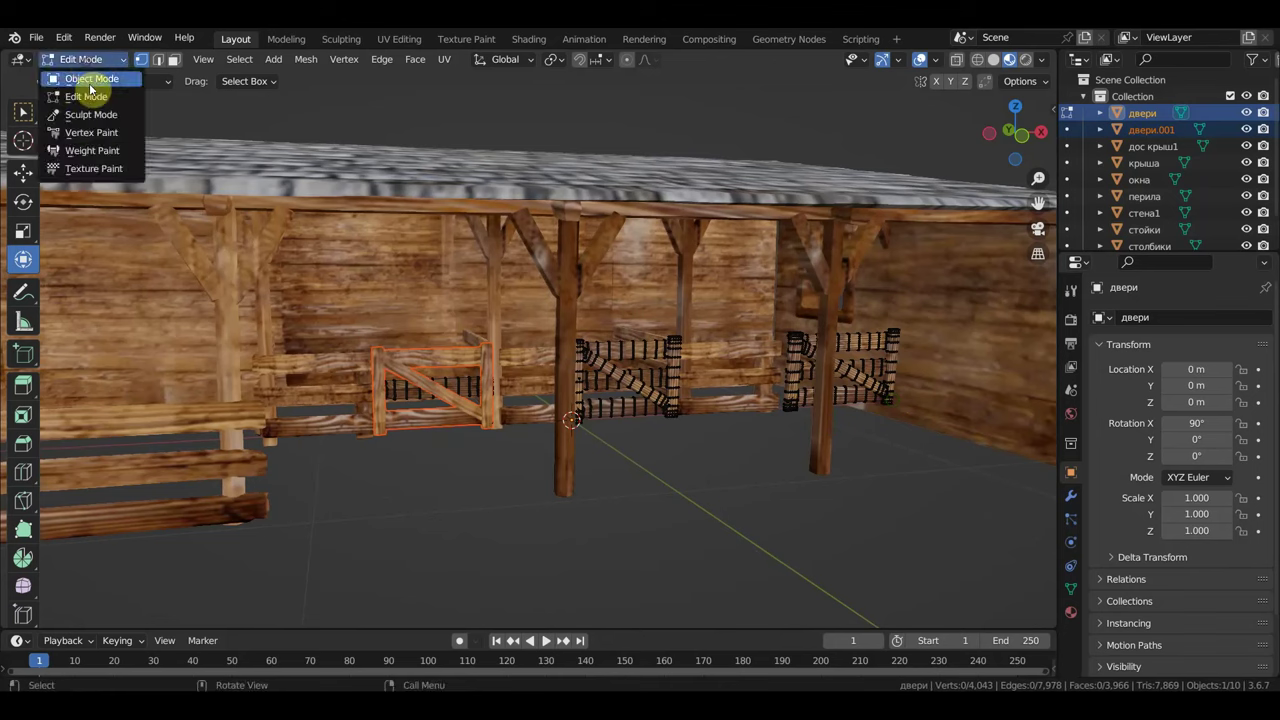
click(109, 84)
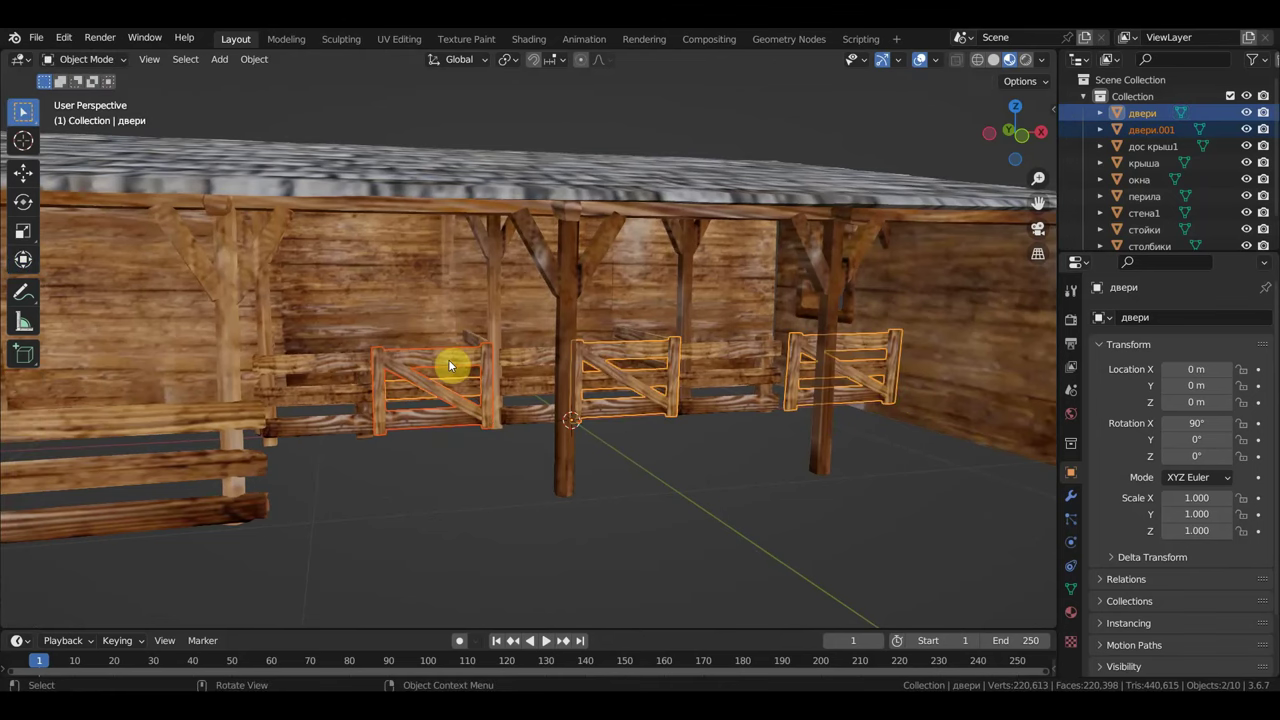
click(448, 359)
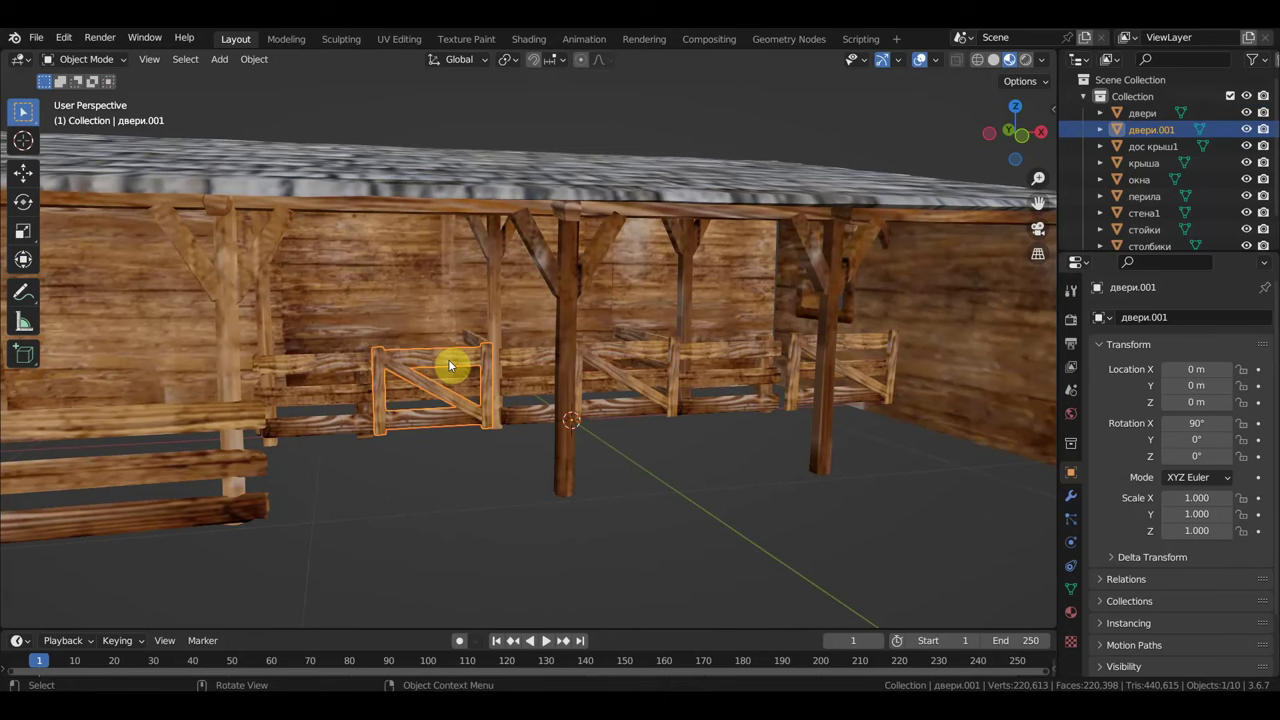
key(KP_7)
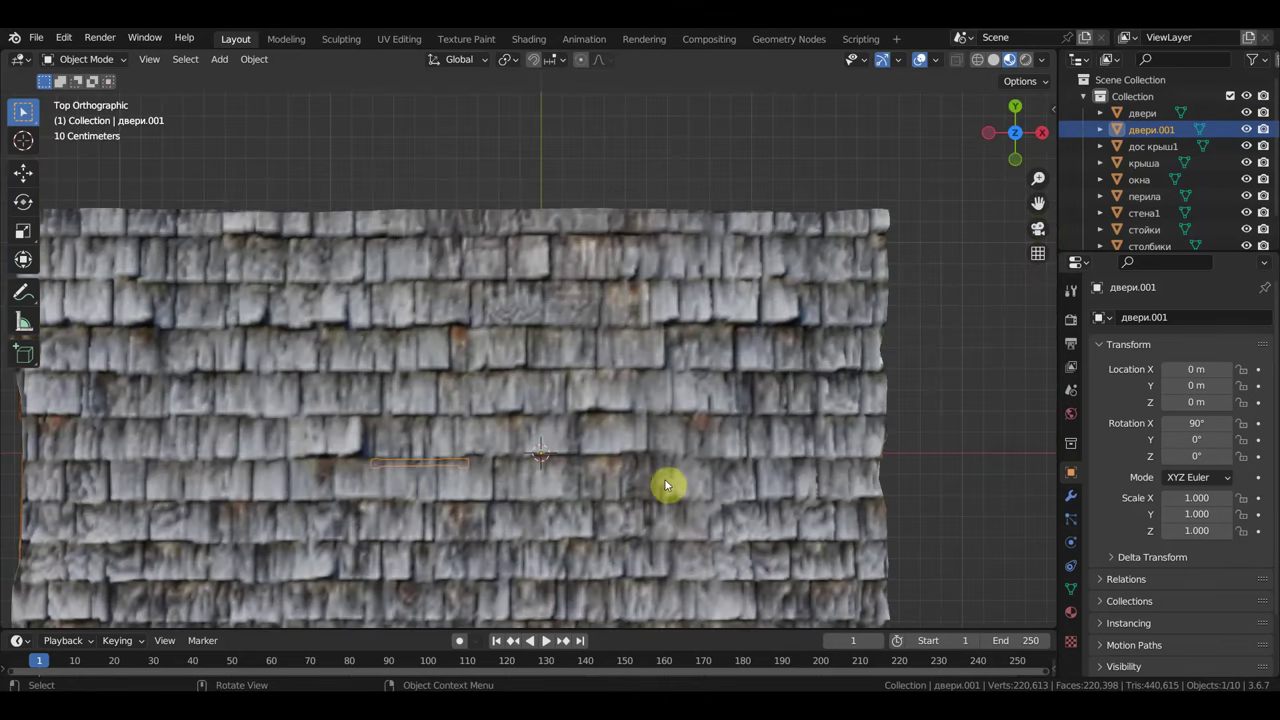
key(r)
click(678, 481)
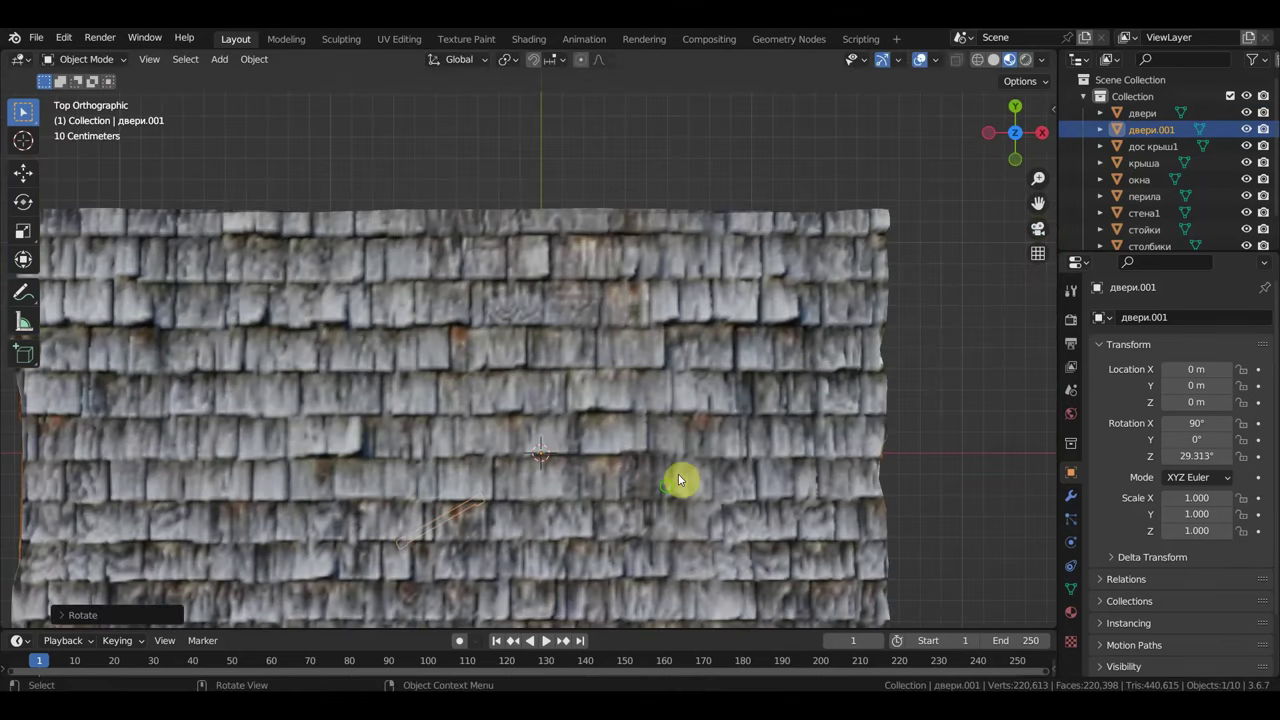
Step: Reselect the left gate and reset its rotation to 0° so it stands closed
mouse_move(678, 481)
middle_down()
mouse_move(675, 300)
mouse_move(725, 405)
mouse_move(738, 401)
mouse_move(717, 425)
middle_up()
click(529, 462)
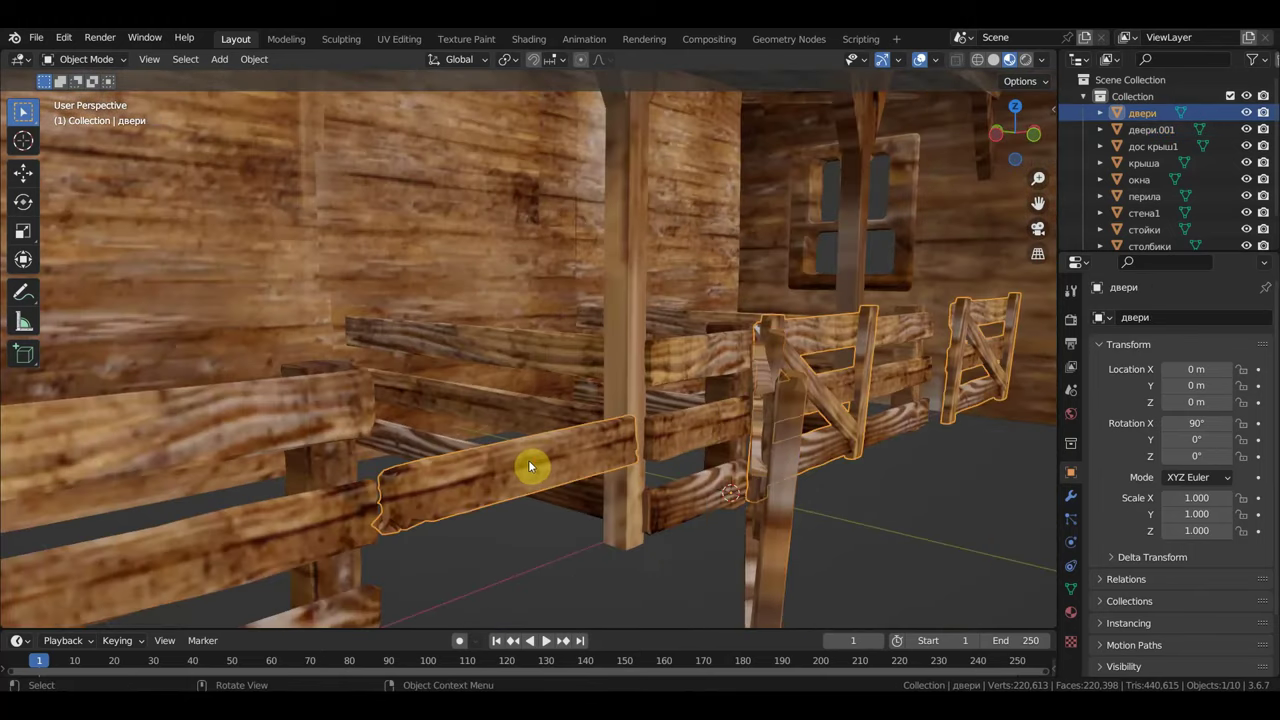
middle_drag(545, 468, 525, 469)
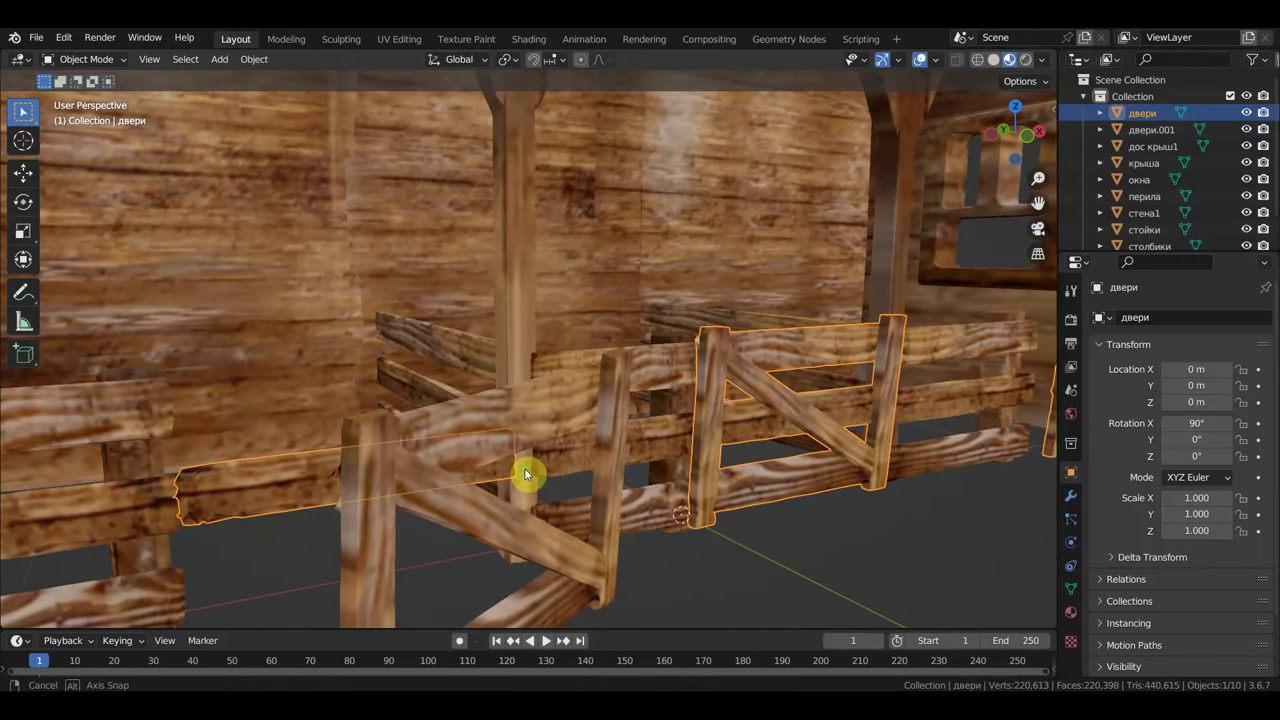
click(565, 466)
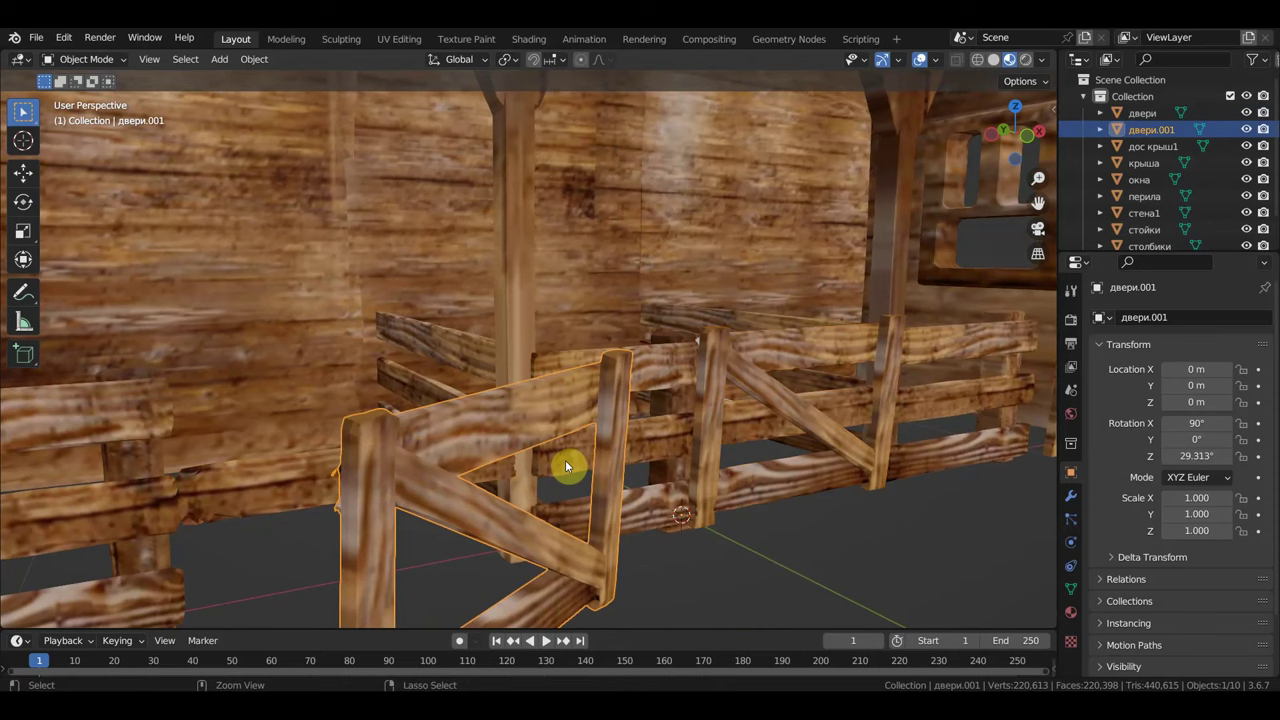
key(ctrl+z)
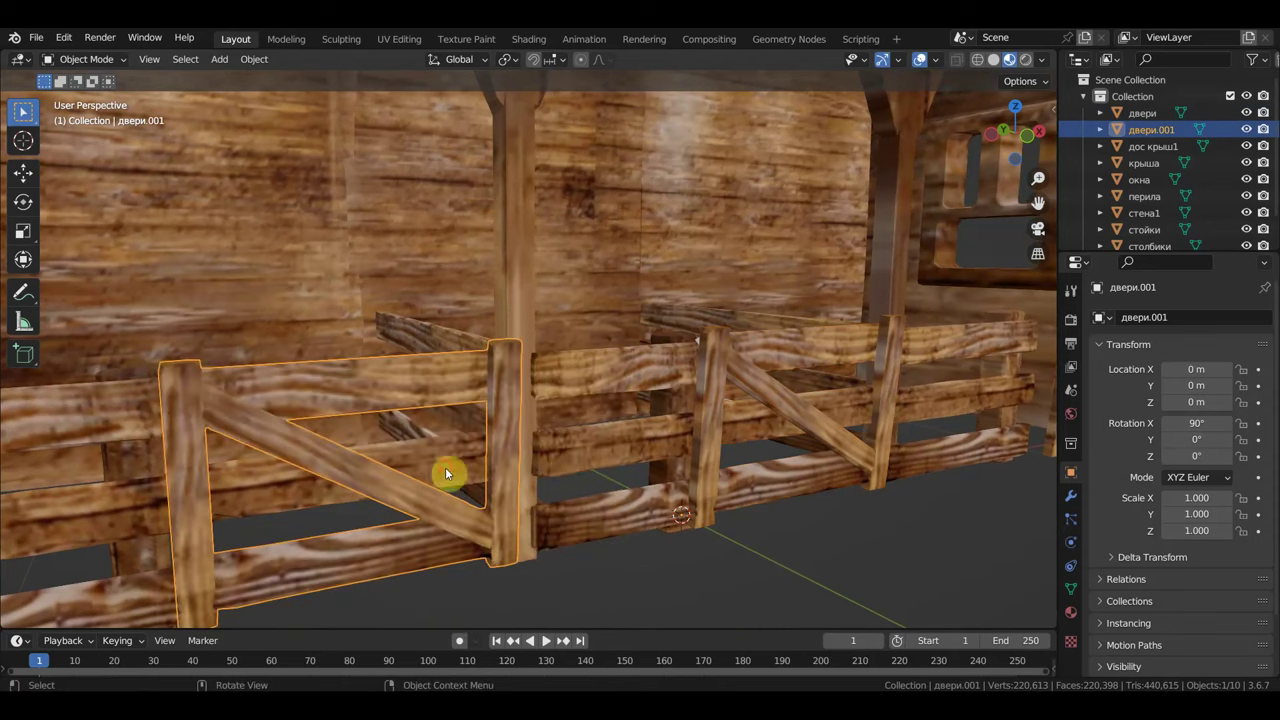
click(445, 467)
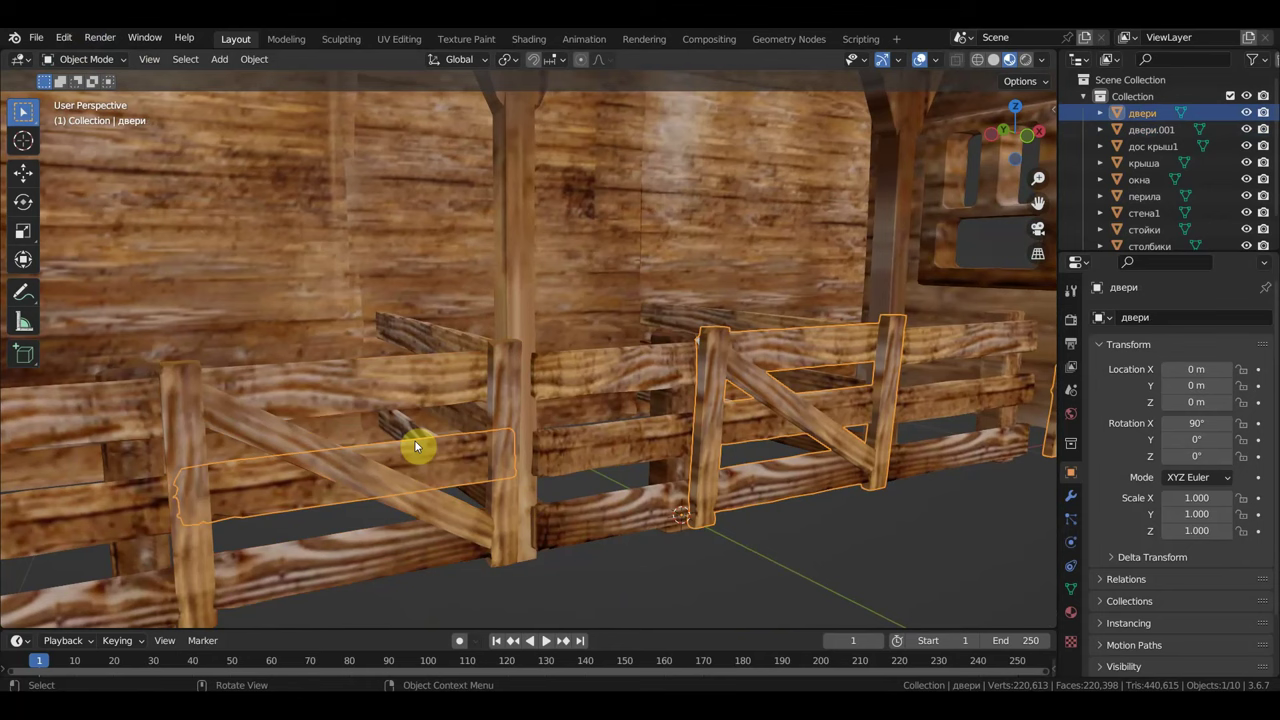
Step: Separate the loose board from the двери mesh as двери.002
click(86, 59)
click(90, 94)
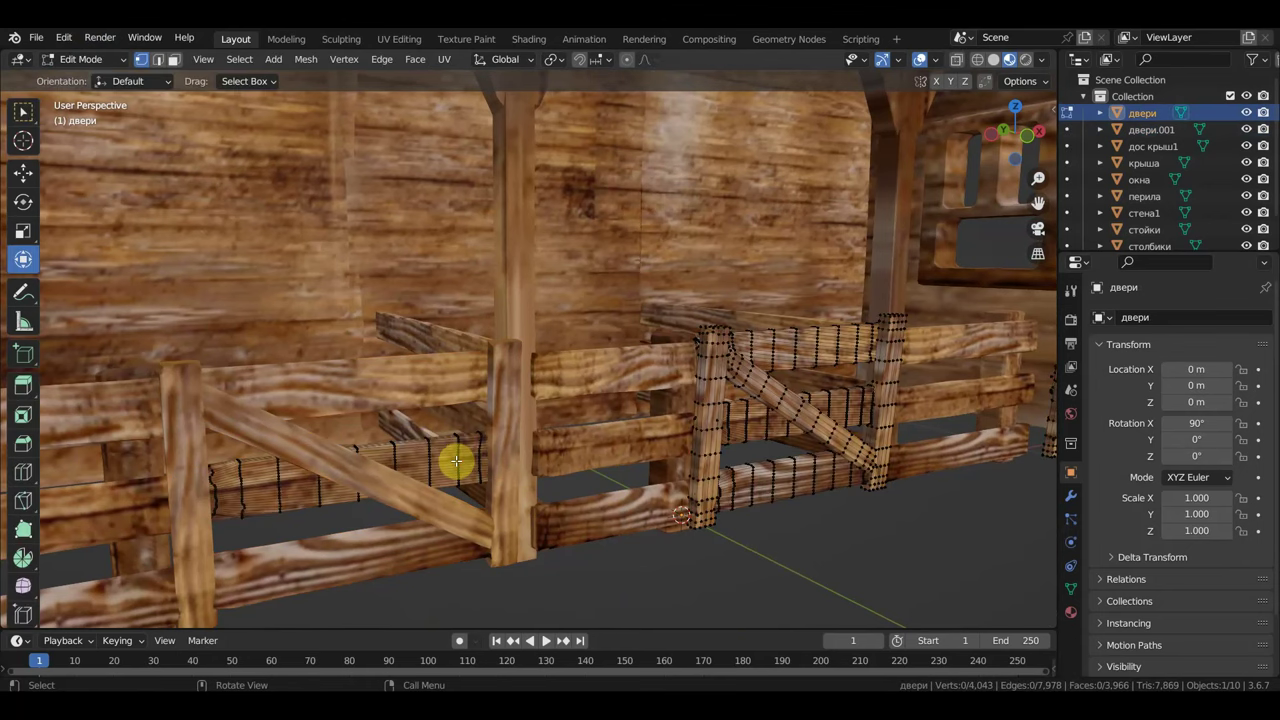
click(457, 461)
key(ctrl+l)
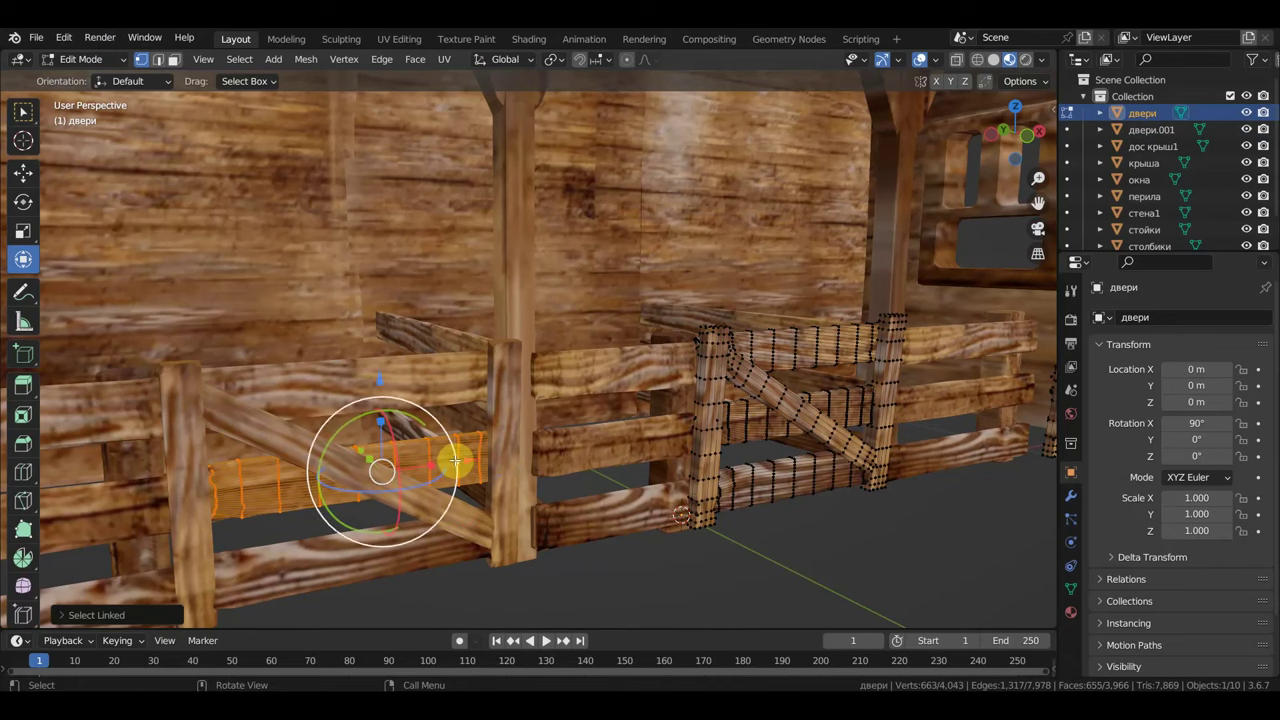
key(p)
click(456, 461)
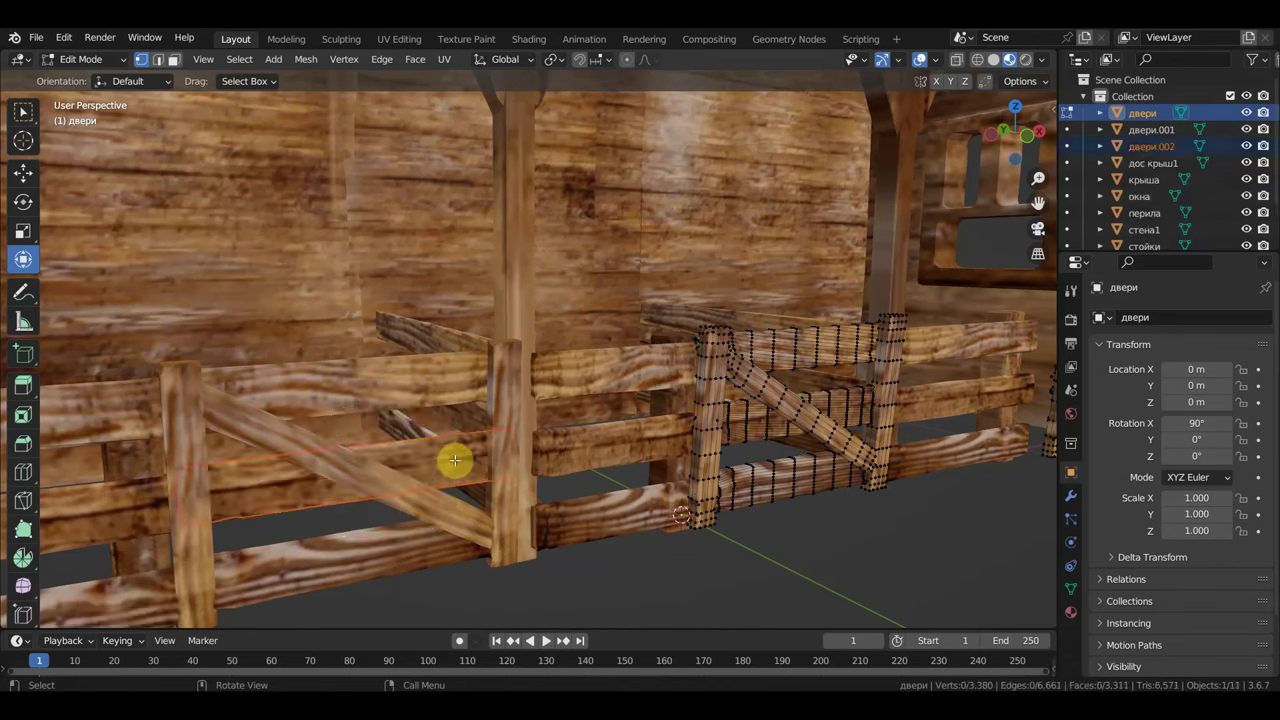
Step: In Object Mode, join двери.001 and двери.002 into one object
click(88, 60)
click(97, 80)
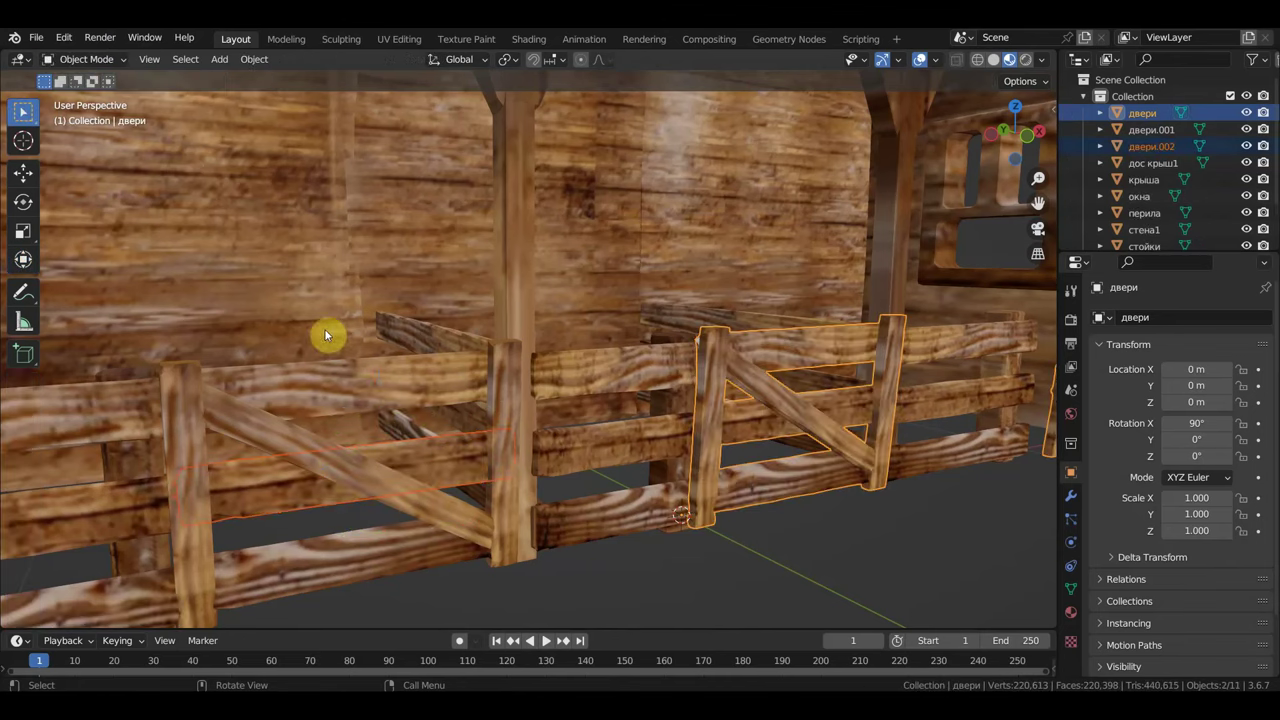
click(439, 458)
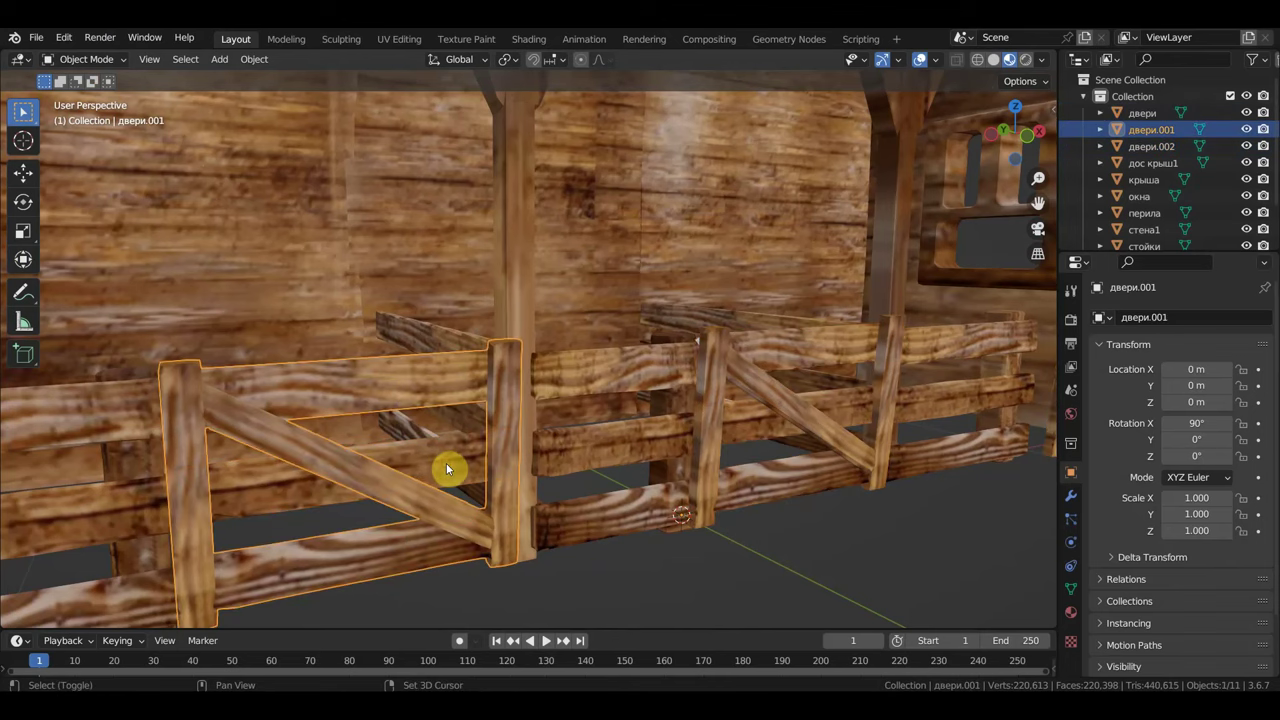
shift+click(446, 465)
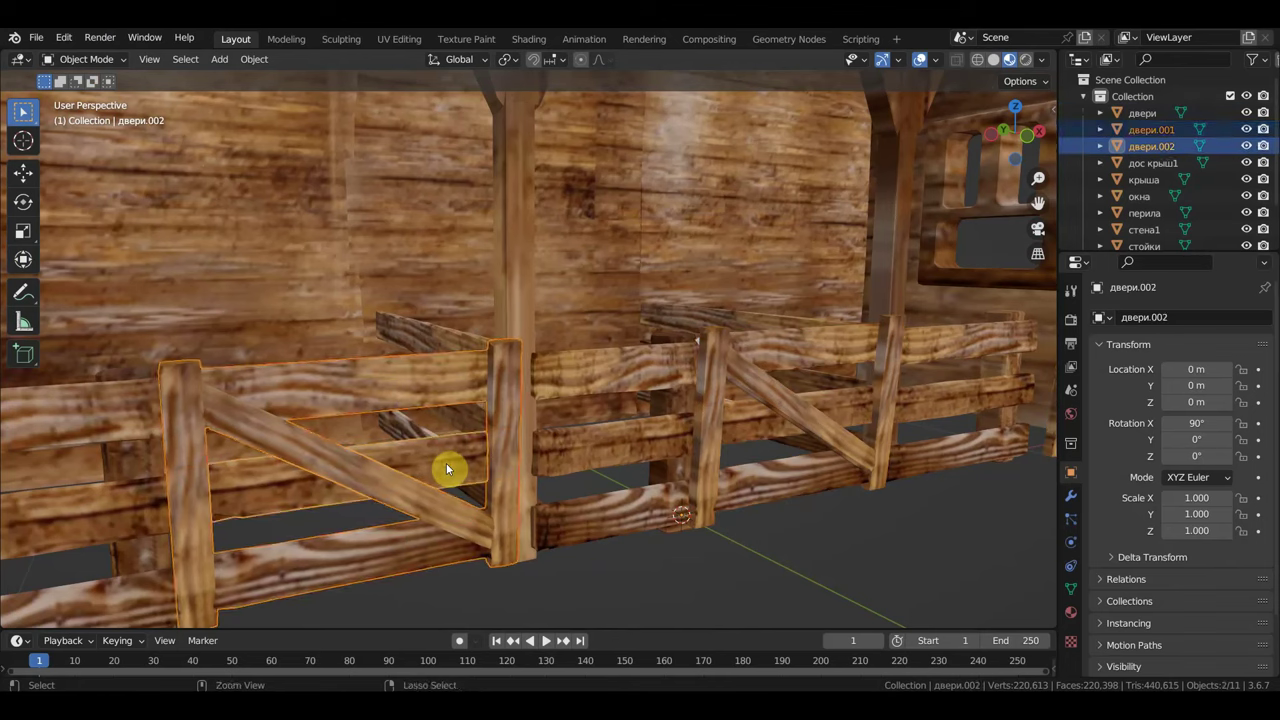
key(ctrl+j)
mouse_move(487, 448)
middle_down()
mouse_move(480, 394)
mouse_move(595, 482)
middle_up()
scroll(579, 454, up, 5)
scroll(620, 481, down, 5)
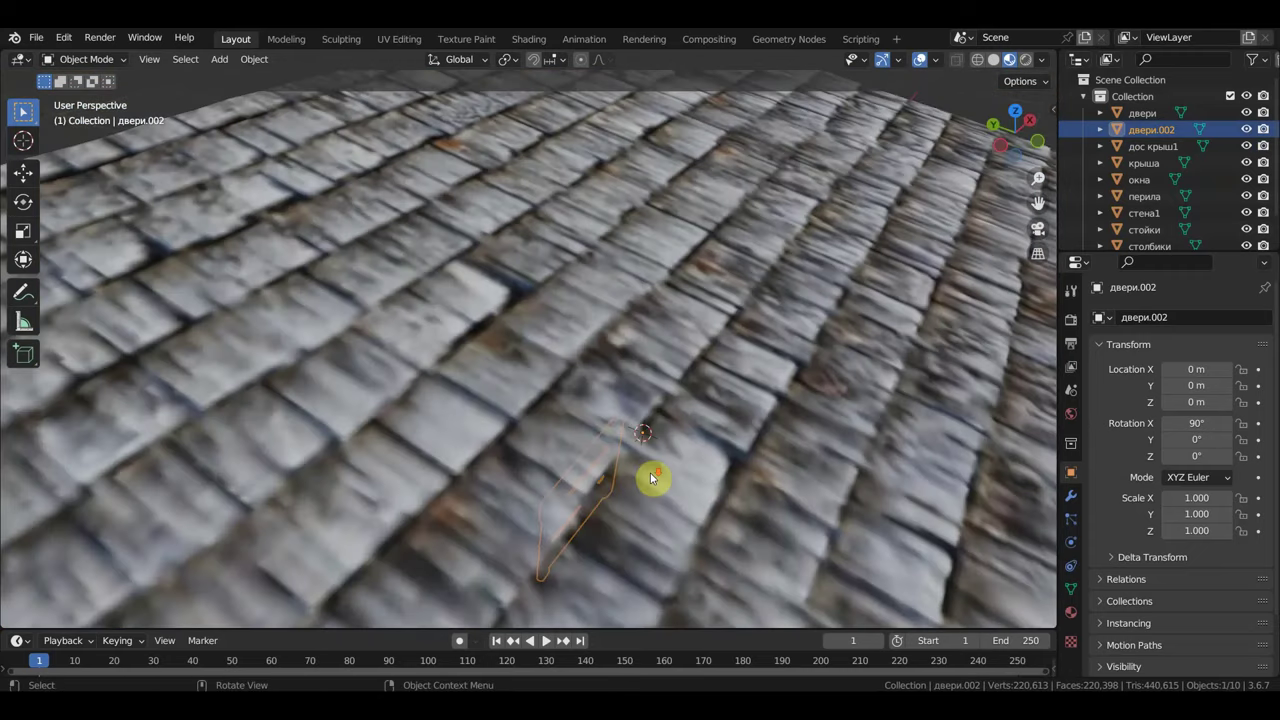
scroll(704, 420, down, 5)
Step: Hide the roof to see into the stall
click(642, 367)
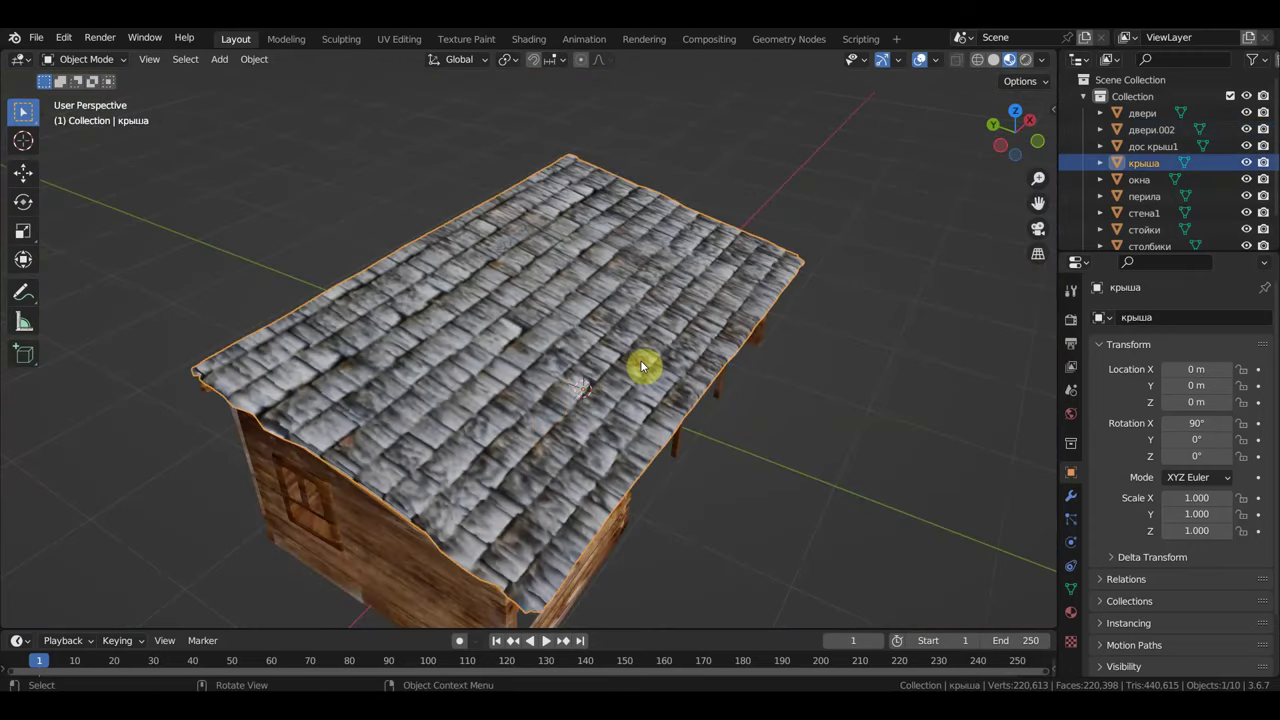
key(h)
middle_drag(609, 424, 536, 449)
scroll(535, 448, up, 5)
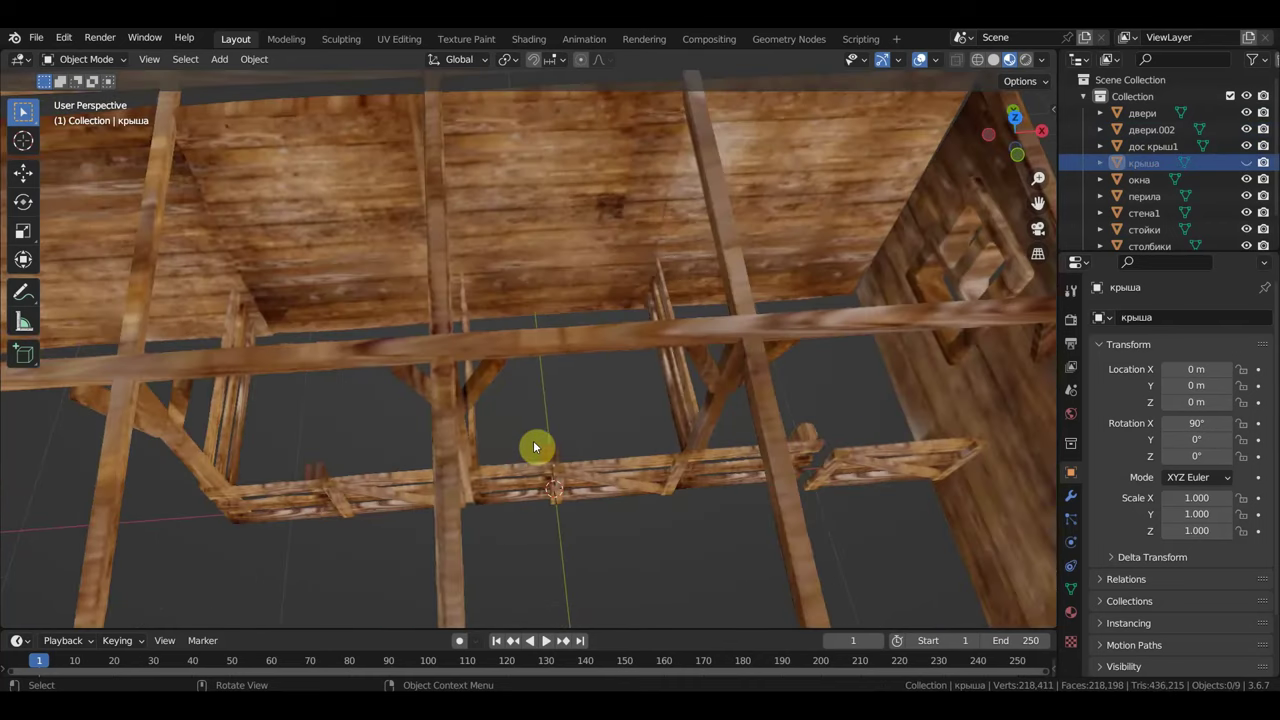
Step: In top view, move двери.002 slightly and rotate it open to 57.119° around Z
click(379, 480)
key(KP_7)
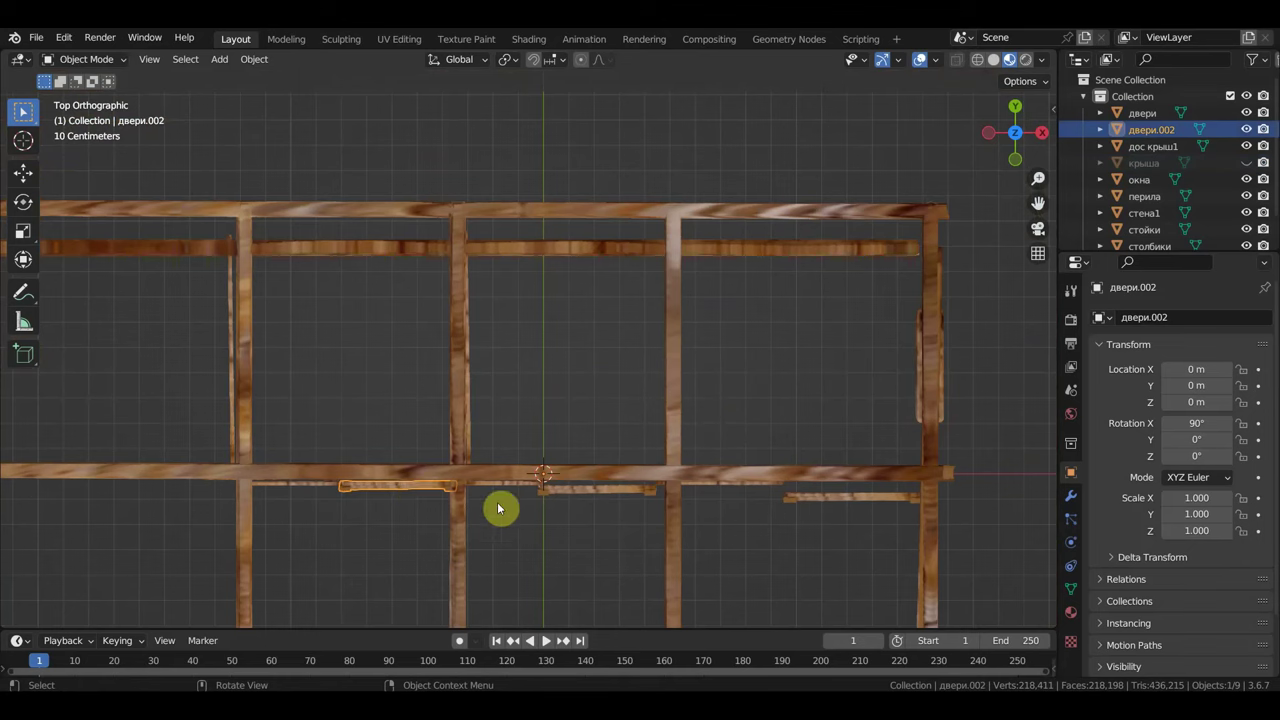
key(r)
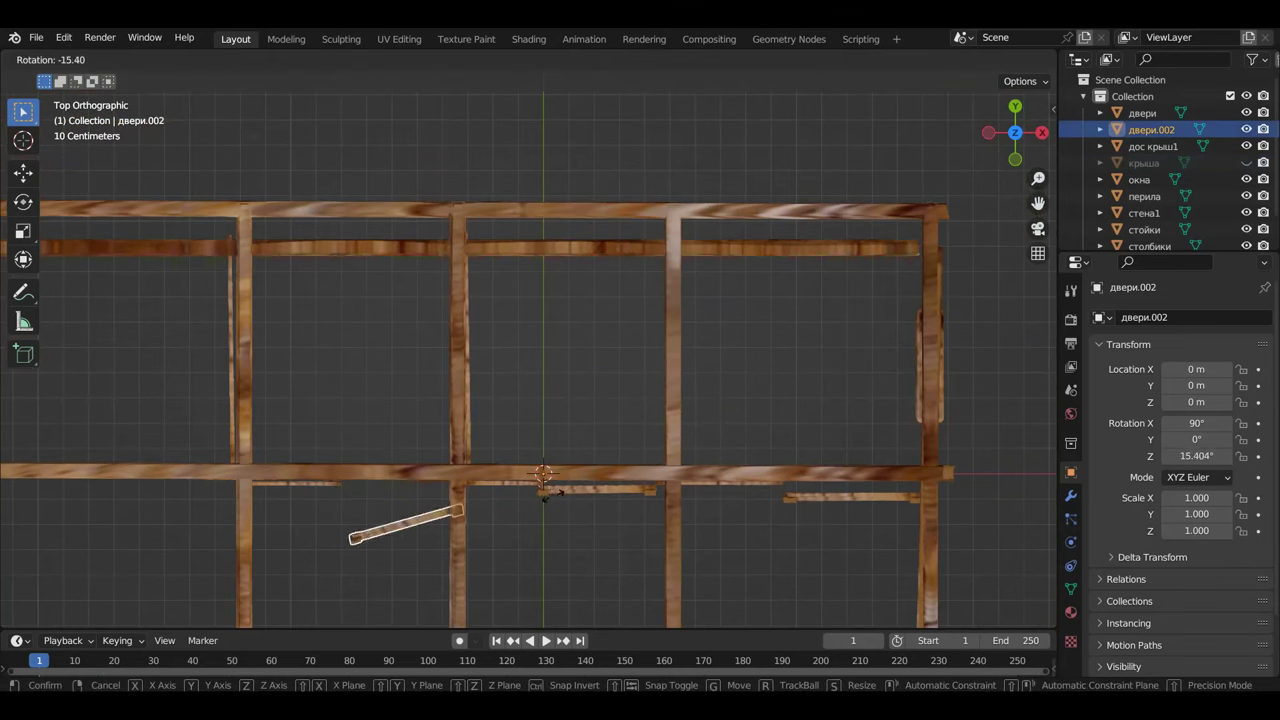
click(553, 492)
key(g)
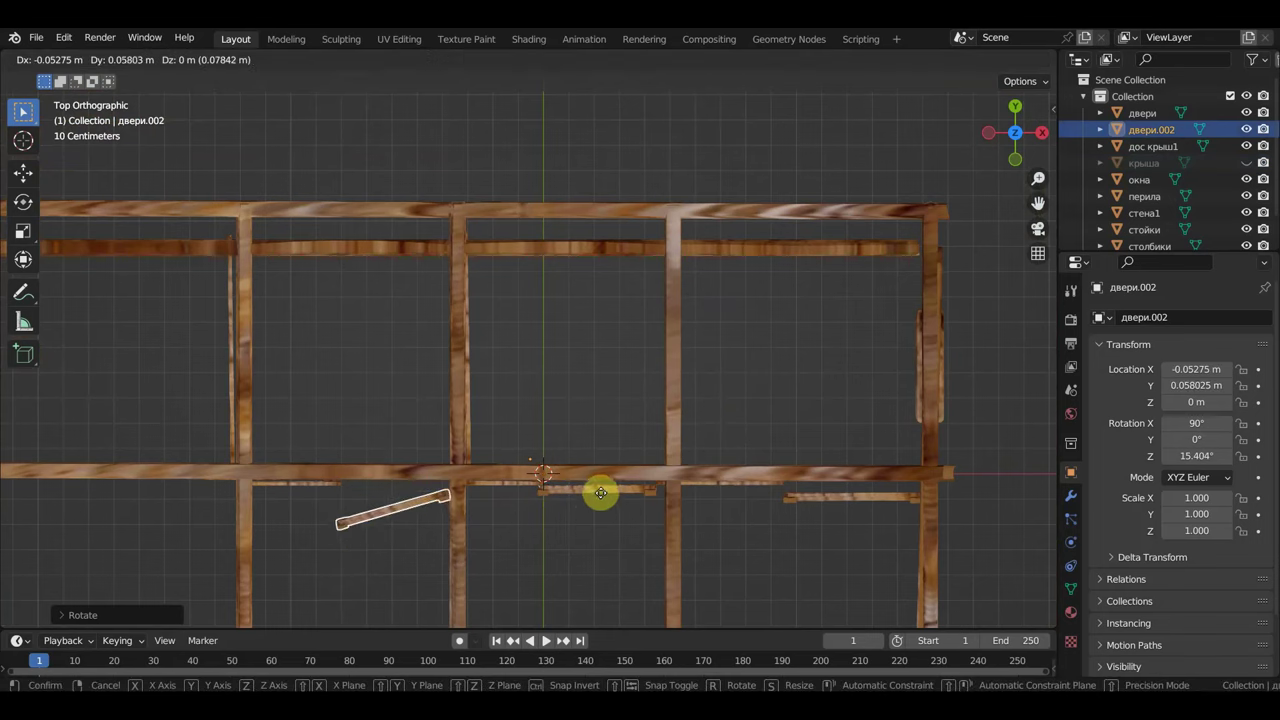
click(603, 492)
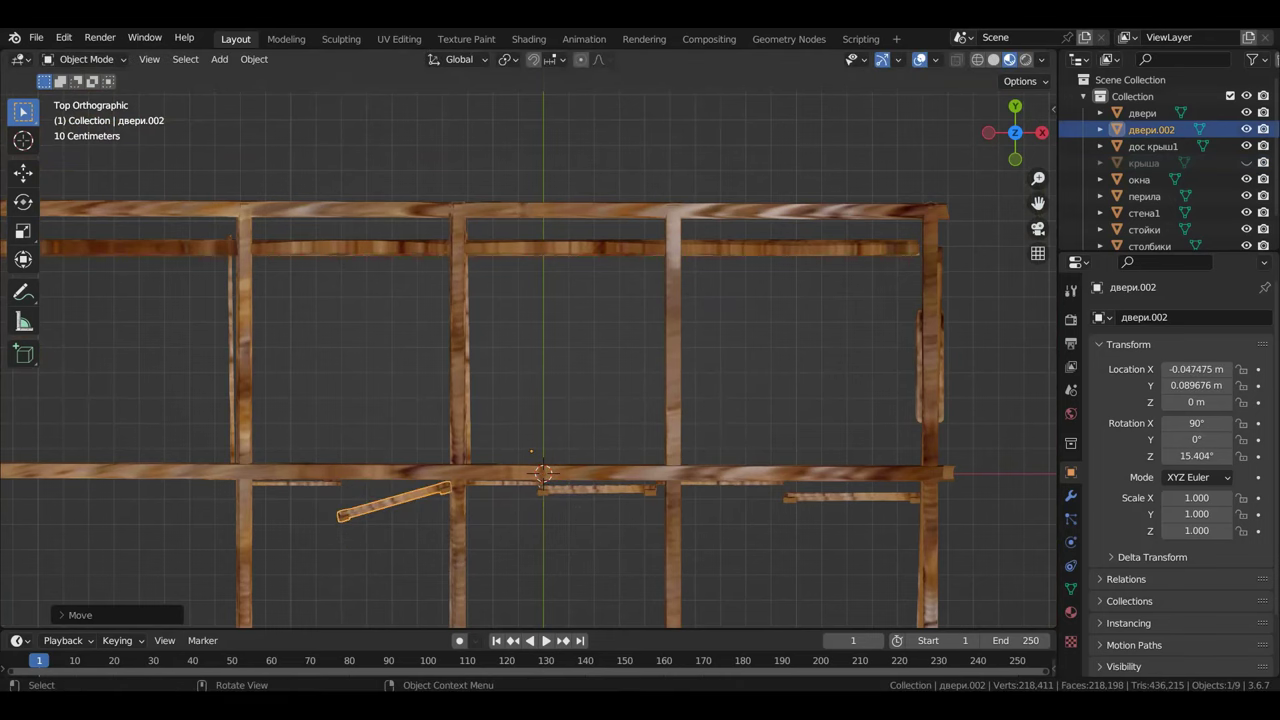
key(r)
click(629, 476)
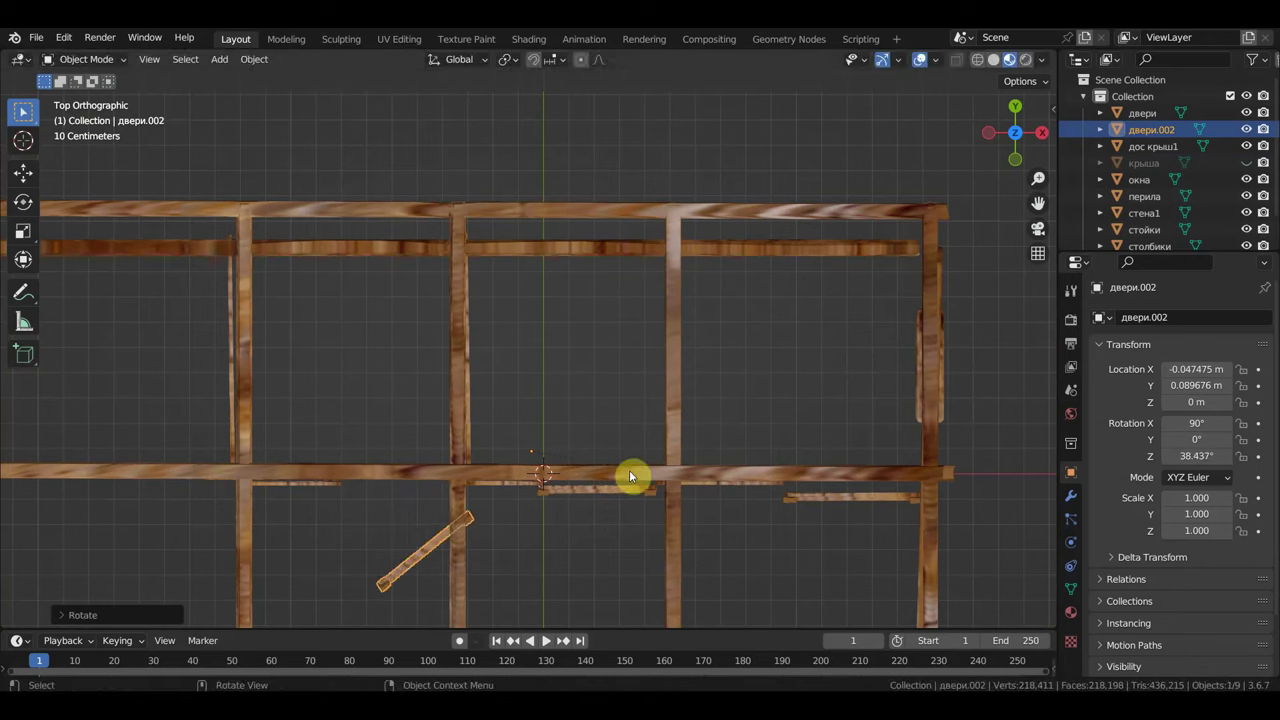
key(r)
click(663, 466)
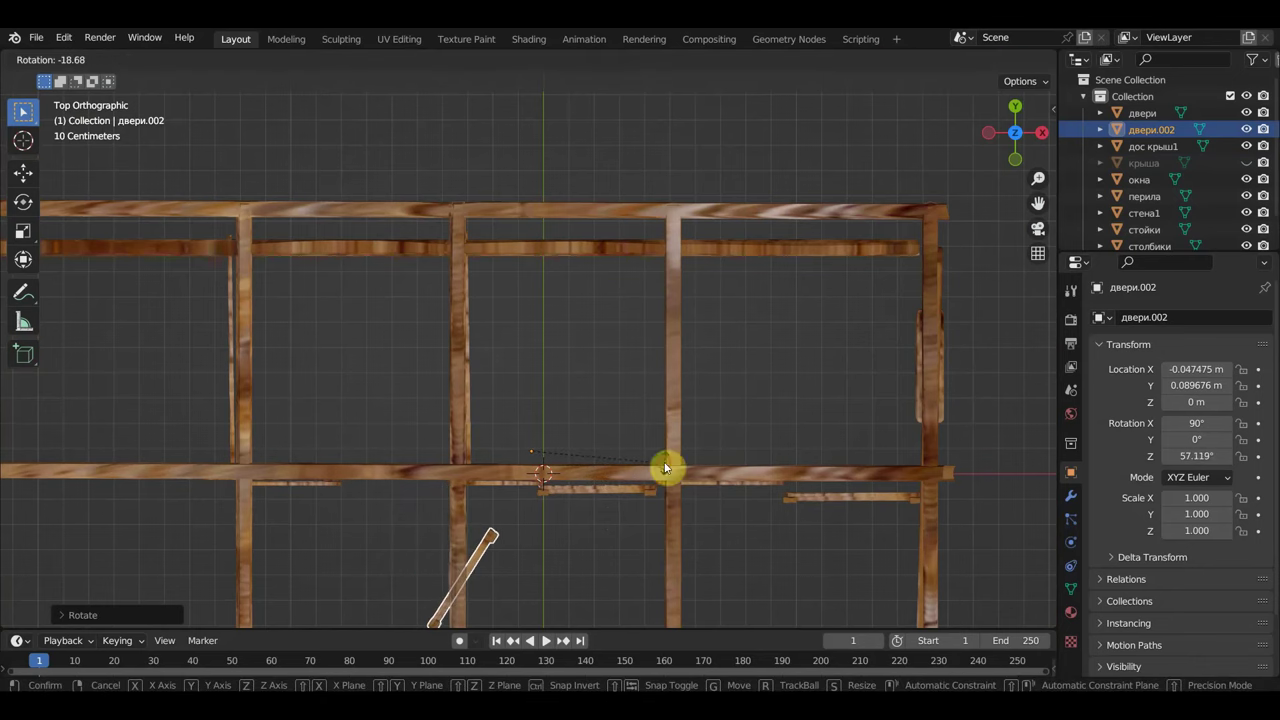
click(254, 59)
mouse_move(288, 95)
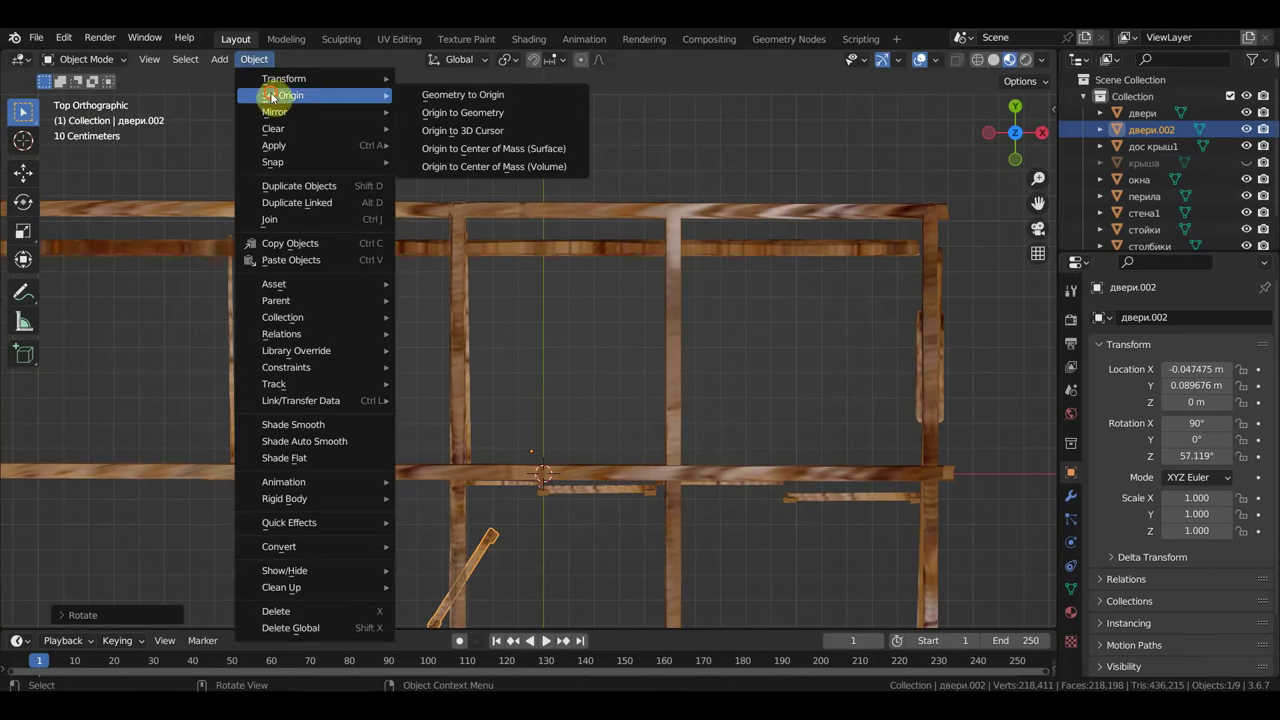
Step: Set двери.002's origin to its geometry, then rotate and reposition it in top view
click(459, 112)
scroll(445, 478, down, 1)
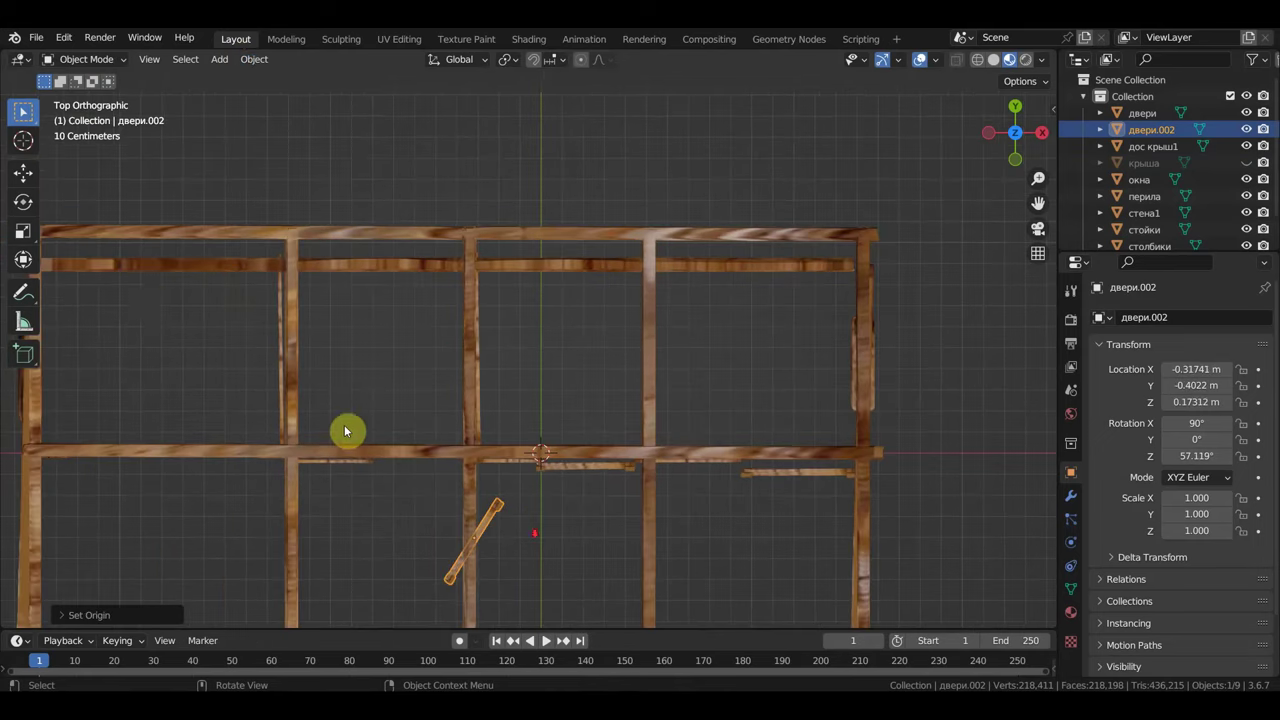
click(30, 258)
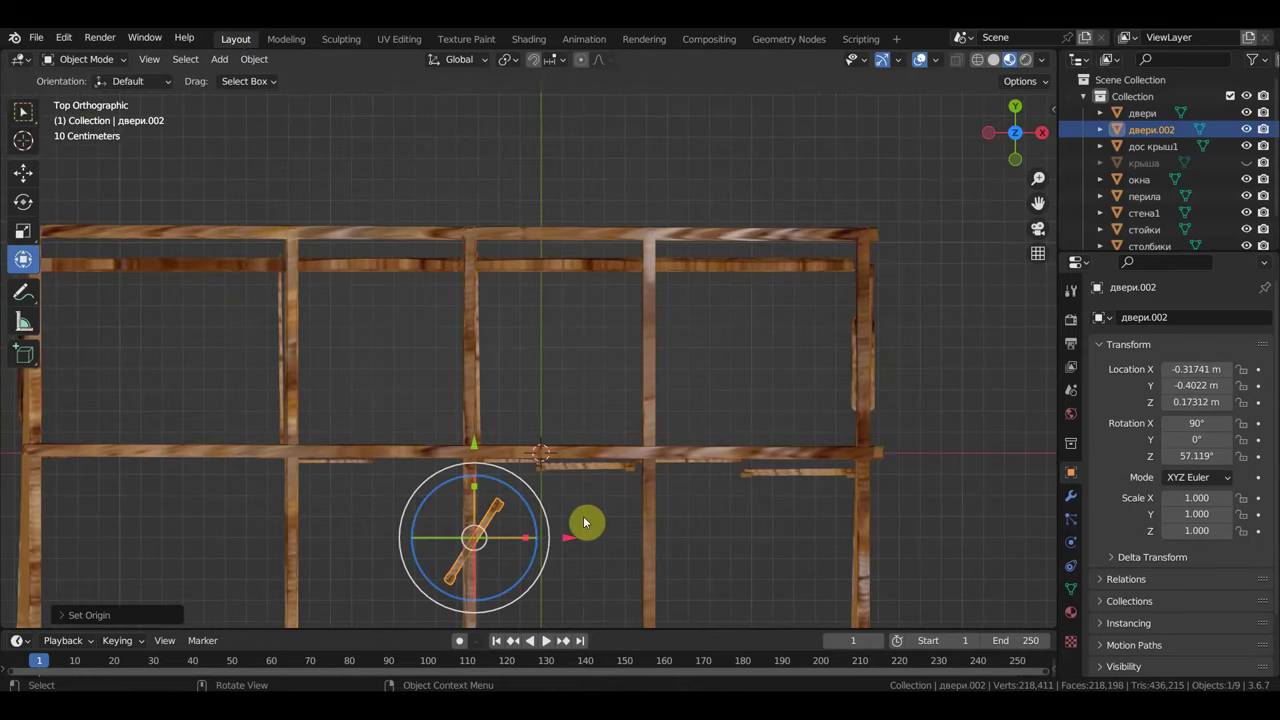
mouse_move(553, 520)
mouse_down()
mouse_move(558, 537)
mouse_move(528, 464)
mouse_move(550, 492)
mouse_up()
key(g)
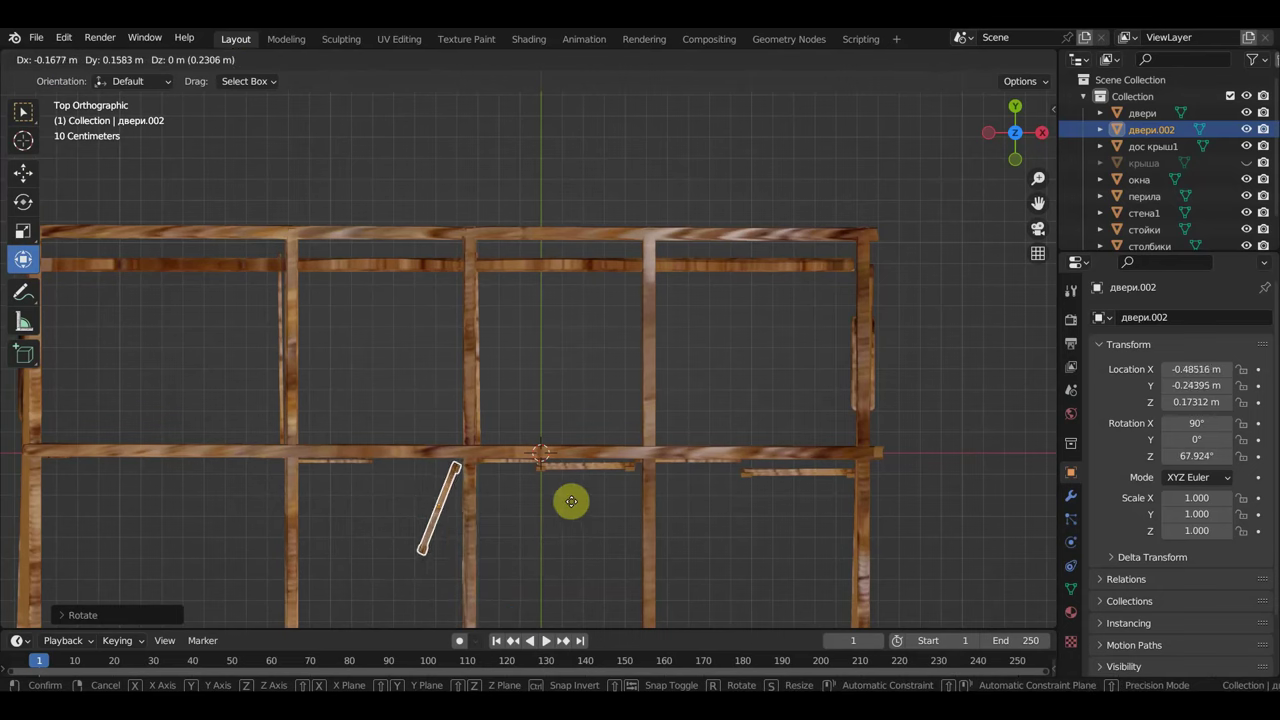
click(575, 508)
Step: Tilt the gate to 87.662° X and slide it along X to −0.446 m
mouse_move(606, 537)
middle_down()
mouse_move(617, 356)
mouse_move(615, 378)
mouse_move(561, 396)
middle_up()
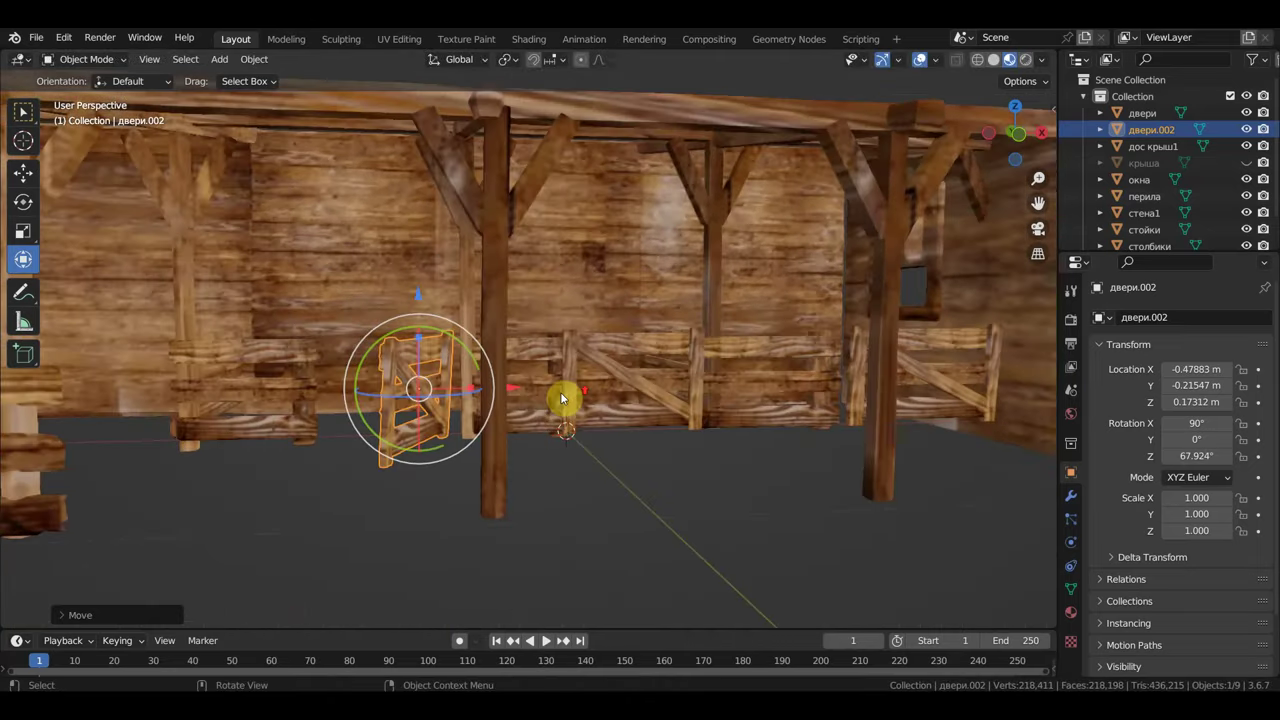
drag(487, 357, 519, 381)
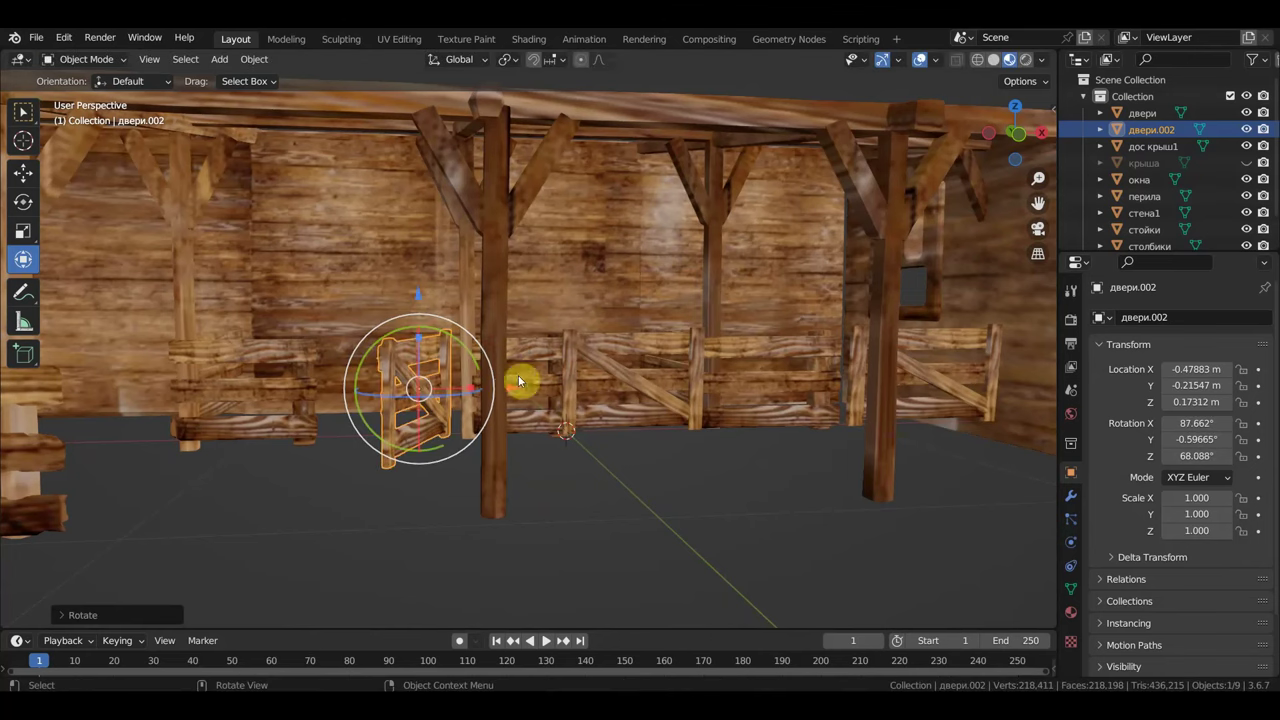
key(g)
key(x)
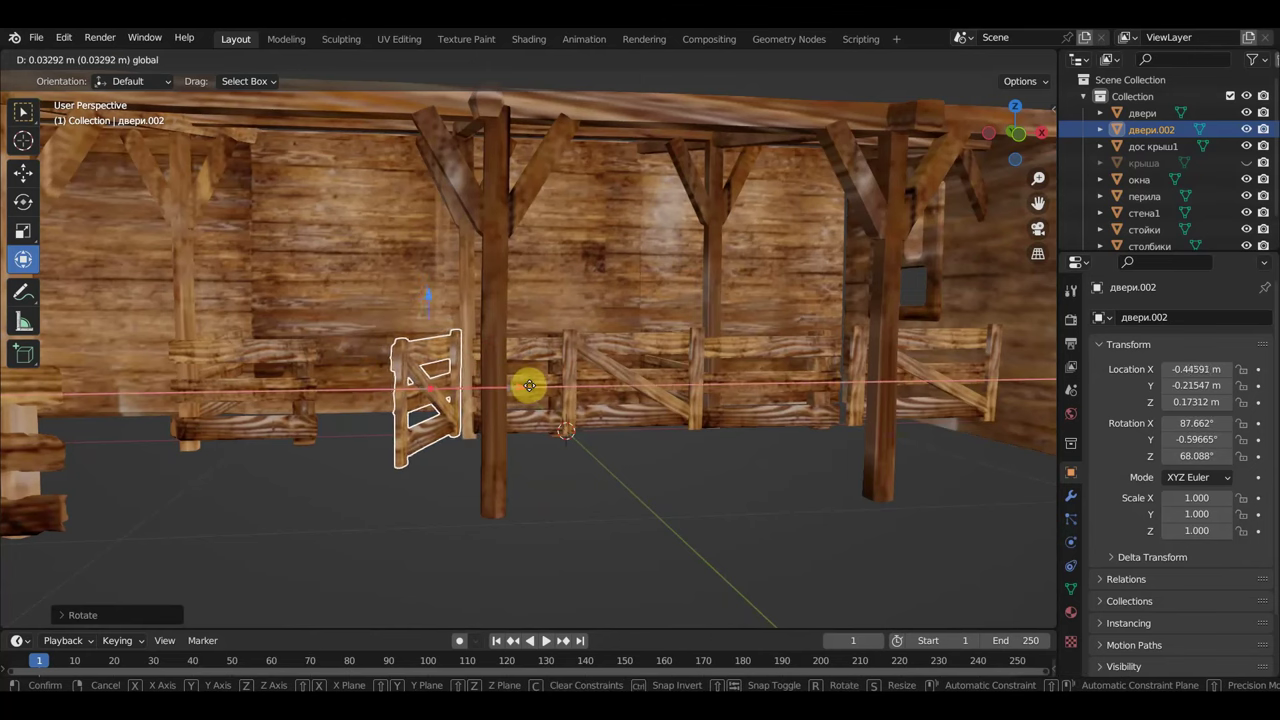
click(644, 540)
click(636, 543)
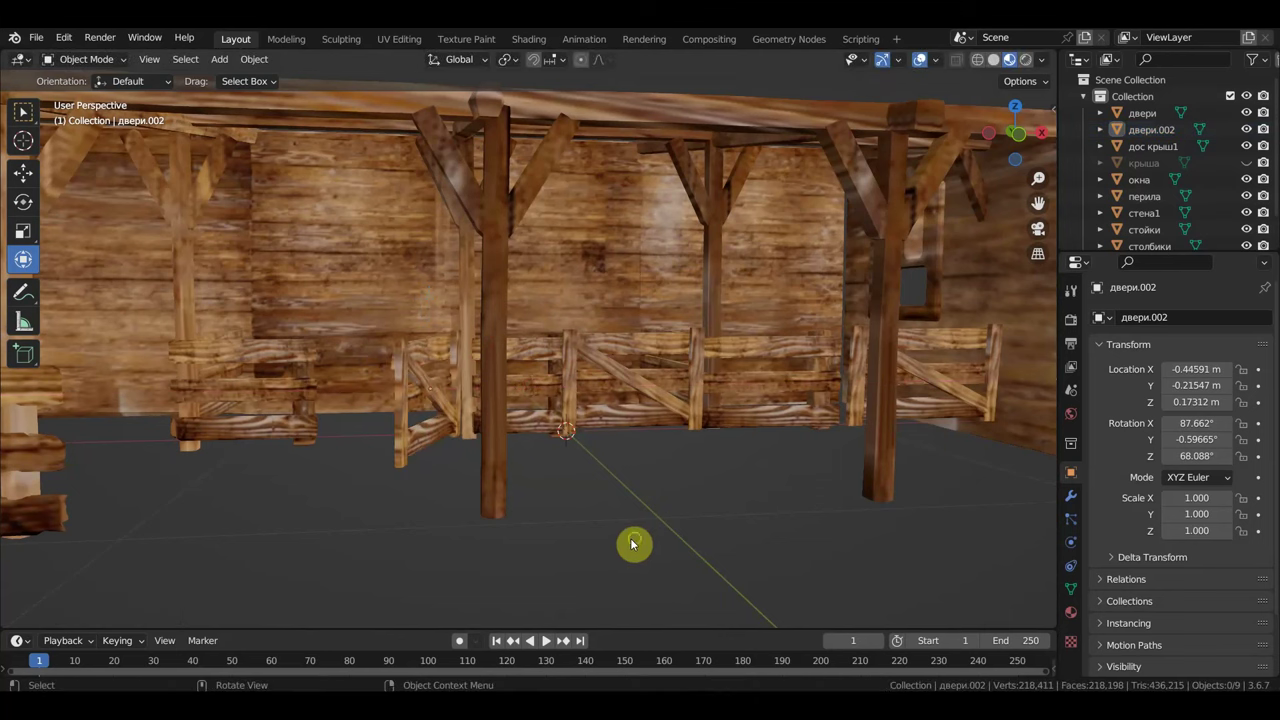
Step: Unhide the крыша roof with Alt+H and clear the selection
mouse_move(632, 543)
middle_down()
mouse_move(689, 566)
mouse_move(638, 546)
mouse_move(676, 556)
middle_up()
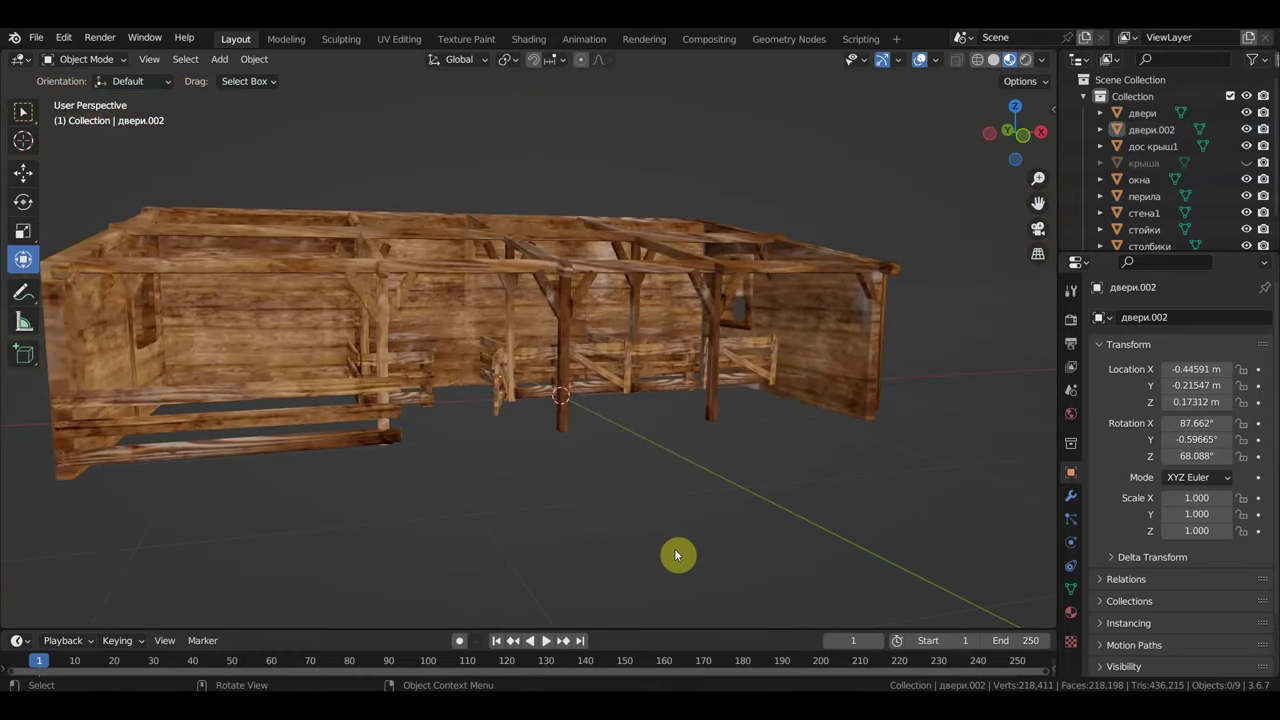
key(alt+h)
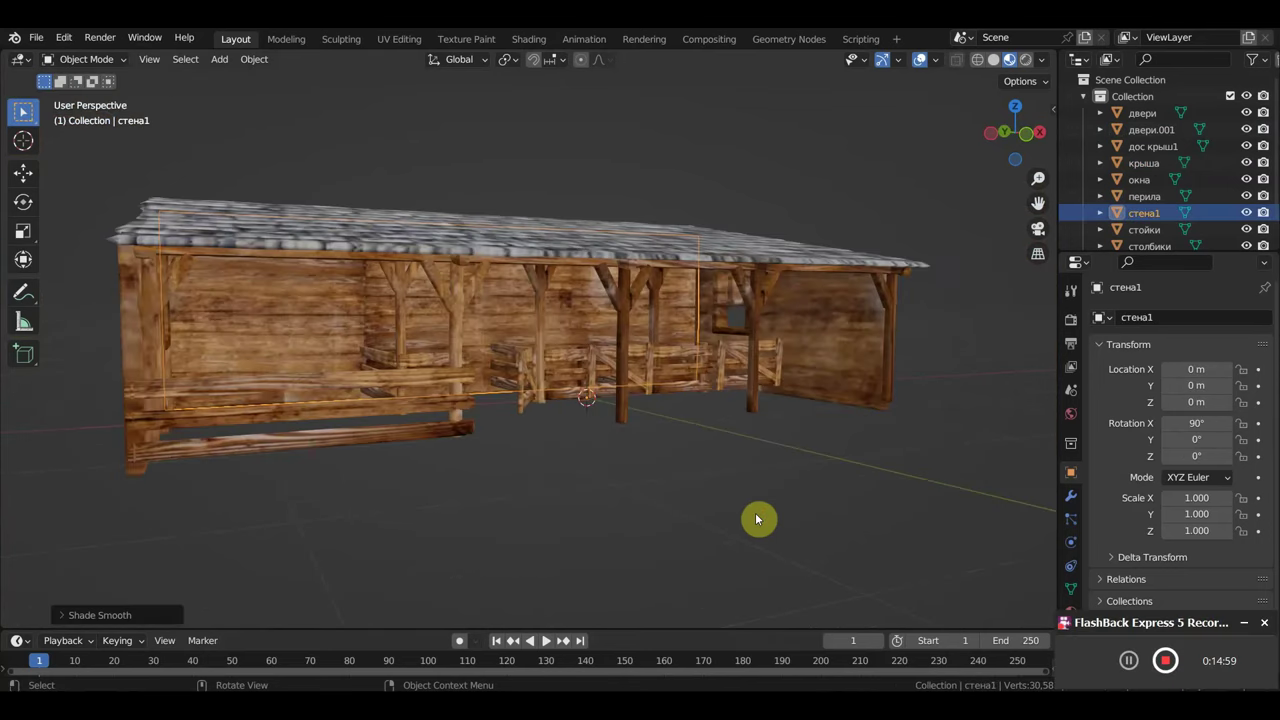
click(822, 121)
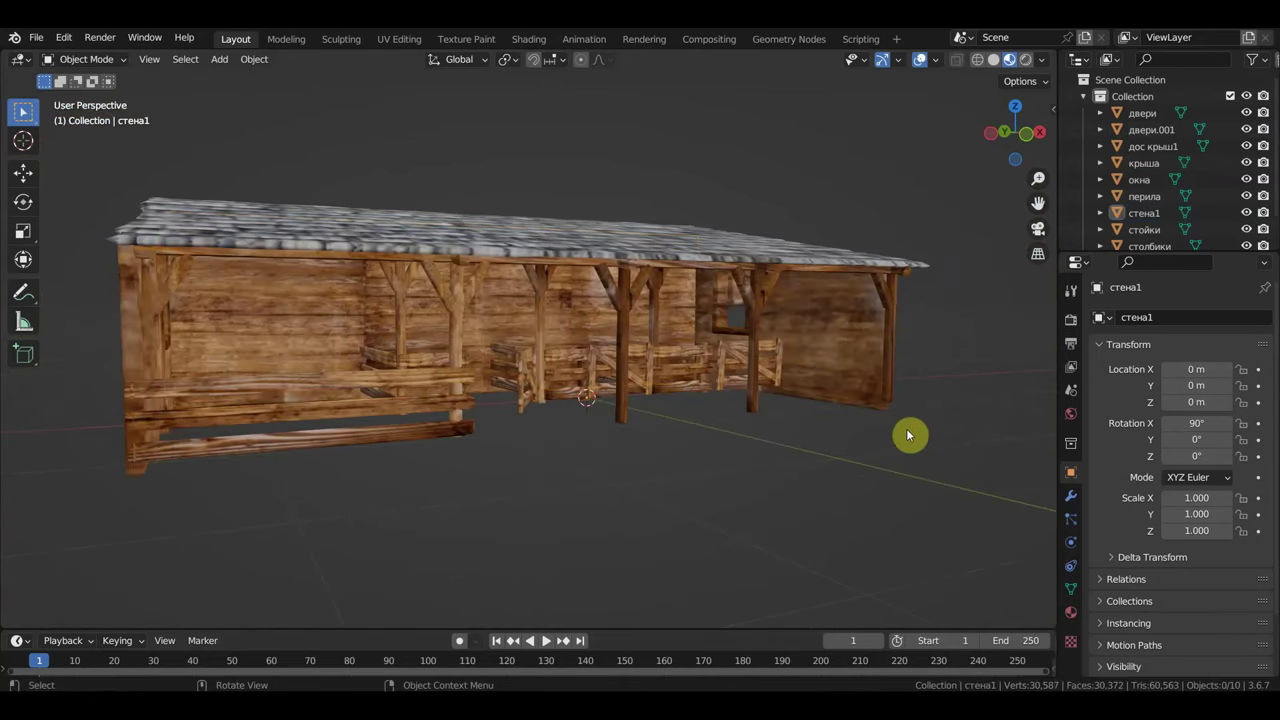
Step: Orbit and zoom around the shed to inspect the roof over the plank walls
scroll(905, 428, up, 3)
mouse_move(898, 417)
middle_down()
mouse_move(792, 434)
mouse_move(647, 423)
middle_up()
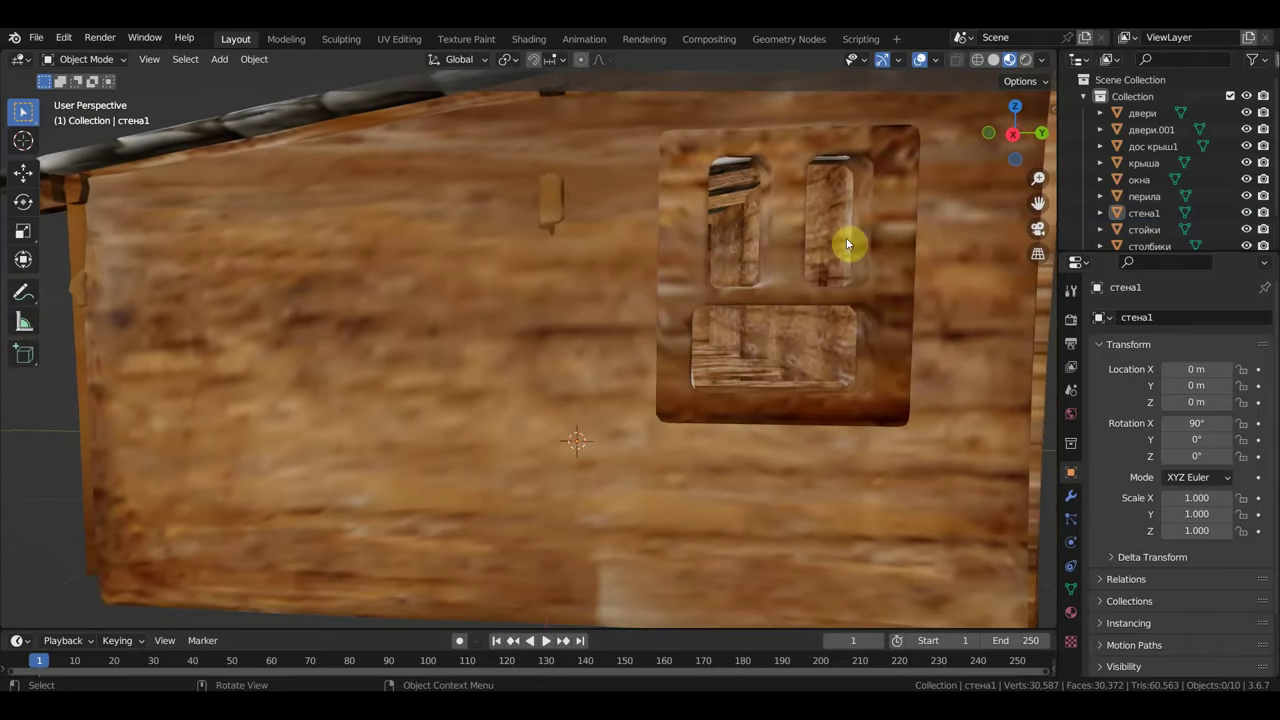
scroll(831, 286, down, 5)
mouse_move(757, 331)
middle_down()
mouse_move(1046, 338)
mouse_move(938, 360)
middle_up()
scroll(763, 397, up, 2)
scroll(757, 391, up, 2)
middle_drag(757, 391, 642, 374)
scroll(455, 250, up, 3)
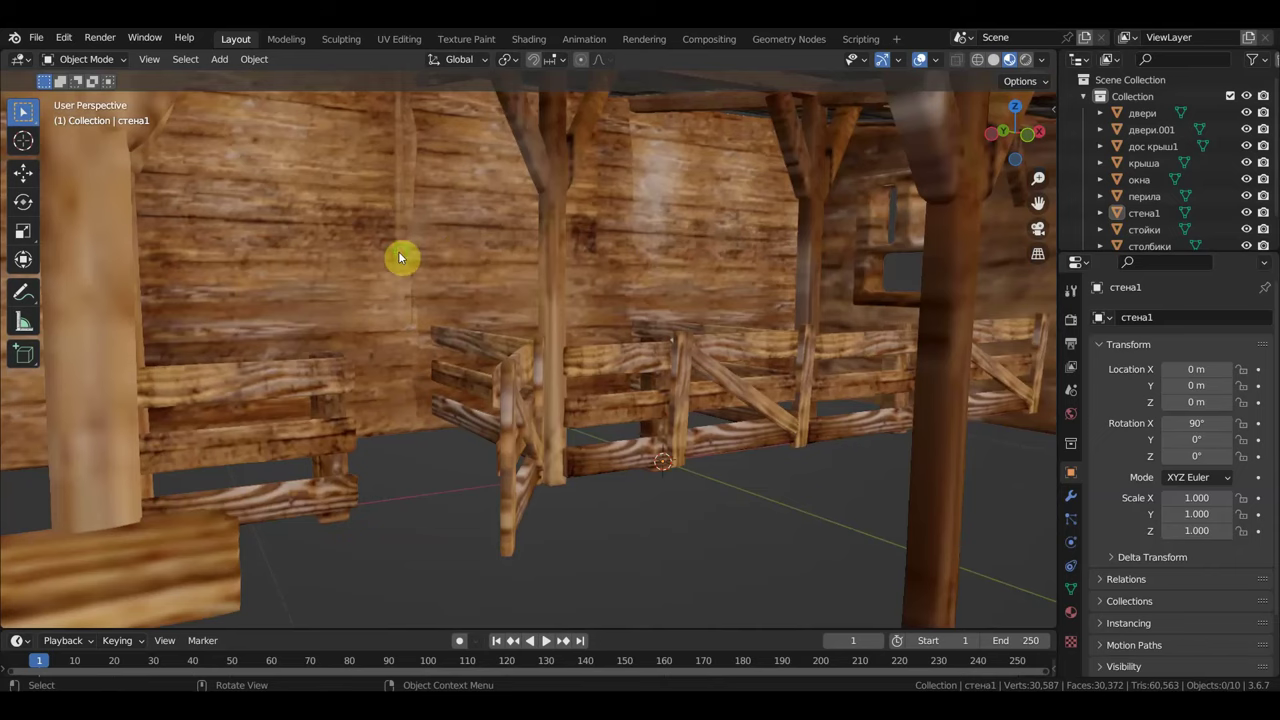
scroll(400, 258, up, 3)
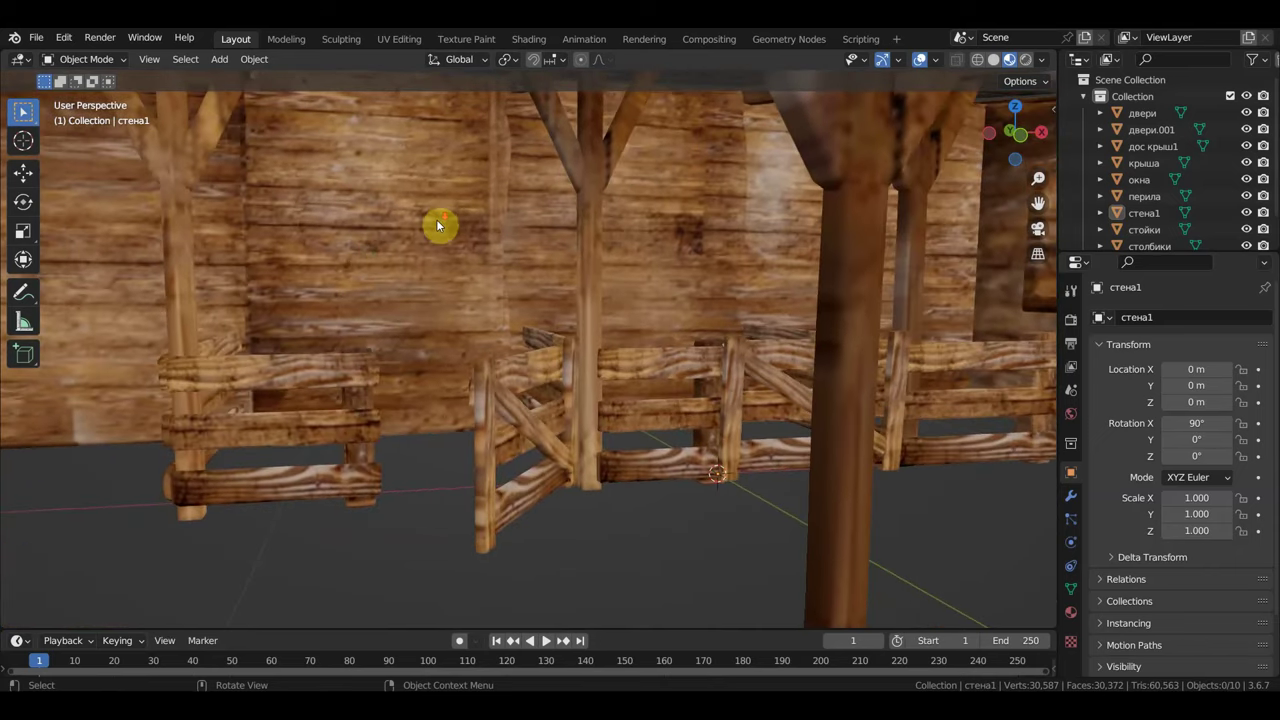
scroll(436, 221, down, 2)
scroll(430, 222, down, 2)
scroll(426, 248, down, 2)
scroll(426, 259, down, 2)
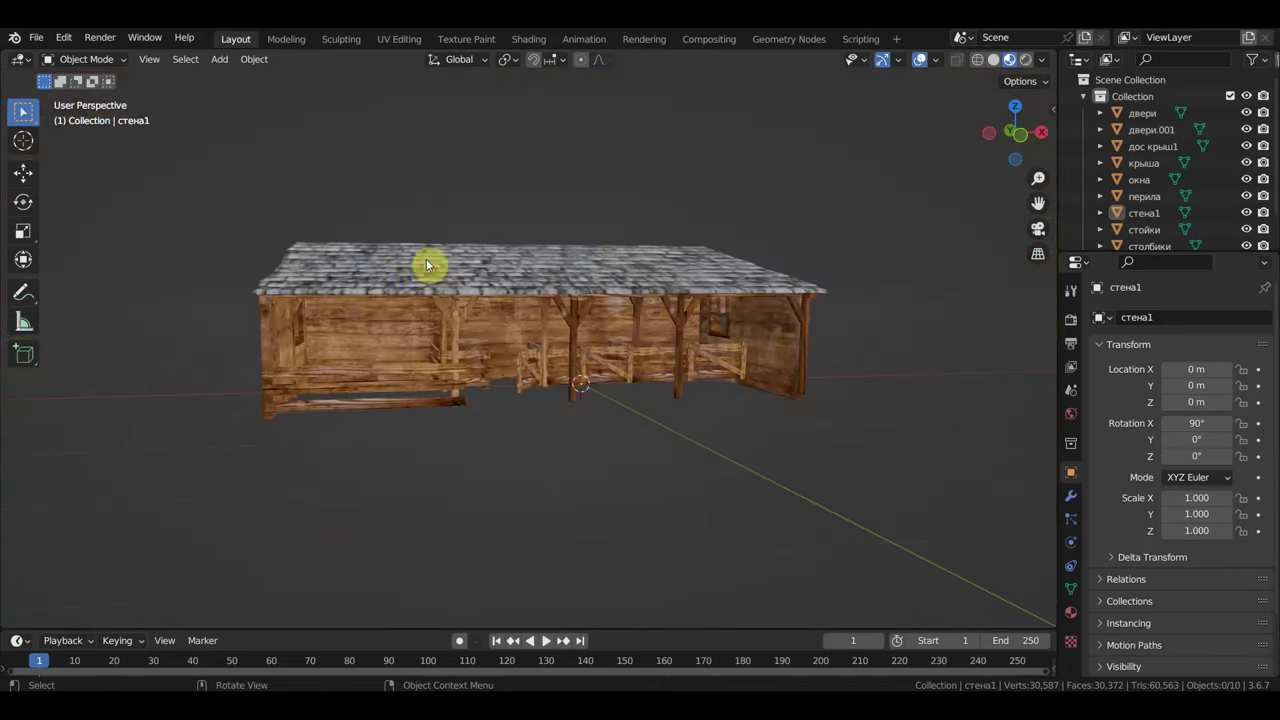
middle_drag(426, 259, 578, 275)
scroll(523, 310, up, 3)
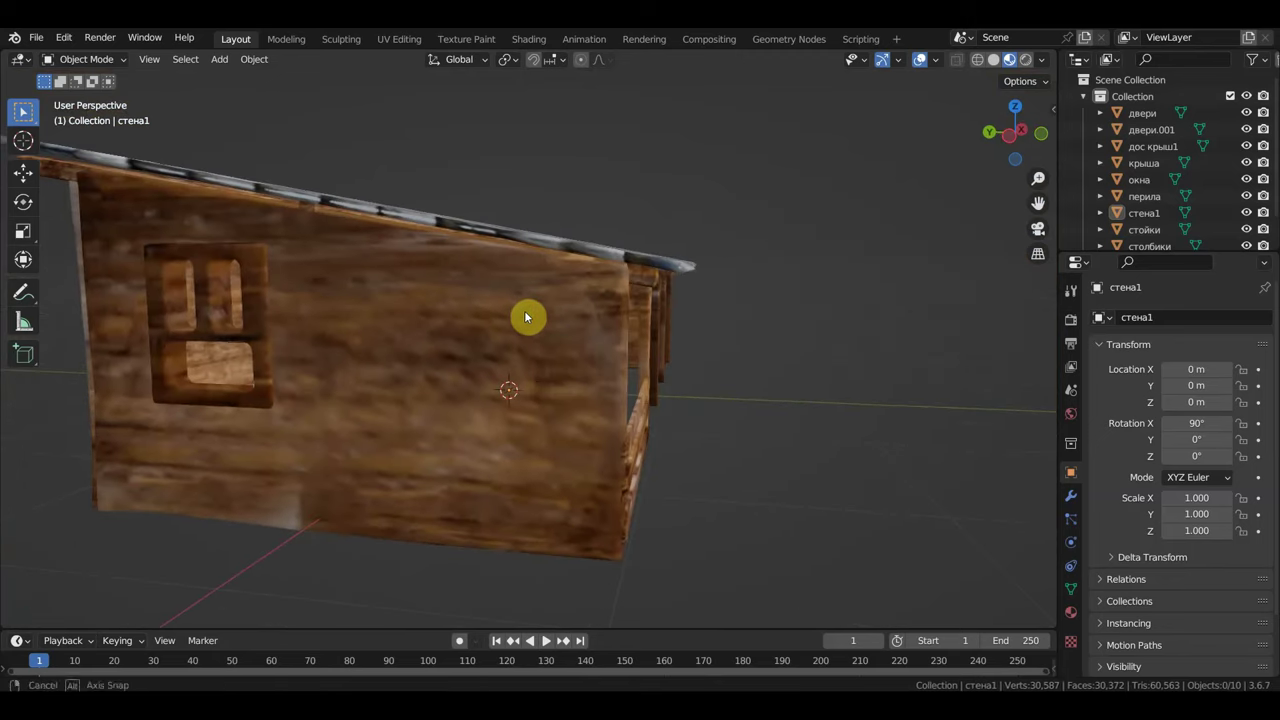
click(464, 351)
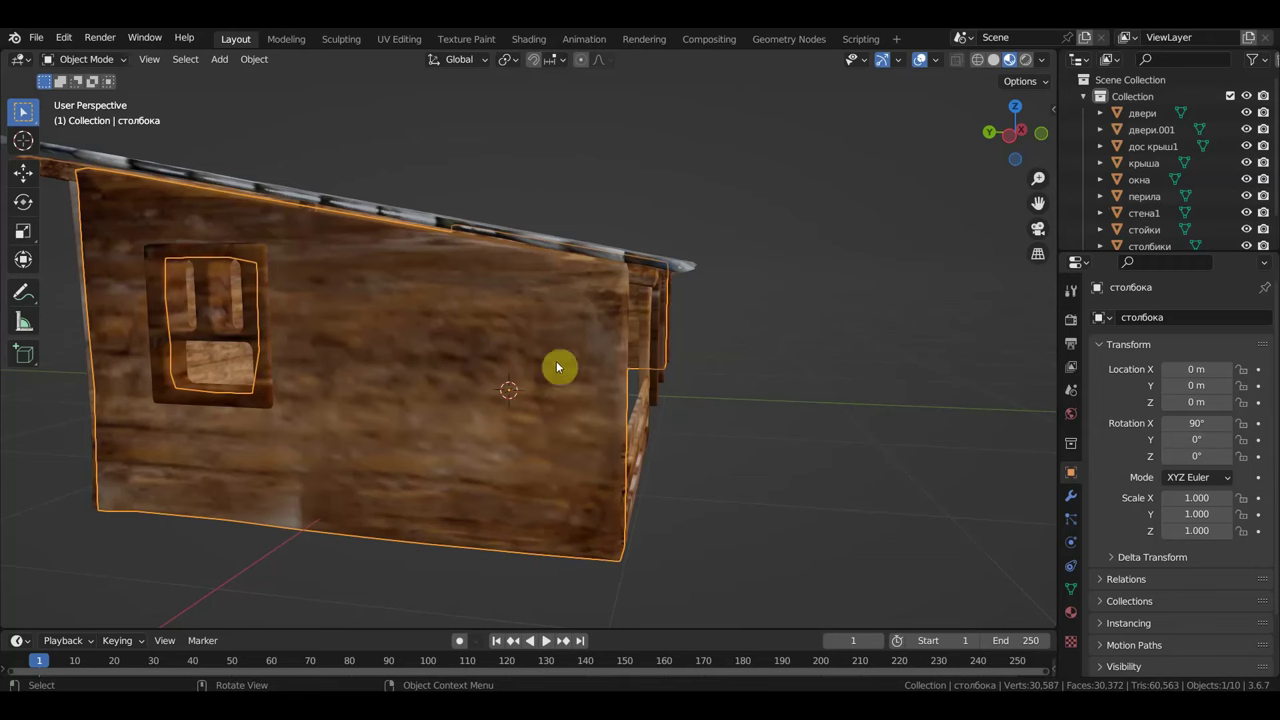
scroll(560, 369, down, 4)
mouse_move(580, 374)
middle_down()
mouse_move(536, 384)
mouse_move(464, 370)
middle_up()
scroll(548, 374, up, 3)
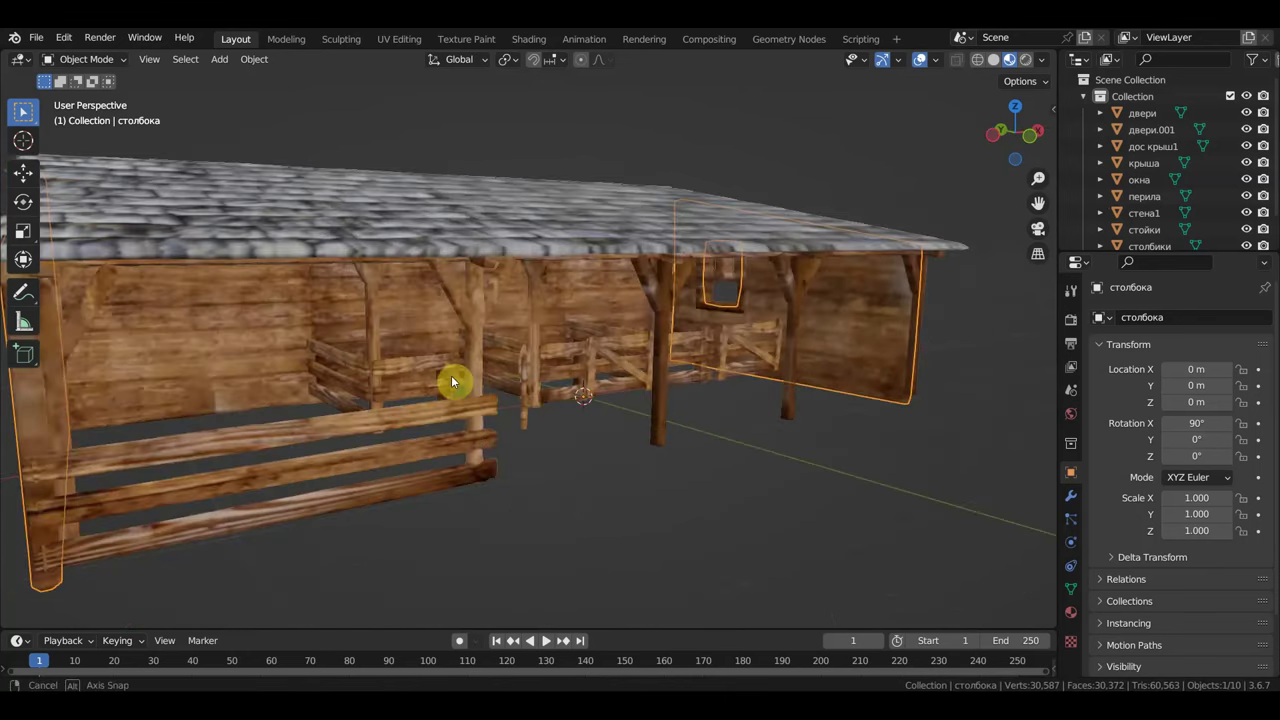
scroll(515, 375, up, 3)
scroll(515, 377, up, 2)
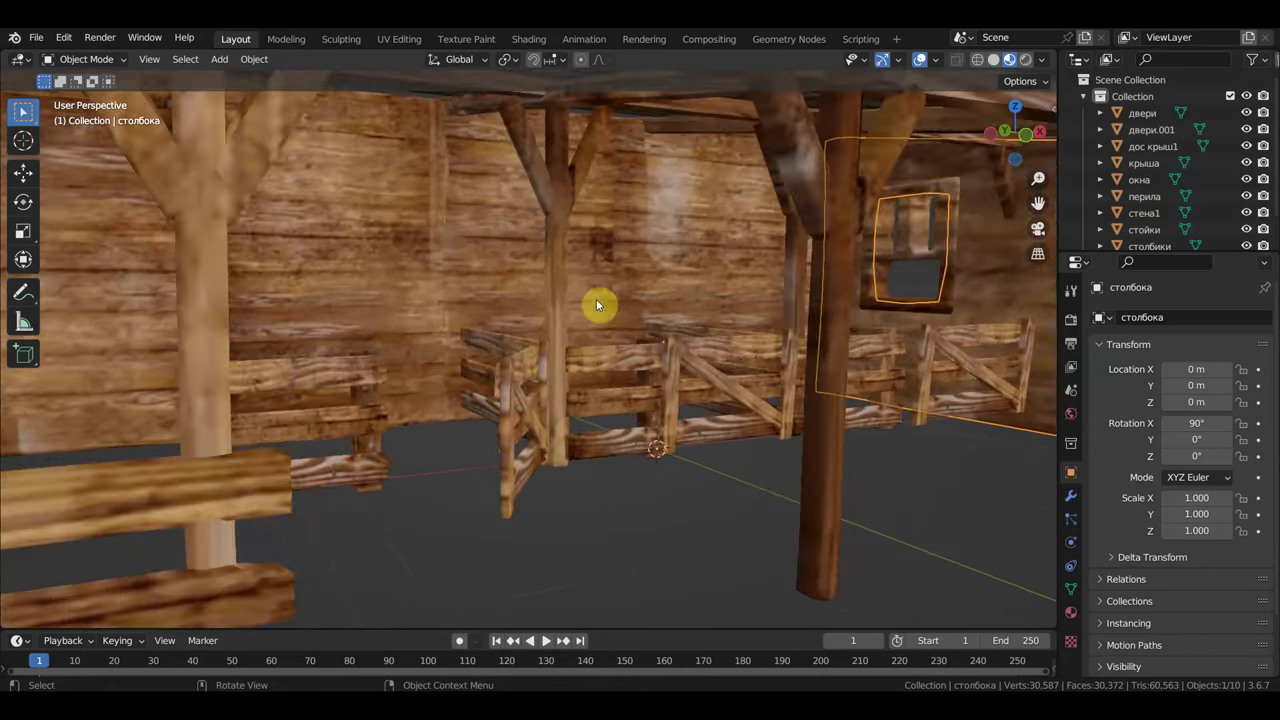
middle_drag(710, 352, 407, 343)
scroll(540, 344, up, 1)
scroll(537, 343, up, 3)
scroll(600, 491, down, 2)
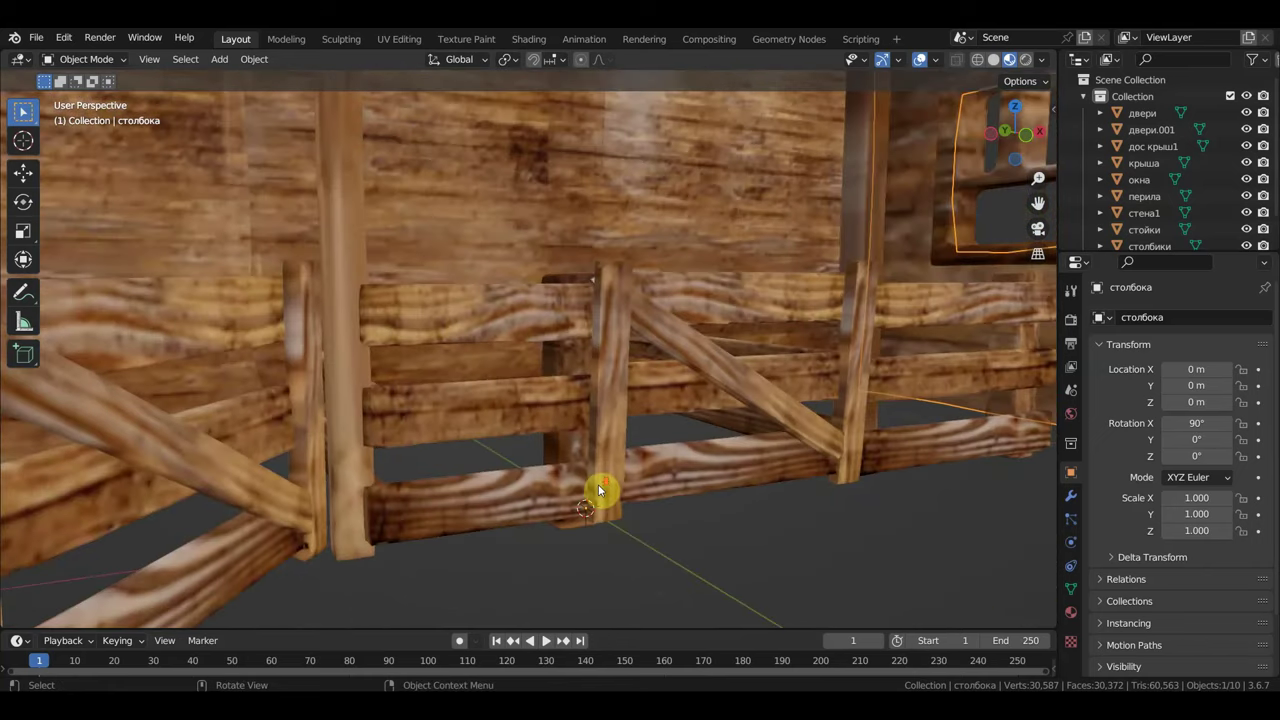
scroll(591, 477, down, 2)
scroll(569, 337, down, 2)
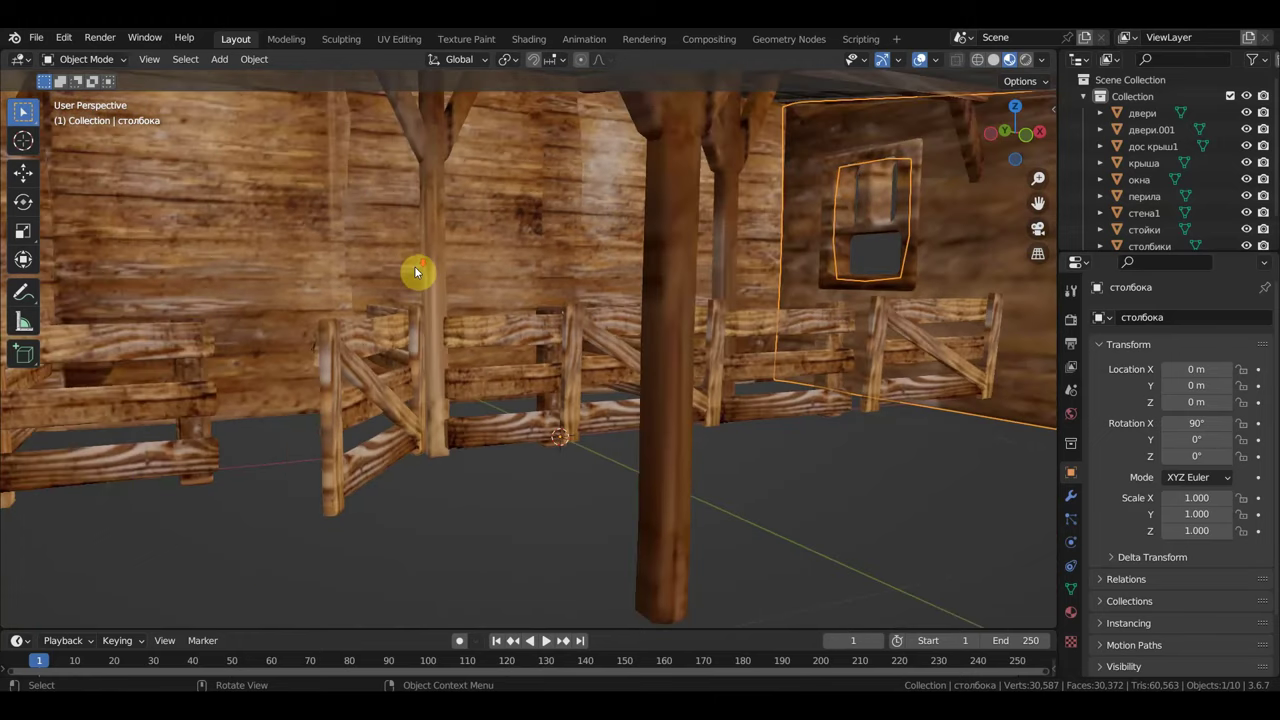
scroll(420, 272, down, 2)
click(375, 224)
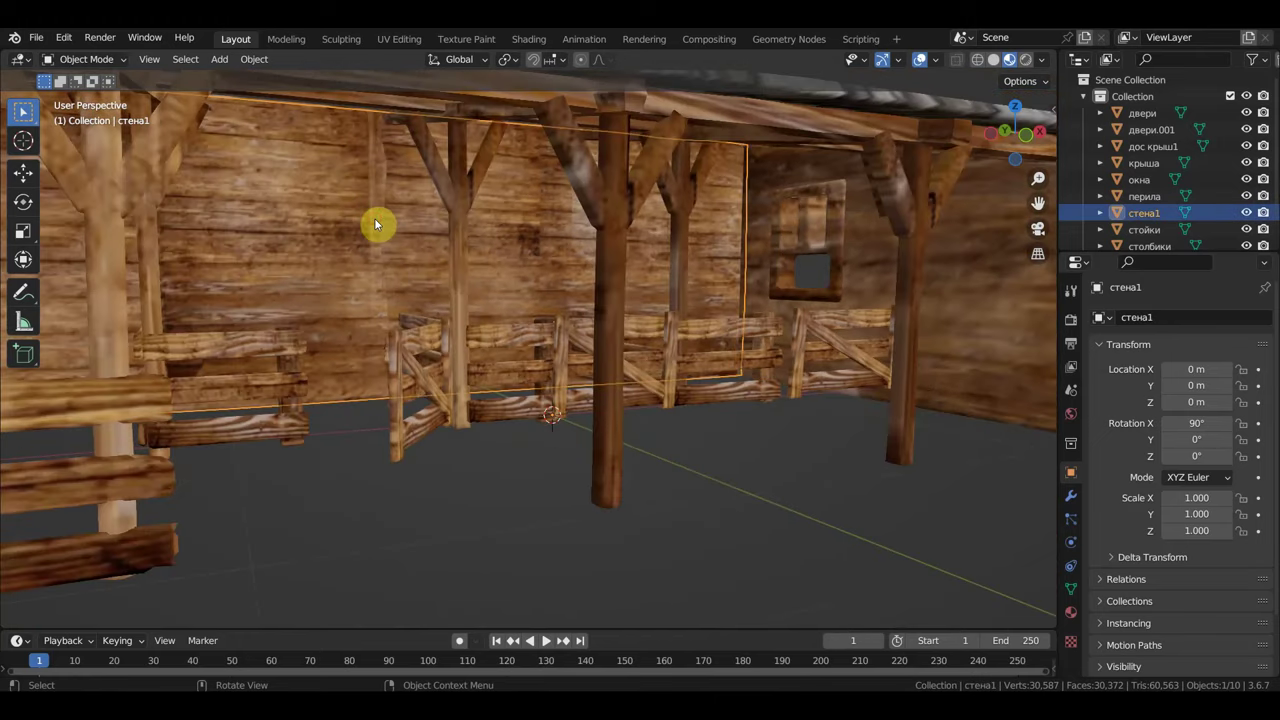
mouse_move(390, 235)
middle_down()
mouse_move(528, 272)
mouse_move(291, 246)
mouse_move(434, 260)
mouse_move(534, 251)
middle_up()
click(444, 257)
scroll(580, 265, up, 3)
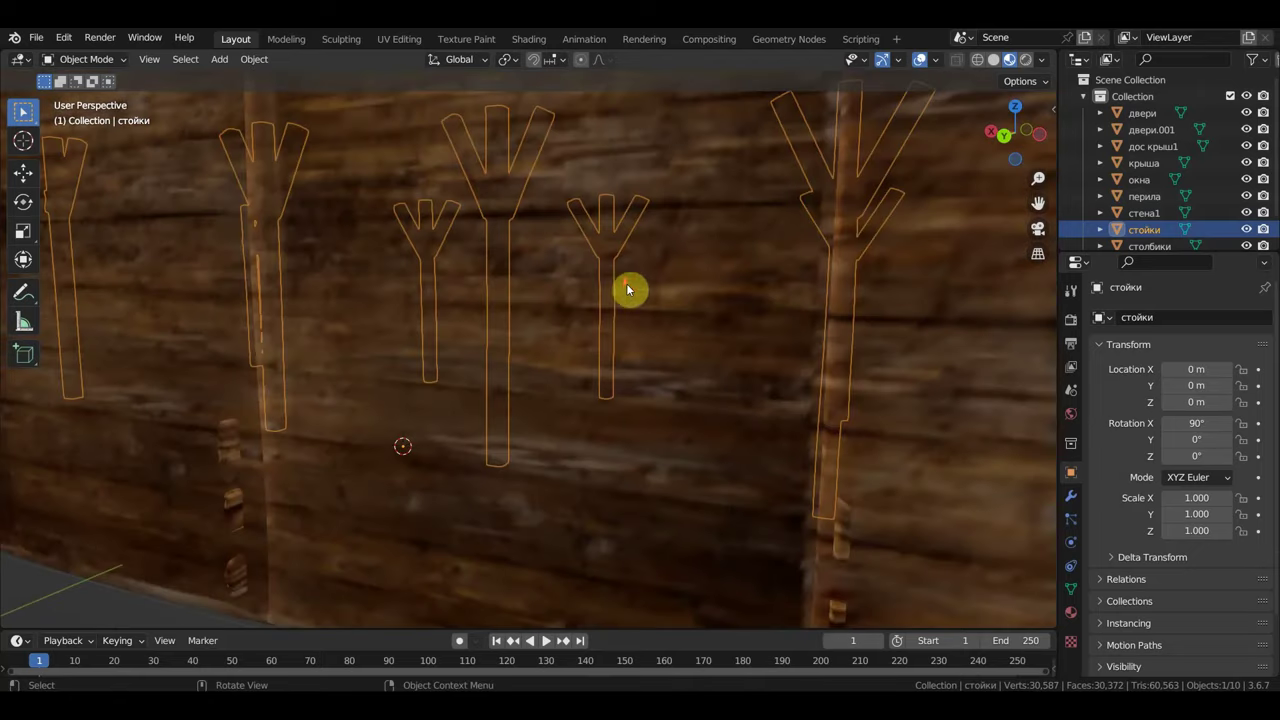
middle_drag(626, 283, 753, 253)
click(667, 160)
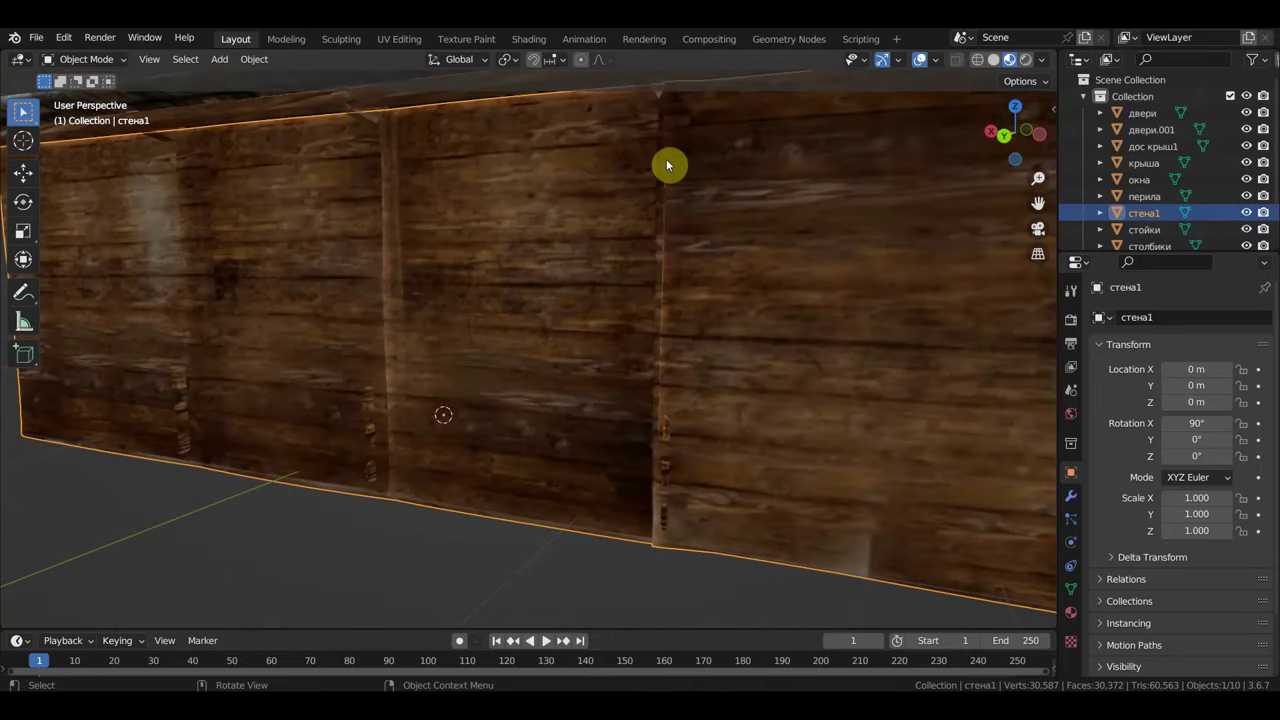
mouse_move(651, 201)
middle_down()
mouse_move(626, 220)
mouse_move(474, 229)
mouse_move(447, 201)
mouse_move(371, 200)
middle_up()
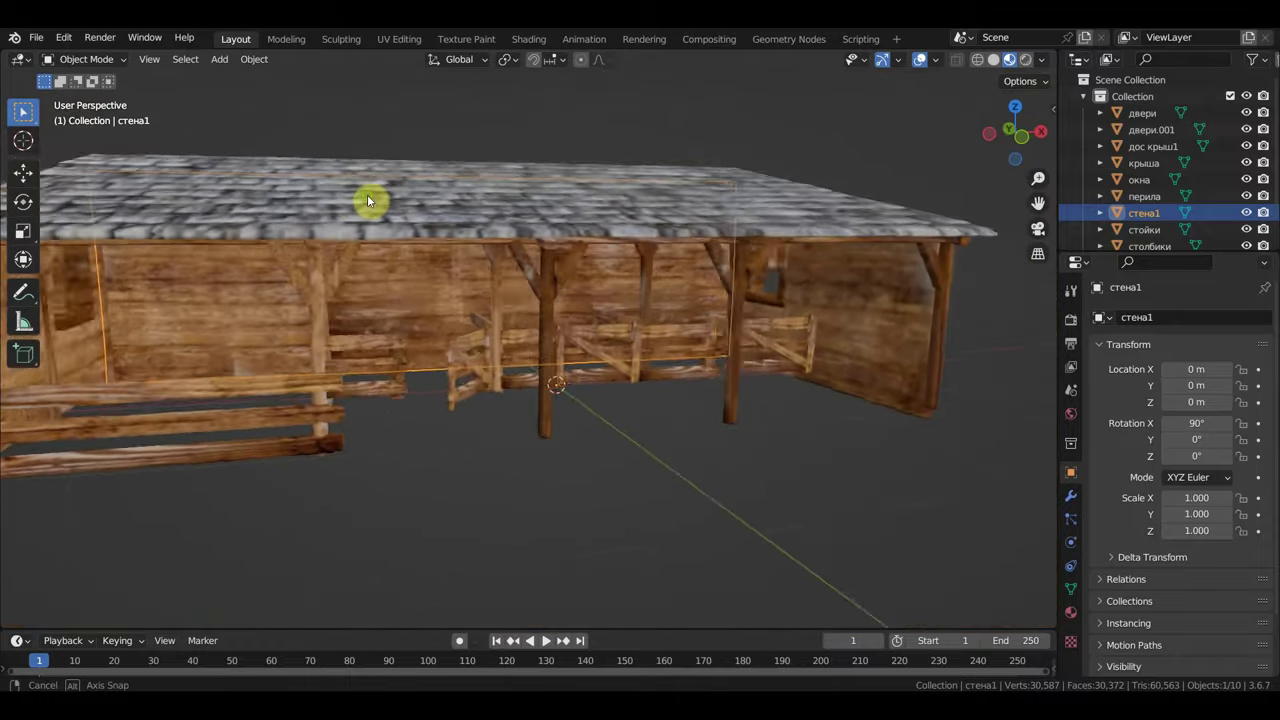
scroll(447, 233, up, 4)
middle_drag(462, 221, 430, 217)
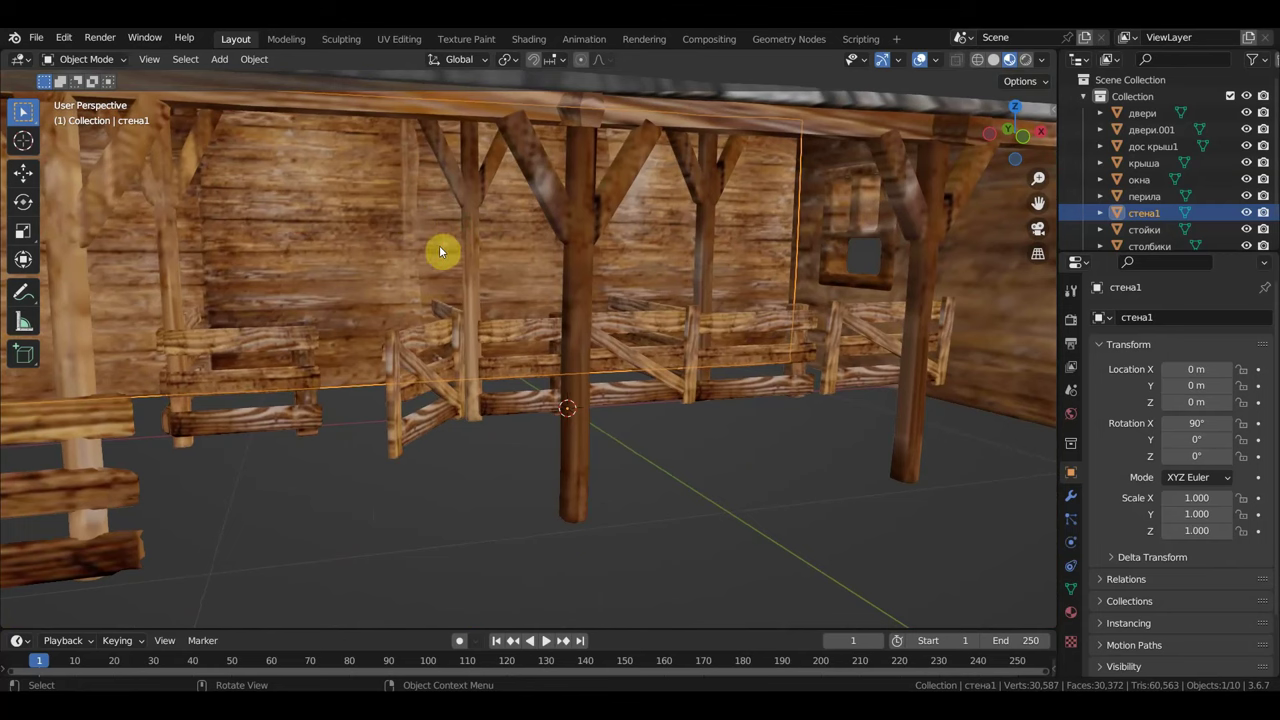
scroll(464, 256, down, 2)
scroll(464, 262, down, 4)
middle_drag(486, 264, 552, 262)
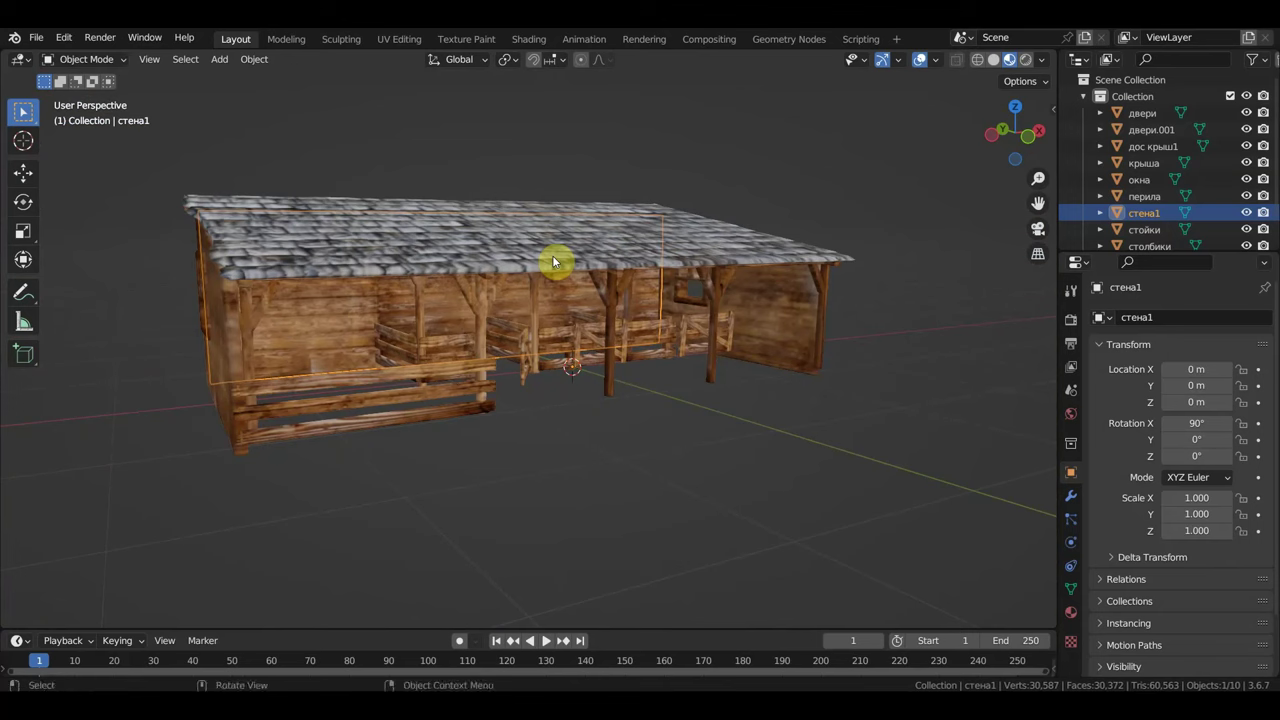
Step: Save the scene as конюшня.blend in Desktop > Локация в конюшне сеновал > конюшня
click(33, 40)
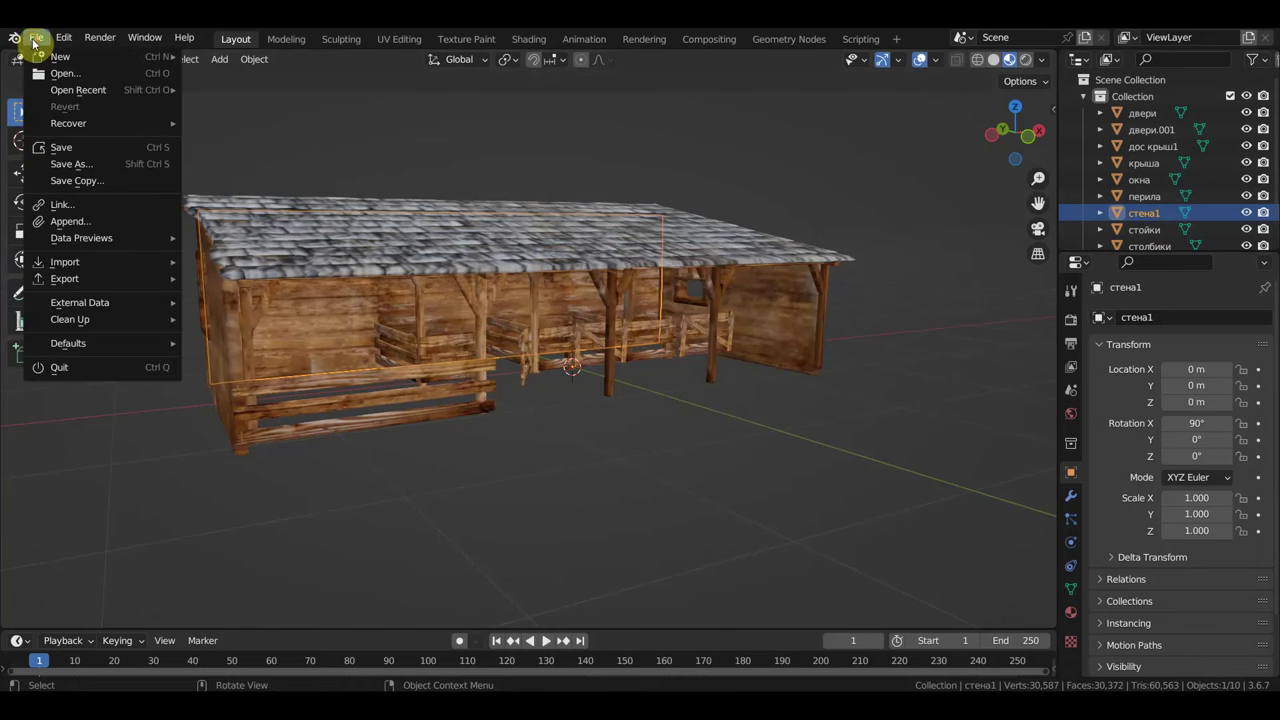
click(90, 163)
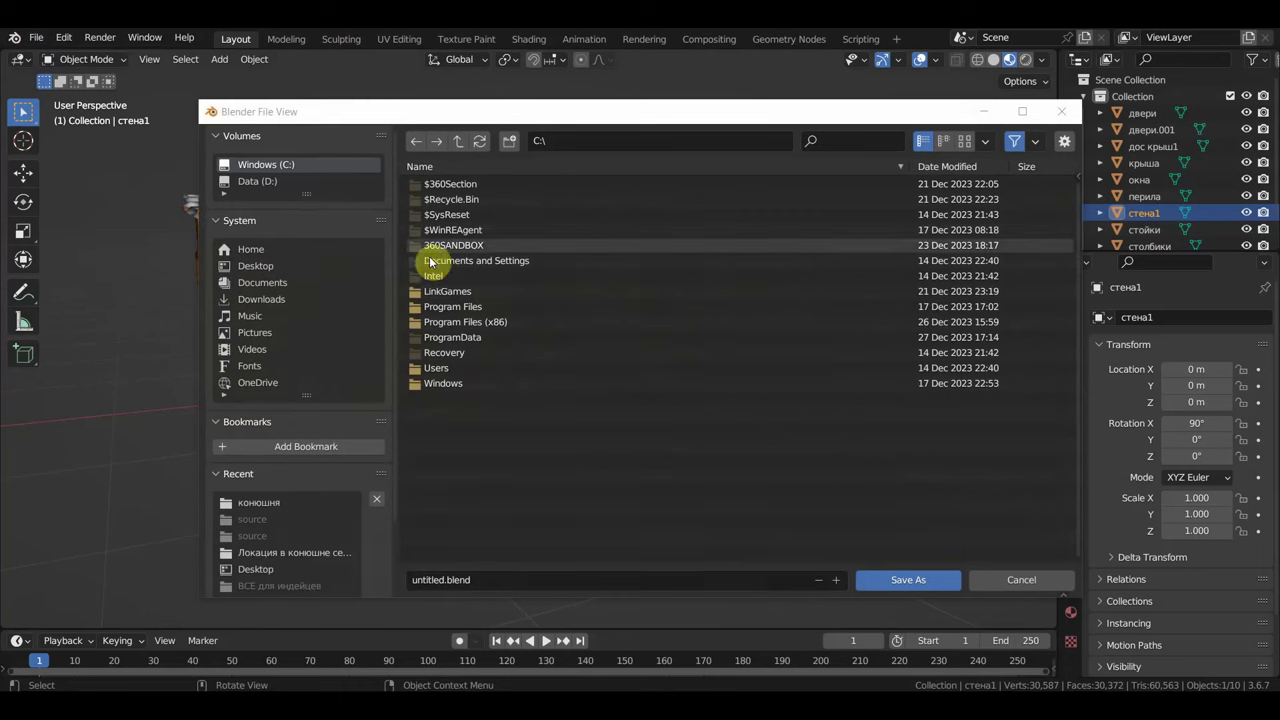
click(258, 266)
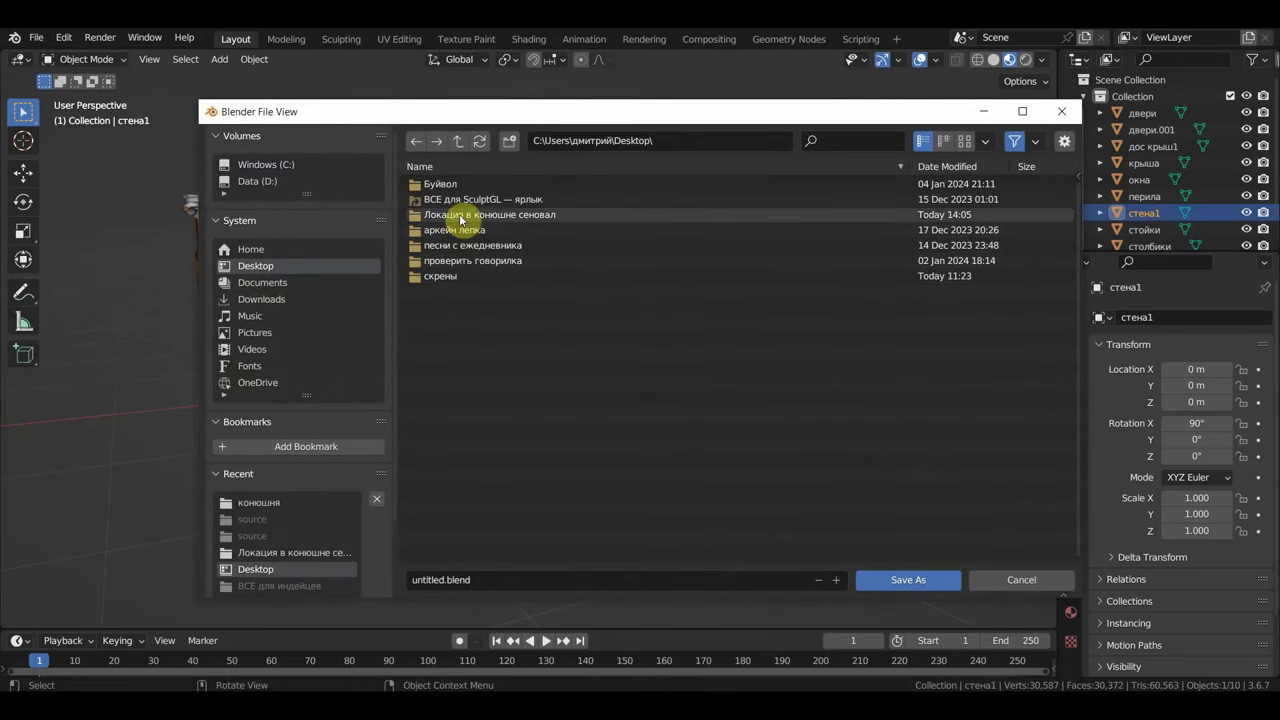
double_click(453, 217)
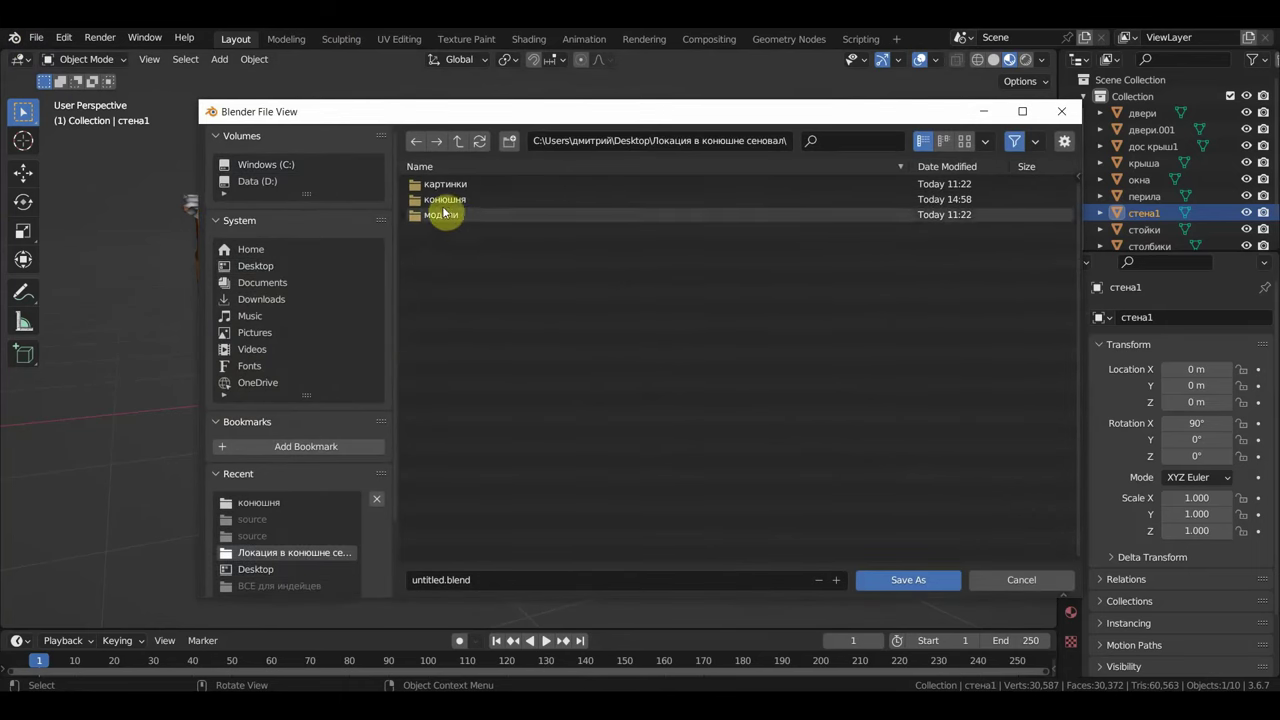
double_click(444, 206)
click(480, 581)
text(конюшня)
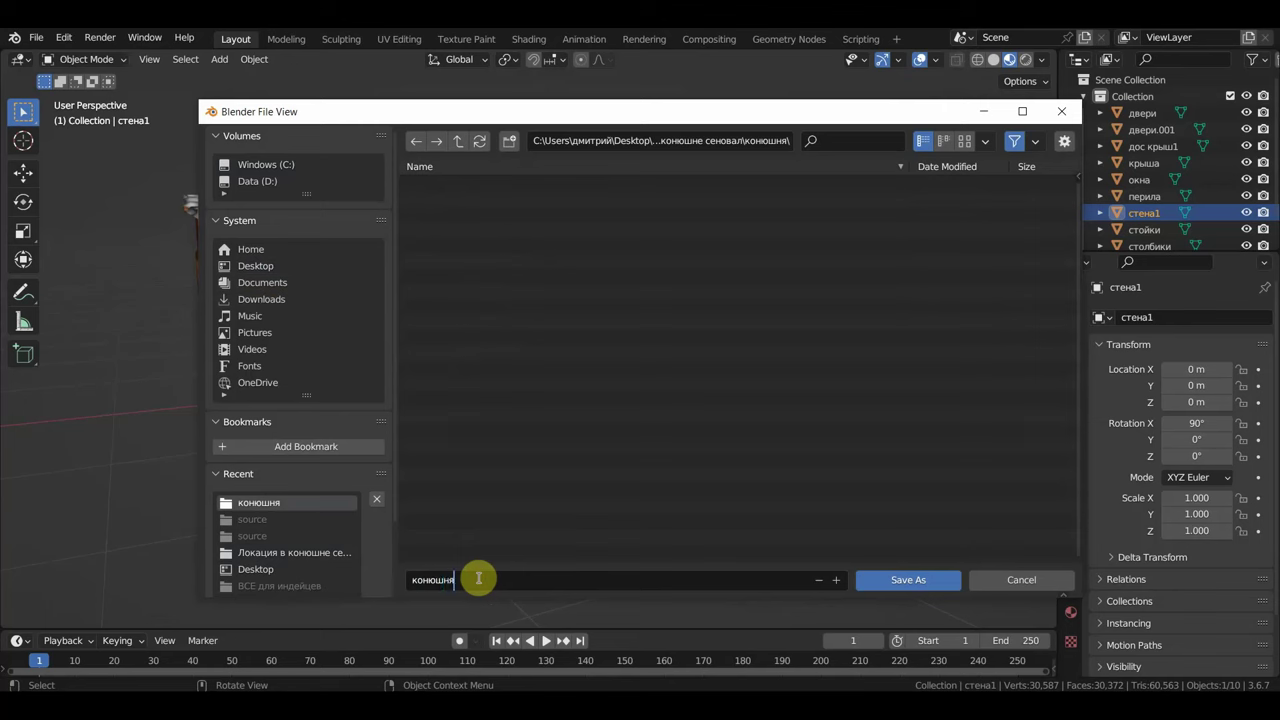
key(Return)
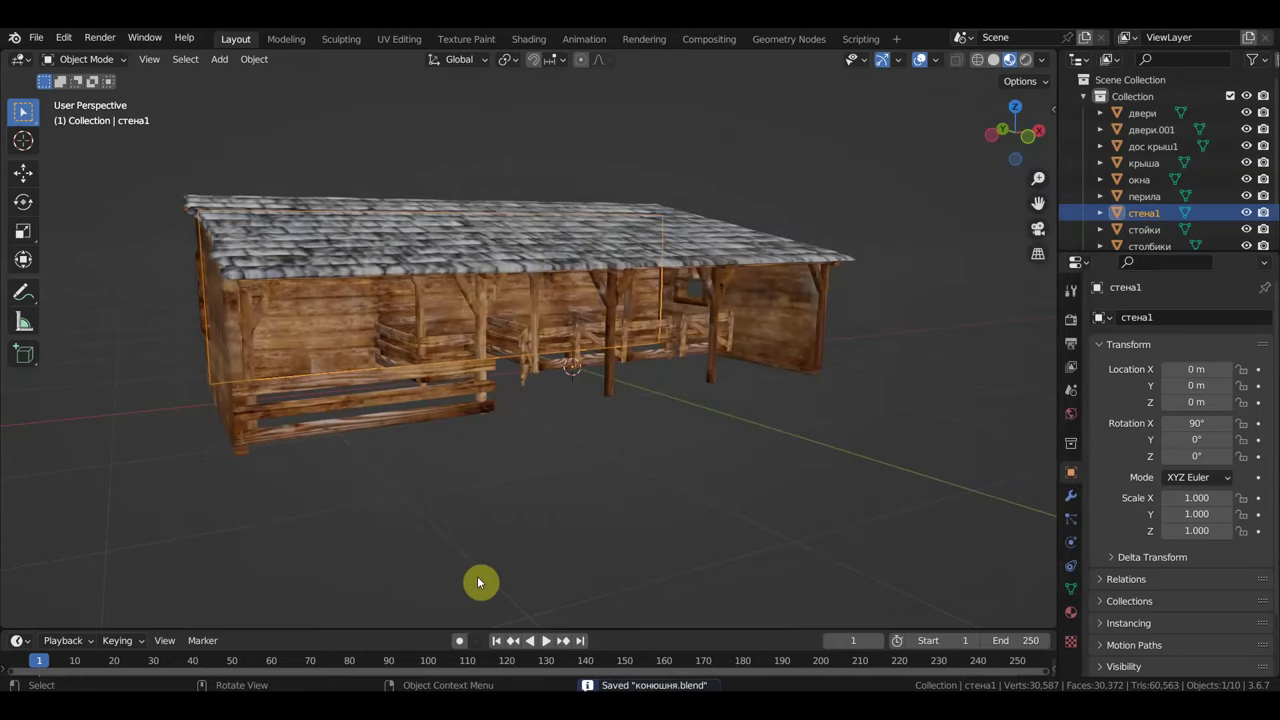
scroll(624, 490, up, 3)
Step: Zoom out to the whole stable and open the File > New template list
scroll(623, 490, down, 2)
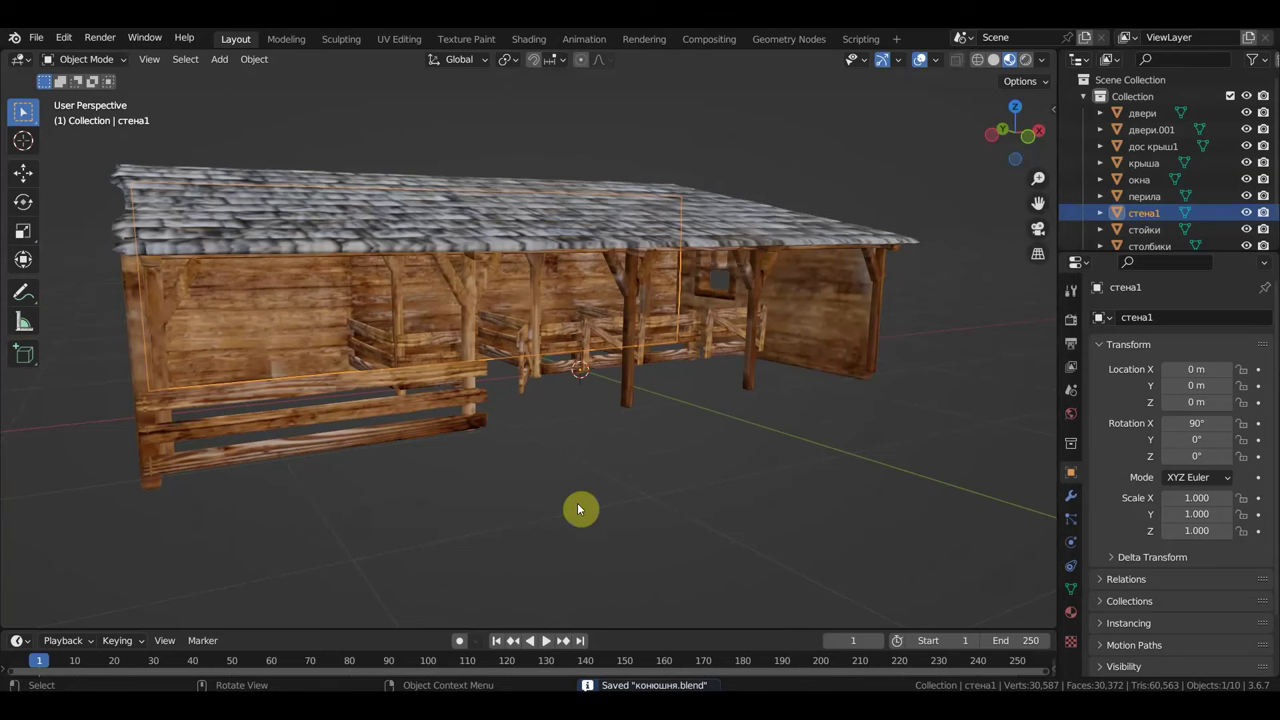
mouse_move(523, 471)
middle_down()
mouse_move(468, 481)
mouse_move(413, 470)
middle_up()
scroll(340, 409, up, 5)
mouse_move(336, 350)
middle_down()
mouse_move(560, 390)
mouse_move(684, 396)
mouse_move(714, 378)
mouse_move(443, 359)
middle_up()
scroll(447, 362, down, 5)
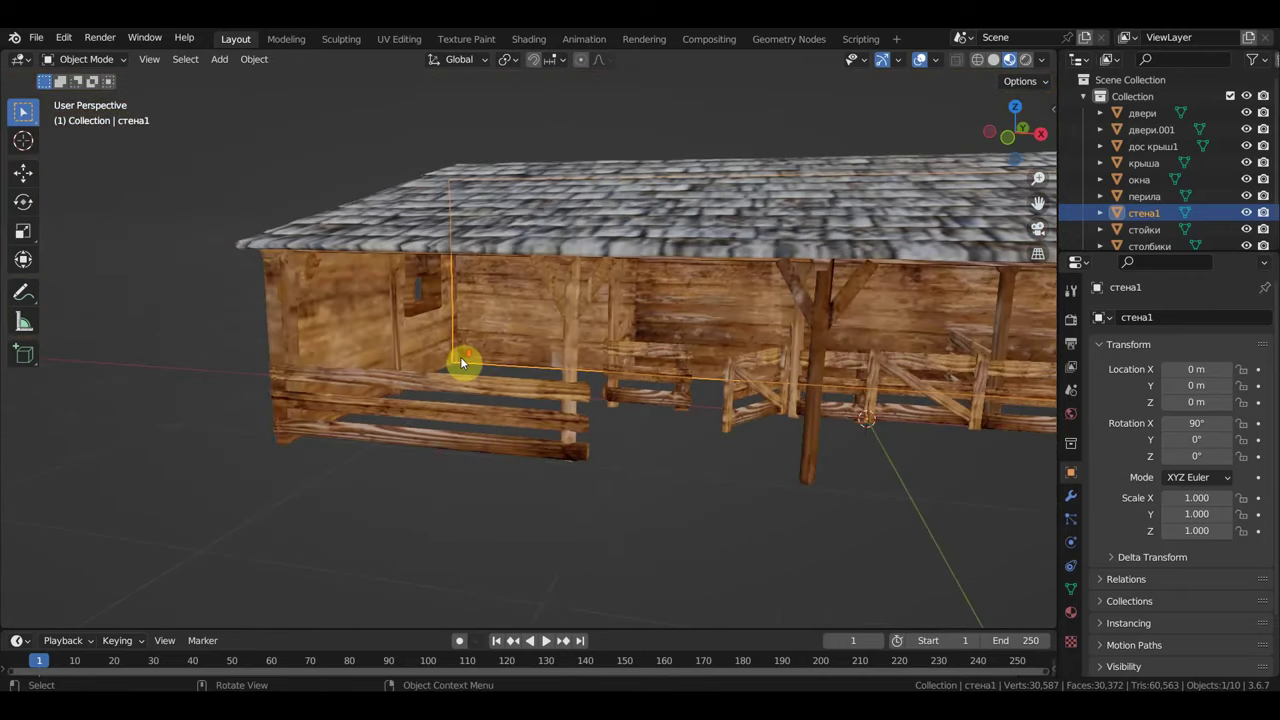
scroll(460, 362, down, 5)
mouse_move(564, 379)
middle_down()
mouse_move(628, 379)
mouse_move(600, 370)
middle_up()
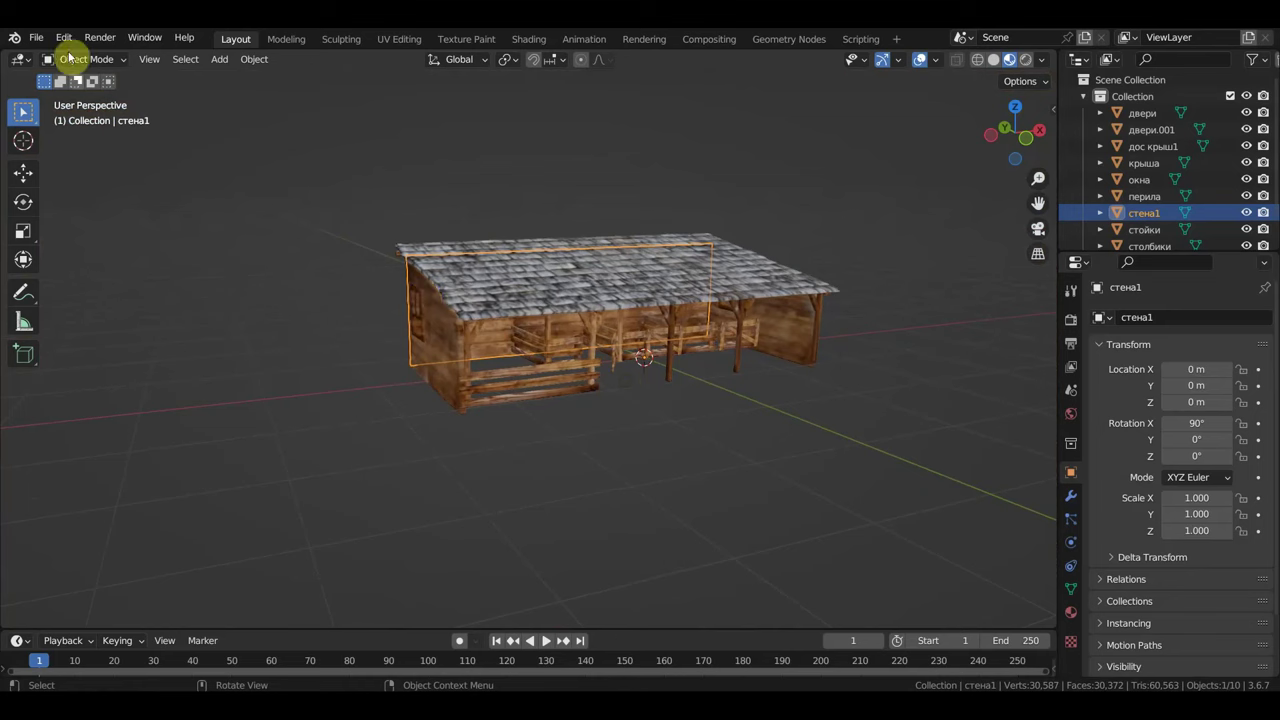
click(36, 37)
mouse_move(60, 56)
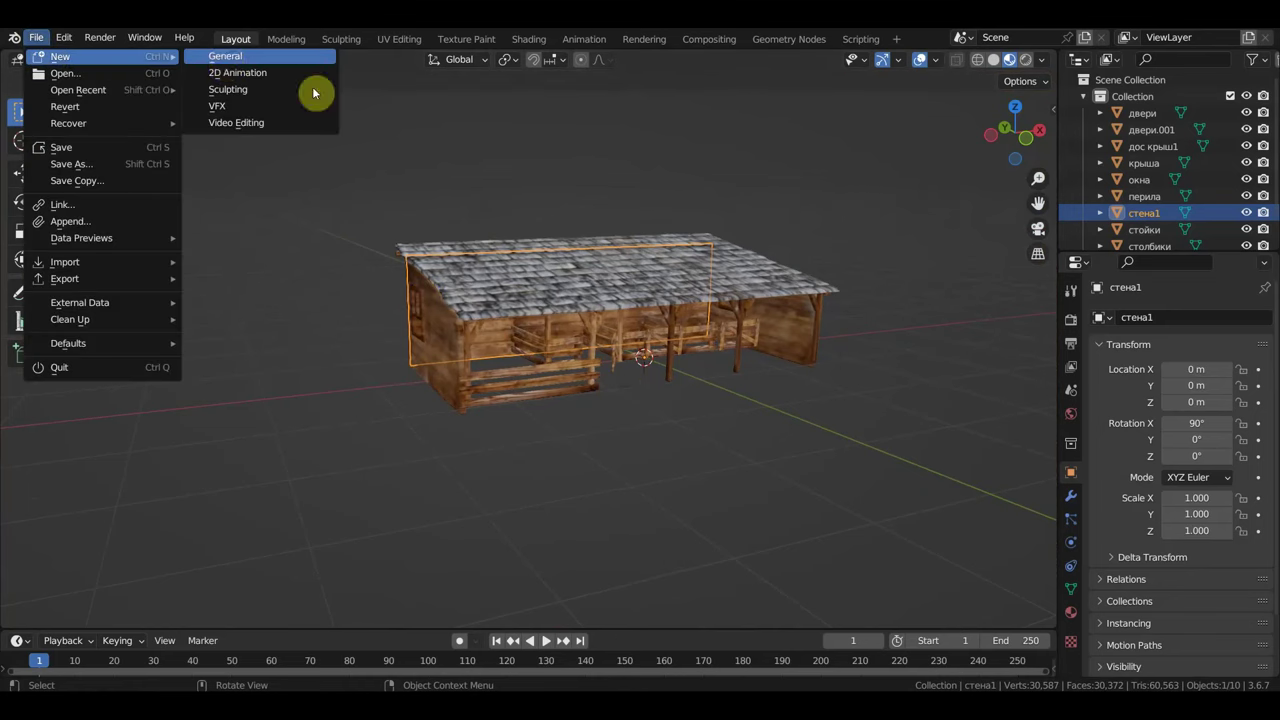
Step: Start a new General scene and delete the default cube, camera and light
click(300, 56)
drag(730, 471, 140, 127)
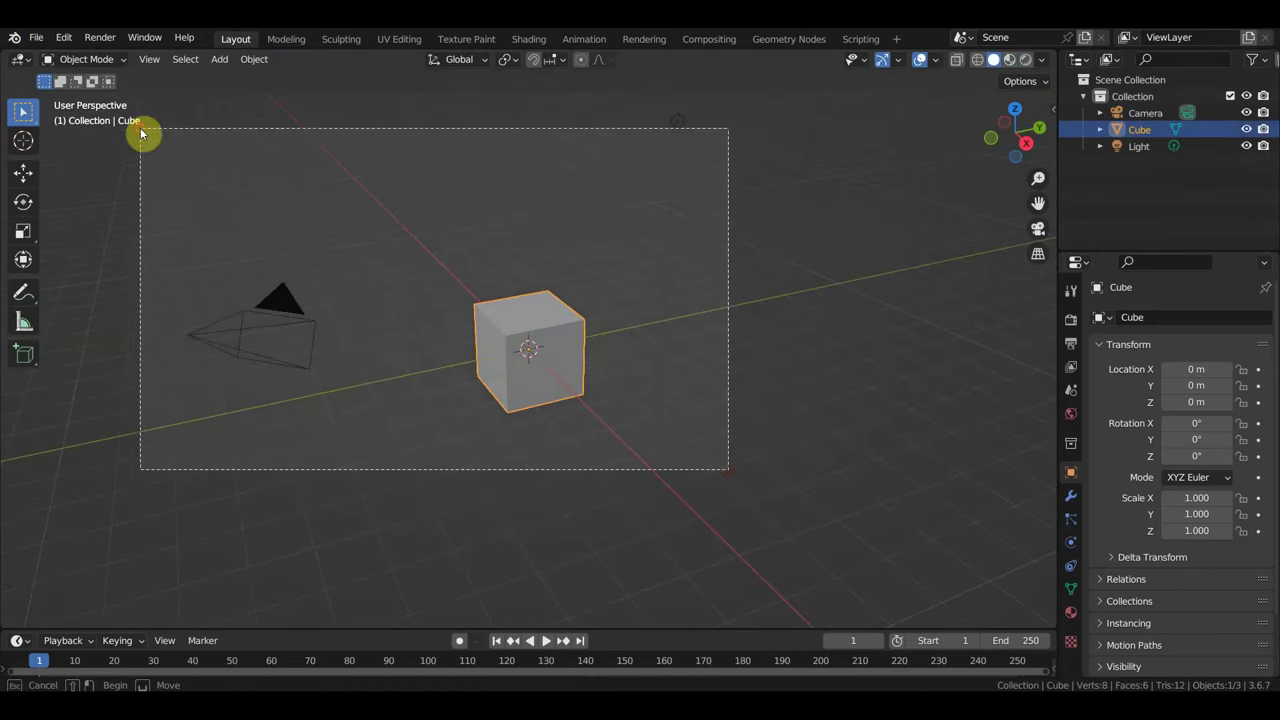
key(Delete)
Step: Import the пол.OBJ floor model from the Desktop's Локация в конюшне сеновал folder
click(36, 37)
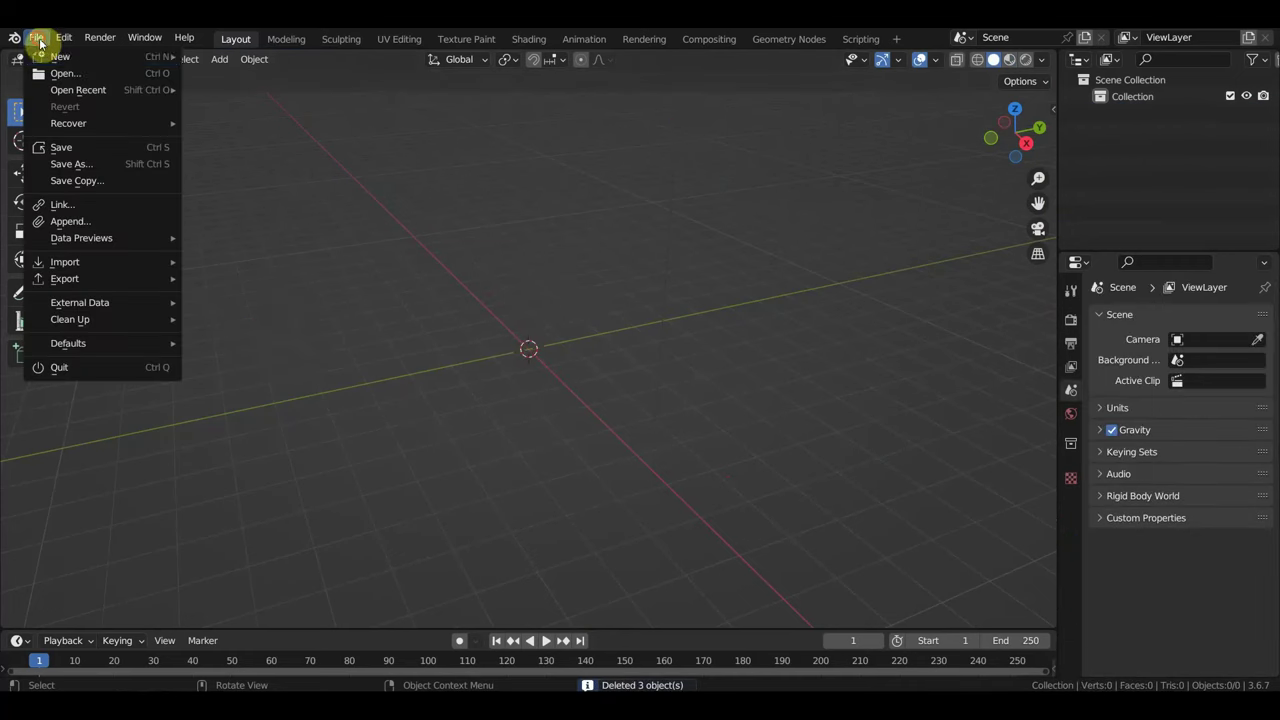
mouse_move(65, 262)
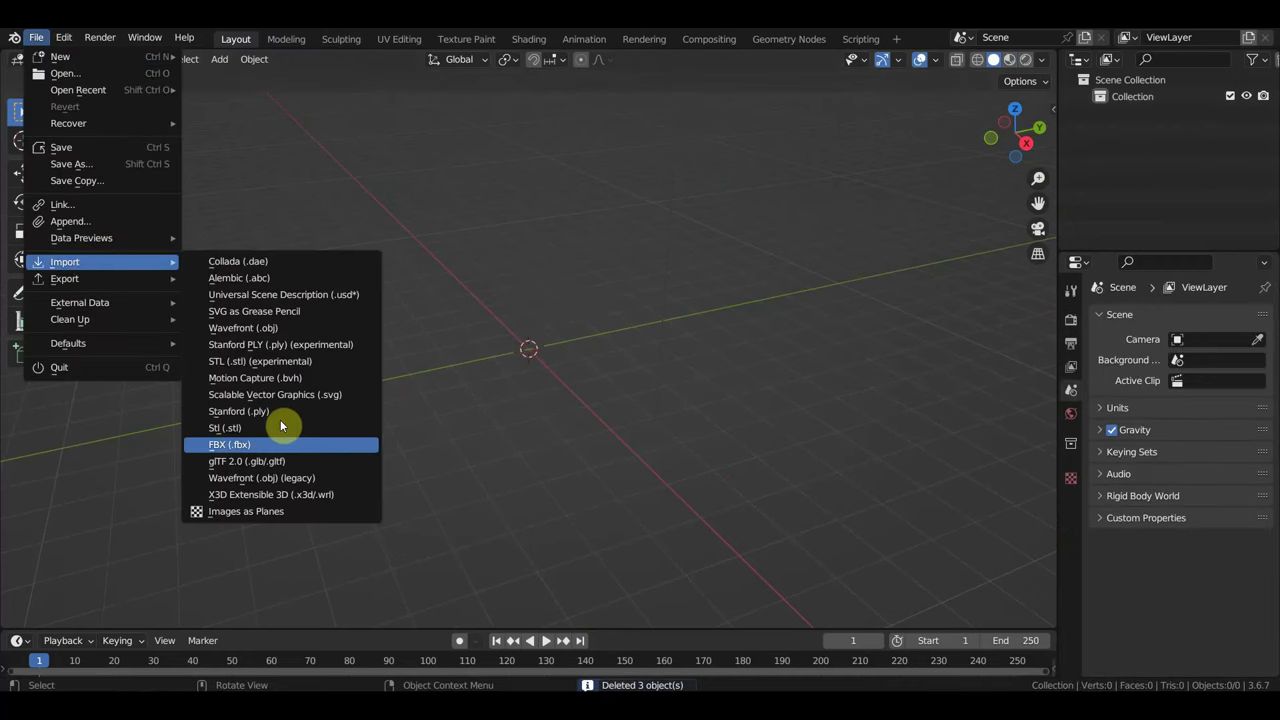
click(282, 478)
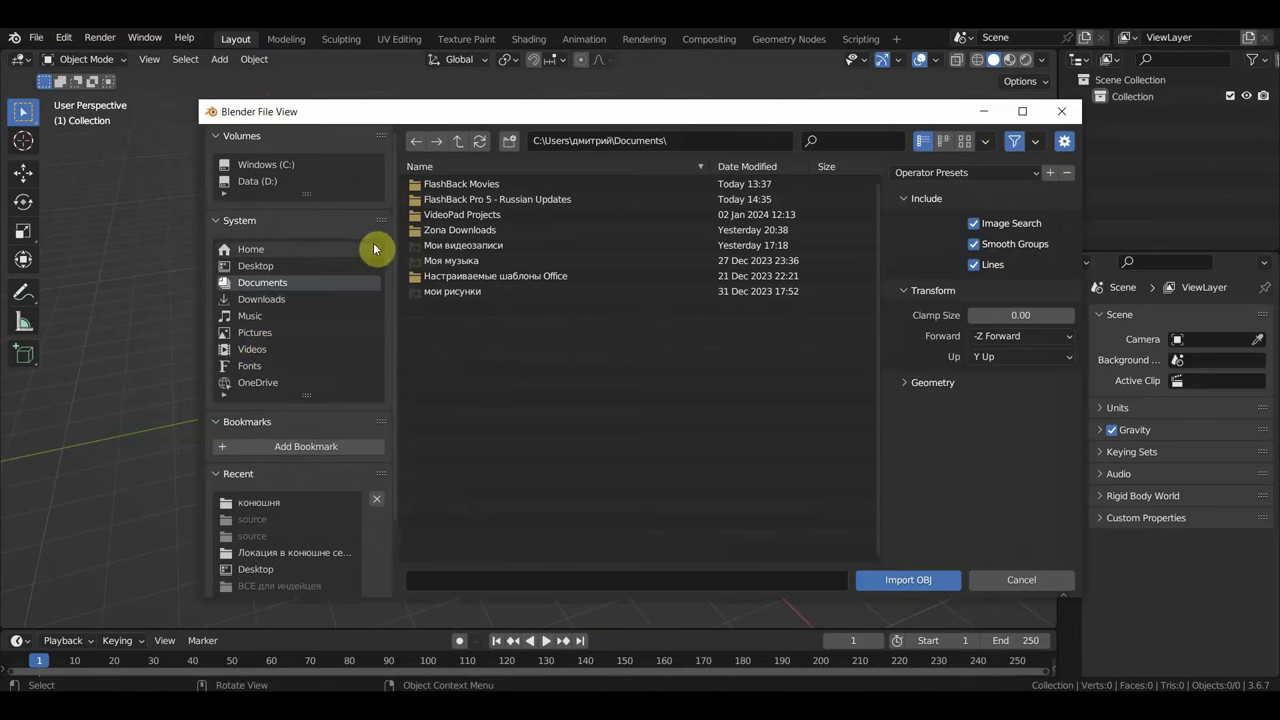
click(262, 266)
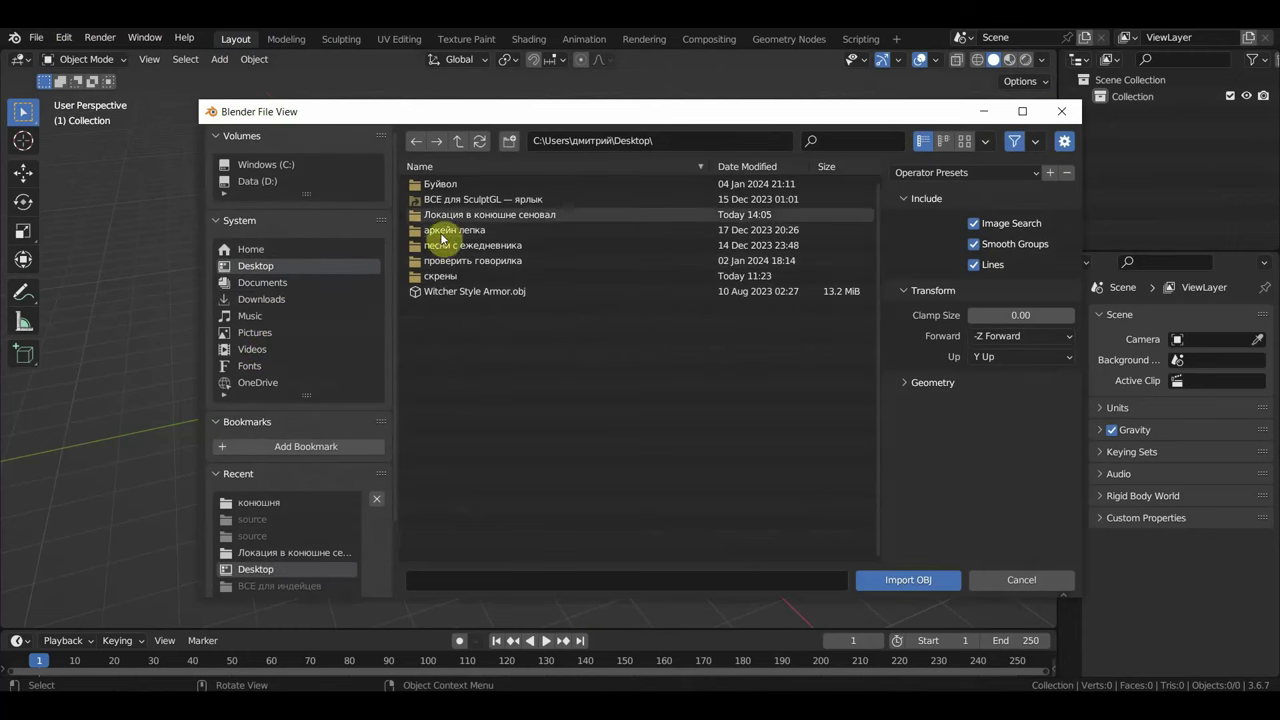
double_click(456, 218)
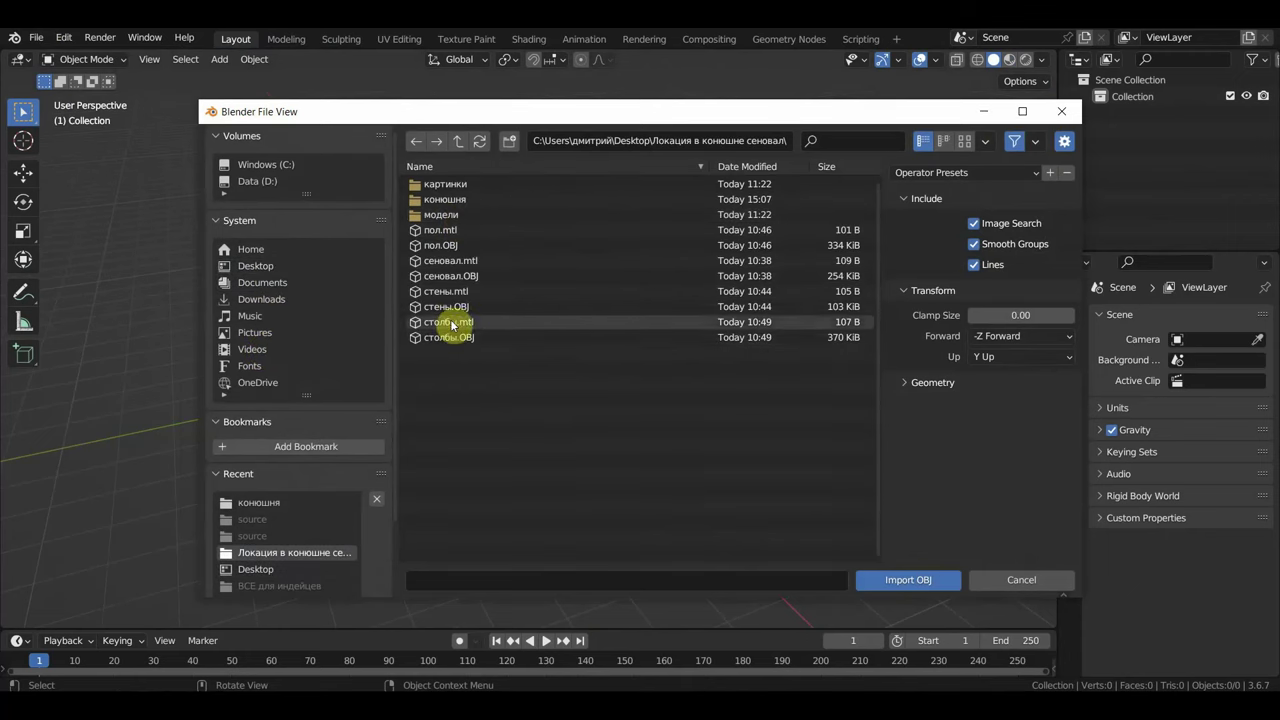
double_click(442, 250)
Step: Import the сеновал.OBJ hay pile and orbit to see it resting on the floor
click(38, 40)
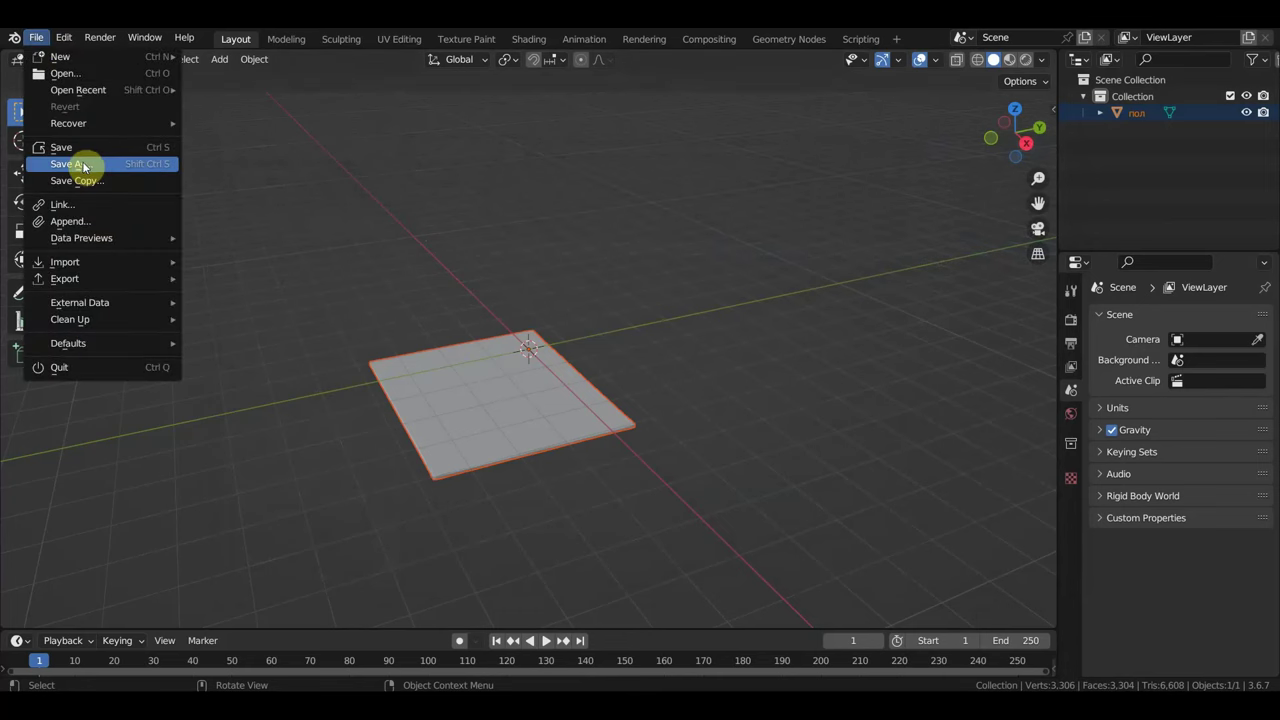
click(318, 470)
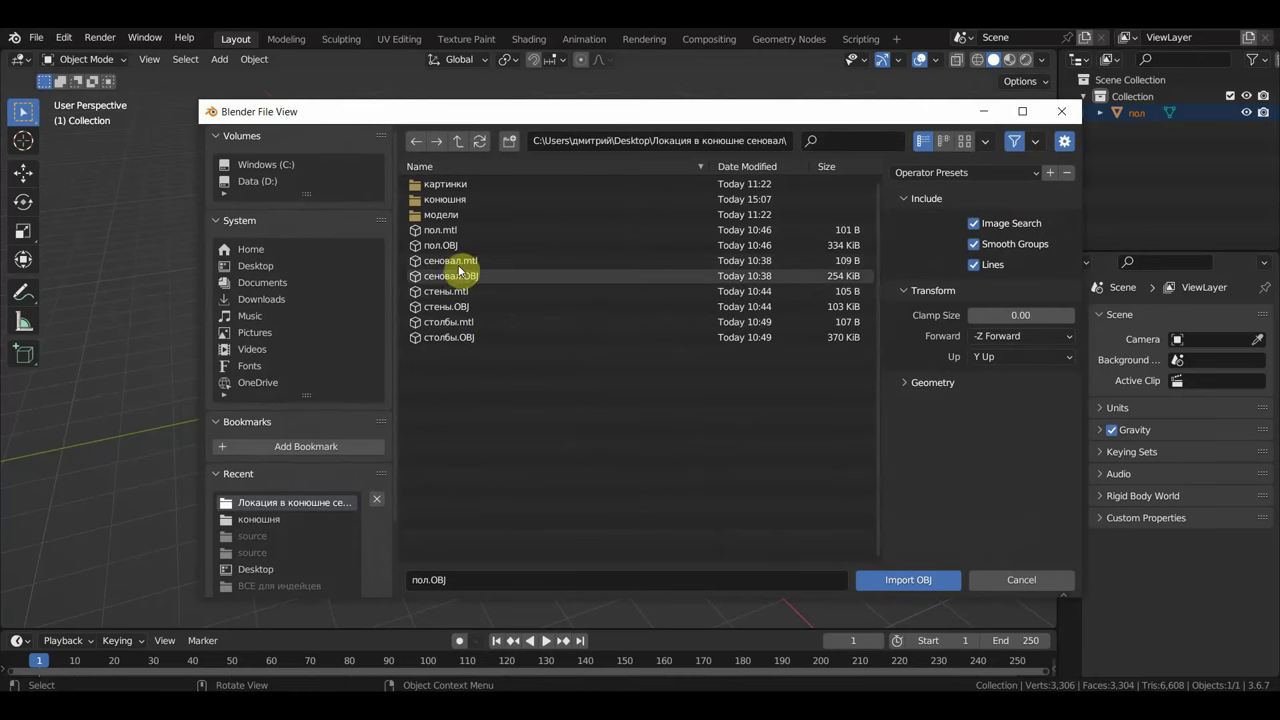
double_click(450, 276)
middle_drag(344, 309, 466, 289)
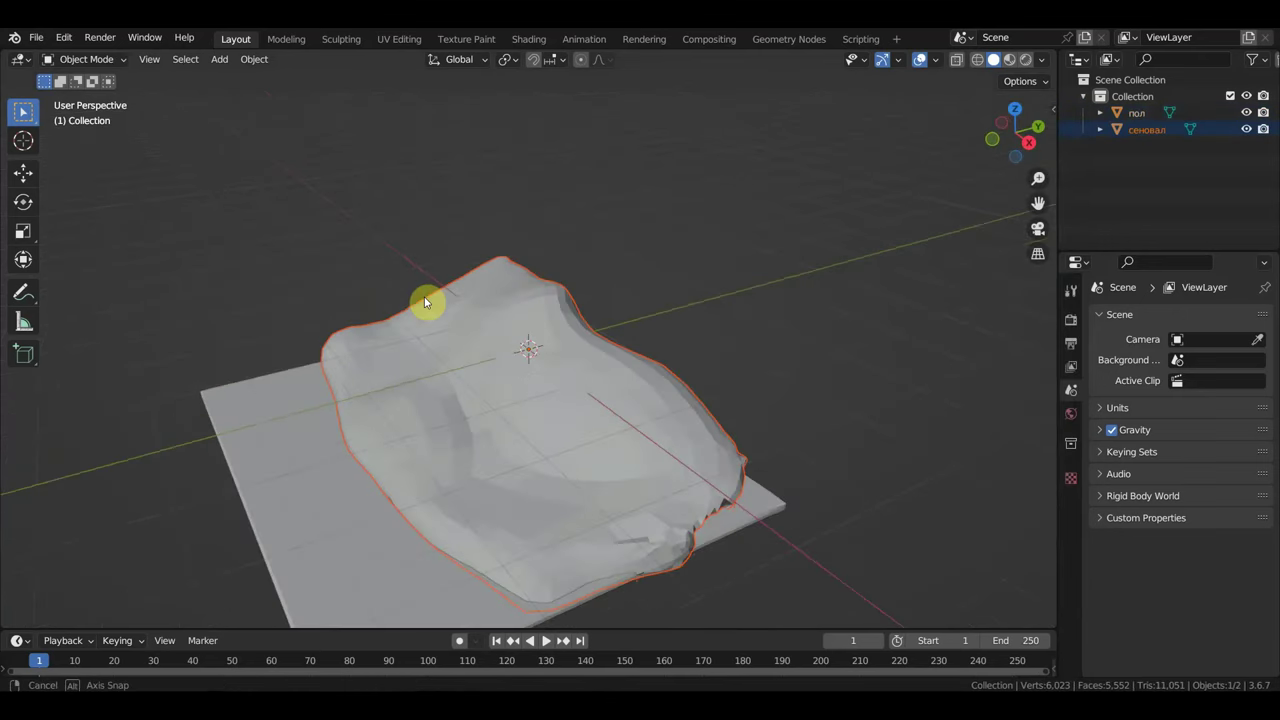
click(37, 40)
mouse_move(65, 262)
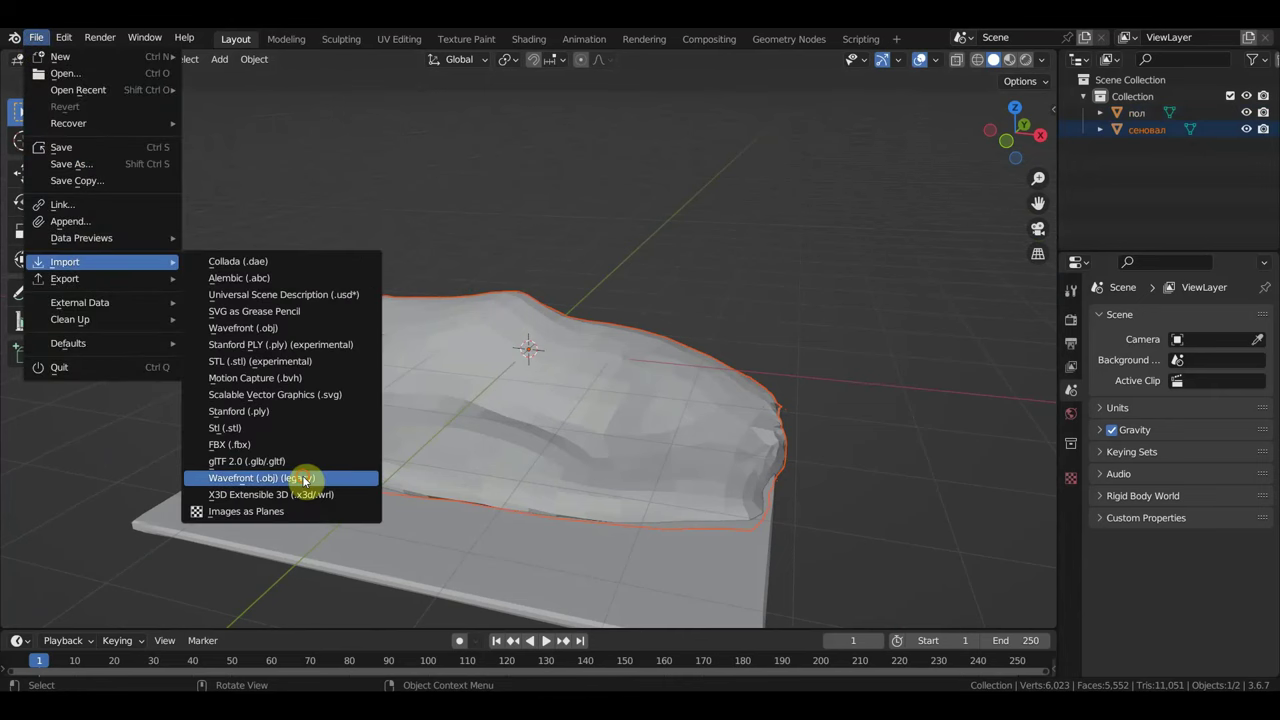
Step: Import the столбы.OBJ corner posts, then import them a second time
click(302, 477)
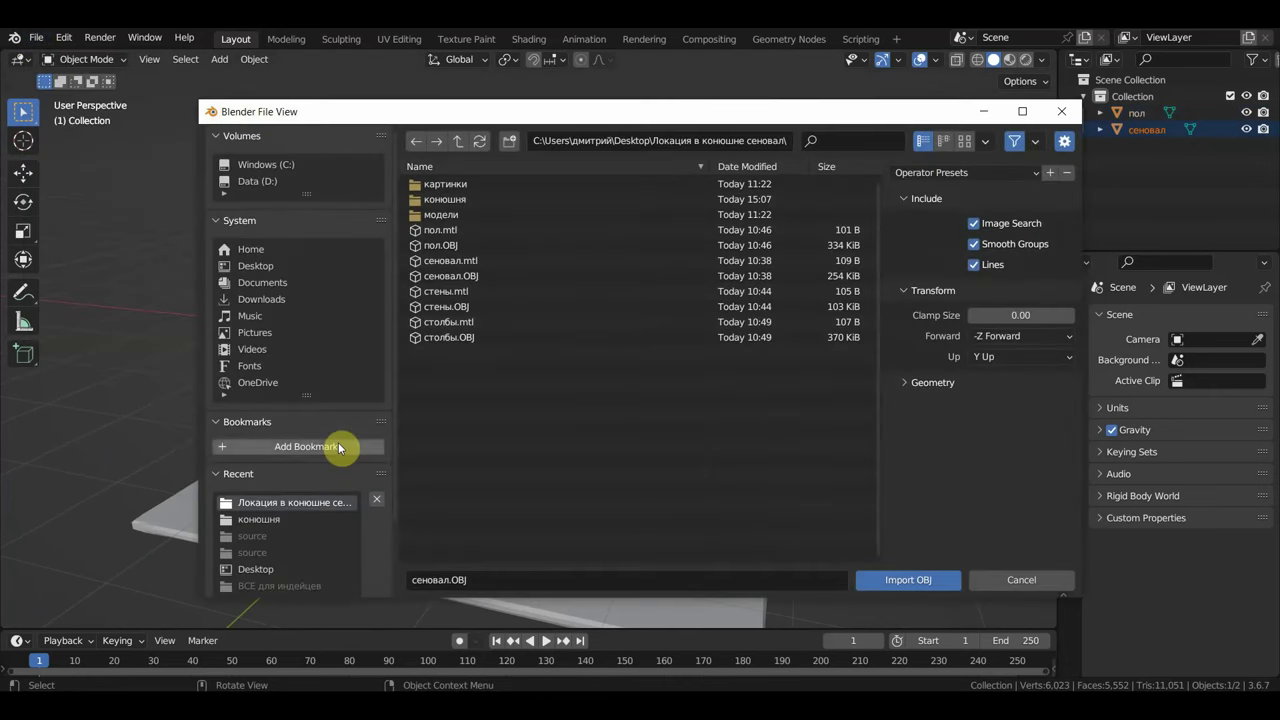
double_click(451, 334)
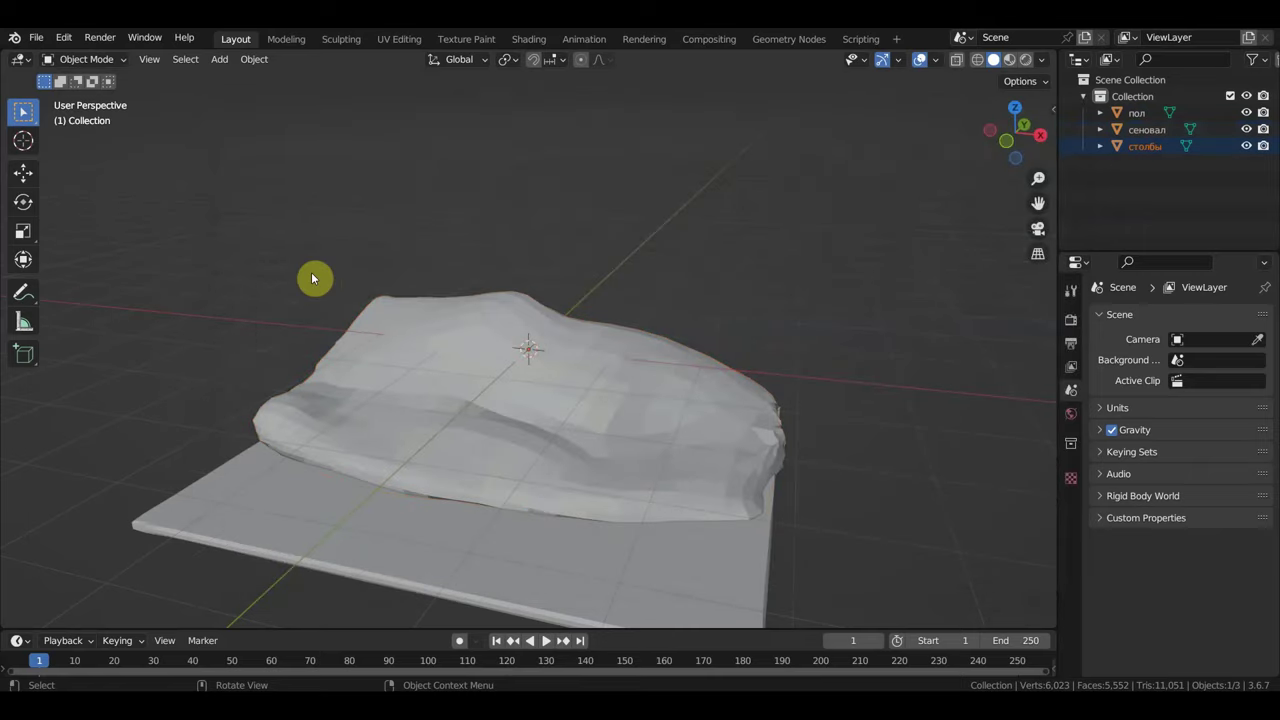
scroll(350, 295, down, 2)
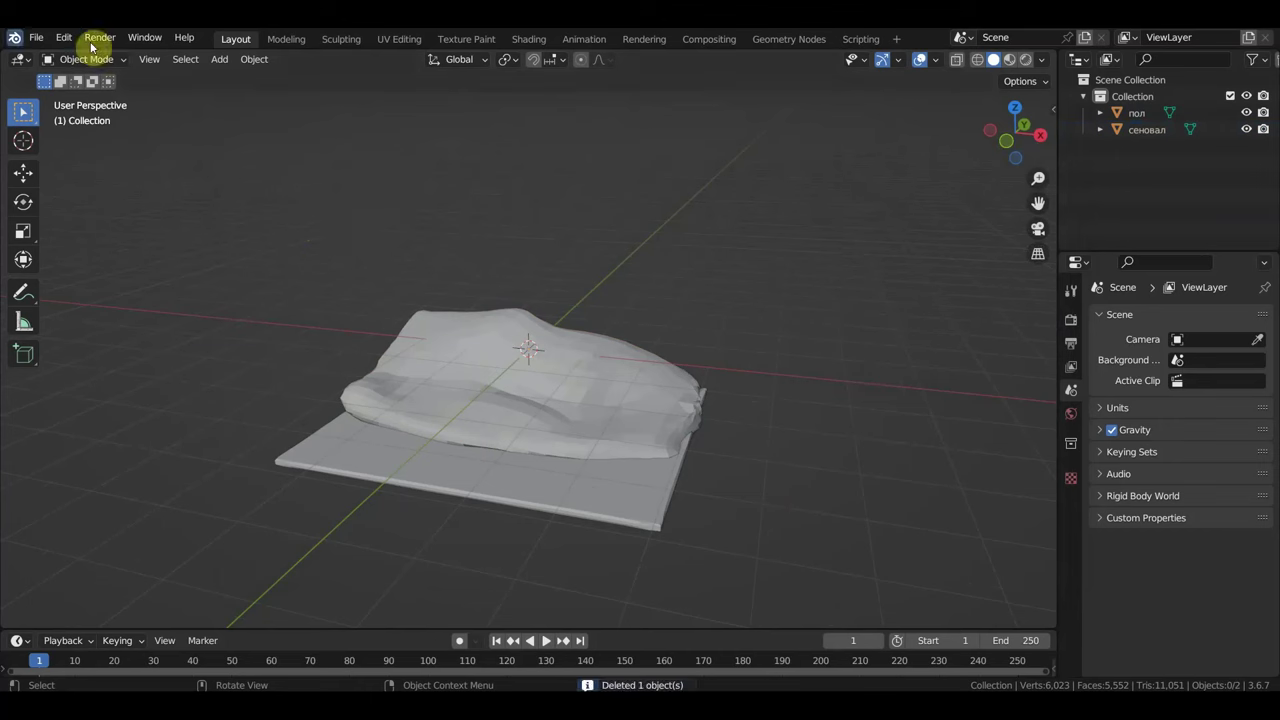
click(35, 37)
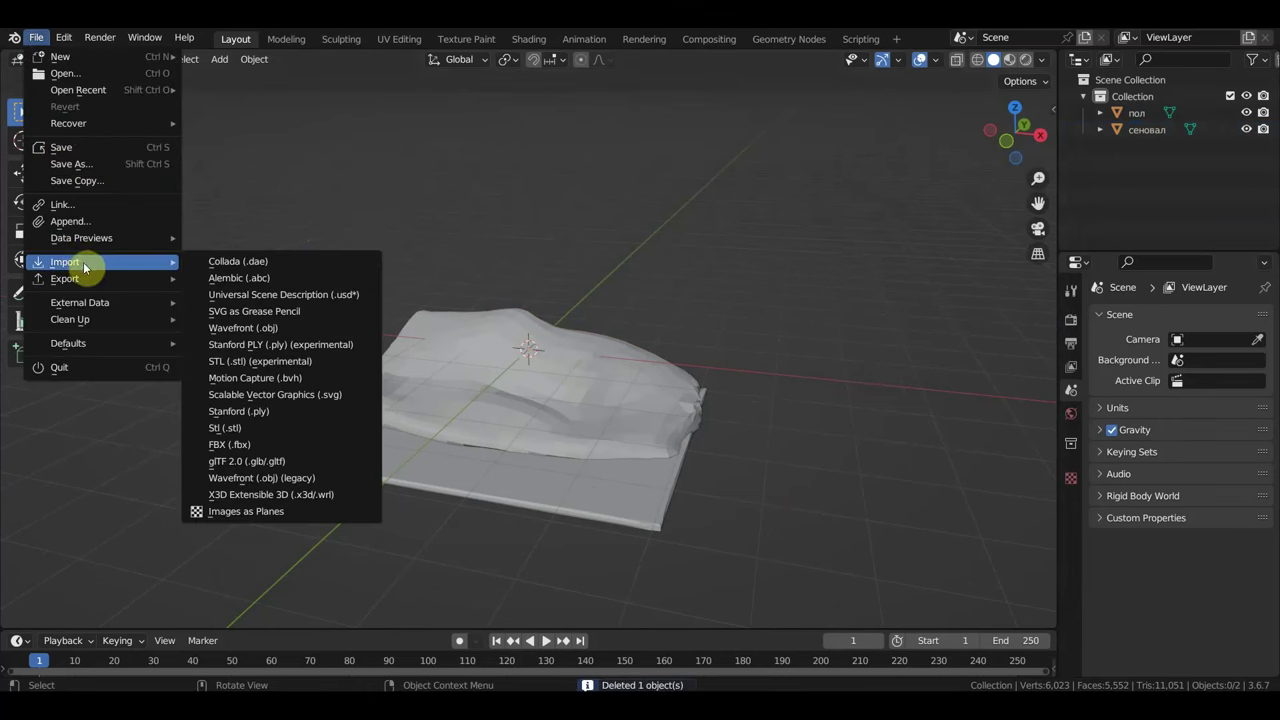
click(286, 471)
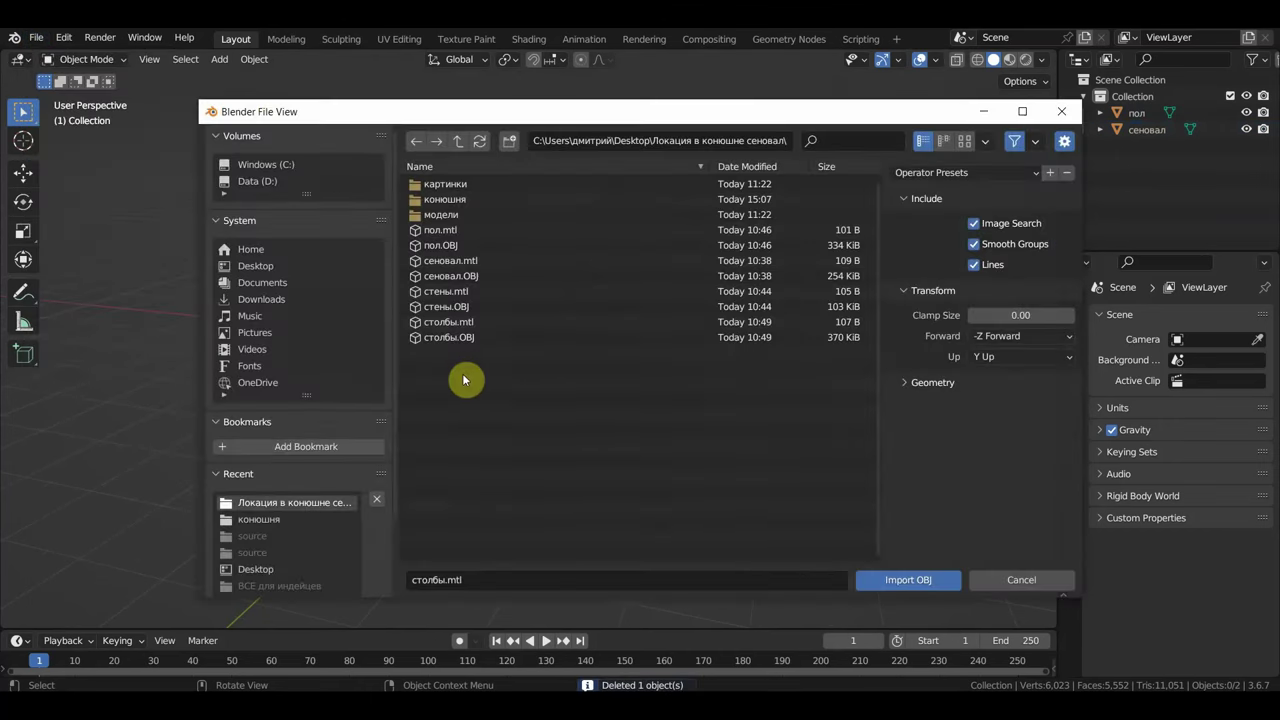
double_click(448, 337)
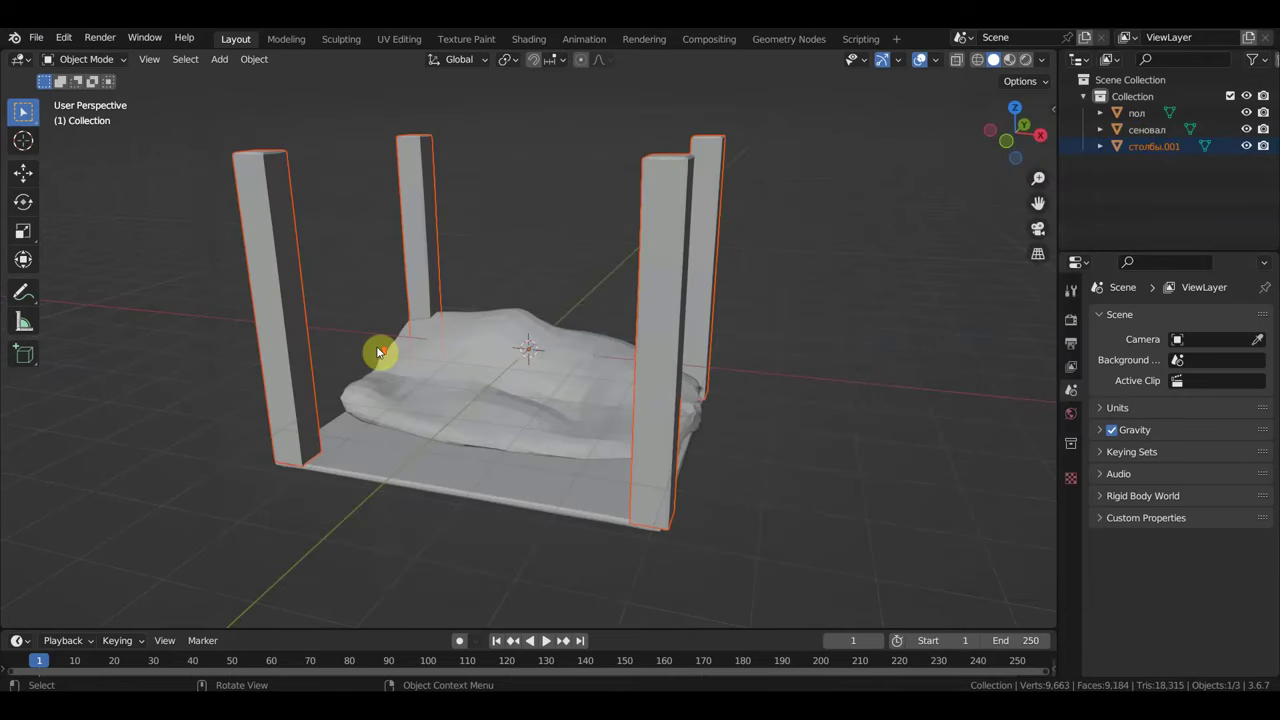
scroll(380, 352, up, 2)
Step: Import the стены.OBJ walls around the floor
click(35, 37)
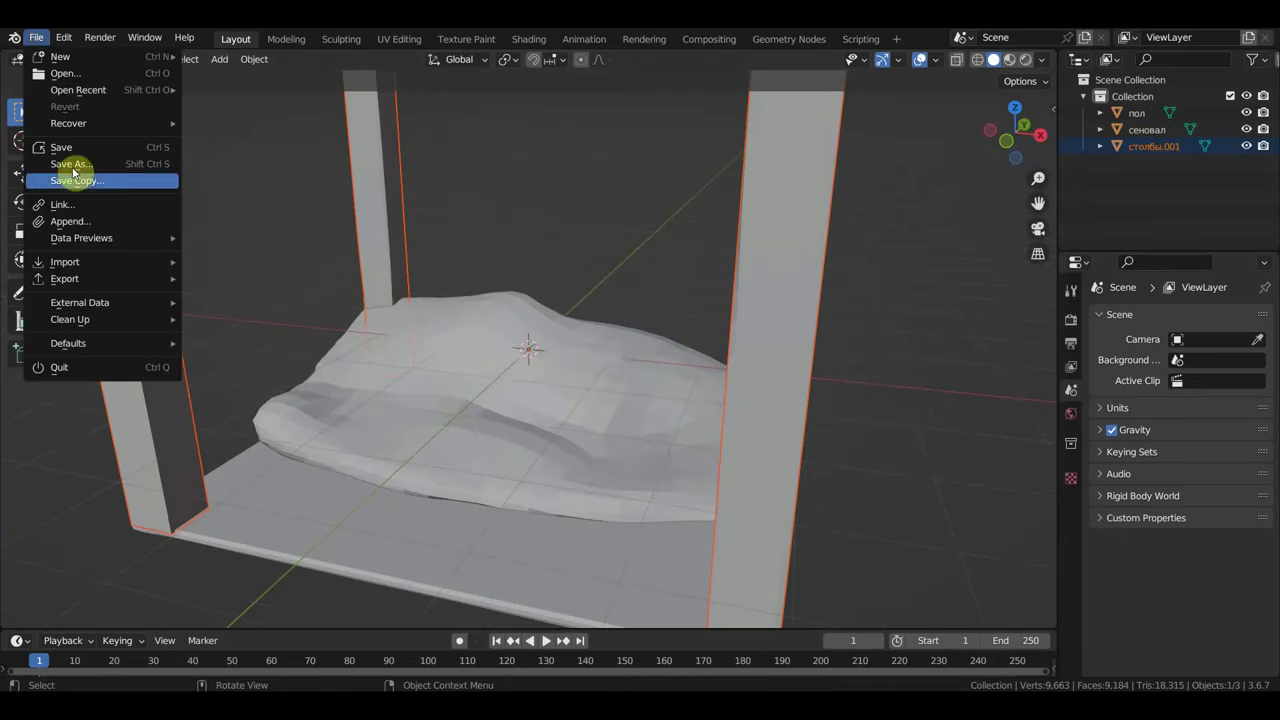
mouse_move(65, 262)
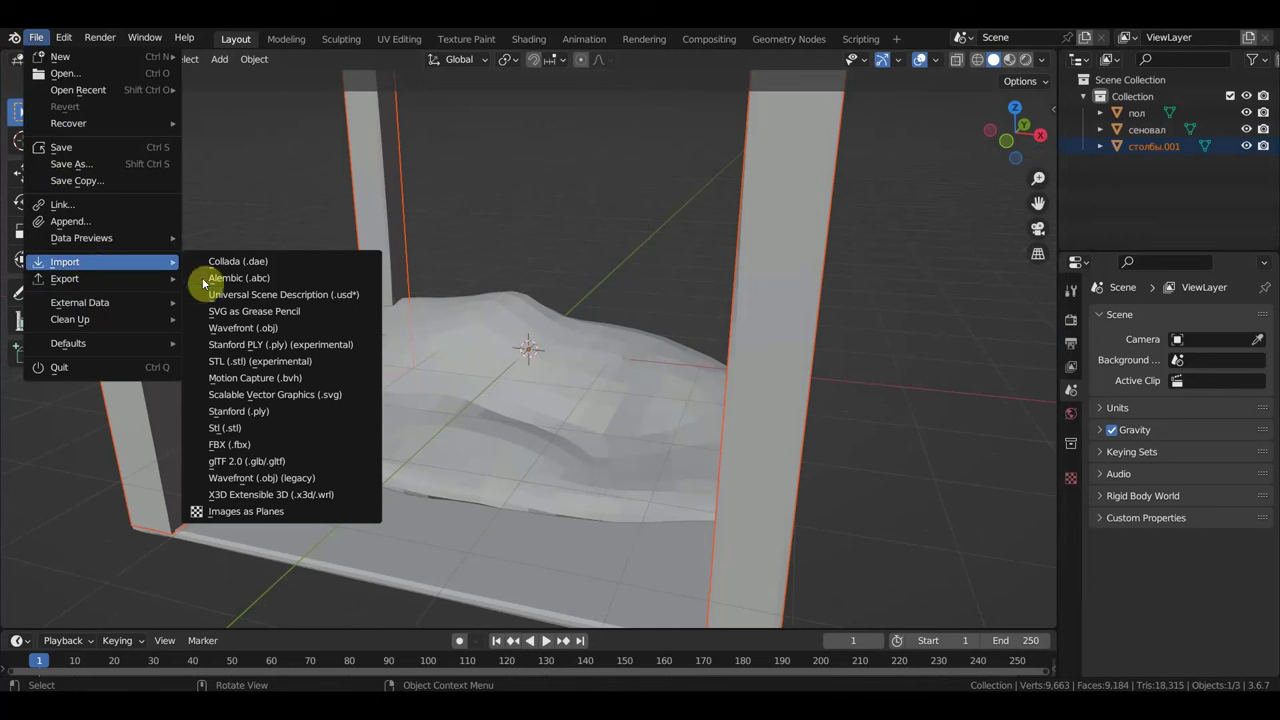
click(294, 477)
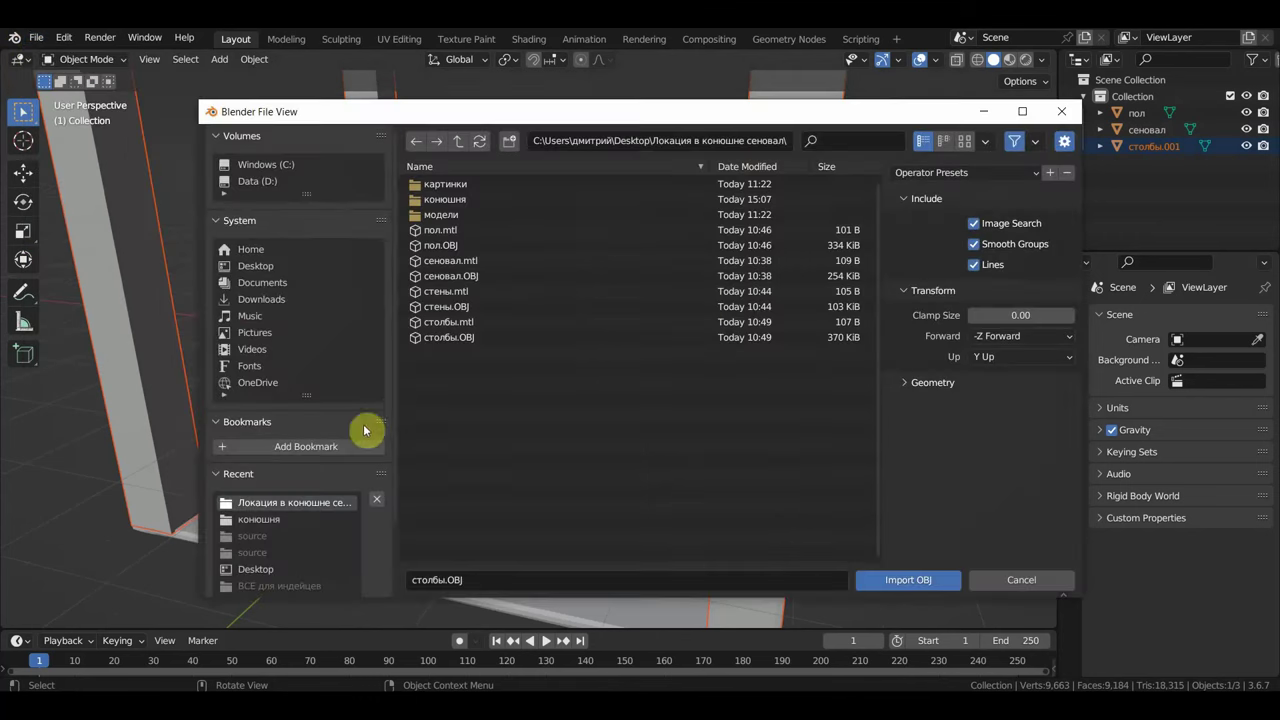
double_click(446, 306)
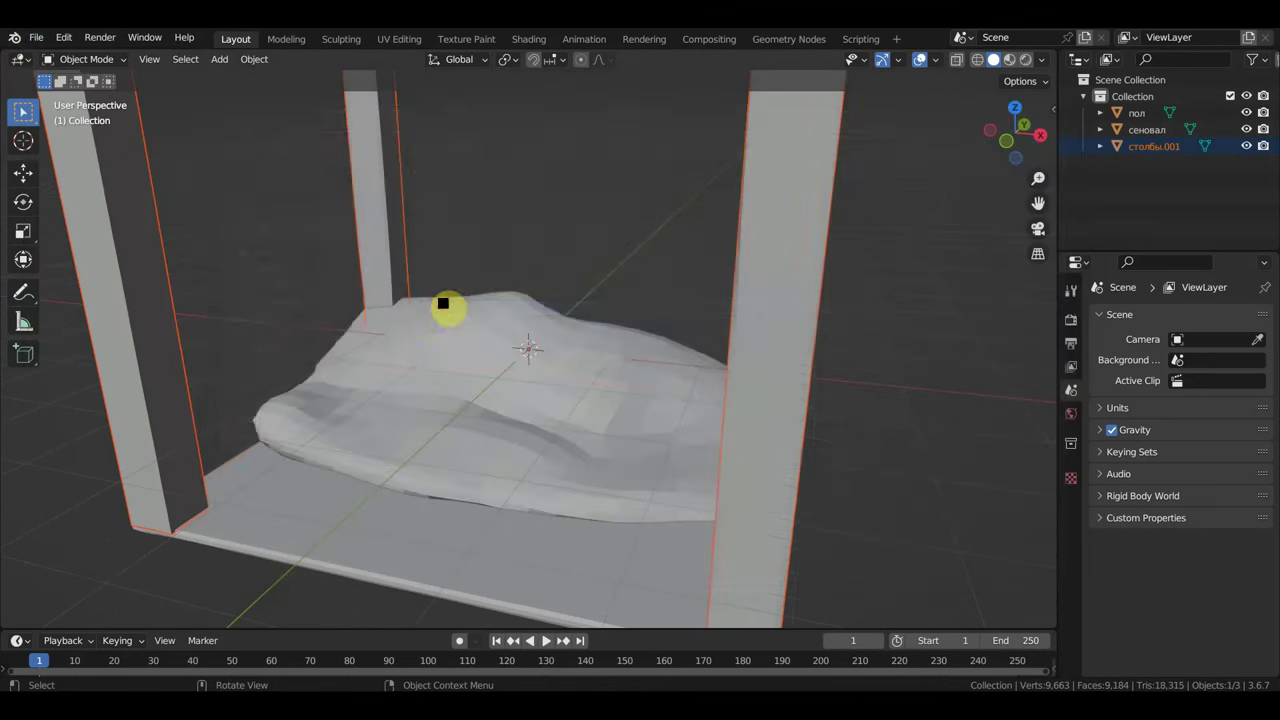
scroll(458, 333, down, 3)
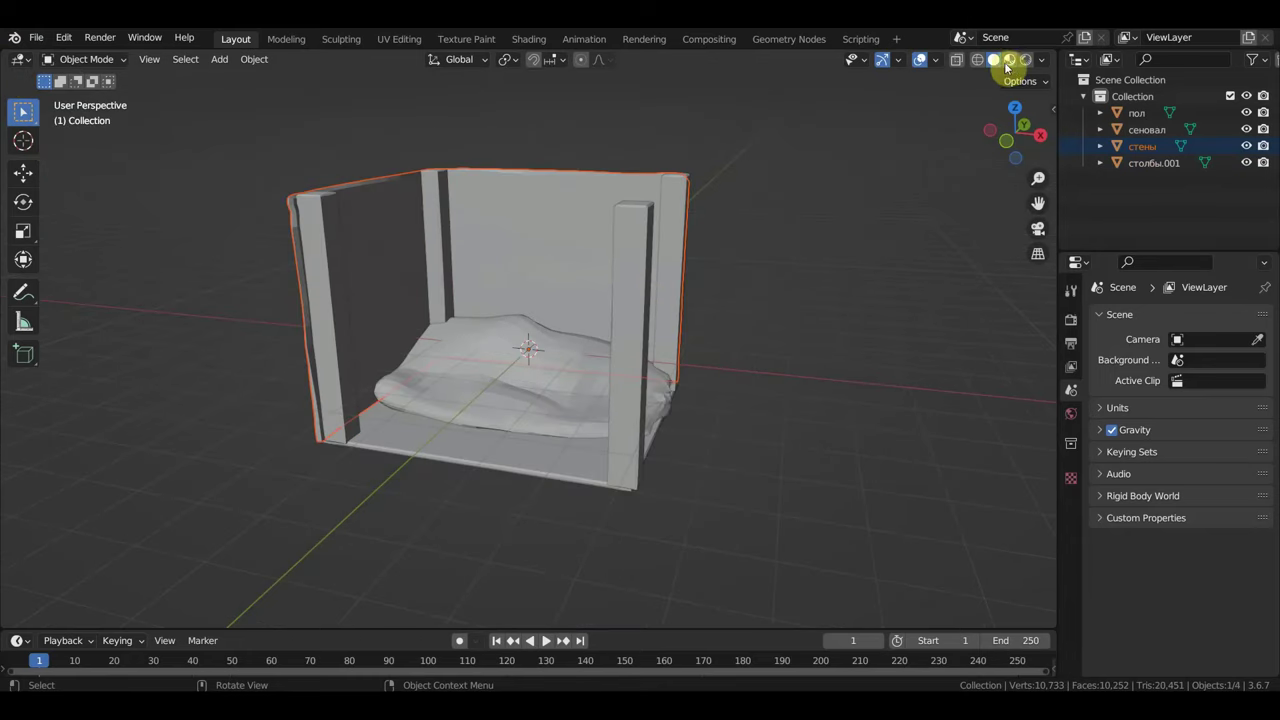
Step: Switch the viewport to textured shading and zoom and orbit to view the stall from above
key(z)
key(2)
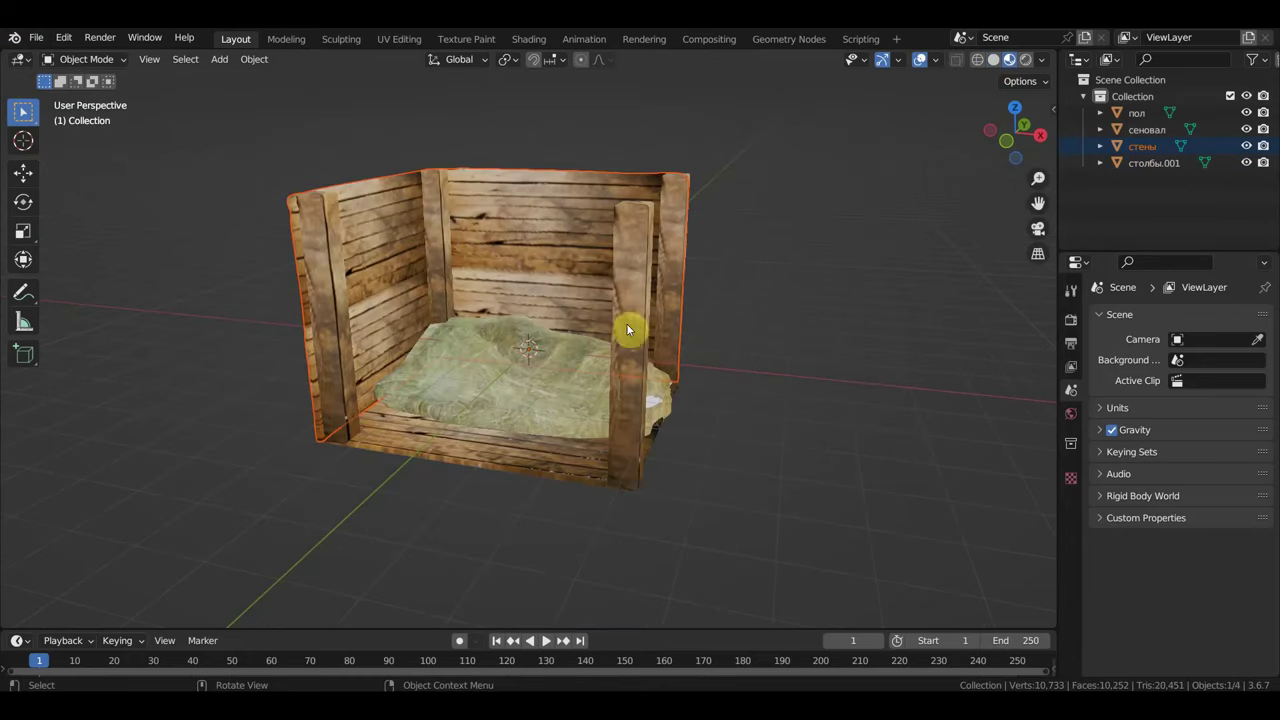
scroll(626, 323, up, 2)
scroll(602, 322, up, 3)
scroll(602, 328, down, 2)
scroll(594, 322, down, 1)
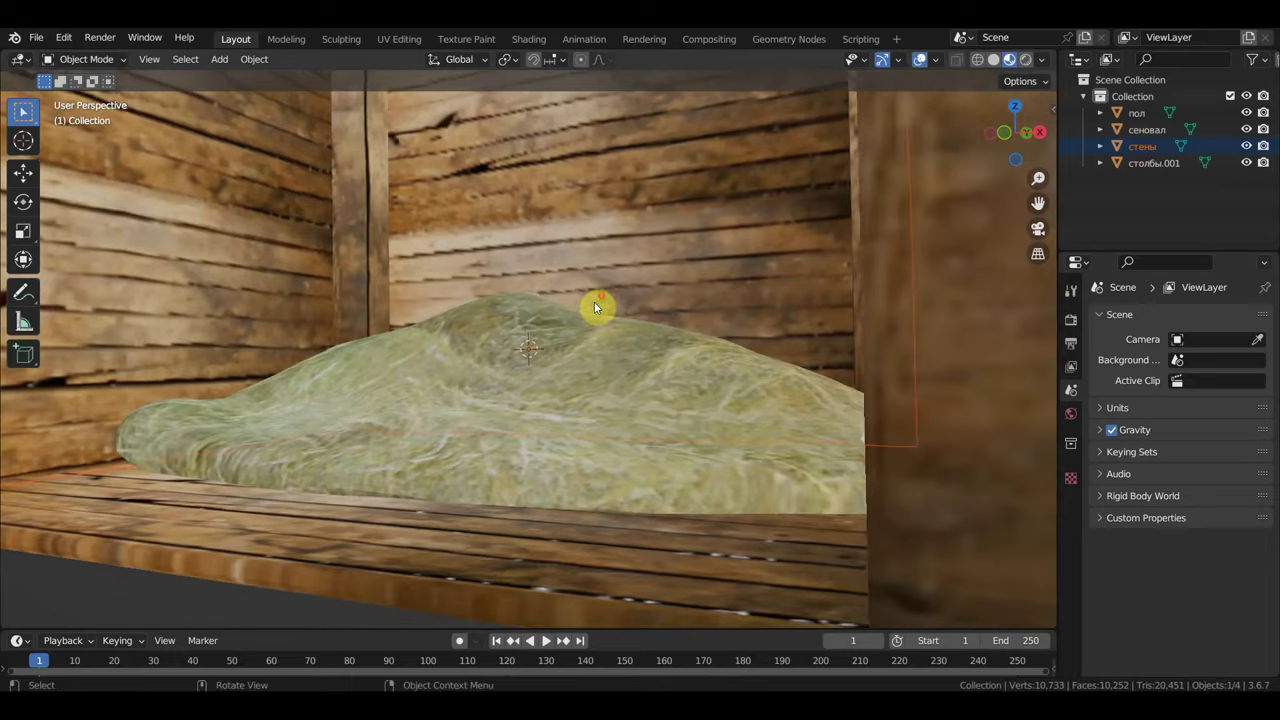
scroll(594, 322, down, 2)
scroll(594, 330, down, 2)
scroll(594, 330, up, 2)
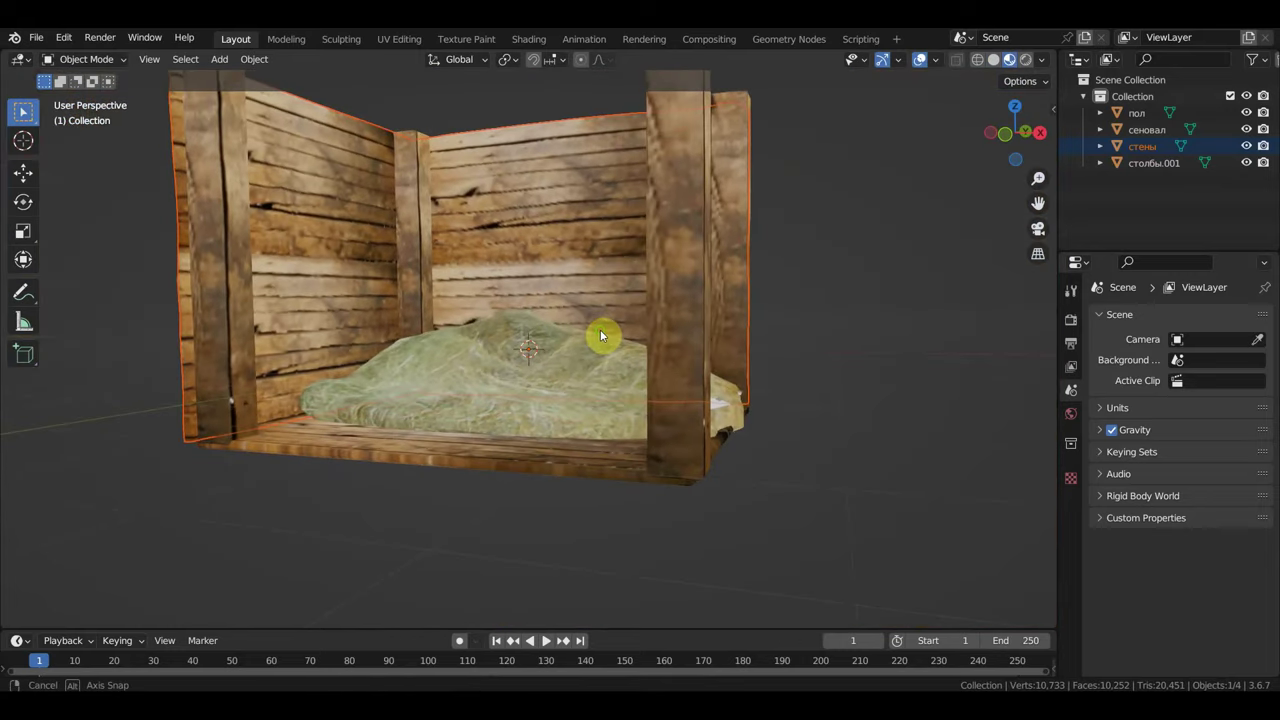
scroll(440, 470, down, 3)
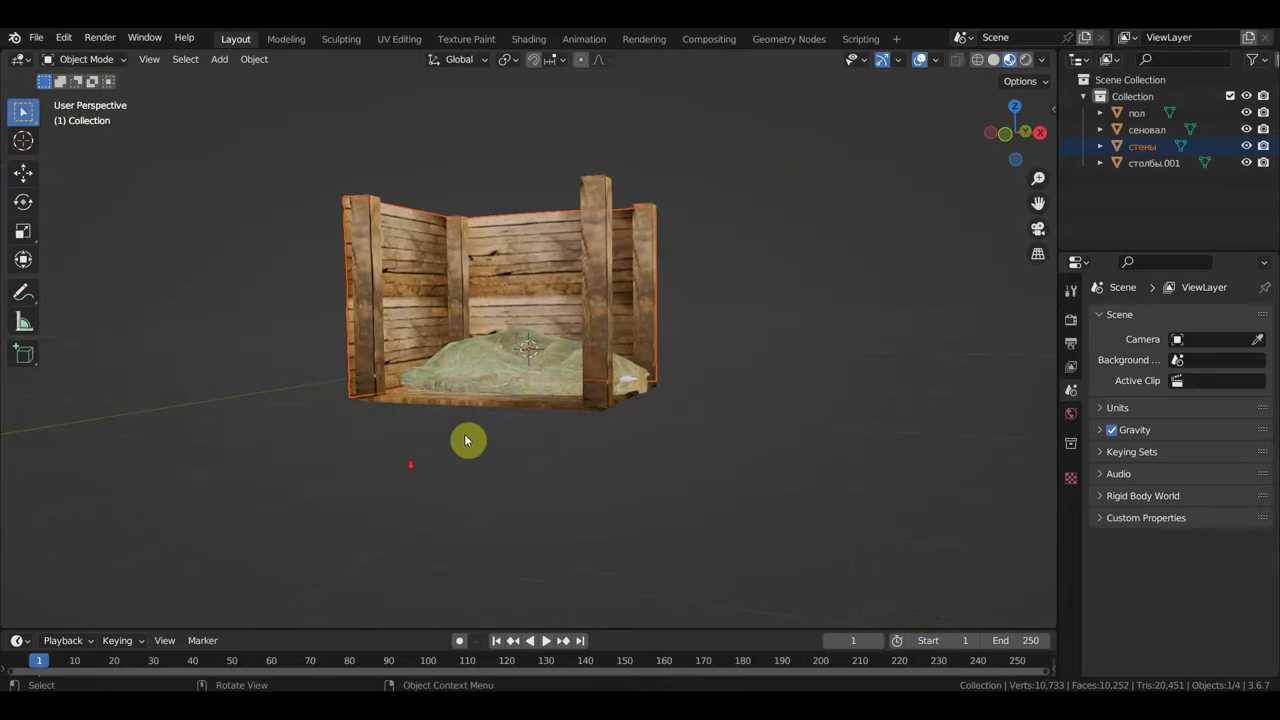
mouse_move(466, 437)
middle_down()
mouse_move(491, 486)
mouse_move(497, 420)
middle_up()
Step: Duplicate the стены walls, turn the copy −90.5°, and place it beside the first stall
click(418, 293)
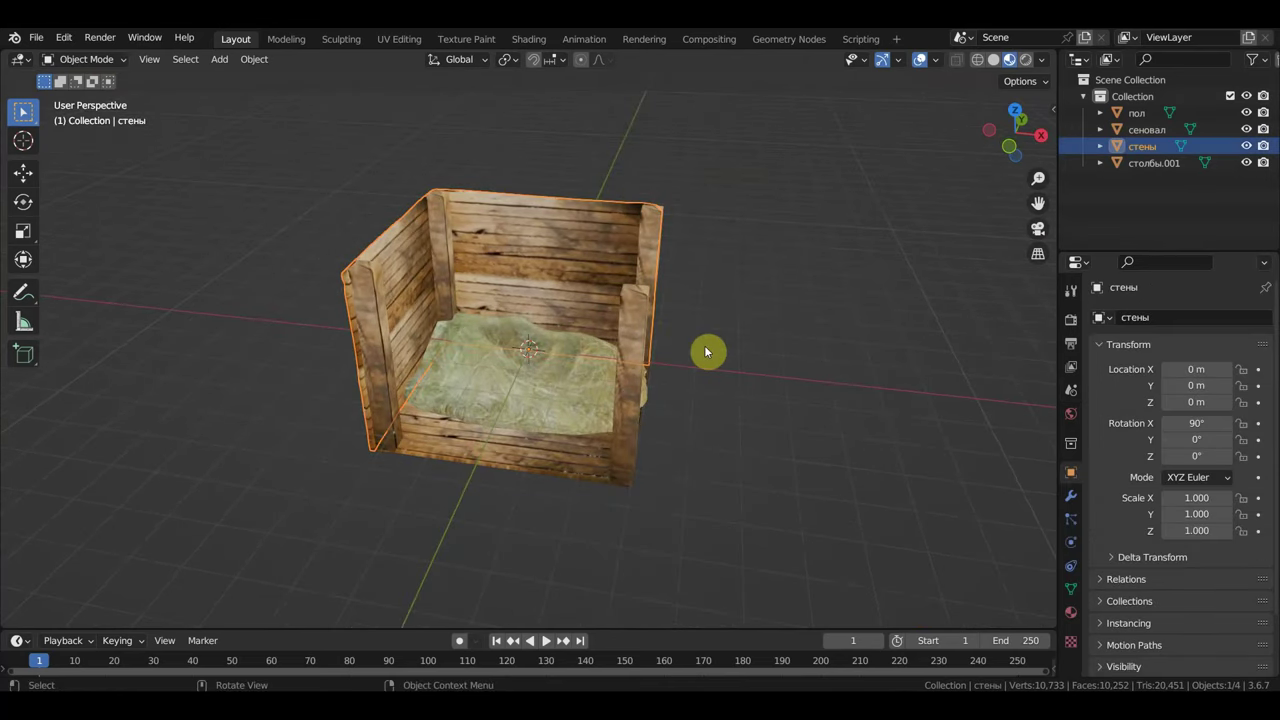
key(KP_7)
scroll(752, 383, down, 2)
scroll(752, 383, down, 2)
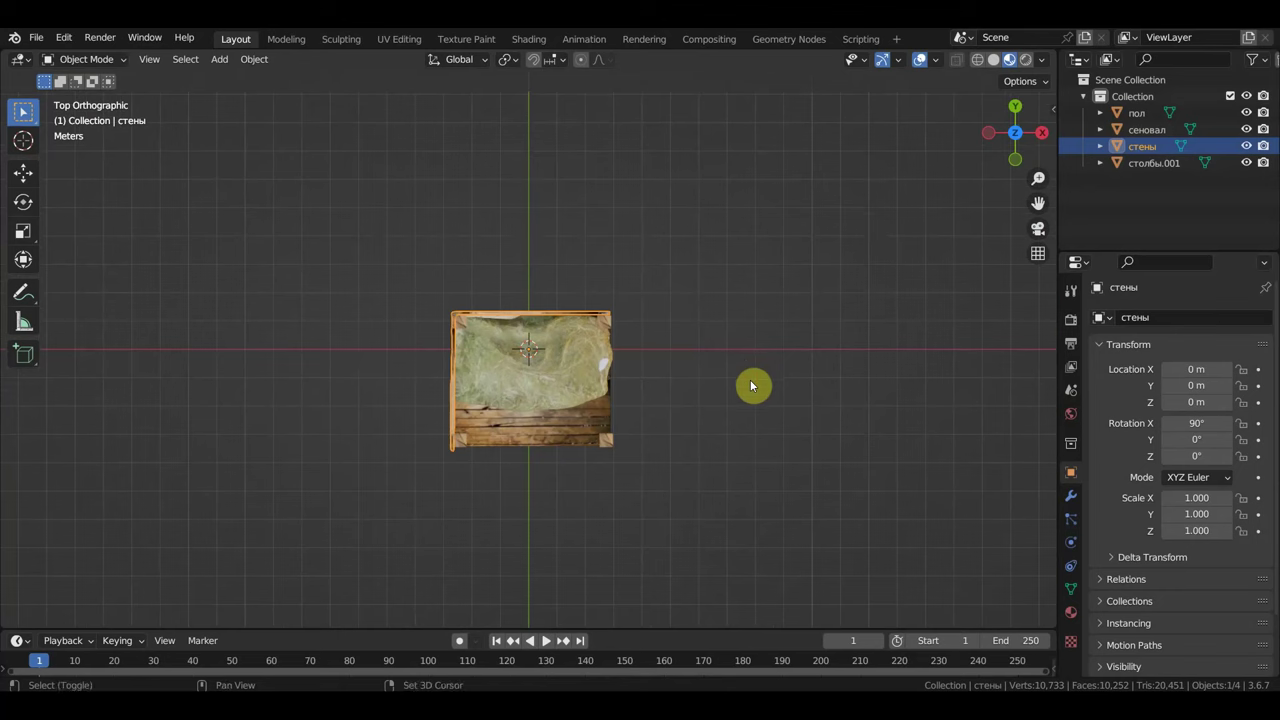
key(shift+d)
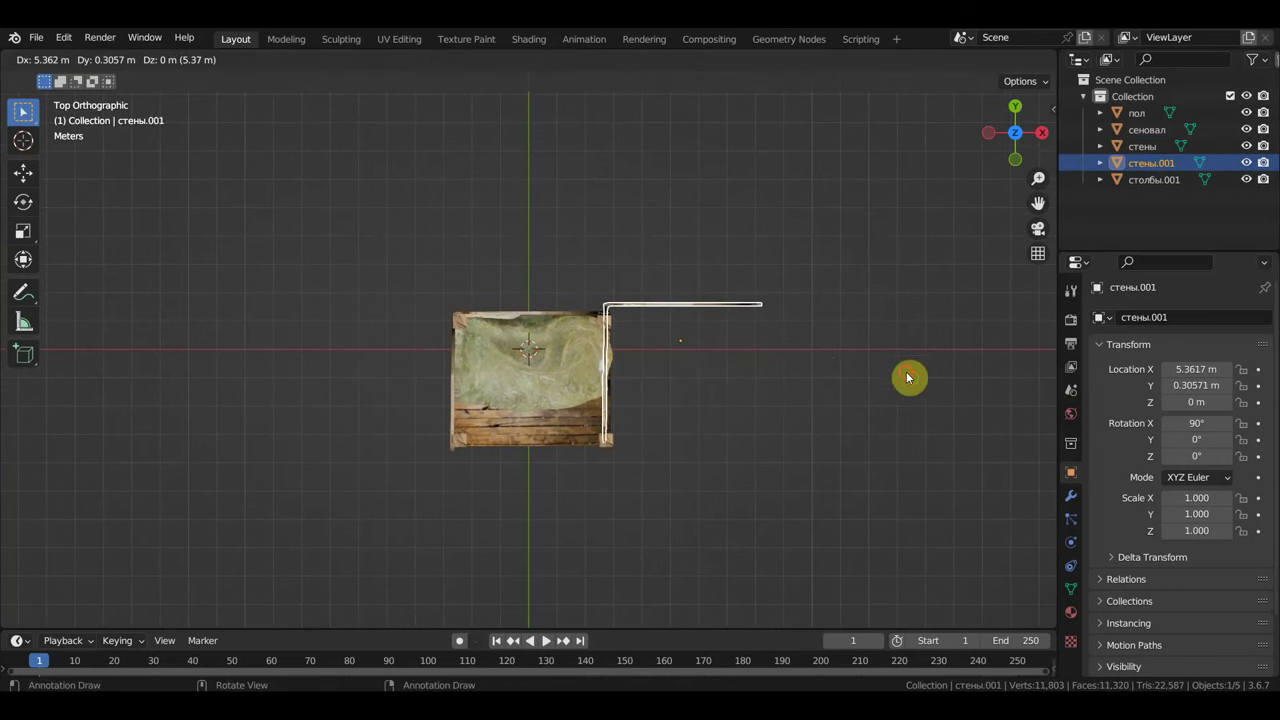
click(777, 314)
key(r)
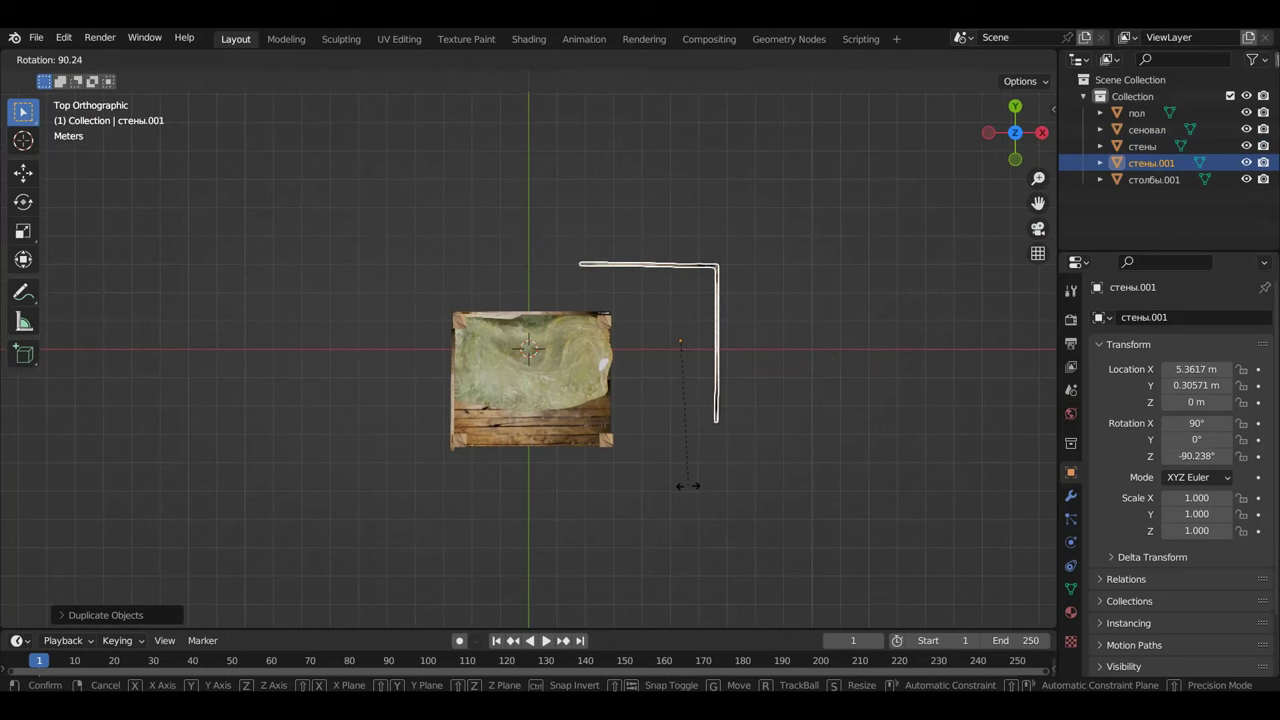
click(688, 486)
key(g)
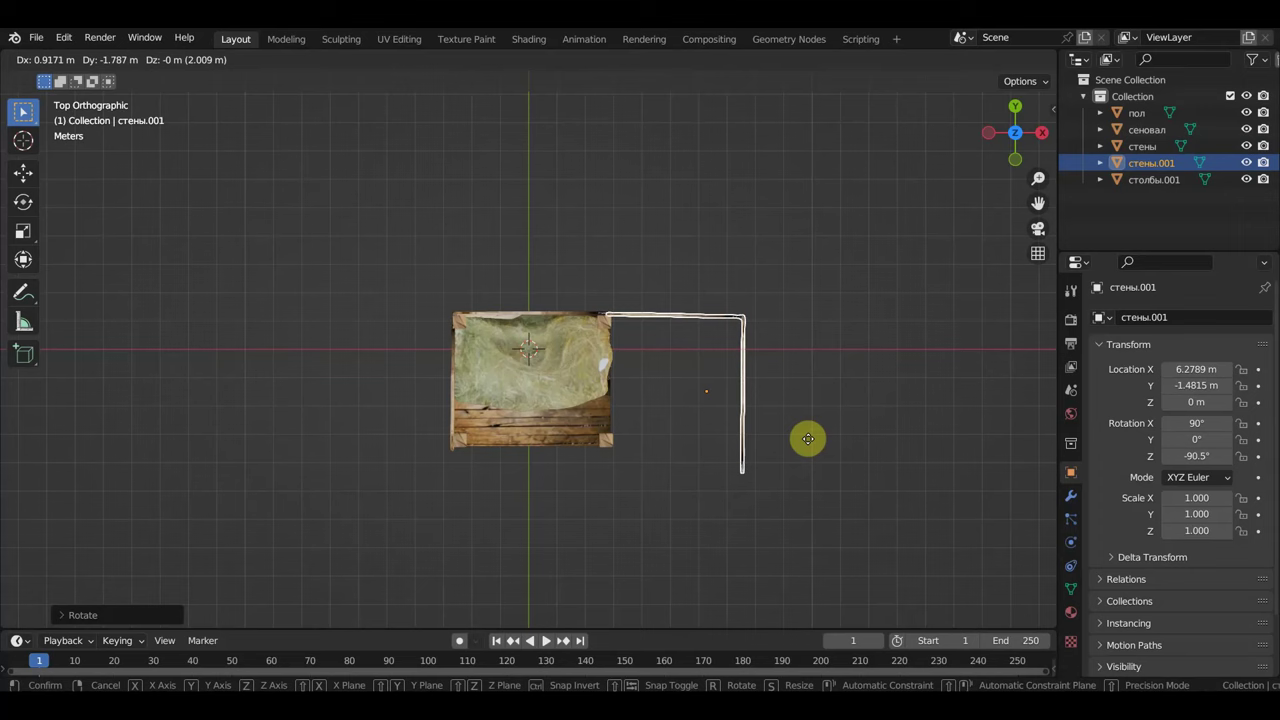
click(808, 440)
Step: Orbit to see both wall sections and select the plank floor
middle_drag(788, 386, 768, 265)
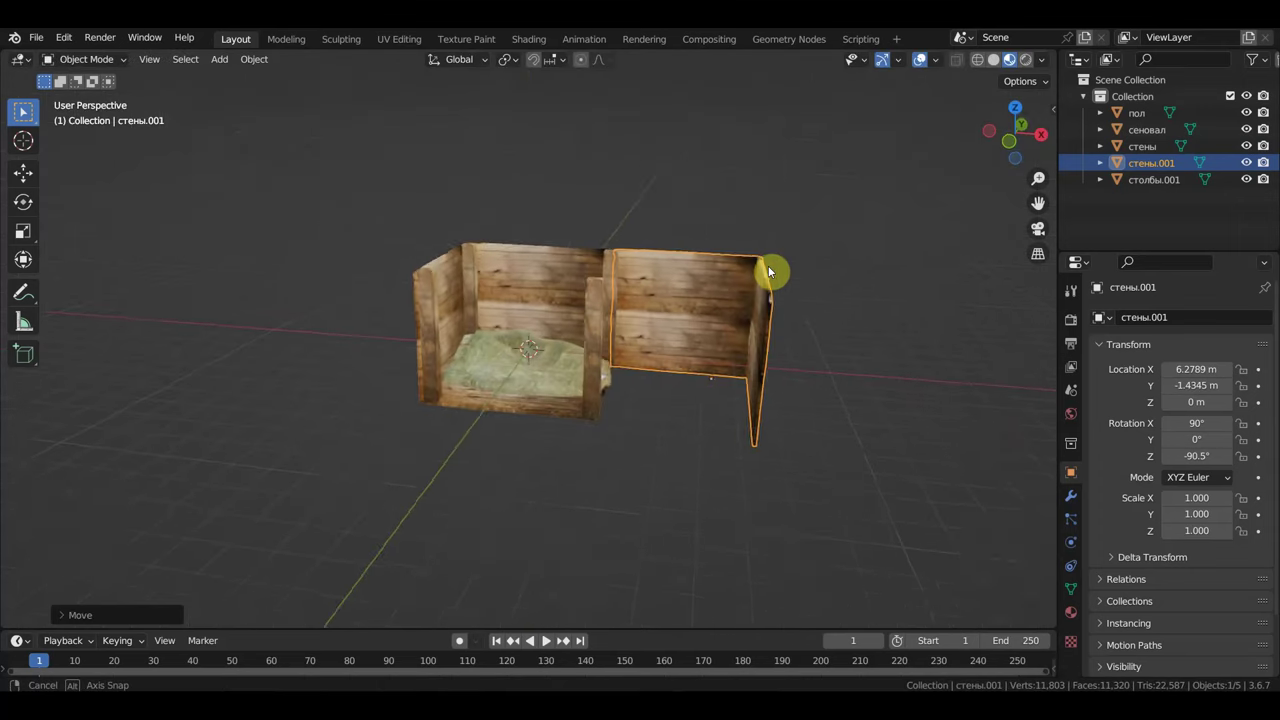
scroll(751, 309, up, 4)
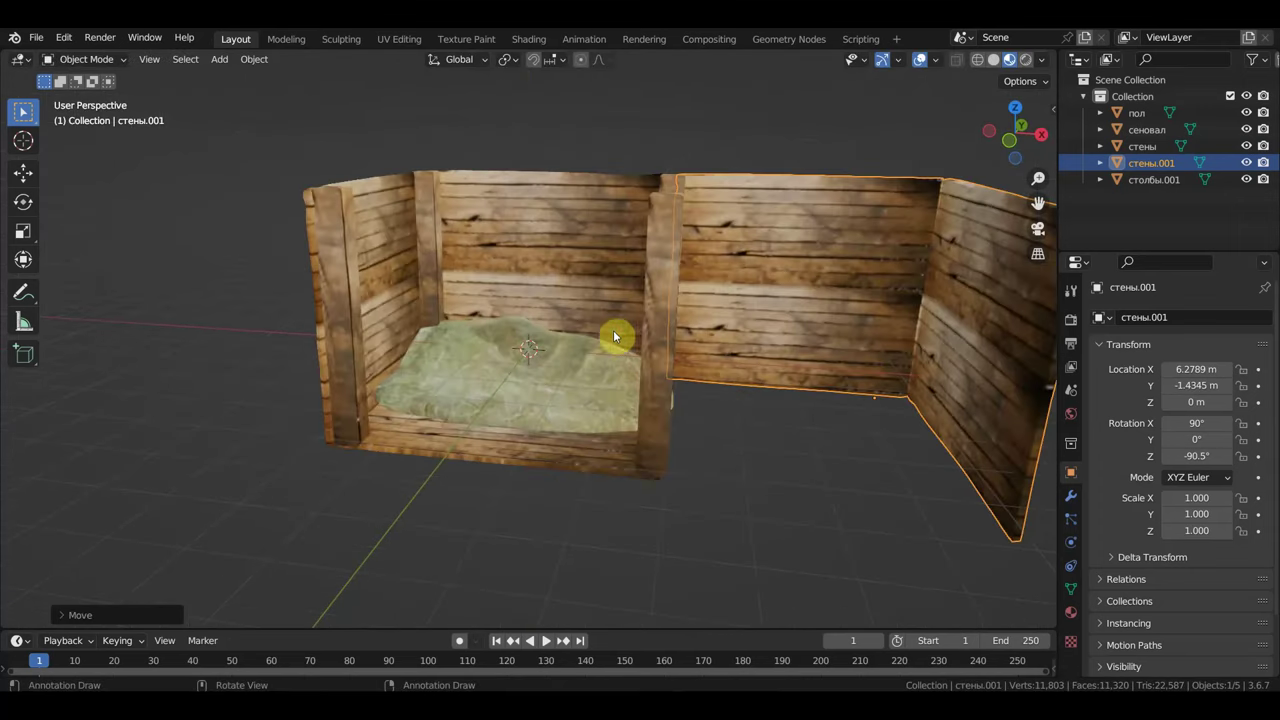
click(593, 456)
Step: Duplicate the plank floor in place and slide the copy right along X
key(shift+d)
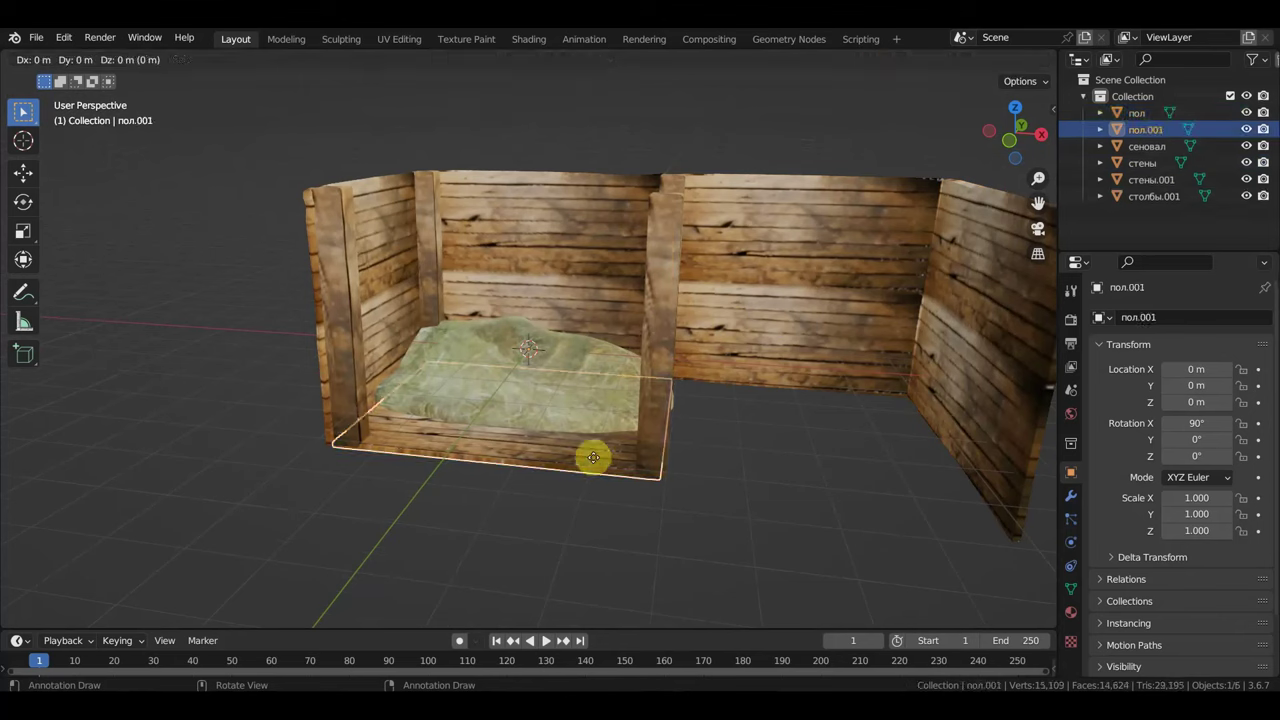
right_click(605, 460)
click(23, 172)
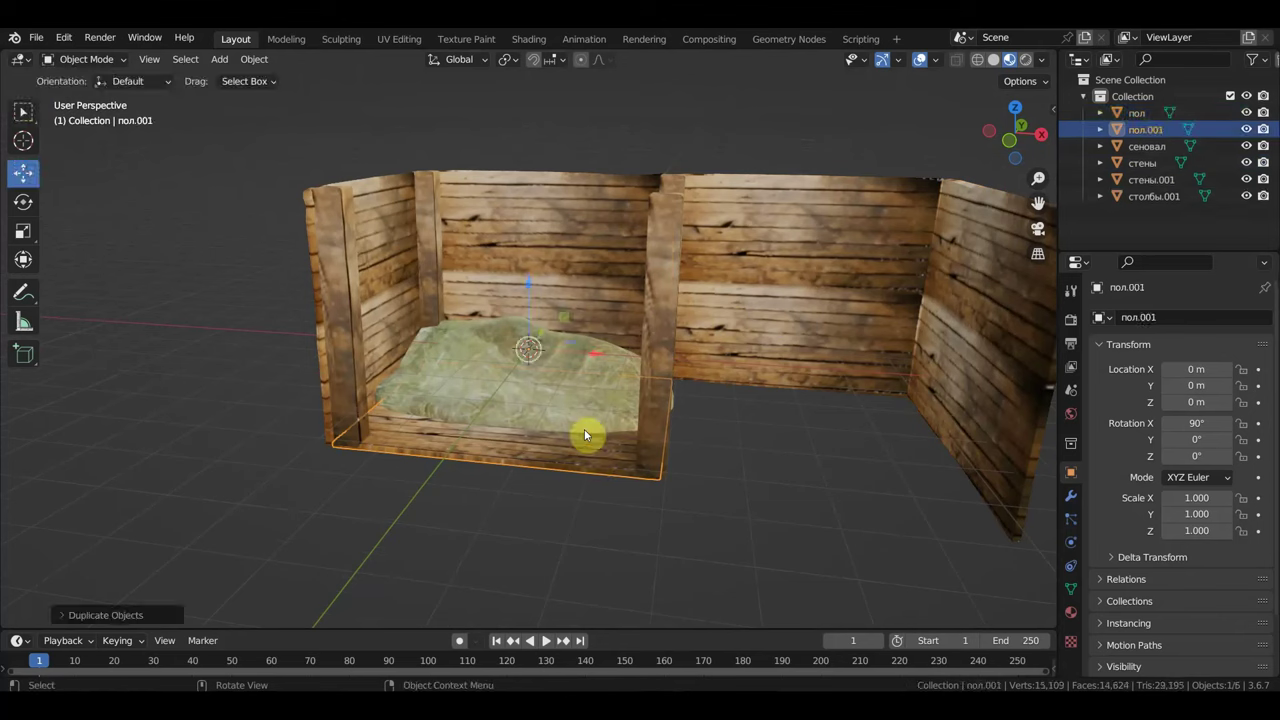
drag(600, 357, 840, 414)
scroll(773, 453, down, 5)
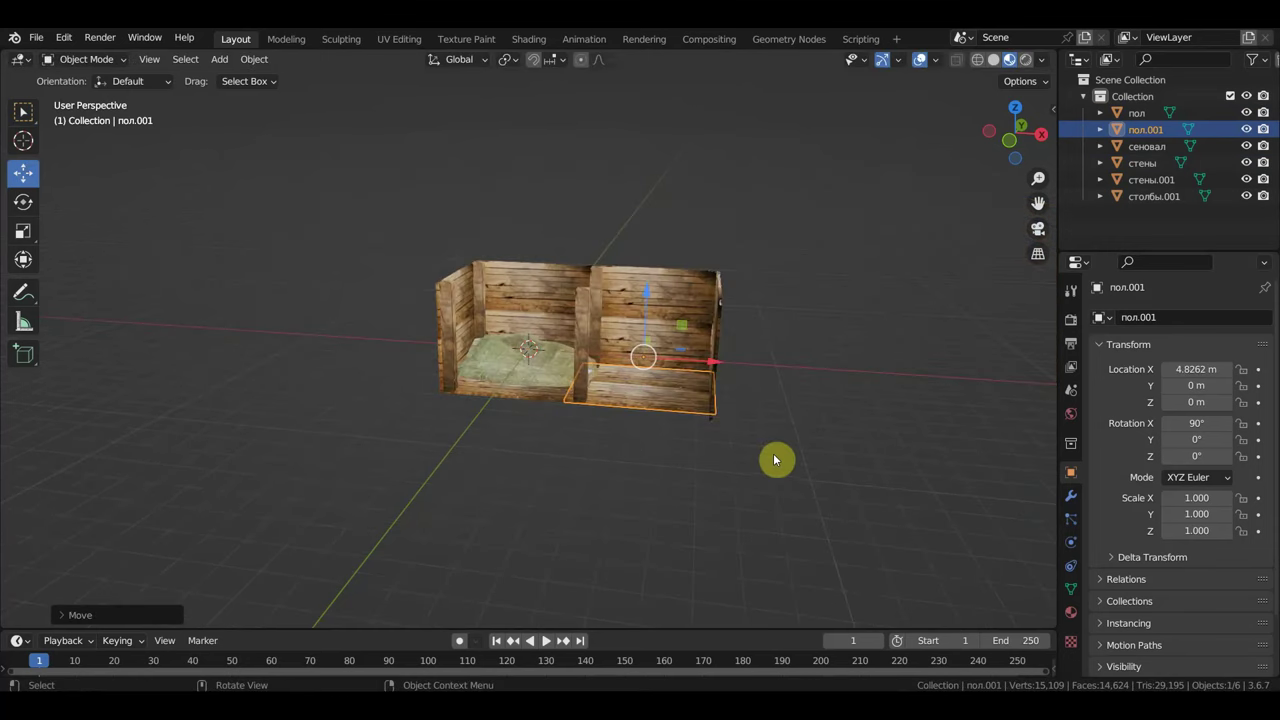
Step: Add two more floor copies below and to the left, completing a 2×2 plank grid
key(KP_7)
key(KP_7)
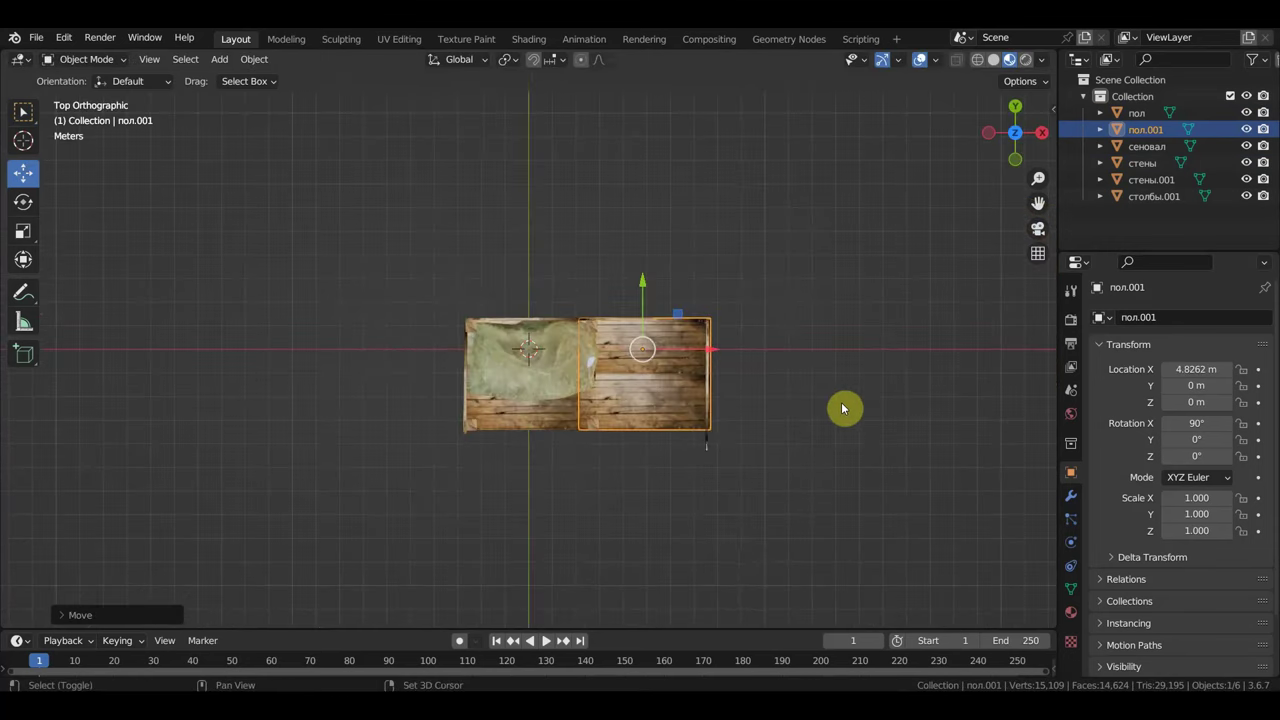
key(shift+d)
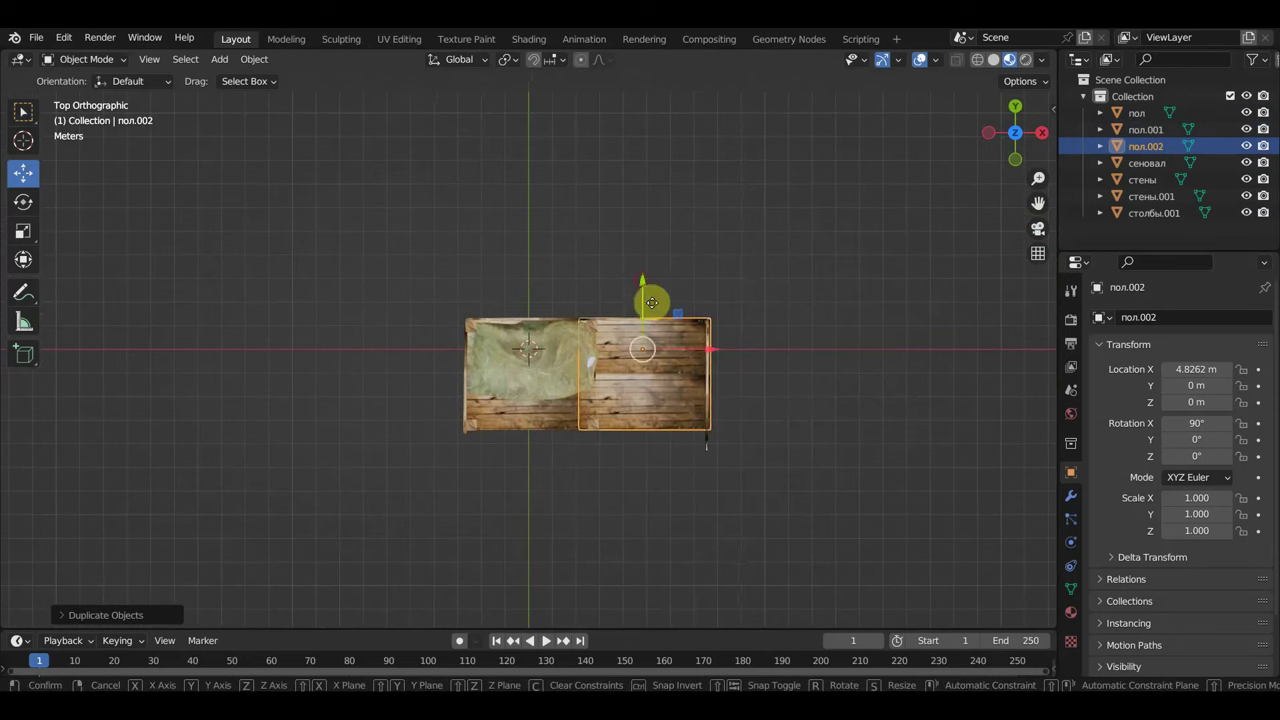
key(y)
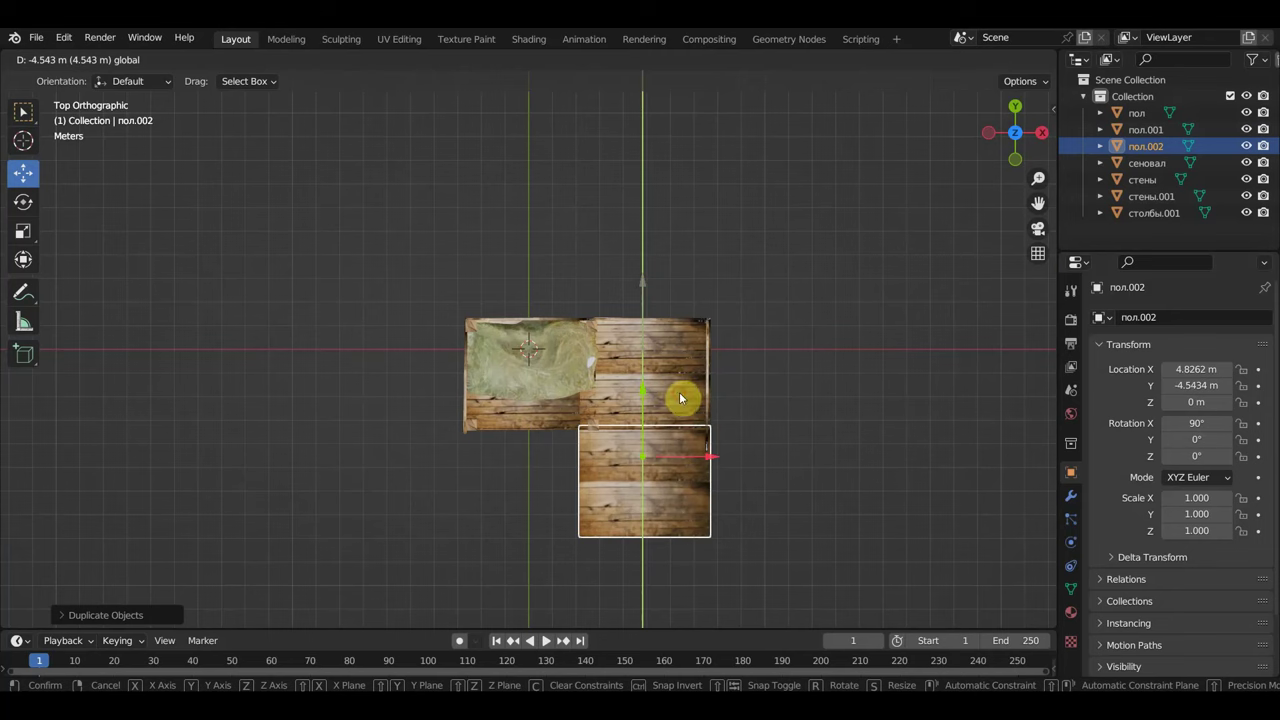
click(679, 398)
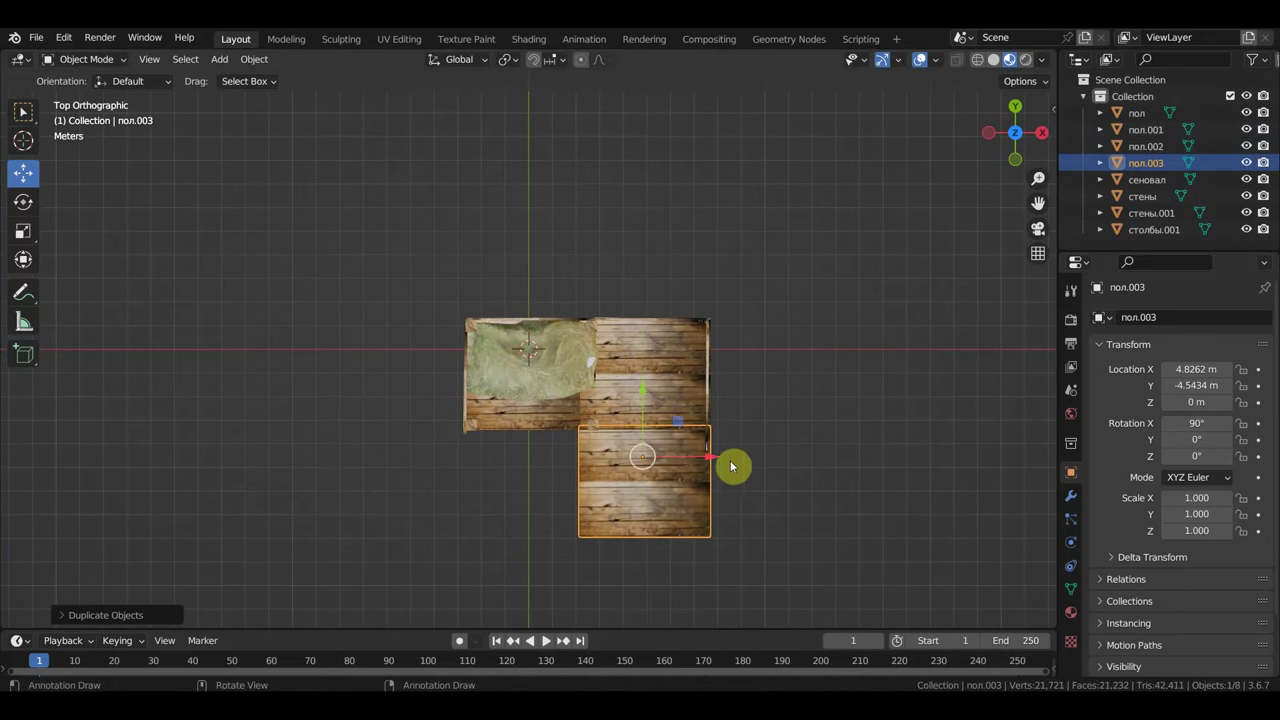
drag(731, 466, 575, 452)
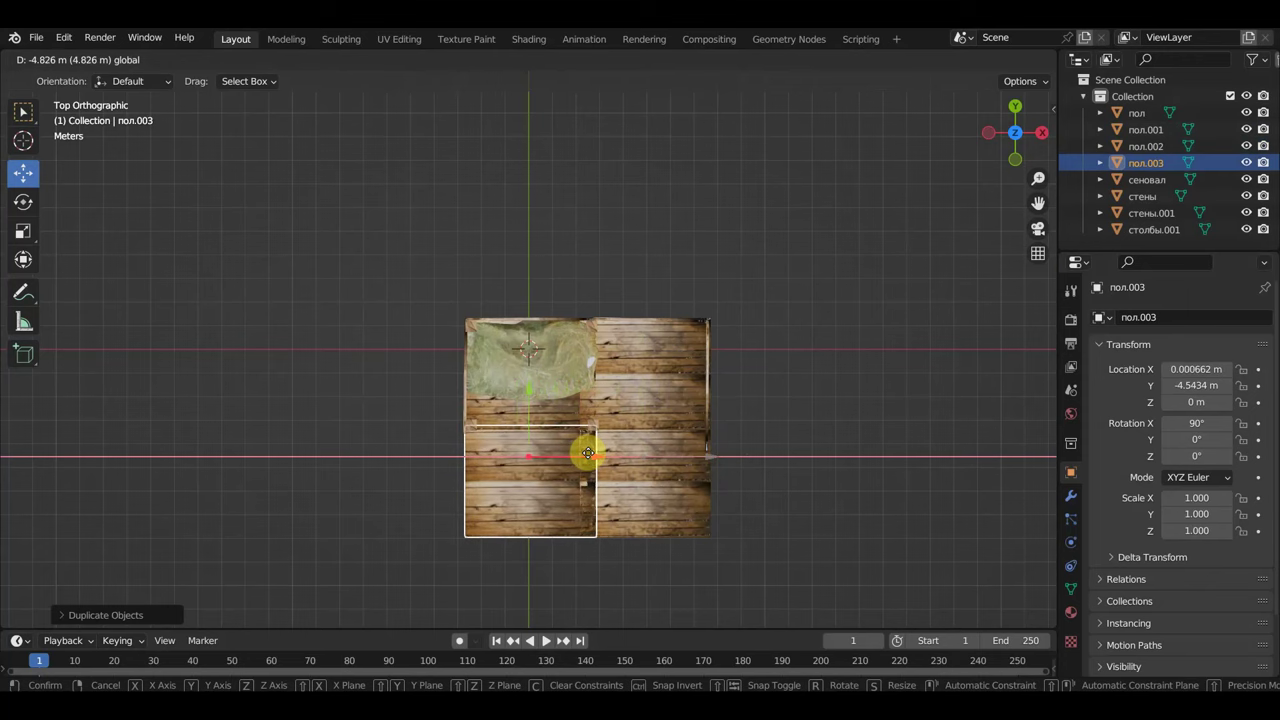
click(590, 455)
Step: Select the original walls from a top view and duplicate them as стены.002
mouse_move(600, 457)
middle_down()
mouse_move(669, 417)
mouse_move(669, 389)
middle_up()
middle_drag(632, 432, 600, 349)
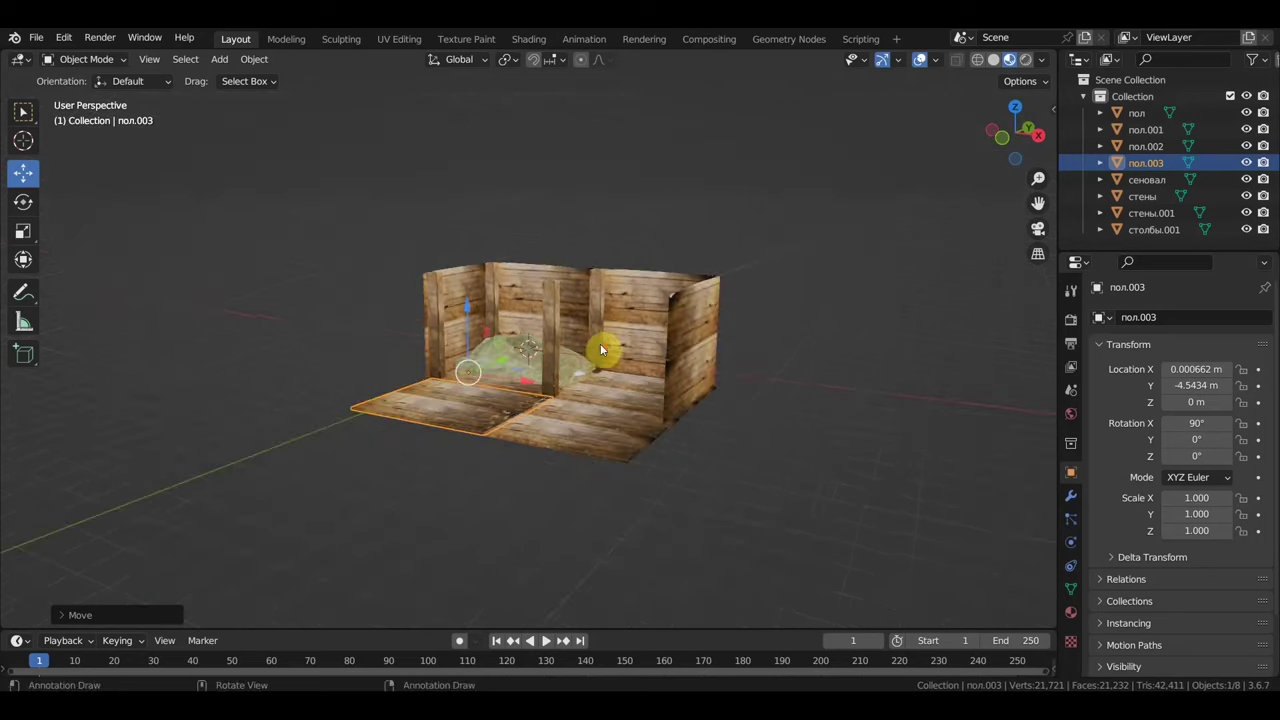
scroll(492, 463, up, 3)
click(394, 292)
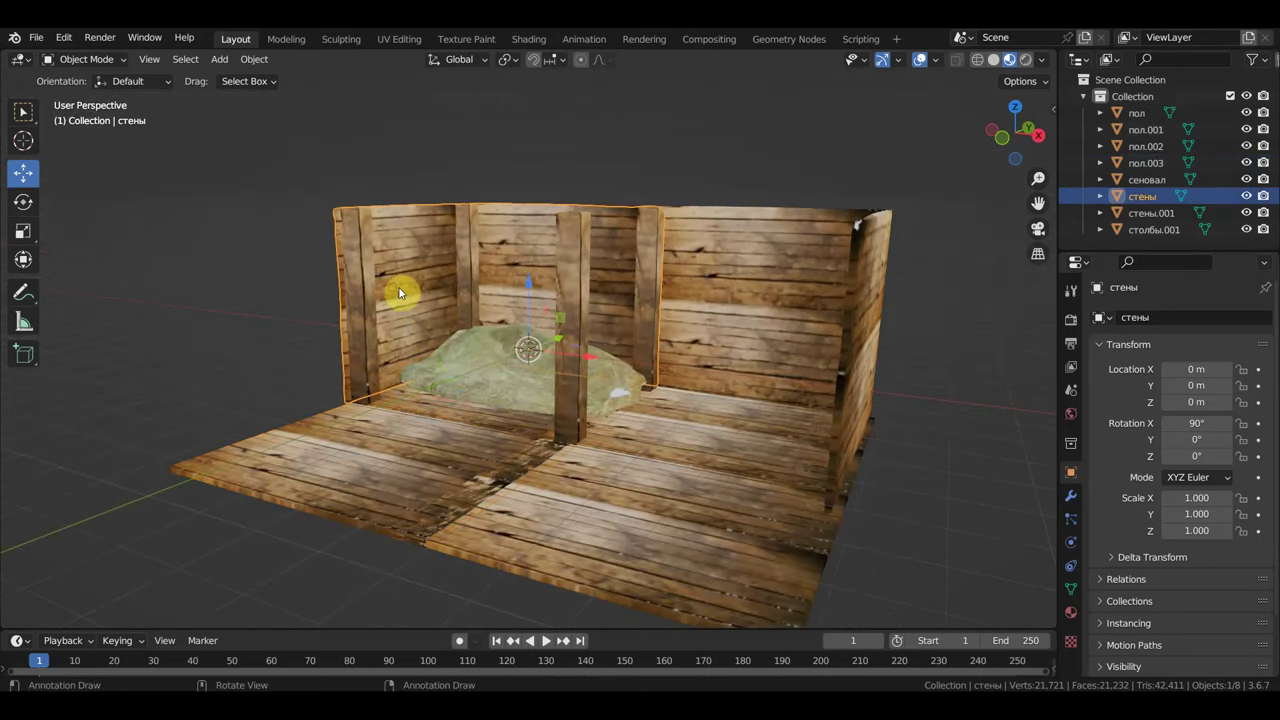
mouse_move(407, 337)
middle_down()
mouse_move(380, 408)
mouse_move(501, 394)
middle_up()
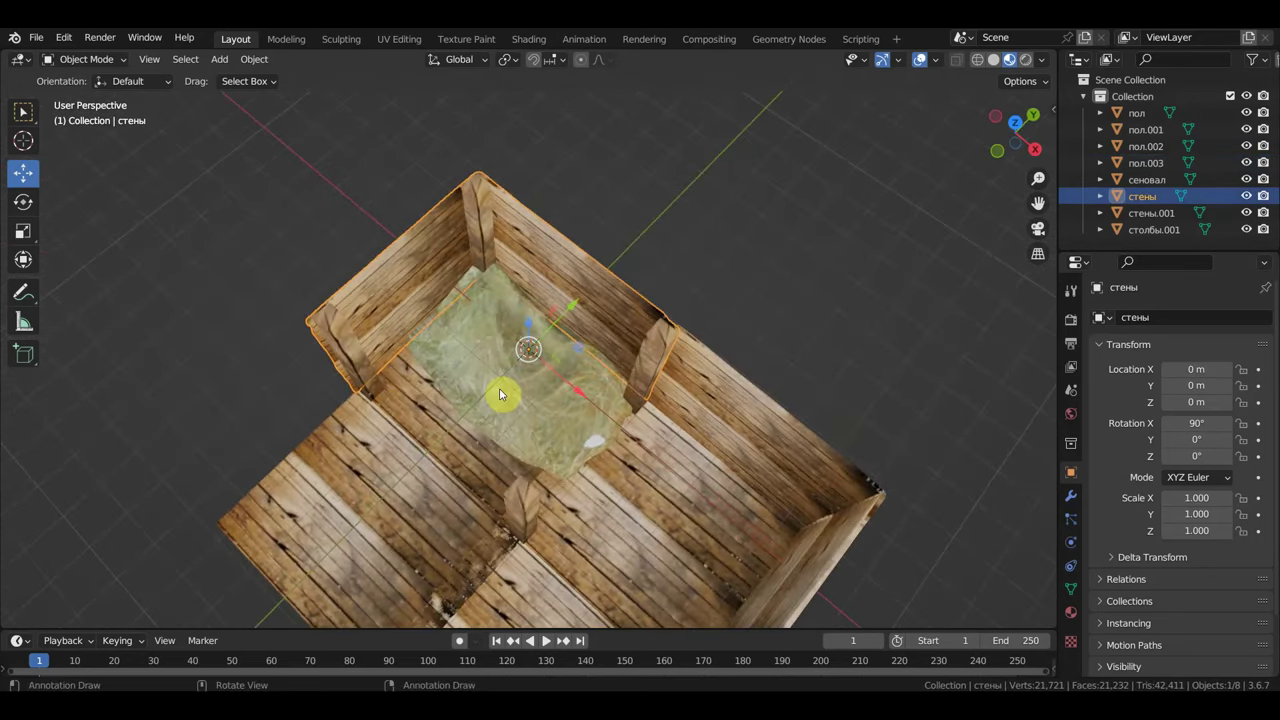
key(KP_7)
scroll(650, 370, down, 3)
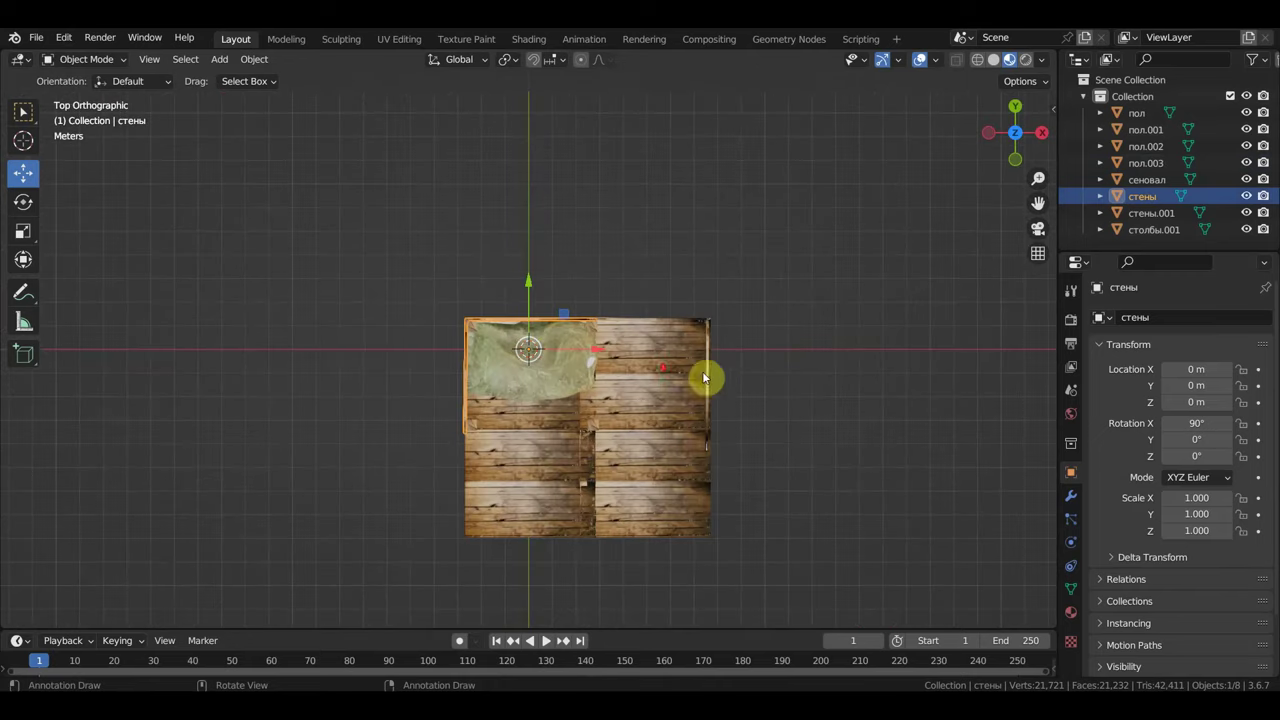
key(shift+d)
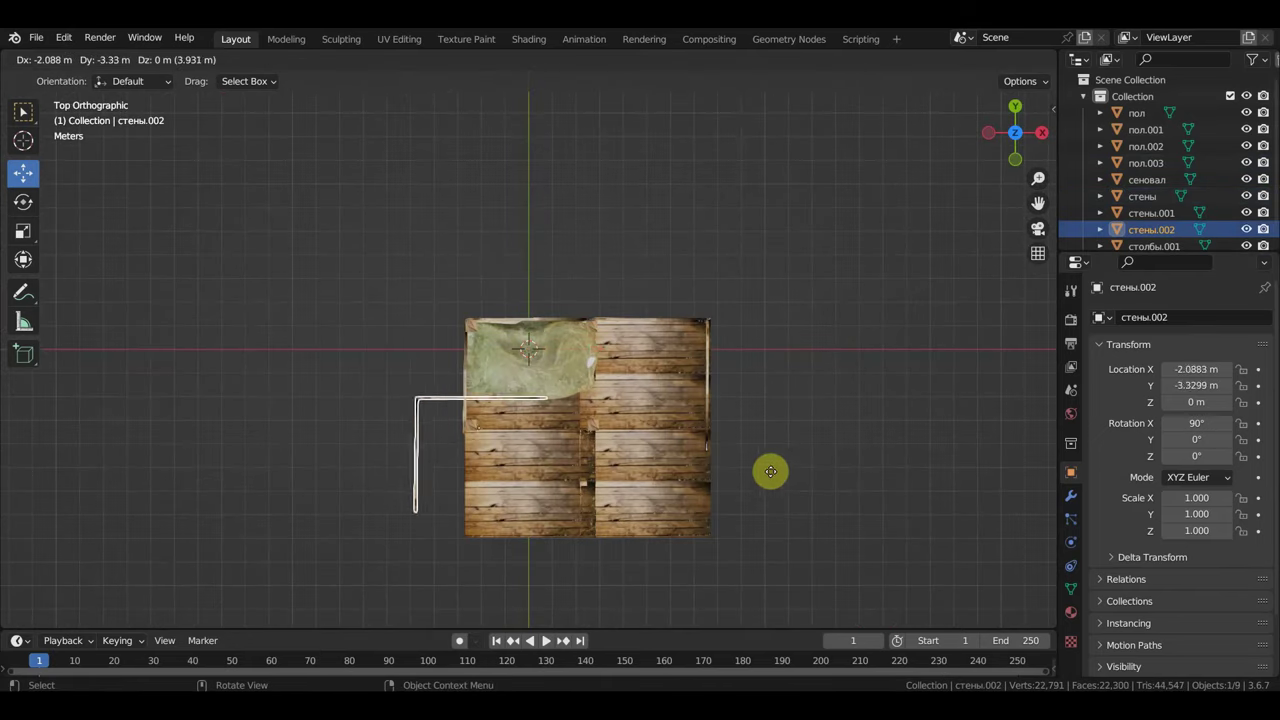
Step: Turn the wall copy 89.952° and move it to X −1.4674 m, Y −5.4464 m against the floor edge
click(774, 507)
key(r)
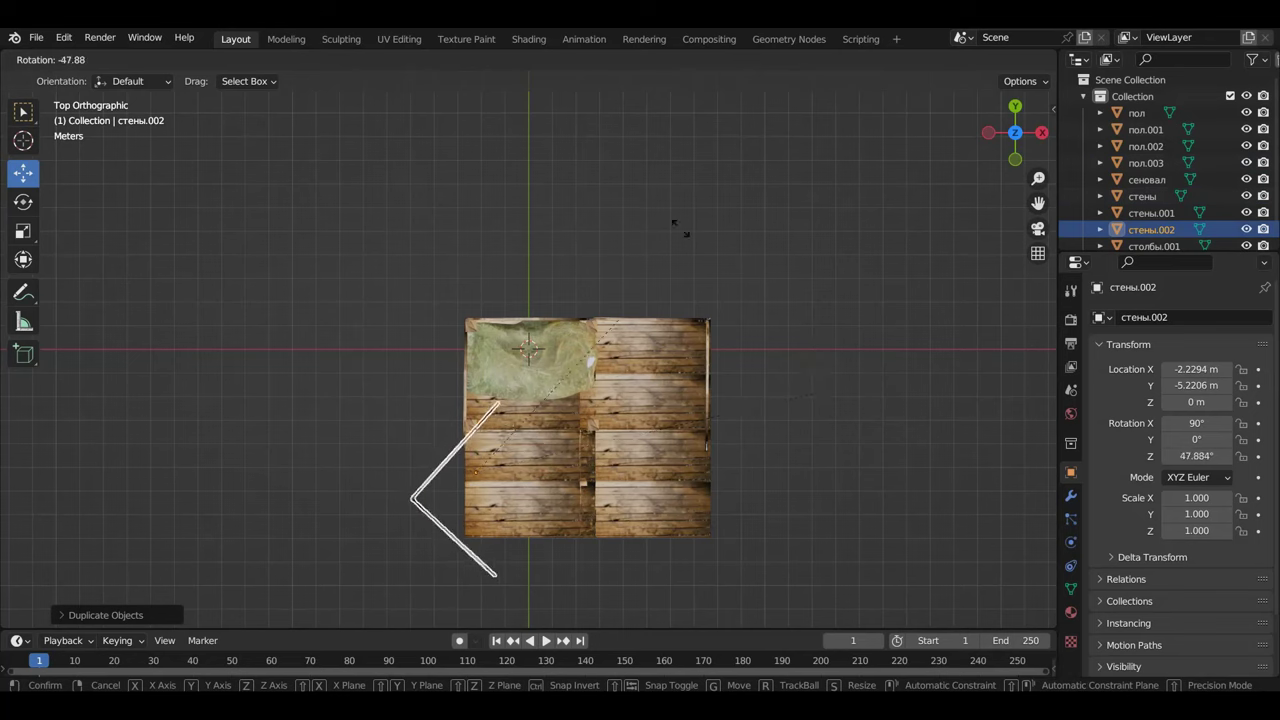
click(481, 164)
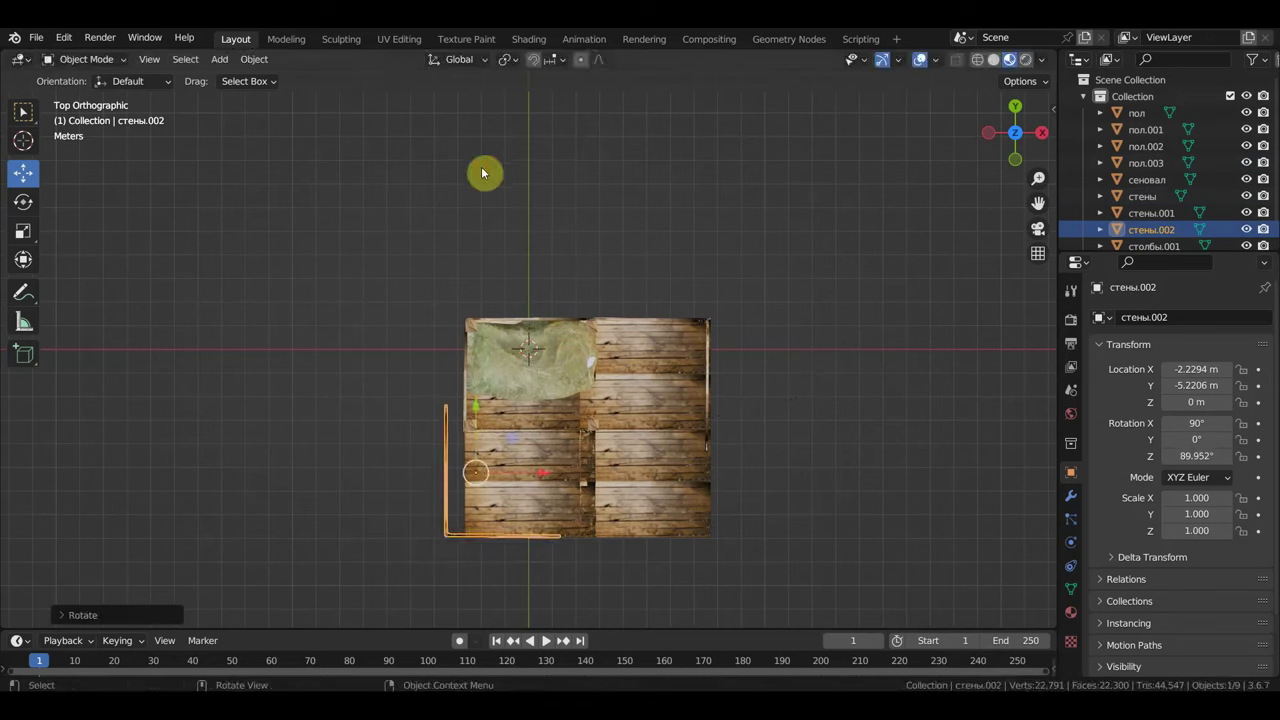
key(g)
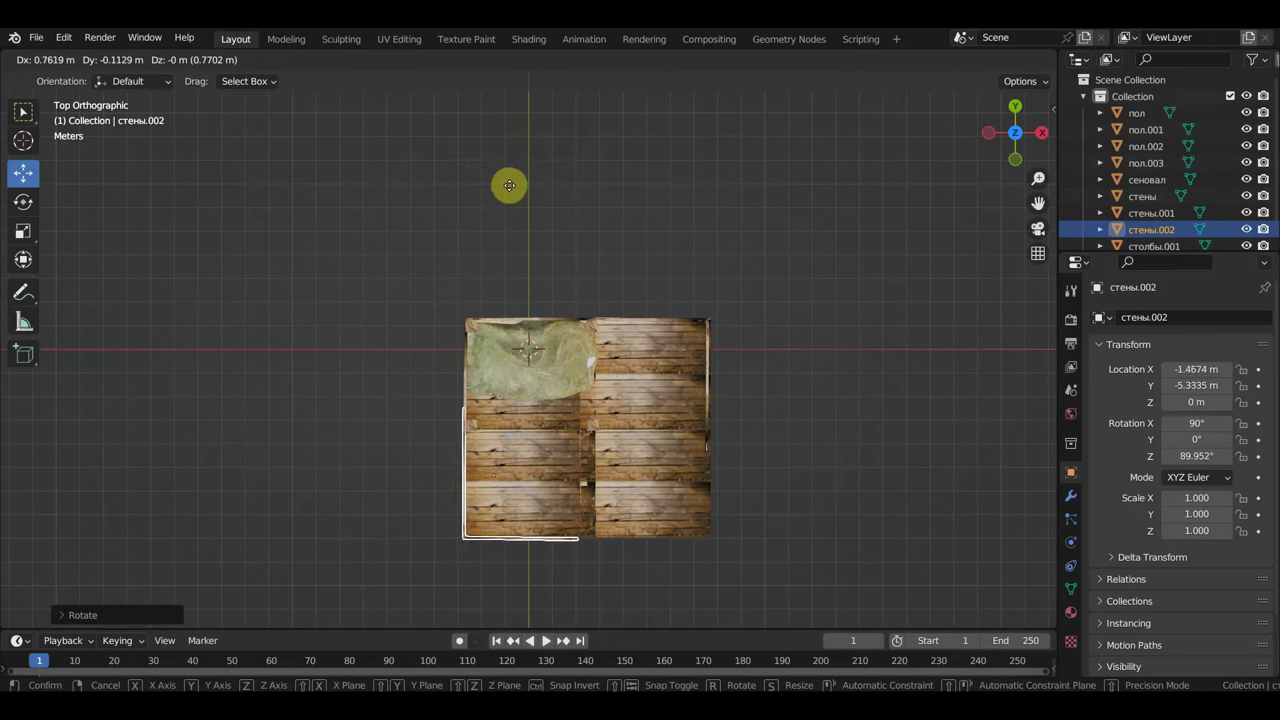
click(505, 188)
Step: Orbit back to a perspective view of the stall and select the inner posts
middle_drag(742, 481, 655, 320)
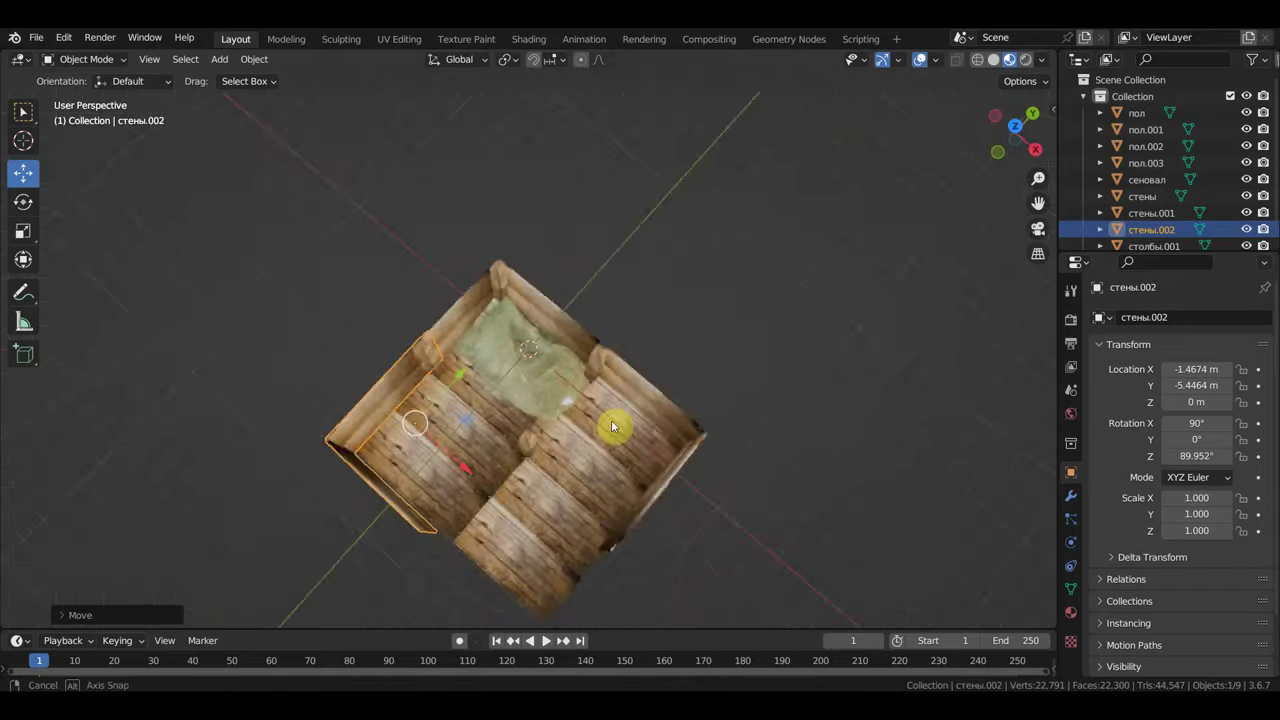
scroll(655, 326, up, 3)
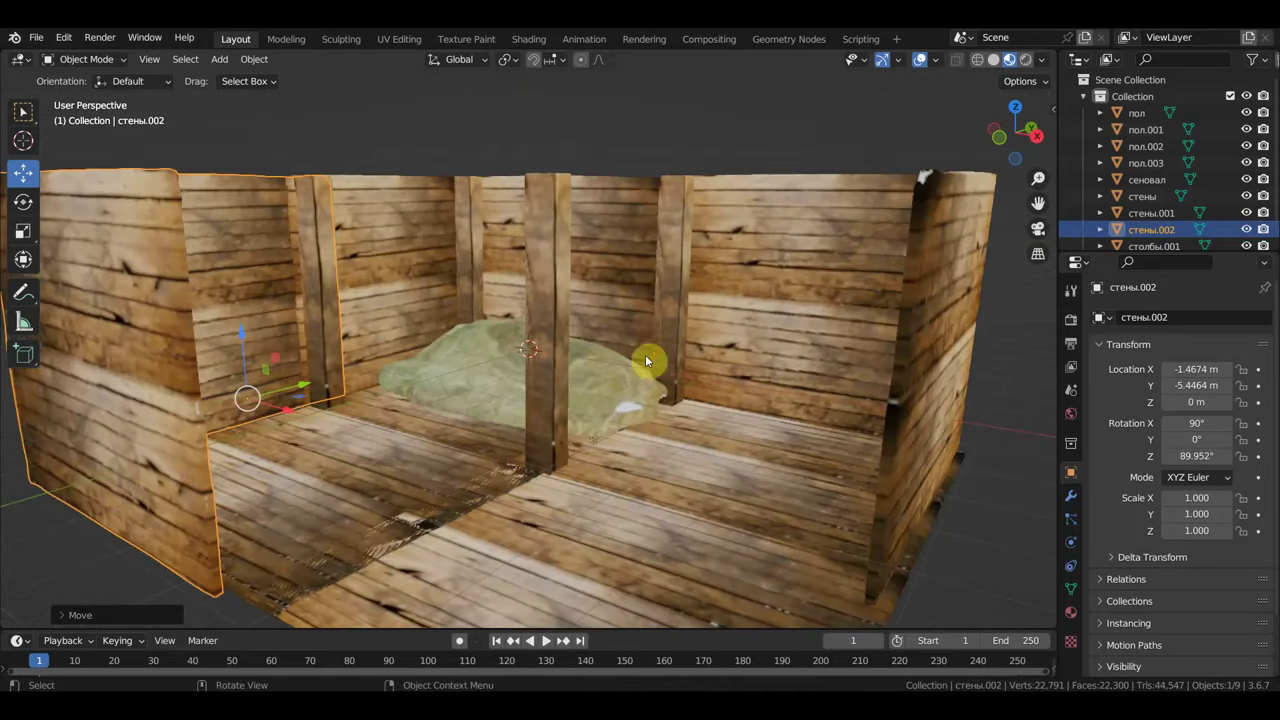
scroll(645, 354, up, 2)
scroll(634, 480, up, 1)
scroll(632, 480, down, 3)
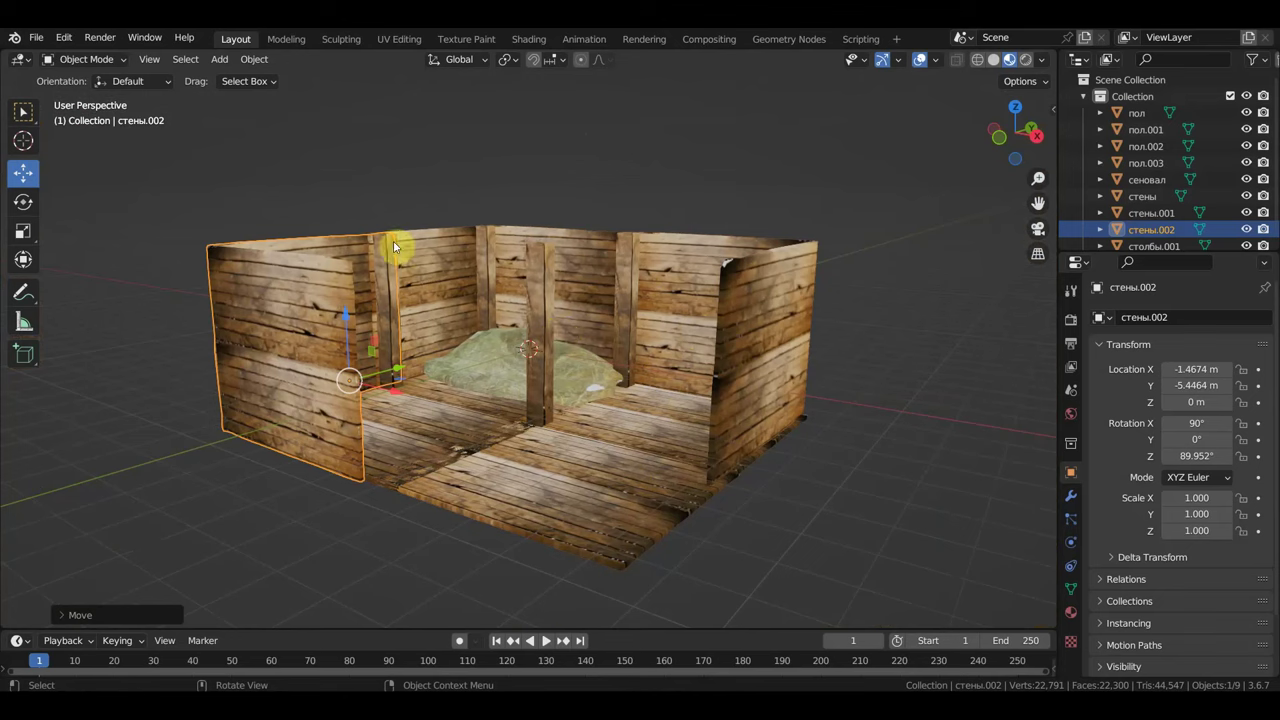
click(392, 268)
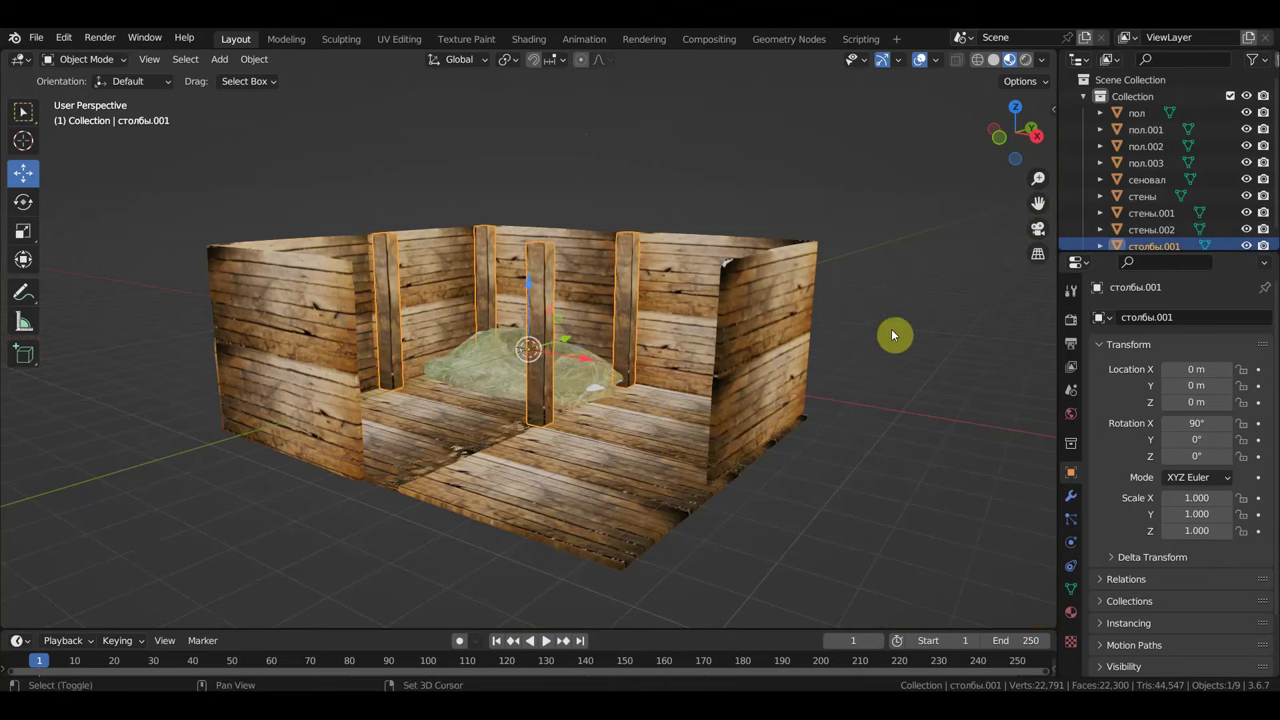
Step: Duplicate the posts as столбы.002 raised about 3 m on Z, then select the right and back walls
key(shift+d)
right_click(701, 312)
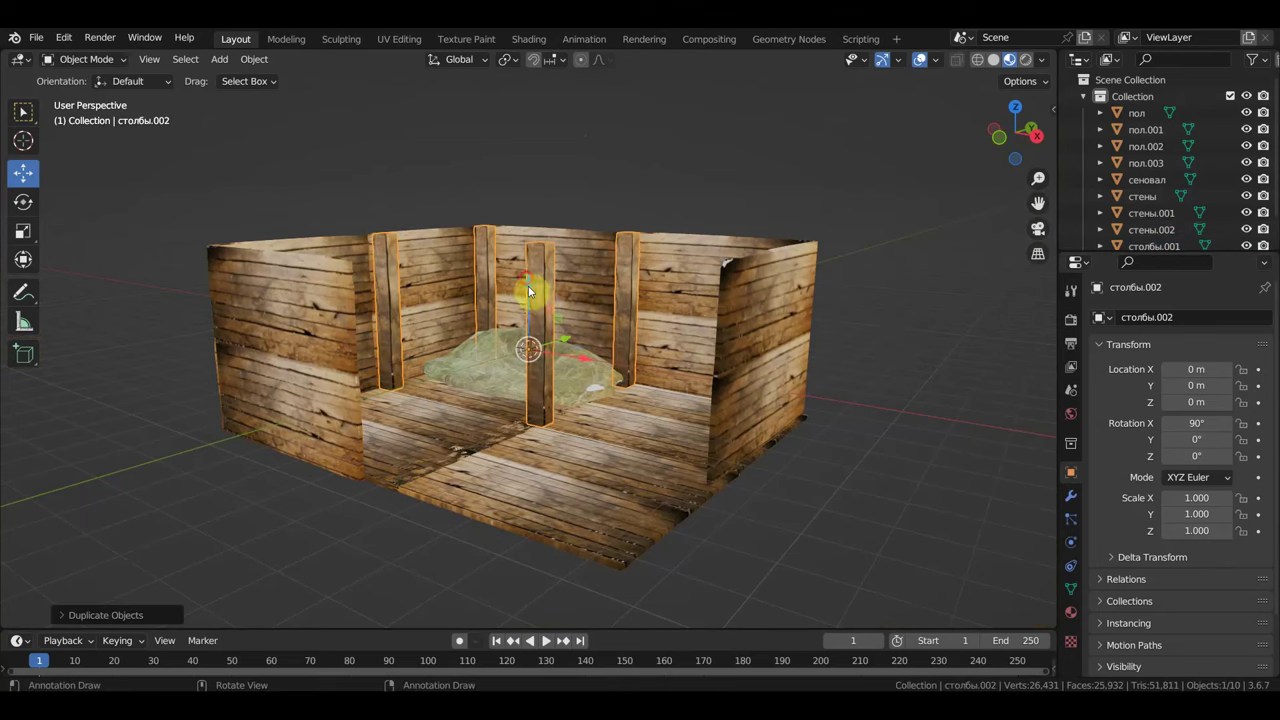
key(g)
key(z)
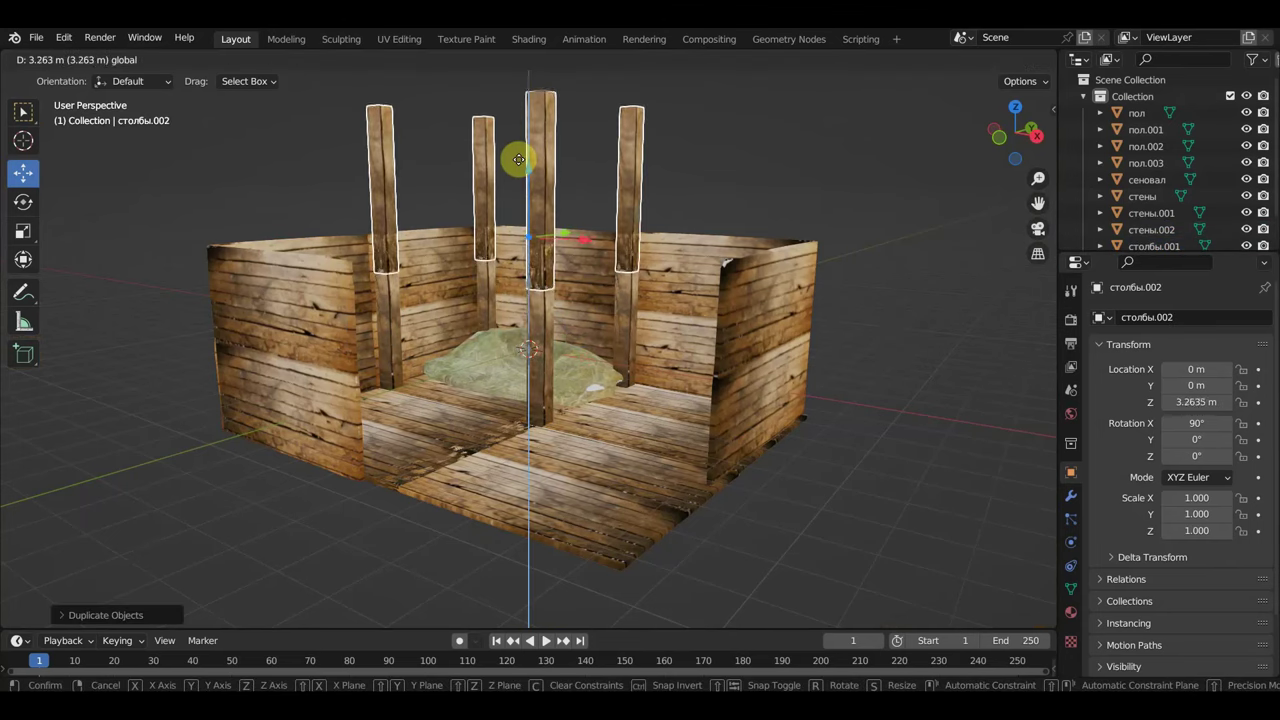
click(519, 160)
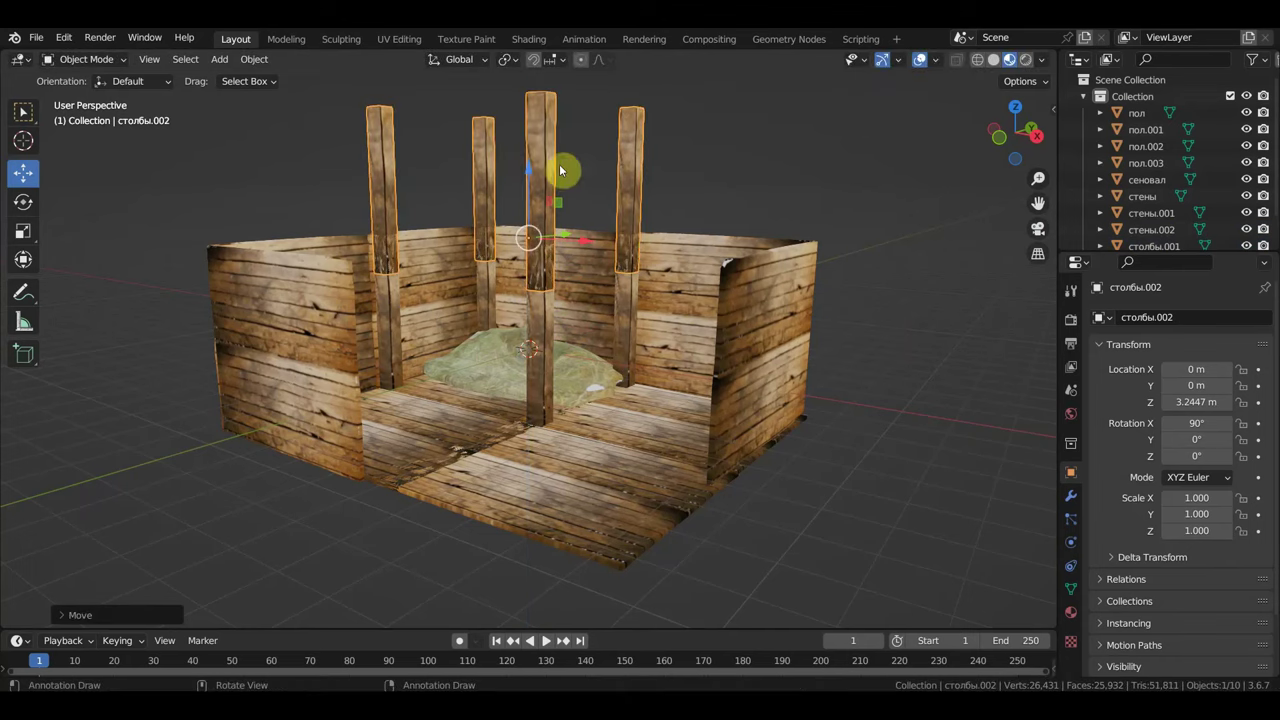
mouse_move(559, 170)
middle_down()
mouse_move(910, 375)
mouse_move(836, 350)
middle_up()
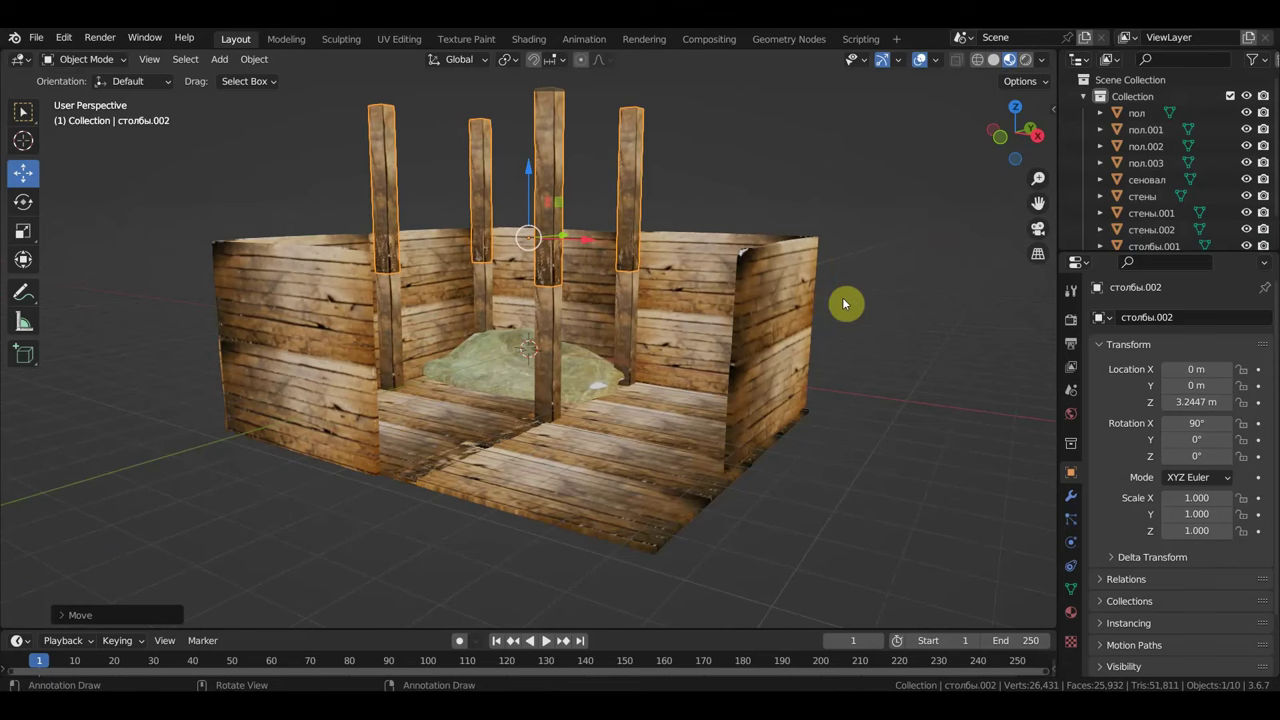
drag(528, 174, 527, 178)
click(758, 297)
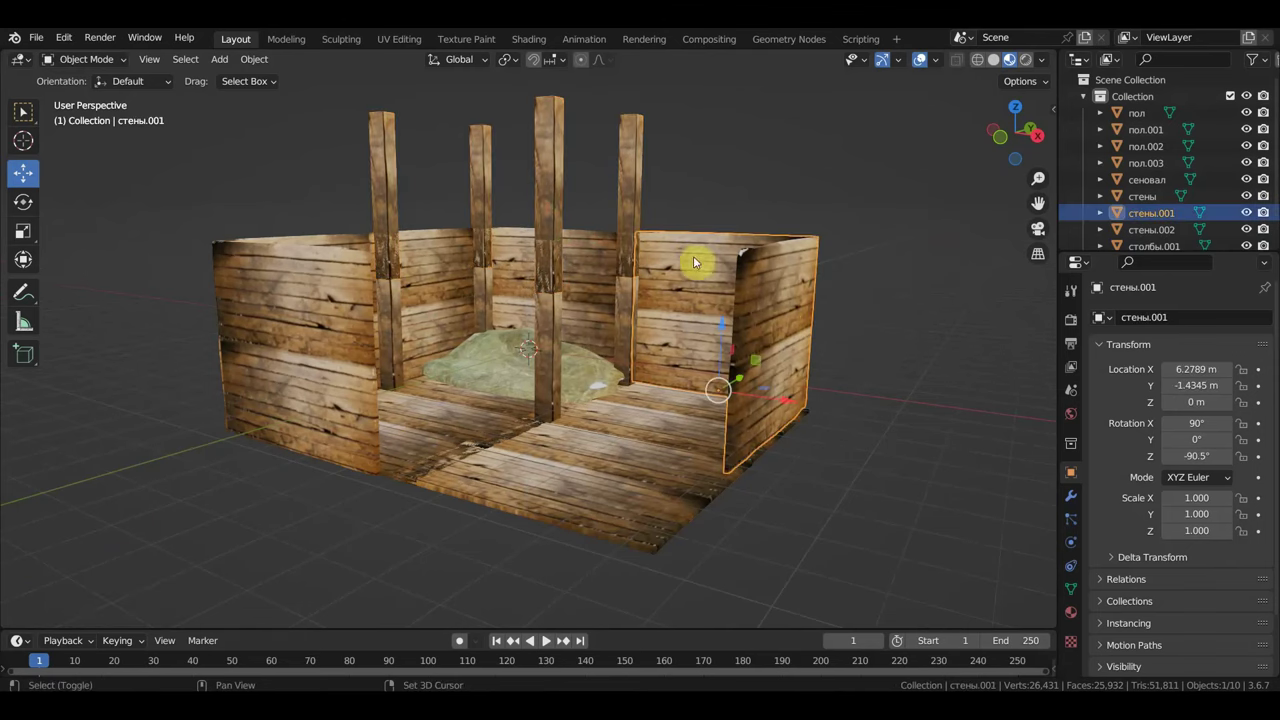
shift+click(524, 259)
Step: Duplicate the three walls and raise the copies to Z 3.0267 m as a second tier
shift+click(333, 291)
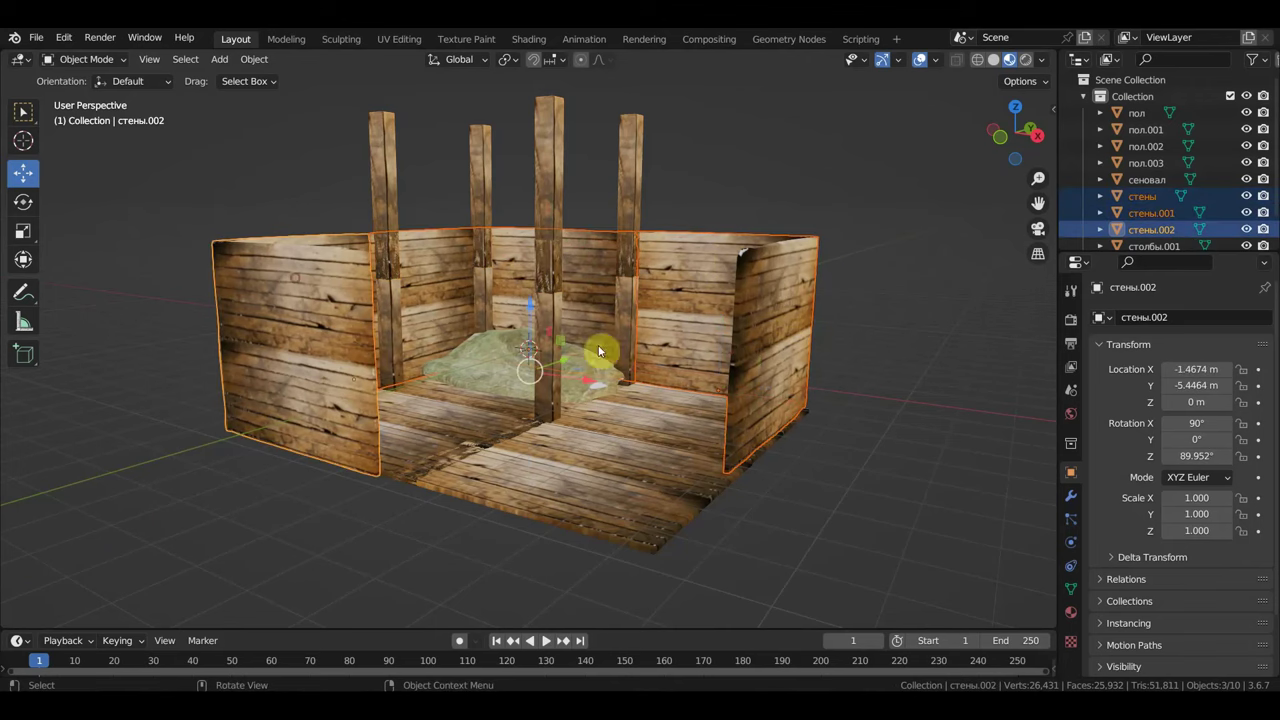
key(shift+d)
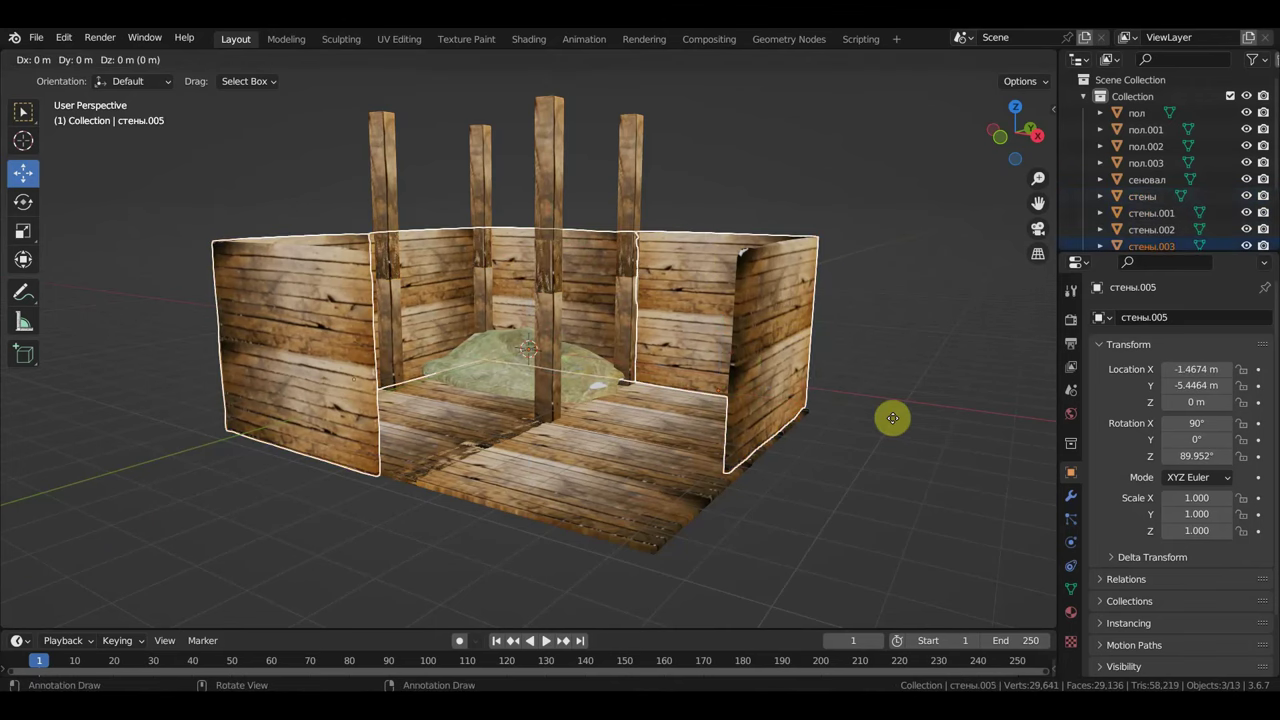
right_click(895, 424)
drag(530, 311, 530, 148)
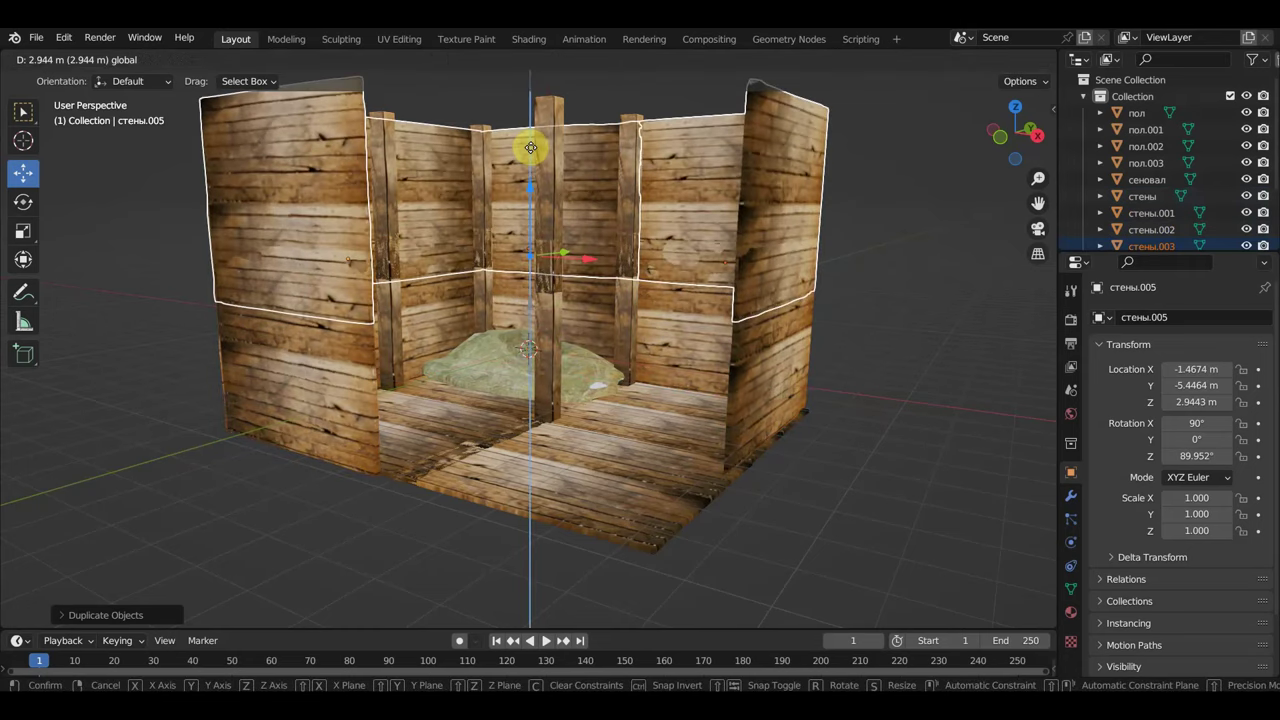
drag(530, 148, 530, 145)
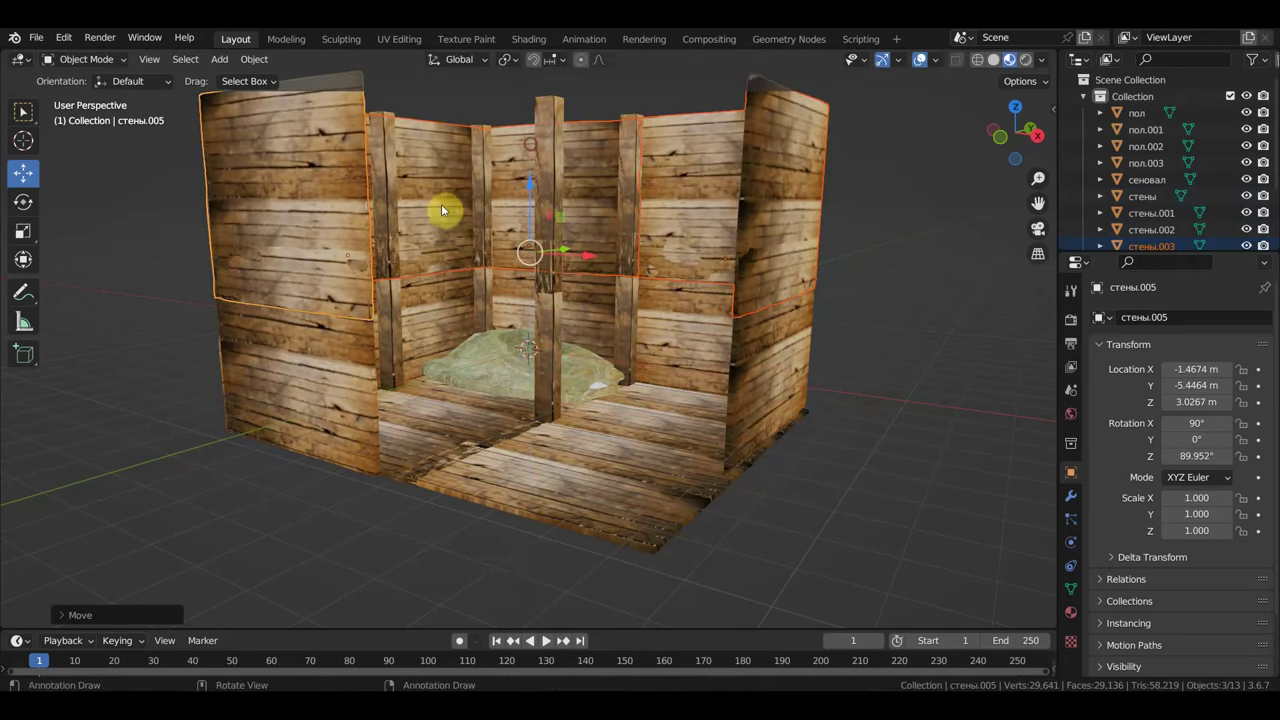
Step: Inspect the posts inside the stall from the side, then select two floor pieces
click(1014, 377)
mouse_move(809, 391)
middle_down()
mouse_move(743, 380)
mouse_move(929, 383)
mouse_move(865, 380)
middle_up()
scroll(655, 375, up, 3)
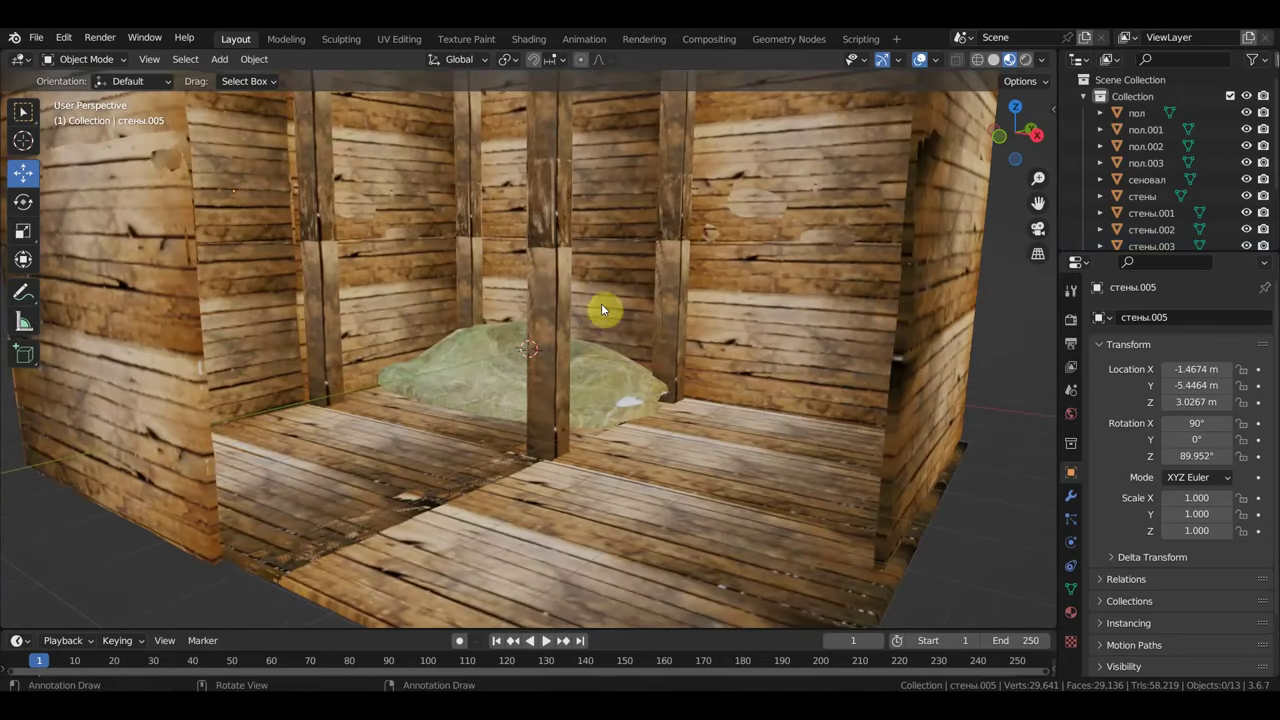
click(549, 226)
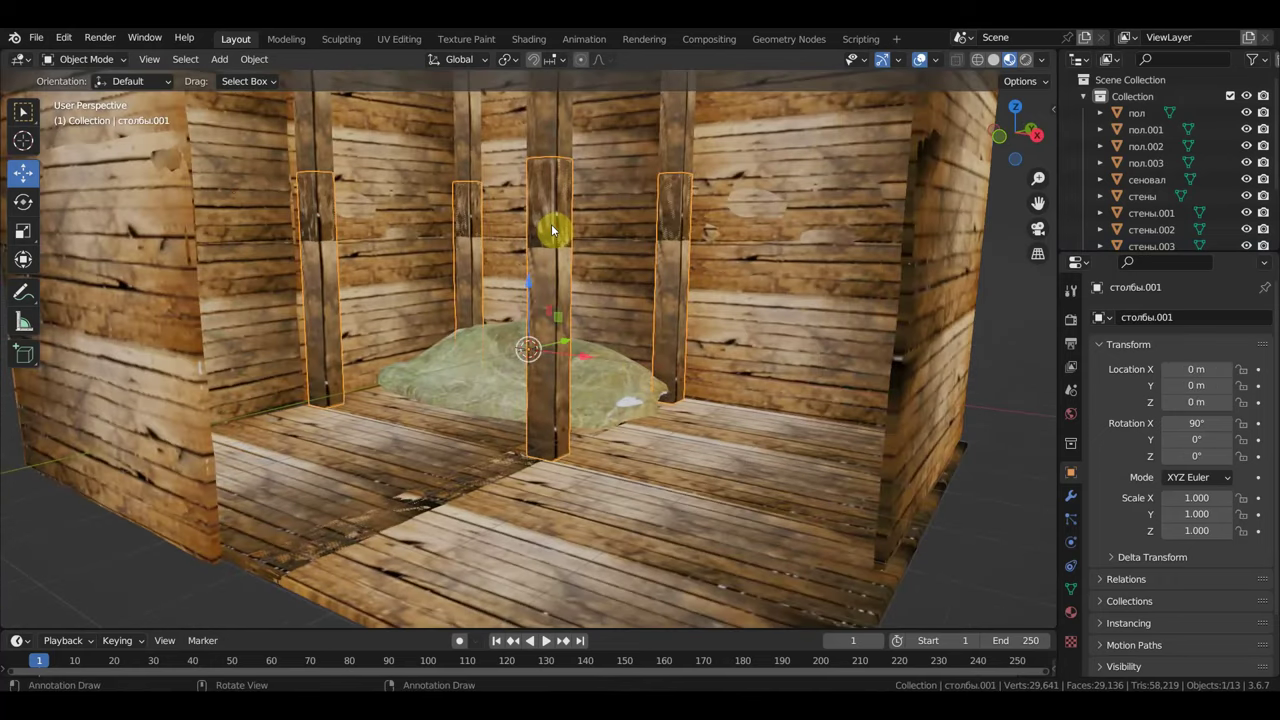
scroll(603, 405, down, 4)
scroll(575, 472, down, 2)
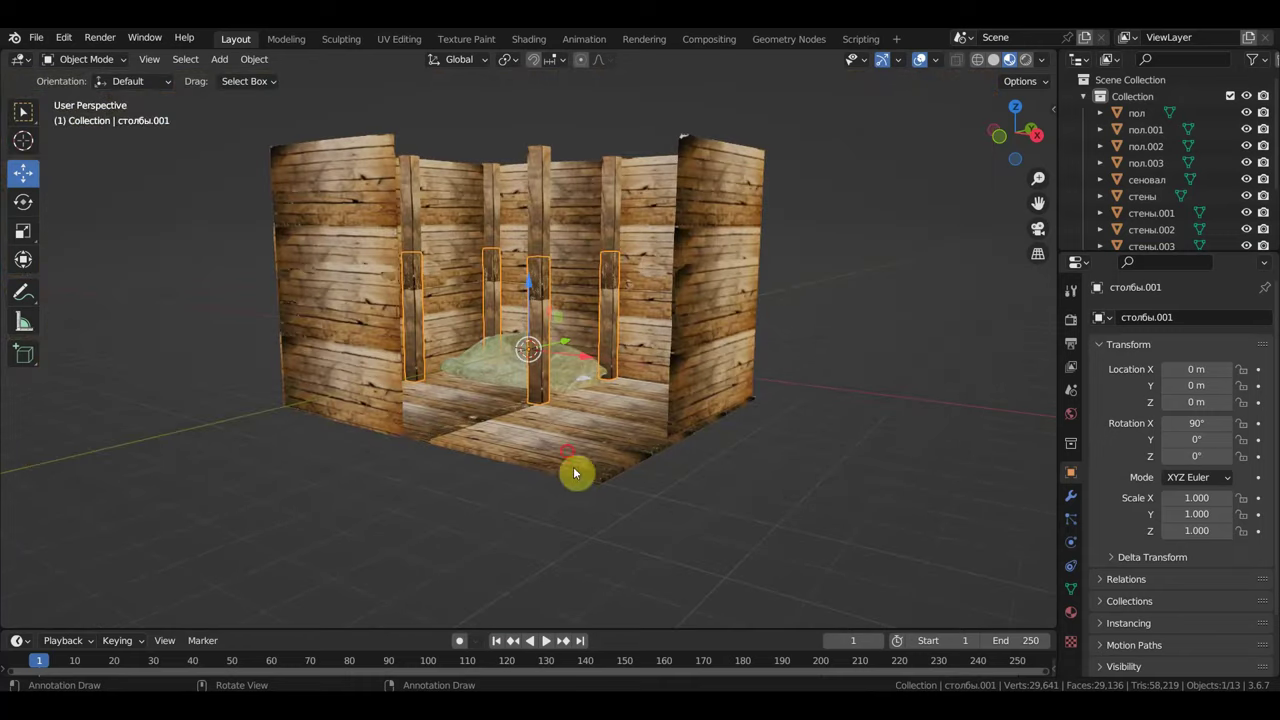
click(601, 425)
shift+click(474, 394)
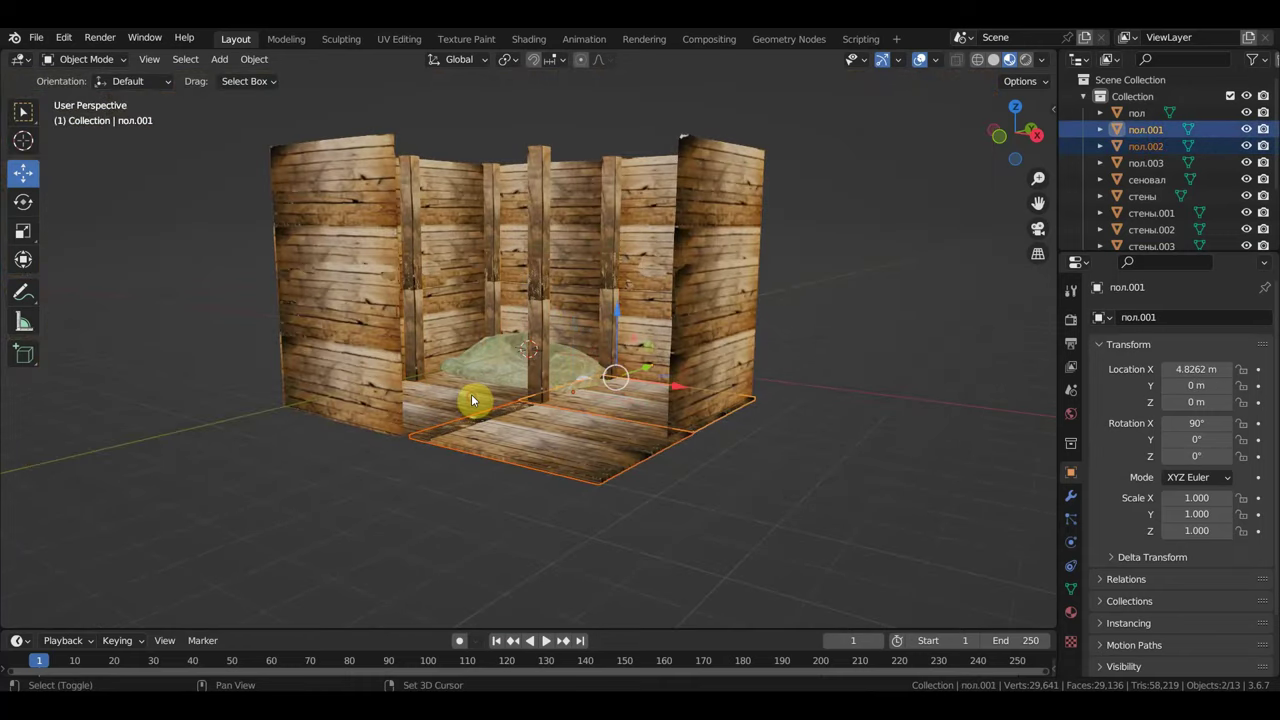
Step: Duplicate all four floor pieces in place and lift the copies to Z 7.373 m as a ceiling
shift+click(471, 394)
shift+click(480, 390)
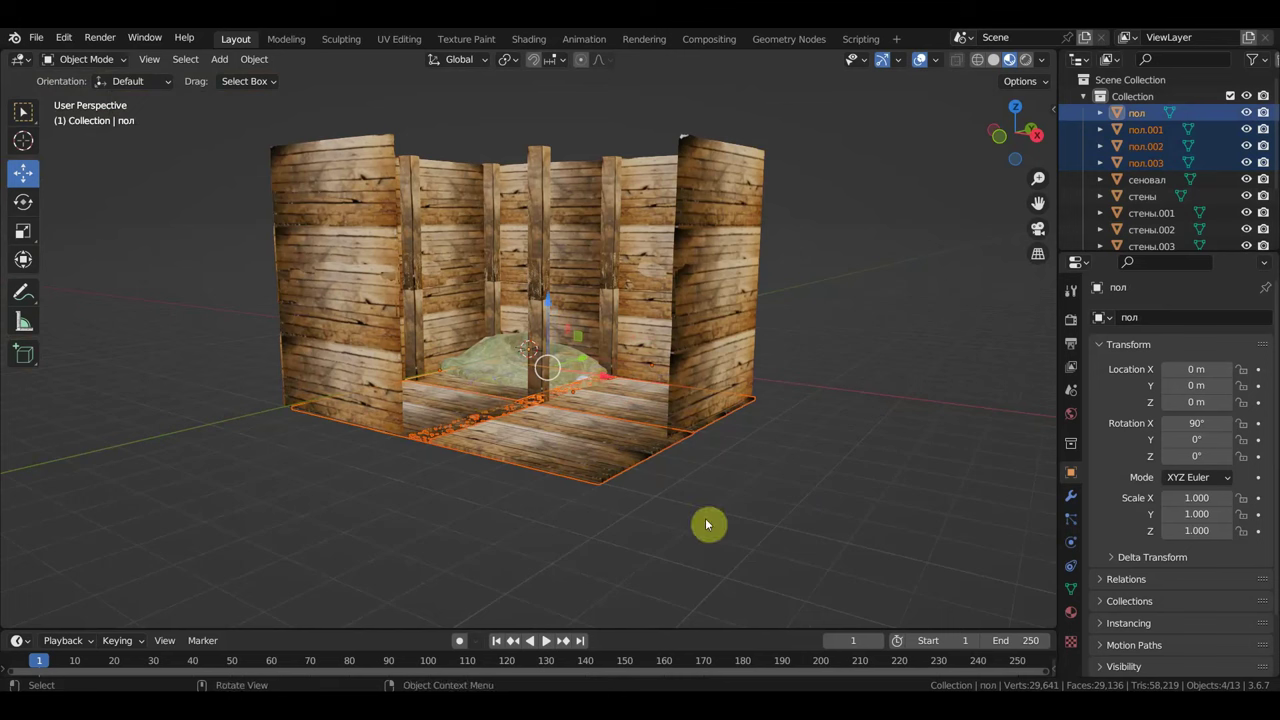
key(shift+d)
click(874, 516)
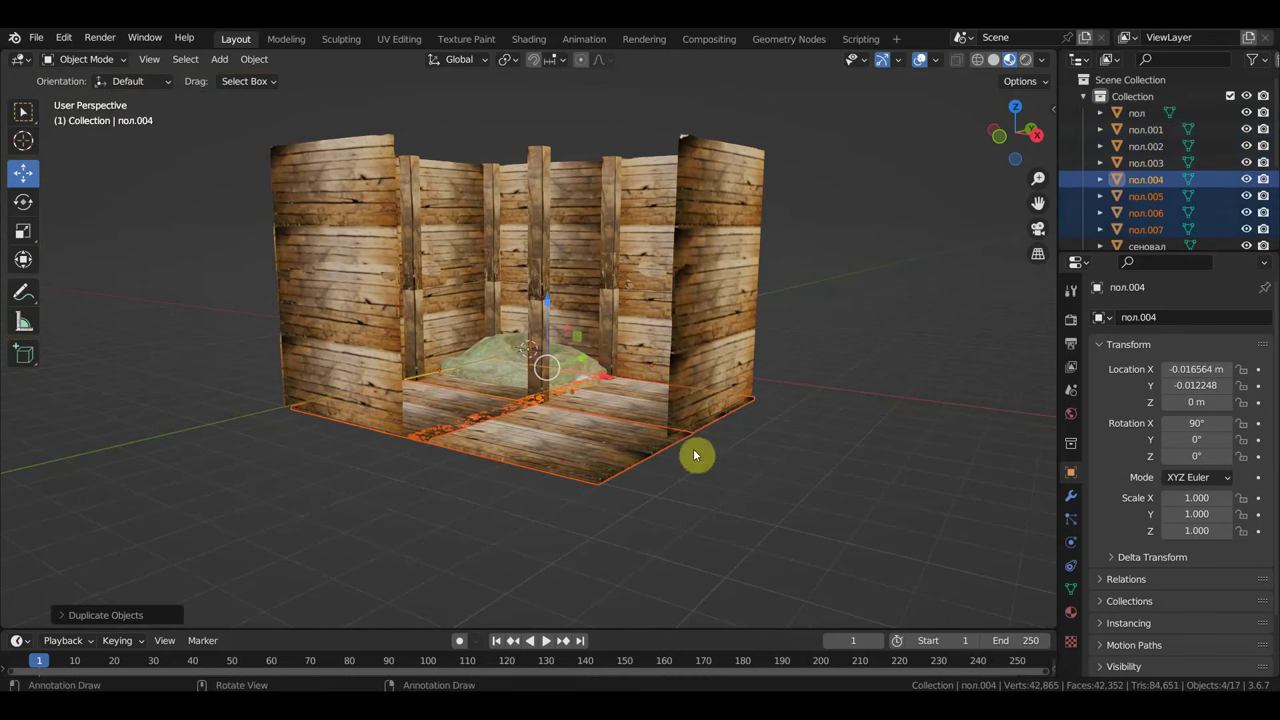
drag(551, 314, 575, 609)
Step: Orbit around the stall to inspect the new ceiling, then select the hay pile
click(744, 444)
scroll(744, 444, up, 4)
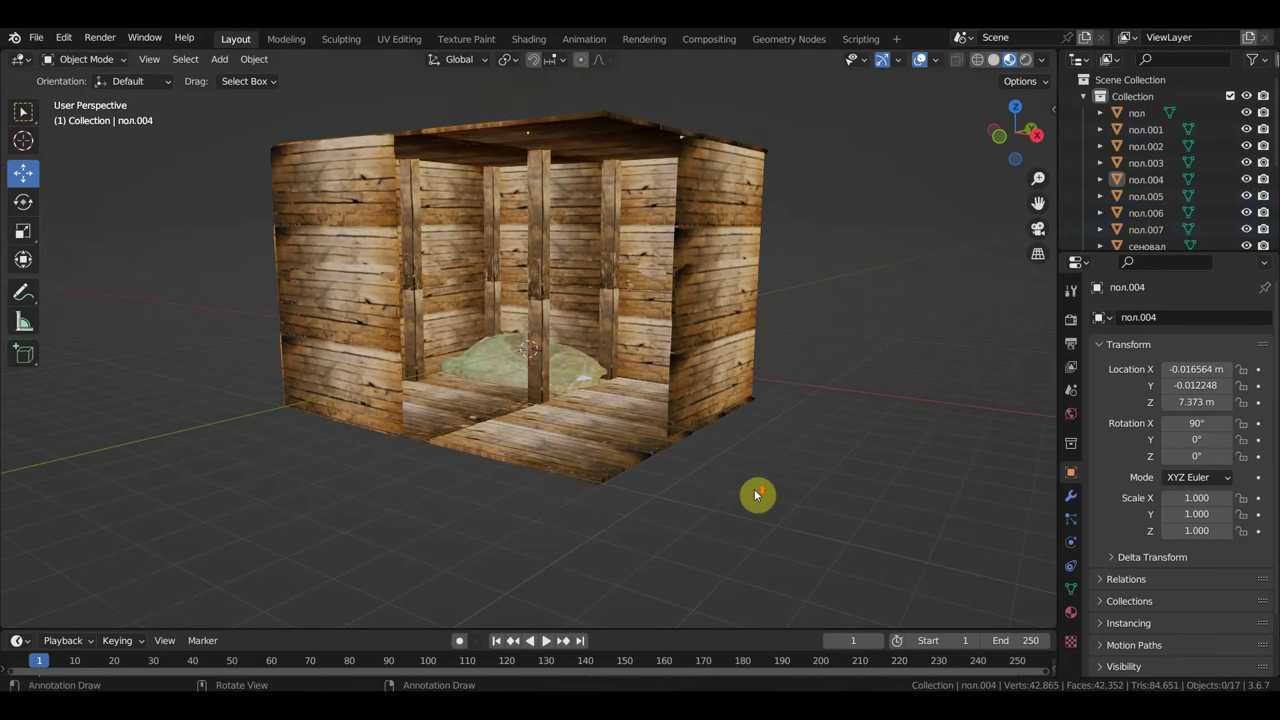
scroll(754, 489, up, 3)
middle_drag(767, 472, 790, 472)
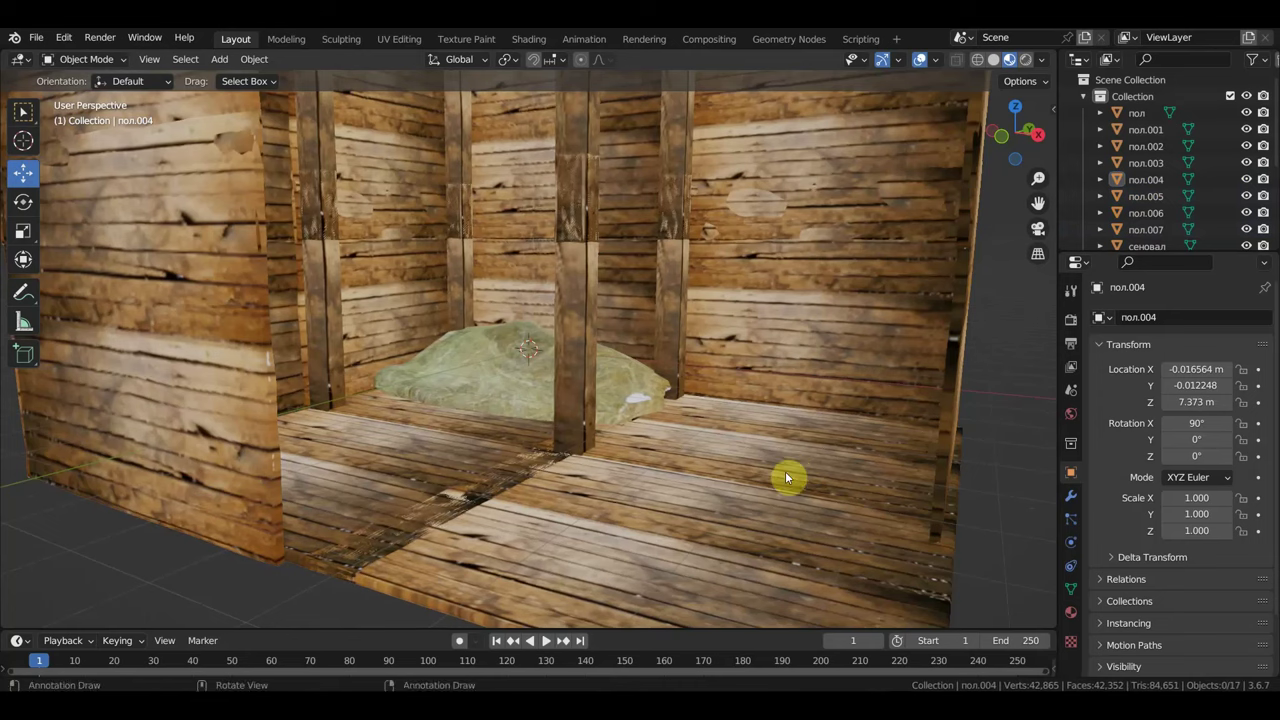
scroll(785, 465, down, 1)
scroll(758, 497, up, 1)
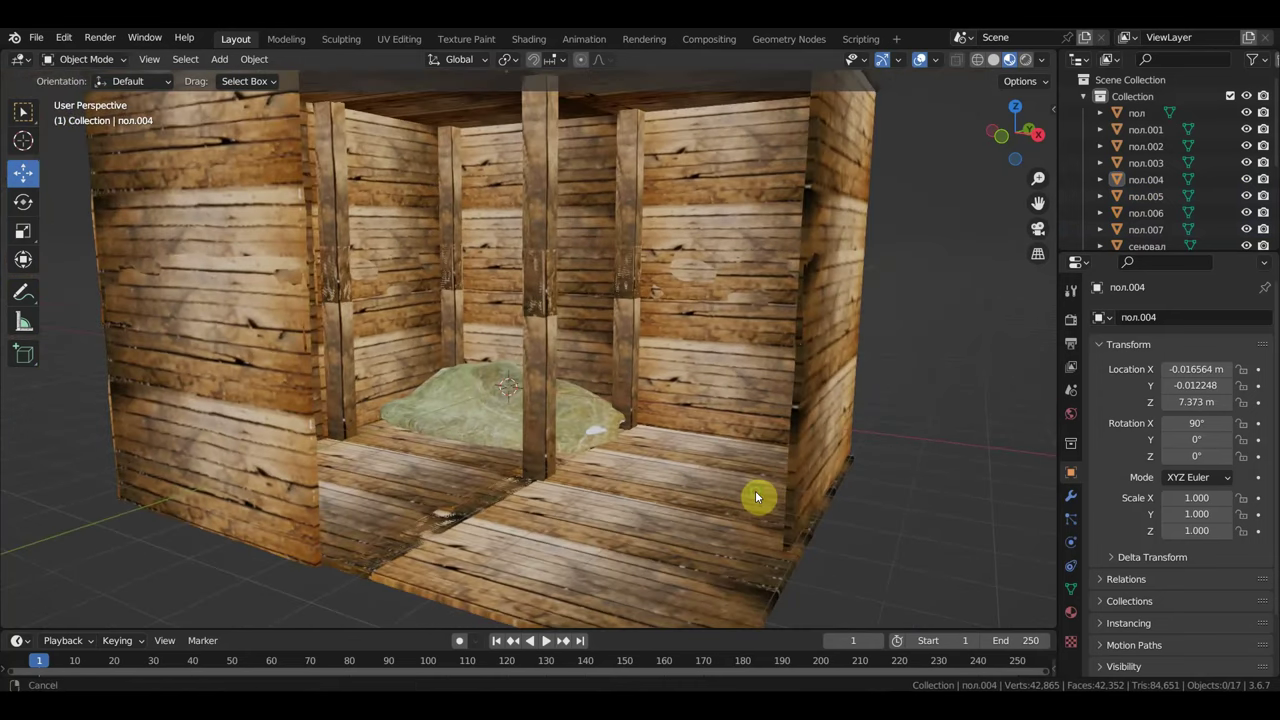
middle_drag(752, 490, 671, 469)
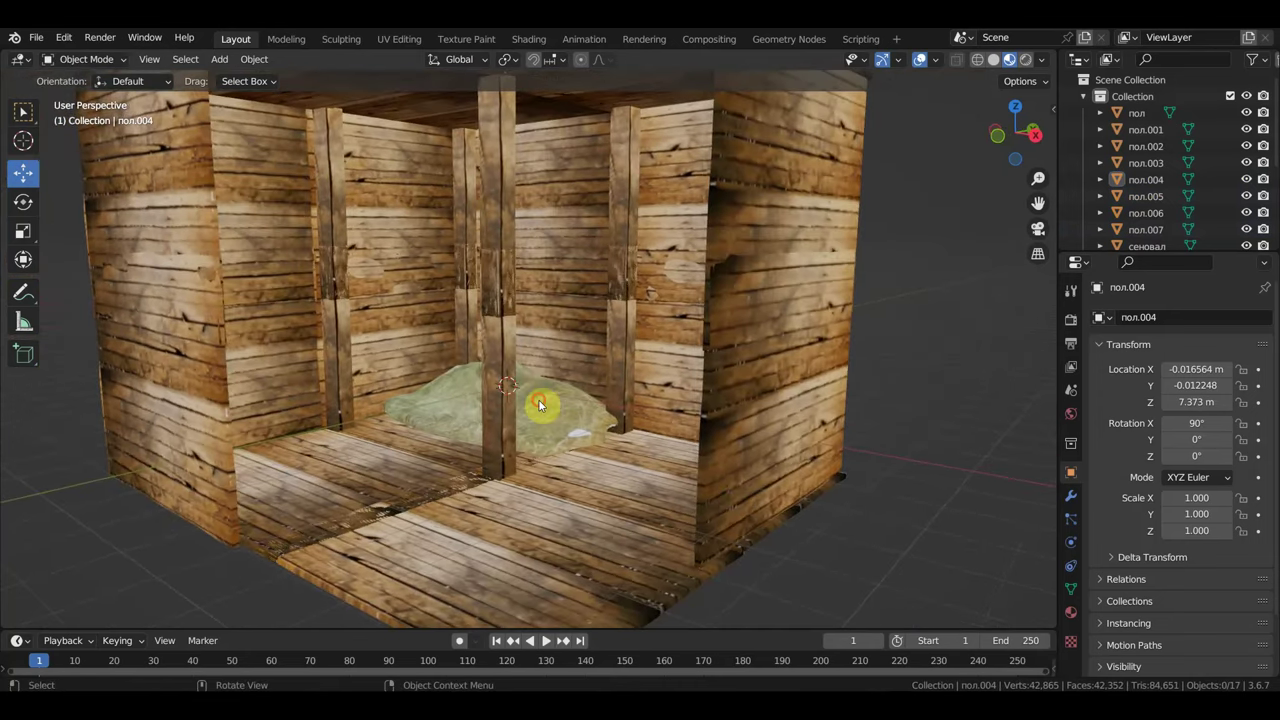
click(563, 418)
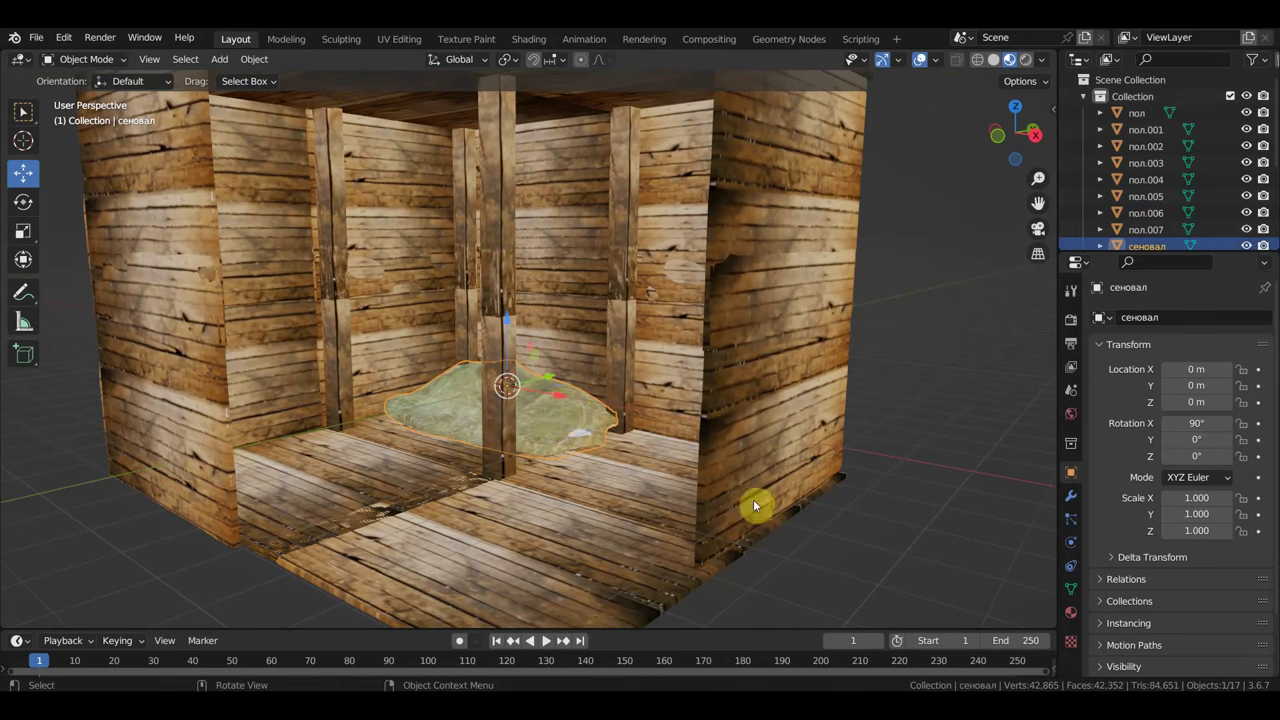
Step: Scale the hay pile to 1.889 and raise it off the floor
key(s)
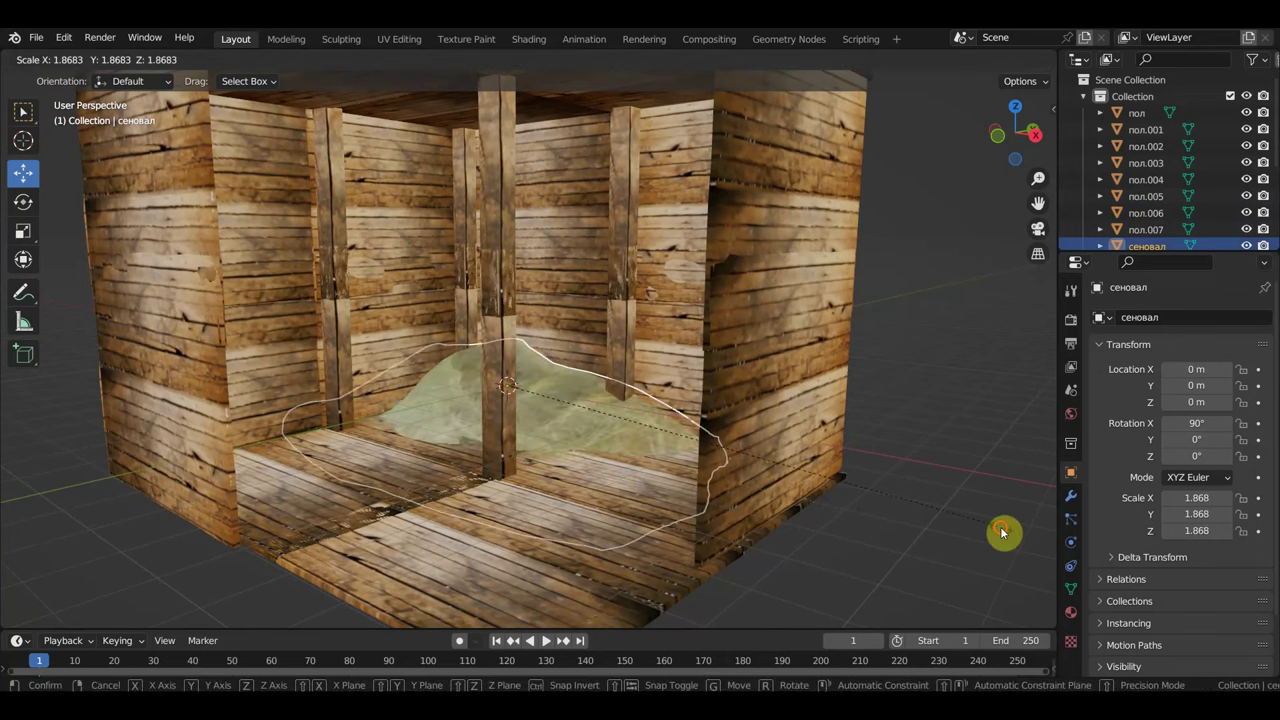
click(1006, 533)
drag(507, 333, 521, 293)
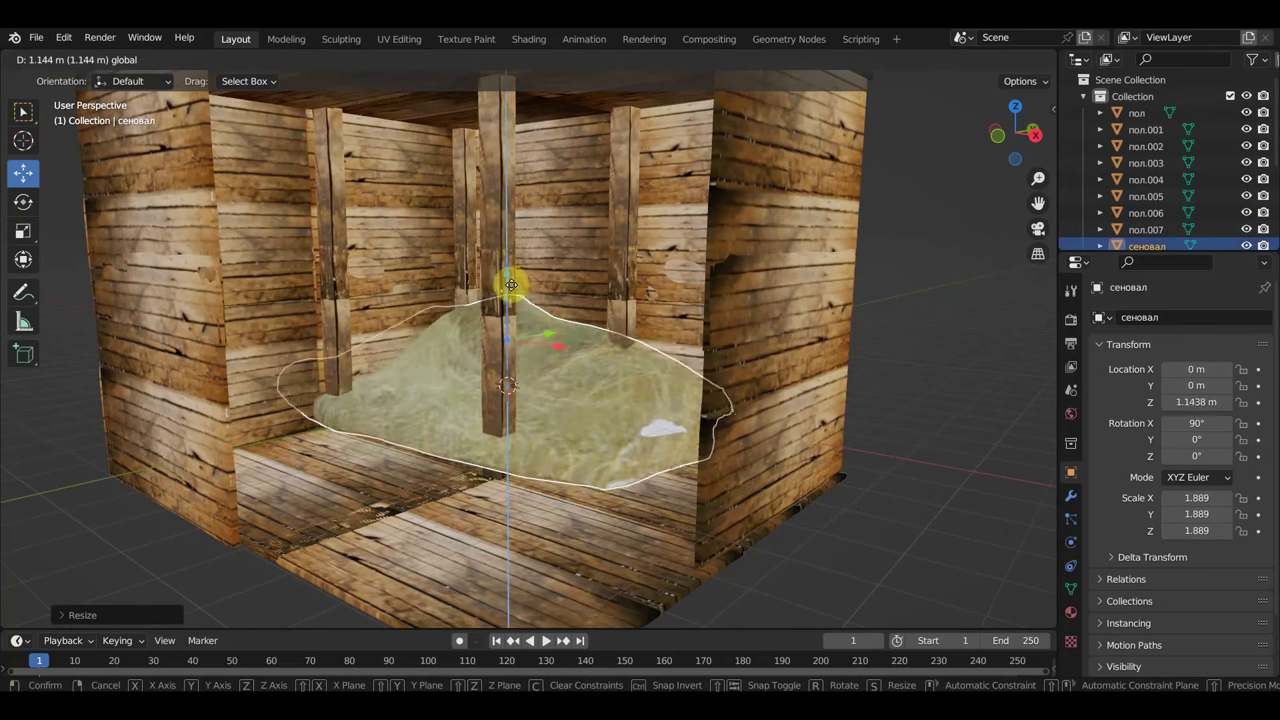
Step: Slide the hay pile along X to 1.9093 m, centring it inside the stall
middle_drag(612, 346, 658, 378)
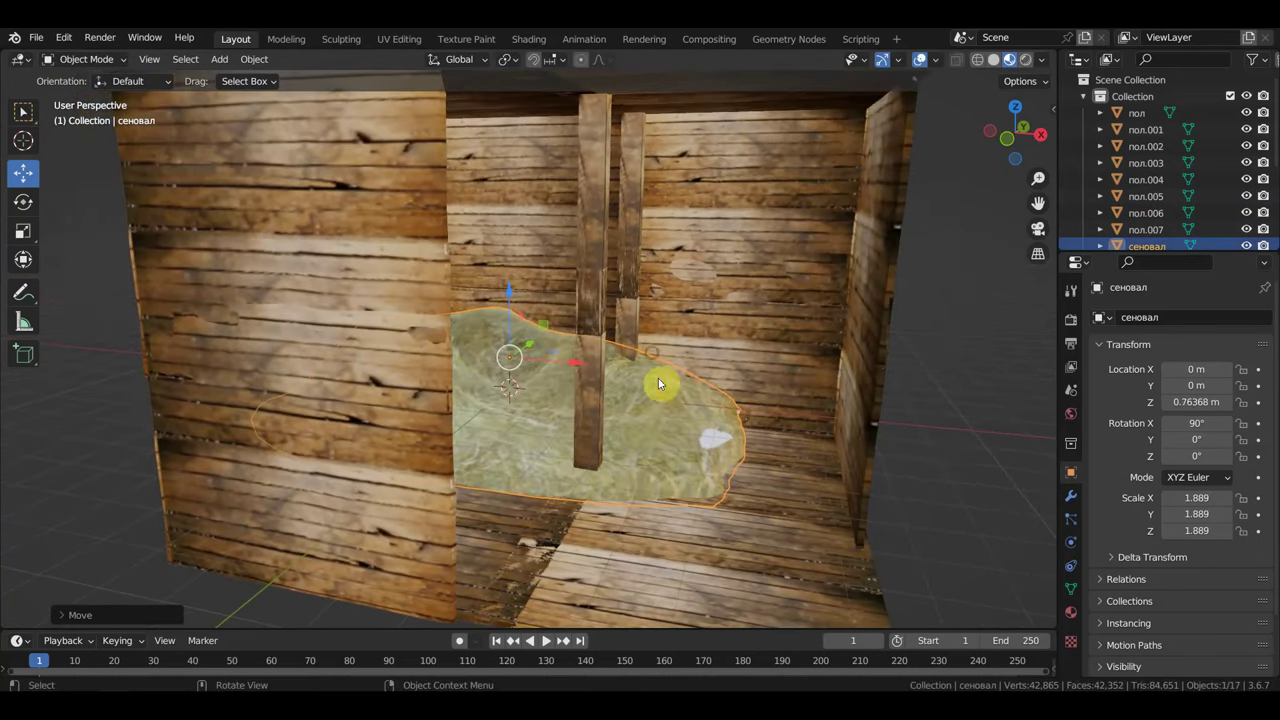
mouse_move(571, 365)
mouse_down()
mouse_move(636, 382)
mouse_move(568, 386)
mouse_up()
middle_drag(568, 386, 564, 384)
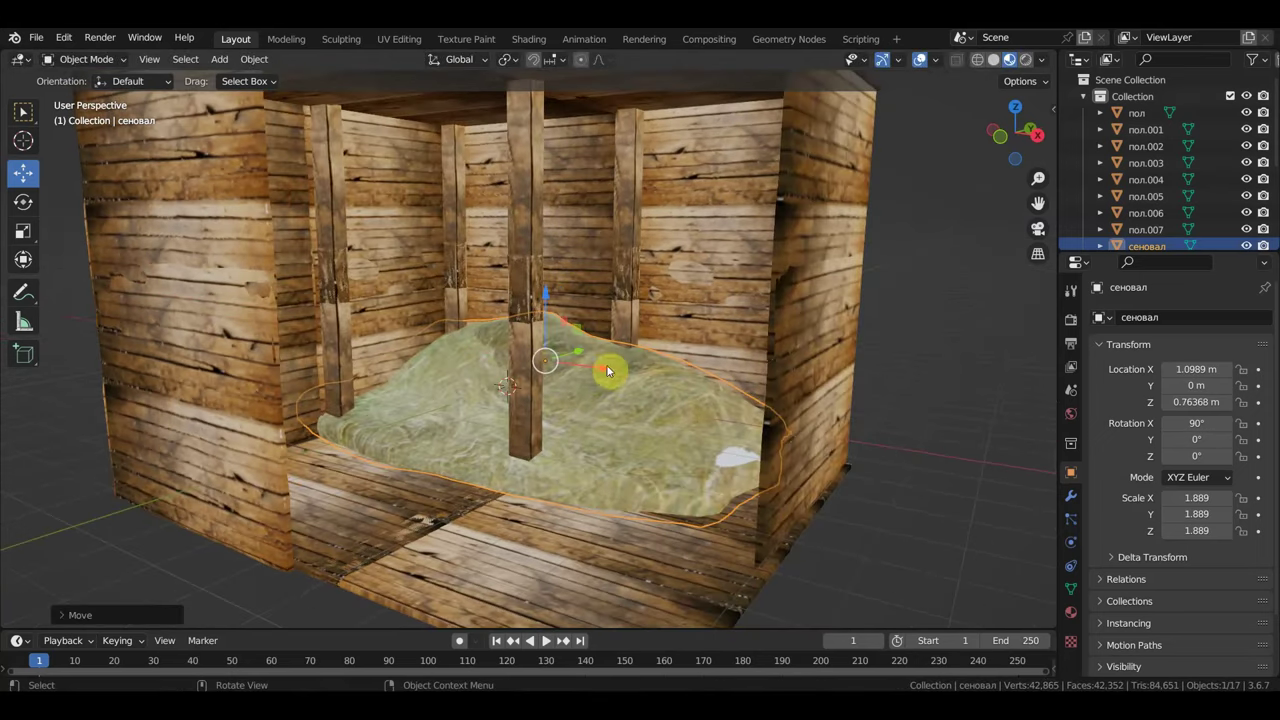
drag(607, 372, 648, 379)
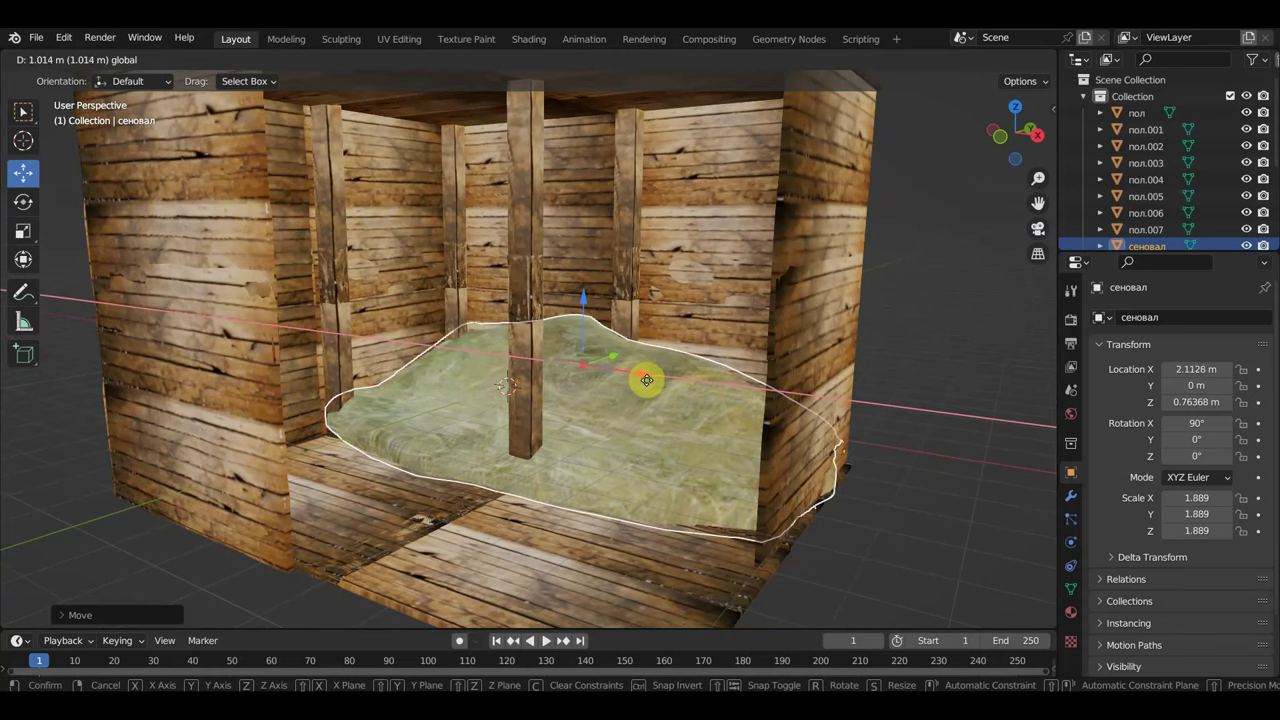
drag(647, 380, 632, 374)
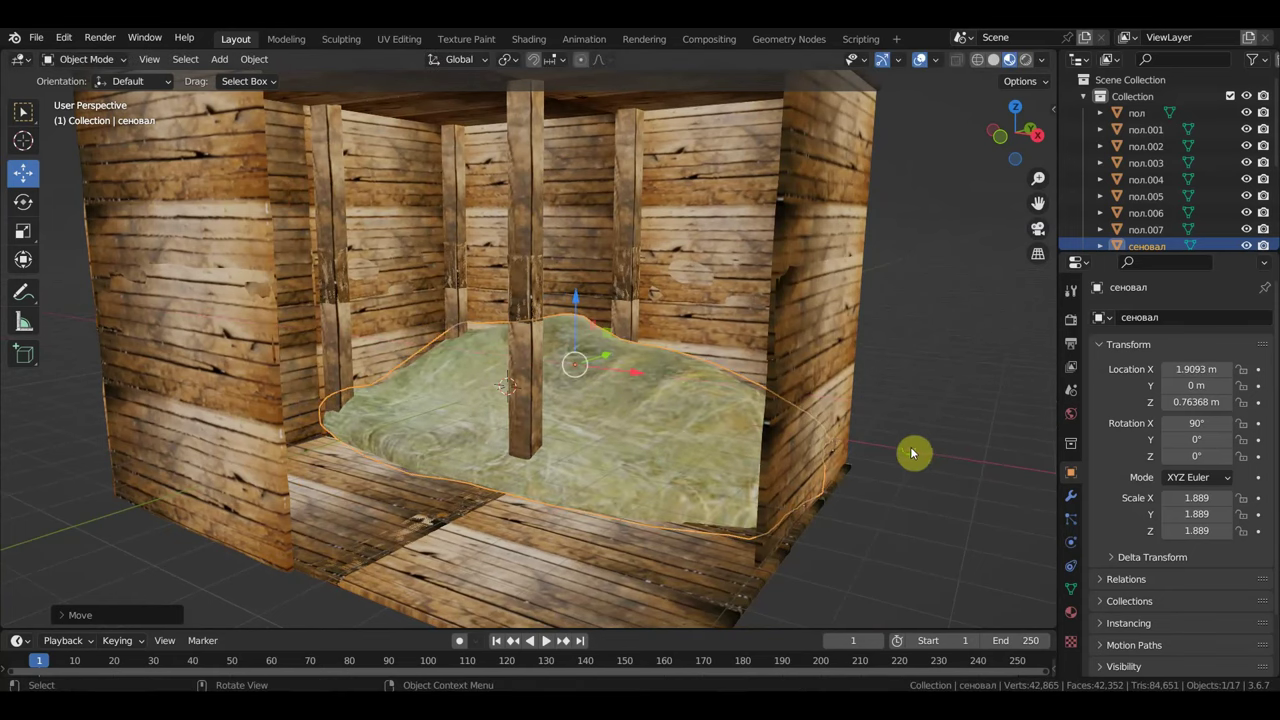
middle_drag(911, 453, 894, 448)
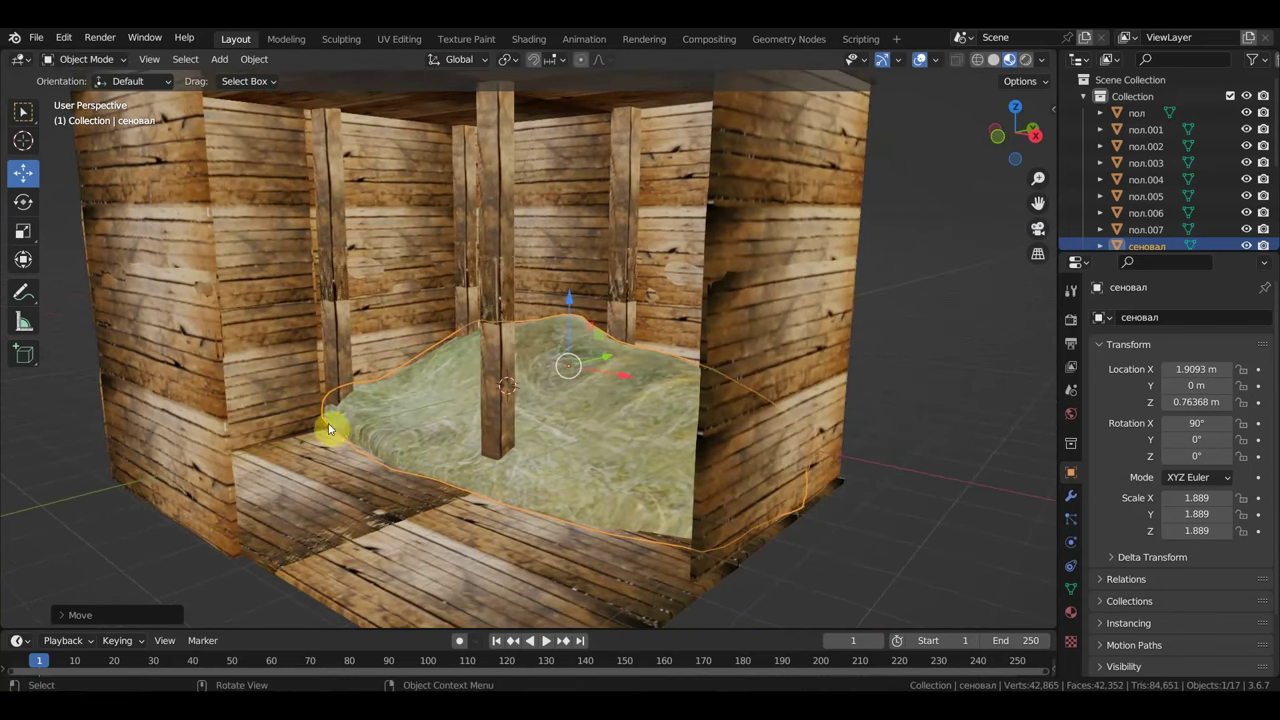
mouse_move(346, 394)
middle_down()
mouse_move(618, 390)
mouse_move(666, 371)
mouse_move(777, 363)
mouse_move(534, 377)
middle_up()
scroll(534, 377, up, 3)
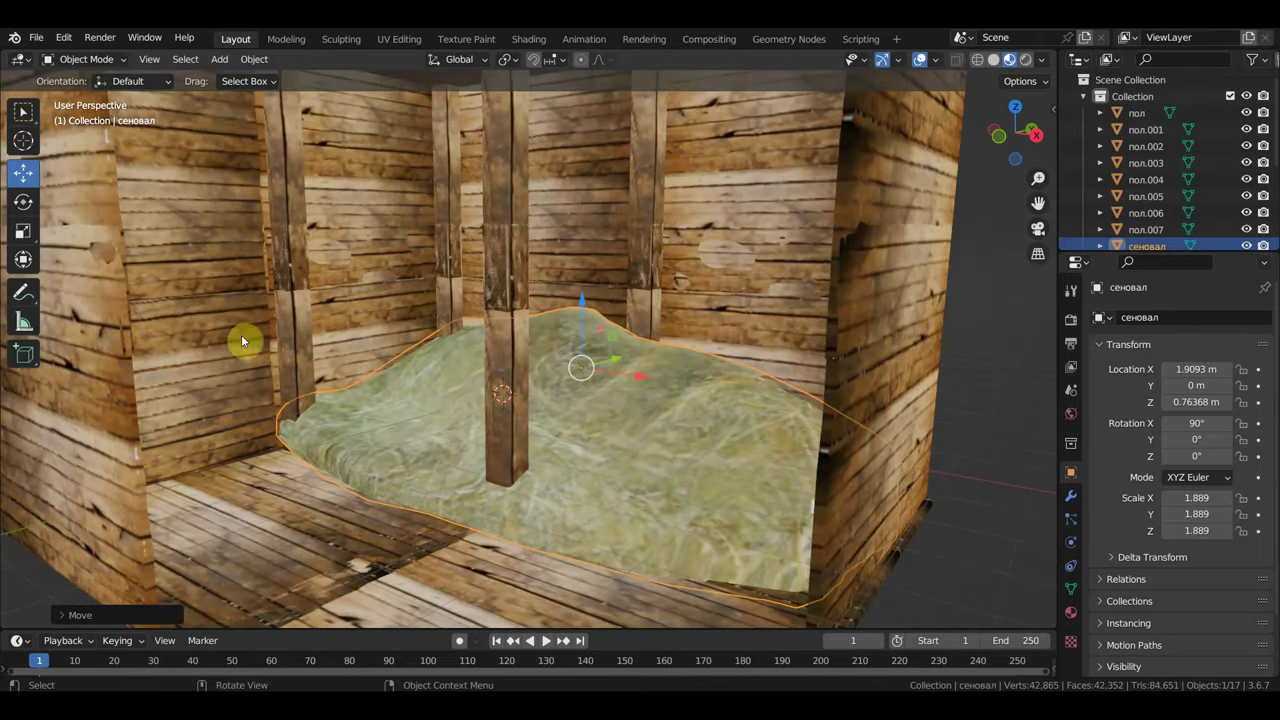
scroll(362, 399, down, 2)
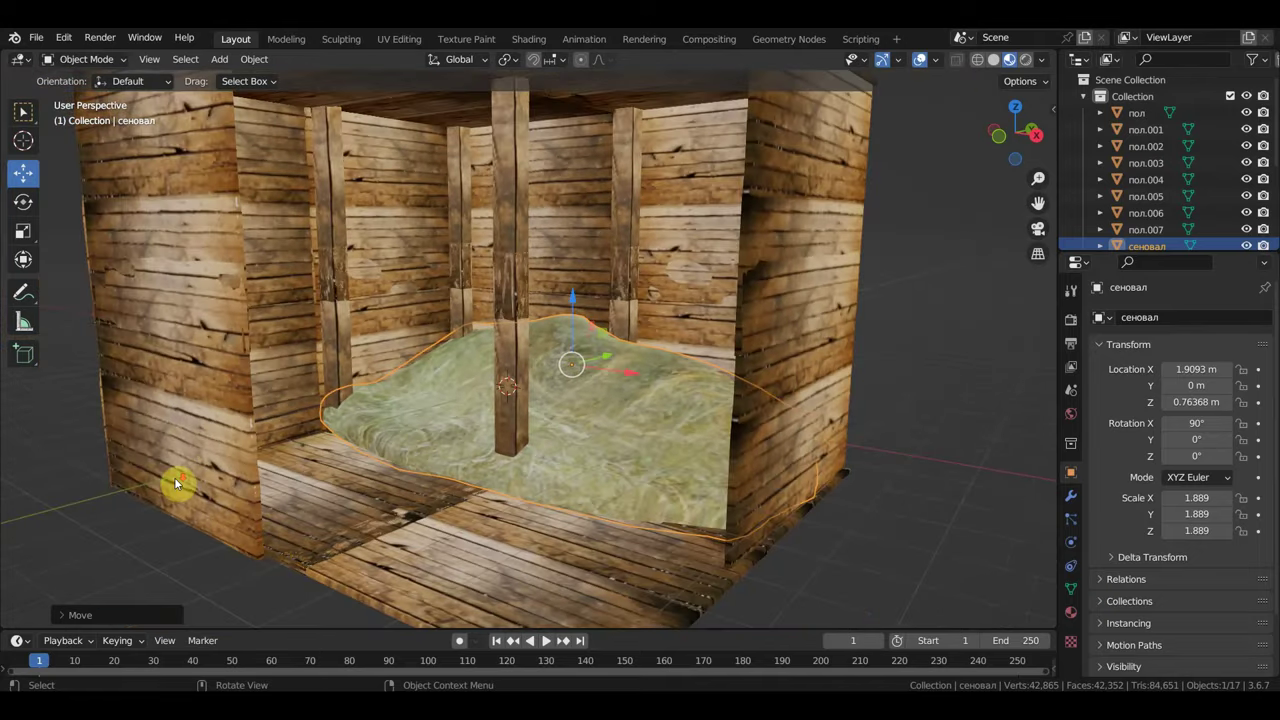
middle_drag(175, 484, 295, 467)
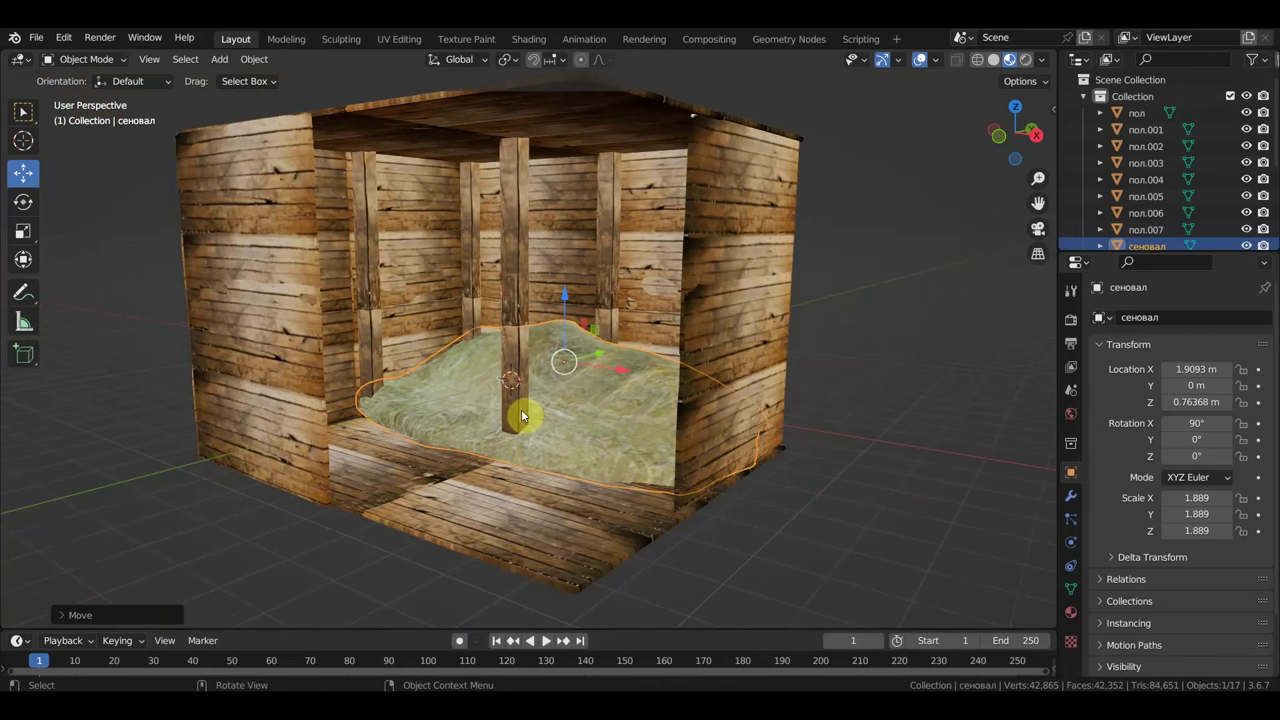
middle_drag(521, 417, 534, 414)
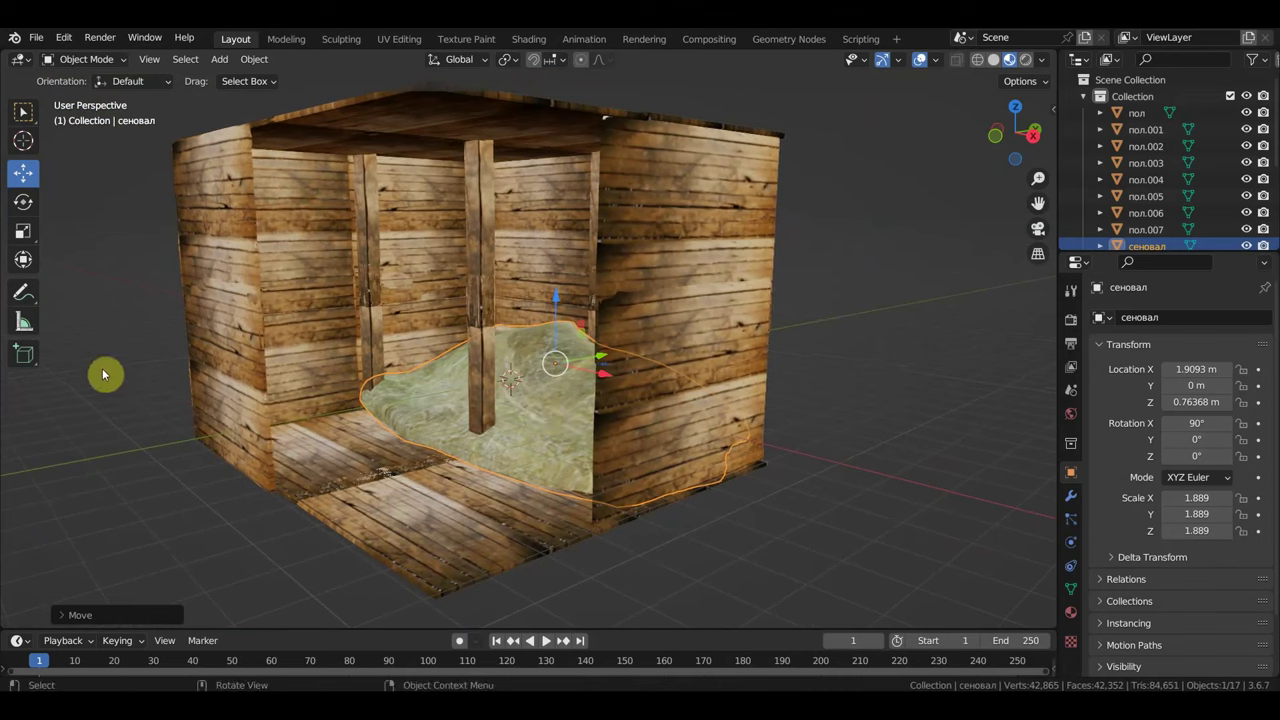
scroll(229, 387, up, 4)
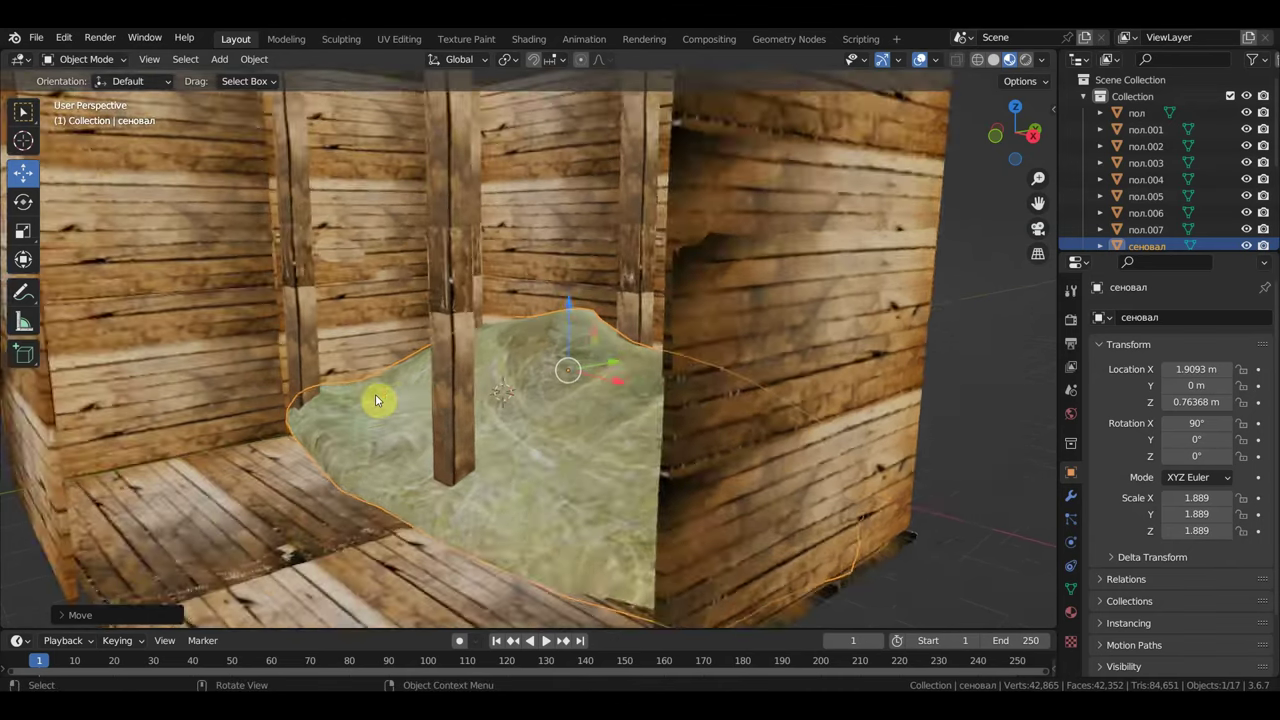
scroll(371, 400, up, 3)
middle_drag(429, 380, 437, 376)
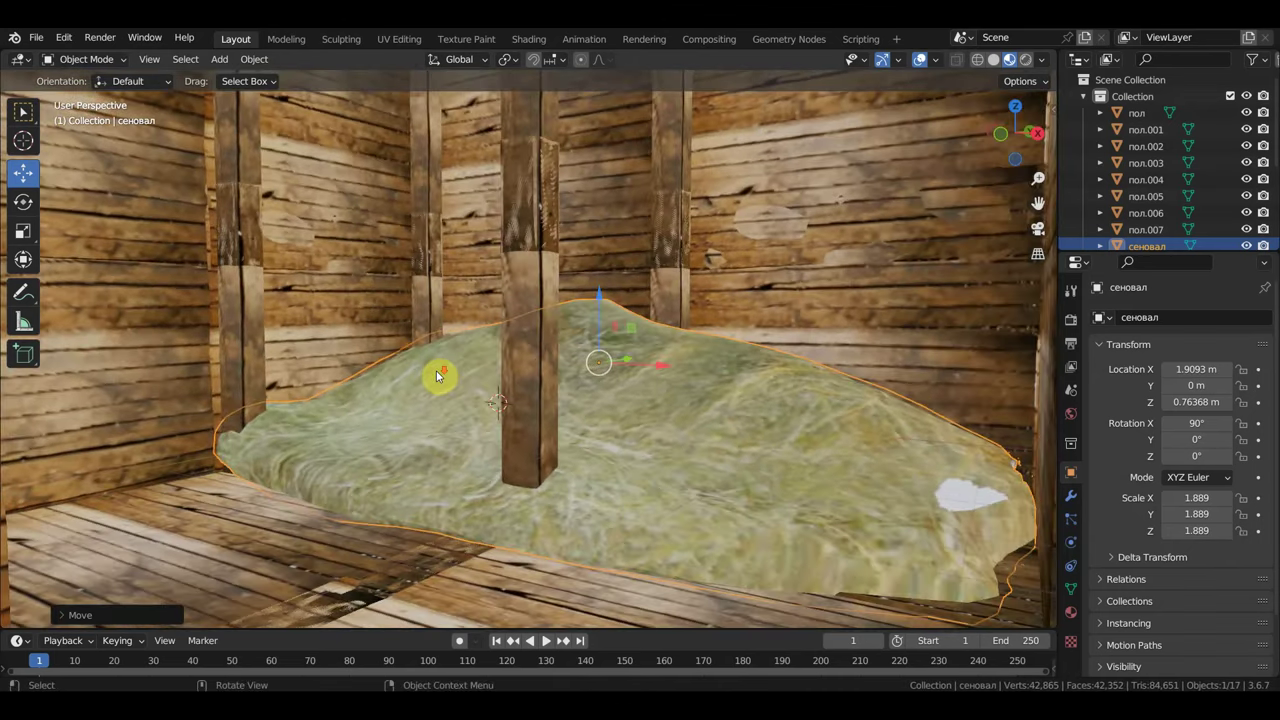
scroll(436, 375, down, 2)
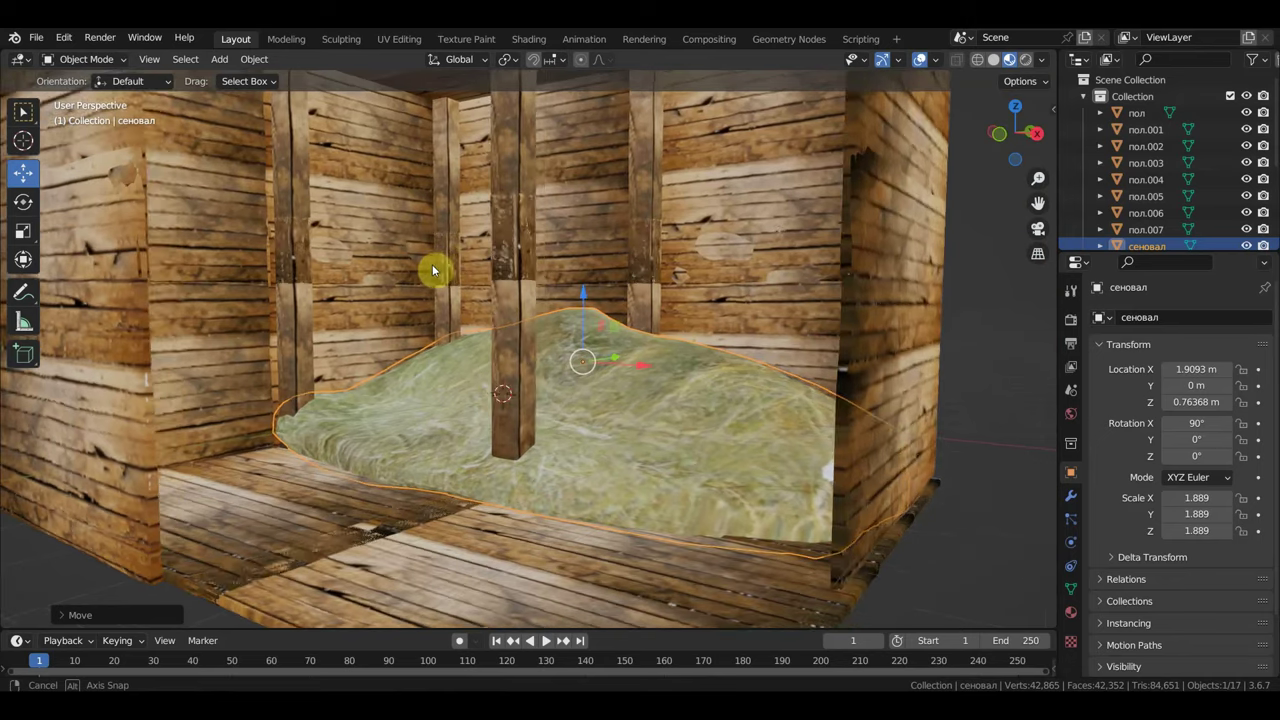
middle_drag(436, 268, 428, 266)
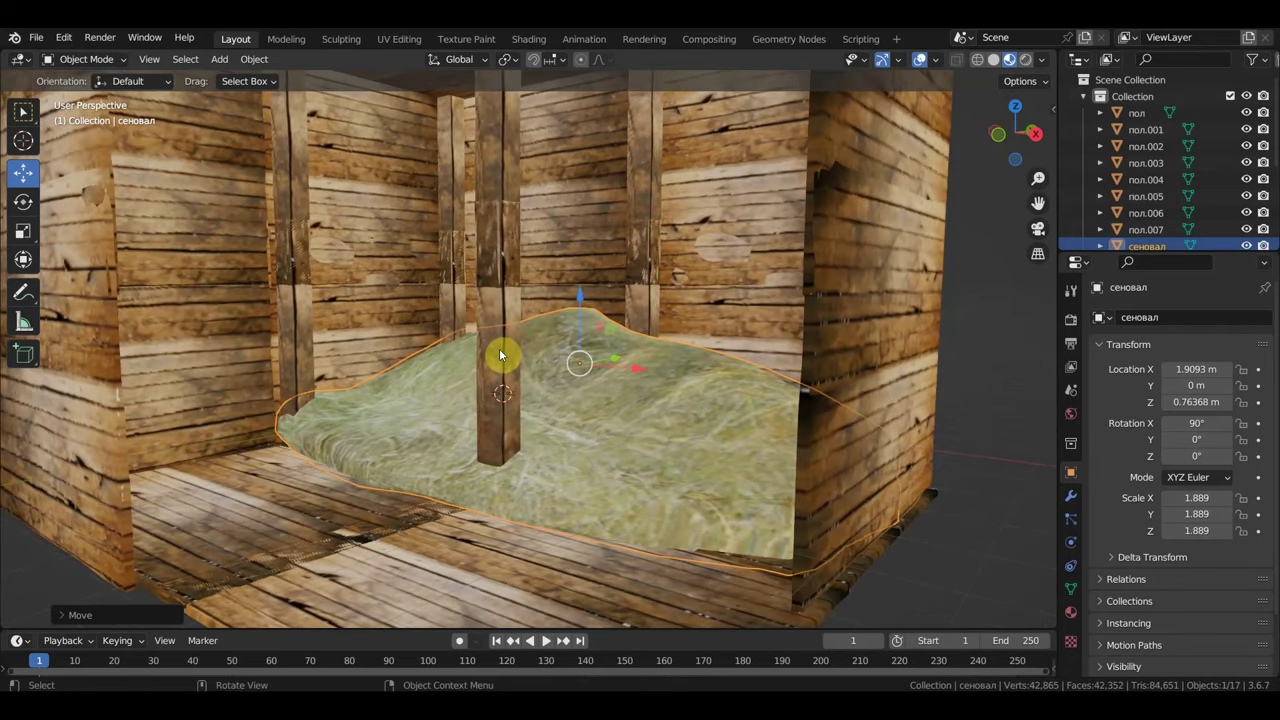
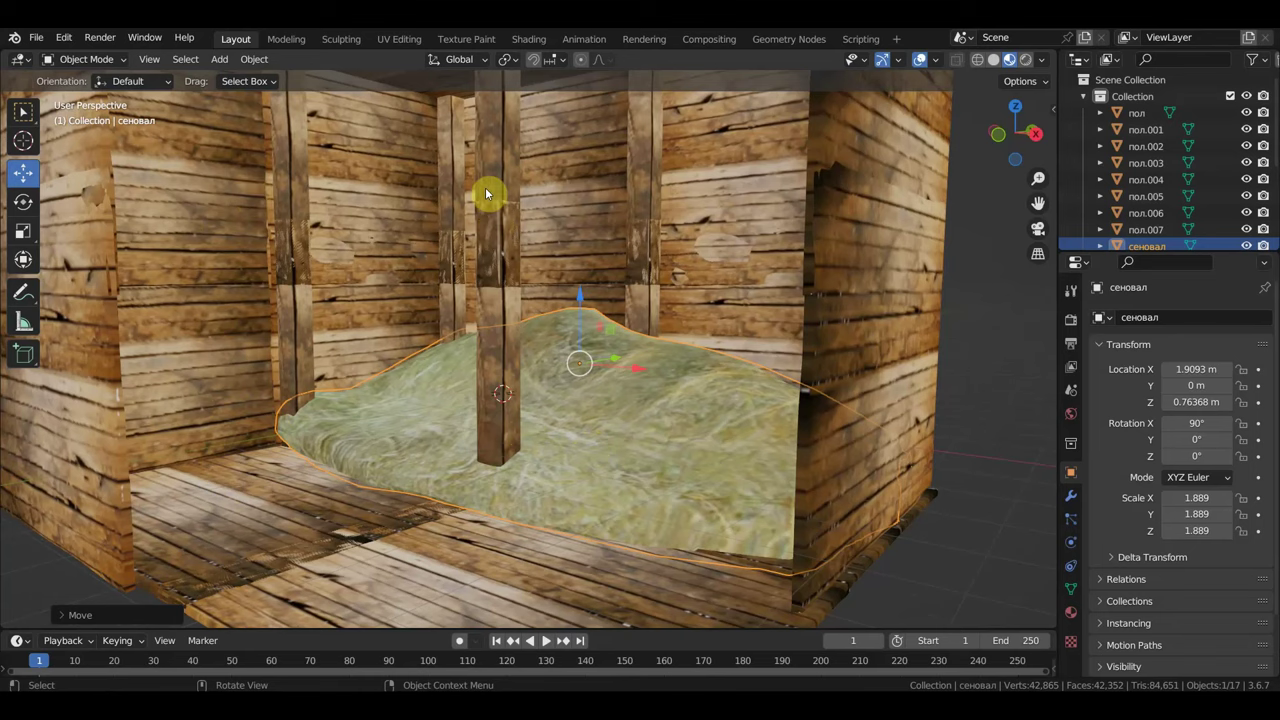
Step: Orbit and zoom around the hay pile and wooden room, briefly selecting wall стены.001
middle_drag(589, 274, 601, 213)
scroll(601, 213, up, 3)
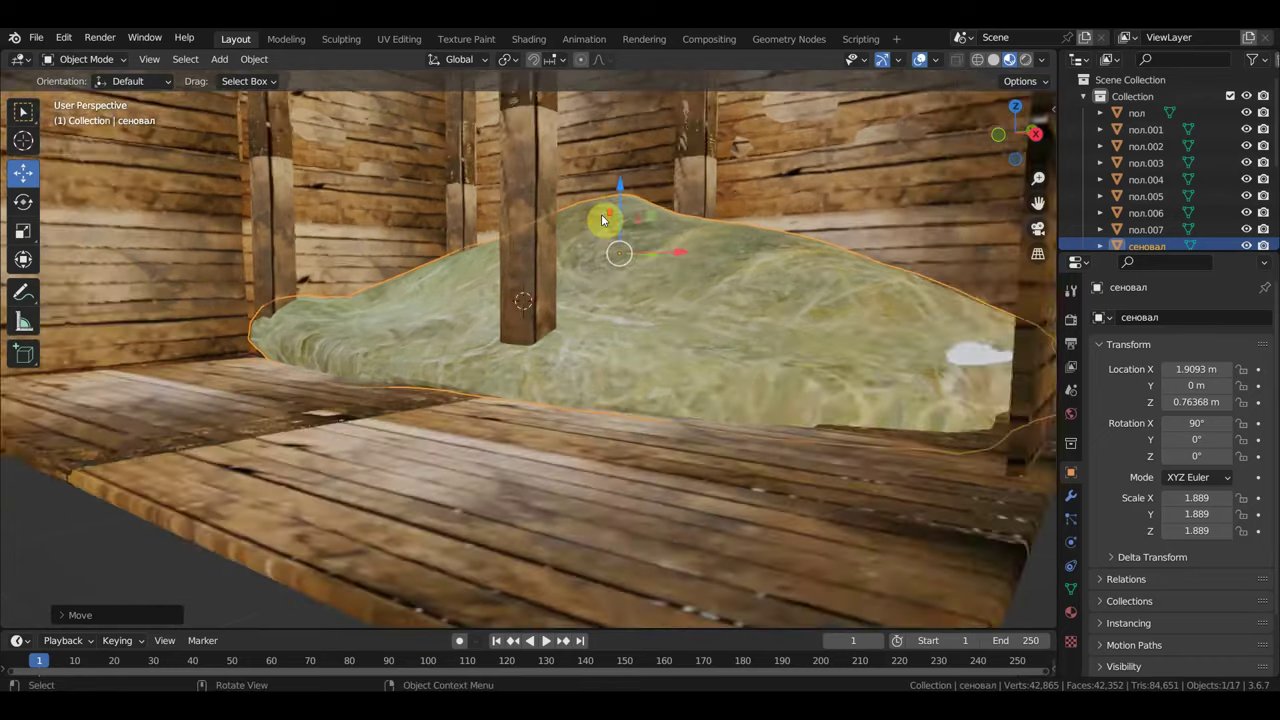
scroll(603, 222, down, 2)
scroll(605, 229, down, 1)
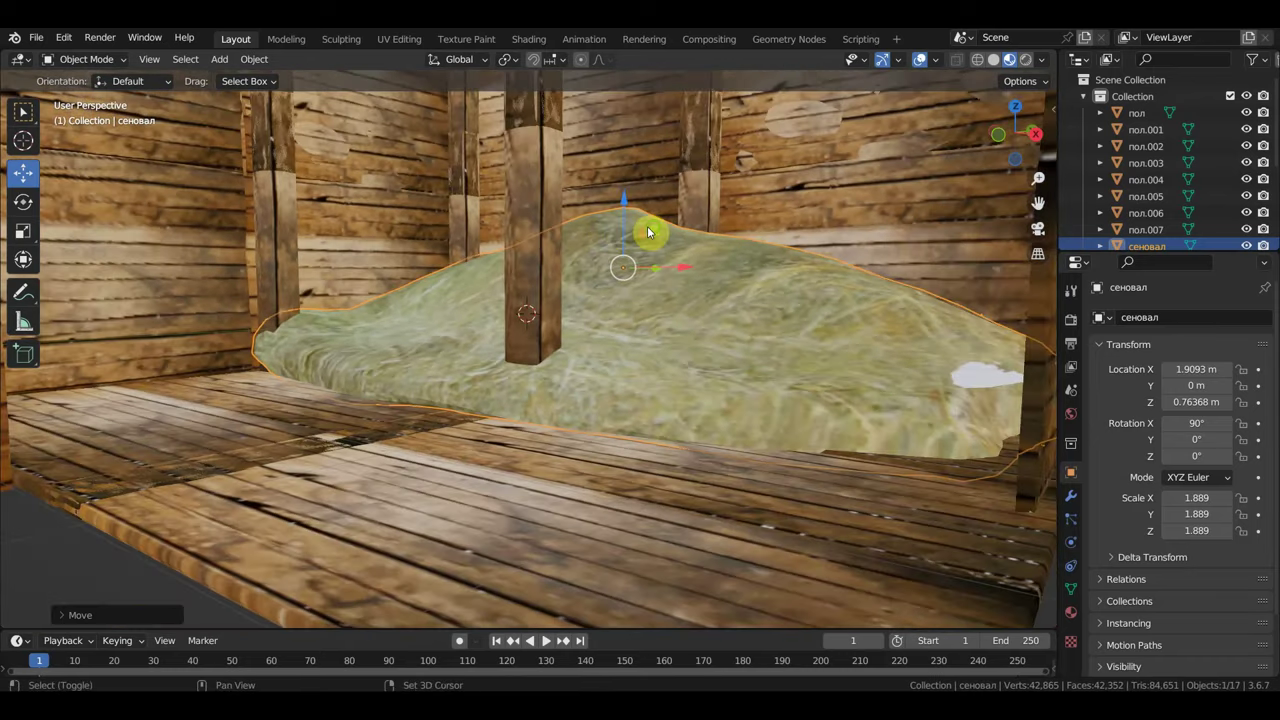
mouse_move(648, 227)
middle_down()
mouse_move(781, 252)
mouse_move(729, 283)
mouse_move(644, 291)
mouse_move(763, 294)
middle_up()
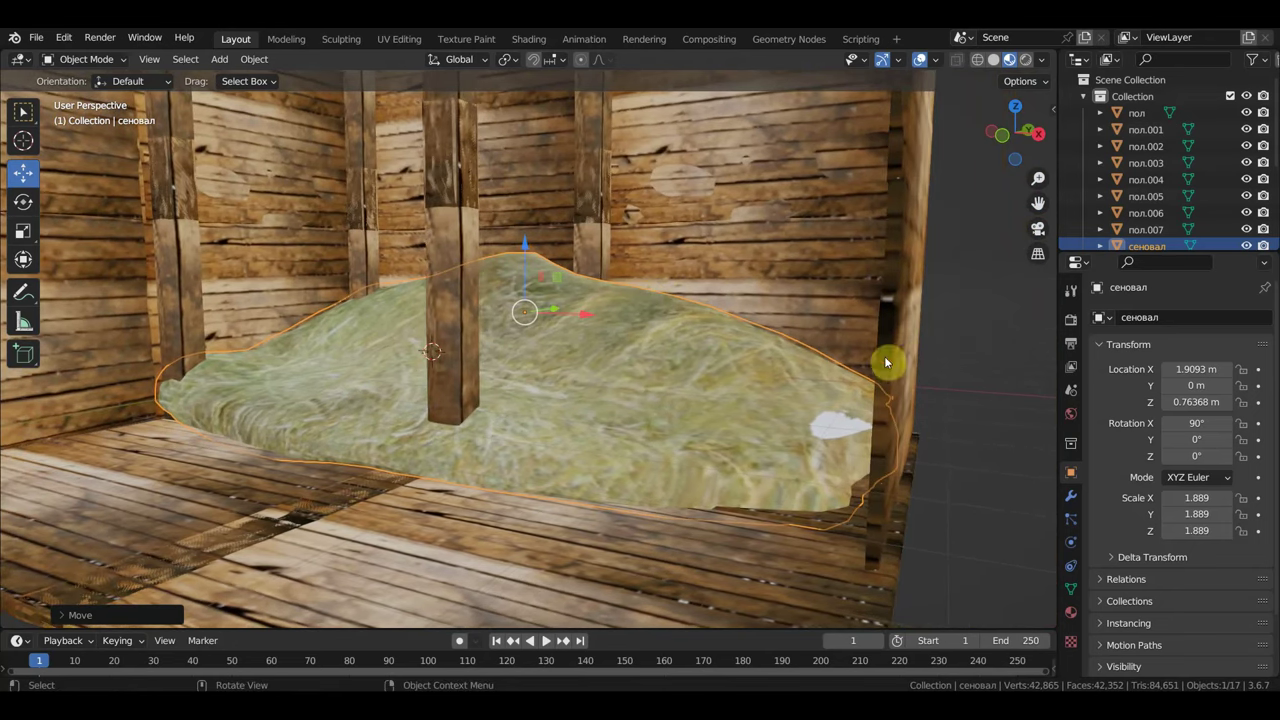
click(888, 320)
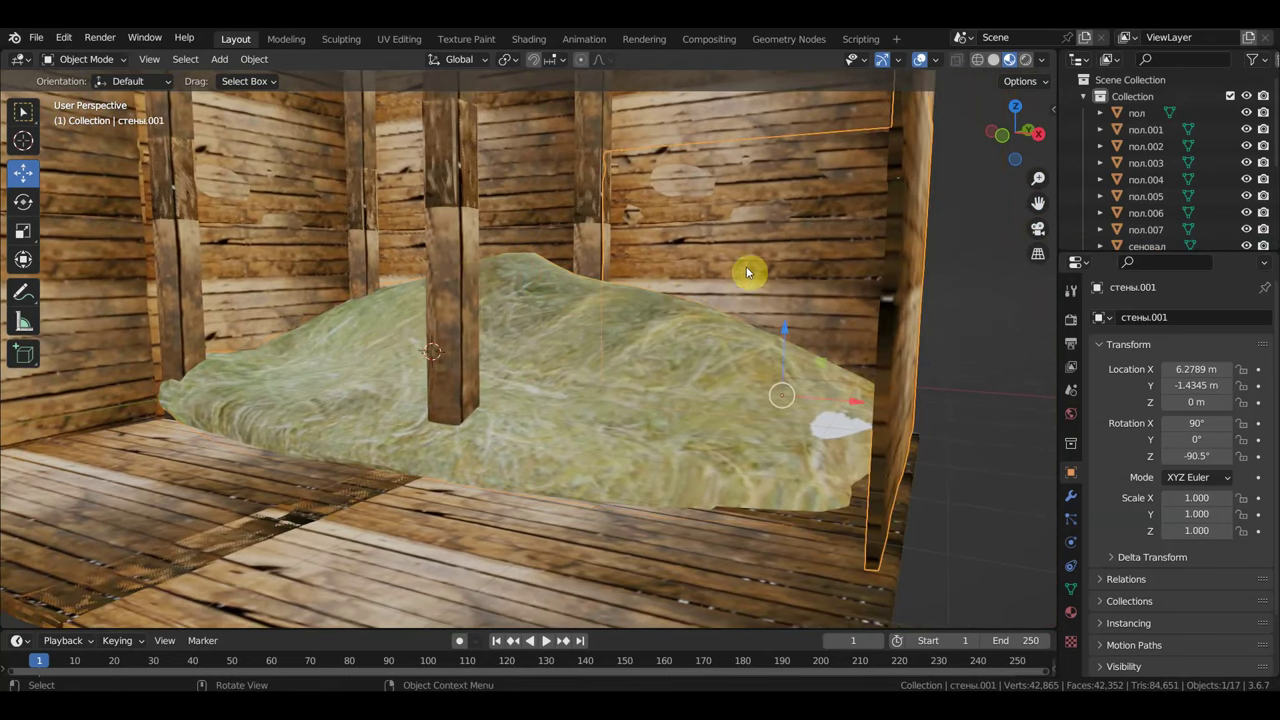
scroll(591, 508, down, 3)
scroll(672, 440, down, 2)
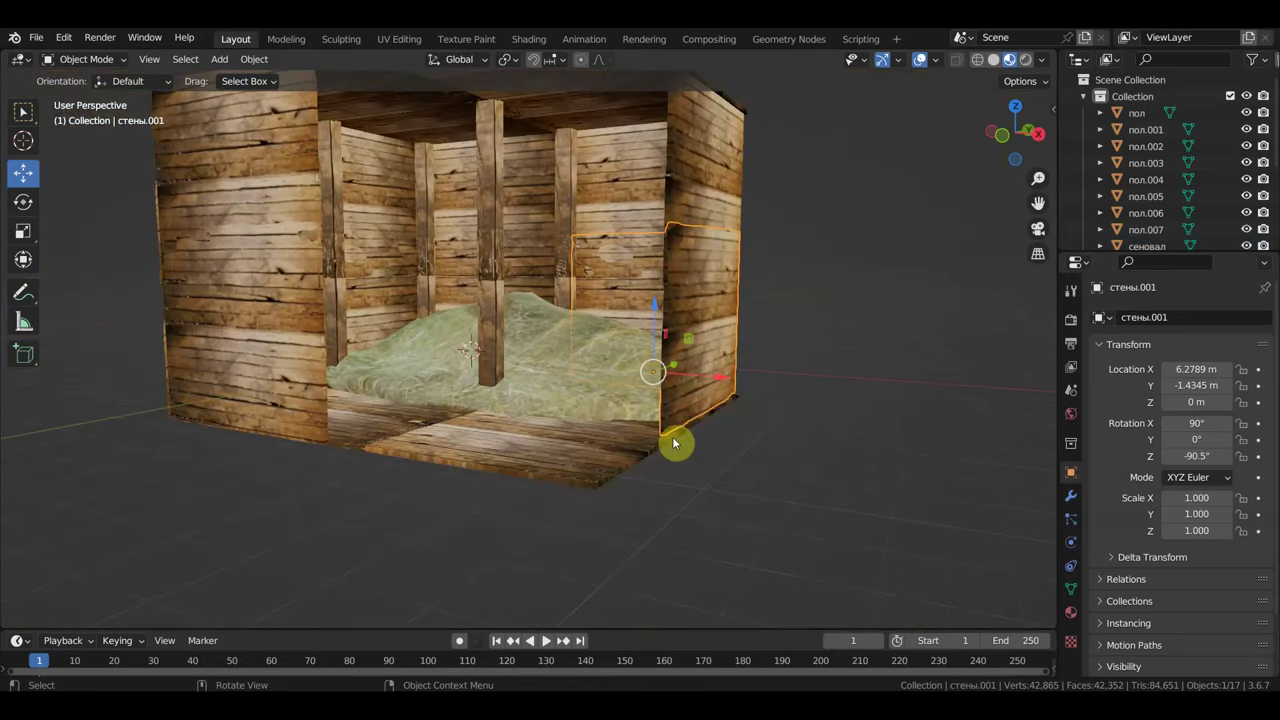
mouse_move(673, 440)
middle_down()
mouse_move(663, 397)
mouse_move(752, 428)
middle_up()
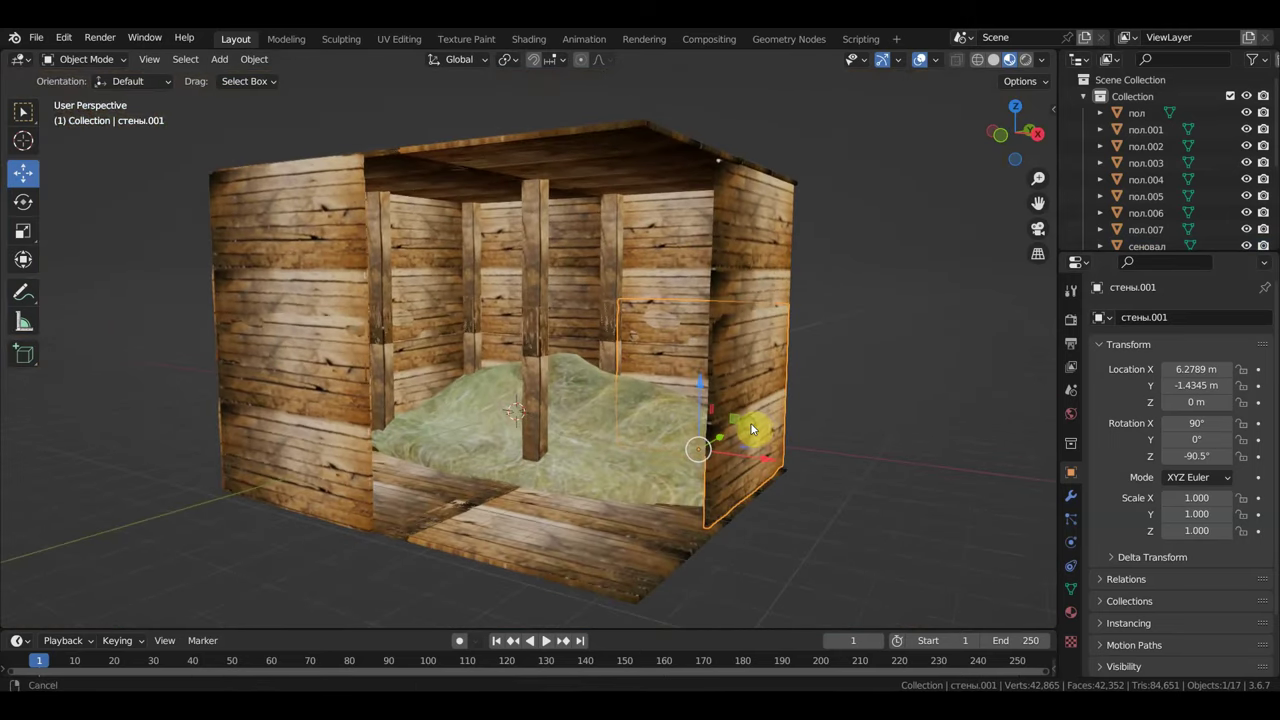
mouse_move(834, 447)
middle_down()
mouse_move(897, 491)
mouse_move(800, 451)
mouse_move(774, 454)
middle_up()
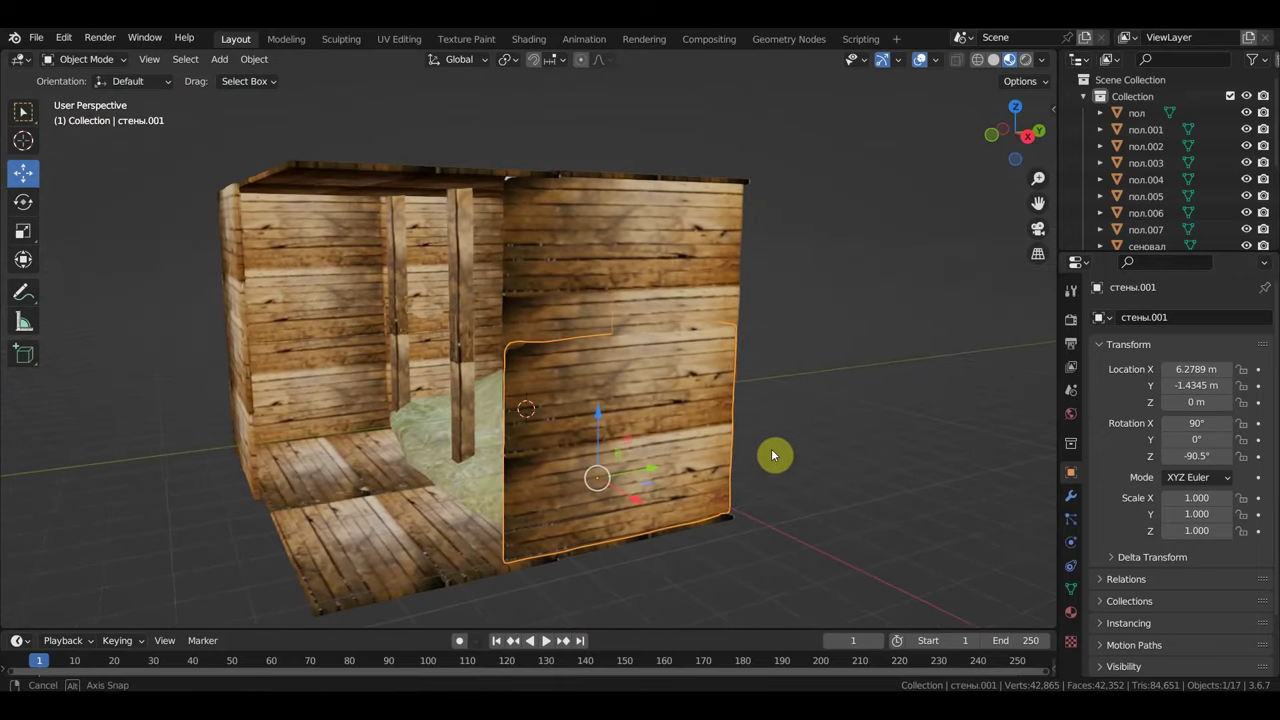
scroll(711, 354, up, 5)
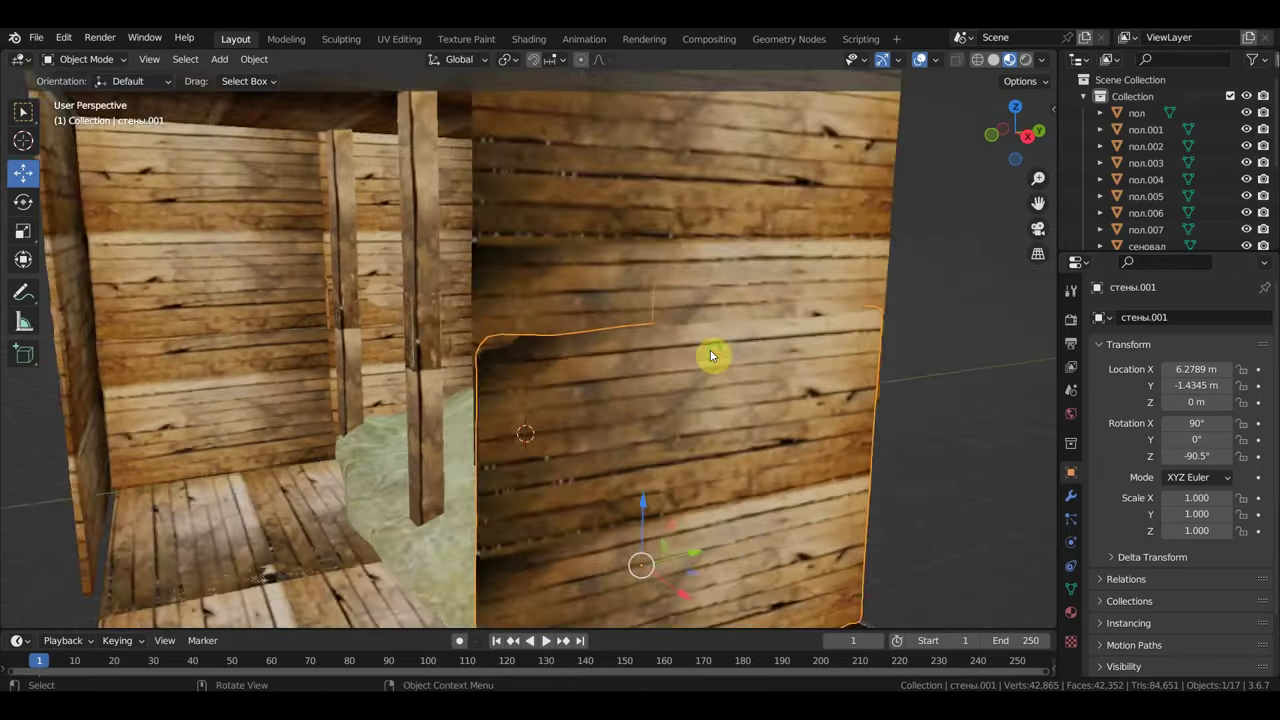
scroll(746, 357, up, 4)
mouse_move(746, 357)
middle_down()
mouse_move(495, 360)
mouse_move(384, 326)
middle_up()
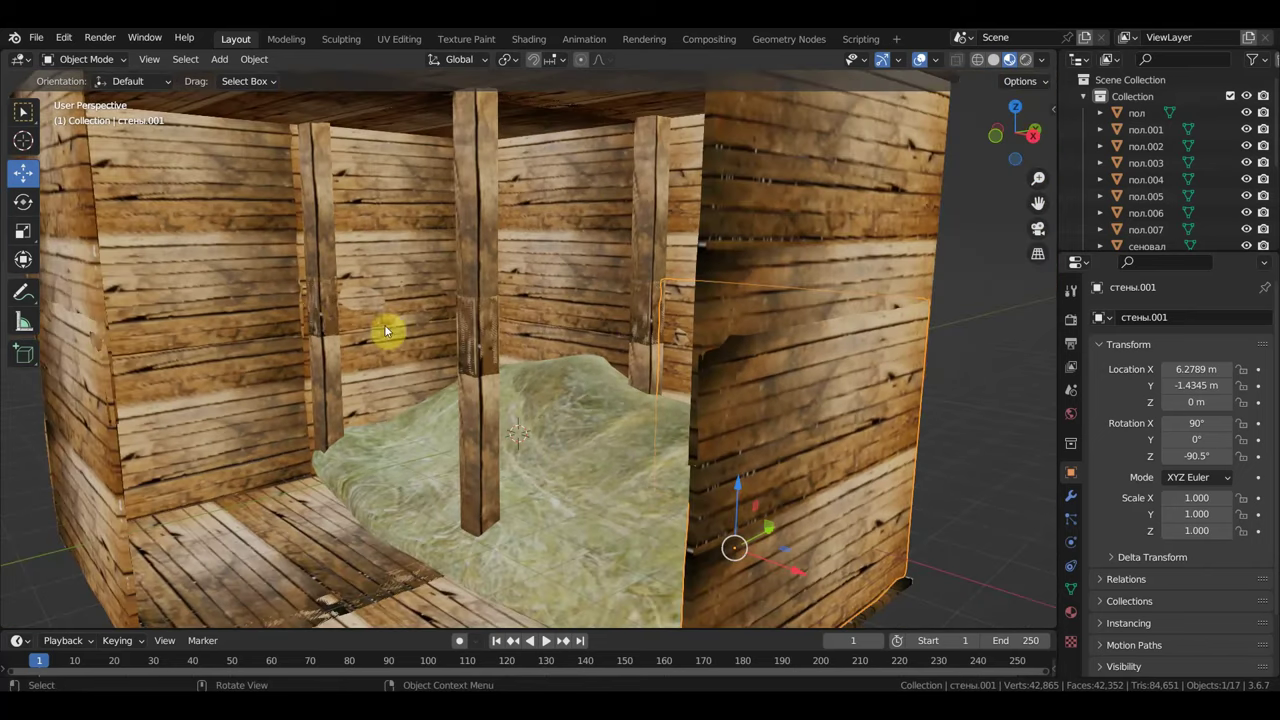
Step: Scale wall piece стены.005 to 0.840 on Y and raise it to Z 3.5872 m
click(212, 228)
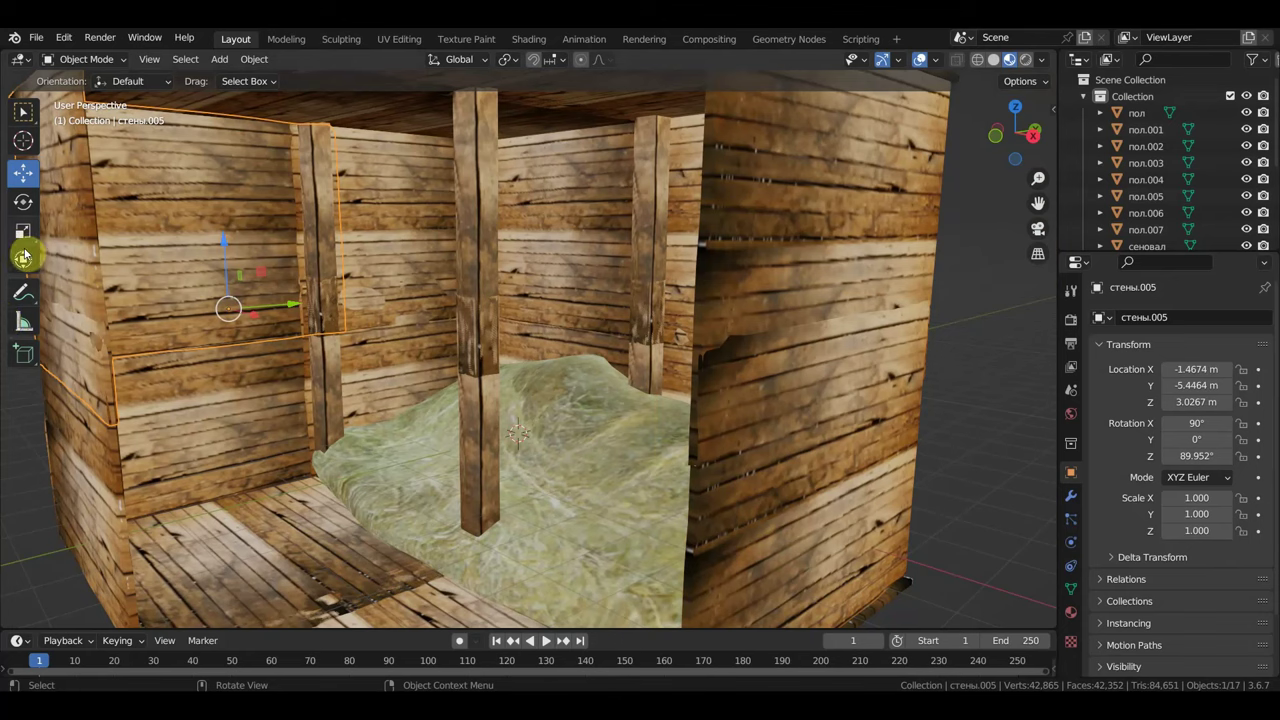
click(23, 259)
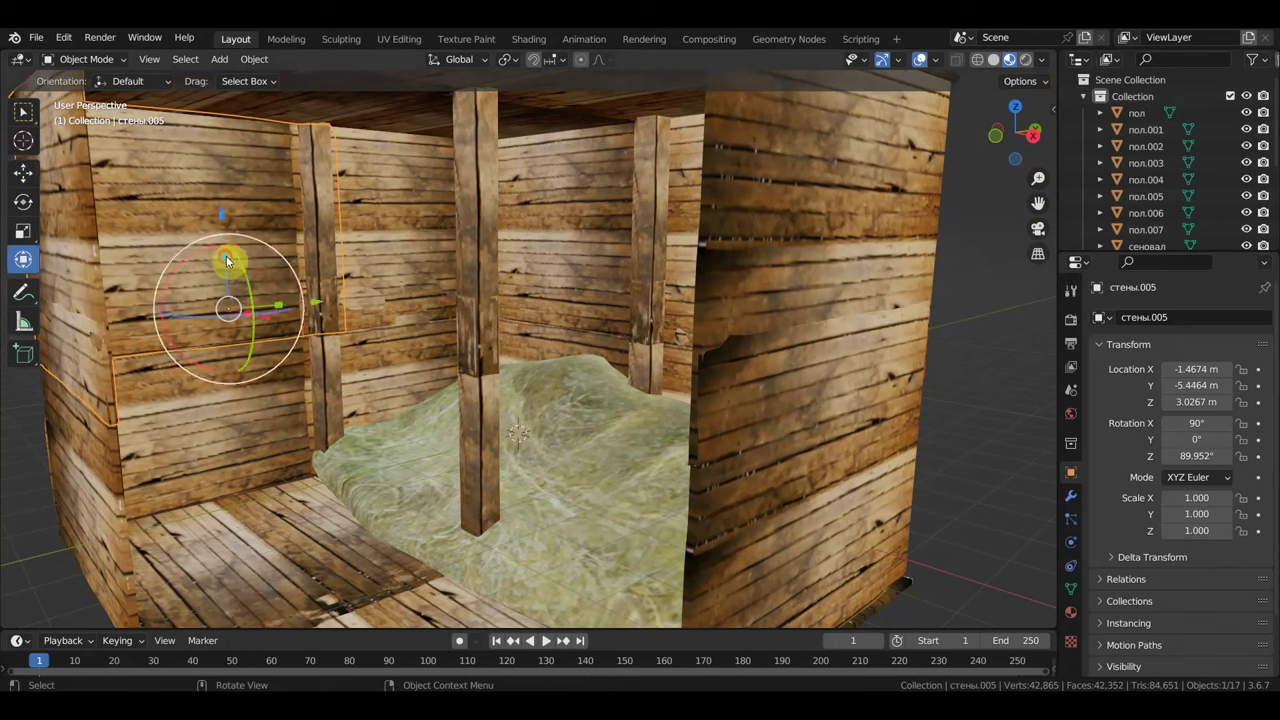
drag(227, 261, 221, 209)
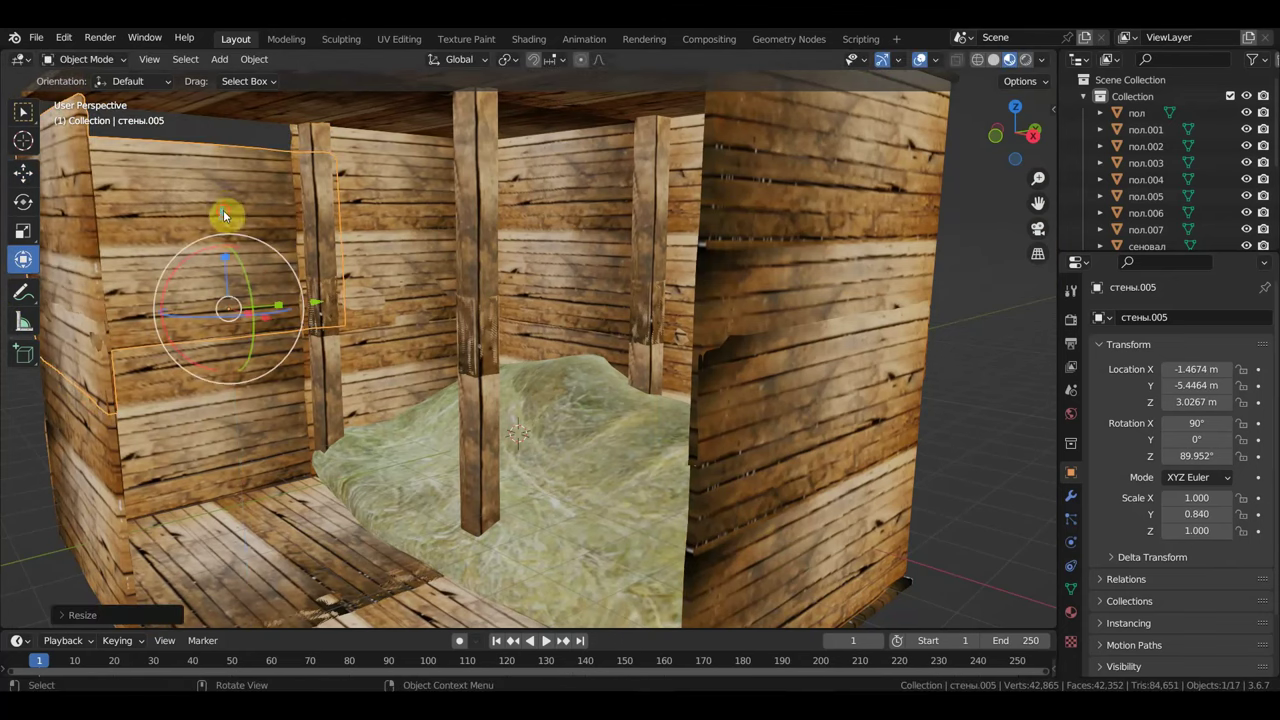
drag(225, 257, 233, 207)
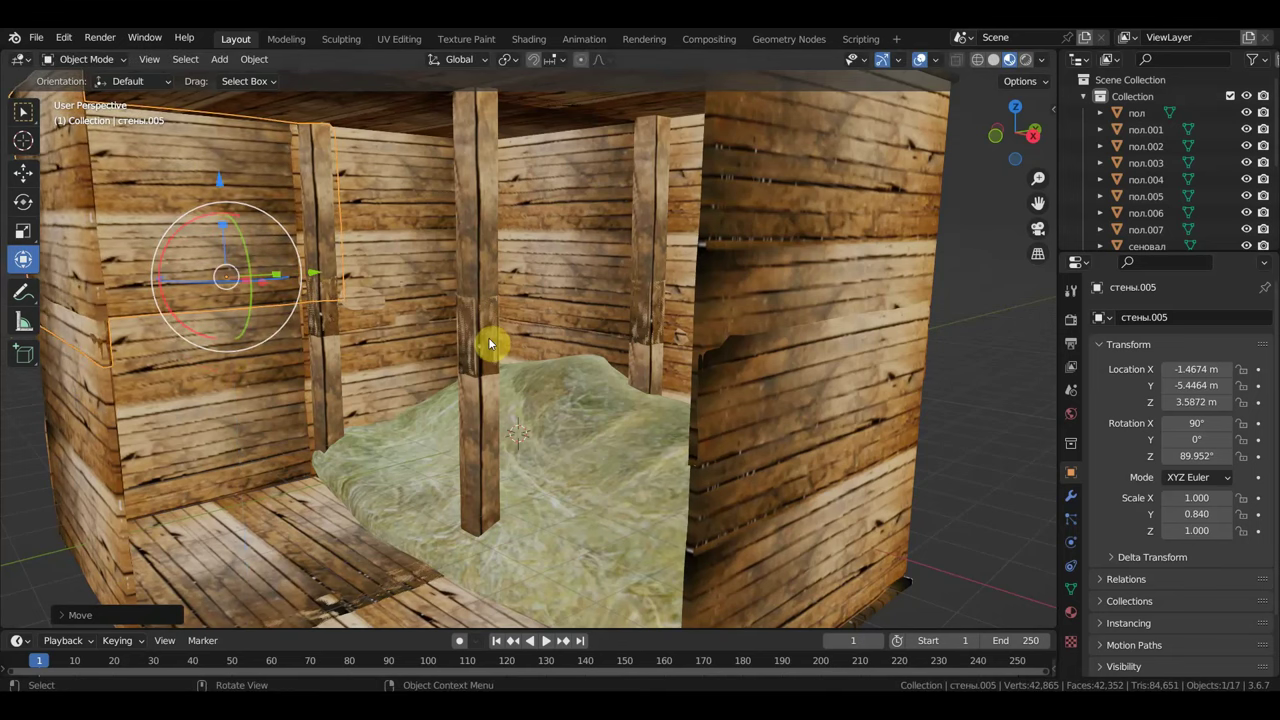
scroll(459, 340, down, 5)
scroll(466, 334, down, 3)
middle_drag(494, 337, 555, 333)
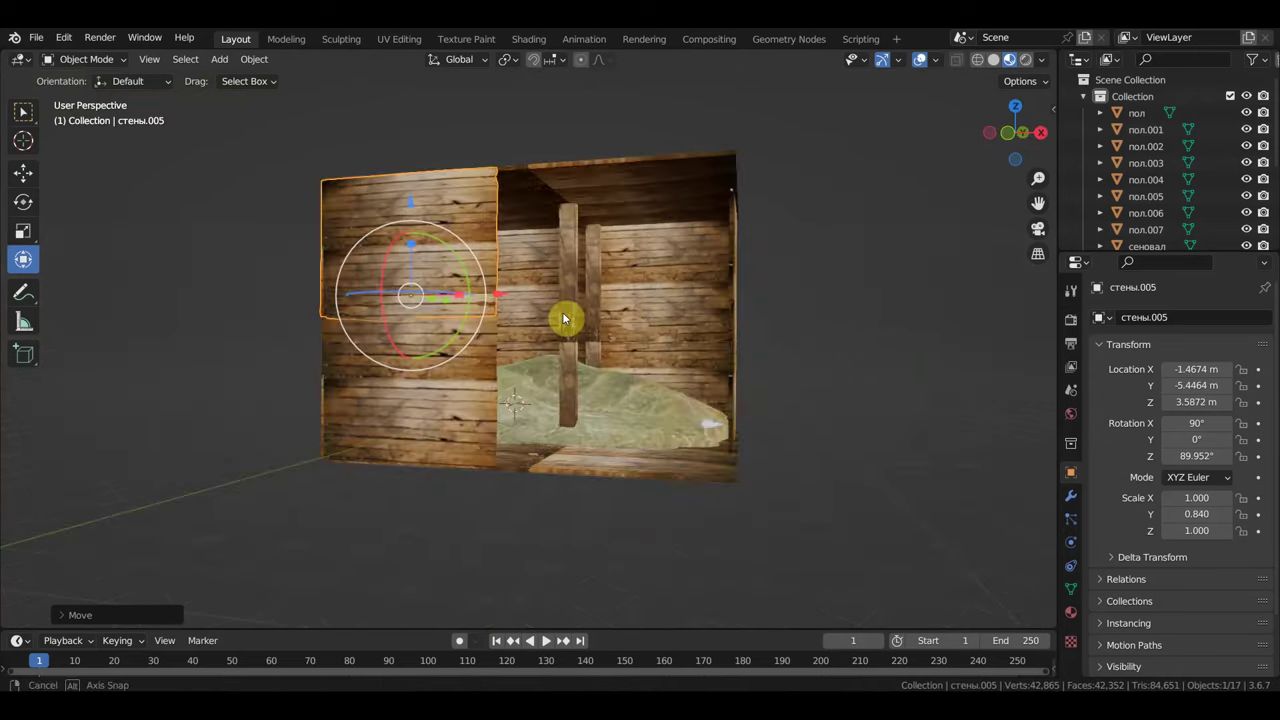
scroll(557, 335, up, 1)
scroll(650, 350, up, 1)
scroll(655, 350, up, 2)
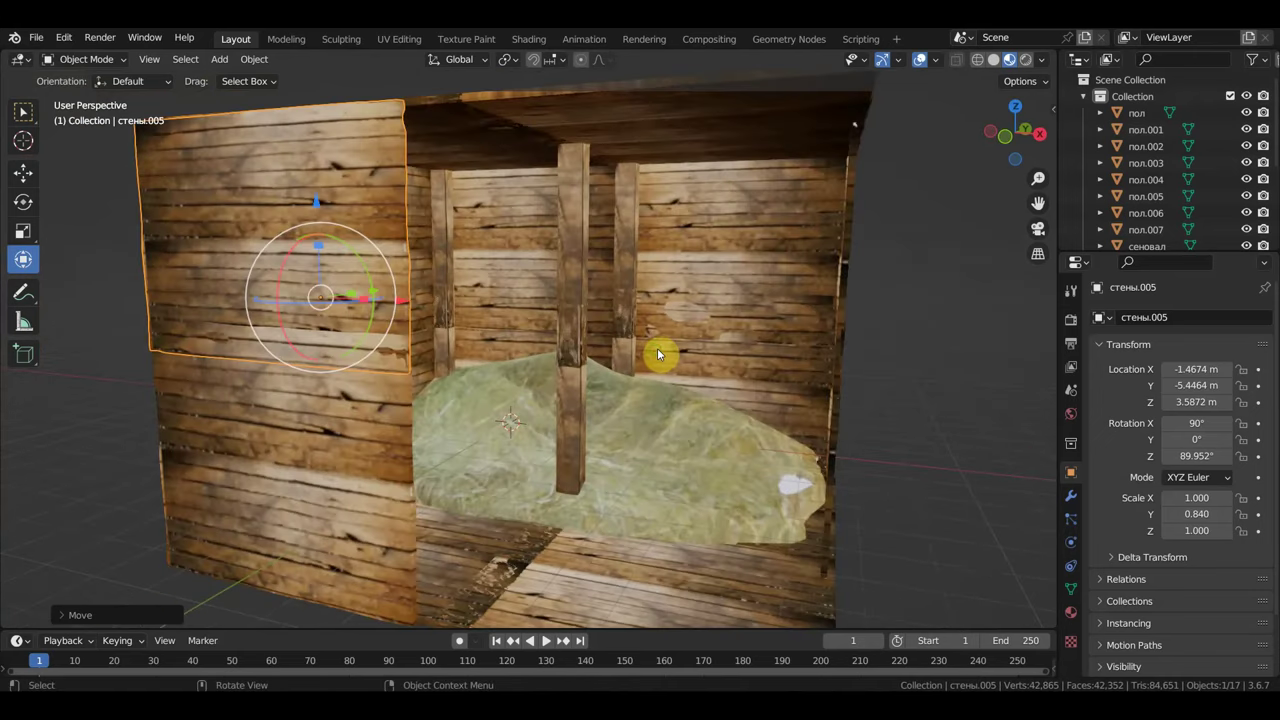
scroll(640, 345, up, 1)
Step: Check the upper posts столбы.002 by hiding them, then delete them
click(585, 347)
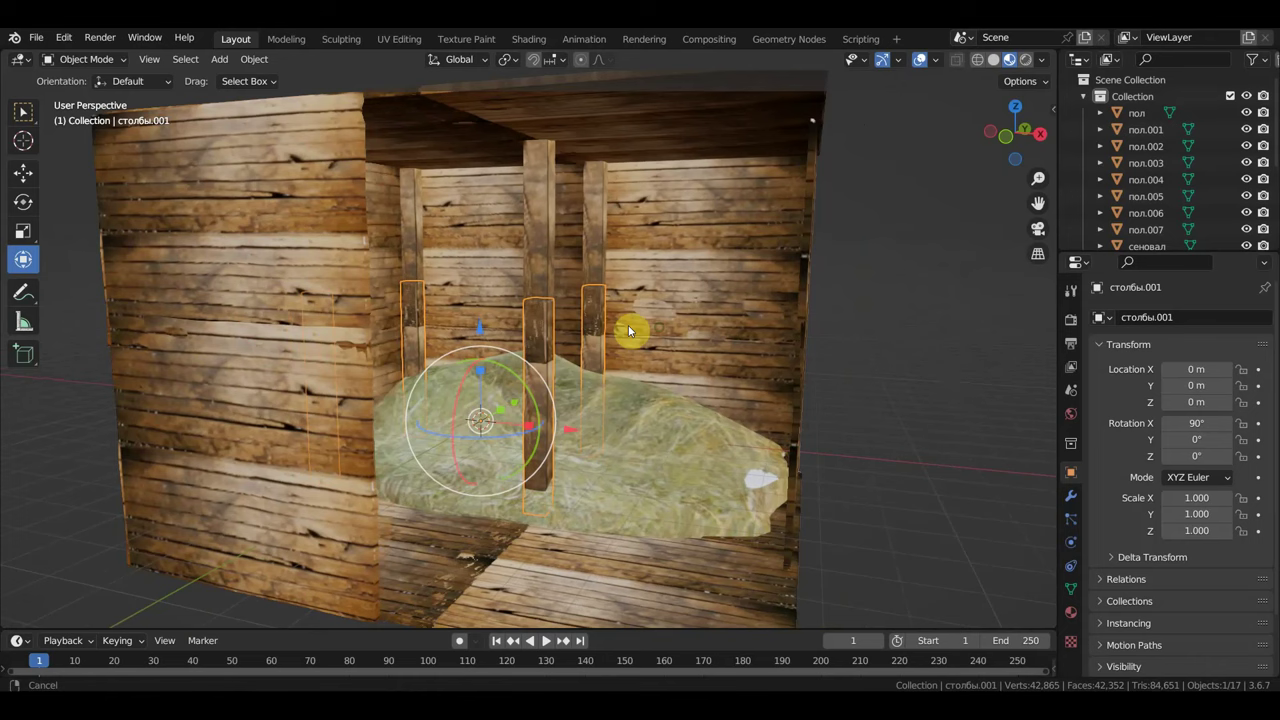
scroll(610, 334, down, 1)
click(550, 250)
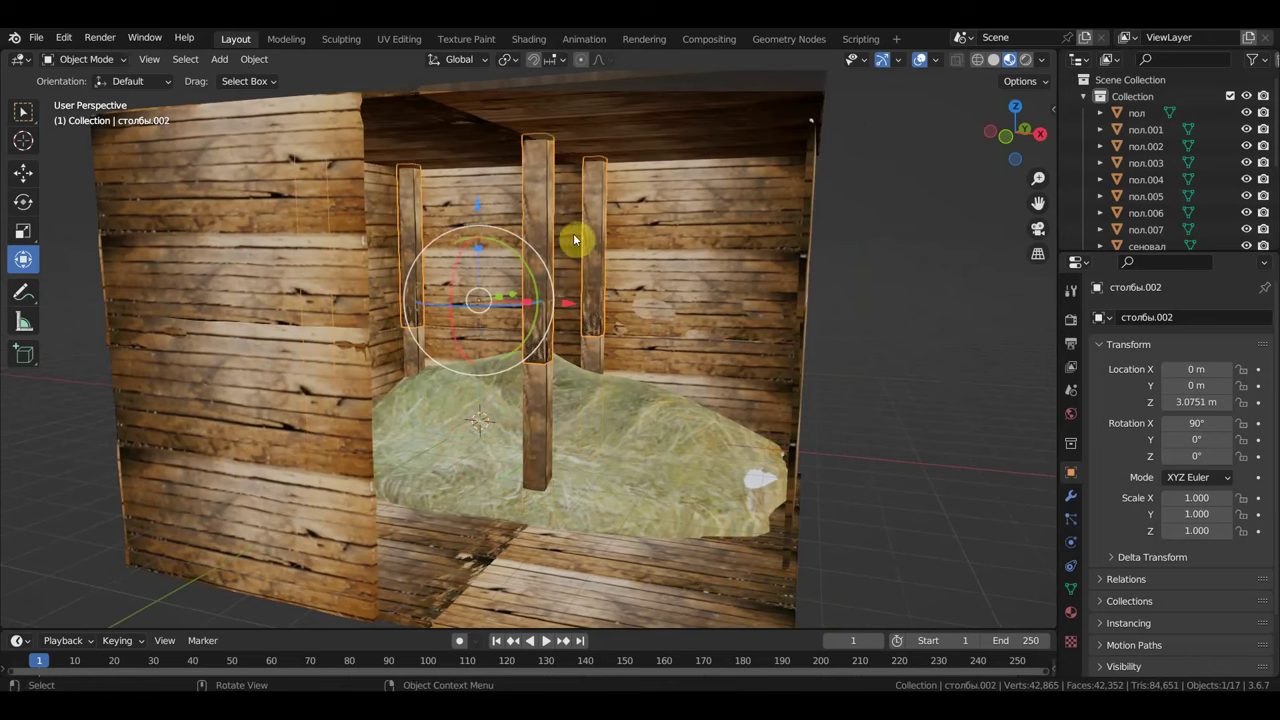
key(h)
key(alt+h)
key(Delete)
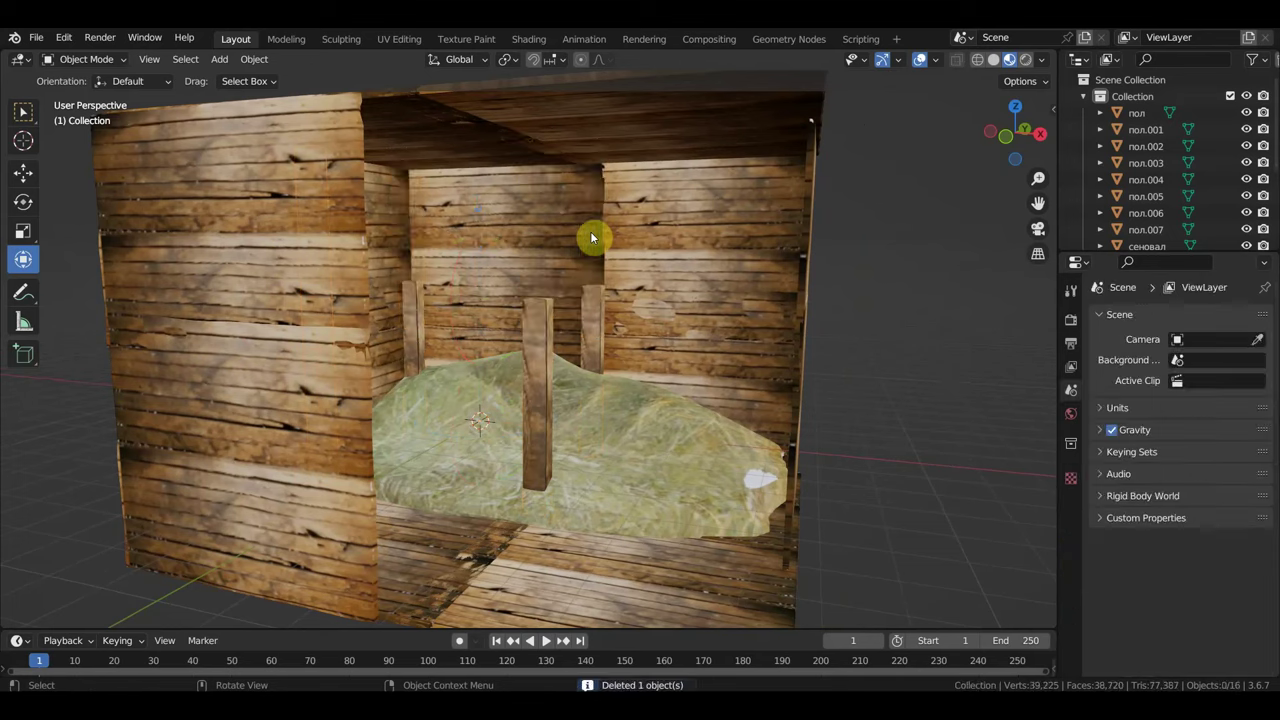
Step: Stretch the lower posts столбы.001 to 1.82 on Y and raise them to Z 0.52 m
click(545, 333)
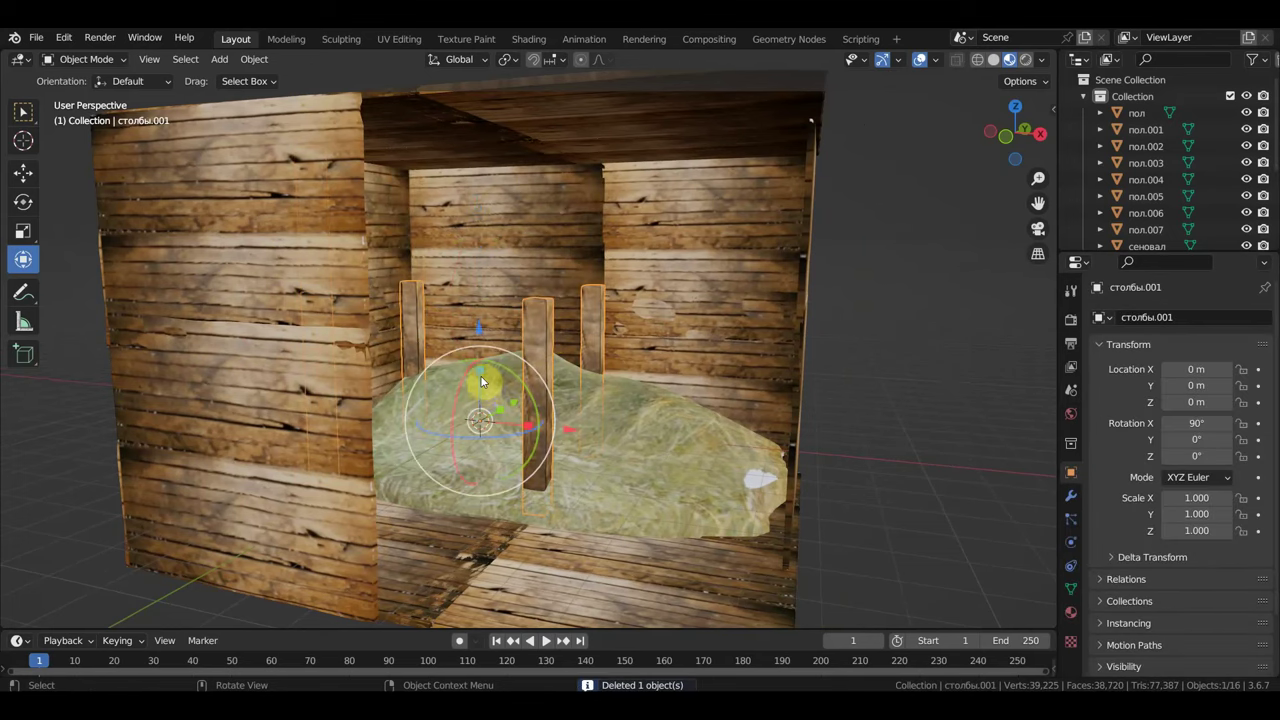
key(s)
key(y)
click(485, 311)
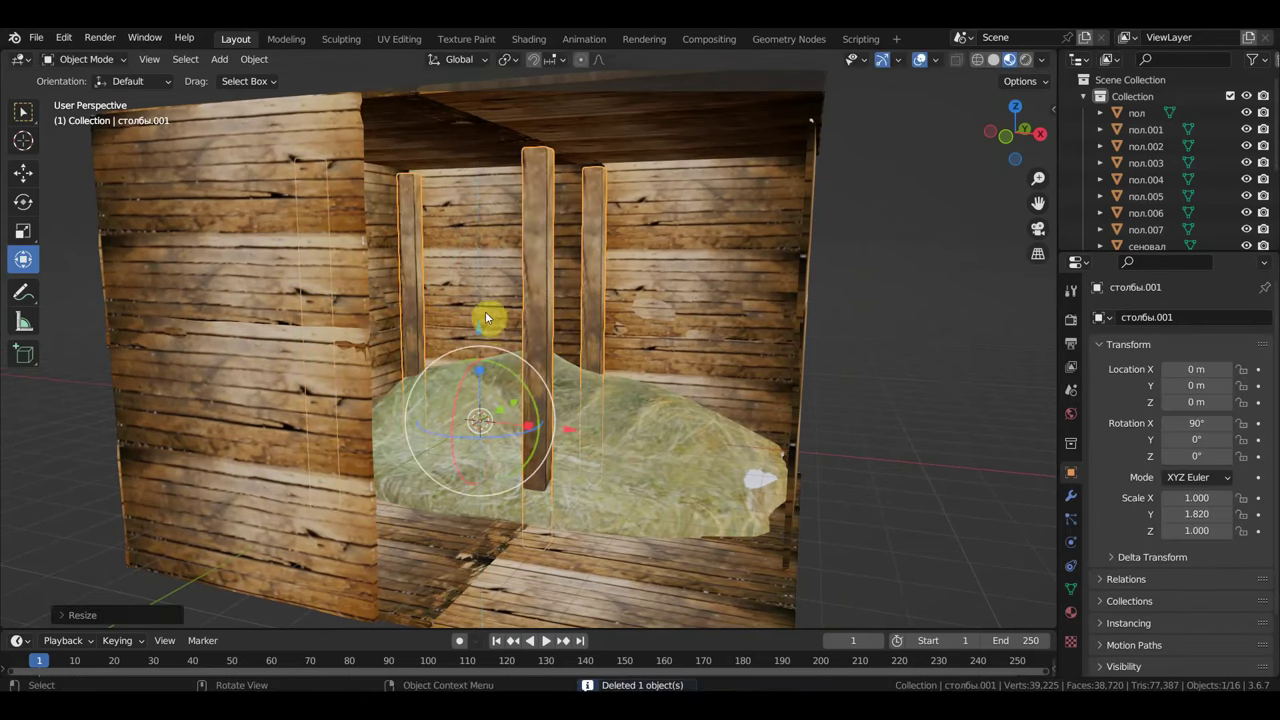
key(g)
key(z)
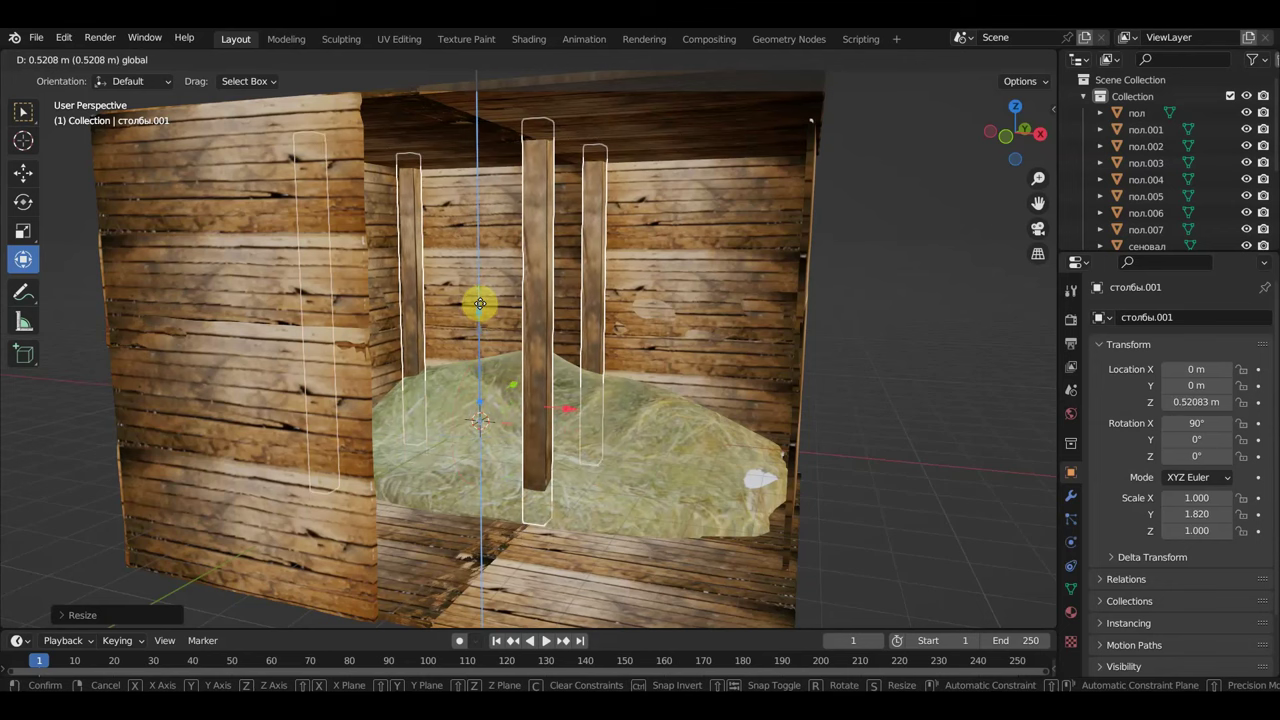
click(480, 304)
click(862, 389)
Step: Turn the barn's opening toward the view and select wall piece стены.004 and roof board пол.006
middle_drag(861, 388, 834, 386)
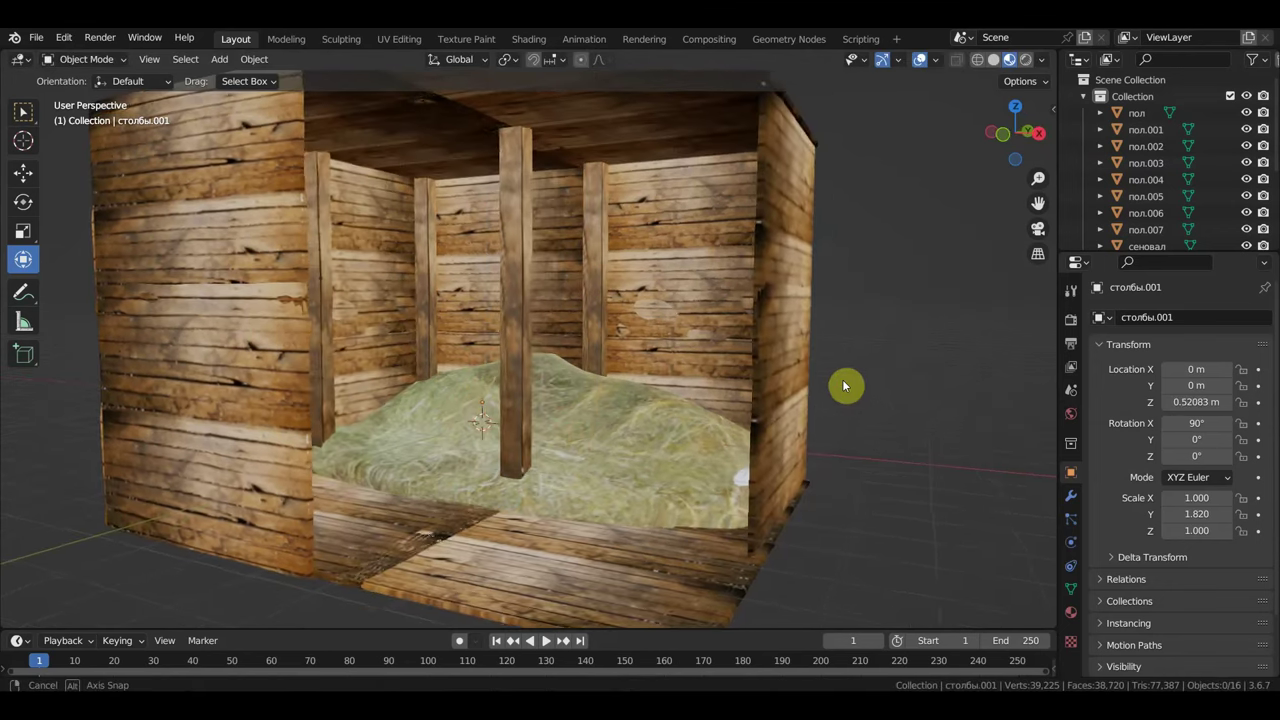
scroll(836, 385, up, 2)
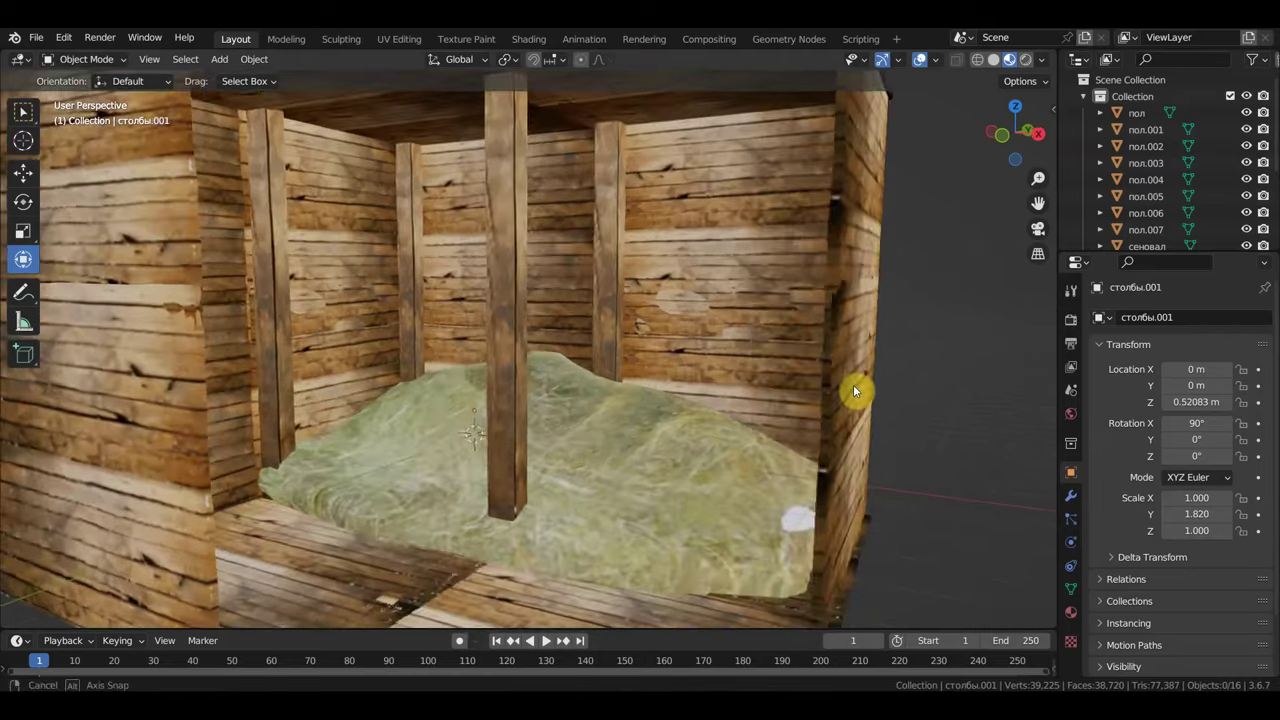
scroll(878, 390, up, 2)
middle_drag(888, 387, 865, 386)
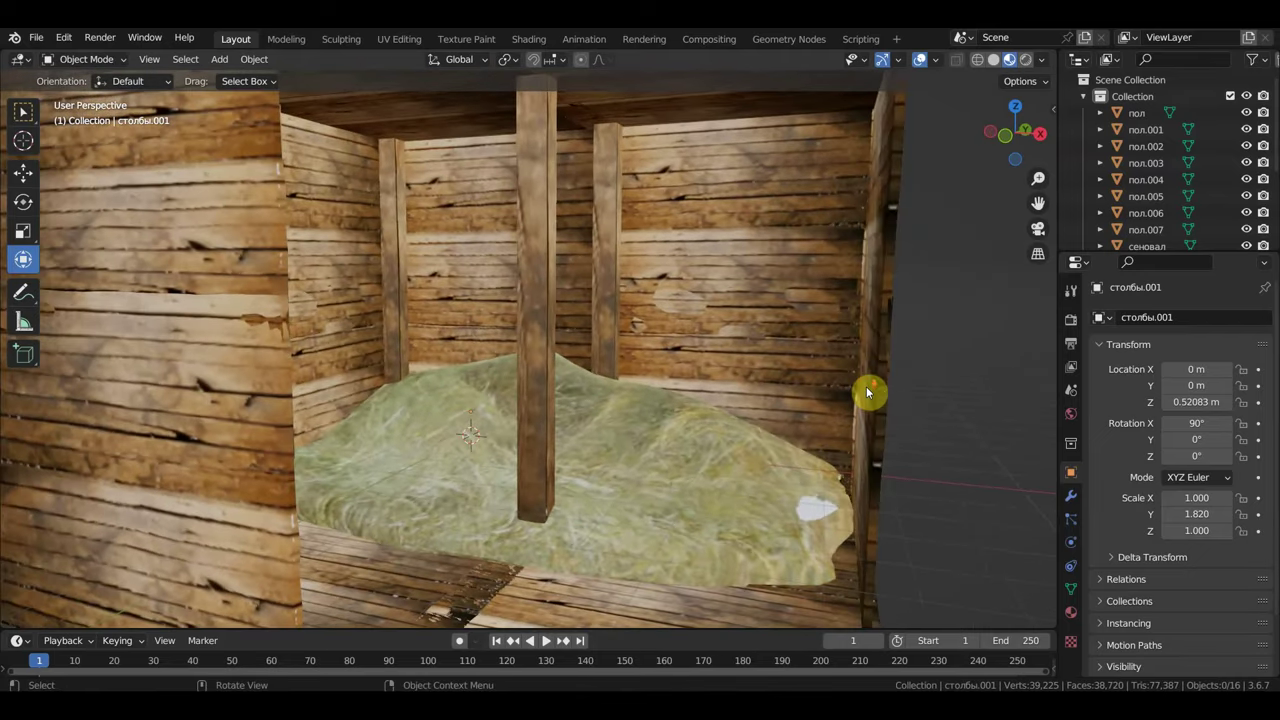
scroll(866, 386, down, 5)
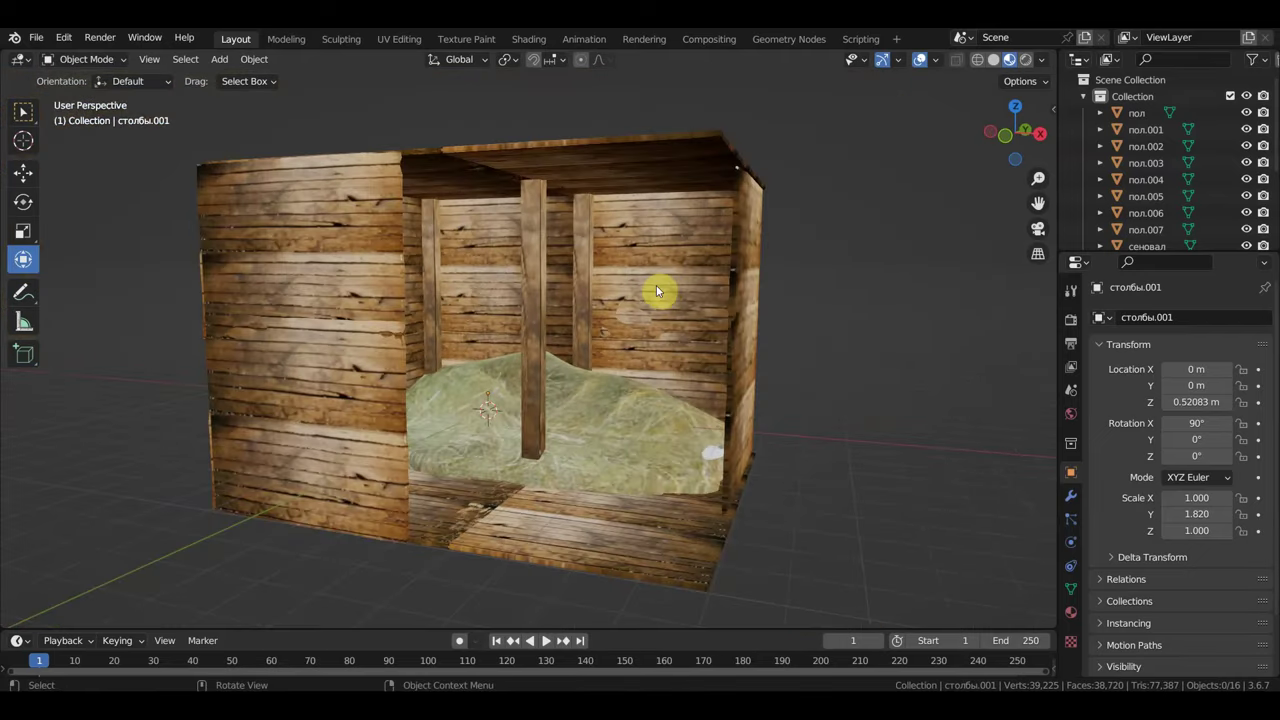
middle_drag(674, 298, 660, 300)
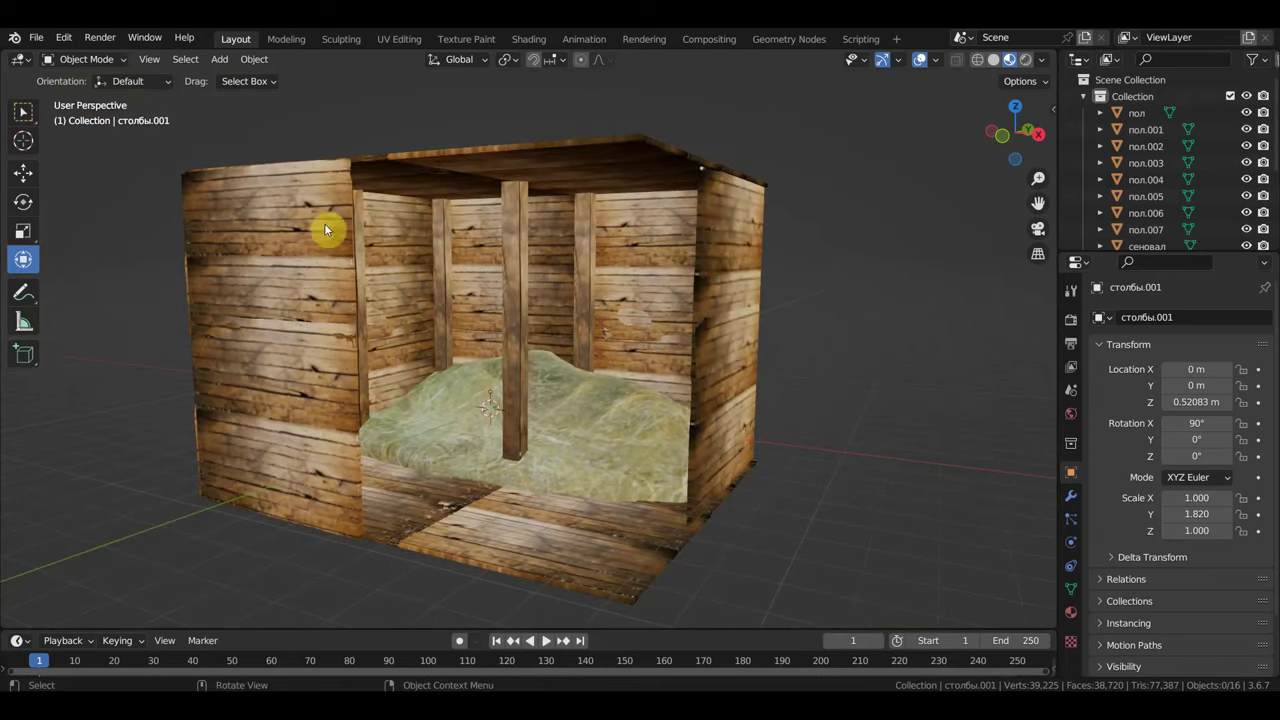
click(645, 277)
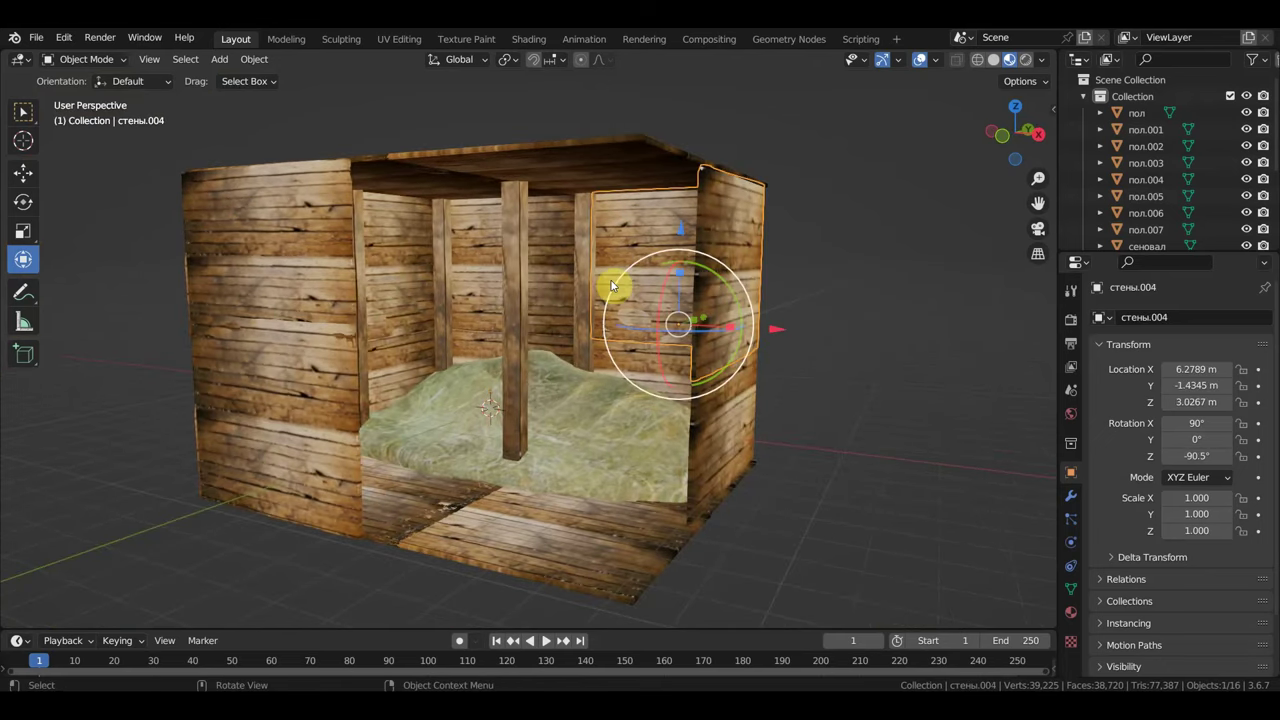
click(549, 250)
click(427, 222)
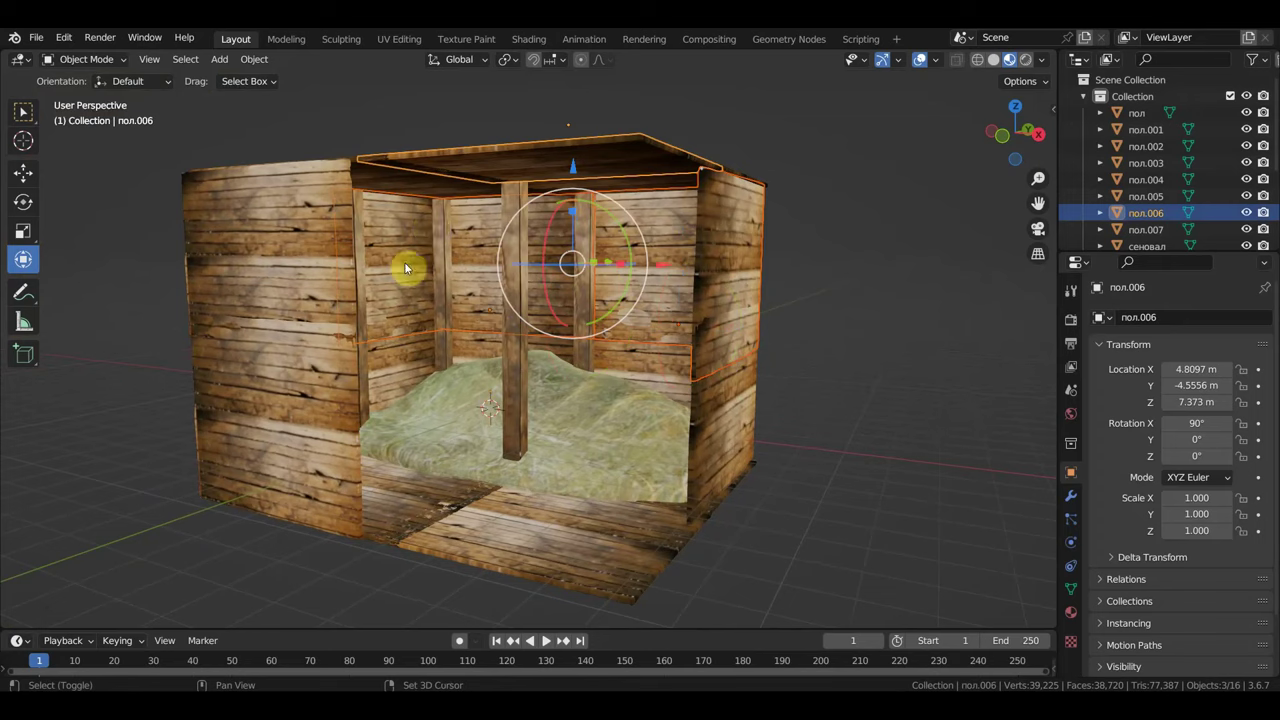
Step: Add the roof boards, wall panels and floor boards пол, пол.002, пол.003, then join them into стены.001
mouse_move(409, 266)
middle_down()
mouse_move(331, 283)
mouse_move(345, 271)
middle_up()
shift+click(314, 174)
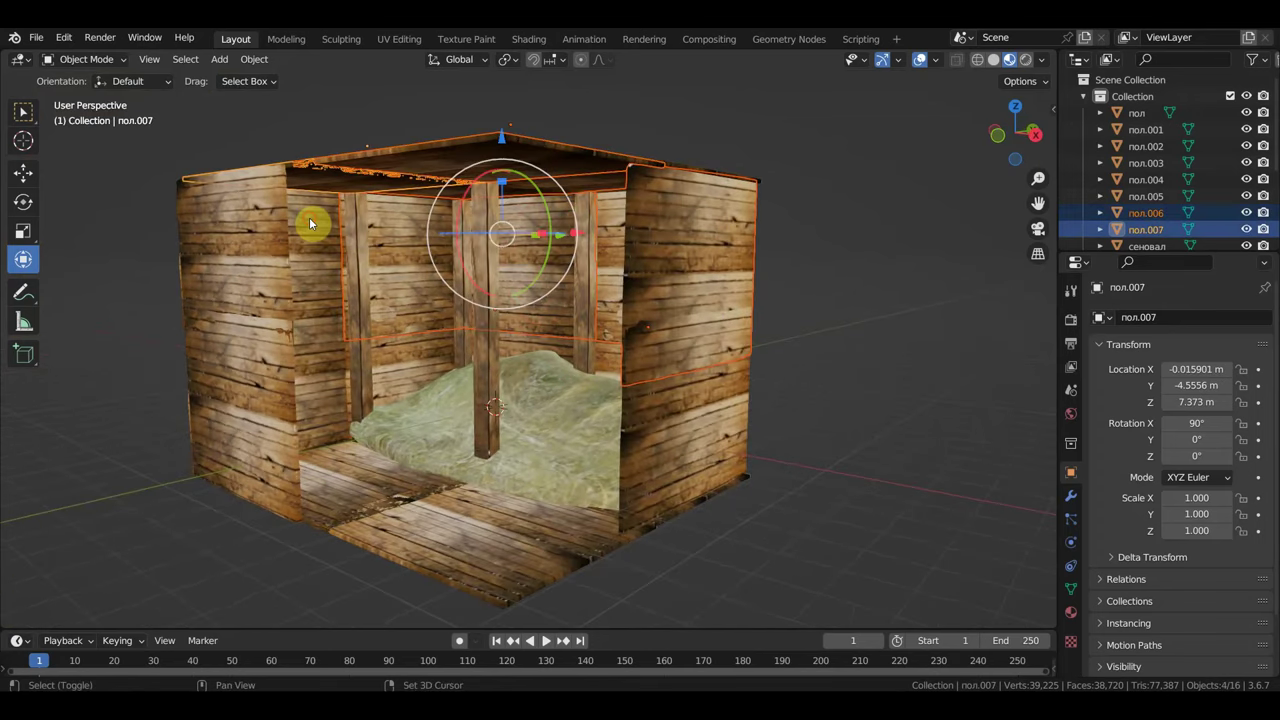
shift+click(311, 258)
shift+click(317, 338)
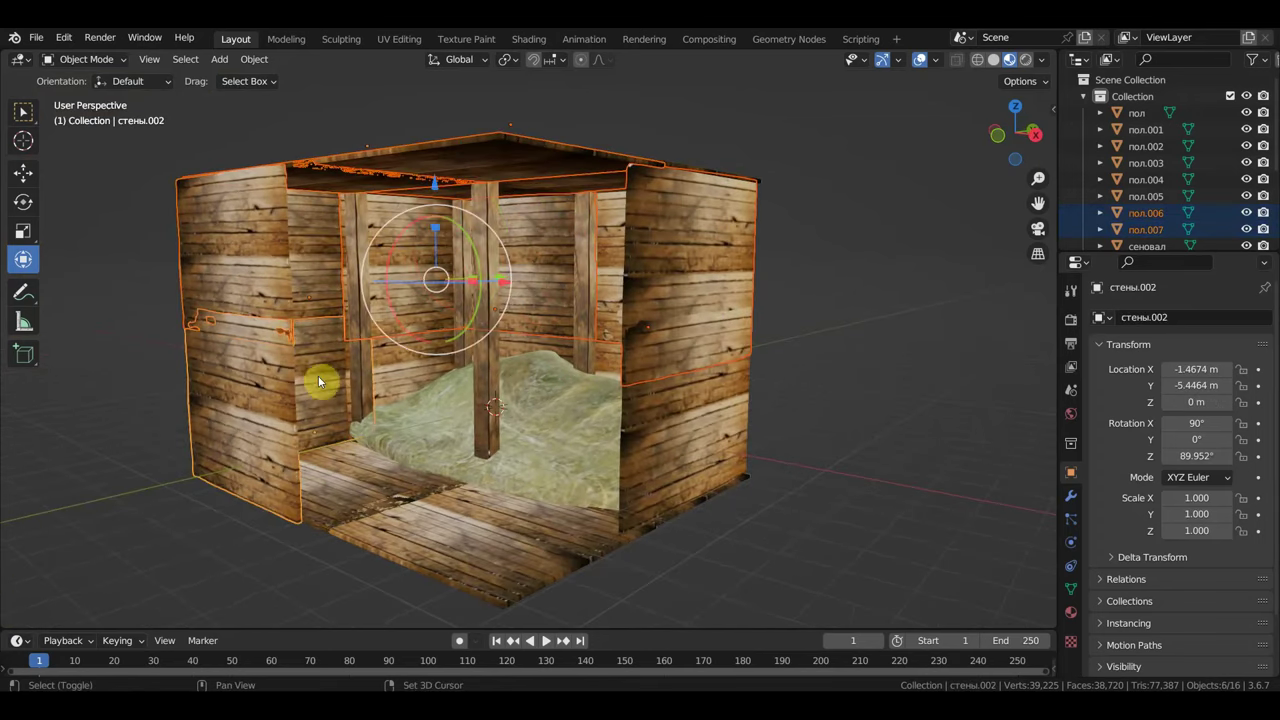
shift+click(447, 545)
shift+click(510, 540)
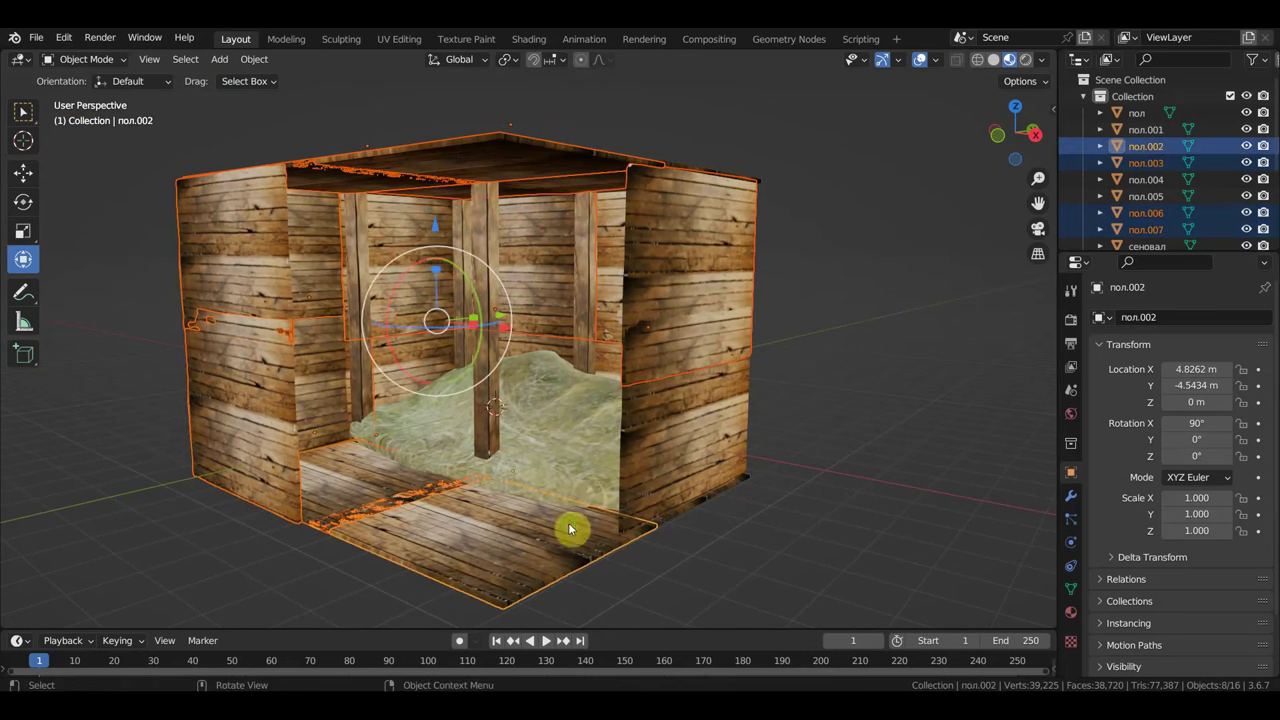
mouse_move(571, 529)
middle_down()
mouse_move(602, 386)
mouse_move(672, 533)
middle_up()
shift+click(590, 410)
shift+click(520, 440)
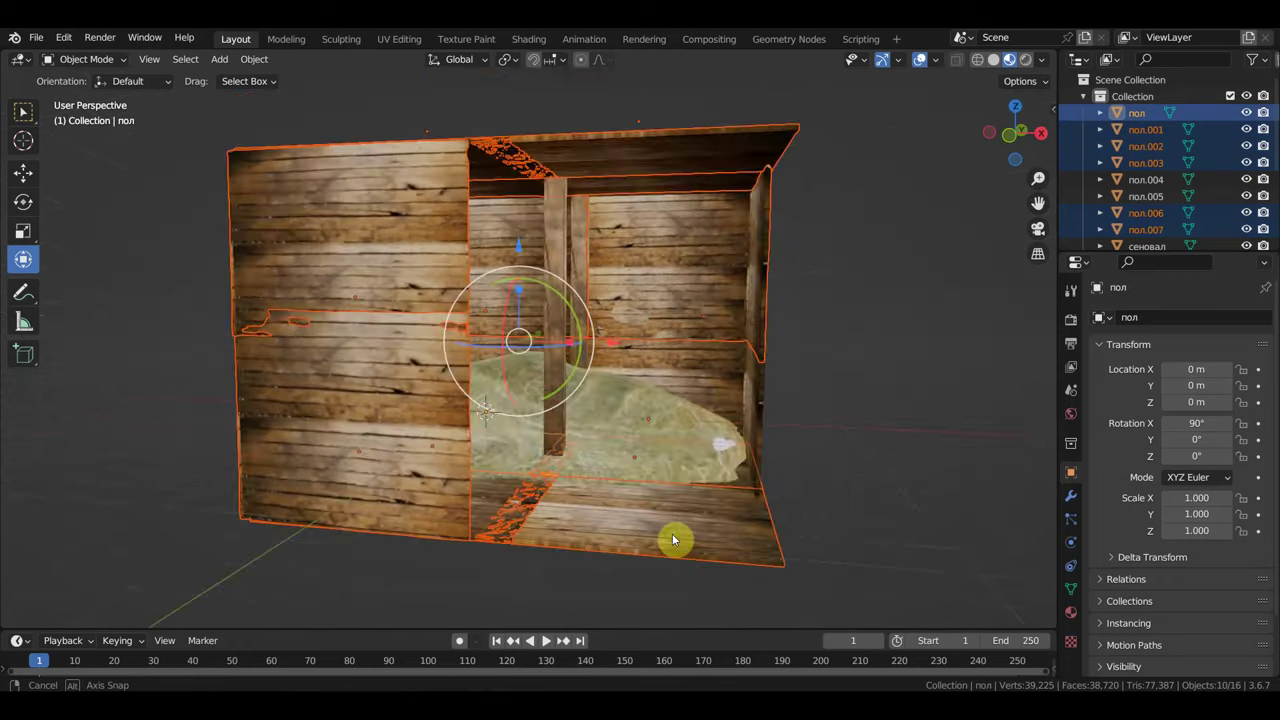
shift+click(772, 386)
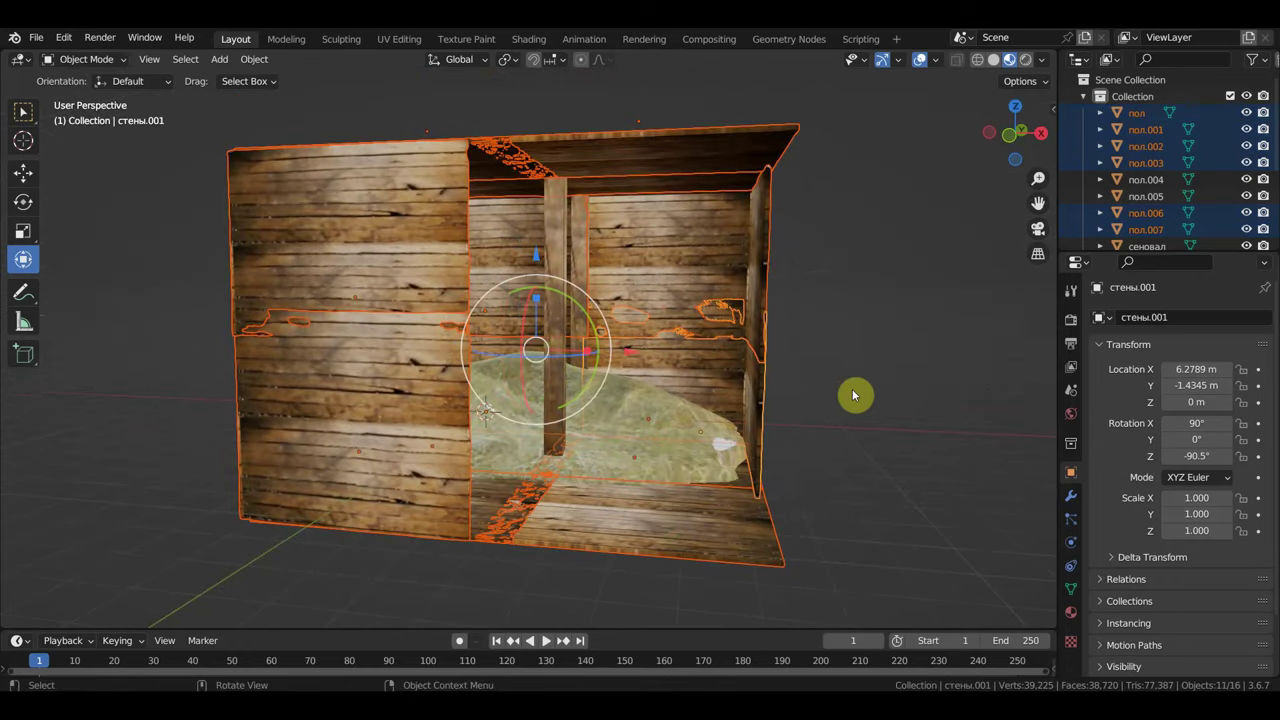
key(ctrl+j)
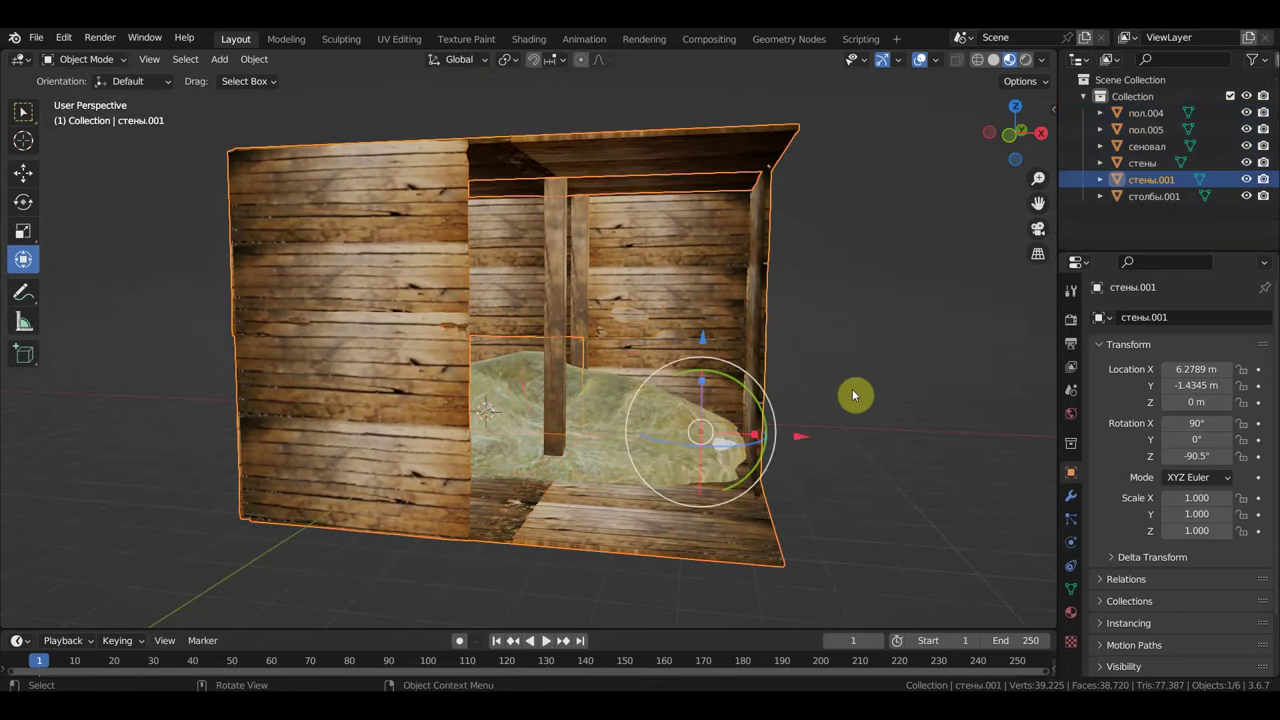
Step: Stretch the joined barn shell стены.001 lengthwise along the X axis
key(s)
key(x)
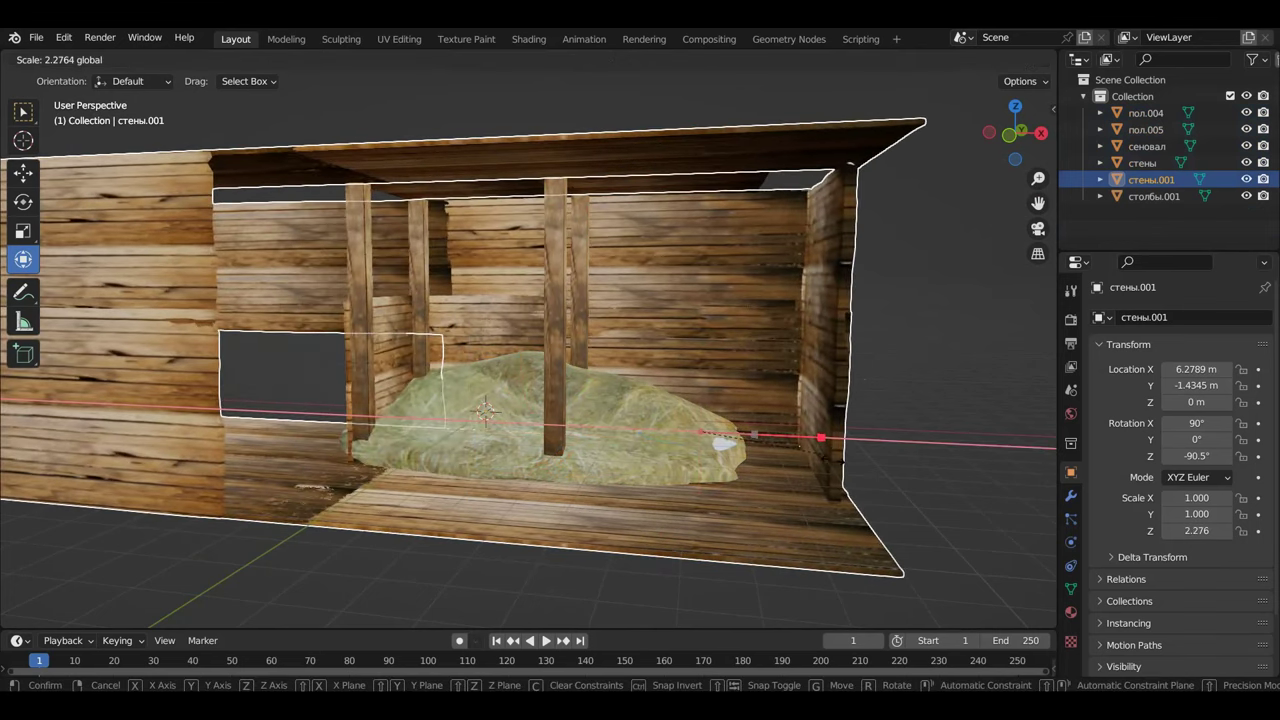
click(818, 451)
middle_drag(818, 451, 732, 448)
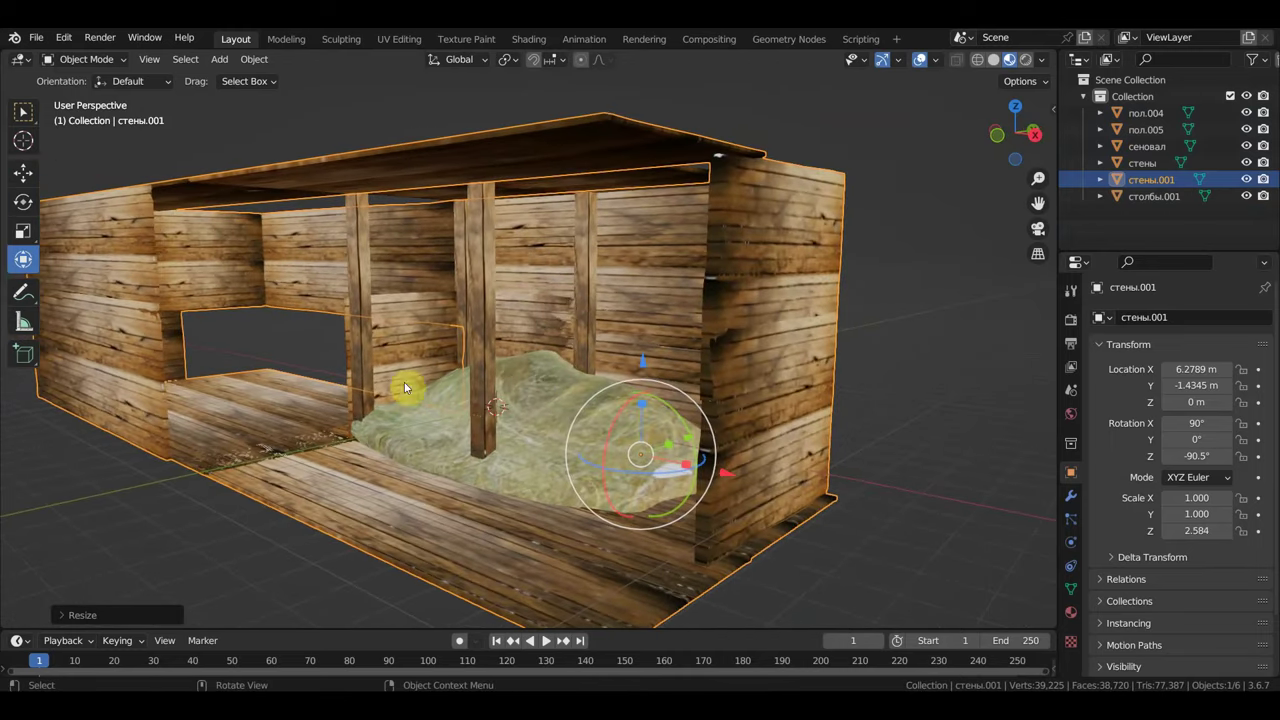
middle_drag(380, 346, 434, 354)
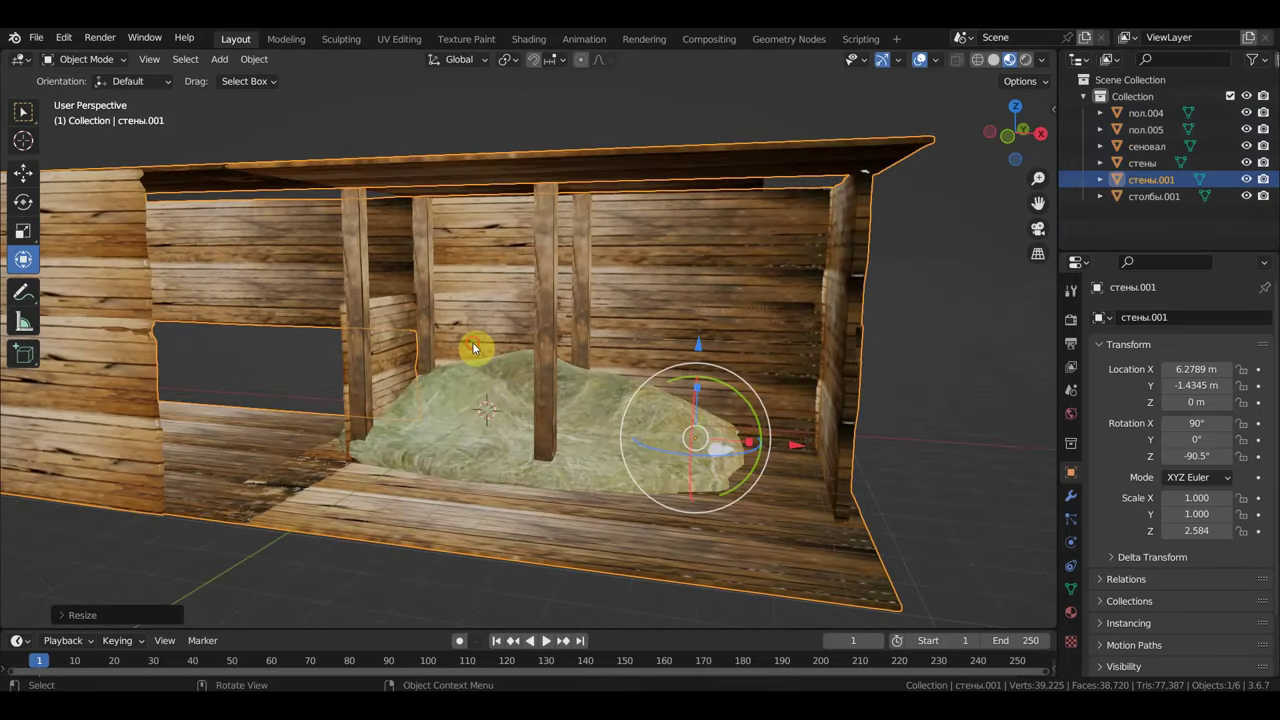
Step: Move the separate стены wall piece along X to the far left end, then delete it
click(475, 348)
key(g)
key(x)
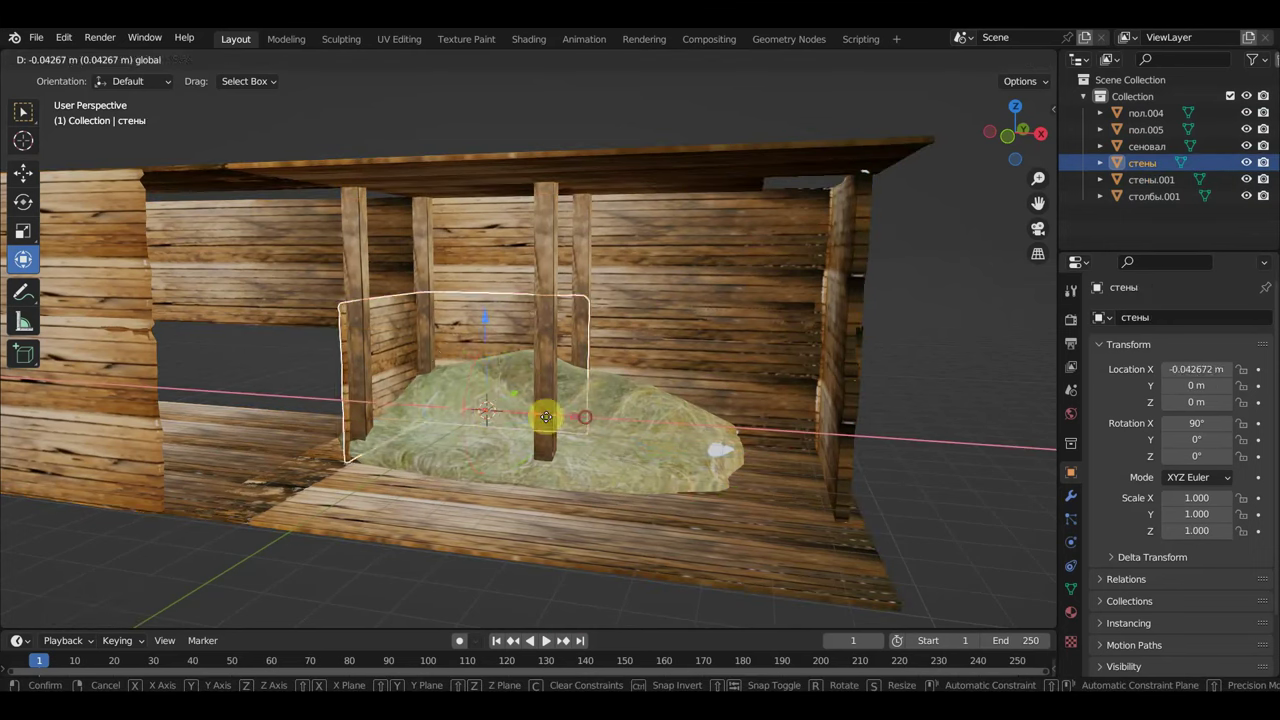
click(406, 414)
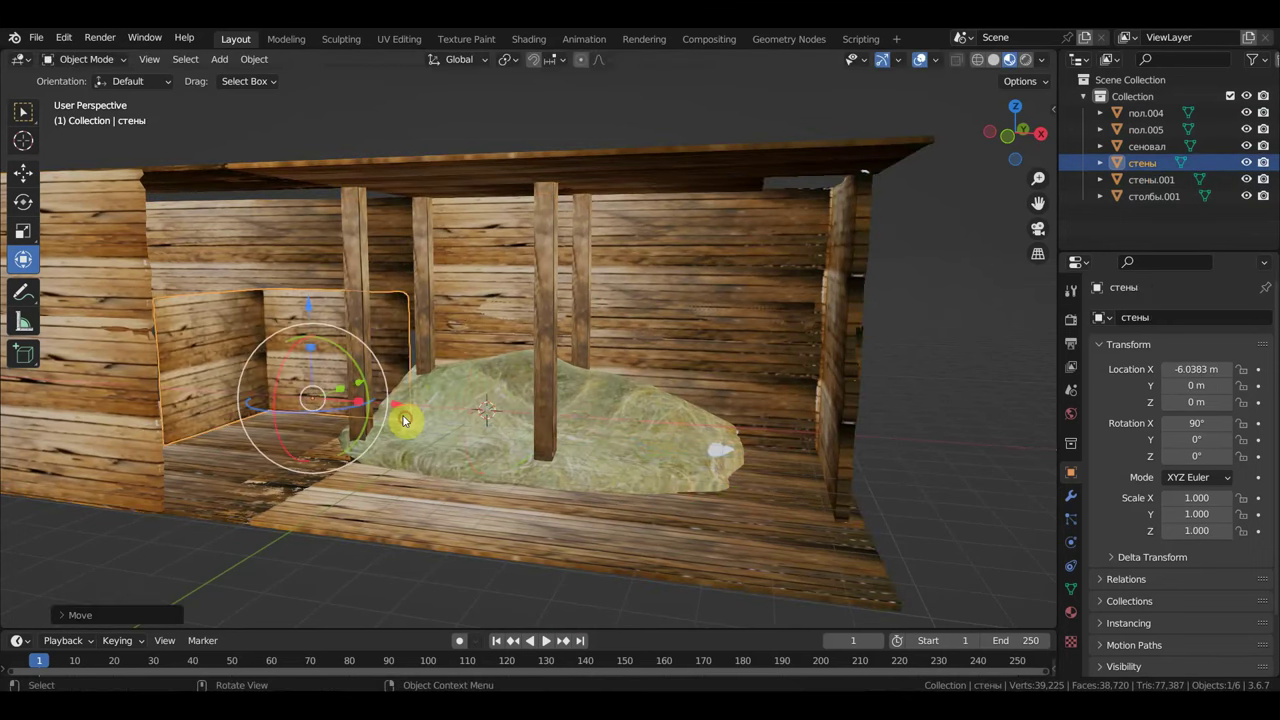
middle_drag(470, 428, 414, 337)
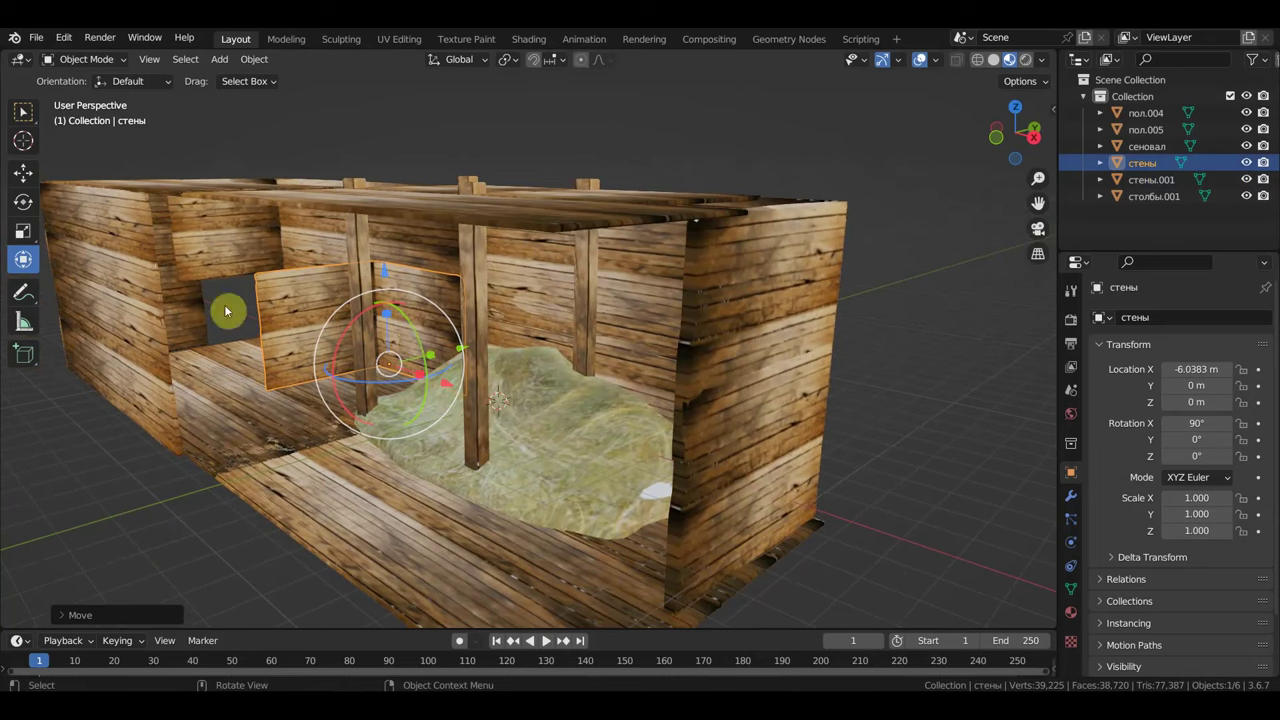
mouse_move(292, 318)
middle_down()
mouse_move(358, 321)
mouse_move(214, 314)
middle_up()
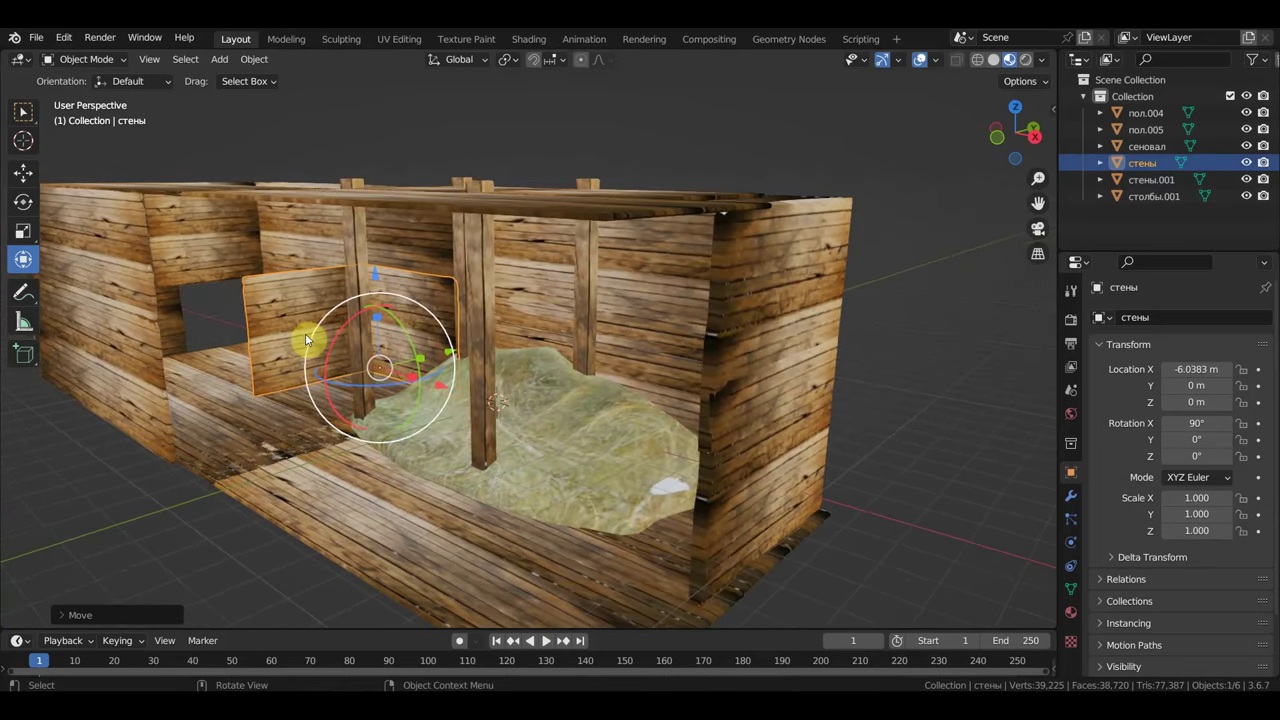
key(Delete)
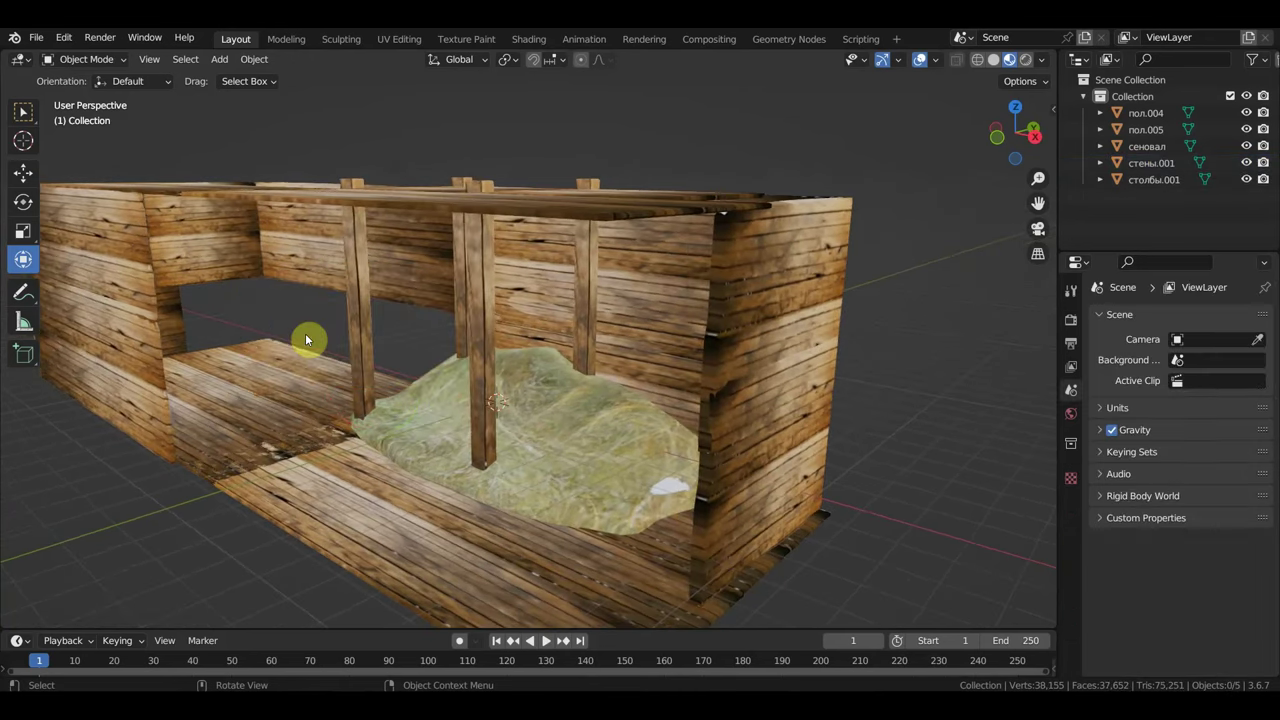
middle_drag(389, 324, 234, 350)
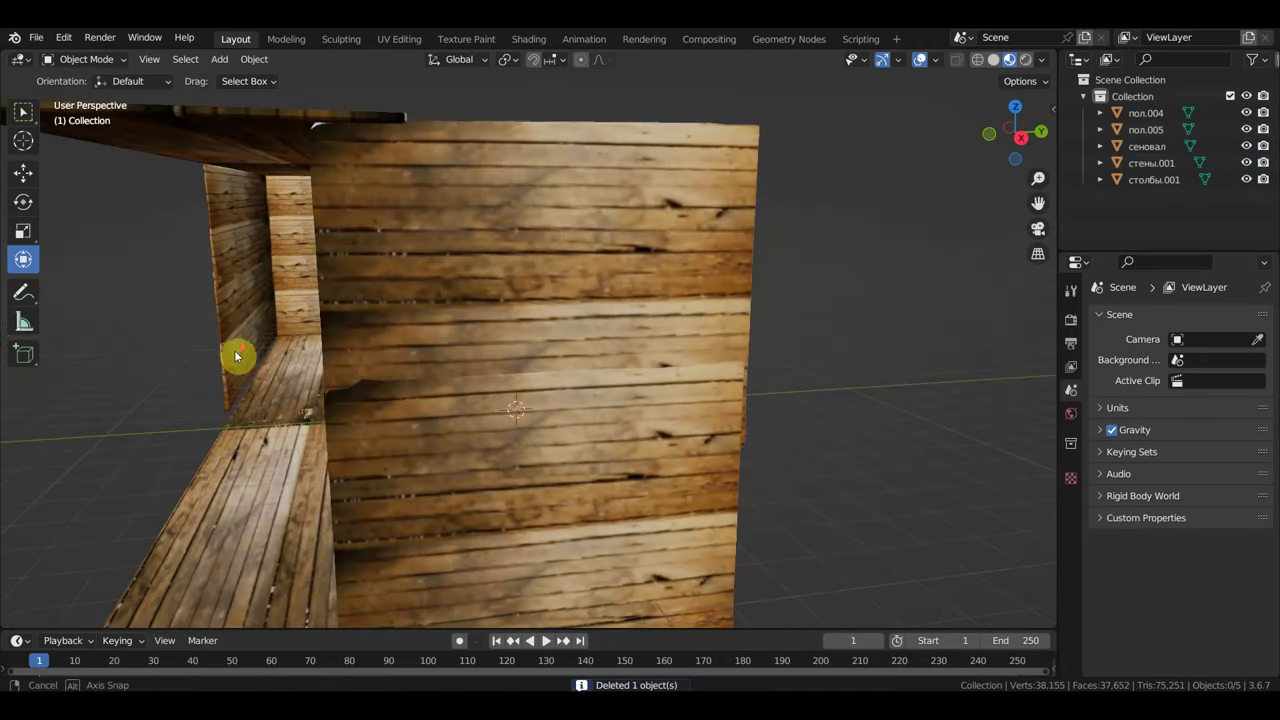
Step: Widen the barn shell стены.001 along X to a scale of 3.753
scroll(272, 346, down, 8)
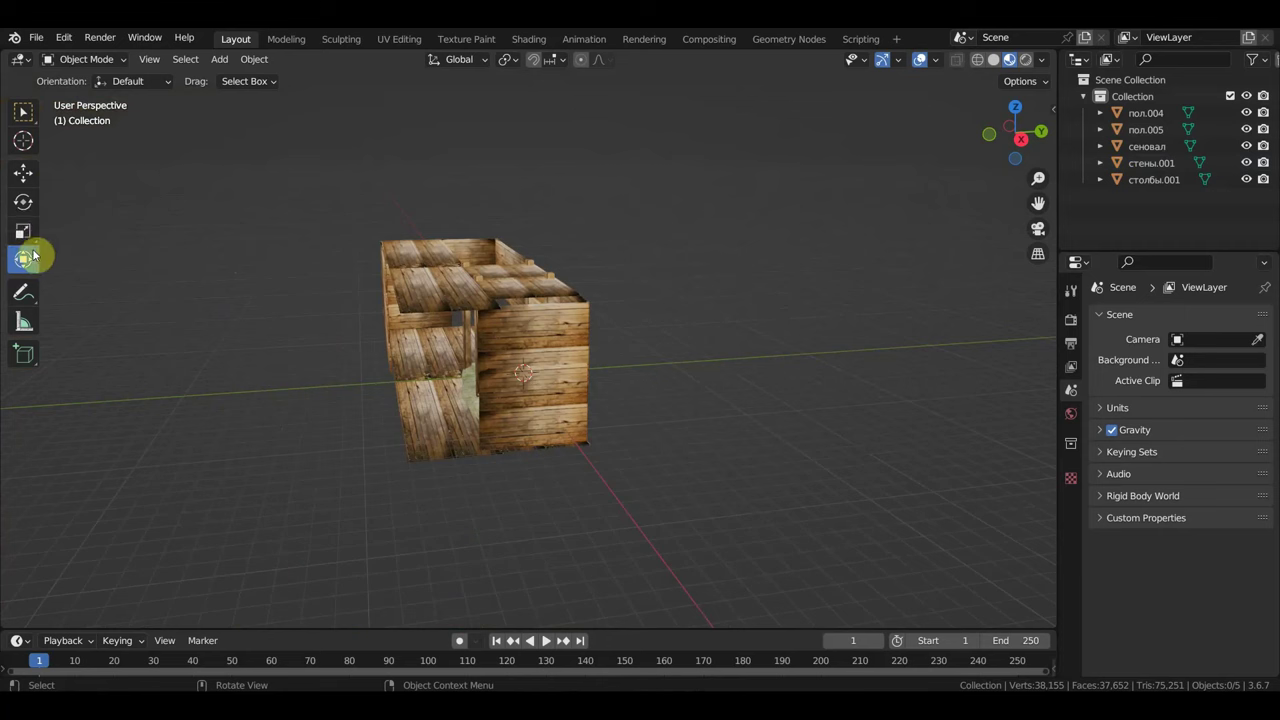
click(445, 290)
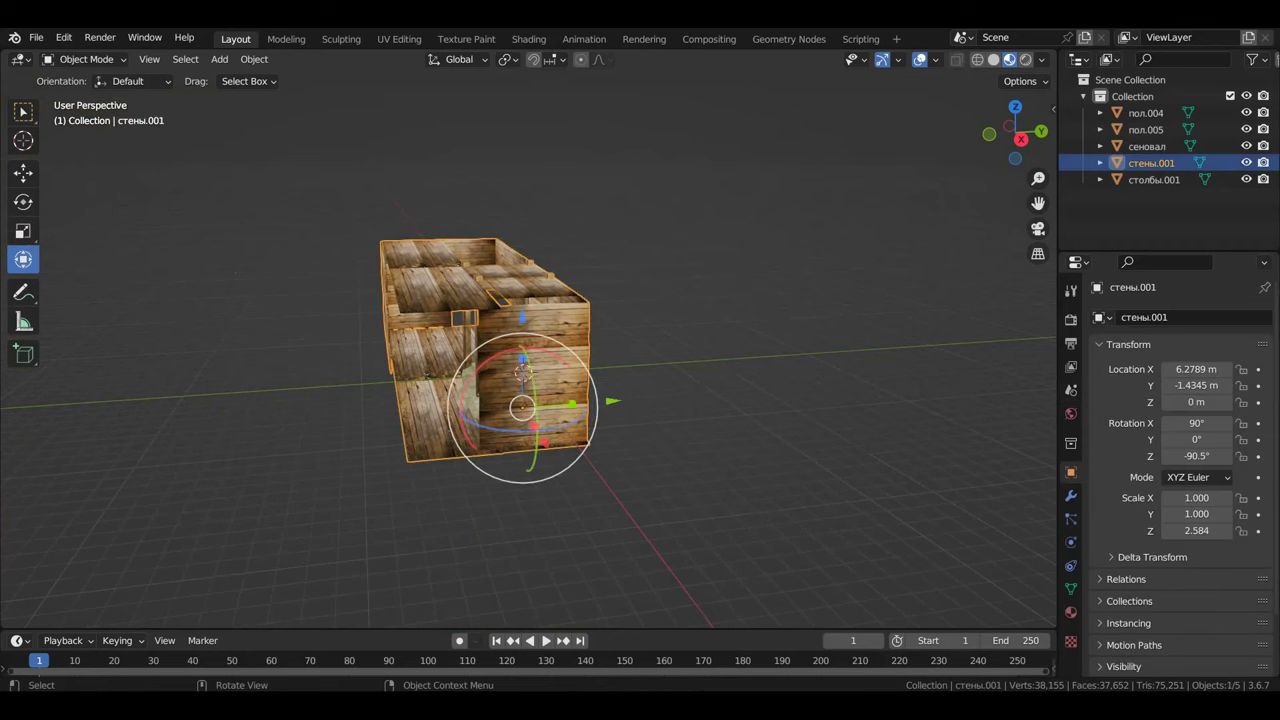
drag(576, 416, 750, 418)
mouse_move(586, 443)
middle_down()
mouse_move(623, 495)
mouse_move(757, 409)
mouse_move(634, 531)
mouse_move(420, 360)
middle_up()
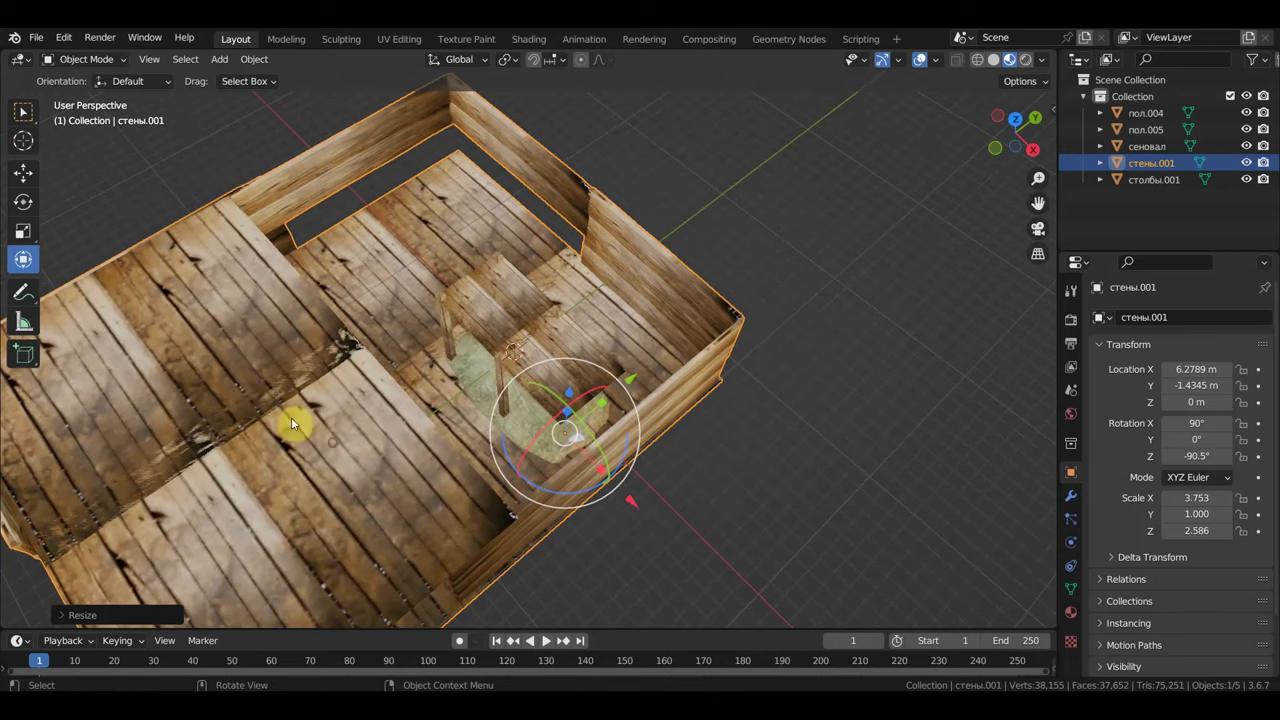
Step: Lengthen the ceiling board пол.005 with its scale handle
click(552, 342)
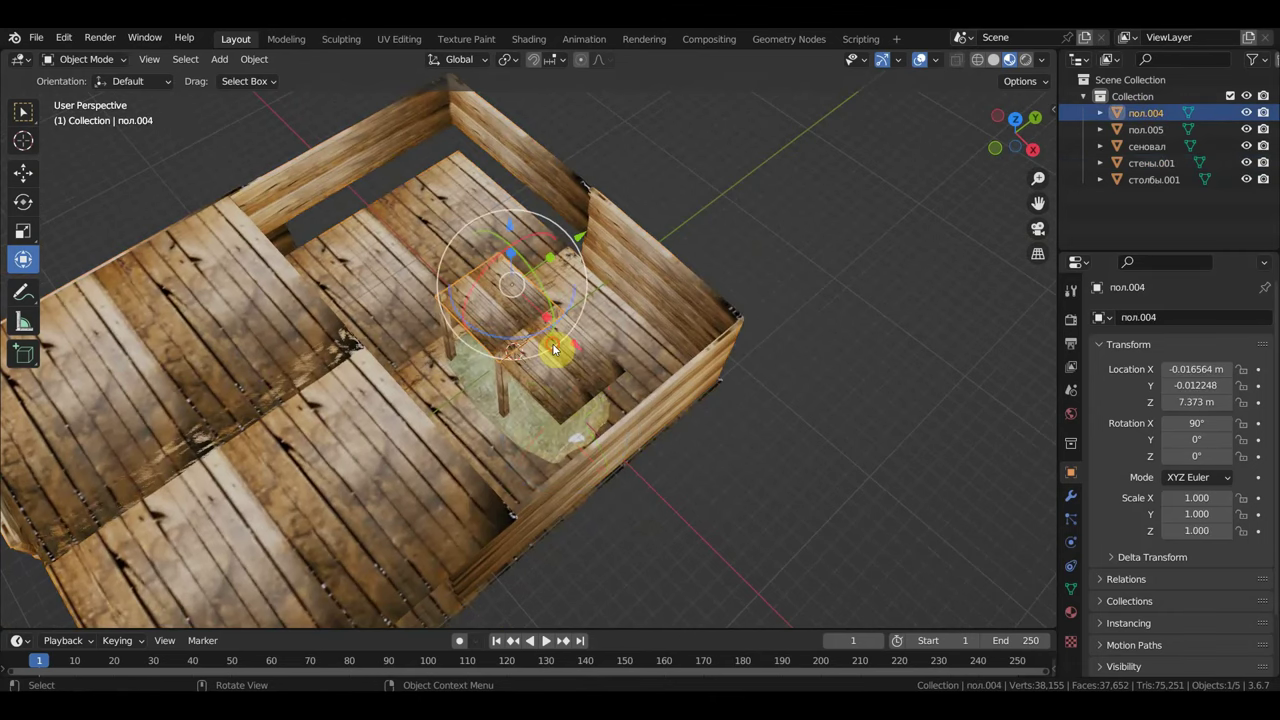
click(608, 348)
middle_drag(614, 348, 711, 194)
scroll(629, 309, up, 3)
scroll(615, 309, up, 3)
mouse_move(615, 309)
middle_down()
mouse_move(534, 331)
mouse_move(608, 323)
mouse_move(576, 321)
middle_up()
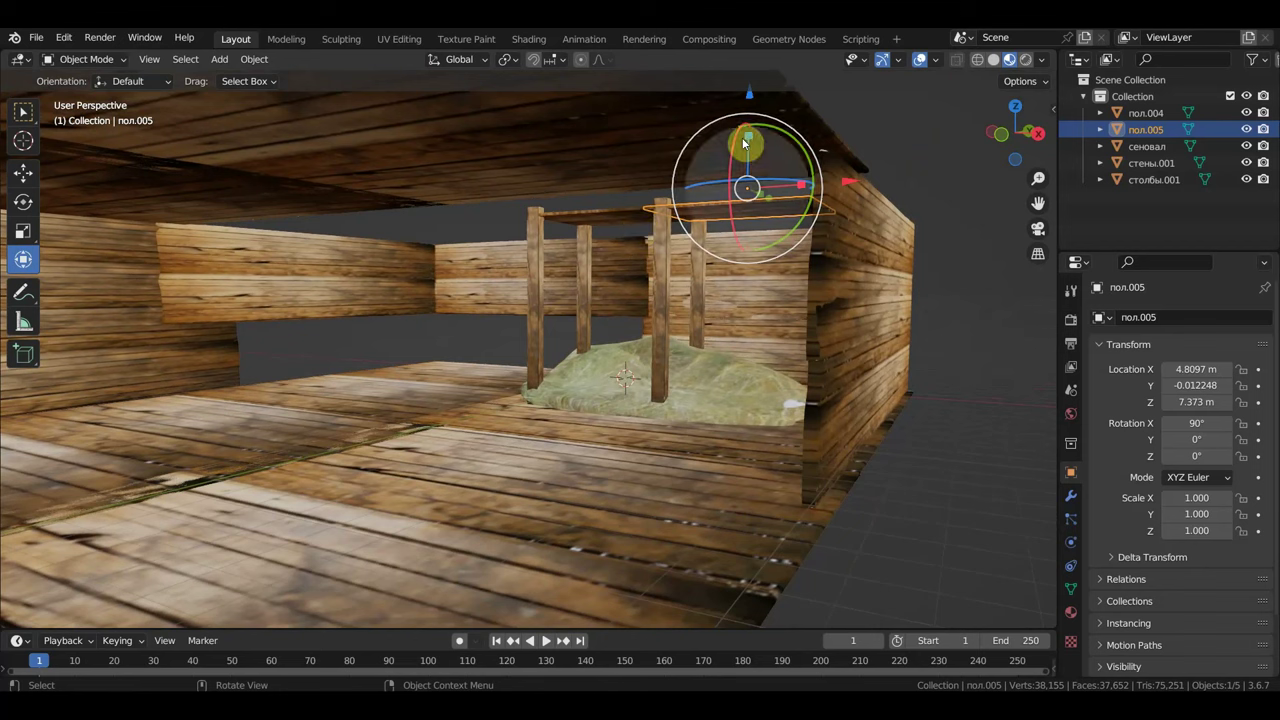
drag(752, 131, 749, 100)
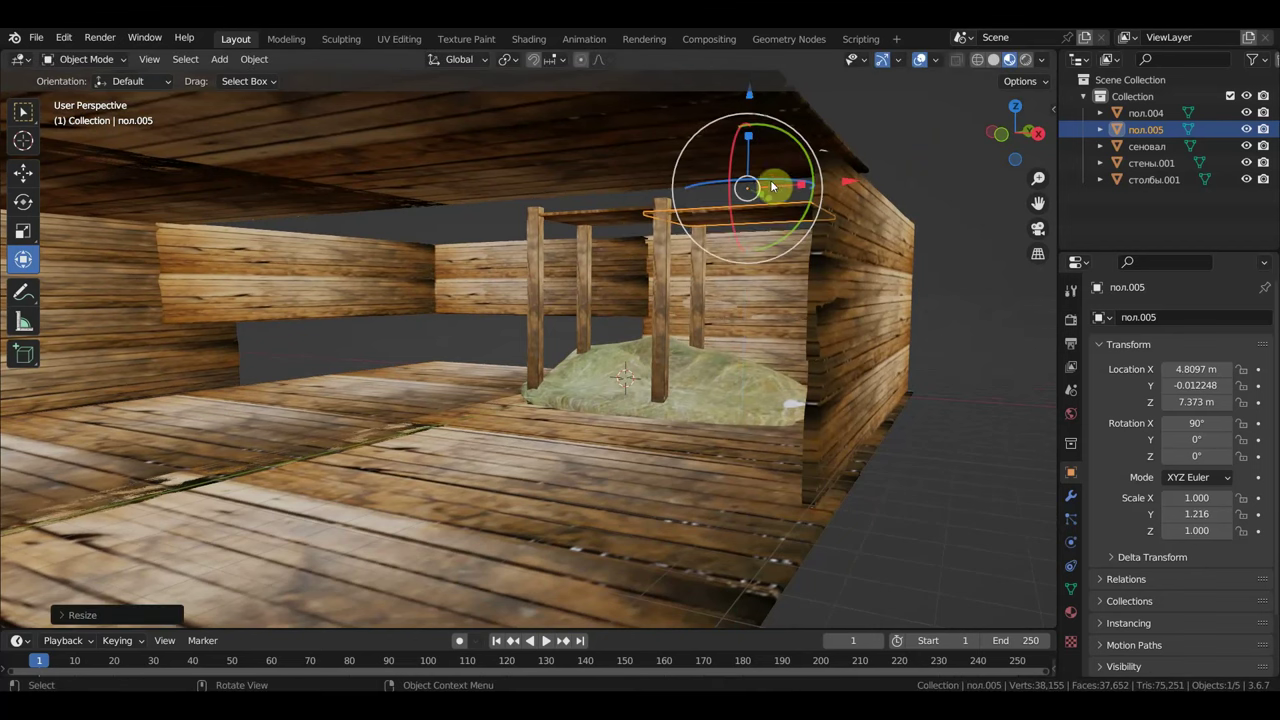
Step: Deepen стены.001 along Y to 1.590 and view the whole enlarged barn
click(841, 308)
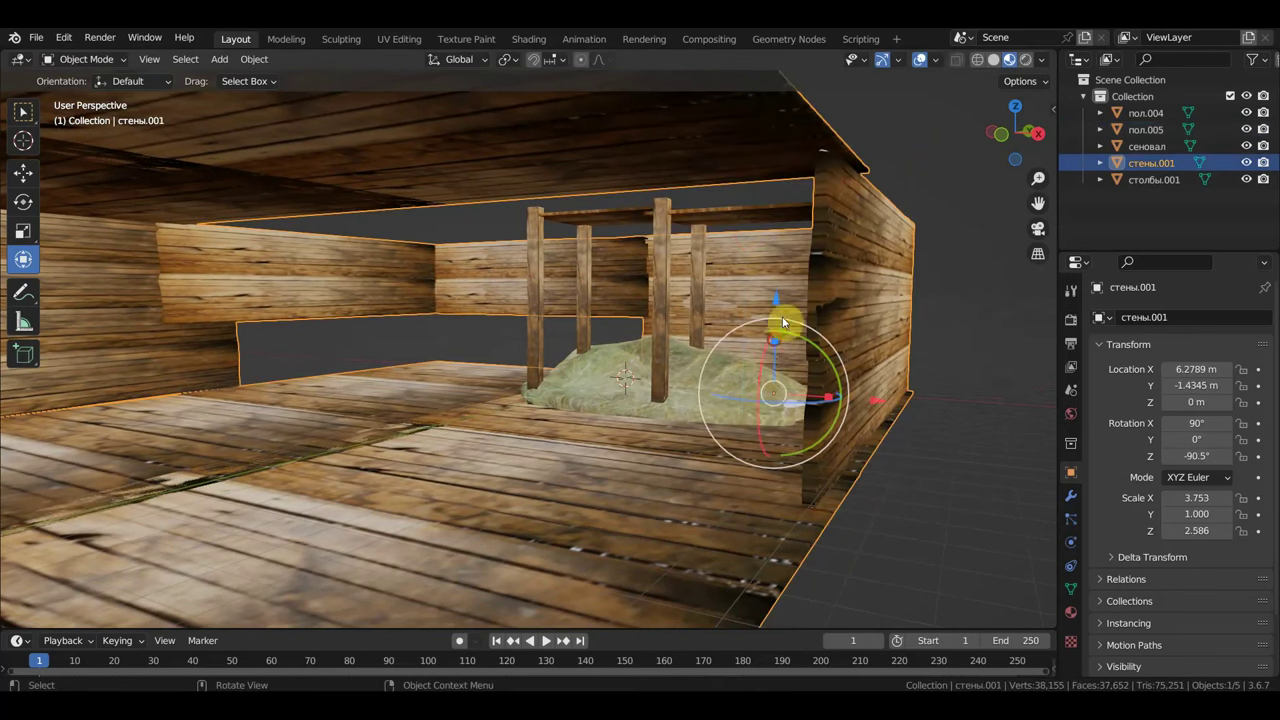
drag(782, 320, 790, 290)
middle_drag(790, 290, 608, 386)
mouse_move(474, 457)
middle_down()
mouse_move(600, 496)
mouse_move(766, 483)
mouse_move(766, 549)
mouse_move(743, 526)
middle_up()
scroll(745, 528, up, 1)
scroll(747, 527, up, 1)
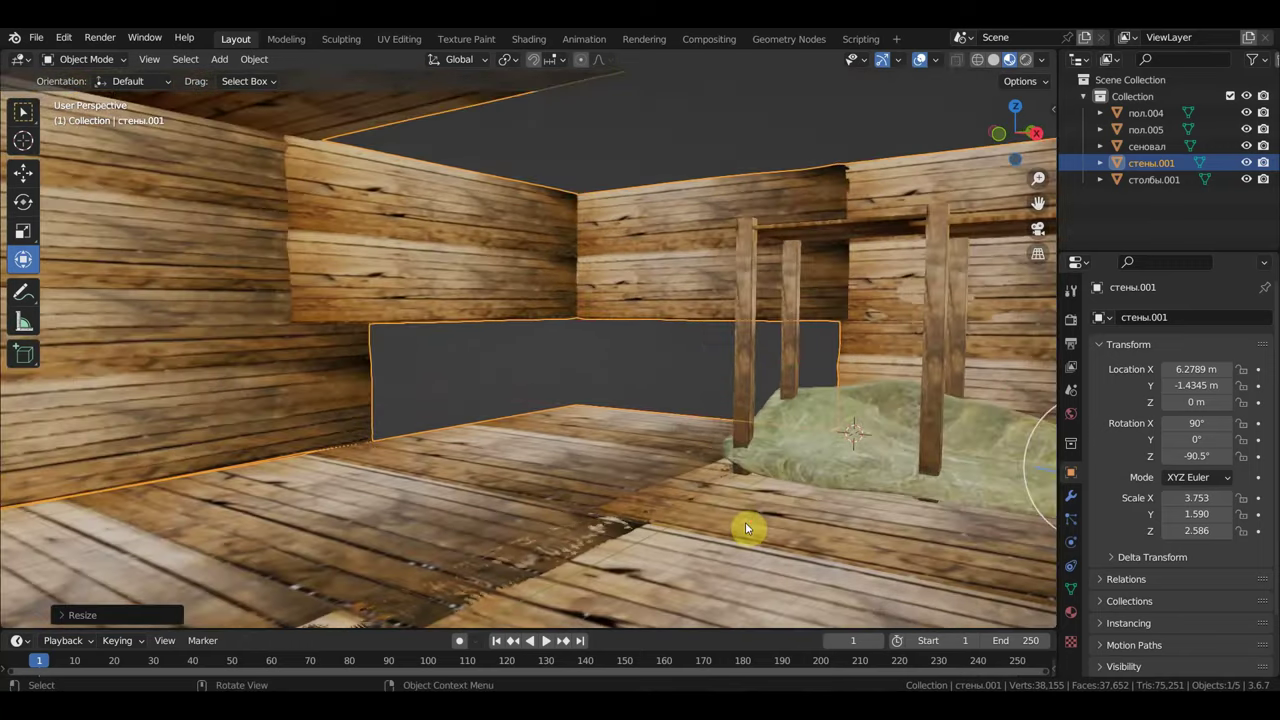
scroll(751, 525, up, 1)
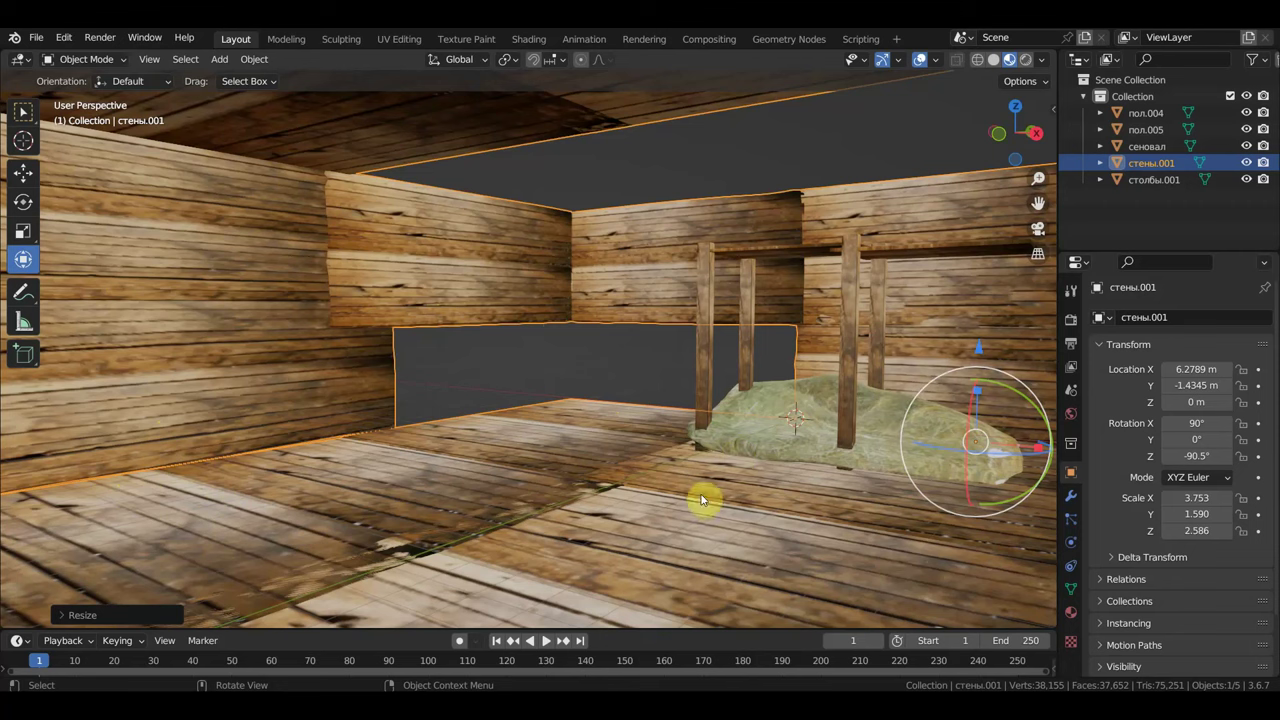
scroll(643, 374, down, 10)
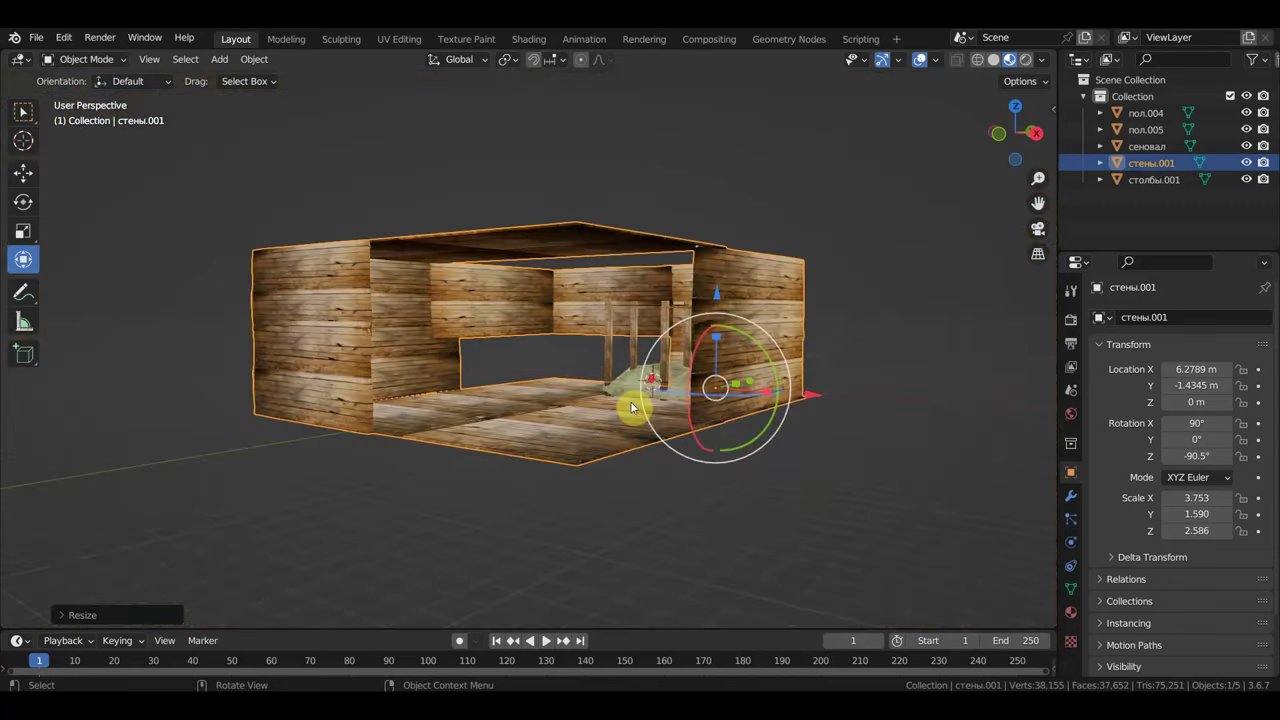
mouse_move(650, 380)
middle_down()
mouse_move(716, 425)
mouse_move(651, 414)
middle_up()
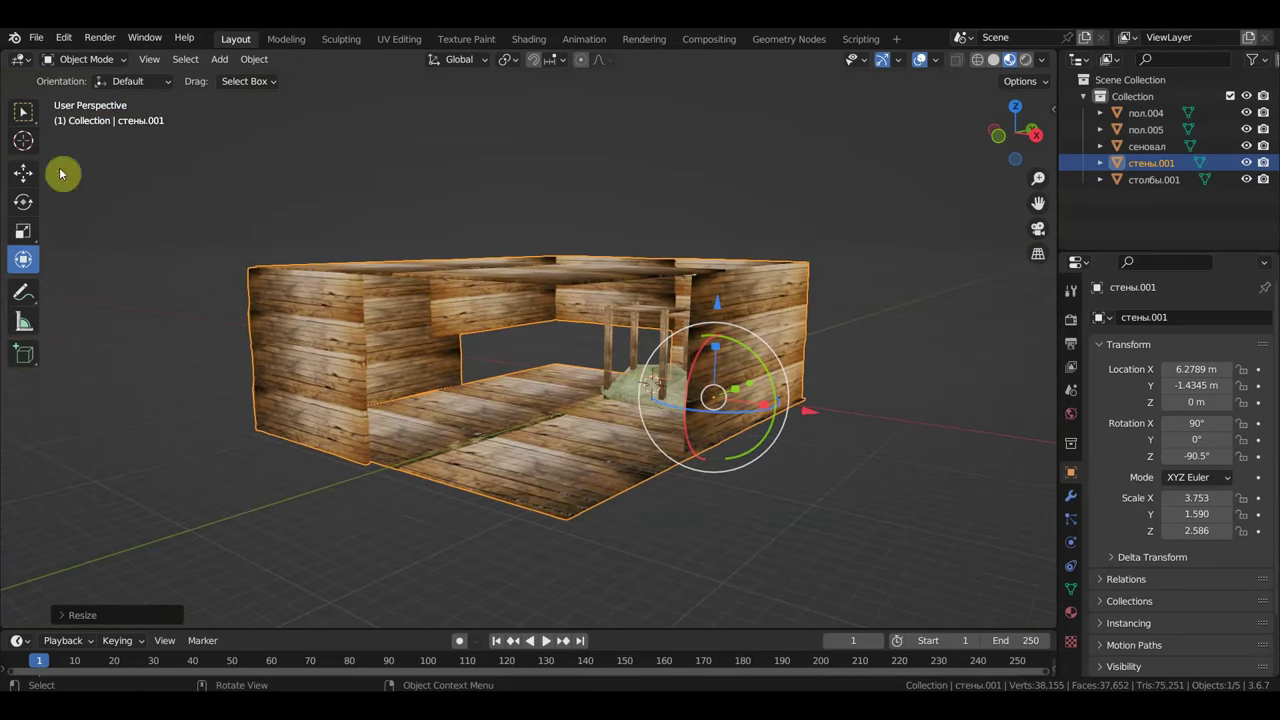